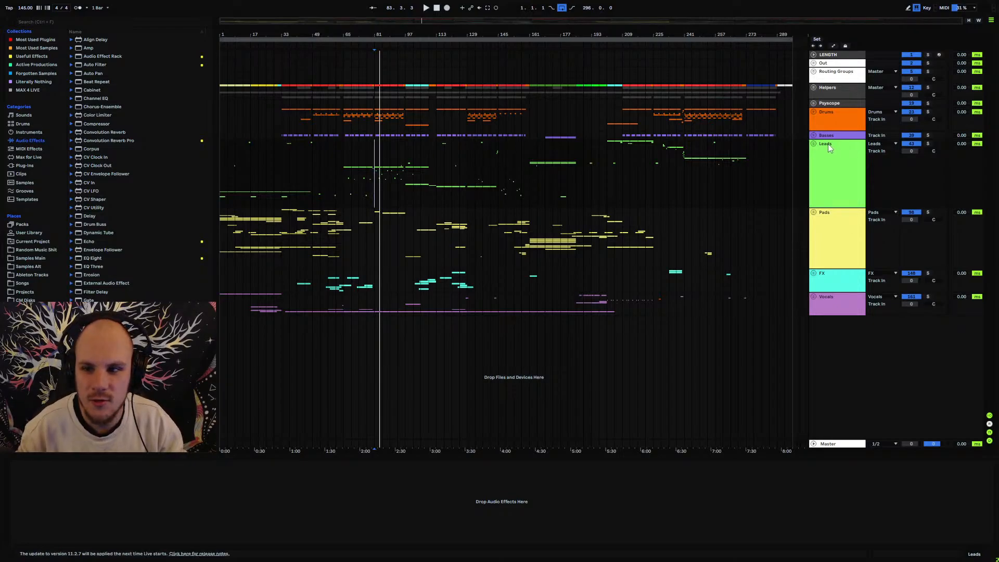
# Expand the Leads group to show its individual tracks and their clips.
pyautogui.click(814, 145)
pyautogui.scroll(-10, 381, 264)
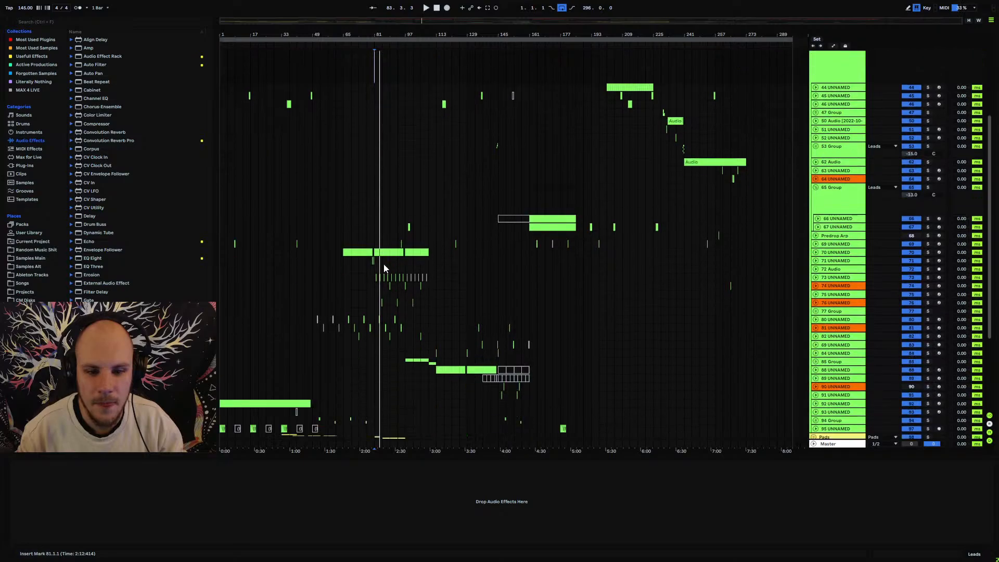
pyautogui.scroll(-2, 405, 255)
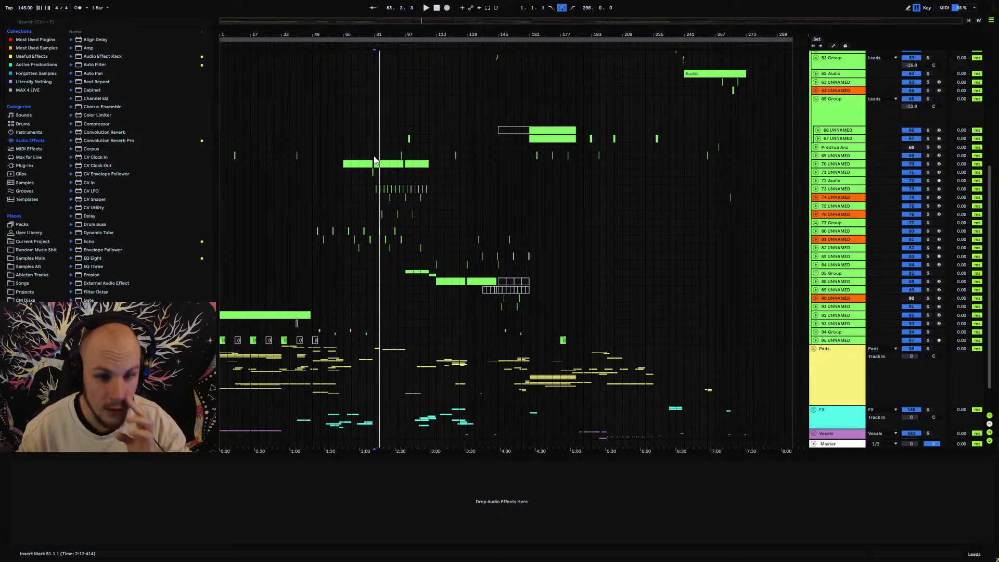
# Apply the track colour to the clips of the orange lead tracks 64, 74, 76, 81 and 90.
pyautogui.click(853, 214)
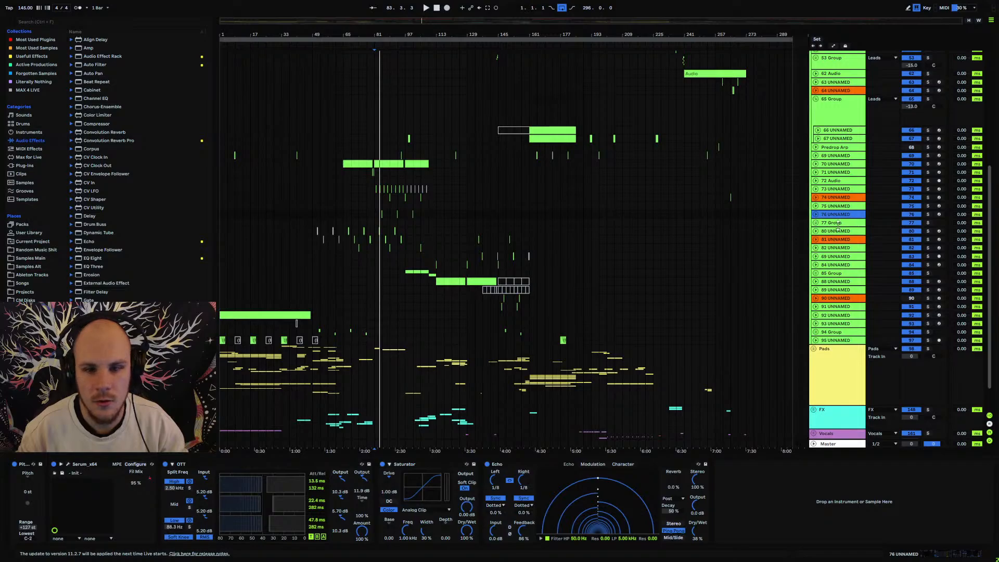
pyautogui.click(839, 197)
pyautogui.keyDown('ctrl'); pyautogui.click(842, 215); pyautogui.keyUp('ctrl')
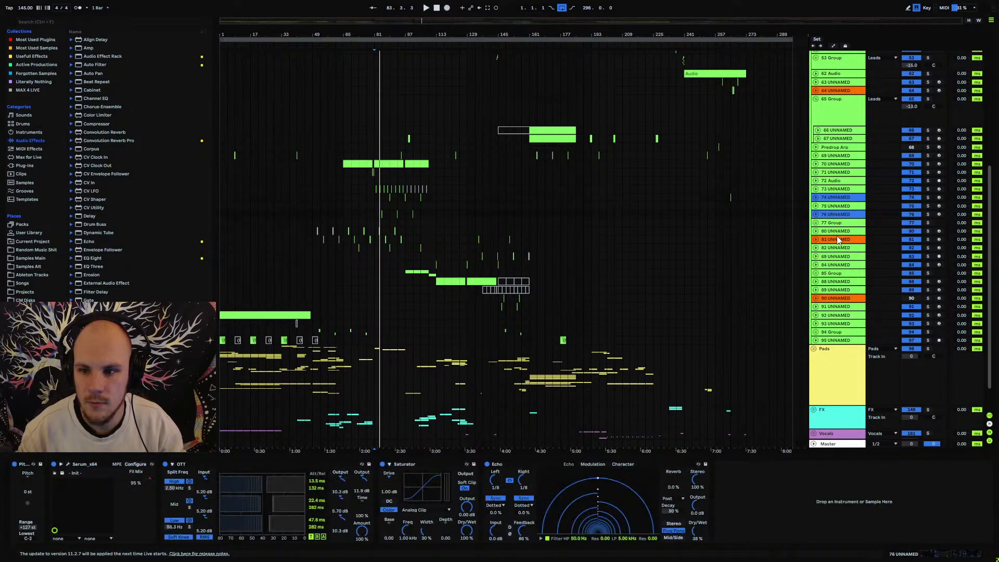
pyautogui.keyDown('ctrl'); pyautogui.click(841, 239); pyautogui.keyUp('ctrl')
pyautogui.keyDown('ctrl'); pyautogui.click(840, 298); pyautogui.keyUp('ctrl')
pyautogui.keyDown('ctrl'); pyautogui.click(838, 91); pyautogui.keyUp('ctrl')
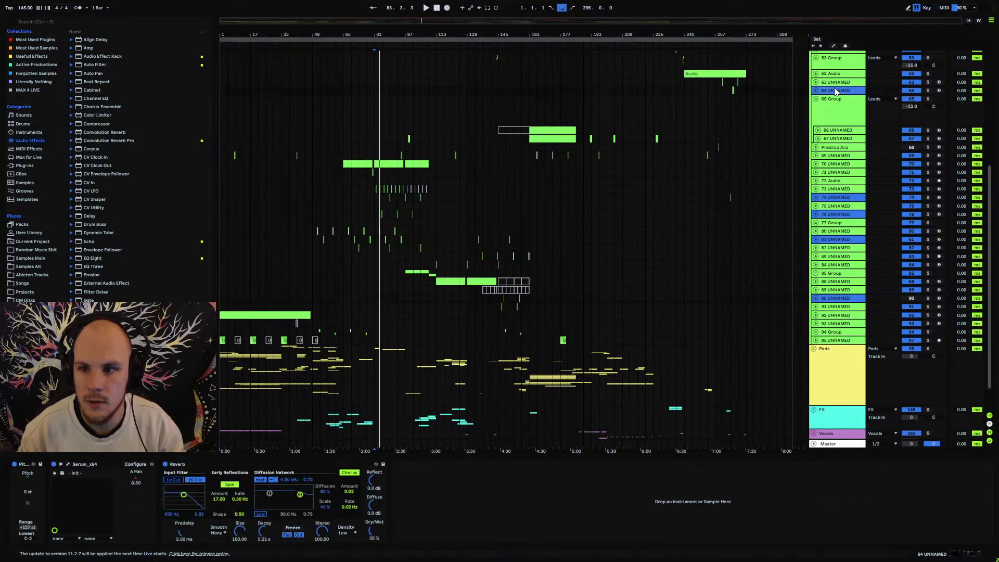
pyautogui.rightClick(841, 92)
pyautogui.click(868, 266)
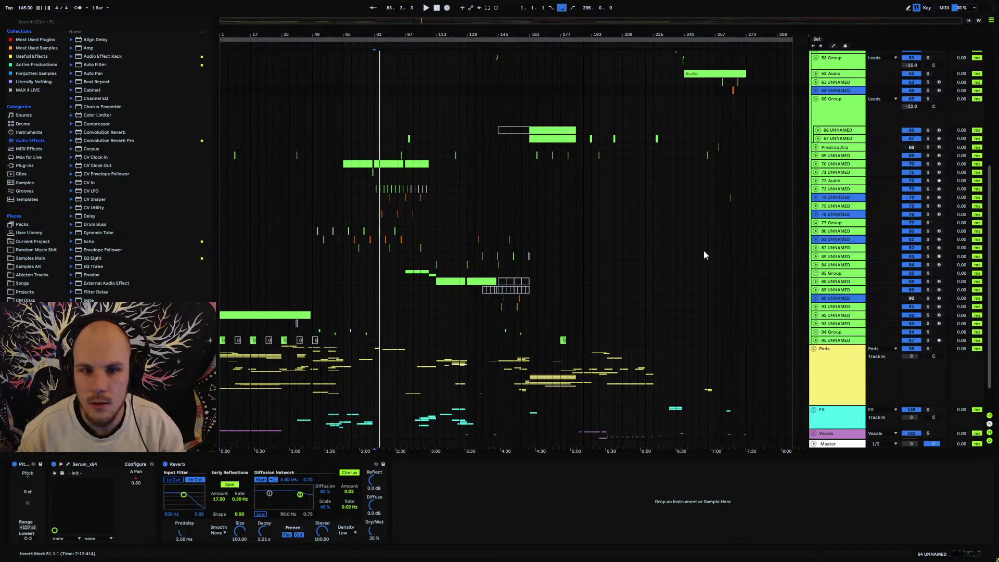
# Play the arrangement from bar 1 and examine how the lead clips are spread across the song.
pyautogui.click(482, 214)
pyautogui.moveTo(407, 35); pyautogui.dragTo(497, 63)
pyautogui.moveTo(667, 57); pyautogui.dragTo(707, 57)
pyautogui.moveTo(495, 61); pyautogui.dragTo(504, 64)
pyautogui.scroll(4, 502, 124)
pyautogui.scroll(-2, 502, 127)
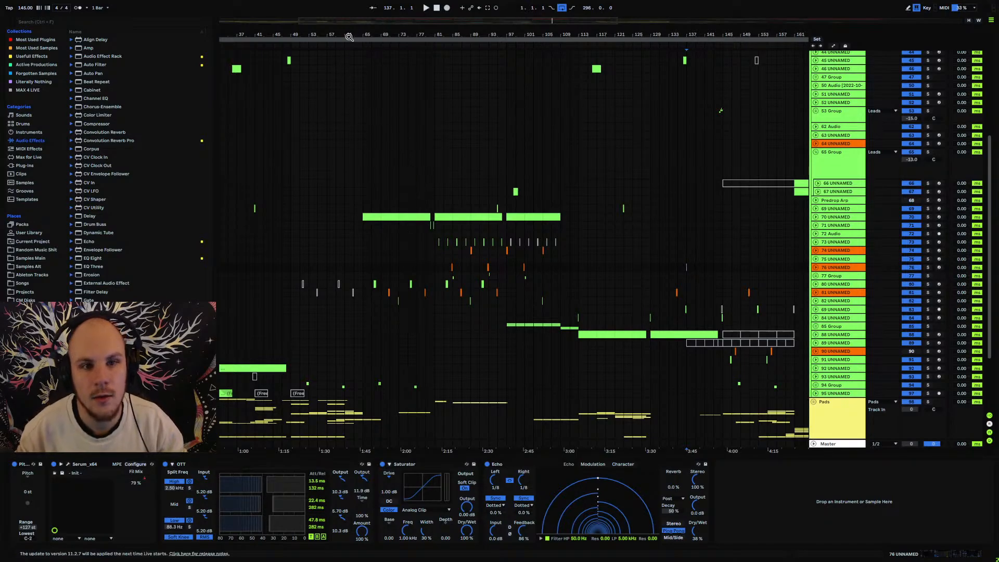
pyautogui.moveTo(348, 35); pyautogui.dragTo(492, 17)
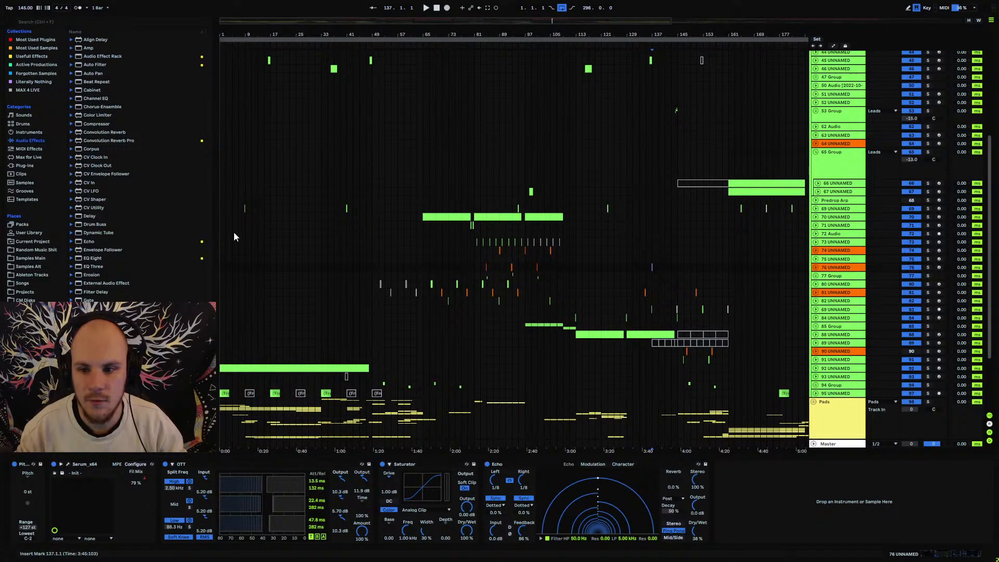
pyautogui.click(223, 286)
pyautogui.press('space')
pyautogui.scroll(2, 410, 261)
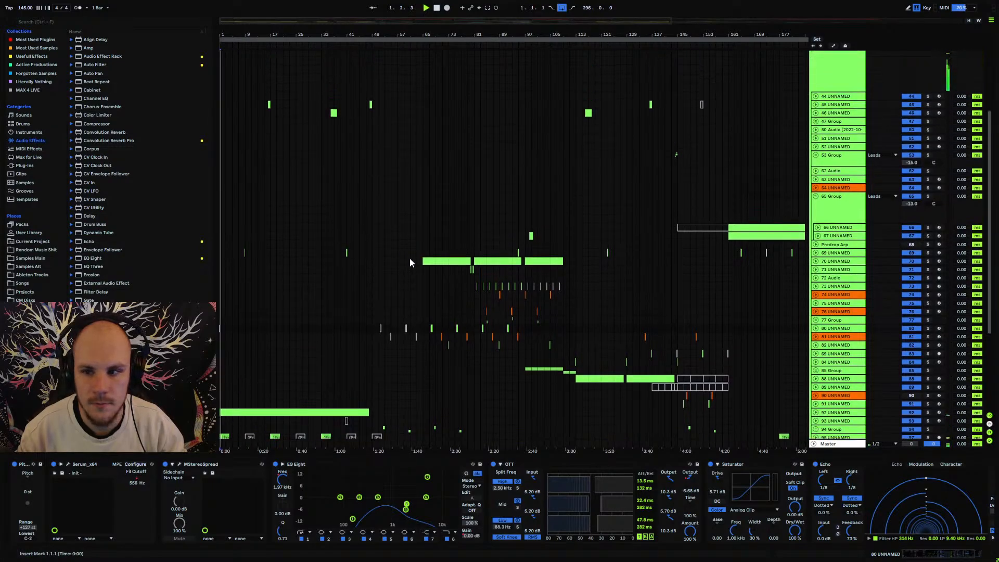
pyautogui.scroll(-2, 330, 229)
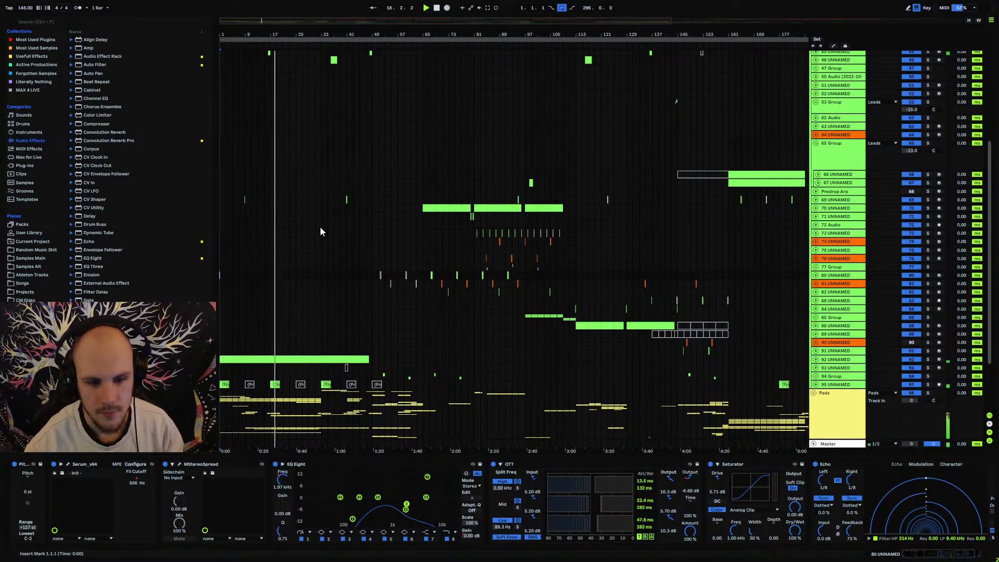
# Create an empty MIDI clip on the NOTES 2 track from bar 9 to bar 17.
pyautogui.scroll(4, 304, 233)
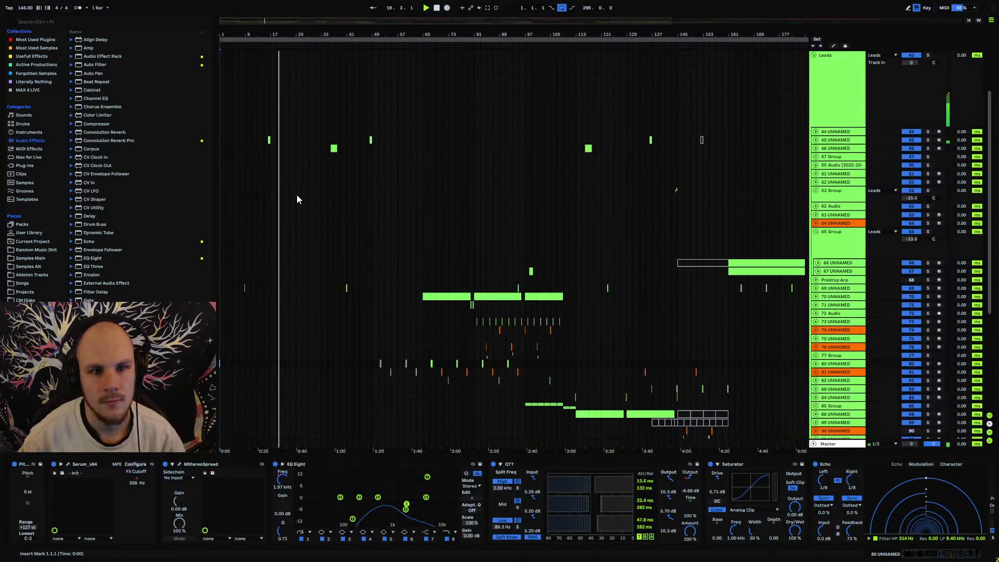
pyautogui.scroll(4, 297, 195)
pyautogui.scroll(4, 733, 108)
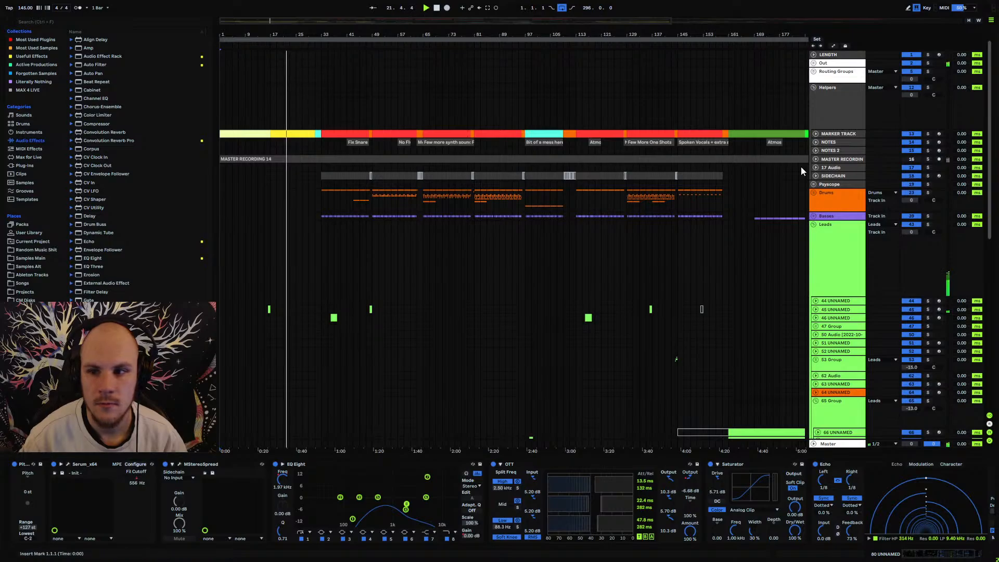
pyautogui.press('-')
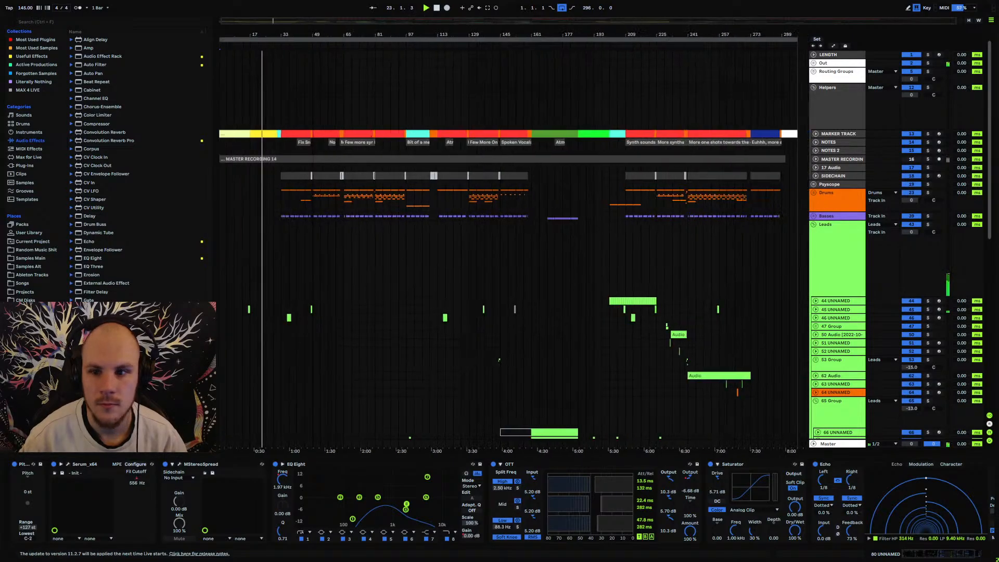
pyautogui.press('+')
pyautogui.press('+')
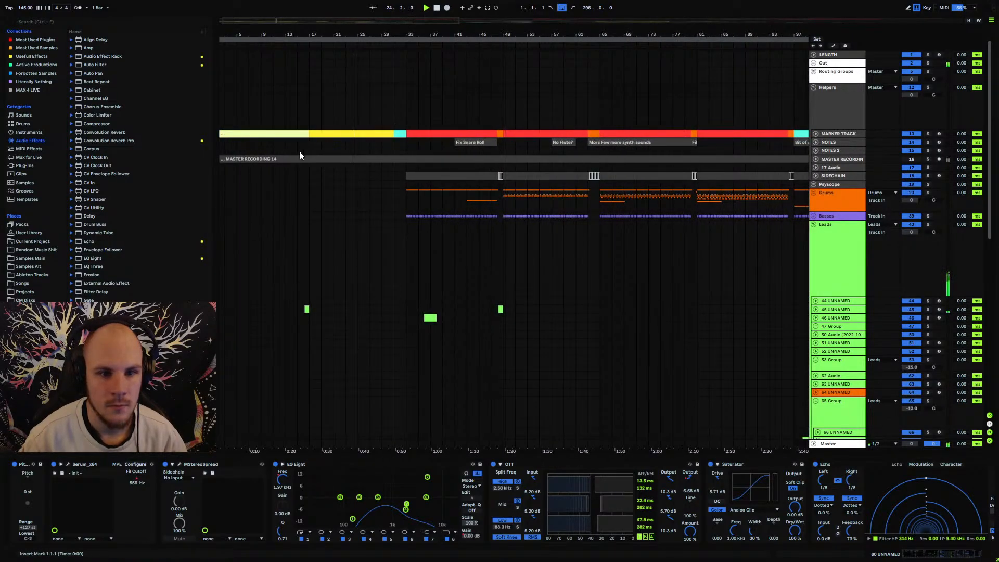
pyautogui.moveTo(295, 151); pyautogui.dragTo(264, 152)
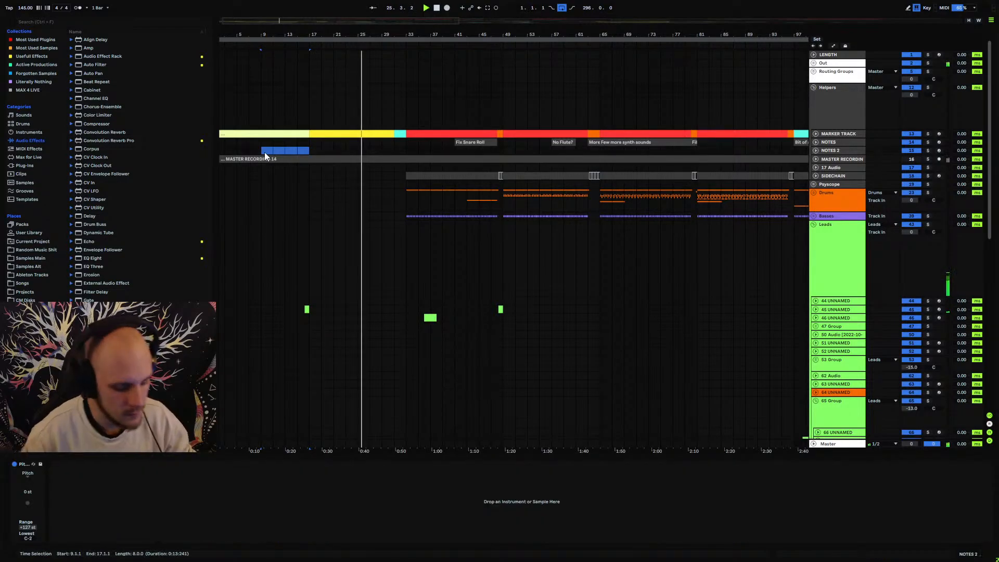
pyautogui.hotkey('ctrl', 'shift', 'm')
# Rename the empty NOTES 2 clip at bar 9 as "Transition".
pyautogui.rightClick(275, 153)
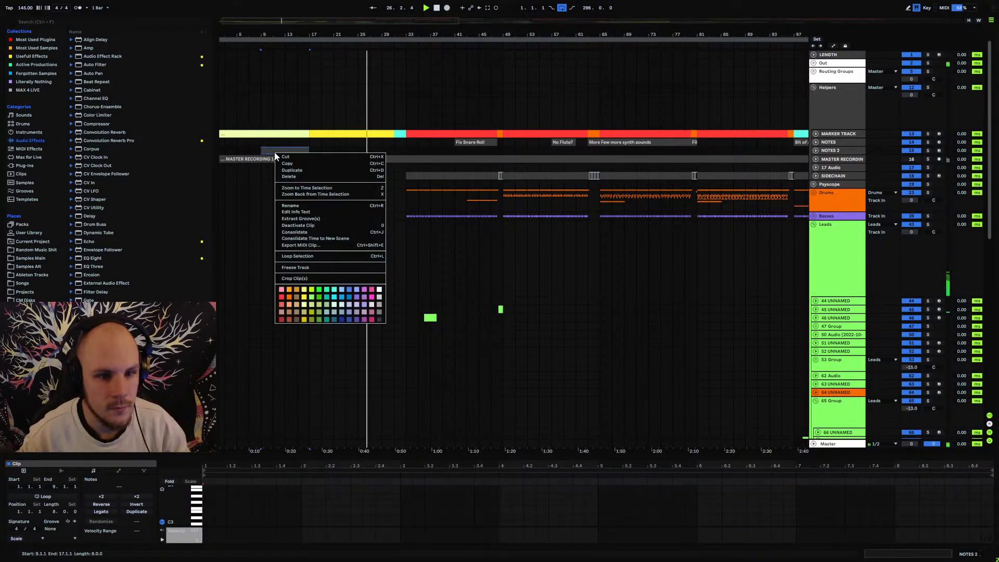
pyautogui.click(290, 206)
pyautogui.write('Tr')
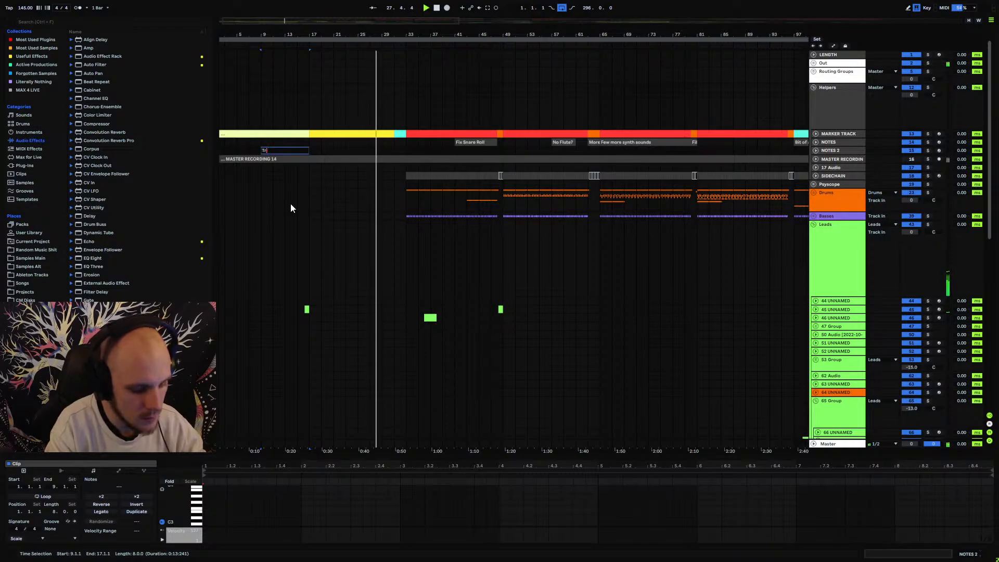
pyautogui.write('ansition')
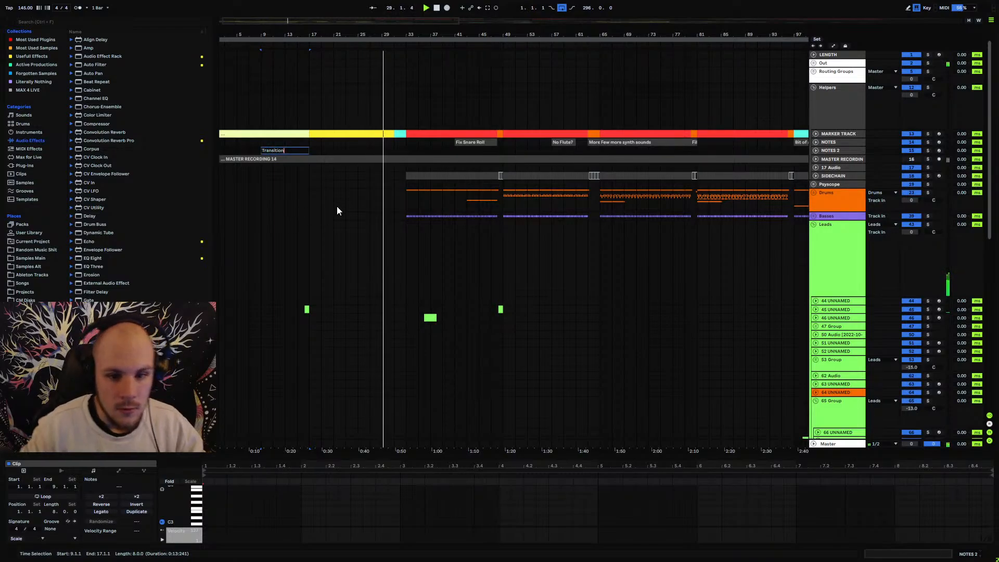
pyautogui.click(395, 151)
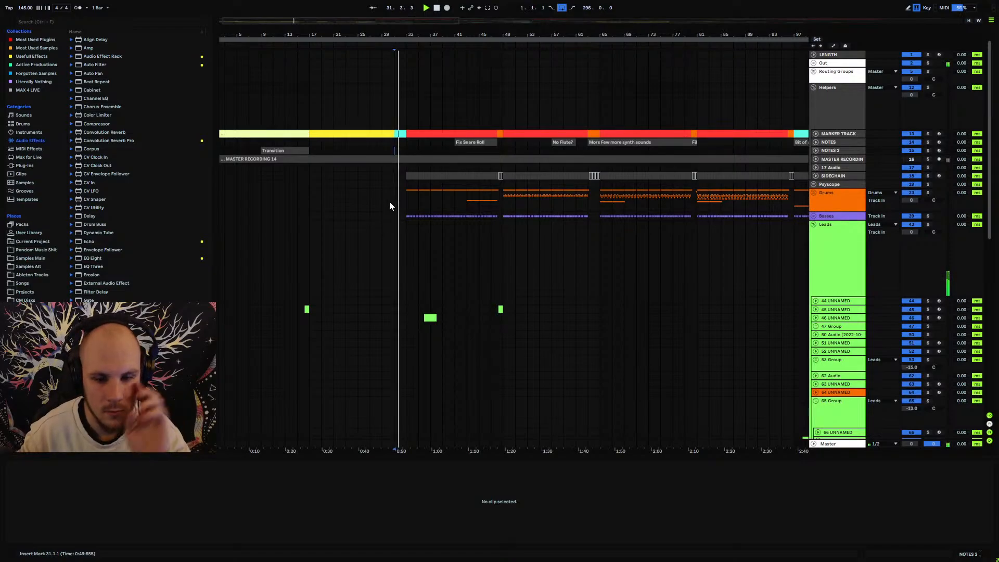
# Create an empty NOTES 2 clip from bar 35 to bar 41 and name it "More Atmos".
pyautogui.scroll(-3, 389, 201)
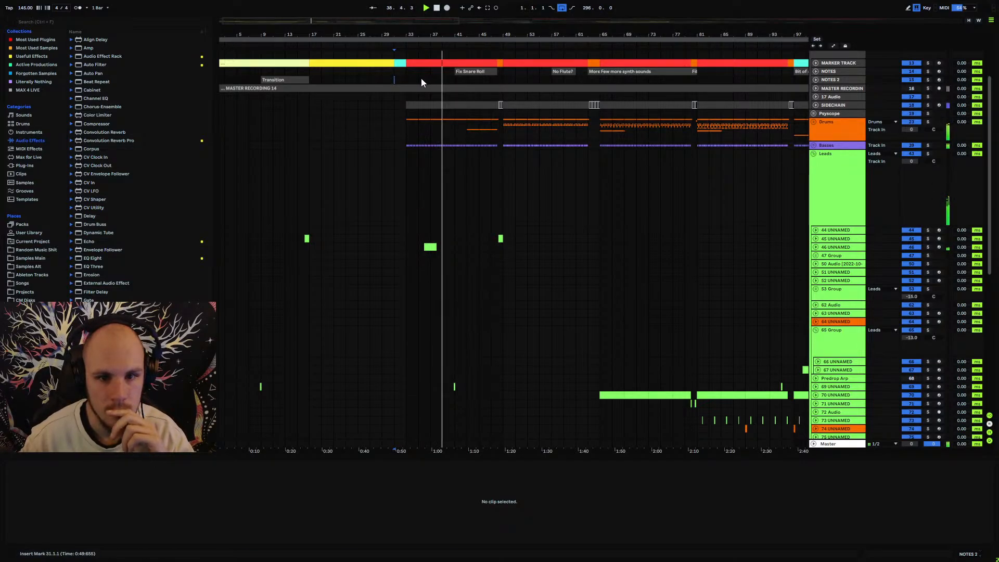
pyautogui.moveTo(420, 80); pyautogui.dragTo(454, 80)
pyautogui.hotkey('ctrl', 'shift', 'm')
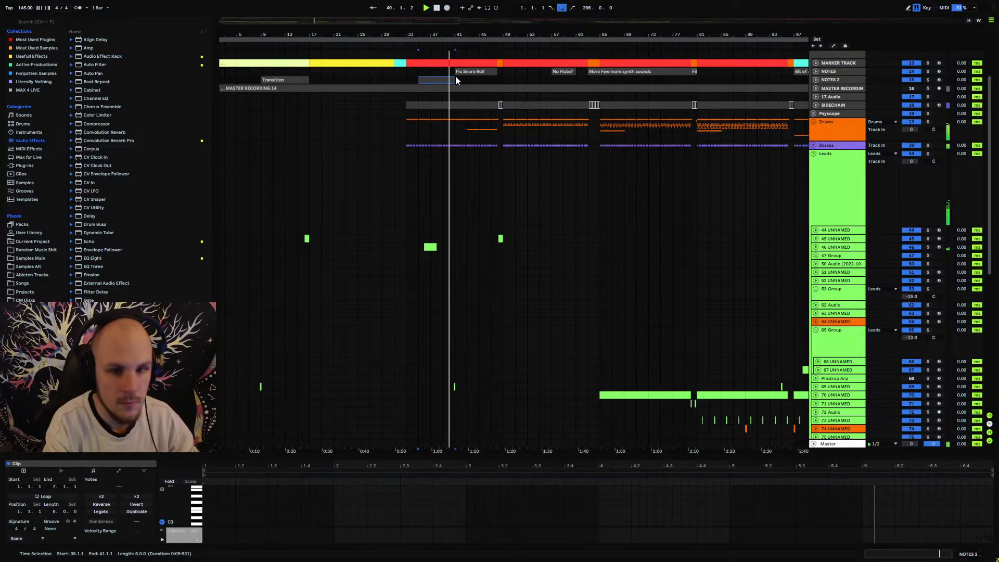
pyautogui.rightClick(440, 81)
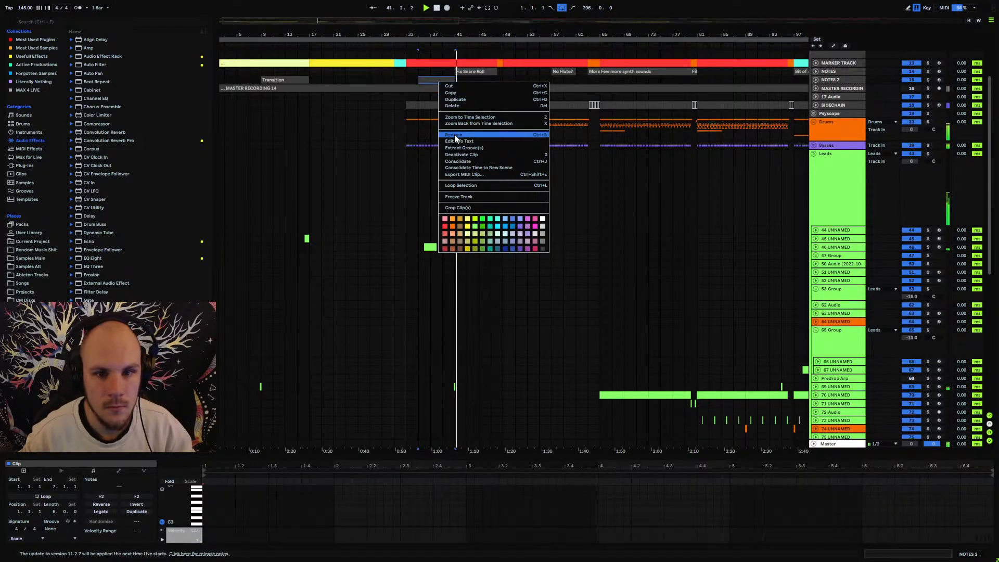
pyautogui.click(454, 136)
pyautogui.write('More A')
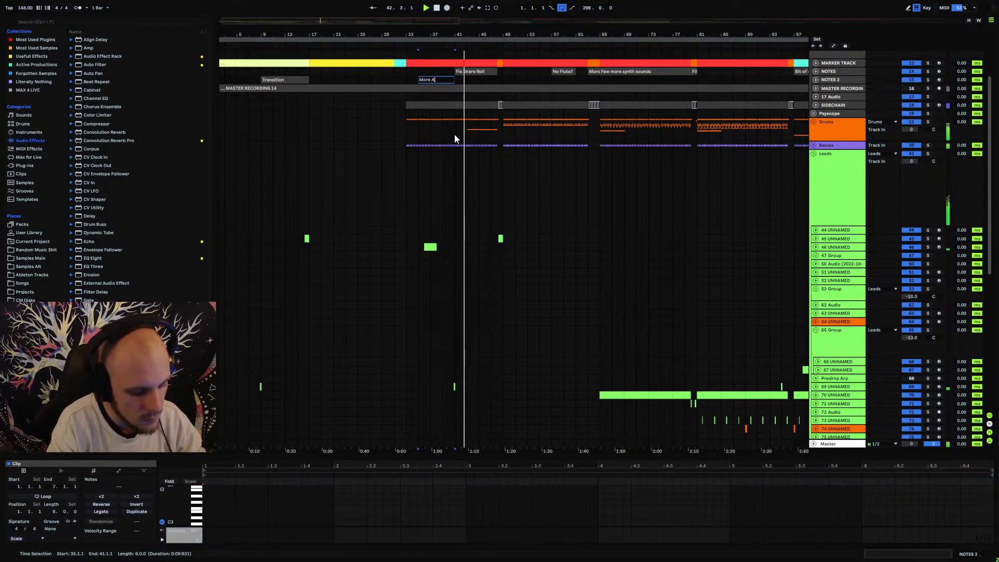
pyautogui.write('tmos')
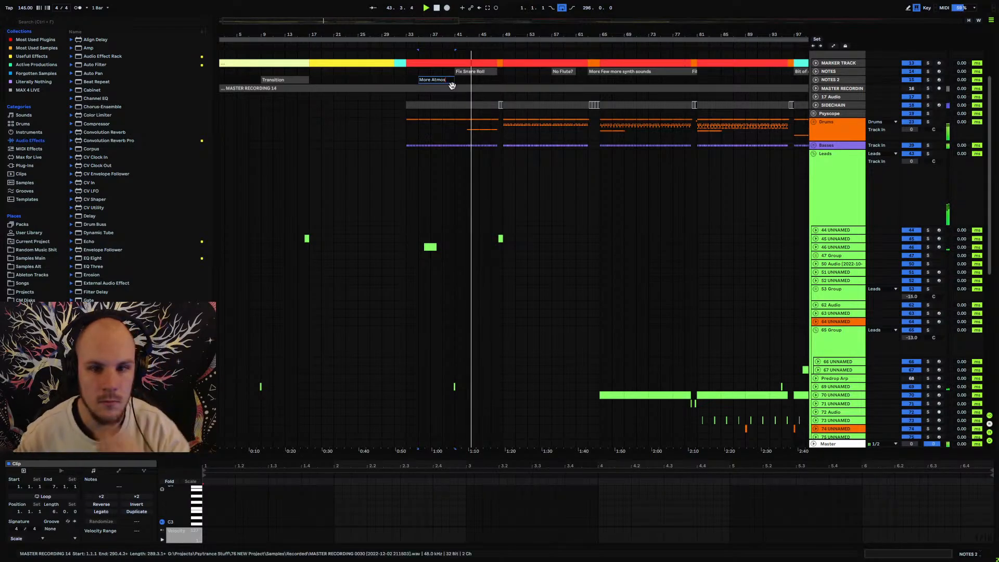
pyautogui.press('Return')
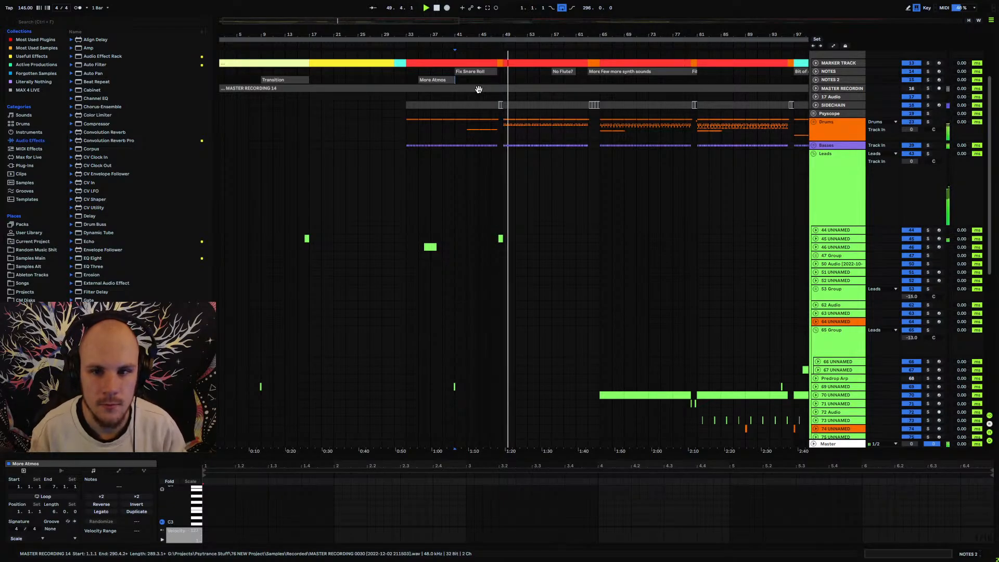
# Create an empty MIDI clip on the NOTES 2 track from bar 49 to bar 63.
pyautogui.scroll(-3, 552, 228)
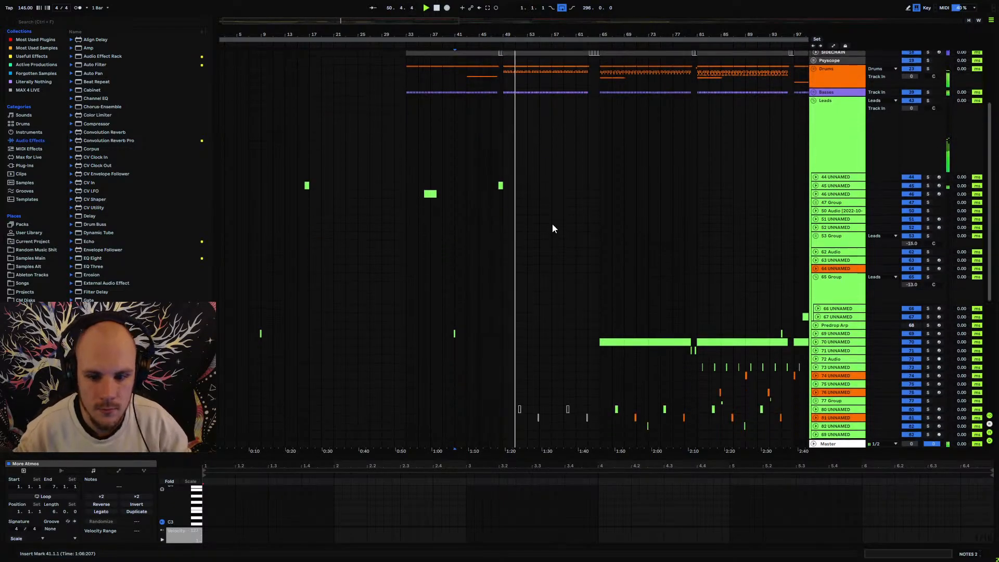
pyautogui.scroll(-10, 553, 226)
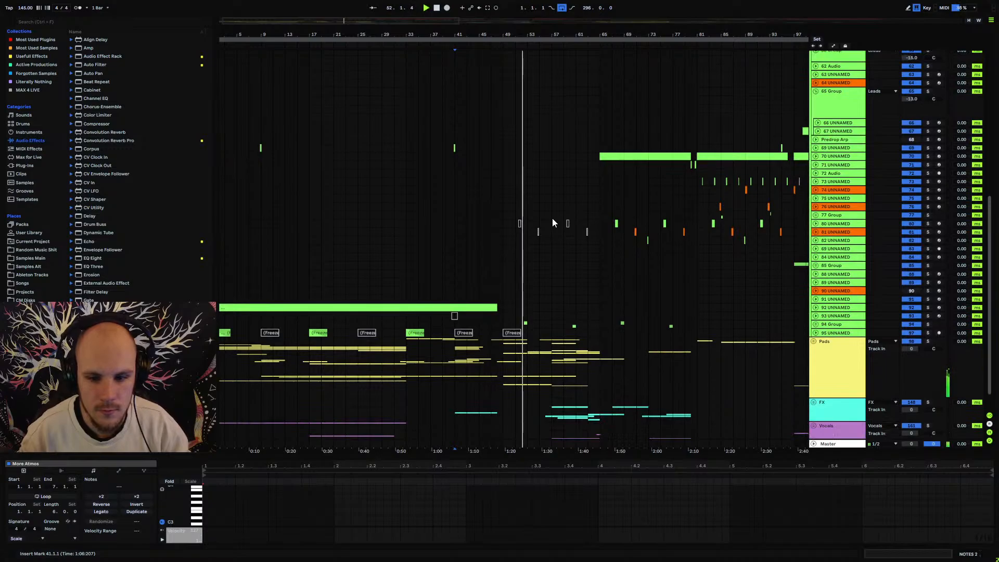
pyautogui.scroll(7, 552, 223)
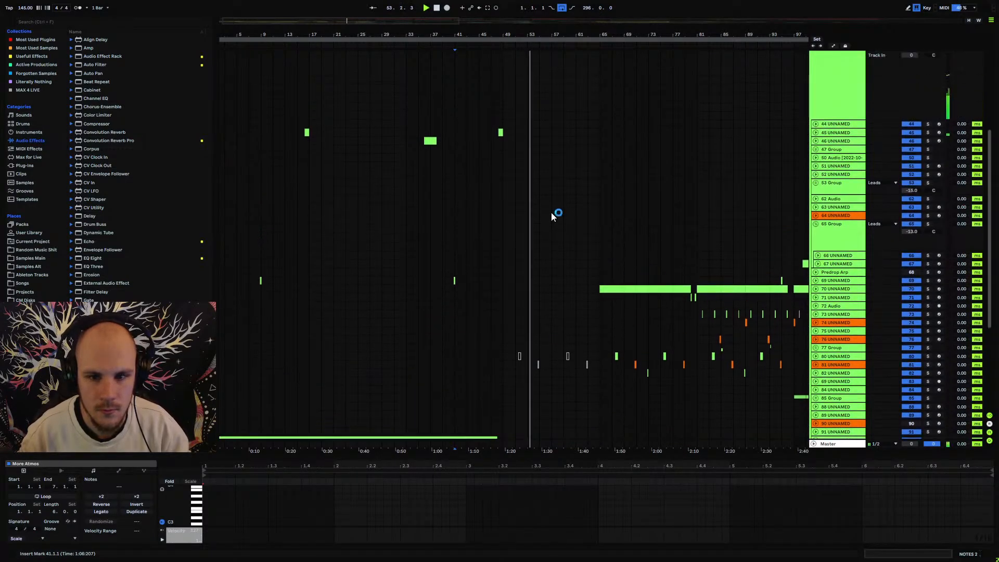
pyautogui.scroll(8, 549, 209)
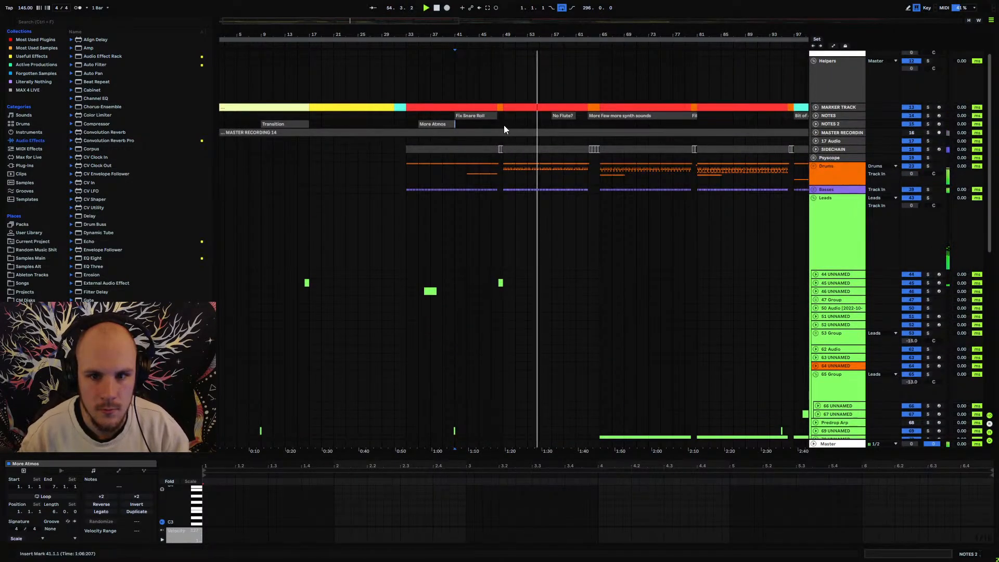
pyautogui.moveTo(504, 126); pyautogui.dragTo(591, 123)
pyautogui.hotkey('ctrl', 'shift', 'm')
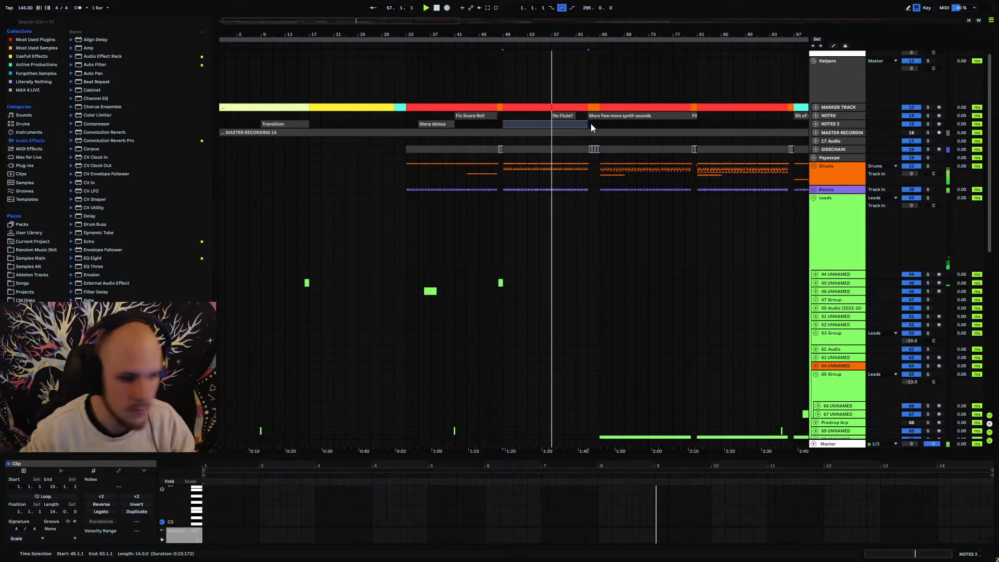
# Name the empty NOTES 2 clip at bar 49 "More leads (Maybe chord stabs)".
pyautogui.rightClick(591, 123)
pyautogui.click(602, 174)
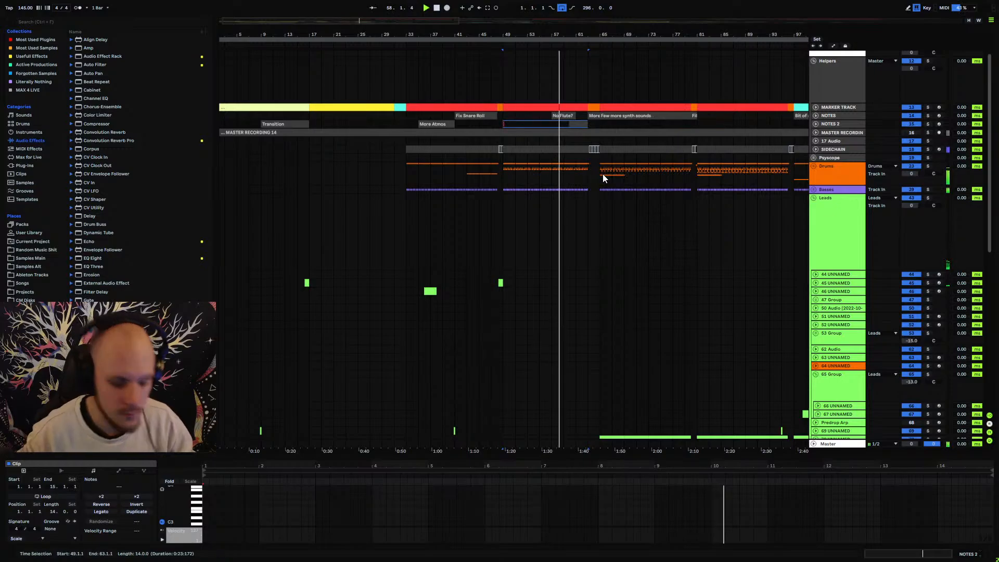
pyautogui.write('More lea')
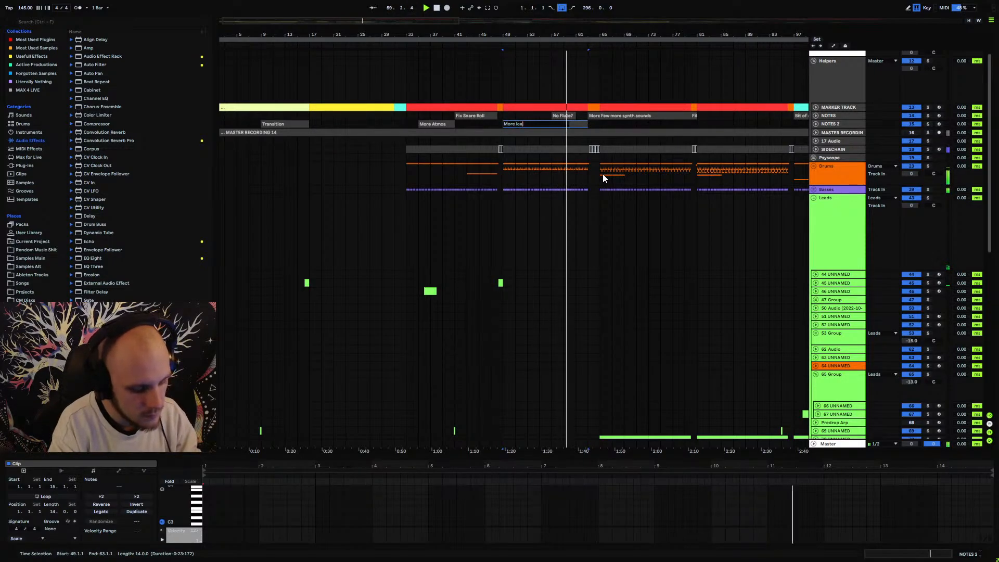
pyautogui.write('ds (')
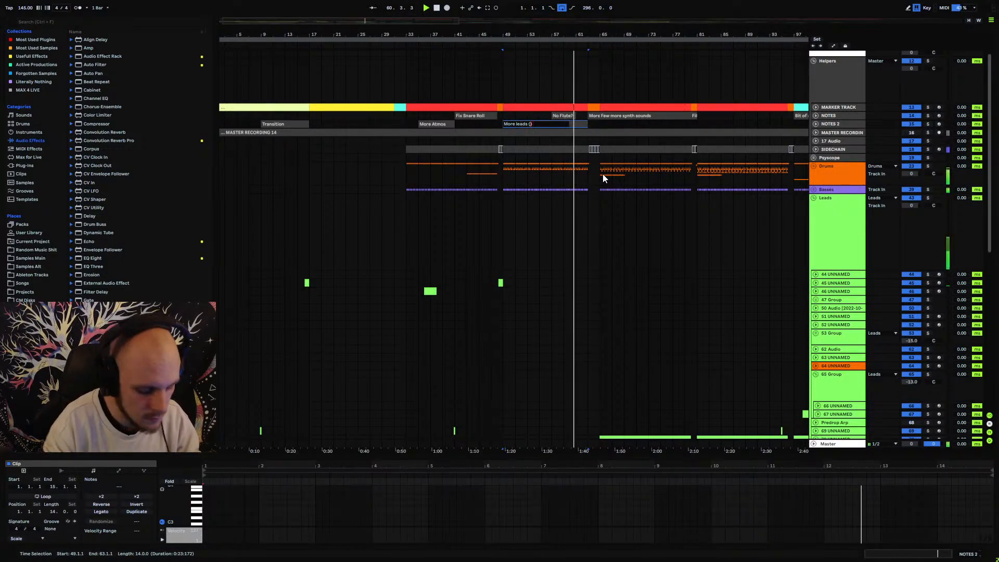
pyautogui.write('Maybe chor')
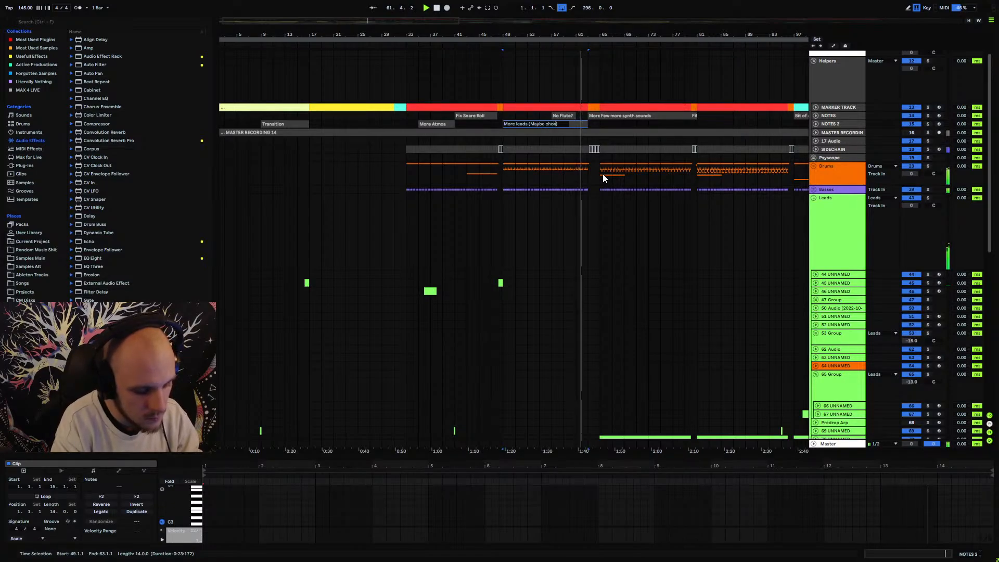
pyautogui.write('d stabs')
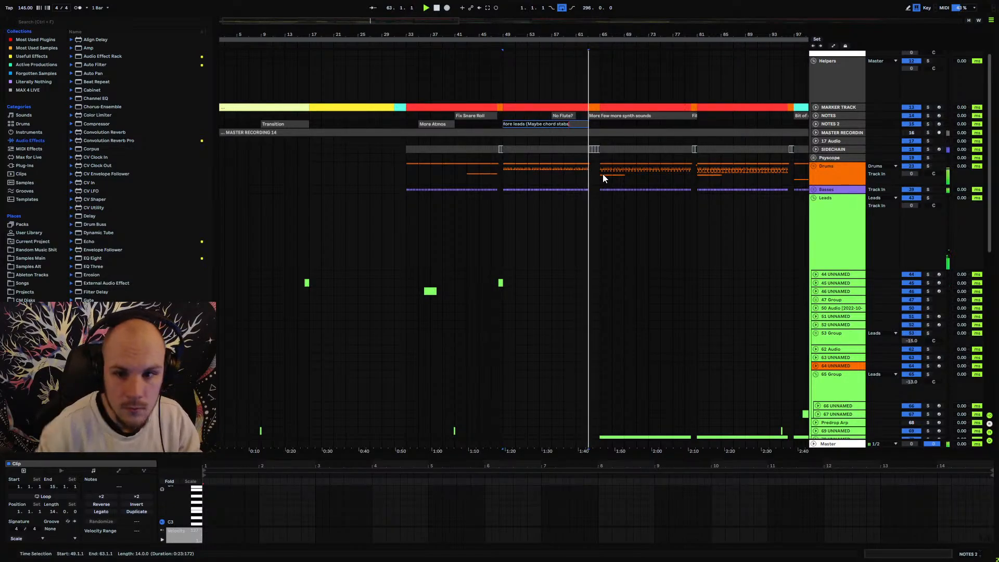
pyautogui.write(')')
pyautogui.click(611, 125)
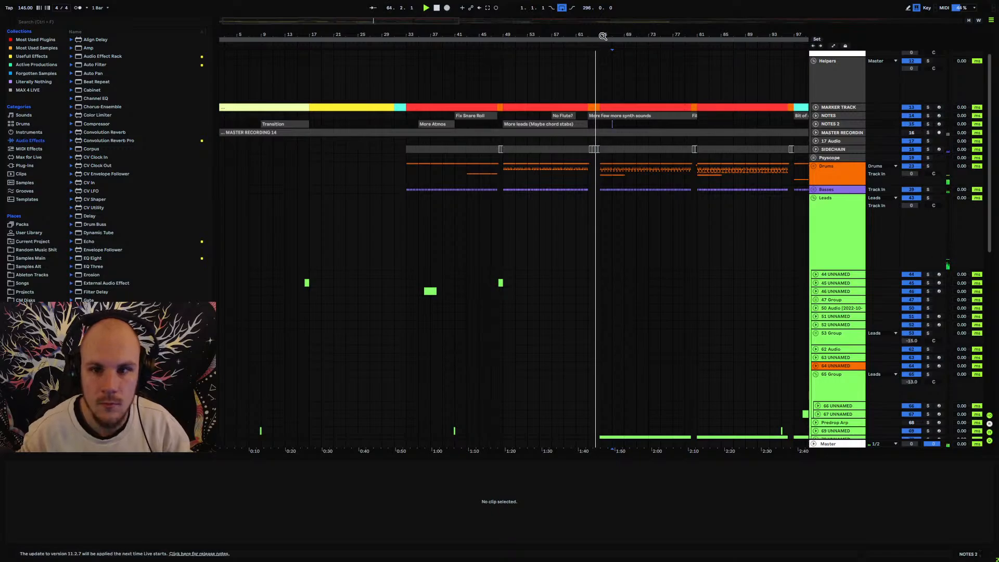
# Create an empty MIDI clip on the NOTES 2 track from bar 63 to bar 65.
pyautogui.moveTo(602, 37); pyautogui.dragTo(504, 180)
pyautogui.scroll(-2, 485, 199)
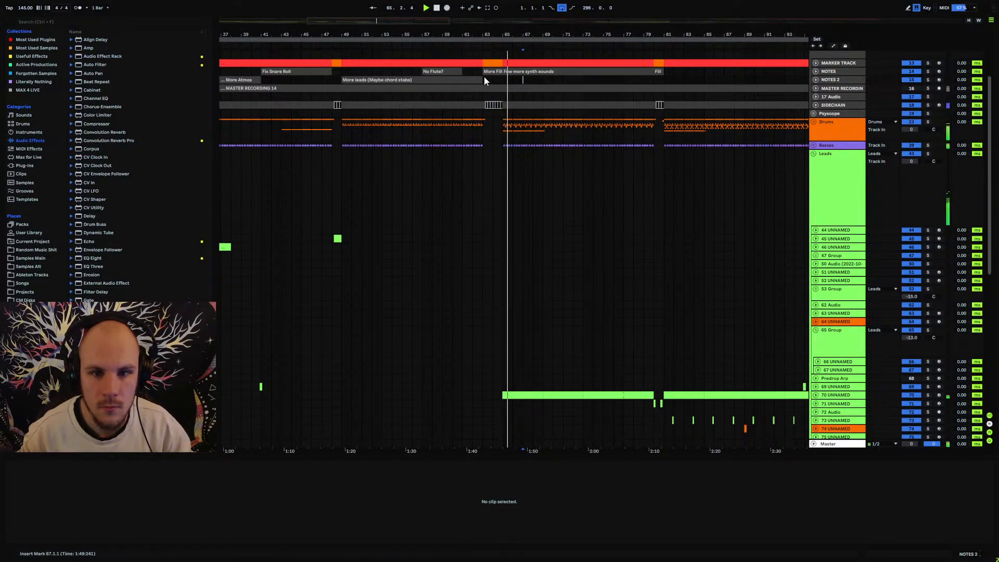
pyautogui.moveTo(484, 80); pyautogui.dragTo(499, 79)
pyautogui.hotkey('ctrl', 'shift', 'm')
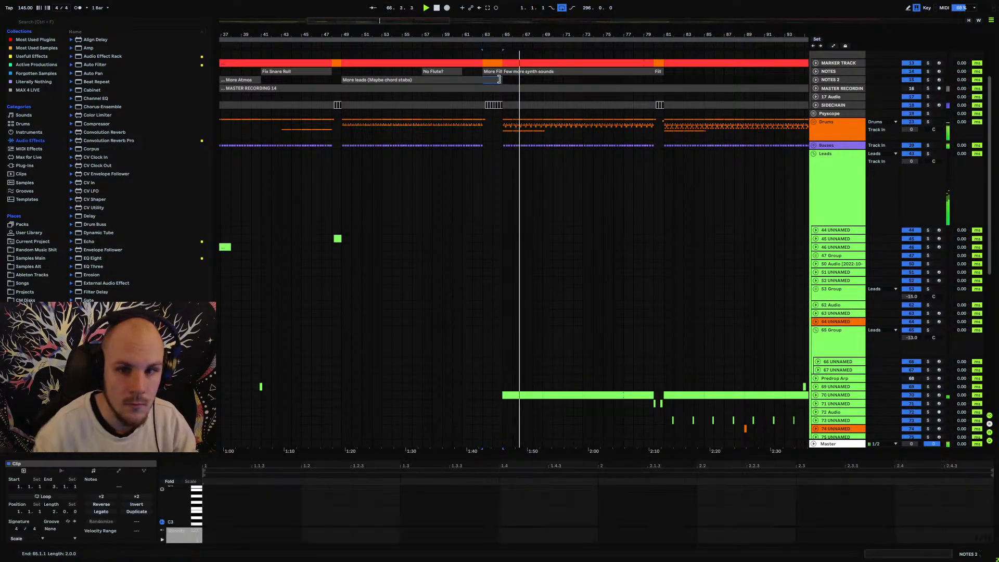
pyautogui.click(493, 70)
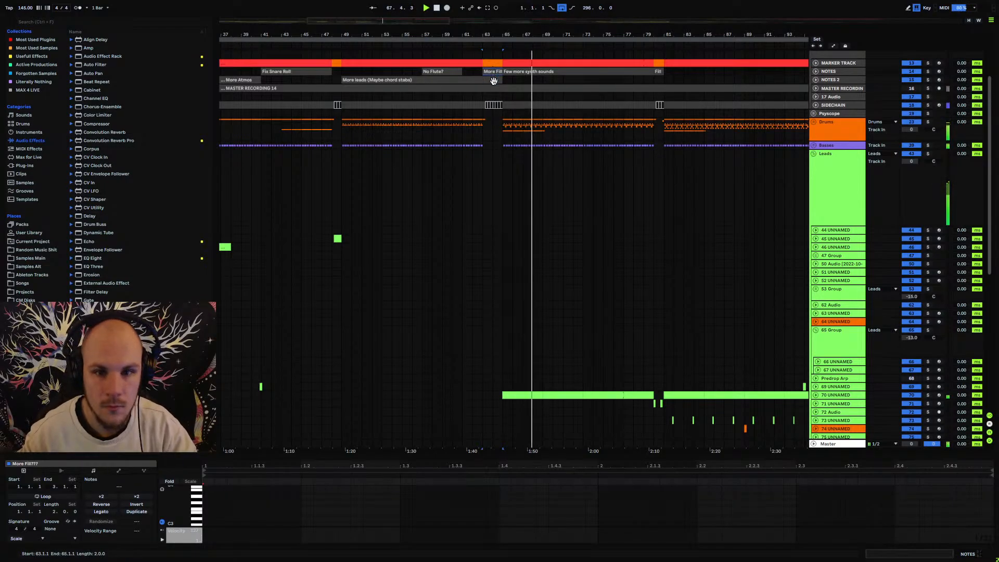
# Rename the NOTES 2 clip at bar 63 as "Fill more intersting".
pyautogui.rightClick(494, 80)
pyautogui.click(510, 133)
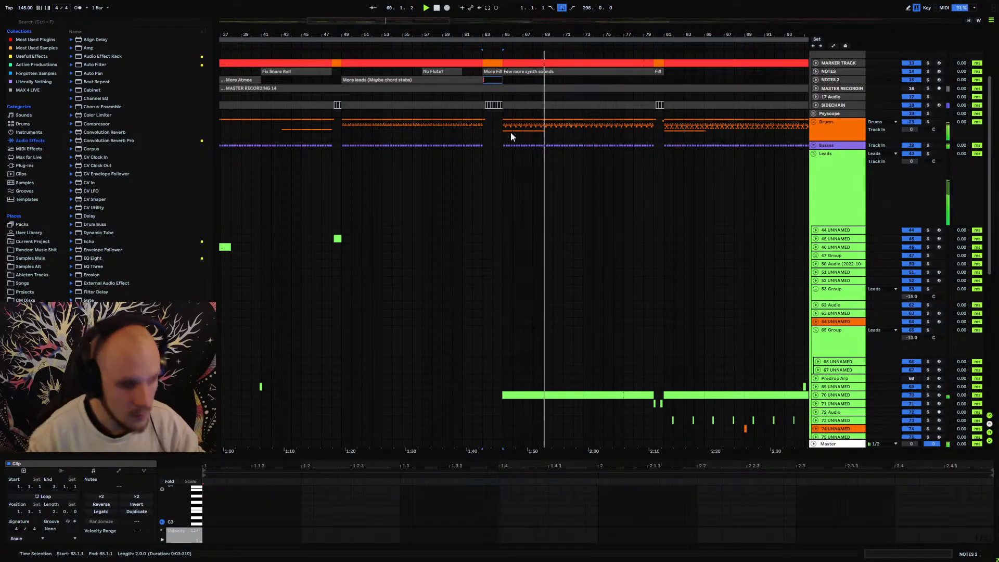
pyautogui.write('Fil')
pyautogui.write('l m')
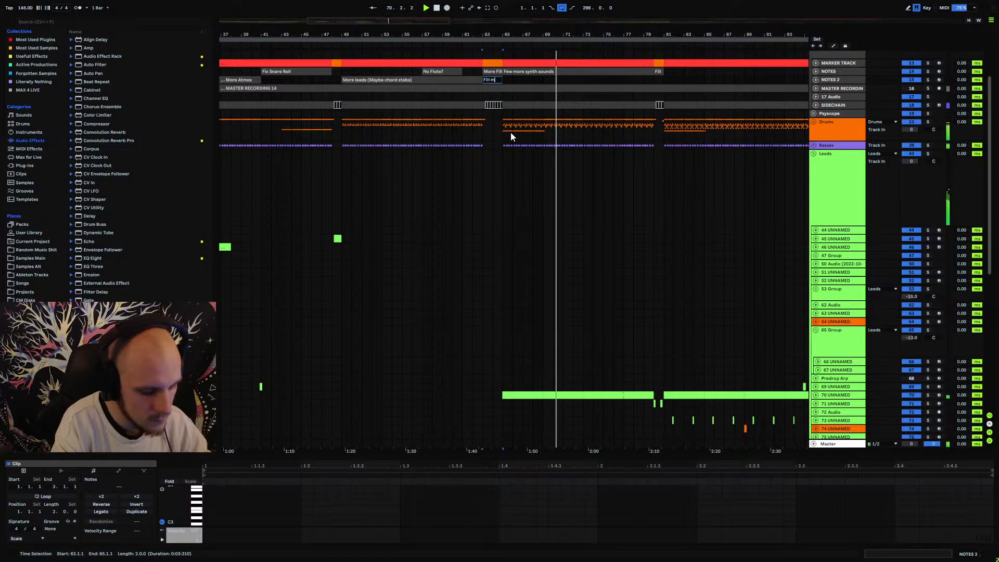
pyautogui.write('ore intee inter')
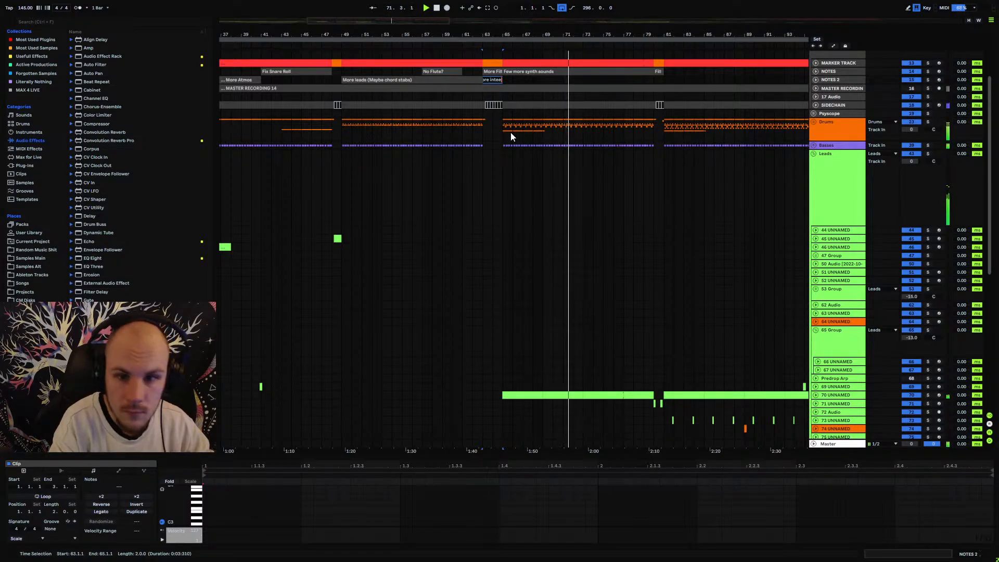
pyautogui.press('BackSpace')
pyautogui.write('rst')
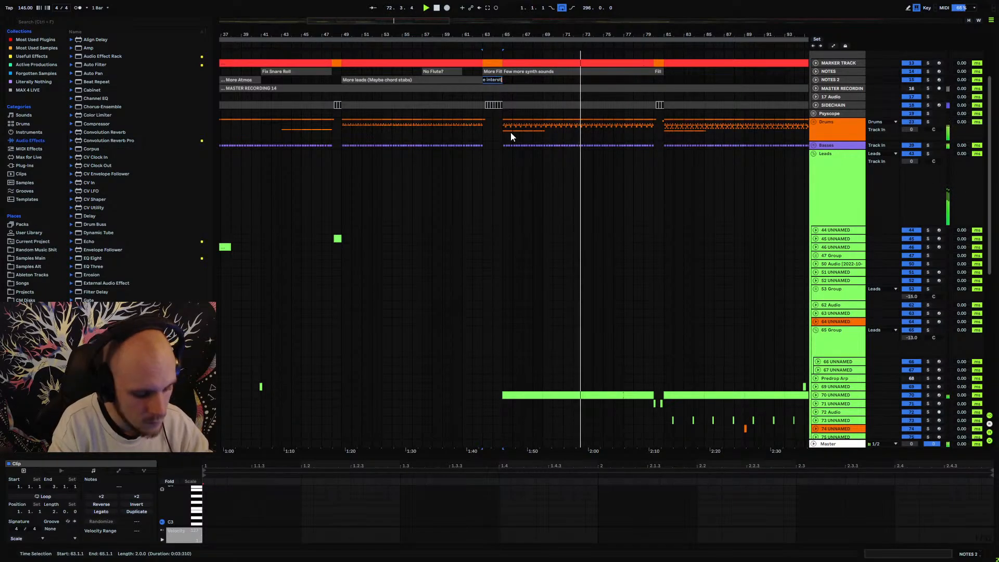
pyautogui.write('ing')
pyautogui.click(554, 81)
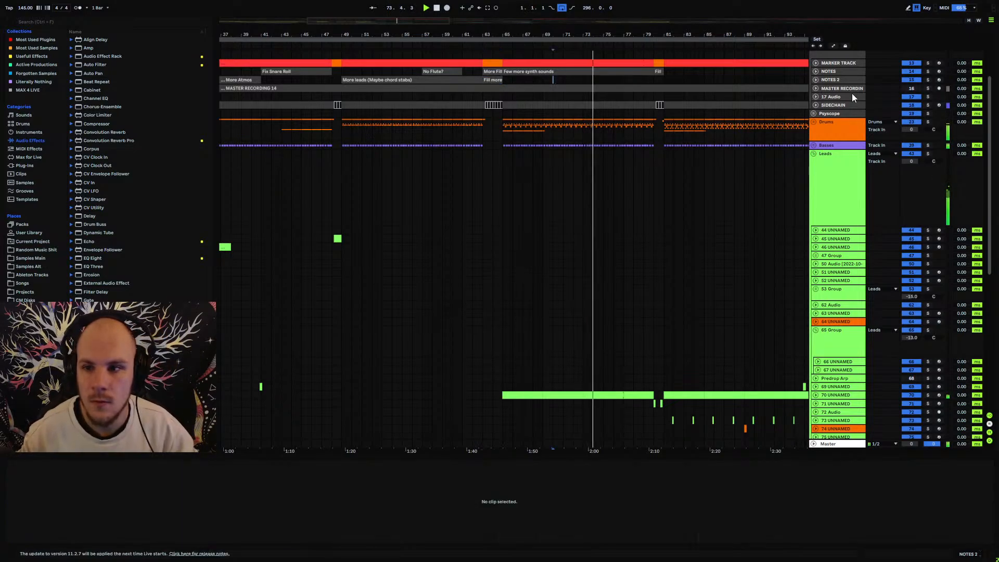
# Unfold the NOTES 2 track, and colour the 80 UNNAMED track pale yellow, applying the track colour to its clips.
pyautogui.click(816, 80)
pyautogui.scroll(-5, 679, 298)
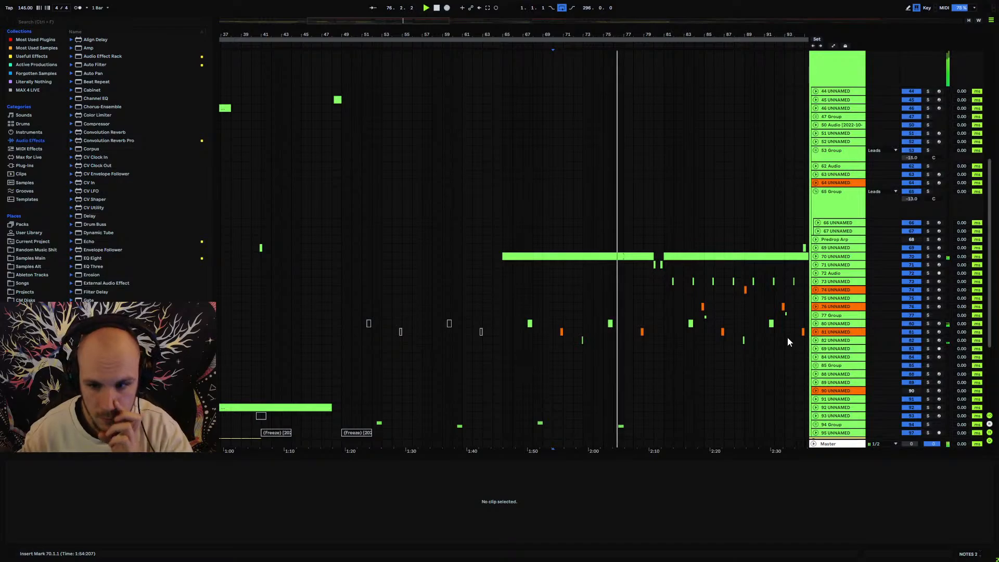
pyautogui.rightClick(831, 325)
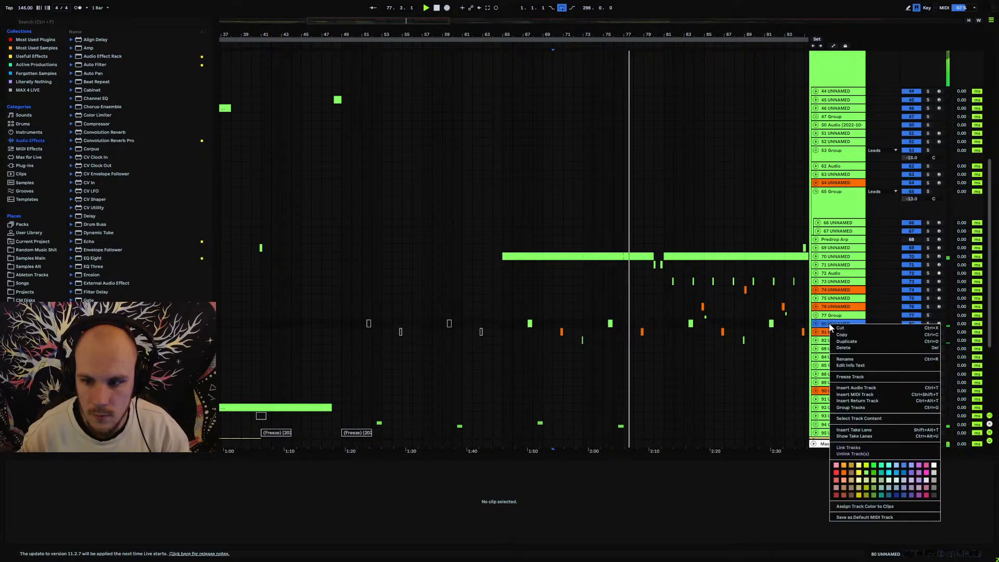
pyautogui.click(850, 466)
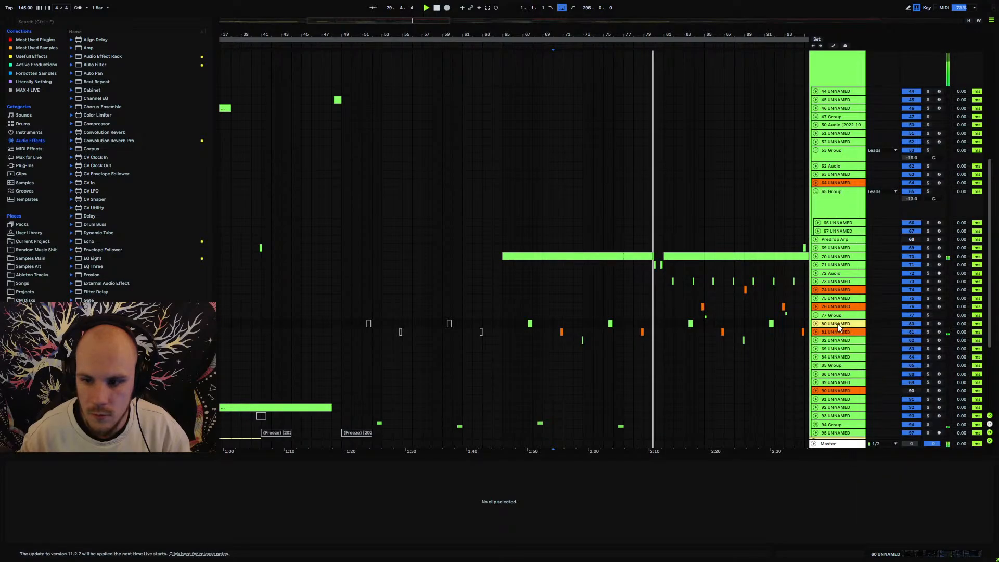
pyautogui.rightClick(838, 326)
pyautogui.click(874, 509)
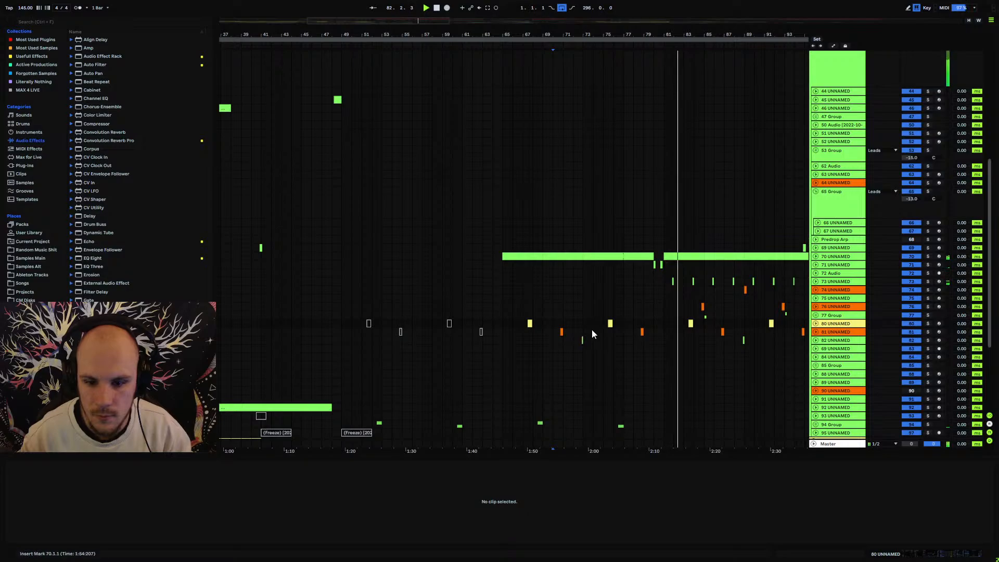
# Colour the 77 Group track orange and assign that colour to its grouped tracks and clips.
pyautogui.scroll(-3, 604, 312)
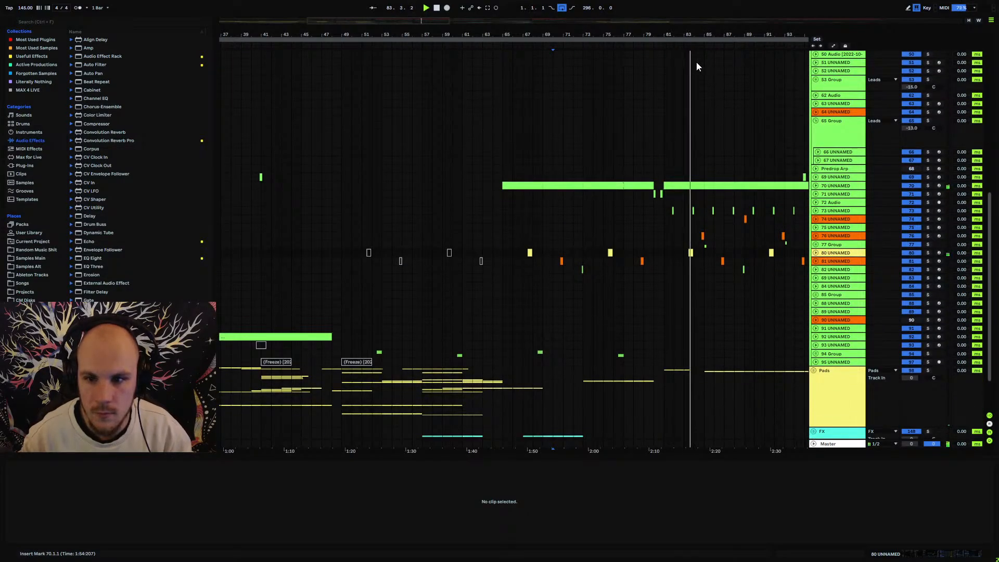
pyautogui.moveTo(687, 35); pyautogui.dragTo(398, 75)
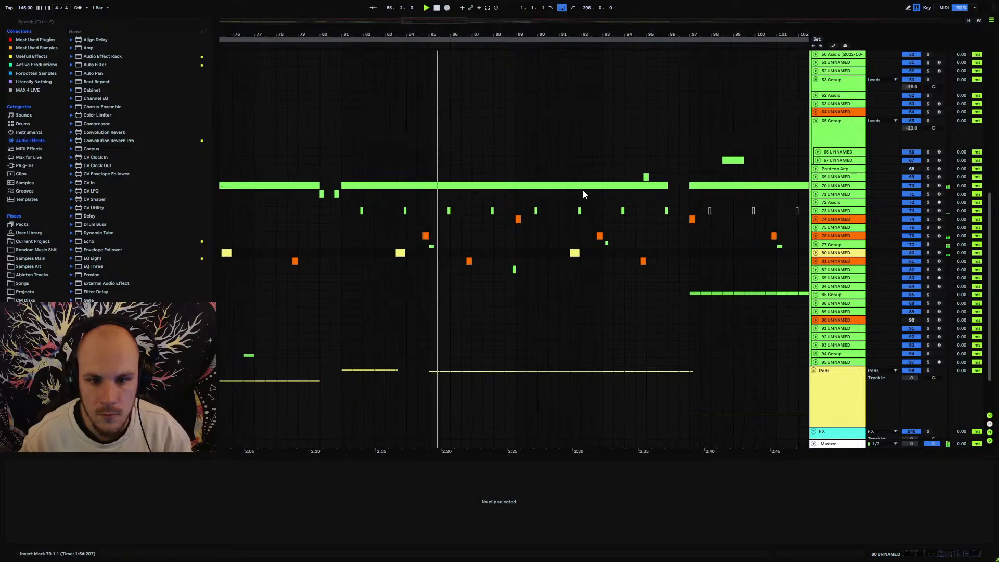
pyautogui.rightClick(833, 245)
pyautogui.click(847, 371)
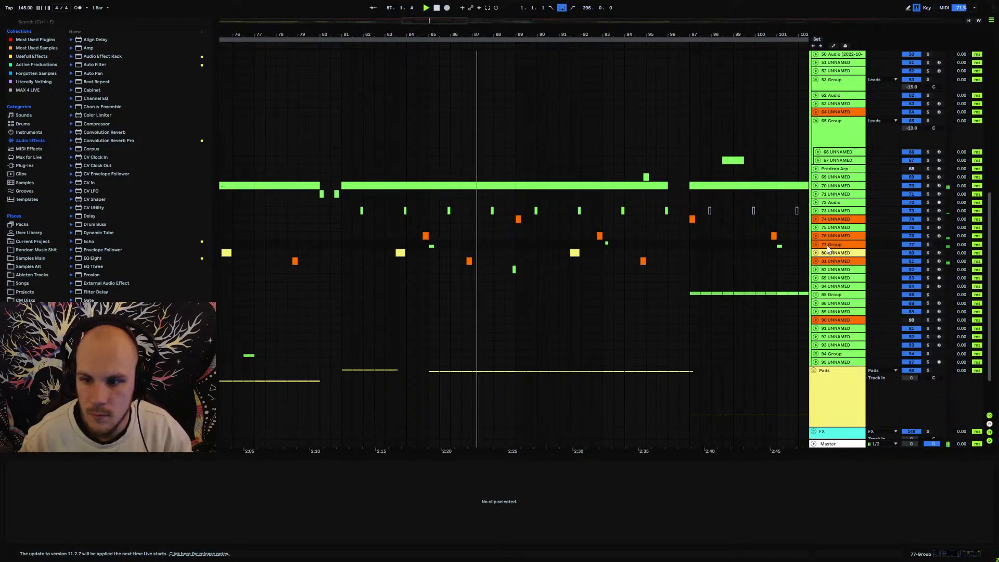
pyautogui.rightClick(835, 248)
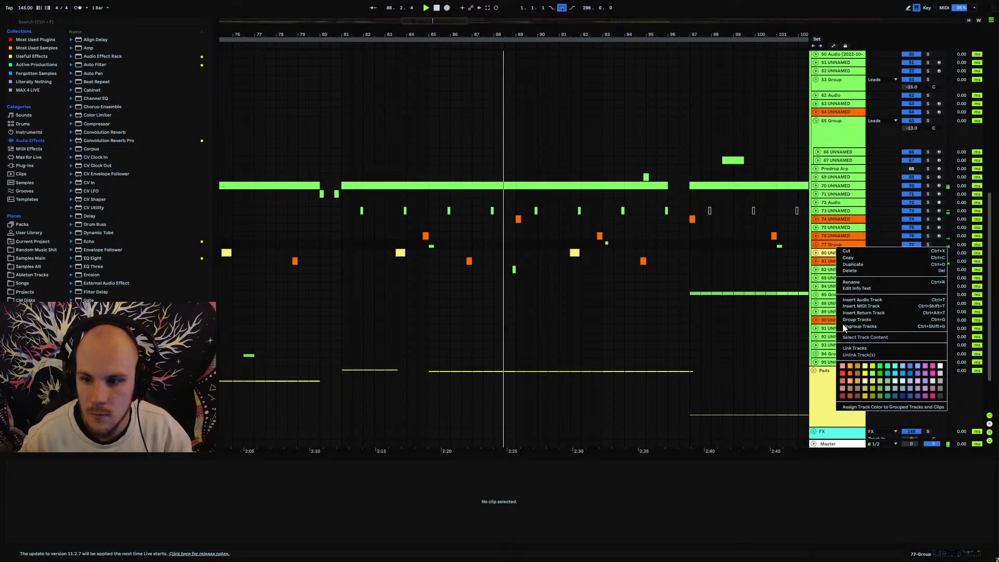
pyautogui.click(881, 408)
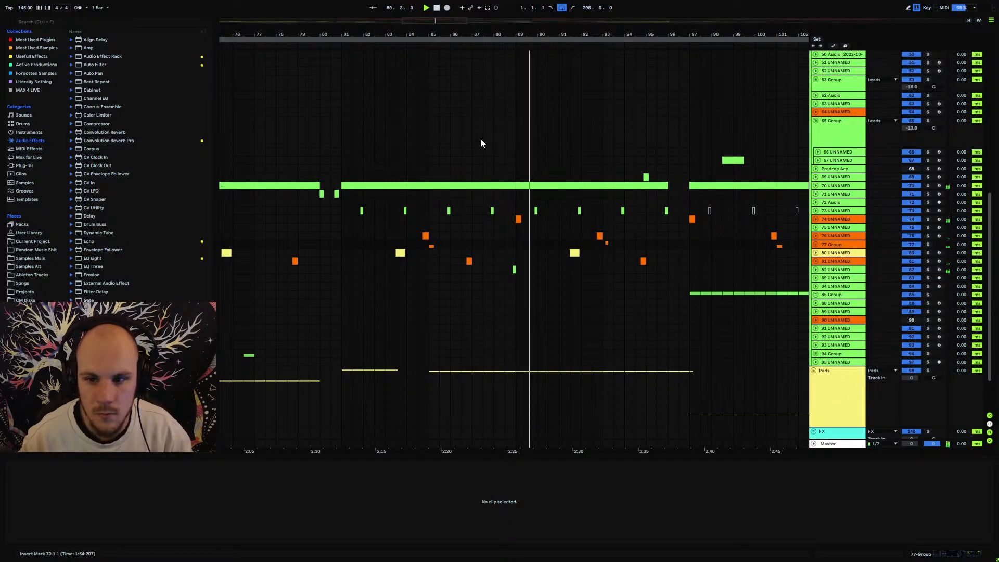
pyautogui.moveTo(451, 38); pyautogui.dragTo(346, 40)
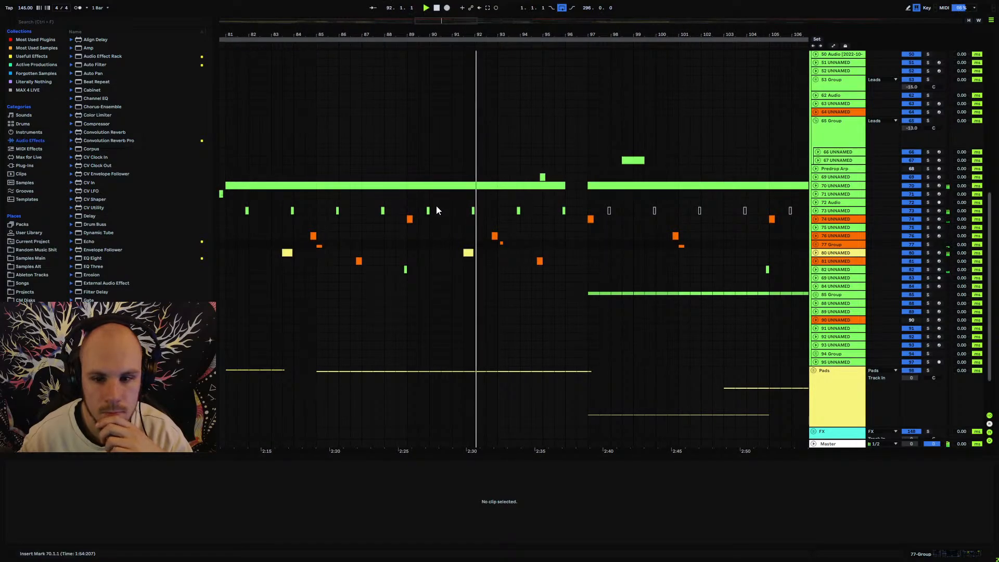
pyautogui.click(429, 269)
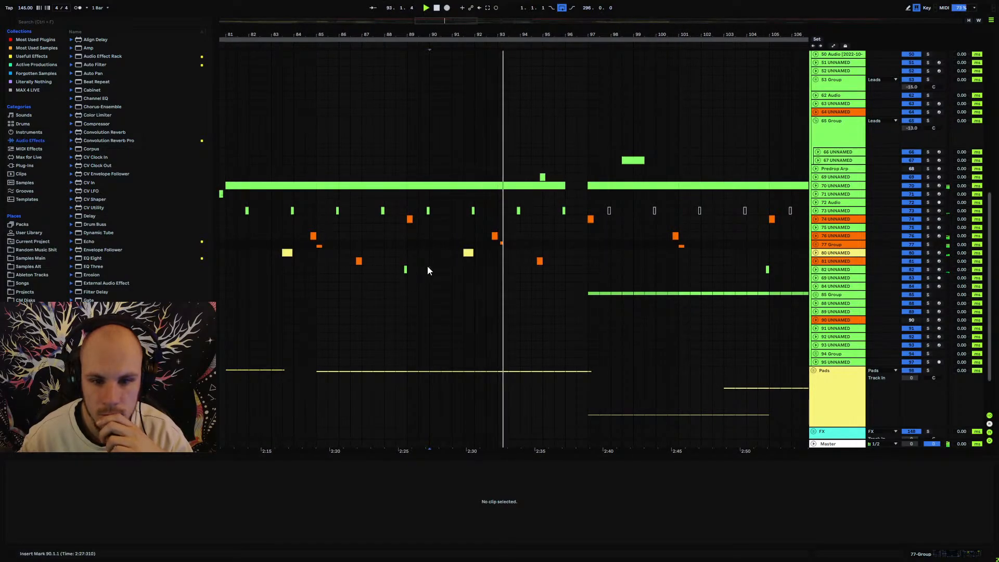
pyautogui.click(415, 269)
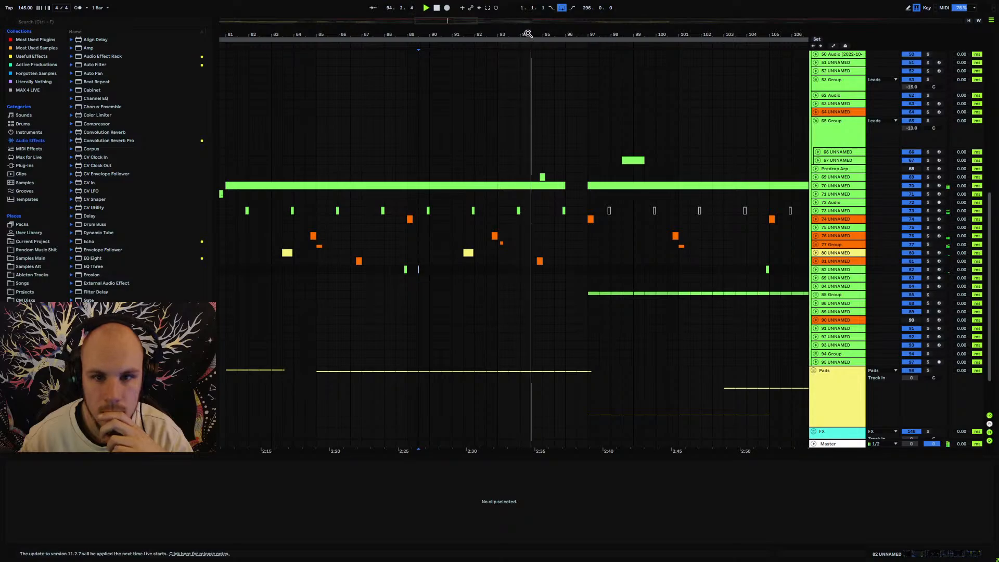
# Create an empty MIDI clip on the NOTES 2 track from bar 96 to bar 97.
pyautogui.moveTo(529, 34); pyautogui.dragTo(428, 36)
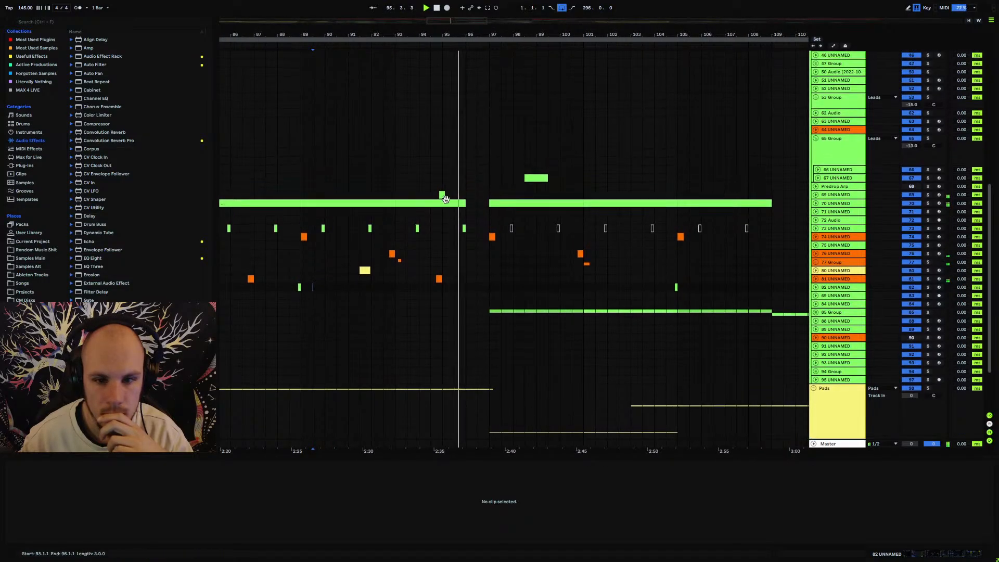
pyautogui.scroll(2, 460, 267)
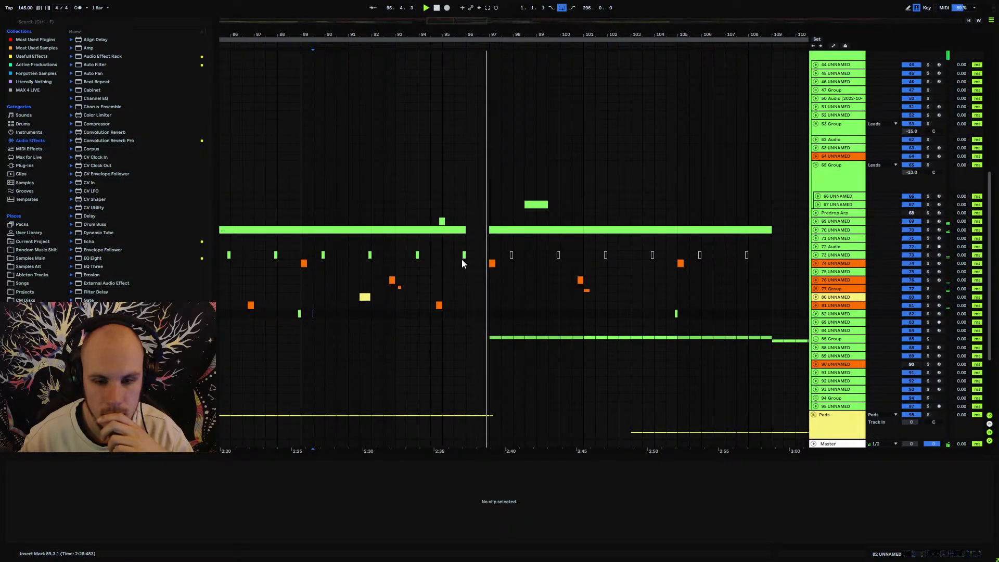
pyautogui.scroll(8, 465, 201)
pyautogui.scroll(2, 461, 189)
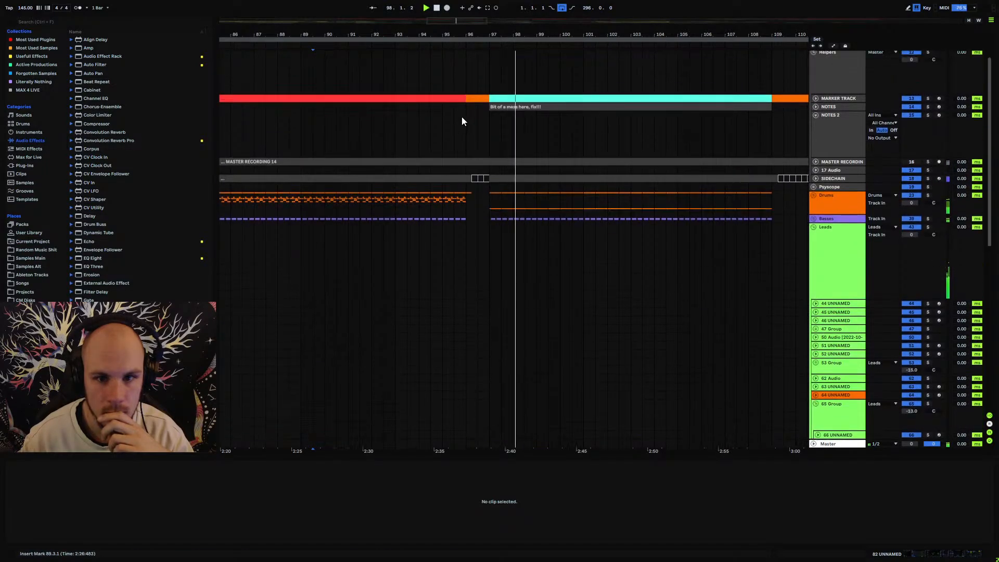
pyautogui.moveTo(466, 114); pyautogui.dragTo(484, 116)
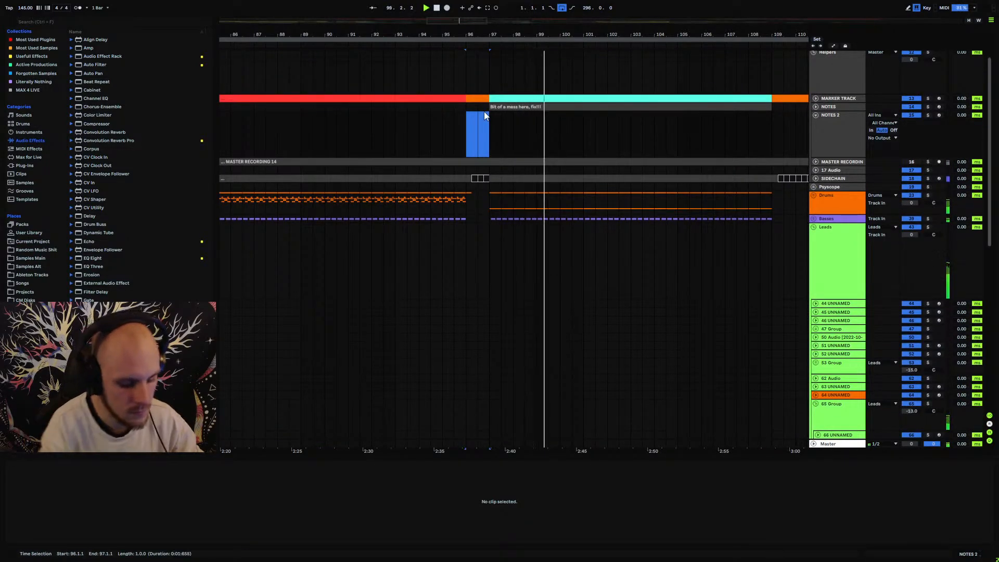
pyautogui.doubleClick(484, 115)
# Rename the one-bar NOTES 2 clip at bar 96 as "Fill Better".
pyautogui.rightClick(480, 115)
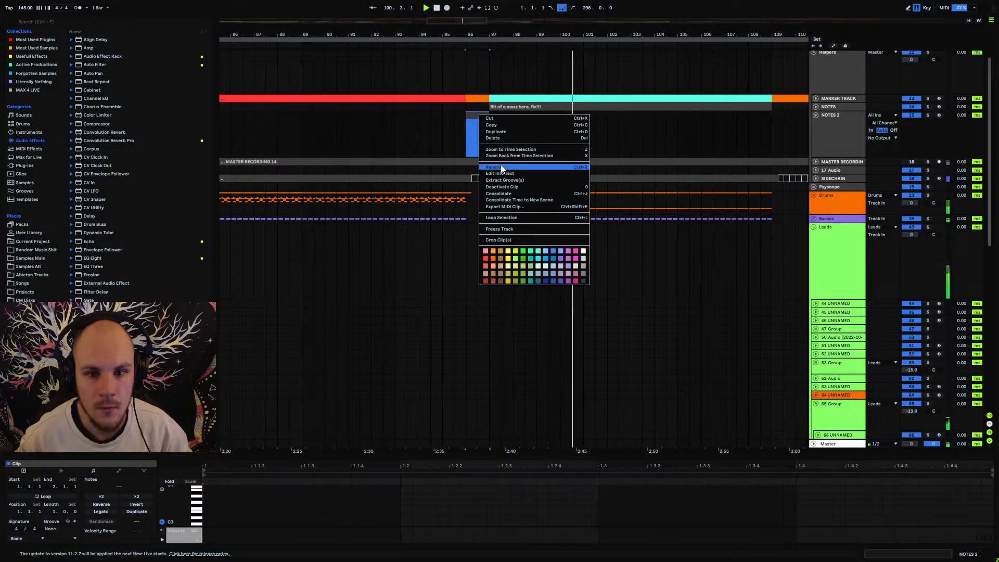
pyautogui.click(500, 165)
pyautogui.write('Fil')
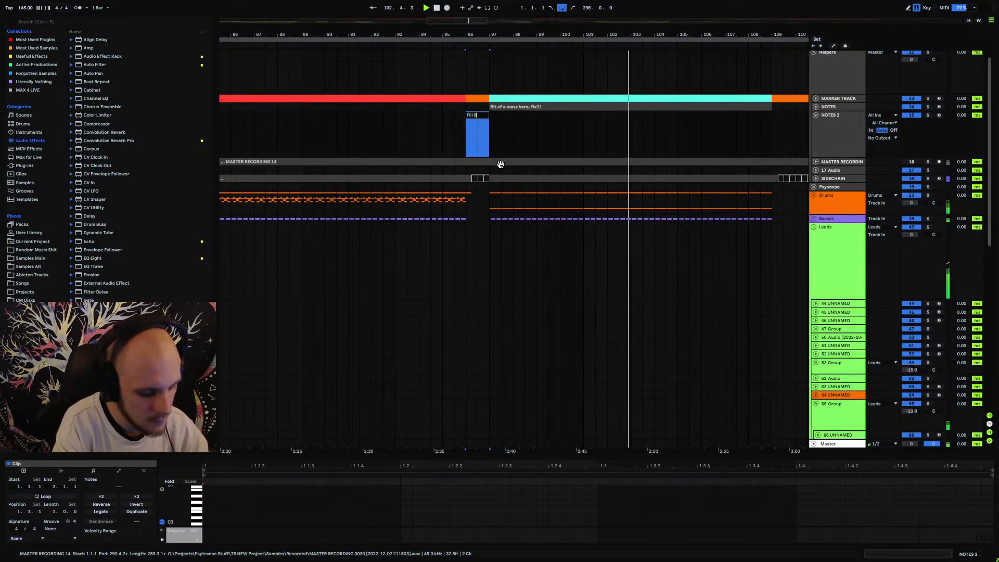
pyautogui.write('l Better')
pyautogui.click(492, 129)
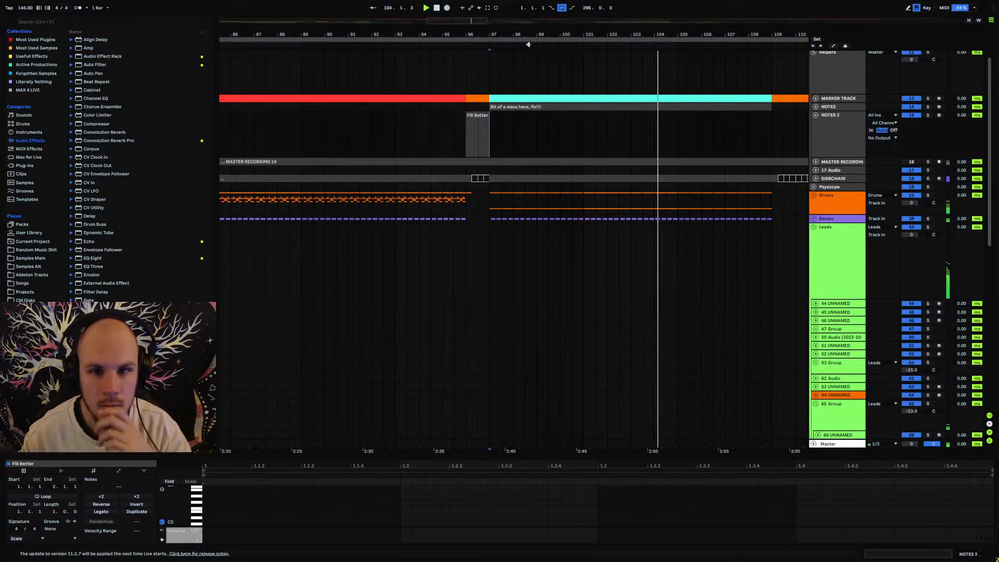
# Copy the "Bit of a mess here, fix!!!" clip from the NOTES track onto NOTES 2 at bar 97.
pyautogui.moveTo(433, 35); pyautogui.dragTo(334, 32)
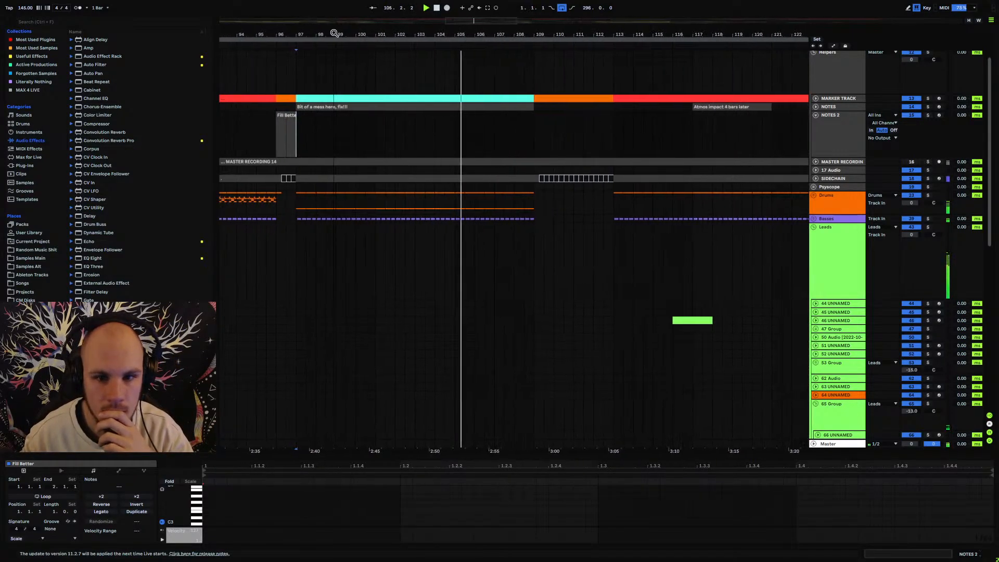
pyautogui.hotkey('ctrl', 'v')
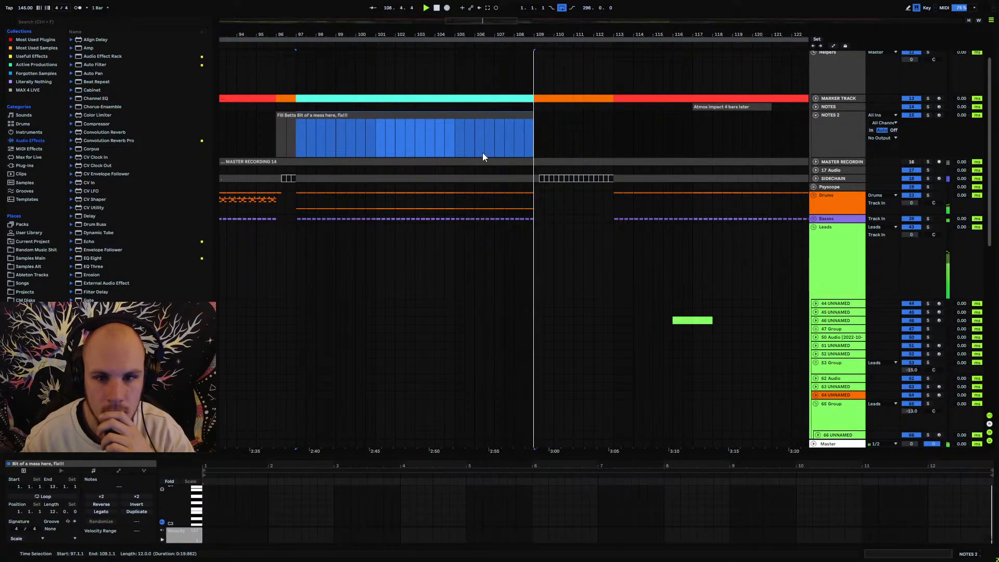
# Examine the lead tracks and note clips across bars 109 to 133 during playback.
pyautogui.scroll(-1, 479, 151)
pyautogui.scroll(-5, 480, 152)
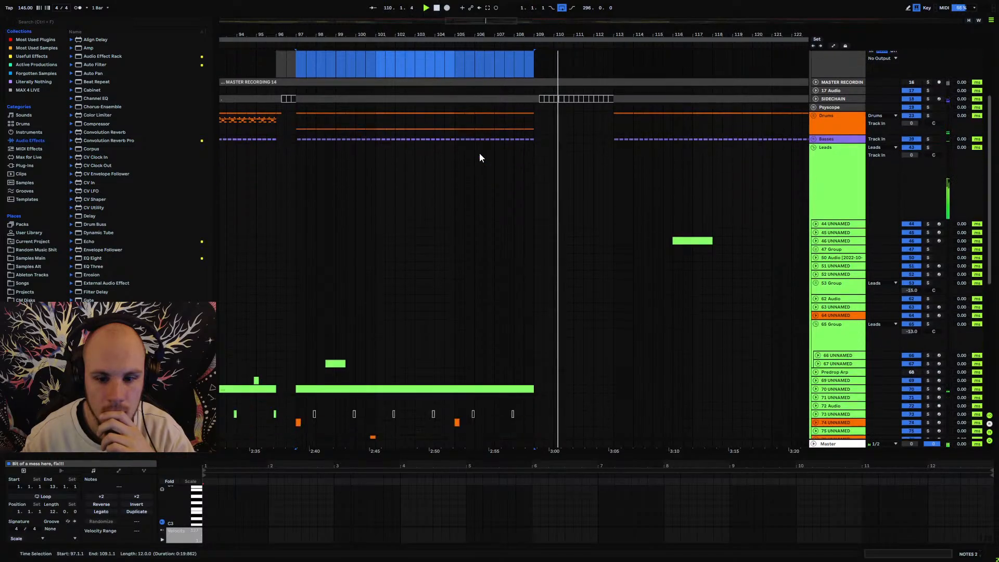
pyautogui.scroll(-2, 482, 151)
pyautogui.scroll(6, 509, 161)
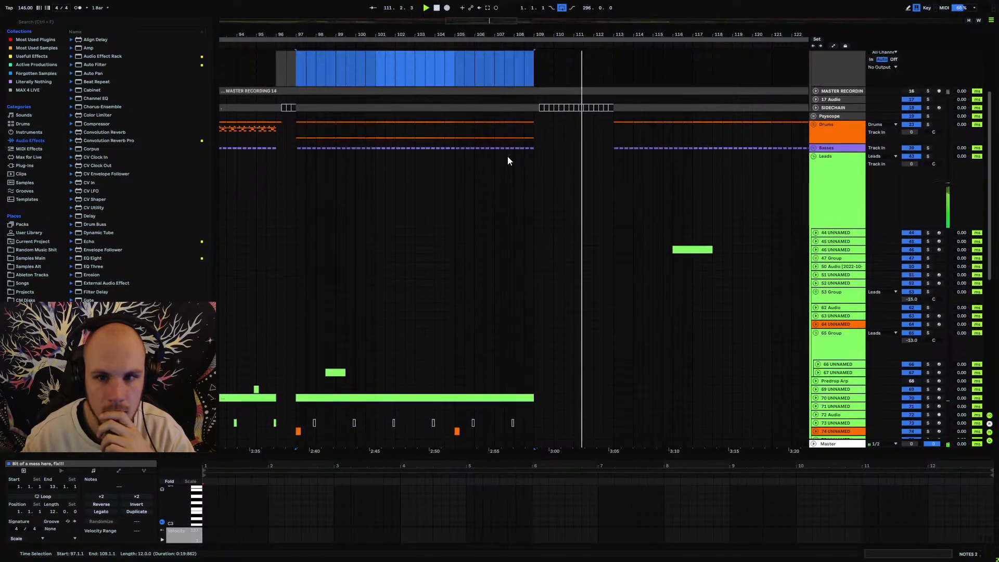
pyautogui.moveTo(598, 34); pyautogui.dragTo(445, 35)
pyautogui.scroll(-5, 454, 176)
pyautogui.scroll(-8, 454, 175)
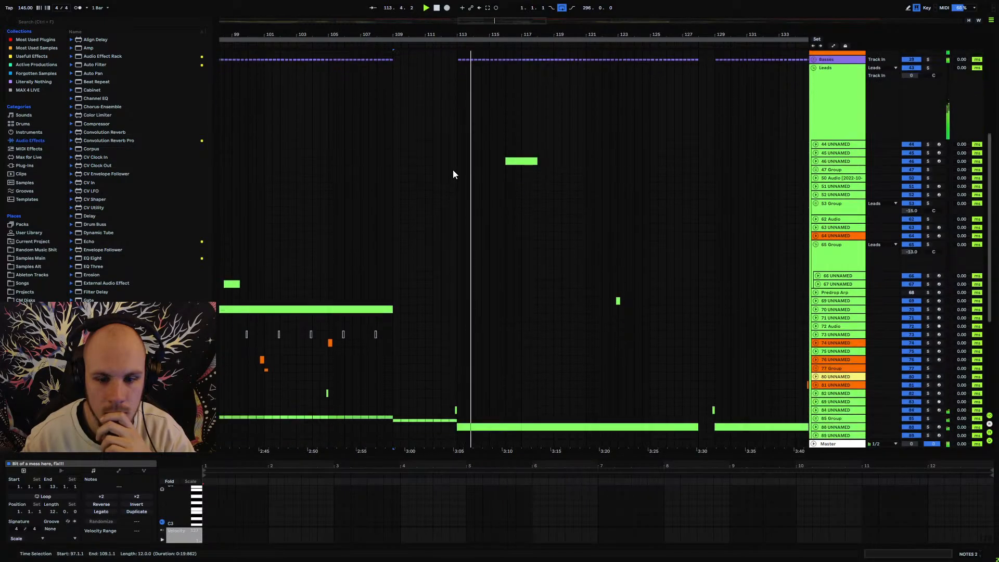
pyautogui.scroll(8, 452, 170)
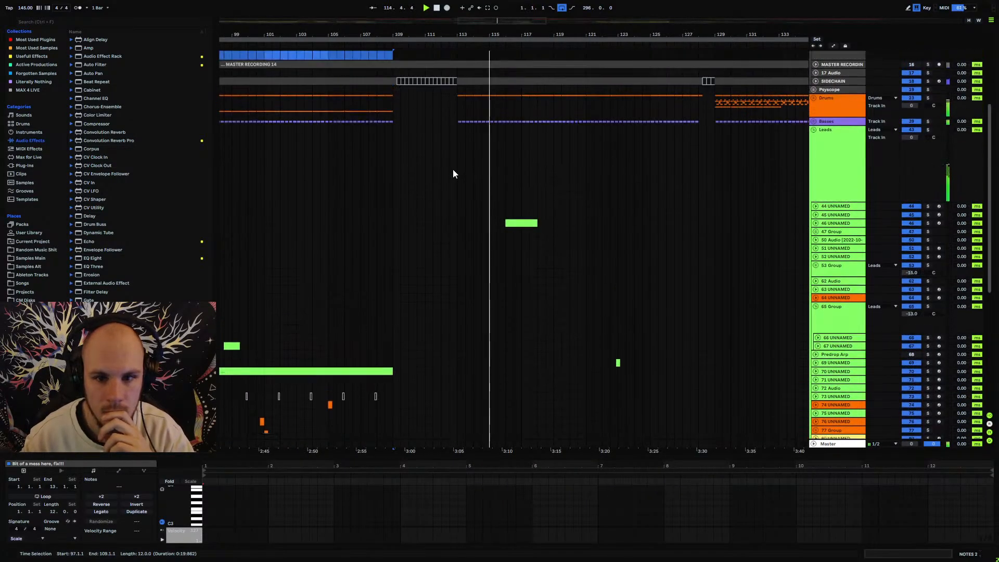
pyautogui.scroll(3, 453, 173)
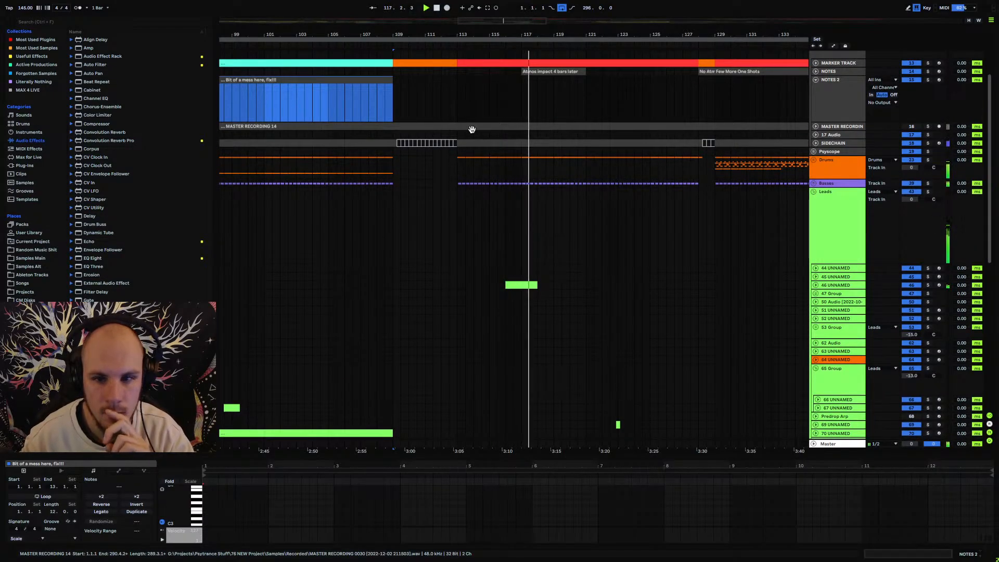
# Create an empty MIDI clip on the NOTES 2 track from bar 113 to bar 129.
pyautogui.moveTo(457, 83); pyautogui.dragTo(711, 94)
pyautogui.scroll(-3, 587, 292)
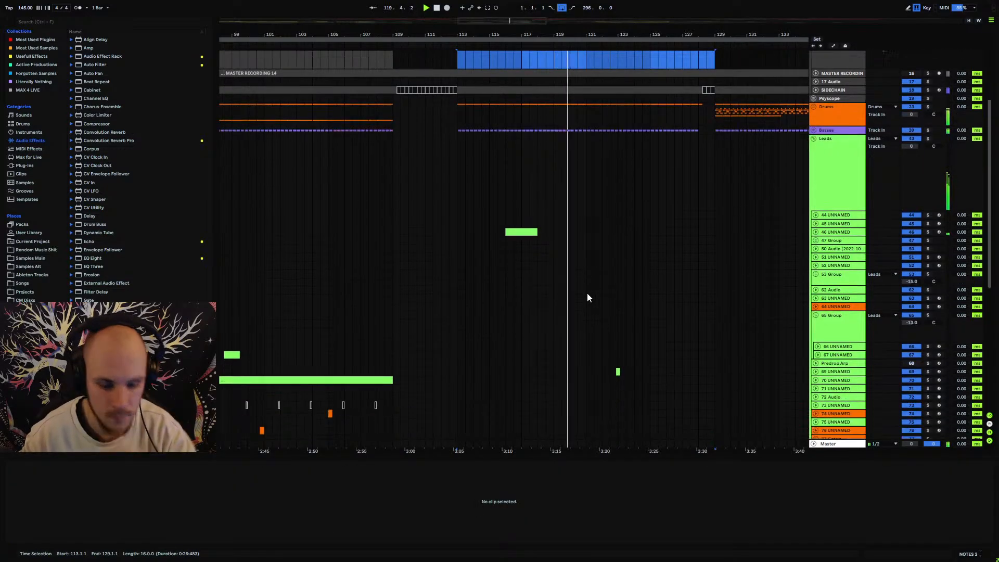
pyautogui.scroll(5, 574, 270)
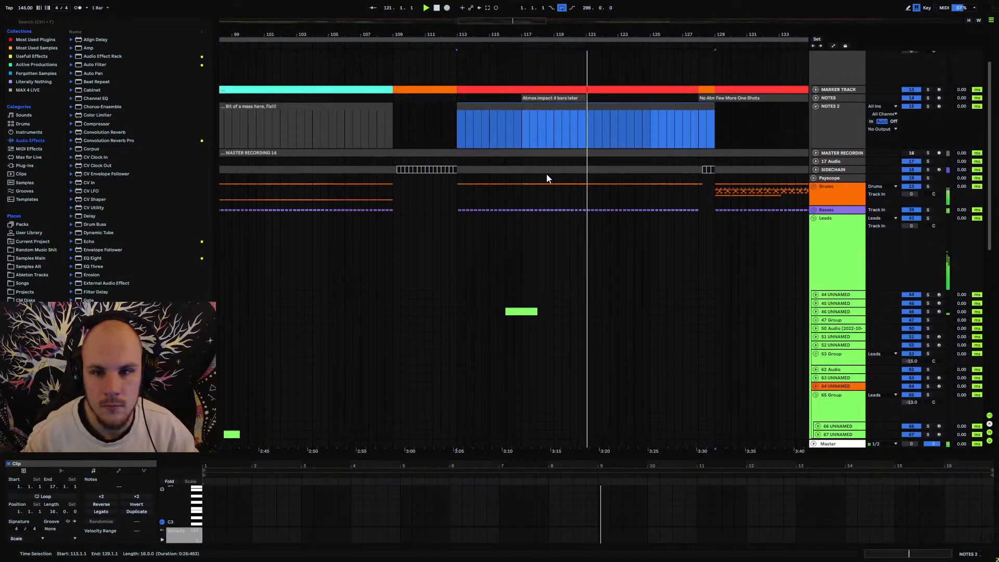
# Rename the NOTES 2 clip at bar 113 as "More stuff".
pyautogui.rightClick(533, 114)
pyautogui.click(541, 158)
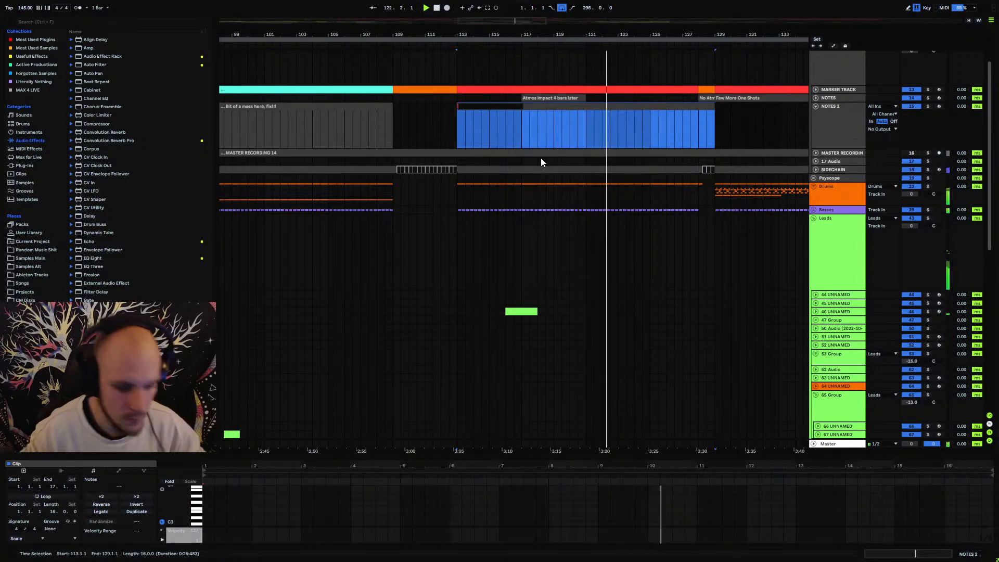
pyautogui.write('More stuff')
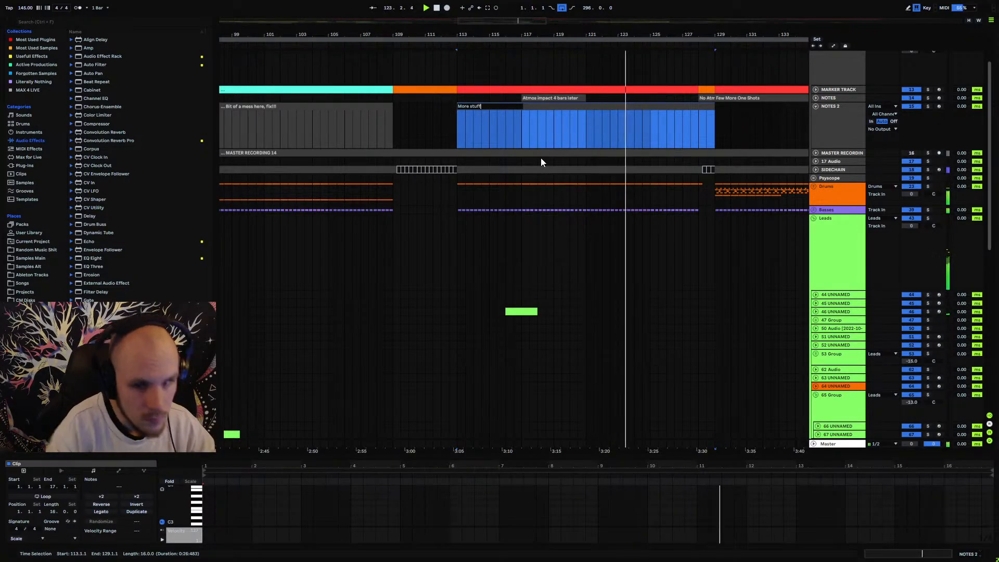
pyautogui.click(519, 245)
# Unfold the Pads group to reveal its individual tracks and frozen clips.
pyautogui.scroll(-8, 510, 260)
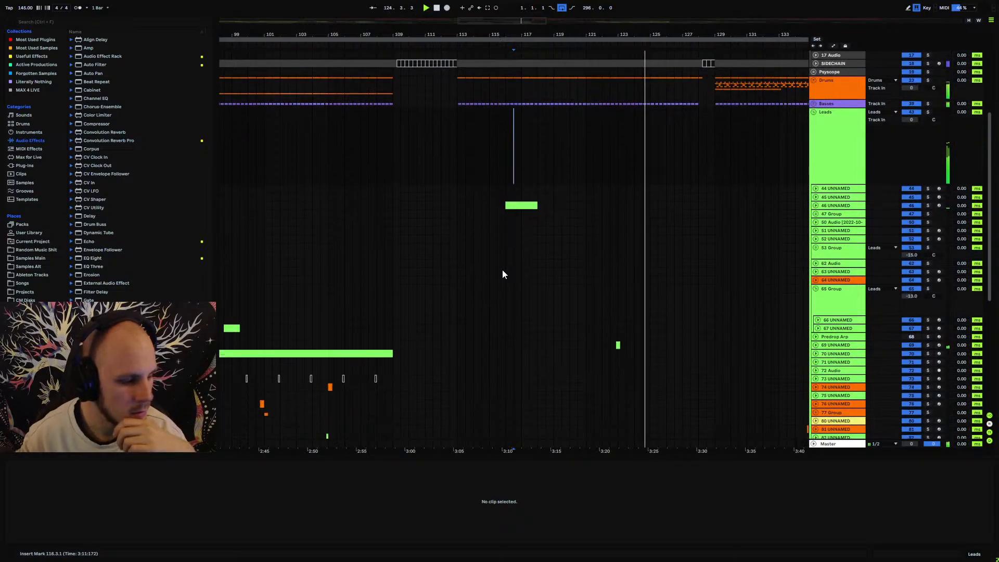
pyautogui.scroll(-5, 501, 271)
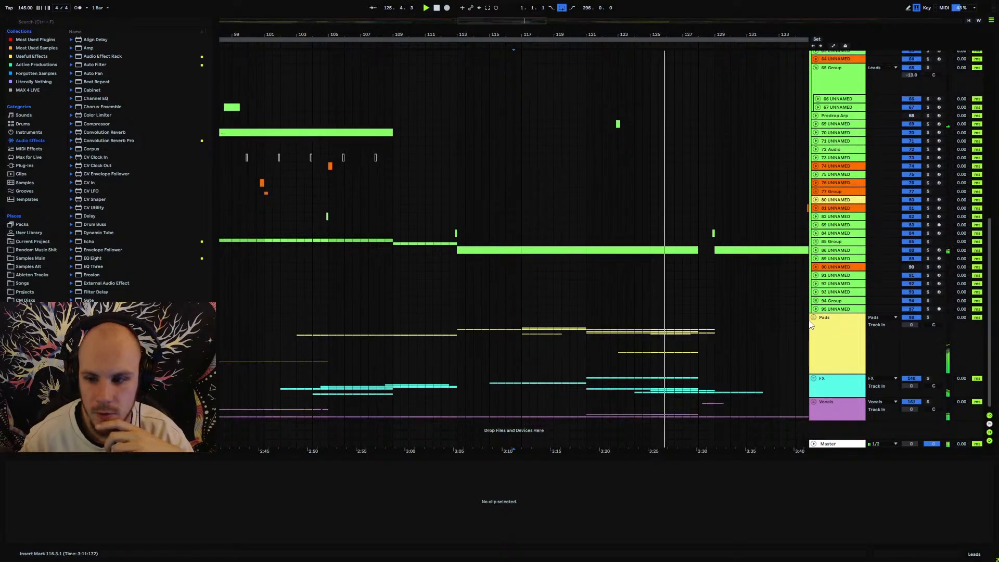
pyautogui.click(812, 318)
pyautogui.scroll(-10, 548, 306)
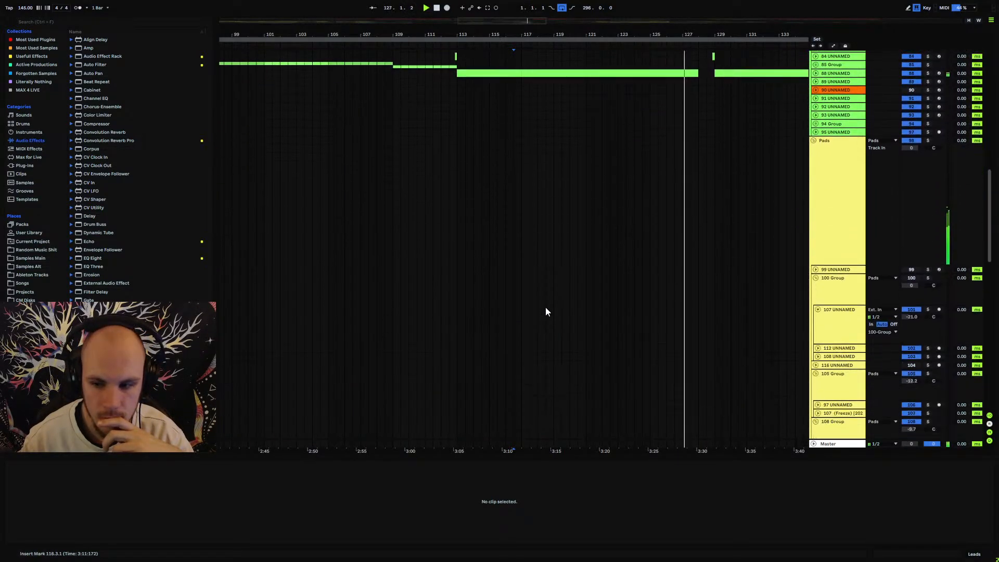
pyautogui.scroll(-2, 547, 310)
pyautogui.scroll(-5, 536, 349)
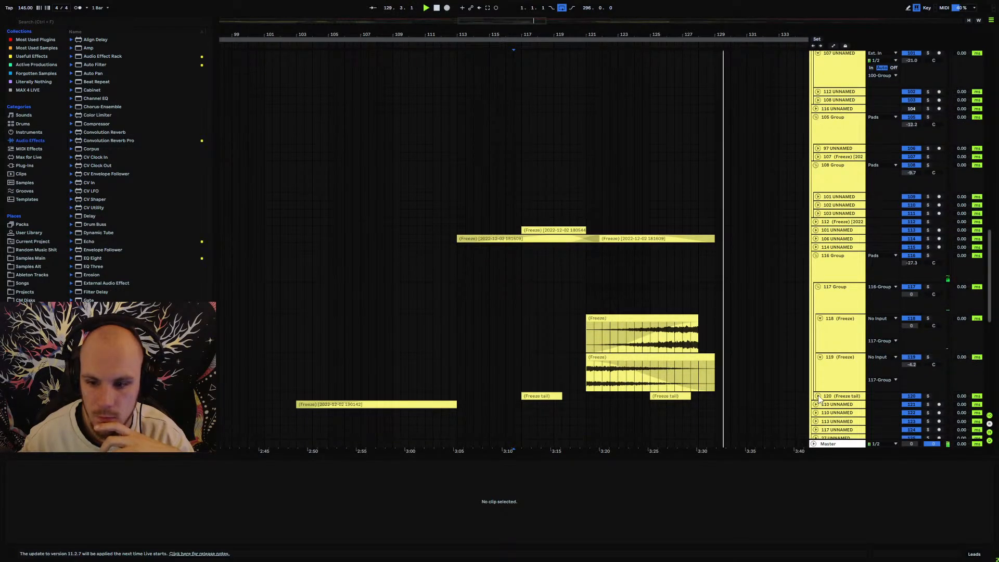
# Check the waveforms on pad tracks 101 and 106, and colour track 120's (Freeze tail) clip at bar 117 orange.
pyautogui.click(818, 396)
pyautogui.click(817, 396)
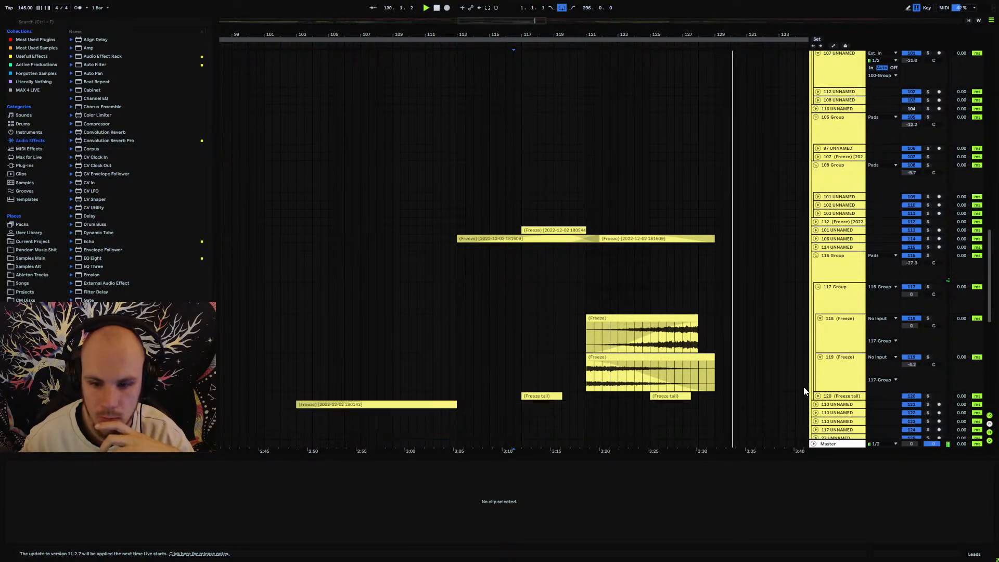
pyautogui.click(816, 230)
pyautogui.click(815, 230)
pyautogui.click(815, 230)
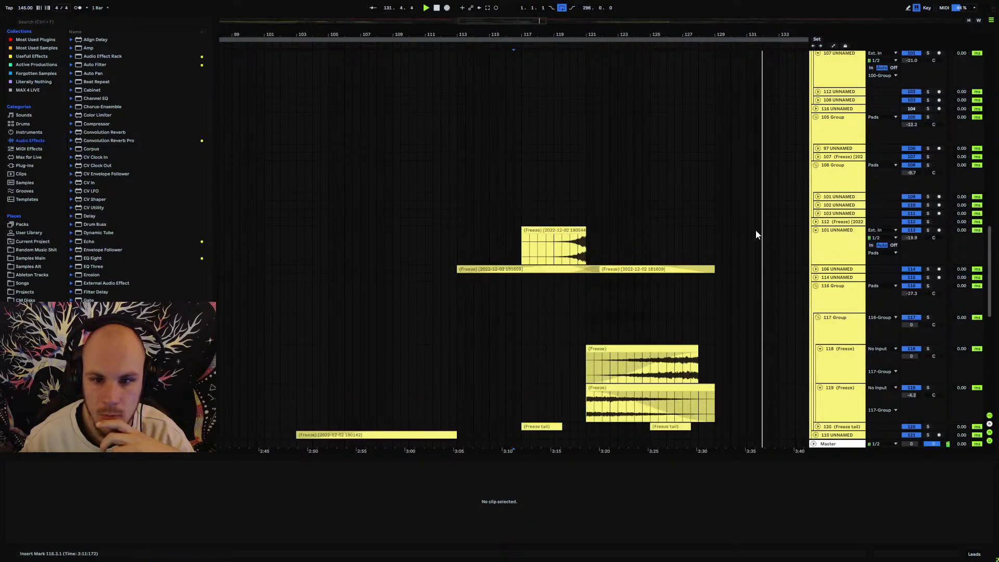
pyautogui.click(816, 229)
pyautogui.click(817, 239)
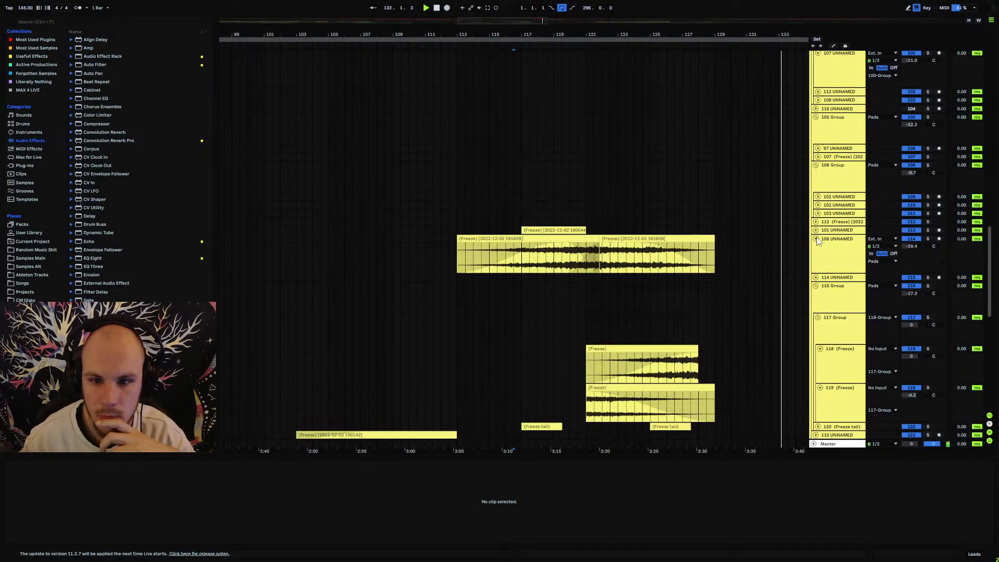
pyautogui.click(817, 239)
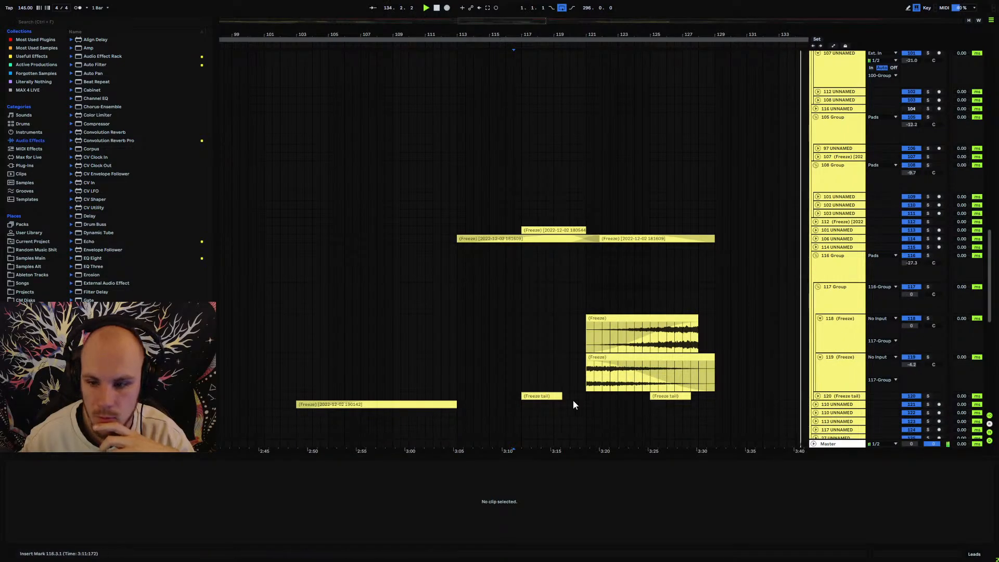
pyautogui.rightClick(554, 396)
pyautogui.click(567, 370)
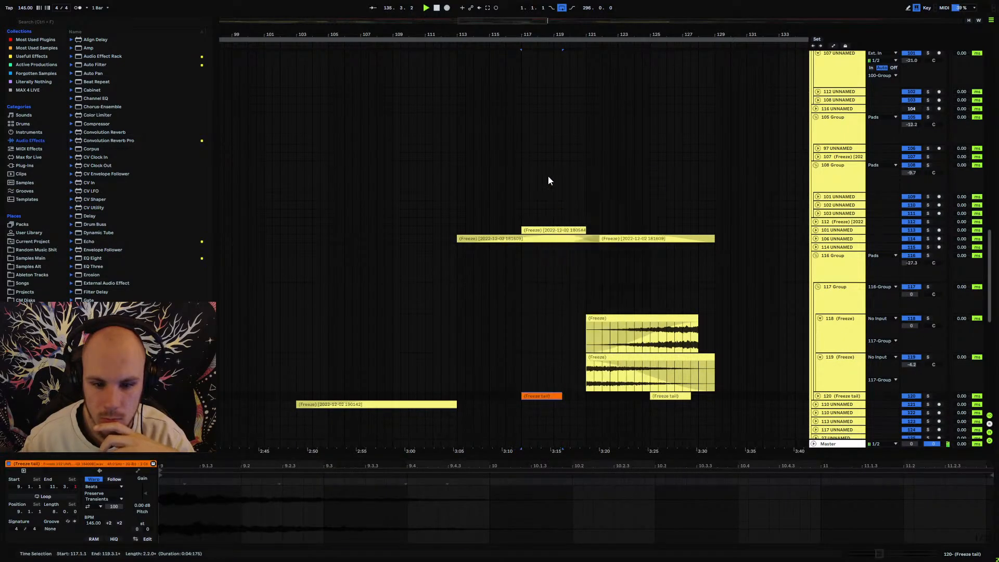
# Look over the remaining pad tracks, and fold the 116 Group and the Pads group.
pyautogui.scroll(-3, 570, 296)
pyautogui.scroll(-8, 569, 300)
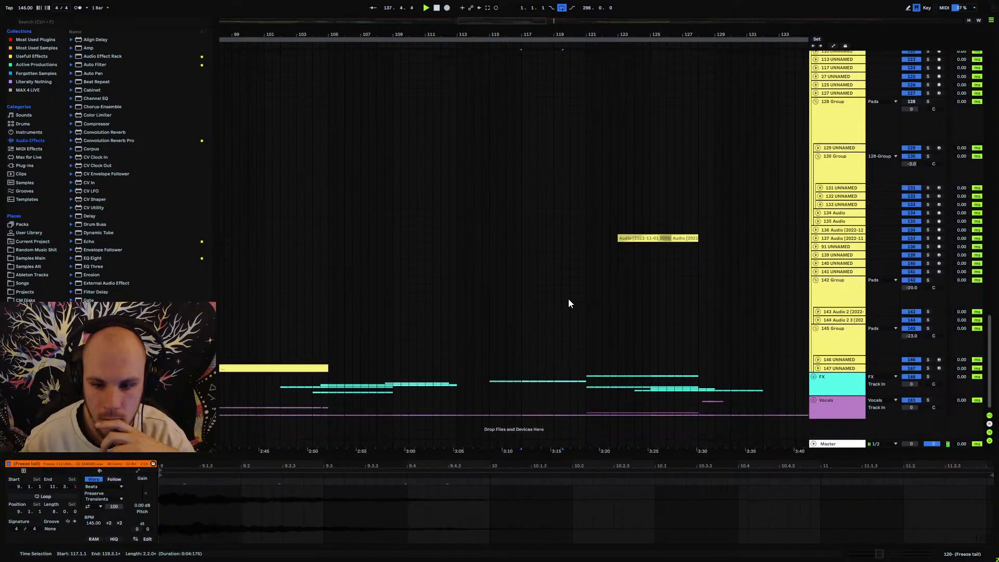
pyautogui.scroll(10, 624, 322)
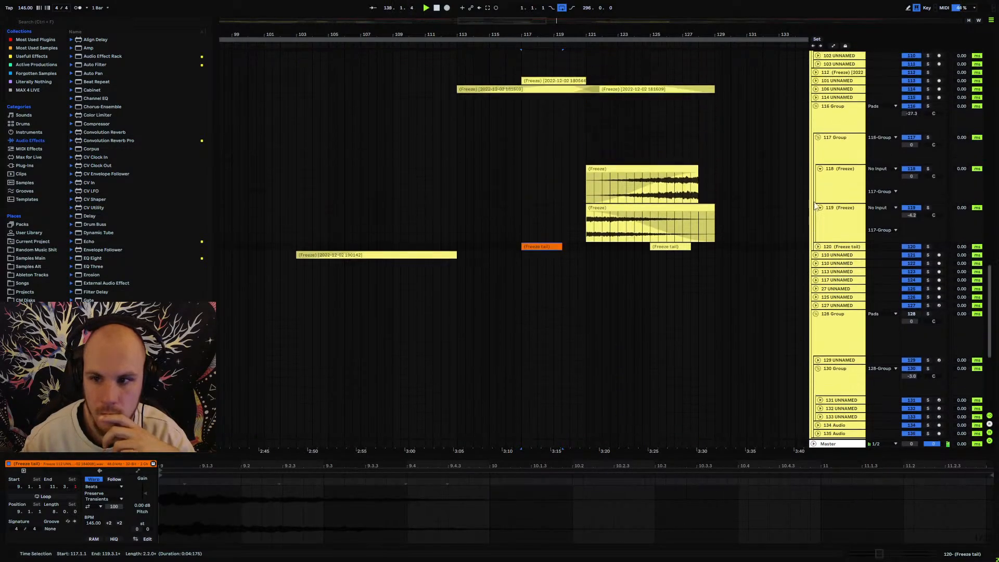
pyautogui.scroll(2, 815, 206)
pyautogui.click(815, 151)
pyautogui.scroll(10, 817, 120)
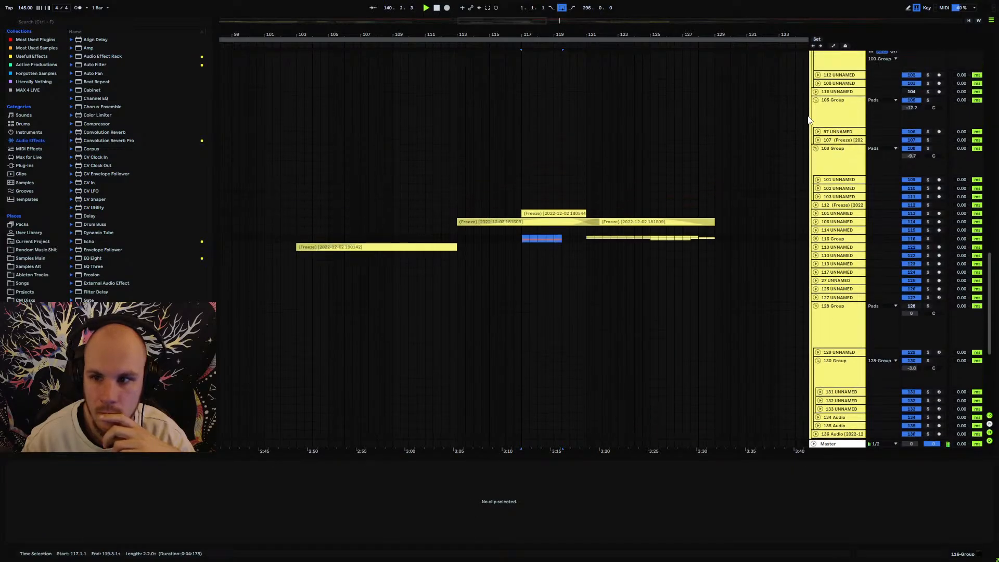
pyautogui.scroll(4, 814, 104)
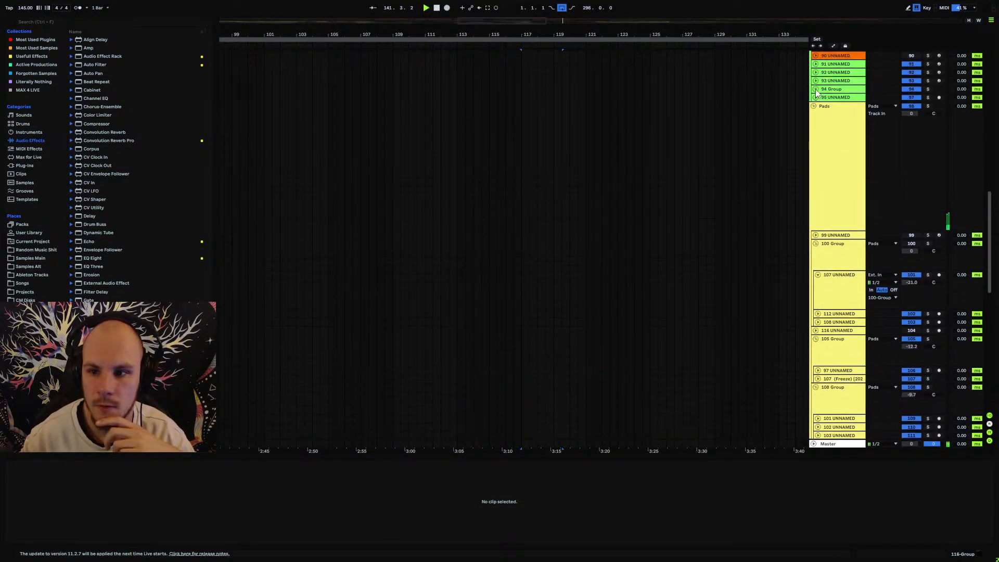
pyautogui.click(814, 106)
pyautogui.scroll(4, 814, 108)
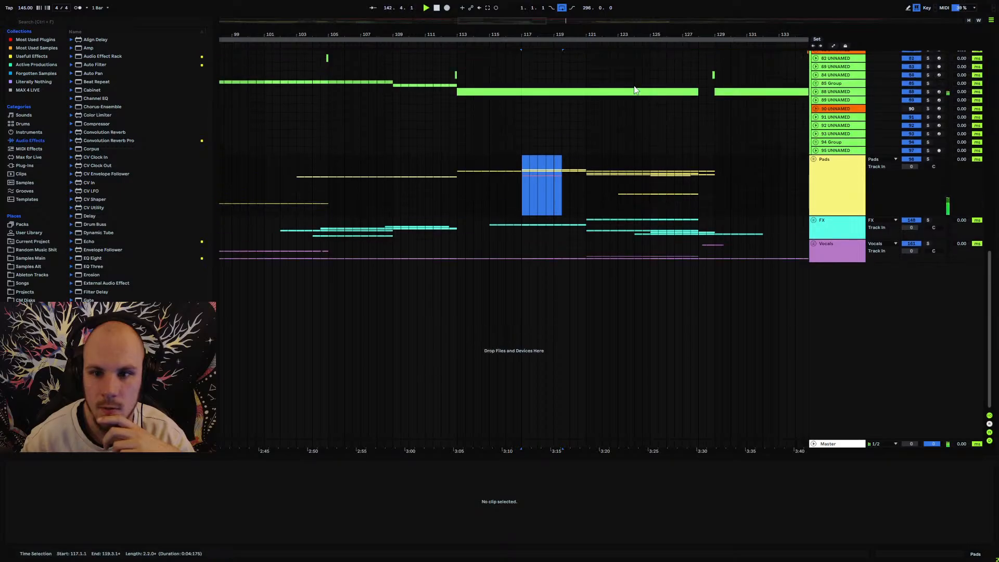
# Unfold the Pads group again and colour the (Freeze) clip at bar 140 on track 114 orange.
pyautogui.moveTo(506, 34); pyautogui.dragTo(343, 16)
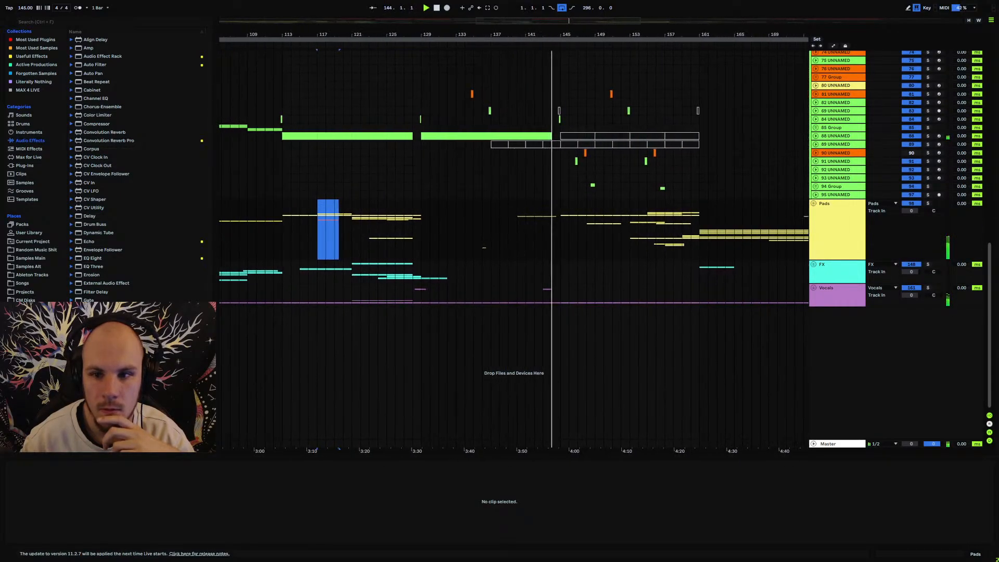
pyautogui.scroll(4, 486, 129)
pyautogui.scroll(5, 563, 135)
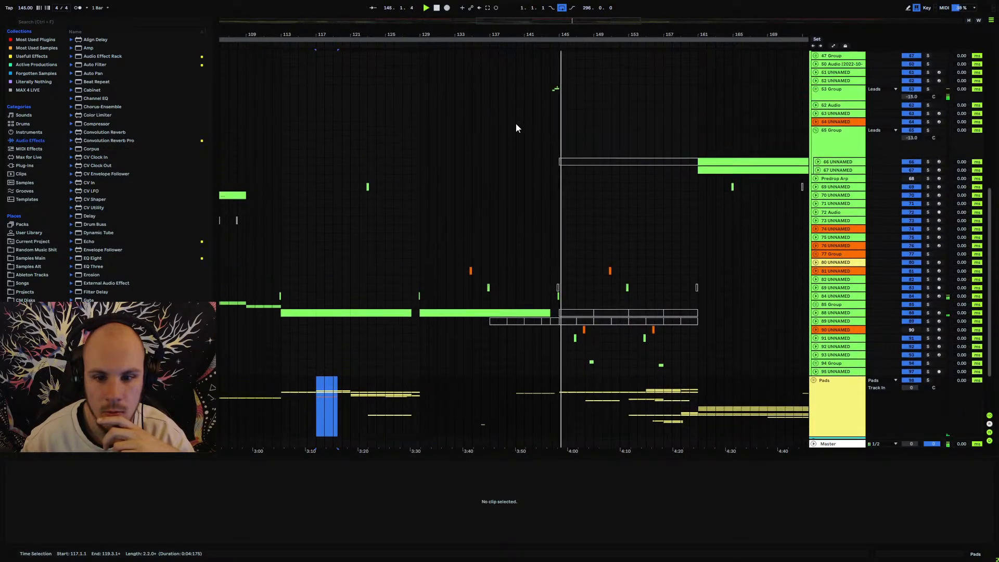
pyautogui.scroll(-6, 515, 127)
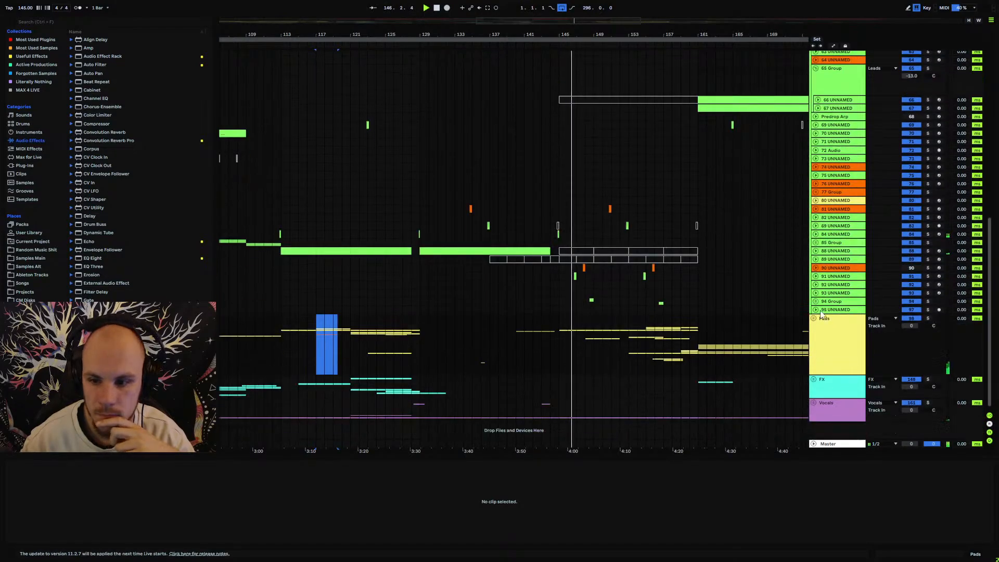
pyautogui.scroll(-11, 536, 310)
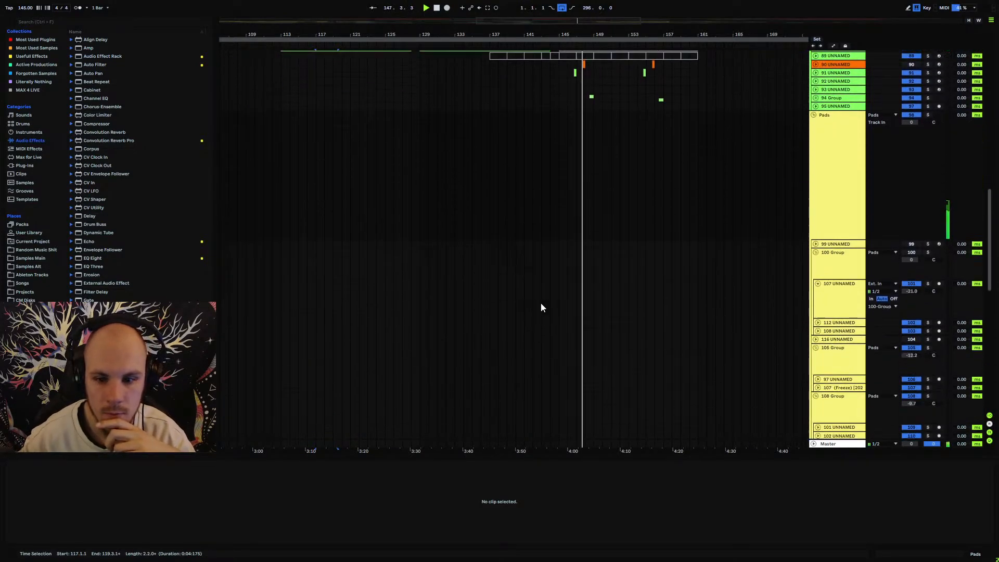
pyautogui.rightClick(548, 373)
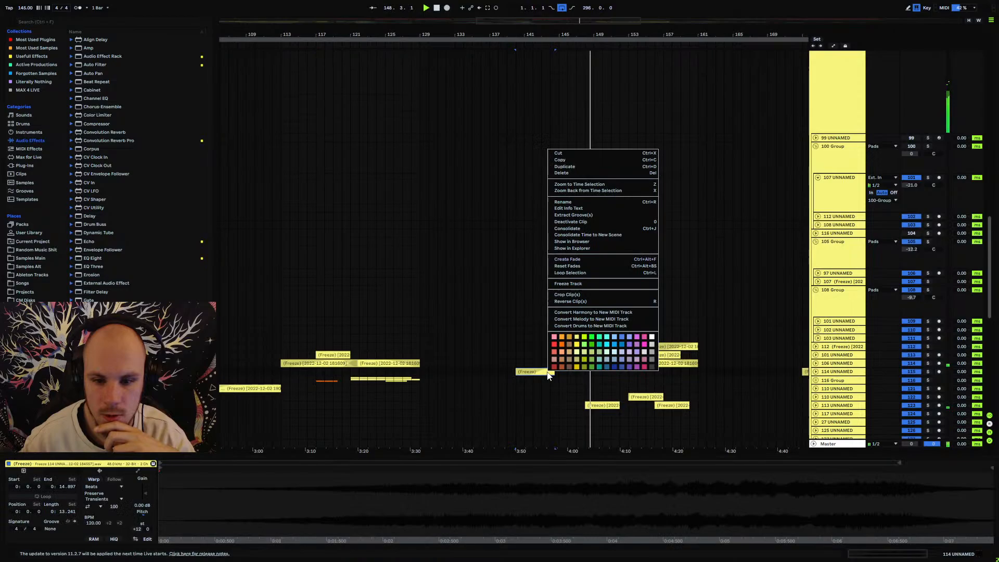
pyautogui.click(562, 345)
# Examine the lead tracks, drums and note clips across bars 129 to 187 during playback.
pyautogui.scroll(10, 767, 331)
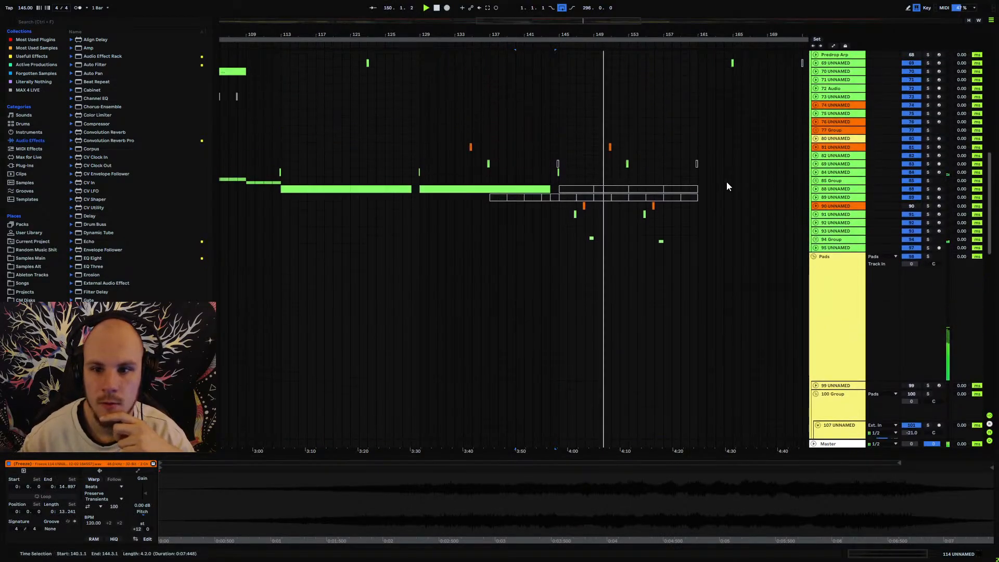
pyautogui.scroll(4, 629, 170)
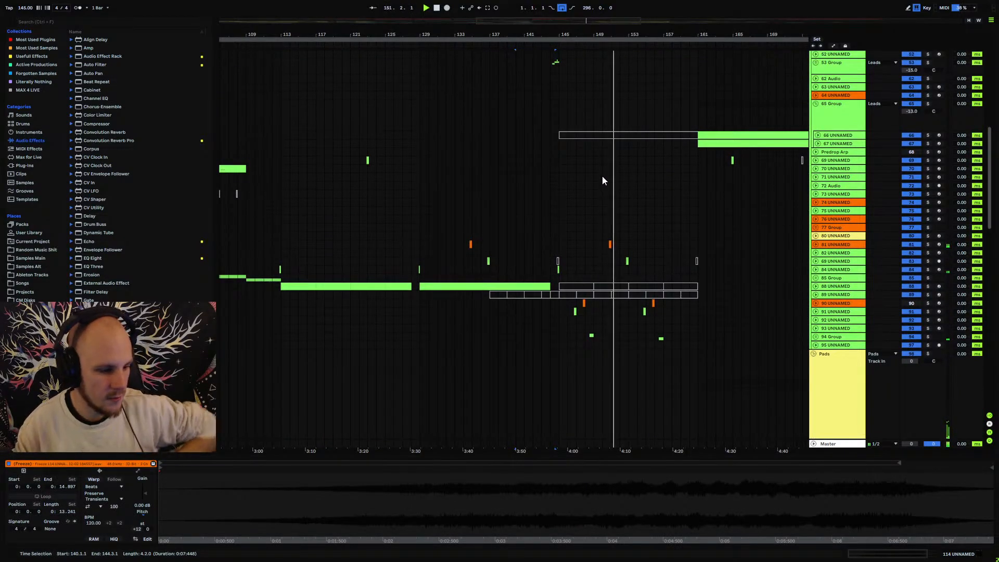
pyautogui.scroll(4, 602, 177)
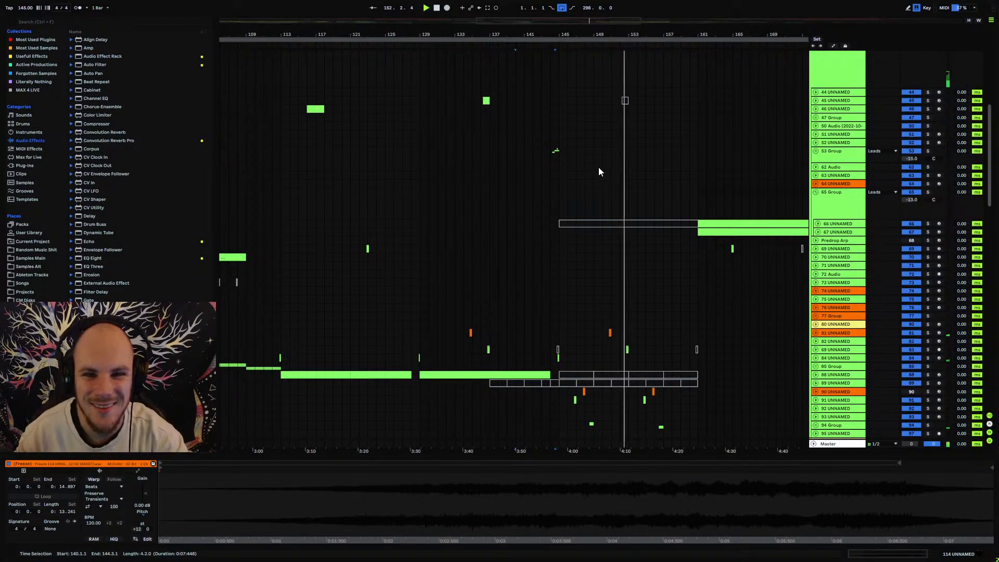
pyautogui.scroll(2, 598, 167)
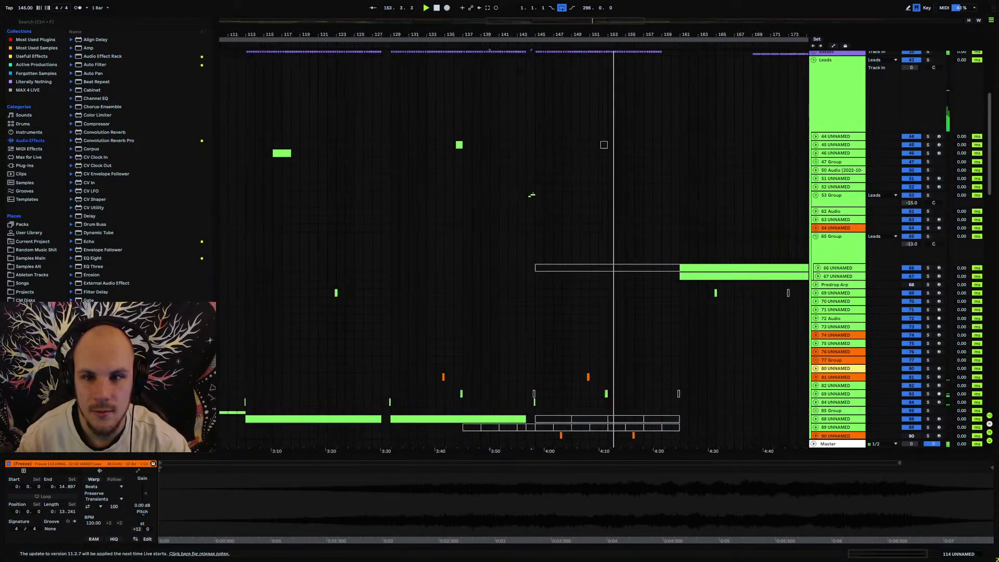
pyautogui.scroll(5, 503, 125)
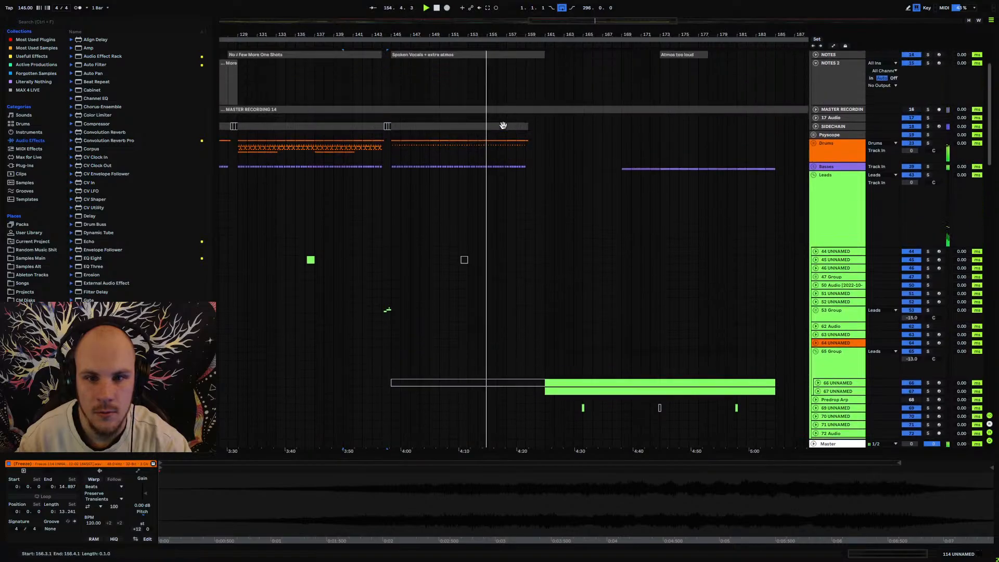
pyautogui.scroll(-2, 389, 120)
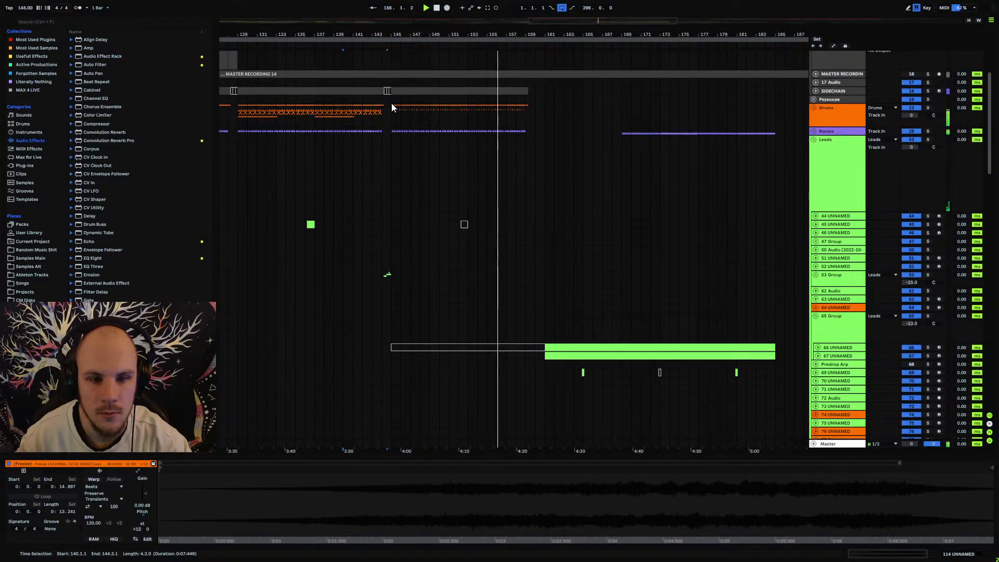
pyautogui.scroll(3, 396, 82)
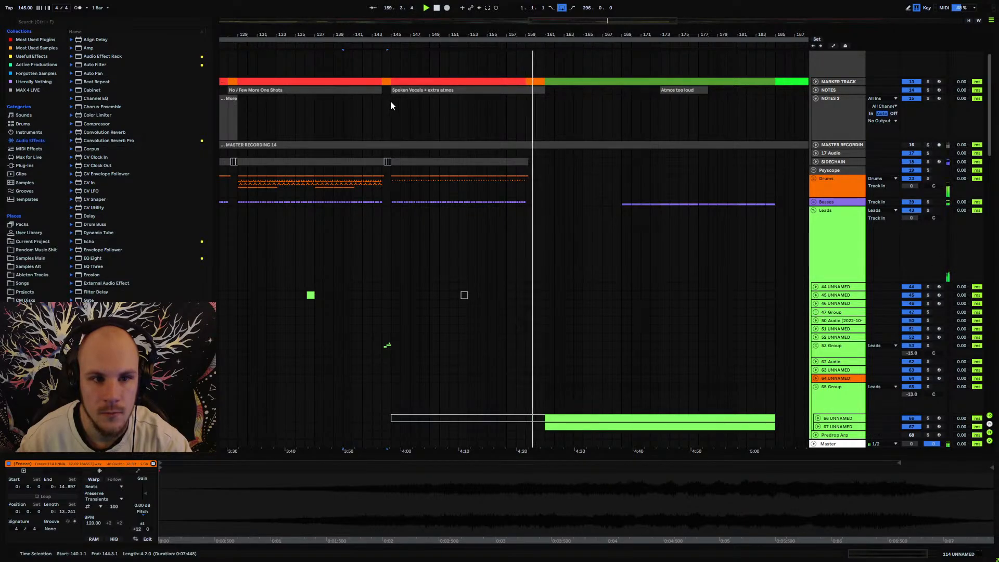
# Place the Few More One Shots note on NOTES 2 across bars 129 to 161, and delete the NOTES clips between bars 37 and 181.
pyautogui.moveTo(351, 91); pyautogui.dragTo(545, 102)
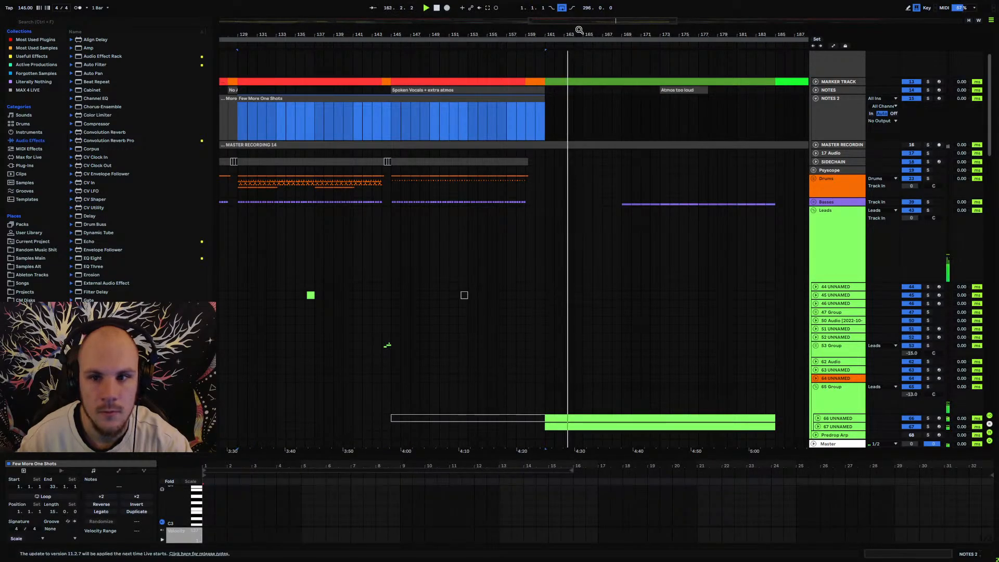
pyautogui.moveTo(579, 30); pyautogui.dragTo(465, 23)
pyautogui.scroll(-4, 498, 158)
pyautogui.scroll(5, 495, 142)
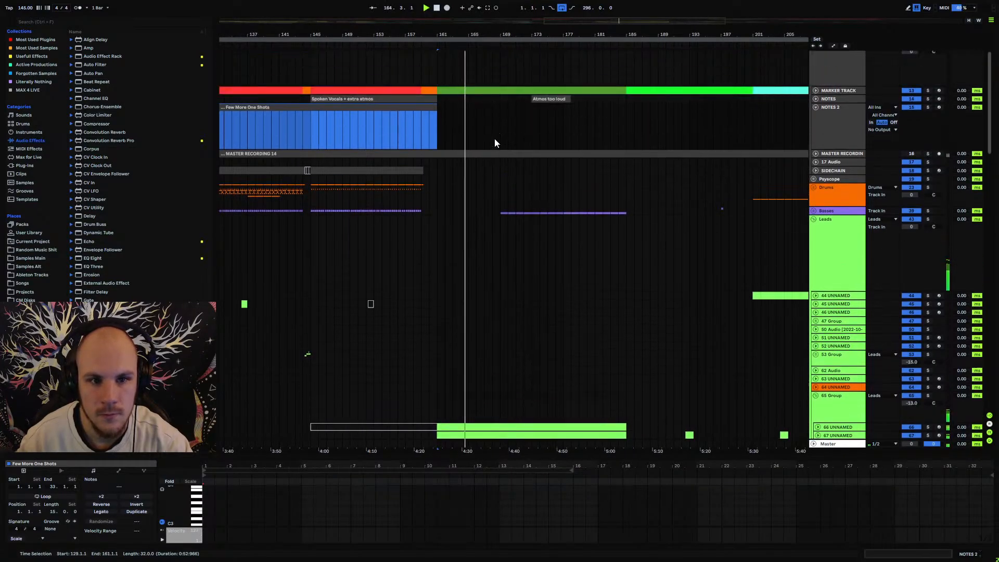
pyautogui.moveTo(386, 36); pyautogui.dragTo(386, 10)
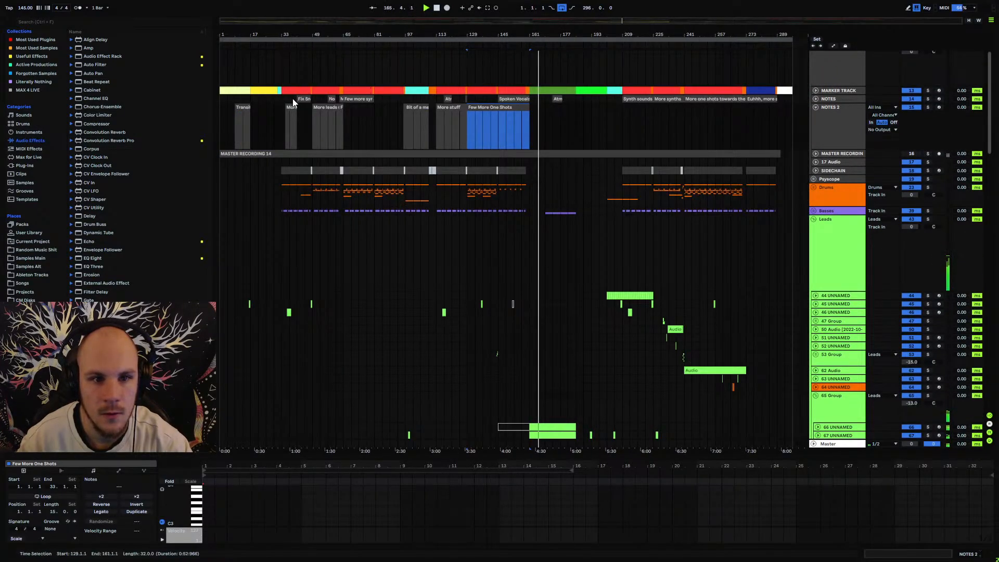
pyautogui.moveTo(291, 100); pyautogui.dragTo(571, 100)
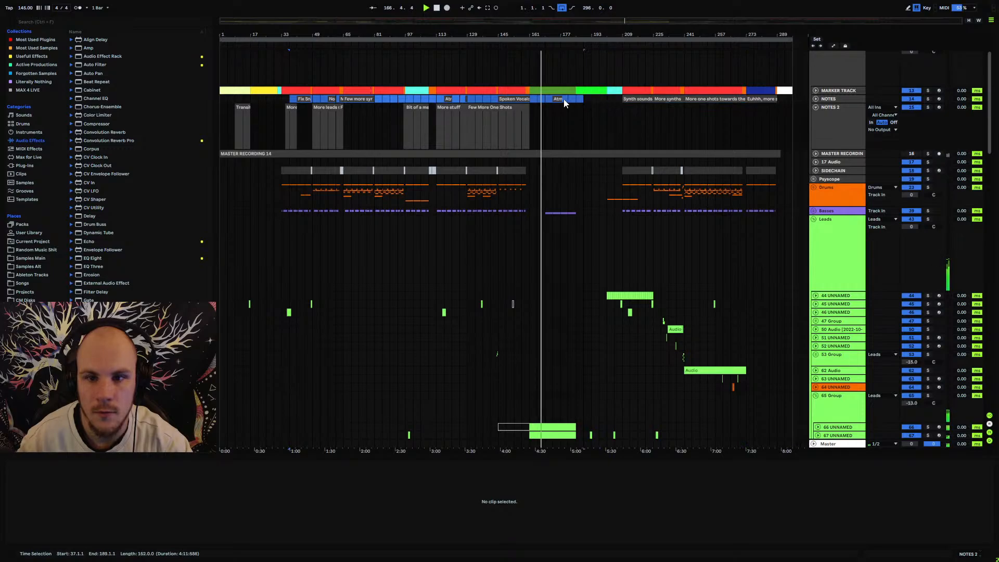
pyautogui.press('Delete')
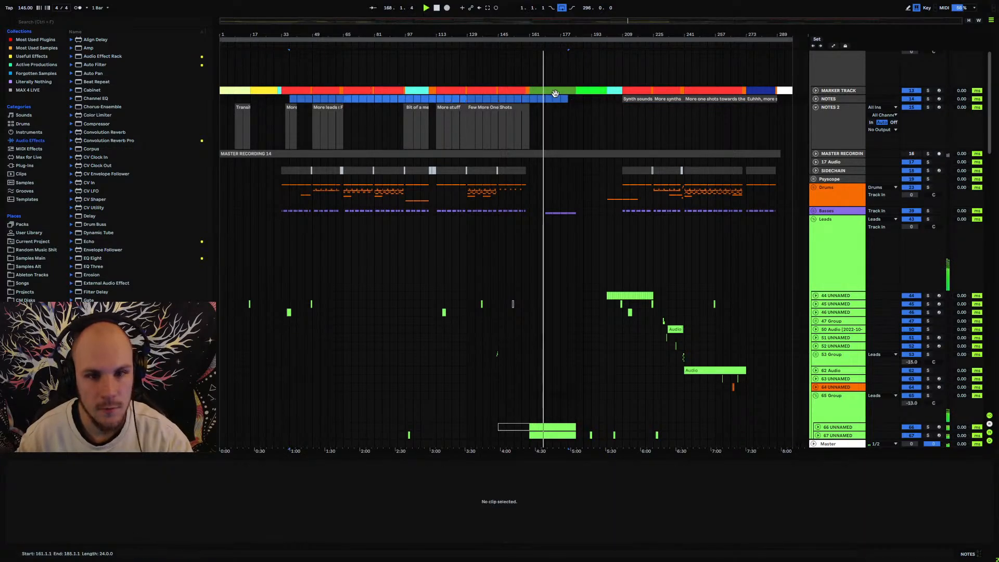
# Examine the lead and pad tracks across bars 149 to 241 during playback.
pyautogui.moveTo(578, 32); pyautogui.dragTo(534, 33)
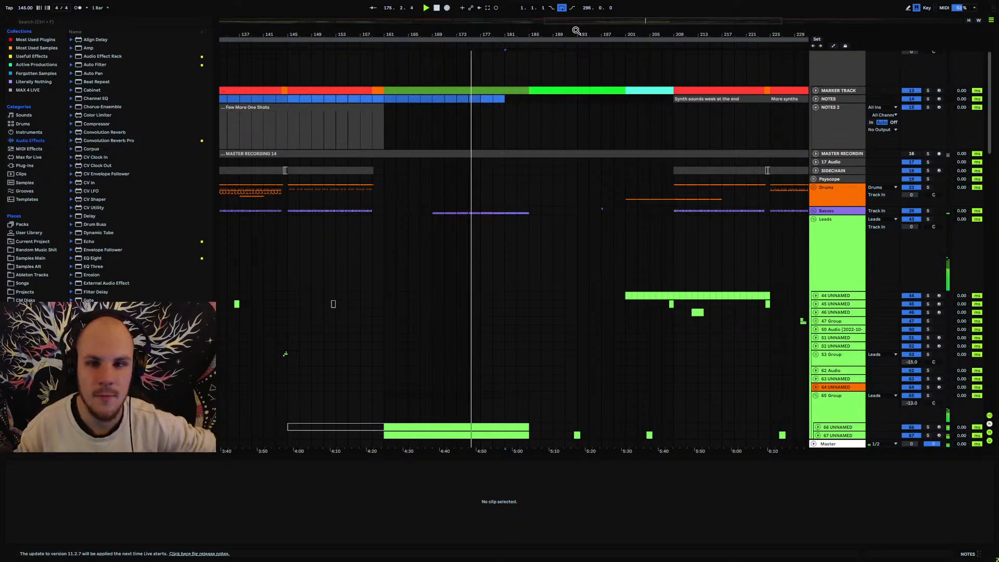
pyautogui.moveTo(576, 30); pyautogui.dragTo(487, 63)
pyautogui.scroll(-4, 464, 113)
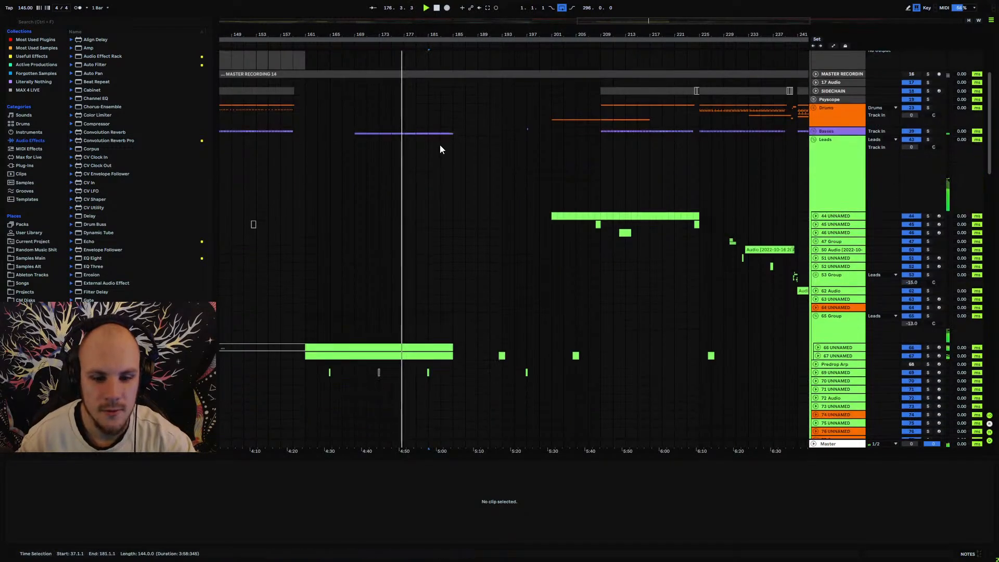
pyautogui.scroll(-5, 439, 147)
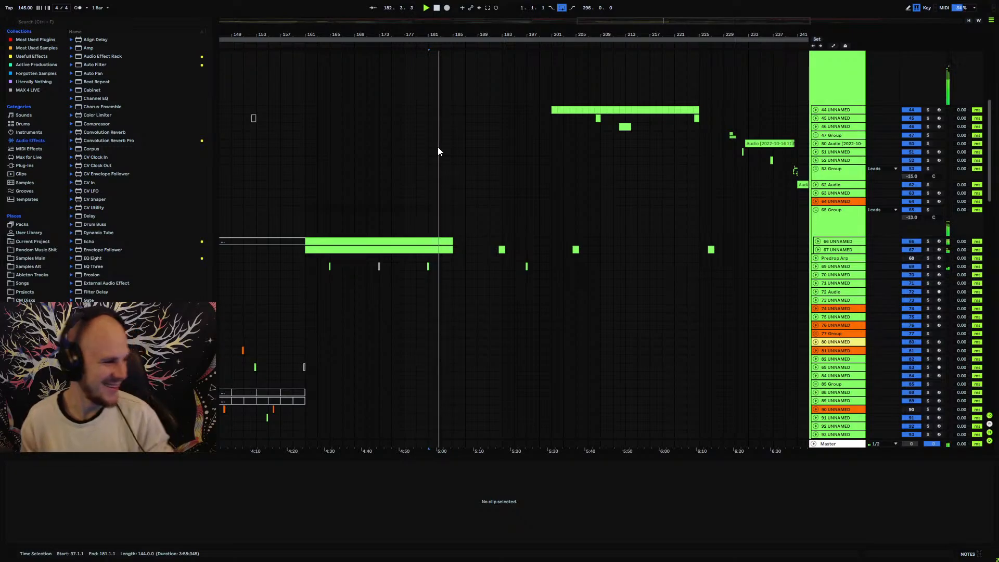
pyautogui.scroll(8, 460, 261)
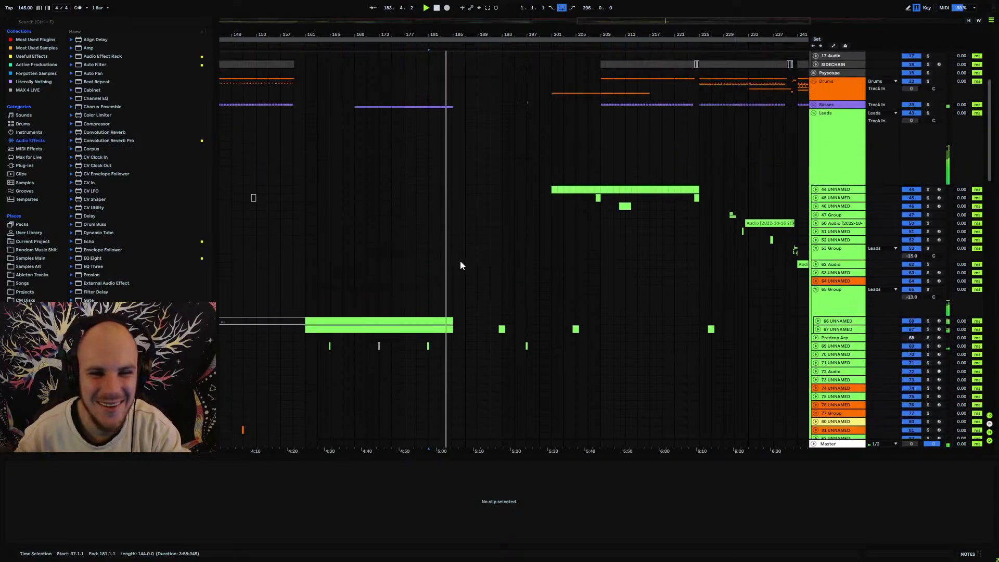
pyautogui.scroll(-5, 458, 186)
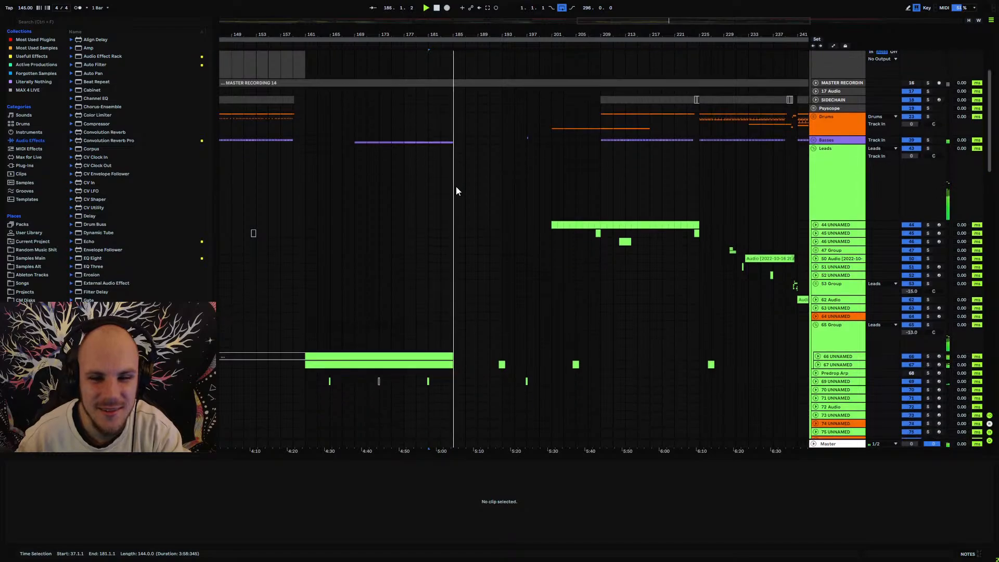
pyautogui.scroll(-6, 486, 190)
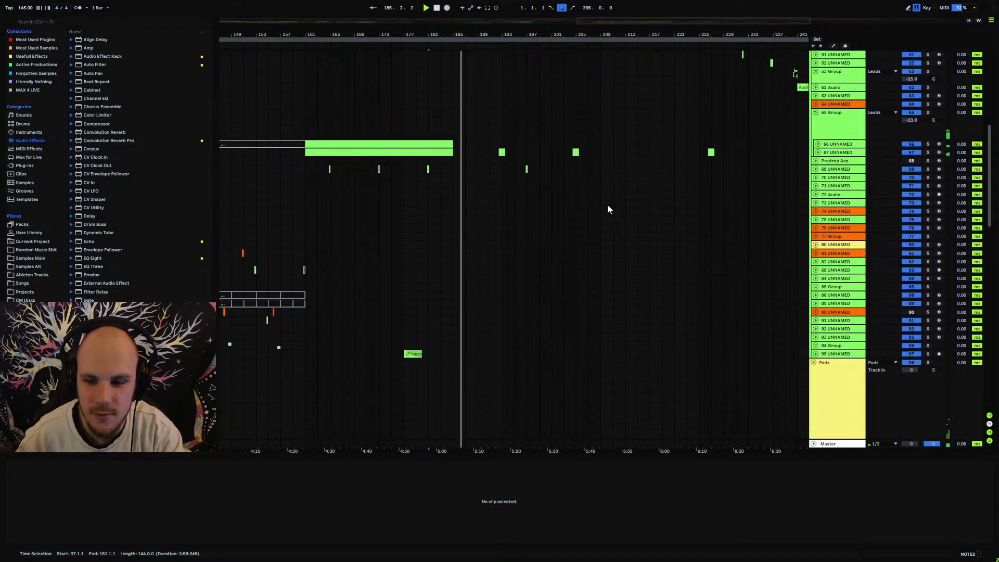
pyautogui.scroll(-8, 550, 207)
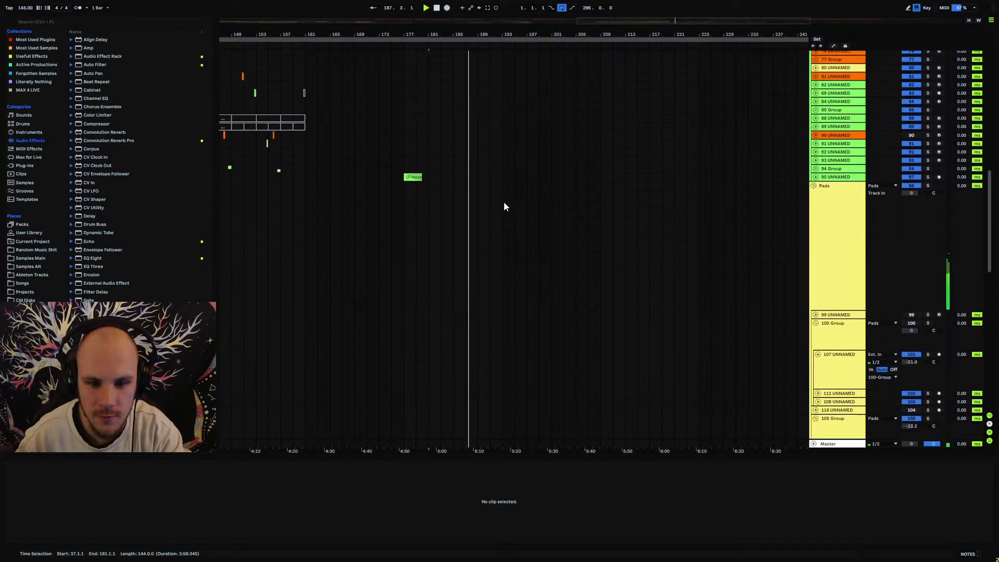
pyautogui.scroll(-5, 501, 205)
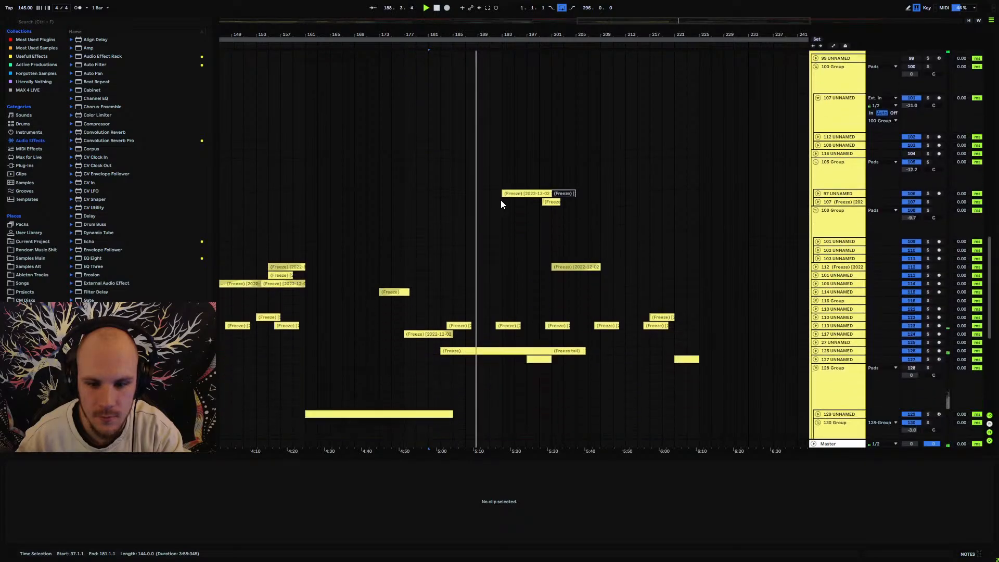
# Fold the 100, 105, 108, 128 and 142 groups and the last group inside Pads.
pyautogui.click(817, 368)
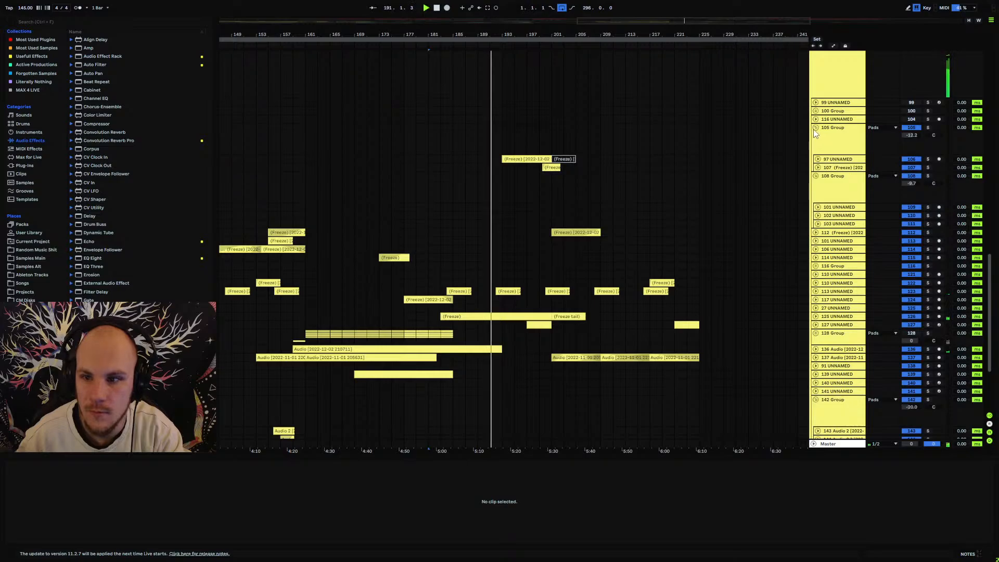
pyautogui.click(816, 128)
pyautogui.click(815, 136)
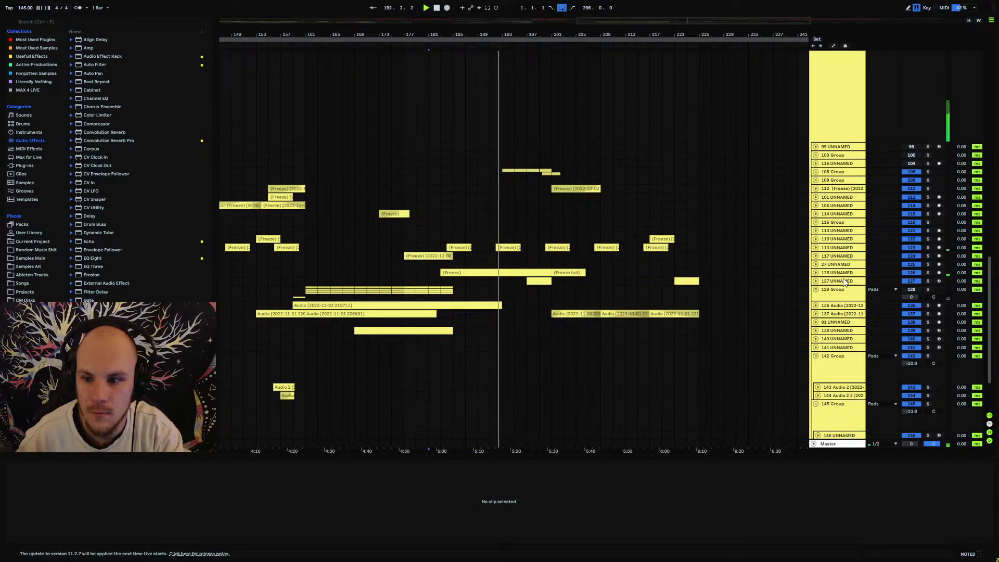
pyautogui.click(816, 404)
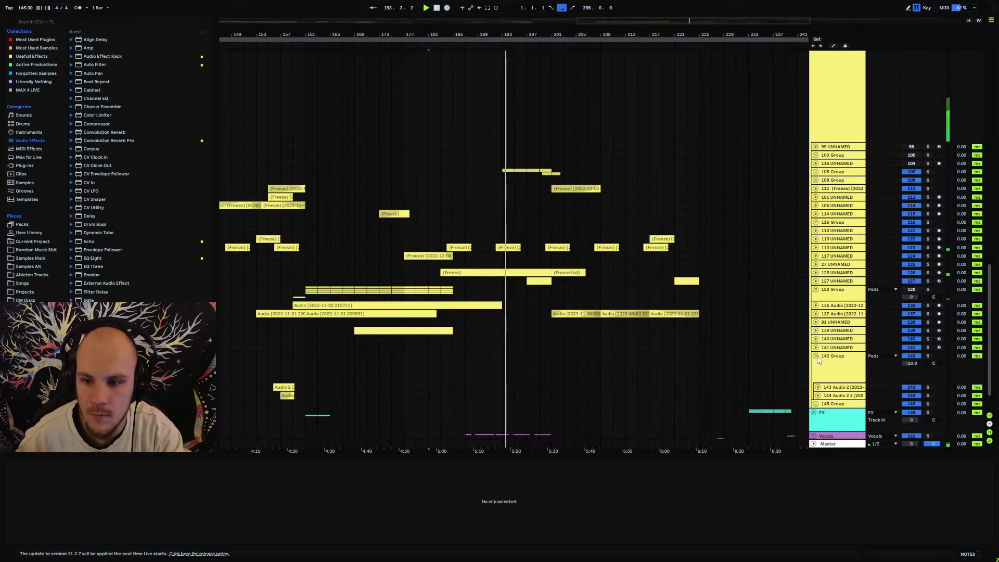
pyautogui.click(816, 357)
# Insert an empty MIDI clip on NOTES 2 spanning bars 185 to 209.
pyautogui.scroll(10, 528, 170)
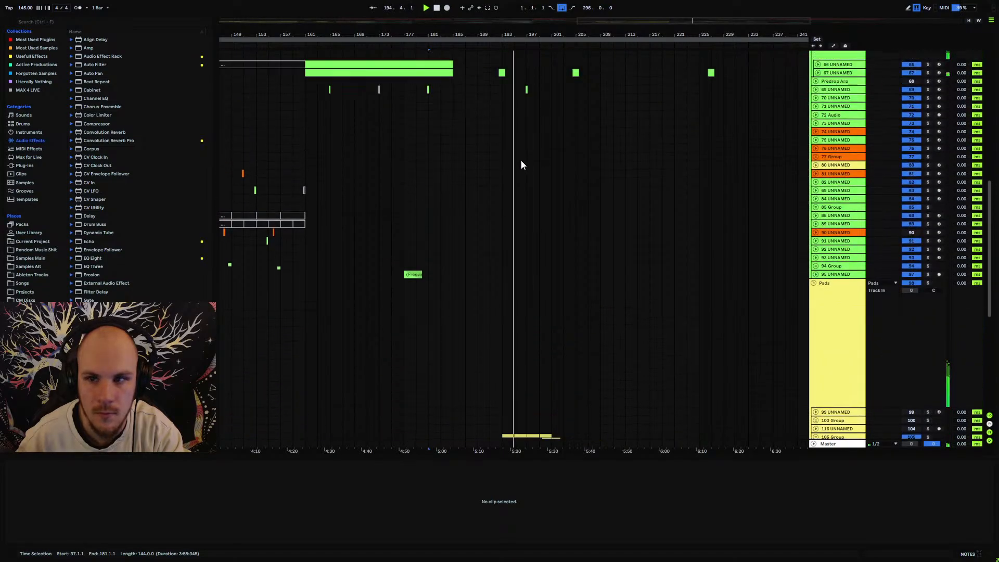
pyautogui.scroll(12, 522, 164)
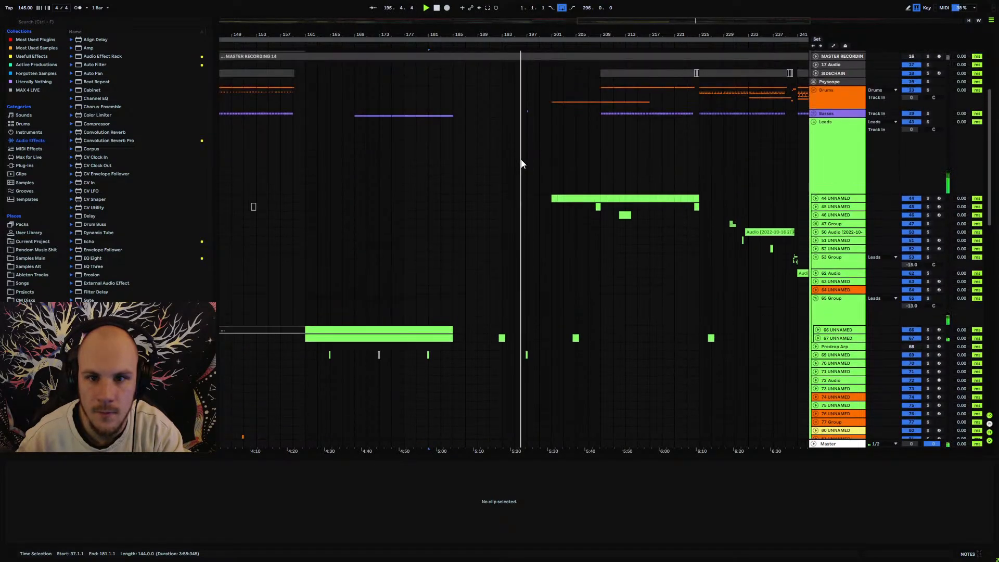
pyautogui.scroll(3, 522, 165)
pyautogui.click(421, 64)
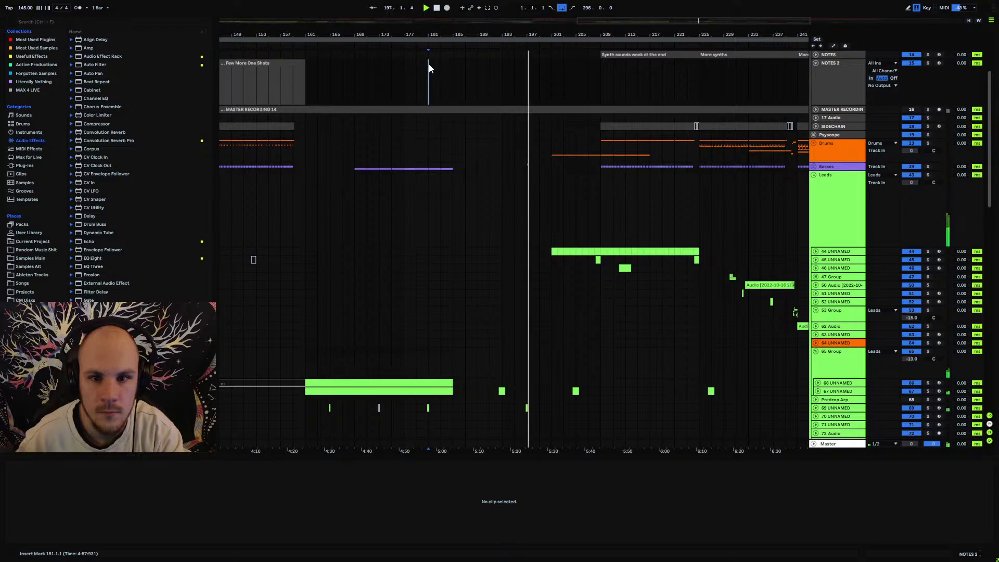
pyautogui.moveTo(429, 64); pyautogui.dragTo(600, 75)
pyautogui.moveTo(460, 74); pyautogui.dragTo(605, 81)
pyautogui.hotkey('ctrl', 'shift', 'm')
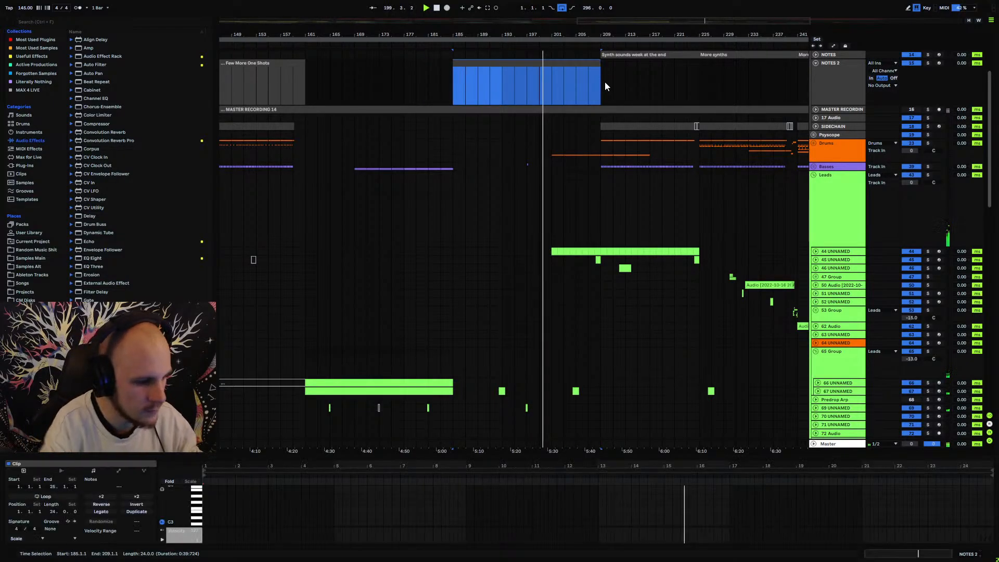
# Rename the new NOTES 2 clip at bar 185 as More atmos in the beginning.
pyautogui.rightClick(580, 64)
pyautogui.click(601, 116)
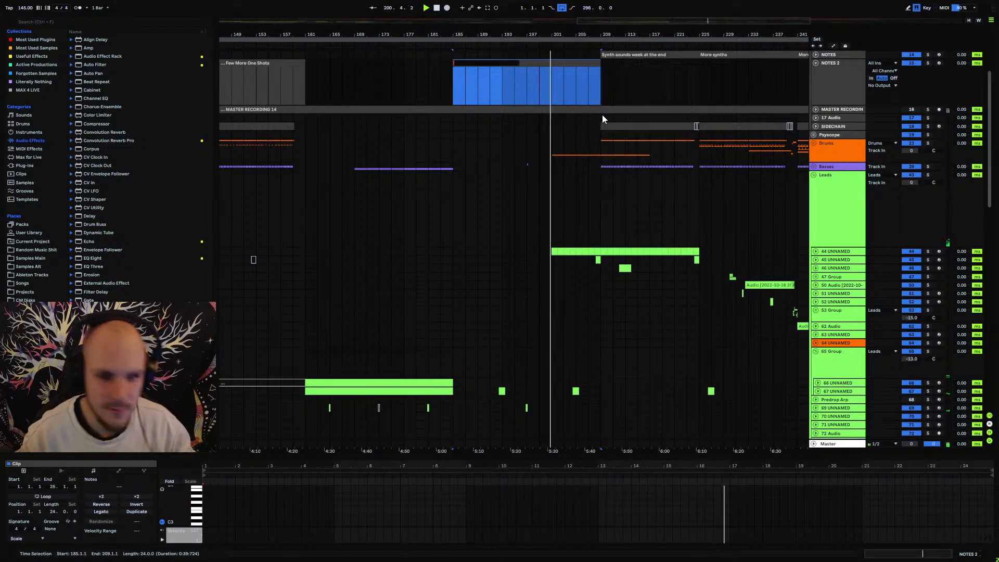
pyautogui.write('More at')
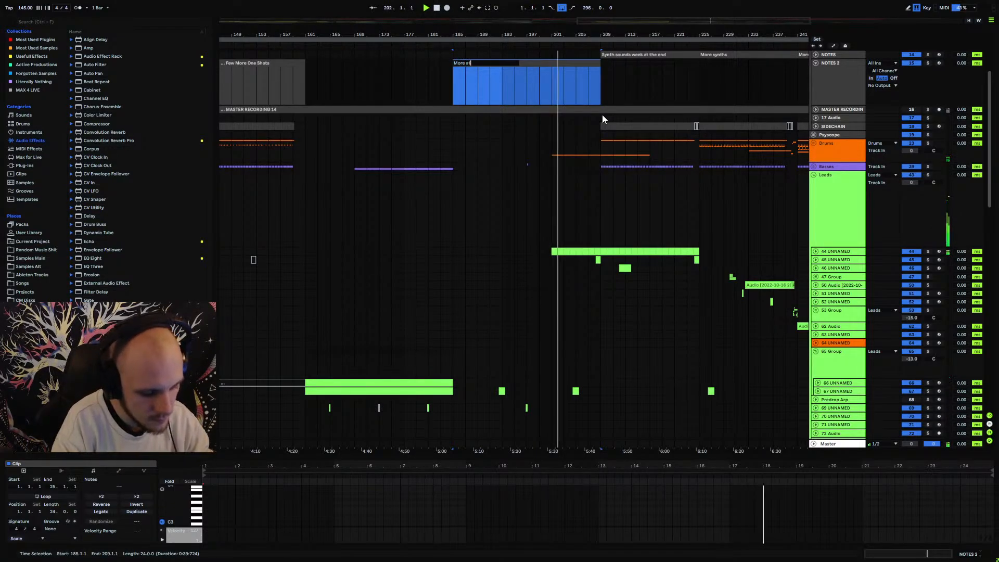
pyautogui.write('mos in the b')
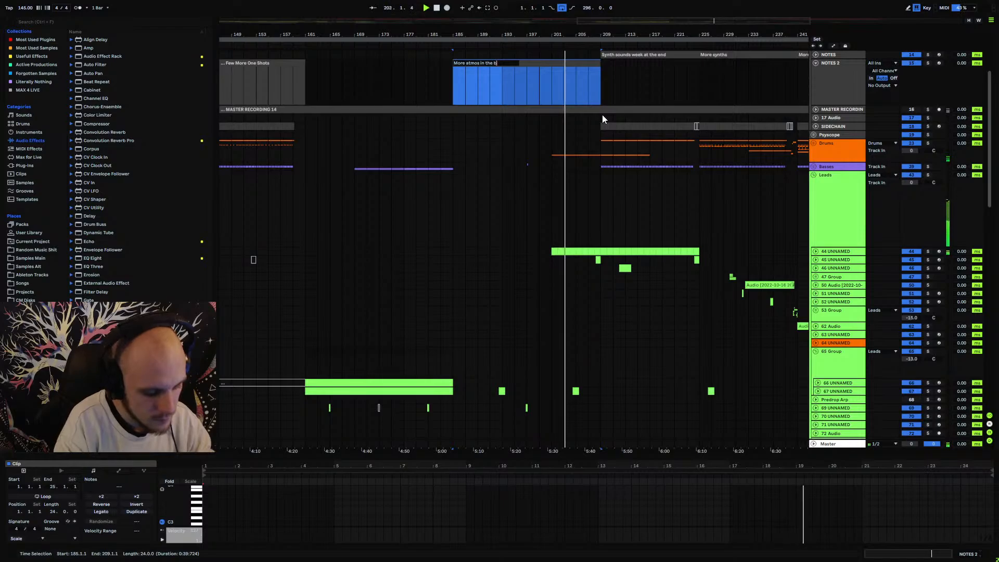
pyautogui.write('eginning')
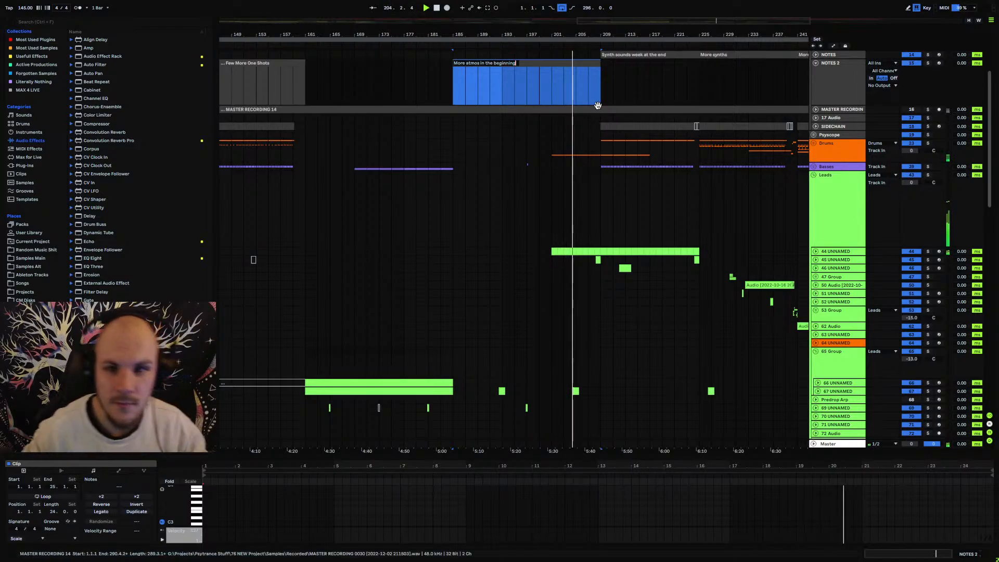
pyautogui.click(552, 84)
# Shorten the More atmos in the beginning clip on NOTES 2 so that it ends at bar 201.
pyautogui.moveTo(590, 43); pyautogui.dragTo(470, 33)
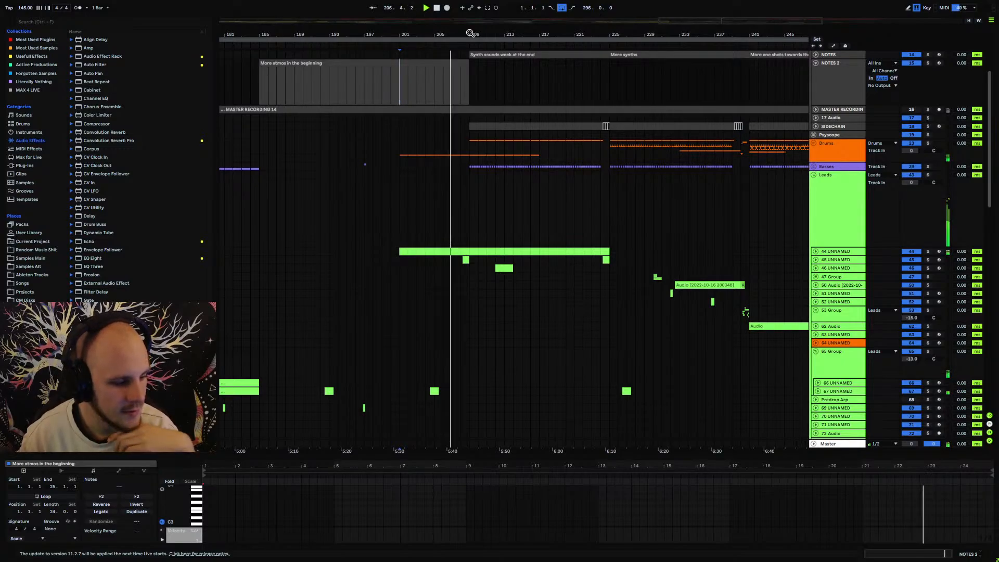
pyautogui.moveTo(473, 34); pyautogui.dragTo(426, 46)
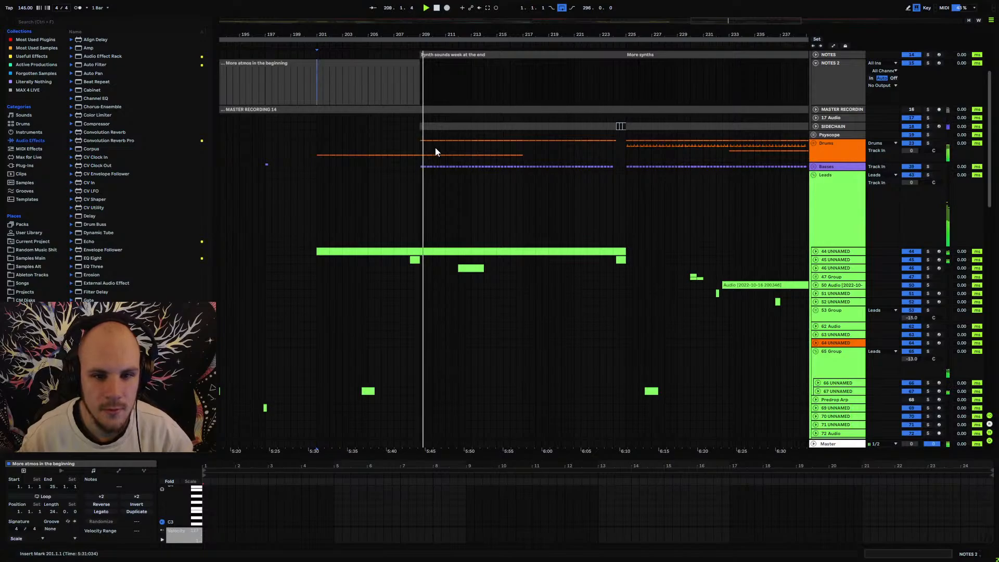
pyautogui.scroll(-1, 458, 146)
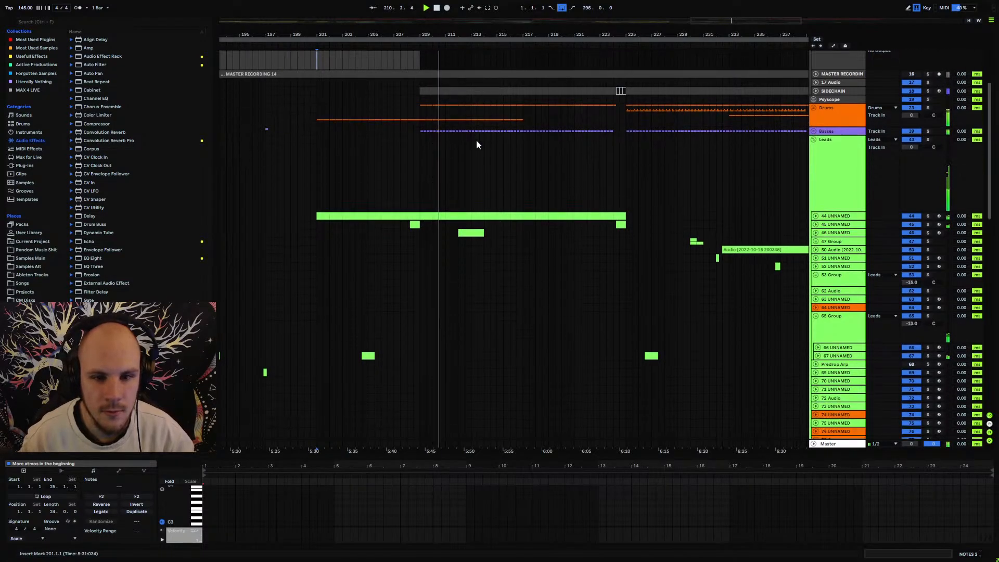
pyautogui.scroll(1, 494, 143)
pyautogui.scroll(-4, 495, 146)
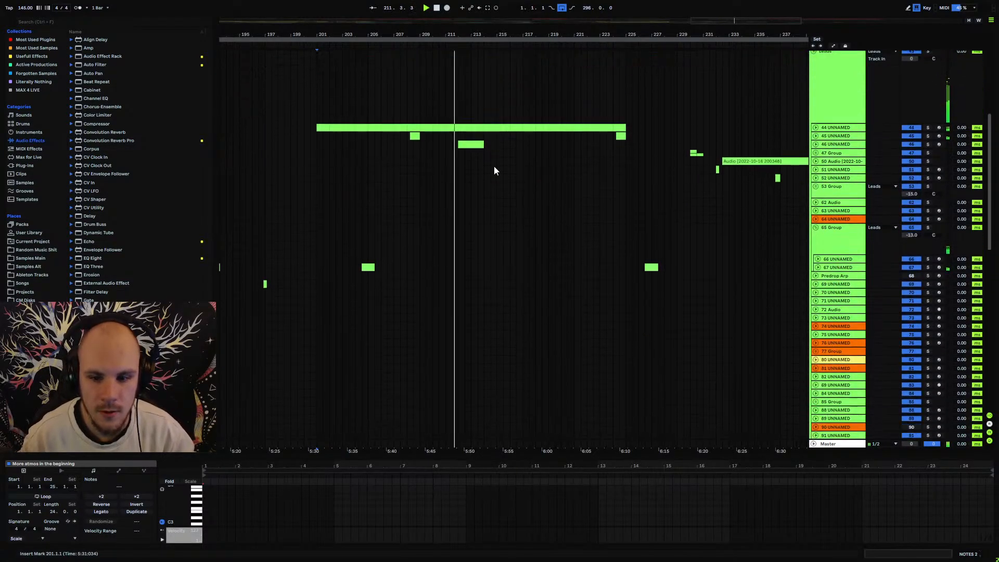
pyautogui.scroll(3, 492, 164)
pyautogui.scroll(2, 492, 166)
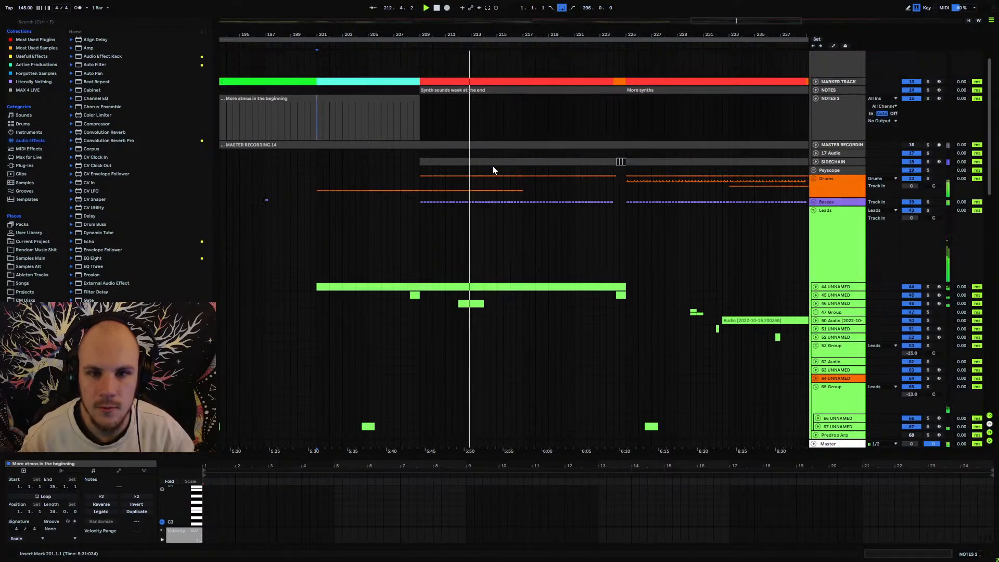
pyautogui.moveTo(420, 98); pyautogui.dragTo(316, 99)
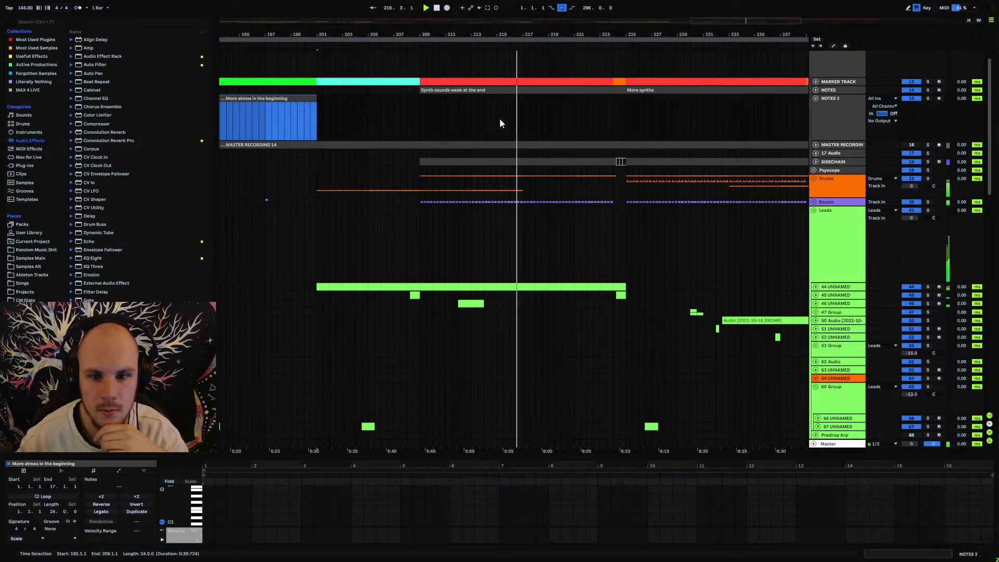
# Insert a MIDI clip on NOTES 2 across bars 217 to 221 and name it no flute.
pyautogui.moveTo(569, 53); pyautogui.dragTo(435, 59)
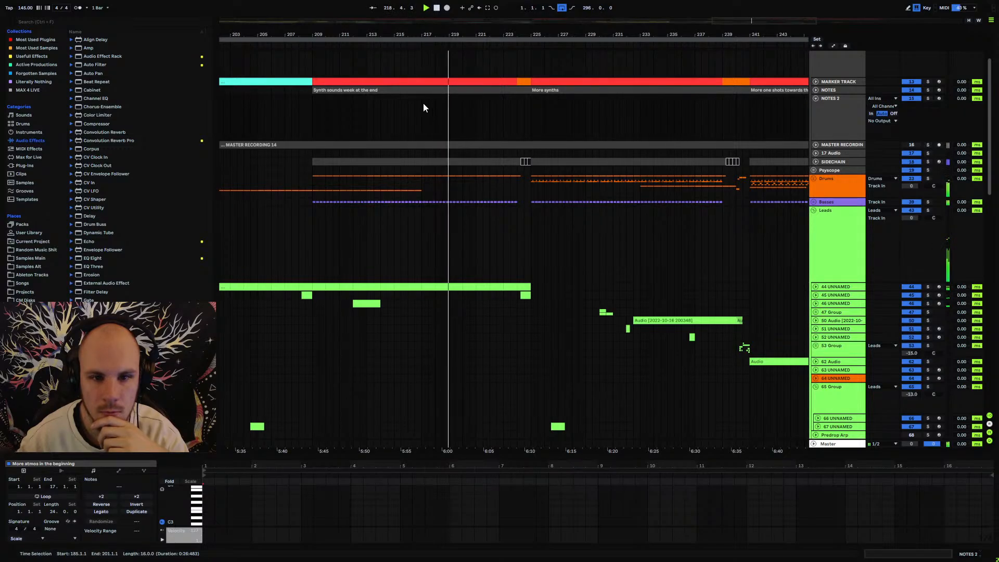
pyautogui.moveTo(422, 102); pyautogui.dragTo(479, 97)
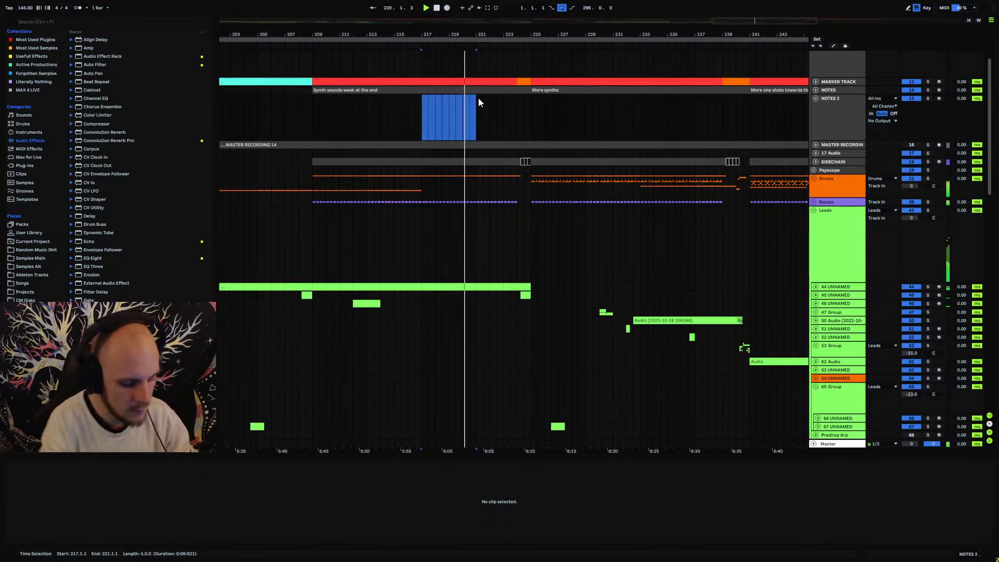
pyautogui.hotkey('ctrl', 'shift', 'm')
pyautogui.rightClick(457, 100)
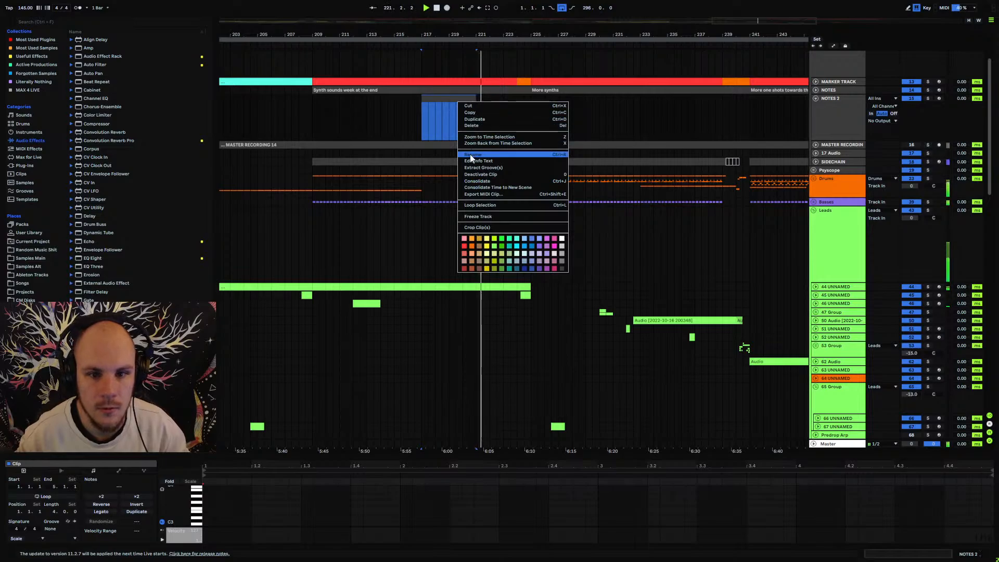
pyautogui.click(470, 154)
pyautogui.write('no flute')
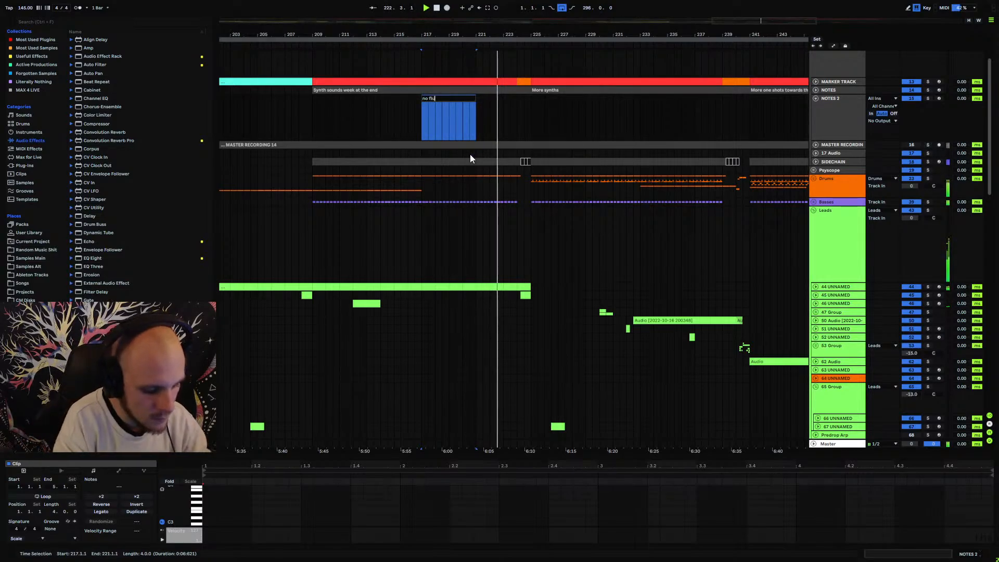
pyautogui.click(486, 118)
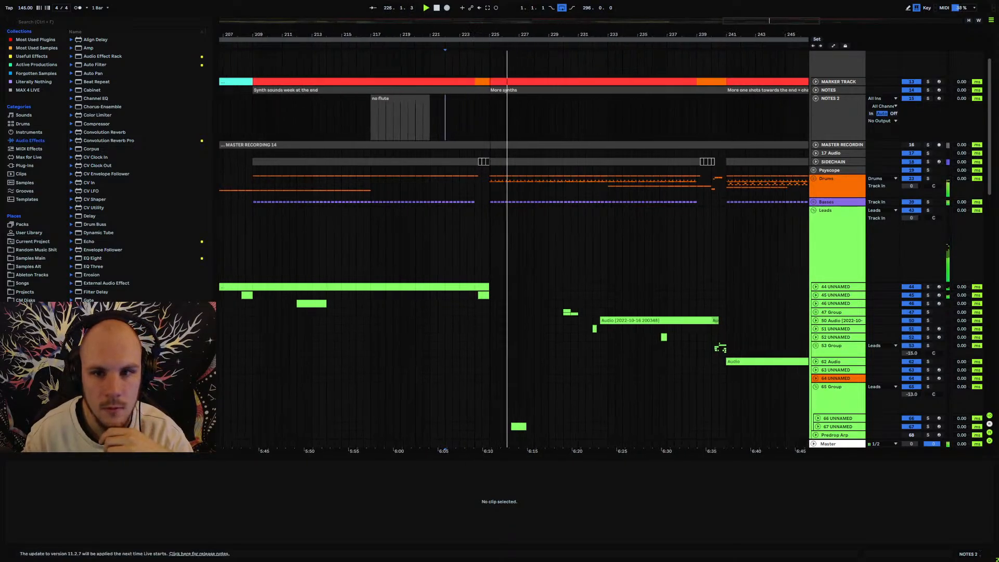
# Insert a MIDI clip on NOTES 2 across bars 225 to 241 and name it More sounds.
pyautogui.moveTo(426, 103); pyautogui.dragTo(659, 116)
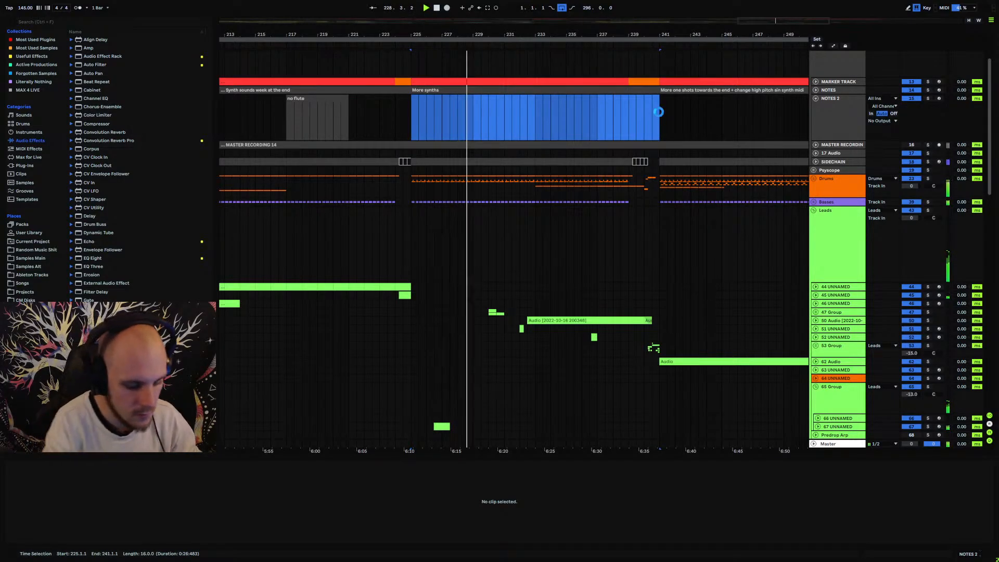
pyautogui.hotkey('ctrl', 'shift', 'm')
pyautogui.rightClick(622, 103)
pyautogui.click(643, 153)
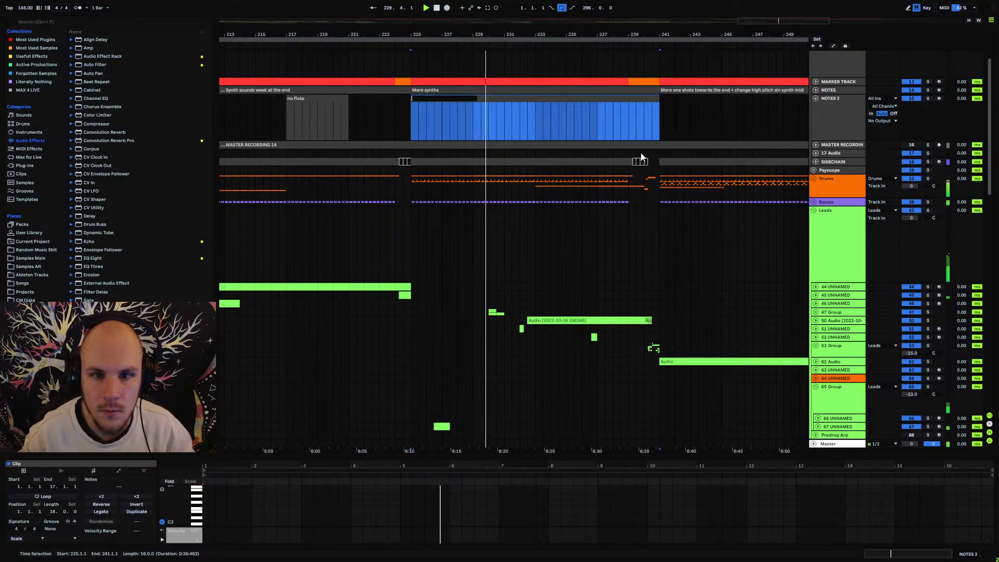
pyautogui.write('More sounds')
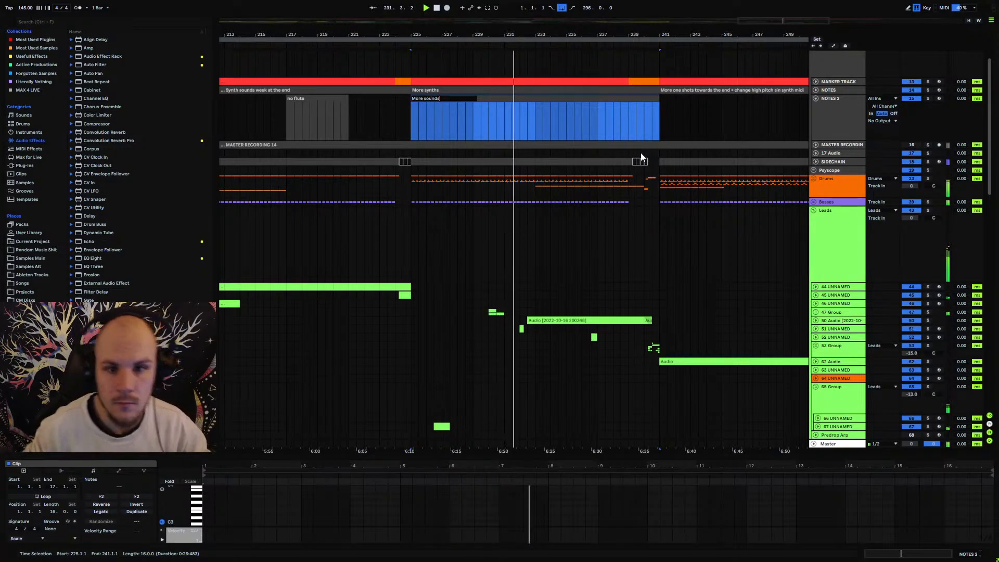
pyautogui.click(648, 122)
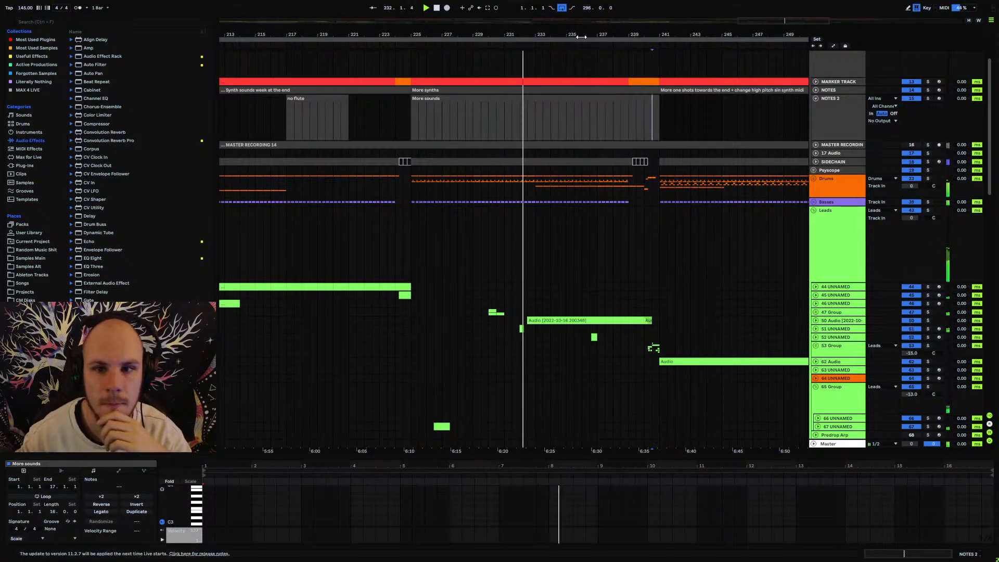
# Add a separate note clip on NOTES 2 across bars 239 to 241 and name it Vocal clarity.
pyautogui.moveTo(580, 36); pyautogui.dragTo(401, 35)
pyautogui.scroll(-3, 378, 263)
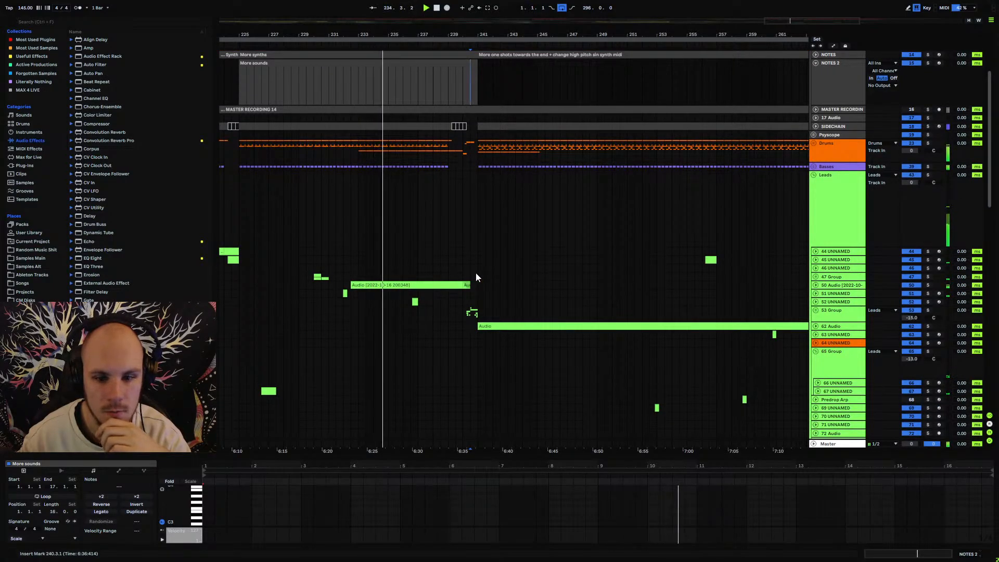
pyautogui.scroll(2, 454, 258)
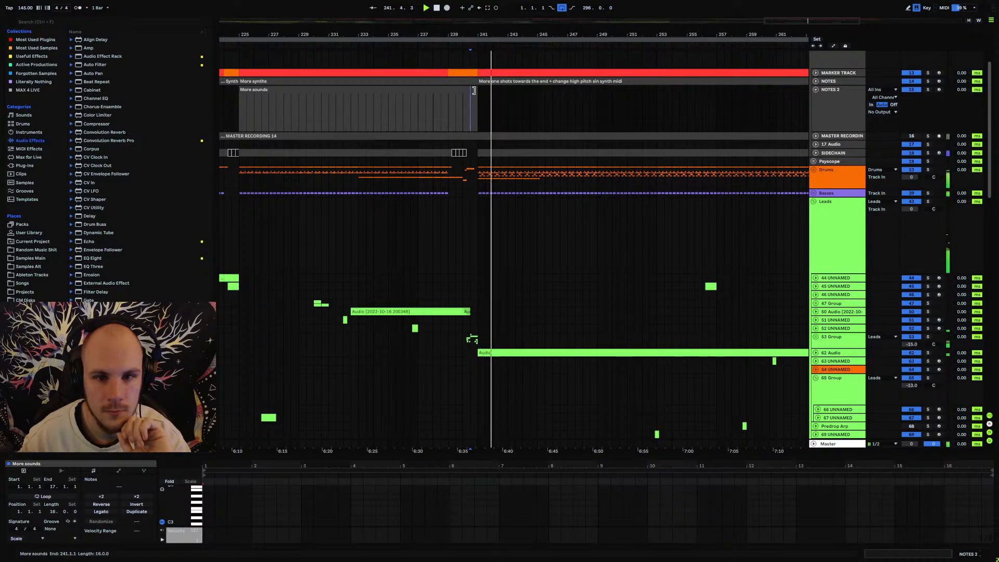
pyautogui.moveTo(477, 104)
pyautogui.mouseDown()
pyautogui.moveTo(448, 104)
pyautogui.moveTo(480, 96)
pyautogui.mouseUp()
pyautogui.click(452, 97)
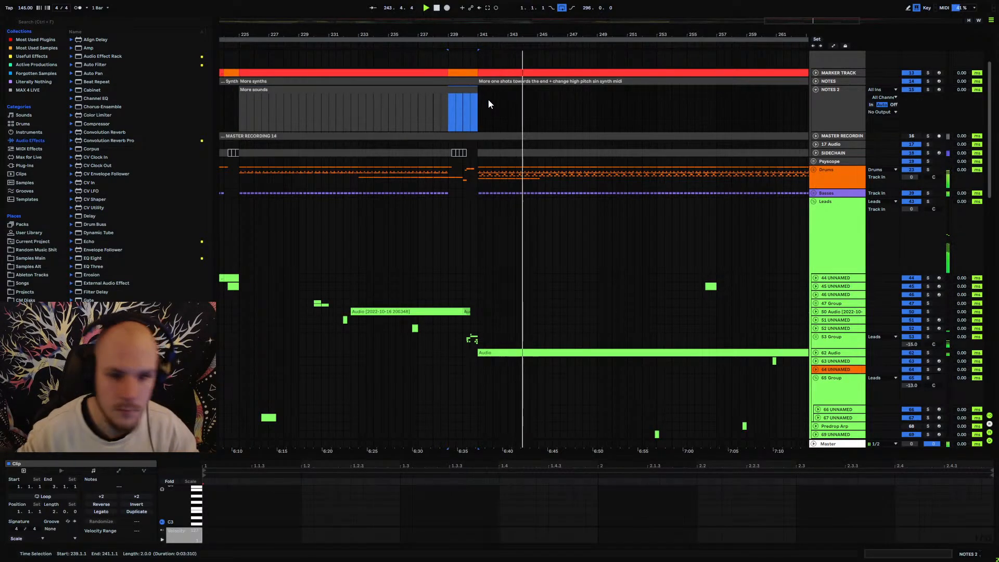
pyautogui.rightClick(461, 88)
pyautogui.click(476, 140)
pyautogui.write('Vo')
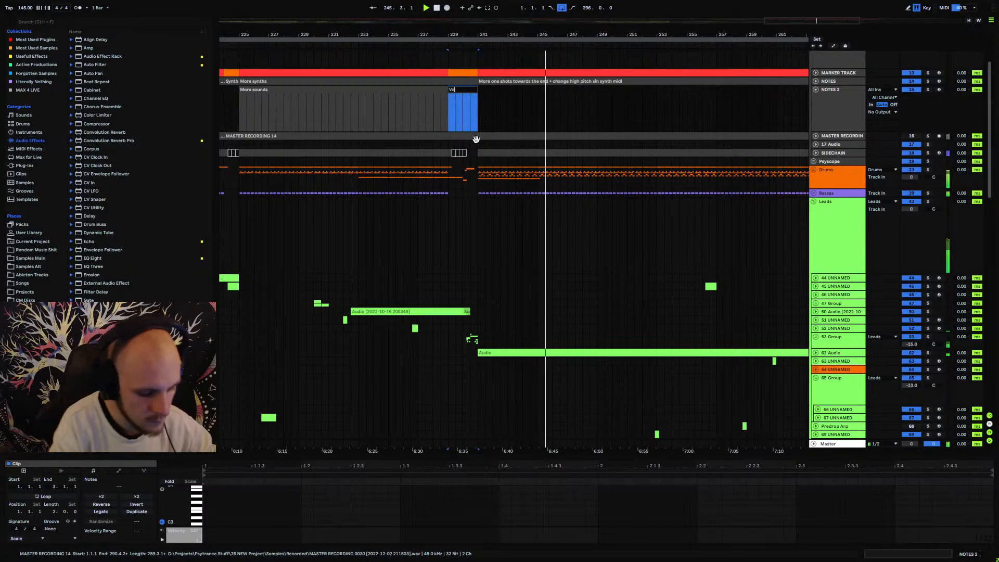
pyautogui.write('cal clarity')
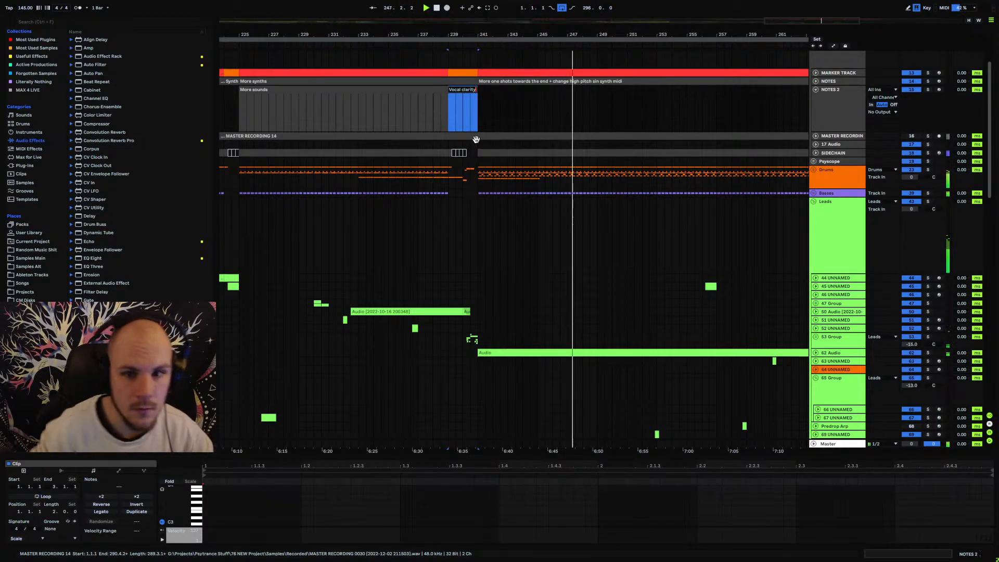
pyautogui.click(484, 98)
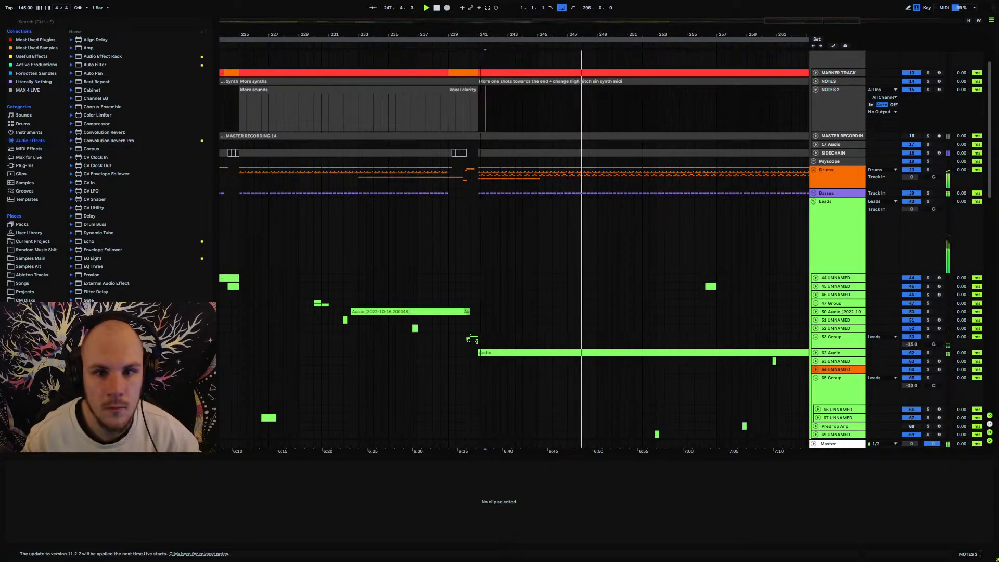
# Copy the Few More One Shots clip on NOTES 2 and paste it at bar 241.
pyautogui.moveTo(659, 38)
pyautogui.mouseDown()
pyautogui.moveTo(660, 15)
pyautogui.moveTo(660, 37)
pyautogui.mouseUp()
pyautogui.click(462, 90)
pyautogui.hotkey('ctrl', 'c')
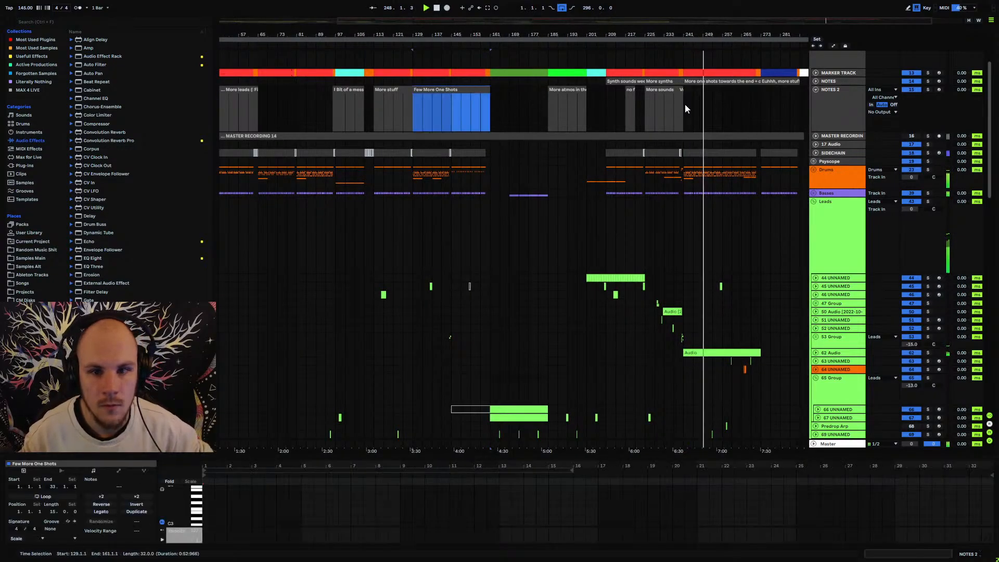
pyautogui.click(686, 90)
pyautogui.hotkey('ctrl', 'v')
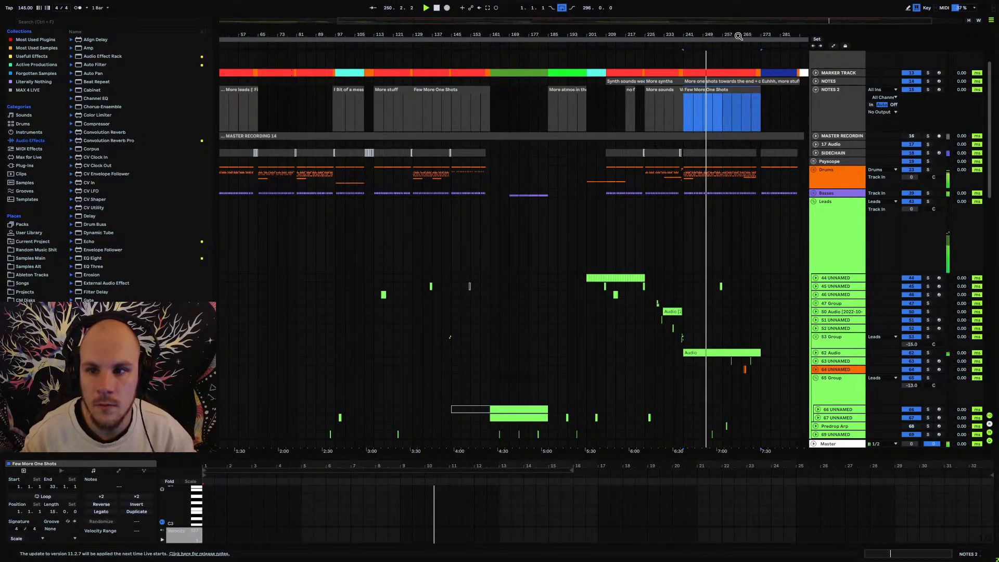
# Colour the short clip near bar 257 on track 45 UNNAMED orange and move it so that it ends at bar 273.
pyautogui.moveTo(740, 36); pyautogui.dragTo(614, 61)
pyautogui.scroll(-6, 593, 203)
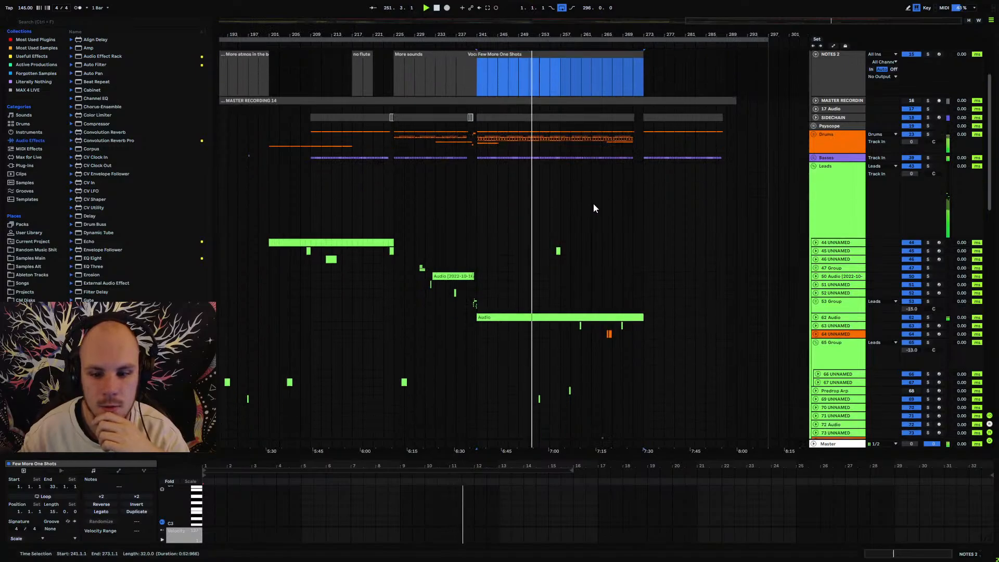
pyautogui.scroll(-1, 552, 239)
pyautogui.scroll(6, 569, 222)
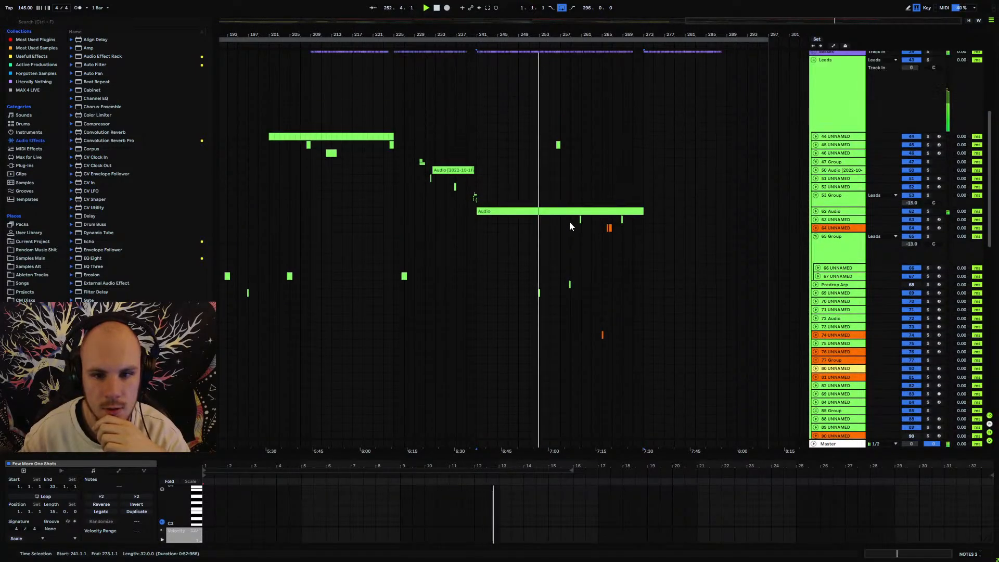
pyautogui.scroll(2, 569, 219)
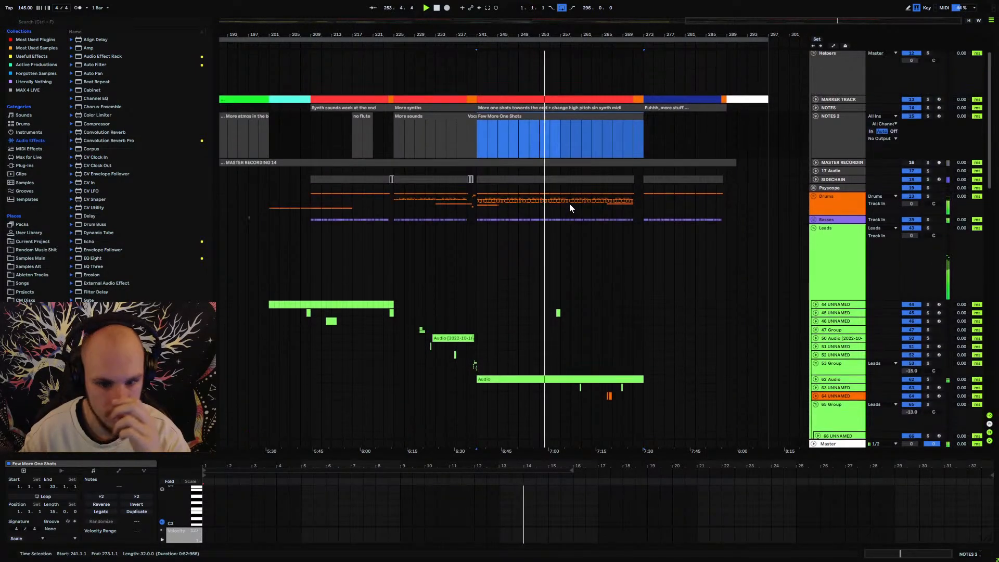
pyautogui.scroll(-4, 571, 196)
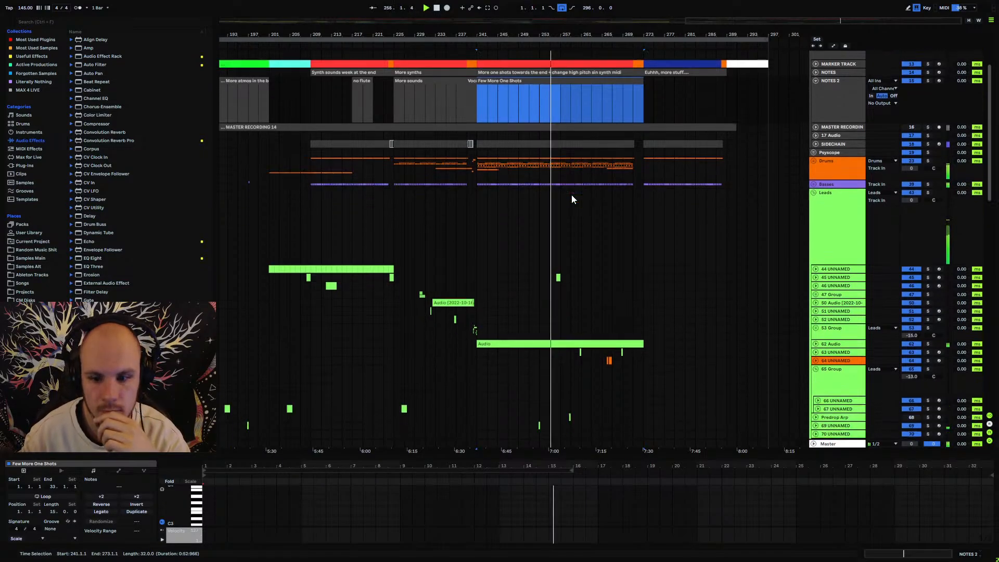
pyautogui.scroll(-2, 567, 197)
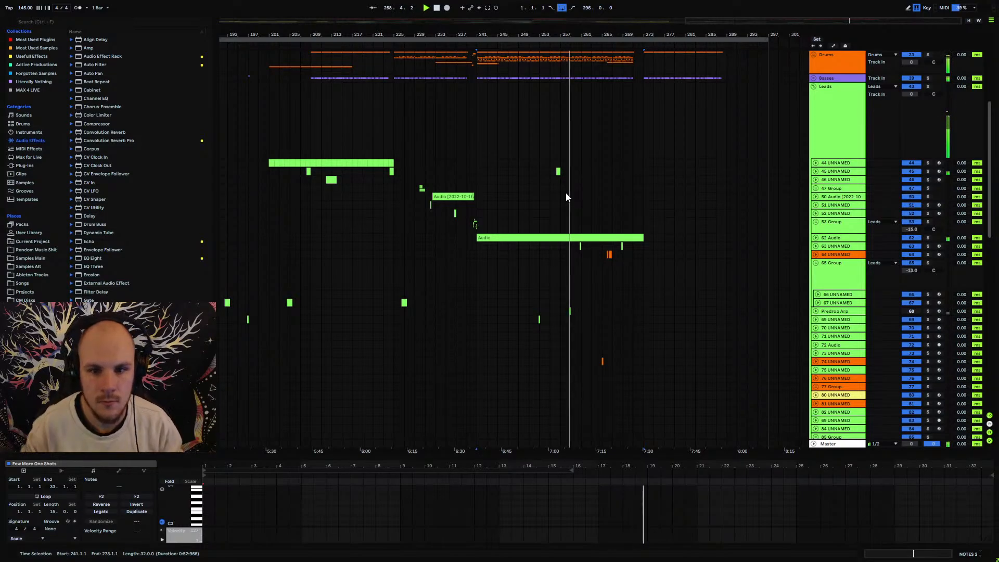
pyautogui.rightClick(559, 172)
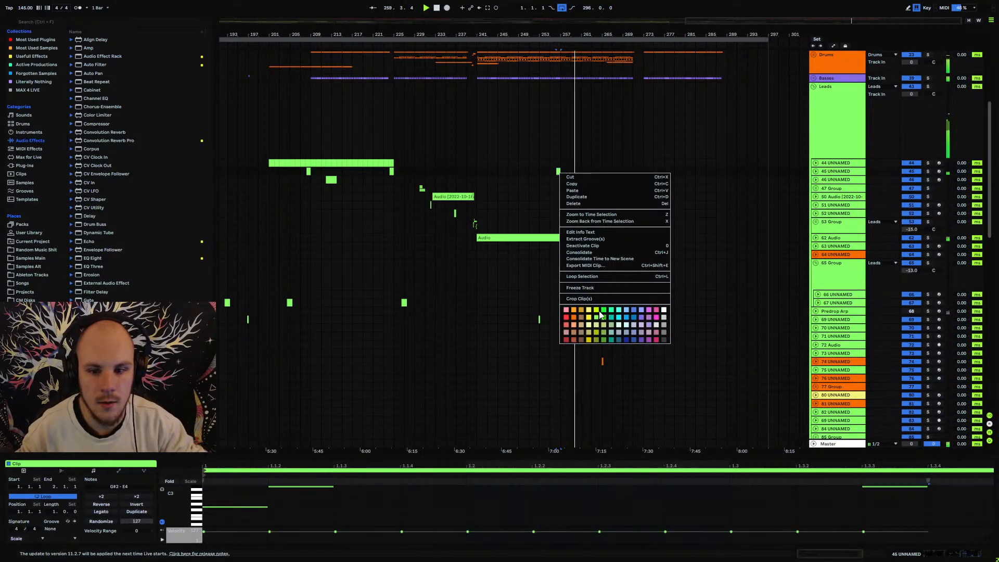
pyautogui.click(573, 318)
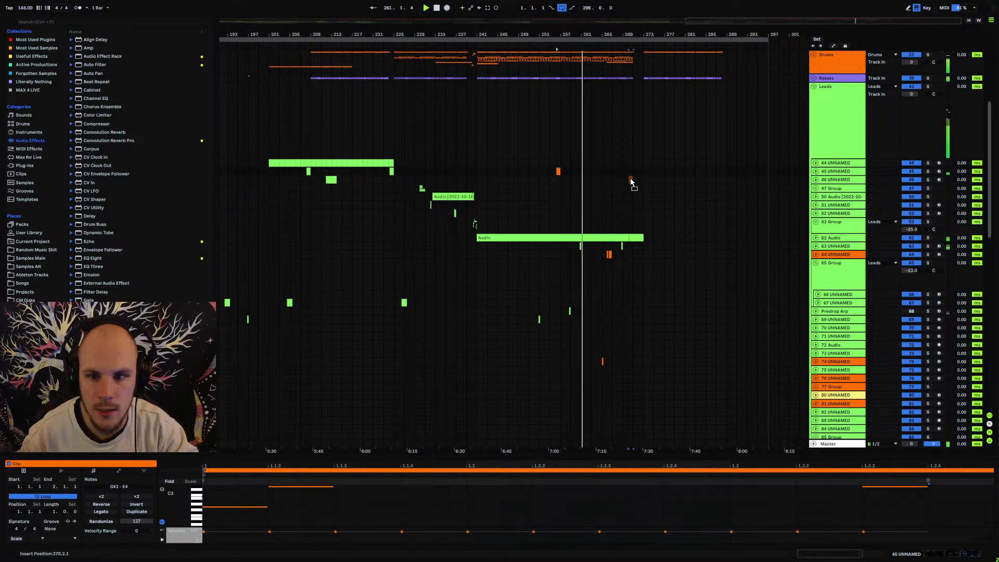
pyautogui.moveTo(631, 182); pyautogui.dragTo(643, 175)
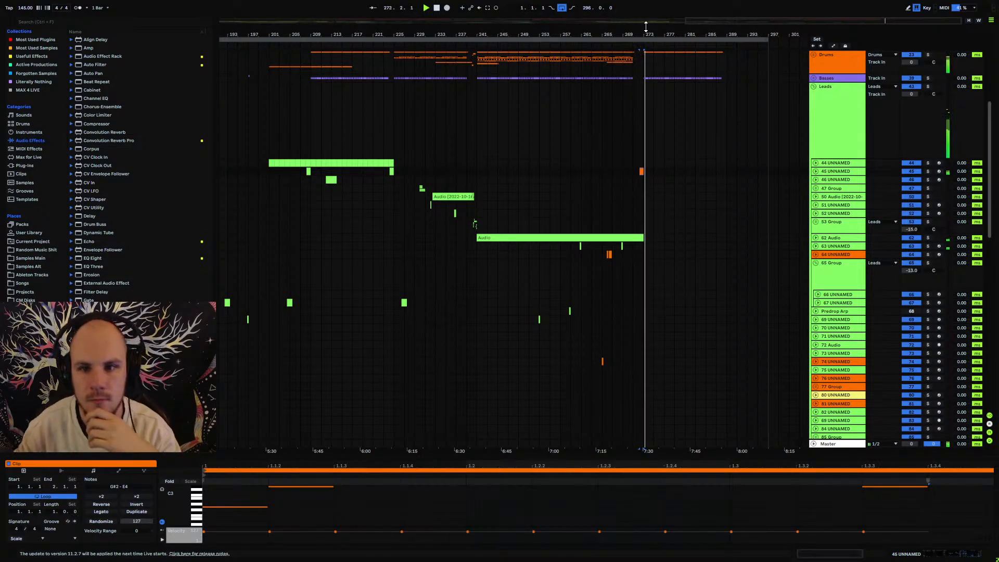
# Recolour the orange clip ending at bar 273 on track 45 UNNAMED green.
pyautogui.moveTo(646, 26); pyautogui.dragTo(504, 107)
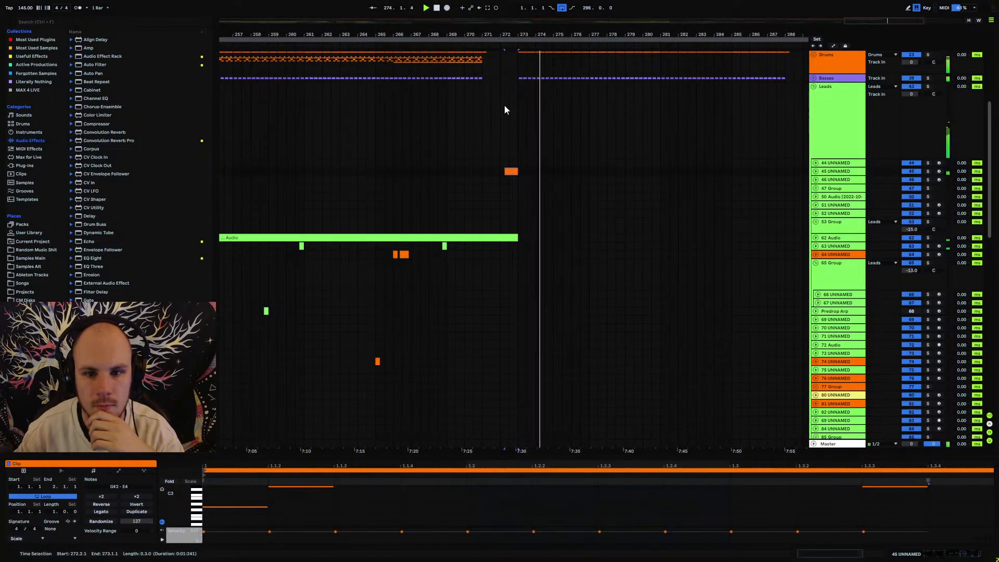
pyautogui.rightClick(509, 170)
pyautogui.click(547, 315)
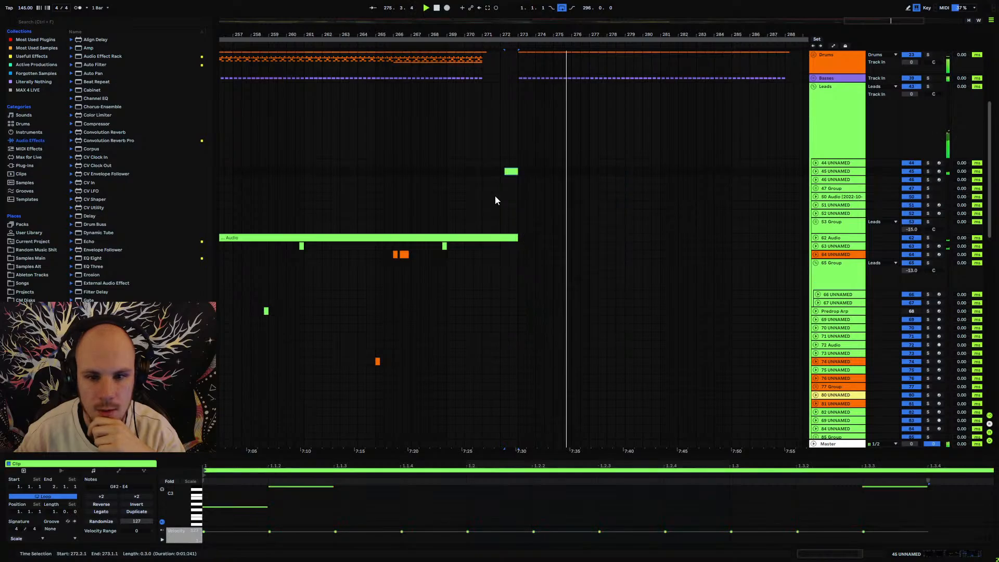
pyautogui.click(501, 173)
# Stop playback and fold the 65 Group inside the Leads group.
pyautogui.moveTo(490, 38); pyautogui.dragTo(492, 2)
pyautogui.scroll(5, 729, 204)
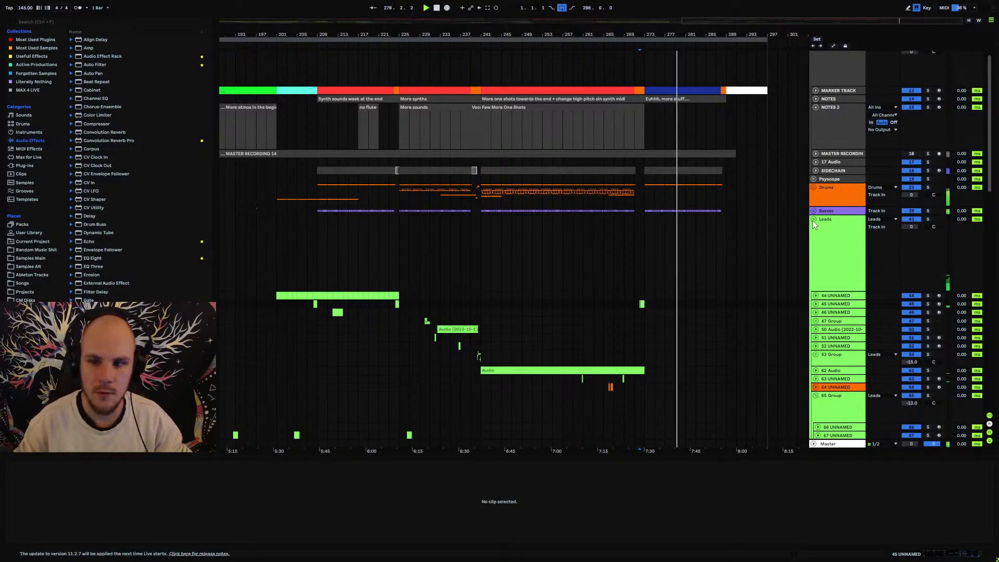
pyautogui.scroll(-2, 638, 241)
pyautogui.scroll(-4, 638, 245)
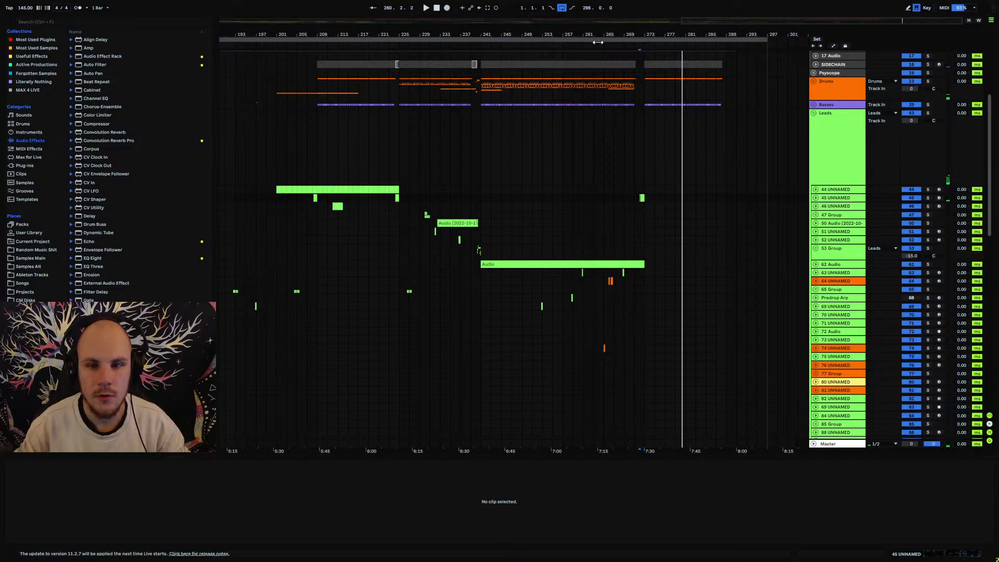
# Delete the orange-marked tracks 64, 74, 76, 77 Group, 81 and 90 from the Leads group.
pyautogui.moveTo(598, 37); pyautogui.dragTo(727, 6)
pyautogui.scroll(-3, 607, 275)
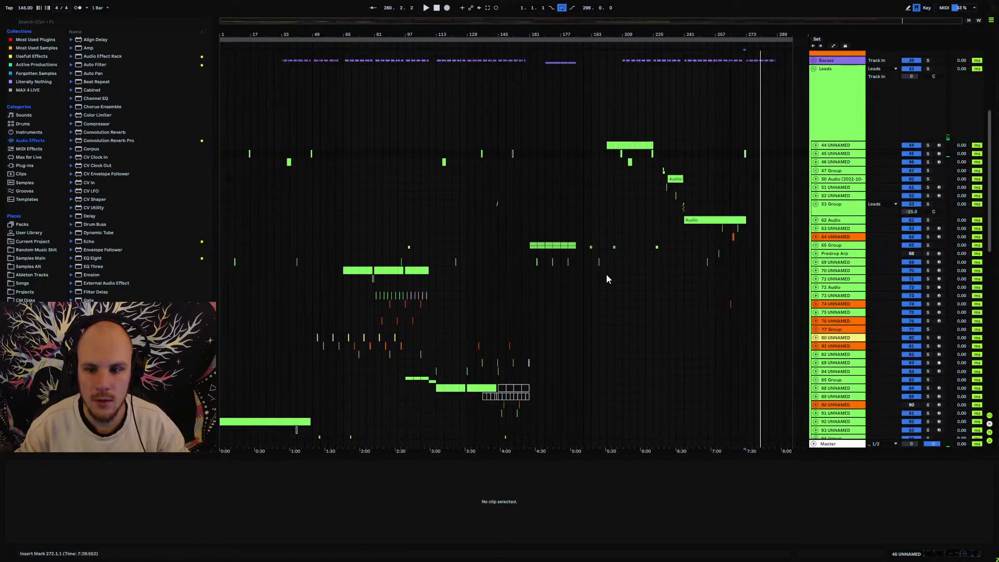
pyautogui.scroll(-2, 598, 277)
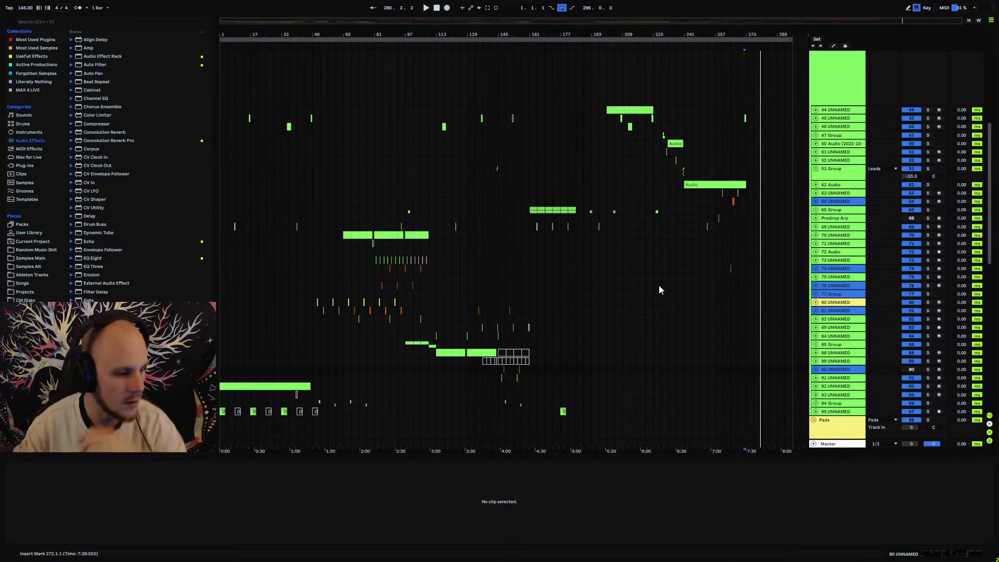
pyautogui.scroll(5, 659, 286)
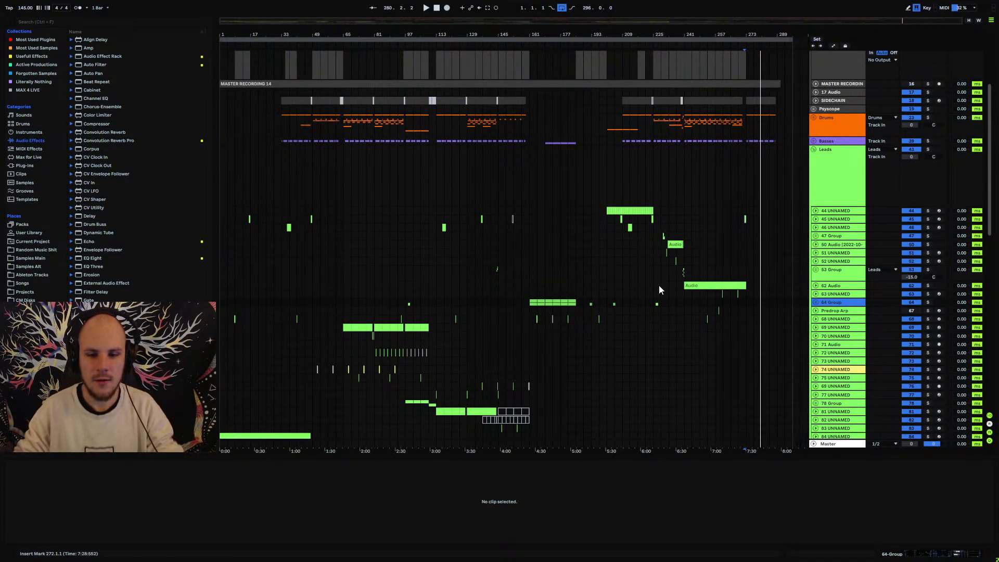
# Audition the yellow clip at bar 67 on track 74 UNNAMED, soloing the track briefly.
pyautogui.scroll(-6, 523, 345)
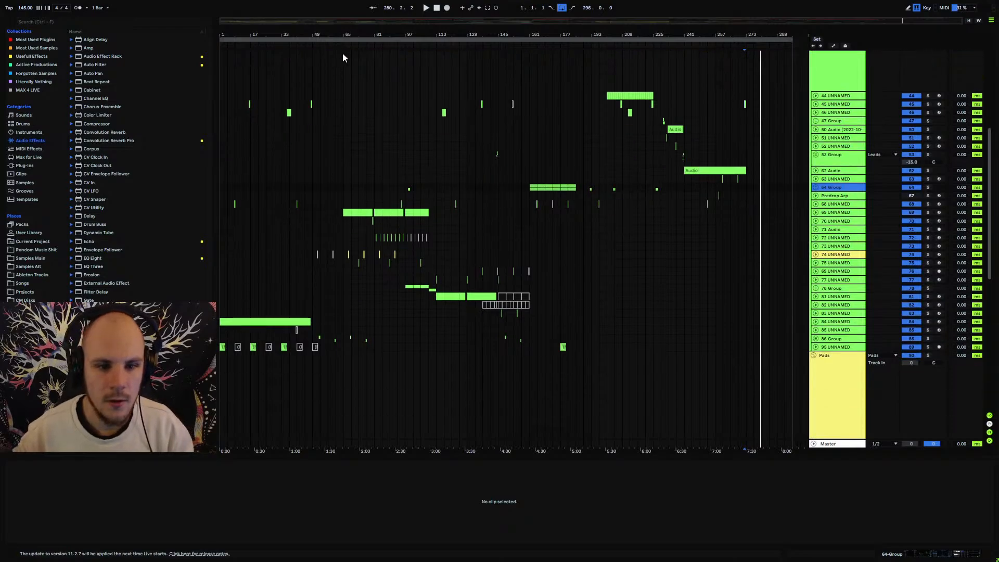
pyautogui.moveTo(357, 34); pyautogui.dragTo(383, 37)
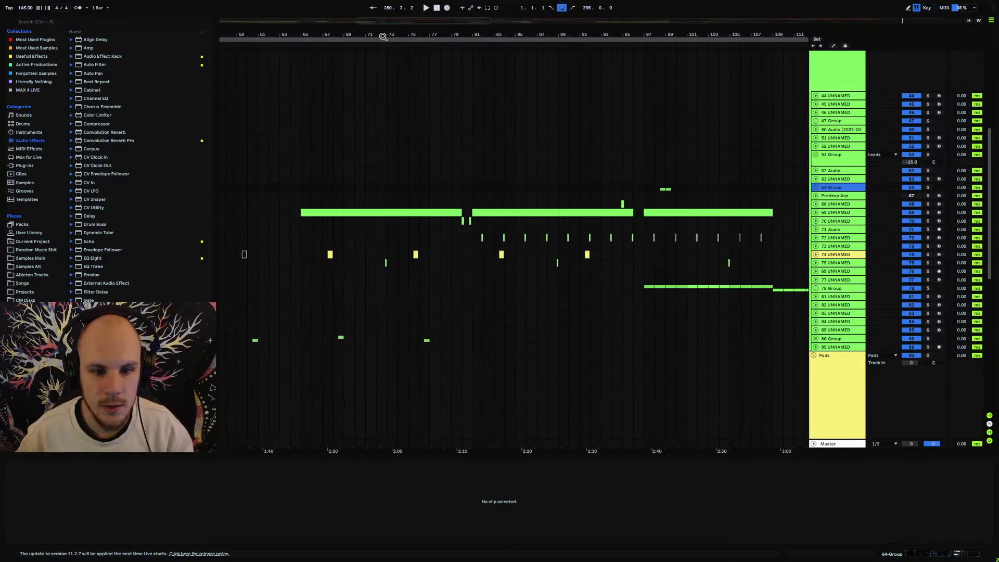
pyautogui.click(331, 253)
pyautogui.press('space')
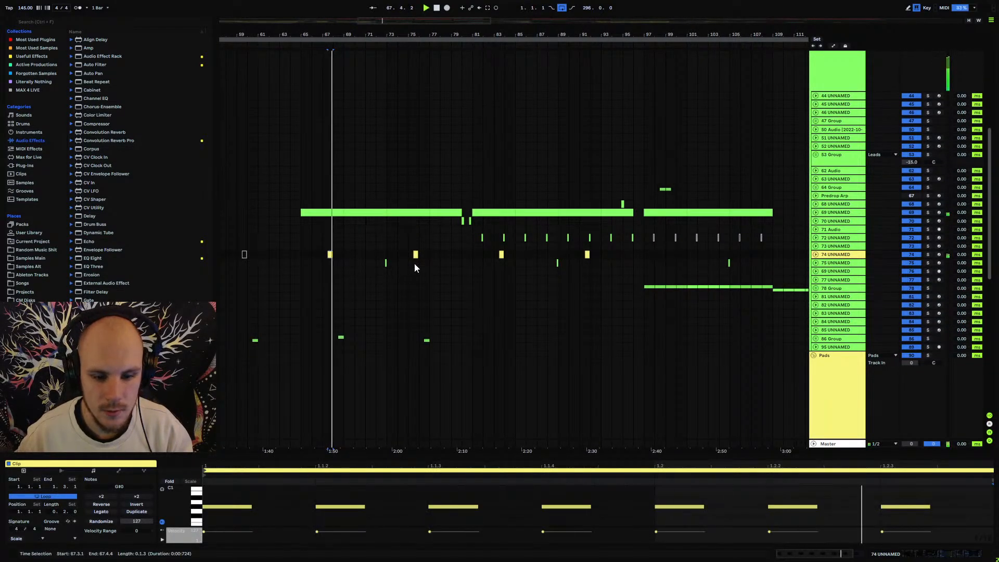
pyautogui.click(927, 255)
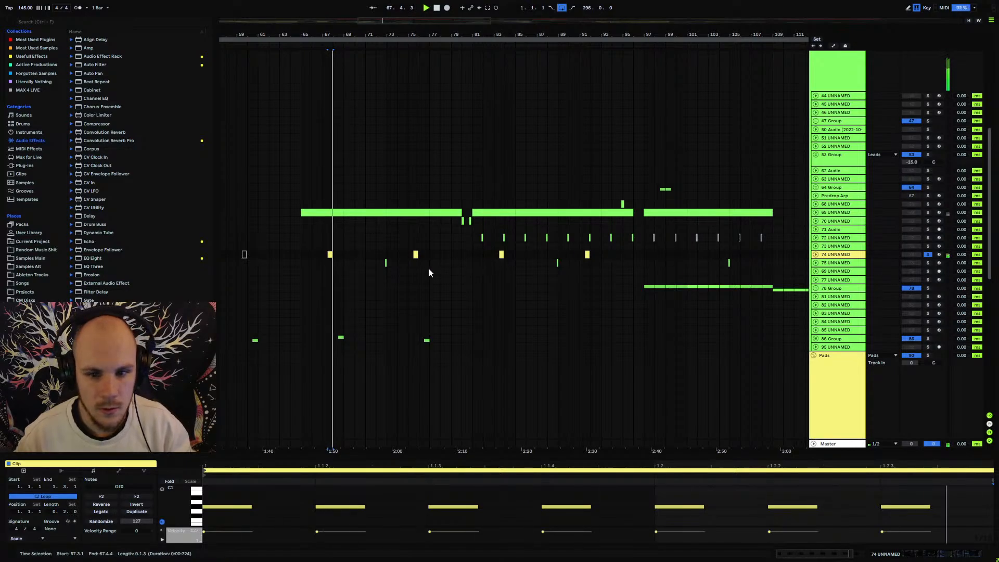
pyautogui.click(929, 255)
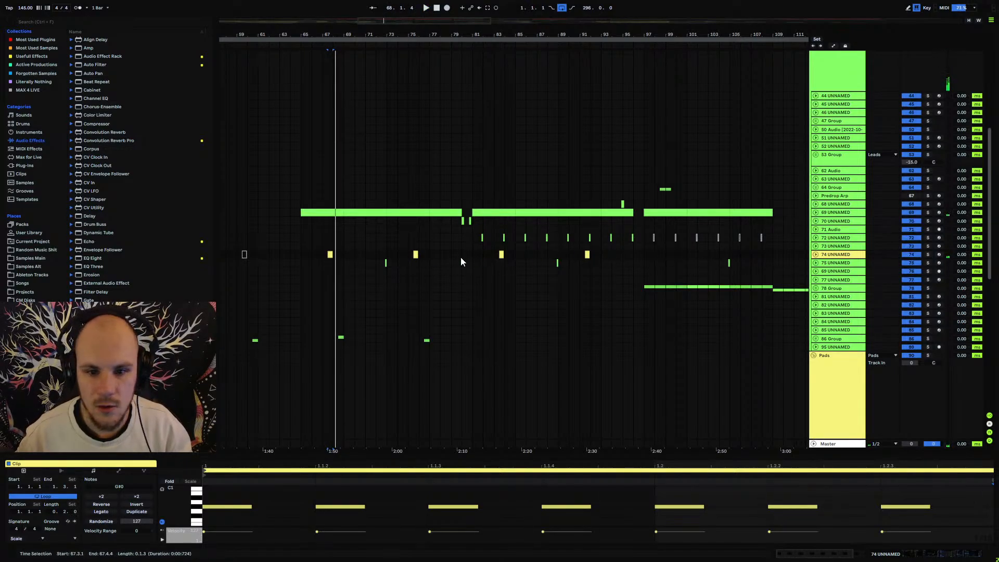
# Deactivate the clips at bars 75 and 91 on track 74 UNNAMED and recolour the track and its clips green.
pyautogui.click(414, 255)
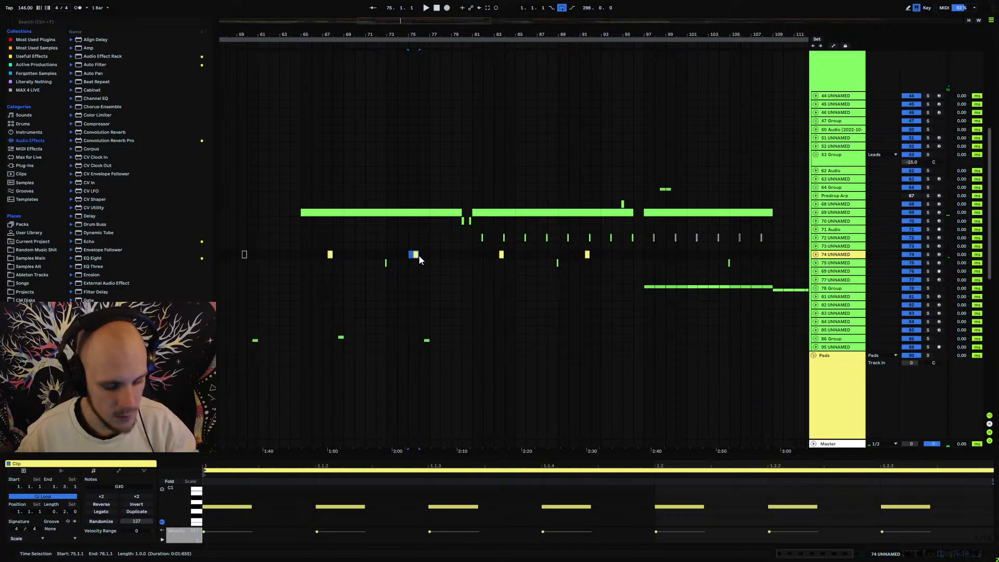
pyautogui.click(587, 255)
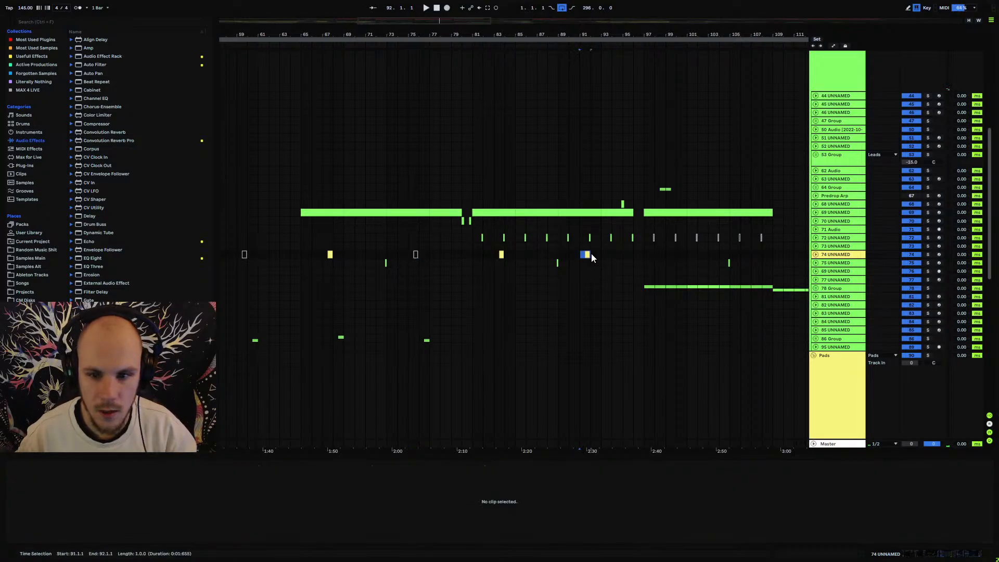
pyautogui.rightClick(853, 257)
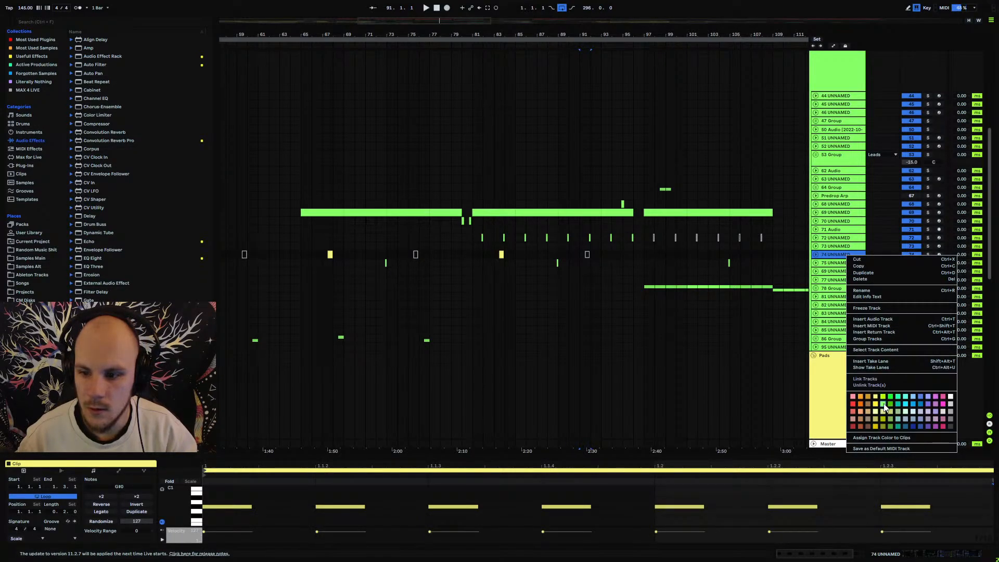
pyautogui.click(885, 409)
pyautogui.rightClick(840, 258)
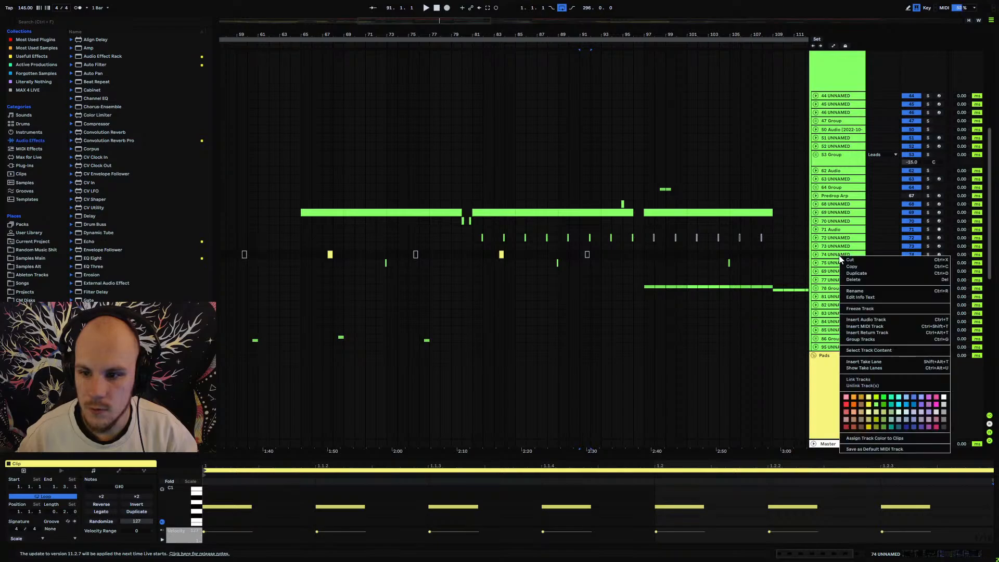
pyautogui.click(880, 439)
# Audition the Leads arrangement from bar 67 and again from bar 65.
pyautogui.click(321, 257)
pyautogui.press('space')
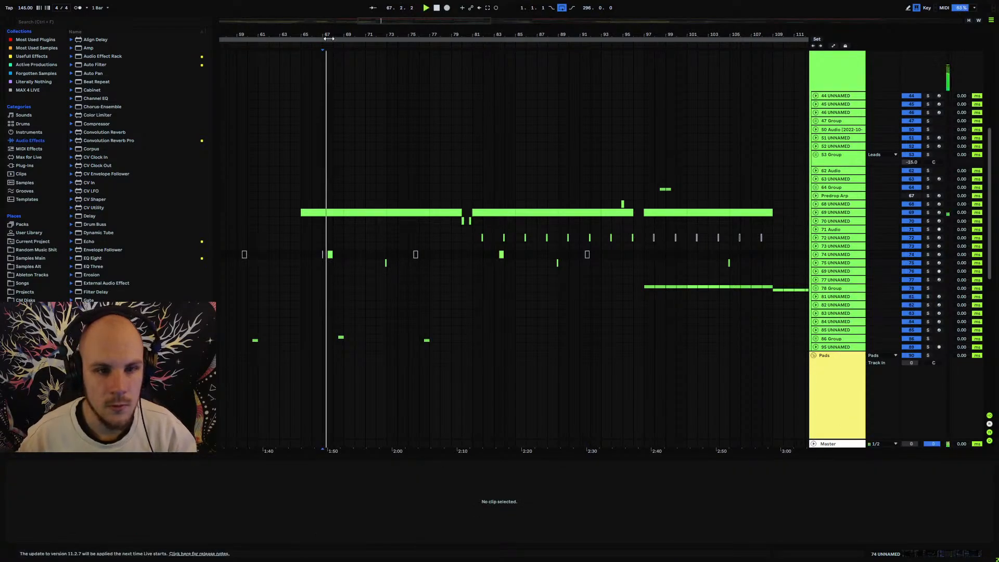
pyautogui.moveTo(329, 38); pyautogui.dragTo(395, 250)
pyautogui.click(398, 252)
pyautogui.press('space')
pyautogui.press('space')
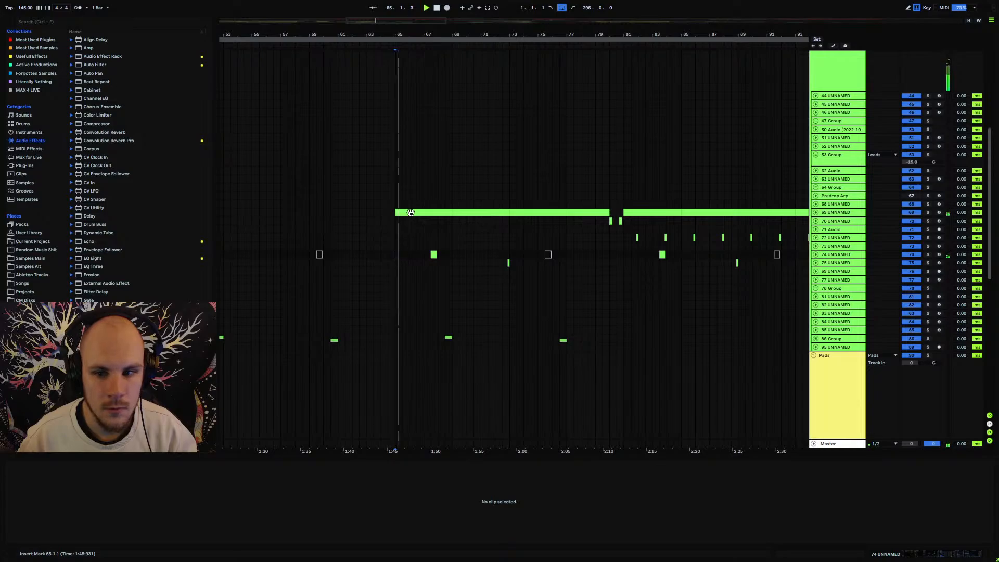
# Copy the bars 65 to 73 section of track 74 UNNAMED and paste it at bar 129.
pyautogui.moveTo(433, 36); pyautogui.dragTo(378, 2)
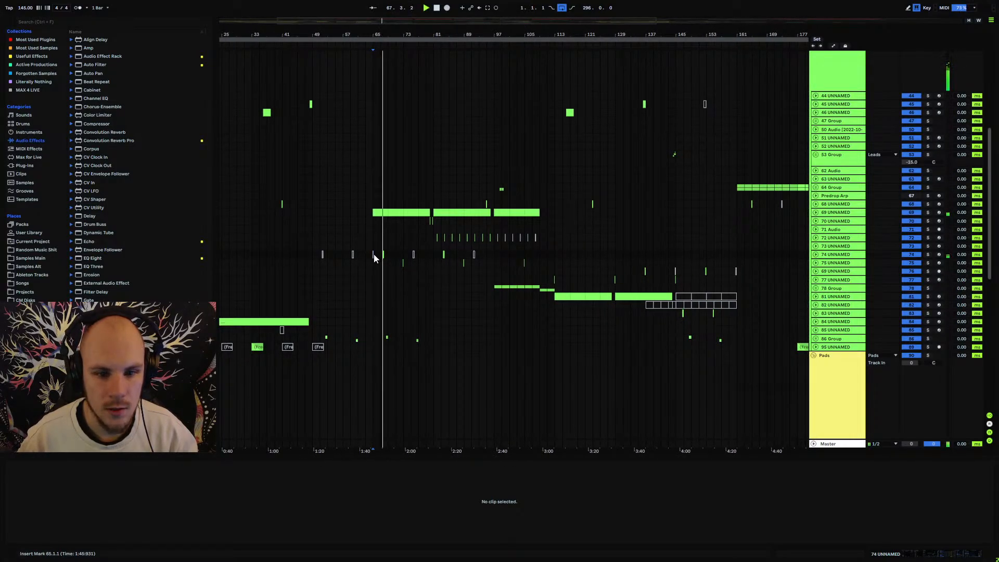
pyautogui.moveTo(373, 254); pyautogui.dragTo(403, 260)
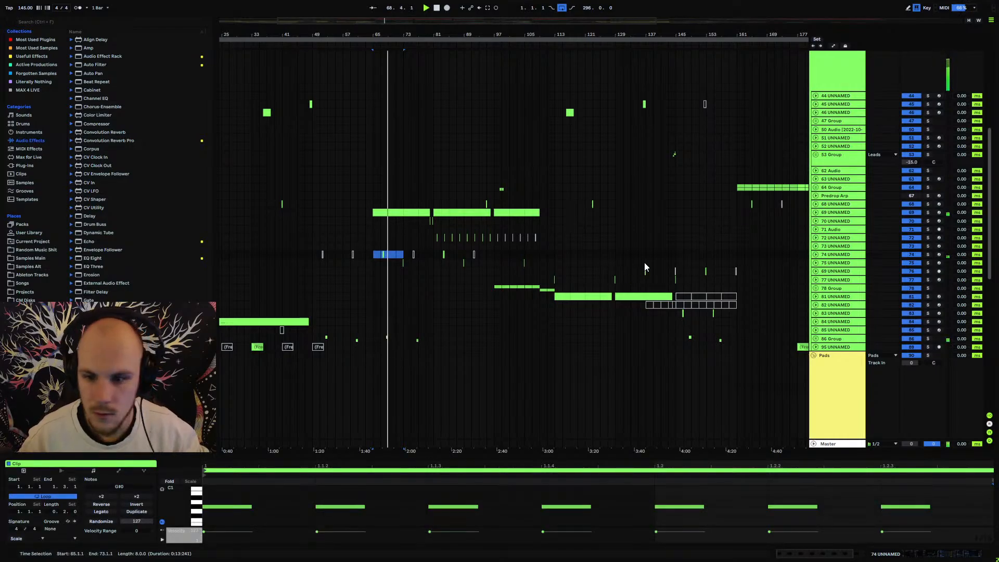
pyautogui.click(676, 255)
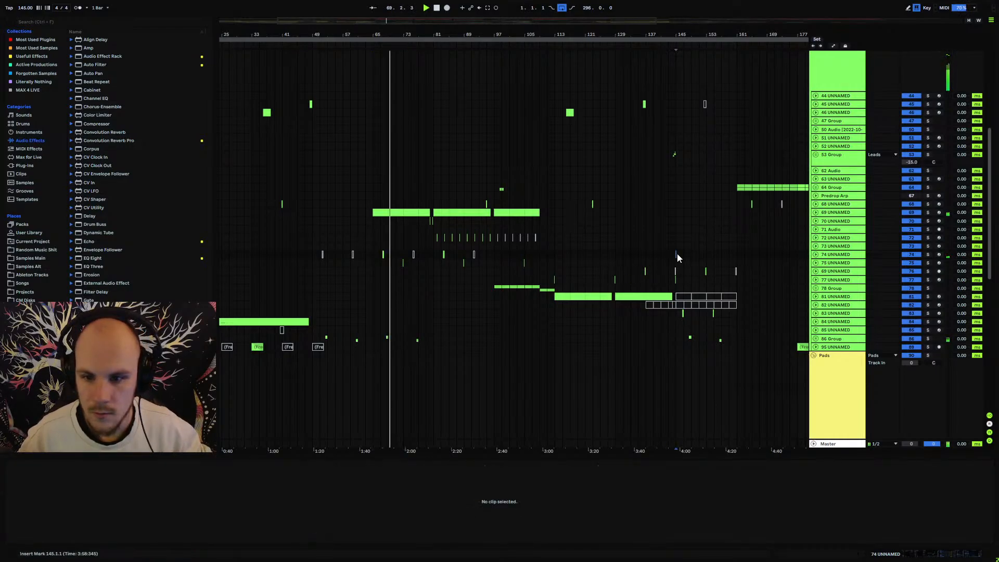
pyautogui.click(617, 255)
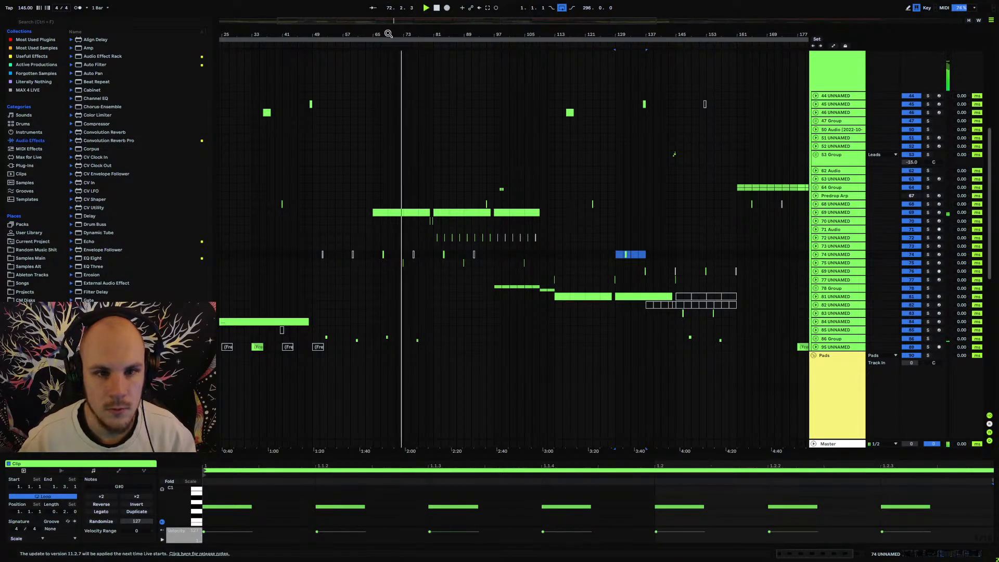
pyautogui.moveTo(389, 35); pyautogui.dragTo(388, 88)
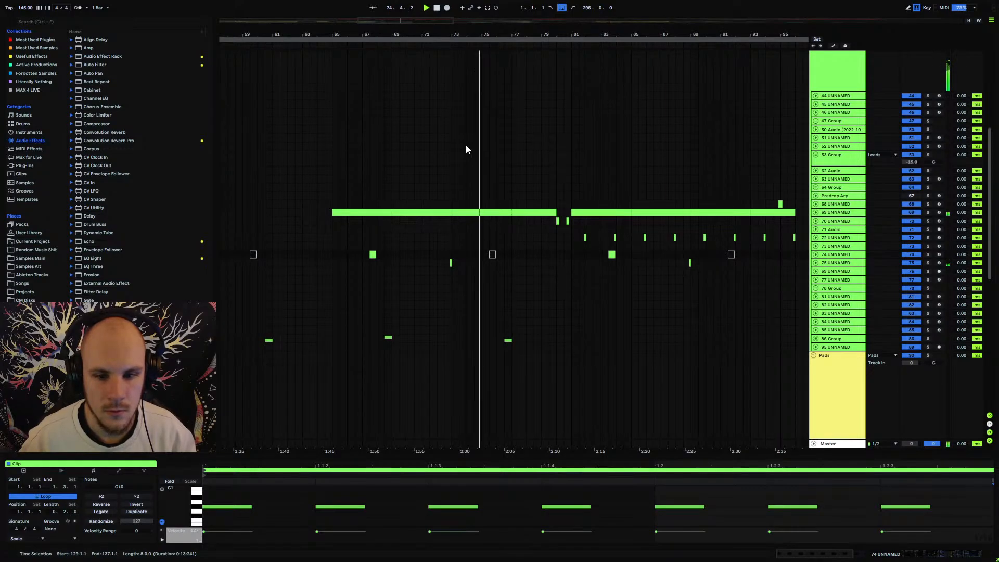
# Stop playback and insert a new MIDI track below 95 UNNAMED, the last track of the Leads group.
pyautogui.scroll(-5, 501, 157)
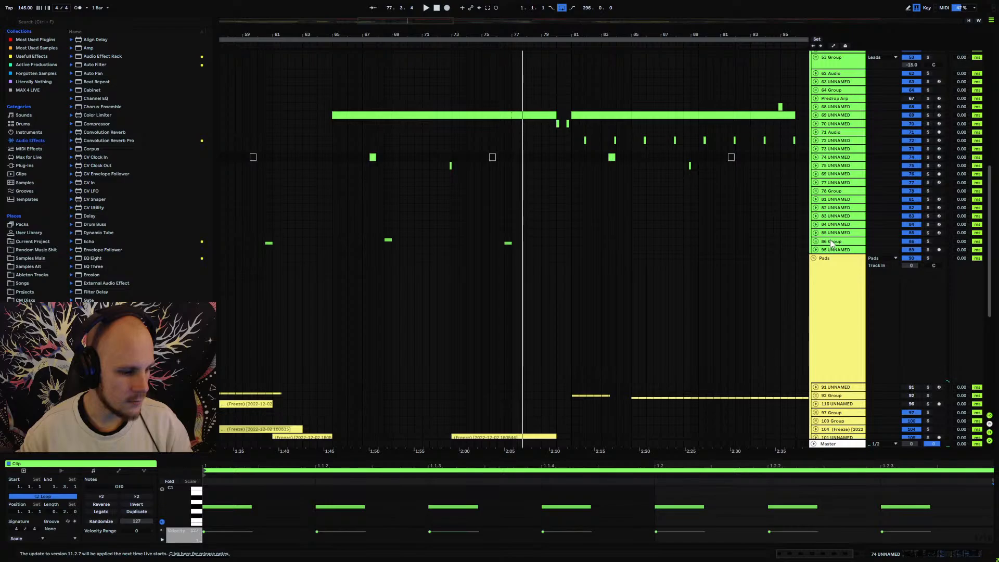
pyautogui.click(835, 251)
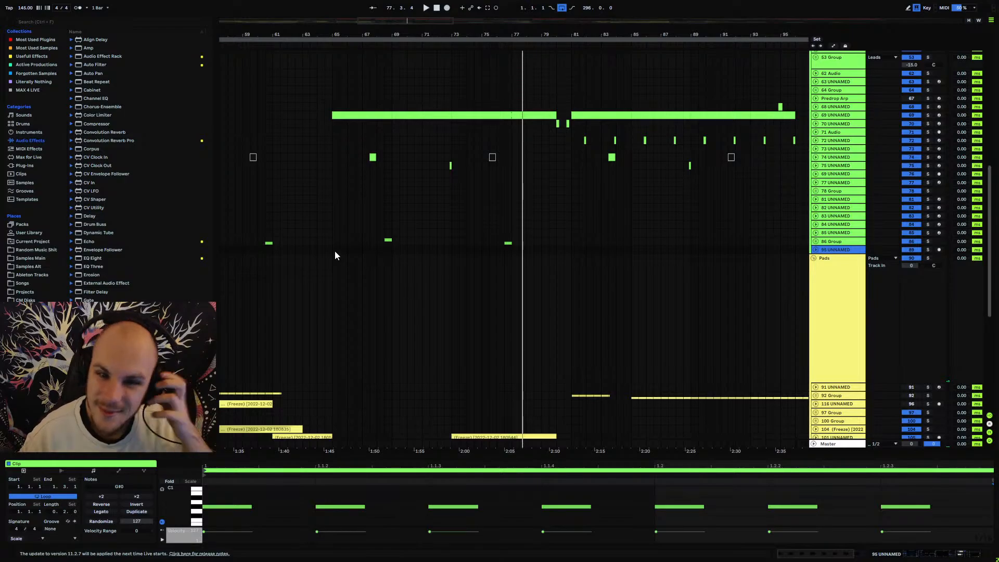
pyautogui.hotkey('ctrl', 'shift', 't')
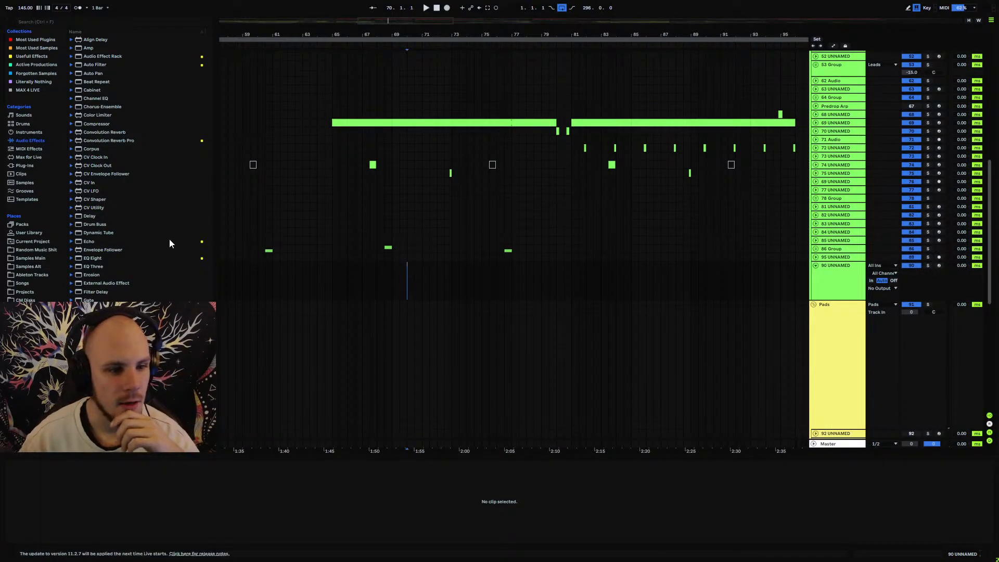
# Try Vital as the instrument on the new MIDI track and remove it again.
pyautogui.rightClick(389, 263)
pyautogui.rightClick(388, 263)
pyautogui.moveTo(462, 268)
pyautogui.click(498, 281)
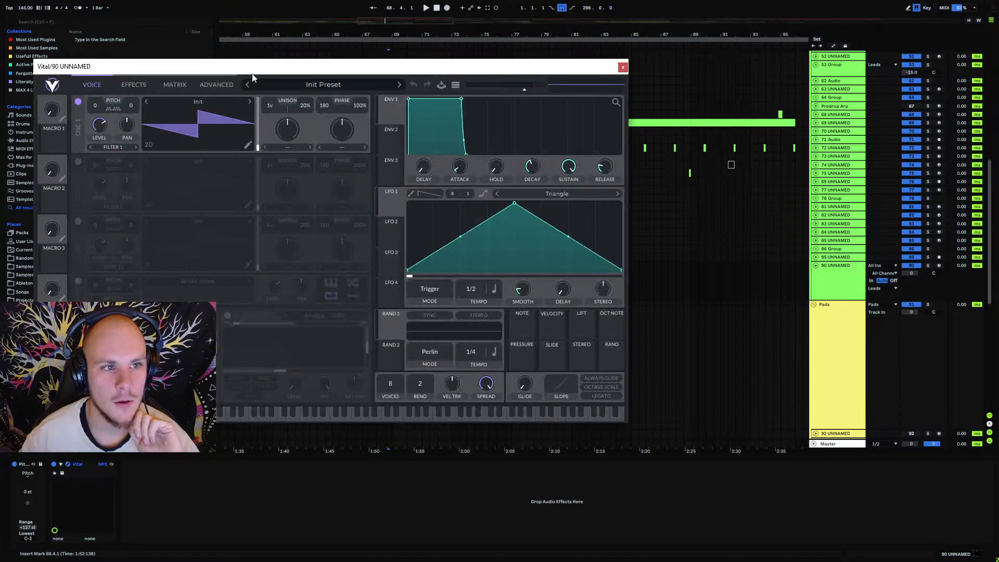
pyautogui.moveTo(249, 71); pyautogui.dragTo(425, 84)
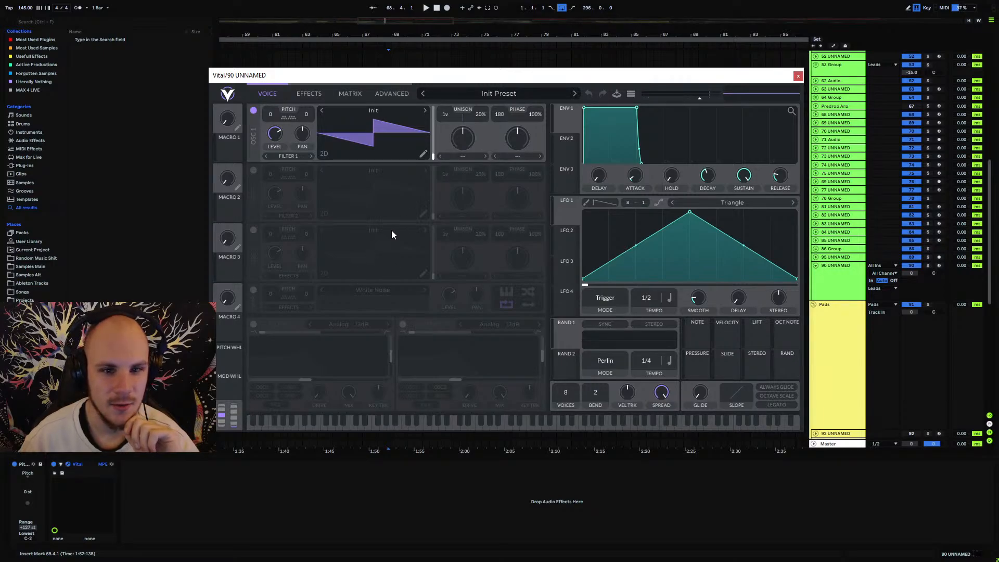
pyautogui.click(82, 464)
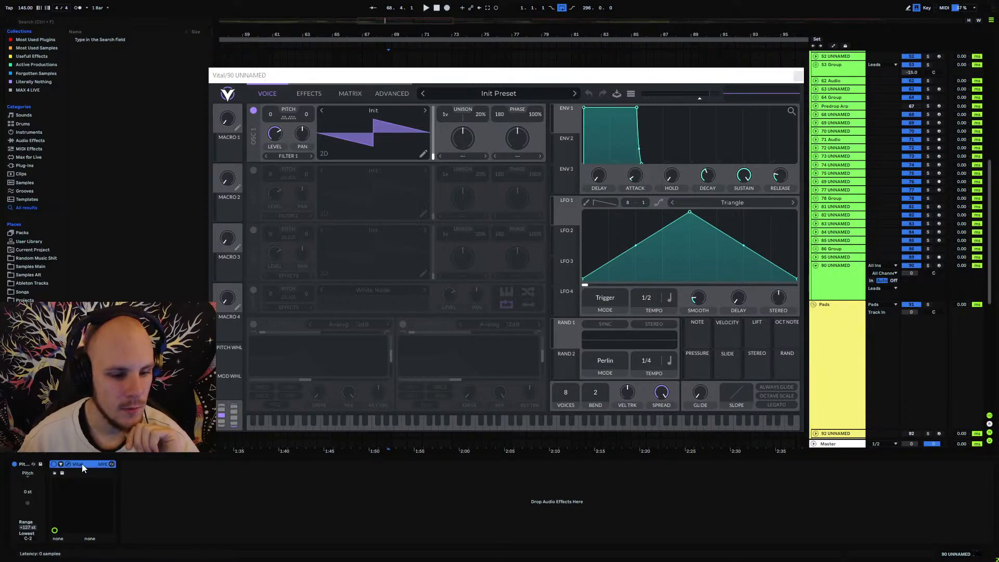
pyautogui.hotkey('ctrl', 'alt', 'p')
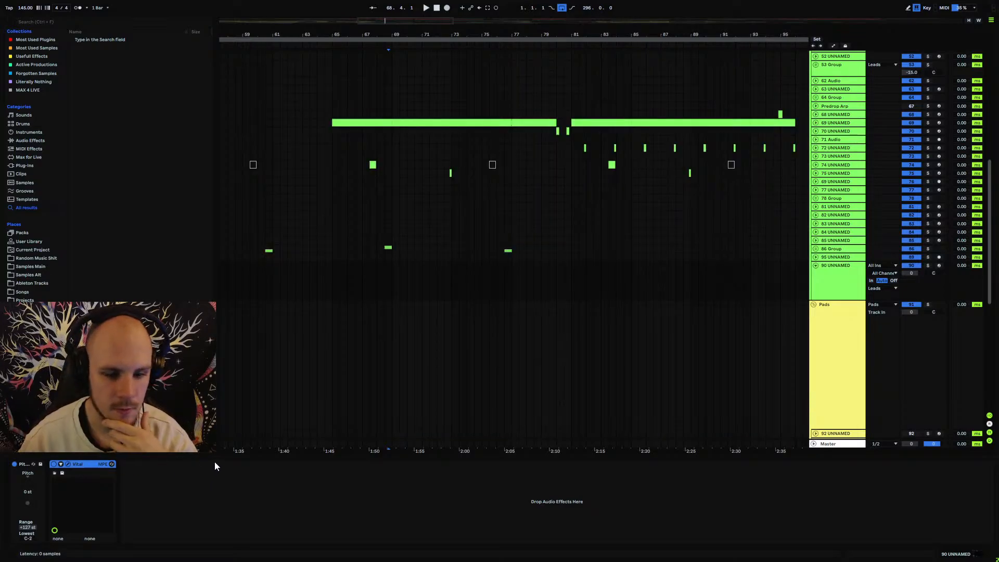
pyautogui.press('Delete')
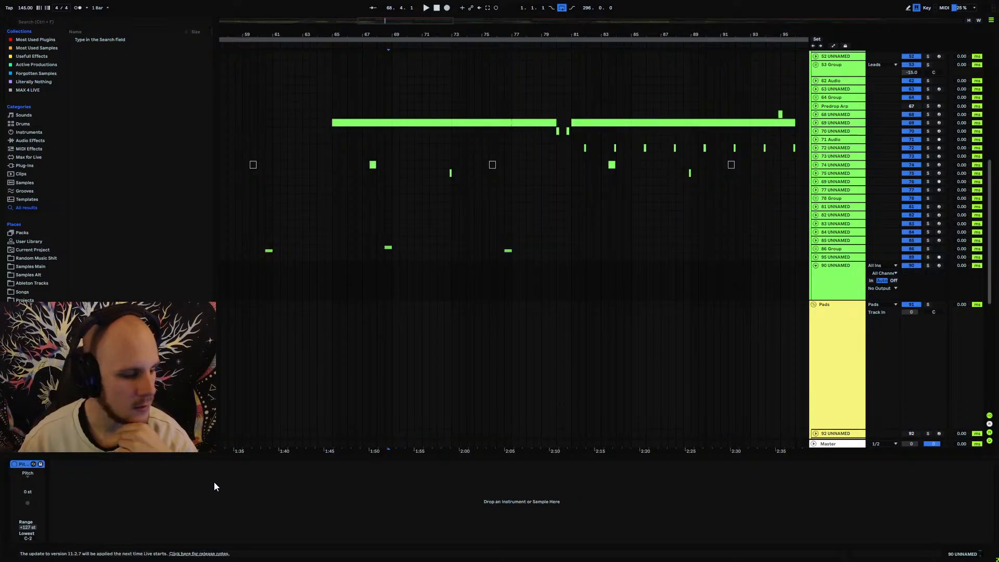
# Load Serum as the instrument on the new MIDI track below 95 UNNAMED.
pyautogui.rightClick(225, 485)
pyautogui.moveTo(287, 276)
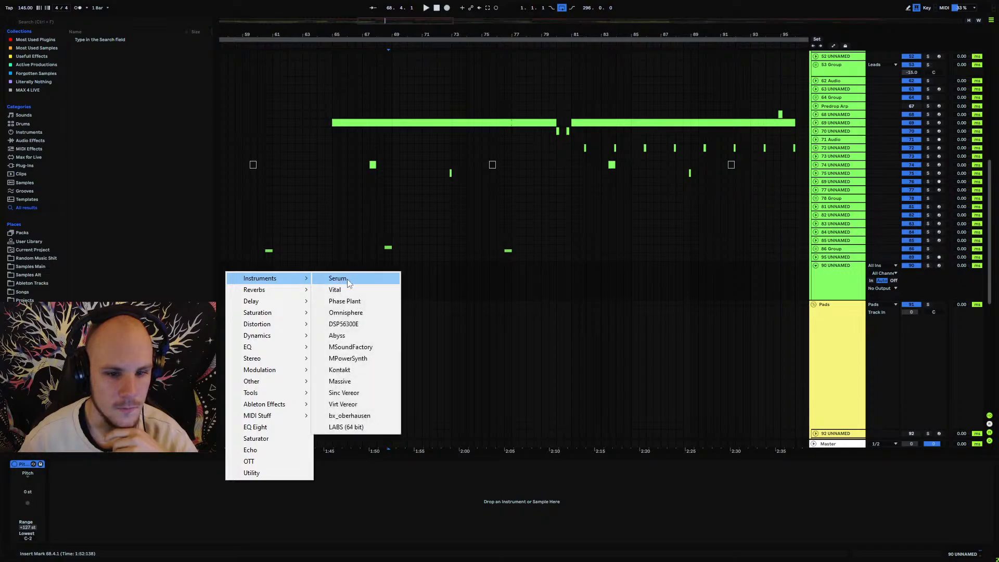
pyautogui.click(347, 281)
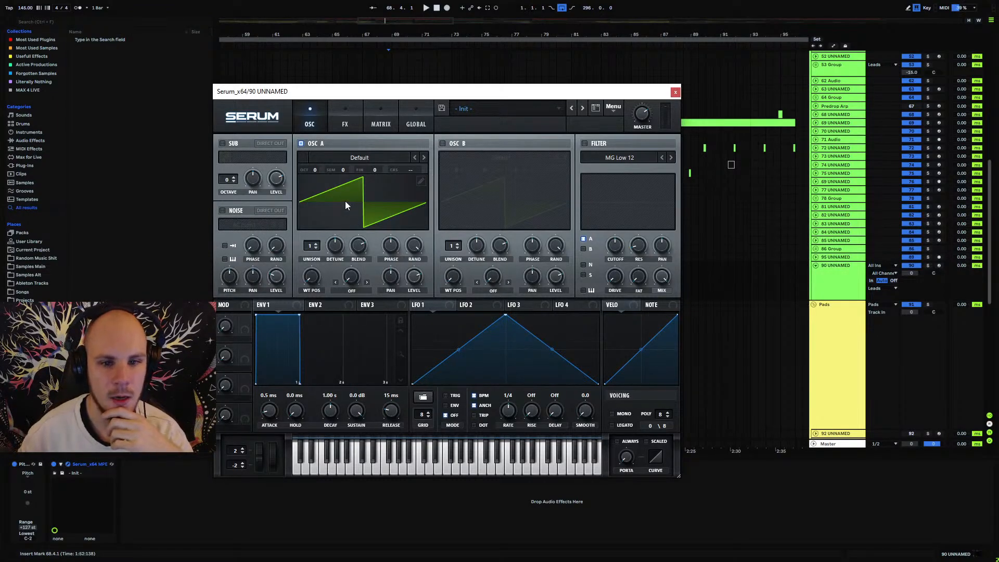
pyautogui.moveTo(433, 98); pyautogui.dragTo(463, 89)
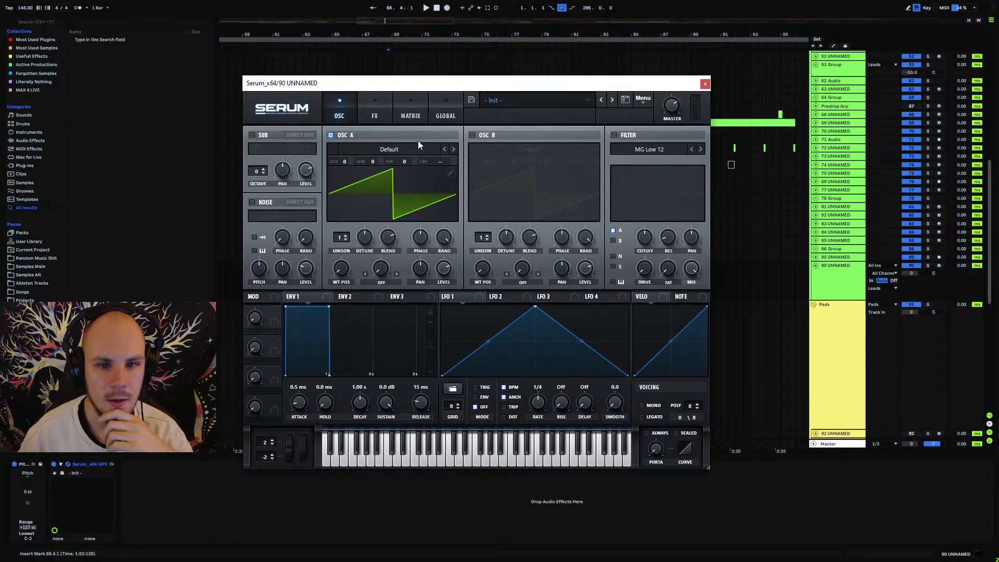
# Enable Serum's OSC B, load the SSQ Carrier wavetable and raise its wavetable position.
pyautogui.click(473, 134)
pyautogui.click(511, 149)
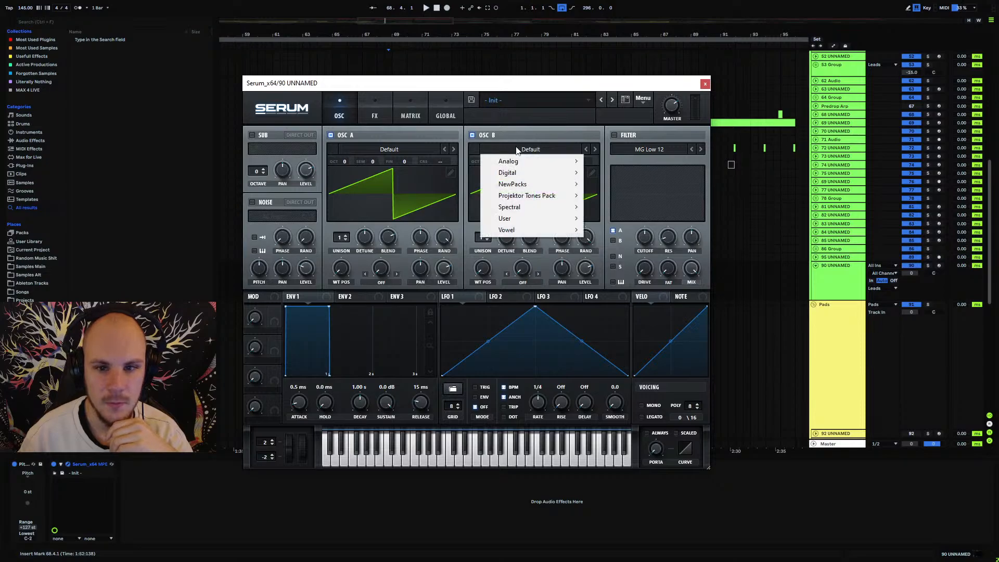
pyautogui.moveTo(523, 221)
pyautogui.click(710, 217)
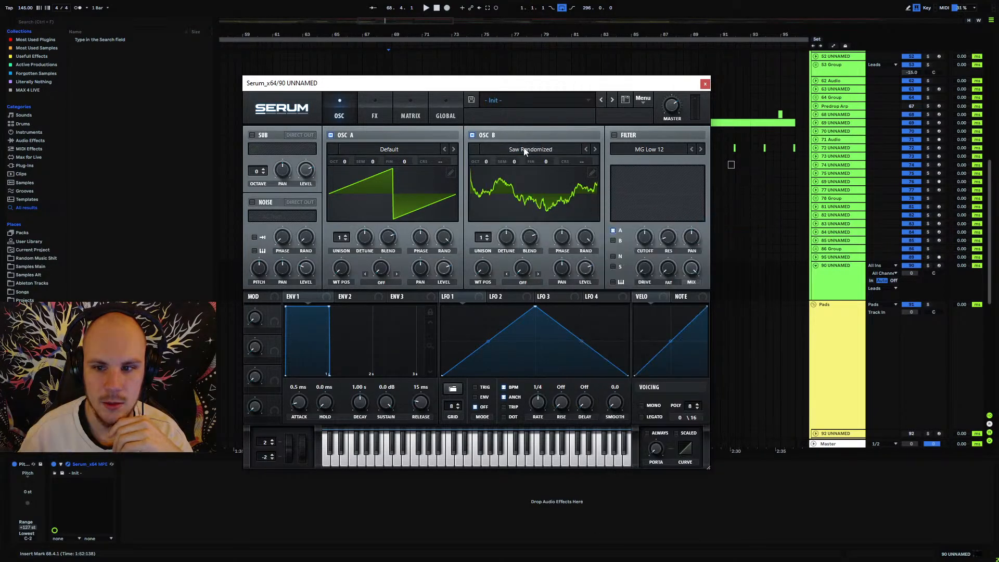
pyautogui.click(596, 150)
pyautogui.moveTo(484, 268); pyautogui.dragTo(511, 165)
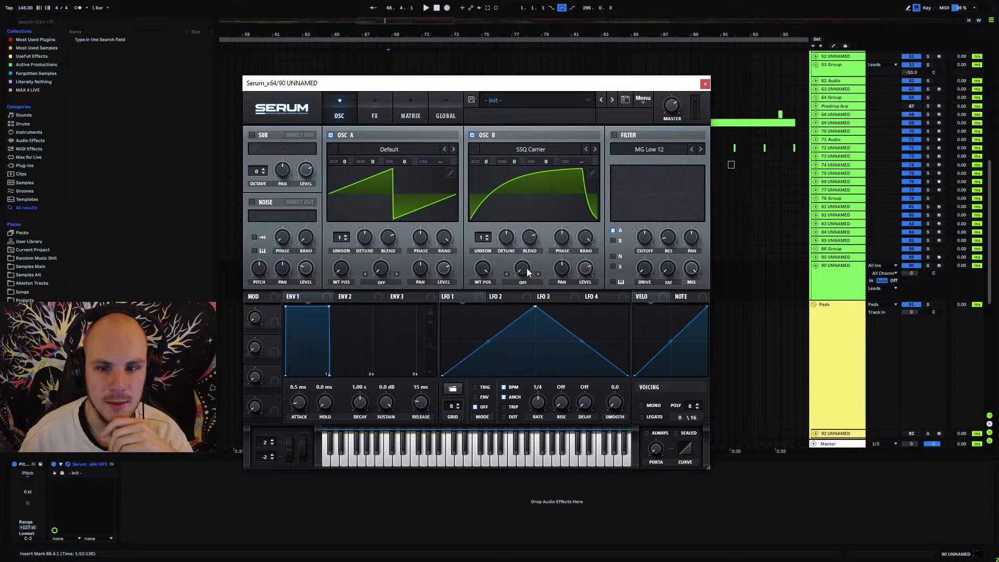
# Set OSC A's warp mode to FM (From B) with the warp amount at 100%.
pyautogui.click(392, 286)
pyautogui.click(390, 234)
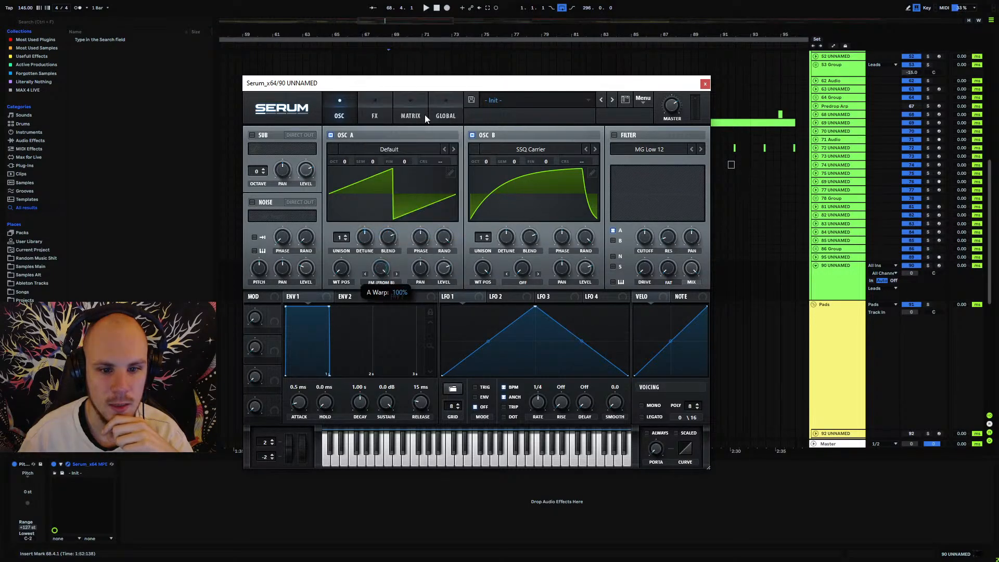
# Arm the Serum track and audition the patch with test notes, lowering the keyboard octave to the C0 to D1 range.
pyautogui.click(938, 265)
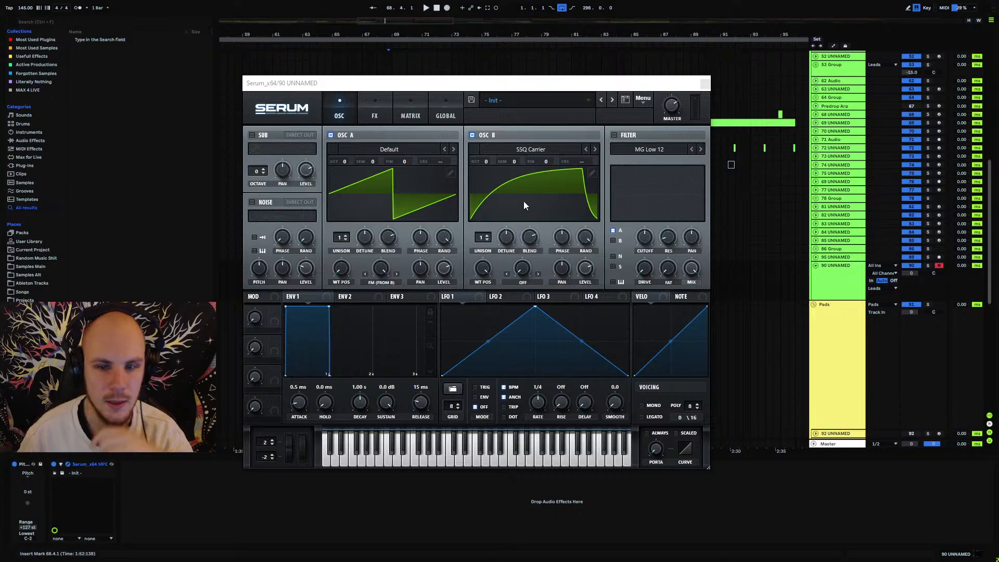
pyautogui.press('u')
pyautogui.press('u')
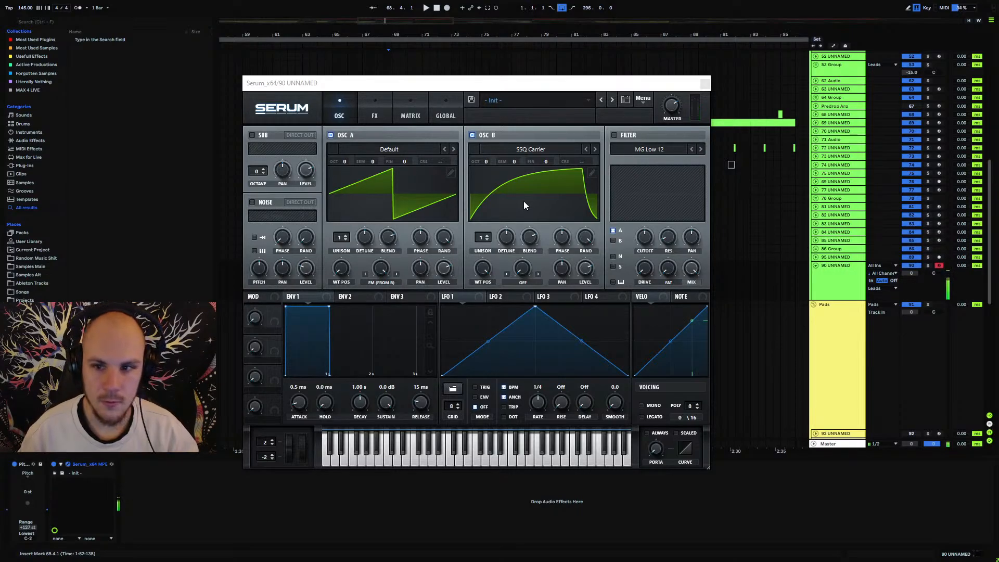
pyautogui.press('z')
pyautogui.press('u')
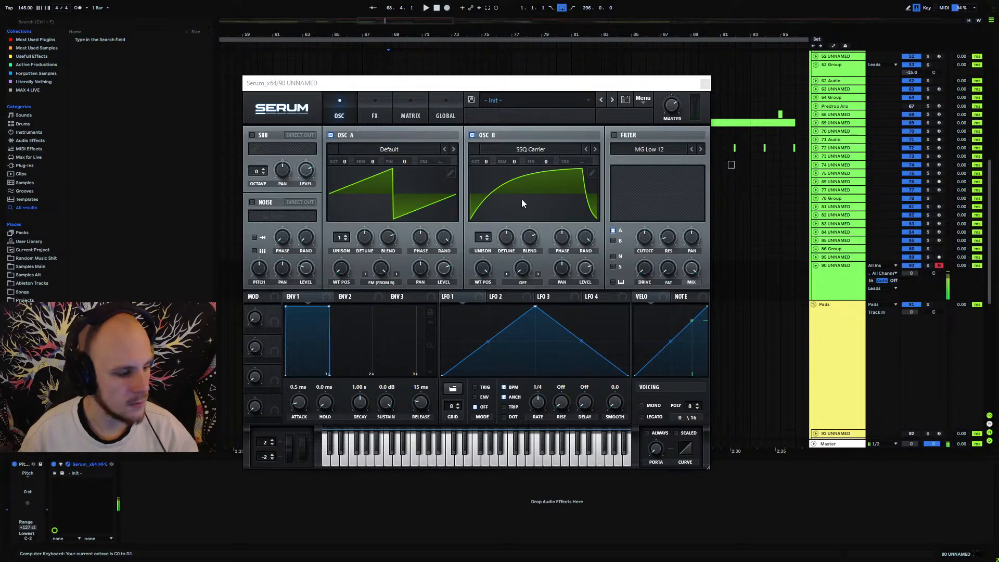
pyautogui.press('u')
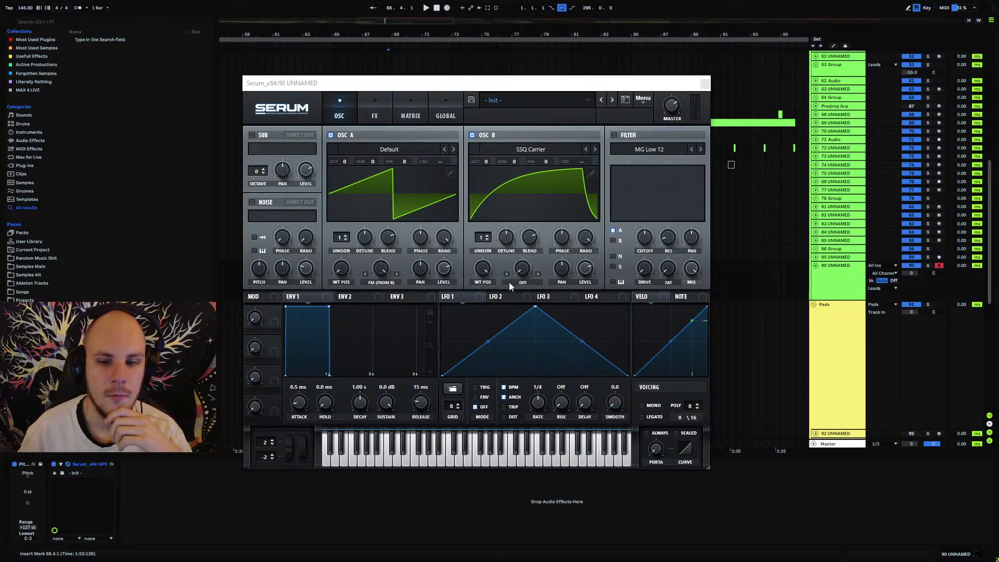
# Set OSC B's warp to Remap 1, lower the remap curve's end point and bend its middle downward.
pyautogui.click(525, 282)
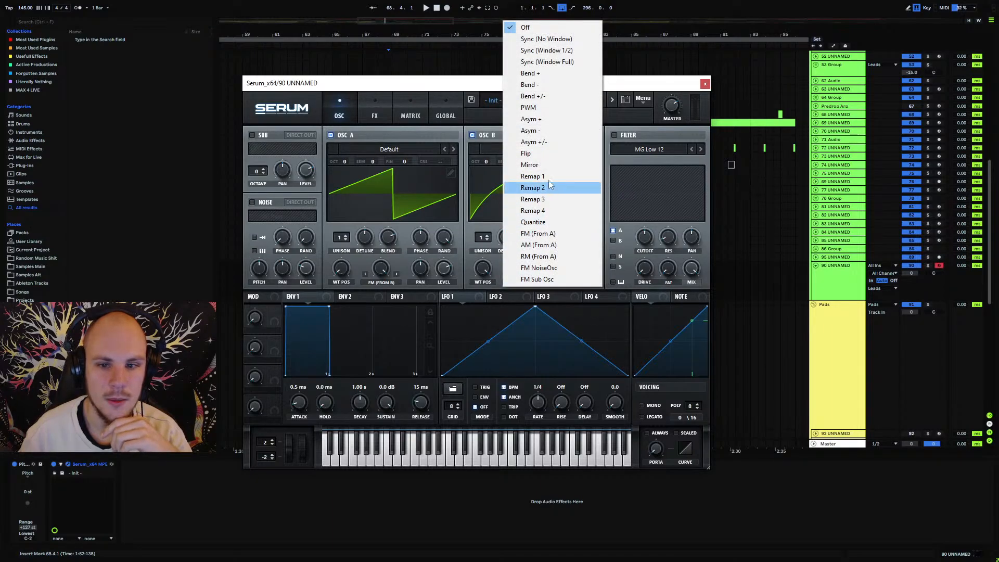
pyautogui.click(546, 178)
pyautogui.click(538, 263)
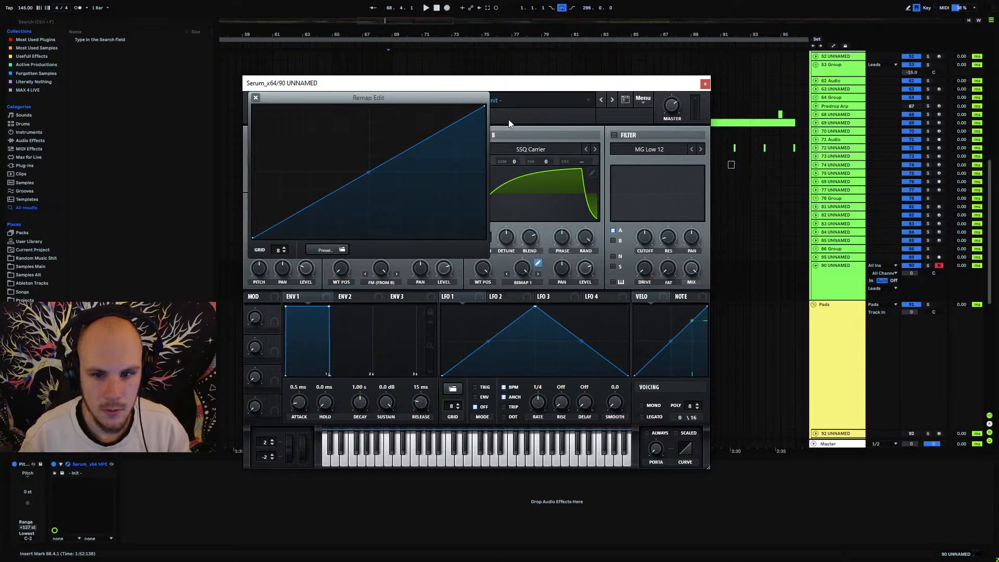
pyautogui.moveTo(485, 111); pyautogui.dragTo(486, 121)
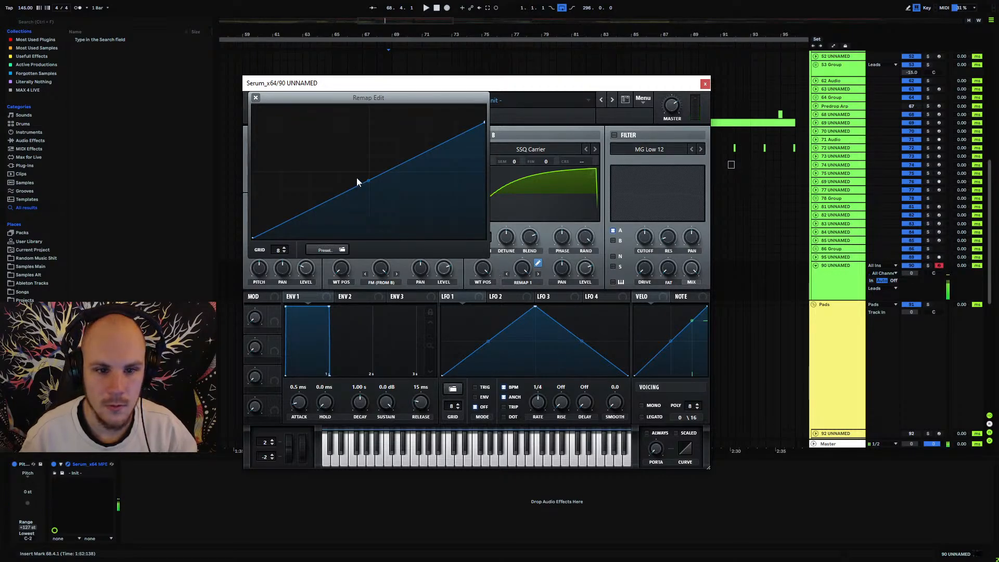
pyautogui.moveTo(368, 182); pyautogui.dragTo(396, 210)
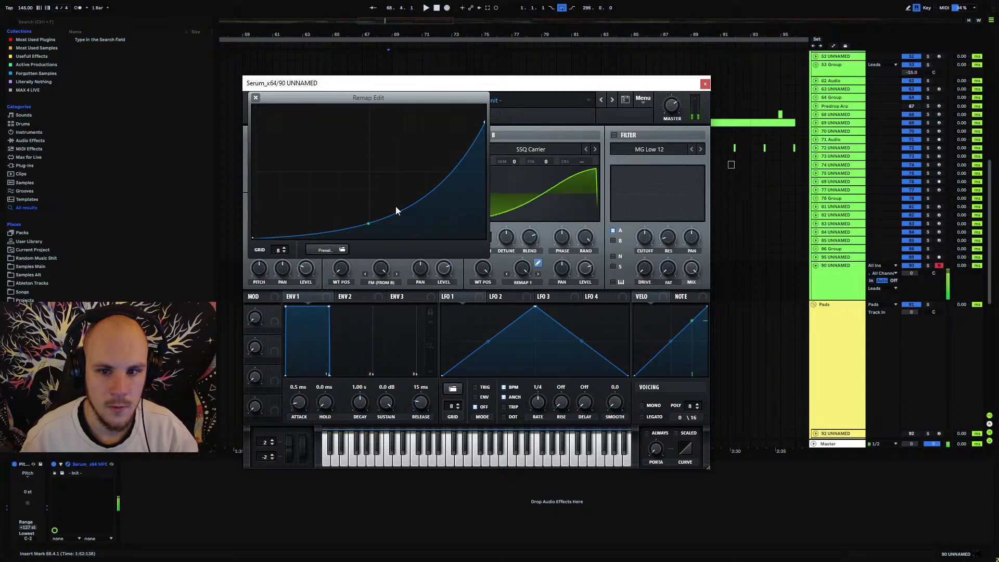
pyautogui.click(255, 98)
# Load the Analog_BD_Sin wavetable into OSC A and reduce its FM (From B) warp amount to about 86%.
pyautogui.click(393, 151)
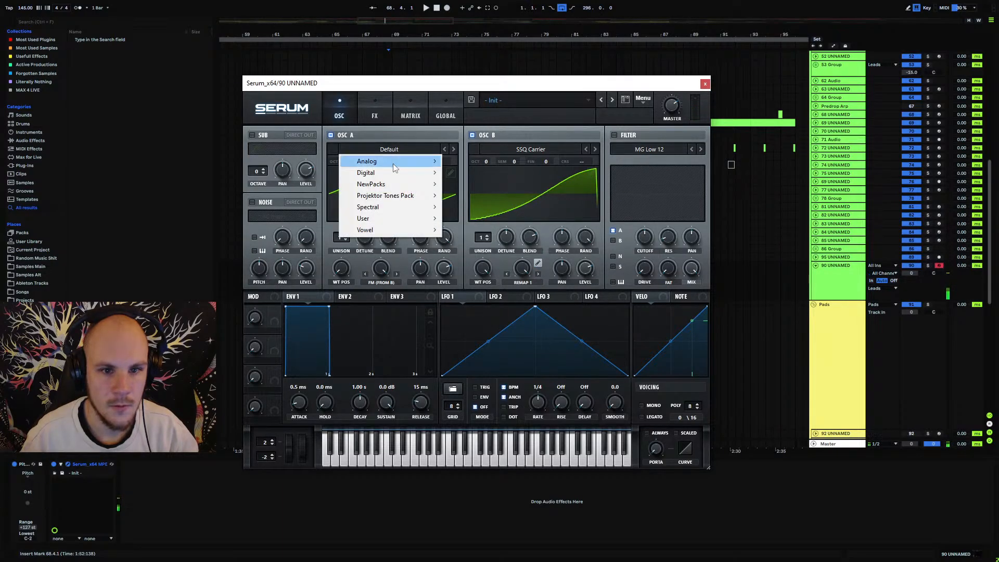
pyautogui.moveTo(393, 163)
pyautogui.click(466, 181)
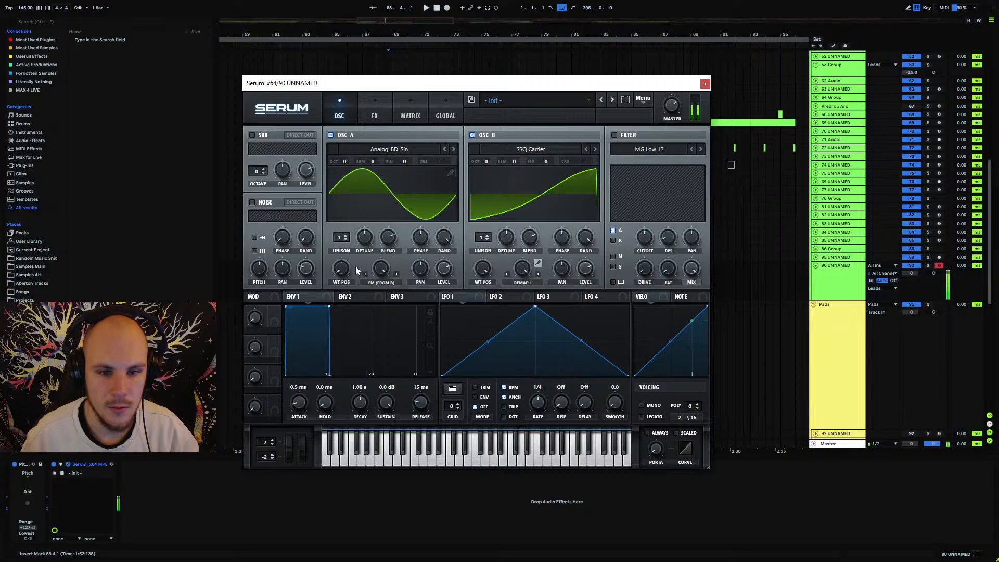
pyautogui.moveTo(356, 269); pyautogui.dragTo(349, 330)
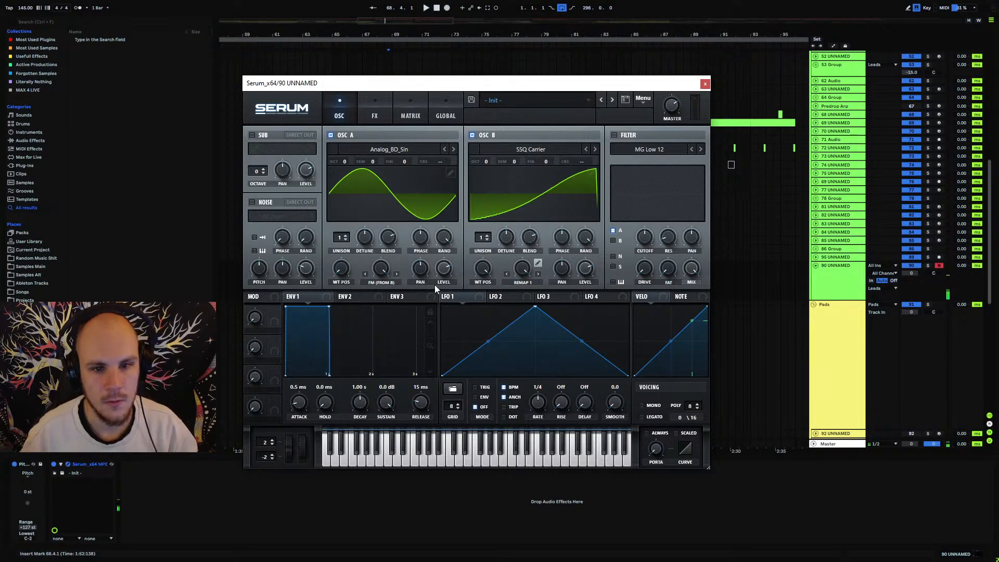
pyautogui.moveTo(381, 268); pyautogui.dragTo(380, 282)
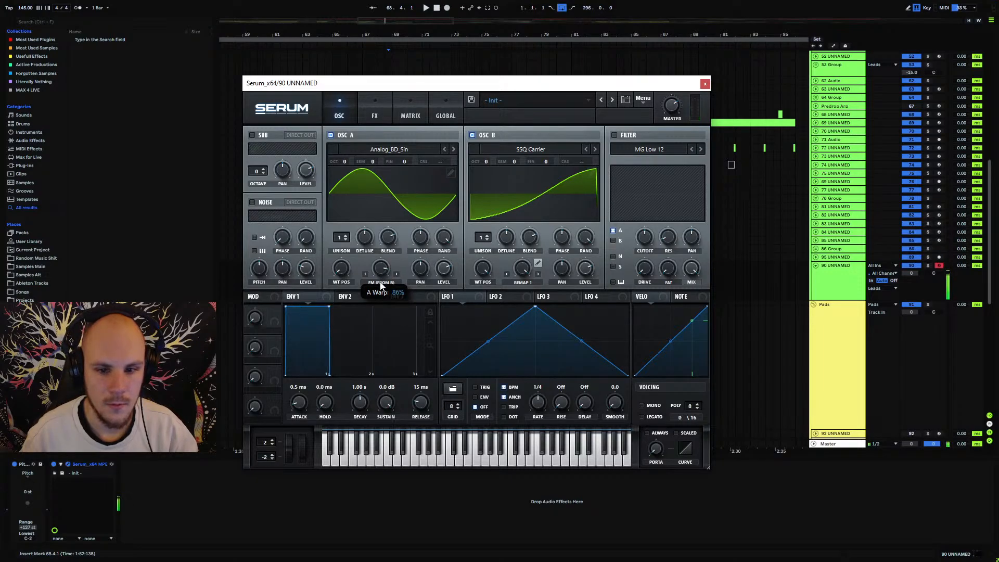
# Switch OSC B's warp mode from Remap 1 to Mirror and adjust its warp amount and wavetable position.
pyautogui.moveTo(521, 270); pyautogui.dragTo(495, 416)
pyautogui.rightClick(522, 266)
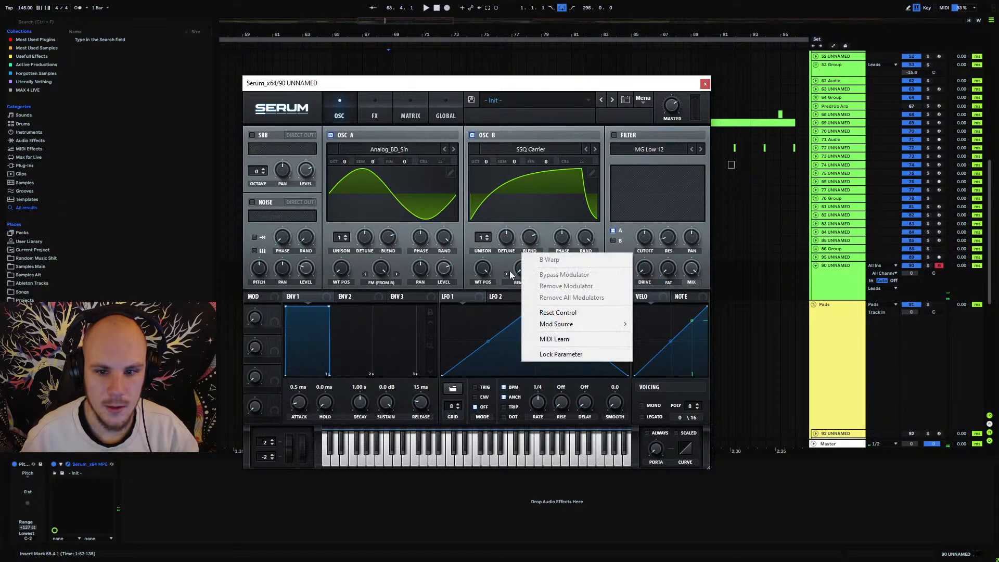
pyautogui.click(508, 272)
pyautogui.moveTo(525, 264)
pyautogui.mouseDown()
pyautogui.moveTo(573, 145)
pyautogui.moveTo(520, 305)
pyautogui.moveTo(519, 357)
pyautogui.moveTo(538, 251)
pyautogui.mouseUp()
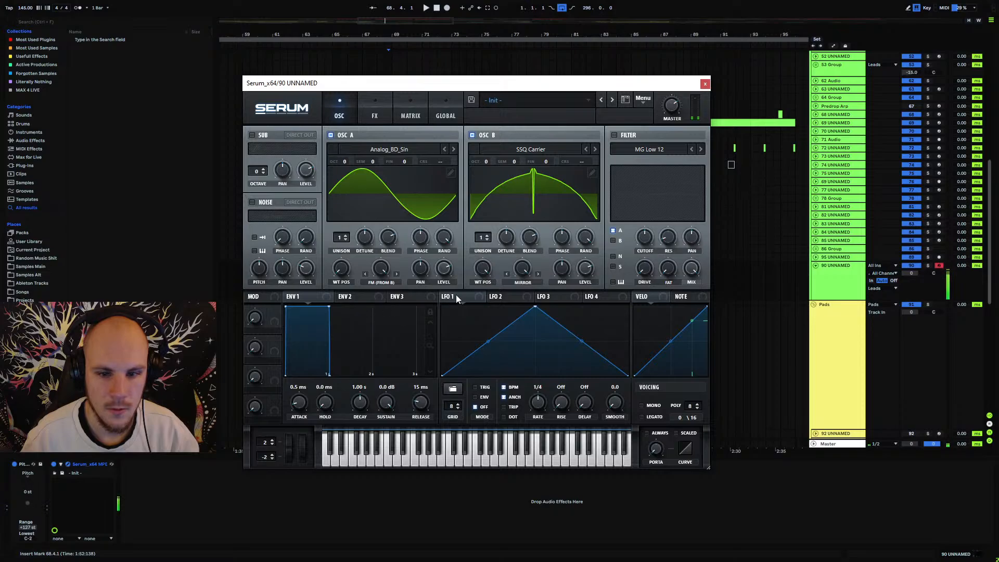
pyautogui.moveTo(495, 293); pyautogui.dragTo(483, 268)
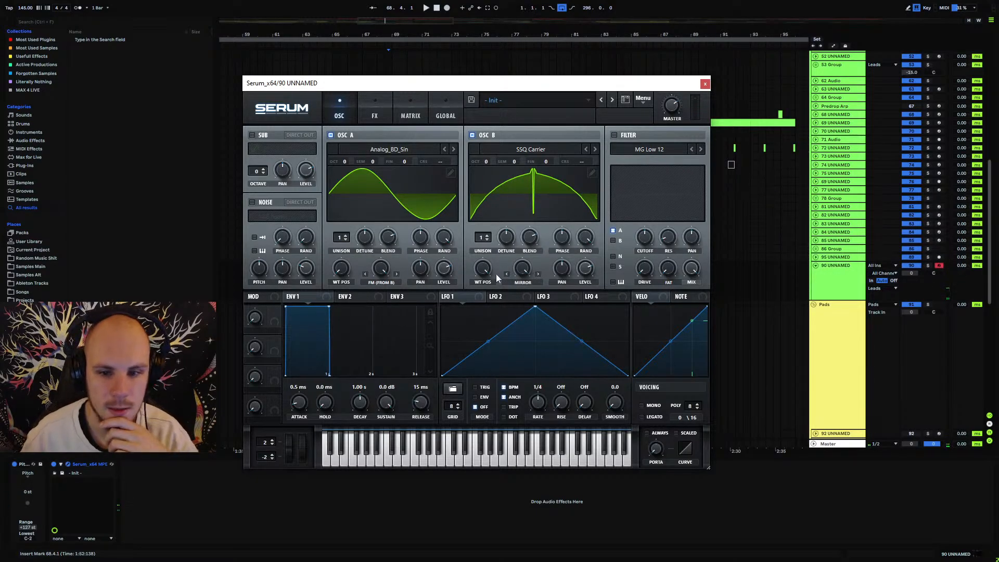
# Enable Serum's filter as Band 24 and raise its resonance, drive and fat amounts.
pyautogui.click(614, 136)
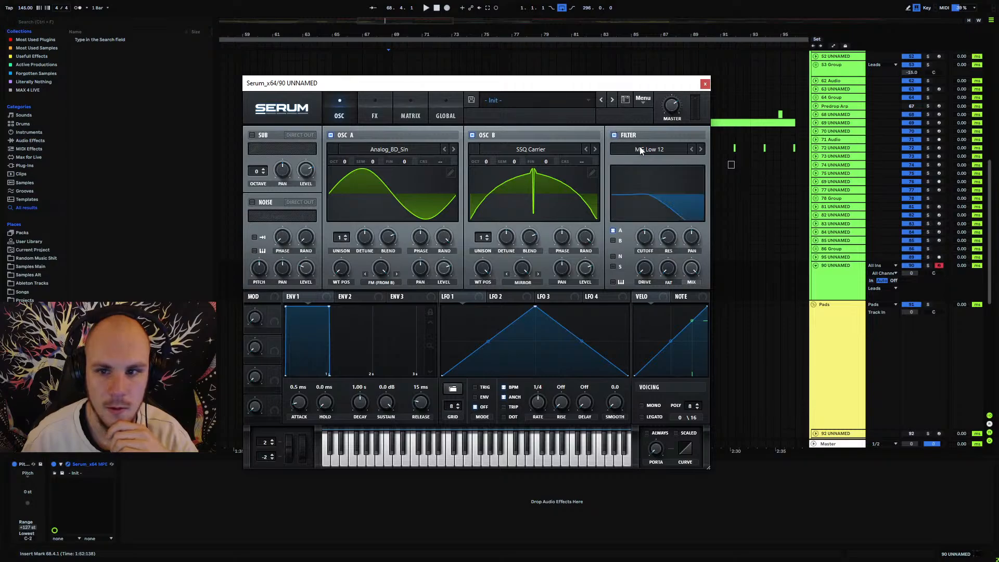
pyautogui.click(649, 149)
pyautogui.moveTo(643, 161)
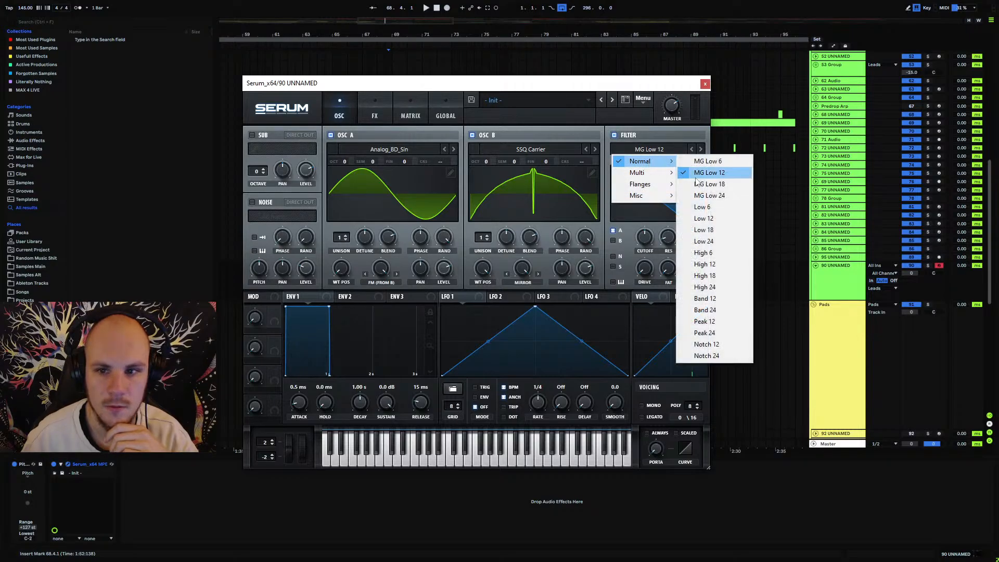
pyautogui.click(717, 310)
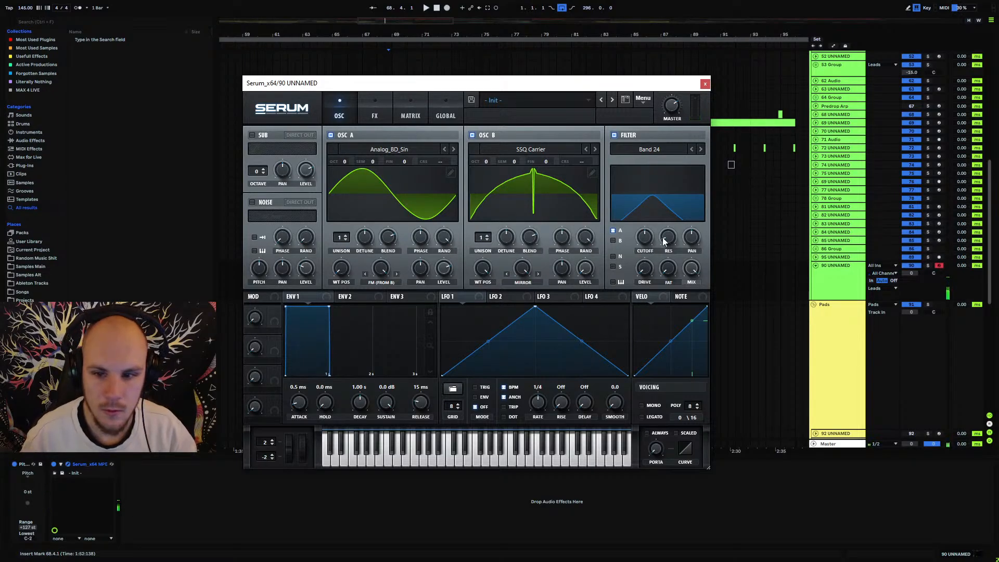
pyautogui.moveTo(665, 238); pyautogui.dragTo(679, 200)
pyautogui.moveTo(646, 268); pyautogui.dragTo(659, 239)
pyautogui.moveTo(670, 263); pyautogui.dragTo(655, 224)
# Enable Serum's Hyper/Dimension effect, turn down the Hyper mix and close the synth window.
pyautogui.click(389, 118)
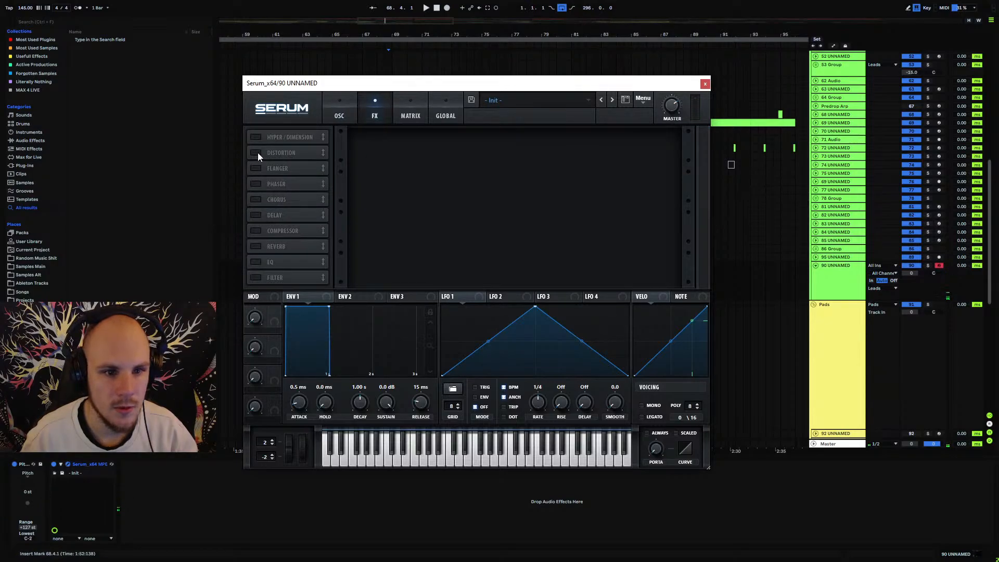
pyautogui.click(256, 137)
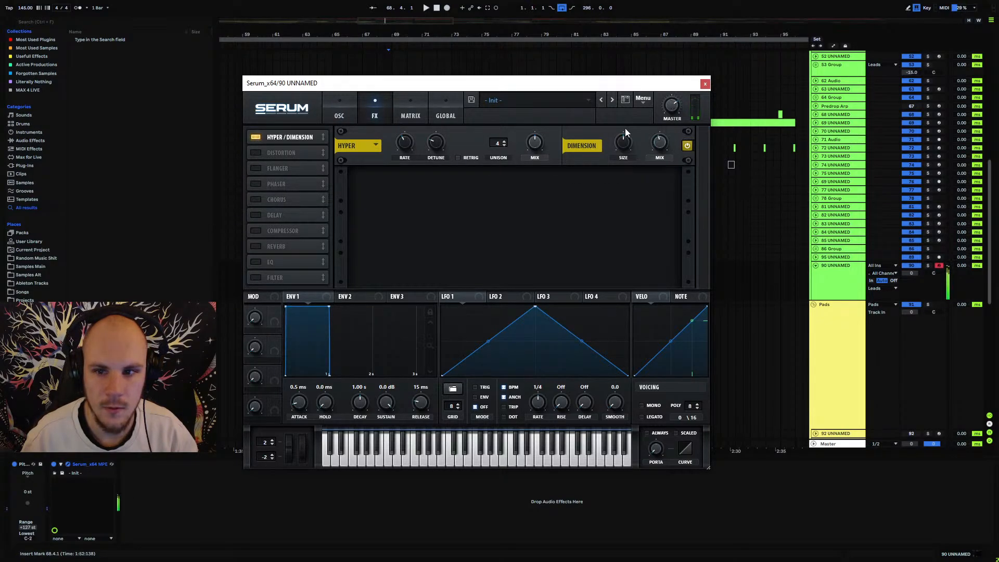
pyautogui.moveTo(535, 142); pyautogui.dragTo(526, 207)
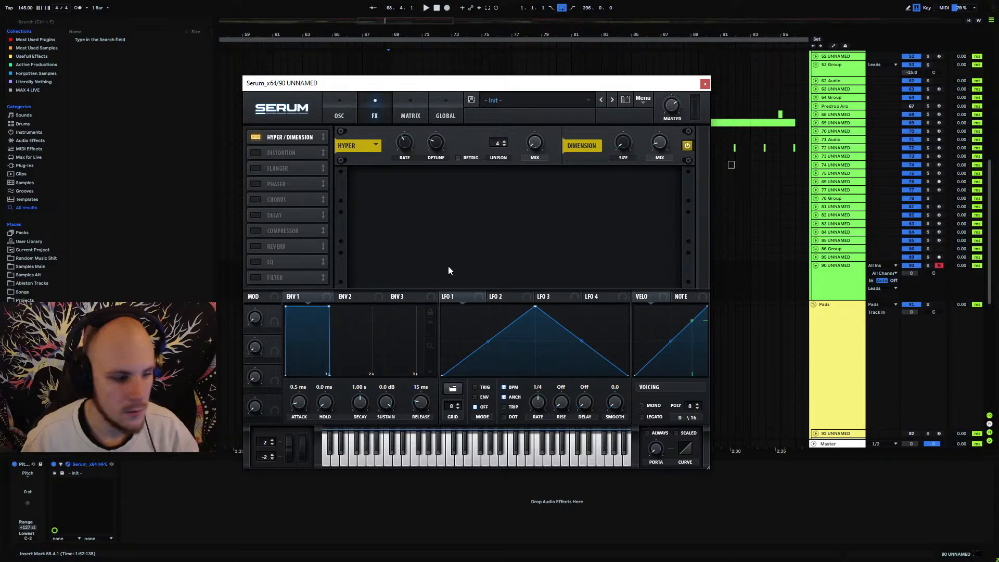
pyautogui.click(705, 83)
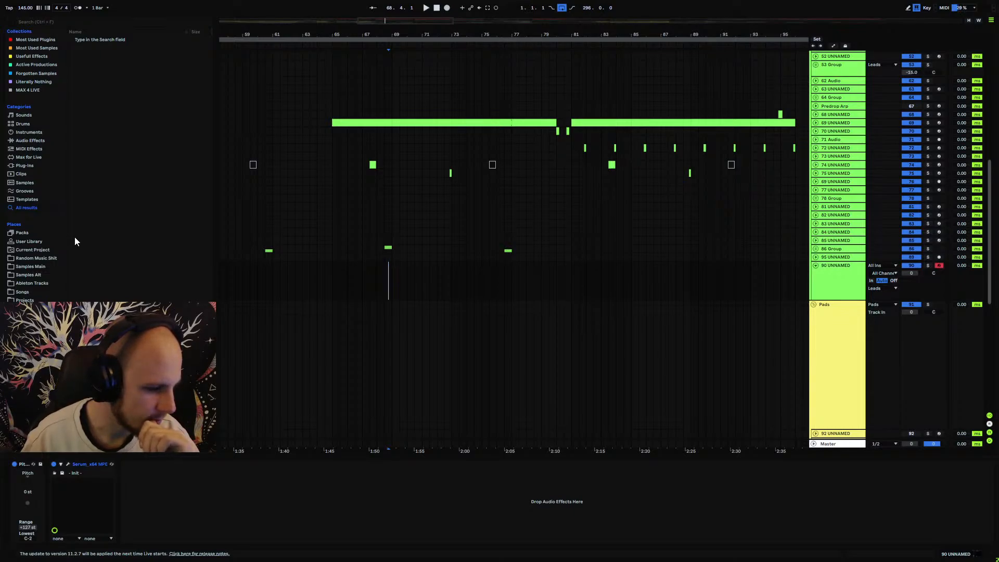
# Insert the Deelay plug-in after Serum on the new lead track.
pyautogui.click(28, 166)
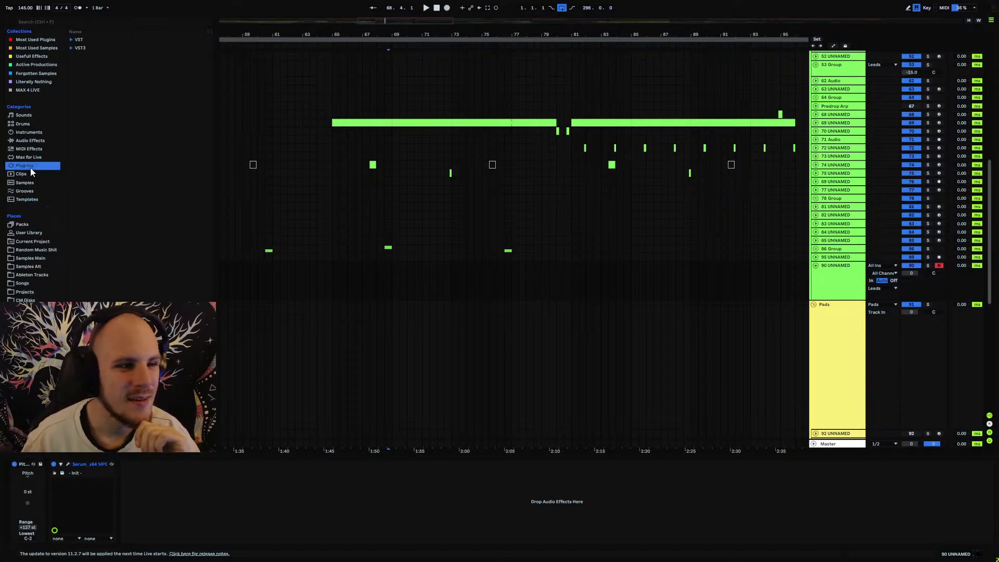
pyautogui.rightClick(205, 501)
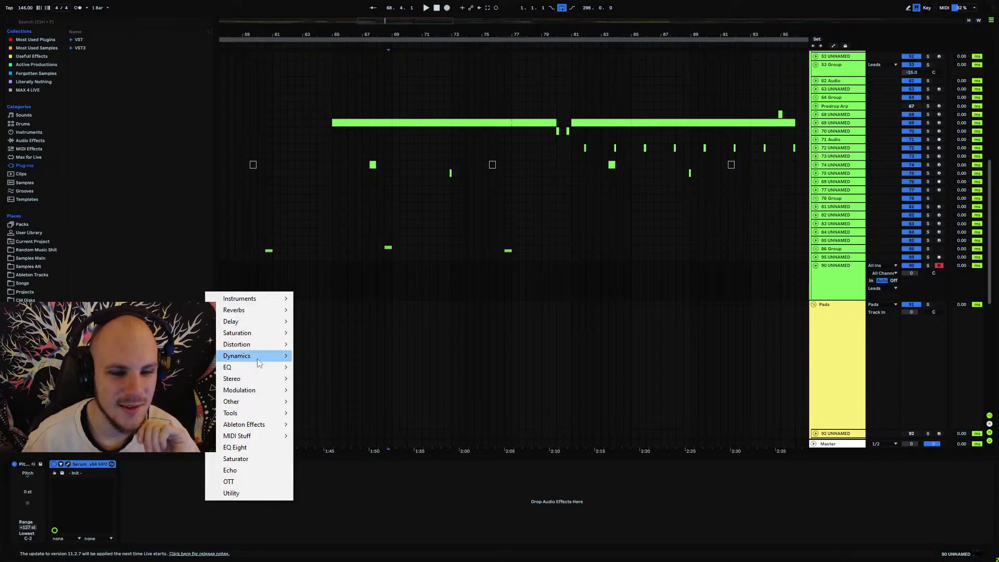
pyautogui.moveTo(260, 322)
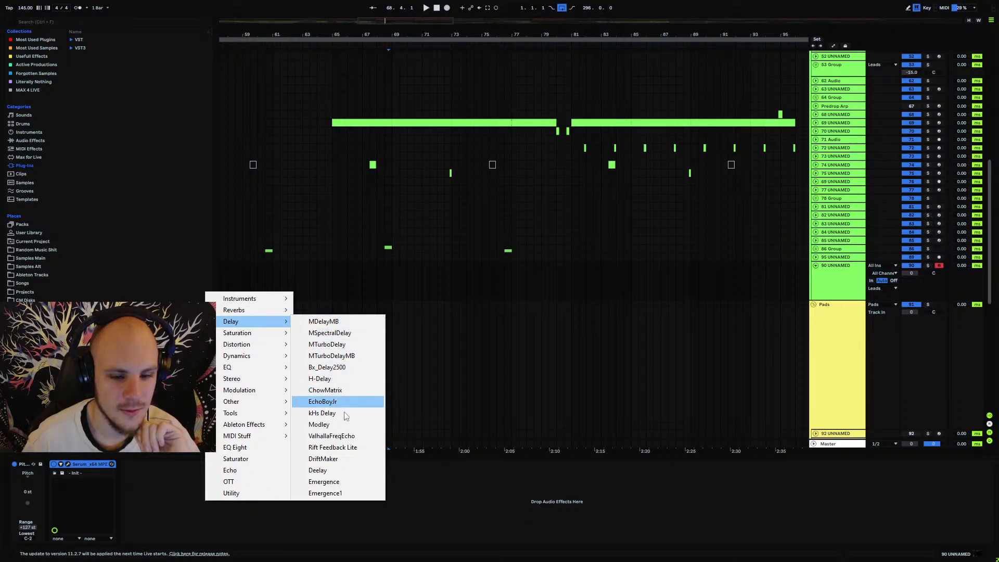
pyautogui.click(331, 470)
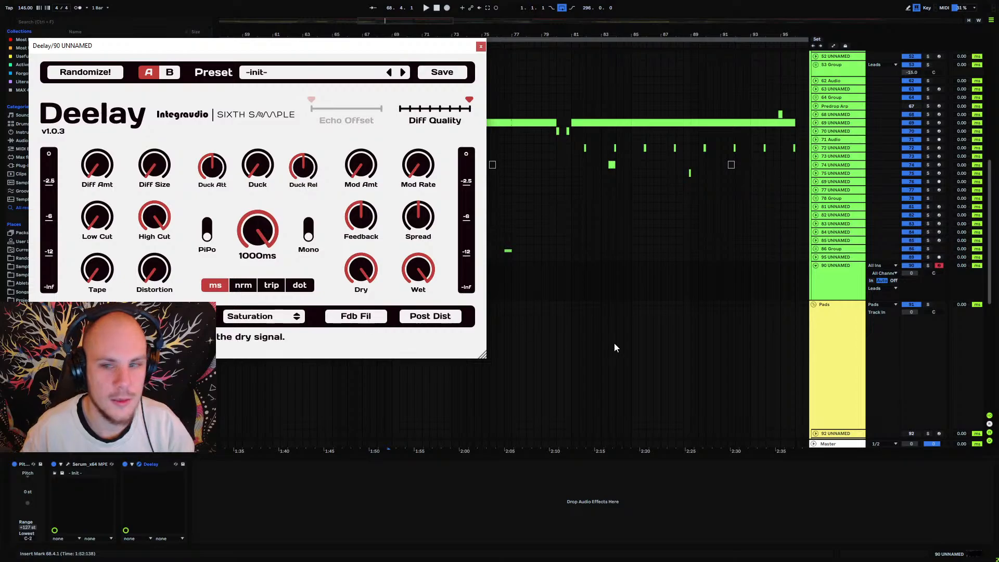
# Set Deelay's time to dotted 1/8, raise its diffusion amount and feedback, and turn on PiPo.
pyautogui.click(299, 285)
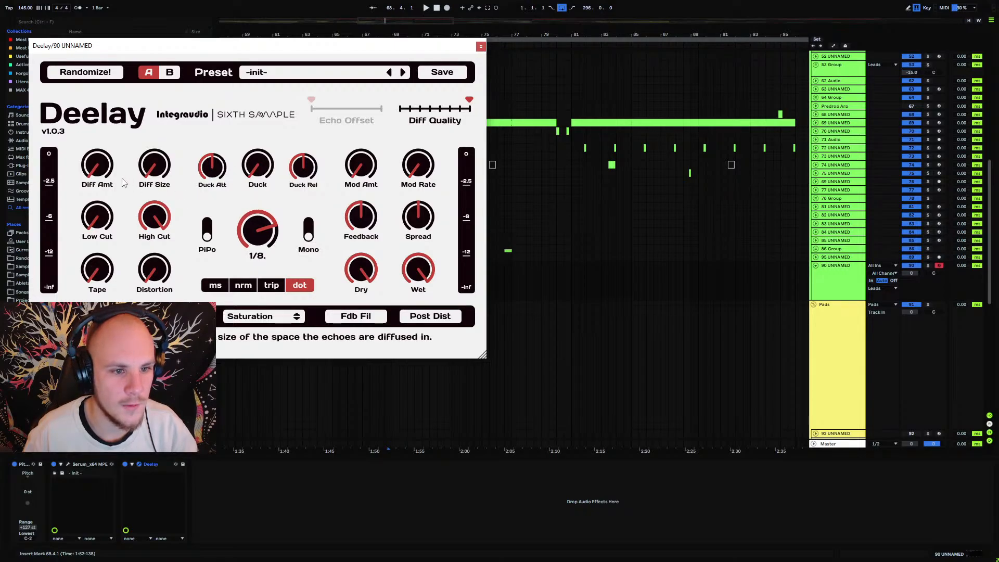
pyautogui.moveTo(96, 167); pyautogui.dragTo(96, 143)
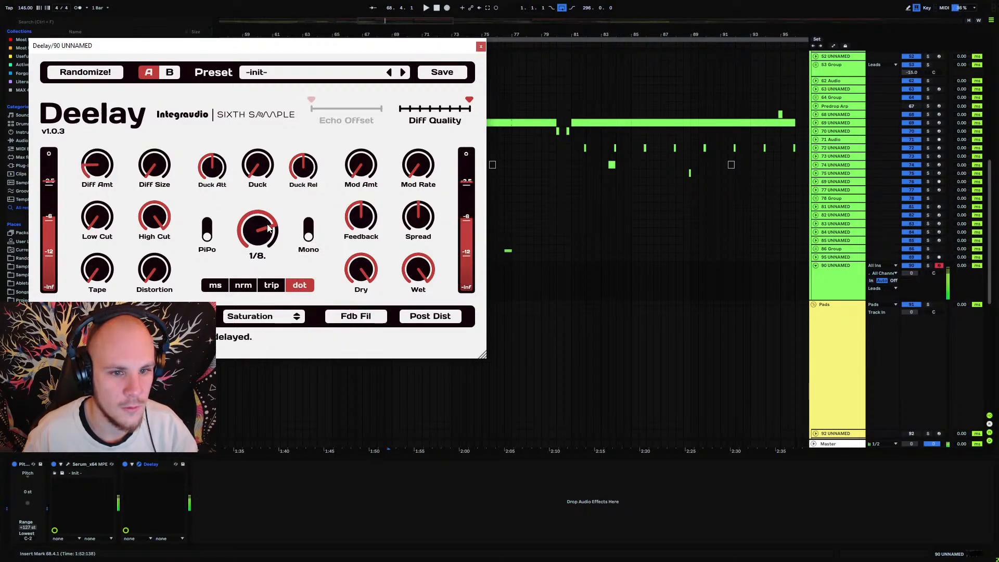
pyautogui.click(211, 229)
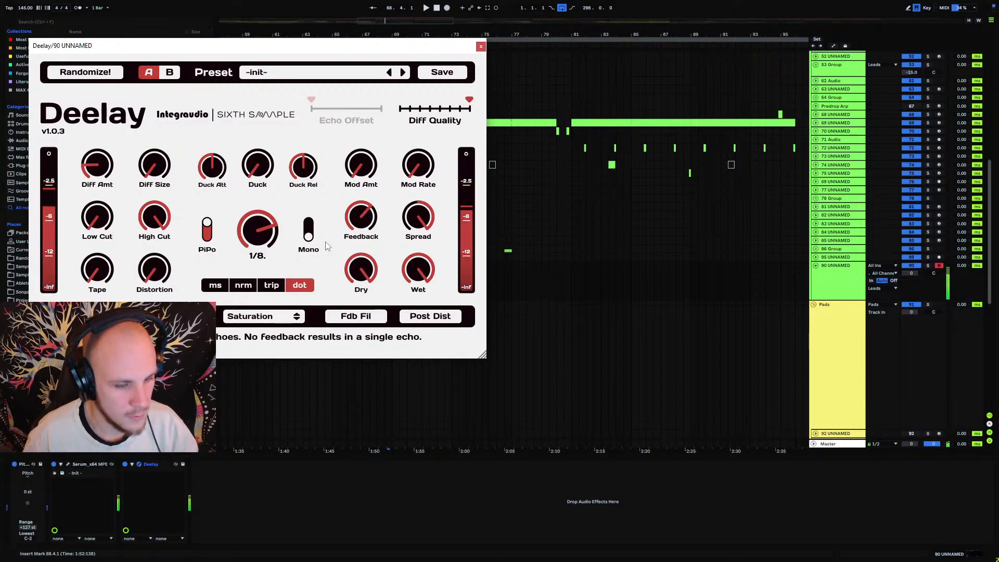
# Assign Macro 1 to Serum's filter cutoff, adjust the modulation depth, test the macro and close both plug-in windows.
pyautogui.click(67, 464)
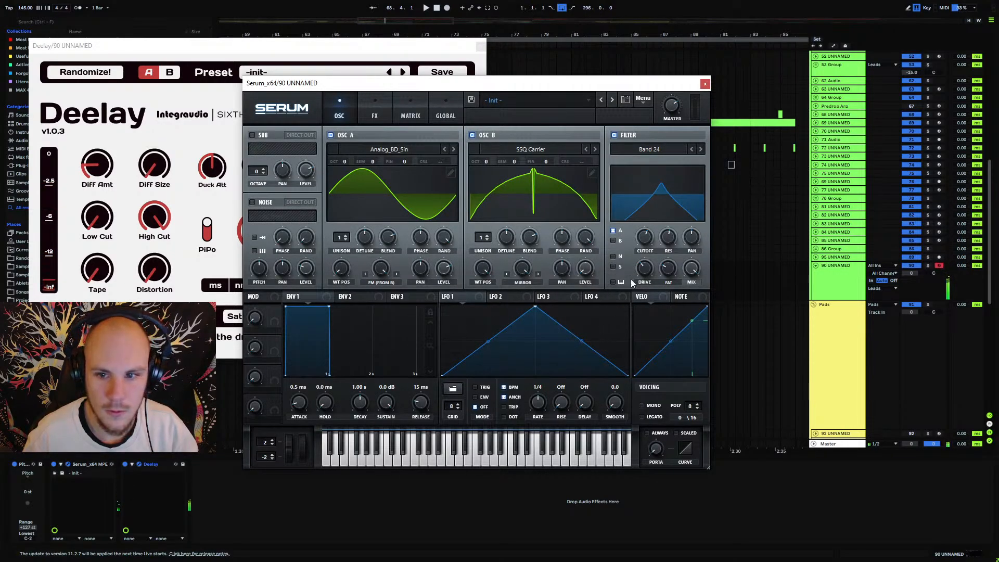
pyautogui.moveTo(649, 236); pyautogui.dragTo(648, 241)
pyautogui.rightClick(648, 239)
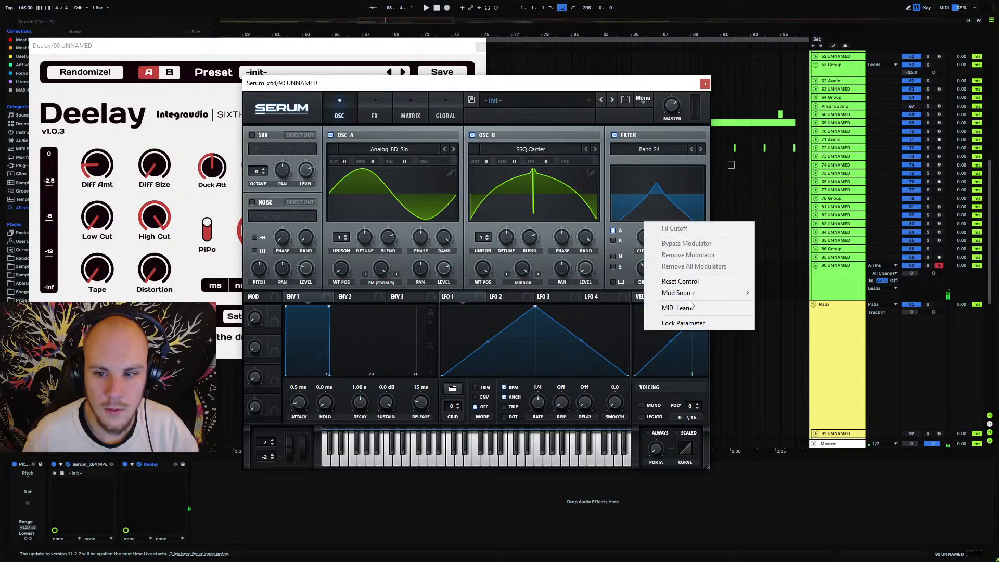
pyautogui.moveTo(699, 295)
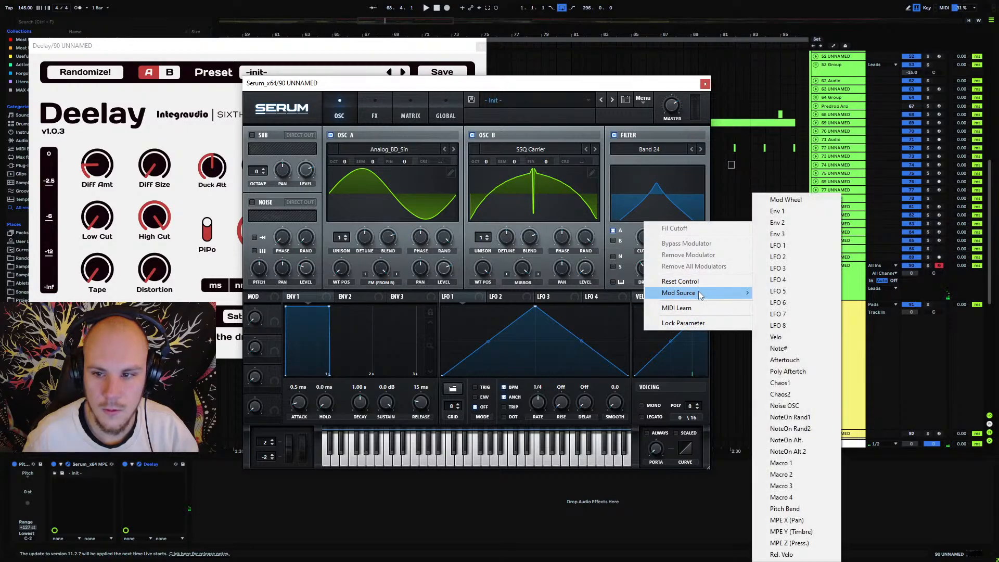
pyautogui.click(788, 463)
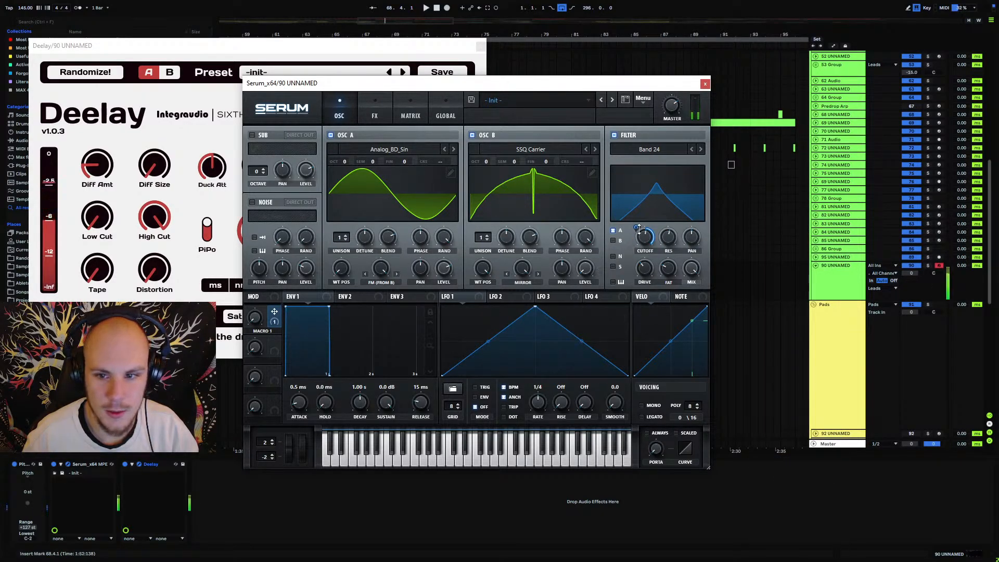
pyautogui.moveTo(638, 229); pyautogui.dragTo(639, 227)
pyautogui.moveTo(255, 318); pyautogui.dragTo(289, 238)
pyautogui.click(481, 46)
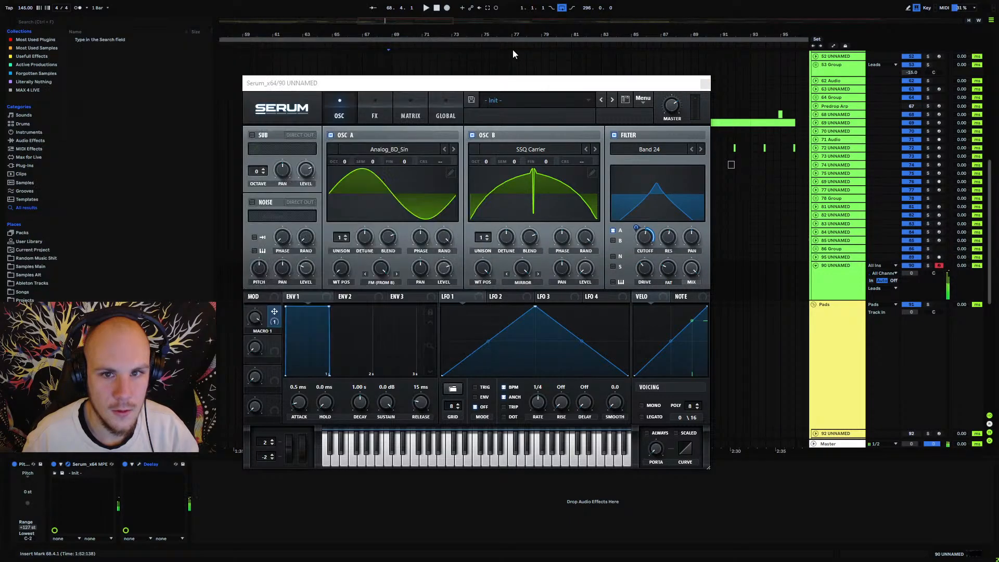
pyautogui.click(708, 85)
# Play the arrangement from 67.4.1 and insert an empty one-beat MIDI clip at 69.1.1 on the Serum track.
pyautogui.moveTo(406, 35)
pyautogui.mouseDown()
pyautogui.moveTo(377, 88)
pyautogui.moveTo(411, 90)
pyautogui.mouseUp()
pyautogui.click(339, 273)
pyautogui.press('space')
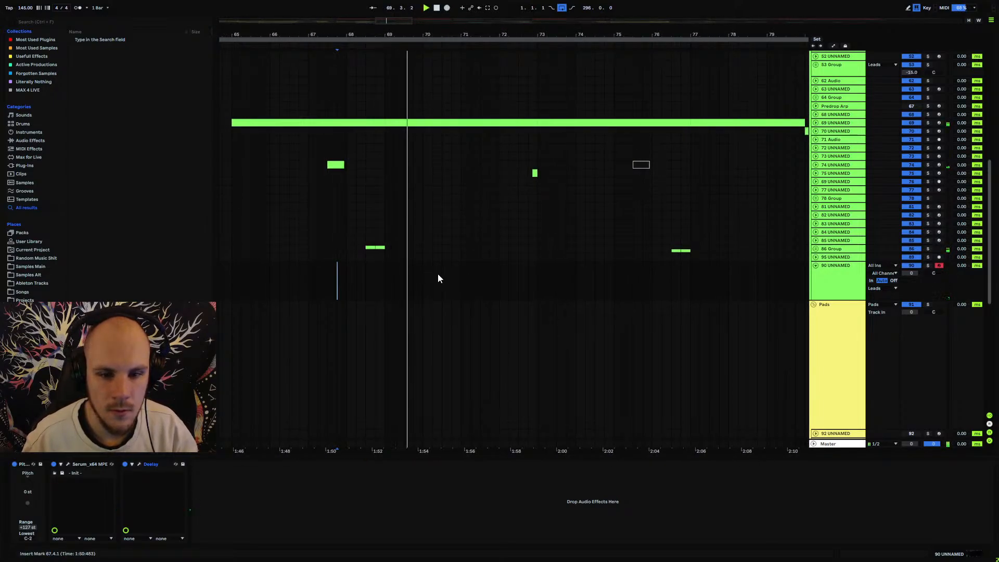
pyautogui.moveTo(386, 273); pyautogui.dragTo(394, 273)
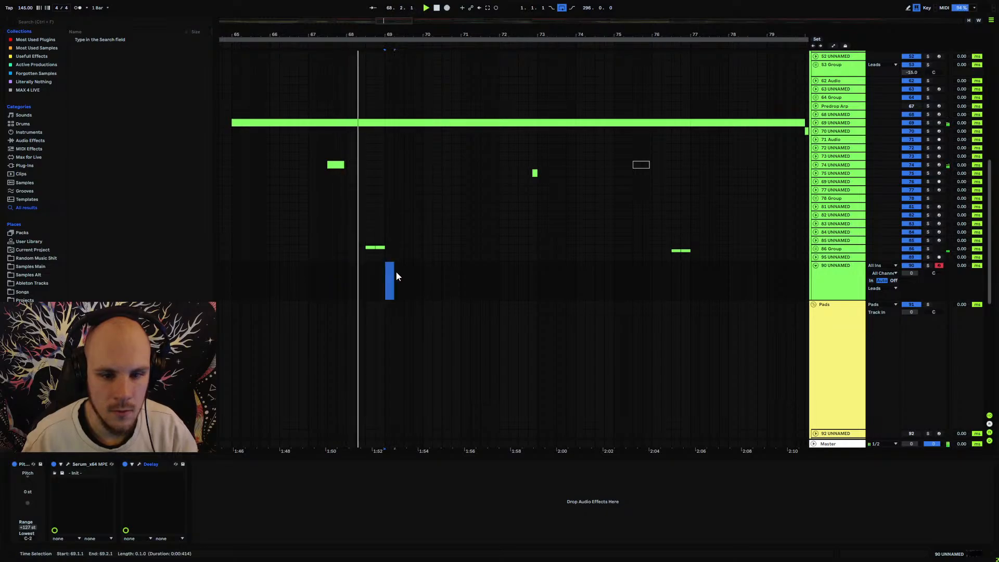
pyautogui.hotkey('ctrl', 'shift', 'm')
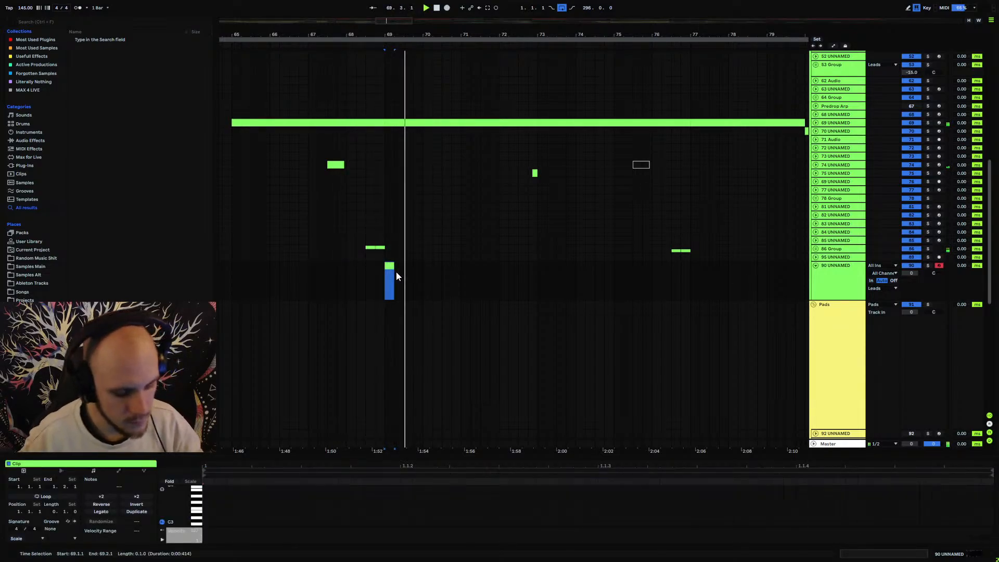
# Check the notes of the lead clip on track 74, add a short G#3 note at the new clip's start and audition it.
pyautogui.click(335, 165)
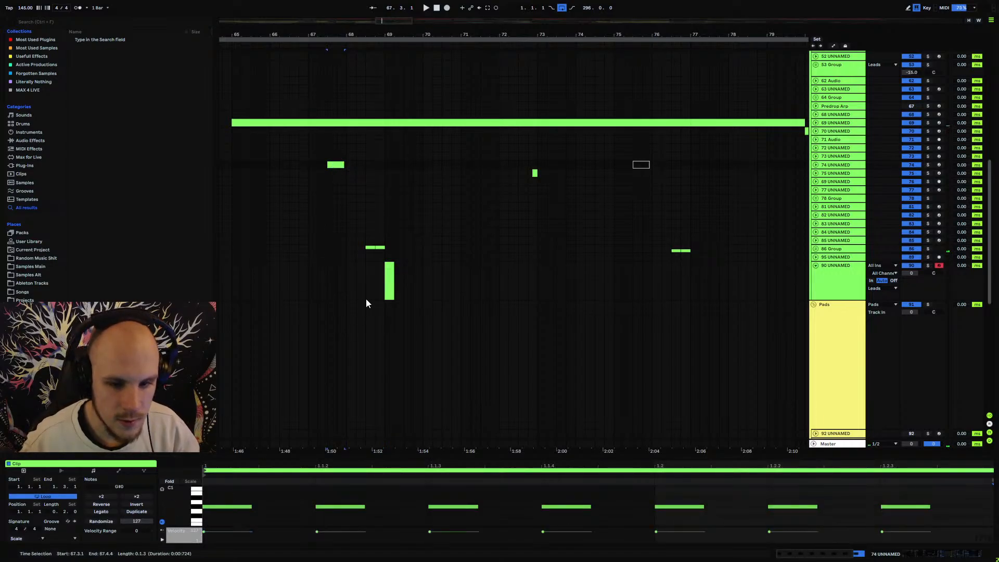
pyautogui.click(389, 267)
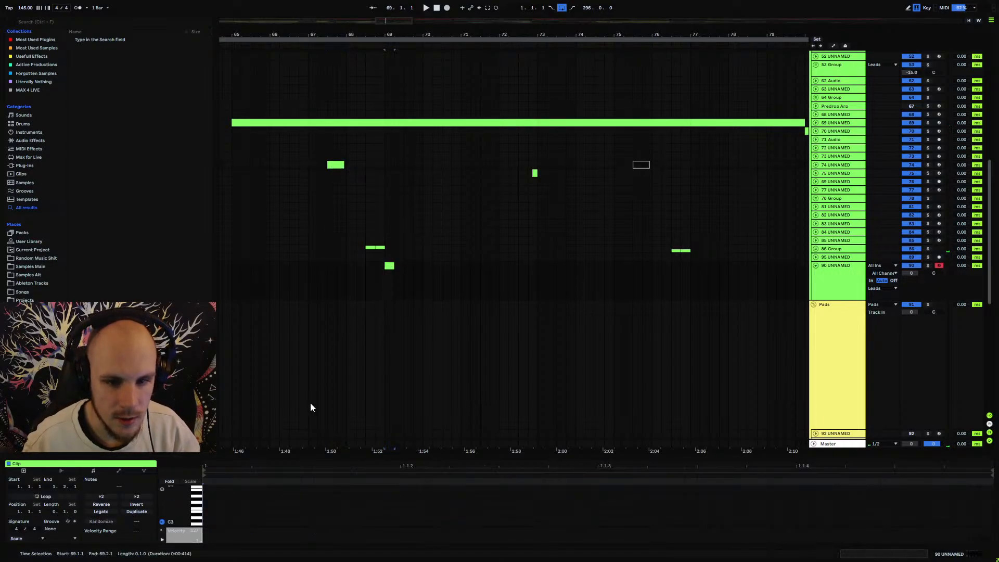
pyautogui.doubleClick(208, 498)
pyautogui.moveTo(213, 499); pyautogui.dragTo(273, 500)
pyautogui.press('space')
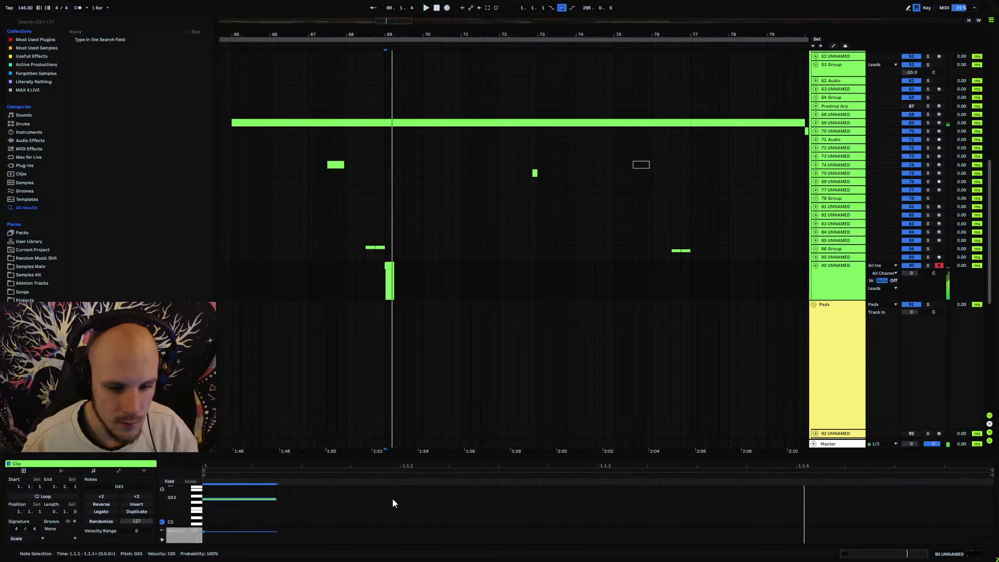
pyautogui.press('space')
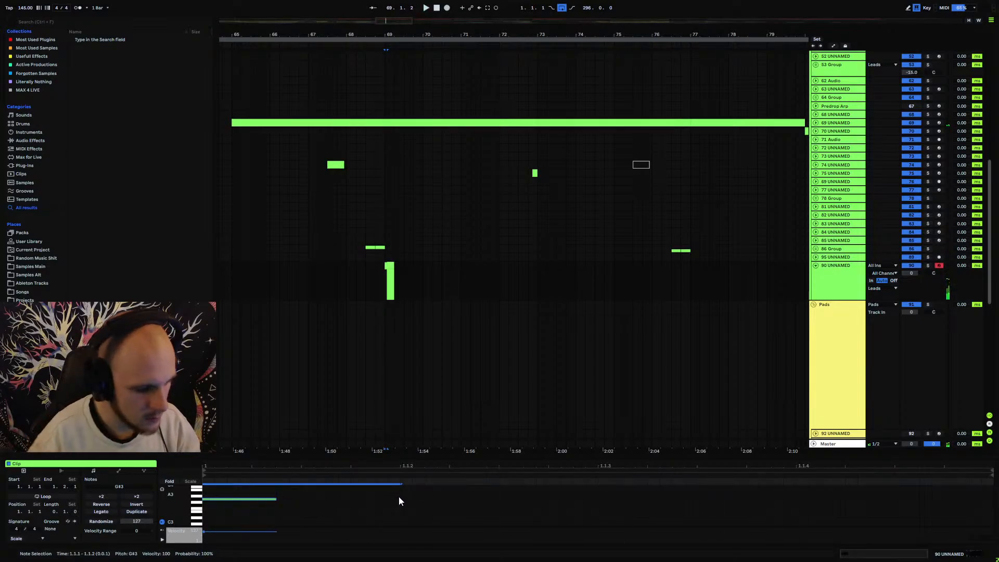
# Transpose the new clip's note down three octaves to G#0 and audition it.
pyautogui.hotkey('shift', 'Down')
pyautogui.hotkey('shift', 'Down')
pyautogui.hotkey('shift', 'Down')
pyautogui.press('space')
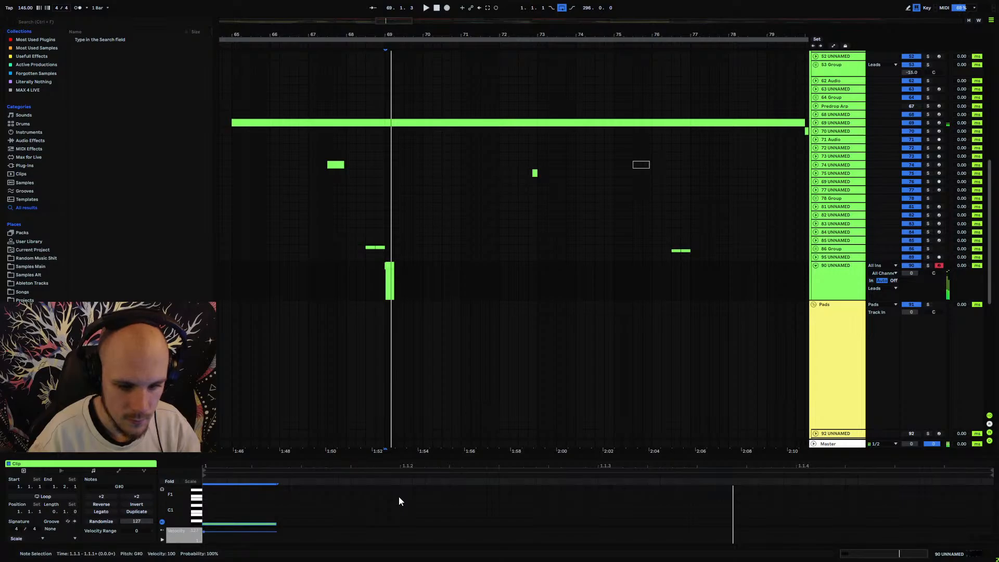
pyautogui.press('space')
# Duplicate the short G#0 note and nudge the copy further along, just ahead of 1.1.2.
pyautogui.hotkey('ctrl', 'd')
pyautogui.press('Right')
pyautogui.press('Right')
pyautogui.press('Right')
pyautogui.press('Right')
pyautogui.press('Right')
pyautogui.press('Right')
pyautogui.press('Right')
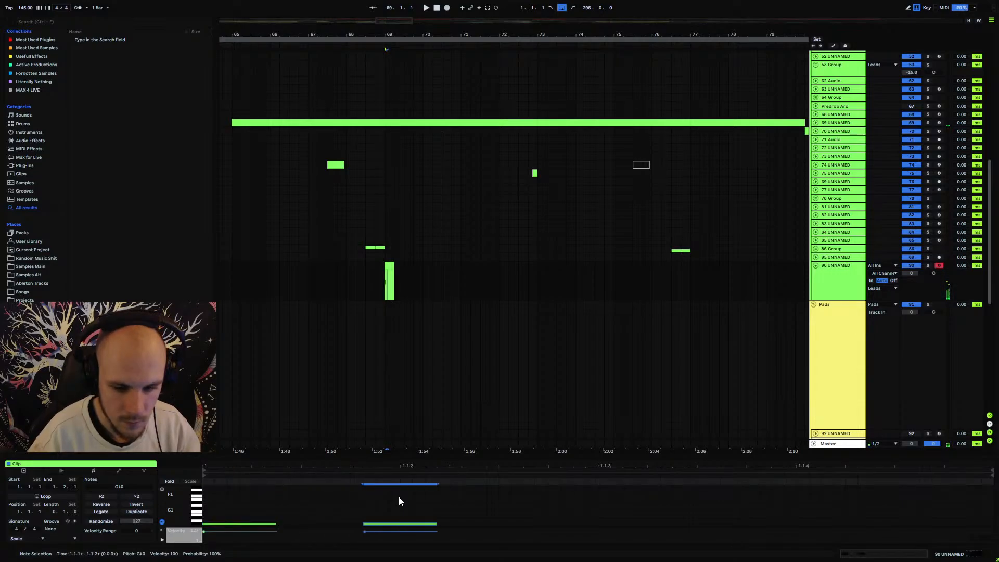
# Move the second G#0 note to 1.1.2, duplicate it at 1.1.3 and 1.1.4, and audition the pattern.
pyautogui.press('Right')
pyautogui.press('Right')
pyautogui.press('Right')
pyautogui.keyDown('shift'); pyautogui.click(596, 502); pyautogui.keyUp('shift')
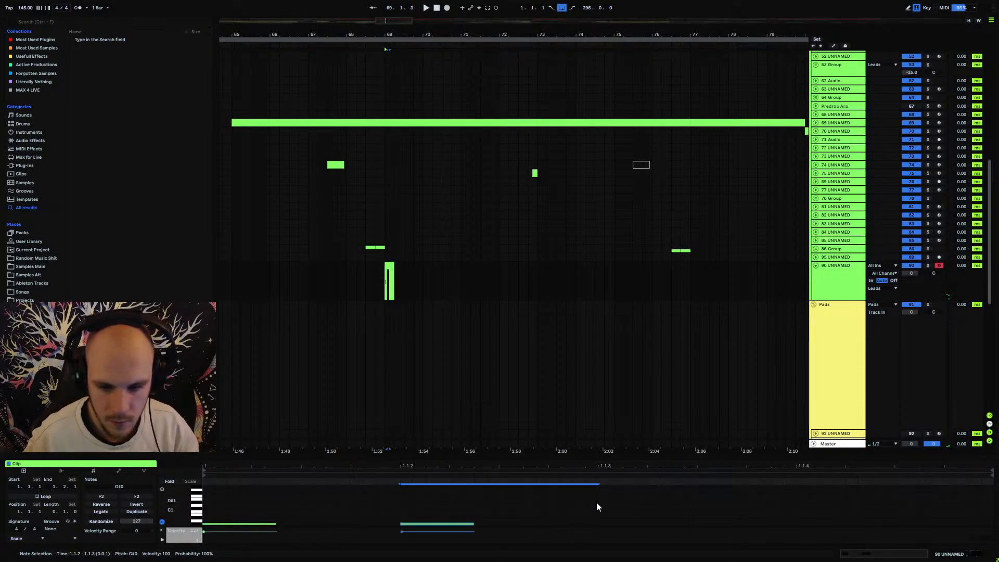
pyautogui.hotkey('ctrl', 'd')
pyautogui.hotkey('ctrl', 'd')
pyautogui.press('space')
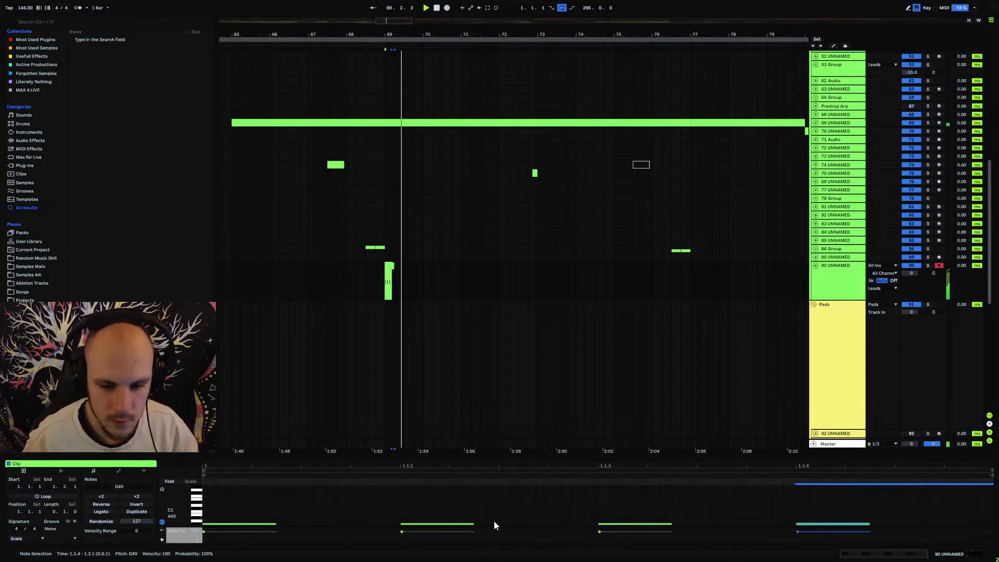
# Vary the note lengths: lengthen the second, shorten the third, extend the fourth almost to the clip's end, and slightly shorten the first.
pyautogui.moveTo(474, 524); pyautogui.dragTo(517, 525)
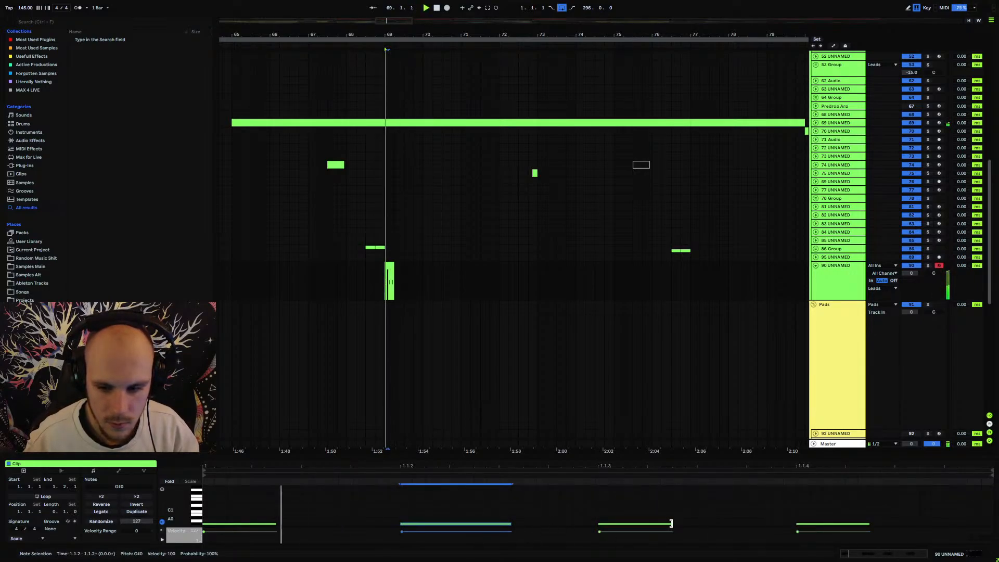
pyautogui.moveTo(670, 524); pyautogui.dragTo(647, 524)
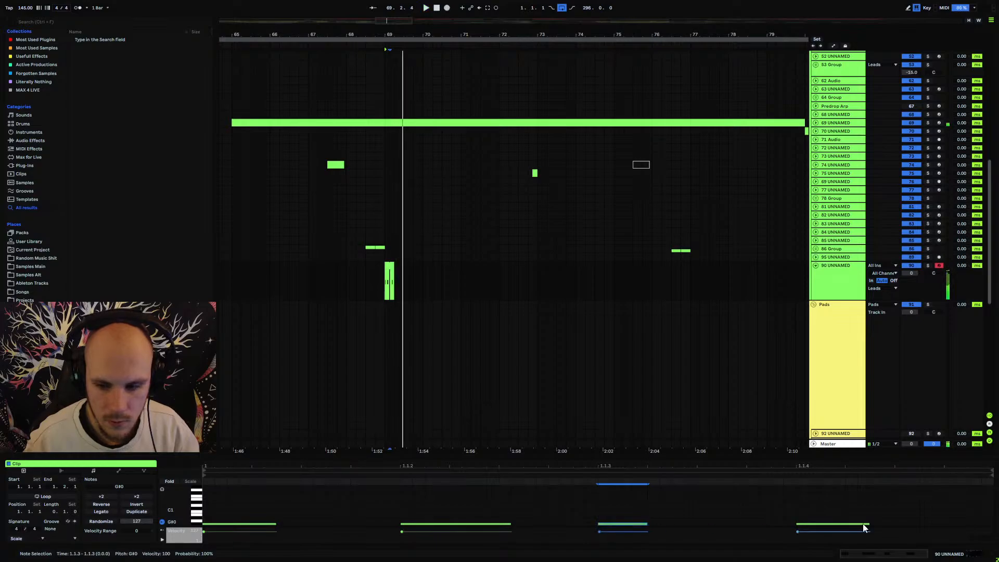
pyautogui.moveTo(868, 524); pyautogui.dragTo(982, 525)
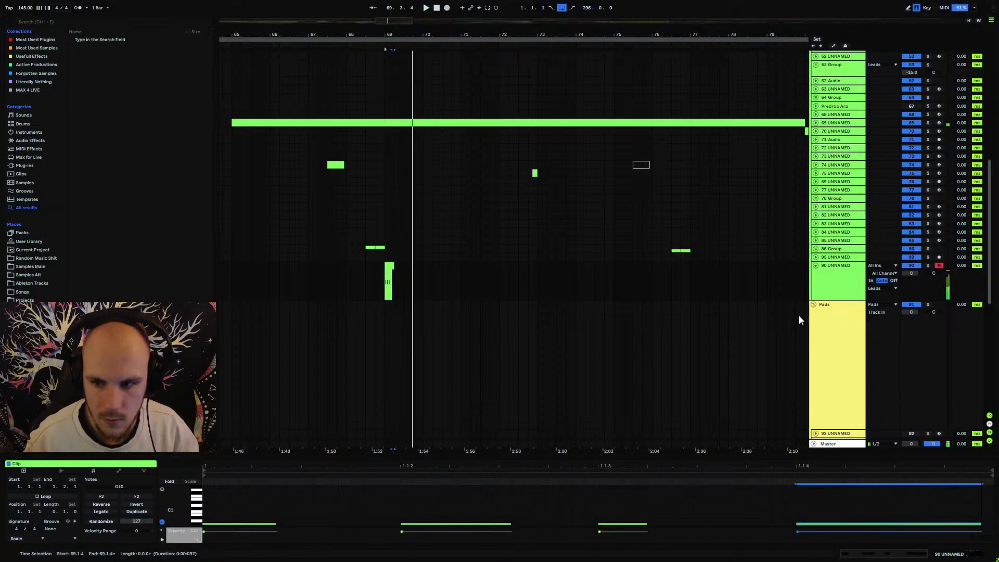
pyautogui.moveTo(276, 524); pyautogui.dragTo(264, 524)
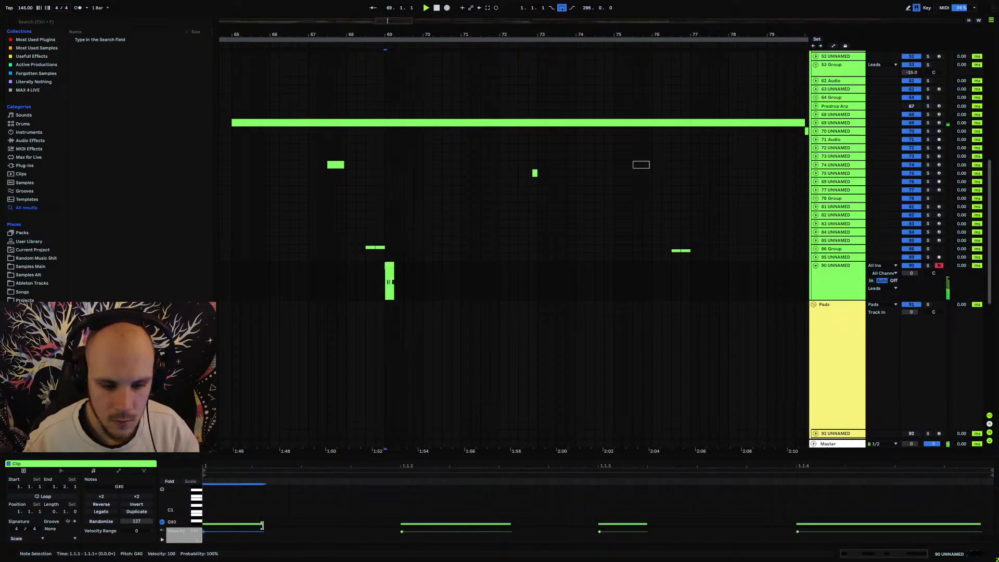
# Review the Serum patch on track 90, close it and look closely at the new clip at bar 69.
pyautogui.click(836, 285)
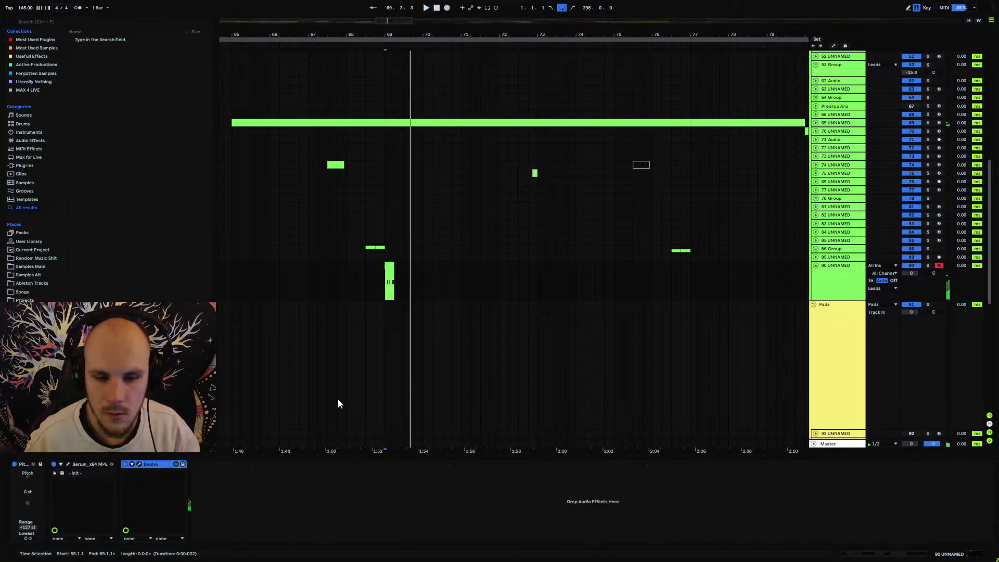
pyautogui.click(67, 465)
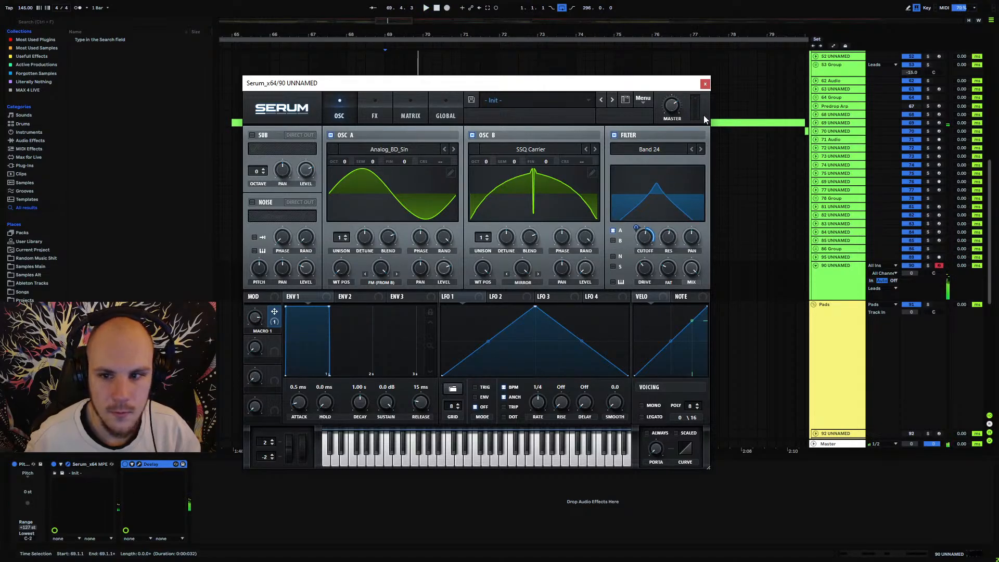
pyautogui.click(705, 85)
pyautogui.click(837, 281)
pyautogui.press('+')
pyautogui.press('+')
pyautogui.press('+')
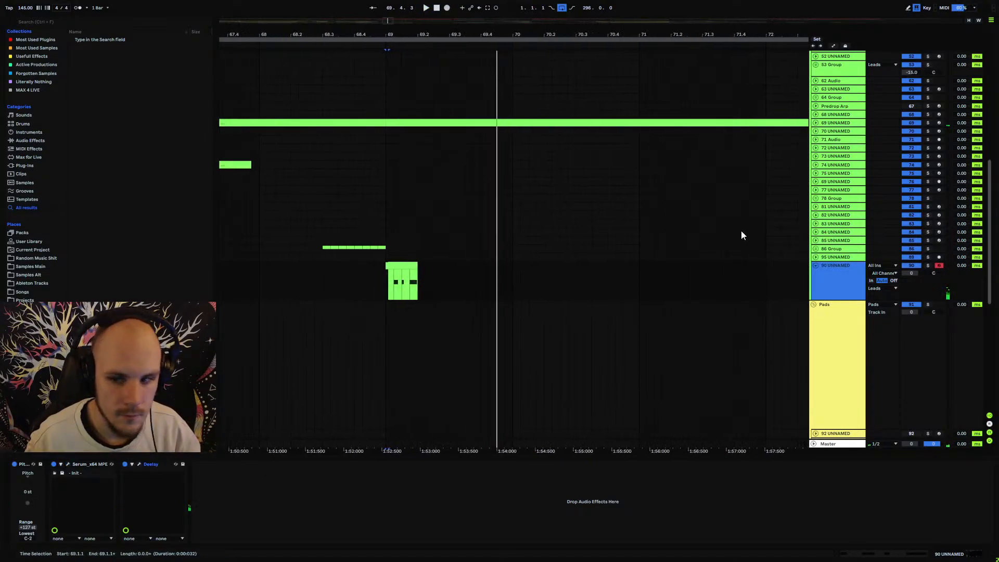
# Fold the Pads group and set the volume of the Serum track to -18 dB.
pyautogui.click(25, 166)
pyautogui.click(30, 141)
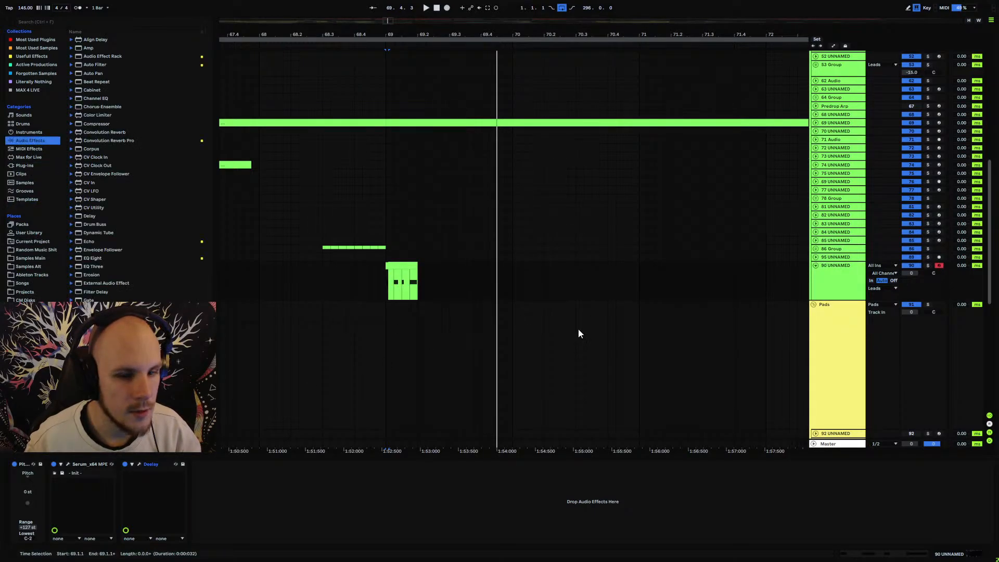
pyautogui.click(909, 271)
pyautogui.click(814, 305)
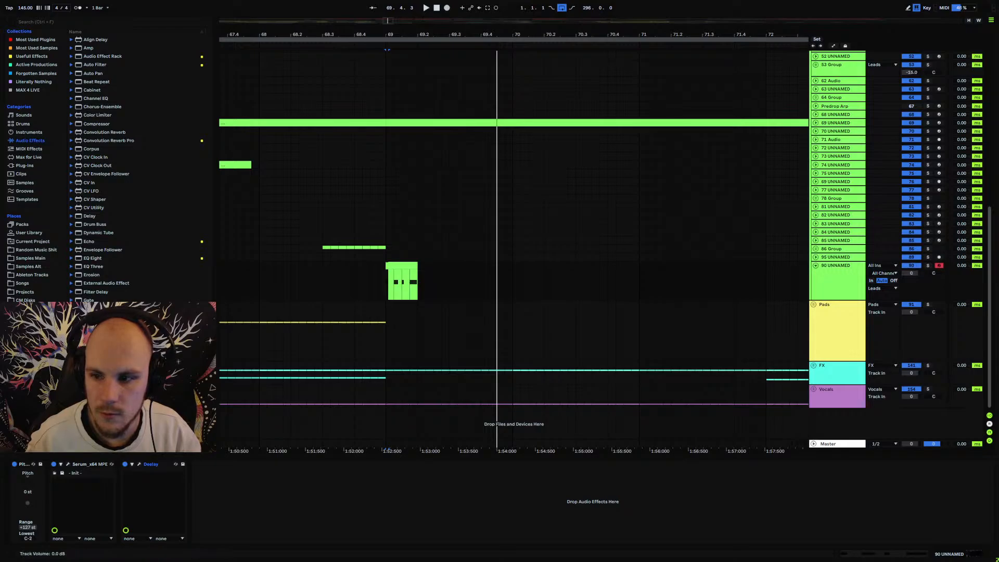
pyautogui.click(909, 273)
pyautogui.write('-18')
pyautogui.press('Return')
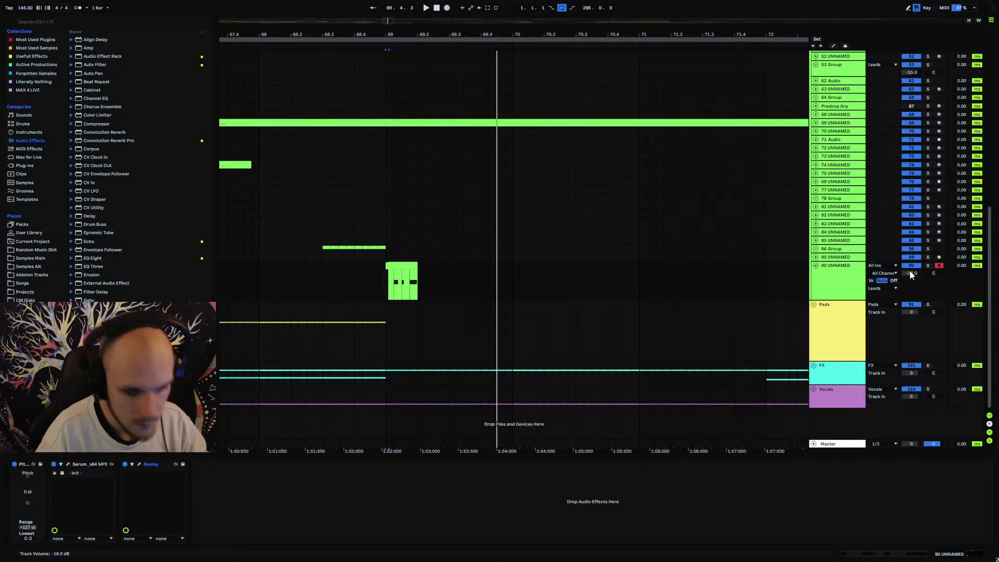
# Insert OTT and Saturator between Serum and Deelay, and turn on Saturator's Soft Clip.
pyautogui.scroll(-1, 136, 171)
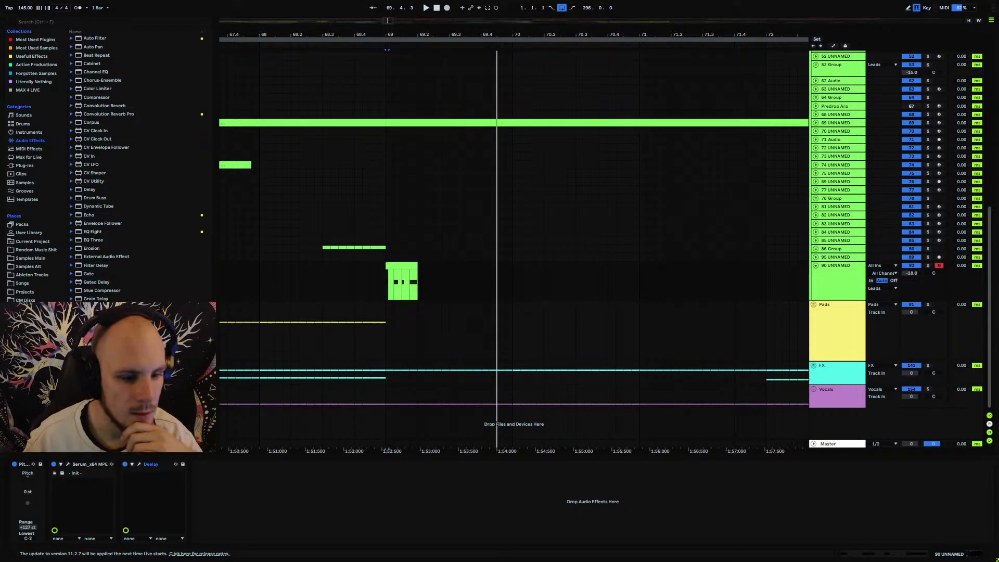
pyautogui.scroll(-1, 104, 374)
pyautogui.moveTo(99, 383); pyautogui.dragTo(144, 502)
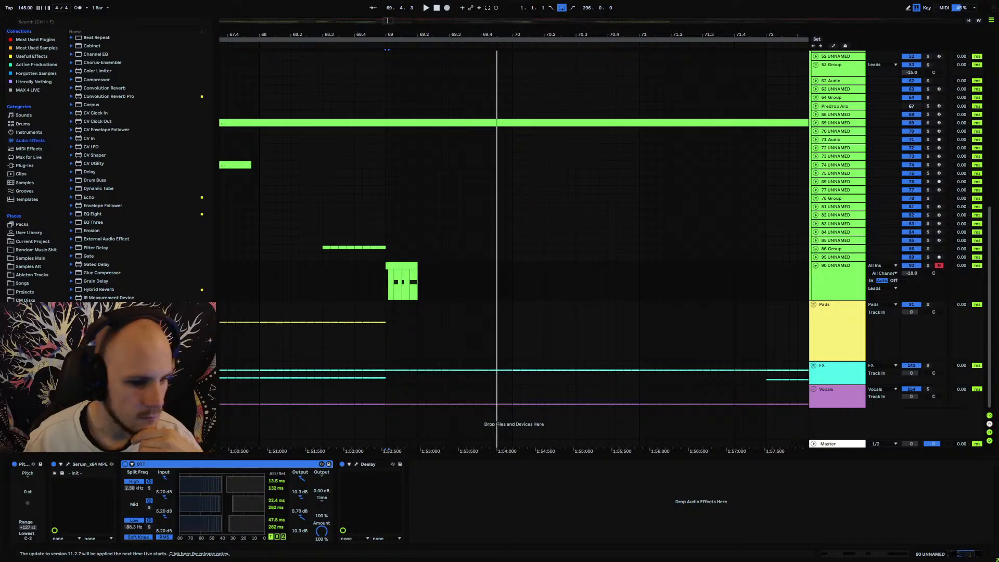
pyautogui.moveTo(99, 382); pyautogui.dragTo(339, 491)
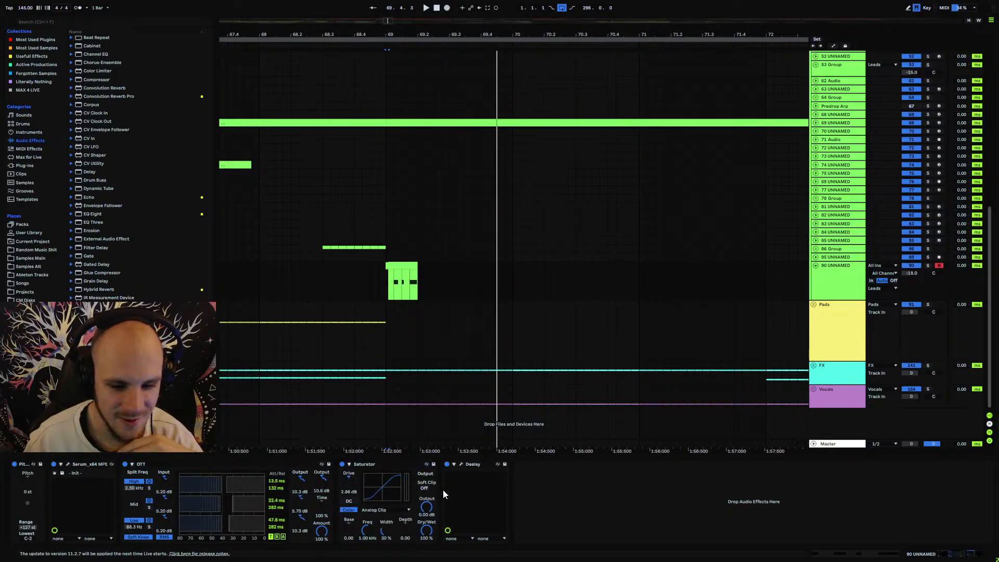
pyautogui.click(424, 487)
pyautogui.click(421, 351)
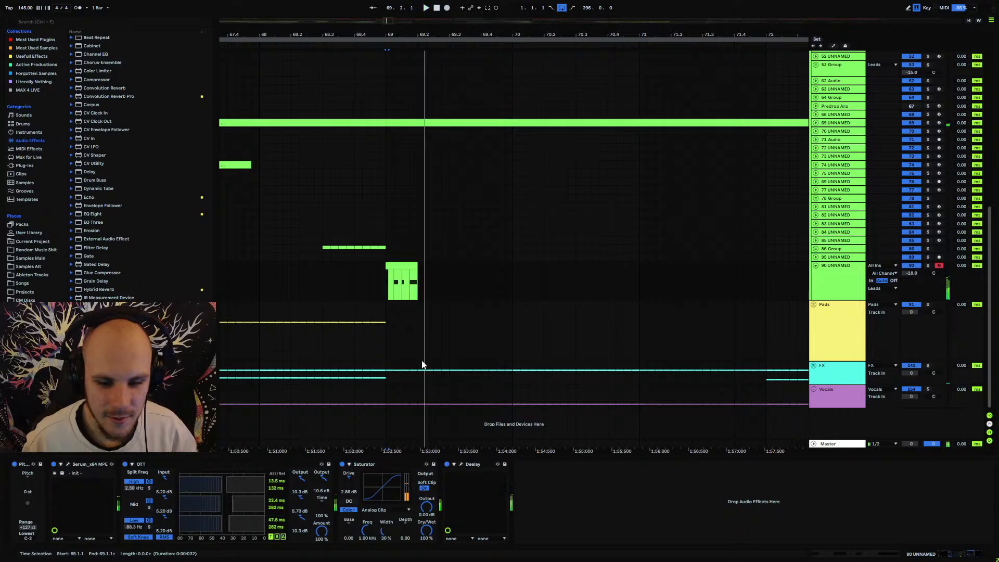
# Try raising Saturator's Drive to about 4 dB while auditioning the fill, and undo the change.
pyautogui.press('space')
pyautogui.moveTo(351, 487); pyautogui.dragTo(351, 484)
pyautogui.press('space')
pyautogui.press('space')
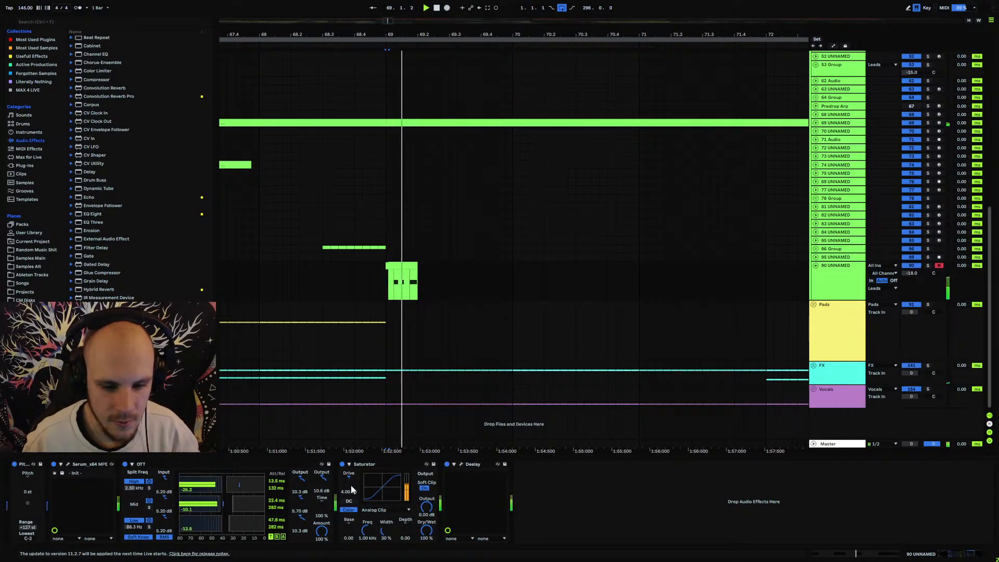
pyautogui.press('space')
pyautogui.hotkey('ctrl', 'z')
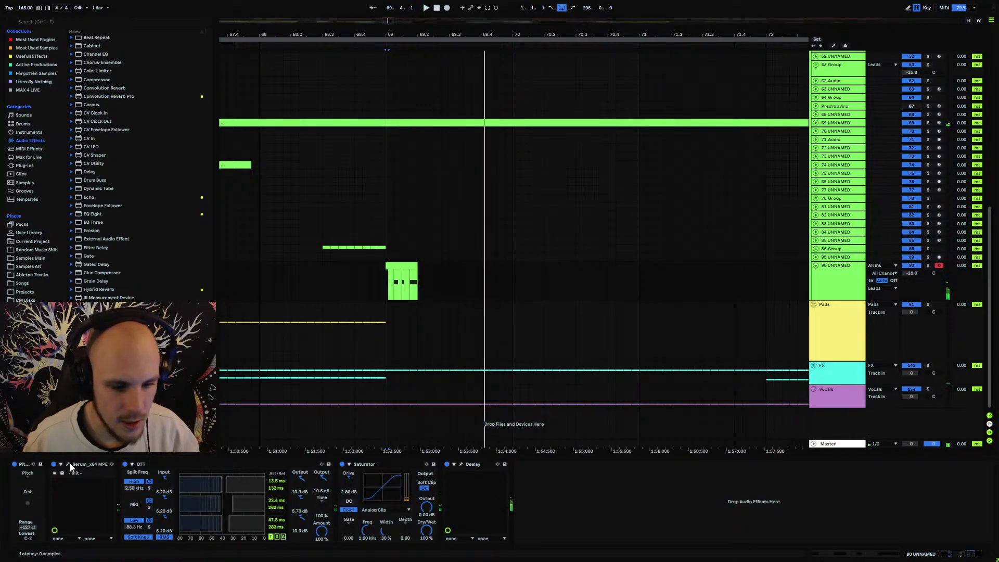
# Audition the fill while sweeping Serum's Macro 1 downward to hear its effect, and close the plug-in window.
pyautogui.press('space')
pyautogui.press('space')
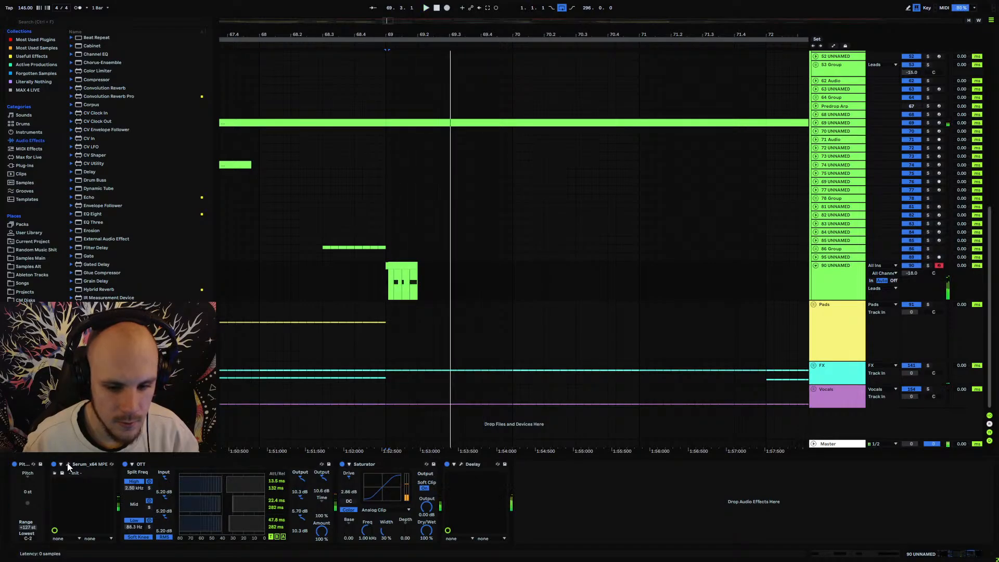
pyautogui.click(68, 465)
pyautogui.press('space')
pyautogui.moveTo(255, 317); pyautogui.dragTo(254, 349)
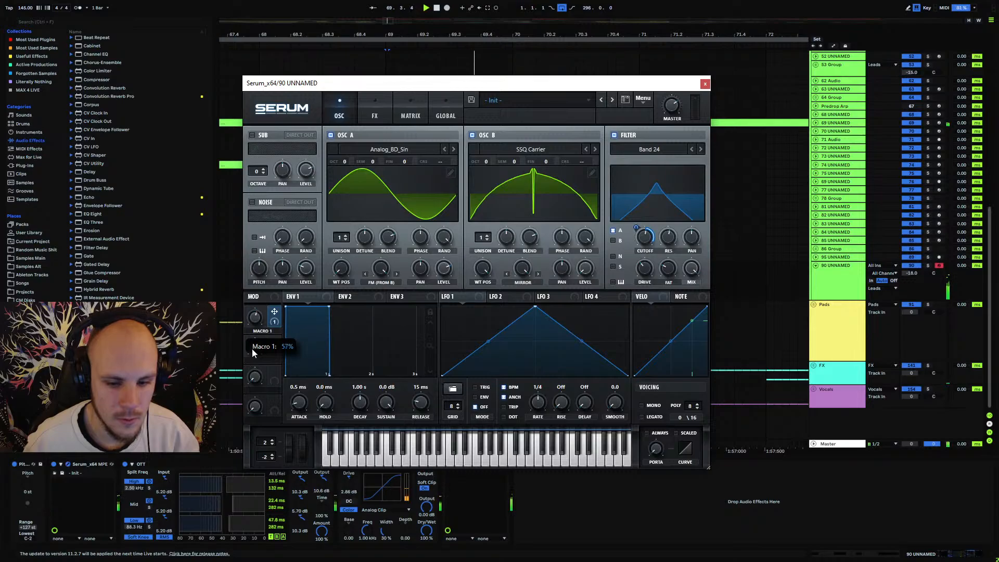
pyautogui.moveTo(250, 374); pyautogui.dragTo(251, 388)
pyautogui.press('space')
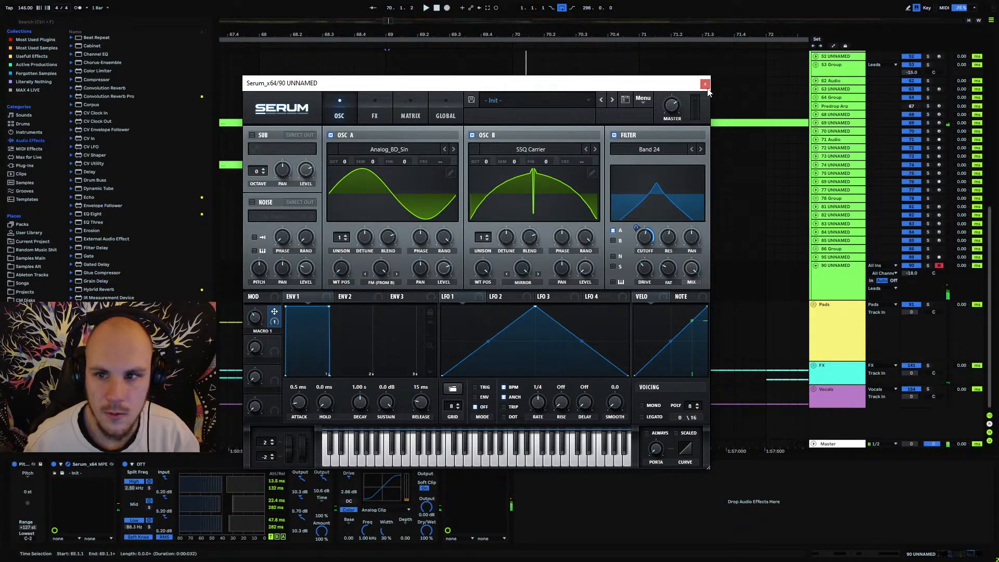
pyautogui.click(705, 83)
# Switch the arrangement to automation mode and expose Serum's Macro 1 as a configured parameter on the device.
pyautogui.press('a')
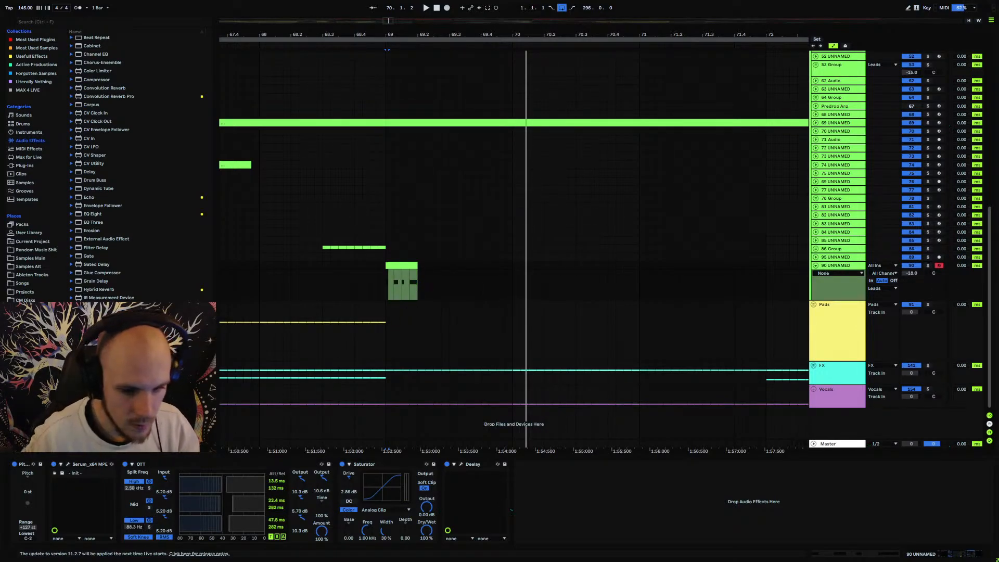
pyautogui.click(62, 466)
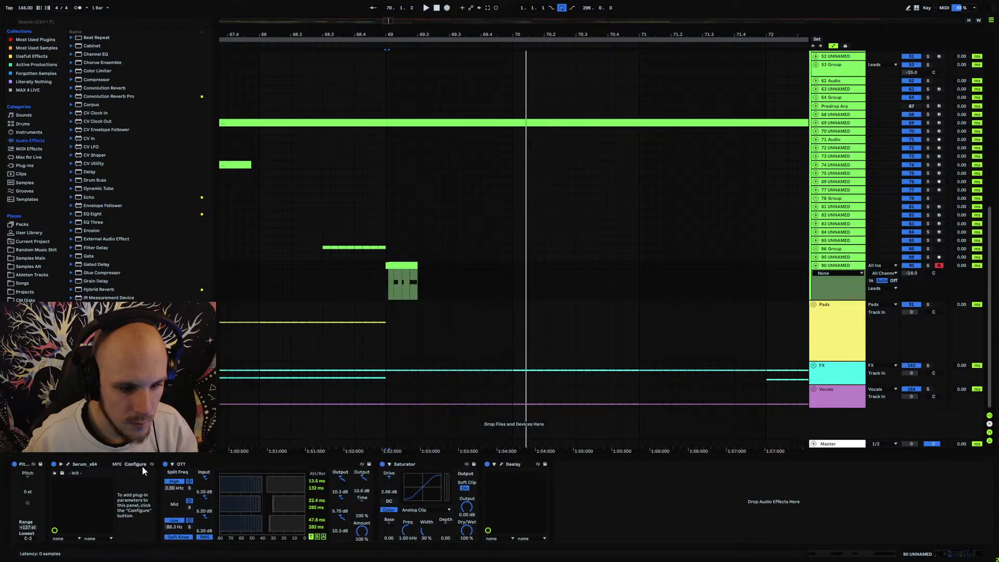
pyautogui.click(141, 464)
pyautogui.click(255, 317)
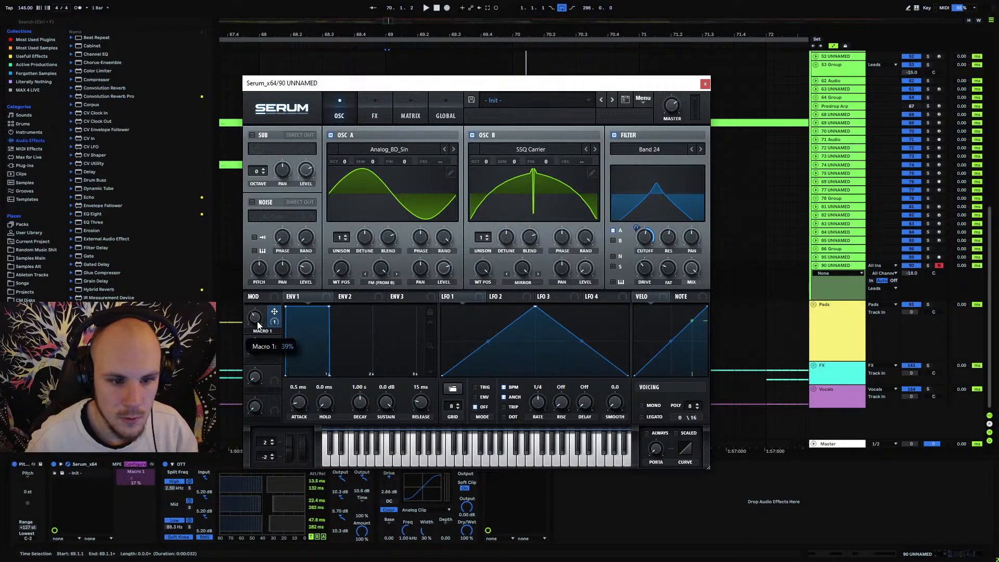
pyautogui.click(136, 464)
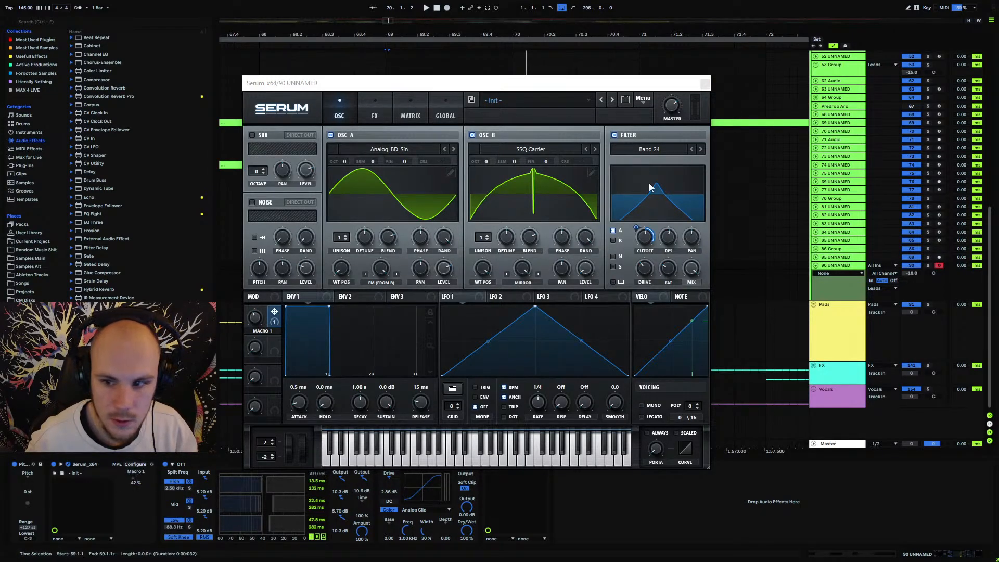
pyautogui.click(705, 83)
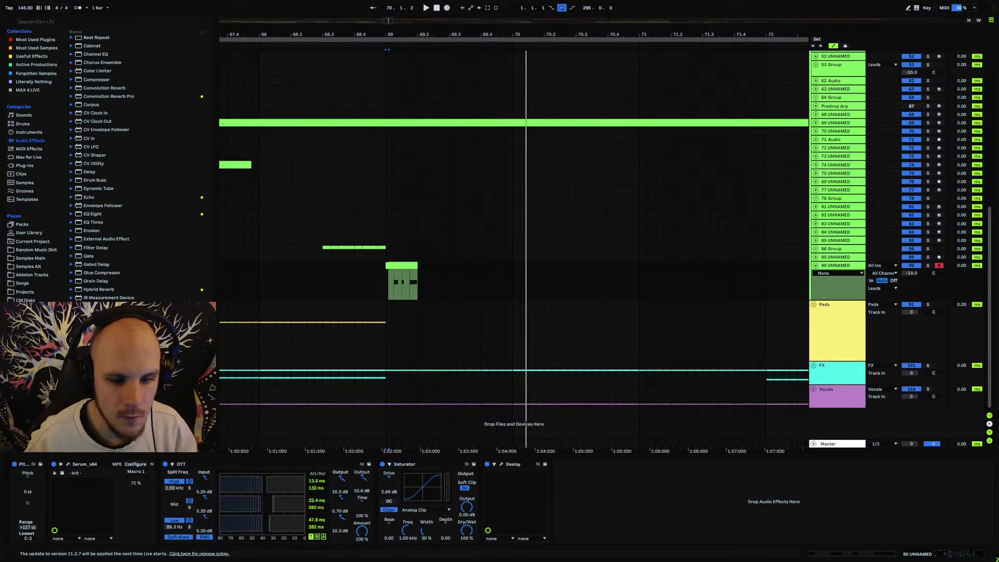
# Set Serum's Macro 1 to 63% and show its automation lane on track 90.
pyautogui.moveTo(136, 478); pyautogui.dragTo(136, 494)
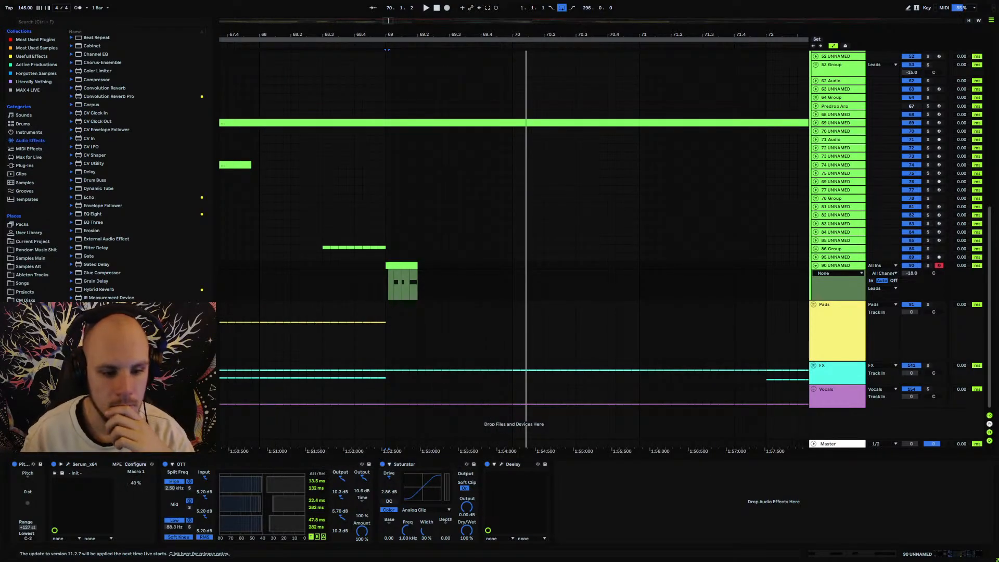
pyautogui.click(607, 278)
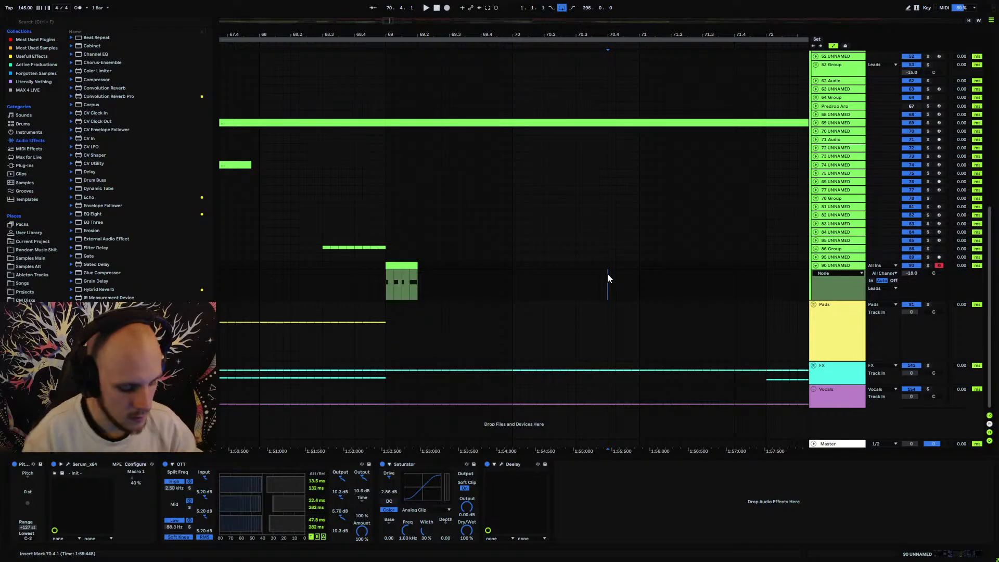
pyautogui.hotkey('ctrl', ',')
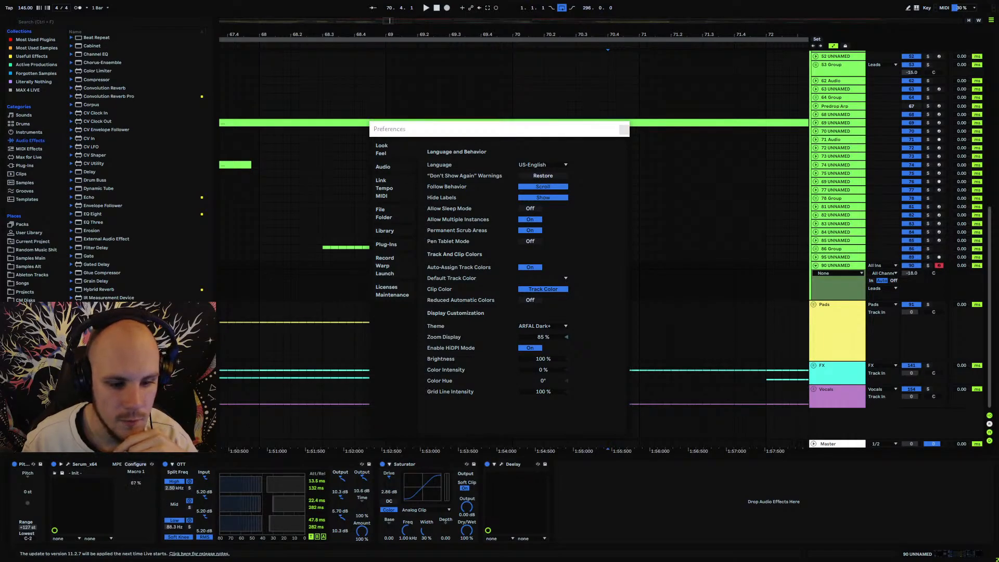
pyautogui.moveTo(136, 478); pyautogui.dragTo(136, 481)
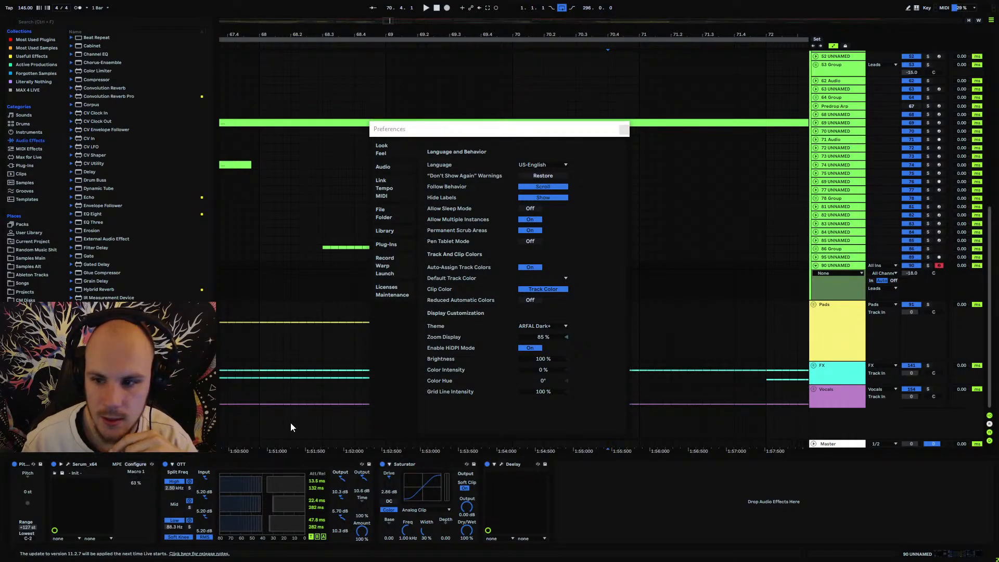
pyautogui.click(834, 297)
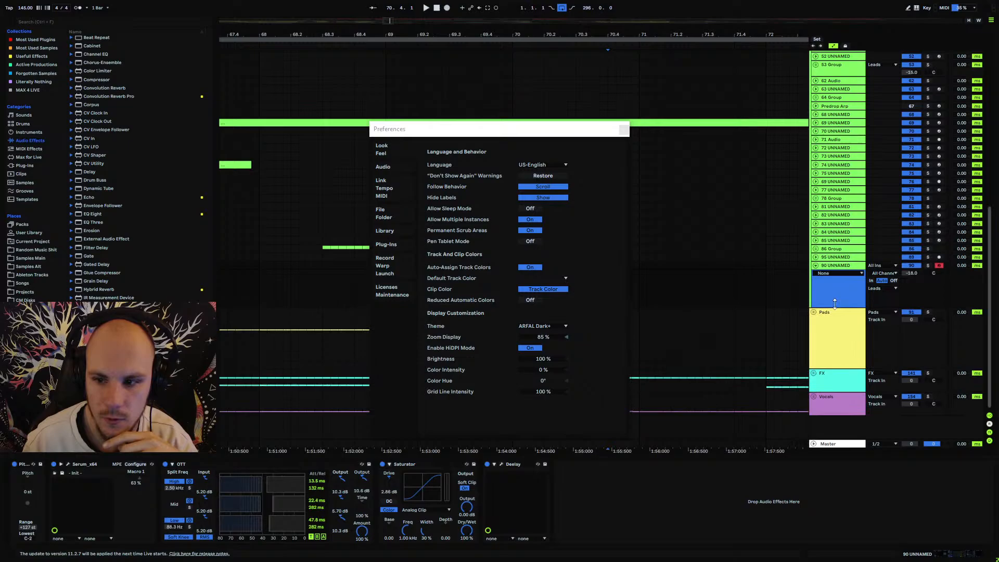
pyautogui.click(832, 274)
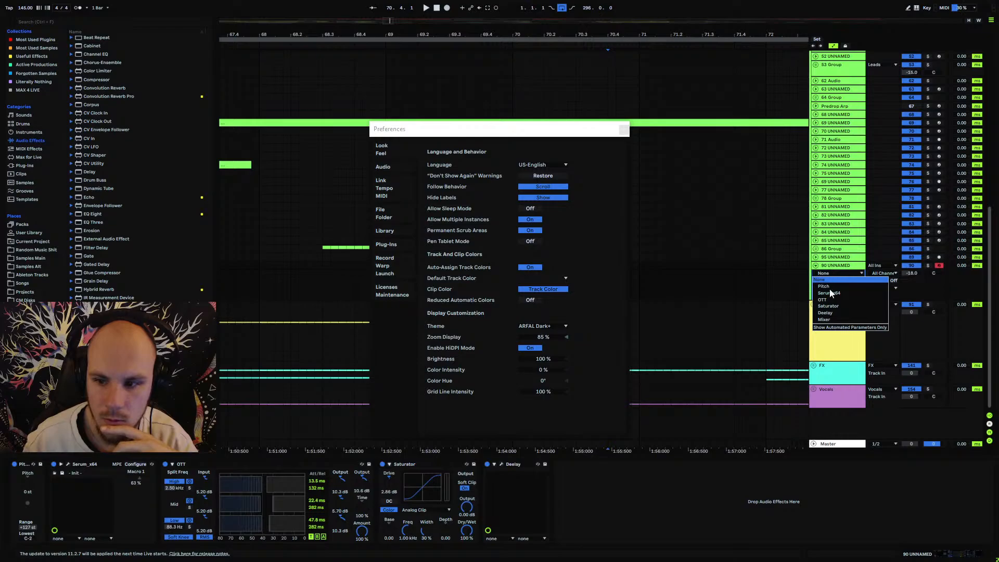
pyautogui.click(838, 328)
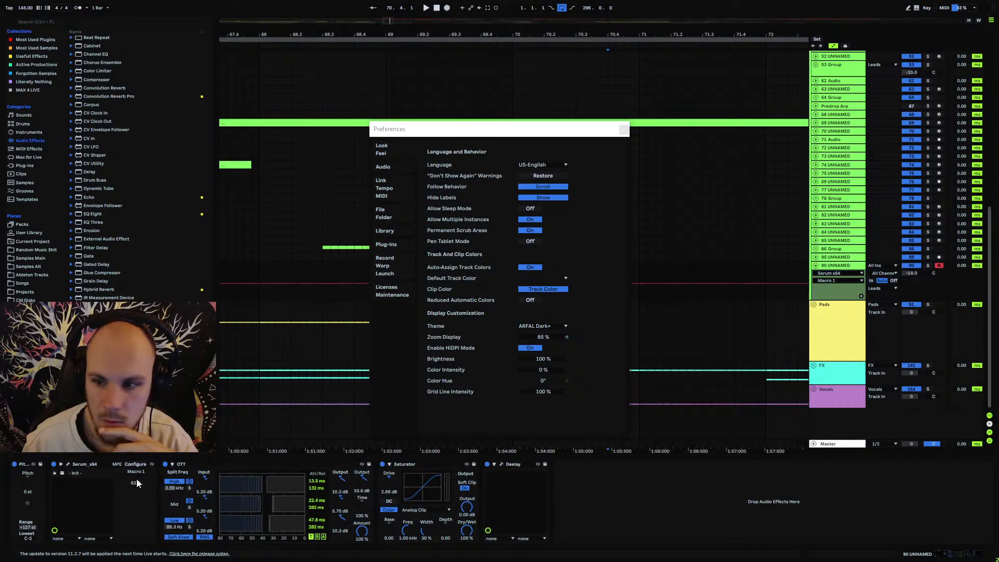
pyautogui.click(624, 130)
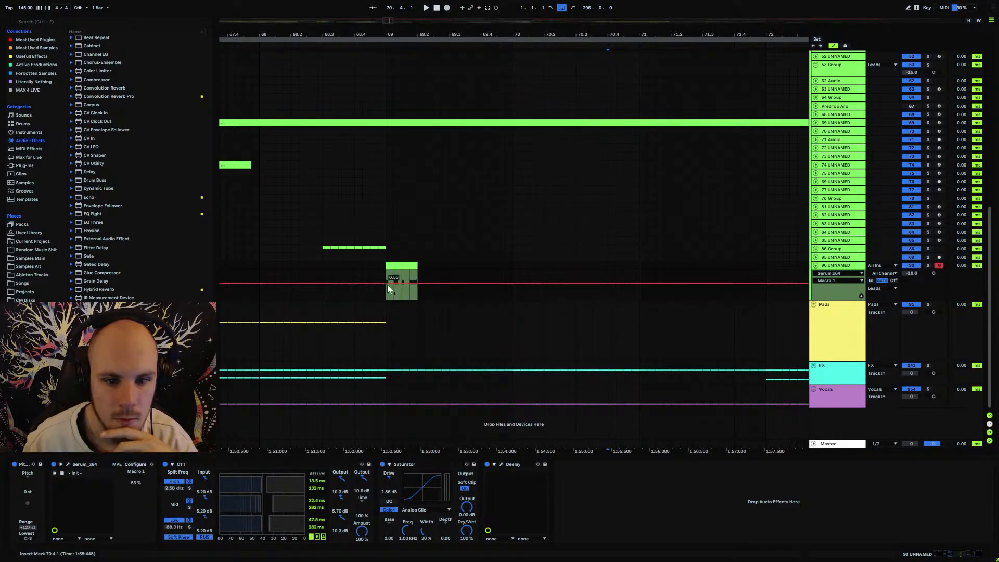
# Draw a Macro 1 automation ramp falling to about 18% across the one-beat clip at 69.1.1 and audition it from there.
pyautogui.moveTo(387, 285); pyautogui.dragTo(411, 298)
pyautogui.press('space')
pyautogui.press('space')
pyautogui.click(385, 276)
pyautogui.press('space')
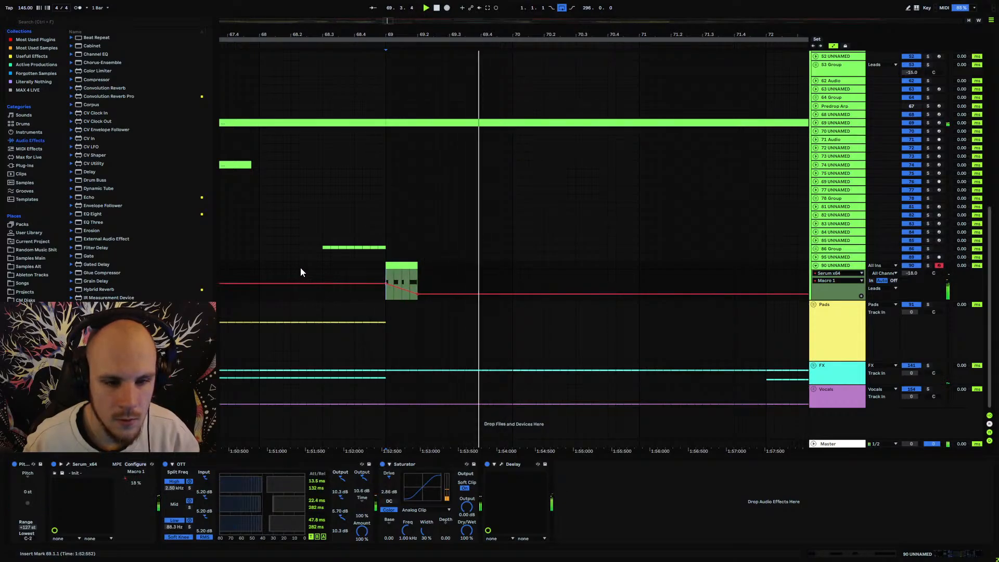
# Duplicate the fill clip at 69.1.1 with its Macro 1 automation so the copy starts at bar 71.
pyautogui.moveTo(383, 37); pyautogui.dragTo(383, 6)
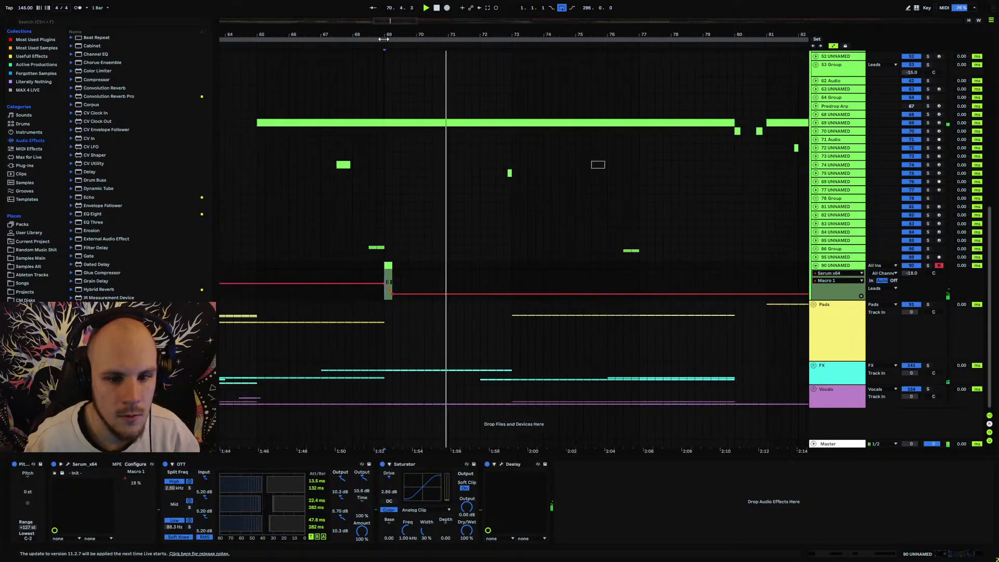
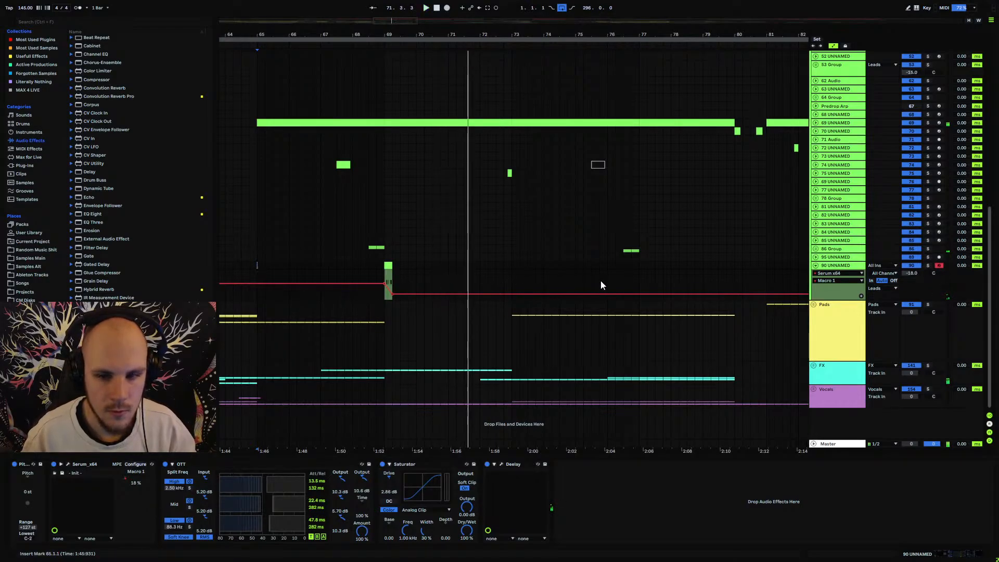
pyautogui.moveTo(388, 266); pyautogui.dragTo(443, 268)
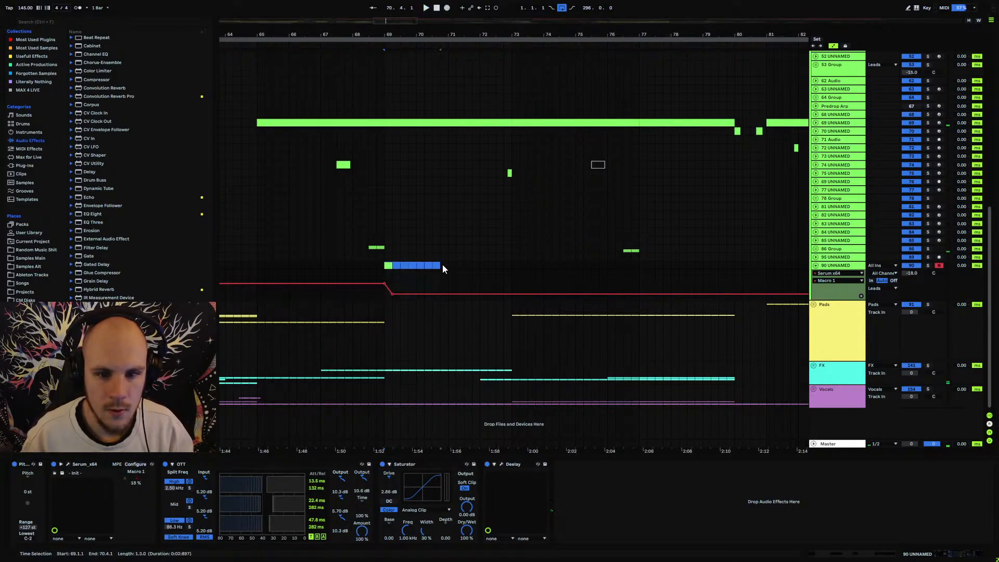
pyautogui.hotkey('ctrl', 'd')
pyautogui.press('Left')
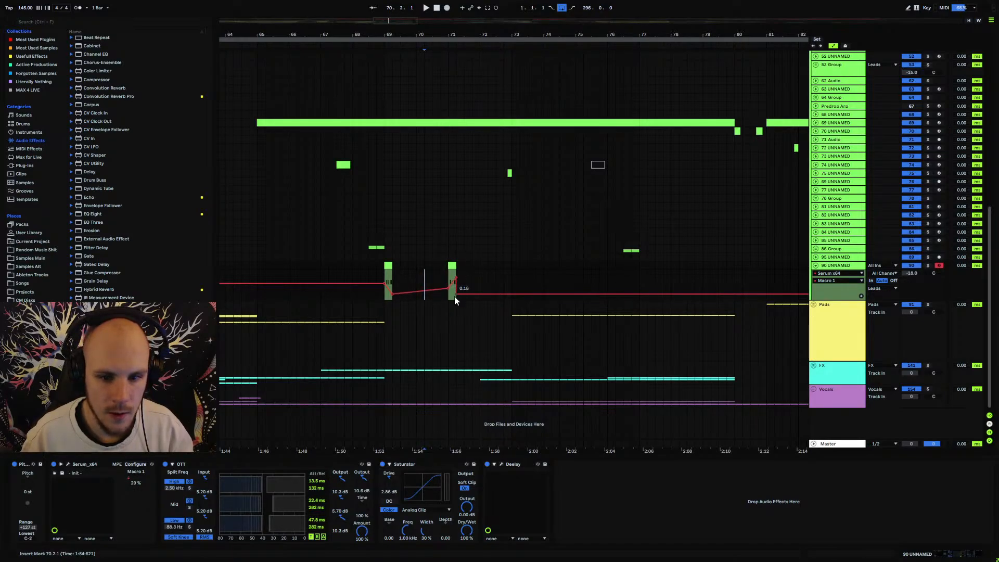
# Reshape the copied clip's Macro 1 automation to rise to about 46% from a lower starting point, auditioning both fills.
pyautogui.moveTo(454, 295); pyautogui.dragTo(453, 277)
pyautogui.press('space')
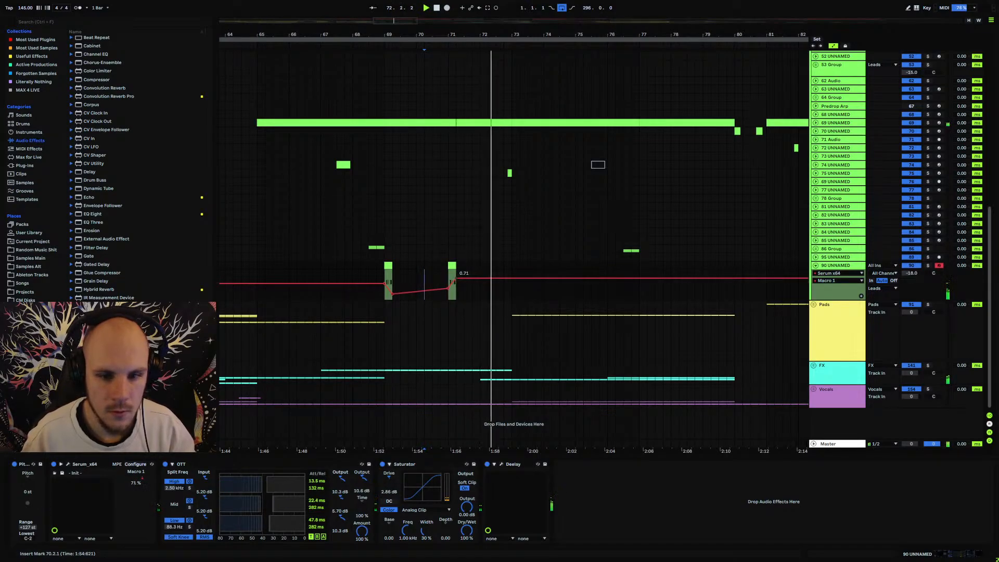
pyautogui.moveTo(456, 277); pyautogui.dragTo(454, 285)
pyautogui.press('space')
pyautogui.press('space')
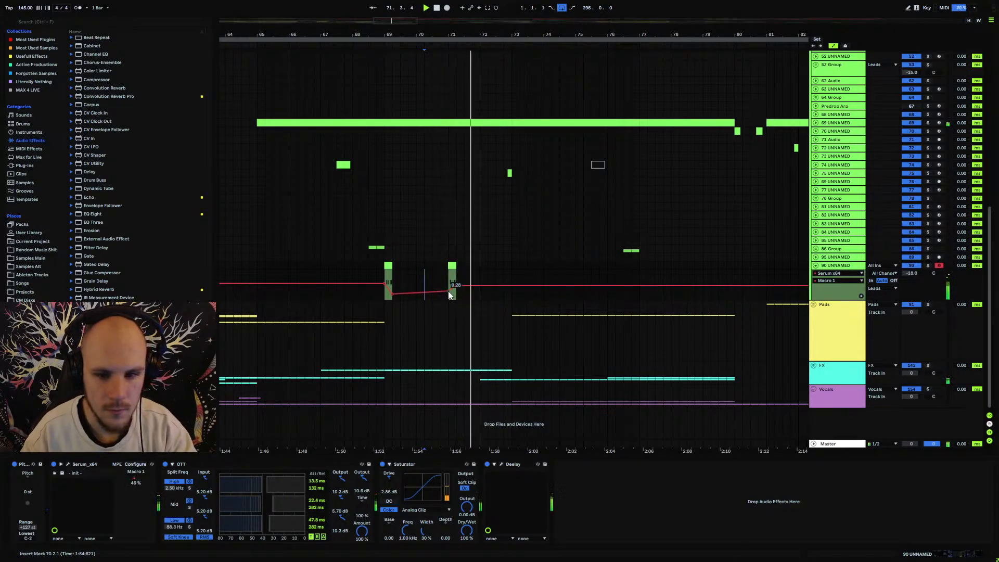
pyautogui.click(386, 276)
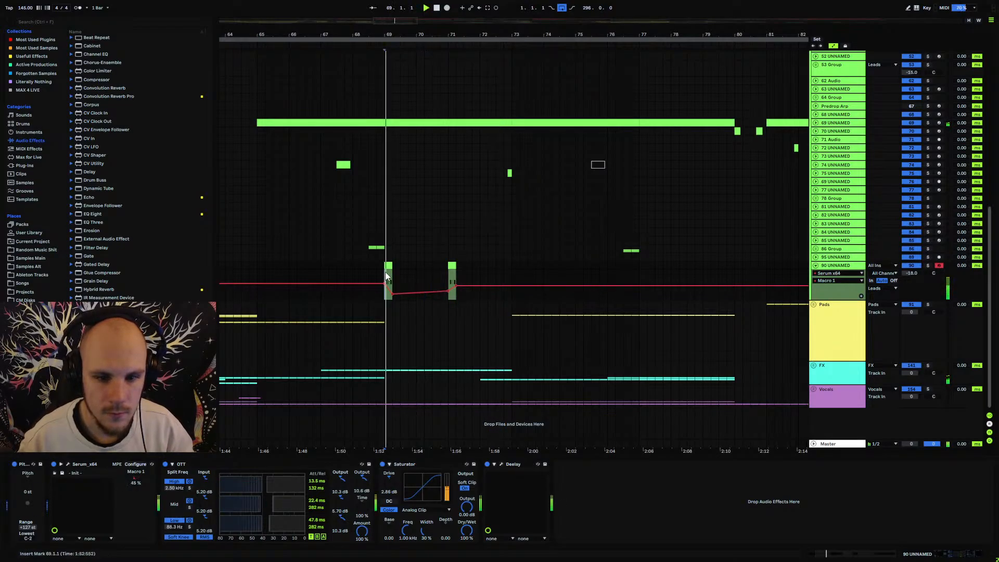
pyautogui.moveTo(448, 290); pyautogui.dragTo(448, 292)
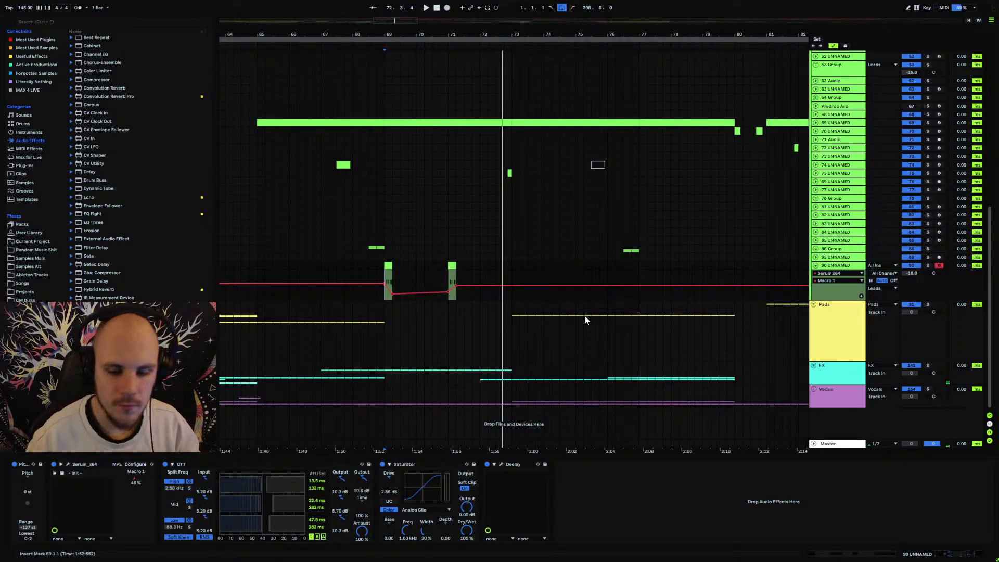
# Insert a new MIDI track directly below track 90 and show the available plug-ins.
pyautogui.click(839, 266)
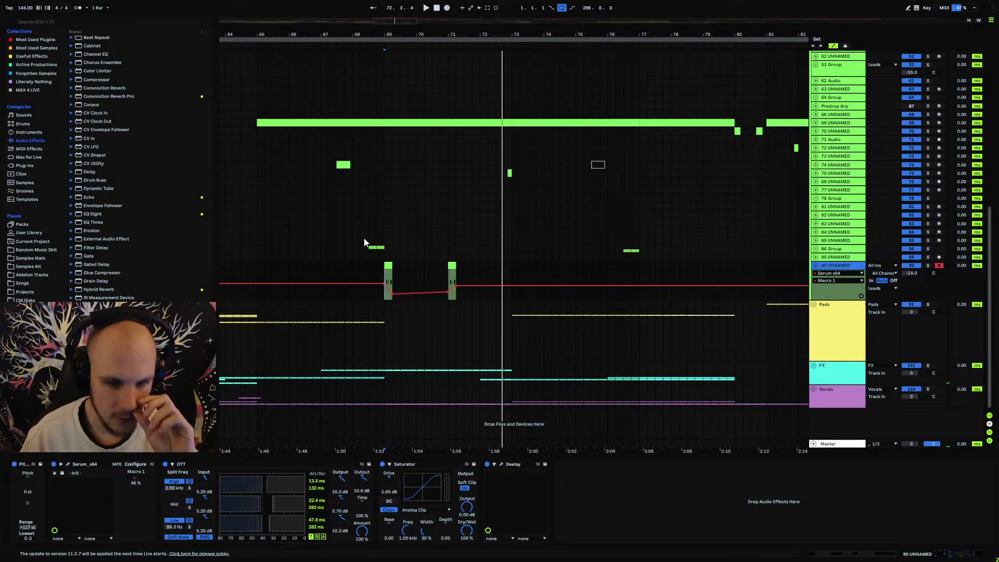
pyautogui.hotkey('ctrl', 'shift', 't')
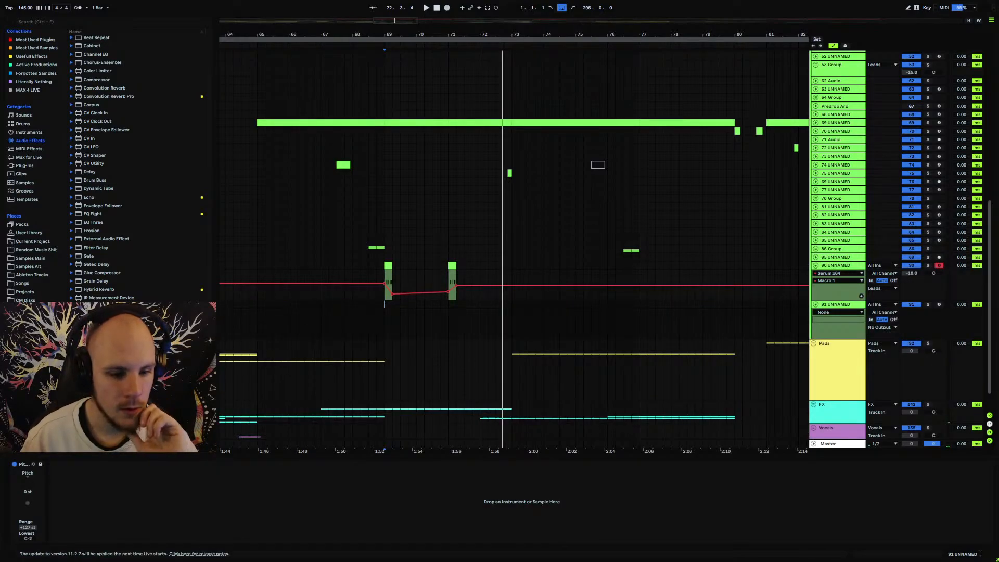
pyautogui.click(24, 166)
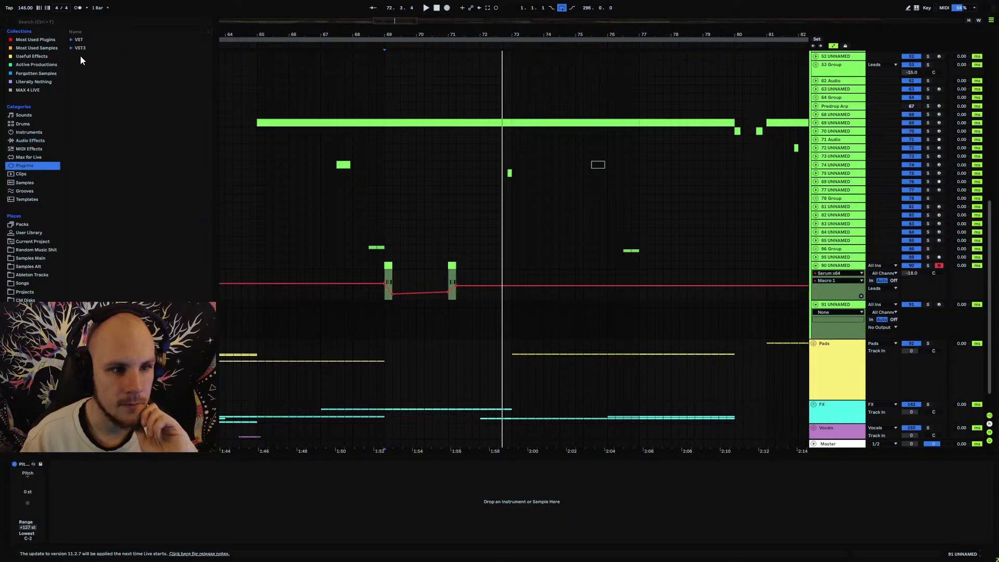
pyautogui.rightClick(470, 319)
pyautogui.rightClick(470, 318)
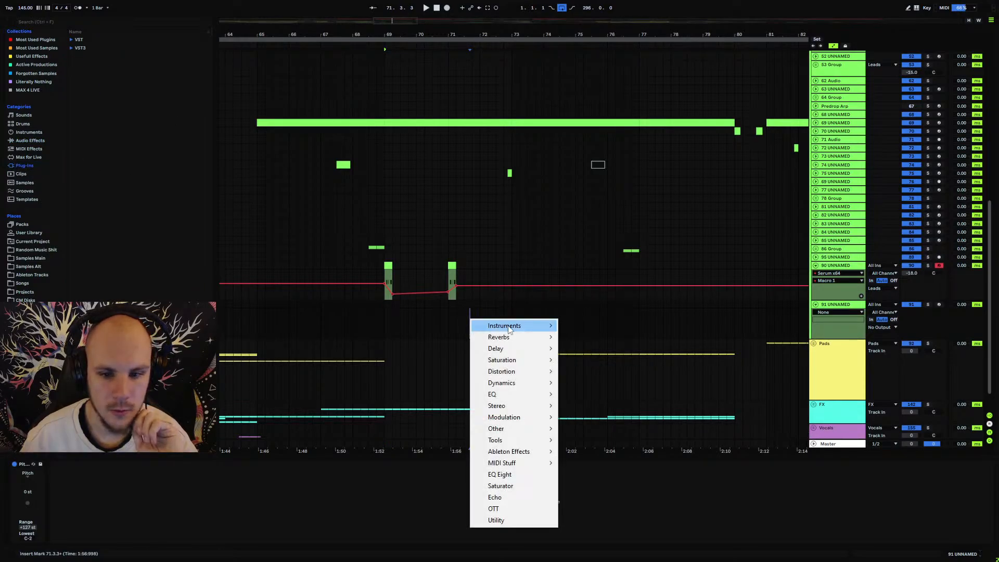
pyautogui.moveTo(508, 327)
pyautogui.click(576, 336)
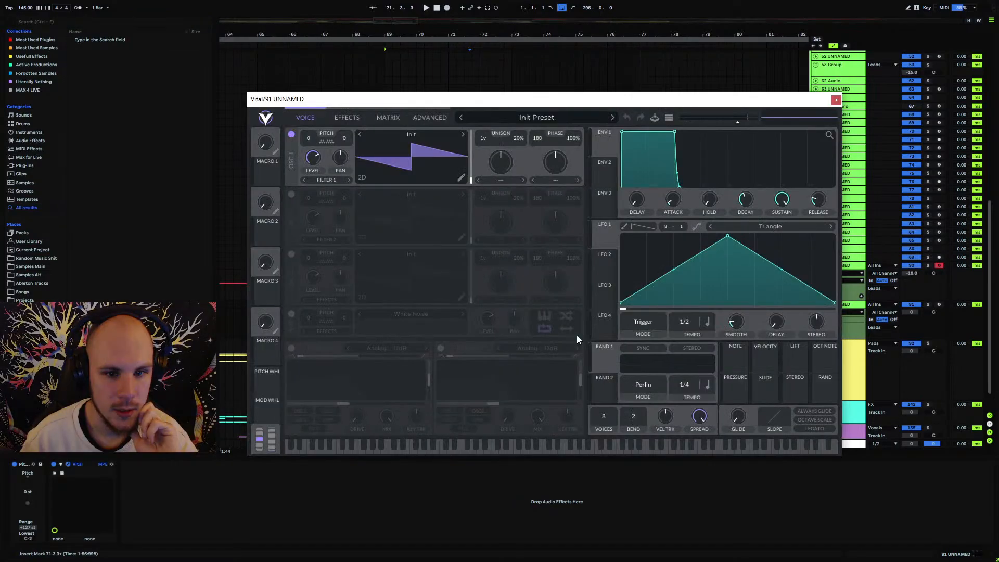
pyautogui.click(836, 100)
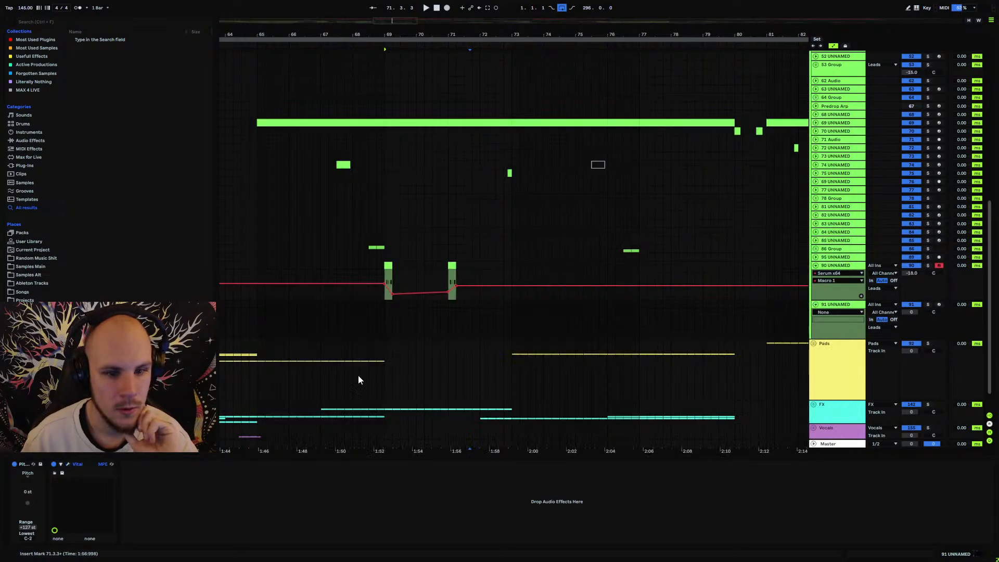
pyautogui.click(93, 464)
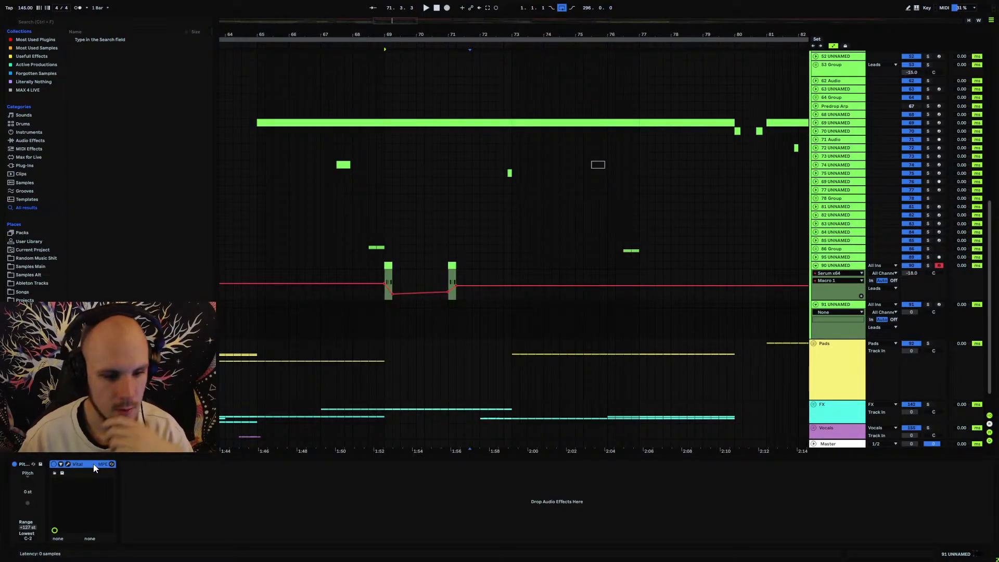
# Load the Phase Plant instrument on track 91, shrink its window and move it clear of the browser.
pyautogui.click(401, 318)
pyautogui.rightClick(401, 318)
pyautogui.moveTo(432, 324)
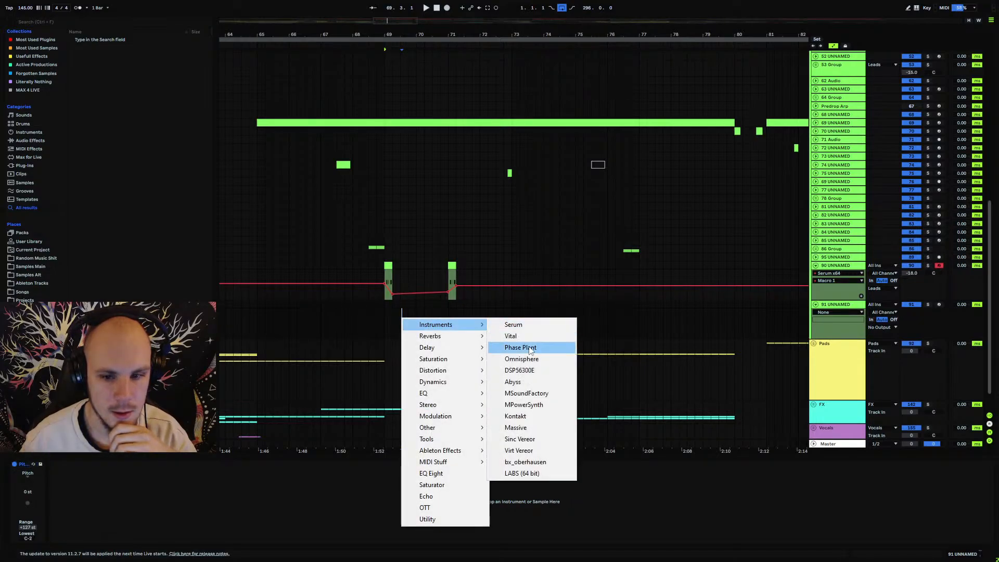
pyautogui.click(527, 346)
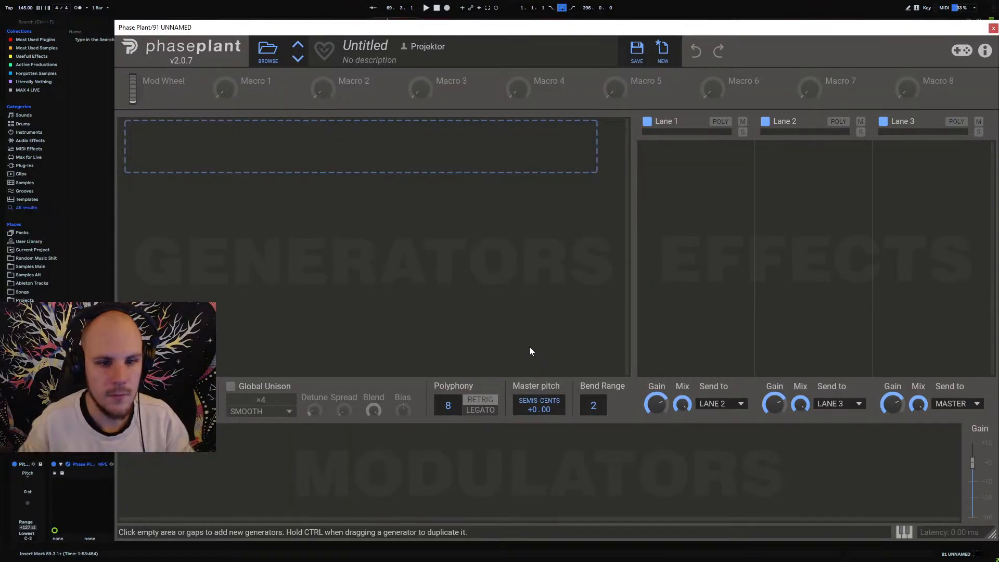
pyautogui.moveTo(679, 27); pyautogui.dragTo(624, 20)
pyautogui.moveTo(942, 495); pyautogui.dragTo(714, 495)
pyautogui.moveTo(323, 20); pyautogui.dragTo(483, 25)
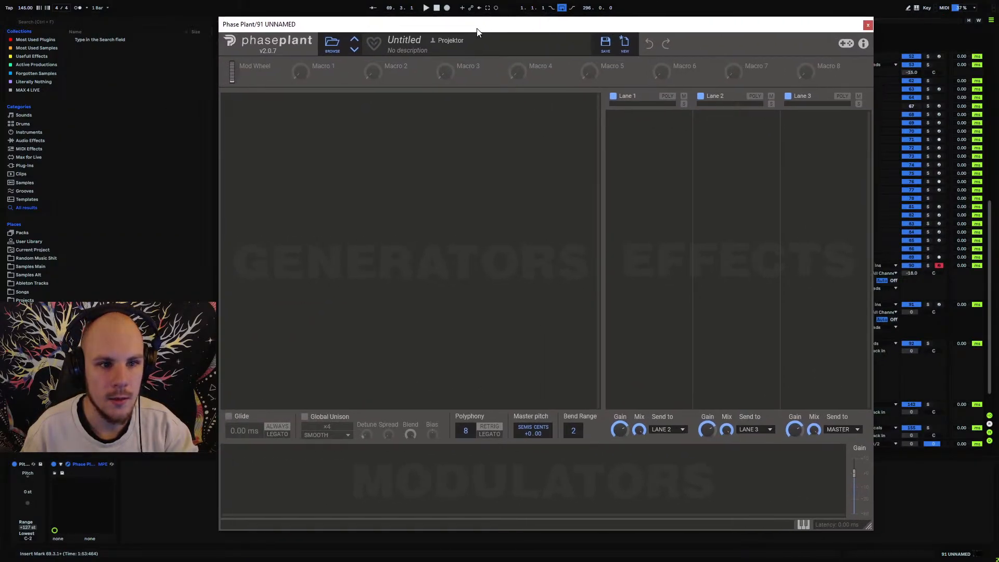
# Add a wavetable generator to Phase Plant and create a second, empty generator group below it.
pyautogui.click(323, 121)
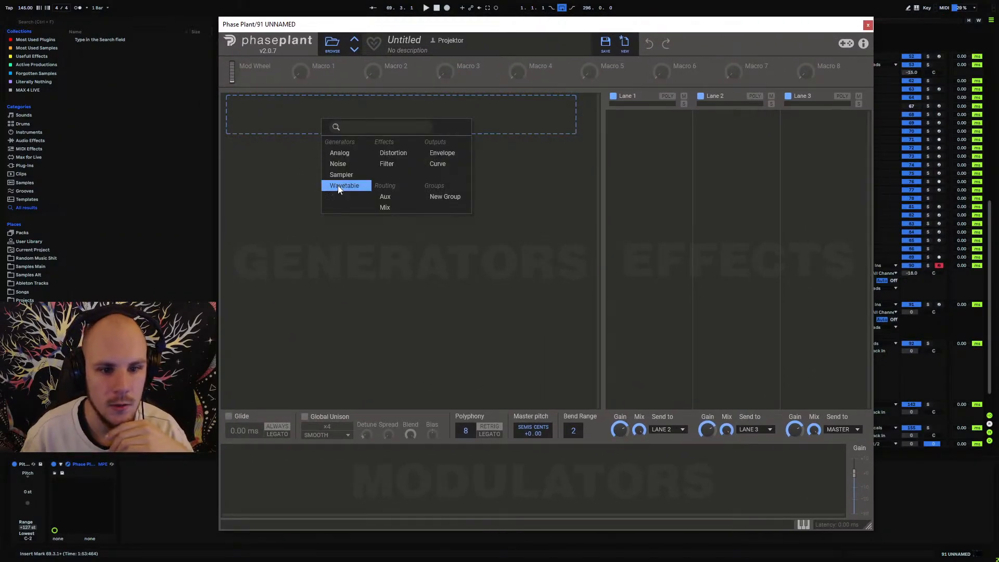
pyautogui.click(338, 188)
pyautogui.click(307, 237)
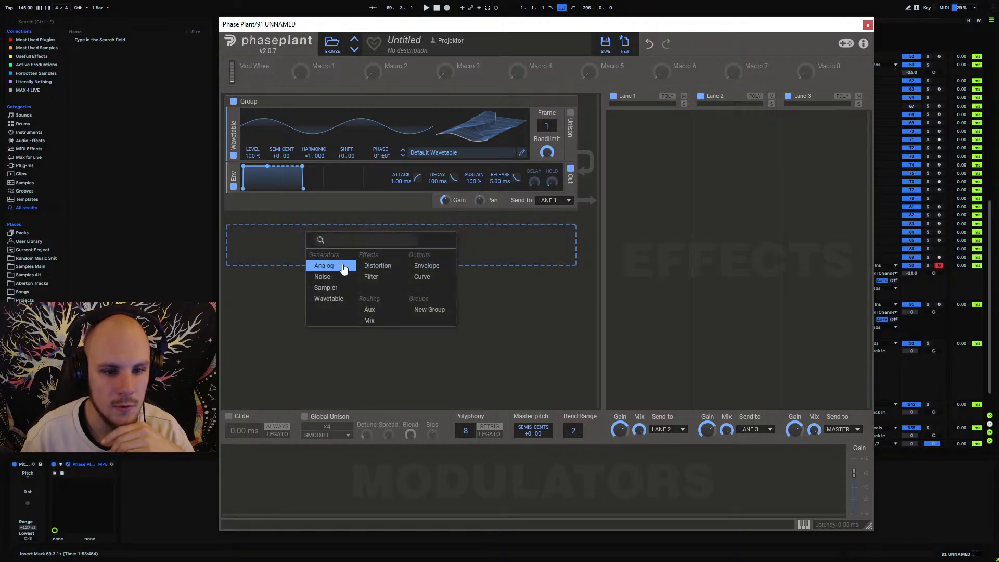
pyautogui.click(325, 298)
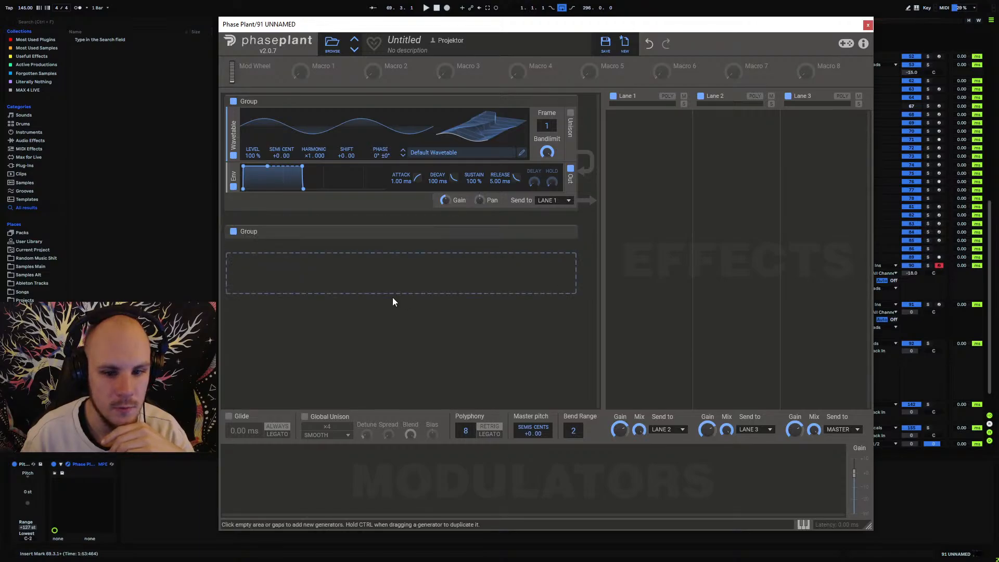
# Fill the second generator group with two wavetable generators followed by a Mix module.
pyautogui.click(330, 251)
pyautogui.click(352, 304)
pyautogui.click(290, 303)
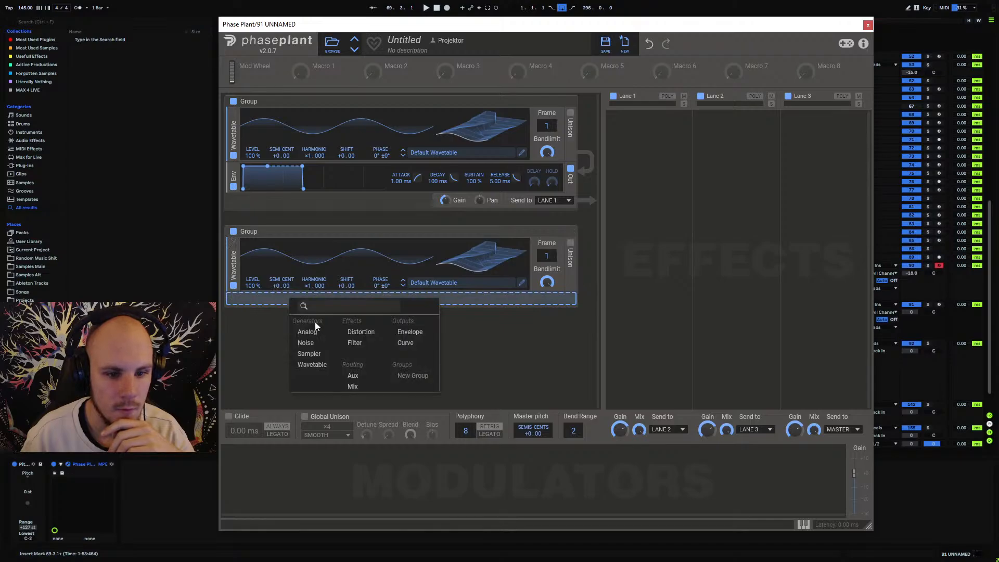
pyautogui.click(320, 365)
pyautogui.click(293, 353)
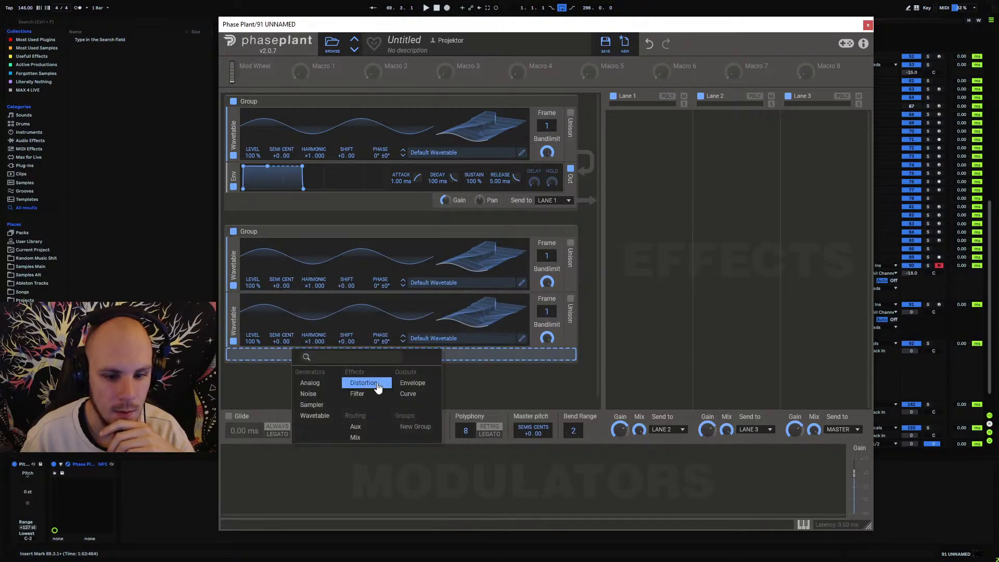
pyautogui.click(364, 439)
# Load the factory Modulators table Window 2 into the second group's first wavetable at frame 5, and check it with the other wavetable bypassed.
pyautogui.click(467, 283)
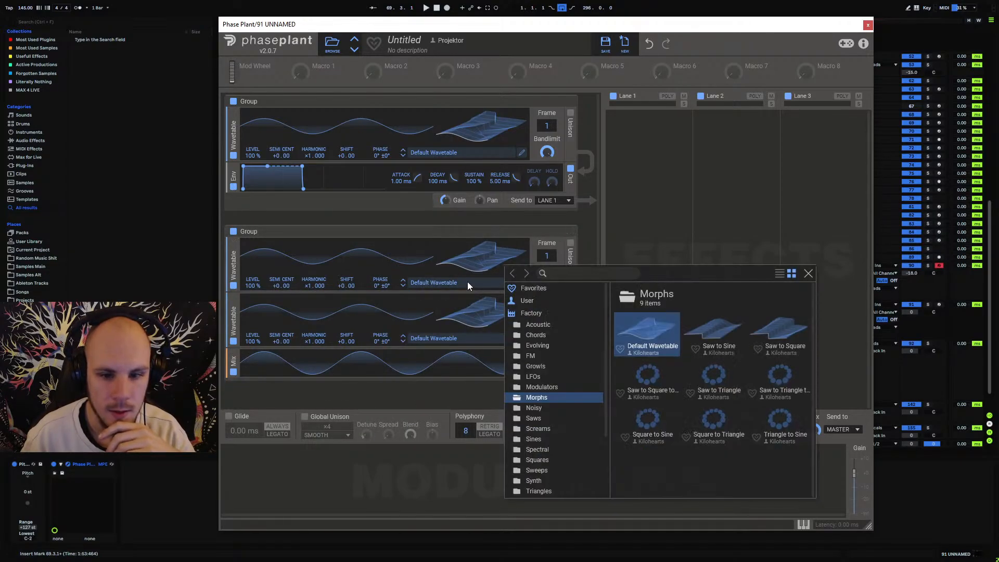
pyautogui.click(536, 385)
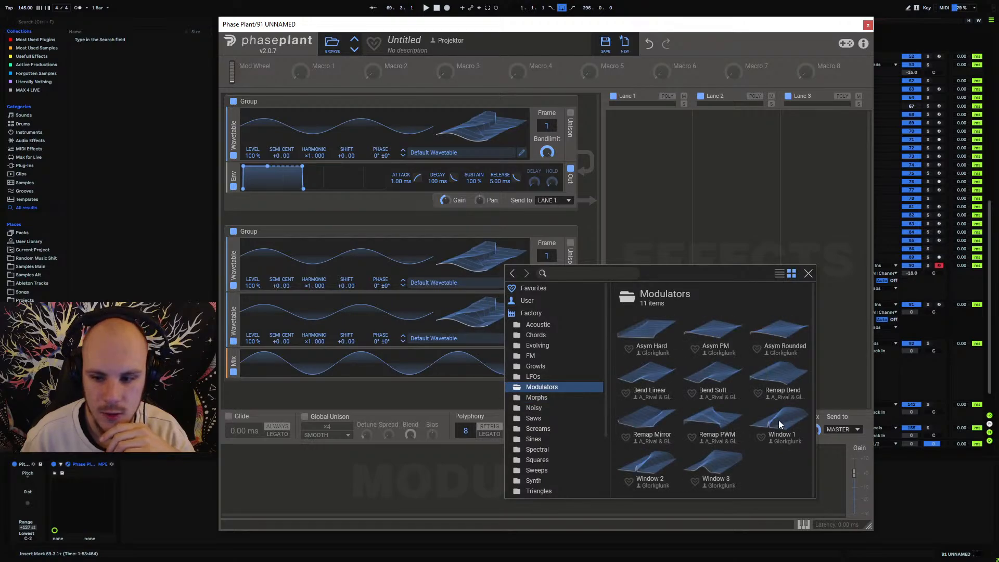
pyautogui.doubleClick(645, 460)
pyautogui.moveTo(546, 256)
pyautogui.mouseDown()
pyautogui.moveTo(546, 245)
pyautogui.moveTo(547, 253)
pyautogui.mouseUp()
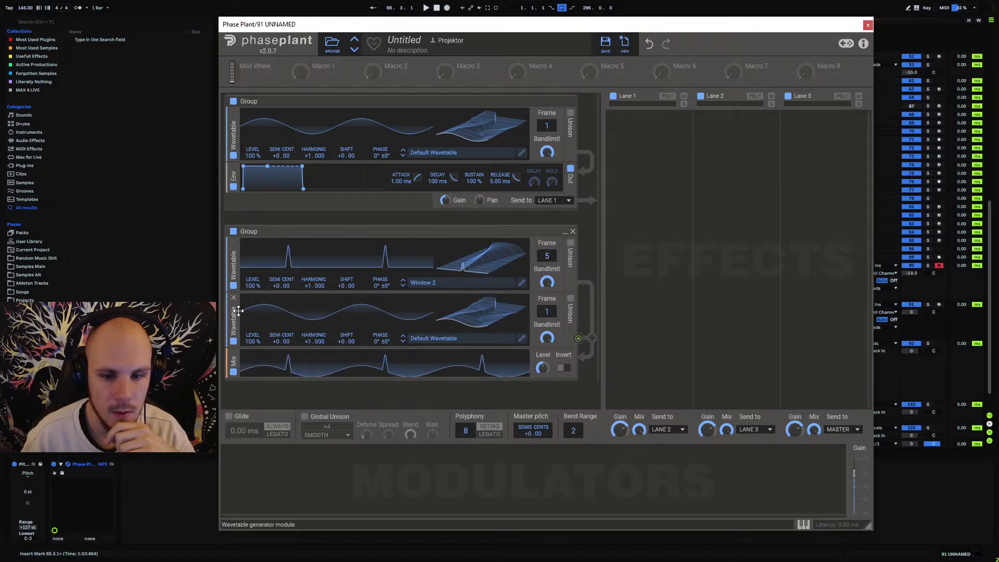
pyautogui.click(233, 341)
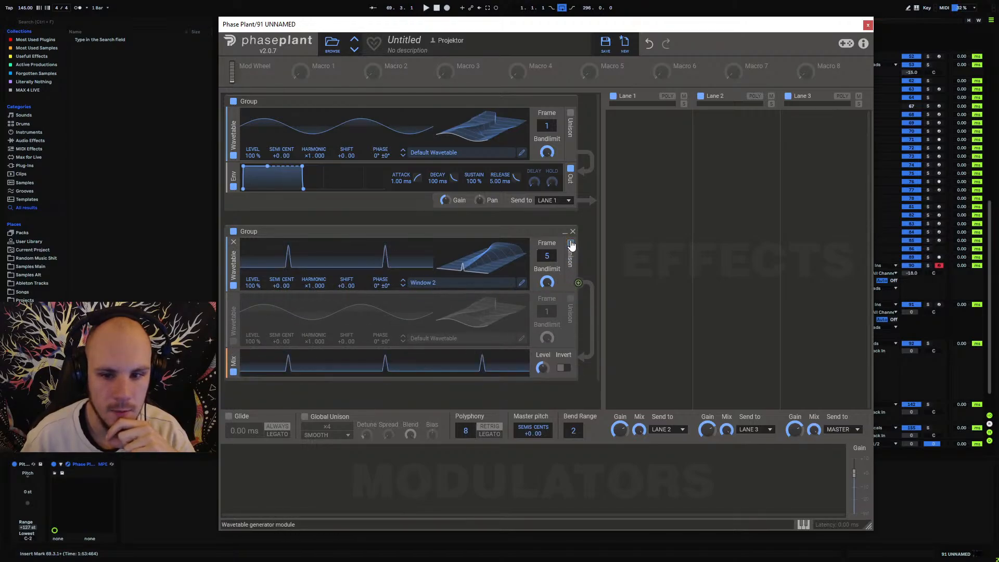
pyautogui.click(233, 341)
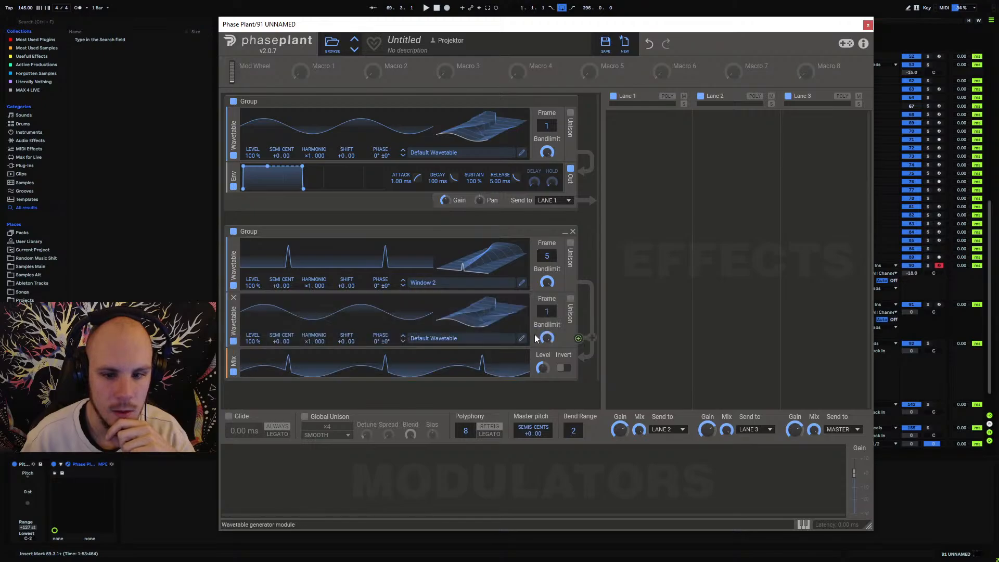
# Load the Full Volume table from the User tables folder into the second group's lower wavetable and set its frame to 9.
pyautogui.click(465, 338)
pyautogui.scroll(-3, 552, 474)
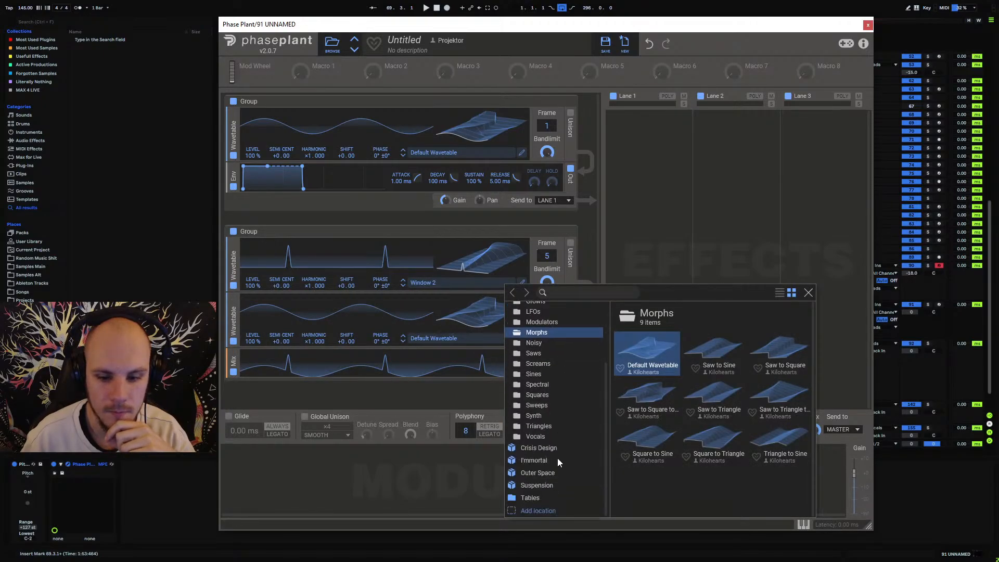
pyautogui.click(530, 498)
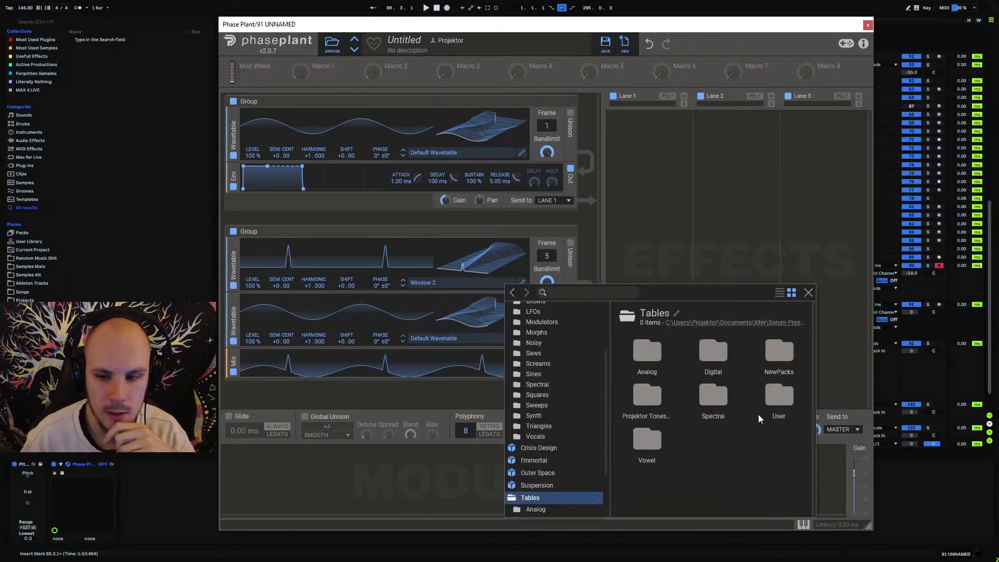
pyautogui.doubleClick(785, 403)
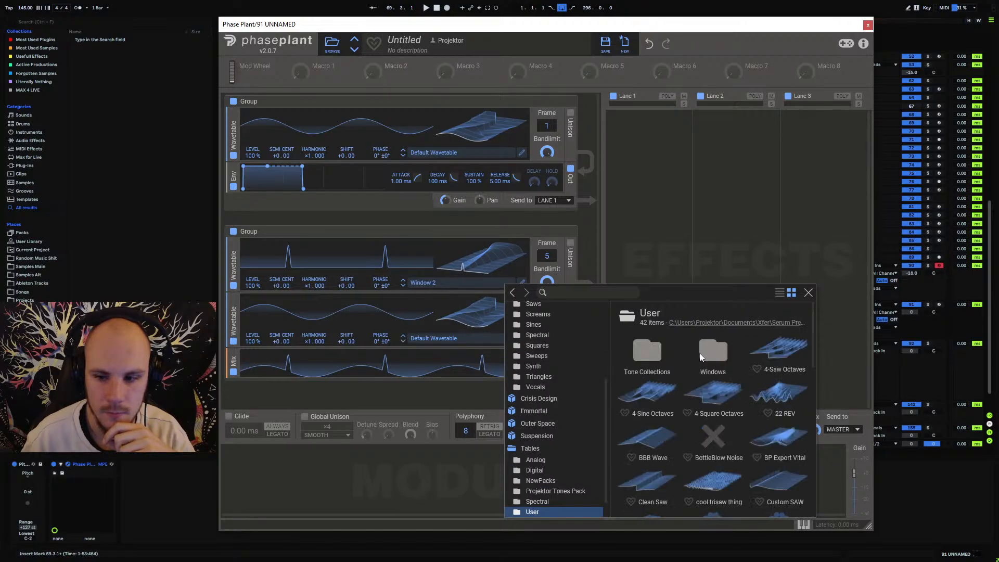
pyautogui.scroll(-3, 783, 451)
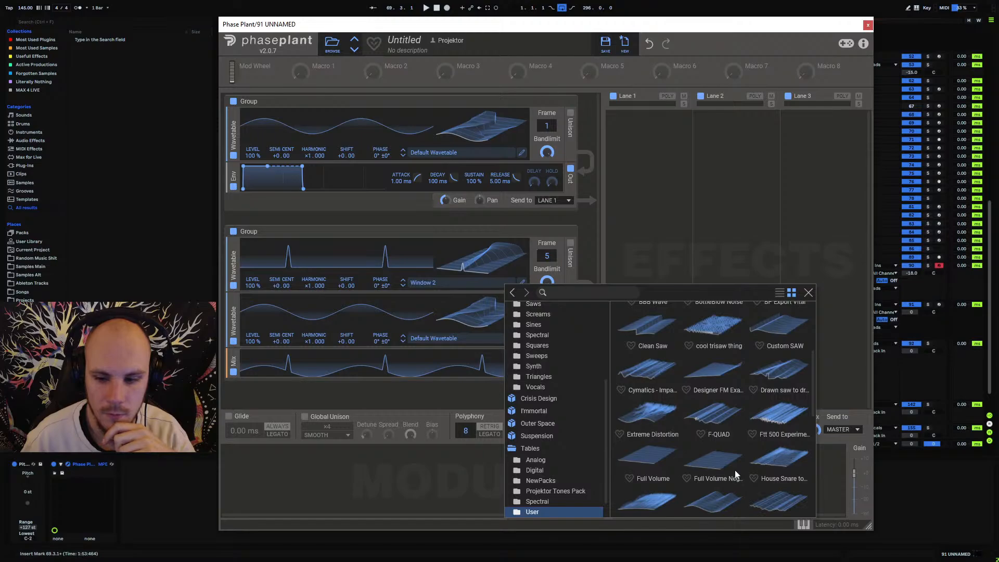
pyautogui.click(648, 457)
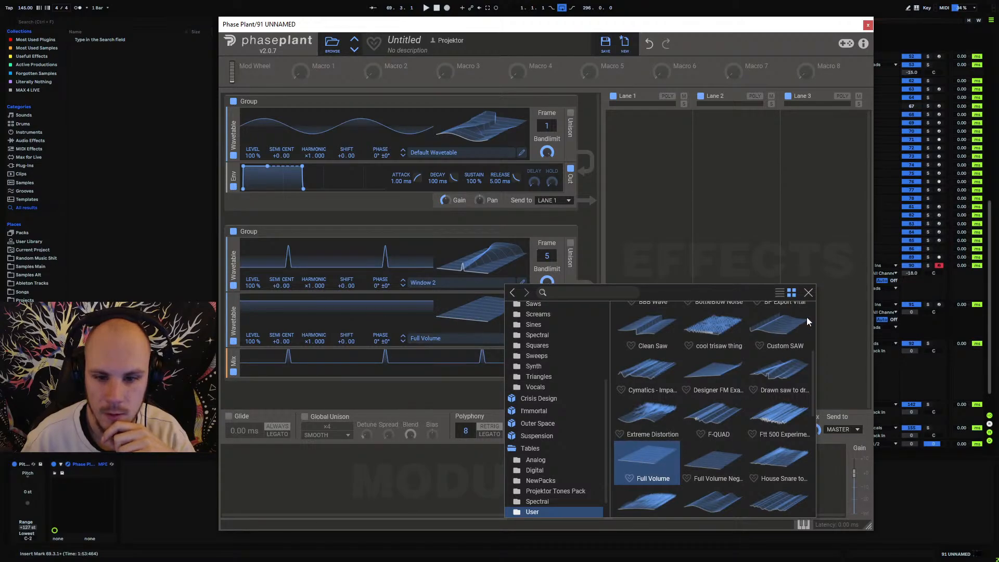
pyautogui.click(808, 293)
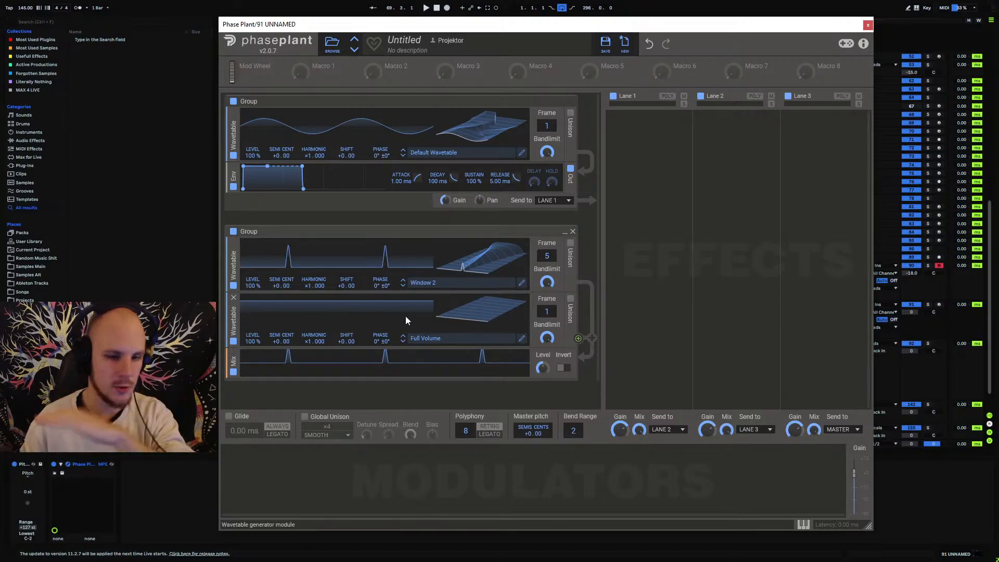
pyautogui.moveTo(547, 311); pyautogui.dragTo(546, 269)
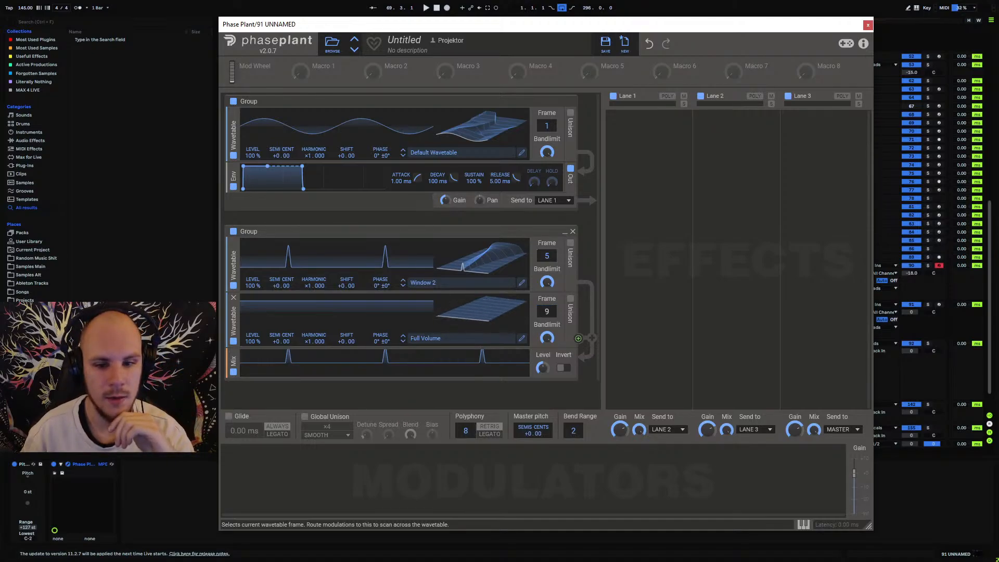
# Modulate the first group's wavetable level from the second group's Mix output, with Full Volume at frame 1 and Window 2 at frame 256.
pyautogui.moveTo(546, 310); pyautogui.dragTo(546, 314)
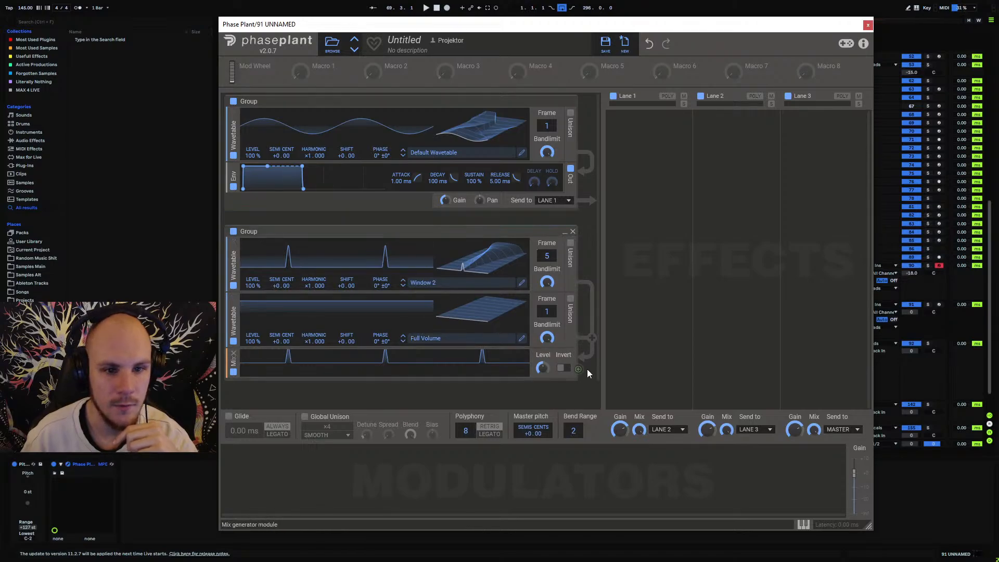
pyautogui.moveTo(579, 369); pyautogui.dragTo(252, 163)
pyautogui.click(429, 390)
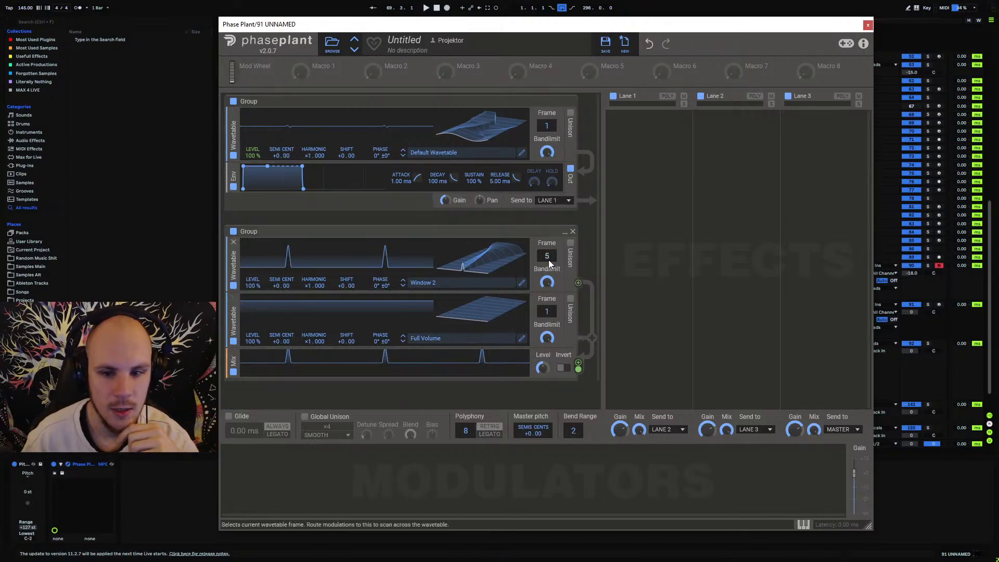
pyautogui.moveTo(549, 261); pyautogui.dragTo(548, 172)
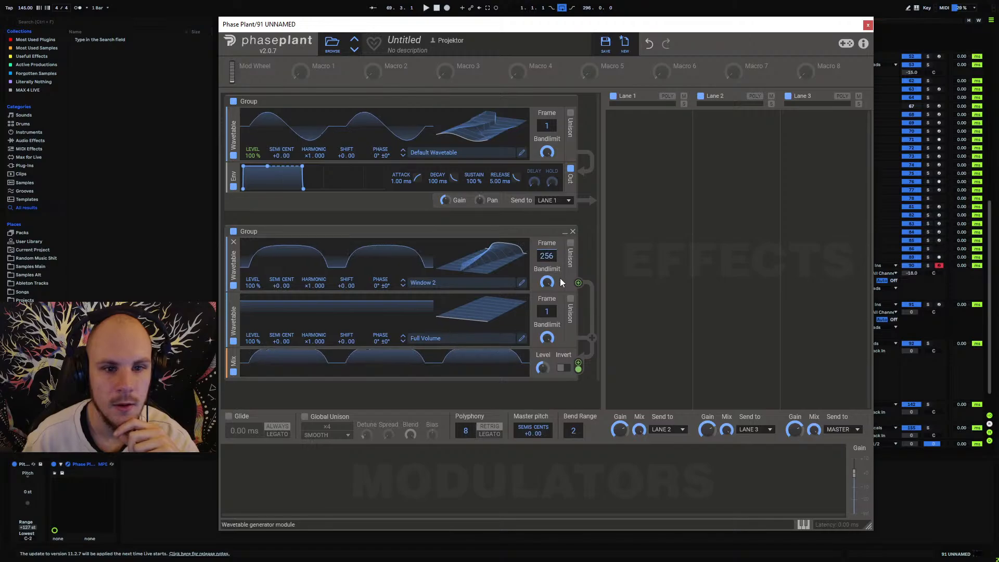
# Open the first group's default wavetable for editing and clear every frame after frame 1.
pyautogui.click(521, 152)
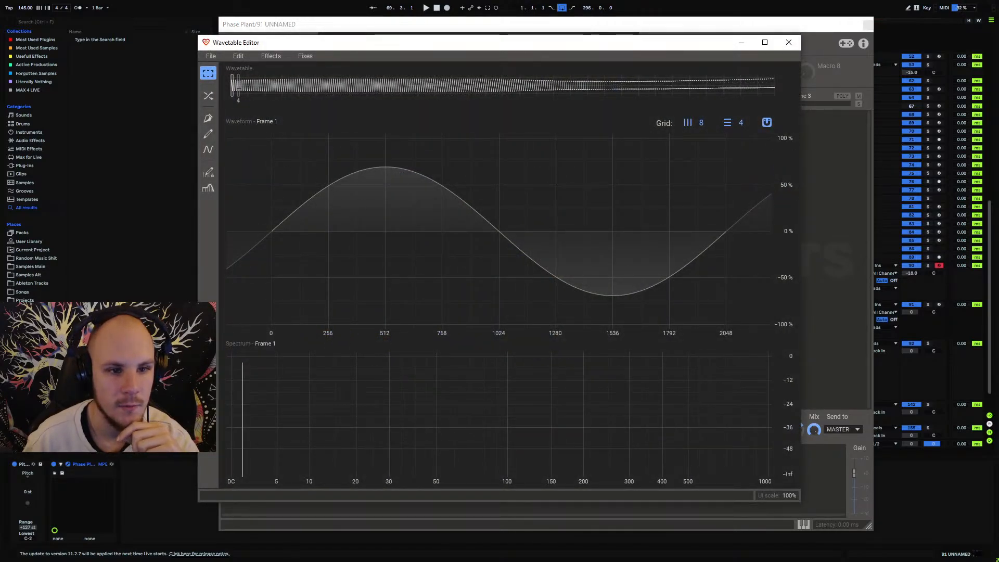
pyautogui.moveTo(765, 86); pyautogui.dragTo(238, 89)
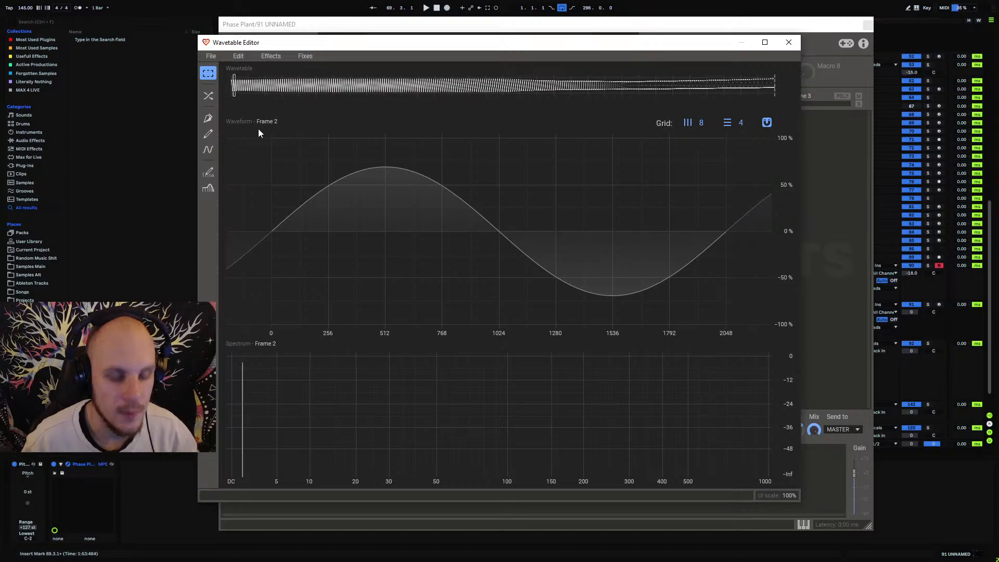
pyautogui.press('Delete')
pyautogui.doubleClick(232, 86)
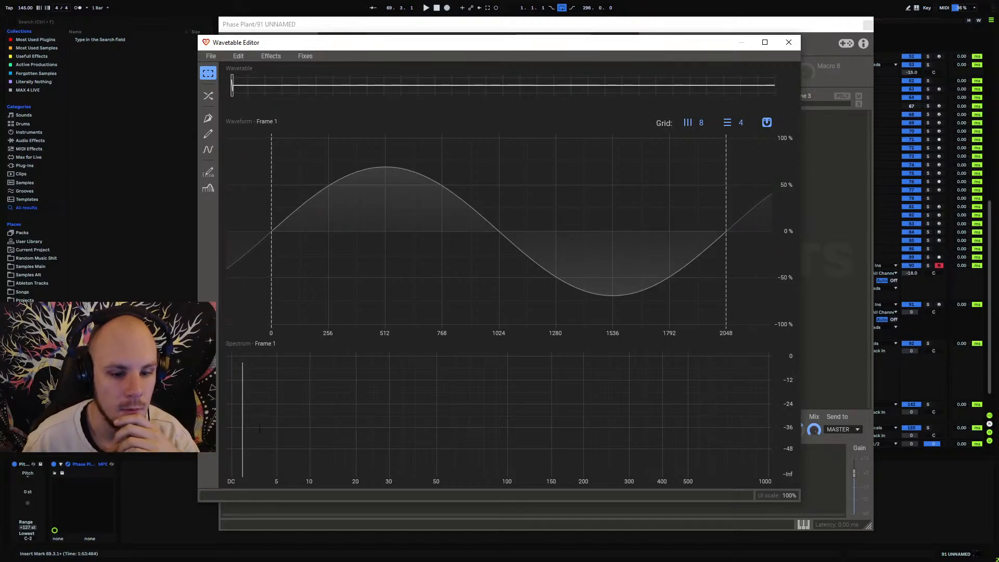
# Replace frame 1's fundamental with harmonic 64 alone, using the Harmonic Edit Tool.
pyautogui.click(208, 172)
pyautogui.moveTo(242, 256); pyautogui.dragTo(238, 426)
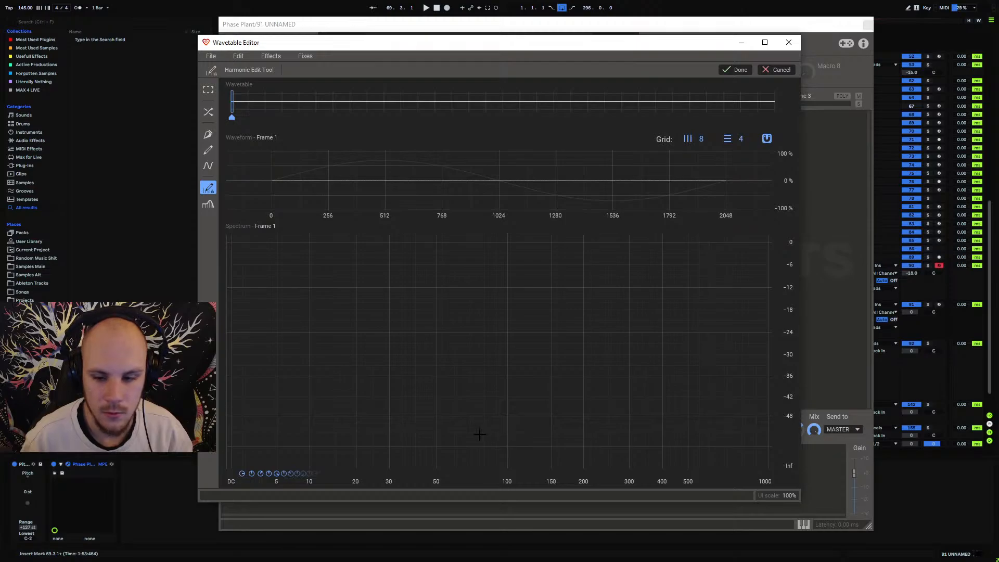
pyautogui.scroll(1, 479, 434)
pyautogui.scroll(4, 479, 433)
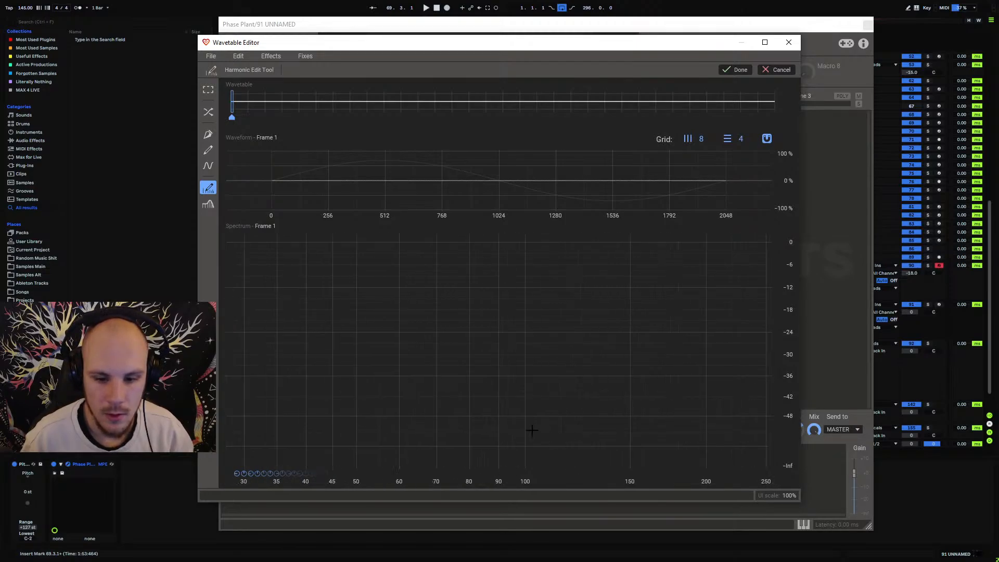
pyautogui.scroll(2, 414, 416)
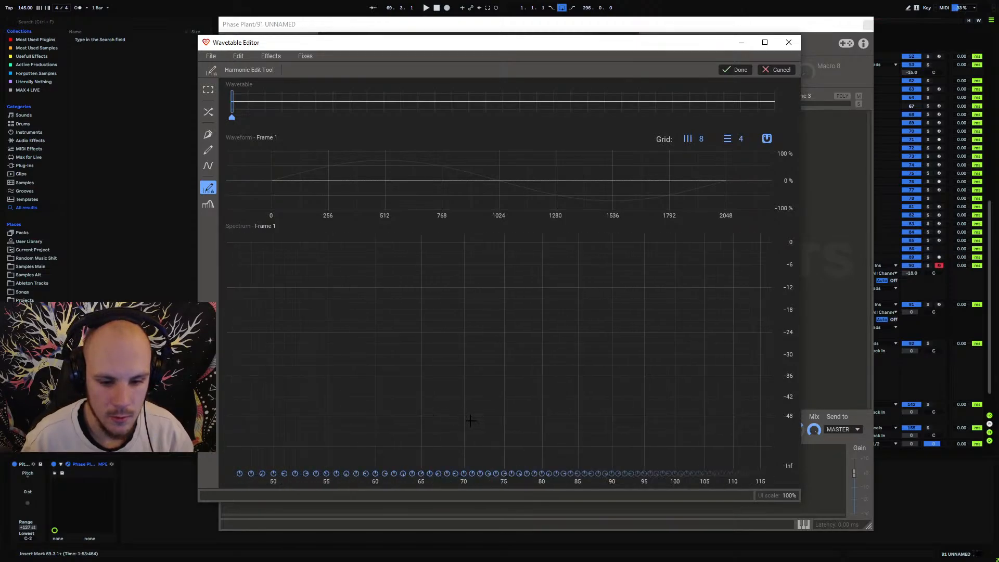
pyautogui.moveTo(412, 408)
pyautogui.mouseDown()
pyautogui.moveTo(418, 234)
pyautogui.moveTo(425, 335)
pyautogui.mouseUp()
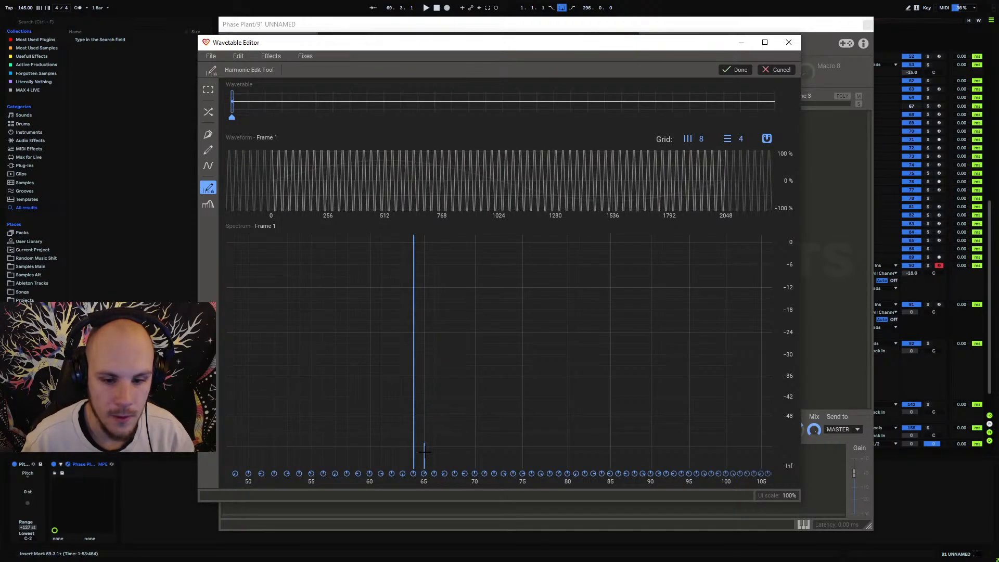
pyautogui.moveTo(424, 450); pyautogui.dragTo(424, 481)
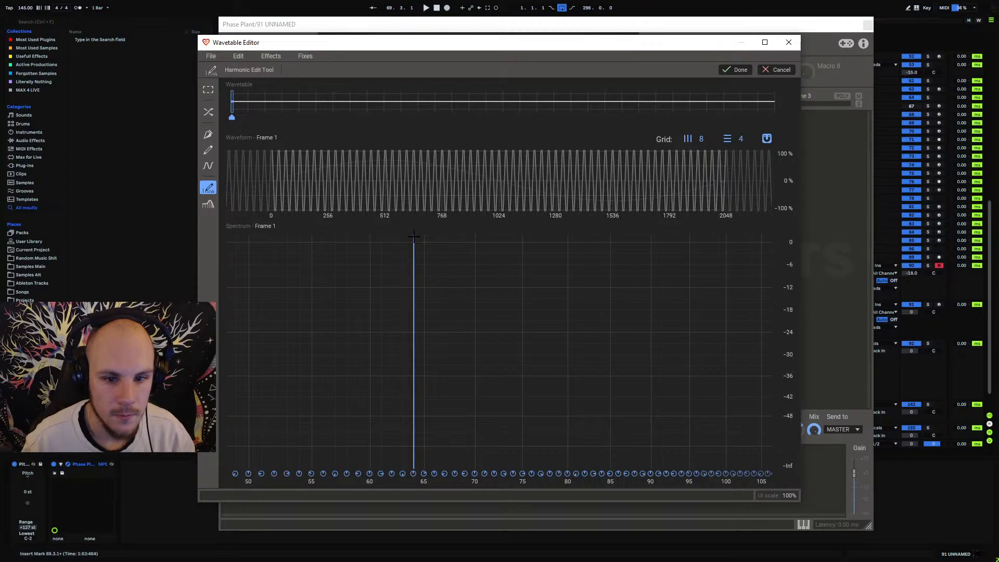
# Adjust harmonic 64 to about 0 dB with harmonic 65 left empty, apply the edit and close the wavetable editor.
pyautogui.scroll(2, 414, 264)
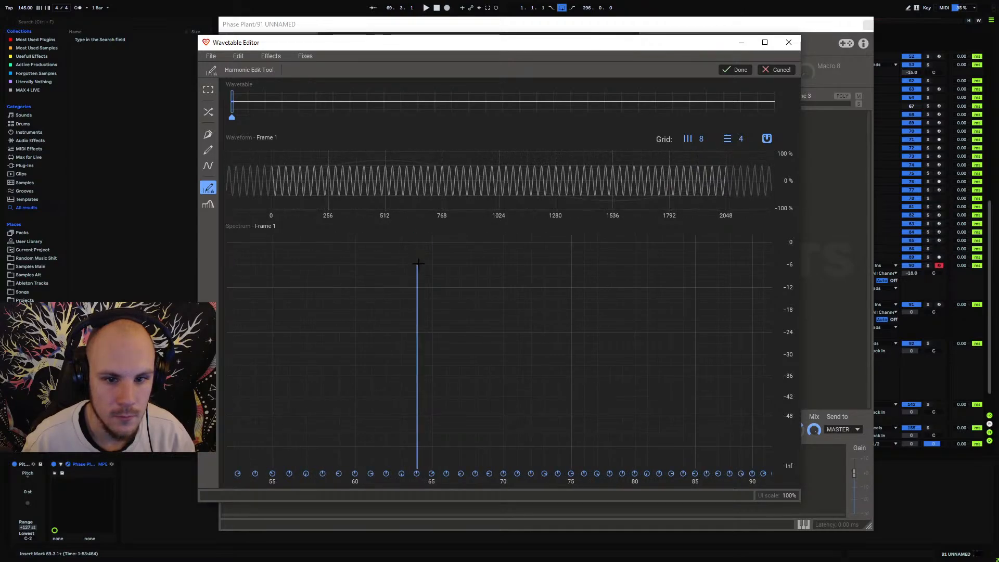
pyautogui.click(425, 243)
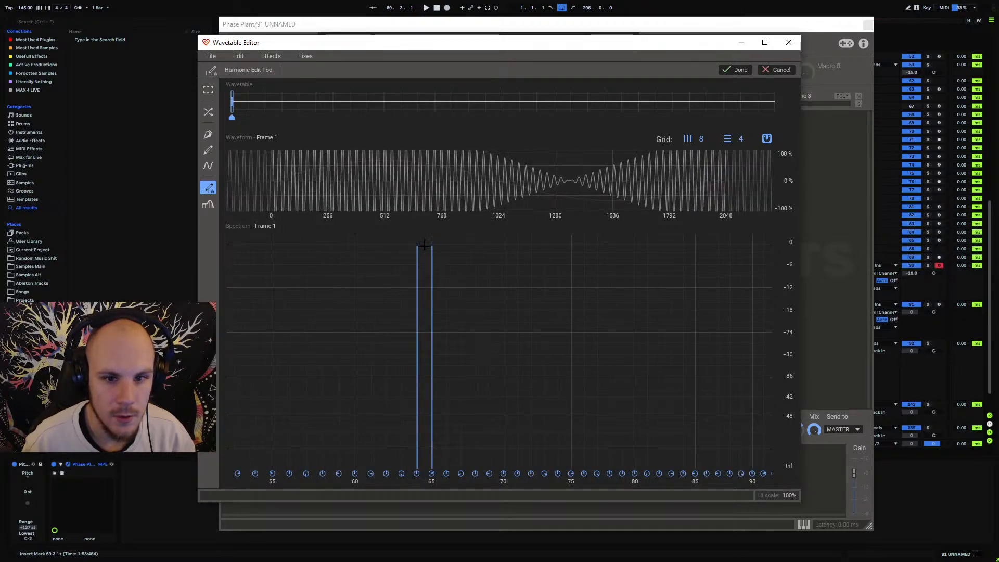
pyautogui.moveTo(428, 247)
pyautogui.mouseDown()
pyautogui.moveTo(445, 416)
pyautogui.moveTo(437, 487)
pyautogui.mouseUp()
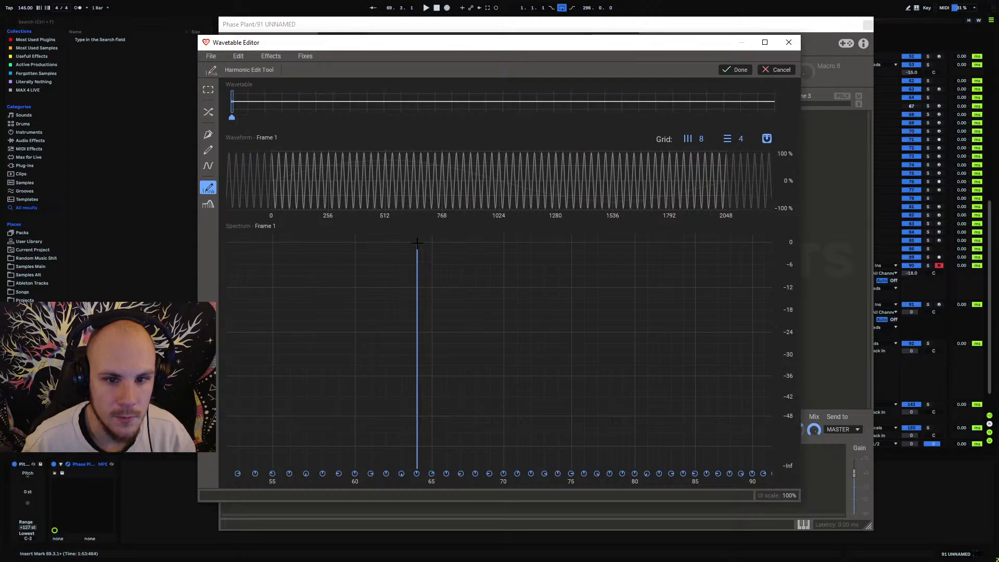
pyautogui.click(735, 69)
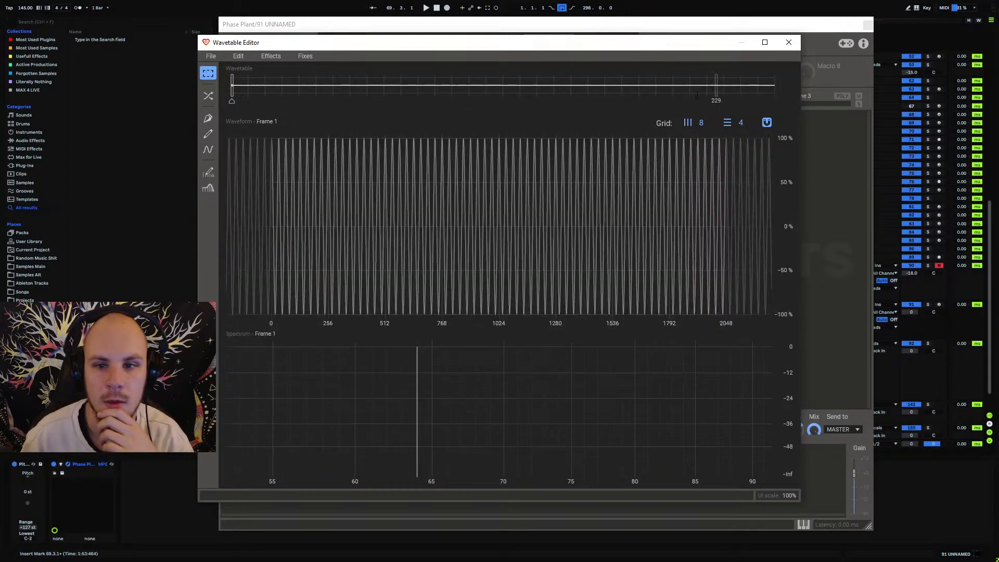
pyautogui.click(789, 43)
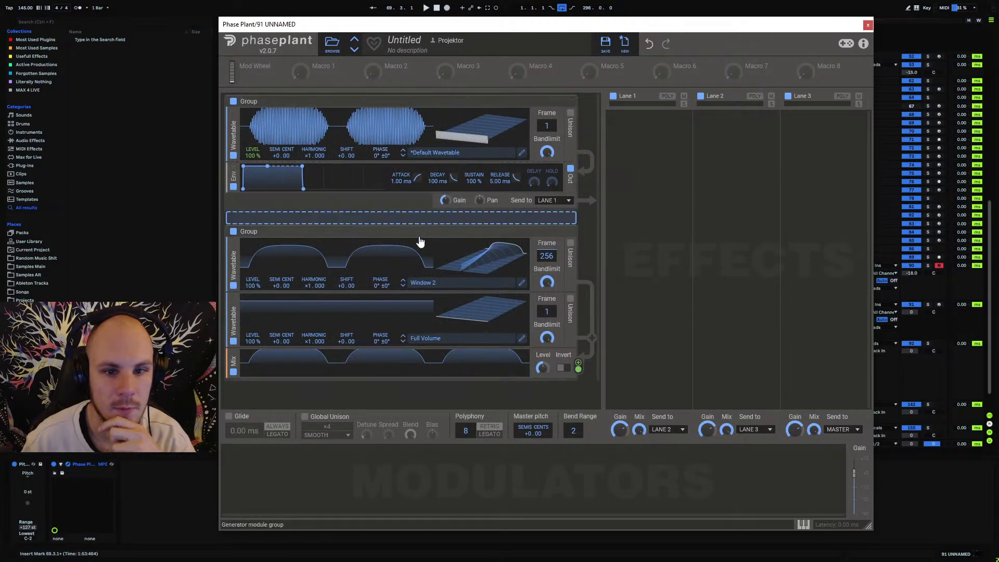
# Set the first group's wavetable level to 71% and add a sine-wave Analog generator above it.
pyautogui.moveTo(544, 258)
pyautogui.mouseDown()
pyautogui.moveTo(544, 325)
pyautogui.moveTo(544, 260)
pyautogui.mouseUp()
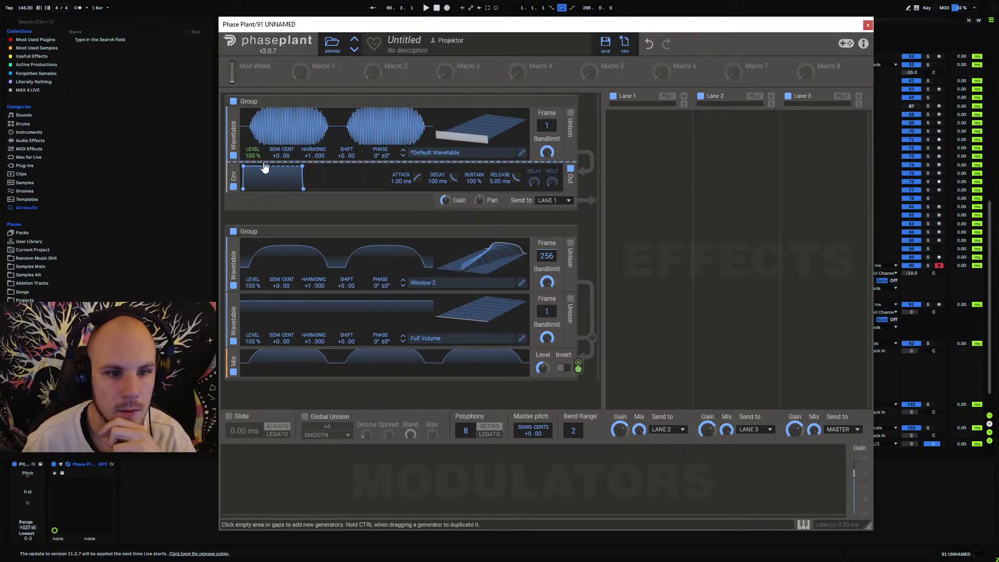
pyautogui.moveTo(252, 152); pyautogui.dragTo(252, 166)
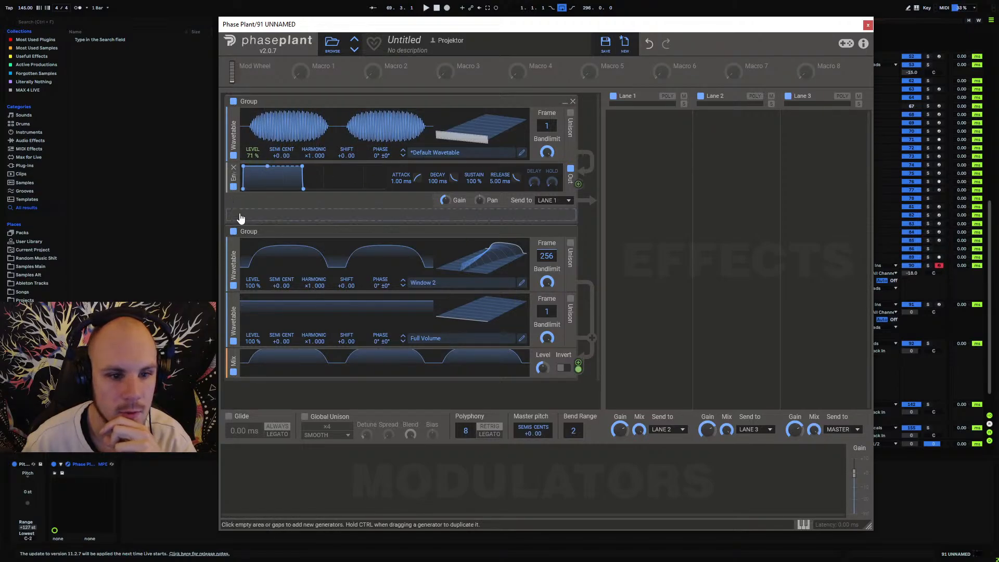
pyautogui.click(248, 214)
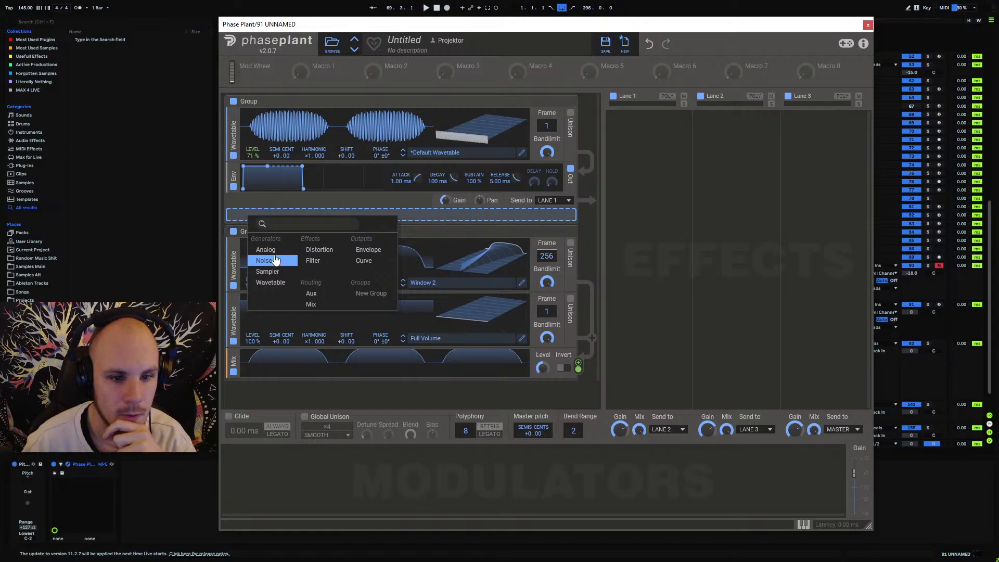
pyautogui.click(265, 249)
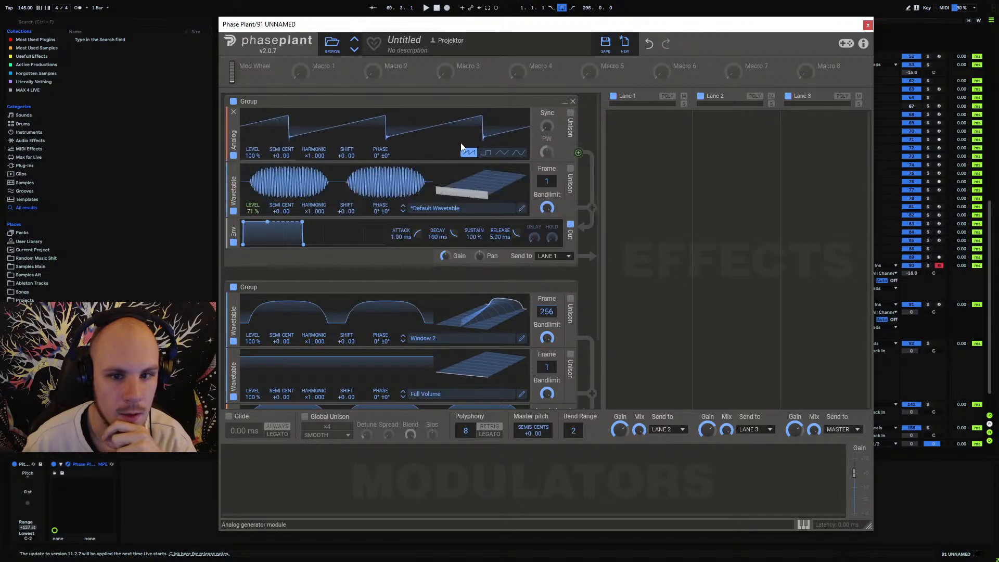
pyautogui.click(518, 152)
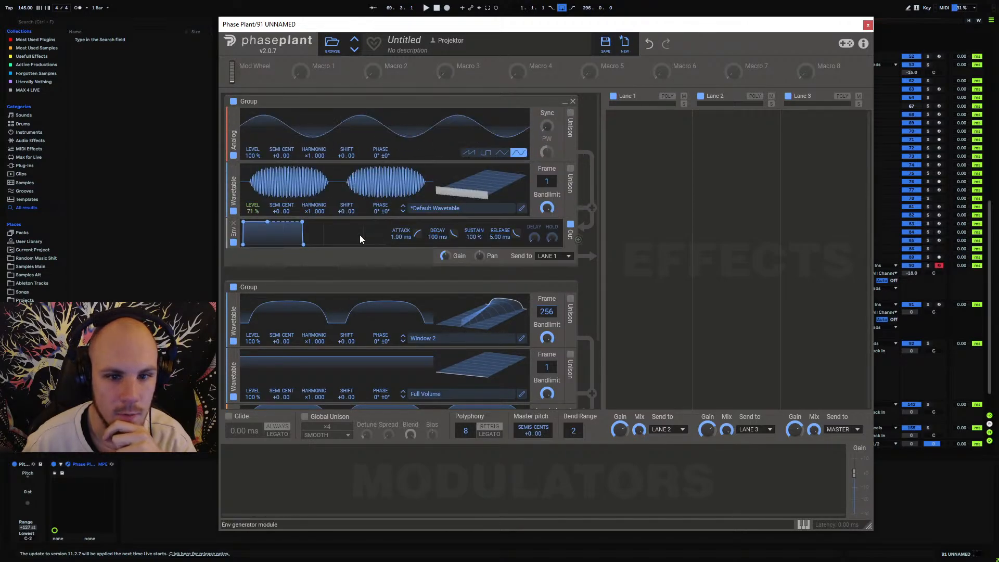
# Add a Distortion module to the first group and place it between the wavetable and the envelope.
pyautogui.click(278, 271)
pyautogui.click(348, 300)
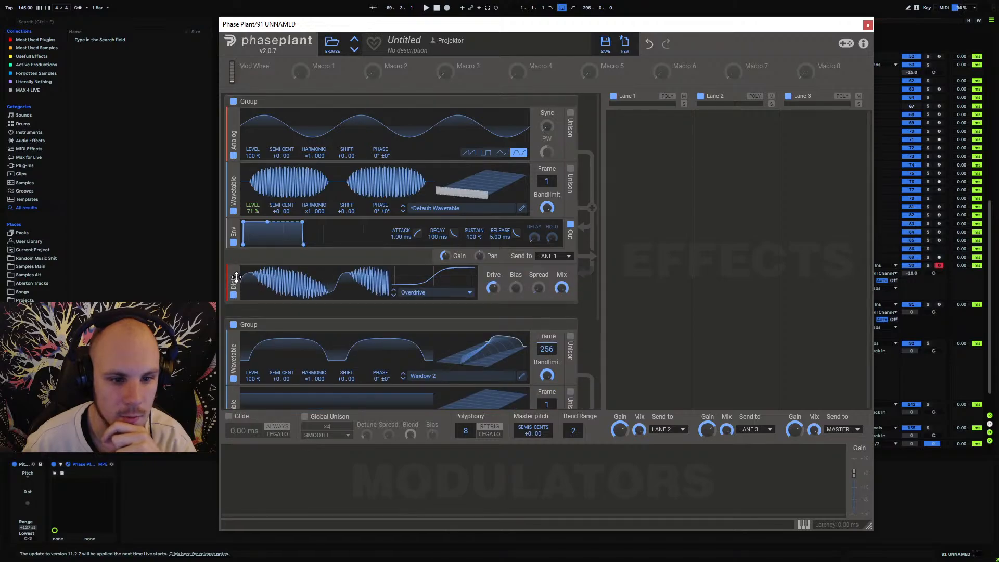
pyautogui.moveTo(236, 276); pyautogui.dragTo(239, 234)
# Add a second sine-wave Analog generator with 180° phase below the envelope, followed by a Mix module.
pyautogui.click(249, 308)
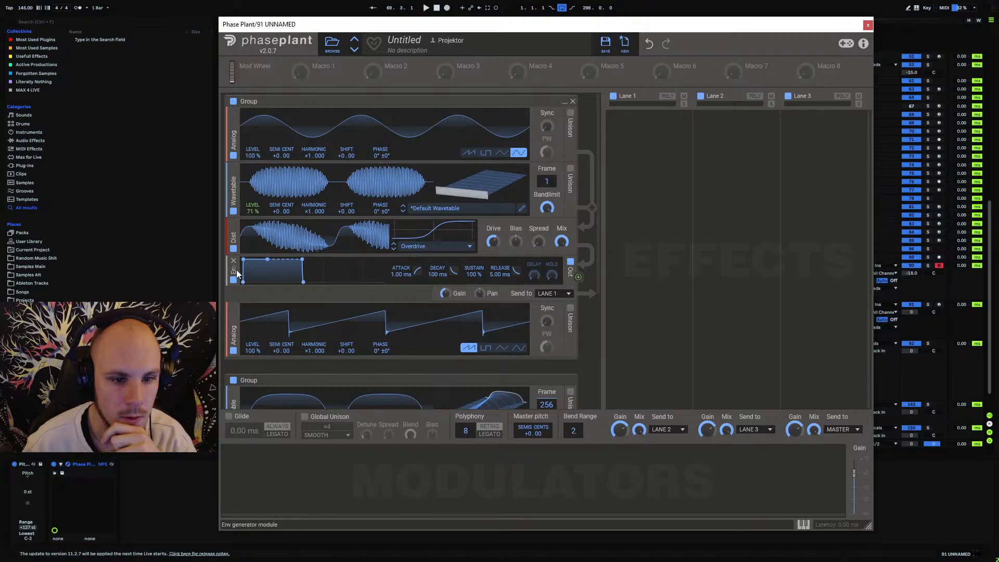
pyautogui.moveTo(233, 323)
pyautogui.mouseDown()
pyautogui.moveTo(233, 275)
pyautogui.moveTo(233, 310)
pyautogui.mouseUp()
pyautogui.click(519, 348)
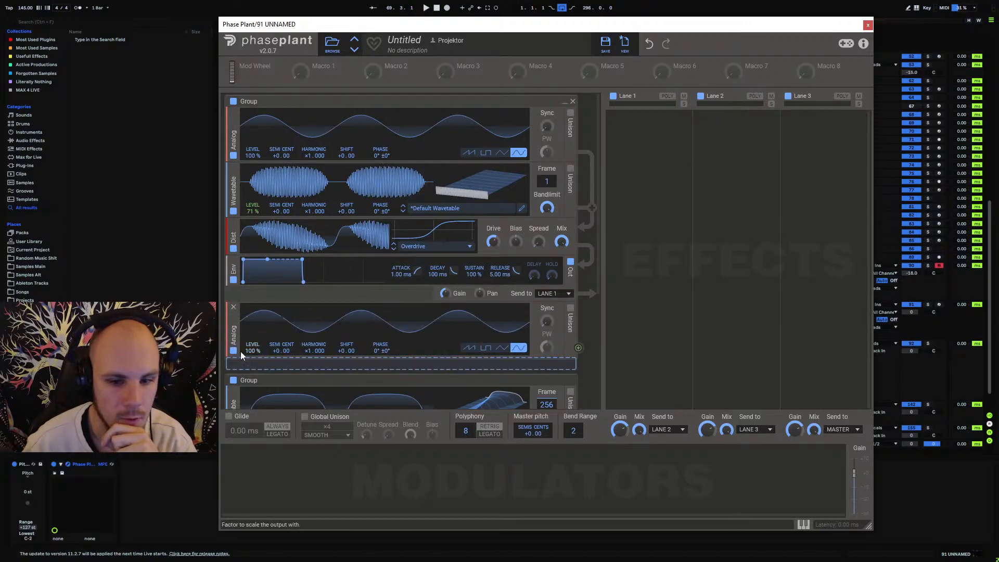
pyautogui.moveTo(253, 350); pyautogui.dragTo(253, 296)
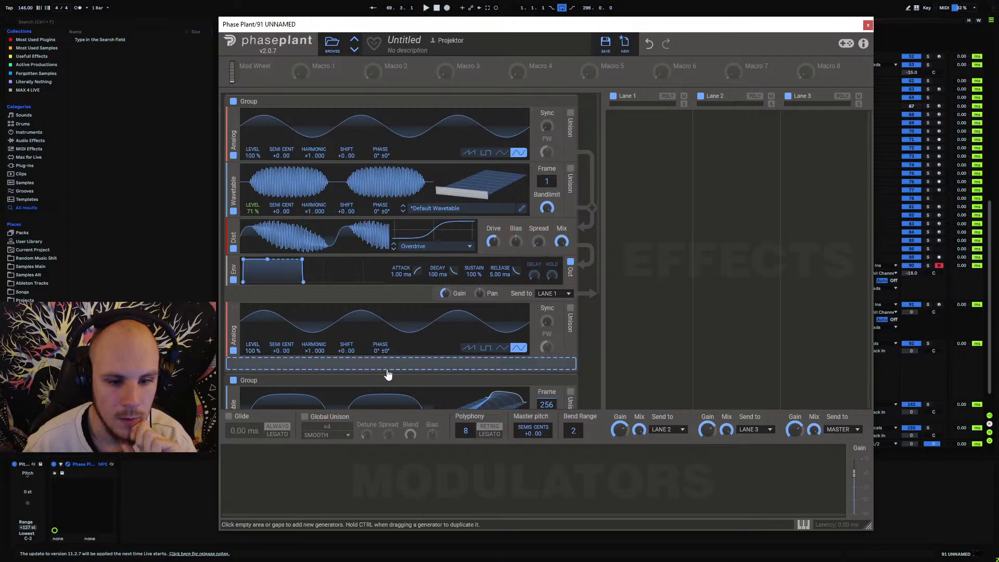
pyautogui.moveTo(375, 351); pyautogui.dragTo(376, 310)
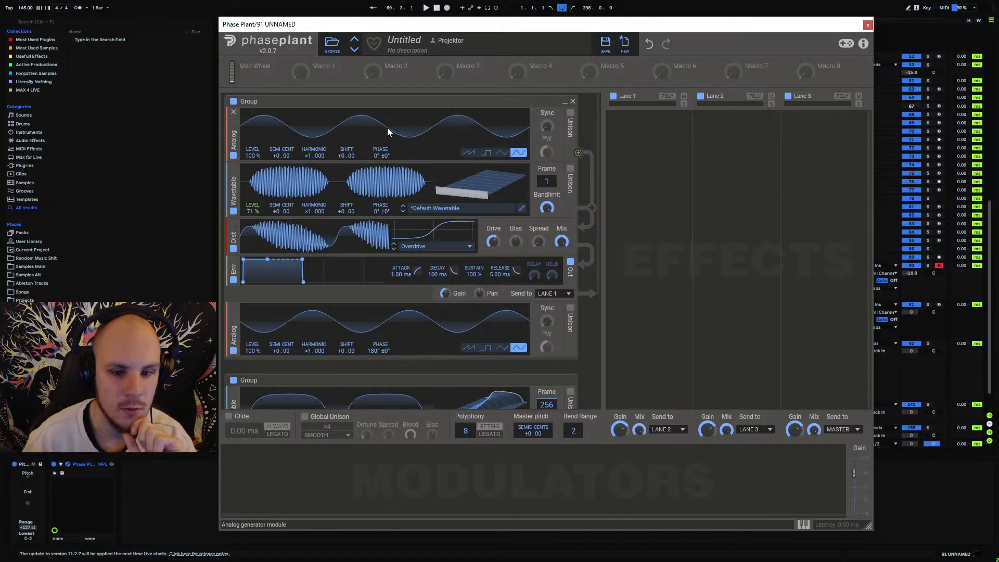
pyautogui.click(290, 366)
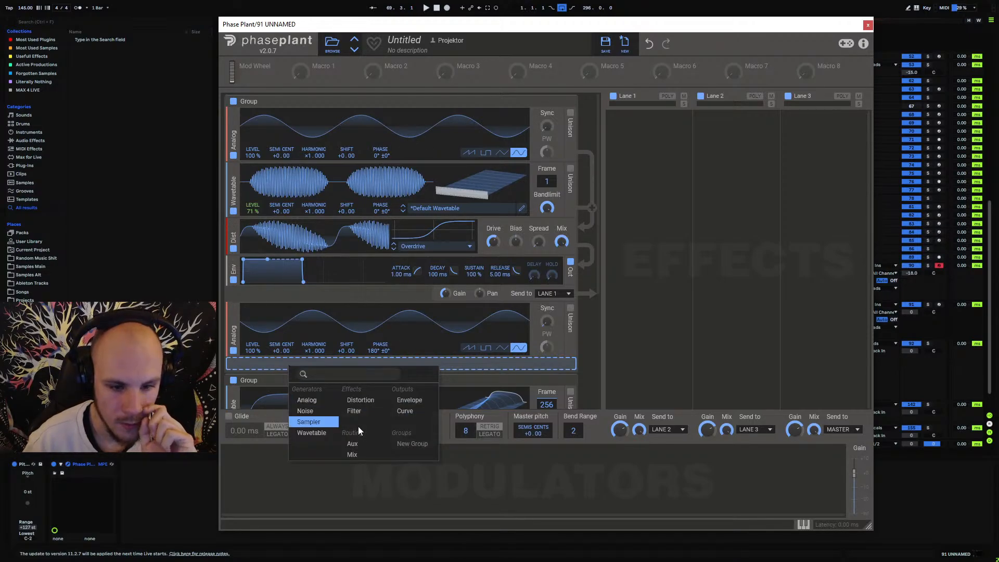
pyautogui.click(353, 454)
# Compare the mixed waveform with the distortion drive at 0 dB and restored, and with the distortion bypassed and re-enabled.
pyautogui.scroll(-1, 401, 359)
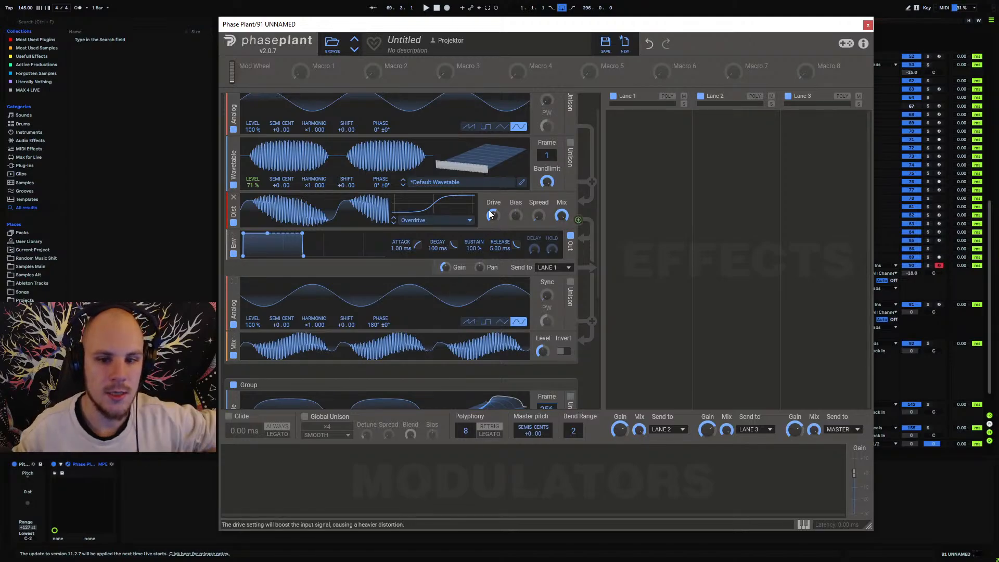
pyautogui.moveTo(492, 214); pyautogui.dragTo(493, 245)
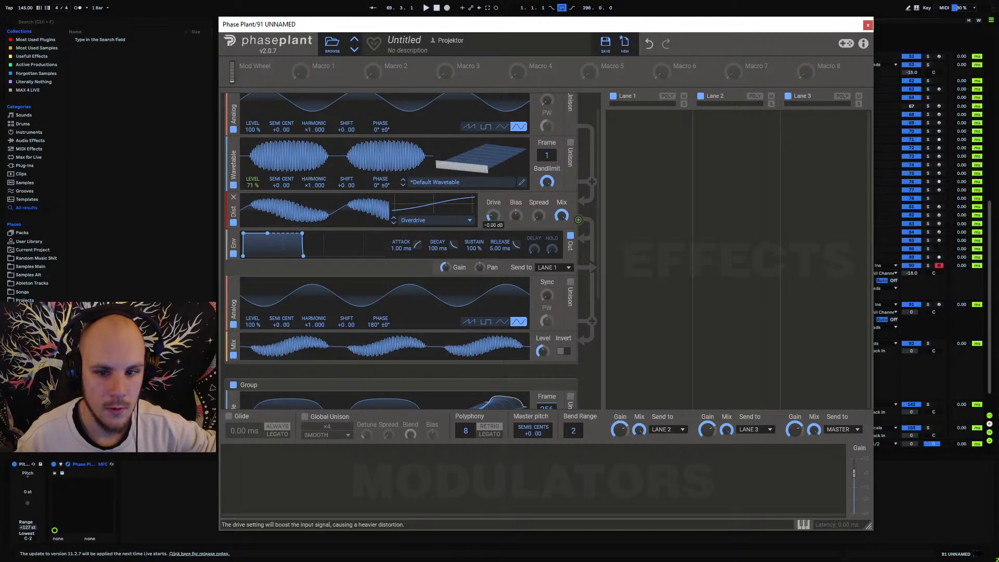
pyautogui.moveTo(491, 212); pyautogui.dragTo(492, 195)
pyautogui.click(233, 222)
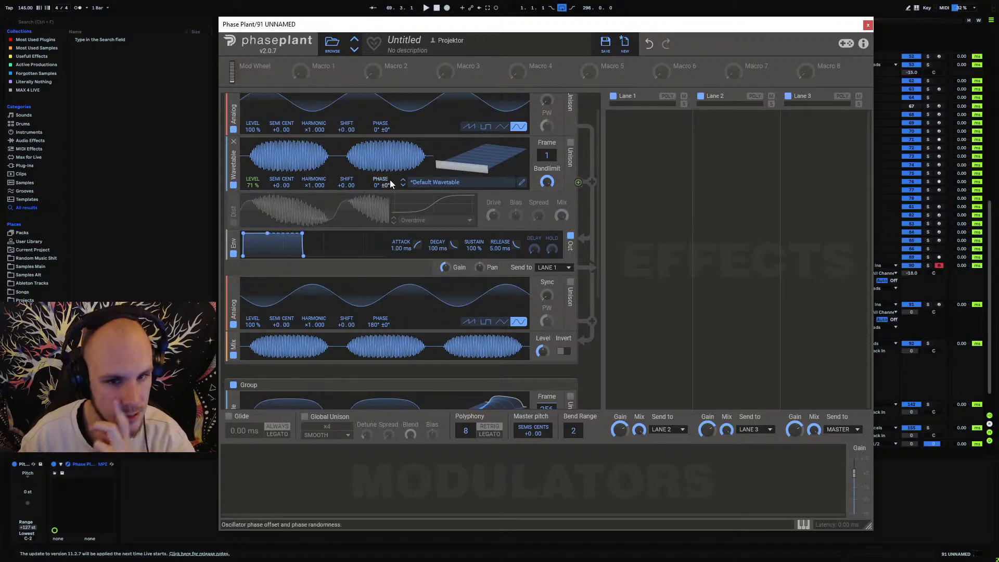
pyautogui.scroll(1, 376, 187)
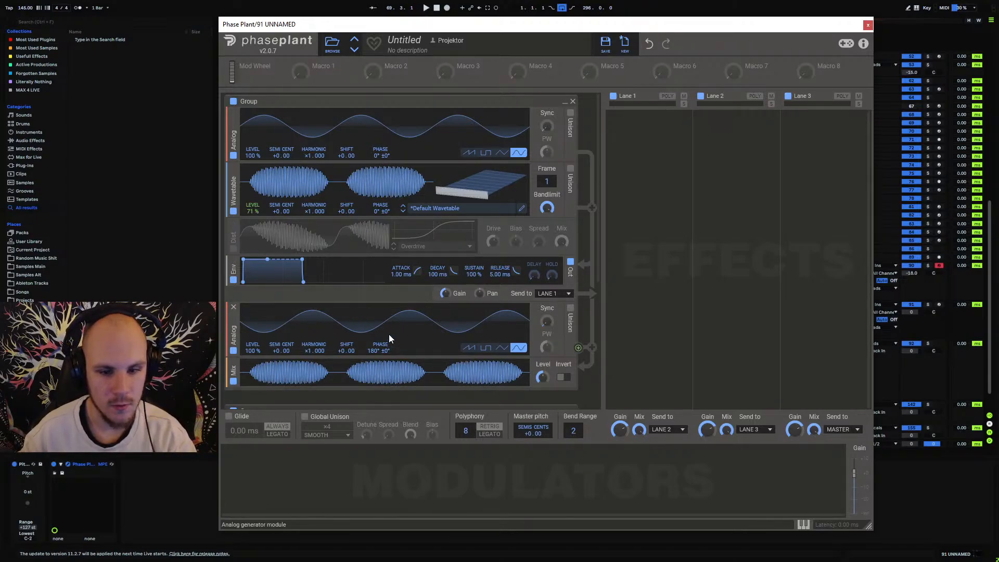
pyautogui.click(232, 252)
# Move the envelope module below the Mix module in the first group and delete the empty group beneath it.
pyautogui.scroll(-1, 364, 325)
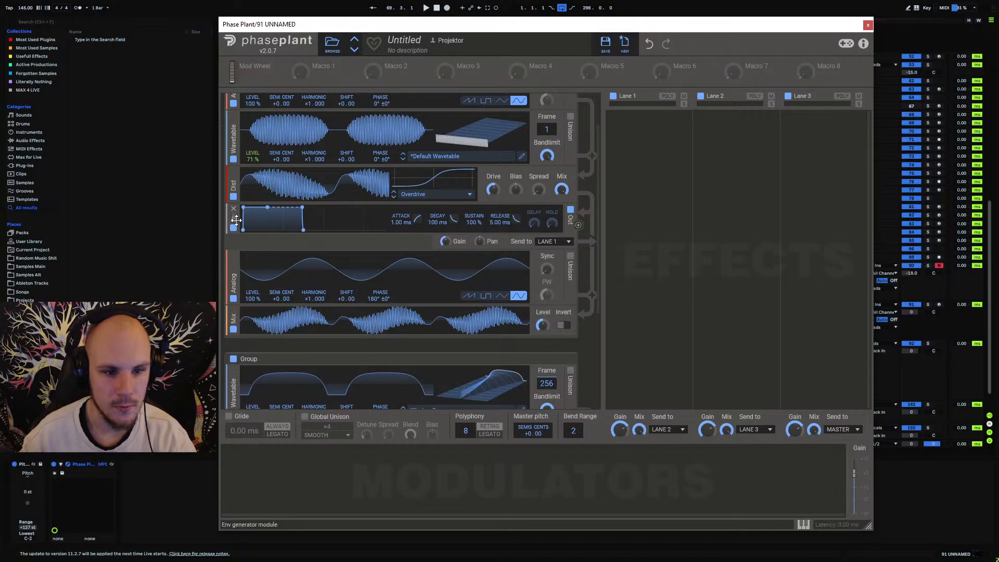
pyautogui.moveTo(234, 223); pyautogui.dragTo(233, 307)
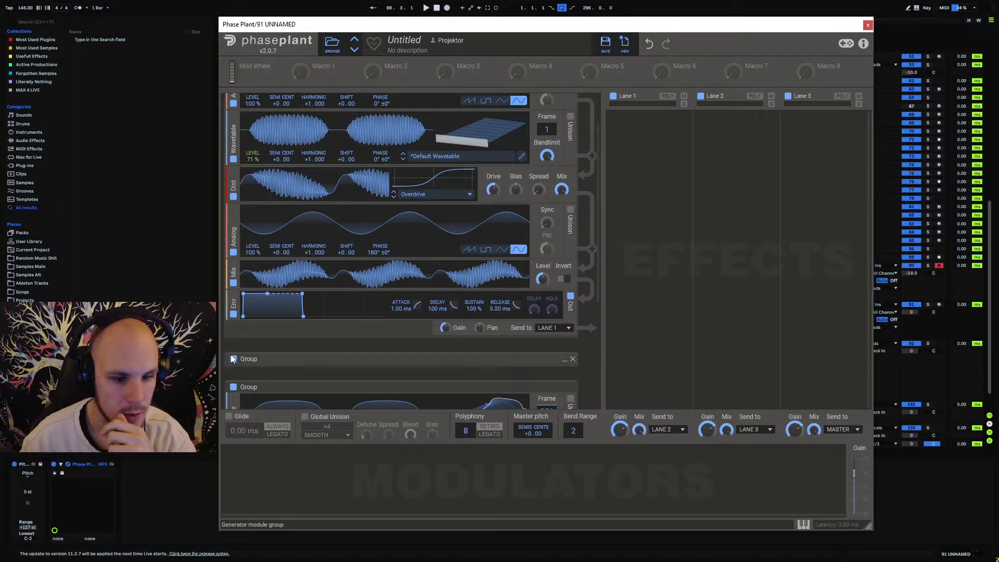
pyautogui.click(573, 359)
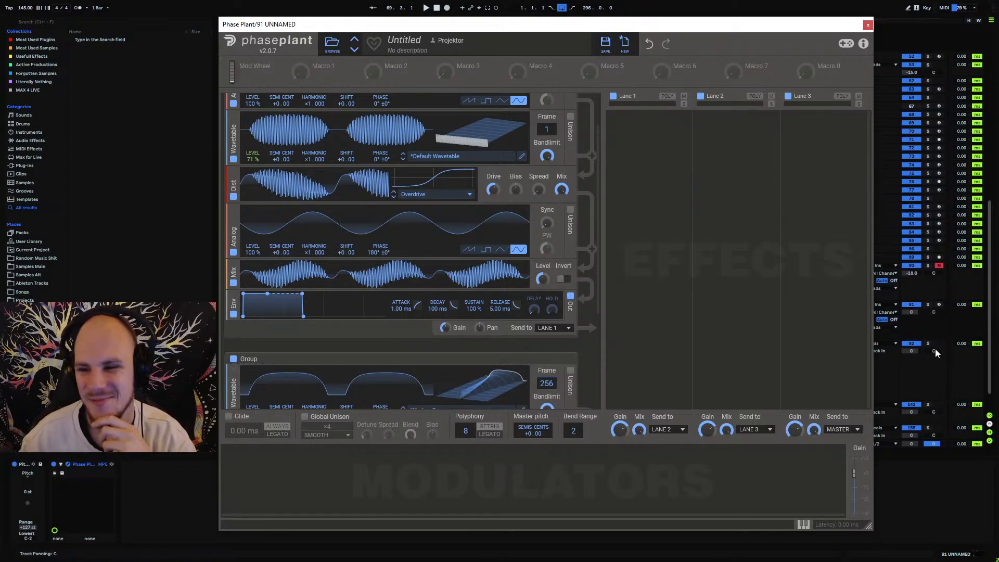
# Move the Phase Plant window clear of the track controls and arm track 91 for recording.
pyautogui.moveTo(717, 28); pyautogui.dragTo(584, 45)
pyautogui.click(939, 306)
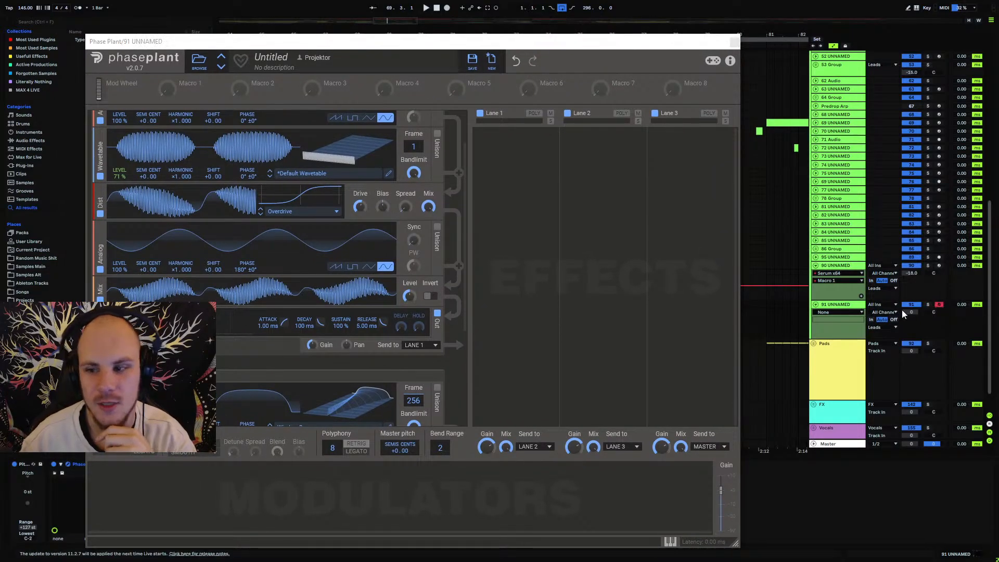
# Raise the computer keyboard's octave by one and set the Window 2 wavetable's frame to 27.
pyautogui.moveTo(593, 41); pyautogui.dragTo(638, 29)
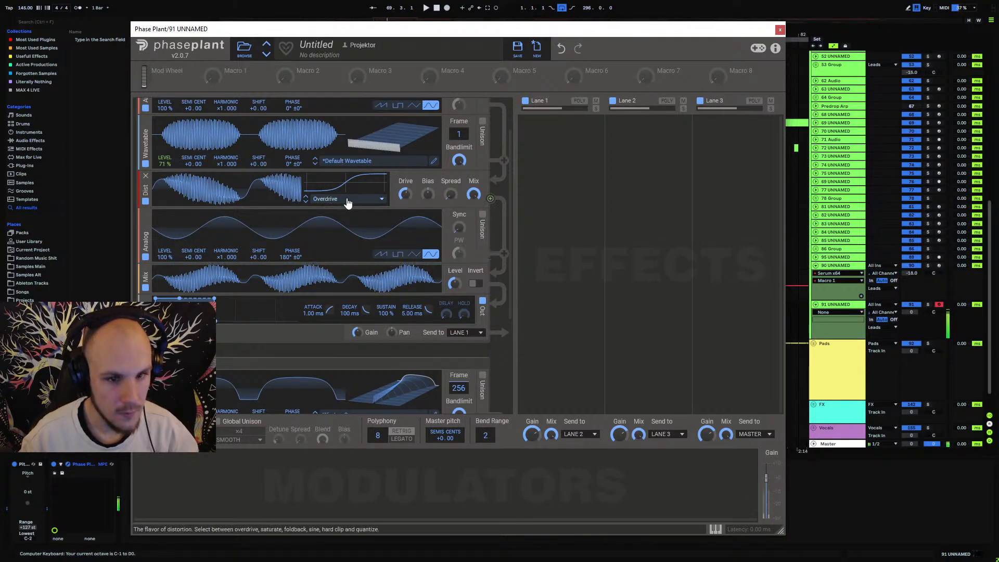
pyautogui.press('x')
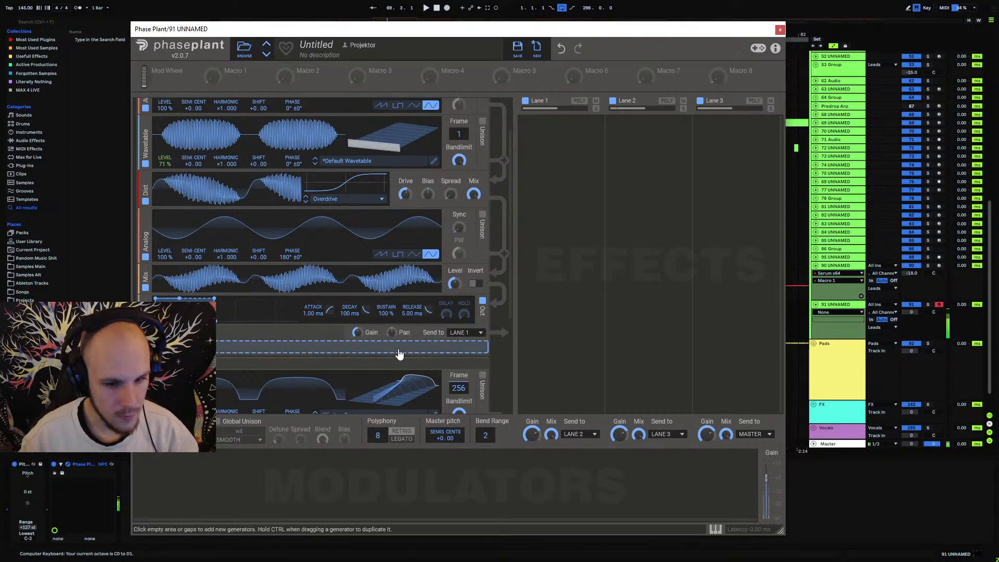
pyautogui.scroll(-2, 510, 171)
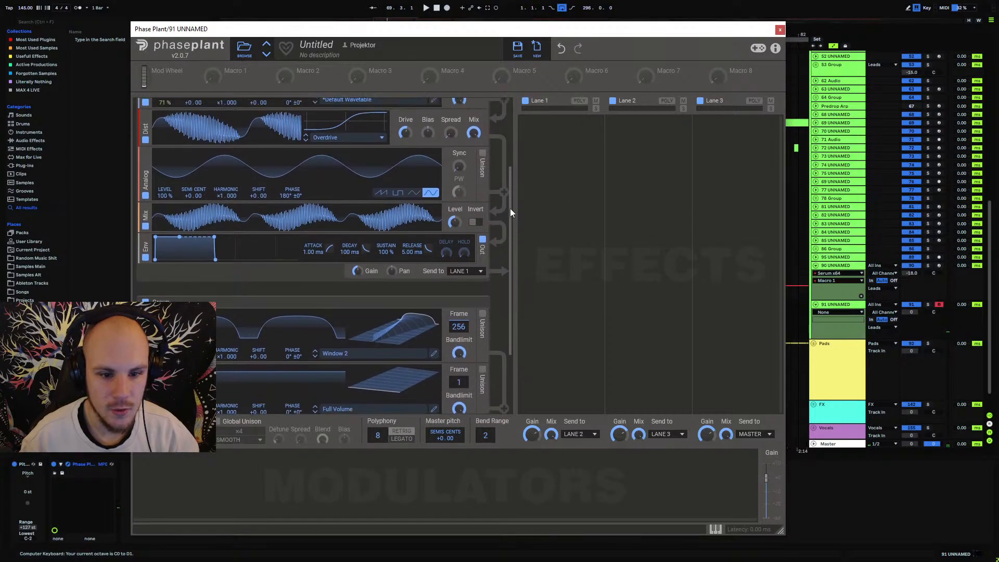
pyautogui.moveTo(459, 328); pyautogui.dragTo(459, 417)
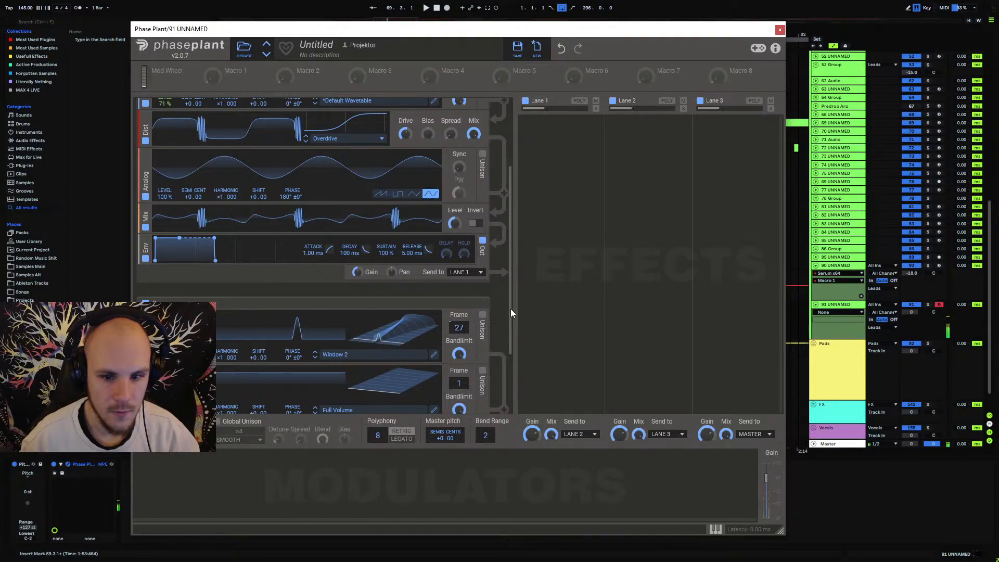
# Add a Filter module between the Mix and envelope modules, make it band-pass, and adjust its cutoff and Q for a sharper peak.
pyautogui.scroll(1, 511, 308)
pyautogui.scroll(-1, 516, 291)
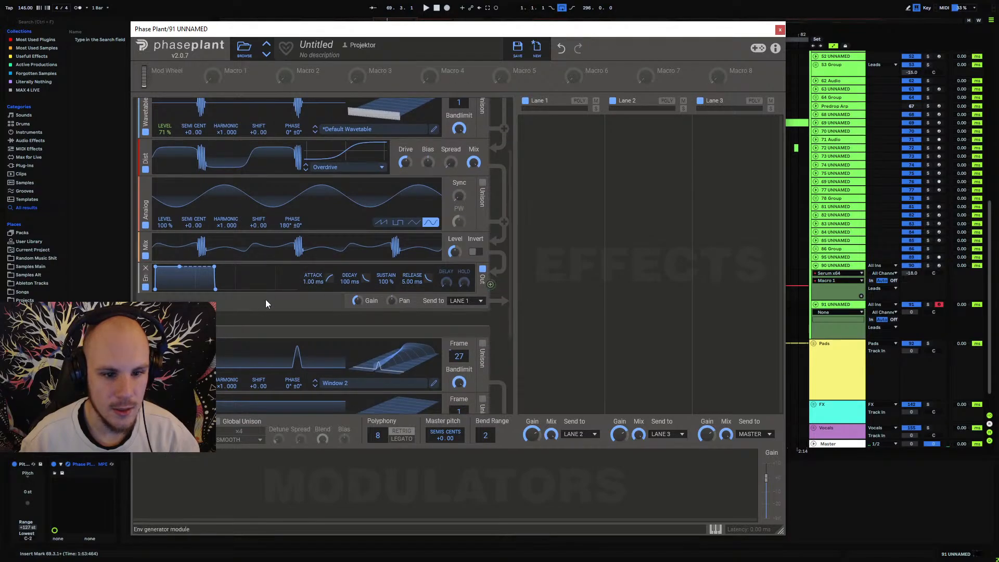
pyautogui.click(281, 317)
pyautogui.click(344, 357)
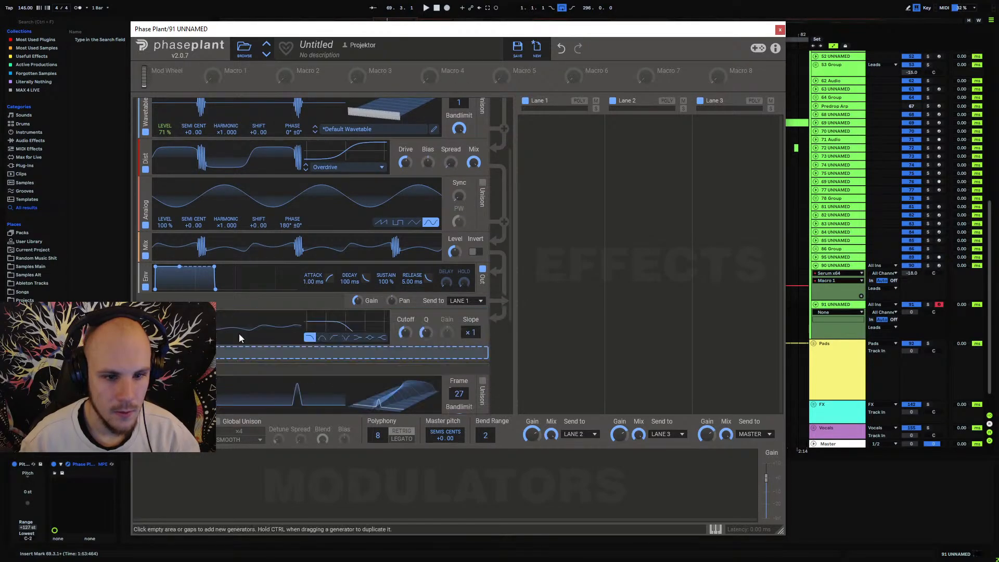
pyautogui.moveTo(149, 330); pyautogui.dragTo(149, 291)
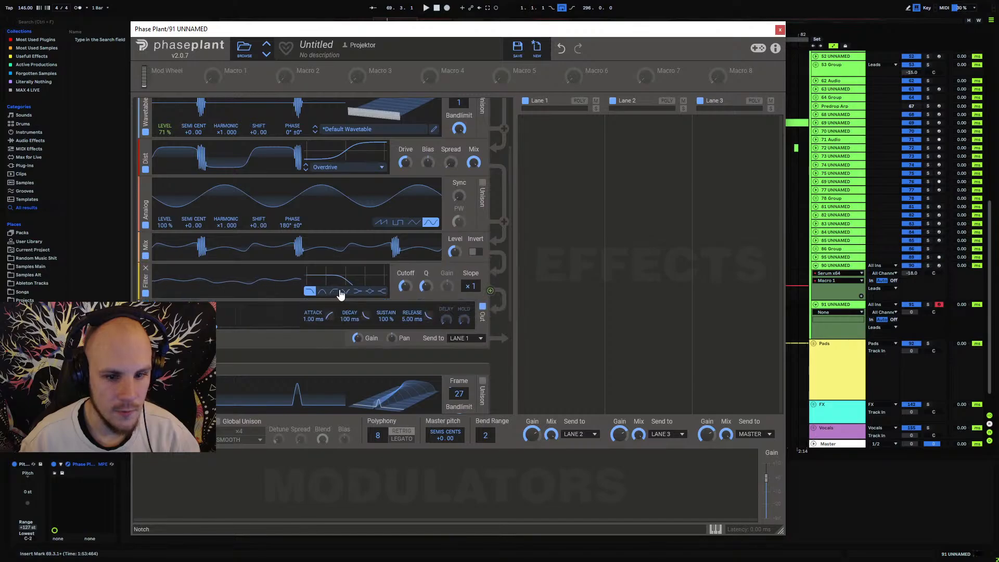
pyautogui.click(322, 292)
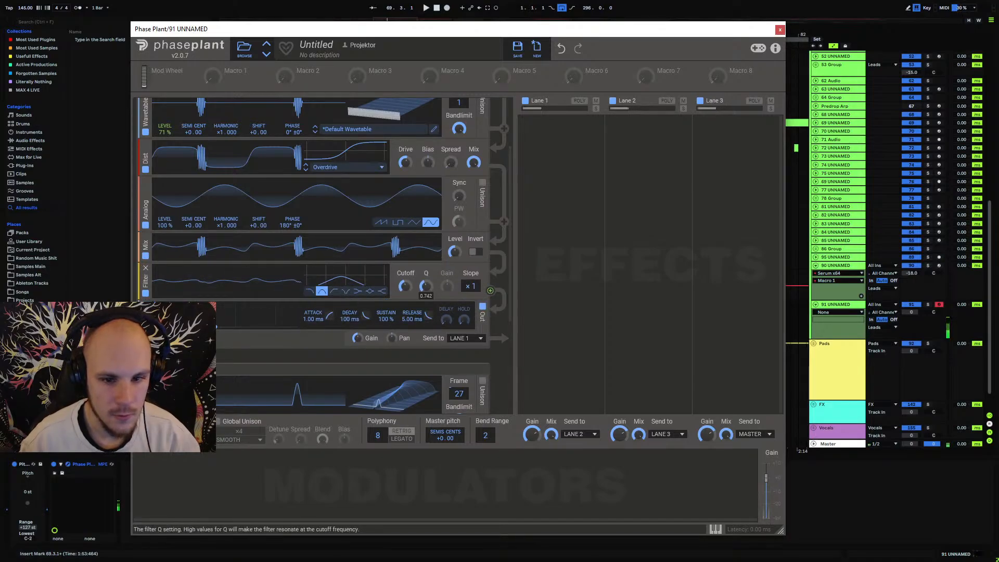
pyautogui.moveTo(405, 286)
pyautogui.mouseDown()
pyautogui.moveTo(404, 234)
pyautogui.moveTo(404, 284)
pyautogui.moveTo(405, 275)
pyautogui.mouseUp()
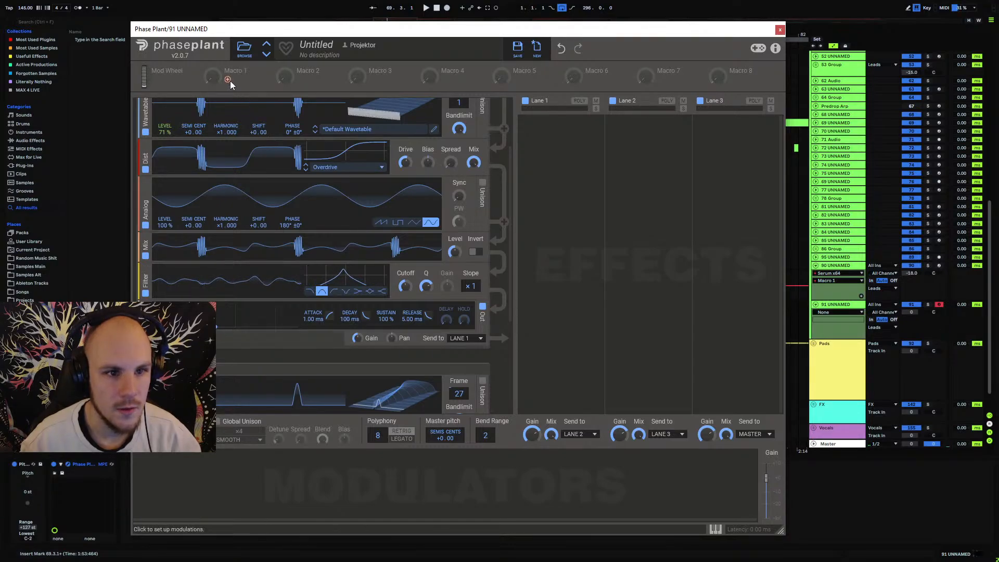
# Assign Macro 1 to raise the filter cutoff and the Window 2 frame, and turn the macro to 100%.
pyautogui.moveTo(227, 79); pyautogui.dragTo(405, 286)
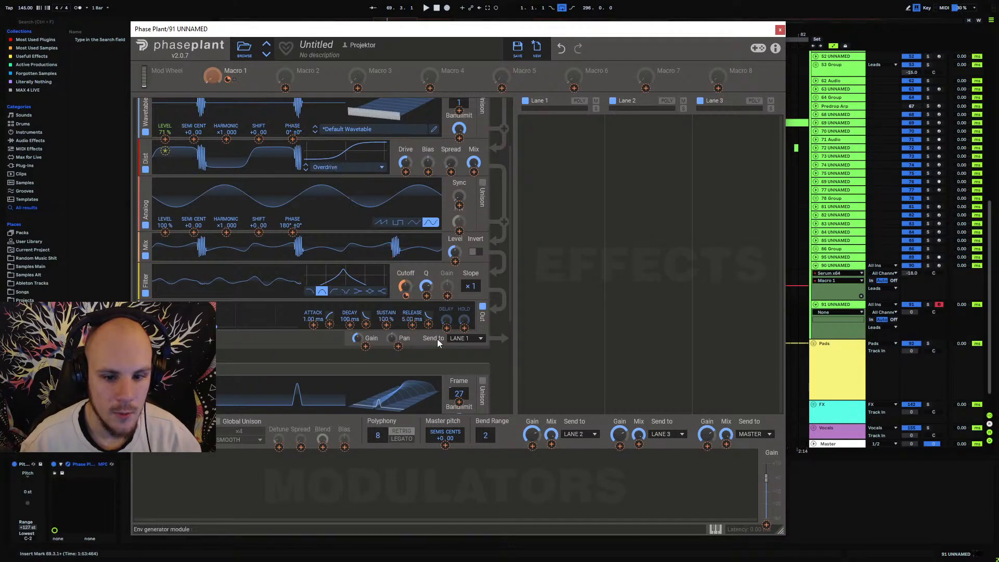
pyautogui.moveTo(227, 80); pyautogui.dragTo(458, 393)
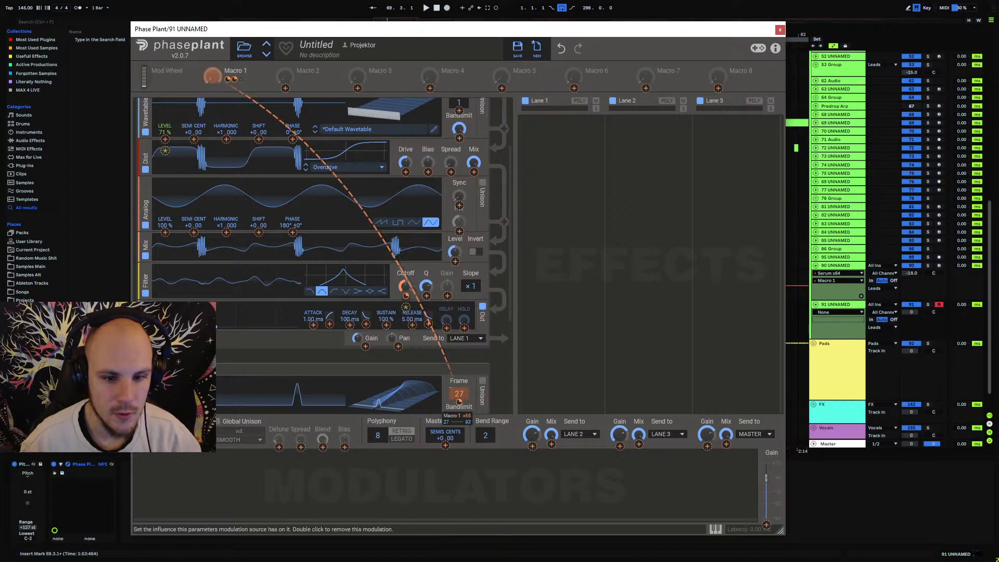
pyautogui.click(189, 80)
pyautogui.moveTo(208, 78); pyautogui.dragTo(208, 31)
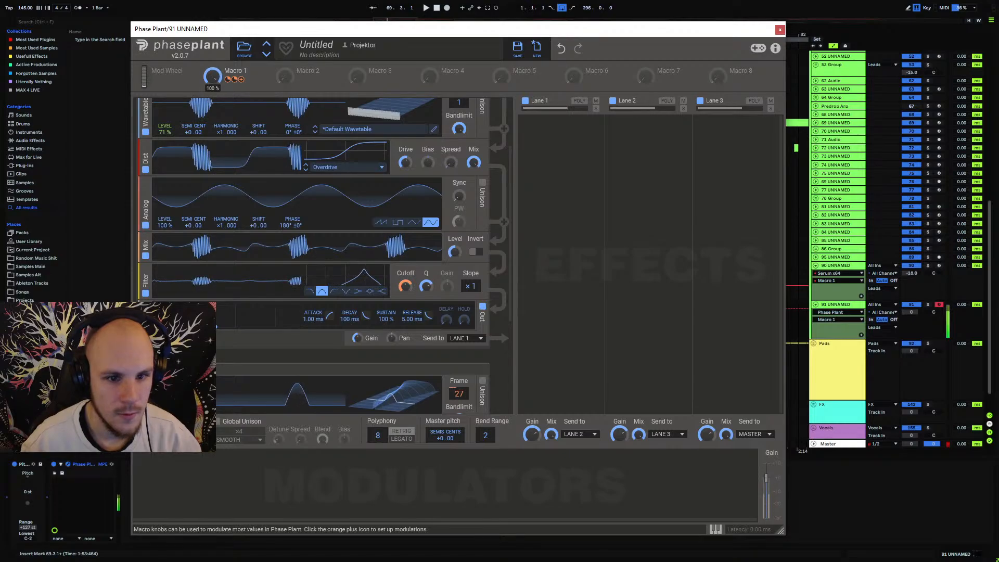
# Assign Macro 1 to the filter's Q with an amount of about -18.5%, and turn the macro back to 0%.
pyautogui.click(241, 80)
pyautogui.moveTo(426, 296); pyautogui.dragTo(427, 313)
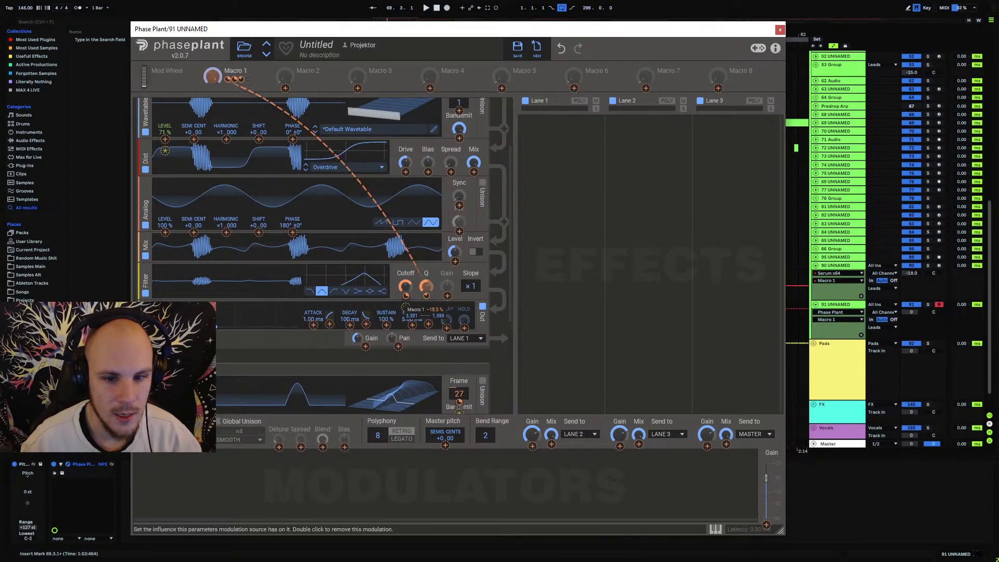
pyautogui.click(189, 75)
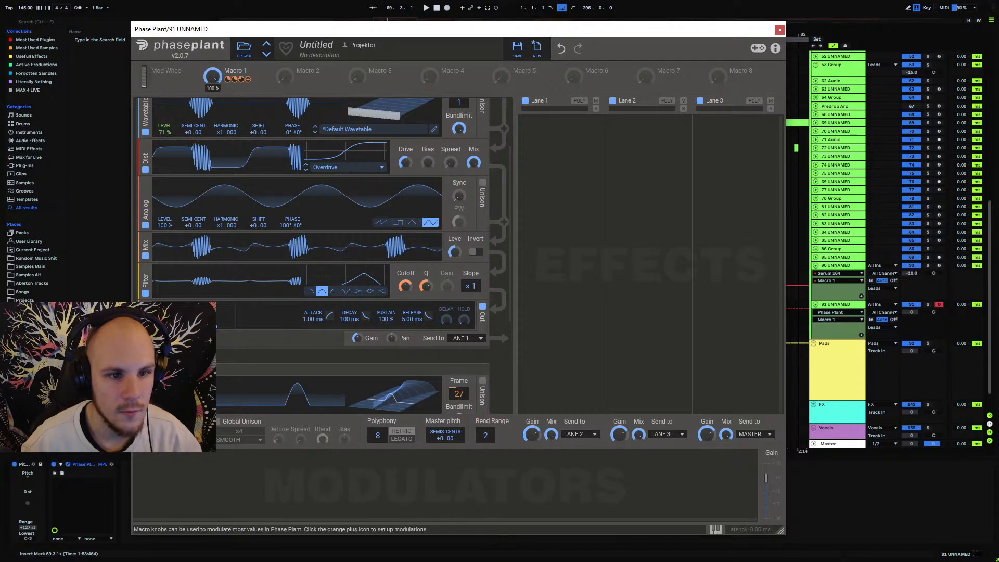
pyautogui.moveTo(212, 77); pyautogui.dragTo(212, 117)
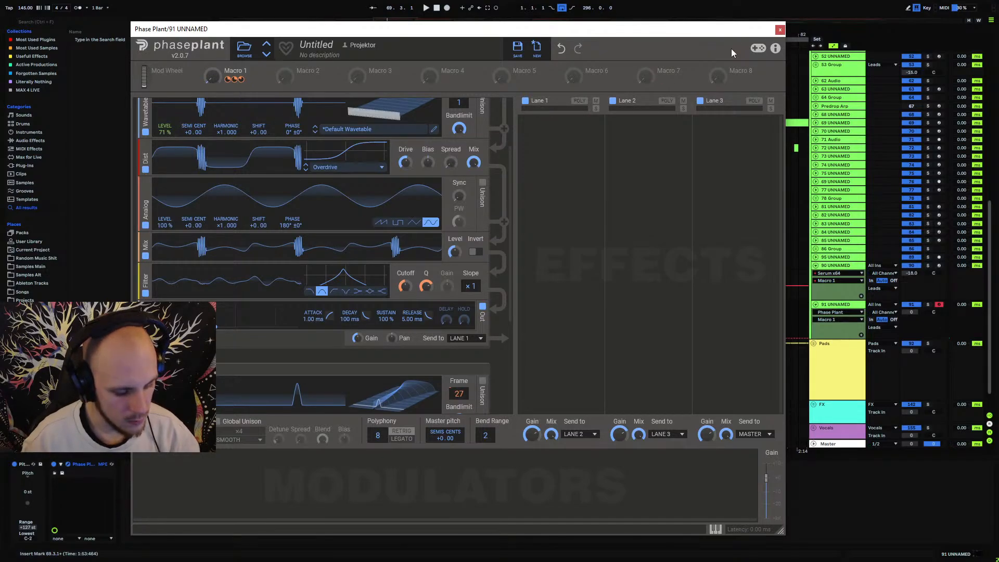
# Close the Phase Plant window and create an empty MIDI clip on track 91 from 72.1.1 to 72.3.1.
pyautogui.click(780, 29)
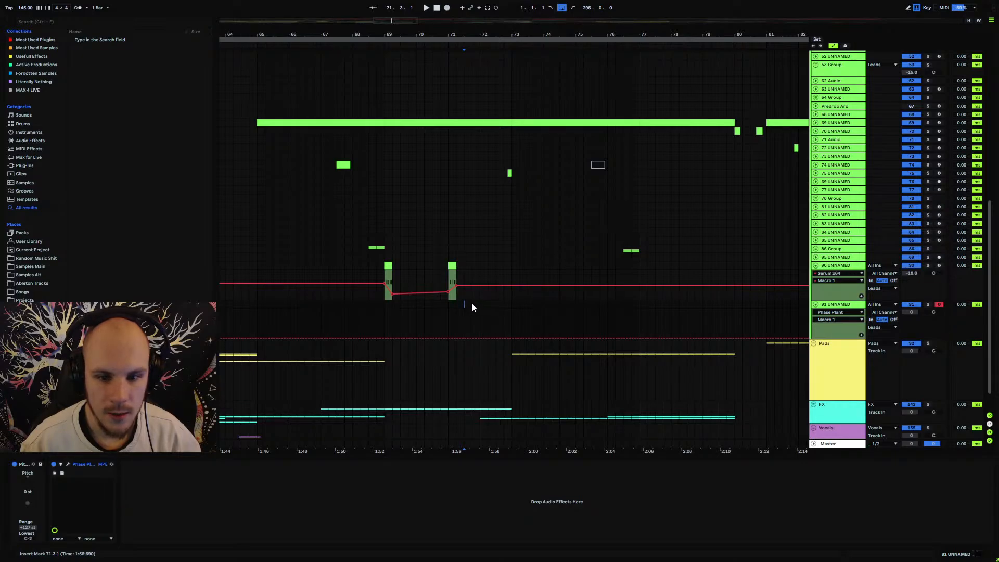
pyautogui.moveTo(480, 307); pyautogui.dragTo(494, 307)
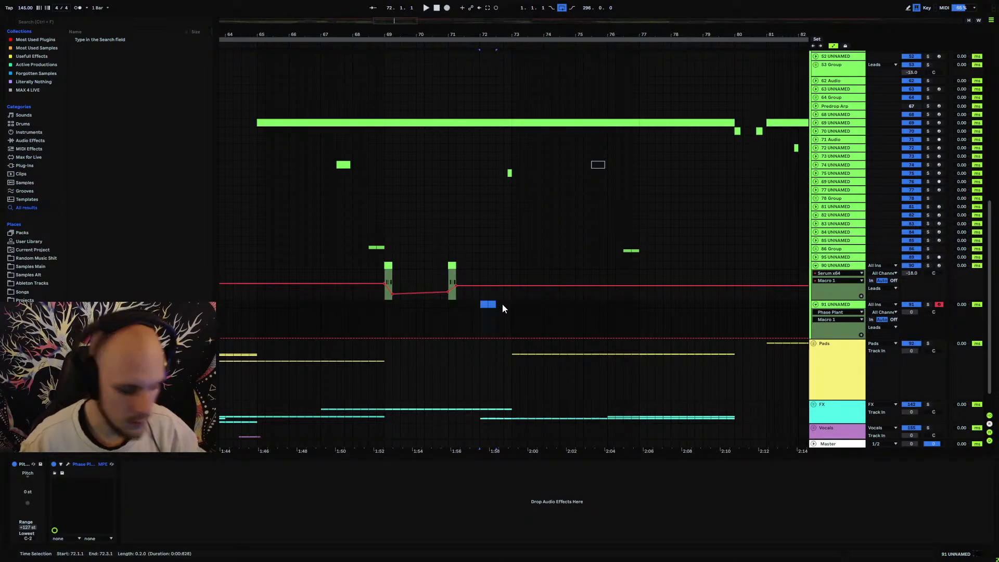
pyautogui.hotkey('ctrl', 'shift', 'm')
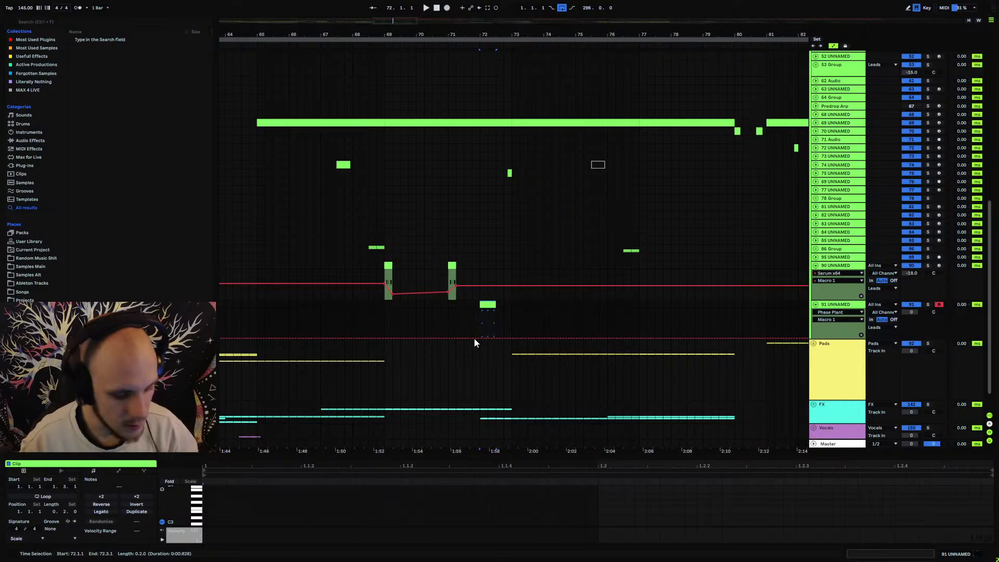
# Add a G#0 note to the new clip on track 91 and extend it across the clip's full two beats.
pyautogui.doubleClick(482, 304)
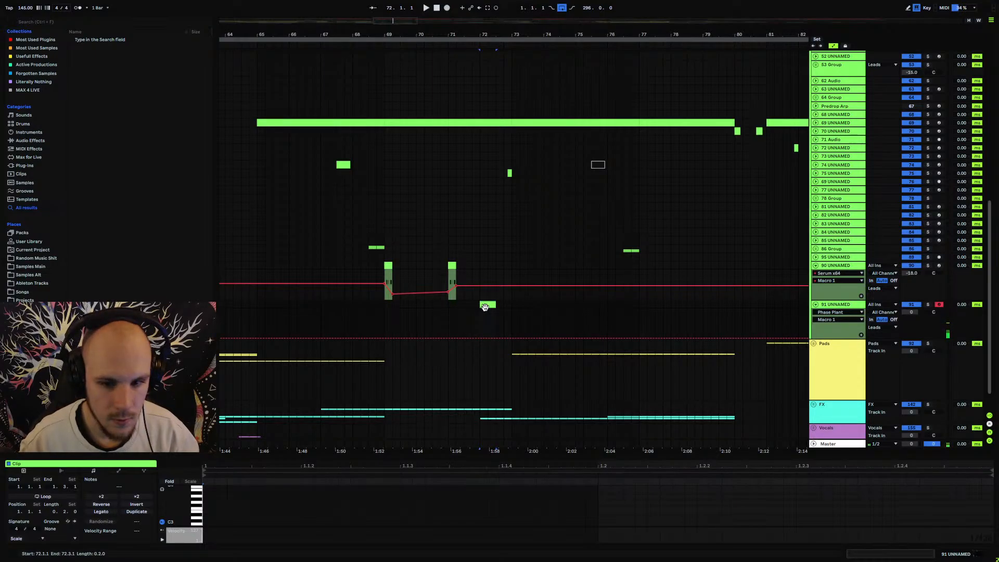
pyautogui.scroll(-5, 207, 514)
pyautogui.scroll(-3, 205, 511)
pyautogui.doubleClick(206, 505)
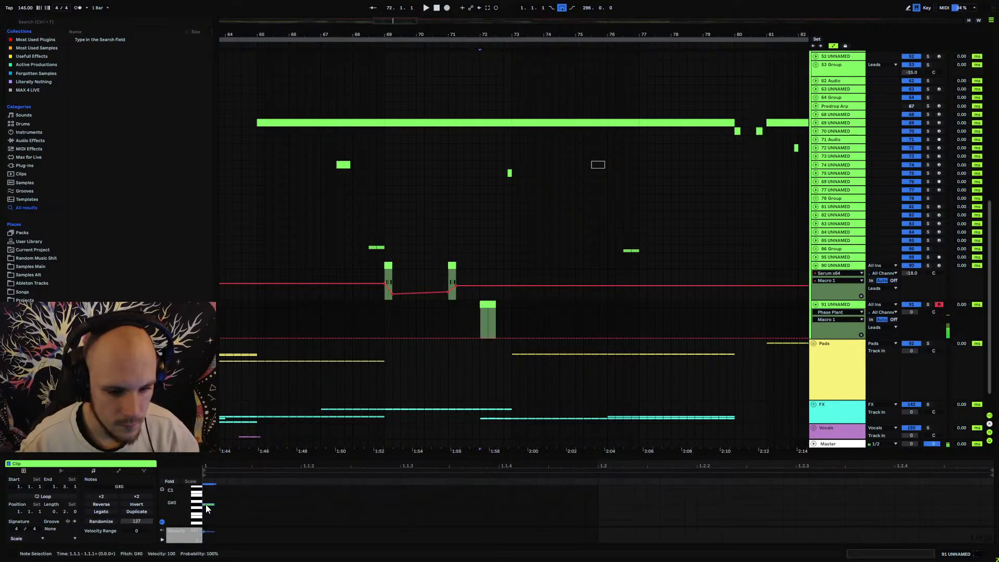
pyautogui.moveTo(780, 505); pyautogui.dragTo(985, 515)
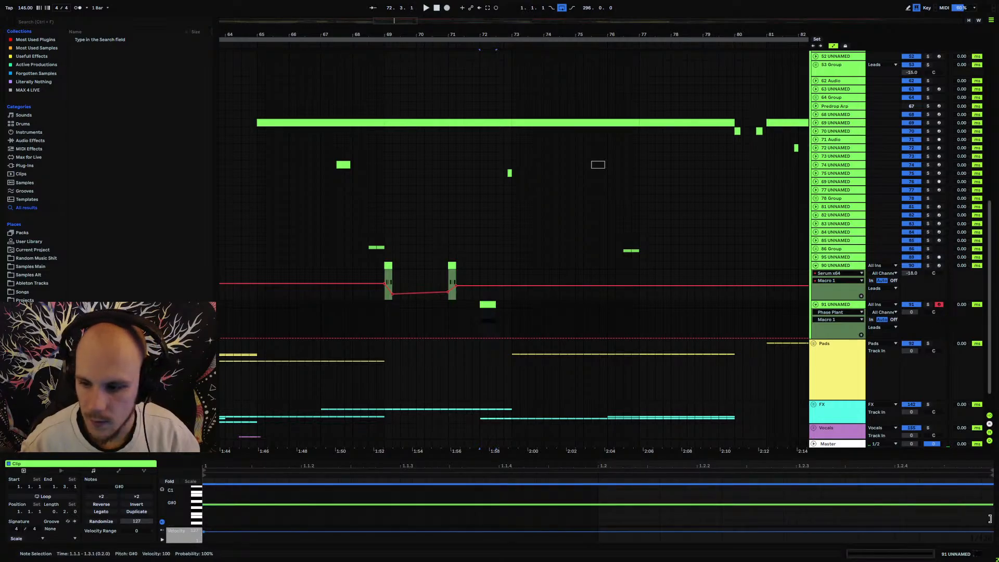
# Draw Macro 1 automation falling from 1.00 to 0.00 across the track 91 clip, and play it in context.
pyautogui.click(473, 327)
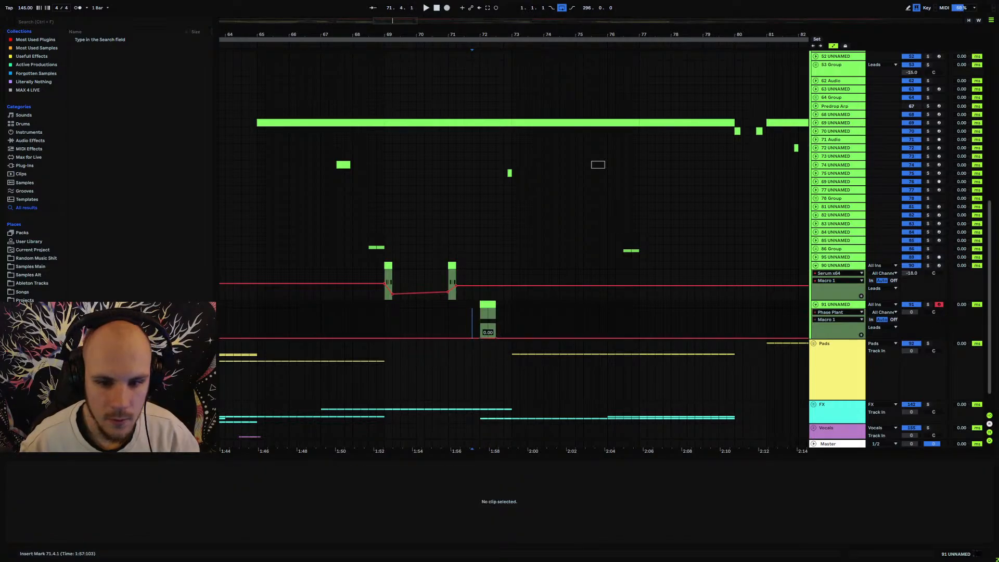
pyautogui.moveTo(494, 338); pyautogui.dragTo(487, 310)
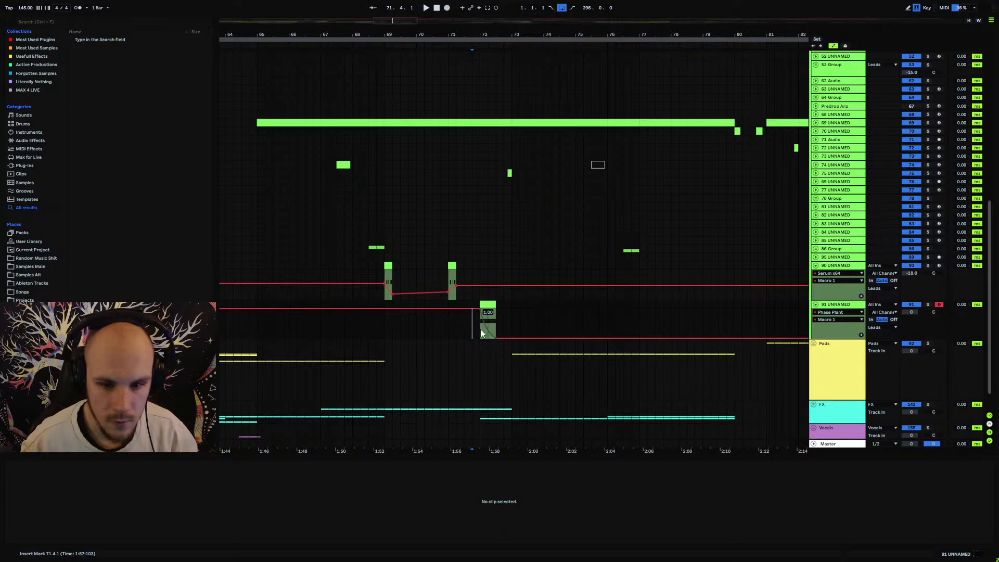
pyautogui.press('space')
pyautogui.press('space')
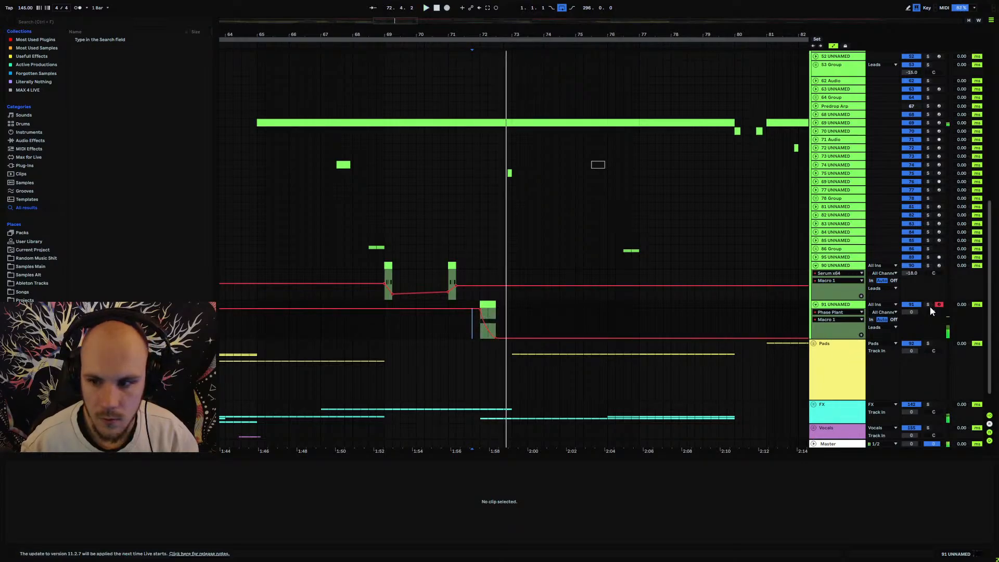
# Solo track 91 for playback, shorten its clip to one beat, and curve the Macro 1 automation down to the clip's new end.
pyautogui.click(928, 305)
pyautogui.press('space')
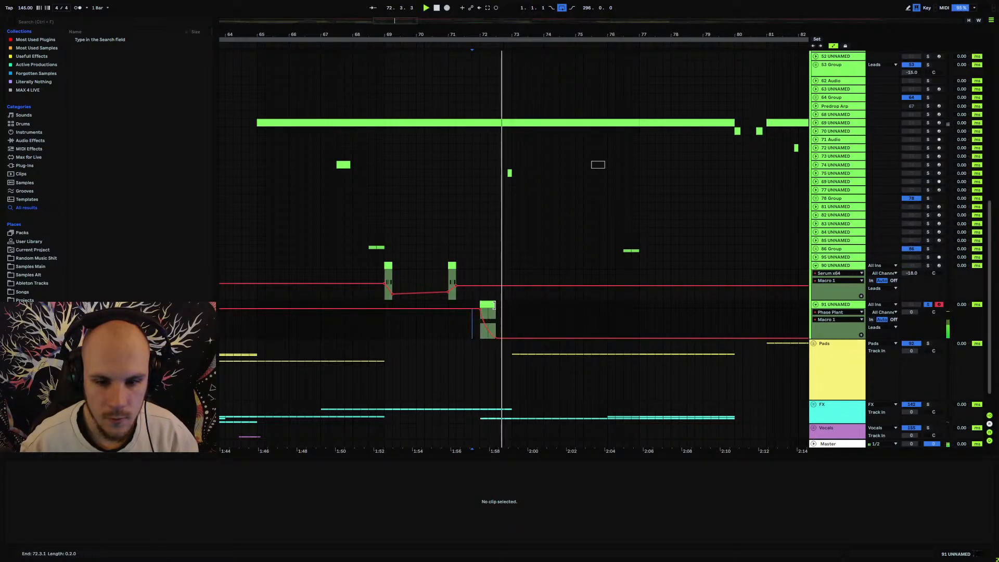
pyautogui.press('space')
pyautogui.moveTo(495, 304); pyautogui.dragTo(488, 335)
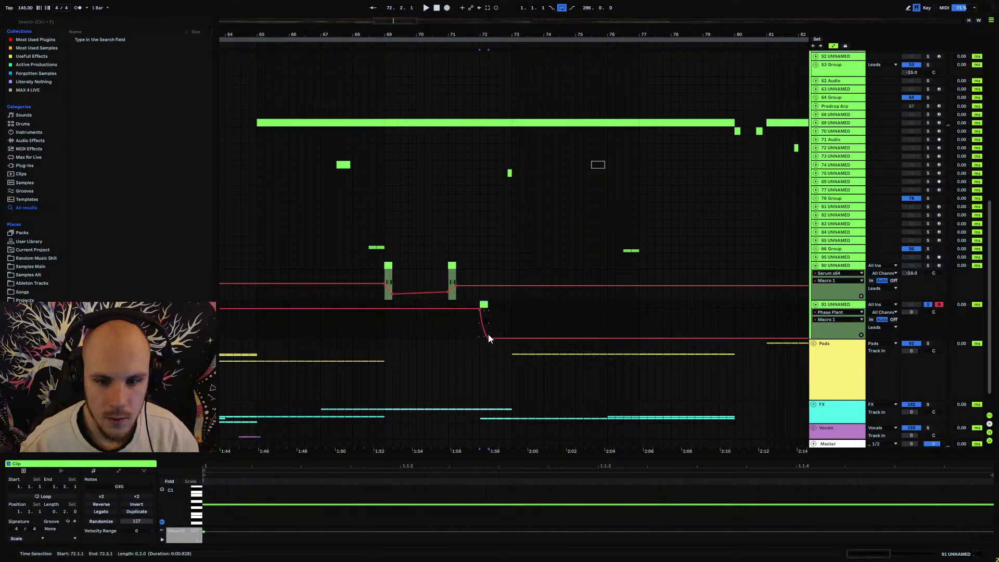
# Audition the clip at bar 72 on track 91, starting just before it.
pyautogui.click(474, 328)
pyautogui.press('space')
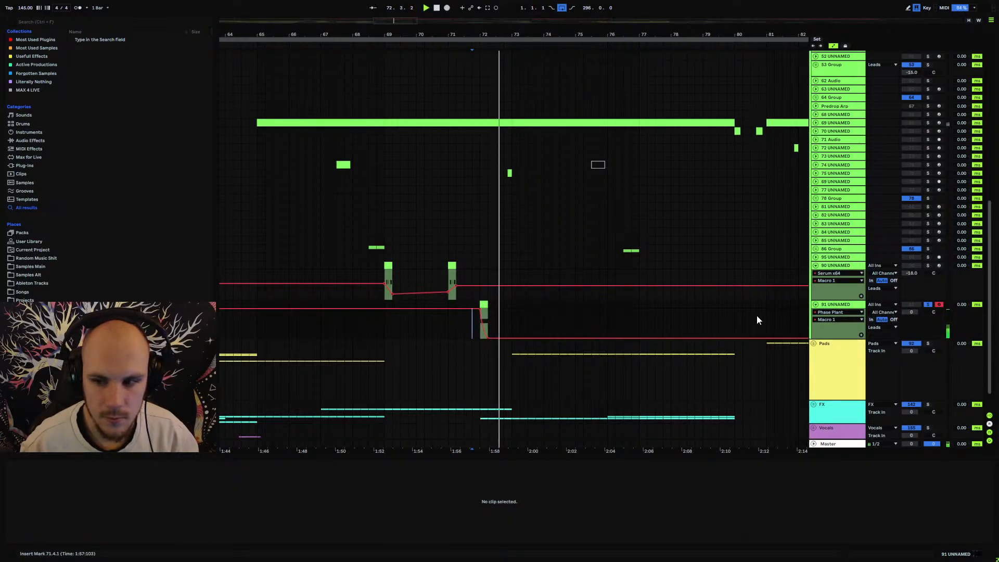
pyautogui.press('space')
# Open Phase Plant on track 91 and raise the Dist module's Spread to 34%.
pyautogui.doubleClick(843, 304)
pyautogui.click(67, 463)
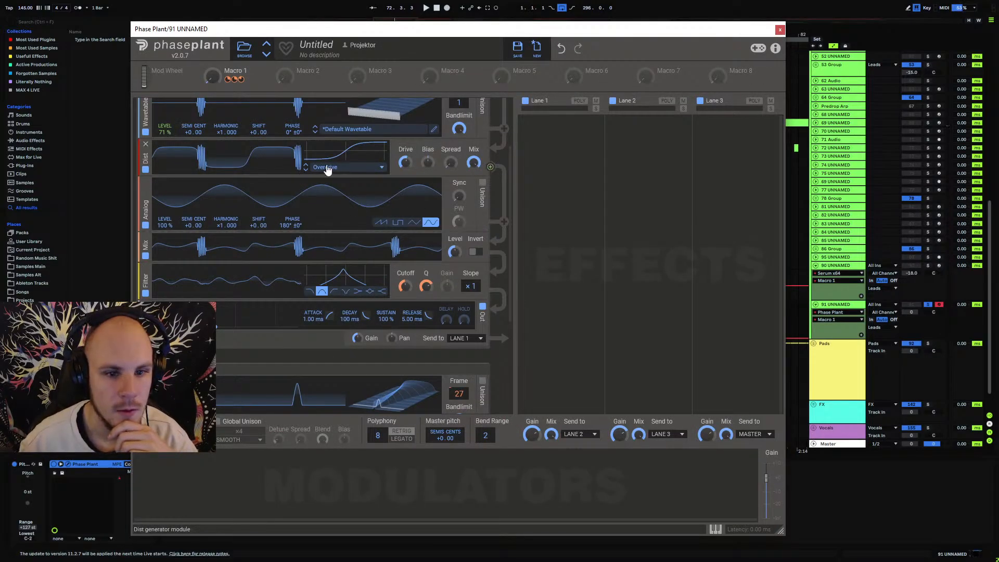
pyautogui.moveTo(450, 162)
pyautogui.mouseDown()
pyautogui.moveTo(450, 154)
pyautogui.moveTo(448, 163)
pyautogui.mouseUp()
pyautogui.press('space')
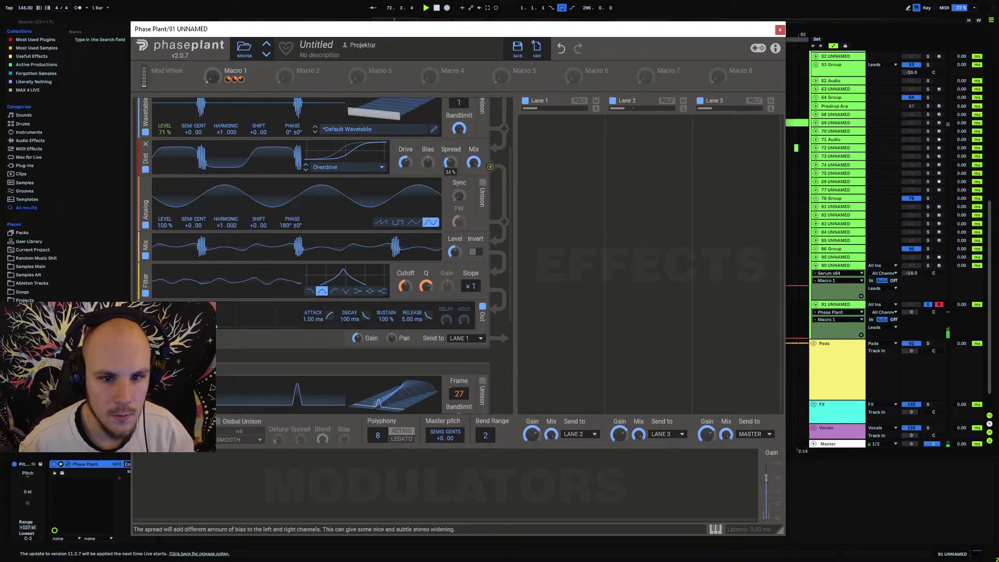
# Add a Chorus effect to Lane 1, lower its Mix and set Taps to 3.
pyautogui.click(557, 153)
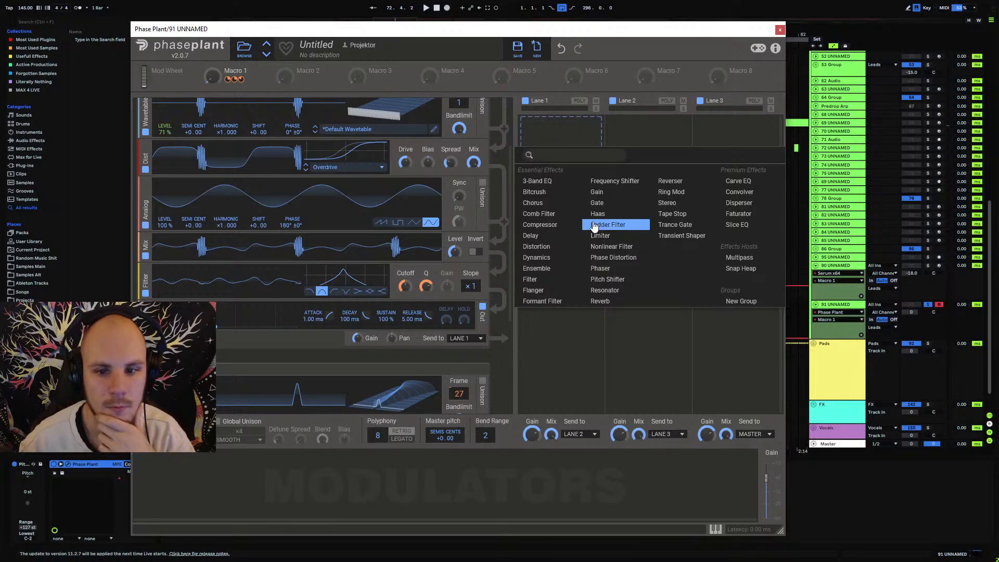
pyautogui.click(533, 202)
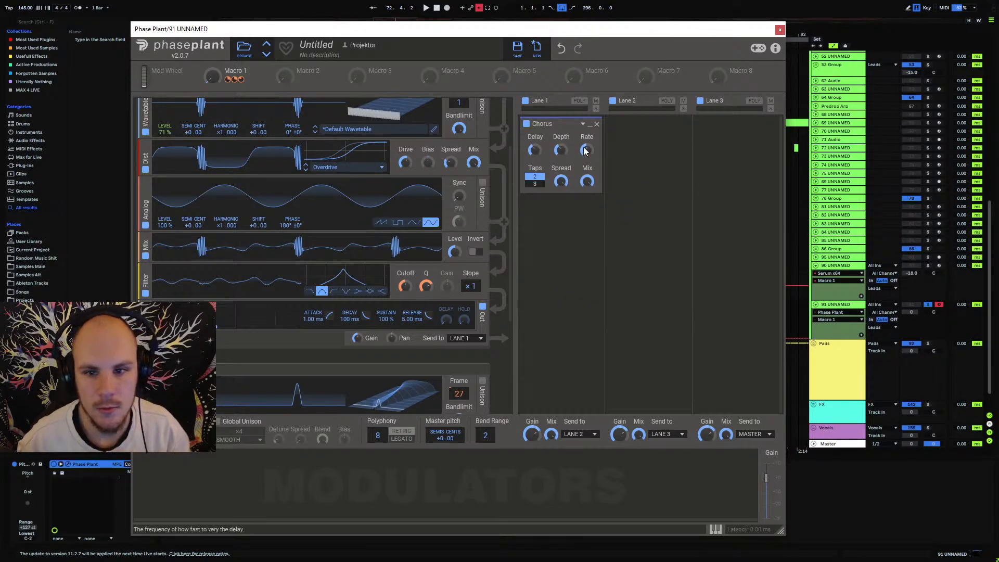
pyautogui.moveTo(590, 182); pyautogui.dragTo(590, 213)
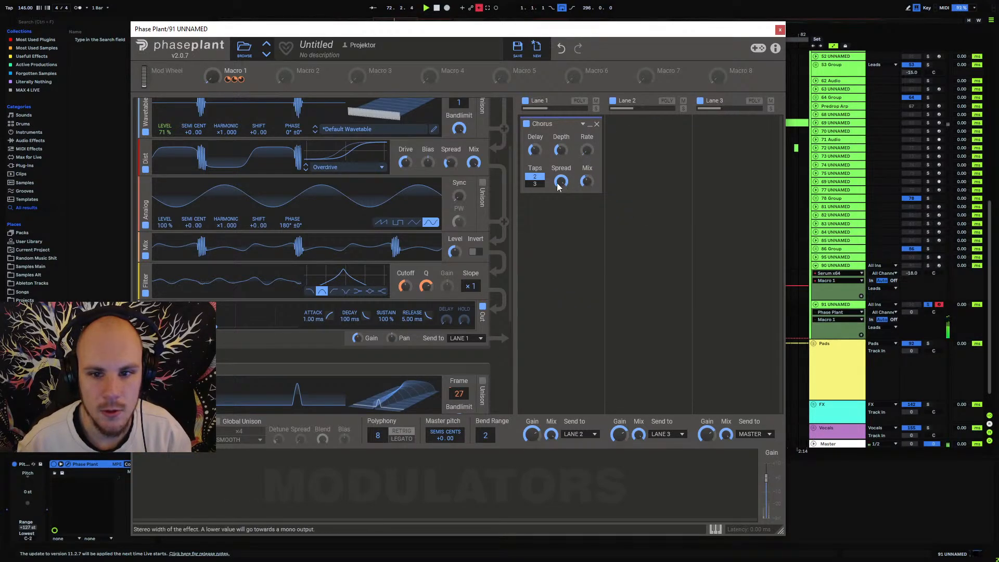
pyautogui.click(540, 186)
# Add a Distortion effect below the Chorus in Lane 1.
pyautogui.click(569, 213)
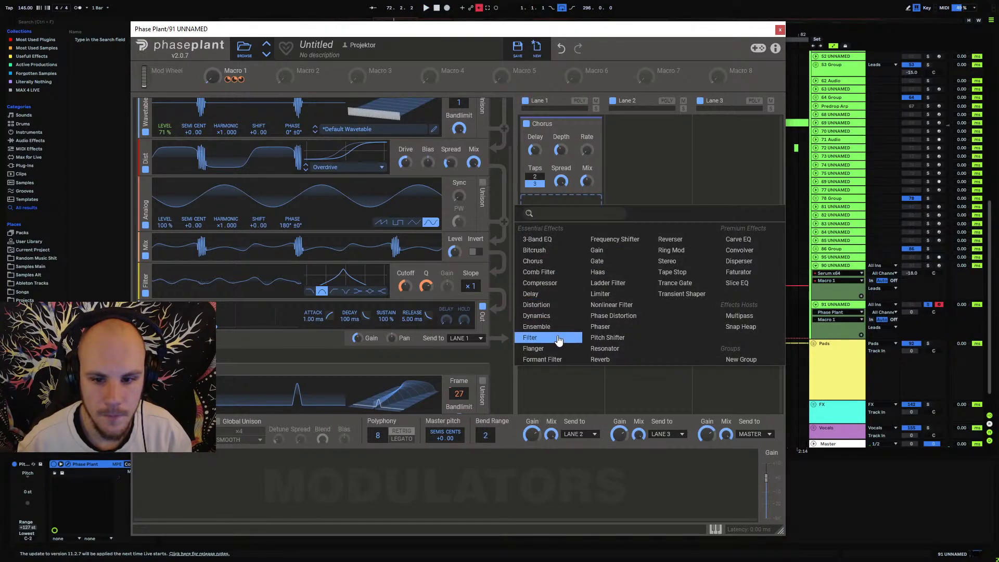
pyautogui.click(548, 311)
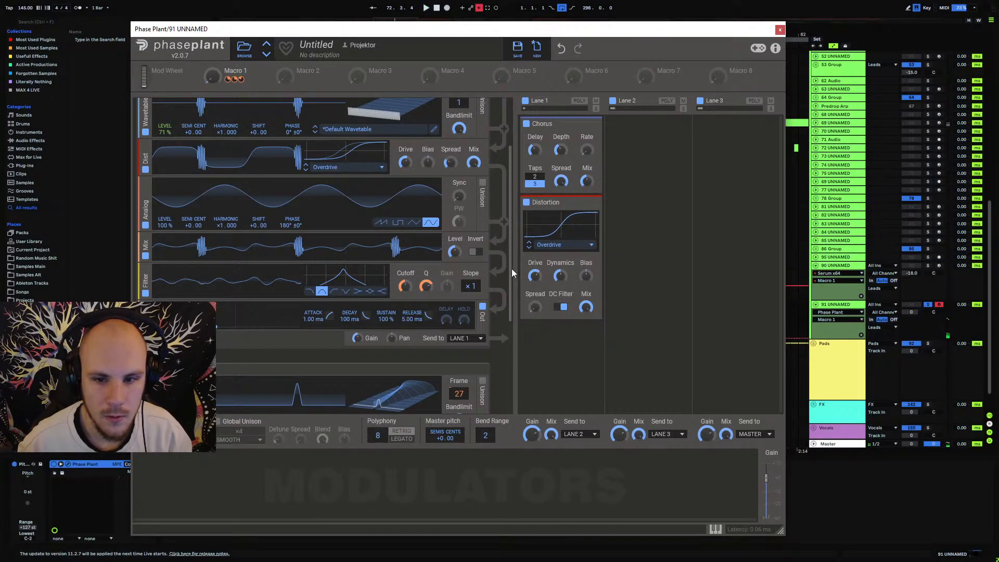
pyautogui.moveTo(511, 268)
pyautogui.mouseDown()
pyautogui.moveTo(506, 376)
pyautogui.moveTo(515, 254)
pyautogui.mouseUp()
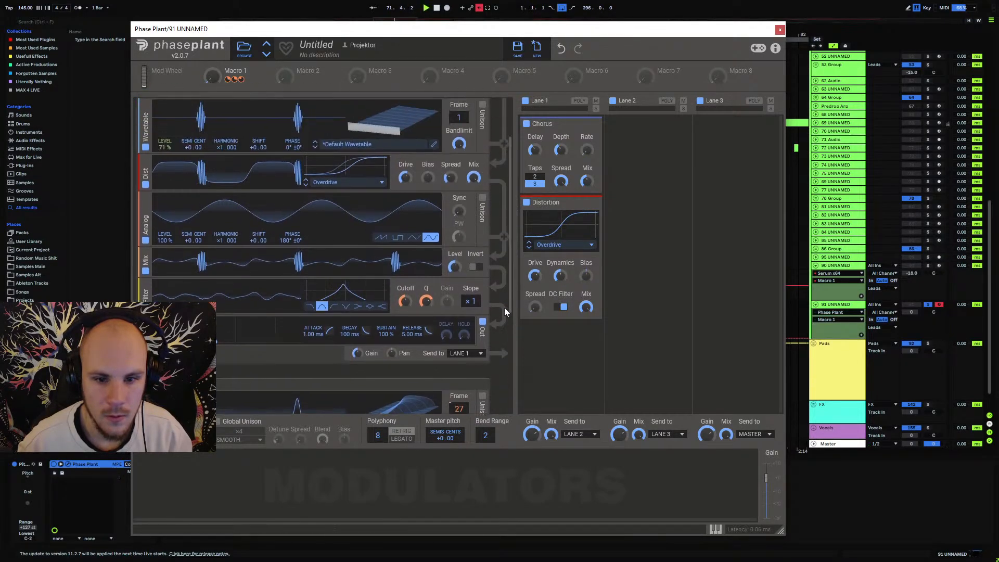
# Audition the patch, then close the Phase Plant window and re-enable the overridden automation.
pyautogui.press('space')
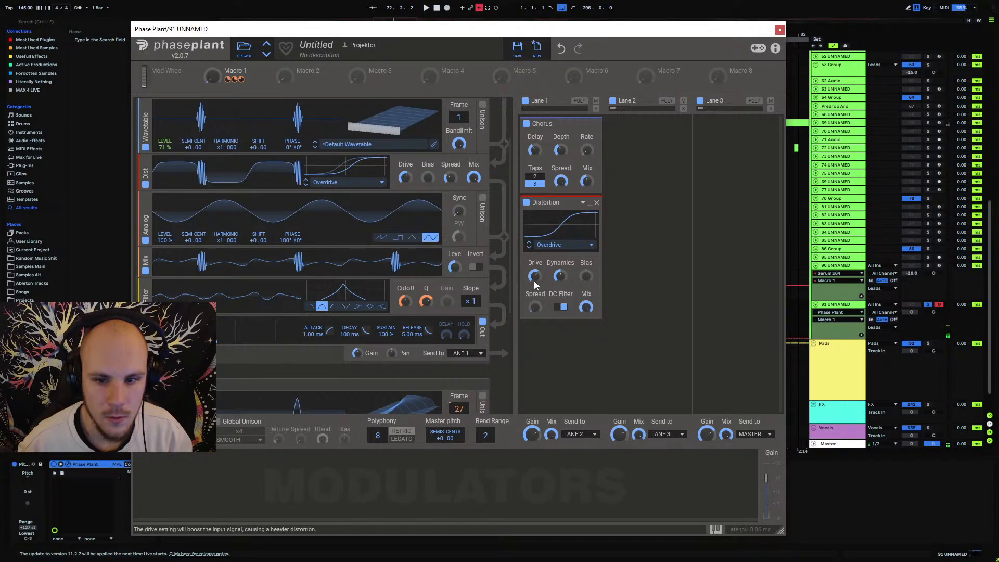
pyautogui.press('space')
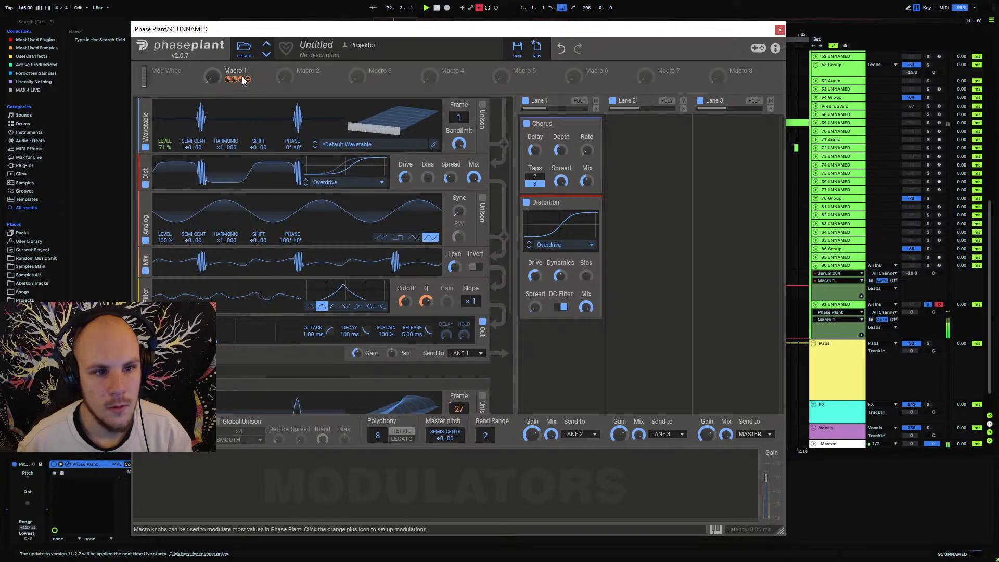
pyautogui.click(780, 29)
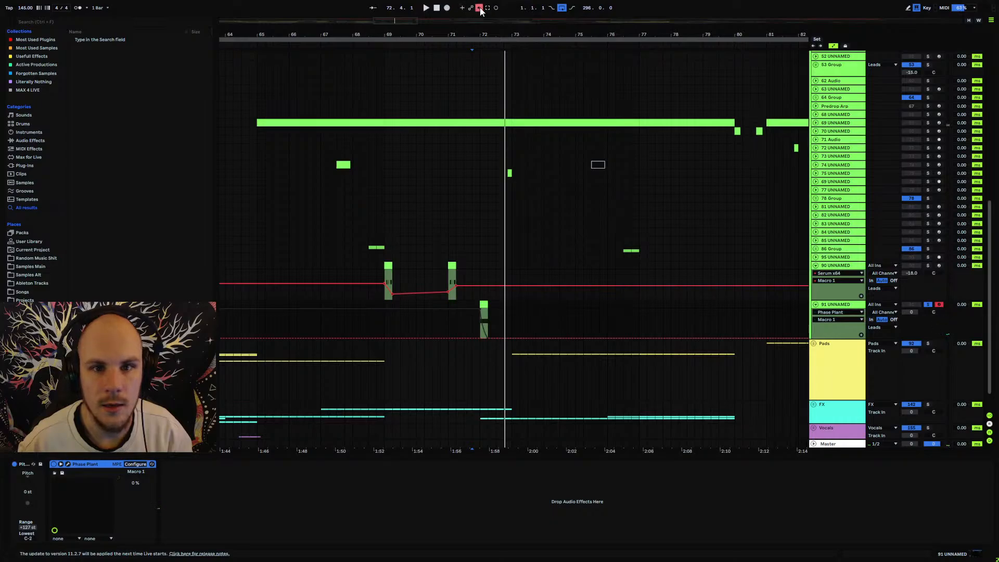
pyautogui.click(479, 7)
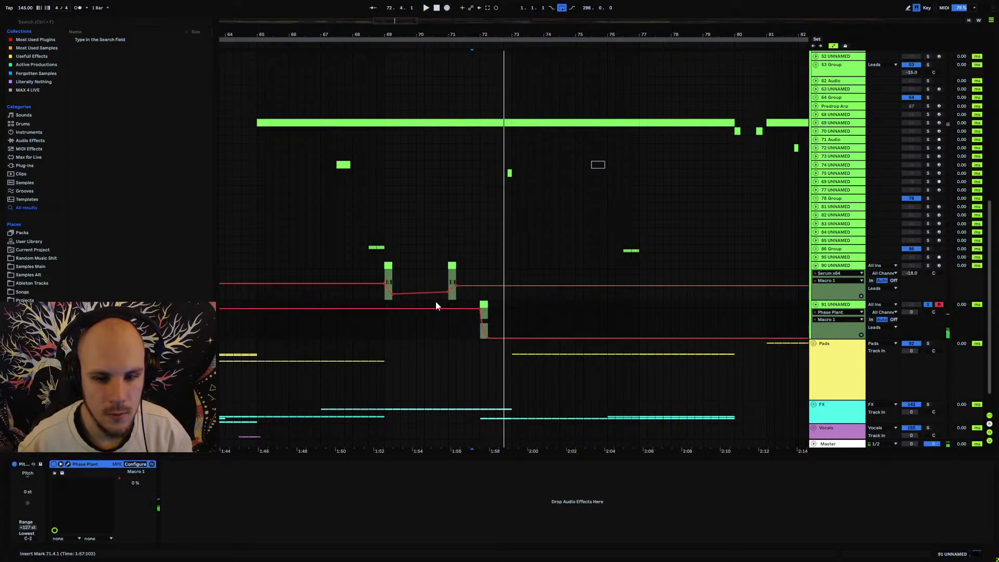
# Add an EQ Eight after Phase Plant on track 91 and start playback.
pyautogui.click(30, 141)
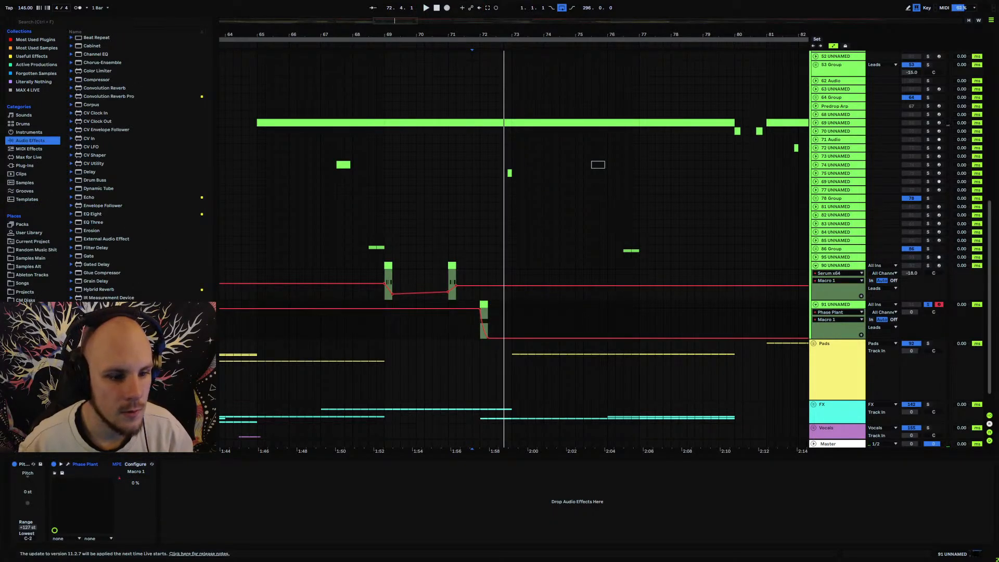
pyautogui.moveTo(100, 212); pyautogui.dragTo(218, 472)
pyautogui.press('space')
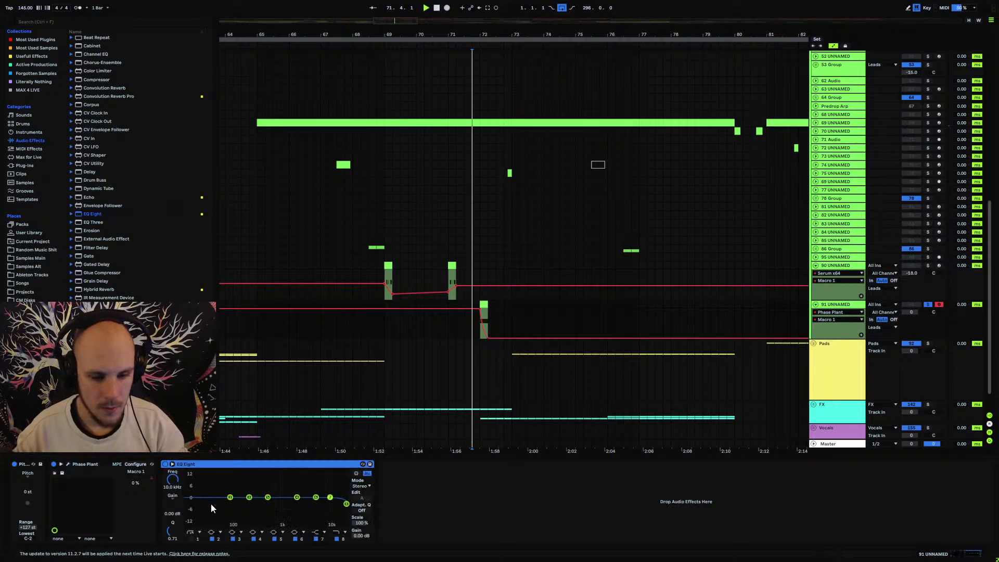
# Enable the EQ Eight's first band as a low cut and raise its frequency while auditioning the sound.
pyautogui.click(192, 539)
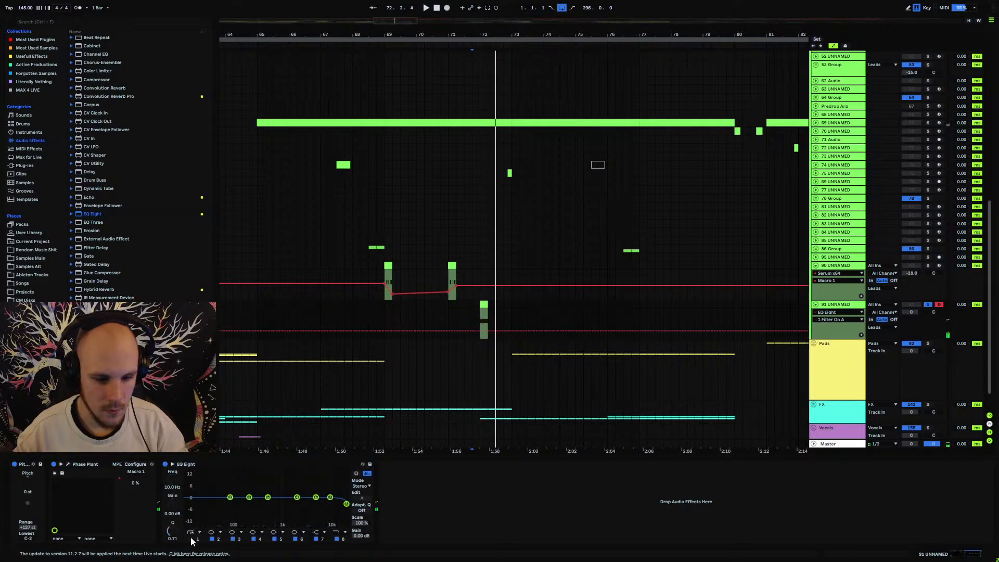
pyautogui.moveTo(174, 481); pyautogui.dragTo(173, 422)
pyautogui.press('space')
pyautogui.press('space')
# Boost the EQ Eight by 6.32 dB at 2.50 kHz and lower its output gain to -2.00 dB.
pyautogui.moveTo(279, 517)
pyautogui.mouseDown()
pyautogui.moveTo(255, 493)
pyautogui.moveTo(300, 487)
pyautogui.mouseUp()
pyautogui.press('space')
pyautogui.press('space')
pyautogui.press('space')
pyautogui.press('space')
pyautogui.press('space')
pyautogui.press('space')
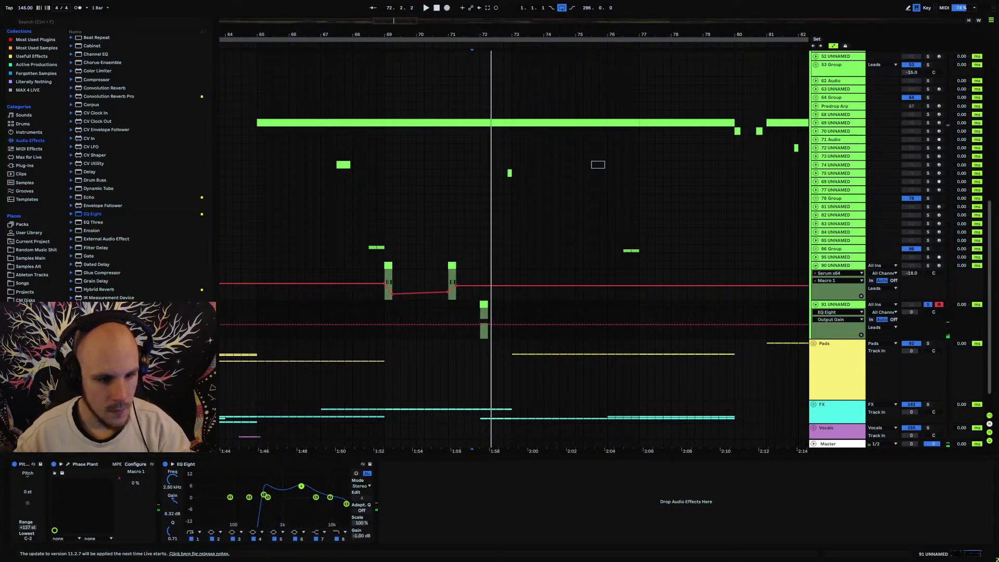
pyautogui.moveTo(366, 536); pyautogui.dragTo(366, 546)
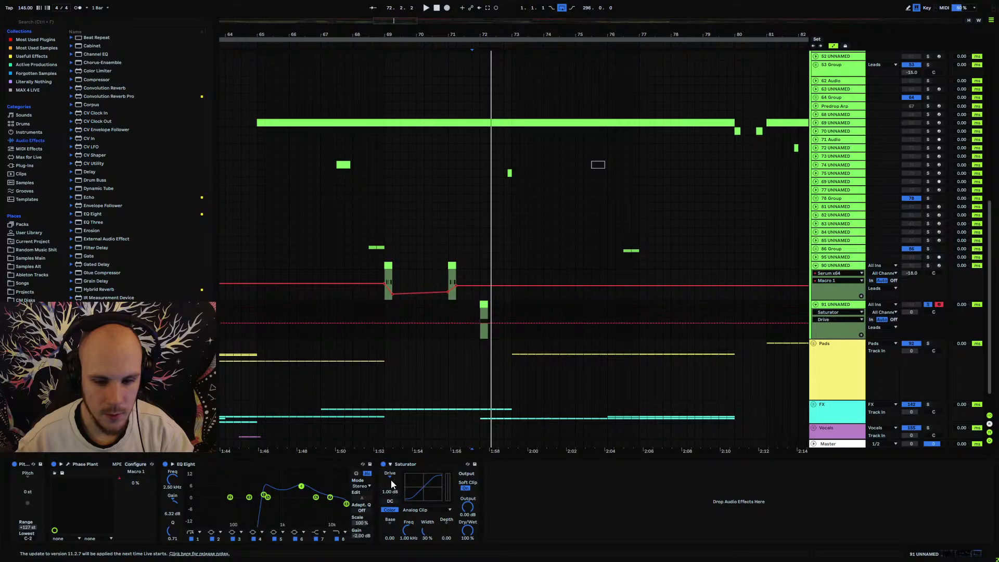
# Set the Saturator's Drive to 4.00 dB and add an Echo after it.
pyautogui.moveTo(392, 480); pyautogui.dragTo(391, 475)
pyautogui.moveTo(93, 197); pyautogui.dragTo(367, 372)
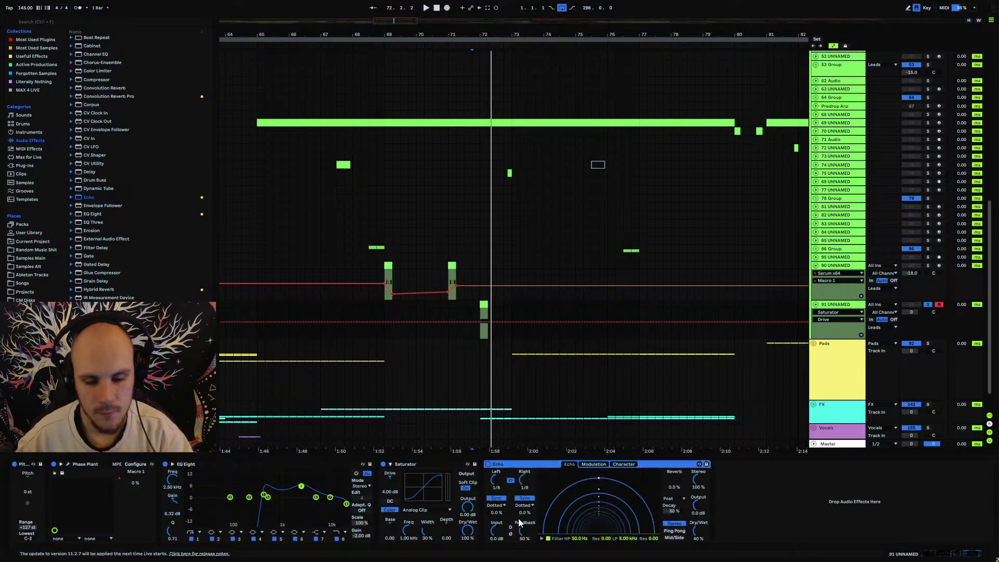
# Switch the Echo to Ping Pong mode and raise its Feedback to 87% during playback.
pyautogui.press('space')
pyautogui.click(678, 531)
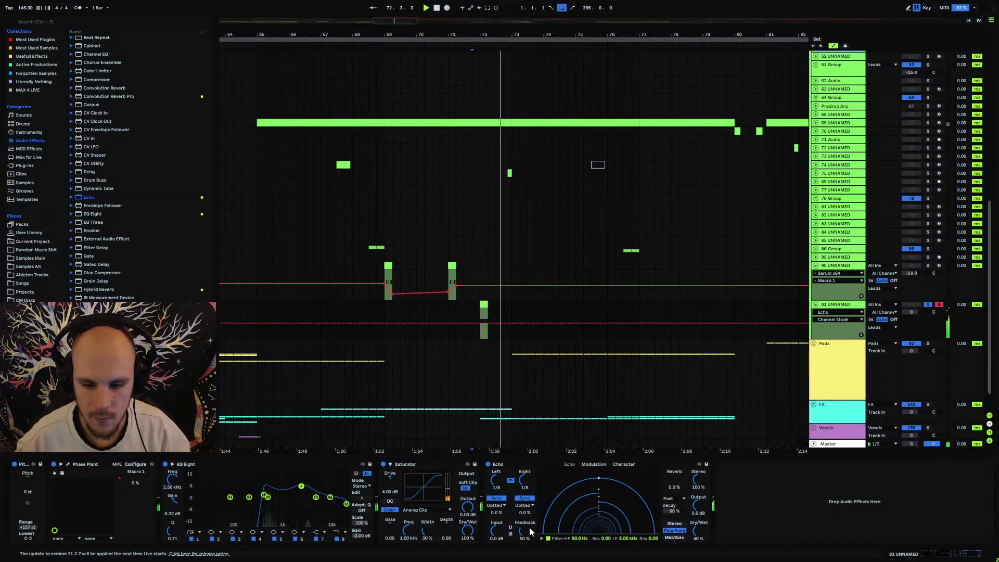
pyautogui.moveTo(524, 531); pyautogui.dragTo(524, 513)
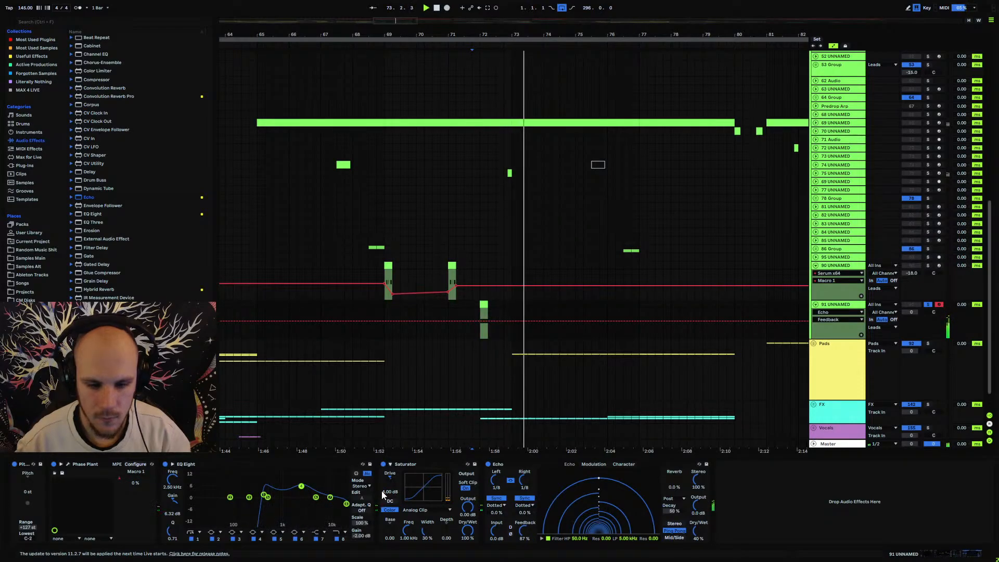
# Cut the EQ Eight's band 7 by about 2.6 dB and lower track 91's volume to -16.0 dB.
pyautogui.moveTo(330, 497); pyautogui.dragTo(329, 502)
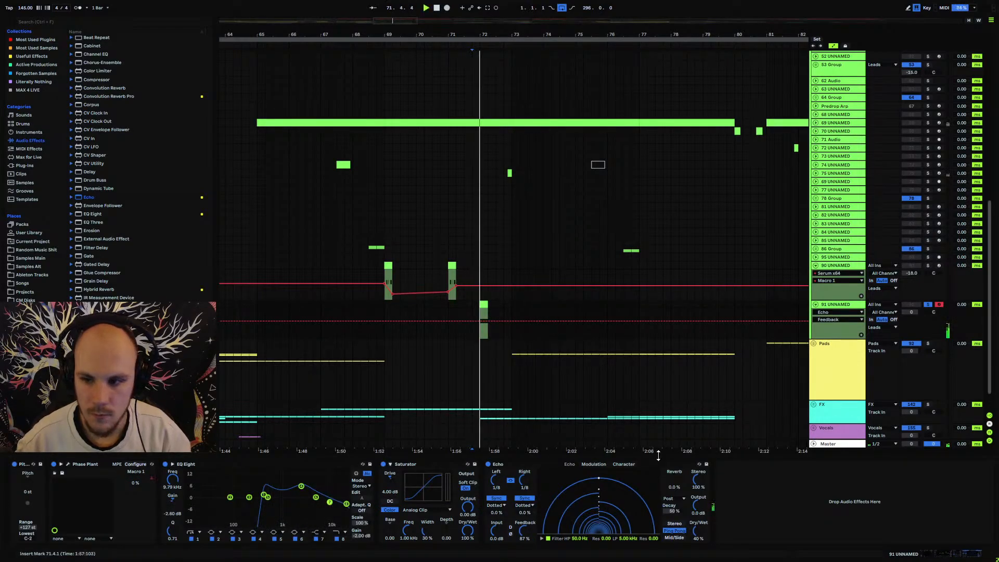
pyautogui.click(910, 312)
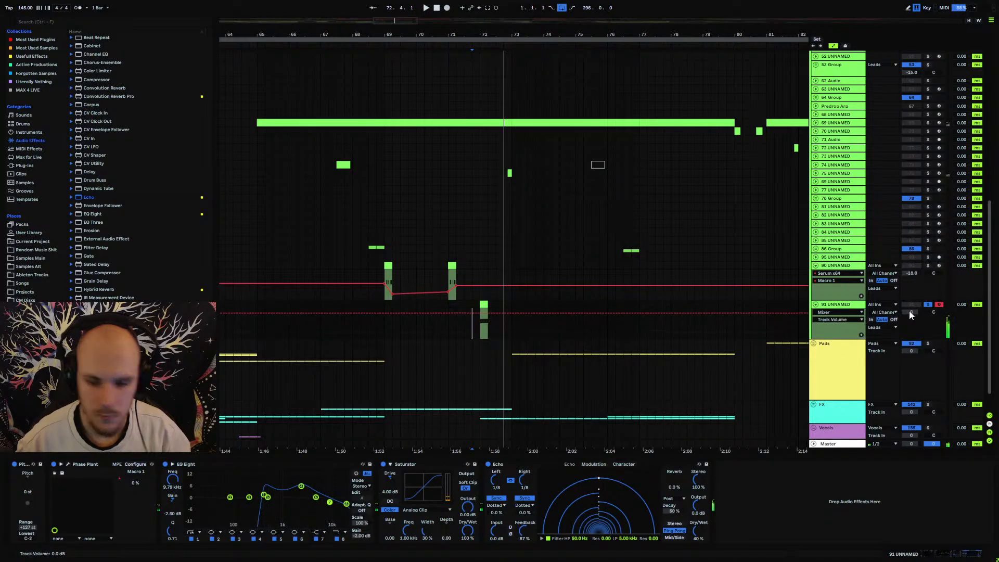
pyautogui.moveTo(910, 314); pyautogui.dragTo(910, 318)
pyautogui.press('space')
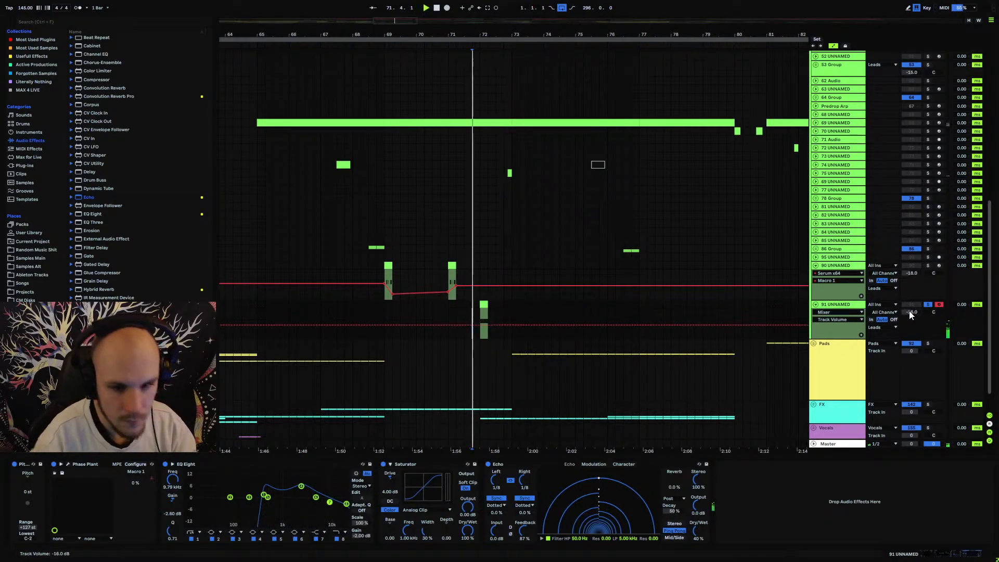
# Play the full mix from just before bar 69 and fold the two expanded automation tracks.
pyautogui.click(379, 303)
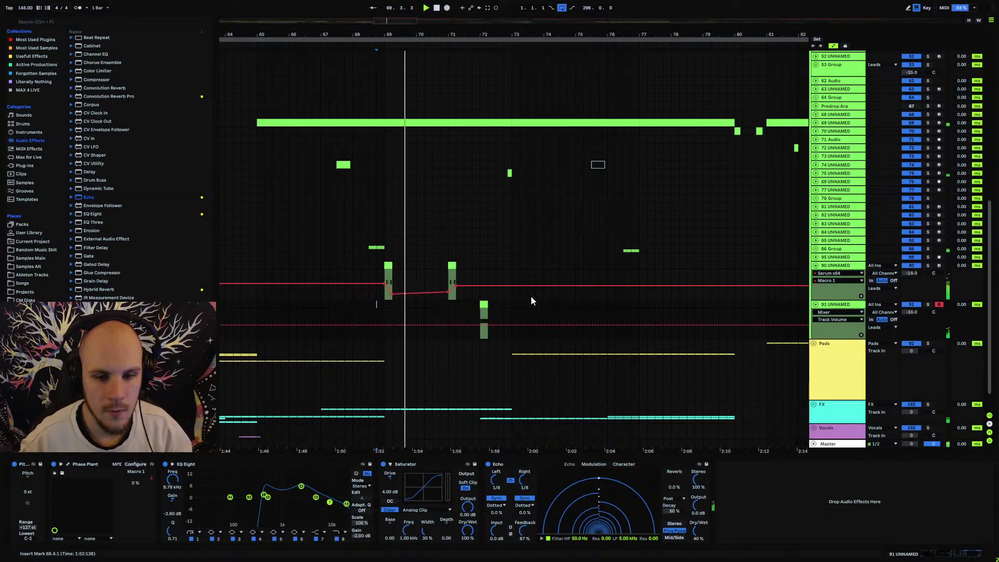
pyautogui.click(815, 265)
pyautogui.click(816, 274)
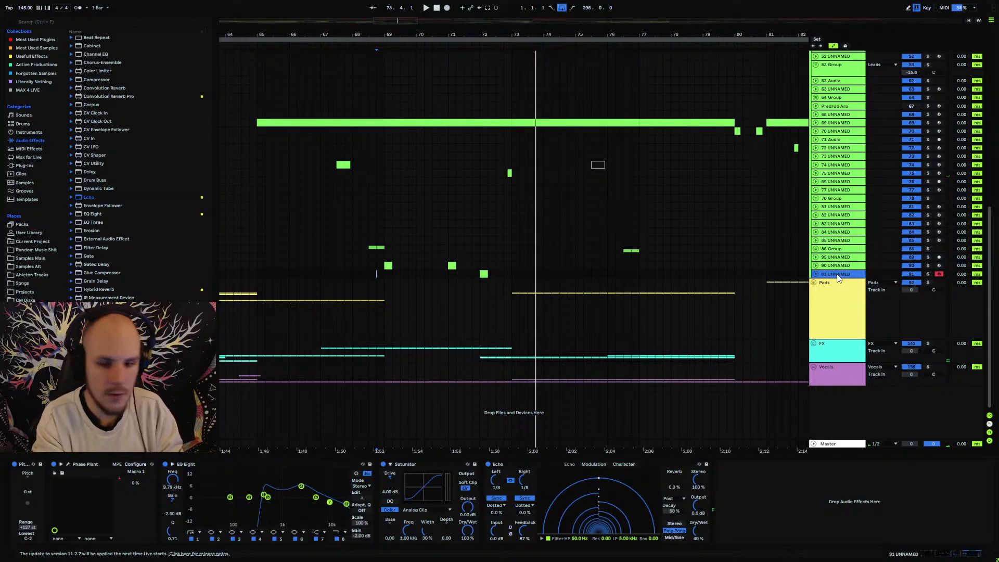
# Unfold track 91, solo it and play it back.
pyautogui.click(815, 274)
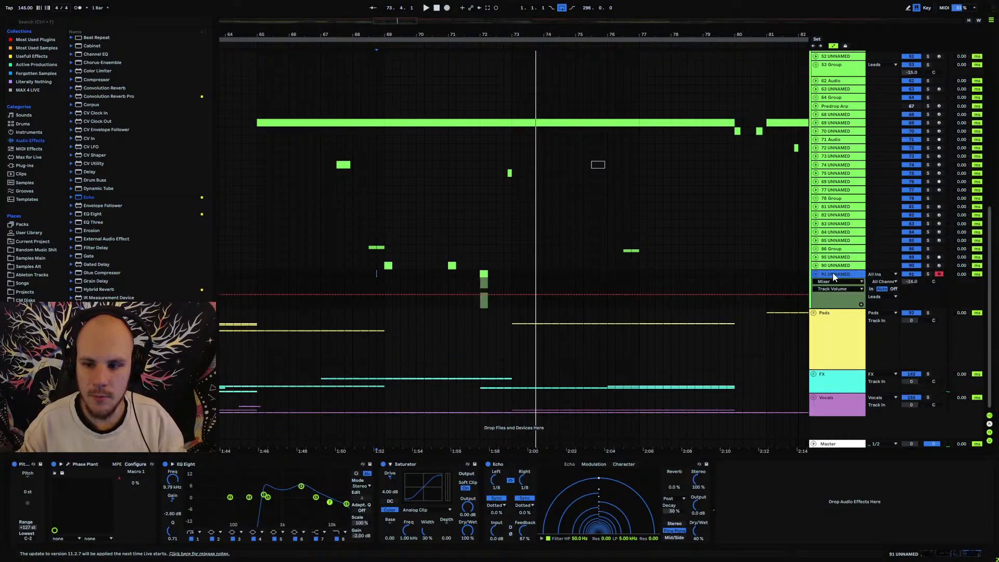
pyautogui.click(929, 274)
pyautogui.press('space')
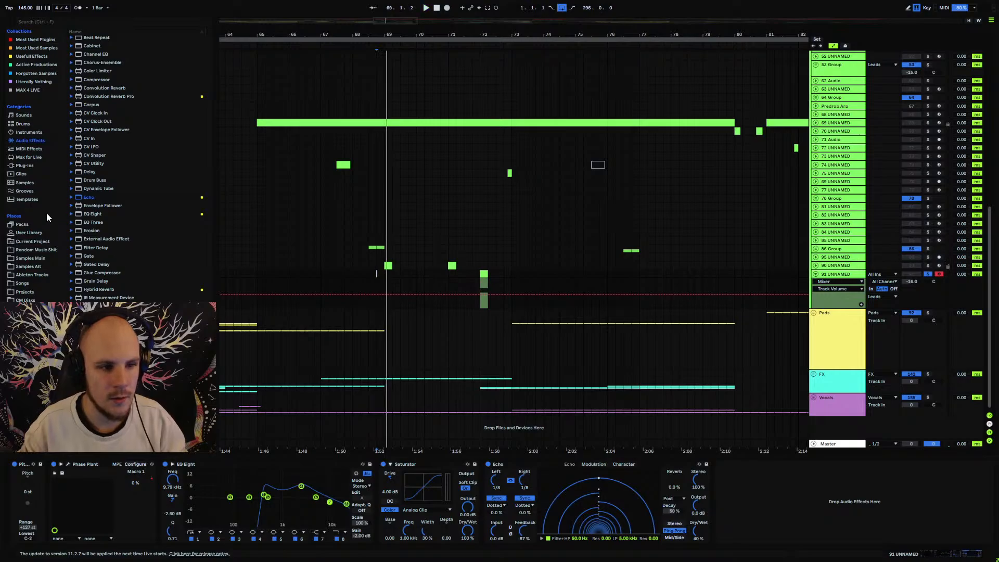
pyautogui.click(30, 165)
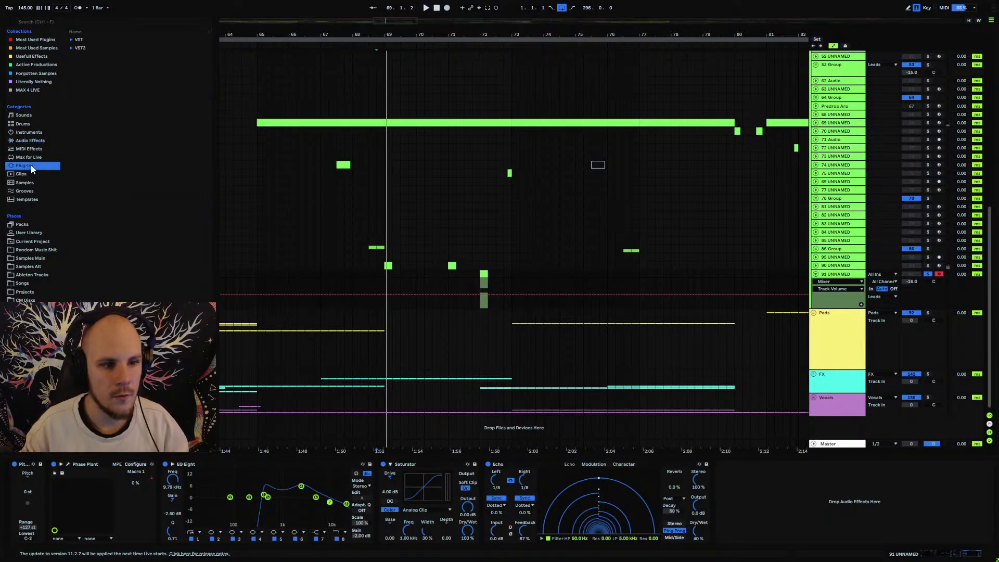
pyautogui.click(72, 40)
pyautogui.click(77, 55)
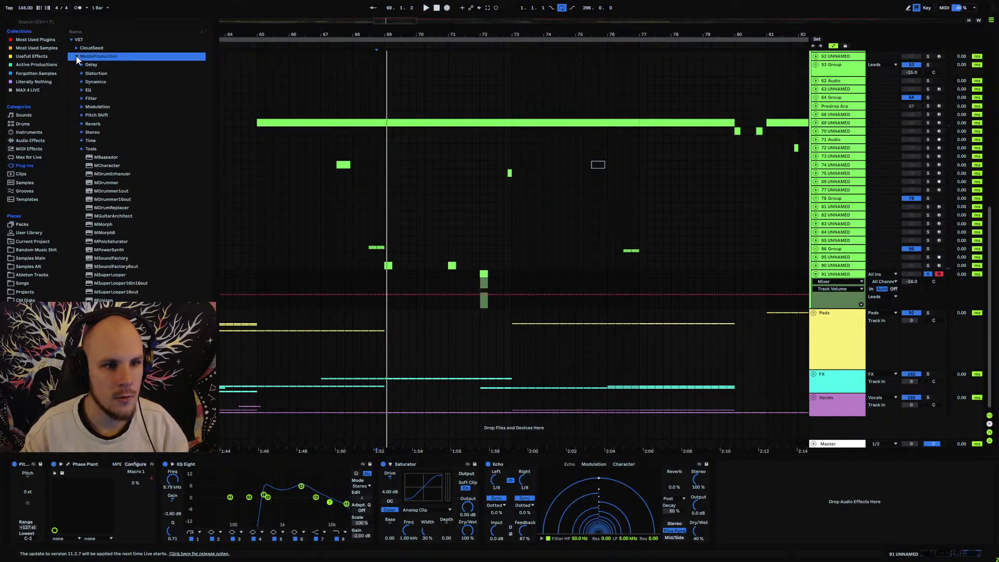
# Add MStereoSpread to track 91 directly after Phase Plant and play the clip from bar 72.
pyautogui.rightClick(739, 491)
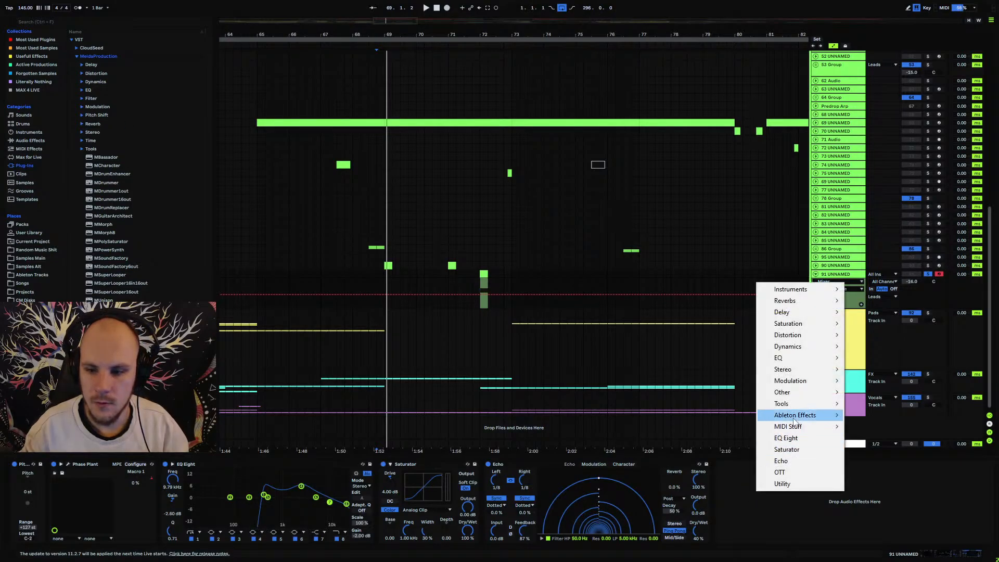
pyautogui.moveTo(795, 374)
pyautogui.click(891, 370)
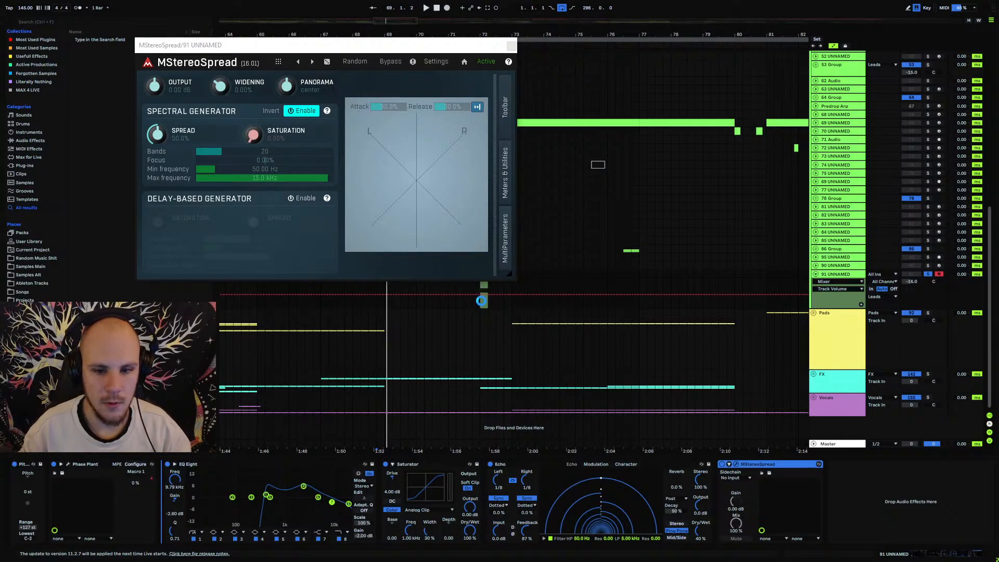
pyautogui.click(482, 301)
pyautogui.press('space')
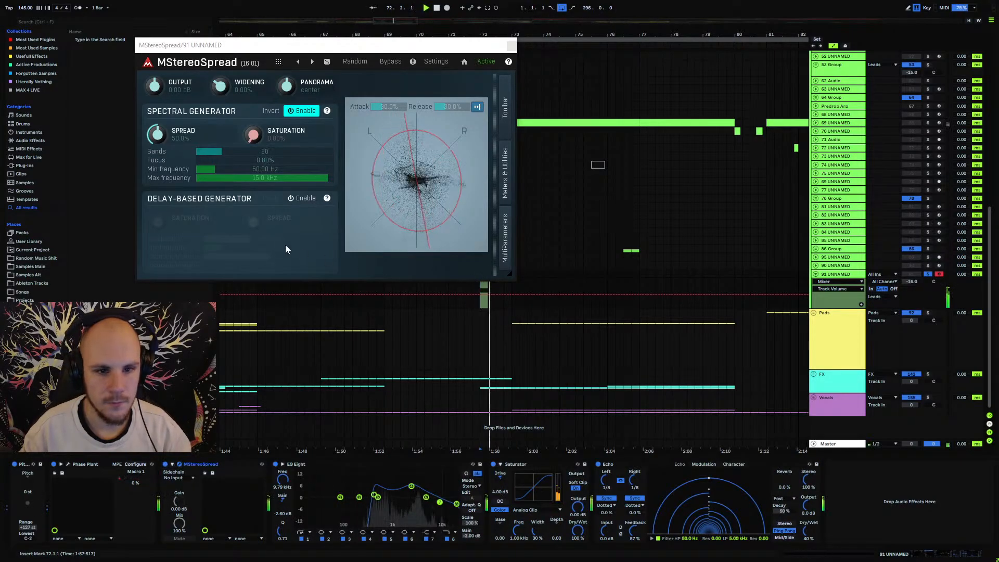
# Raise the MStereoSpread spectral generator's Bands to 34 and audition the result.
pyautogui.moveTo(207, 150); pyautogui.dragTo(252, 151)
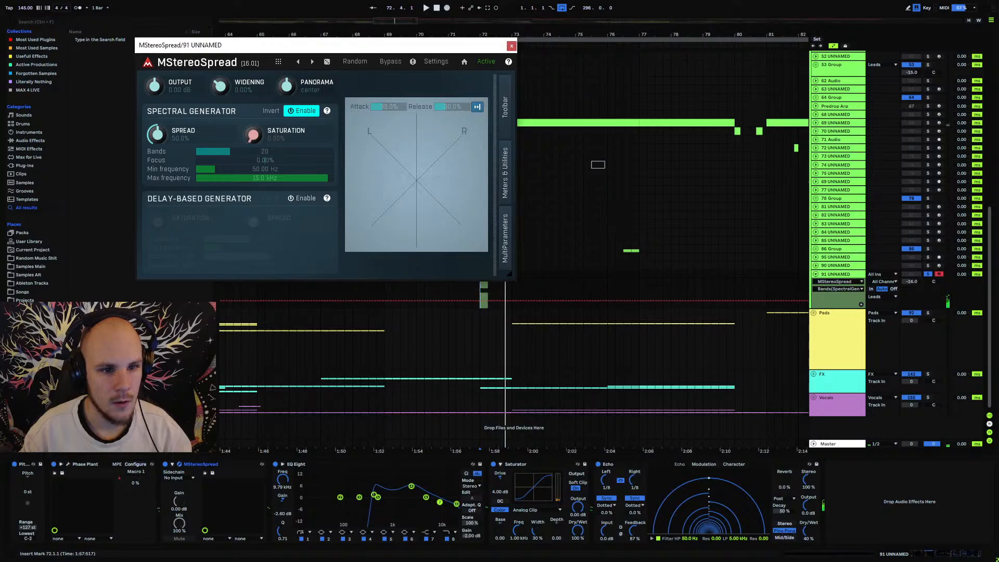
pyautogui.press('space')
pyautogui.press('space')
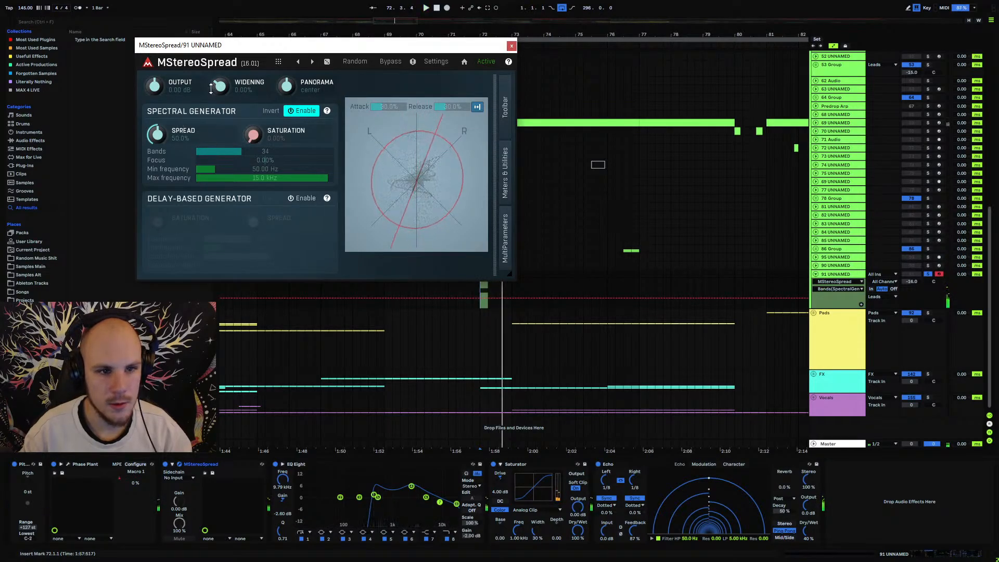
# Set the MStereoSpread Widening to 31.2% and the spectral generator's Spread to 24.8%, auditioning from bar 72.
pyautogui.click(220, 87)
pyautogui.moveTo(221, 86); pyautogui.dragTo(220, 71)
pyautogui.press('space')
pyautogui.press('space')
pyautogui.press('space')
pyautogui.moveTo(157, 135)
pyautogui.mouseDown()
pyautogui.moveTo(157, 151)
pyautogui.moveTo(157, 141)
pyautogui.mouseUp()
pyautogui.press('space')
pyautogui.press('space')
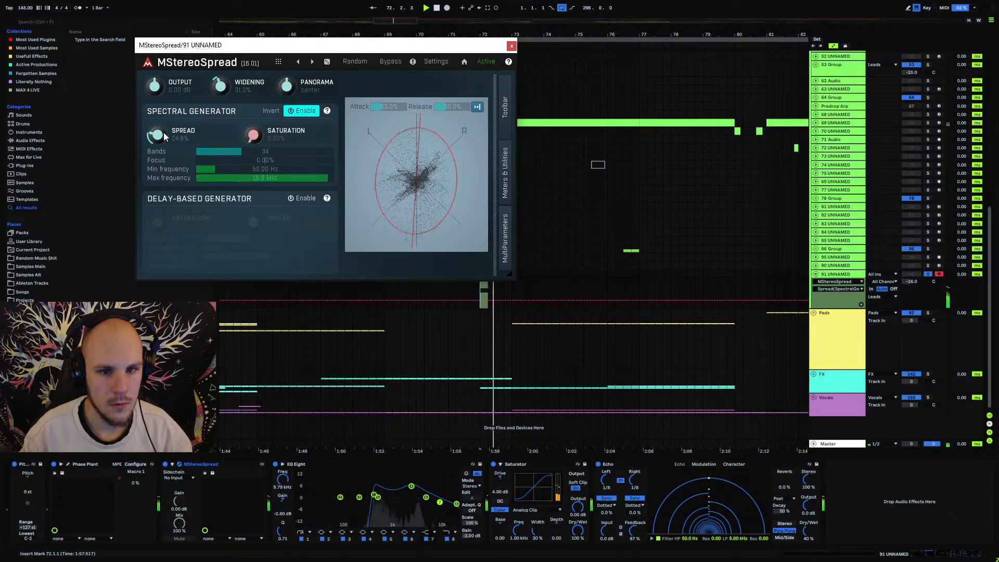
pyautogui.press('space')
pyautogui.click(512, 46)
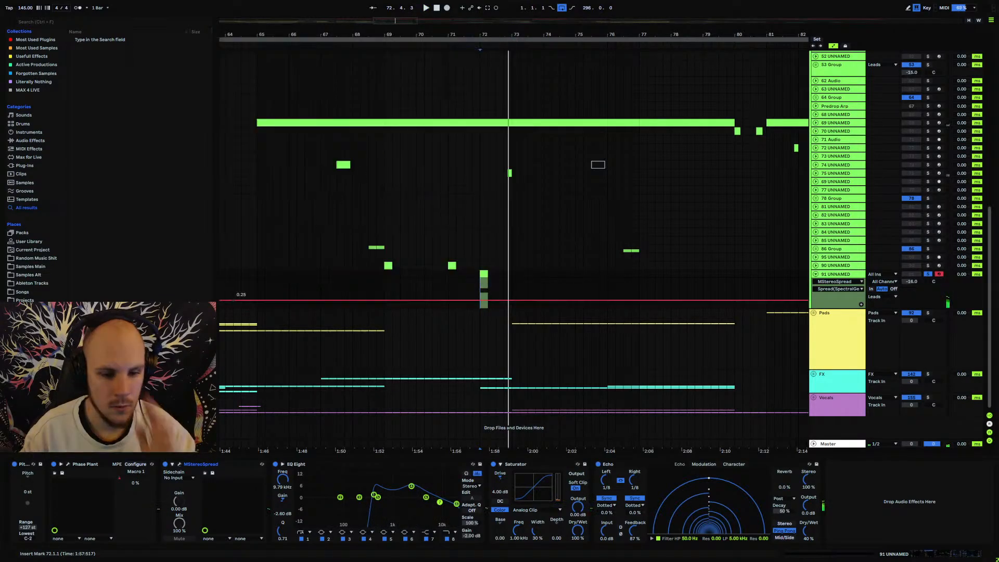
# Raise the Chorus Mix in Phase Plant's Lane 1 to 55% and play the clip.
pyautogui.click(68, 464)
pyautogui.press('space')
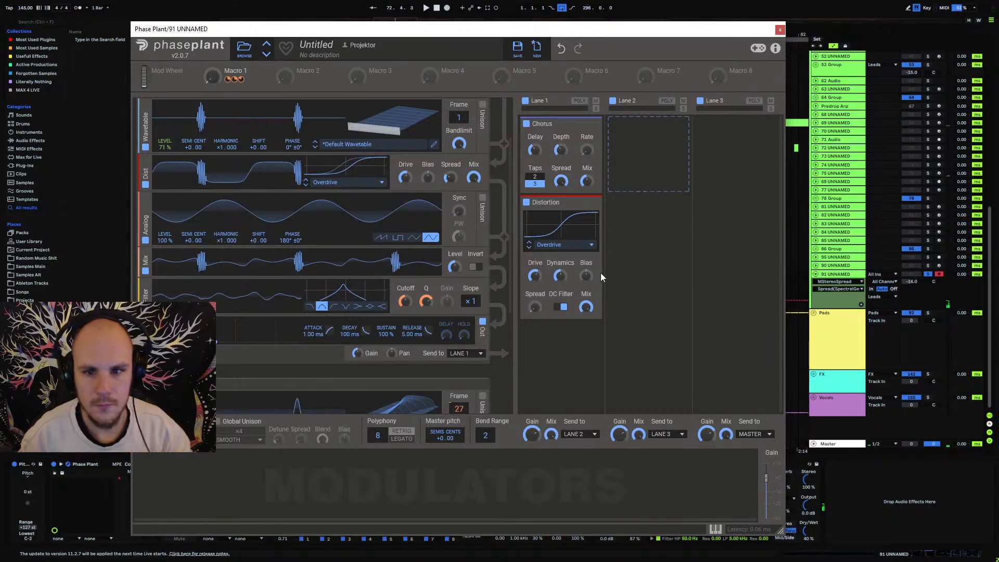
pyautogui.moveTo(587, 181); pyautogui.dragTo(587, 165)
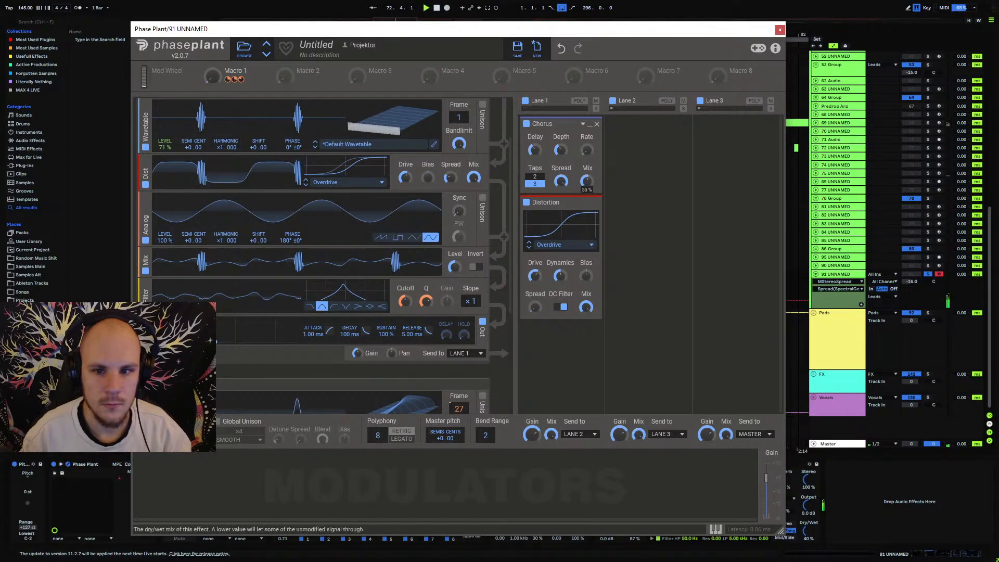
pyautogui.press('space')
pyautogui.press('space')
# Add a Reverb to Phase Plant's Lane 2 and lower its Mix while auditioning the clip.
pyautogui.click(632, 149)
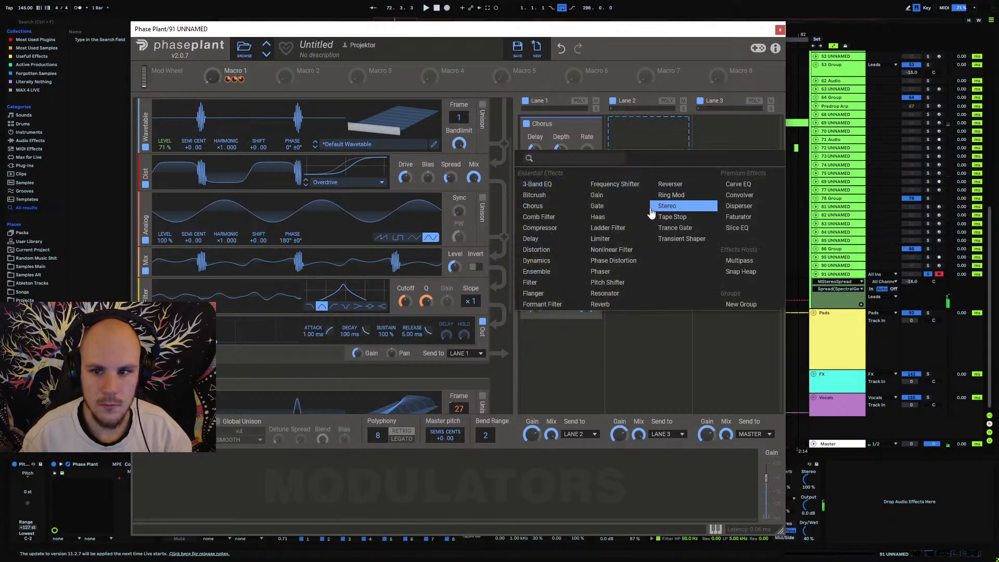
pyautogui.click(601, 305)
pyautogui.press('space')
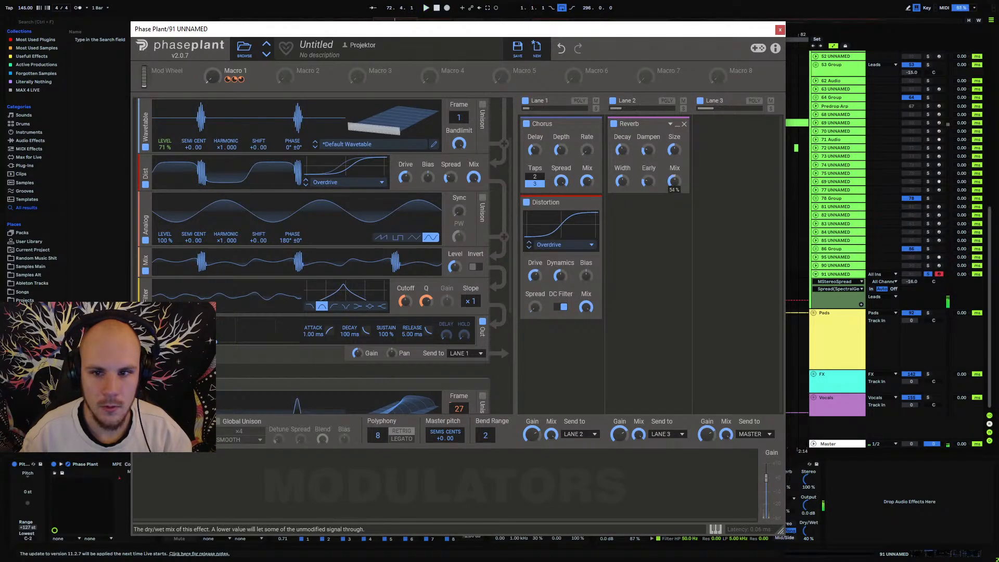
pyautogui.moveTo(674, 181); pyautogui.dragTo(674, 180)
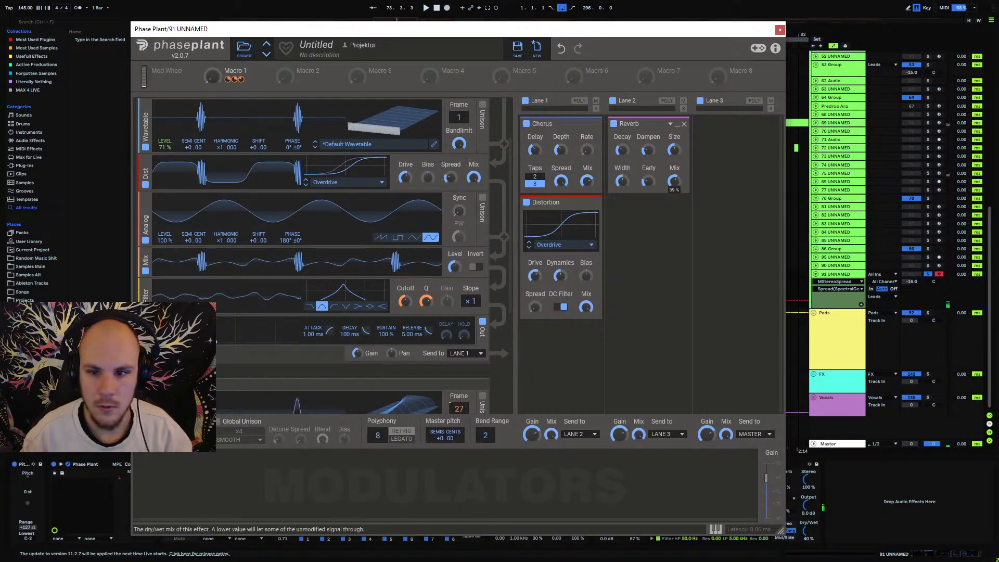
pyautogui.moveTo(677, 184); pyautogui.dragTo(676, 200)
pyautogui.press('space')
# Increase the Reverb's Size and Early amounts and adjust its Dampen, replaying the clip.
pyautogui.moveTo(674, 151); pyautogui.dragTo(674, 142)
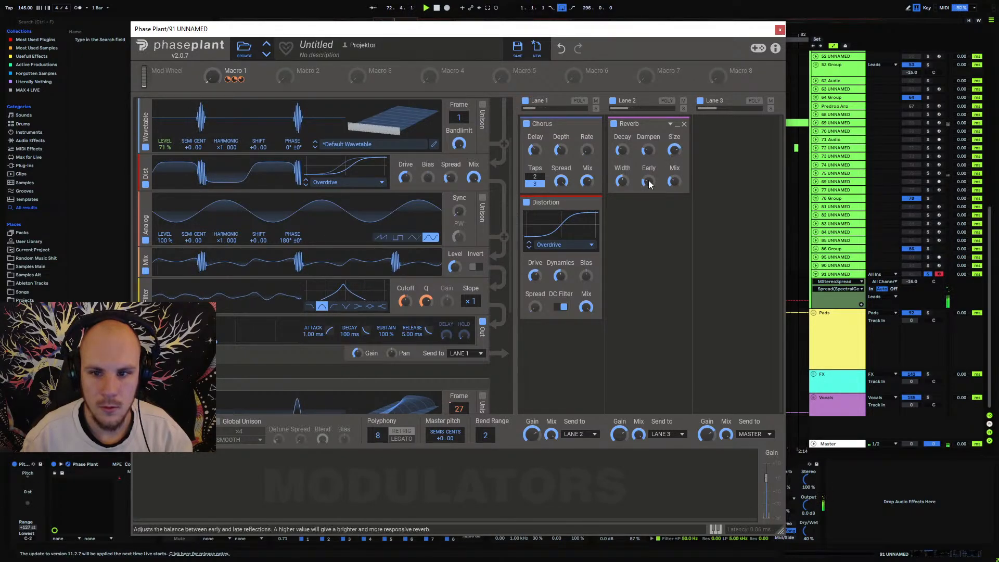
pyautogui.moveTo(649, 182); pyautogui.dragTo(647, 137)
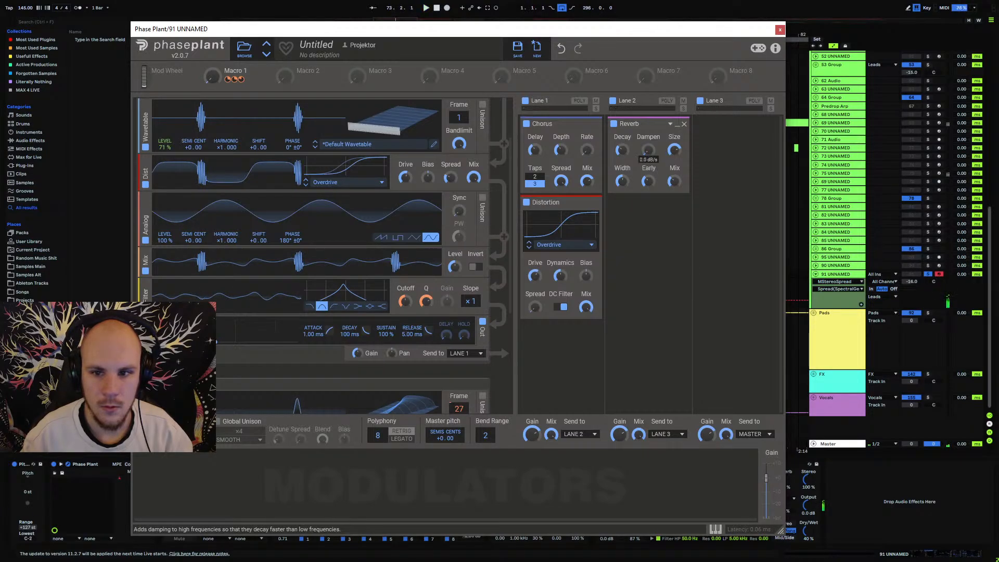
pyautogui.press('space')
pyautogui.moveTo(648, 150); pyautogui.dragTo(648, 148)
pyautogui.press('space')
pyautogui.press('space')
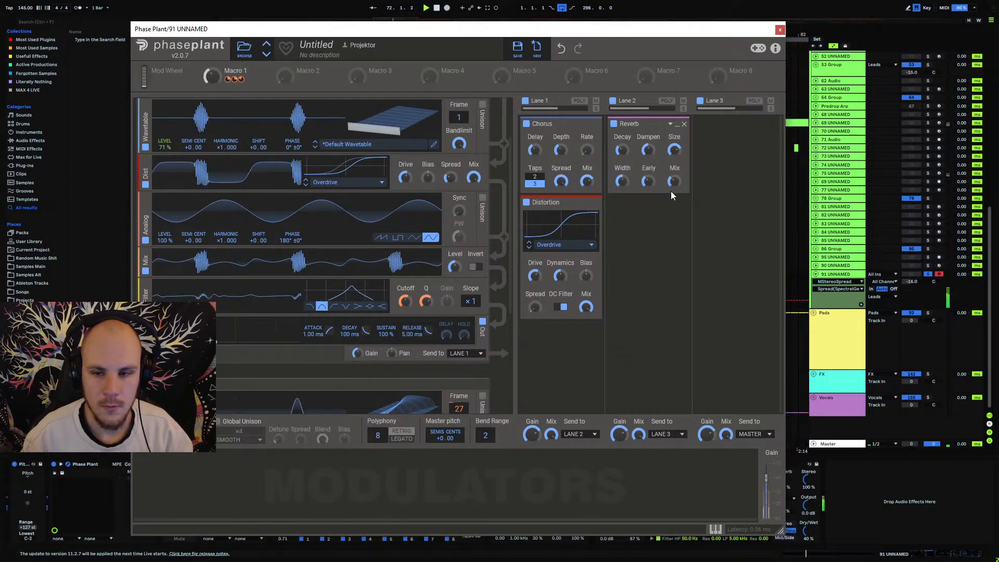
# Fine-tune the Reverb's Mix and Decay, close Phase Plant and play the clip within the full mix.
pyautogui.moveTo(675, 181); pyautogui.dragTo(674, 180)
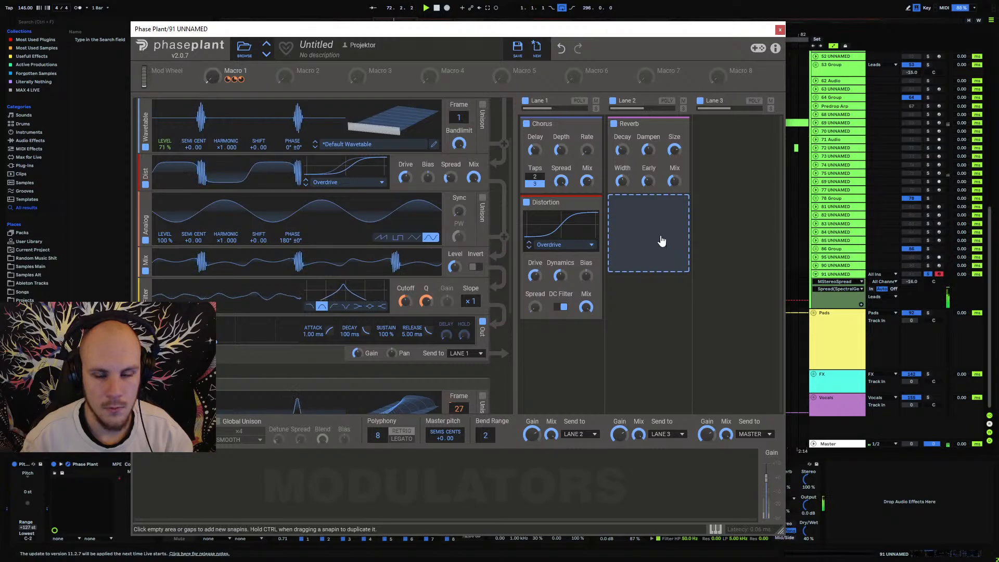
pyautogui.click(622, 150)
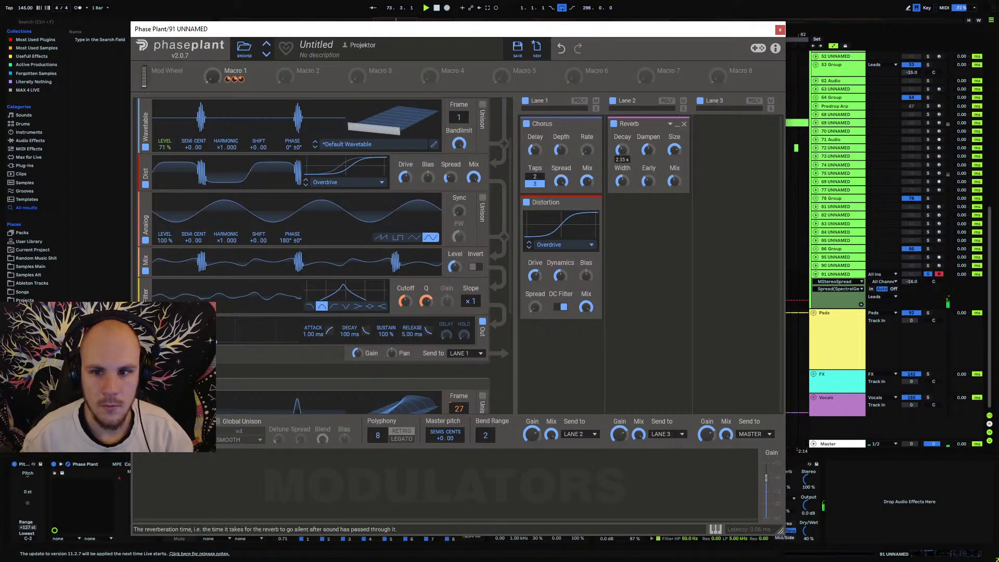
pyautogui.moveTo(621, 151); pyautogui.dragTo(626, 156)
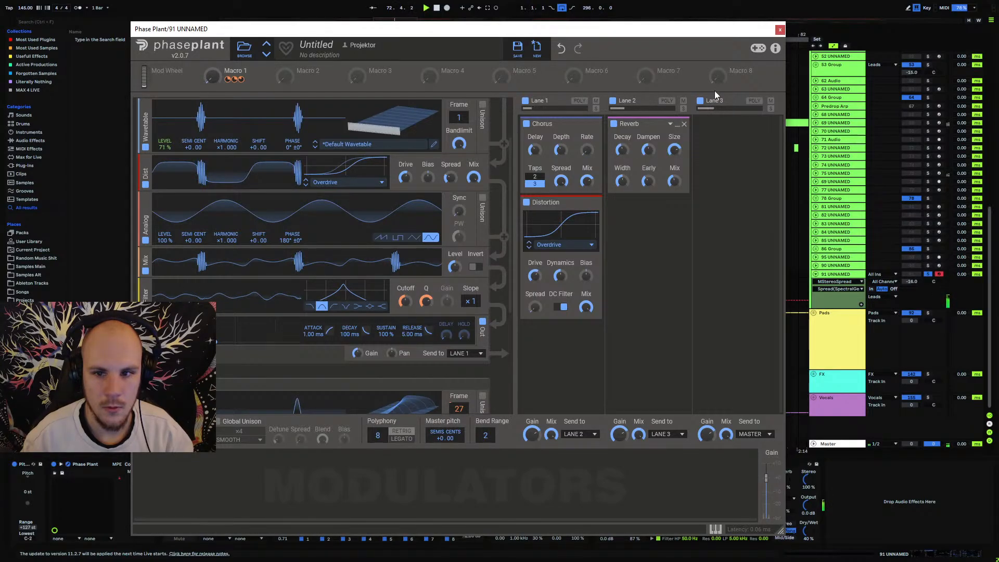
pyautogui.click(780, 31)
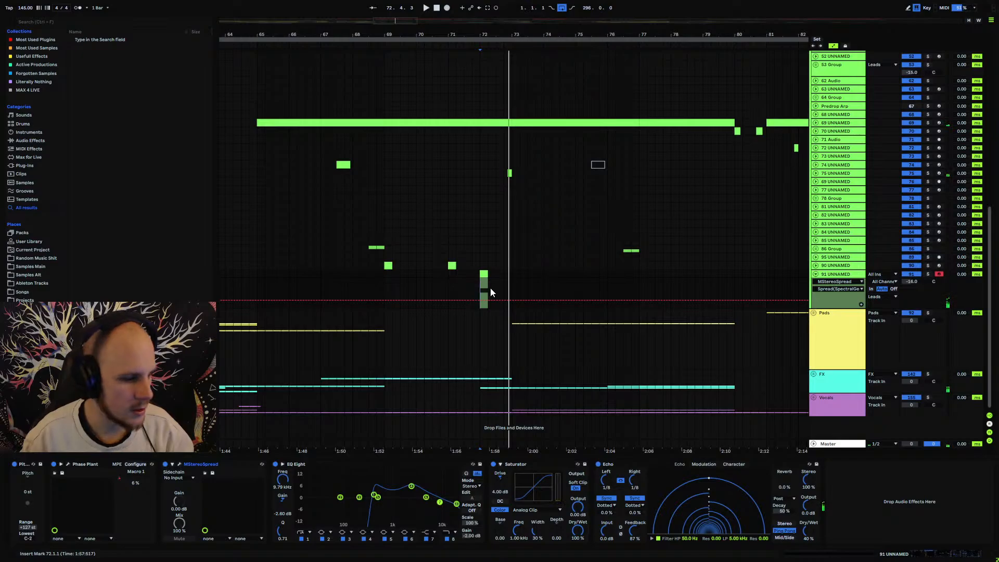
pyautogui.press('space')
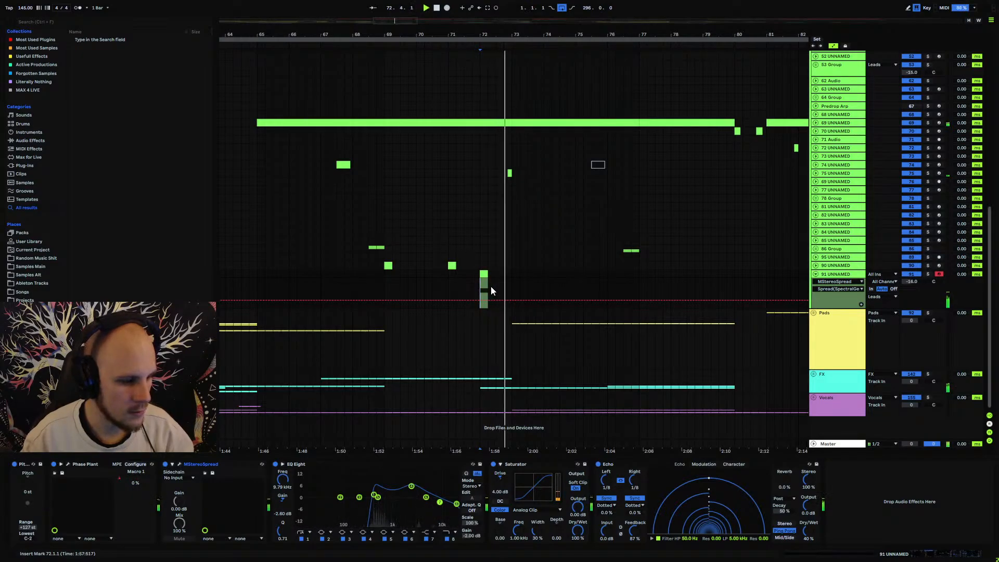
# Move the insert marker to bar 71.3 and review the MStereoSpread settings on track 91, including Bands.
pyautogui.click(464, 274)
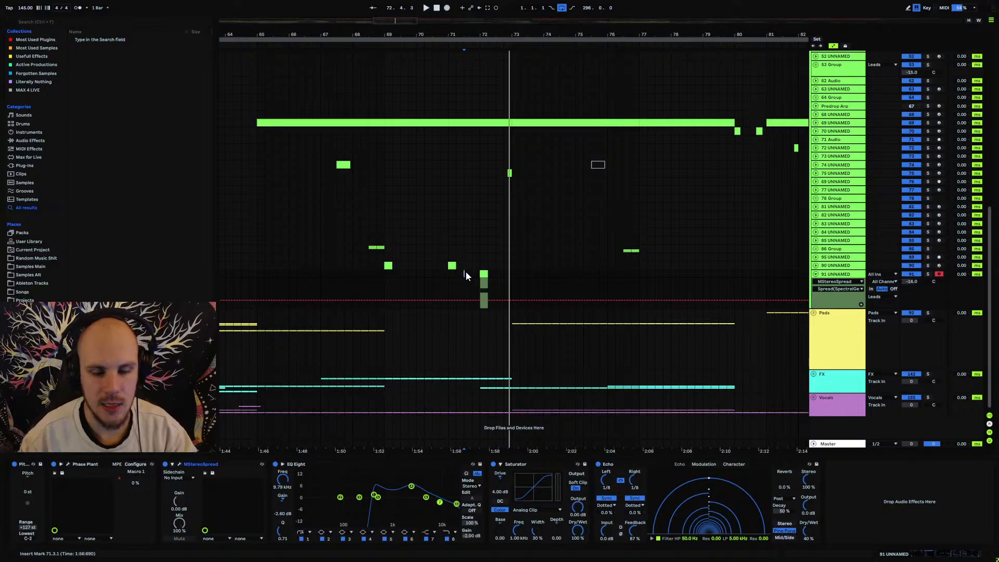
pyautogui.click(179, 463)
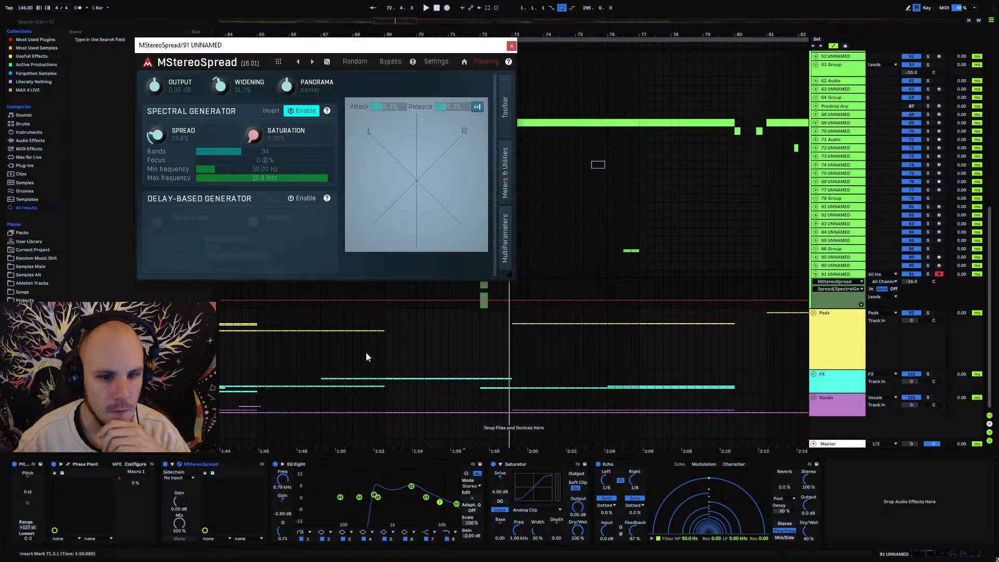
pyautogui.click(260, 151)
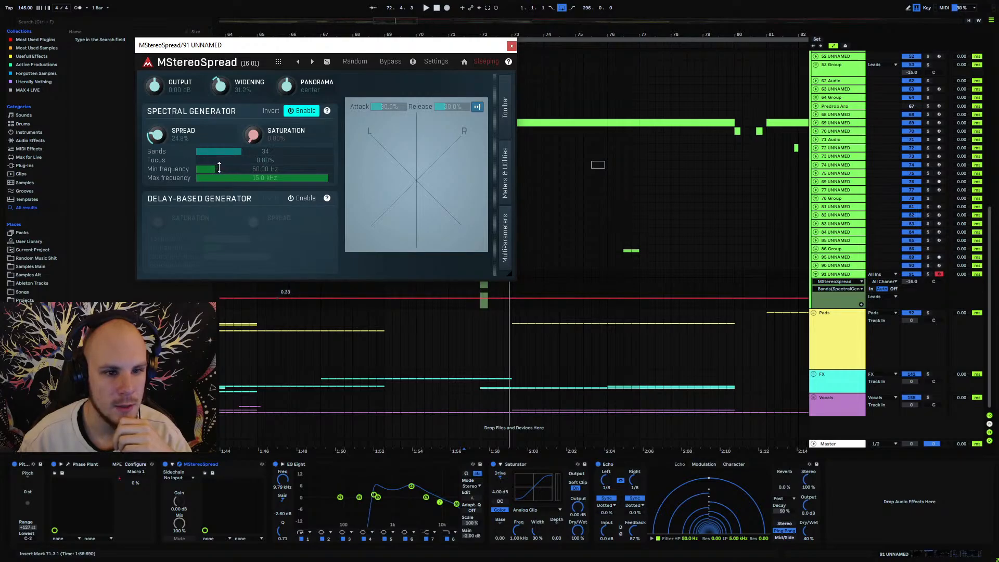
pyautogui.click(512, 45)
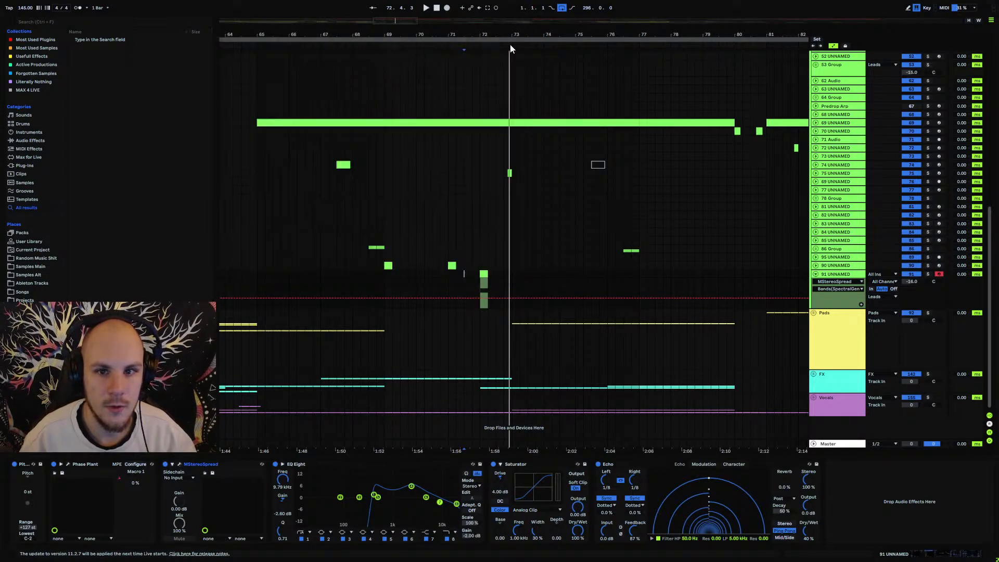
# Play the mix from bar 71.3 and fold track 91.
pyautogui.press('space')
pyautogui.click(815, 275)
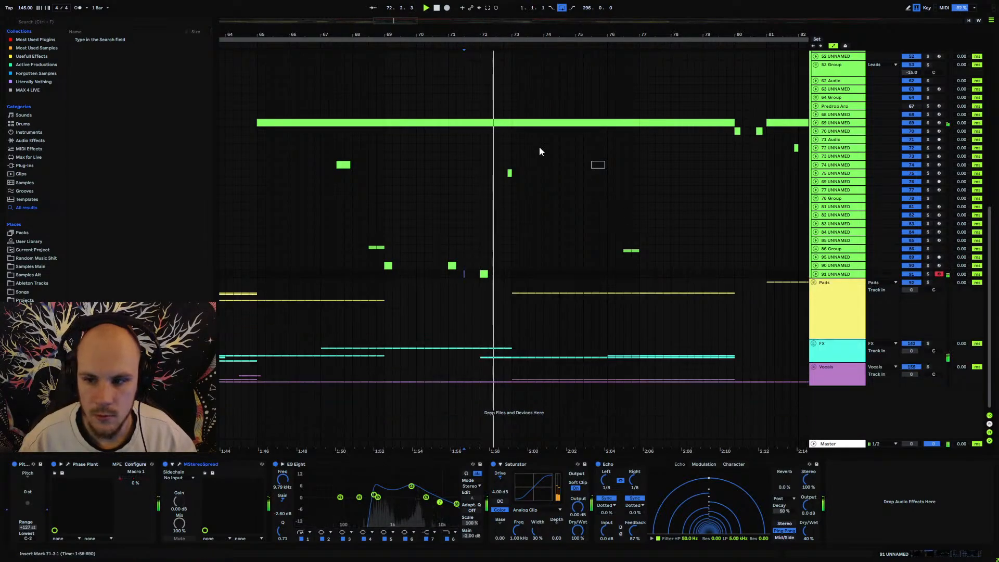
pyautogui.press('space')
# Reshape EQ Eight's upper bands during playback with a deep cut around 3 kHz and boosts between 5 and 6 kHz.
pyautogui.press('space')
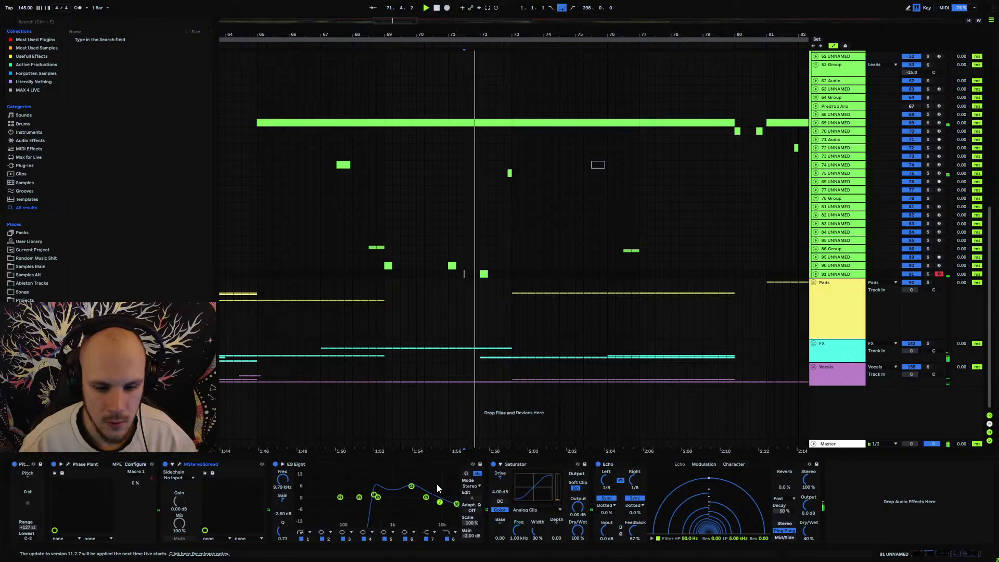
pyautogui.moveTo(411, 486); pyautogui.dragTo(419, 519)
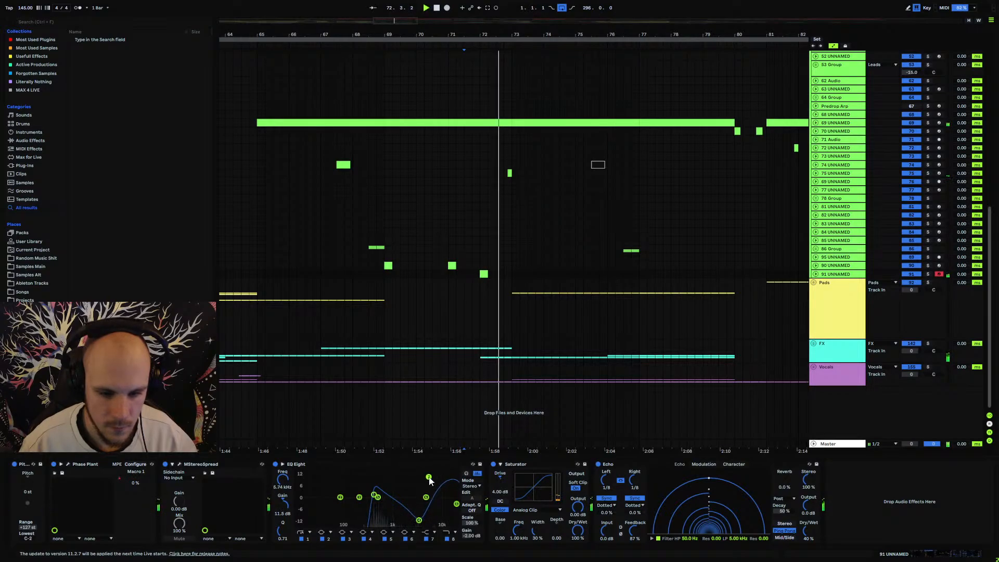
pyautogui.moveTo(419, 520); pyautogui.dragTo(419, 507)
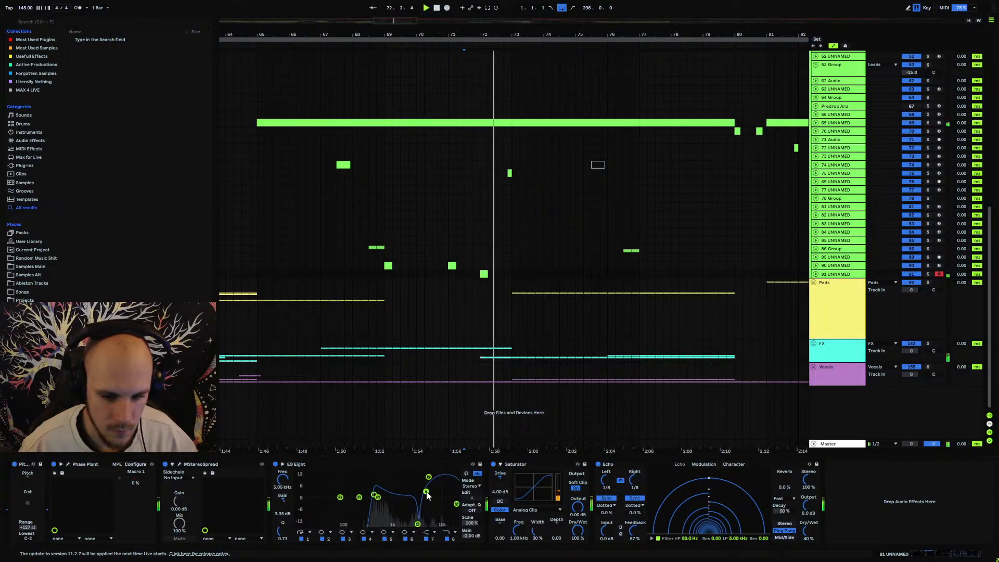
pyautogui.press('space')
# Raise track 91's volume to -13 dB and play from the start of its clip at bar 72.
pyautogui.doubleClick(884, 276)
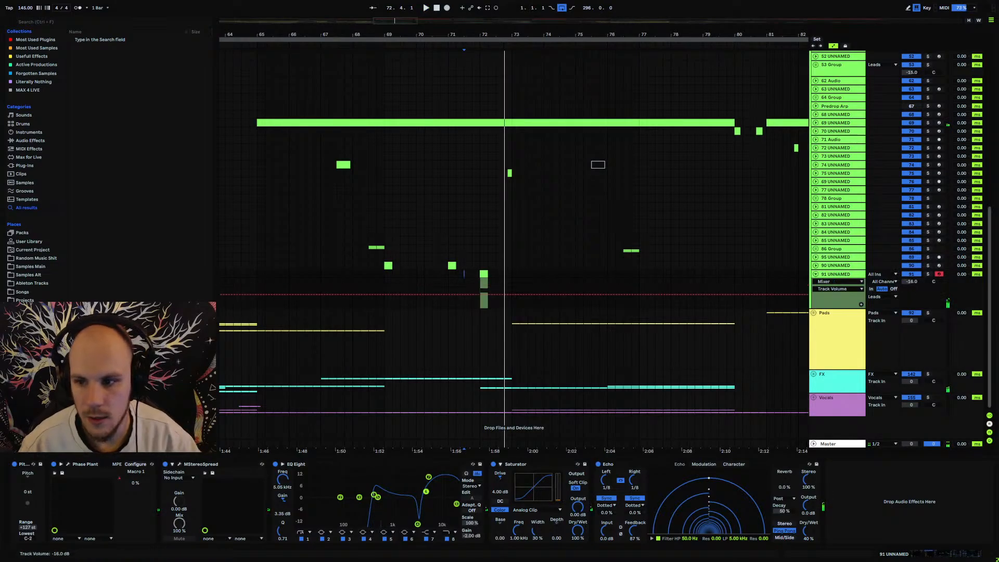
pyautogui.click(478, 301)
pyautogui.press('space')
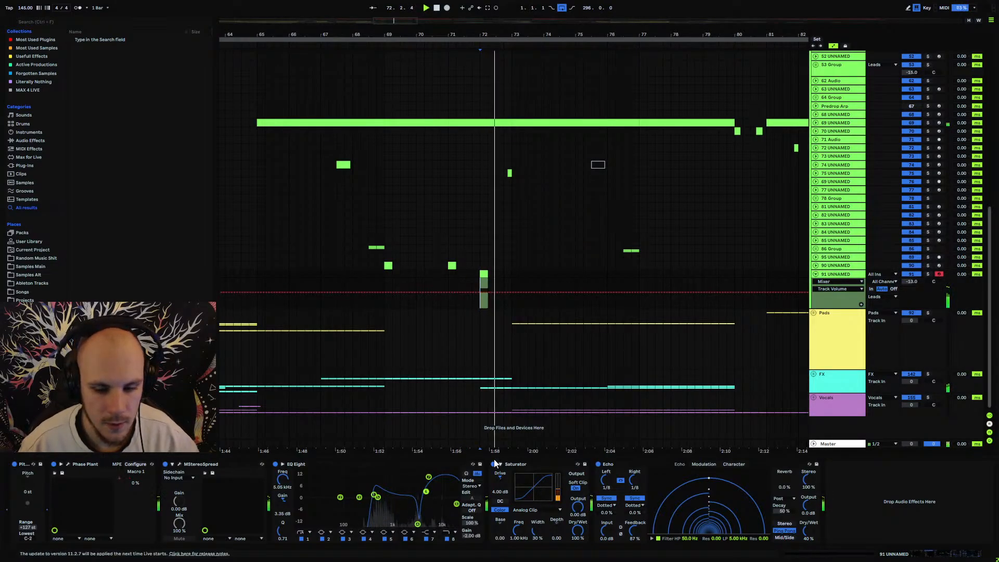
pyautogui.press('space')
pyautogui.press('space')
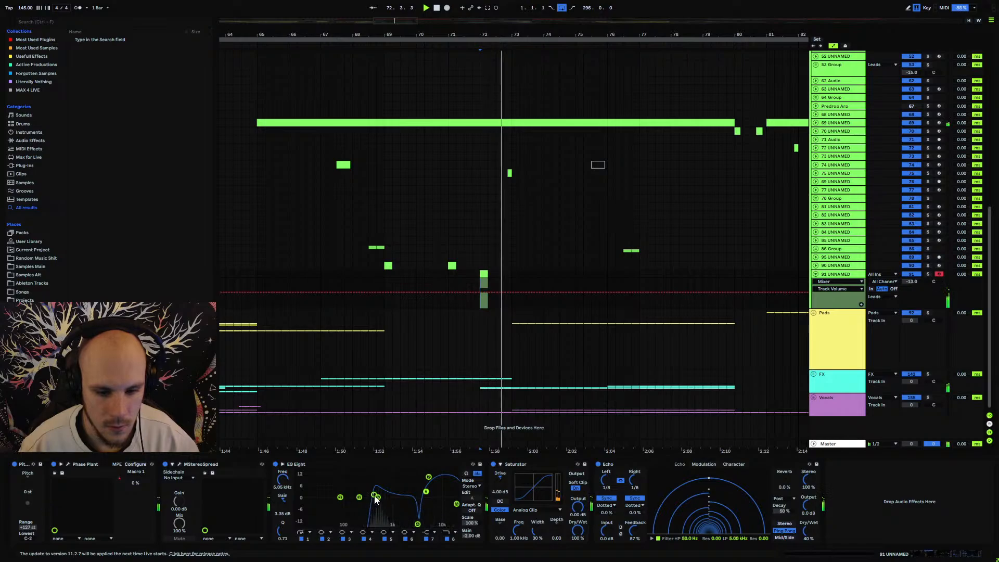
# Move EQ Eight's low cut down to just below 100 Hz and replay the clip to compare.
pyautogui.press('space')
pyautogui.press('space')
pyautogui.moveTo(358, 495)
pyautogui.mouseDown()
pyautogui.moveTo(329, 497)
pyautogui.moveTo(341, 492)
pyautogui.mouseUp()
pyautogui.press('space')
pyautogui.press('space')
pyautogui.press('space')
pyautogui.press('space')
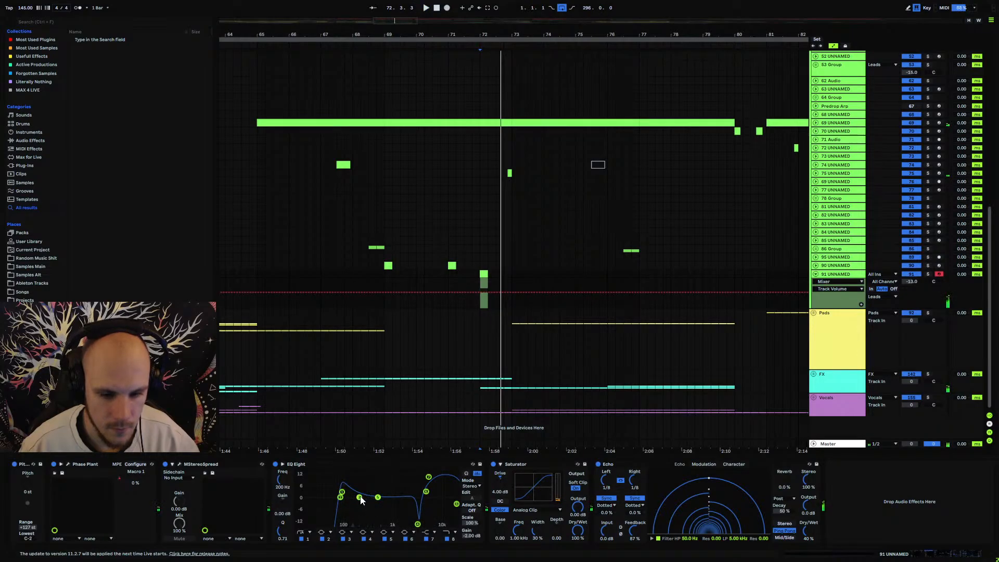
# Boost EQ Eight's two low-mid bands, setting the upper one to 7.07 dB at 881 Hz, and audition.
pyautogui.press('space')
pyautogui.moveTo(393, 485); pyautogui.dragTo(391, 485)
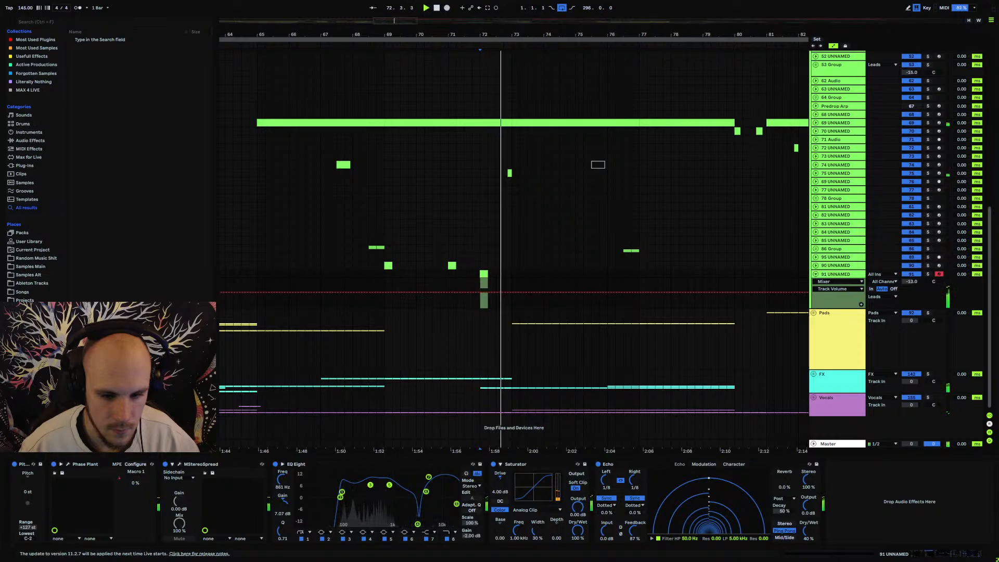
pyautogui.press('space')
pyautogui.press('space')
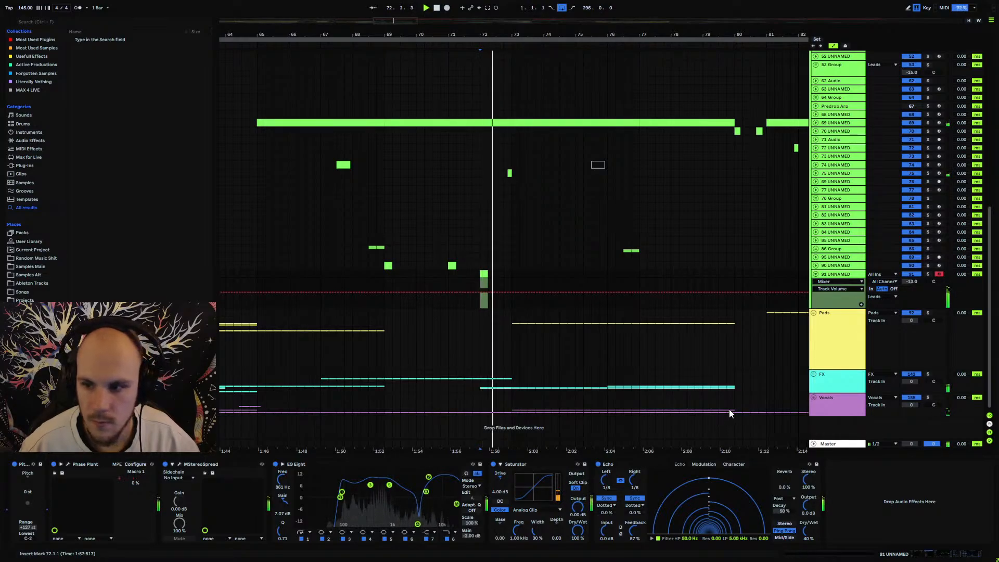
pyautogui.press('space')
# Insert the Multiband Dynamics effect (OTT) between EQ Eight and Saturator on track 91.
pyautogui.click(504, 485)
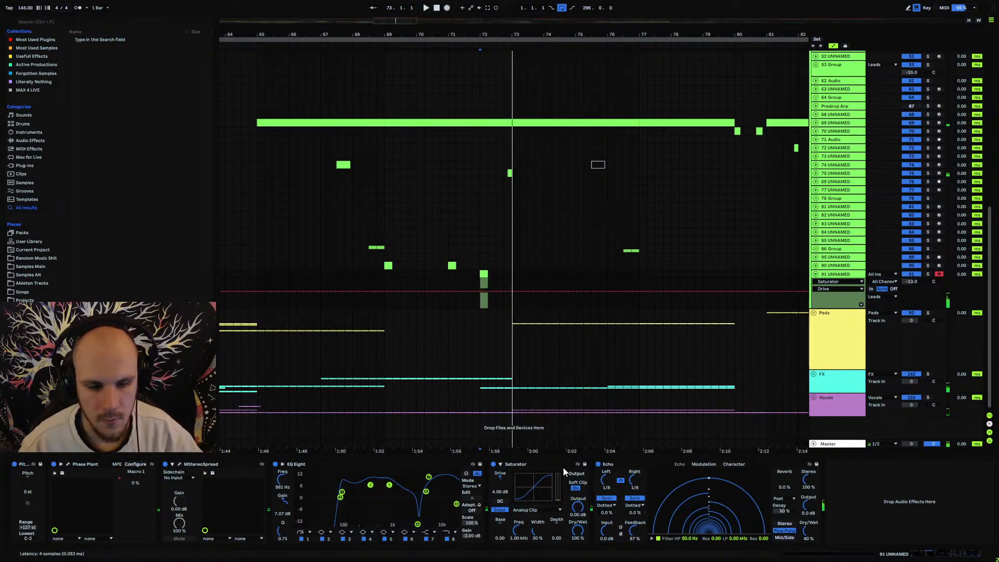
pyautogui.click(31, 141)
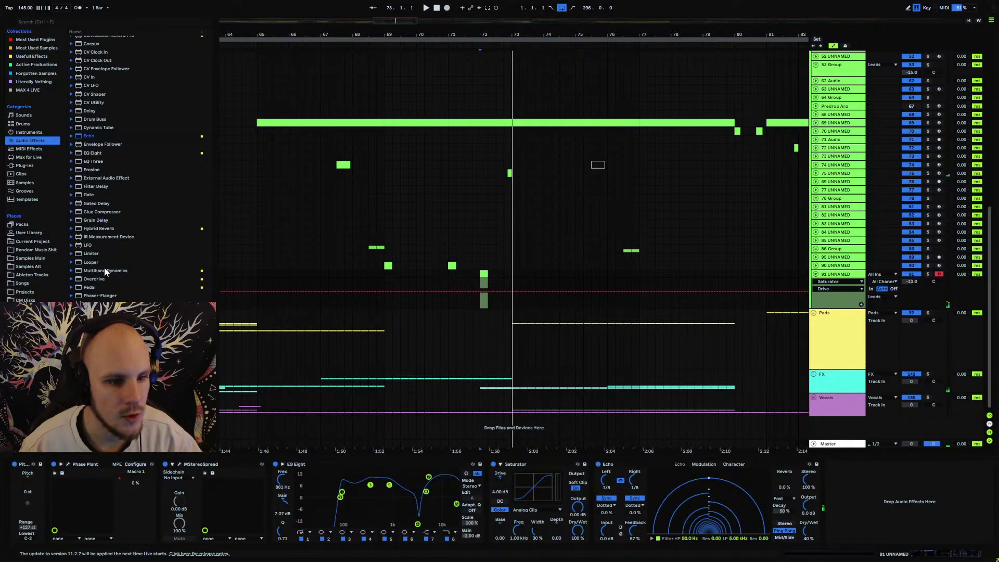
pyautogui.click(105, 270)
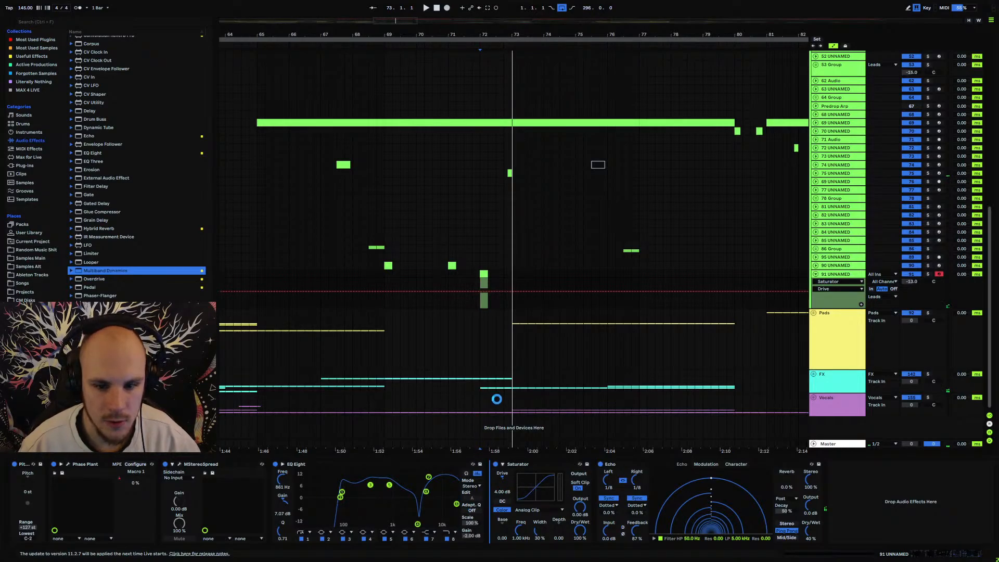
pyautogui.moveTo(541, 491); pyautogui.dragTo(542, 492)
# Set OTT's Output to 8.40 dB, its Time to 380% and its Amount to 41% while playing the clip.
pyautogui.press('space')
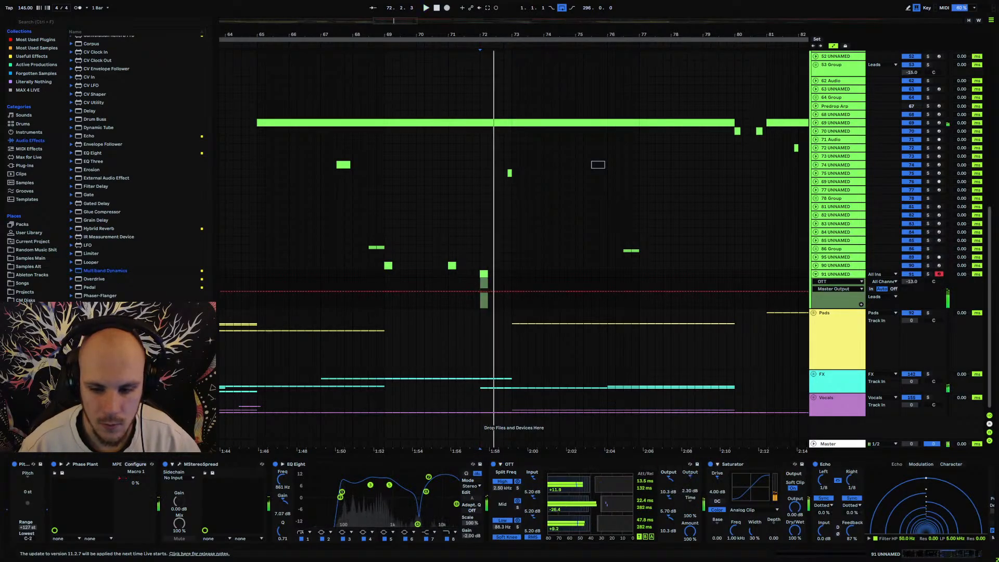
pyautogui.moveTo(690, 480)
pyautogui.mouseDown()
pyautogui.moveTo(691, 491)
pyautogui.moveTo(691, 476)
pyautogui.mouseUp()
pyautogui.press('space')
pyautogui.press('space')
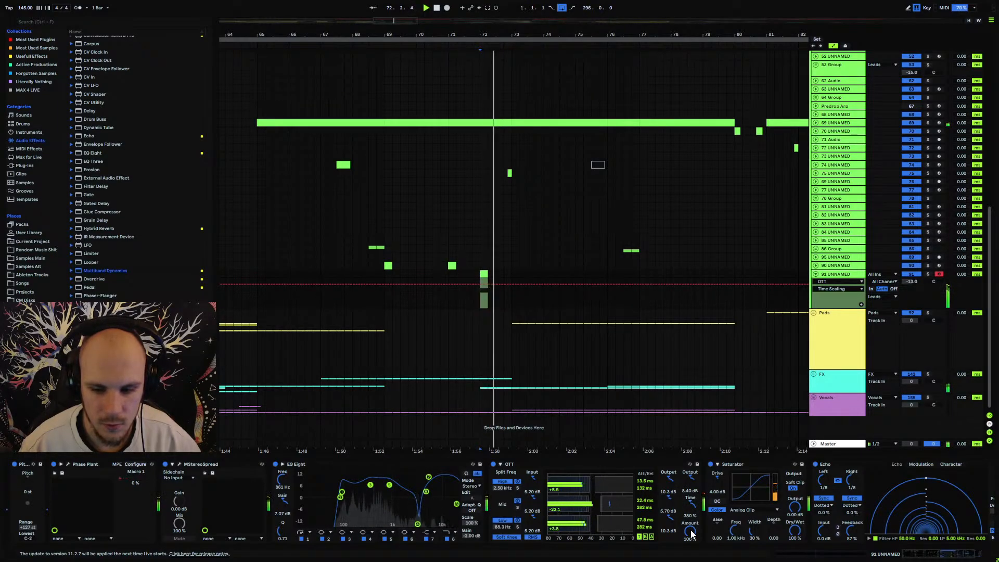
pyautogui.moveTo(691, 529); pyautogui.dragTo(691, 543)
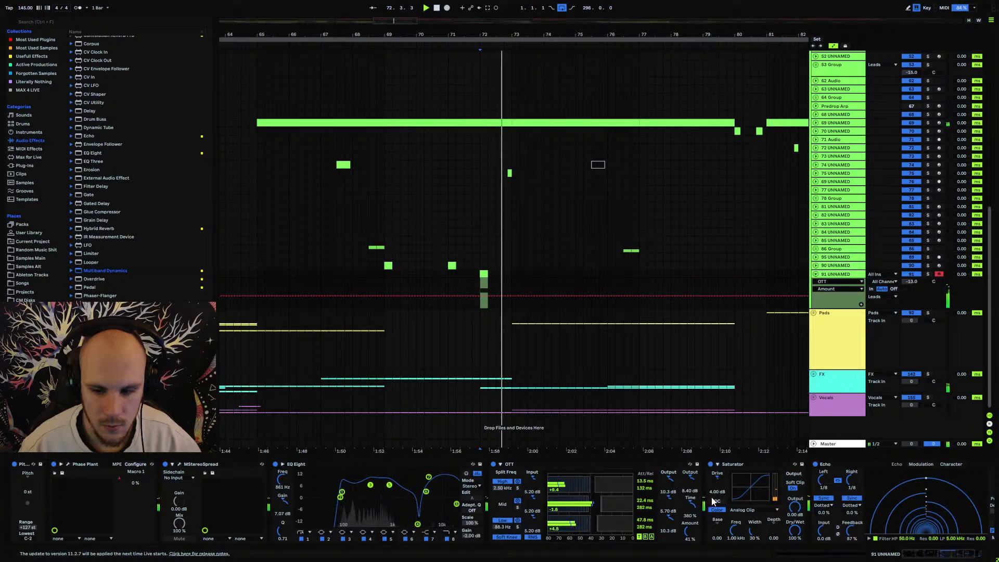
# Raise Saturator's Drive to 7.00 dB, replay the clip, and briefly check the Phase Plant patch.
pyautogui.moveTo(716, 484); pyautogui.dragTo(717, 477)
pyautogui.press('space')
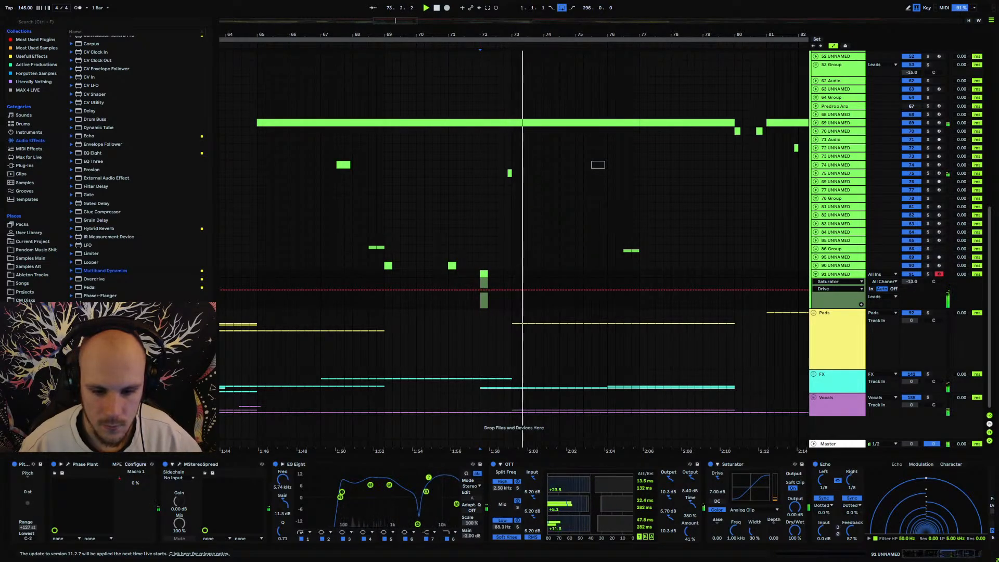
pyautogui.click(69, 463)
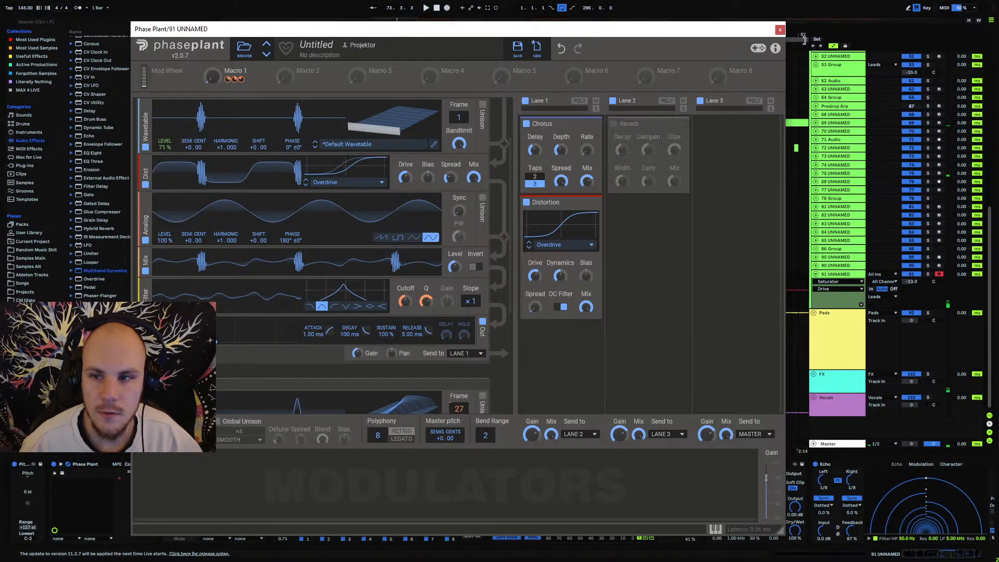
pyautogui.click(781, 30)
# Insert the Blackhole reverb after Echo at the end of track 91's device chain.
pyautogui.click(948, 556)
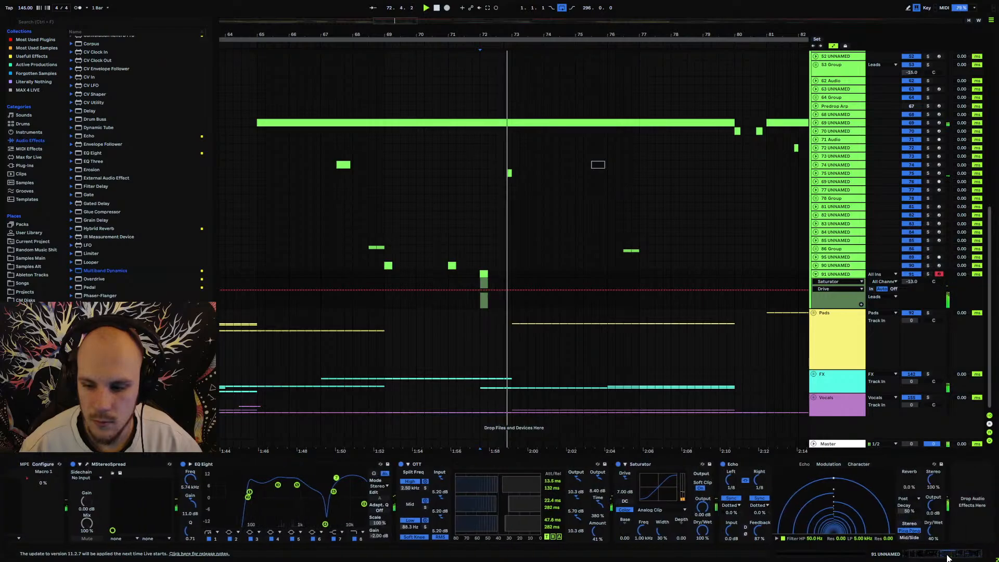
pyautogui.rightClick(967, 506)
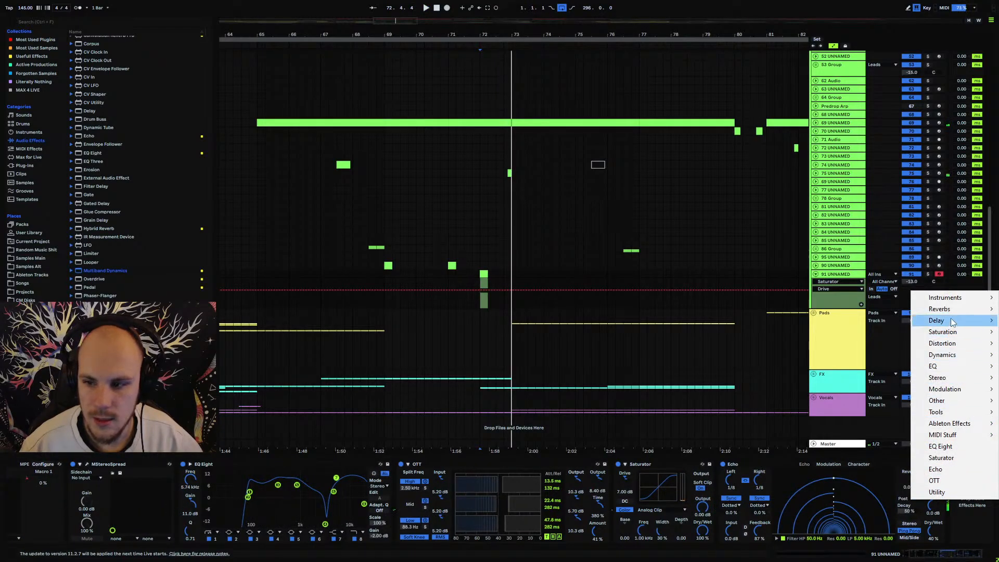
pyautogui.moveTo(952, 309)
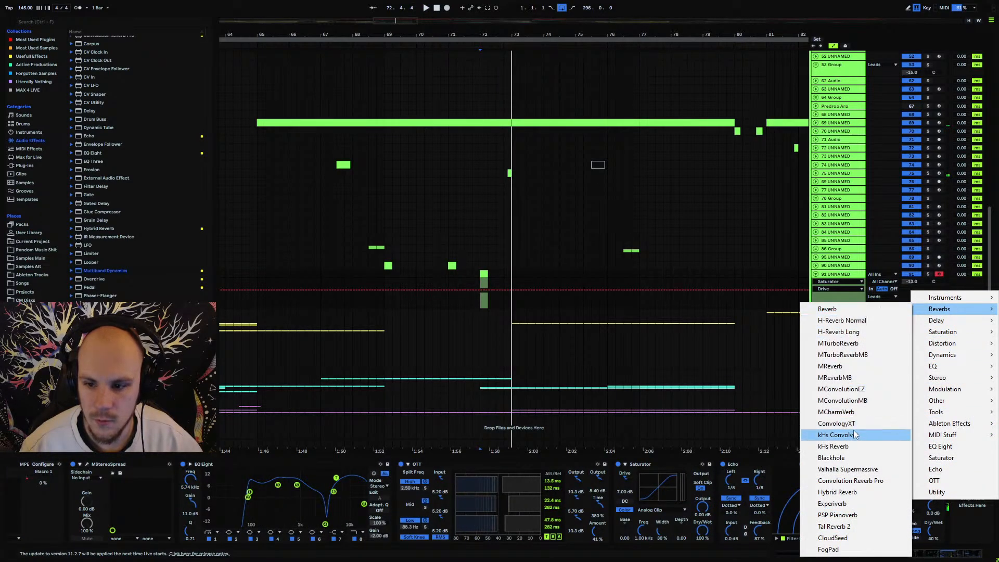
pyautogui.click(842, 458)
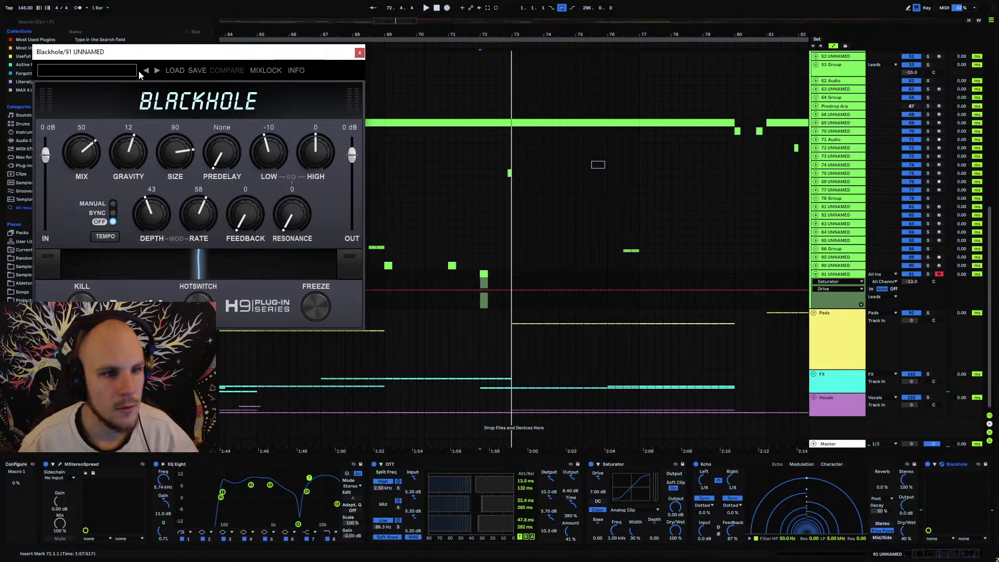
# Load the factory preset "Blackhole" in the reverb, set its Mix to 47 and audition it in context.
pyautogui.click(147, 73)
pyautogui.moveTo(150, 79)
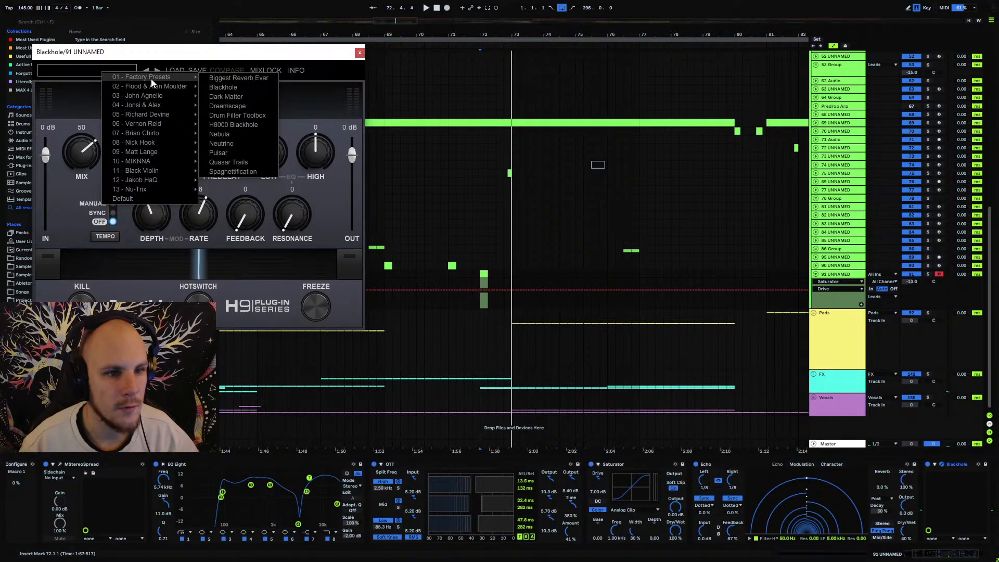
pyautogui.click(229, 85)
pyautogui.press('space')
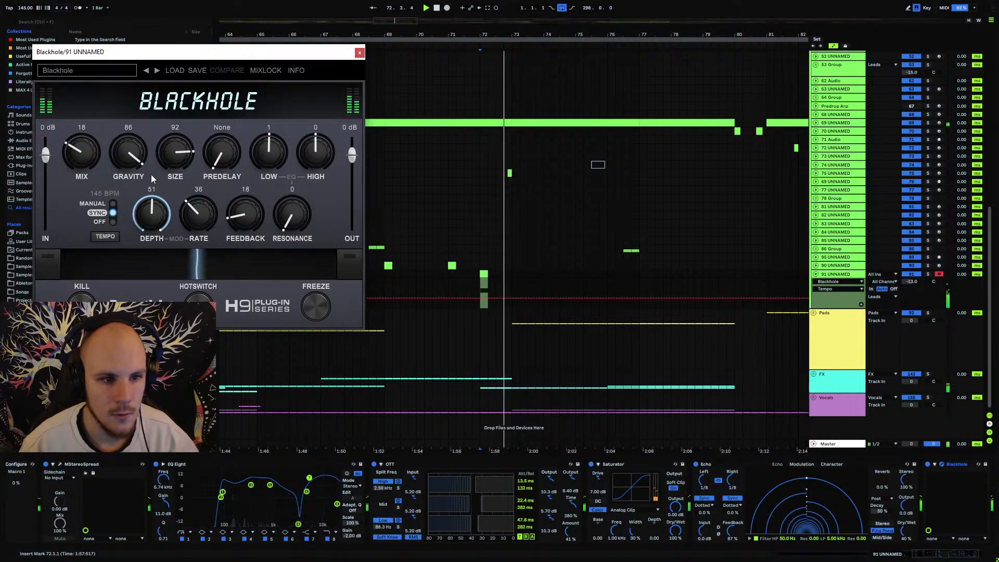
pyautogui.moveTo(86, 161); pyautogui.dragTo(98, 127)
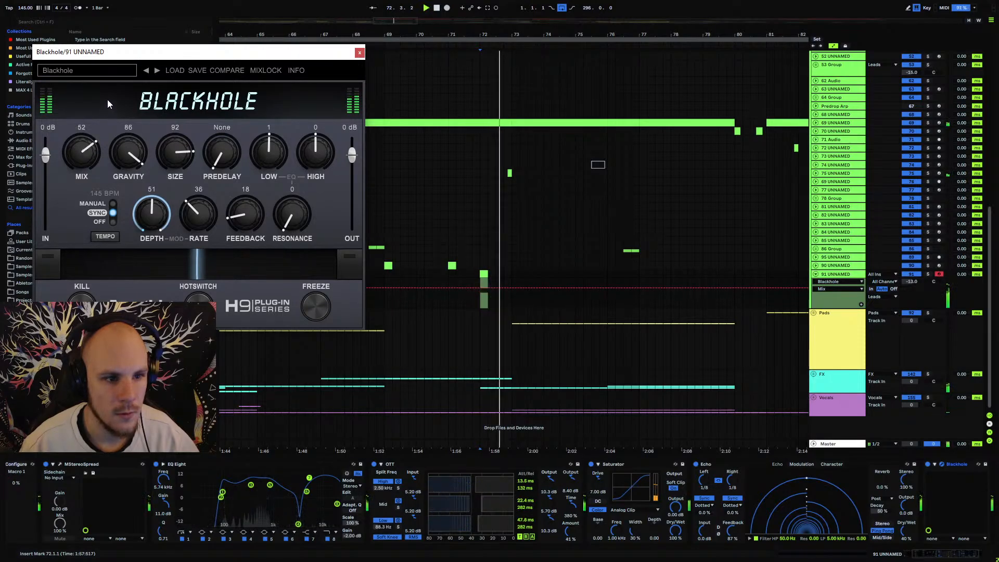
pyautogui.press('space')
pyautogui.press('space')
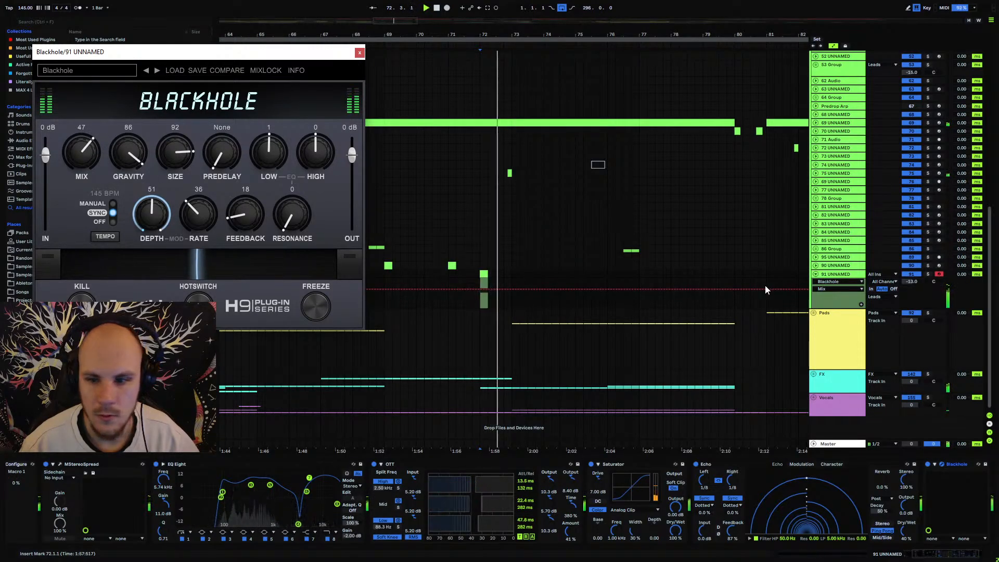
# Solo track 91 and reduce Blackhole's Size to 44 and Gravity to 49 while replaying the clip.
pyautogui.click(927, 273)
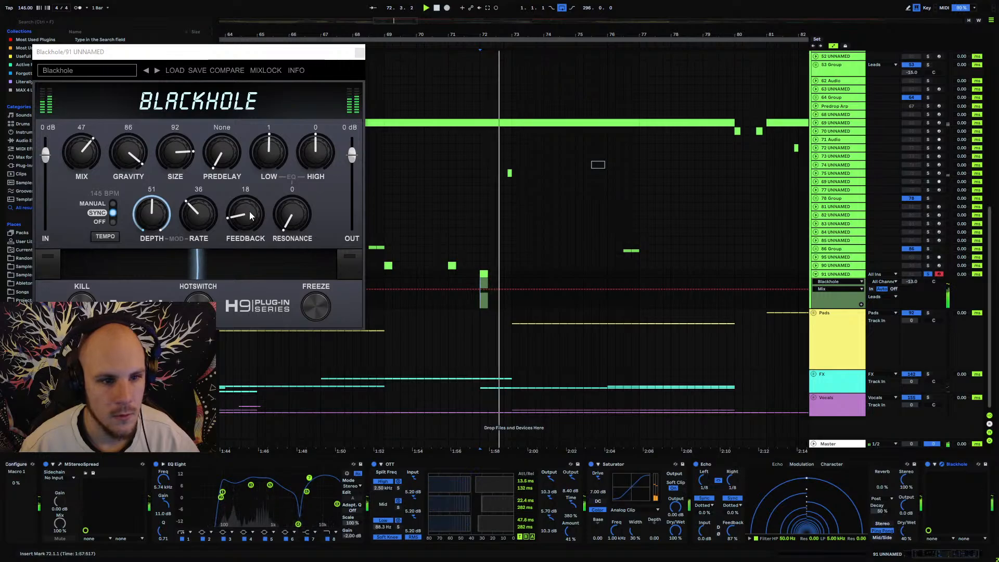
pyautogui.moveTo(182, 157); pyautogui.dragTo(178, 214)
pyautogui.press('space')
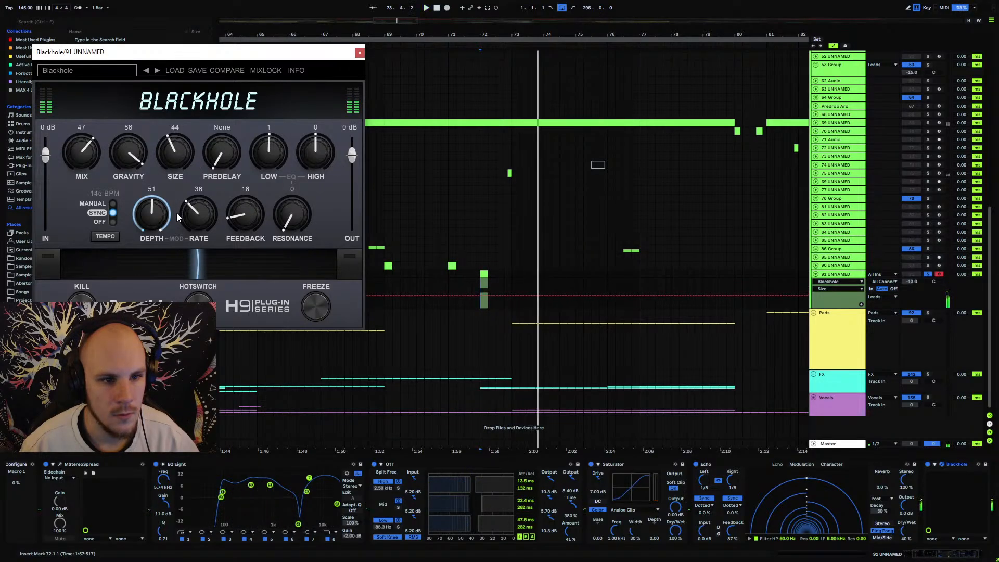
pyautogui.press('space')
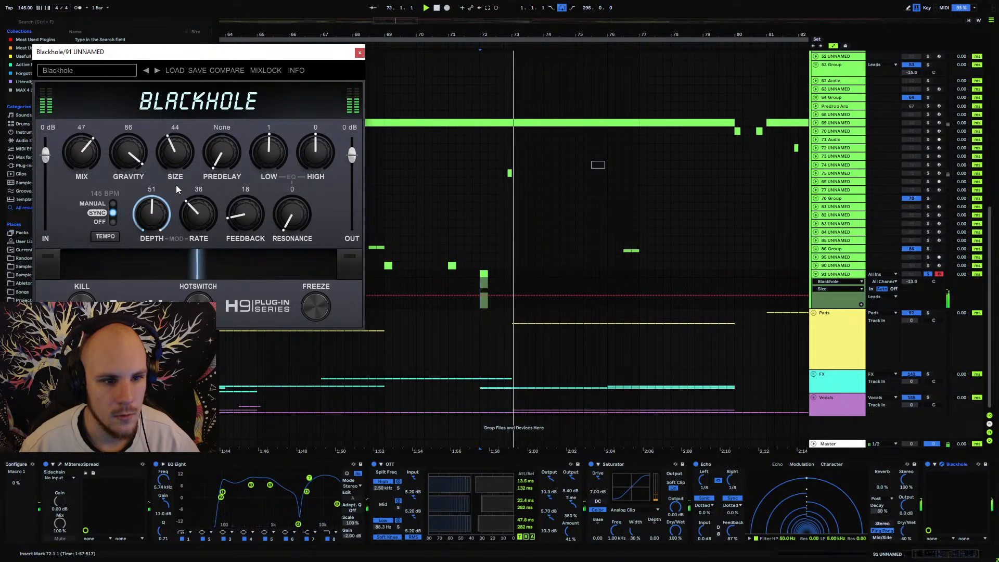
pyautogui.moveTo(128, 156); pyautogui.dragTo(125, 184)
pyautogui.press('space')
pyautogui.press('space')
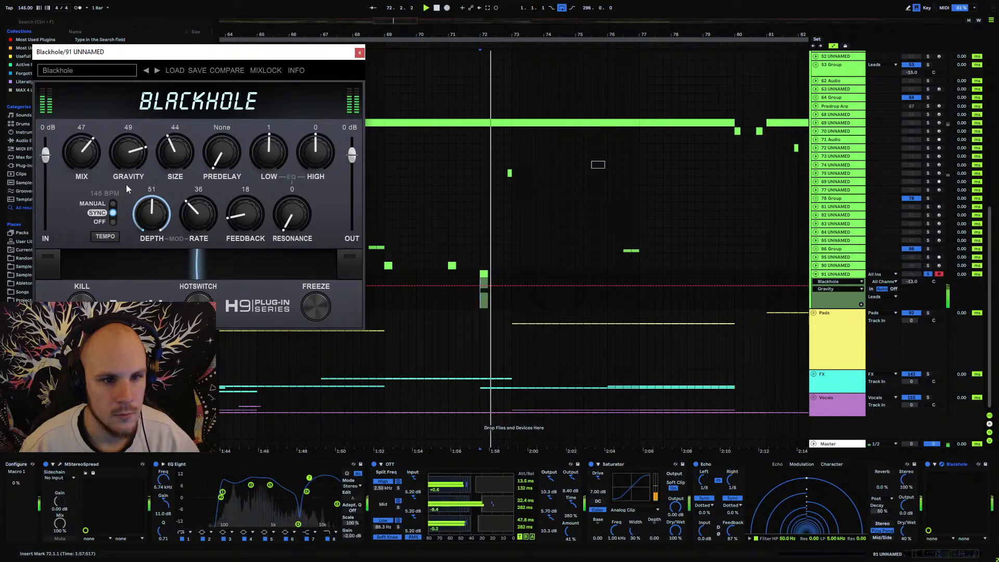
pyautogui.press('space')
pyautogui.press('space')
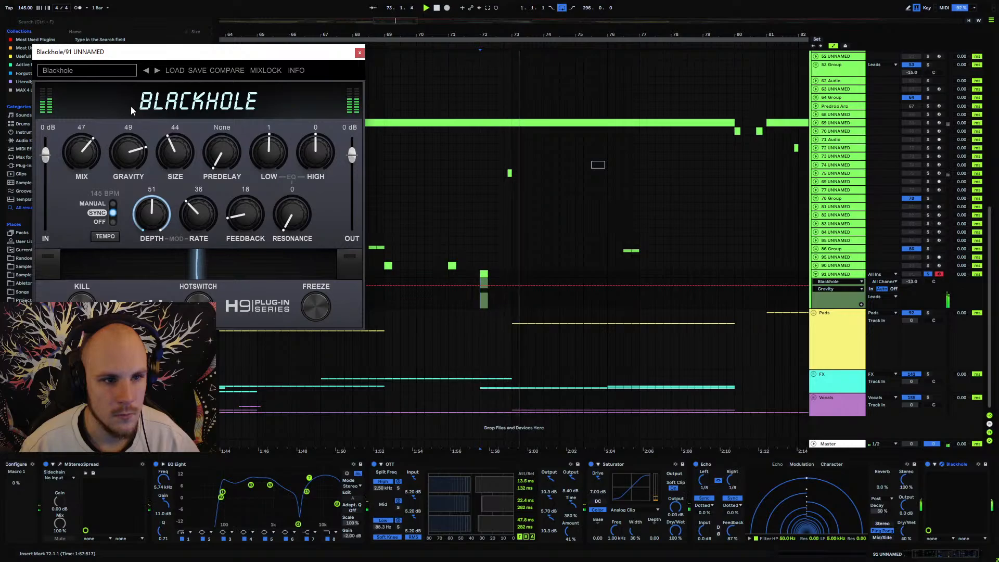
# Try Blackhole's factory preset "Biggest Reverb Evar" on the soloed clip.
pyautogui.click(69, 70)
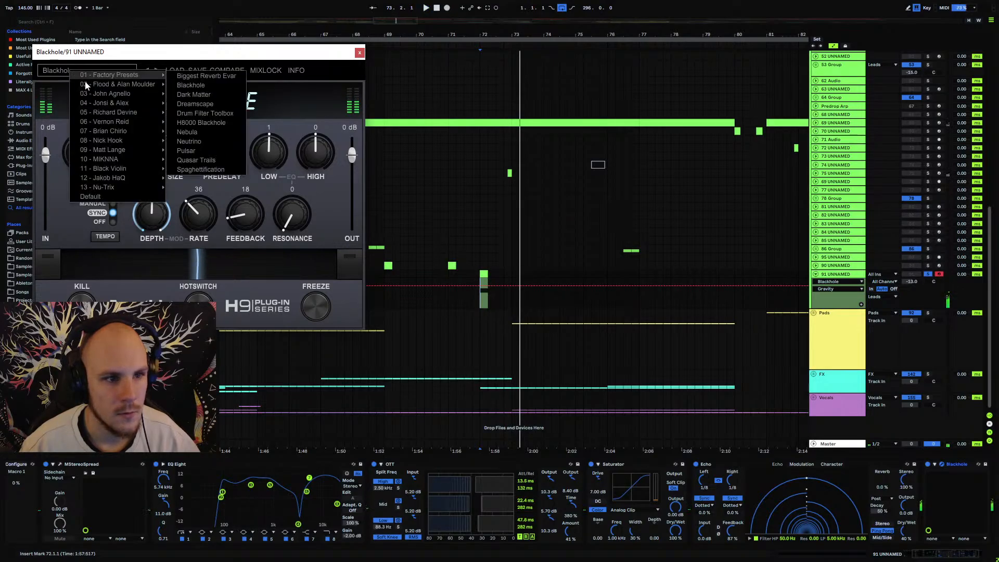
pyautogui.click(205, 78)
pyautogui.press('space')
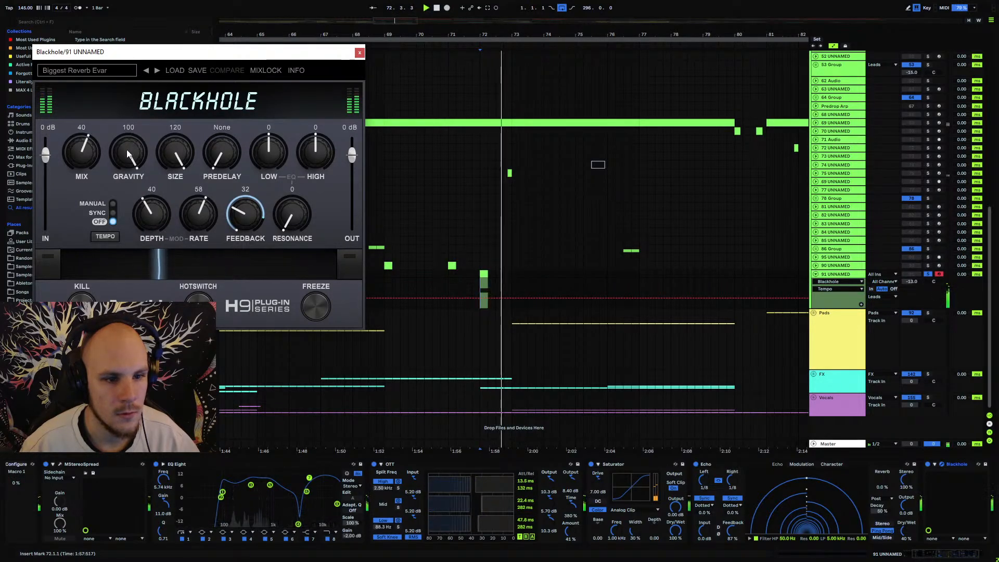
# Load Blackhole's factory preset "Dreamscape", unsolo track 91 and replay the clip with the full arrangement.
pyautogui.click(95, 70)
pyautogui.moveTo(138, 76)
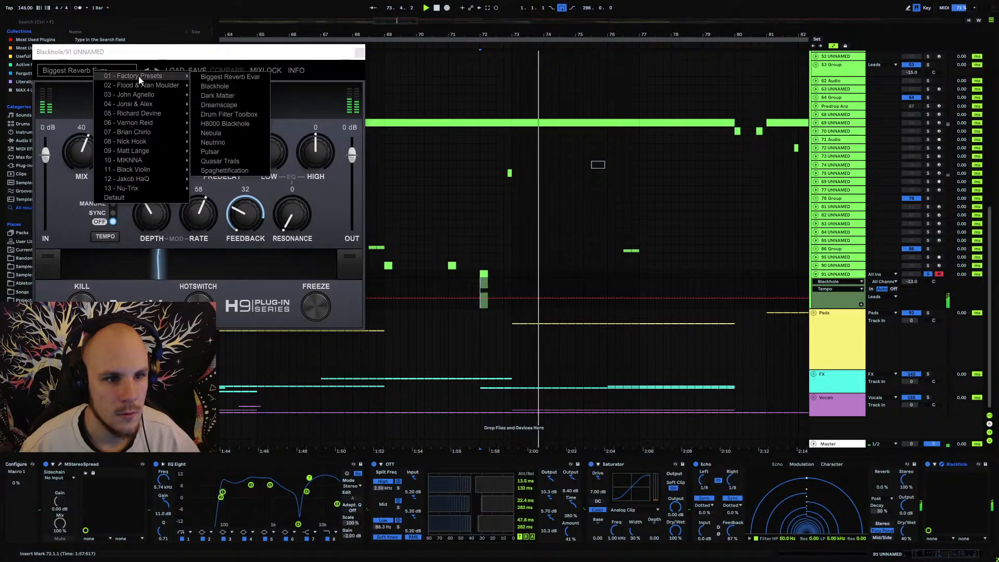
pyautogui.click(219, 104)
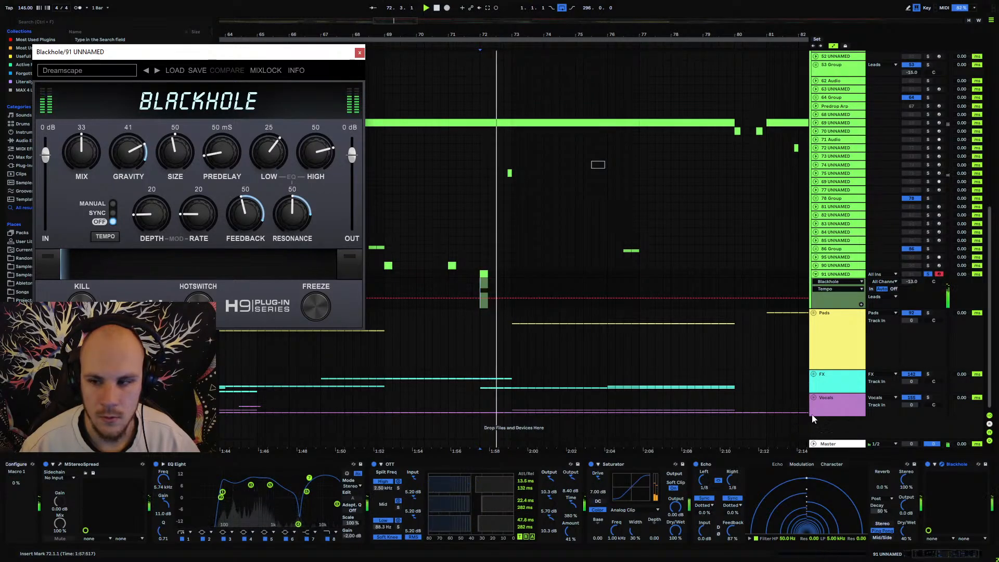
pyautogui.click(928, 274)
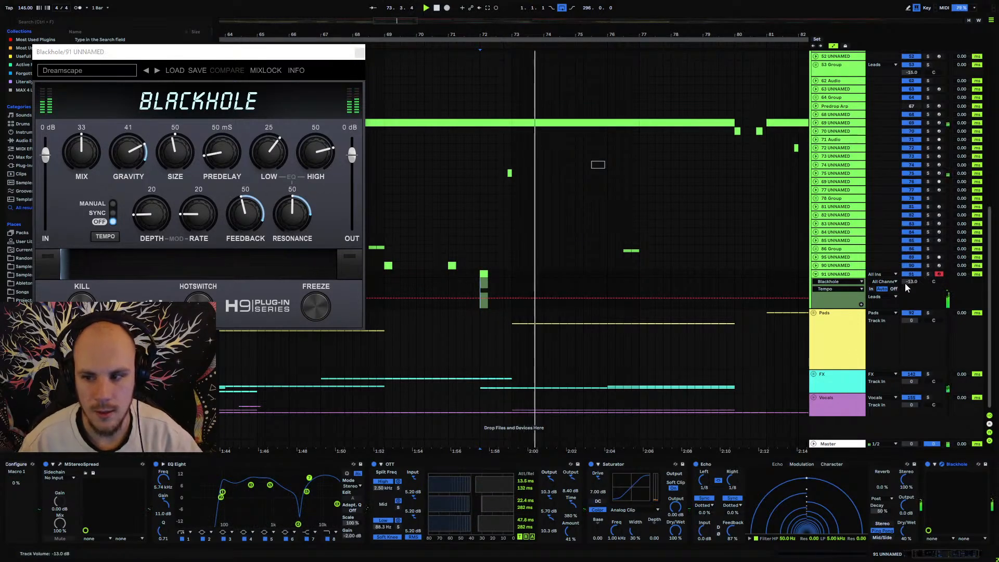
pyautogui.press('space')
pyautogui.press('space')
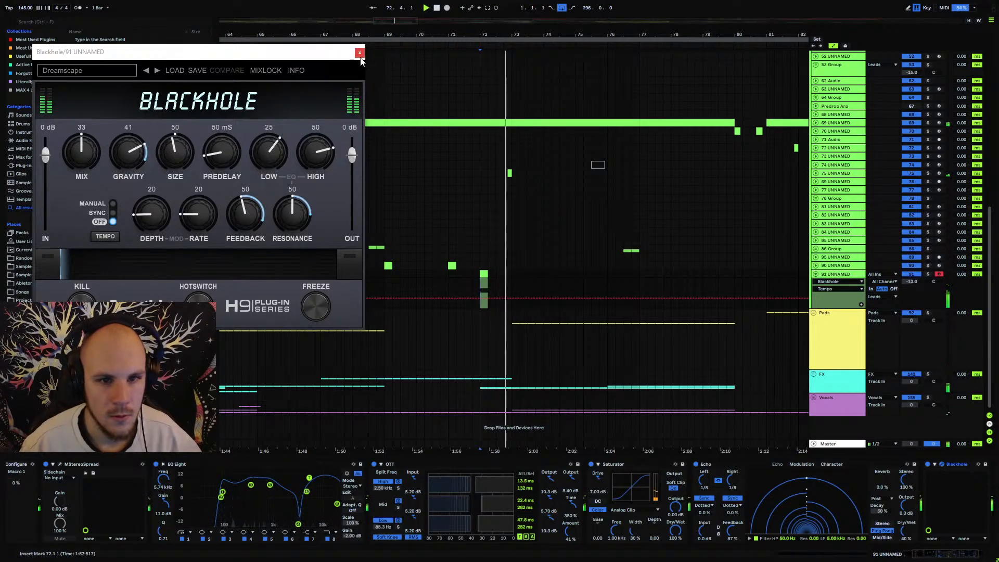
# Close the reverb window, lower track 91's volume to -18.0 dB while playing from bar 68, and fold the track.
pyautogui.click(359, 52)
pyautogui.press('space')
pyautogui.click(362, 288)
pyautogui.press('space')
pyautogui.moveTo(910, 281); pyautogui.dragTo(910, 285)
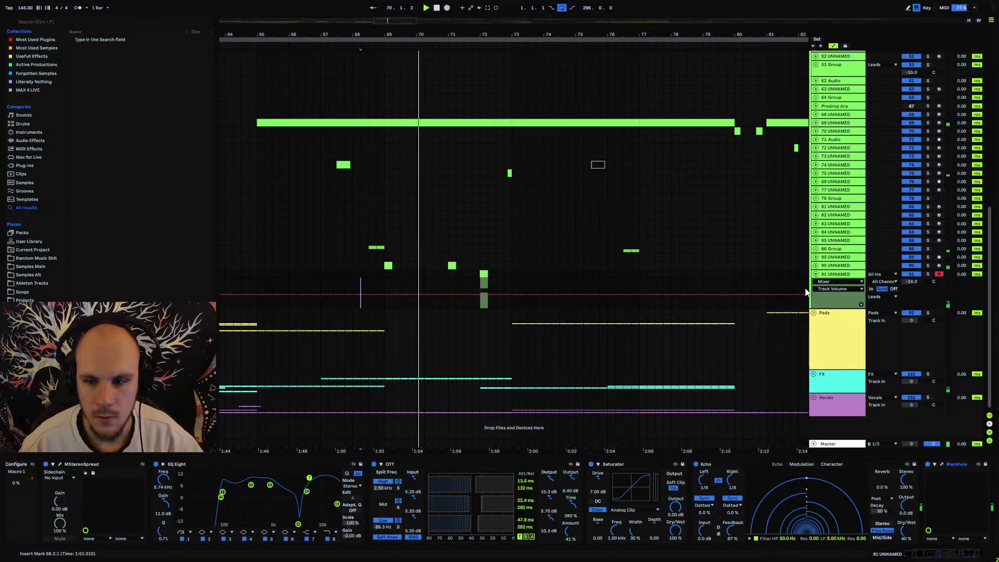
pyautogui.click(815, 275)
# Unfold the FX group, move the VDUB1 Impact clip to span bars 74 to 80, and fold the group again.
pyautogui.scroll(5, 520, 286)
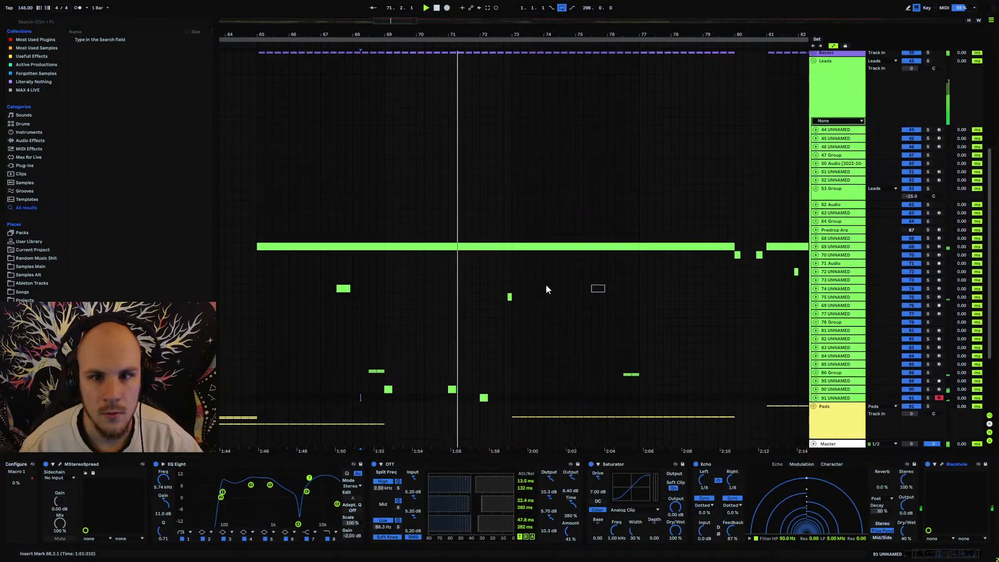
pyautogui.scroll(-4, 546, 286)
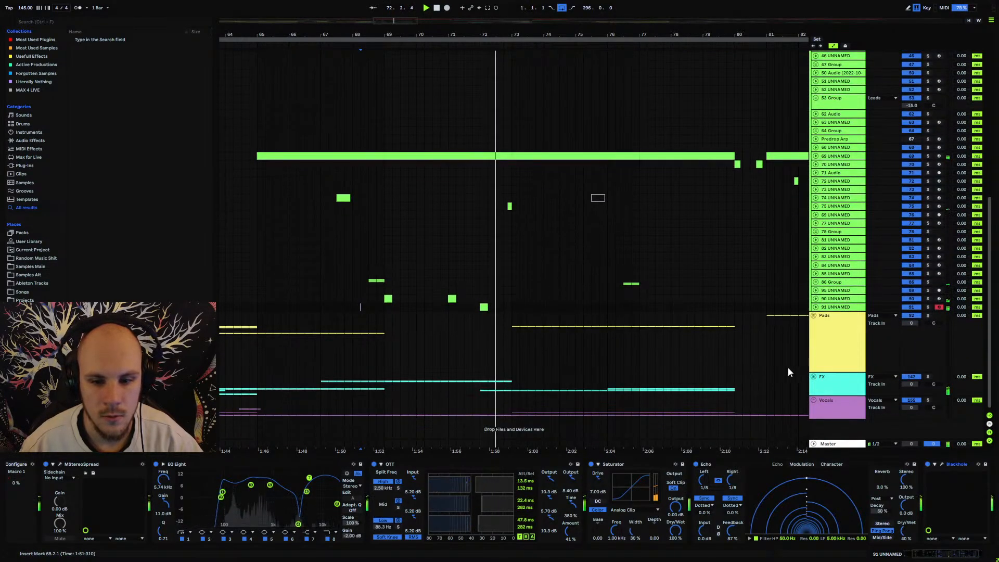
pyautogui.click(814, 377)
pyautogui.scroll(-5, 517, 339)
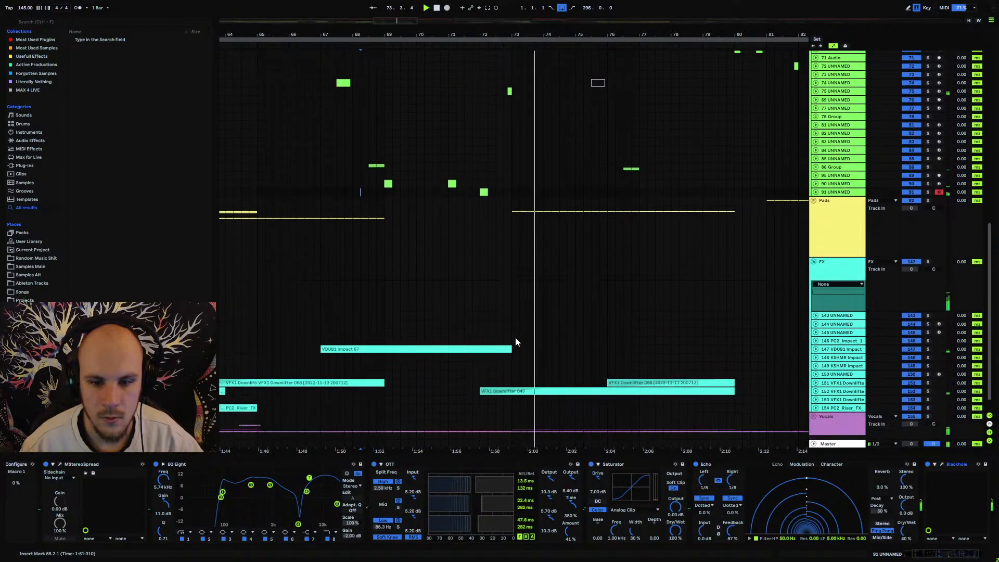
pyautogui.scroll(1, 516, 338)
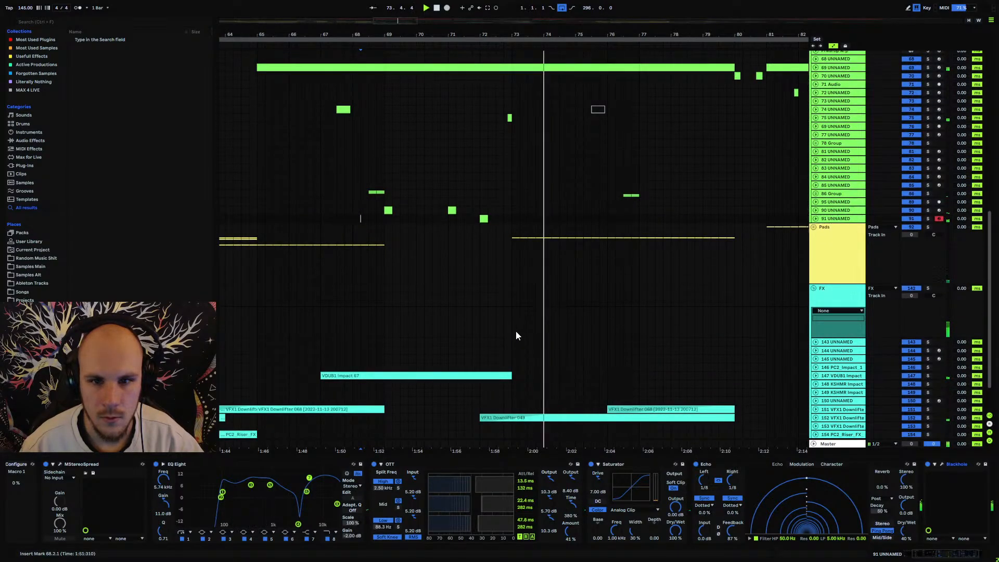
pyautogui.moveTo(497, 376); pyautogui.dragTo(718, 374)
pyautogui.click(813, 288)
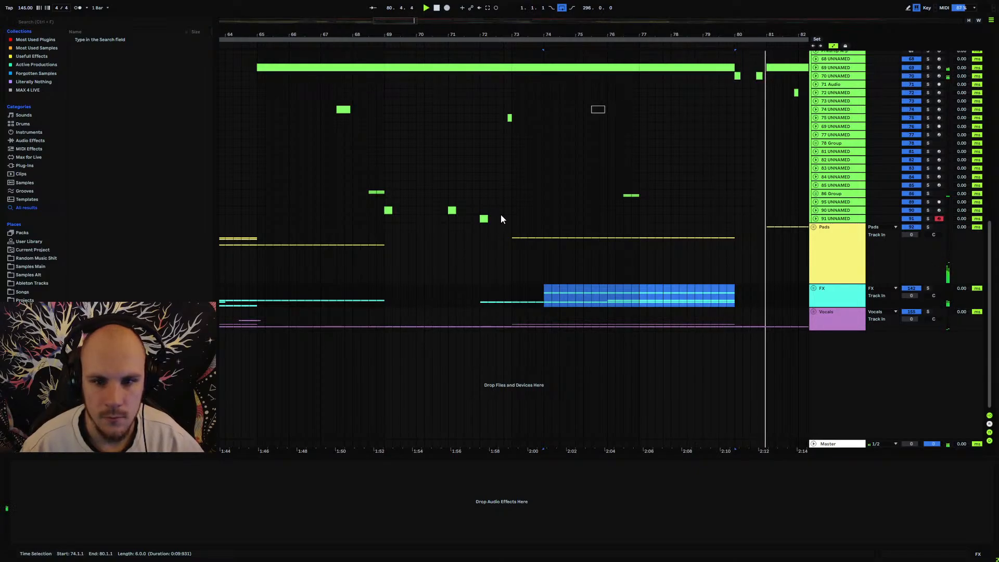
# Duplicate bars 65 to 73 of track 91 directly after themselves, audition the copied clip at bar 80 and deactivate it.
pyautogui.moveTo(509, 220); pyautogui.dragTo(259, 221)
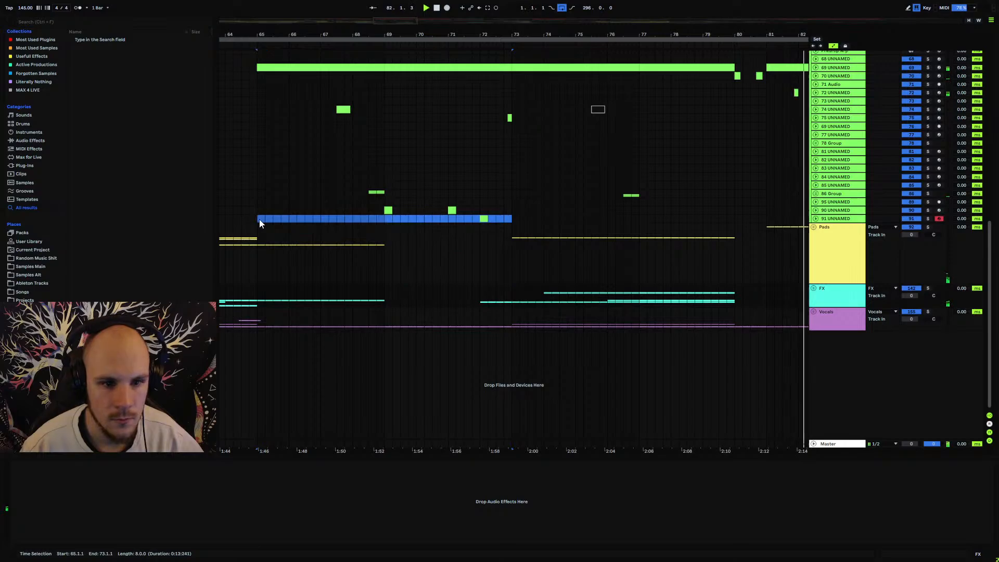
pyautogui.hotkey('ctrl', 'd')
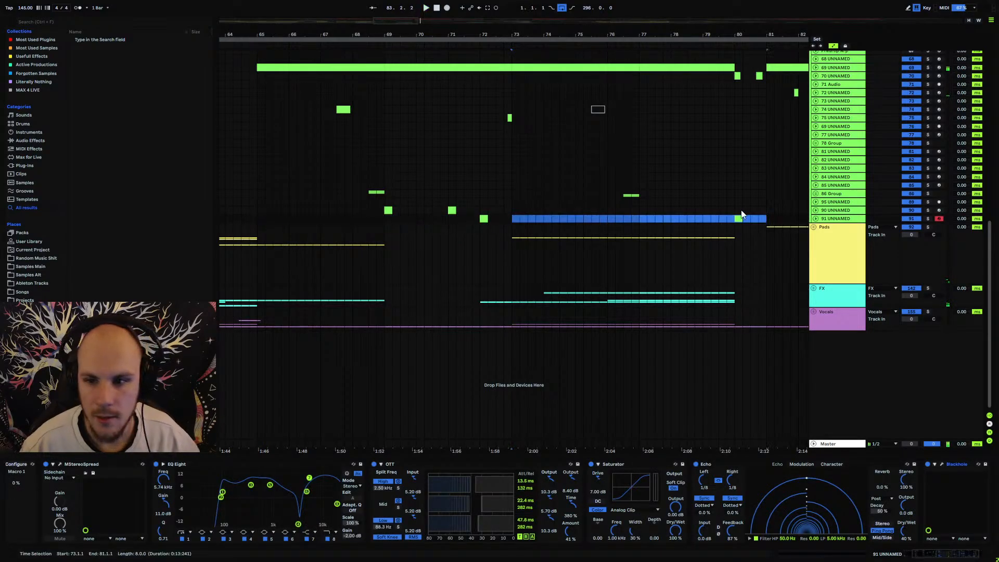
pyautogui.click(732, 219)
pyautogui.press('space')
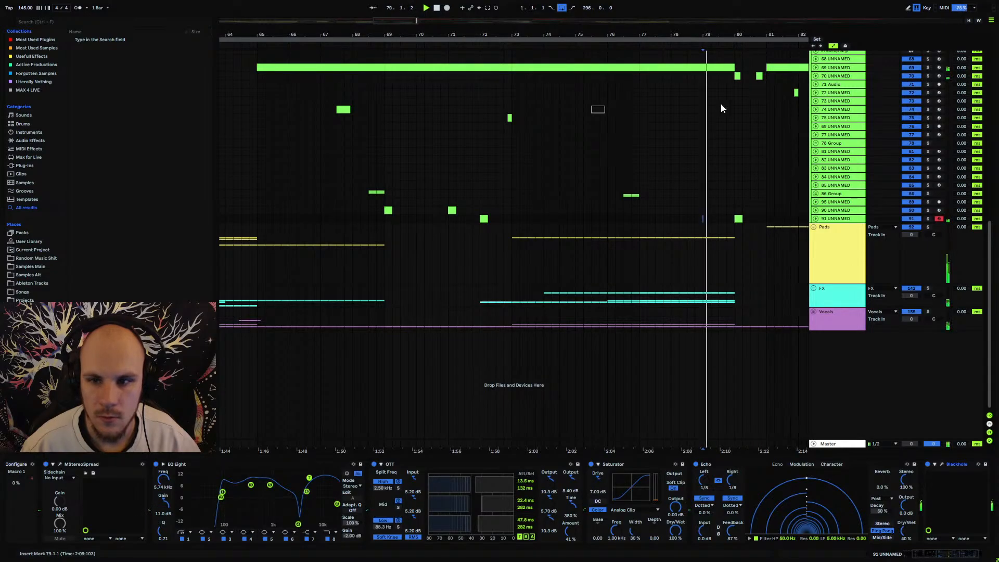
pyautogui.moveTo(754, 35); pyautogui.dragTo(556, 36)
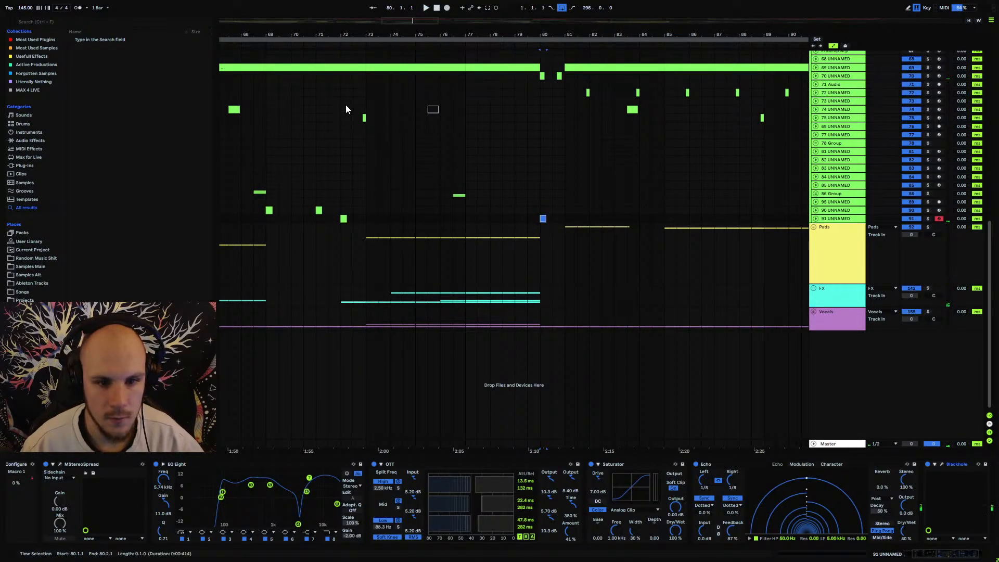
# Duplicate the 16 bars from bar 65 to 81 on track 91 so the copy starts at bar 81.
pyautogui.moveTo(368, 35); pyautogui.dragTo(395, 19)
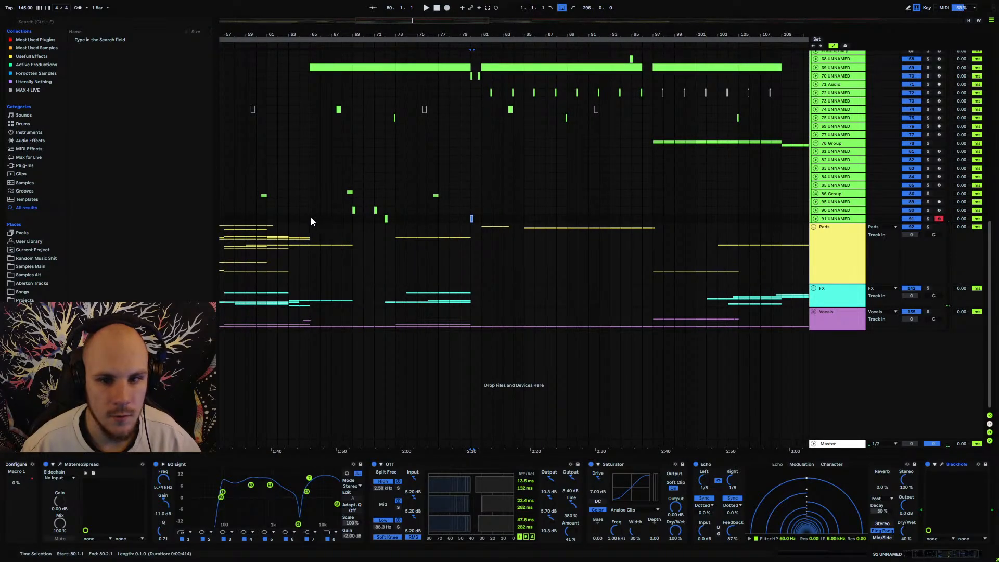
pyautogui.moveTo(312, 218); pyautogui.dragTo(479, 218)
pyautogui.hotkey('ctrl', 'd')
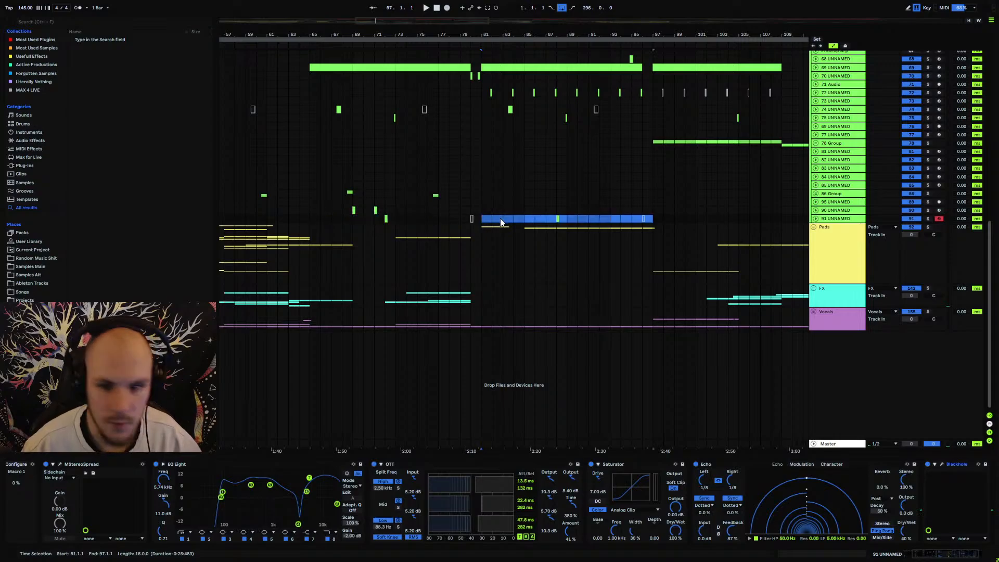
# Audition track 91's copied fill at bar 88 and delete the inactive clip at bar 96.
pyautogui.press('space')
pyautogui.click(546, 219)
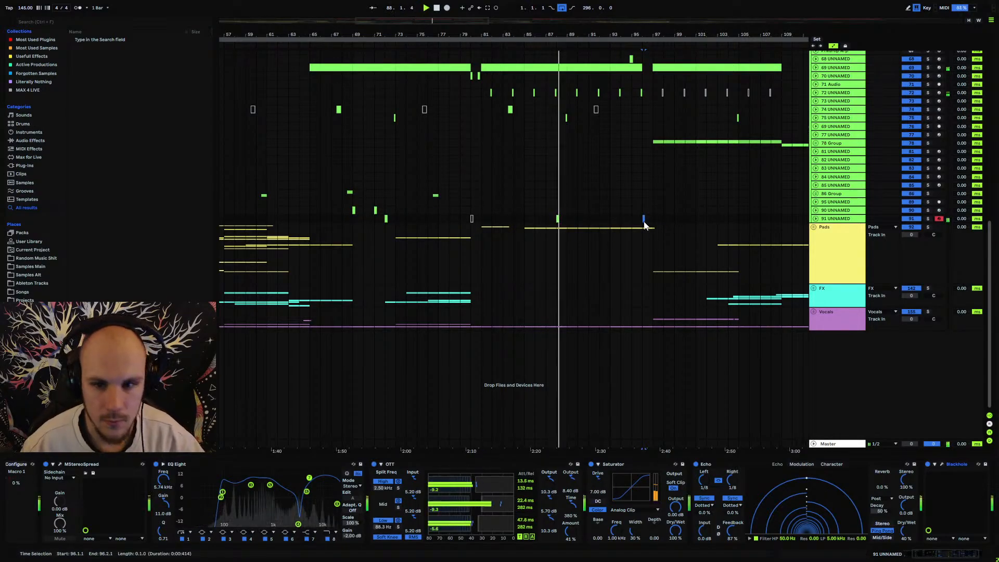
pyautogui.click(556, 220)
pyautogui.press('space')
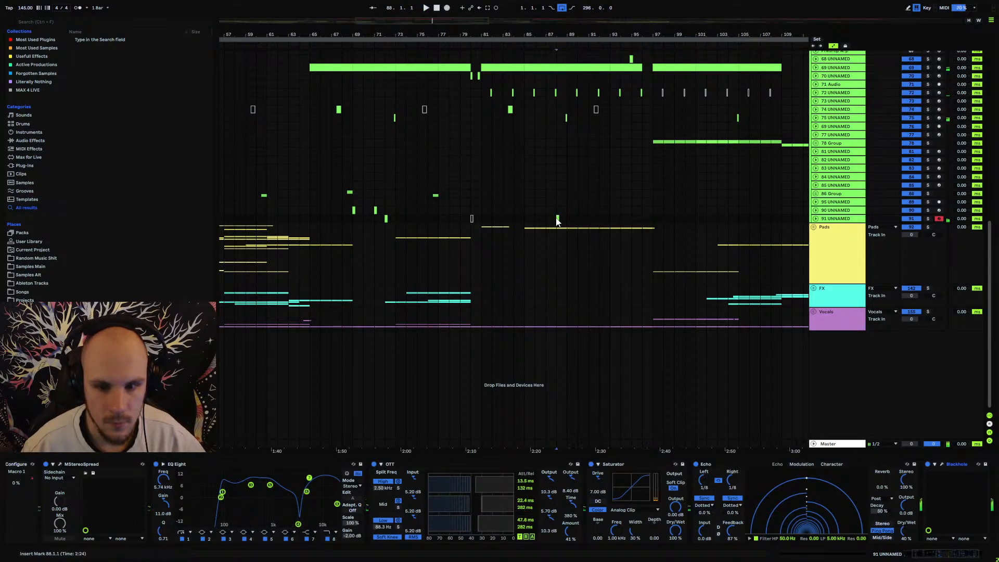
# Audition from bar 71, lowering track 91's volume to -18 dB and setting the Q of its EQ Eight 86.1 Hz band to 0.56.
pyautogui.click(374, 219)
pyautogui.press('space')
pyautogui.click(816, 218)
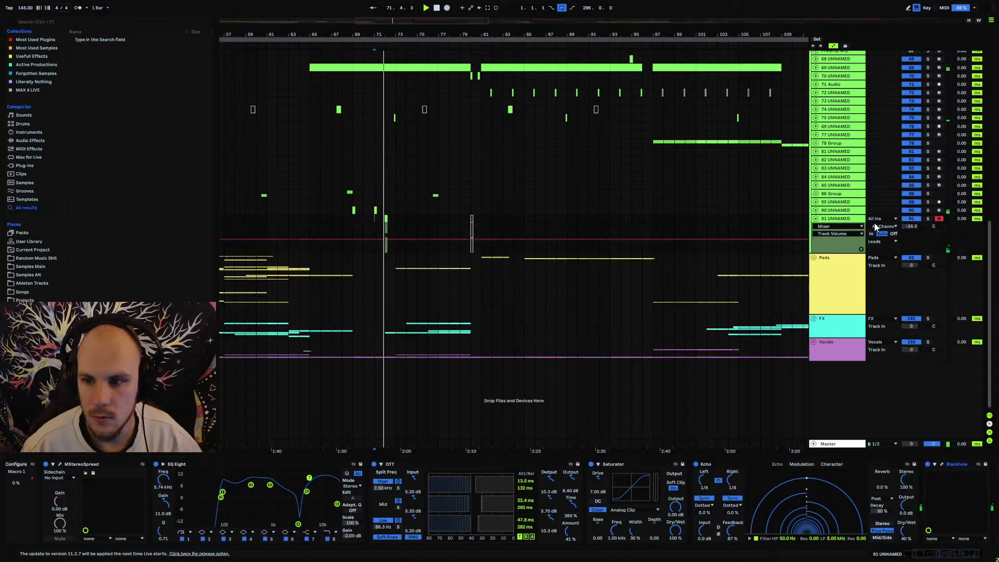
pyautogui.moveTo(911, 226); pyautogui.dragTo(911, 228)
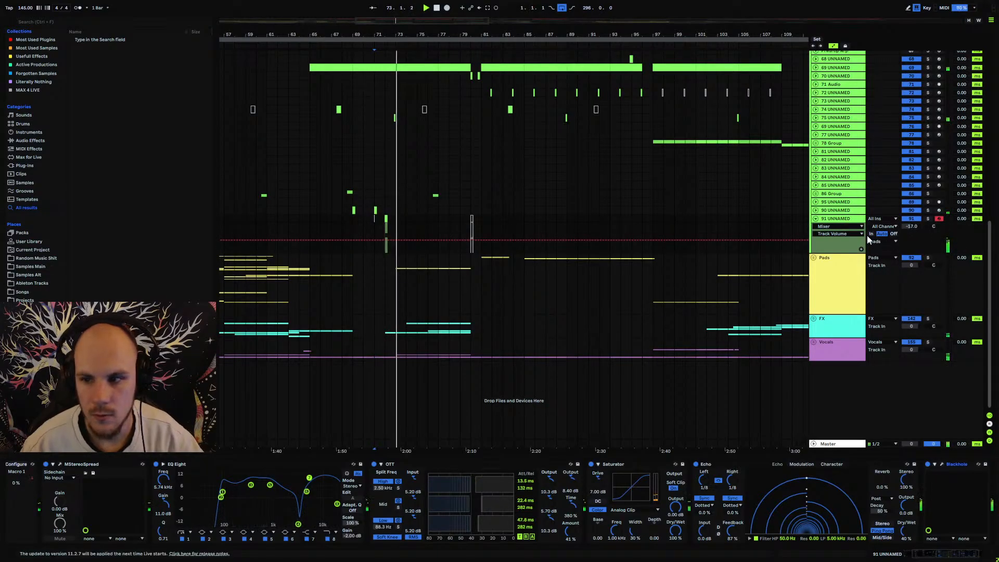
pyautogui.press('Down')
pyautogui.press('space')
pyautogui.press('space')
pyautogui.moveTo(223, 491); pyautogui.dragTo(222, 505)
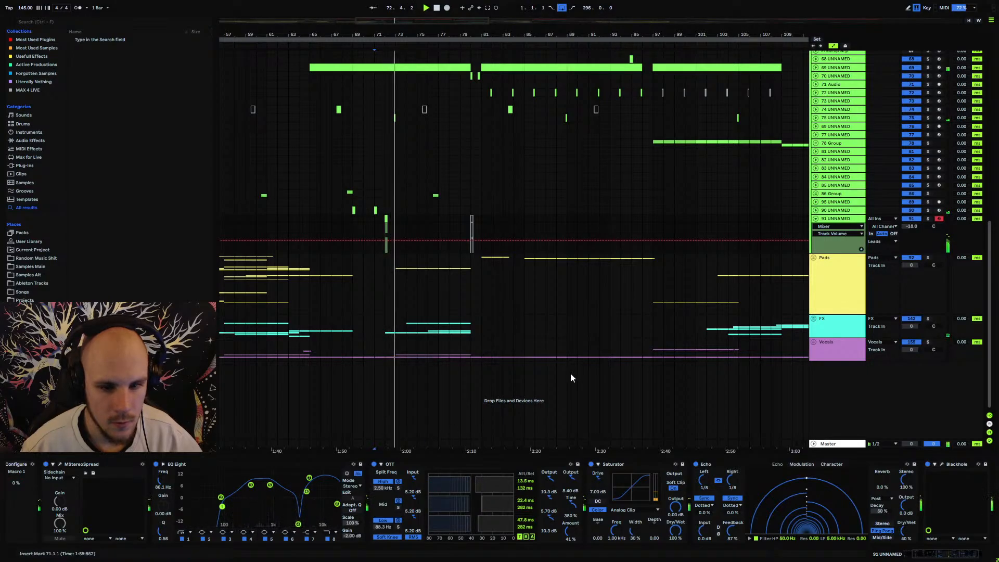
pyautogui.click(820, 219)
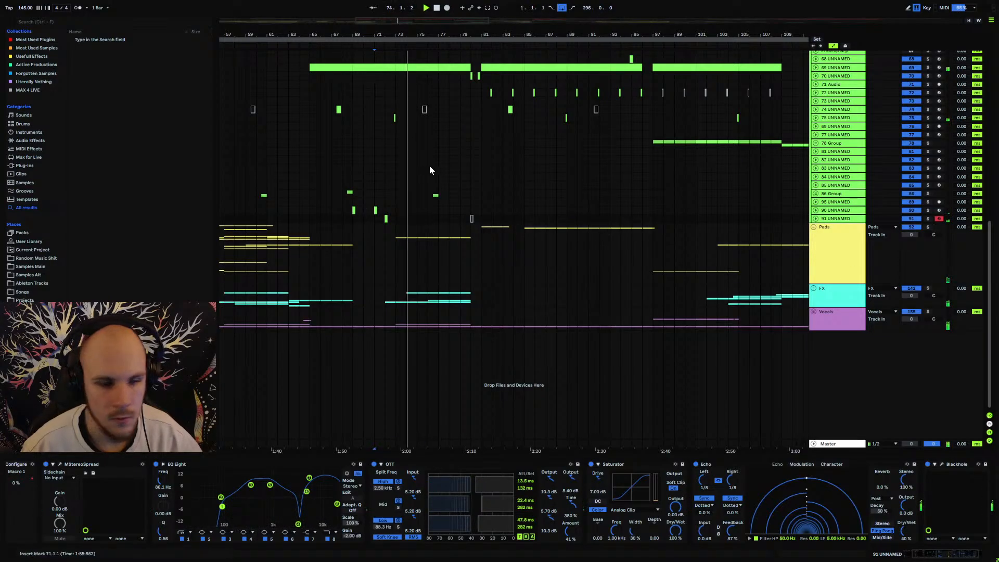
# Insert a new MIDI track below track 91 and load the Phase Plant instrument on it.
pyautogui.moveTo(389, 36); pyautogui.dragTo(389, 58)
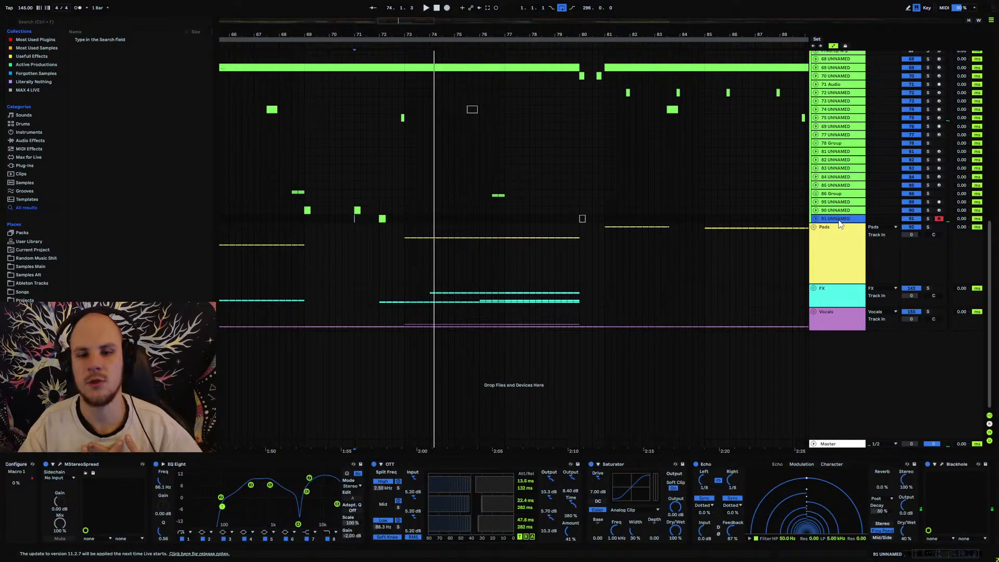
pyautogui.hotkey('ctrl', 'shift', 't')
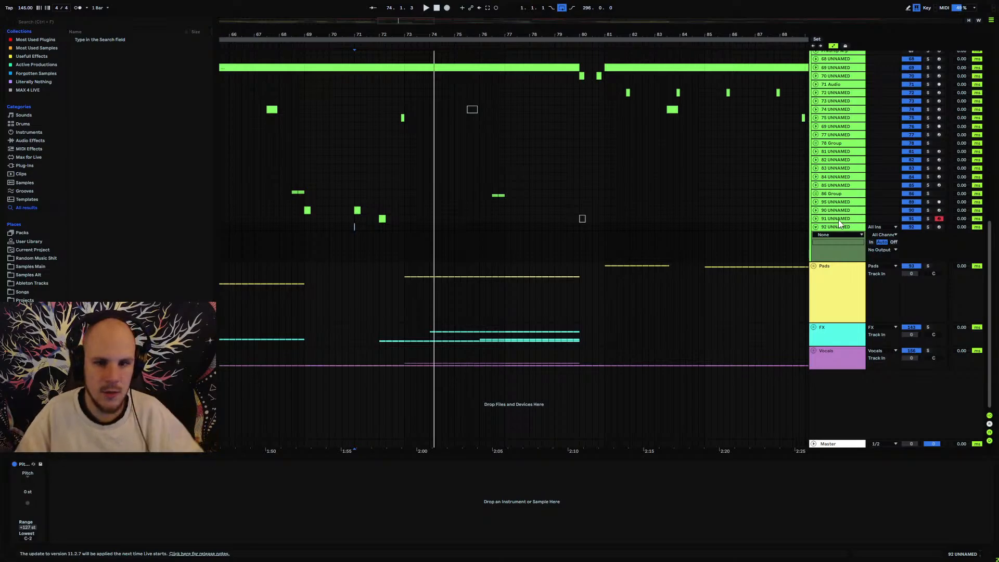
pyautogui.rightClick(464, 238)
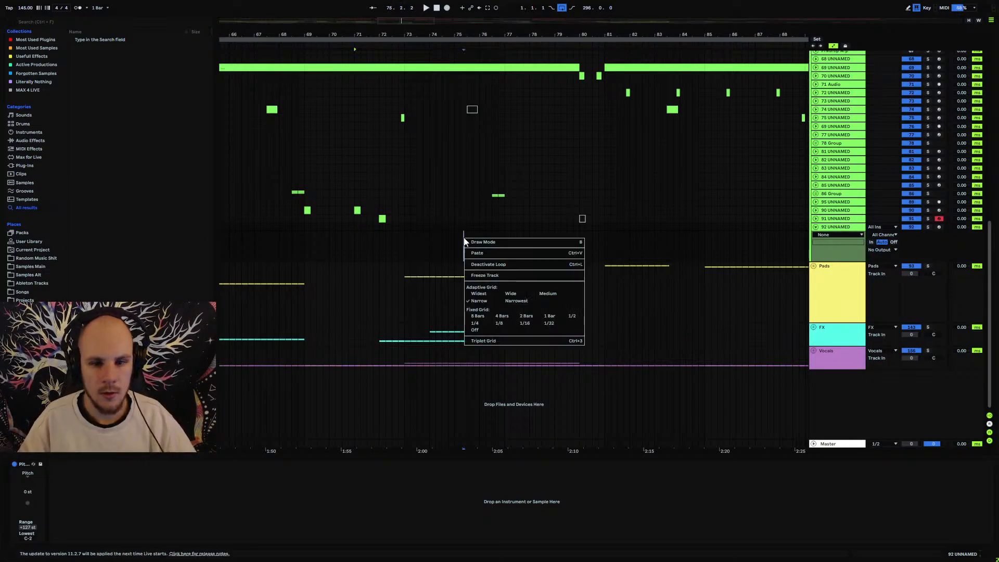
pyautogui.rightClick(463, 238)
pyautogui.moveTo(535, 245)
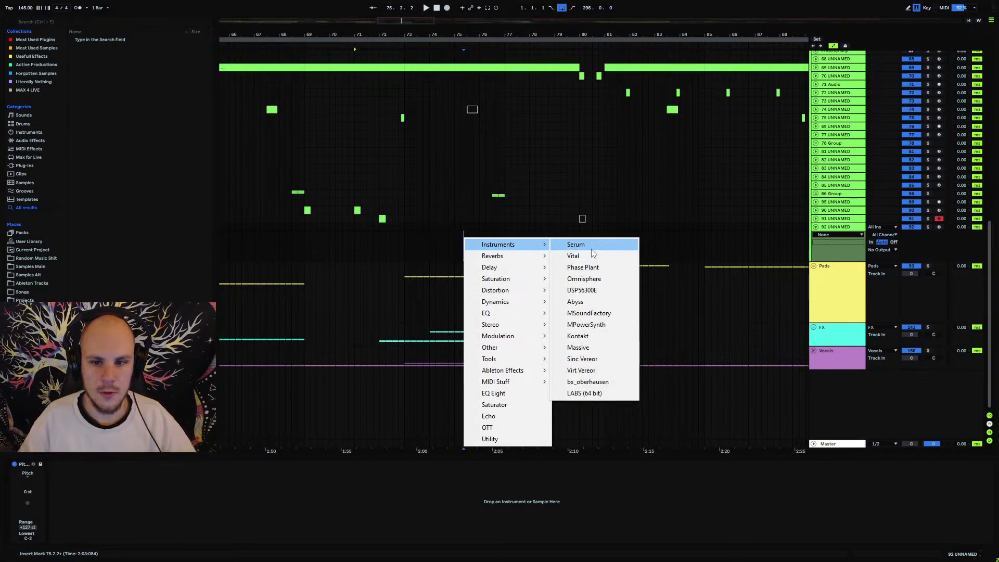
pyautogui.click(592, 267)
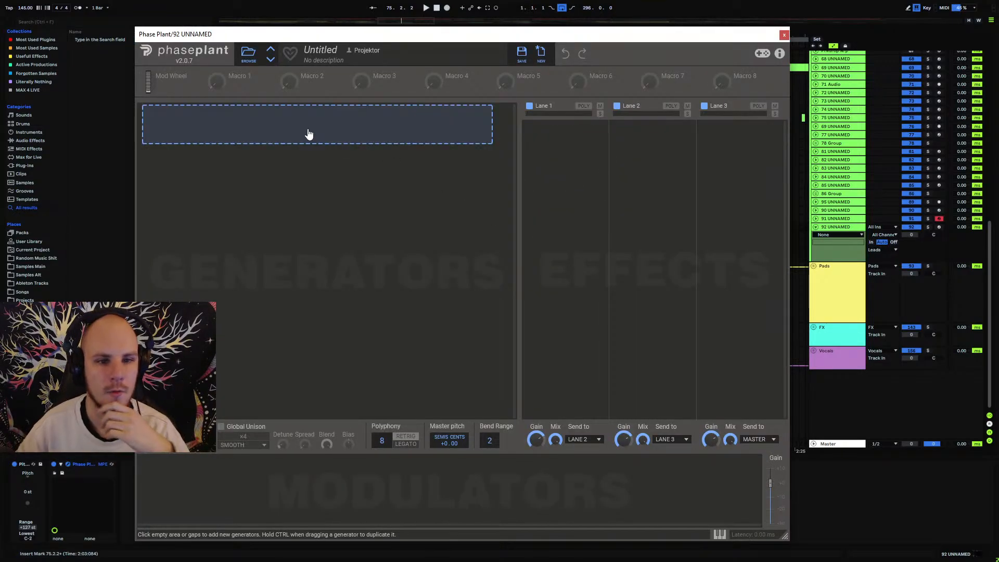
# Add three Wavetable generators in Phase Plant, the first with its envelope output and the other two below it.
pyautogui.click(308, 134)
pyautogui.click(335, 198)
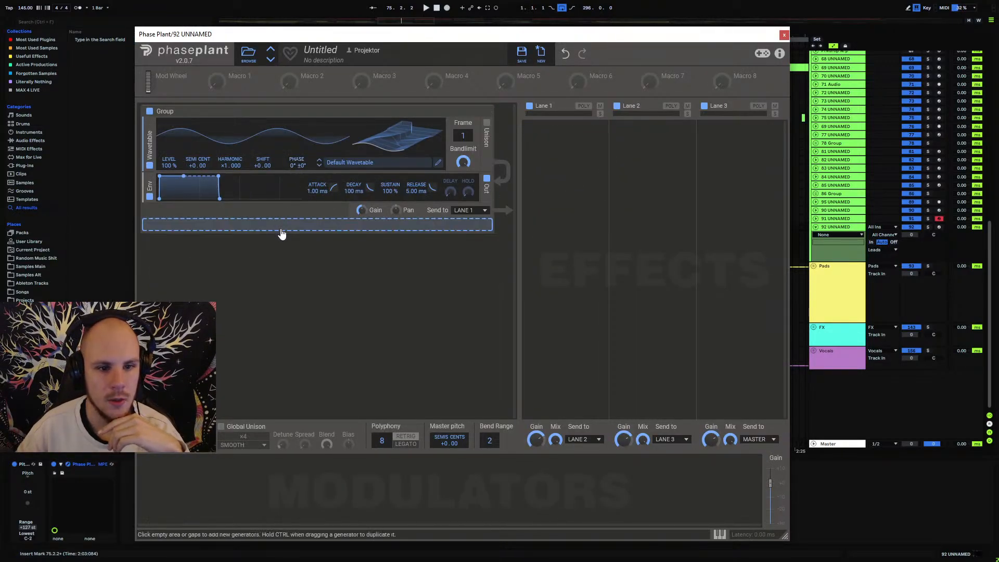
pyautogui.click(286, 229)
pyautogui.click(312, 296)
pyautogui.click(242, 281)
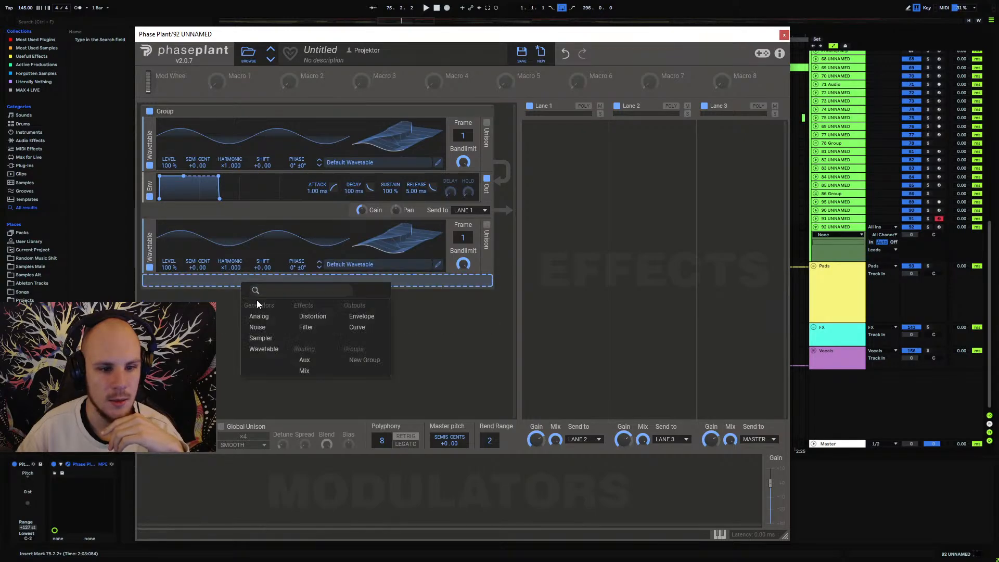
pyautogui.click(265, 349)
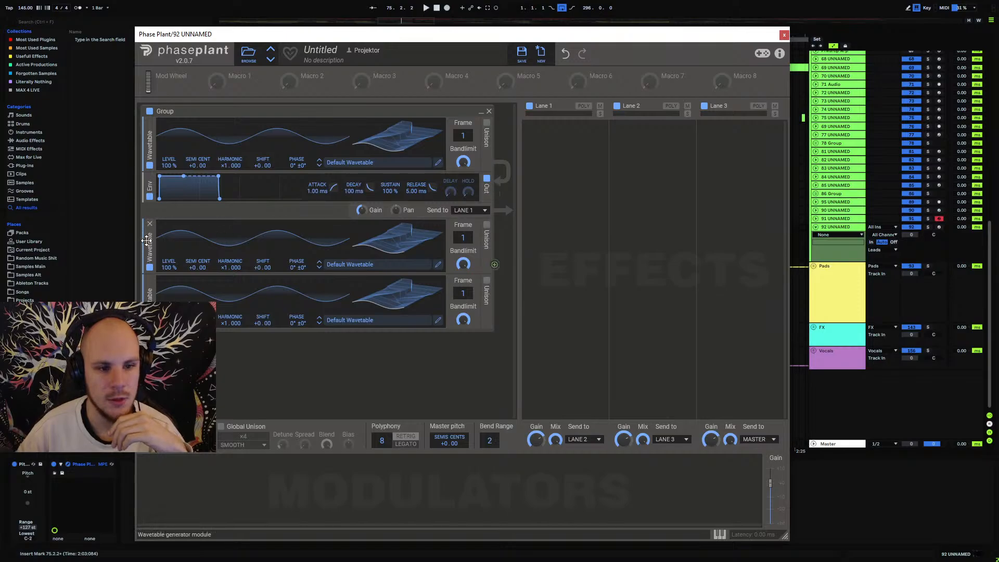
# Move the second Wavetable above the envelope with a -180° phase and modulate the first Wavetable's phase from the third.
pyautogui.moveTo(149, 243); pyautogui.dragTo(151, 185)
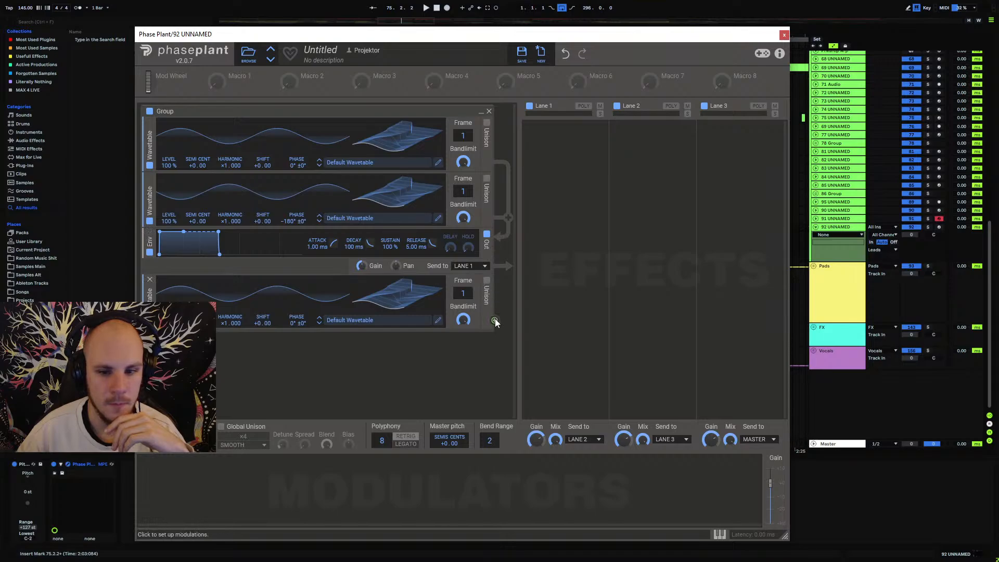
pyautogui.moveTo(495, 320); pyautogui.dragTo(296, 171)
# Add a Distortion module in a new group and move it directly before the first group's envelope.
pyautogui.click(237, 376)
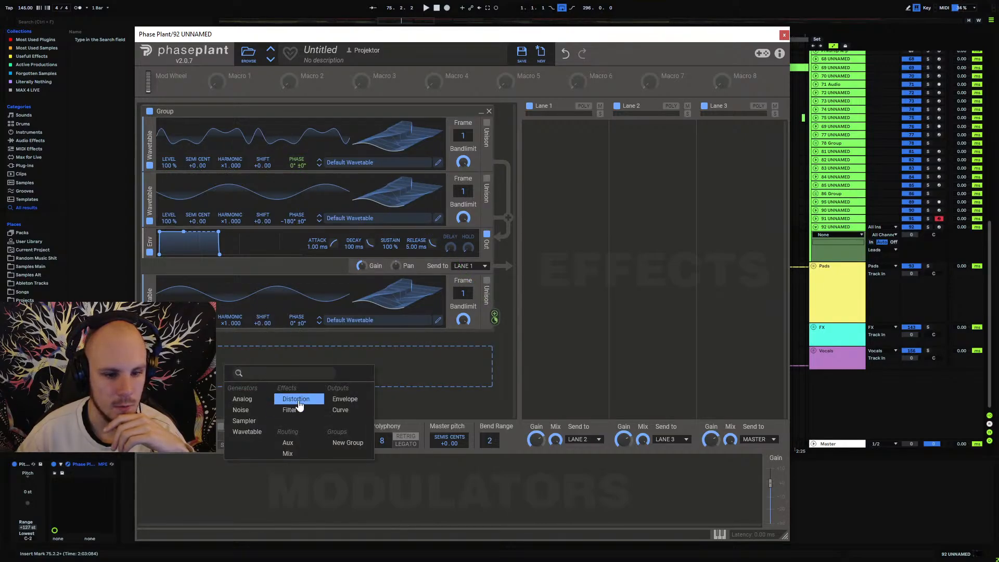
pyautogui.click(296, 399)
pyautogui.moveTo(150, 374); pyautogui.dragTo(151, 241)
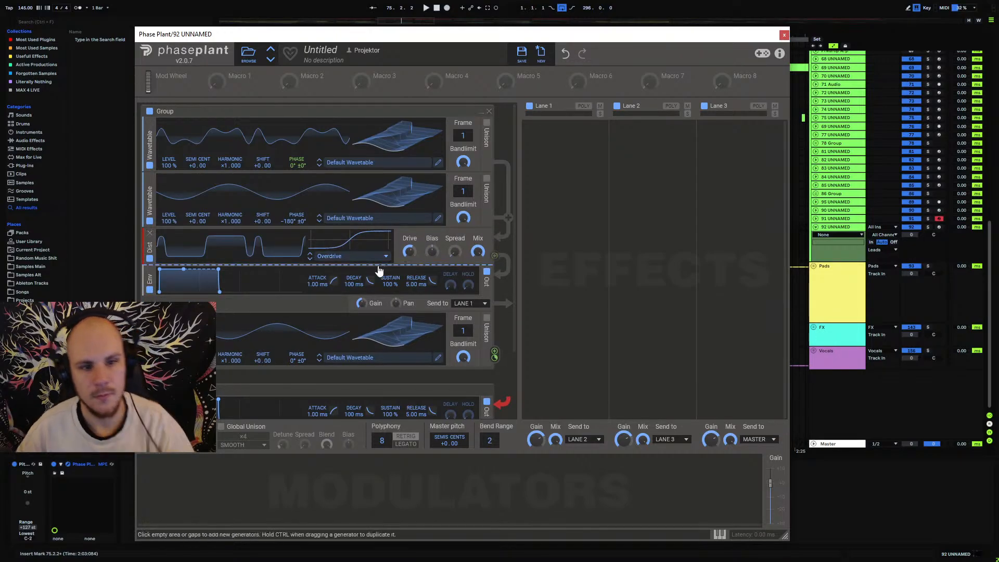
# Reset the second Wavetable's phase to 0° and adjust its level to 68 % while auditioning the passage.
pyautogui.press('space')
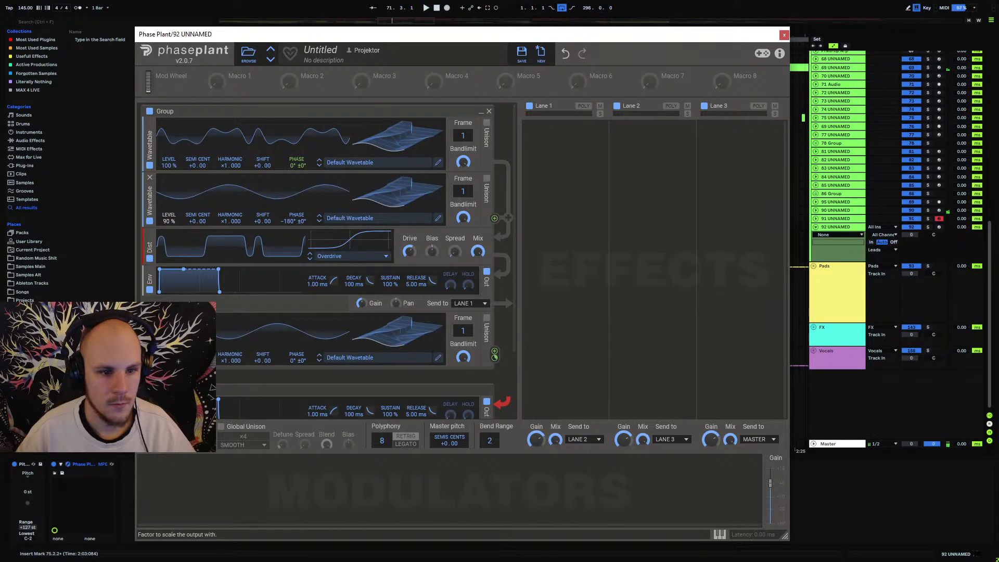
pyautogui.moveTo(168, 222); pyautogui.dragTo(169, 177)
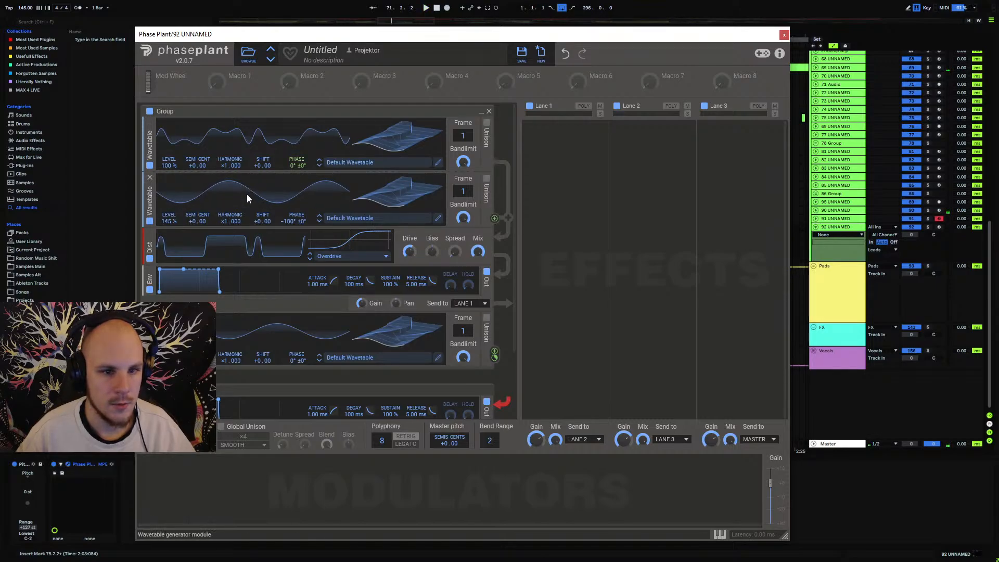
pyautogui.doubleClick(294, 221)
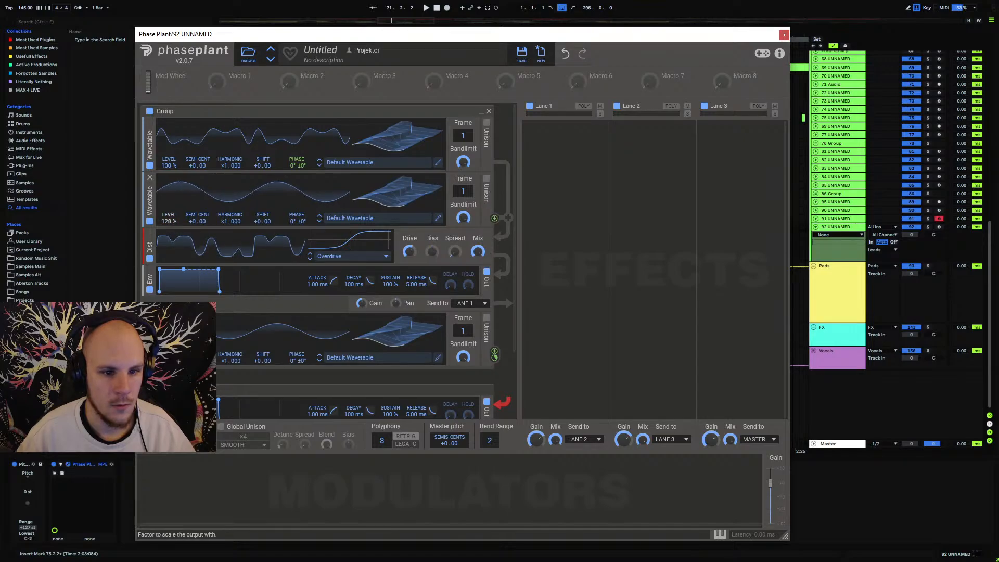
pyautogui.moveTo(168, 222); pyautogui.dragTo(169, 236)
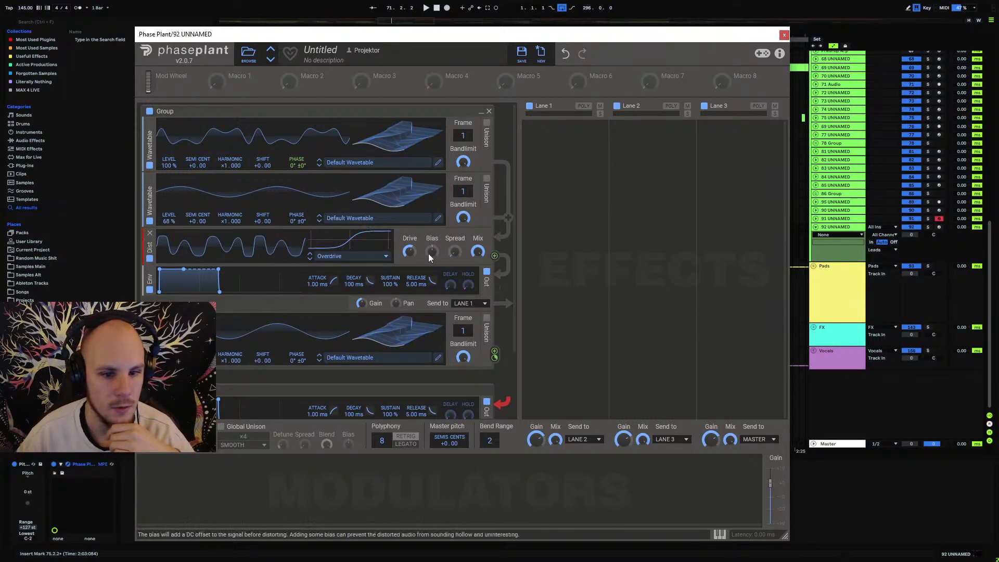
# Arm track 92 and increase the third Wavetable's modulation of the first Wavetable's phase.
pyautogui.click(938, 228)
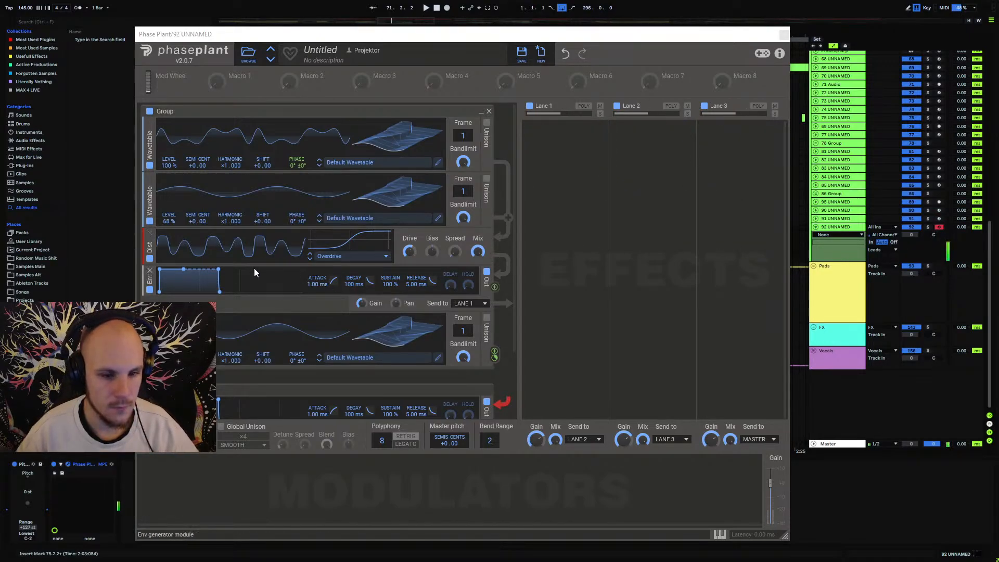
pyautogui.moveTo(296, 173)
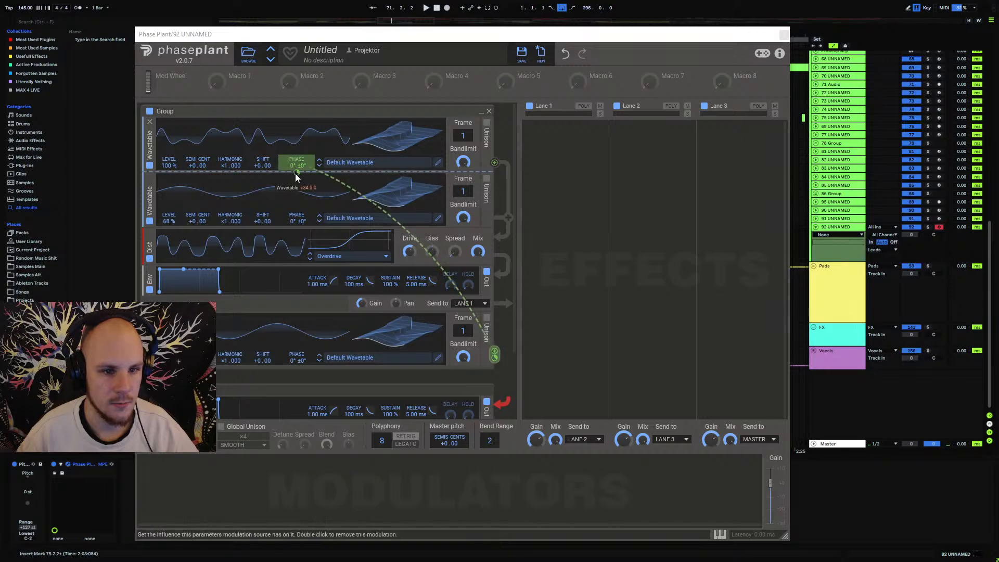
pyautogui.moveTo(296, 174)
pyautogui.mouseDown()
pyautogui.moveTo(296, 147)
pyautogui.moveTo(295, 171)
pyautogui.mouseUp()
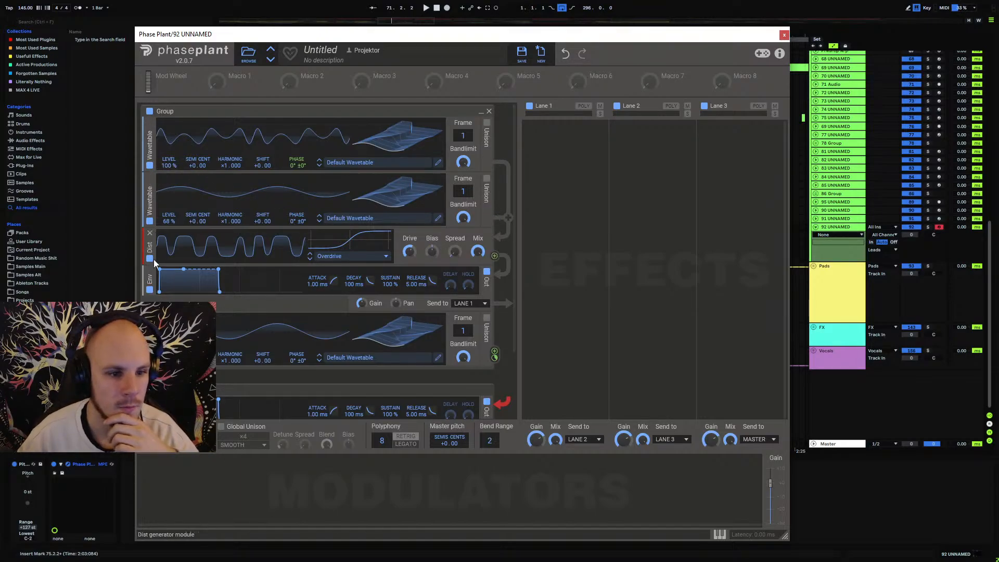
# Compare the sound with the second Wavetable disabled, and remove that Wavetable, the Distortion and the modulating Wavetable.
pyautogui.click(151, 222)
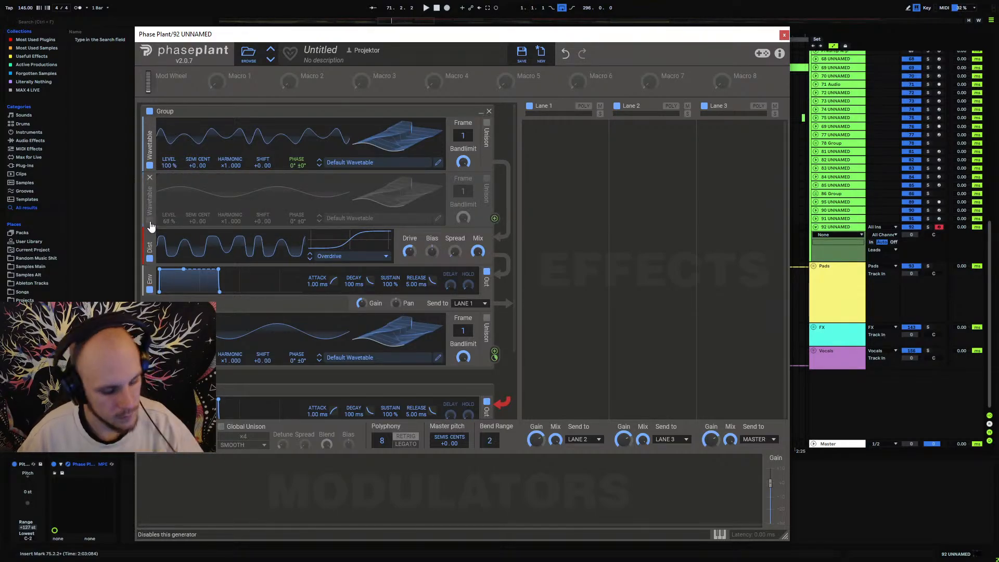
pyautogui.click(150, 222)
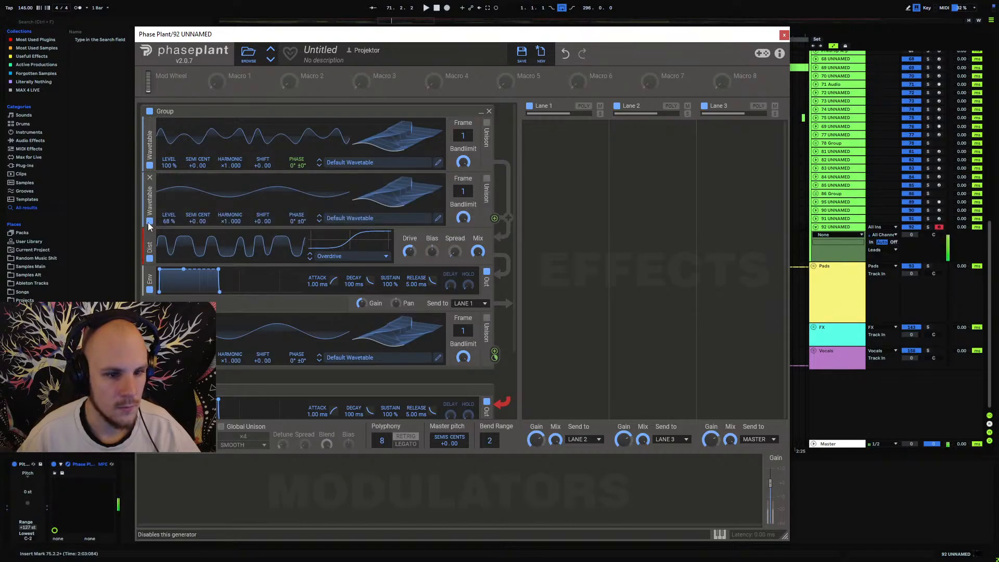
pyautogui.click(149, 223)
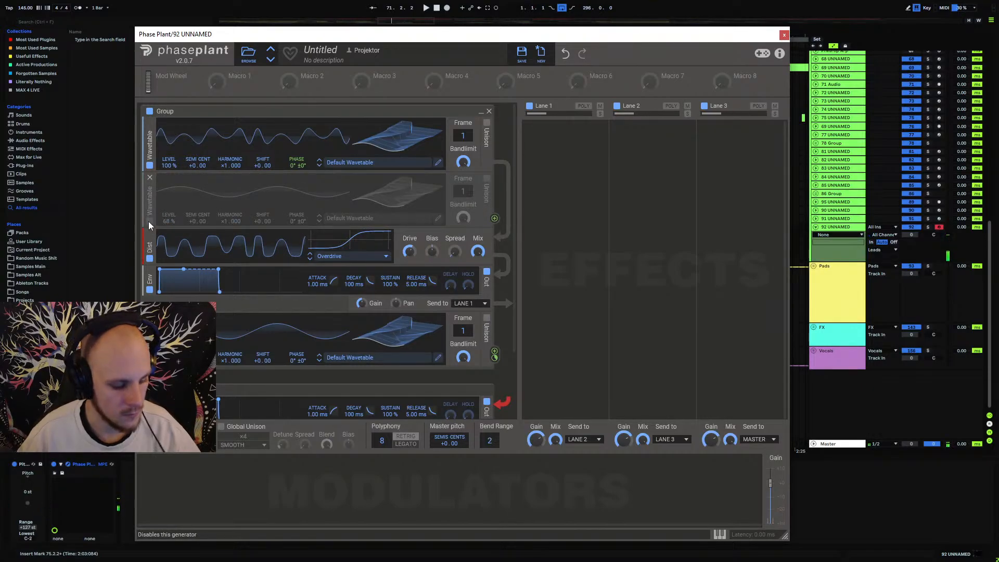
pyautogui.click(149, 178)
pyautogui.click(150, 180)
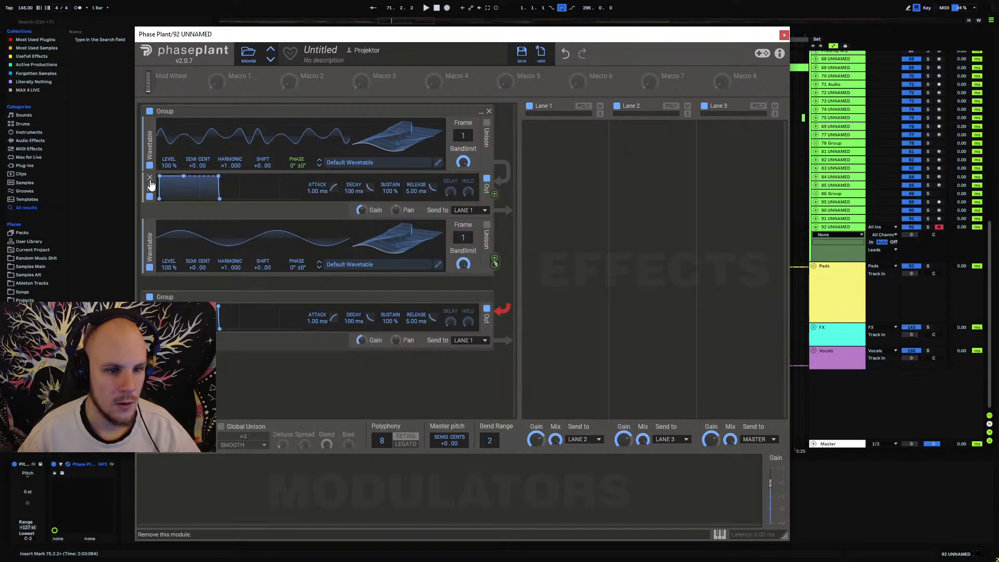
pyautogui.click(150, 227)
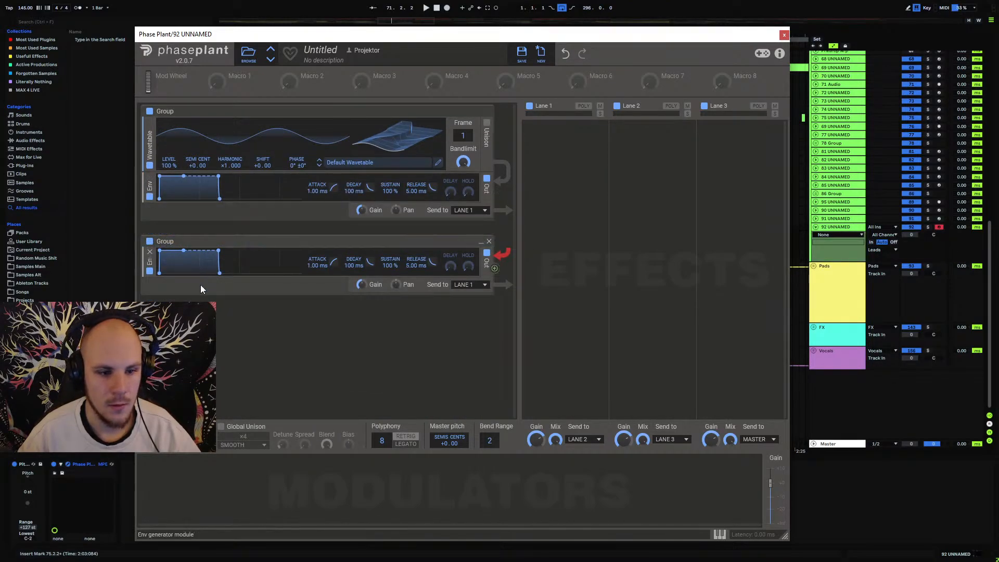
pyautogui.click(232, 299)
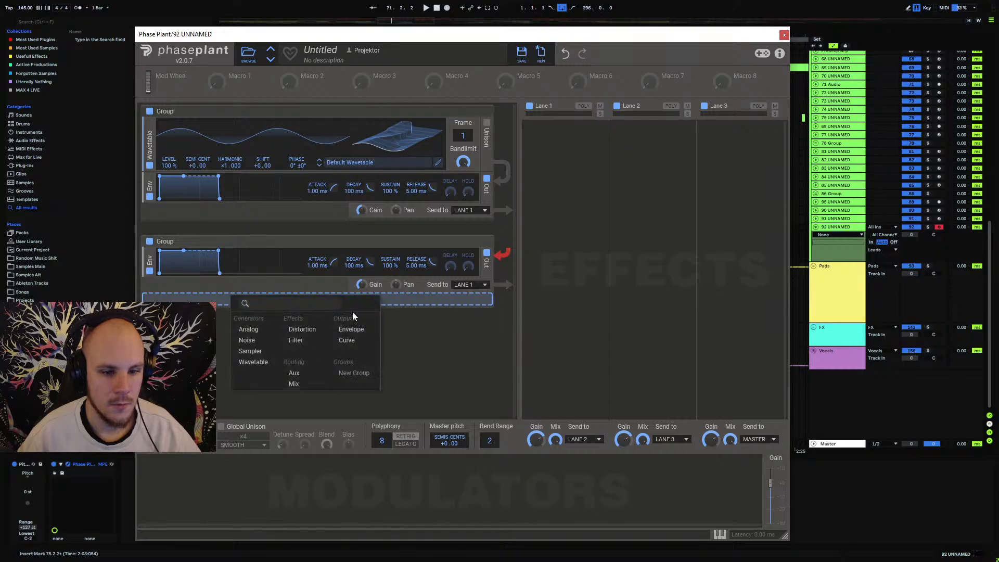
pyautogui.click(263, 330)
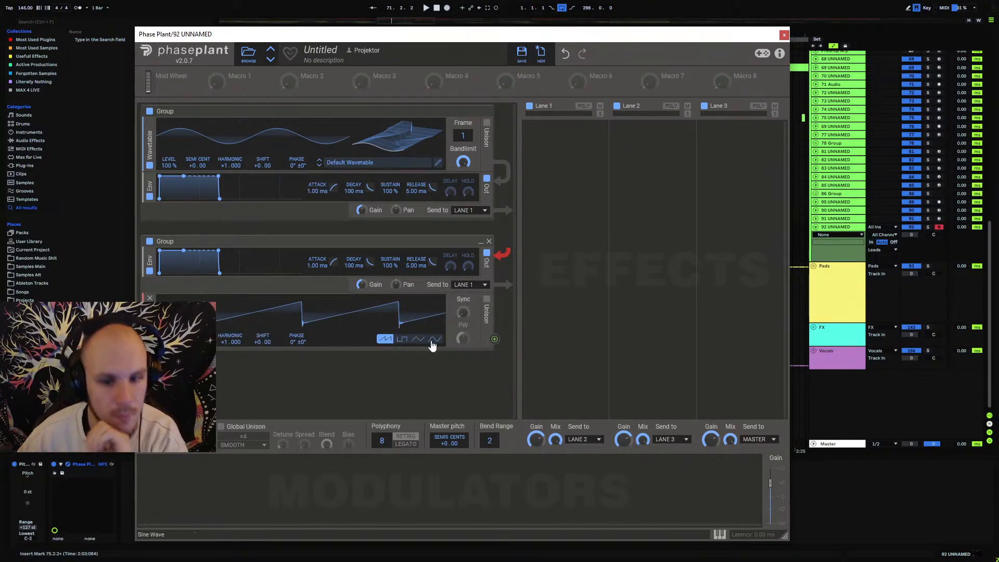
pyautogui.click(150, 298)
# Remove the envelope from the second group and add two Wavetable generators to that group.
pyautogui.click(150, 252)
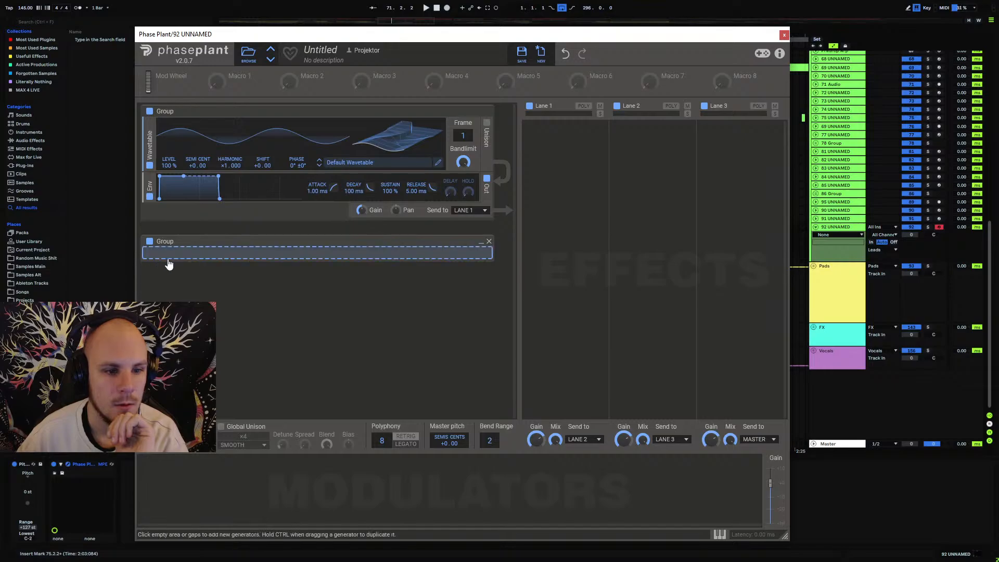
pyautogui.click(168, 265)
pyautogui.click(193, 297)
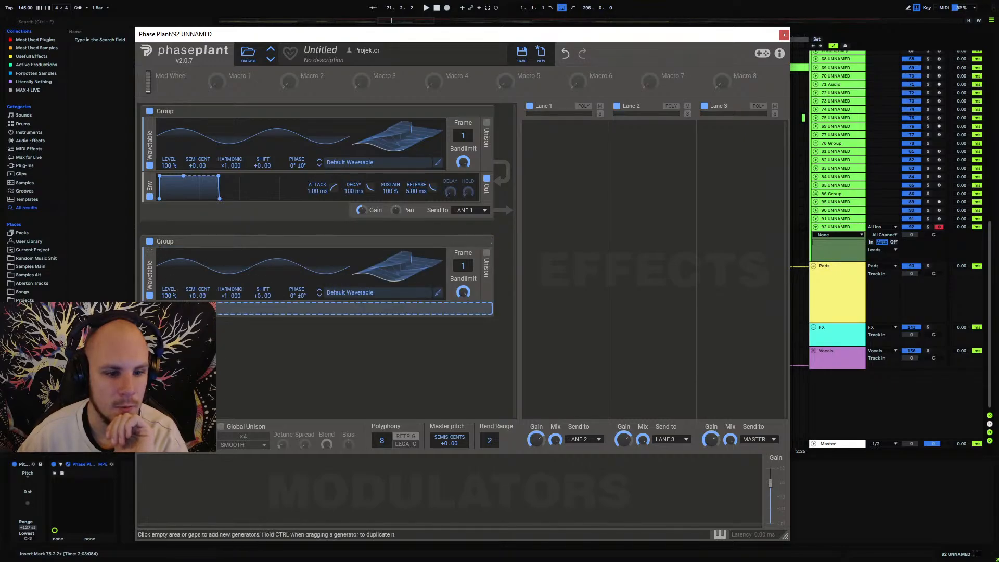
pyautogui.click(215, 310)
pyautogui.click(240, 345)
# Load the Full Volume wavetable from the User folder of Tables into the second group's lower Wavetable generator.
pyautogui.click(367, 348)
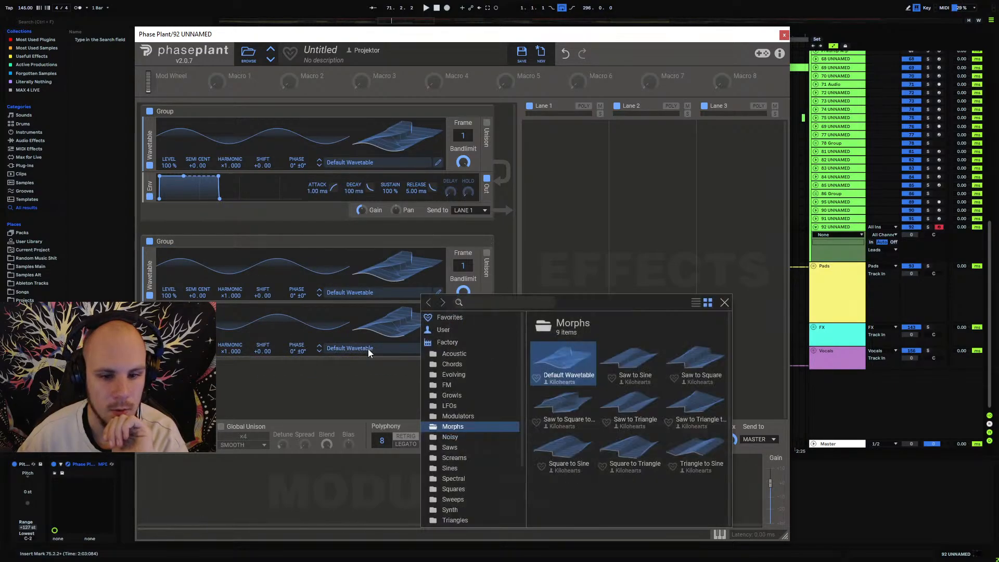
pyautogui.scroll(-3, 446, 452)
pyautogui.click(446, 507)
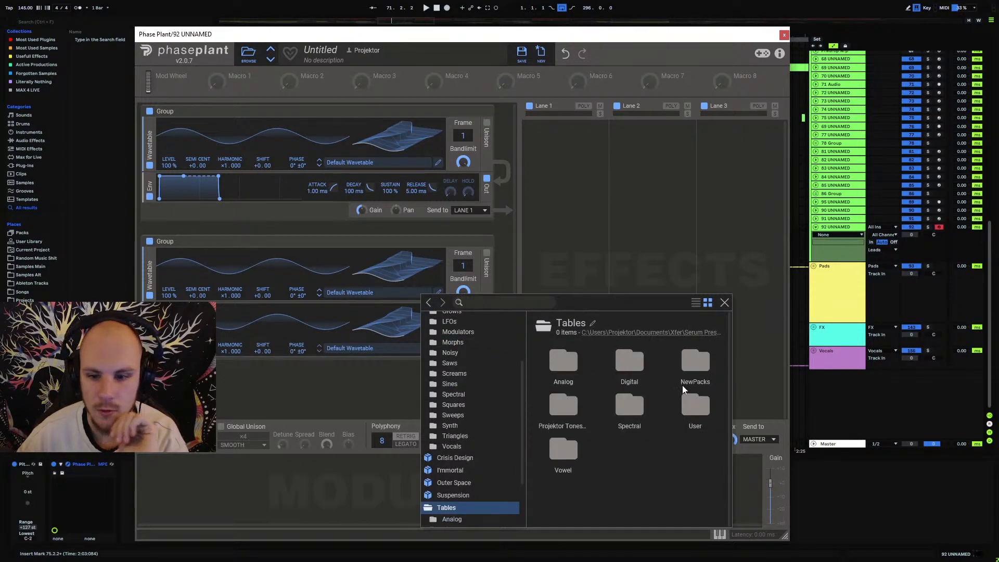
pyautogui.doubleClick(695, 406)
pyautogui.scroll(-4, 648, 381)
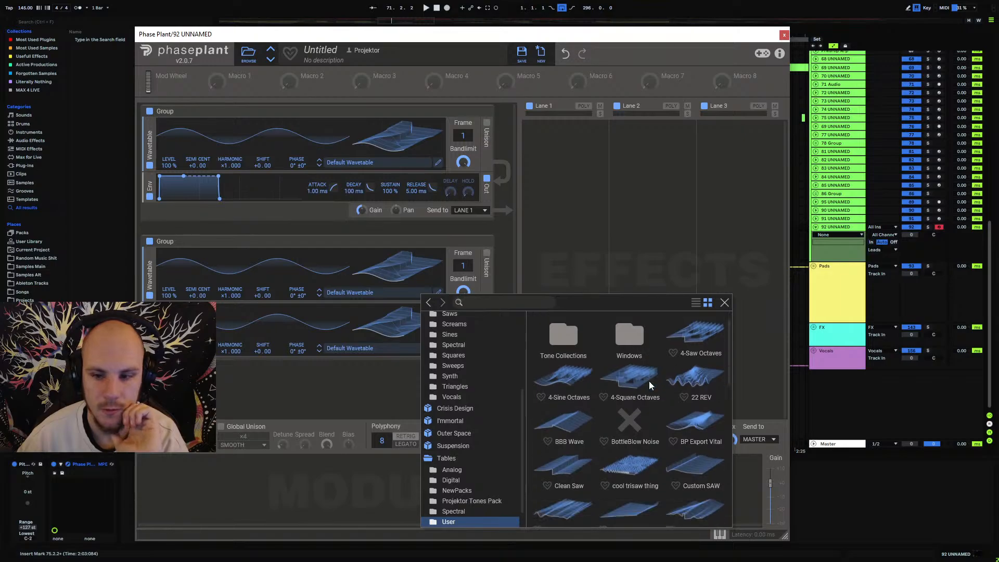
pyautogui.doubleClick(567, 465)
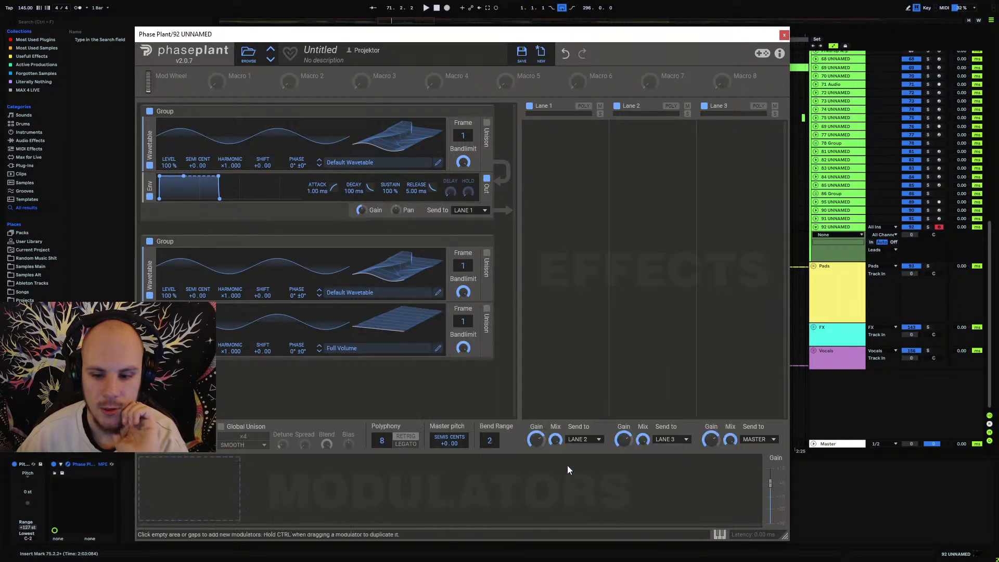
# Load the Window 3 wavetable from the factory Modulators folder into the second group's upper Wavetable generator.
pyautogui.click(378, 295)
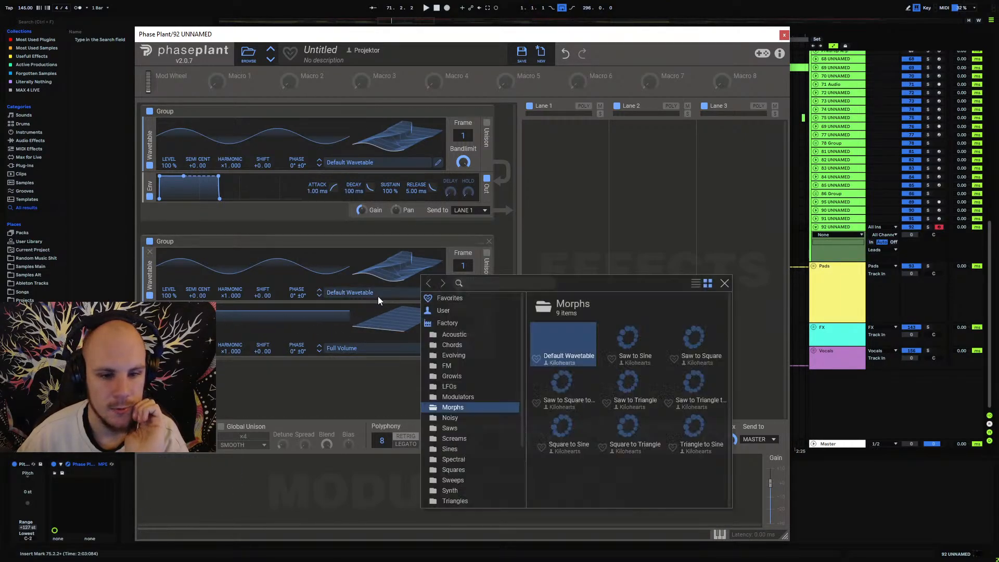
pyautogui.click(458, 397)
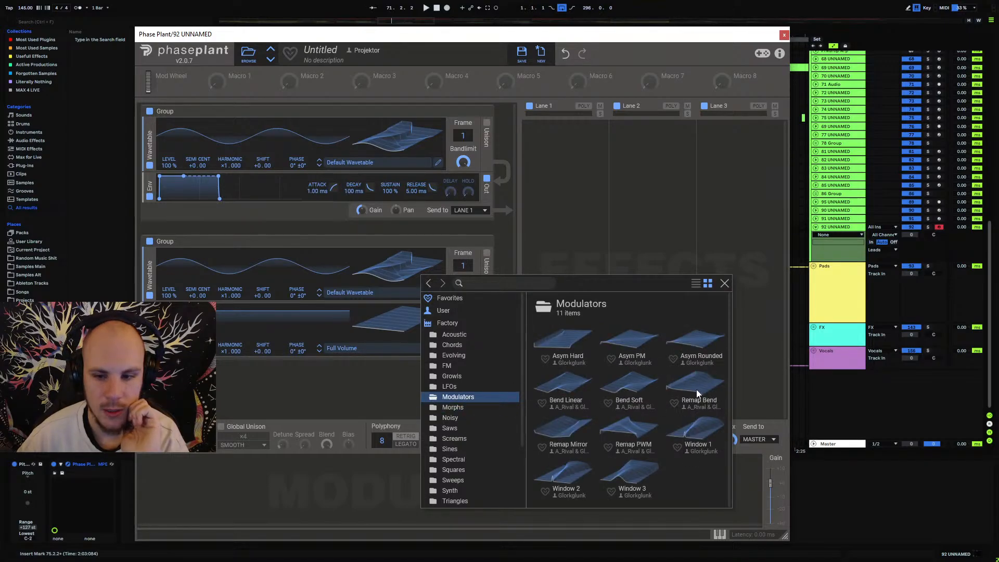
pyautogui.click(565, 472)
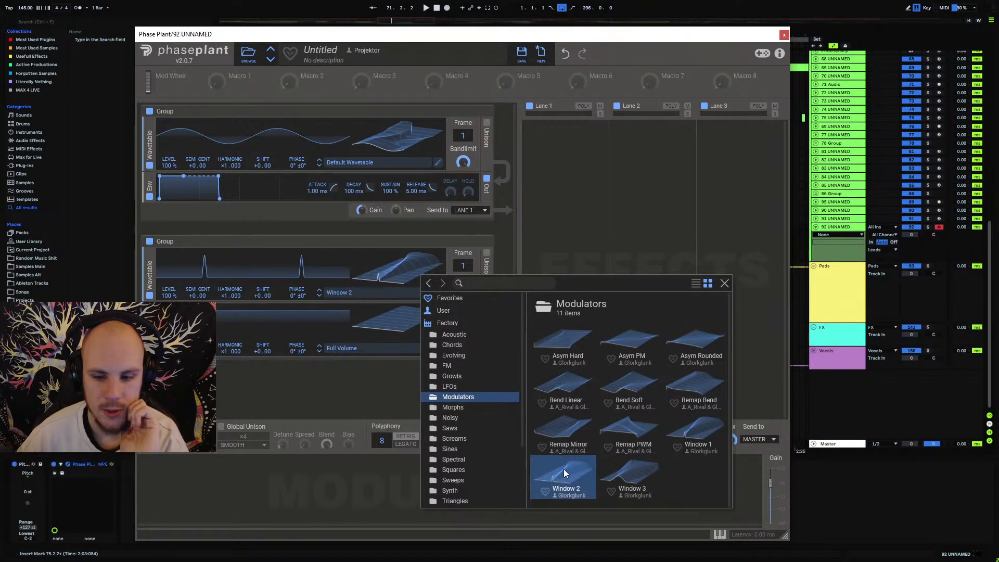
pyautogui.click(652, 467)
pyautogui.click(724, 283)
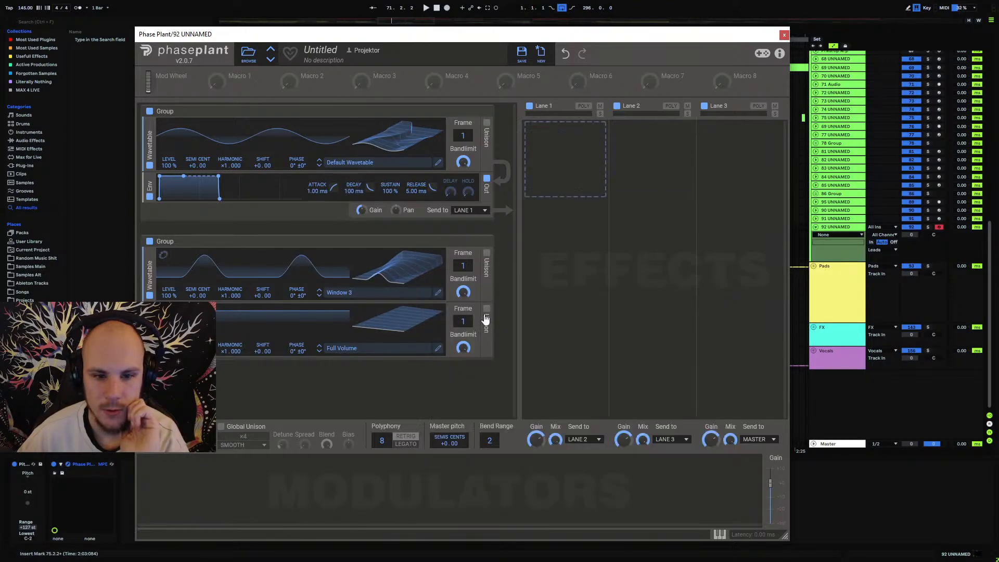
# Add a Mix module below the second group's Wavetables and route its output to the first Wavetable's level.
pyautogui.click(249, 366)
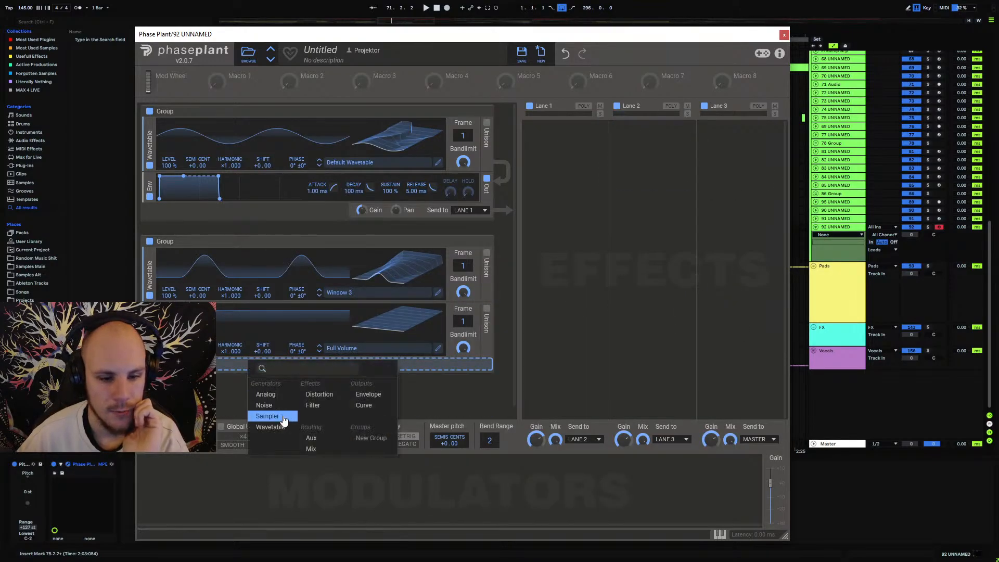
pyautogui.click(312, 447)
pyautogui.click(493, 379)
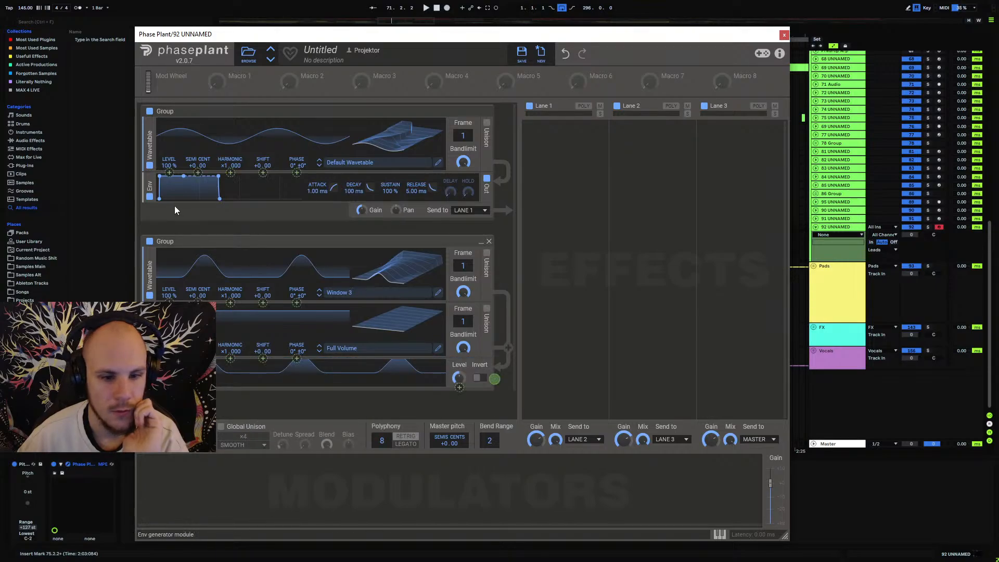
pyautogui.click(169, 173)
pyautogui.click(498, 228)
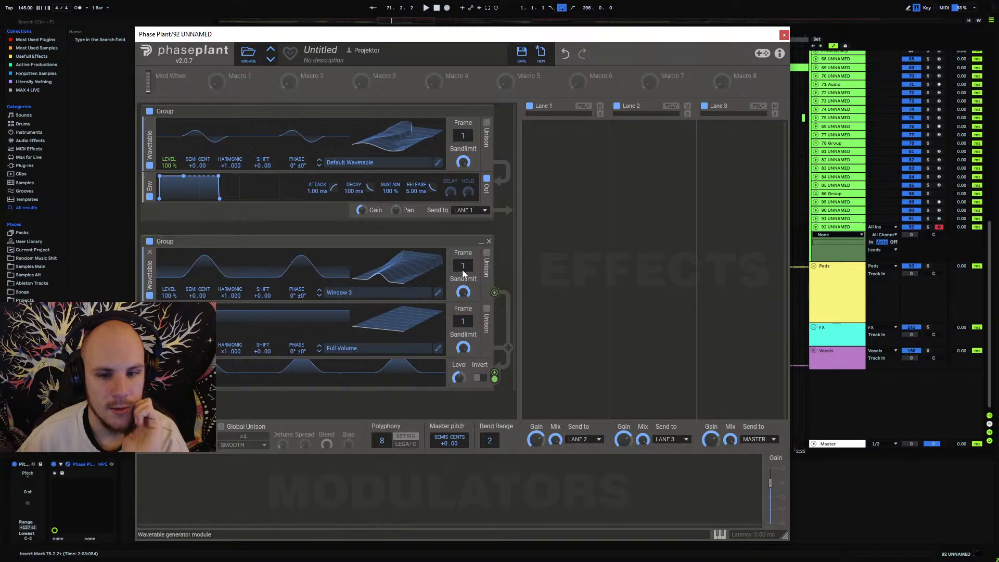
pyautogui.moveTo(463, 265)
pyautogui.mouseDown()
pyautogui.moveTo(463, 216)
pyautogui.moveTo(462, 264)
pyautogui.mouseUp()
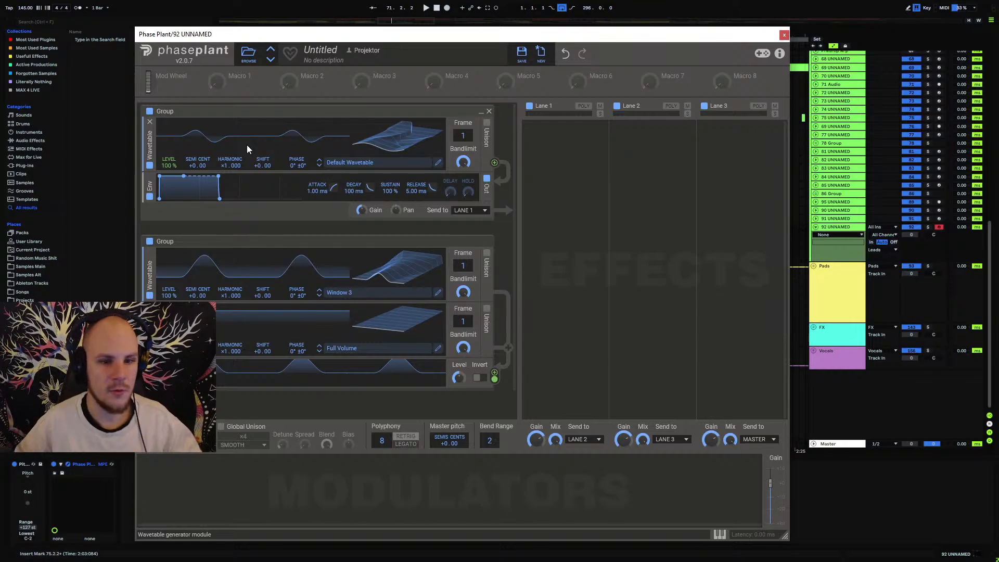
# Add a Foldback Distortion between the first group's Wavetable and envelope, and raise its Drive and Spread.
pyautogui.click(261, 225)
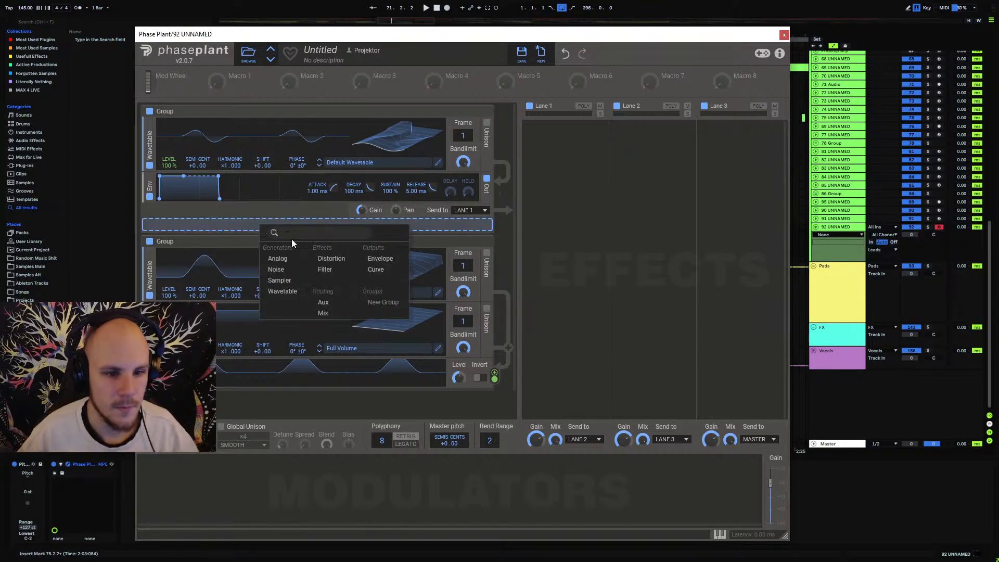
pyautogui.click(332, 259)
pyautogui.moveTo(155, 247); pyautogui.dragTo(156, 193)
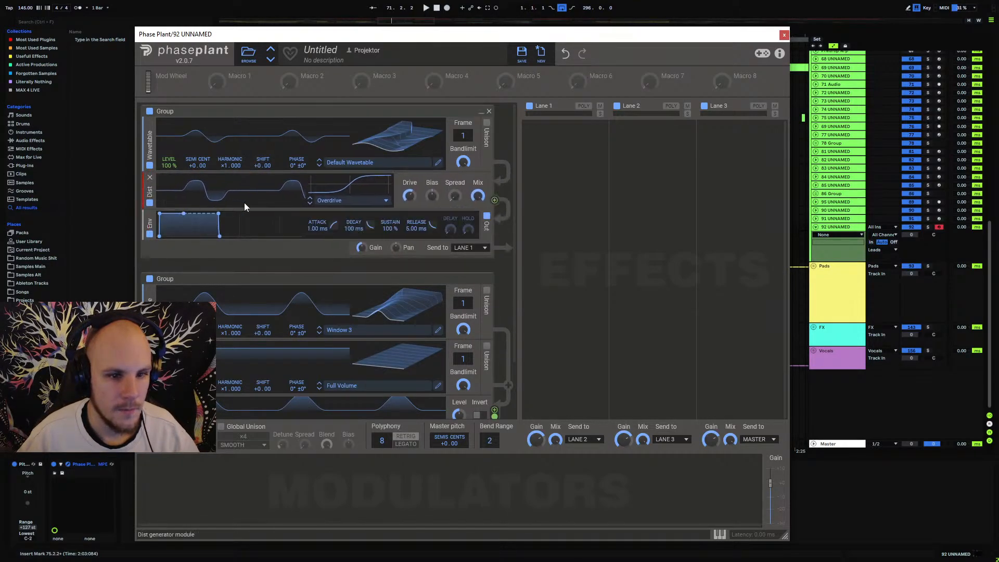
pyautogui.click(352, 200)
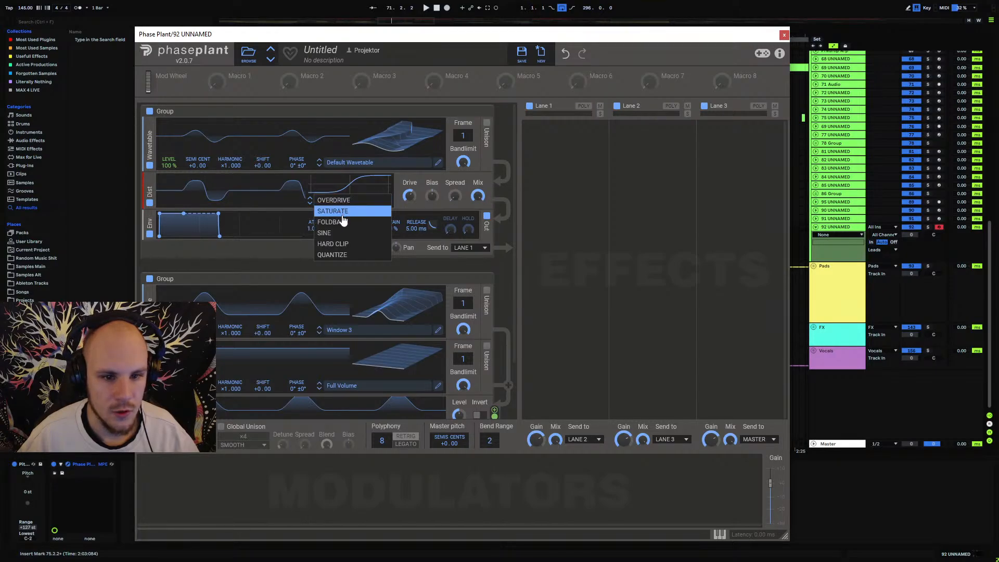
pyautogui.click(359, 217)
pyautogui.moveTo(409, 196); pyautogui.dragTo(409, 195)
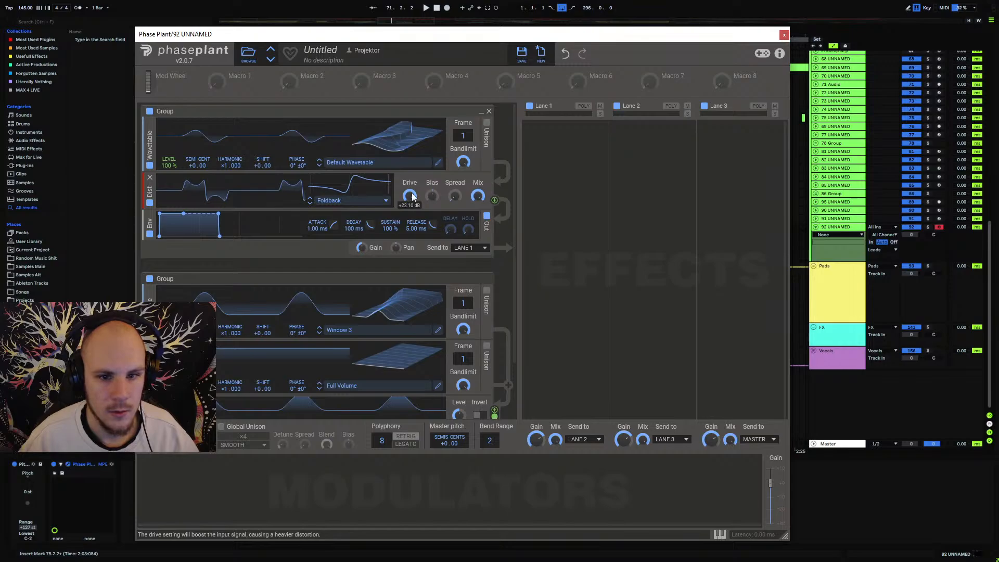
pyautogui.moveTo(455, 196); pyautogui.dragTo(455, 194)
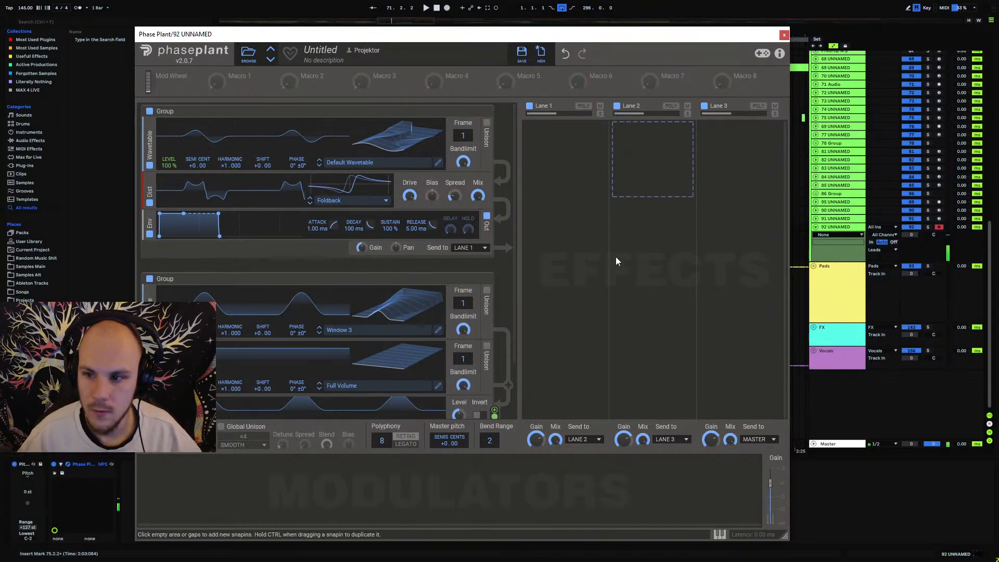
# Add a band-pass Filter between the Distortion and envelope in the first group, and adjust its Q and Cutoff.
pyautogui.click(270, 265)
pyautogui.click(339, 305)
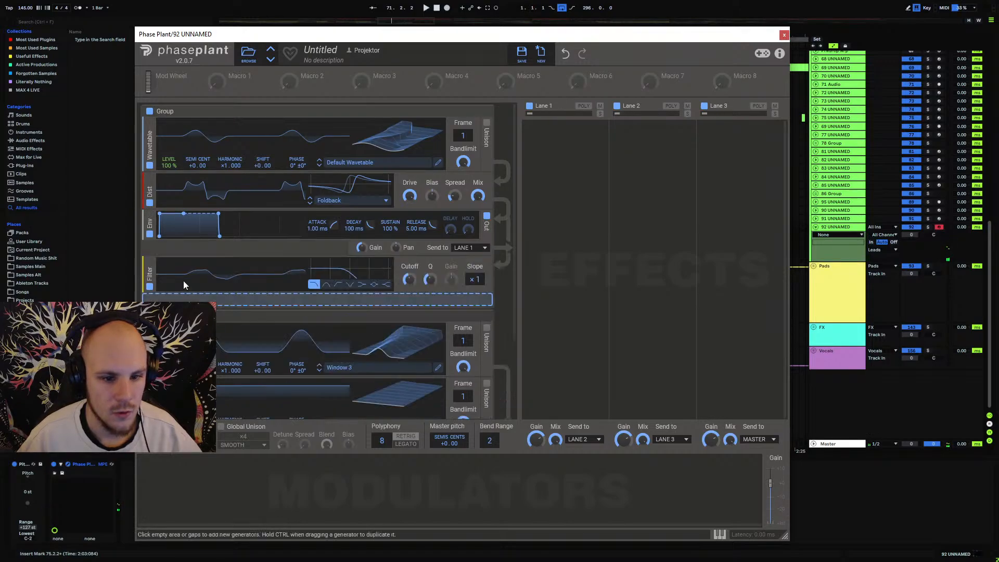
pyautogui.moveTo(150, 273); pyautogui.dragTo(151, 235)
pyautogui.click(326, 239)
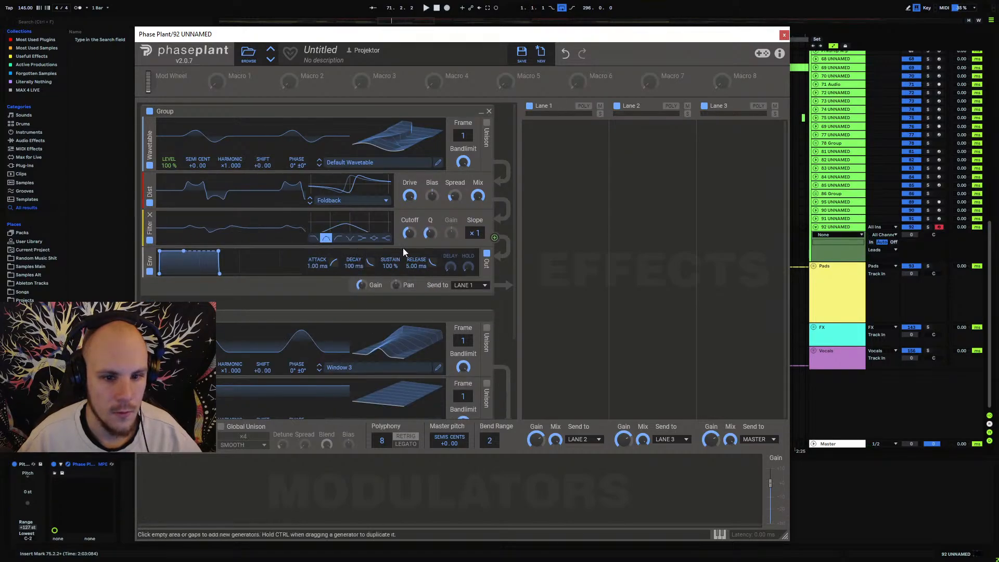
pyautogui.moveTo(430, 233); pyautogui.dragTo(410, 239)
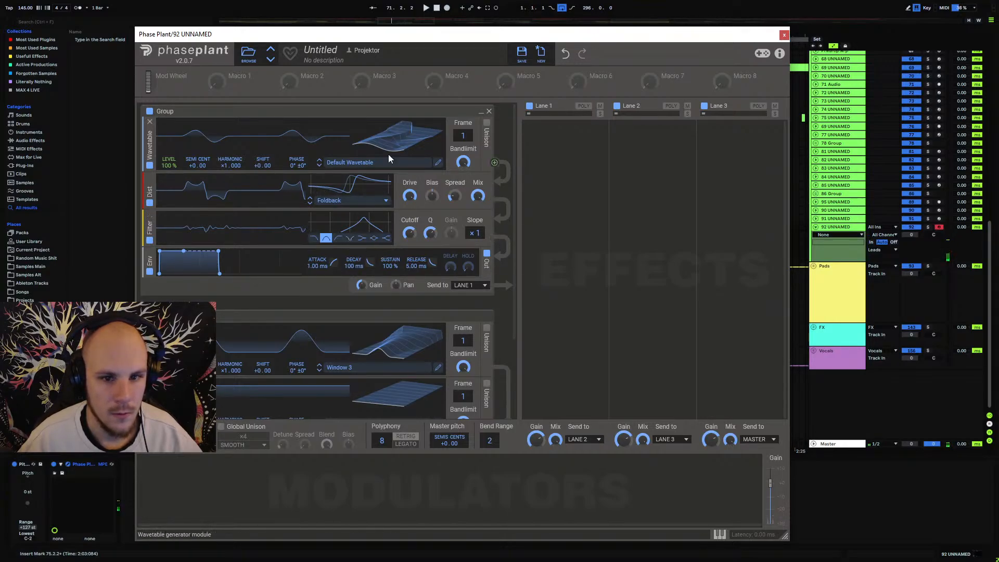
# Set the Default Wavetable's frame to 70 and the Window 3 Wavetable's frame to 256, and raise the Filter's Cutoff.
pyautogui.moveTo(462, 135); pyautogui.dragTo(462, 107)
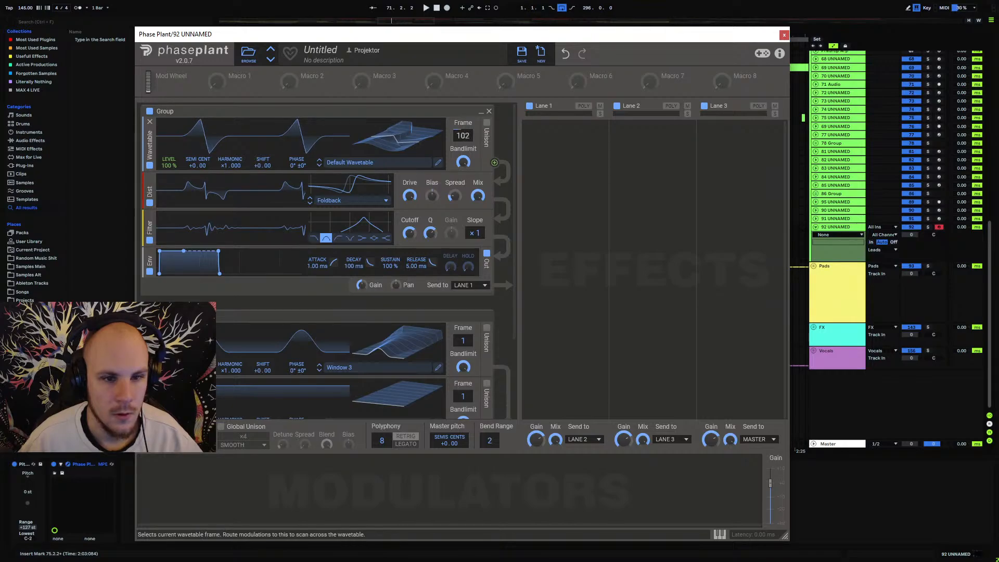
pyautogui.moveTo(462, 340)
pyautogui.mouseDown()
pyautogui.moveTo(463, 276)
pyautogui.moveTo(463, 340)
pyautogui.mouseUp()
pyautogui.moveTo(463, 135); pyautogui.dragTo(463, 145)
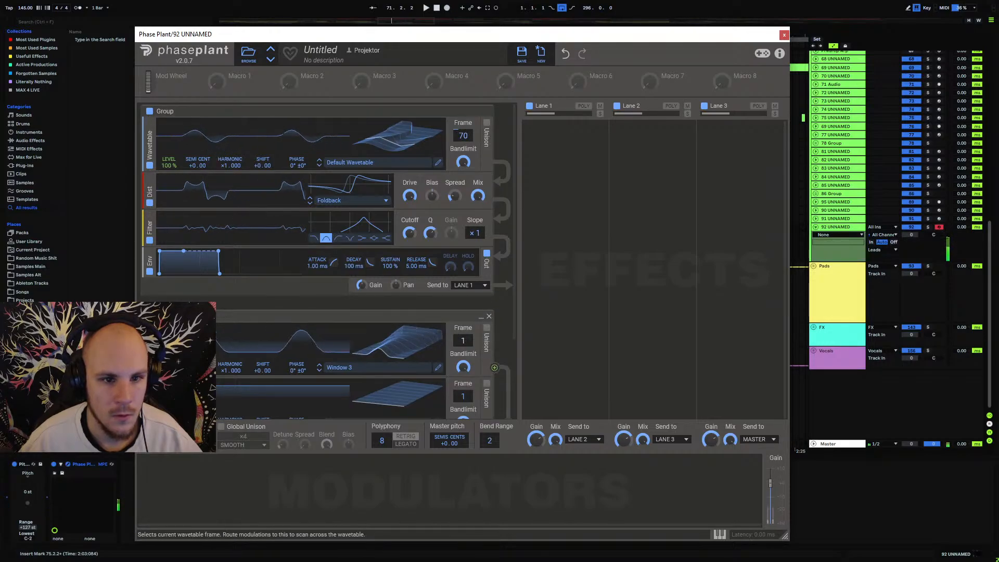
pyautogui.moveTo(462, 340); pyautogui.dragTo(463, 295)
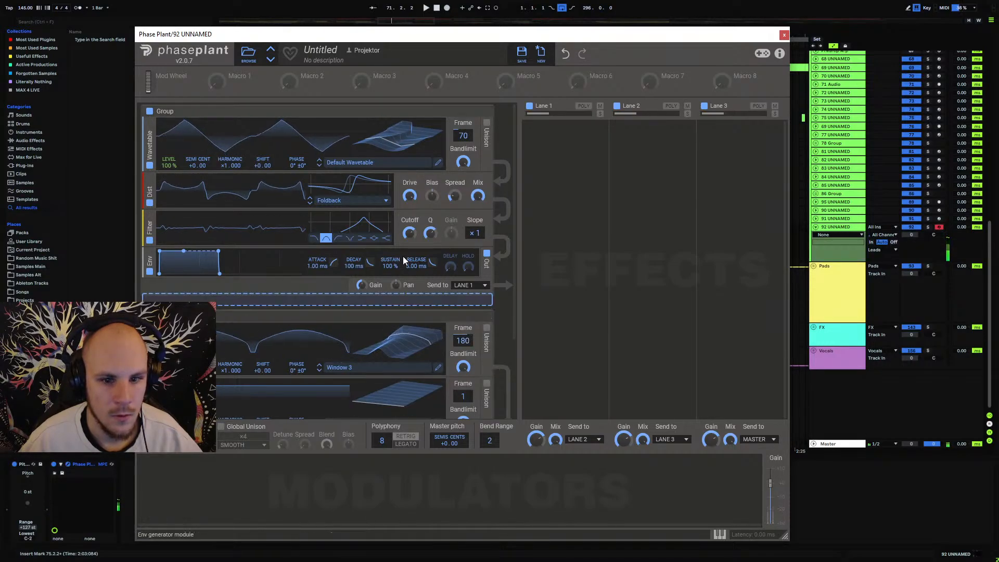
pyautogui.moveTo(409, 232); pyautogui.dragTo(409, 228)
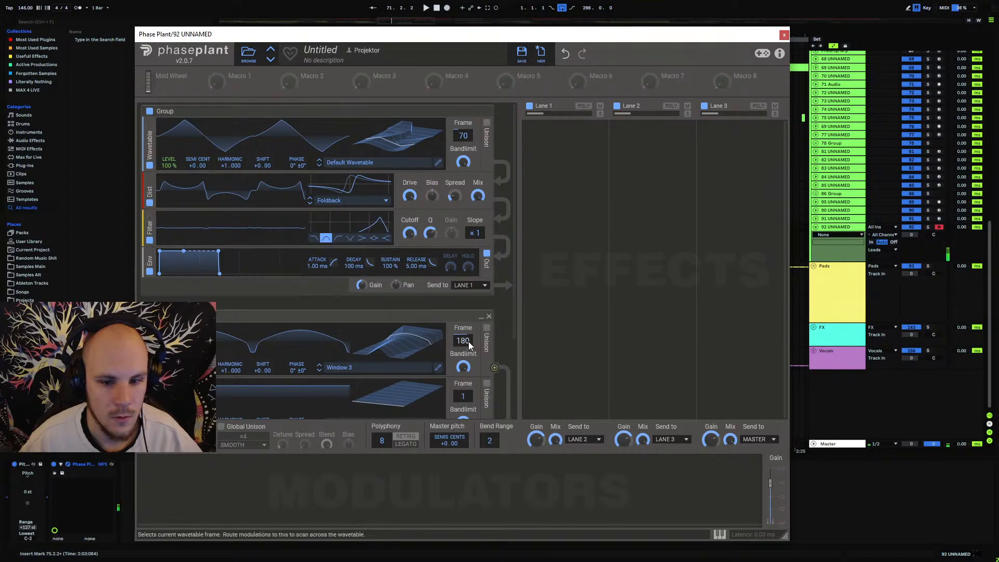
pyautogui.moveTo(466, 342)
pyautogui.mouseDown()
pyautogui.moveTo(466, 307)
pyautogui.moveTo(466, 375)
pyautogui.moveTo(467, 338)
pyautogui.mouseUp()
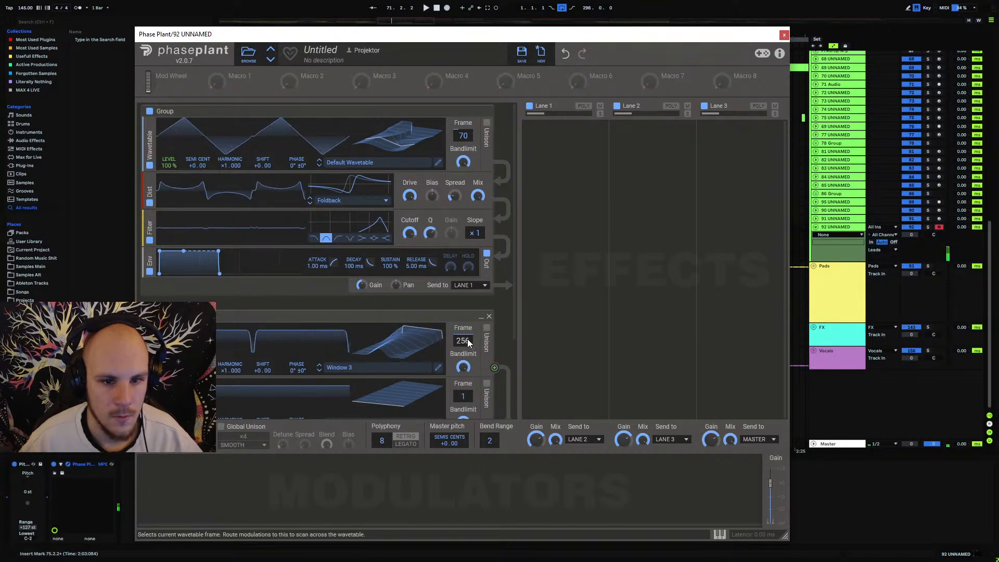
# Add a second Distortion after the first group's Filter, remove the leftover group, and set the Distortion to Foldback.
pyautogui.click(205, 303)
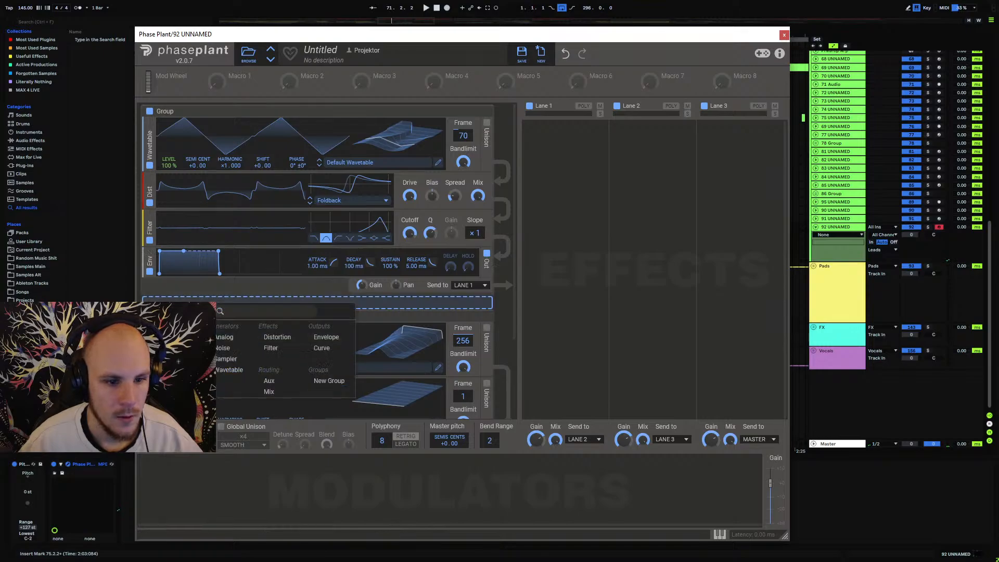
pyautogui.click(277, 337)
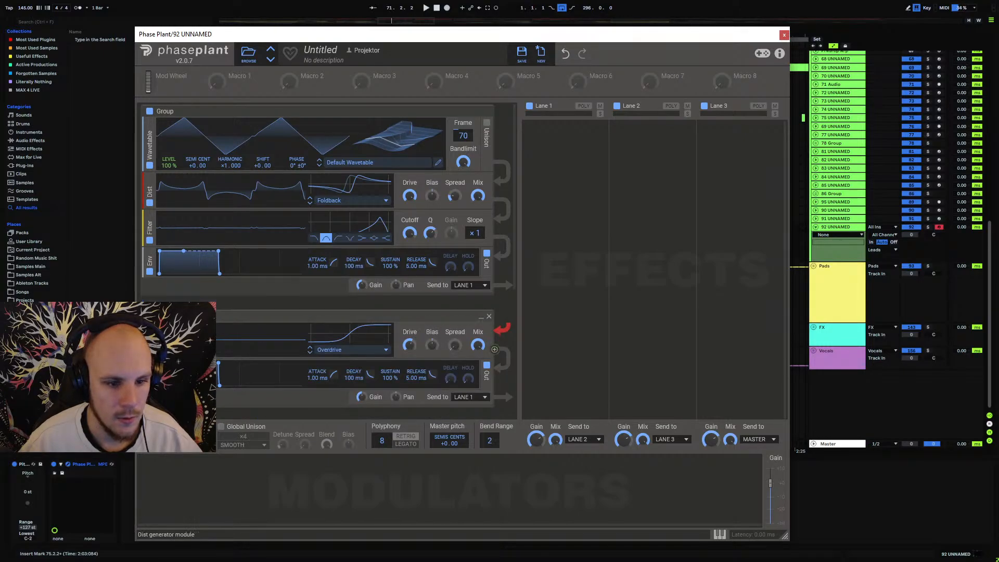
pyautogui.moveTo(150, 338); pyautogui.dragTo(162, 282)
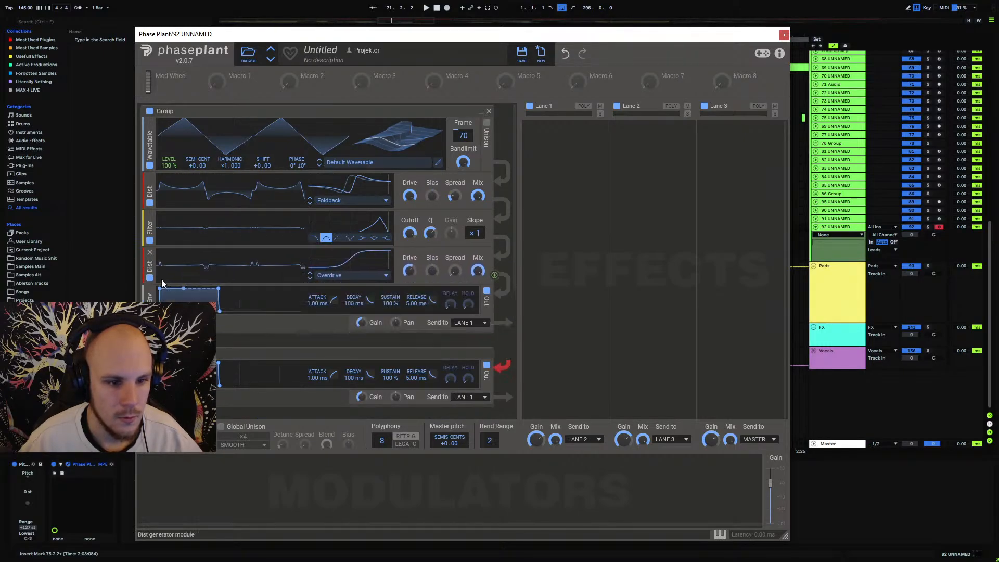
pyautogui.click(489, 354)
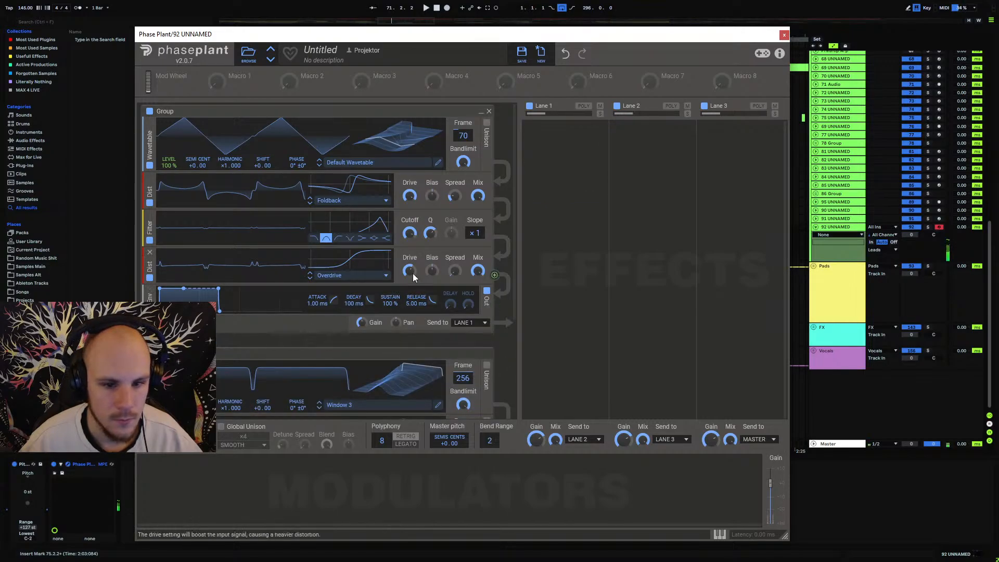
pyautogui.click(354, 275)
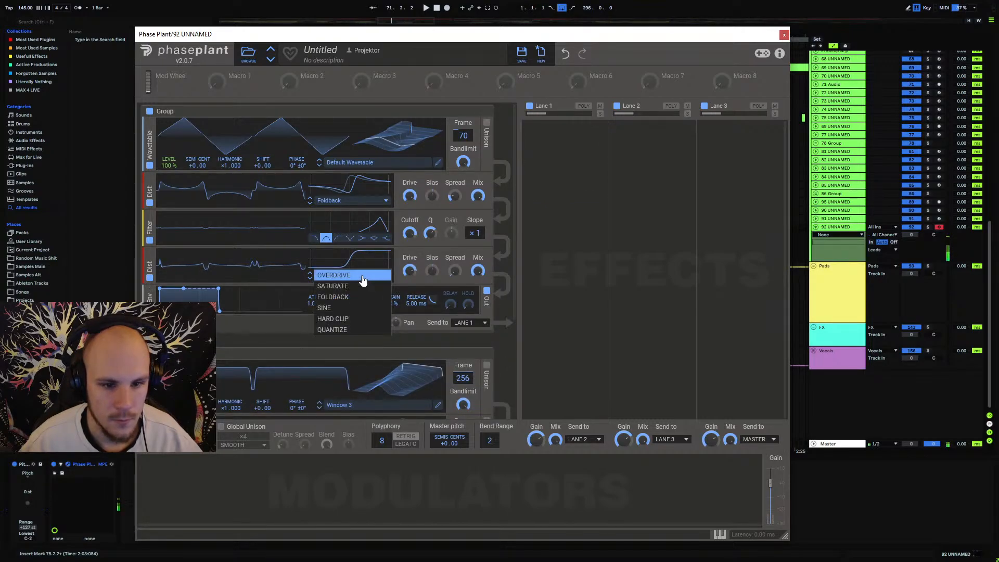
pyautogui.click(338, 302)
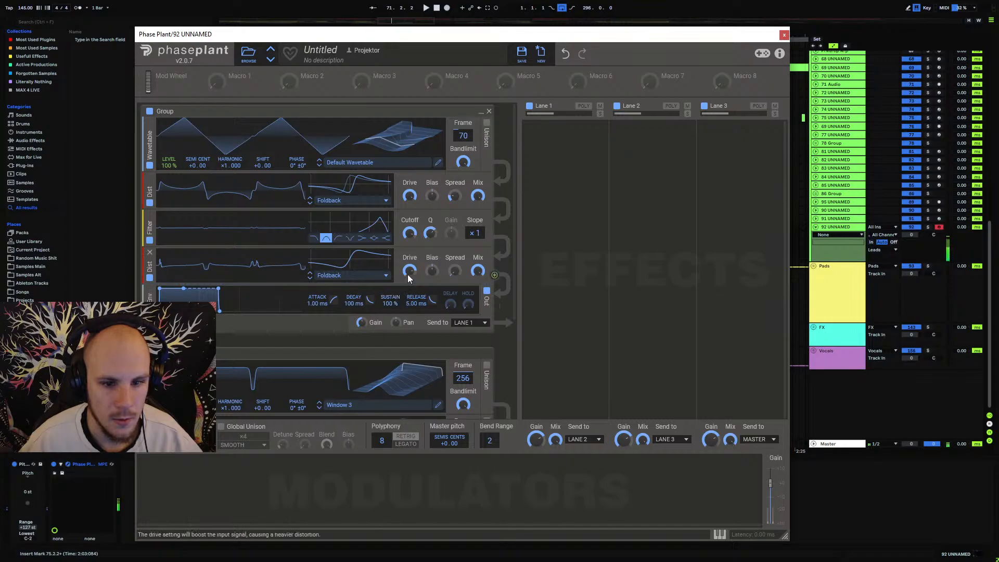
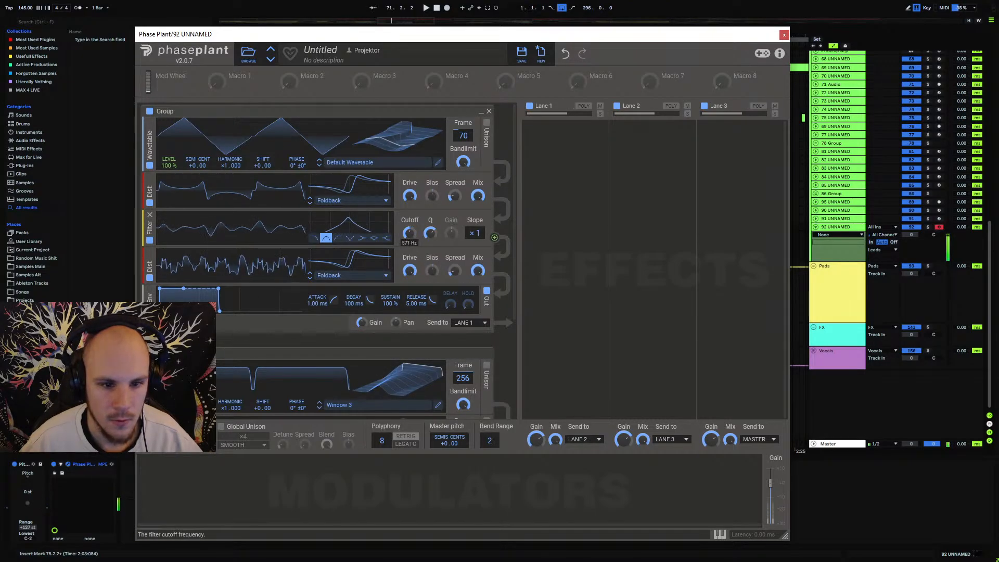
# Assign Macro 1 to the Filter's Cutoff and Q and the Window 3 Wavetable's frame, and turn the macro up.
pyautogui.moveTo(409, 233)
pyautogui.mouseDown()
pyautogui.moveTo(409, 208)
pyautogui.moveTo(409, 251)
pyautogui.moveTo(409, 237)
pyautogui.mouseUp()
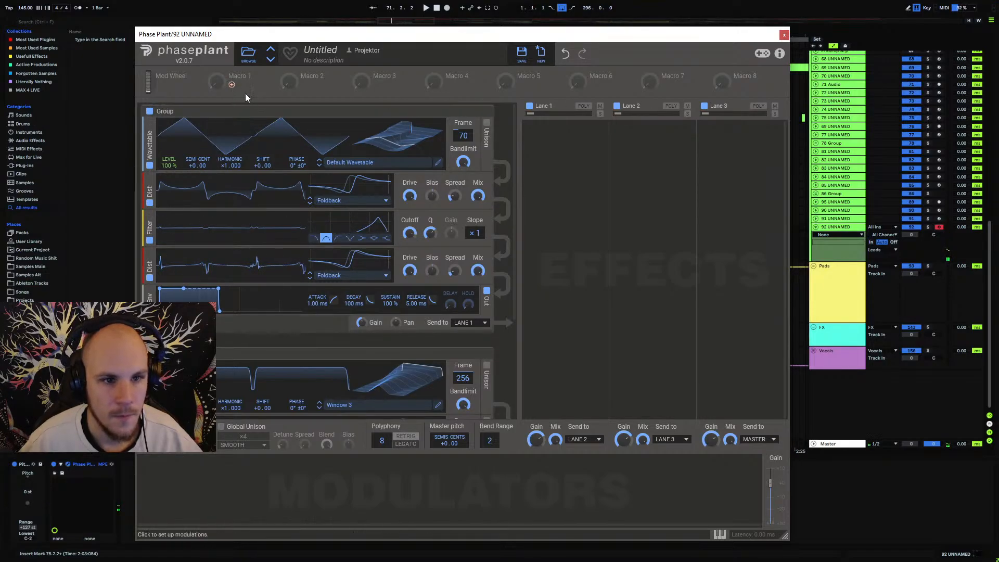
pyautogui.moveTo(232, 85); pyautogui.dragTo(410, 233)
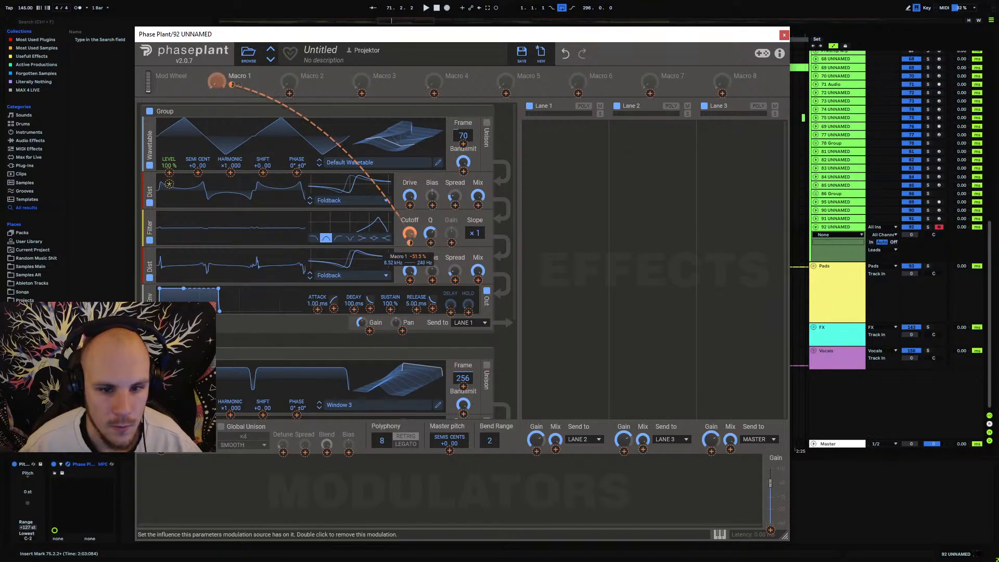
pyautogui.click(242, 83)
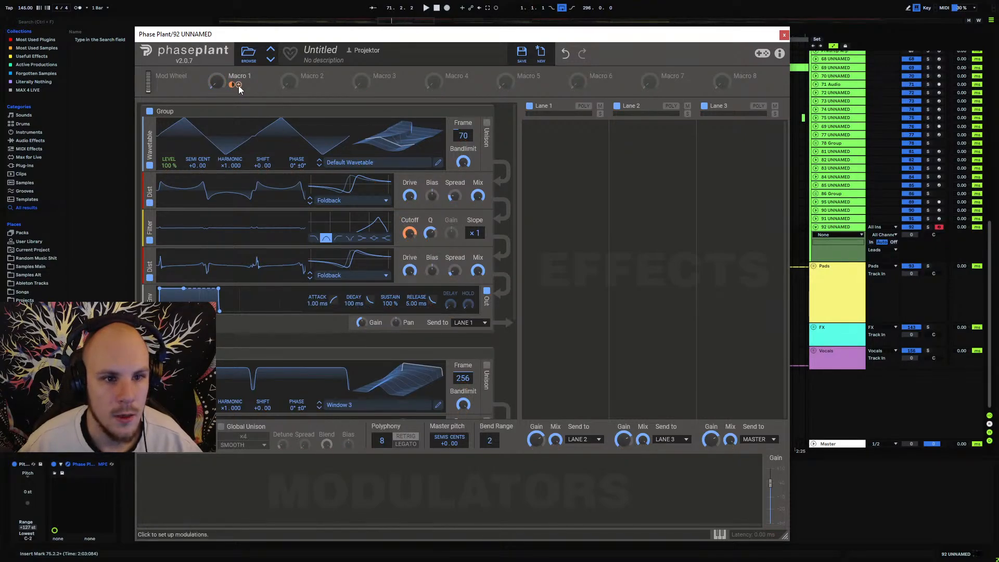
pyautogui.click(238, 86)
pyautogui.moveTo(430, 238); pyautogui.dragTo(430, 245)
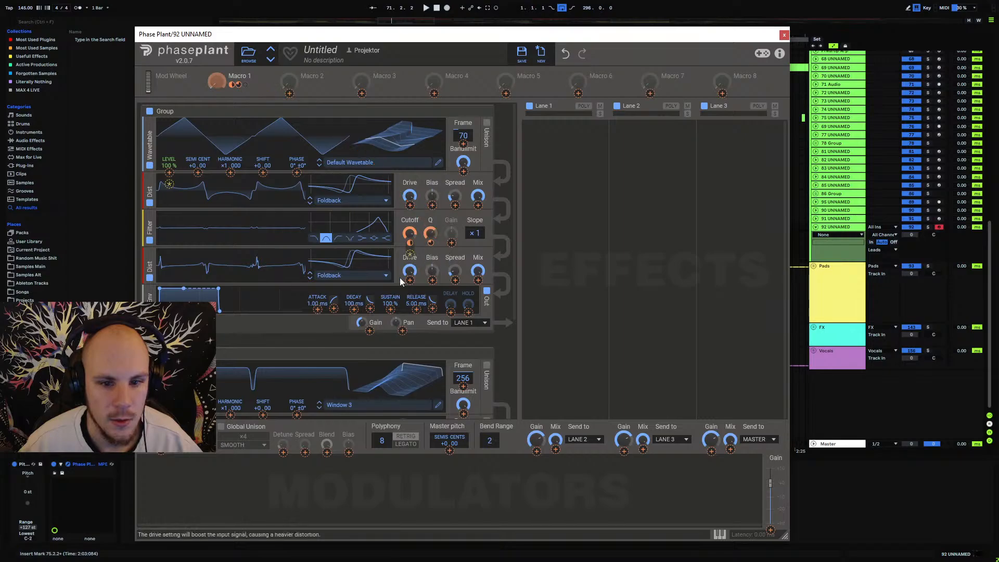
pyautogui.click(463, 386)
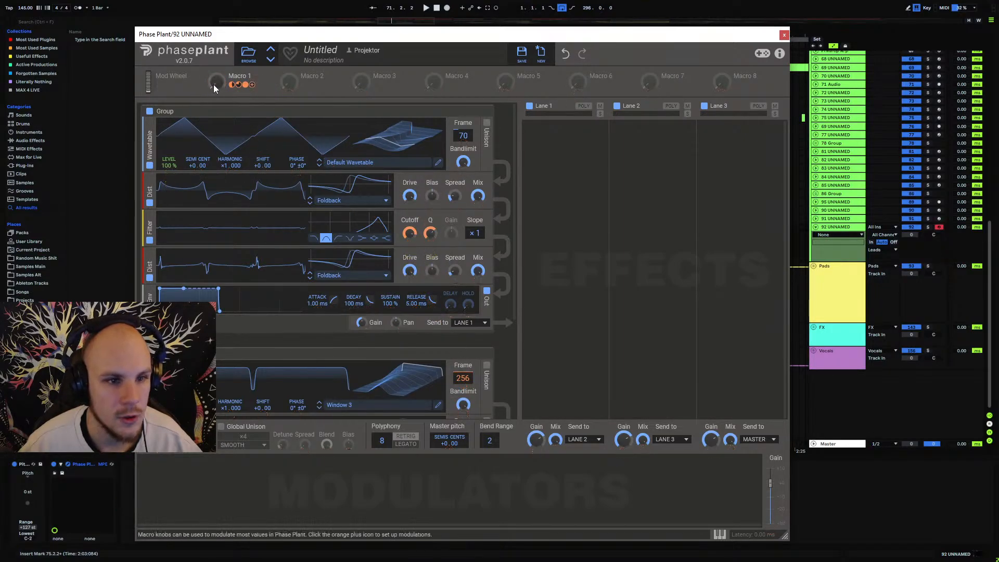
pyautogui.moveTo(213, 84)
pyautogui.mouseDown()
pyautogui.moveTo(213, 52)
pyautogui.moveTo(213, 78)
pyautogui.mouseUp()
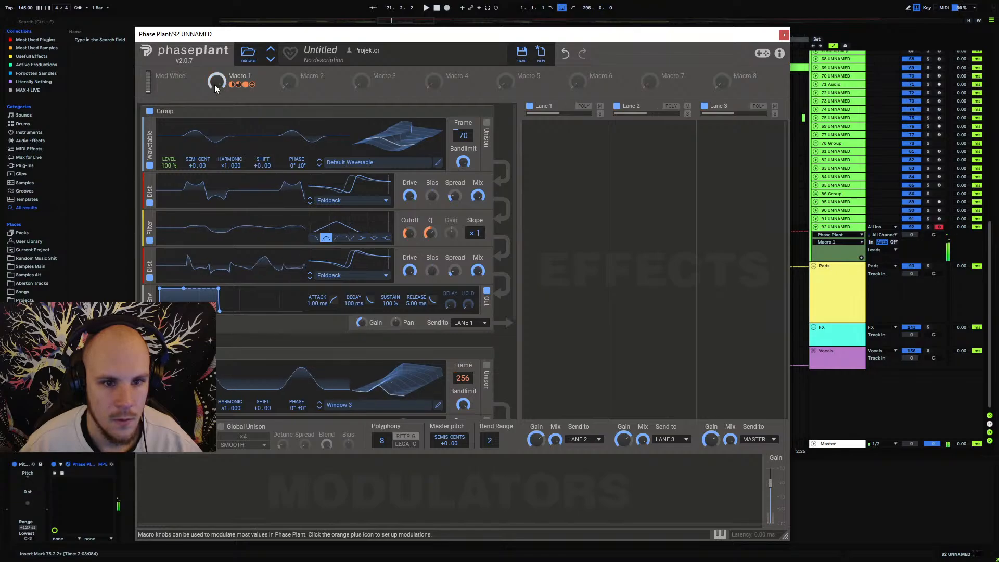
# Create an empty MIDI clip on track 92 from bar 77 to bar 80.
pyautogui.click(561, 166)
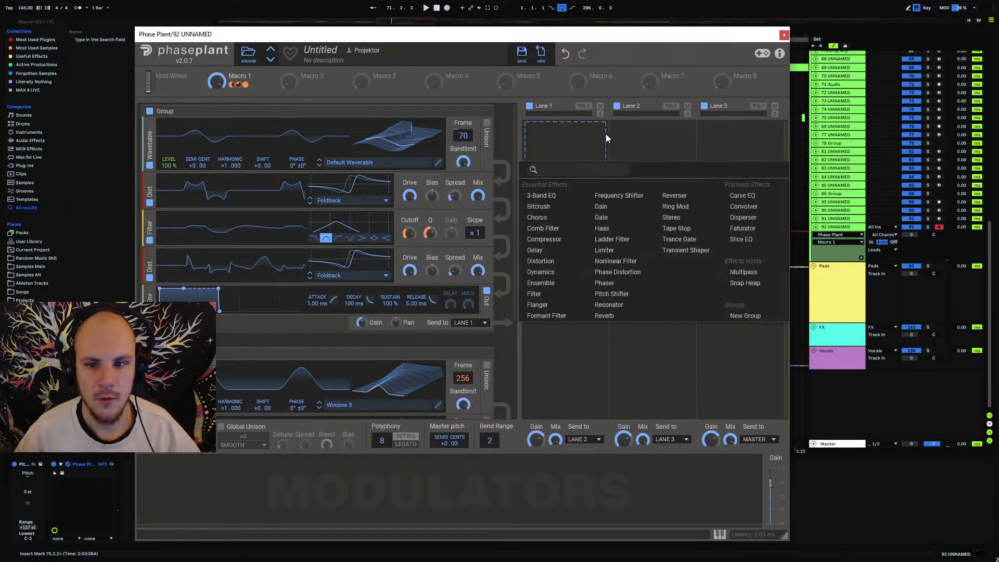
pyautogui.click(784, 35)
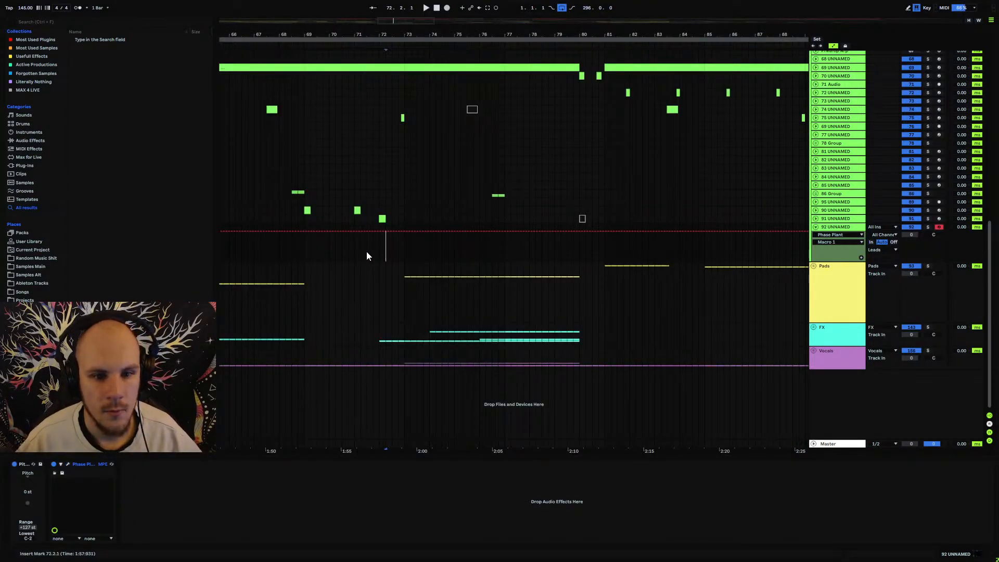
pyautogui.press('space')
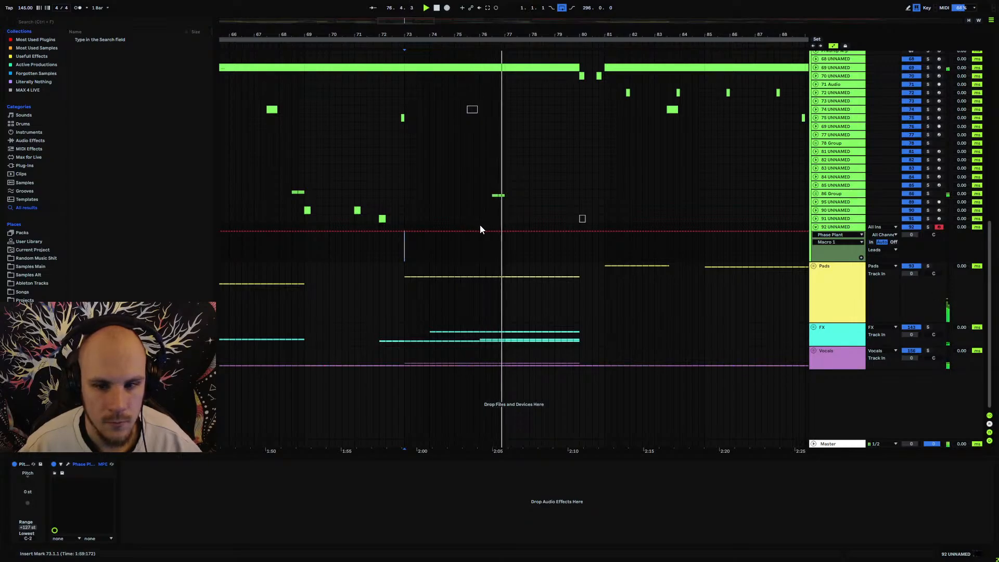
pyautogui.moveTo(504, 227); pyautogui.dragTo(577, 229)
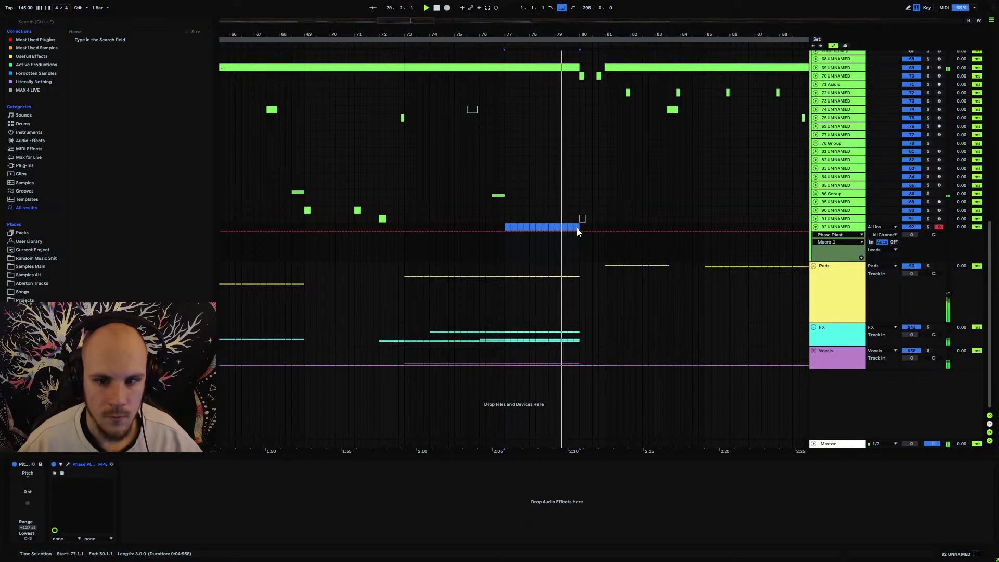
pyautogui.hotkey('ctrl', 'shift', 'm')
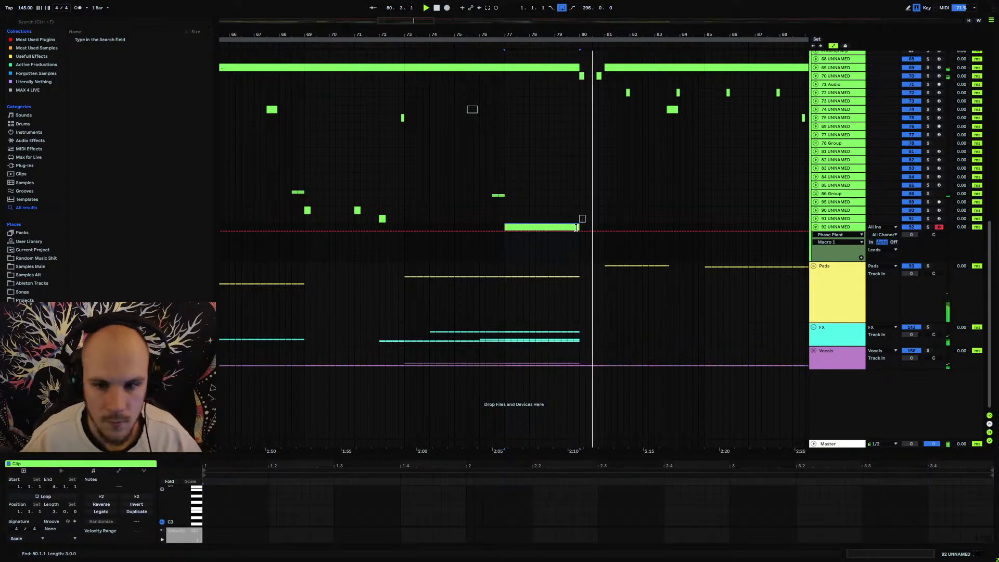
pyautogui.press('space')
# Automate Macro 1 across the new clip as a curved dip from 1.00 to 0.00 at bar 78 and back by bar 80.
pyautogui.click(493, 238)
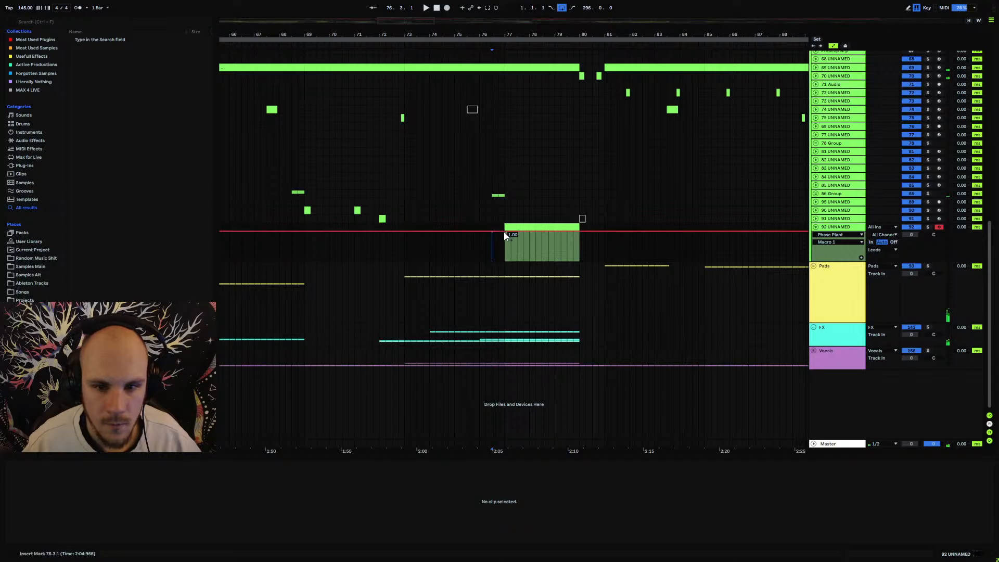
pyautogui.moveTo(530, 234)
pyautogui.mouseDown()
pyautogui.moveTo(529, 261)
pyautogui.moveTo(580, 231)
pyautogui.mouseUp()
pyautogui.moveTo(519, 248); pyautogui.dragTo(520, 259)
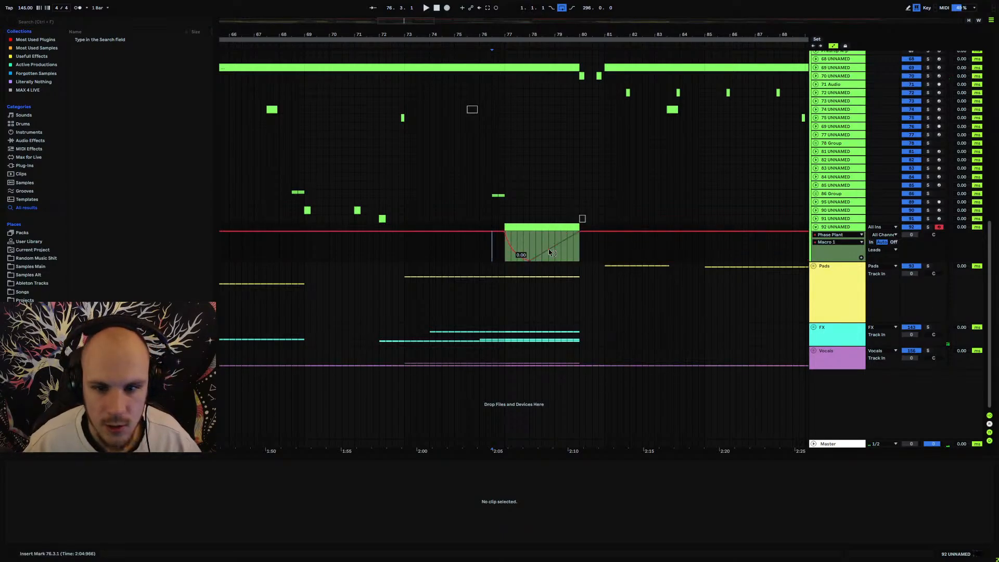
pyautogui.click(538, 238)
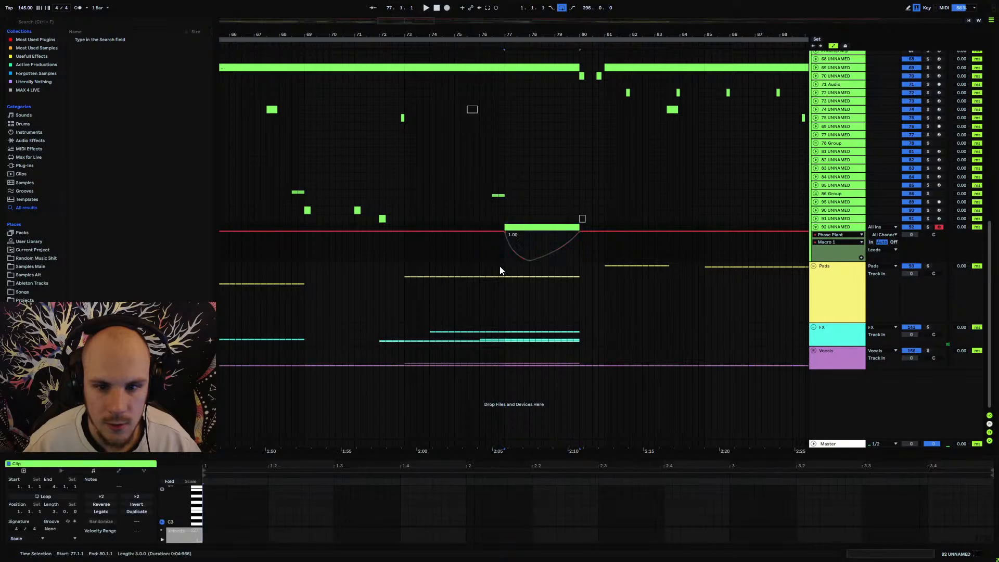
# Draw a note spanning the full three-bar clip, transpose it down by octaves to G#0, and play it back.
pyautogui.doubleClick(204, 499)
pyautogui.moveTo(210, 501); pyautogui.dragTo(992, 519)
pyautogui.hotkey('shift', 'Down')
pyautogui.hotkey('shift', 'Down')
pyautogui.hotkey('shift', 'Down')
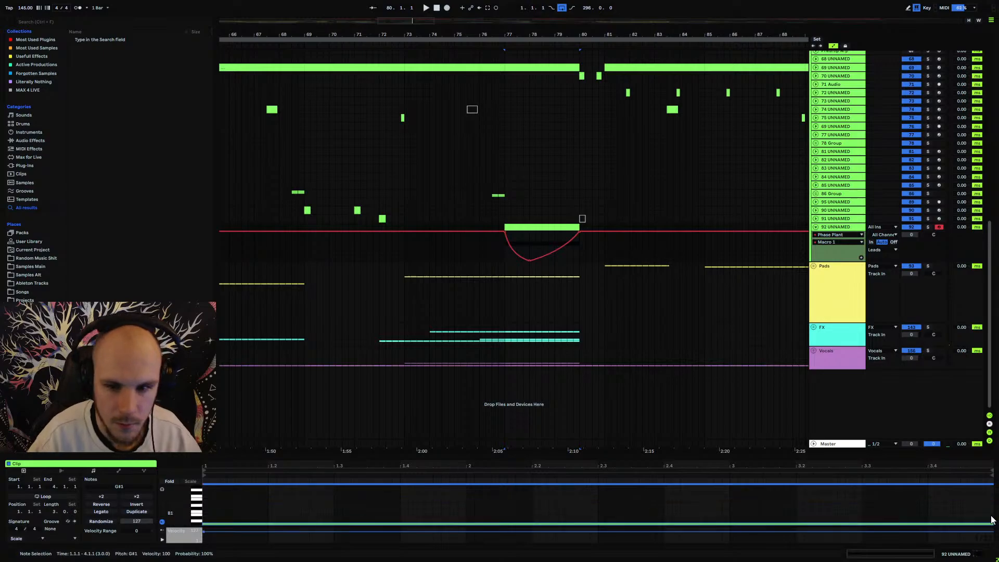
pyautogui.press('space')
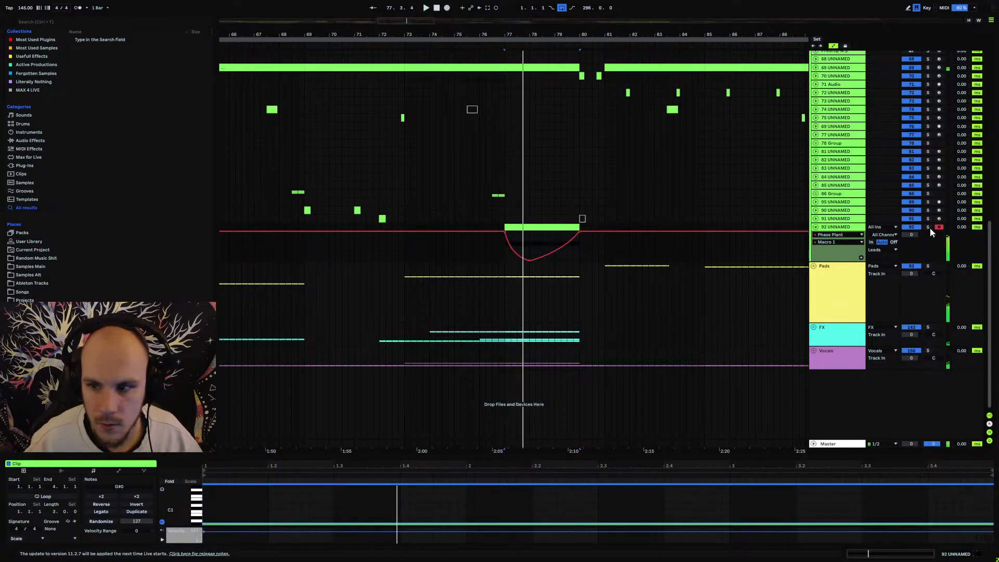
# Reshape the Macro 1 automation into a curved hump from zero at bar 77, peaking at bar 78 and returning to zero at bar 80.
pyautogui.click(522, 244)
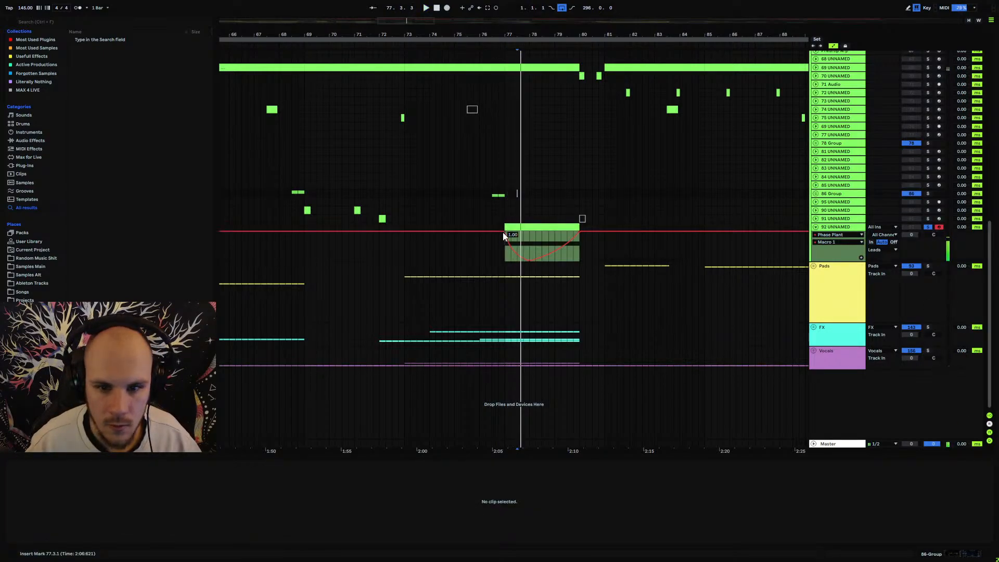
pyautogui.moveTo(503, 232); pyautogui.dragTo(529, 231)
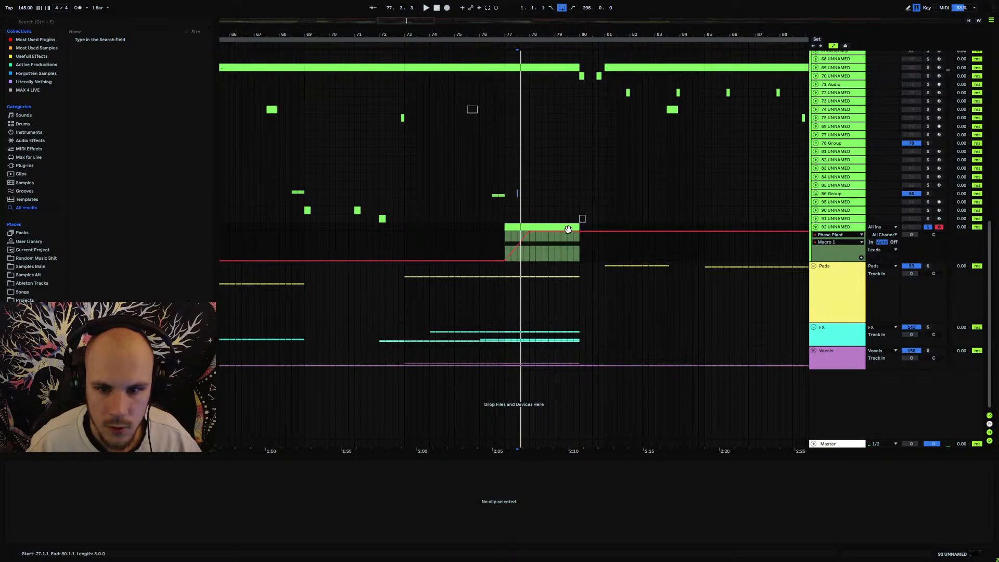
pyautogui.click(607, 251)
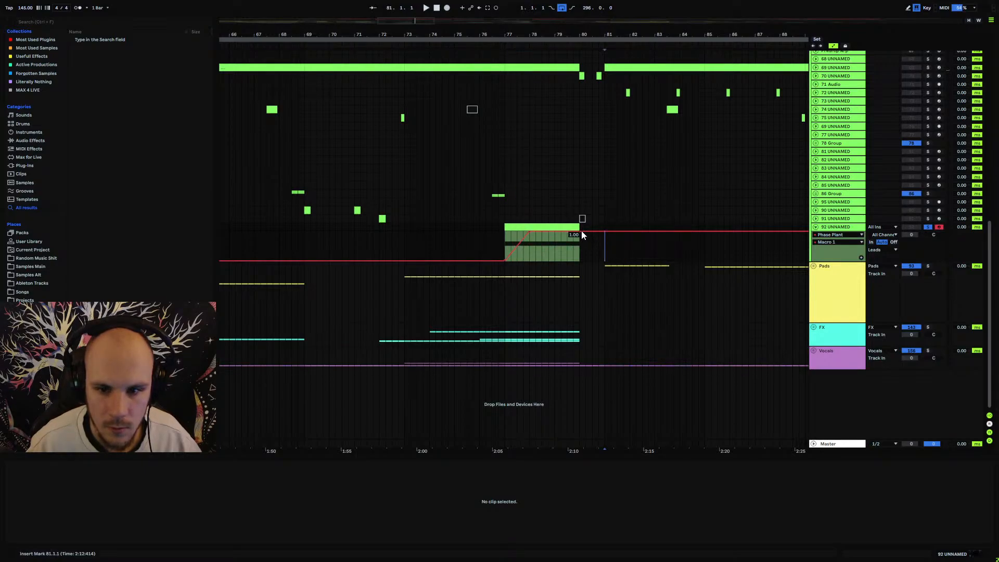
pyautogui.moveTo(581, 231); pyautogui.dragTo(580, 262)
pyautogui.press('space')
pyautogui.click(505, 237)
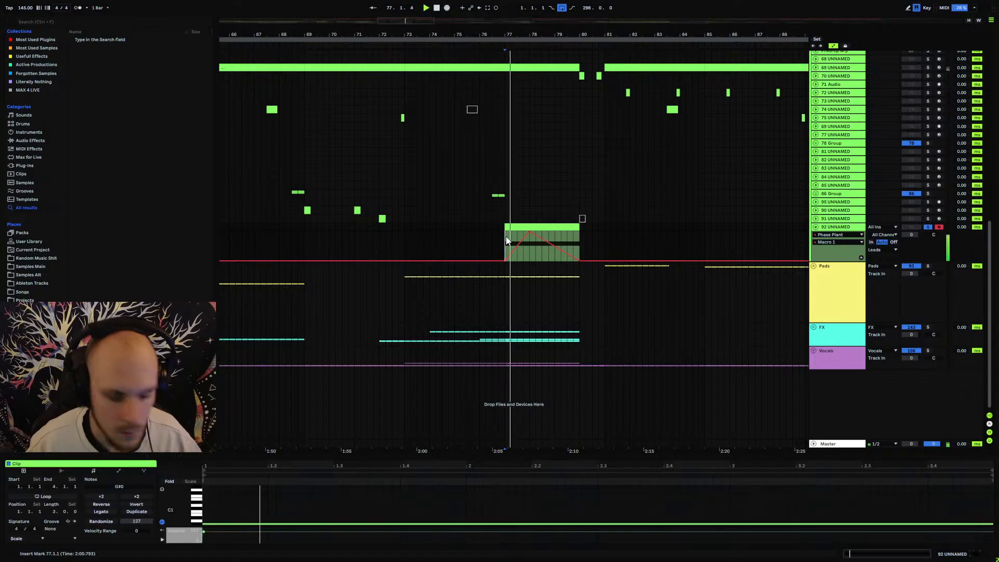
pyautogui.moveTo(515, 245); pyautogui.dragTo(556, 236)
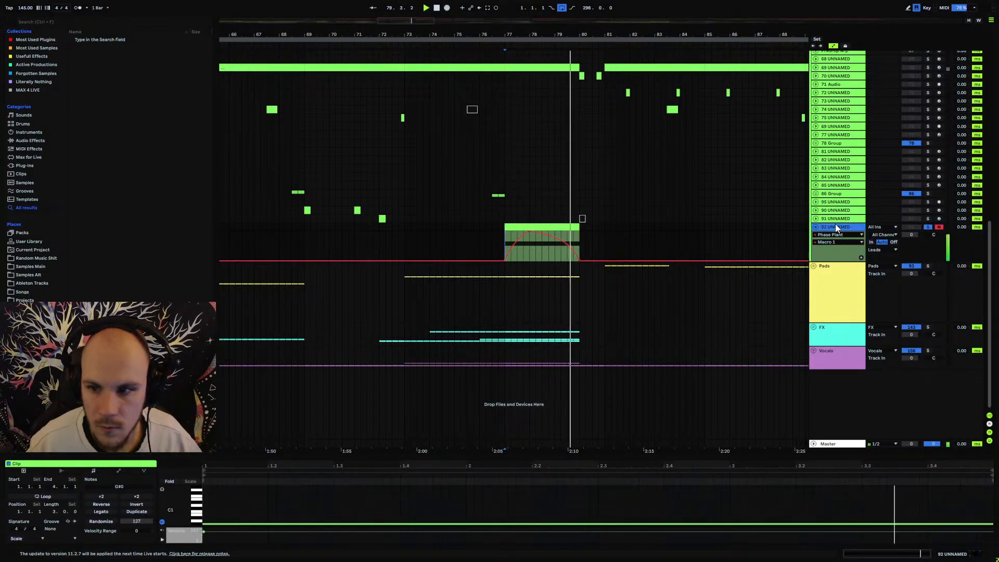
# Add a low-pass Filter between the second Distortion and the envelope in Phase Plant's first group.
pyautogui.hotkey('shift', 'Tab')
pyautogui.click(67, 464)
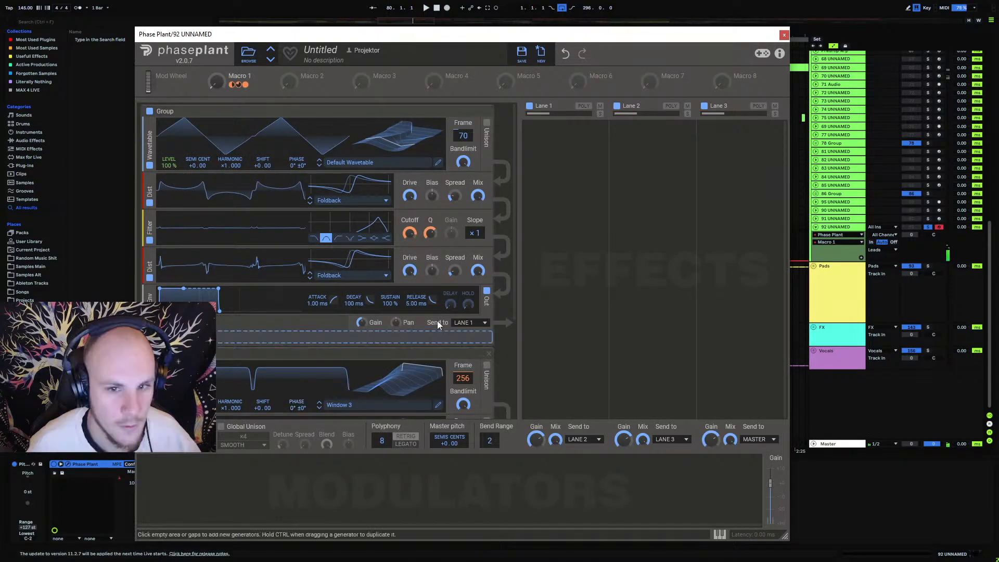
pyautogui.click(277, 338)
pyautogui.click(340, 384)
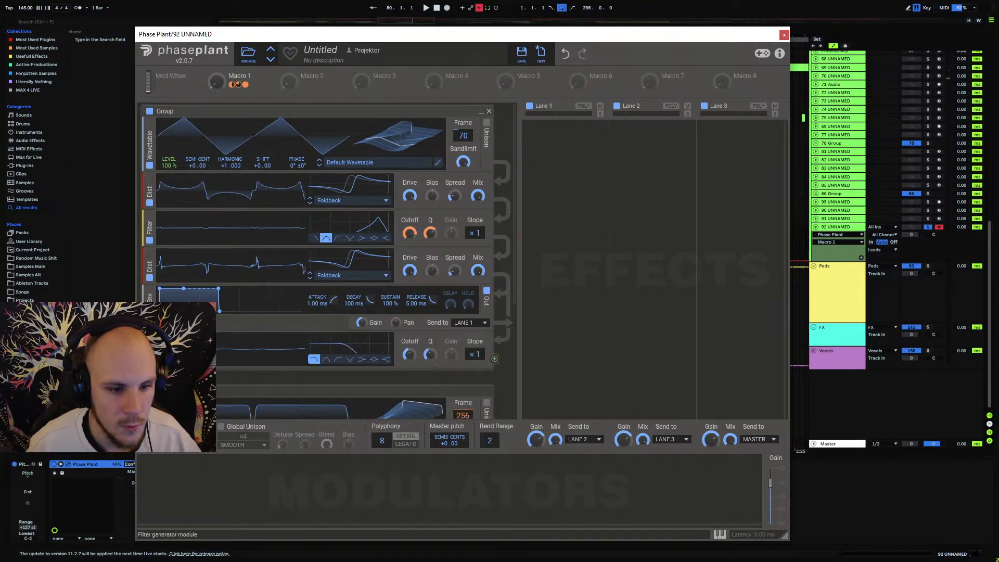
pyautogui.moveTo(150, 364); pyautogui.dragTo(151, 299)
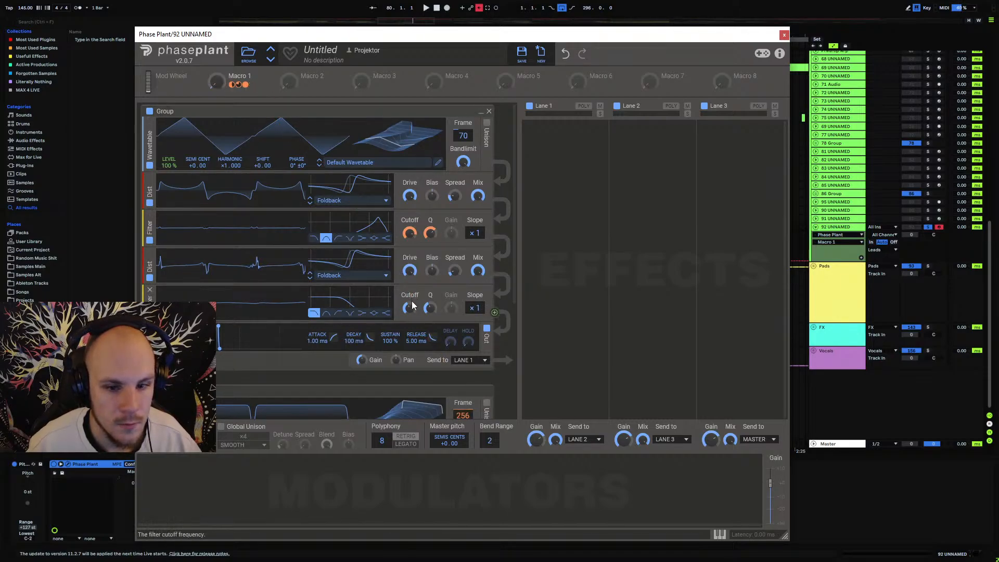
# Assign Macro 1 to the new low-pass Filter's Cutoff and play the clip from bar 77.
pyautogui.moveTo(238, 85); pyautogui.dragTo(410, 319)
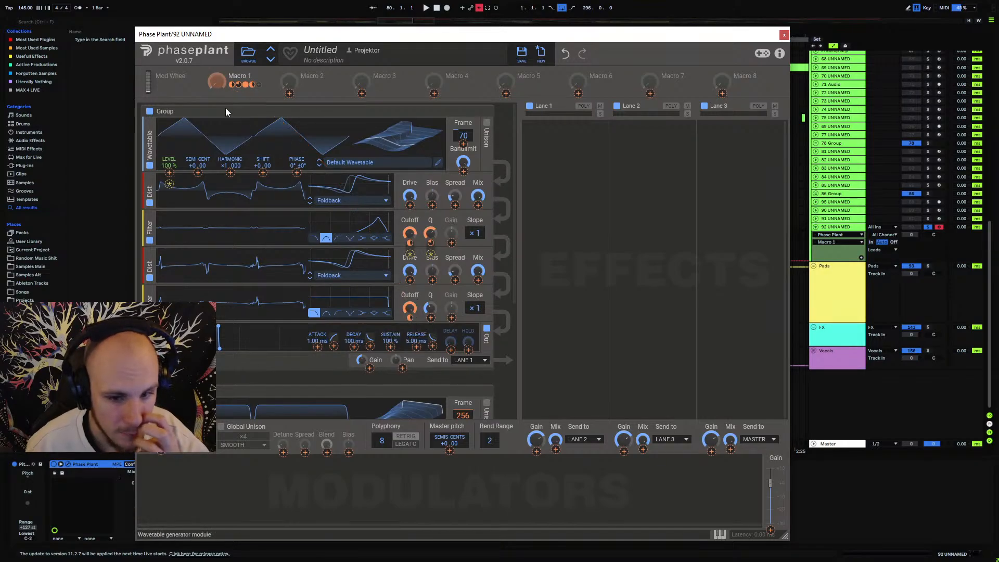
pyautogui.press('space')
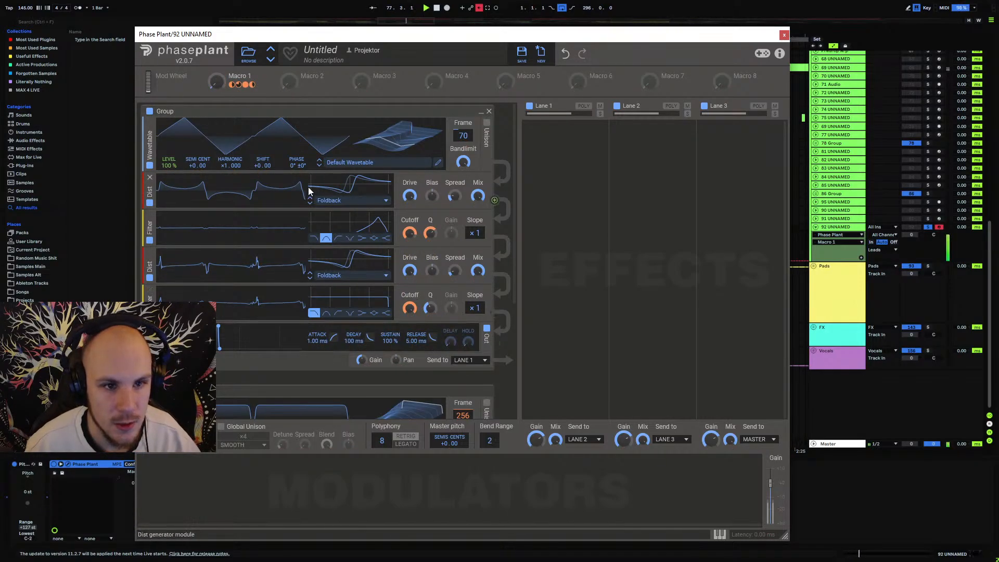
pyautogui.moveTo(445, 38)
pyautogui.mouseDown()
pyautogui.moveTo(488, 337)
pyautogui.moveTo(484, 93)
pyautogui.moveTo(460, 192)
pyautogui.mouseUp()
pyautogui.click(505, 232)
pyautogui.press('space')
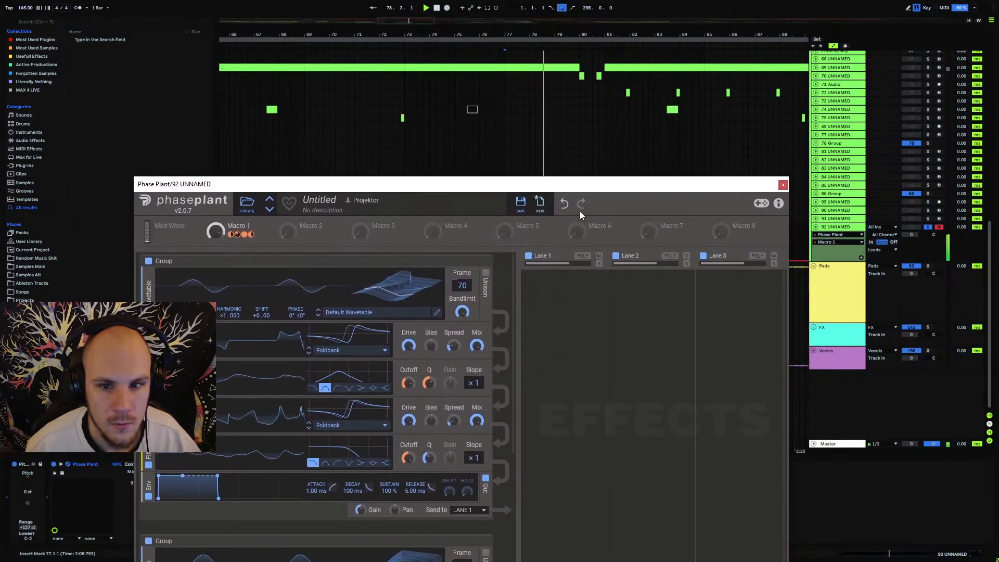
# Close the Phase Plant window and add EQ Eight after it on track 92.
pyautogui.click(783, 186)
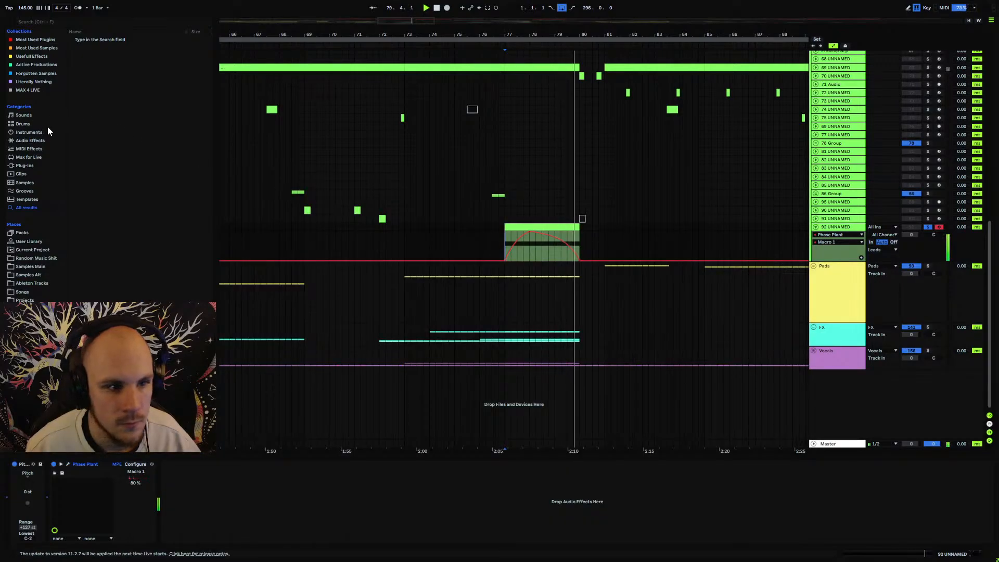
pyautogui.click(38, 140)
pyautogui.click(90, 153)
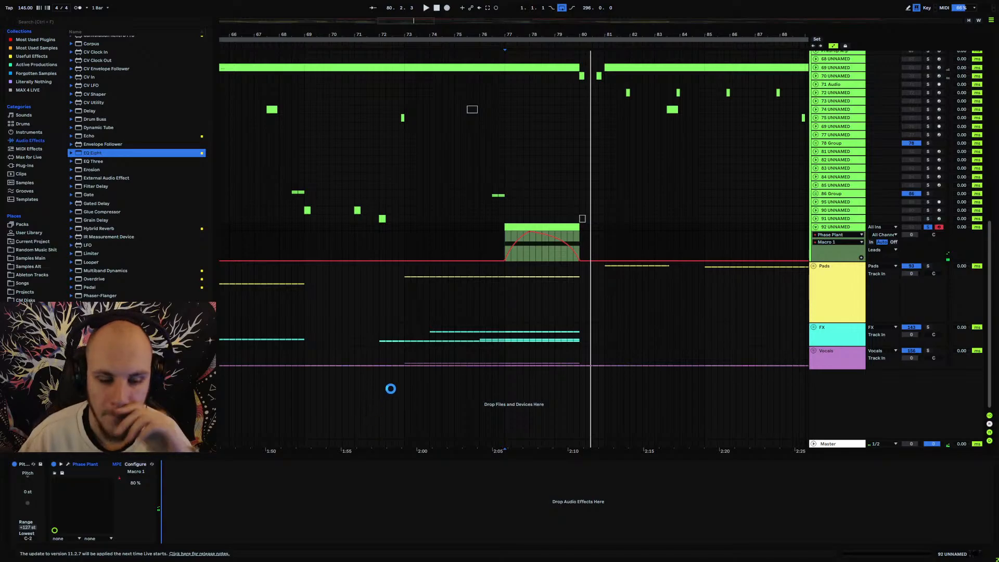
# Transpose the clip's long note up one octave to G#1 and play it back.
pyautogui.doubleClick(535, 228)
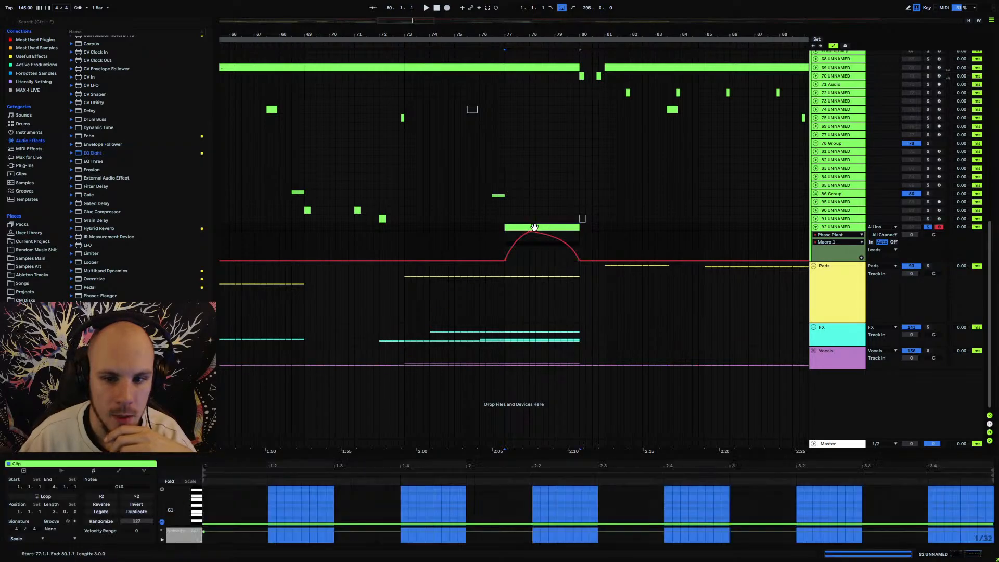
pyautogui.click(380, 524)
pyautogui.hotkey('shift', 'Up')
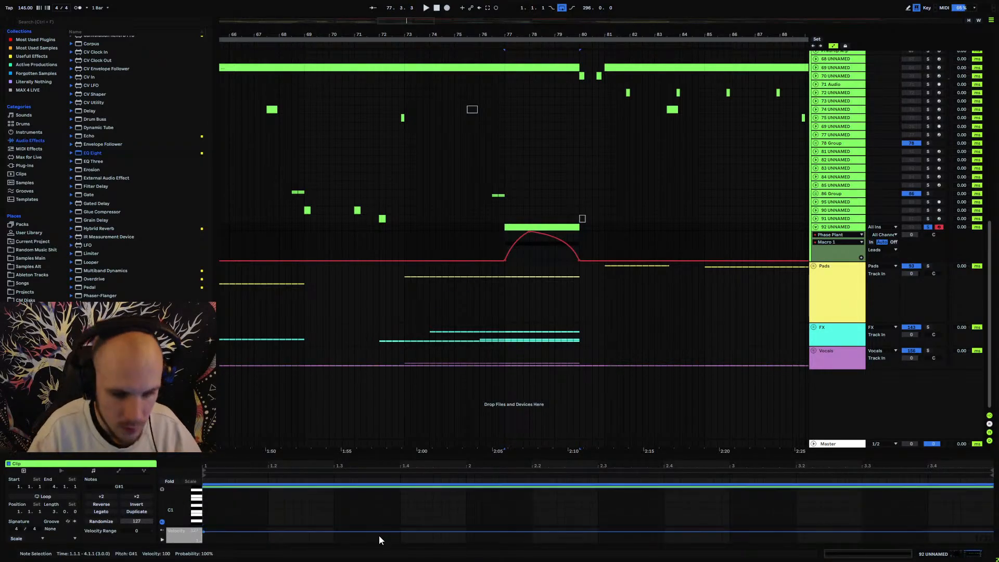
pyautogui.press('space')
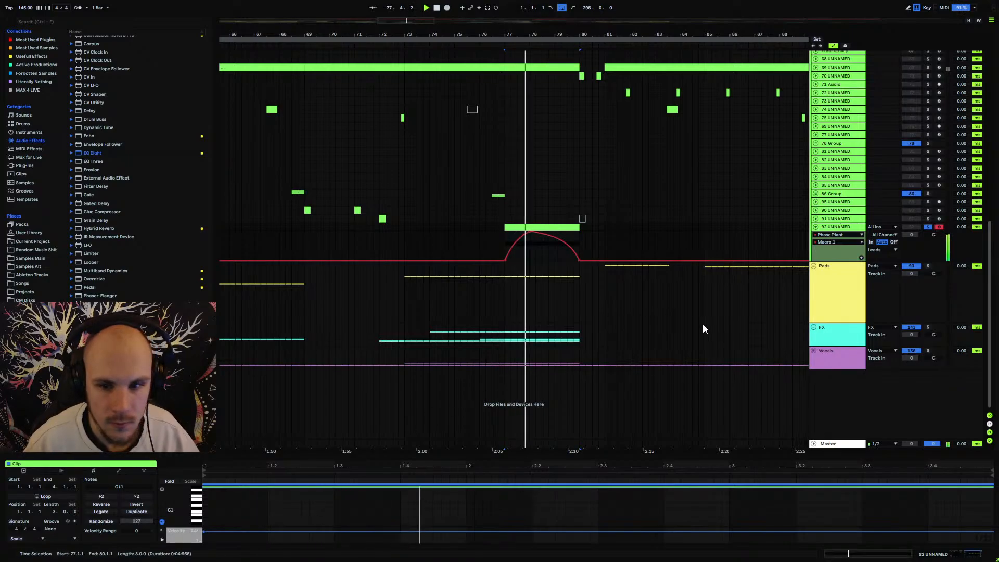
# Set EQ Eight's first band as a low cut at 344 Hz with a Q of 0.14.
pyautogui.doubleClick(835, 226)
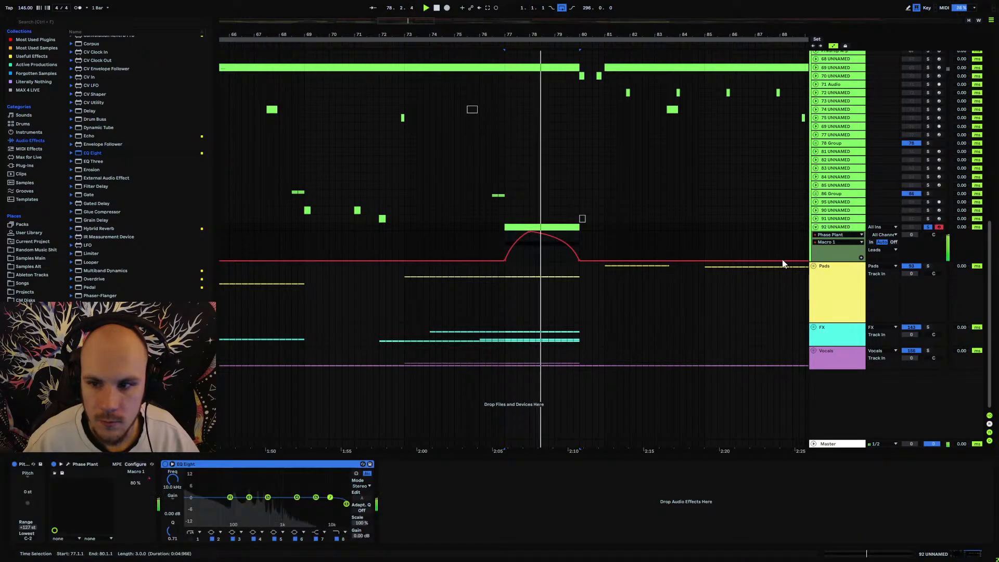
pyautogui.click(191, 540)
pyautogui.moveTo(173, 480); pyautogui.dragTo(173, 461)
pyautogui.press('space')
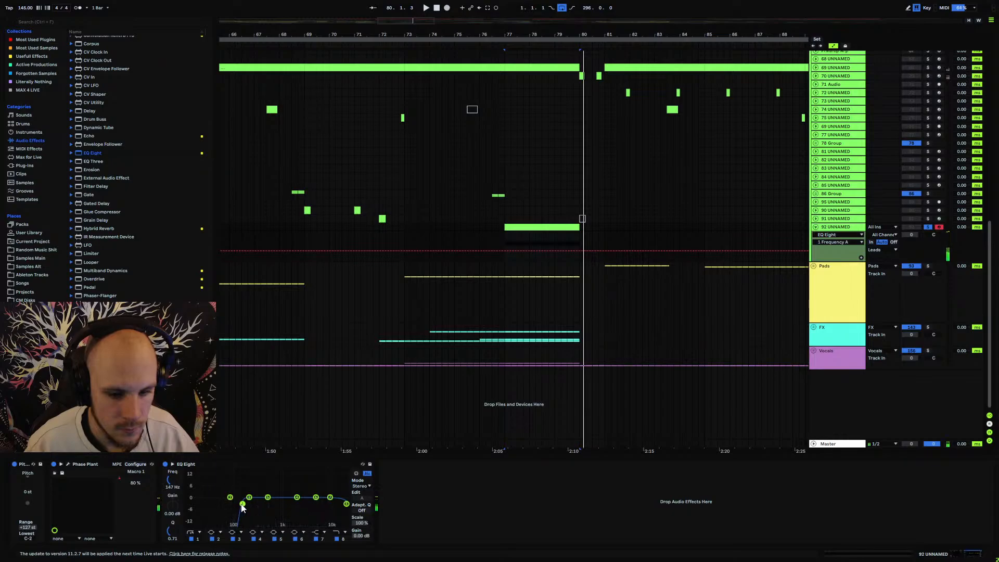
pyautogui.moveTo(242, 507); pyautogui.dragTo(254, 517)
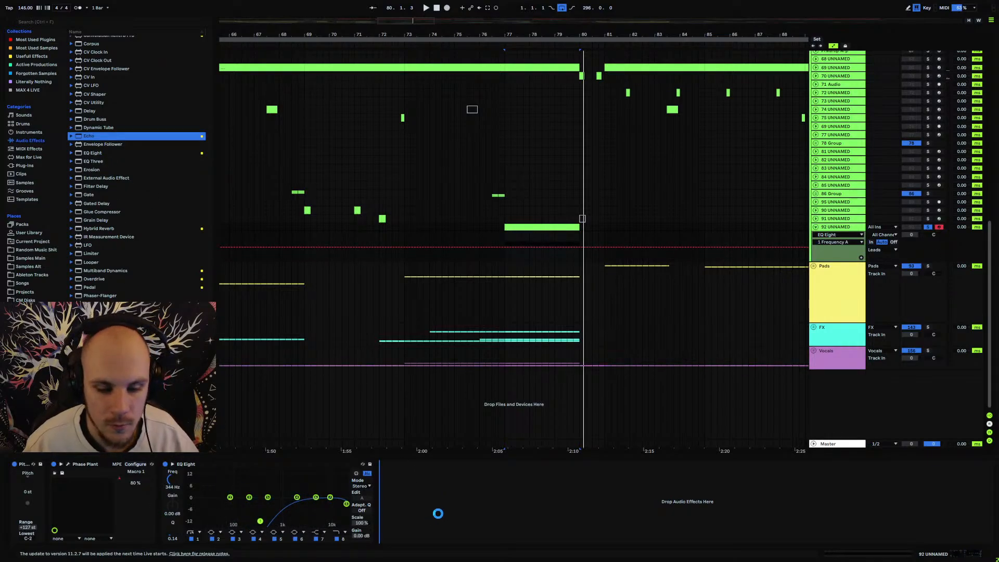
# Add Echo in Ping Pong mode and automate its Dry/Wet to rise from 24% across the clip and drop to 0% at bar 80.
pyautogui.moveTo(580, 546); pyautogui.dragTo(565, 541)
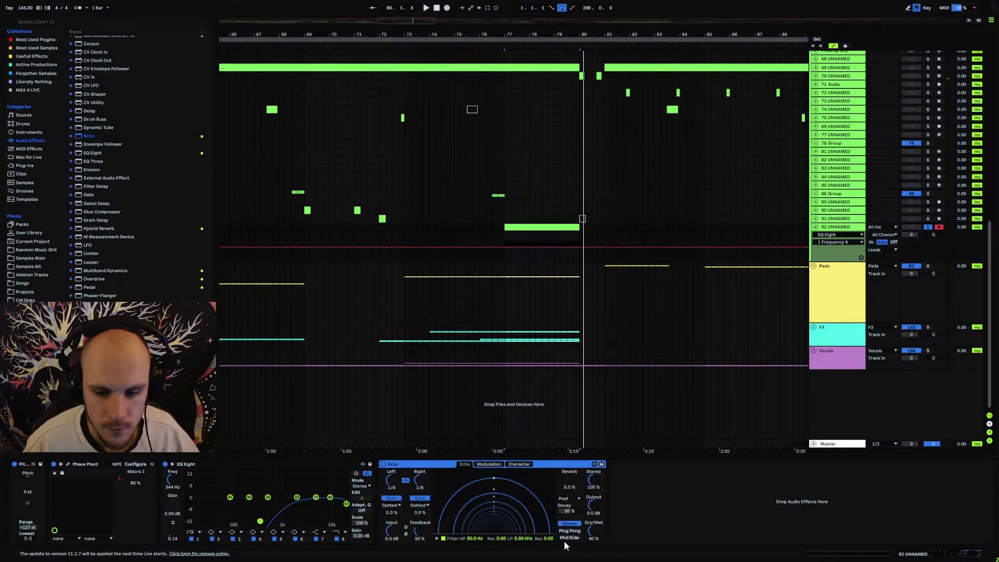
pyautogui.click(573, 531)
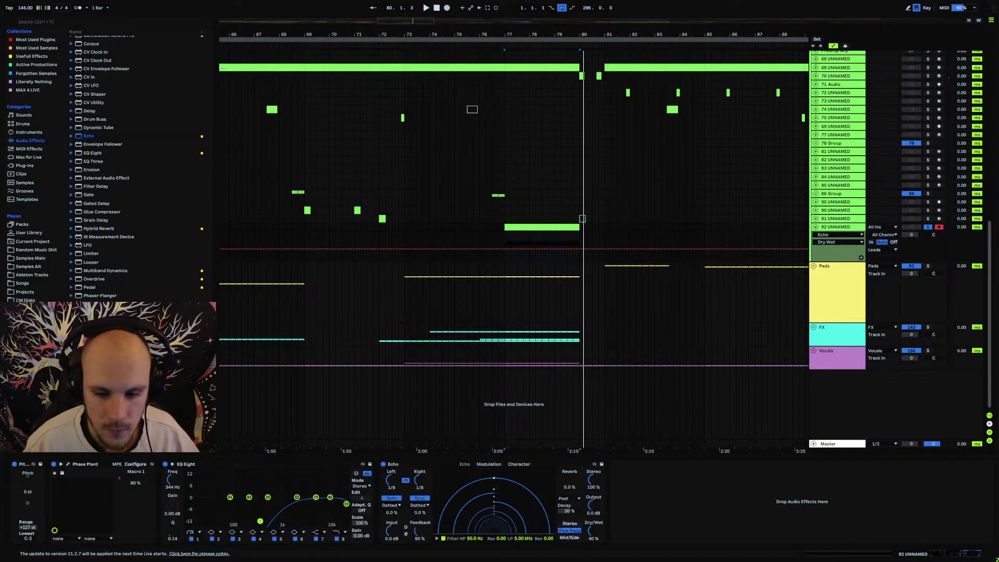
pyautogui.click(507, 250)
pyautogui.moveTo(578, 249); pyautogui.dragTo(585, 261)
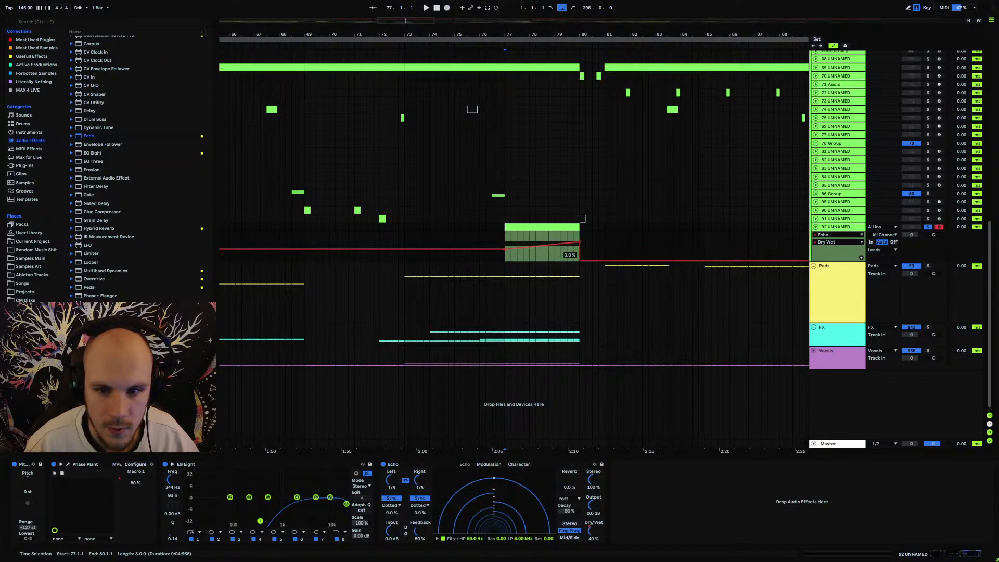
pyautogui.moveTo(504, 246); pyautogui.dragTo(505, 254)
# Set Echo's Feedback to 75% and its low-pass frequency to 14.5 kHz while playing from bar 77.
pyautogui.press('space')
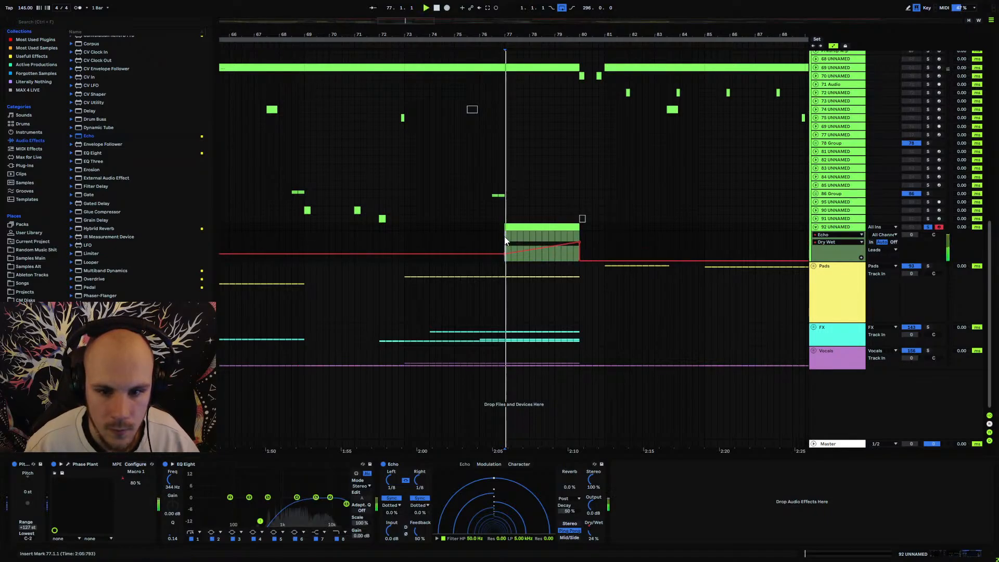
pyautogui.moveTo(421, 532); pyautogui.dragTo(421, 515)
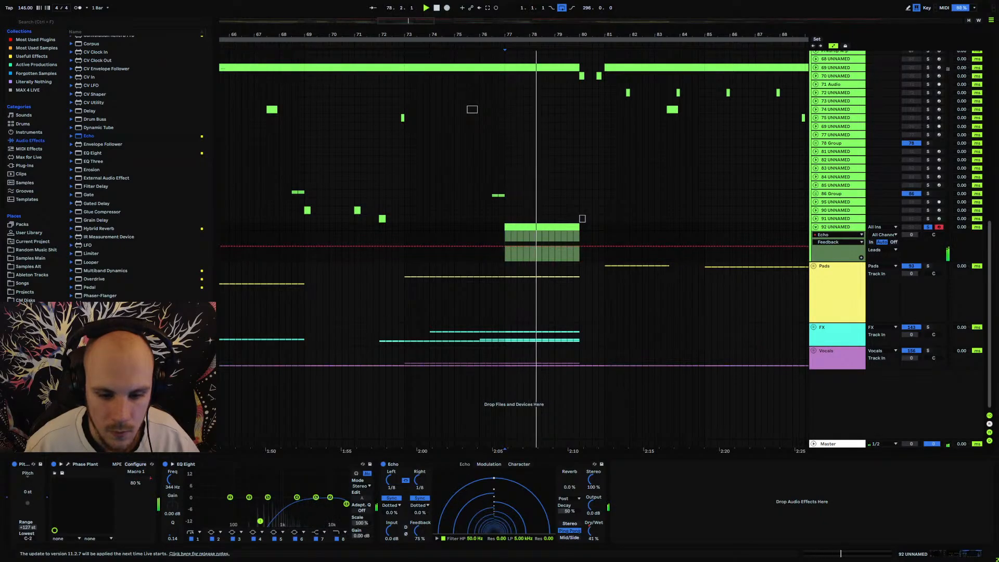
pyautogui.moveTo(523, 539); pyautogui.dragTo(522, 521)
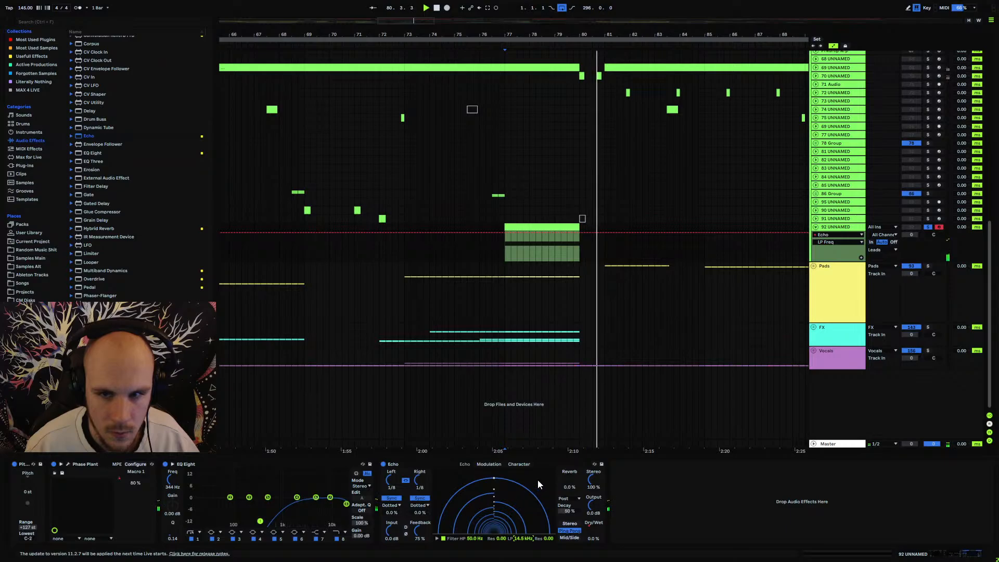
# Unsolo track 92, lower its volume to -12.0 dB, and play the mix from bar 75.4.
pyautogui.click(928, 228)
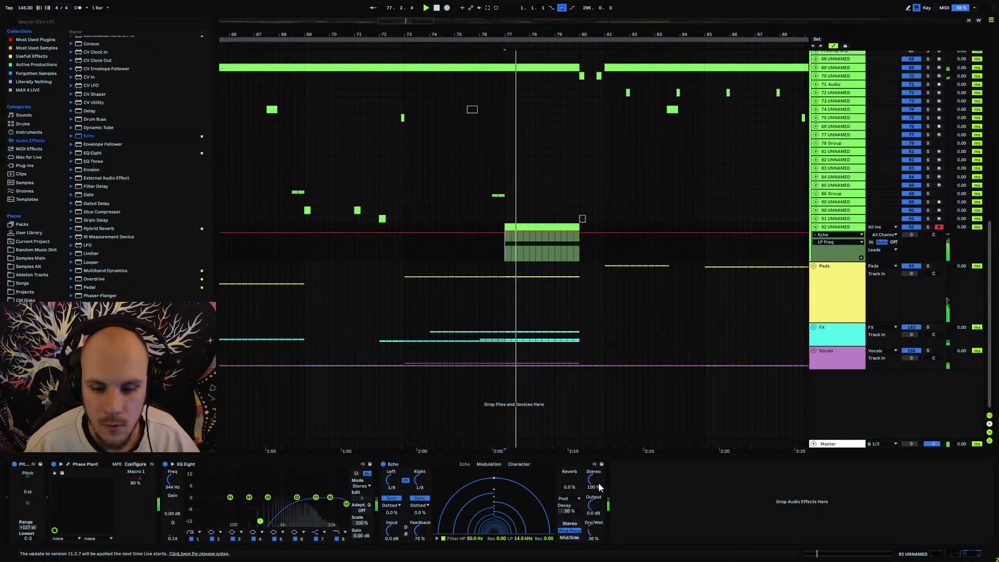
pyautogui.moveTo(906, 235); pyautogui.dragTo(905, 244)
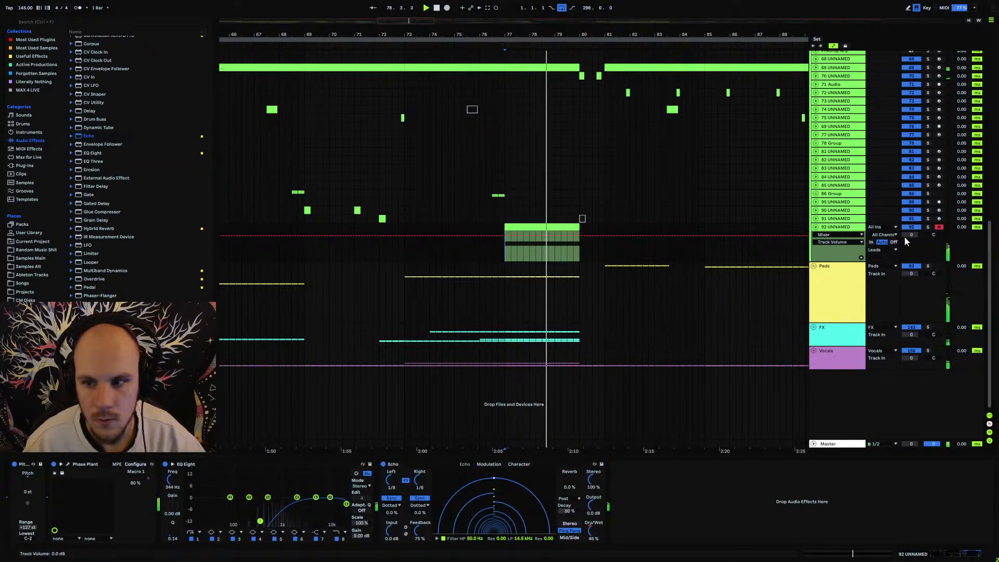
pyautogui.press('Down')
pyautogui.press('Down')
pyautogui.press('Down')
pyautogui.press('Down')
pyautogui.press('Down')
pyautogui.press('Down')
pyautogui.press('Down')
pyautogui.press('Down')
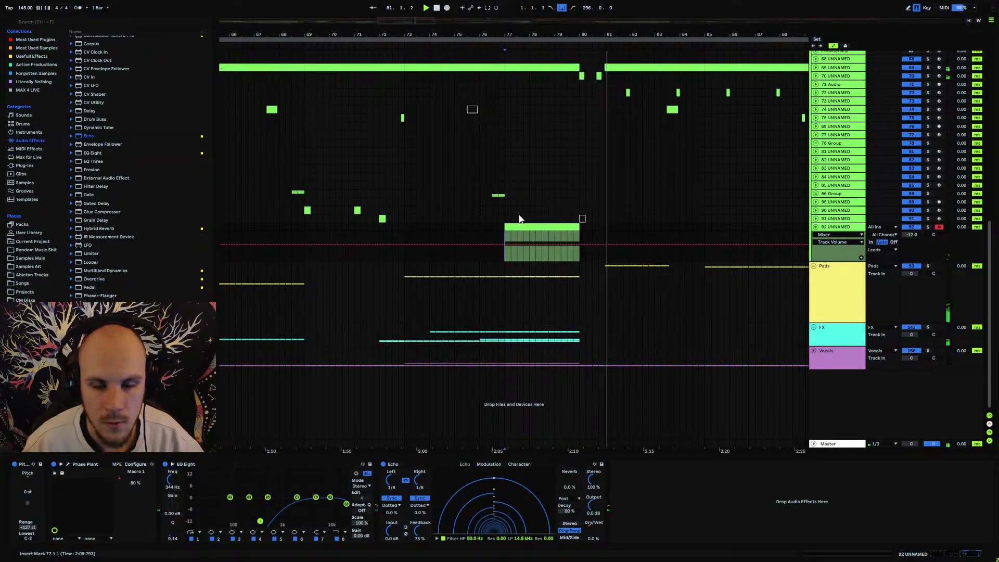
pyautogui.click(474, 237)
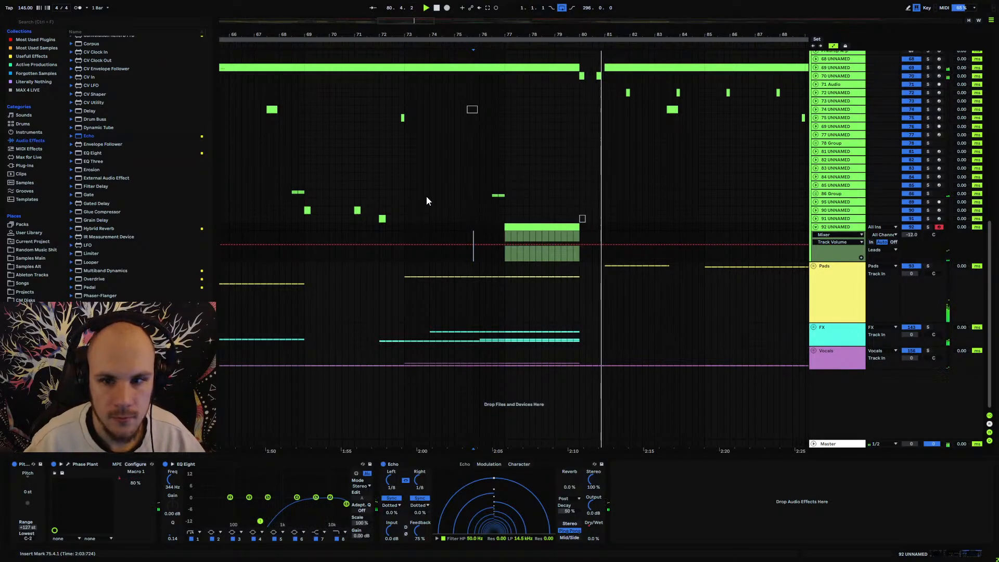
# Flatten track 69's Echo Dry/Wet automation in the gap between bars 80 and 81, and fold tracks 69 and 92.
pyautogui.moveTo(595, 36); pyautogui.dragTo(411, 105)
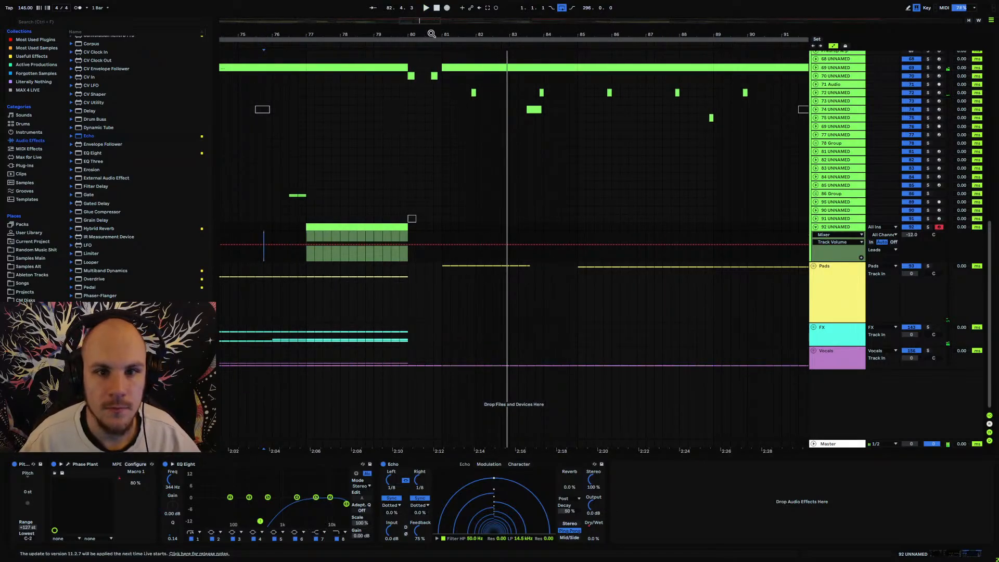
pyautogui.moveTo(431, 34); pyautogui.dragTo(432, 62)
pyautogui.click(473, 75)
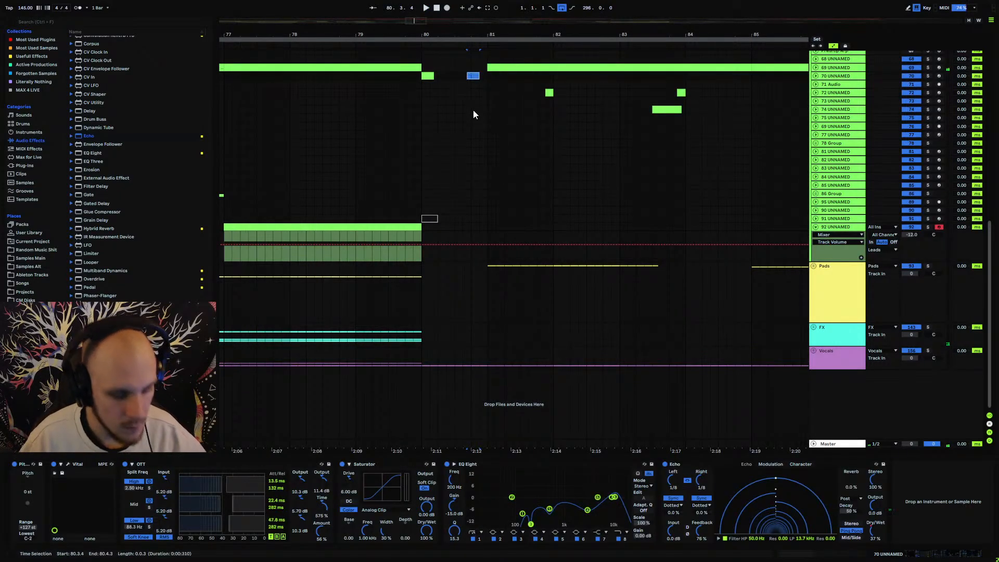
pyautogui.scroll(2, 408, 124)
pyautogui.press('space')
pyautogui.press('space')
pyautogui.click(816, 112)
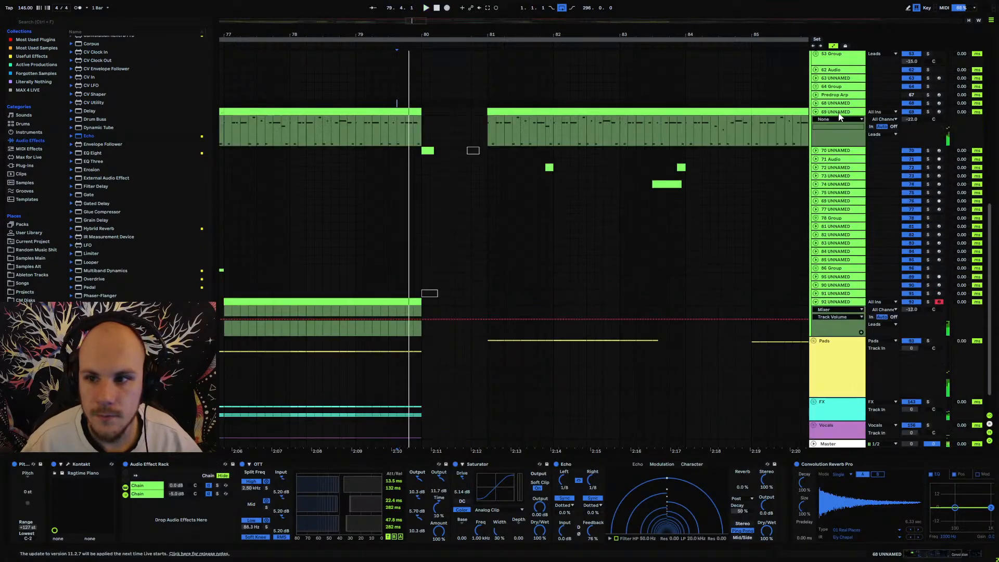
pyautogui.click(839, 113)
pyautogui.moveTo(936, 556); pyautogui.dragTo(990, 558)
pyautogui.click(491, 531)
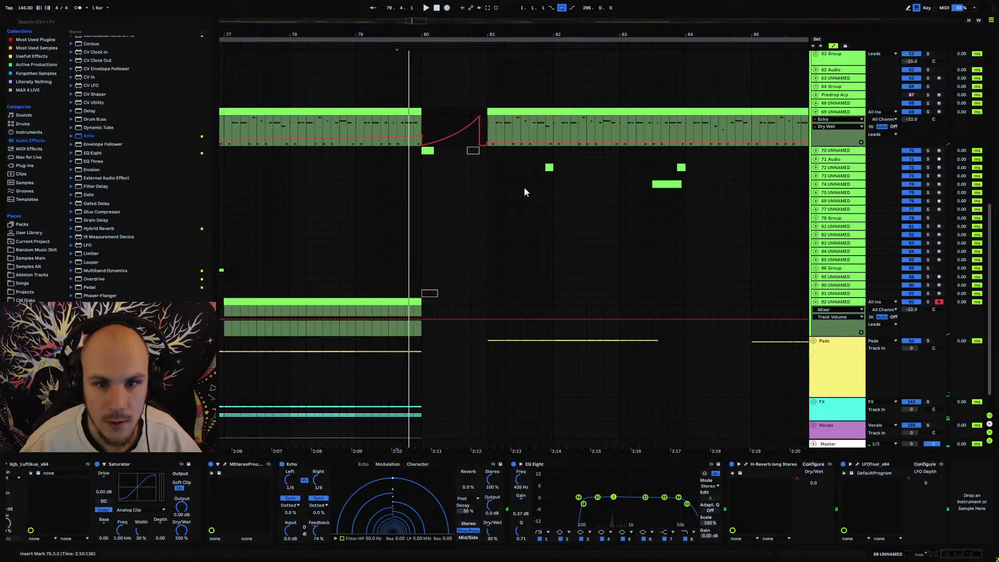
pyautogui.moveTo(476, 118); pyautogui.dragTo(478, 145)
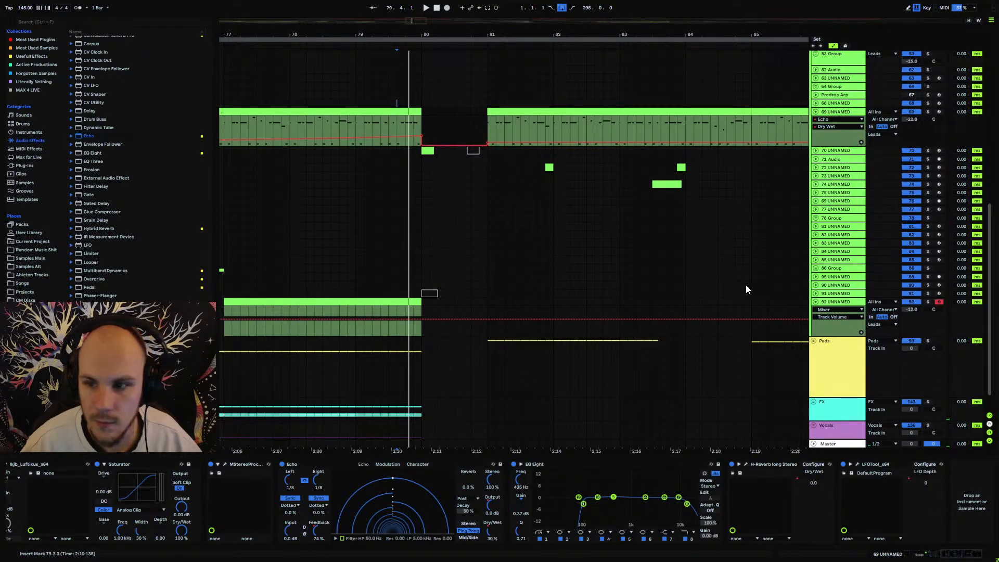
pyautogui.press('space')
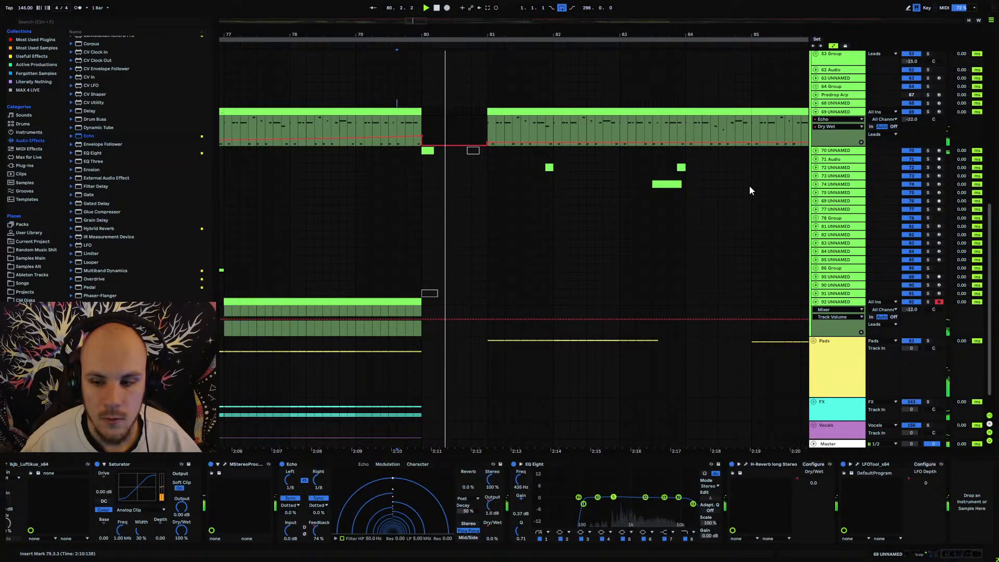
pyautogui.click(816, 112)
pyautogui.click(816, 271)
pyautogui.press('space')
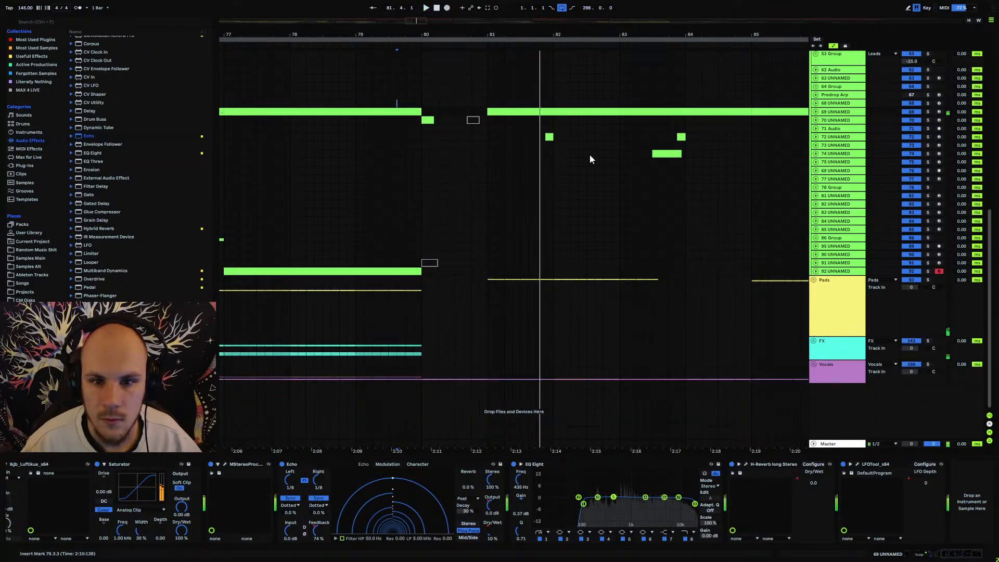
# Automate EchoBoyJr on Pads track 101 to switch off at bar 81, and fold the track and the Pads group.
pyautogui.click(306, 146)
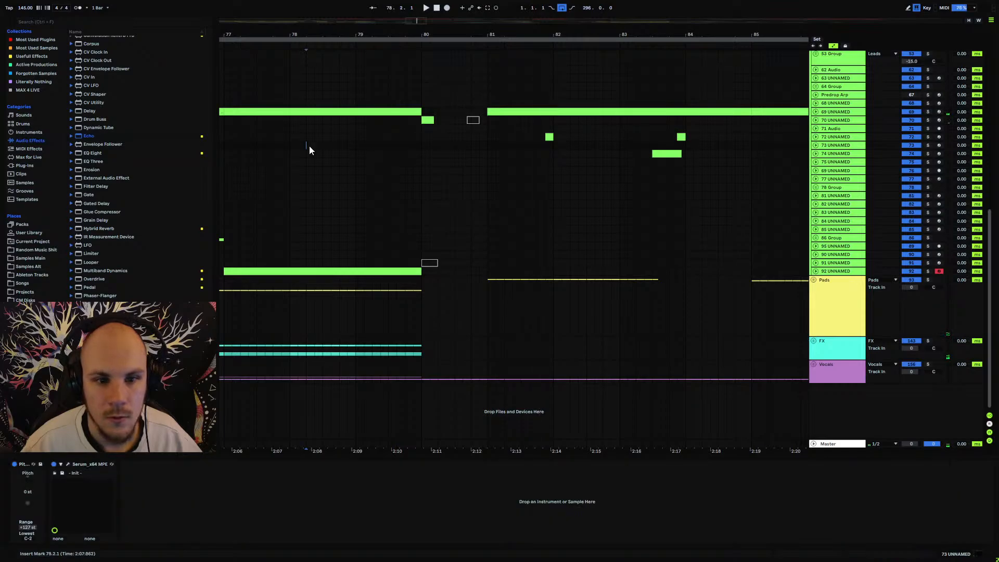
pyautogui.press('space')
pyautogui.click(813, 280)
pyautogui.scroll(-2, 540, 261)
pyautogui.scroll(-3, 520, 262)
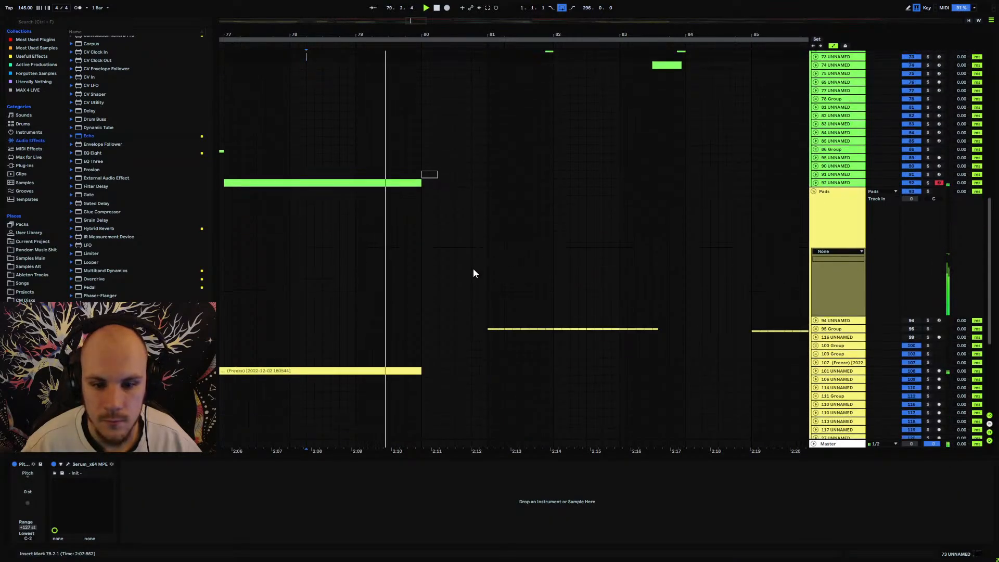
pyautogui.click(821, 336)
pyautogui.click(815, 336)
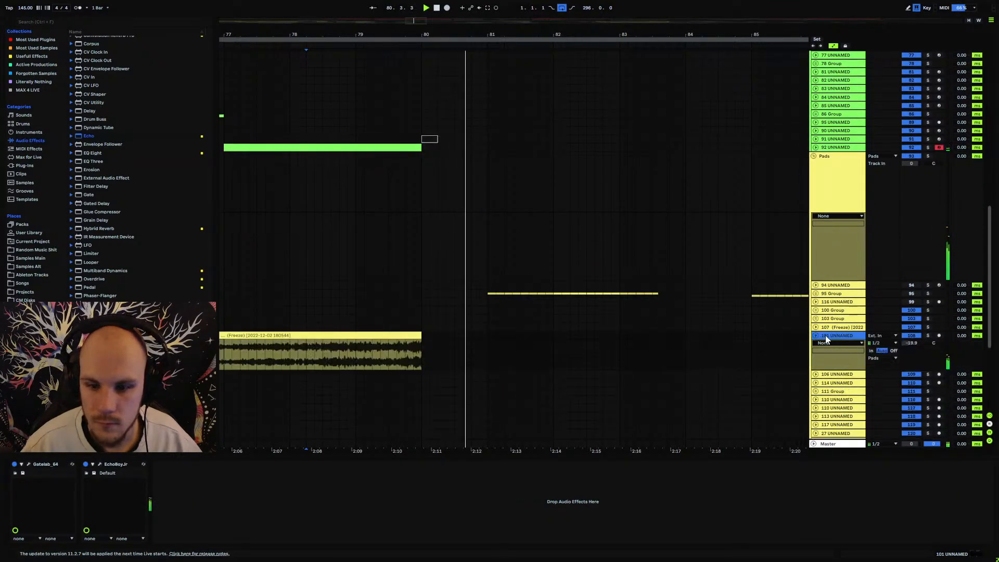
pyautogui.click(86, 463)
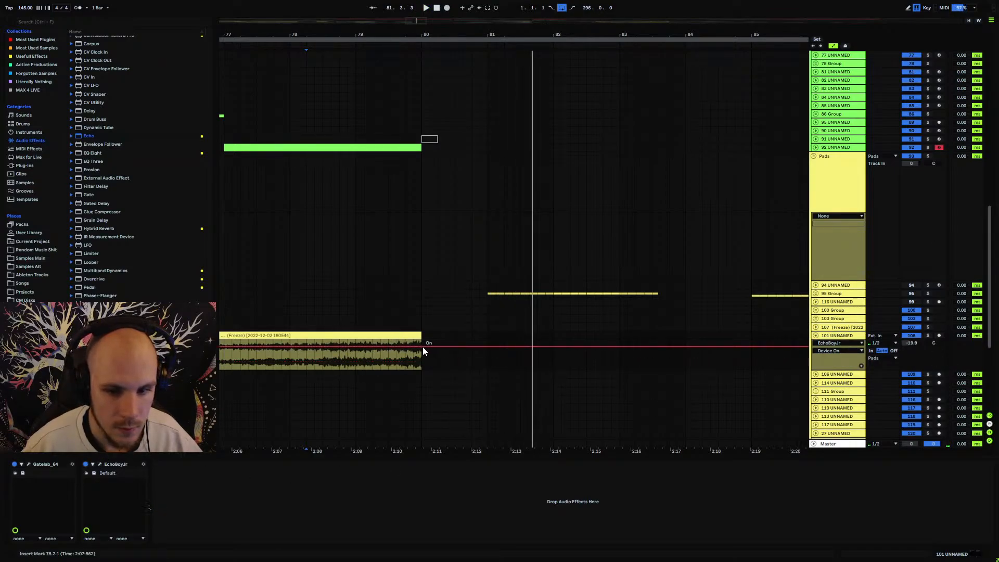
pyautogui.moveTo(487, 346); pyautogui.dragTo(487, 362)
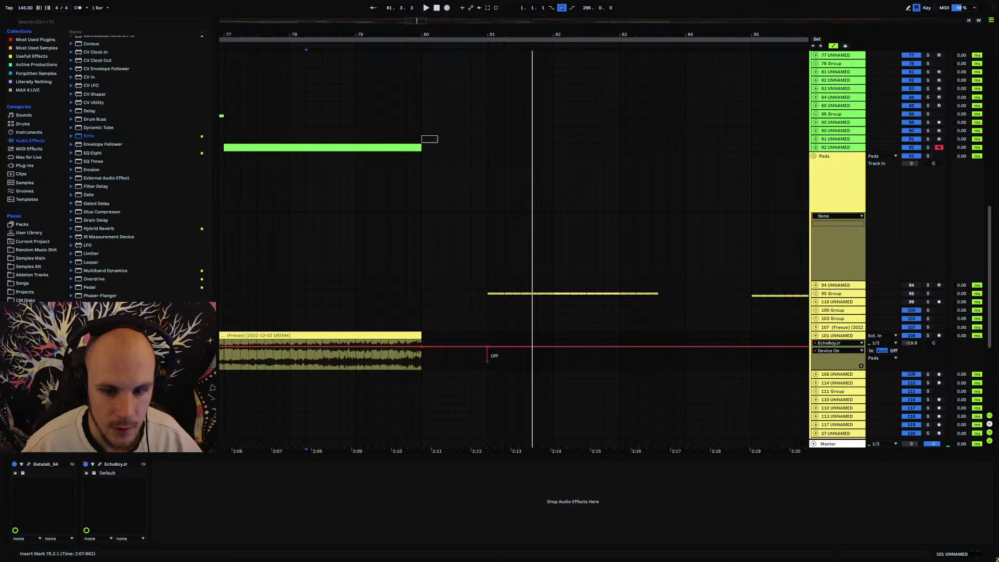
pyautogui.click(815, 335)
pyautogui.click(813, 156)
pyautogui.scroll(15, 470, 161)
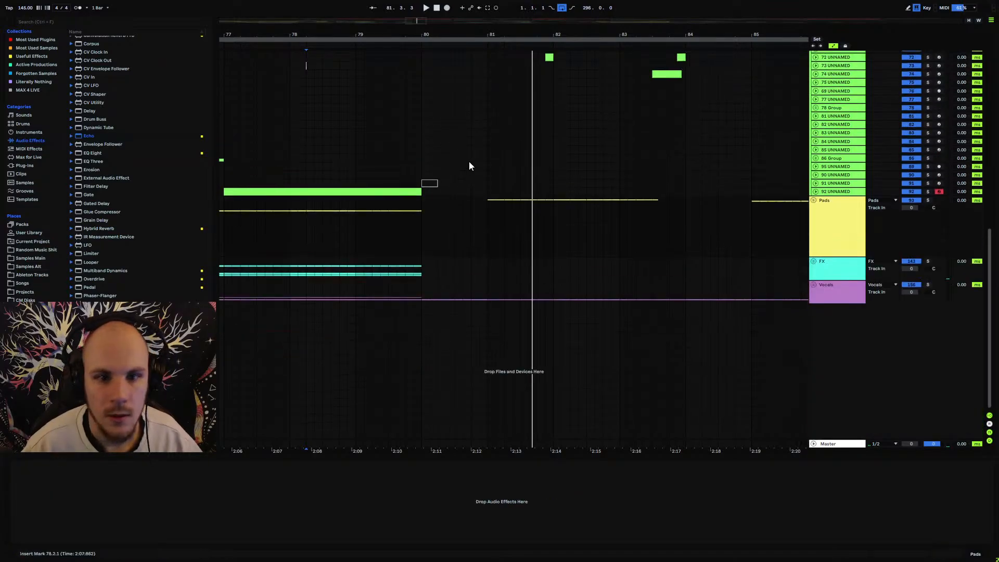
# Play the arrangement from bar 79 to review the break at bar 80.
pyautogui.scroll(6, 472, 166)
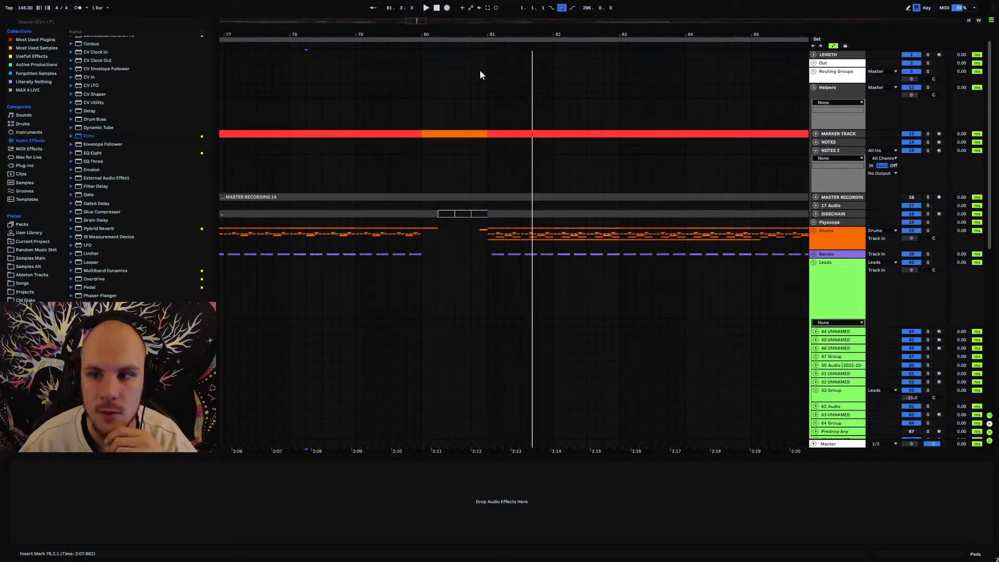
pyautogui.moveTo(458, 34); pyautogui.dragTo(476, 22)
pyautogui.click(443, 172)
pyautogui.press('space')
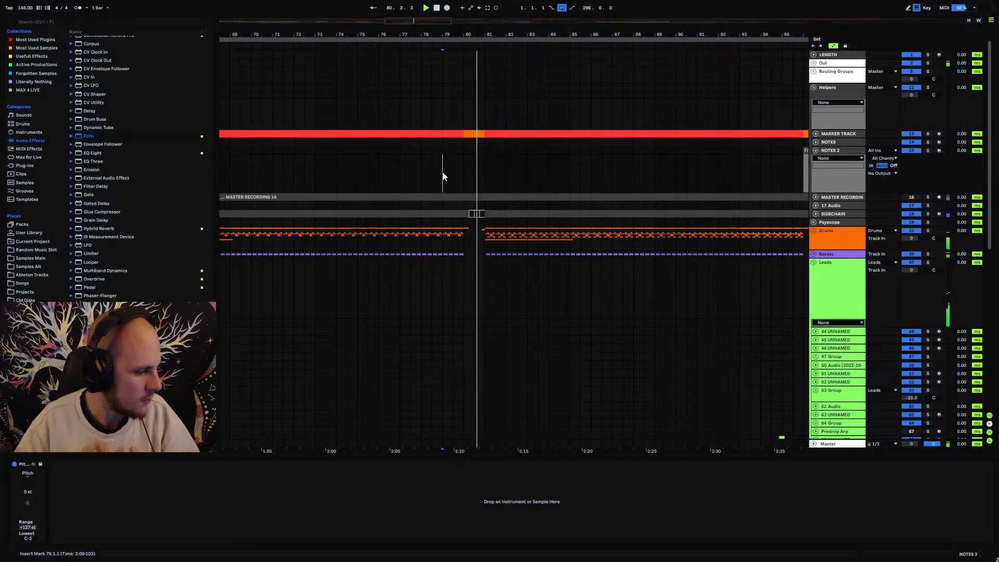
pyautogui.scroll(-2, 469, 243)
pyautogui.scroll(-2, 466, 239)
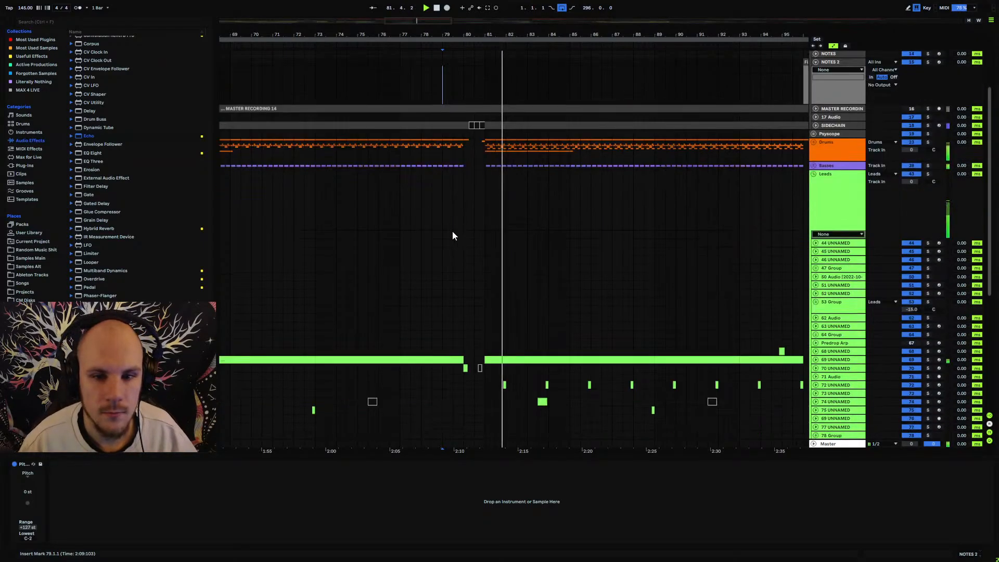
# Insert a MIDI track below track 92 and create an empty clip on it from bar 80.3 to bar 81.
pyautogui.moveTo(471, 42); pyautogui.dragTo(442, 183)
pyautogui.scroll(-2, 447, 208)
pyautogui.scroll(-7, 442, 297)
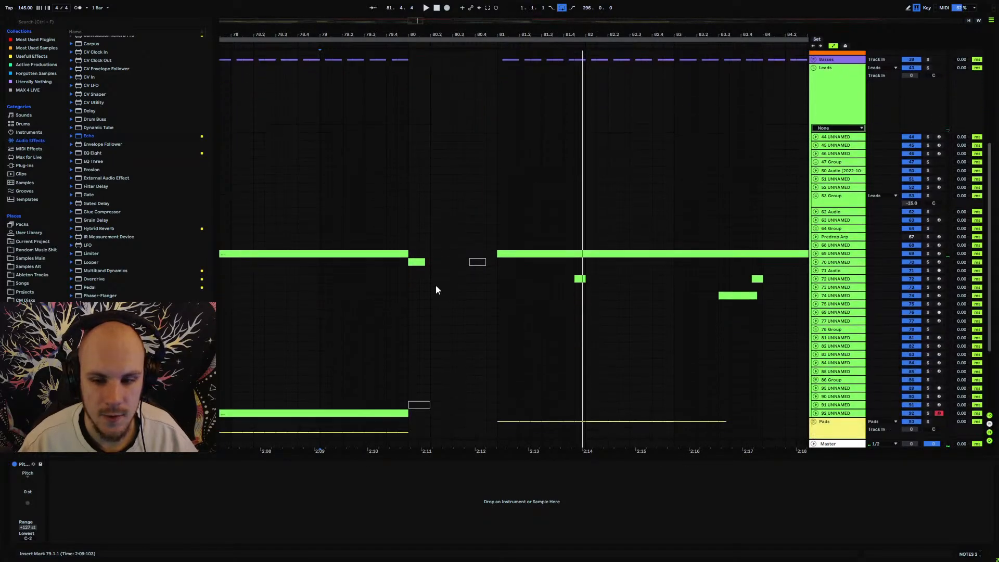
pyautogui.click(834, 334)
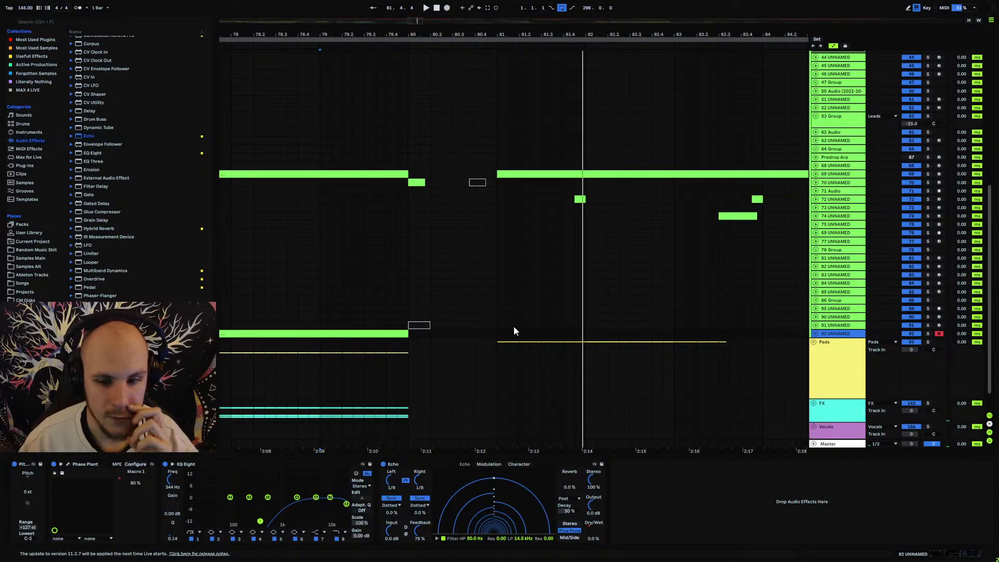
pyautogui.hotkey('ctrl', 'shift', 't')
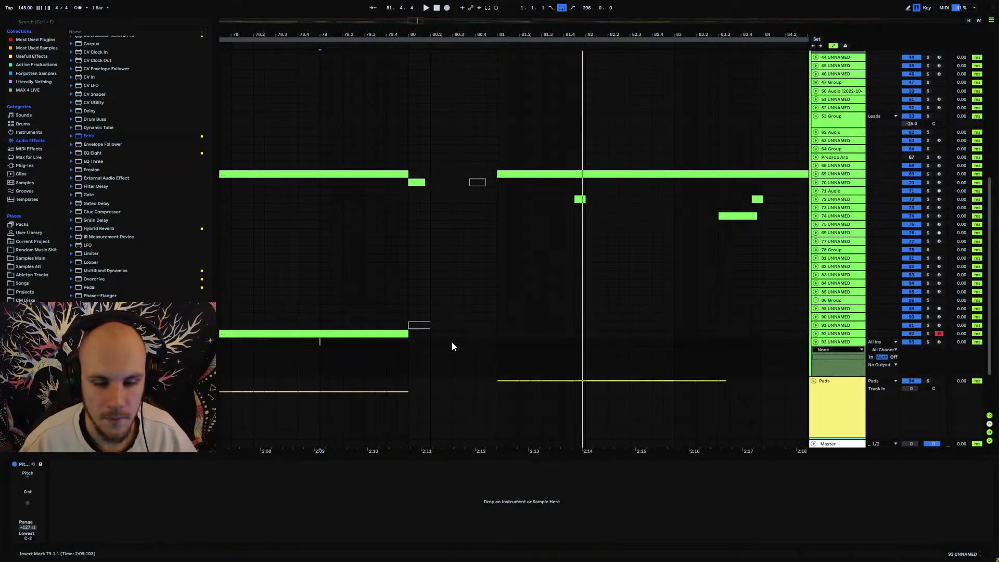
pyautogui.moveTo(453, 342); pyautogui.dragTo(479, 345)
pyautogui.hotkey('ctrl', 'shift', 'm')
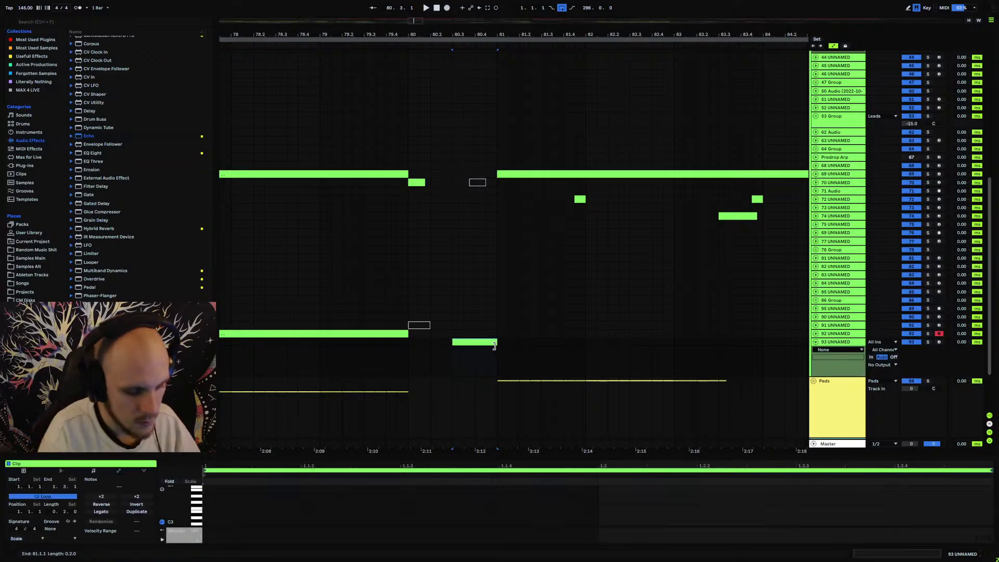
# Load Serum as the instrument on new track 93.
pyautogui.rightClick(502, 348)
pyautogui.rightClick(501, 349)
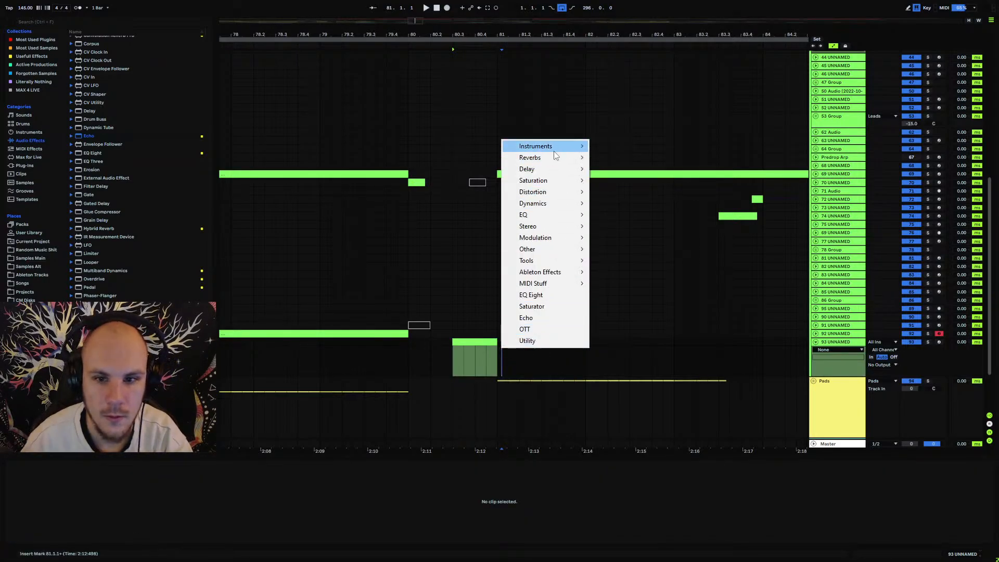
pyautogui.moveTo(559, 149)
pyautogui.click(614, 146)
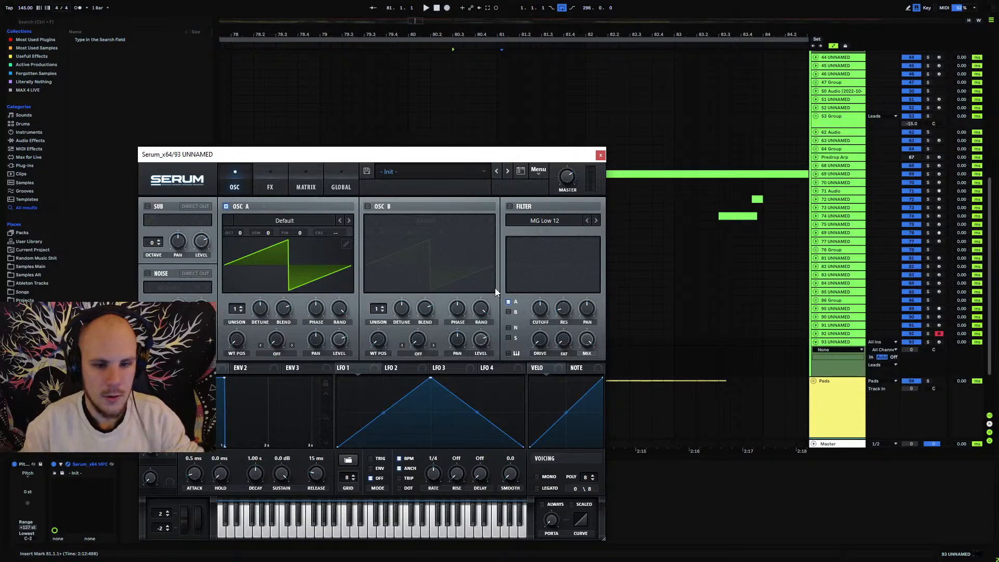
# Audition wavetables 104 through 107 from Projektor Tones Pack Part 1 in Serum's OSC A.
pyautogui.click(304, 220)
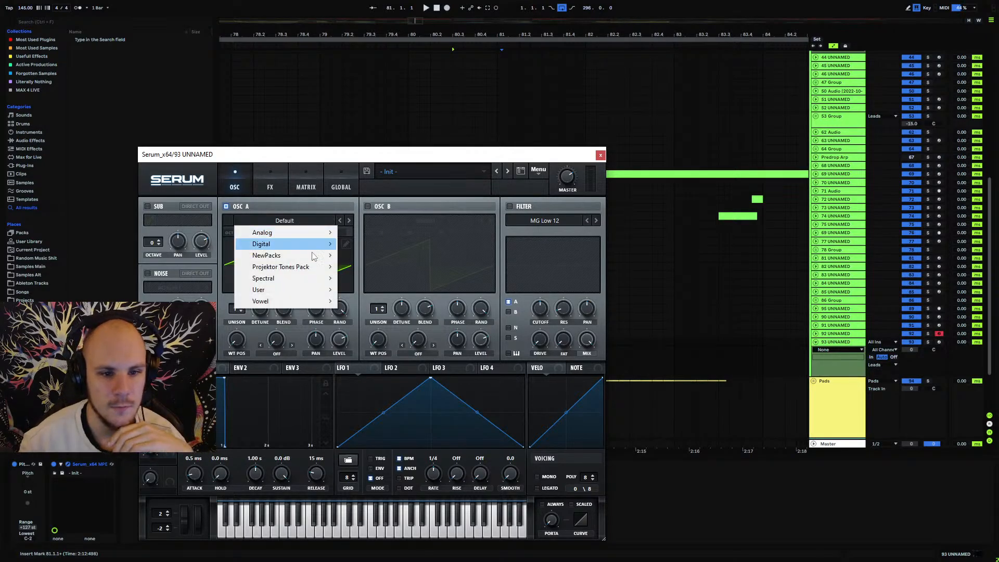
pyautogui.moveTo(307, 273)
pyautogui.moveTo(373, 274)
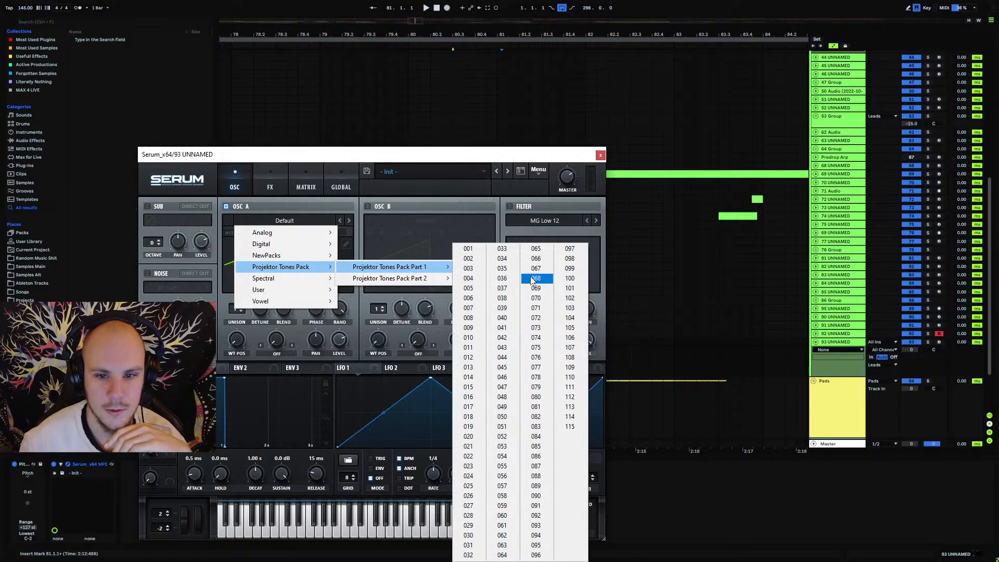
pyautogui.click(571, 318)
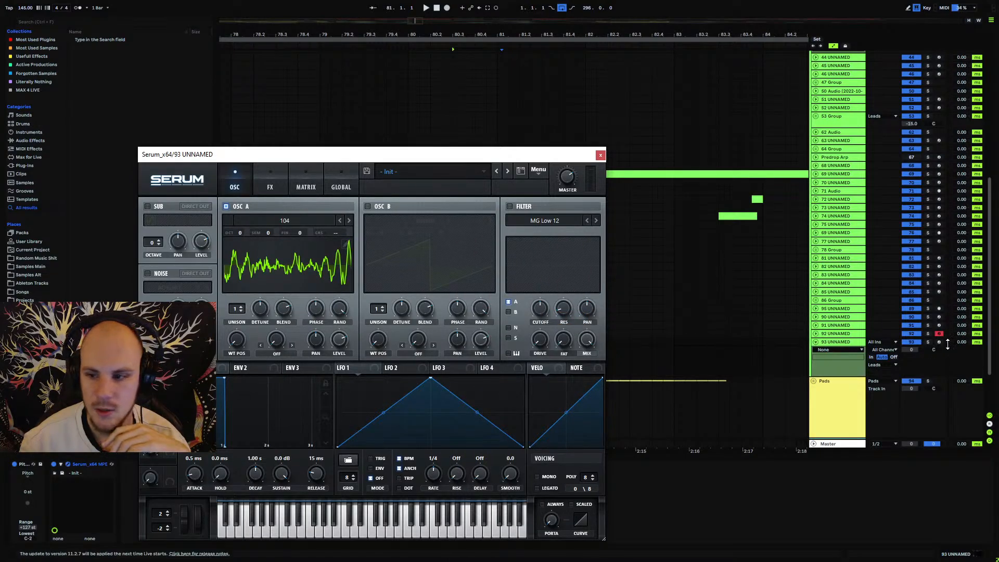
pyautogui.moveTo(448, 165); pyautogui.dragTo(450, 134)
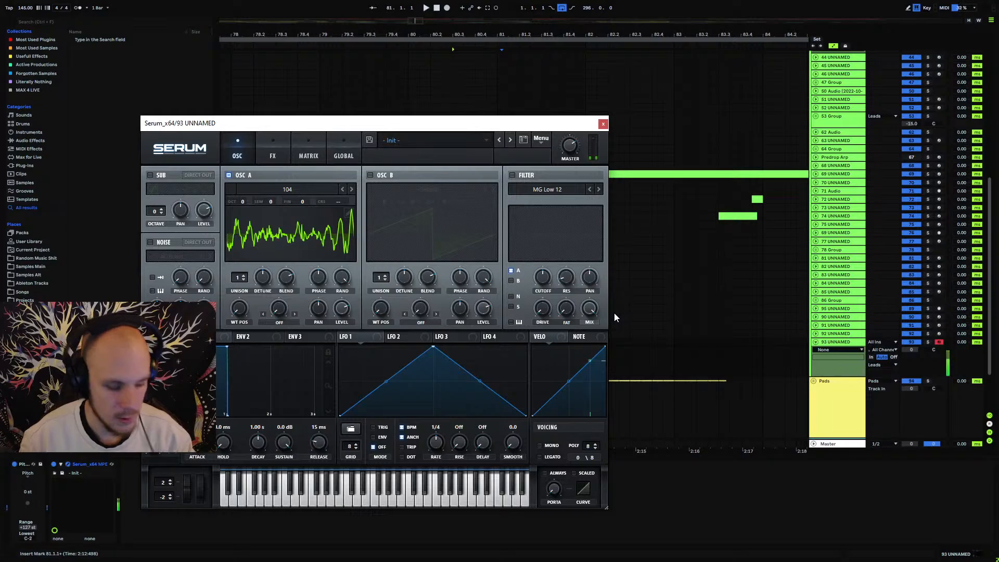
pyautogui.click(353, 189)
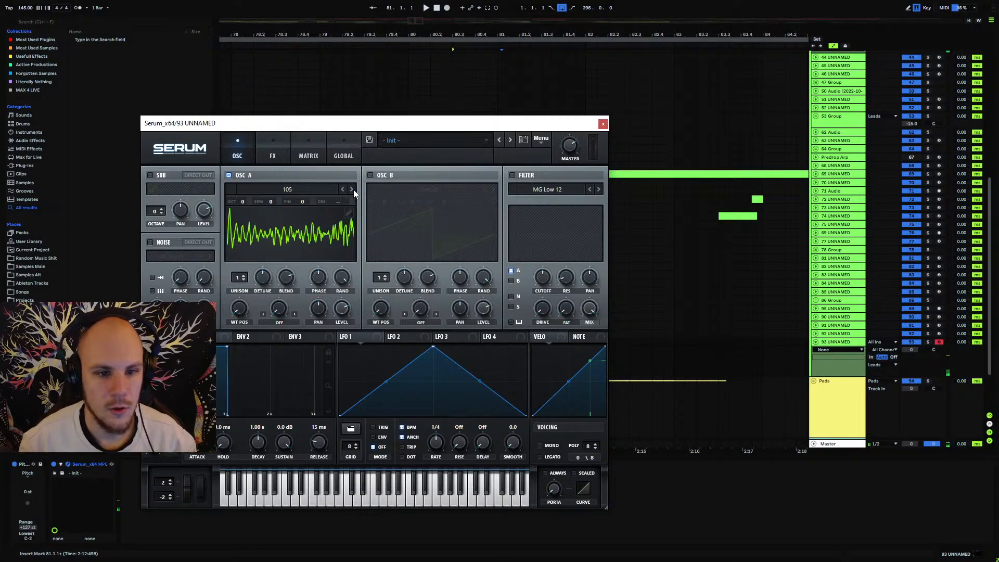
pyautogui.click(353, 189)
pyautogui.click(353, 189)
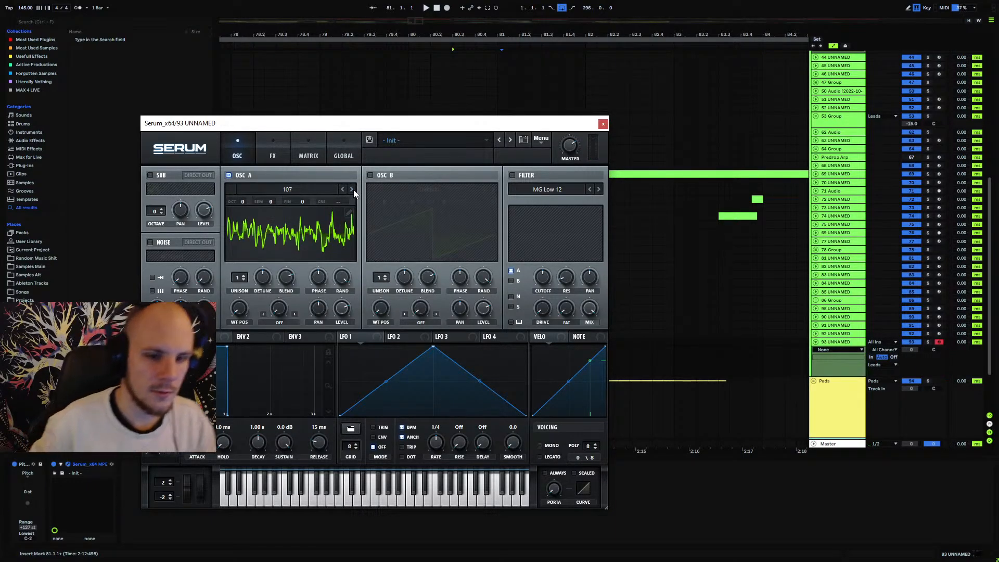
# Set Serum's OSC A to wavetable 196 from Projektor Tones Pack Part 2.
pyautogui.click(297, 198)
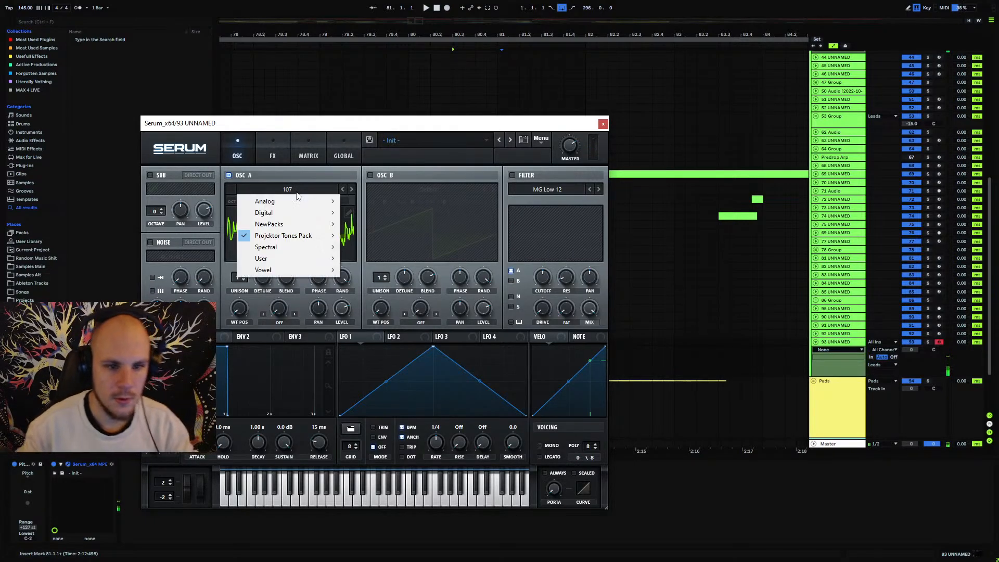
pyautogui.moveTo(308, 237)
pyautogui.moveTo(393, 248)
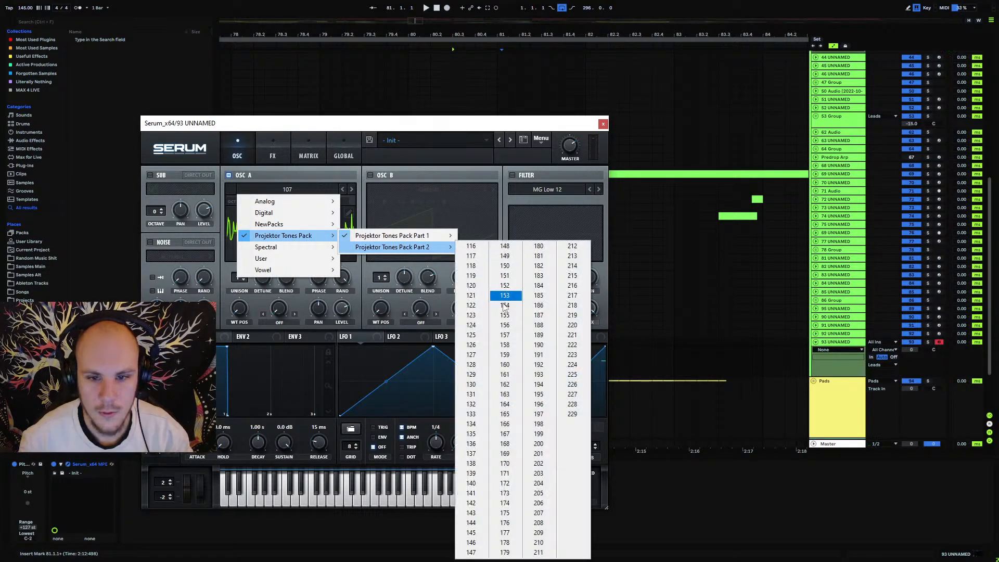
pyautogui.click(539, 405)
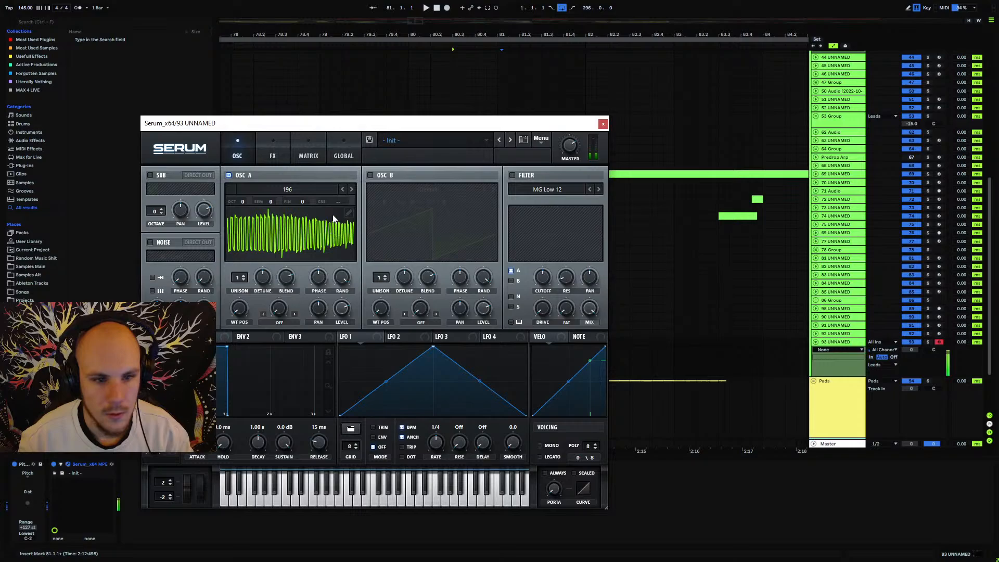
# Try wavetable 198 in Serum's OSC A, switch to Projektor Tones Pack Part 1 and audition wavetables 082 through 087.
pyautogui.click(351, 189)
pyautogui.click(351, 190)
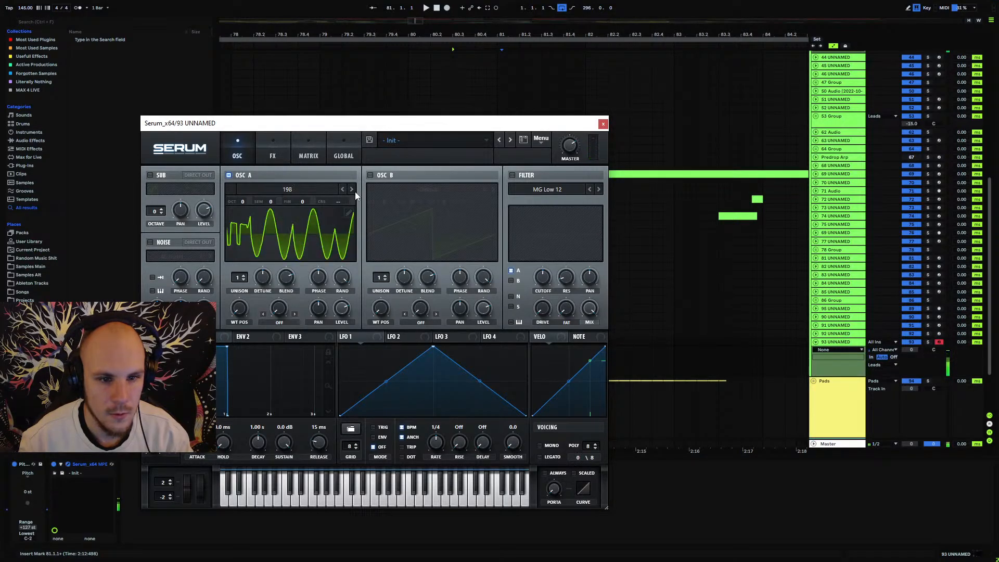
pyautogui.click(288, 190)
pyautogui.moveTo(291, 235)
pyautogui.moveTo(414, 238)
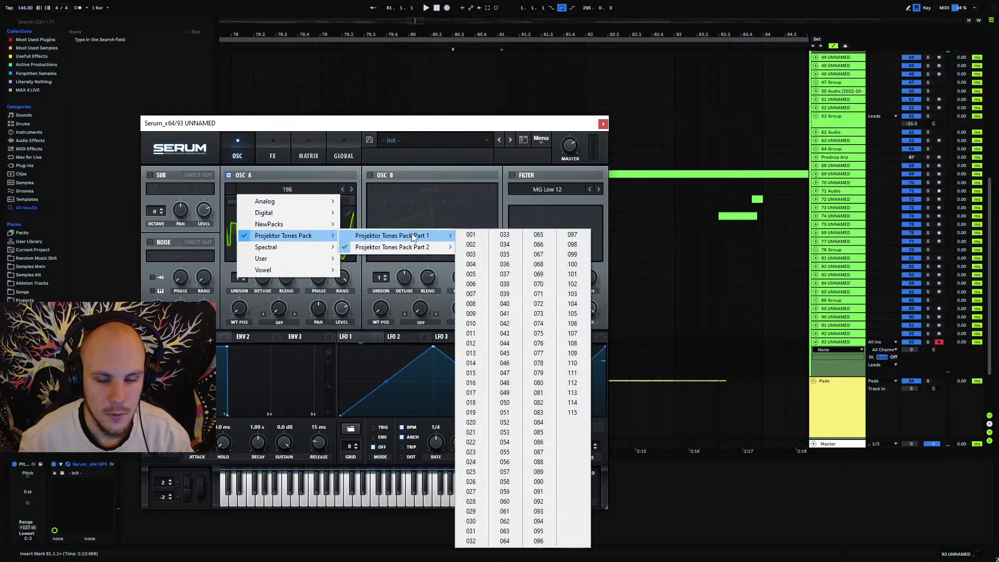
pyautogui.click(551, 415)
pyautogui.click(342, 191)
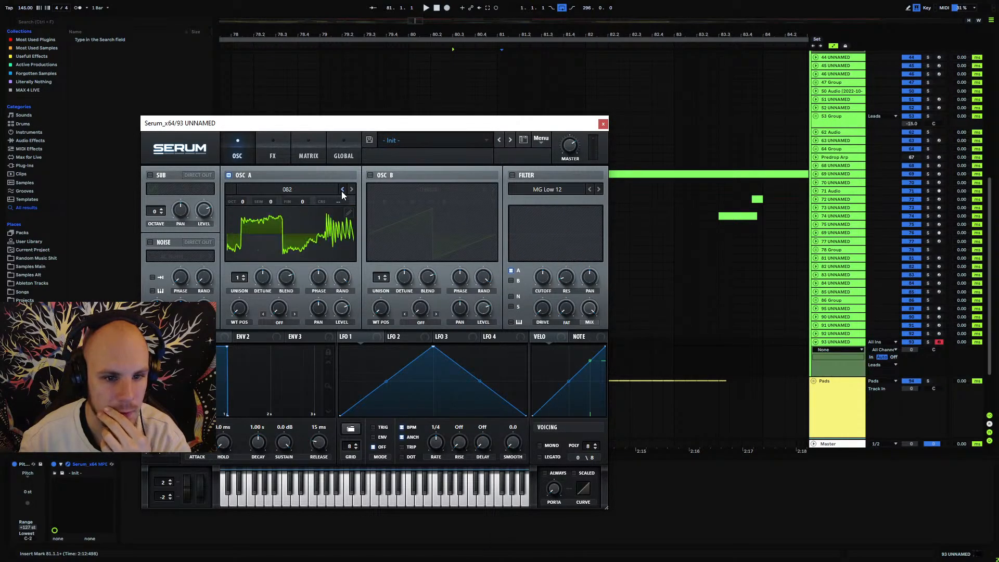
pyautogui.click(352, 190)
pyautogui.click(352, 190)
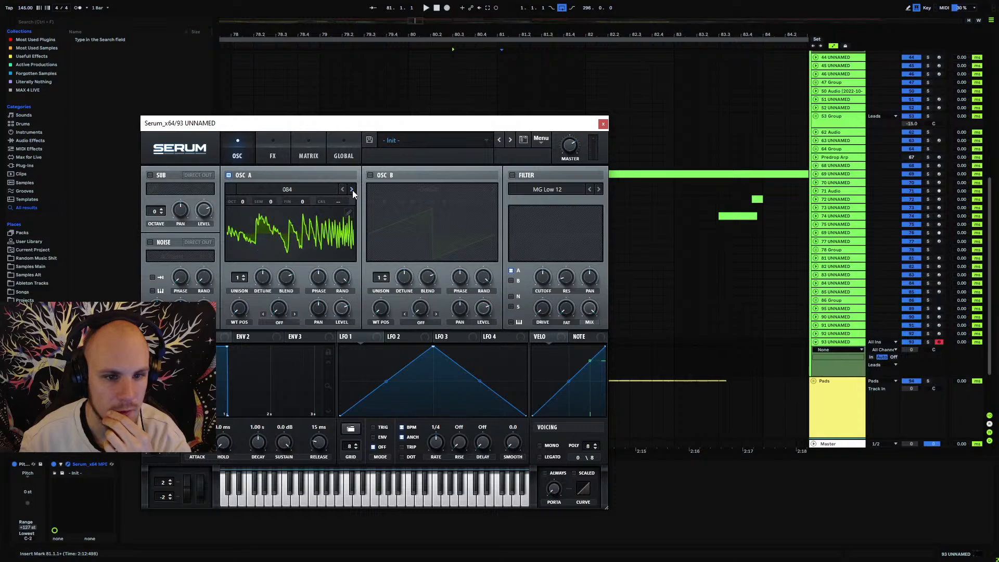
pyautogui.click(351, 190)
pyautogui.click(352, 189)
pyautogui.click(352, 189)
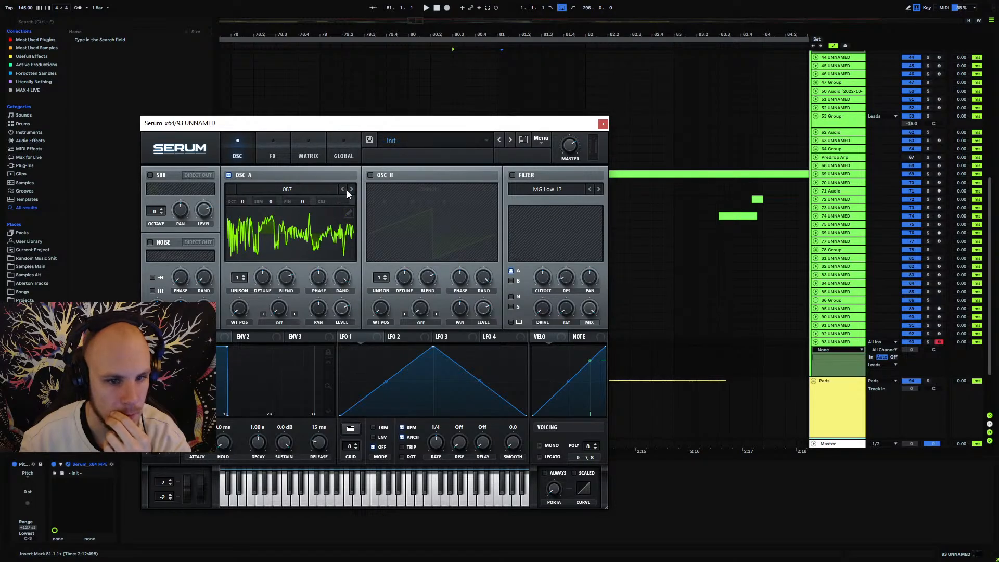
# Compare wavetables 086 through 090 in Serum's OSC A and settle on 088.
pyautogui.click(343, 189)
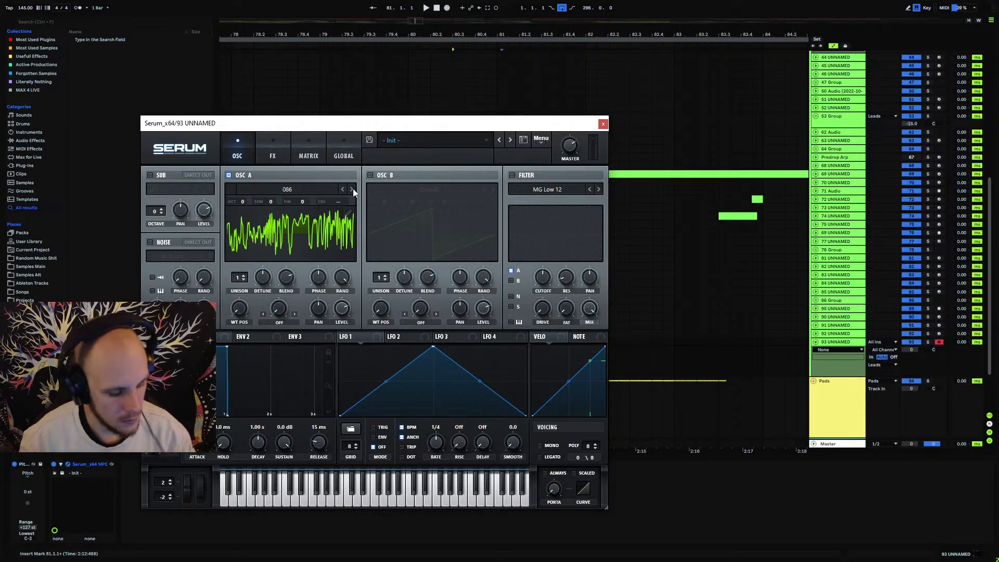
pyautogui.click(352, 189)
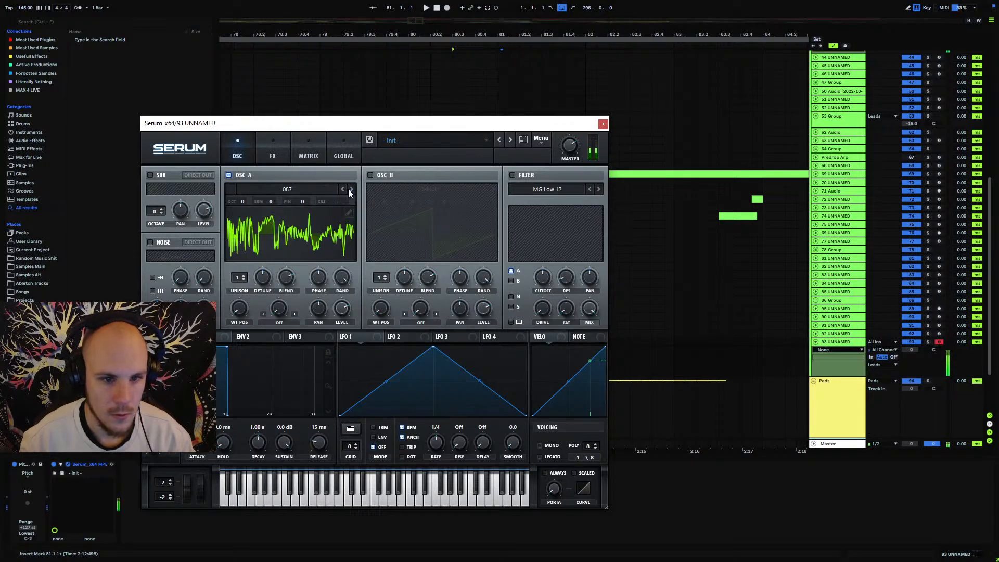
pyautogui.click(351, 190)
pyautogui.click(351, 190)
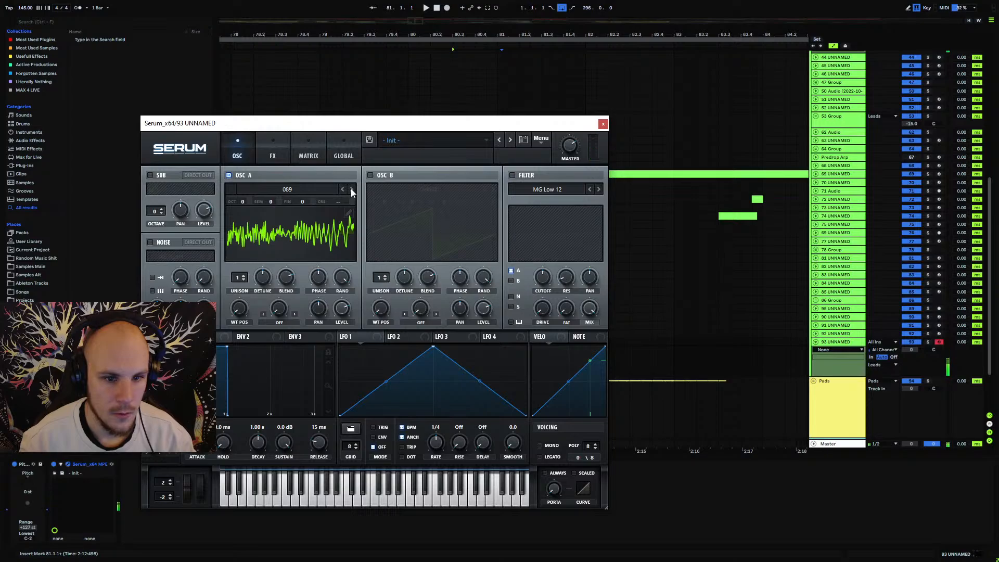
pyautogui.click(351, 189)
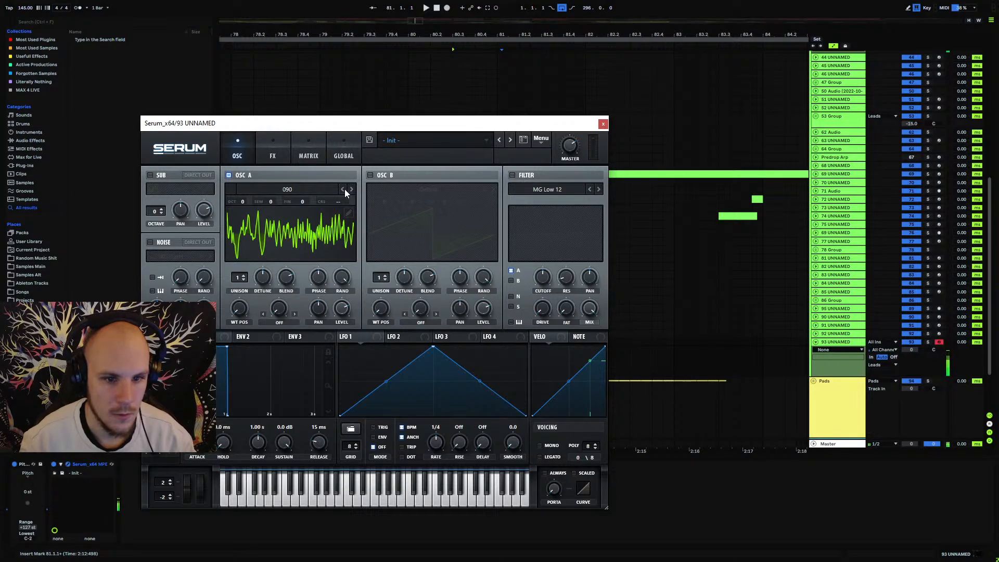
pyautogui.click(343, 190)
pyautogui.click(342, 190)
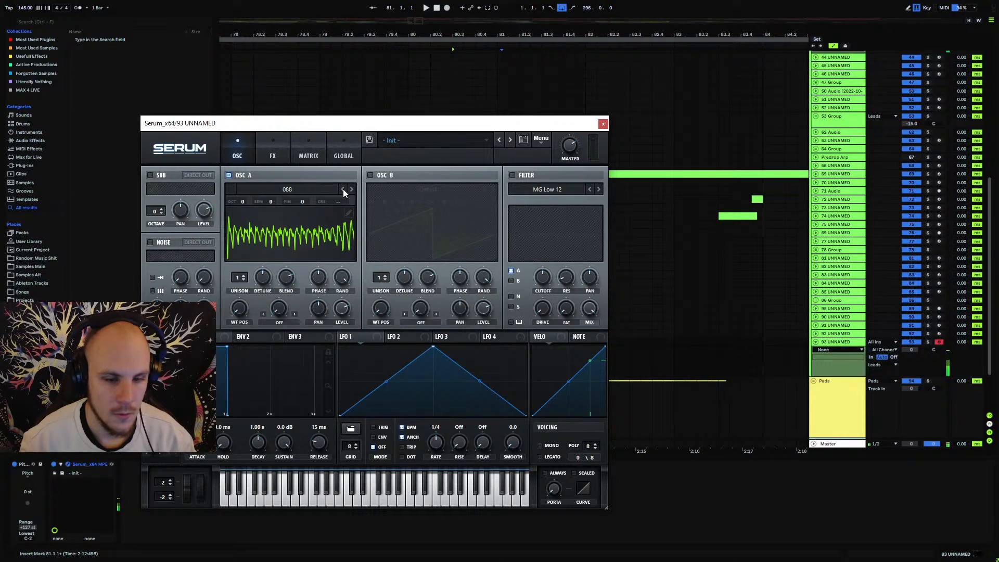
# Set OSC A's warp mode to Remap 1 and bend the remap curve into an S shape around one added point.
pyautogui.click(280, 322)
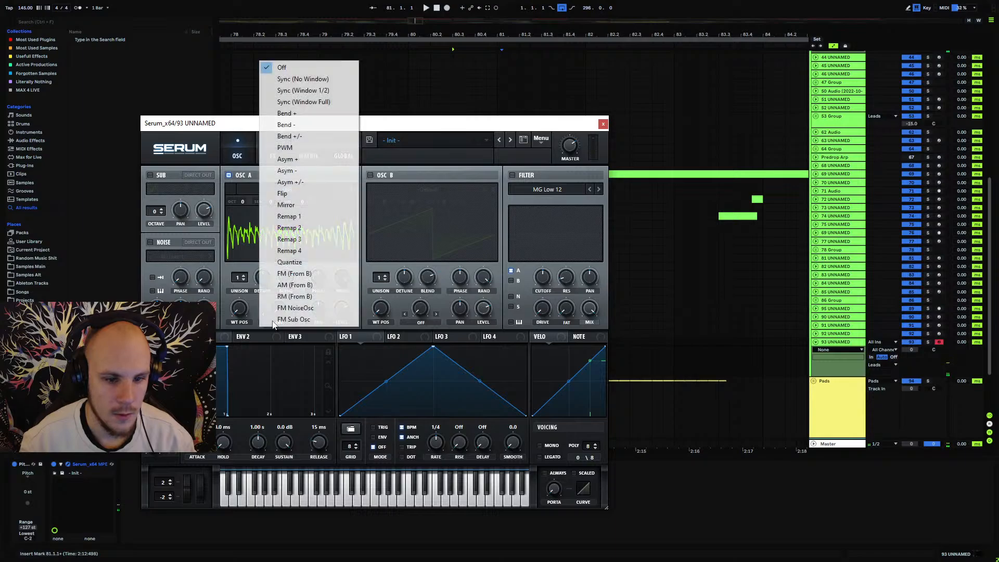
pyautogui.click(290, 217)
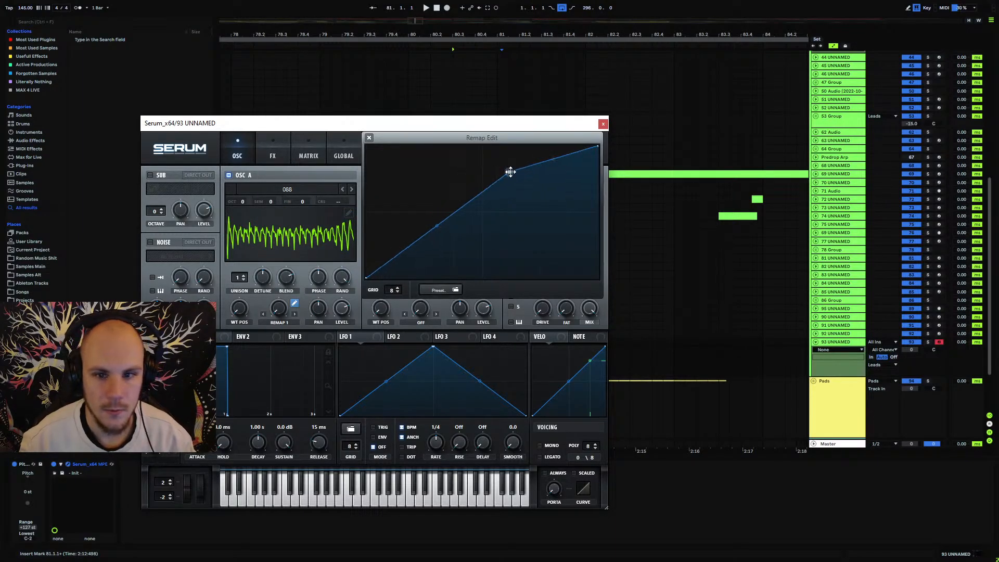
pyautogui.doubleClick(513, 196)
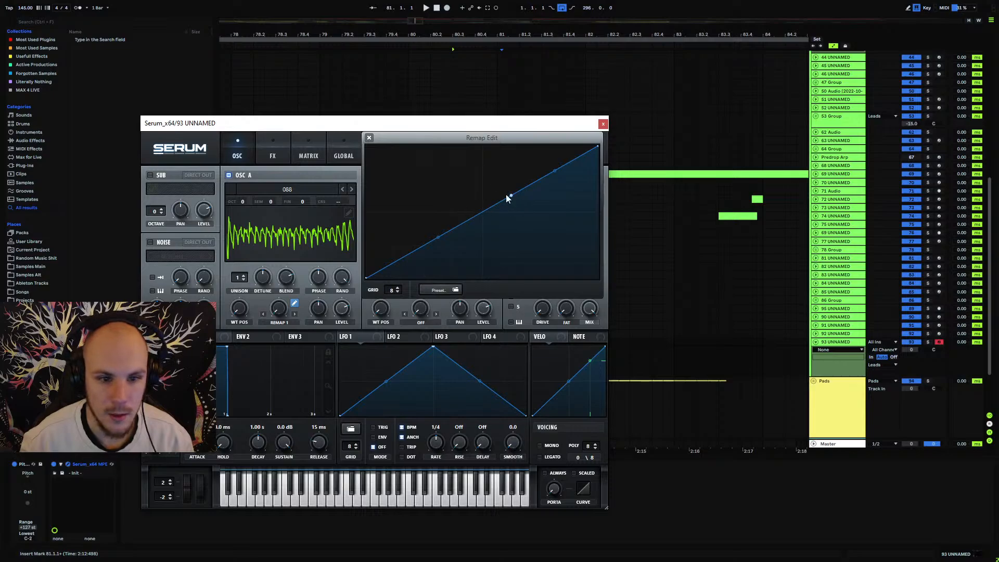
pyautogui.moveTo(549, 177); pyautogui.dragTo(537, 198)
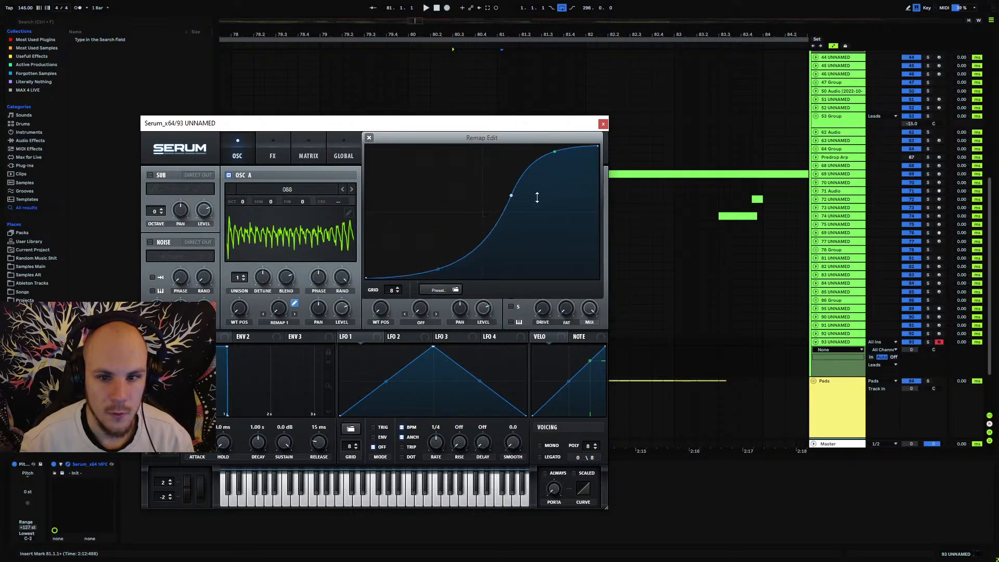
# Turn OSC A's warp fully up and reshape the remap curve to rise steeply, flatten mid-way and climb at the end.
pyautogui.moveTo(273, 318); pyautogui.dragTo(309, 184)
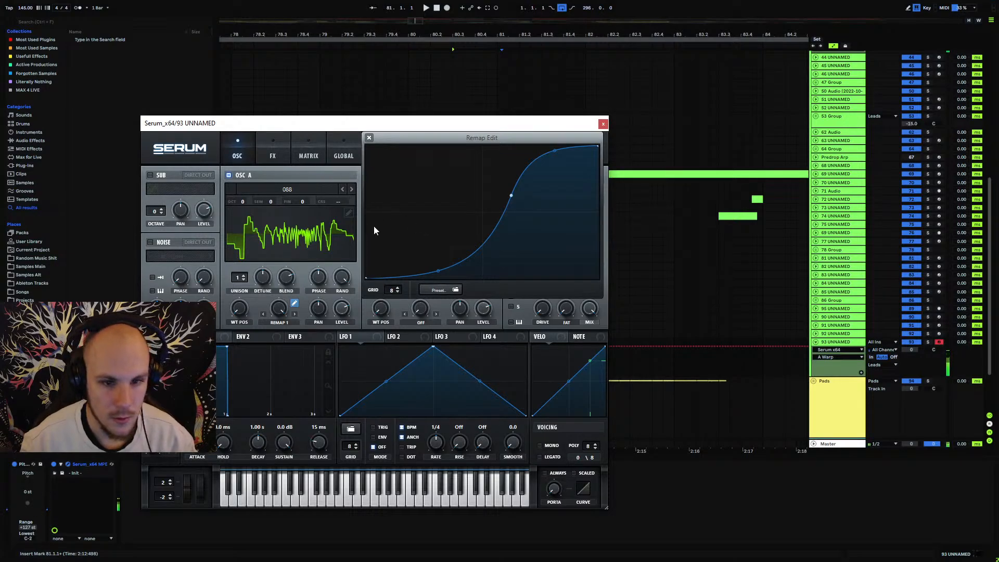
pyautogui.moveTo(554, 152)
pyautogui.mouseDown()
pyautogui.moveTo(553, 187)
pyautogui.moveTo(556, 152)
pyautogui.mouseUp()
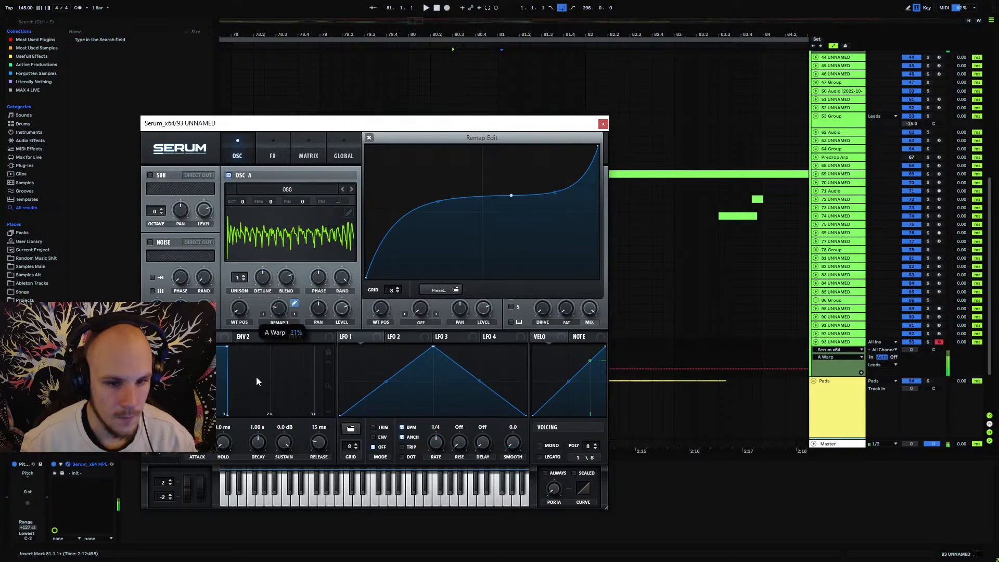
pyautogui.click(369, 138)
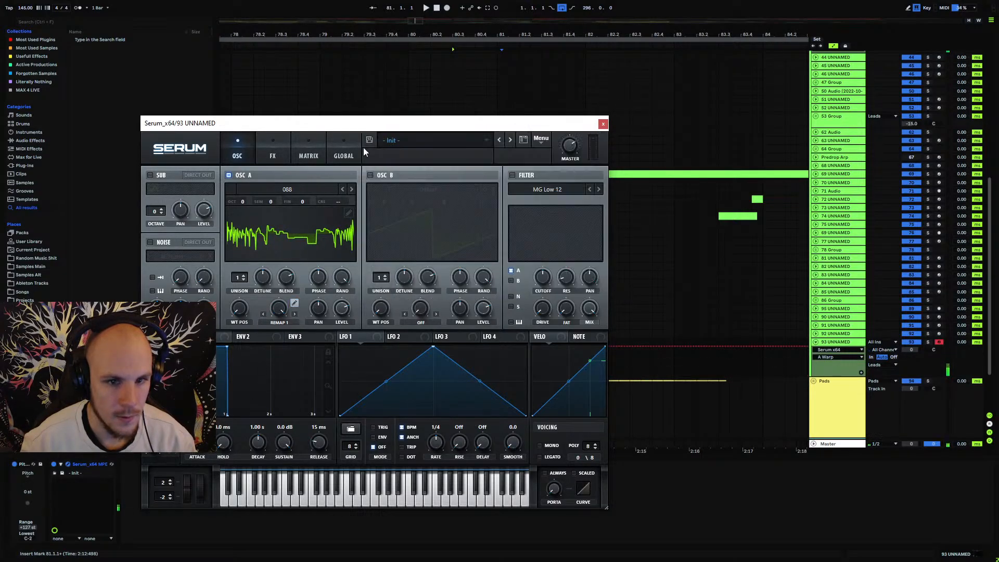
# Automate Serum's A Warp on track 93 to fall in a curve from full to 0 between bars 80.3 and 81.
pyautogui.click(603, 124)
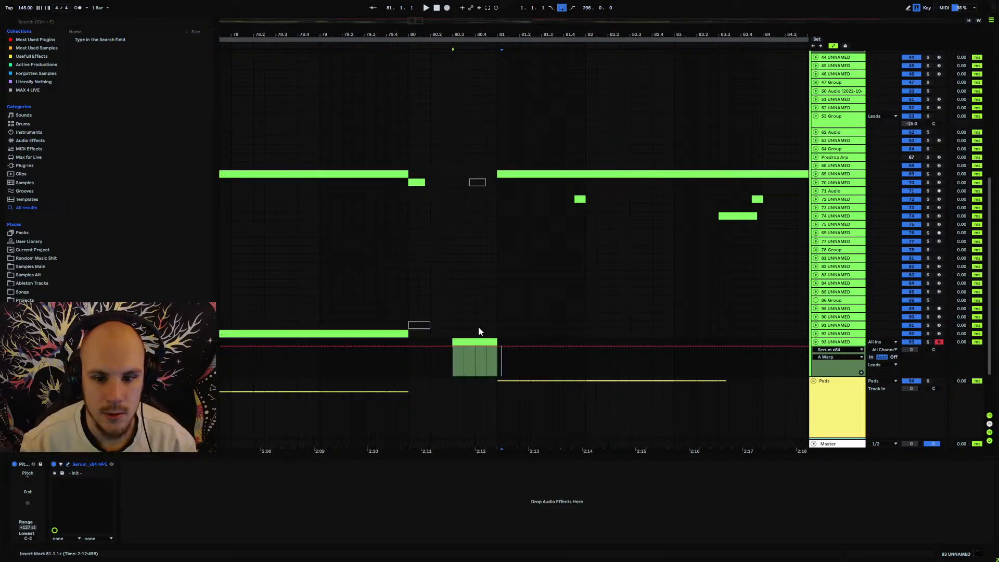
pyautogui.moveTo(495, 348); pyautogui.dragTo(497, 375)
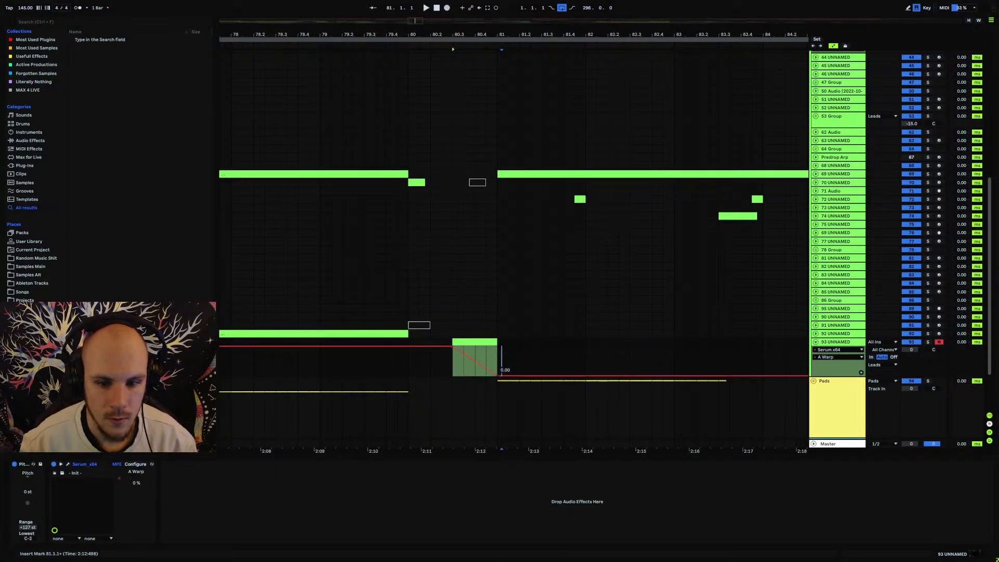
# Add a G#0 note at the start of track 93's clip and lengthen it to a little over half a sixteenth.
pyautogui.doubleClick(479, 342)
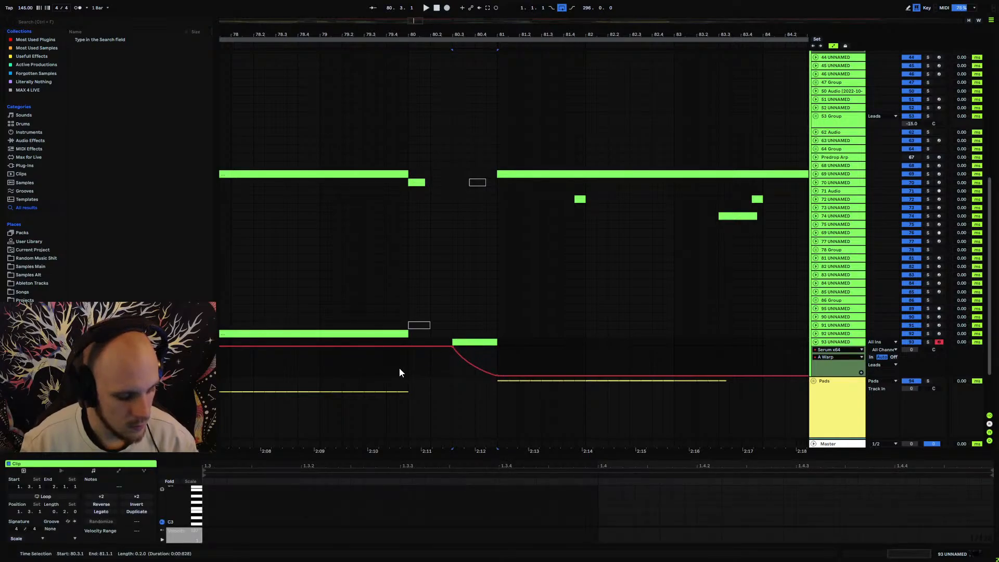
pyautogui.scroll(-8, 205, 515)
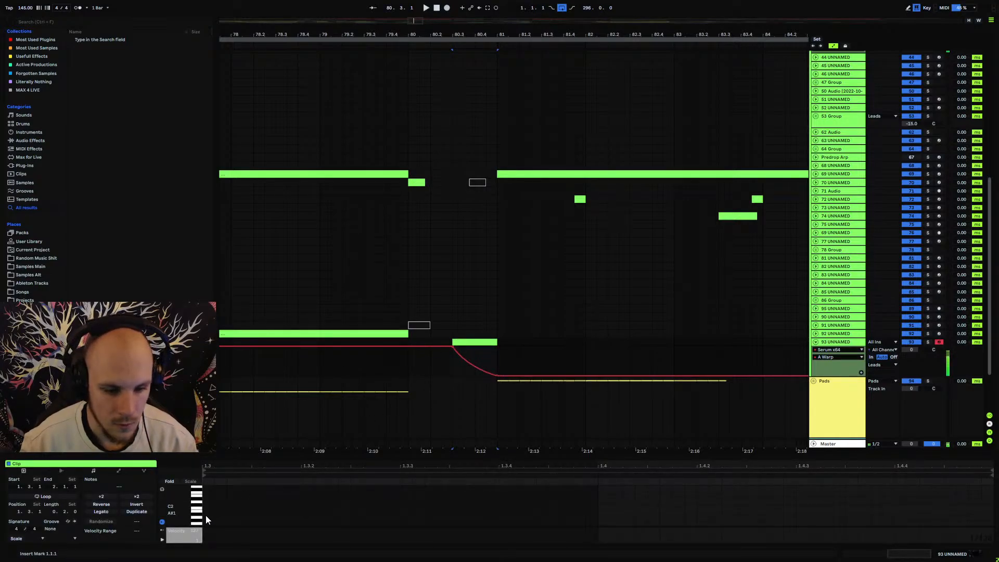
pyautogui.click(206, 522)
pyautogui.press('space')
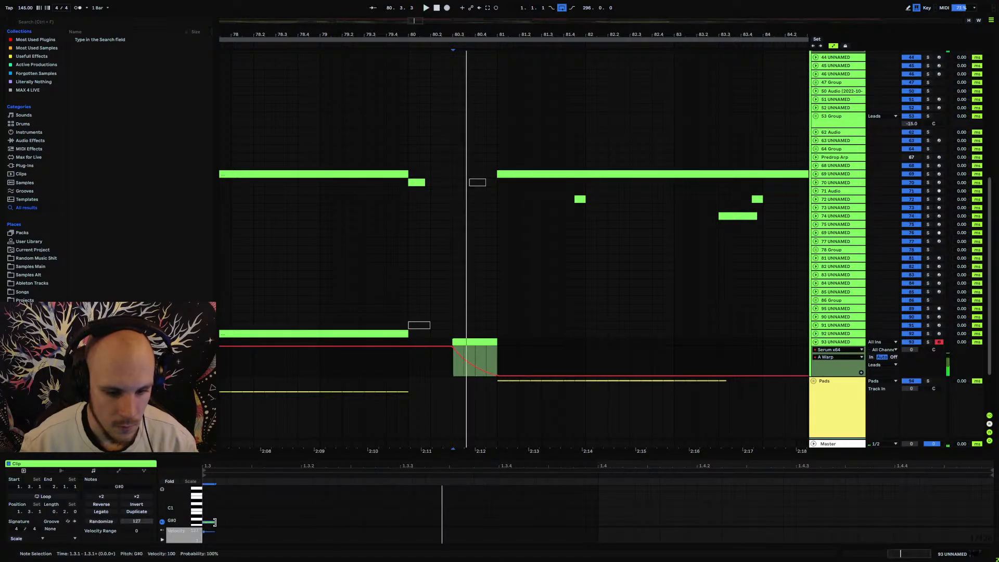
pyautogui.moveTo(206, 522); pyautogui.dragTo(280, 523)
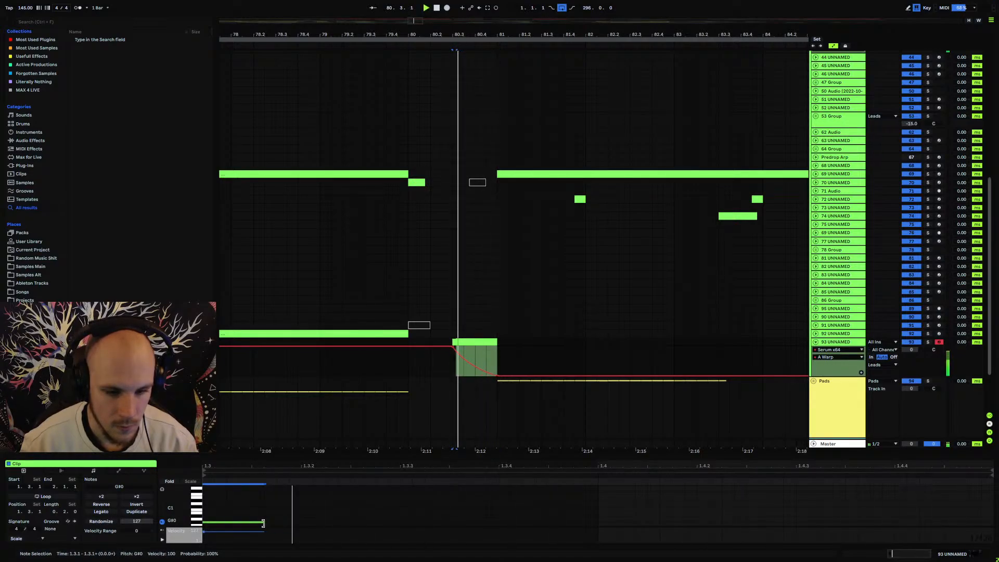
pyautogui.press('space')
# Duplicate the G#0 note seven times at sixteenth intervals to fill the clip, and play it back.
pyautogui.keyDown('shift'); pyautogui.click(298, 517); pyautogui.keyUp('shift')
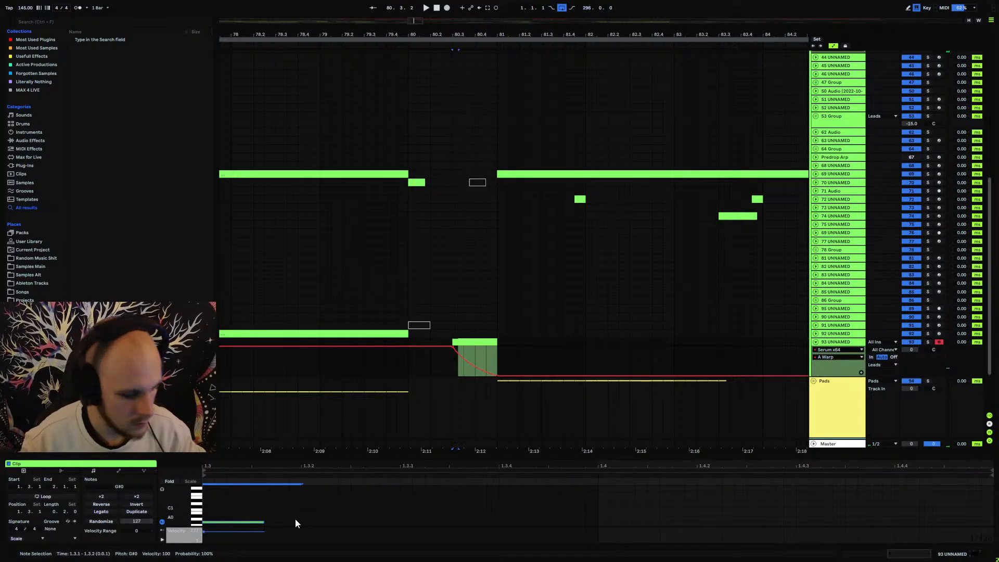
pyautogui.hotkey('ctrl', 'd')
pyautogui.hotkey('ctrl', 'd')
pyautogui.hotkey('ctrl', 'd')
pyautogui.hotkey('ctrl', 'd')
pyautogui.hotkey('ctrl', 'd')
pyautogui.hotkey('ctrl', 'd')
pyautogui.hotkey('ctrl', 'd')
pyautogui.press('space')
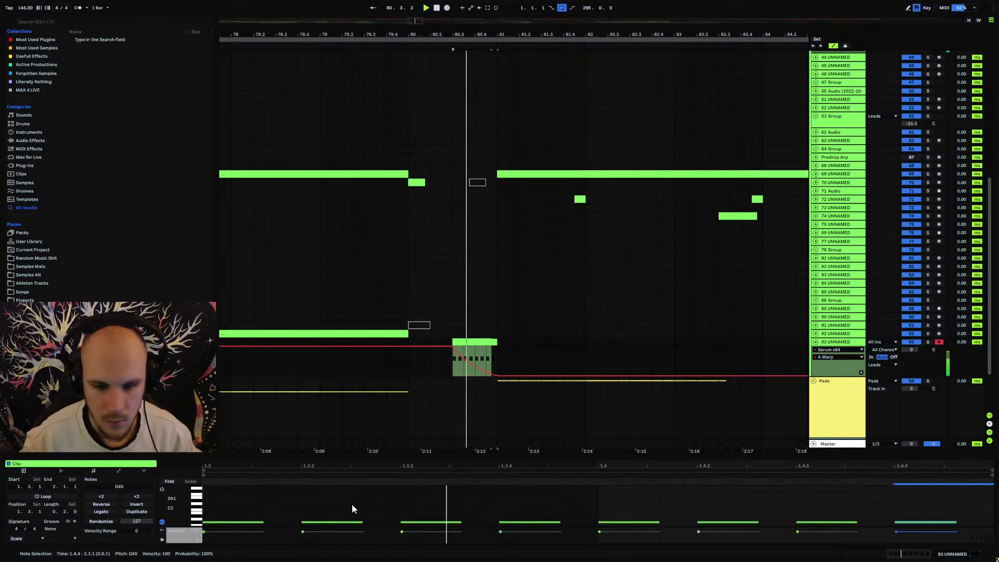
pyautogui.click(364, 521)
pyautogui.press('space')
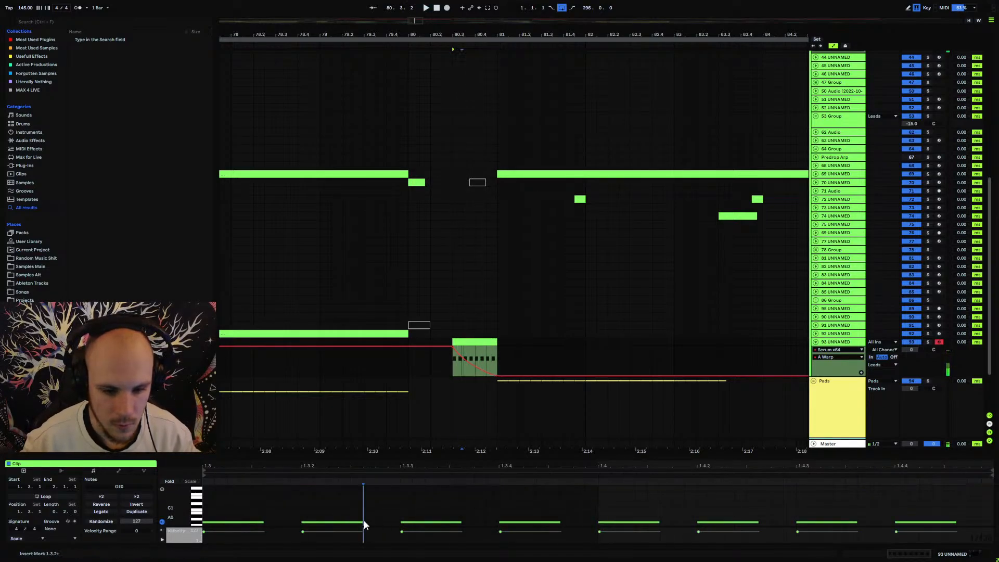
# Reverse track 93's A Warp automation to rise in a curve from 0 to full across the clip while playing from bar 80.2.3.
pyautogui.click(441, 364)
pyautogui.press('space')
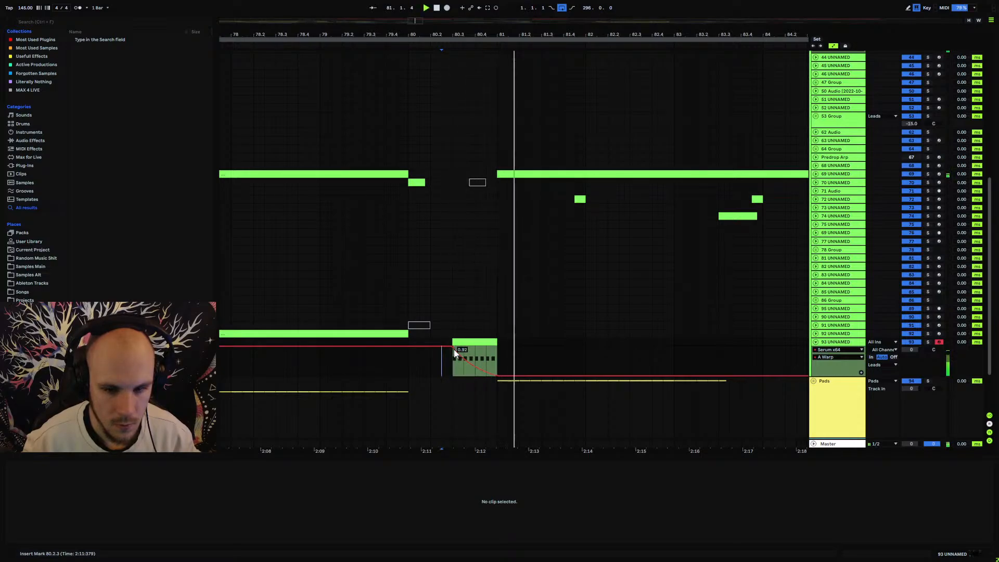
pyautogui.moveTo(454, 348)
pyautogui.mouseDown()
pyautogui.moveTo(453, 375)
pyautogui.moveTo(497, 349)
pyautogui.mouseUp()
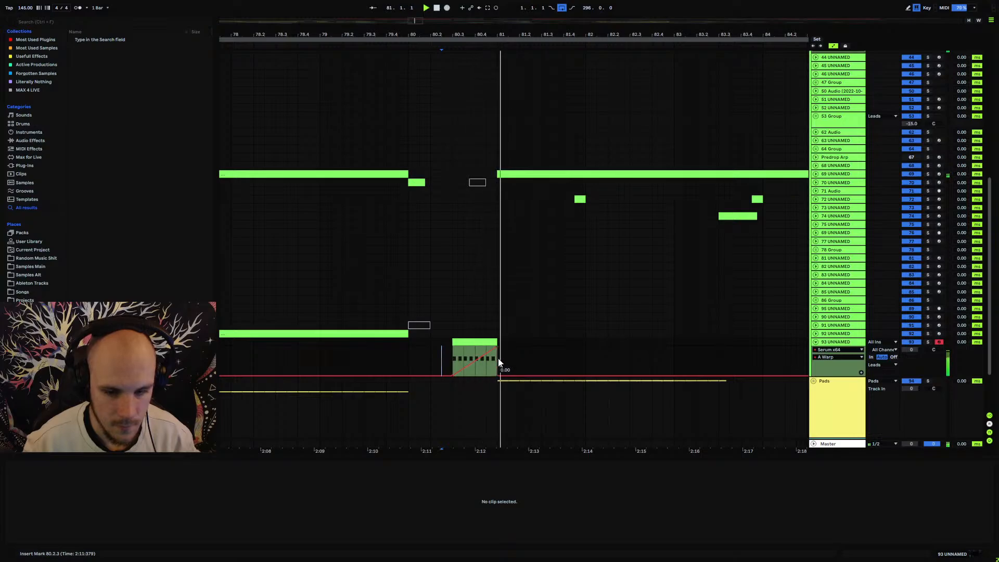
pyautogui.click(496, 373)
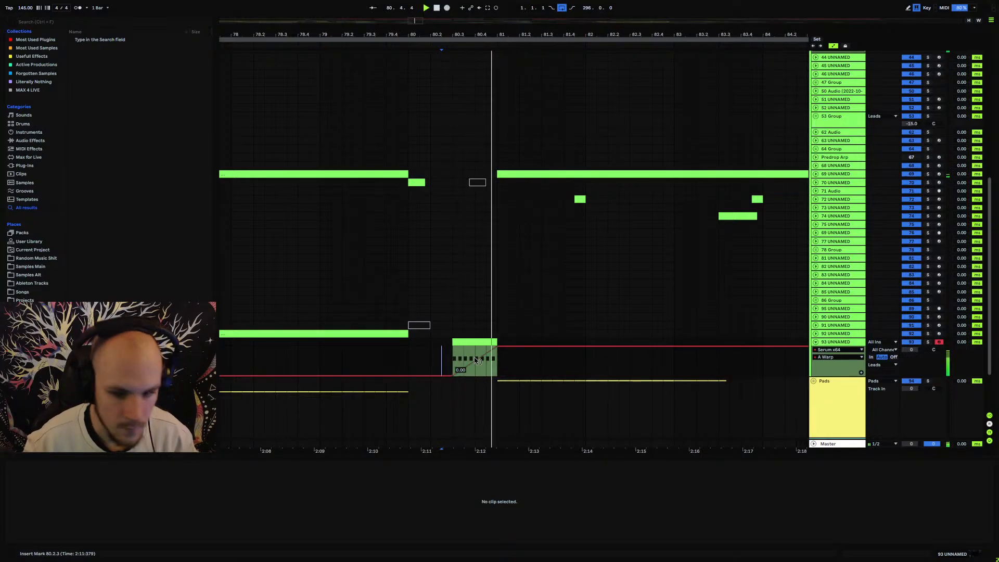
pyautogui.moveTo(475, 358); pyautogui.dragTo(482, 367)
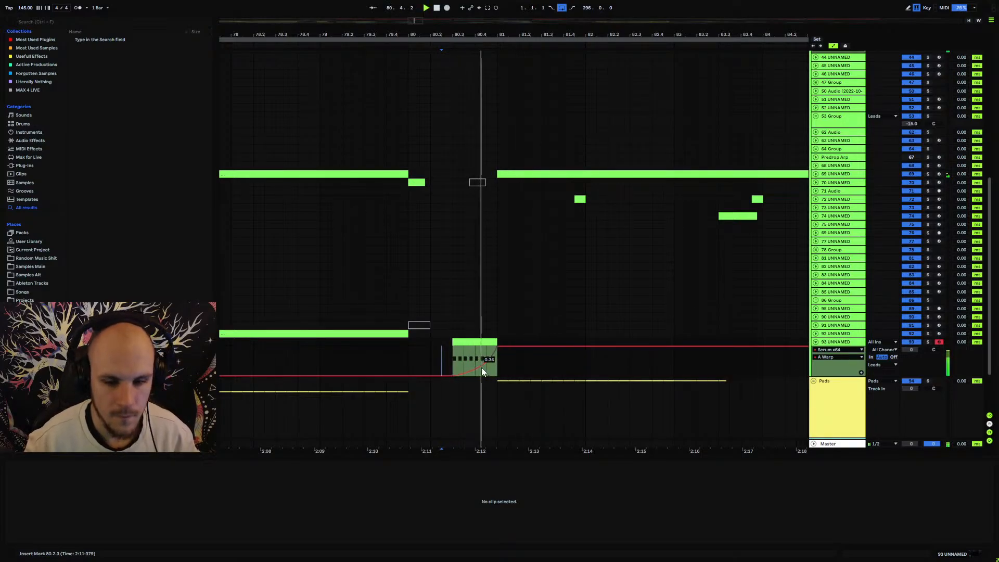
pyautogui.click(840, 342)
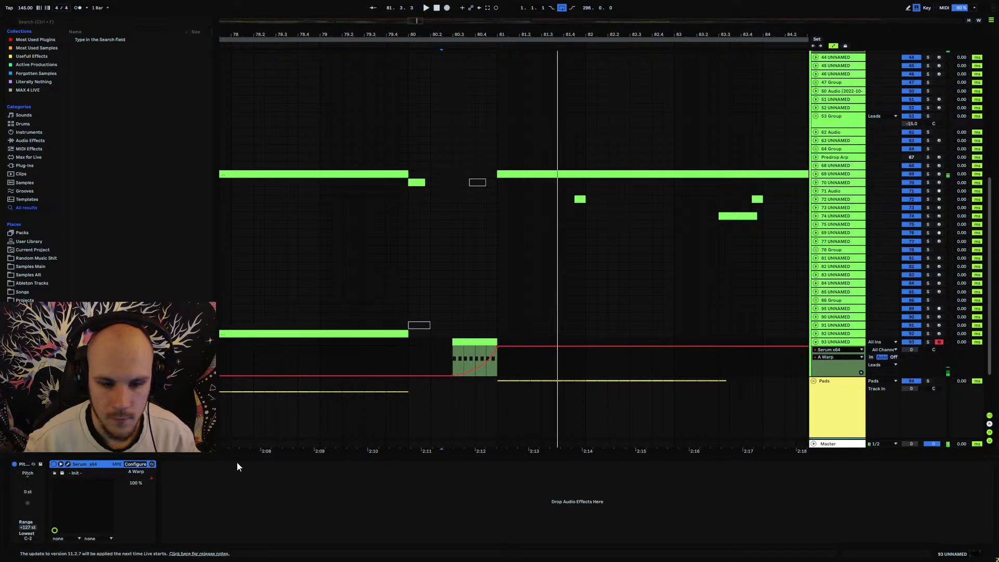
pyautogui.click(59, 463)
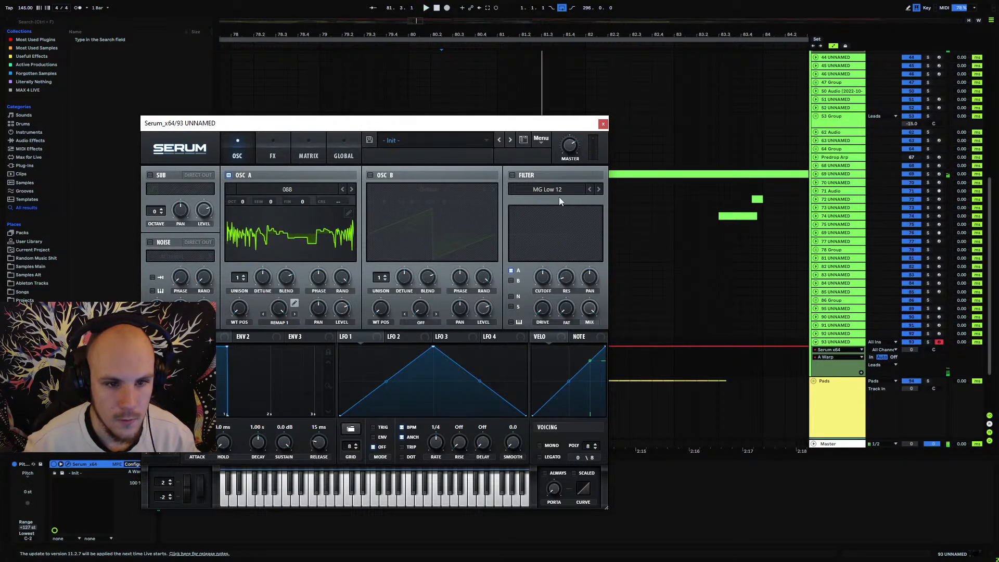
pyautogui.click(603, 124)
# Vary the G#0 note lengths in track 93's clip: lengthen the first, halve or more the second to fourth, and slightly shorten the seventh.
pyautogui.doubleClick(470, 342)
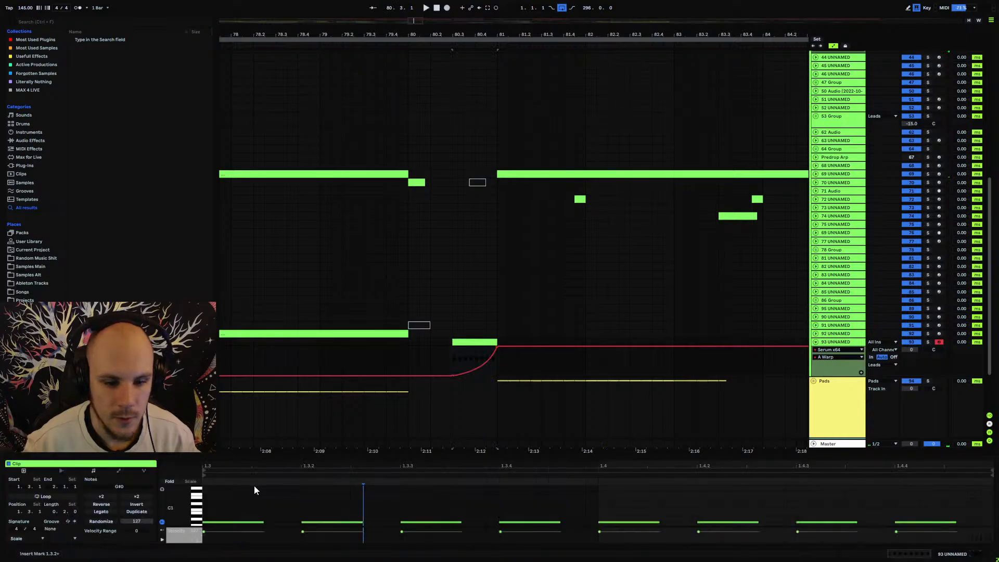
pyautogui.moveTo(262, 523)
pyautogui.mouseDown()
pyautogui.moveTo(242, 524)
pyautogui.moveTo(276, 523)
pyautogui.mouseUp()
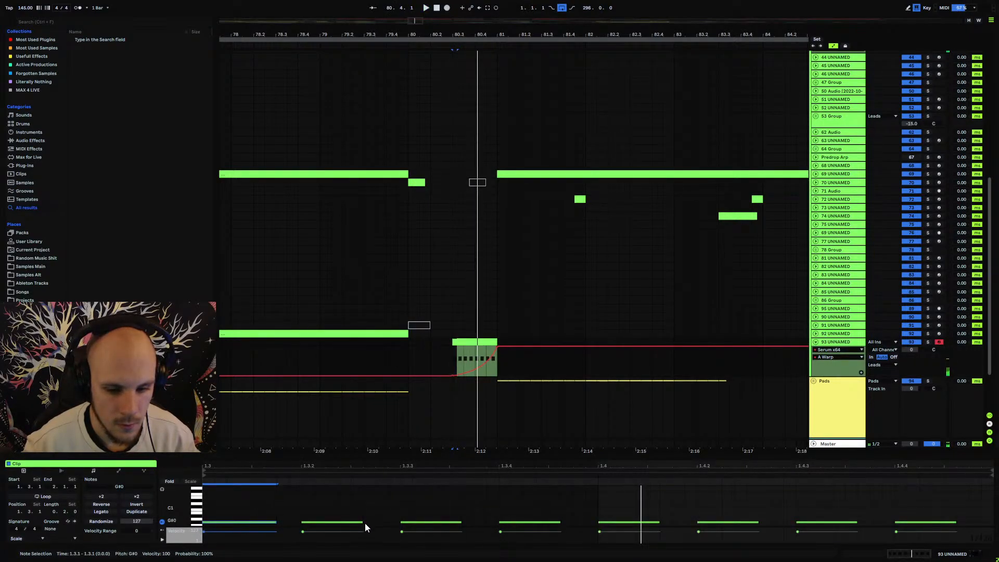
pyautogui.moveTo(363, 521); pyautogui.dragTo(326, 522)
pyautogui.moveTo(455, 523); pyautogui.dragTo(431, 522)
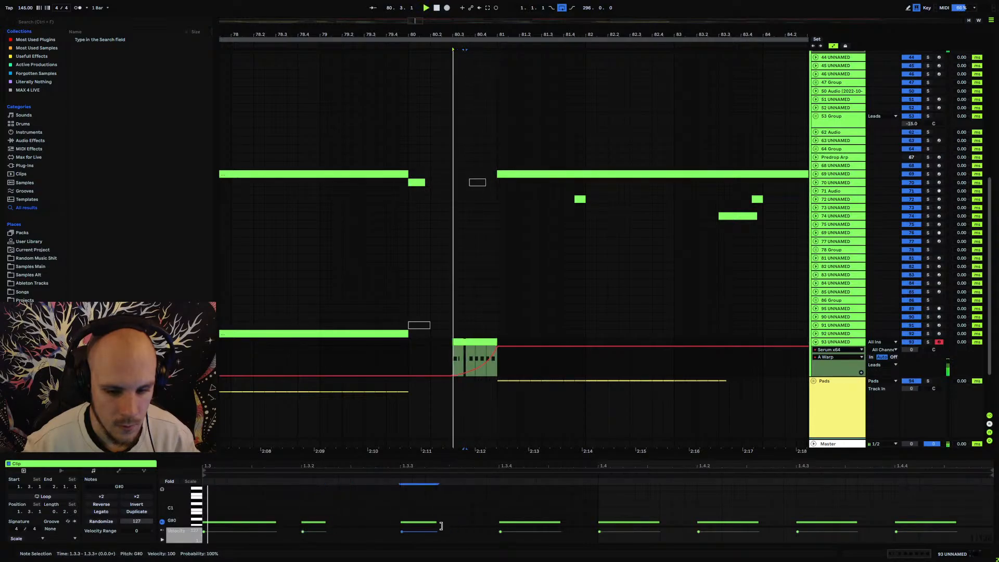
pyautogui.moveTo(560, 523); pyautogui.dragTo(525, 524)
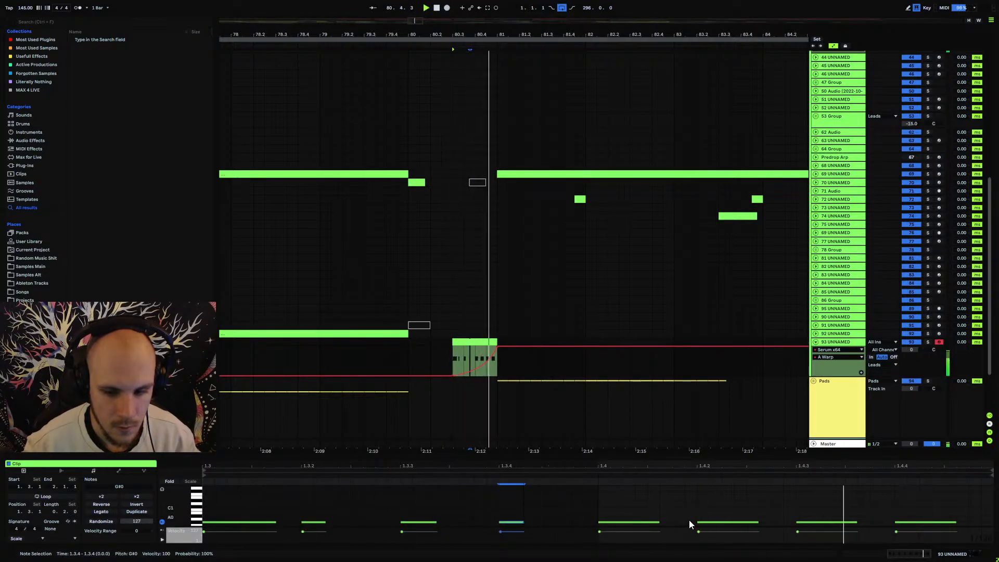
pyautogui.click(856, 521)
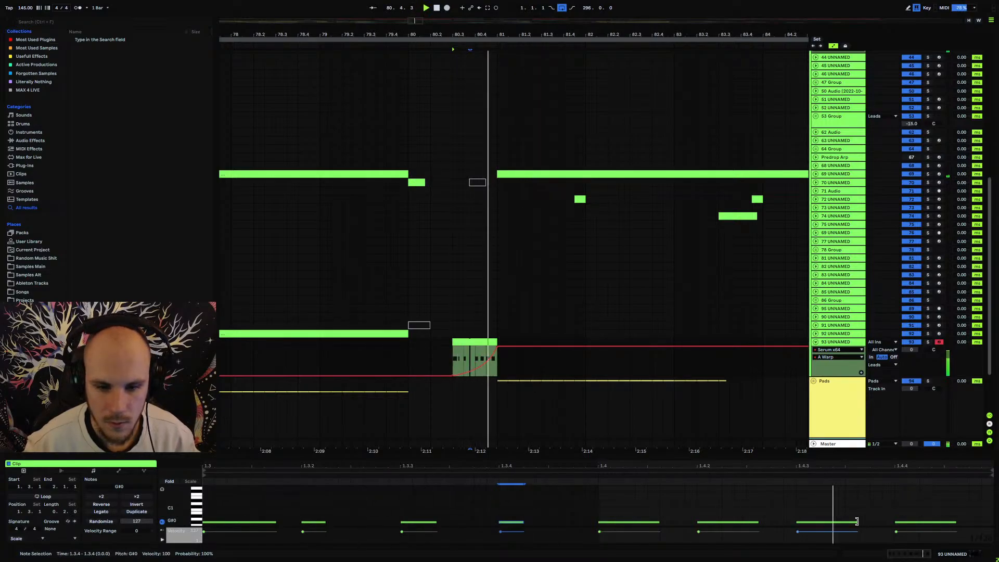
pyautogui.click(856, 521)
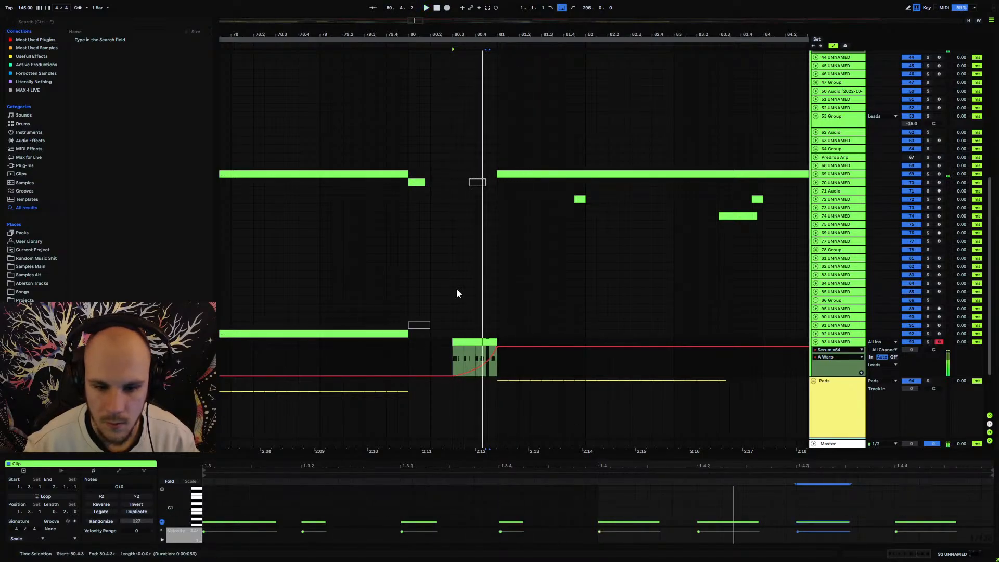
# Raise the A Warp automation point at bar 80.3 to full so the curve dips steeply before rising, and play it back.
pyautogui.moveTo(460, 34); pyautogui.dragTo(490, 131)
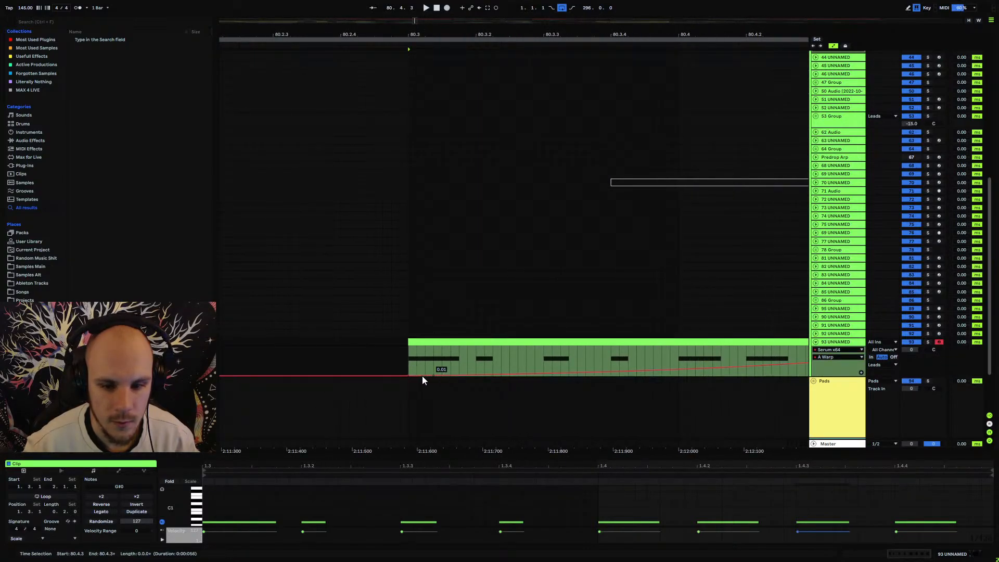
pyautogui.moveTo(410, 376); pyautogui.dragTo(410, 345)
pyautogui.click(358, 361)
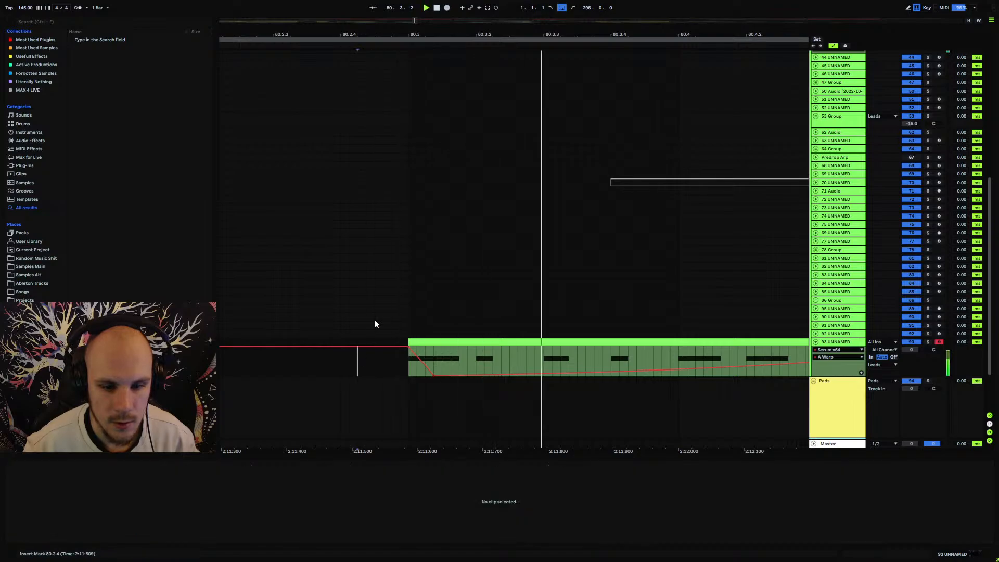
pyautogui.moveTo(417, 35); pyautogui.dragTo(393, 2)
pyautogui.press('space')
pyautogui.press('space')
# Add Echo after Serum on track 93, set it to Ping Pong with 88% feedback, and play the fill.
pyautogui.click(33, 141)
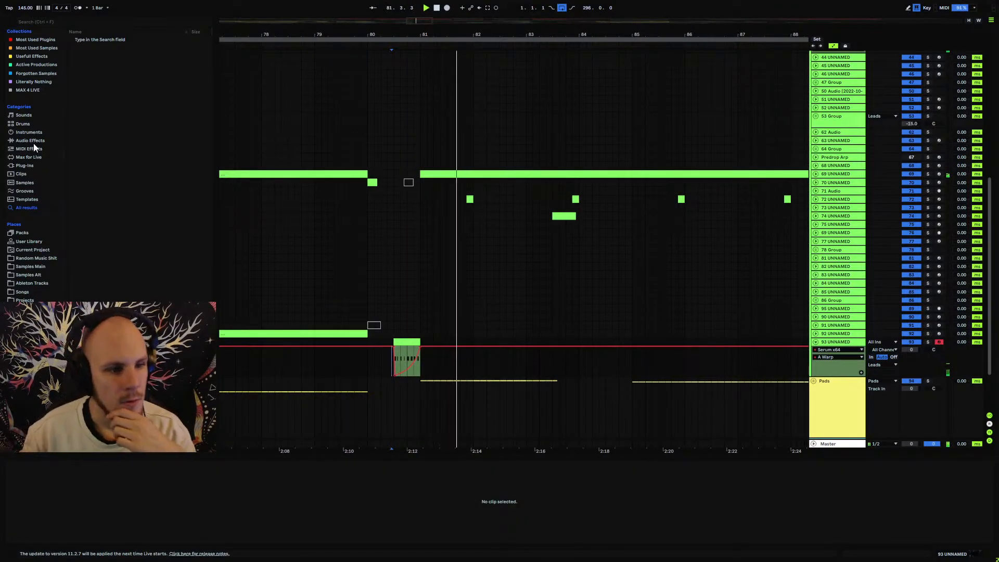
pyautogui.click(86, 137)
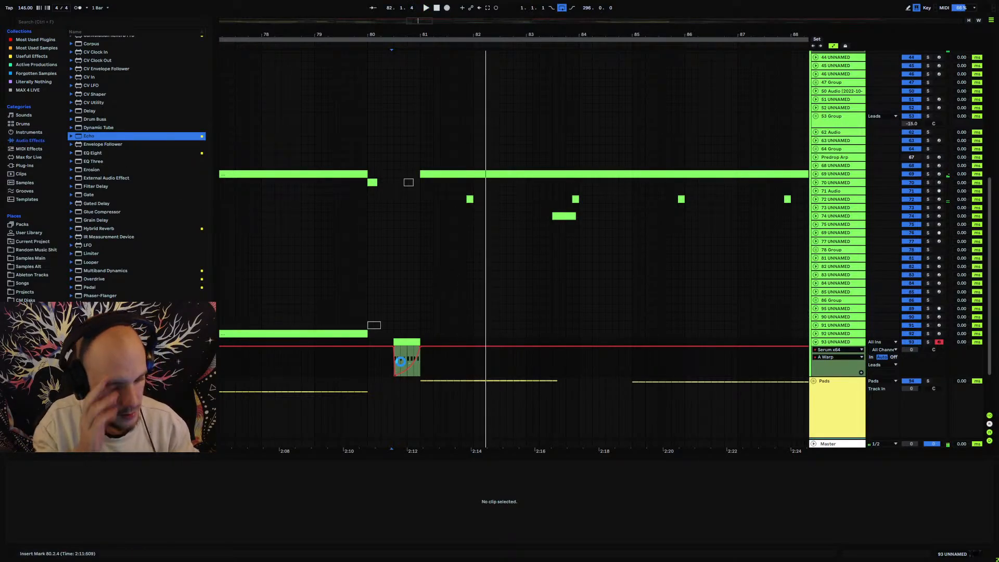
pyautogui.moveTo(371, 391); pyautogui.dragTo(406, 384)
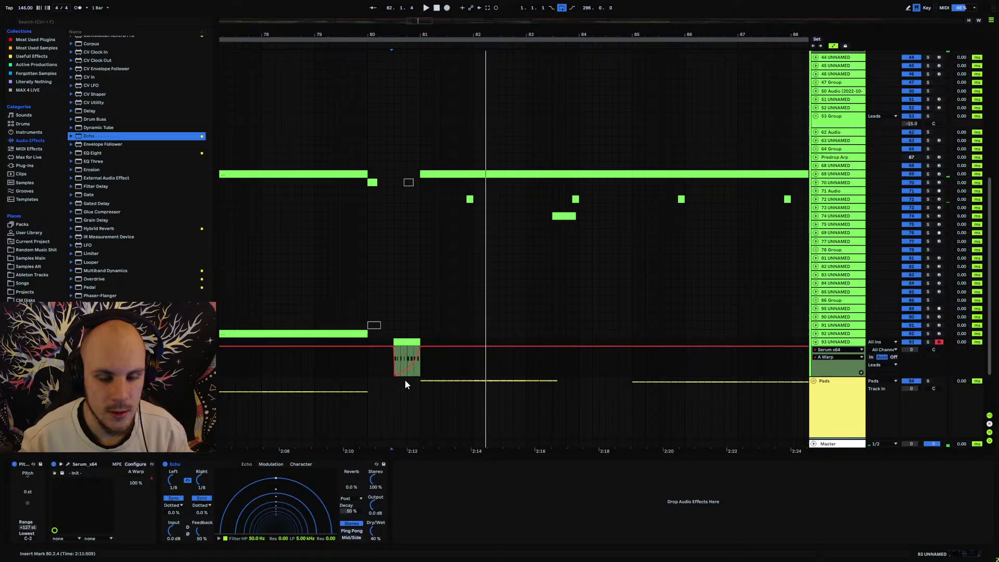
pyautogui.click(353, 530)
pyautogui.press('space')
pyautogui.moveTo(200, 532); pyautogui.dragTo(199, 507)
pyautogui.press('space')
pyautogui.press('space')
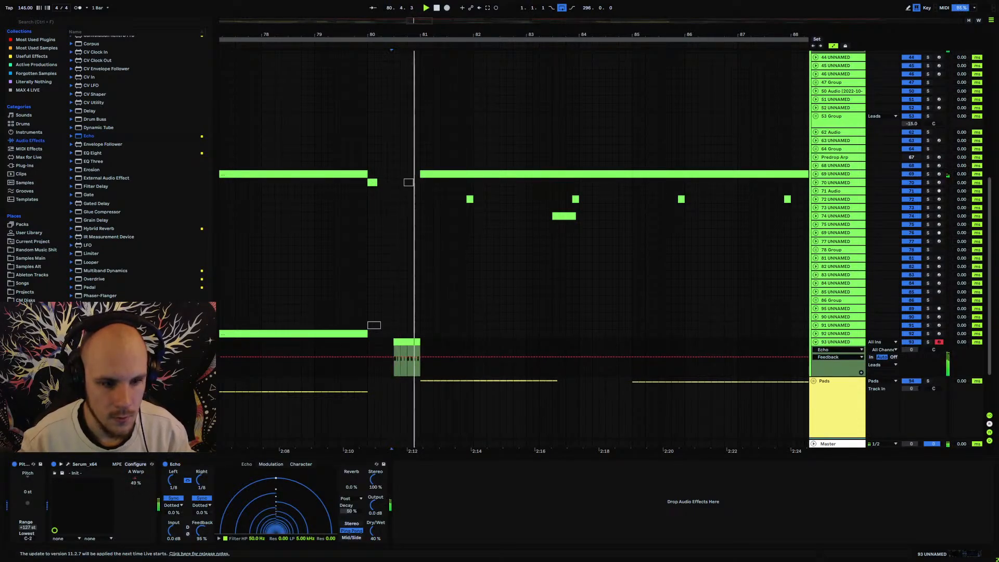
# Insert the OTT Multiband Dynamics between Serum and Echo, with master output at 10 dB and time scaling at 316%, while playing the fill.
pyautogui.click(106, 271)
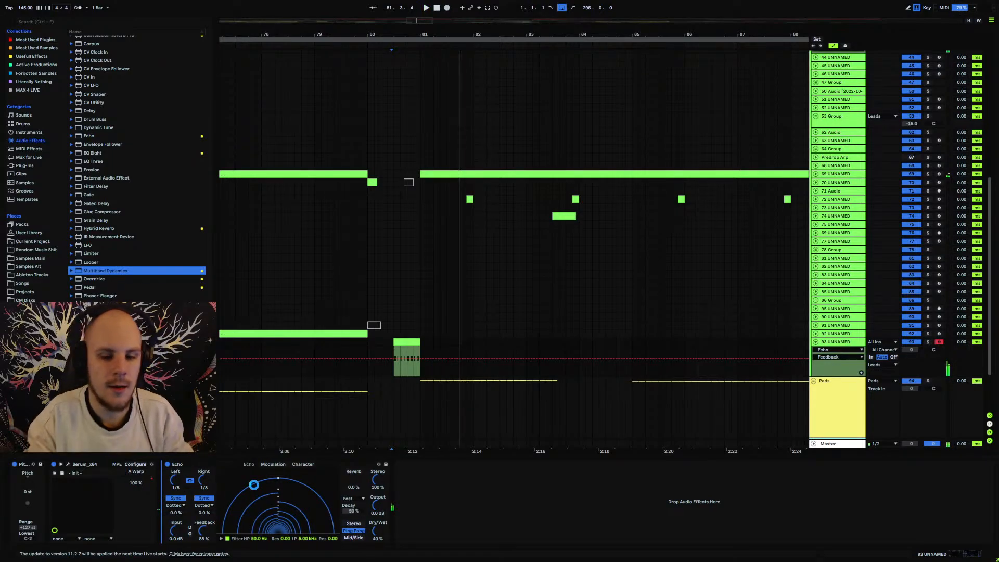
pyautogui.press('Return')
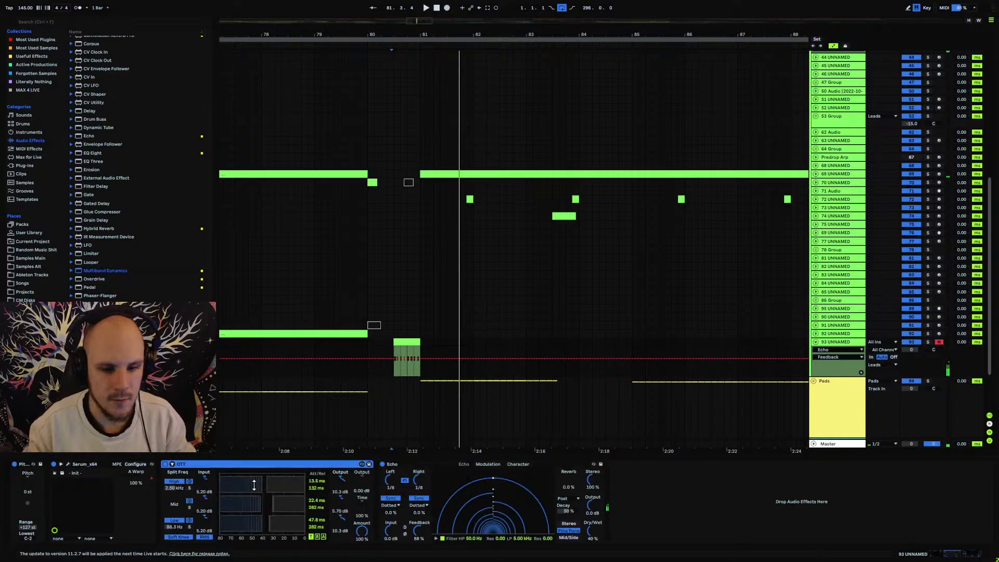
pyautogui.moveTo(362, 479); pyautogui.dragTo(363, 465)
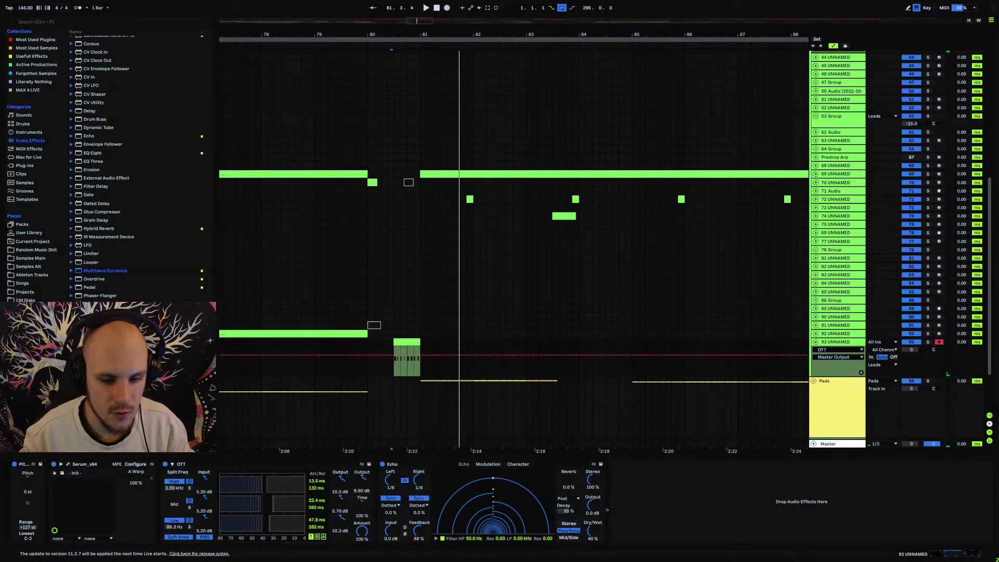
pyautogui.press('space')
pyautogui.moveTo(364, 504); pyautogui.dragTo(364, 478)
pyautogui.press('space')
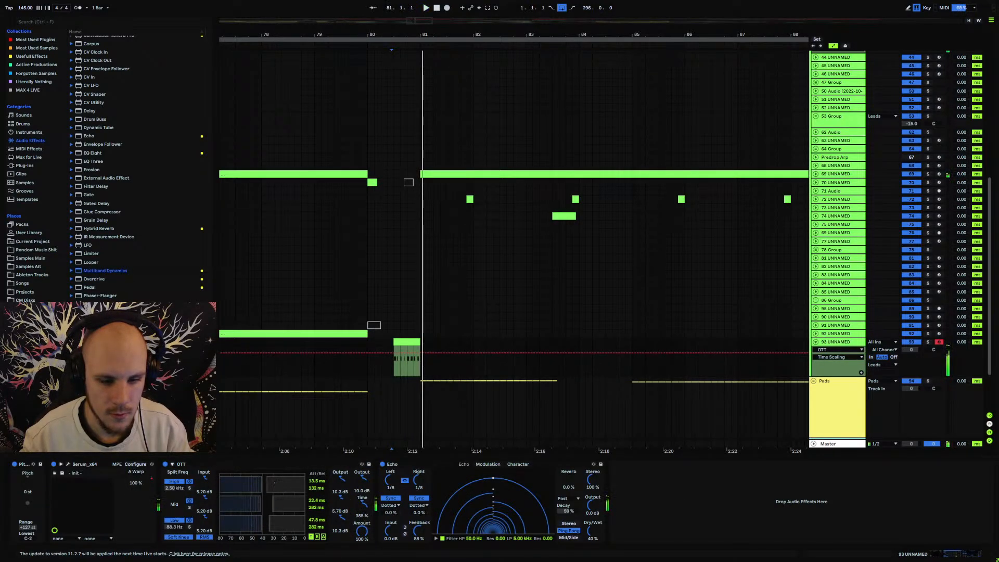
pyautogui.press('space')
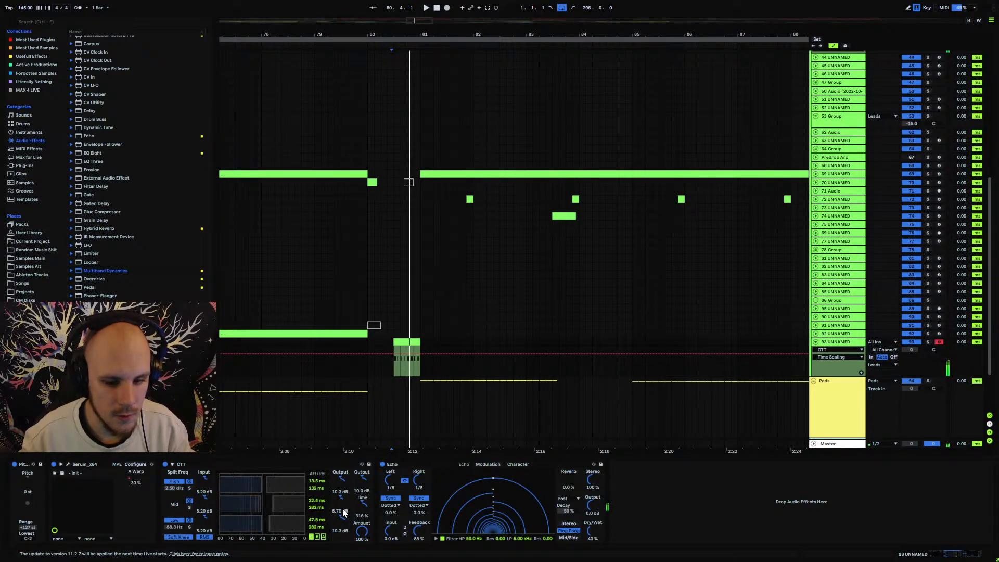
# Set OTT's output gains to 10.6 dB for the mid band and 3.30 dB for the high band, and play the fill.
pyautogui.moveTo(343, 509)
pyautogui.mouseDown()
pyautogui.moveTo(342, 478)
pyautogui.moveTo(342, 503)
pyautogui.moveTo(341, 492)
pyautogui.mouseUp()
pyautogui.doubleClick(340, 478)
pyautogui.press('space')
pyautogui.press('space')
pyautogui.press('space')
pyautogui.press('space')
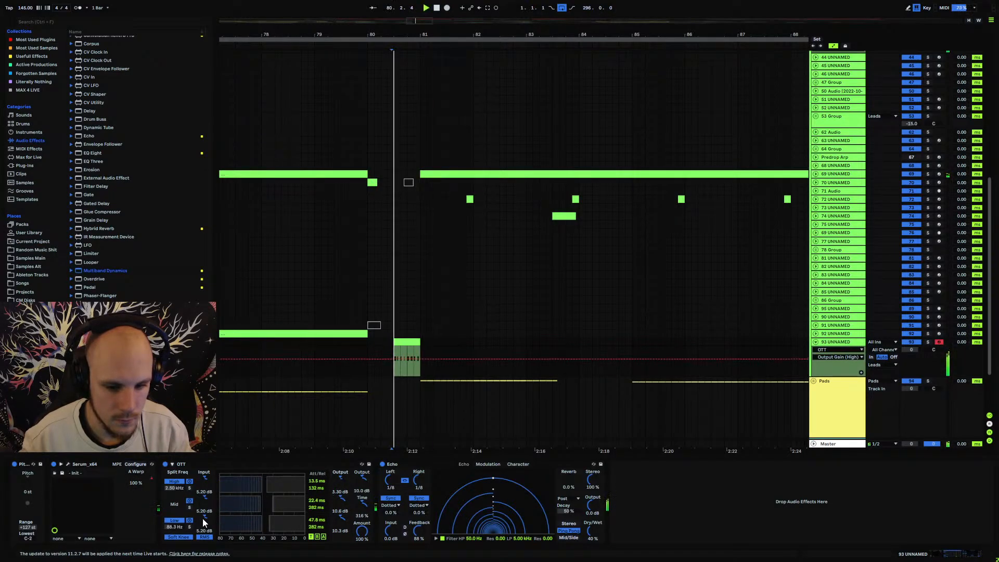
# Set OTT's low-mid crossover to 81.2 Hz, switch off the low band's activator, and play the fill again.
pyautogui.moveTo(175, 527); pyautogui.dragTo(175, 530)
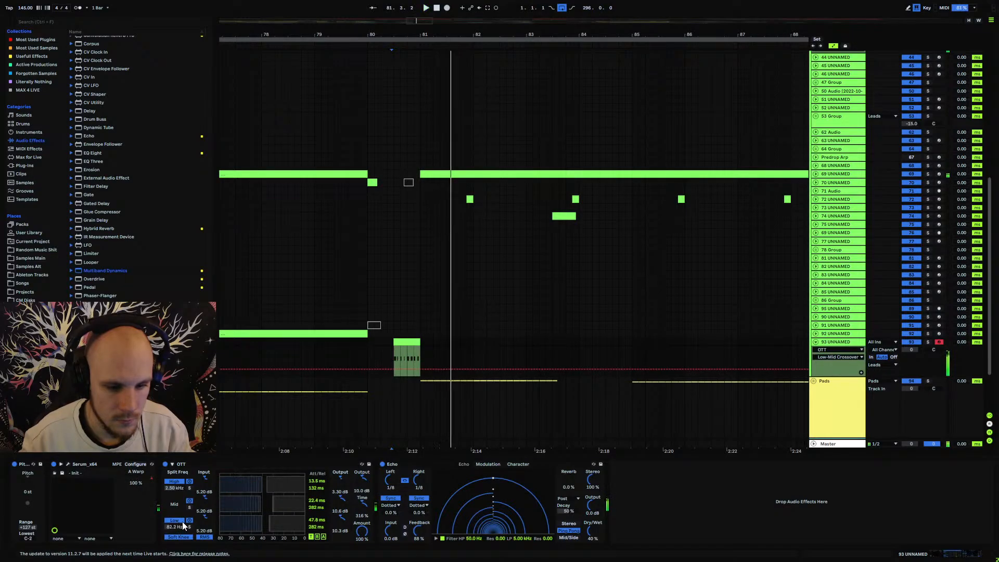
pyautogui.click(182, 522)
pyautogui.press('space')
pyautogui.press('space')
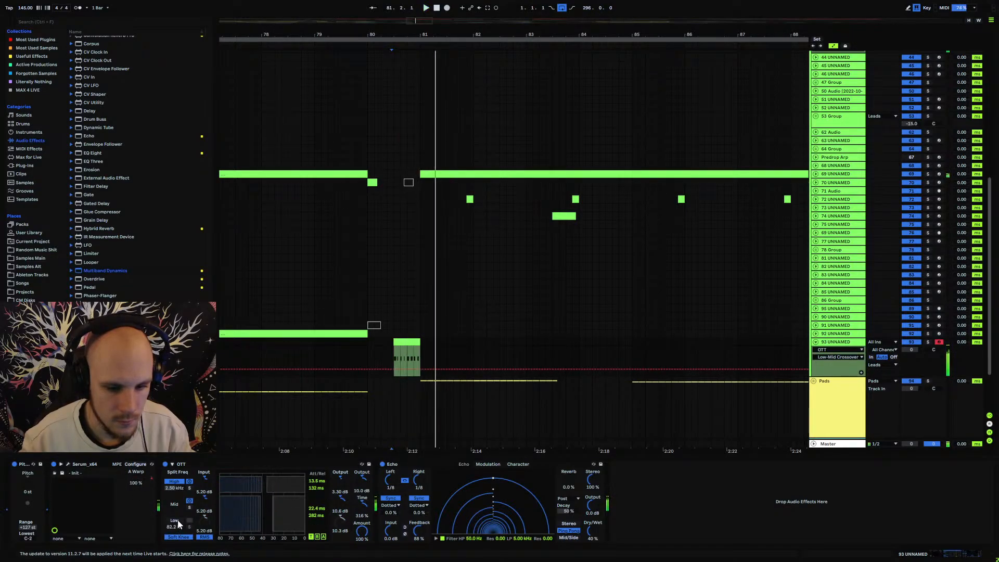
pyautogui.click(190, 521)
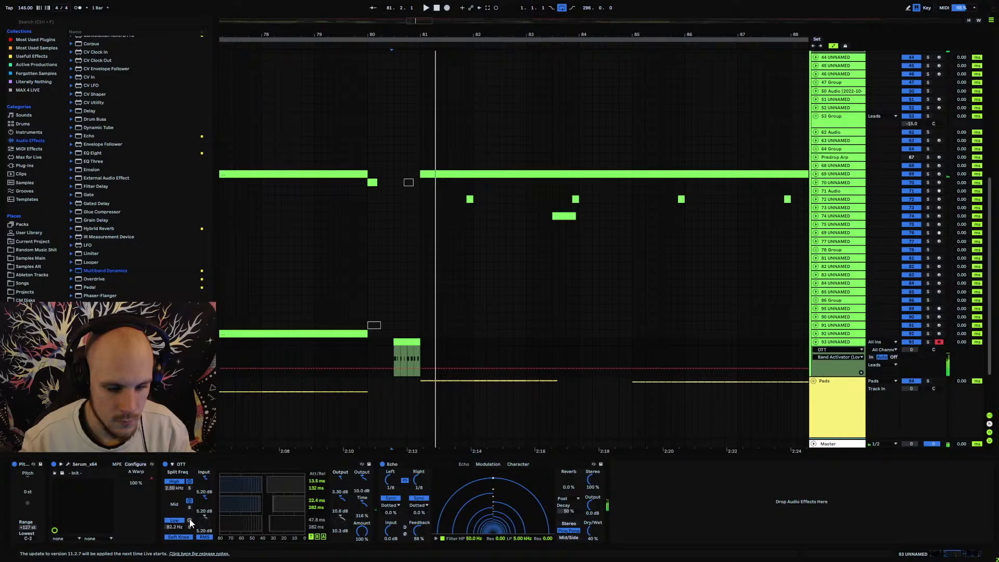
pyautogui.press('space')
pyautogui.press('space')
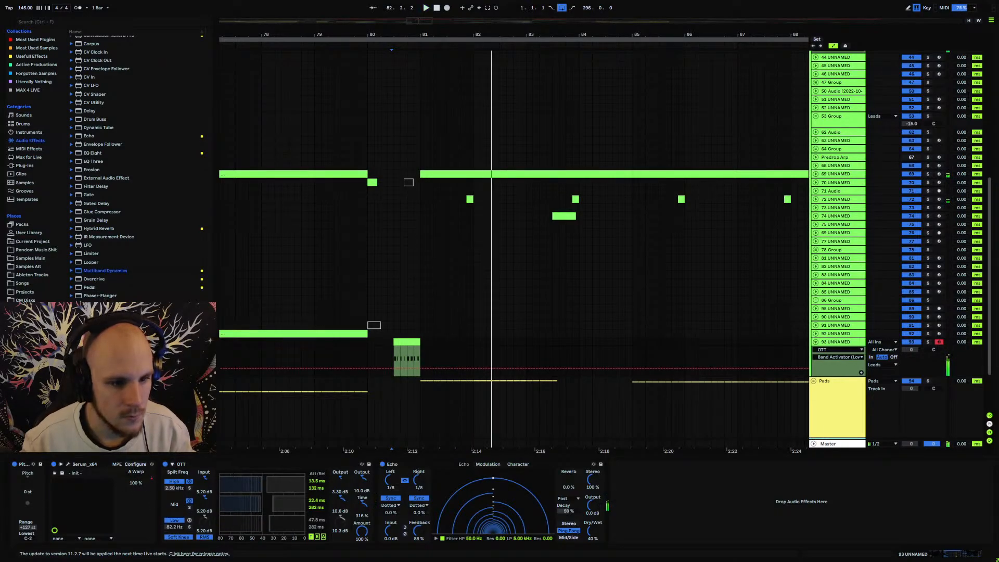
# Insert a Saturator between OTT and Echo with 4 dB drive and Soft Clip on.
pyautogui.moveTo(95, 329); pyautogui.dragTo(339, 479)
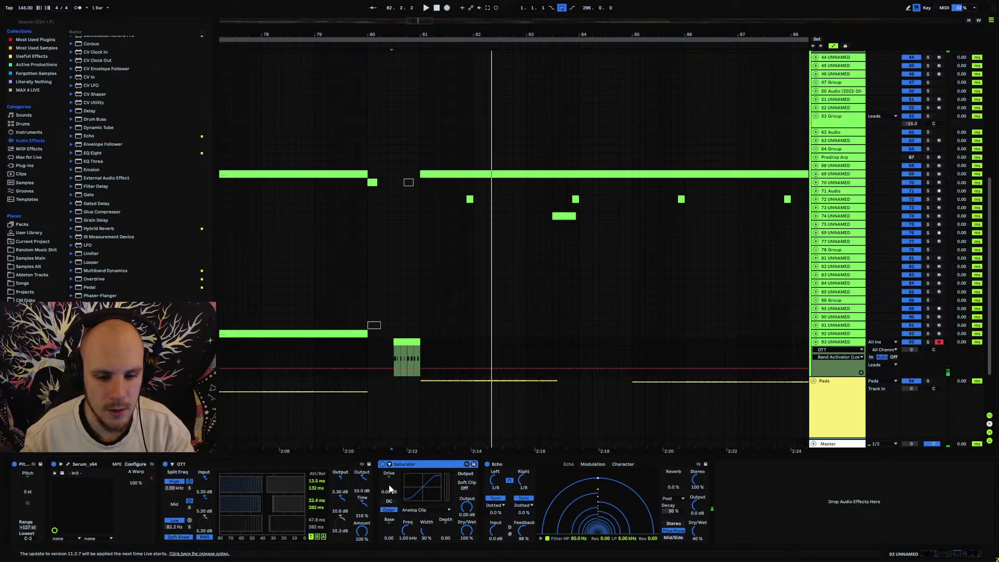
pyautogui.moveTo(388, 482); pyautogui.dragTo(389, 472)
pyautogui.click(464, 488)
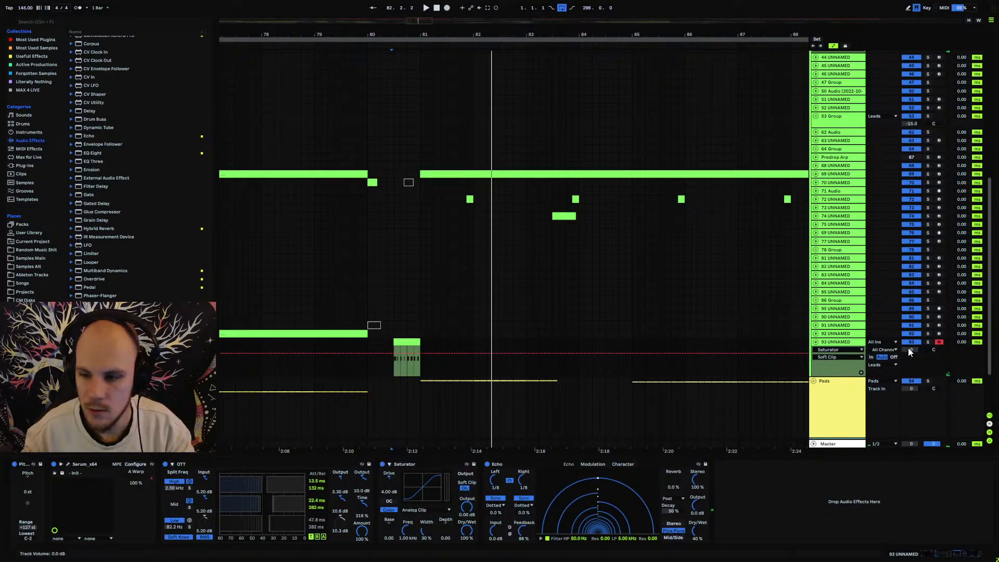
# Lower track 93's volume to -17 dB and play the fill from bar 80.2.
pyautogui.moveTo(909, 351); pyautogui.dragTo(908, 371)
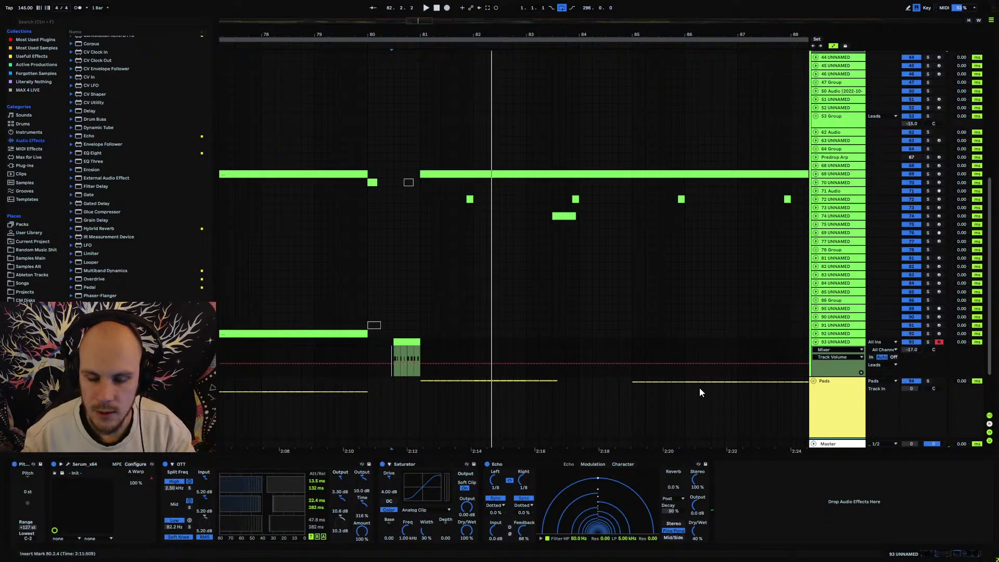
pyautogui.click(384, 343)
pyautogui.press('space')
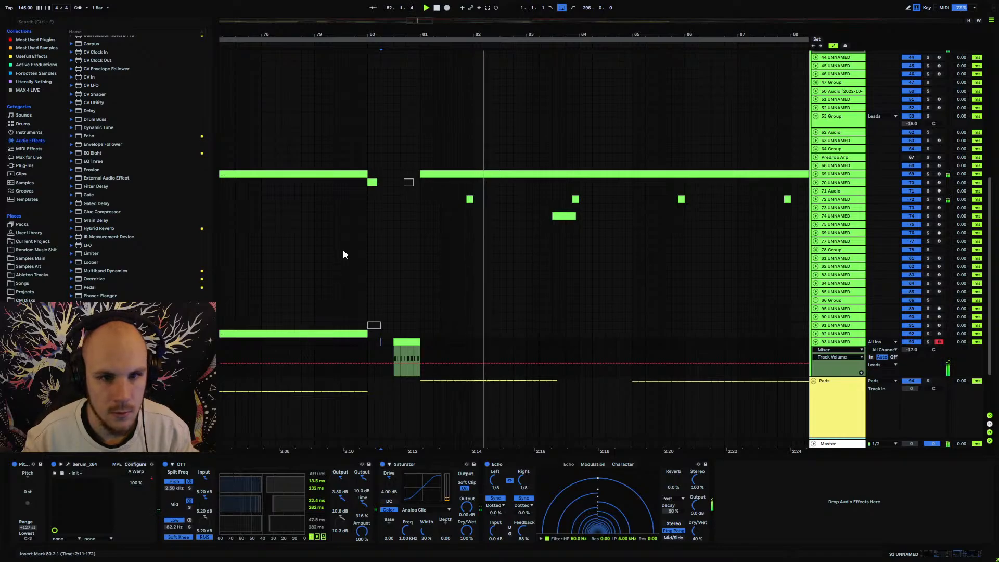
pyautogui.press('space')
# Collapse track 93 and play the arrangement from bar 76 to check the fill in context.
pyautogui.moveTo(381, 35); pyautogui.dragTo(439, 34)
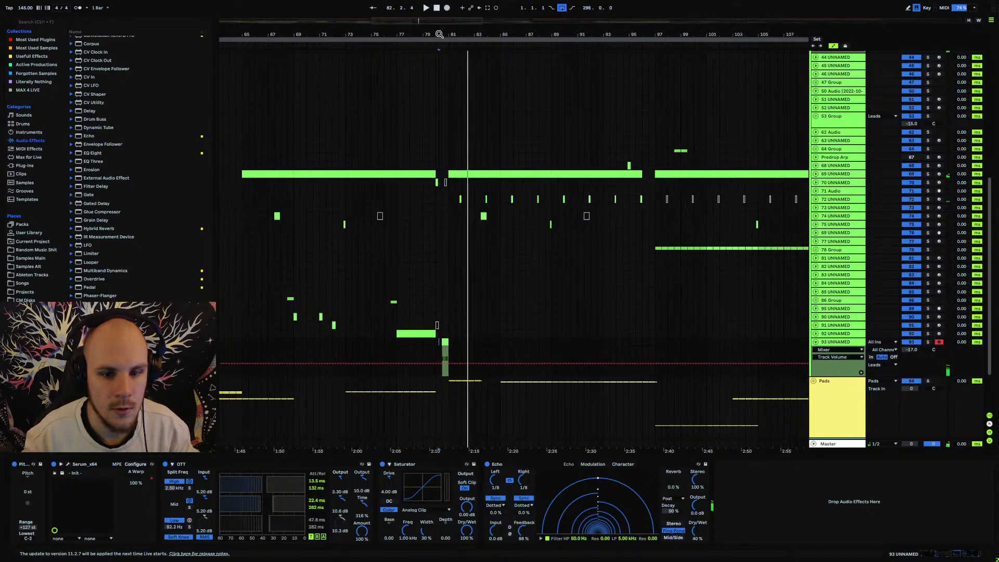
pyautogui.click(386, 341)
pyautogui.press('space')
pyautogui.click(815, 342)
pyautogui.scroll(1, 466, 329)
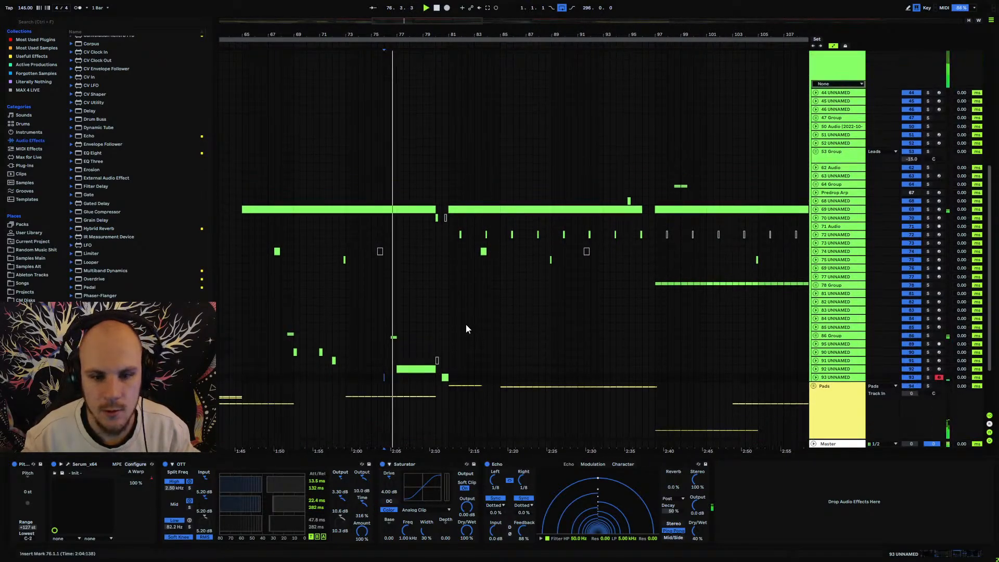
pyautogui.scroll(3, 416, 323)
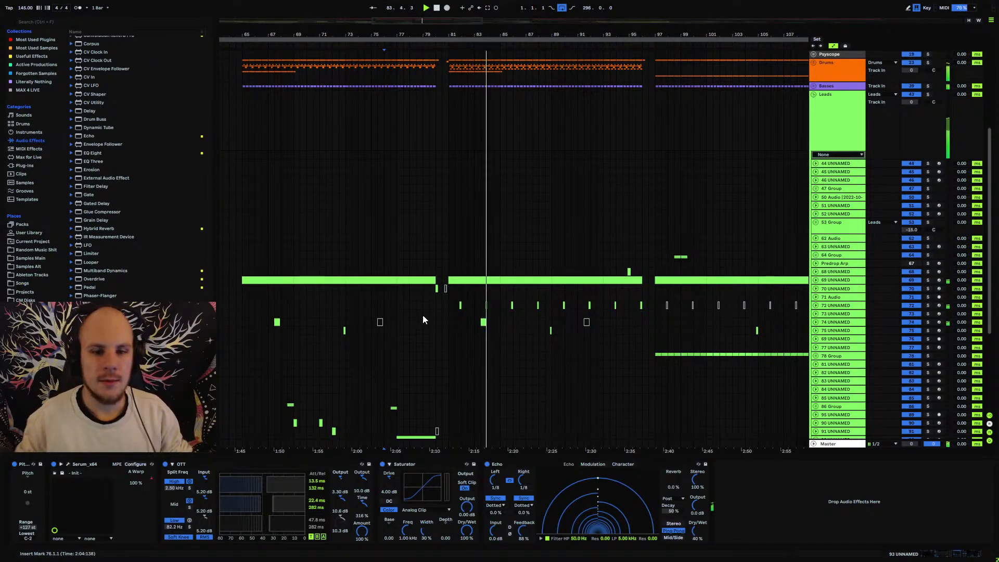
pyautogui.scroll(-3, 433, 307)
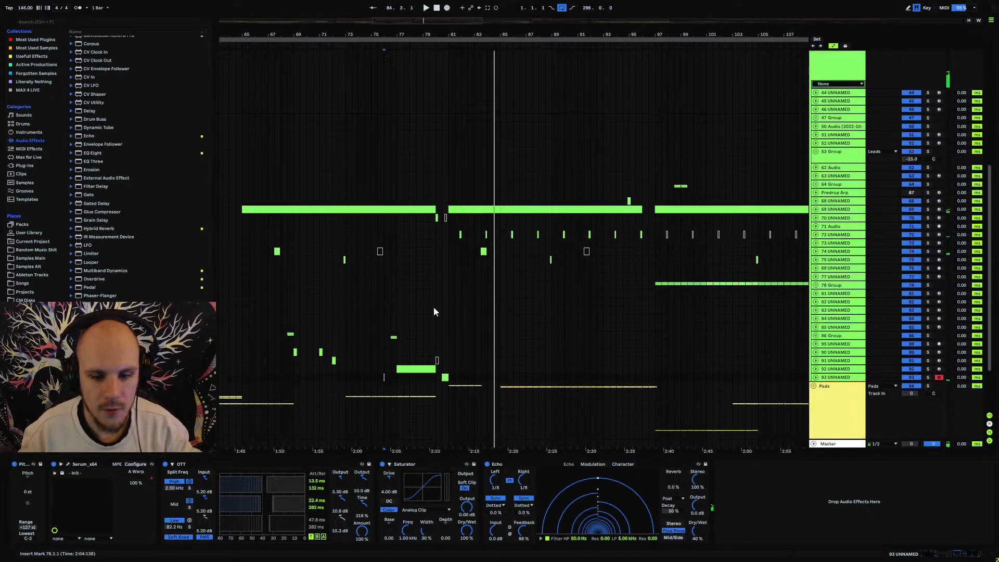
# Go back to the to-do notes on the NOTES 2 track and play the song from bar 57.
pyautogui.scroll(-3, 433, 307)
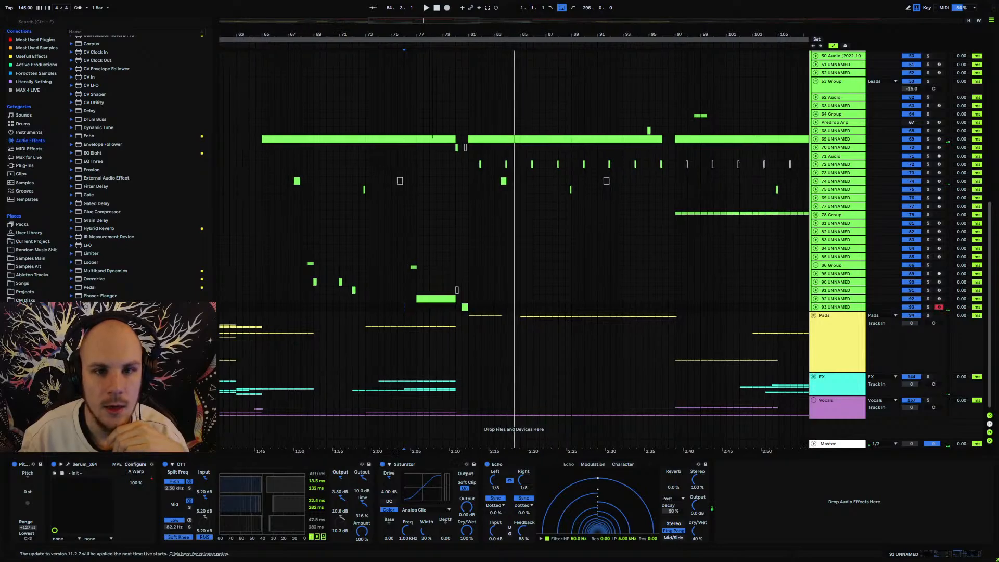
pyautogui.moveTo(433, 137); pyautogui.dragTo(539, 108)
pyautogui.scroll(-4, 557, 125)
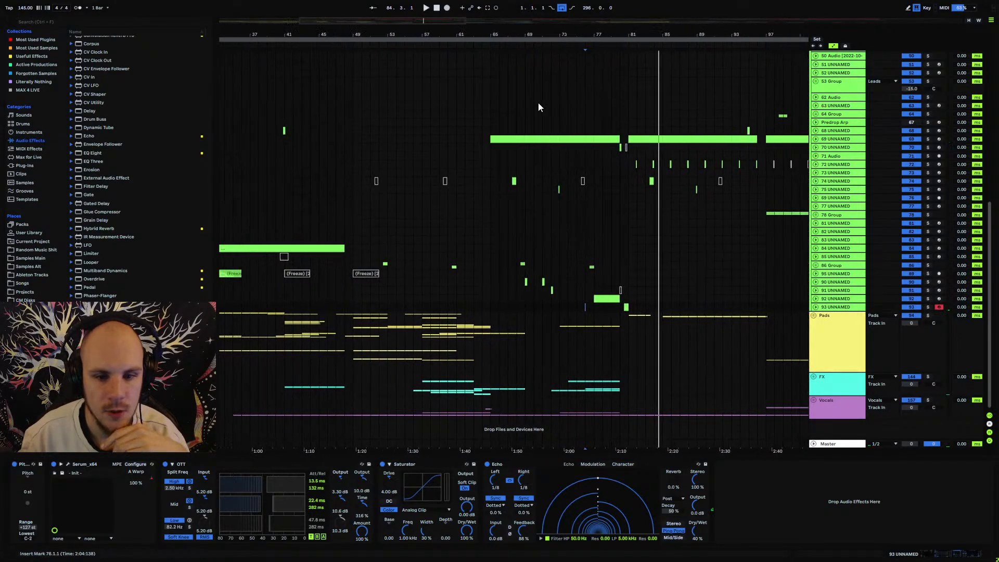
pyautogui.scroll(9, 455, 232)
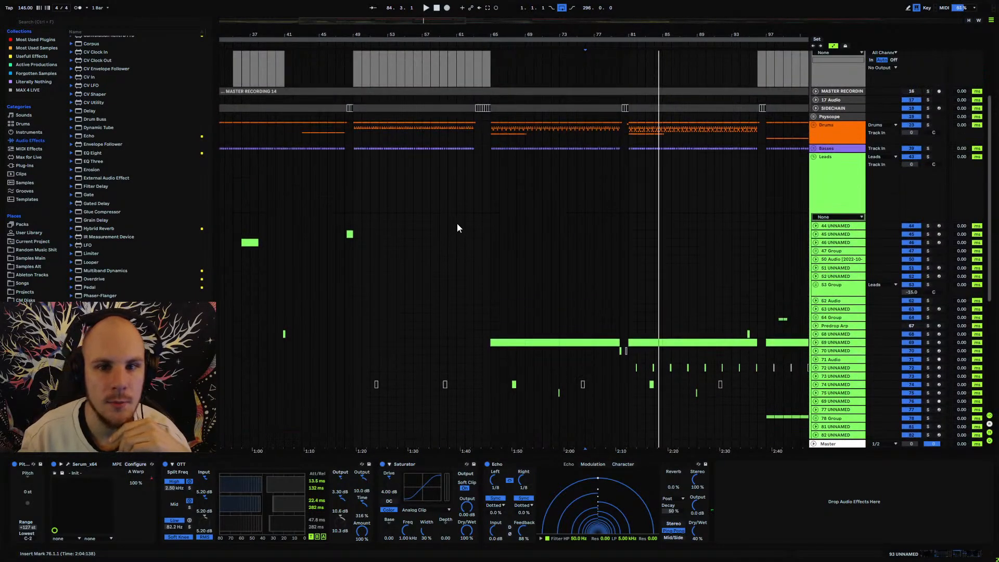
pyautogui.scroll(4, 457, 228)
pyautogui.scroll(5, 500, 177)
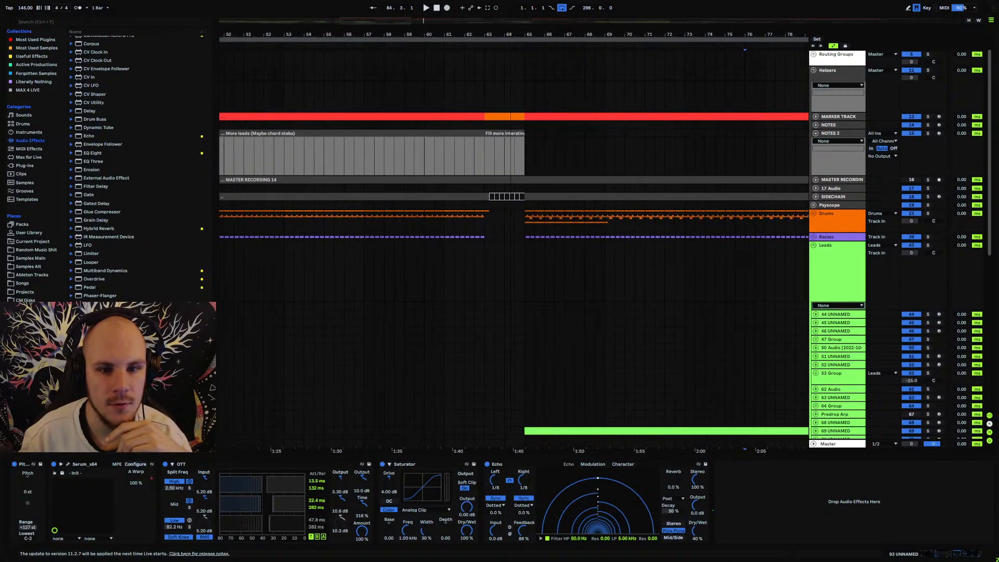
pyautogui.click(378, 154)
pyautogui.press('space')
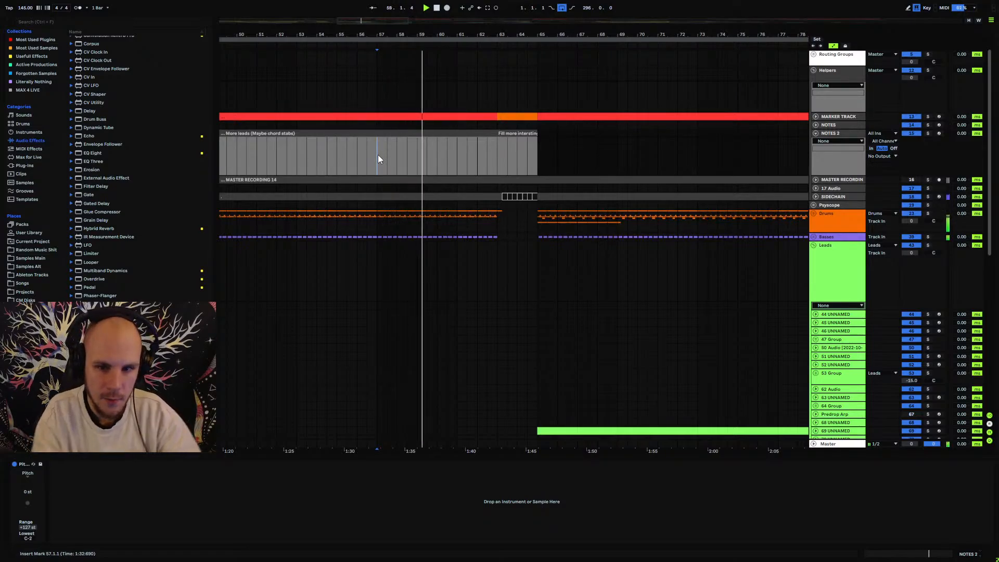
# Unfold the Pads group and its 101 UNNAMED track to show the clip around bars 61 to 65.
pyautogui.scroll(-4, 499, 216)
pyautogui.scroll(-9, 484, 310)
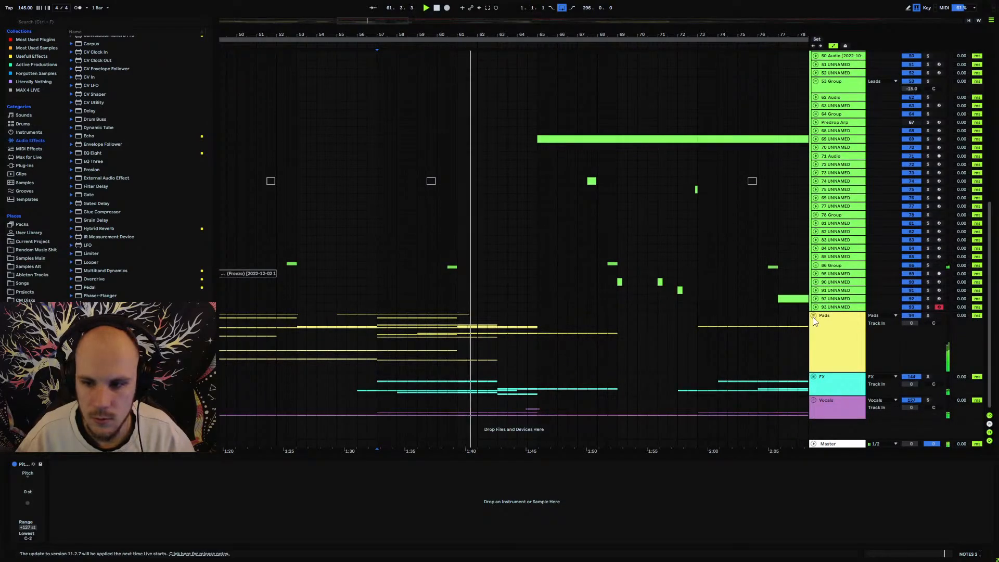
pyautogui.click(813, 315)
pyautogui.scroll(-6, 470, 316)
pyautogui.scroll(-2, 466, 323)
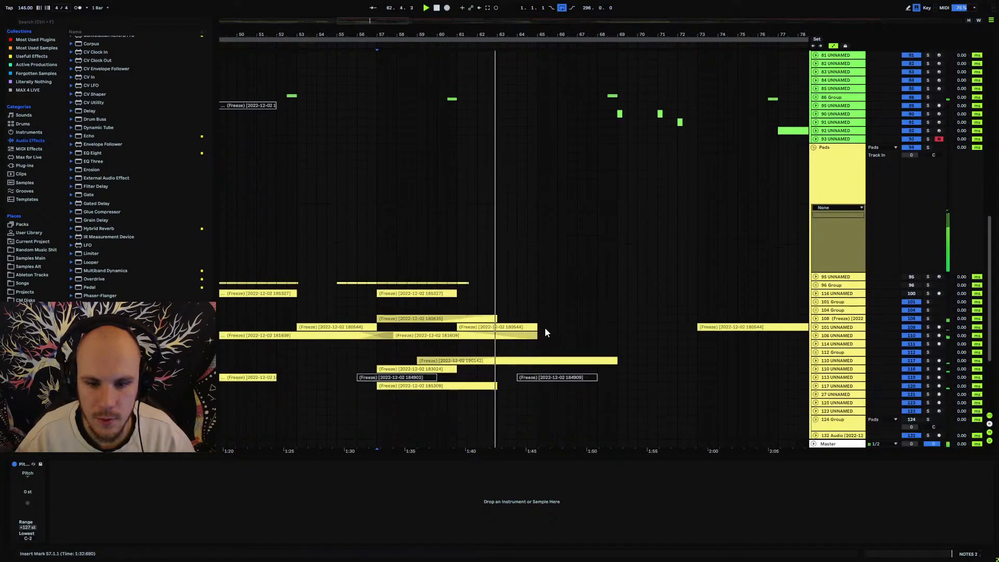
pyautogui.click(816, 336)
pyautogui.click(815, 335)
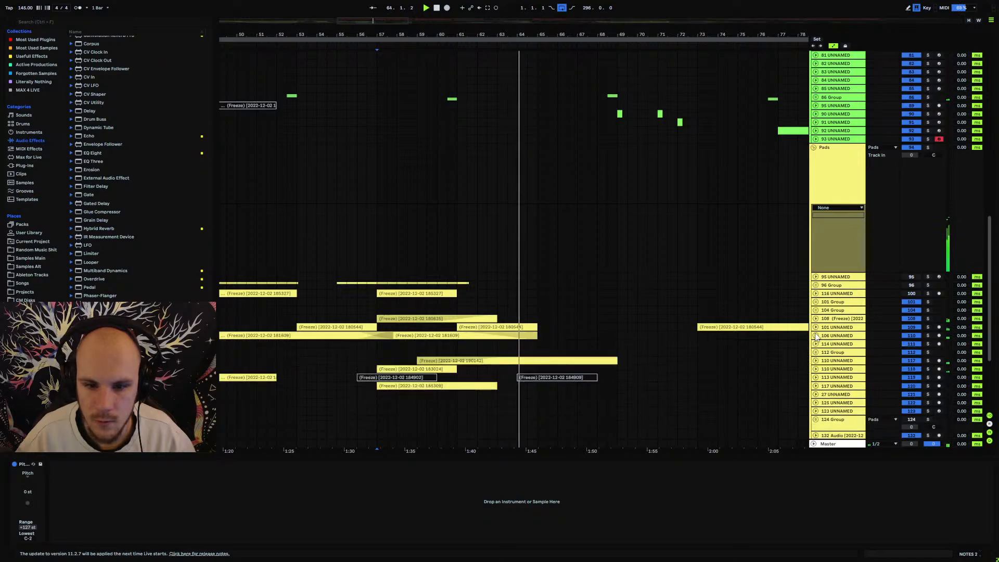
pyautogui.click(815, 327)
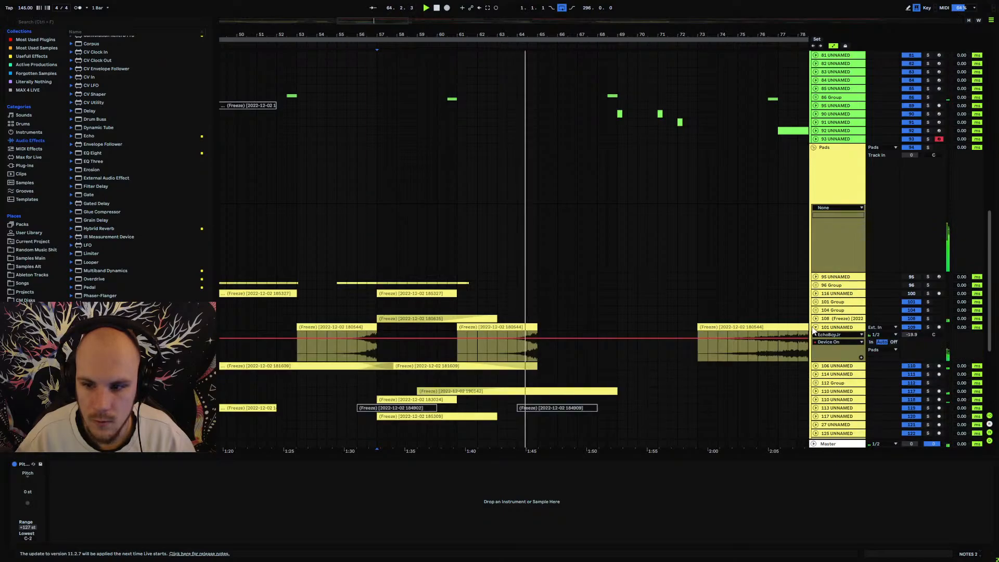
# Stop playback and move the 101 UNNAMED track's clip two bars earlier so that it spans bars 59 to 63.
pyautogui.click(530, 326)
pyautogui.press('space')
pyautogui.moveTo(527, 327); pyautogui.dragTo(492, 327)
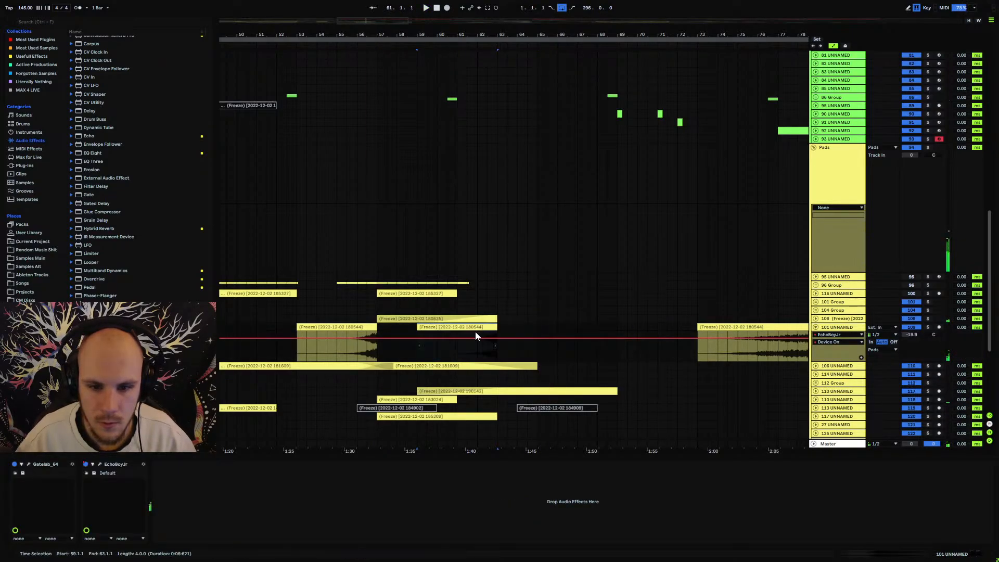
# Play from bar 62 and automate EchoBoyJr's Device On to off between bars 63 and 65 on the 101 UNNAMED track.
pyautogui.click(476, 348)
pyautogui.press('space')
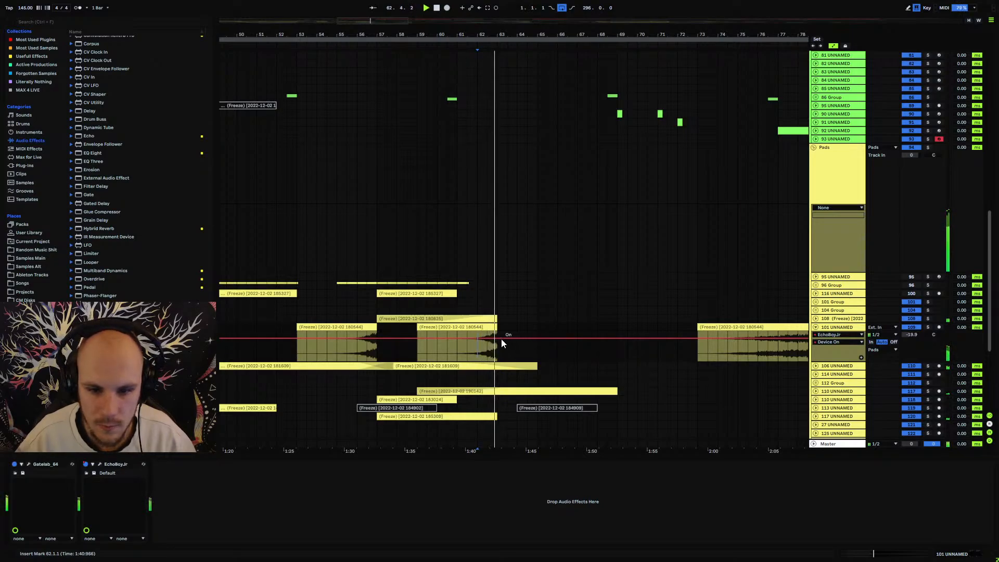
pyautogui.click(536, 338)
pyautogui.moveTo(527, 338)
pyautogui.mouseDown()
pyautogui.moveTo(527, 353)
pyautogui.moveTo(496, 353)
pyautogui.mouseUp()
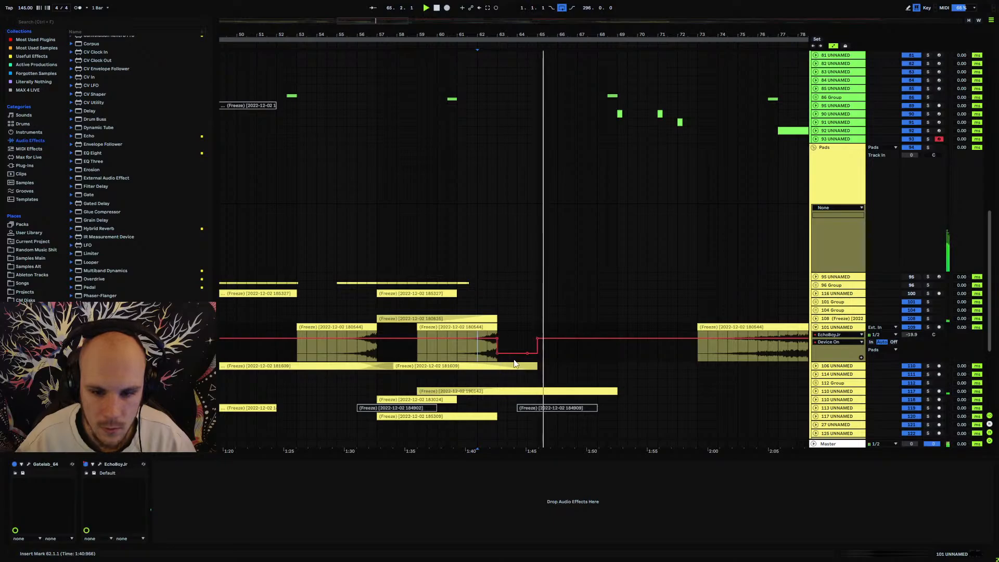
# Unfold the 110 UNNAMED pad track below 112 Group, solo it and play its long clip from bar 64.
pyautogui.scroll(-2, 541, 364)
pyautogui.scroll(-2, 540, 365)
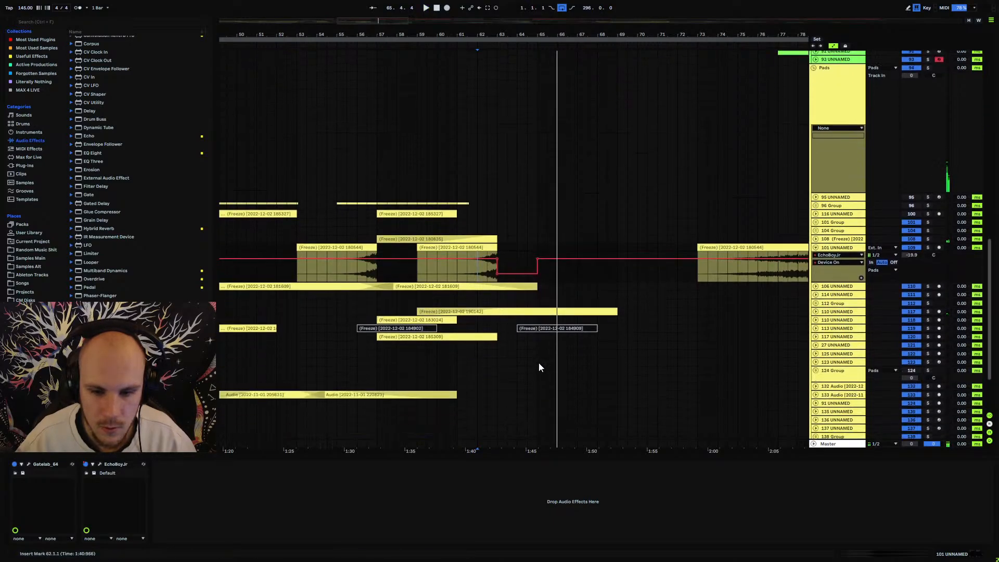
pyautogui.click(815, 277)
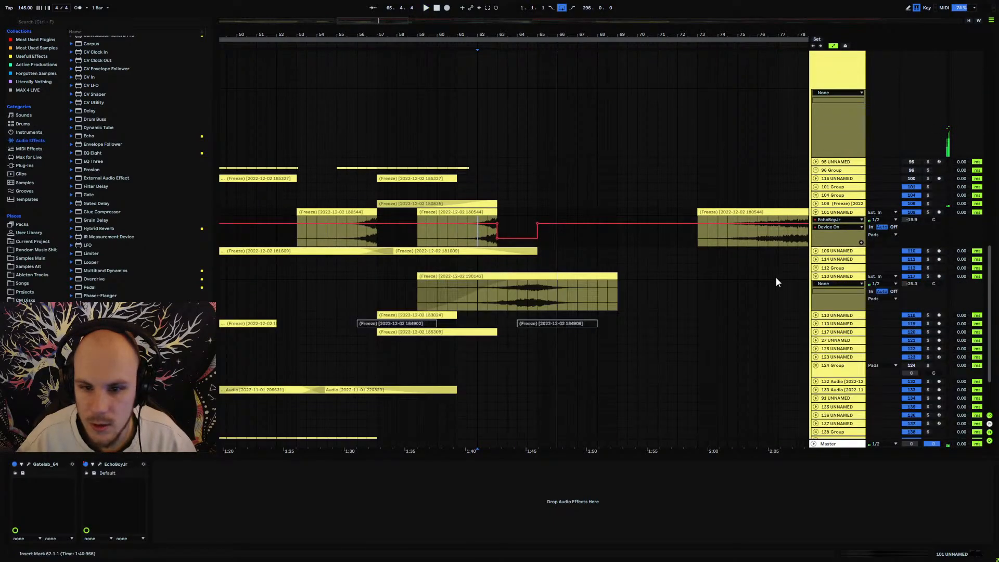
pyautogui.click(522, 294)
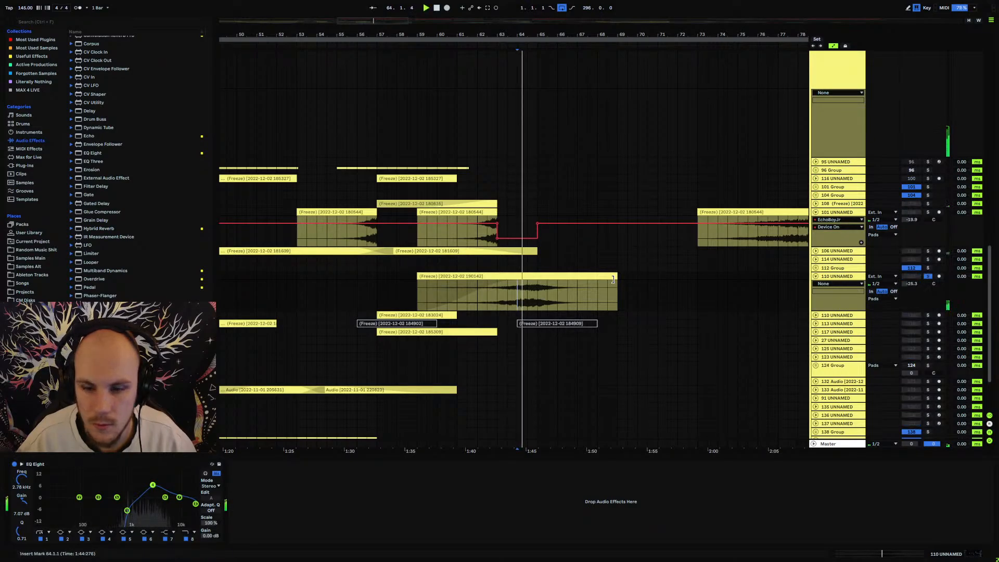
# Split the long pad clip at bar 65, move its first part to bars 57 to 63, and delete the remainder.
pyautogui.click(538, 298)
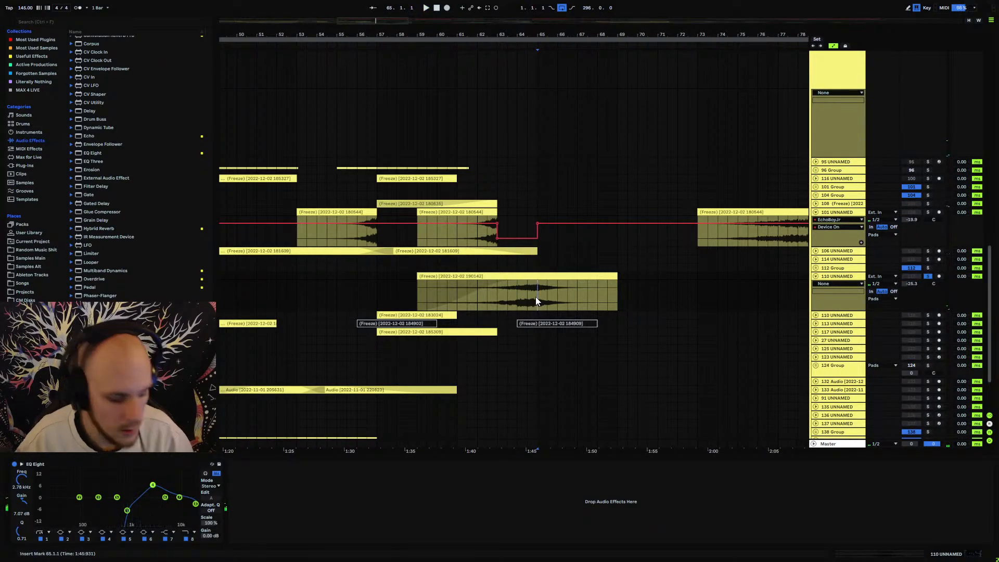
pyautogui.hotkey('ctrl', 'e')
pyautogui.moveTo(532, 277); pyautogui.dragTo(492, 280)
pyautogui.press('space')
pyautogui.click(564, 276)
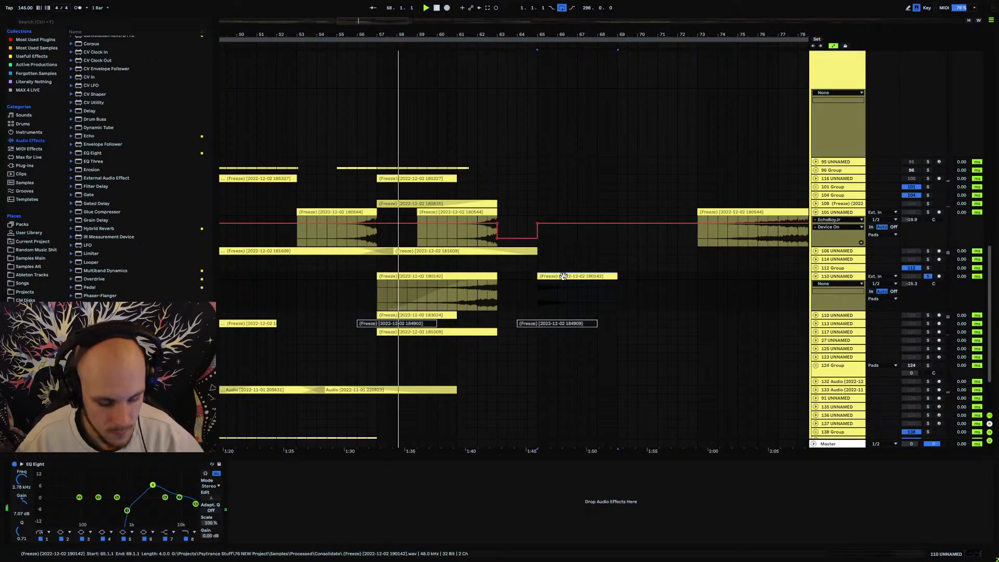
pyautogui.press('Delete')
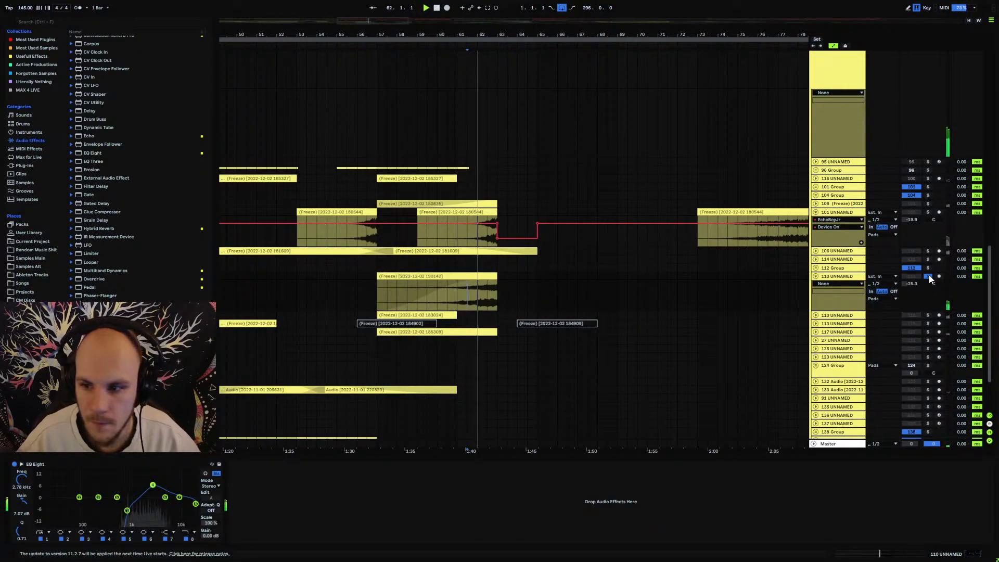
pyautogui.click(816, 277)
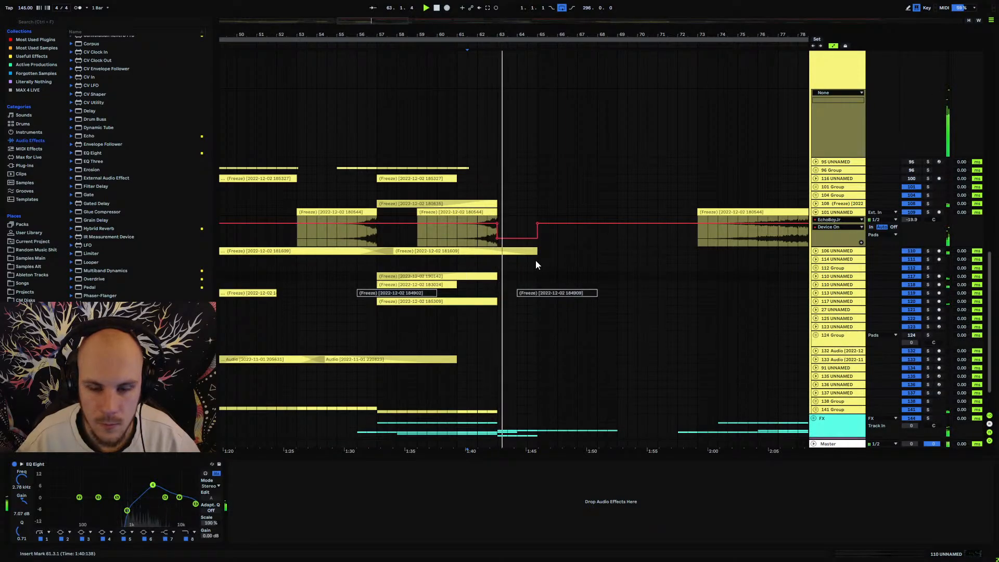
# Unfold the FX group, solo the PC2 Riser FX track and play its riser clip from bar 63.
pyautogui.scroll(-2, 525, 268)
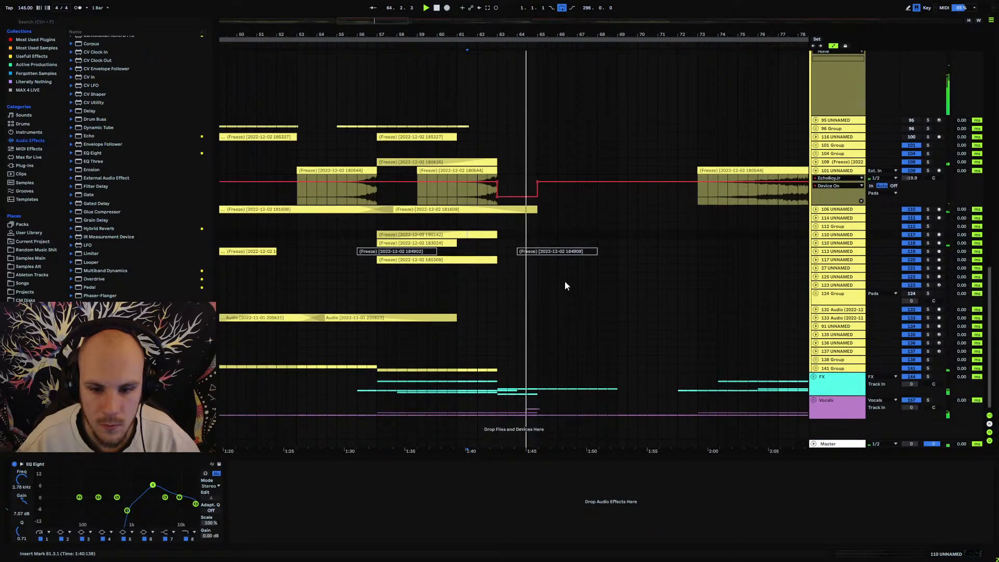
pyautogui.click(814, 377)
pyautogui.scroll(-4, 541, 306)
pyautogui.scroll(-2, 526, 305)
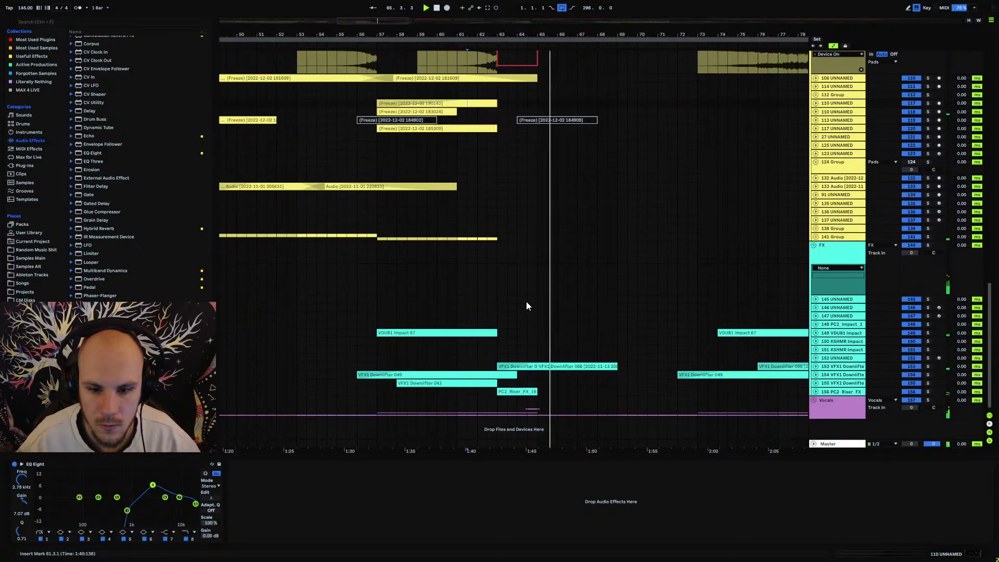
pyautogui.click(530, 390)
pyautogui.press('space')
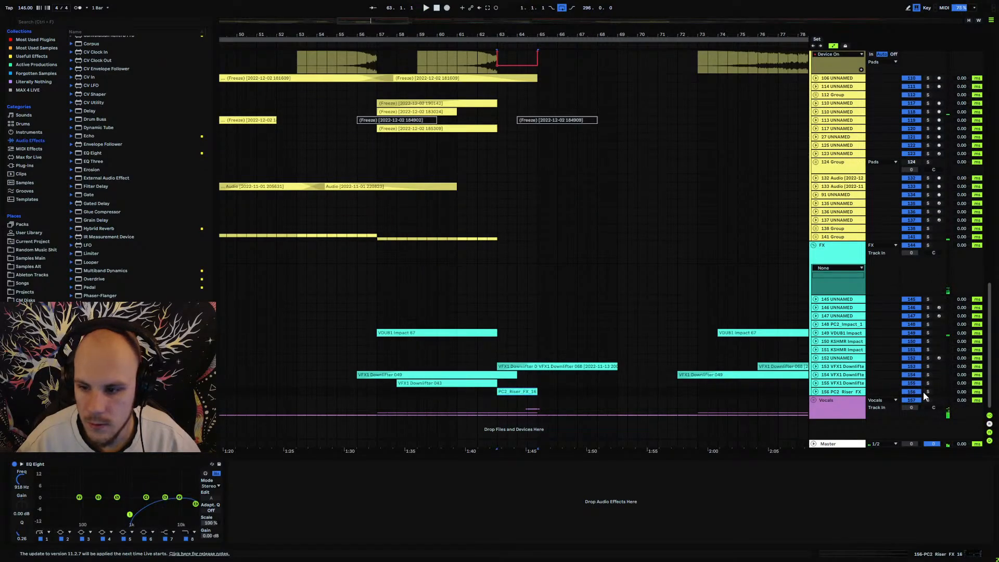
pyautogui.click(927, 392)
pyautogui.press('space')
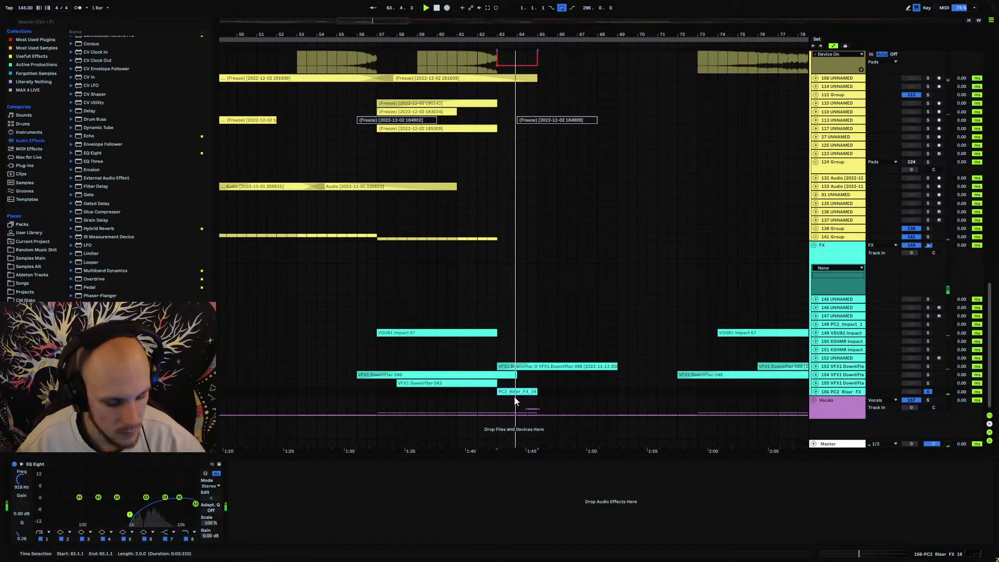
# Deactivate the PC2 Riser clip, unsolo its track, and collapse the FX group and the 101 UNNAMED pad track.
pyautogui.press('0')
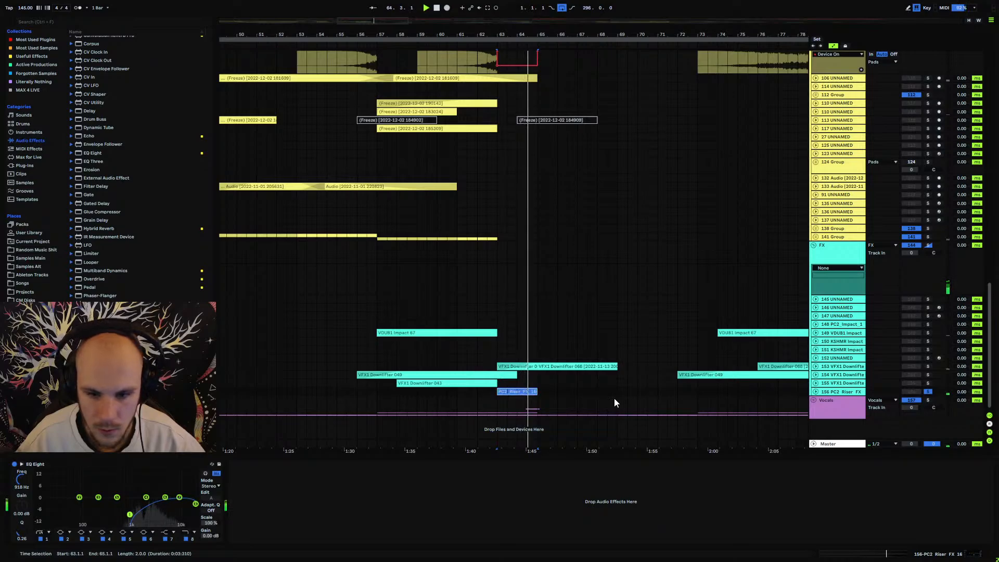
pyautogui.click(928, 391)
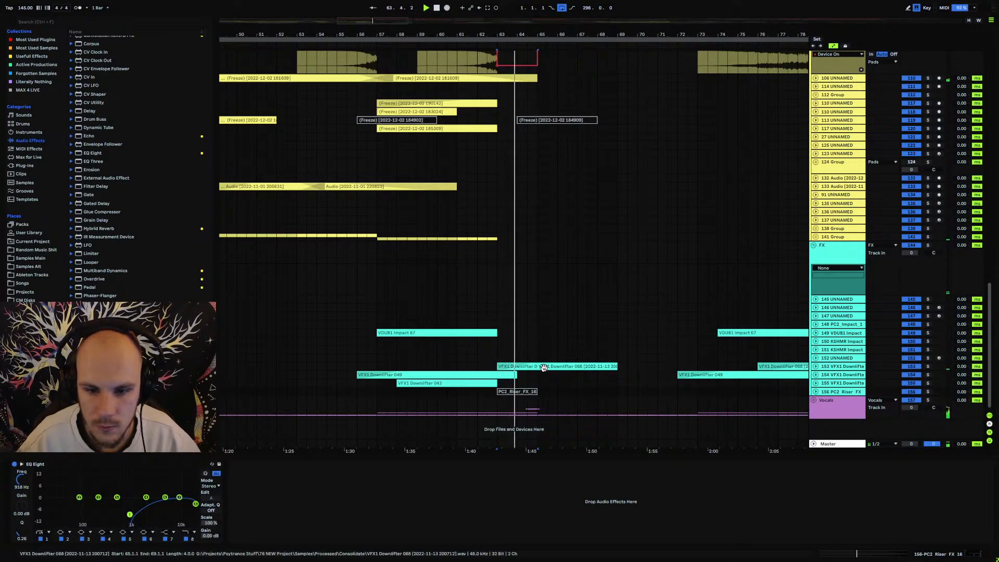
pyautogui.click(813, 245)
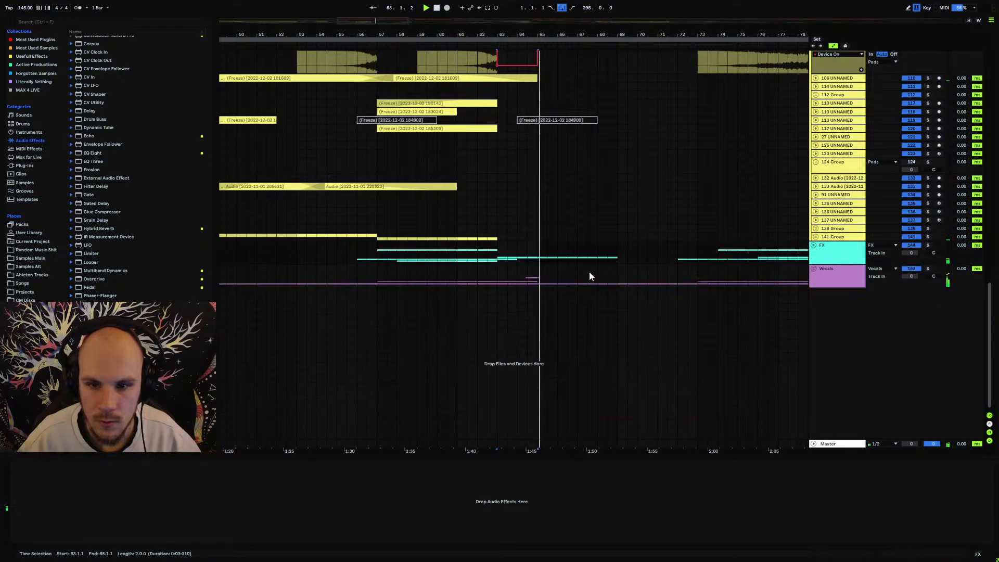
pyautogui.scroll(9, 531, 277)
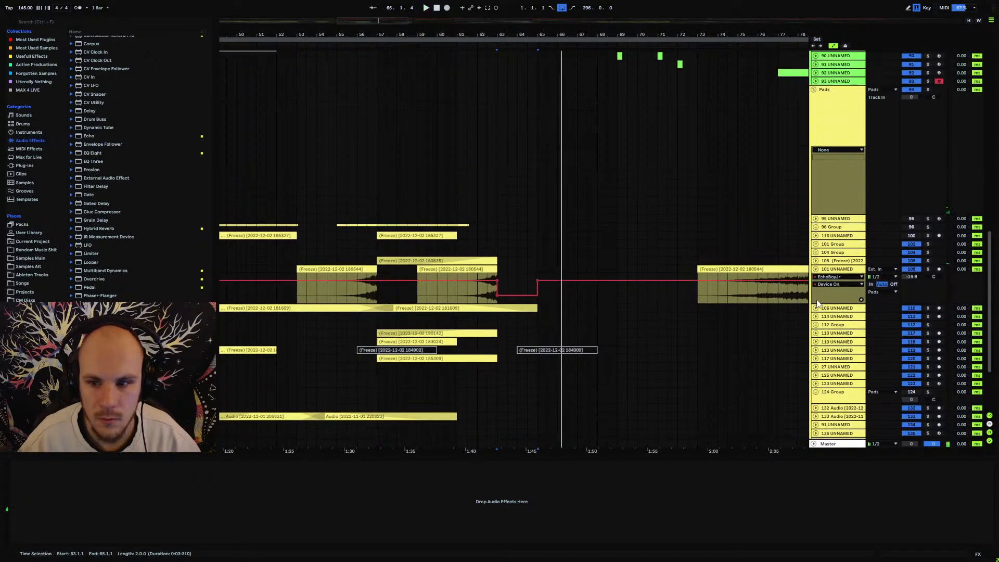
pyautogui.click(815, 269)
# Unfold the FX group and insert a new audio track below the PC2 Riser FX track.
pyautogui.scroll(6, 534, 295)
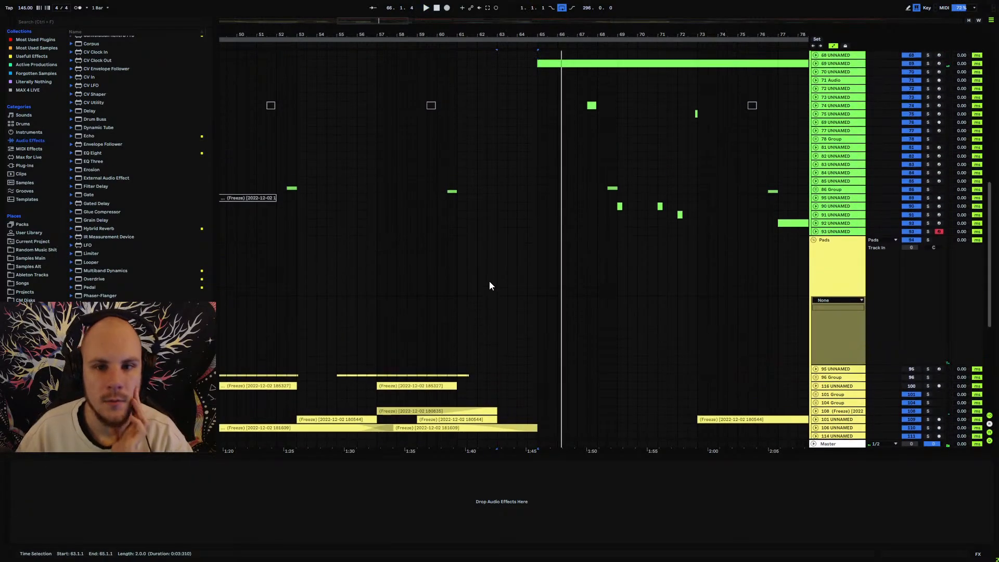
pyautogui.scroll(2, 489, 286)
pyautogui.scroll(-7, 490, 286)
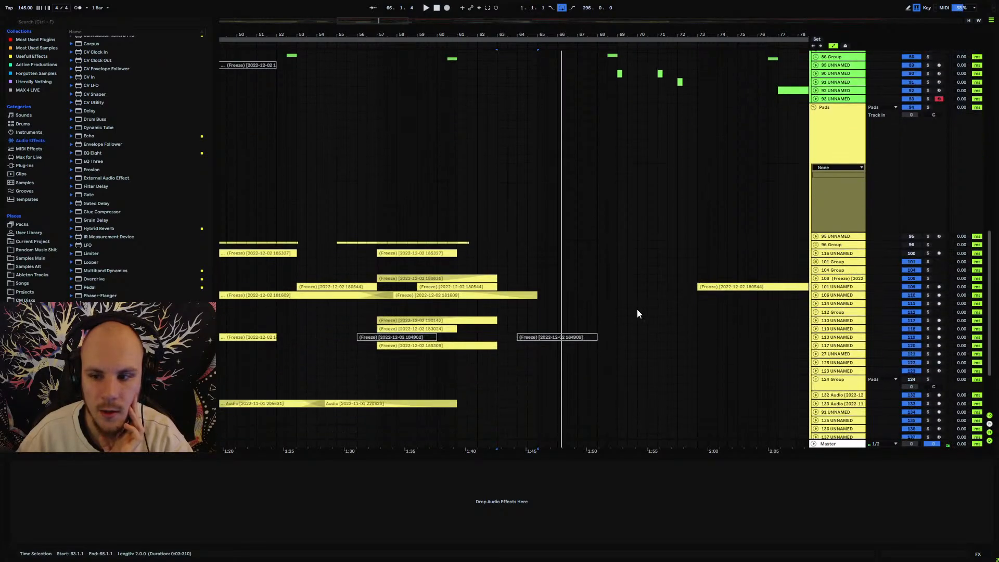
pyautogui.scroll(-4, 637, 309)
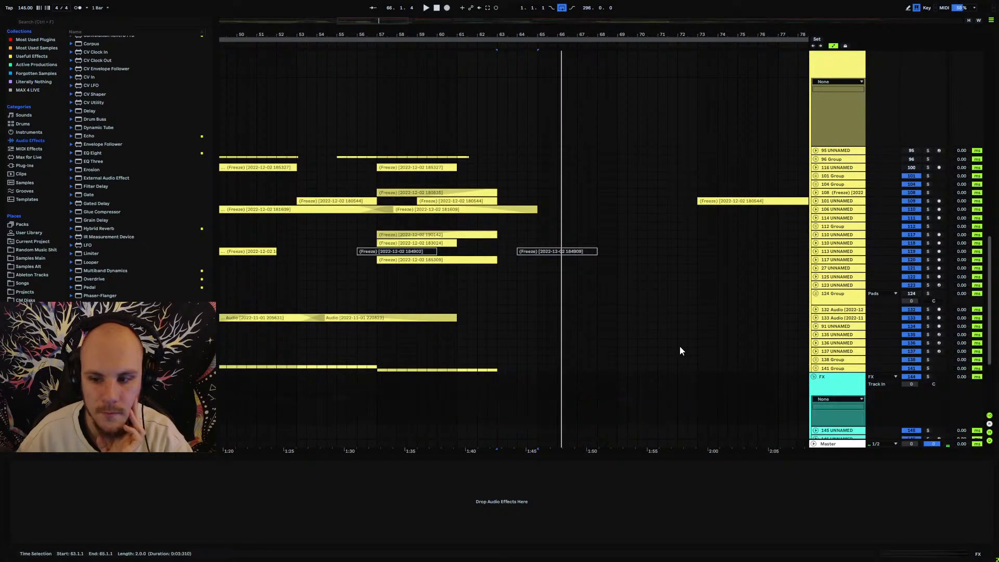
pyautogui.scroll(-6, 575, 328)
pyautogui.click(838, 391)
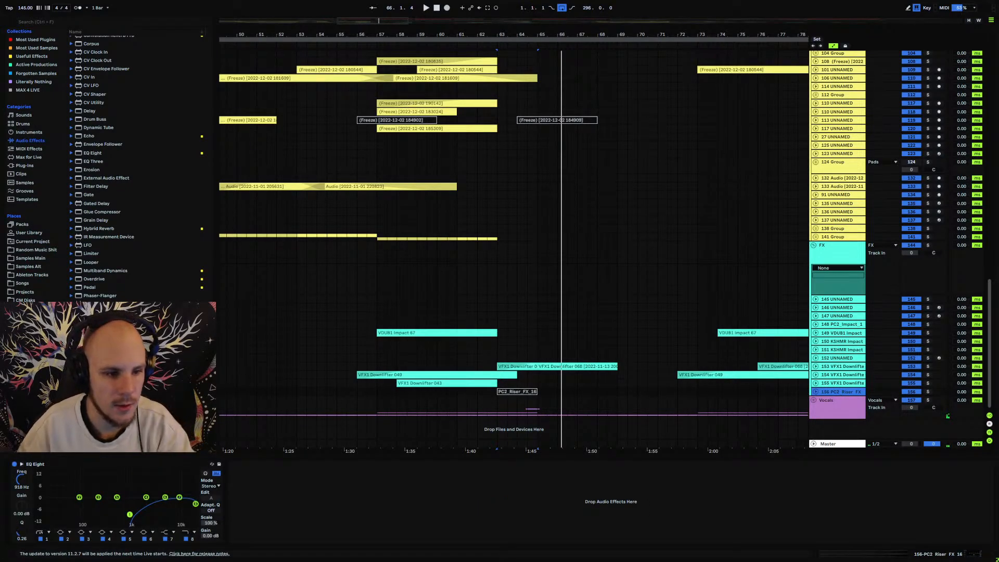
pyautogui.hotkey('ctrl', 't')
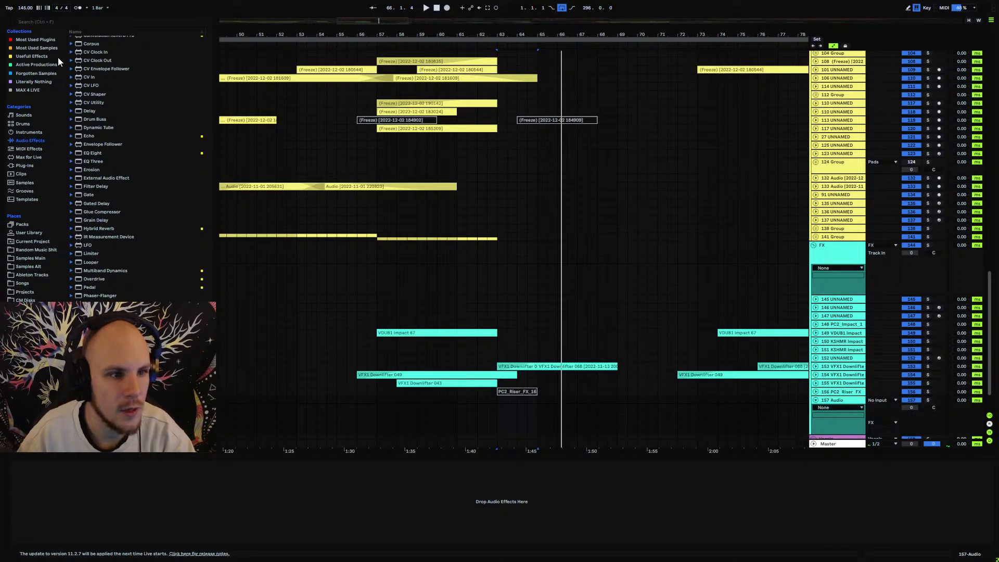
# Search the browser for "downli" across all results and go to the VES1 FX Downlifter samples.
pyautogui.write('downli')
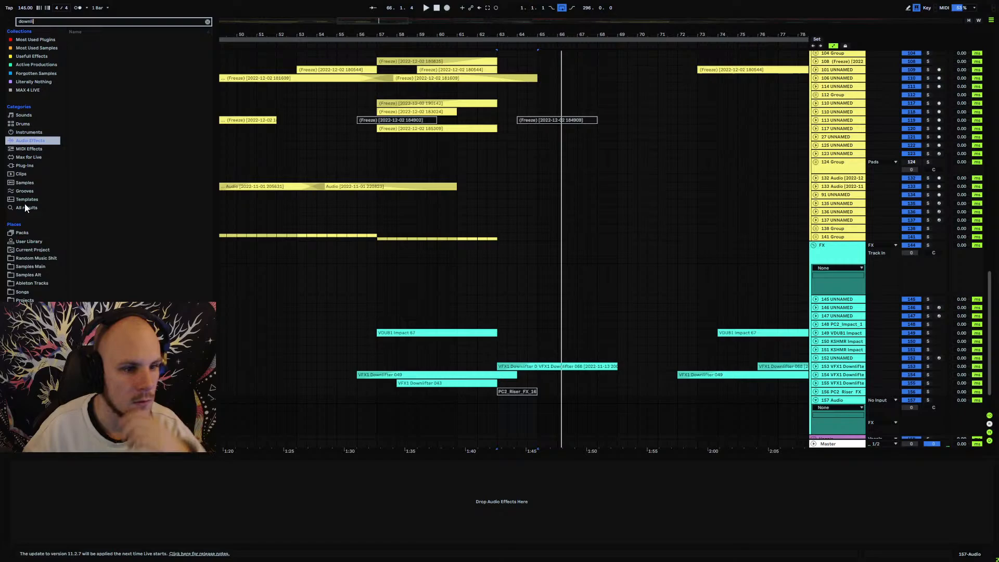
pyautogui.click(25, 208)
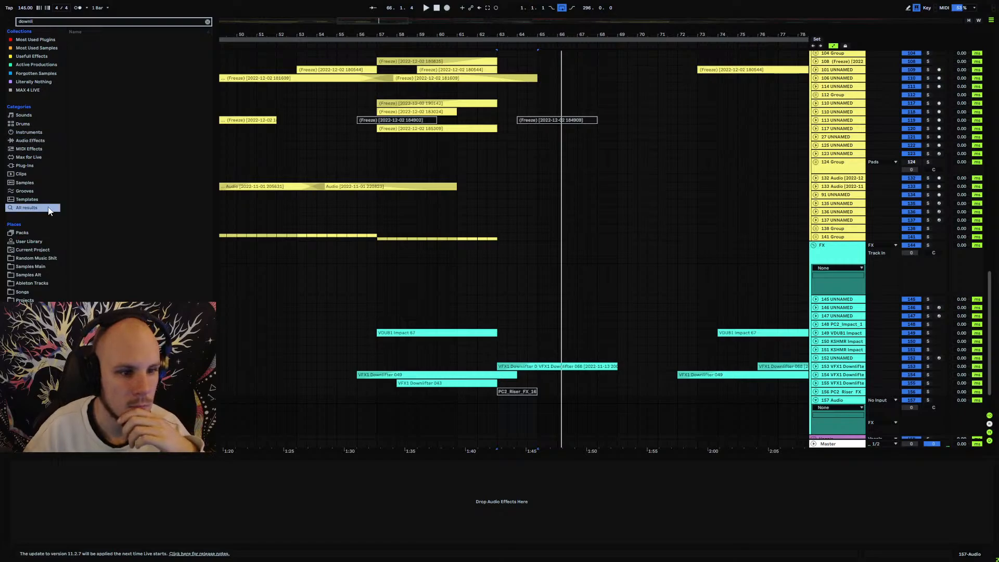
pyautogui.moveTo(201, 206); pyautogui.dragTo(205, 235)
# Audition the VES1 FX Downlifter samples in the browser from 068 back through 060.
pyautogui.click(122, 146)
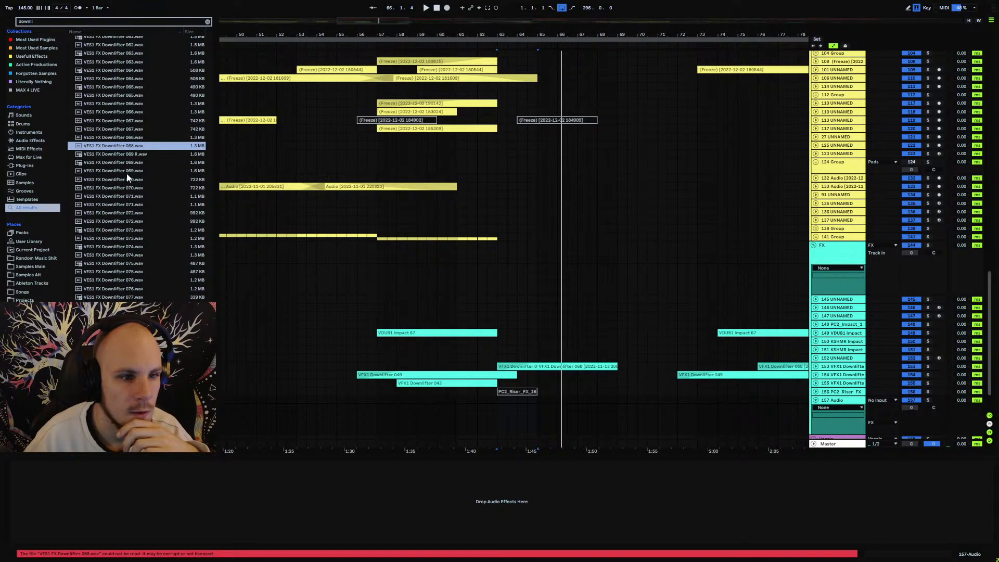
pyautogui.click(123, 140)
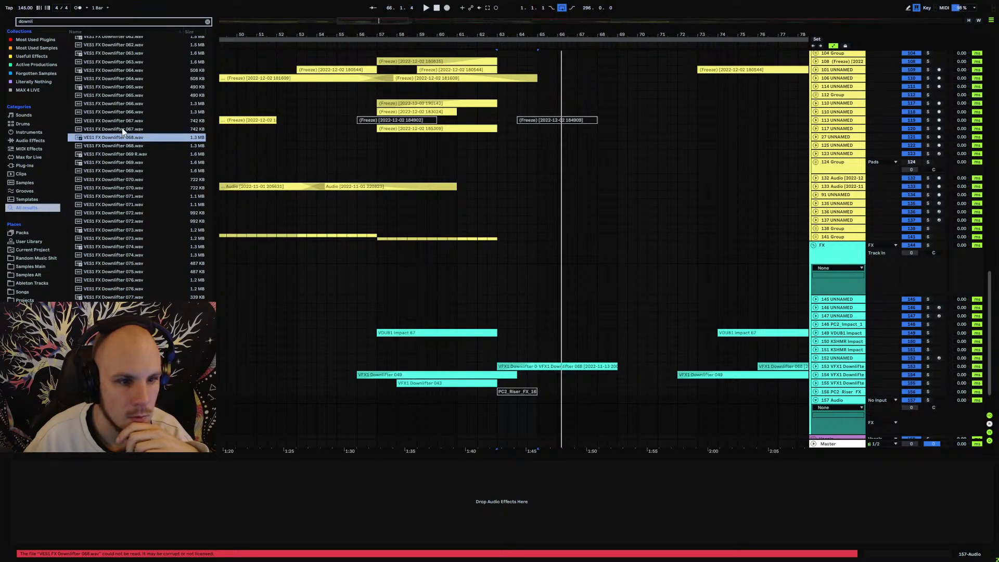
pyautogui.click(122, 129)
pyautogui.press('Up')
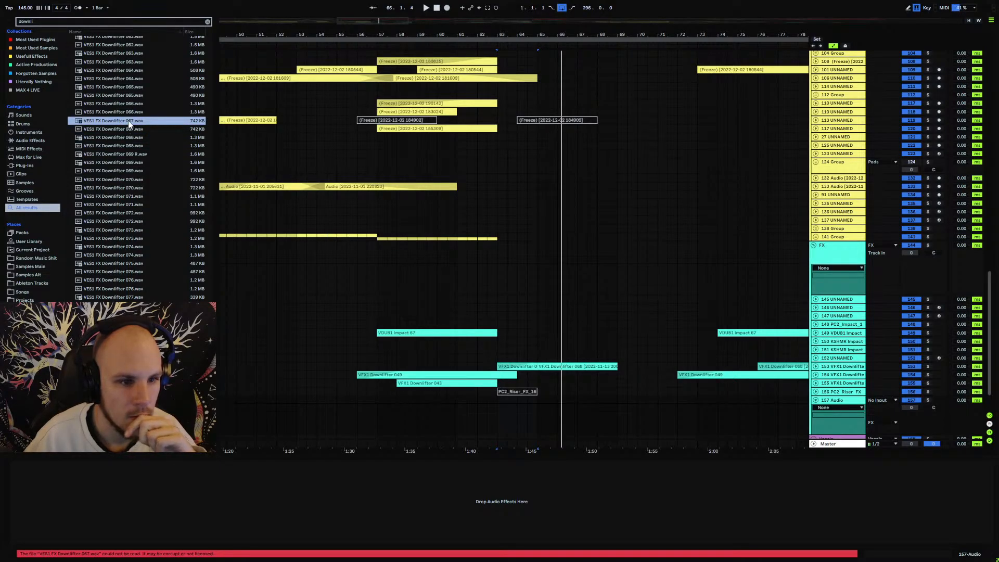
pyautogui.click(135, 104)
pyautogui.click(138, 88)
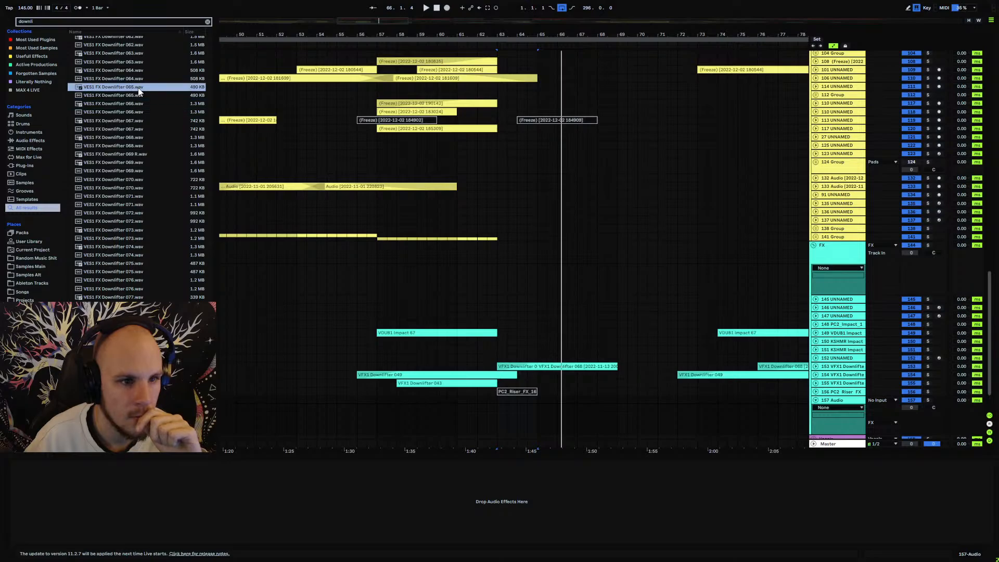
pyautogui.click(138, 72)
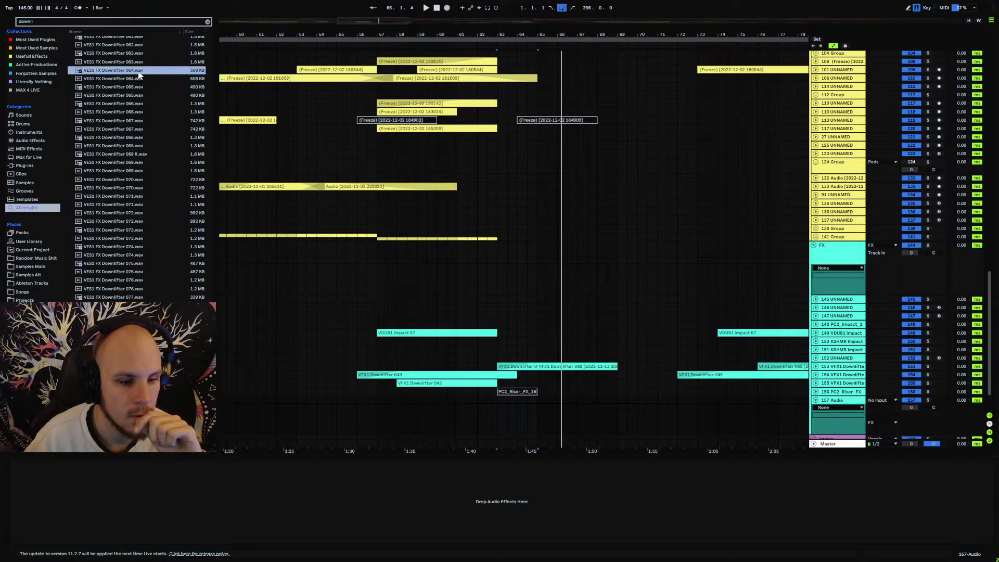
pyautogui.click(136, 54)
pyautogui.scroll(3, 138, 104)
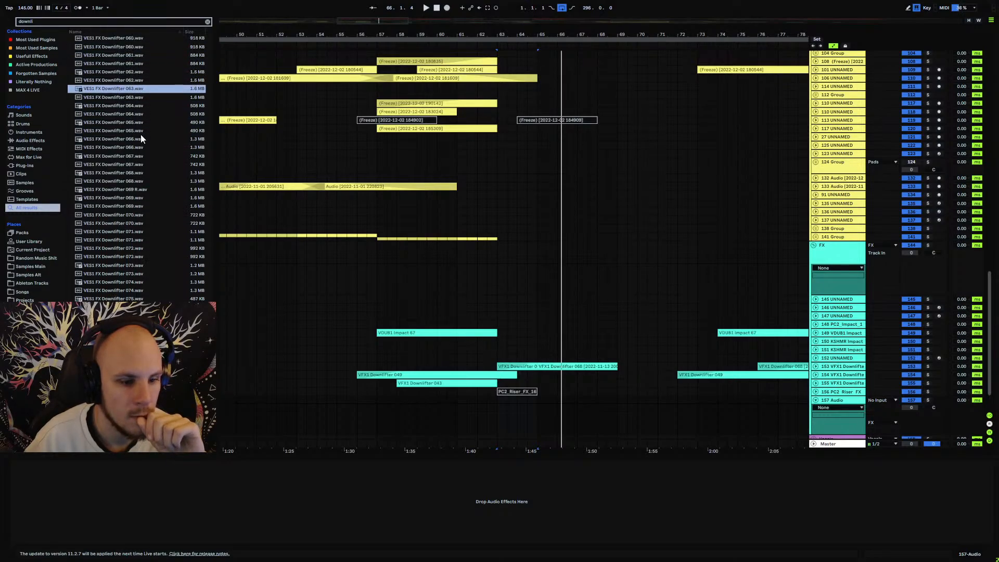
pyautogui.click(141, 117)
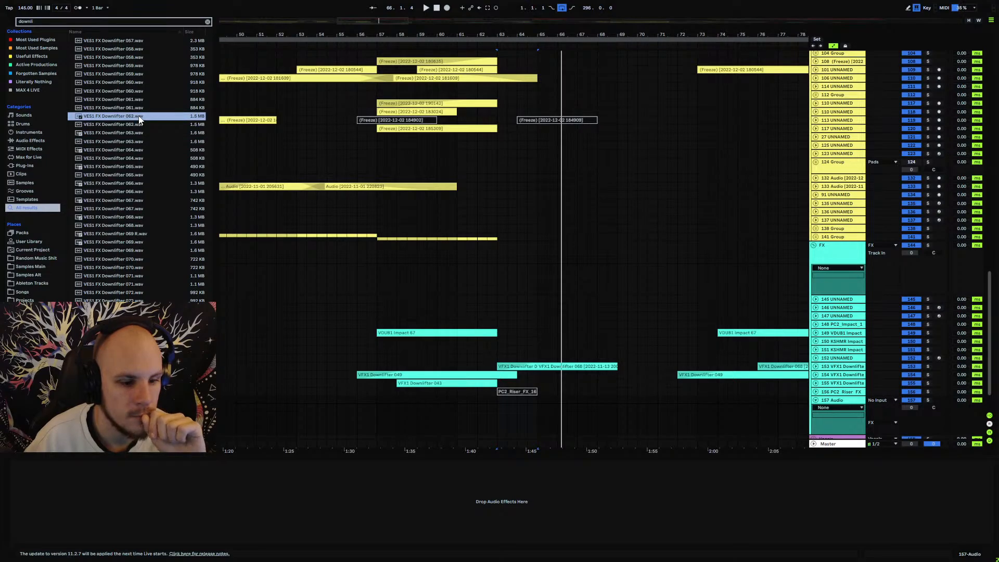
pyautogui.click(137, 100)
pyautogui.click(137, 83)
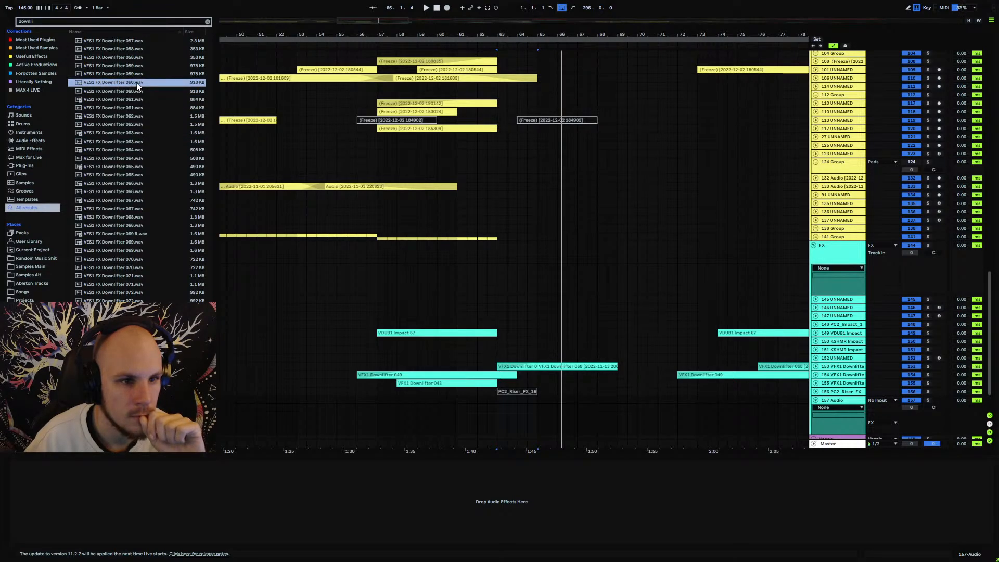
# Place VES1 FX Downlifter 061 on the new audio track at bar 63 and trim its end to bar 65.
pyautogui.click(135, 99)
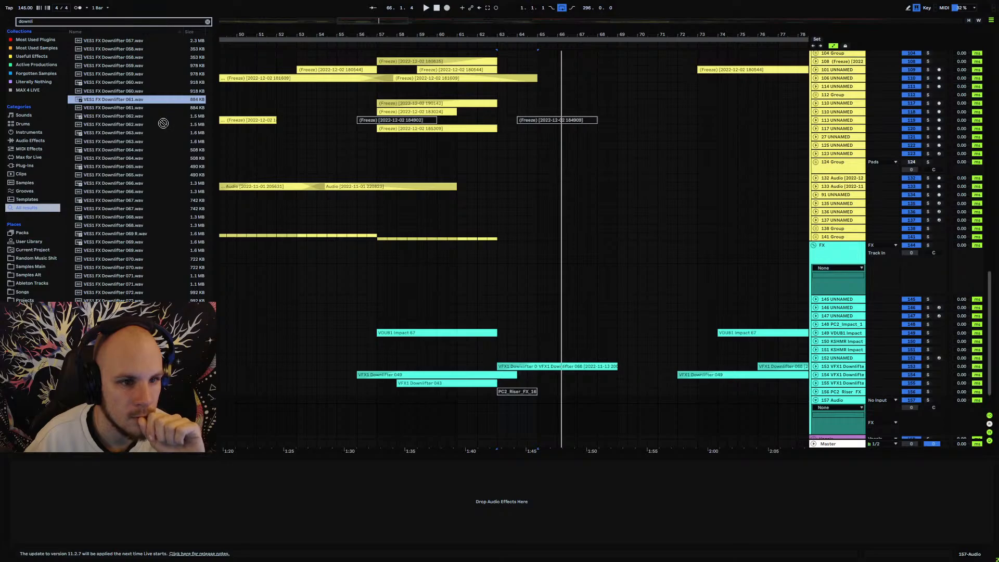
pyautogui.moveTo(163, 123); pyautogui.dragTo(496, 409)
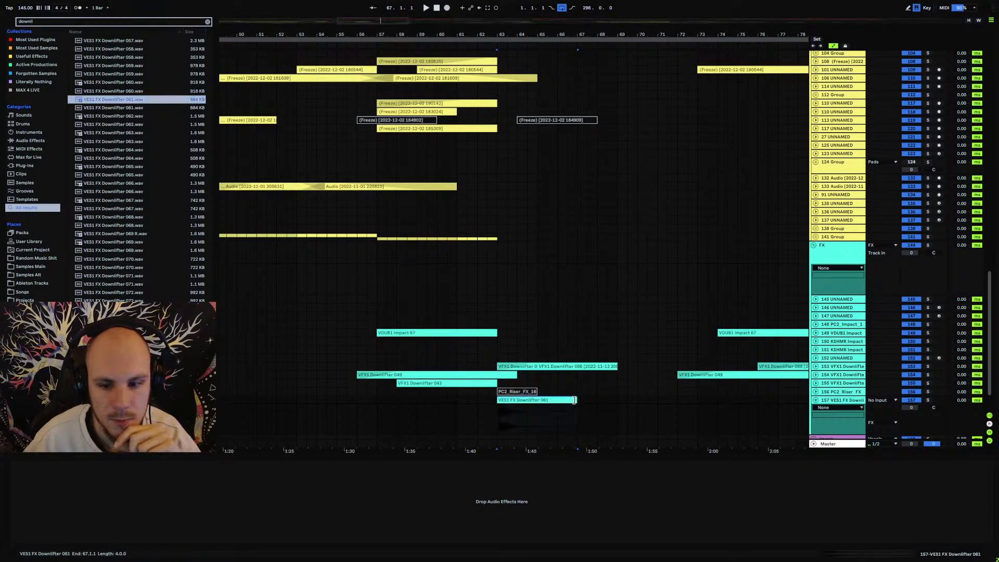
pyautogui.moveTo(574, 399); pyautogui.dragTo(537, 399)
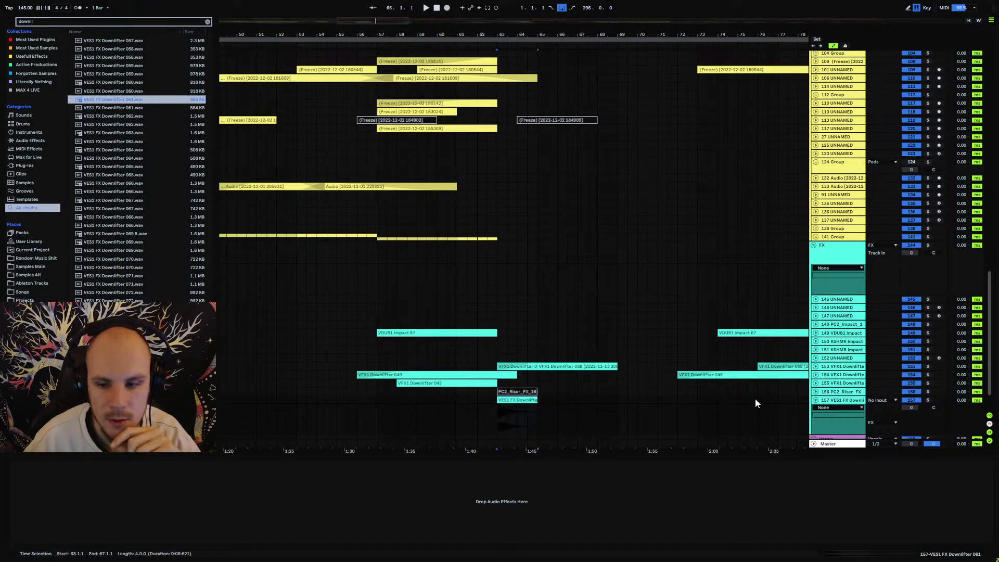
# Set the new downlifter track's volume to -25 dB and play the transition from just before bar 63, including the clip's start.
pyautogui.click(912, 409)
pyautogui.moveTo(913, 407); pyautogui.dragTo(912, 433)
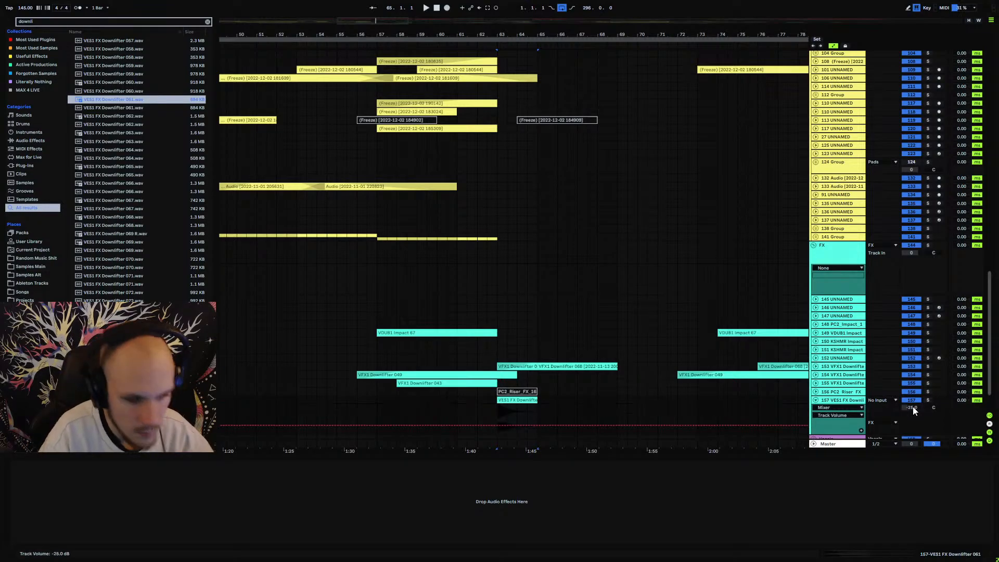
pyautogui.press('space')
pyautogui.click(485, 401)
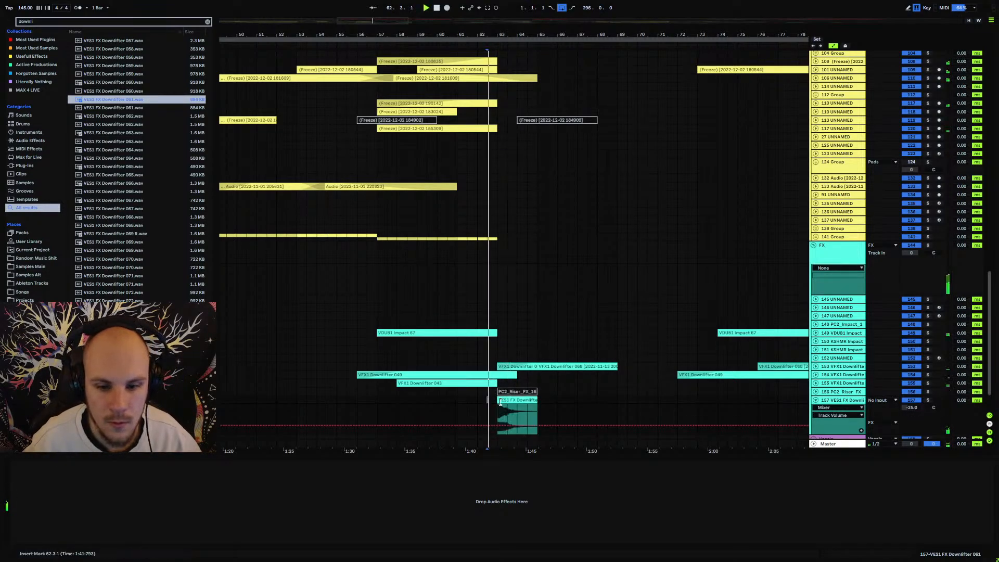
pyautogui.moveTo(504, 25); pyautogui.dragTo(503, 46)
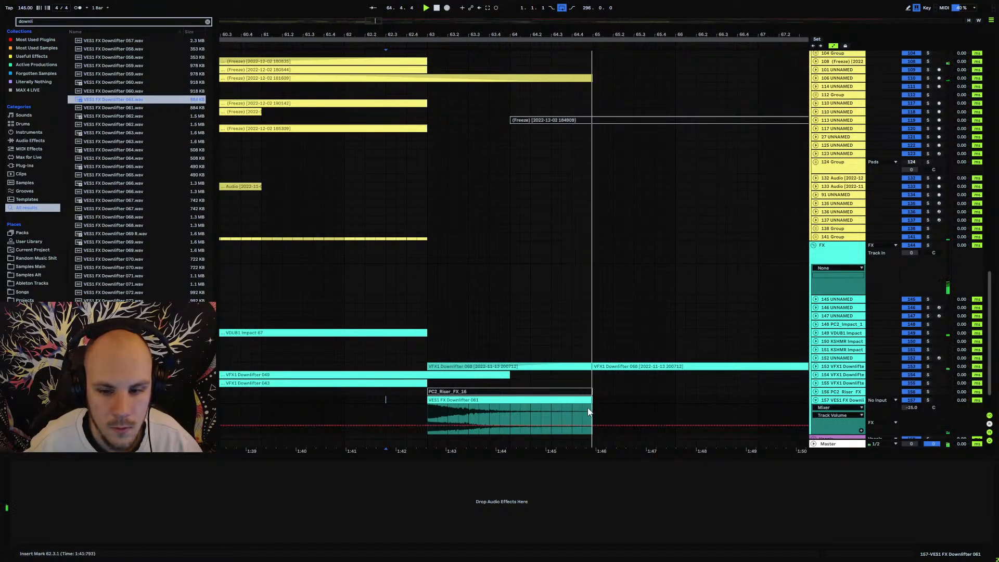
pyautogui.click(466, 411)
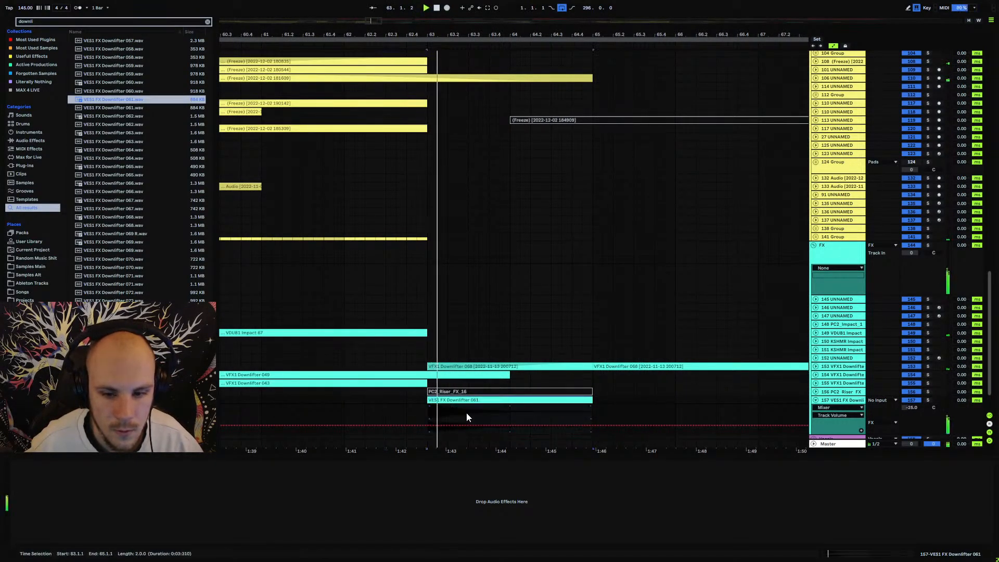
# Audition alternative VES1 FX Downlifter samples in the browser from 061 back through 053.
pyautogui.click(111, 107)
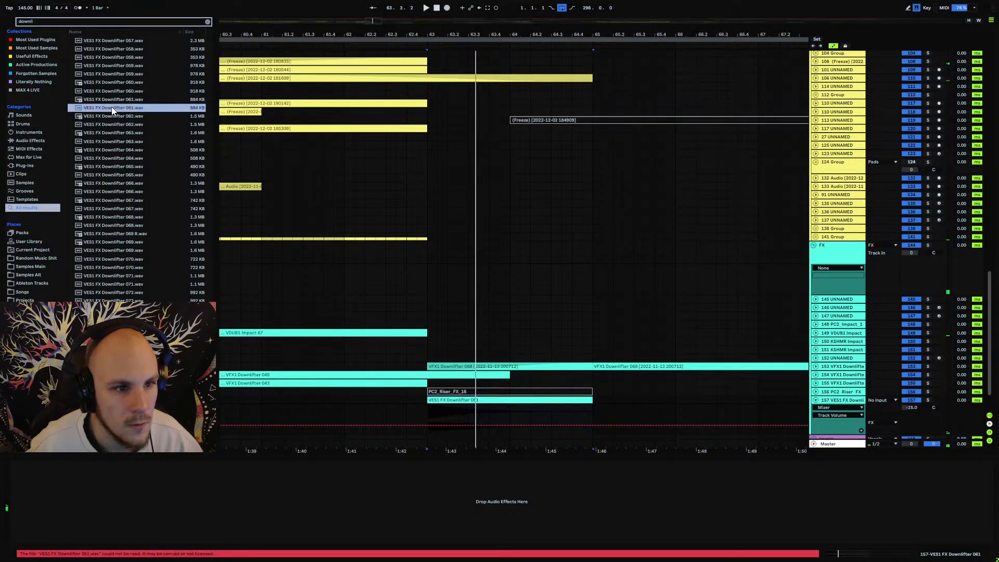
pyautogui.press('Up')
pyautogui.press('Up')
pyautogui.press('Up')
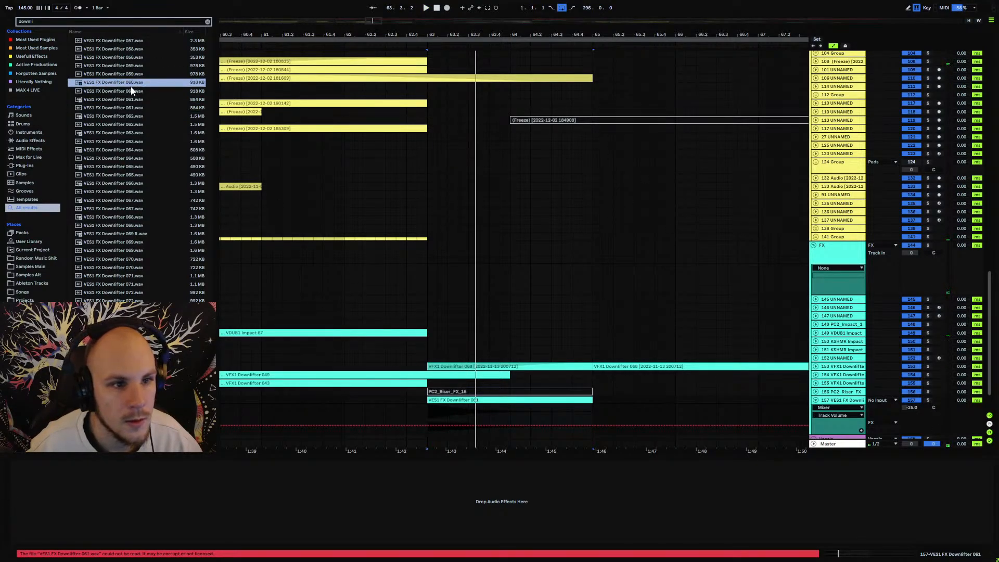
pyautogui.click(135, 74)
pyautogui.click(131, 83)
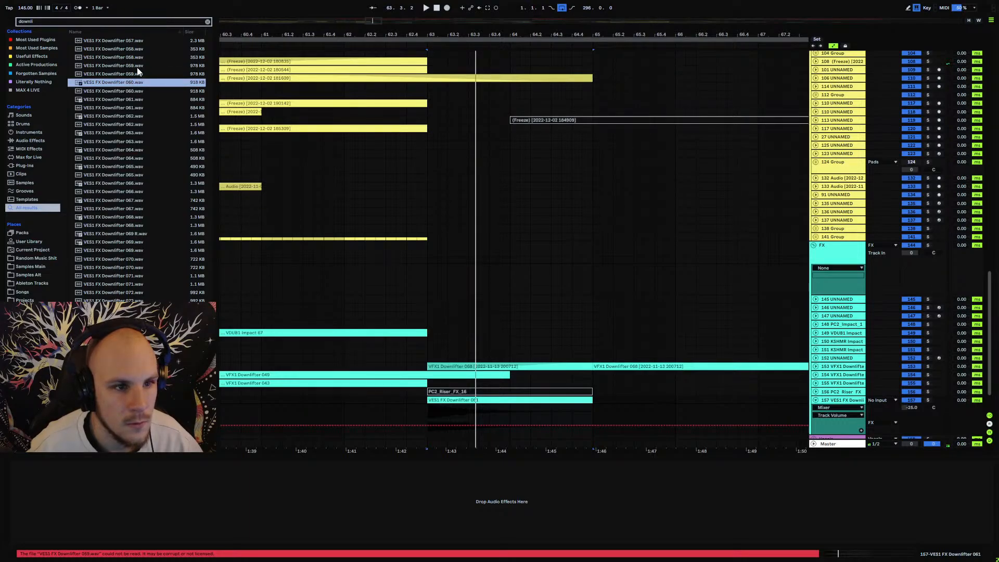
pyautogui.click(137, 67)
pyautogui.click(139, 84)
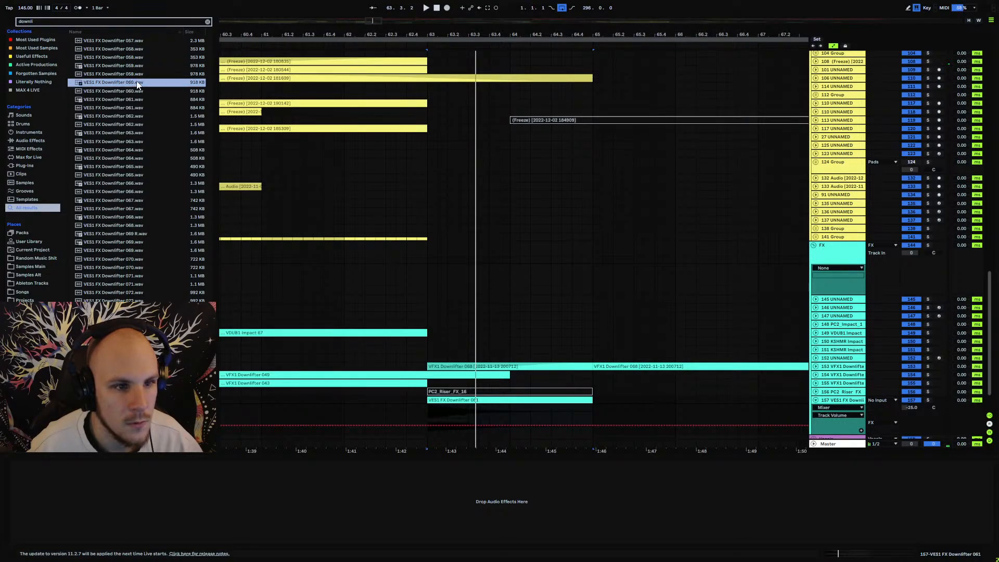
pyautogui.click(136, 58)
pyautogui.click(137, 51)
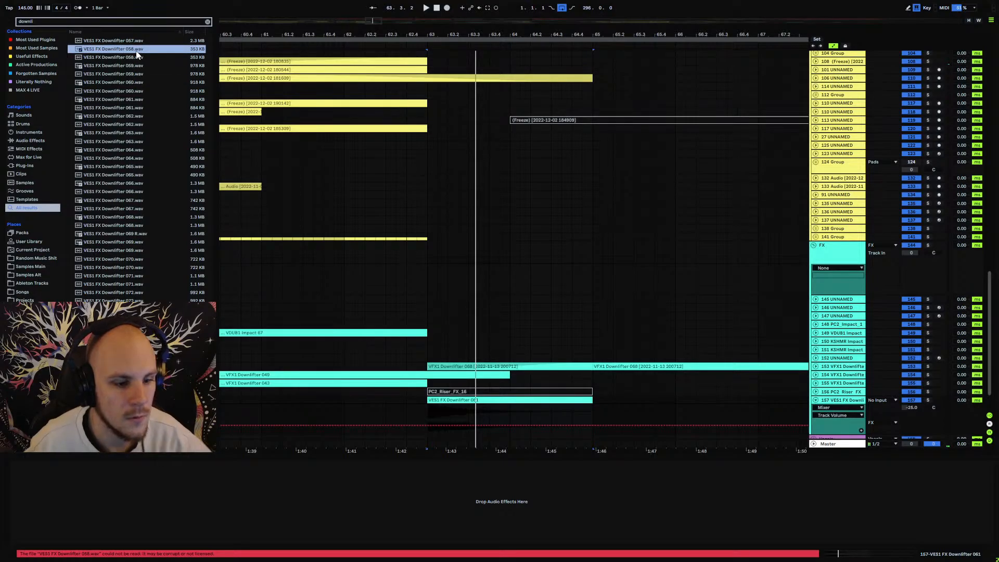
pyautogui.click(138, 42)
pyautogui.scroll(2, 141, 75)
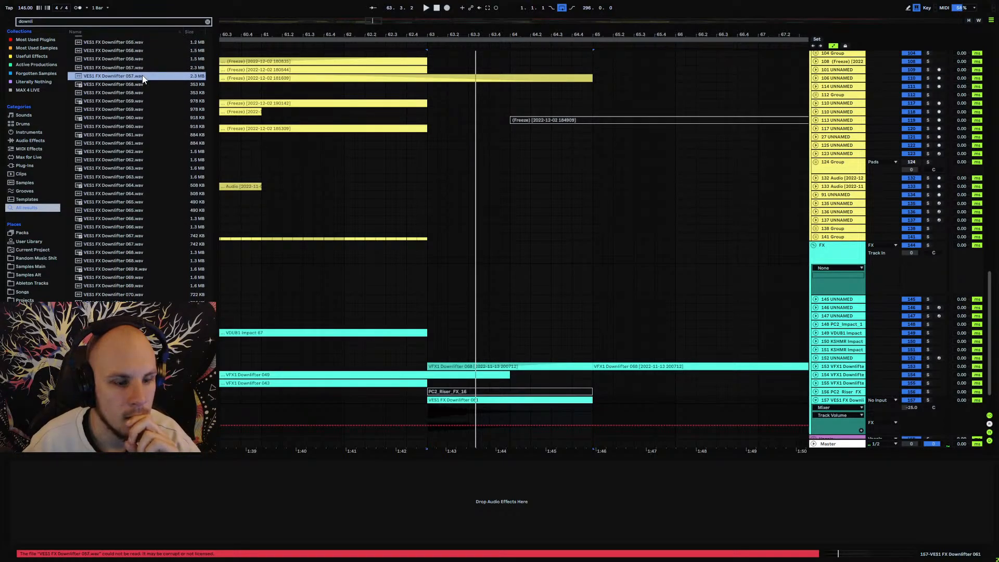
pyautogui.click(135, 103)
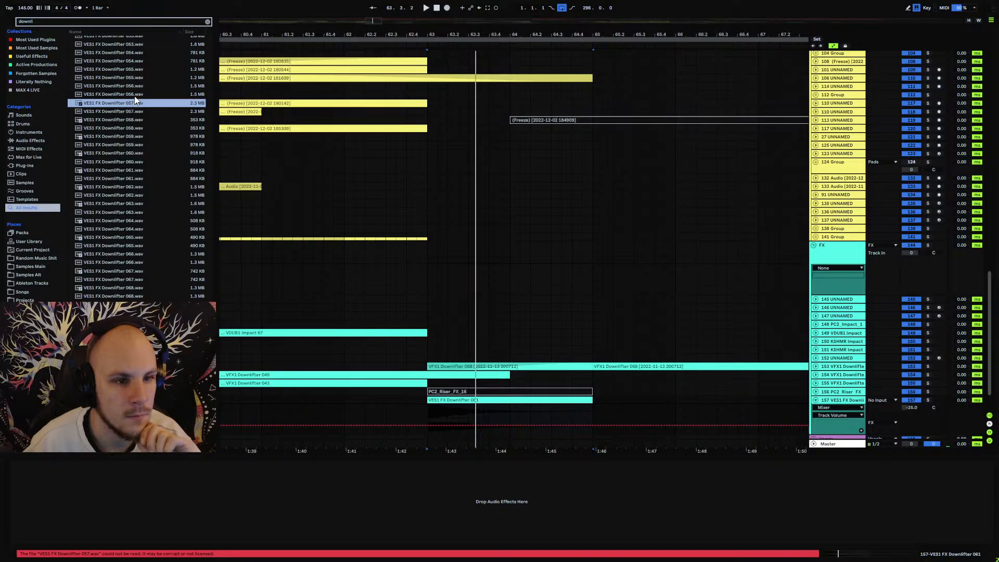
pyautogui.click(133, 88)
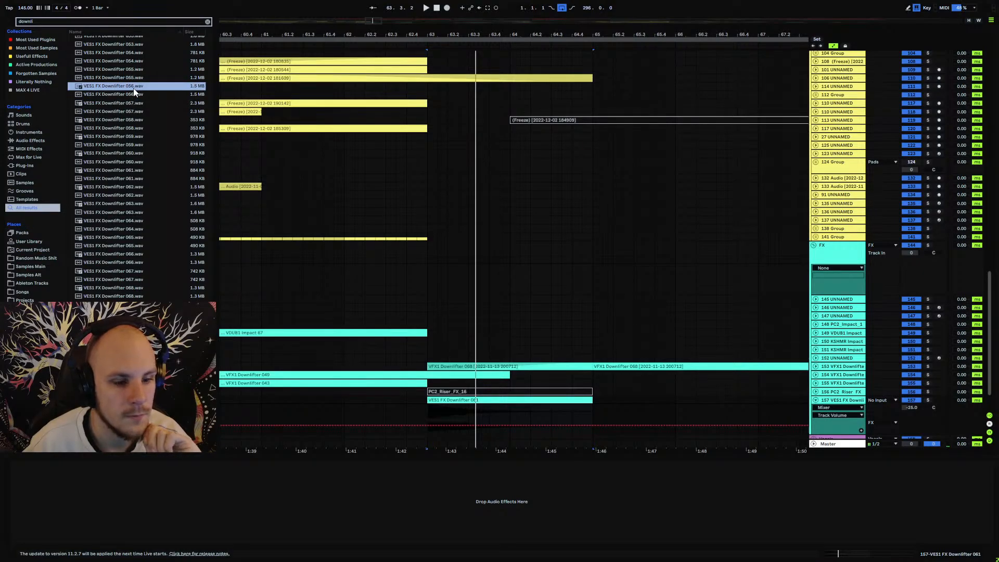
pyautogui.click(138, 70)
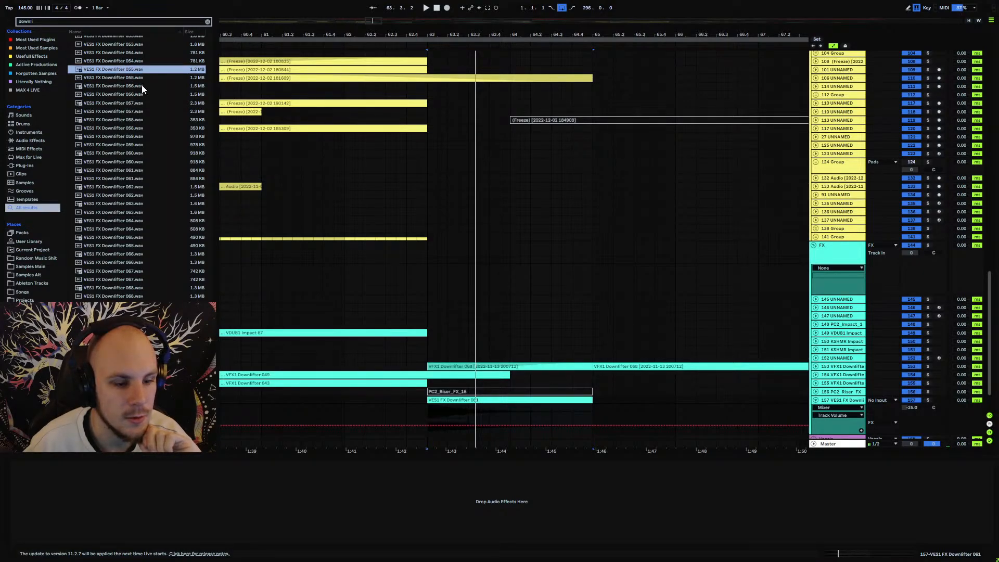
pyautogui.scroll(2, 142, 85)
pyautogui.click(134, 88)
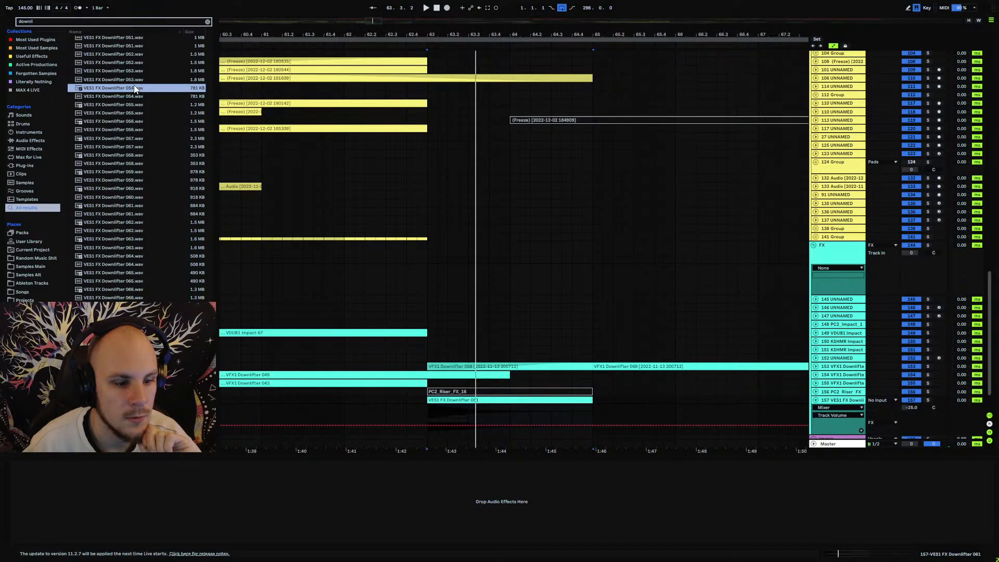
pyautogui.click(139, 73)
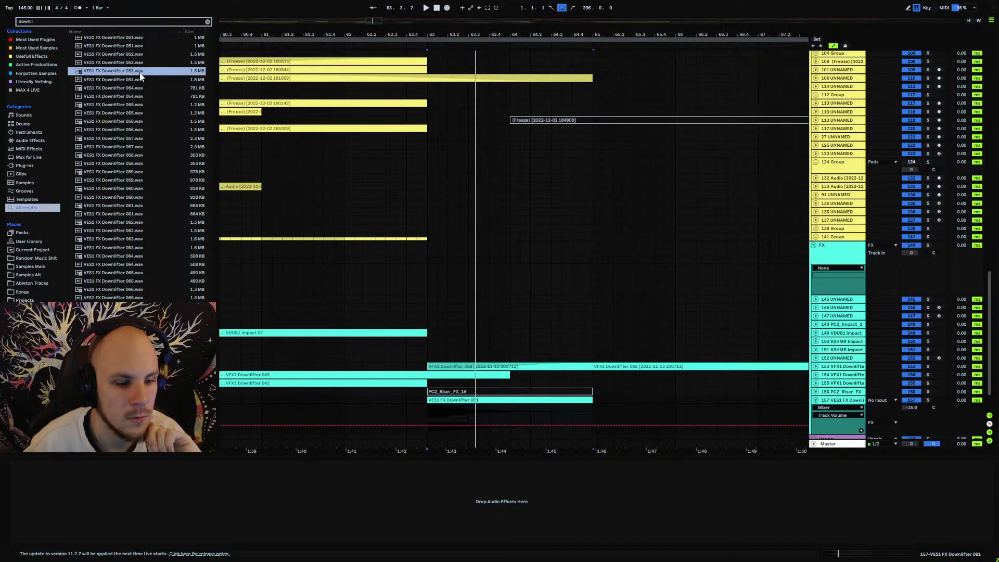
# Audition the VES1 FX Downlifter samples in descending order from 052 to 046.
pyautogui.click(137, 55)
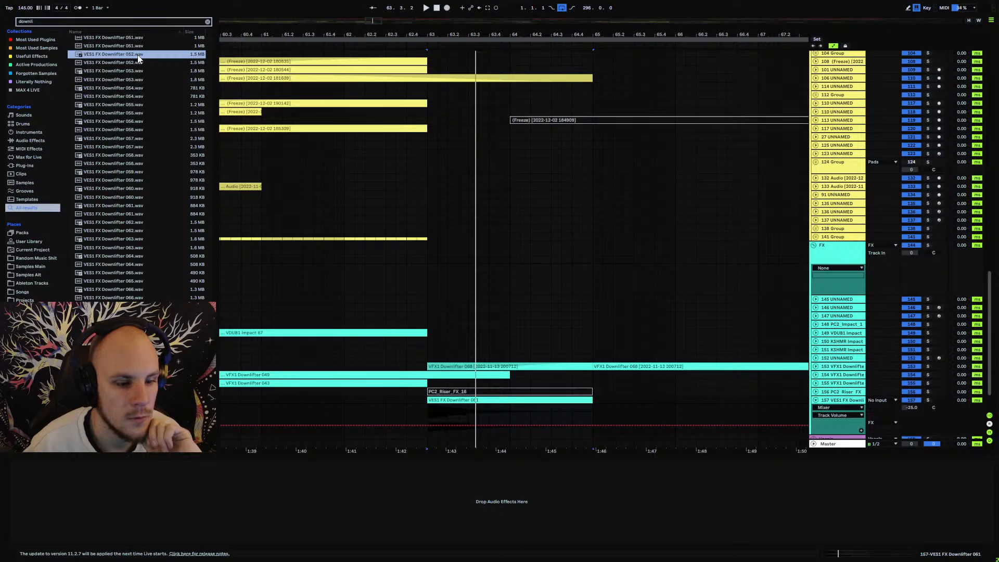
pyautogui.scroll(5, 145, 78)
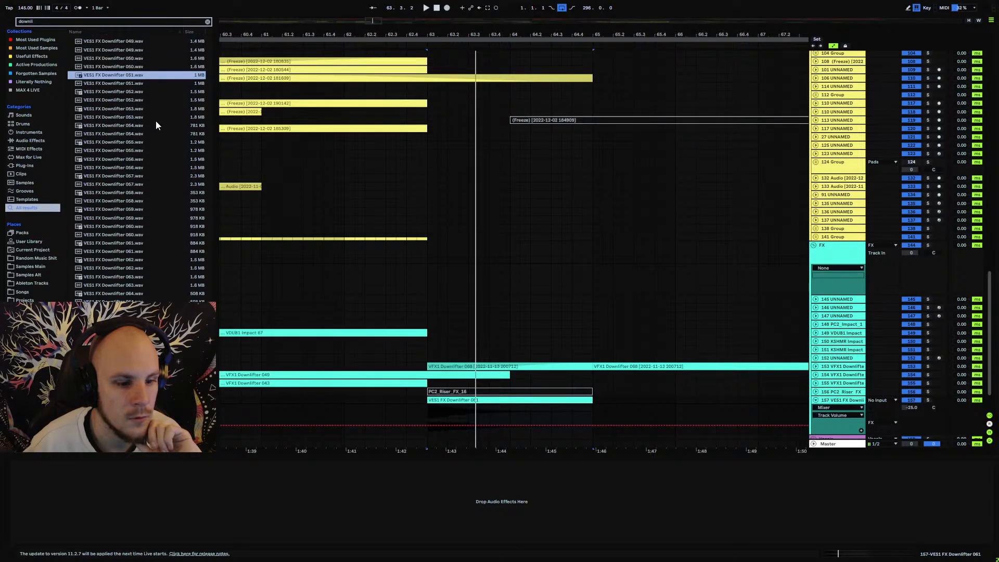
pyautogui.click(155, 119)
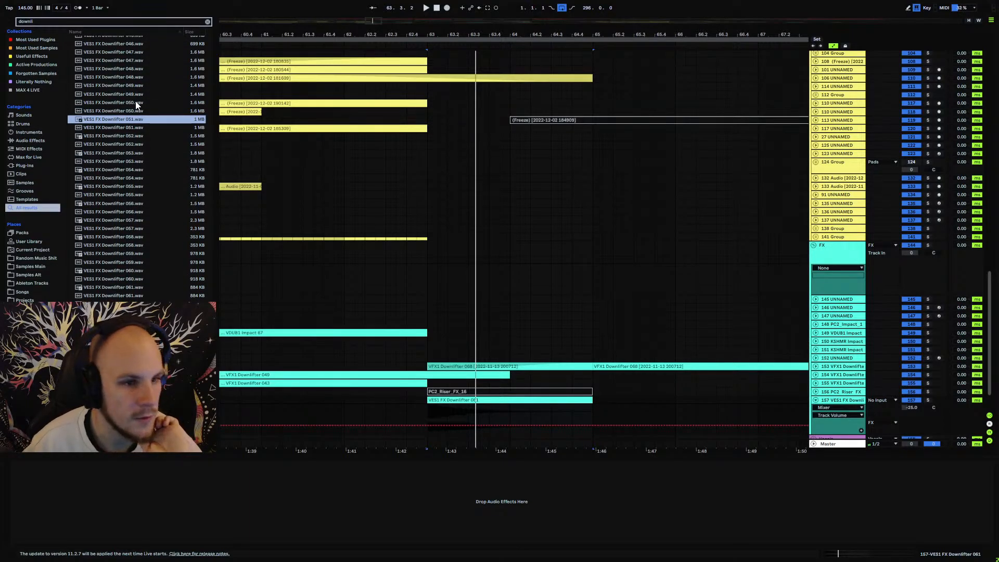
pyautogui.click(136, 104)
pyautogui.scroll(2, 164, 117)
pyautogui.scroll(2, 139, 151)
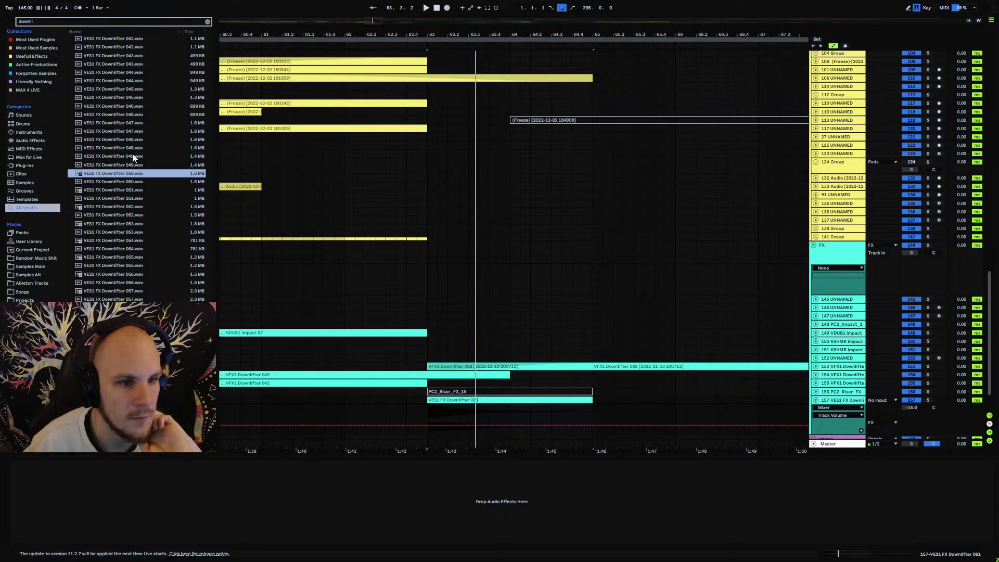
pyautogui.click(133, 156)
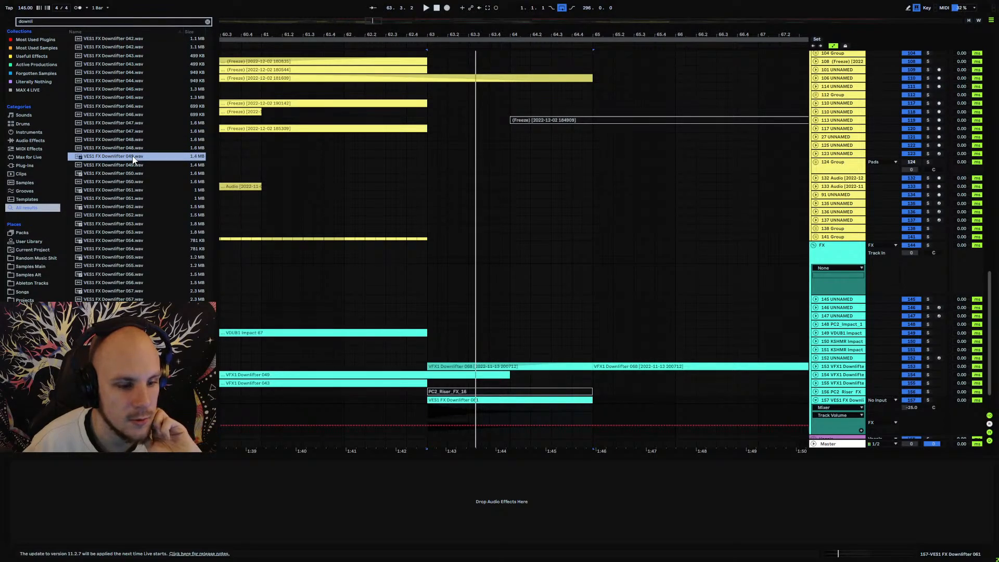
pyautogui.click(135, 140)
pyautogui.click(135, 123)
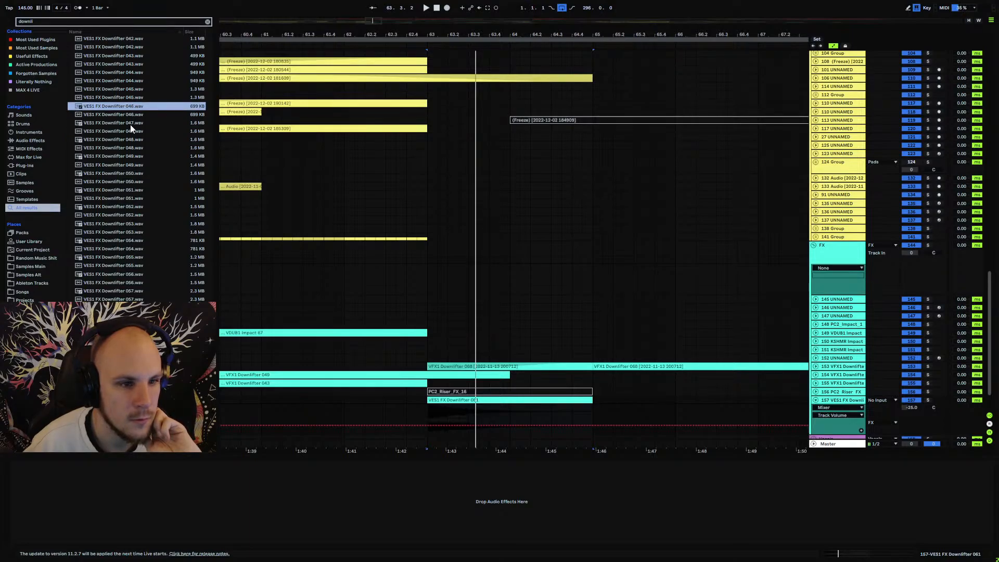
pyautogui.click(134, 107)
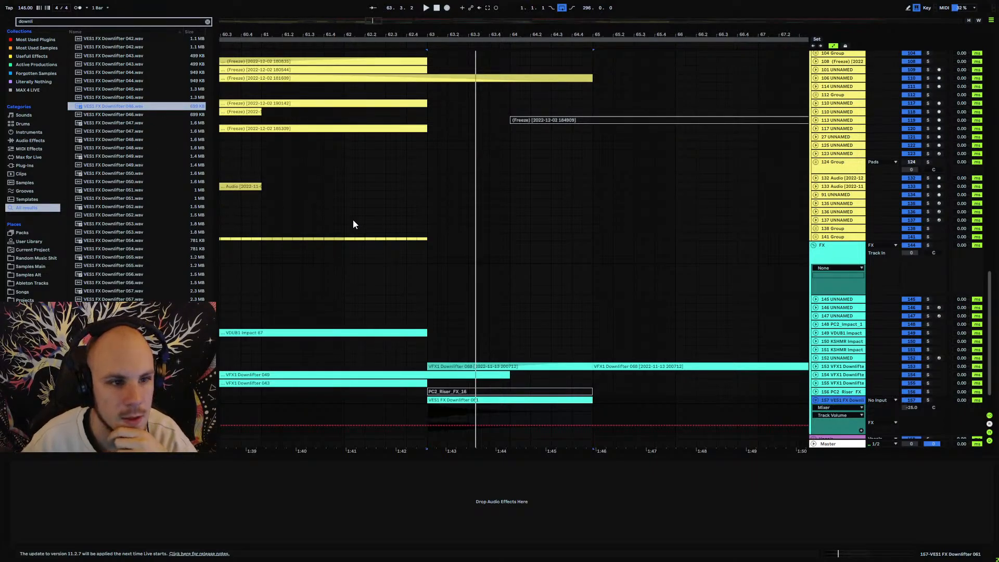
# Add a new audio track in the FX group, place VES1 FX Downlifter 046 at bar 63 and turn off warping for the clip.
pyautogui.hotkey('ctrl', 't')
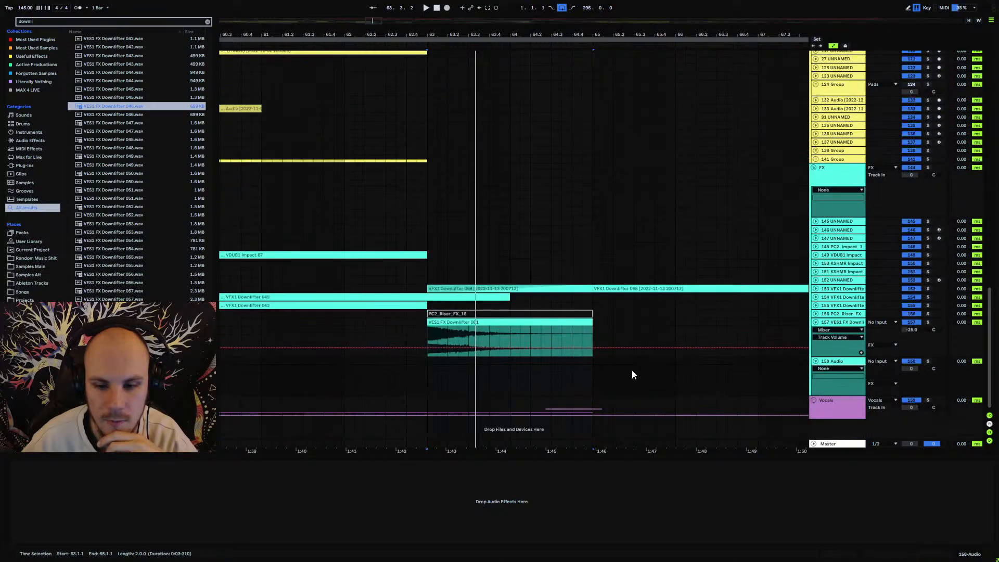
pyautogui.moveTo(132, 106); pyautogui.dragTo(432, 370)
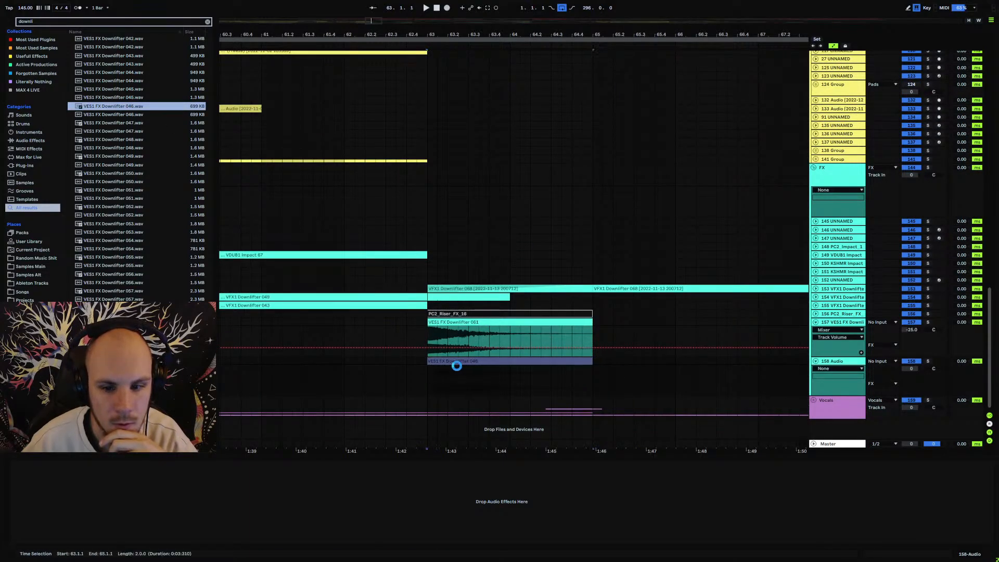
pyautogui.click(98, 480)
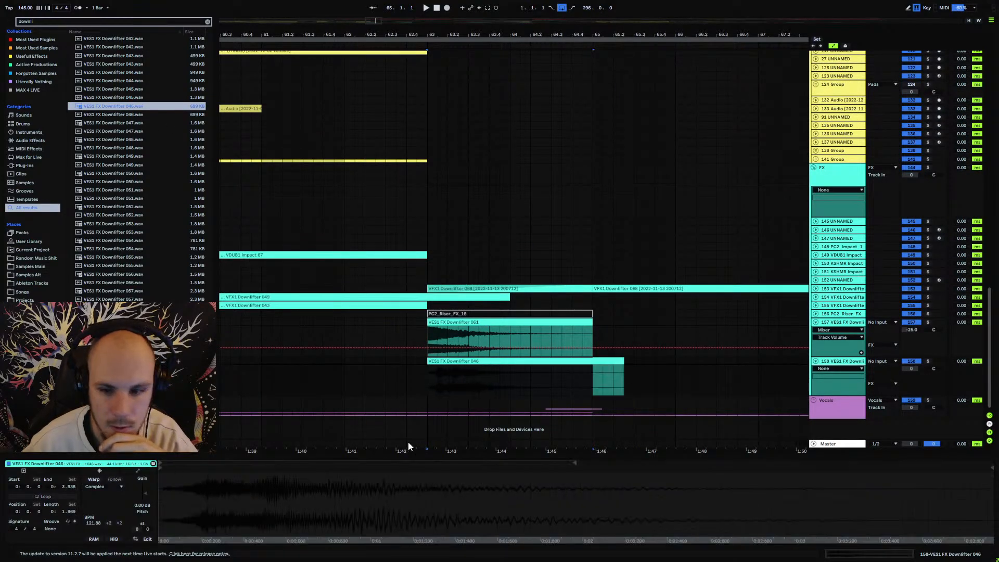
# Delete the part of the VES1 FX Downlifter 046 clip that extends past bar 65 and reverse the remaining clip.
pyautogui.moveTo(593, 375); pyautogui.dragTo(644, 363)
pyautogui.press('Delete')
pyautogui.click(571, 364)
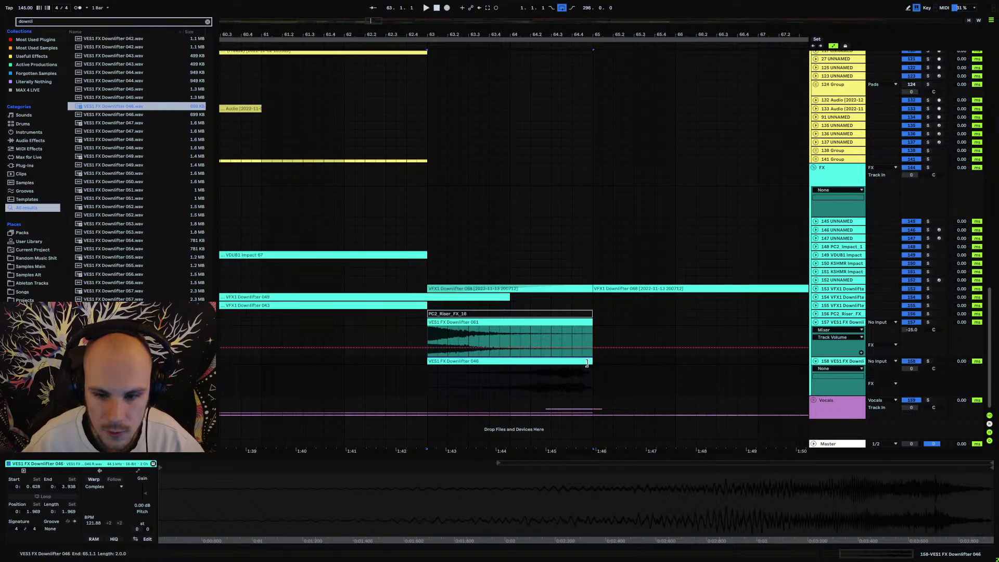
# Trim the end of the reversed downlifter clip slightly, shift it to span 63.1.3 to 65.1.1, and play it back.
pyautogui.moveTo(589, 363); pyautogui.dragTo(582, 362)
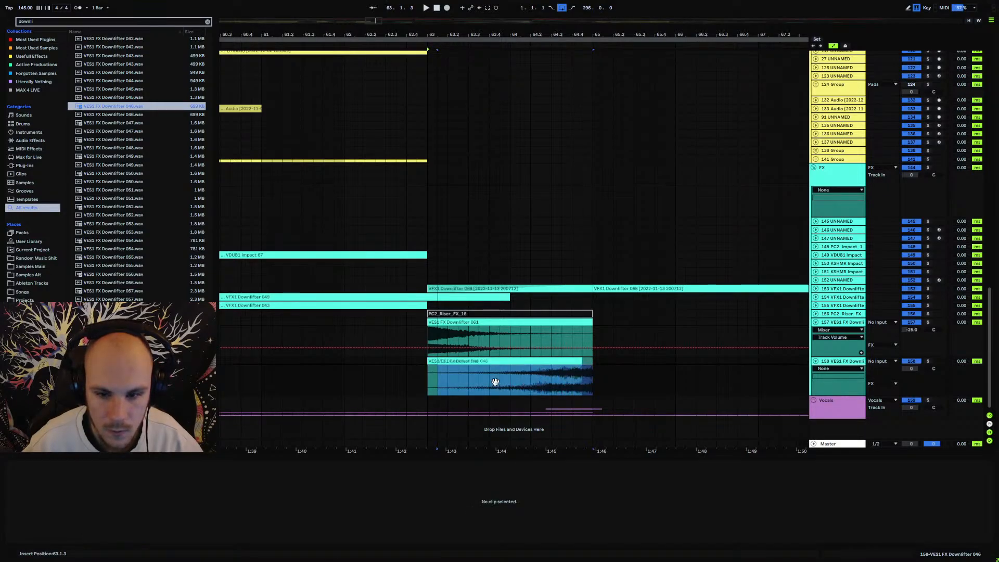
pyautogui.moveTo(495, 383); pyautogui.dragTo(495, 382)
pyautogui.press('space')
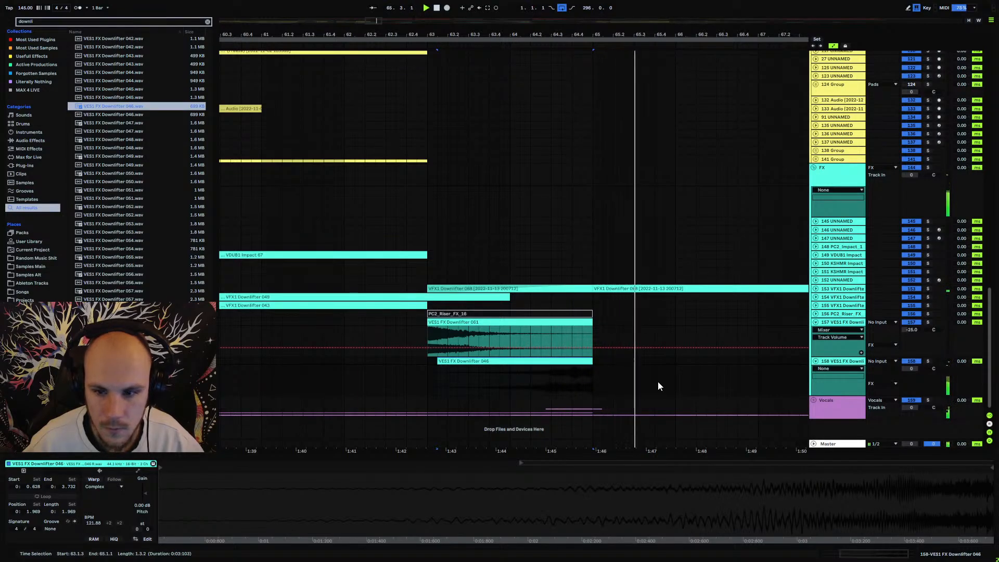
pyautogui.press('space')
# Set the VES1 FX Downlifter 046 track's volume to -23 dB and move its clip earlier to start at 62.3.3, checking by playback.
pyautogui.click(915, 370)
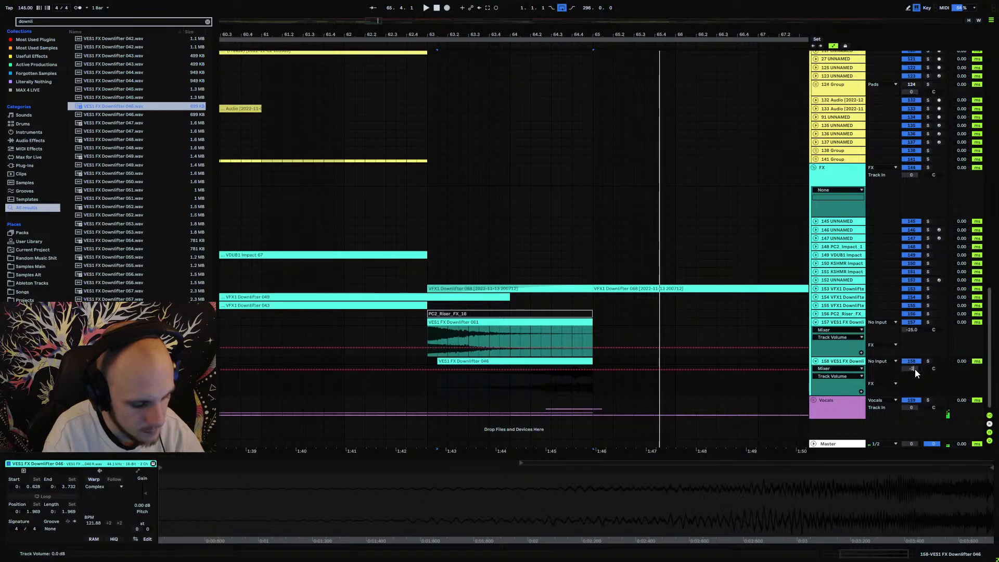
pyautogui.write('-23')
pyautogui.press('Return')
pyautogui.click(402, 362)
pyautogui.press('space')
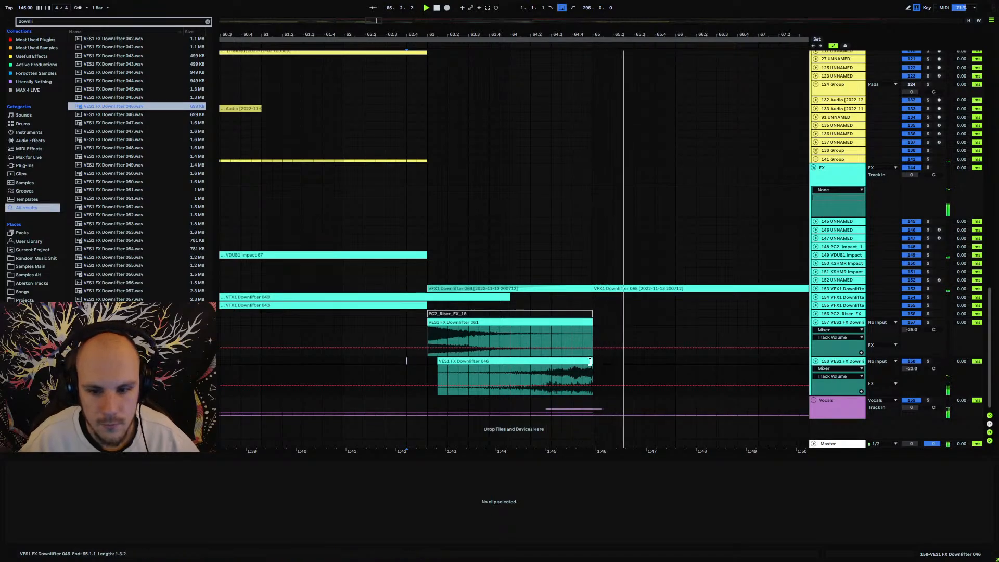
pyautogui.press('space')
pyautogui.moveTo(578, 361); pyautogui.dragTo(536, 363)
pyautogui.press('space')
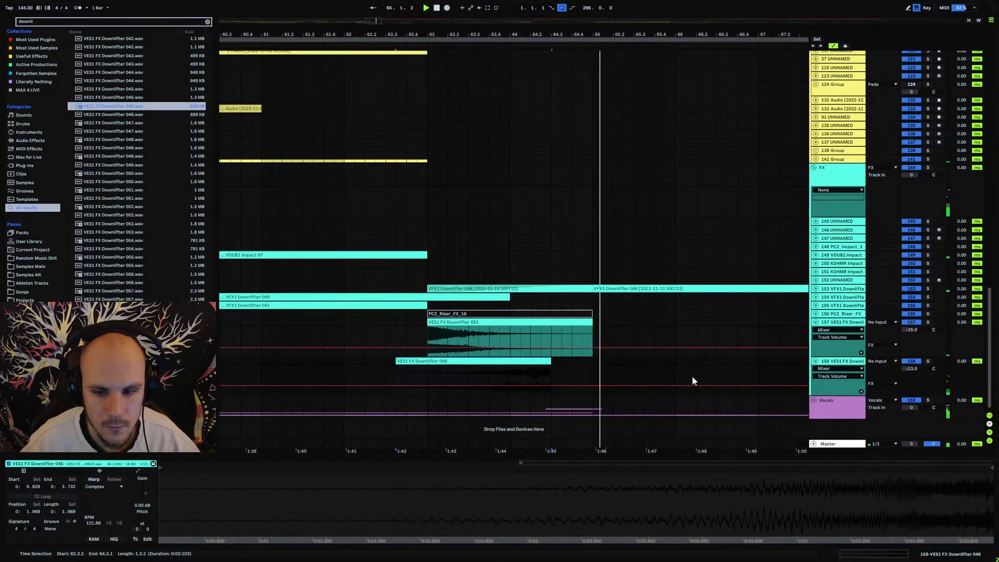
# Fold the VES1 FX Downlifter 061 and 046 tracks and add a new audio track below, selecting a range on it from bar 65.
pyautogui.click(815, 322)
pyautogui.click(815, 331)
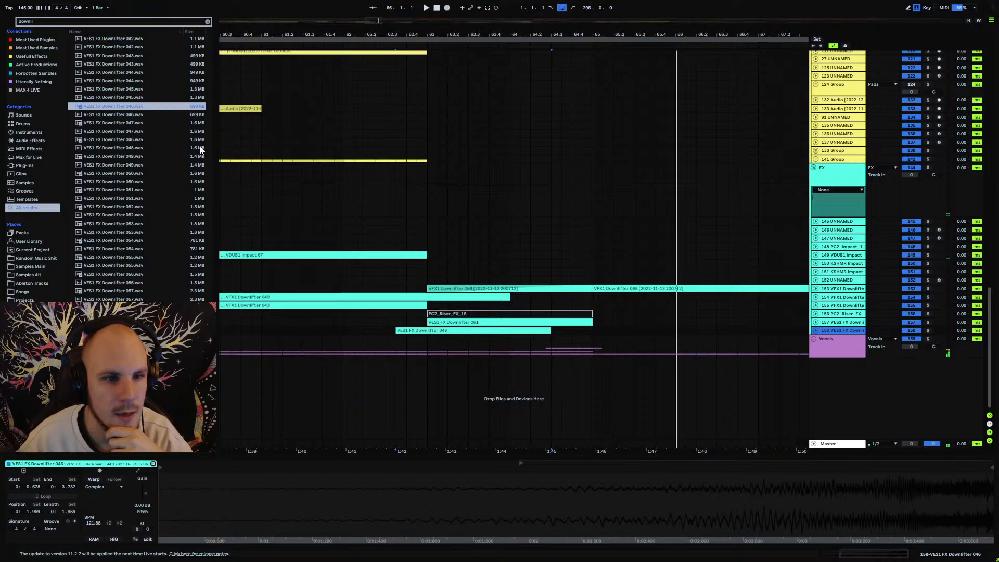
pyautogui.hotkey('ctrl', 't')
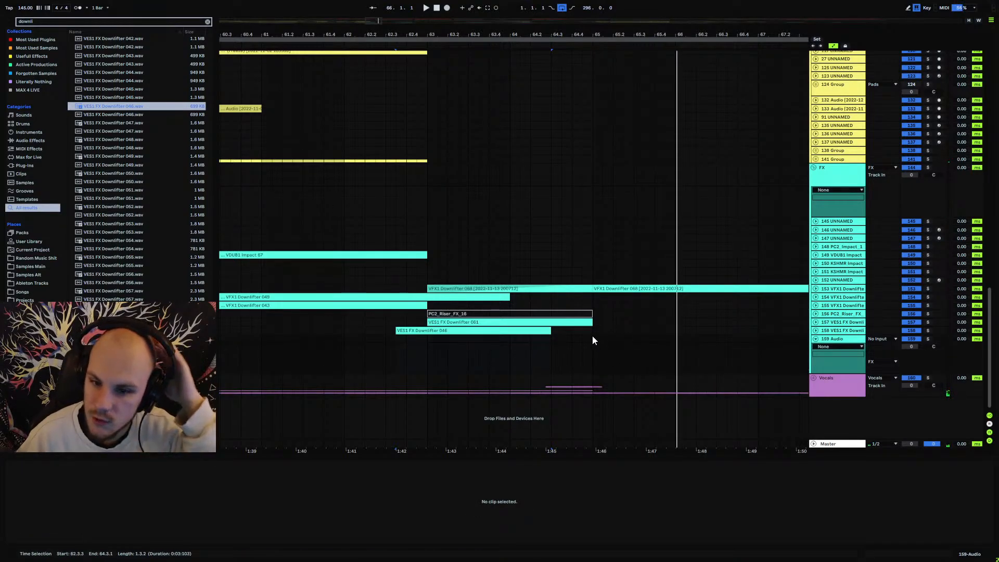
pyautogui.moveTo(592, 337); pyautogui.dragTo(709, 341)
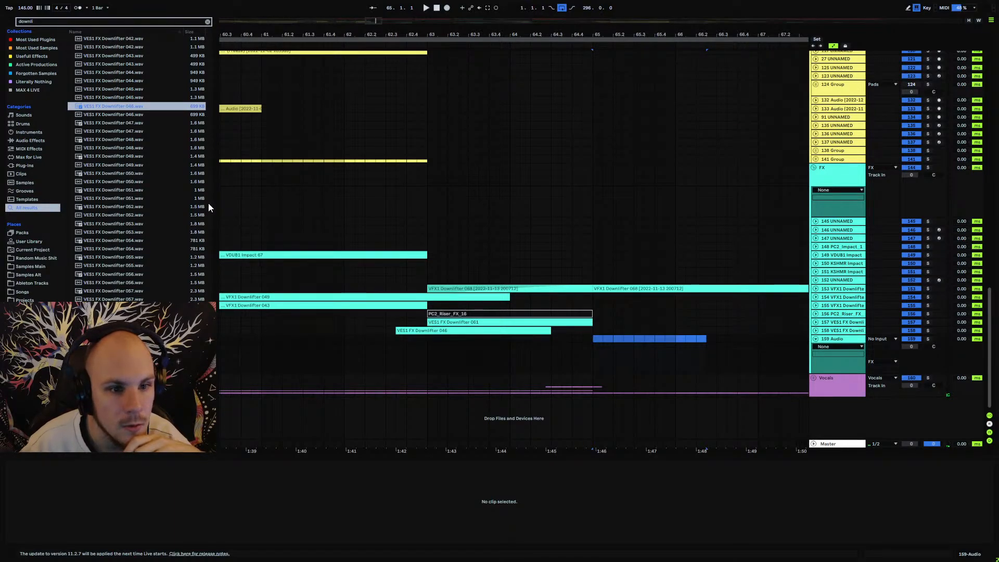
# Audition VFX1 Downlifter samples between 012 and 001 and VES2 FX Downlifter 28 and 29 for a sound at bar 65.
pyautogui.scroll(-5, 210, 219)
pyautogui.scroll(-10, 208, 260)
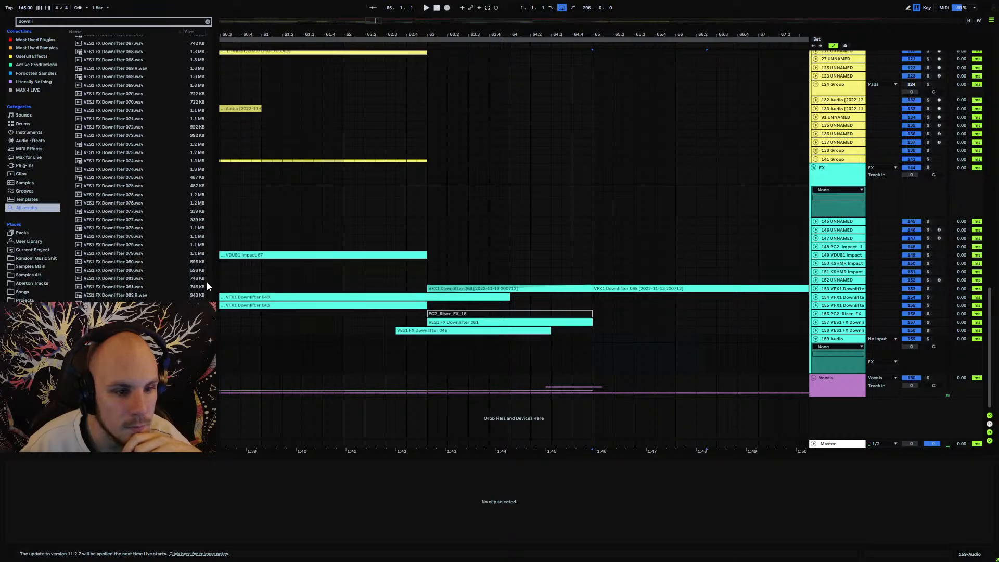
pyautogui.click(128, 285)
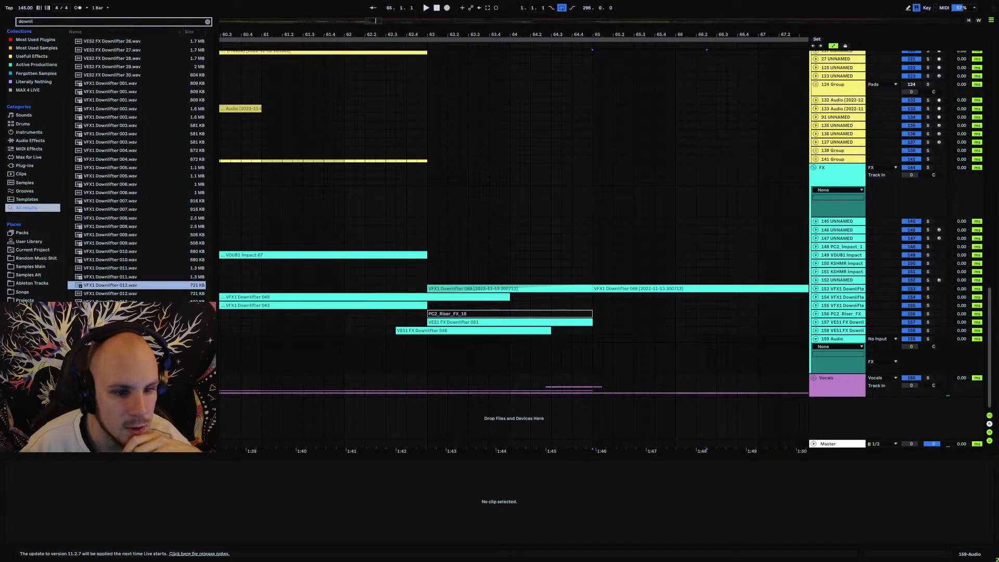
pyautogui.click(127, 318)
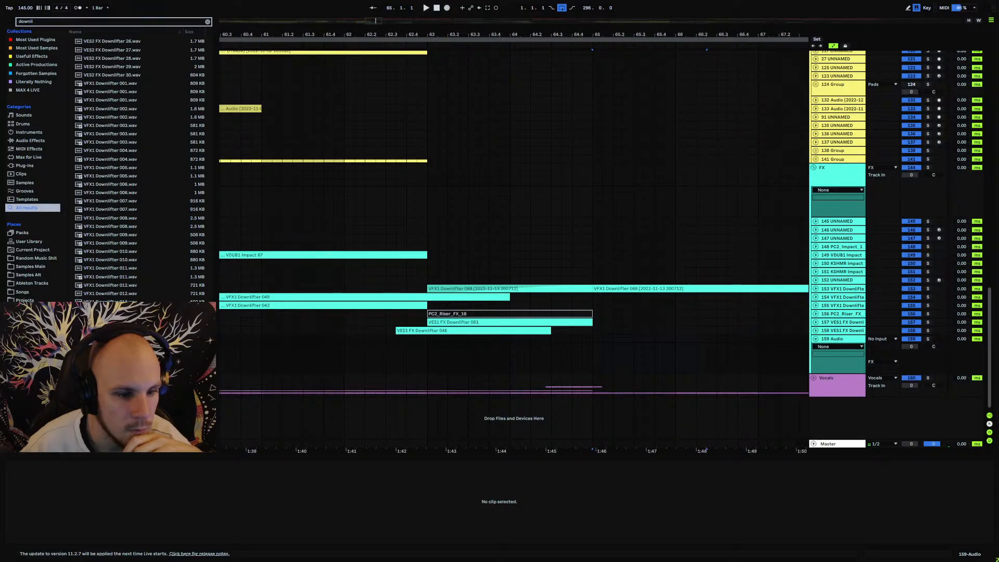
pyautogui.click(127, 302)
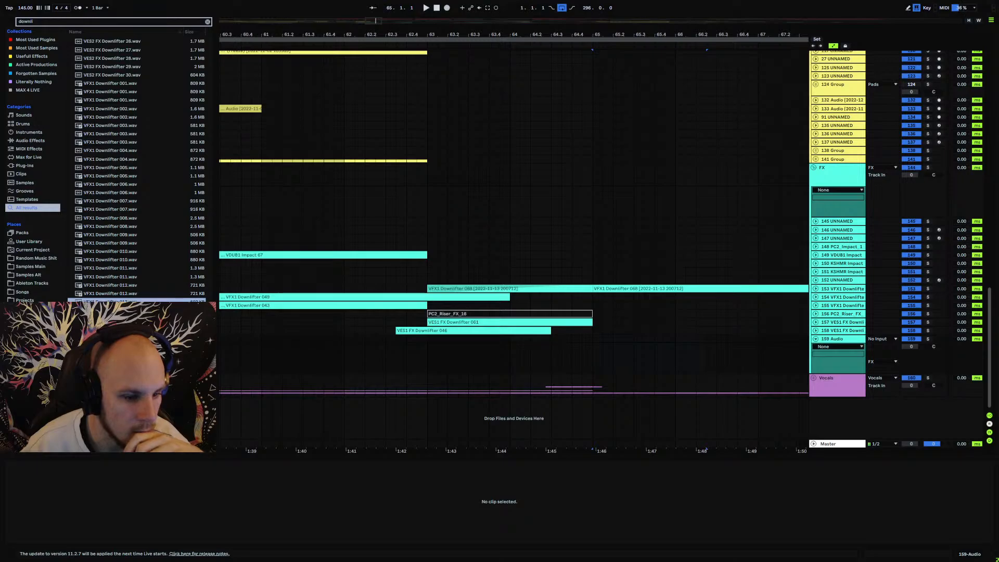
pyautogui.click(134, 277)
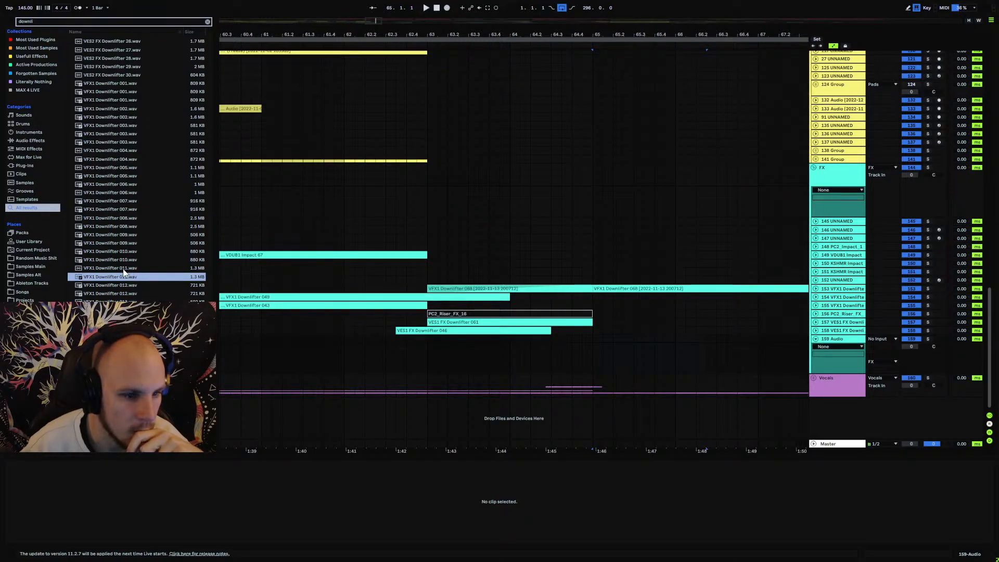
pyautogui.click(125, 268)
pyautogui.click(126, 261)
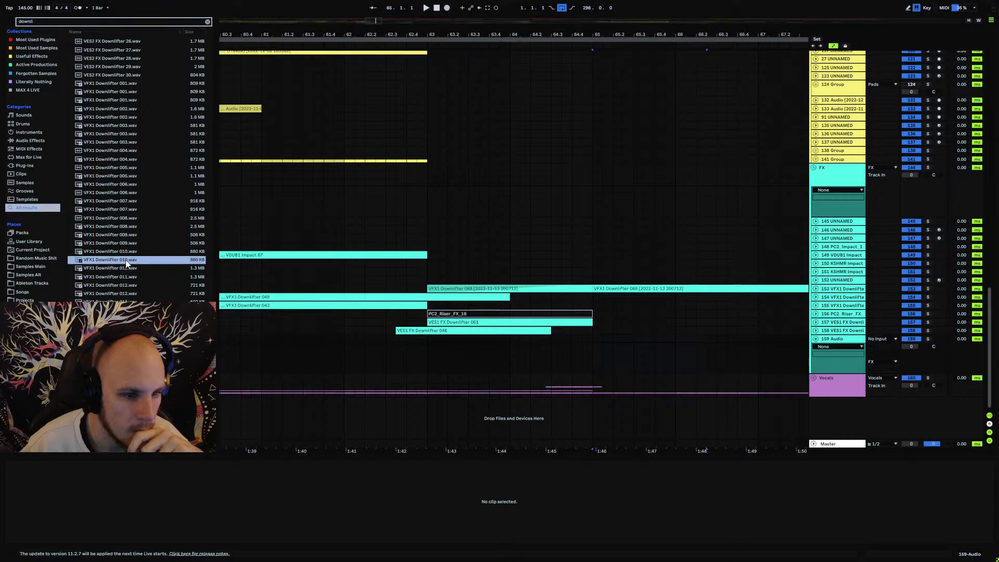
pyautogui.click(133, 226)
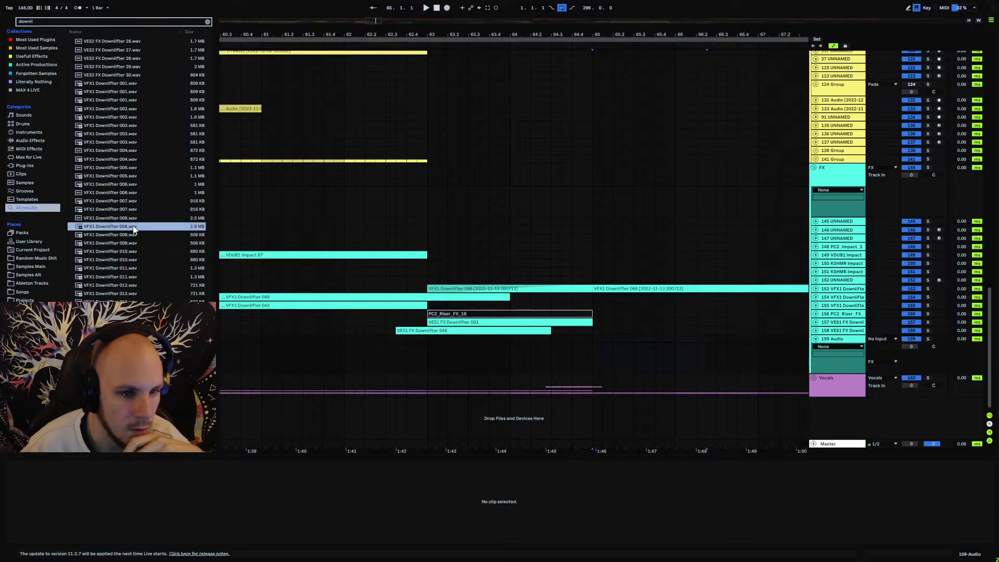
pyautogui.click(130, 193)
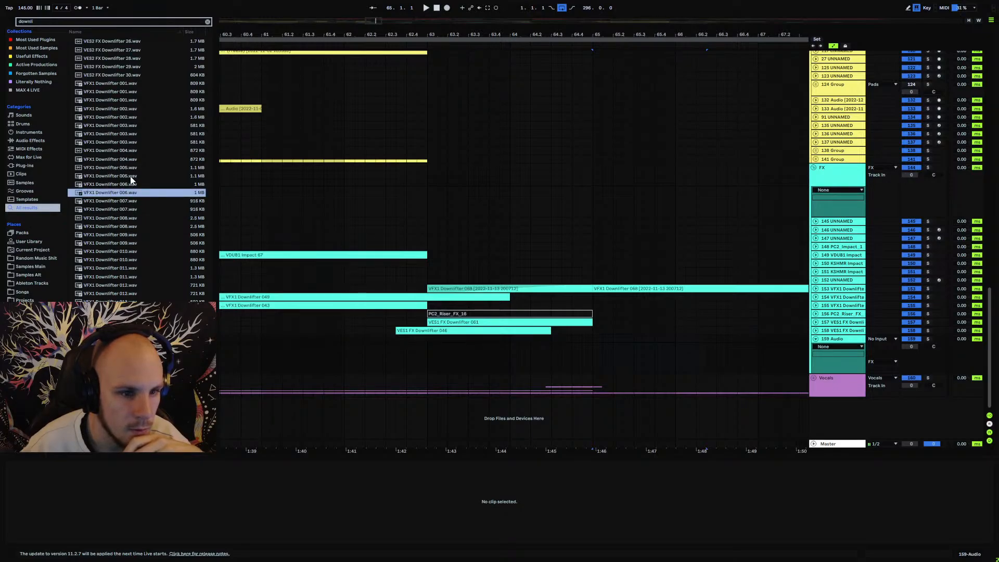
pyautogui.click(131, 177)
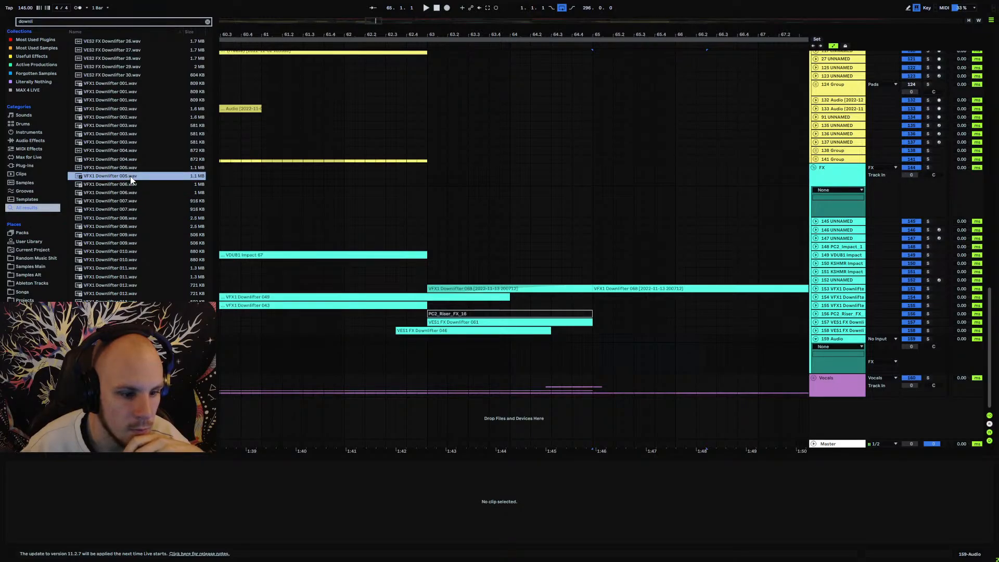
pyautogui.click(135, 117)
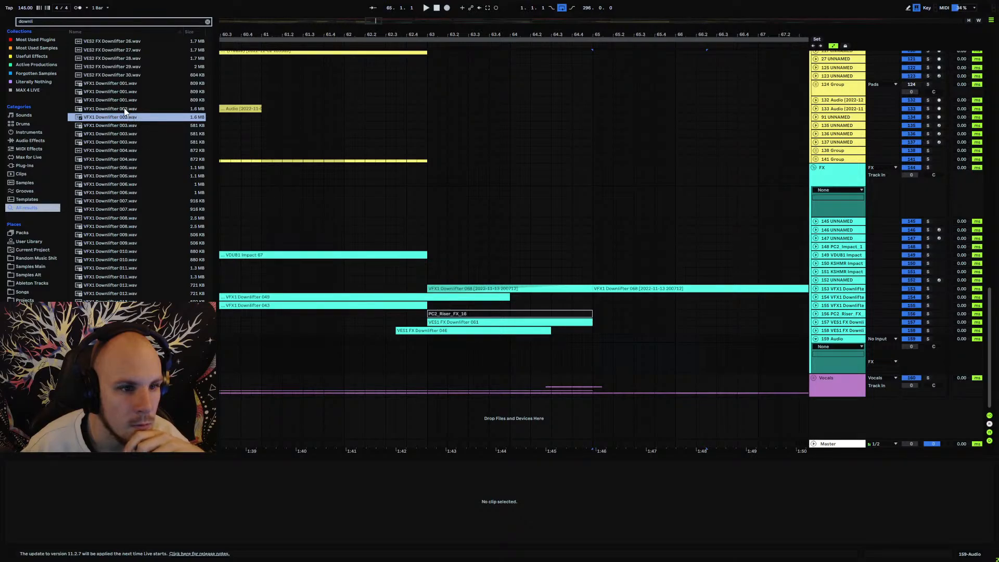
pyautogui.click(125, 109)
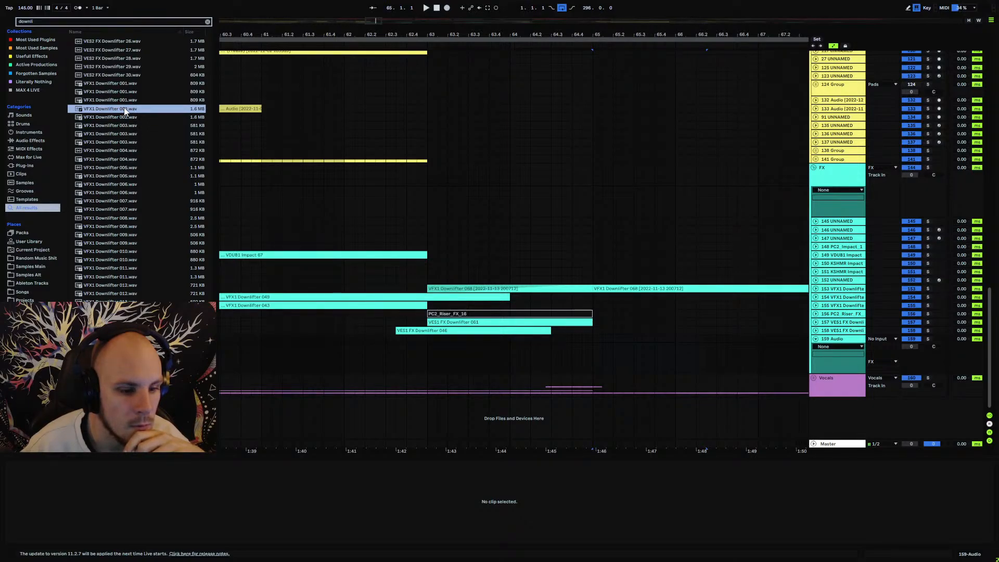
pyautogui.click(123, 92)
pyautogui.click(127, 59)
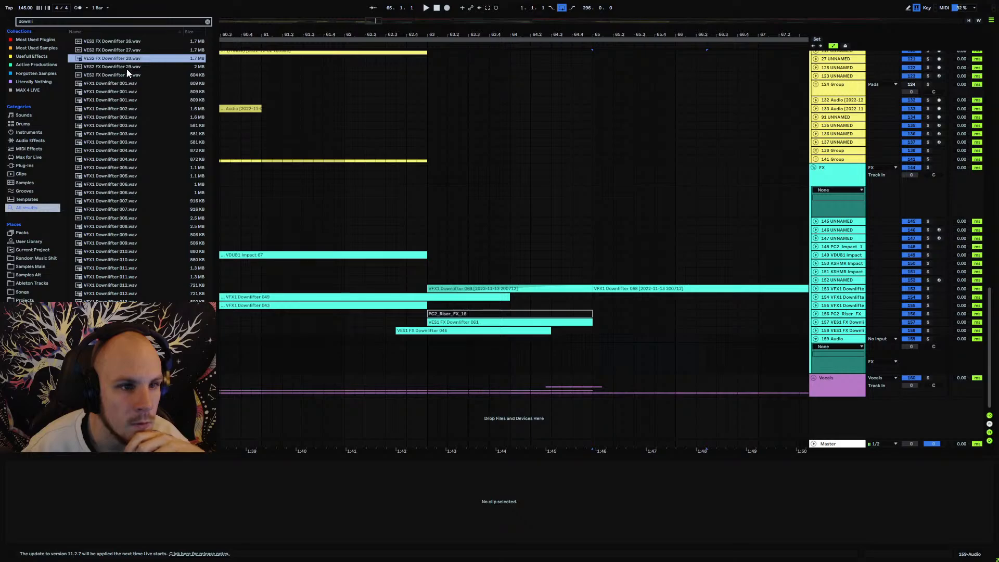
pyautogui.click(127, 67)
pyautogui.scroll(2, 116, 118)
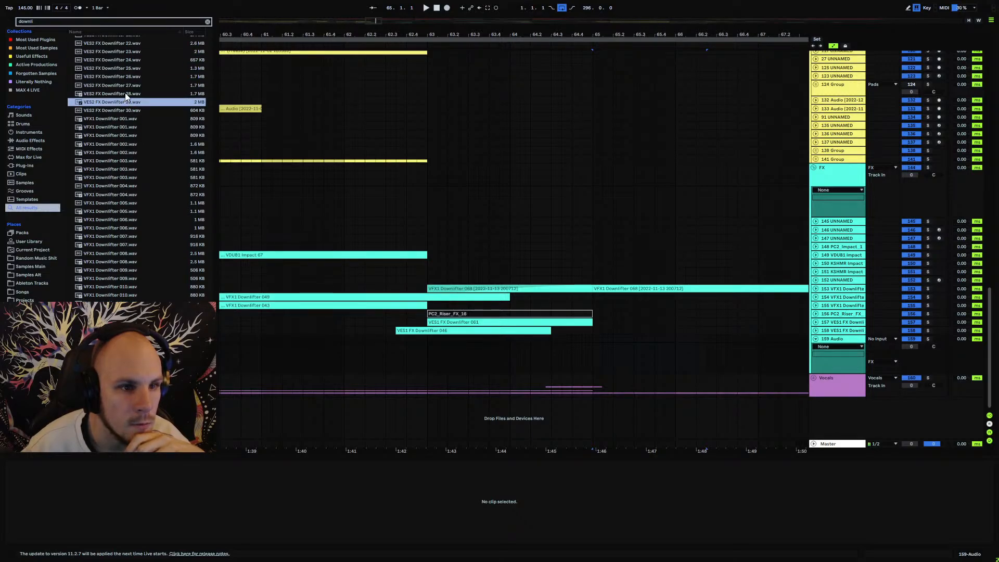
pyautogui.click(126, 94)
# Place VES2 FX Downlifter 28 at bar 65 on the new track and lower the track volume to -34 dB, refining it to -31 dB during playback.
pyautogui.moveTo(113, 98); pyautogui.dragTo(596, 367)
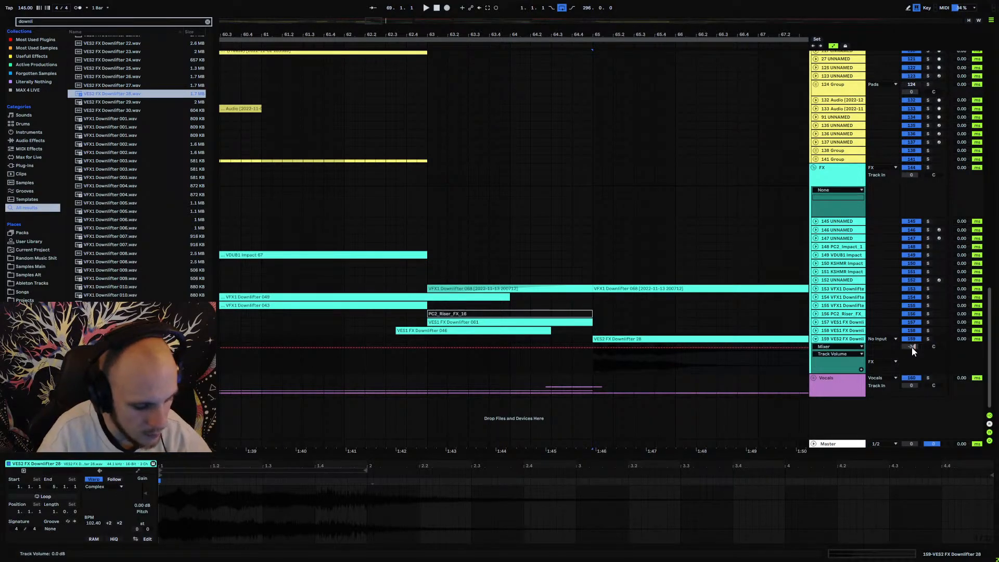
pyautogui.press('Return')
pyautogui.press('space')
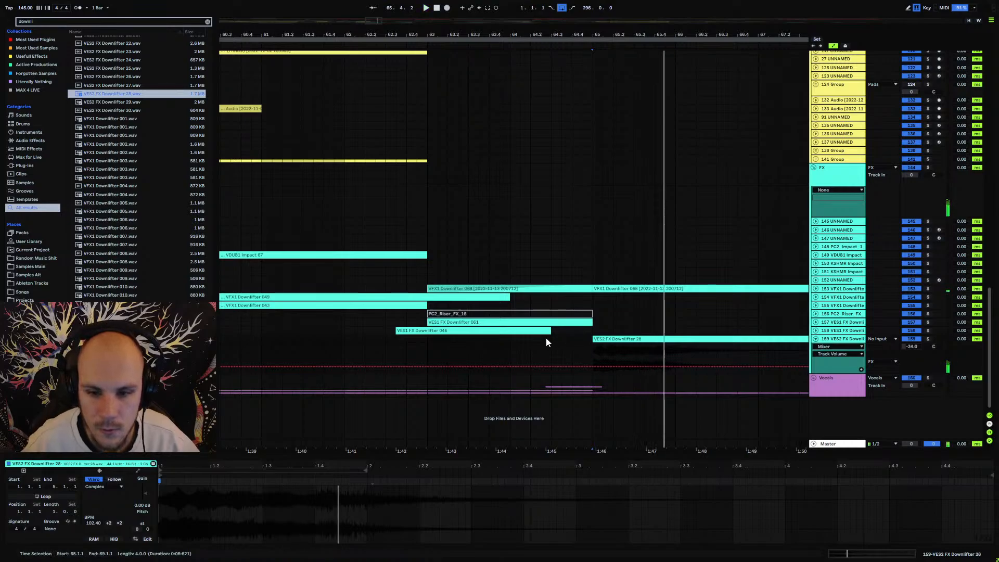
pyautogui.click(541, 339)
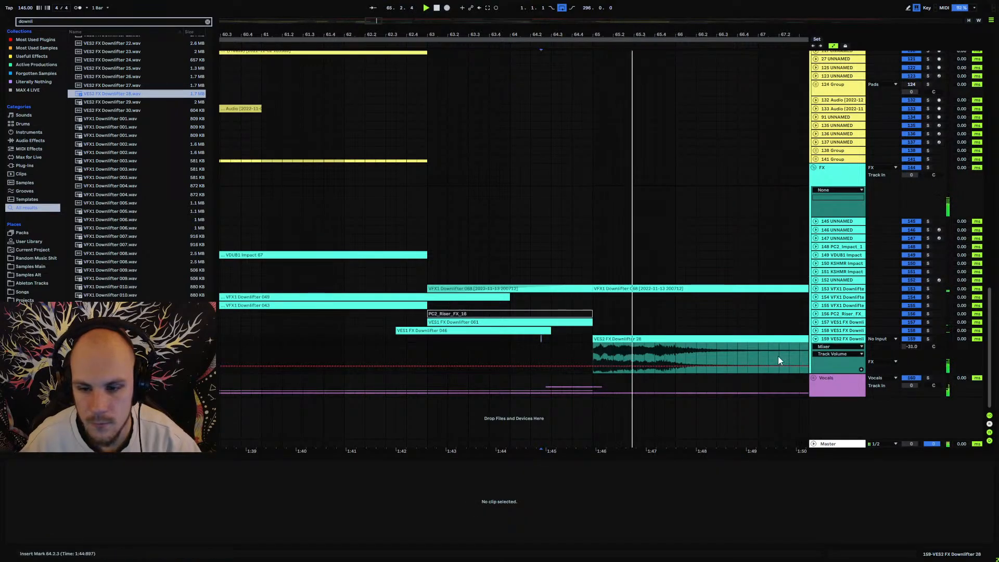
# Set the VES2 FX Downlifter 28 track's volume to -27 dB, checking the level by playback.
pyautogui.press('space')
pyautogui.press('space')
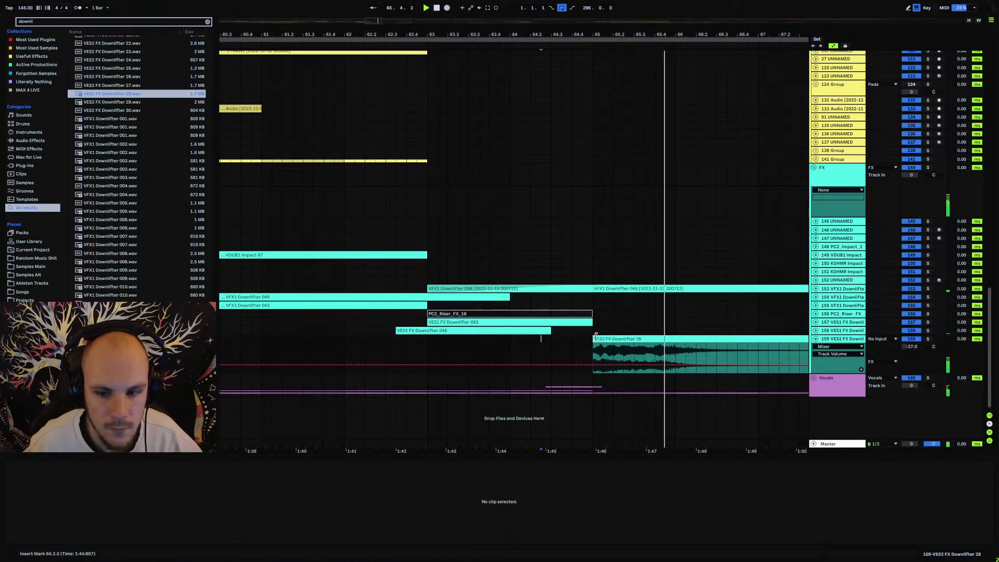
# Try a copy of the VES2 FX Downlifter 28 clip at bar 73 and listen to it.
pyautogui.moveTo(379, 21)
pyautogui.mouseDown()
pyautogui.moveTo(397, 13)
pyautogui.moveTo(383, 11)
pyautogui.mouseUp()
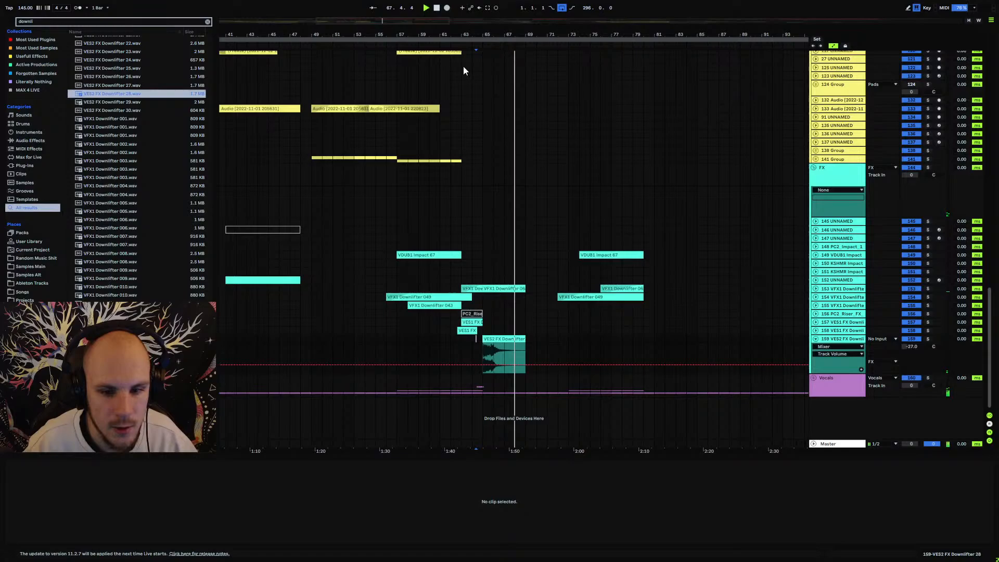
pyautogui.click(511, 338)
pyautogui.keyDown('shift'); pyautogui.click(569, 339); pyautogui.keyUp('shift')
pyautogui.hotkey('ctrl', 'd')
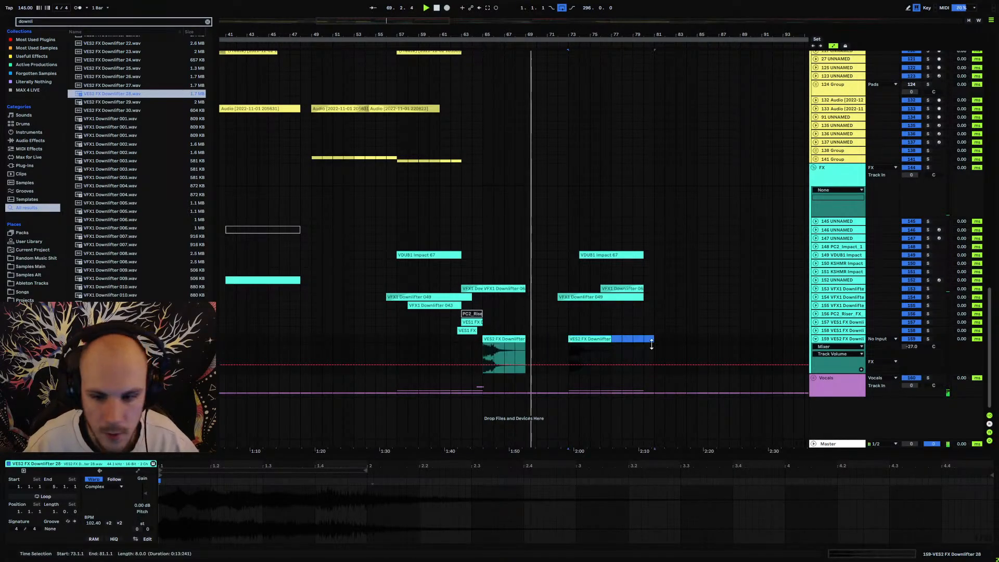
pyautogui.click(816, 339)
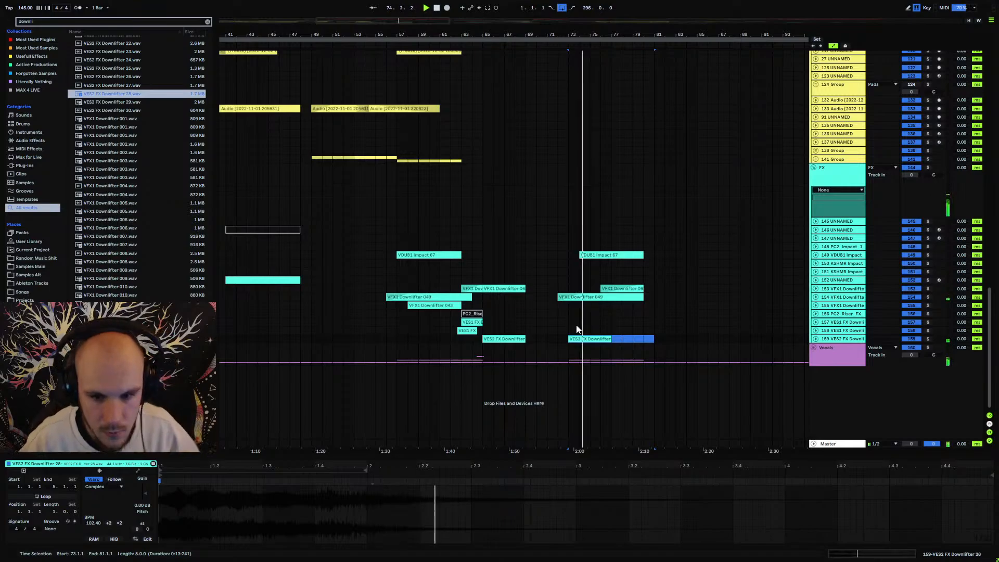
pyautogui.click(816, 338)
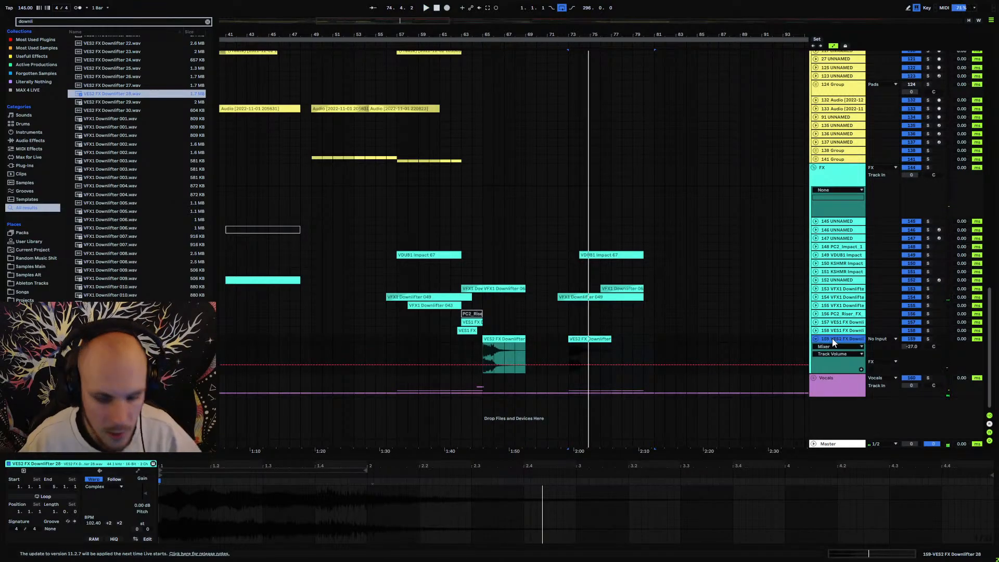
# Add a new audio track below the VES2 FX Downlifter 28 track and delete the copied clip at bar 73.
pyautogui.hotkey('ctrl', 't')
pyautogui.click(582, 338)
pyautogui.press('Delete')
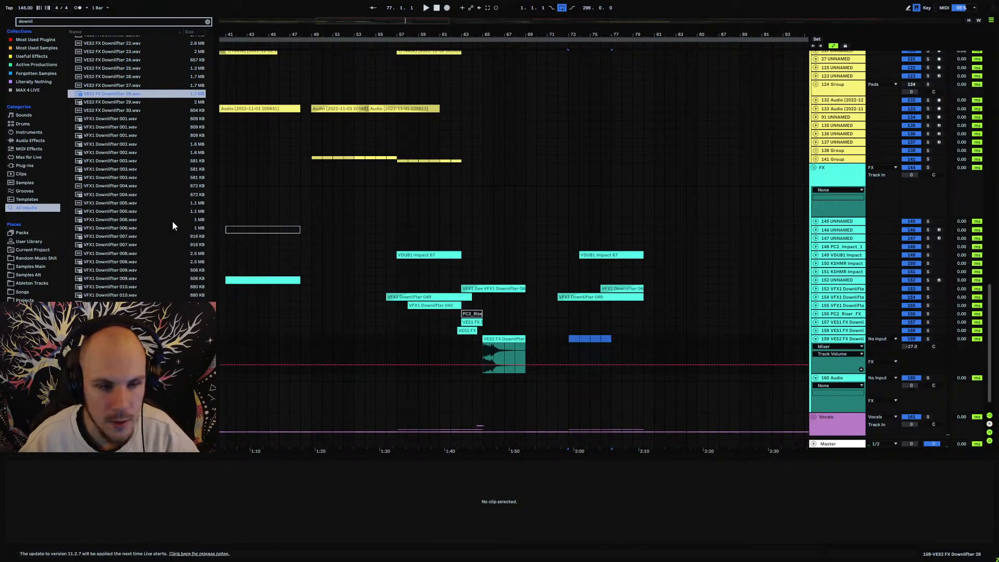
# Audition the VES2 FX Downlifter samples from 15 to 23 for a different sound at bar 73.
pyautogui.scroll(5, 130, 156)
pyautogui.click(127, 102)
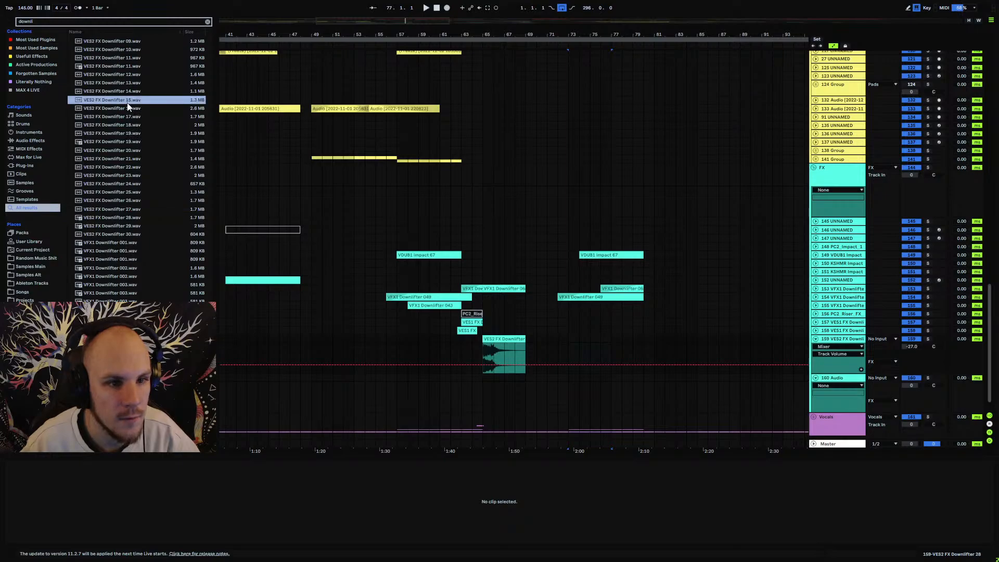
pyautogui.click(126, 126)
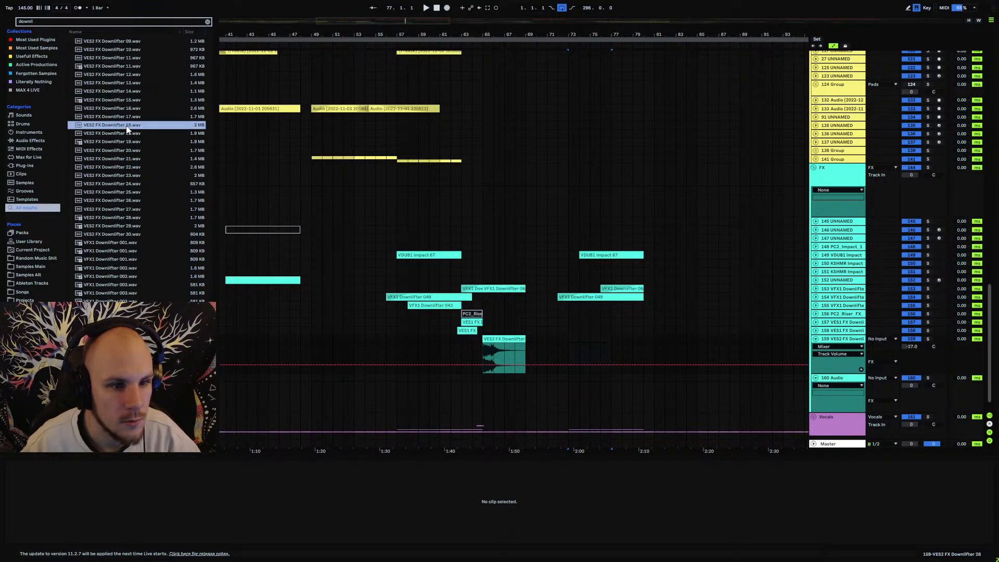
pyautogui.click(123, 136)
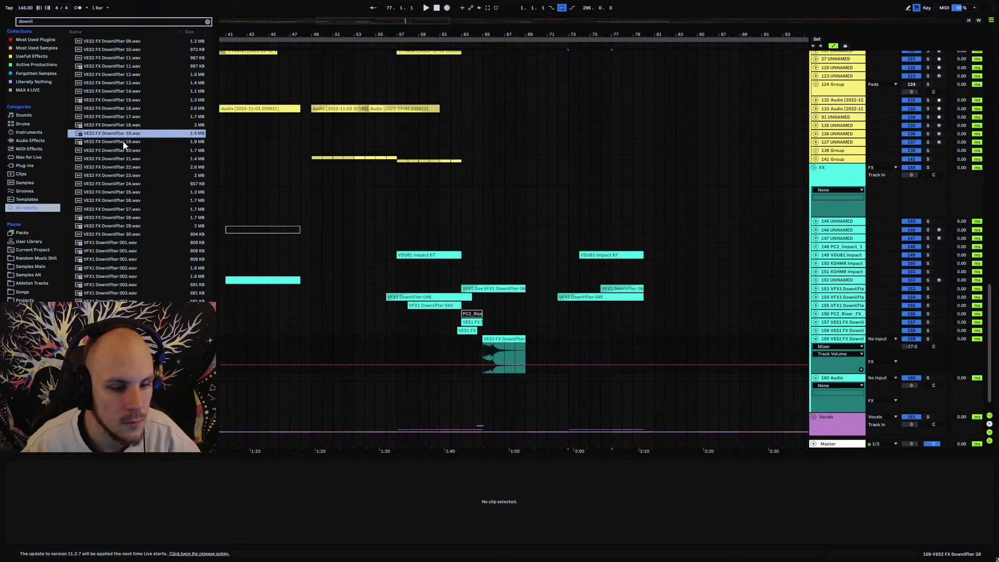
pyautogui.click(124, 143)
pyautogui.click(124, 150)
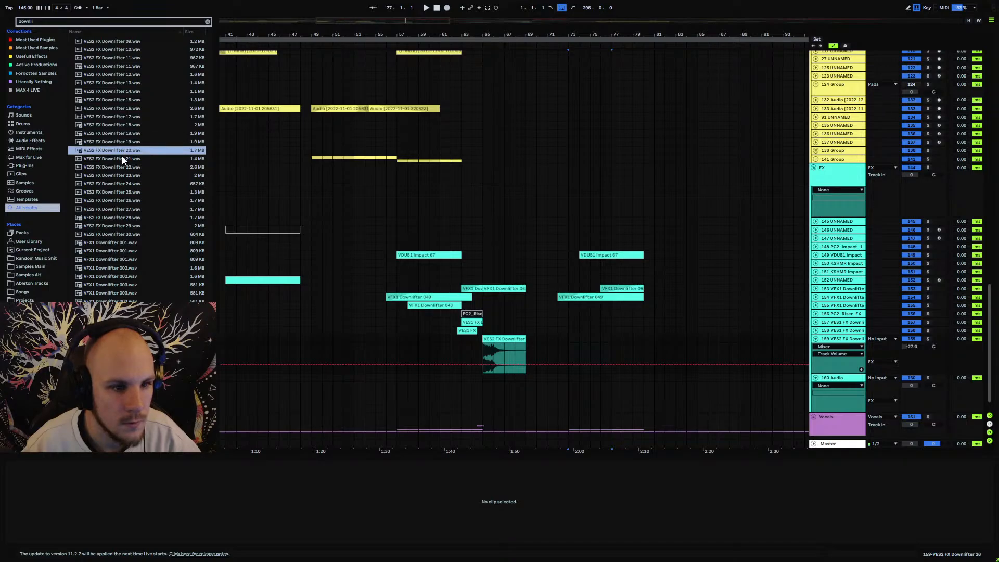
pyautogui.click(121, 160)
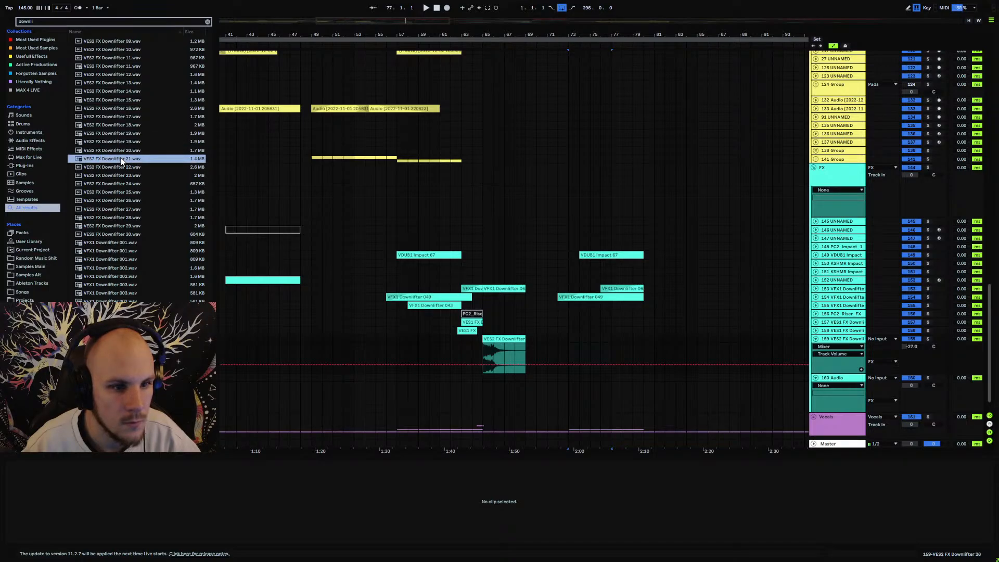
pyautogui.click(124, 168)
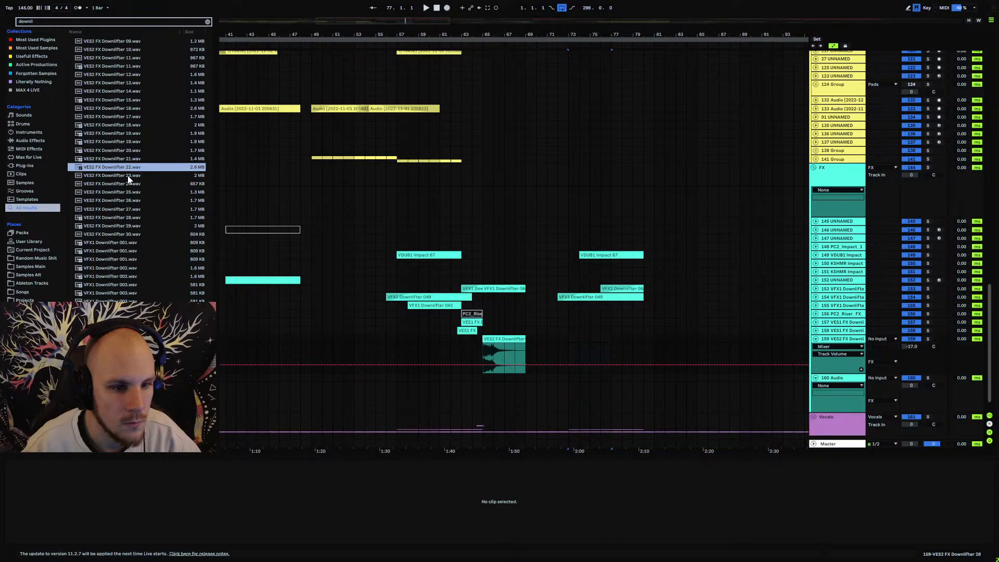
pyautogui.click(127, 175)
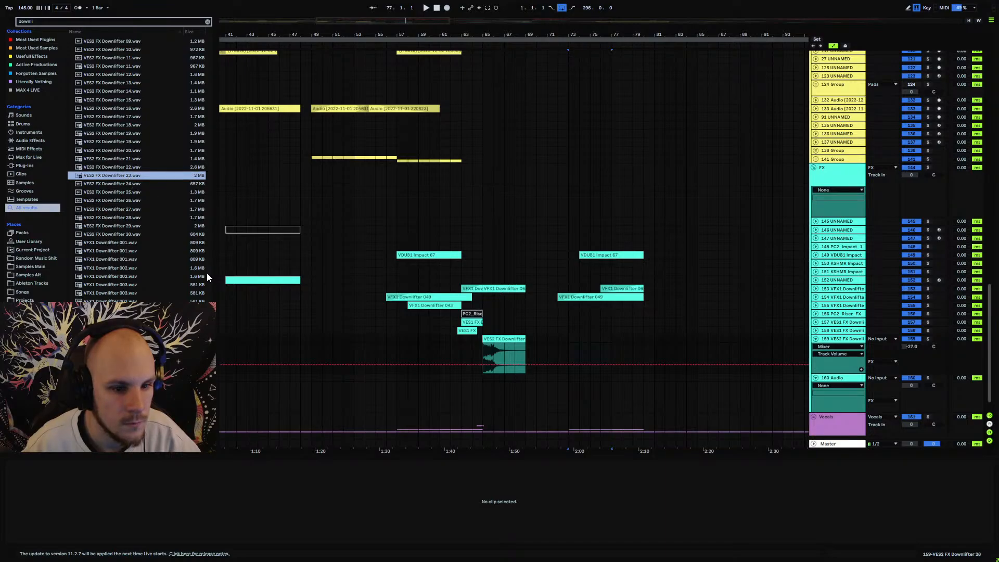
# Place VFX1 Downlifter 093 at bar 73 on the new track and shorten the clip to end at bar 77.
pyautogui.scroll(-20, 207, 272)
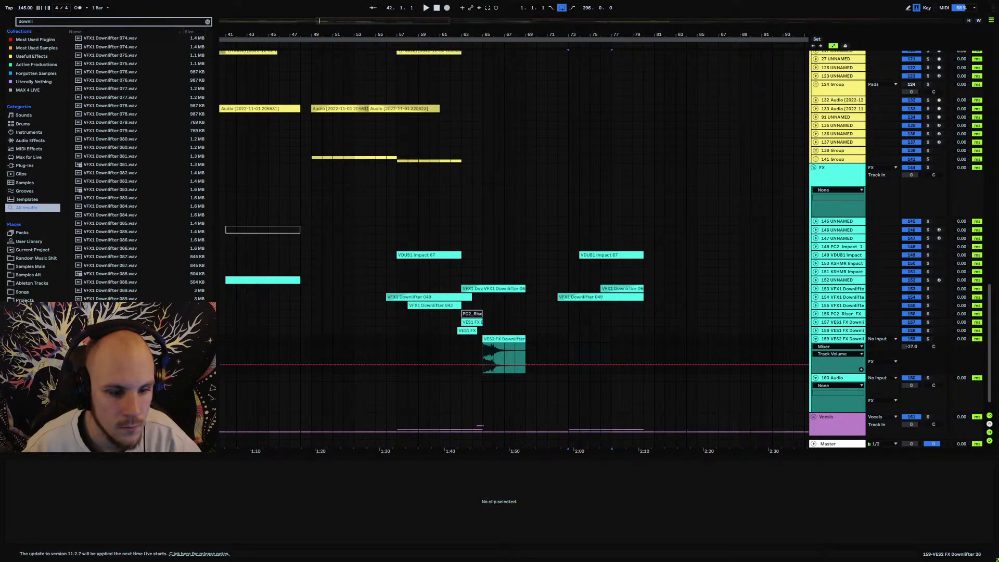
pyautogui.click(126, 300)
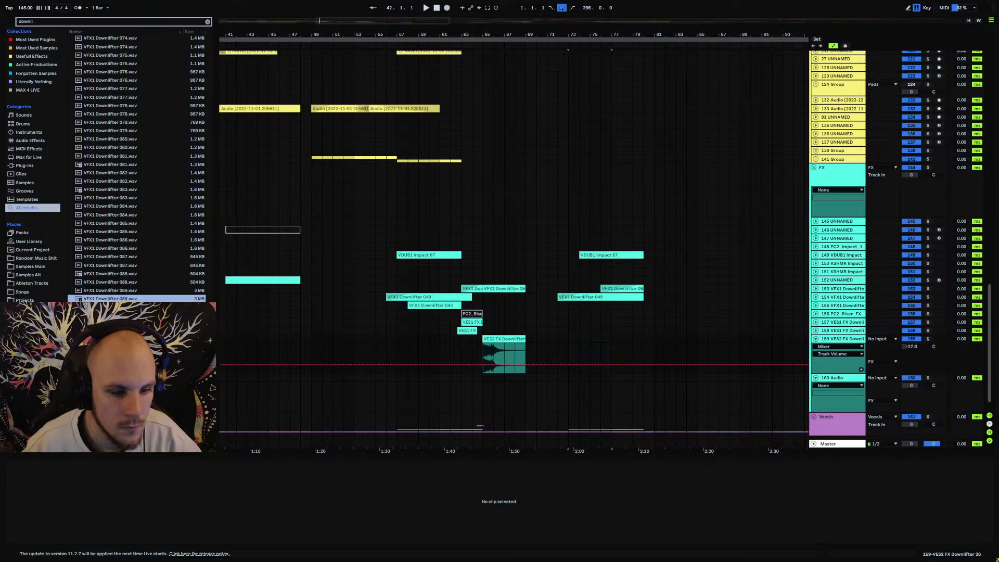
pyautogui.press('Down')
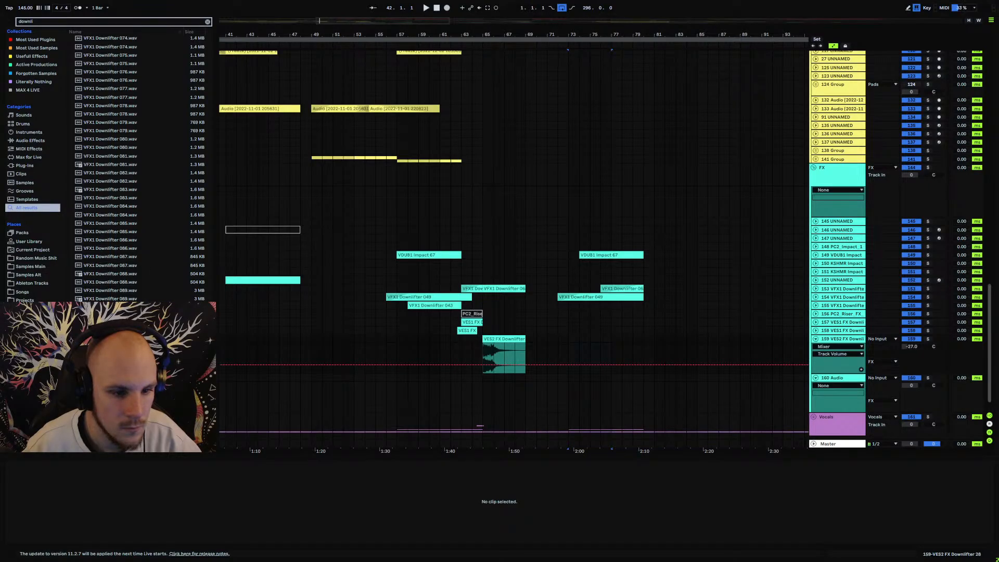
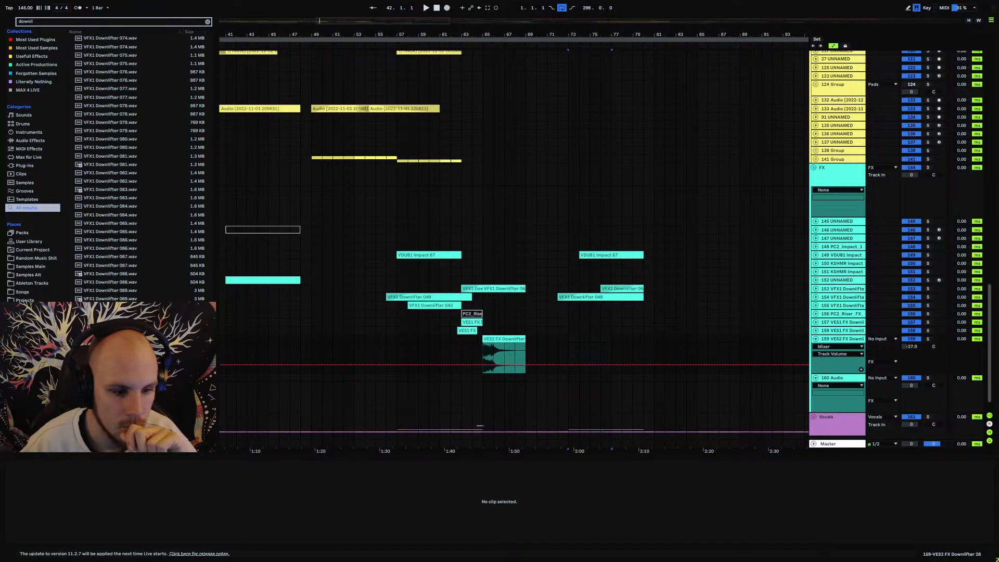
pyautogui.moveTo(110, 362); pyautogui.dragTo(569, 386)
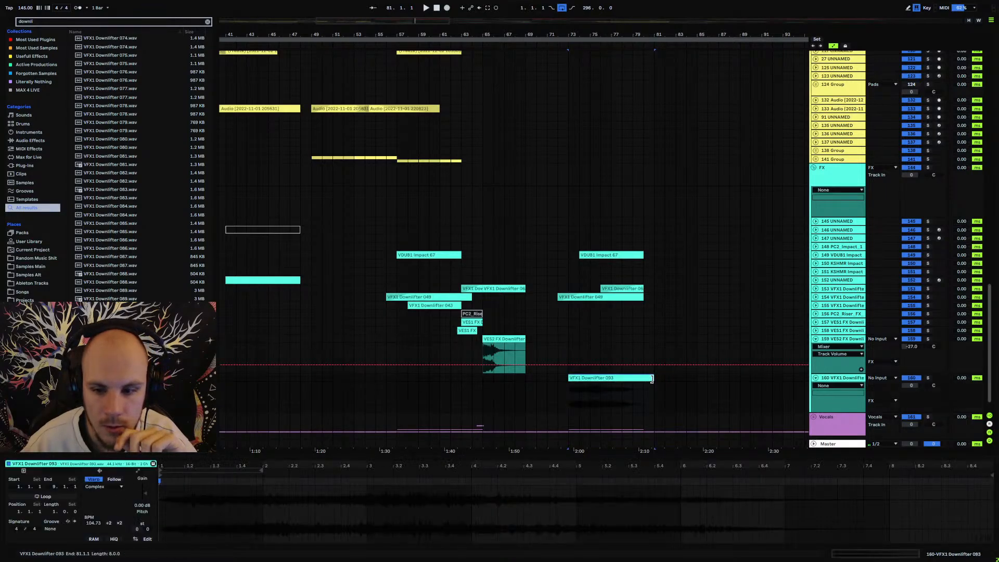
pyautogui.moveTo(652, 379); pyautogui.dragTo(612, 379)
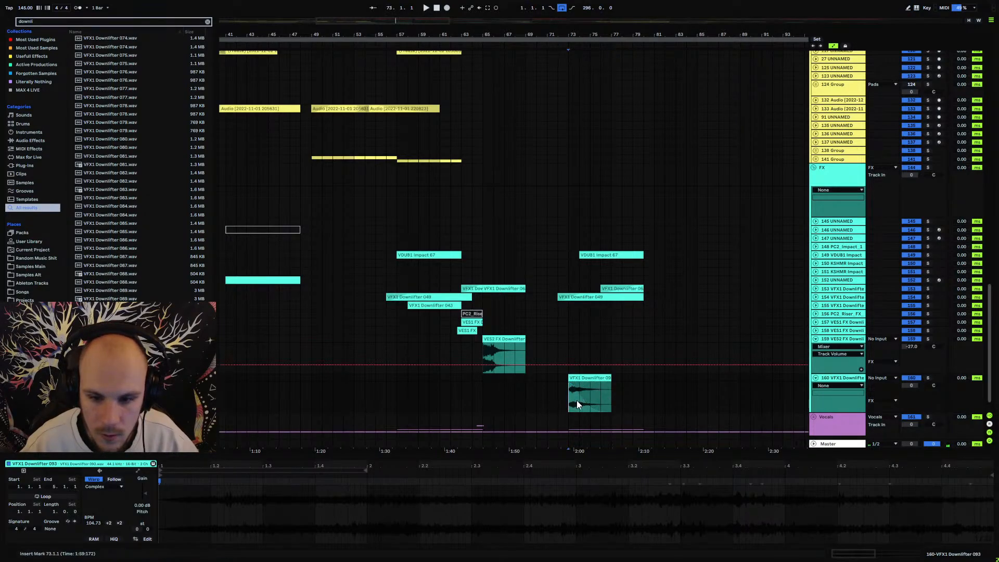
# Play from bar 73 and set the VFX1 Downlifter 093 track's volume to -19 dB.
pyautogui.press('space')
pyautogui.click(913, 384)
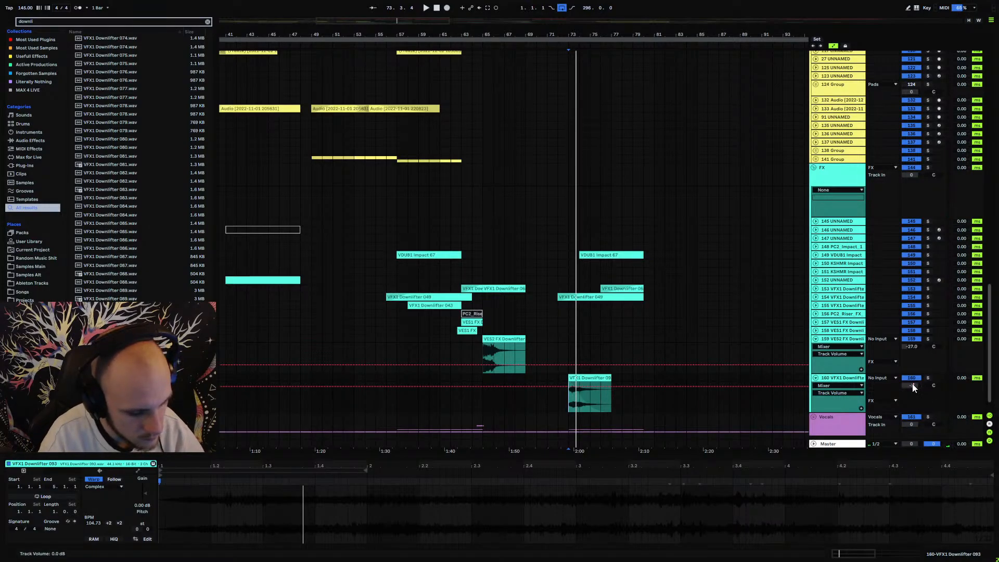
pyautogui.write('-19')
pyautogui.press('Return')
pyautogui.press('space')
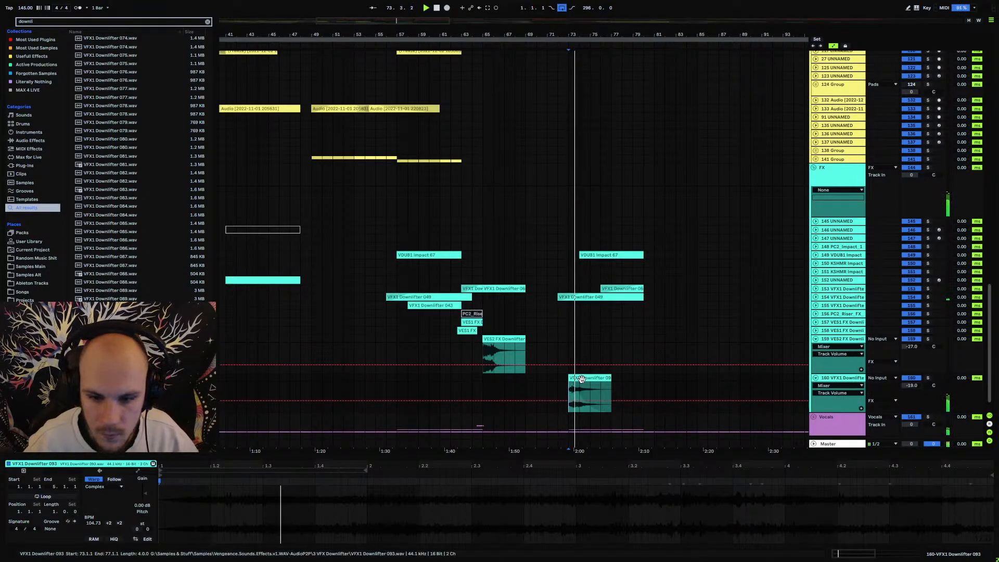
# Turn off warping on the VFX1 Downlifter 093 clip, transpose it up 9 semitones and play the result.
pyautogui.click(588, 379)
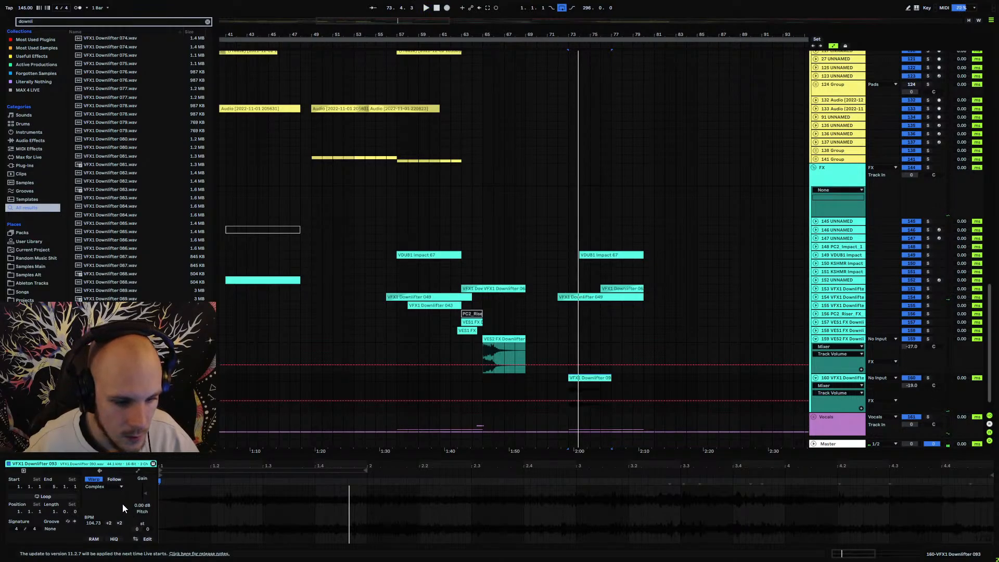
pyautogui.click(94, 480)
pyautogui.moveTo(145, 520); pyautogui.dragTo(145, 502)
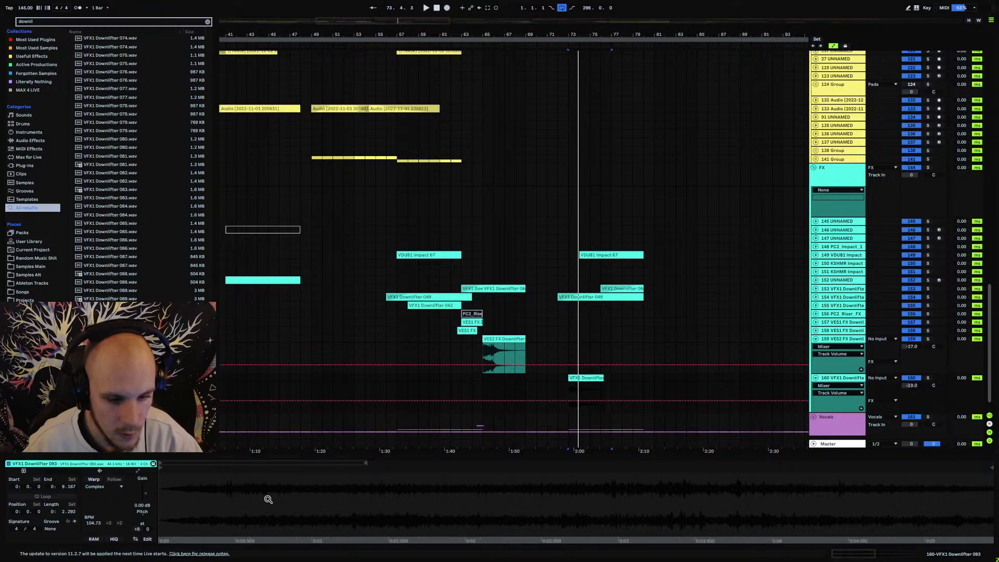
pyautogui.press('space')
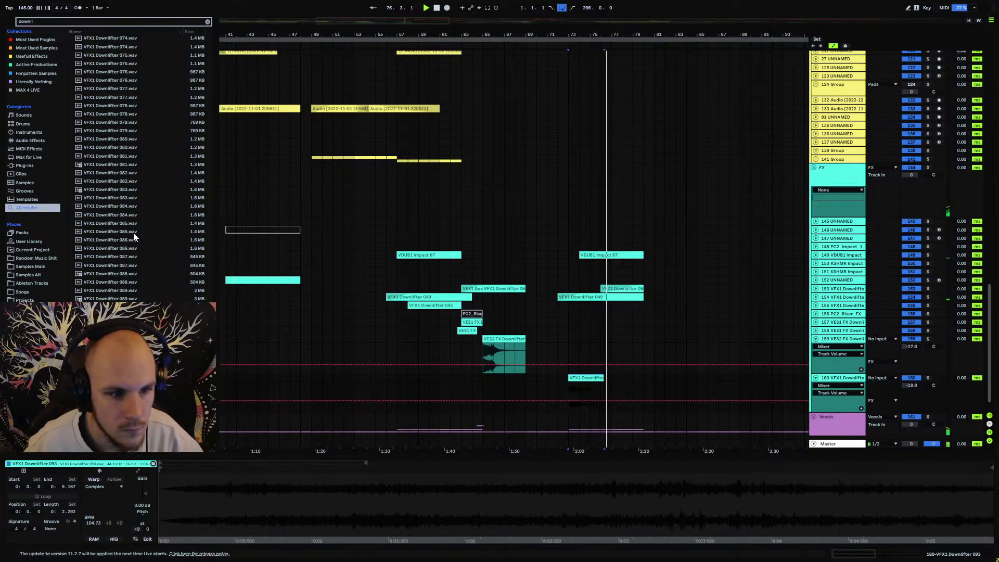
# Add an audio track below the folded VES2 FX Downlifter 28 track and place VFX1 Downlifter 091 on it at bar 73.
pyautogui.click(816, 341)
pyautogui.click(836, 342)
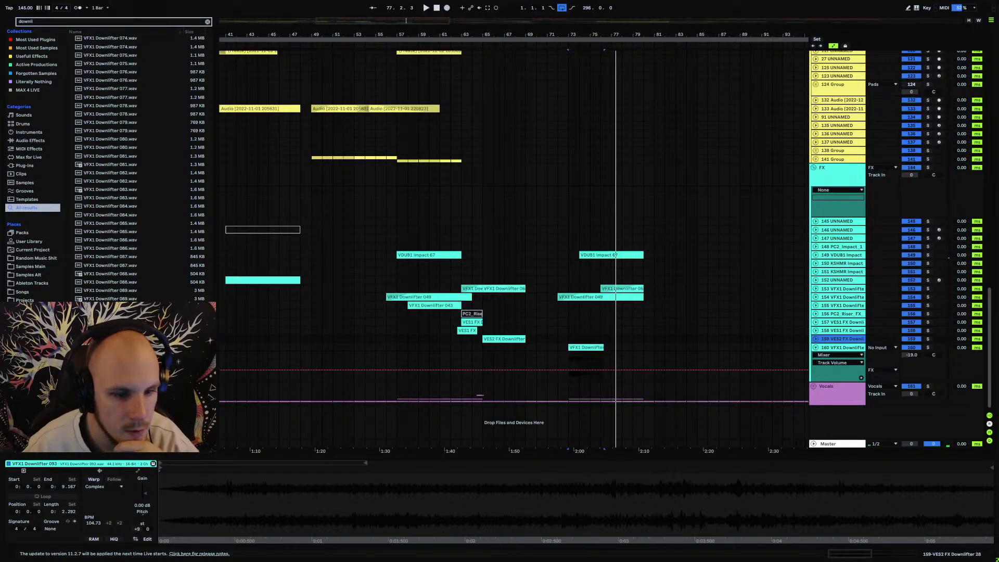
pyautogui.hotkey('ctrl', 't')
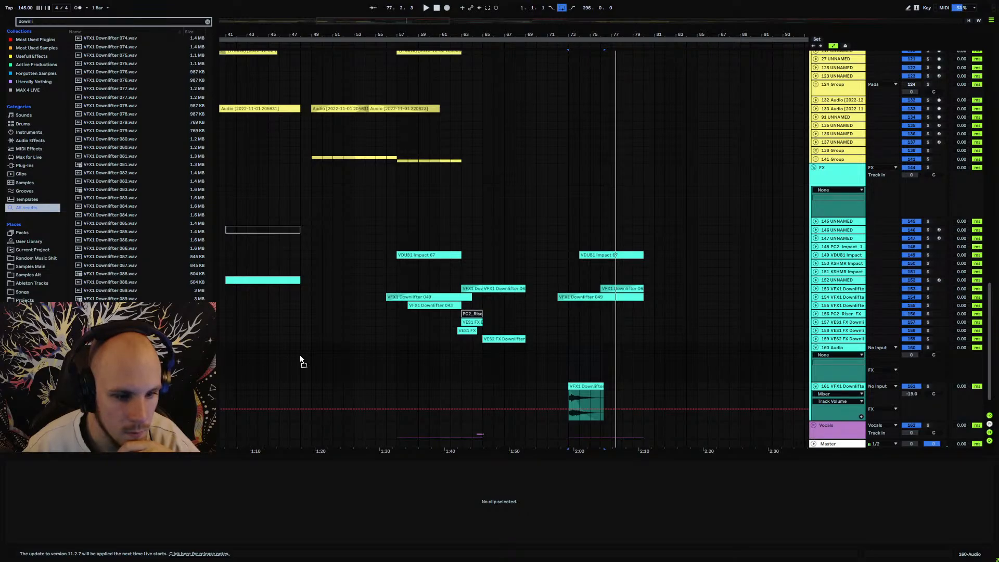
pyautogui.moveTo(301, 360); pyautogui.dragTo(597, 347)
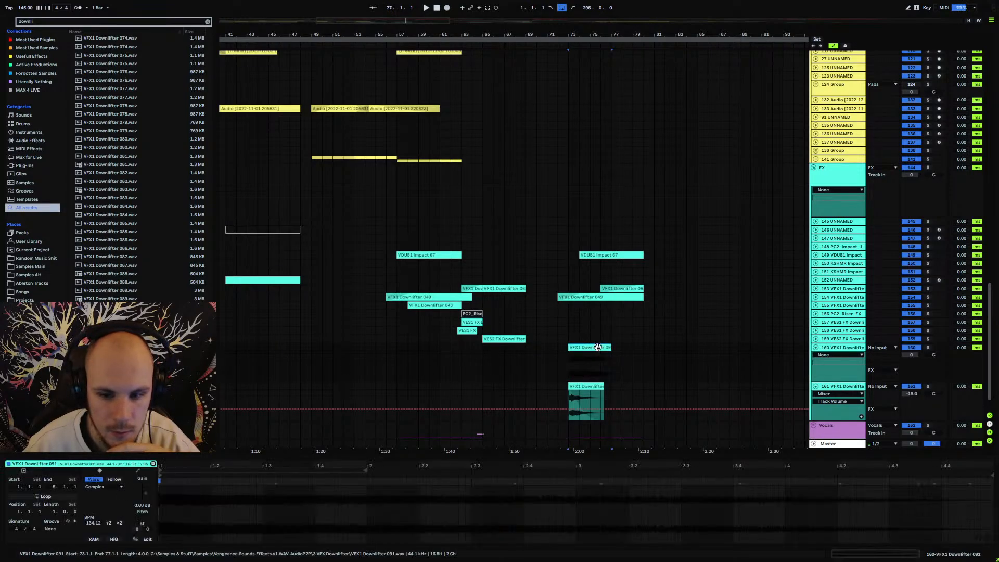
# Reverse the VFX1 Downlifter 091 clip and set its track volume to -25 dB, checking by playback.
pyautogui.press('r')
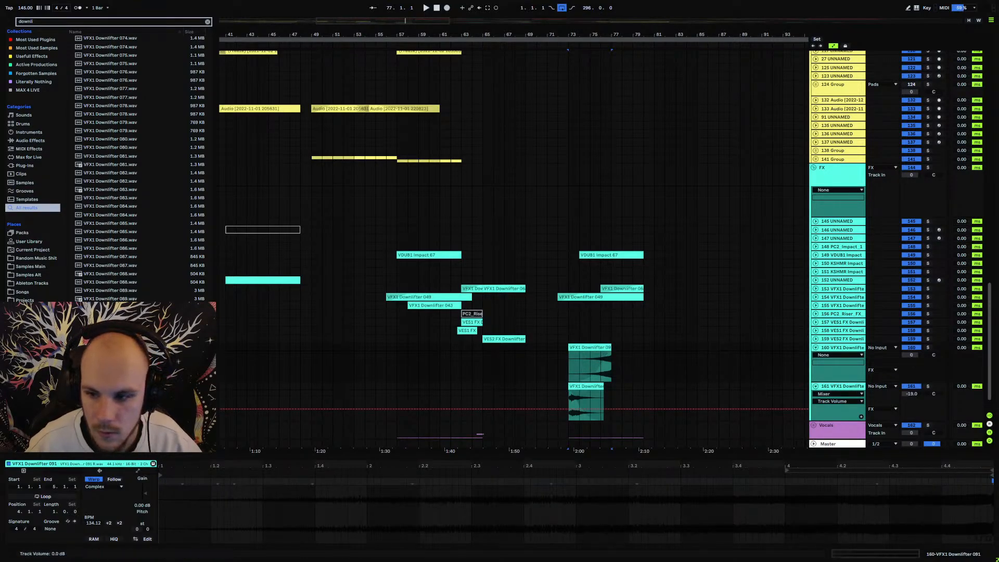
pyautogui.click(913, 356)
pyautogui.write('-')
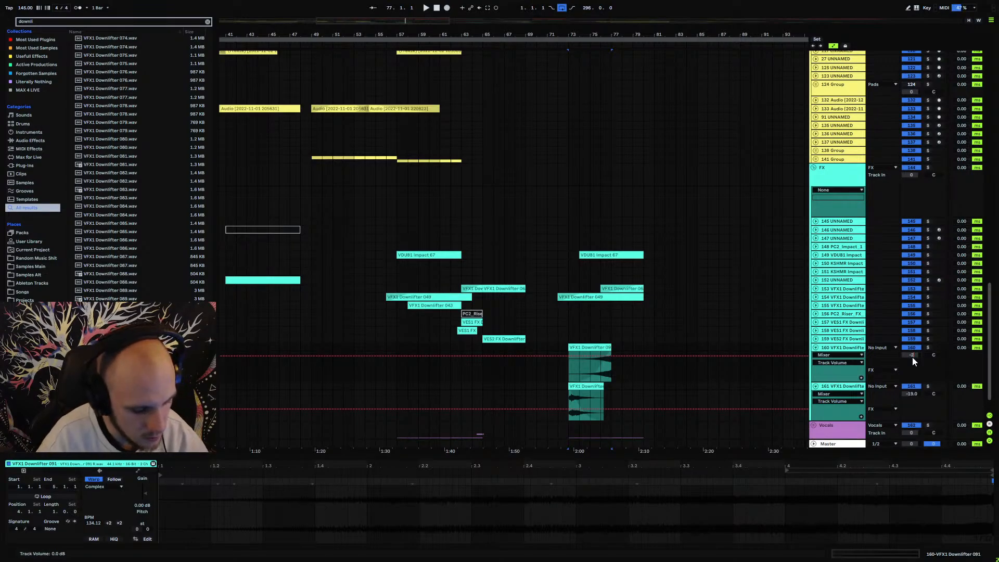
pyautogui.write('25')
pyautogui.press('Return')
pyautogui.press('space')
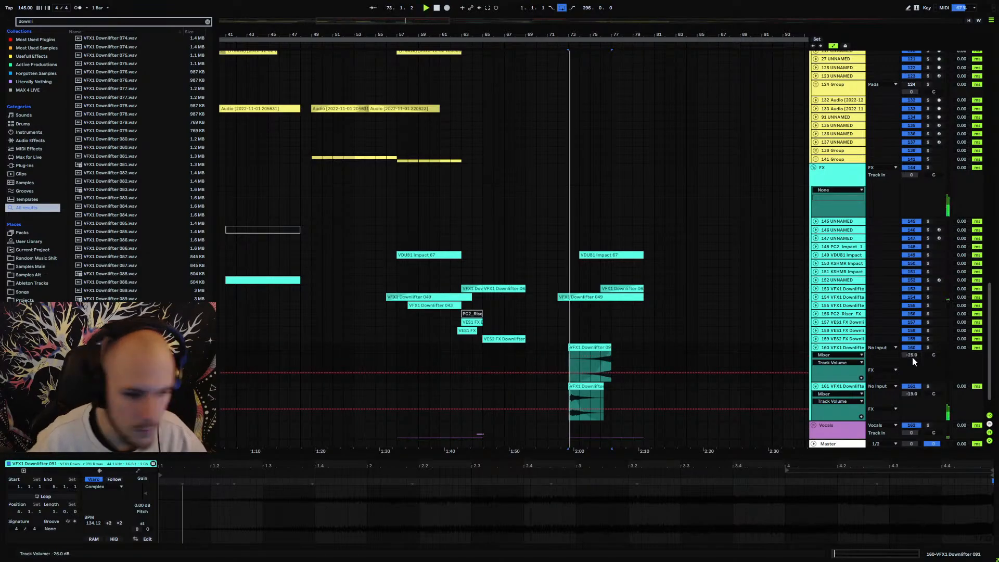
# Listen to the layered downlifters past bar 77, leave the VFX1 Downlifter 091 track folded and select its reversed clip.
pyautogui.click(816, 347)
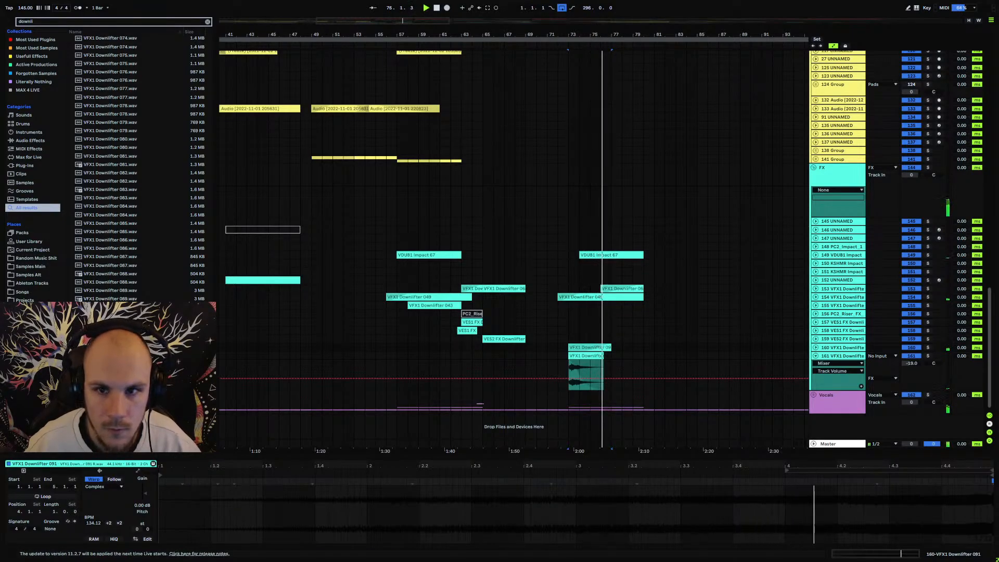
pyautogui.moveTo(597, 29); pyautogui.dragTo(529, 82)
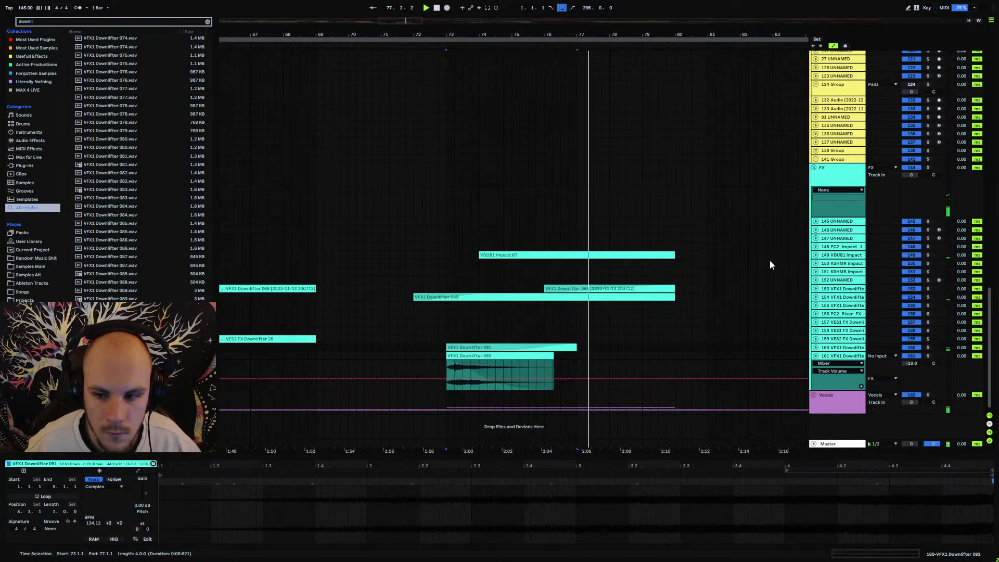
pyautogui.click(815, 347)
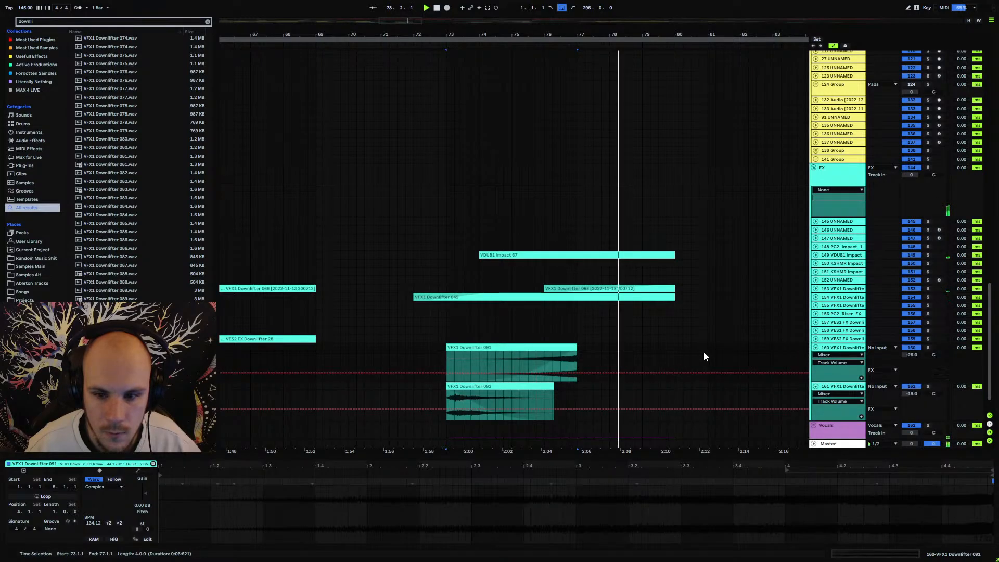
pyautogui.click(816, 348)
pyautogui.click(832, 348)
pyautogui.press('space')
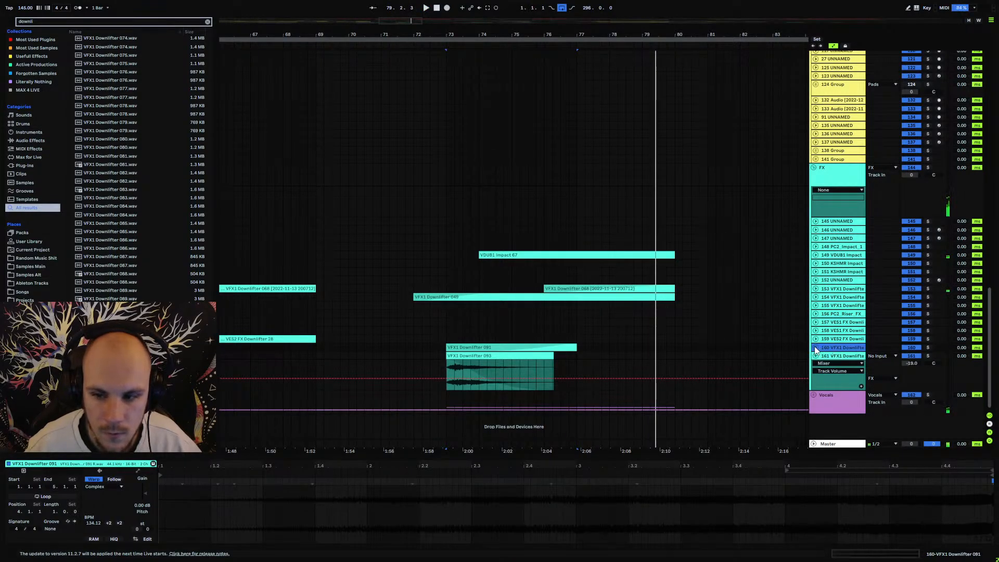
pyautogui.click(562, 347)
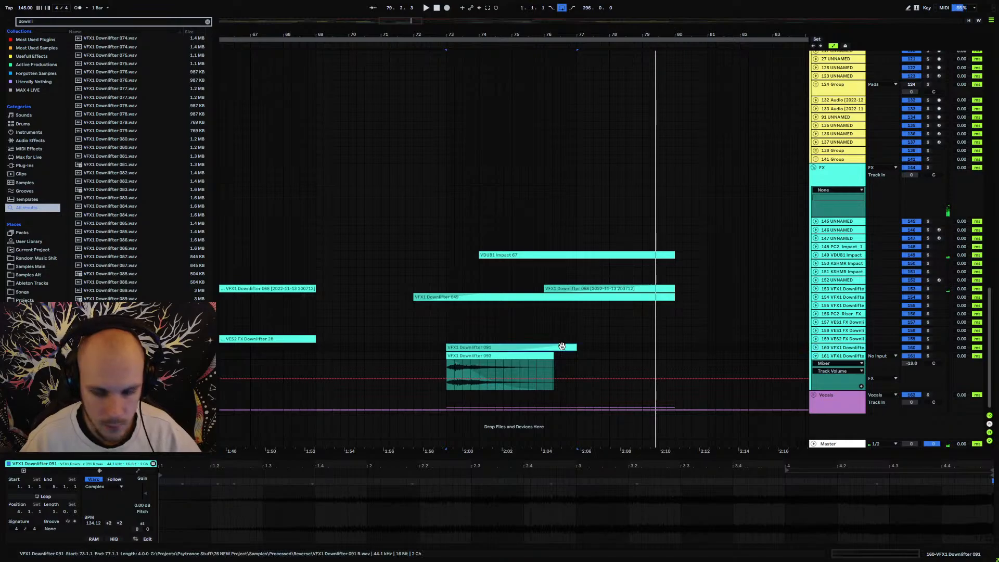
# Delete the reversed VFX1 Downlifter 091 clip at bar 73 and browse the downlifter samples for a replacement.
pyautogui.press('Delete')
pyautogui.click(128, 332)
pyautogui.scroll(-2, 128, 332)
pyautogui.scroll(-2, 128, 332)
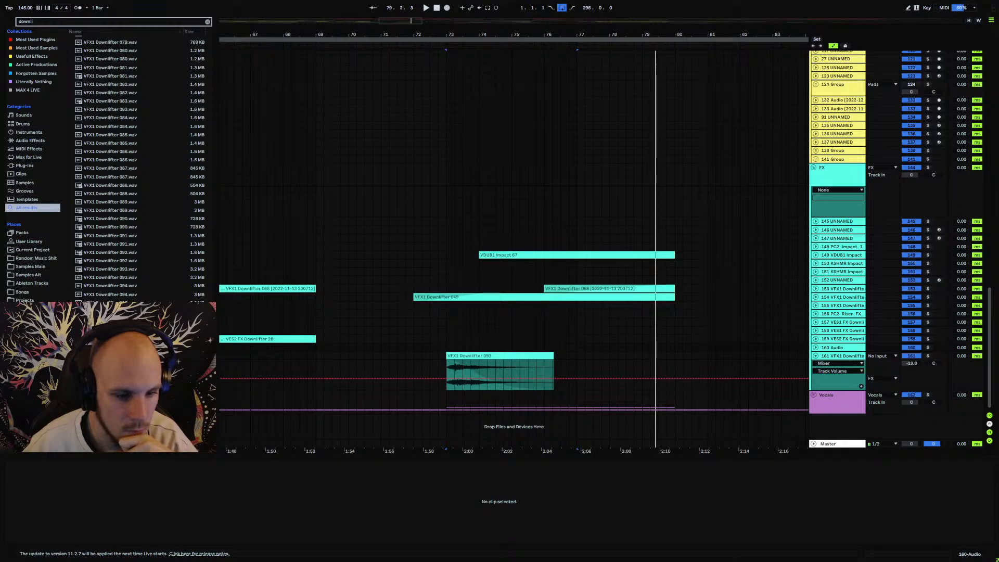
pyautogui.scroll(-5, 141, 167)
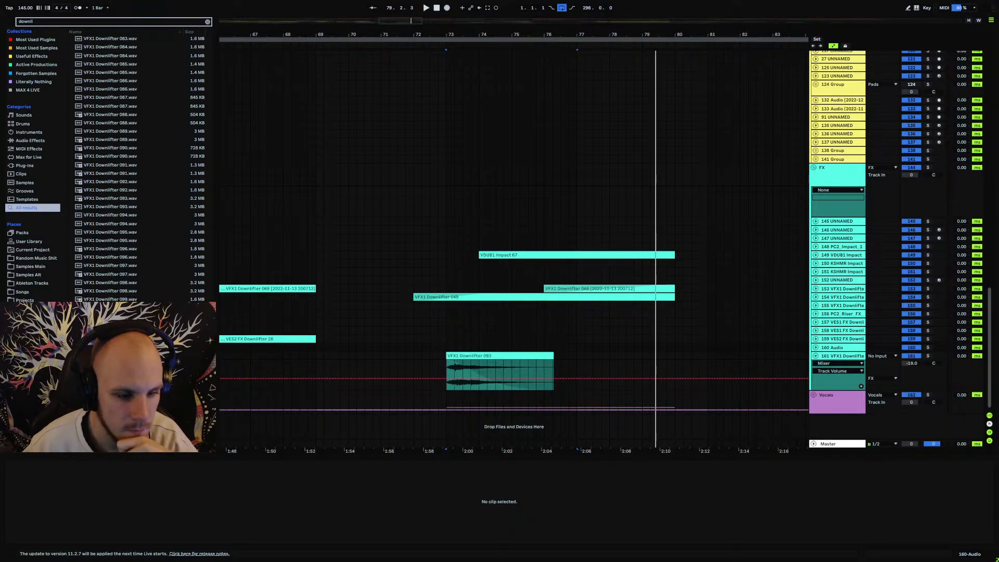
pyautogui.scroll(-5, 139, 167)
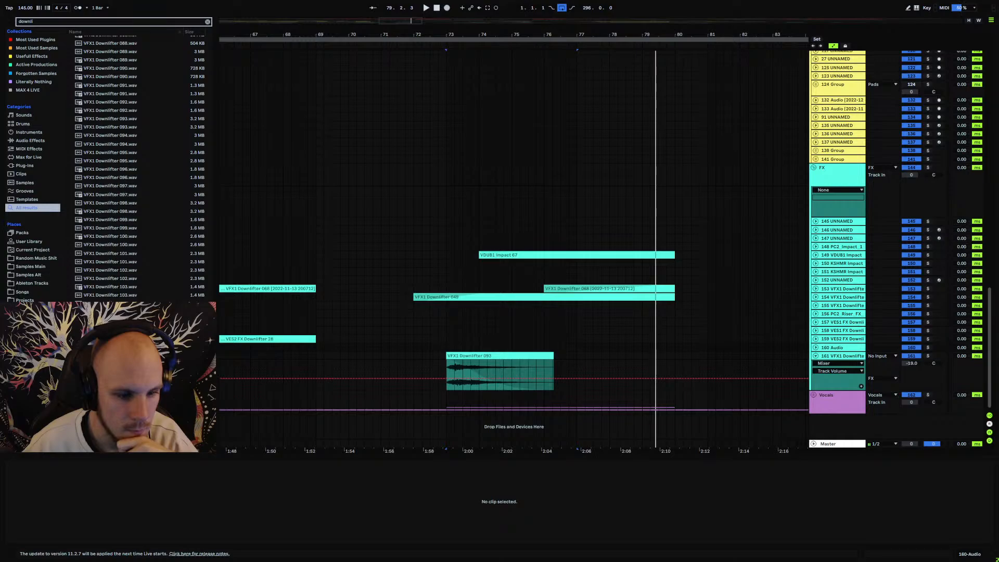
pyautogui.scroll(9, 147, 279)
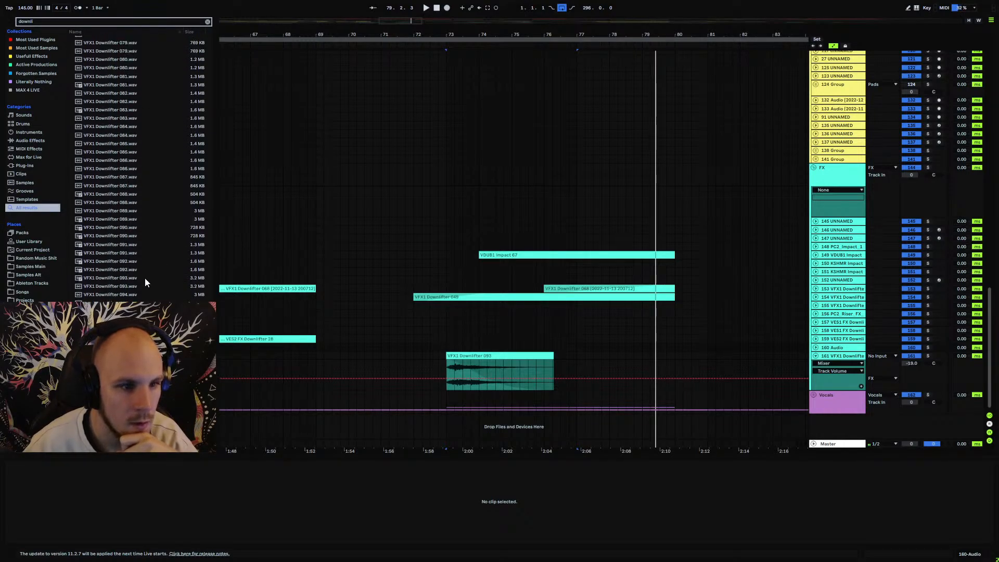
pyautogui.scroll(6, 145, 278)
# Audition the VFX1 Downlifter samples one after another from 074 back to 066.
pyautogui.click(114, 188)
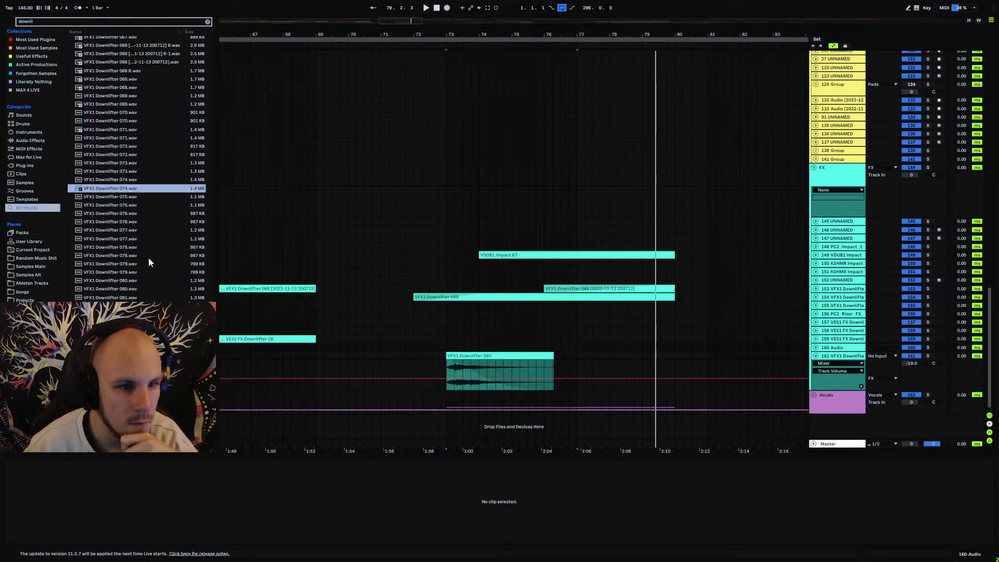
pyautogui.scroll(2, 148, 257)
pyautogui.click(130, 216)
pyautogui.click(131, 207)
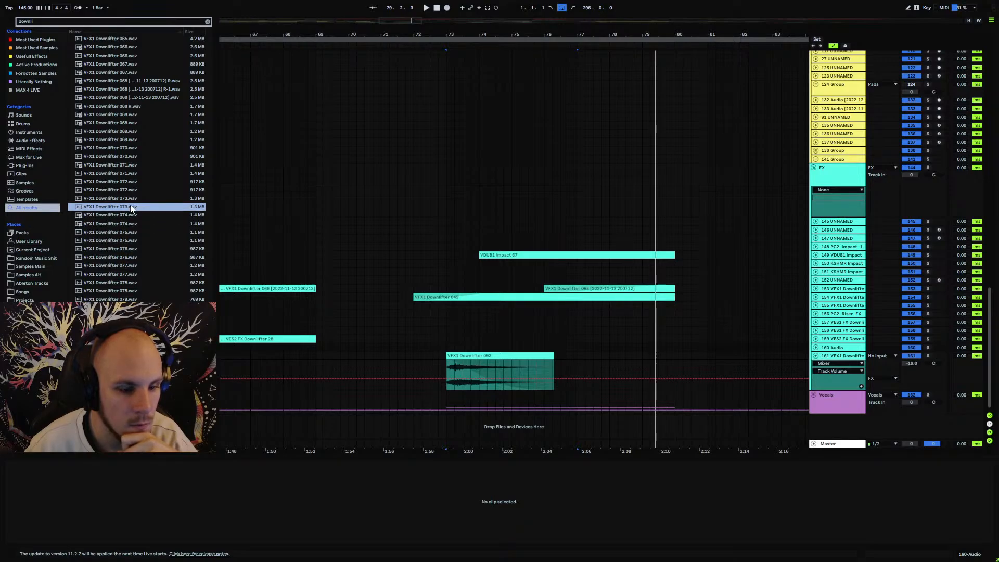
pyautogui.click(131, 190)
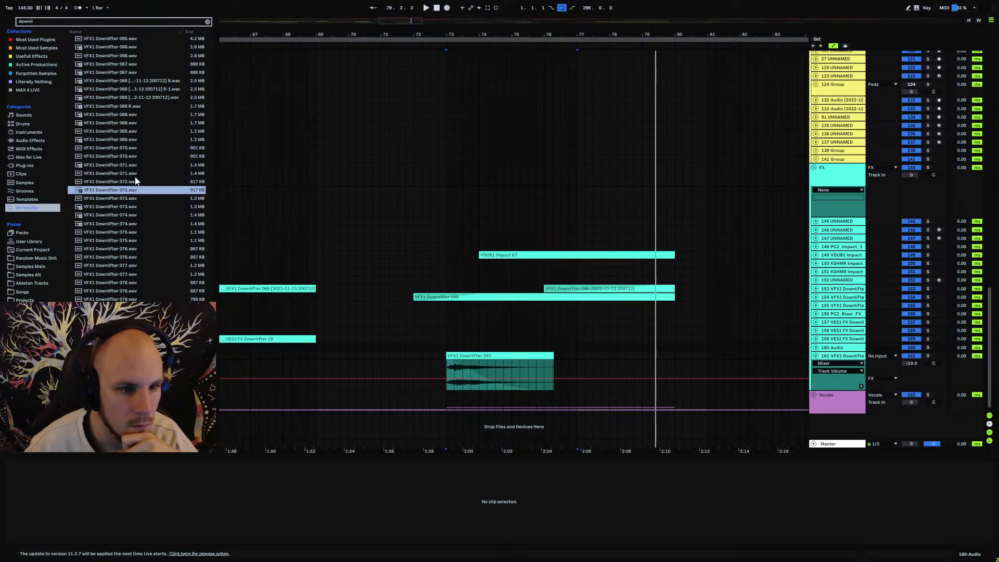
pyautogui.click(132, 174)
pyautogui.click(132, 157)
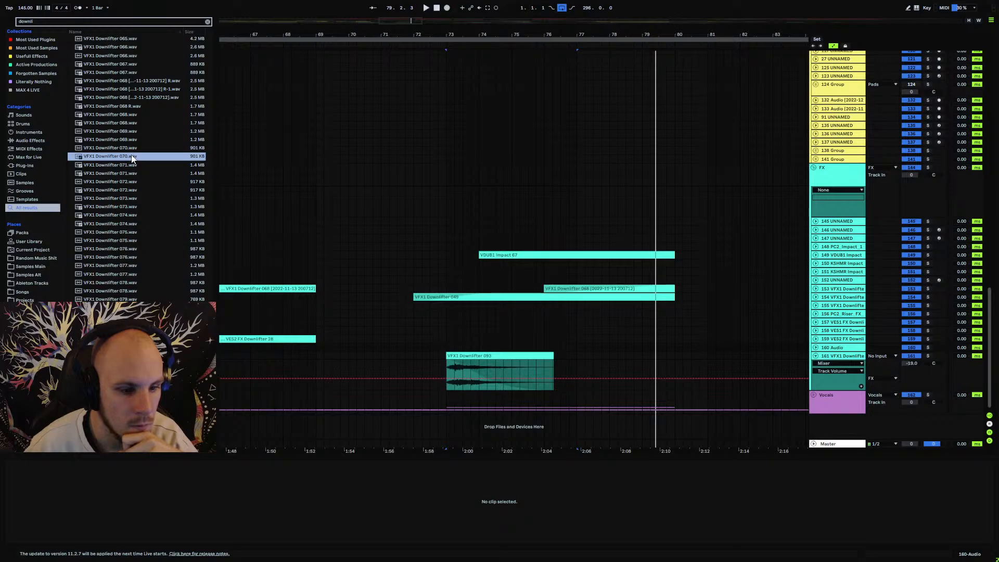
pyautogui.click(129, 100)
pyautogui.scroll(3, 144, 191)
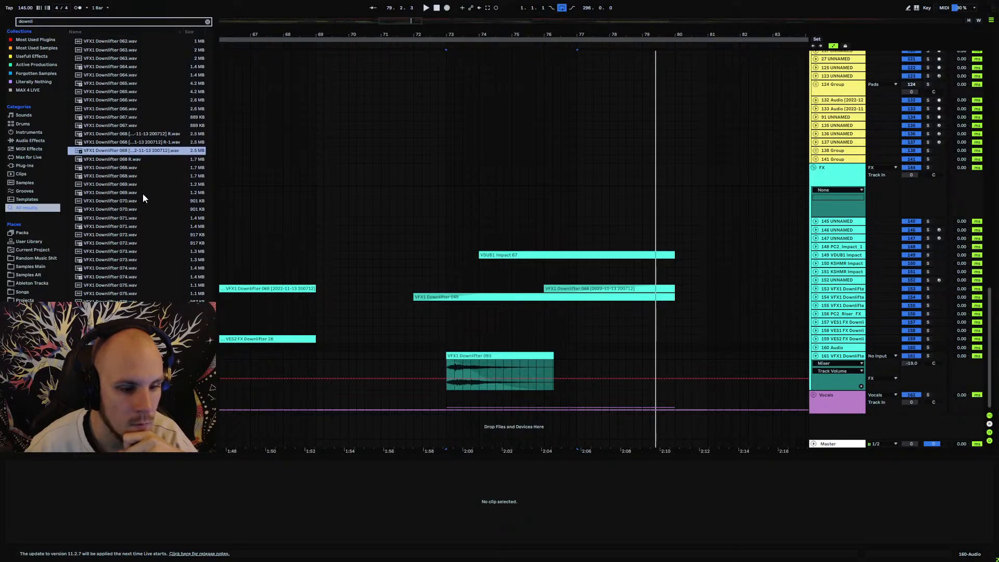
pyautogui.click(125, 161)
pyautogui.click(128, 145)
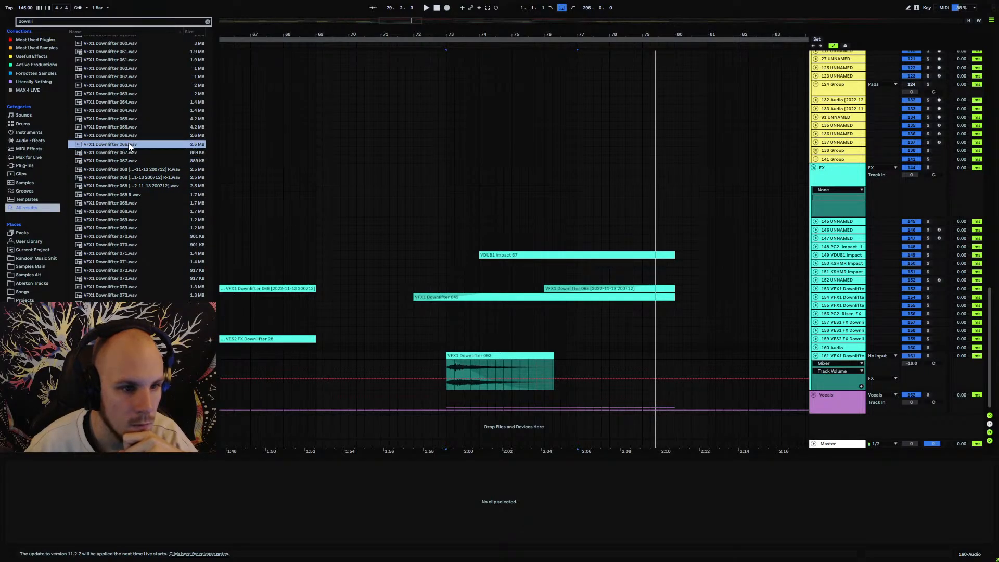
# Audition the VFX1 Downlifter samples from 065 back to 059, comparing 060 and 059 again.
pyautogui.scroll(2, 131, 161)
pyautogui.click(128, 163)
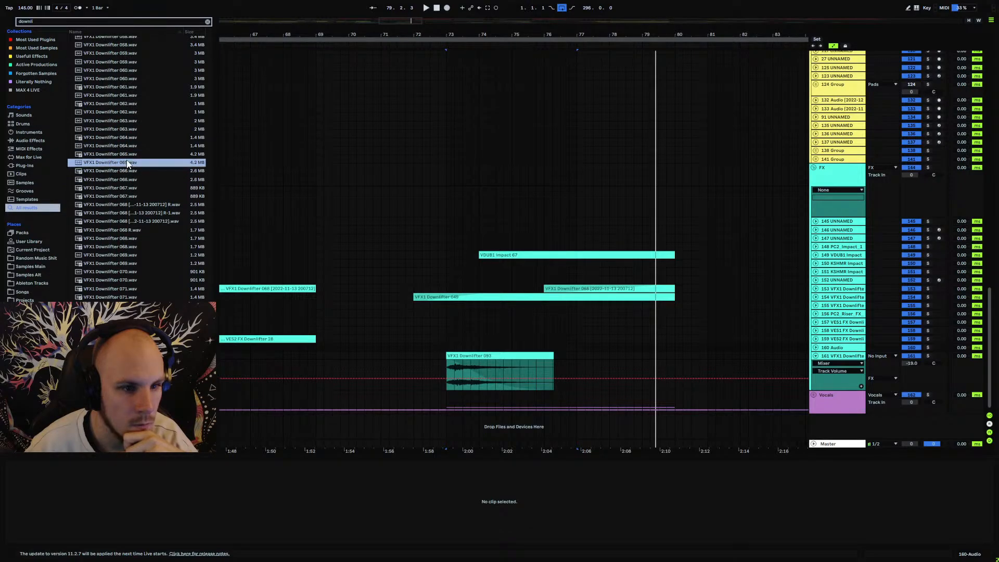
pyautogui.click(127, 146)
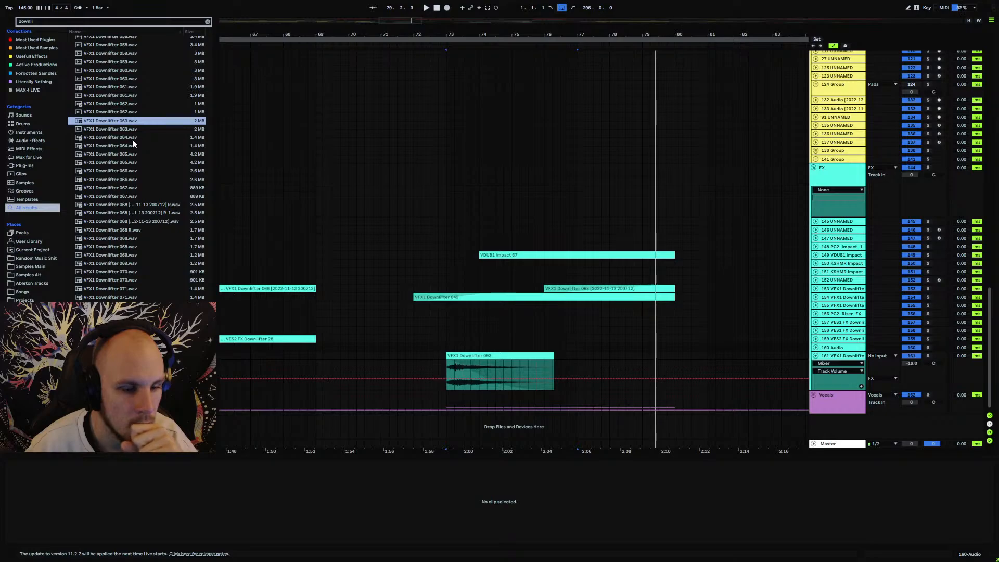
pyautogui.click(132, 104)
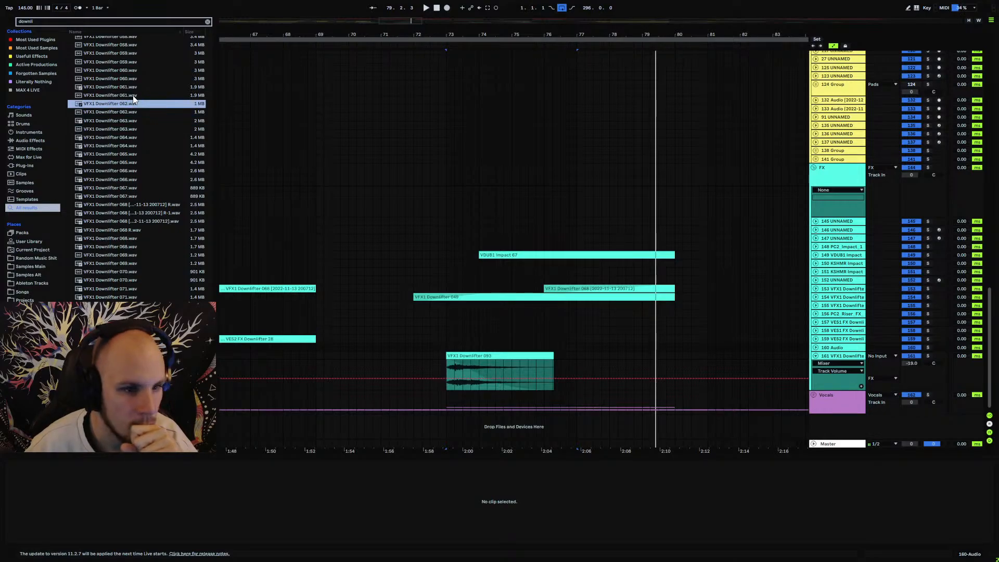
pyautogui.click(127, 97)
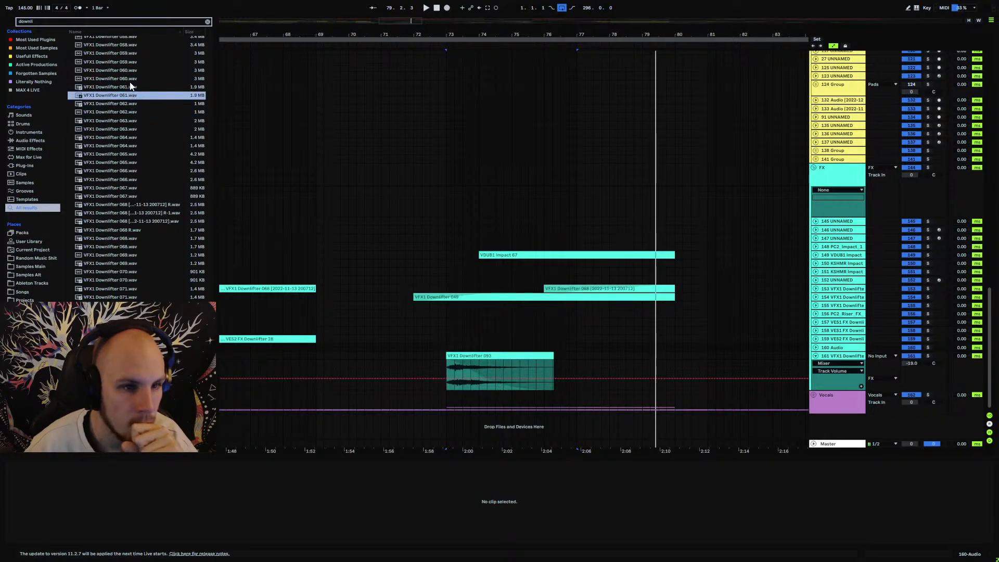
pyautogui.click(130, 81)
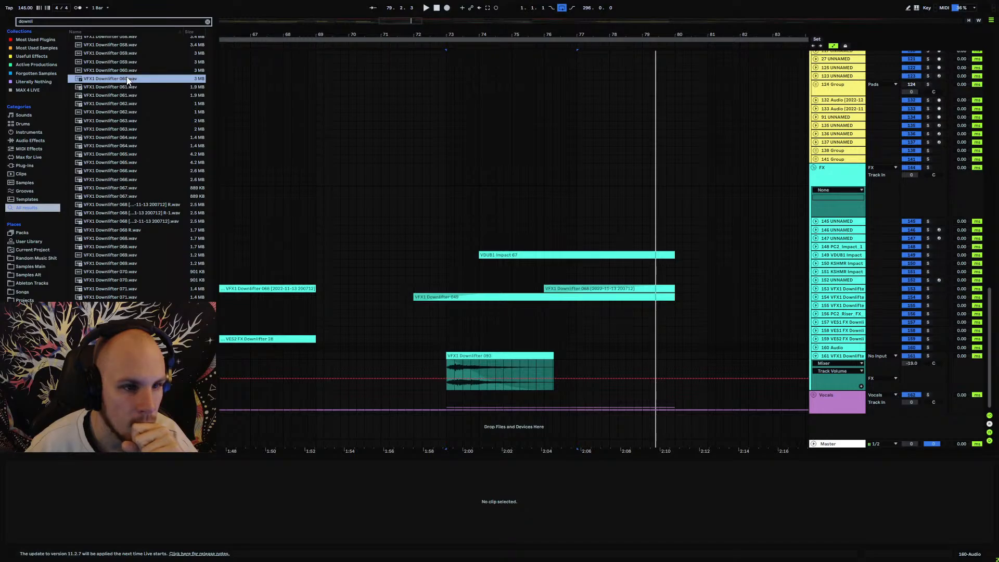
pyautogui.click(126, 63)
pyautogui.click(127, 79)
pyautogui.click(129, 63)
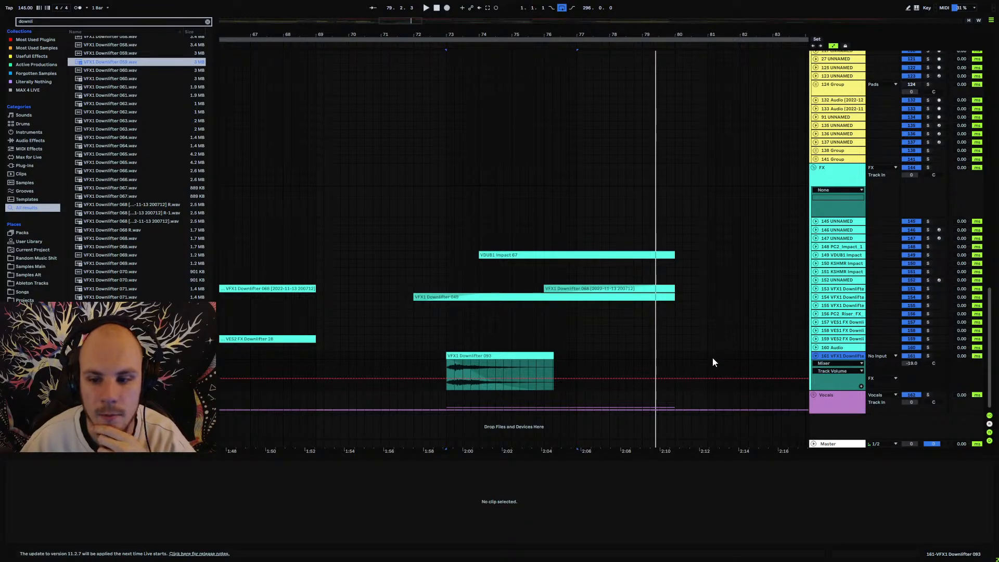
# Place VFX1 Downlifter 059 at bar 81 on a new track below VFX1 Downlifter 093, set its volume to -24 dB and play it.
pyautogui.moveTo(112, 70); pyautogui.dragTo(704, 410)
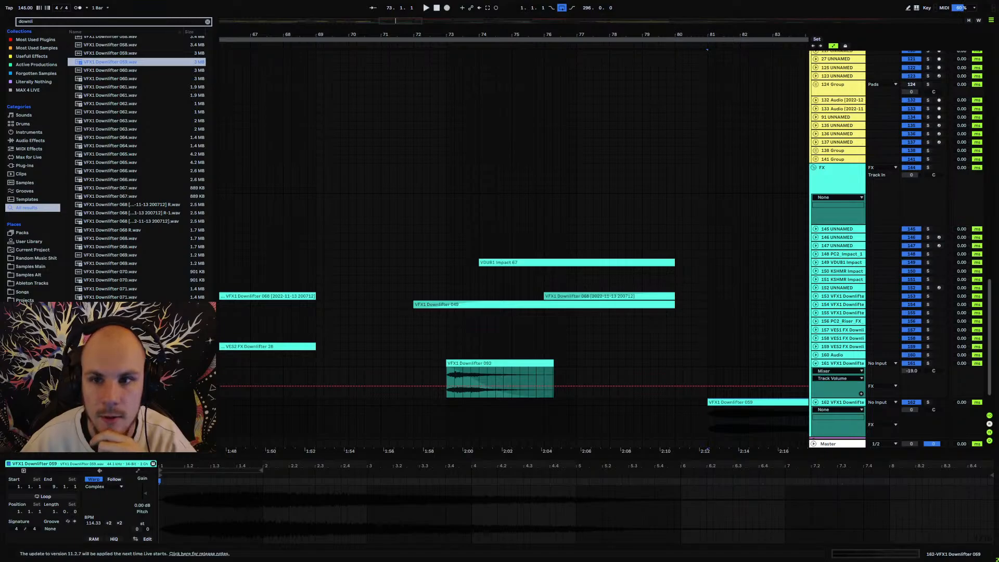
pyautogui.moveTo(708, 35); pyautogui.dragTo(418, 13)
pyautogui.click(914, 410)
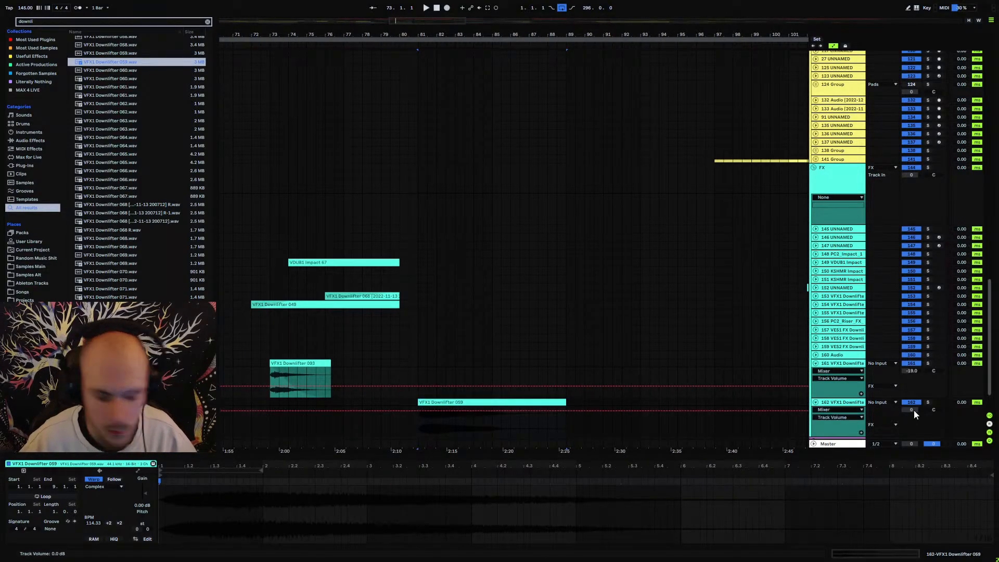
pyautogui.moveTo(913, 410); pyautogui.dragTo(914, 432)
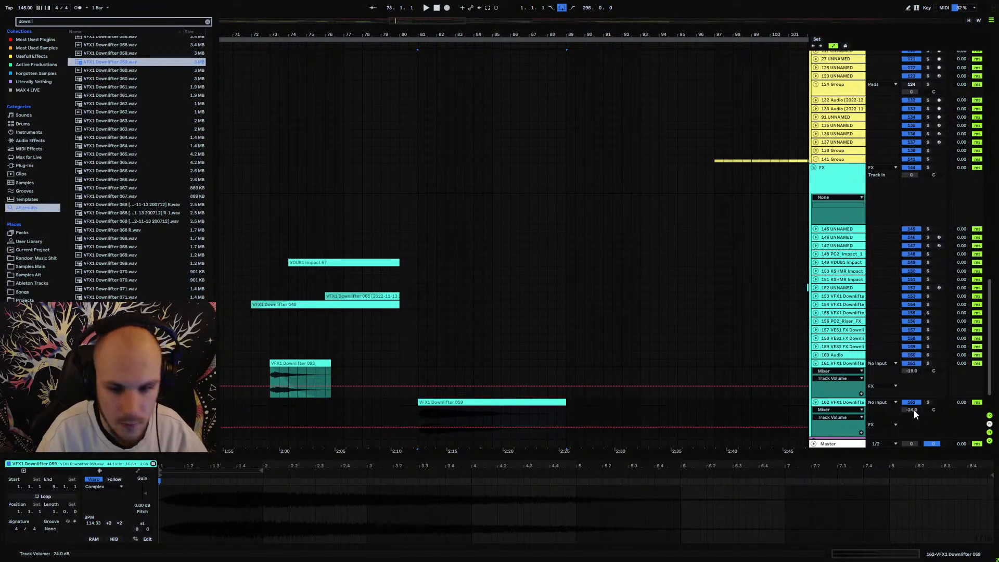
pyautogui.press('space')
pyautogui.scroll(-2, 570, 367)
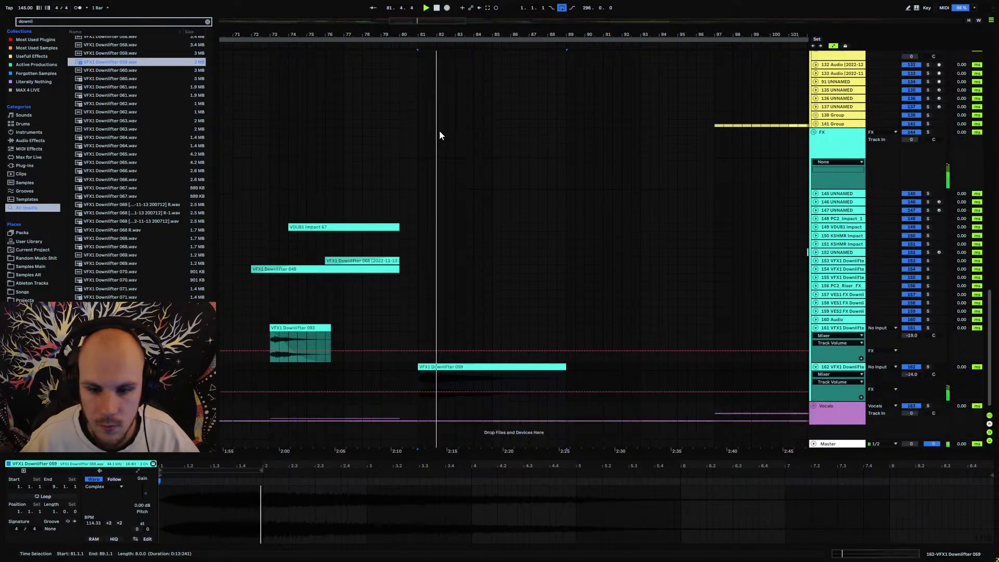
pyautogui.moveTo(433, 38)
pyautogui.mouseDown()
pyautogui.moveTo(430, 7)
pyautogui.moveTo(430, 19)
pyautogui.mouseUp()
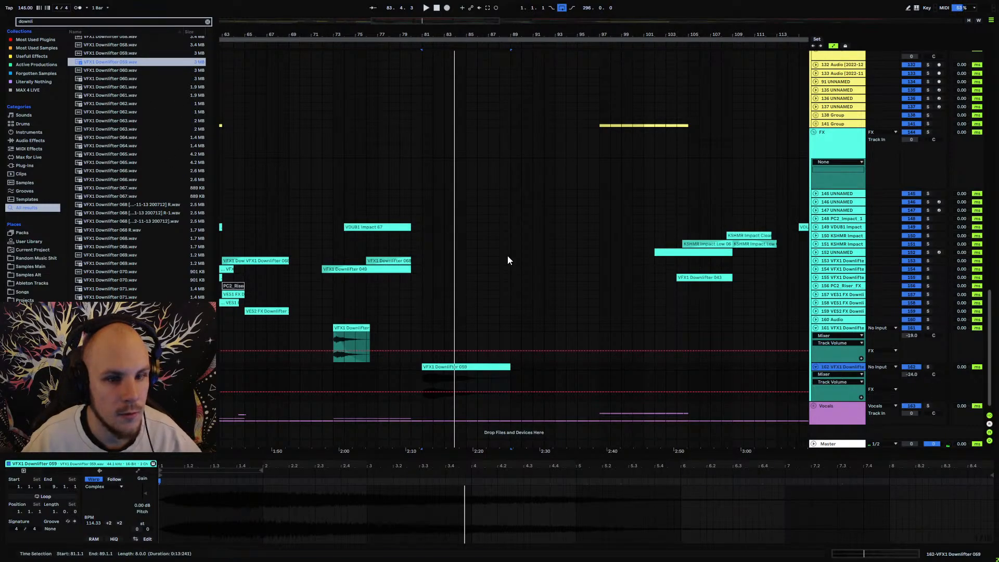
# Unfold the empty 160 Audio track and audition VFX1 Downlifter samples 055, 057, 052 and 051.
pyautogui.click(836, 321)
pyautogui.click(816, 320)
pyautogui.scroll(2, 140, 155)
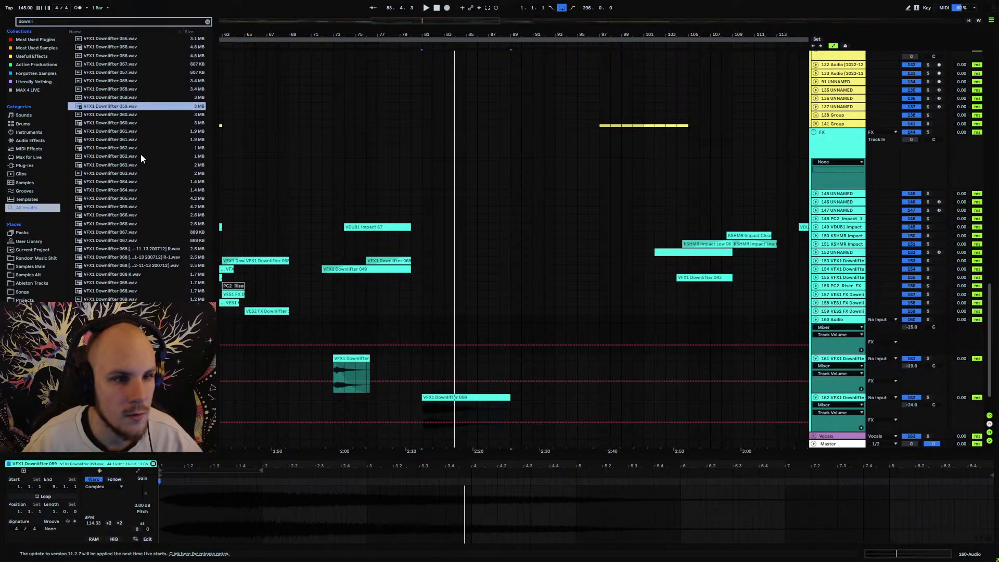
pyautogui.scroll(3, 141, 156)
pyautogui.click(131, 76)
pyautogui.scroll(2, 140, 120)
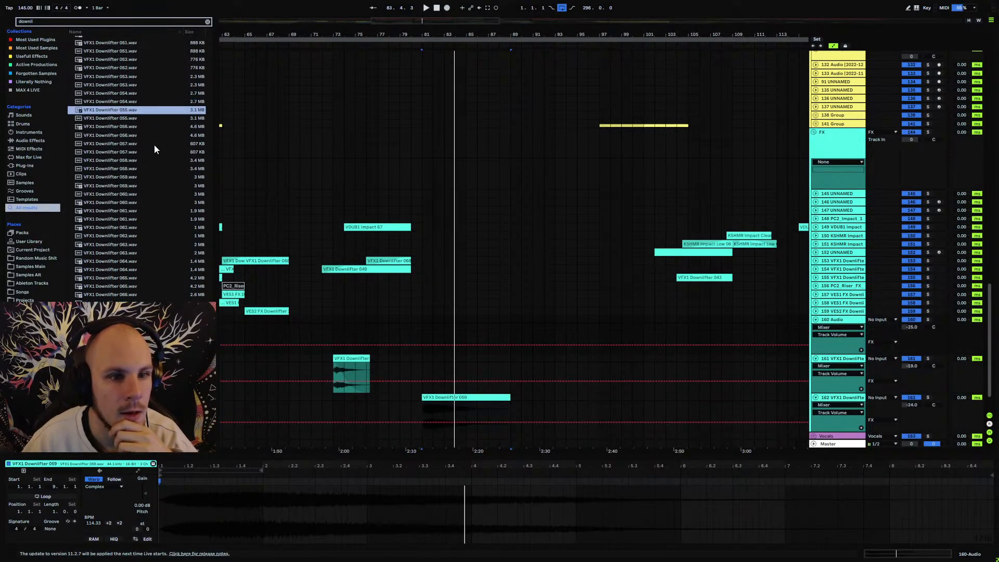
pyautogui.click(176, 144)
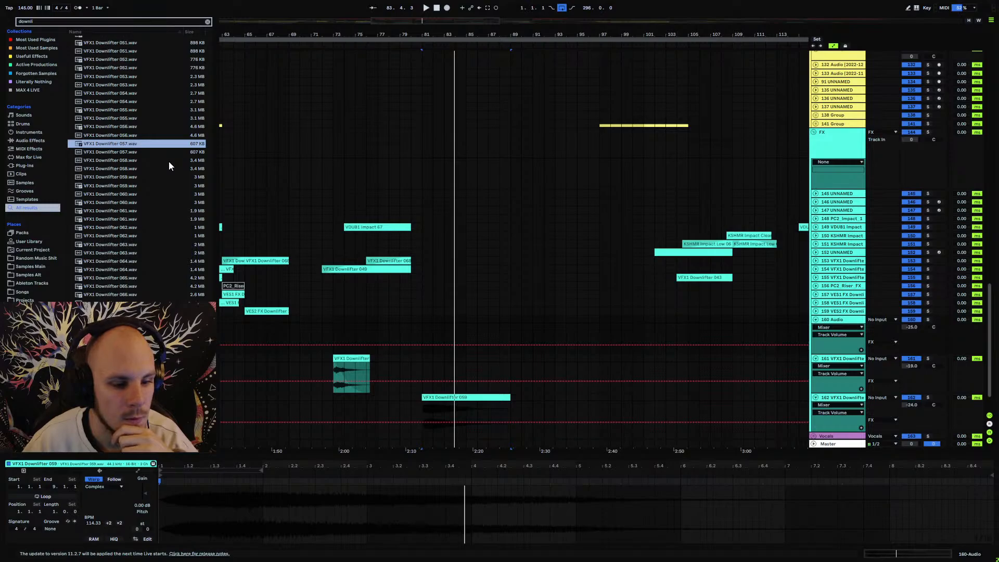
pyautogui.scroll(2, 159, 104)
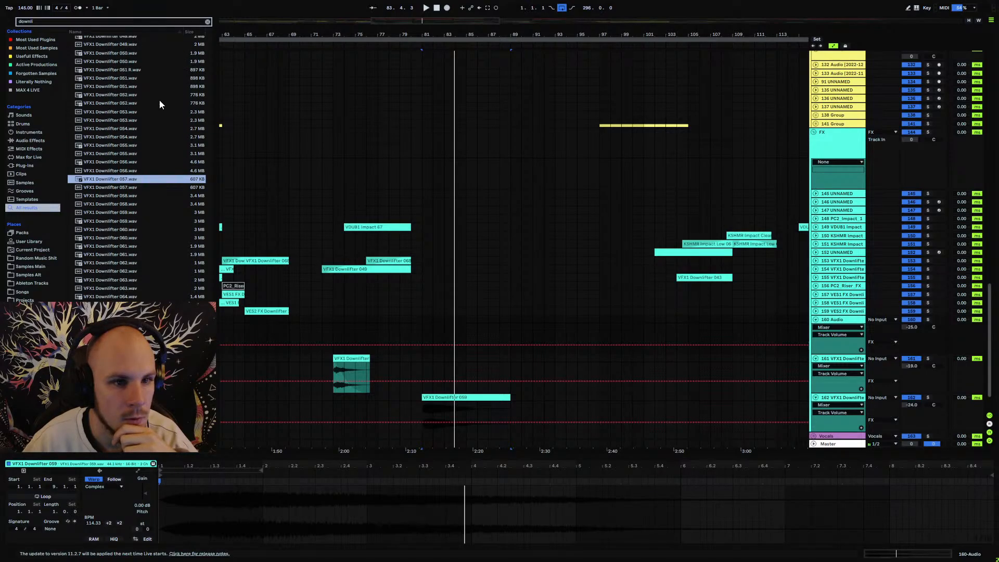
pyautogui.click(195, 96)
pyautogui.press('Up')
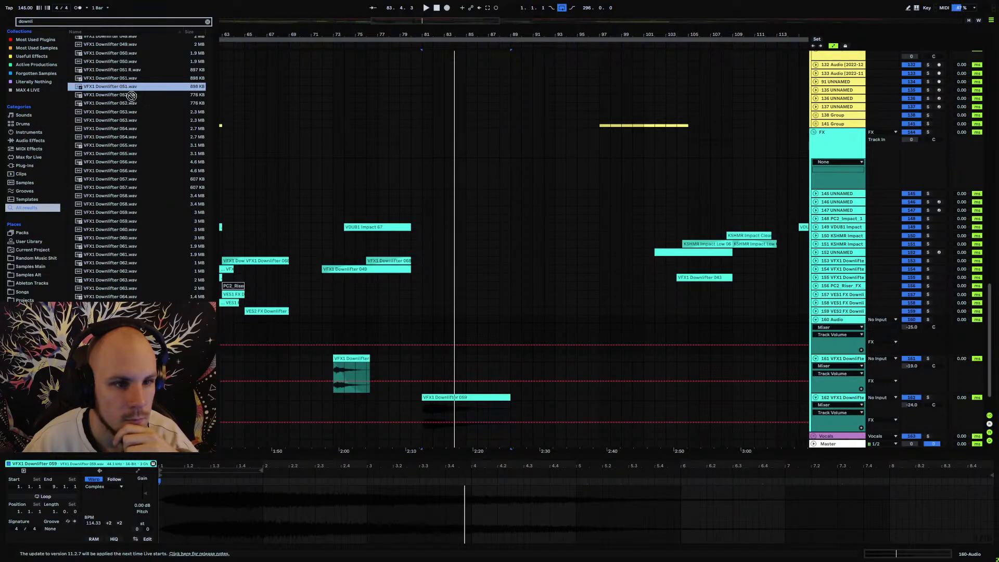
# Place VFX1 Downlifter 051 at bar 73 on the empty 160 Audio track and reverse the clip.
pyautogui.moveTo(131, 93); pyautogui.dragTo(364, 320)
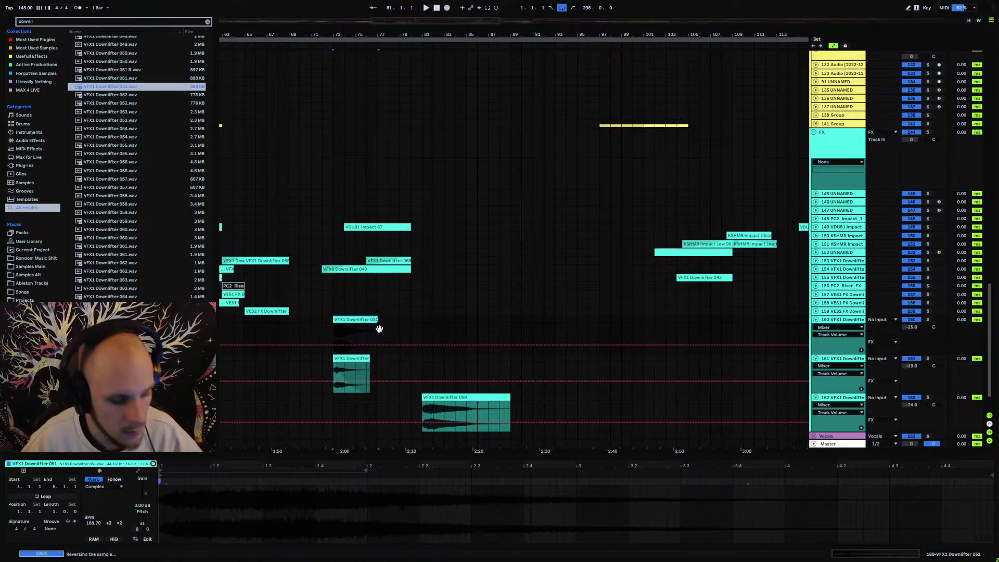
pyautogui.press('r')
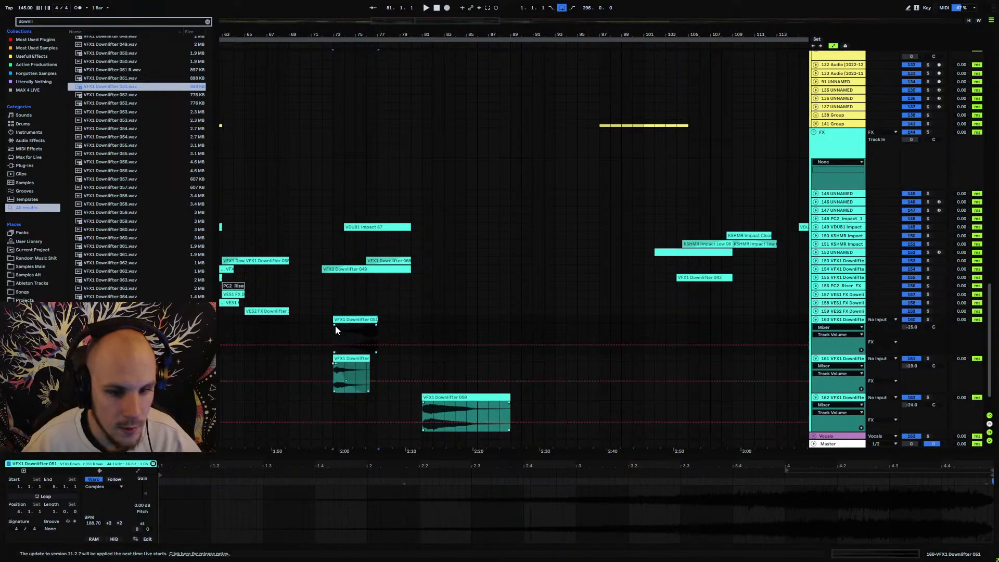
pyautogui.press('f')
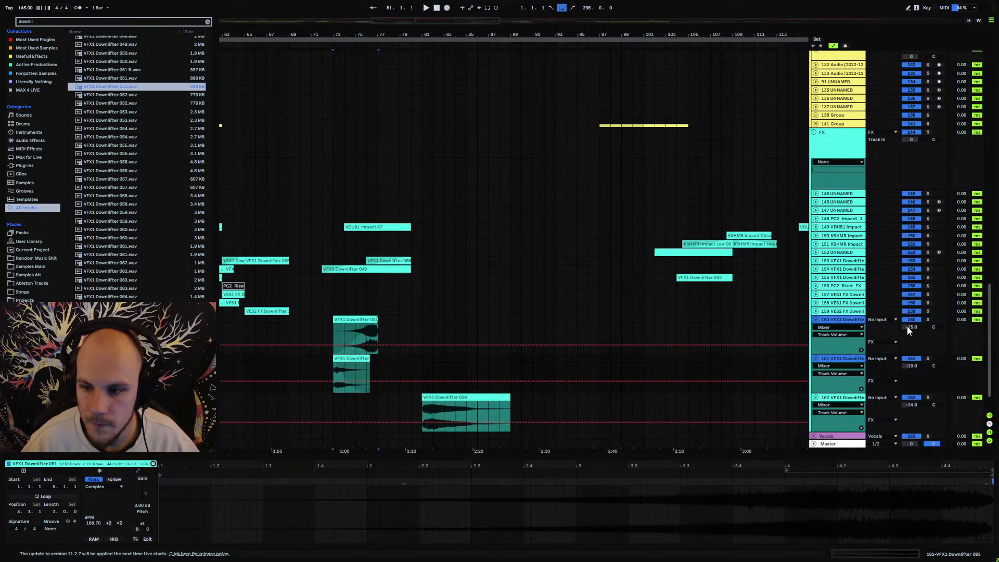
# Group the VFX1 Downlifter 051 and 093 tracks and set the group's volume to -19 dB.
pyautogui.hotkey('ctrl', 'g')
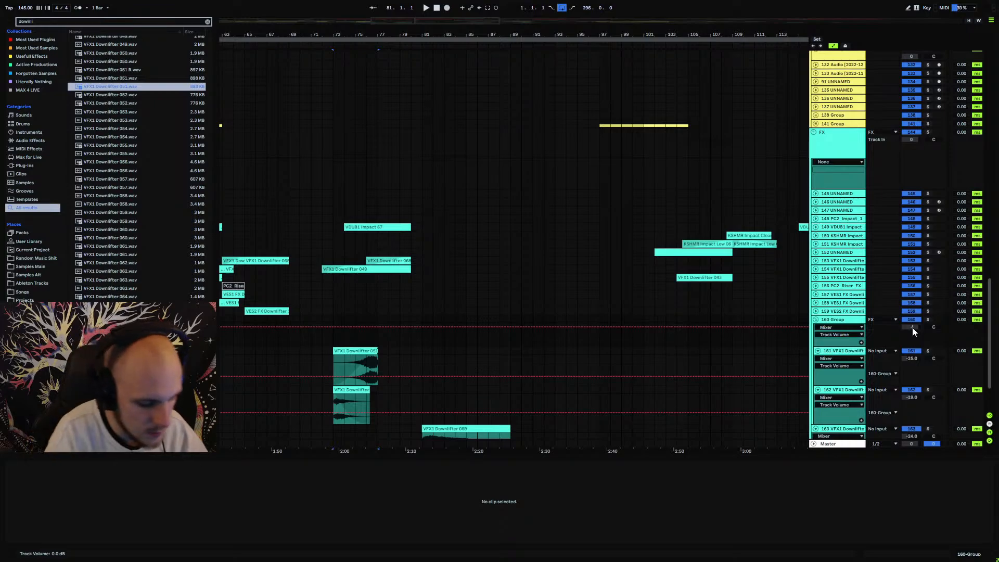
pyautogui.press('Return')
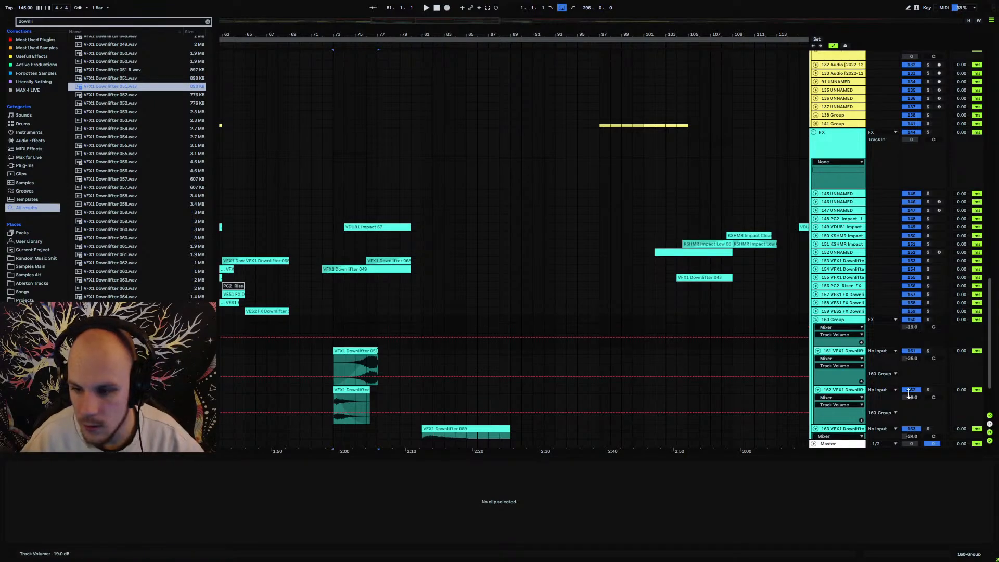
# Raise both grouped tracks together to -6 dB for VFX1 Downlifter 051 and 0 dB for 093, and fold the group.
pyautogui.click(909, 399)
pyautogui.press('Up')
pyautogui.press('Up')
pyautogui.press('Up')
pyautogui.press('Up')
pyautogui.press('Up')
pyautogui.press('Up')
pyautogui.press('Up')
pyautogui.press('Up')
pyautogui.press('Up')
pyautogui.press('Up')
pyautogui.press('Up')
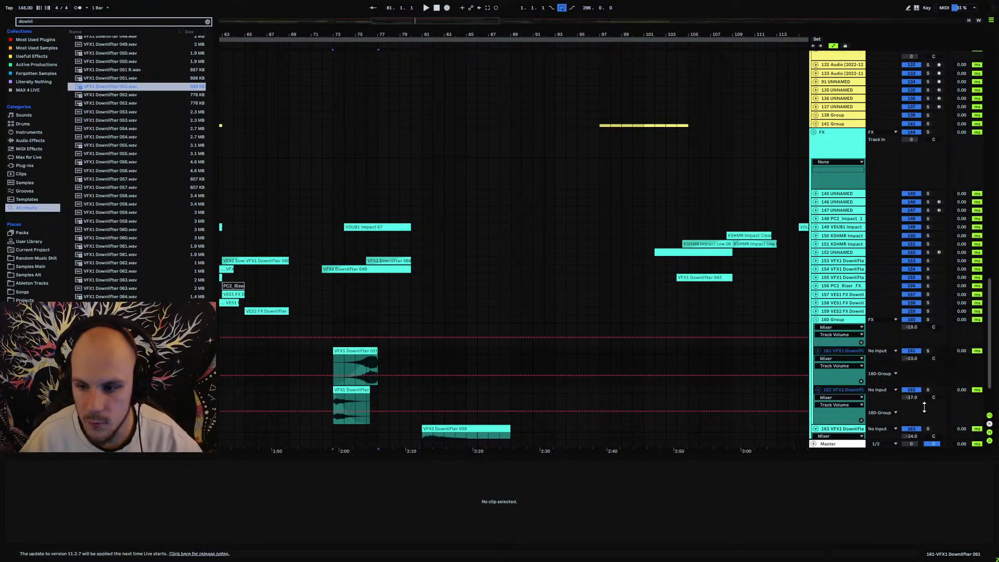
pyautogui.press('Up')
pyautogui.press('Up')
pyautogui.press('Up')
pyautogui.press('Up')
pyautogui.press('Up')
pyautogui.press('Up')
pyautogui.press('Up')
pyautogui.press('Up')
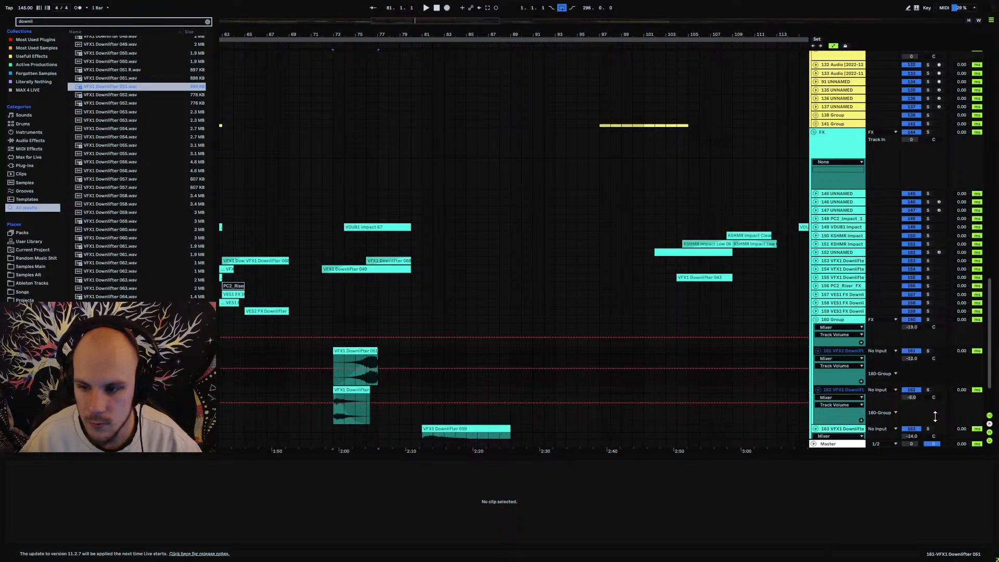
pyautogui.click(825, 319)
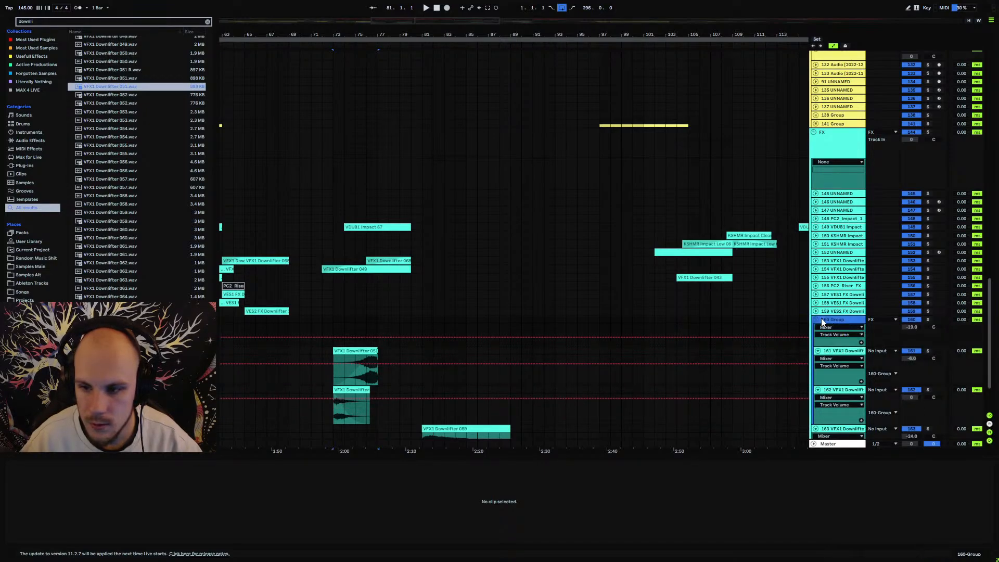
pyautogui.click(815, 319)
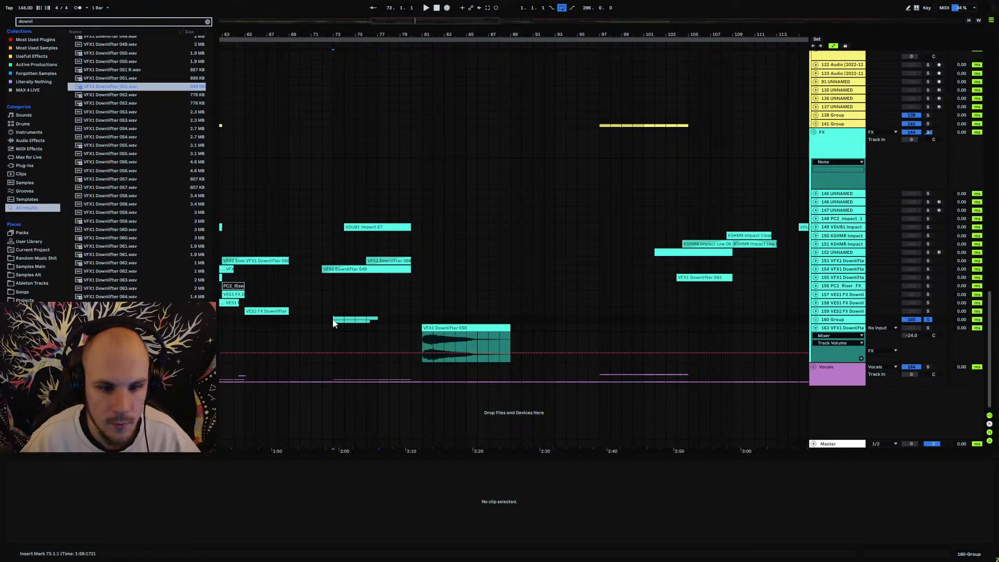
# Add the Echo audio effect to the 160 Group track and set its channel mode to Ping Pong.
pyautogui.press('space')
pyautogui.click(24, 166)
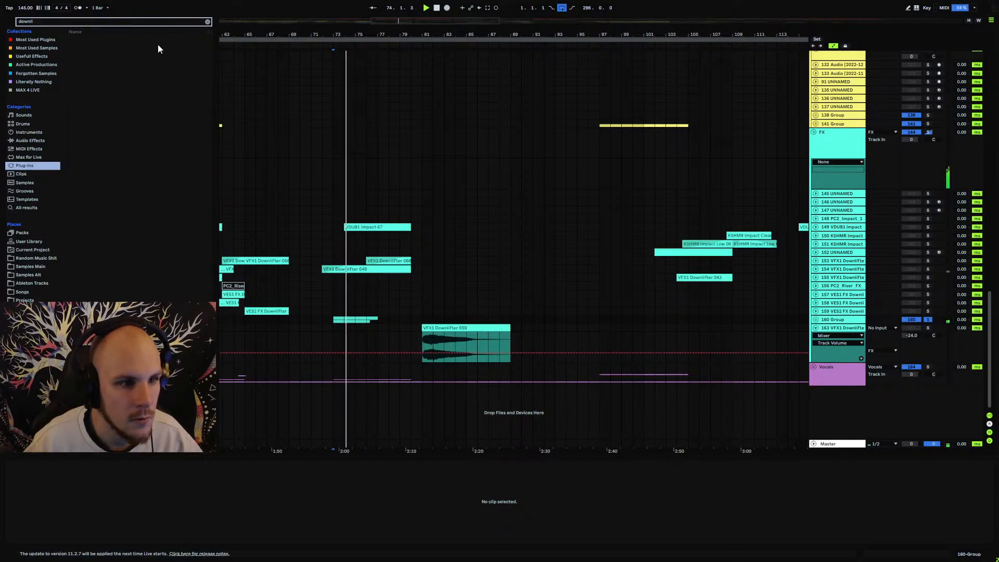
pyautogui.click(207, 21)
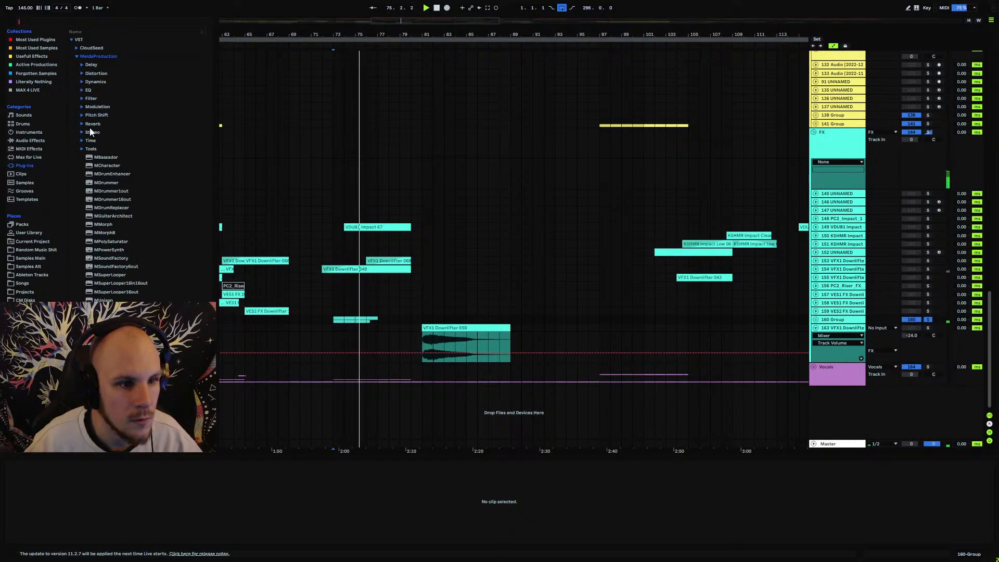
pyautogui.click(28, 140)
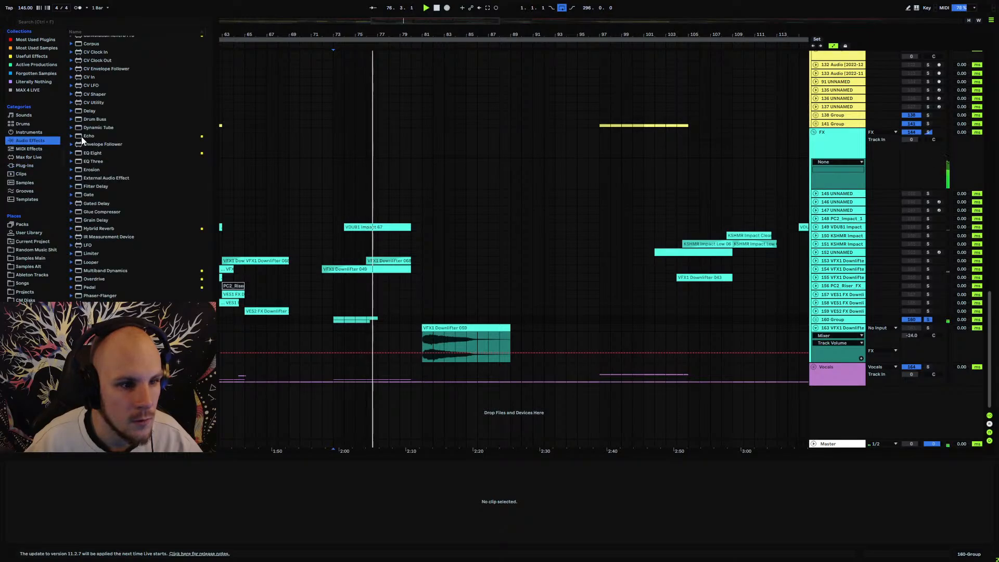
pyautogui.moveTo(83, 138); pyautogui.dragTo(355, 319)
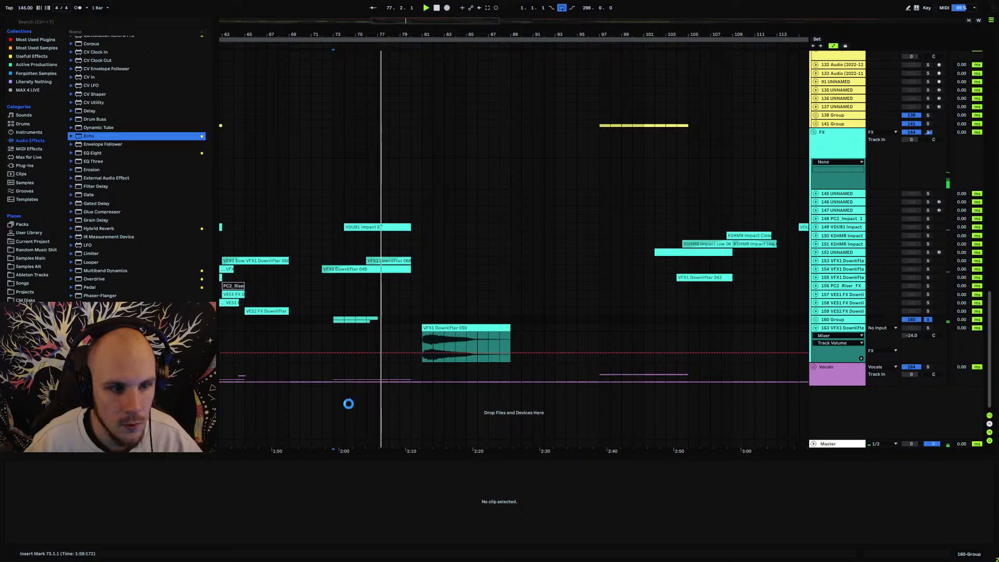
pyautogui.click(200, 532)
# Set Echo's low-pass filter to 20 kHz, feedback to 83% and both delay times to 1/4, and compare the sound with Echo bypassed.
pyautogui.press('space')
pyautogui.press('space')
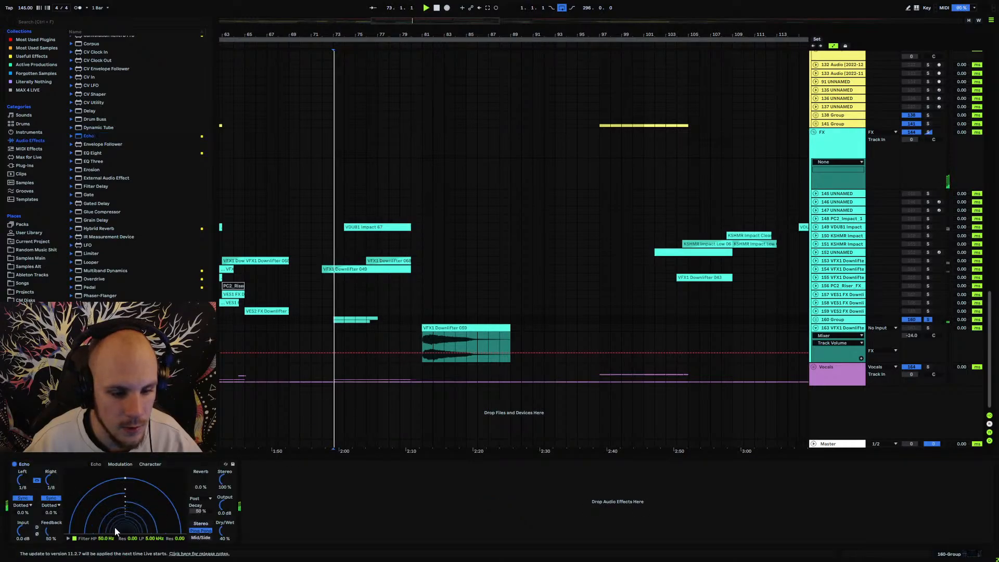
pyautogui.click(155, 538)
pyautogui.moveTo(155, 539); pyautogui.dragTo(155, 508)
pyautogui.moveTo(49, 529); pyautogui.dragTo(56, 481)
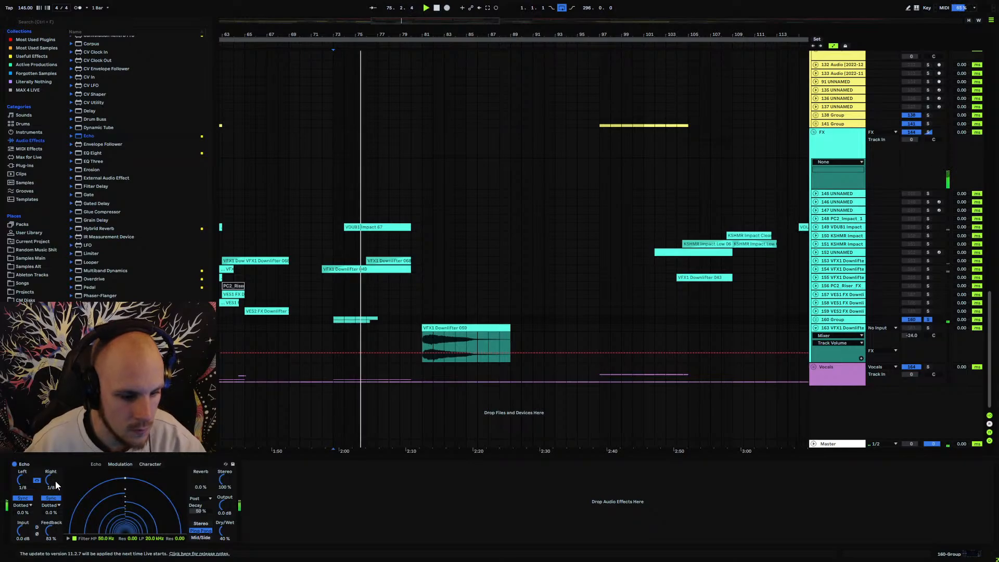
pyautogui.click(14, 464)
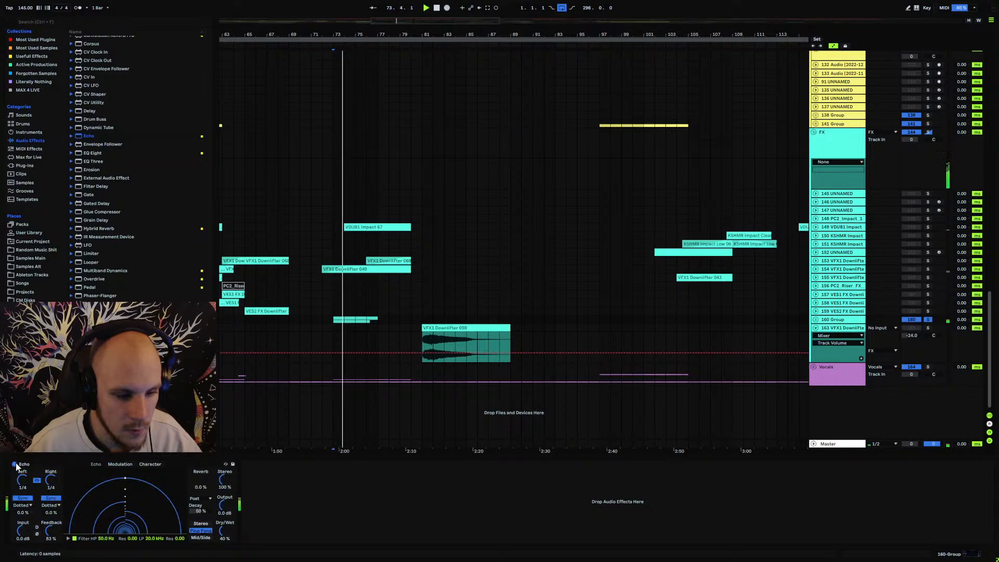
pyautogui.click(15, 465)
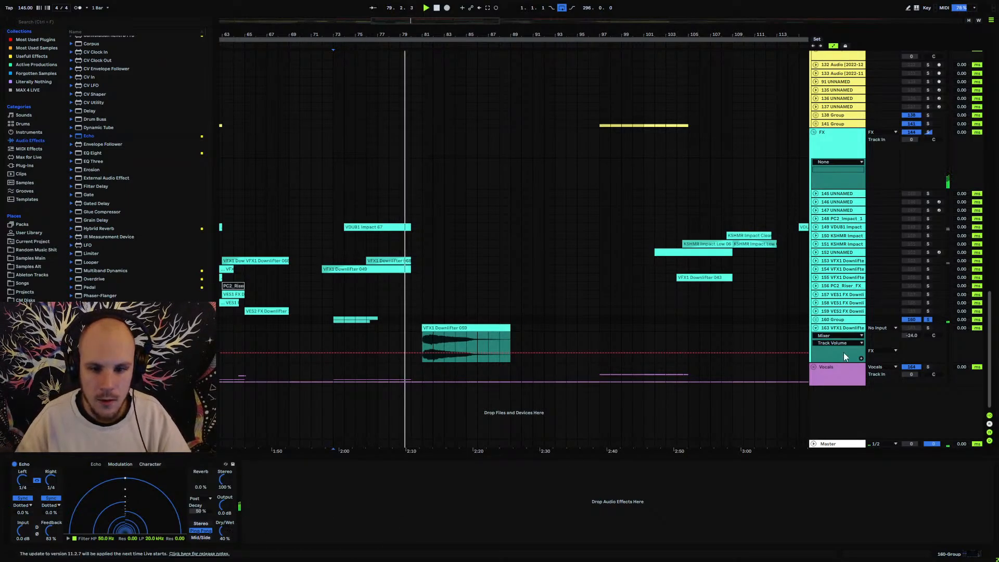
# Unfold the 160 Group and automate Echo's Dry/Wet to drop from 40% to 0% at bar 80.
pyautogui.click(815, 320)
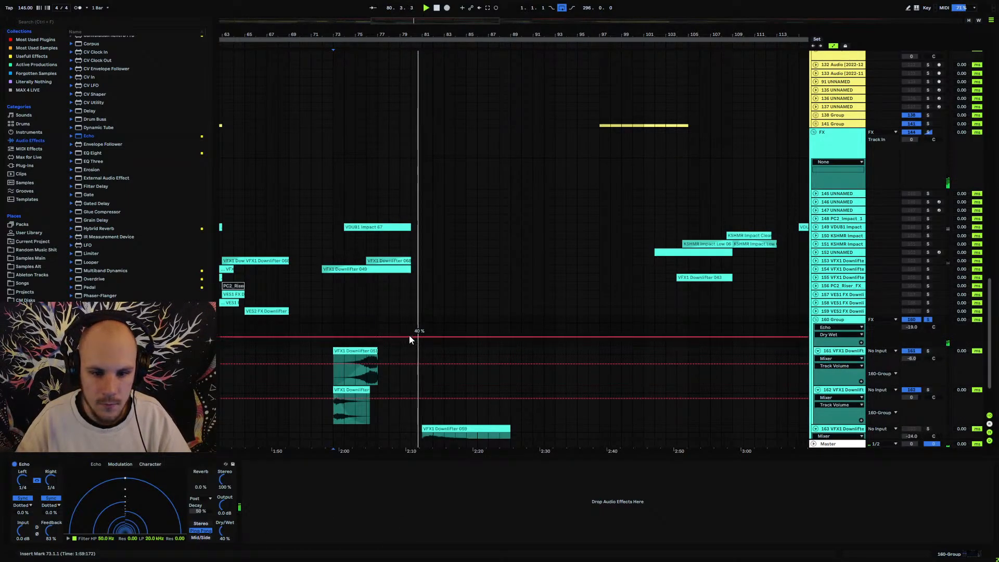
pyautogui.moveTo(403, 337); pyautogui.dragTo(421, 346)
pyautogui.scroll(5, 414, 290)
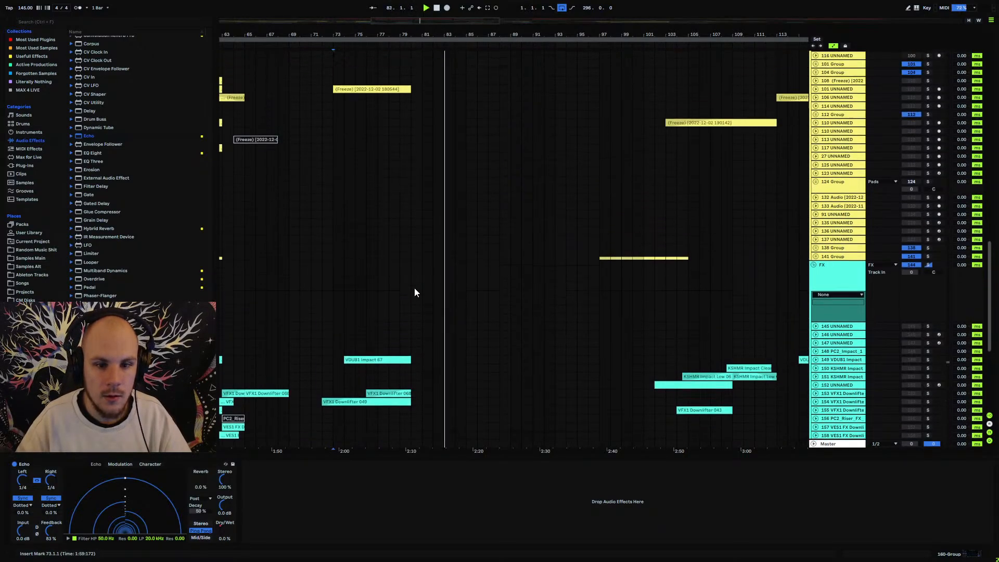
pyautogui.scroll(-3, 410, 294)
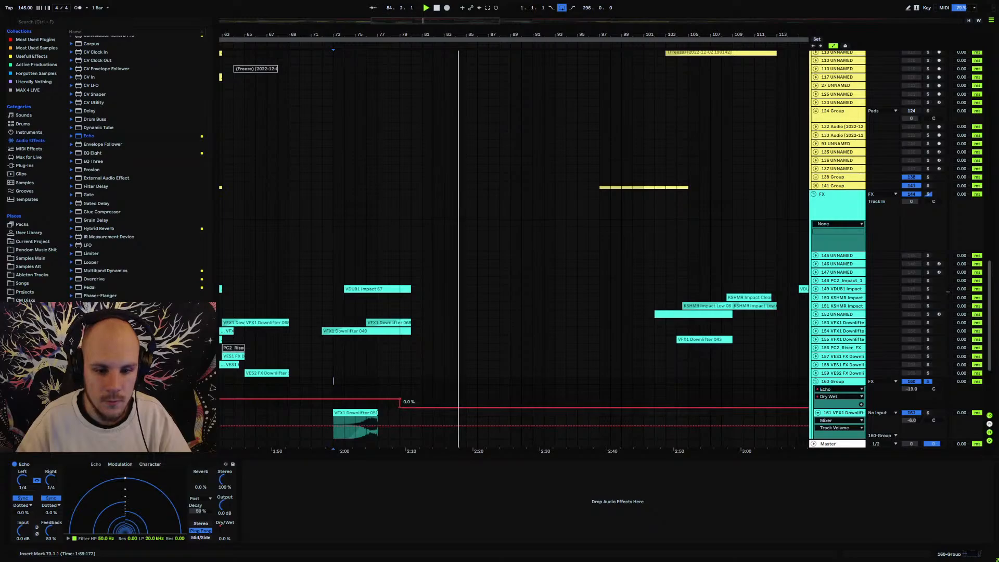
pyautogui.moveTo(400, 399); pyautogui.dragTo(411, 399)
# Unsolo and fold the 160 Group, and play the full arrangement from bar 75.
pyautogui.click(355, 373)
pyautogui.press('space')
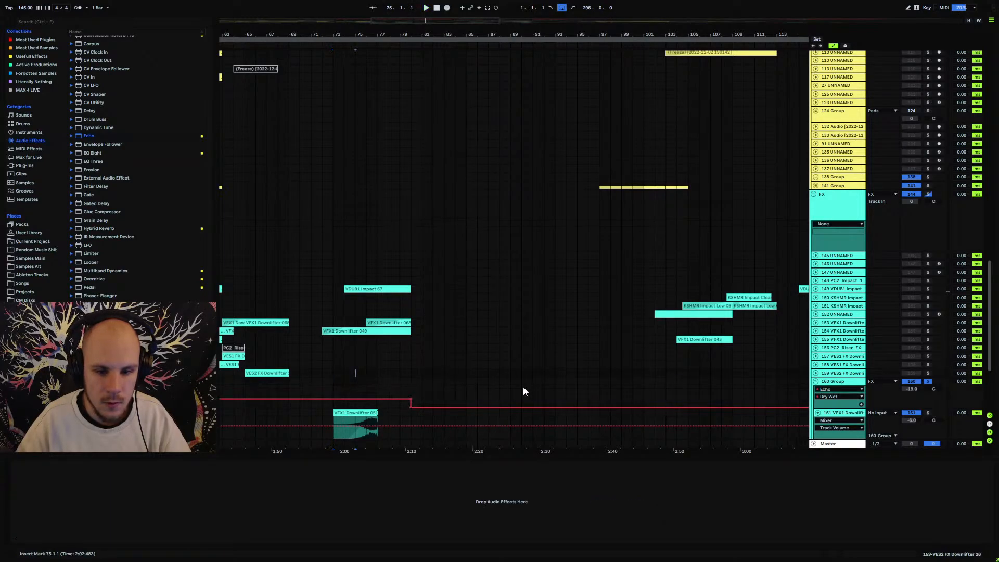
pyautogui.click(928, 381)
pyautogui.press('space')
pyautogui.click(815, 381)
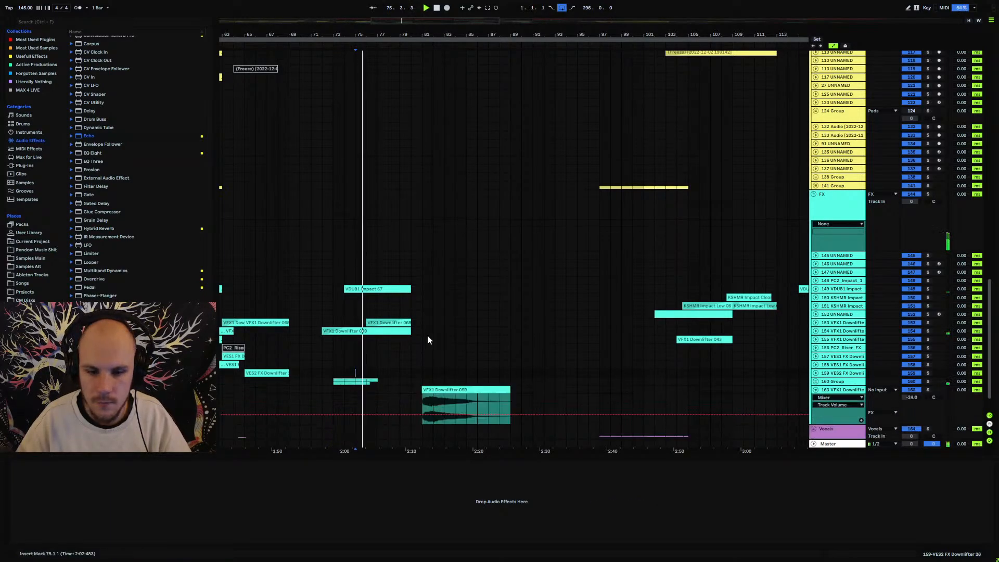
pyautogui.moveTo(376, 35); pyautogui.dragTo(485, 84)
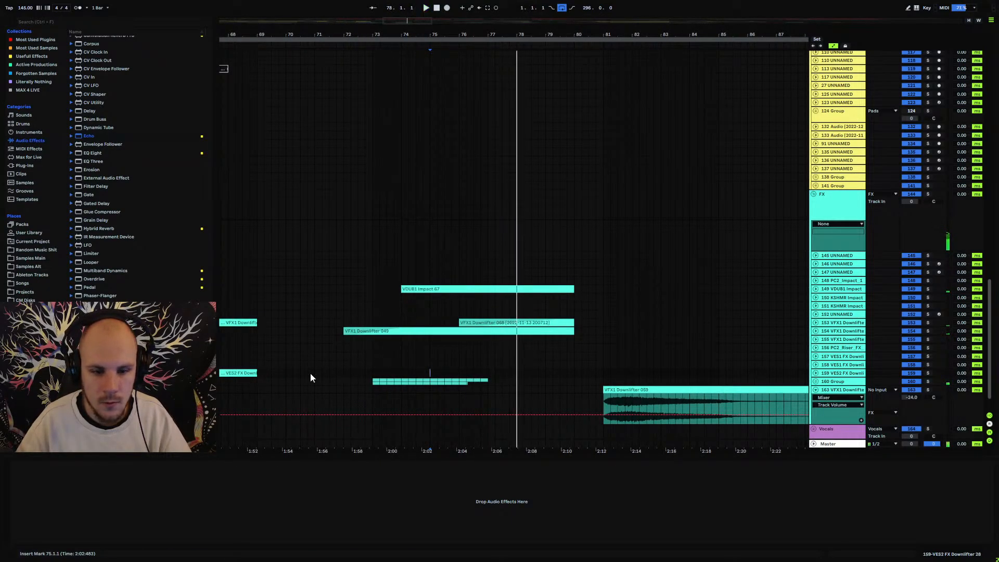
pyautogui.moveTo(420, 35); pyautogui.dragTo(439, 11)
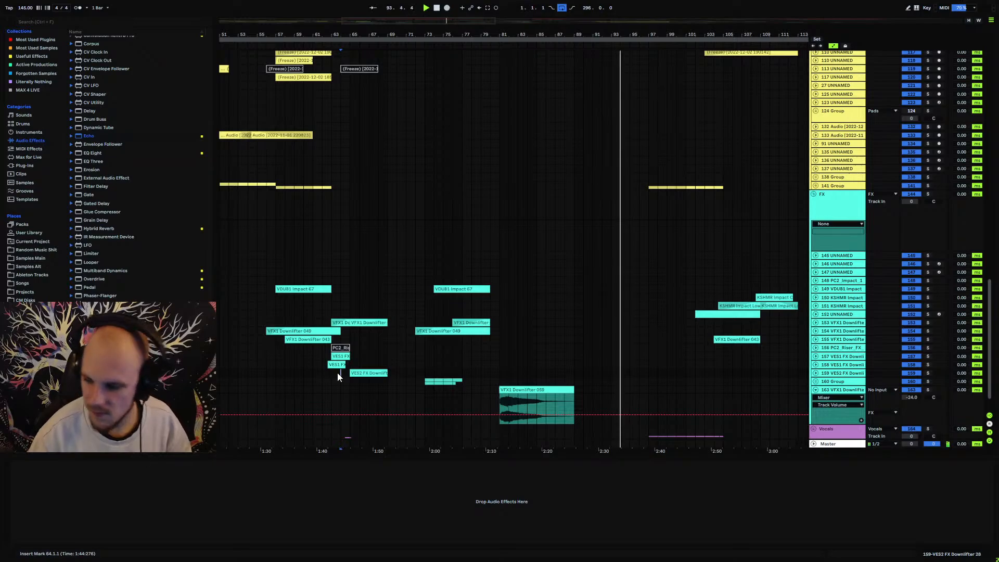
# Fold the 163 VFX1 Downlifter track, the FX group and the Pads group.
pyautogui.click(815, 390)
pyautogui.scroll(5, 539, 323)
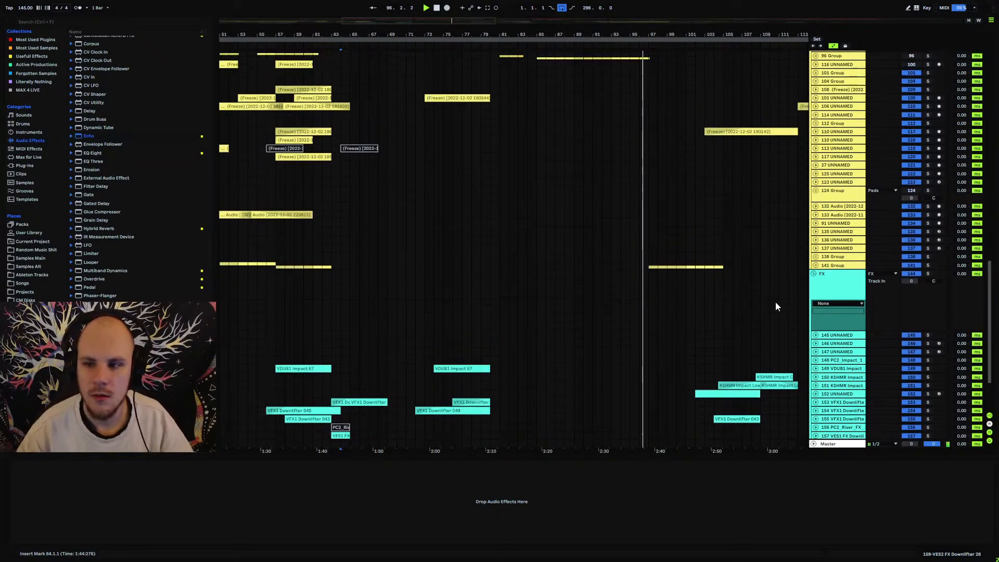
pyautogui.click(815, 292)
pyautogui.scroll(10, 625, 278)
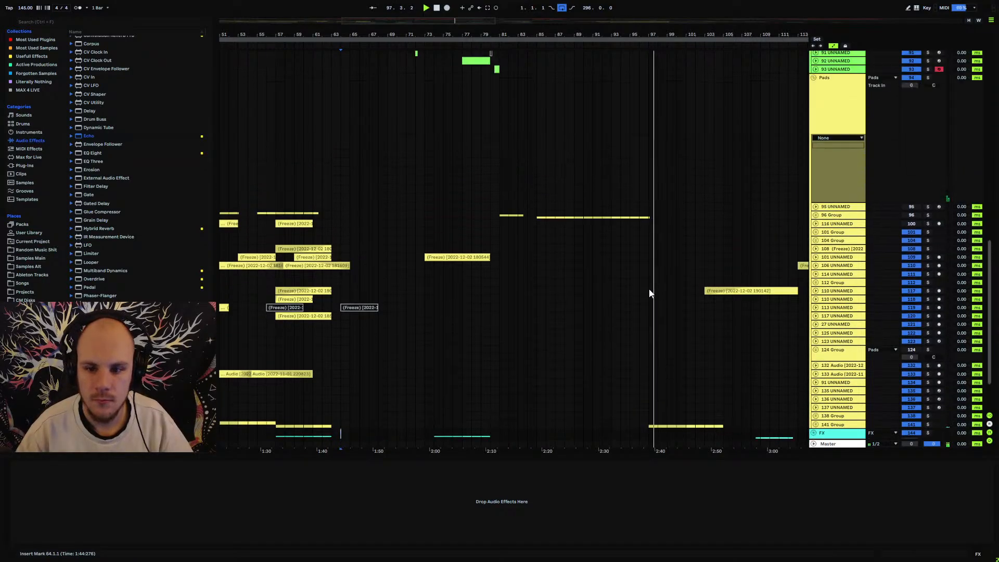
pyautogui.scroll(5, 624, 273)
pyautogui.click(814, 228)
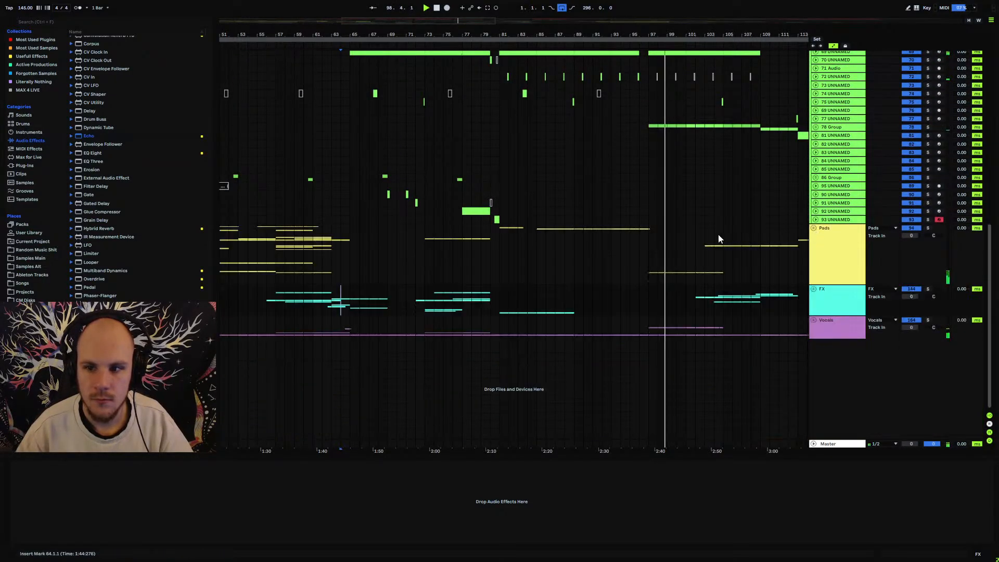
# Insert a MIDI track below track 93 and create an empty one-bar MIDI clip on it at bar 81.
pyautogui.scroll(6, 579, 232)
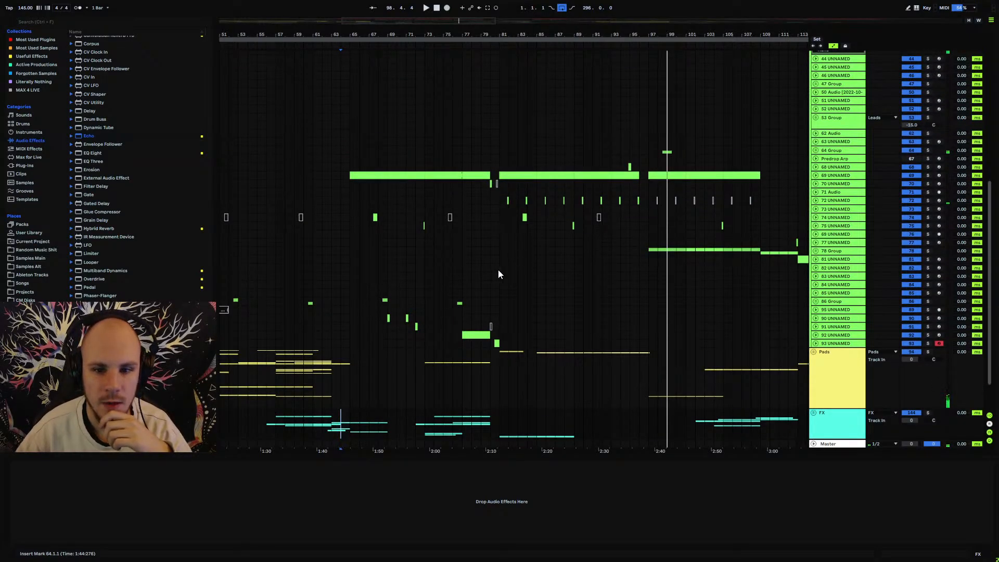
pyautogui.moveTo(498, 270); pyautogui.dragTo(664, 276)
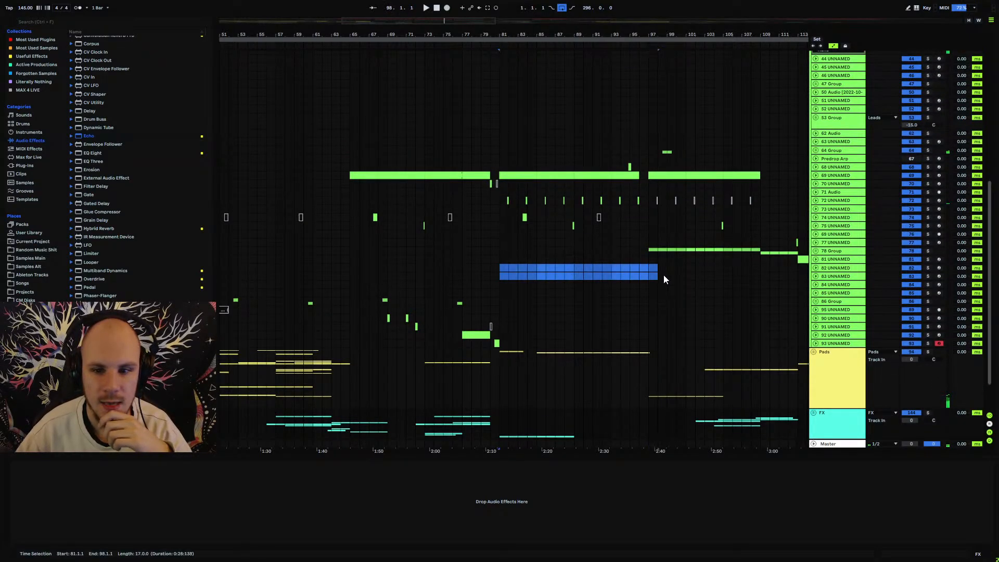
pyautogui.click(837, 345)
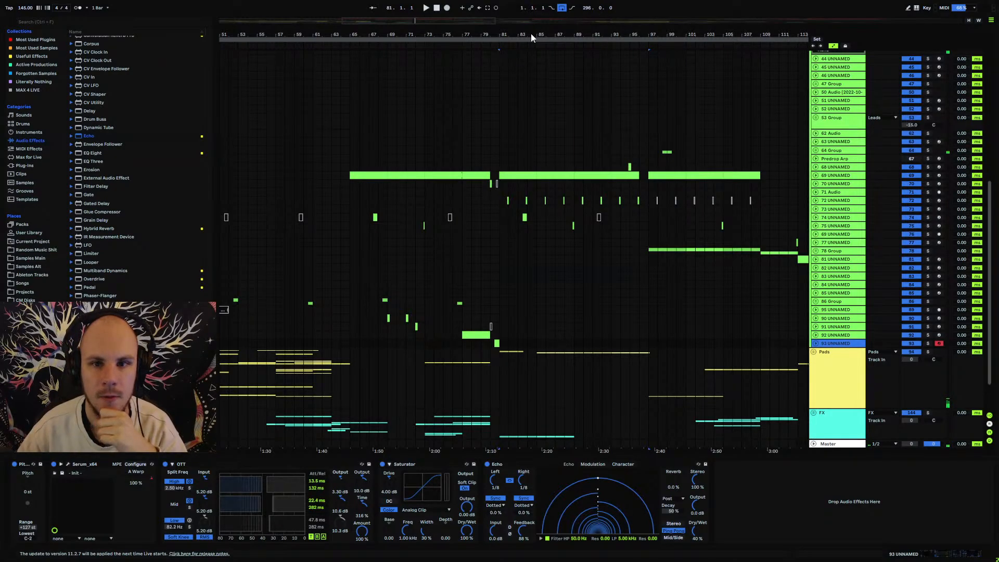
pyautogui.hotkey('ctrl', 'shift', 't')
pyautogui.moveTo(533, 38); pyautogui.dragTo(297, 323)
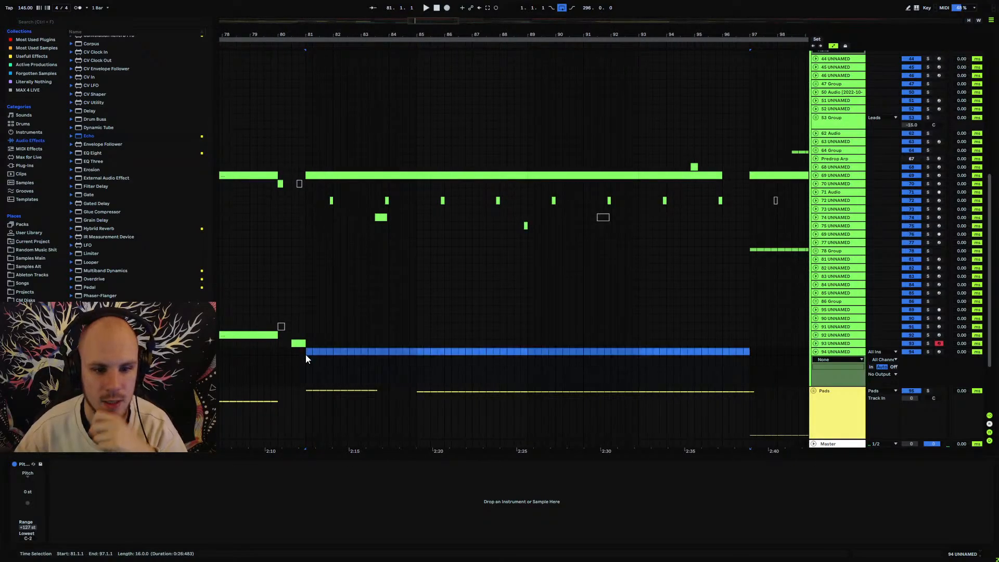
pyautogui.click(305, 353)
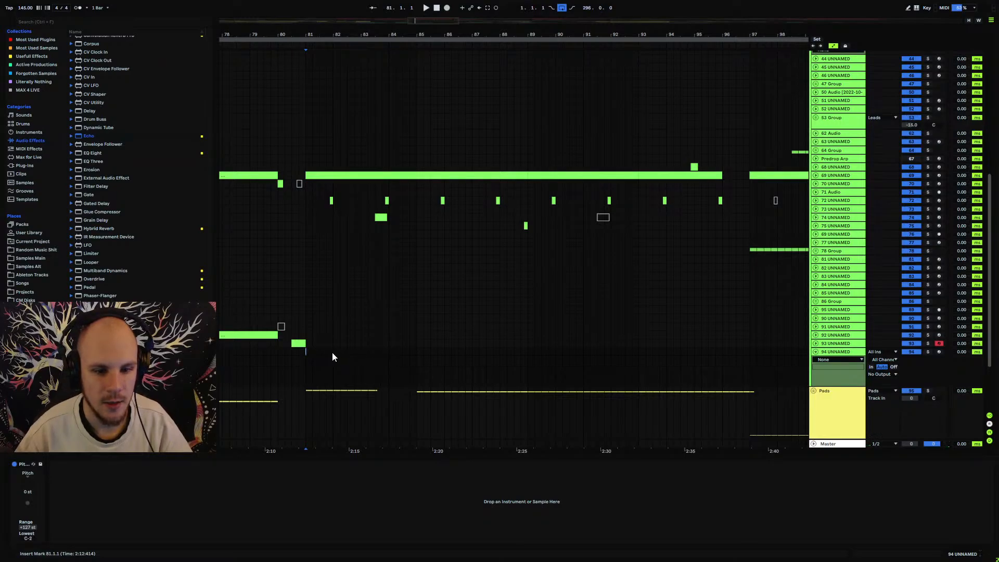
pyautogui.hotkey('ctrl', 'shift', 'm')
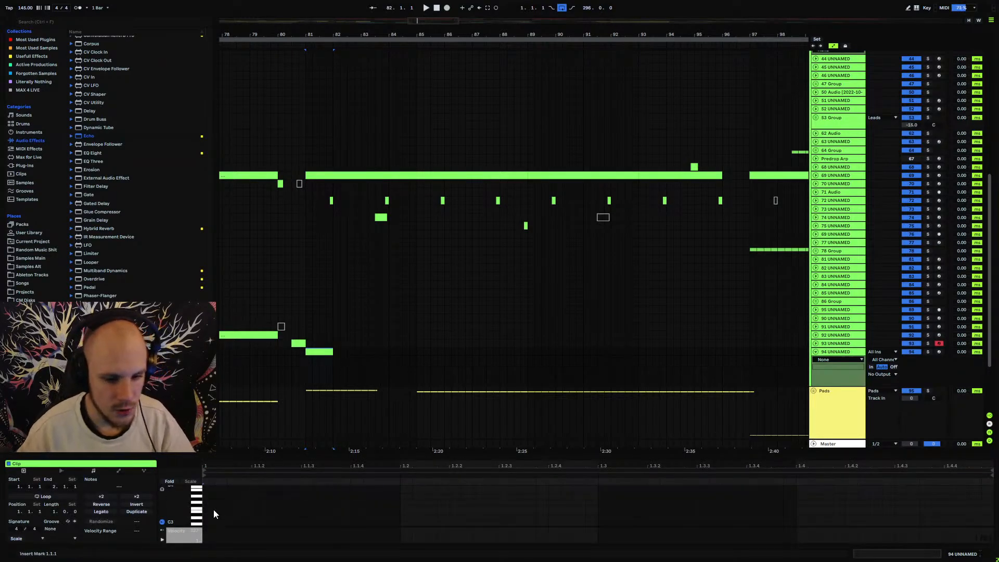
# Load Serum on track 94 and choose wavetable 104 from Projektor Tones Pack Part 1 for oscillator A.
pyautogui.rightClick(354, 358)
pyautogui.rightClick(353, 355)
pyautogui.moveTo(424, 150)
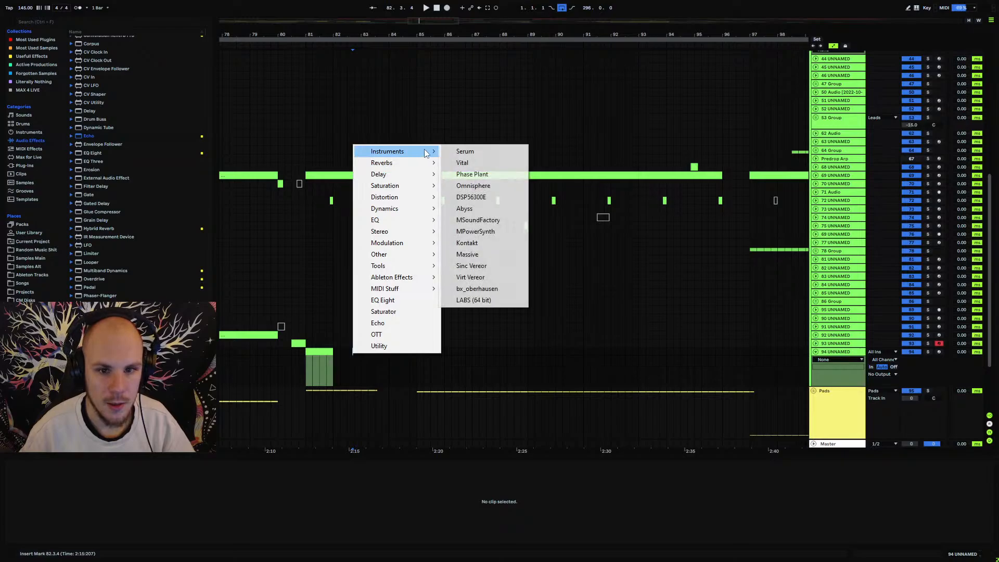
pyautogui.click(461, 151)
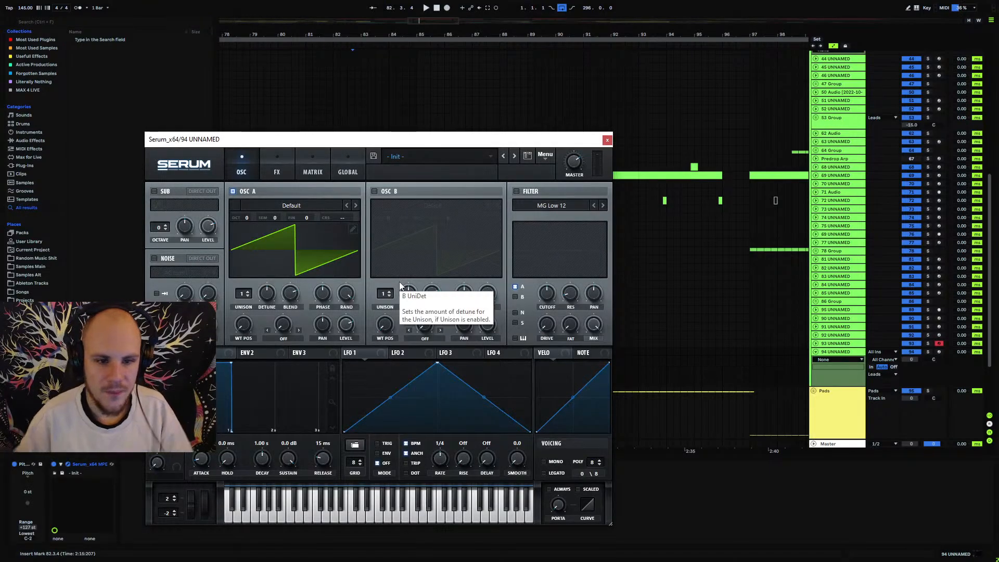
pyautogui.click(296, 205)
pyautogui.moveTo(312, 251)
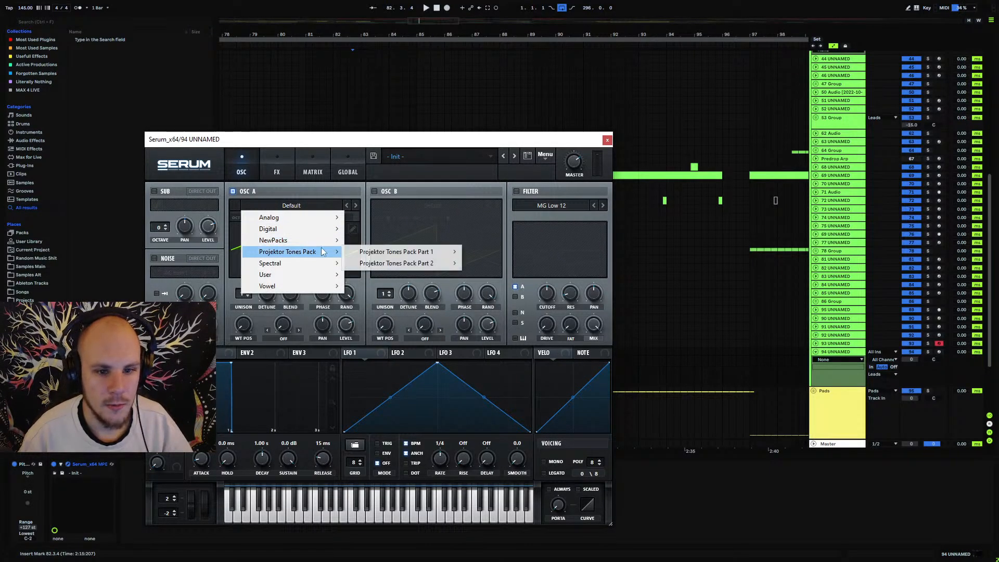
pyautogui.moveTo(407, 256)
pyautogui.click(578, 318)
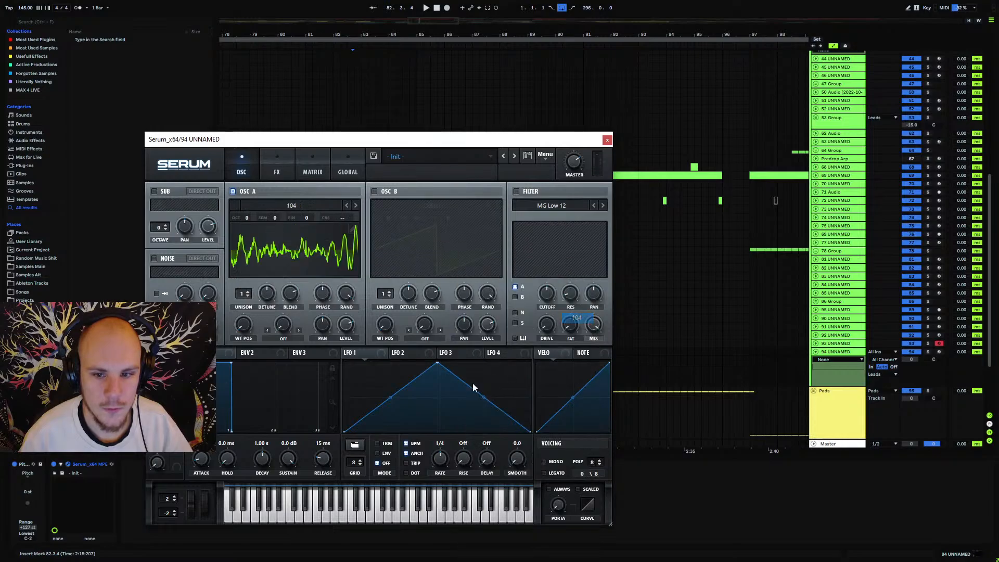
# Arm track 94 to try out the Serum sound and lengthen the release of envelope 1.
pyautogui.click(930, 356)
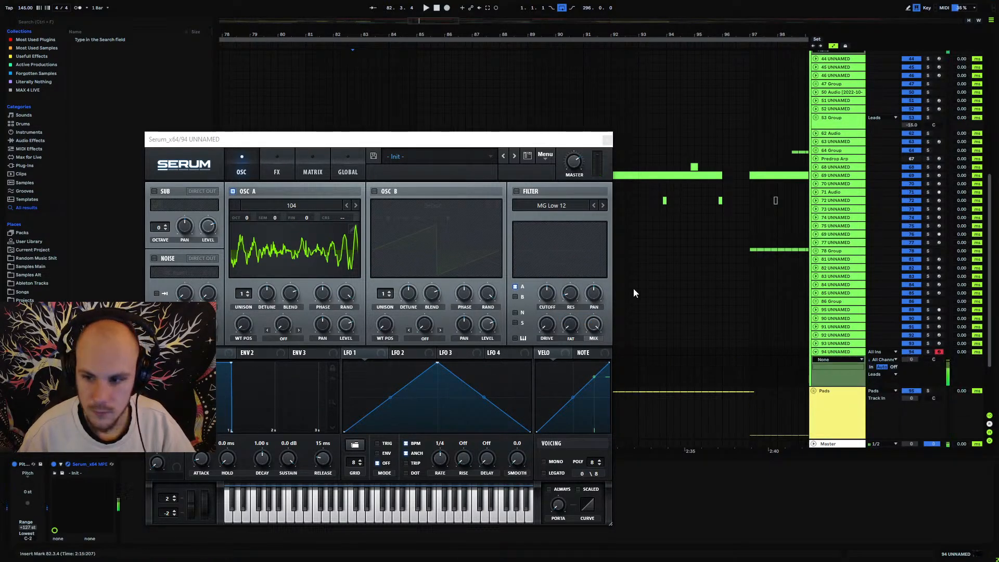
pyautogui.click(607, 140)
pyautogui.click(317, 357)
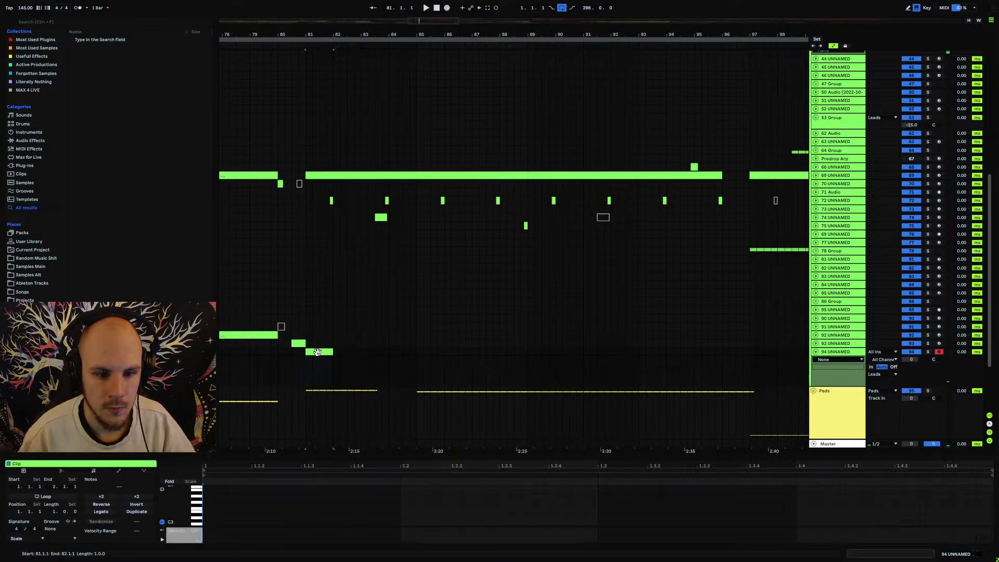
pyautogui.doubleClick(834, 354)
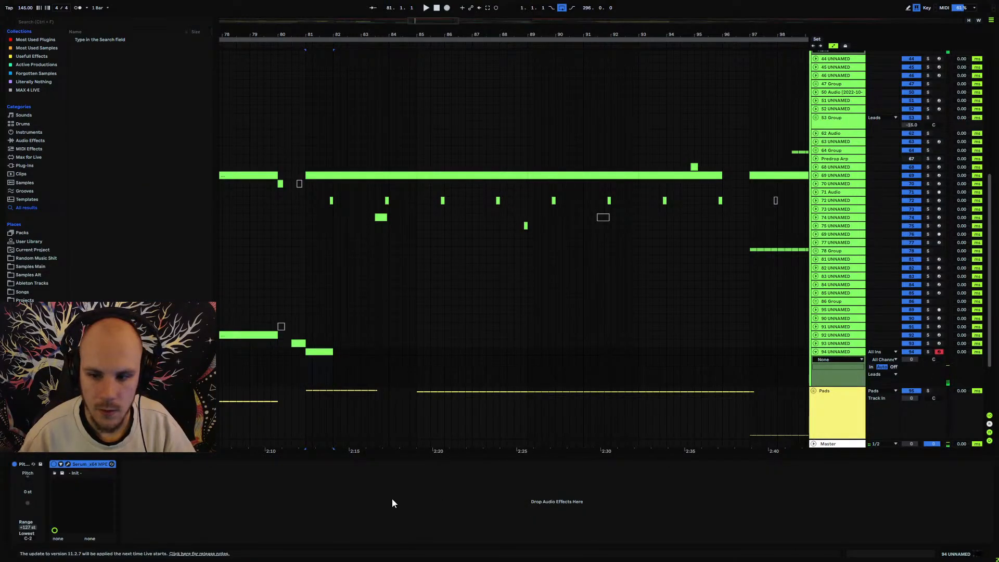
pyautogui.click(68, 464)
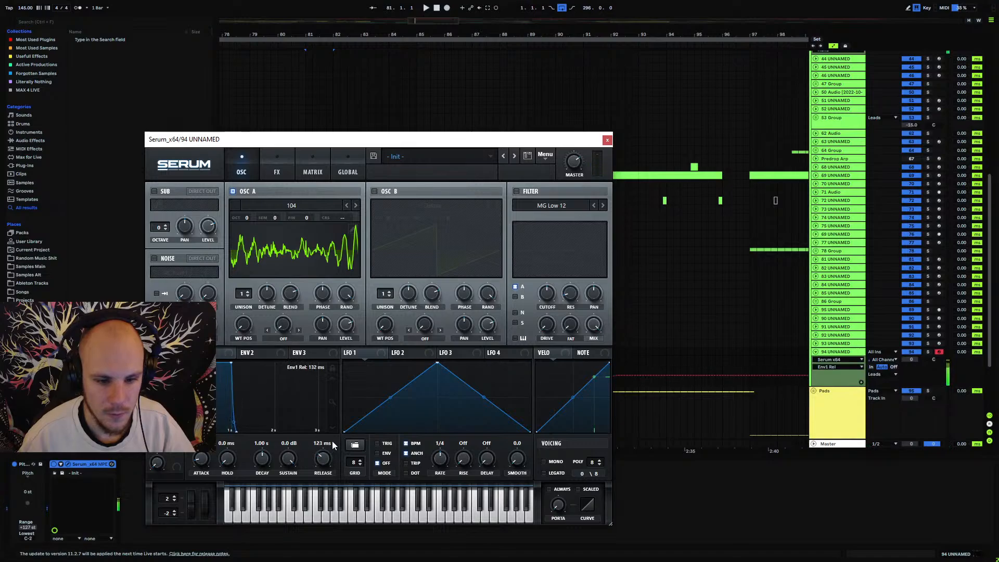
pyautogui.click(607, 140)
# Add a short G#0 note at the very start of track 94's MIDI clip at bar 81.
pyautogui.click(318, 379)
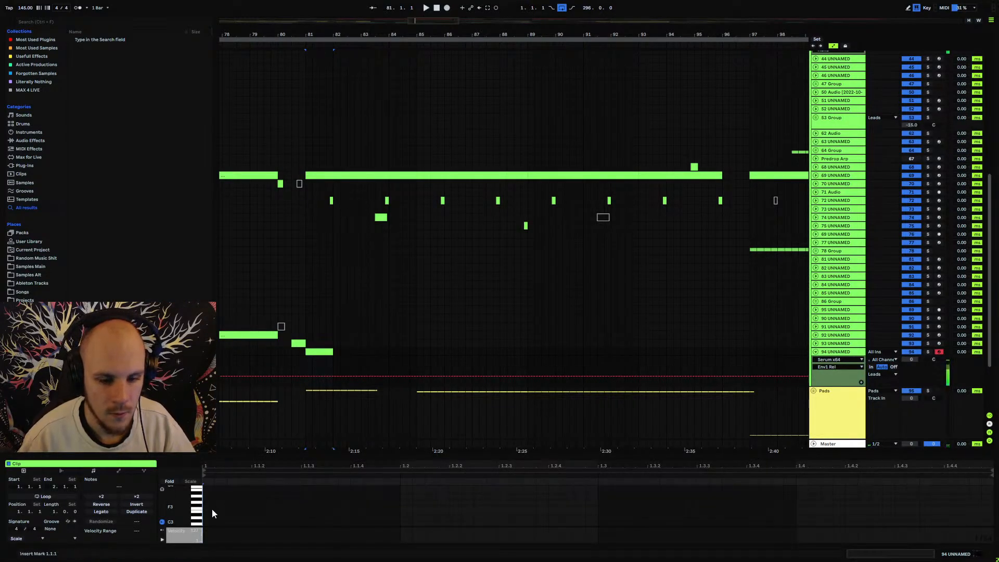
pyautogui.scroll(-10, 210, 509)
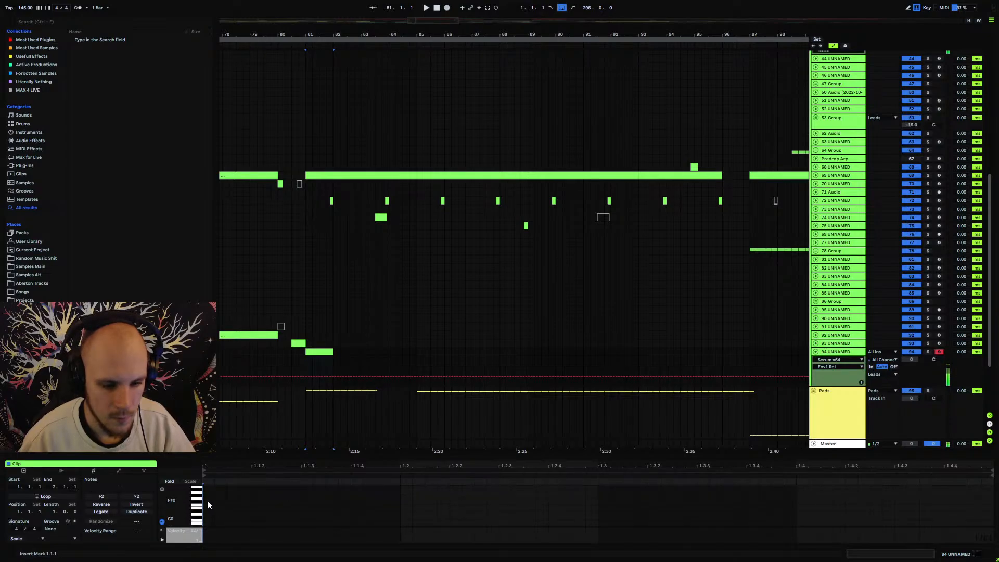
pyautogui.doubleClick(208, 496)
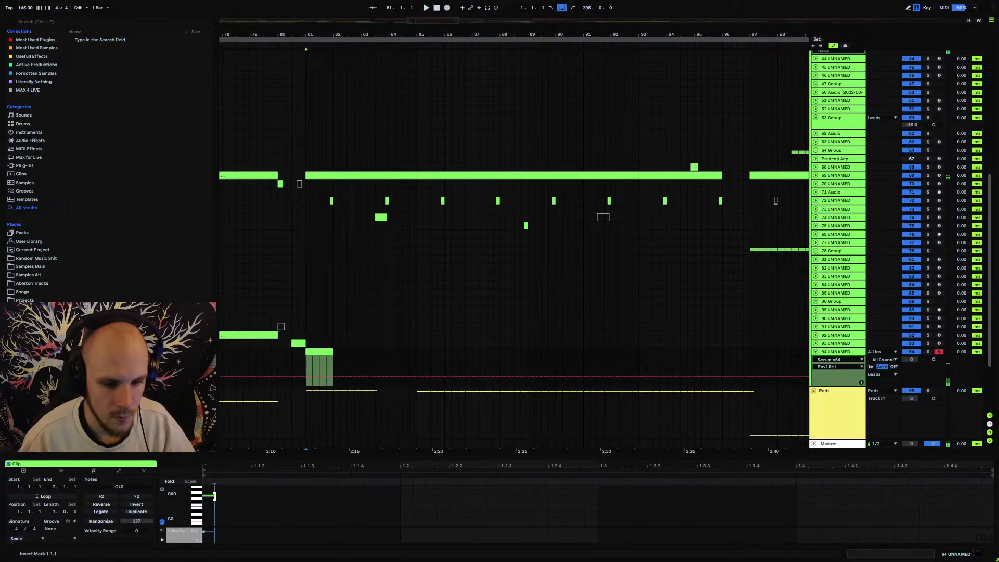
# Move the G#0 note to 1.1.2 and copy it to 1.1.4 in track 94's clip, lowering the first note's velocity.
pyautogui.press('space')
pyautogui.moveTo(215, 496); pyautogui.dragTo(276, 499)
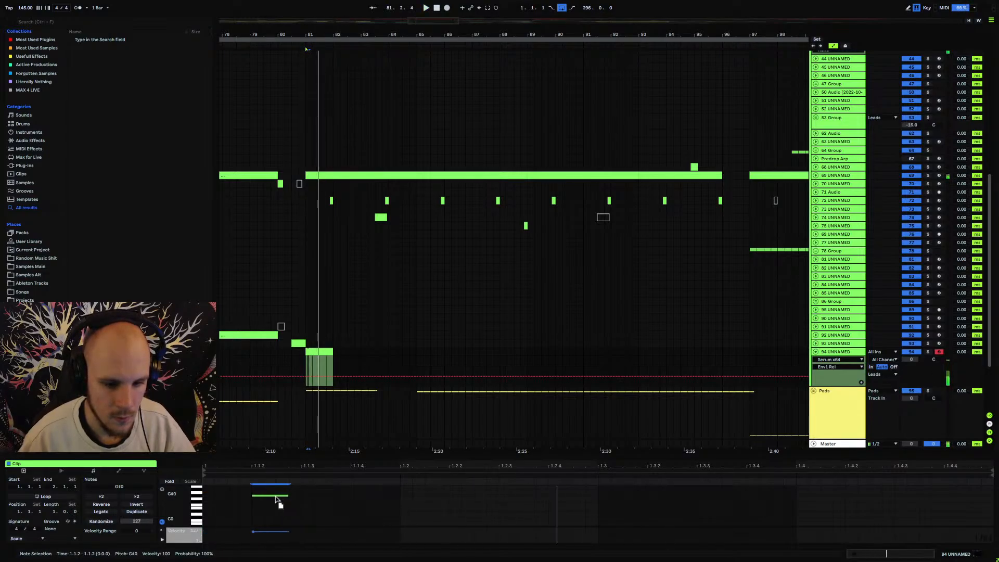
pyautogui.doubleClick(351, 493)
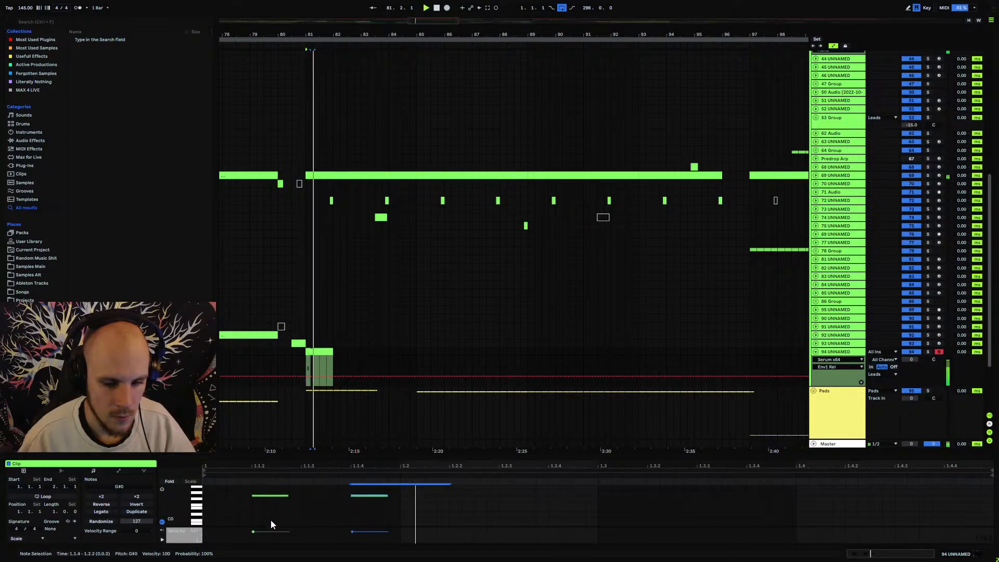
pyautogui.click(265, 533)
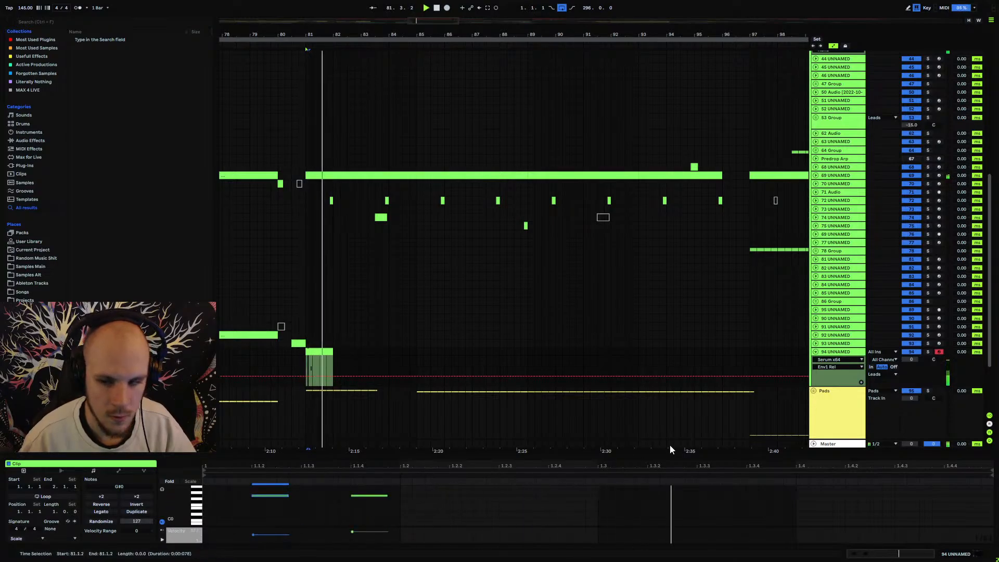
# Map velocity to oscillator A's level in track 94's Serum.
pyautogui.hotkey('shift', 'Tab')
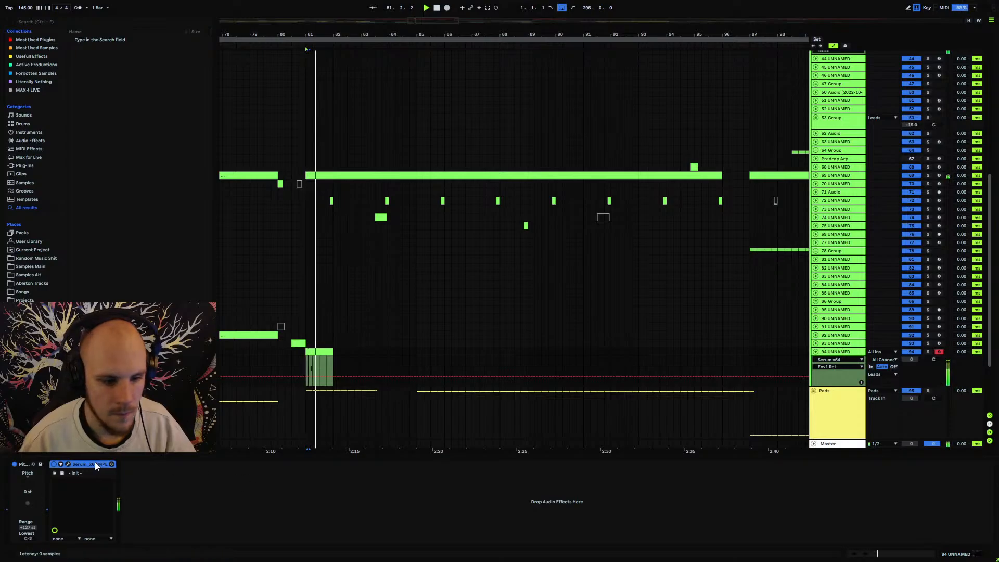
pyautogui.click(67, 464)
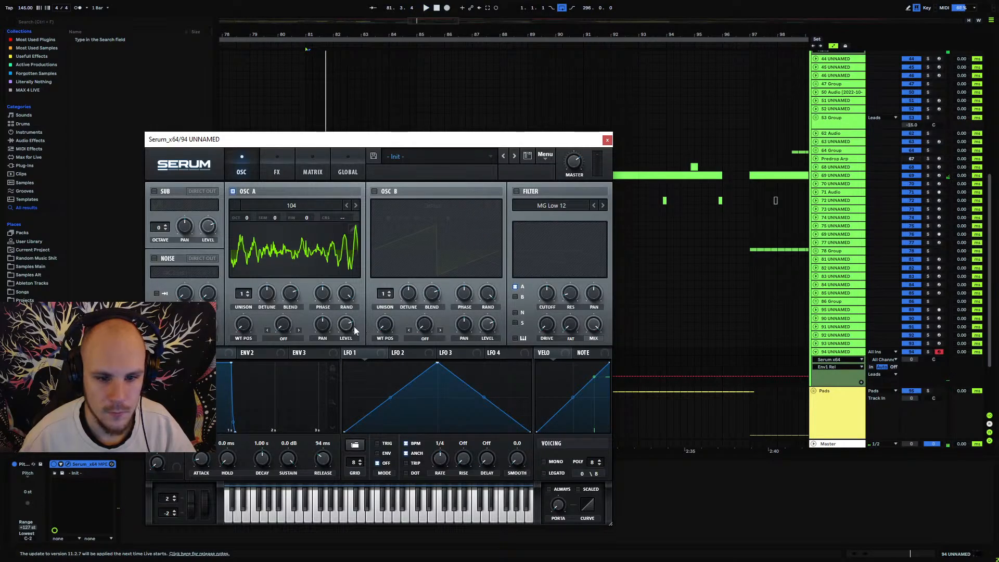
pyautogui.moveTo(352, 327); pyautogui.dragTo(356, 408)
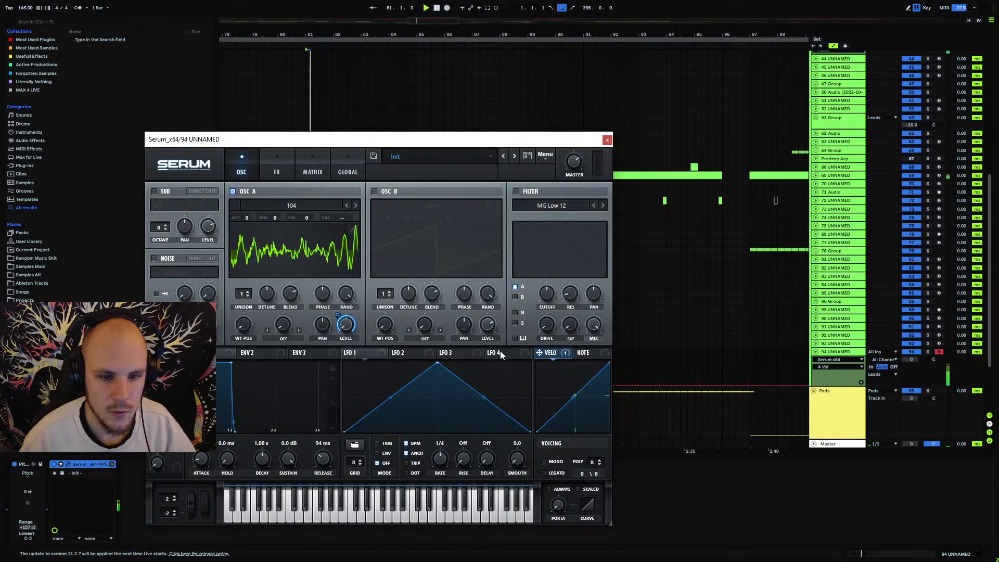
pyautogui.click(606, 139)
# Shorten the G#0 note at 1.1.4 in track 94's clip to a very brief hit and play it back.
pyautogui.doubleClick(323, 351)
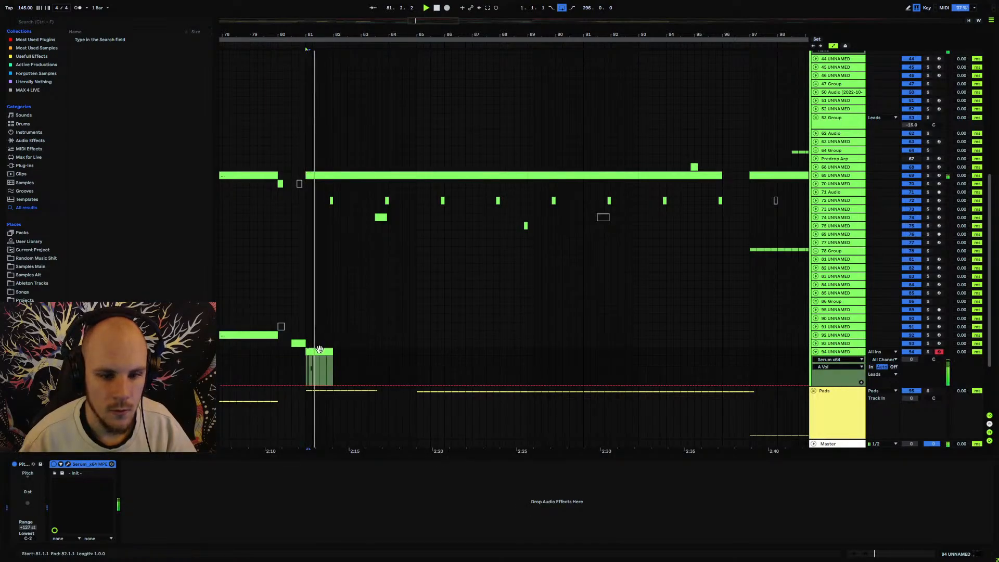
pyautogui.click(597, 493)
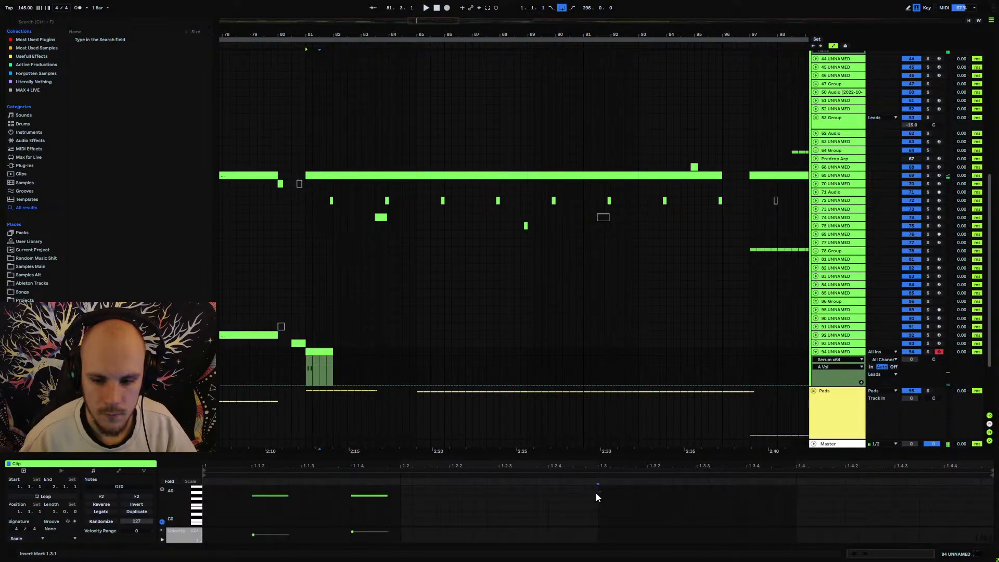
pyautogui.click(389, 498)
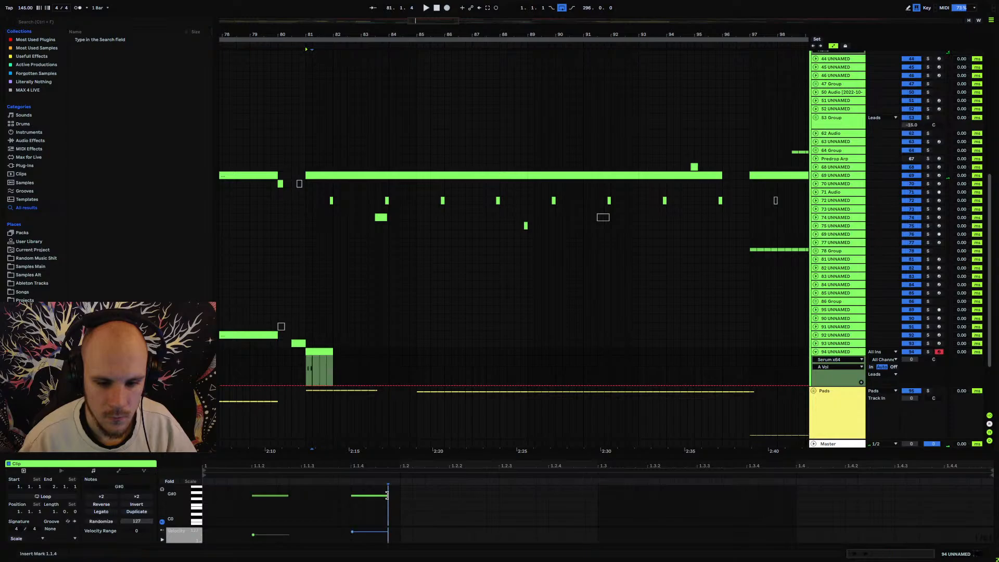
pyautogui.moveTo(387, 496); pyautogui.dragTo(358, 495)
pyautogui.press('space')
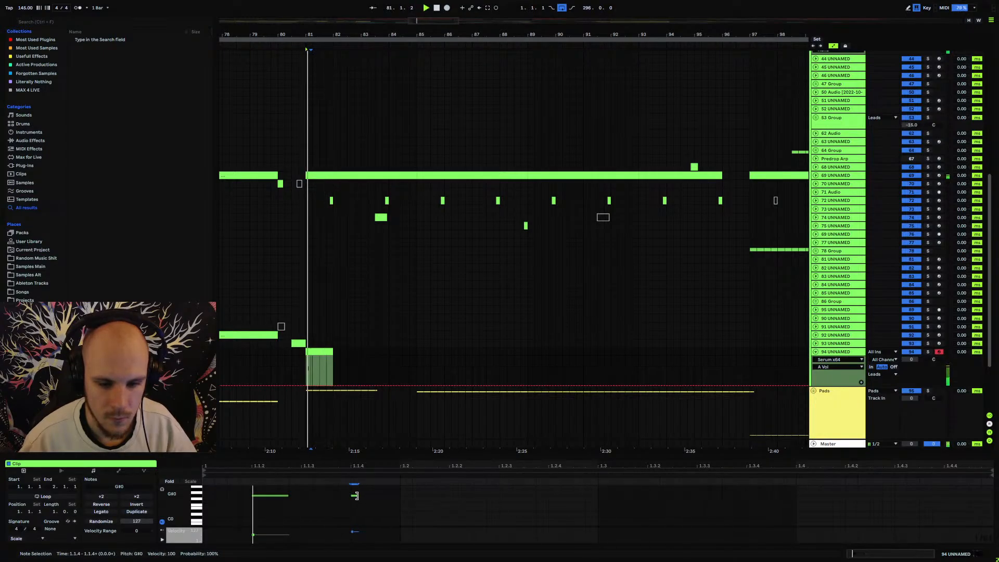
# Copy the brief G#0 hit to 1.2.3, add another at 1.2.2 with velocity 53, and play the pattern.
pyautogui.moveTo(400, 492); pyautogui.dragTo(347, 502)
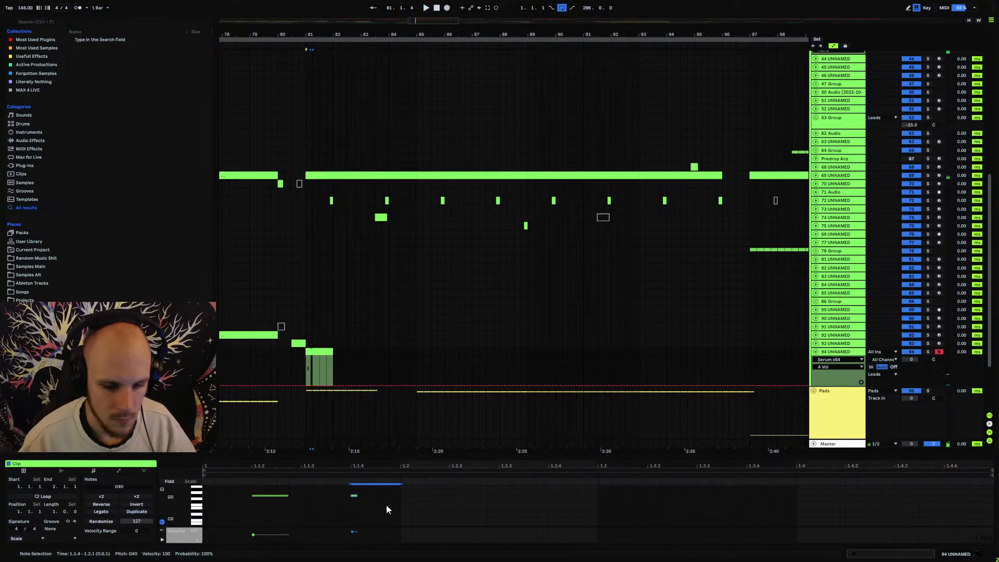
pyautogui.click(450, 500)
pyautogui.doubleClick(452, 496)
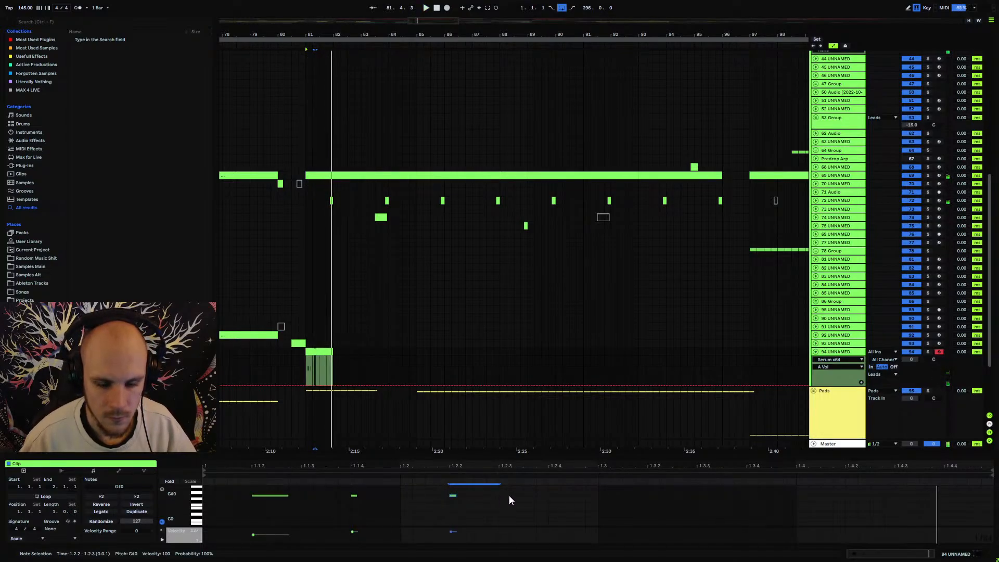
pyautogui.press('Right')
pyautogui.press('Right')
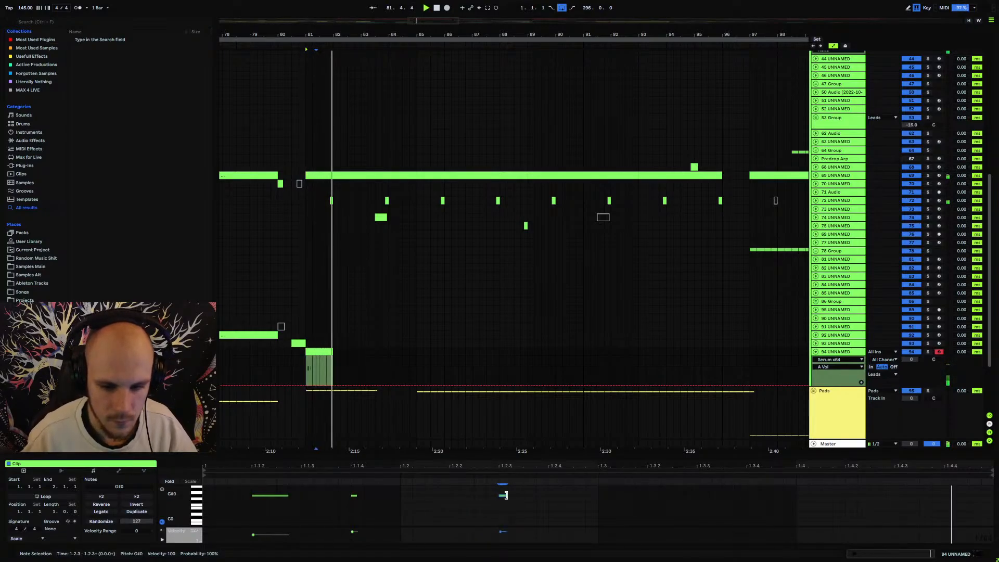
pyautogui.doubleClick(451, 495)
pyautogui.moveTo(454, 531); pyautogui.dragTo(454, 536)
pyautogui.press('space')
pyautogui.press('space')
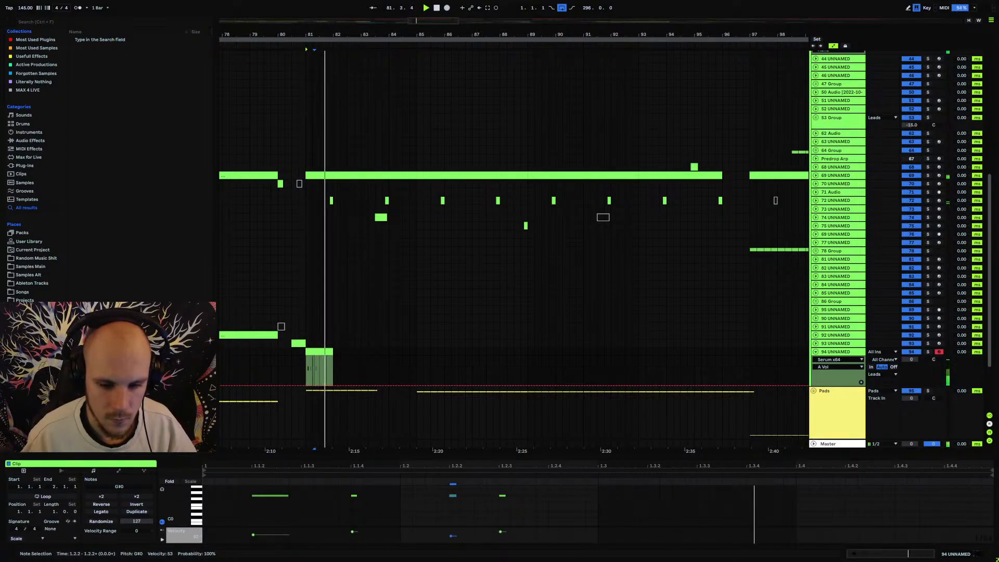
pyautogui.press('space')
pyautogui.press('space')
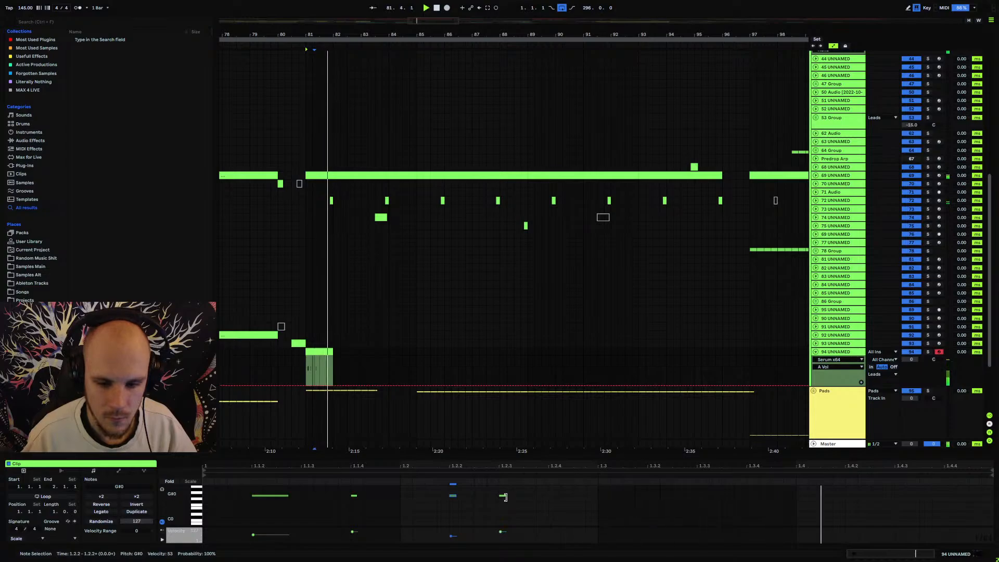
# Lengthen the G#0 note at 1.2.3 and play the pattern.
pyautogui.moveTo(505, 496); pyautogui.dragTo(529, 497)
pyautogui.press('space')
pyautogui.press('space')
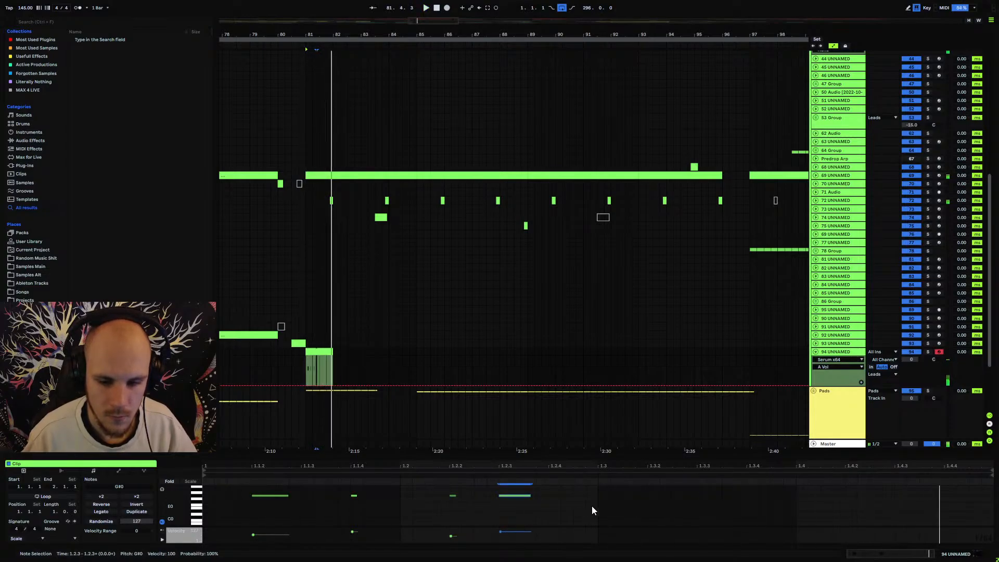
# Duplicate the two-beat G#0 pattern into the second half of the one-bar clip and play it.
pyautogui.press('space')
pyautogui.moveTo(597, 494); pyautogui.dragTo(206, 518)
pyautogui.hotkey('ctrl', 'd')
pyautogui.press('space')
pyautogui.moveTo(619, 491); pyautogui.dragTo(787, 518)
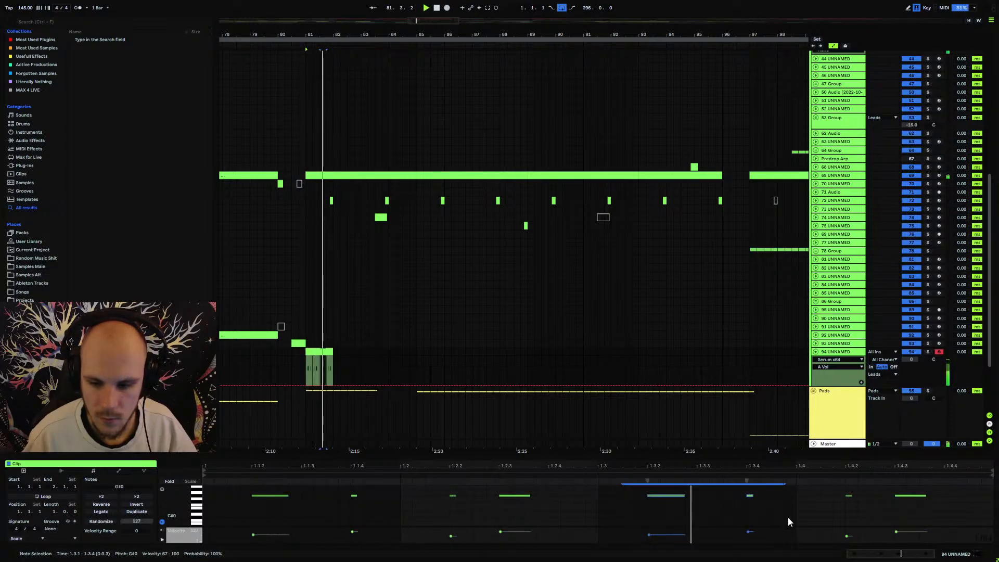
pyautogui.press('space')
# Duplicate track 94's one-bar clip three times and consolidate the four clips into one four-bar clip from bar 81.
pyautogui.click(318, 349)
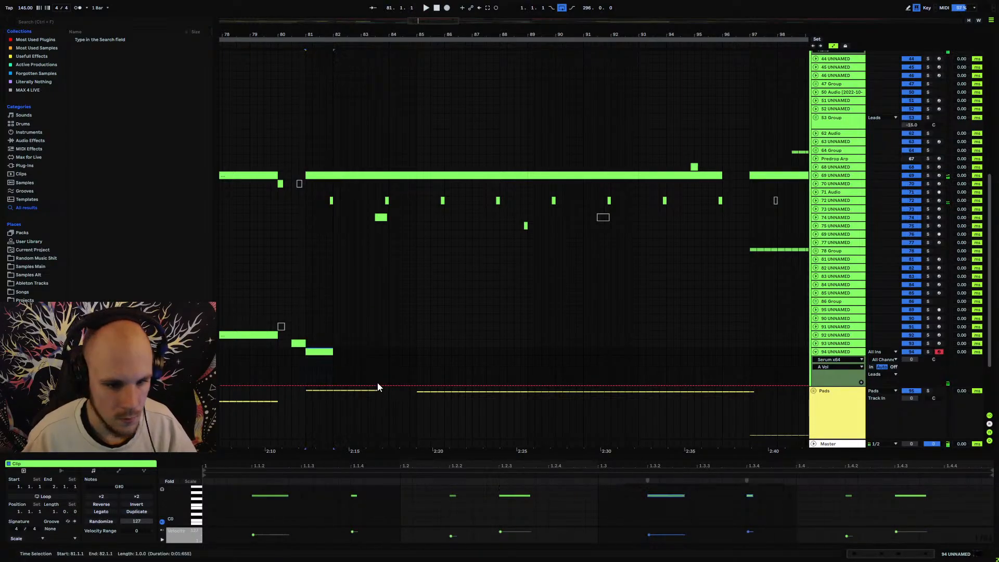
pyautogui.hotkey('ctrl', 'd')
pyautogui.hotkey('ctrl', 'd')
pyautogui.hotkey('ctrl', 'd')
pyautogui.click(317, 348)
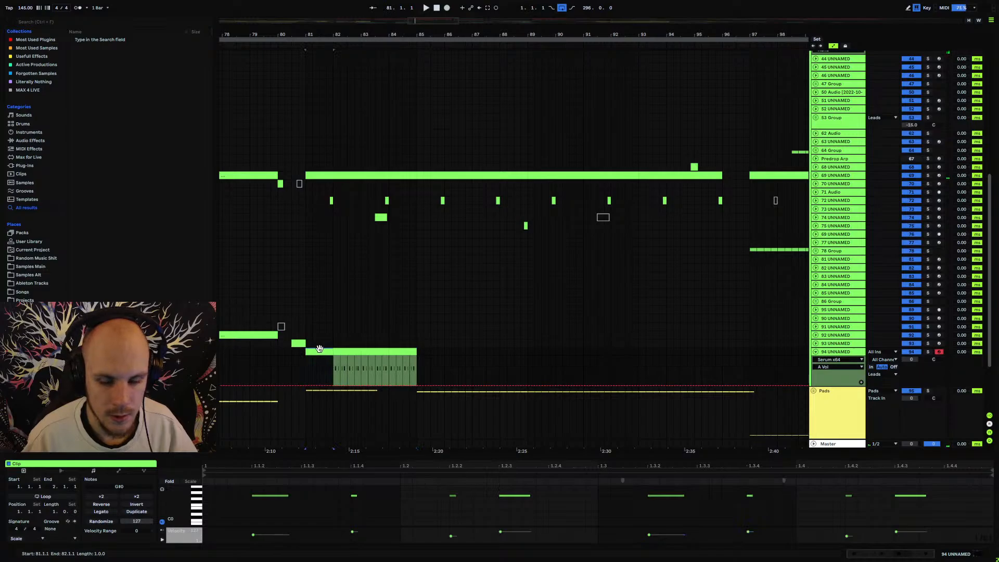
pyautogui.press('space')
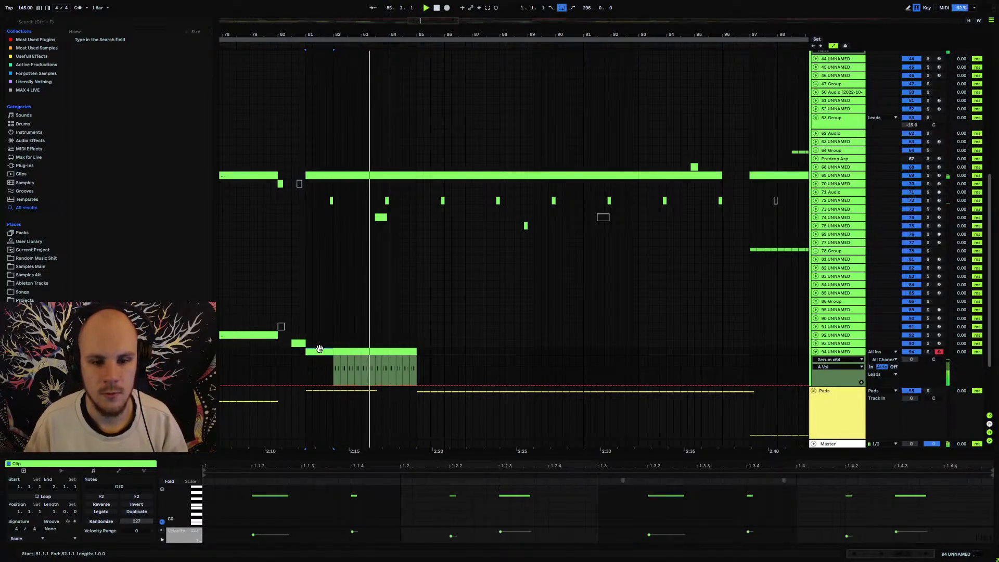
pyautogui.keyDown('shift'); pyautogui.click(404, 352); pyautogui.keyUp('shift')
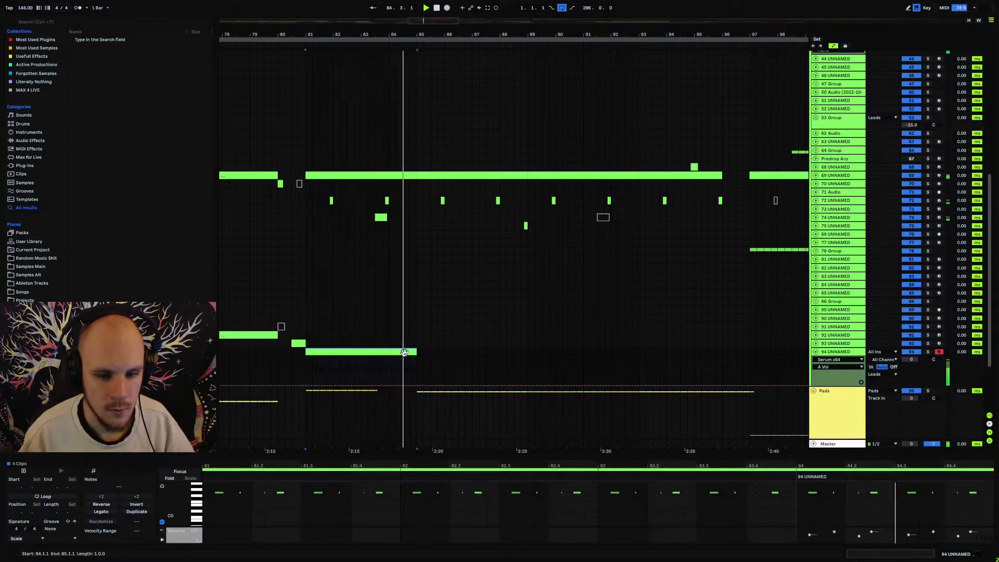
pyautogui.click(398, 351)
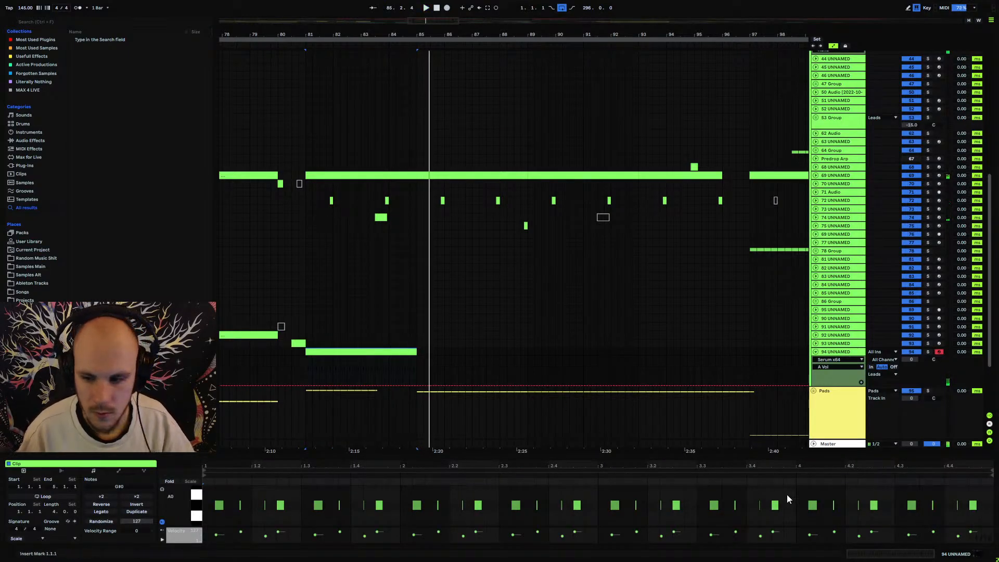
# Repeat the brief G#0 hit at 4.3.4 three times to form a roll up to 4.4.2 and lower the repeats' velocities.
pyautogui.moveTo(944, 466); pyautogui.dragTo(891, 492)
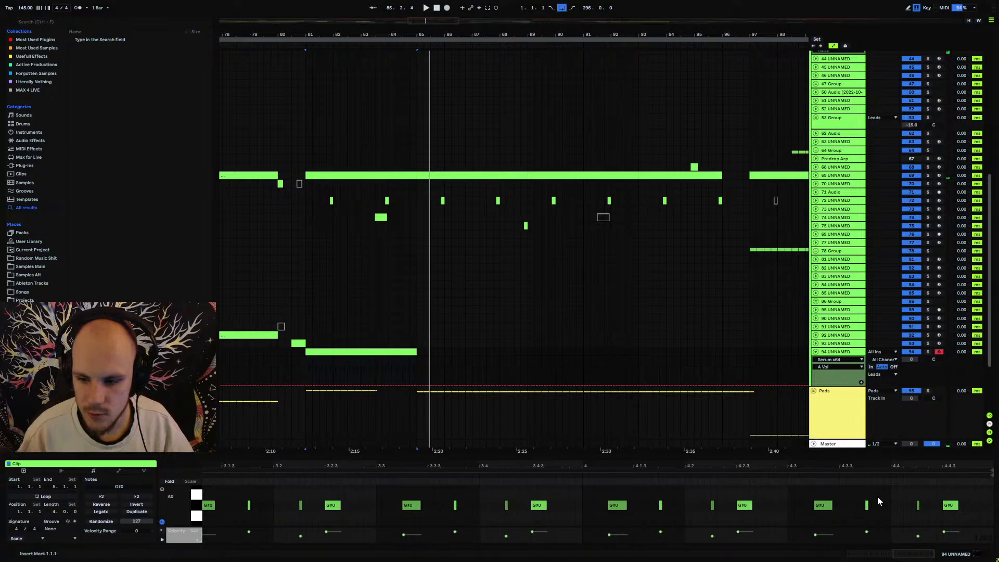
pyautogui.click(867, 507)
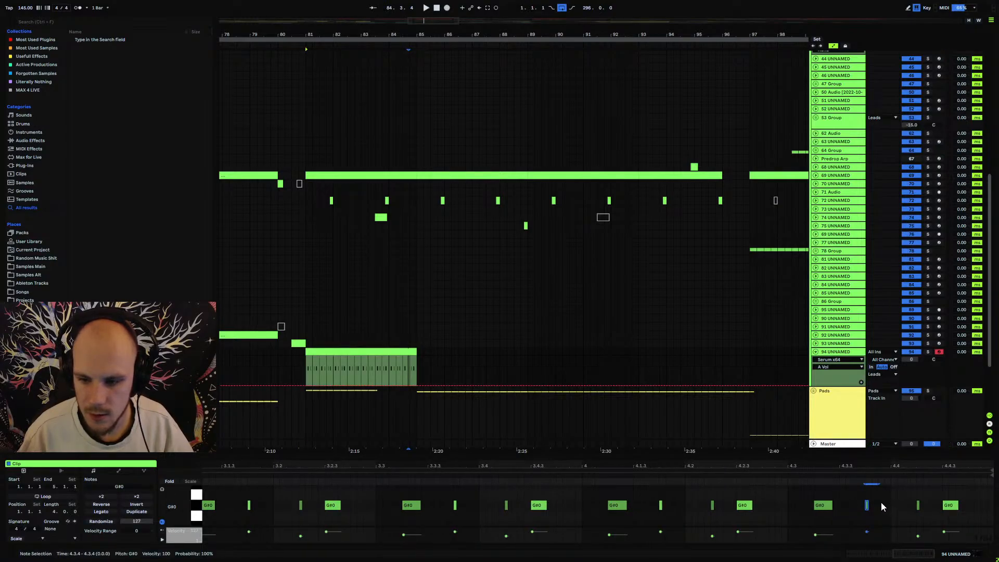
pyautogui.hotkey('ctrl', 'd')
pyautogui.hotkey('ctrl', 'd')
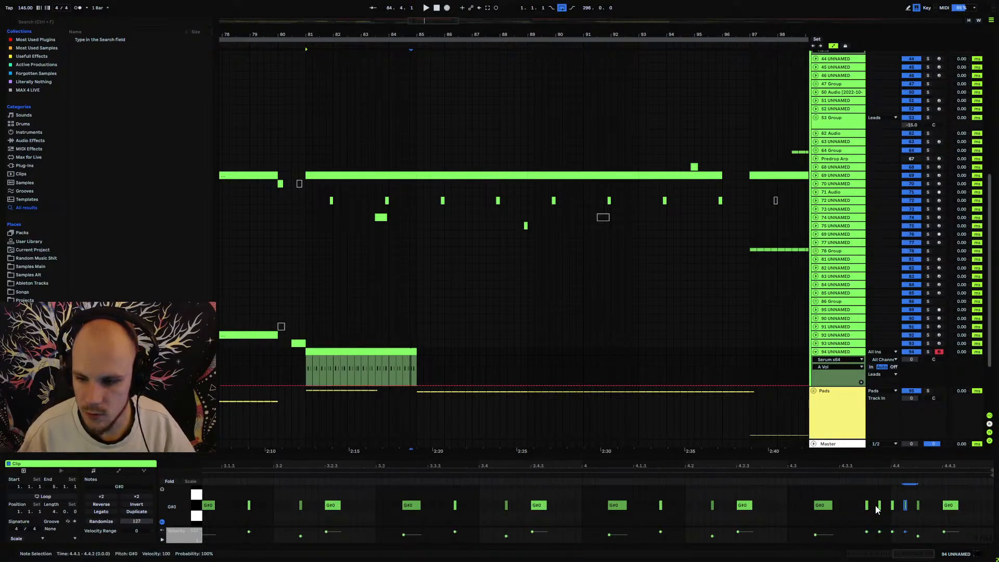
pyautogui.press('space')
pyautogui.moveTo(879, 532)
pyautogui.mouseDown()
pyautogui.moveTo(905, 533)
pyautogui.moveTo(892, 537)
pyautogui.mouseUp()
pyautogui.click(897, 534)
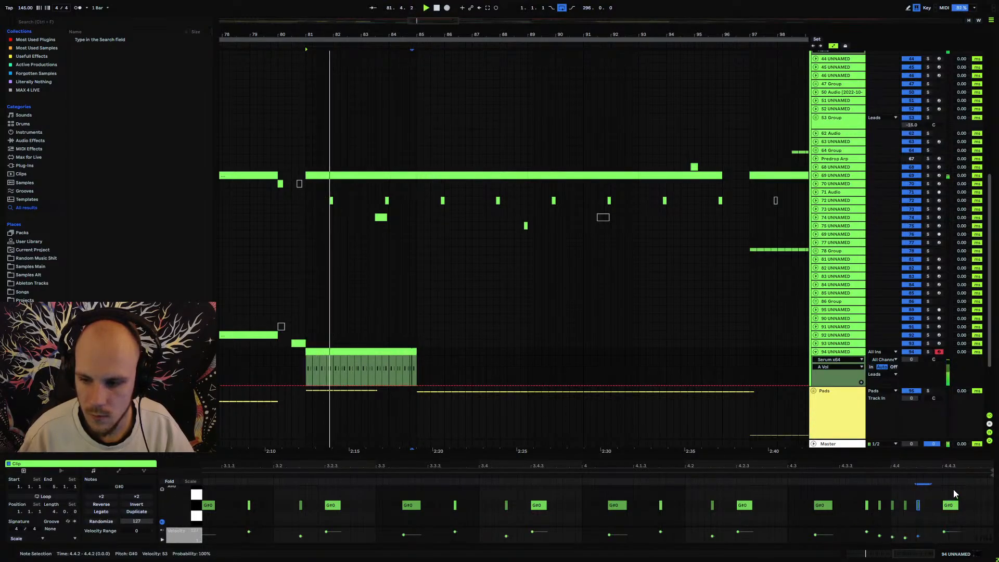
# Duplicate the longer G#0 note at 4.4.3 to 4.4.4 and slightly lower the copy's velocity.
pyautogui.click(951, 505)
pyautogui.hotkey('ctrl', 'd')
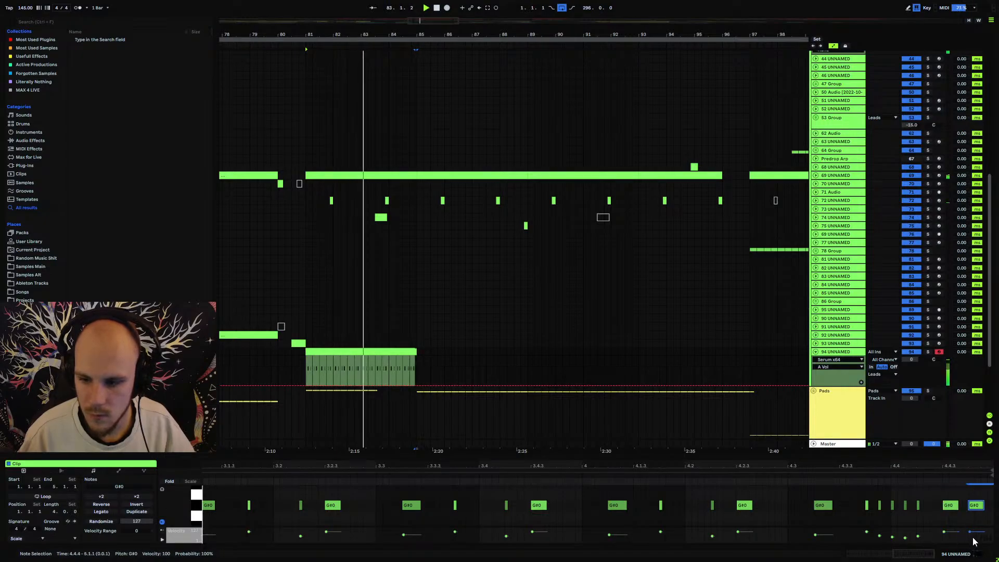
pyautogui.moveTo(928, 496); pyautogui.dragTo(921, 509)
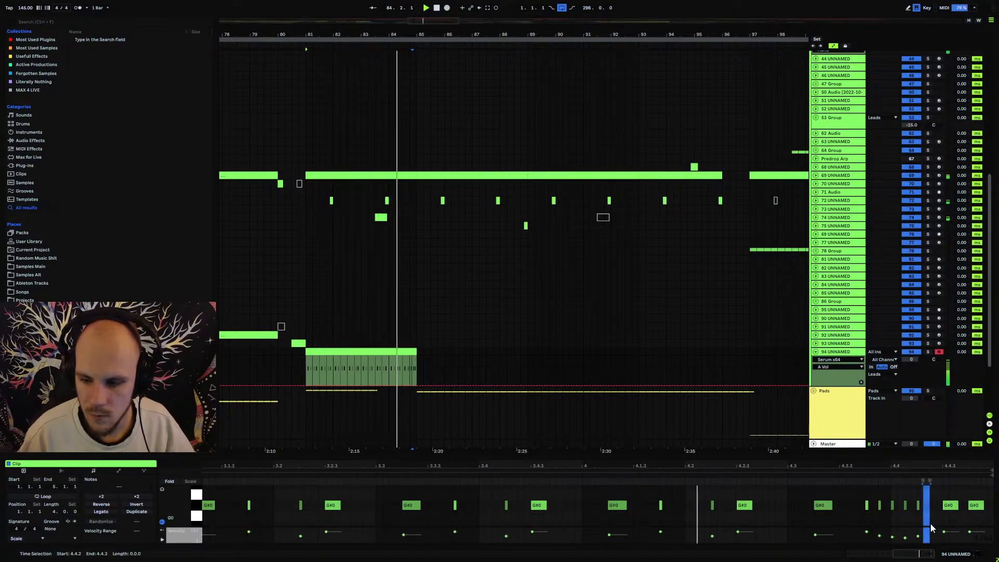
pyautogui.moveTo(969, 531); pyautogui.dragTo(969, 533)
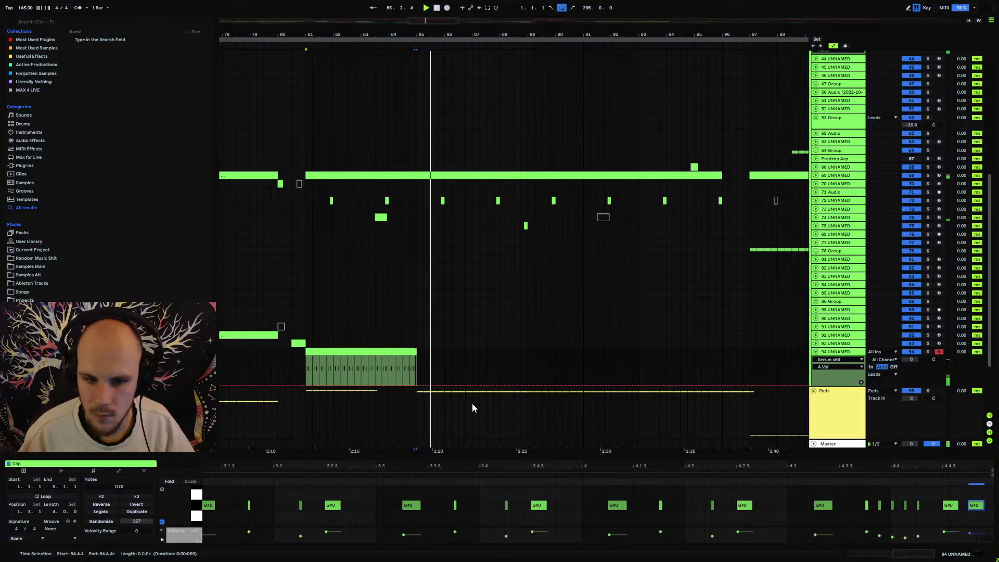
# Duplicate track 94's four-bar clip three times so the part runs up to bar 97.
pyautogui.click(391, 351)
pyautogui.hotkey('ctrl', 'd')
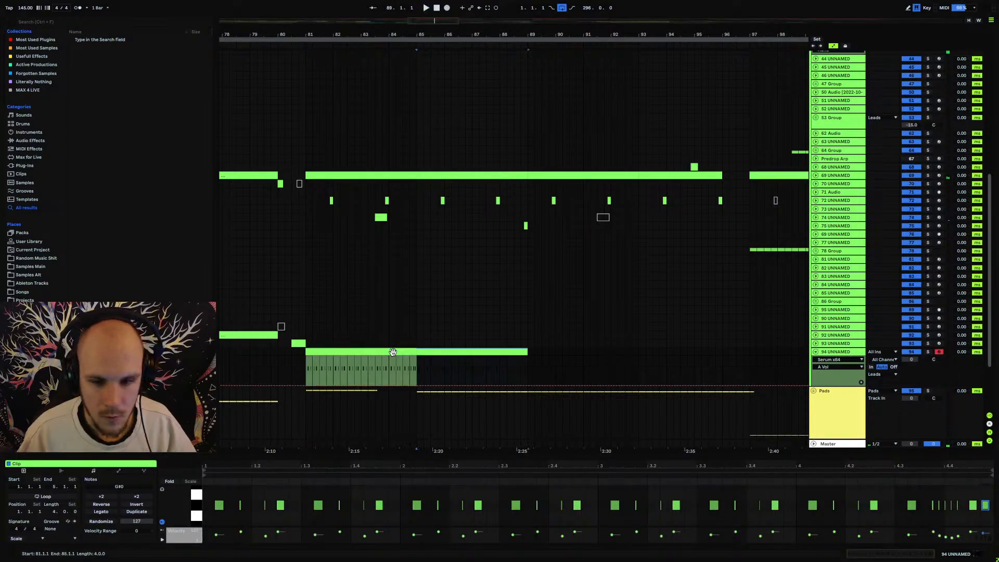
pyautogui.hotkey('ctrl', 'd')
pyautogui.hotkey('ctrl', 'd')
pyautogui.click(301, 361)
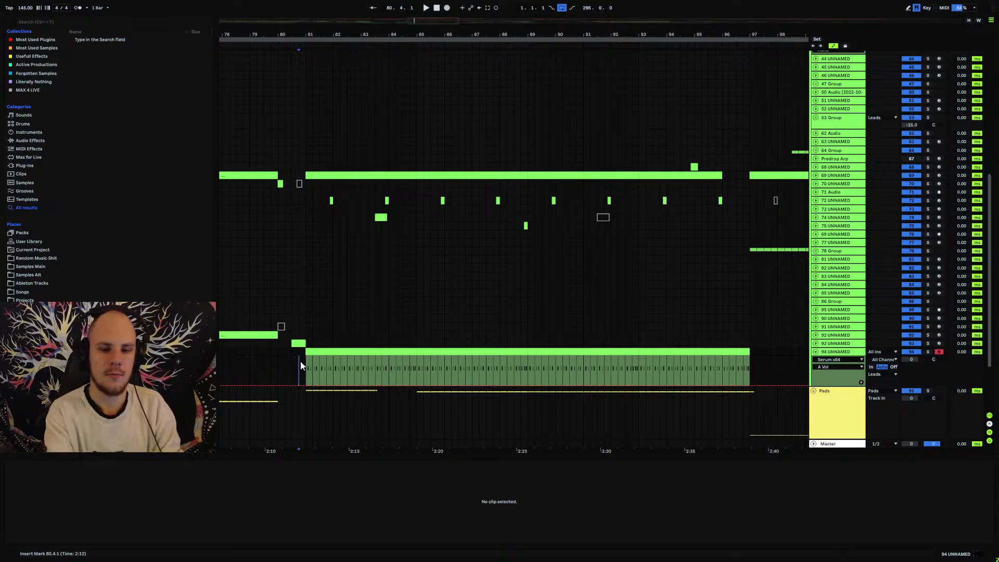
# Enable Serum's compressor effect in multiband mode on track 94 and set its gain to 9.4 dB.
pyautogui.click(864, 357)
pyautogui.click(68, 464)
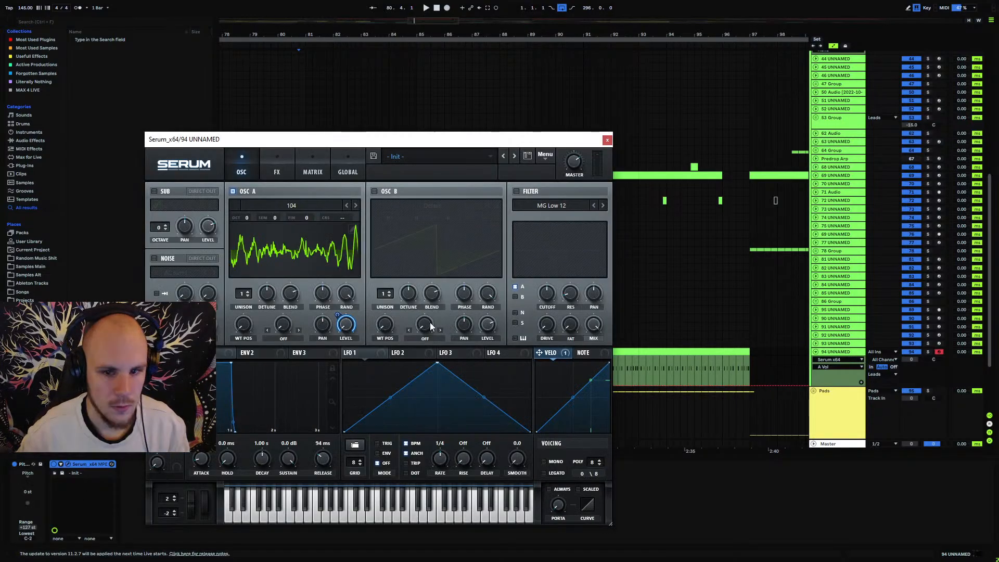
pyautogui.click(279, 172)
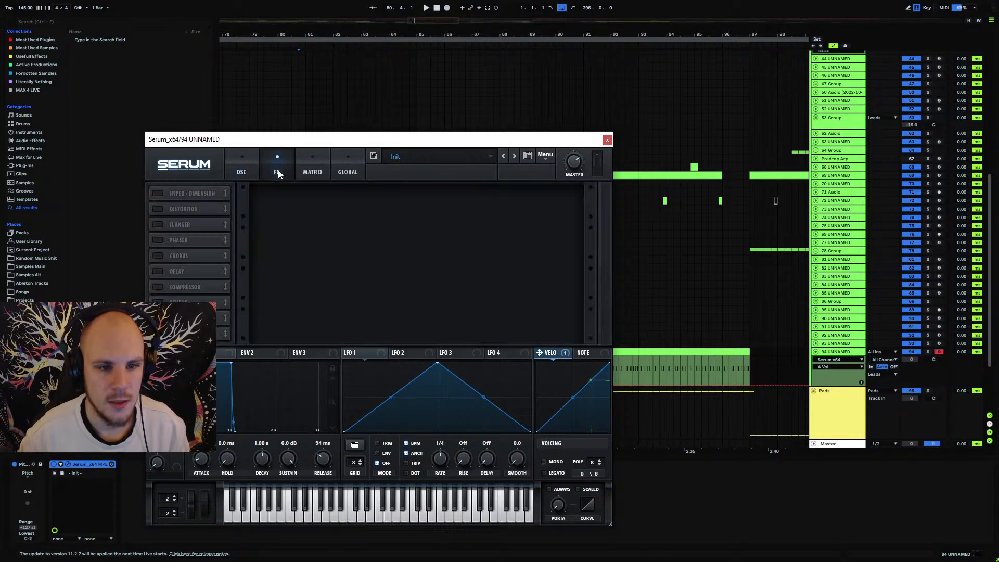
pyautogui.click(164, 286)
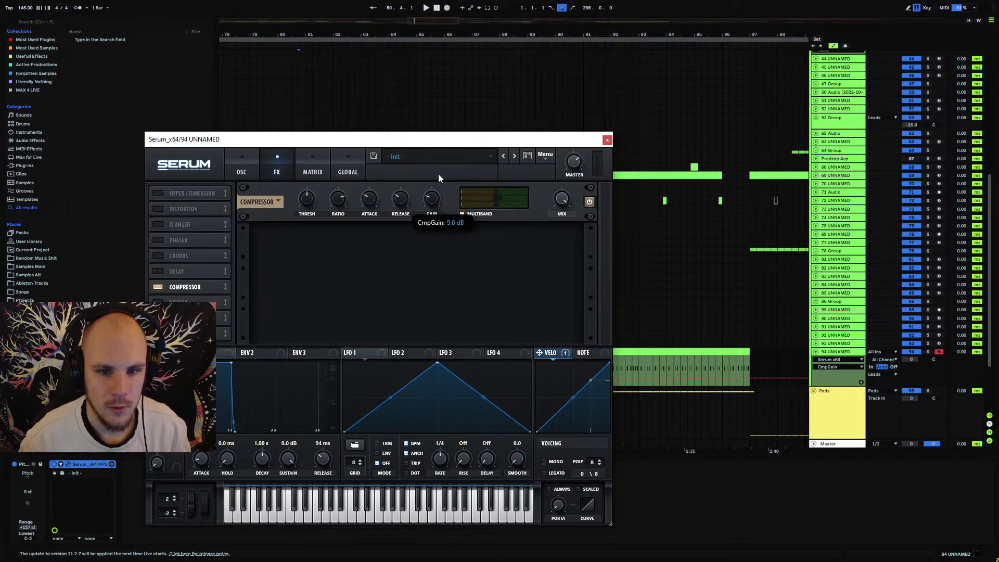
pyautogui.moveTo(439, 174); pyautogui.dragTo(440, 170)
pyautogui.moveTo(401, 201); pyautogui.dragTo(435, 200)
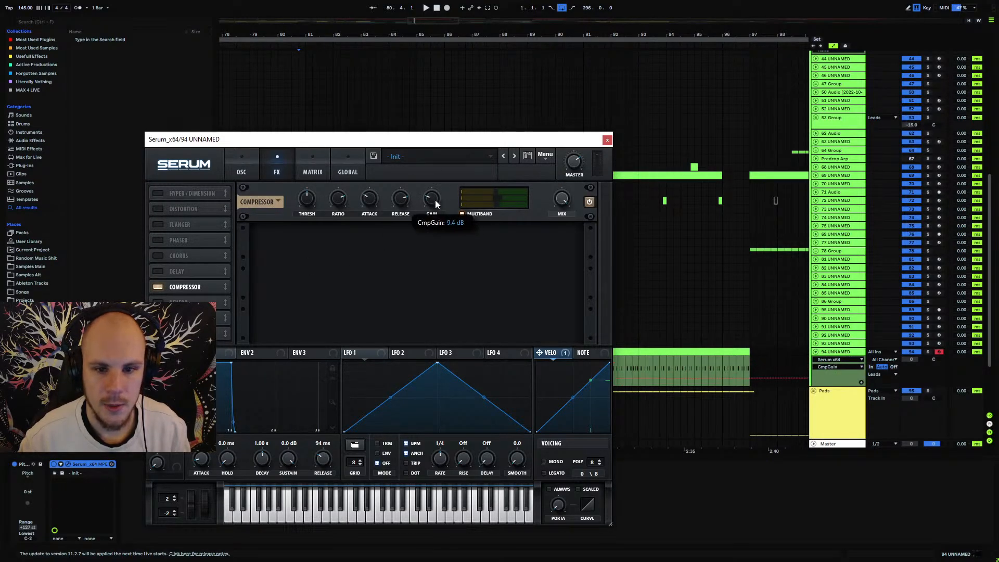
# Solo track 94 during playback, set Serum's master volume to 82% (-5.2 dB) and close its window.
pyautogui.press('space')
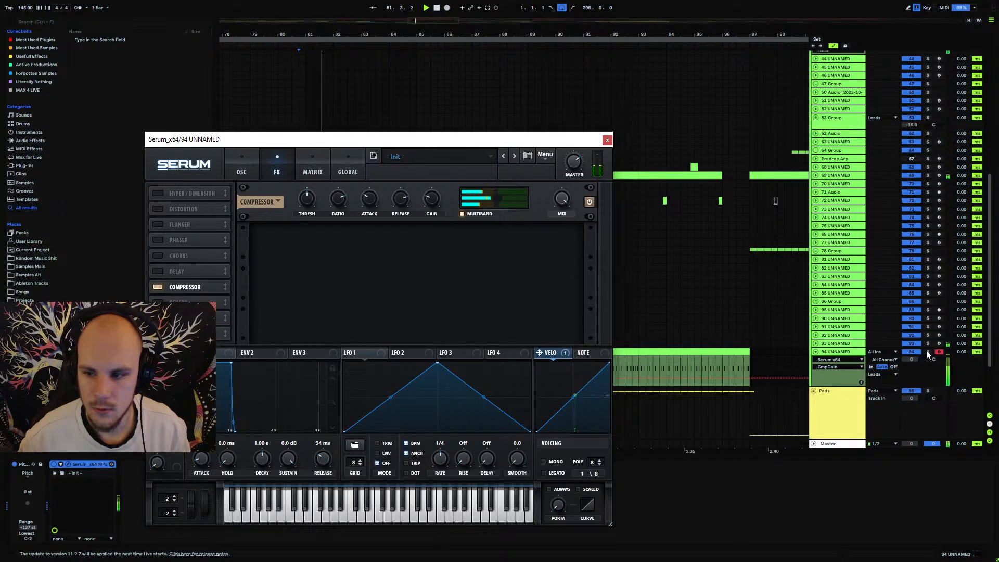
pyautogui.click(575, 153)
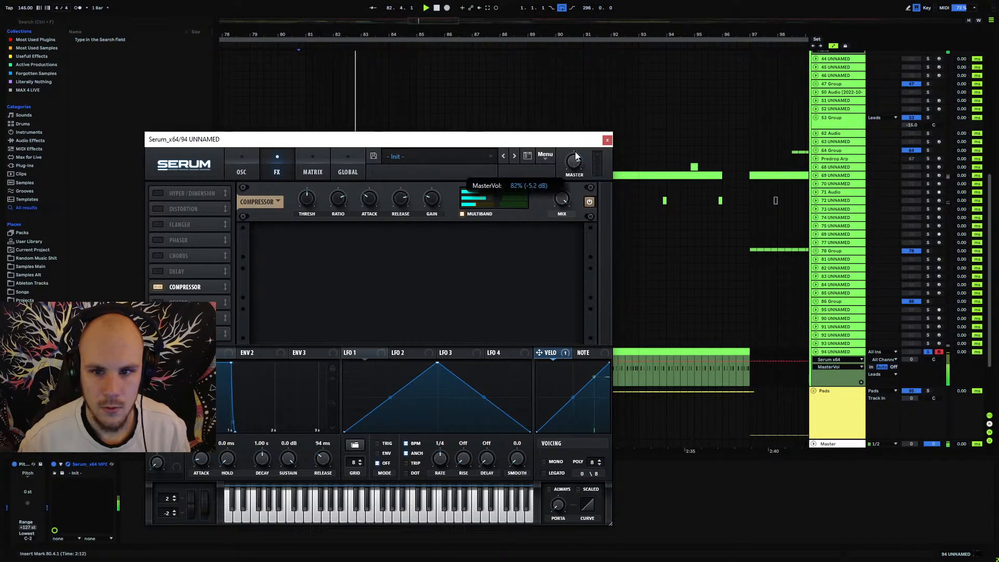
pyautogui.click(607, 139)
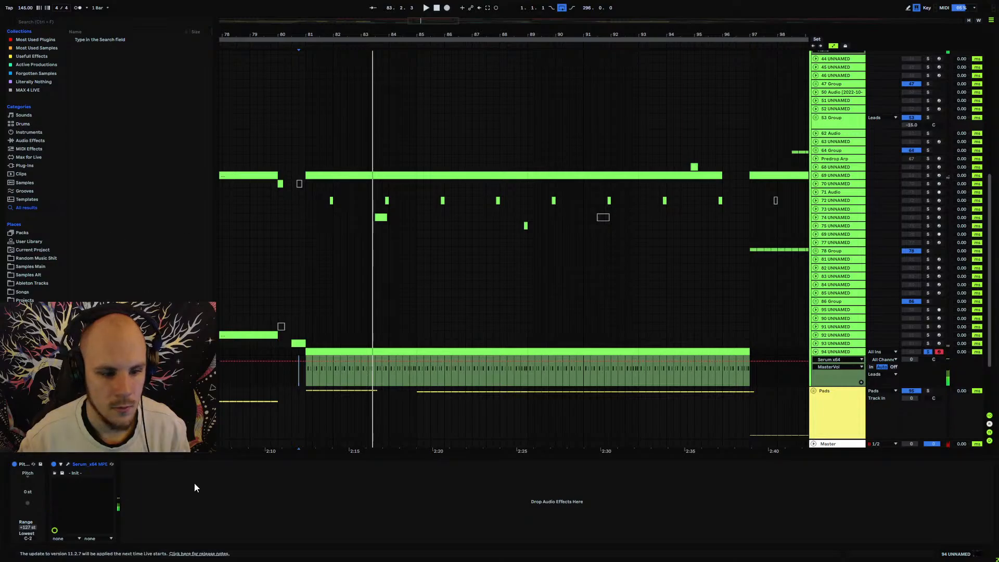
# Add a Saturator after Serum on track 94, set its Drive to 4 dB and turn on Soft Clip.
pyautogui.rightClick(206, 476)
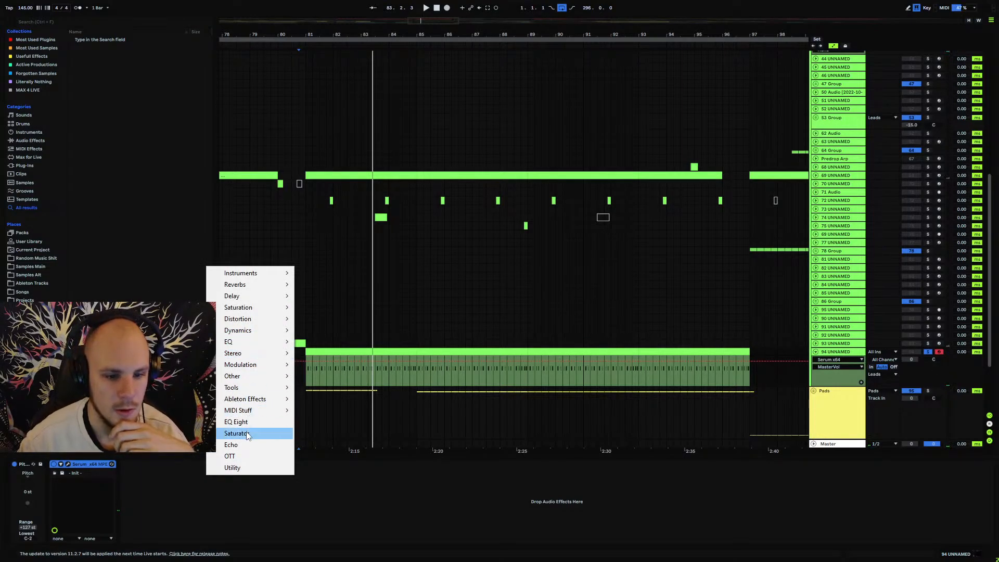
pyautogui.click(246, 432)
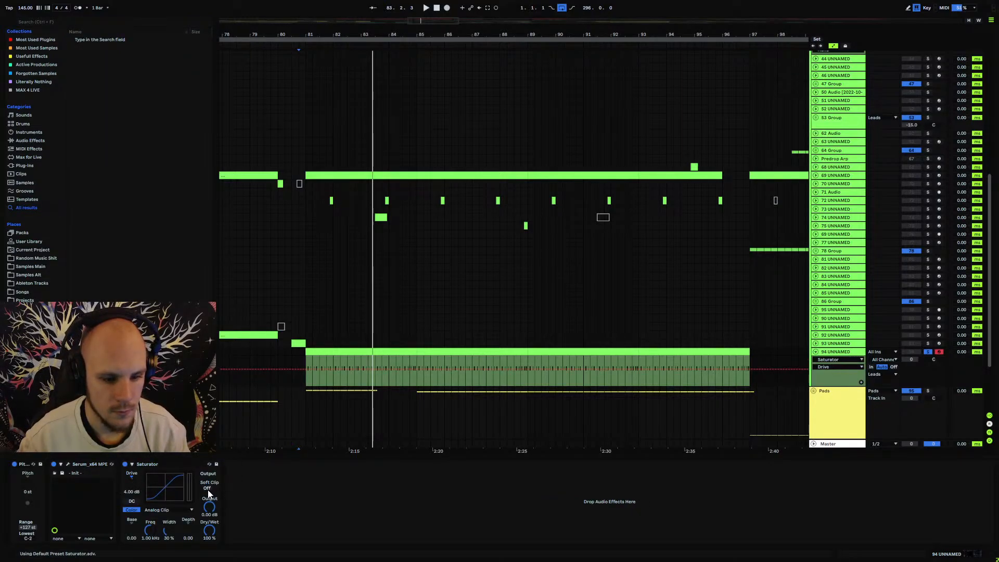
pyautogui.press('space')
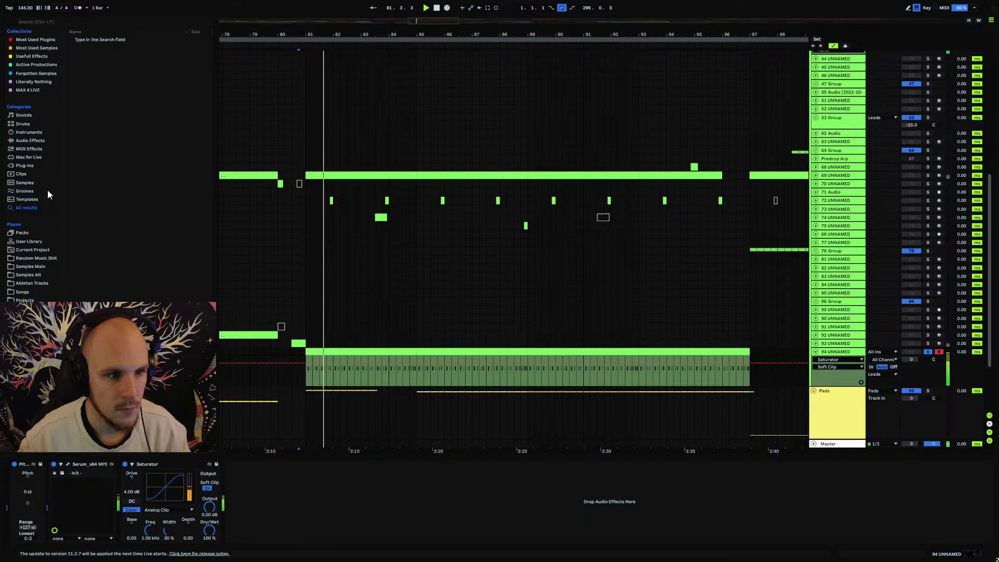
# Add DimensionExpander after the Saturator, turn its size down to near minimum and lower its mix slightly below half.
pyautogui.rightClick(342, 504)
pyautogui.moveTo(401, 384)
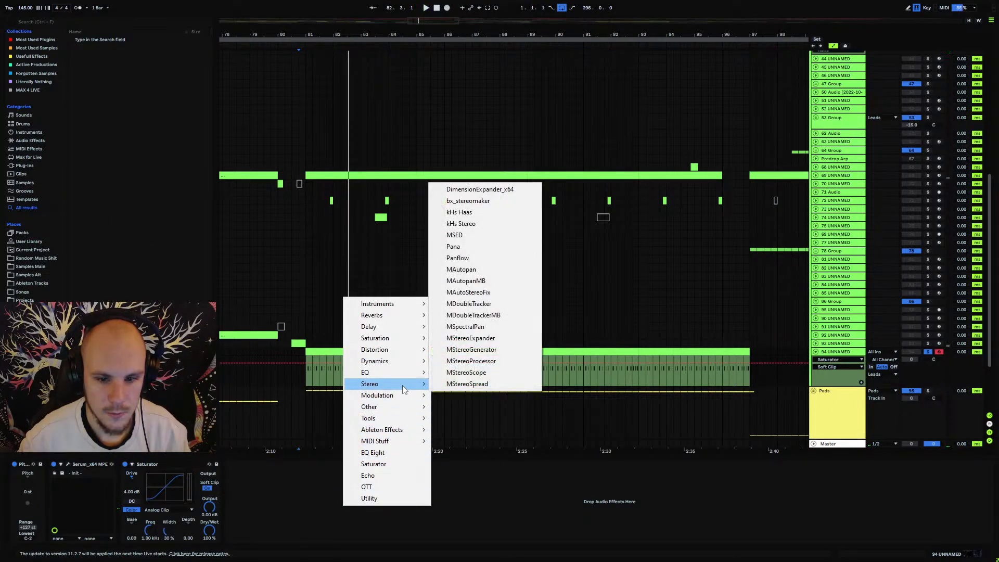
pyautogui.click(493, 193)
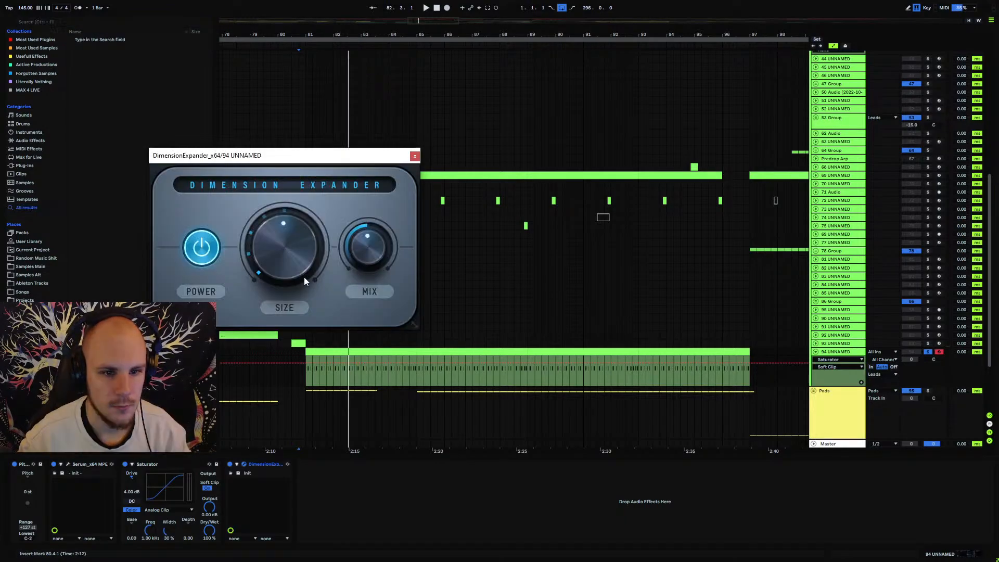
pyautogui.press('space')
pyautogui.moveTo(290, 255); pyautogui.dragTo(302, 290)
pyautogui.moveTo(360, 244); pyautogui.dragTo(359, 242)
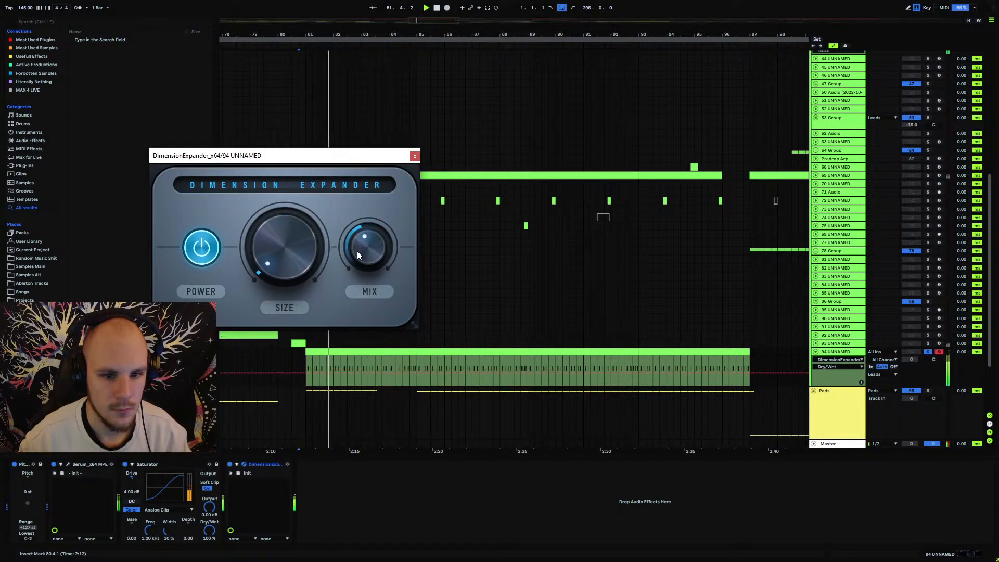
pyautogui.click(415, 156)
pyautogui.rightClick(341, 487)
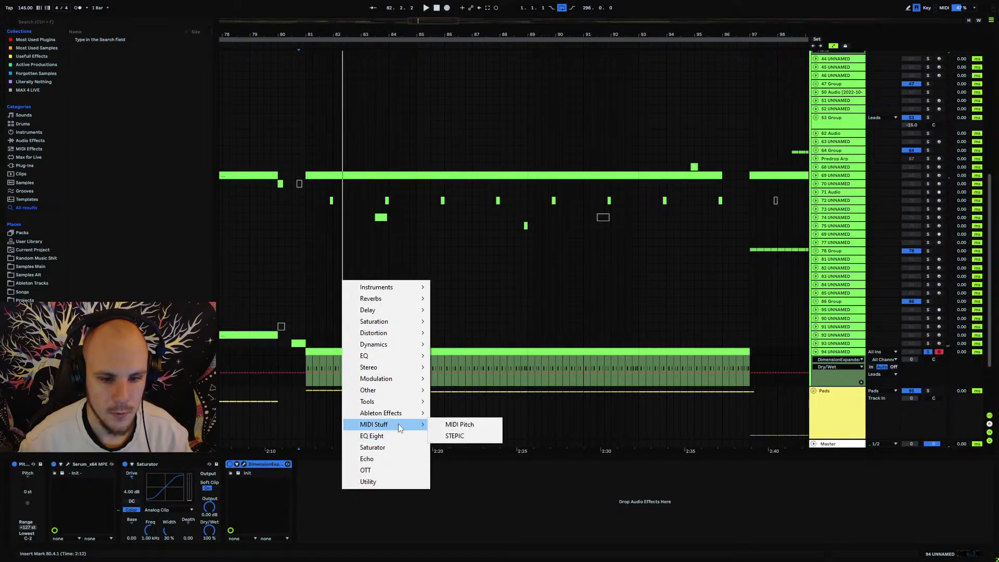
pyautogui.click(391, 447)
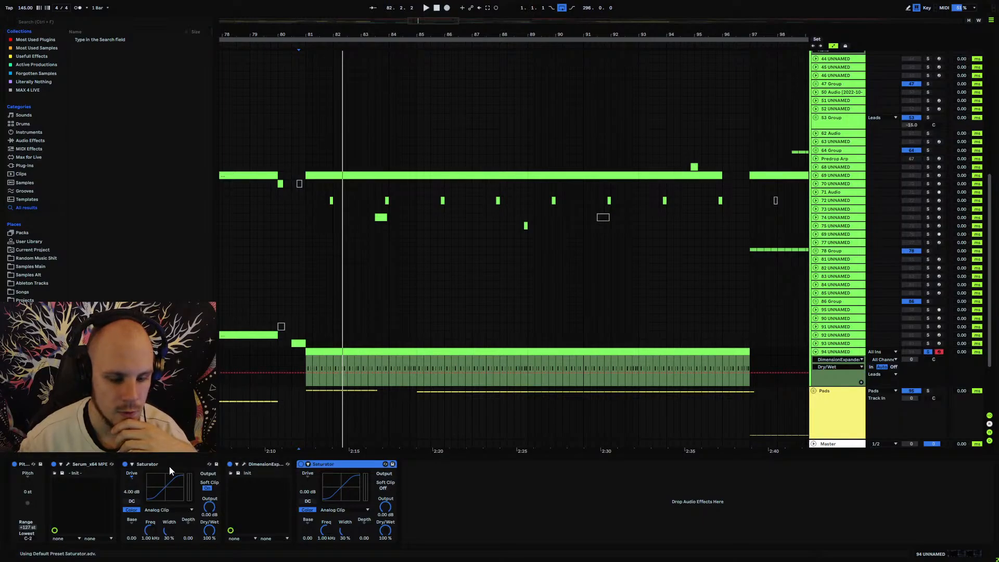
pyautogui.press('Delete')
# Move the Saturator behind DimensionExpander and insert an EQ Eight between them with its band 1 low cut at 147 Hz.
pyautogui.moveTo(167, 463); pyautogui.dragTo(425, 436)
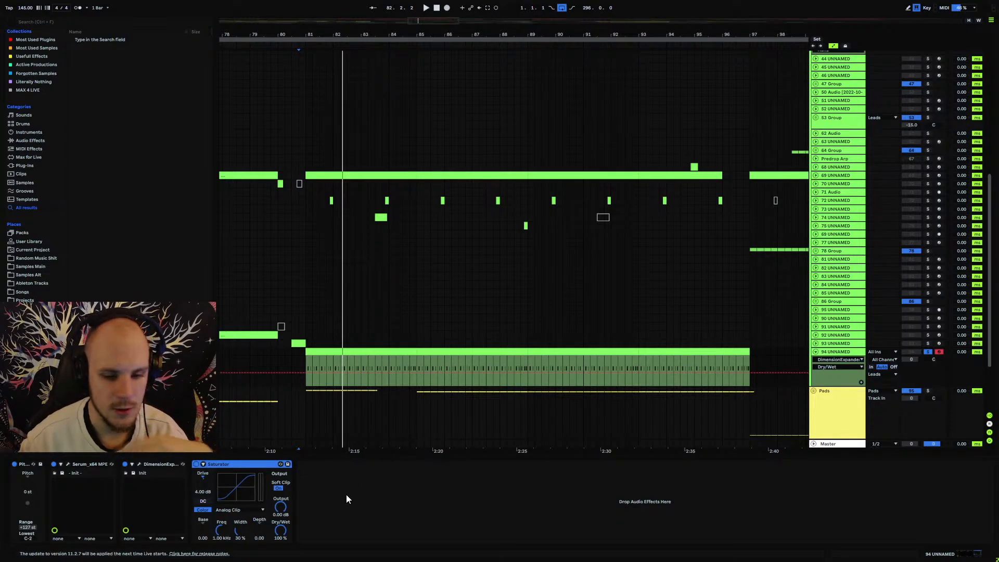
pyautogui.click(34, 144)
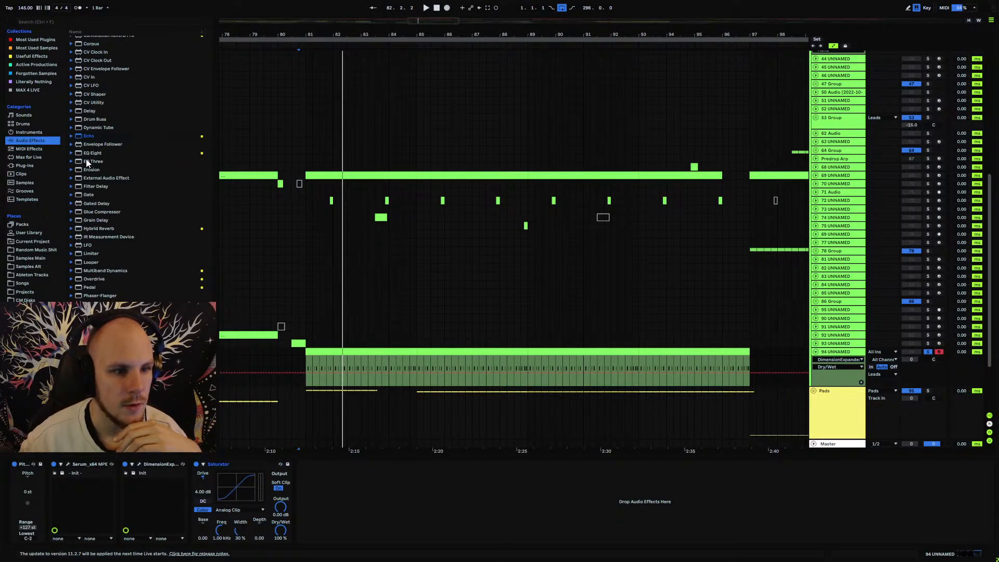
pyautogui.moveTo(91, 153); pyautogui.dragTo(204, 490)
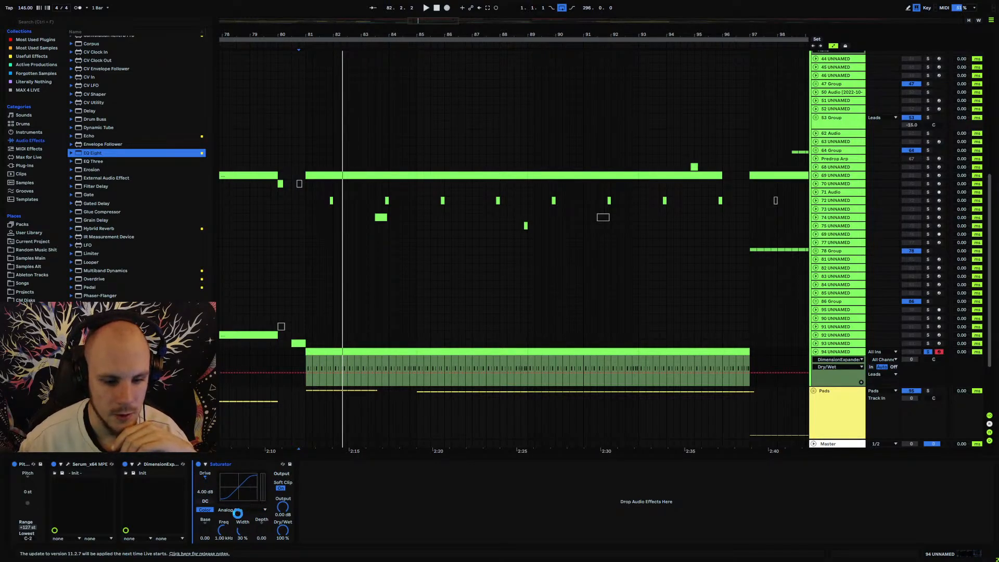
pyautogui.click(223, 539)
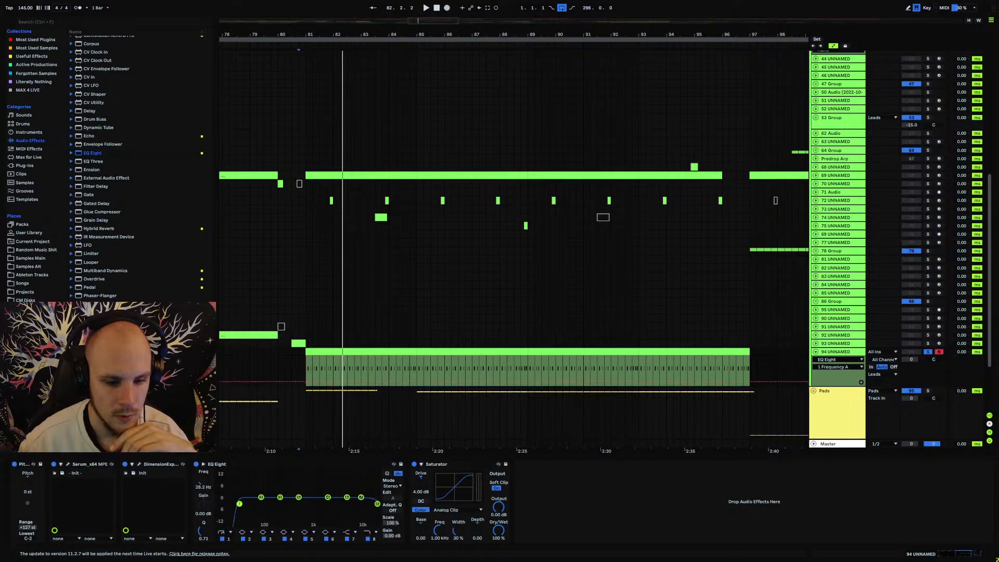
# Unsolo track 94, lower its volume to -14 dB and try EQ Eight's band 8 frequency against the full mix.
pyautogui.click(927, 352)
pyautogui.click(912, 360)
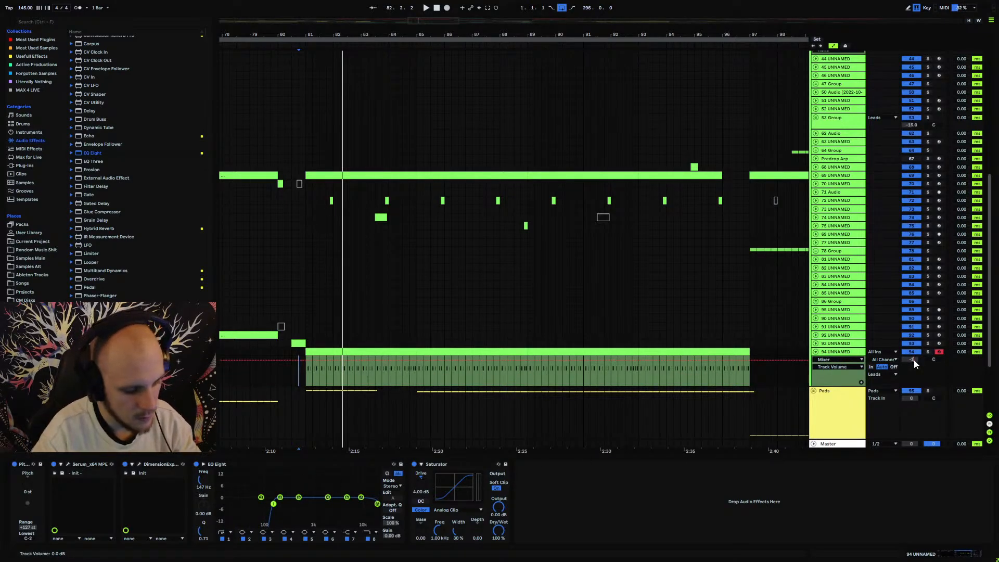
pyautogui.press('space')
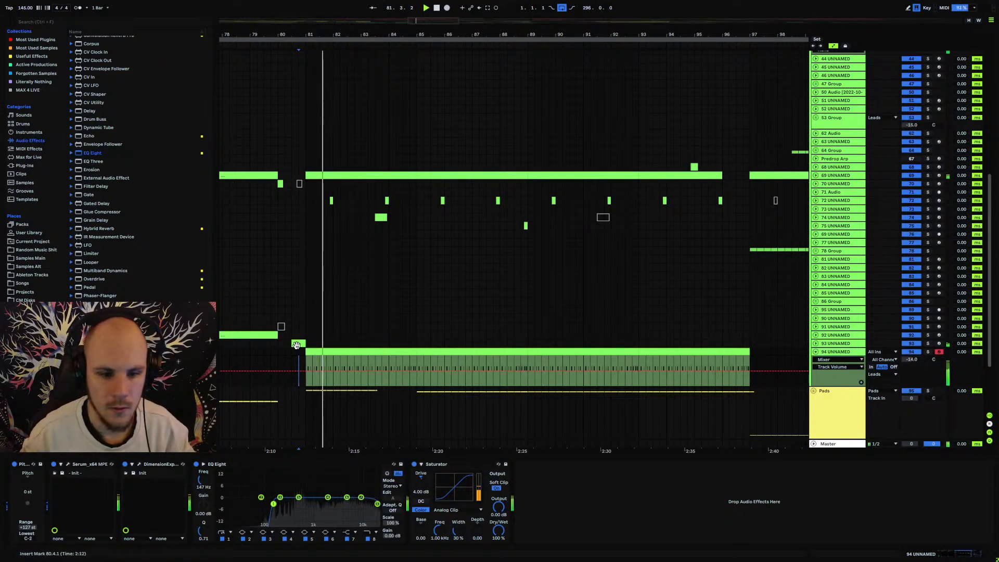
pyautogui.click(373, 540)
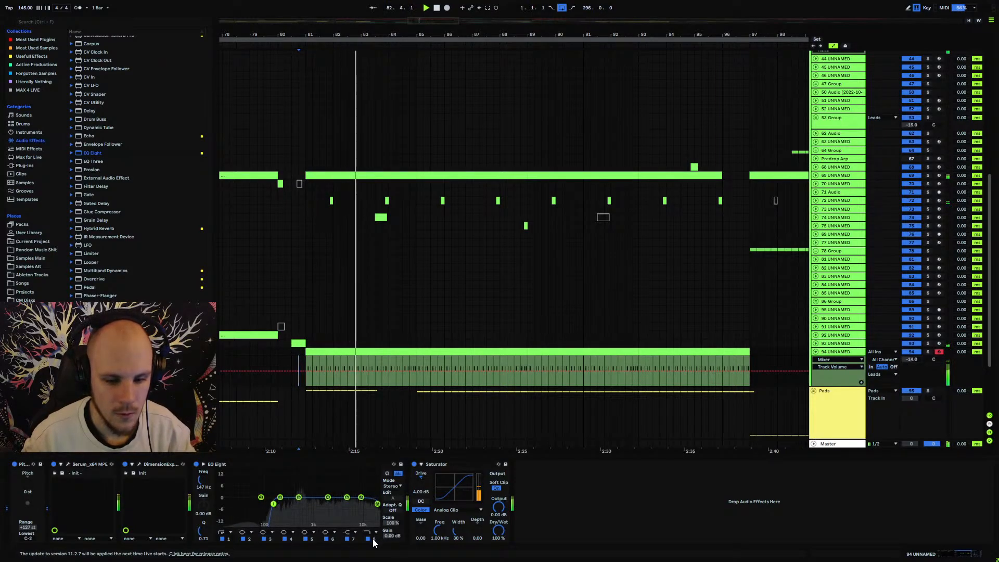
pyautogui.click(210, 479)
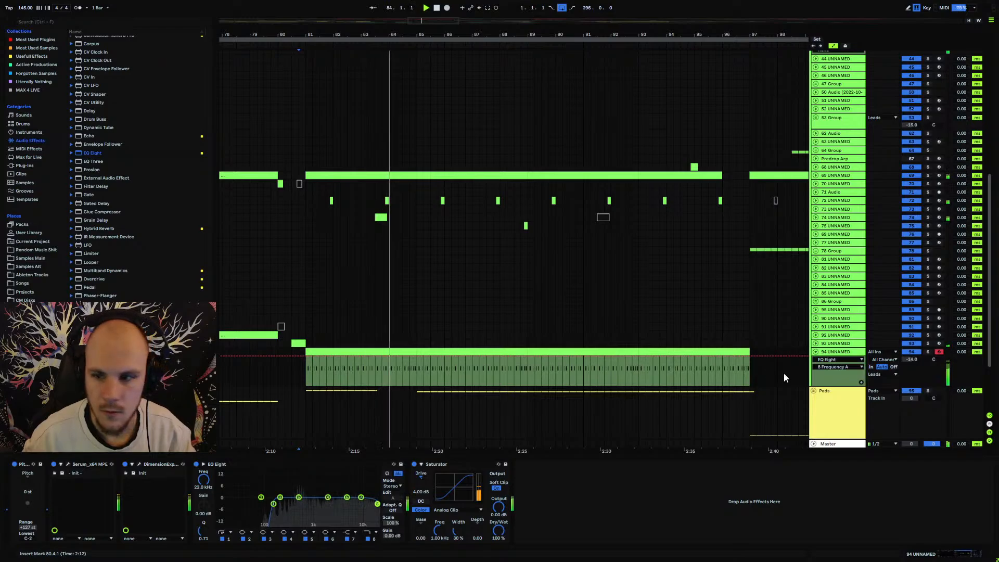
# Unfold track 72 to compare levels and lower track 94's volume to -18 dB.
pyautogui.click(815, 200)
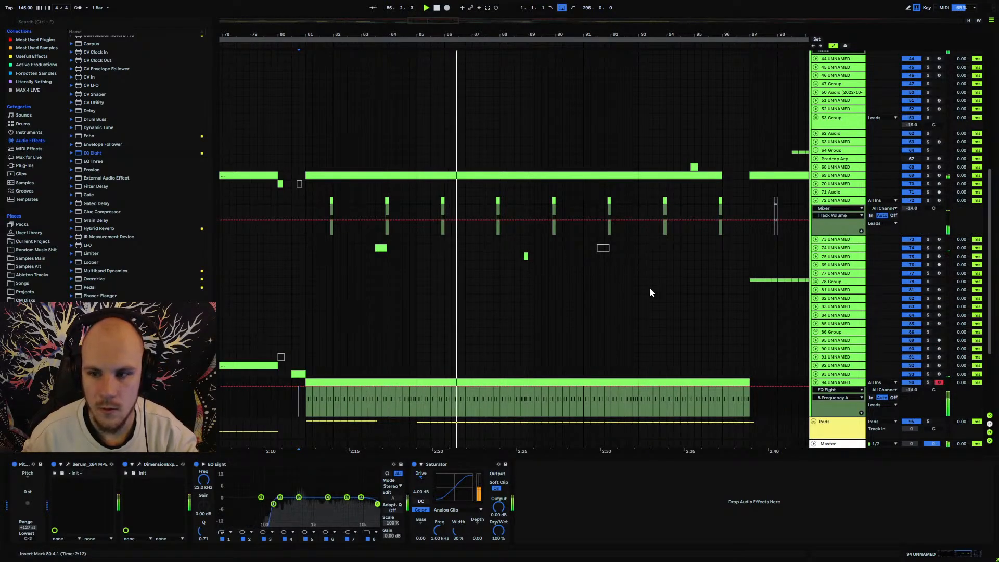
pyautogui.moveTo(911, 390); pyautogui.dragTo(911, 393)
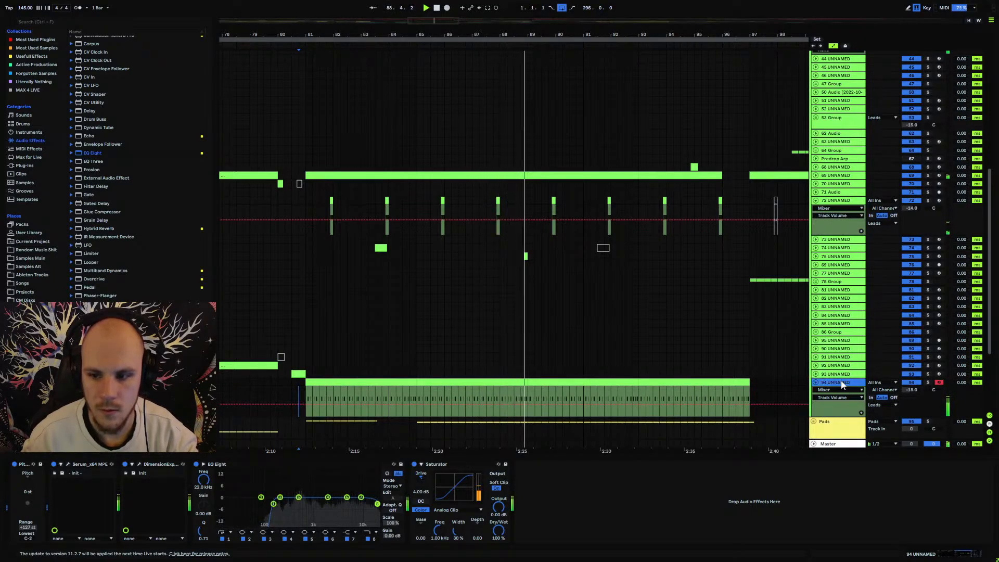
pyautogui.click(213, 486)
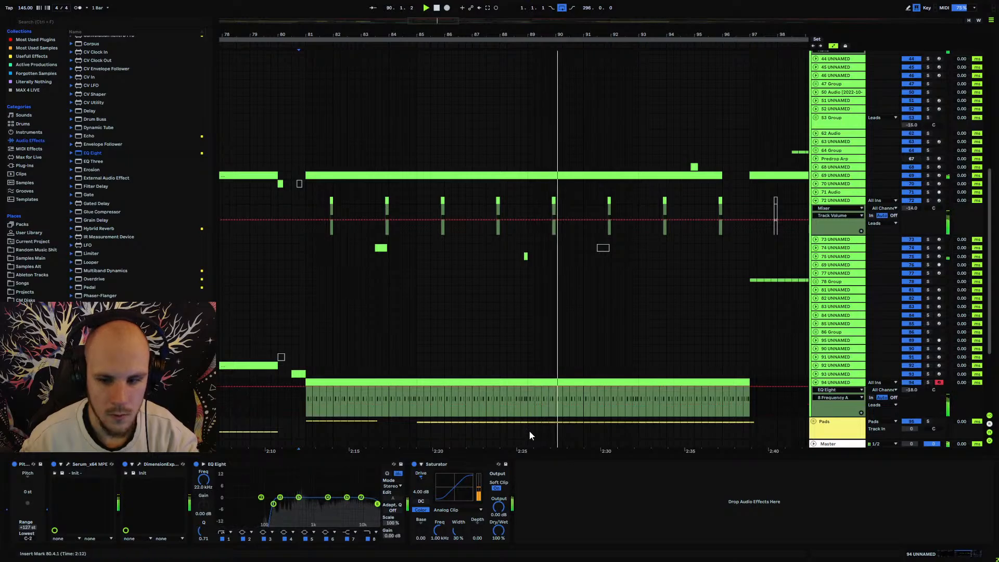
# Add an Echo after the Saturator on track 94, set it to Ping Pong mode and raise Feedback to 83%.
pyautogui.rightClick(583, 498)
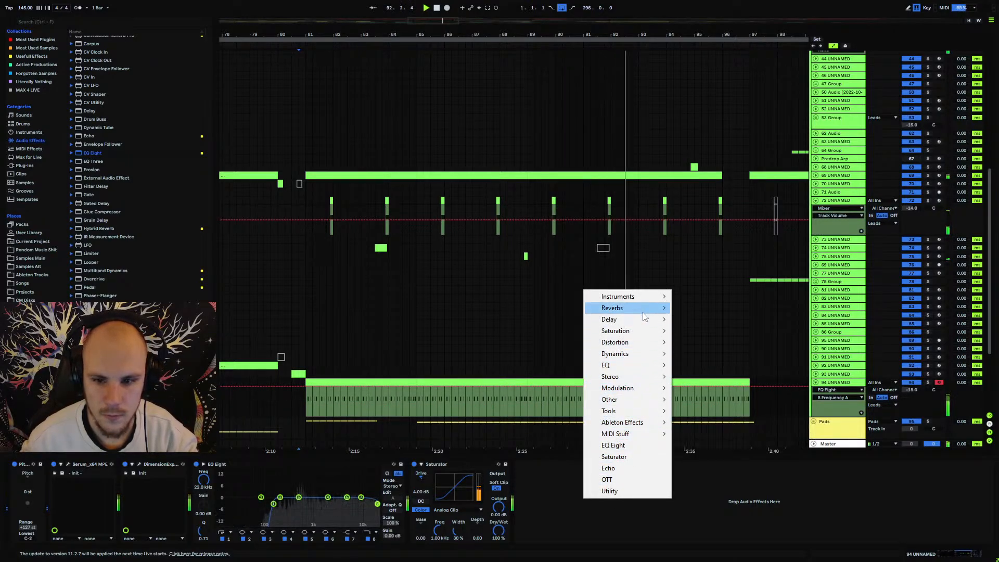
pyautogui.click(629, 468)
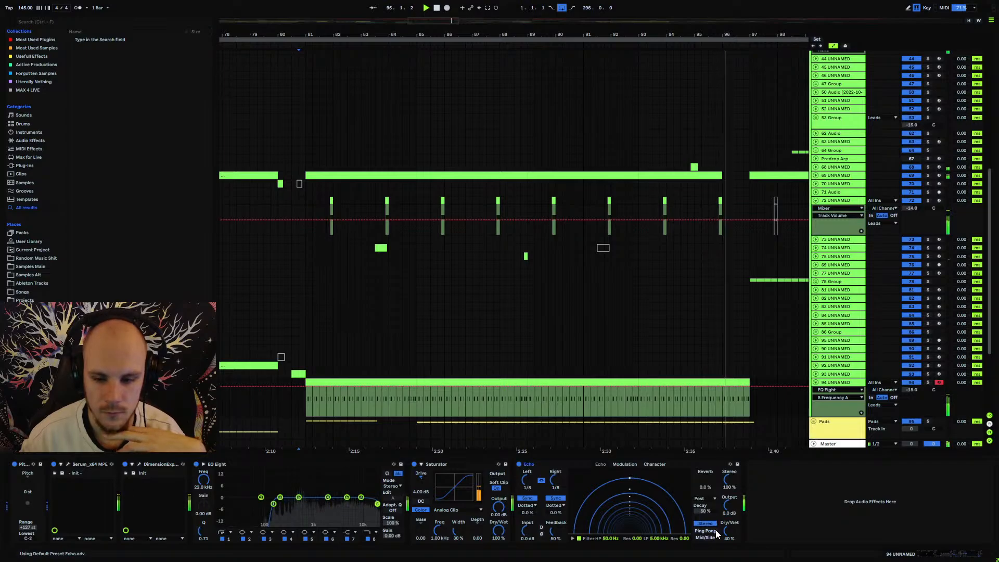
pyautogui.moveTo(561, 534); pyautogui.dragTo(561, 500)
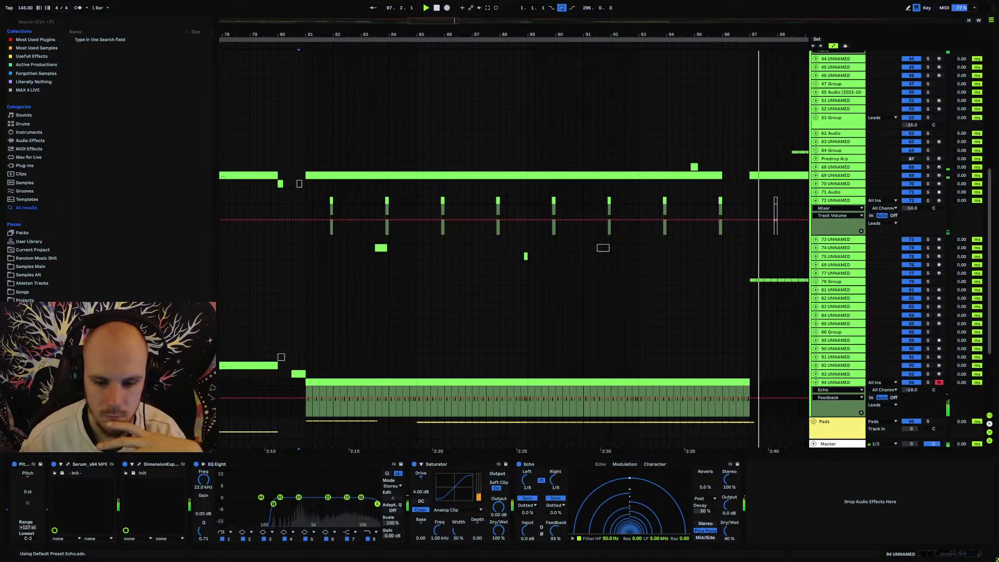
# Play from bar 81 and shorten track 94's last clip to end at bar 96.
pyautogui.click(305, 408)
pyautogui.press('space')
pyautogui.press('space')
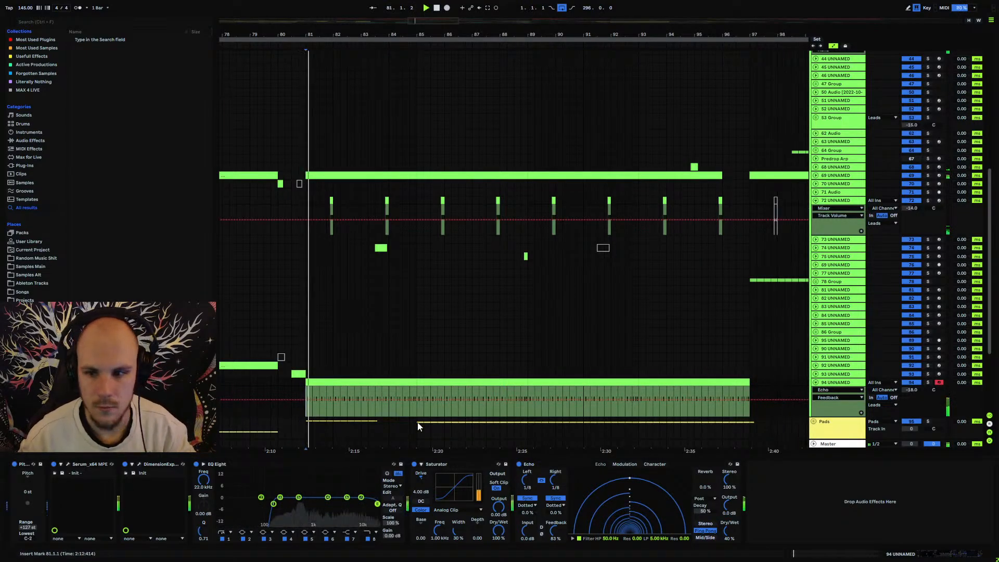
pyautogui.click(746, 381)
pyautogui.moveTo(746, 382); pyautogui.dragTo(724, 383)
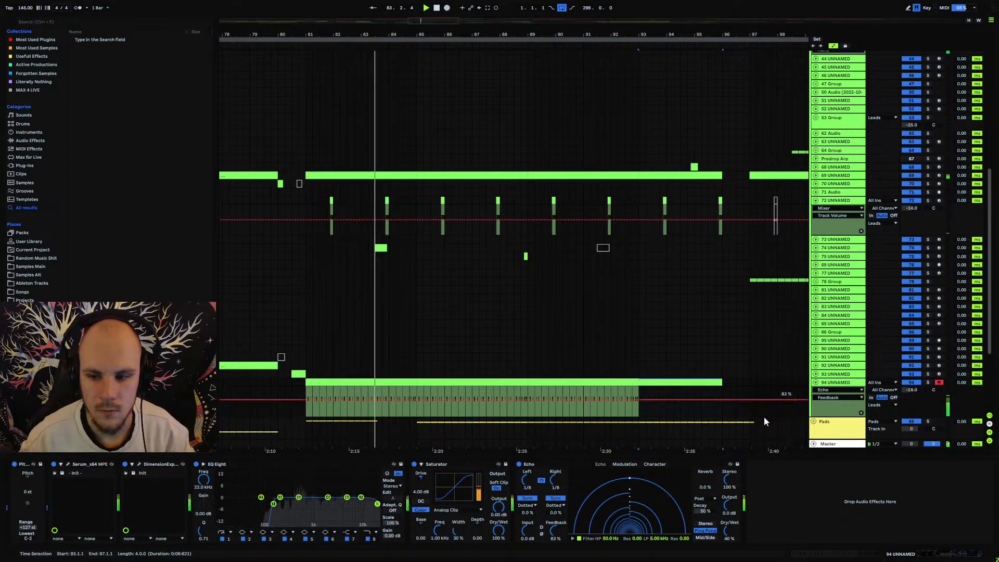
# Automate Echo's Dry/Wet on track 94 to rise gradually from about 26% at bar 81 to about 41% at bar 96.
pyautogui.click(728, 531)
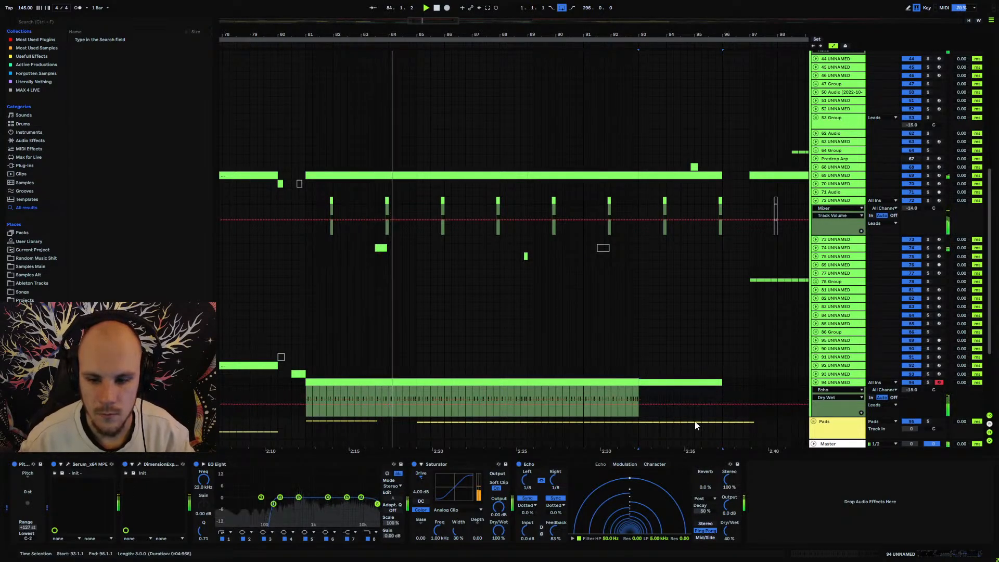
pyautogui.click(722, 405)
pyautogui.moveTo(308, 411); pyautogui.dragTo(328, 421)
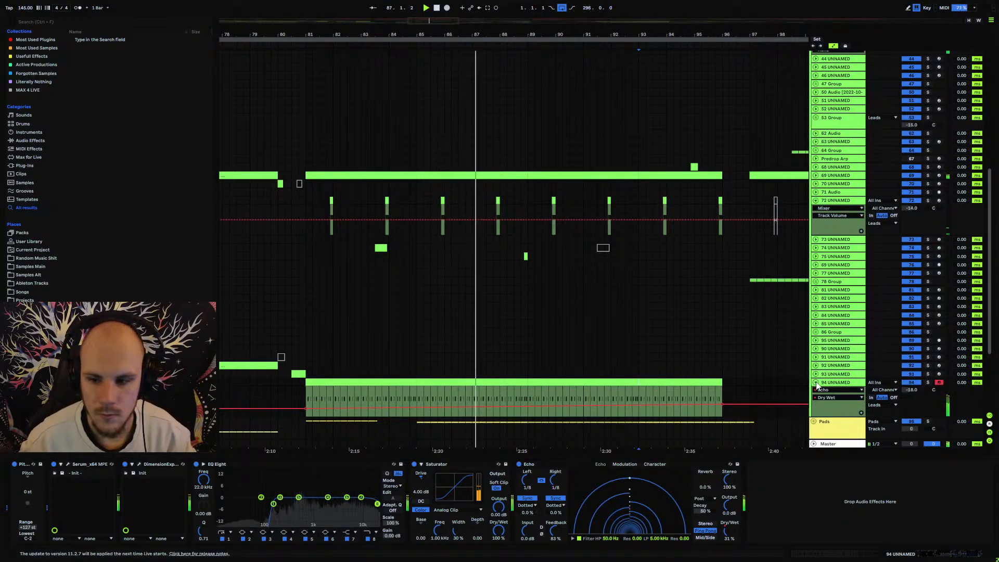
pyautogui.moveTo(722, 405); pyautogui.dragTo(723, 404)
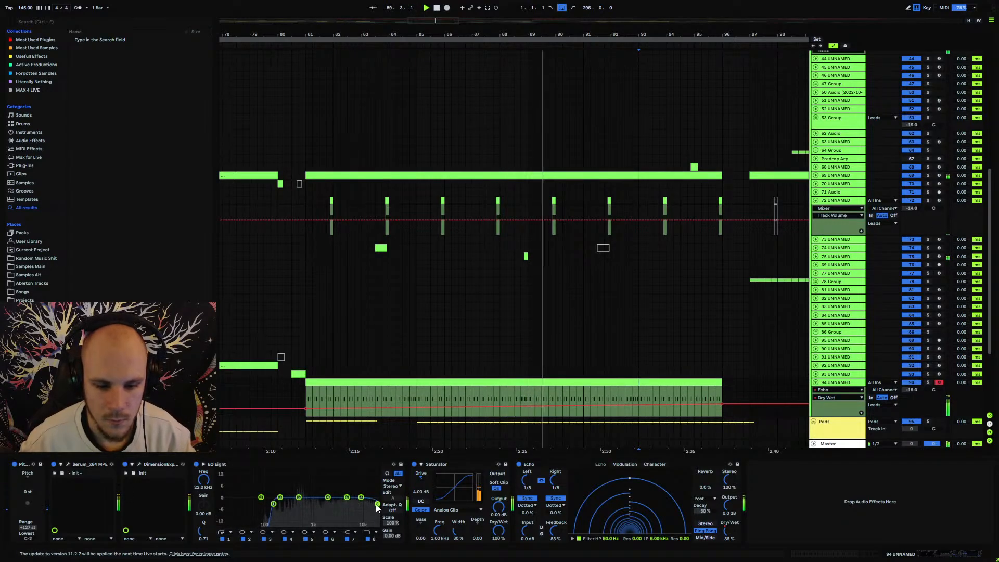
# Boost EQ Eight's band 6 by 8.31 dB and automate its frequency to rise from about 1.2 kHz at bar 81 to 13.5 kHz at bar 96.
pyautogui.moveTo(361, 498)
pyautogui.mouseDown()
pyautogui.moveTo(361, 485)
pyautogui.moveTo(349, 495)
pyautogui.moveTo(367, 483)
pyautogui.mouseUp()
pyautogui.doubleClick(204, 503)
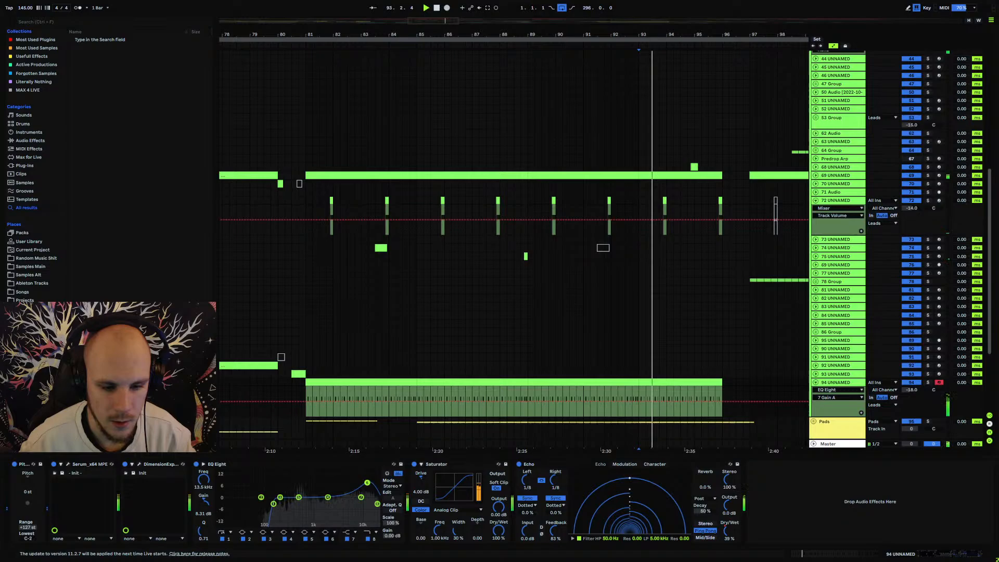
pyautogui.click(722, 387)
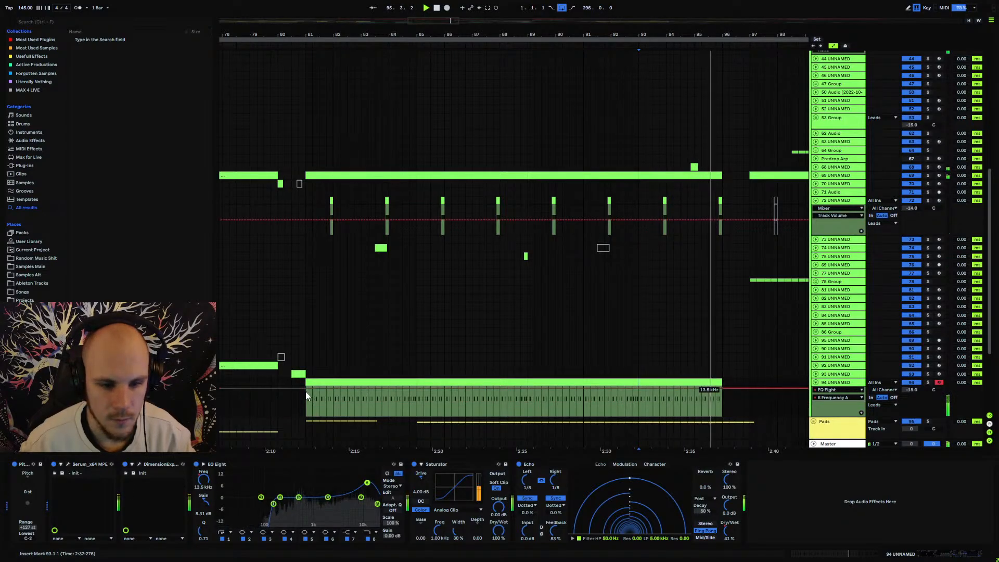
pyautogui.moveTo(306, 389); pyautogui.dragTo(305, 397)
pyautogui.click(306, 408)
pyautogui.press('space')
pyautogui.press('space')
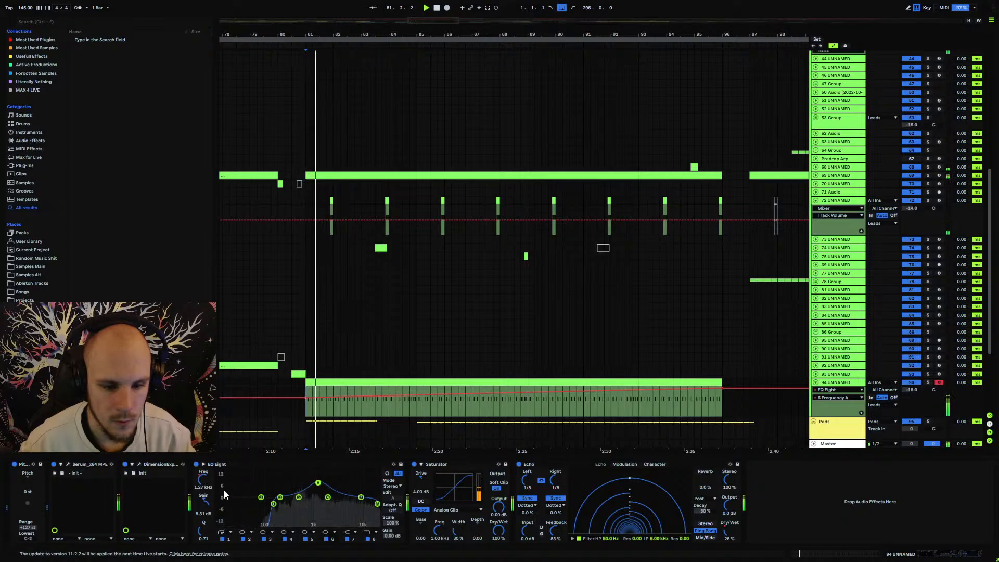
# Automate EQ Eight's band 6 gain to rise from a slight boost at bar 81 to 8.31 dB at bar 96.
pyautogui.click(203, 504)
pyautogui.click(722, 393)
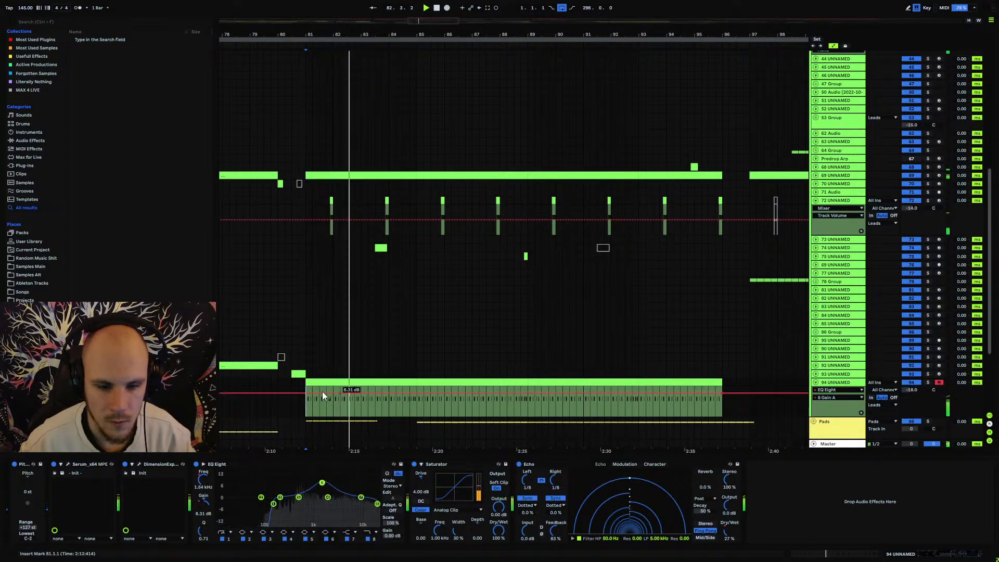
pyautogui.moveTo(305, 394); pyautogui.dragTo(306, 399)
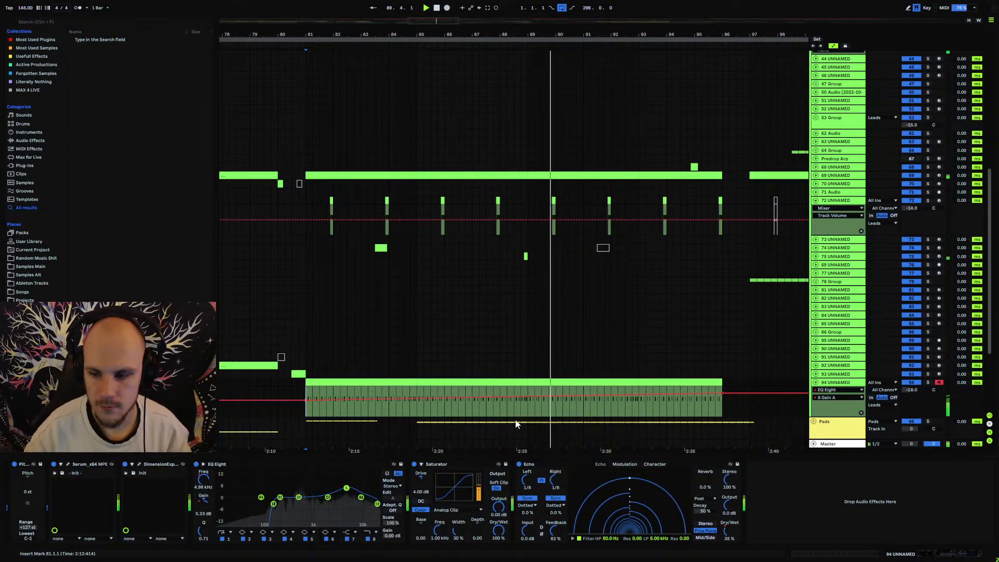
# Collapse track 94's automation lane and play the arrangement from bar 80, beat 2.
pyautogui.click(816, 383)
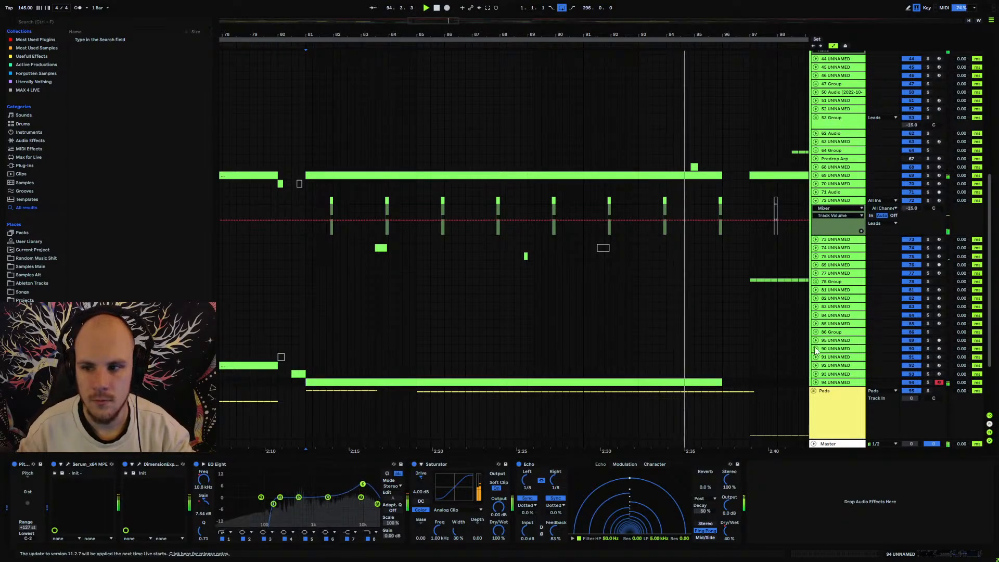
pyautogui.click(815, 383)
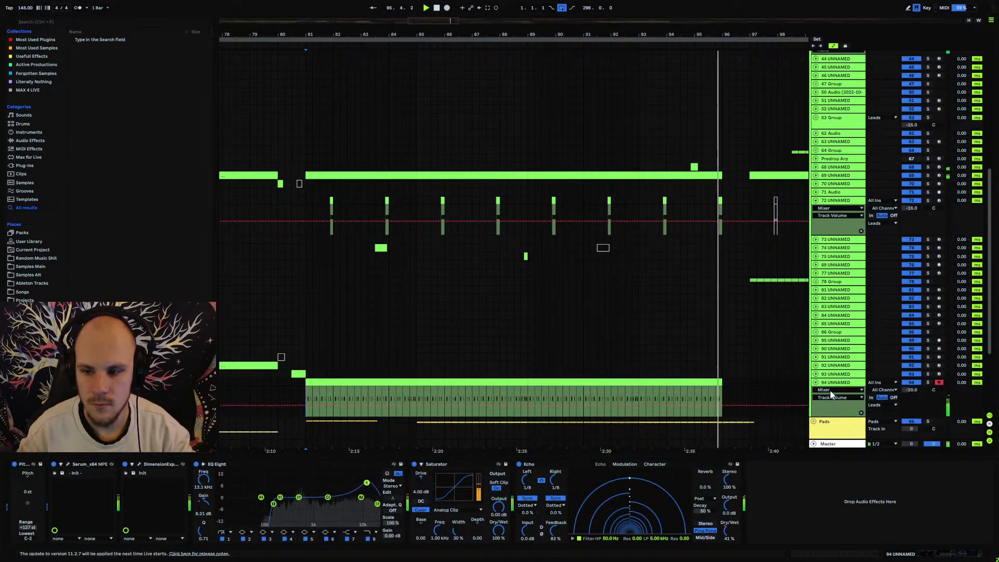
pyautogui.click(815, 383)
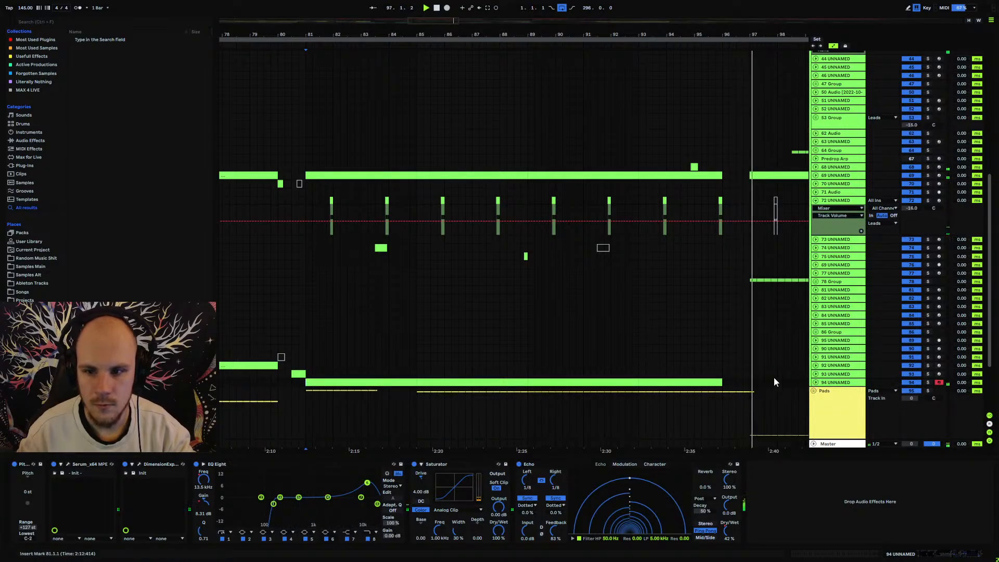
pyautogui.press('space')
pyautogui.click(286, 389)
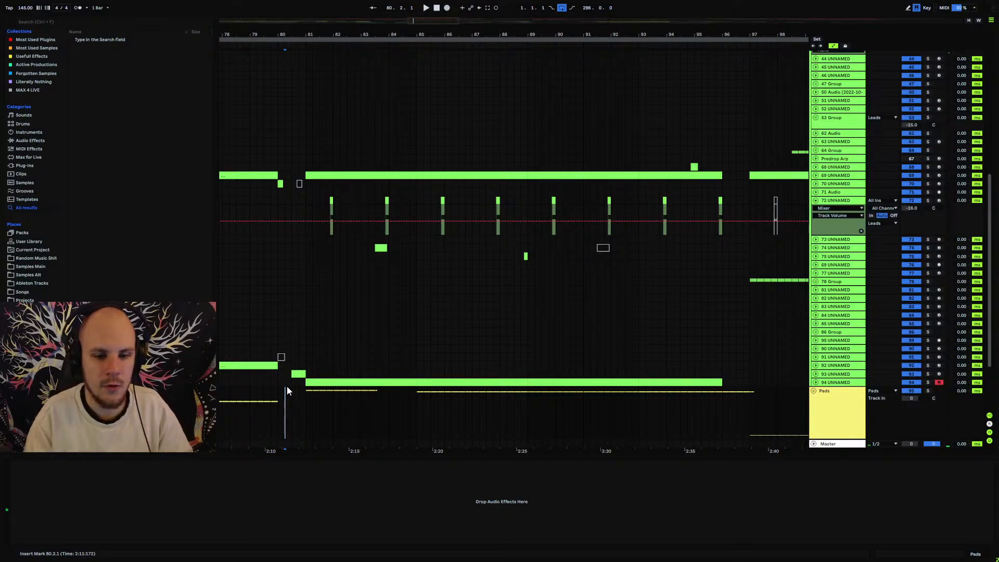
pyautogui.press('space')
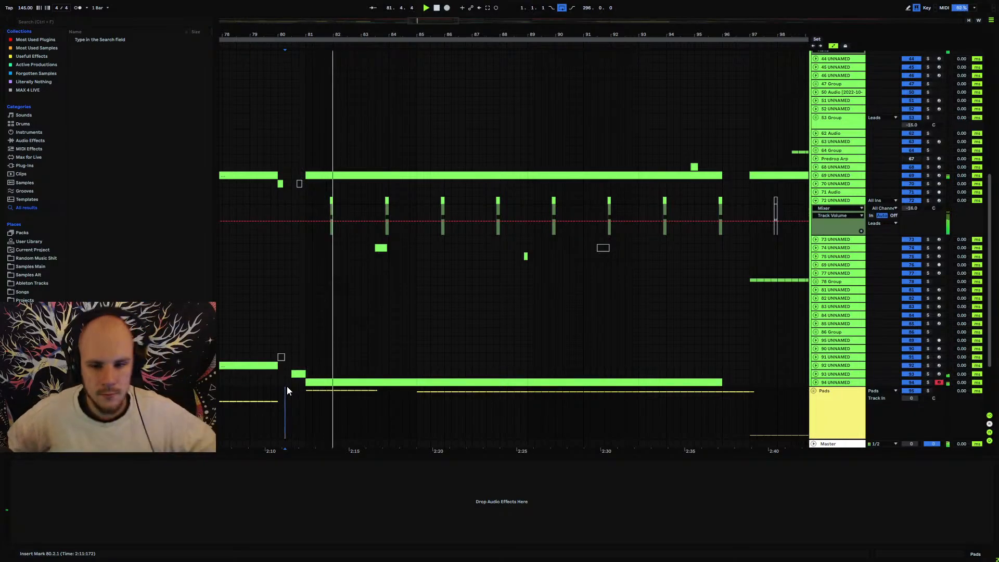
# Insert a new MIDI track below track 94 and create an empty one-bar MIDI clip on it at bar 88.
pyautogui.click(831, 383)
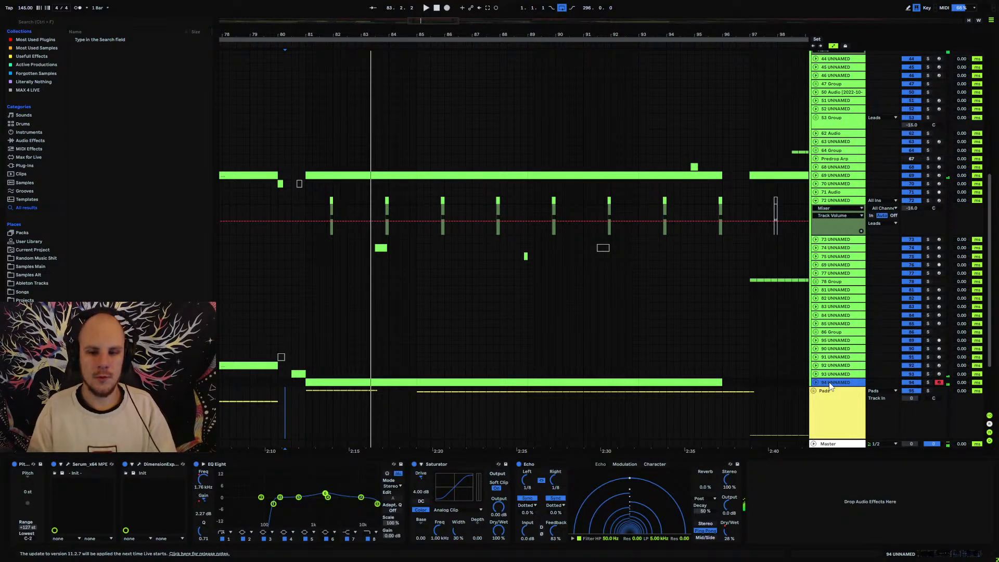
pyautogui.hotkey('ctrl', 'shift', 't')
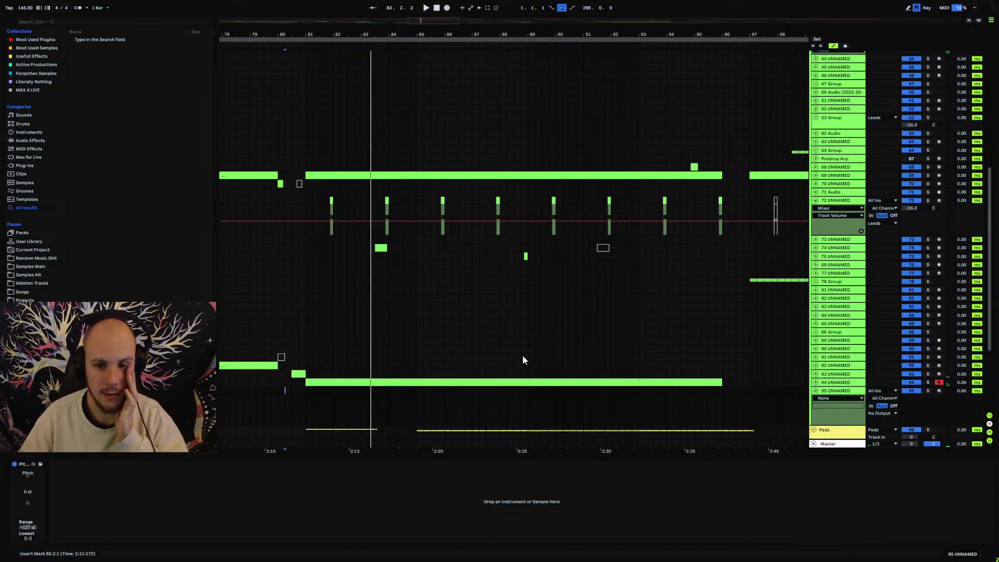
pyautogui.moveTo(526, 390); pyautogui.dragTo(497, 395)
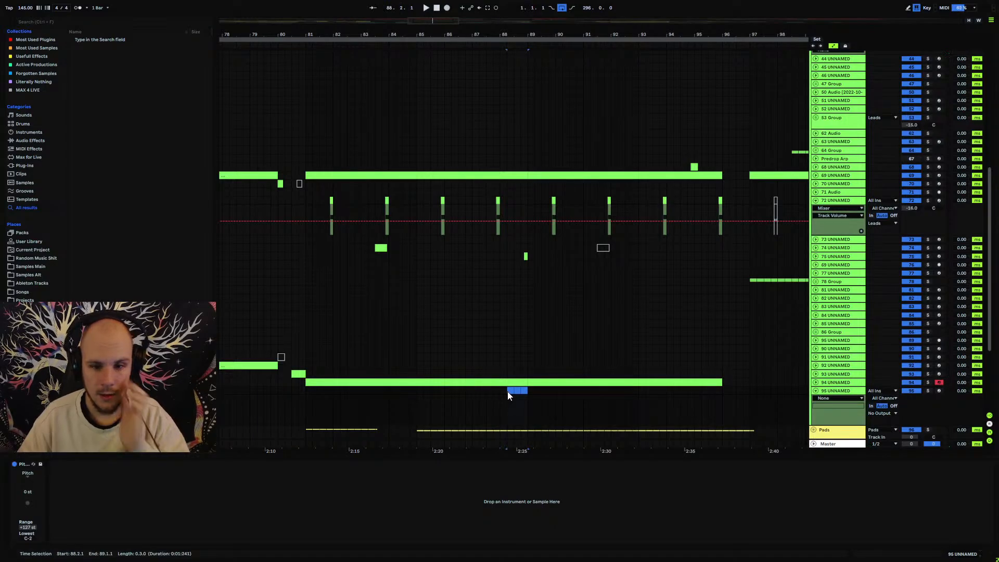
pyautogui.hotkey('ctrl', 'shift', 'm')
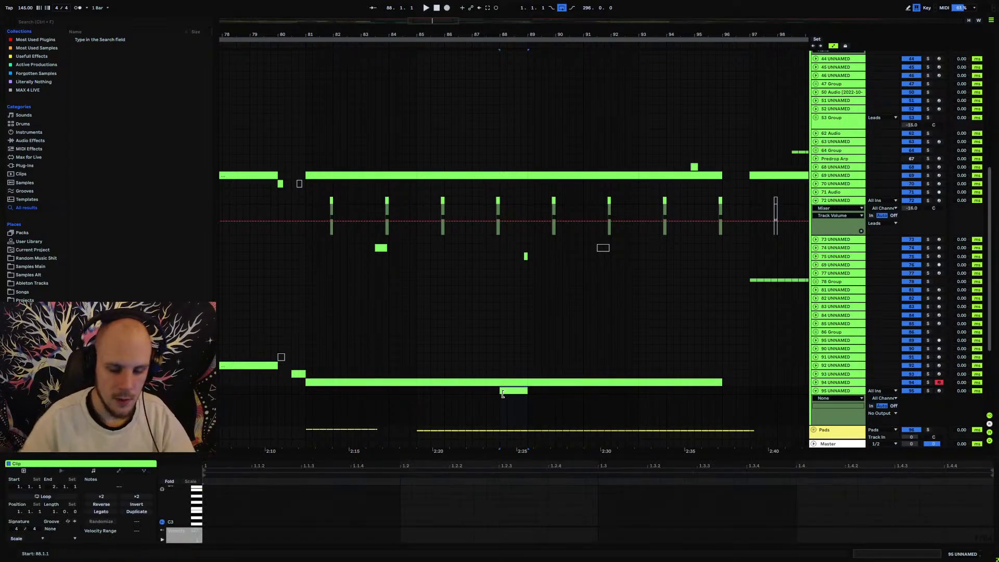
# Fill the one-bar clip with repeated sixteenth notes on G#0.
pyautogui.doubleClick(205, 500)
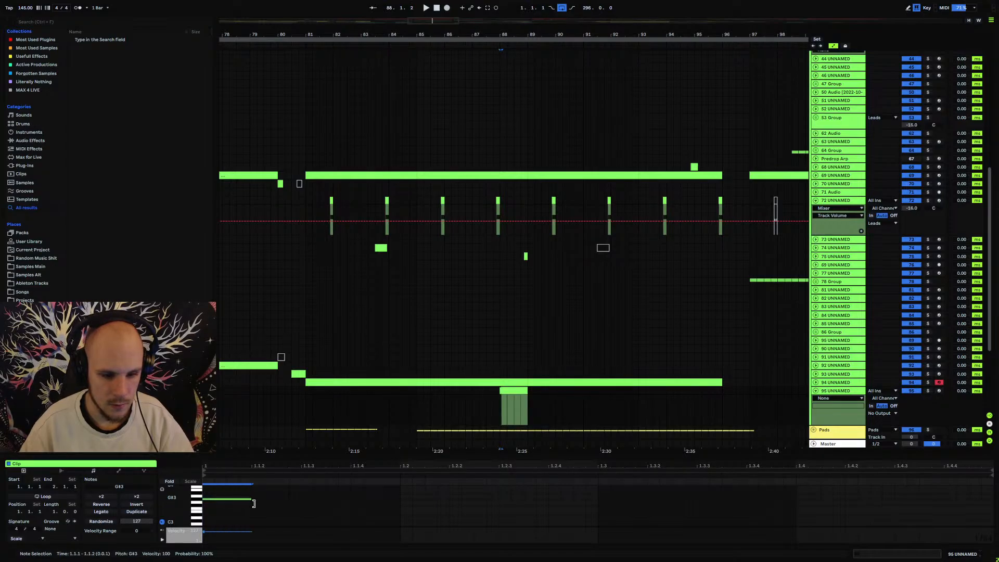
pyautogui.hotkey('shift', 'Down')
pyautogui.hotkey('shift', 'Down')
pyautogui.hotkey('shift', 'Down')
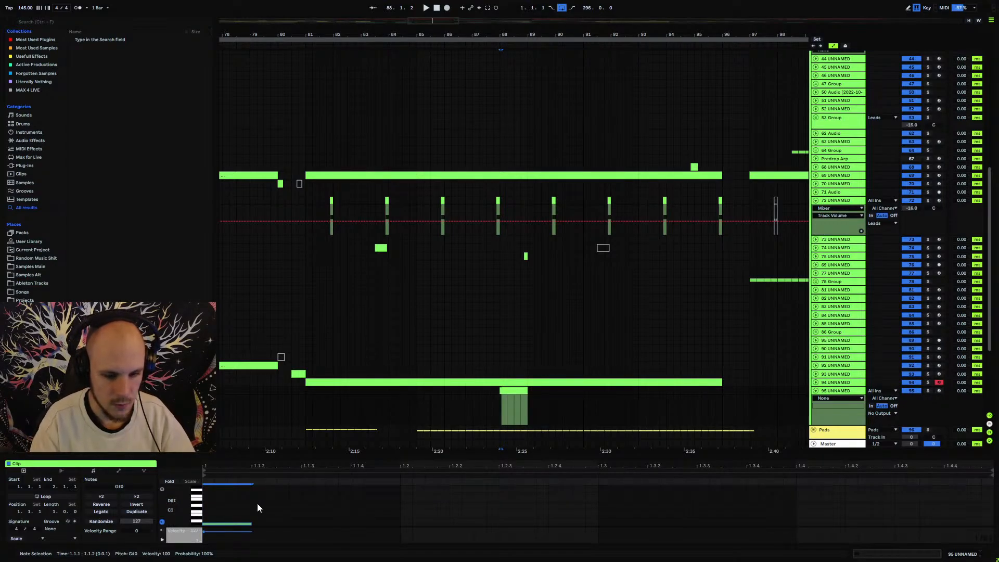
pyautogui.hotkey('ctrl', 'd')
pyautogui.hotkey('ctrl', 'd')
pyautogui.hotkey('ctrl', 'd')
pyautogui.hotkey('ctrl', 'd')
pyautogui.hotkey('ctrl', 'd')
pyautogui.hotkey('ctrl', 'd')
pyautogui.hotkey('ctrl', 'd')
pyautogui.hotkey('ctrl', 'd')
pyautogui.hotkey('ctrl', 'd')
pyautogui.hotkey('ctrl', 'd')
pyautogui.hotkey('ctrl', 'd')
pyautogui.hotkey('ctrl', 'd')
pyautogui.hotkey('ctrl', 'd')
pyautogui.hotkey('ctrl', 'd')
pyautogui.hotkey('ctrl', 'd')
pyautogui.hotkey('ctrl', 'd')
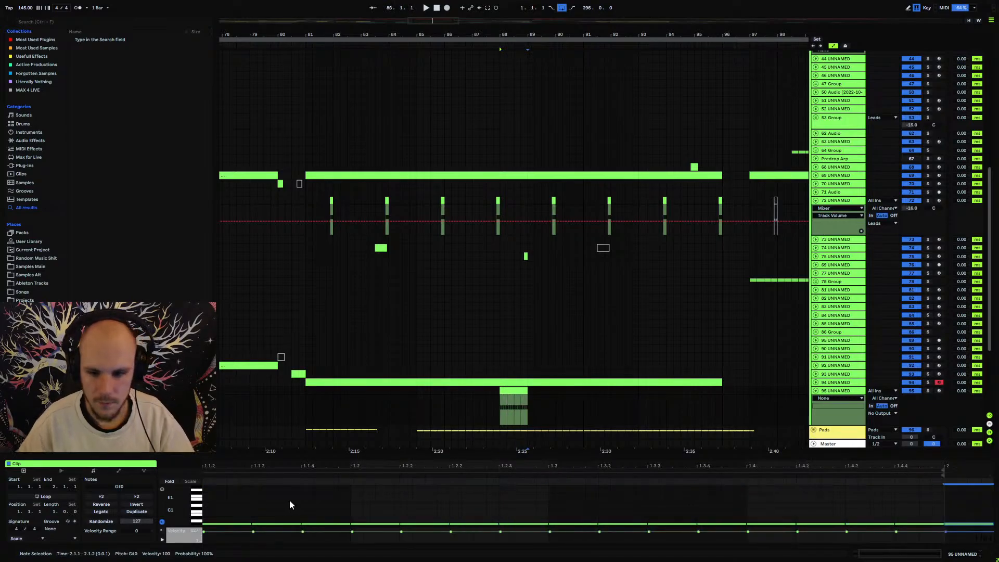
# Load the Serum instrument on track 95 and close its window.
pyautogui.rightClick(527, 396)
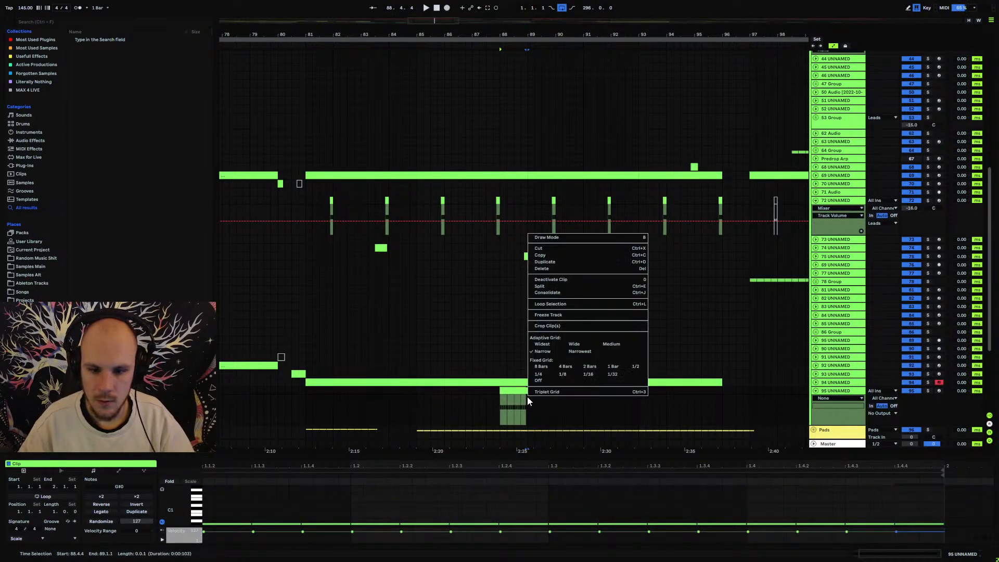
pyautogui.moveTo(594, 200)
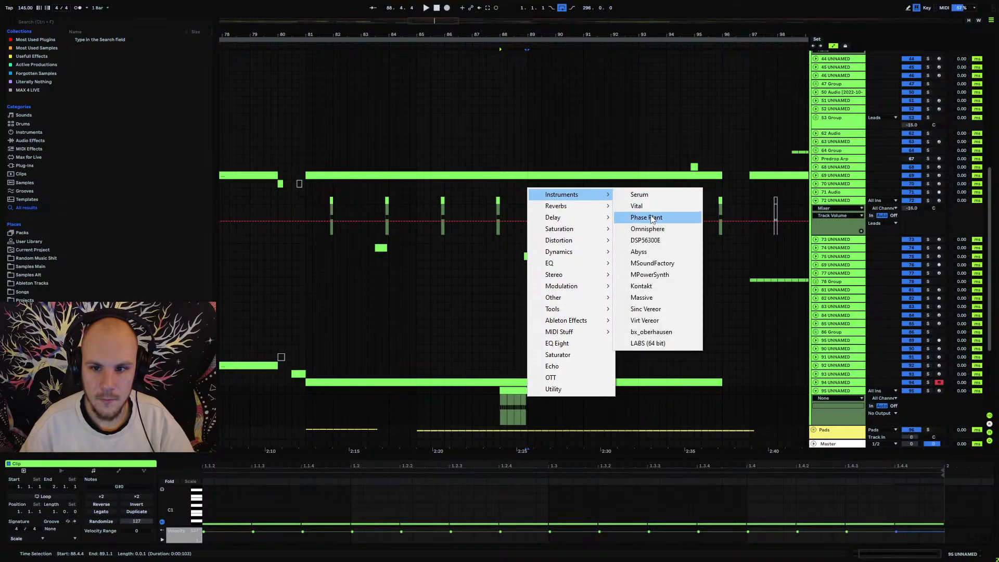
pyautogui.click(640, 195)
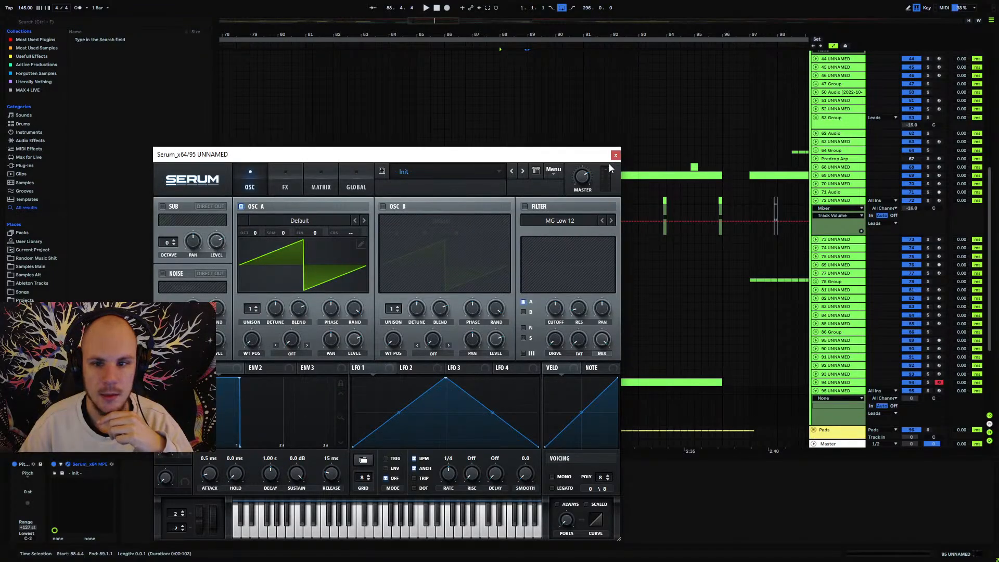
pyautogui.click(616, 154)
# Add MeldaProduction's MFreeformPhase from the VST Tools plug-ins after Serum on track 95.
pyautogui.rightClick(535, 414)
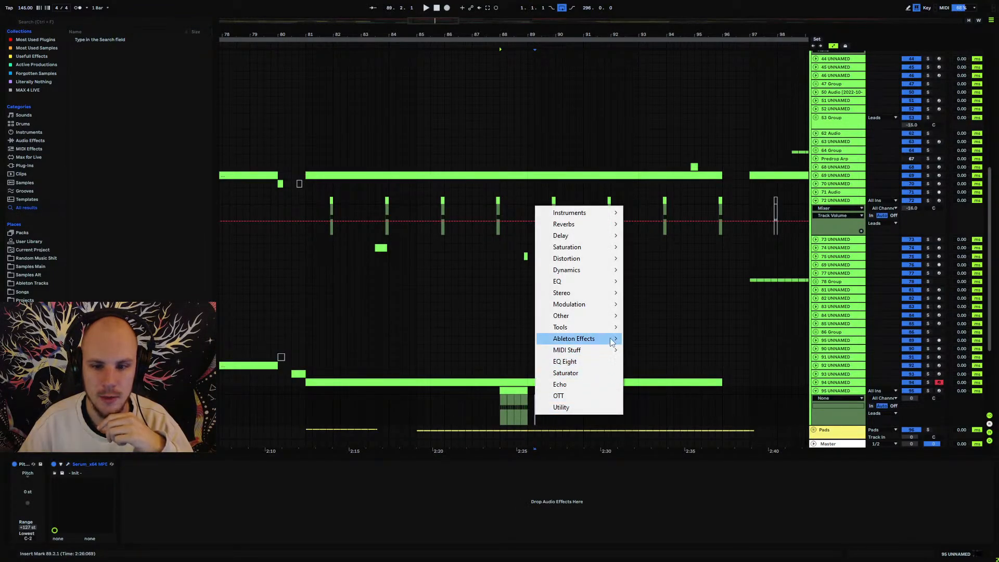
pyautogui.moveTo(590, 328)
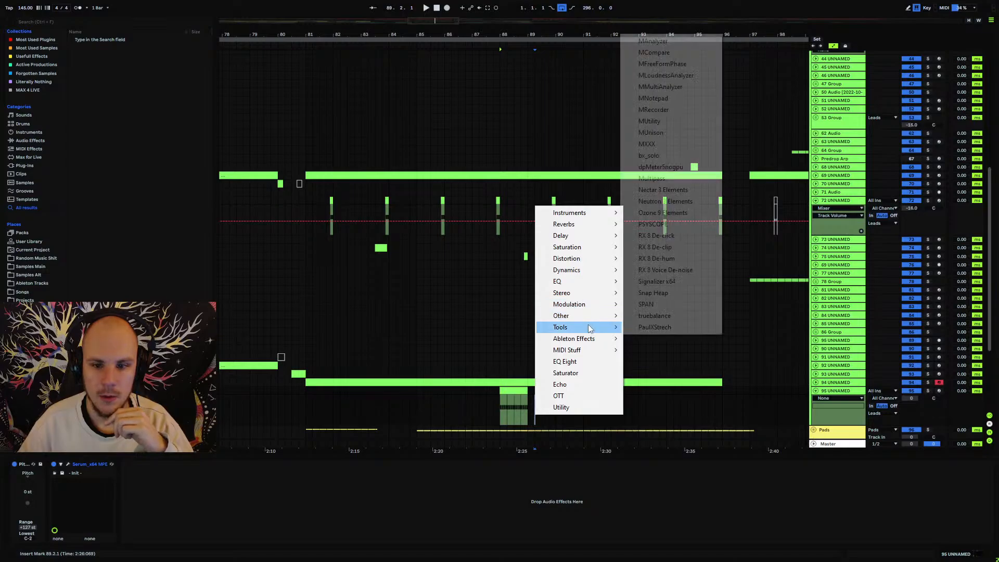
pyautogui.click(685, 65)
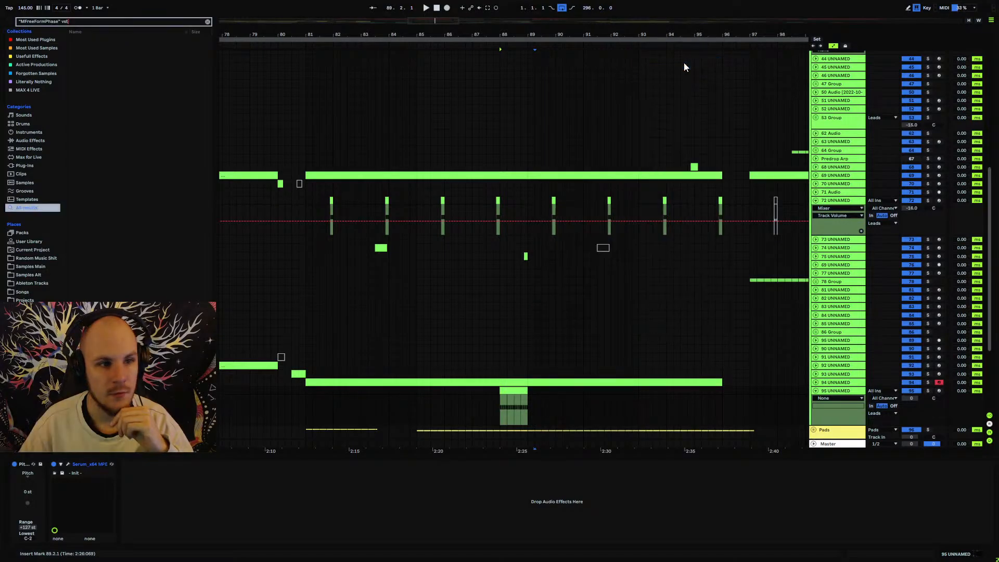
pyautogui.click(8, 165)
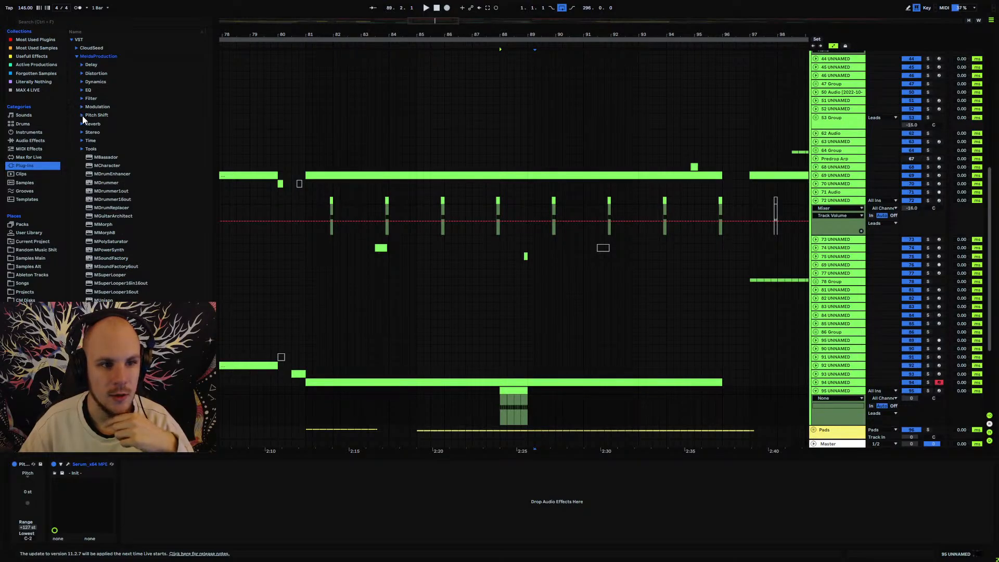
pyautogui.click(81, 150)
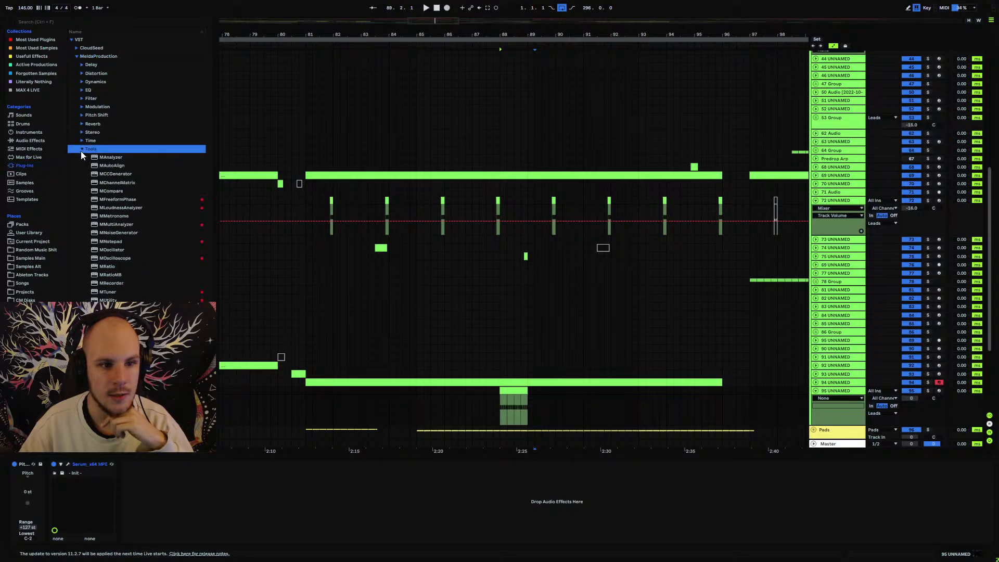
pyautogui.moveTo(119, 198); pyautogui.dragTo(163, 488)
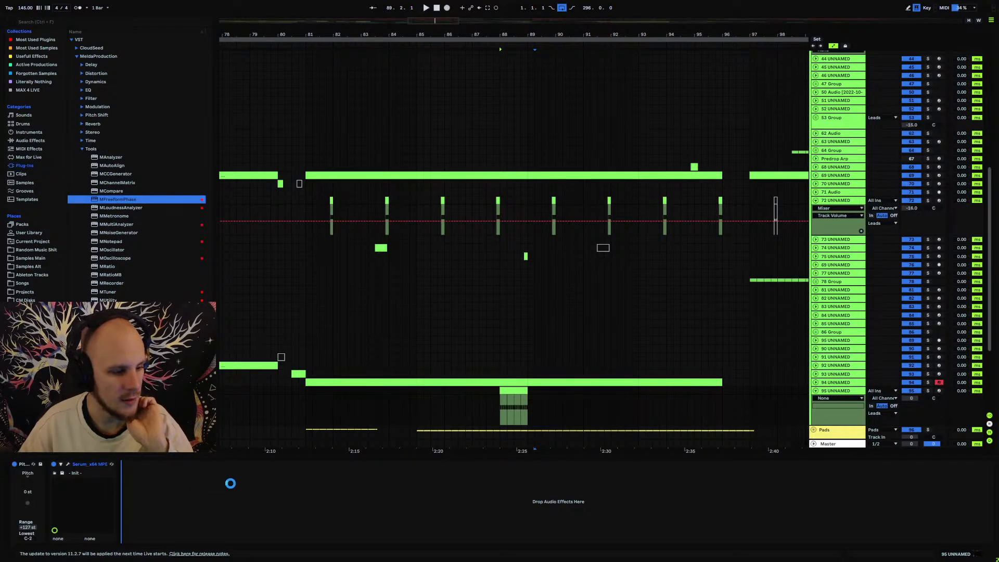
# Enable Serum's filter as Band 24 with 70% resonance and lower its cutoff slightly.
pyautogui.click(61, 464)
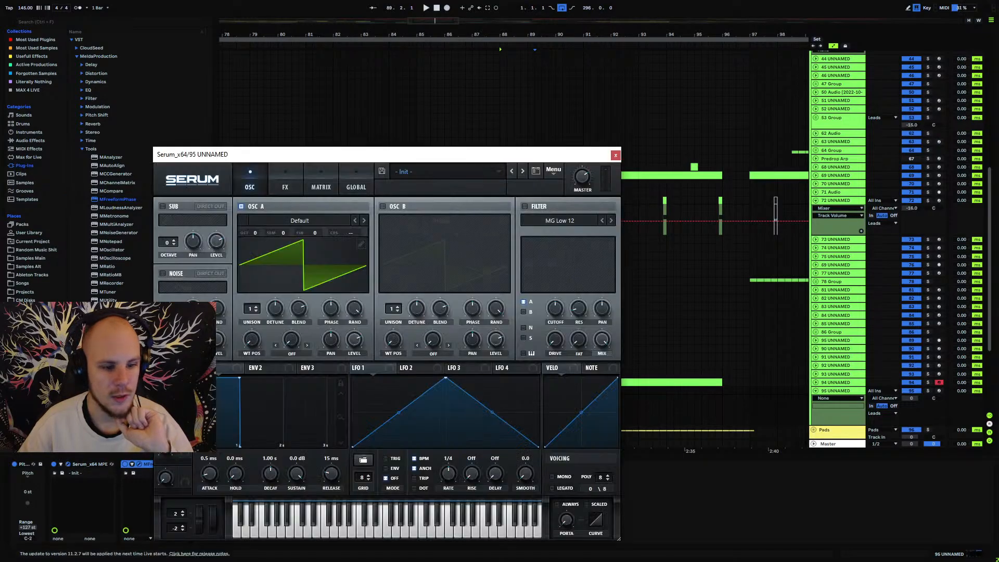
pyautogui.click(524, 206)
pyautogui.click(557, 221)
pyautogui.moveTo(551, 232)
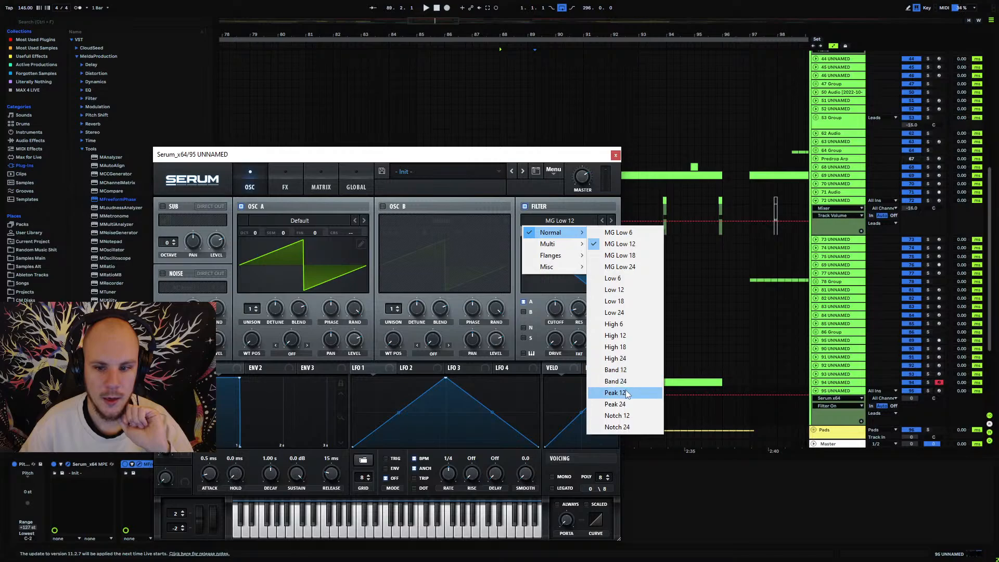
pyautogui.click(626, 386)
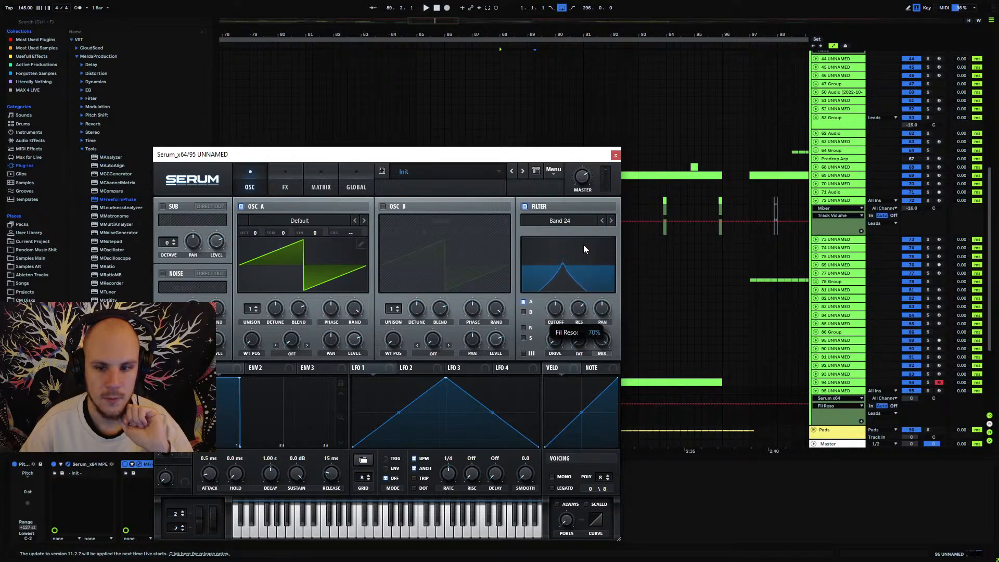
pyautogui.moveTo(555, 308); pyautogui.dragTo(555, 313)
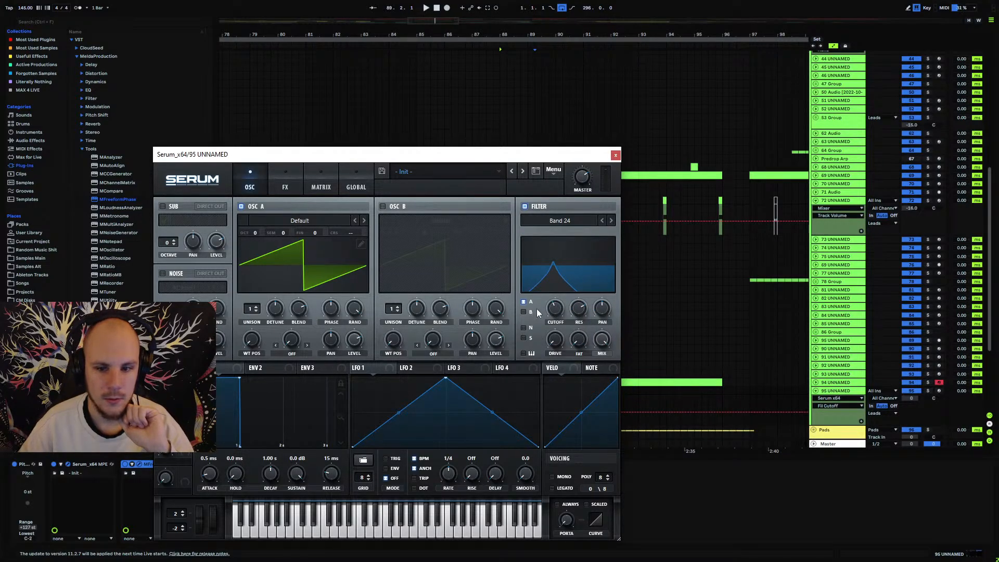
# Modulate Serum's filter cutoff with NoteOn Rand1 at an amount of 59, and close Serum.
pyautogui.rightClick(554, 307)
pyautogui.moveTo(610, 367)
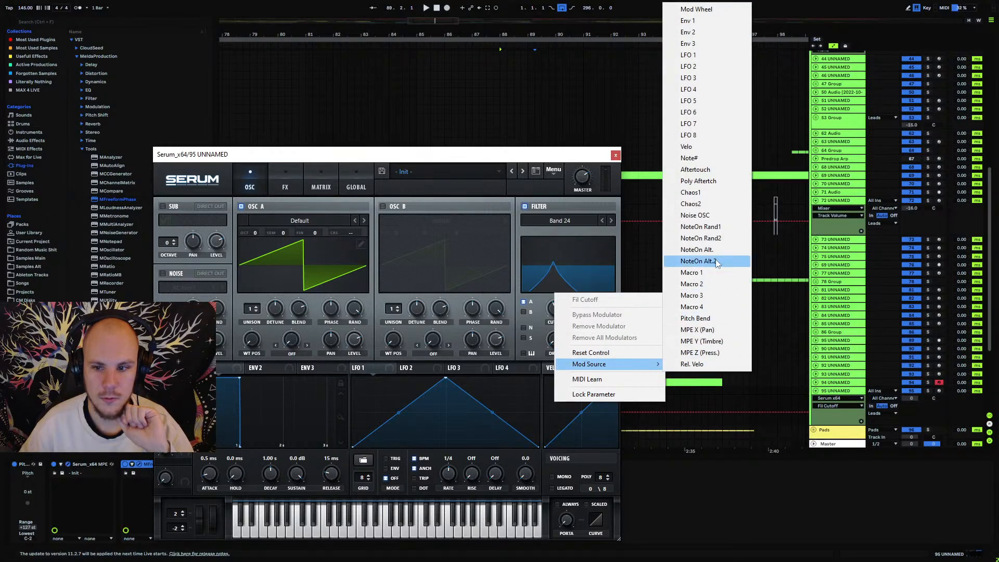
pyautogui.click(705, 227)
pyautogui.click(321, 181)
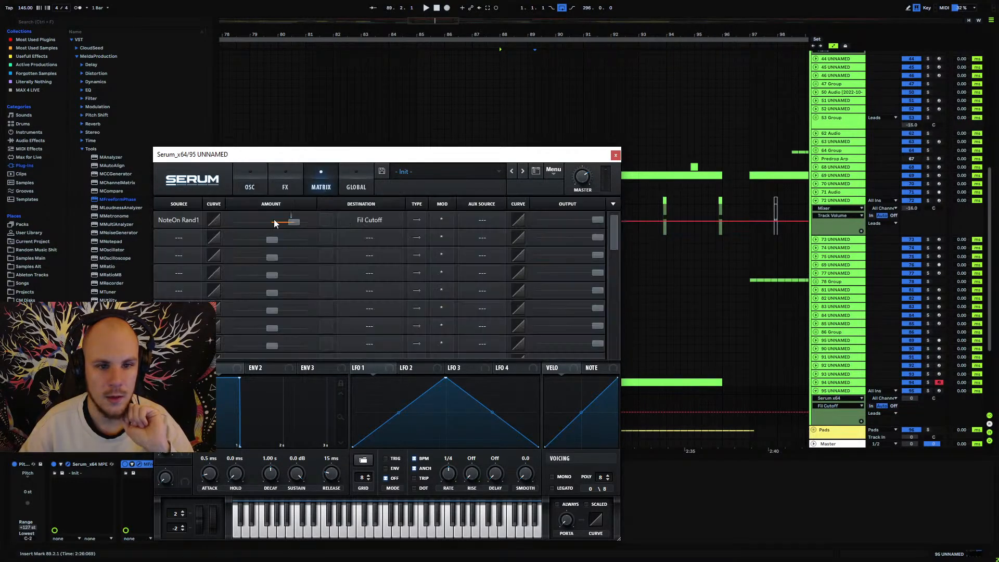
pyautogui.moveTo(273, 221); pyautogui.dragTo(293, 221)
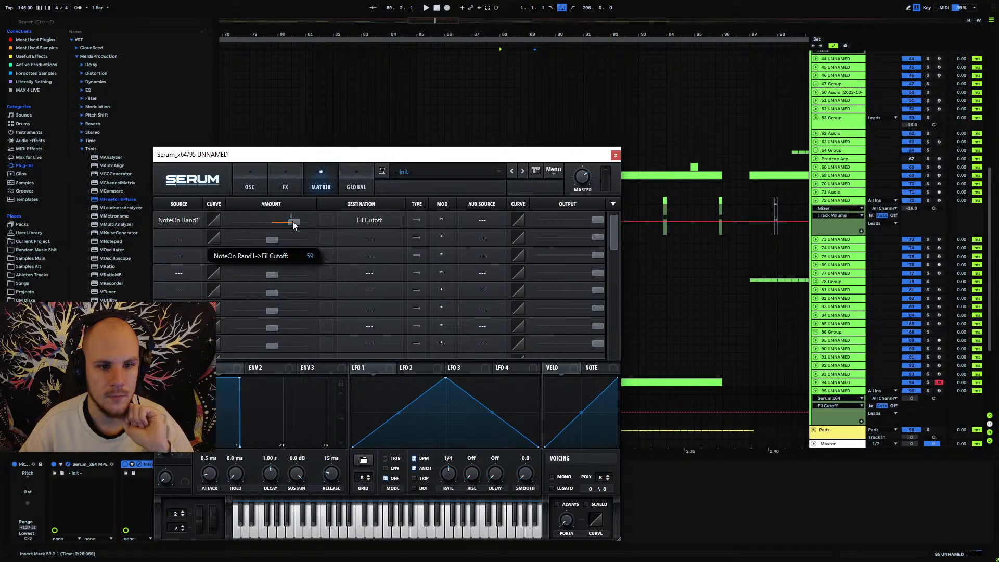
pyautogui.click(253, 186)
pyautogui.click(615, 155)
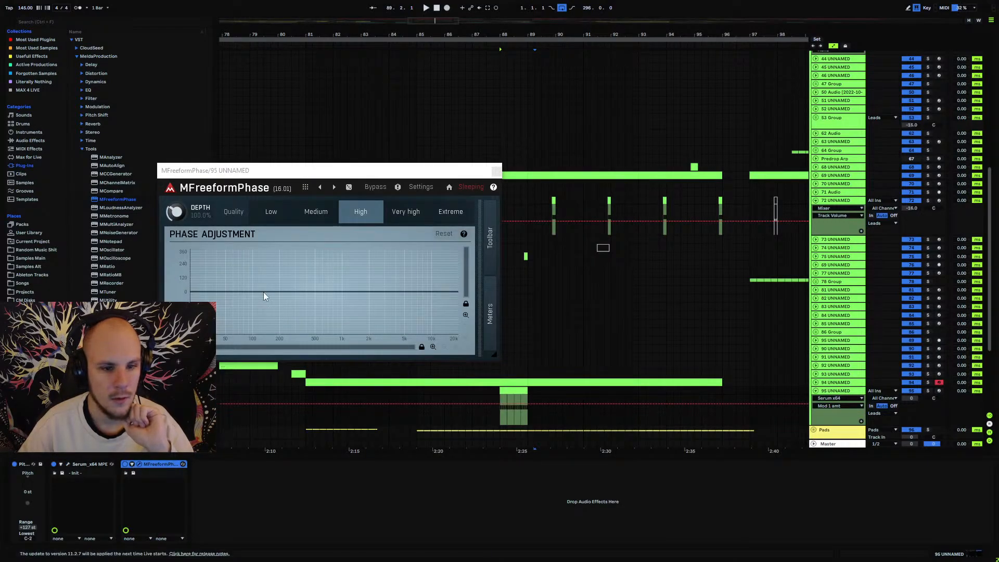
# Turn off drawing mode for MFreeformPhase's curve, set Sines curvature, and slope it from maximum phase at 20 Hz to minimum at 20 kHz.
pyautogui.rightClick(251, 272)
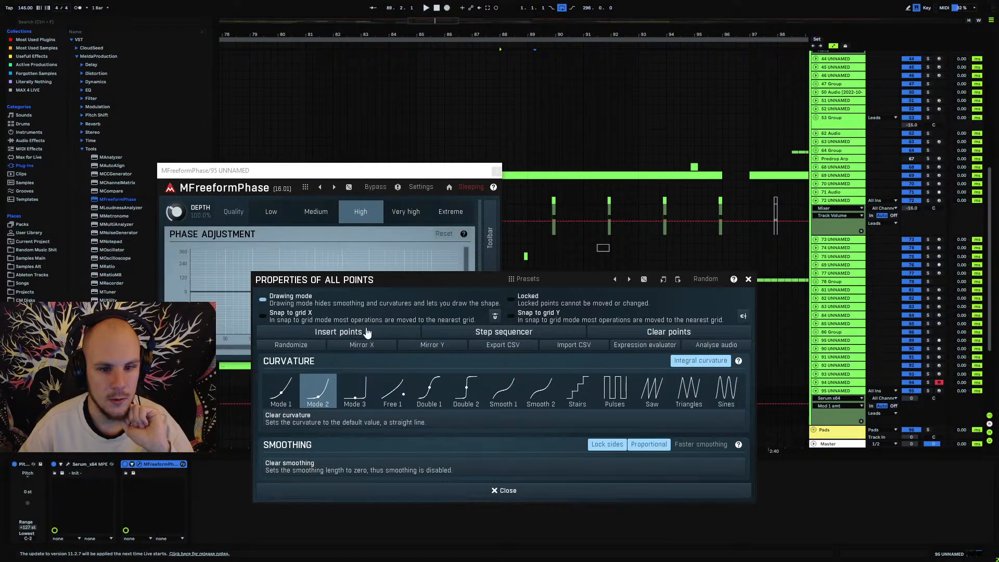
pyautogui.click(263, 301)
pyautogui.click(727, 390)
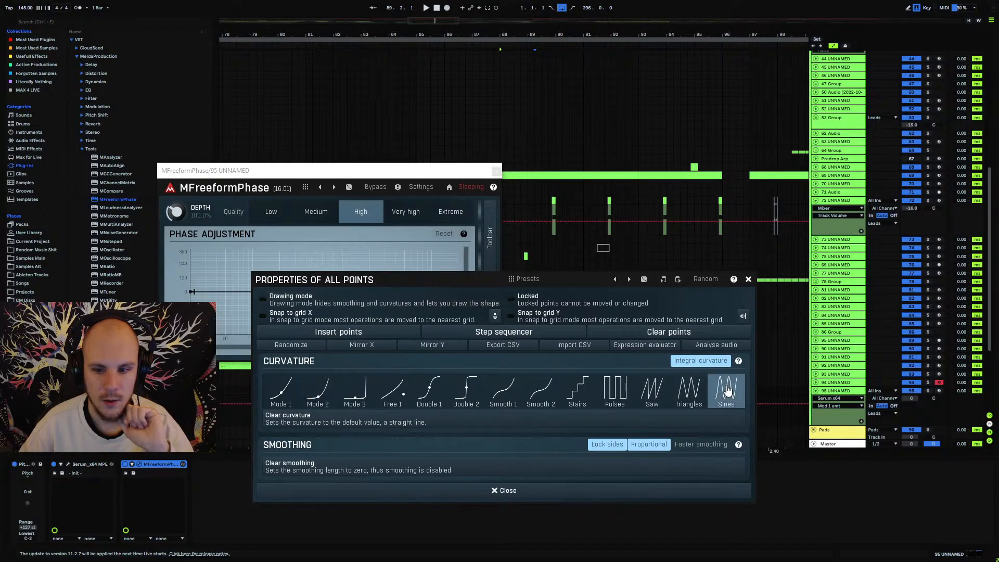
pyautogui.click(748, 280)
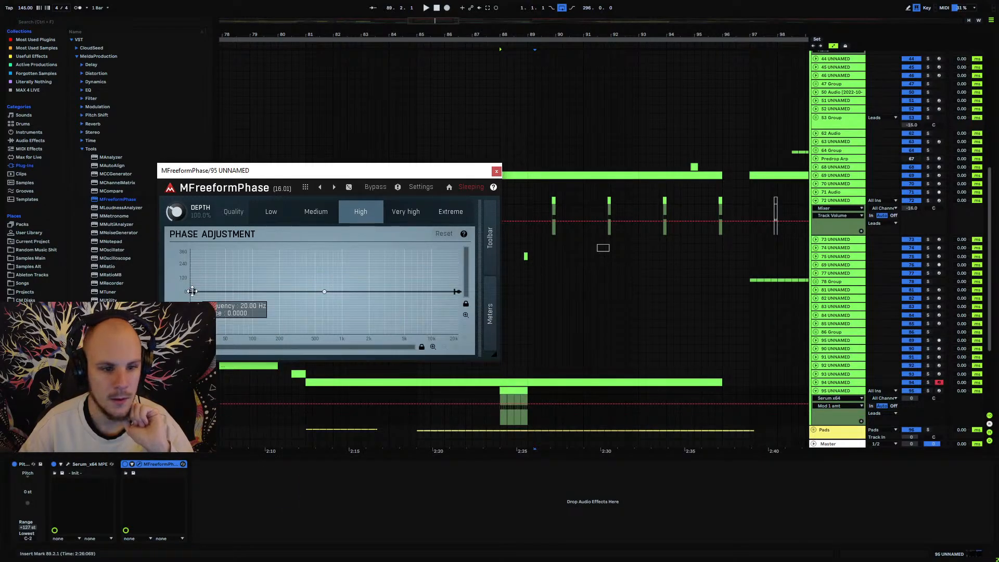
pyautogui.moveTo(192, 291); pyautogui.dragTo(169, 219)
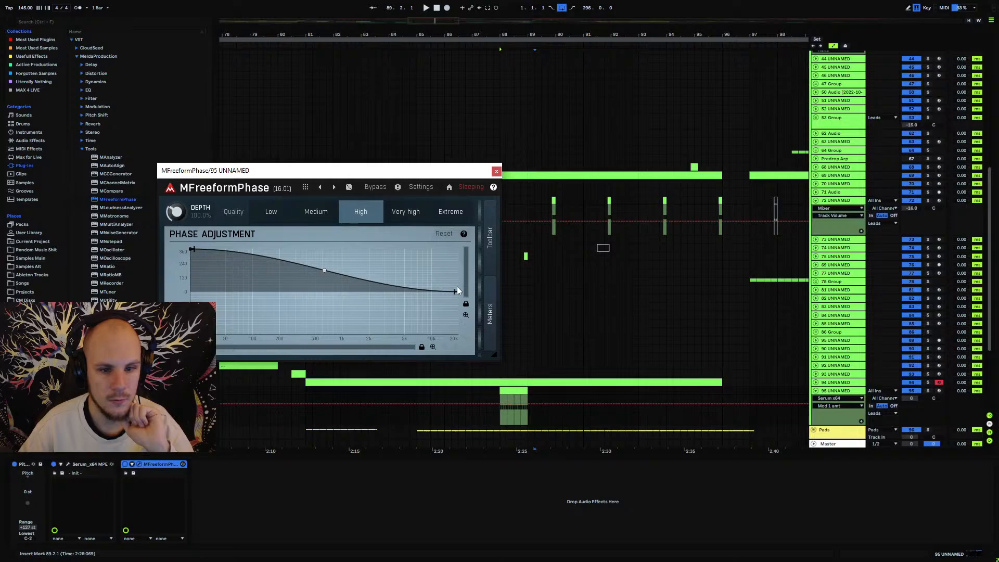
pyautogui.moveTo(458, 291); pyautogui.dragTo(457, 375)
# Set MFreeformPhase to Extreme quality with depth at about 480%, and play soloed track 95 from bar 88.
pyautogui.click(432, 219)
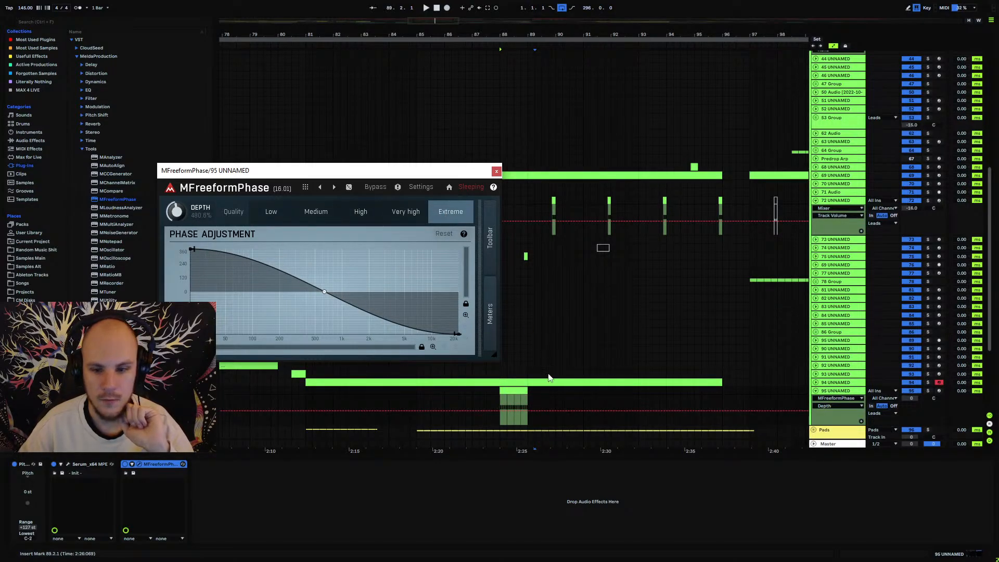
pyautogui.click(499, 398)
pyautogui.press('space')
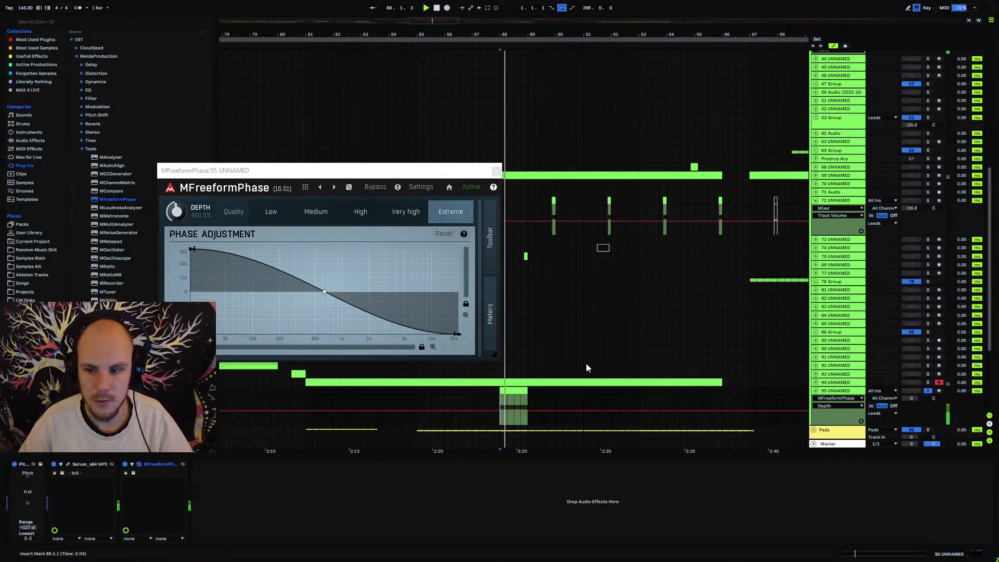
# Raise MFreeformPhase's depth to 10000%, switch its quality to Low, and close the plug-in window.
pyautogui.moveTo(174, 217); pyautogui.dragTo(172, 207)
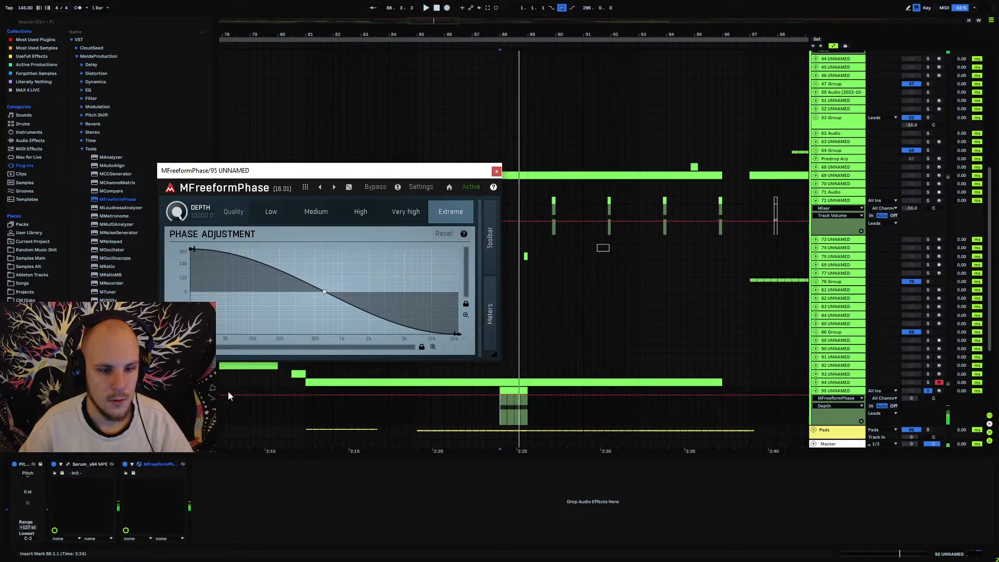
pyautogui.click(270, 212)
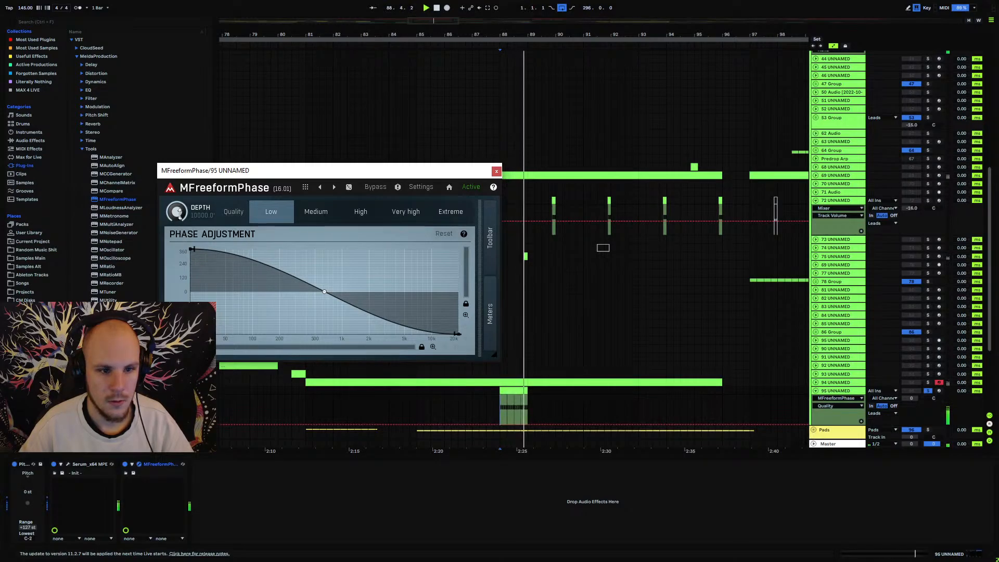
pyautogui.click(496, 172)
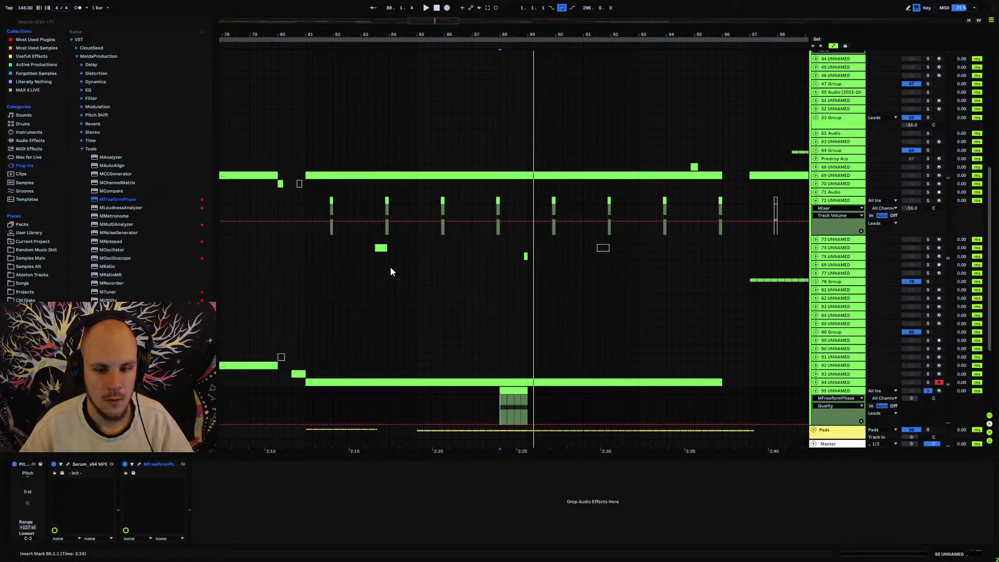
# Add Echo after MFreeformPhase on track 95 in Ping Pong mode, with raised feedback and 35% dry/wet.
pyautogui.click(33, 142)
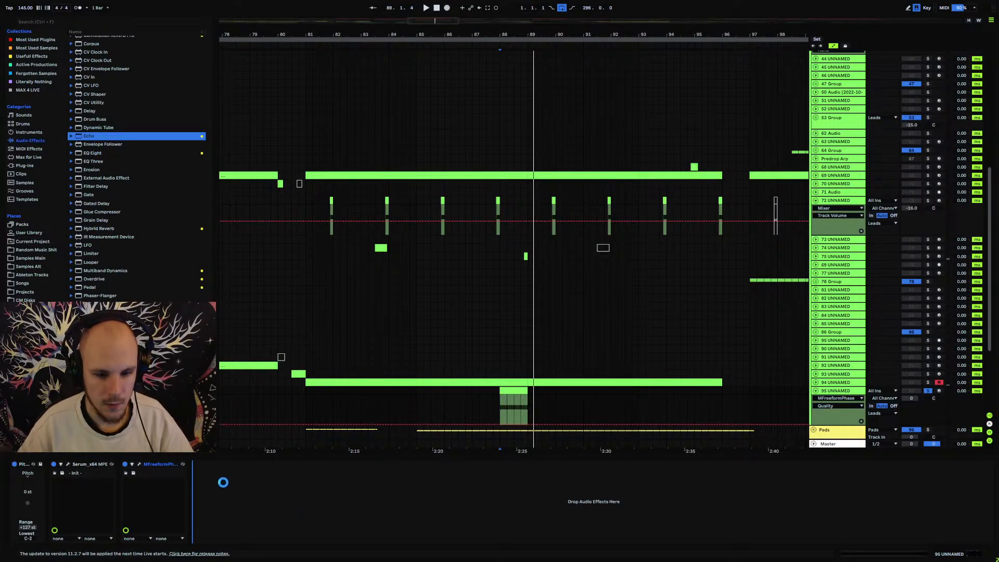
pyautogui.moveTo(222, 483); pyautogui.dragTo(250, 498)
pyautogui.click(380, 531)
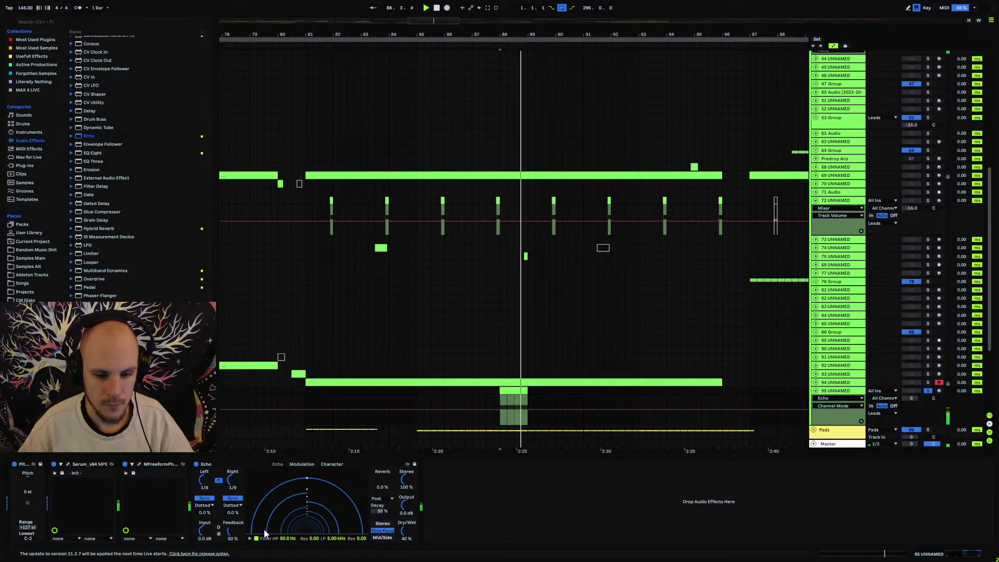
pyautogui.moveTo(229, 530); pyautogui.dragTo(230, 513)
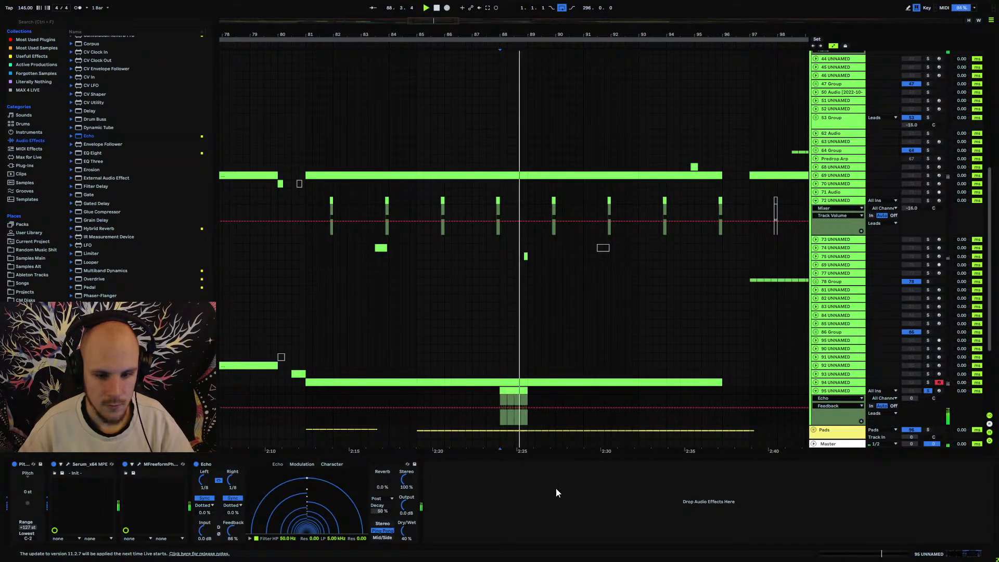
pyautogui.moveTo(404, 531); pyautogui.dragTo(405, 535)
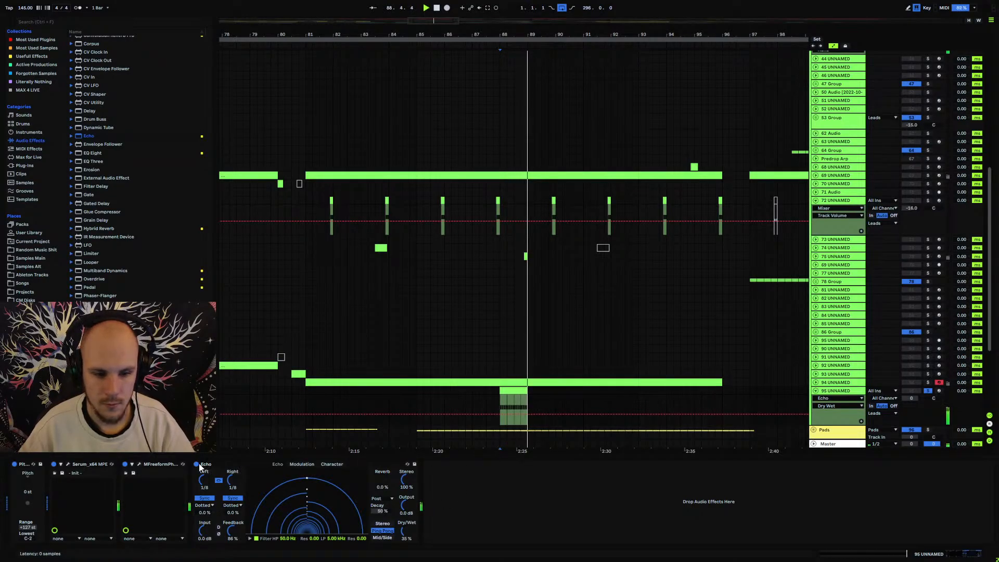
pyautogui.click(67, 463)
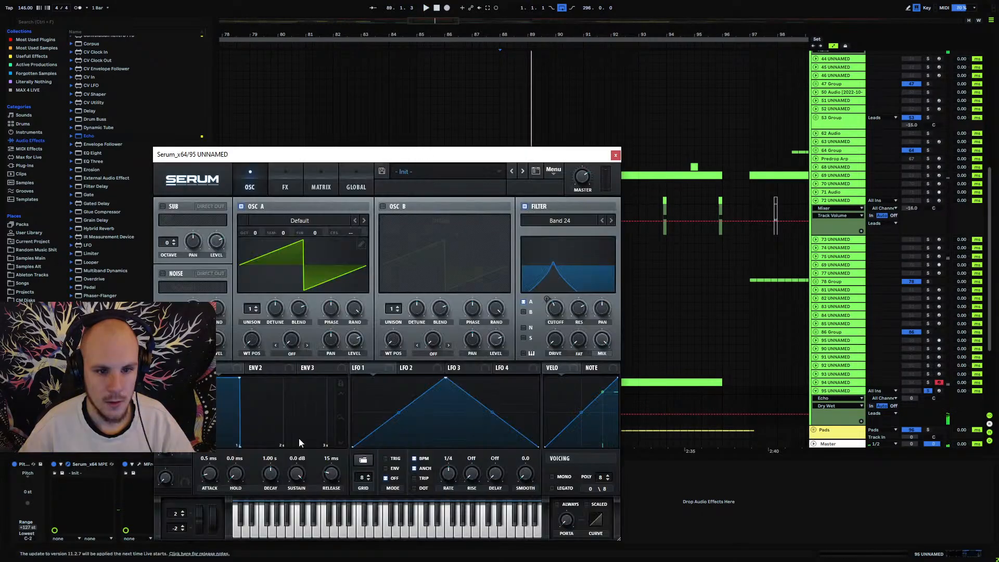
pyautogui.click(615, 155)
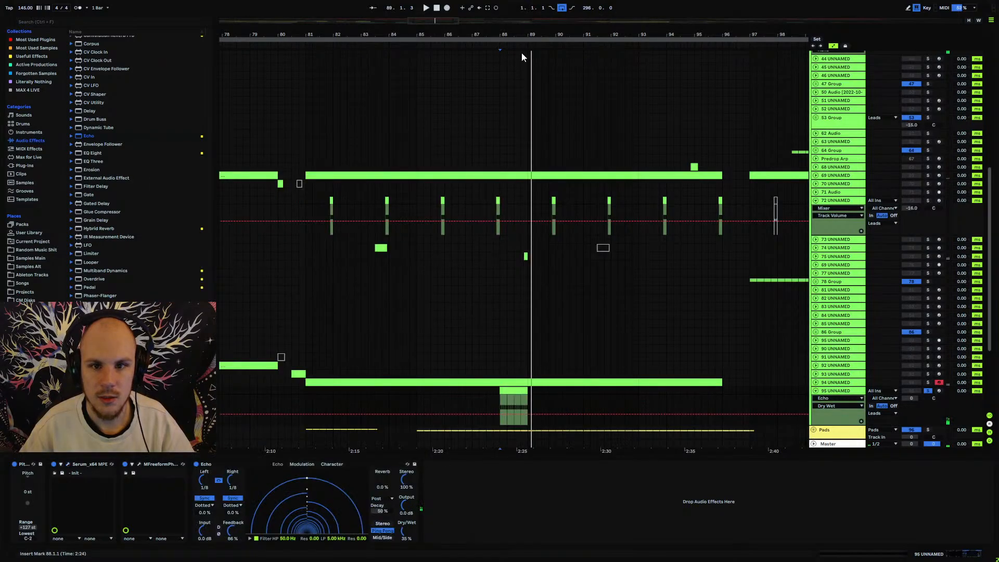
# Unfold and arm the MASTER RECORDING track, and record the soloed track 95 sound from bar 88.
pyautogui.moveTo(520, 34); pyautogui.dragTo(520, 173)
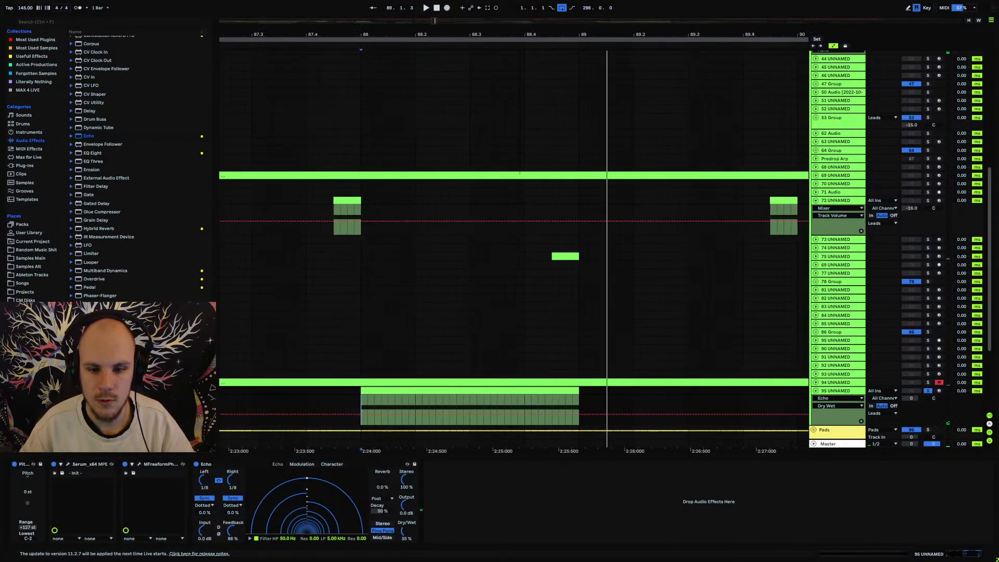
pyautogui.scroll(3, 798, 143)
pyautogui.scroll(2, 775, 135)
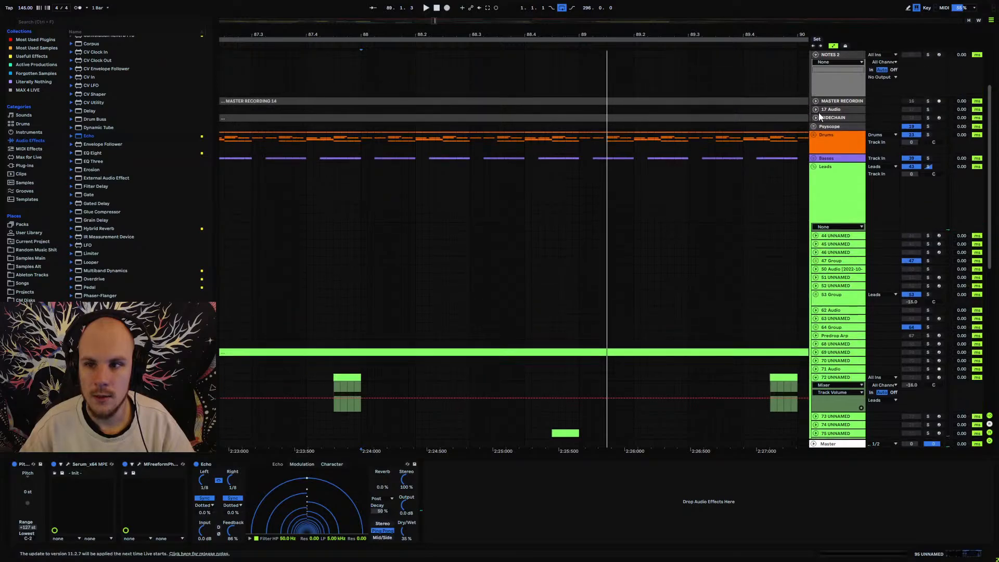
pyautogui.click(815, 101)
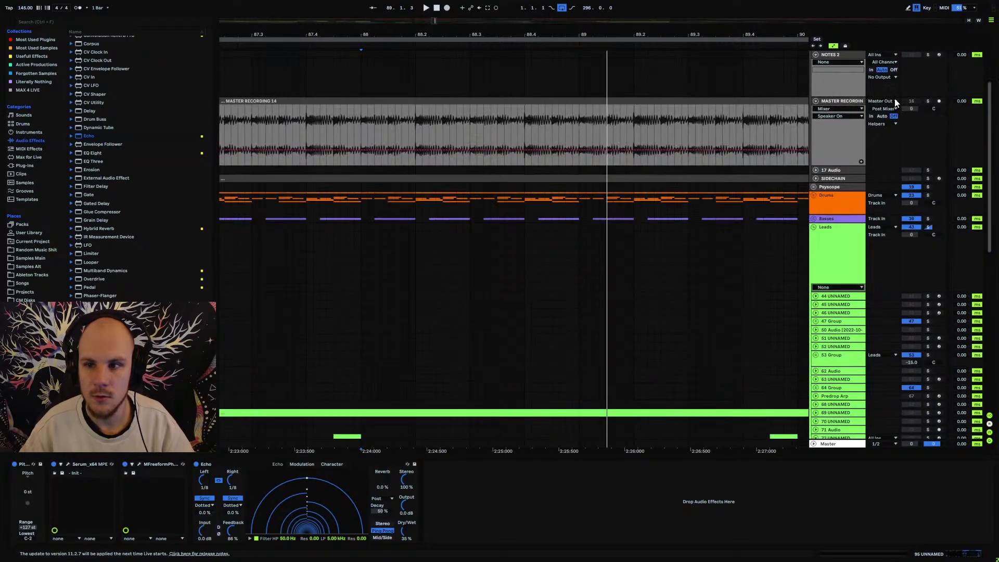
pyautogui.click(420, 129)
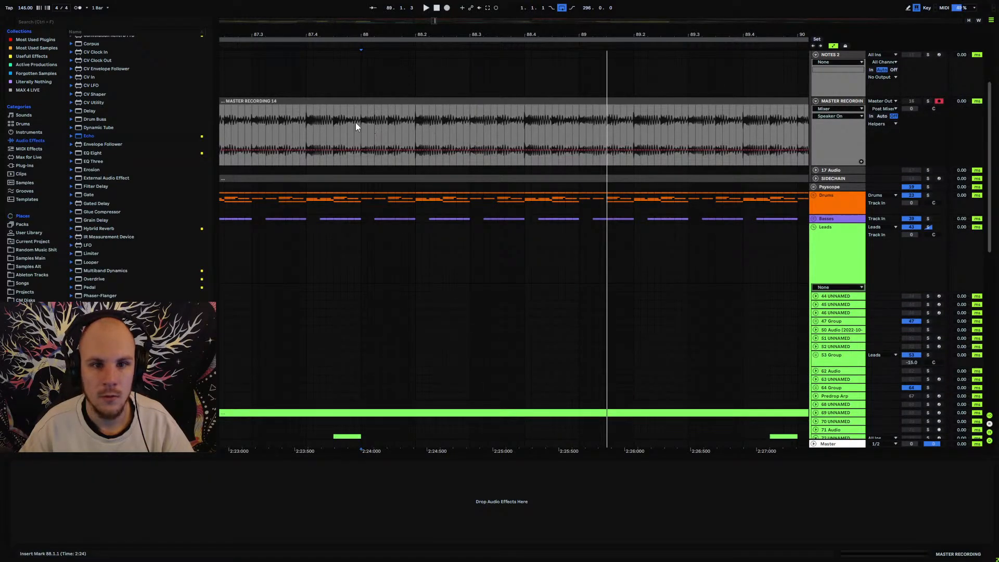
pyautogui.click(447, 8)
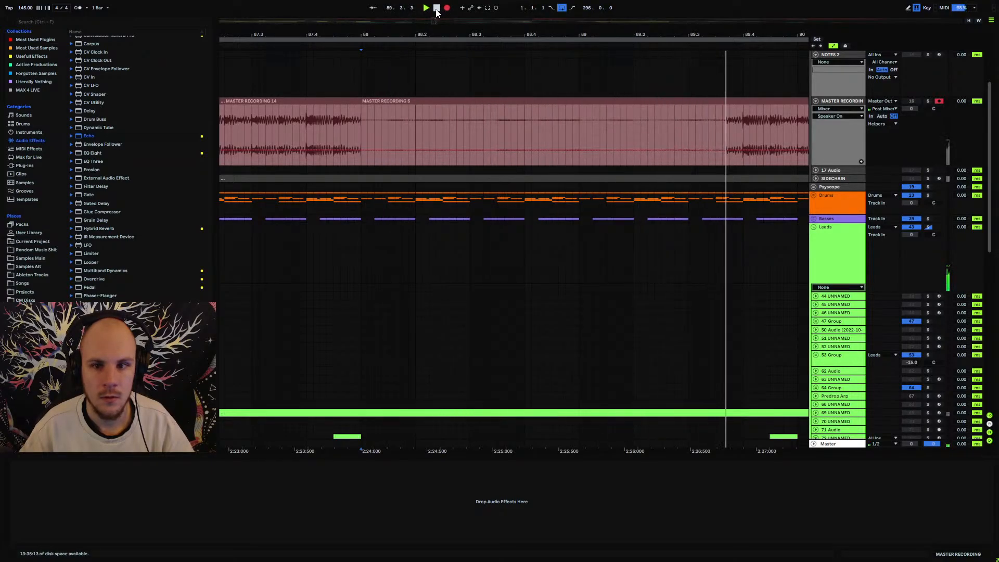
pyautogui.click(436, 8)
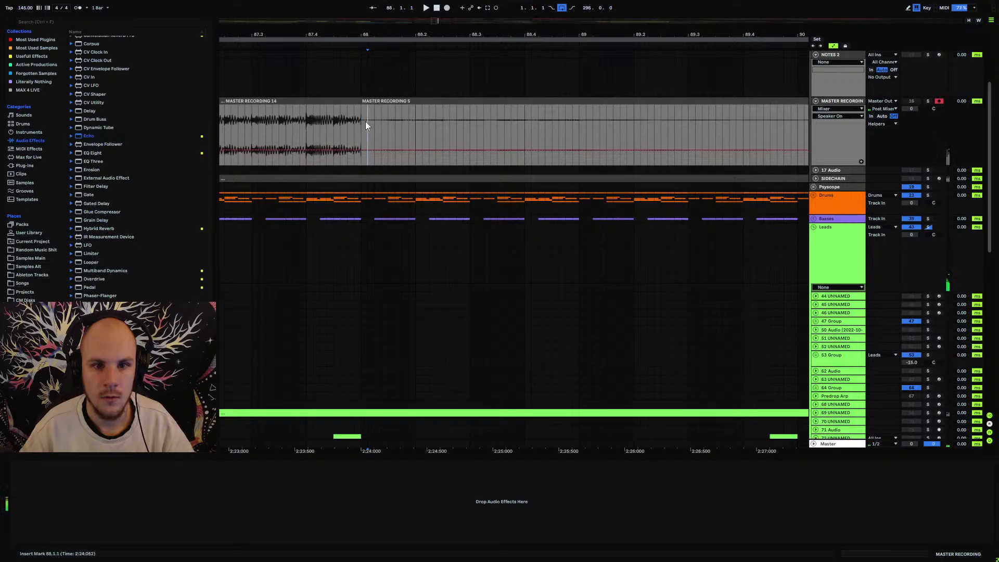
# Consolidate the new master recording clip starting at bar 88 and reset its clip gain to 0 dB.
pyautogui.moveTo(367, 125); pyautogui.dragTo(442, 133)
pyautogui.moveTo(363, 132); pyautogui.dragTo(580, 137)
pyautogui.click(581, 135)
pyautogui.click(581, 100)
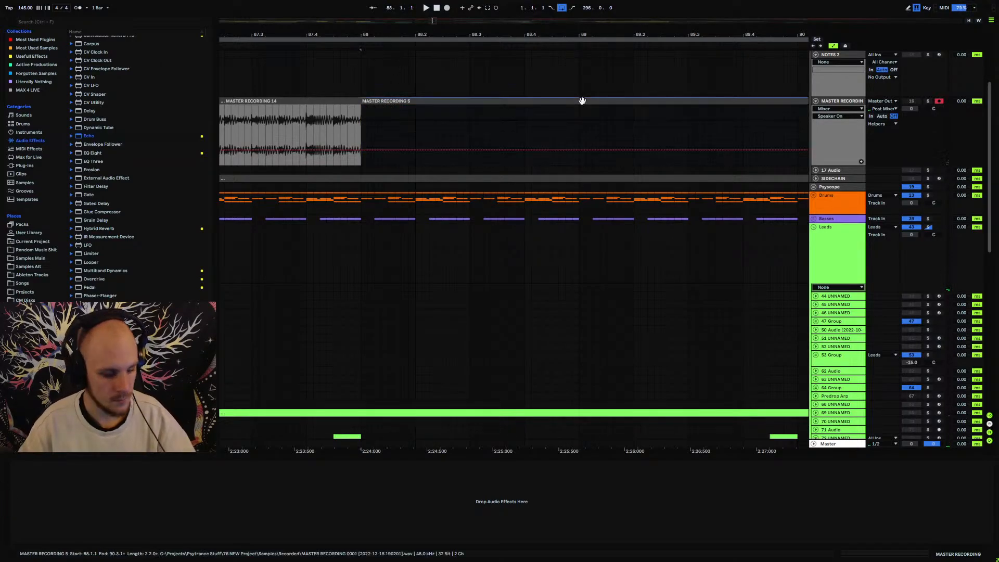
pyautogui.hotkey('ctrl', 'j')
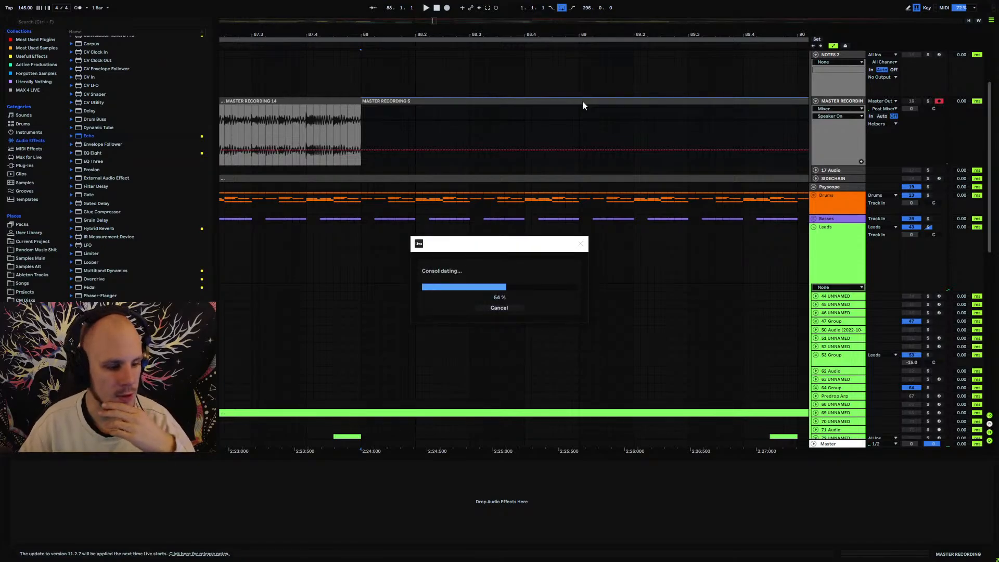
pyautogui.doubleClick(582, 101)
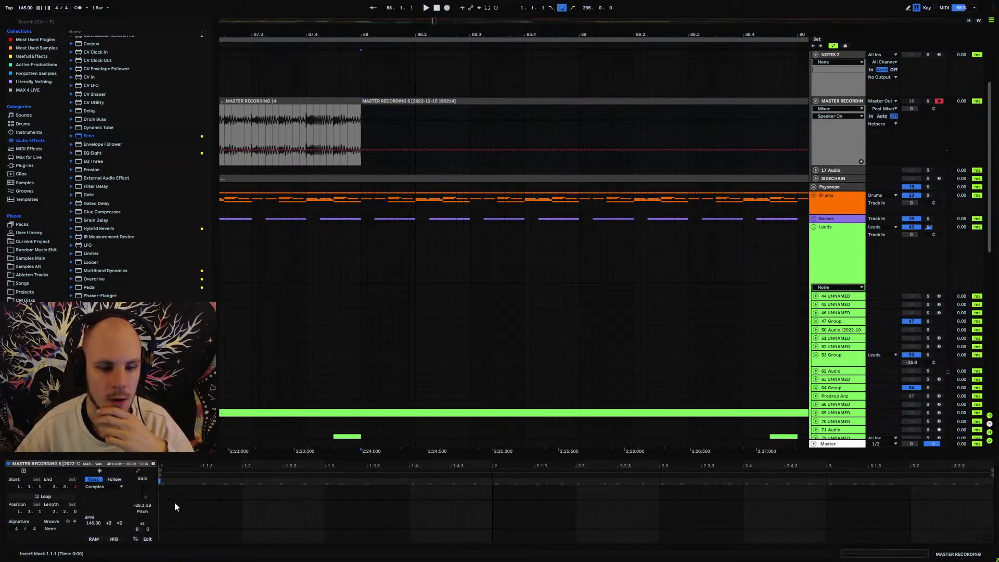
pyautogui.doubleClick(145, 497)
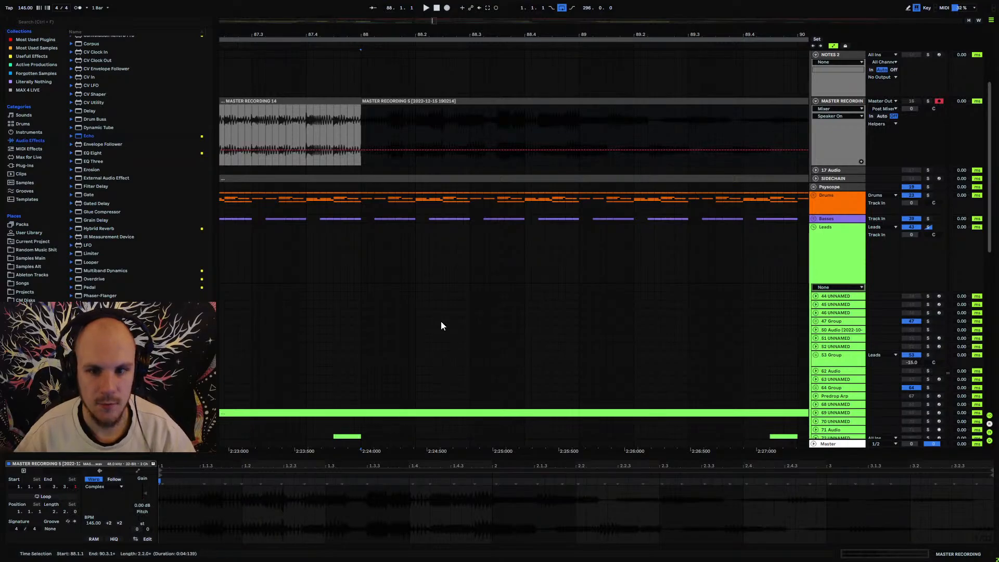
# Solo the MASTER RECORDING track, audition the recording from bar 89, and delete the new clip.
pyautogui.click(438, 126)
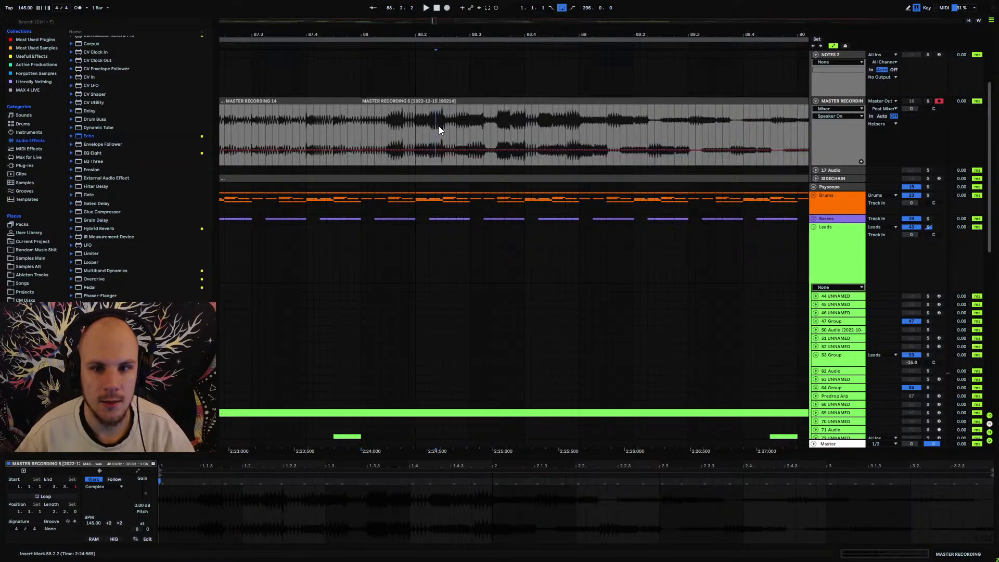
pyautogui.click(928, 101)
pyautogui.click(585, 117)
pyautogui.press('space')
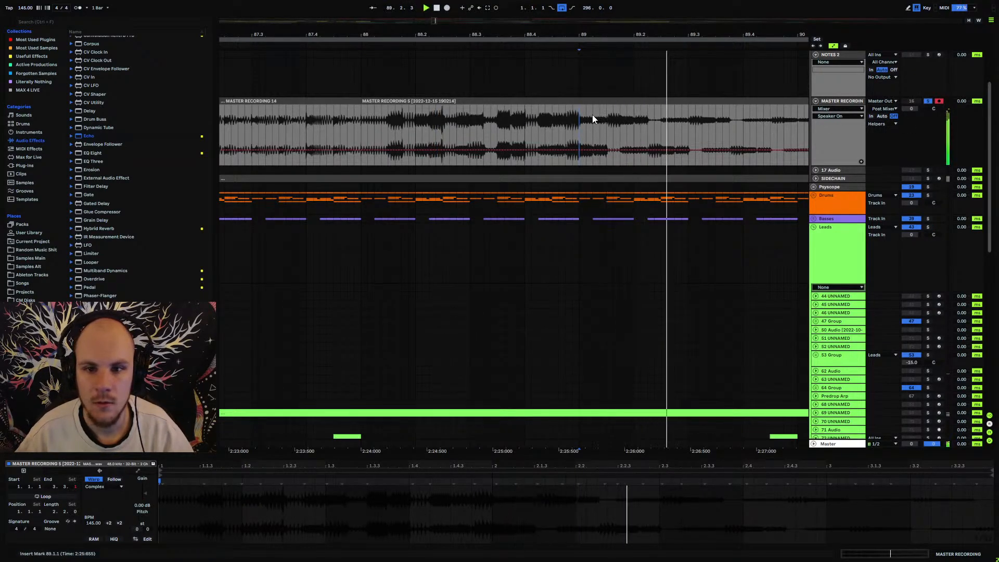
pyautogui.click(363, 132)
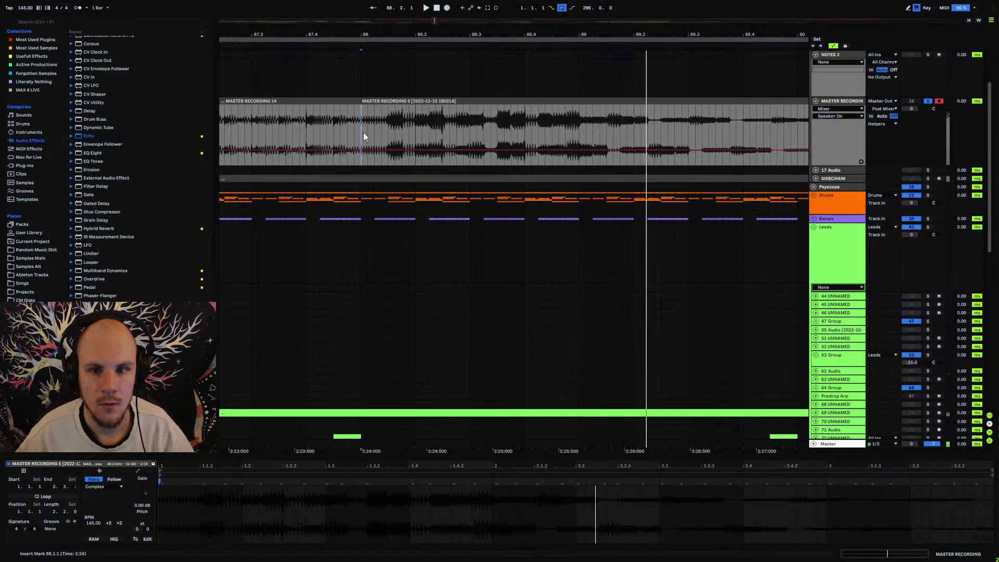
pyautogui.click(512, 101)
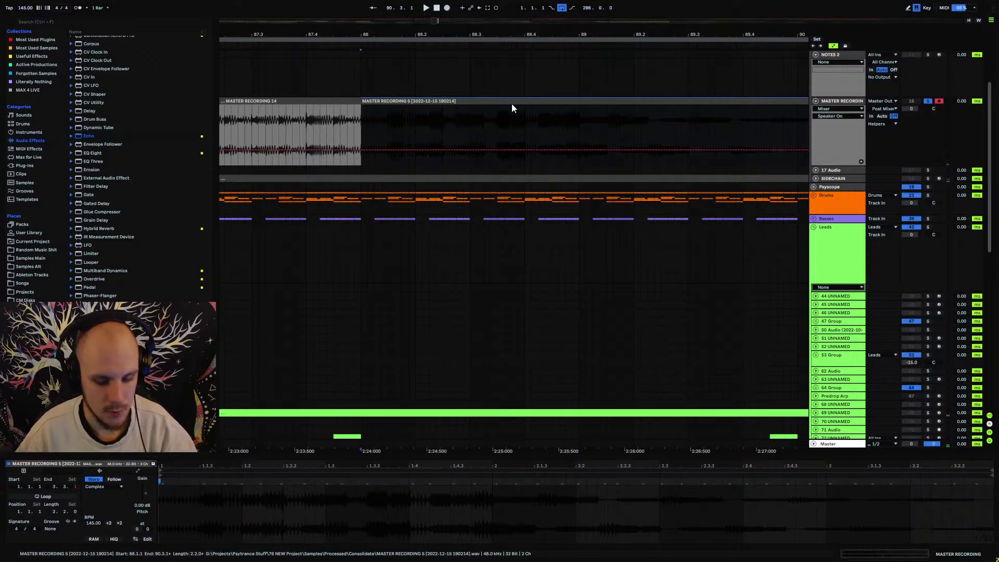
pyautogui.press('Delete')
# In track 95's Serum, set Env 1 to 219 ms decay and -9.9 dB sustain, and raise the master volume to 100%.
pyautogui.scroll(-1, 386, 220)
pyautogui.scroll(-8, 386, 224)
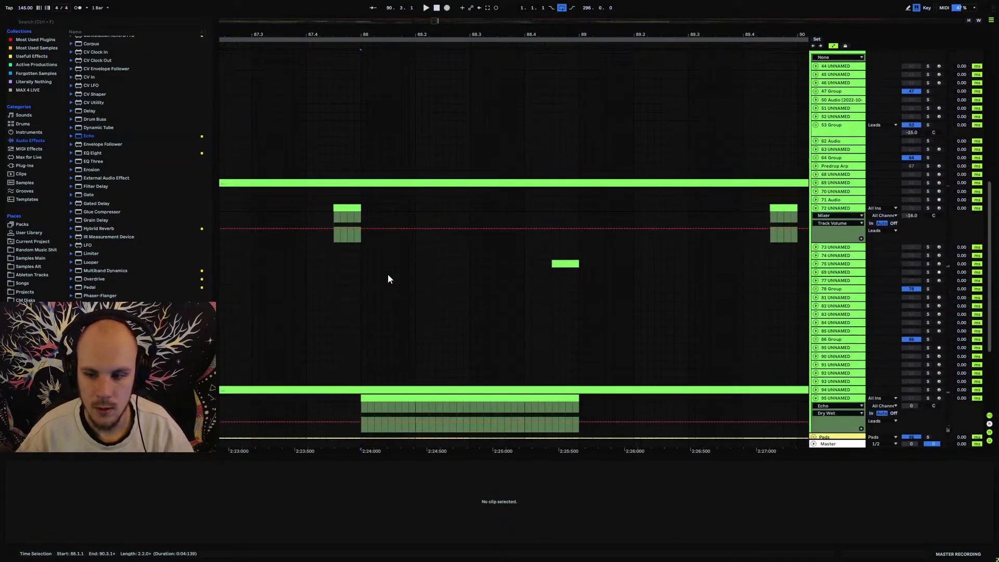
pyautogui.scroll(-1, 385, 277)
pyautogui.doubleClick(846, 301)
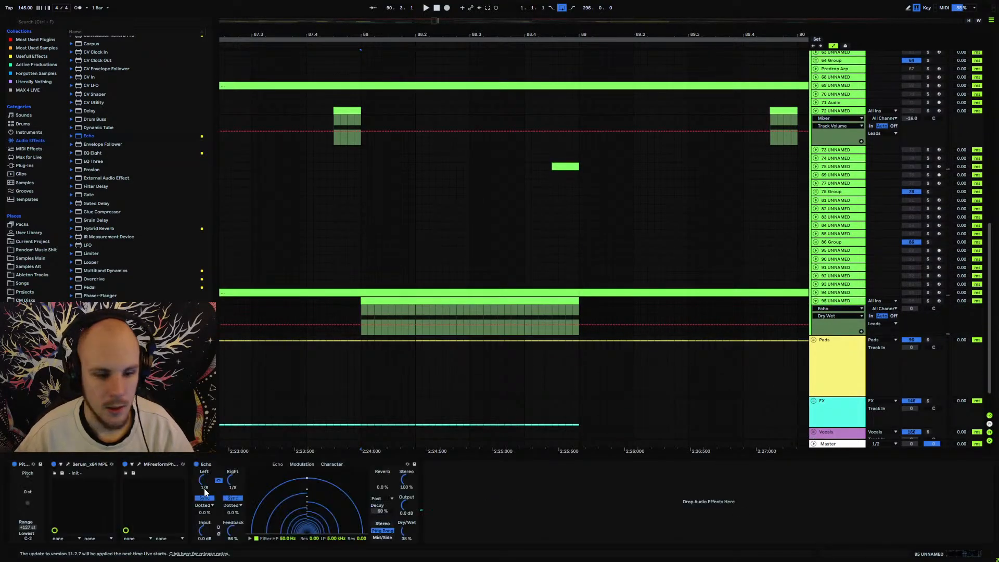
pyautogui.click(68, 464)
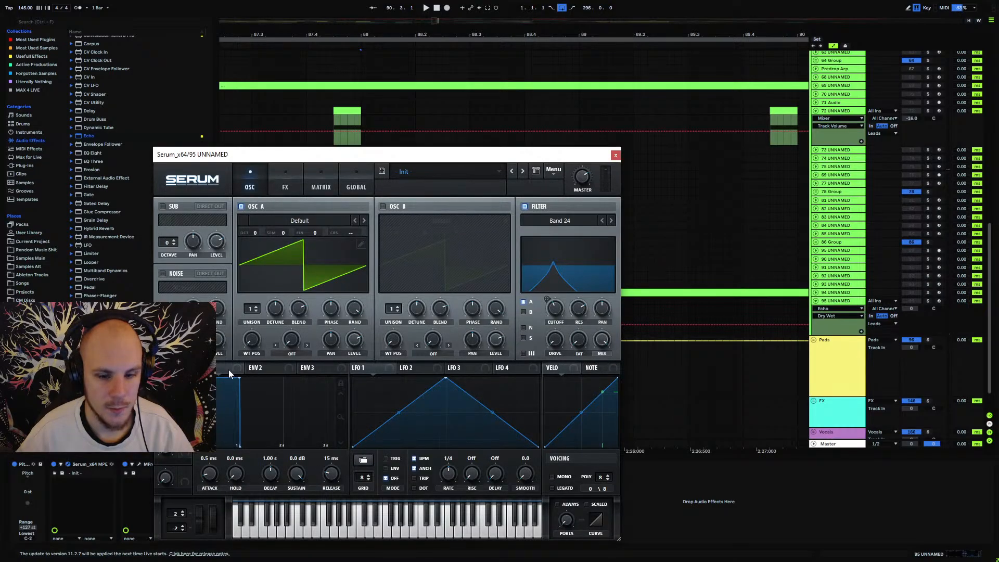
pyautogui.press('space')
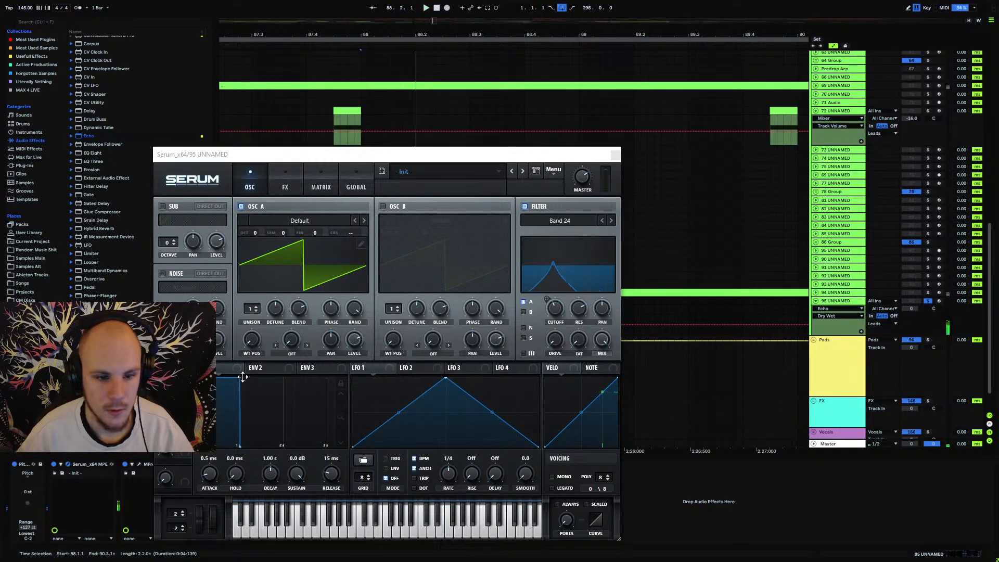
pyautogui.moveTo(240, 382); pyautogui.dragTo(221, 399)
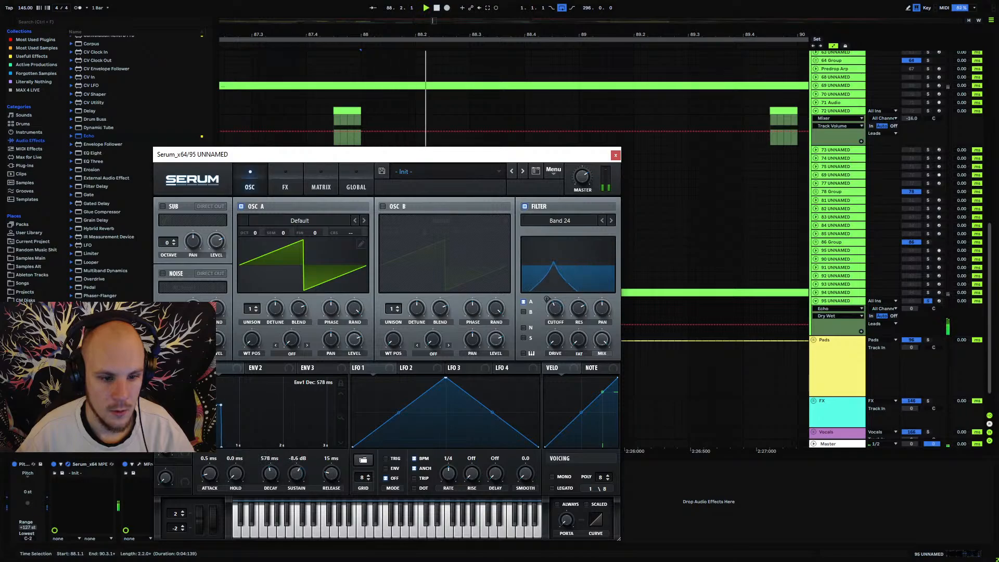
pyautogui.moveTo(294, 476); pyautogui.dragTo(274, 474)
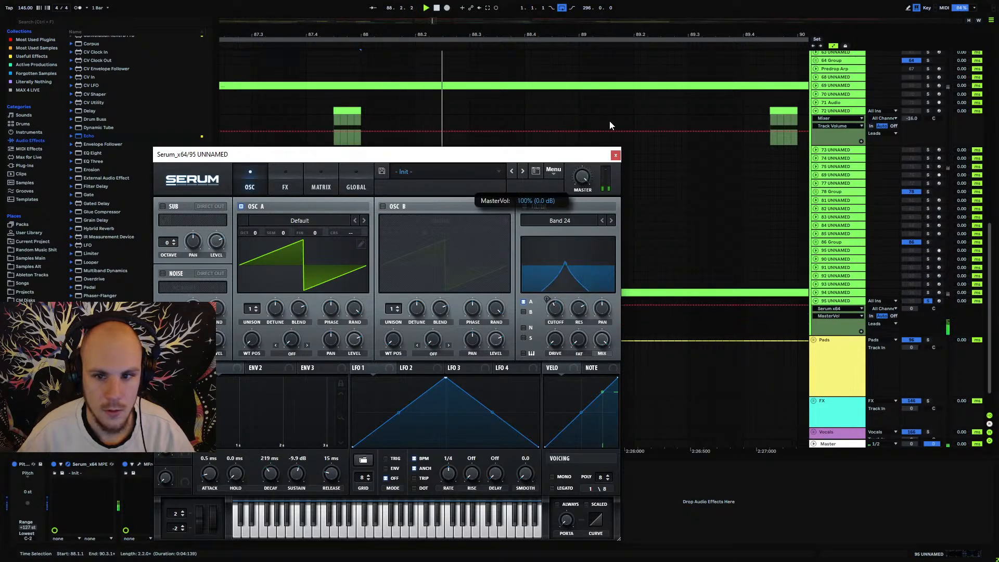
# Enable Serum's distortion effect in Asym mode with the drive at 39%.
pyautogui.click(285, 185)
pyautogui.click(167, 224)
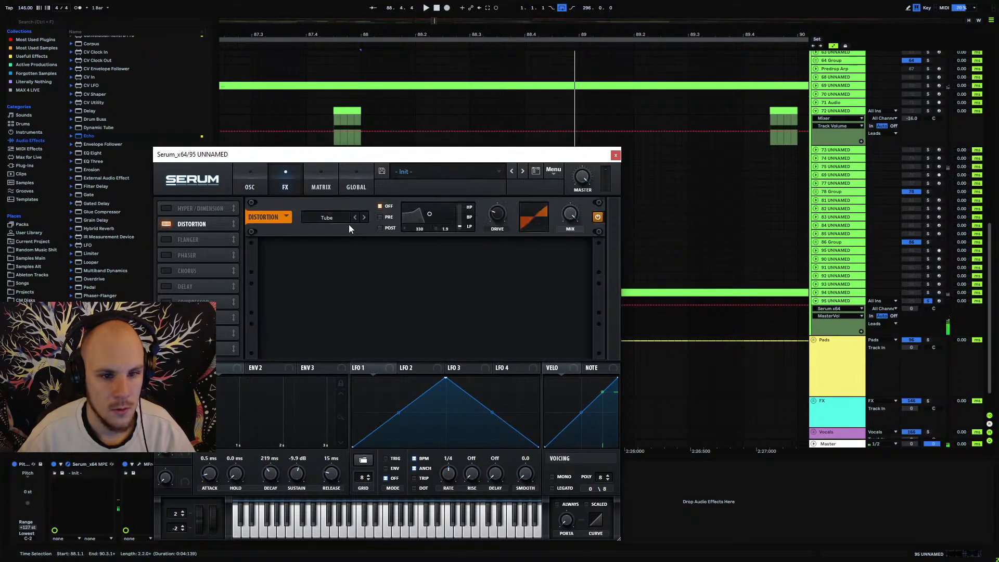
pyautogui.click(347, 218)
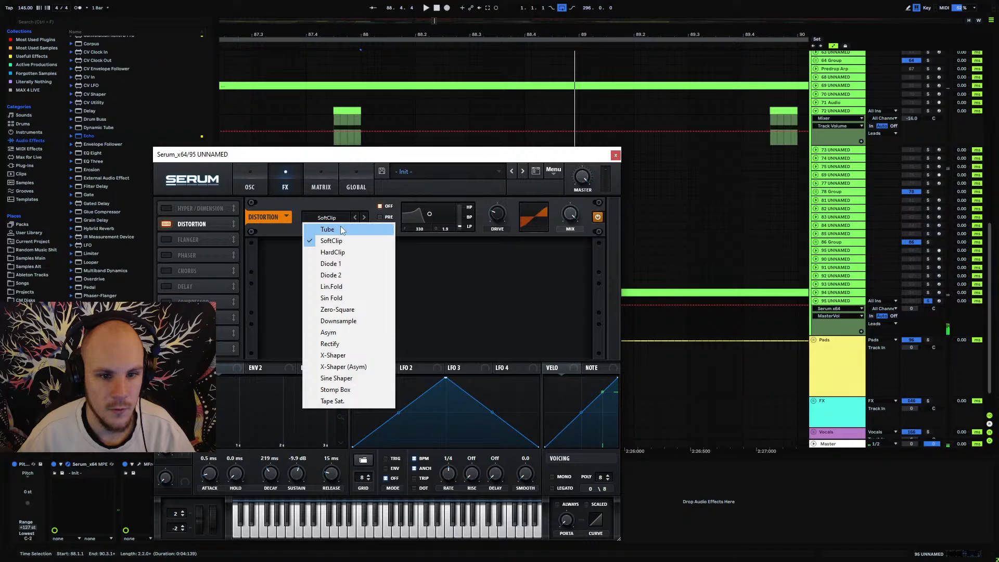
pyautogui.click(338, 332)
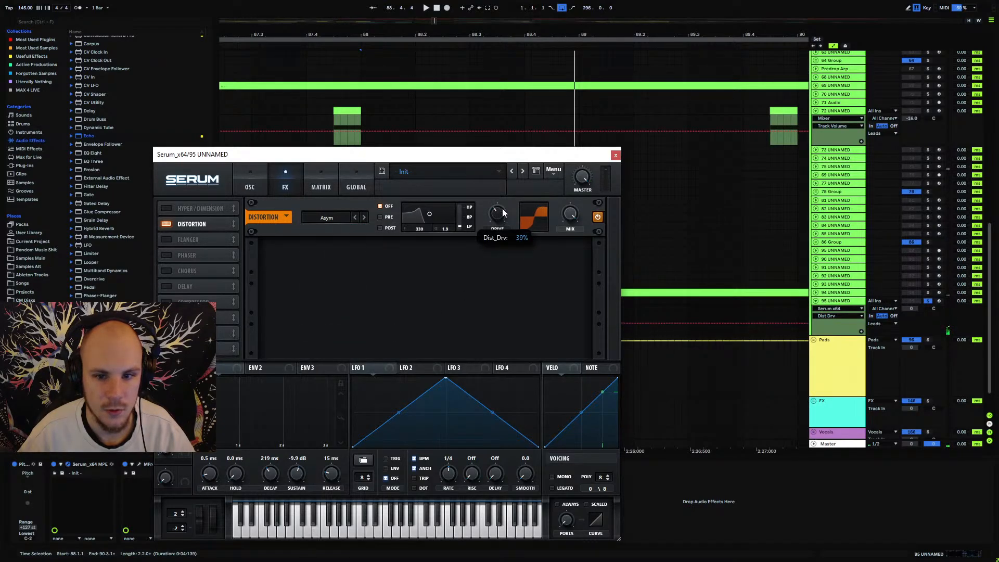
# Enable Serum's compressor during playback, switch it to multiband, and adjust its gain.
pyautogui.press('space')
pyautogui.click(232, 301)
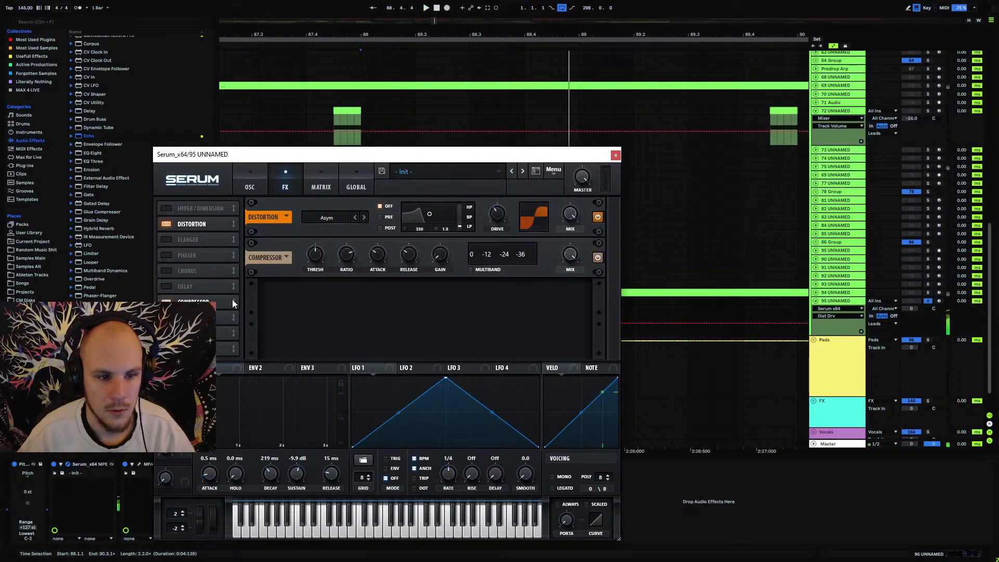
pyautogui.click(470, 269)
pyautogui.click(440, 254)
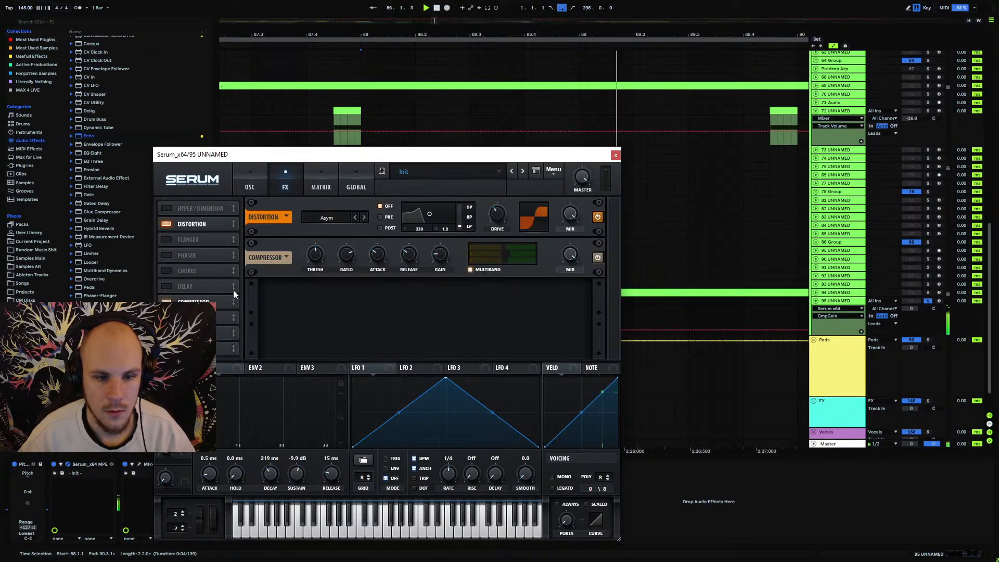
# Enable Serum's EQ, change its low band to a low-cut shape, and adjust that band's frequency.
pyautogui.click(187, 333)
pyautogui.press('space')
pyautogui.click(394, 308)
pyautogui.moveTo(342, 295); pyautogui.dragTo(312, 289)
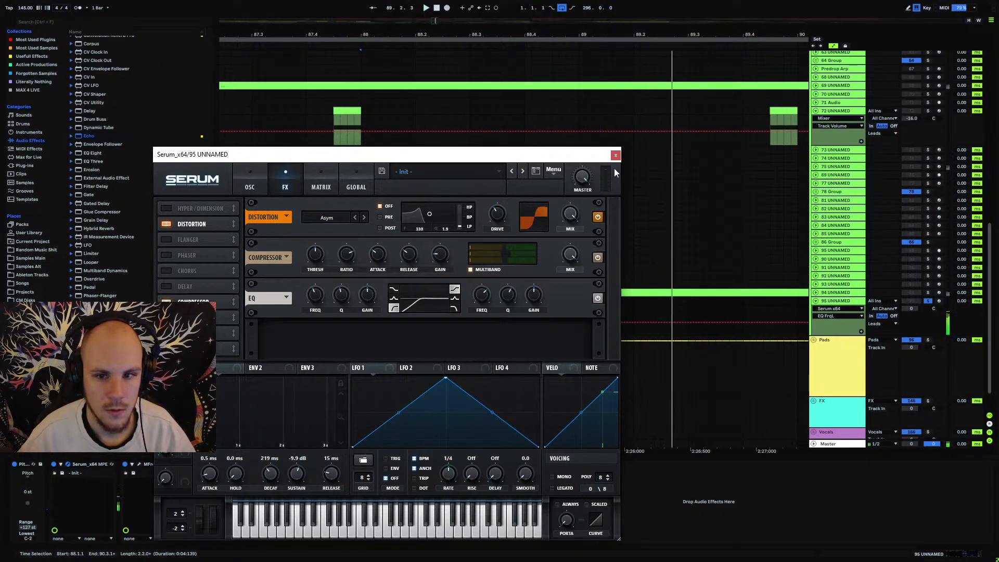
# Close Serum, add LFOTool_x64 to track 95 before Echo, and set its rate to 1/16.
pyautogui.click(615, 155)
pyautogui.rightClick(493, 492)
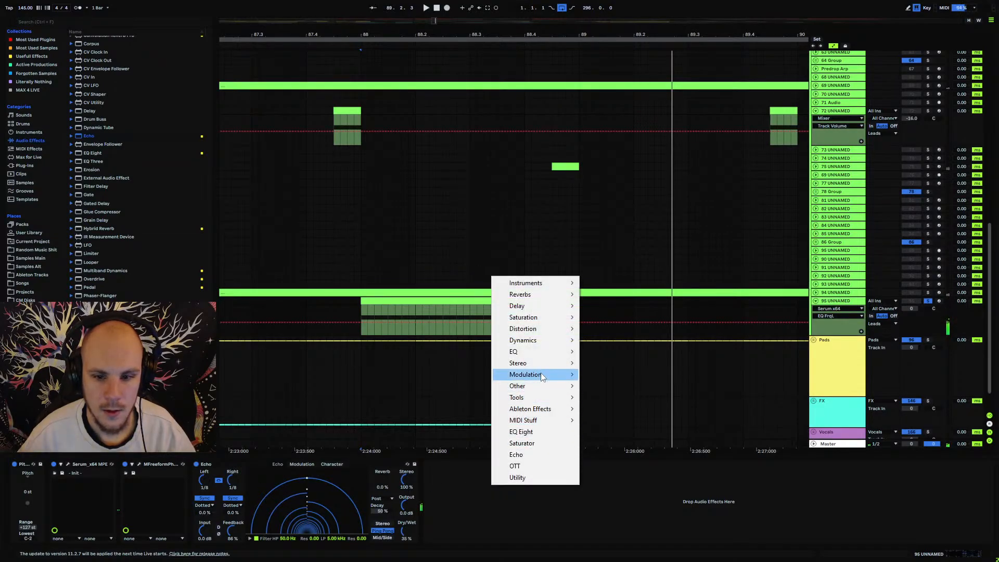
pyautogui.moveTo(541, 375)
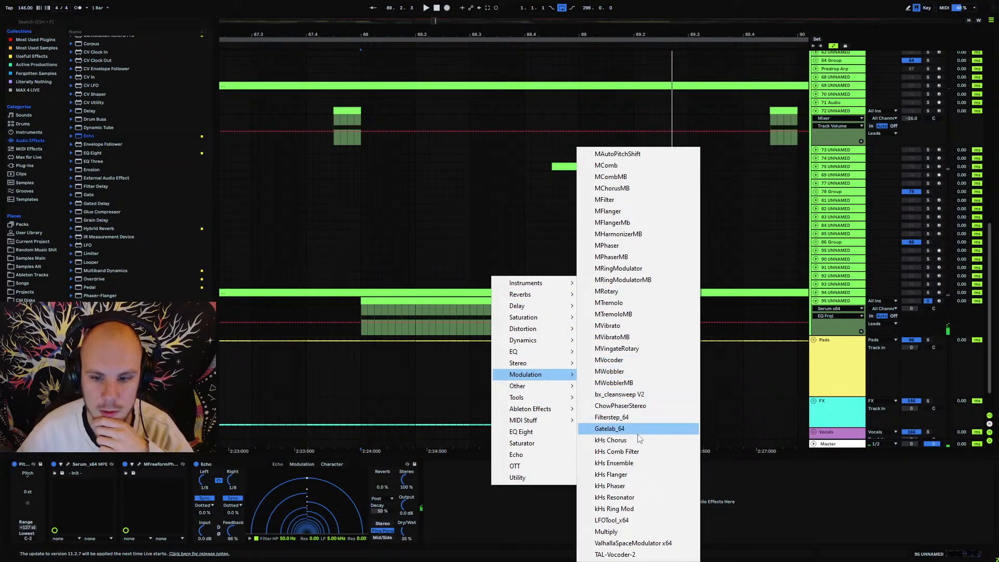
pyautogui.click(626, 522)
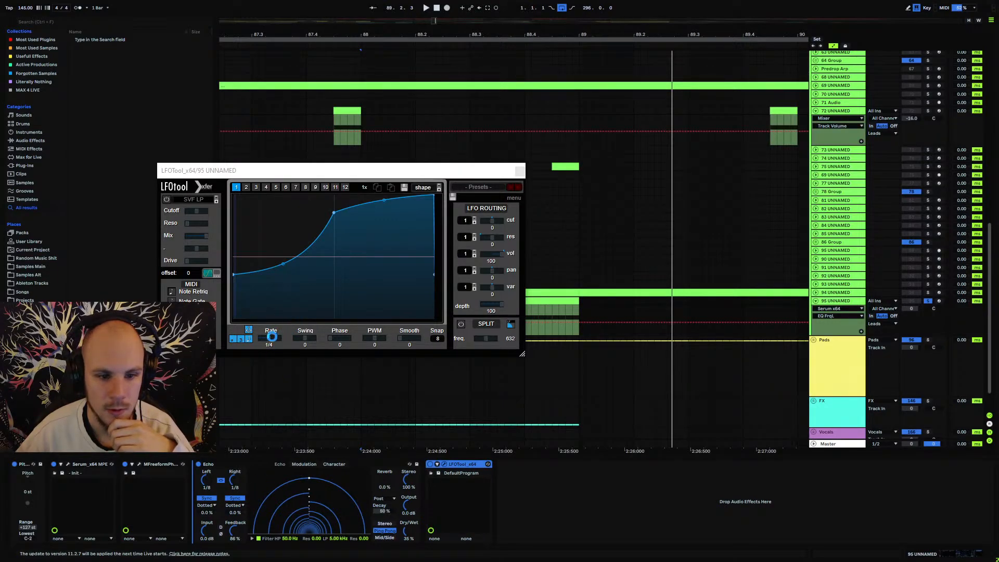
pyautogui.moveTo(272, 338); pyautogui.dragTo(280, 341)
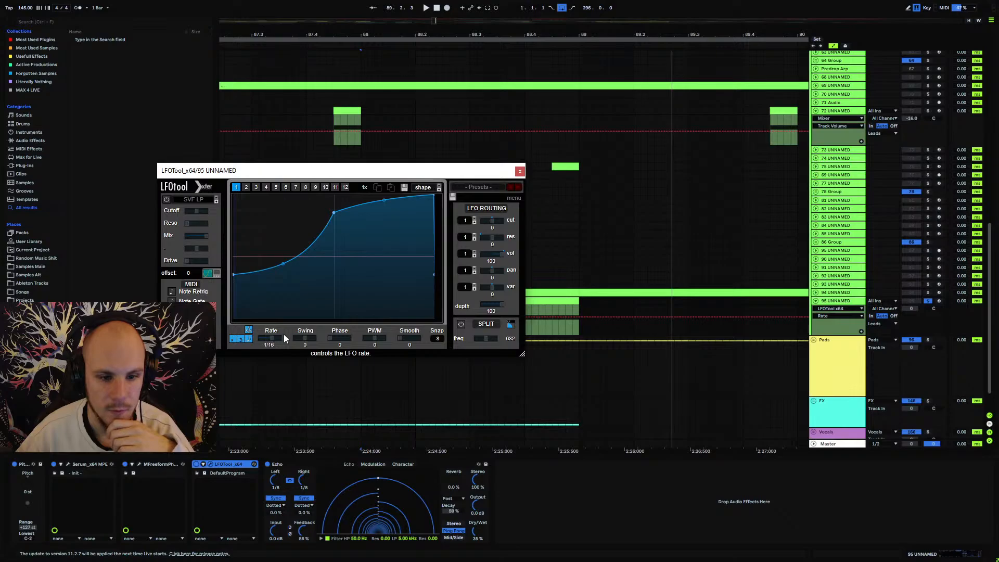
# Reshape the LFOTool curve to start at full level, fall to about half near the end, and rise sharply back up.
pyautogui.moveTo(238, 274); pyautogui.dragTo(242, 253)
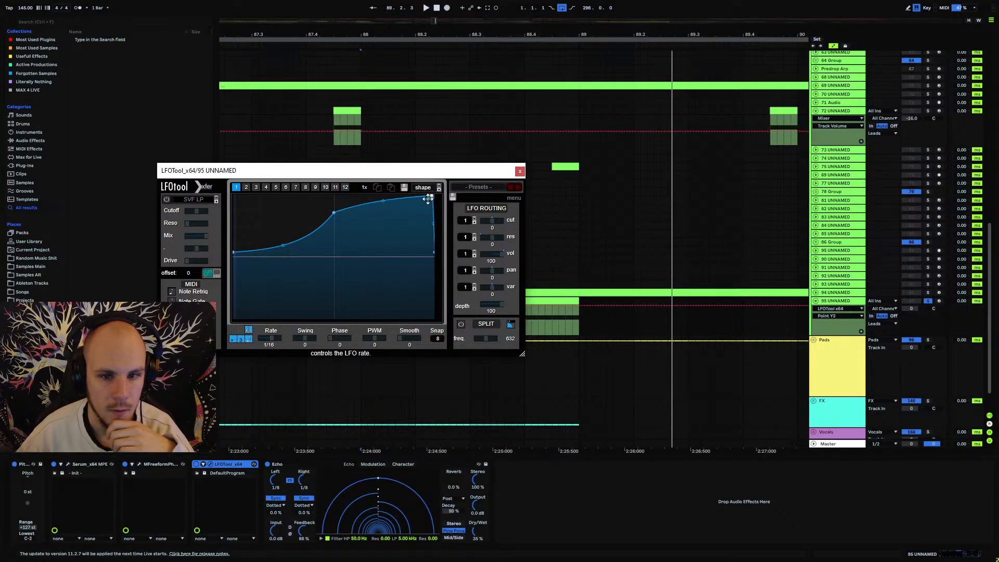
pyautogui.moveTo(435, 198); pyautogui.dragTo(407, 261)
pyautogui.moveTo(236, 240); pyautogui.dragTo(237, 196)
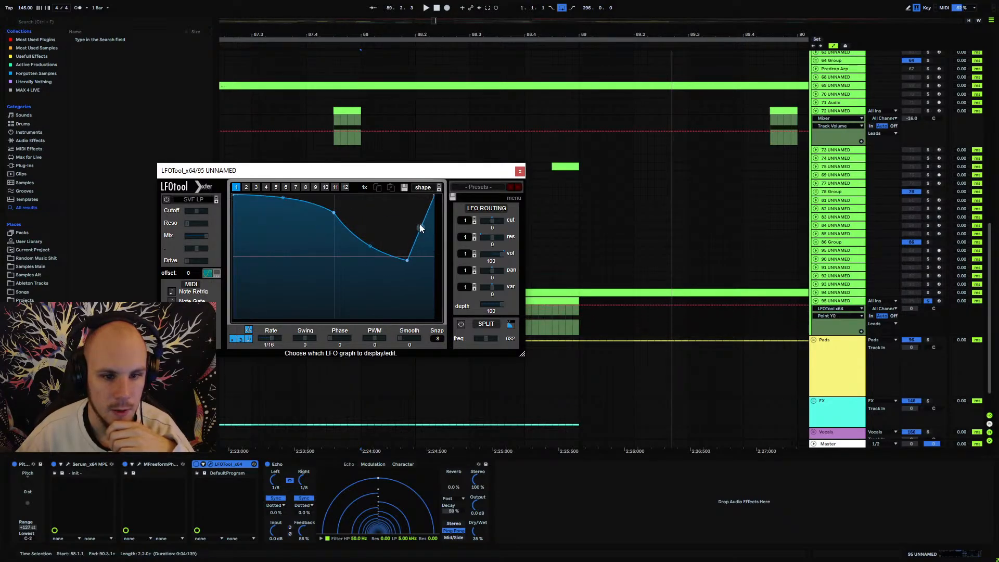
pyautogui.press('space')
pyautogui.moveTo(334, 213); pyautogui.dragTo(300, 212)
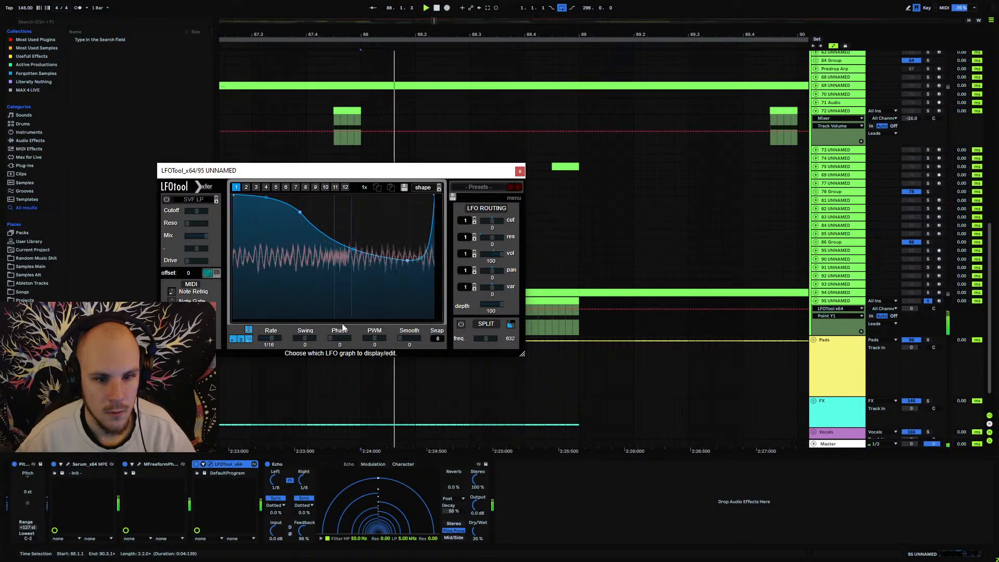
pyautogui.moveTo(342, 339); pyautogui.dragTo(352, 371)
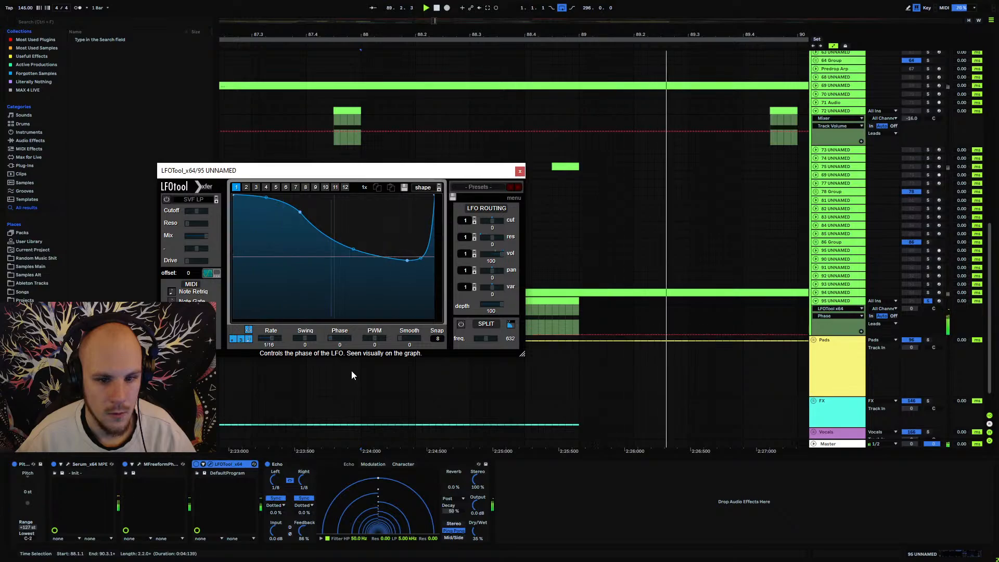
pyautogui.click(139, 465)
pyautogui.click(421, 187)
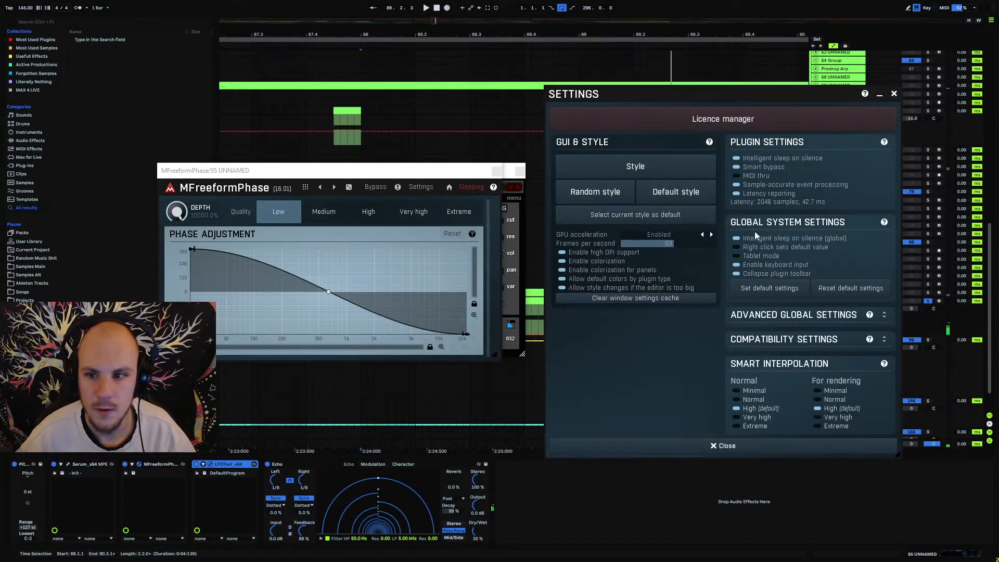
pyautogui.click(894, 93)
pyautogui.click(496, 172)
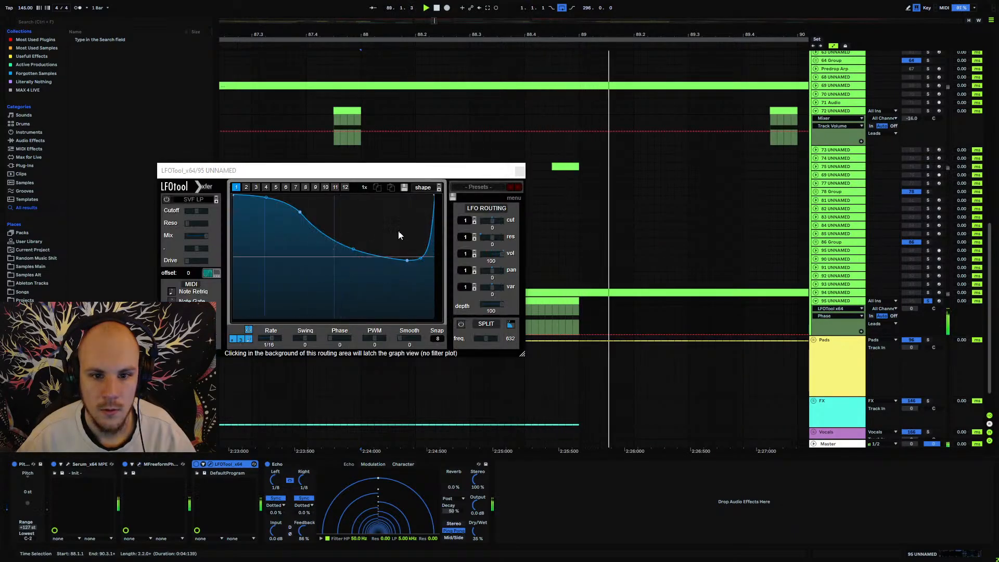
# Set LFOTool's phase to 140 while auditioning track 95 from bar 88.
pyautogui.press('space')
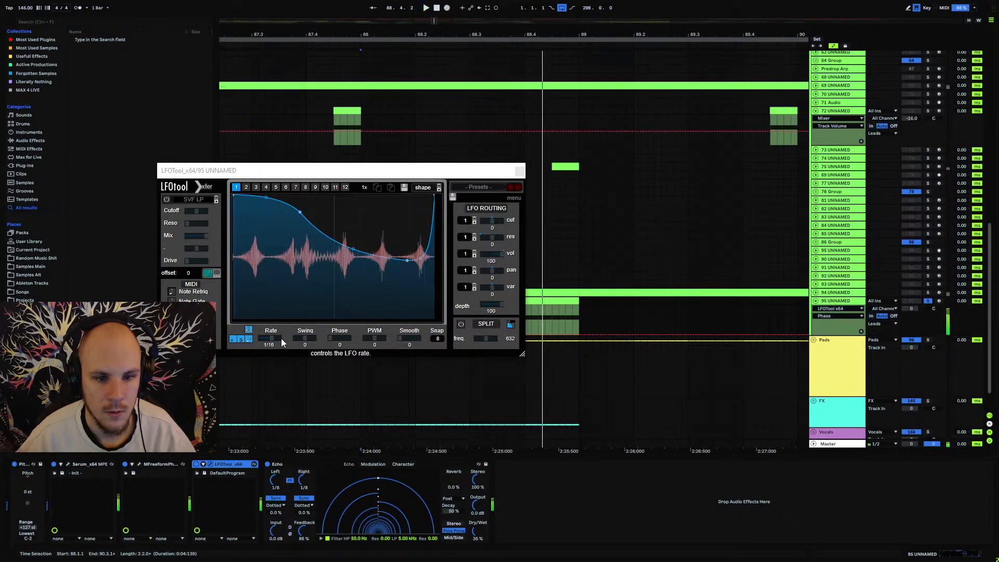
pyautogui.press('space')
pyautogui.press('space')
pyautogui.moveTo(354, 340); pyautogui.dragTo(371, 325)
pyautogui.press('space')
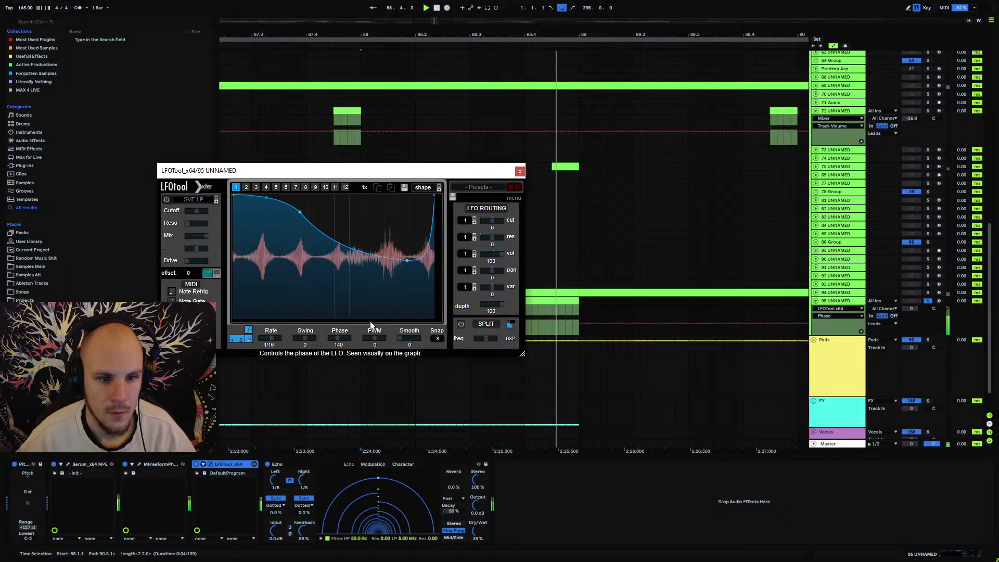
pyautogui.press('space')
pyautogui.press('space')
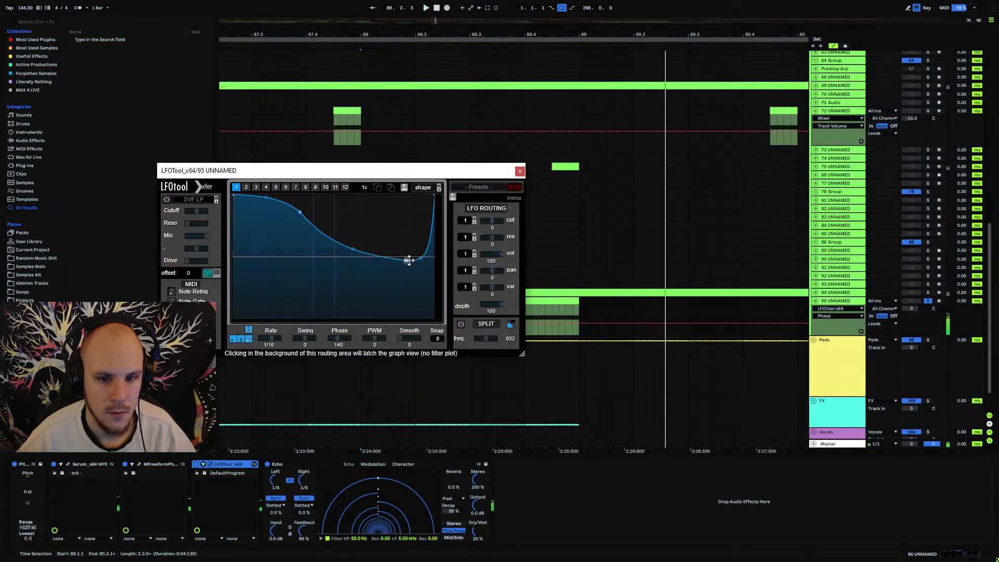
# Deepen the LFOTool curve's low point and shift it closer to the curve's end during playback, and close LFOTool.
pyautogui.moveTo(408, 260); pyautogui.dragTo(411, 288)
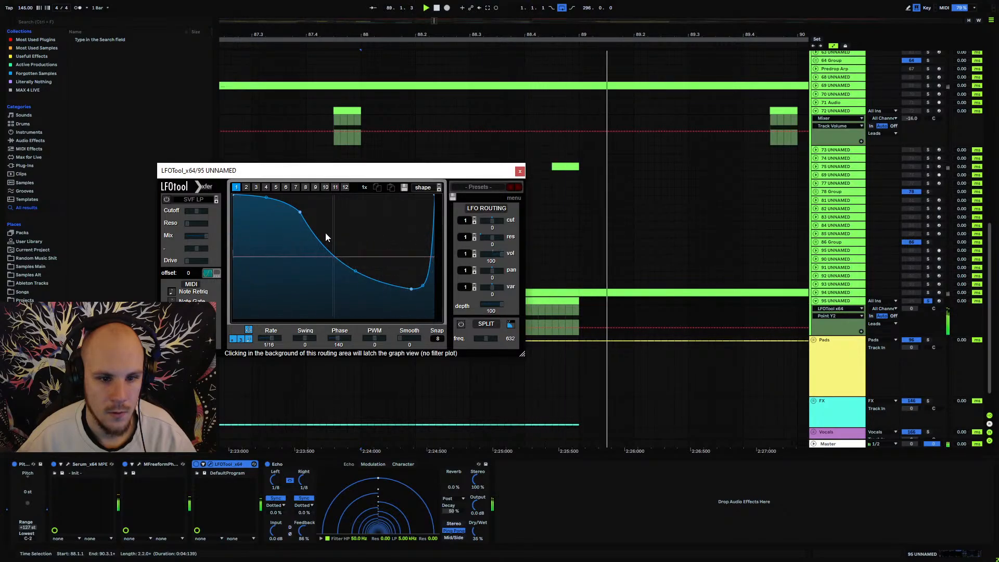
pyautogui.press('space')
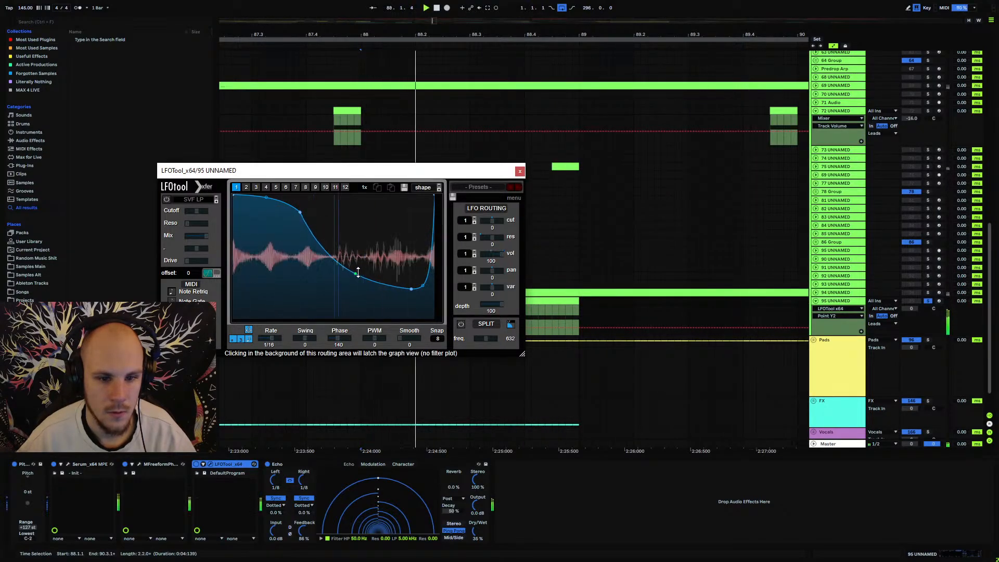
pyautogui.moveTo(358, 270); pyautogui.dragTo(428, 294)
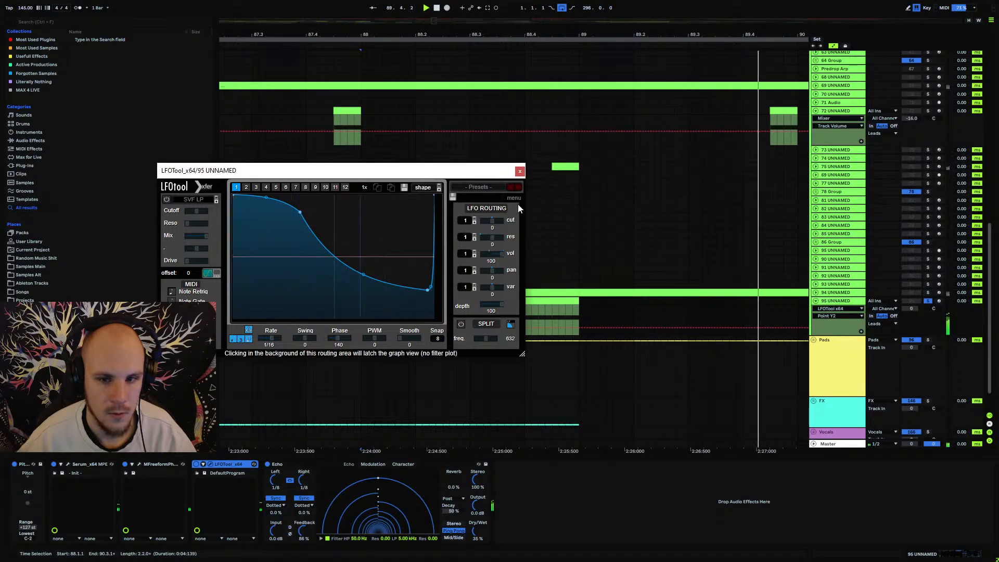
pyautogui.click(519, 170)
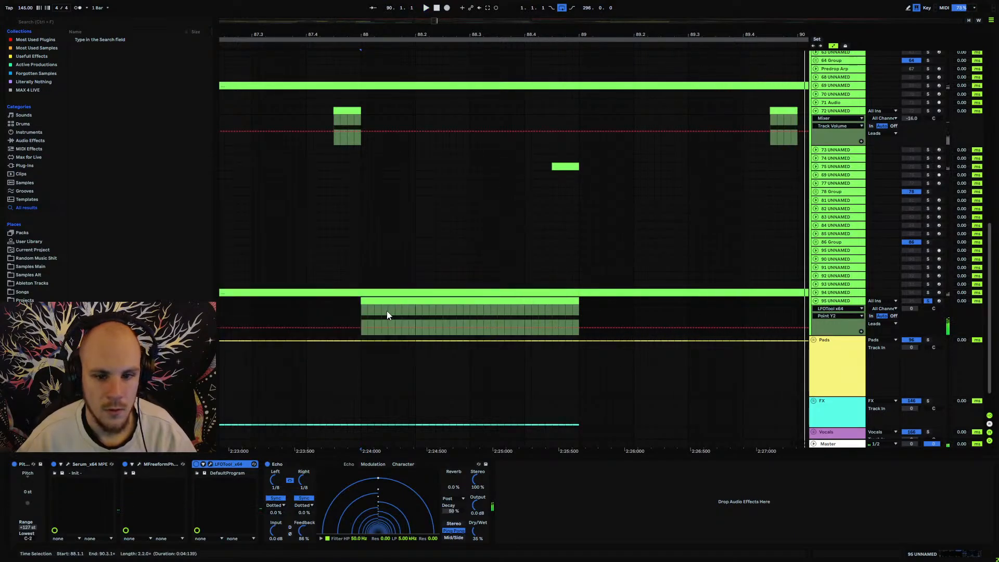
# Unsolo track 95, insert a Saturator with 10 dB drive before LFOTool, and audition the part in the full mix.
pyautogui.click(928, 301)
pyautogui.press('space')
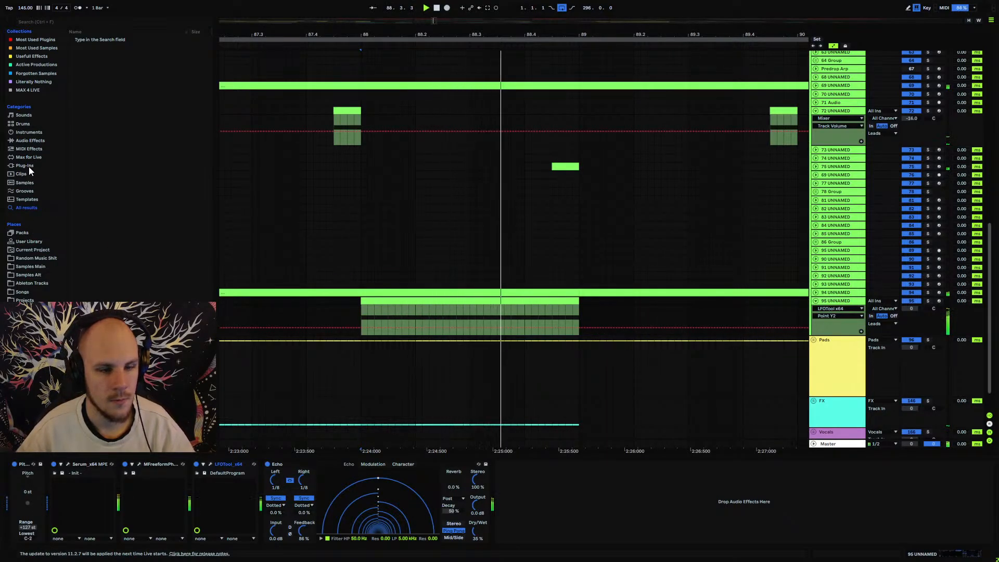
pyautogui.click(36, 144)
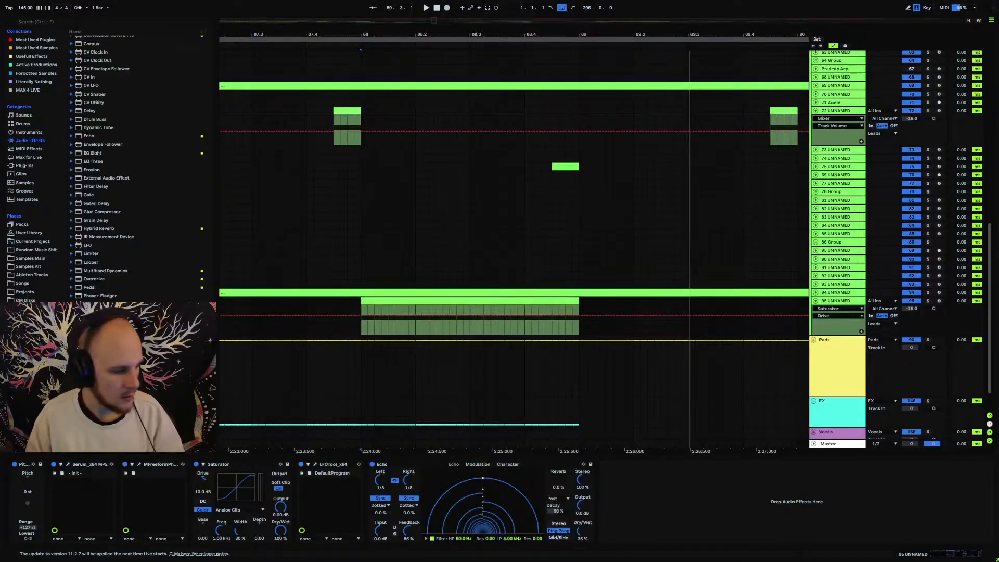
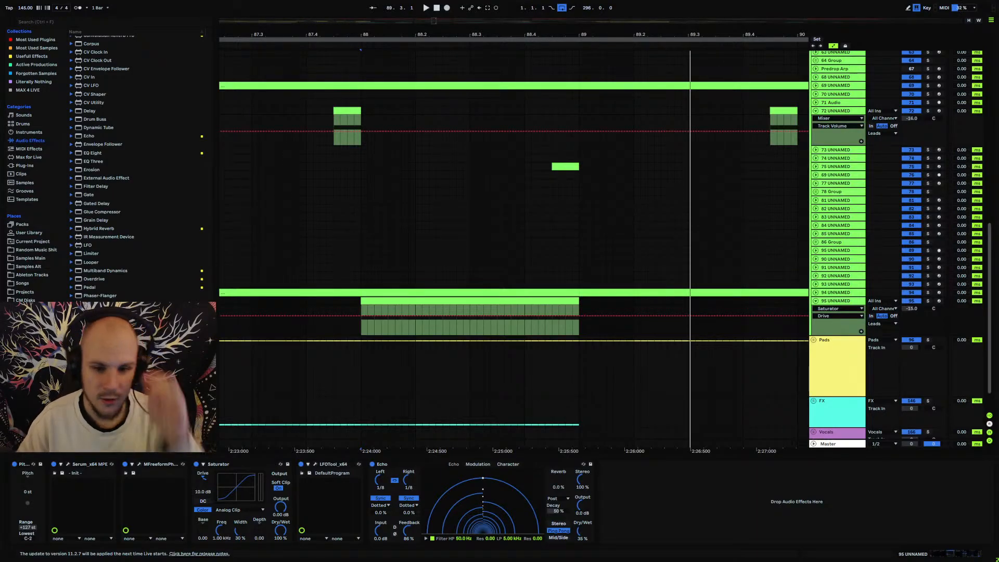
pyautogui.click(356, 302)
pyautogui.press('space')
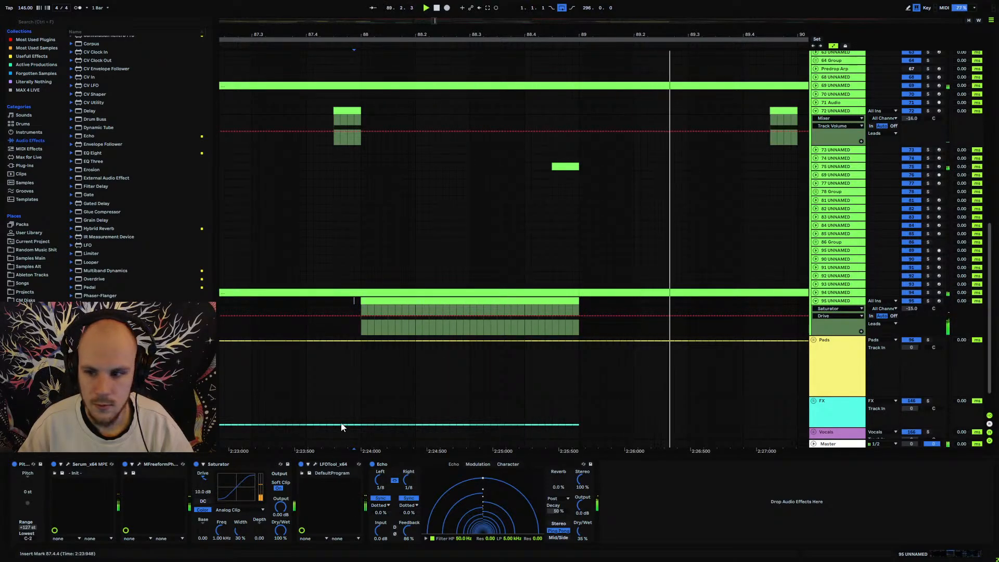
# Add MStereoSpread to track 95 and place it between Saturator and LFOTool.
pyautogui.rightClick(645, 500)
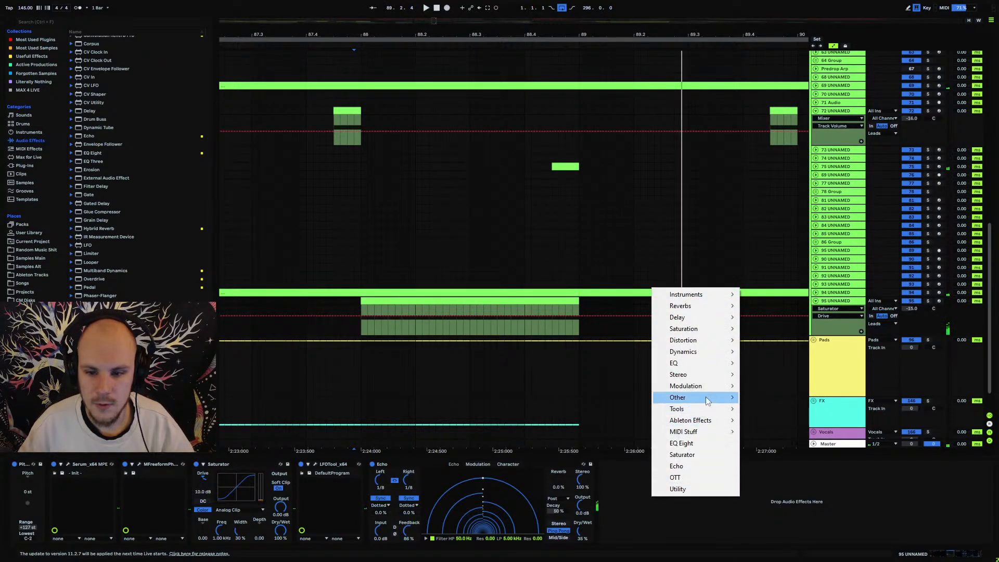
pyautogui.moveTo(708, 379)
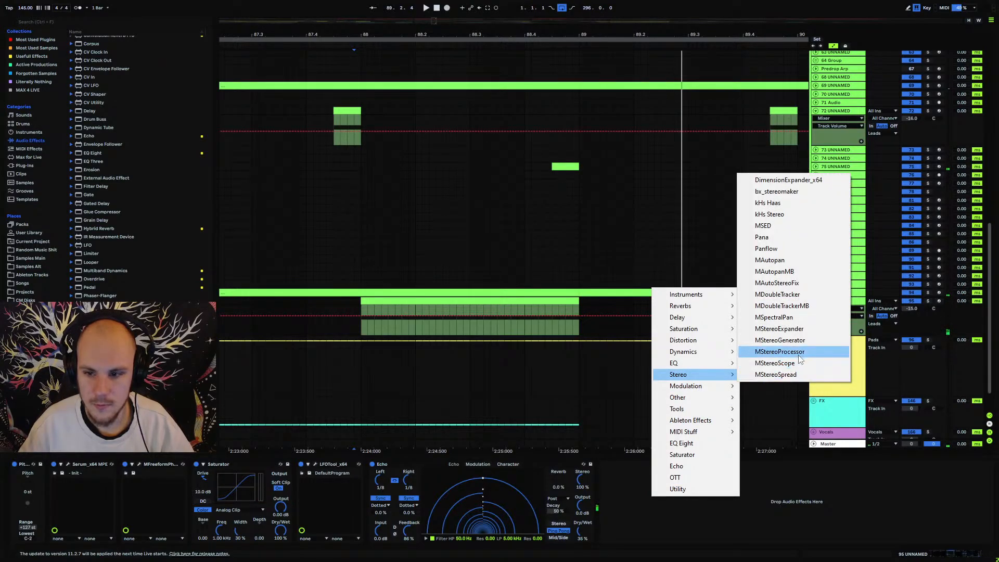
pyautogui.click(795, 374)
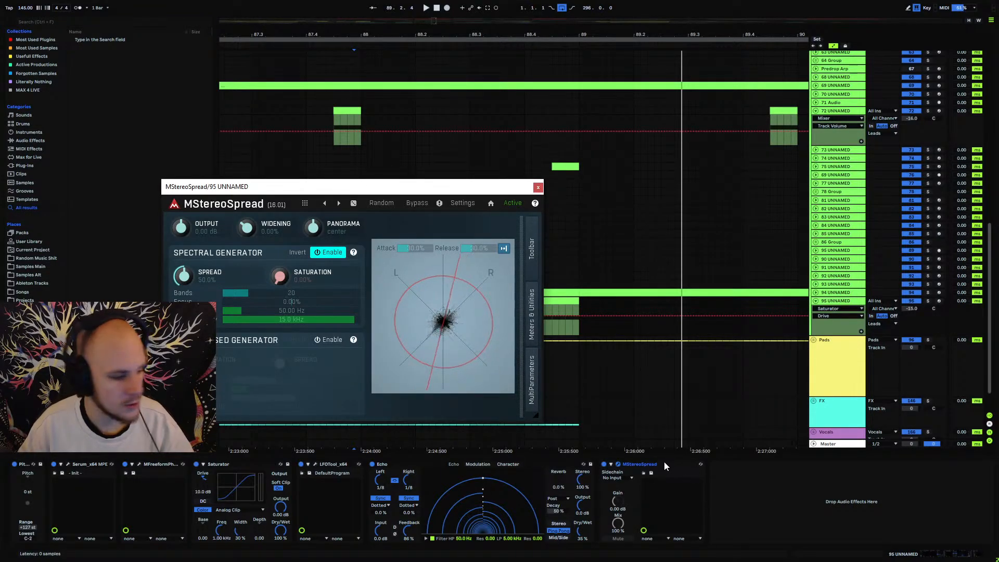
pyautogui.moveTo(663, 461); pyautogui.dragTo(302, 491)
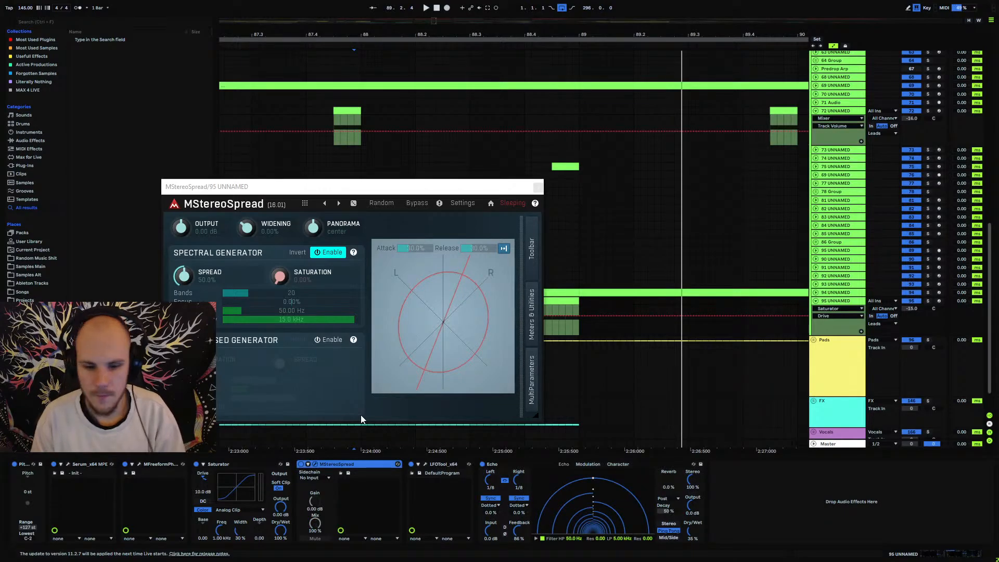
# Set MStereoSpread's spectral generator spread to 45.6% during playback and close the plugin.
pyautogui.press('space')
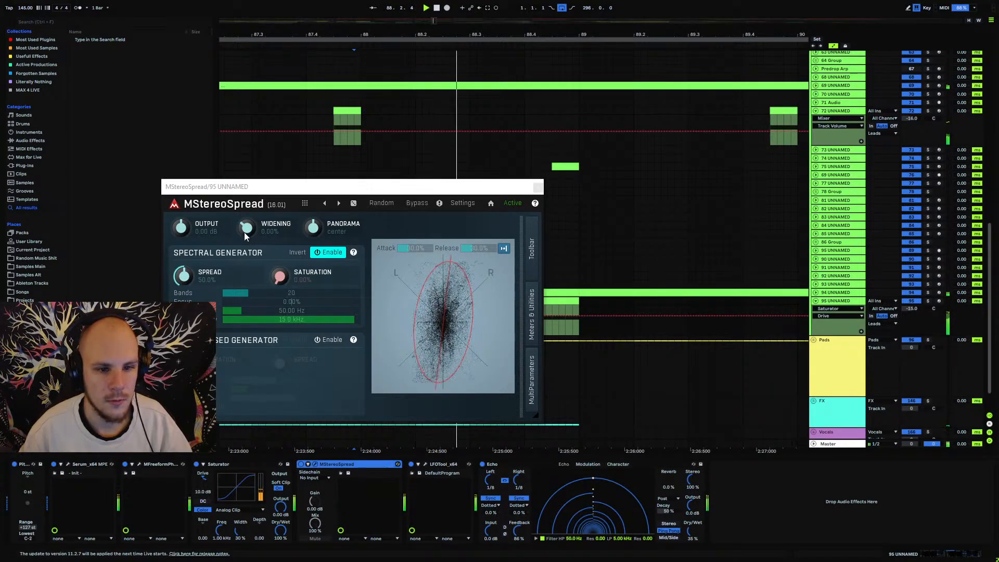
pyautogui.click(185, 277)
pyautogui.press('space')
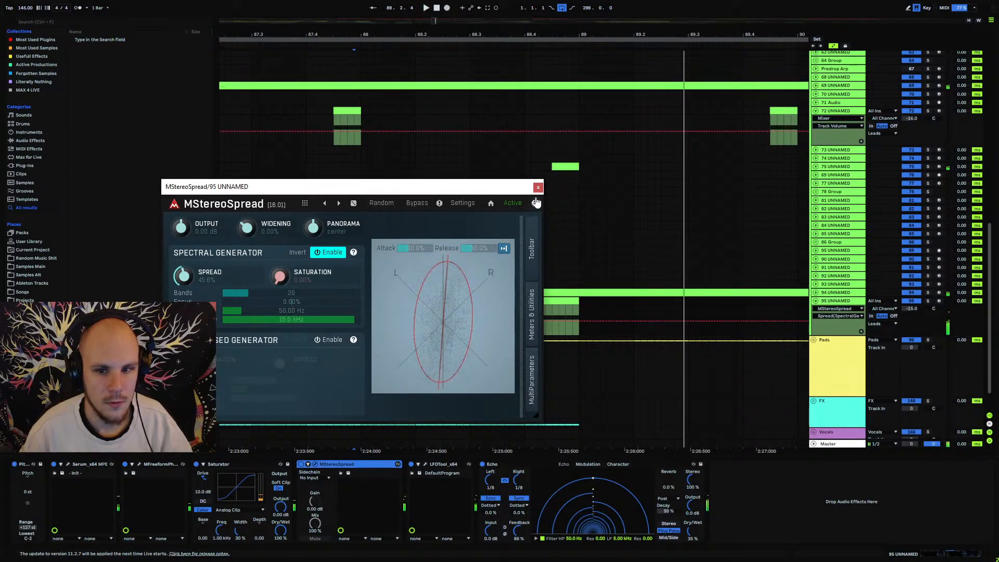
pyautogui.click(538, 187)
# Shorten track 95's clip by trimming its start to 88.3.1, and play it back from just before bar 88.
pyautogui.press('space')
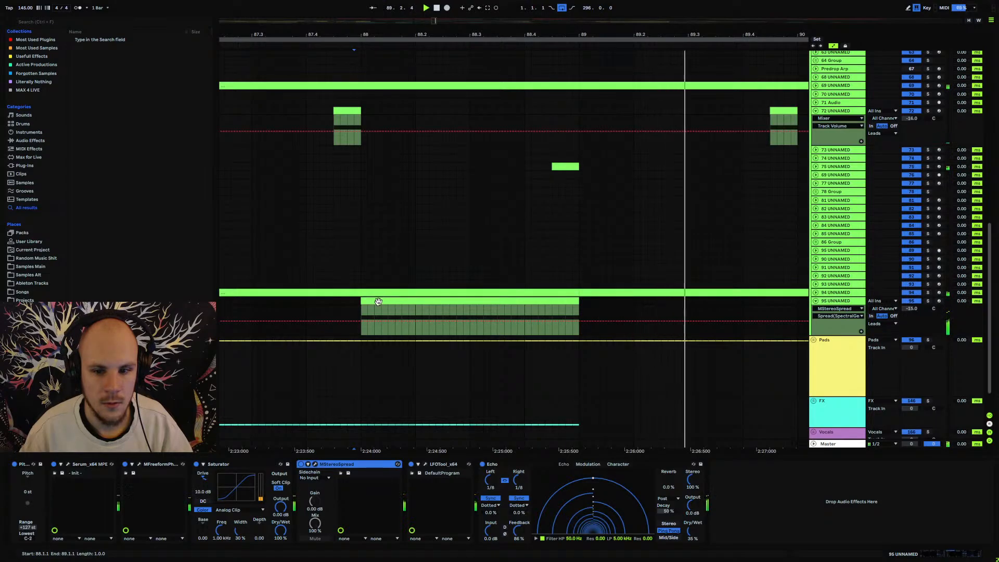
pyautogui.press('space')
pyautogui.moveTo(364, 302); pyautogui.dragTo(463, 305)
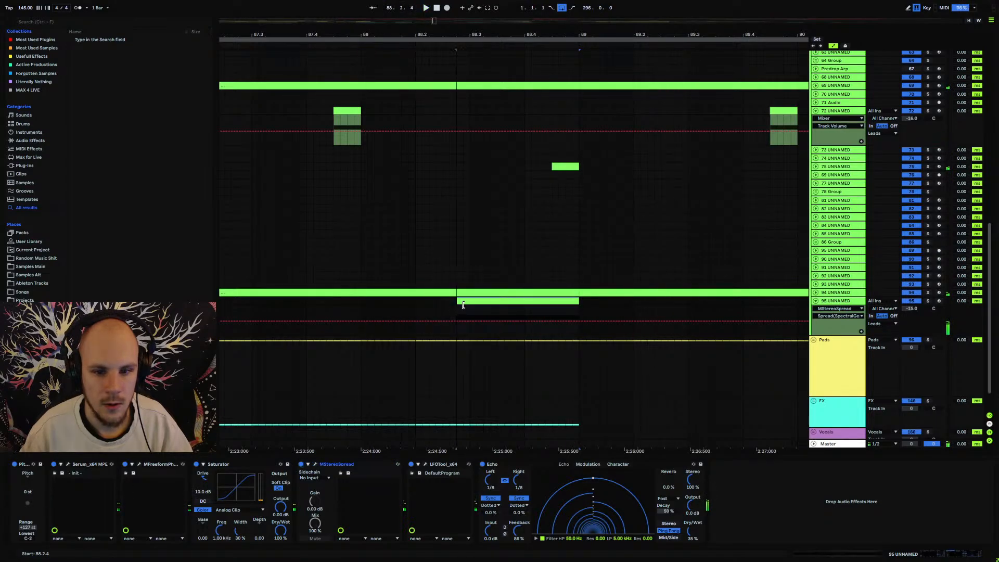
pyautogui.click(366, 301)
pyautogui.press('space')
# Place a one-bar clip on track 95 from bar 96 to bar 97.
pyautogui.moveTo(436, 33)
pyautogui.mouseDown()
pyautogui.moveTo(436, 13)
pyautogui.moveTo(464, 8)
pyautogui.moveTo(449, 3)
pyautogui.mouseUp()
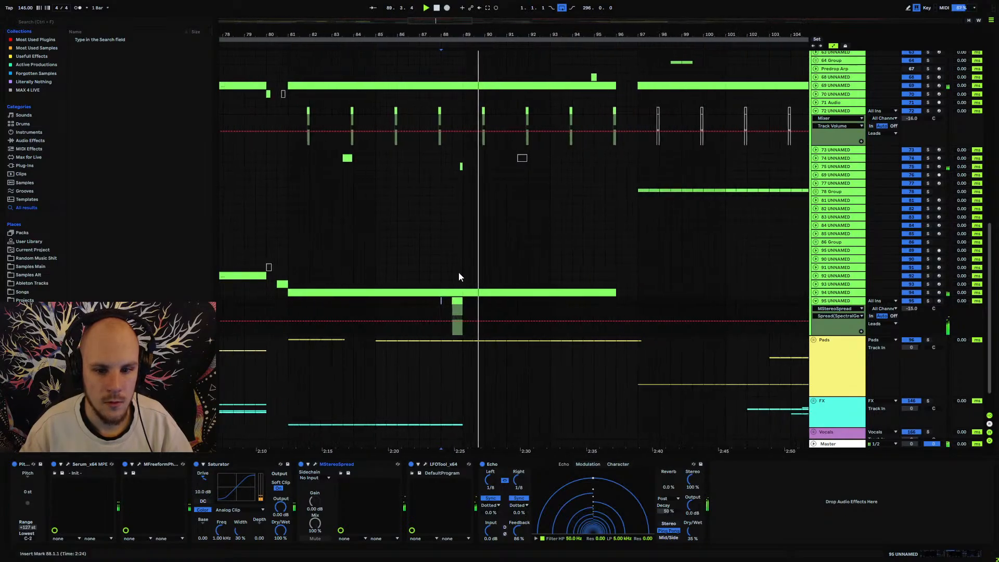
pyautogui.click(457, 300)
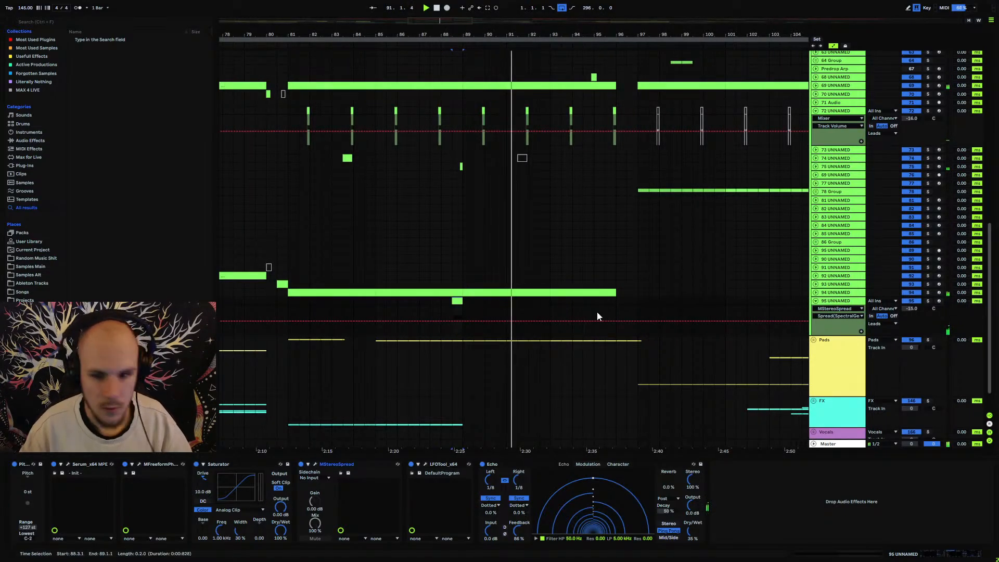
pyautogui.doubleClick(625, 301)
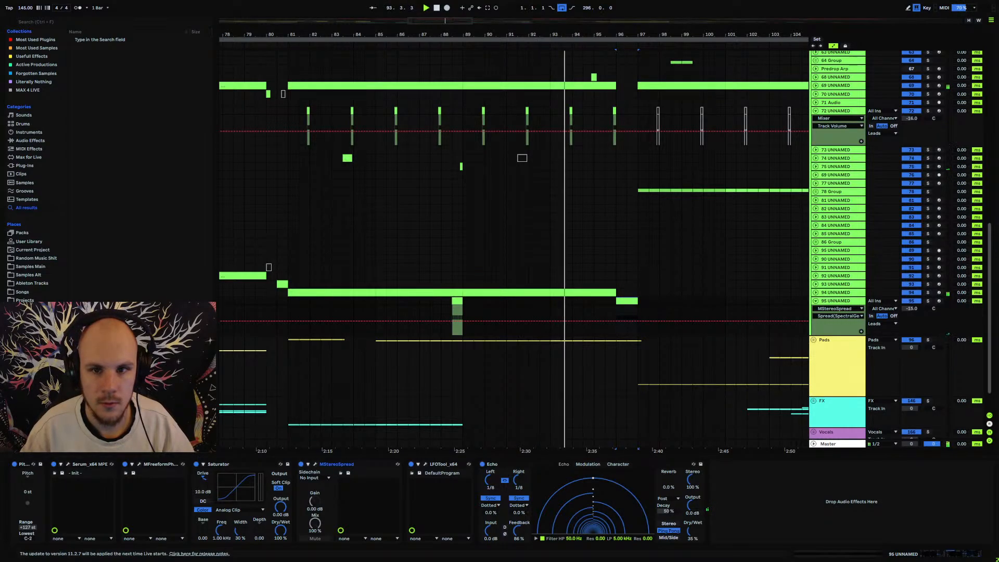
# Unfold track 94 to check its mixer volume, and collapse tracks 94 and 95.
pyautogui.moveTo(541, 35); pyautogui.dragTo(541, 17)
pyautogui.click(816, 292)
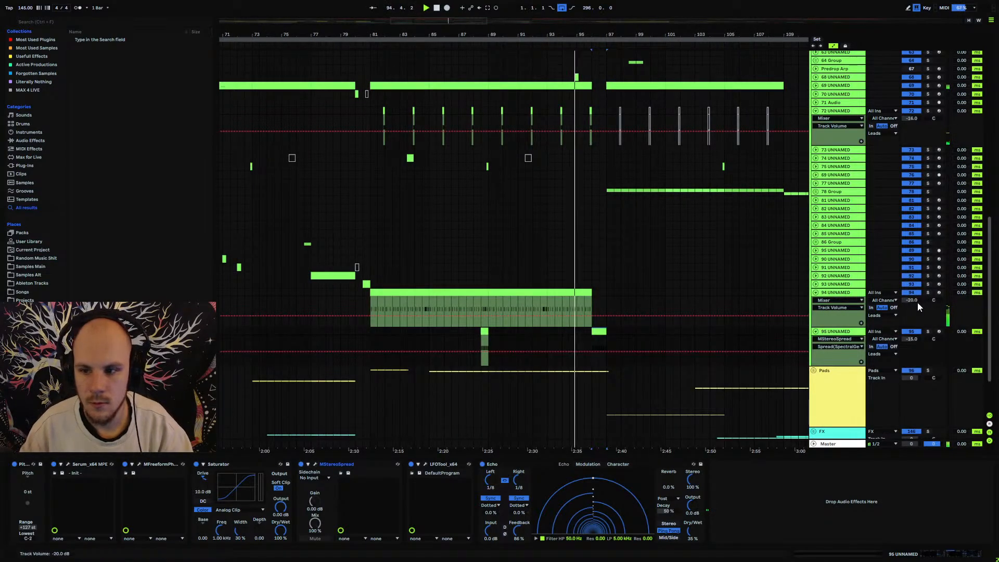
pyautogui.click(816, 292)
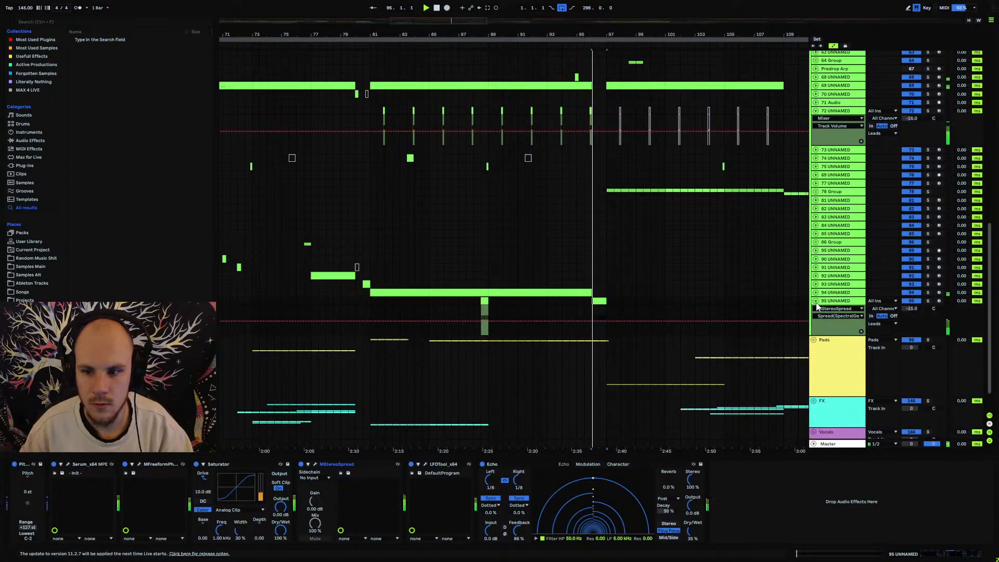
pyautogui.click(816, 301)
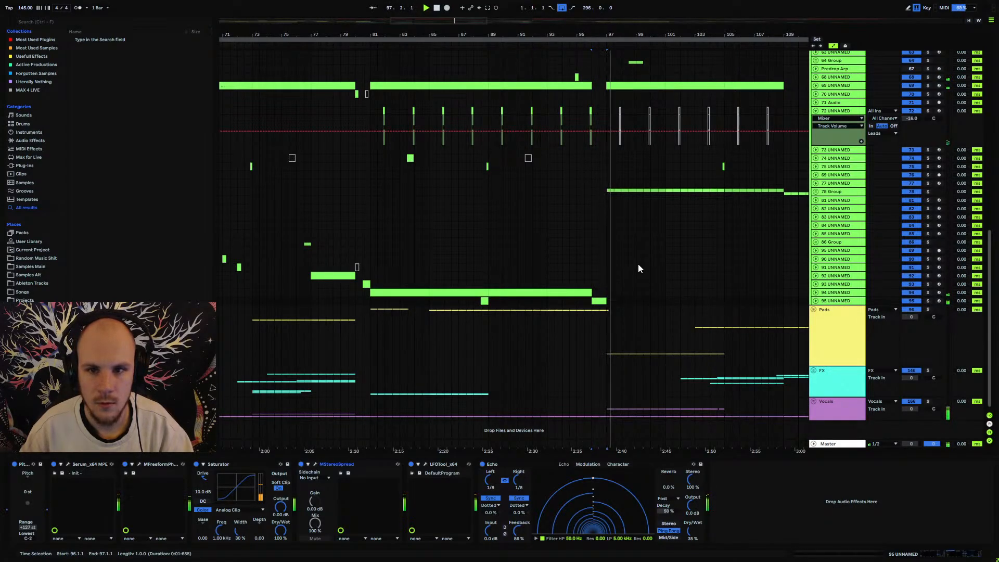
# During playback from bar 80, copy track 95's bar 88, including its half-bar clip, to bar 72 on the same track.
pyautogui.click(358, 301)
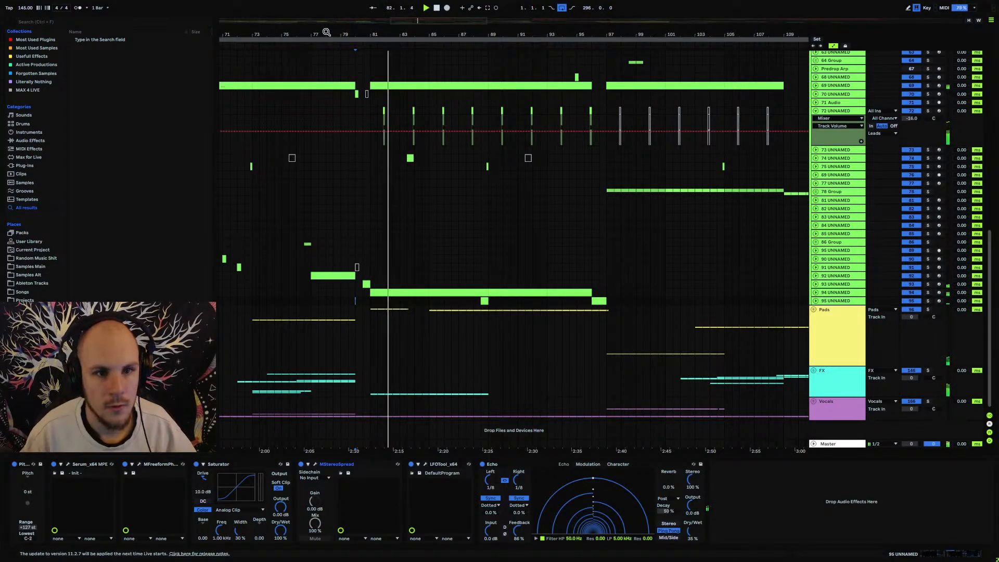
pyautogui.moveTo(327, 33); pyautogui.dragTo(487, 22)
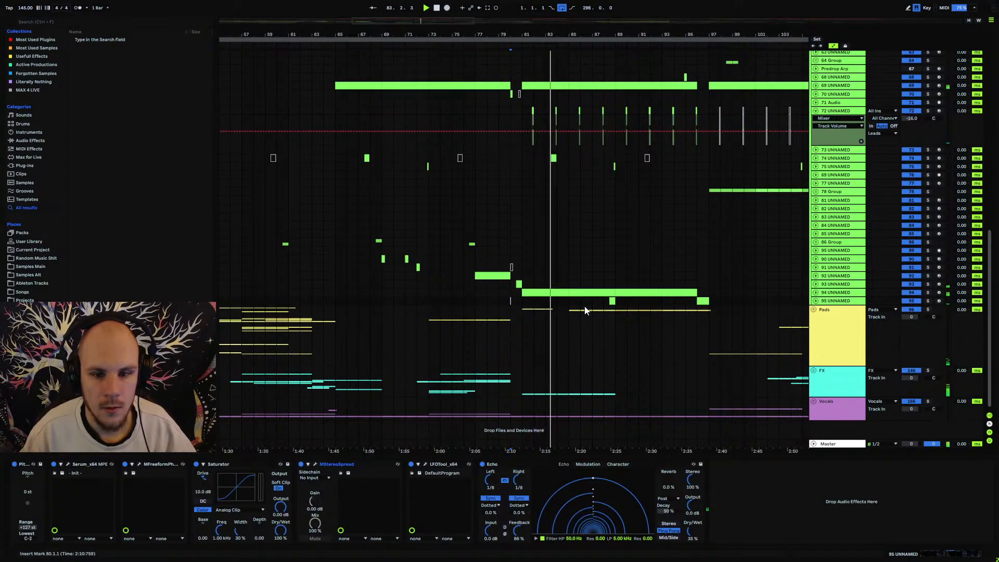
pyautogui.click(610, 300)
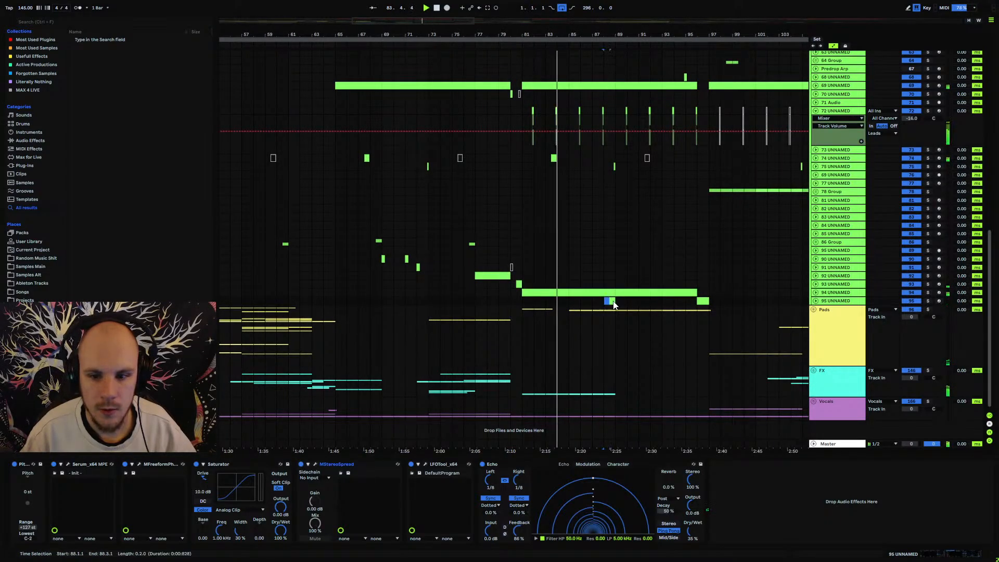
pyautogui.click(420, 300)
pyautogui.hotkey('ctrl', 'v')
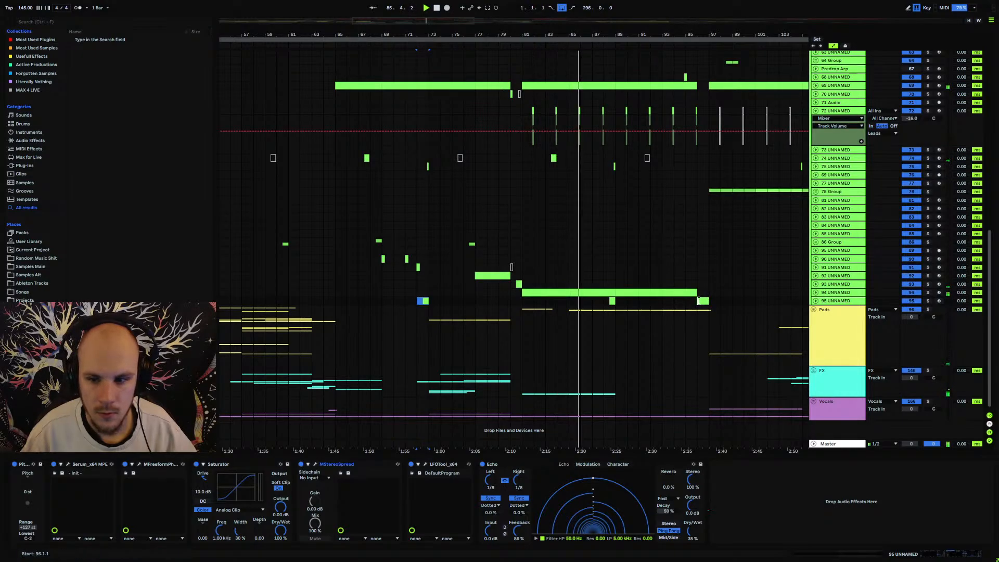
# Copy track 95's one-bar clip from bar 96 to bar 80 and restart playback there.
pyautogui.click(512, 302)
pyautogui.hotkey('ctrl', 'v')
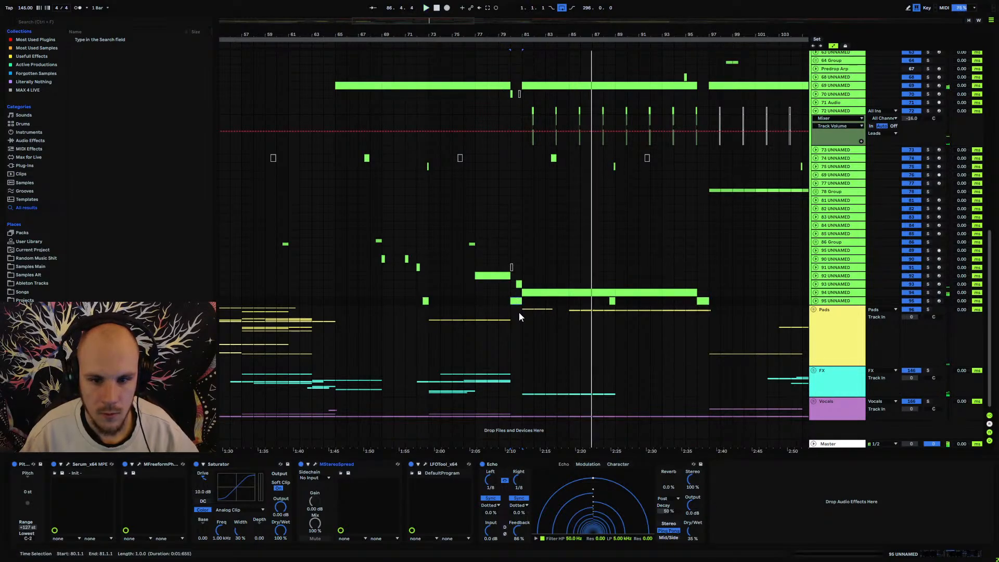
pyautogui.press('space')
pyautogui.press('space')
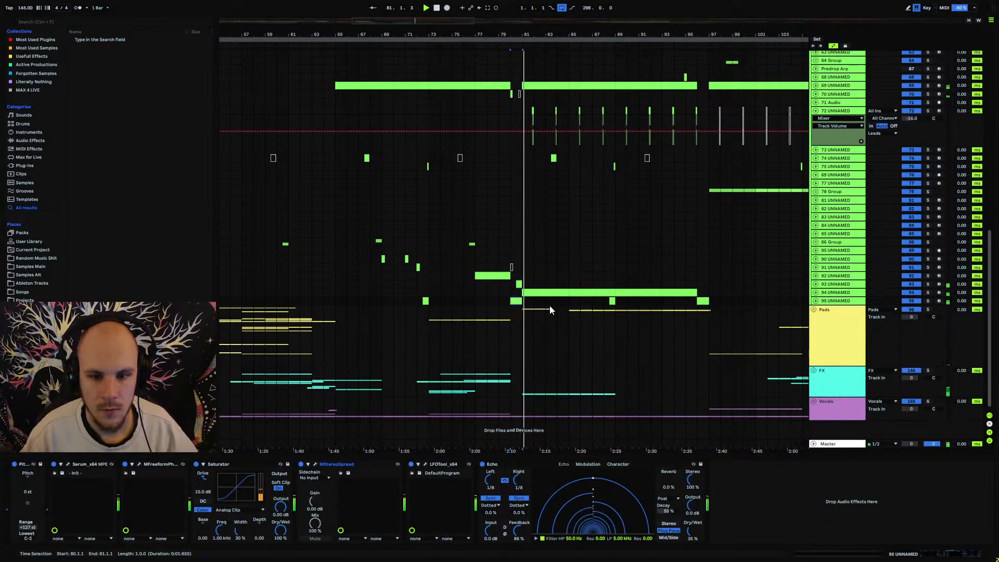
# Deactivate track 69 during playback and unfold track 94 to show its track volume automation.
pyautogui.moveTo(527, 34)
pyautogui.mouseDown()
pyautogui.moveTo(527, 84)
pyautogui.moveTo(527, 45)
pyautogui.mouseUp()
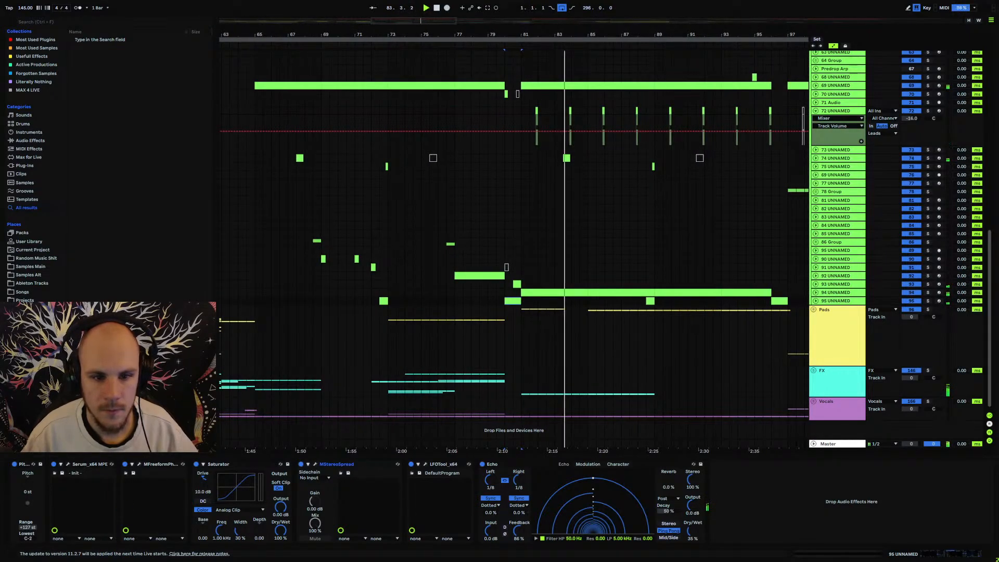
pyautogui.moveTo(386, 267); pyautogui.dragTo(330, 267)
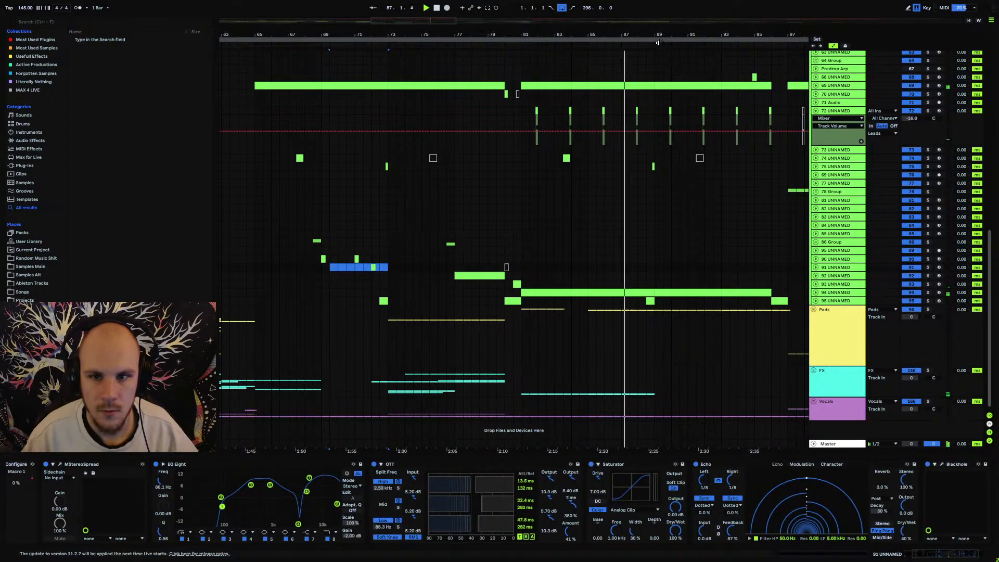
pyautogui.moveTo(658, 39); pyautogui.dragTo(577, 26)
pyautogui.click(912, 87)
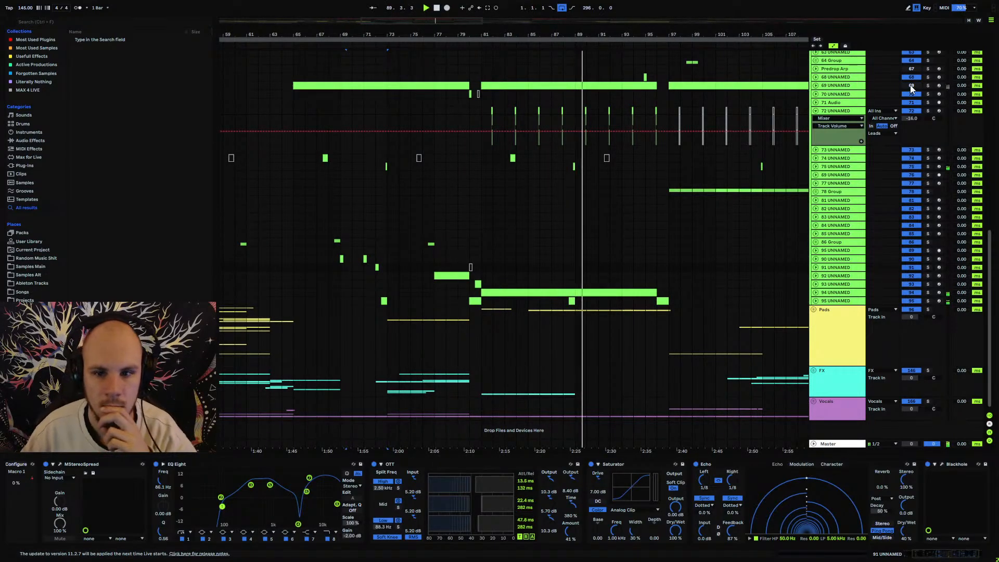
pyautogui.click(816, 292)
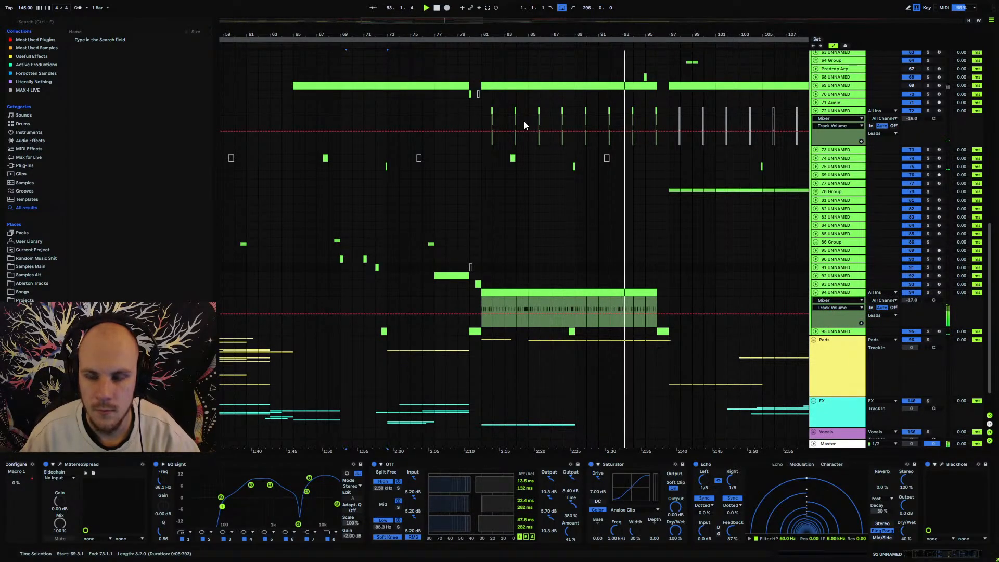
pyautogui.moveTo(525, 35); pyautogui.dragTo(412, 35)
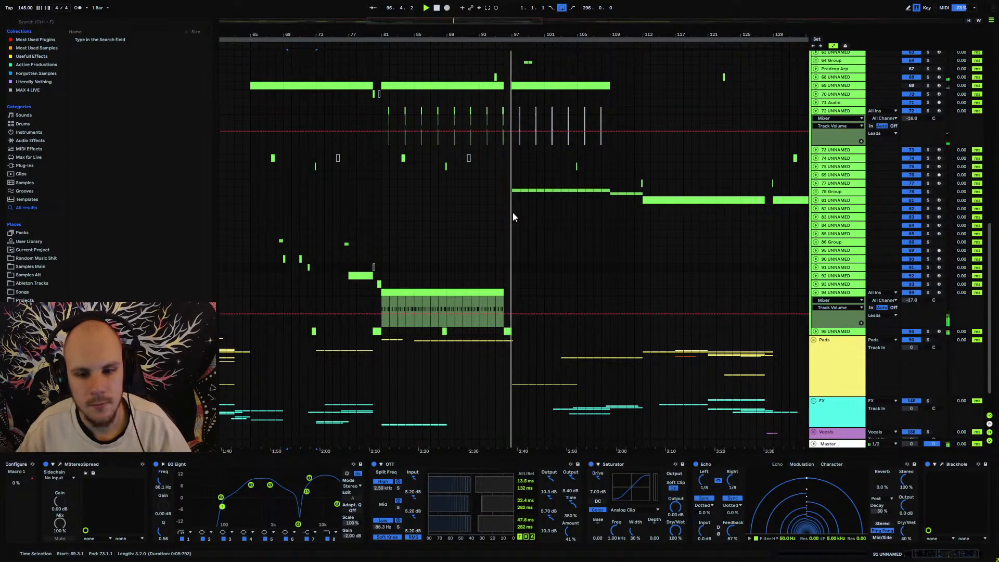
# Solo track 69, play it from bar 85, and unfold and refold the track to check it.
pyautogui.scroll(3, 504, 201)
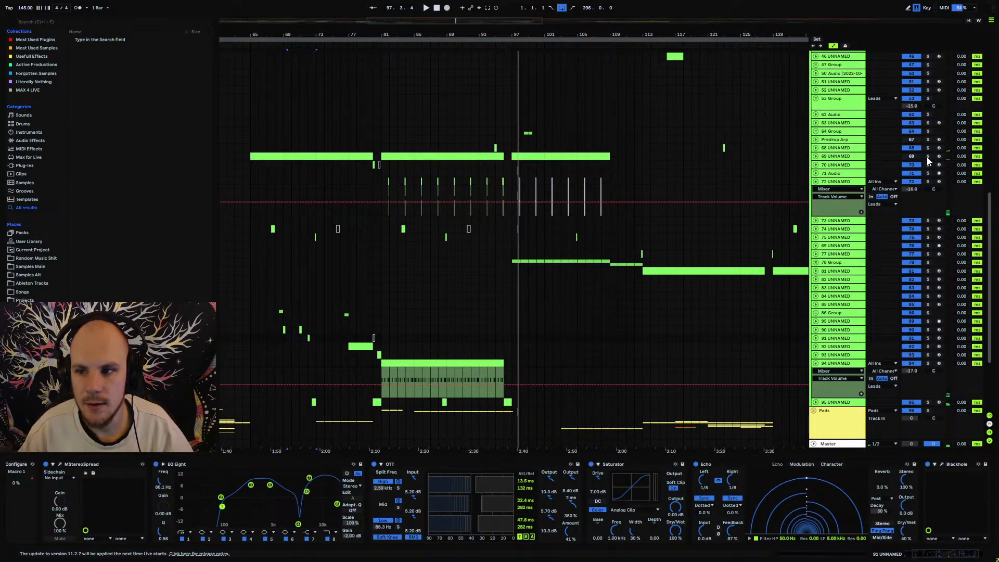
pyautogui.click(927, 156)
pyautogui.click(416, 141)
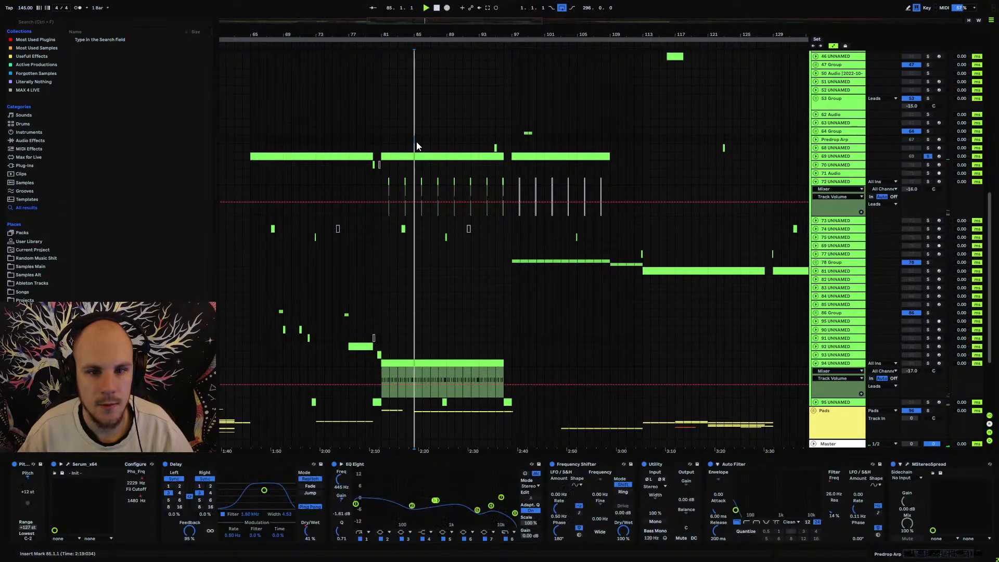
pyautogui.click(816, 156)
pyautogui.click(816, 156)
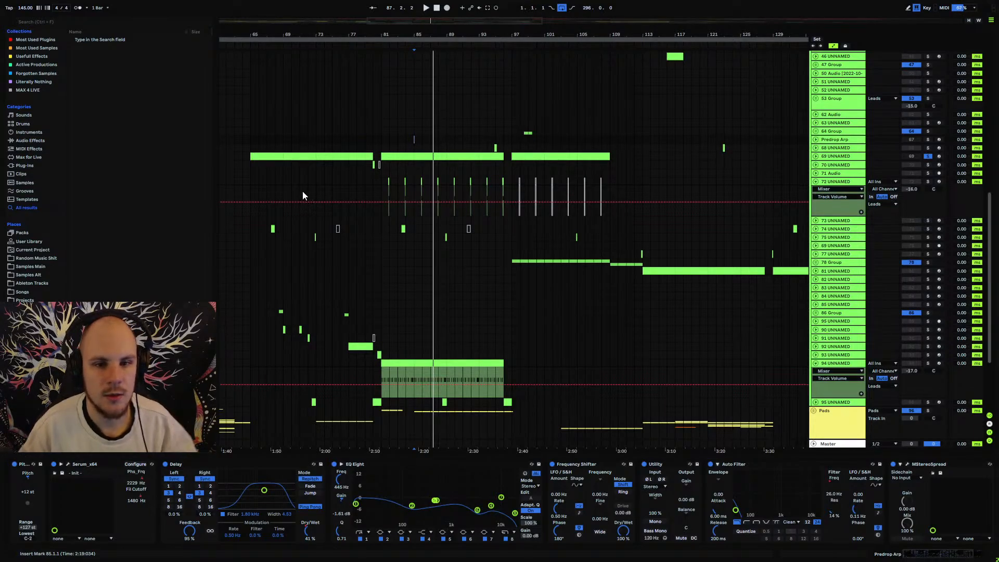
# Examine the lead clips around bars 80 to 113, from track 95 up to track 69 and Group 78.
pyautogui.scroll(2, 411, 207)
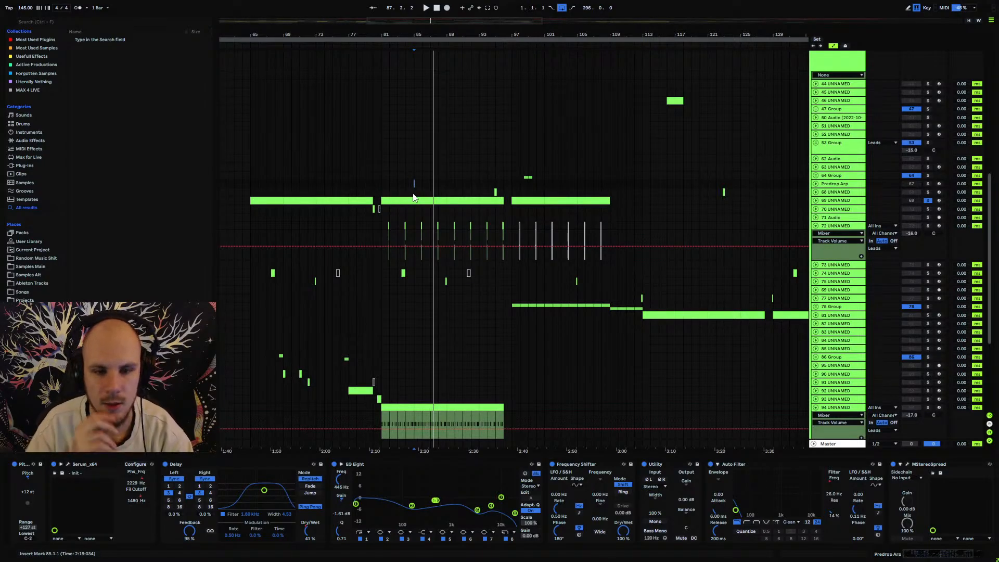
pyautogui.scroll(-2, 415, 198)
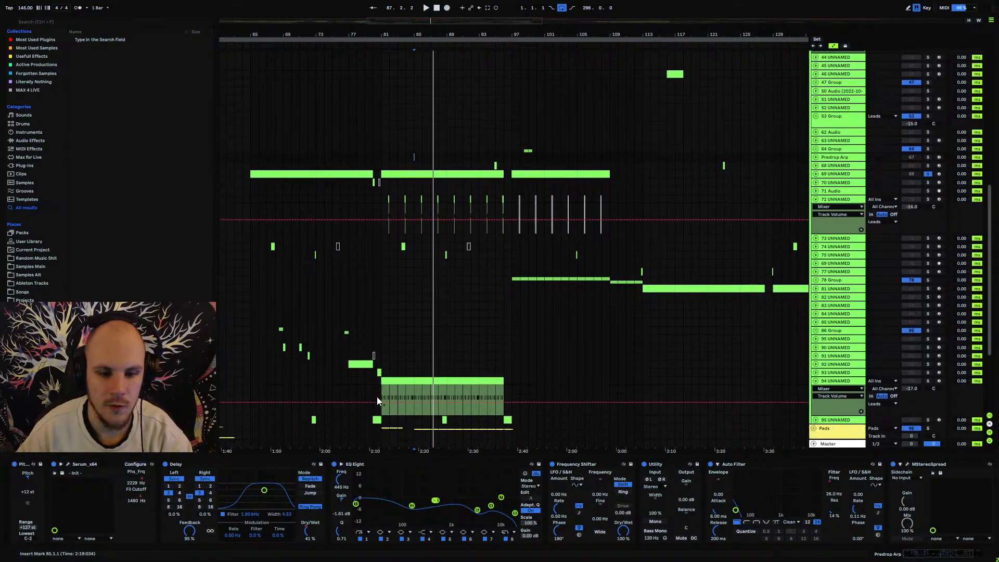
pyautogui.click(384, 407)
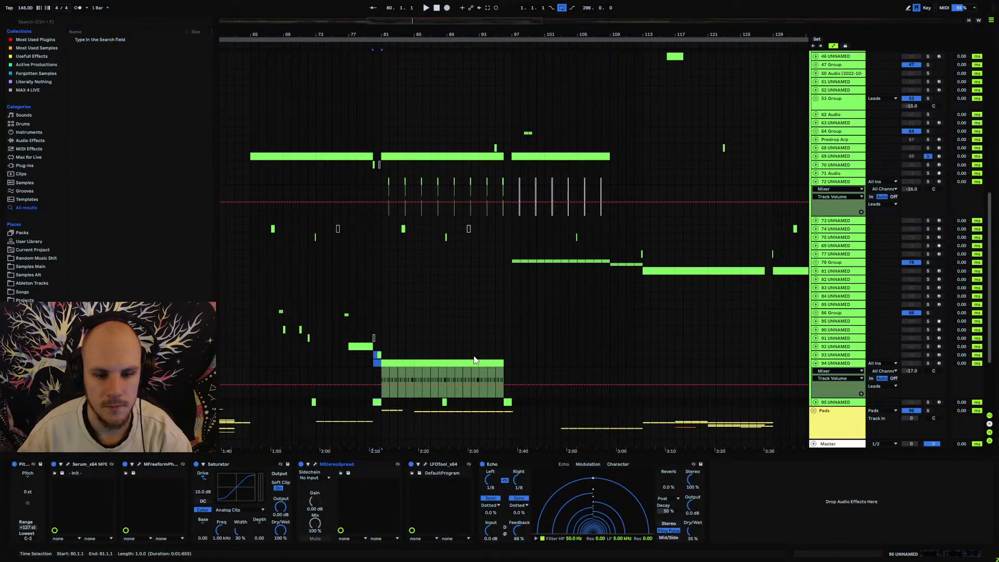
pyautogui.scroll(3, 538, 246)
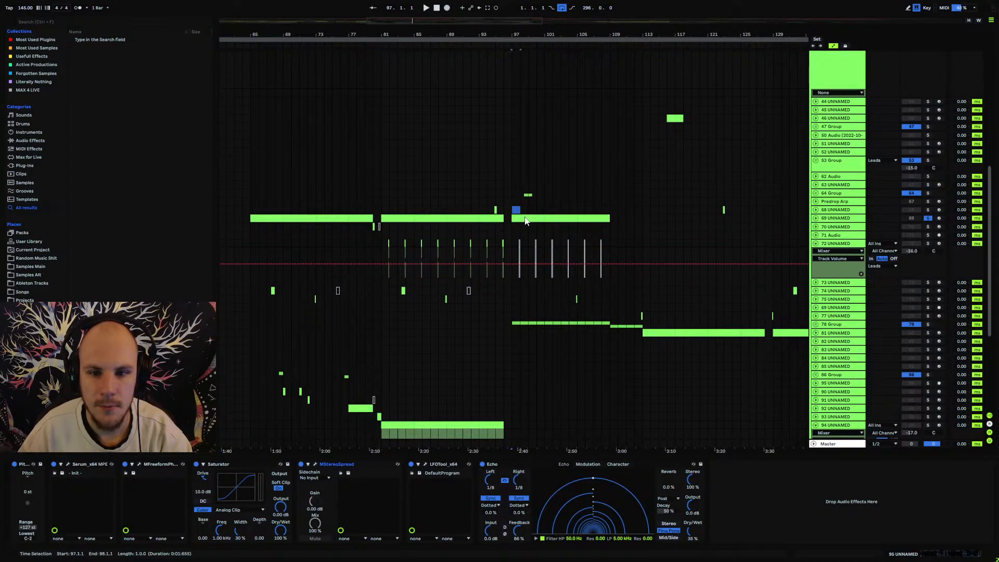
pyautogui.moveTo(526, 221); pyautogui.dragTo(612, 329)
pyautogui.click(510, 326)
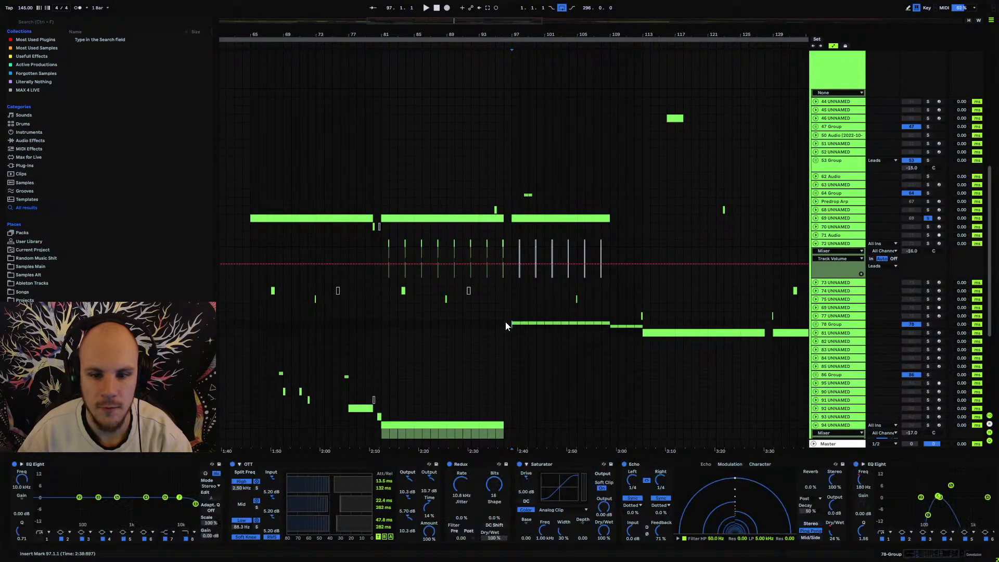
pyautogui.moveTo(540, 326); pyautogui.dragTo(636, 328)
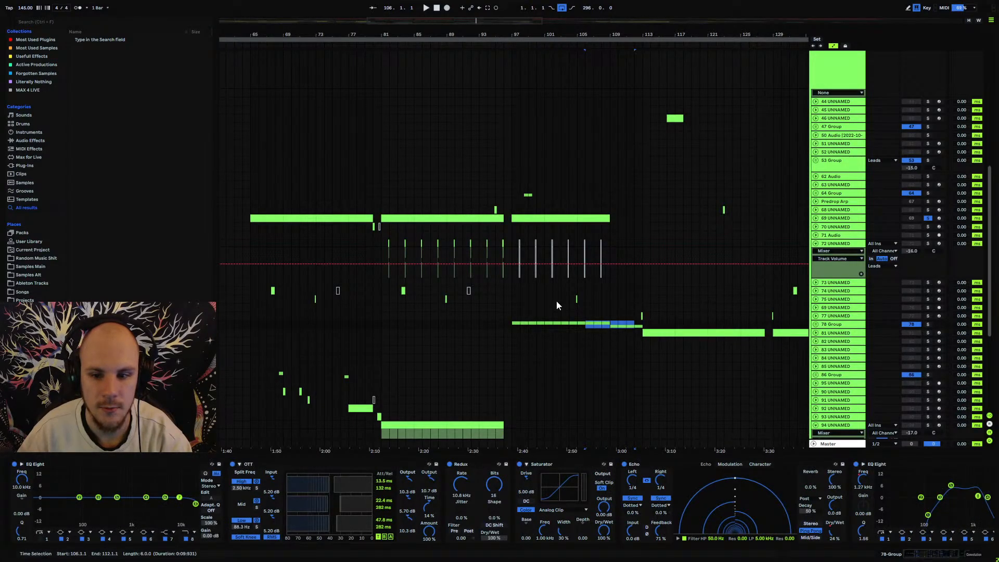
# Review track 69's clips across bars 65 to 113 in the full arrangement, and turn off its solo.
pyautogui.click(538, 219)
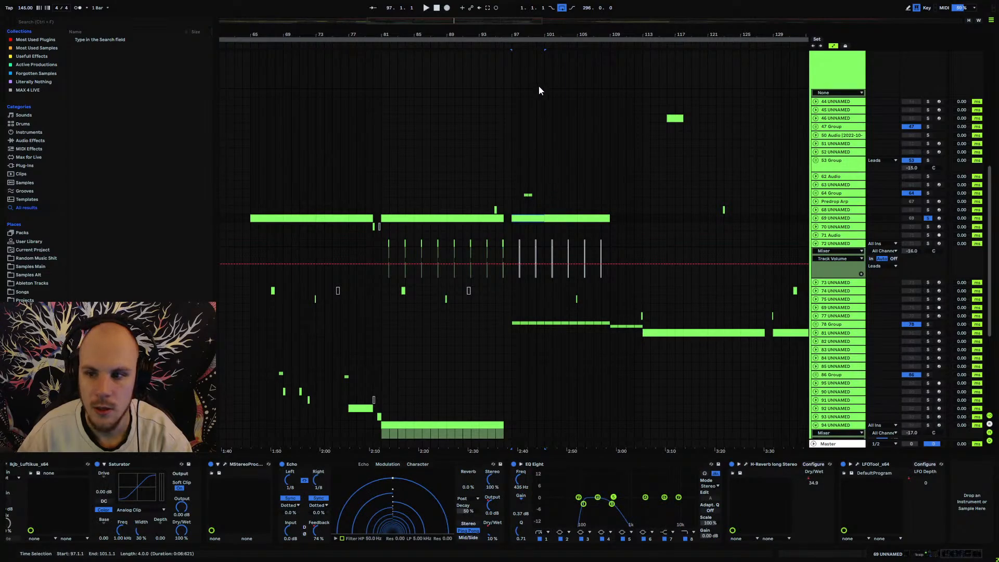
pyautogui.moveTo(598, 34); pyautogui.dragTo(475, 4)
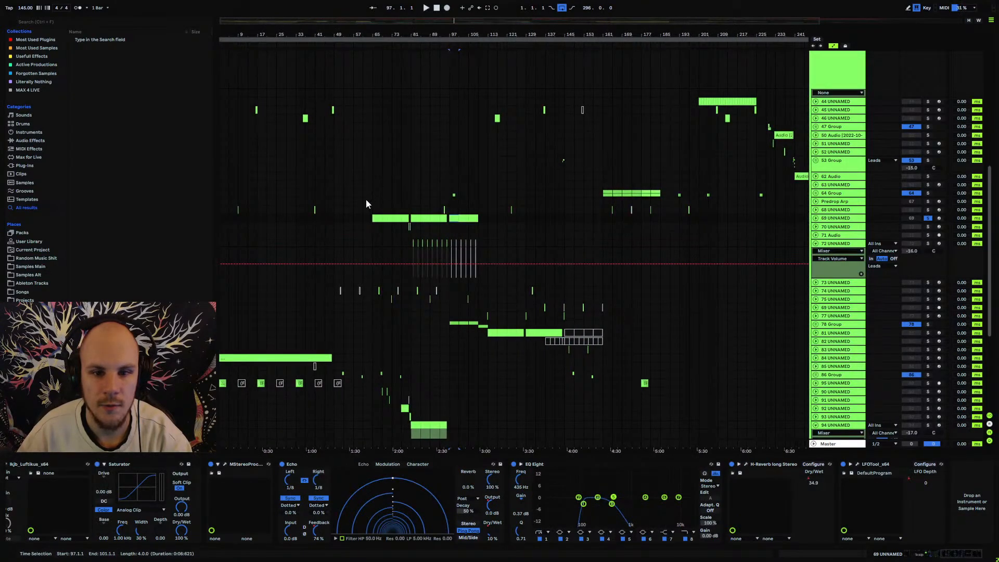
pyautogui.moveTo(379, 218); pyautogui.dragTo(487, 218)
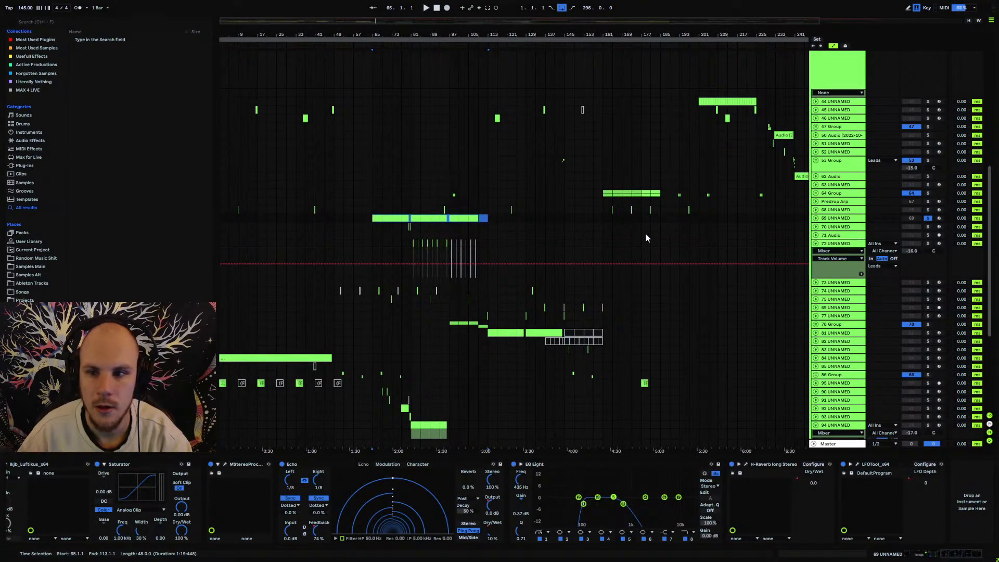
pyautogui.click(545, 224)
pyautogui.scroll(-1, 544, 222)
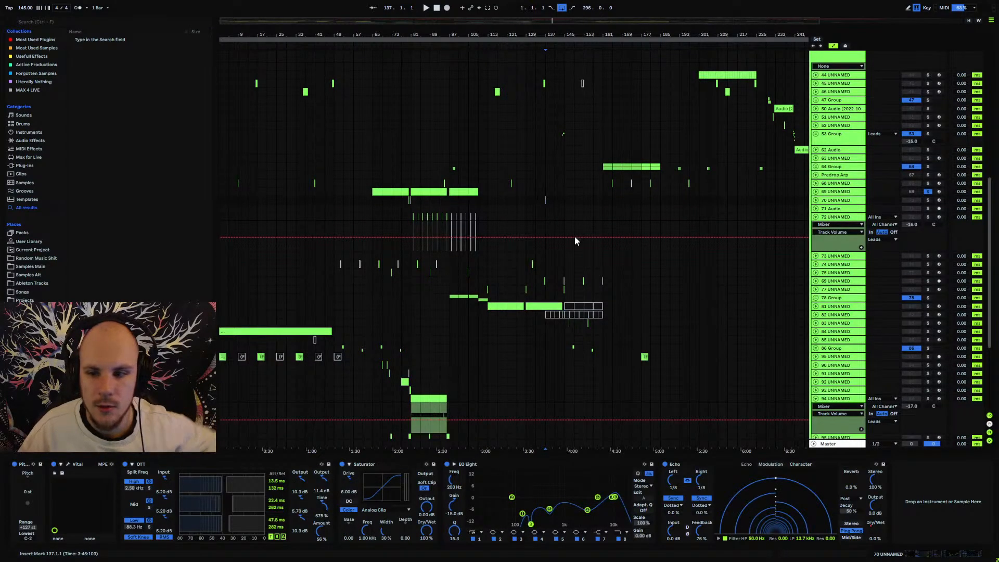
pyautogui.click(927, 193)
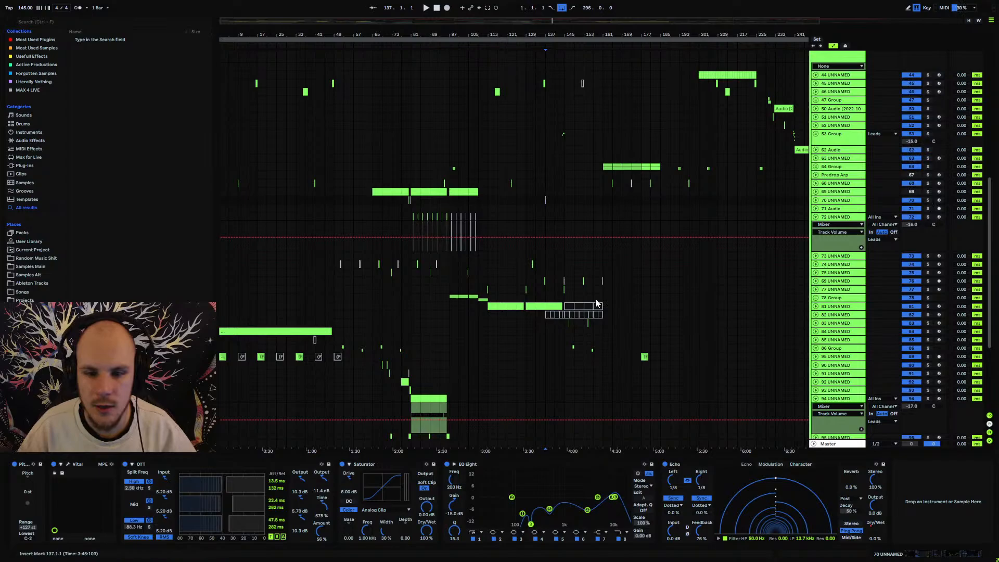
# Play the arrangement from bar 129, check track 81, and examine Group 78's clips across bars 145 to 161.
pyautogui.click(529, 303)
pyautogui.press('space')
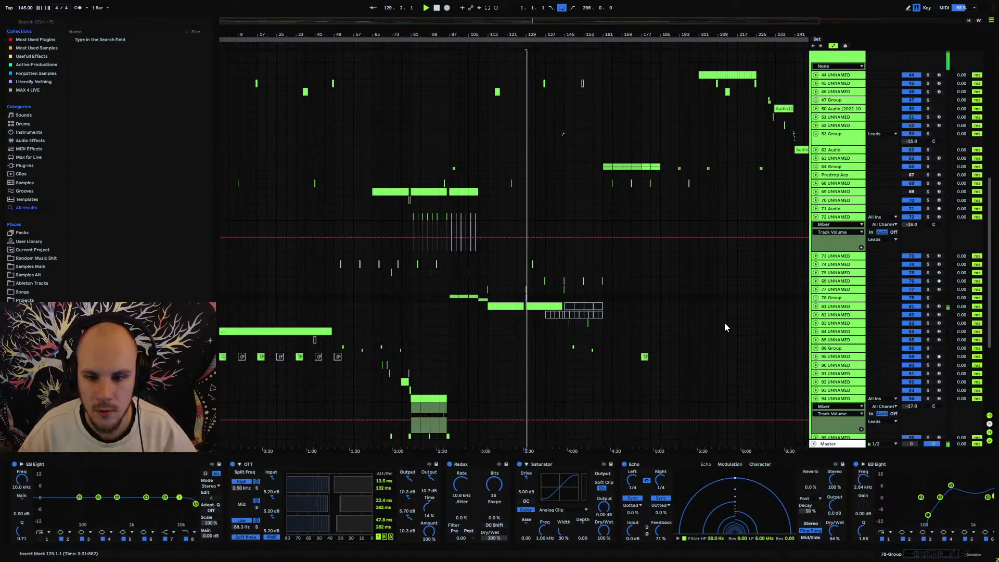
pyautogui.click(815, 307)
pyautogui.click(815, 307)
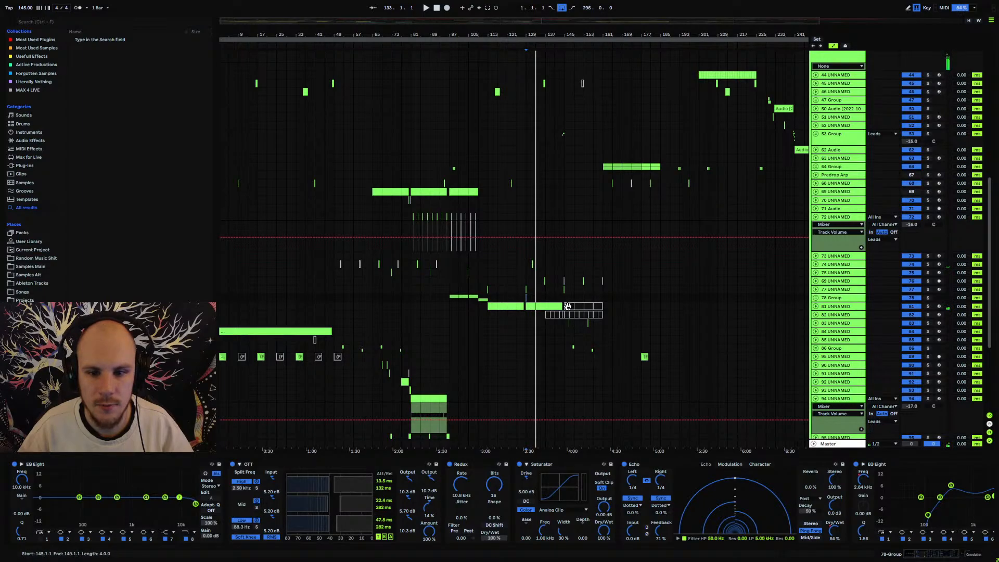
pyautogui.scroll(-2, 584, 284)
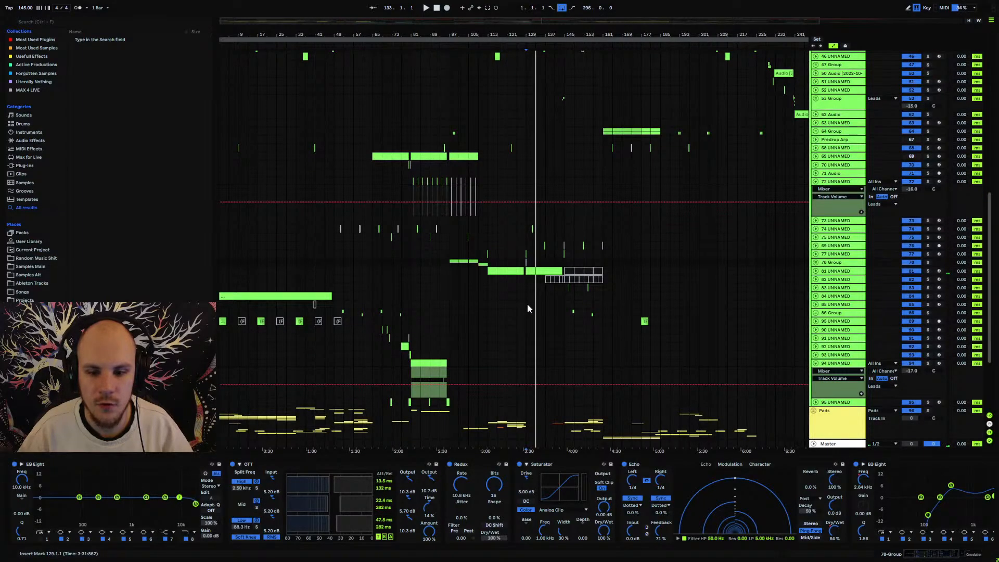
pyautogui.click(574, 260)
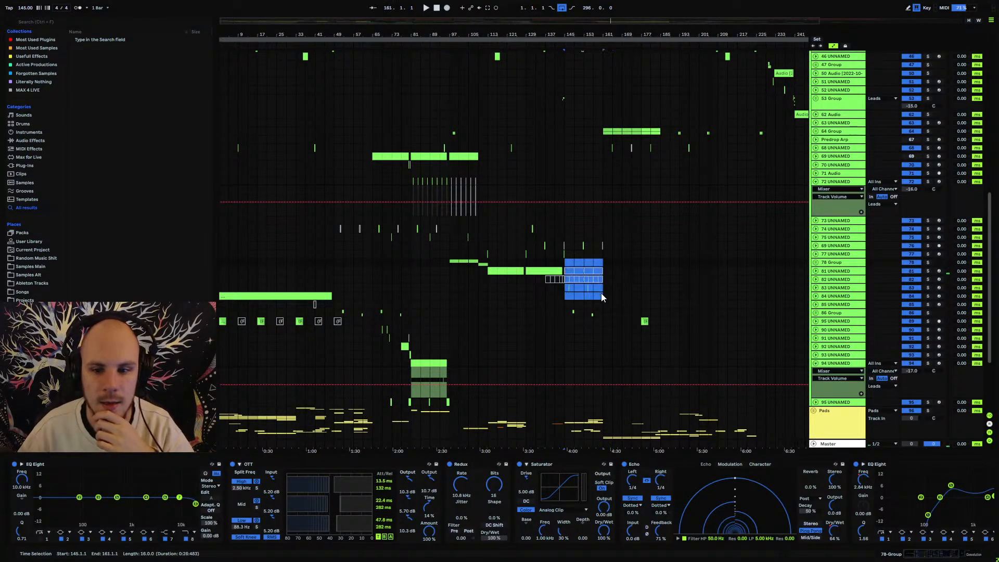
pyautogui.click(602, 325)
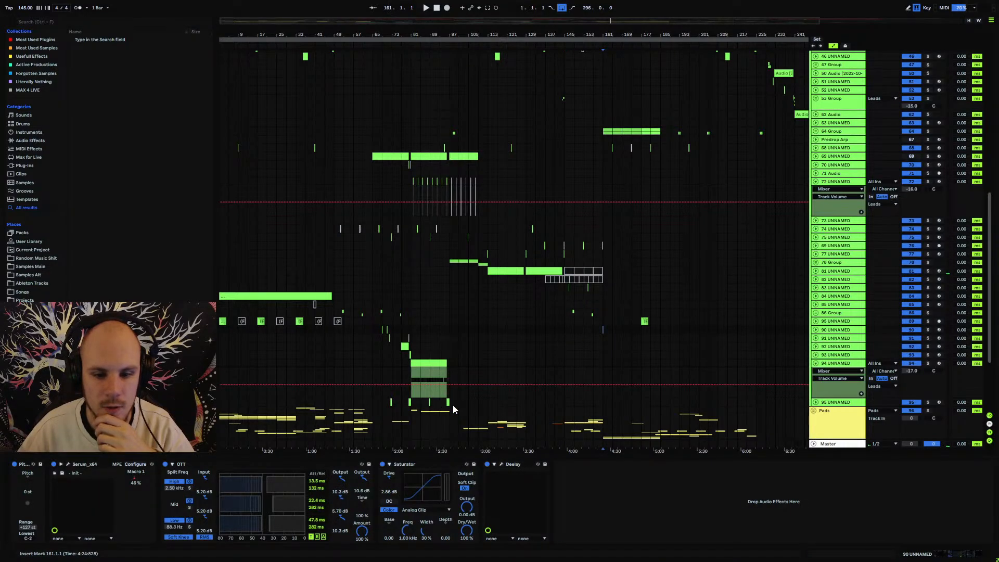
# Play back from bar 81, view the Predrop Arp track's devices, and collapse tracks 94 and 72.
pyautogui.moveTo(407, 35); pyautogui.dragTo(407, 86)
pyautogui.click(835, 157)
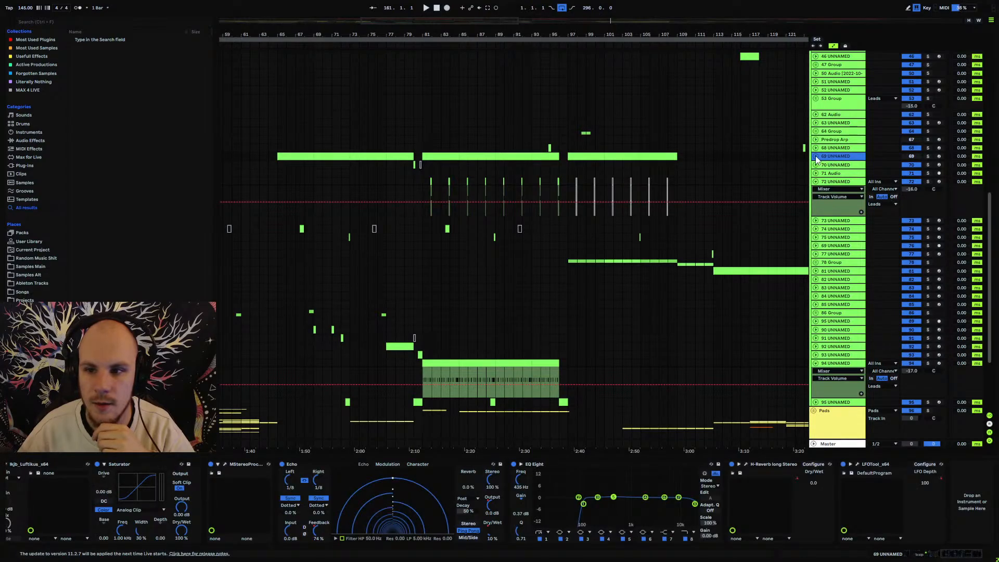
pyautogui.click(426, 254)
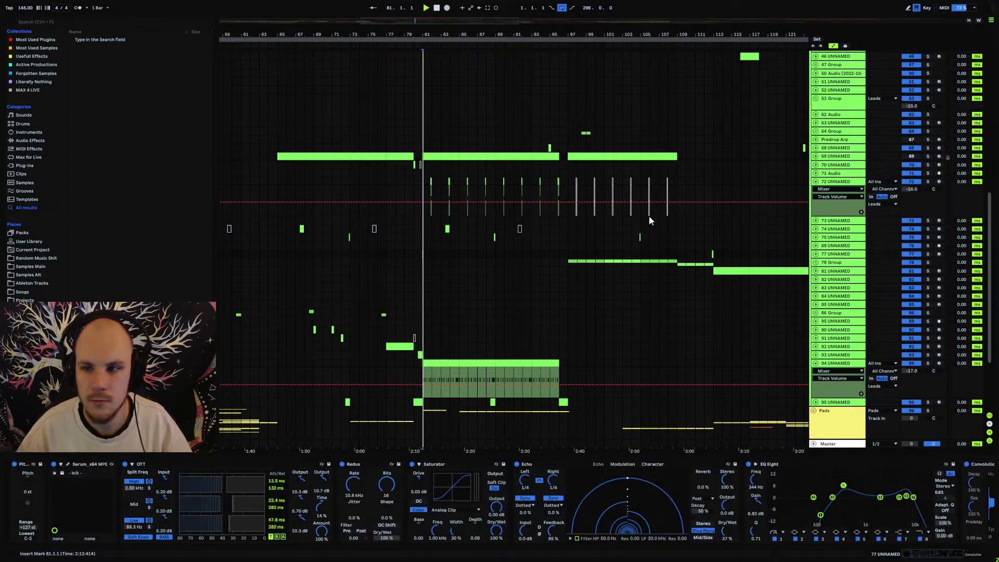
pyautogui.press('space')
pyautogui.click(826, 140)
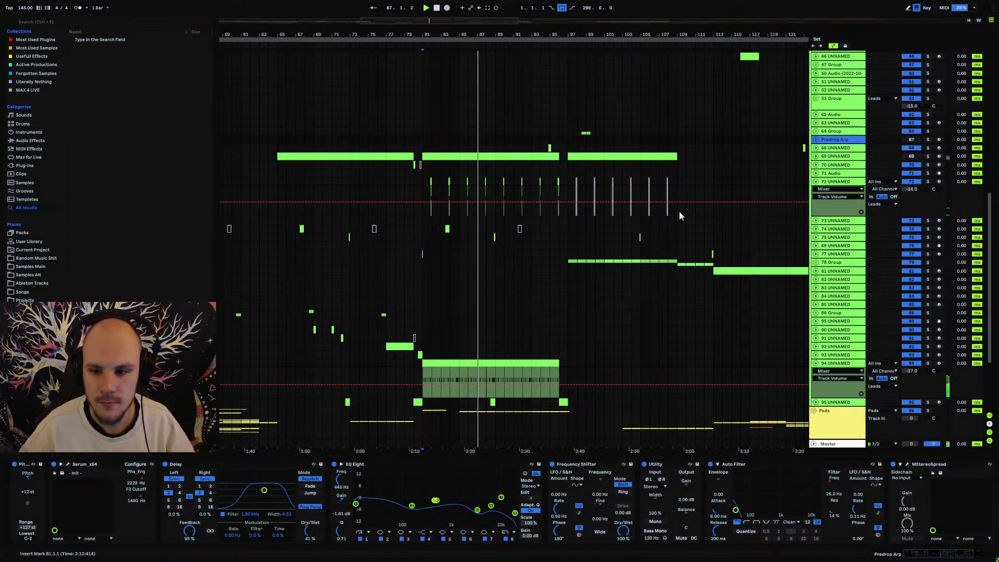
pyautogui.click(816, 363)
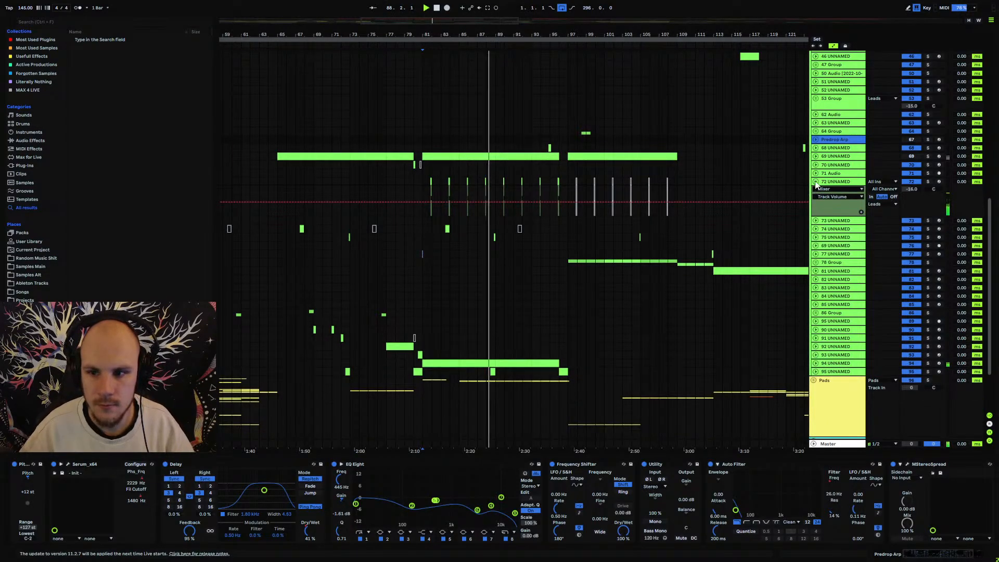
pyautogui.click(816, 182)
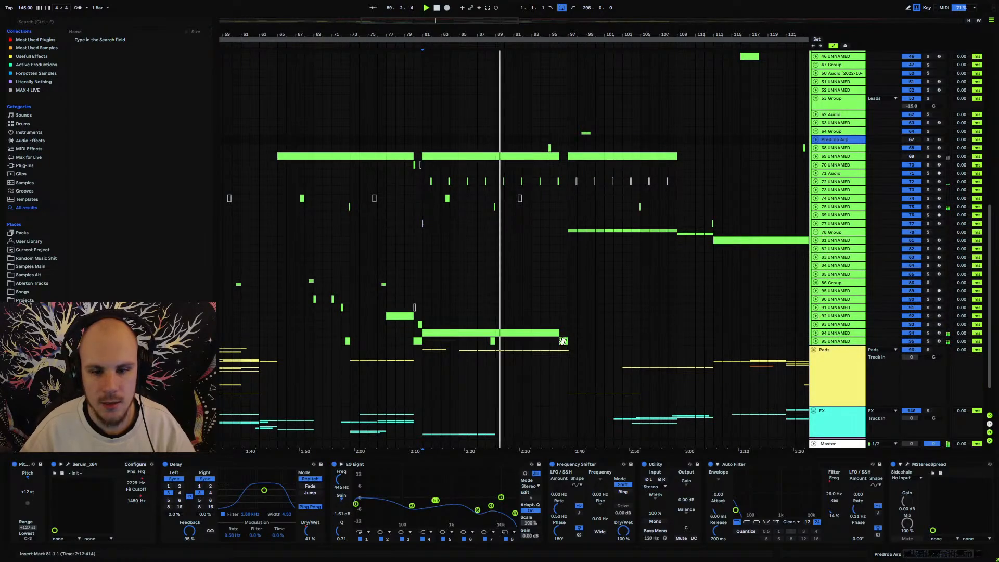
# Move track 93's clip to the end of bar 84, duplicate the bars 81 to 89 range, and play from bar 81.
pyautogui.click(418, 325)
pyautogui.click(436, 325)
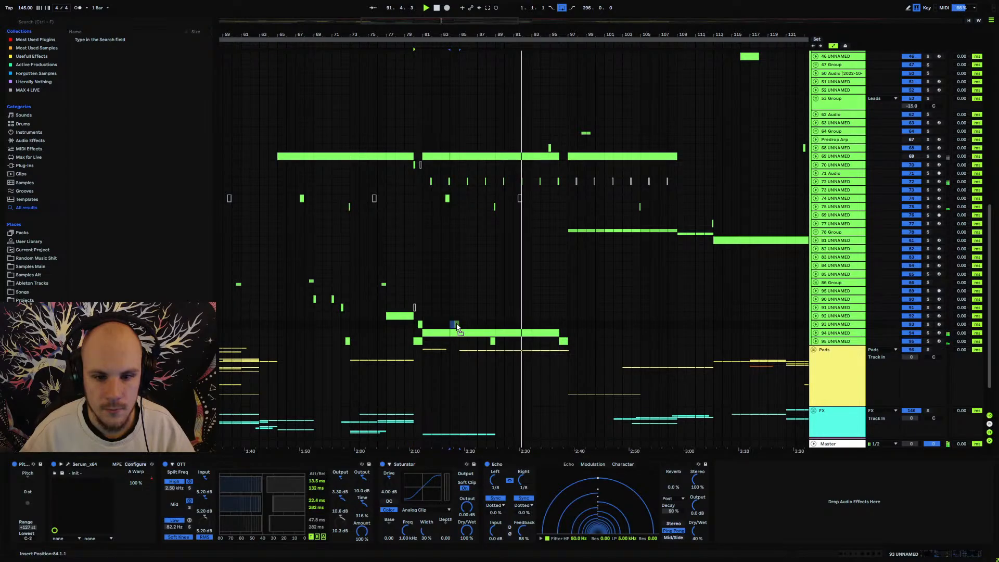
pyautogui.moveTo(423, 325); pyautogui.dragTo(497, 332)
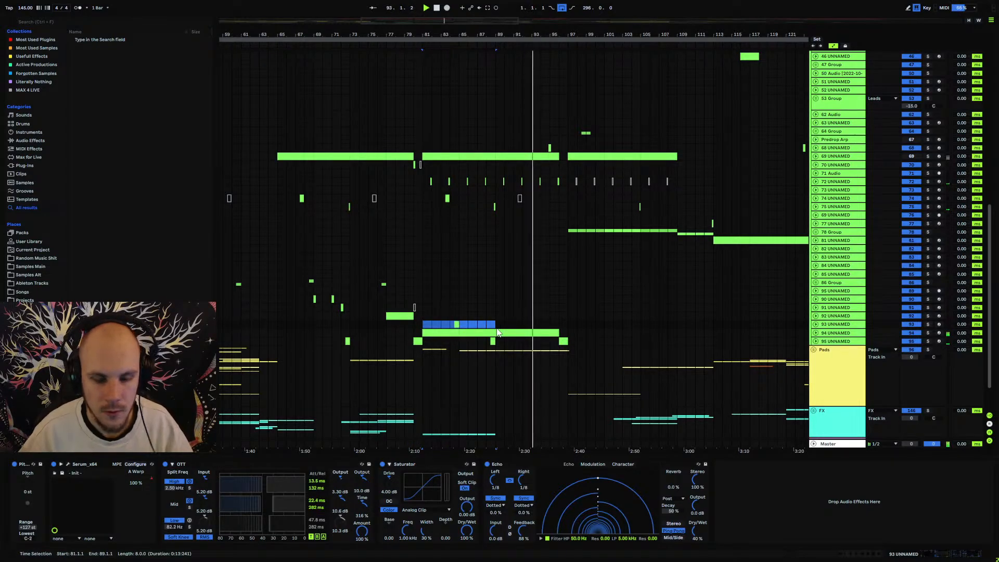
pyautogui.hotkey('ctrl', 'd')
pyautogui.click(422, 326)
pyautogui.press('space')
pyautogui.press('space')
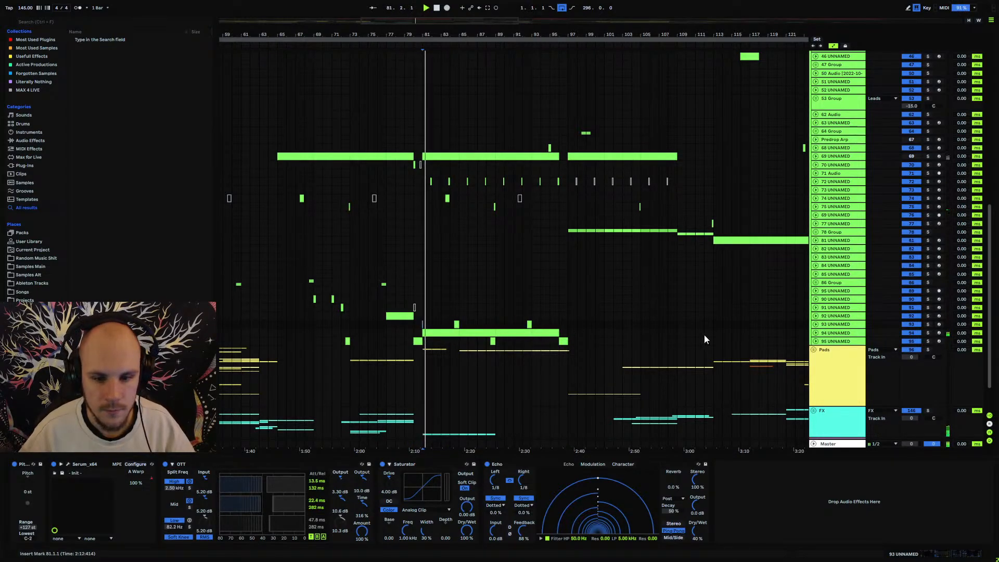
# Unfold track 93, show its Serum A Warp automation, and shape a falling ramp over the clip at bar 92.
pyautogui.click(816, 324)
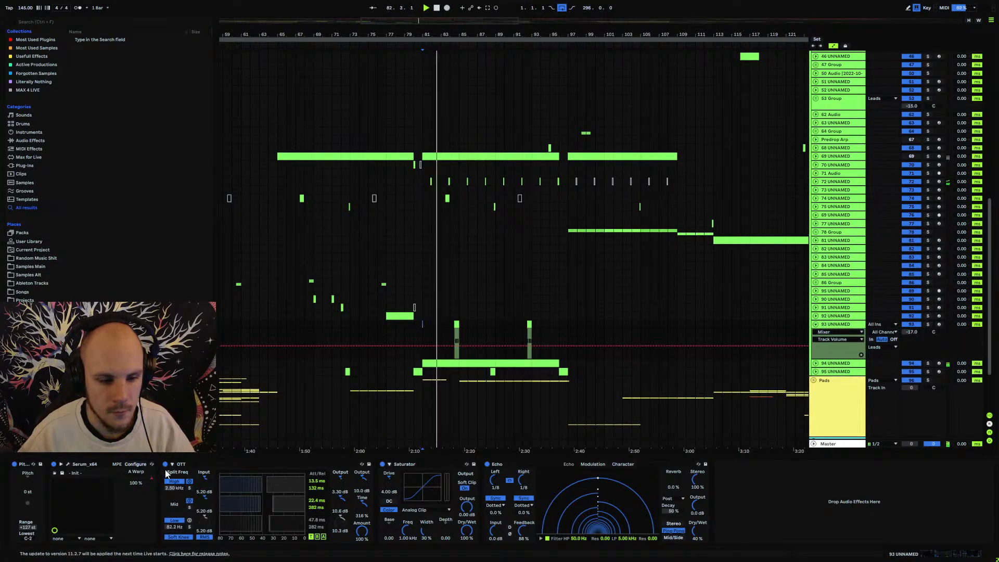
pyautogui.click(137, 472)
pyautogui.moveTo(522, 35); pyautogui.dragTo(476, 101)
pyautogui.moveTo(518, 356); pyautogui.dragTo(511, 360)
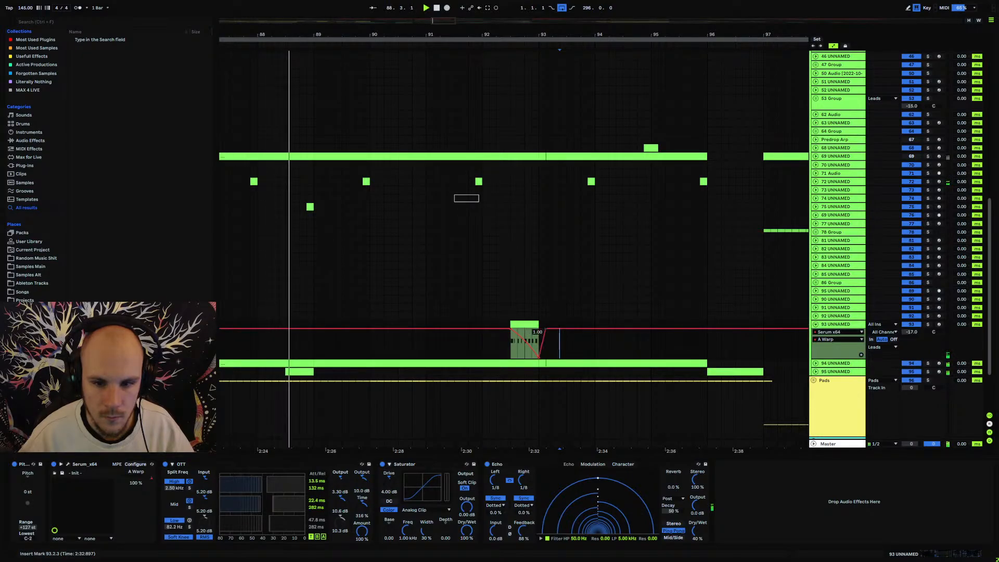
pyautogui.click(558, 344)
# Move track 75's short clip from the end of bar 88 to the end of bar 86.
pyautogui.moveTo(330, 33); pyautogui.dragTo(426, 10)
pyautogui.click(414, 207)
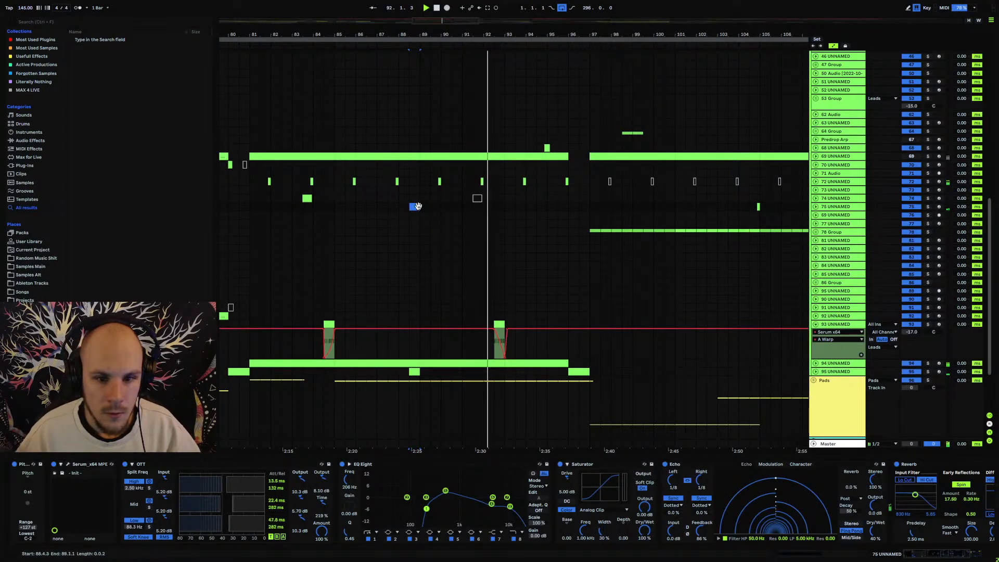
pyautogui.moveTo(415, 207); pyautogui.dragTo(384, 212)
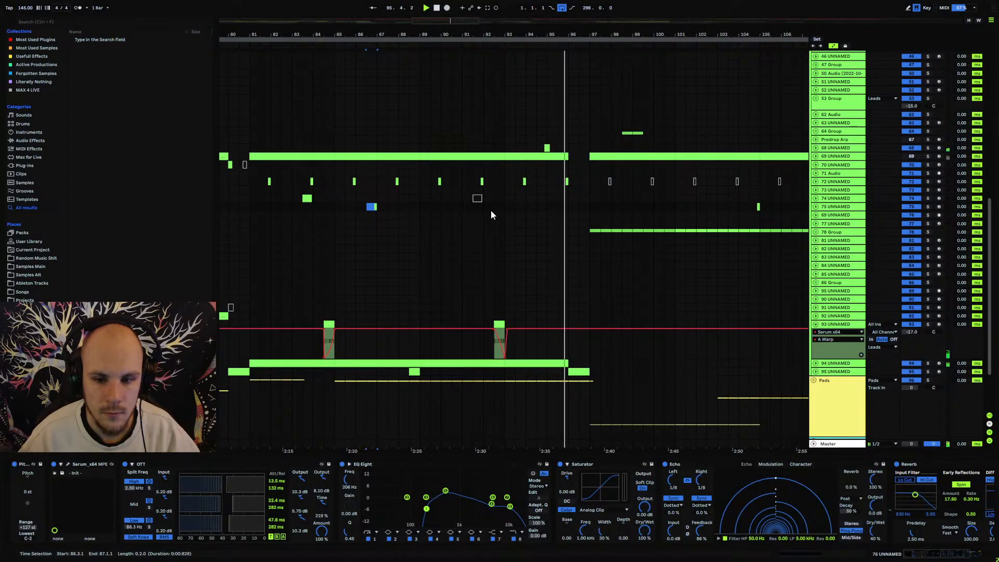
# Move track 68's short Kontakt clip from around bar 95 to around the start of bar 103.
pyautogui.click(547, 148)
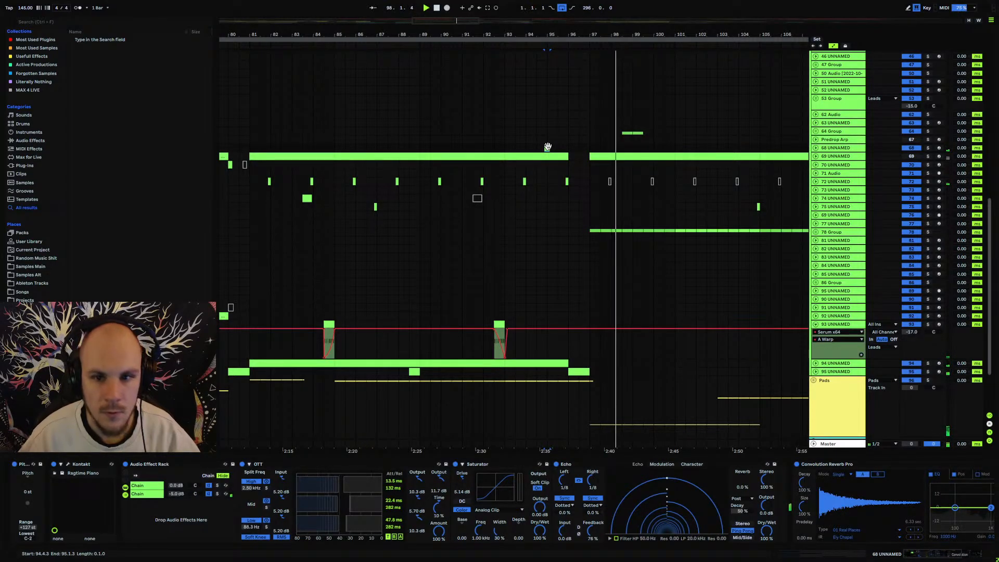
pyautogui.click(615, 150)
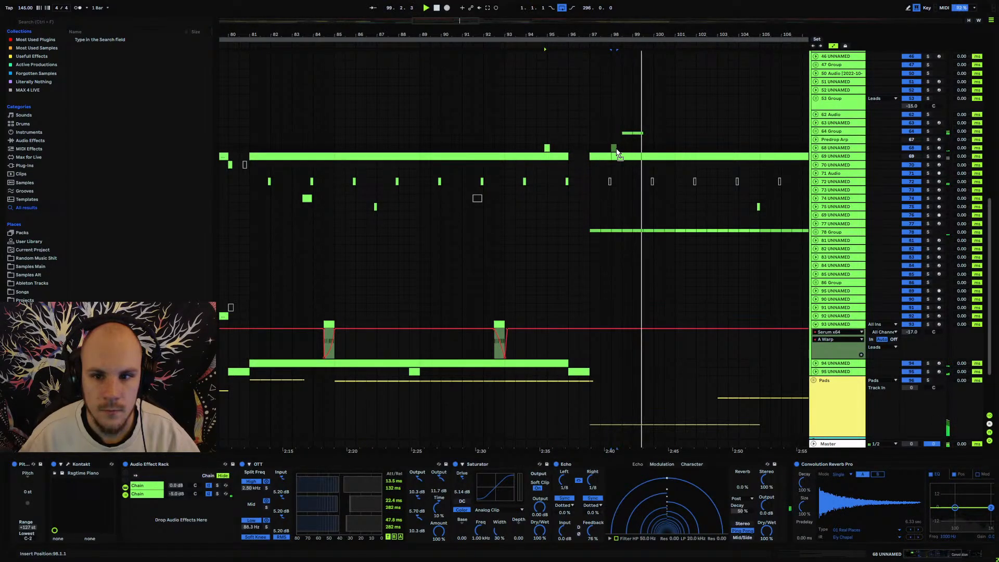
pyautogui.click(679, 149)
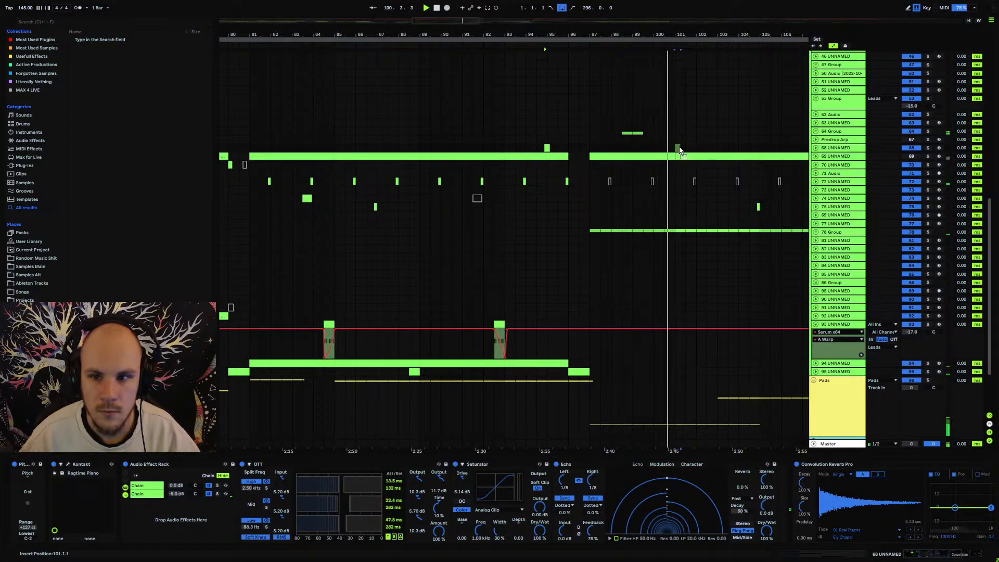
pyautogui.click(717, 150)
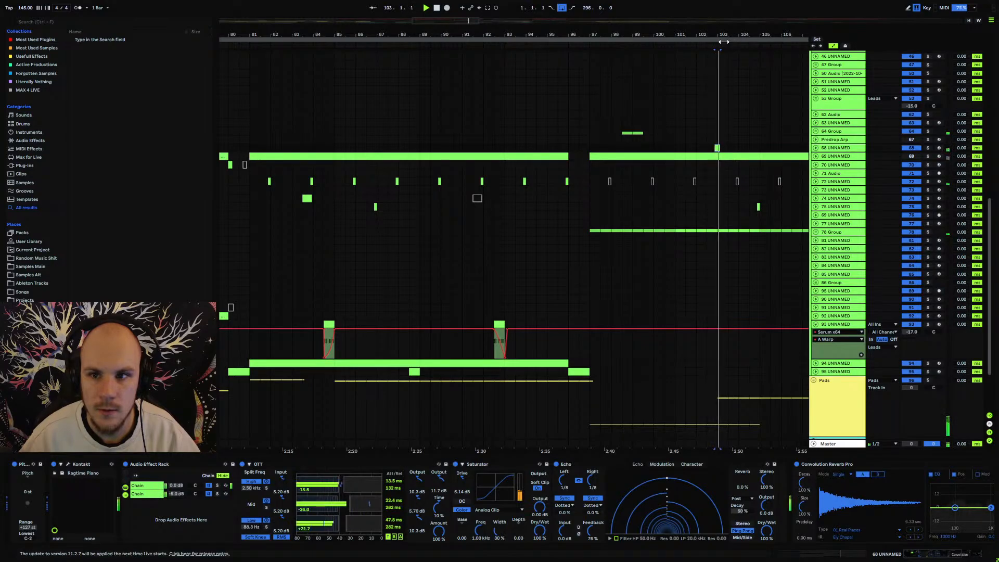
pyautogui.moveTo(724, 35); pyautogui.dragTo(598, 31)
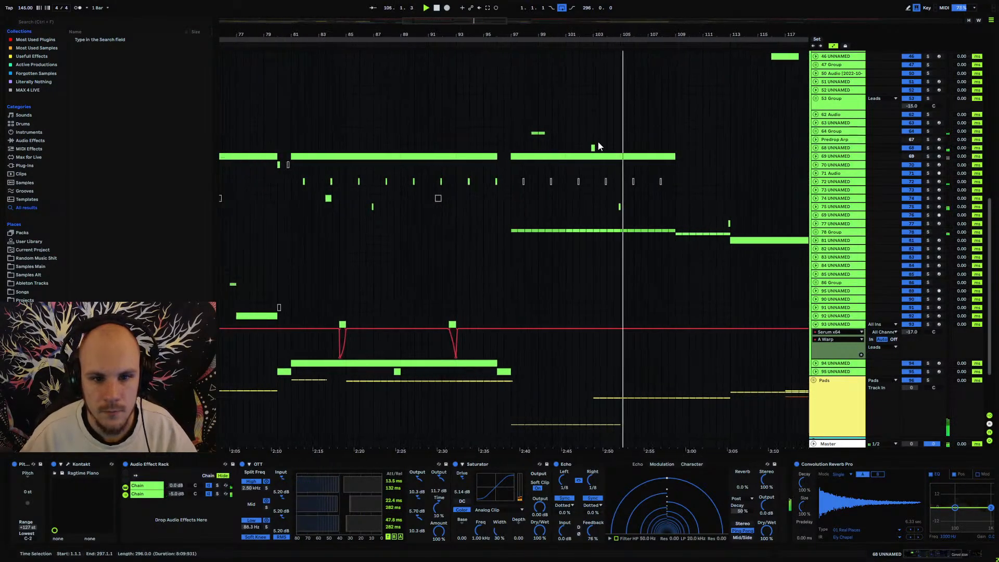
# Deactivate track 75's clip around bar 105 and play the arrangement from bar 104.3 to check the change.
pyautogui.click(619, 207)
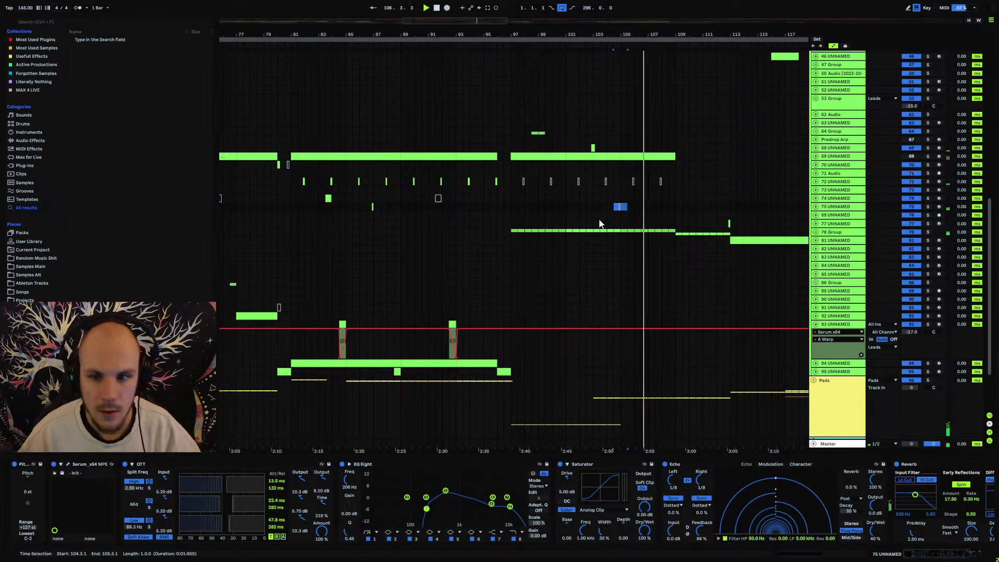
pyautogui.click(435, 283)
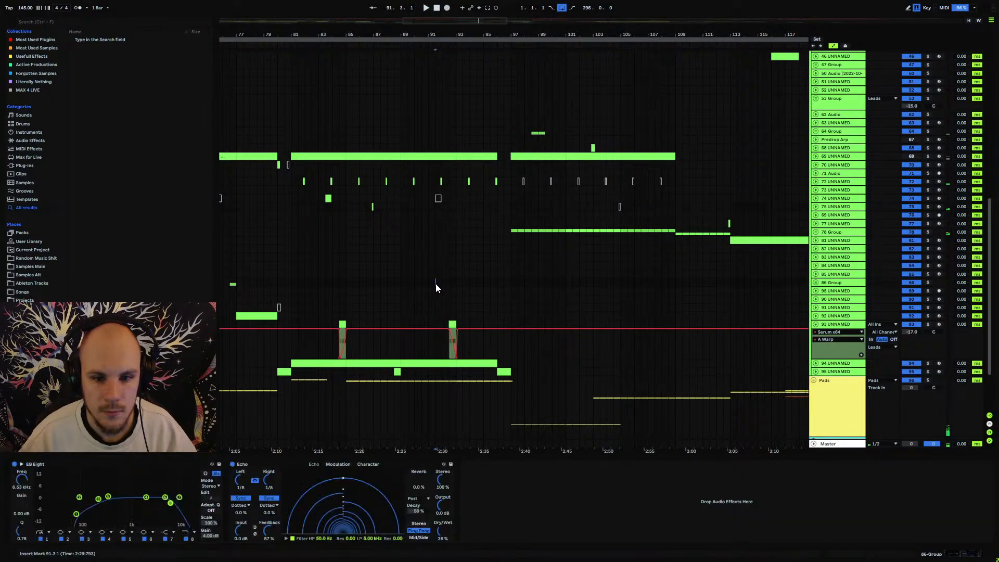
pyautogui.scroll(5, 555, 274)
pyautogui.scroll(2, 615, 282)
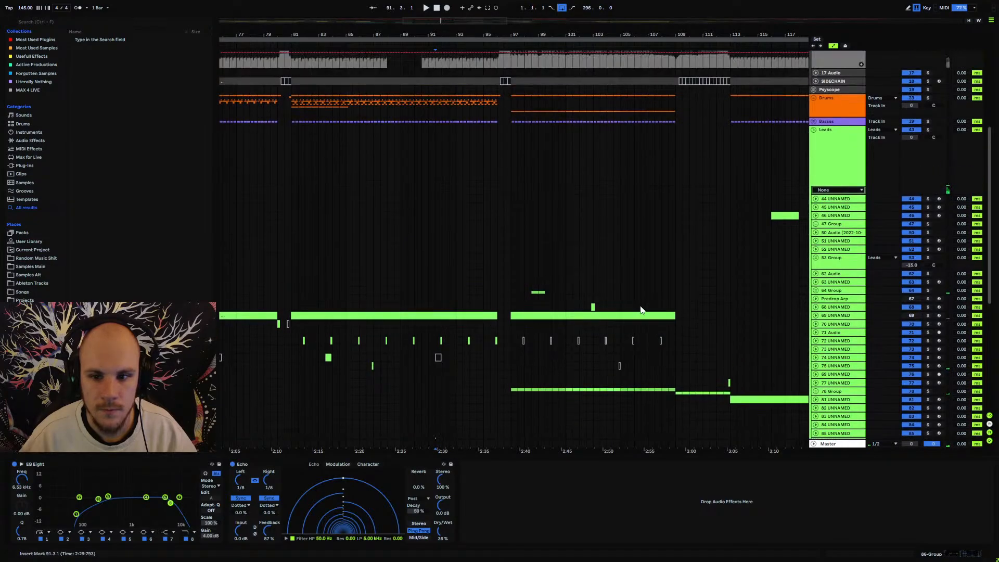
pyautogui.click(617, 346)
pyautogui.press('space')
pyautogui.scroll(-5, 617, 347)
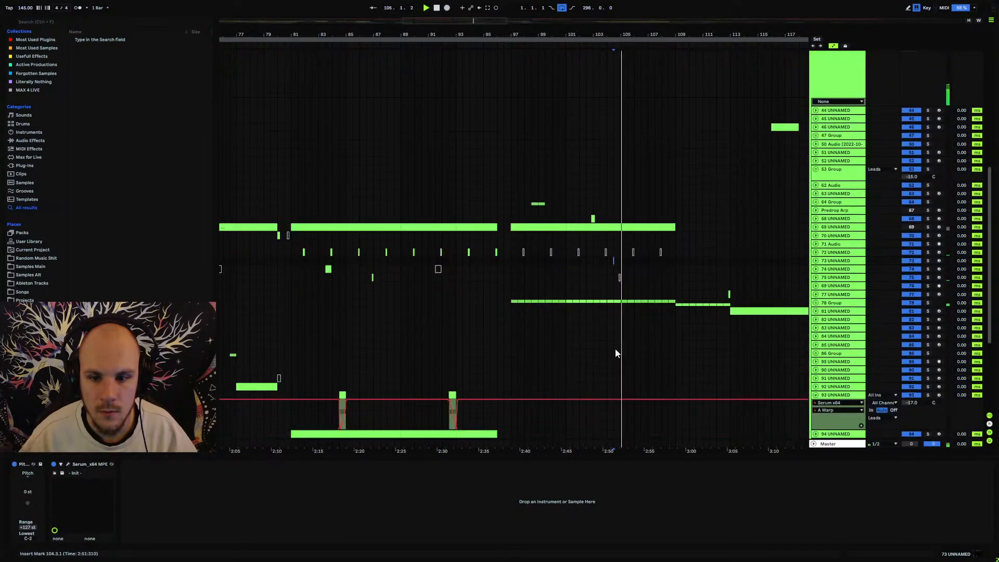
pyautogui.scroll(3, 629, 296)
pyautogui.scroll(5, 631, 295)
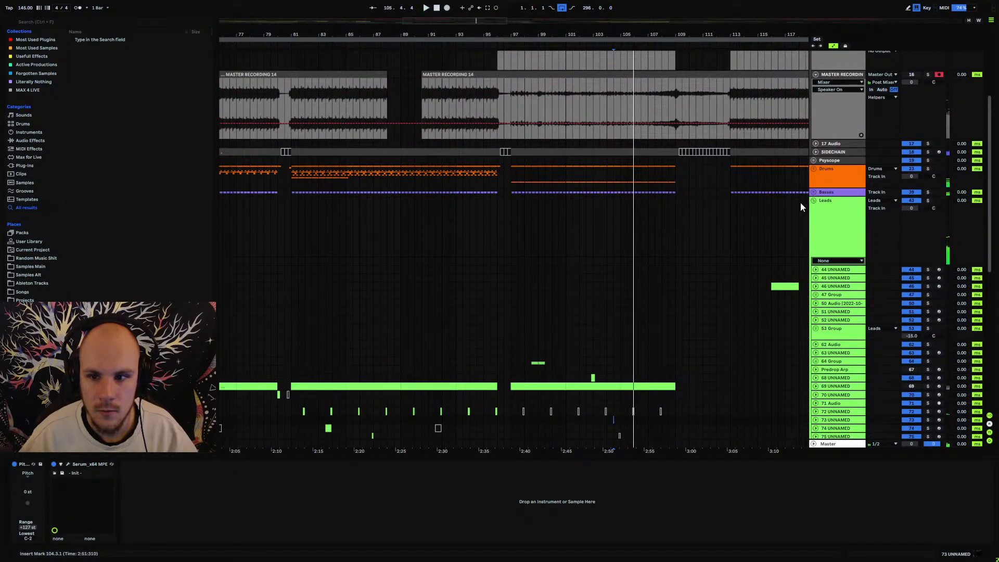
# Unfold the Drums and Basses groups and deactivate their clips from bar 97 to bar 109.
pyautogui.click(814, 192)
pyautogui.click(813, 169)
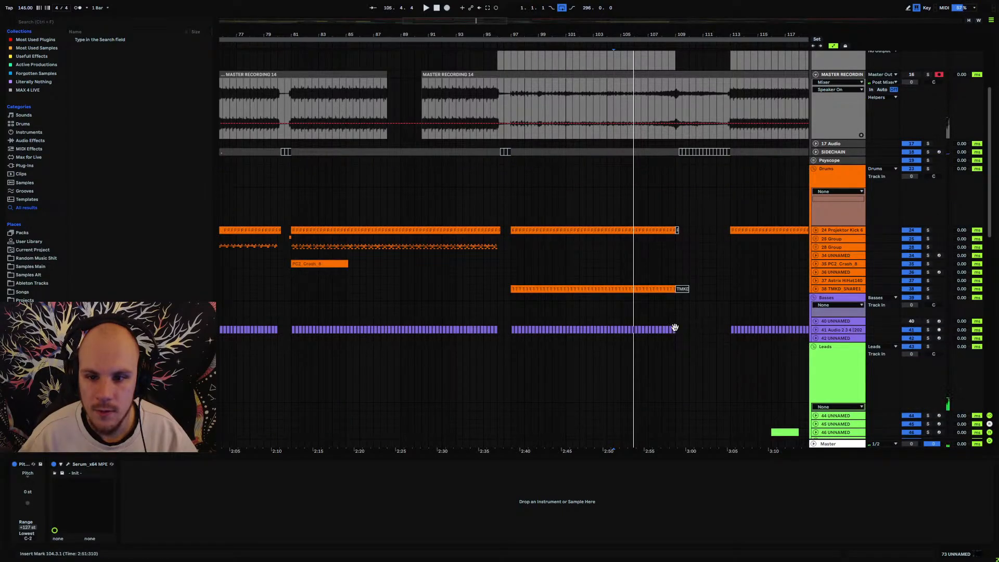
pyautogui.press('space')
pyautogui.moveTo(675, 330); pyautogui.dragTo(515, 236)
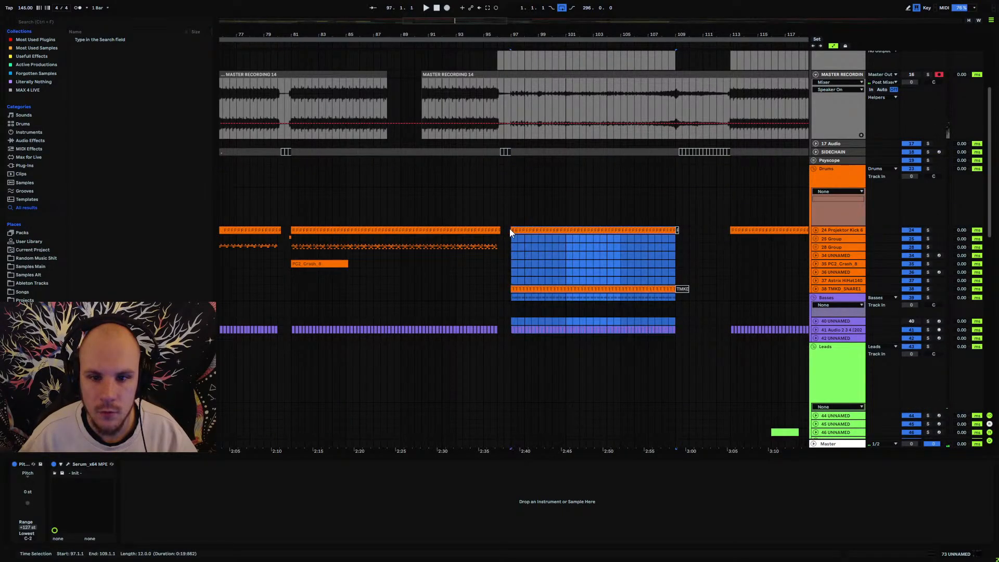
pyautogui.press('0')
# Play the transition into bar 97 from position 94.3 and fold the Drums and Basses groups.
pyautogui.press('space')
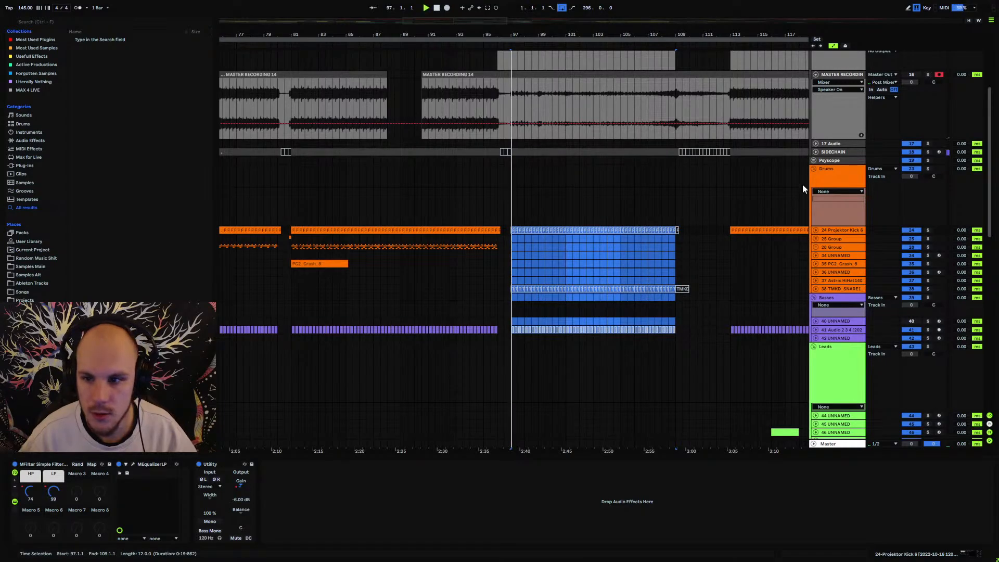
pyautogui.click(814, 170)
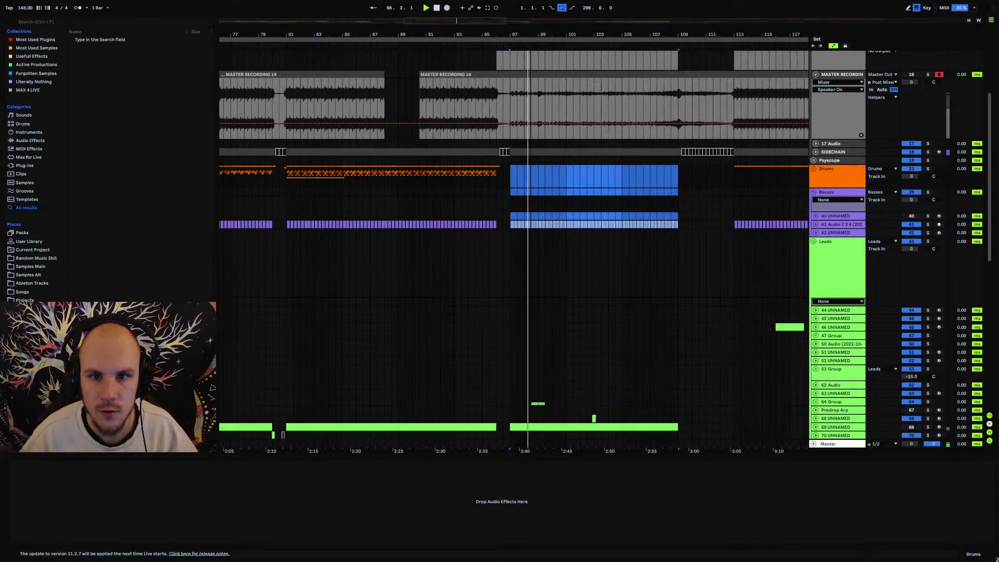
pyautogui.scroll(2, 530, 275)
pyautogui.click(453, 276)
pyautogui.press('space')
pyautogui.press('space')
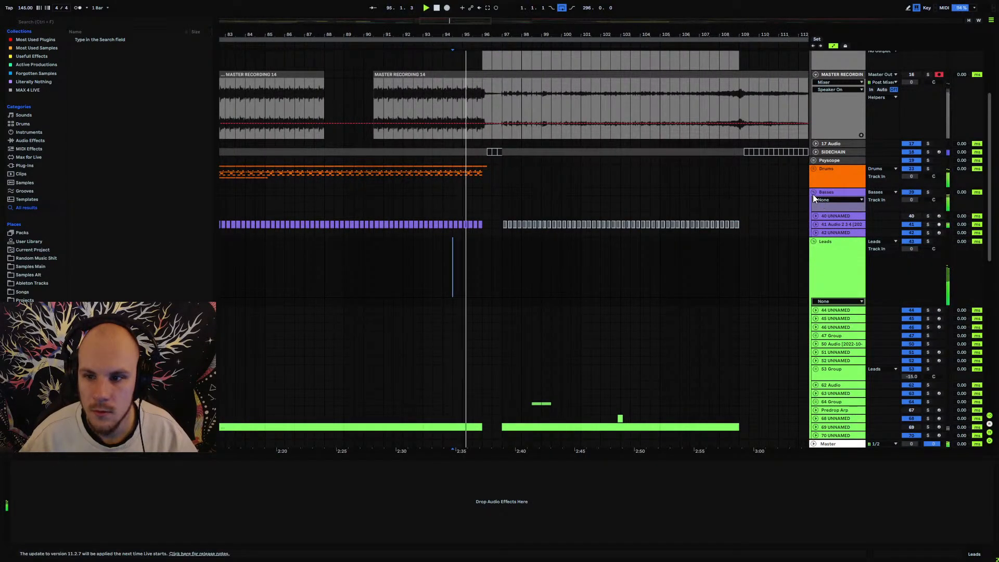
pyautogui.click(813, 193)
# Collapse the 93 UNNAMED track inside the Leads group during playback.
pyautogui.scroll(-5, 501, 228)
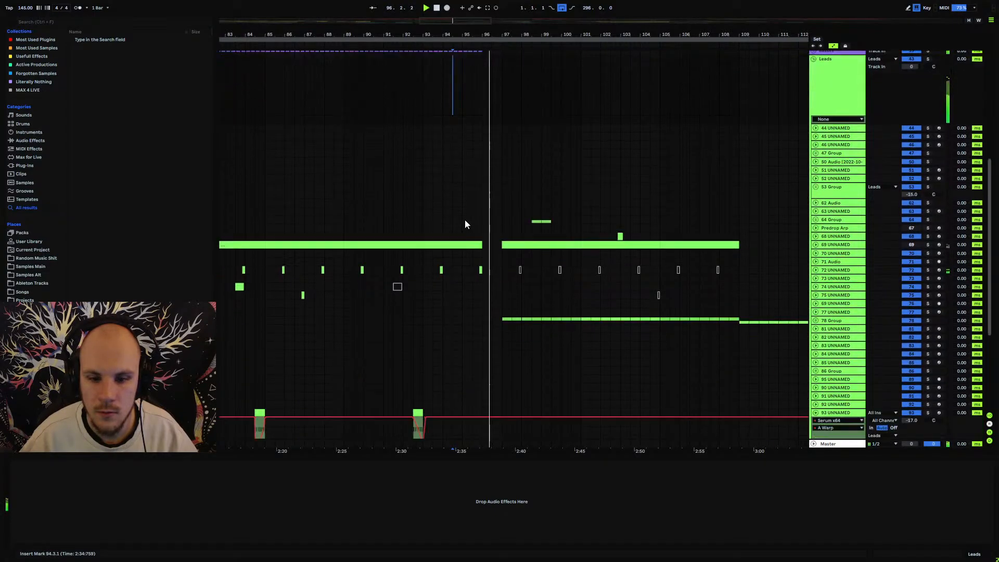
pyautogui.scroll(-1, 465, 224)
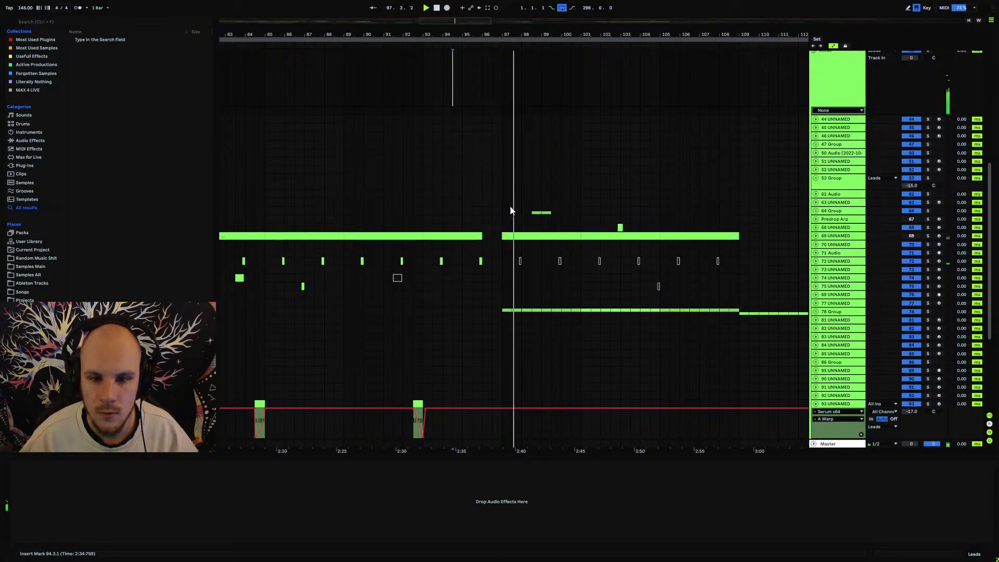
pyautogui.scroll(-3, 511, 210)
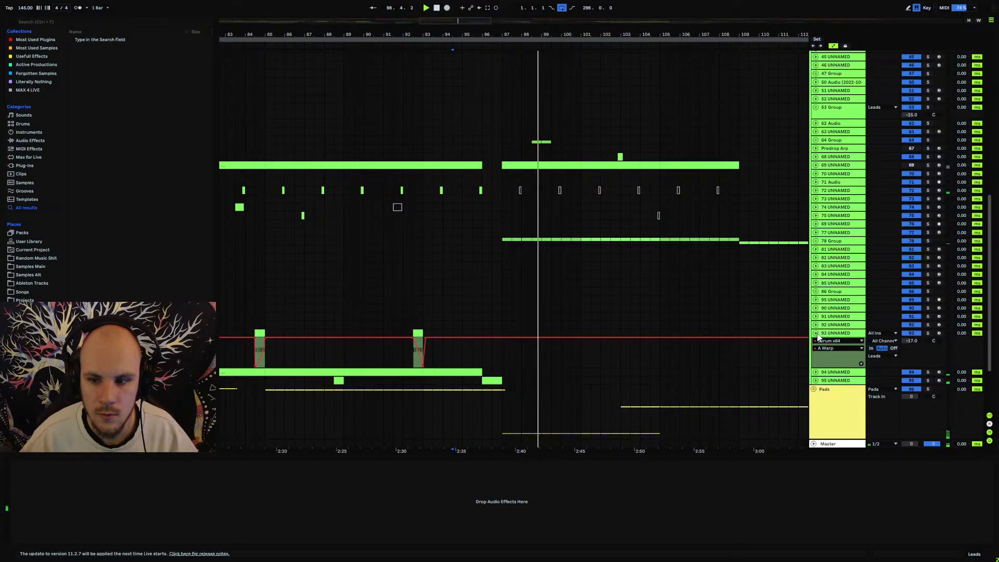
pyautogui.click(816, 333)
# Examine the lead, pad and effect clips around and after the bar 97 break while the arrangement plays.
pyautogui.moveTo(545, 36); pyautogui.dragTo(462, 14)
pyautogui.moveTo(506, 36); pyautogui.dragTo(487, 49)
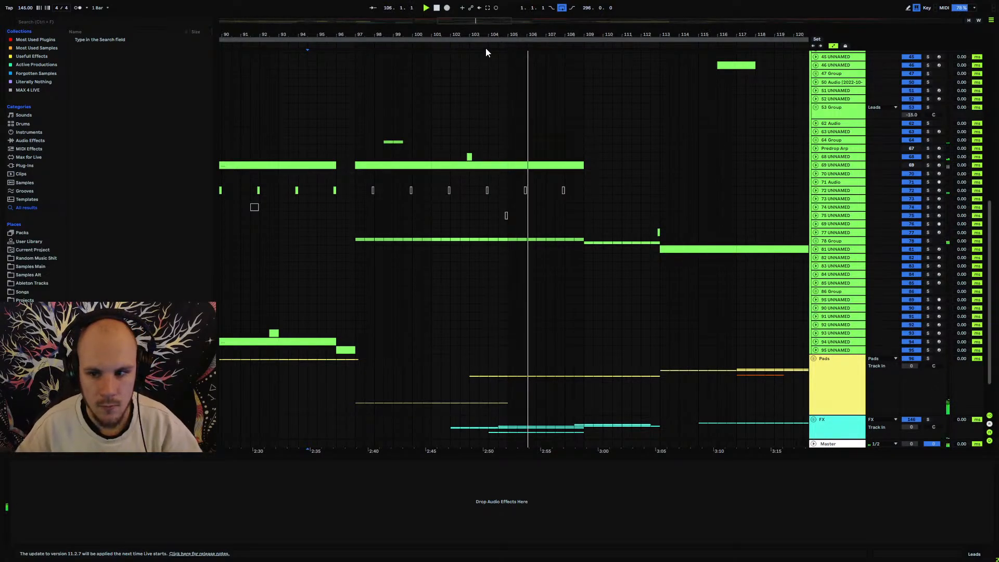
pyautogui.scroll(3, 553, 282)
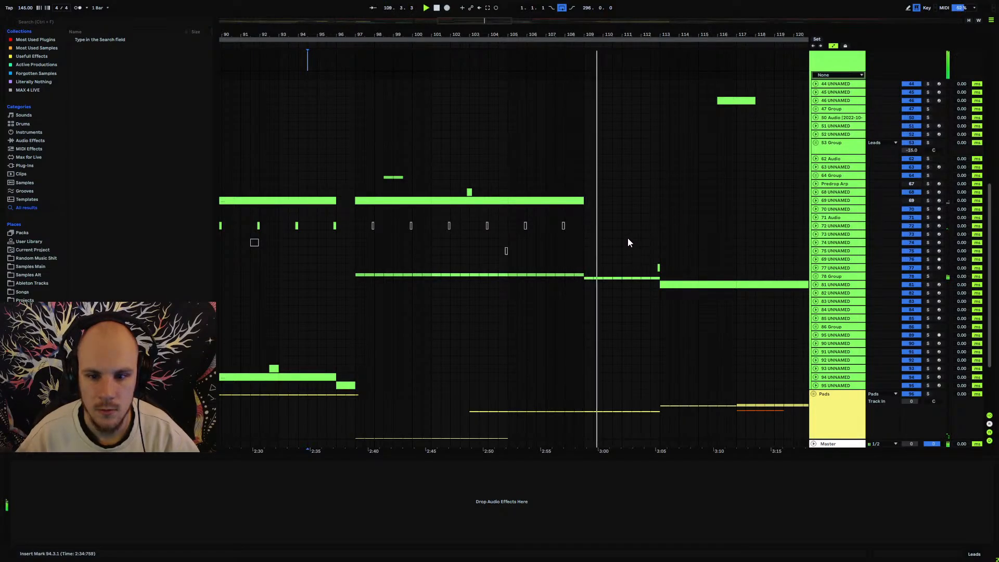
pyautogui.scroll(4, 628, 241)
pyautogui.scroll(3, 628, 242)
pyautogui.scroll(7, 628, 243)
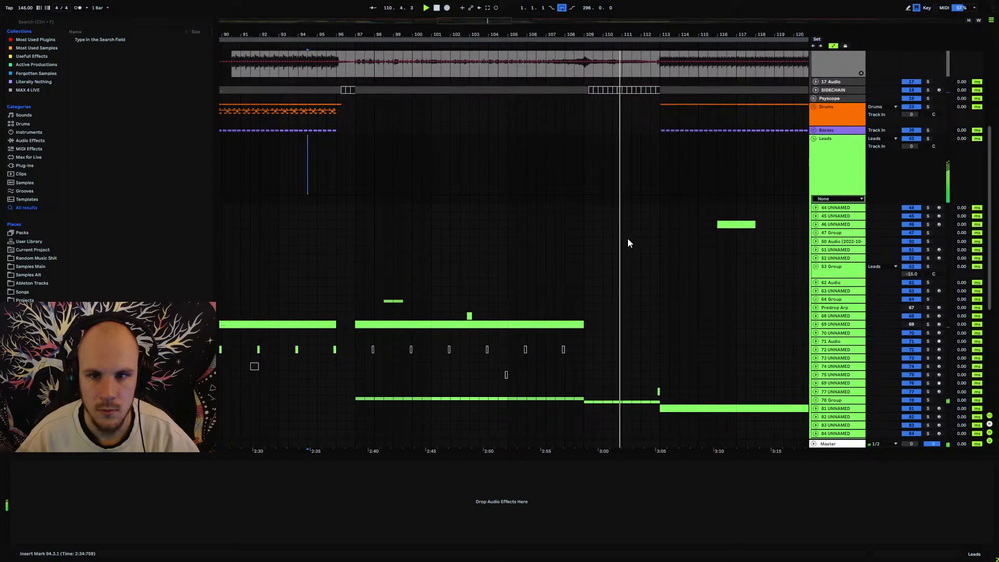
pyautogui.scroll(-9, 628, 241)
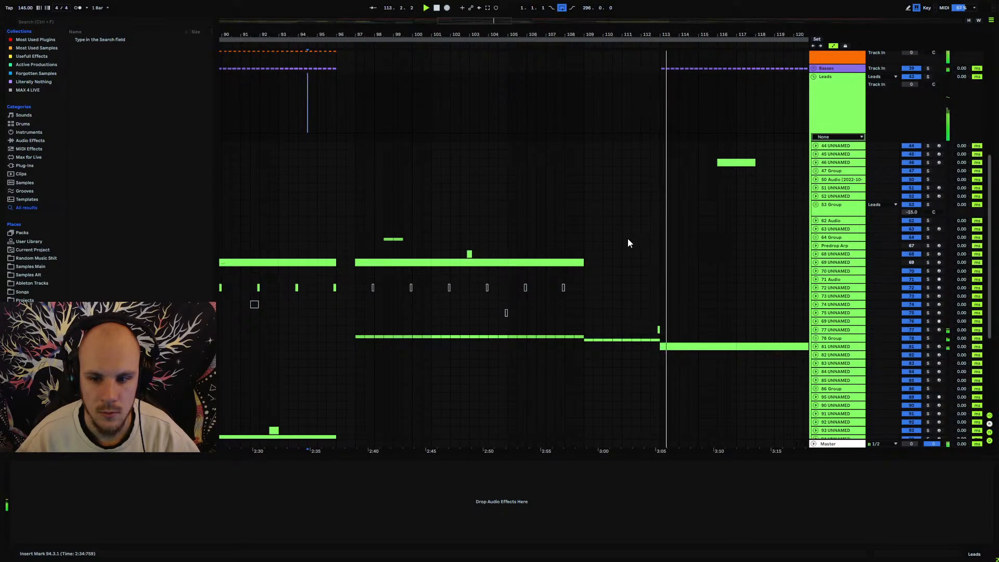
pyautogui.moveTo(546, 36); pyautogui.dragTo(490, 3)
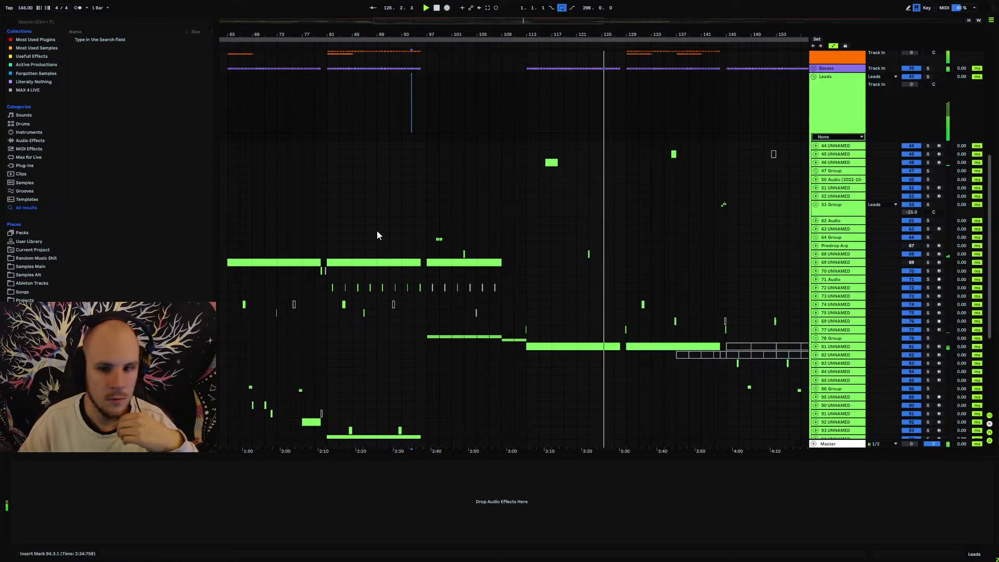
pyautogui.moveTo(623, 34)
pyautogui.mouseDown()
pyautogui.moveTo(622, 91)
pyautogui.moveTo(622, 20)
pyautogui.mouseUp()
pyautogui.moveTo(529, 35); pyautogui.dragTo(528, 33)
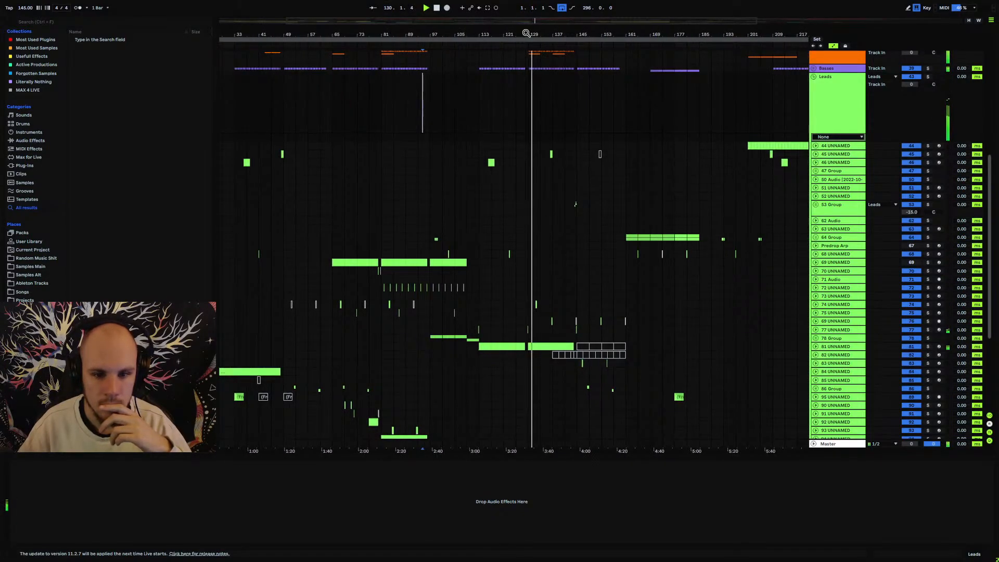
# Fold the Leads group and place the insert marker at bar 65.
pyautogui.click(813, 77)
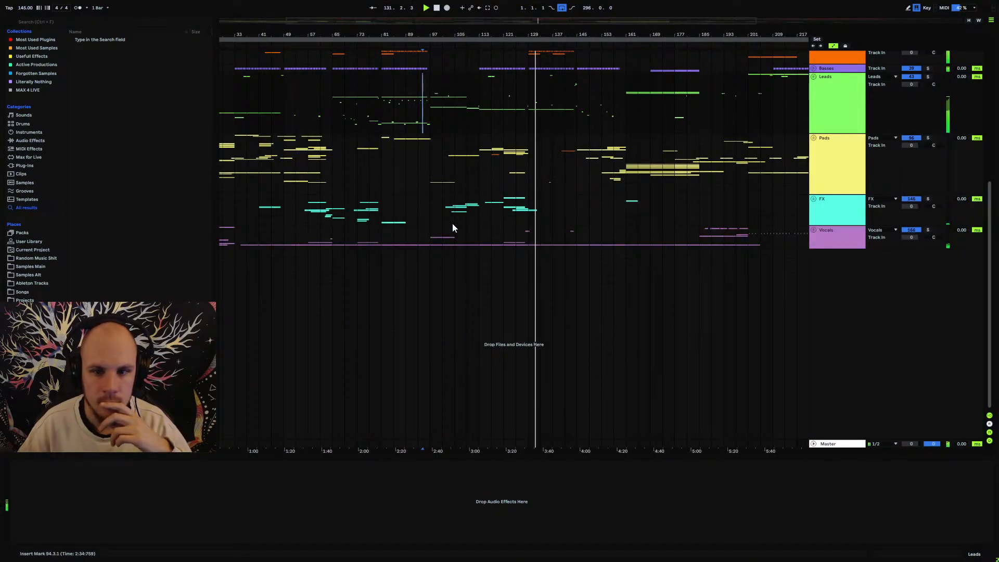
pyautogui.scroll(5, 414, 223)
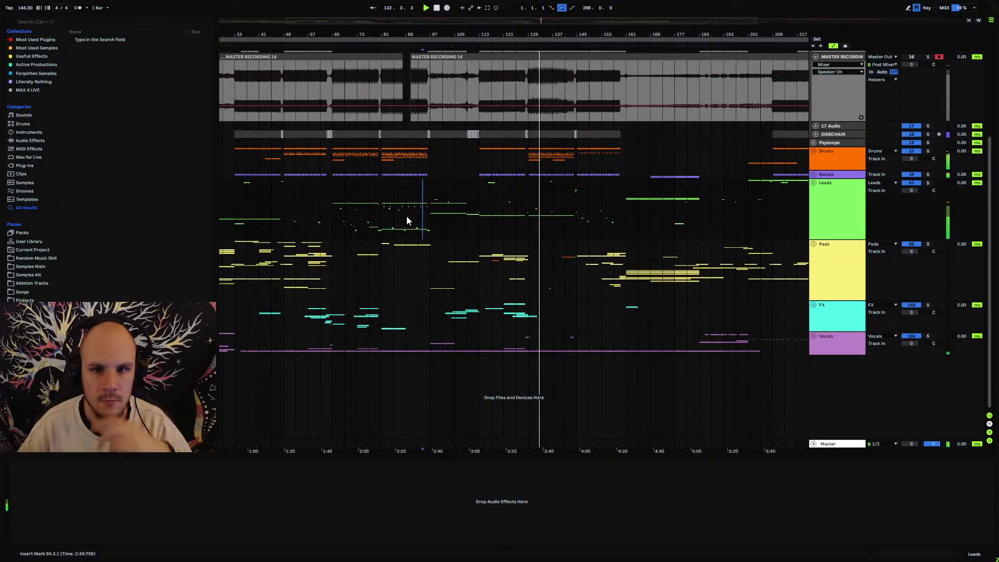
pyautogui.click(331, 211)
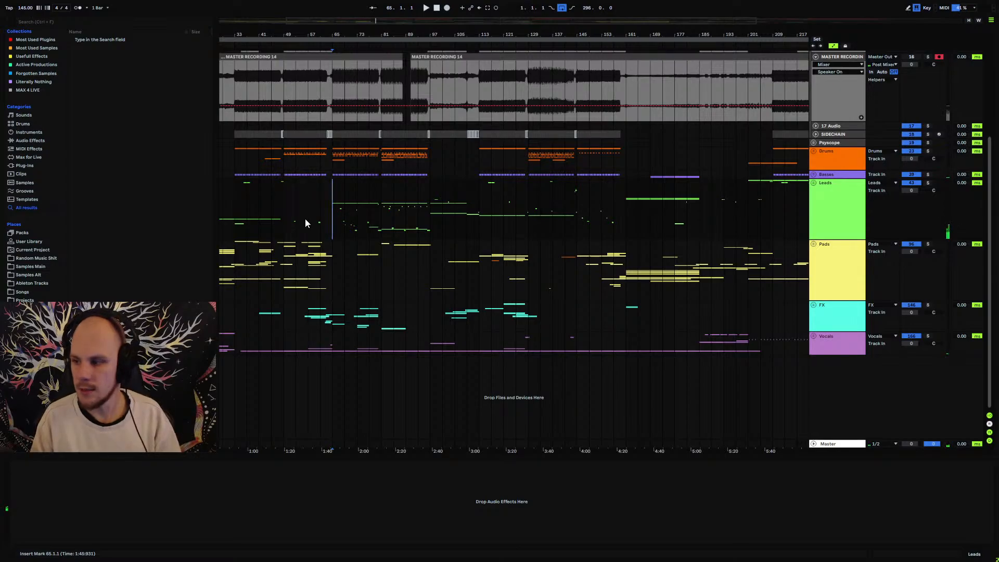
# Play the section noted "More leads (Maybe chord stabs)" from bar 55 and again from position 56.3.
pyautogui.moveTo(339, 34); pyautogui.dragTo(523, 80)
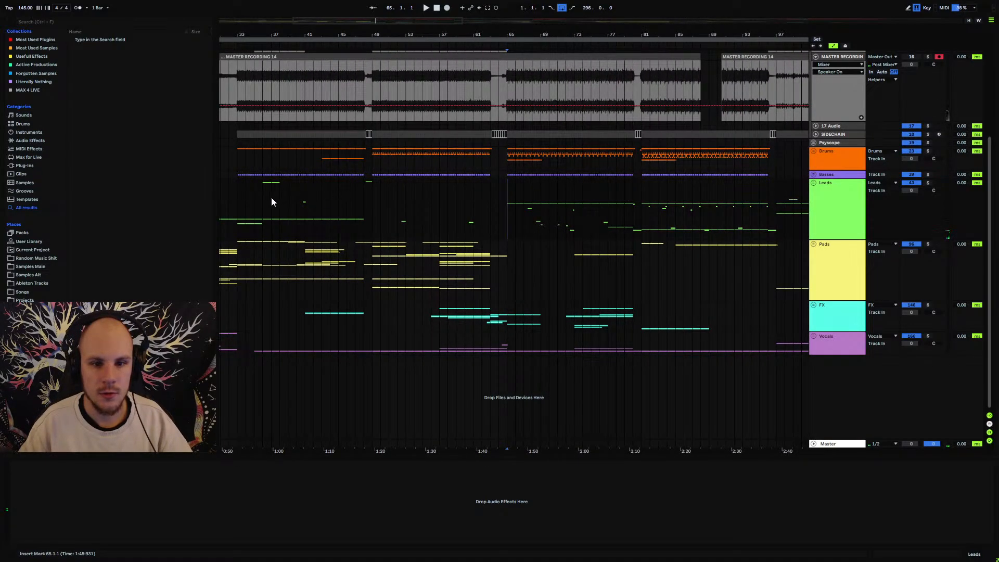
pyautogui.scroll(3, 468, 189)
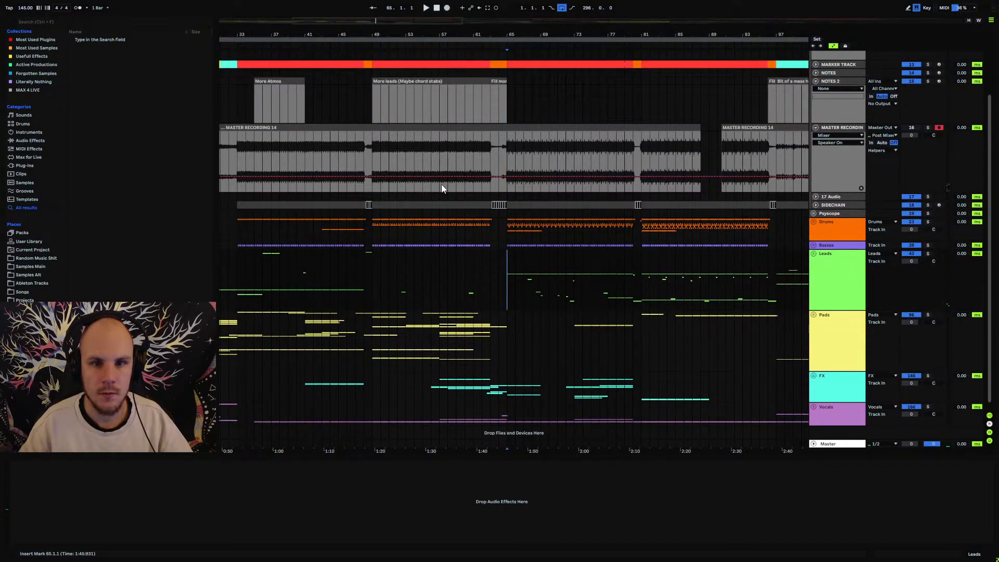
pyautogui.moveTo(422, 35); pyautogui.dragTo(444, 130)
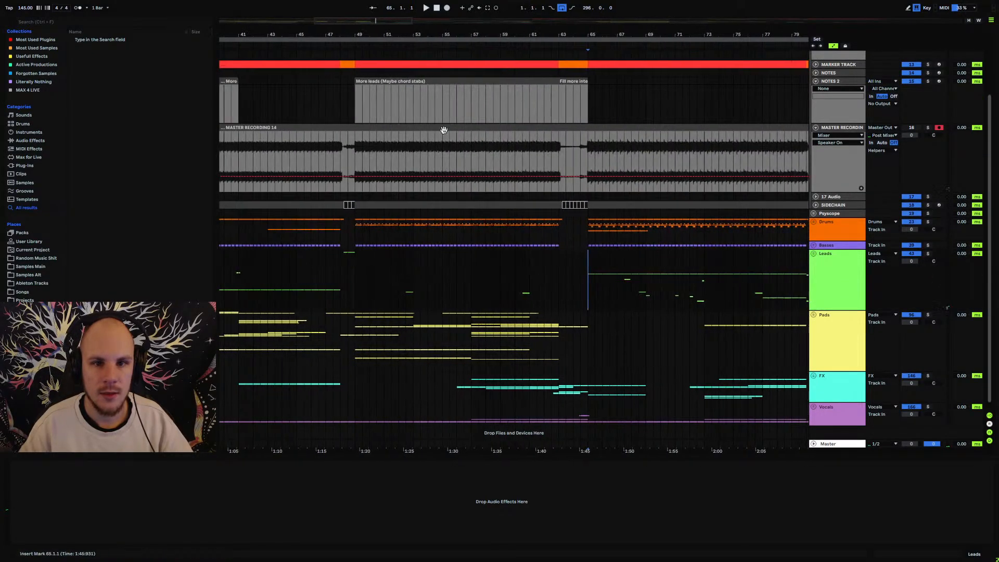
pyautogui.press('space')
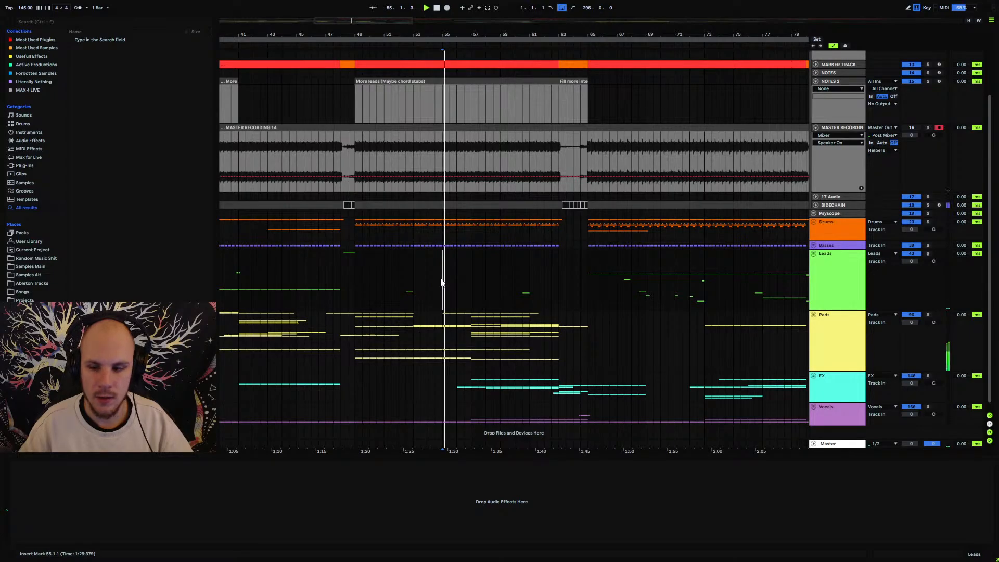
pyautogui.click(466, 264)
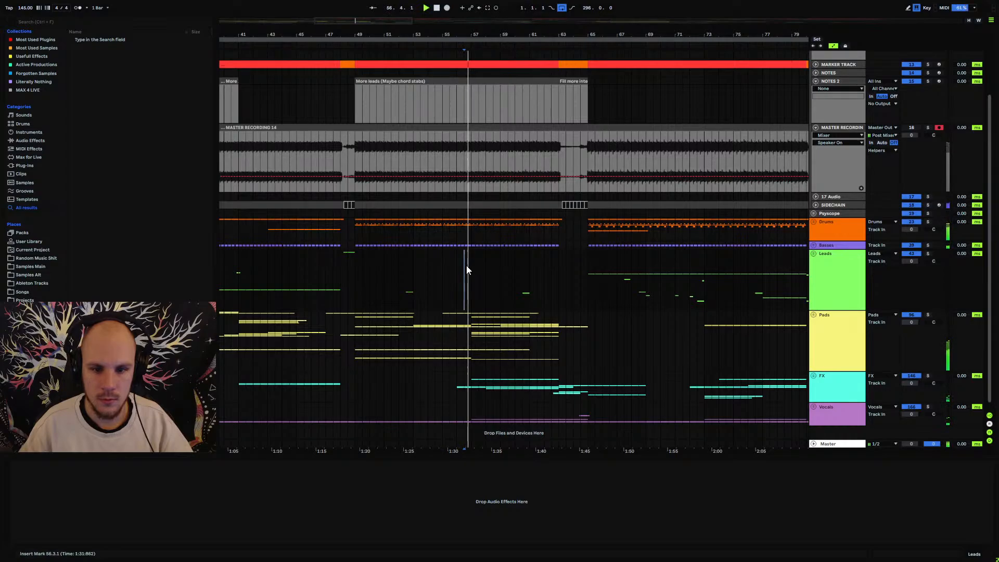
# Unfold the Pads group, solo its 101 UNNAMED track and play it from position 56.3.
pyautogui.click(813, 316)
pyautogui.scroll(-5, 495, 301)
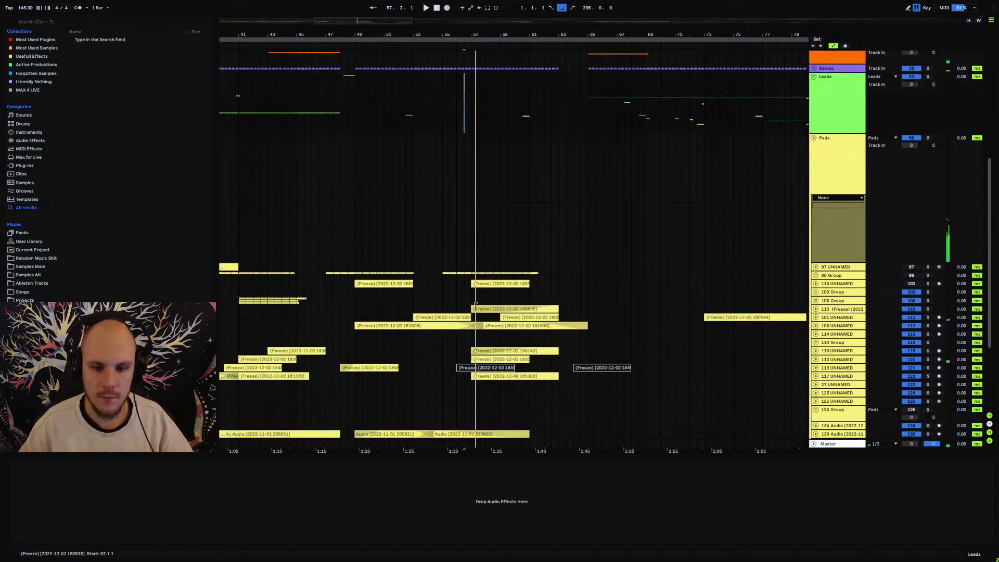
pyautogui.click(854, 318)
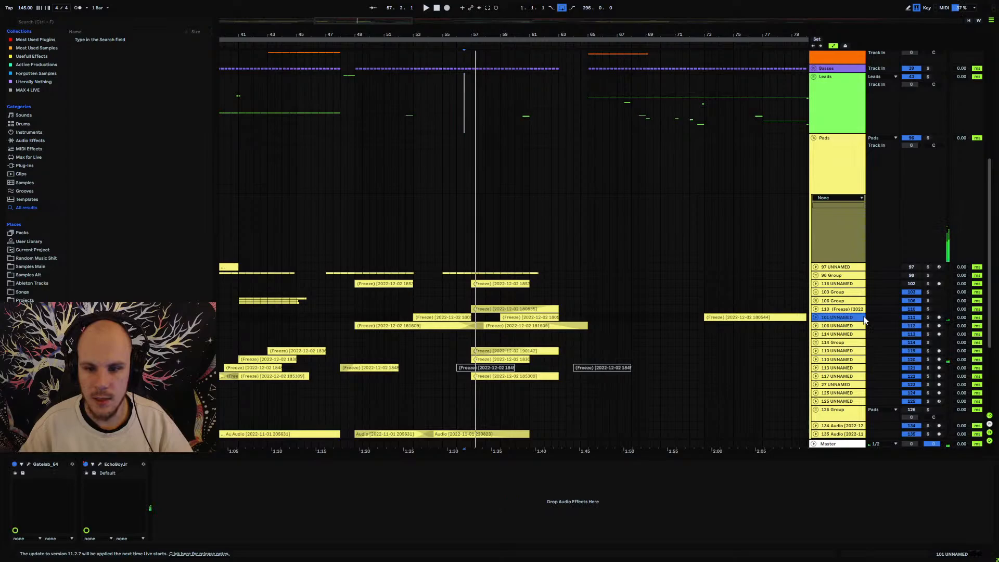
pyautogui.click(927, 318)
pyautogui.press('space')
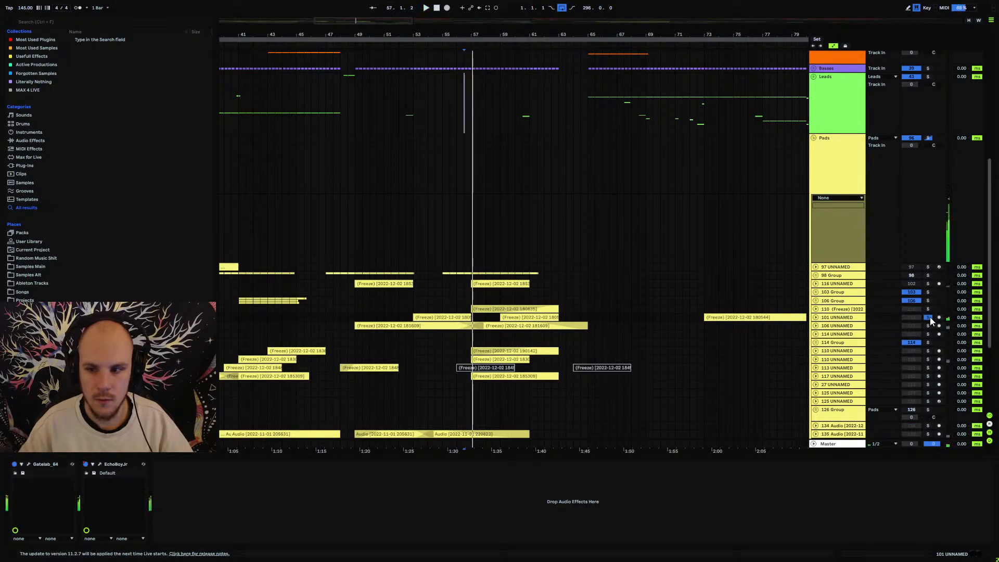
# Expand the soloed 101 UNNAMED track and add an EQ Eight to its device chain.
pyautogui.click(815, 317)
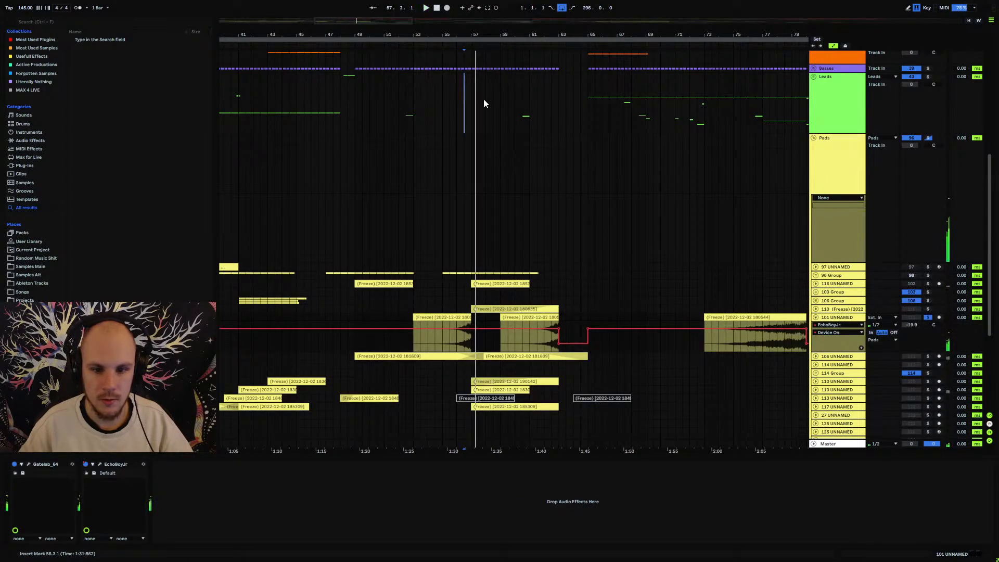
pyautogui.moveTo(465, 34); pyautogui.dragTo(465, 99)
pyautogui.press('space')
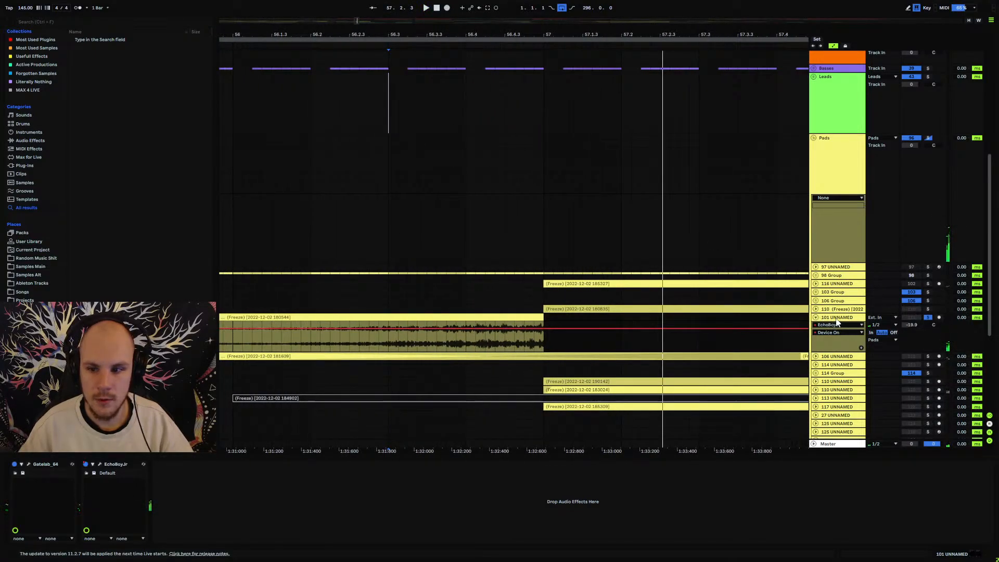
pyautogui.rightClick(254, 501)
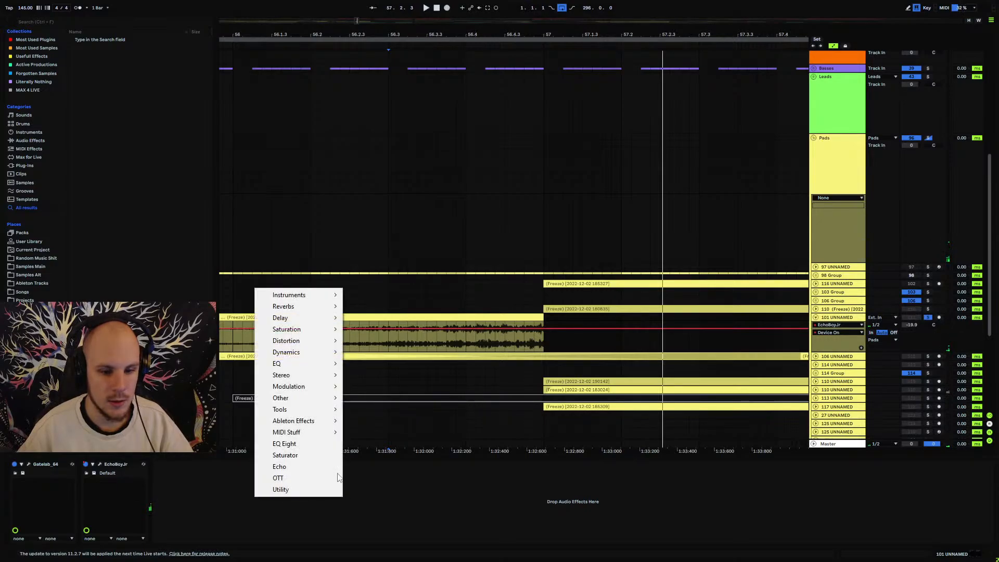
pyautogui.click(300, 442)
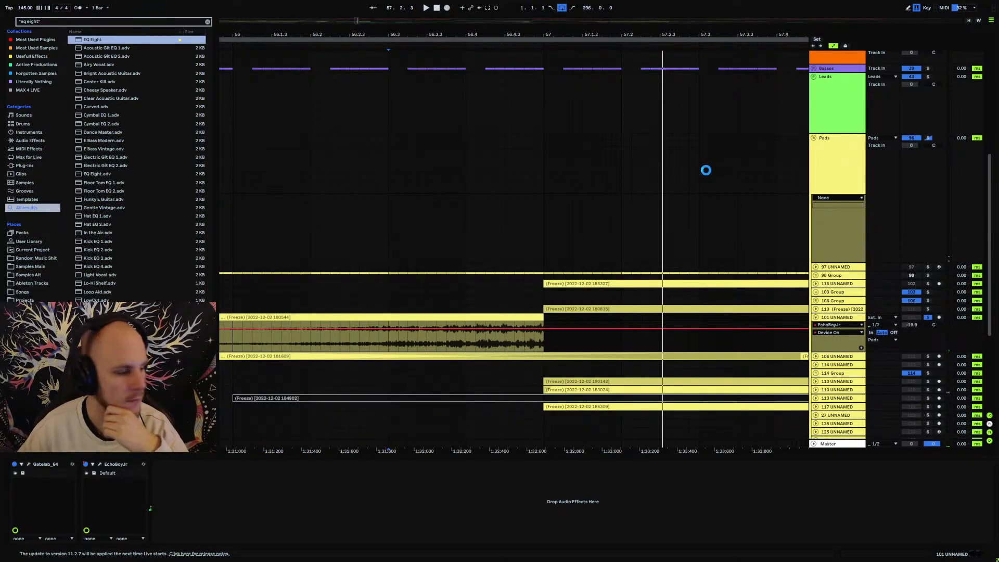
# Unfold the Leads group and return to the soloed 101 UNNAMED track in the Pads group.
pyautogui.click(813, 76)
pyautogui.scroll(-5, 529, 233)
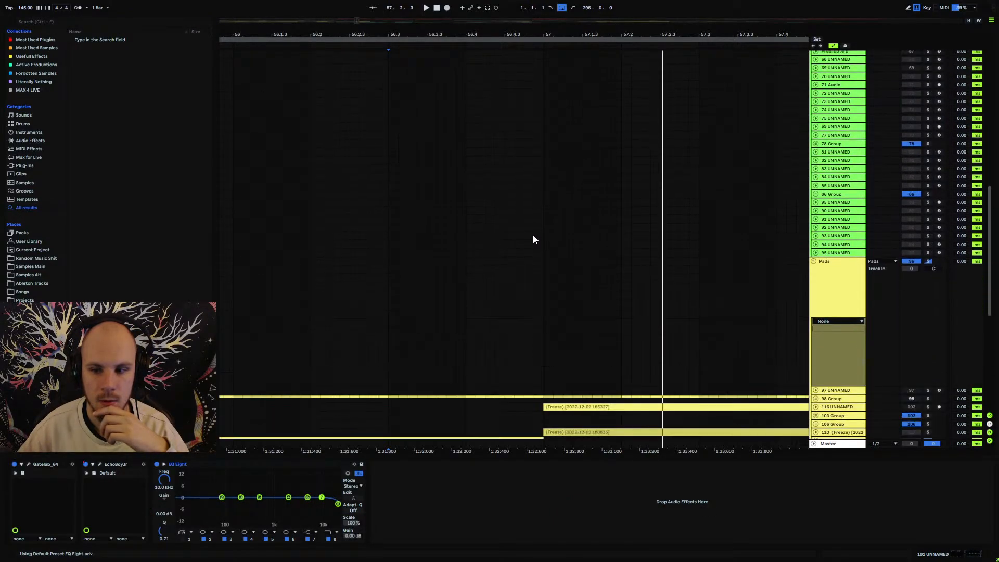
pyautogui.scroll(-3, 532, 245)
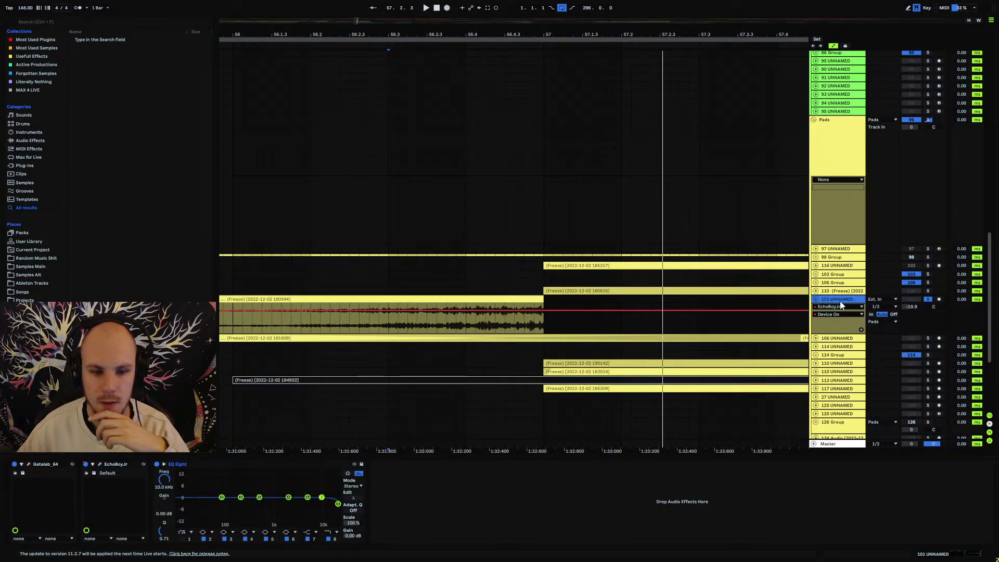
# Play the soloed 101 UNNAMED track from position 56.3 and expand the EQ Eight's frequency display to examine its spectrum.
pyautogui.press('space')
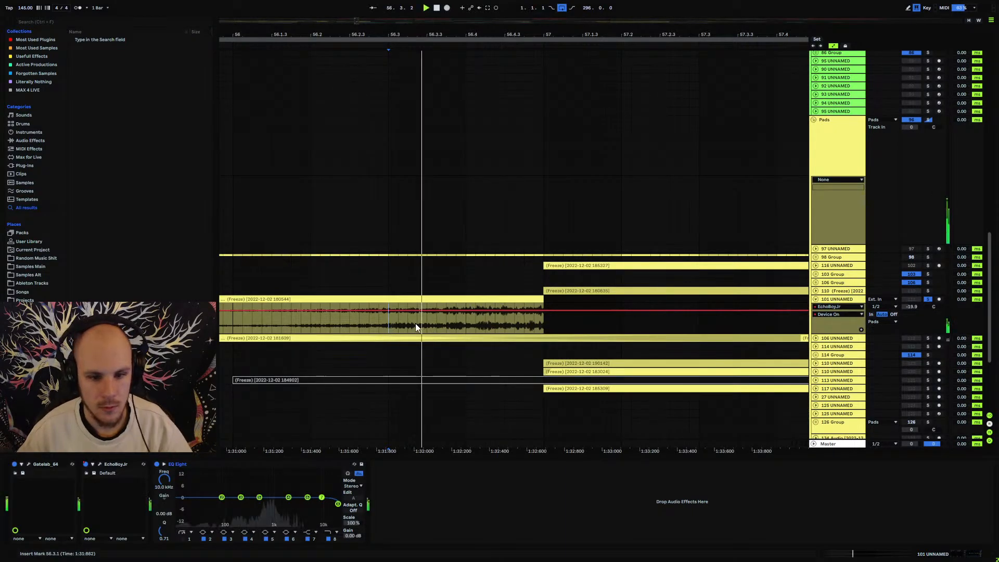
pyautogui.click(167, 463)
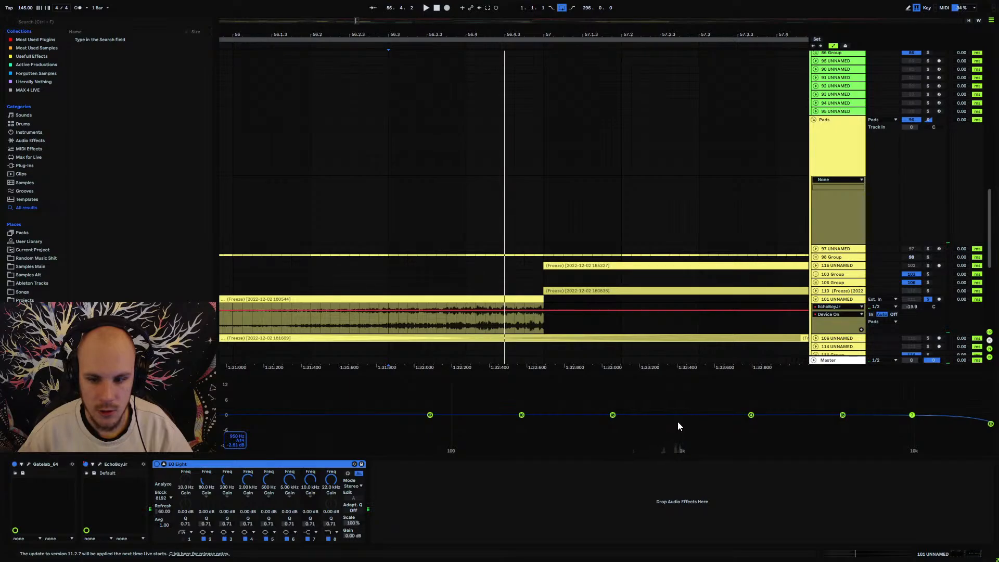
pyautogui.press('space')
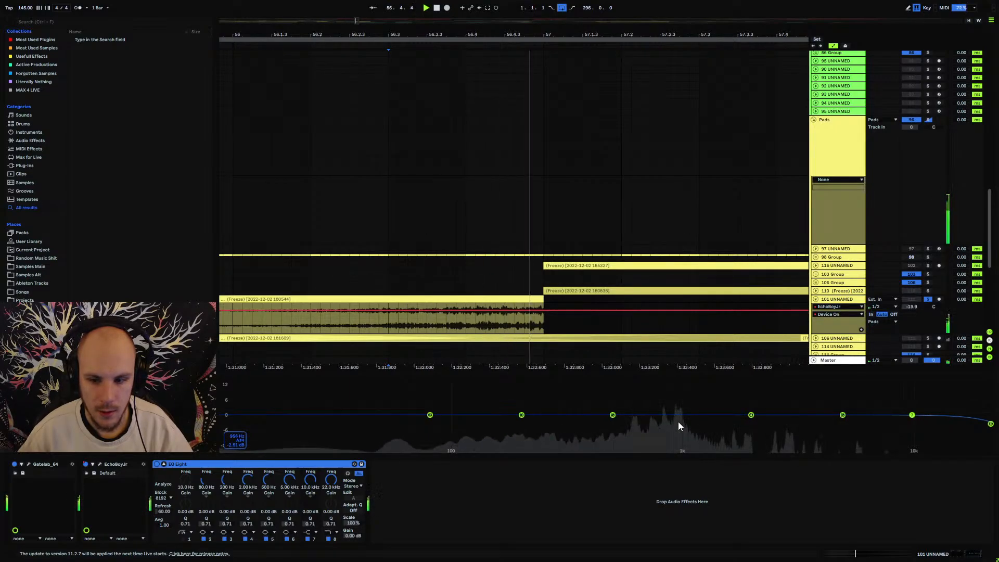
pyautogui.scroll(-3, 427, 343)
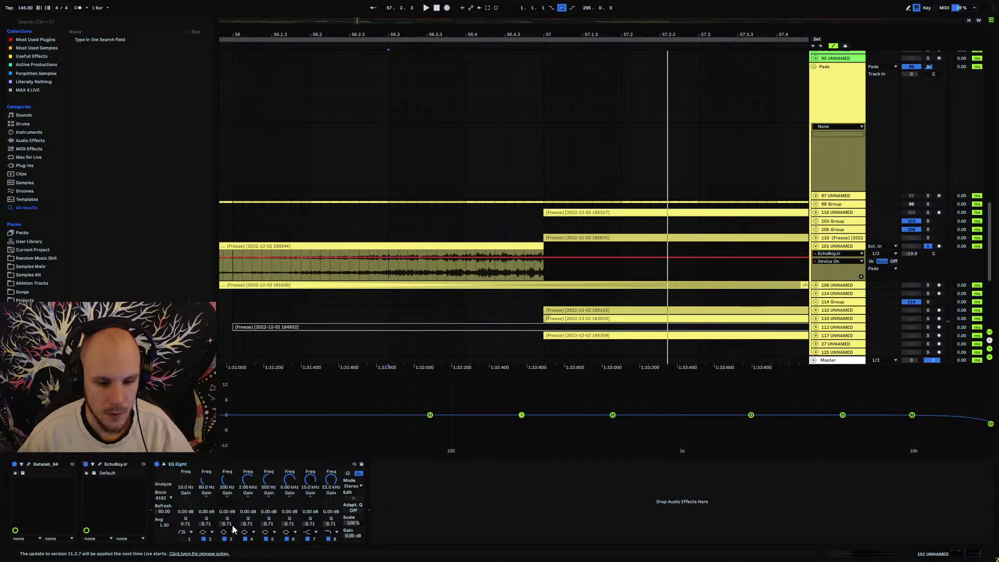
# Shape EQ Eight band 3 on the 101 UNNAMED track as a narrow boost at 621 Hz, 8.81 dB gain and Q 18.0.
pyautogui.press('space')
pyautogui.moveTo(226, 485); pyautogui.dragTo(226, 471)
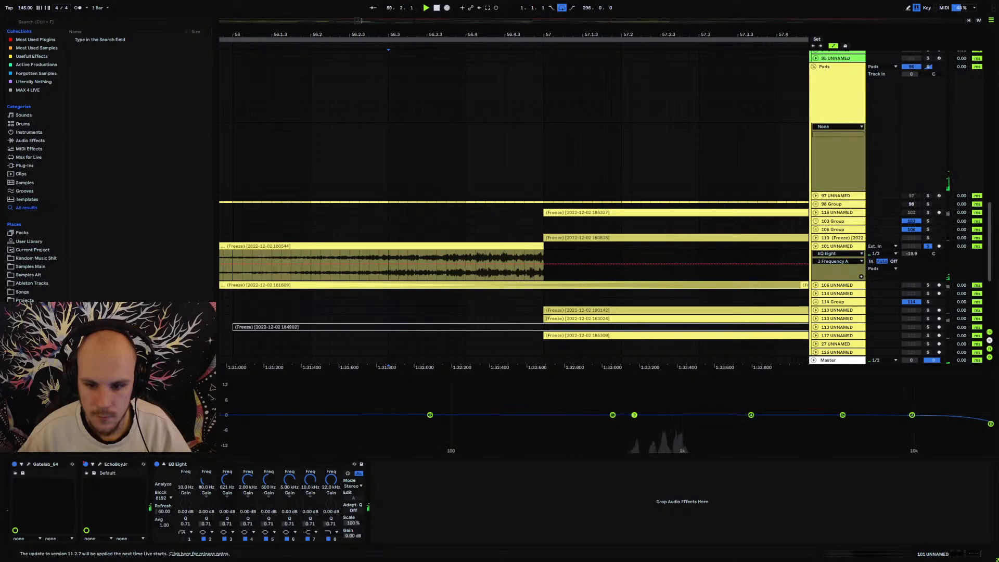
pyautogui.moveTo(224, 523); pyautogui.dragTo(224, 469)
pyautogui.press('space')
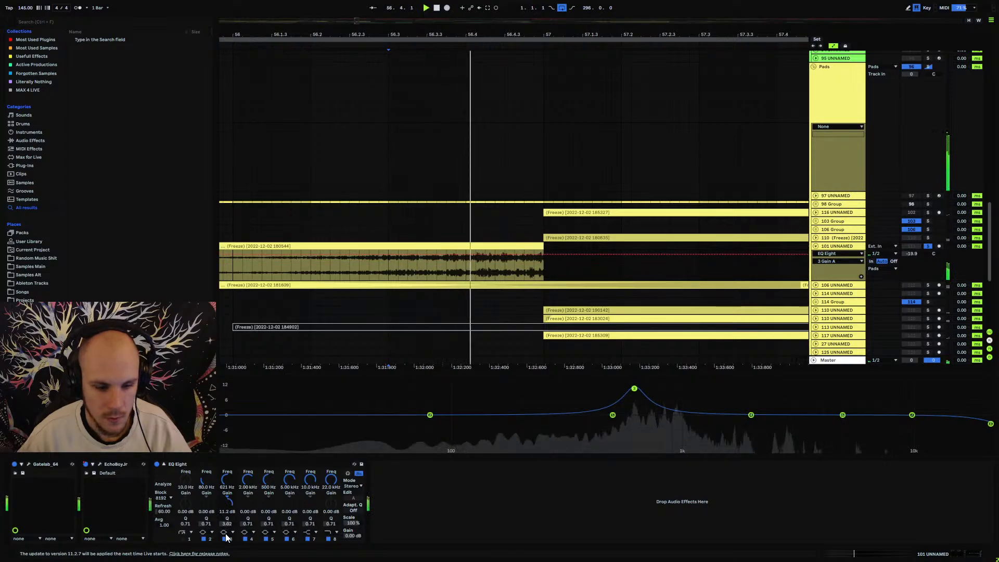
pyautogui.moveTo(228, 525)
pyautogui.mouseDown()
pyautogui.moveTo(227, 489)
pyautogui.moveTo(227, 516)
pyautogui.moveTo(248, 490)
pyautogui.mouseUp()
# Set EQ Eight band 4 to 728 Hz with 8.33 dB gain and Q 18.0, auditioning the pad from position 56.3.
pyautogui.press('space')
pyautogui.press('space')
pyautogui.press('space')
pyautogui.press('space')
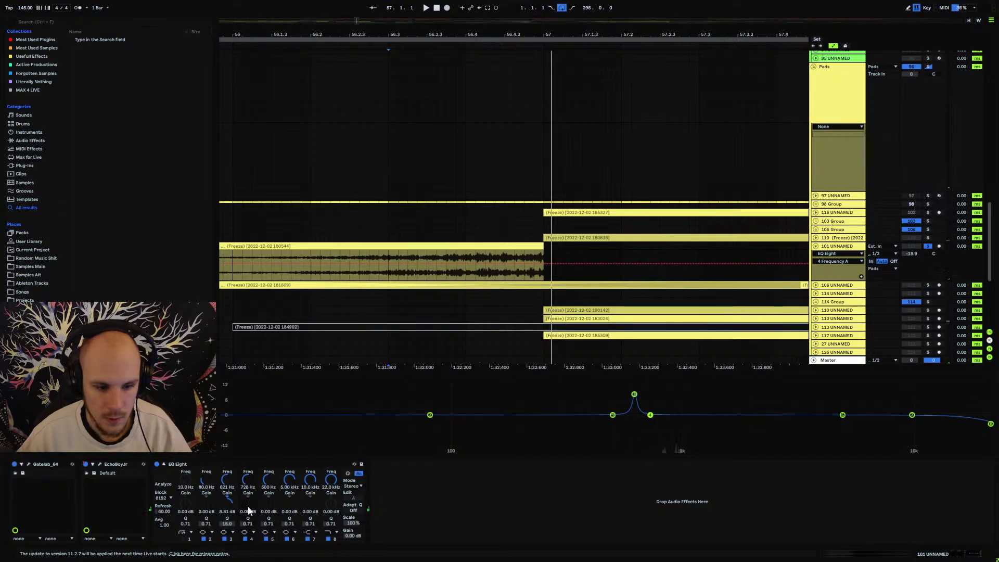
pyautogui.moveTo(248, 510); pyautogui.dragTo(248, 507)
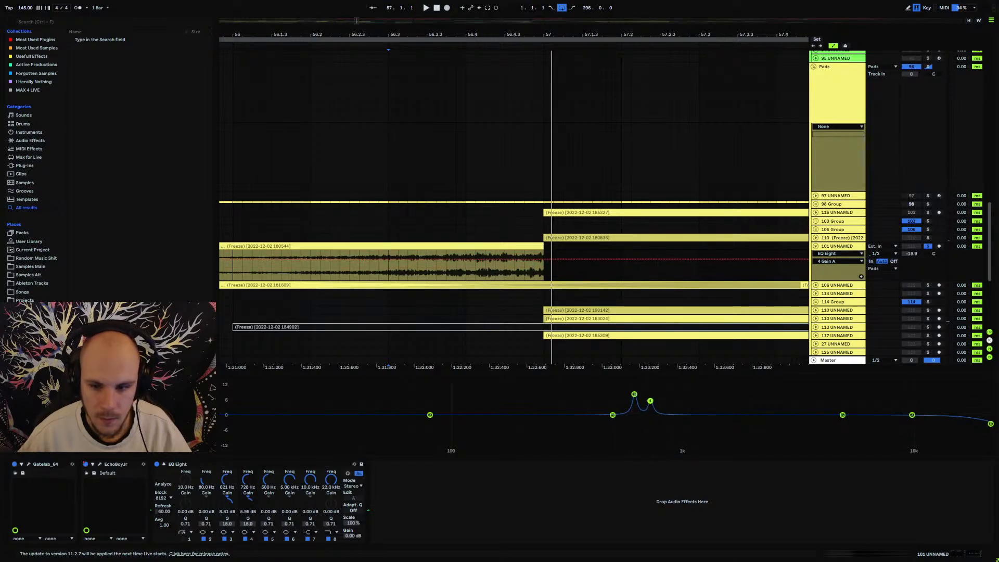
pyautogui.press('space')
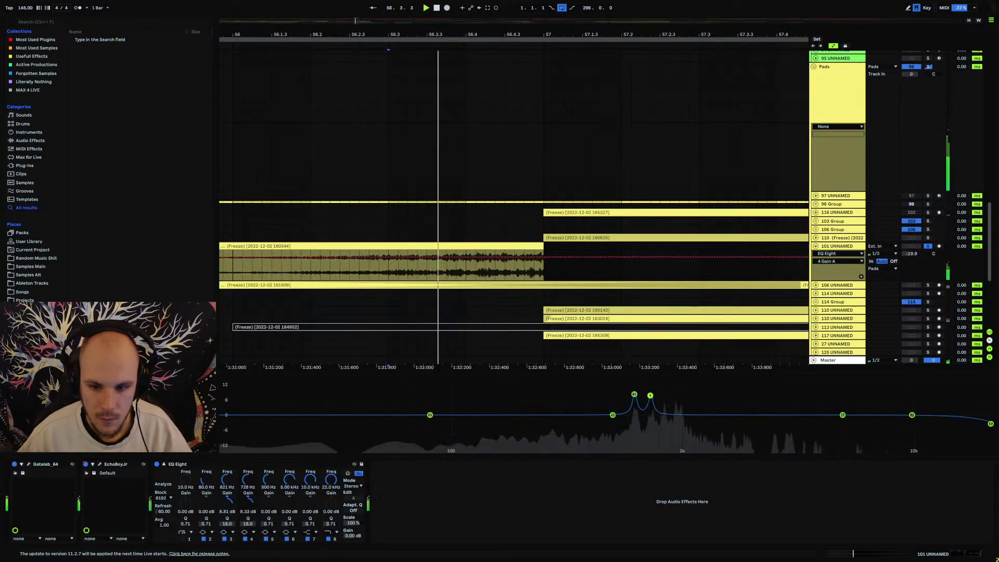
# Set EQ Eight band 5 to 838 Hz with Q 18.0 and 5.95 dB gain while auditioning the pad.
pyautogui.moveTo(248, 504); pyautogui.dragTo(268, 477)
pyautogui.press('space')
pyautogui.press('space')
pyautogui.press('space')
pyautogui.press('space')
pyautogui.press('space')
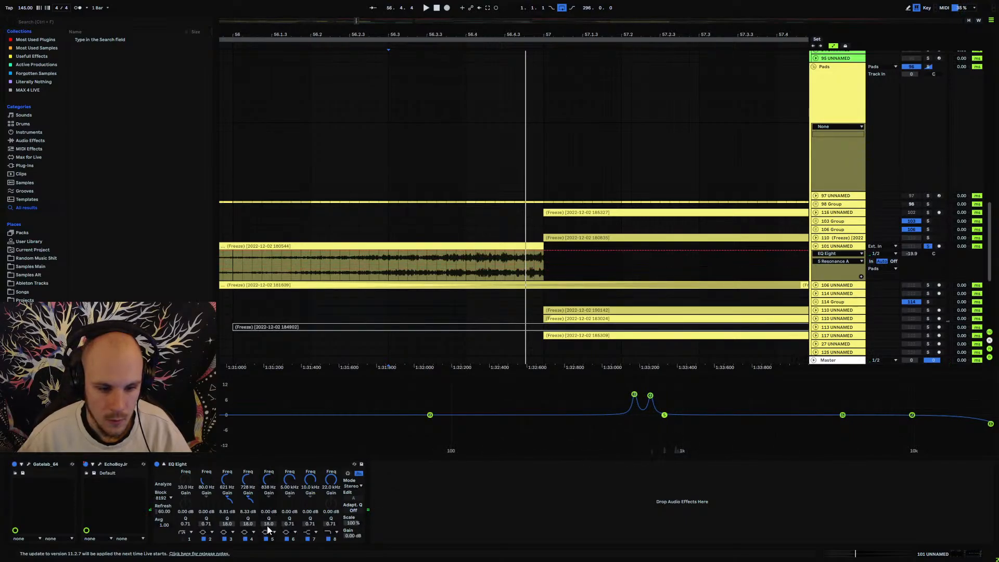
pyautogui.moveTo(269, 504)
pyautogui.mouseDown()
pyautogui.moveTo(269, 491)
pyautogui.moveTo(268, 510)
pyautogui.mouseUp()
pyautogui.press('space')
pyautogui.press('space')
pyautogui.press('space')
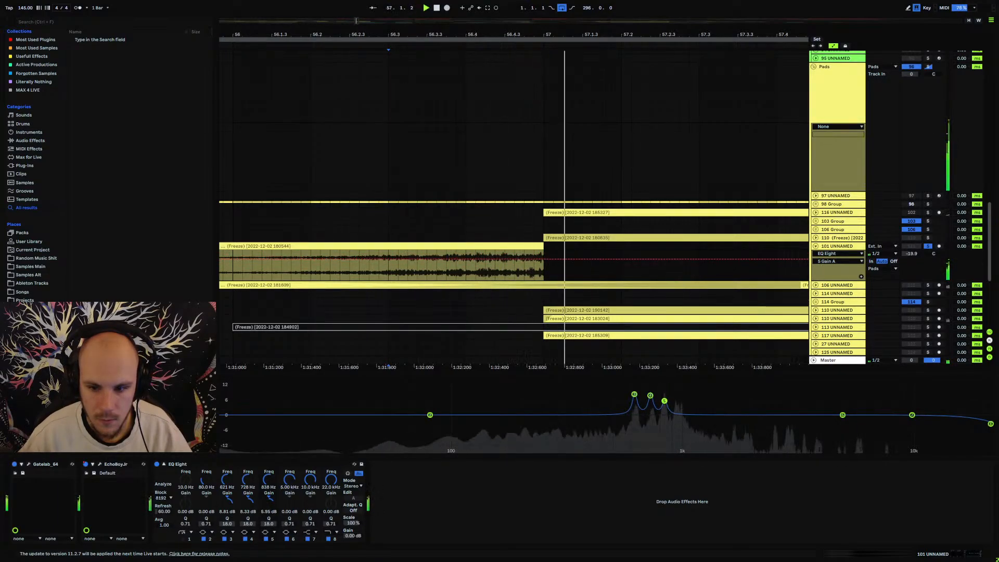
pyautogui.press('space')
pyautogui.press('space')
# Raise band 5 to 6.90 dB and set band 6 to 947 Hz with 4.52 dB gain and Q 18.0.
pyautogui.moveTo(269, 503)
pyautogui.mouseDown()
pyautogui.moveTo(290, 499)
pyautogui.moveTo(293, 515)
pyautogui.mouseUp()
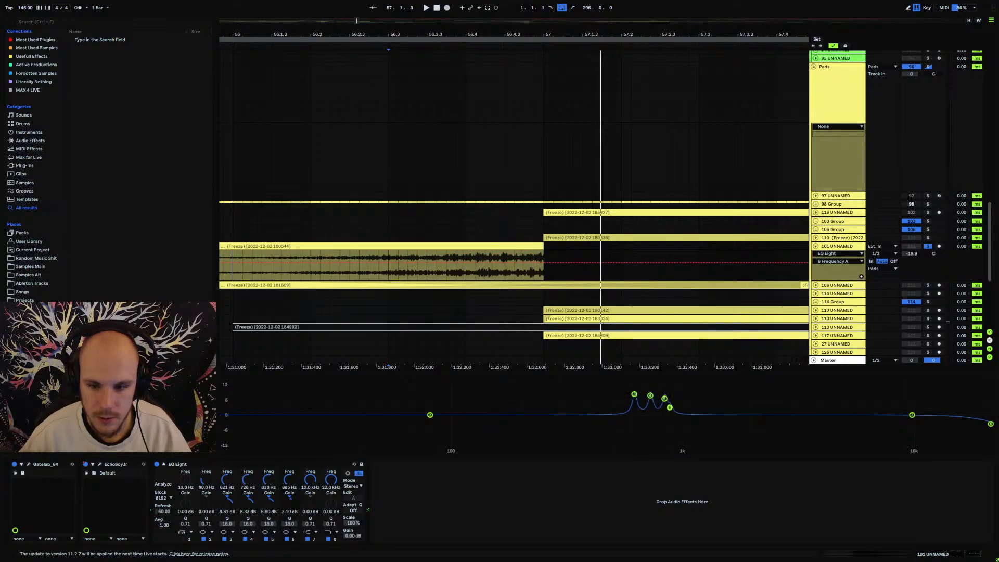
pyautogui.press('space')
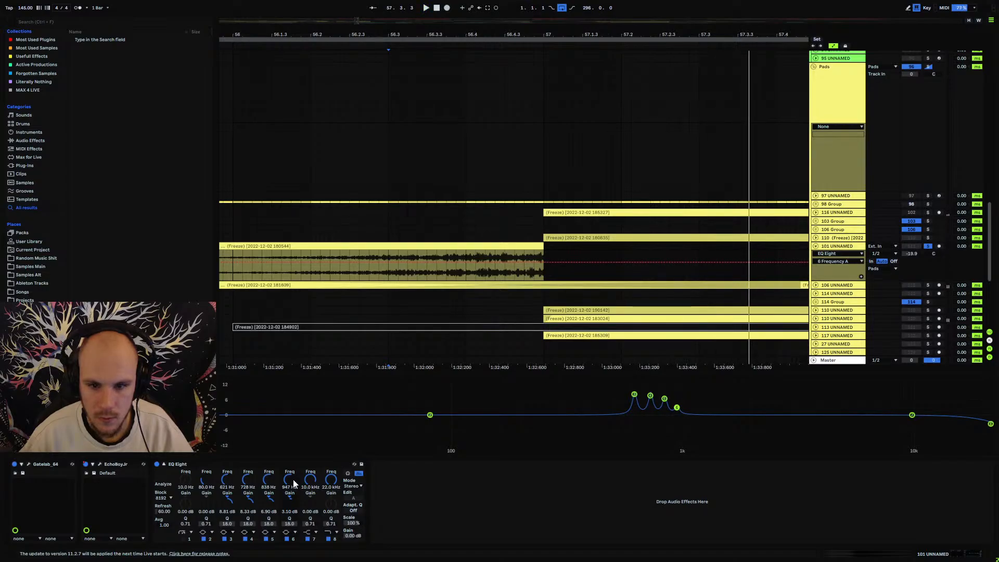
pyautogui.press('space')
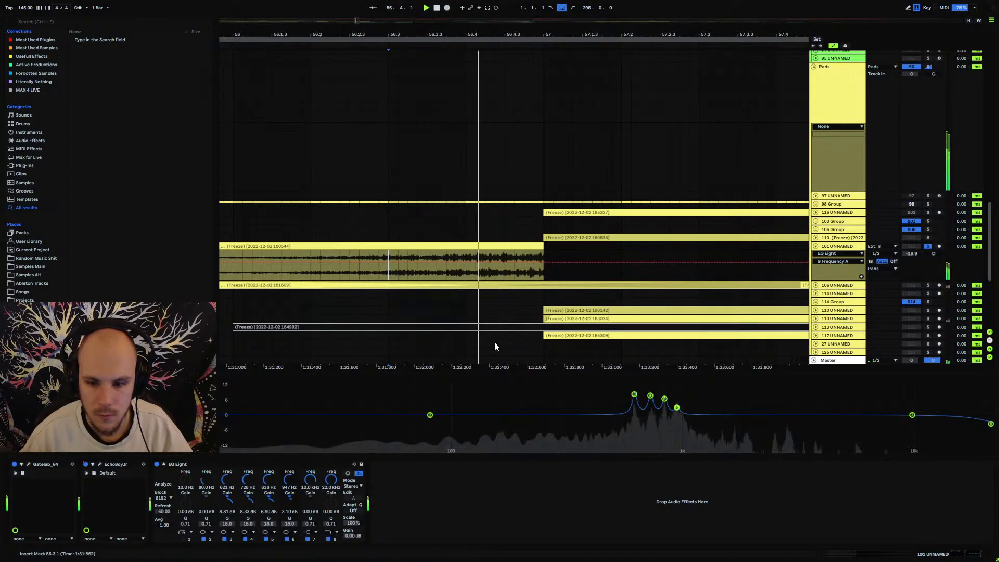
pyautogui.press('space')
pyautogui.press('space')
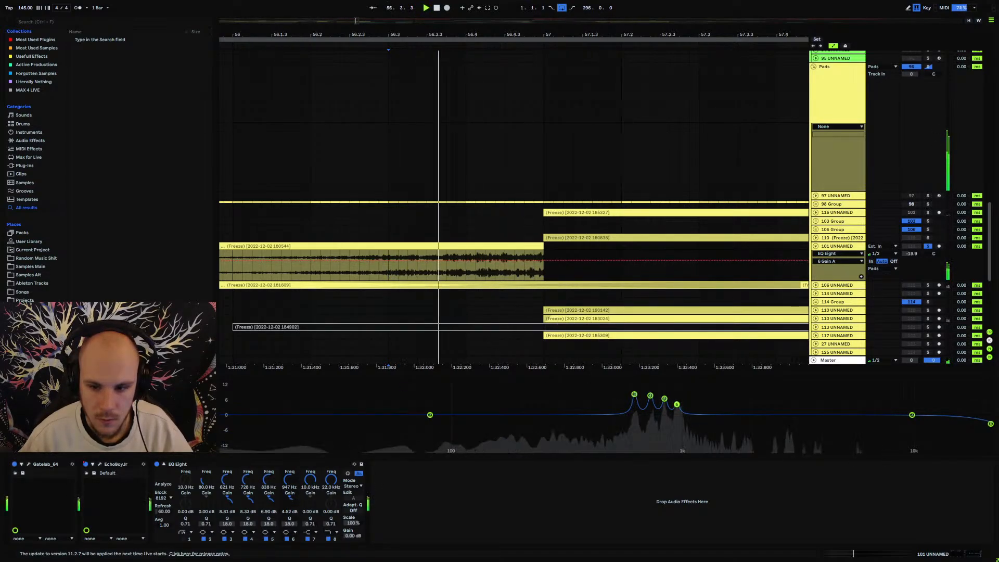
# Turn EQ Eight band 6 into a cut of -9.05 dB and audition the pad repeatedly from position 56.3.
pyautogui.moveTo(676, 406); pyautogui.dragTo(676, 438)
pyautogui.press('space')
pyautogui.press('space')
pyautogui.press('space')
pyautogui.press('space')
pyautogui.press('space')
pyautogui.press('space')
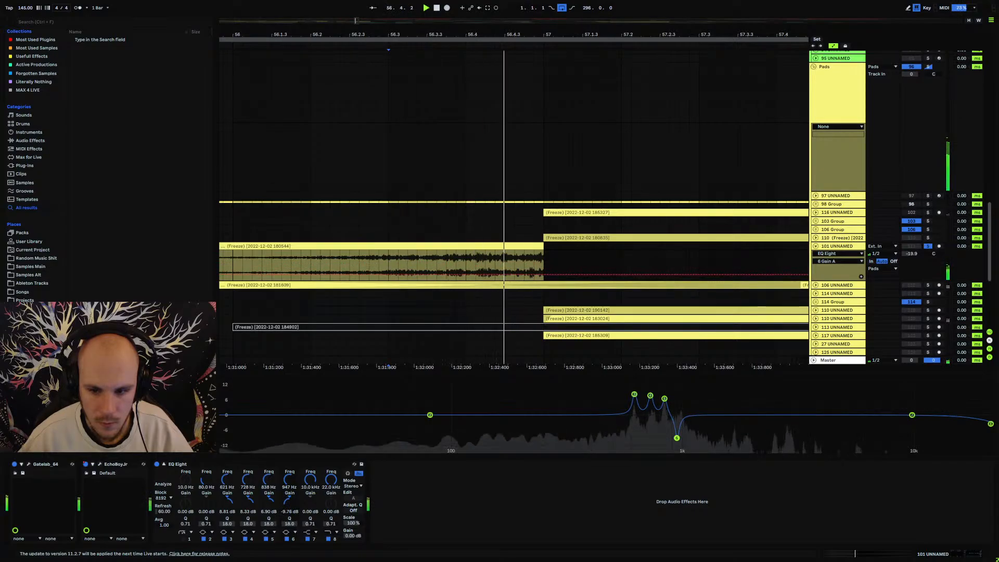
pyautogui.press('space')
pyautogui.press('space')
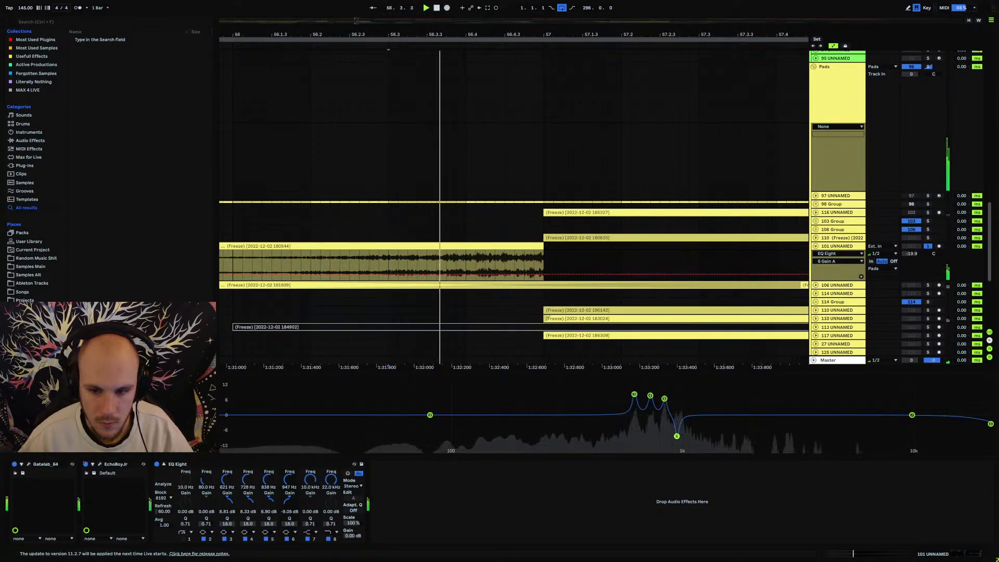
pyautogui.moveTo(676, 438); pyautogui.dragTo(676, 436)
# Raise EQ Eight band 5 to 9.76 dB, unsolo the 101 UNNAMED track and play it with the other tracks.
pyautogui.moveTo(270, 505); pyautogui.dragTo(270, 494)
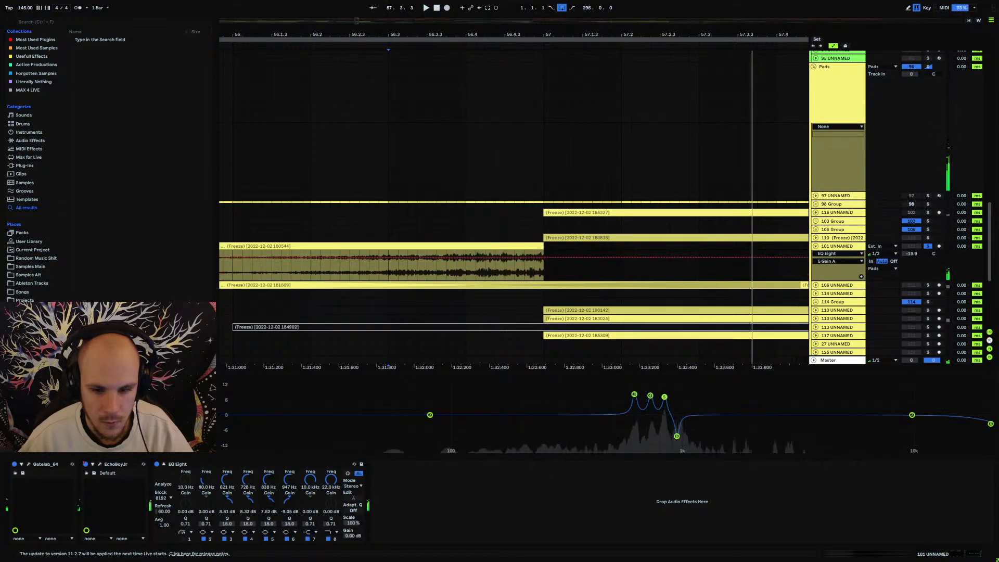
pyautogui.press('space')
pyautogui.press('space')
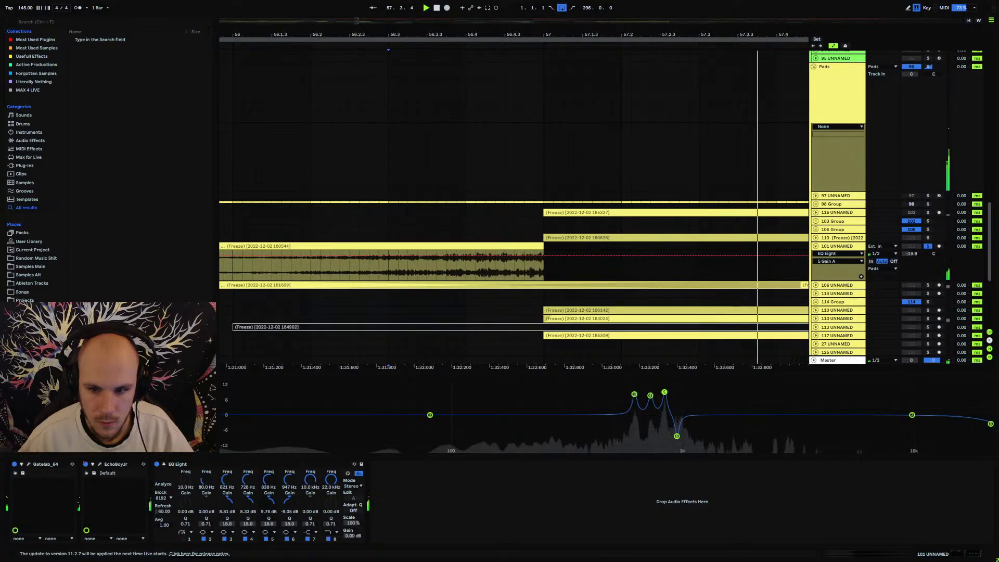
pyautogui.press('space')
pyautogui.press('space')
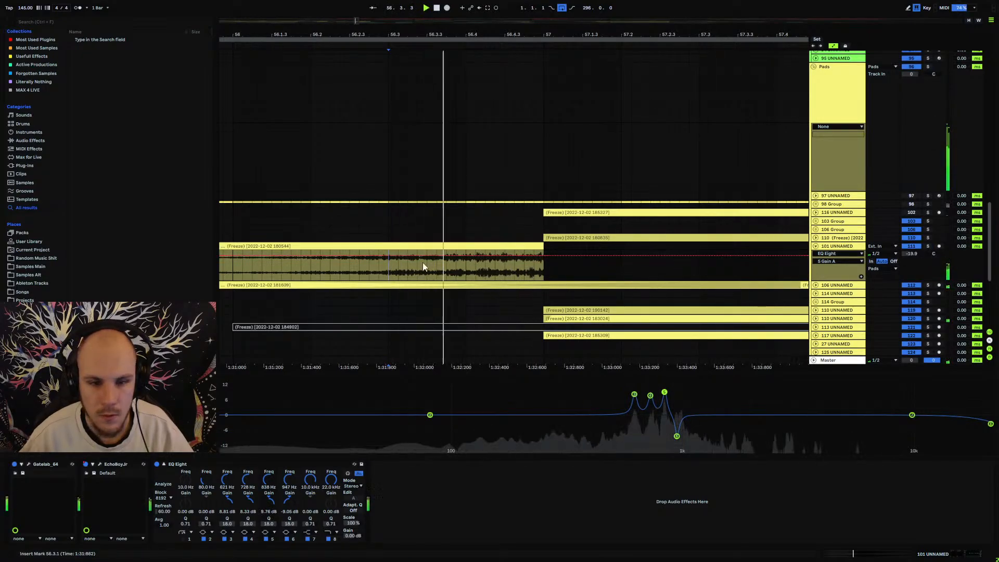
# Raise the 101 UNNAMED track's volume to about -15 dB and play the arrangement from bar 53.
pyautogui.press('space')
pyautogui.moveTo(911, 254); pyautogui.dragTo(912, 244)
pyautogui.press('space')
pyautogui.moveTo(372, 35); pyautogui.dragTo(432, 1)
pyautogui.click(354, 258)
pyautogui.press('space')
pyautogui.press('space')
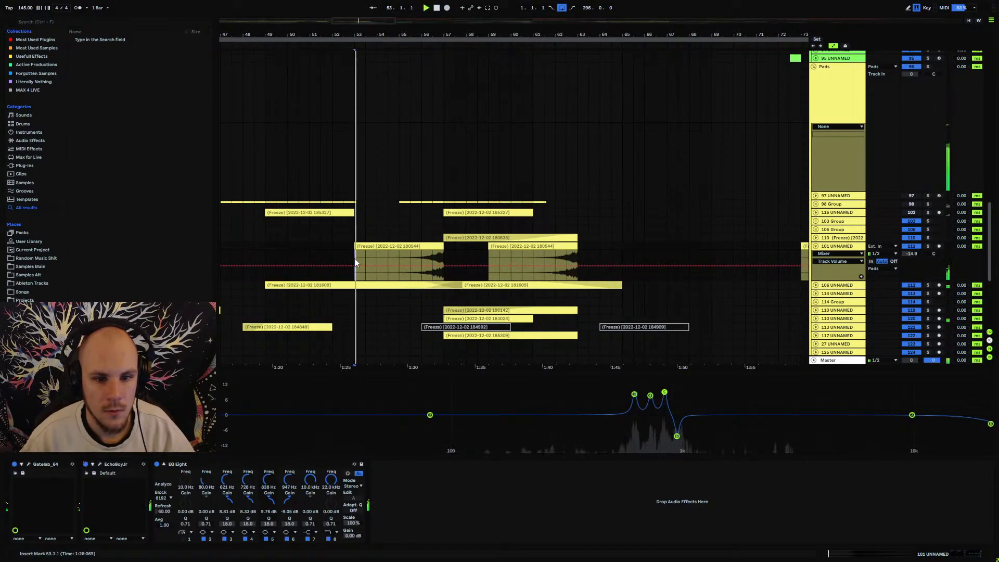
# Move the 101 UNNAMED clip that starts at bar 59 so it starts at bar 57.
pyautogui.click(816, 247)
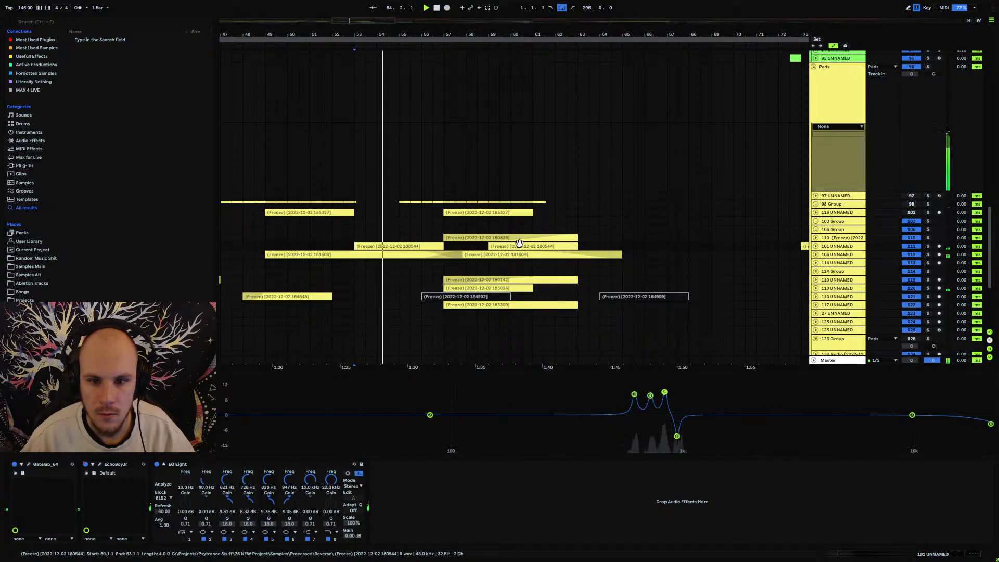
pyautogui.moveTo(407, 35); pyautogui.dragTo(406, 2)
pyautogui.moveTo(325, 34); pyautogui.dragTo(325, 97)
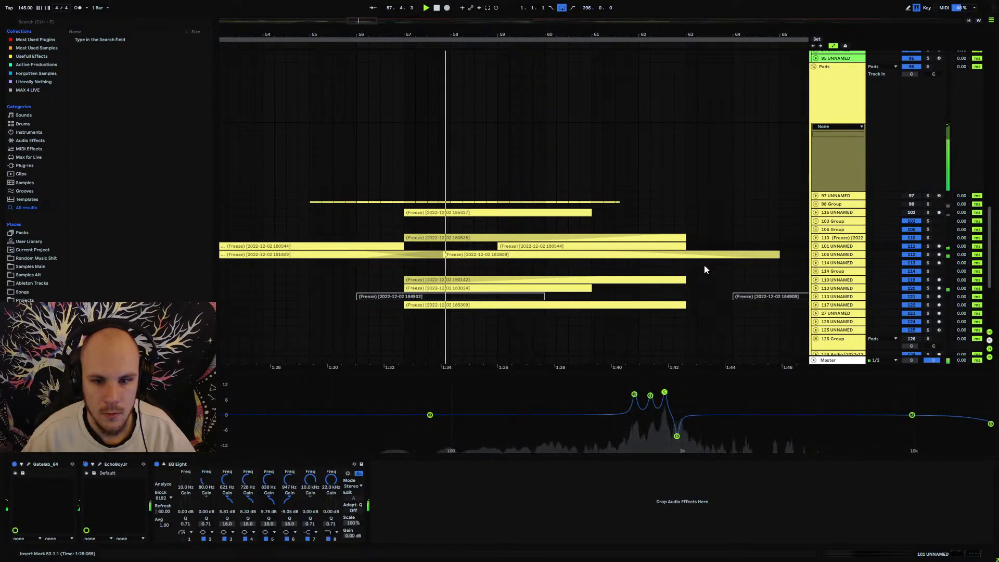
pyautogui.click(816, 247)
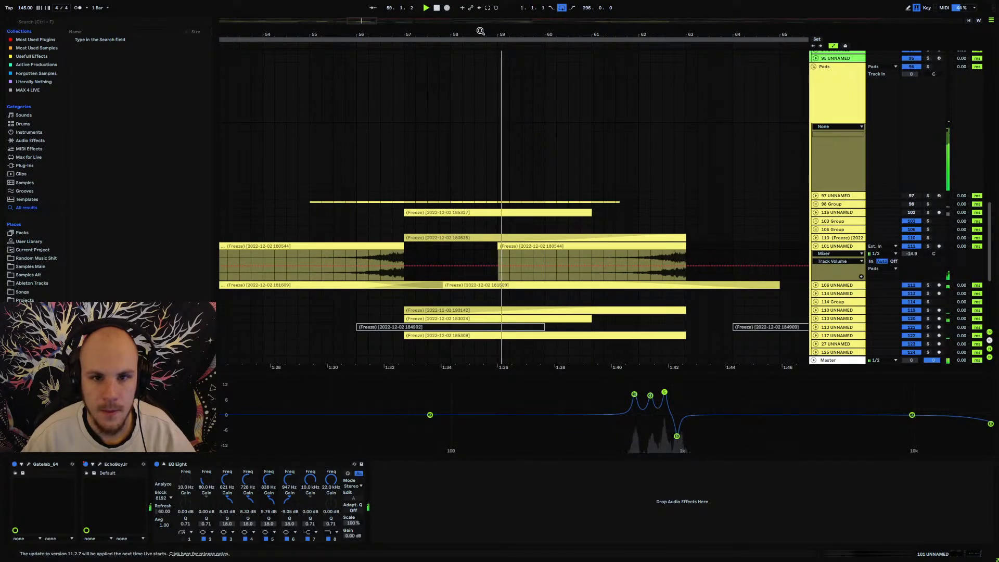
pyautogui.press('-')
pyautogui.press('-')
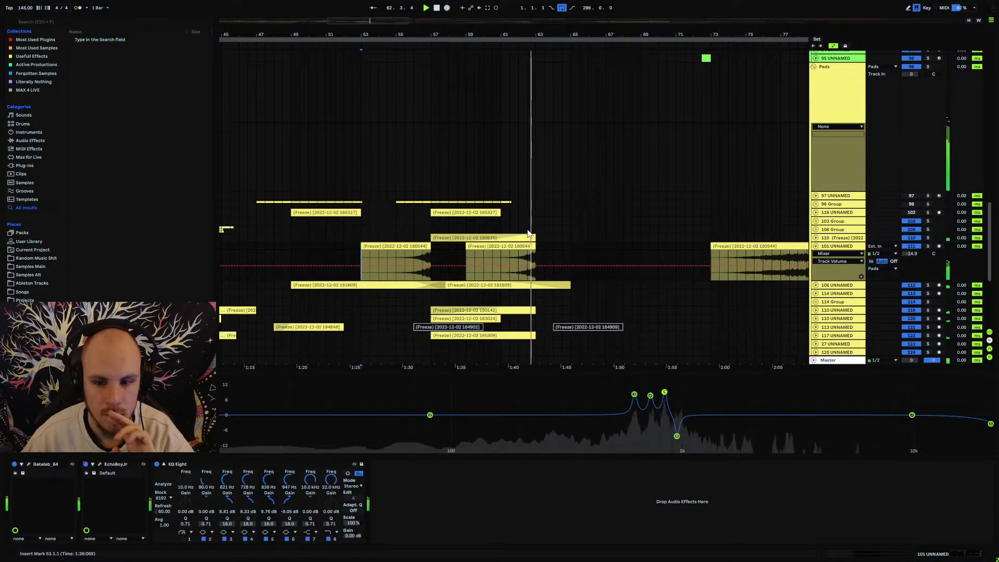
pyautogui.moveTo(528, 244); pyautogui.dragTo(487, 252)
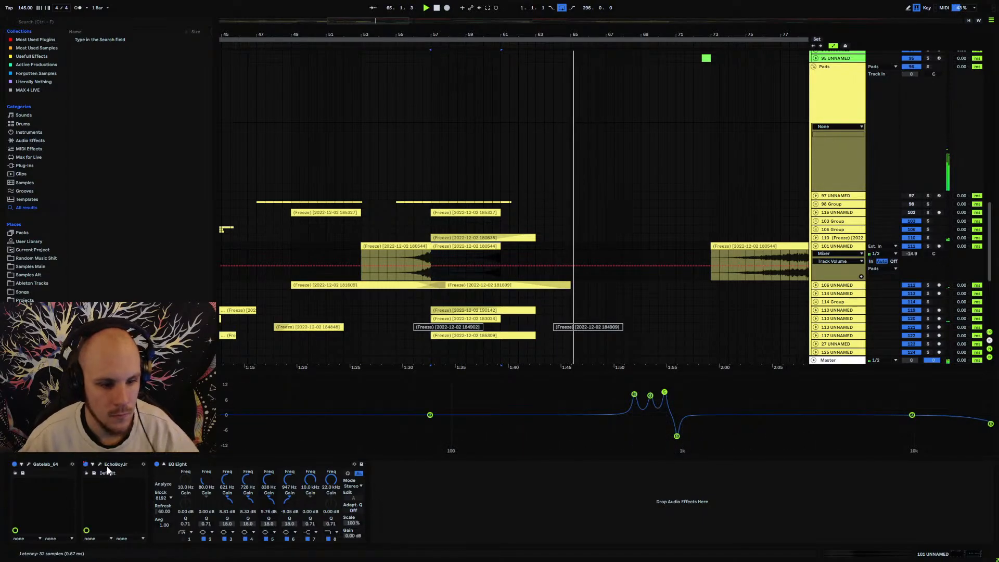
# Solo the 101 UNNAMED track and play the moved clip from position 59.3.
pyautogui.press('space')
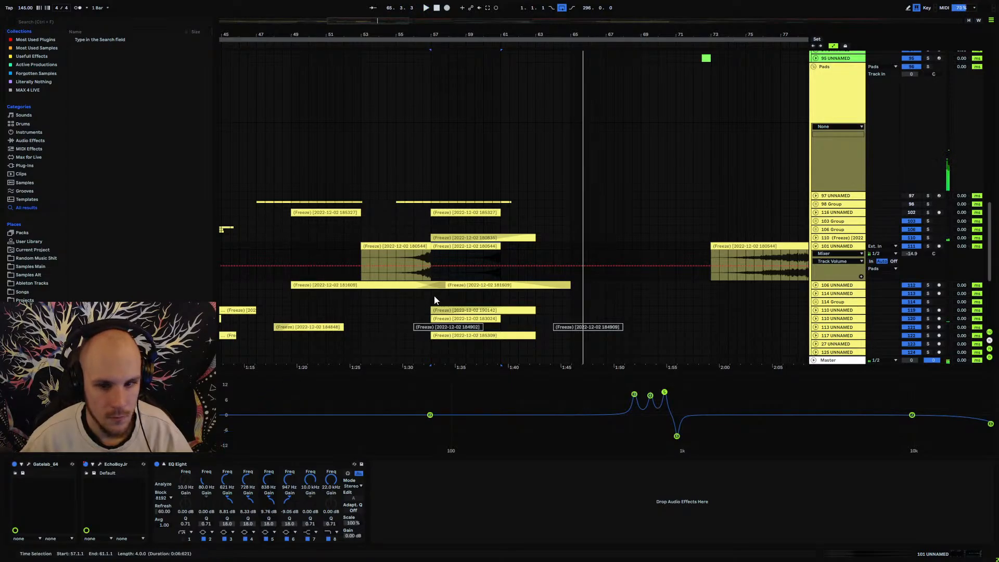
pyautogui.click(475, 253)
pyautogui.press('space')
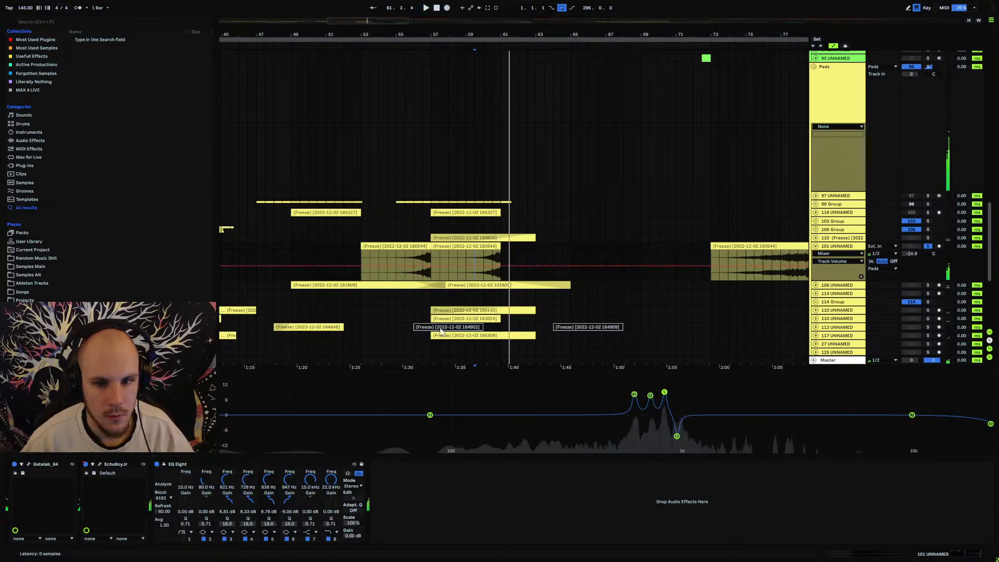
# Open the track's Gatelab_64 plug-in, examine its gate pattern during playback from positions 59.3 and 59.1, and close it.
pyautogui.click(28, 464)
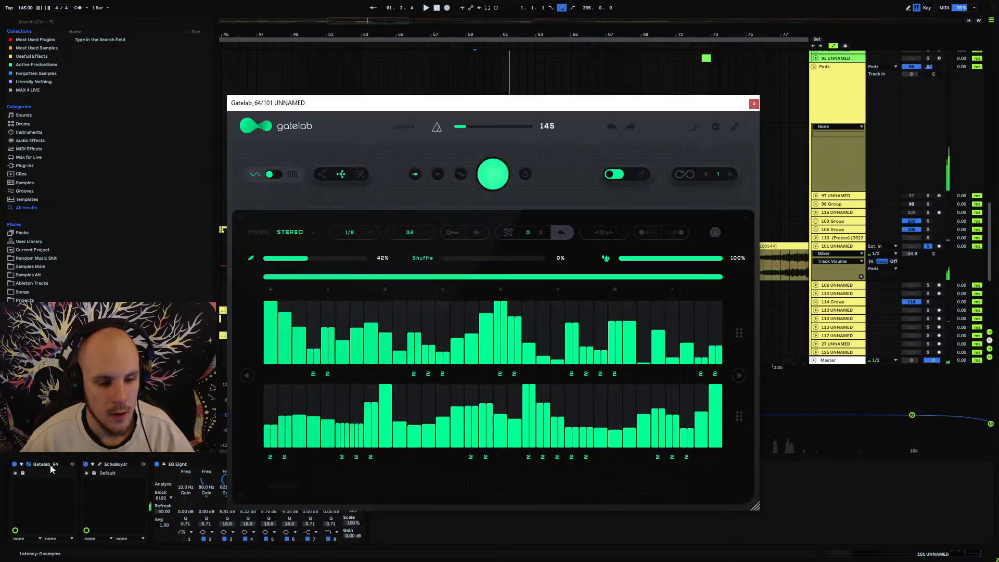
pyautogui.press('space')
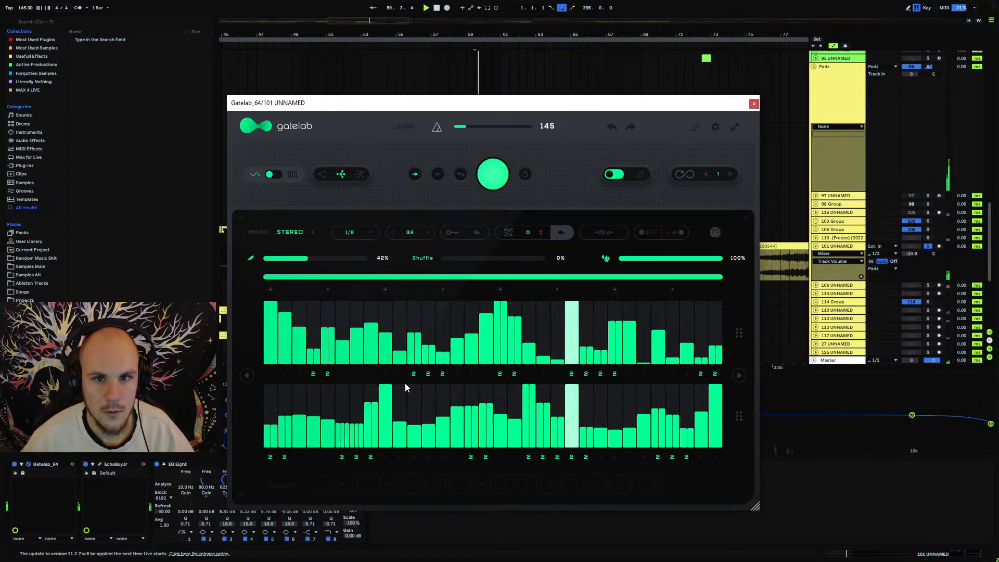
pyautogui.press('space')
pyautogui.press('space')
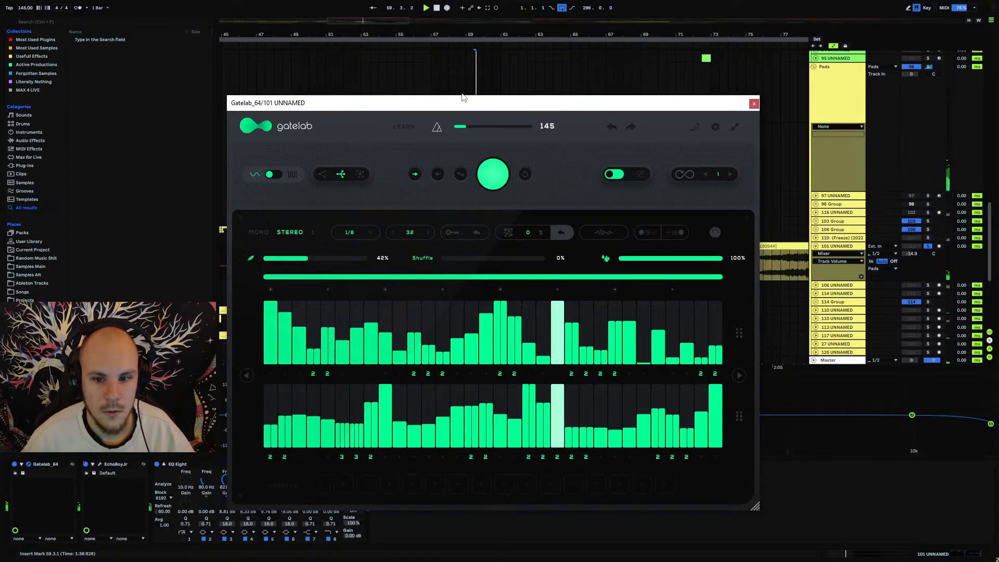
pyautogui.click(466, 56)
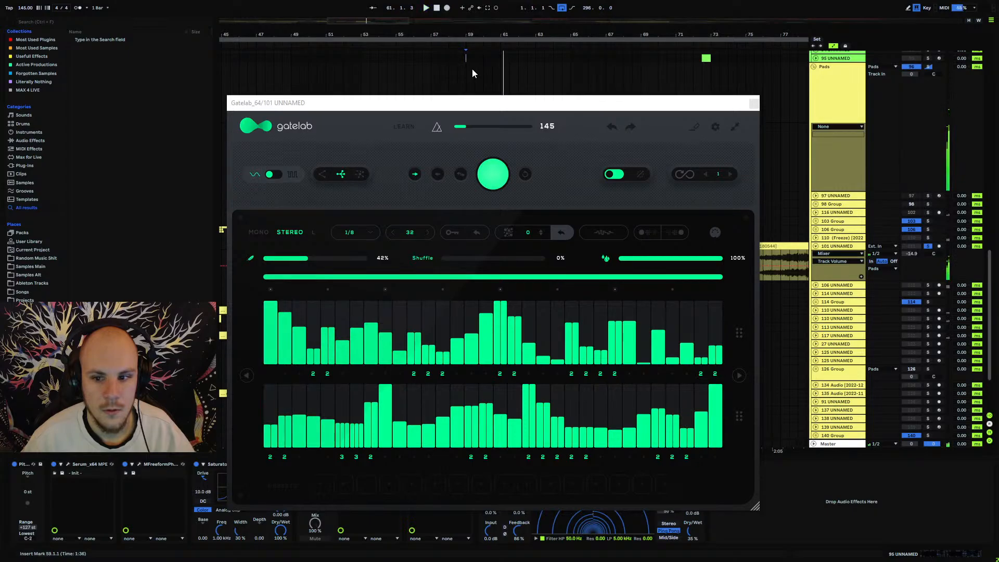
pyautogui.click(755, 103)
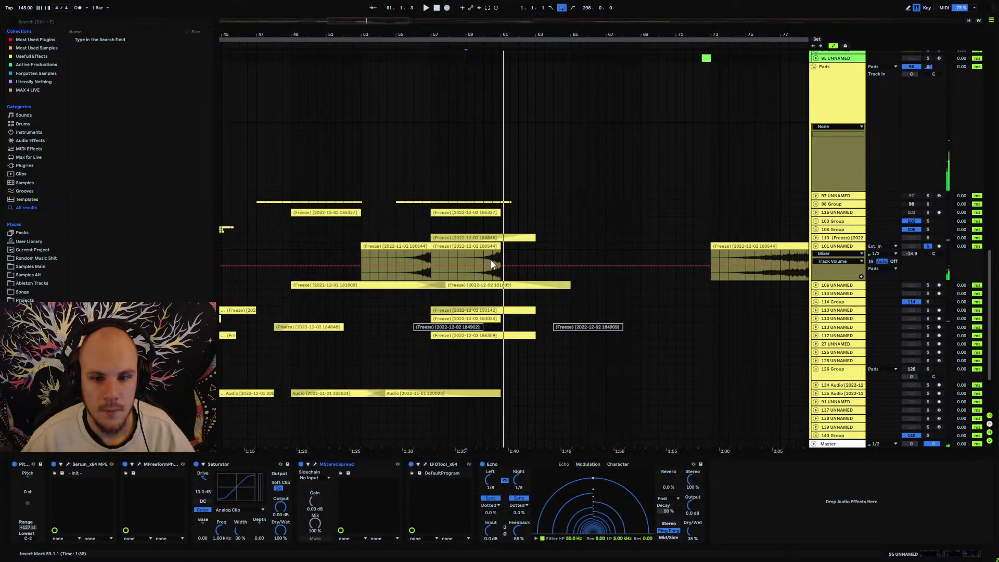
# Move the 101 UNNAMED clip that starts at bar 53 to bar 49, unsolo the track and play from there.
pyautogui.click(493, 247)
pyautogui.moveTo(417, 247); pyautogui.dragTo(339, 253)
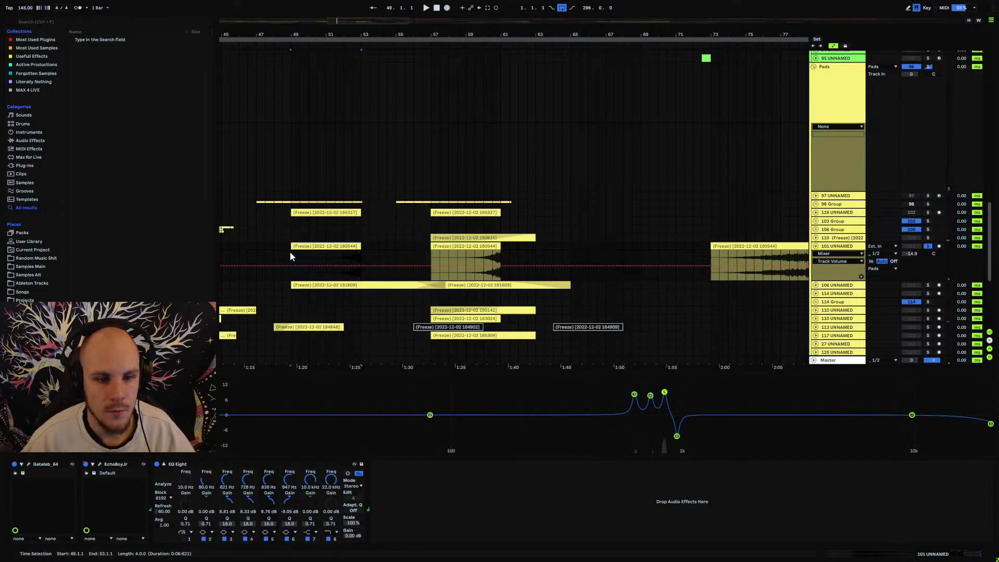
pyautogui.click(290, 256)
pyautogui.press('space')
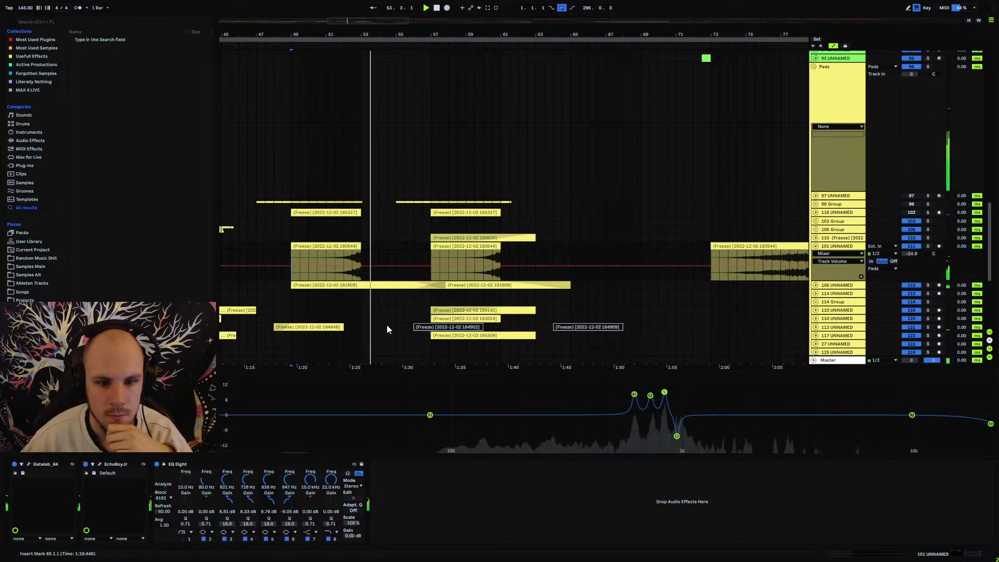
# Move the 86 Group clips between positions 52.3 and 77.1 so they start at 54.3, and play from there.
pyautogui.scroll(5, 383, 302)
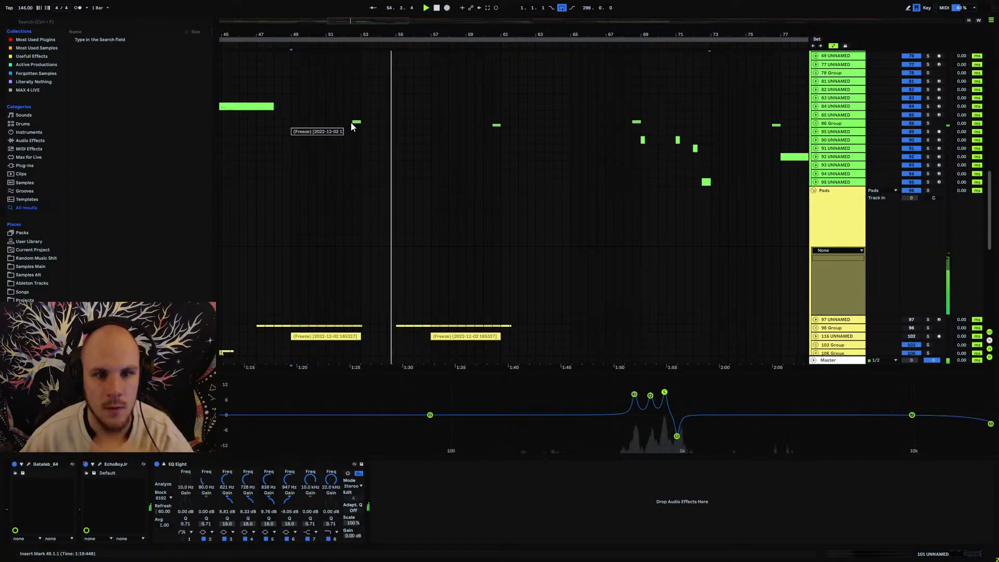
pyautogui.moveTo(352, 126); pyautogui.dragTo(498, 126)
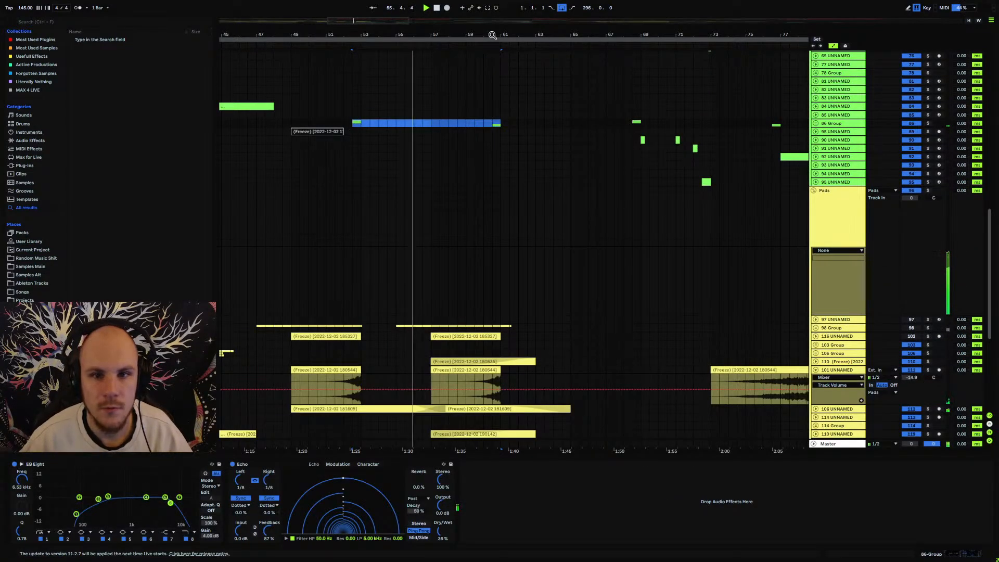
pyautogui.moveTo(493, 35); pyautogui.dragTo(427, 6)
pyautogui.keyDown('shift'); pyautogui.click(552, 124); pyautogui.keyUp('shift')
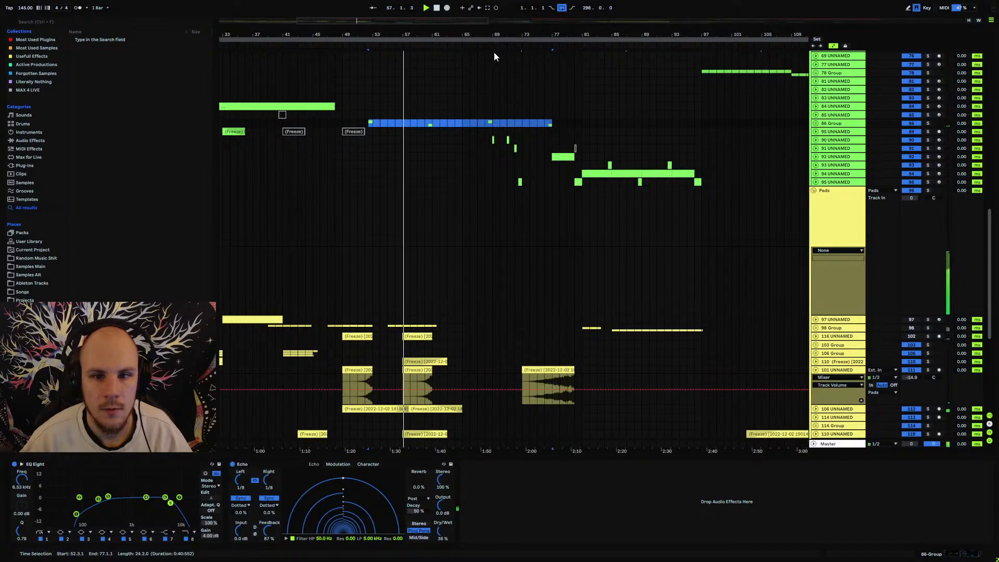
pyautogui.moveTo(480, 35); pyautogui.dragTo(551, 67)
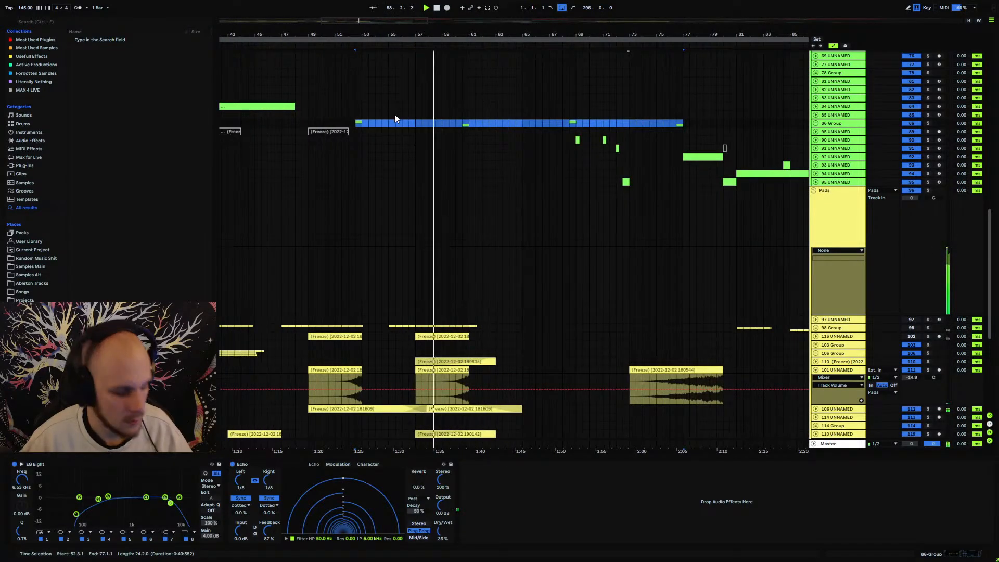
pyautogui.click(382, 123)
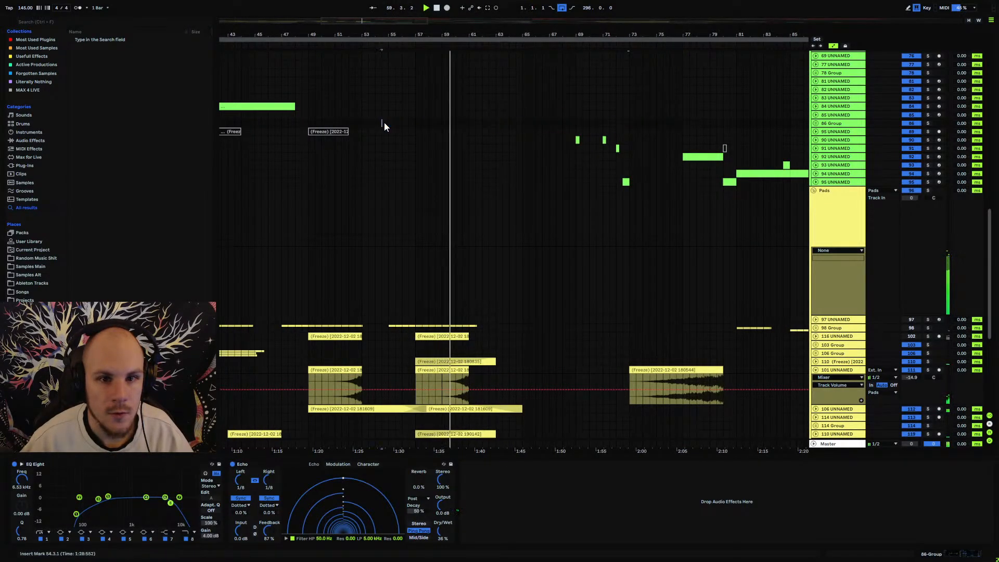
pyautogui.hotkey('ctrl', 'v')
pyautogui.click(380, 123)
pyautogui.press('space')
pyautogui.press('space')
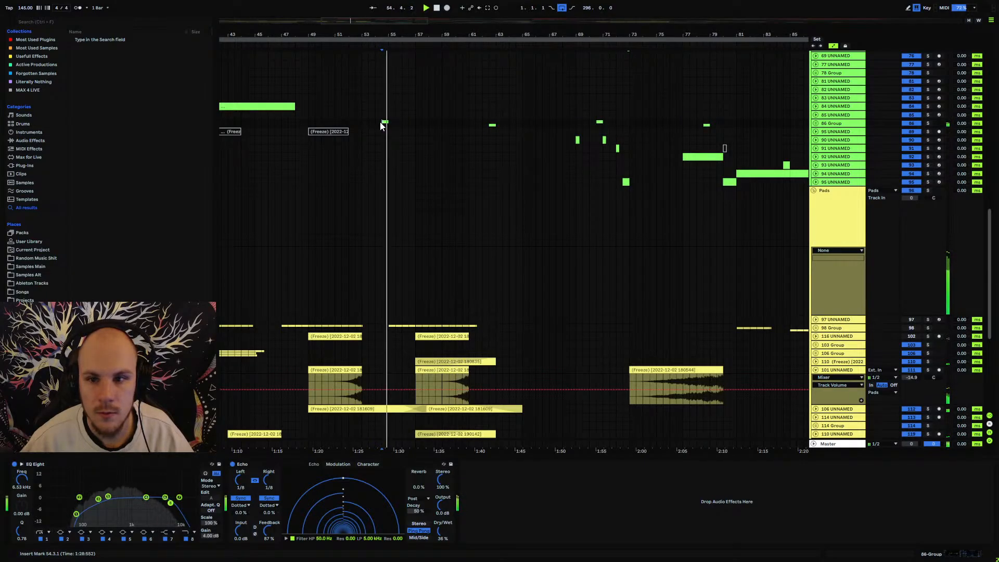
# Play the arrangement from position 48.3 to audition the lead-in to the shifted 86 Group clips.
pyautogui.click(301, 124)
pyautogui.press('space')
pyautogui.press('space')
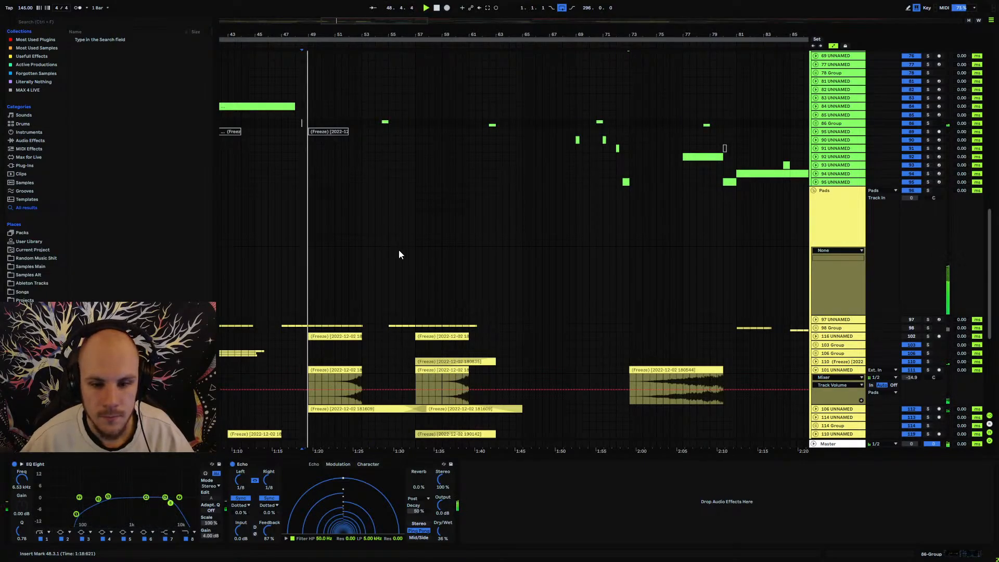
# Solo the 101 UNNAMED track and audition its long clip at bar 73 from near its start and from position 78.3.
pyautogui.click(666, 372)
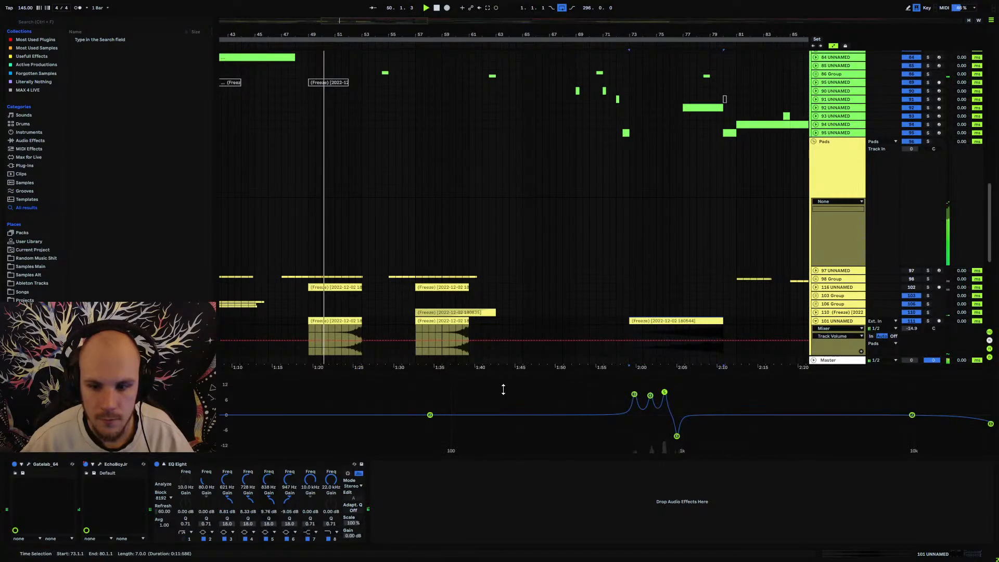
pyautogui.click(164, 464)
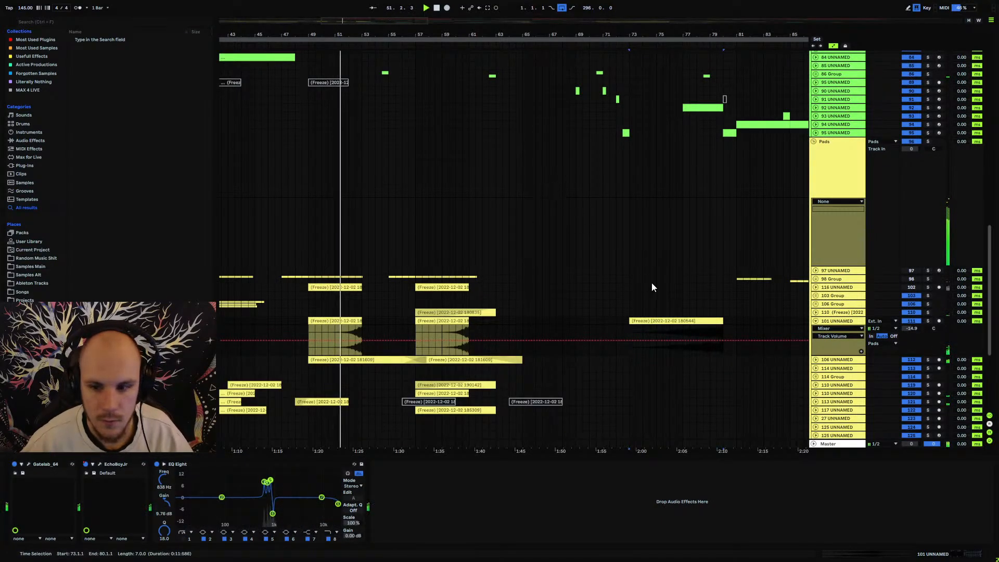
pyautogui.press('space')
pyautogui.click(928, 321)
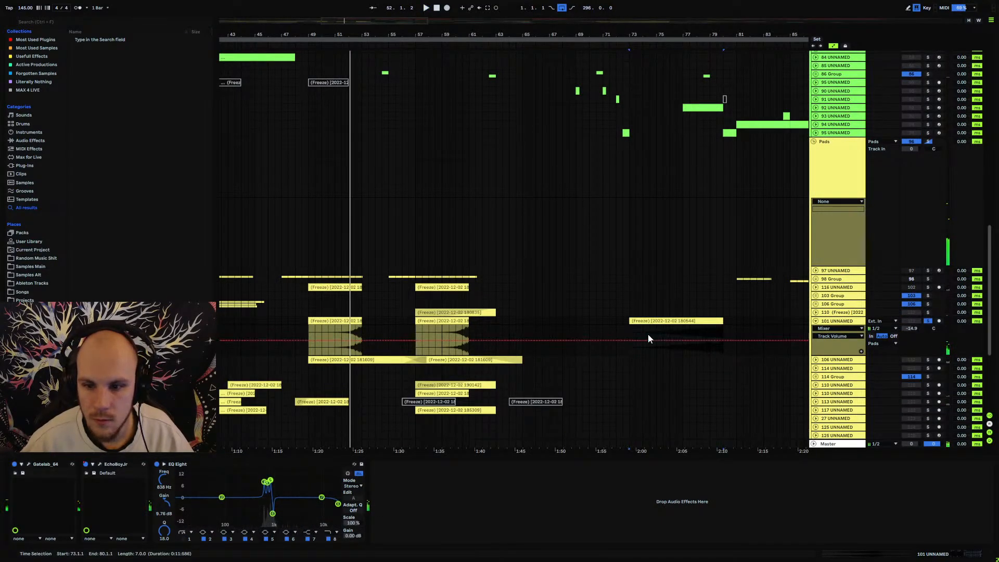
pyautogui.click(650, 337)
pyautogui.press('space')
pyautogui.click(704, 332)
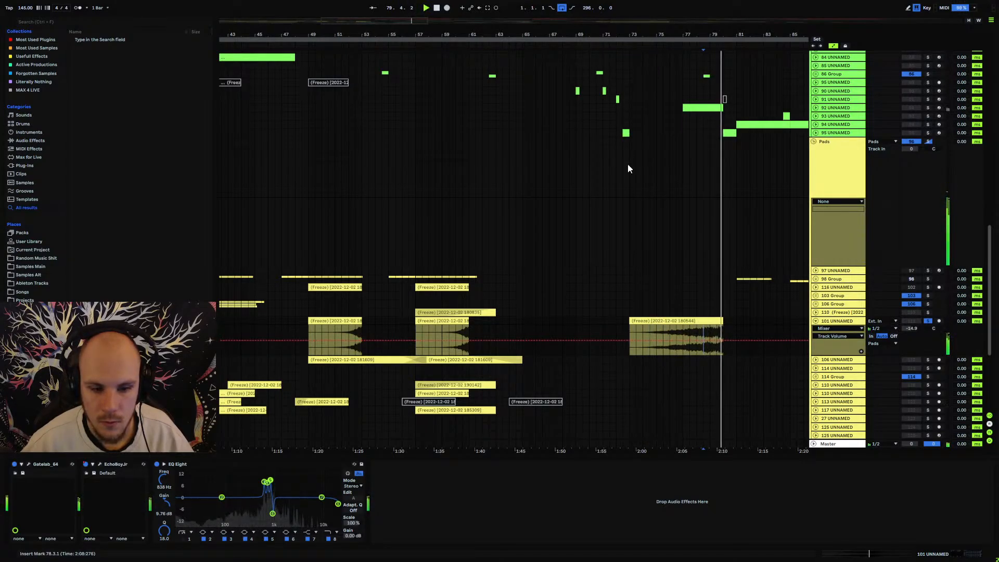
# Replace the 101 UNNAMED clip at bar 73 with a duplicate of bars 49 to 65, unsolo the track and play from bar 65.
pyautogui.moveTo(614, 34); pyautogui.dragTo(489, 19)
pyautogui.moveTo(546, 35); pyautogui.dragTo(379, 20)
pyautogui.click(379, 319)
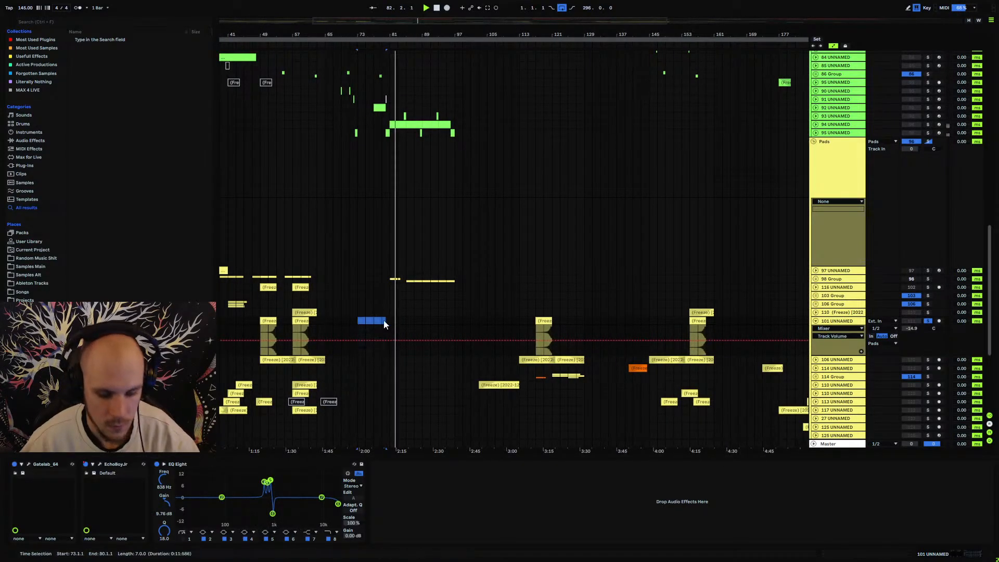
pyautogui.moveTo(325, 319); pyautogui.dragTo(262, 322)
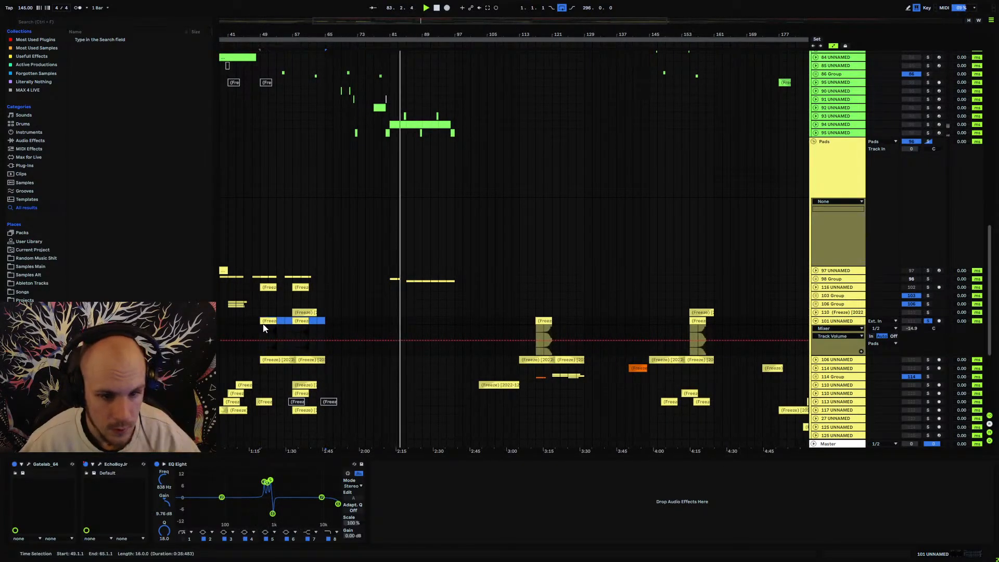
pyautogui.hotkey('ctrl', 'd')
pyautogui.click(927, 321)
pyautogui.press('space')
pyautogui.press('space')
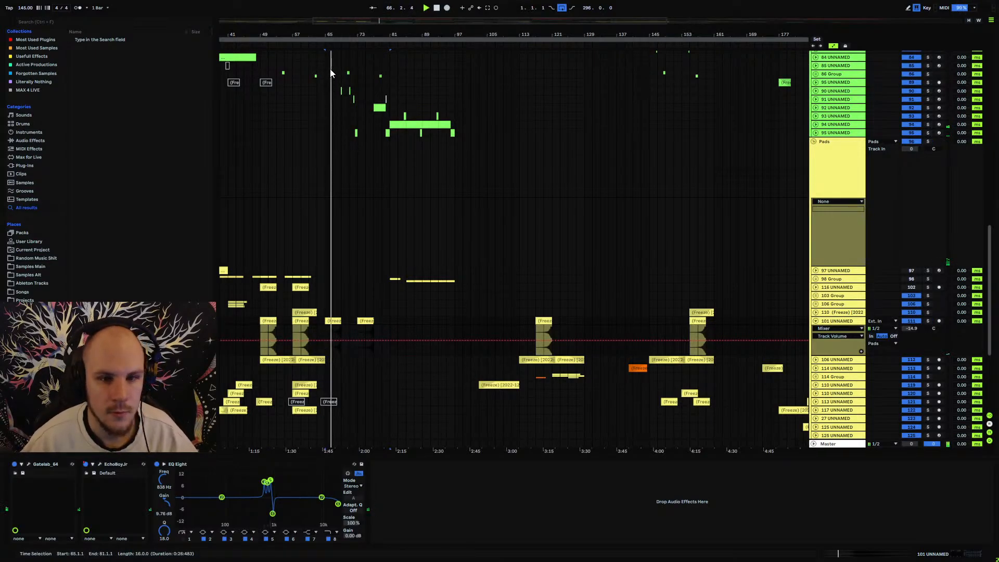
# Review the duplicated 101 UNNAMED clips at bars 65 and 73 during playback and fold the track.
pyautogui.moveTo(323, 31); pyautogui.dragTo(363, 93)
pyautogui.click(432, 225)
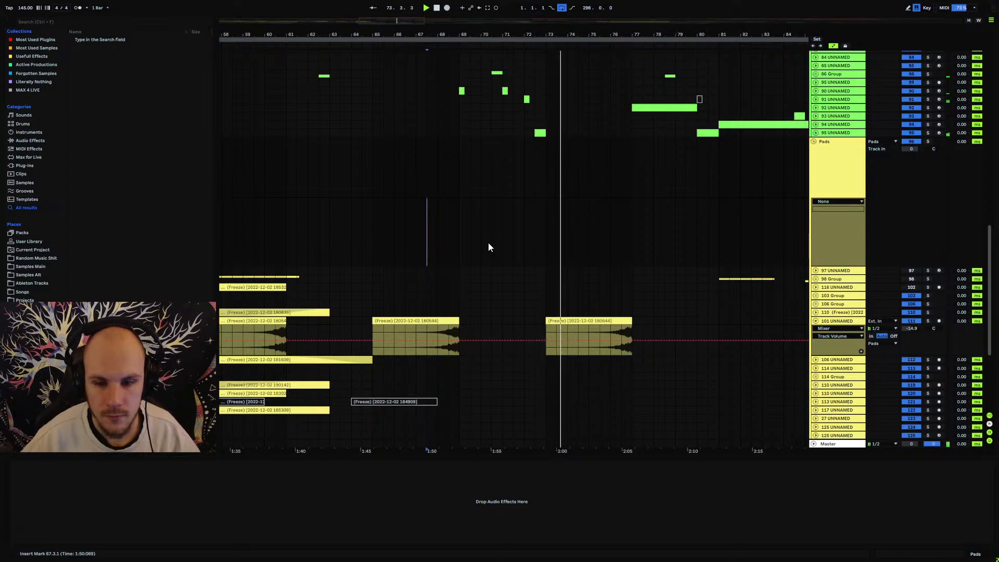
pyautogui.moveTo(553, 36); pyautogui.dragTo(430, 40)
pyautogui.scroll(1, 706, 211)
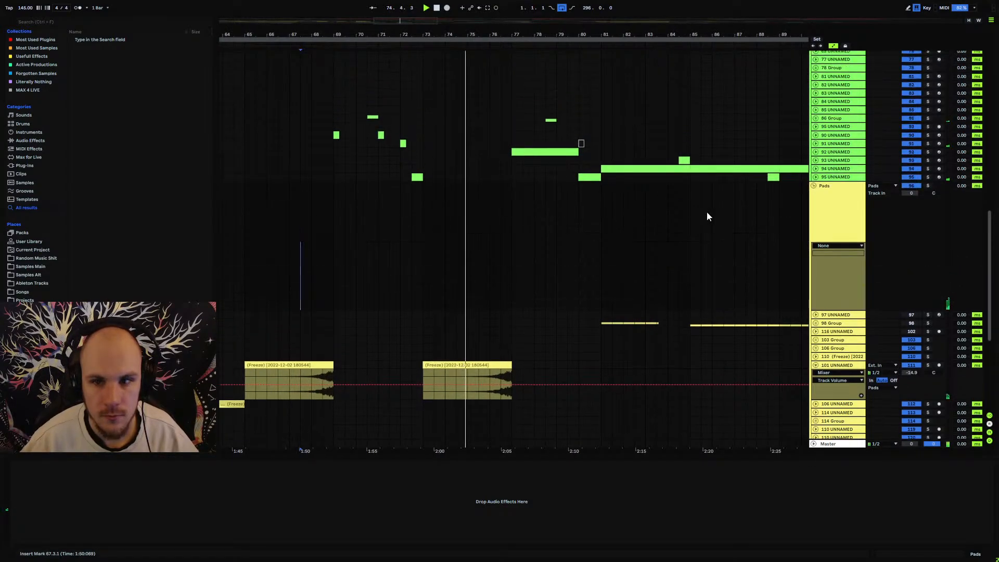
pyautogui.click(816, 366)
pyautogui.scroll(-2, 473, 220)
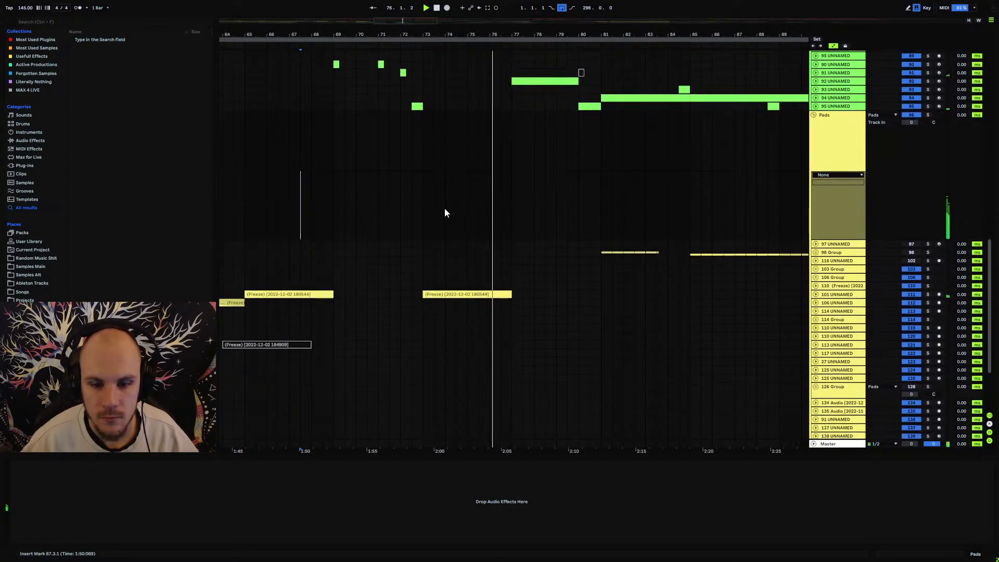
# Unfold the FX group and examine its clips around bars 73 to 81, including the contents of 162 Group.
pyautogui.scroll(-2, 434, 206)
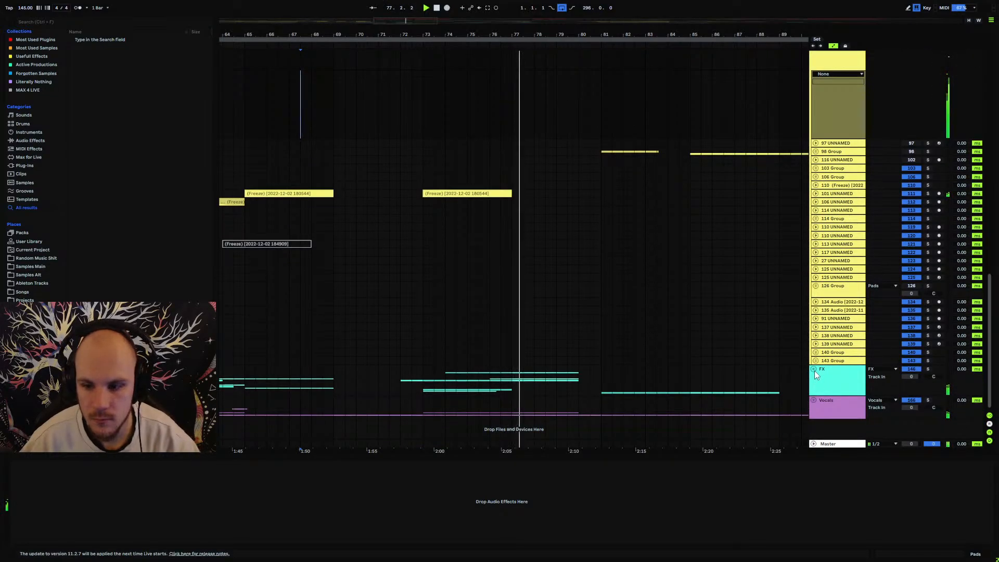
pyautogui.click(814, 369)
pyautogui.scroll(-3, 519, 310)
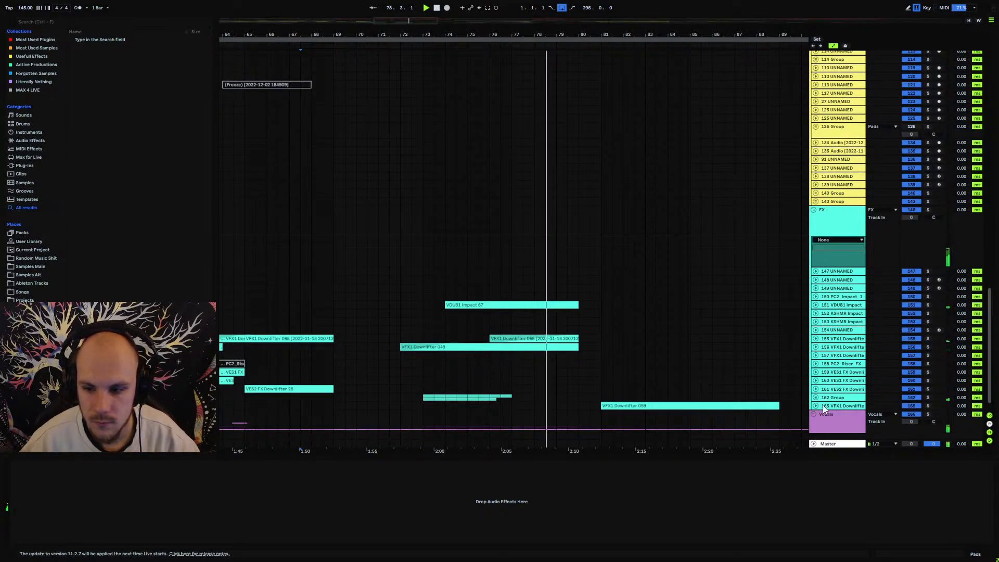
pyautogui.click(815, 398)
pyautogui.click(912, 406)
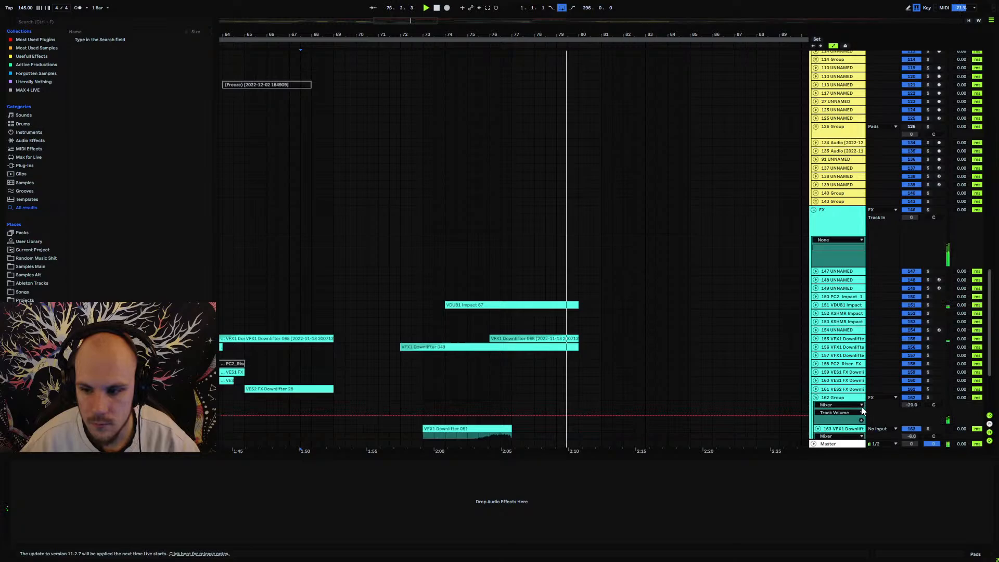
pyautogui.click(816, 398)
pyautogui.scroll(8, 633, 329)
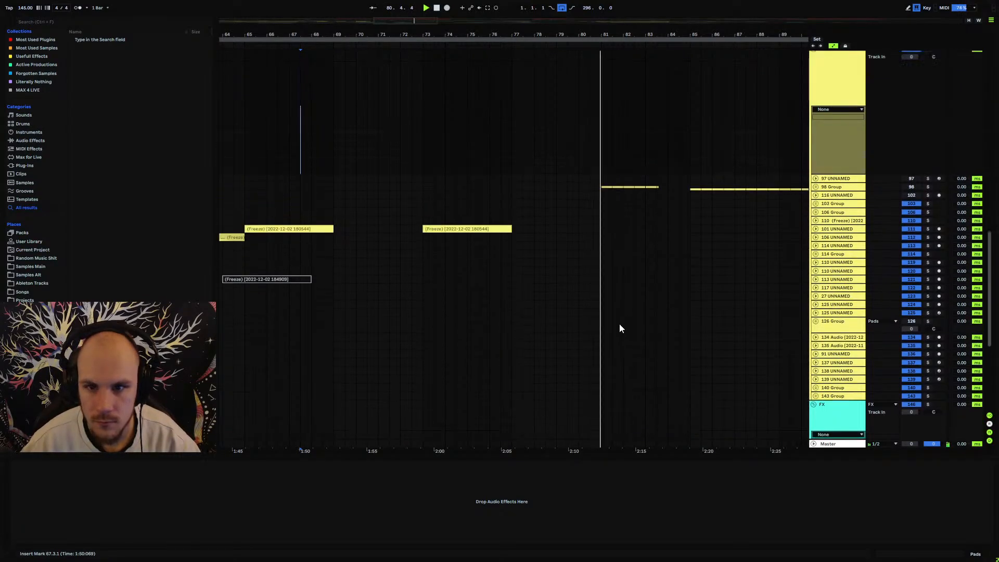
pyautogui.scroll(3, 610, 323)
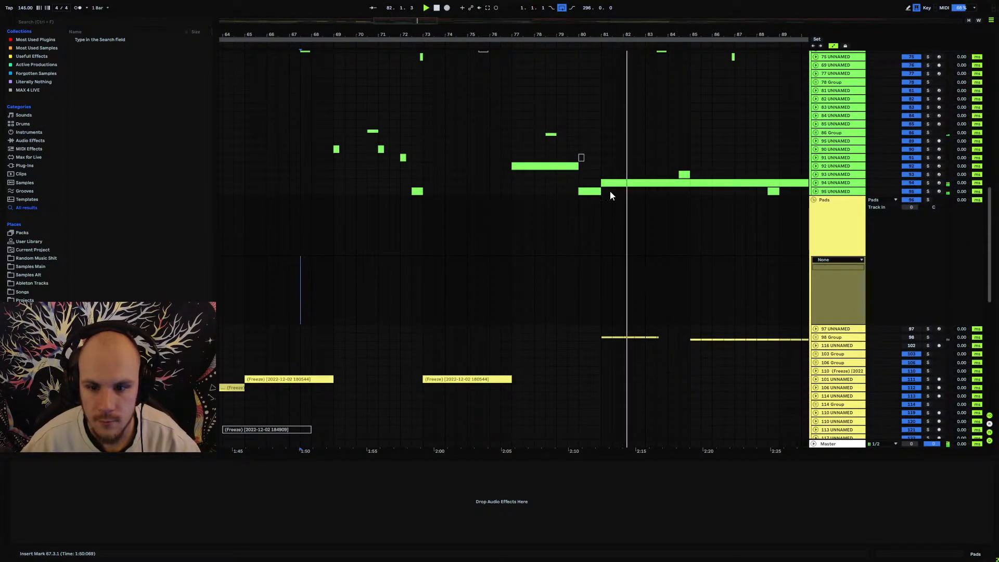
# Copy the 94 UNNAMED clips that start at bar 81 to bar 65 and play from there.
pyautogui.moveTo(611, 35); pyautogui.dragTo(469, 16)
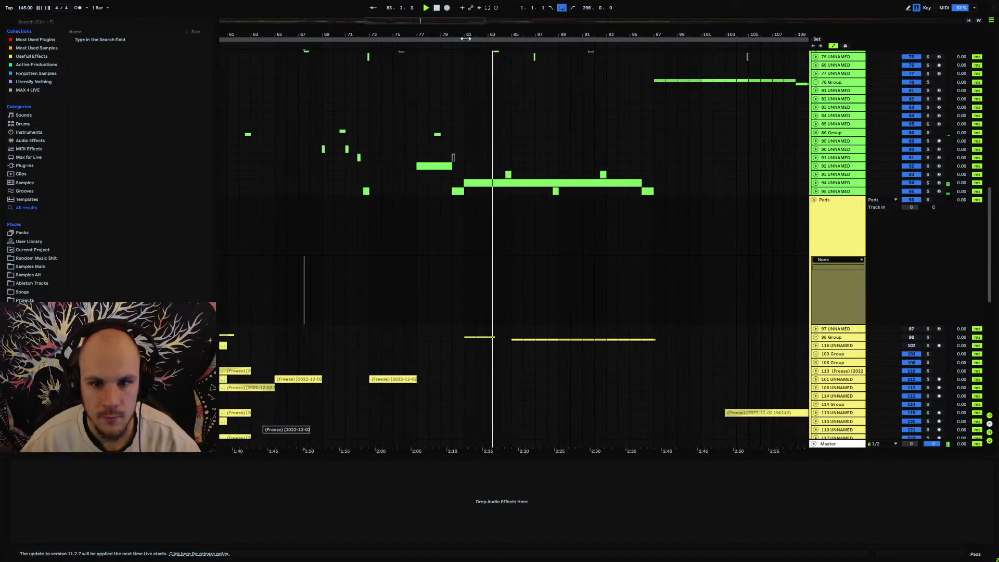
pyautogui.click(490, 179)
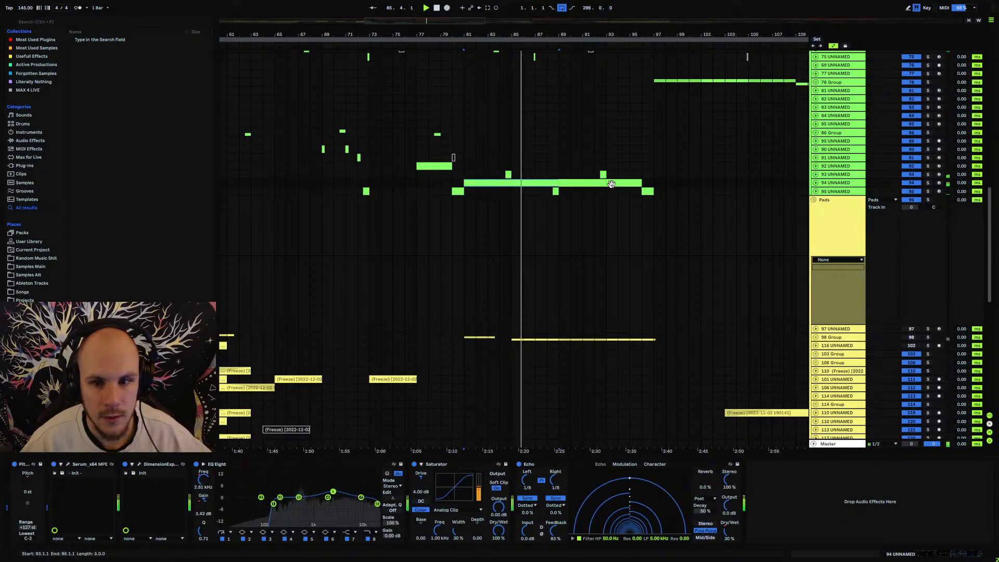
pyautogui.hotkey('ctrl', 'c')
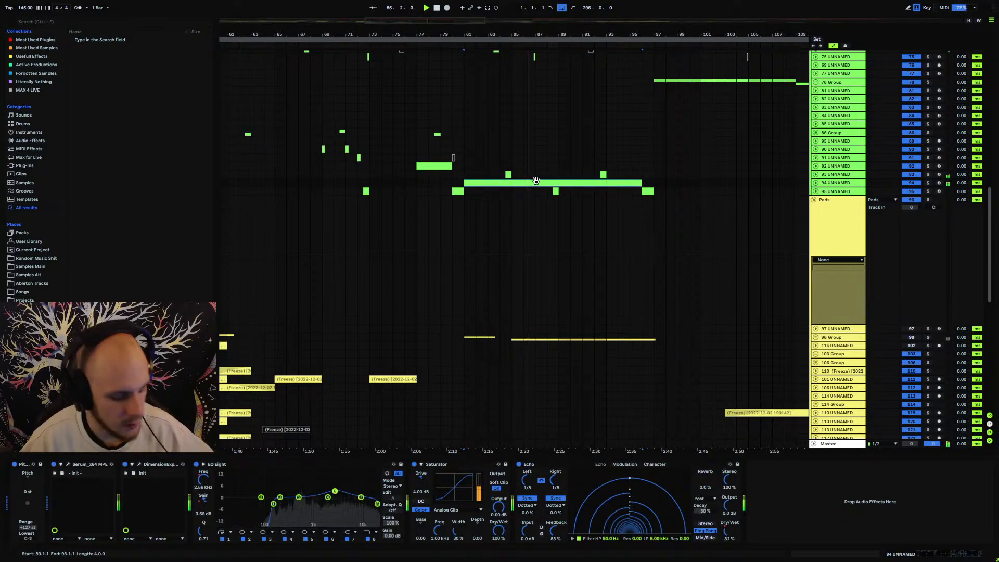
pyautogui.click(279, 181)
pyautogui.hotkey('ctrl', 'v')
pyautogui.press('space')
pyautogui.press('space')
# Enable band 8 of the 94 UNNAMED track's EQ Eight and automate its frequency to rise from bar 65 to bar 80.
pyautogui.click(373, 538)
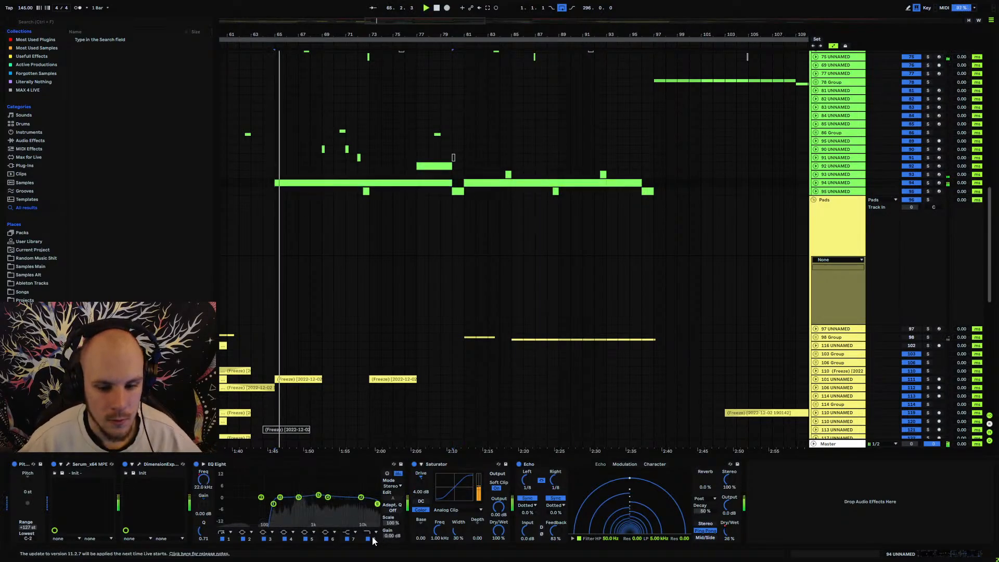
pyautogui.click(204, 479)
pyautogui.press('u')
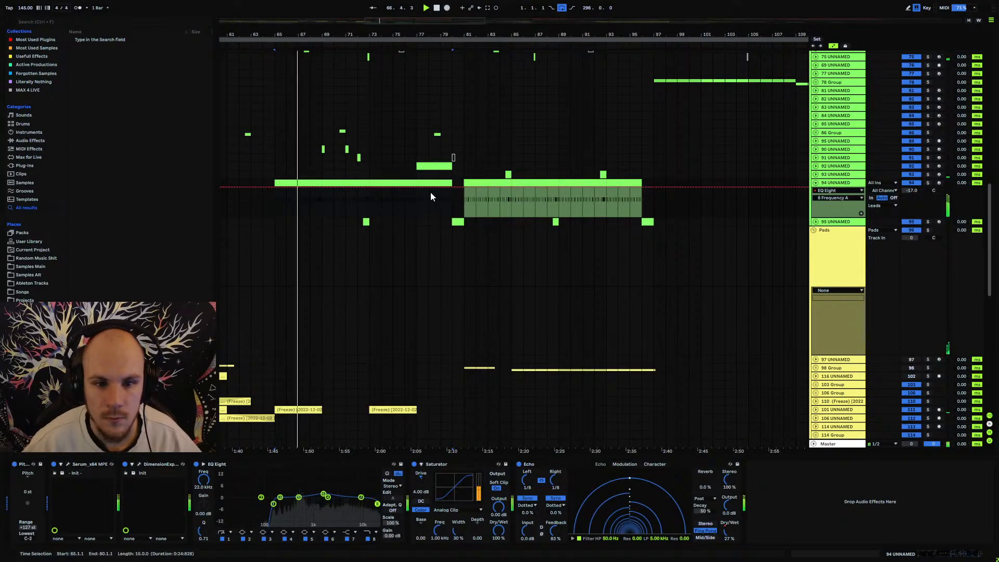
pyautogui.moveTo(454, 189); pyautogui.dragTo(423, 195)
pyautogui.moveTo(275, 193); pyautogui.dragTo(276, 206)
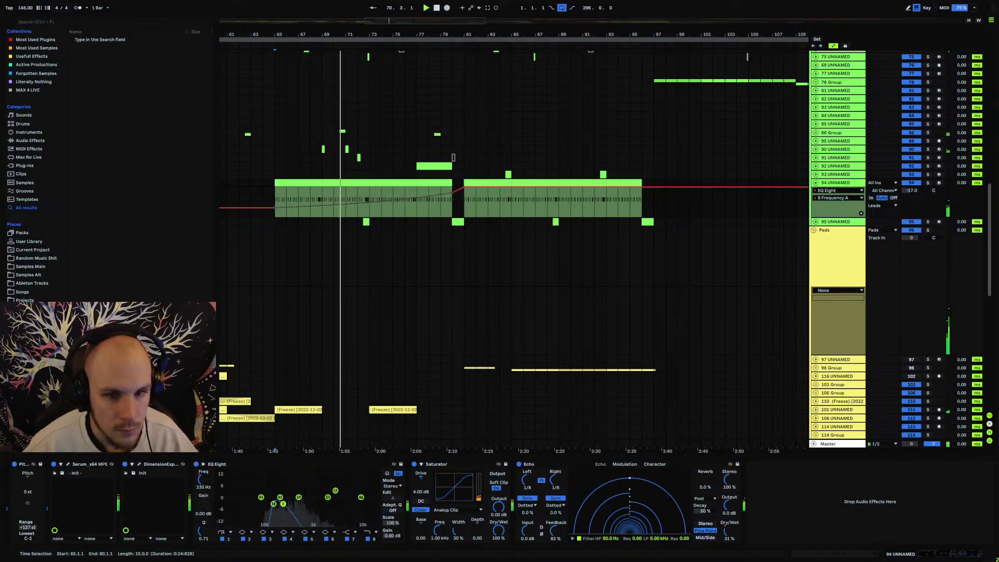
# Automate the EQ Eight output gain to stay reduced from bar 65, about -3.58 dB at bar 80, returning to 0.00 dB at bar 81.
pyautogui.click(391, 536)
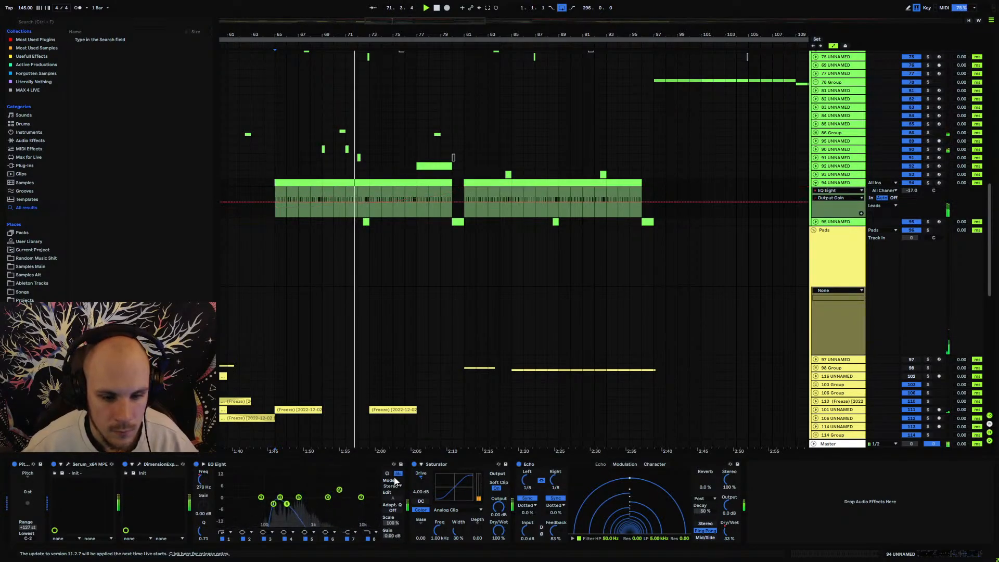
pyautogui.click(457, 202)
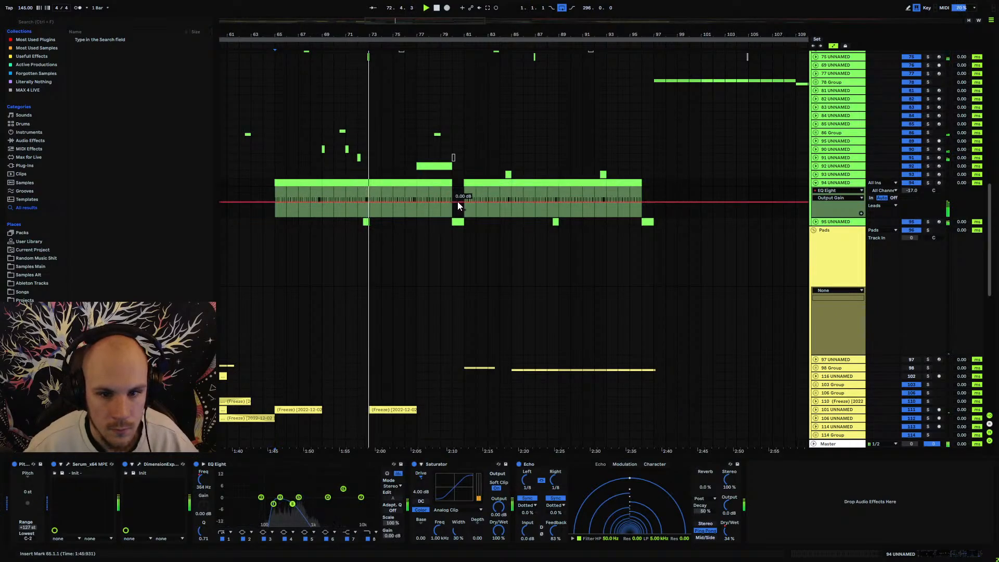
pyautogui.moveTo(454, 202); pyautogui.dragTo(453, 206)
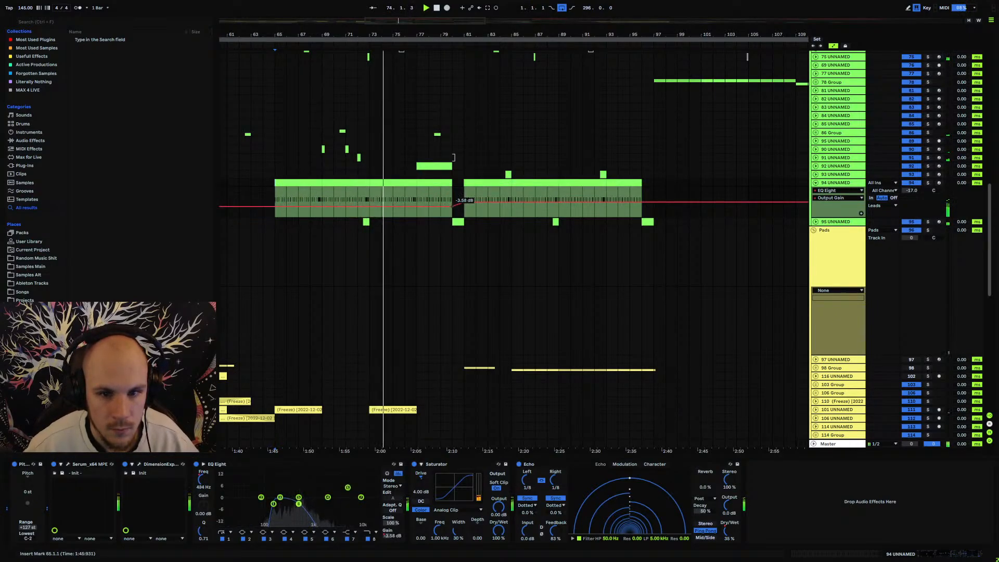
pyautogui.moveTo(274, 206); pyautogui.dragTo(274, 209)
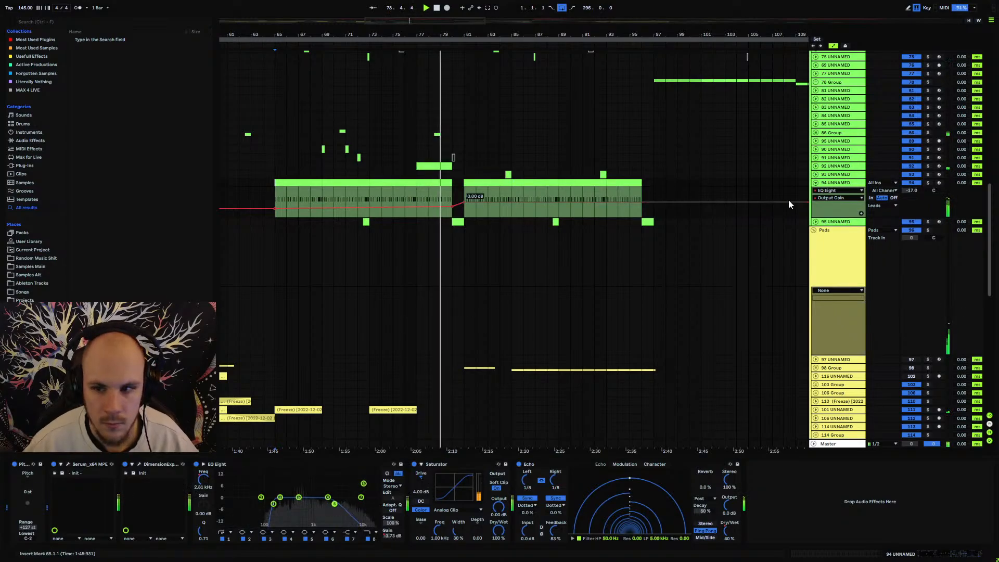
pyautogui.click(816, 184)
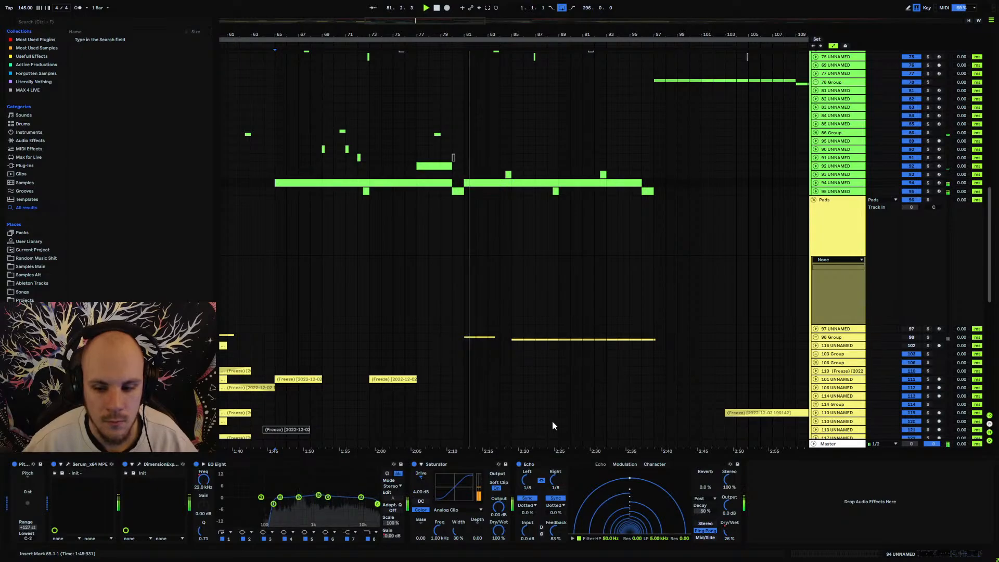
# Unfold the 94 UNNAMED track to examine its Echo Dry Wet automation and play from bar 78.
pyautogui.click(816, 182)
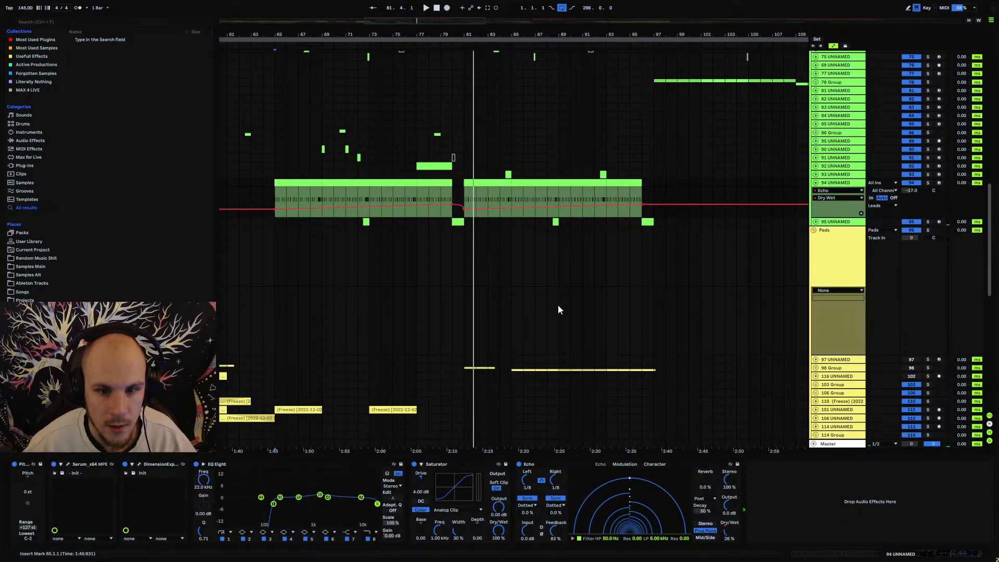
pyautogui.press('space')
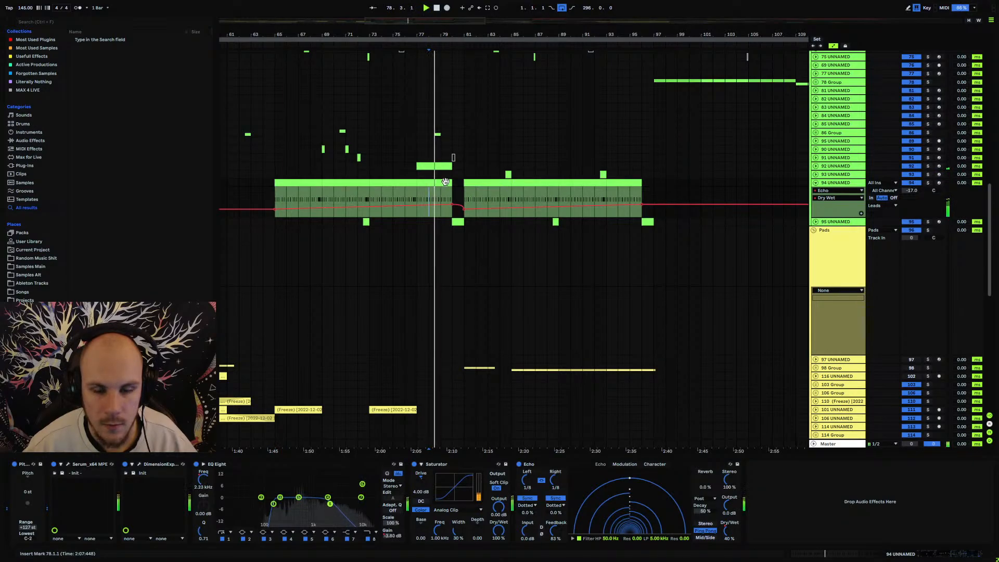
# Automate the Echo output gain on the 94 UNNAMED track to rise between bar 80 and bar 81.
pyautogui.scroll(10, 446, 181)
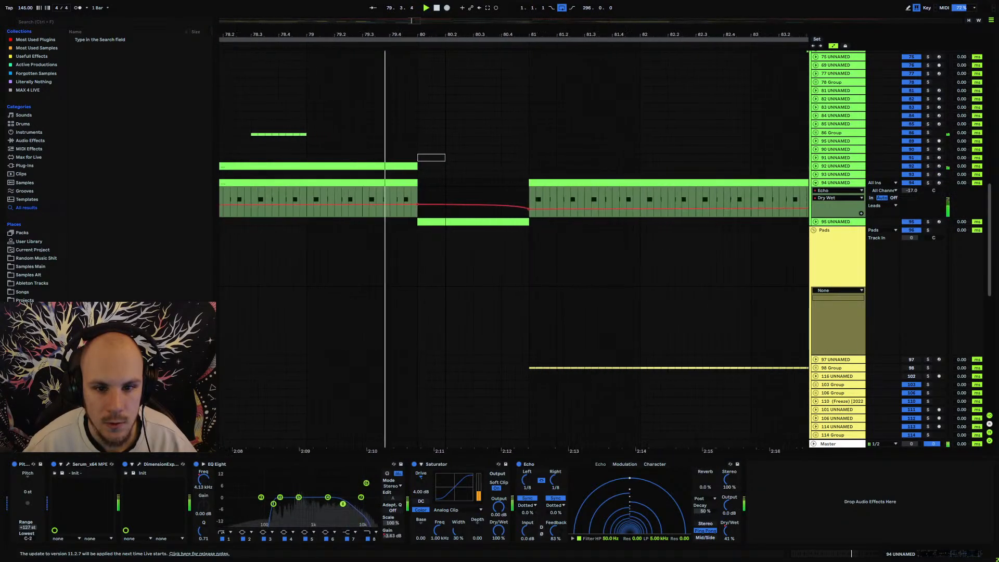
pyautogui.scroll(2, 446, 181)
pyautogui.scroll(-4, 471, 181)
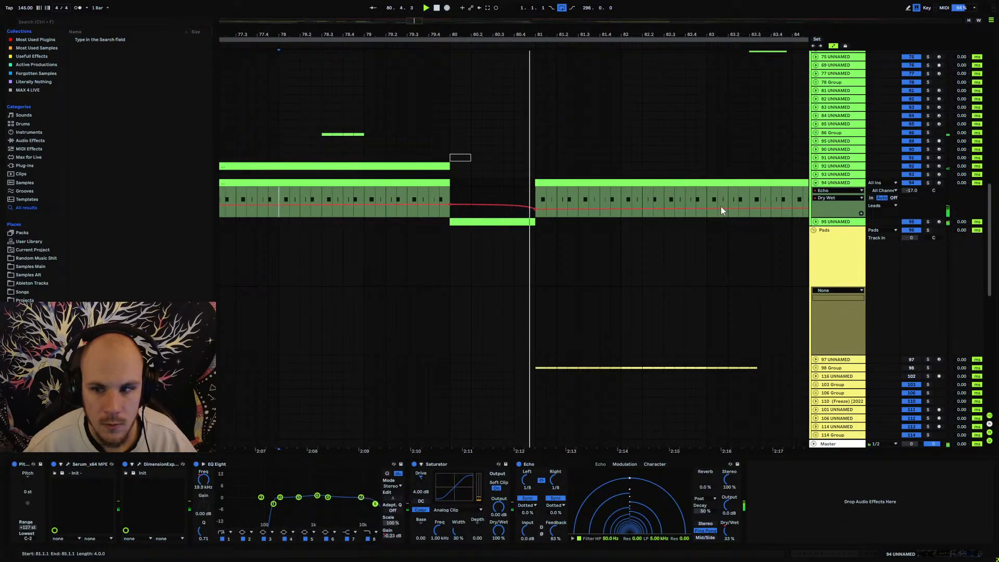
pyautogui.click(729, 505)
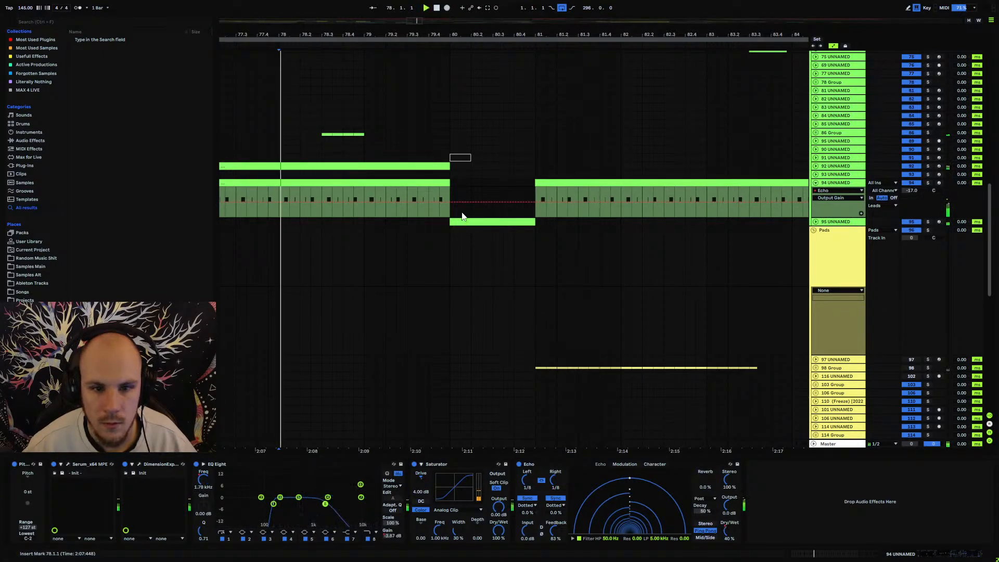
pyautogui.click(535, 204)
pyautogui.moveTo(523, 202); pyautogui.dragTo(523, 188)
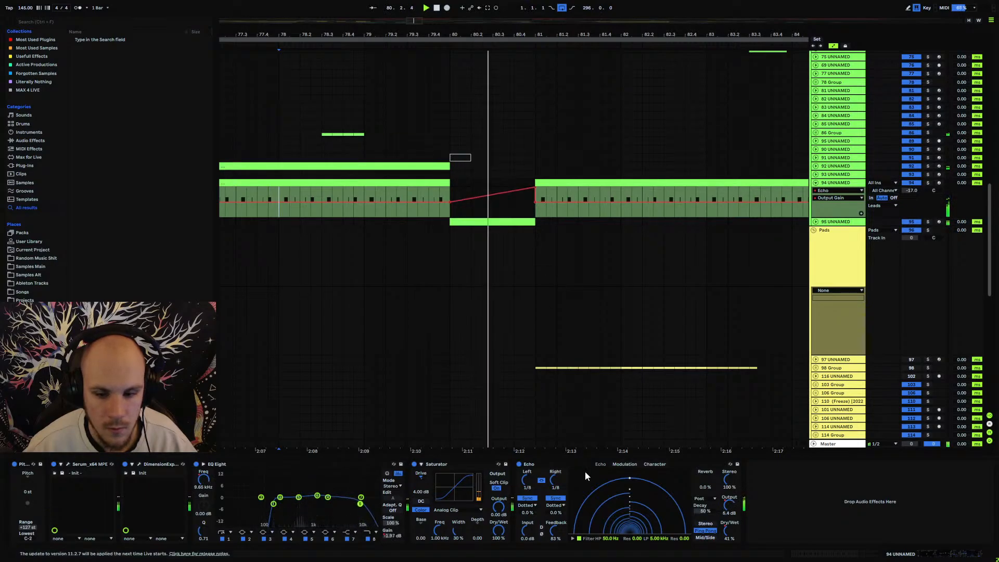
# Switch the Echo's delay sync mode from Dotted to Notes, set both delay times to 1/4, and audition the result.
pyautogui.click(561, 505)
pyautogui.click(564, 511)
pyautogui.press('space')
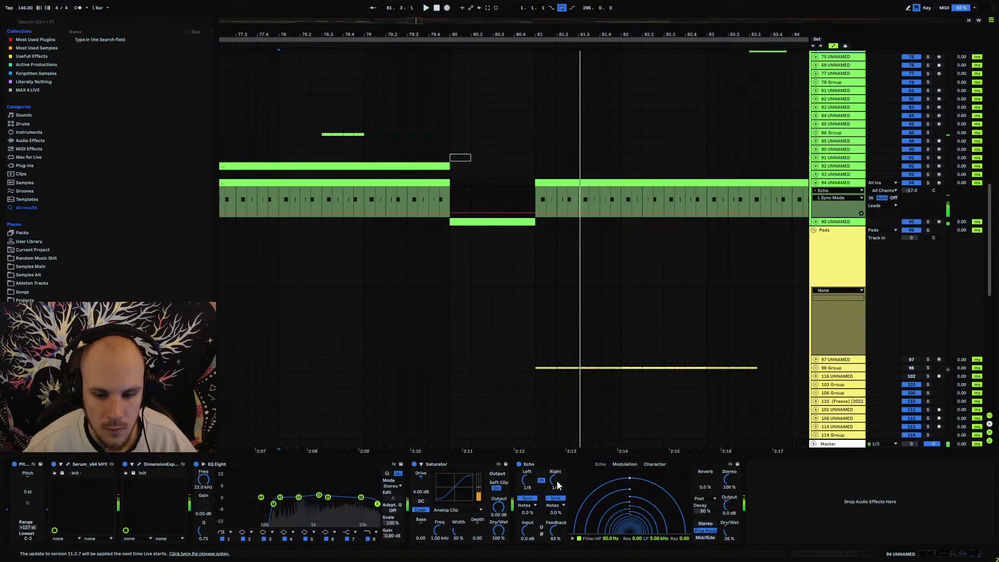
pyautogui.click(558, 482)
pyautogui.press('Up')
pyautogui.click(560, 507)
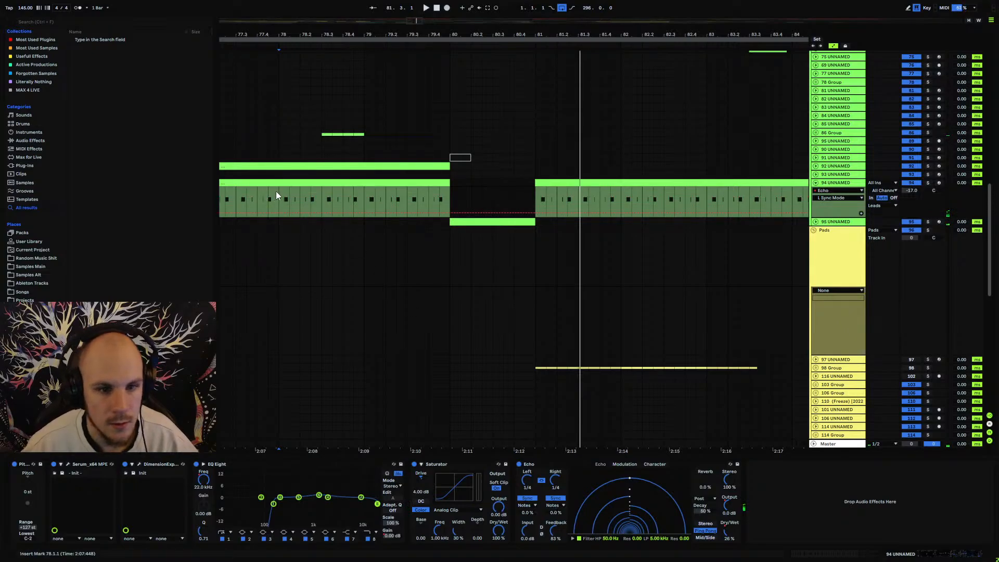
pyautogui.press('space')
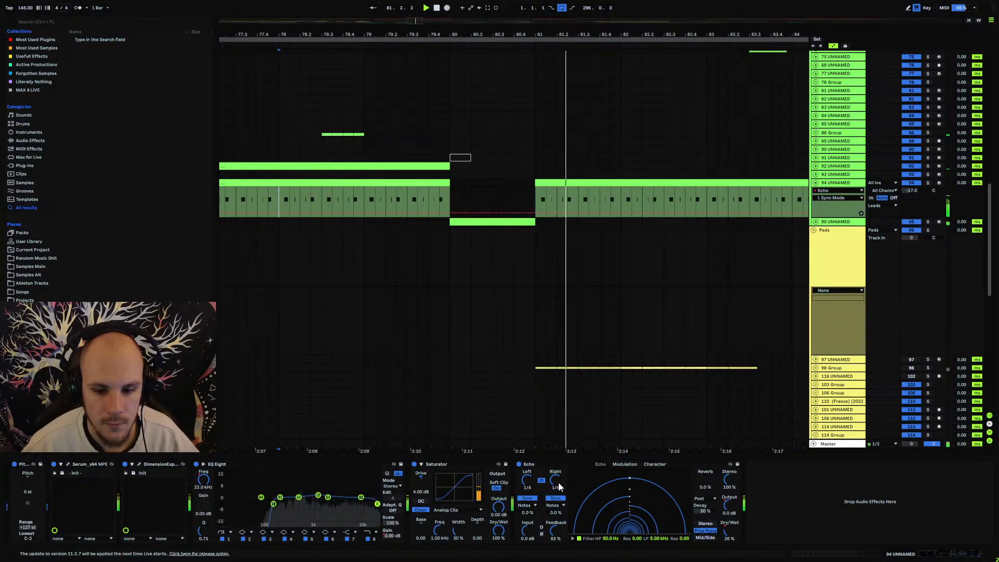
# Set the Echo's left and right delay times to 1/2 and play from bar 78.
pyautogui.press('space')
pyautogui.moveTo(557, 481); pyautogui.dragTo(586, 472)
pyautogui.press('space')
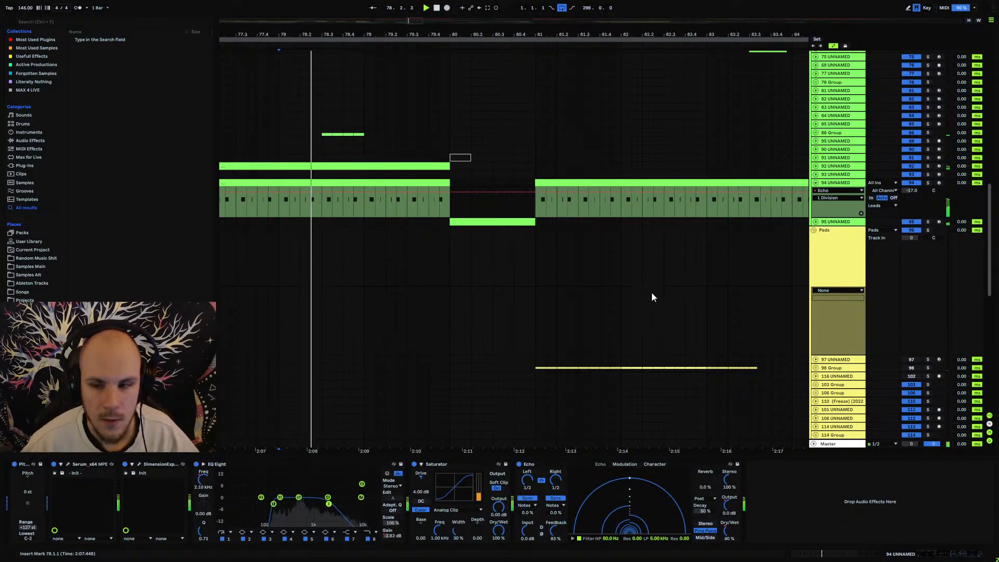
pyautogui.moveTo(433, 33)
pyautogui.mouseDown()
pyautogui.moveTo(433, 1)
pyautogui.moveTo(433, 33)
pyautogui.mouseUp()
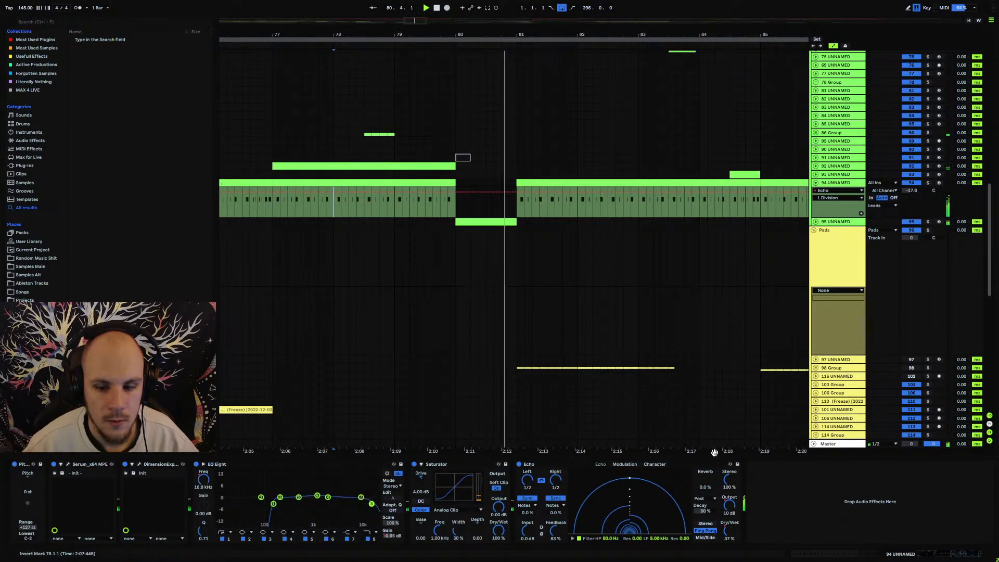
# Lower the 95 UNNAMED track's volume to -19.0 dB, play from bar 78, and fold tracks 94 and 95.
pyautogui.click(817, 223)
pyautogui.moveTo(912, 230); pyautogui.dragTo(912, 235)
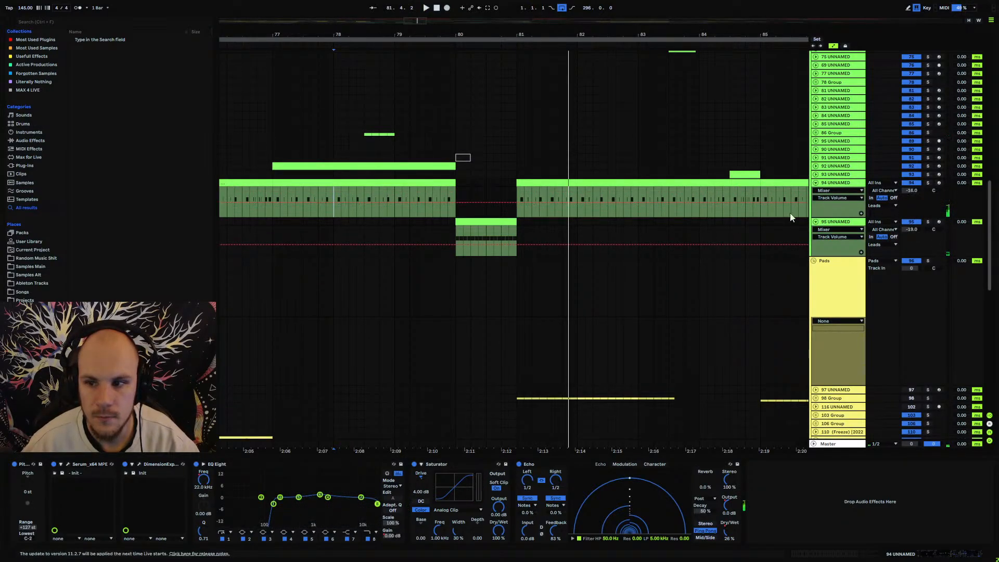
pyautogui.click(341, 225)
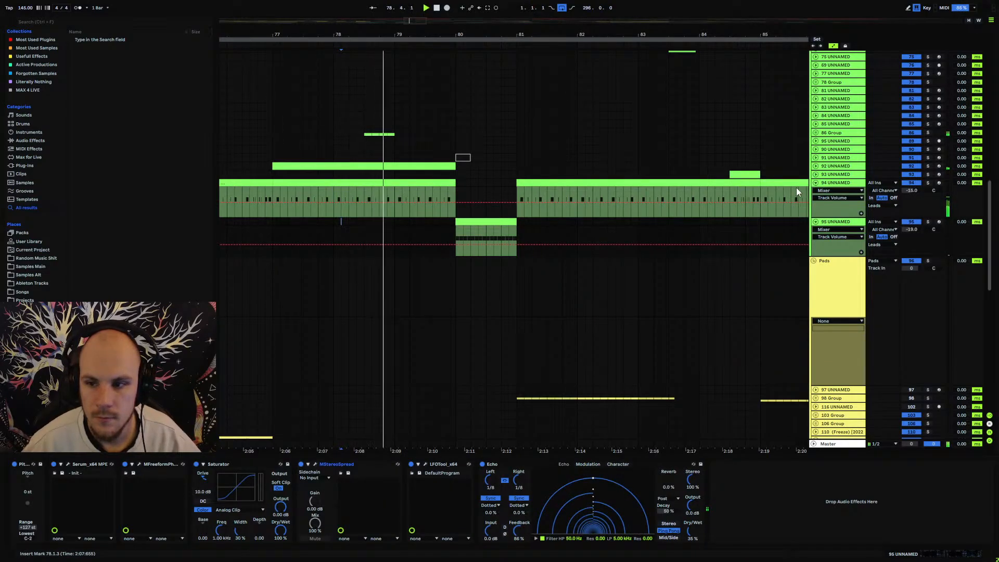
pyautogui.click(815, 183)
pyautogui.moveTo(477, 35); pyautogui.dragTo(481, 4)
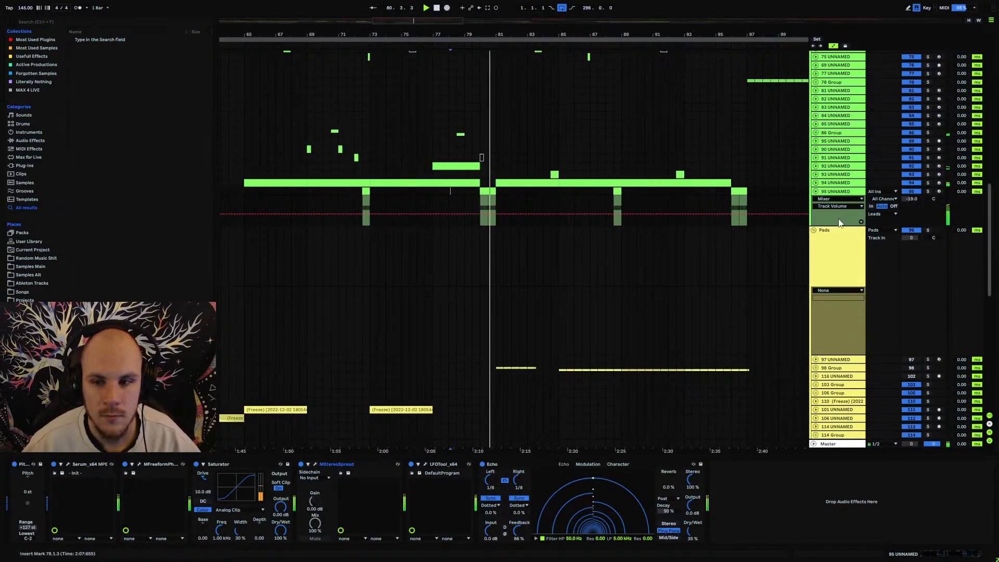
pyautogui.click(816, 191)
# Raise the low-pass filter frequency of the 94 UNNAMED track's Echo to 9.92 kHz and audition it.
pyautogui.click(829, 184)
pyautogui.moveTo(658, 538); pyautogui.dragTo(658, 525)
pyautogui.press('space')
pyautogui.press('space')
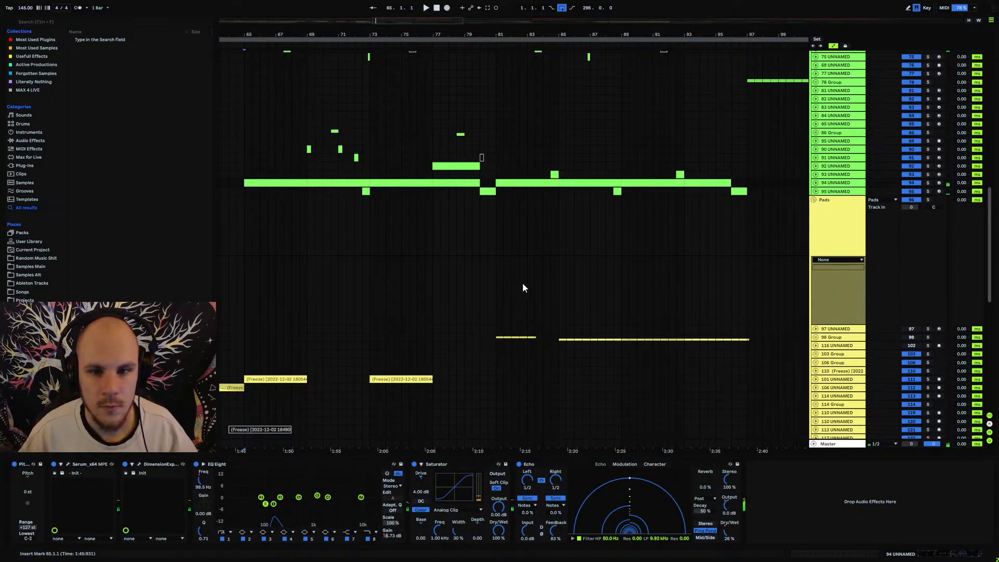
# Play the arrangement from bar 65 and color the 90 UNNAMED track orange.
pyautogui.scroll(2, 523, 288)
pyautogui.press('space')
pyautogui.scroll(5, 433, 311)
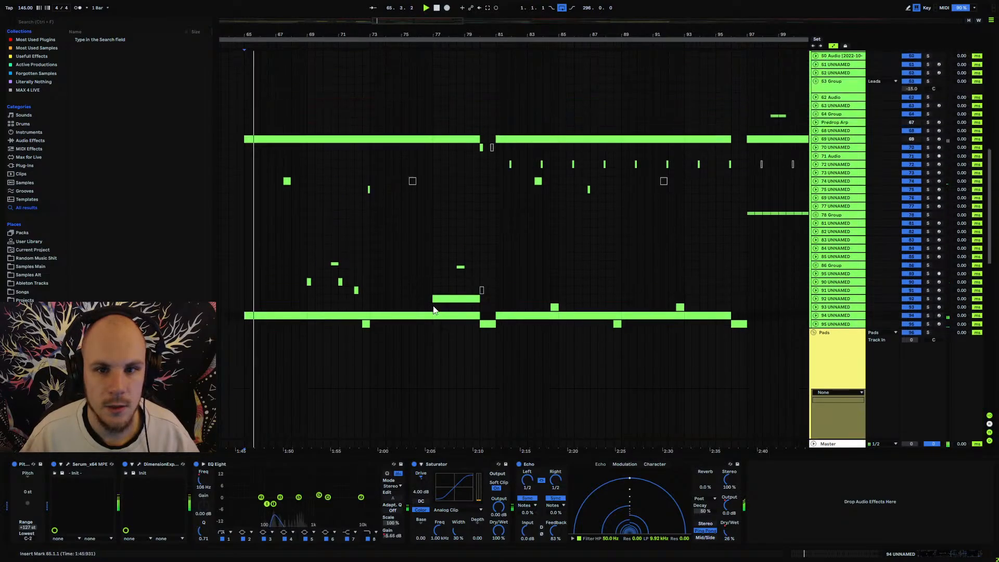
pyautogui.scroll(-2, 432, 304)
pyautogui.scroll(-1, 432, 304)
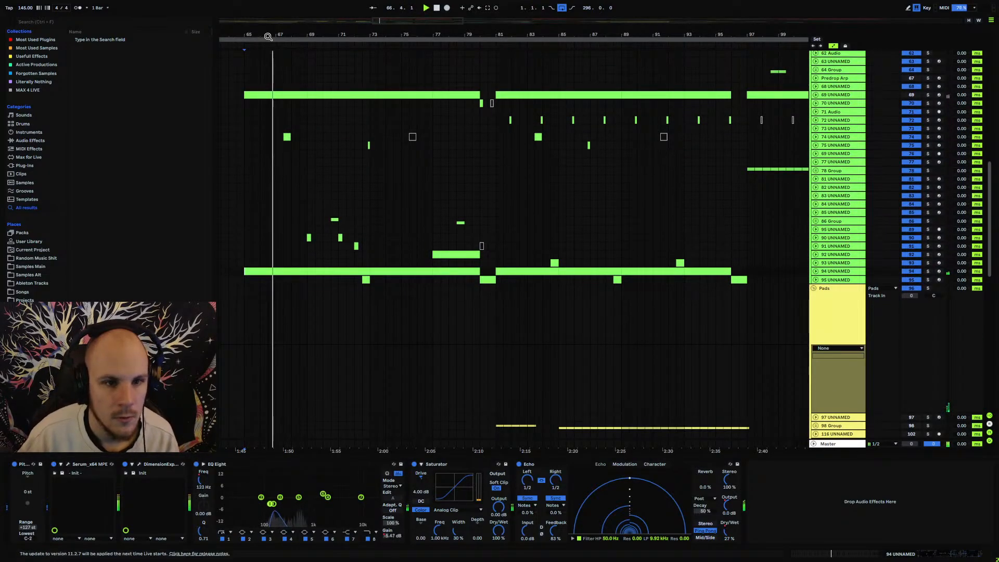
pyautogui.moveTo(268, 37); pyautogui.dragTo(402, 38)
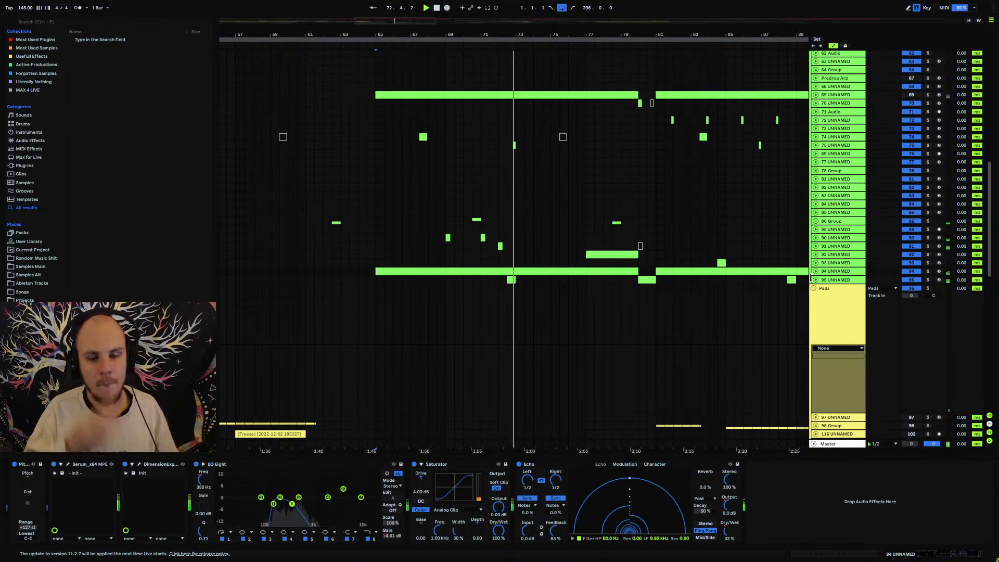
pyautogui.click(823, 239)
pyautogui.rightClick(823, 241)
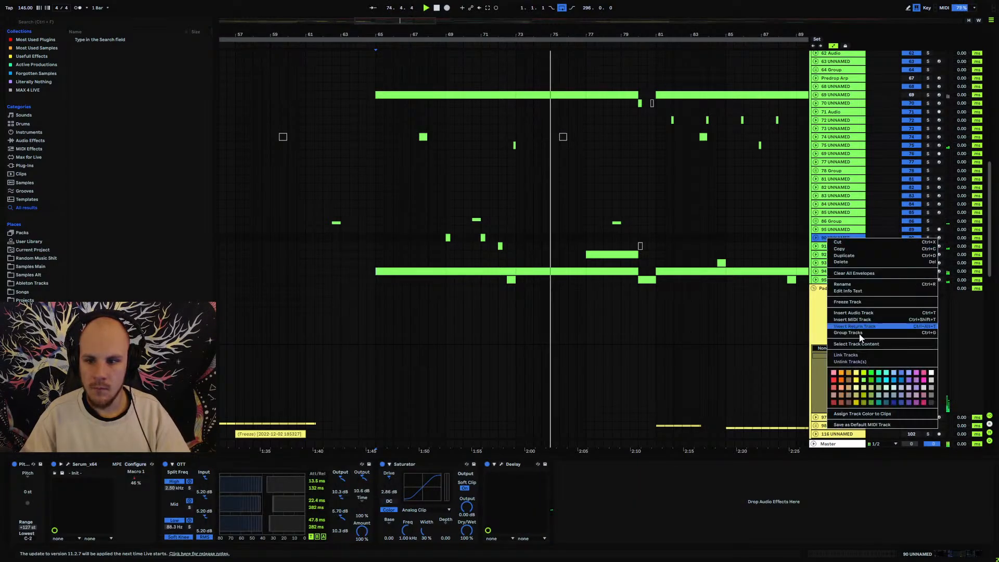
pyautogui.click(842, 380)
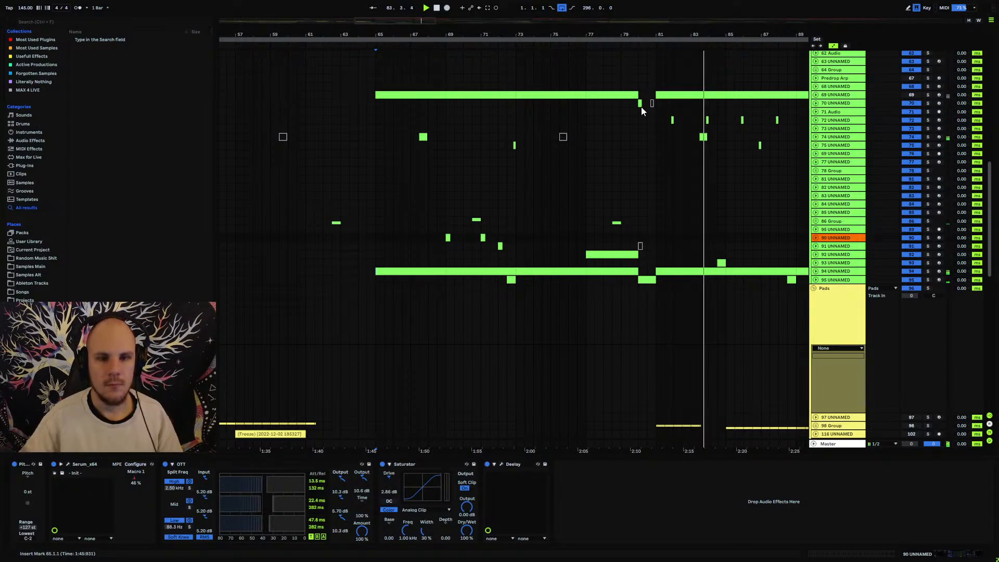
# Color the 93 UNNAMED track orange while the section after bar 81 plays.
pyautogui.moveTo(539, 32); pyautogui.dragTo(305, 32)
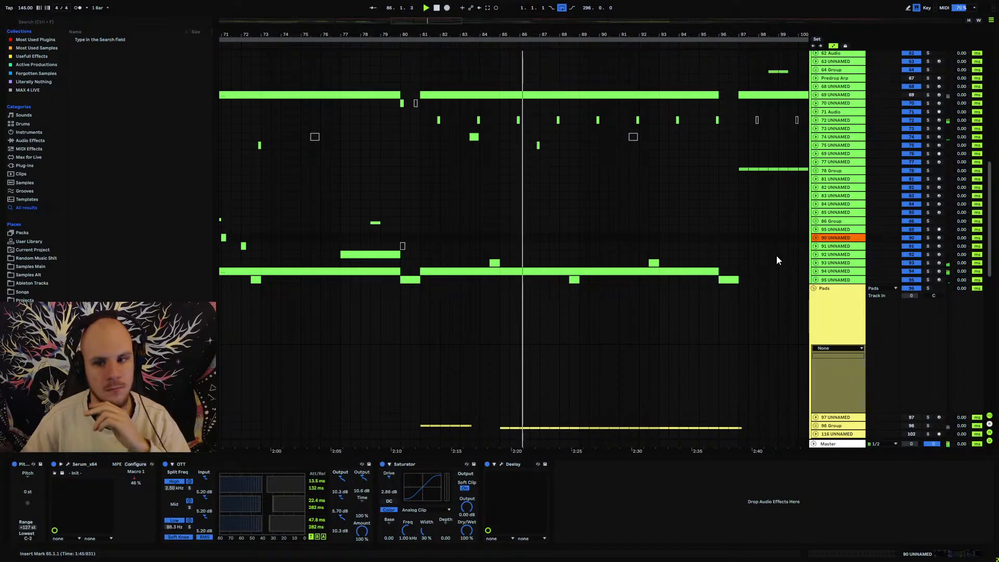
pyautogui.click(830, 264)
pyautogui.rightClick(830, 264)
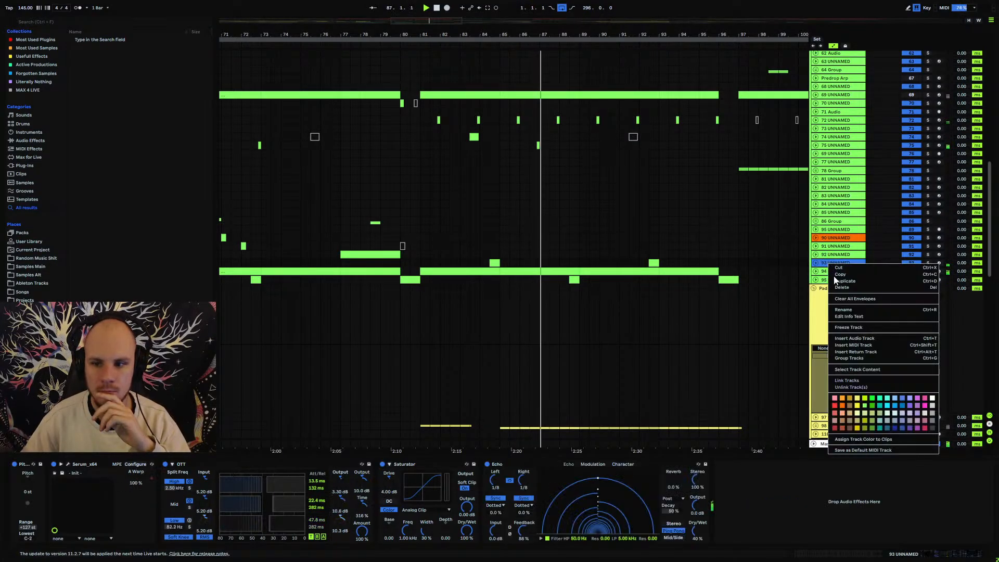
pyautogui.click(843, 406)
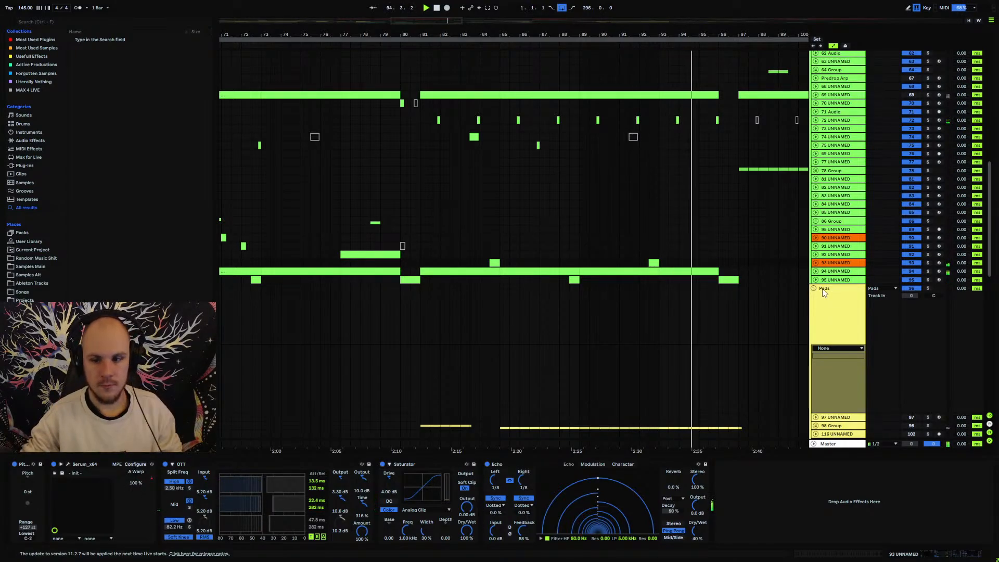
# Stop playback and insert an audio track below 158 PC2 Riser FX in the FX group, selecting the time around bar 97.
pyautogui.moveTo(710, 34); pyautogui.dragTo(461, 33)
pyautogui.scroll(2, 598, 206)
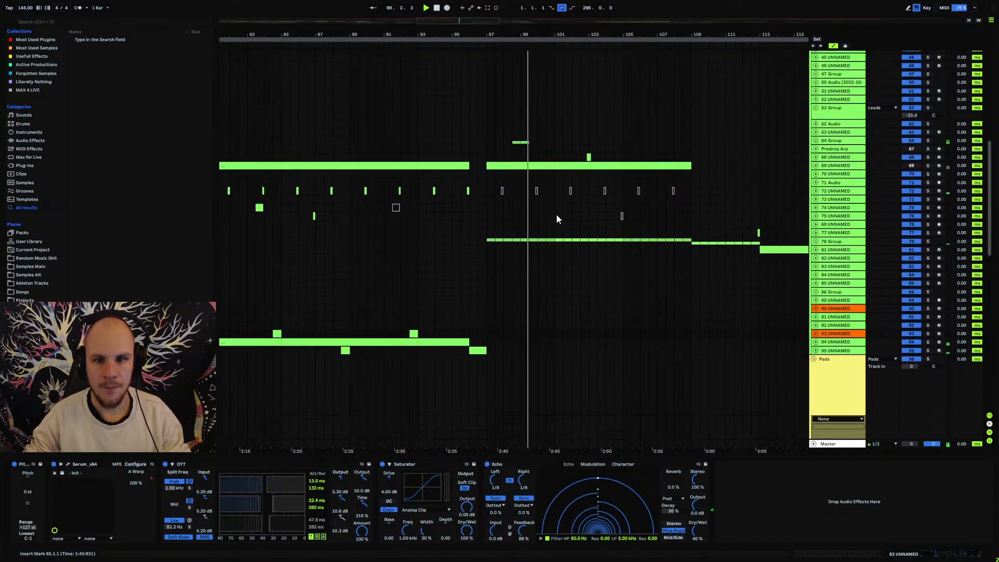
pyautogui.scroll(-2, 557, 214)
pyautogui.scroll(-8, 540, 266)
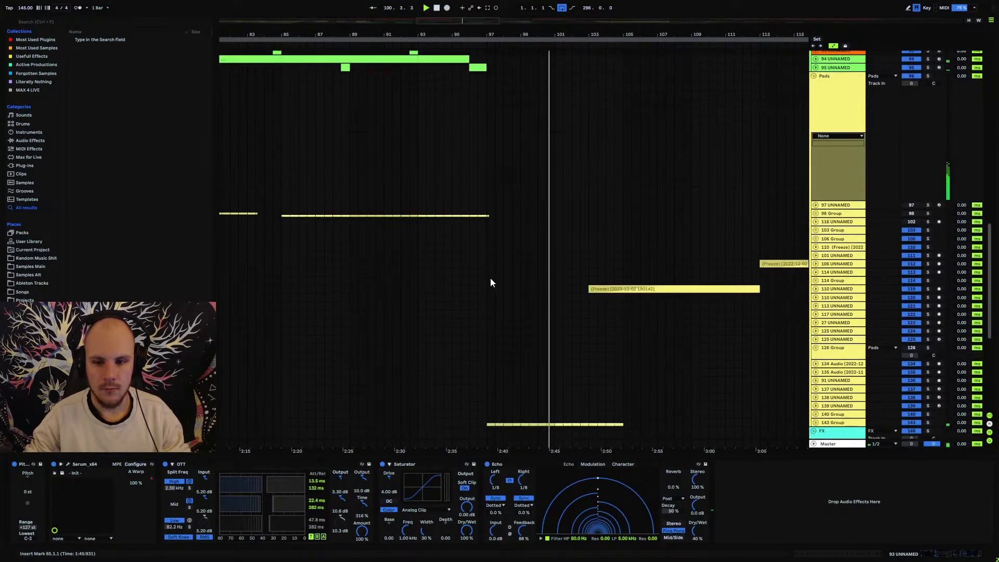
pyautogui.scroll(-5, 521, 281)
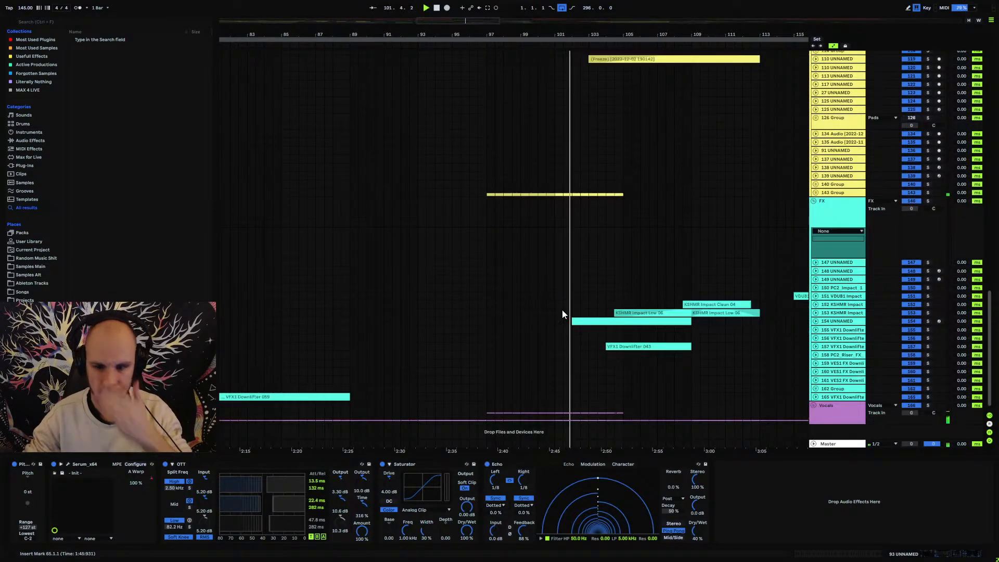
pyautogui.click(836, 355)
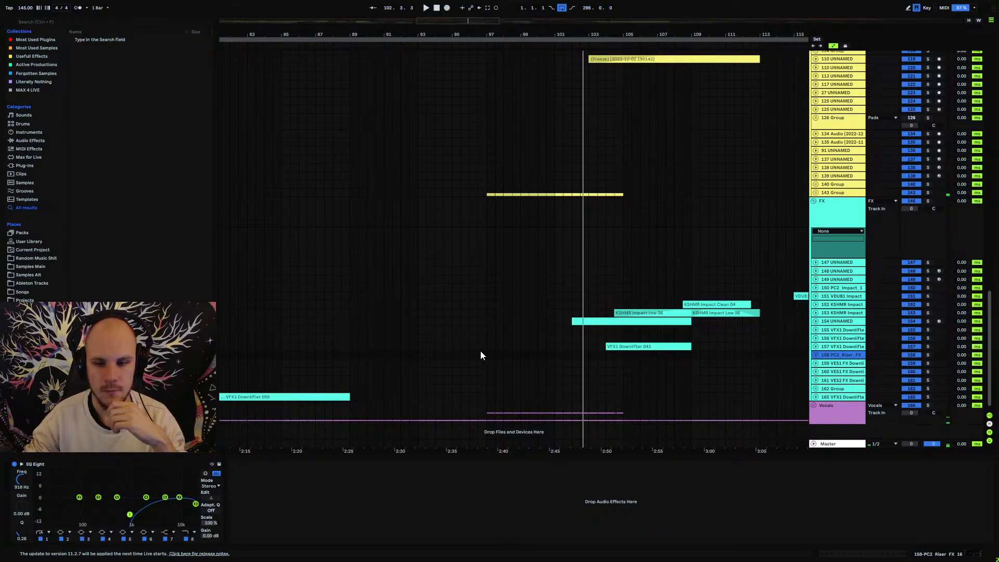
pyautogui.hotkey('ctrl', 't')
pyautogui.moveTo(492, 355); pyautogui.dragTo(471, 355)
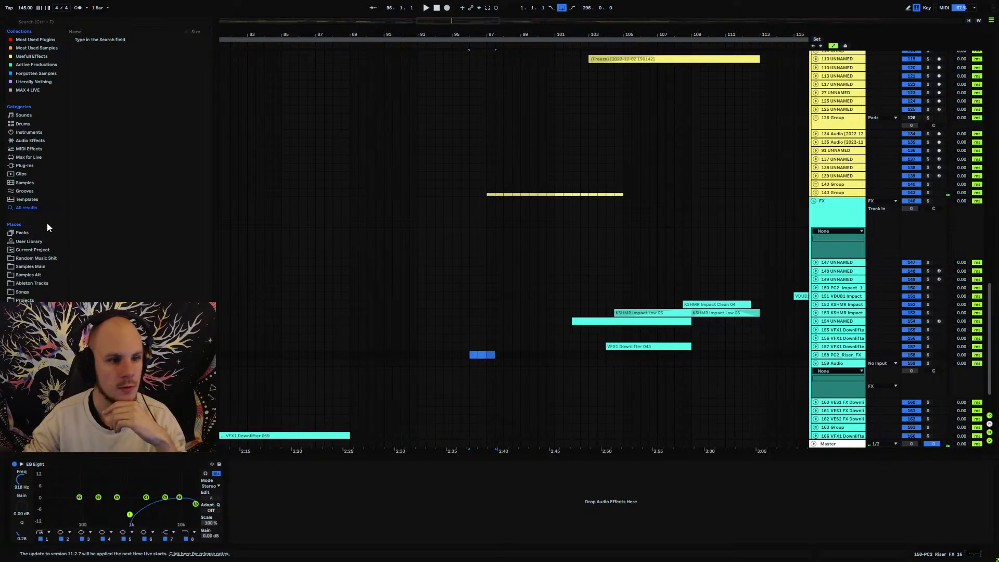
# Search all browser content for "impact".
pyautogui.click(25, 207)
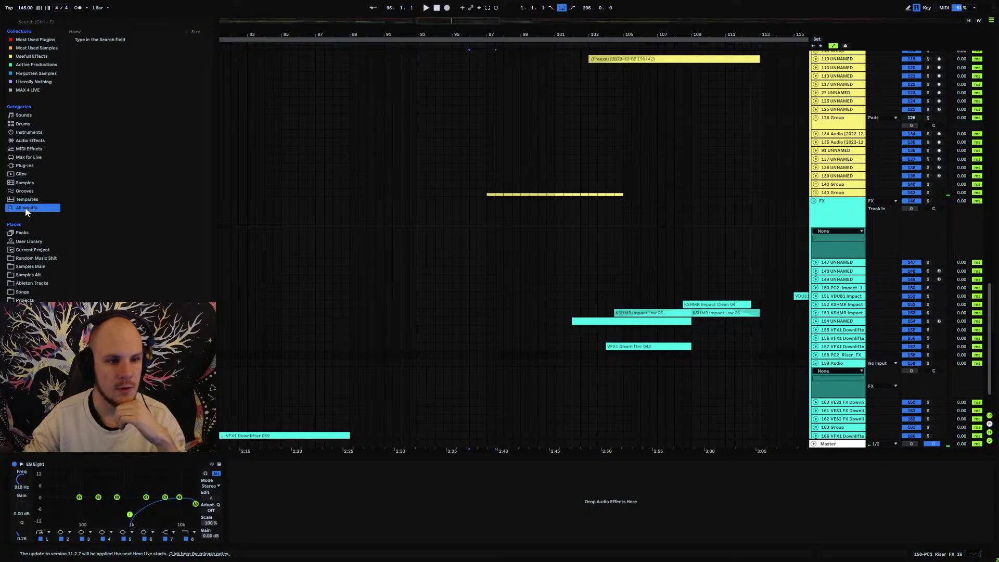
pyautogui.click(63, 21)
pyautogui.write('im')
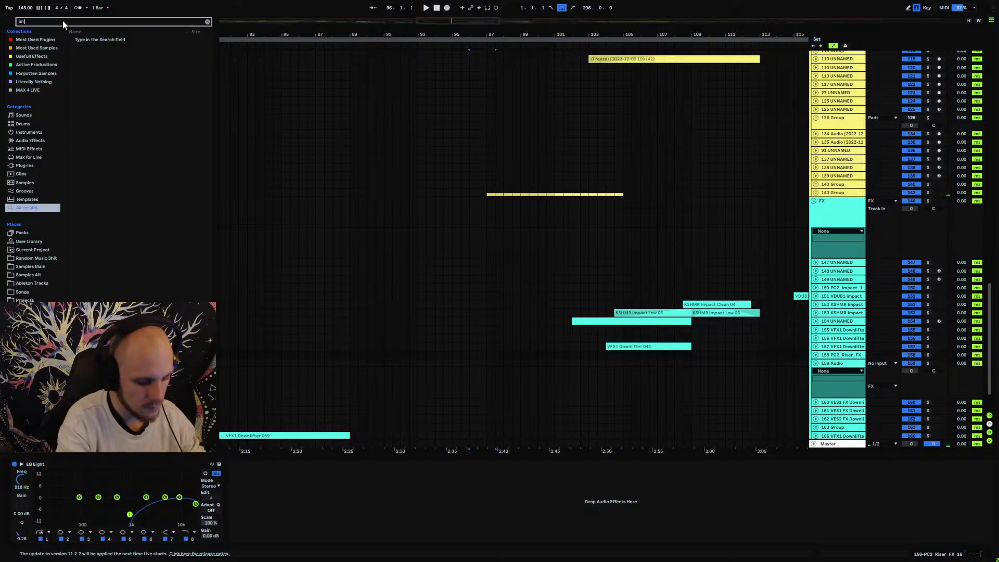
pyautogui.write('pact')
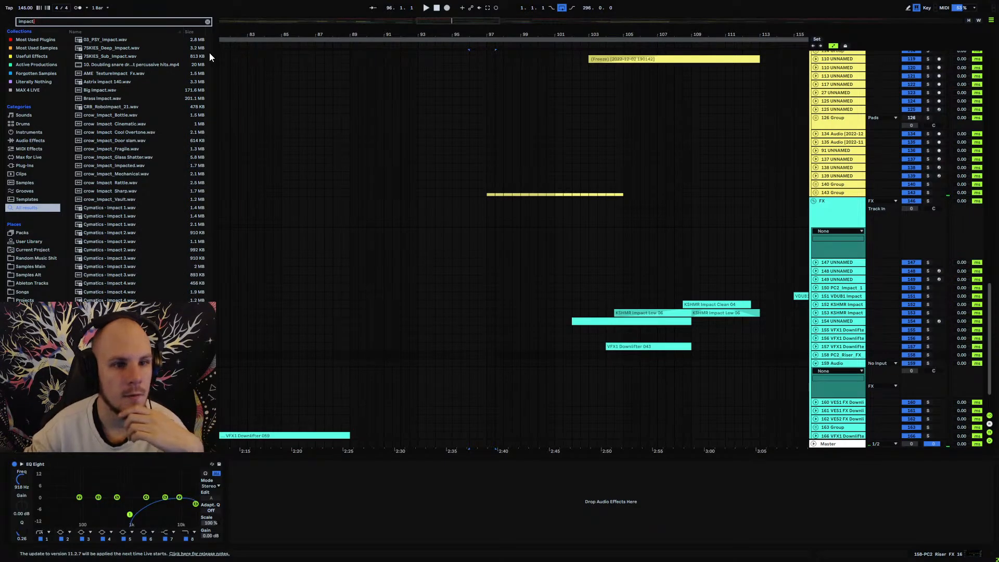
# Audition Cymatics impact samples from the search results, including Impacts 20 and Impacts 34.
pyautogui.scroll(-5, 209, 52)
pyautogui.scroll(-10, 206, 88)
pyautogui.click(133, 130)
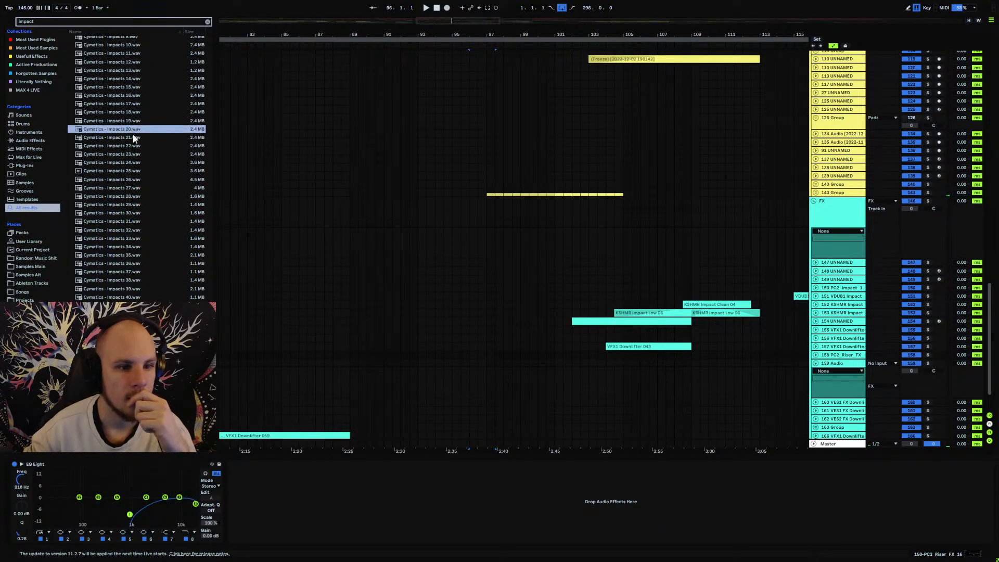
pyautogui.click(128, 247)
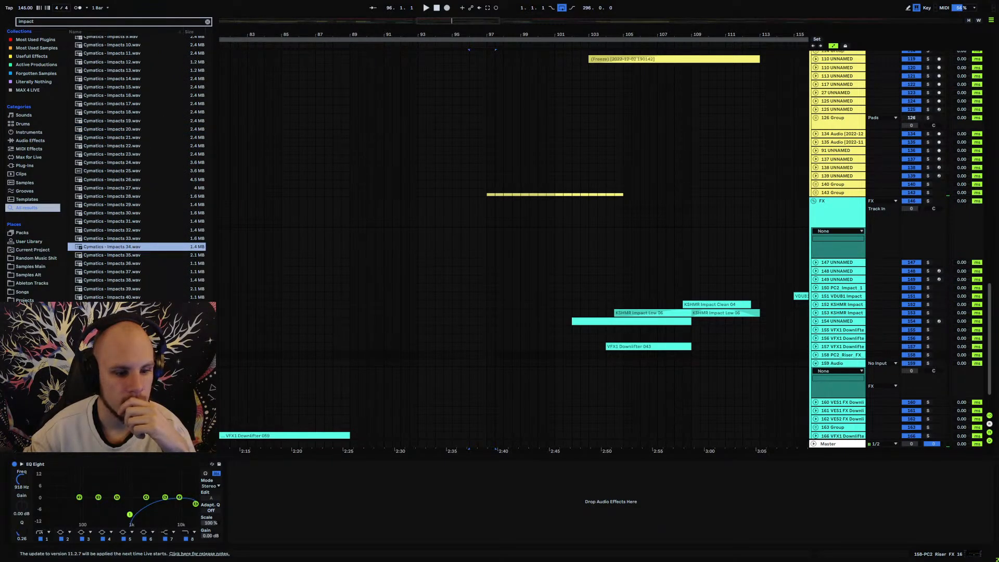
pyautogui.click(128, 354)
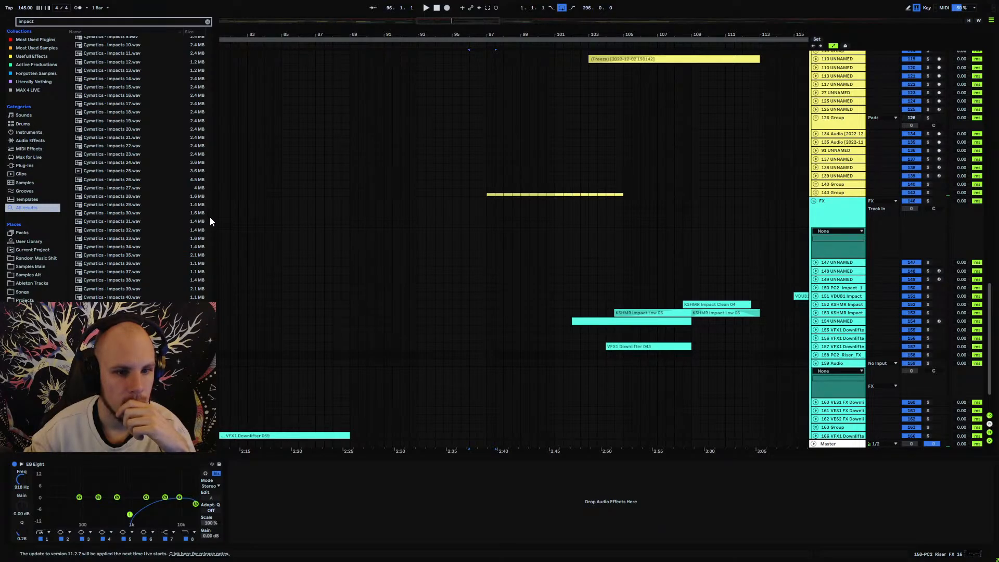
# Look through the impact results and audition KSHMR samples, including Impact 01, Impact Angry 02 and Impact Angry 07.
pyautogui.scroll(-15, 210, 216)
pyautogui.scroll(-10, 179, 222)
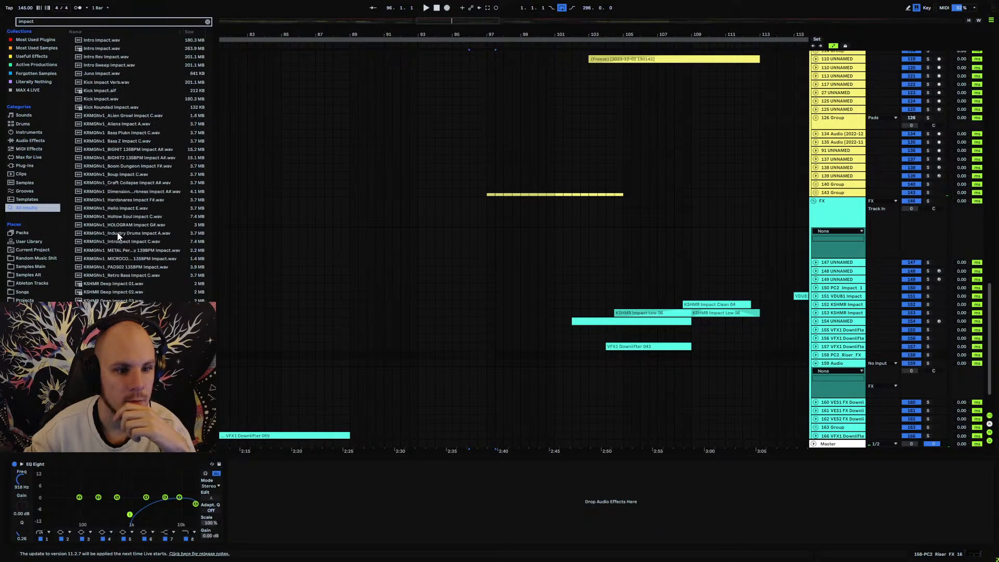
pyautogui.scroll(-3, 146, 298)
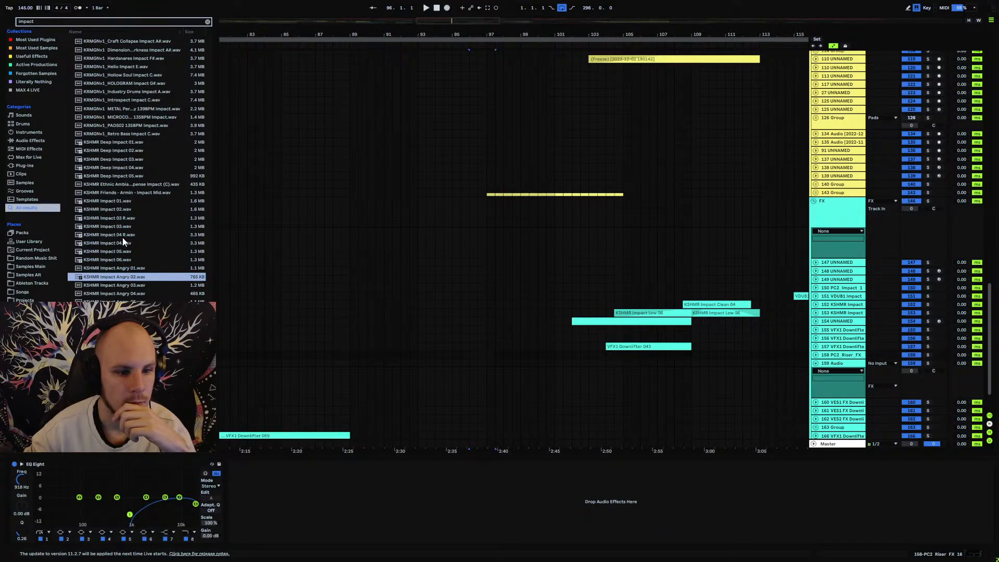
pyautogui.click(123, 237)
pyautogui.scroll(-2, 132, 280)
pyautogui.click(134, 302)
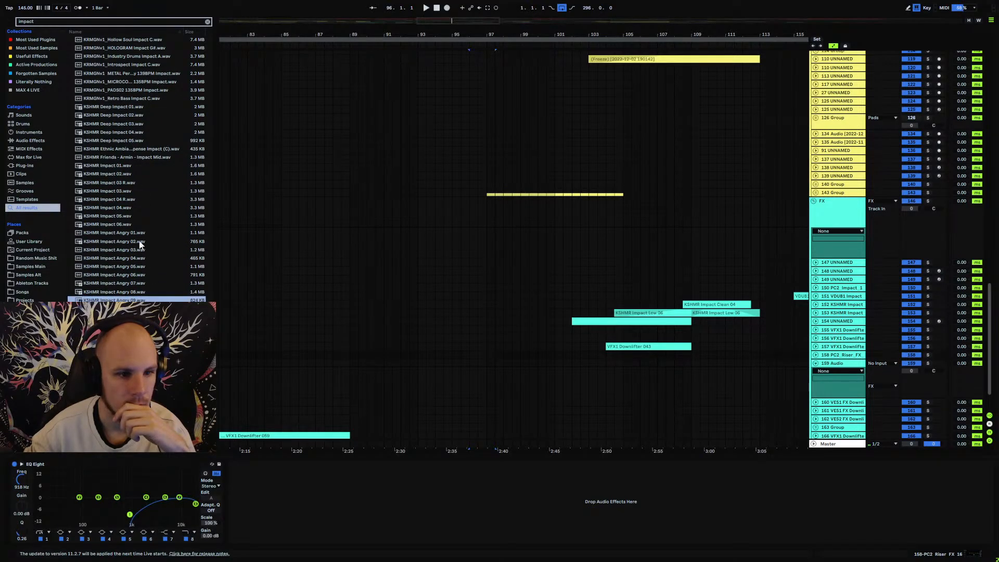
pyautogui.click(123, 216)
pyautogui.click(128, 338)
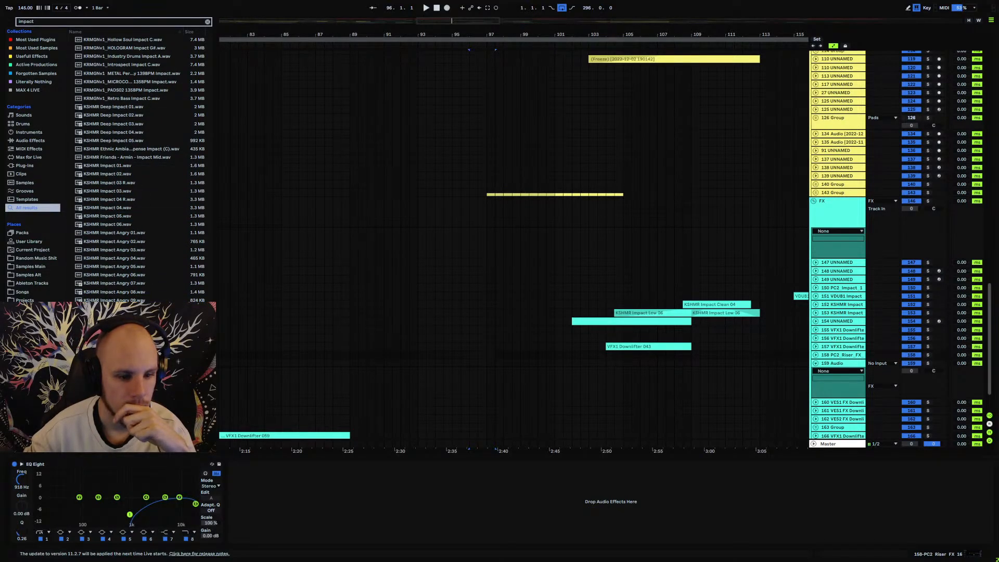
pyautogui.click(127, 165)
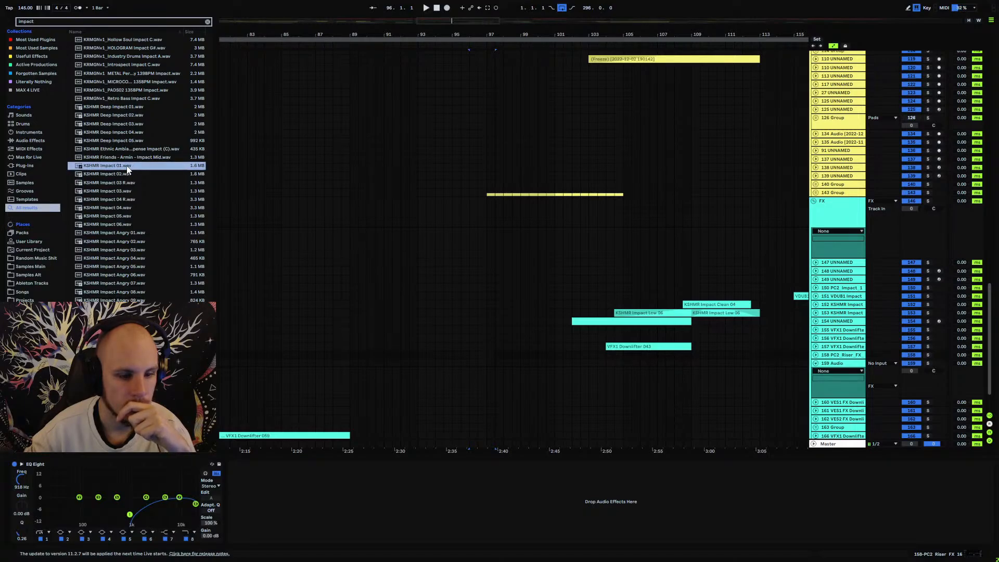
pyautogui.click(127, 286)
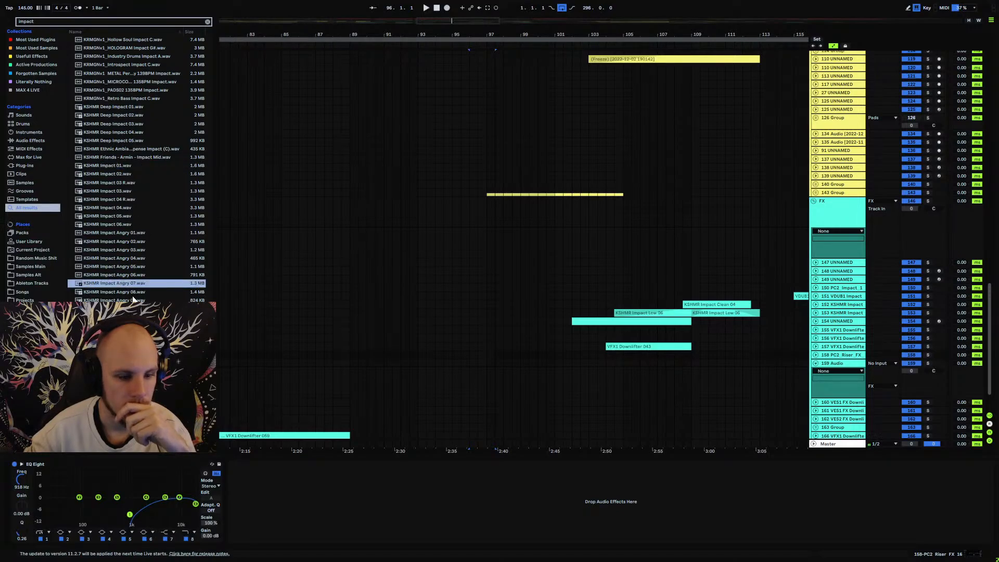
# Audition the KSHMR impact samples one after another from Impact Angry 08 to Impact Clean 09.
pyautogui.scroll(-3, 133, 299)
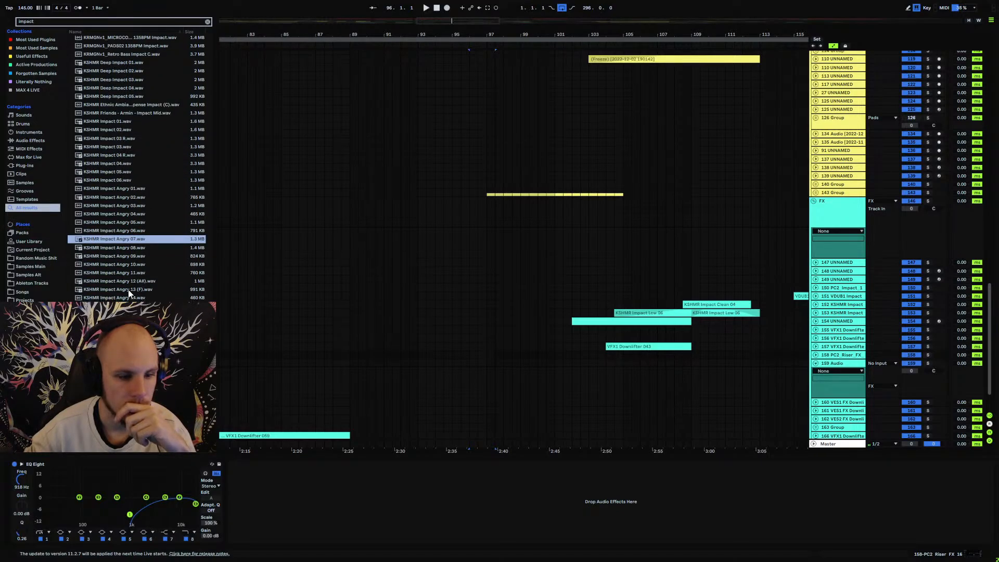
pyautogui.click(124, 248)
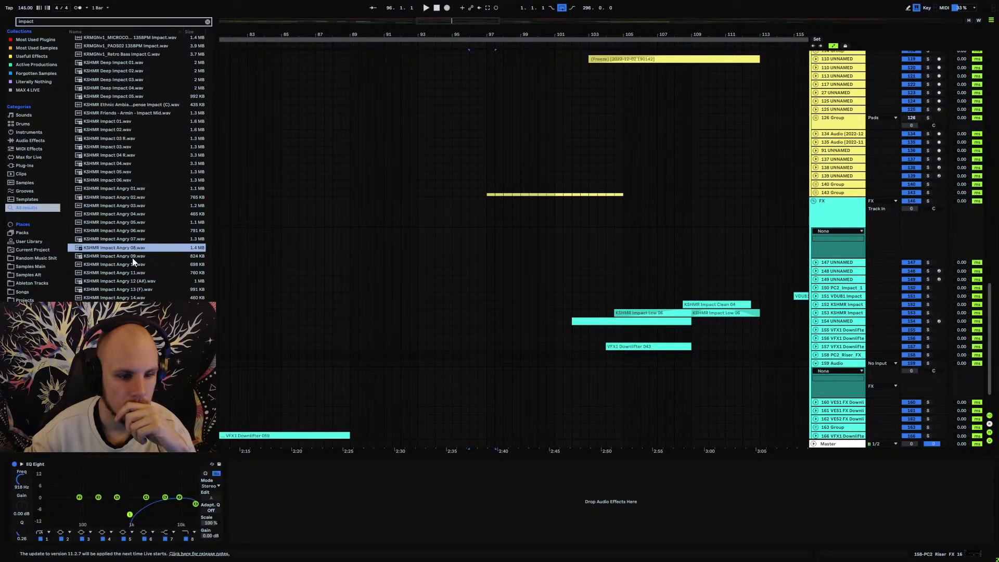
pyautogui.click(132, 257)
pyautogui.click(132, 265)
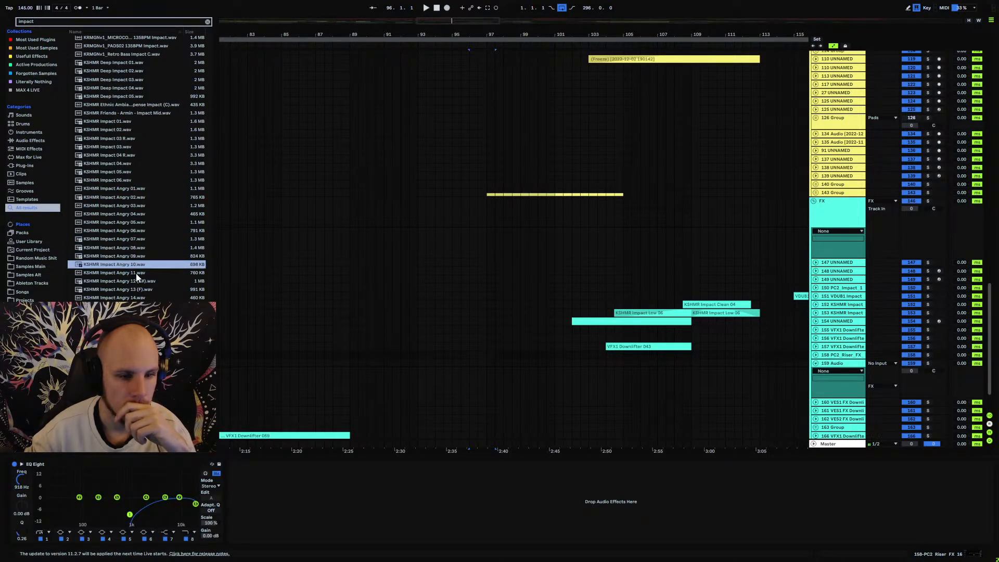
pyautogui.press('Down')
pyautogui.press('Down')
pyautogui.press('Down')
pyautogui.press('Down')
pyautogui.press('Down')
pyautogui.press('Down')
pyautogui.press('Down')
pyautogui.press('Down')
pyautogui.press('Down')
pyautogui.press('Down')
pyautogui.press('Down')
pyautogui.press('Down')
pyautogui.press('Down')
pyautogui.press('Down')
pyautogui.press('Down')
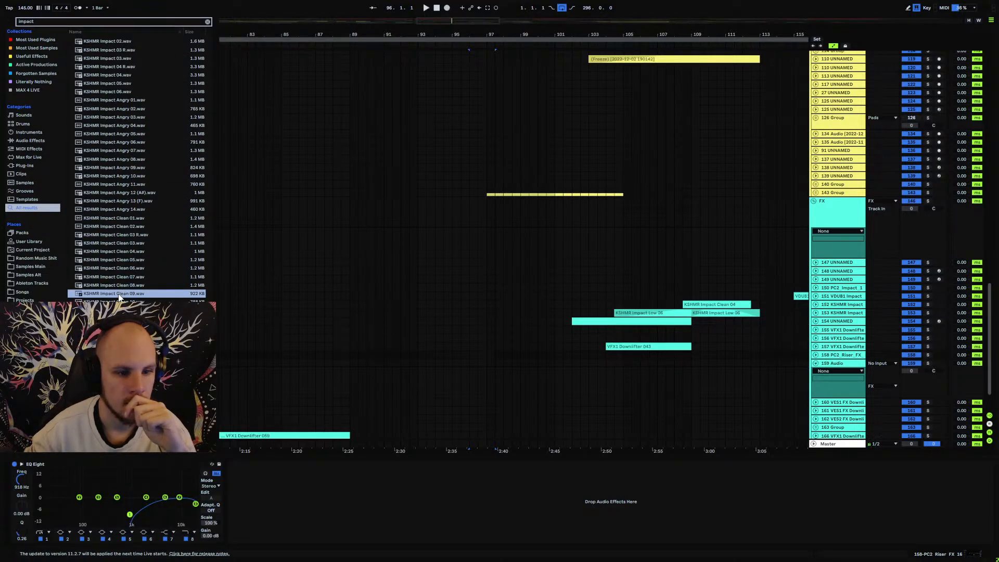
# Place KSHMR Impact Clean 05 on the empty track 159 at bar 96 and warp its peak onto bar 97.
pyautogui.click(132, 262)
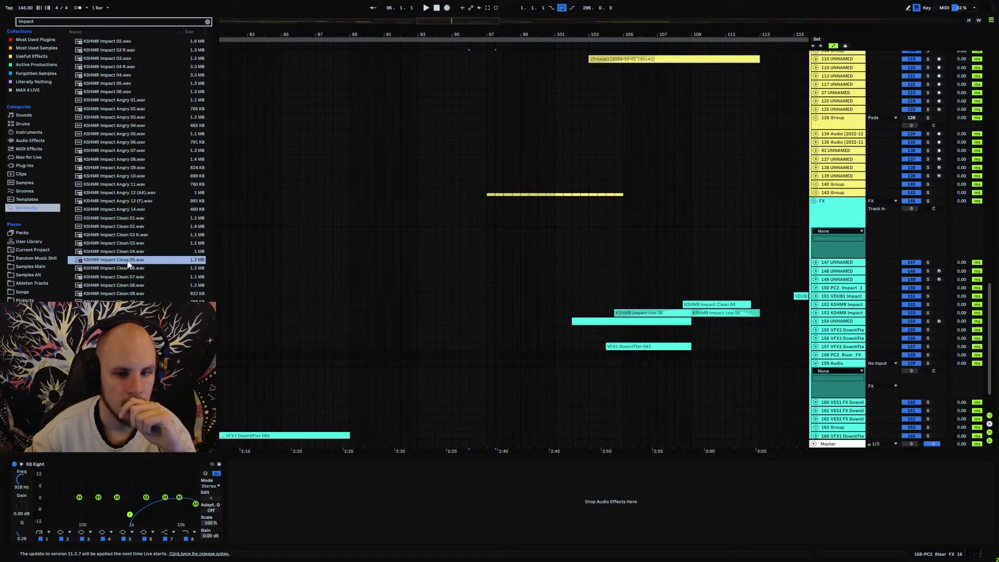
pyautogui.moveTo(125, 263); pyautogui.dragTo(392, 372)
pyautogui.moveTo(470, 352); pyautogui.dragTo(494, 365)
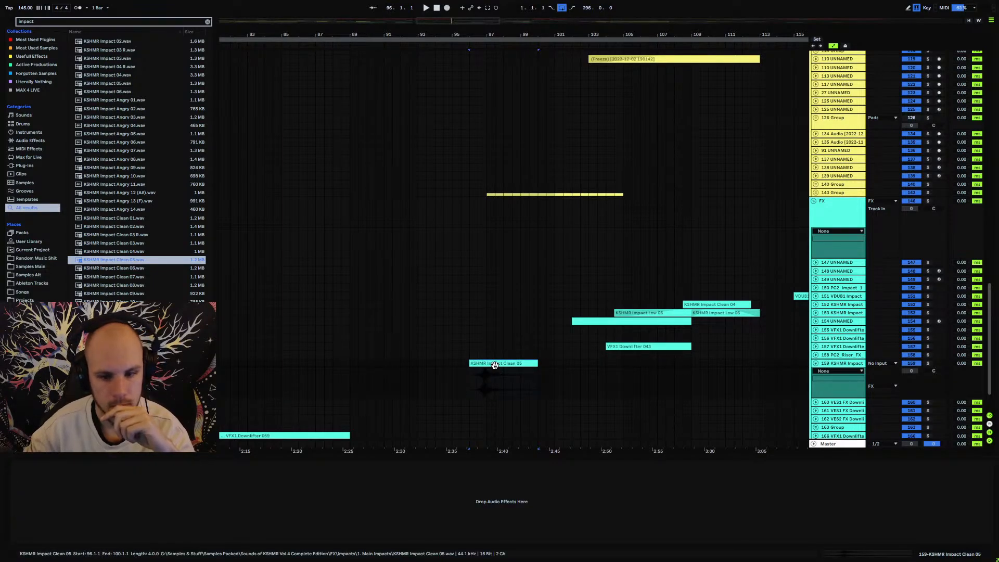
pyautogui.doubleClick(494, 364)
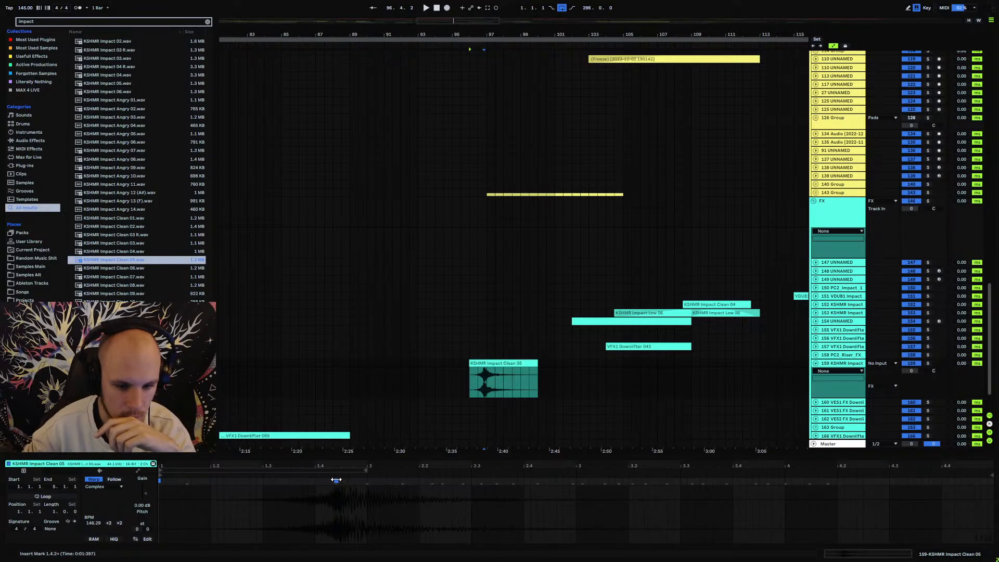
pyautogui.moveTo(336, 479); pyautogui.dragTo(359, 478)
# Play the impact from bar 96 and set track 159's volume to -17 dB.
pyautogui.click(470, 384)
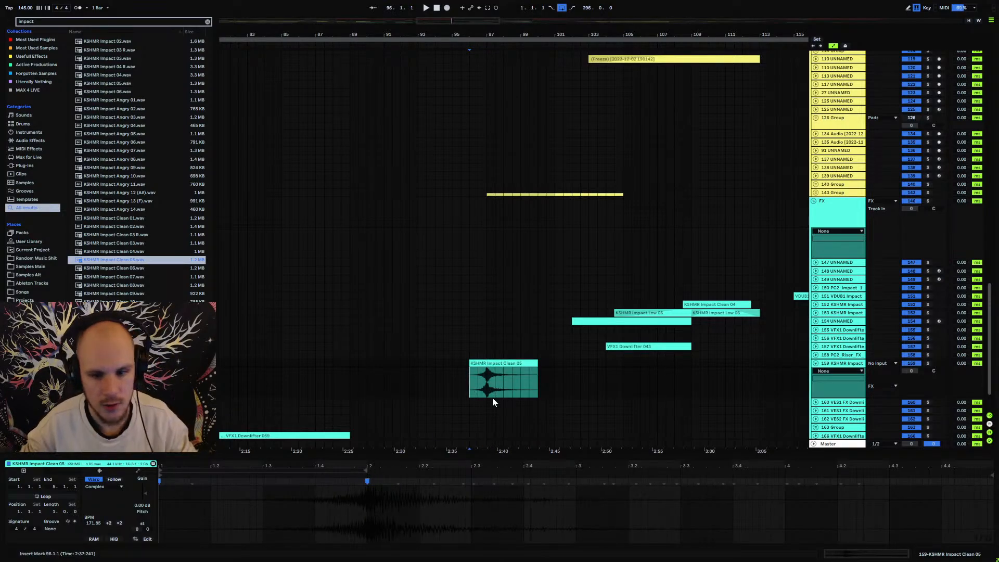
pyautogui.press('space')
pyautogui.click(910, 370)
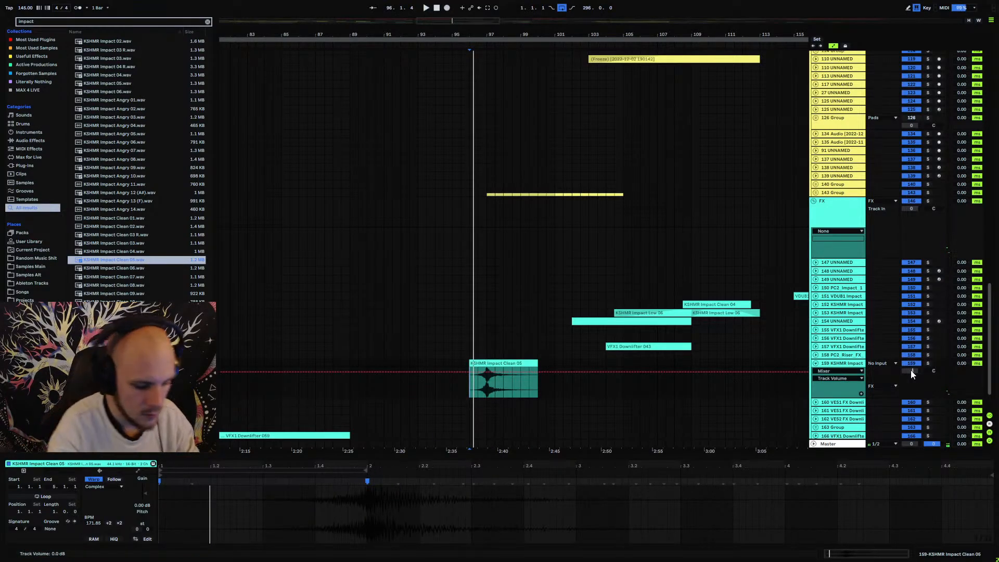
pyautogui.write('-17')
pyautogui.press('Return')
pyautogui.press('space')
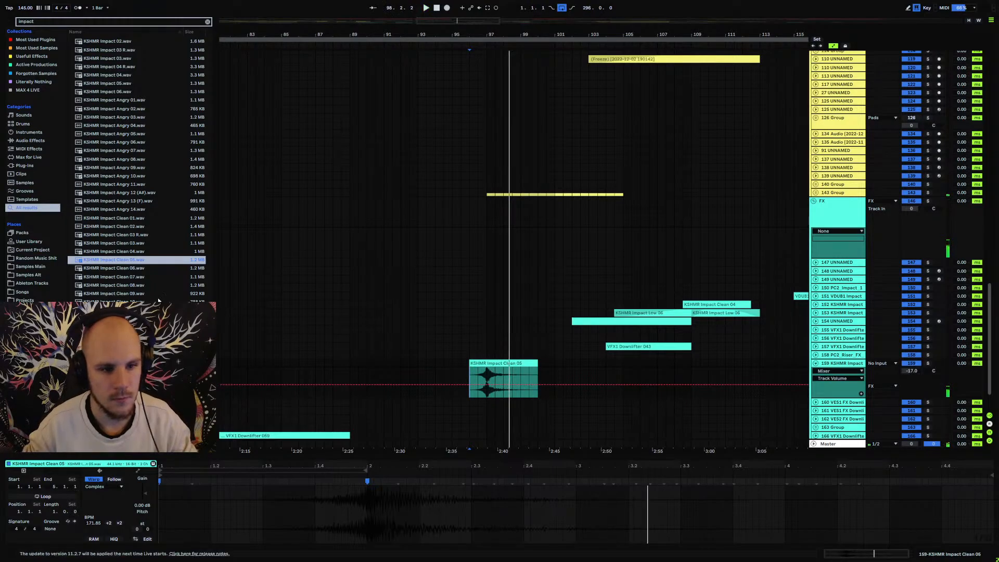
# Replace the Impact Clean 05 clip on track 159 with KSHMR Impact Clean 09 starting at 96.3, deleting the leftover piece.
pyautogui.click(138, 295)
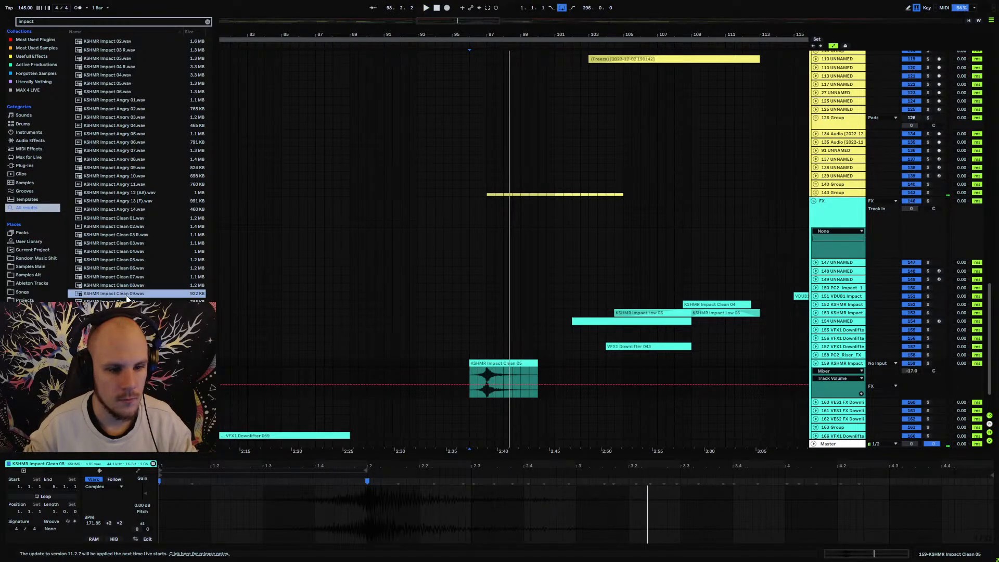
pyautogui.press('space')
pyautogui.moveTo(127, 295); pyautogui.dragTo(471, 363)
pyautogui.press('space')
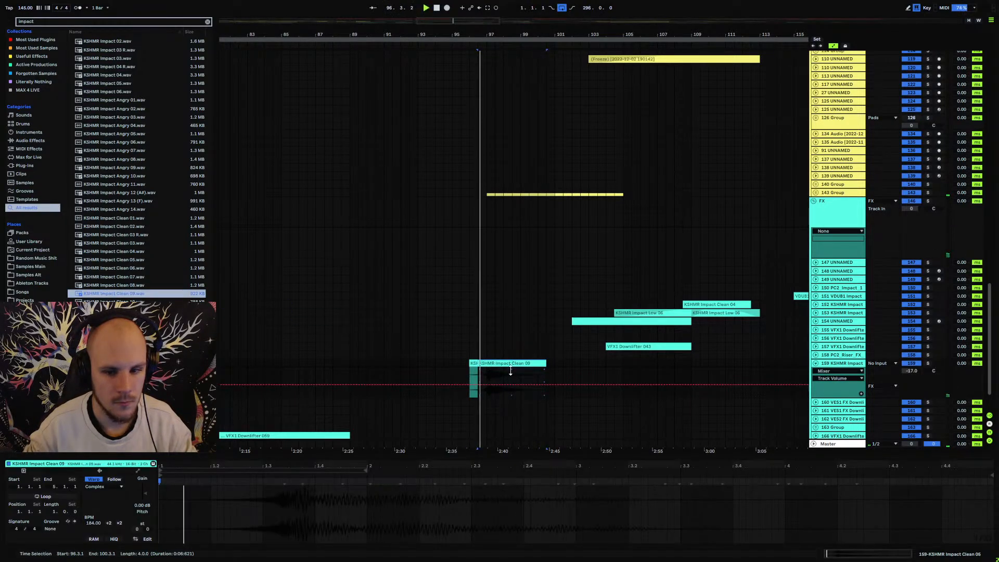
pyautogui.press('Delete')
pyautogui.click(508, 364)
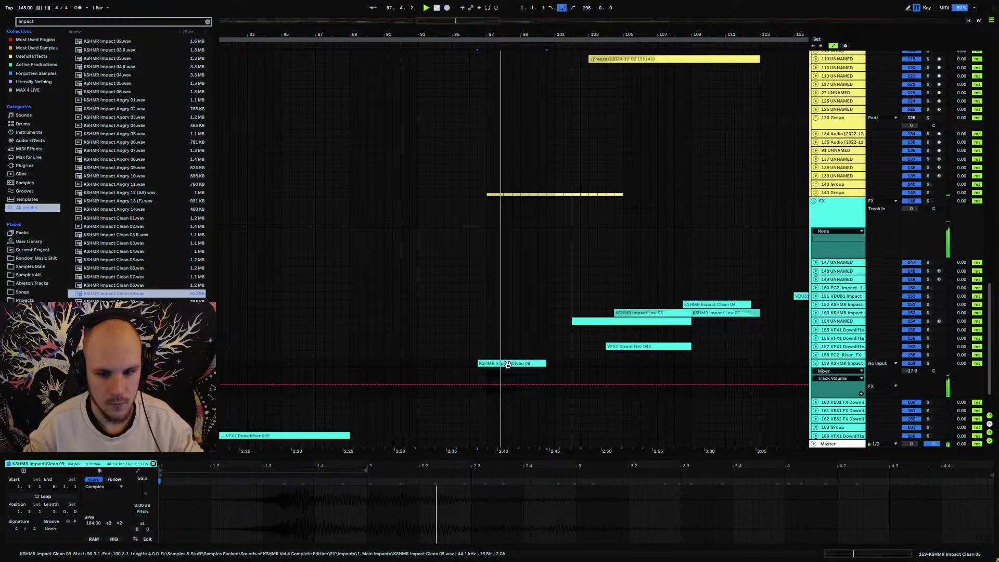
# Warp the KSHMR Impact Clean 09 clip so its peak lands on bar 97, and play it.
pyautogui.press('space')
pyautogui.press('space')
pyautogui.doubleClick(285, 481)
pyautogui.moveTo(285, 481); pyautogui.dragTo(263, 483)
pyautogui.press('space')
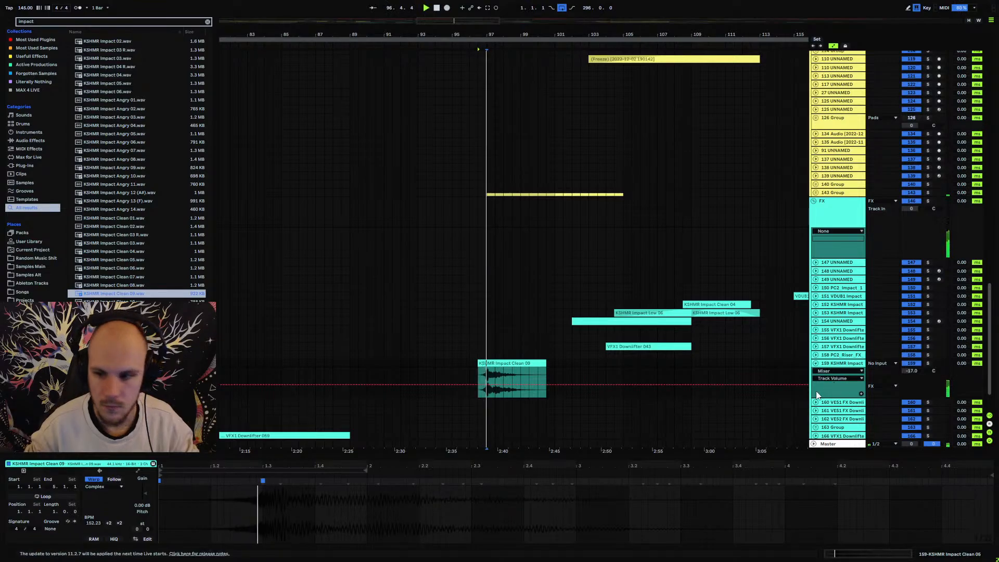
# Set the impact track's volume to -13 dB and replay the impact to check its level.
pyautogui.moveTo(910, 370); pyautogui.dragTo(910, 362)
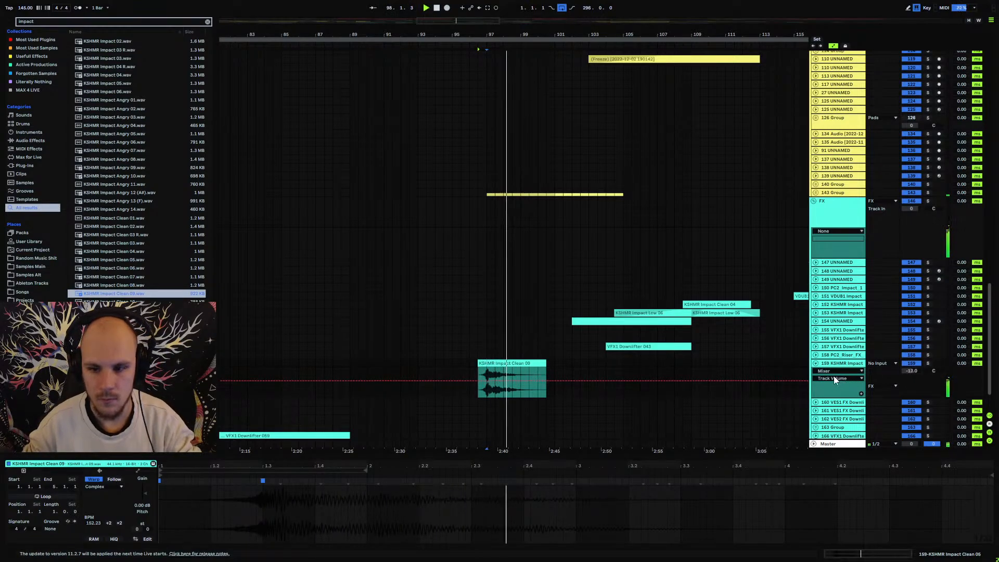
pyautogui.press('space')
pyautogui.press('space')
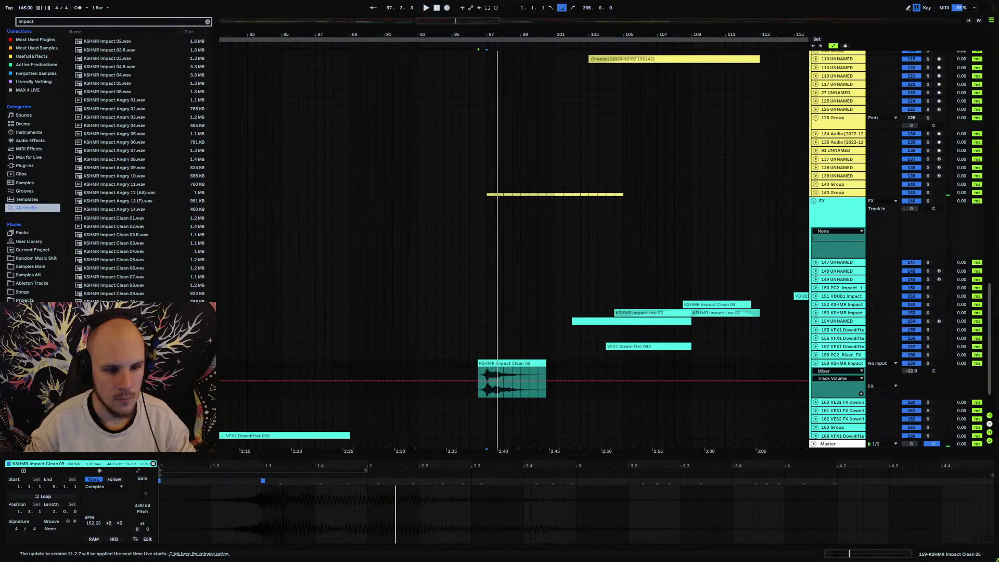
# Search the browser for "downlifter" and audition the VDUB2 Downlifter samples, including 09 and 10.
pyautogui.scroll(-4, 138, 171)
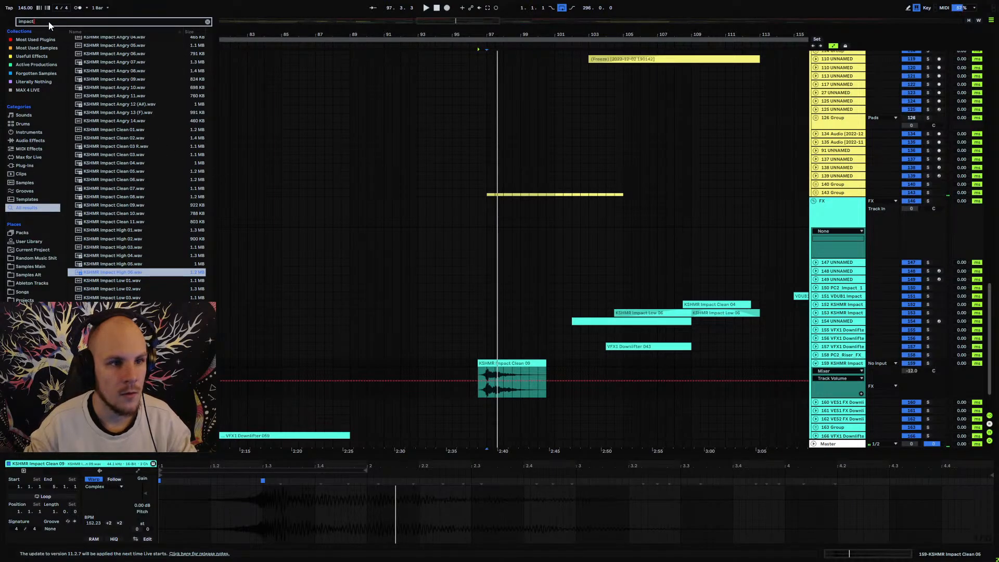
pyautogui.write('downlifter')
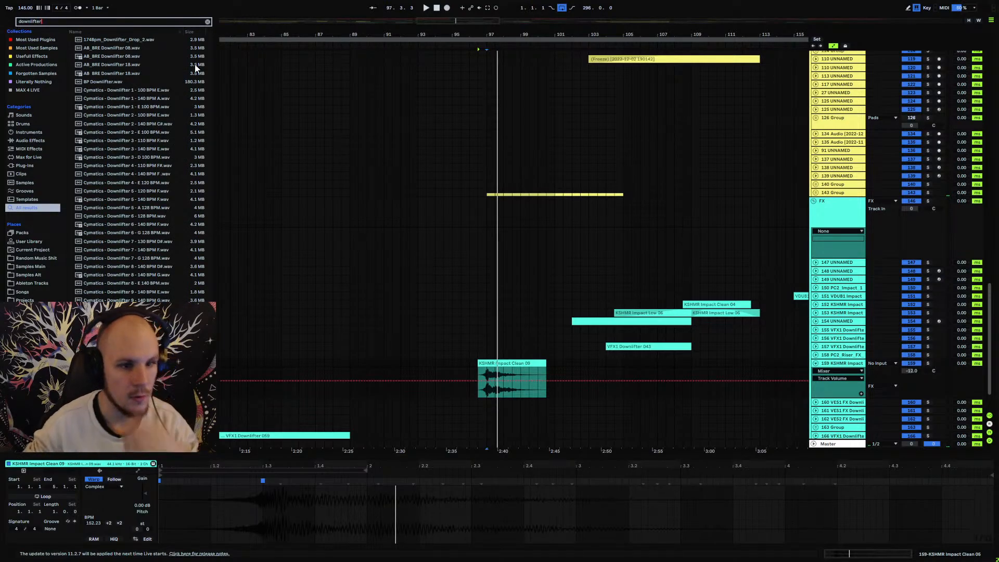
pyautogui.moveTo(209, 45); pyautogui.dragTo(211, 142)
pyautogui.click(122, 177)
pyautogui.click(128, 188)
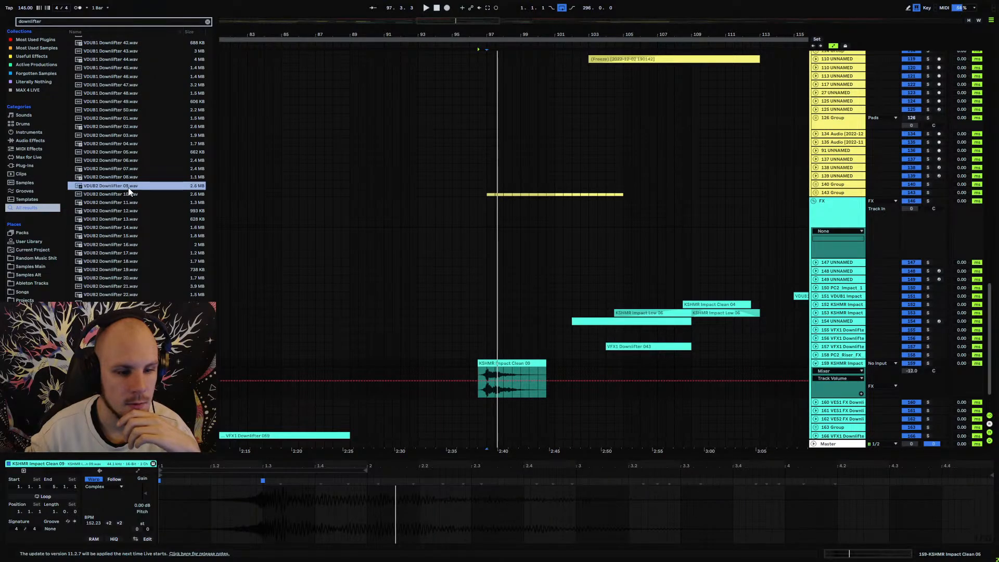
pyautogui.click(131, 196)
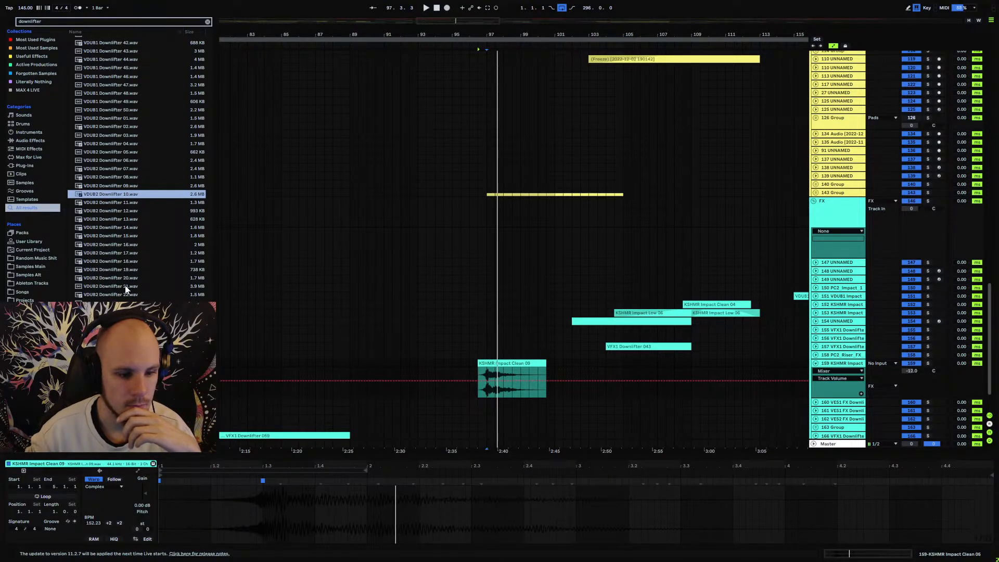
pyautogui.click(125, 312)
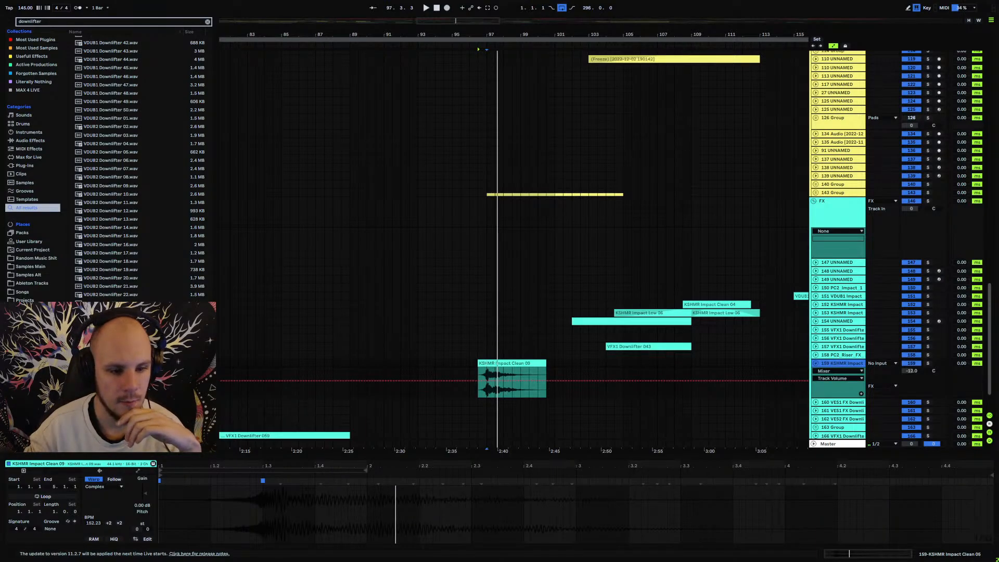
# Insert an audio track below the impact track and place VDUB2 Downlifter 30 there at bar 97 with warping off.
pyautogui.hotkey('ctrl', 't')
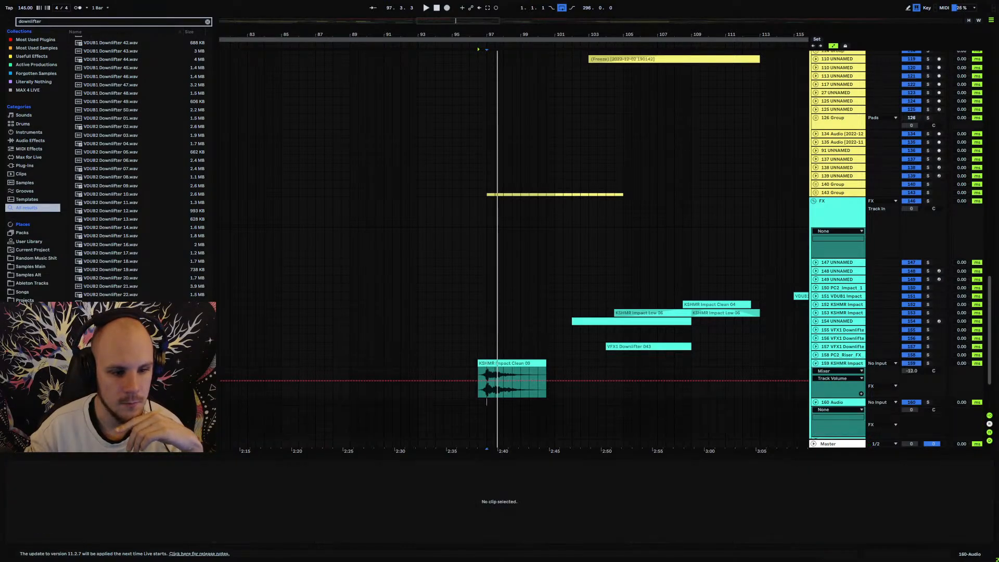
pyautogui.moveTo(111, 362); pyautogui.dragTo(508, 407)
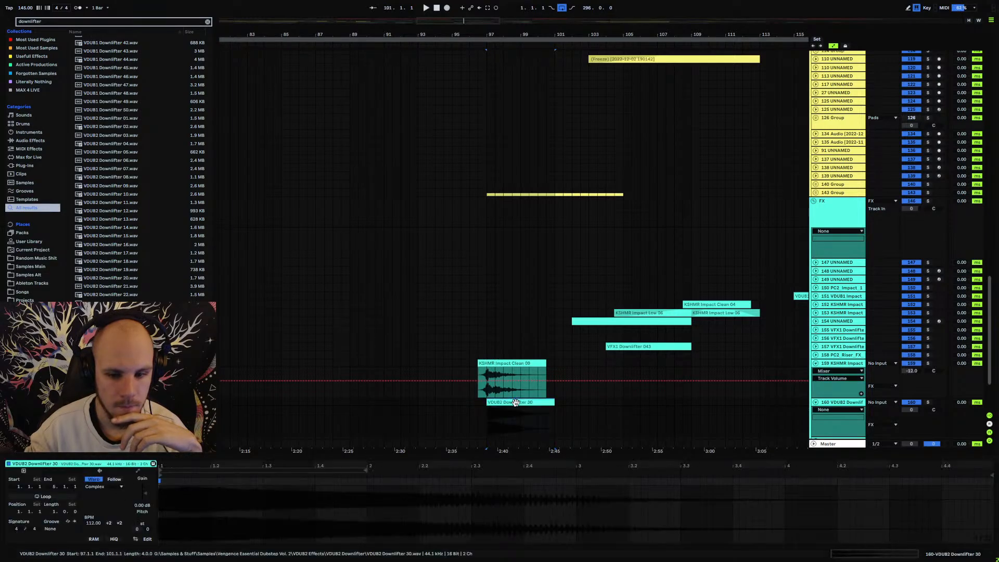
pyautogui.click(94, 479)
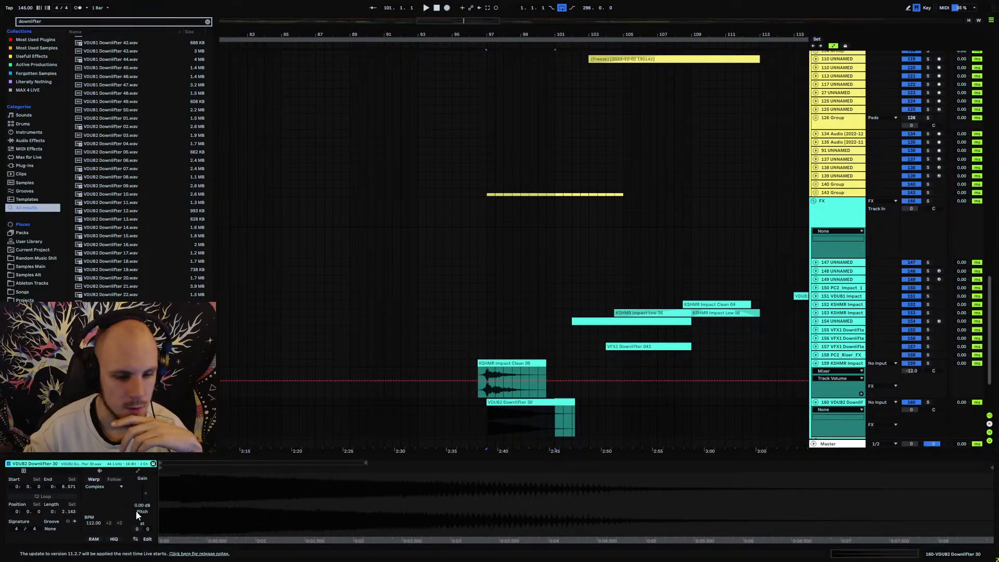
# Transpose the VDUB2 Downlifter 30 clip up by 7 semitones.
pyautogui.click(137, 529)
pyautogui.press('Up')
pyautogui.press('Up')
pyautogui.press('Up')
pyautogui.press('Up')
pyautogui.press('Up')
pyautogui.press('Up')
pyautogui.press('Up')
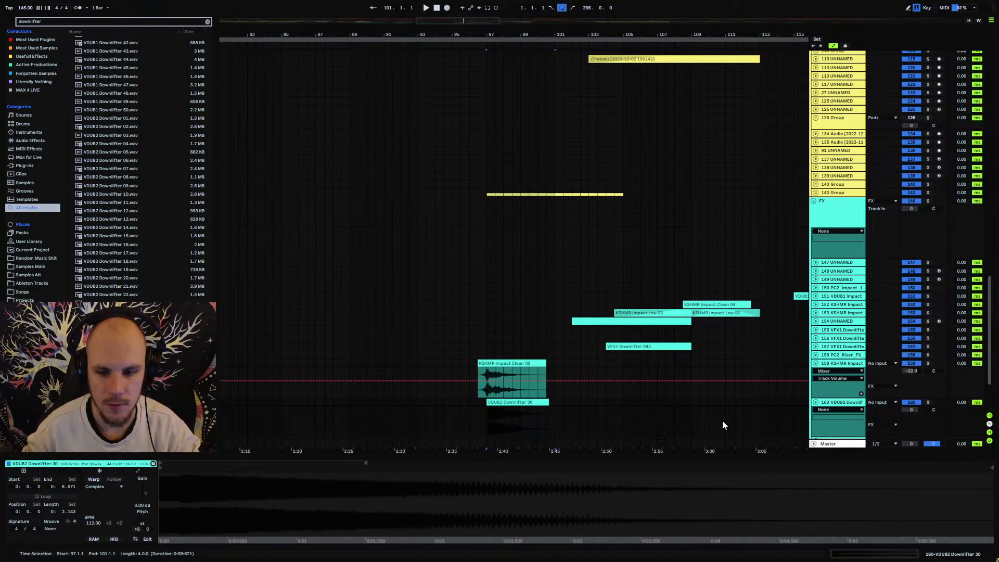
# Set the downlifter track's volume to -27 dB and play from bar 97.
pyautogui.click(911, 411)
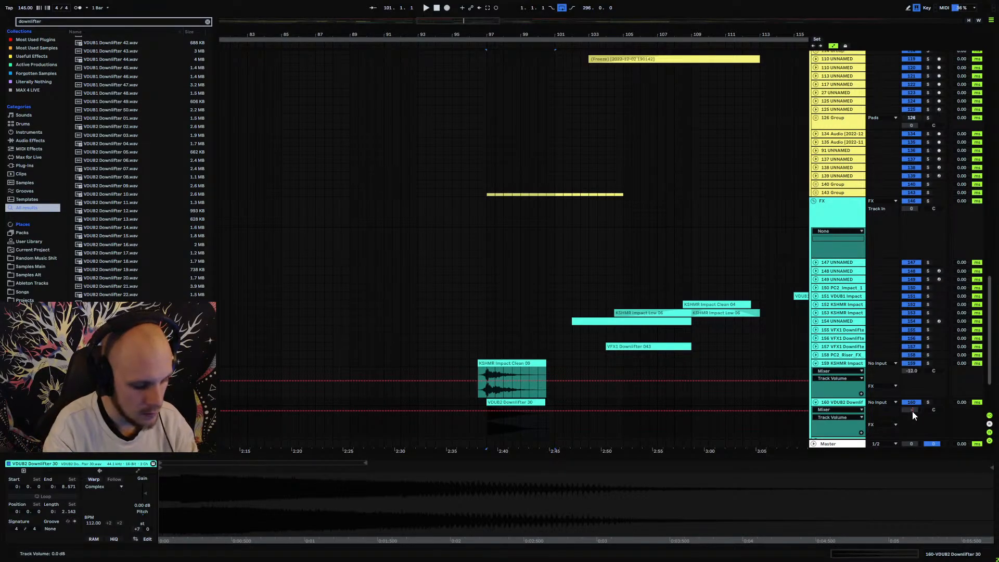
pyautogui.write('-27')
pyautogui.press('Return')
pyautogui.press('space')
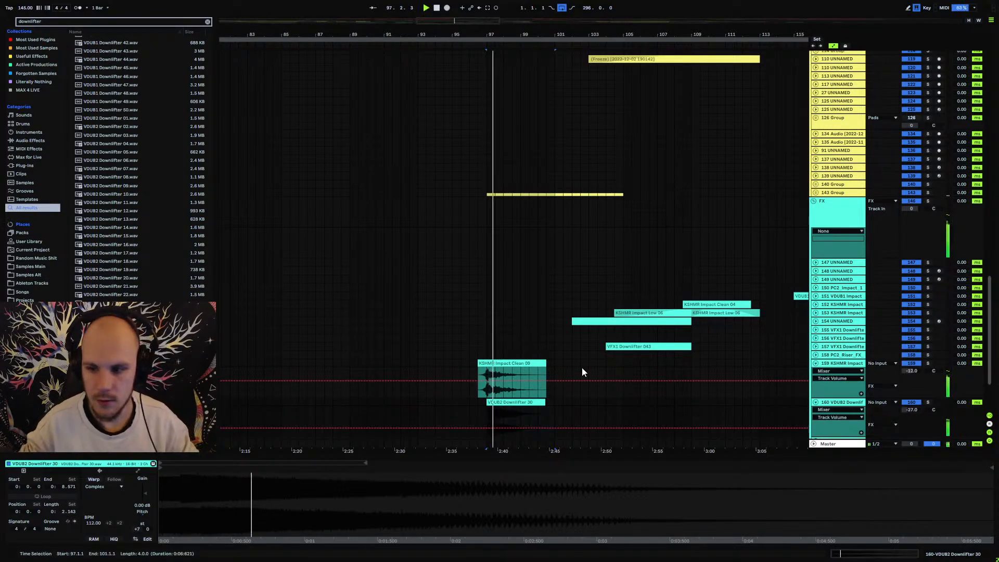
# Set the playback start at bar 96 and add an Echo effect to the VDUB2 Downlifter 30 track.
pyautogui.click(470, 403)
pyautogui.click(842, 403)
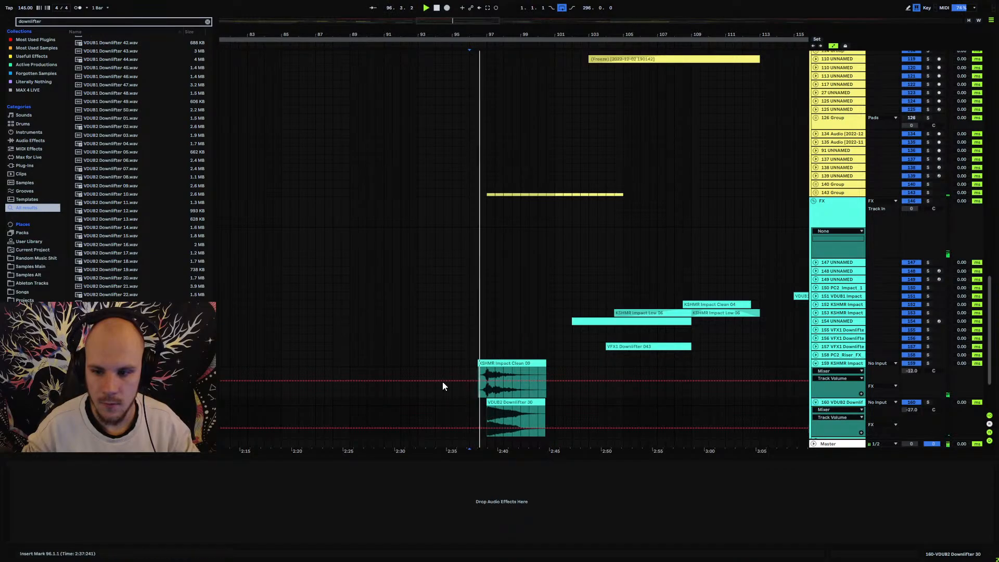
pyautogui.rightClick(506, 414)
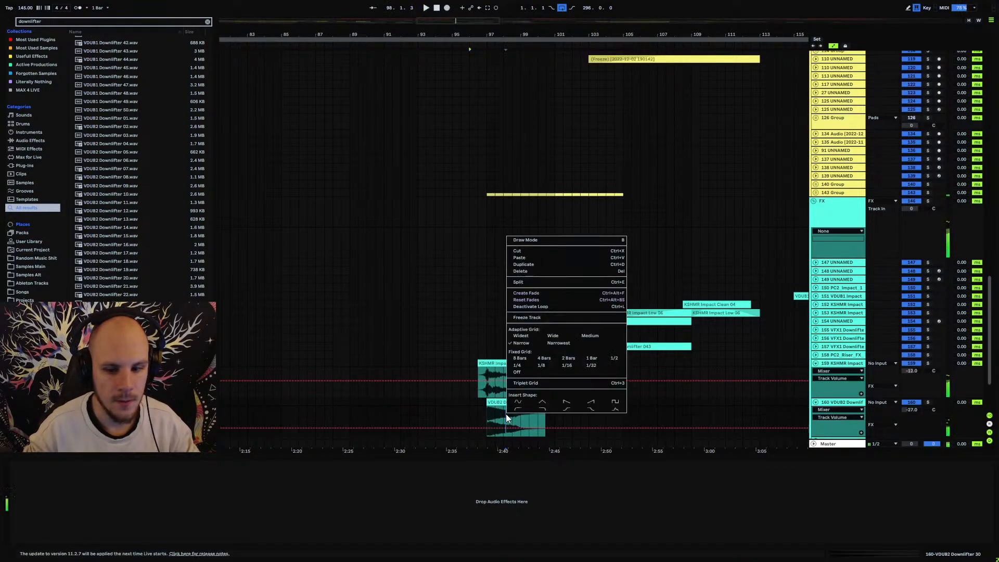
pyautogui.rightClick(506, 415)
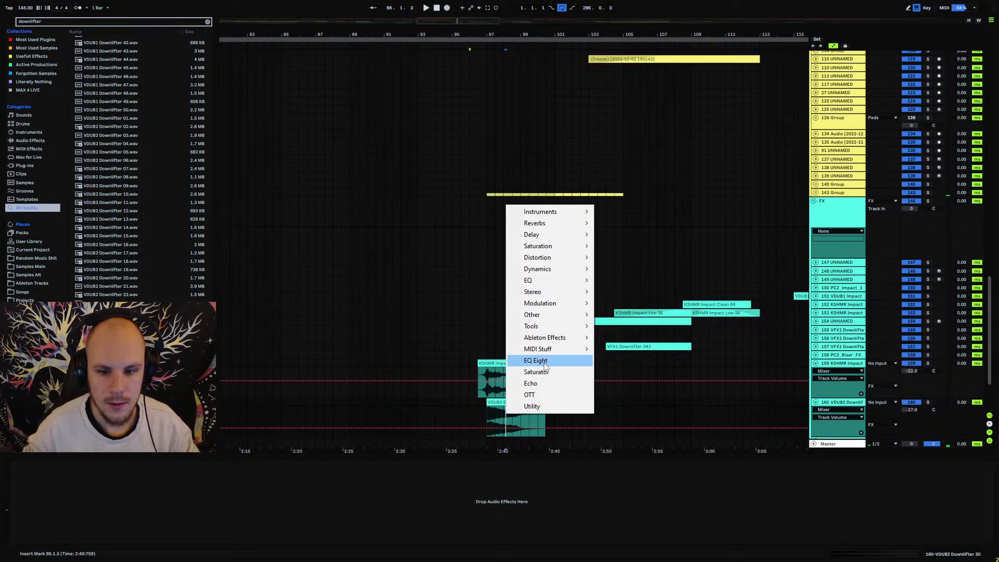
pyautogui.click(541, 383)
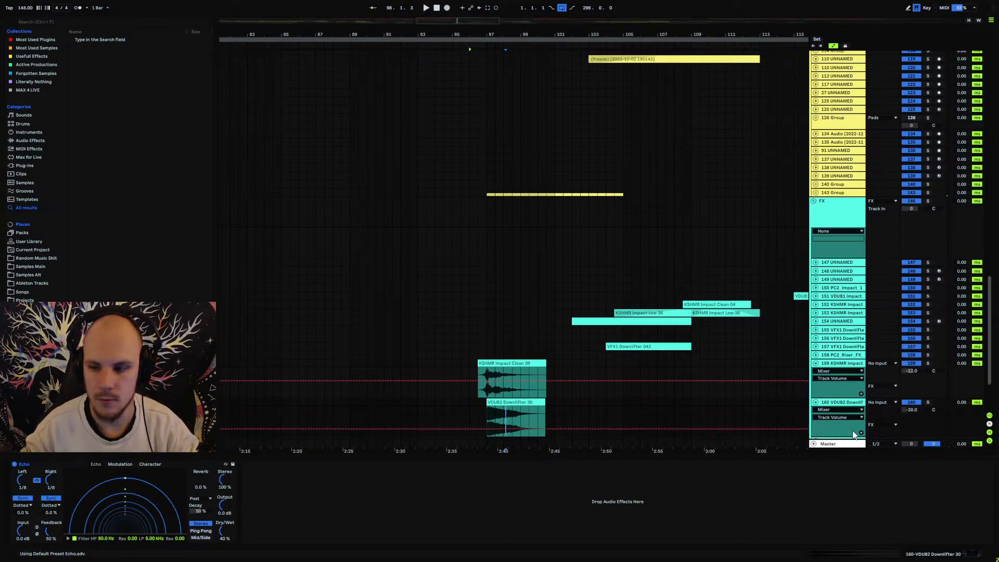
# During playback, set the downlifter's Echo to Ping Pong mode with the low-pass filter at 20 kHz and feedback at 86%.
pyautogui.press('space')
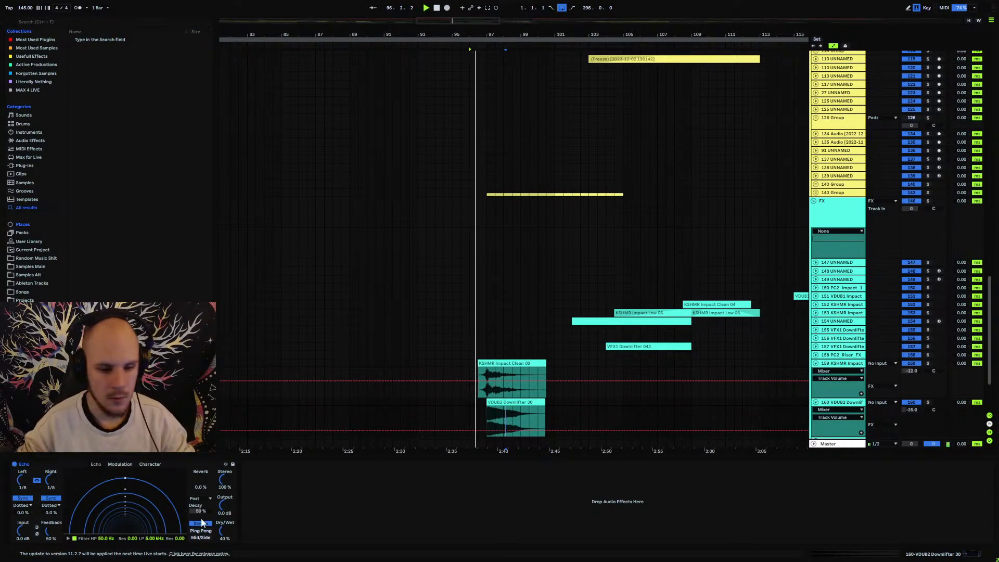
pyautogui.click(201, 531)
pyautogui.moveTo(154, 538); pyautogui.dragTo(155, 500)
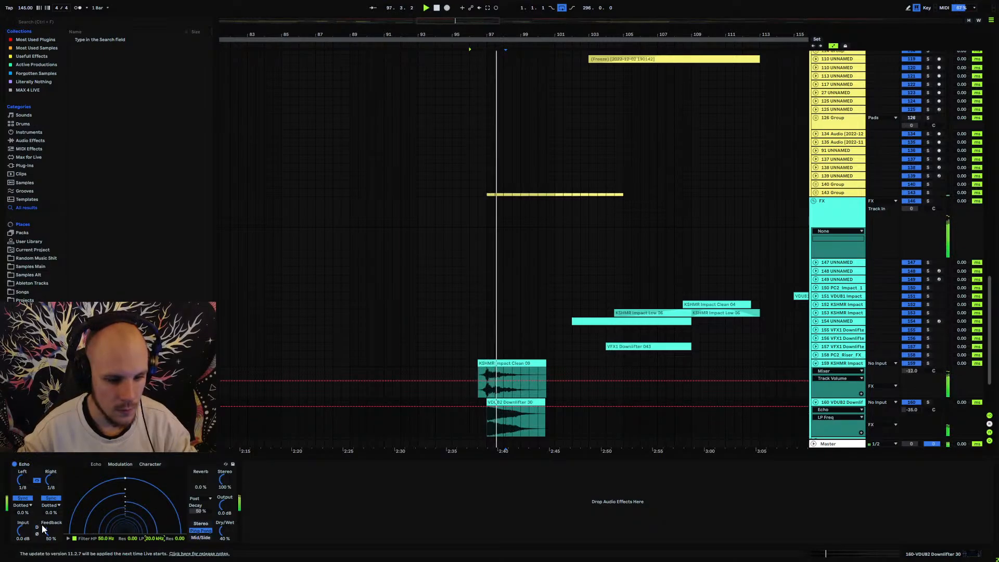
pyautogui.moveTo(43, 528); pyautogui.dragTo(43, 500)
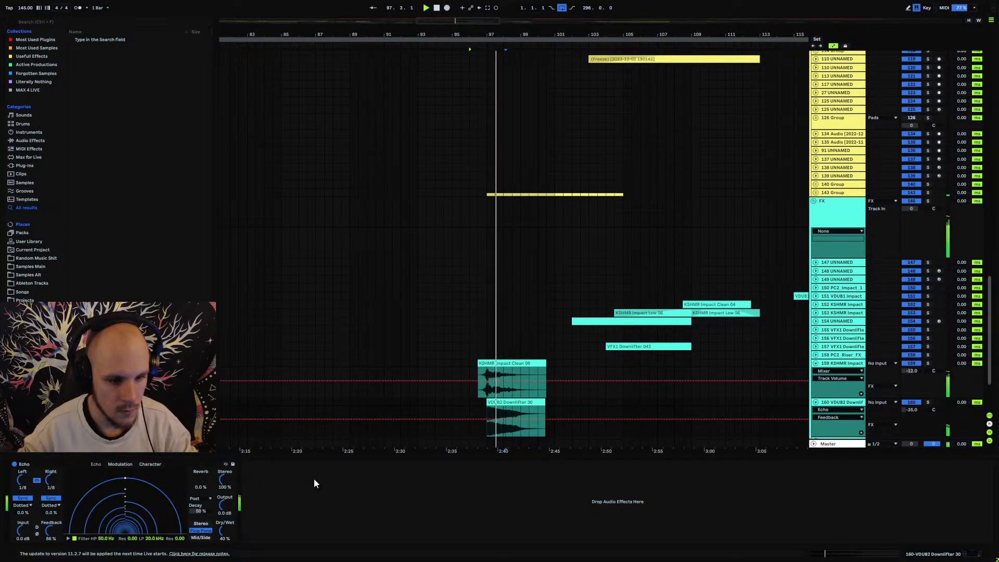
# Add MStereoSpread to the downlifter track, move it ahead of Echo, and listen to the result.
pyautogui.rightClick(320, 494)
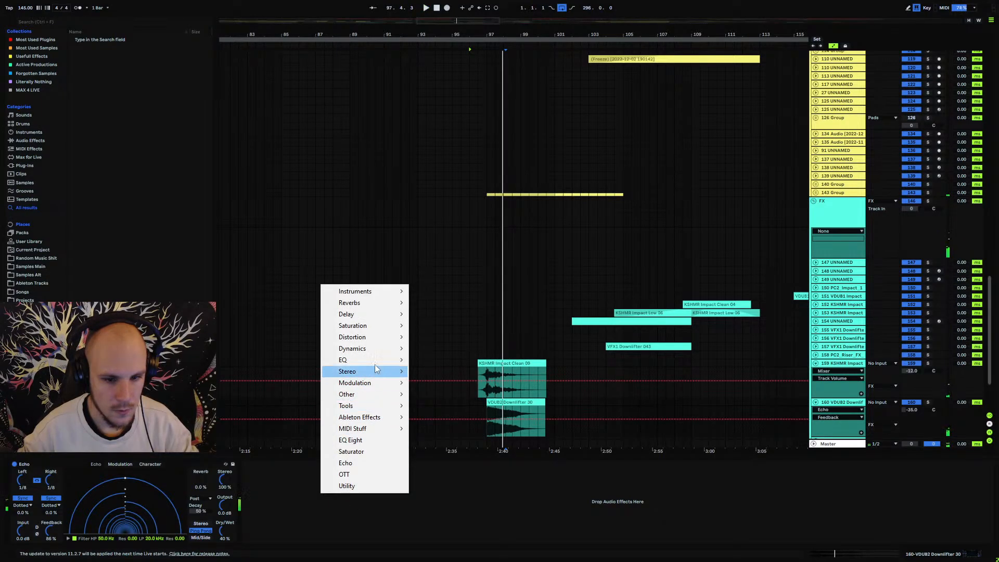
pyautogui.moveTo(367, 377)
pyautogui.click(458, 374)
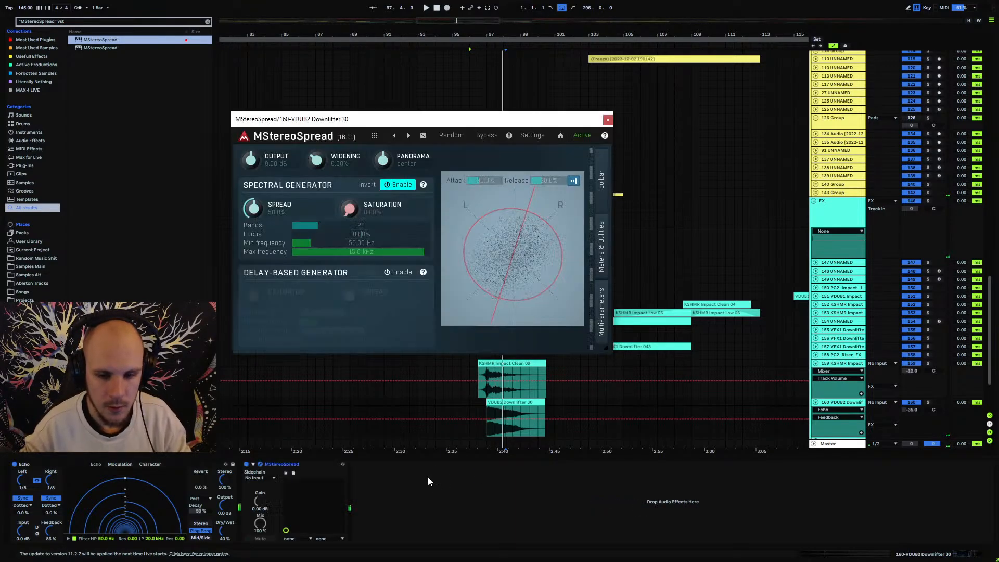
pyautogui.click(308, 468)
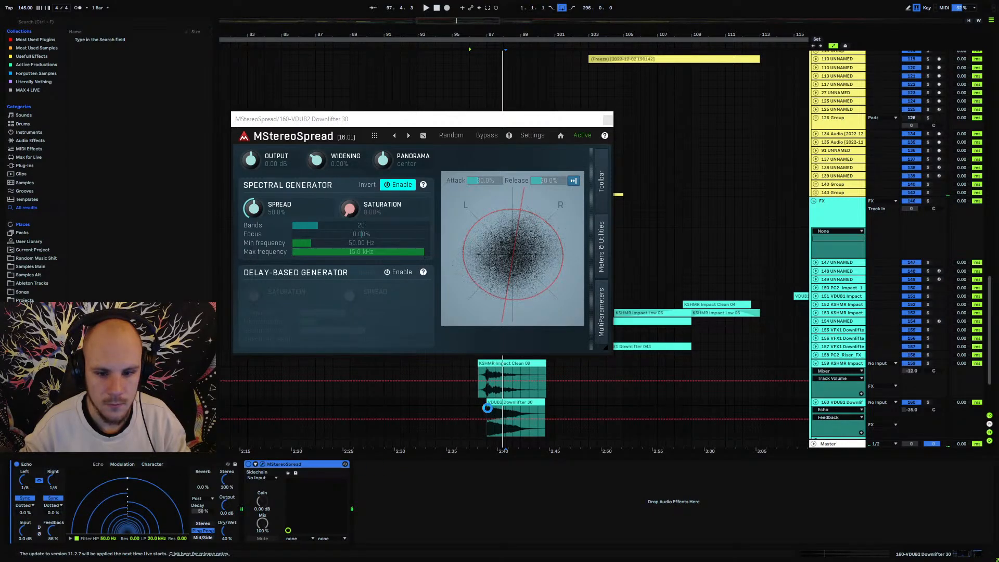
pyautogui.press('space')
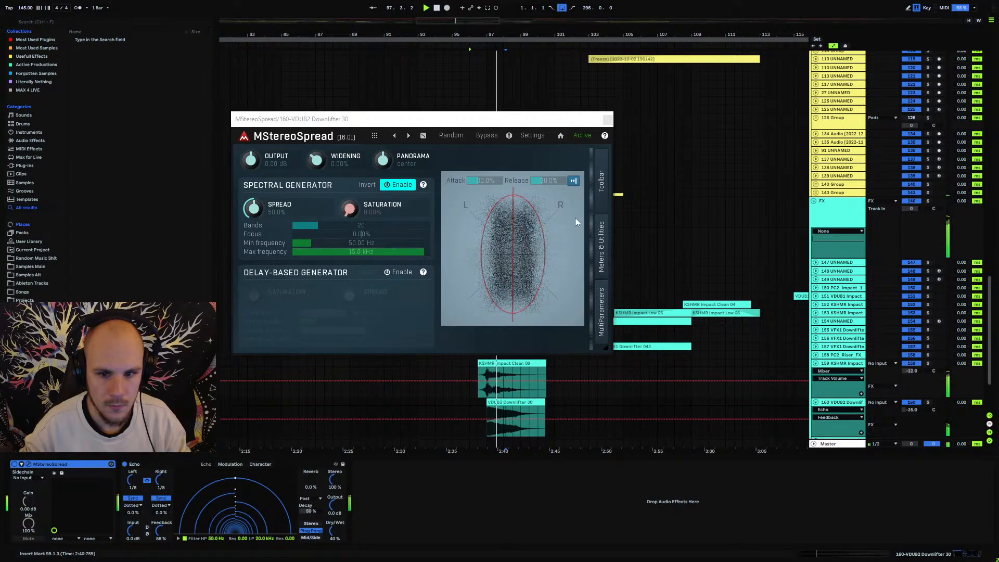
pyautogui.click(608, 119)
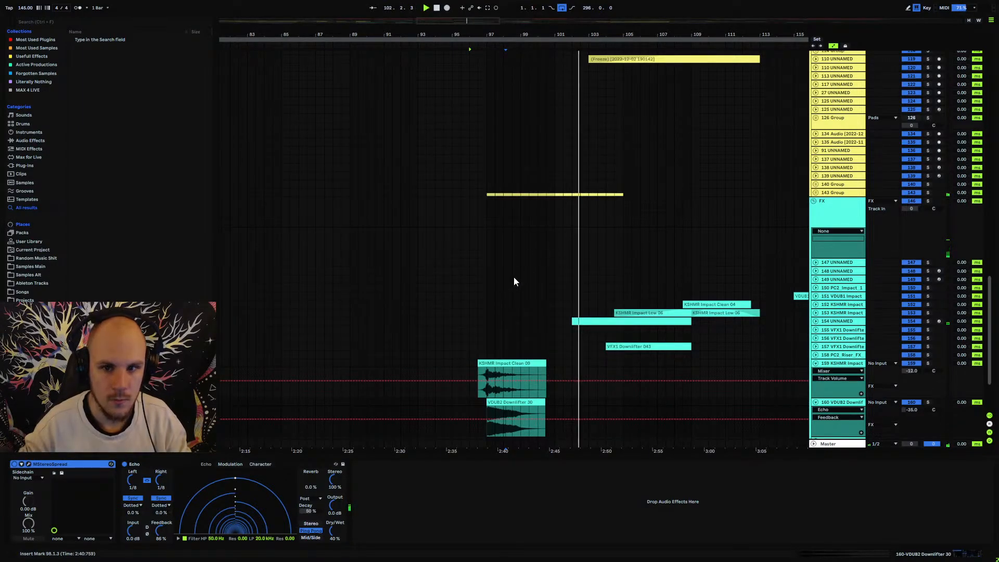
# Replay the section and add H-Reverb Long after Echo on the downlifter track.
pyautogui.press('space')
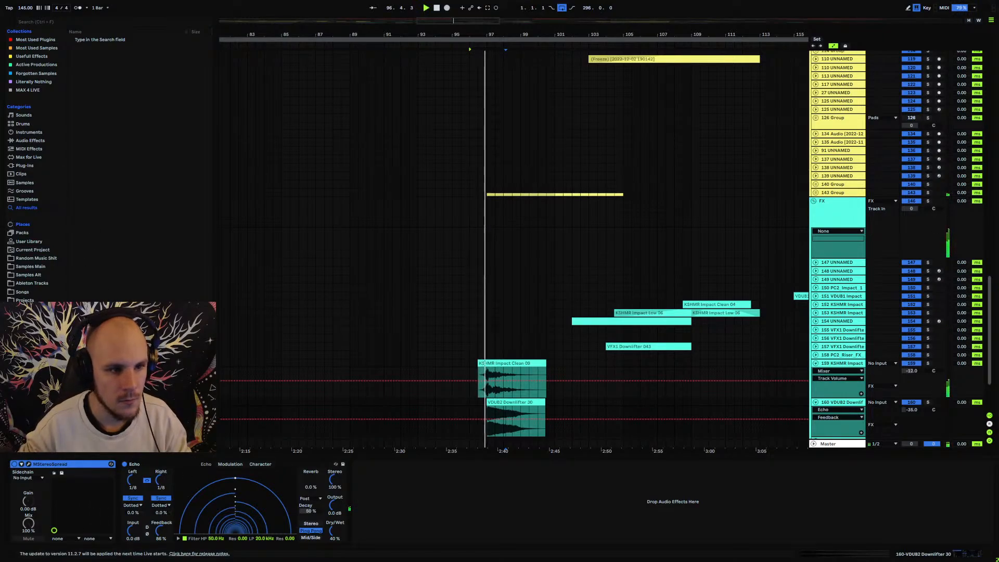
pyautogui.rightClick(374, 507)
pyautogui.moveTo(423, 313)
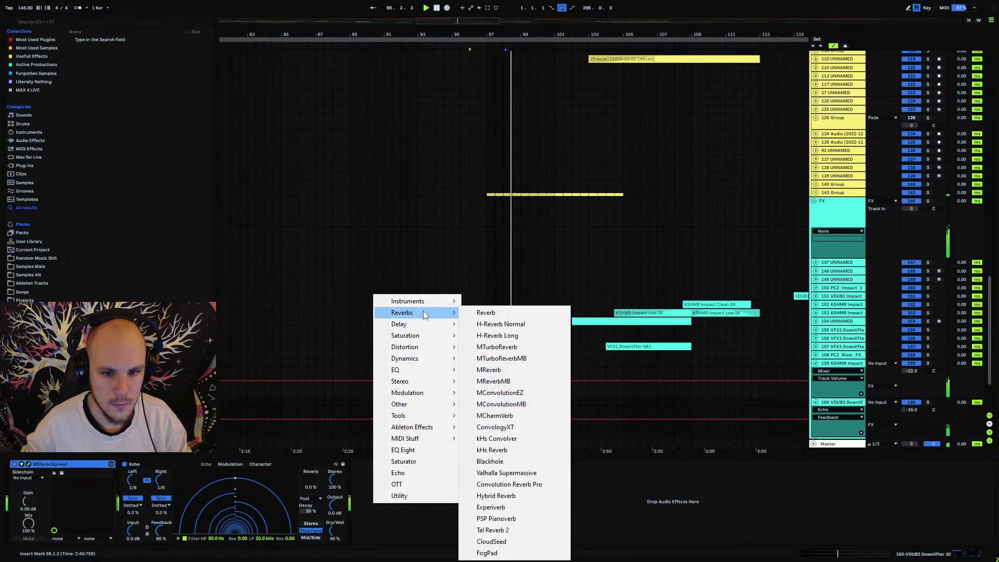
pyautogui.click(530, 335)
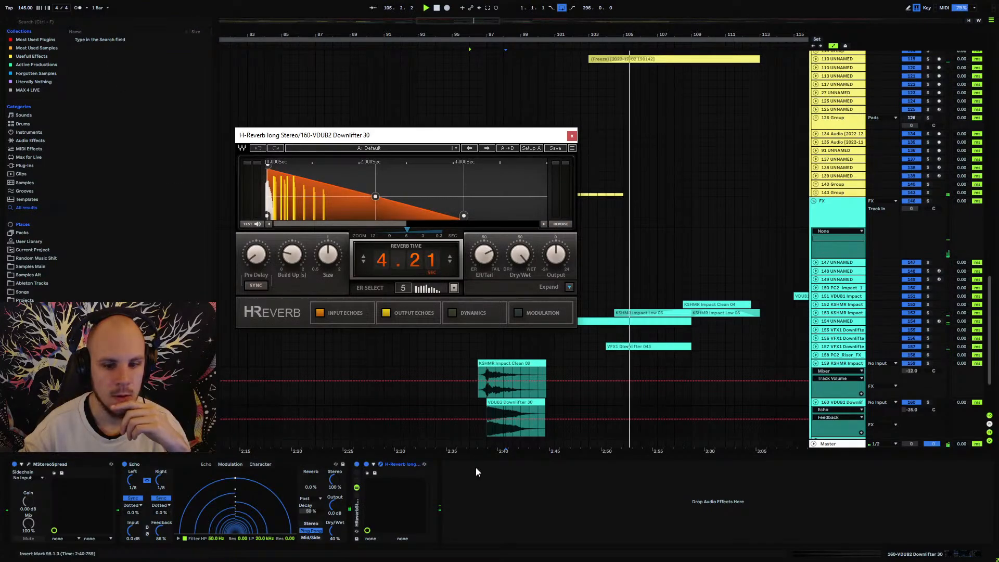
pyautogui.click(387, 495)
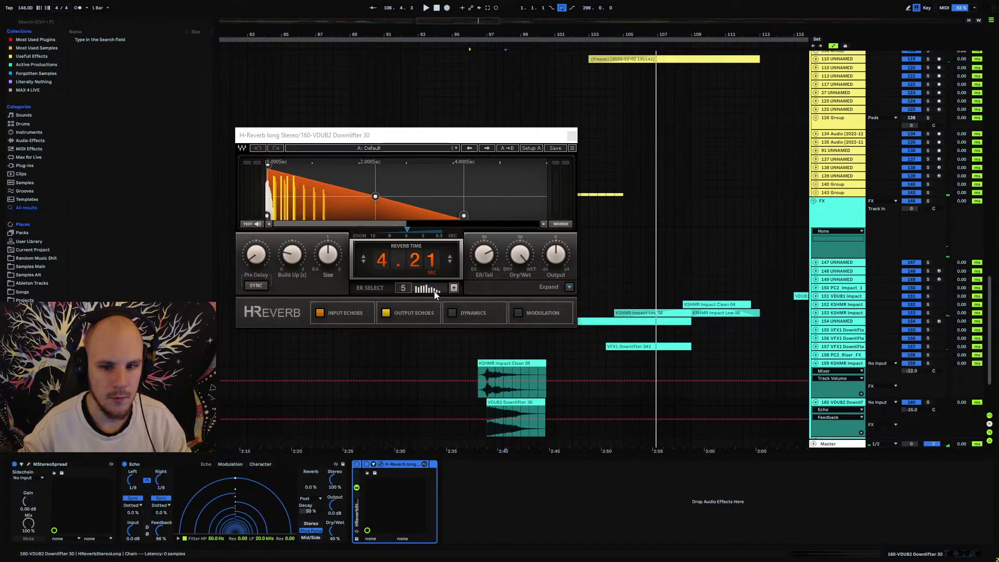
# In H-Reverb's expanded settings, raise the EQ high-shelf gain to -0.2 and the ER filter frequency to 14000.
pyautogui.click(569, 287)
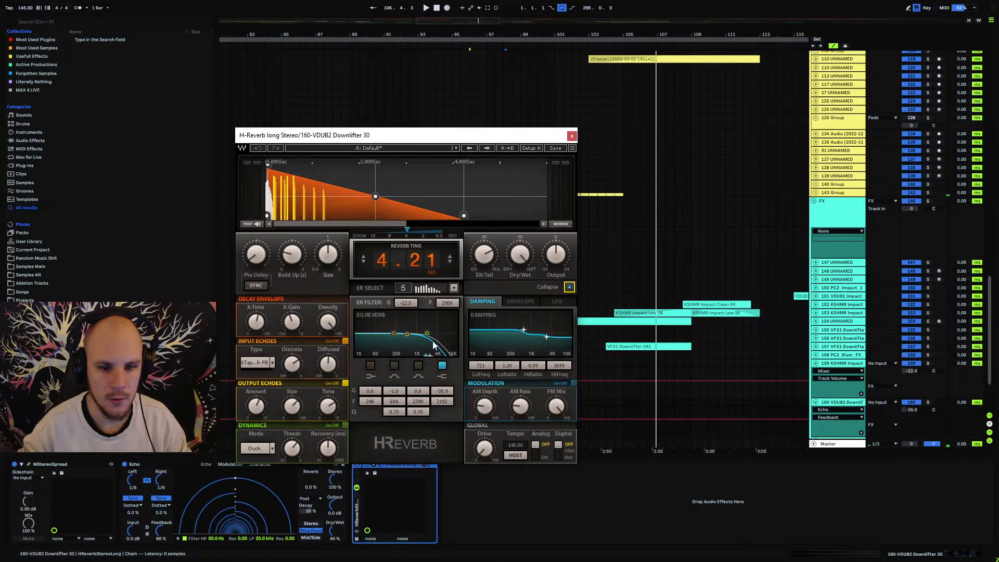
pyautogui.moveTo(443, 397); pyautogui.dragTo(449, 405)
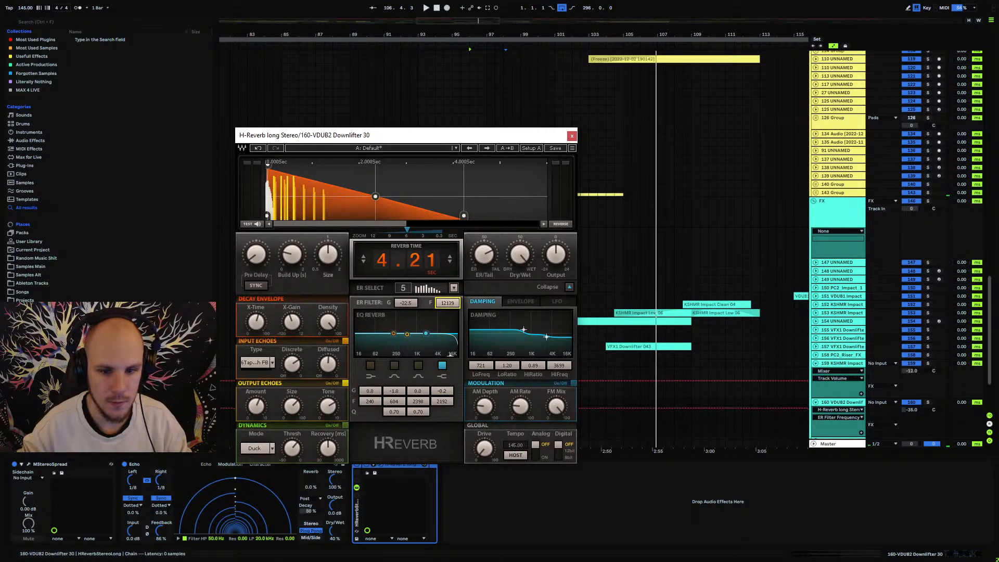
pyautogui.moveTo(451, 305); pyautogui.dragTo(452, 354)
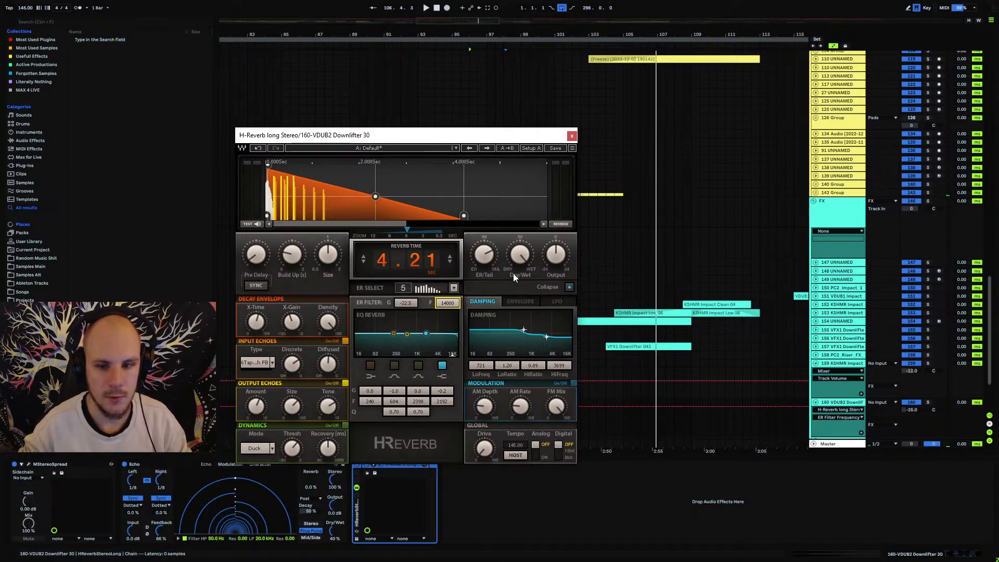
pyautogui.click(570, 134)
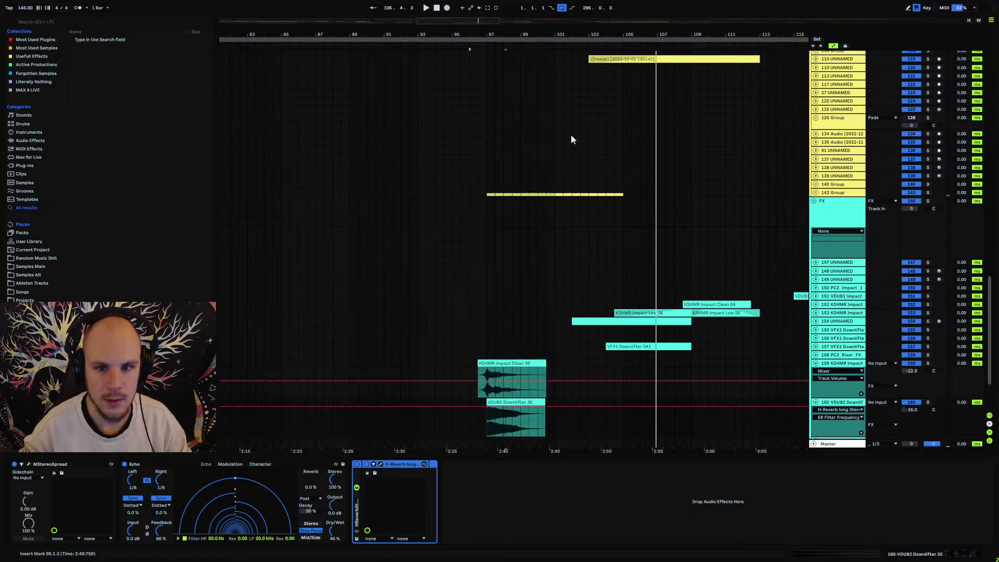
# Play the downlifter from bar 97 and lower the H-Reverb dry/wet mix.
pyautogui.click(502, 411)
pyautogui.press('space')
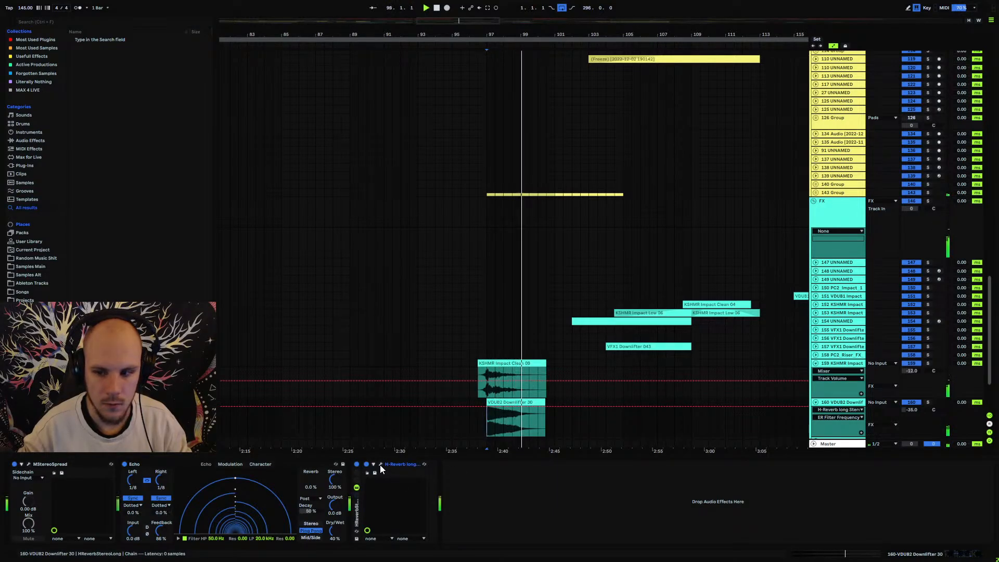
pyautogui.click(380, 464)
pyautogui.press('space')
pyautogui.press('space')
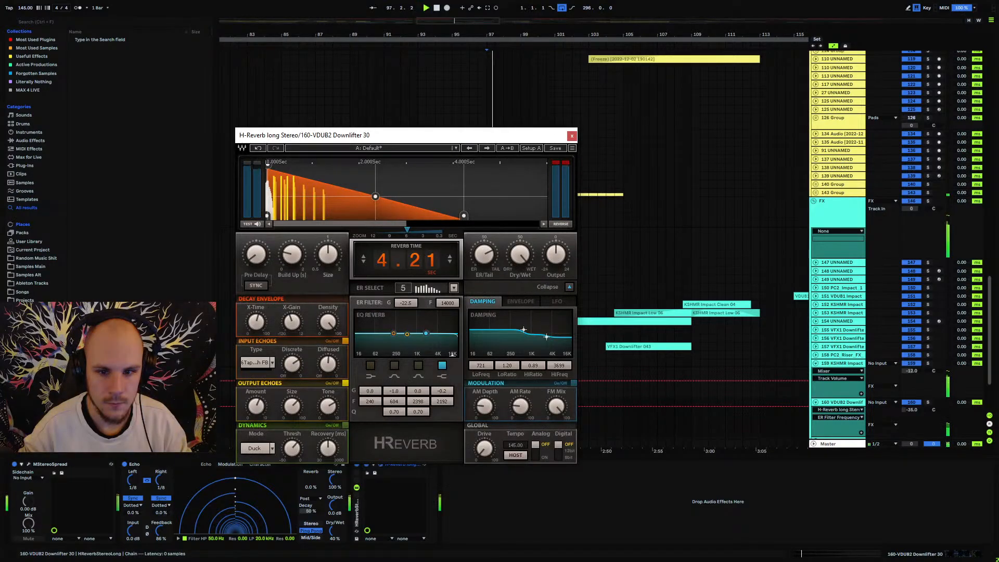
pyautogui.moveTo(520, 254); pyautogui.dragTo(520, 281)
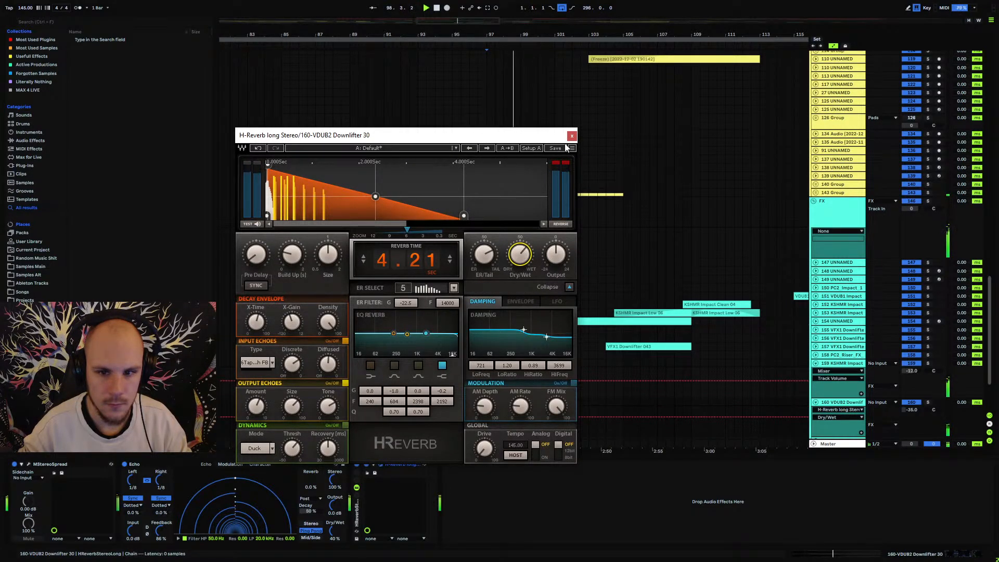
# Lengthen the H-Reverb decay to a reverb time of 9.10 seconds and raise its dry/wet mix.
pyautogui.press('space')
pyautogui.press('space')
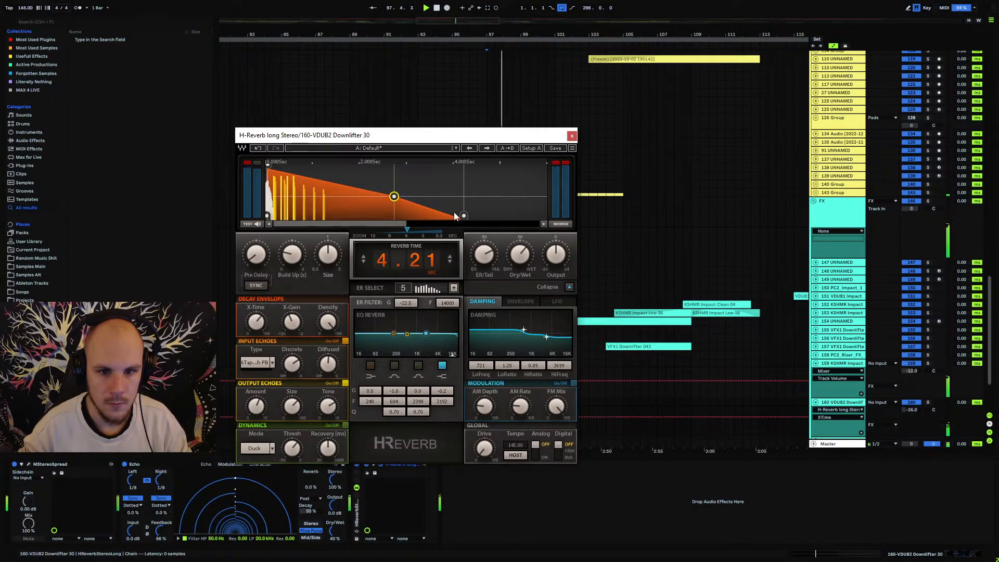
pyautogui.moveTo(377, 195); pyautogui.dragTo(542, 196)
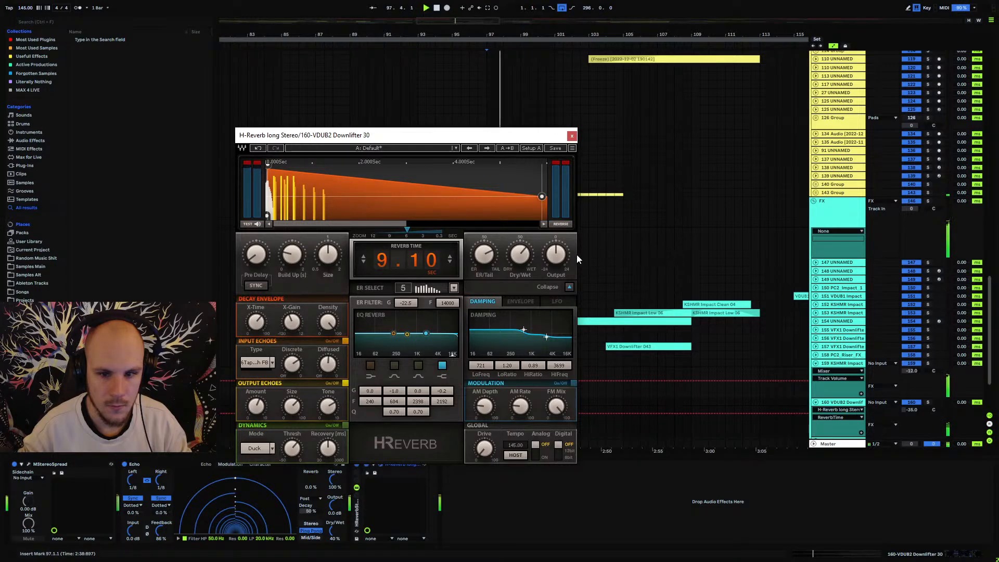
pyautogui.click(520, 254)
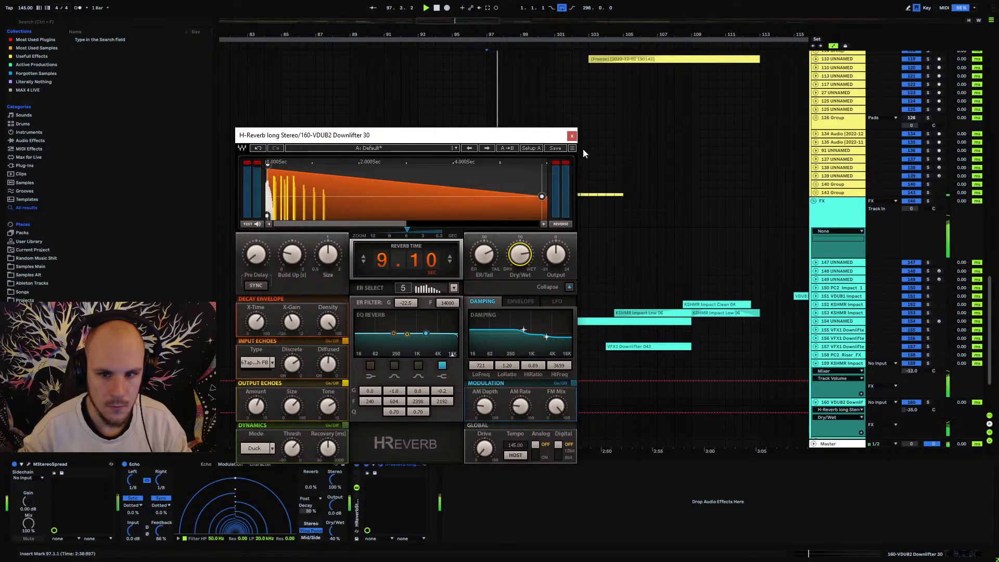
pyautogui.click(572, 136)
# Collapse the KSHMR Impact Clean 09 track, and freeze and flatten the VDUB2 Downlifter 30 track.
pyautogui.click(815, 363)
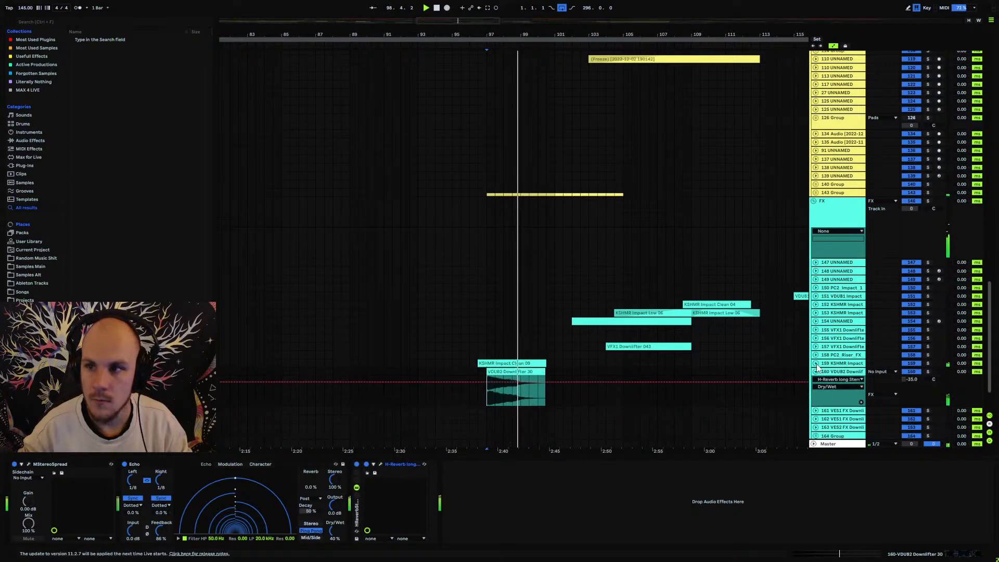
pyautogui.click(444, 372)
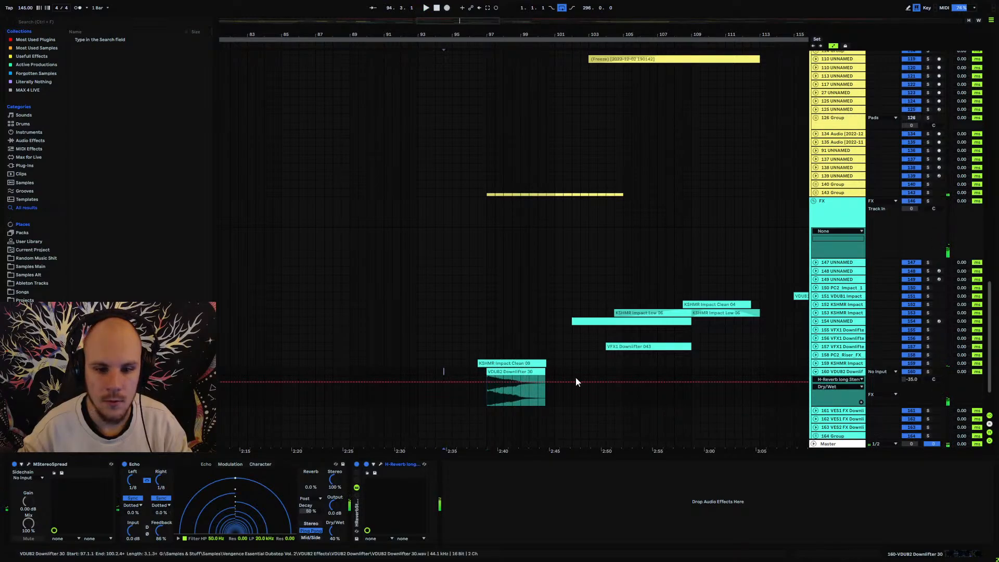
pyautogui.rightClick(835, 372)
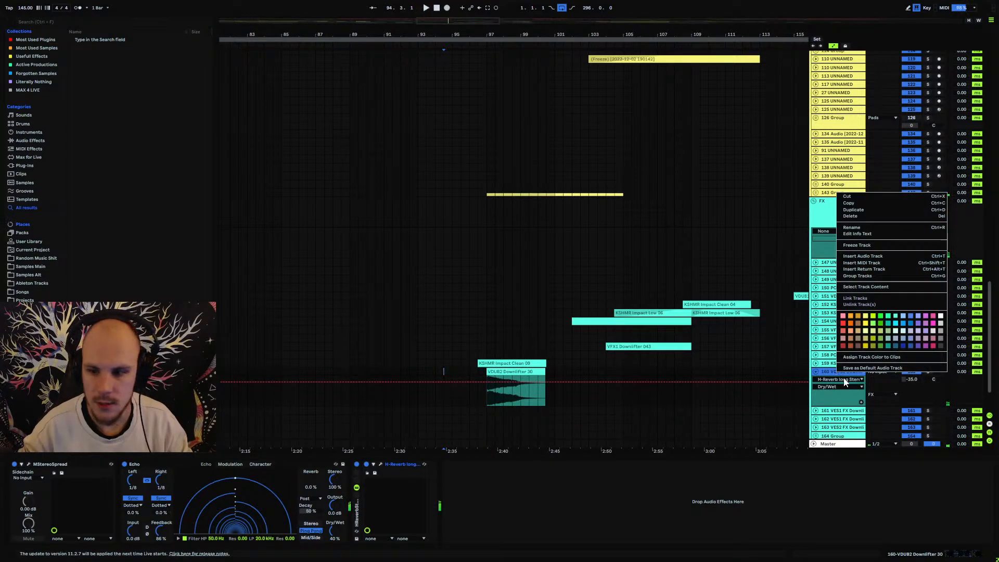
pyautogui.click(857, 245)
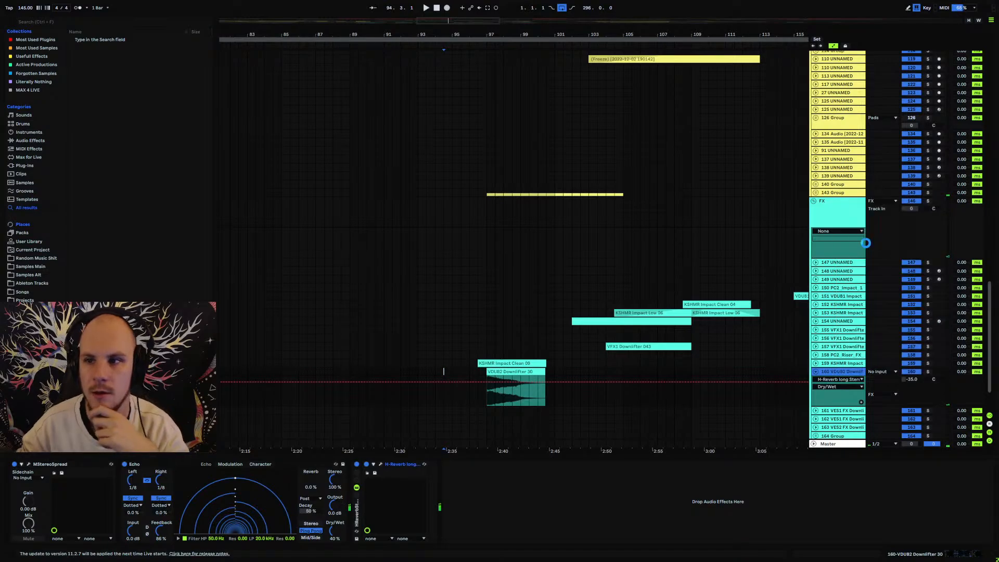
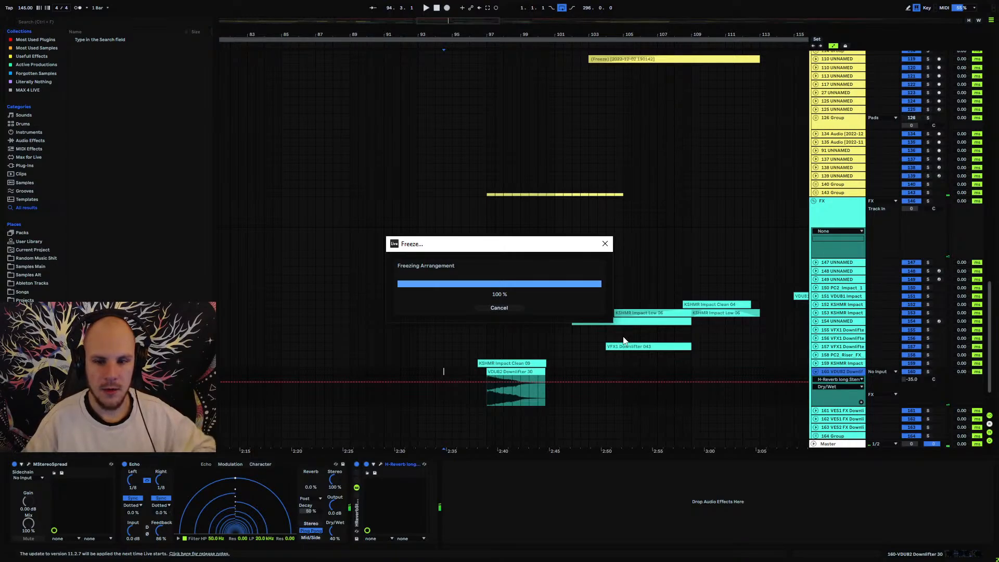
pyautogui.rightClick(842, 370)
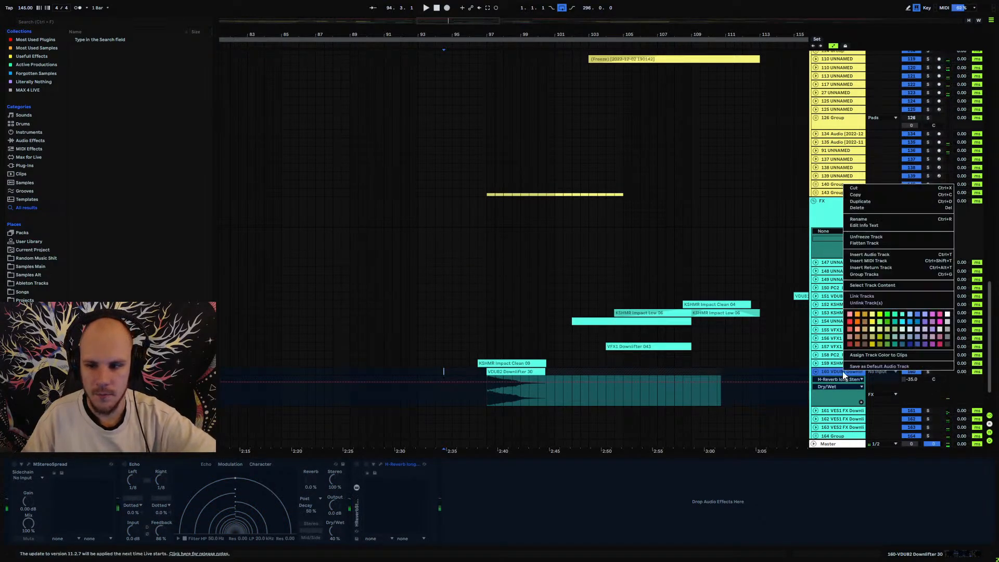
pyautogui.click(862, 243)
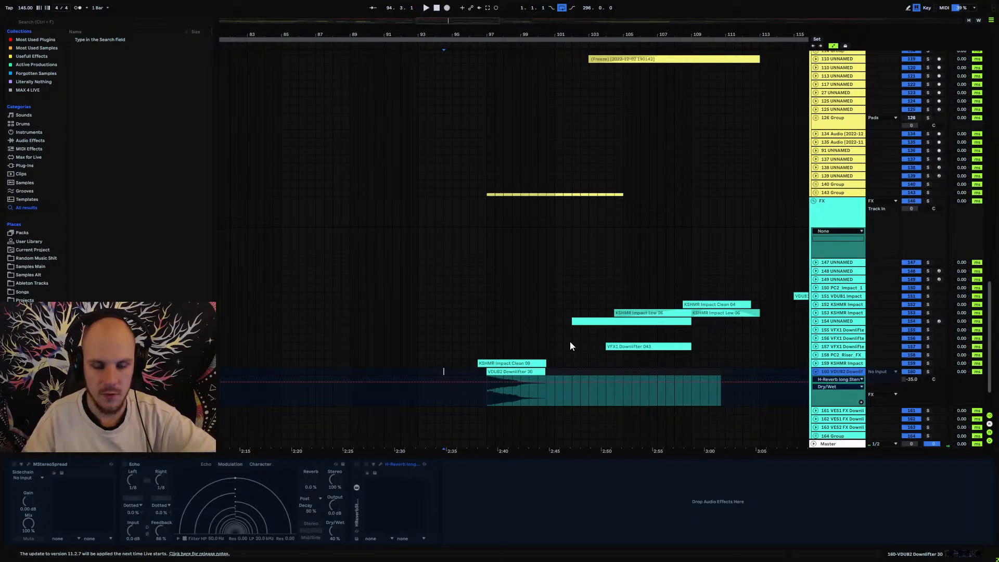
# Select the flattened downlifter clip at bar 97 and collapse its track.
pyautogui.click(507, 373)
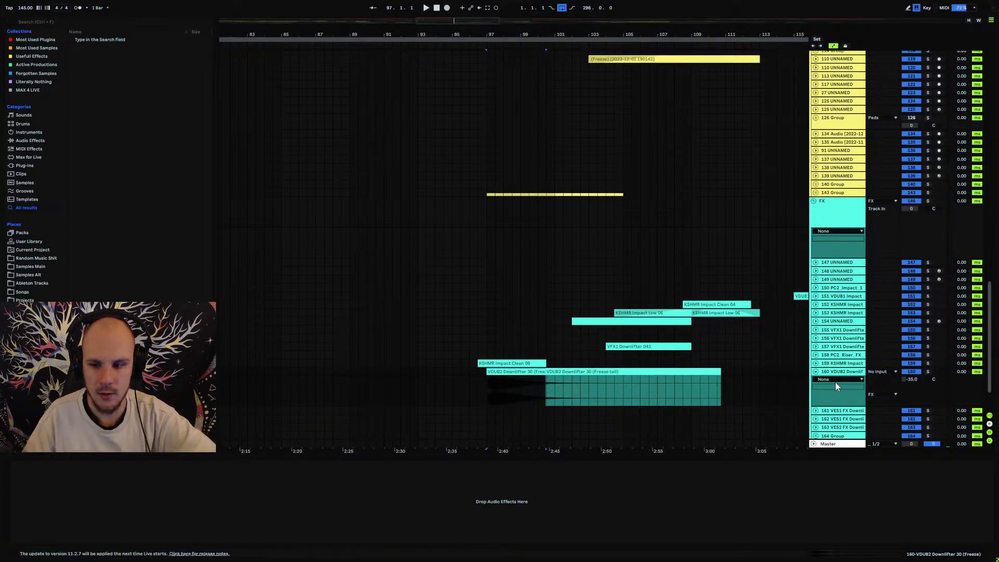
pyautogui.click(816, 372)
pyautogui.scroll(-2, 485, 380)
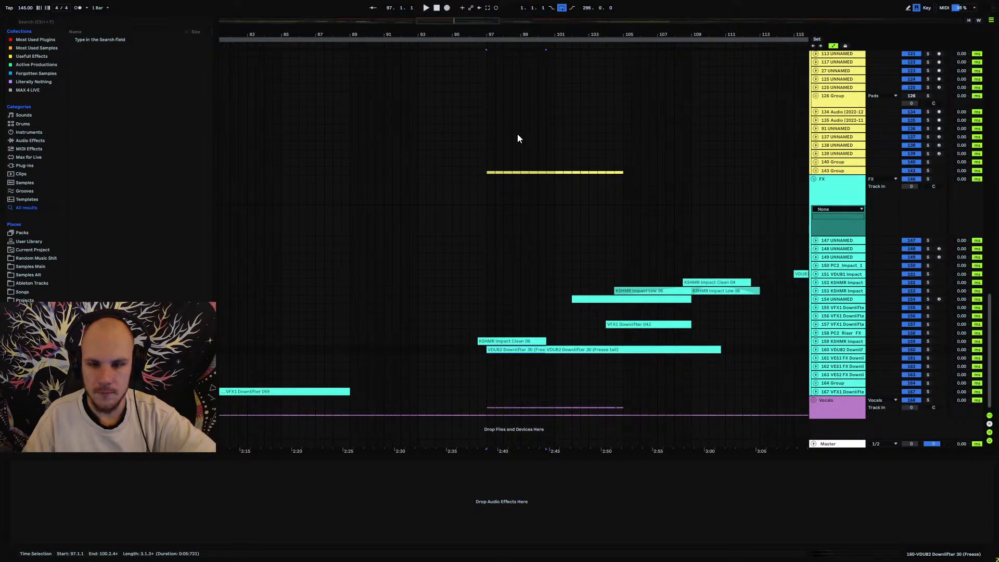
# Expand the Vocals group, collapse the 175 Group inside it, and select bars 97 to 109 on track 178.
pyautogui.moveTo(519, 38); pyautogui.dragTo(519, 3)
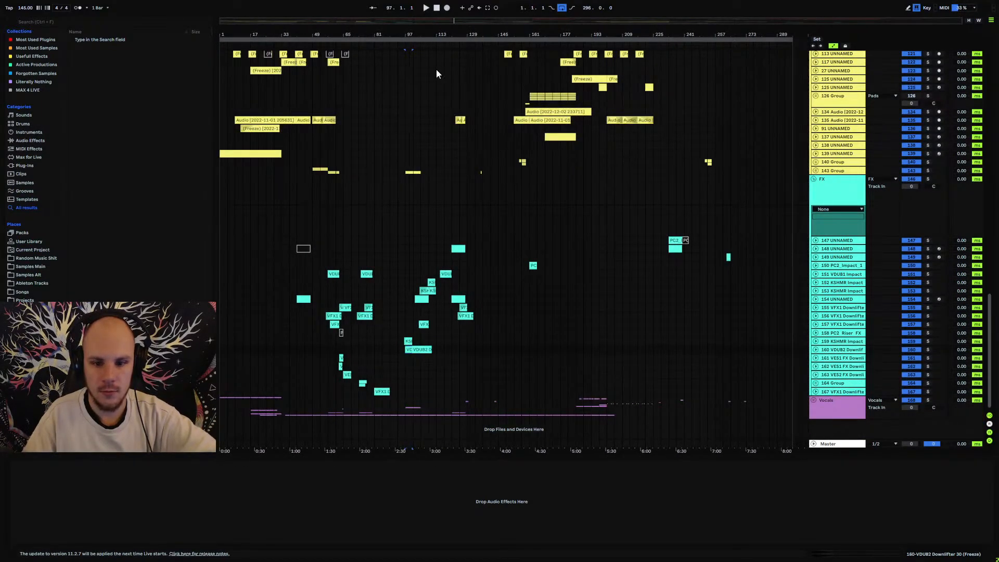
pyautogui.click(814, 401)
pyautogui.scroll(-2, 494, 364)
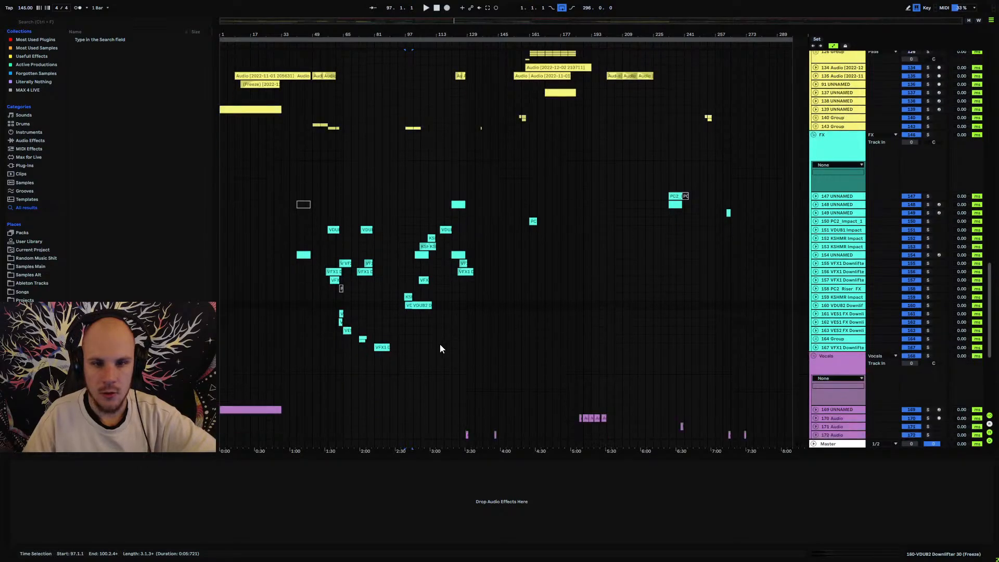
pyautogui.scroll(-8, 427, 345)
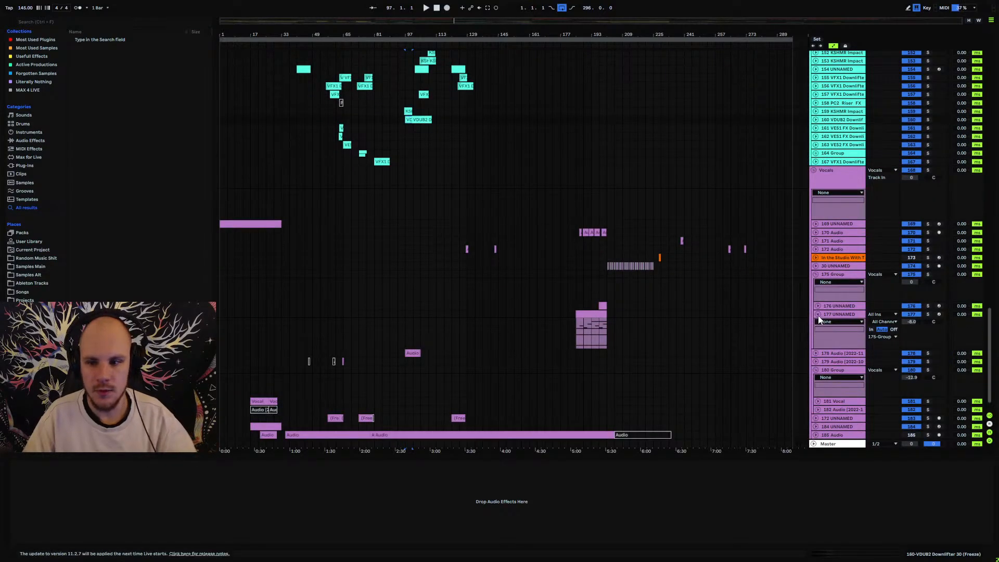
pyautogui.click(815, 276)
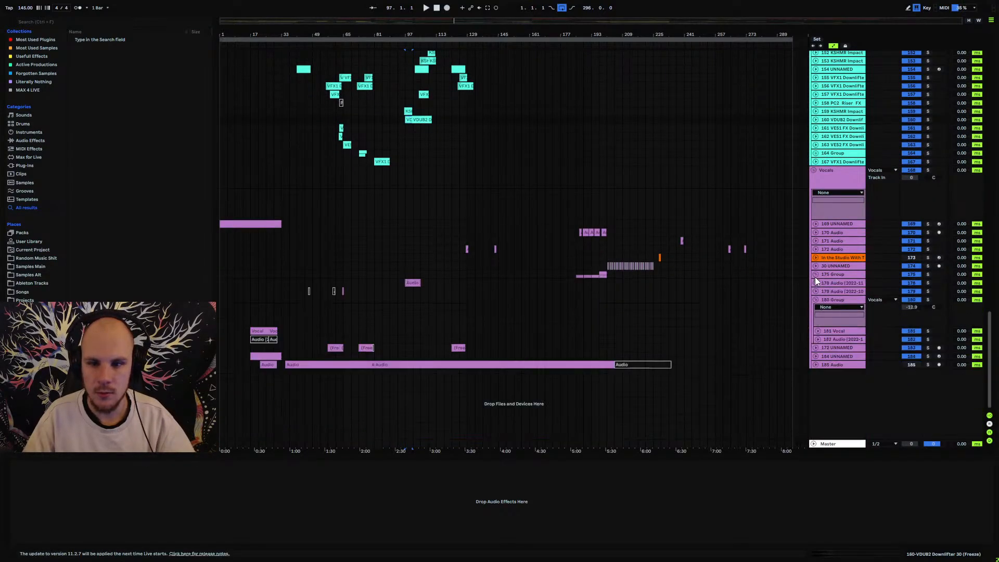
pyautogui.click(399, 327)
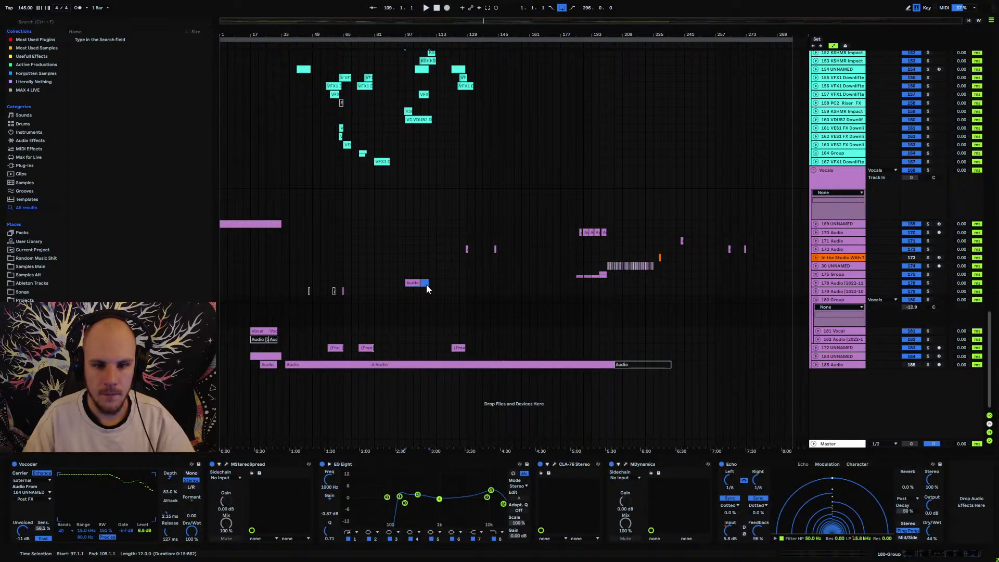
# Try the track 178 vocal clip at bar 177 by moving it from bar 97 and playing it there.
pyautogui.click(538, 283)
pyautogui.press('space')
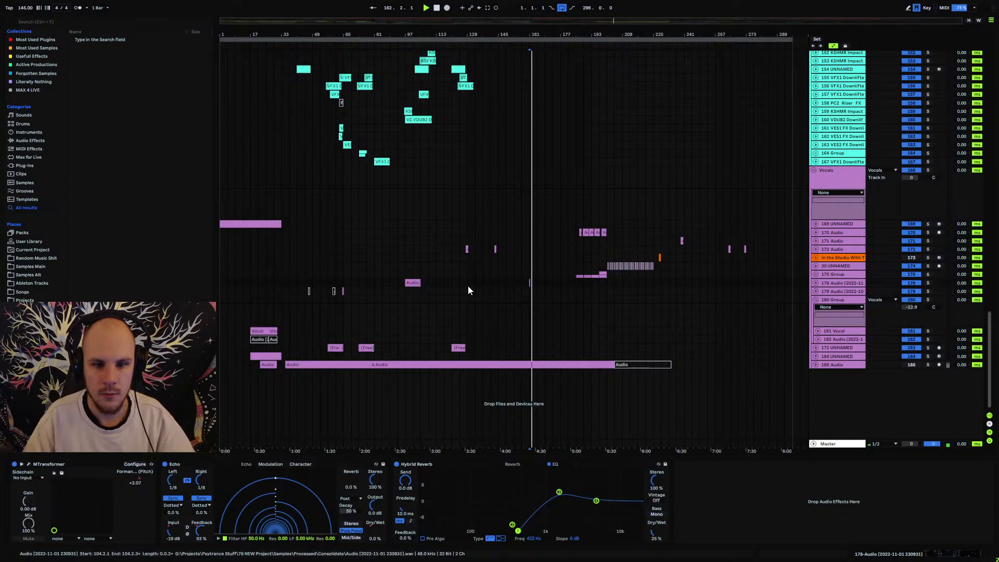
pyautogui.click(562, 287)
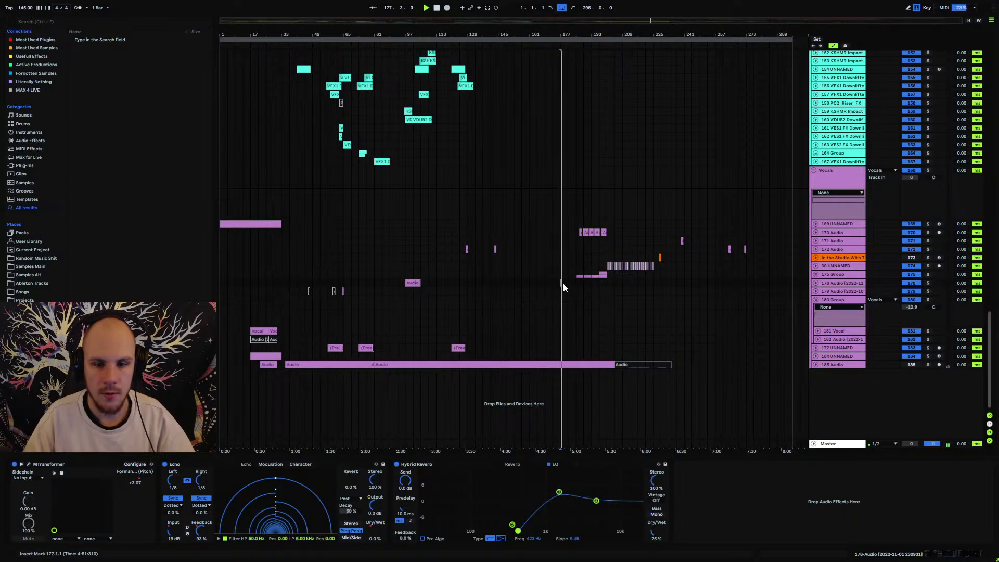
pyautogui.press('space')
pyautogui.moveTo(413, 283); pyautogui.dragTo(567, 286)
pyautogui.press('space')
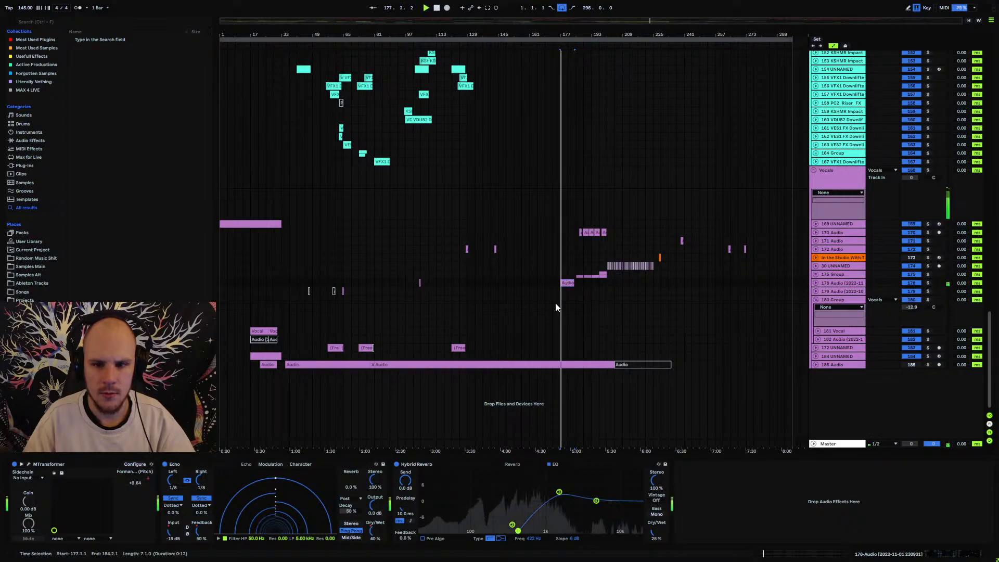
# Unfold the track 178 lane and raise the track's volume.
pyautogui.click(419, 282)
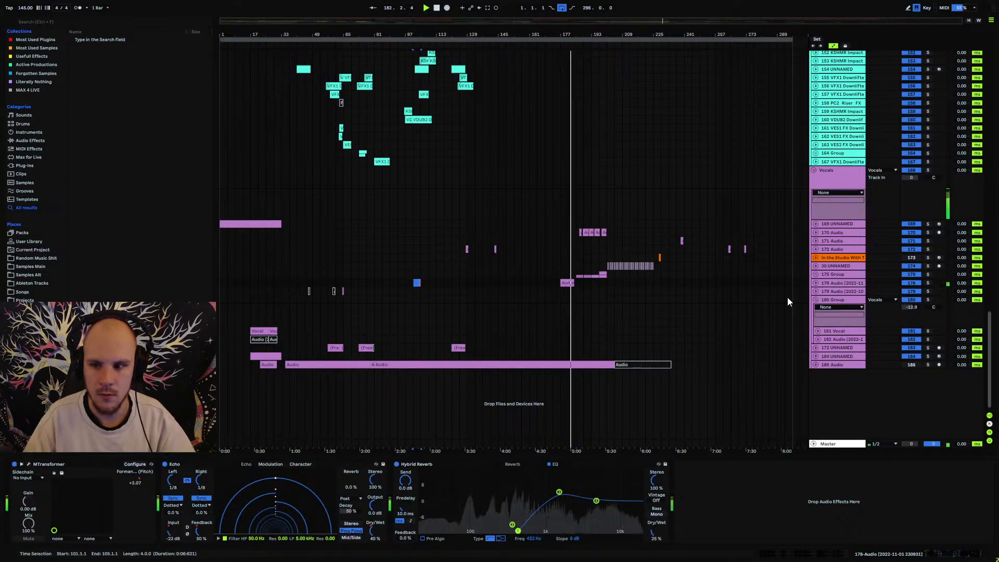
pyautogui.click(815, 282)
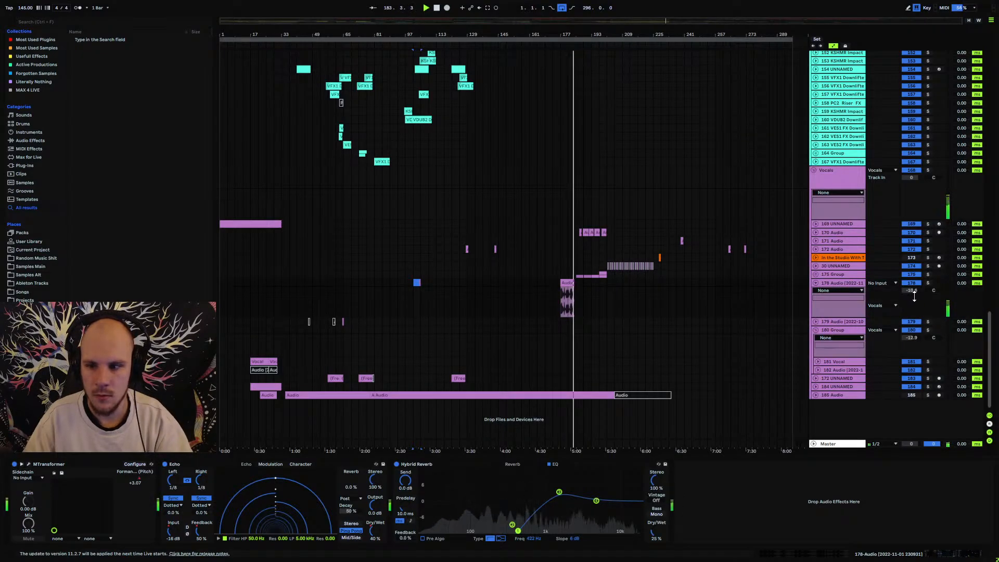
pyautogui.moveTo(910, 298); pyautogui.dragTo(910, 293)
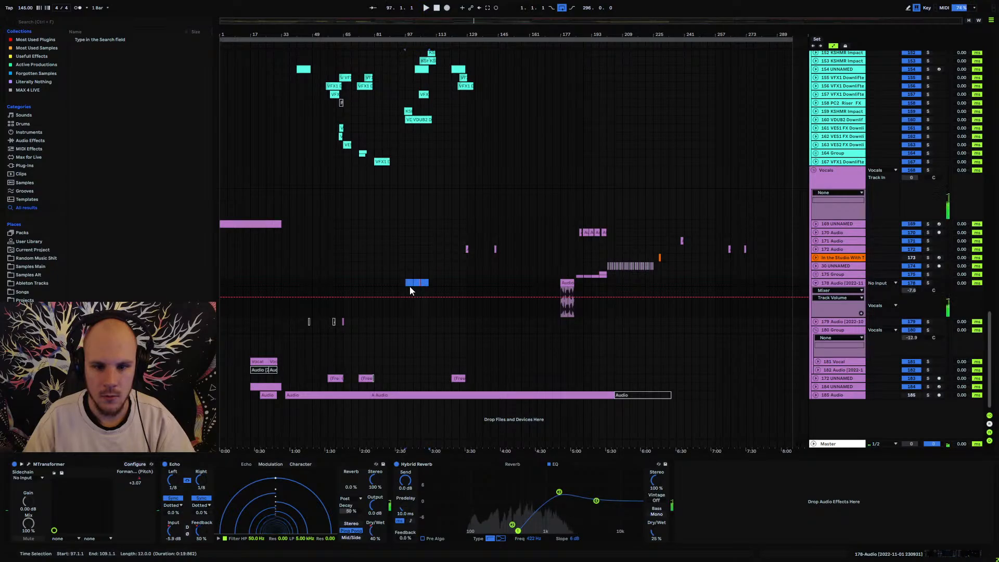
# Try moving the complete vocal passage from bar 97 to bar 177 on track 178 and play it.
pyautogui.moveTo(574, 286); pyautogui.dragTo(582, 289)
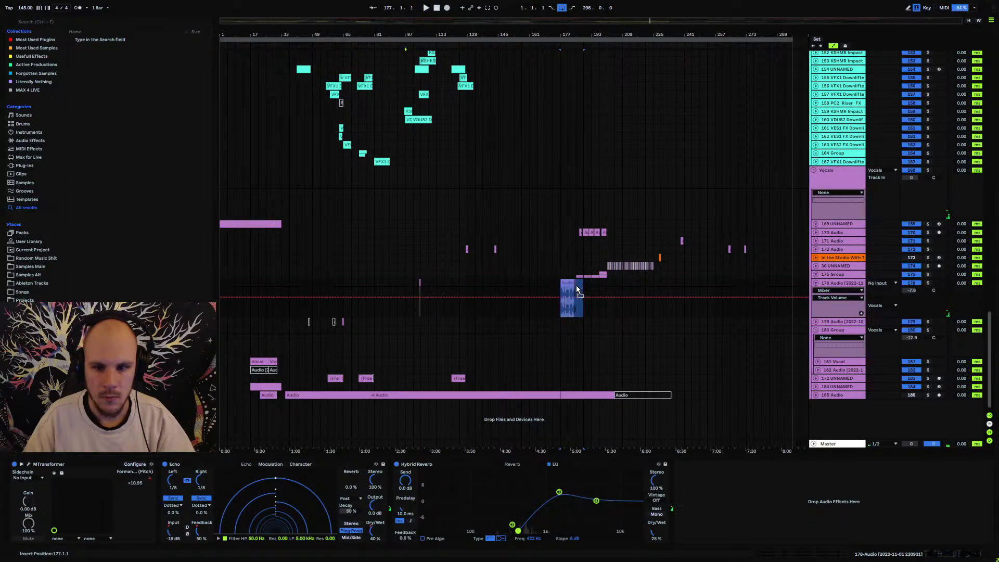
pyautogui.press('space')
pyautogui.keyDown('ctrl'); pyautogui.scroll(10, 520, 249); pyautogui.keyUp('ctrl')
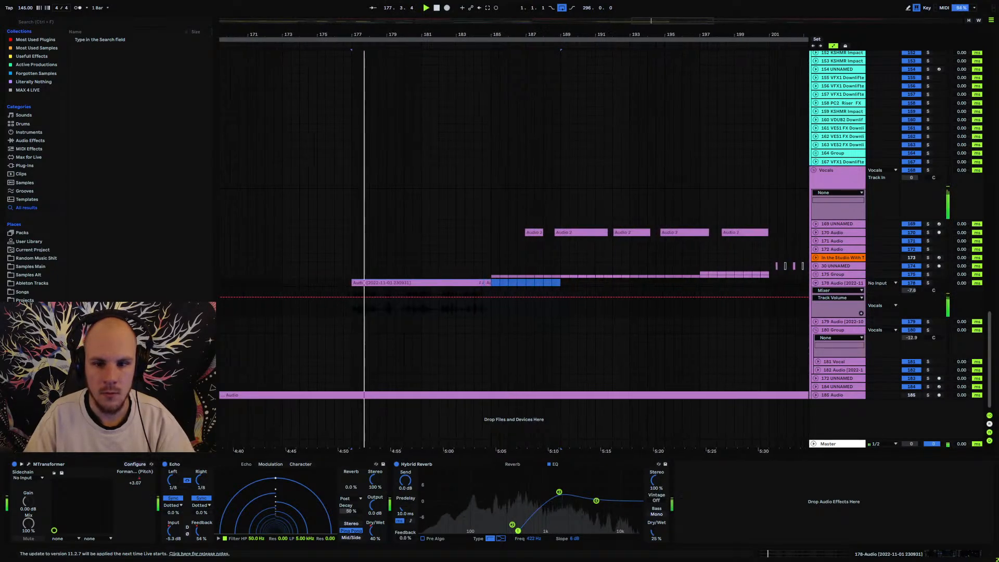
# Close the small gap between the vocal pieces just before bar 185 on track 178.
pyautogui.click(504, 281)
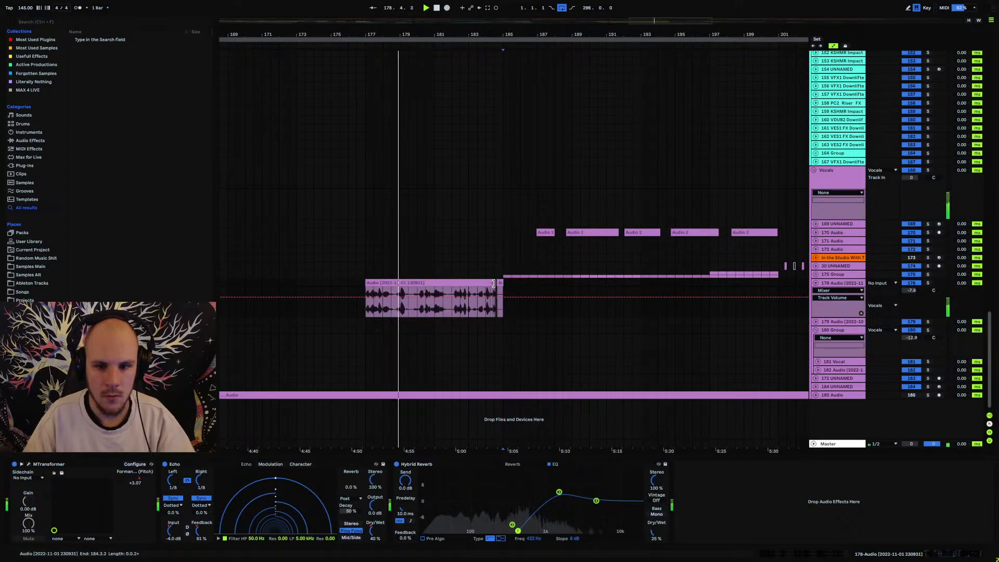
pyautogui.keyDown('ctrl'); pyautogui.scroll(8, 506, 68); pyautogui.keyUp('ctrl')
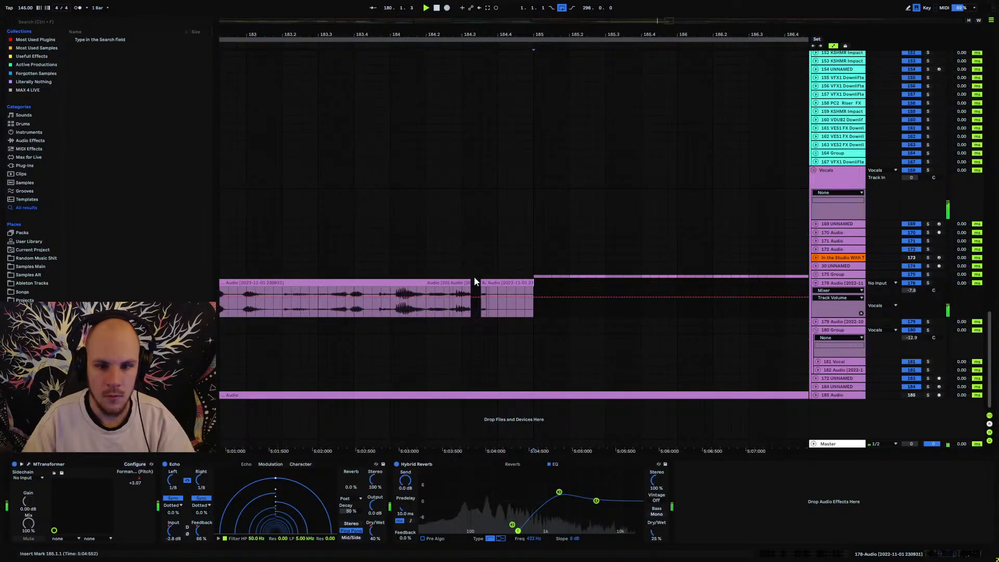
pyautogui.moveTo(475, 284); pyautogui.dragTo(610, 284)
pyautogui.click(464, 256)
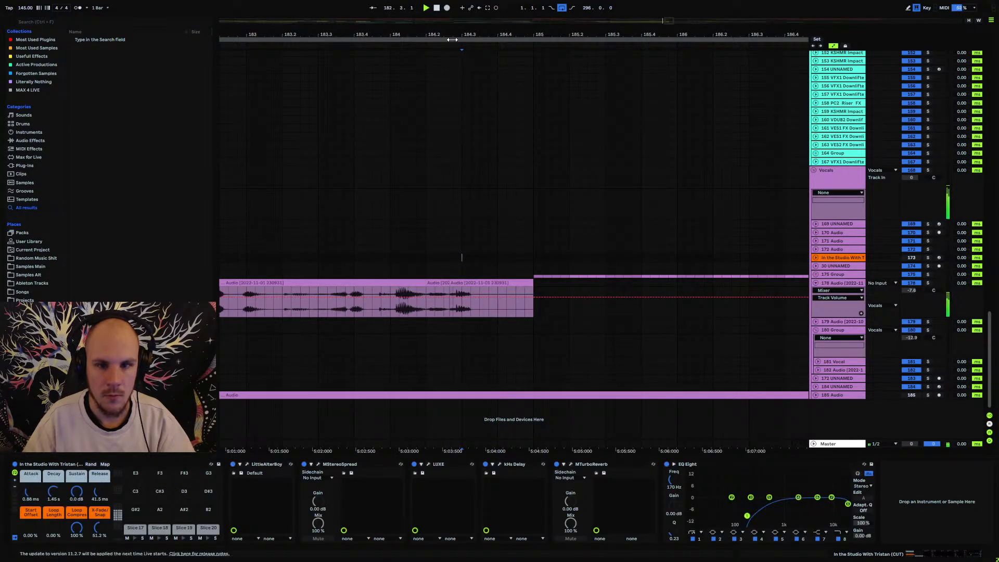
pyautogui.moveTo(452, 36); pyautogui.dragTo(604, 9)
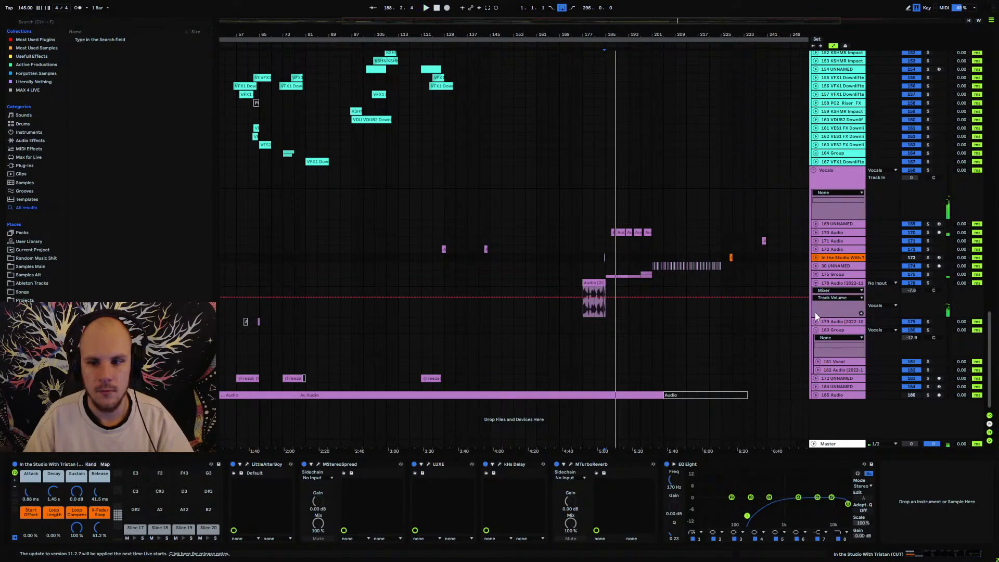
# Collapse track 178, move its vocal clip from bar 177 to bar 81, and play it there.
pyautogui.click(815, 283)
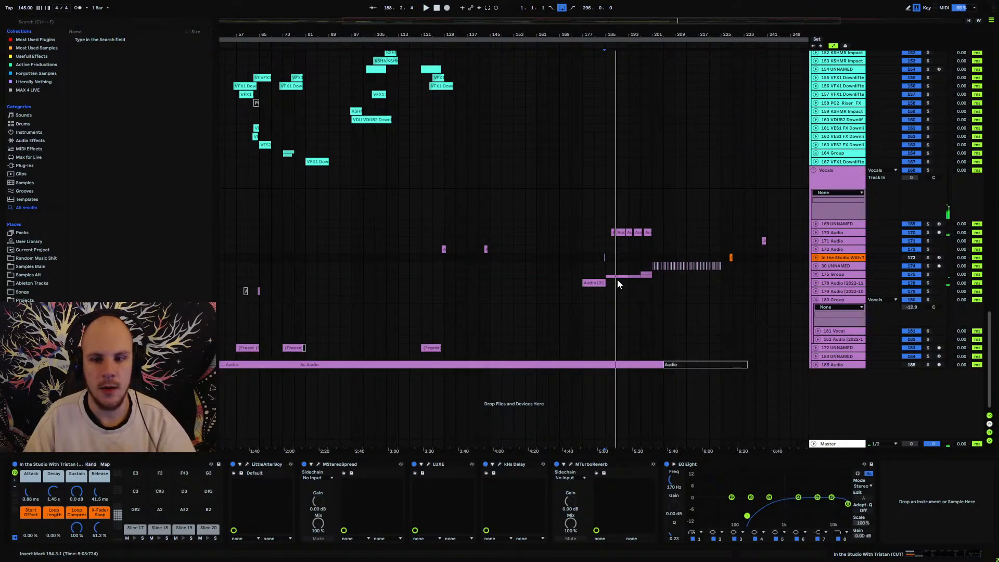
pyautogui.press('space')
pyautogui.click(578, 282)
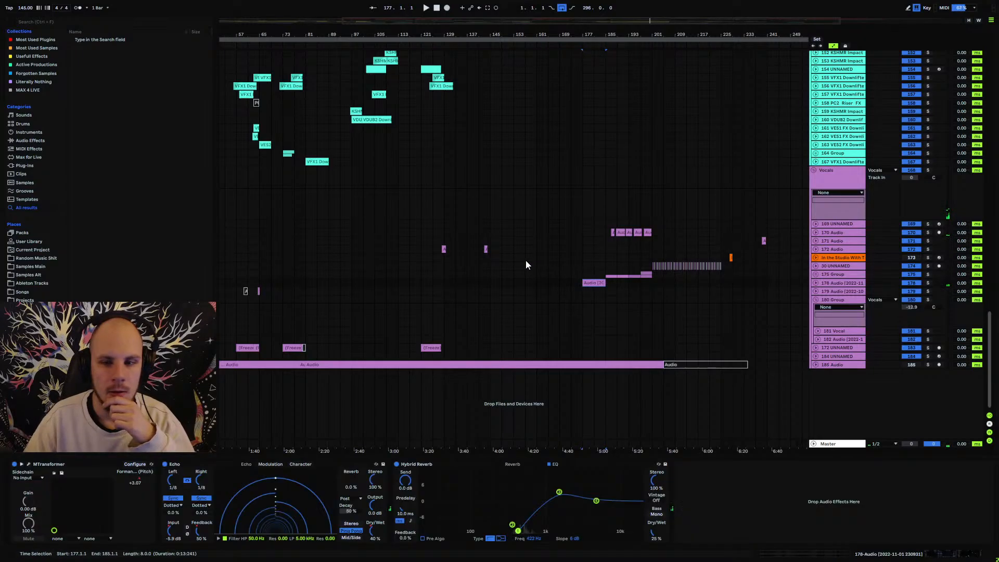
pyautogui.scroll(-3, 579, 282)
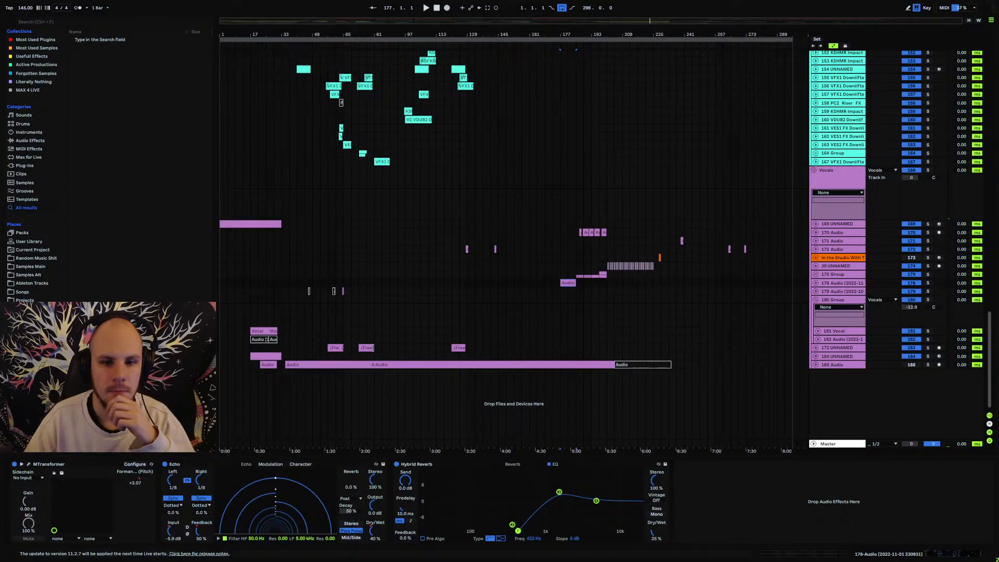
pyautogui.scroll(2, 533, 282)
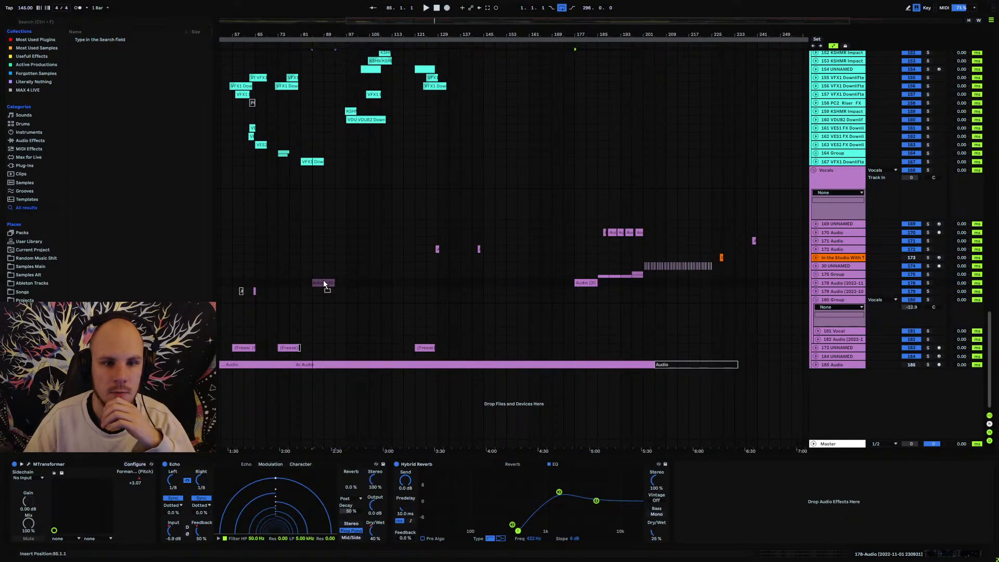
pyautogui.press('space')
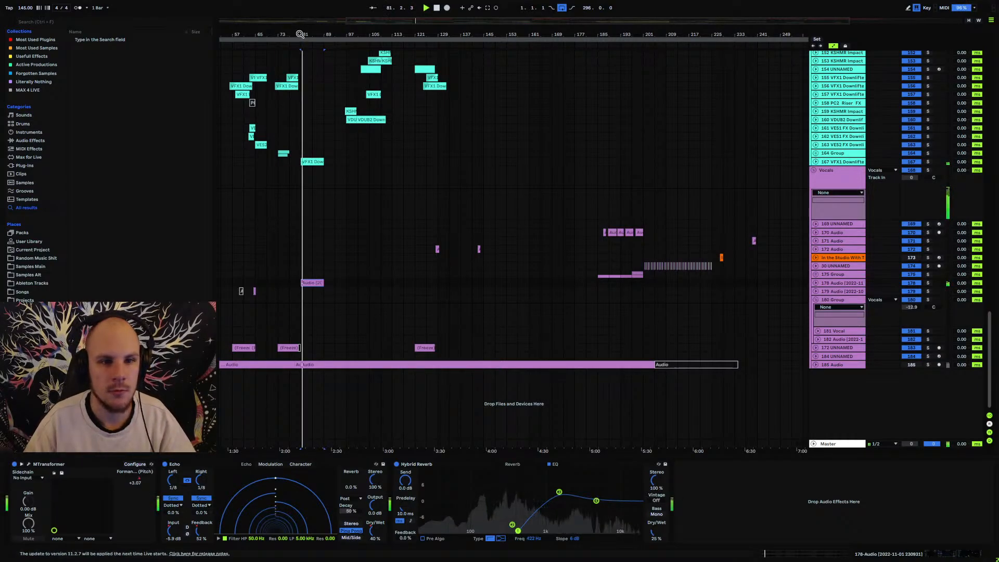
# Move the track 178 vocal clip from bar 81 to bar 97 and play it in place.
pyautogui.moveTo(303, 34); pyautogui.dragTo(308, 84)
pyautogui.scroll(-3, 312, 223)
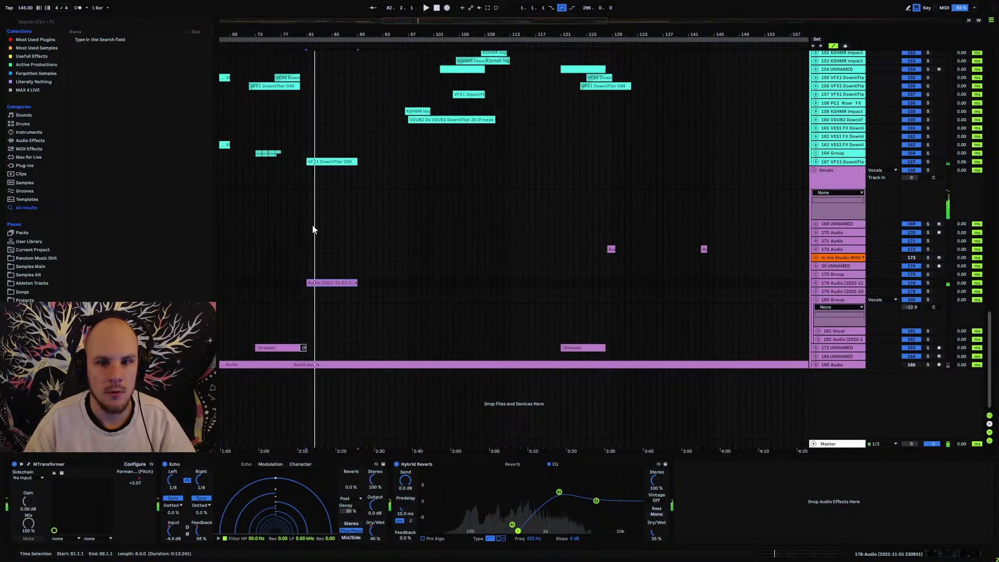
pyautogui.press('space')
pyautogui.moveTo(320, 281); pyautogui.dragTo(424, 282)
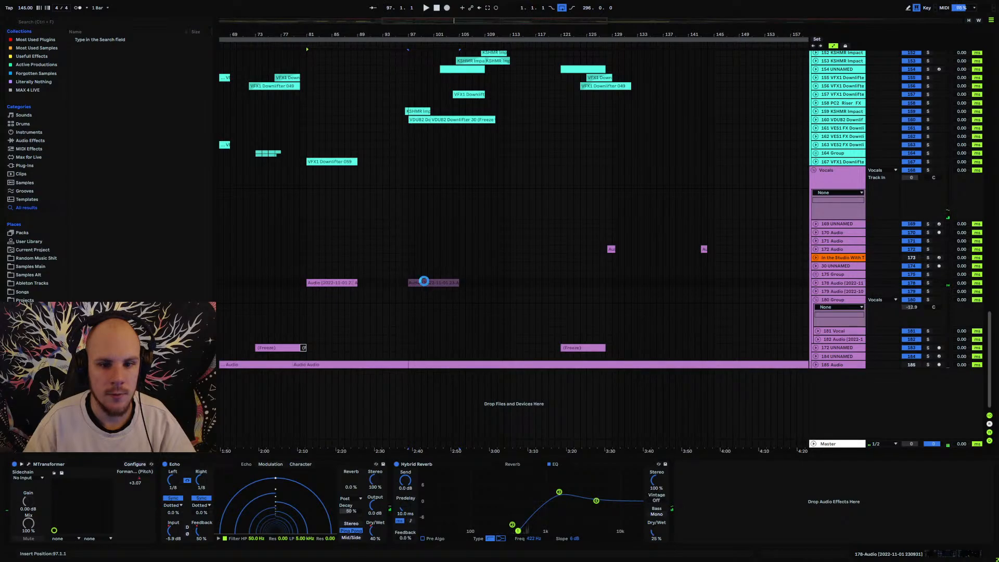
pyautogui.press('space')
# Unfold track 178 and show the automation of MTransformer's Formant shift (Pitch) parameter.
pyautogui.moveTo(411, 34); pyautogui.dragTo(371, 65)
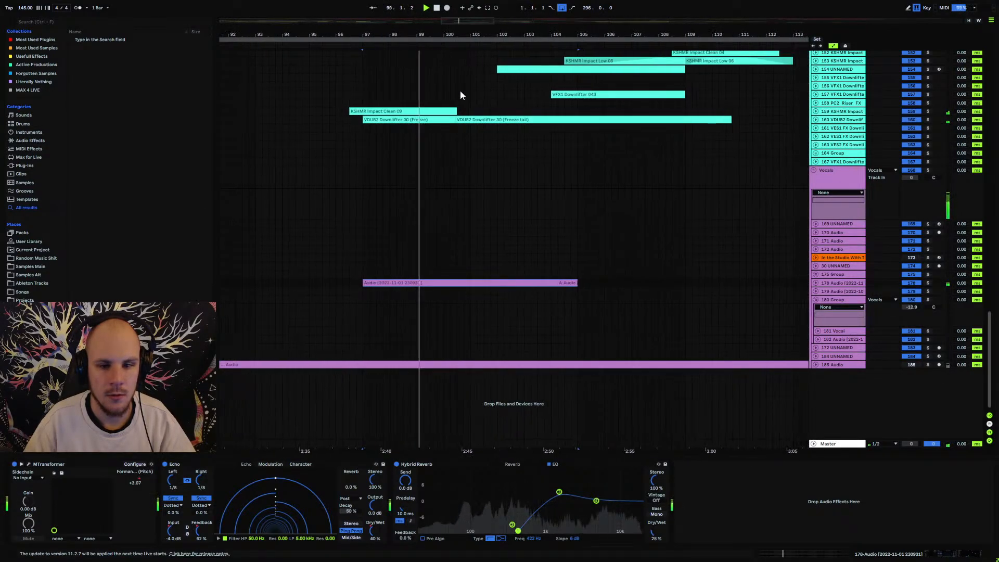
pyautogui.click(816, 283)
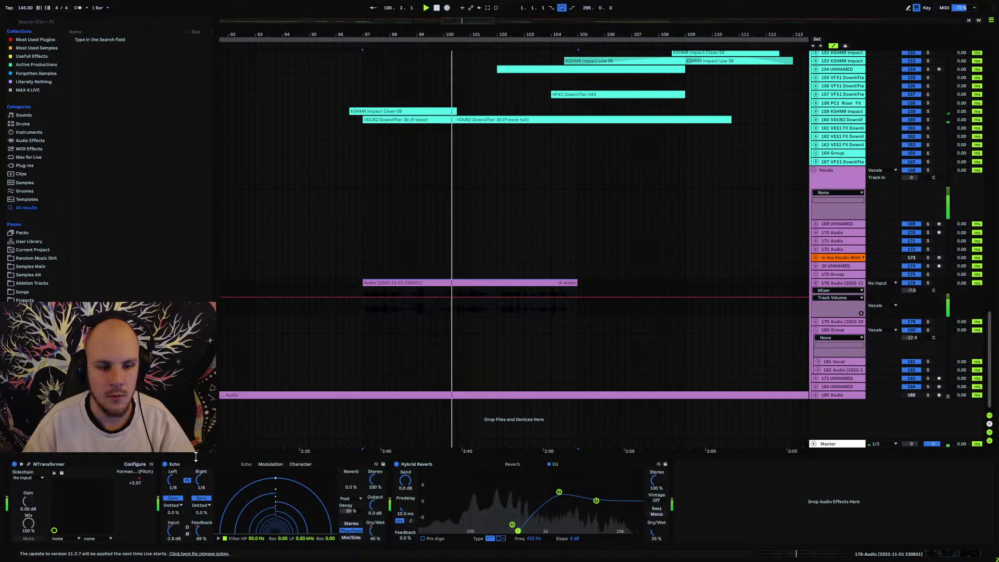
pyautogui.click(149, 474)
# Undo the vocal clip moves and related edits on track 178 back to its original placement at bar 97.
pyautogui.moveTo(414, 36); pyautogui.dragTo(408, 4)
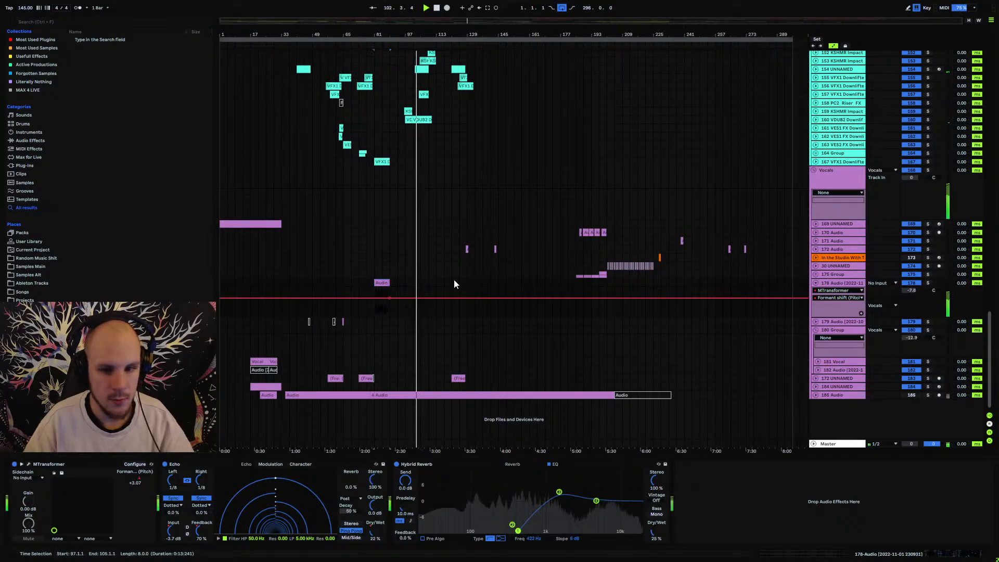
pyautogui.hotkey('ctrl', 'z')
pyautogui.hotkey('ctrl', 'z')
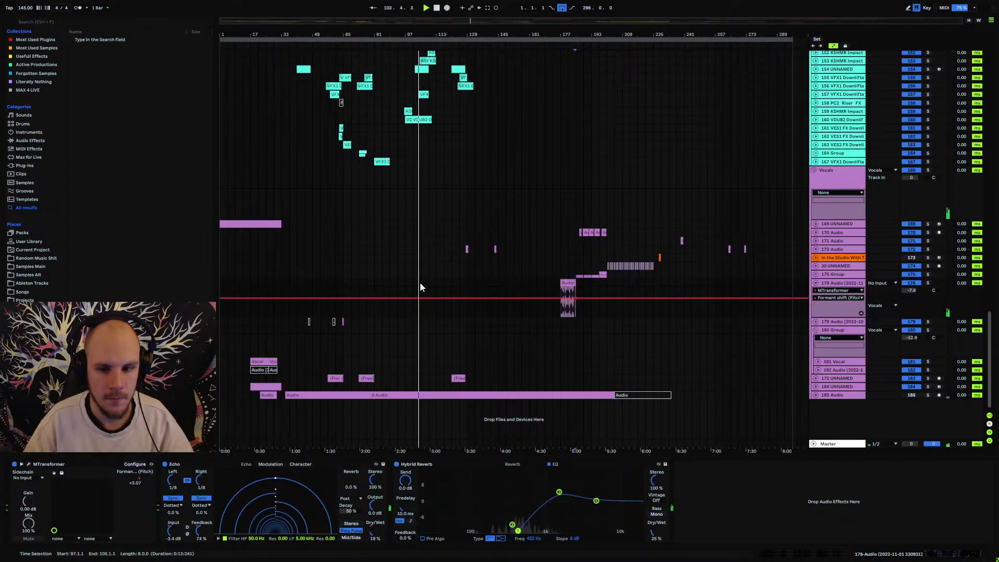
pyautogui.click(421, 286)
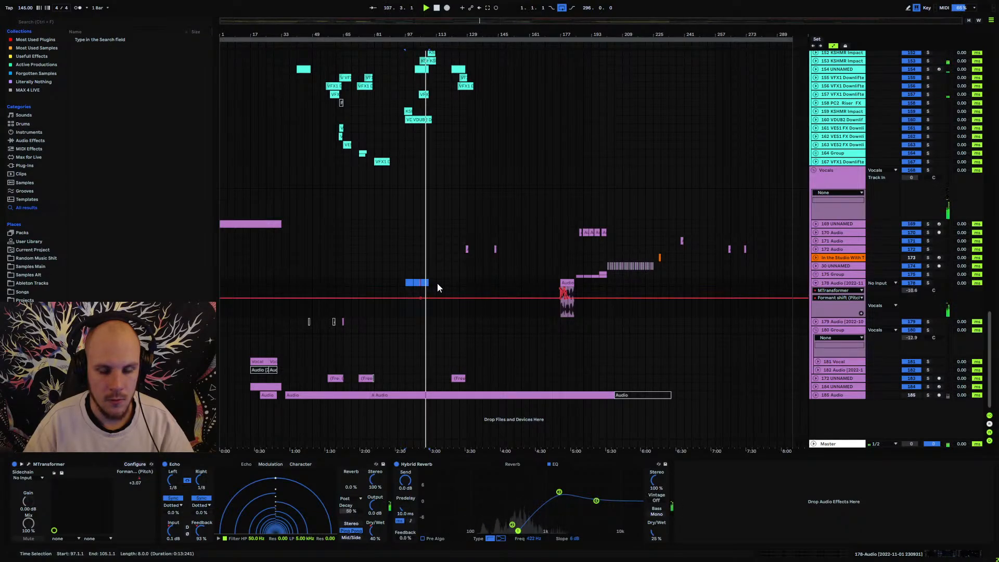
pyautogui.hotkey('ctrl', 'z')
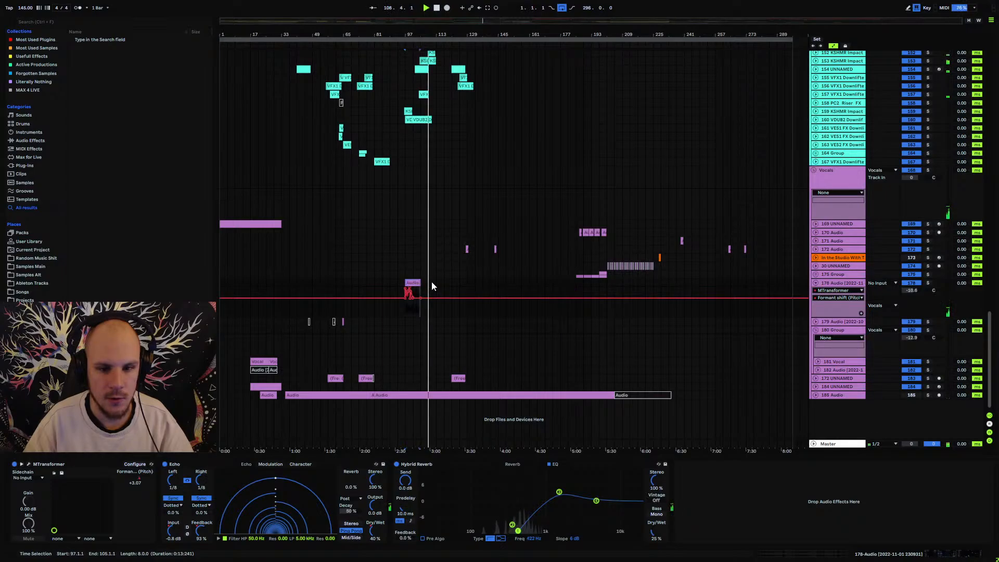
# Play the vocal clip from bar 97 and adjust its formant shift automation around bar 101.
pyautogui.click(405, 283)
pyautogui.press('space')
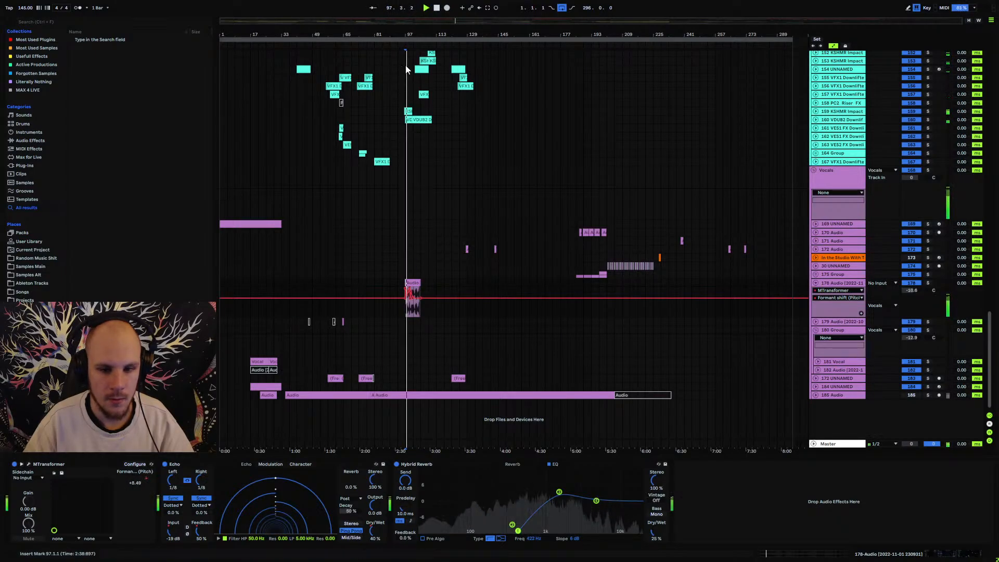
pyautogui.moveTo(408, 33); pyautogui.dragTo(271, 136)
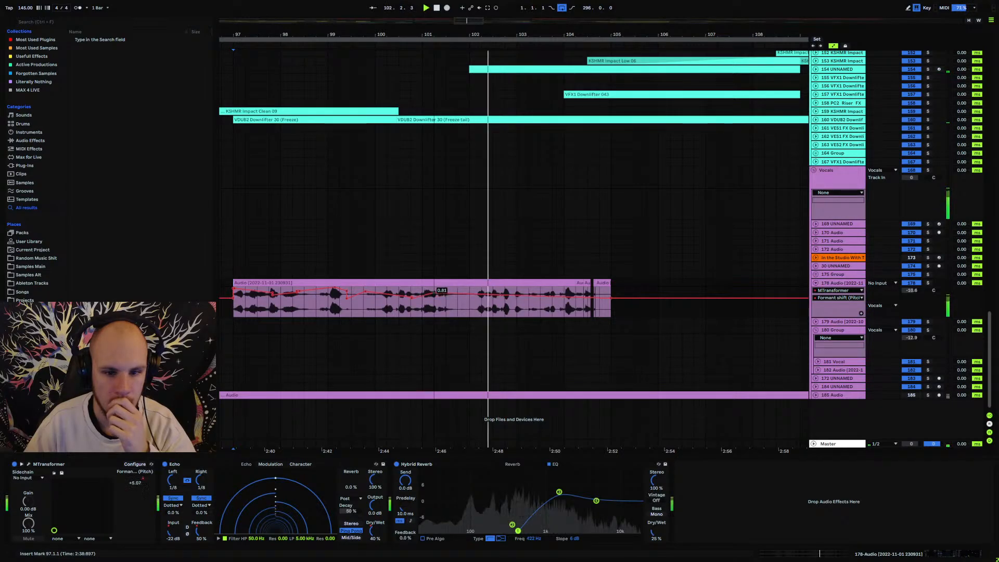
pyautogui.click(411, 288)
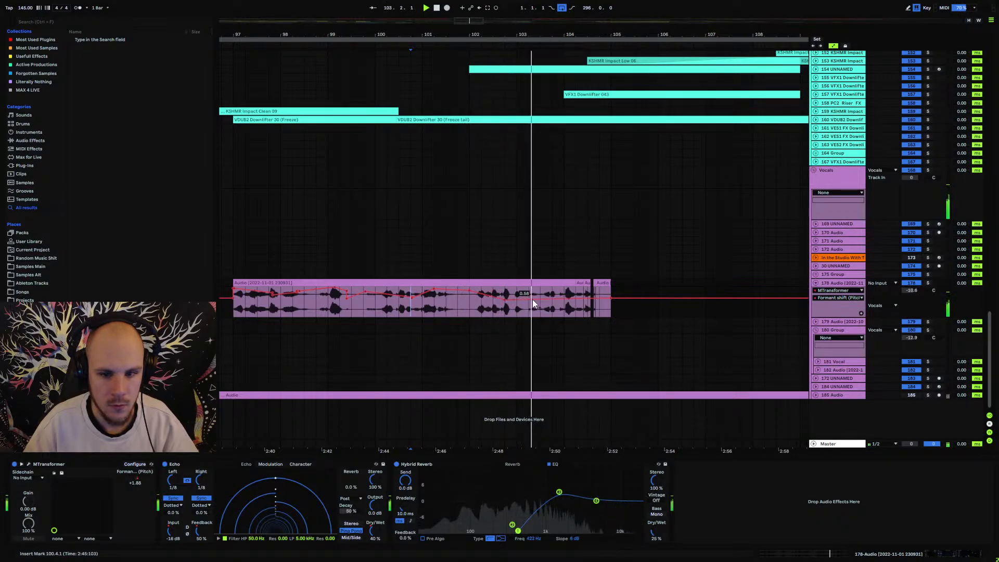
# Shape the formant shift automation at the end of the vocal clip around bars 104 to 105, listening to the passage.
pyautogui.moveTo(612, 303); pyautogui.dragTo(612, 295)
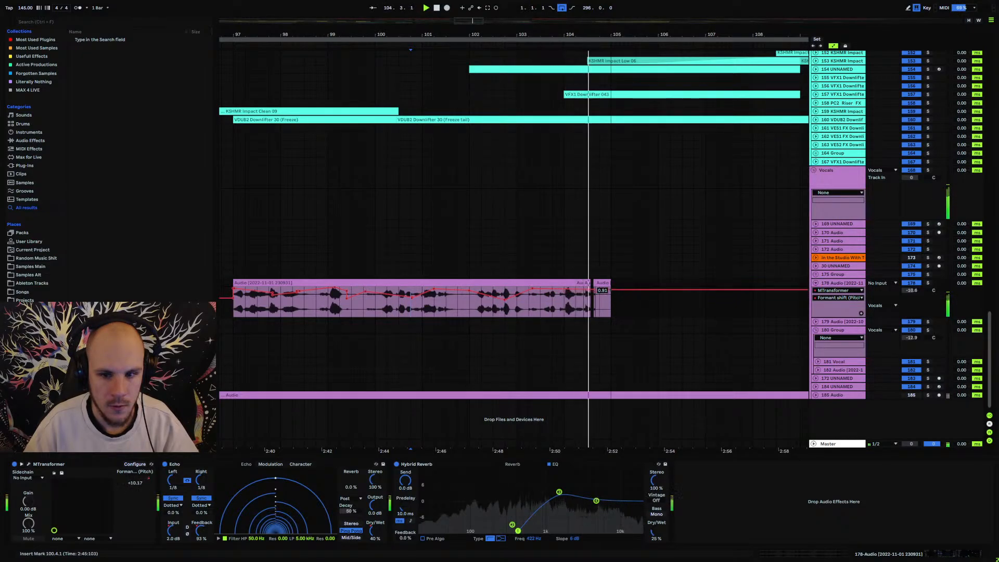
pyautogui.click(564, 290)
pyautogui.moveTo(569, 290); pyautogui.dragTo(569, 296)
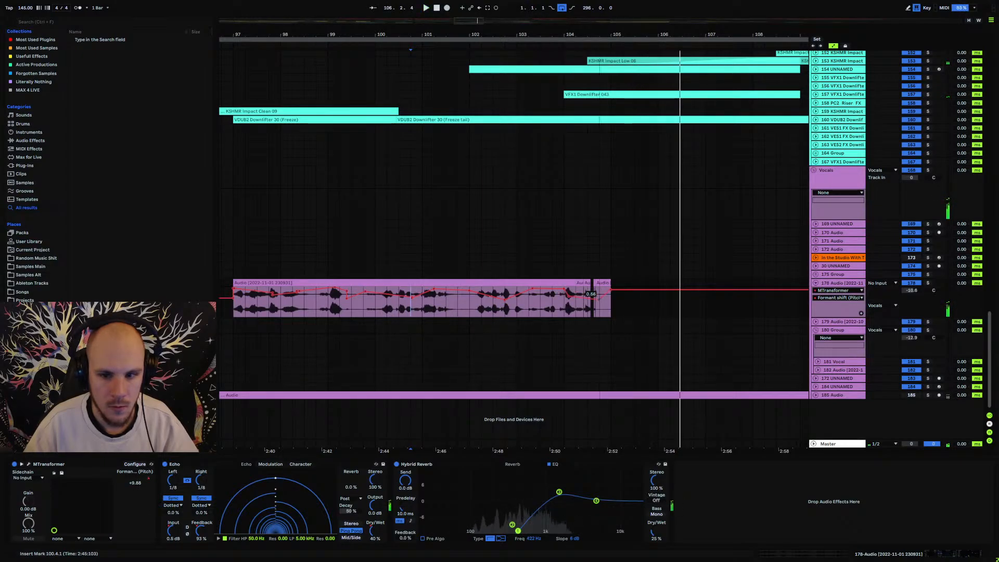
pyautogui.press('space')
pyautogui.click(551, 308)
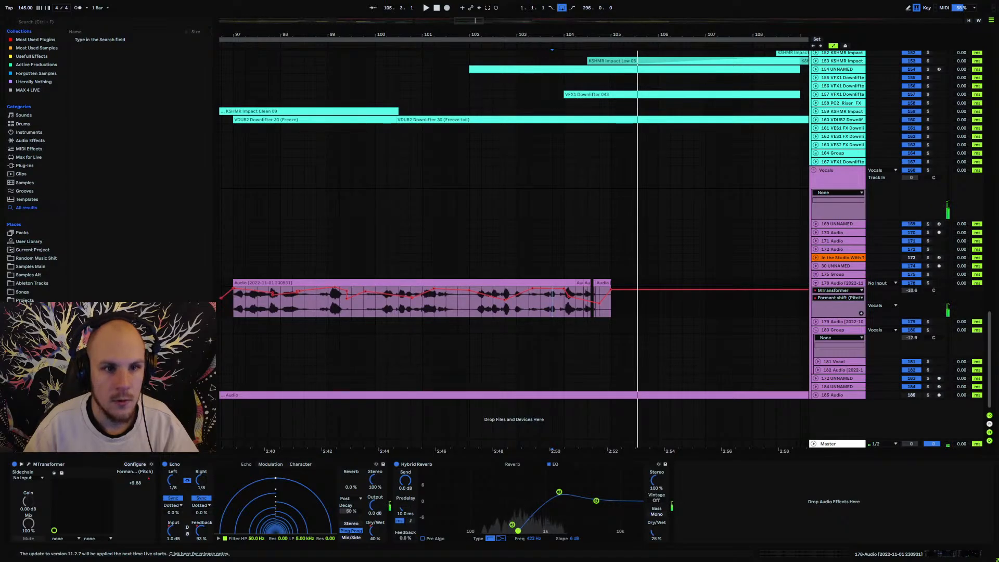
# Play the vocal section with its lead-in from bar 93.
pyautogui.moveTo(279, 35); pyautogui.dragTo(419, 13)
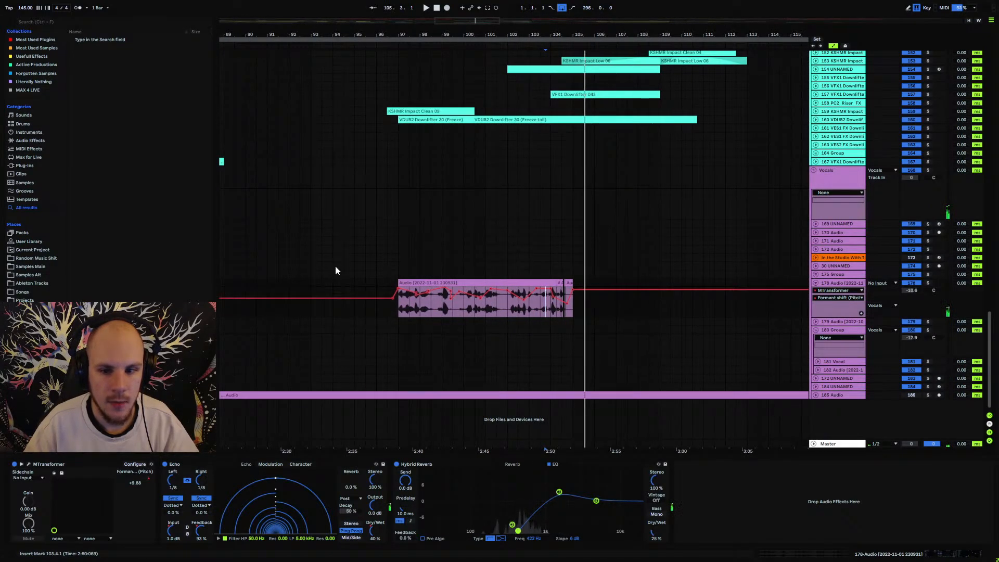
pyautogui.click(317, 286)
pyautogui.press('space')
pyautogui.moveTo(424, 35); pyautogui.dragTo(356, 61)
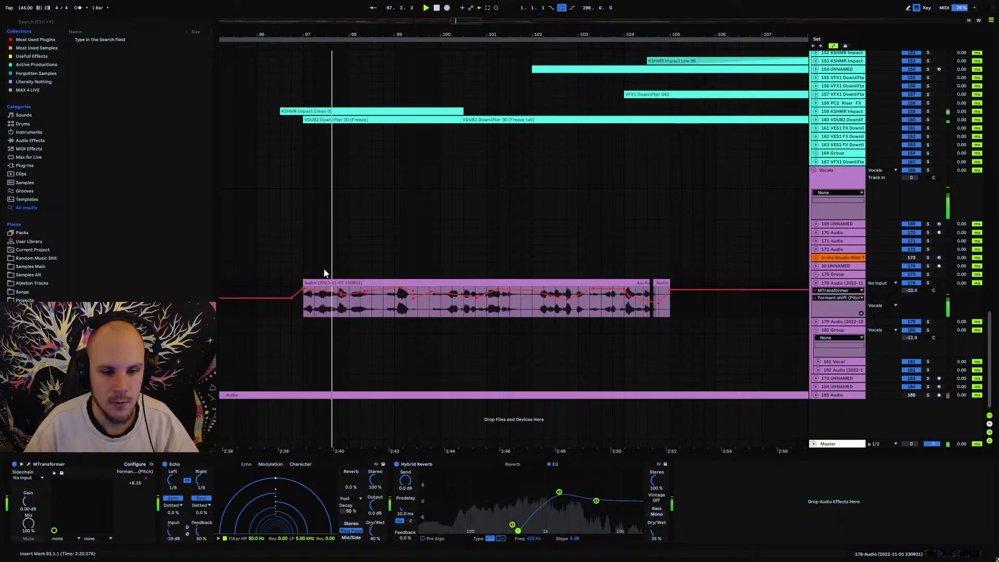
pyautogui.press('space')
# Delete one-beat sections of the track 178 vocal clip at 99.3.1 to 99.4.1 and 101.4.1 to 102.1.1.
pyautogui.click(532, 298)
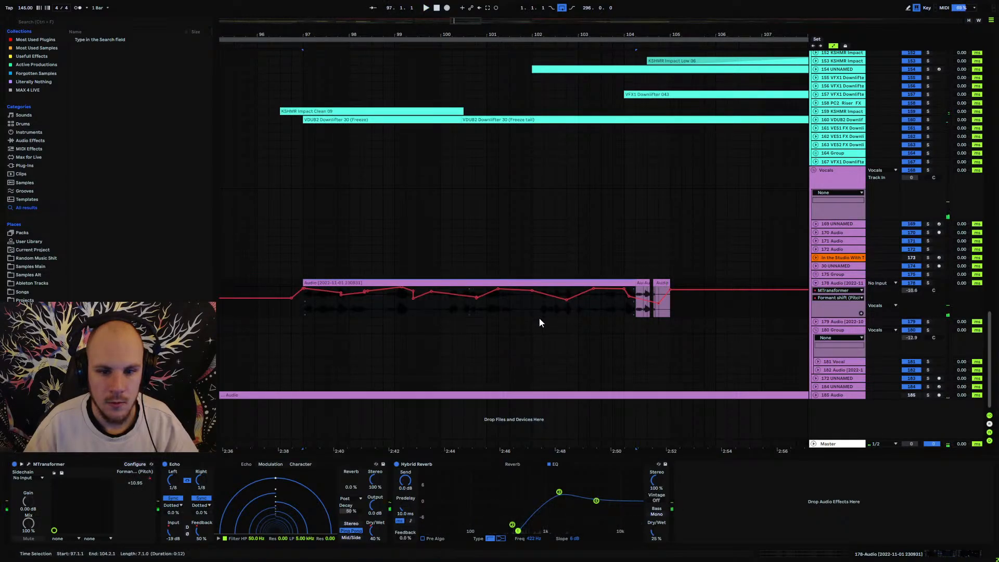
pyautogui.click(433, 311)
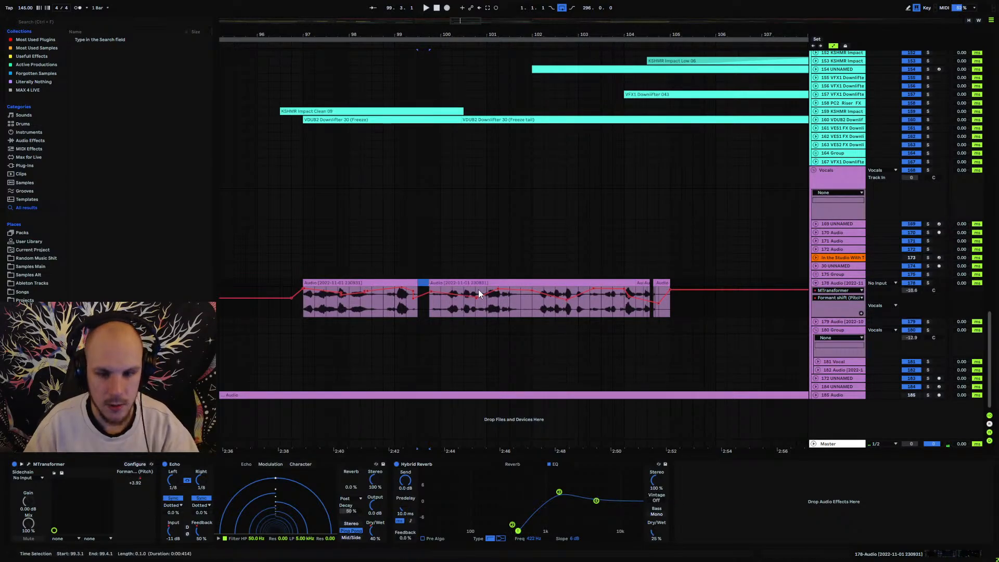
pyautogui.click(526, 296)
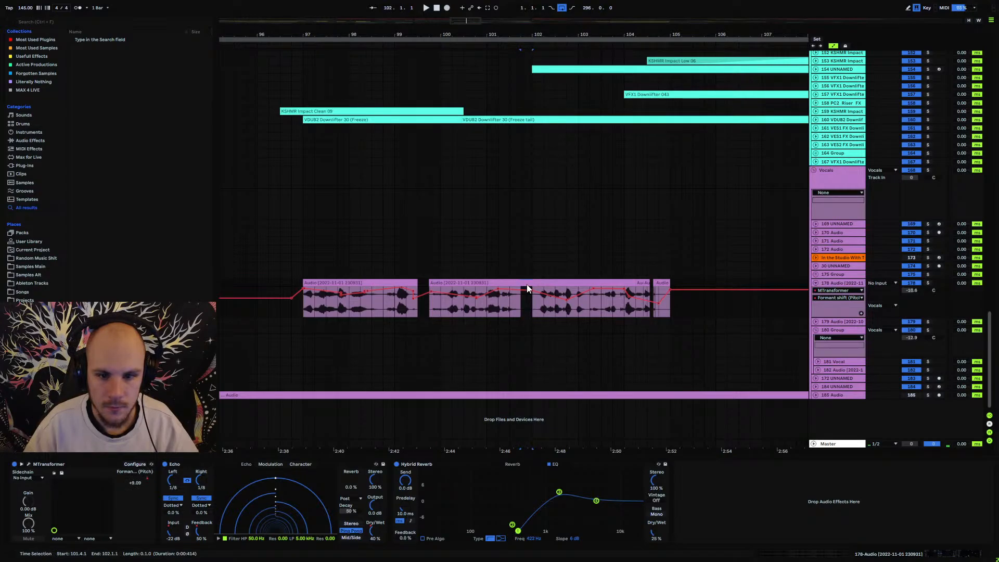
pyautogui.moveTo(527, 284); pyautogui.dragTo(524, 294)
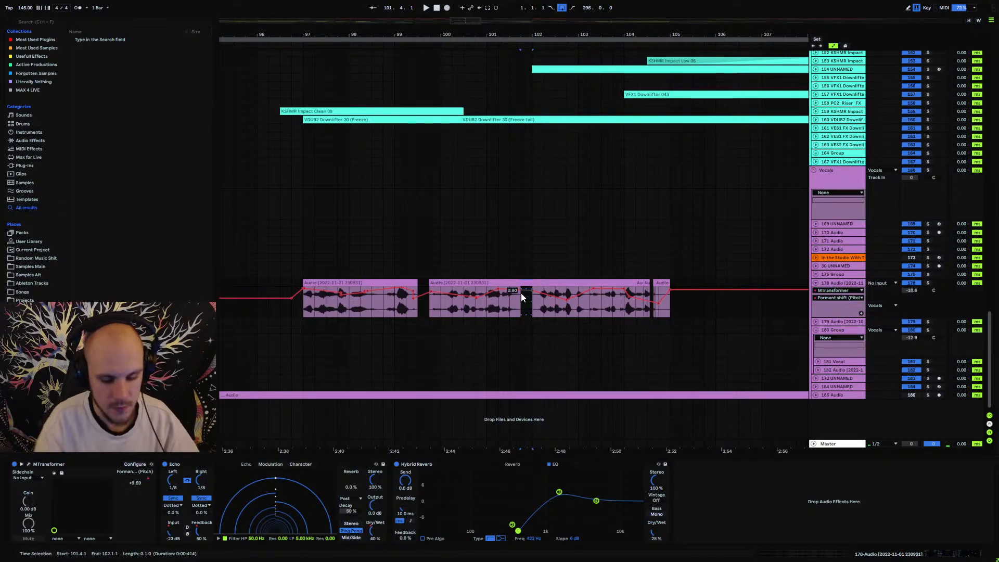
pyautogui.press('Delete')
# Close the gaps between the vocal clips on track 178 and shift them all so they start at 97.4.1.
pyautogui.click(472, 287)
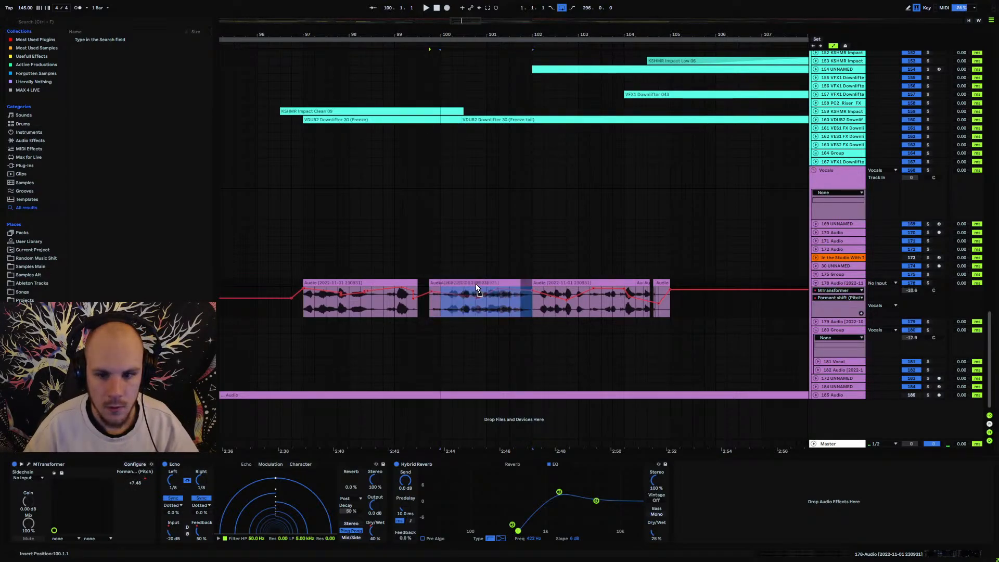
pyautogui.moveTo(476, 288); pyautogui.dragTo(477, 288)
pyautogui.moveTo(396, 284); pyautogui.dragTo(423, 283)
pyautogui.keyDown('shift'); pyautogui.click(660, 282); pyautogui.keyUp('shift')
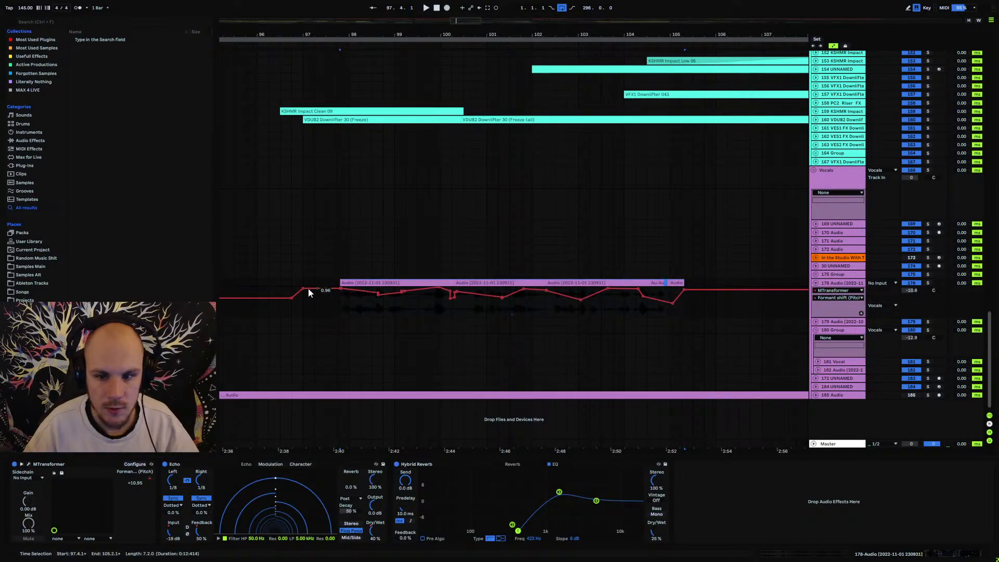
# Play the rearranged vocal from 96.3.1 and check the formant shift in MTransformer's plug-in window.
pyautogui.click(286, 280)
pyautogui.press('space')
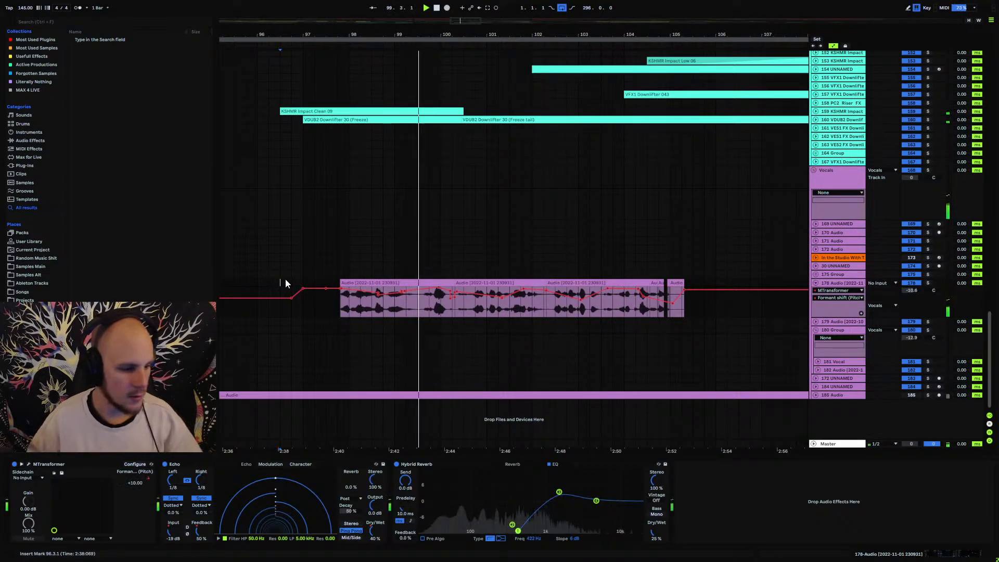
pyautogui.click(29, 464)
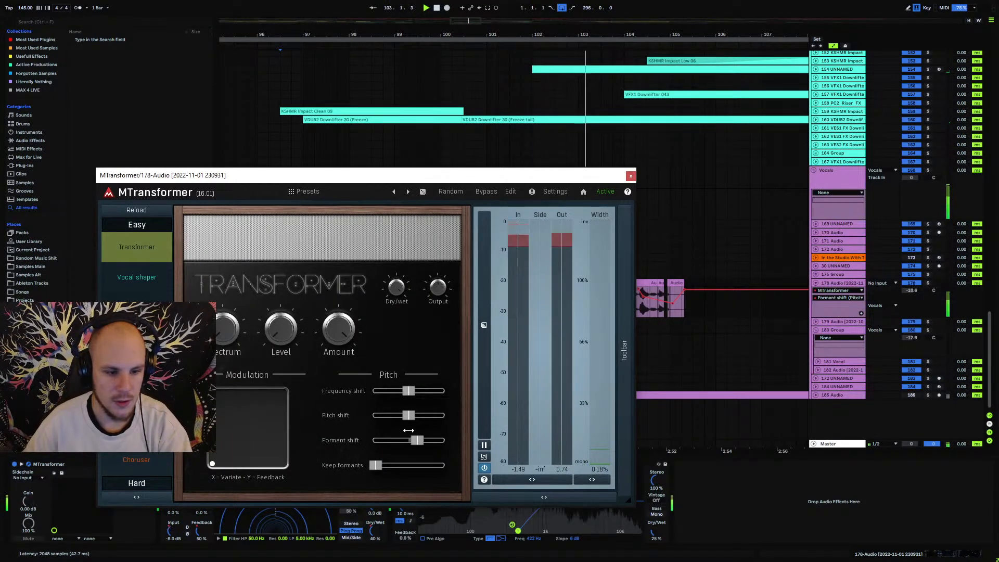
pyautogui.click(630, 175)
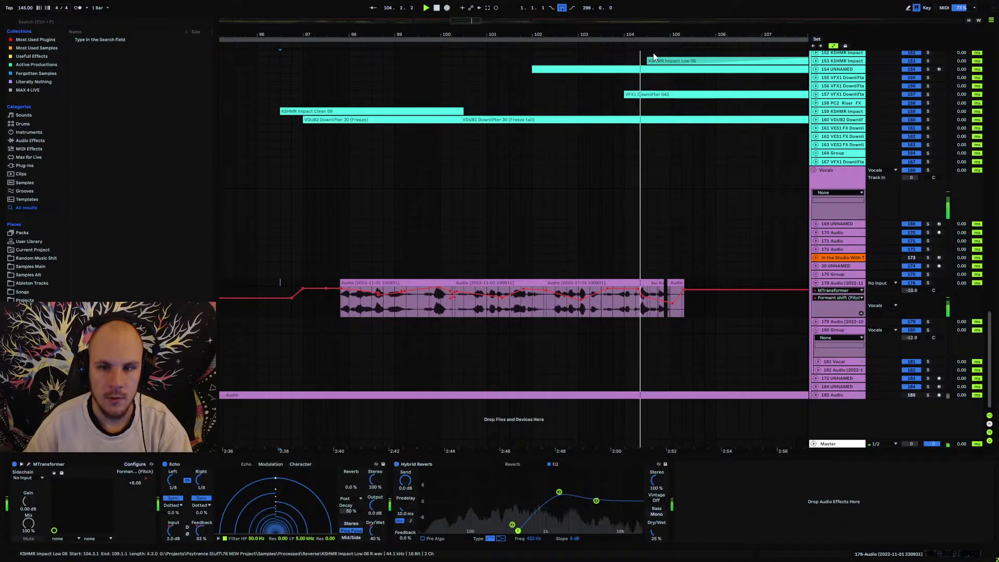
pyautogui.moveTo(637, 35); pyautogui.dragTo(527, 37)
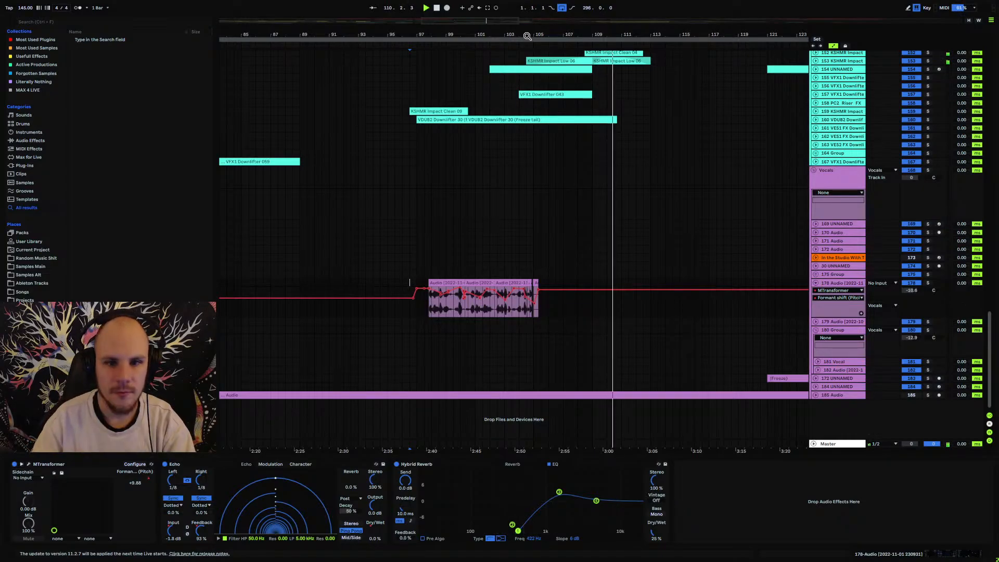
pyautogui.moveTo(527, 36); pyautogui.dragTo(527, 22)
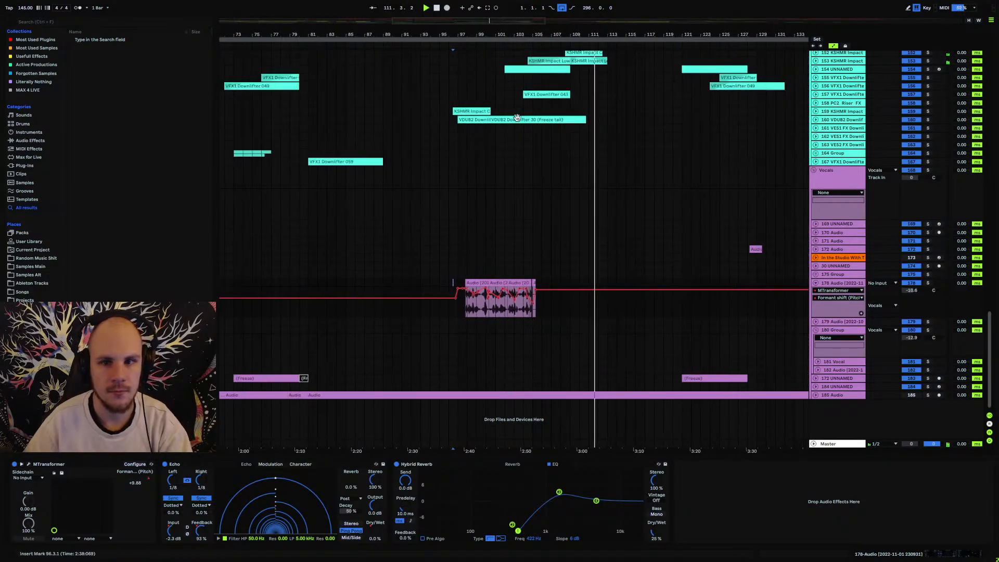
# Find track 77 among the green lead tracks and play the transition into bar 97 from bar 94.
pyautogui.scroll(5, 429, 119)
pyautogui.scroll(10, 430, 119)
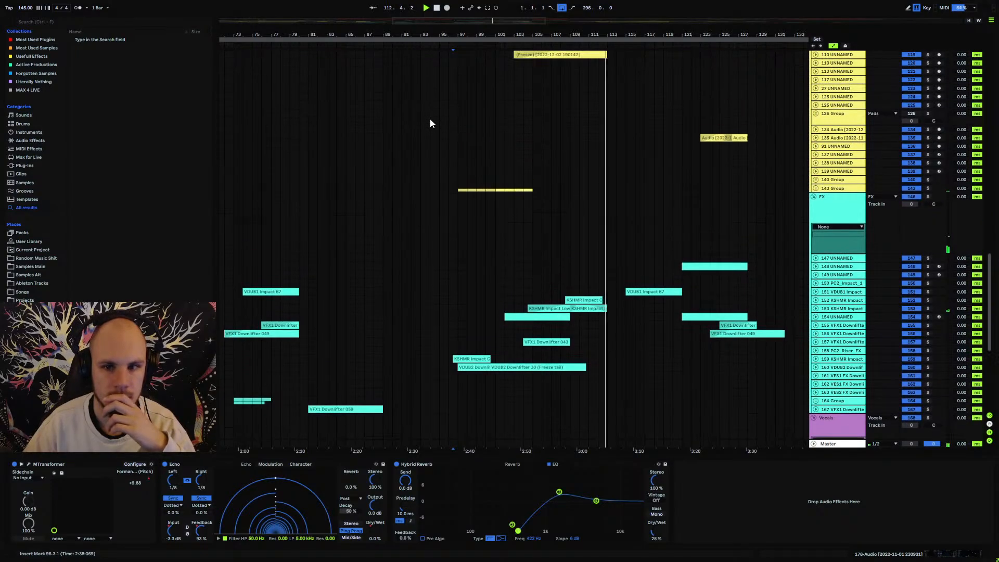
pyautogui.scroll(12, 598, 163)
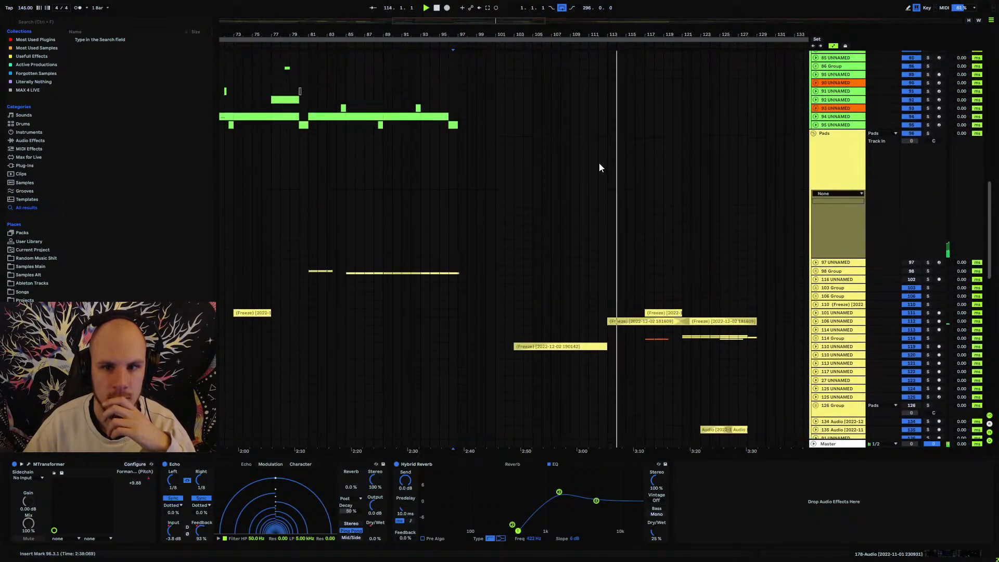
pyautogui.click(603, 150)
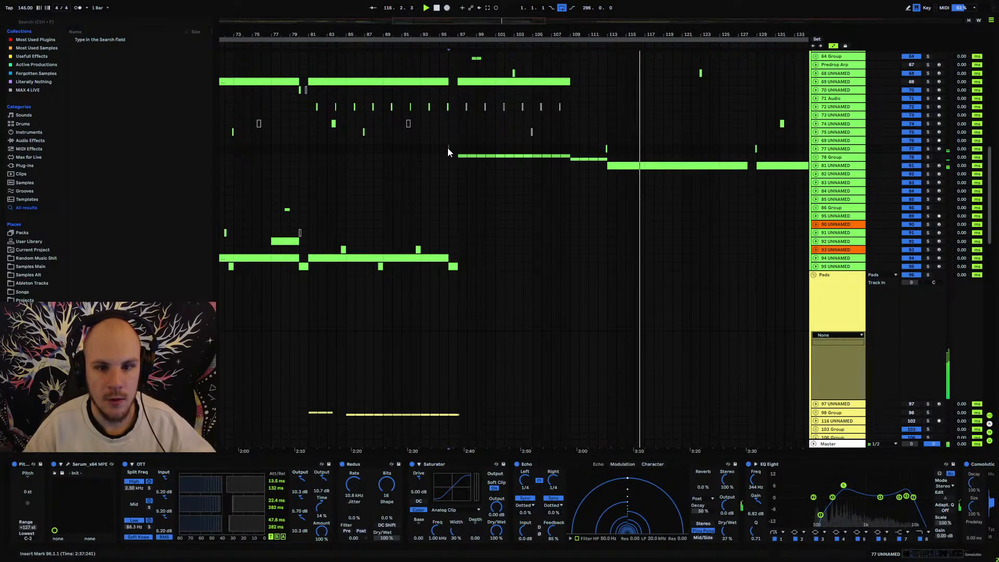
pyautogui.click(430, 150)
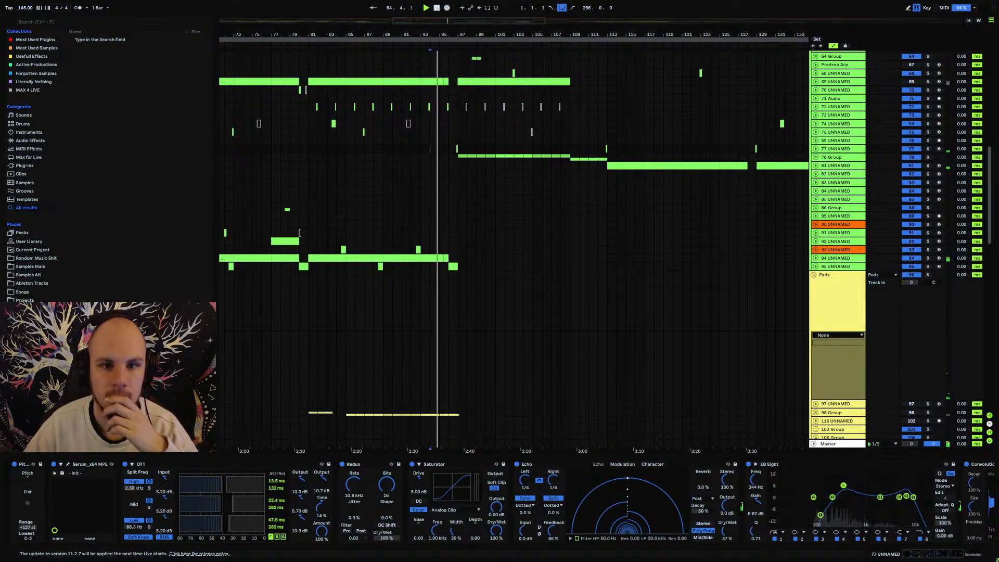
pyautogui.moveTo(446, 35); pyautogui.dragTo(446, 84)
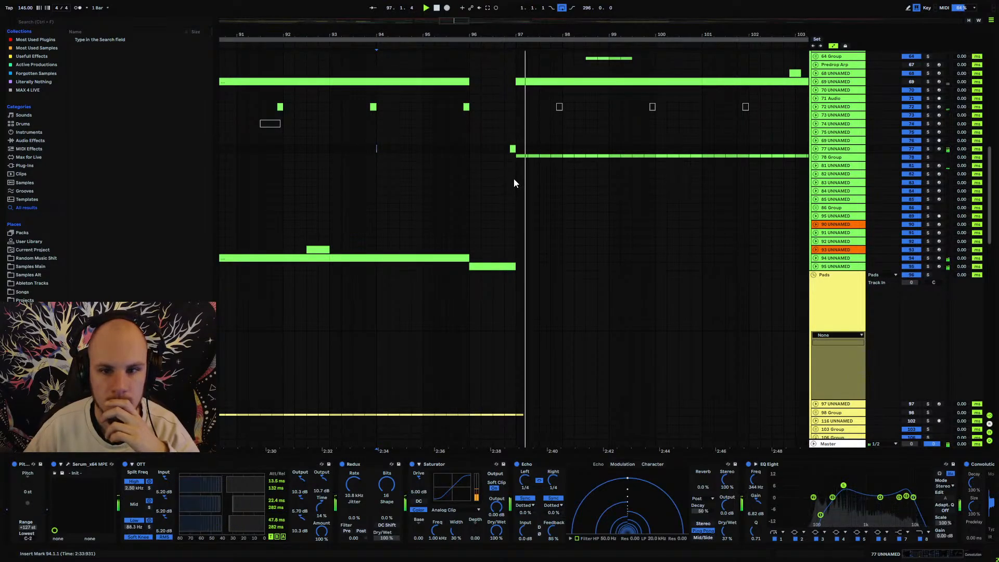
pyautogui.moveTo(520, 34); pyautogui.dragTo(429, 9)
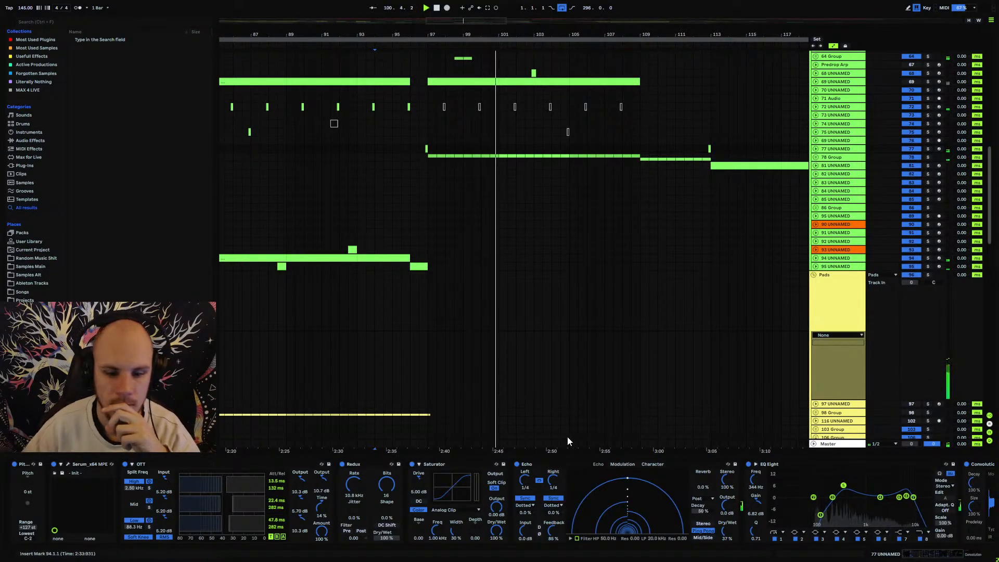
# Show EQ Eight's 8 Frequency A automation on track 77 and lower it to about 2 kHz at bar 97 and 1.31 kHz at bar 109.
pyautogui.click(724, 529)
pyautogui.click(815, 149)
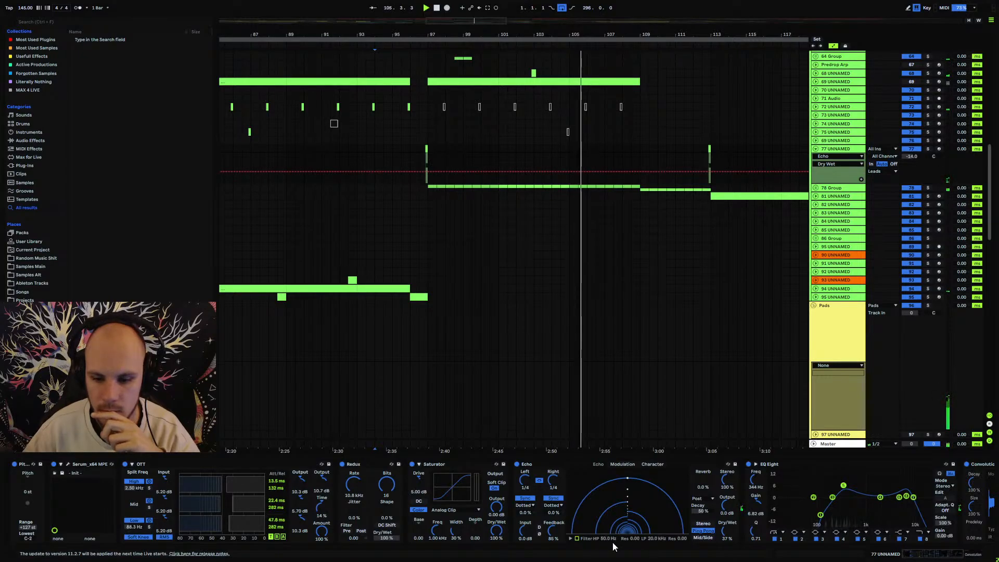
pyautogui.click(927, 540)
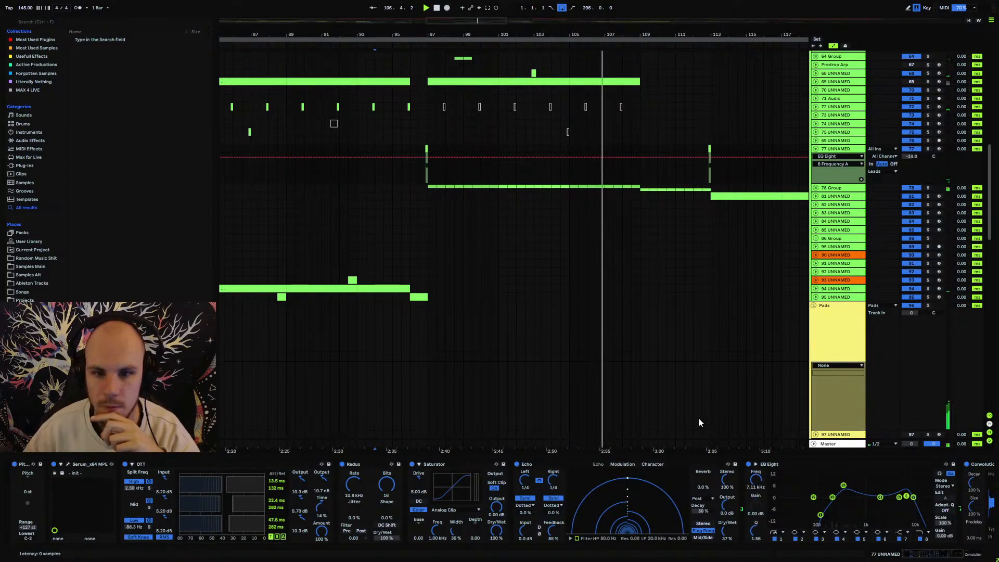
pyautogui.click(708, 158)
pyautogui.moveTo(437, 158); pyautogui.dragTo(428, 162)
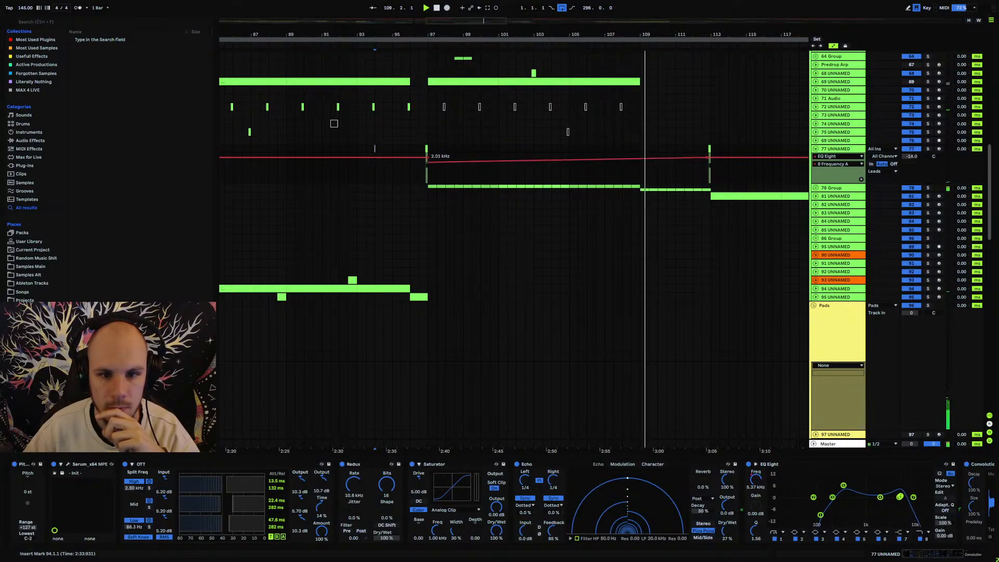
pyautogui.moveTo(642, 158); pyautogui.dragTo(640, 164)
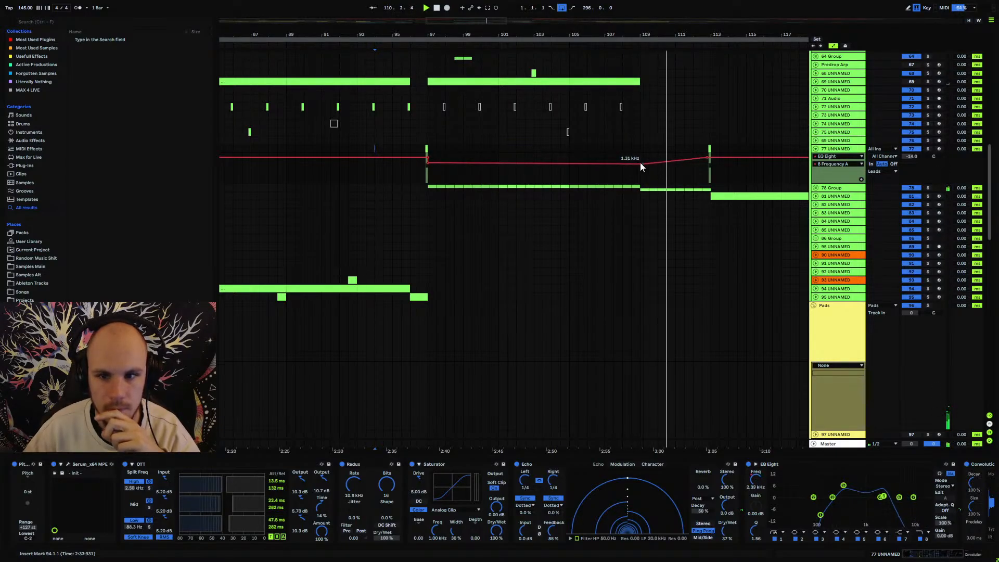
# Play the filtered track 77 sound from 96.3.1 and from 92.3.1, and fold the track.
pyautogui.click(416, 174)
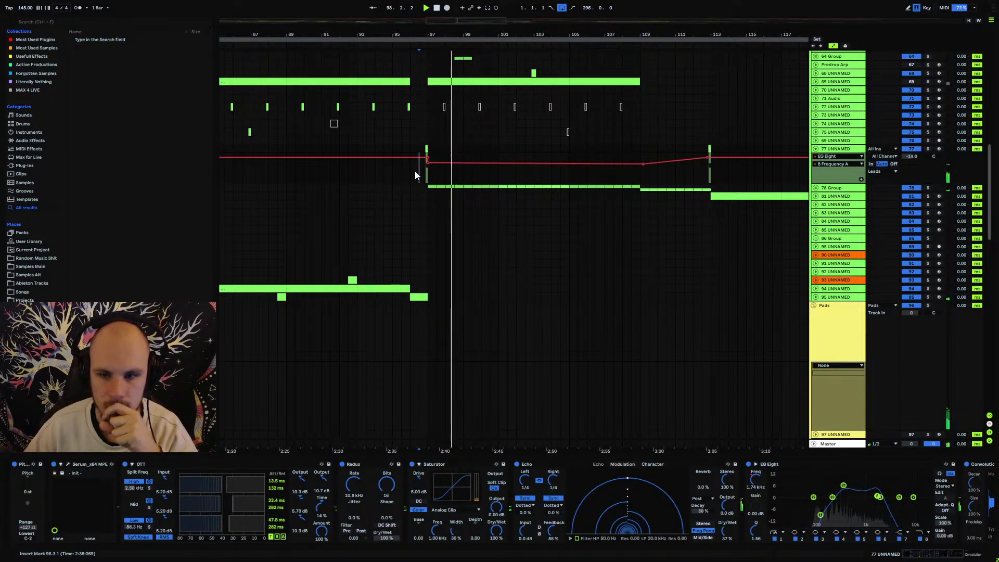
pyautogui.click(349, 176)
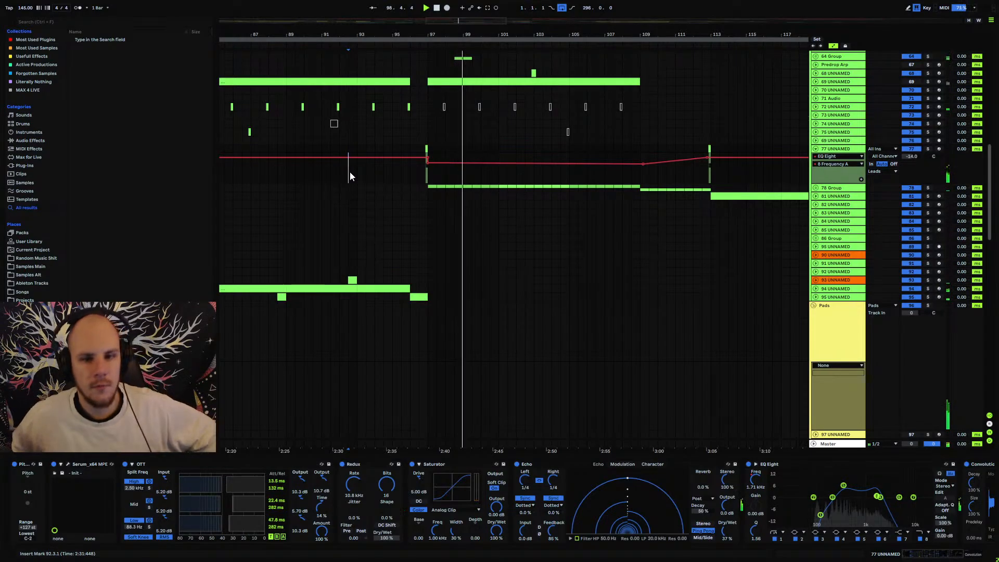
pyautogui.click(816, 149)
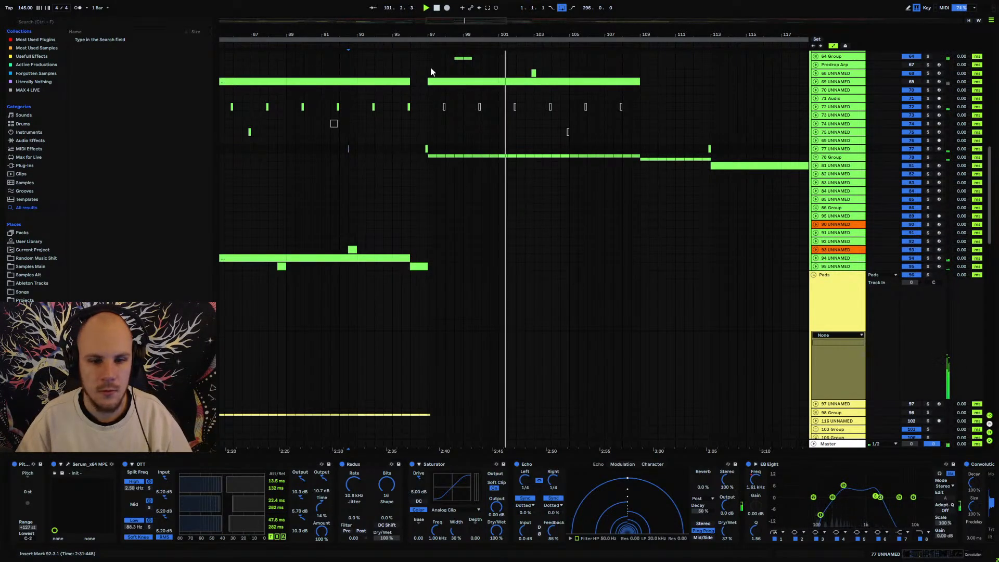
# Fold the Pads and FX groups and look through the arrangement up to the Leads, Basses and Drums groups.
pyautogui.moveTo(420, 37); pyautogui.dragTo(420, 32)
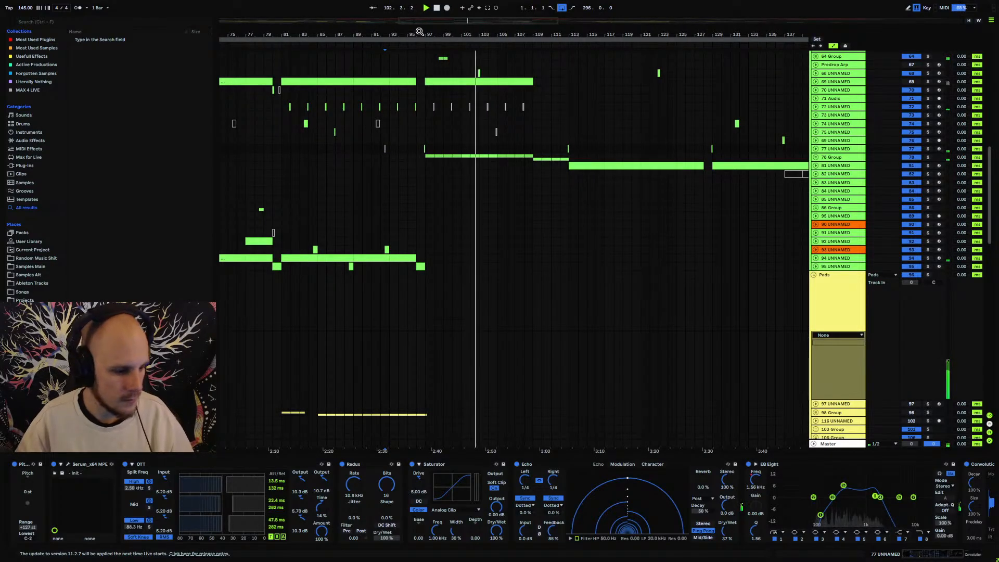
pyautogui.moveTo(413, 34); pyautogui.dragTo(469, 203)
pyautogui.scroll(-10, 526, 216)
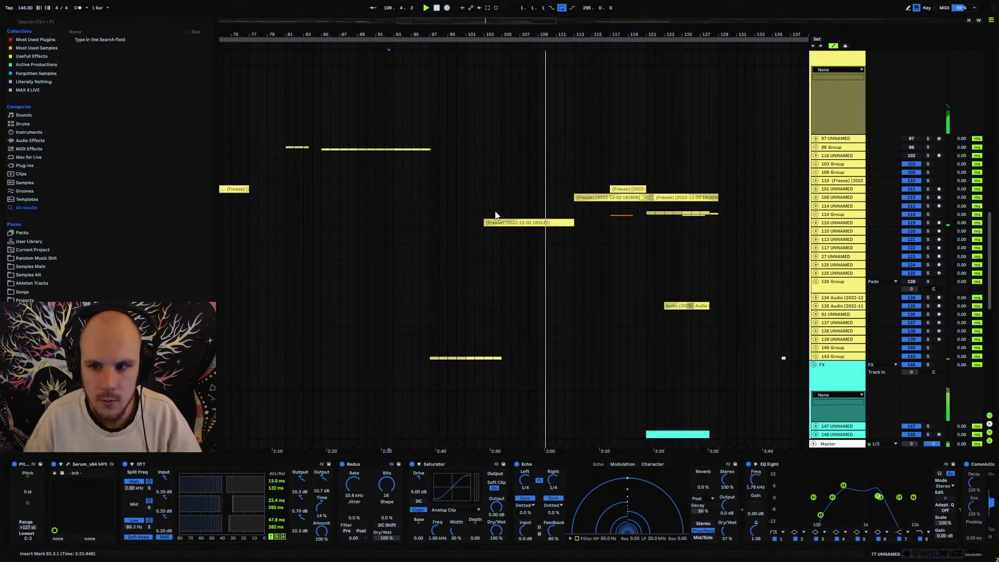
pyautogui.scroll(1, 776, 238)
pyautogui.scroll(3, 780, 218)
pyautogui.click(813, 98)
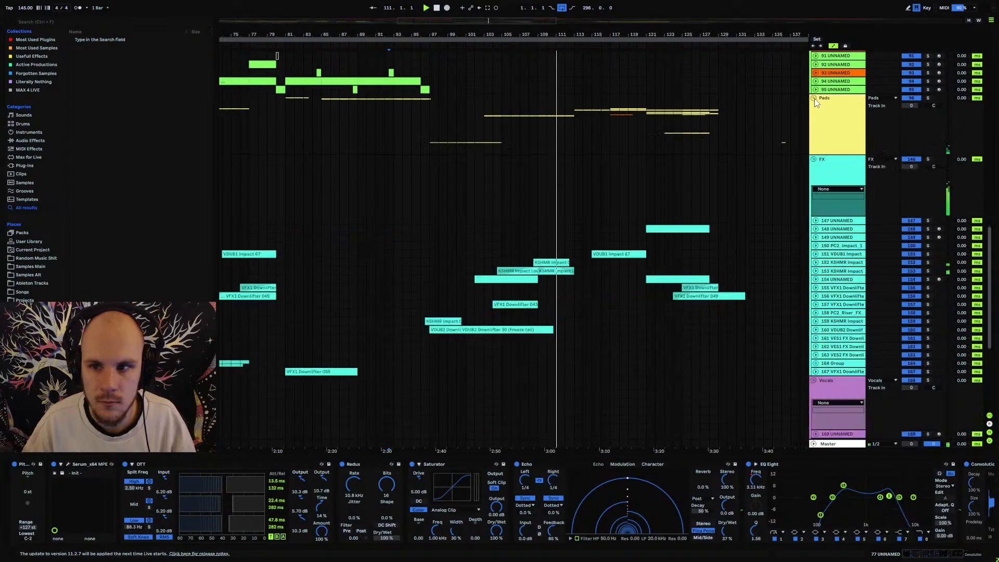
pyautogui.click(814, 161)
pyautogui.scroll(7, 810, 200)
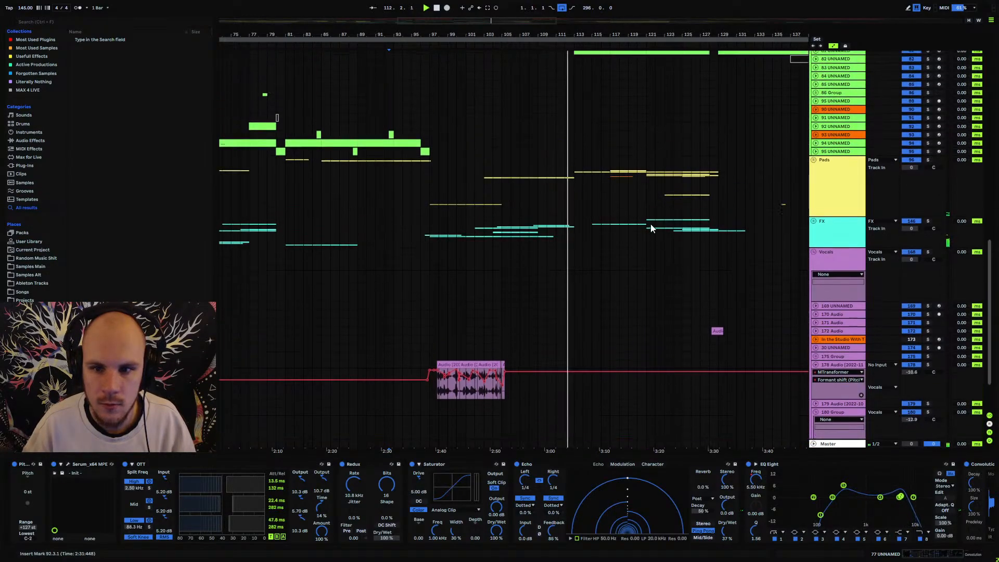
pyautogui.scroll(14, 604, 200)
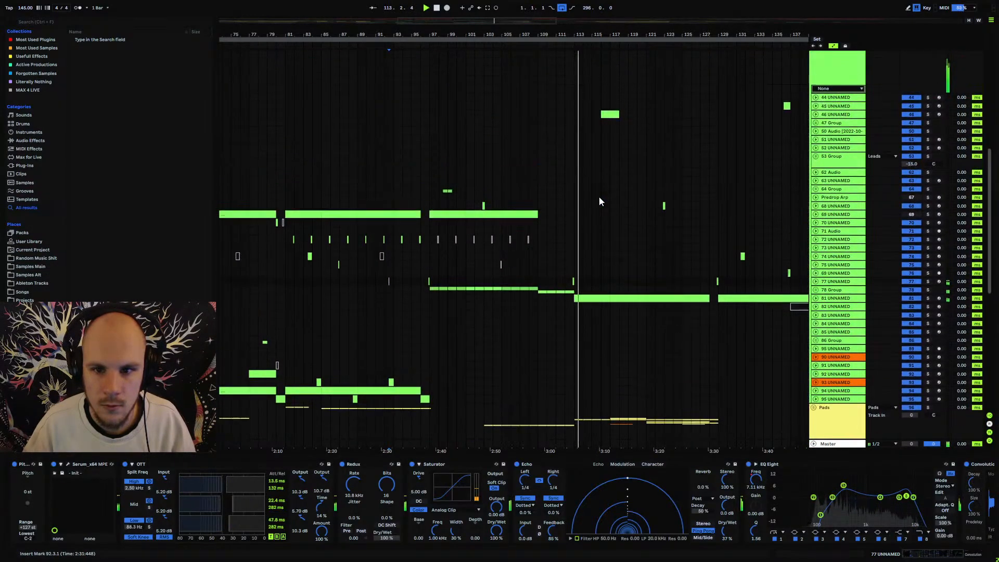
pyautogui.scroll(3, 599, 199)
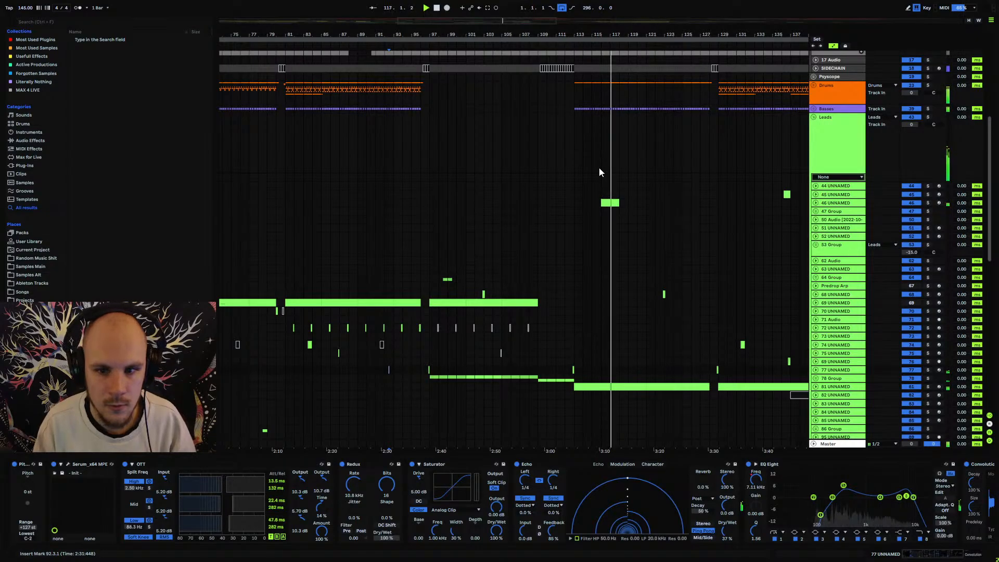
# Audition the orange freeze tail clip at bar 117 on track 118 inside the Pads' 114 Group in solo, and deactivate it.
pyautogui.scroll(-6, 629, 264)
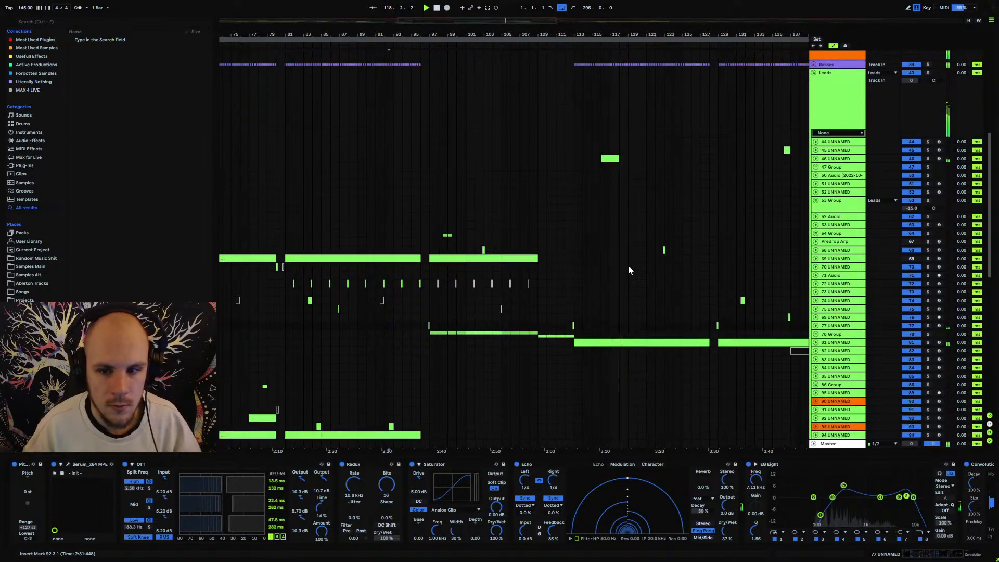
pyautogui.scroll(-8, 623, 268)
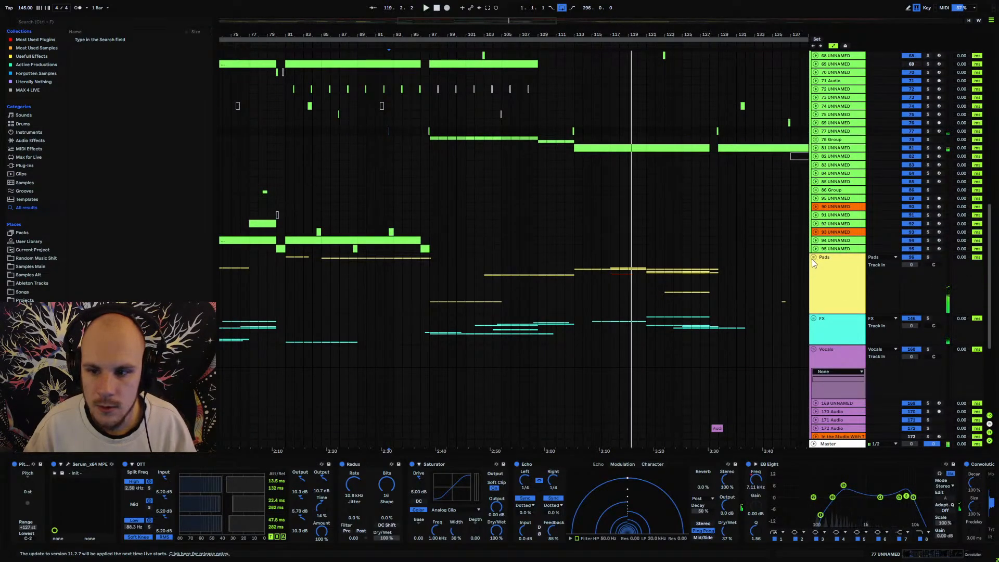
pyautogui.scroll(-6, 631, 298)
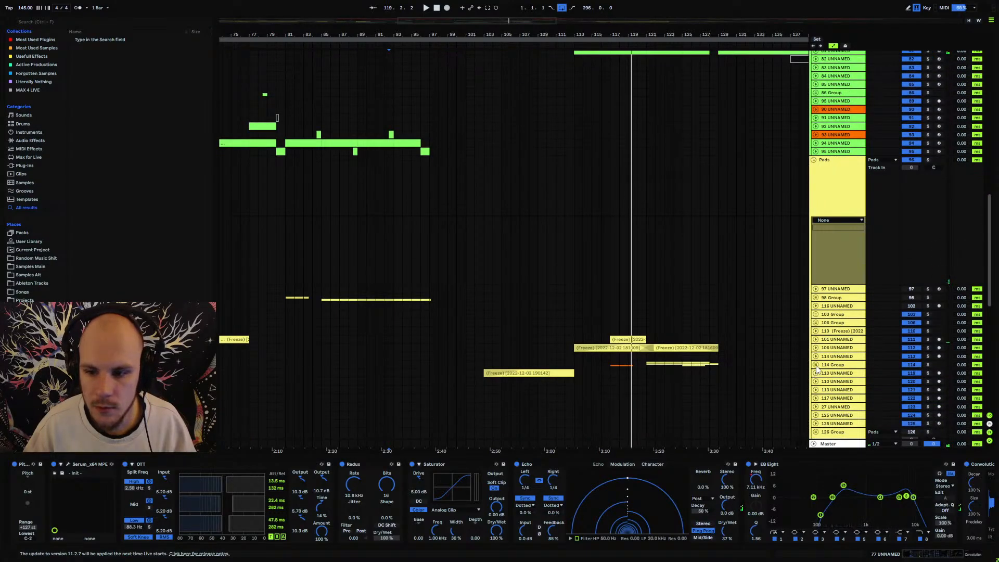
pyautogui.click(815, 364)
pyautogui.scroll(-9, 644, 348)
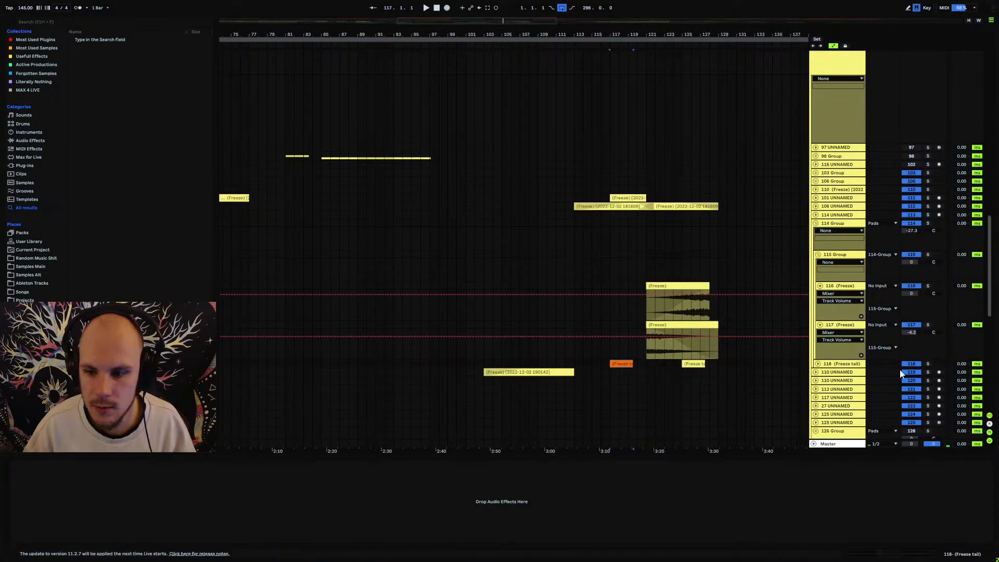
pyautogui.press('space')
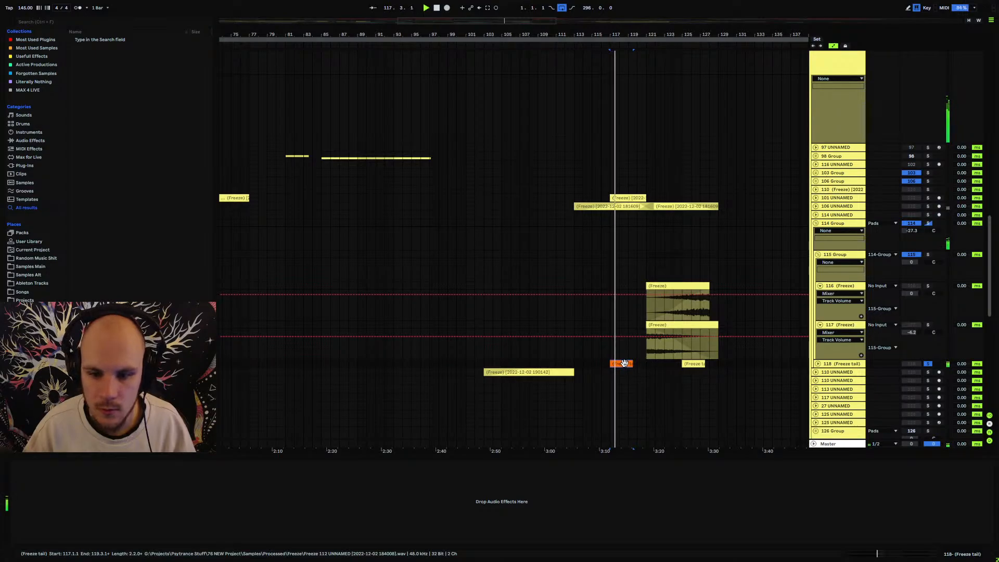
pyautogui.click(624, 363)
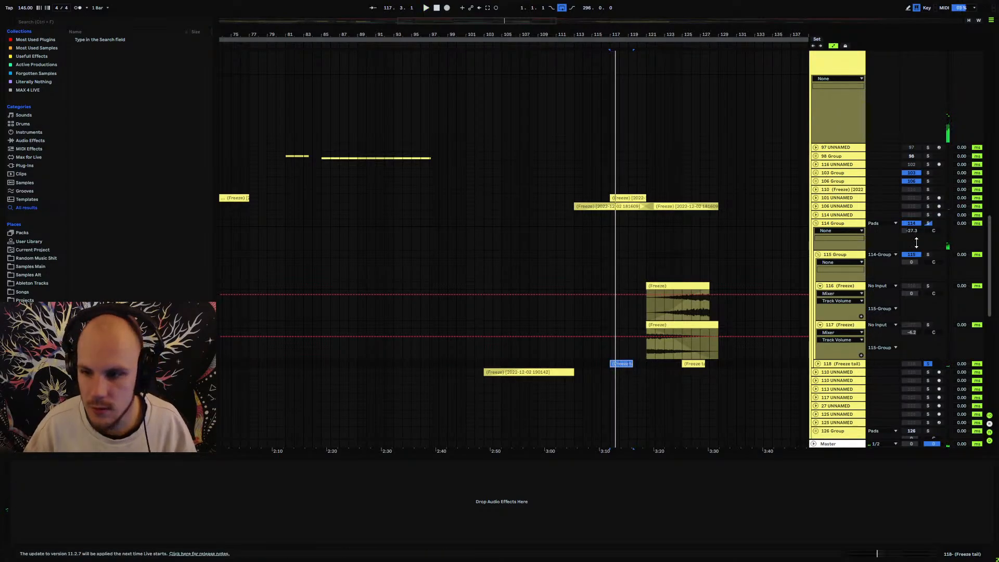
pyautogui.click(816, 223)
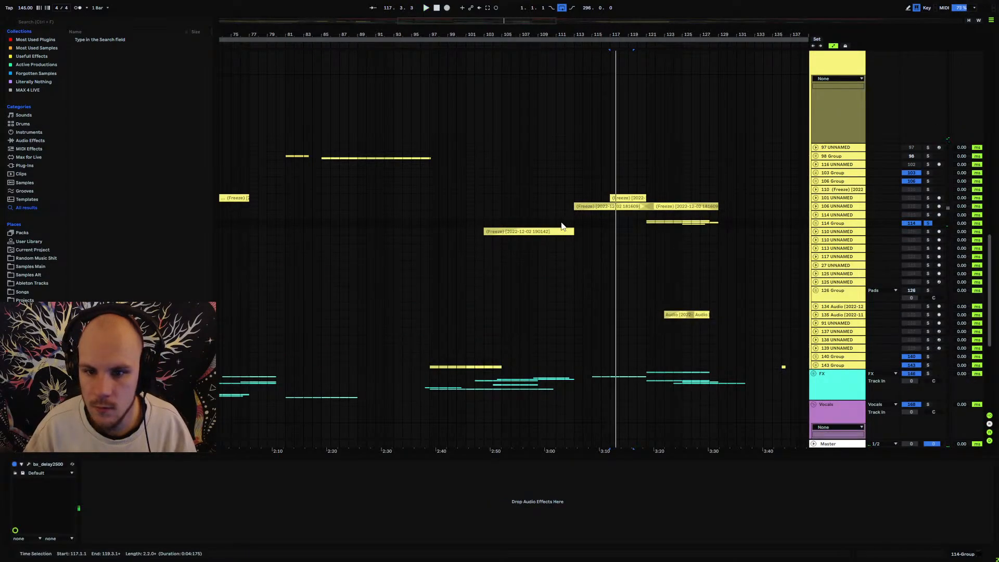
# Take 114 Group out of solo and play the arrangement from bar 109 through the transition at bar 128.
pyautogui.click(540, 226)
pyautogui.click(926, 223)
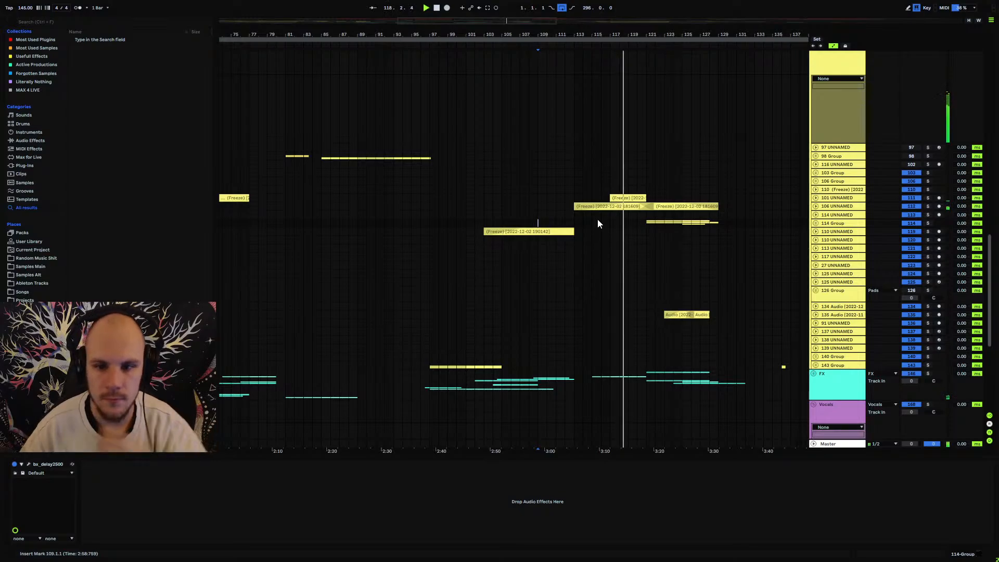
pyautogui.scroll(5, 632, 205)
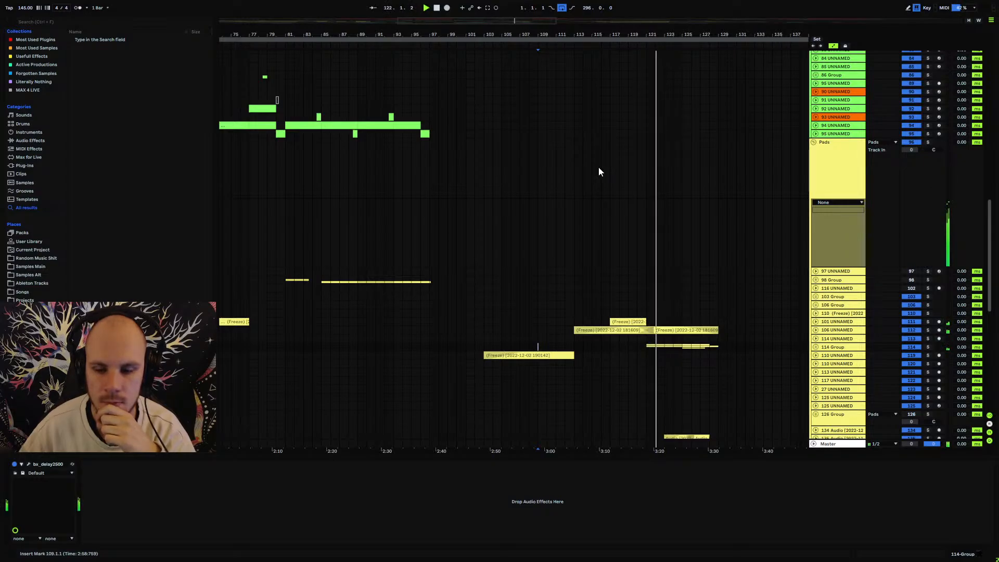
pyautogui.scroll(-1, 599, 168)
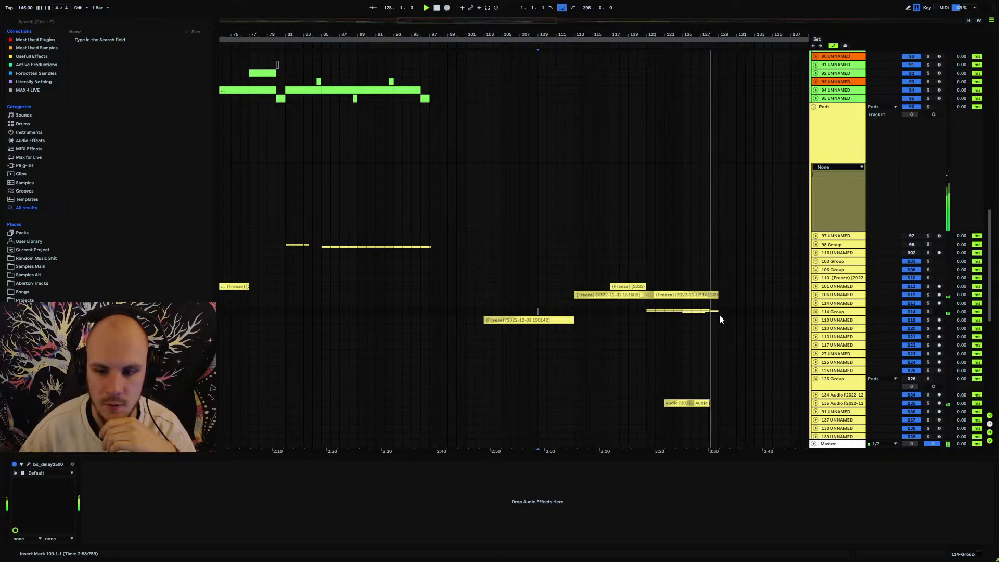
# Automate 114 Group's bx_delay2500 to switch off from bar 128 to bar 129, and play the result.
pyautogui.click(815, 311)
pyautogui.scroll(-4, 737, 323)
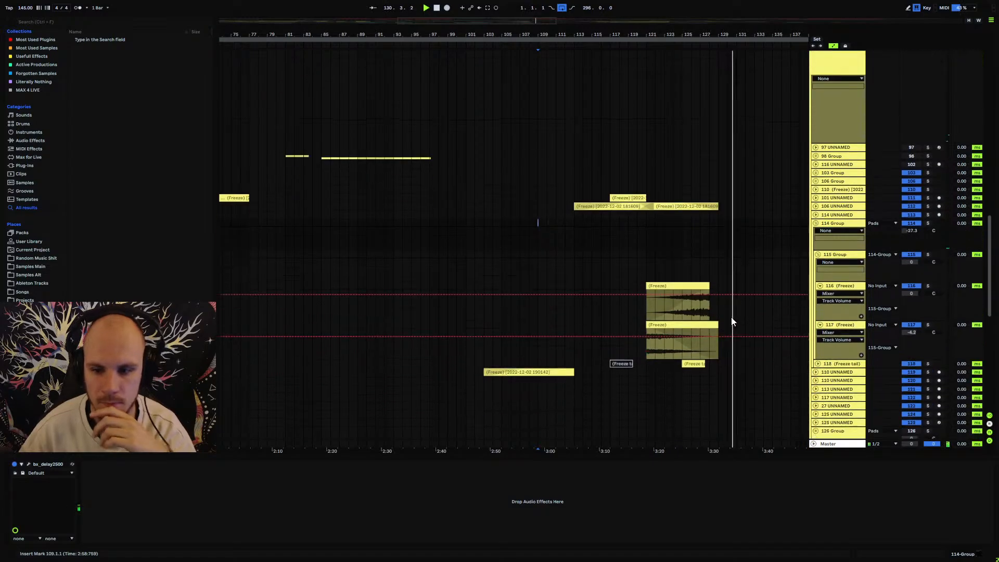
pyautogui.click(29, 464)
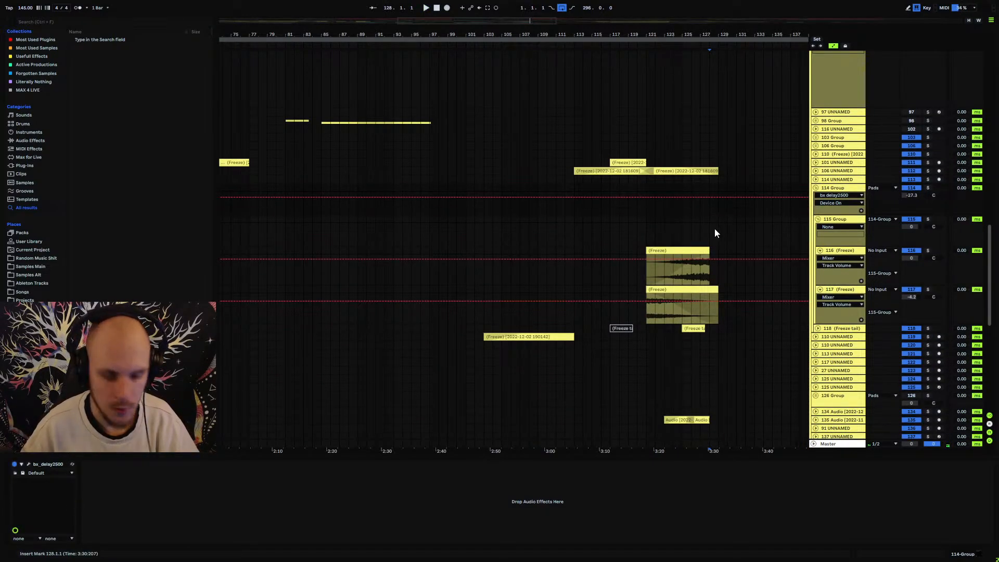
pyautogui.press('b')
pyautogui.click(714, 210)
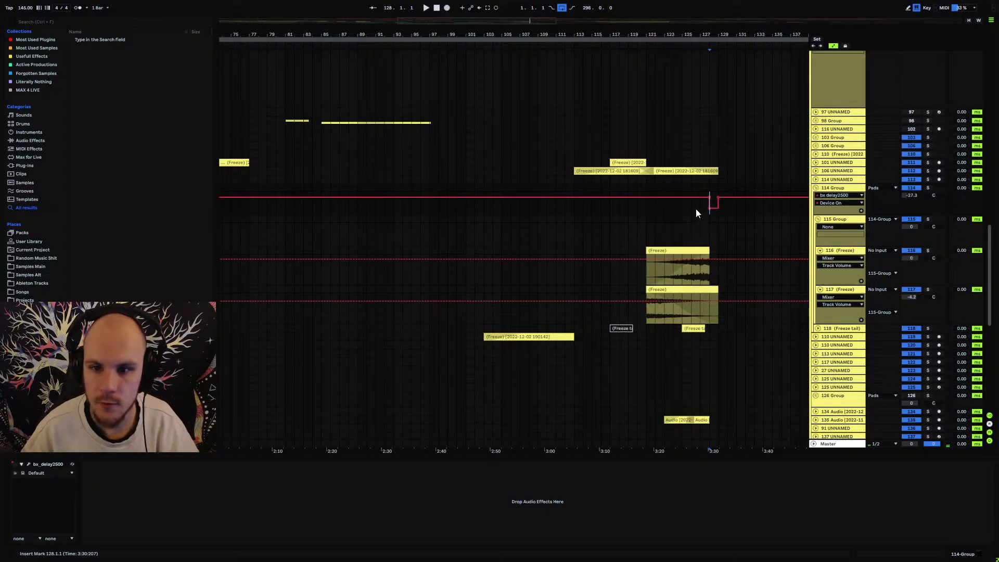
pyautogui.press('space')
pyautogui.click(816, 188)
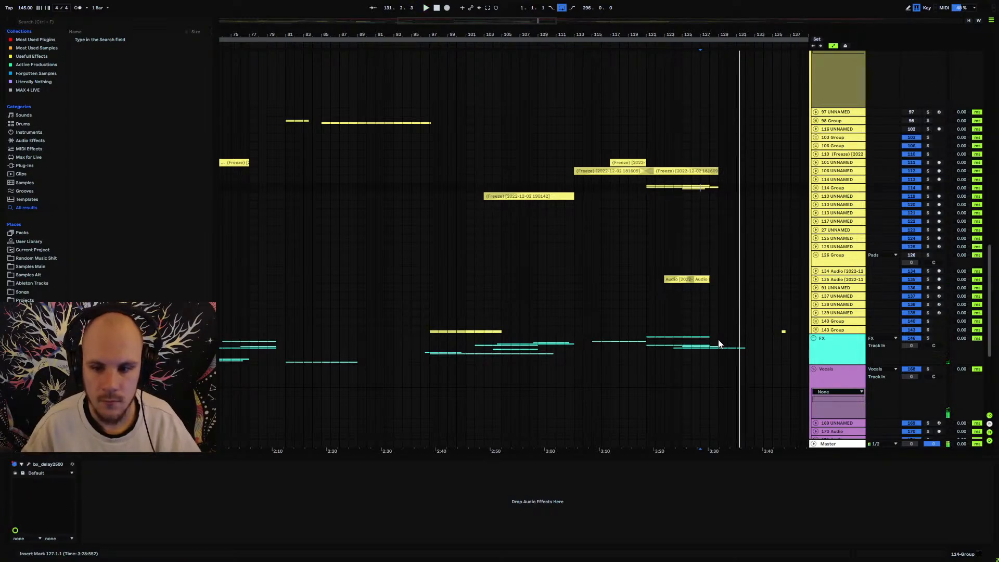
# Open the FX group and move track 155's VFX1 Downlifter clip one bar earlier to start at bar 124, level with track 156's clip.
pyautogui.click(815, 340)
pyautogui.scroll(-5, 705, 333)
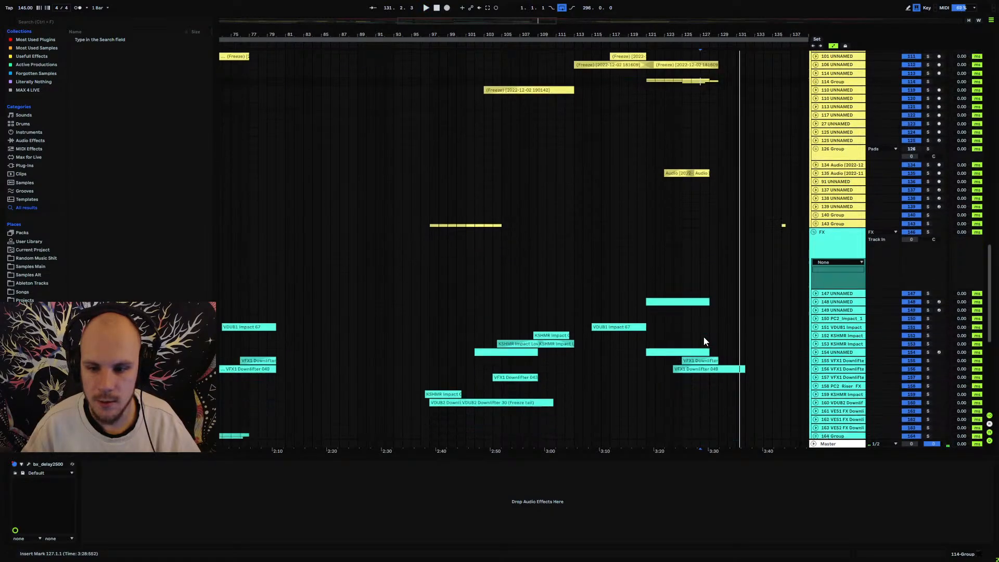
pyautogui.click(815, 343)
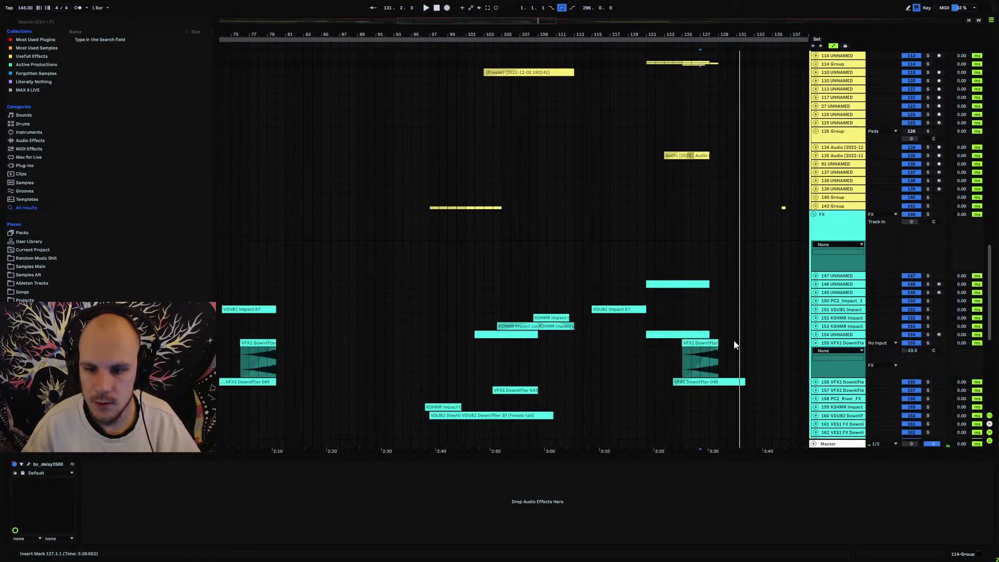
pyautogui.click(703, 342)
pyautogui.click(815, 382)
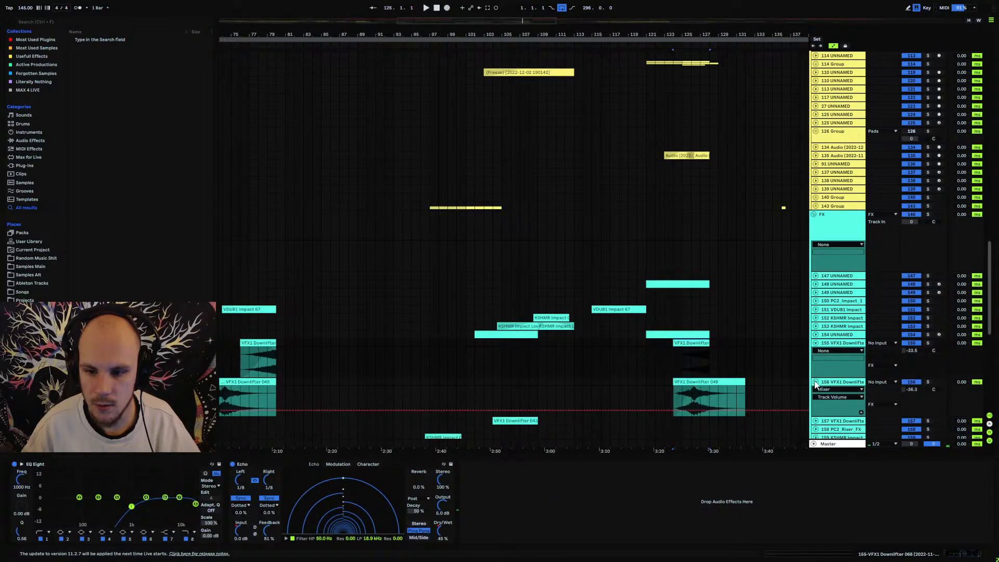
pyautogui.click(681, 395)
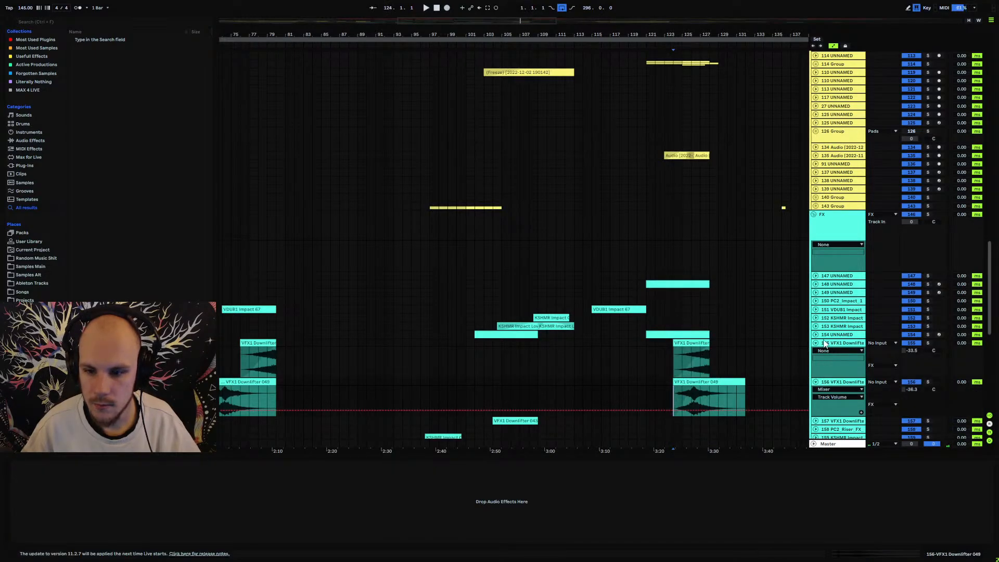
pyautogui.click(816, 343)
pyautogui.click(816, 356)
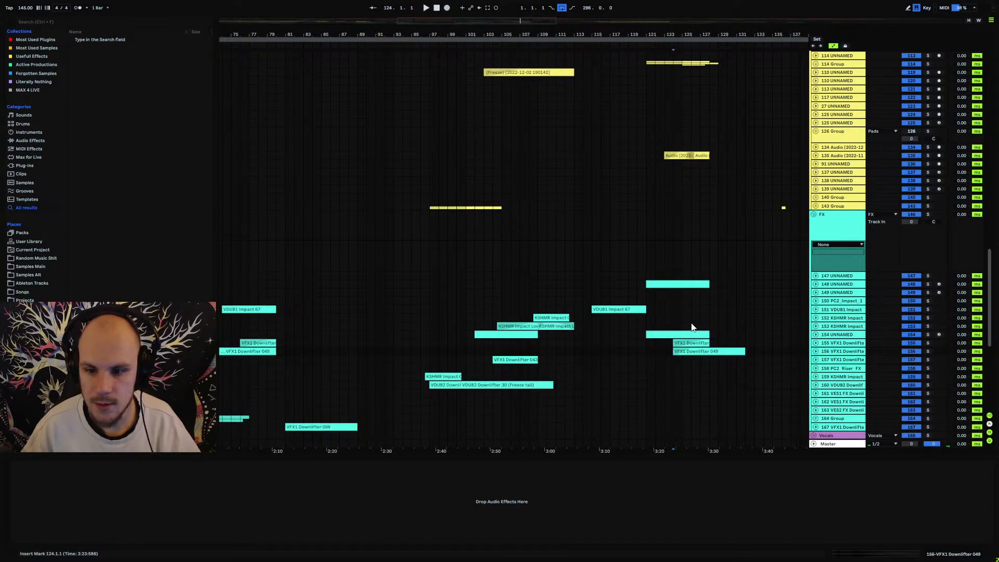
# Play the transition from bar 126 and bring up the Echo Dry Wet automation on downlifter track 155.
pyautogui.click(692, 326)
pyautogui.press('space')
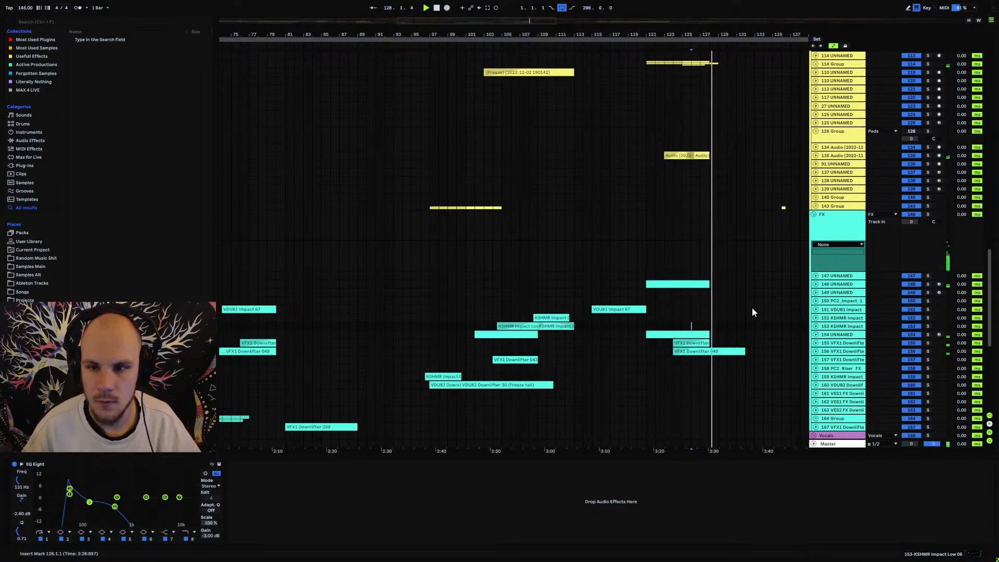
pyautogui.click(816, 343)
pyautogui.click(841, 351)
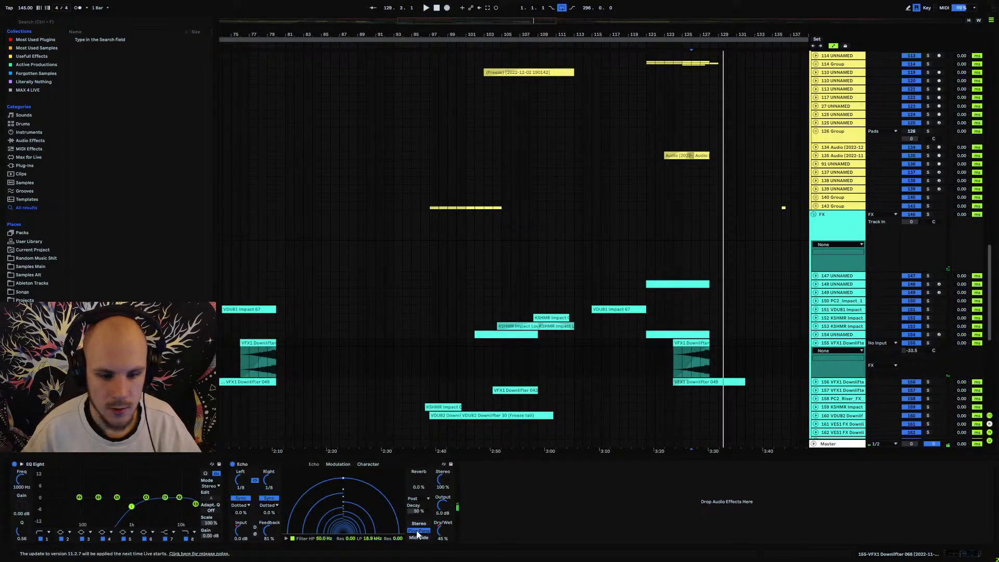
pyautogui.click(446, 538)
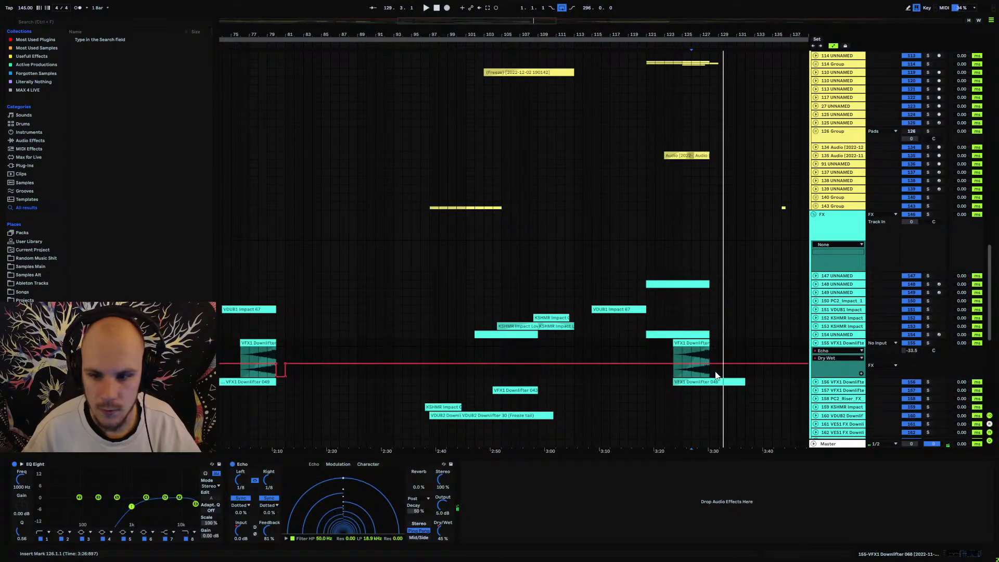
pyautogui.click(816, 344)
# Boost the highs around 9 kHz in the EQ Eight of vocal track 172 Audio while playing its clip at bar 128.
pyautogui.scroll(3, 713, 314)
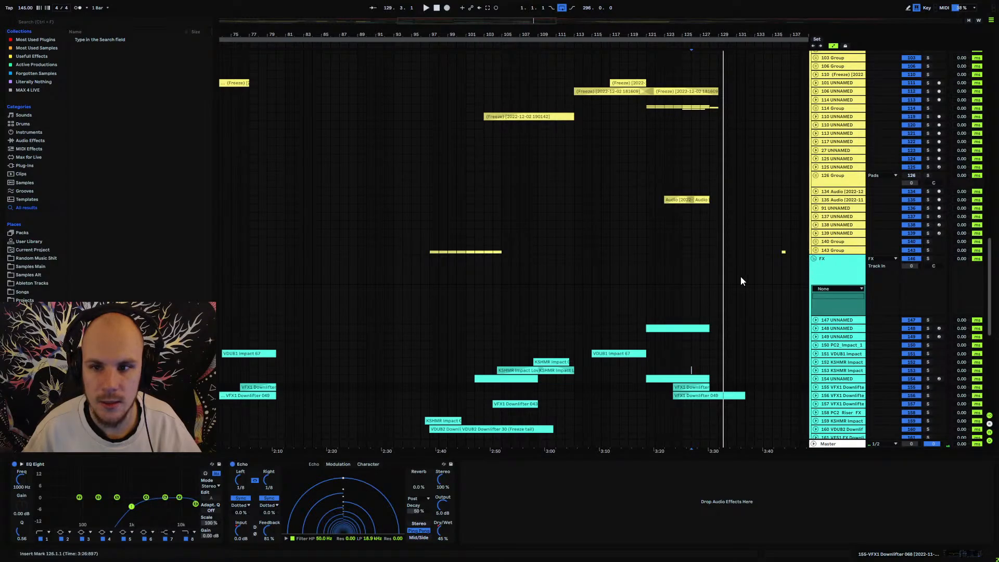
pyautogui.scroll(-10, 737, 277)
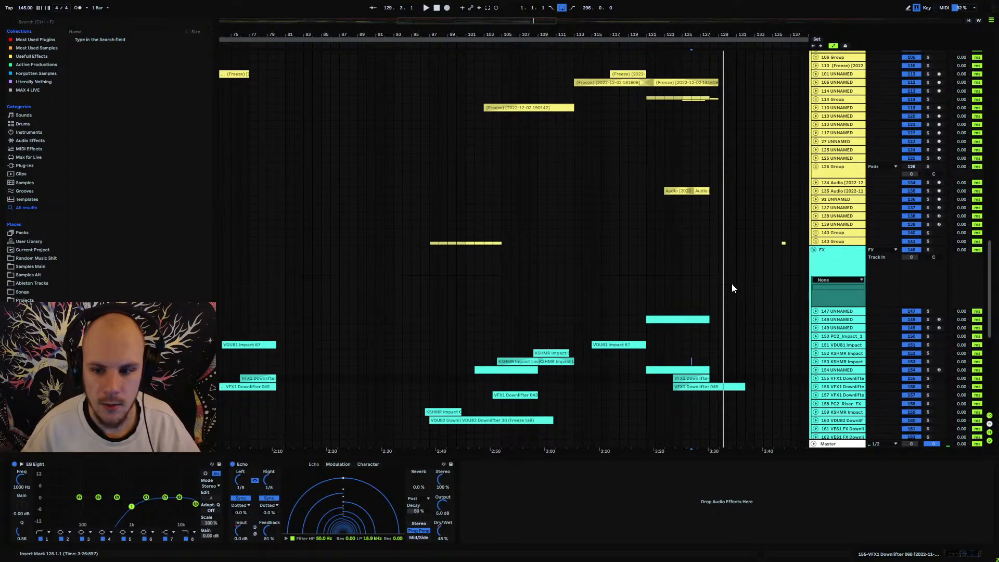
pyautogui.scroll(-1, 710, 330)
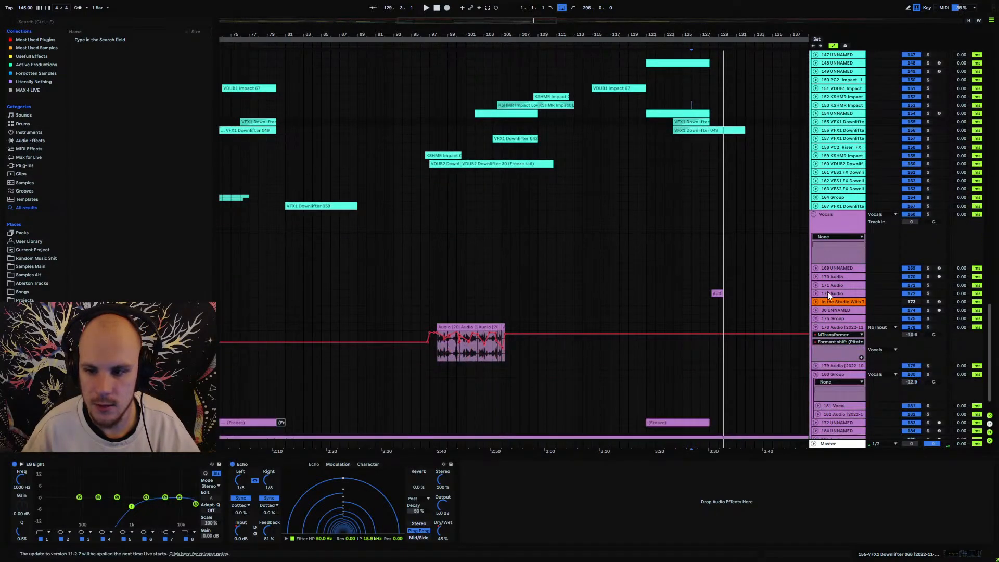
pyautogui.click(828, 292)
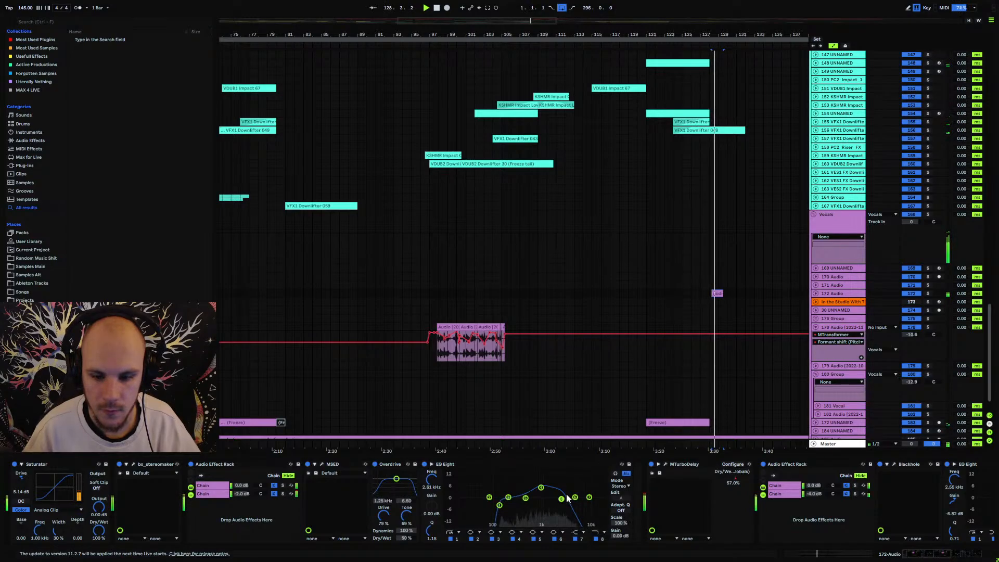
pyautogui.press('space')
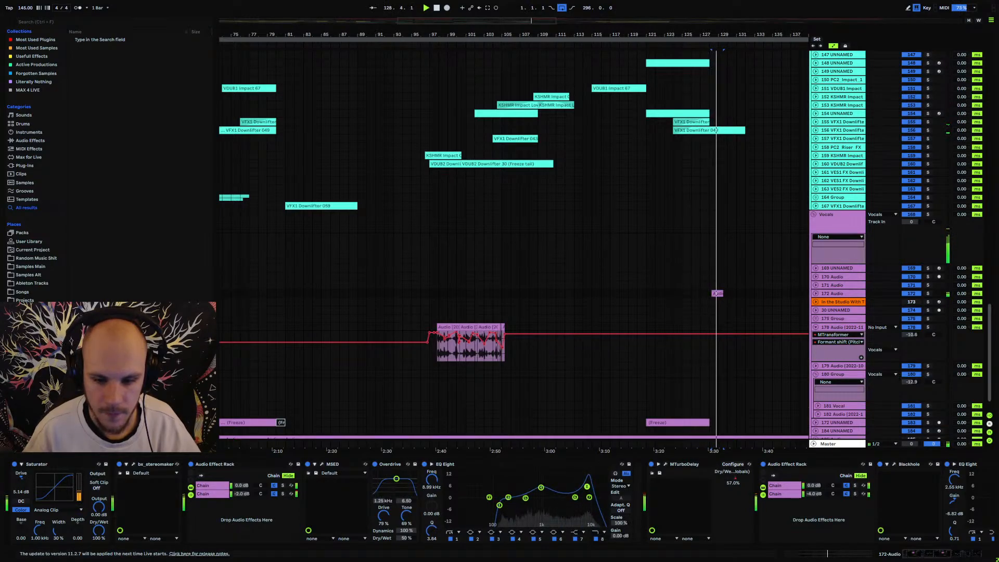
pyautogui.press('space')
pyautogui.press('space')
# Shift EQ Eight's high boost on track 172 above 12 kHz with a lower gain, and fine-tune the 979 Hz band.
pyautogui.moveTo(587, 486); pyautogui.dragTo(593, 495)
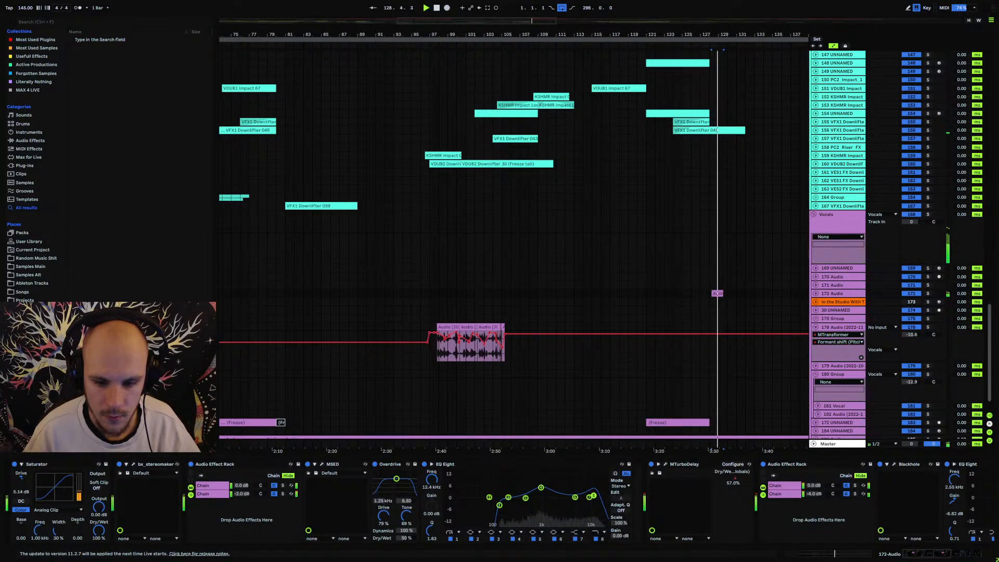
pyautogui.press('space')
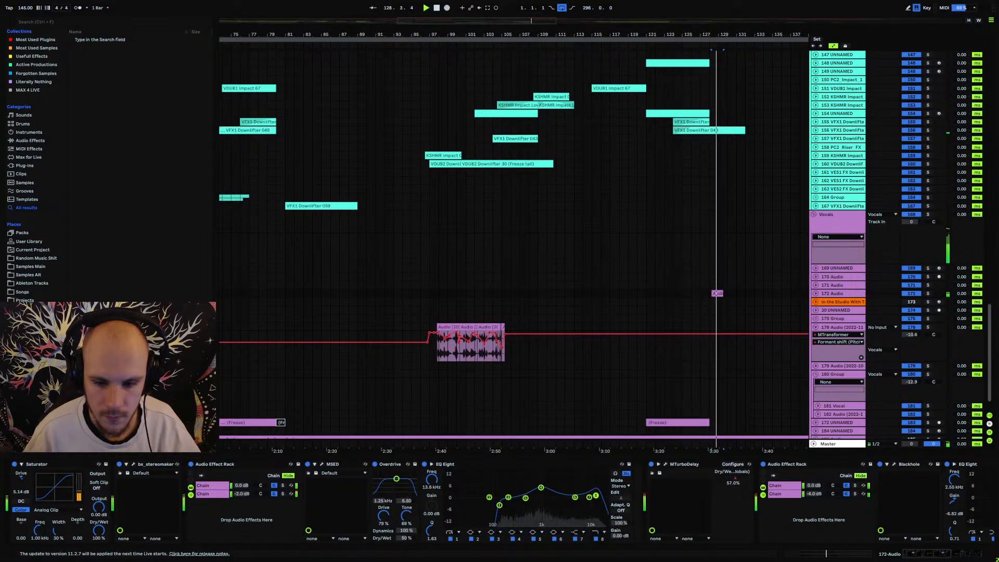
pyautogui.press('space')
pyautogui.press('space')
pyautogui.moveTo(541, 488); pyautogui.dragTo(542, 489)
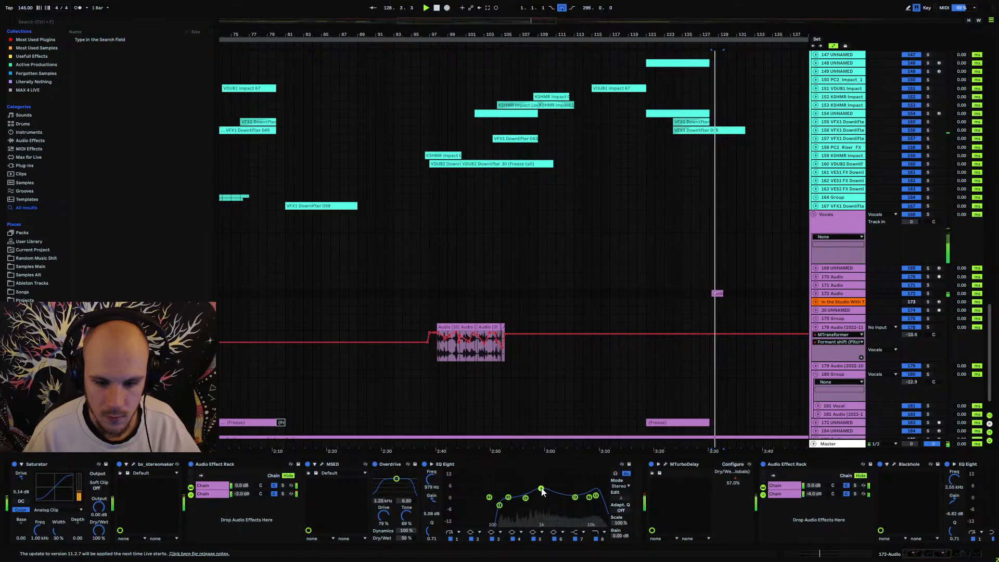
# Set the Overdrive on track 172 to 34% drive with its filter at 2.06 kHz, and raise the tone.
pyautogui.moveTo(384, 516); pyautogui.dragTo(383, 527)
pyautogui.click(397, 479)
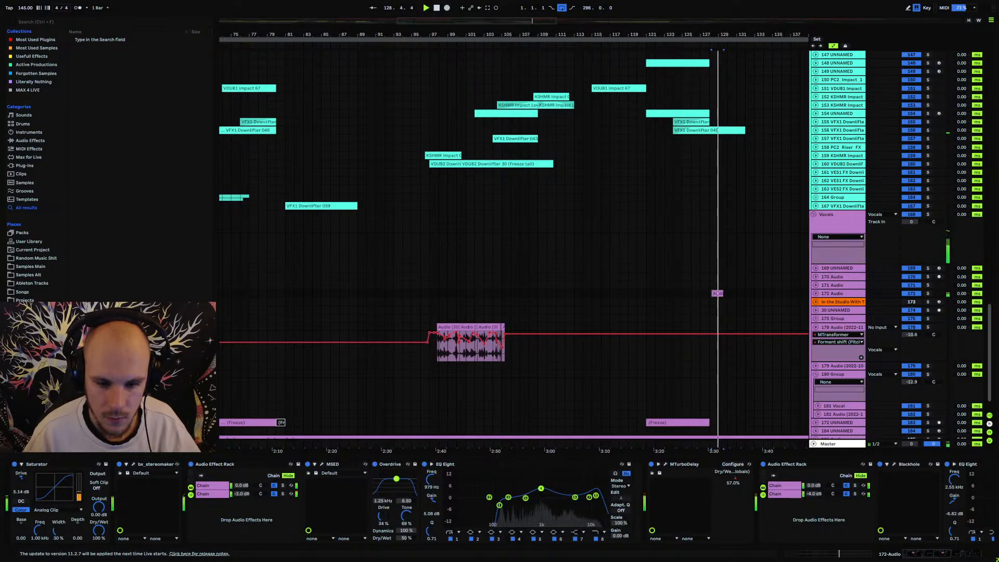
pyautogui.moveTo(396, 479); pyautogui.dragTo(399, 476)
pyautogui.moveTo(406, 515); pyautogui.dragTo(406, 495)
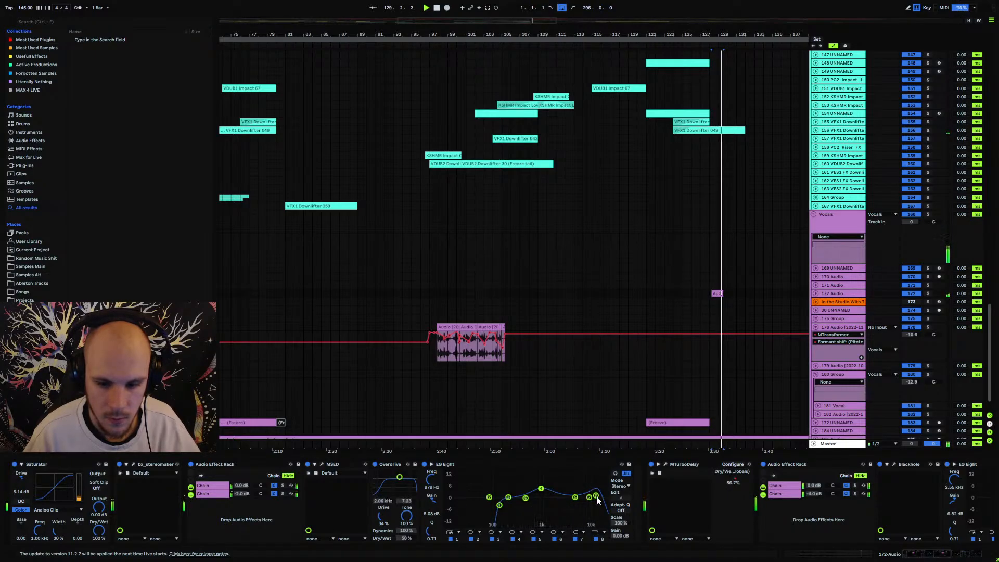
# Move EQ Eight's high boost on track 172 up to 17.0 kHz, and fold the Vocals group.
pyautogui.moveTo(596, 490); pyautogui.dragTo(600, 490)
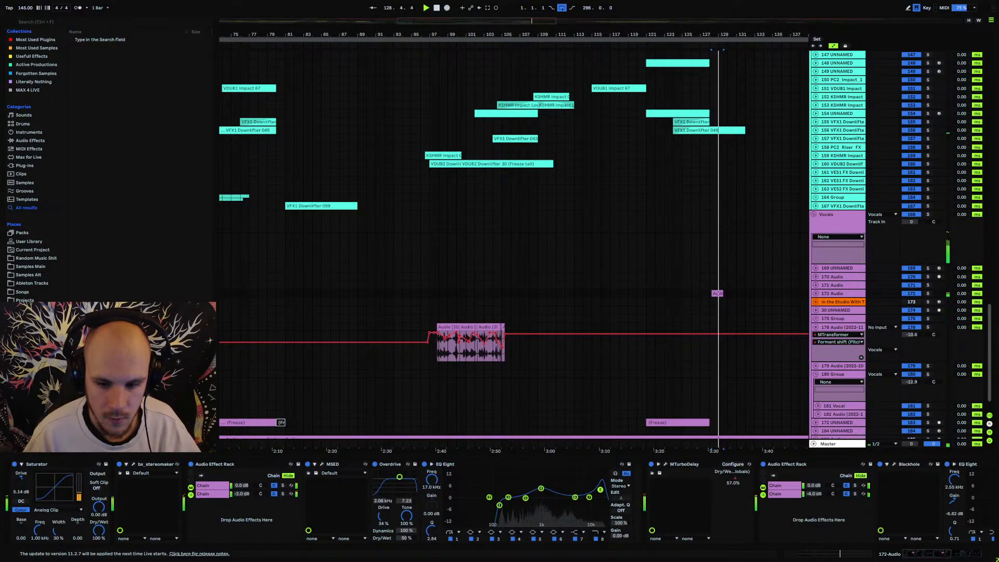
pyautogui.click(714, 293)
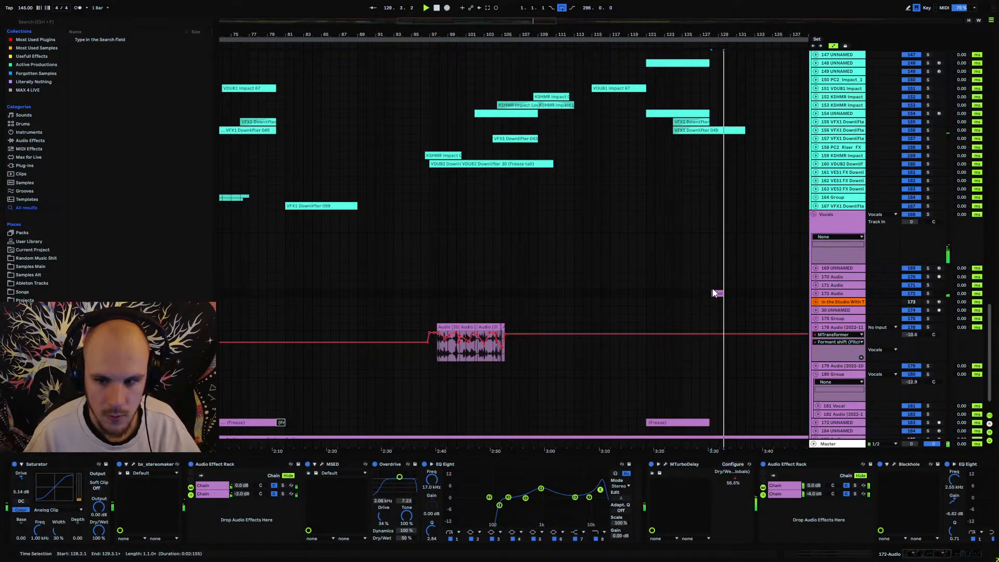
pyautogui.click(647, 295)
pyautogui.click(813, 215)
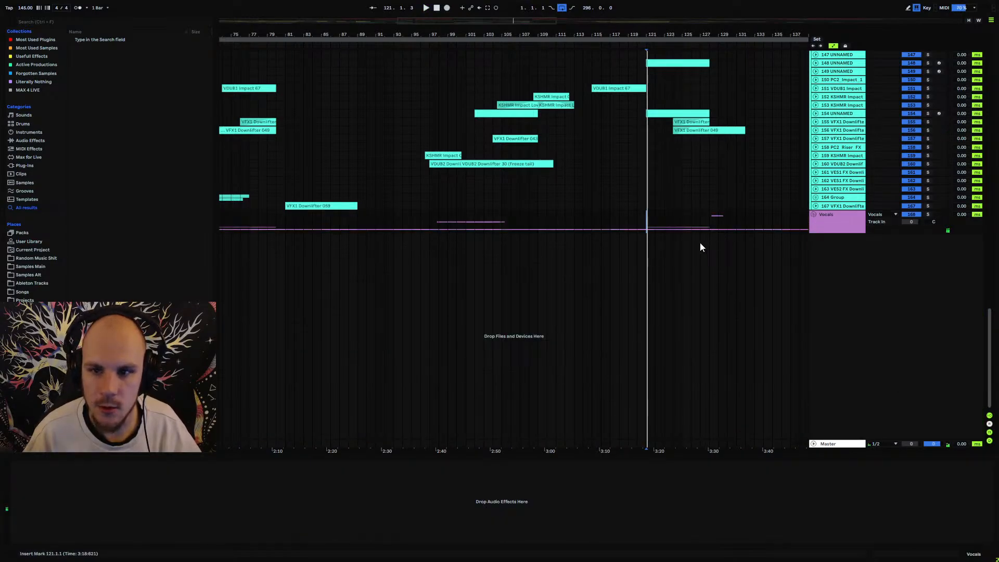
# Play the arrangement from bar 121, and lower the Q of EQ Eight's 17.0 kHz band on track 172 to 1.15.
pyautogui.moveTo(679, 38); pyautogui.dragTo(533, 18)
pyautogui.scroll(8, 557, 251)
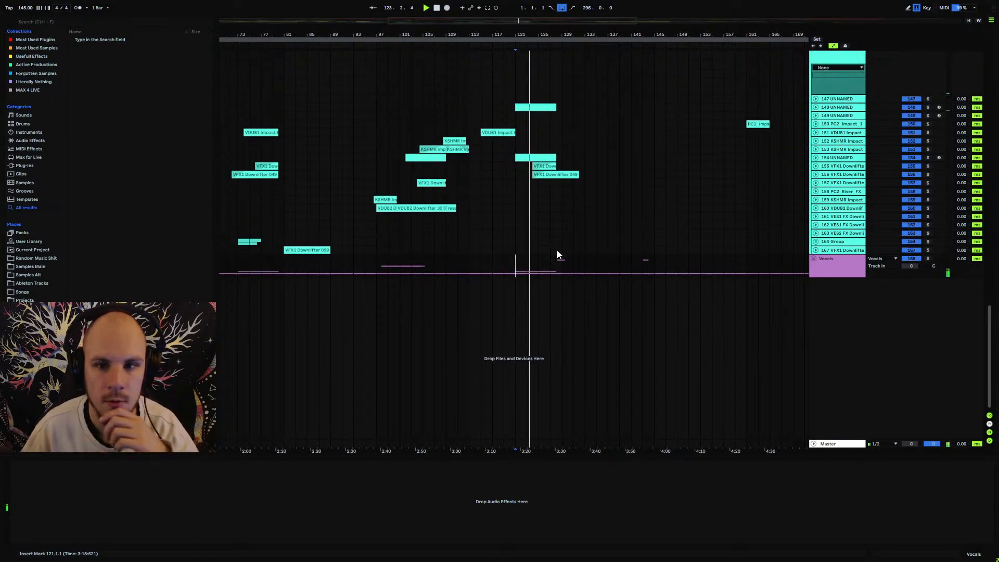
pyautogui.scroll(6, 560, 251)
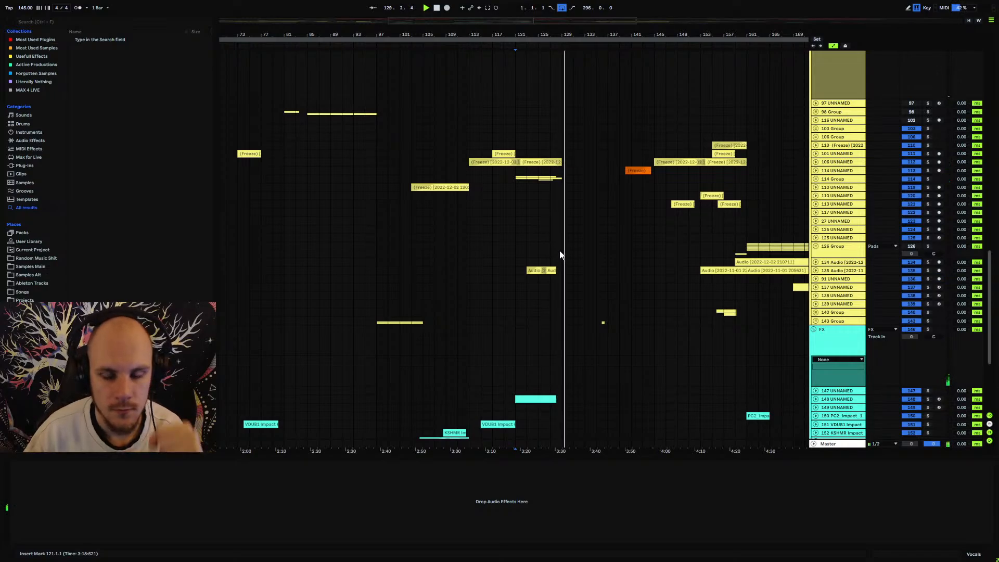
pyautogui.scroll(-5, 549, 263)
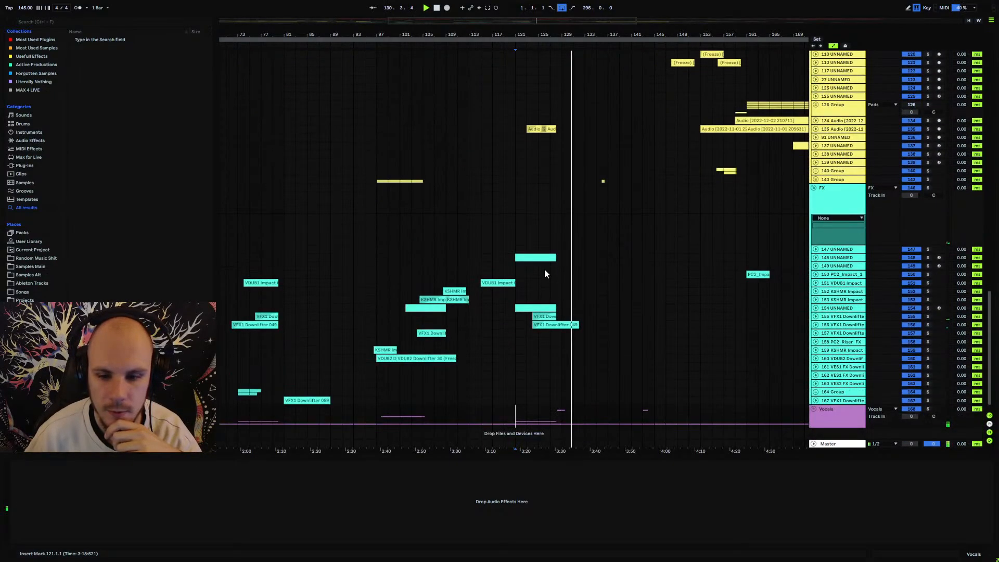
pyautogui.scroll(-2, 566, 375)
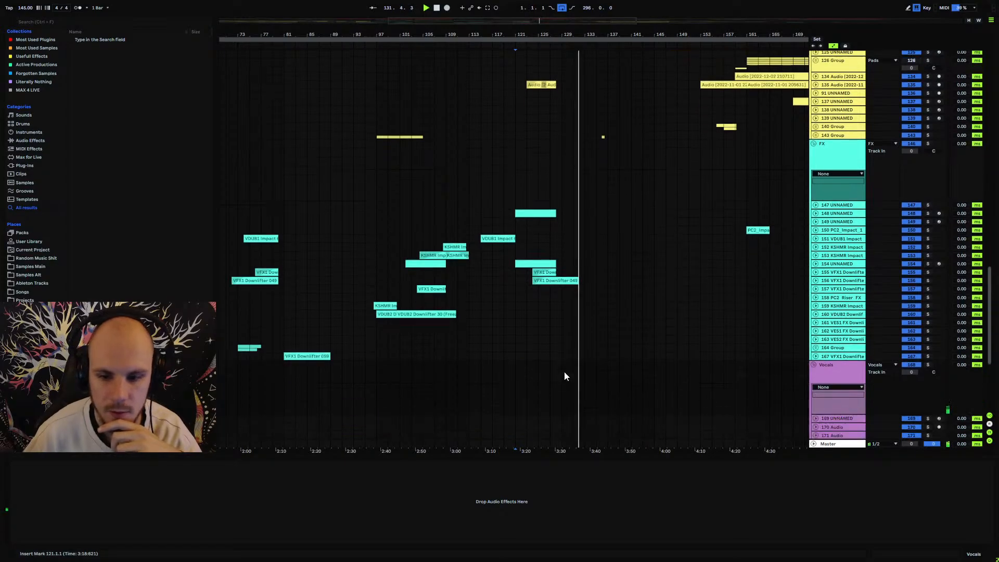
pyautogui.scroll(-4, 559, 371)
pyautogui.click(827, 364)
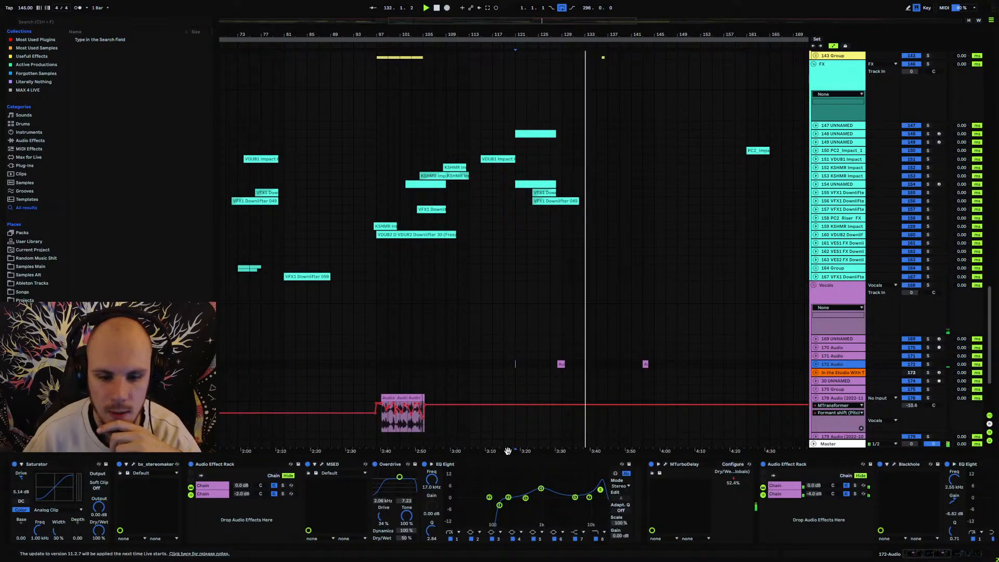
pyautogui.moveTo(601, 490); pyautogui.dragTo(601, 499)
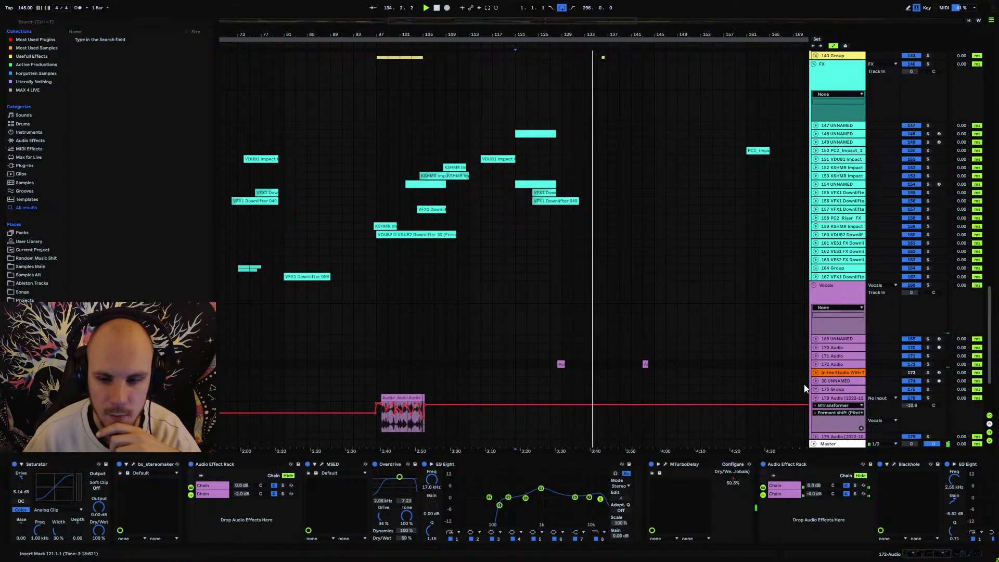
pyautogui.click(814, 286)
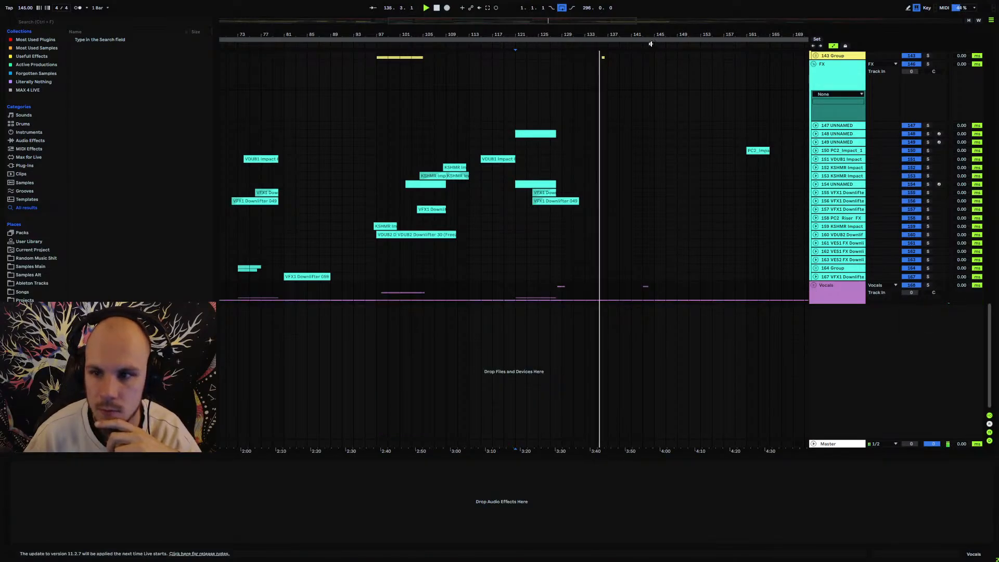
# Raise the volume of track 172 Audio to -15.0 dB while playing its clip at bar 143.
pyautogui.moveTo(655, 37); pyautogui.dragTo(519, 105)
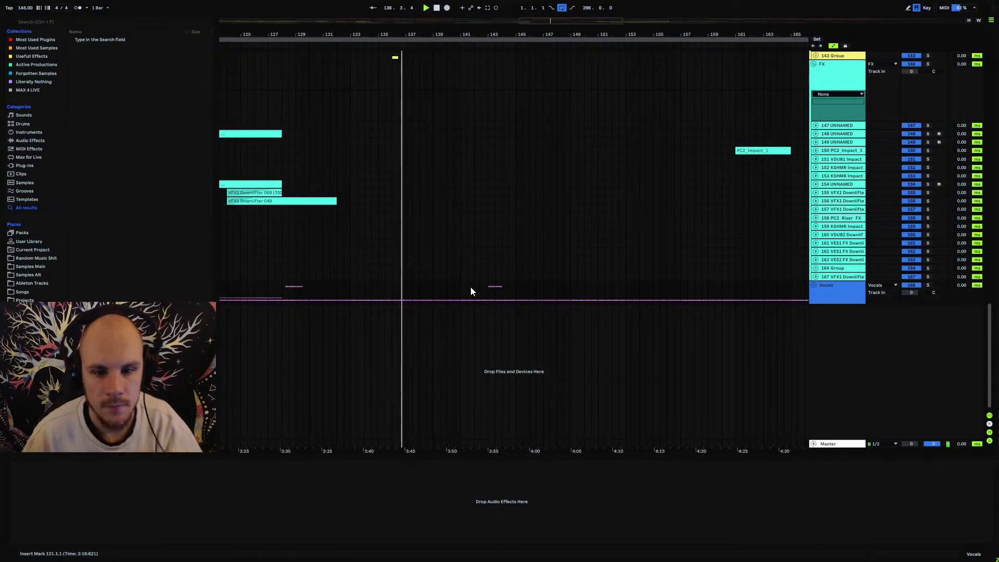
pyautogui.click(474, 287)
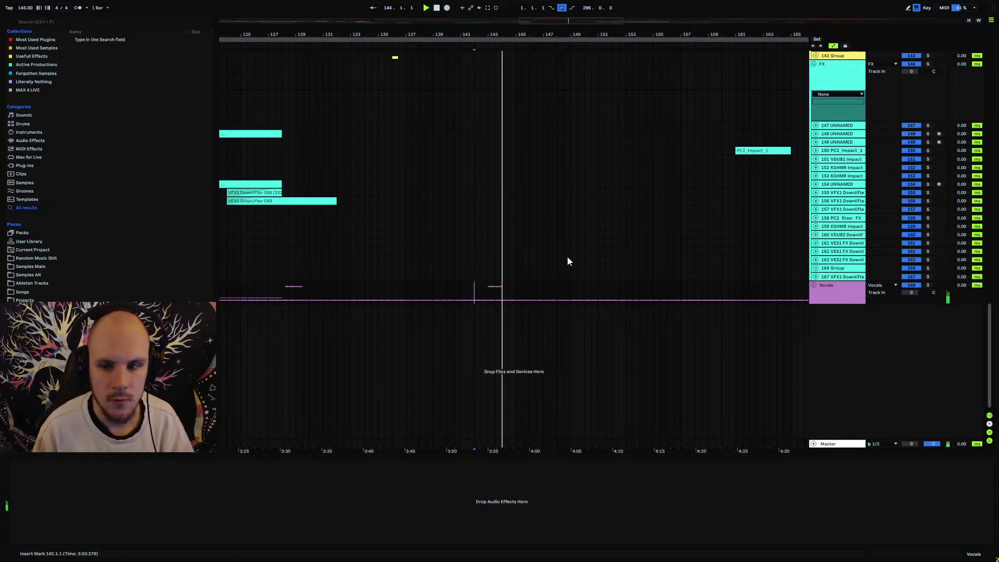
pyautogui.click(815, 285)
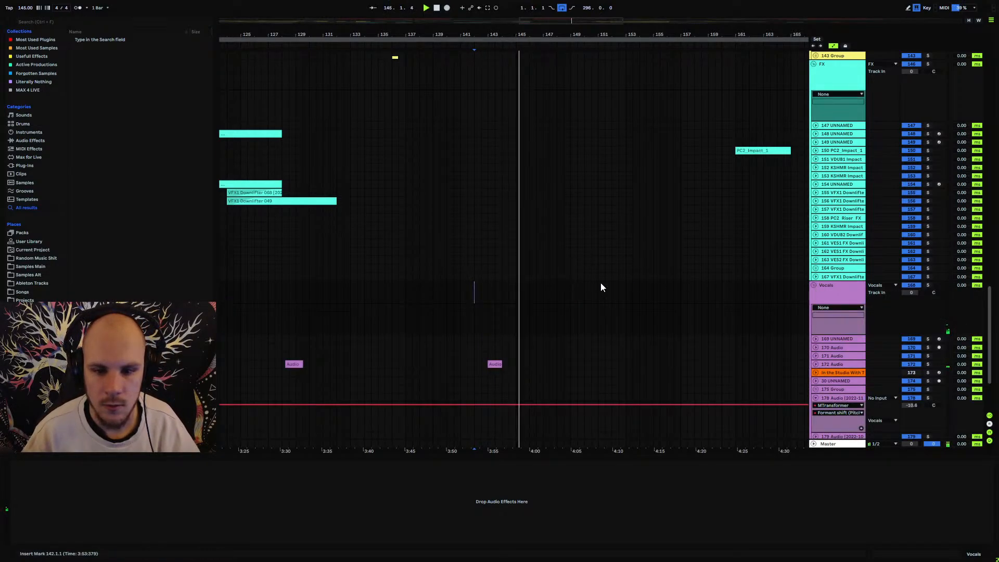
pyautogui.click(492, 363)
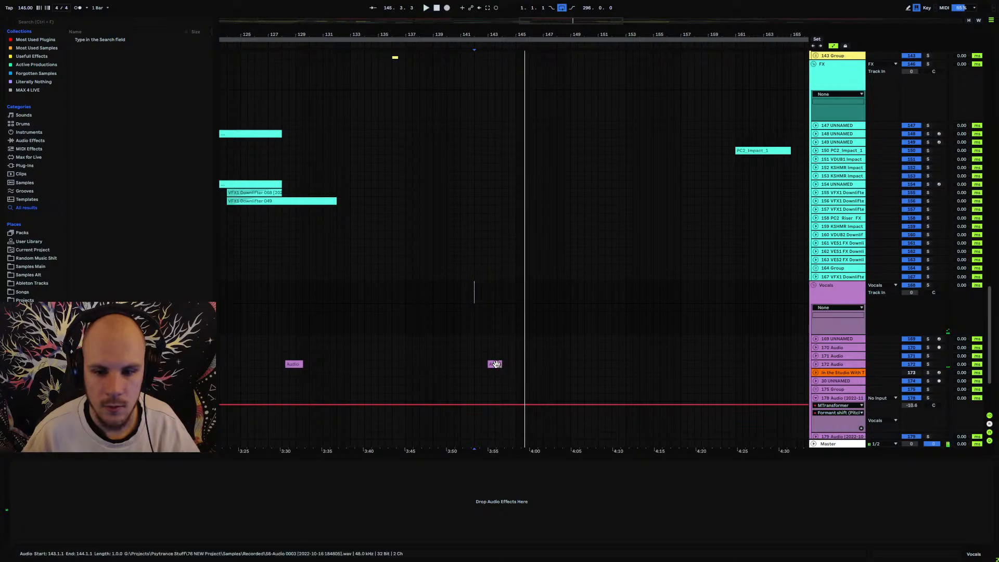
pyautogui.click(816, 364)
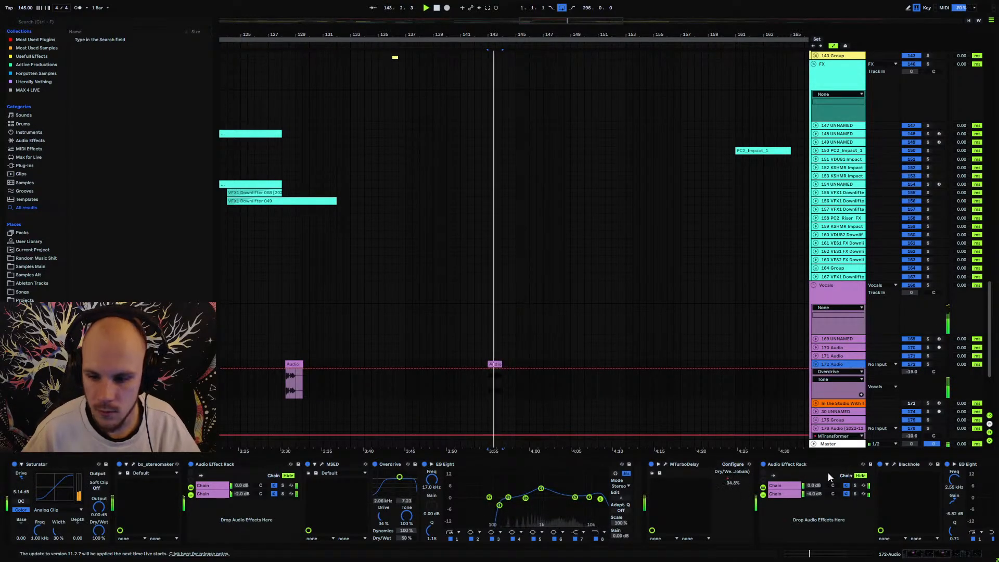
pyautogui.moveTo(925, 554); pyautogui.dragTo(939, 556)
pyautogui.click(914, 372)
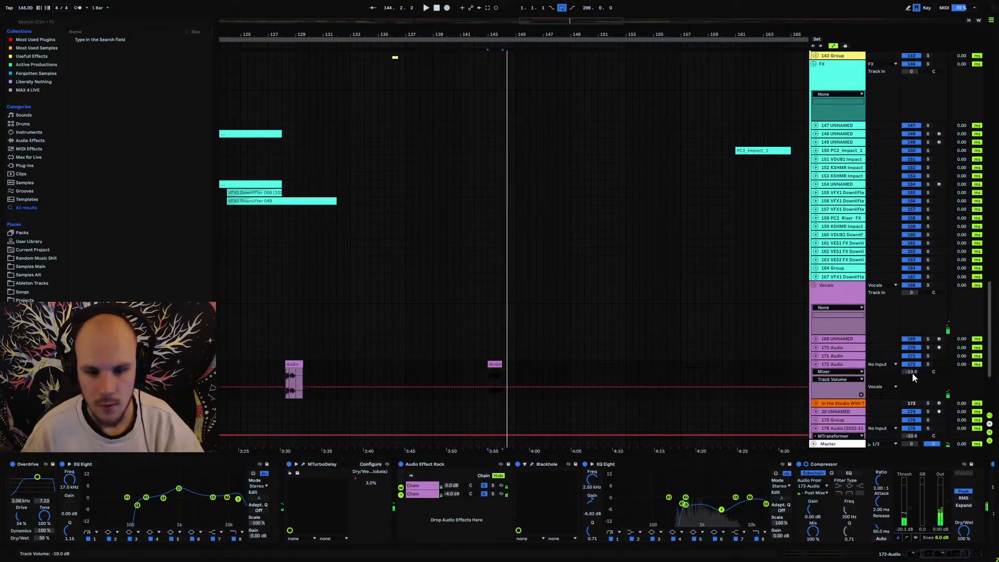
pyautogui.press('space')
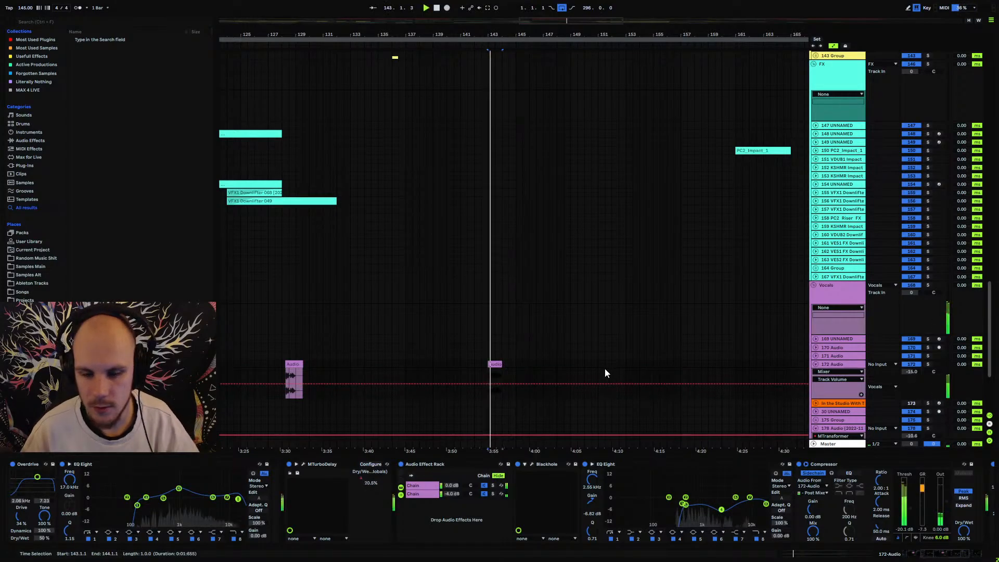
# Play the vocal fill from bar 127, and fold tracks 172 and 178 and the Vocals group.
pyautogui.click(268, 364)
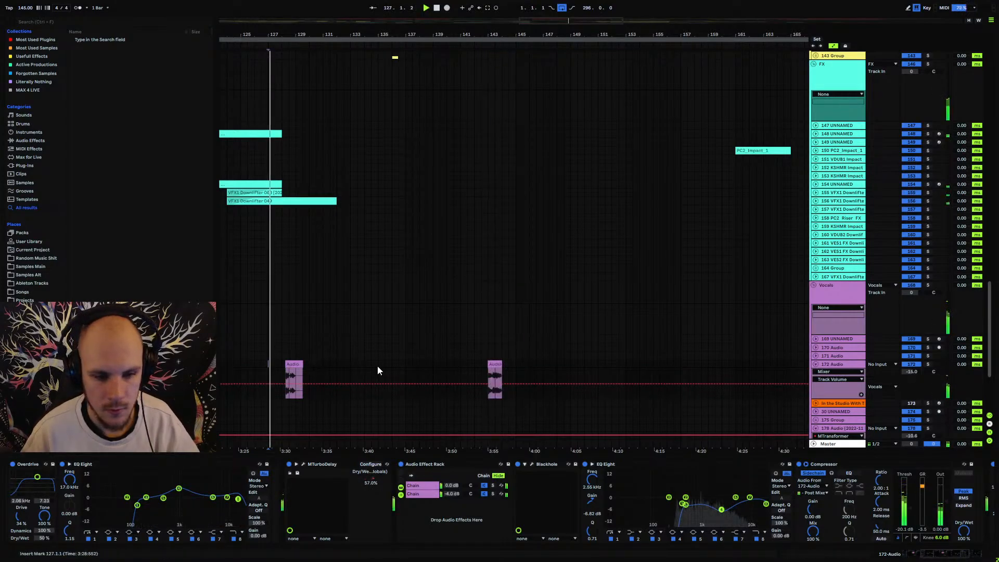
pyautogui.click(817, 365)
pyautogui.click(831, 364)
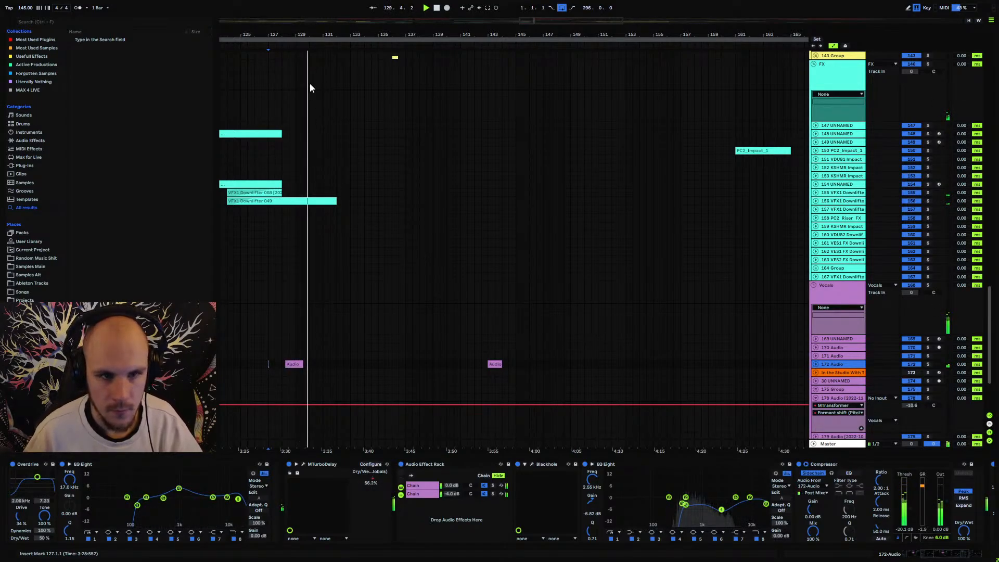
pyautogui.moveTo(289, 37); pyautogui.dragTo(418, 38)
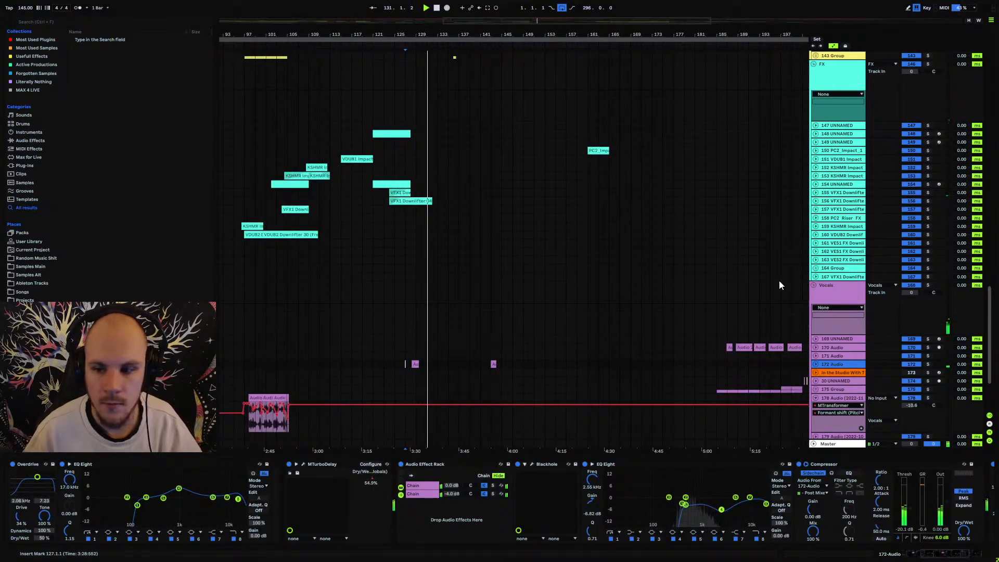
pyautogui.click(815, 398)
pyautogui.click(813, 286)
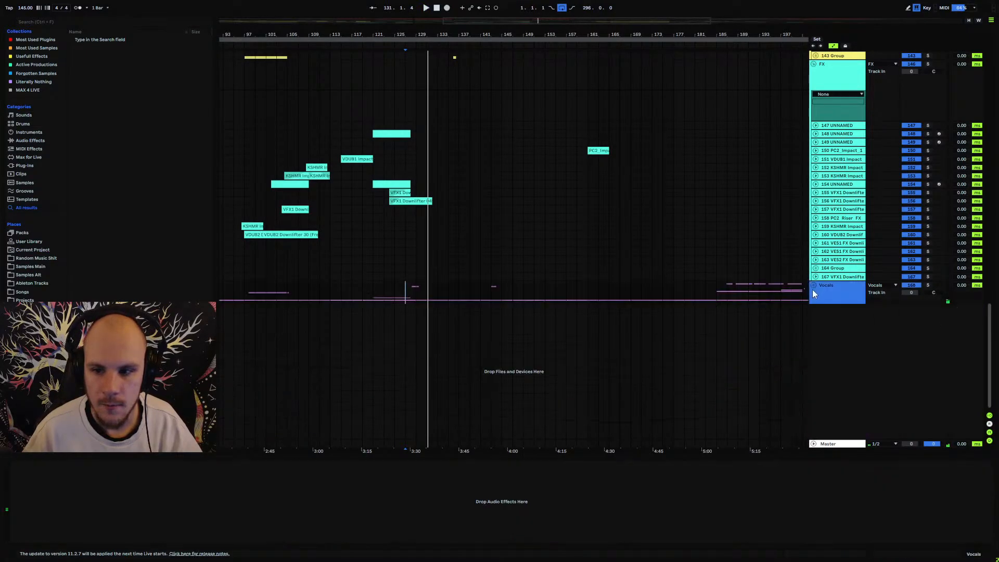
# Show the whole arrangement, unfold the Vocals group, and play the short clip on track 179 near bar 64.
pyautogui.scroll(2, 433, 133)
pyautogui.moveTo(427, 38); pyautogui.dragTo(507, 2)
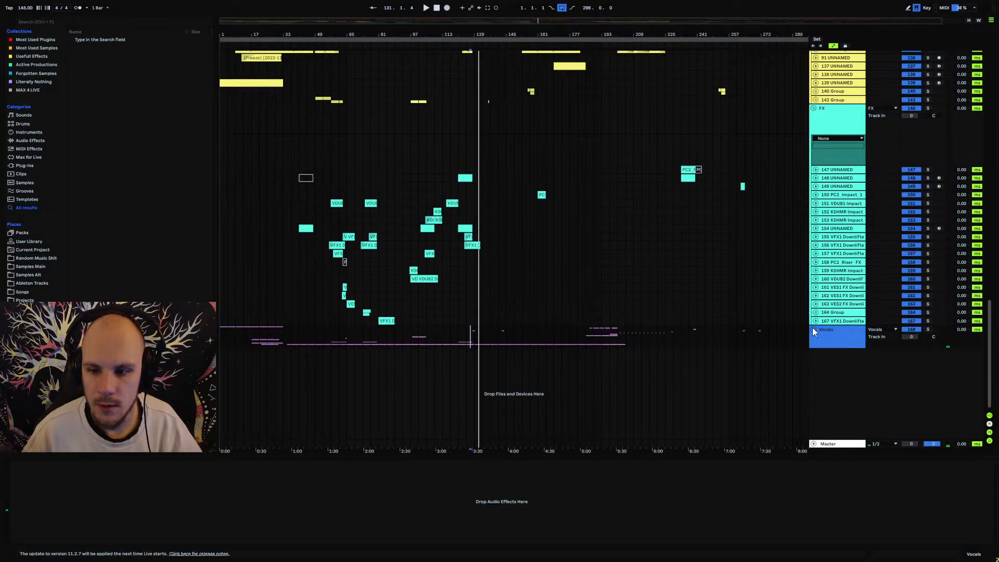
pyautogui.click(813, 329)
pyautogui.scroll(-4, 519, 301)
pyautogui.click(346, 362)
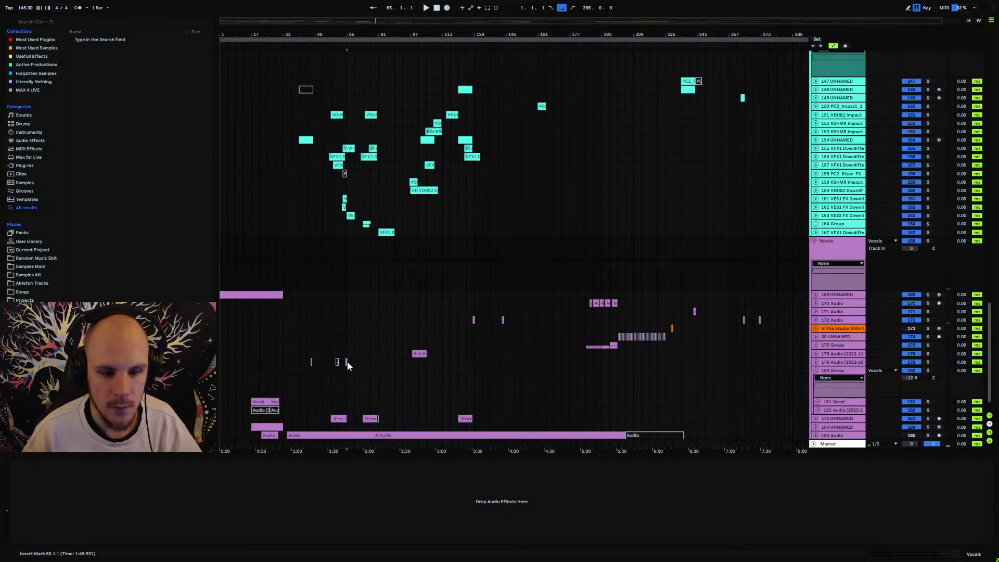
pyautogui.press('space')
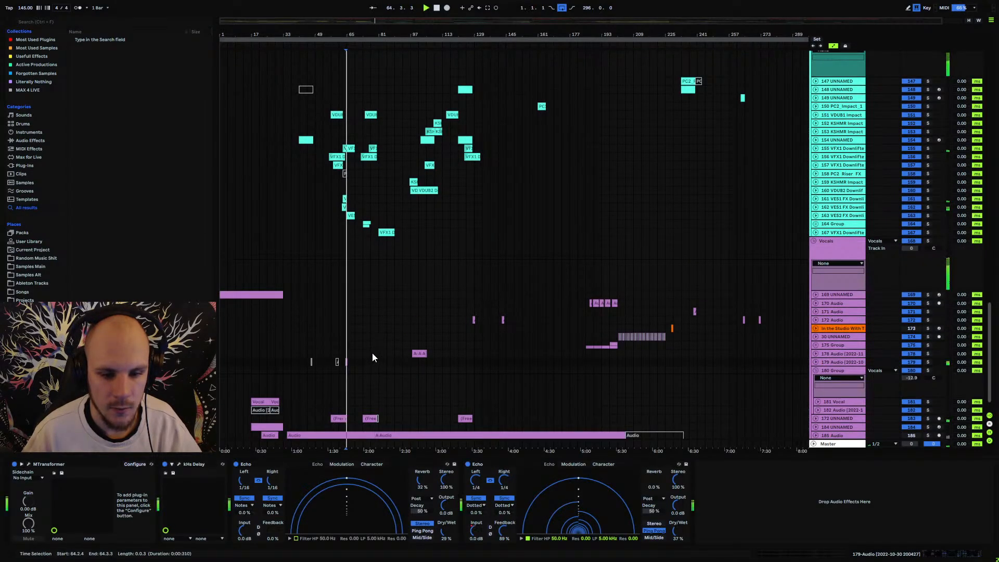
pyautogui.press('space')
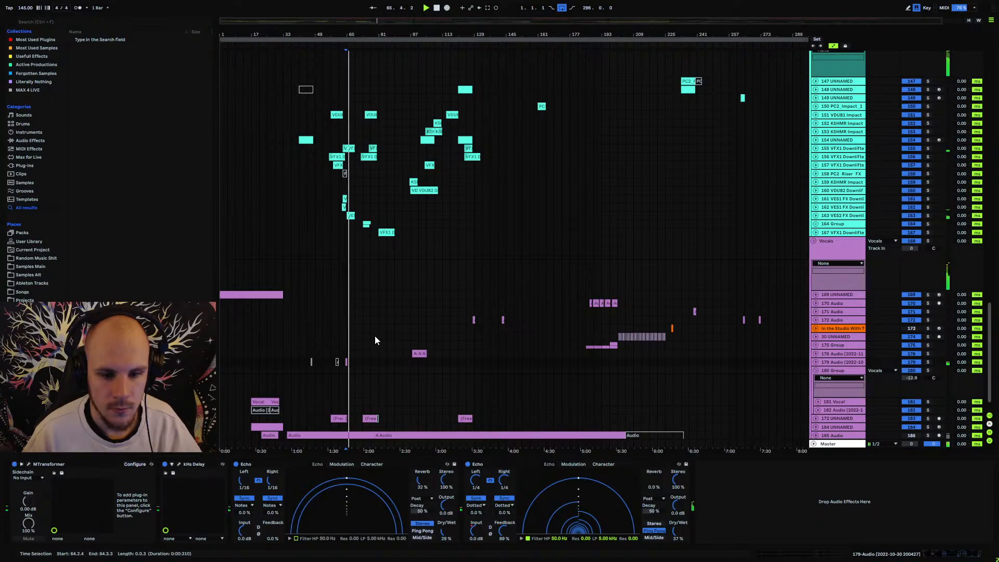
# Fold the 180 Group and the Vocals, FX, Pads and Leads groups.
pyautogui.click(815, 371)
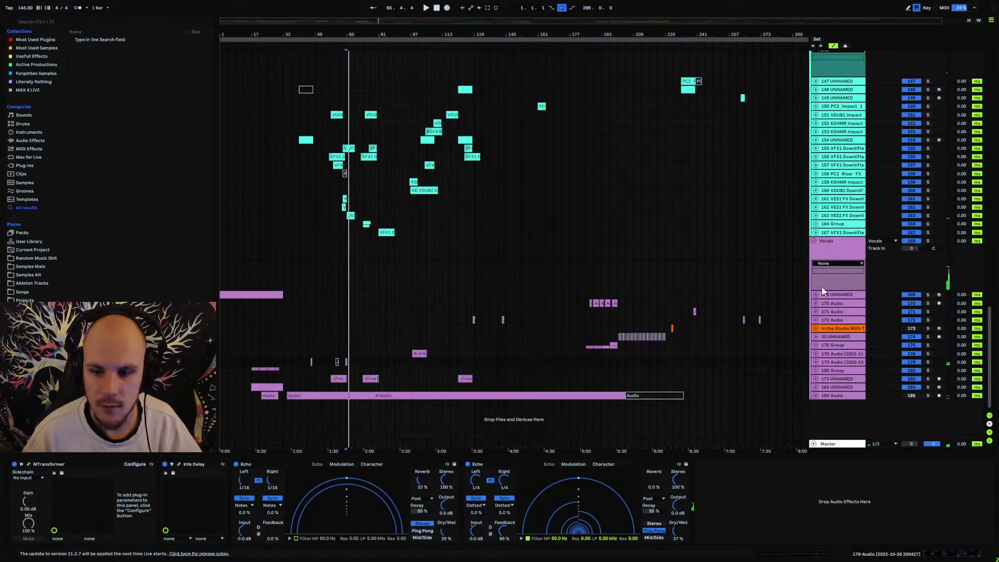
pyautogui.click(815, 242)
pyautogui.scroll(8, 383, 264)
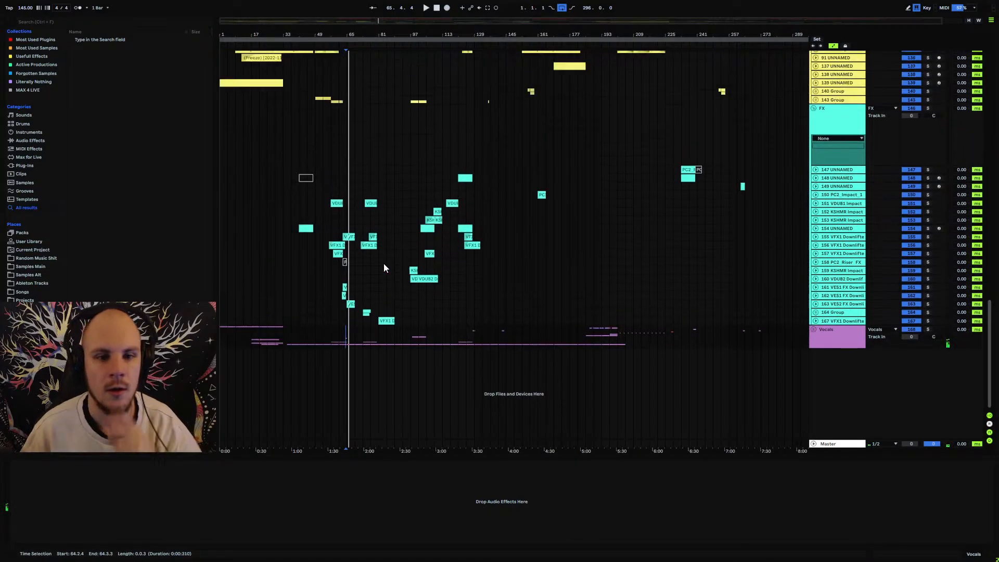
pyautogui.click(816, 206)
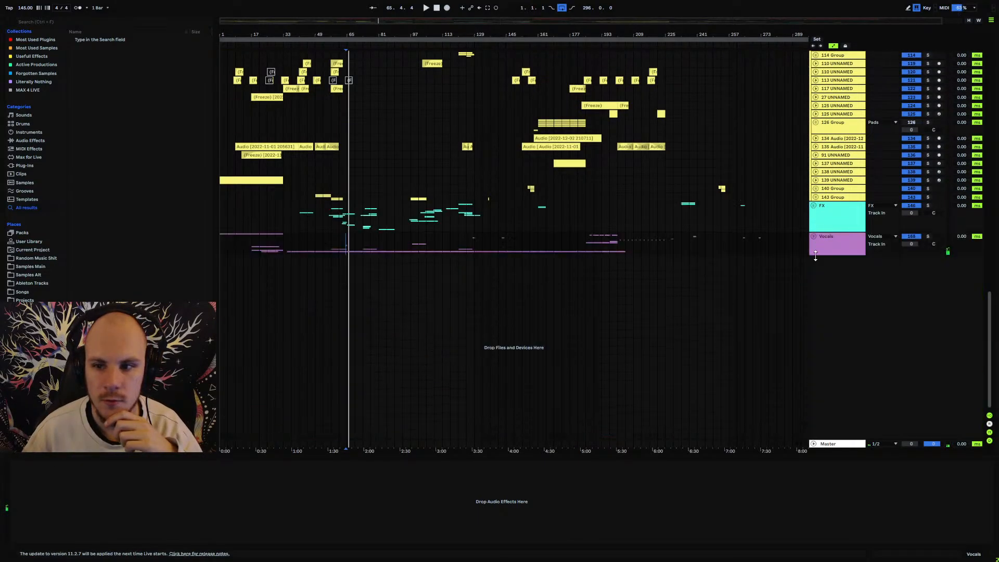
pyautogui.scroll(8, 800, 230)
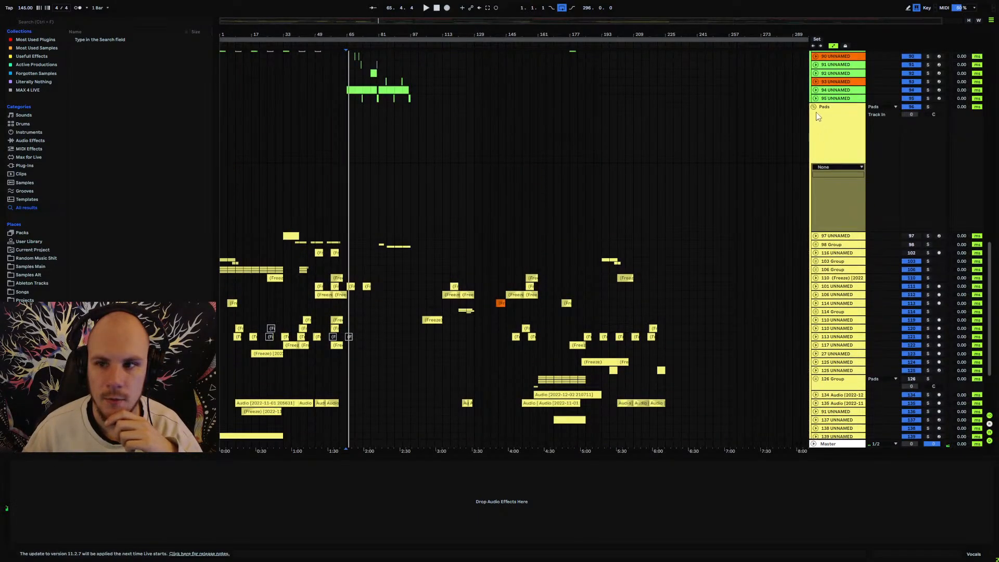
pyautogui.click(813, 107)
pyautogui.scroll(5, 828, 186)
pyautogui.scroll(8, 829, 186)
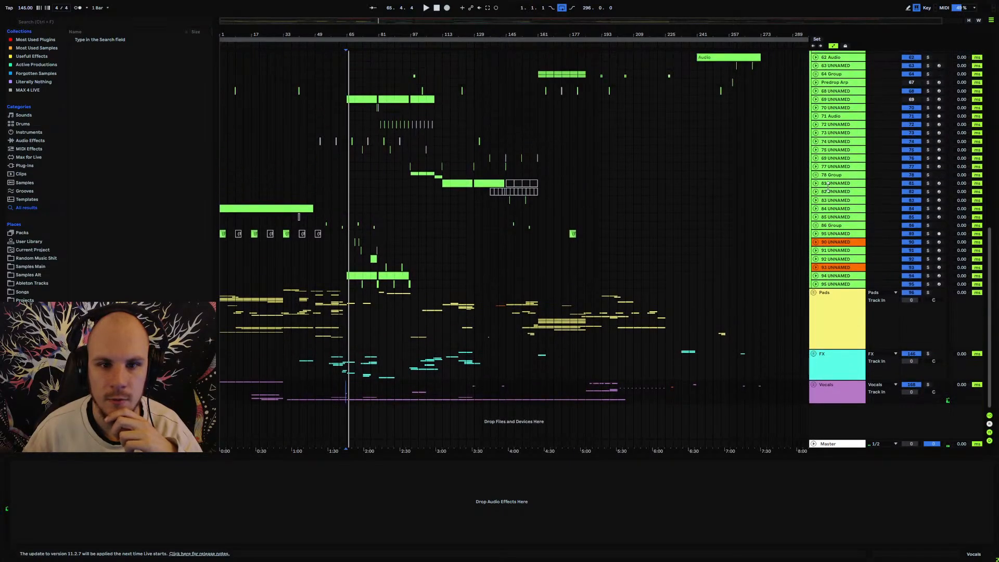
pyautogui.scroll(2, 825, 81)
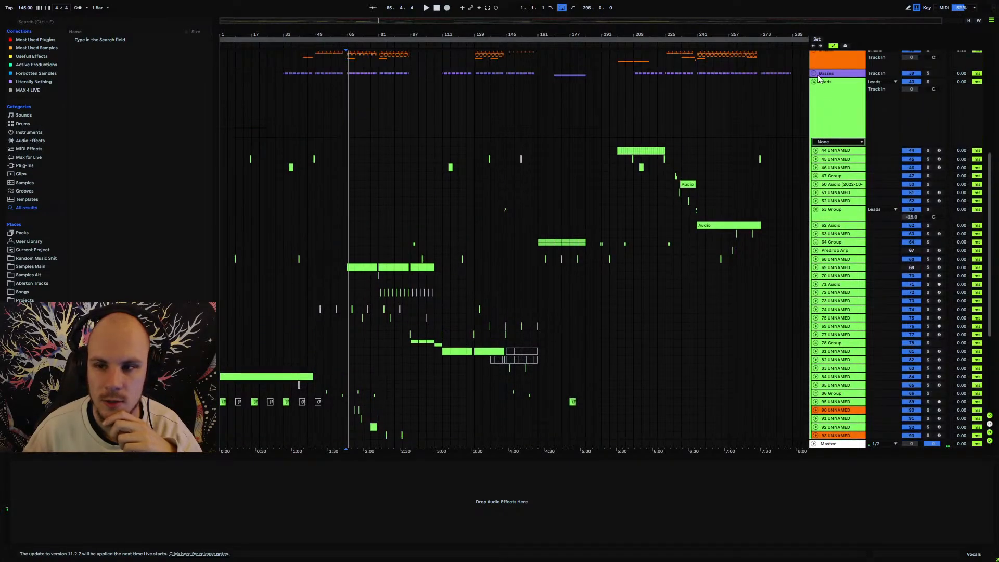
pyautogui.click(813, 82)
pyautogui.scroll(5, 679, 186)
pyautogui.scroll(5, 564, 167)
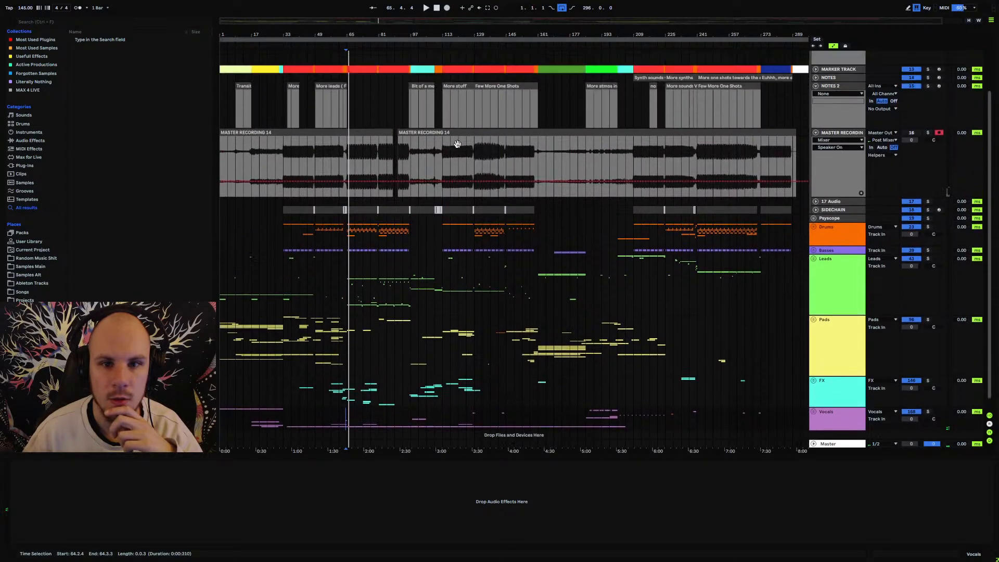
# Review the remaining to-do clips on the NOTES 2 track at bars 129, 225, 185 and 49.
pyautogui.click(525, 153)
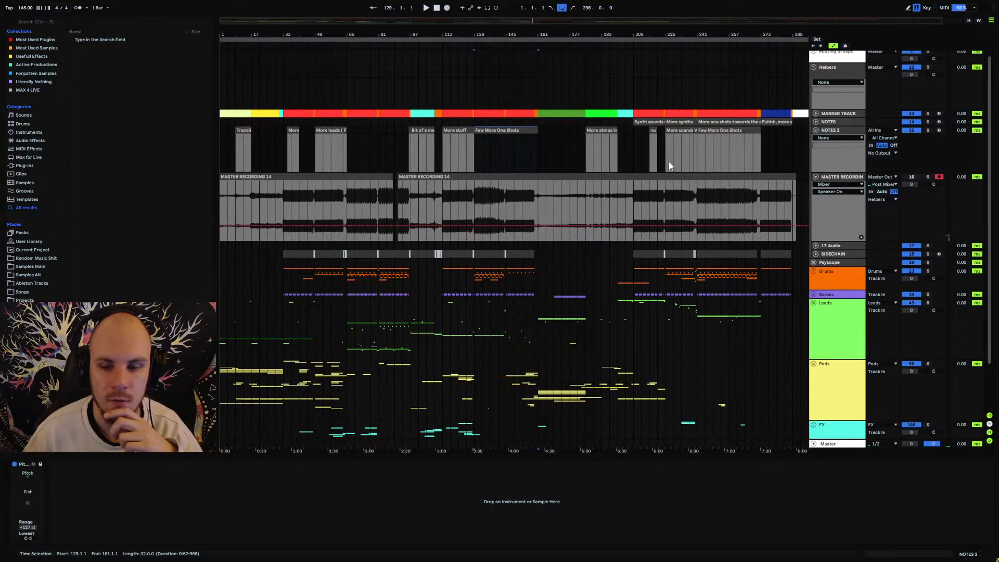
pyautogui.click(703, 151)
pyautogui.click(681, 145)
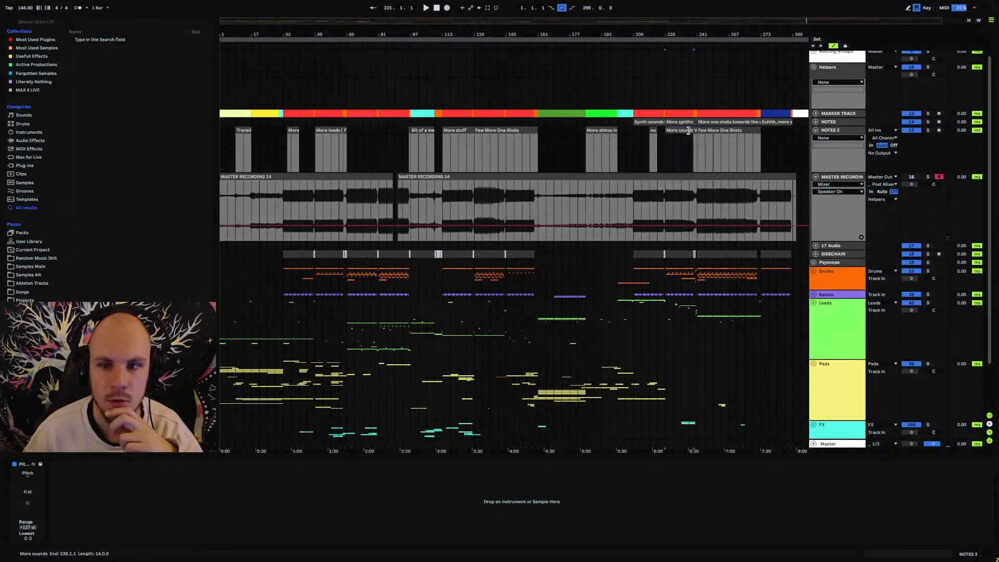
pyautogui.click(604, 151)
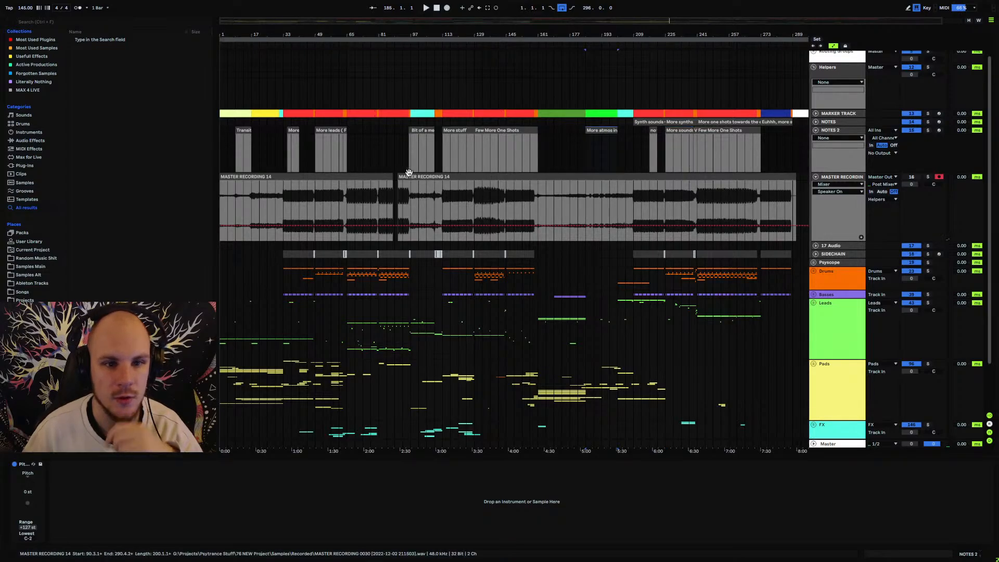
pyautogui.click(330, 149)
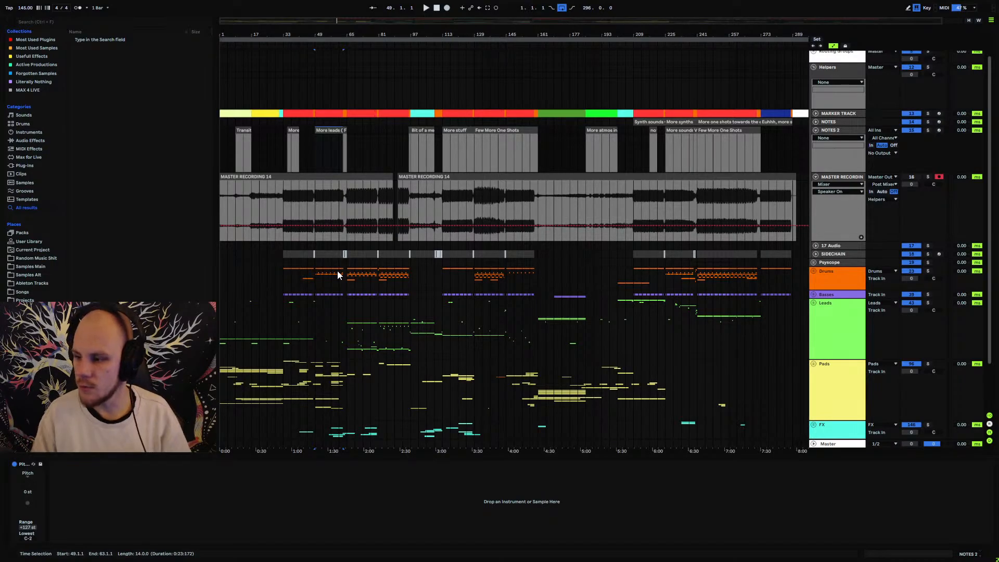
# Fold the Helpers group and add 71 change.wav from the Post SotM folder on a new track at bar 297.
pyautogui.click(813, 67)
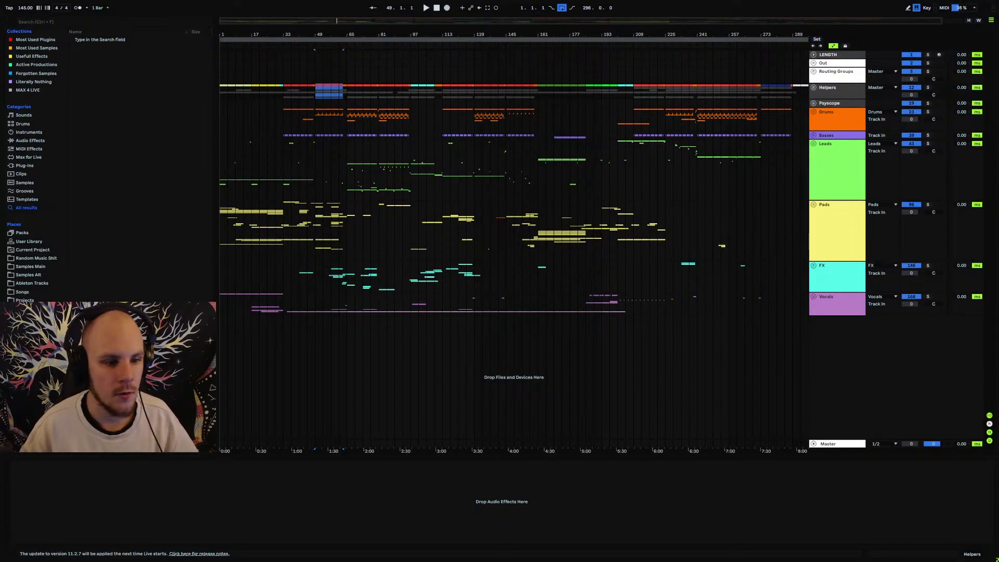
pyautogui.click(33, 375)
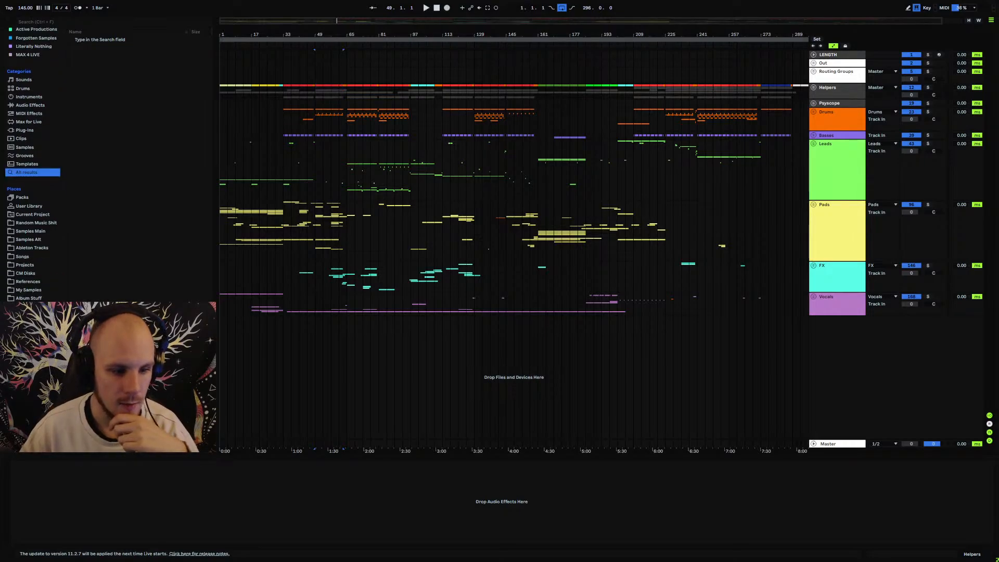
pyautogui.click(32, 364)
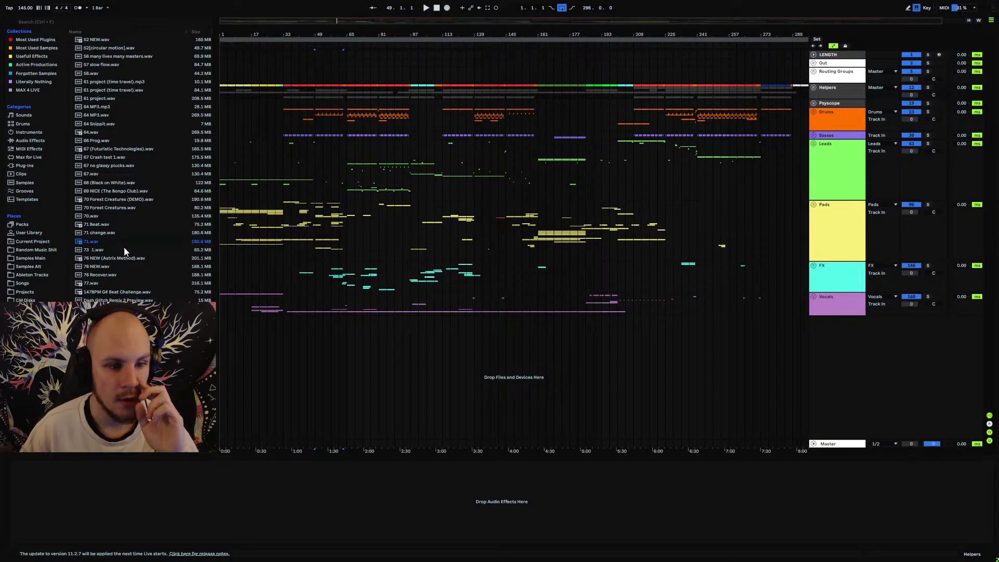
pyautogui.moveTo(487, 32); pyautogui.dragTo(479, 27)
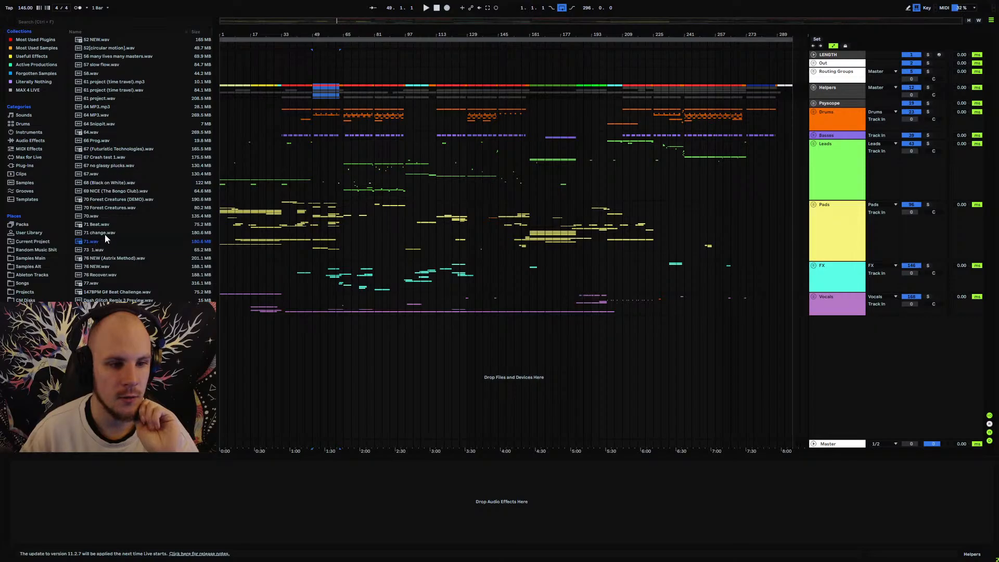
pyautogui.moveTo(98, 232); pyautogui.dragTo(794, 324)
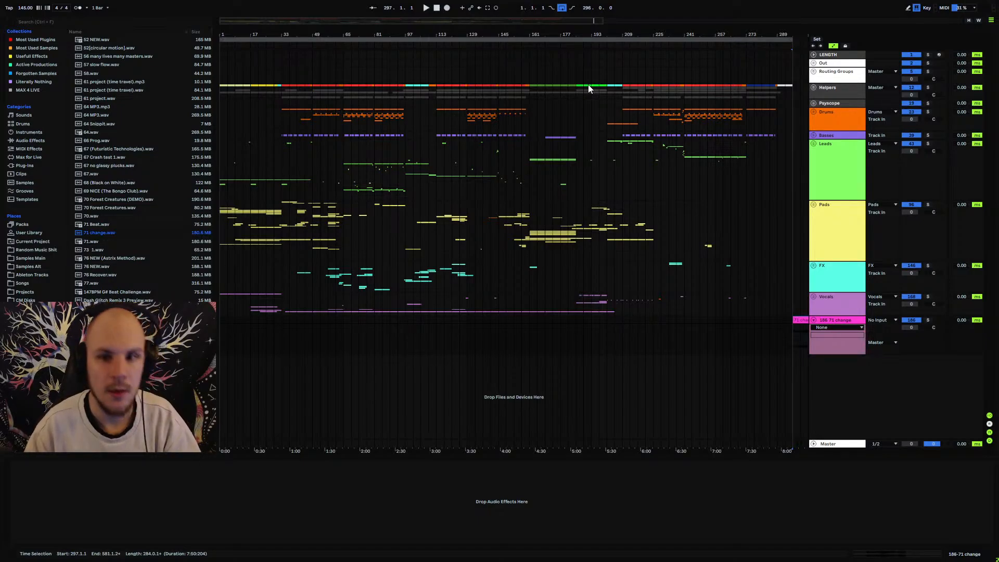
# Set the loop to span the whole 71 change clip, starting at bar 297.
pyautogui.moveTo(563, 35); pyautogui.dragTo(396, 34)
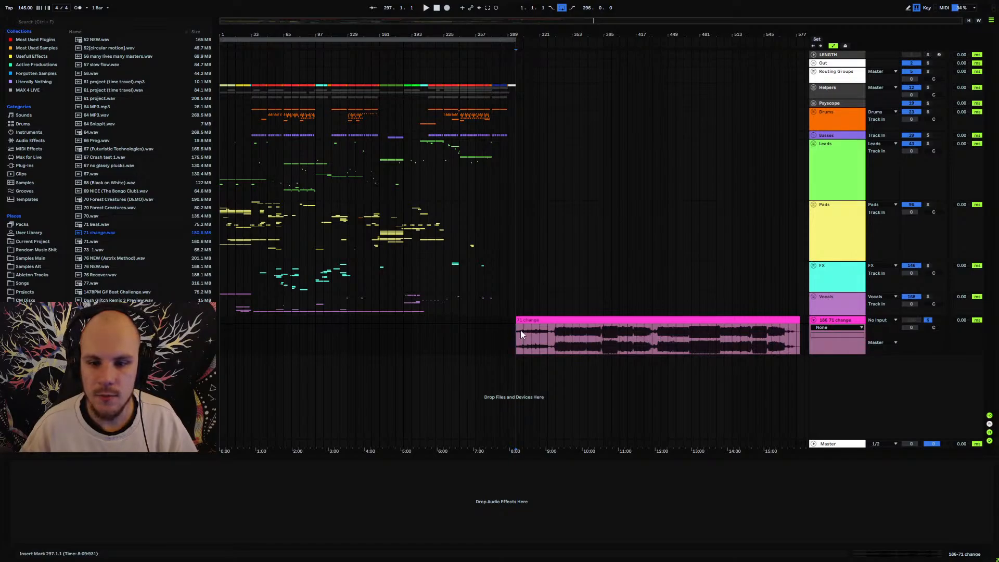
pyautogui.moveTo(518, 332); pyautogui.dragTo(807, 329)
pyautogui.click(800, 320)
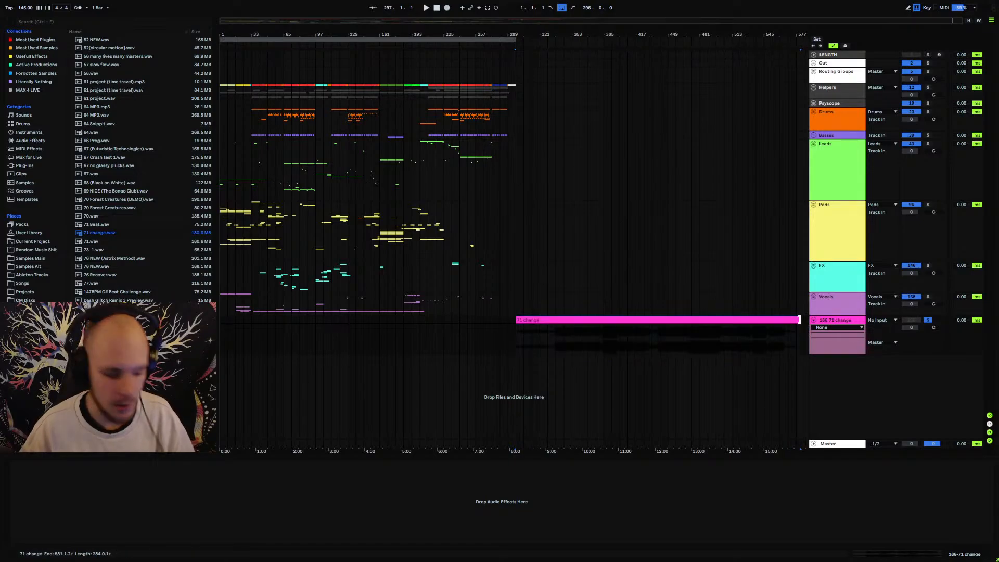
pyautogui.hotkey('ctrl', 'l')
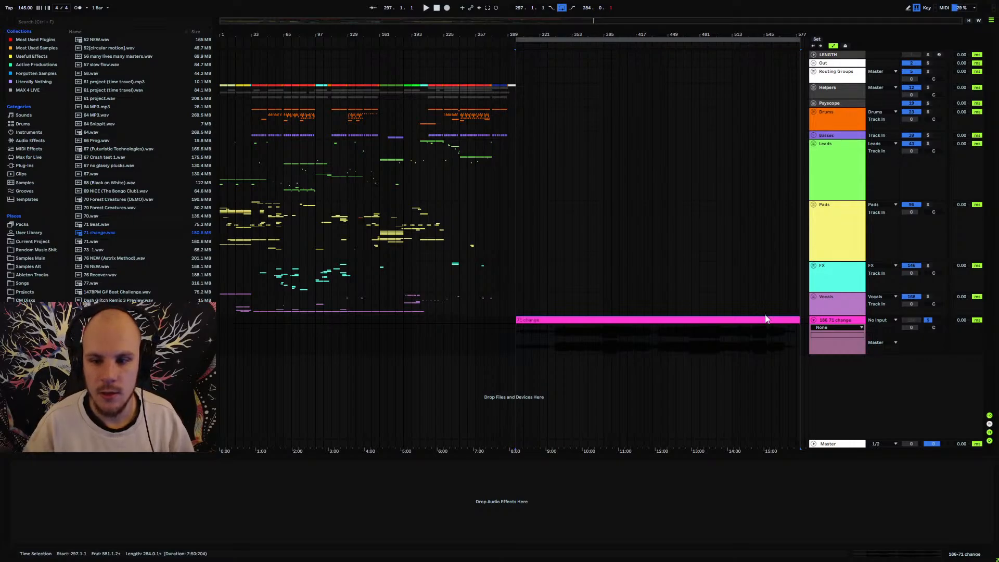
# Inspect the sections of the 71 change clip and play it through from its start at bar 297.
pyautogui.click(707, 344)
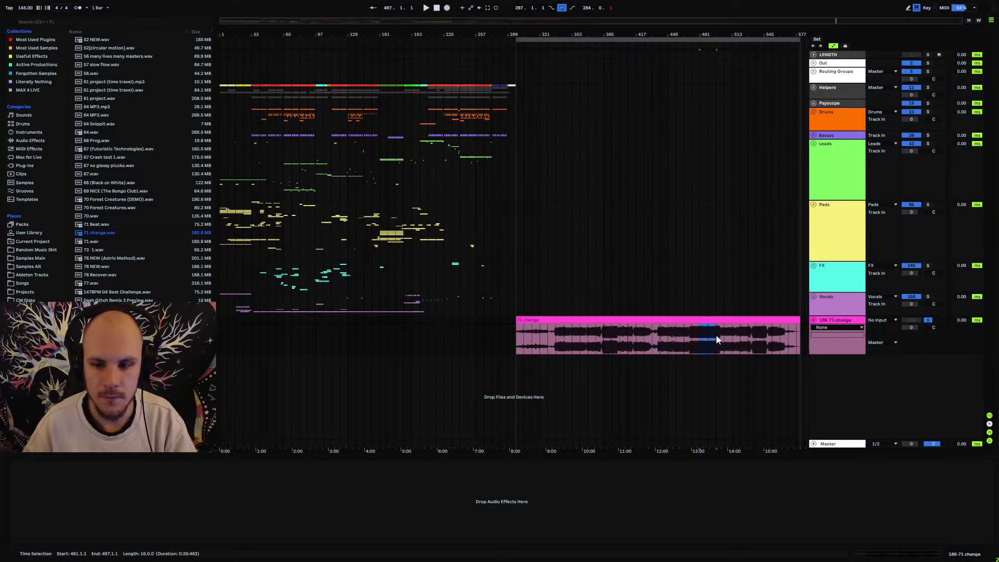
pyautogui.click(685, 342)
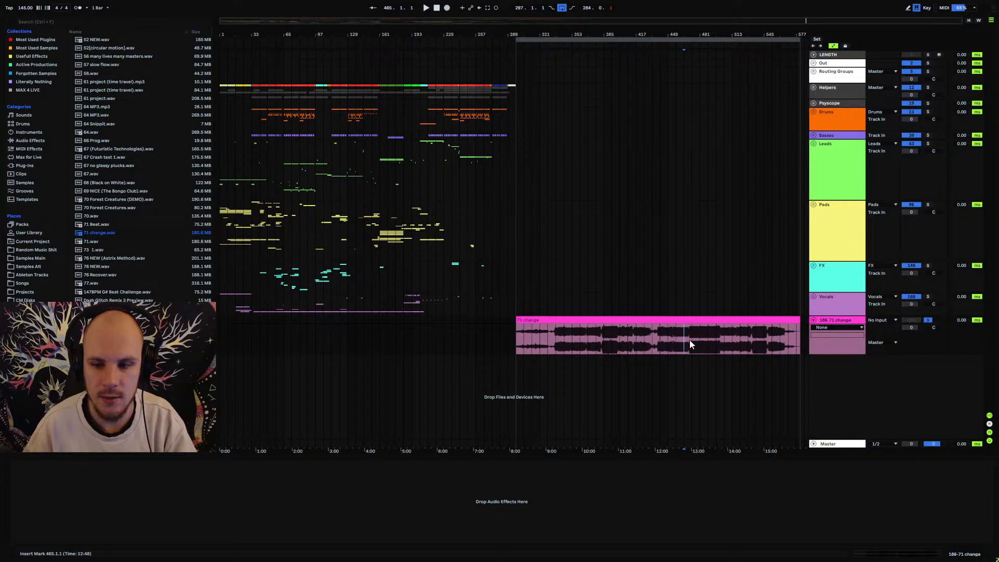
pyautogui.click(698, 341)
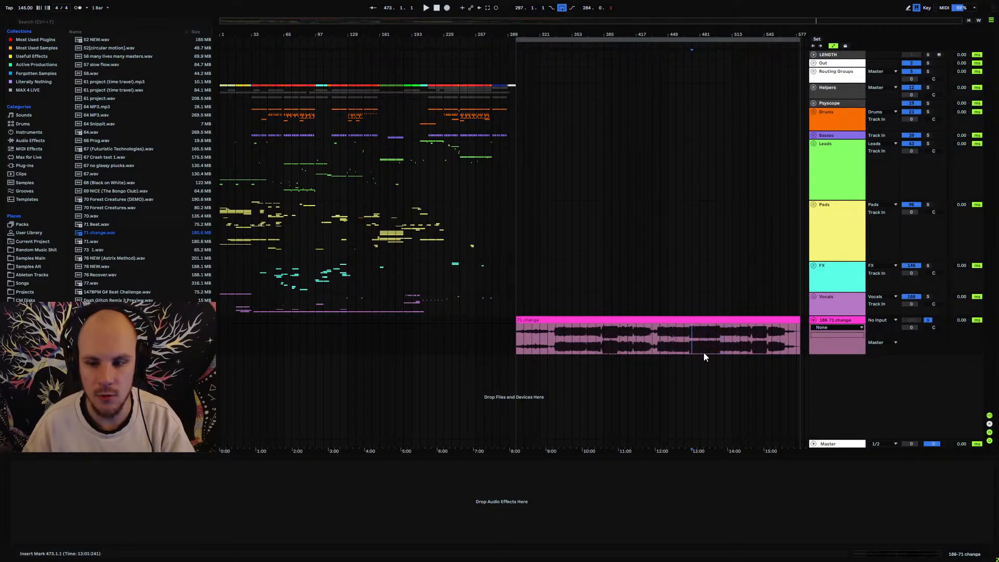
pyautogui.click(603, 337)
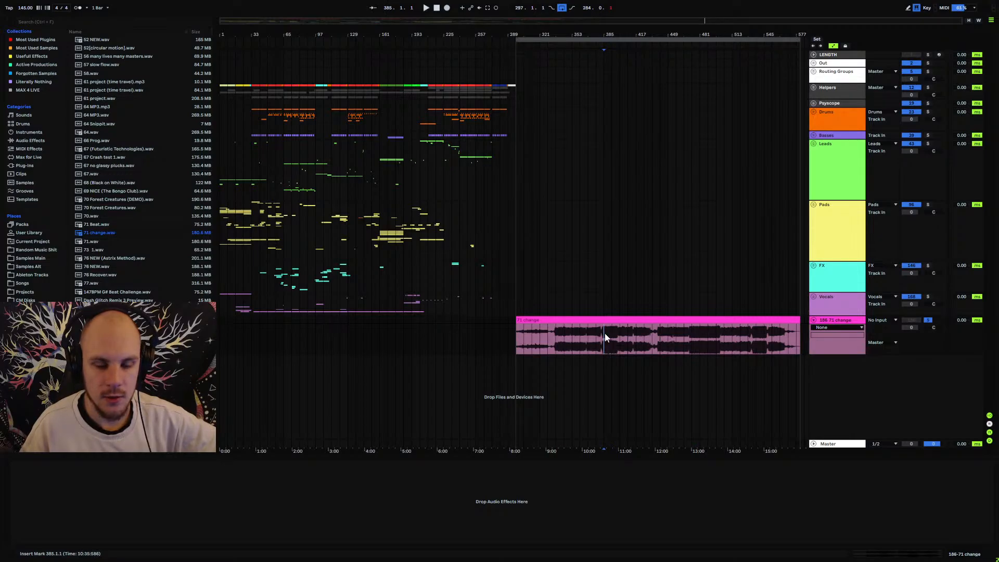
pyautogui.click(516, 338)
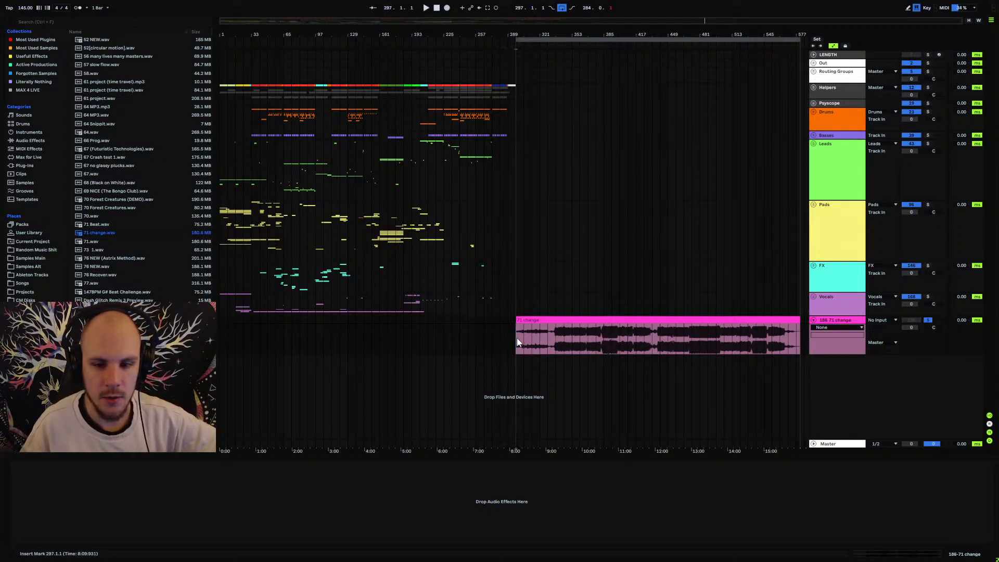
pyautogui.moveTo(658, 36); pyautogui.dragTo(617, 35)
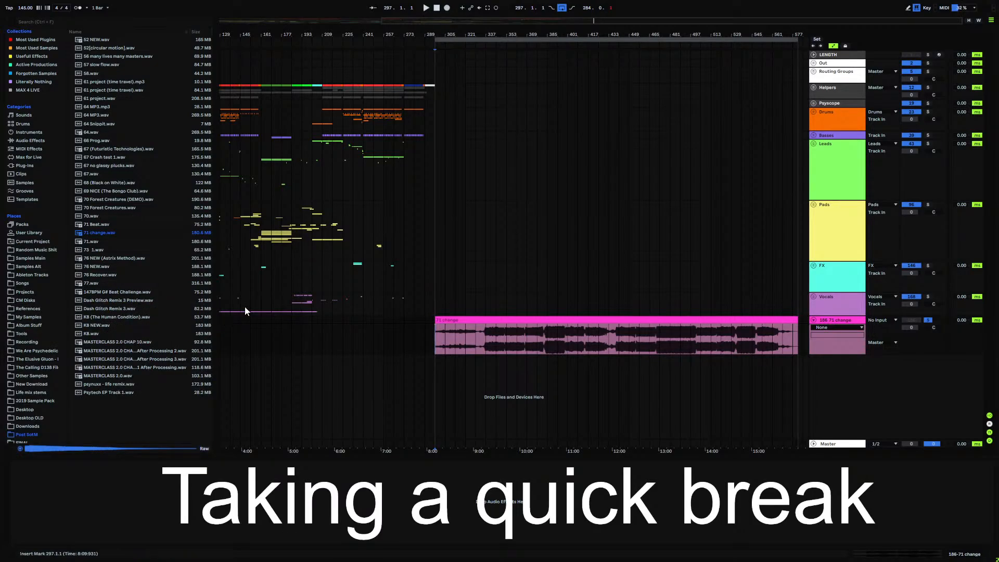
pyautogui.press('space')
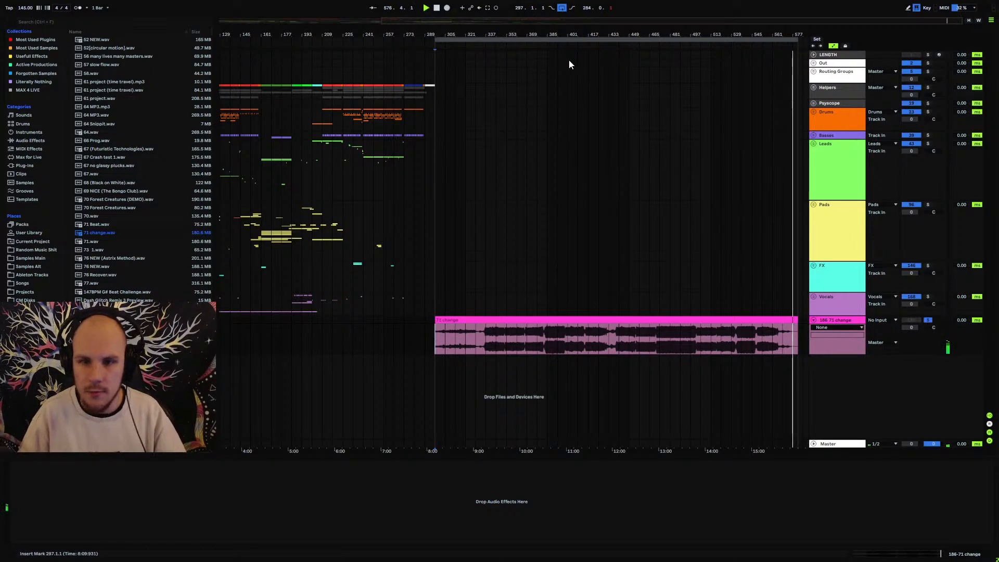
# Reactivate and unsolo the 71 change track, and delete its clip and the track itself.
pyautogui.moveTo(553, 35); pyautogui.dragTo(553, 26)
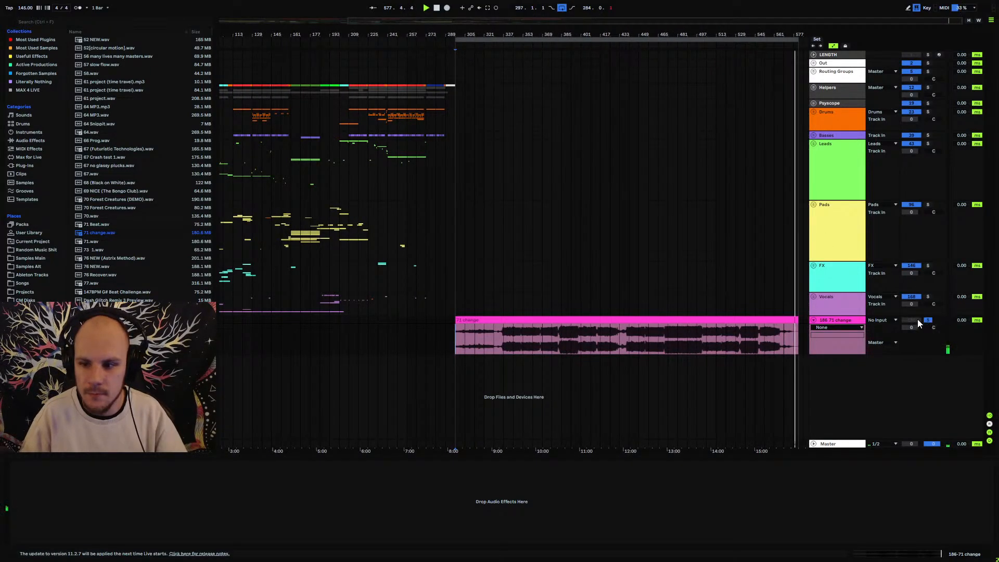
pyautogui.click(915, 320)
pyautogui.click(928, 320)
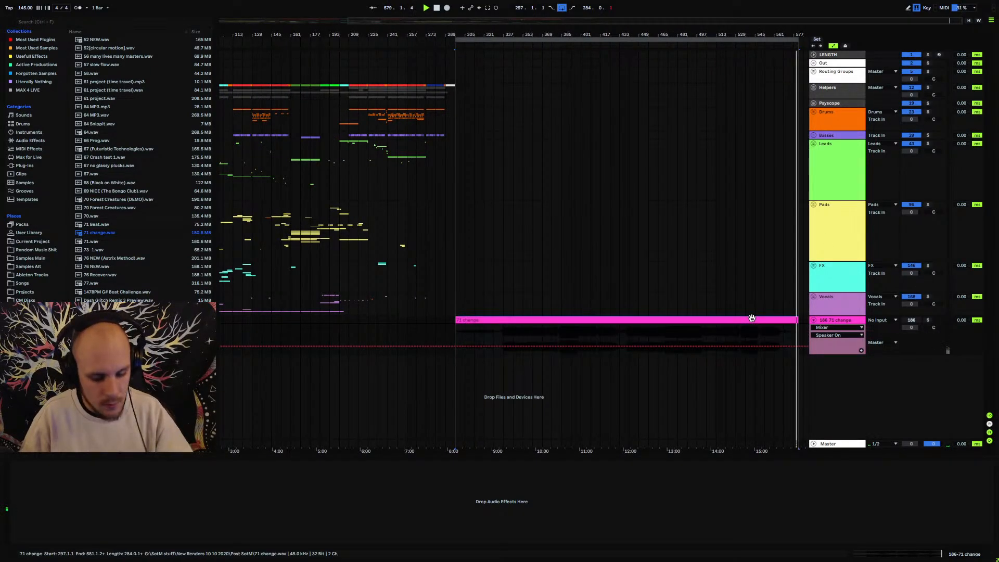
pyautogui.click(696, 319)
pyautogui.press('Delete')
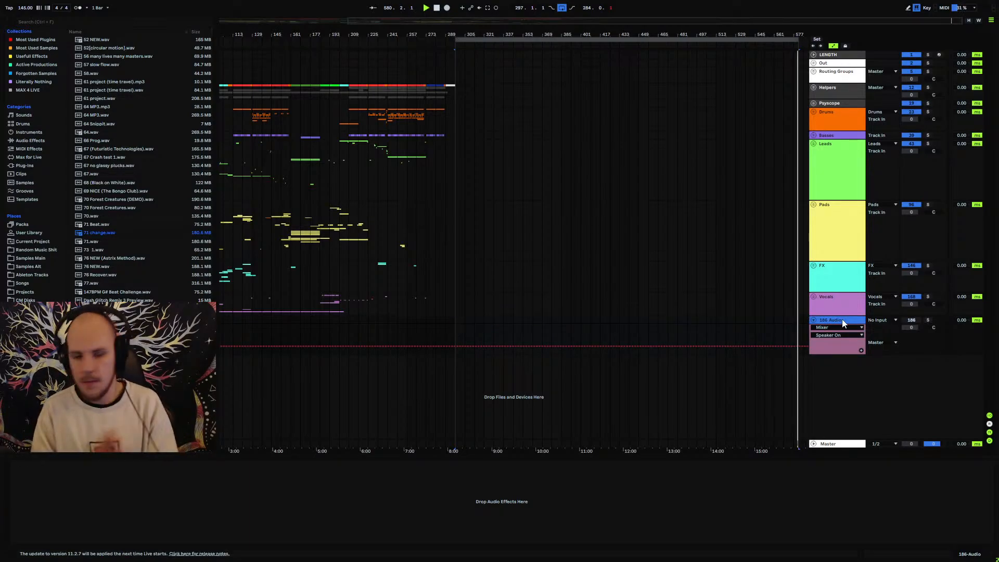
pyautogui.press('Delete')
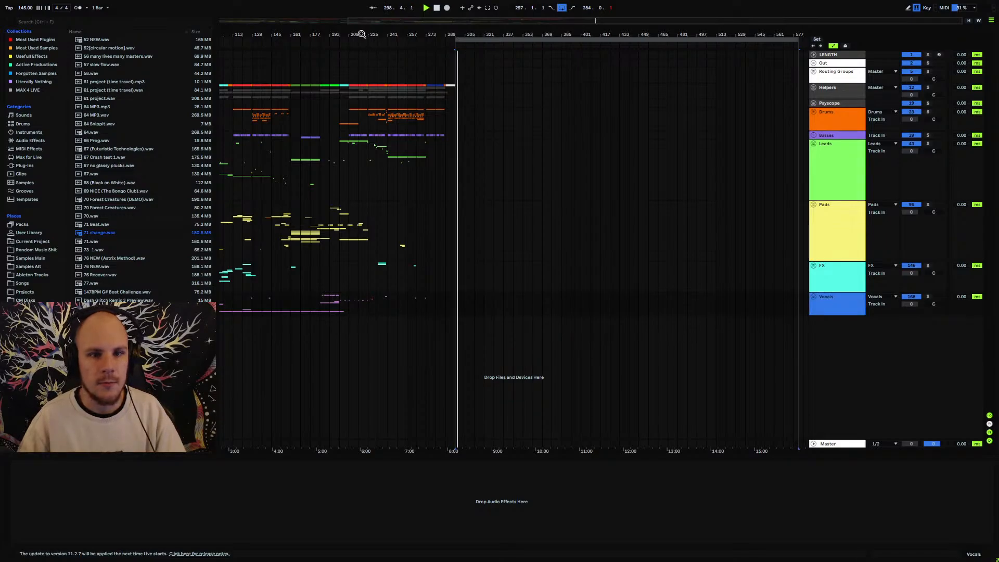
# Stop playback, unfold the Helpers group and play the arrangement from the Few More One Shots note at bar 129.
pyautogui.moveTo(362, 35); pyautogui.dragTo(538, 57)
pyautogui.click(381, 182)
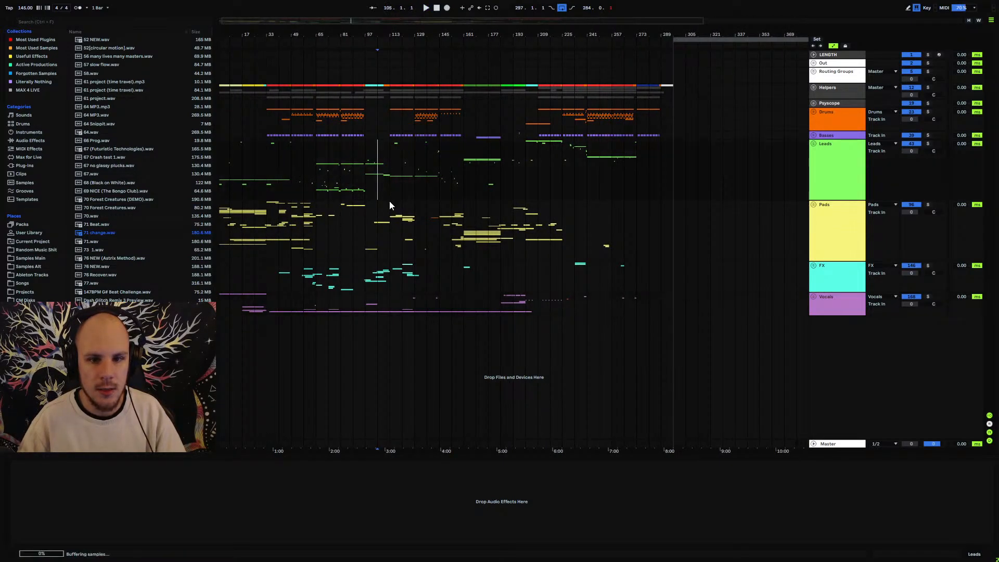
pyautogui.moveTo(354, 34)
pyautogui.mouseDown()
pyautogui.moveTo(412, 48)
pyautogui.moveTo(316, 48)
pyautogui.moveTo(285, 36)
pyautogui.mouseUp()
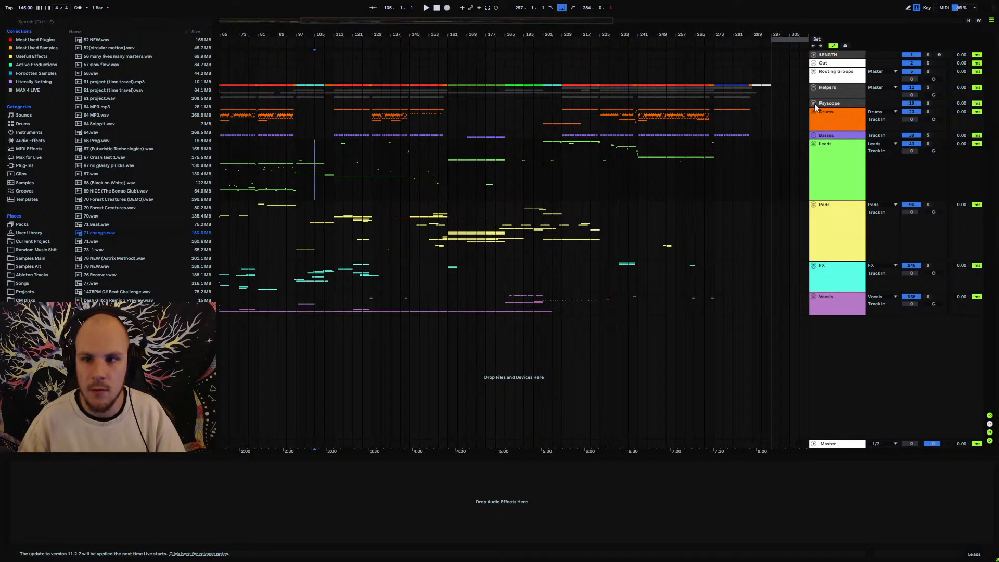
pyautogui.click(376, 145)
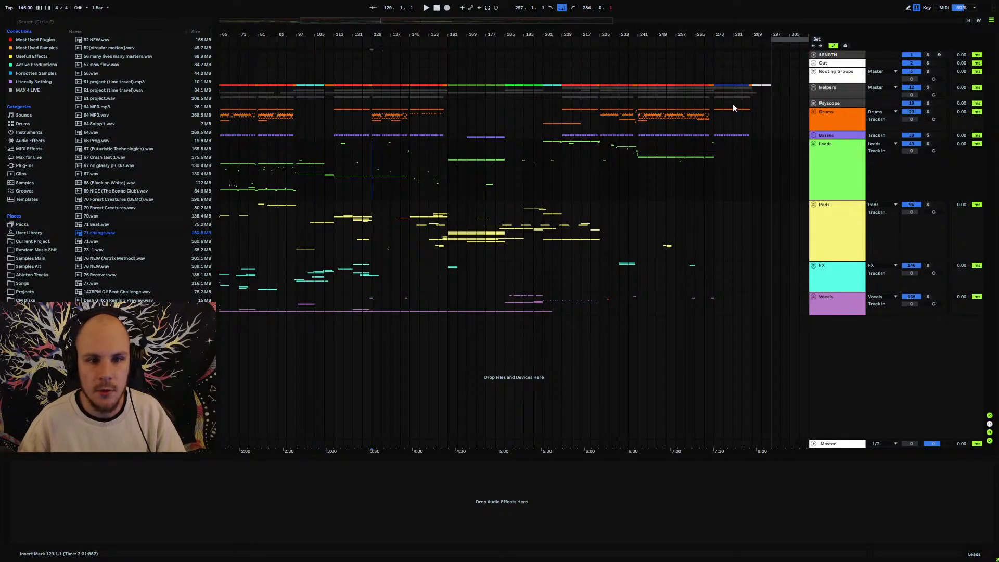
pyautogui.click(814, 88)
pyautogui.click(814, 88)
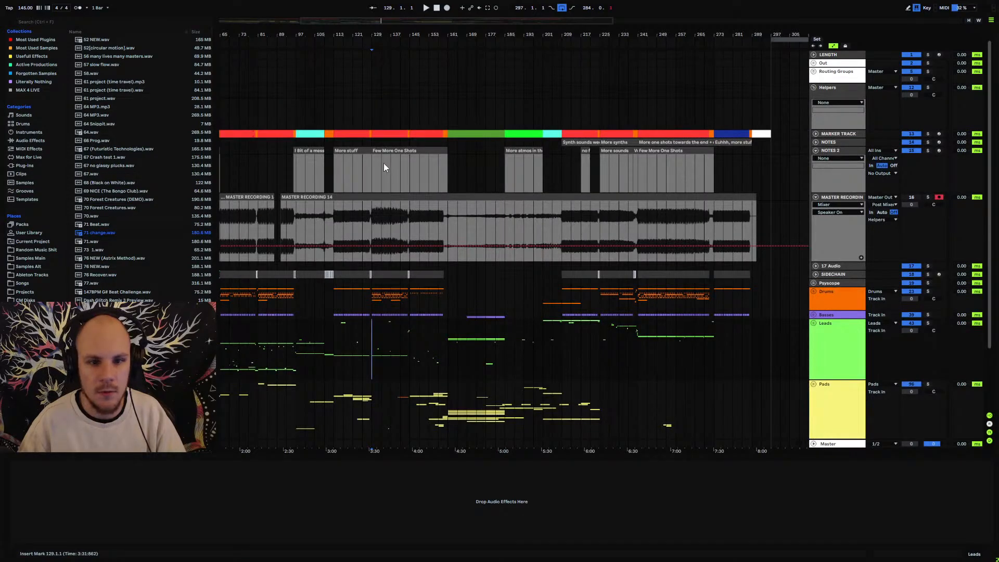
pyautogui.moveTo(378, 34); pyautogui.dragTo(405, 96)
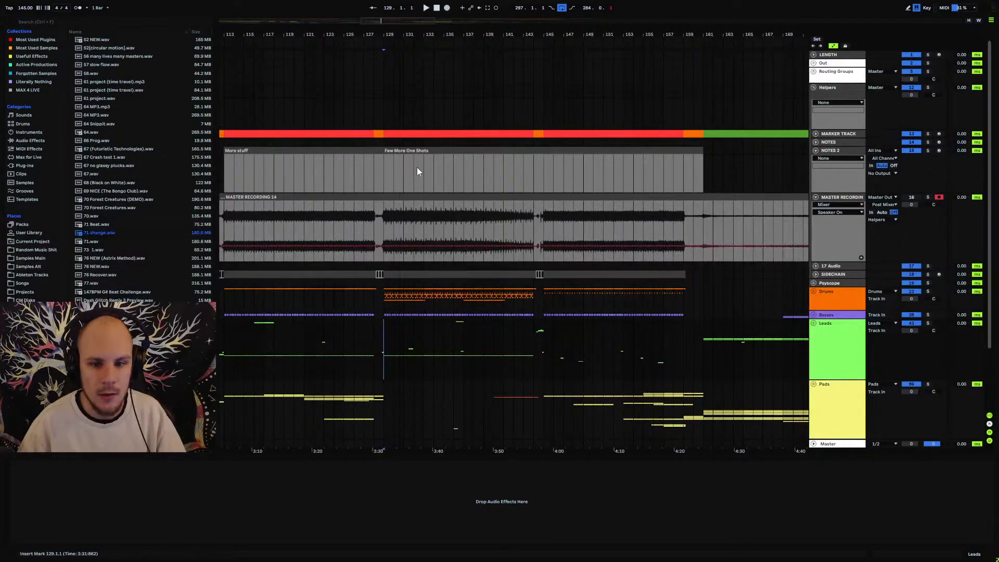
pyautogui.press('space')
# Fold the MASTER RECORDING and NOTES 2 tracks and unfold the Leads group to show its tracks.
pyautogui.scroll(-4, 429, 177)
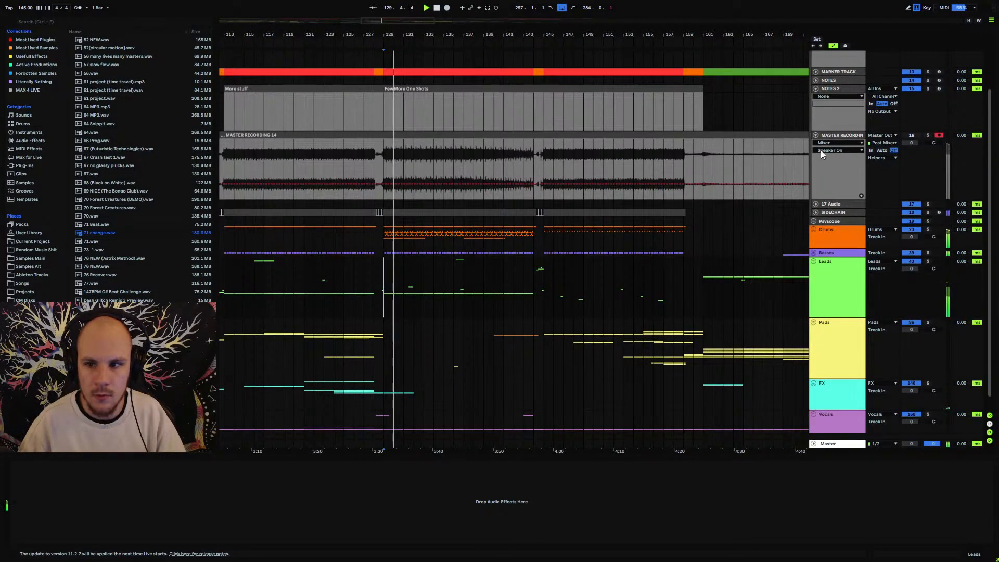
pyautogui.click(815, 135)
pyautogui.scroll(4, 788, 148)
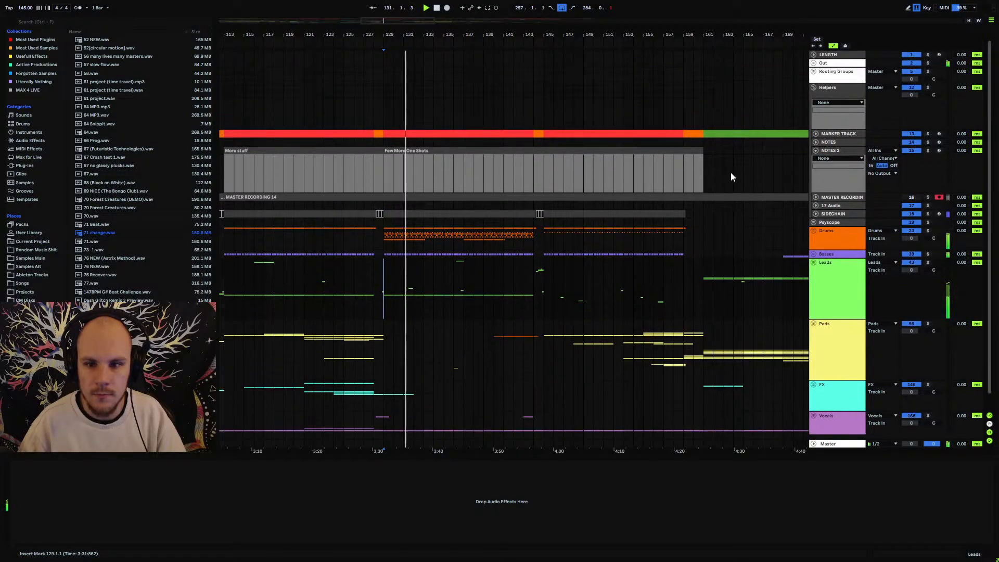
pyautogui.scroll(-1, 667, 187)
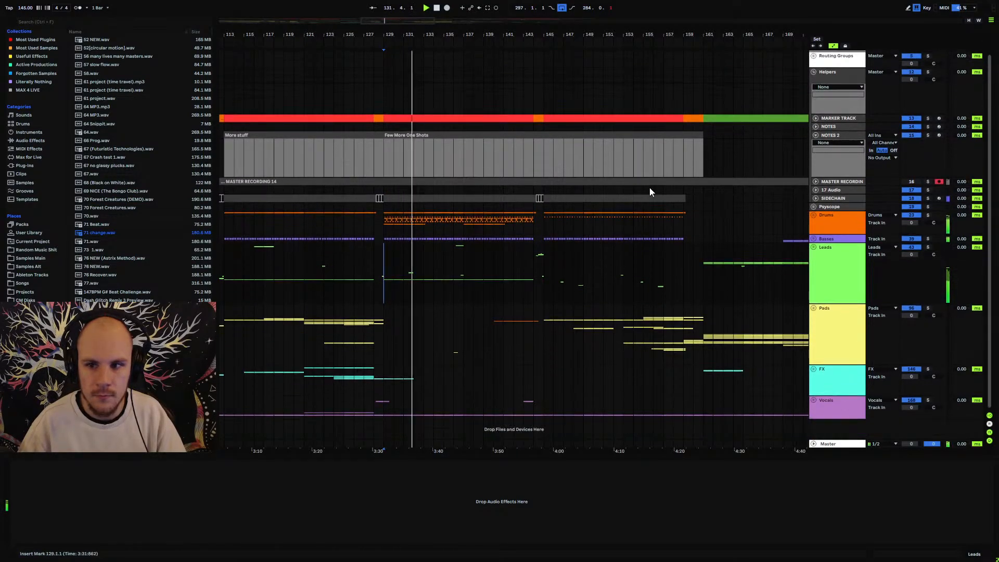
pyautogui.click(815, 136)
pyautogui.click(813, 224)
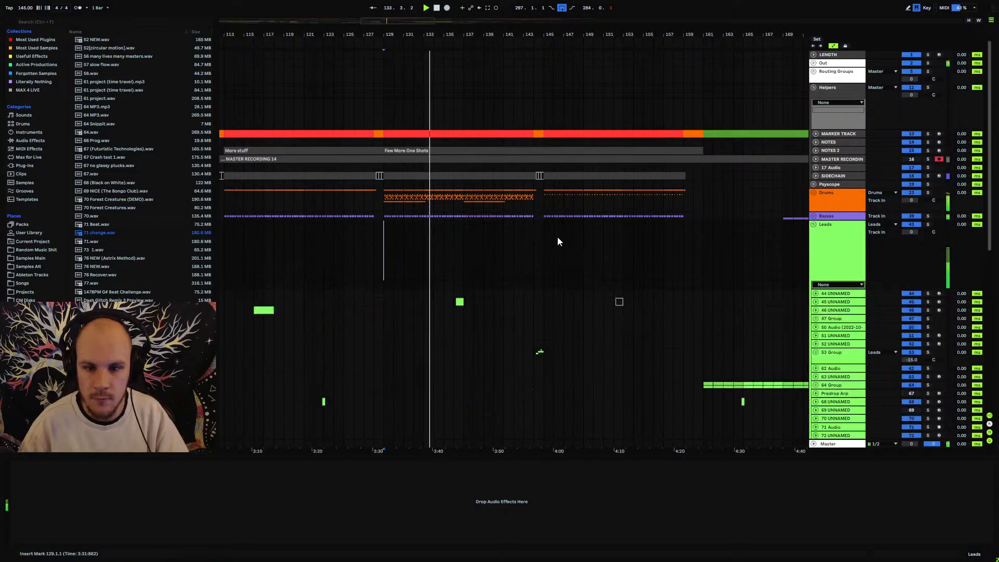
pyautogui.scroll(-6, 465, 257)
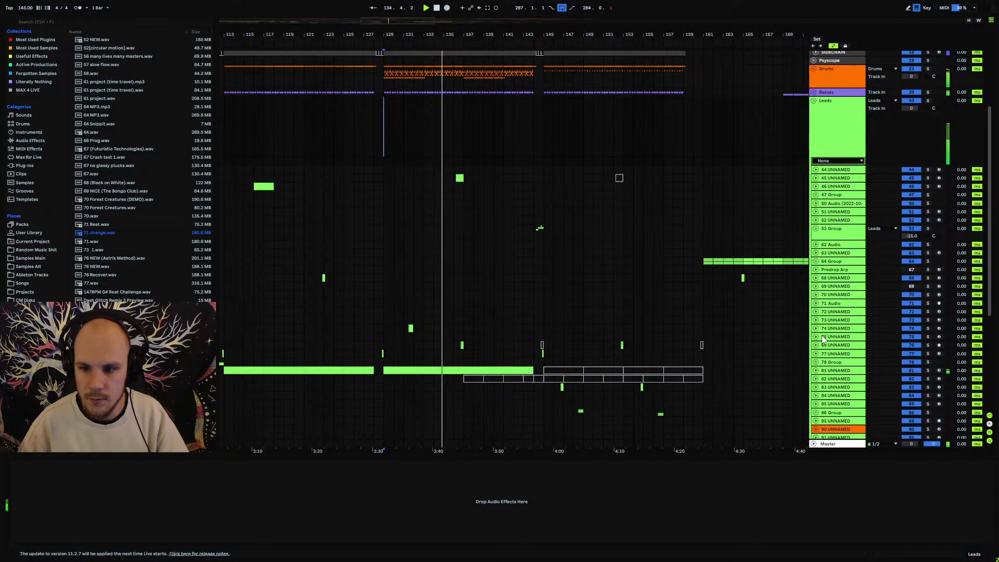
# Set the volume of track 74 UNNAMED to -18.0 dB and fold the track again.
pyautogui.click(824, 338)
pyautogui.click(823, 329)
pyautogui.click(815, 328)
pyautogui.click(911, 336)
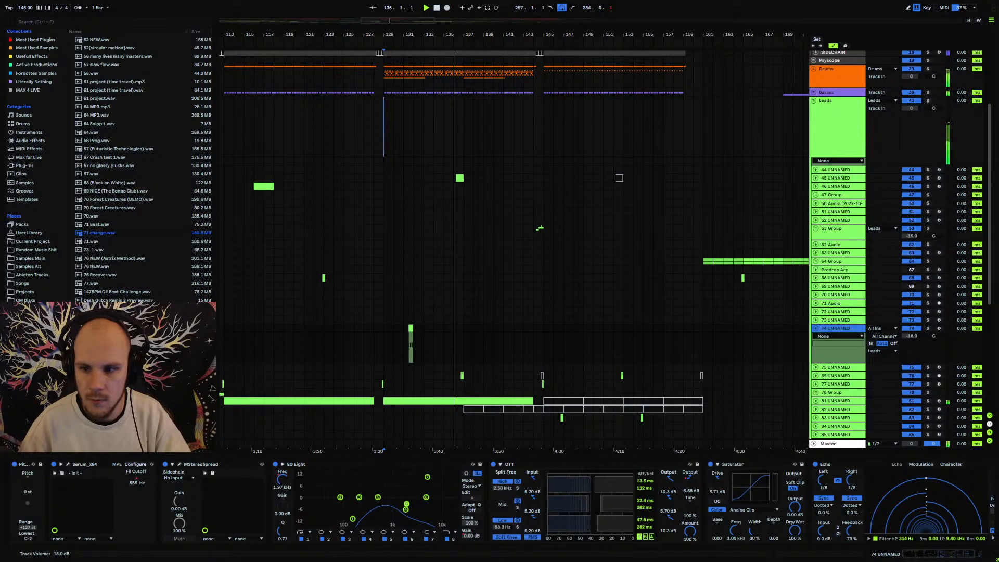
pyautogui.click(815, 329)
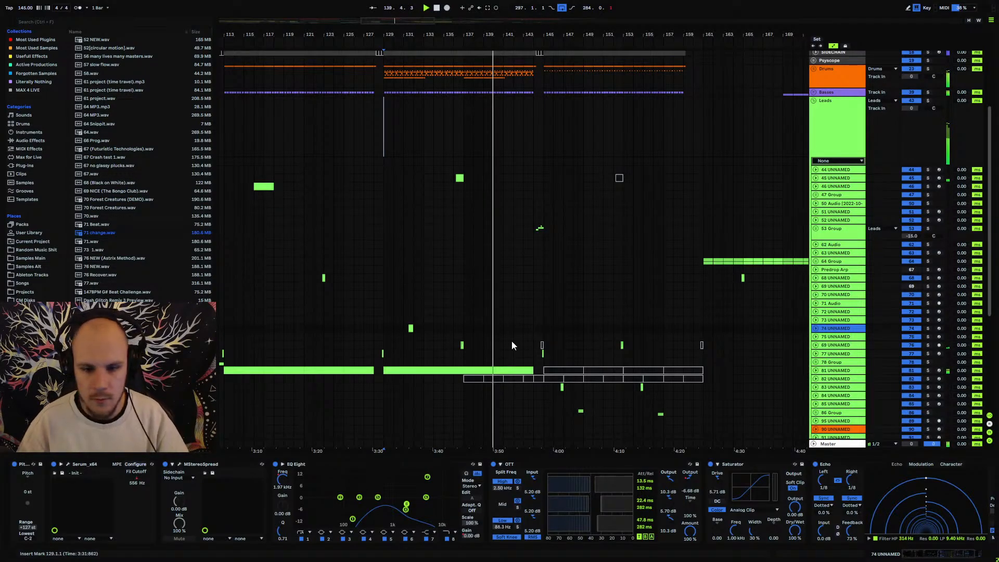
# Insert a new MIDI track below track 74 and create an empty two-beat clip on it from 138.4.1 to 139.2.1.
pyautogui.click(484, 340)
pyautogui.moveTo(481, 42); pyautogui.dragTo(459, 295)
pyautogui.click(479, 345)
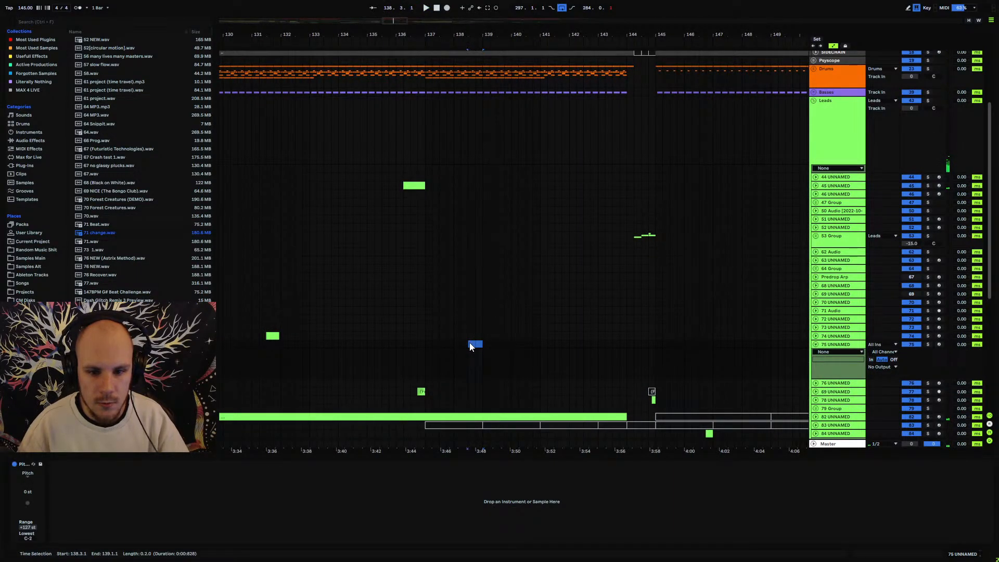
pyautogui.click(476, 345)
pyautogui.moveTo(482, 345); pyautogui.dragTo(488, 345)
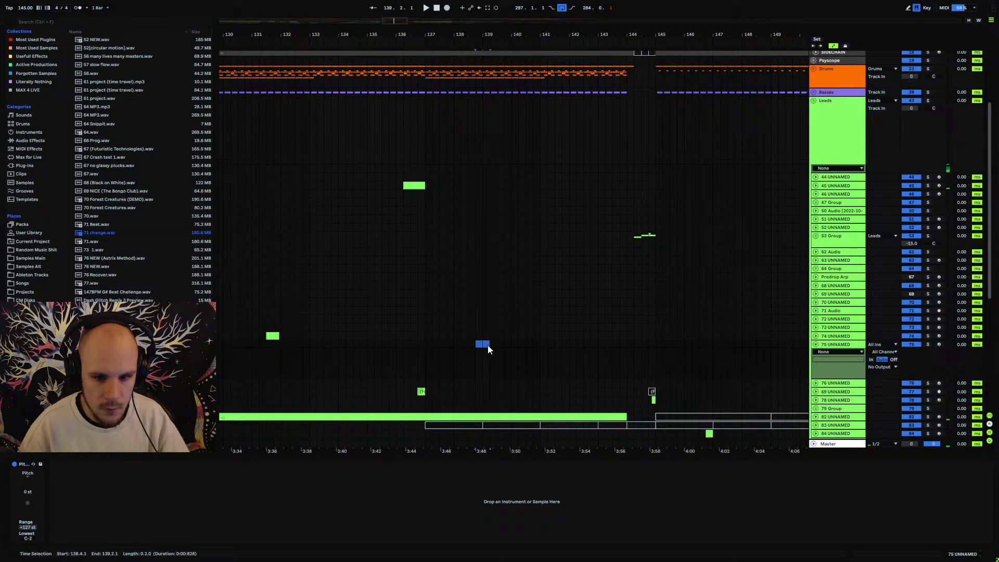
pyautogui.hotkey('ctrl', 'shift', 'm')
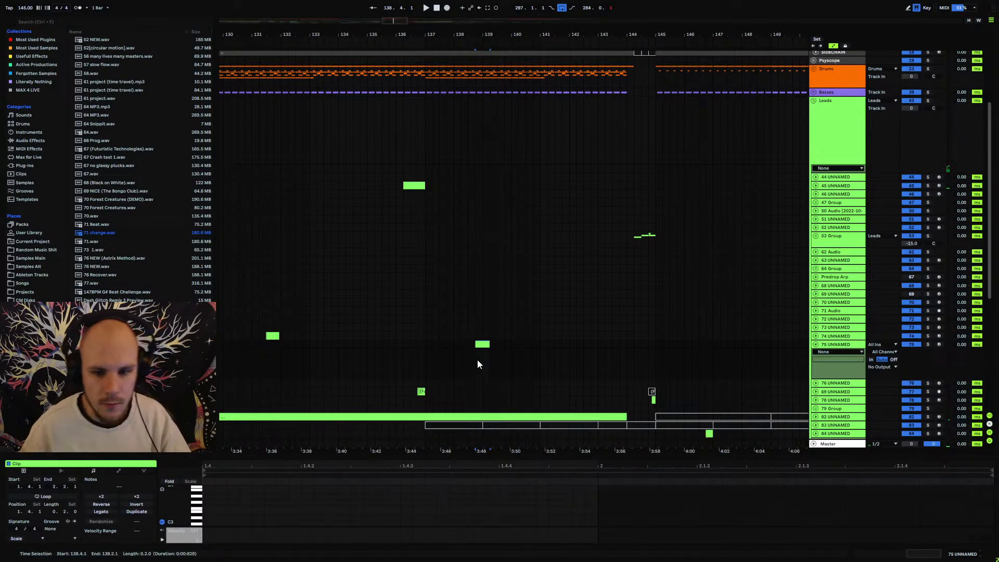
# Load the Serum instrument onto the new MIDI track 75.
pyautogui.rightClick(476, 359)
pyautogui.moveTo(547, 157)
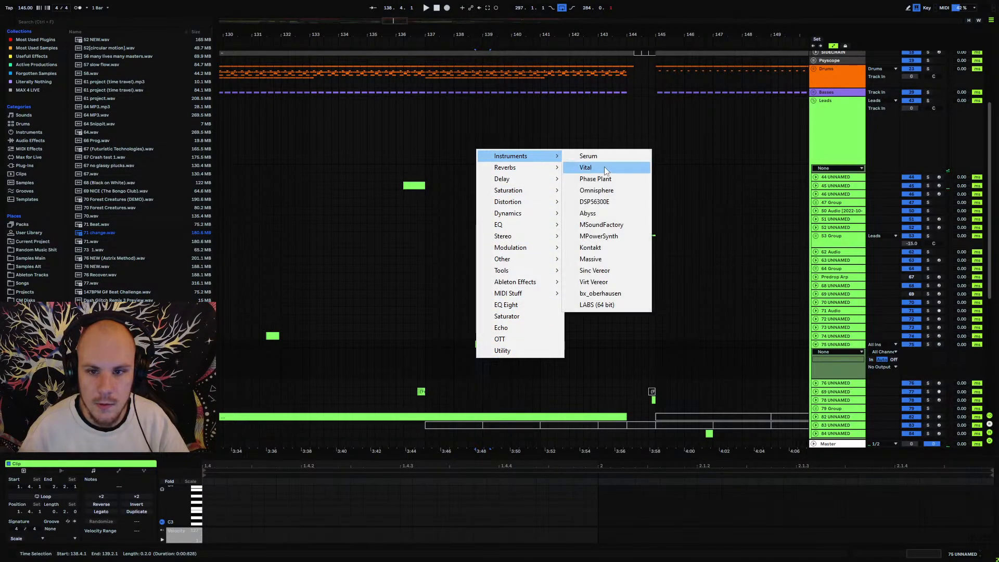
pyautogui.click(589, 156)
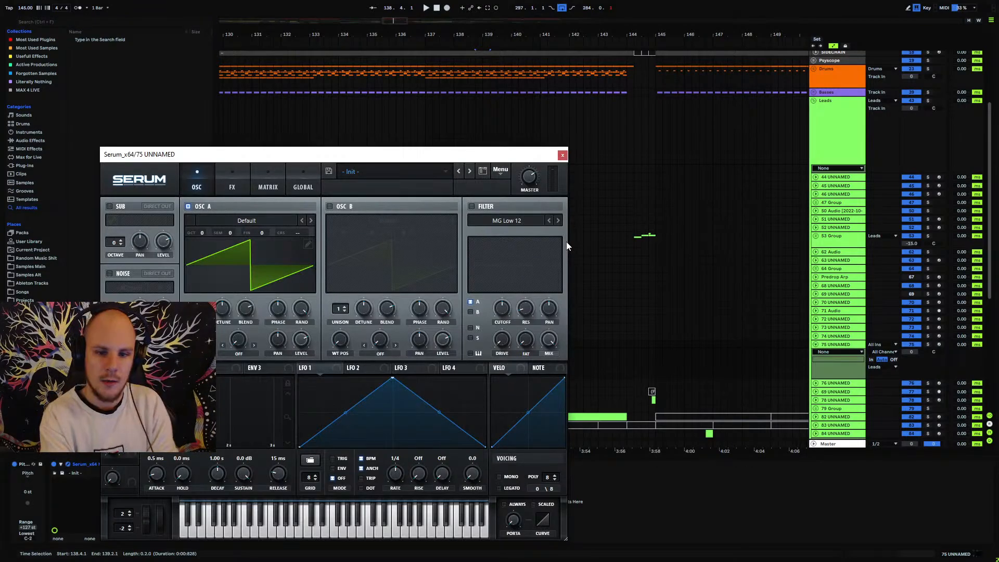
# Load wavetable 184 from Projektor Tones Pack Part 2 into Serum's oscillator A and close the plugin window.
pyautogui.moveTo(303, 155); pyautogui.dragTo(477, 121)
pyautogui.click(432, 188)
pyautogui.moveTo(416, 233)
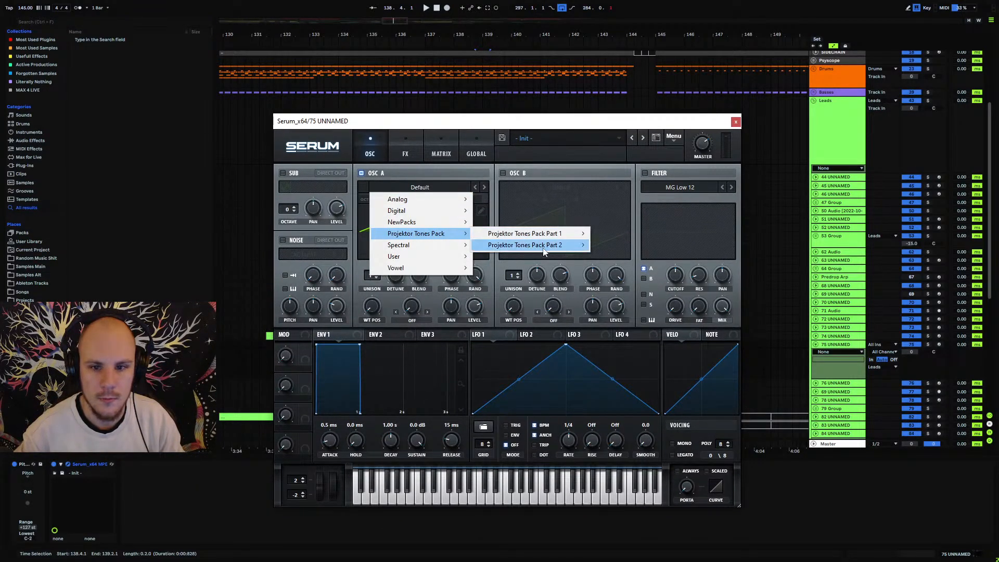
pyautogui.moveTo(526, 245)
pyautogui.click(672, 283)
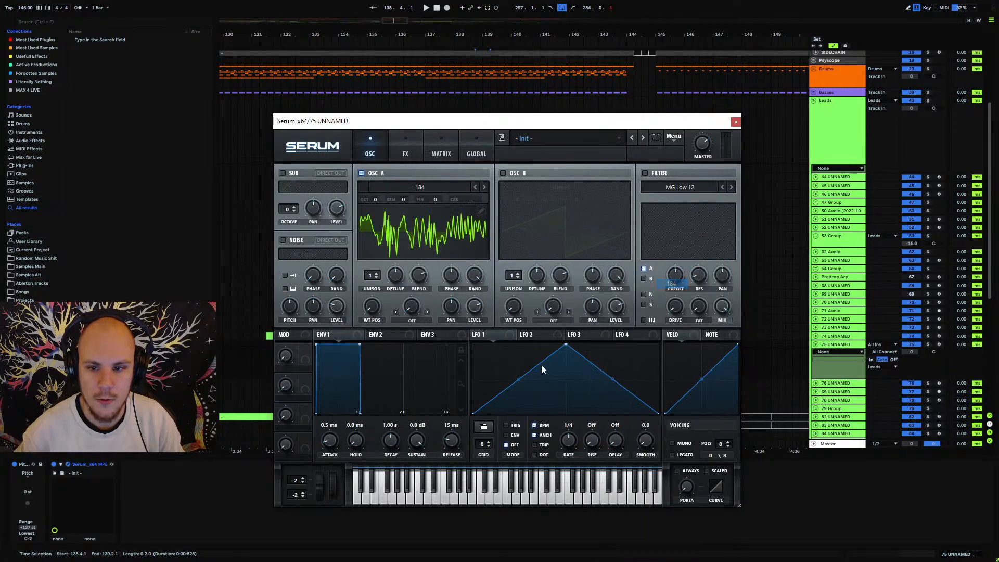
pyautogui.click(736, 123)
# Add a short G#3 note at the start of the new clip and duplicate it four times at one-beat-division intervals.
pyautogui.doubleClick(482, 344)
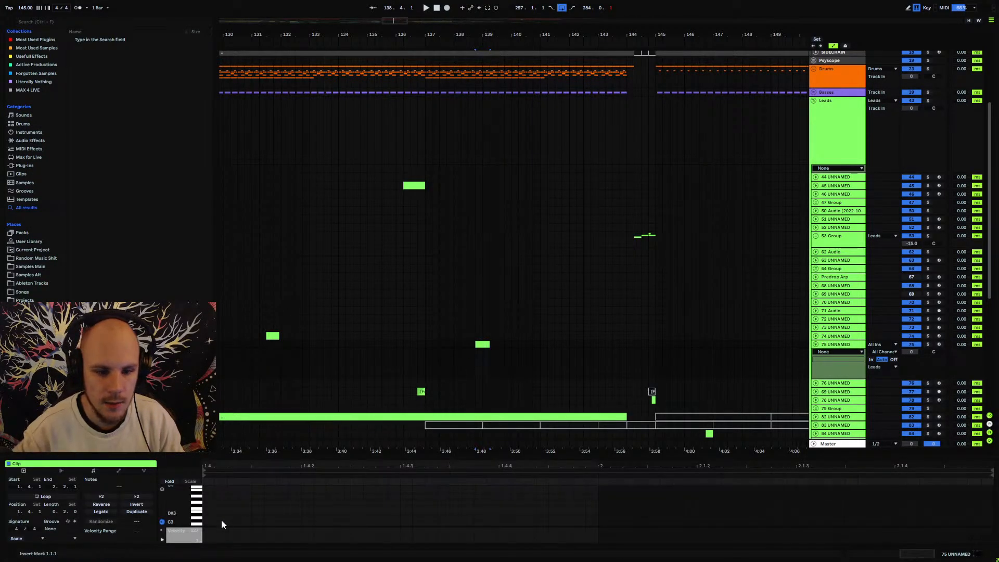
pyautogui.doubleClick(204, 498)
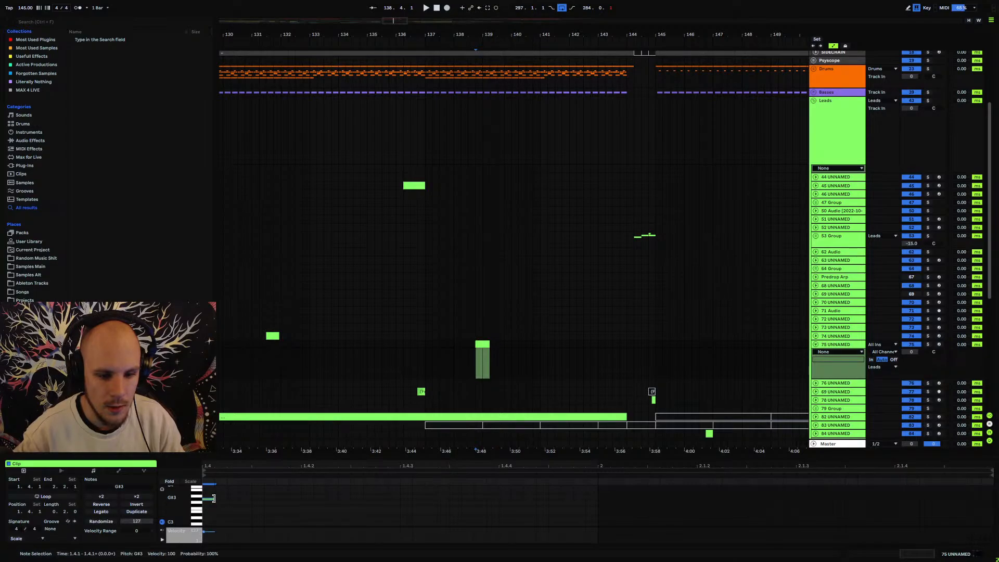
pyautogui.hotkey('ctrl', 'd')
pyautogui.hotkey('ctrl', 'd')
pyautogui.hotkey('ctrl', 'd')
pyautogui.hotkey('ctrl', 'd')
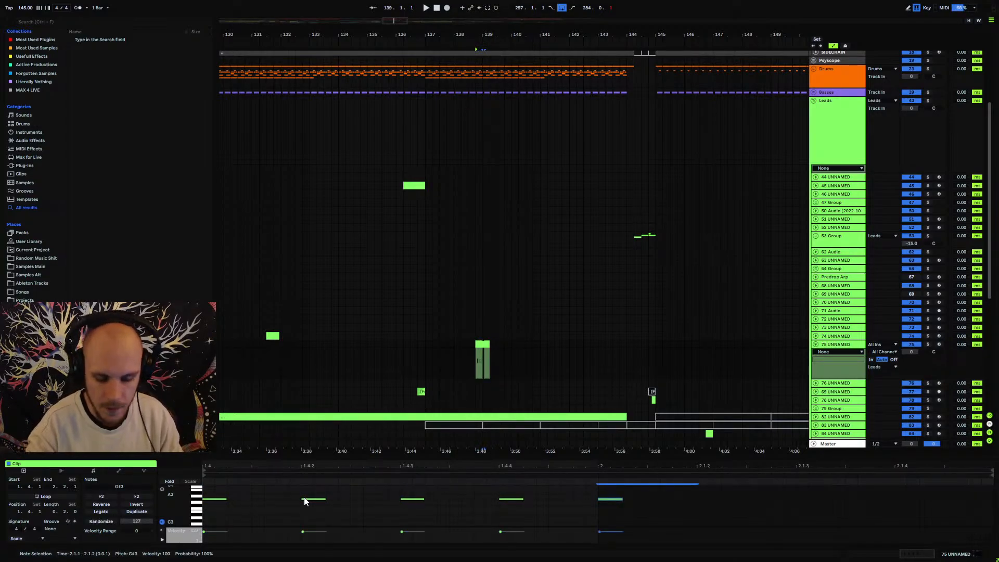
# Lengthen the last G#3 note in the clip so it runs from 2.1.1 to about 2.1.4.
pyautogui.hotkey('shift', 'Right')
pyautogui.hotkey('shift', 'Right')
pyautogui.hotkey('shift', 'Right')
pyautogui.hotkey('shift', 'Right')
pyautogui.hotkey('shift', 'Right')
pyautogui.hotkey('shift', 'Right')
pyautogui.hotkey('shift', 'Right')
pyautogui.hotkey('shift', 'Right')
pyautogui.hotkey('shift', 'Right')
pyautogui.hotkey('shift', 'Right')
pyautogui.hotkey('shift', 'Right')
pyautogui.hotkey('shift', 'Right')
pyautogui.hotkey('shift', 'Right')
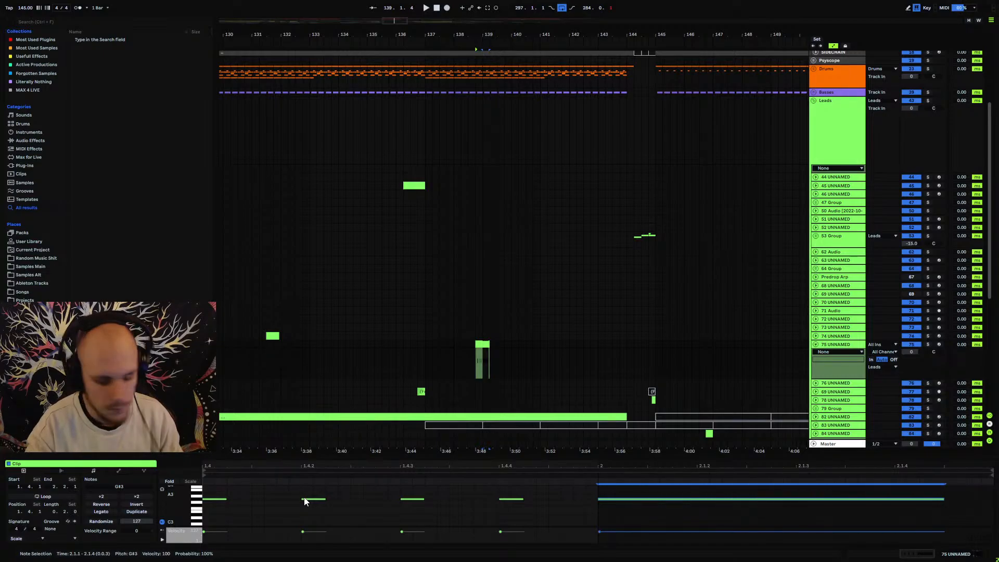
# Transpose all notes in the clip down three octaves to G#0 and play the result.
pyautogui.hotkey('ctrl', 'a')
pyautogui.hotkey('shift', 'Down')
pyautogui.hotkey('shift', 'Down')
pyautogui.hotkey('shift', 'Down')
pyautogui.press('space')
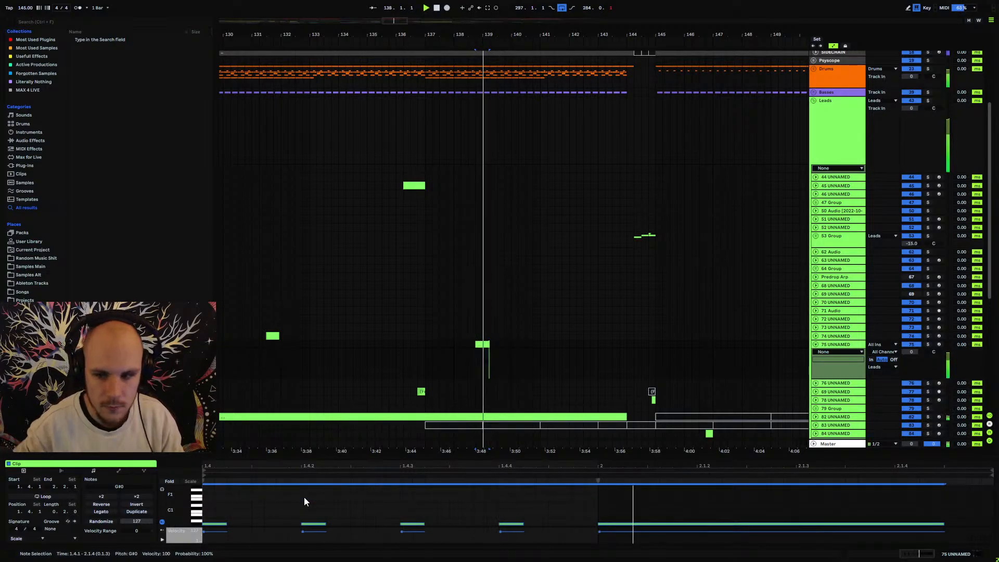
# Reopen Serum on track 75 and step oscillator A's wavetable forward to 188.
pyautogui.doubleClick(864, 346)
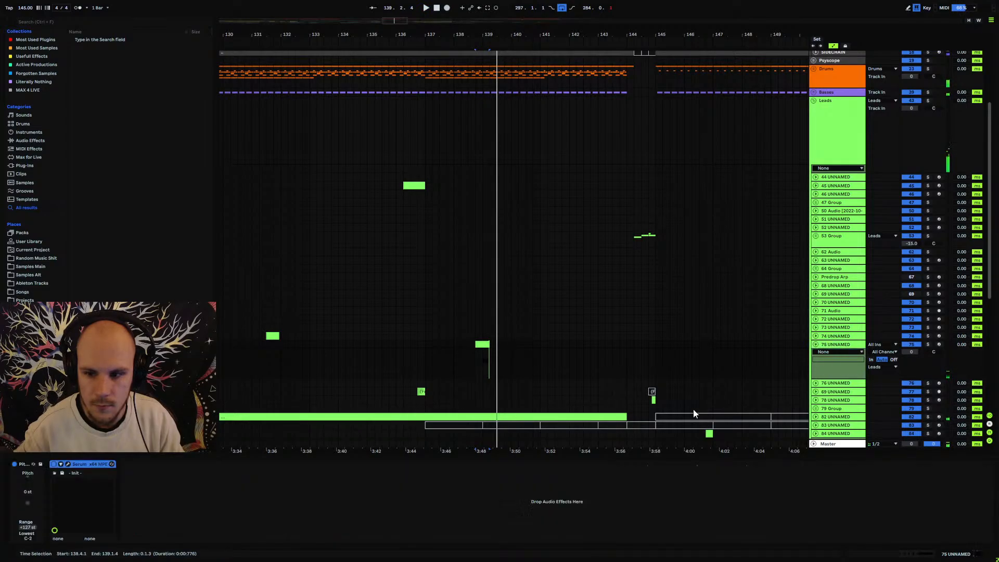
pyautogui.click(68, 464)
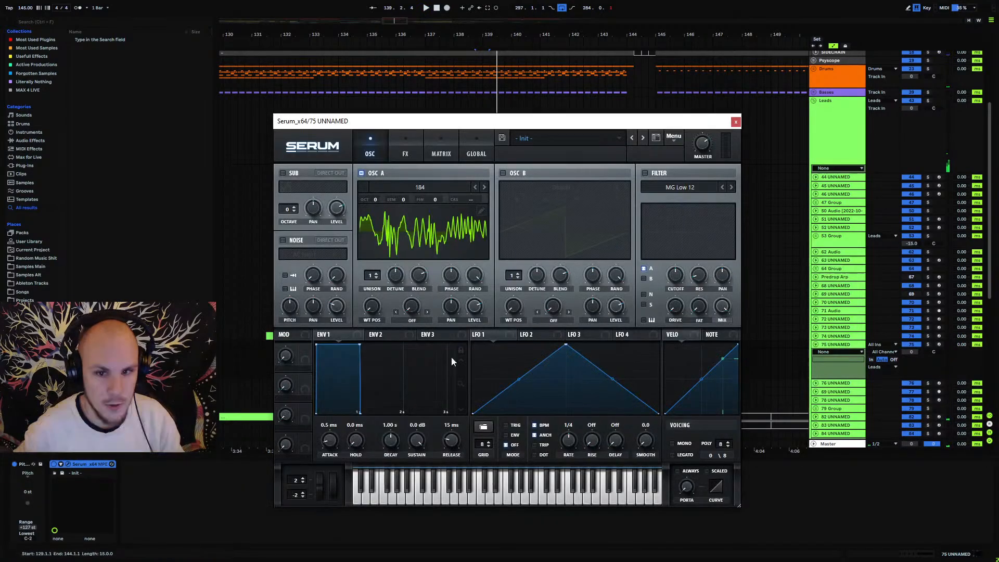
pyautogui.click(484, 188)
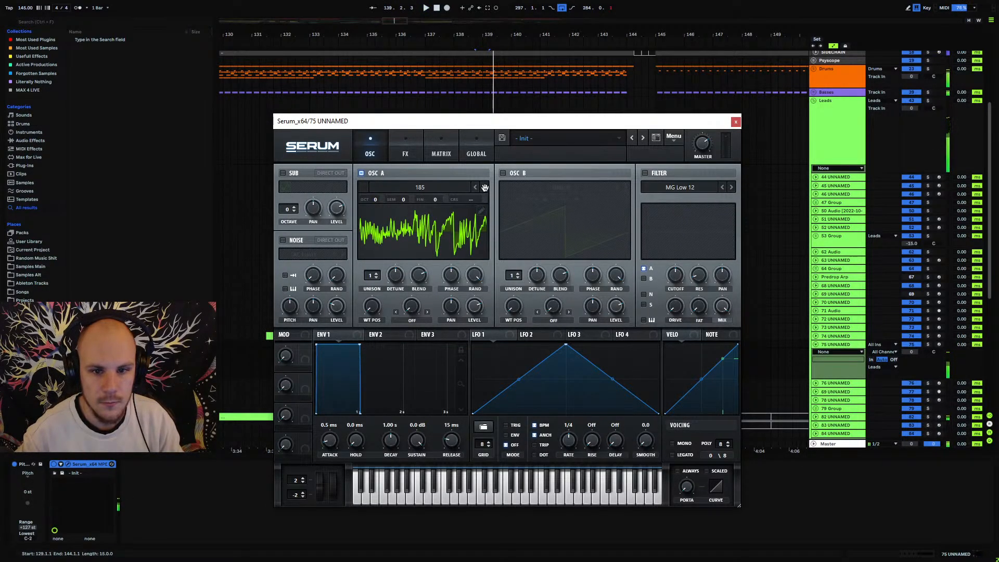
pyautogui.click(484, 188)
pyautogui.click(484, 188)
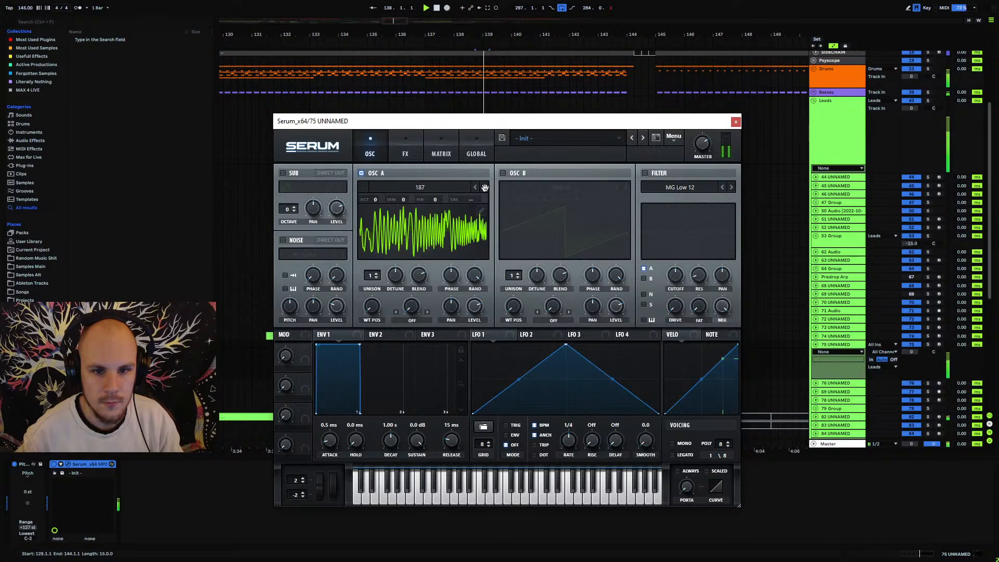
pyautogui.click(484, 188)
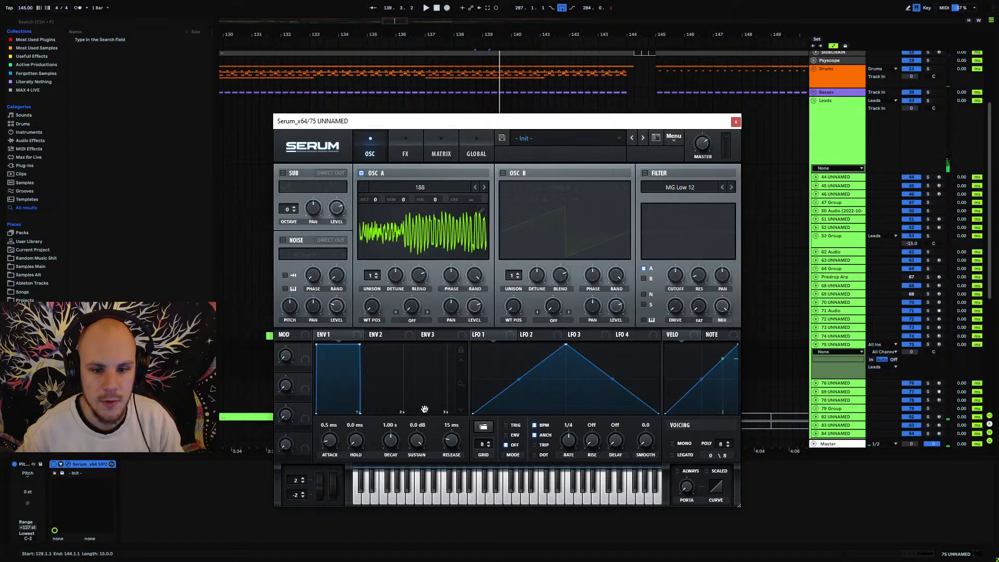
# Set Serum's envelope 1 release to about 81 ms, close the plugin window and audition the clip.
pyautogui.moveTo(451, 440); pyautogui.dragTo(458, 437)
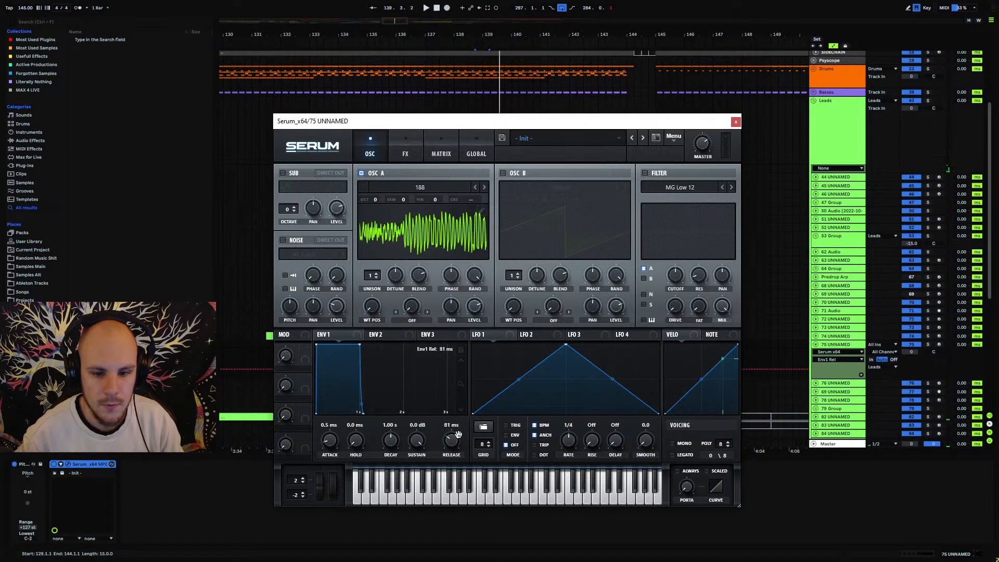
pyautogui.click(736, 121)
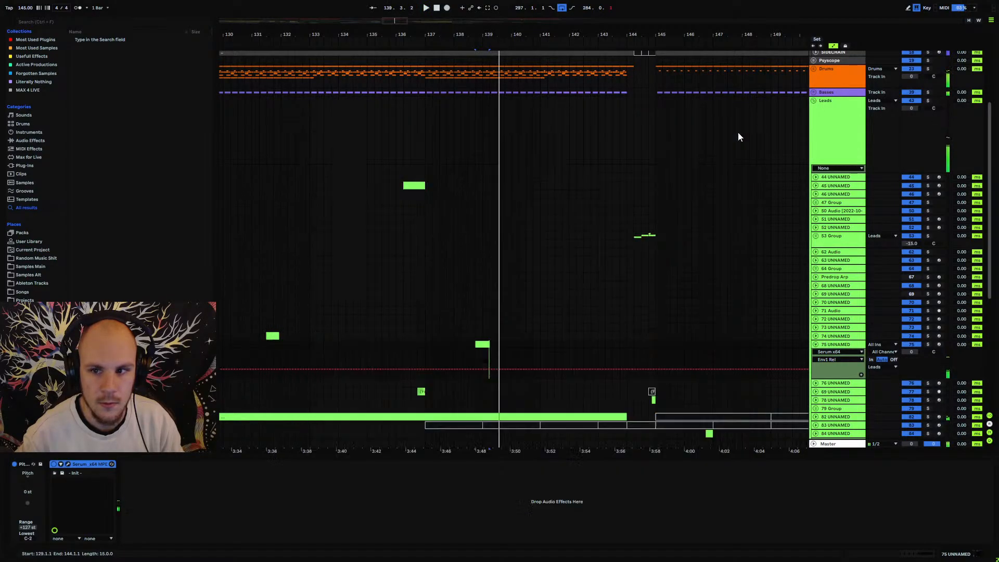
pyautogui.press('space')
pyautogui.press('space')
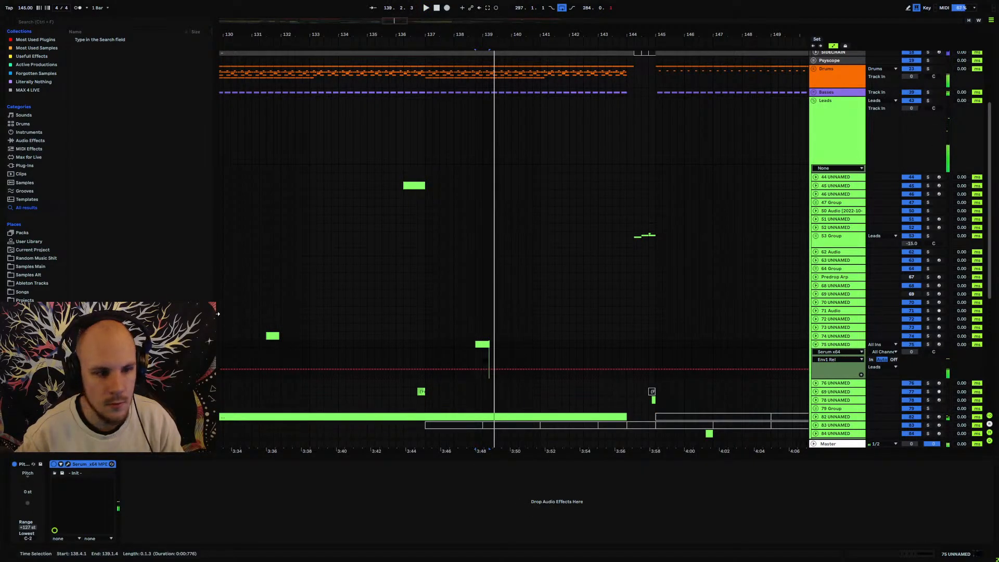
# Add the Echo effect after Serum, set it to Ping Pong mode and raise its feedback to about 86%.
pyautogui.click(32, 141)
pyautogui.moveTo(91, 137); pyautogui.dragTo(167, 477)
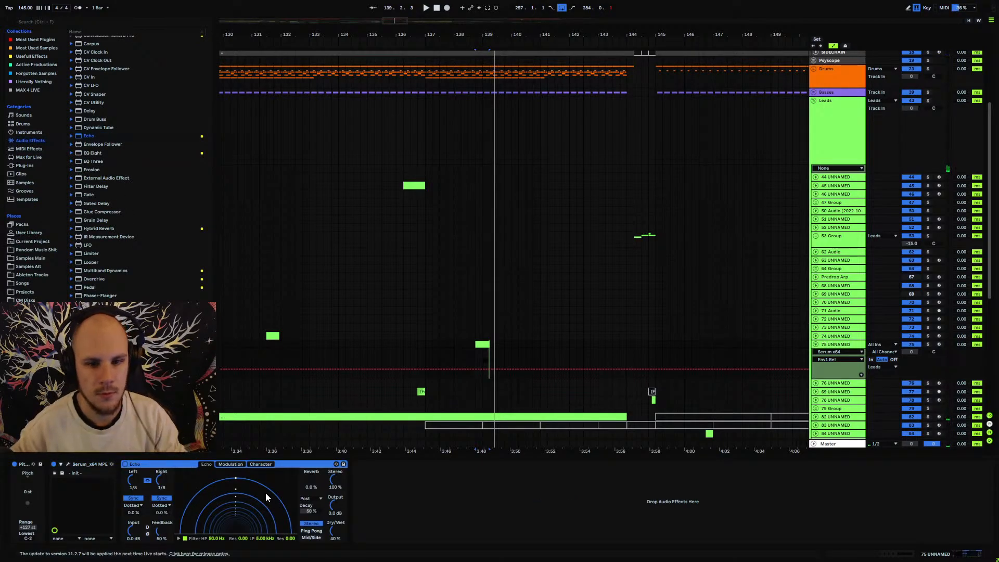
pyautogui.press('space')
pyautogui.click(312, 531)
pyautogui.moveTo(161, 531); pyautogui.dragTo(161, 512)
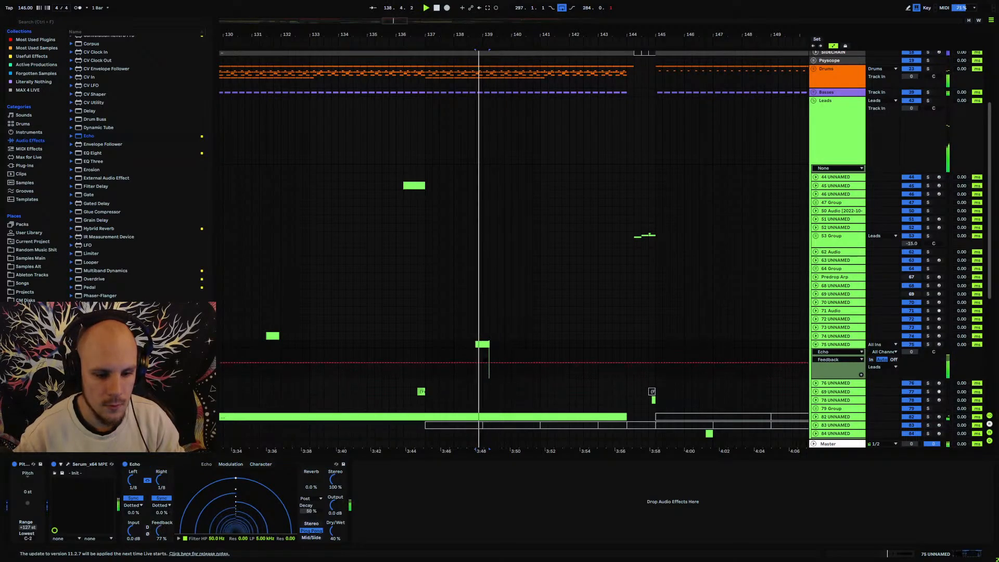
# Set Serum's oscillator A to 2 unison voices with detune at about 0.01, audition it and close the plugin window.
pyautogui.click(67, 465)
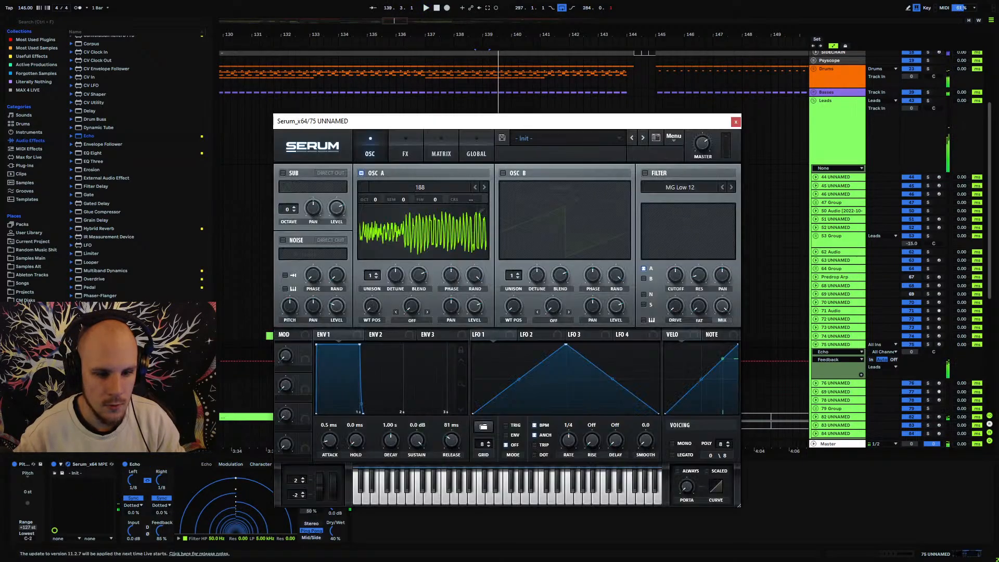
pyautogui.click(376, 274)
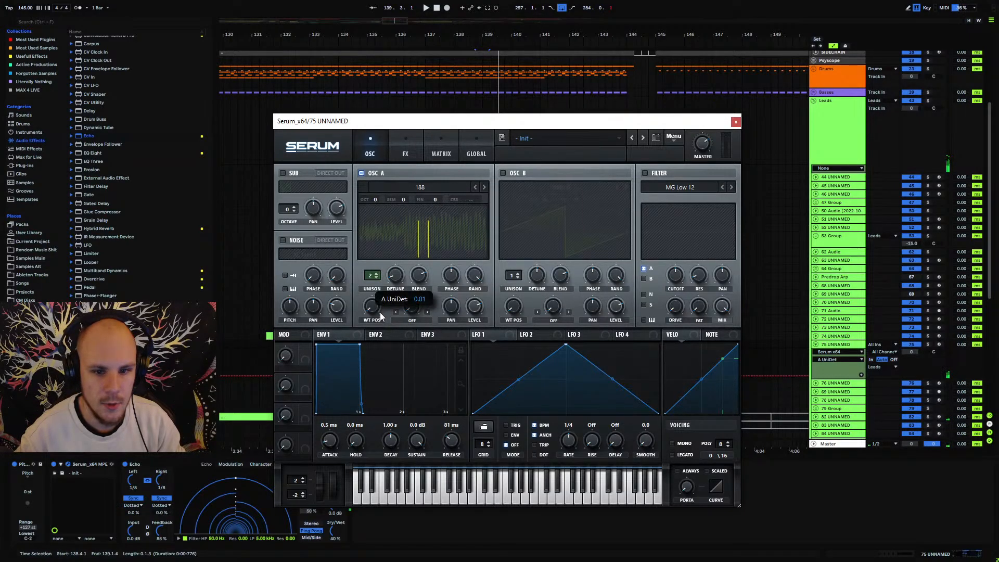
pyautogui.press('space')
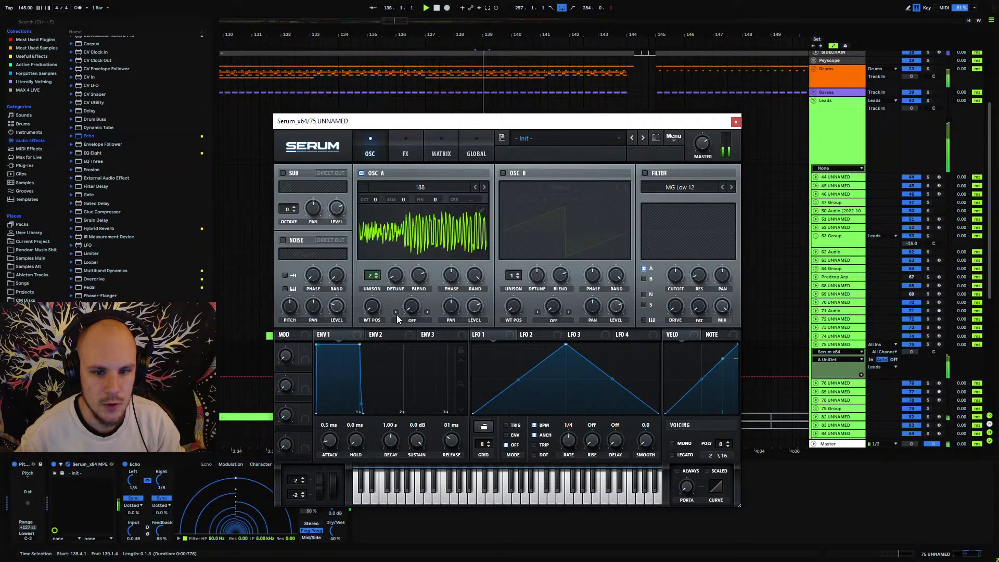
pyautogui.click(735, 123)
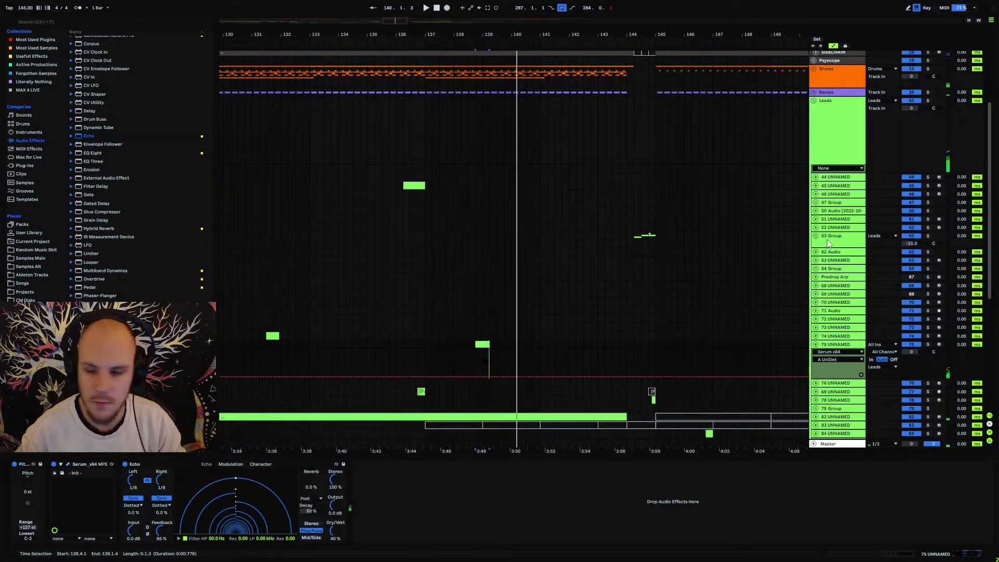
# Lower the volume of track 75 to about -13 dB while auditioning the clip in the mix.
pyautogui.click(916, 351)
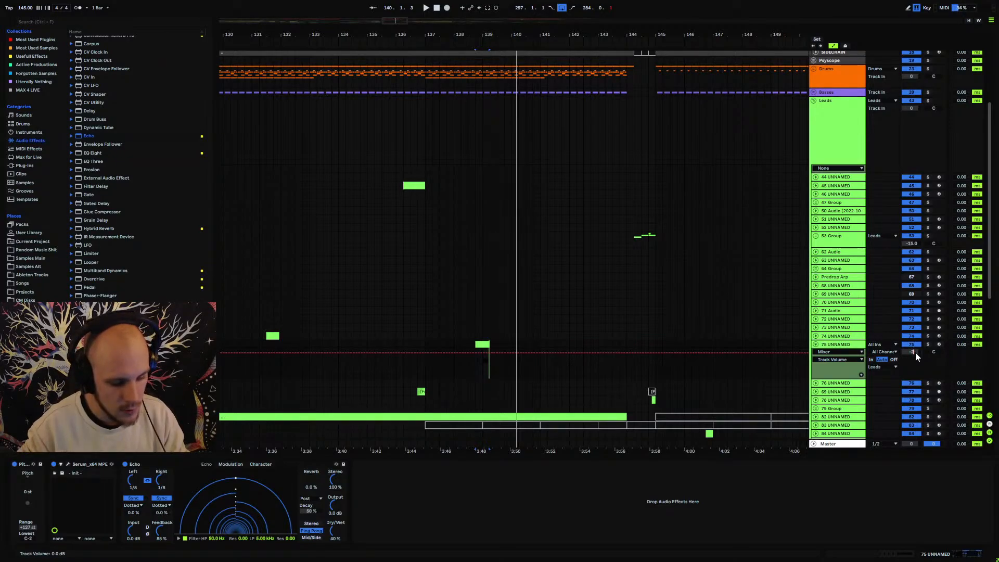
pyautogui.click(814, 346)
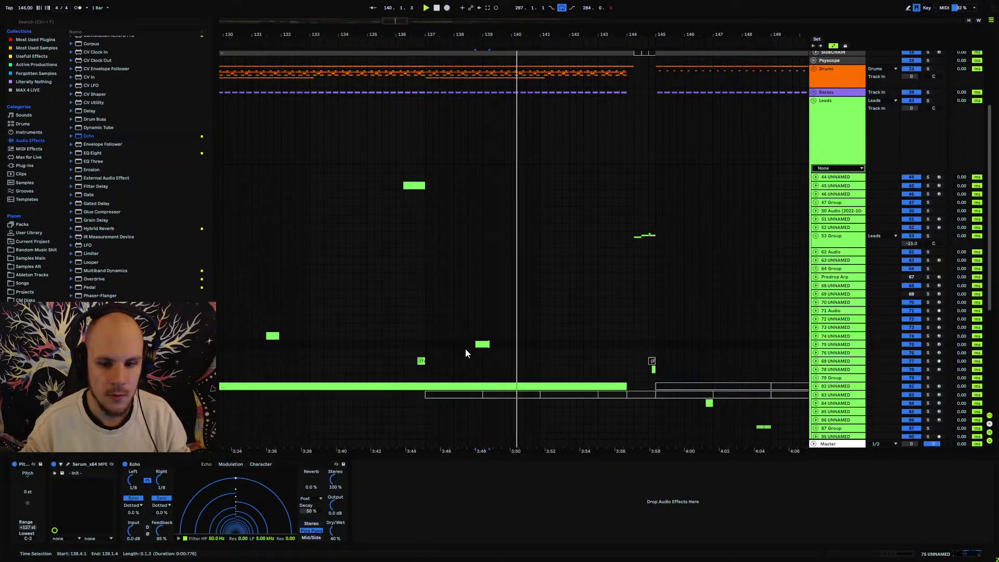
pyautogui.press('space')
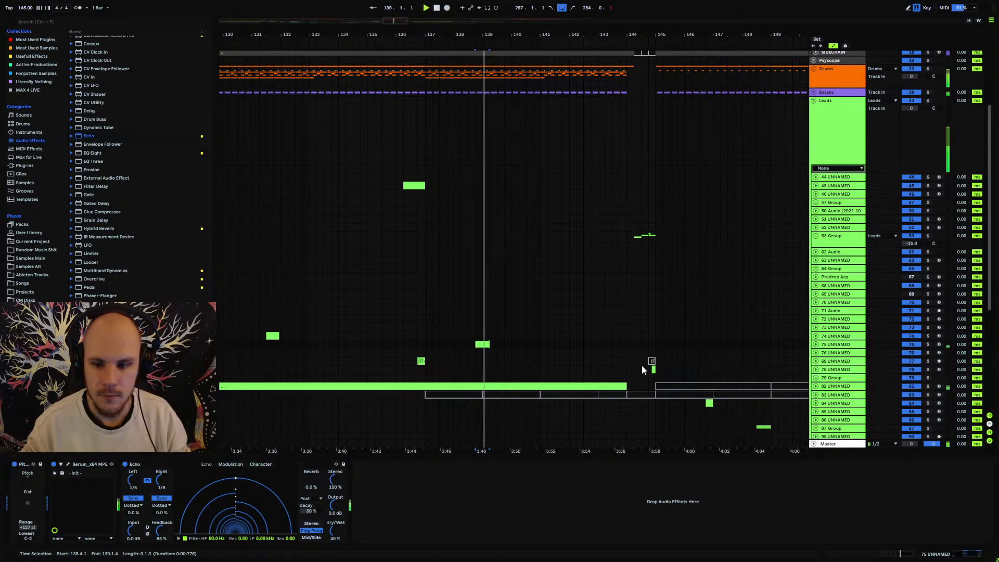
pyautogui.click(816, 344)
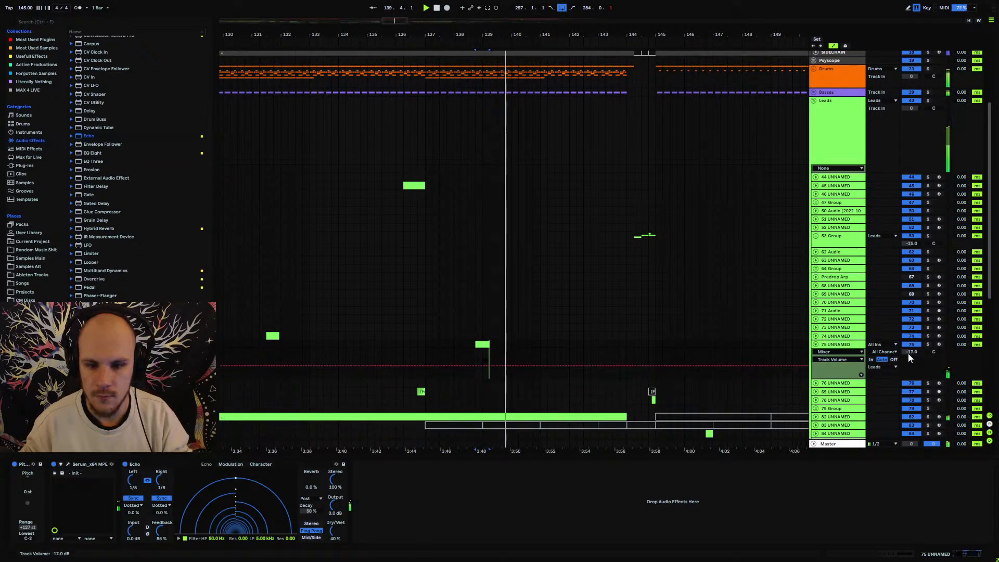
pyautogui.moveTo(907, 354); pyautogui.dragTo(907, 350)
pyautogui.press('space')
pyautogui.press('space')
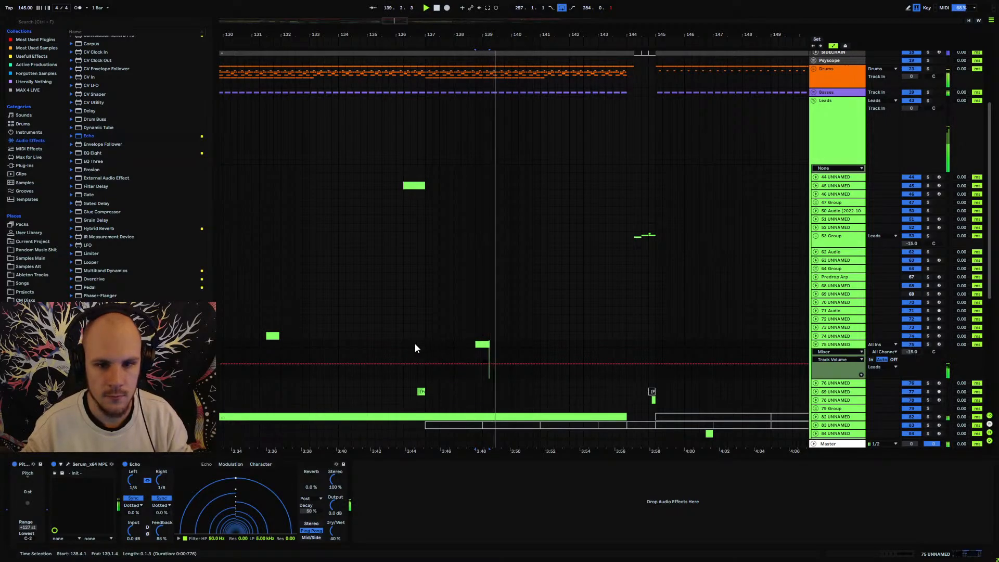
pyautogui.click(368, 345)
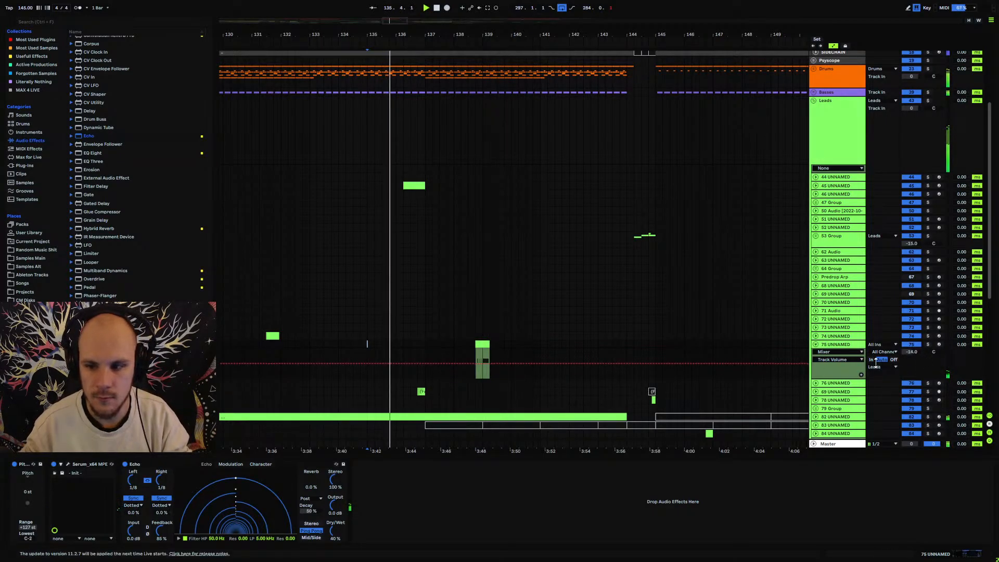
pyautogui.moveTo(875, 363); pyautogui.dragTo(876, 361)
# Turn up Serum's master volume and oscillator A level on track 75, start playback and close the plugin window.
pyautogui.click(68, 464)
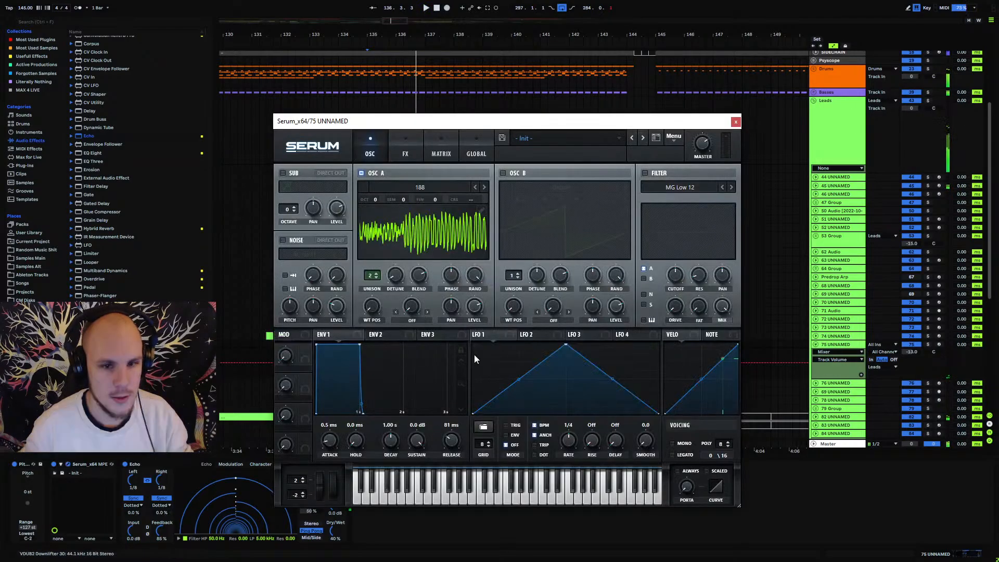
pyautogui.moveTo(707, 147); pyautogui.dragTo(734, 66)
pyautogui.moveTo(476, 307); pyautogui.dragTo(492, 262)
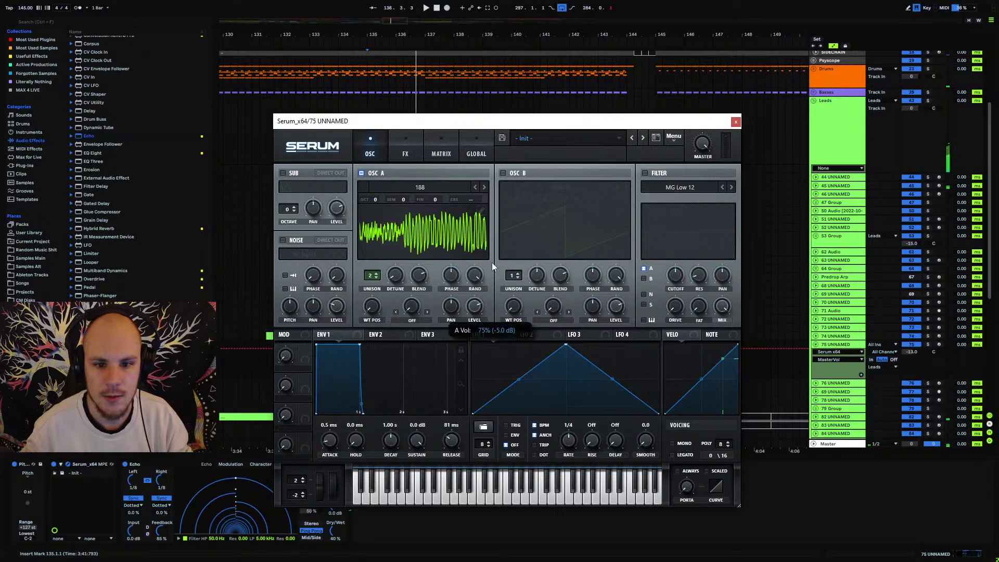
pyautogui.press('space')
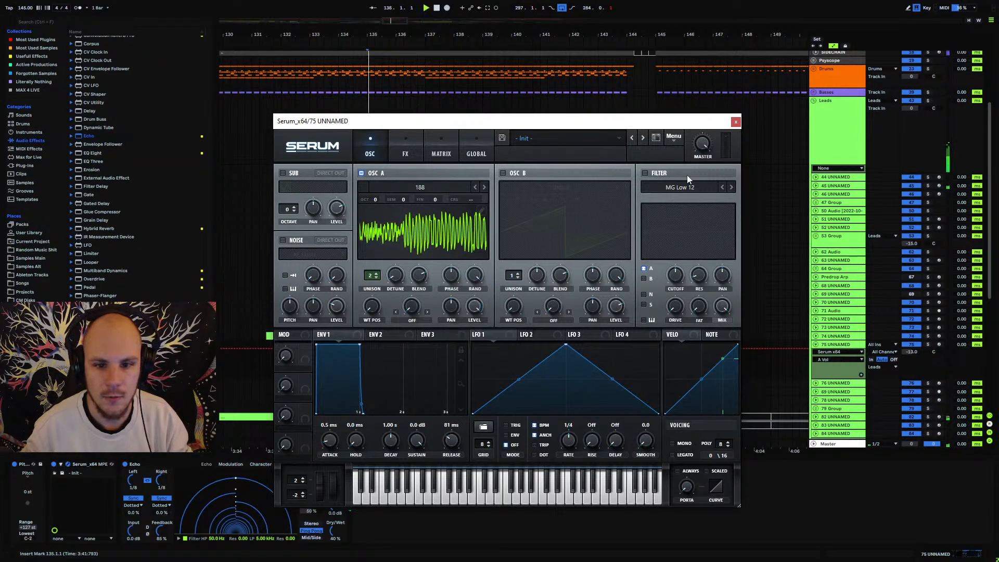
pyautogui.click(735, 122)
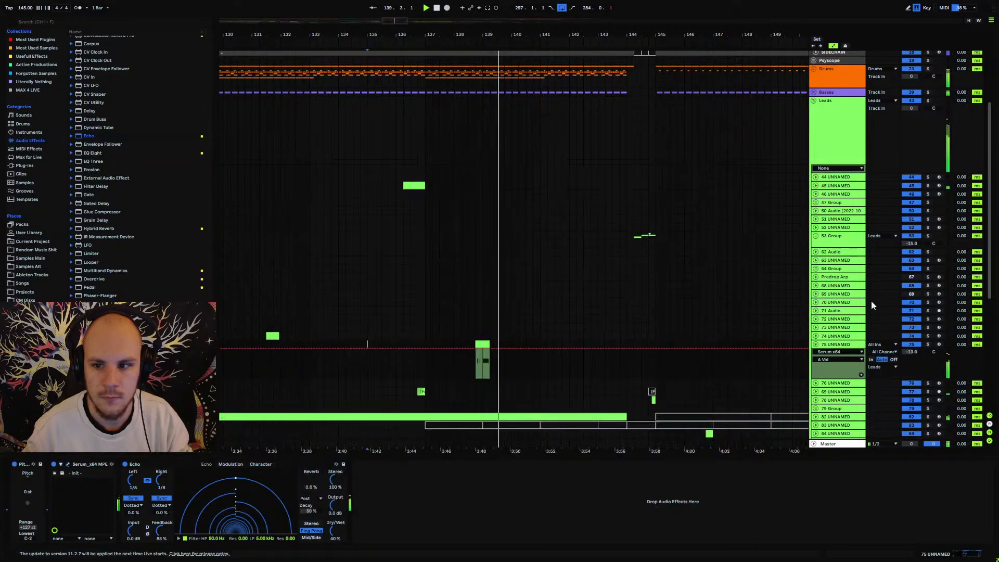
# Lower track 75's volume to -20 dB while auditioning the fill, and fold the track.
pyautogui.scroll(-3, 912, 352)
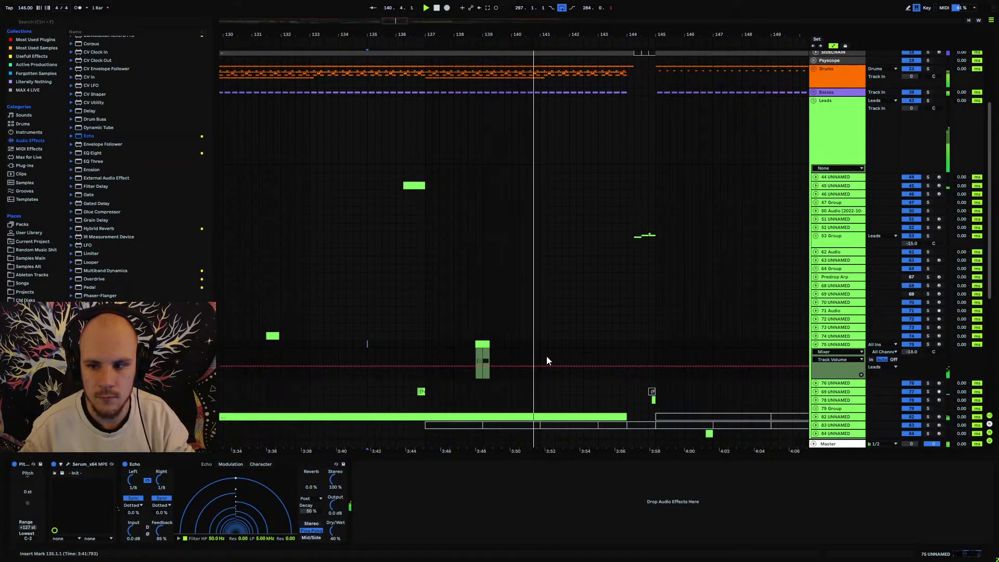
pyautogui.click(366, 342)
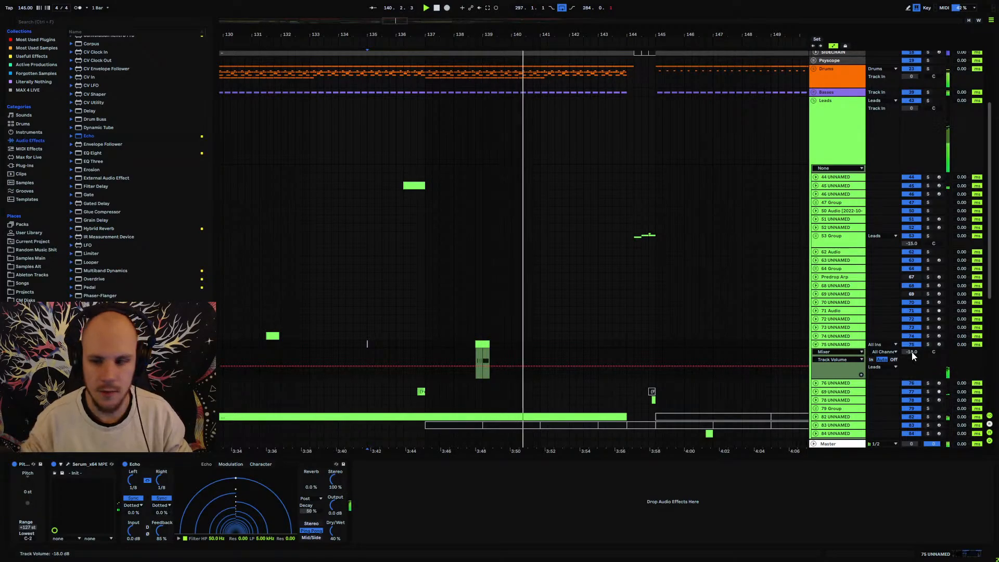
pyautogui.moveTo(911, 353); pyautogui.dragTo(911, 359)
pyautogui.click(819, 348)
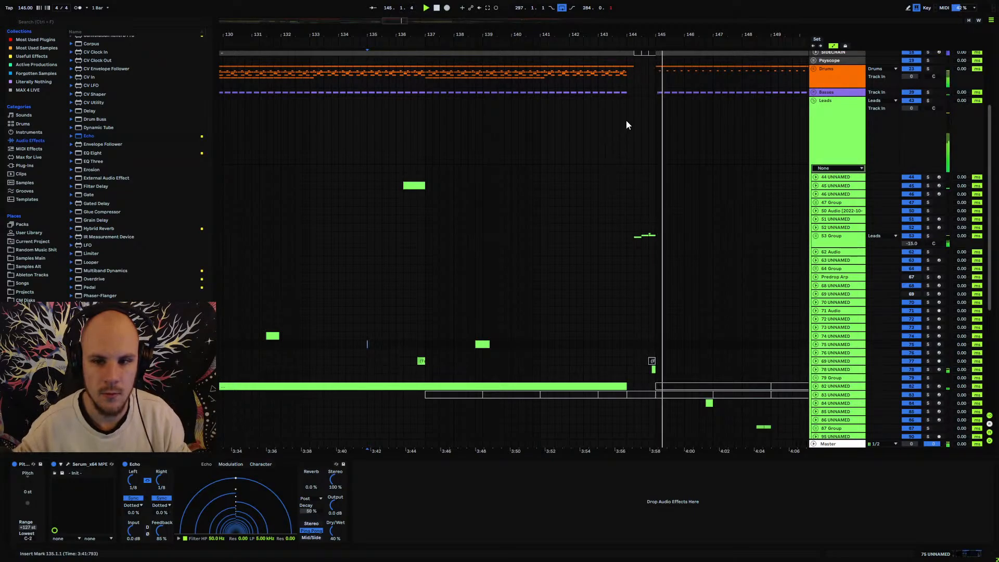
# Delete the frozen clip starting at bar 140 on track 114 in the Pads group and play from that spot.
pyautogui.moveTo(631, 32); pyautogui.dragTo(536, 52)
pyautogui.scroll(-1, 494, 202)
pyautogui.scroll(-5, 489, 211)
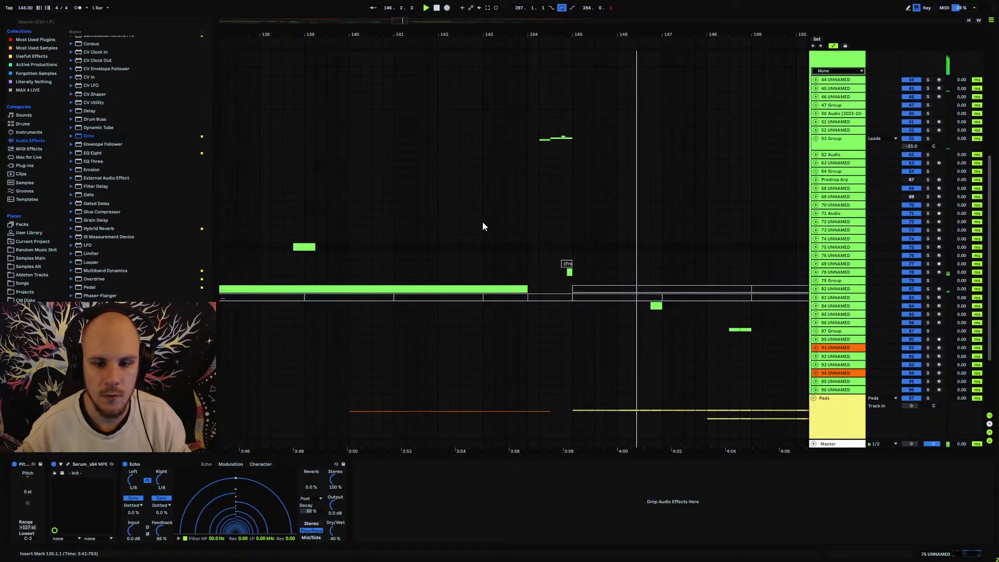
pyautogui.scroll(-4, 506, 297)
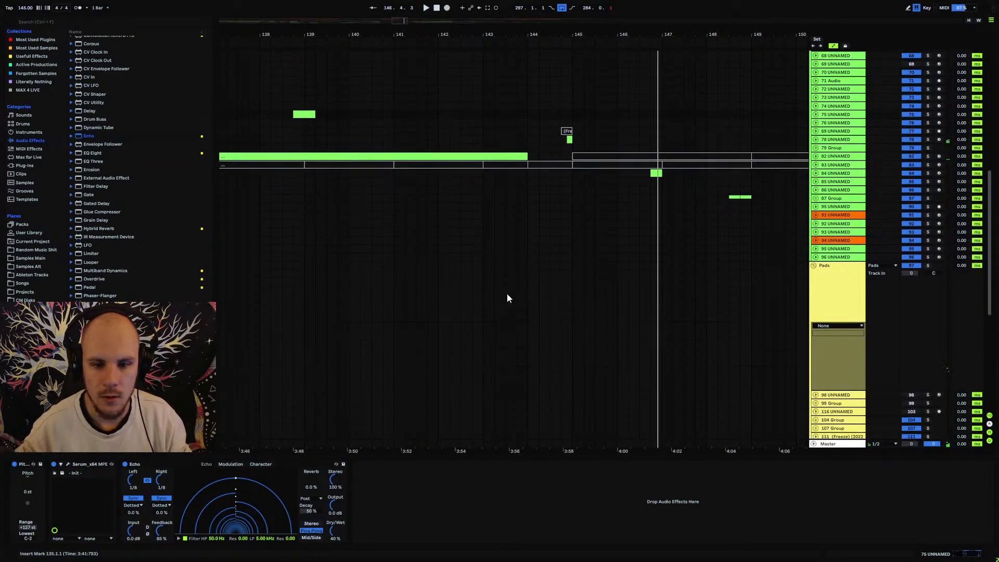
pyautogui.click(486, 365)
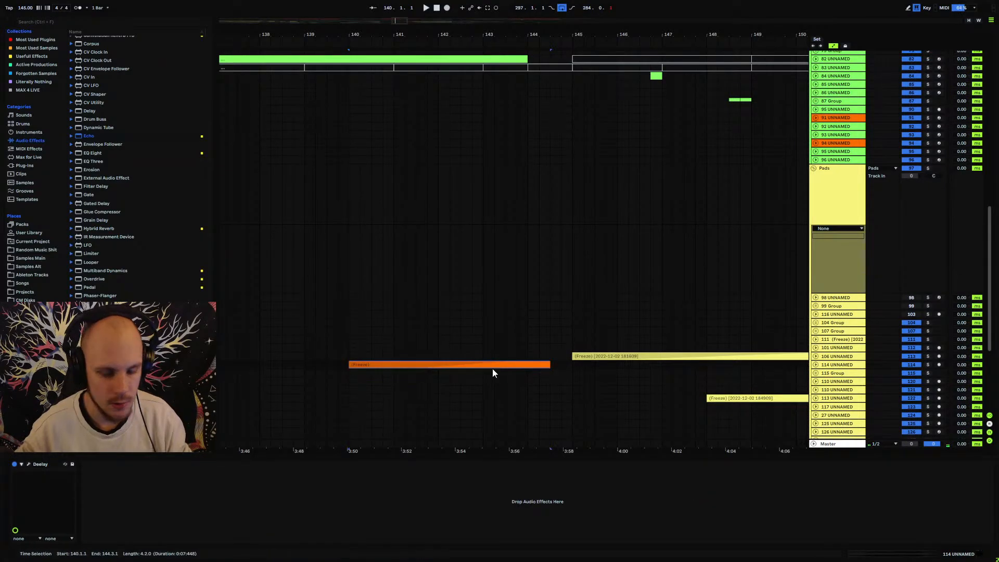
pyautogui.click(497, 363)
pyautogui.press('Delete')
pyautogui.click(387, 365)
pyautogui.press('space')
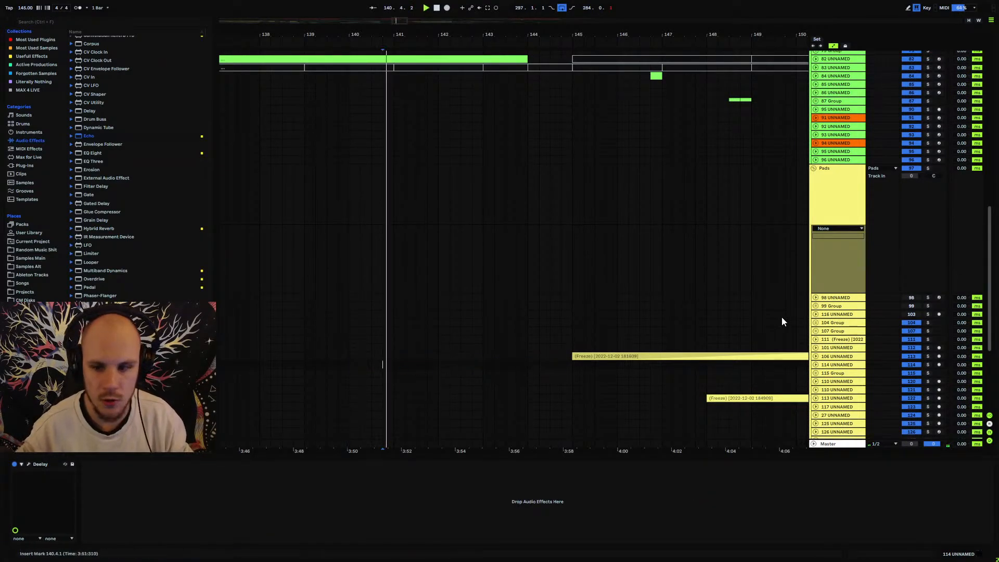
# Fold the Pads group, widen the view of the arrangement and play it from 136.3.1.
pyautogui.click(813, 168)
pyautogui.scroll(1, 572, 204)
pyautogui.scroll(4, 470, 209)
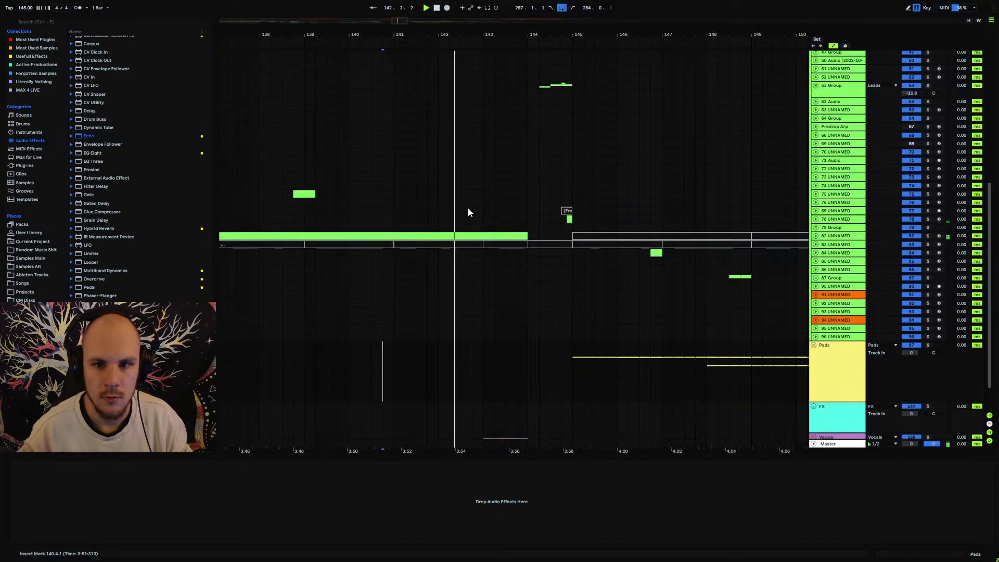
pyautogui.scroll(-1, 468, 210)
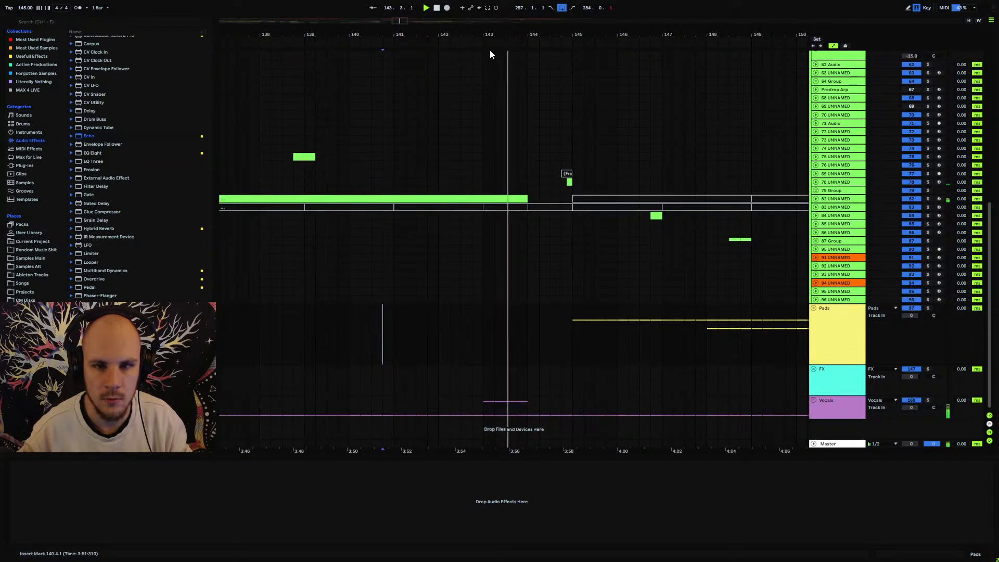
pyautogui.moveTo(491, 35); pyautogui.dragTo(499, 2)
pyautogui.click(402, 314)
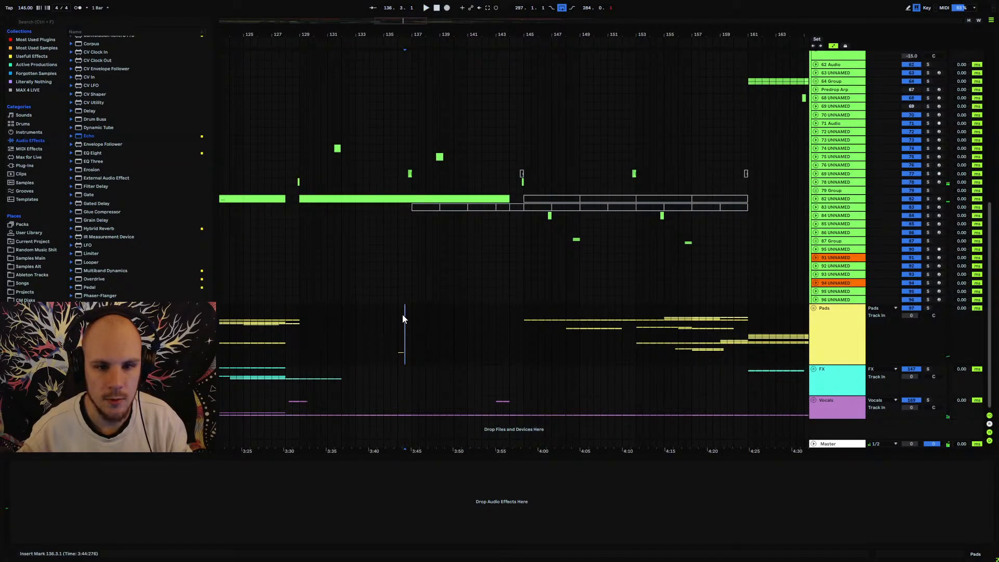
# Switch oscillator A in track 75's Serum to wavetable 187, audition it in the mix and close the plugin window.
pyautogui.scroll(3, 451, 302)
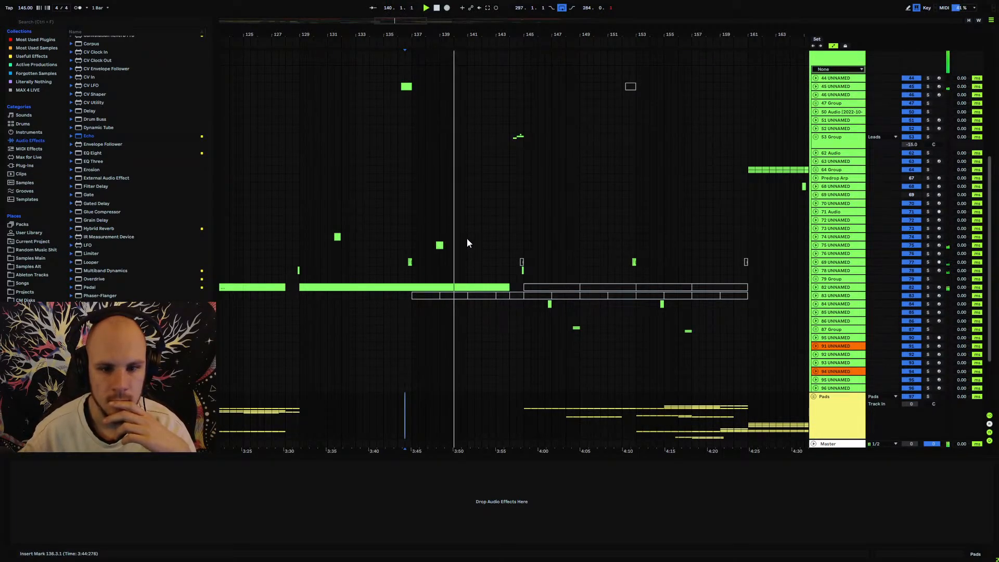
pyautogui.click(816, 245)
pyautogui.click(836, 246)
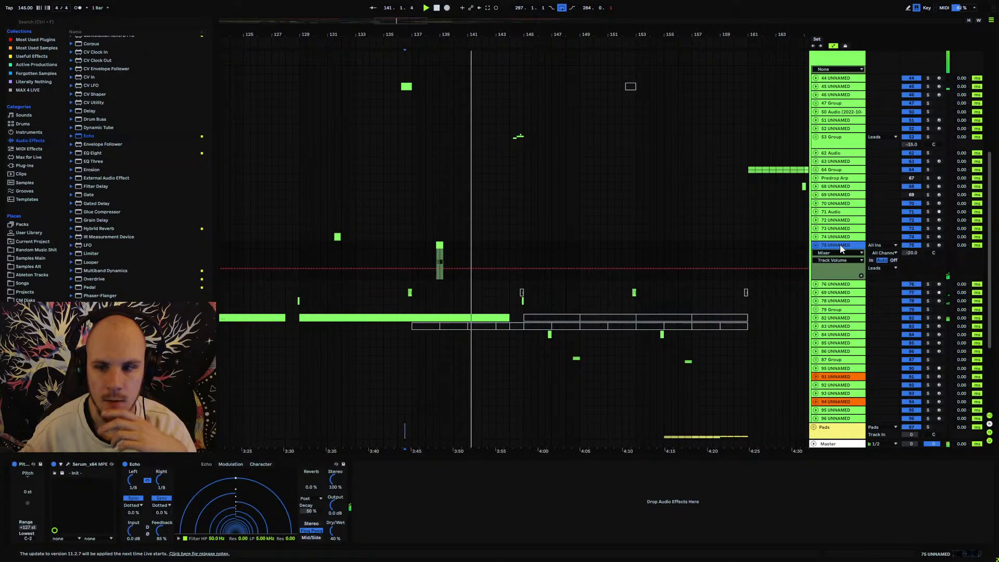
pyautogui.click(68, 465)
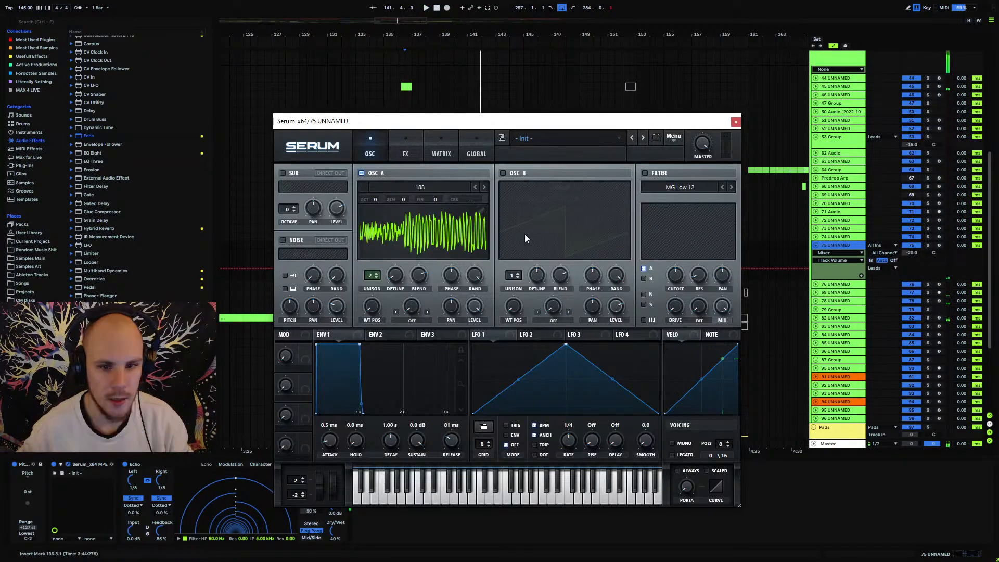
pyautogui.click(475, 188)
pyautogui.click(734, 122)
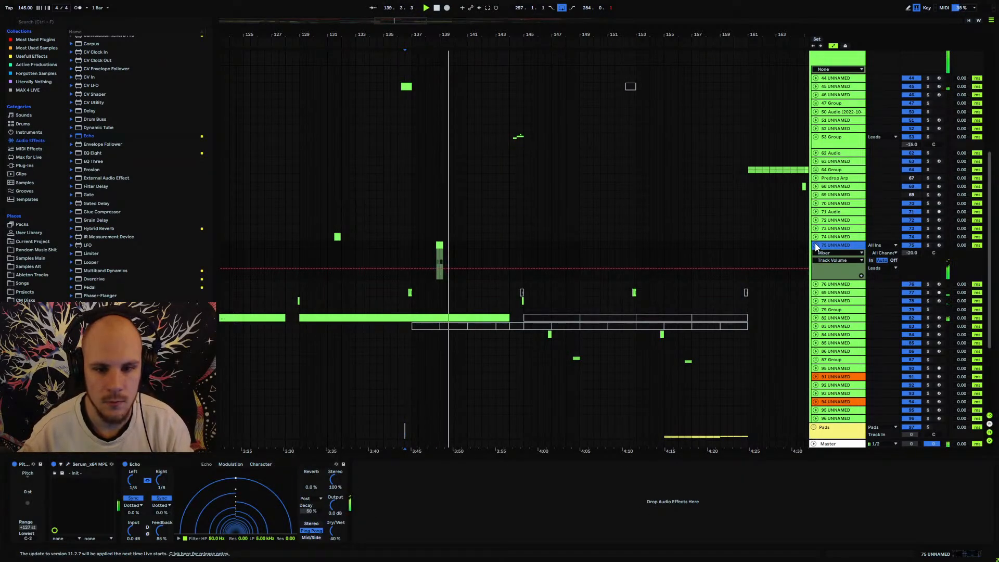
# Step through the neighbouring wavetables for Serum's oscillator A during playback and load wavetable 190.
pyautogui.click(67, 465)
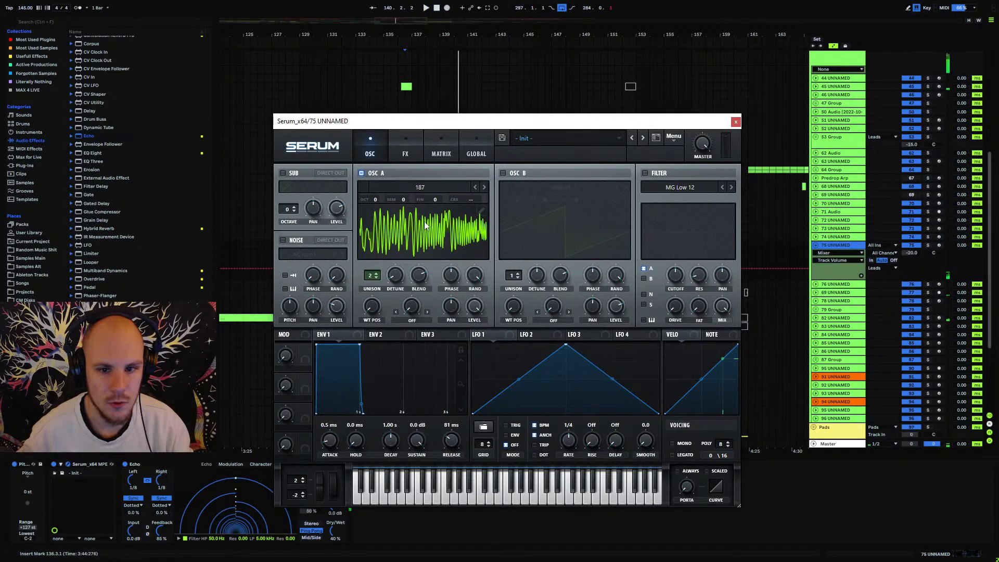
pyautogui.click(476, 187)
pyautogui.click(483, 187)
pyautogui.click(483, 187)
pyautogui.click(482, 187)
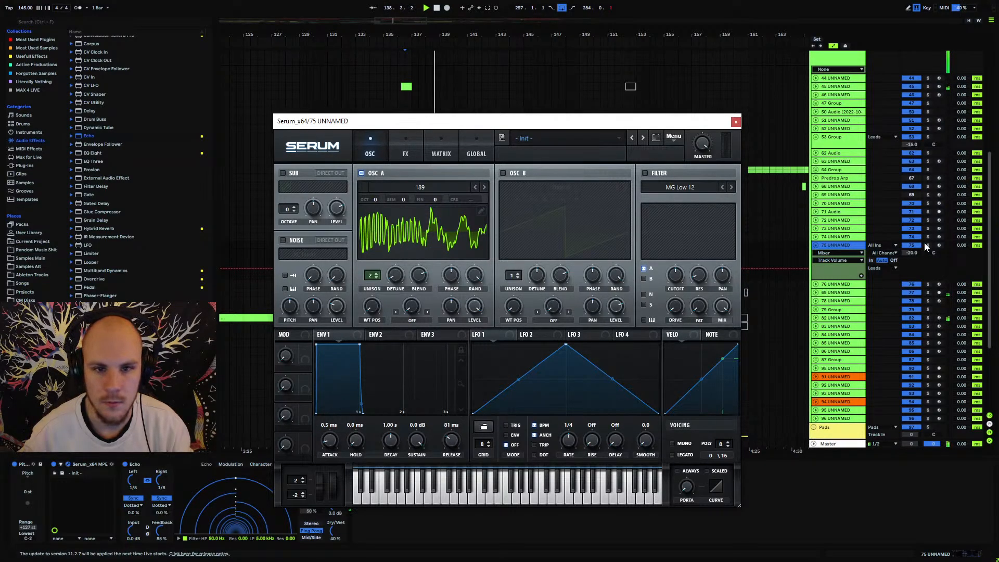
pyautogui.click(482, 187)
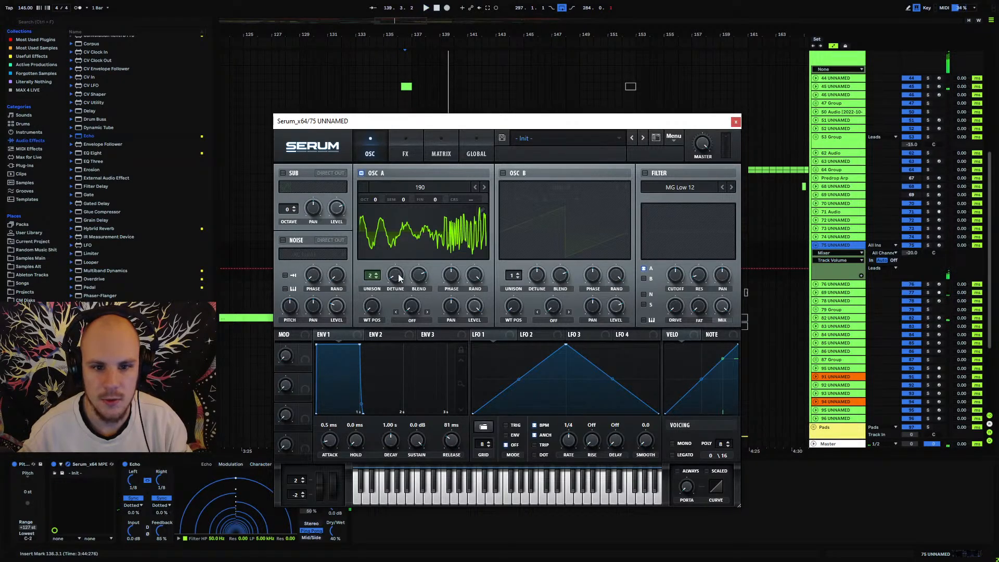
# Set oscillator A's warp mode to Remap 1, add a point to the remap curve and bend its segments into a wavy shape.
pyautogui.click(411, 320)
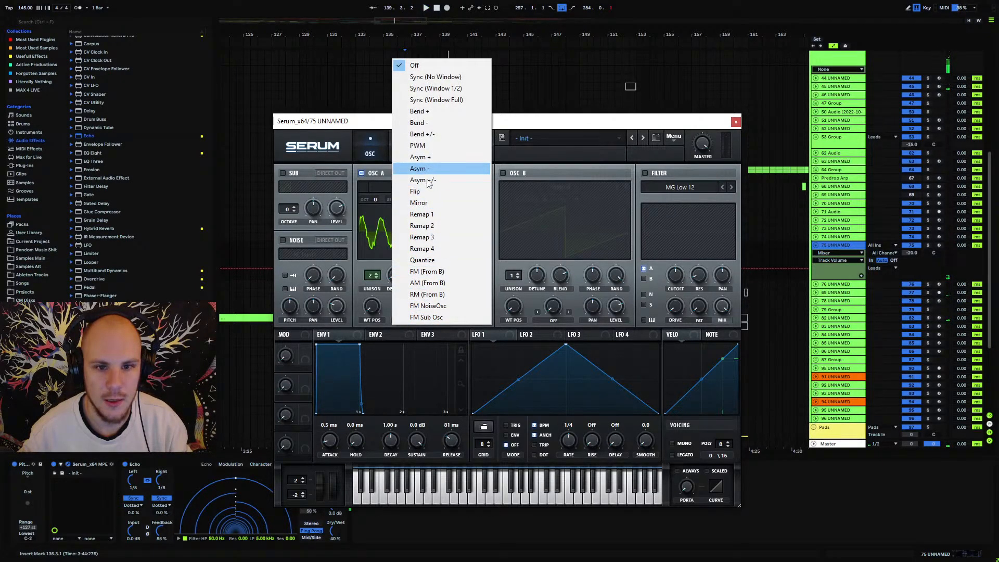
pyautogui.click(428, 214)
pyautogui.click(427, 301)
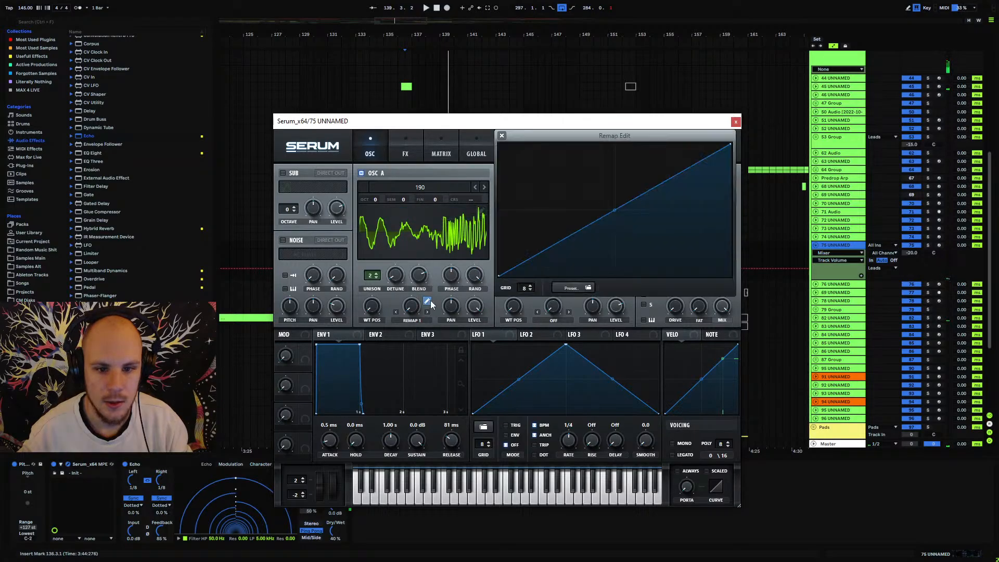
pyautogui.doubleClick(647, 189)
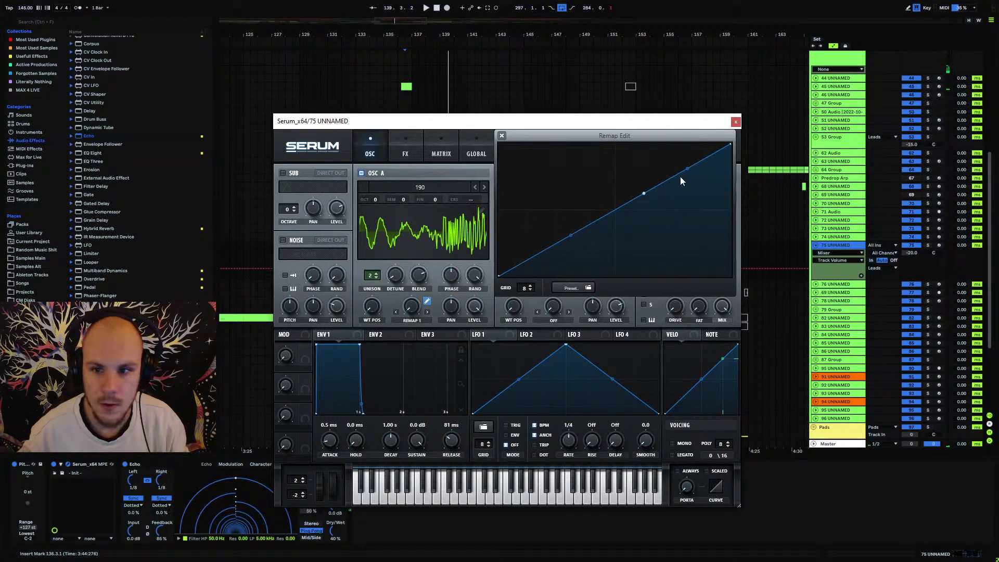
pyautogui.moveTo(681, 180); pyautogui.dragTo(689, 149)
# Set oscillator A's warp amount to 27%, audition it and close the remap editor and the Serum window.
pyautogui.moveTo(411, 307); pyautogui.dragTo(395, 376)
pyautogui.press('space')
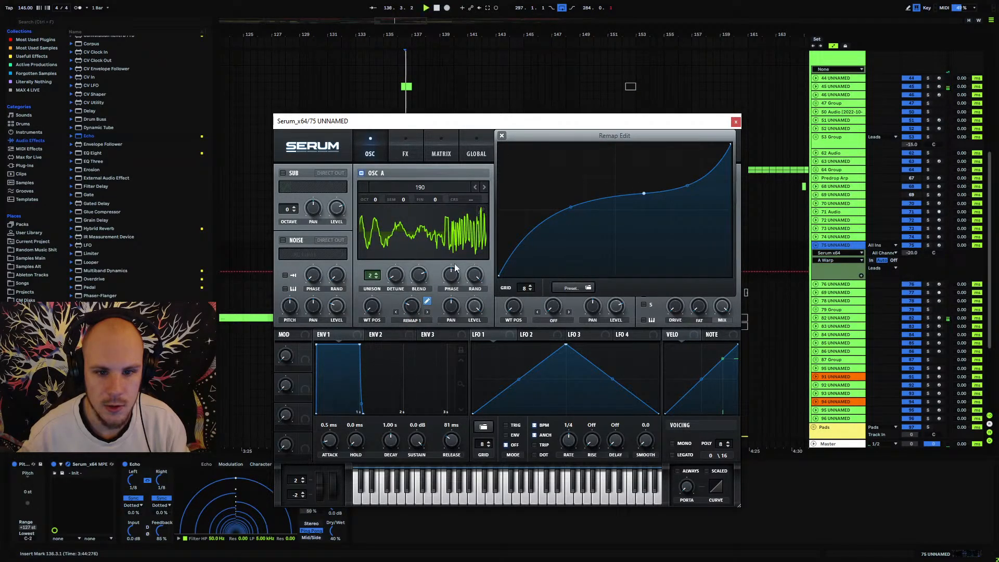
pyautogui.click(502, 135)
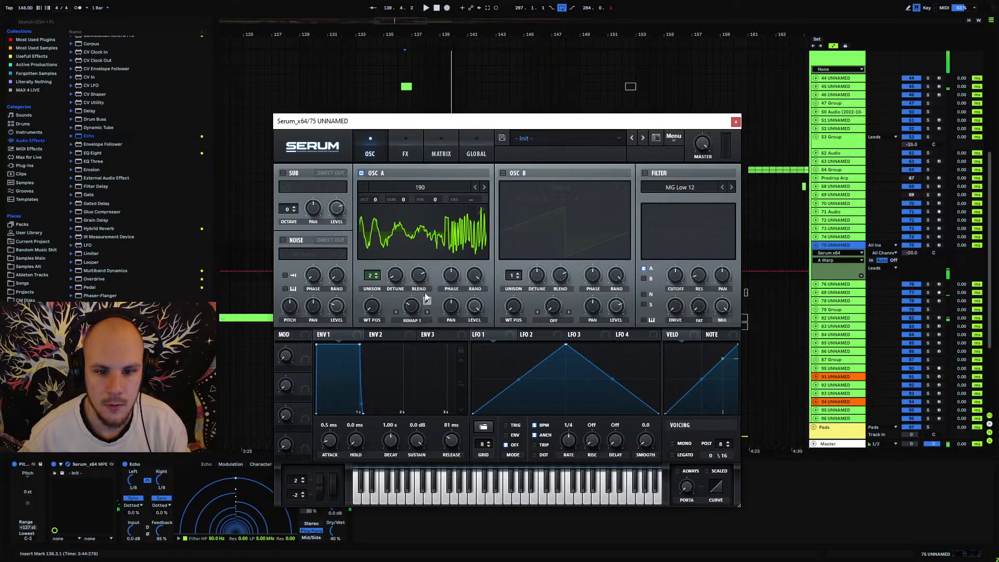
pyautogui.click(736, 123)
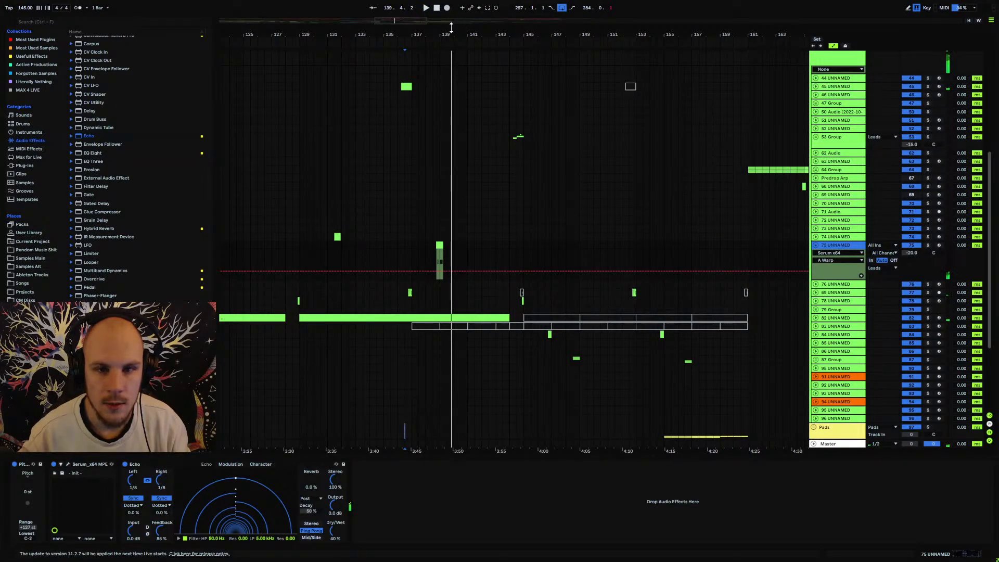
# Try automating A Warp on track 75, dropping from bar 139 to about 0.11 at the clip's end, and audition it.
pyautogui.press('+')
pyautogui.scroll(2, 448, 264)
pyautogui.click(405, 271)
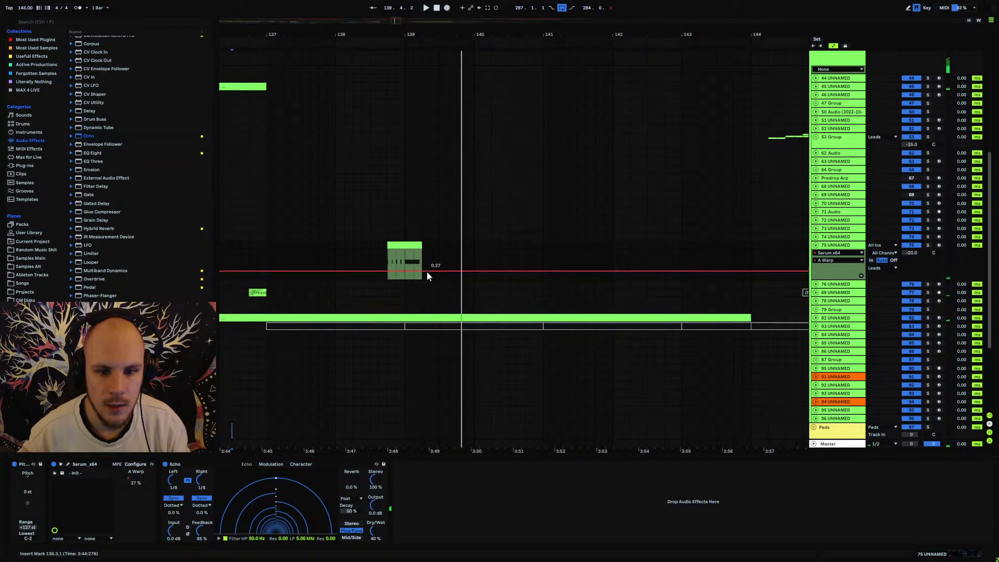
pyautogui.moveTo(422, 270); pyautogui.dragTo(422, 276)
pyautogui.click(388, 259)
pyautogui.press('space')
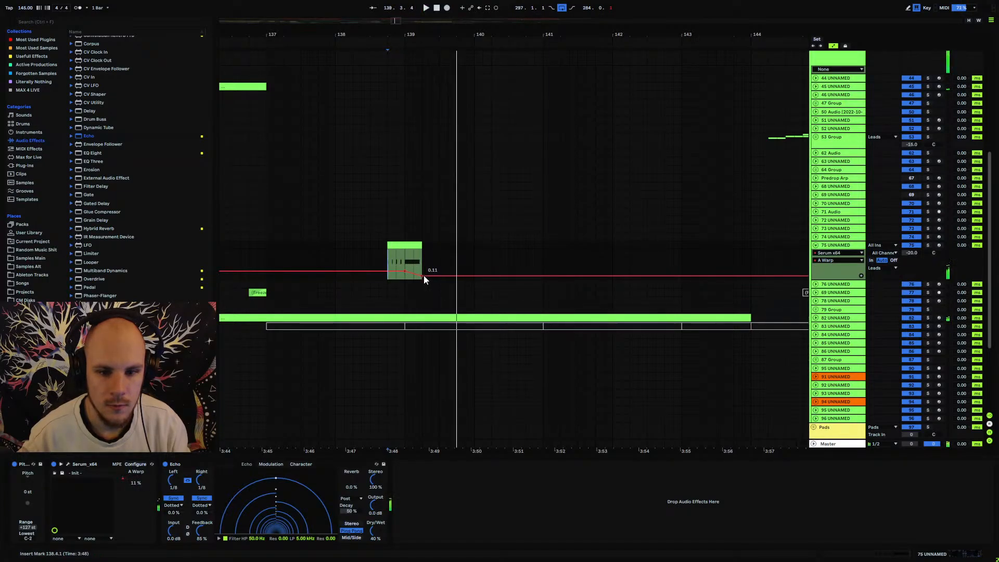
# Try raising the A Warp automation's end point to about 0.24, audition the fill and discard the automation.
pyautogui.press('space')
pyautogui.moveTo(423, 276); pyautogui.dragTo(423, 272)
pyautogui.press('space')
pyautogui.press('space')
pyautogui.press('space')
pyautogui.press('space')
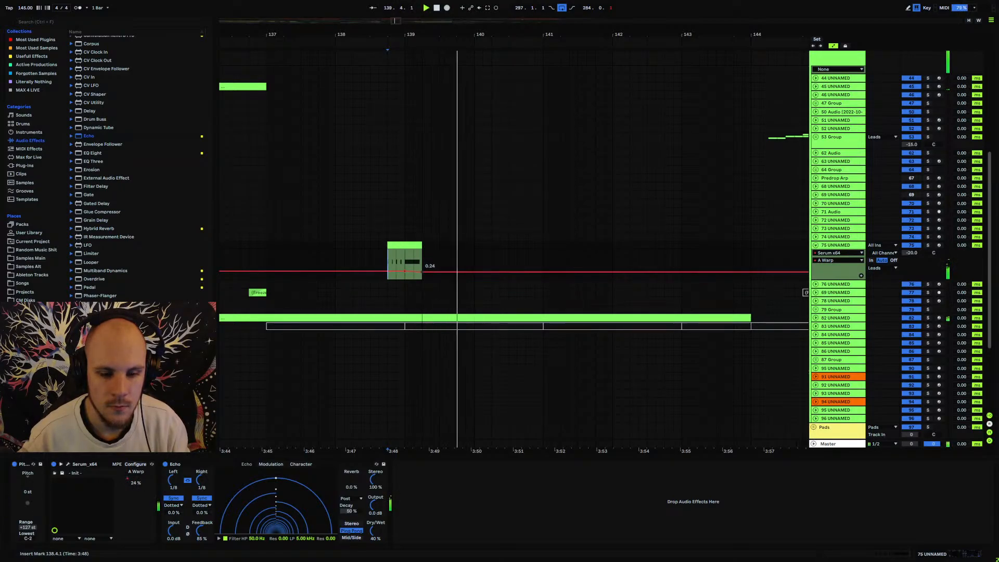
pyautogui.press('space')
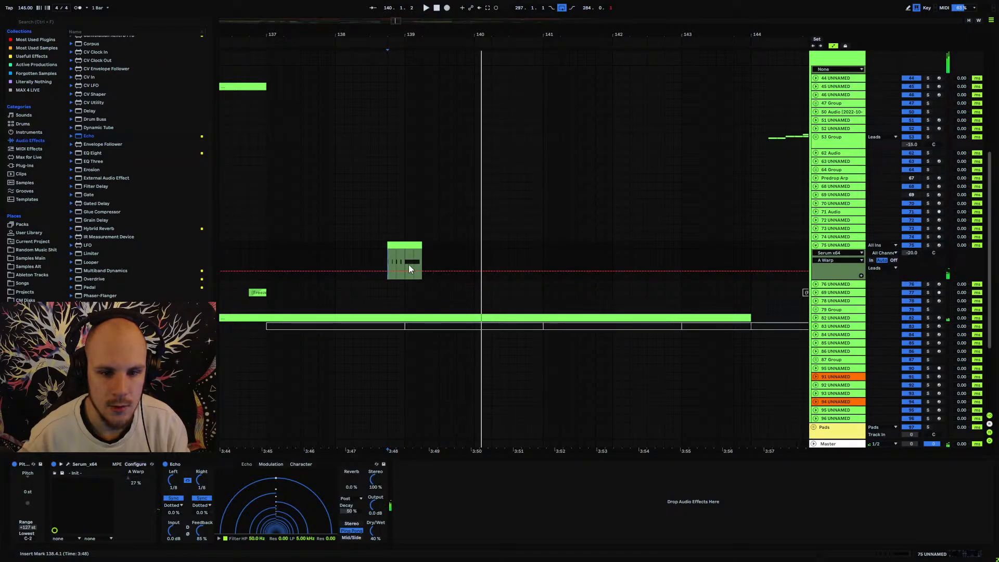
# Fold track 75, widen the view of the arrangement and play it from bar 134 to check the fill in context.
pyautogui.press('space')
pyautogui.click(816, 246)
pyautogui.press('space')
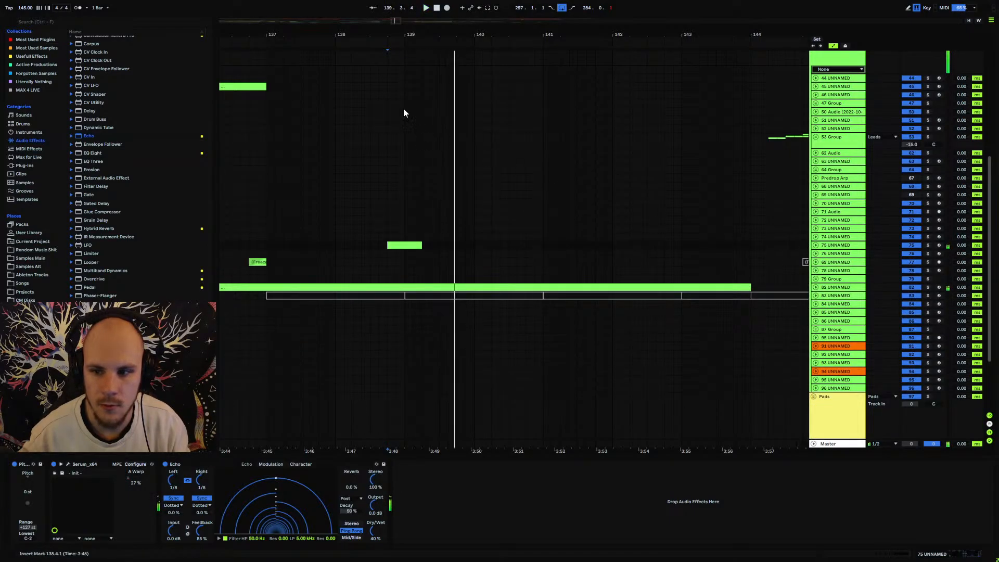
pyautogui.moveTo(356, 35); pyautogui.dragTo(361, 31)
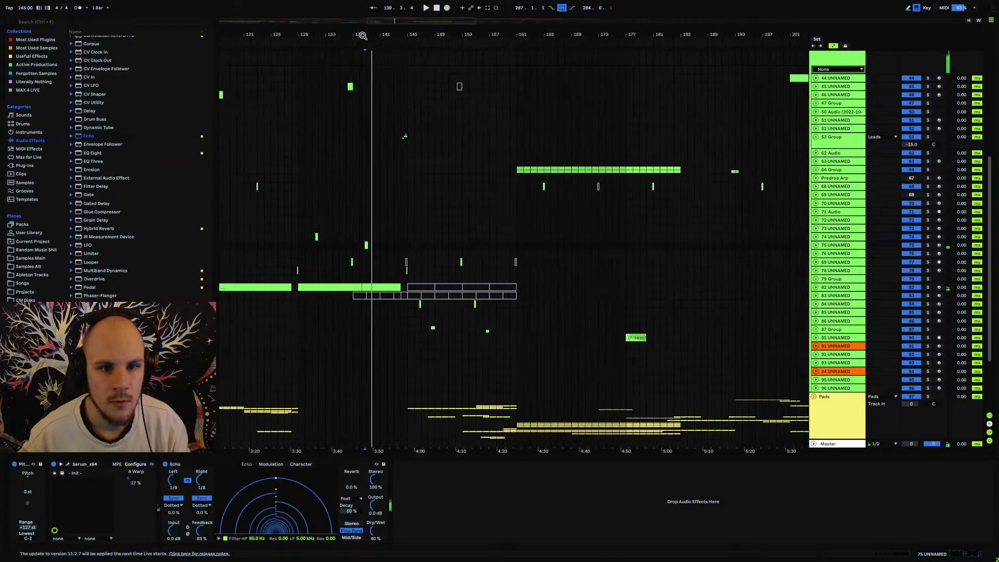
pyautogui.click(334, 245)
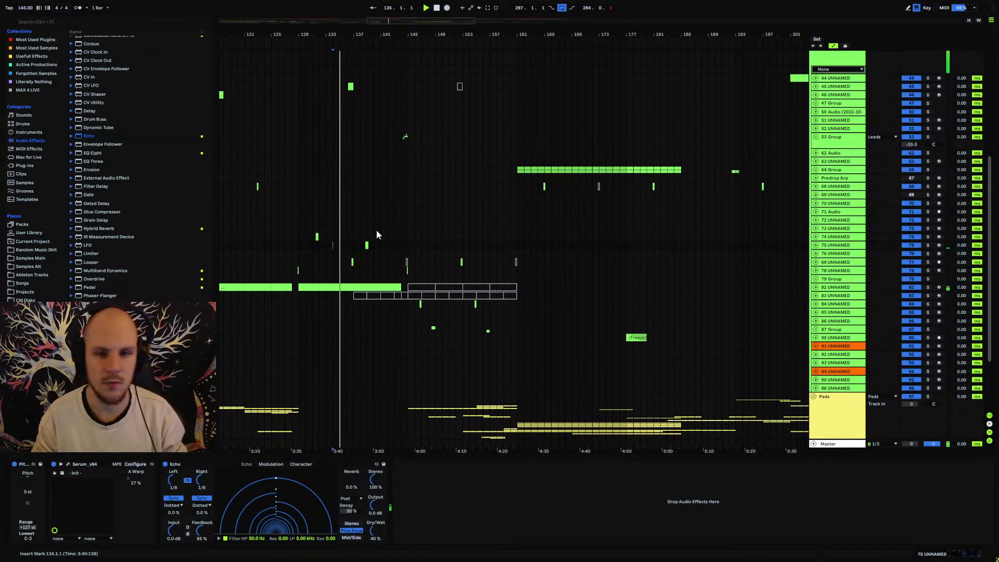
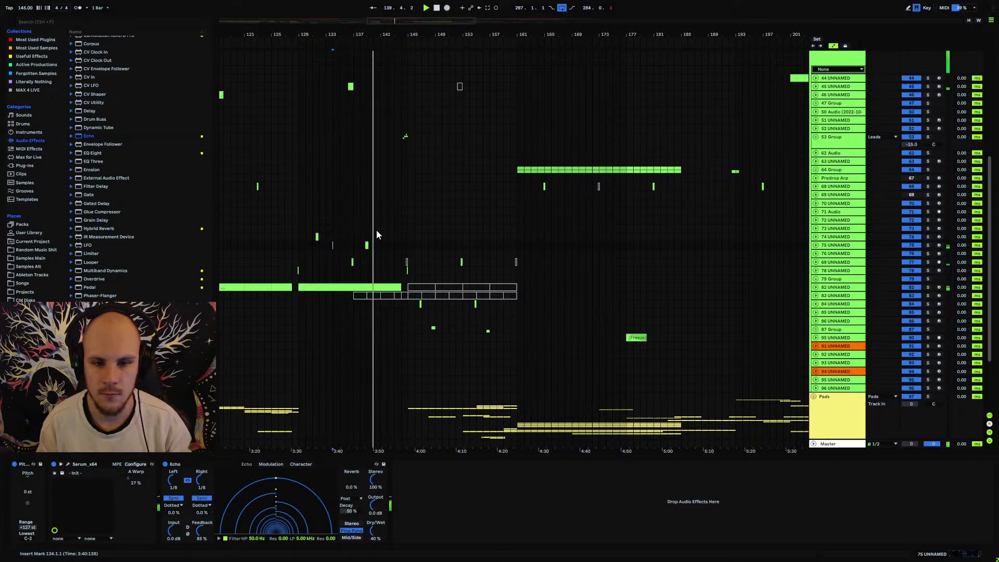
# Add a MIDI track below track 75 and create an empty MIDI clip on it from 140.4.3 to 141.1.1.
pyautogui.moveTo(371, 36); pyautogui.dragTo(380, 149)
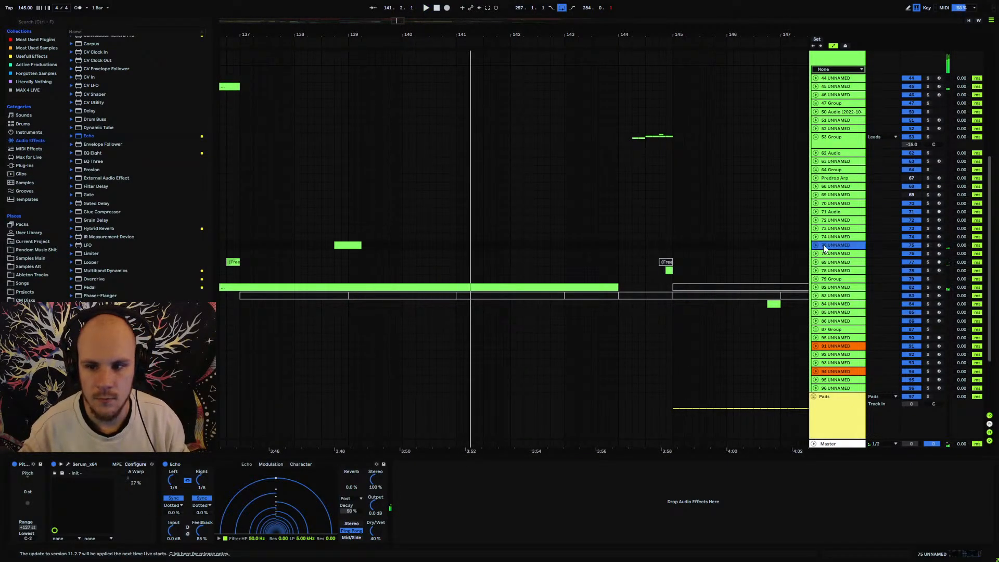
pyautogui.press('Down')
pyautogui.click(452, 254)
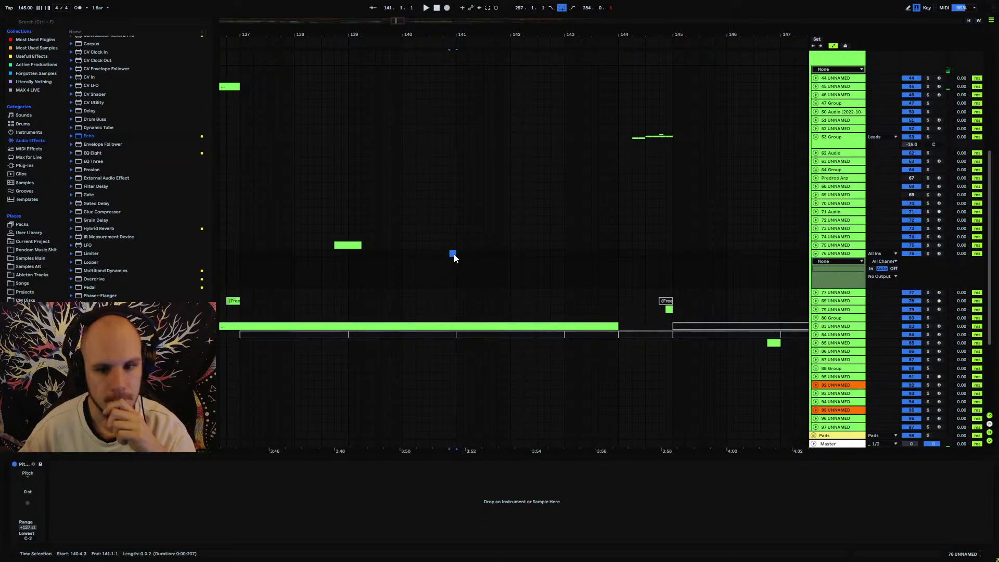
pyautogui.hotkey('ctrl', 'shift', 'm')
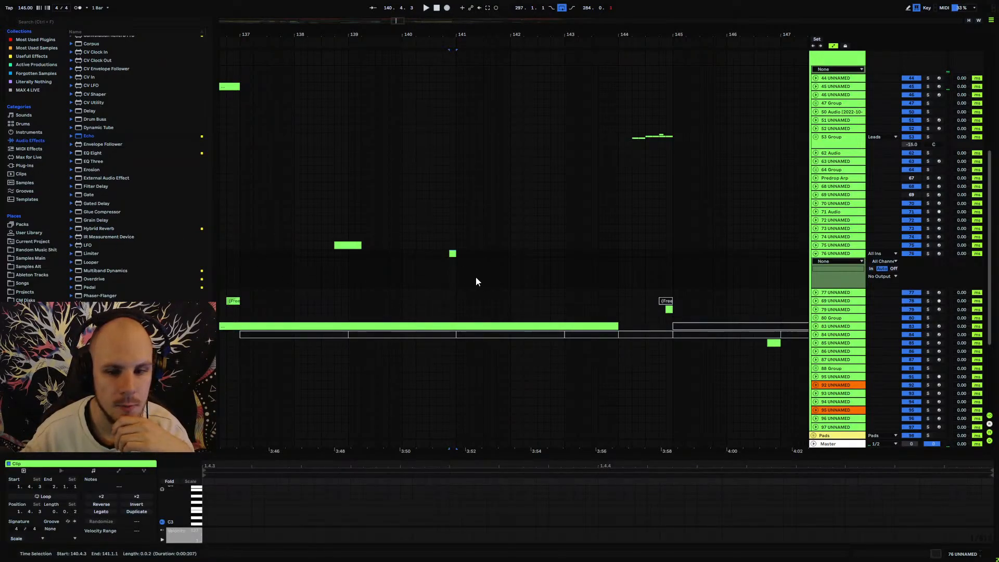
# Load Serum on track 76 and randomize all FFT phases of oscillator A's wavetable in the table editor.
pyautogui.rightClick(459, 271)
pyautogui.rightClick(459, 272)
pyautogui.moveTo(504, 281)
pyautogui.click(565, 283)
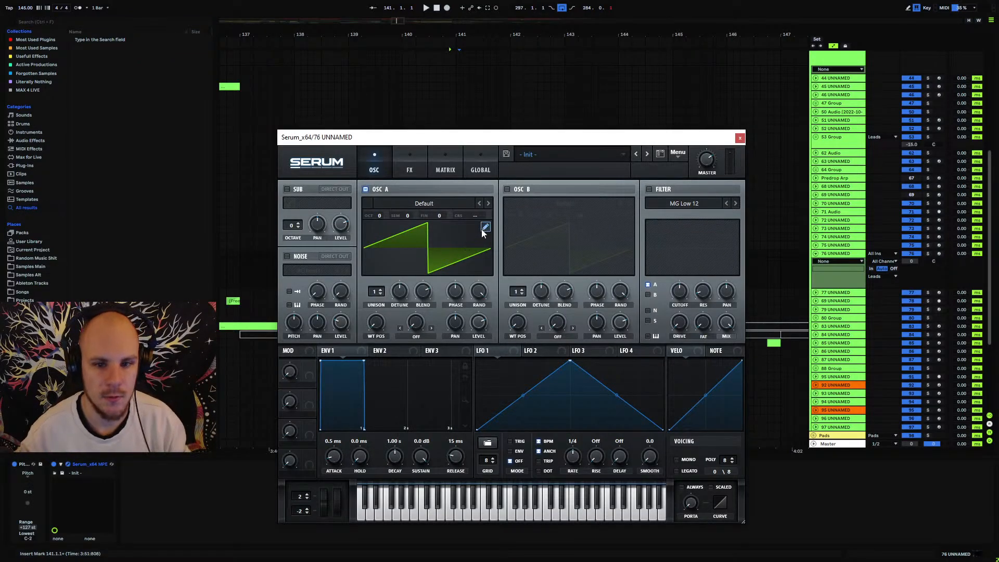
pyautogui.click(483, 229)
pyautogui.rightClick(330, 235)
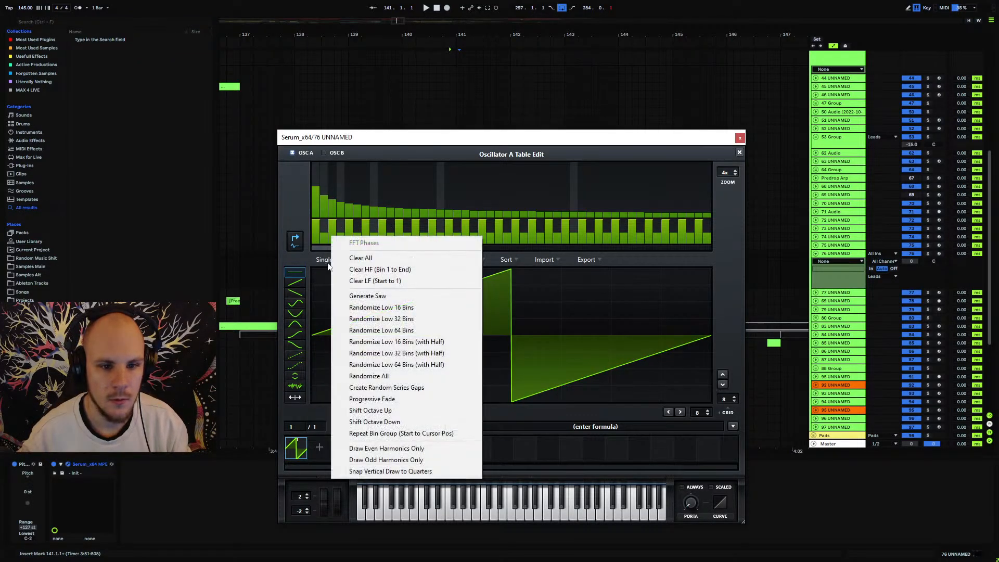
pyautogui.click(386, 377)
pyautogui.click(739, 153)
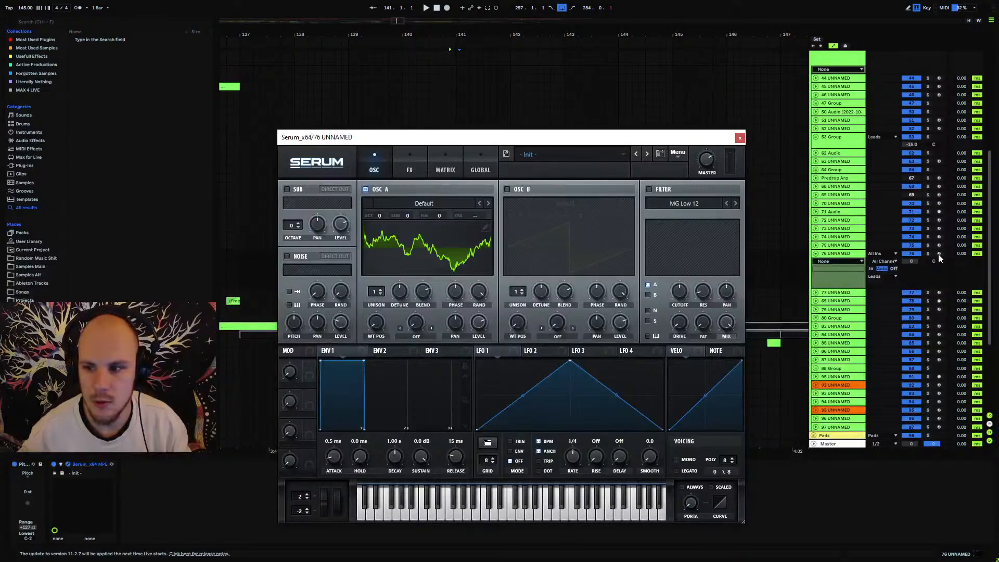
# Enable the Serum filter as MG Low 24 and set its cutoff to about 290 Hz.
pyautogui.click(648, 190)
pyautogui.click(736, 204)
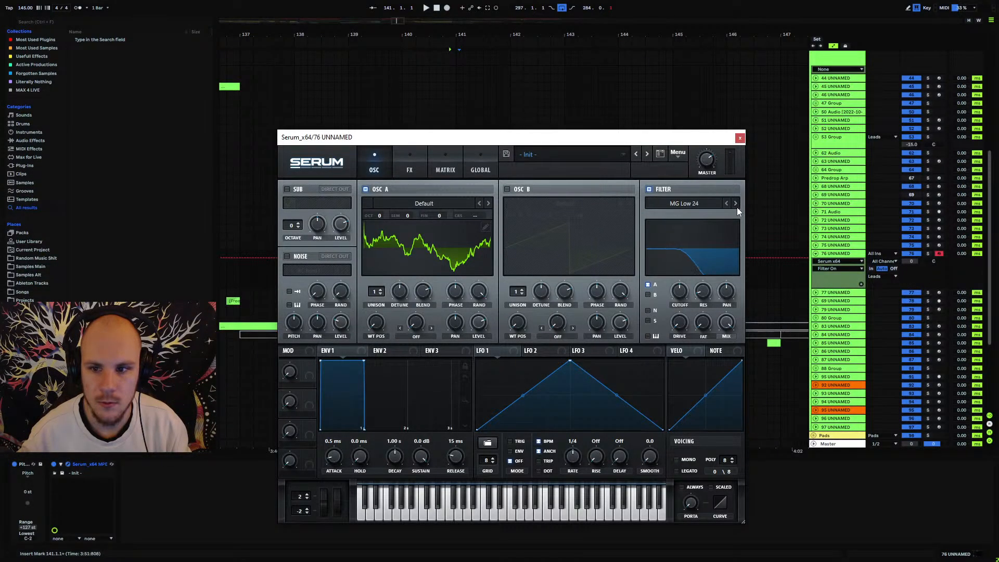
pyautogui.click(708, 296)
pyautogui.click(679, 291)
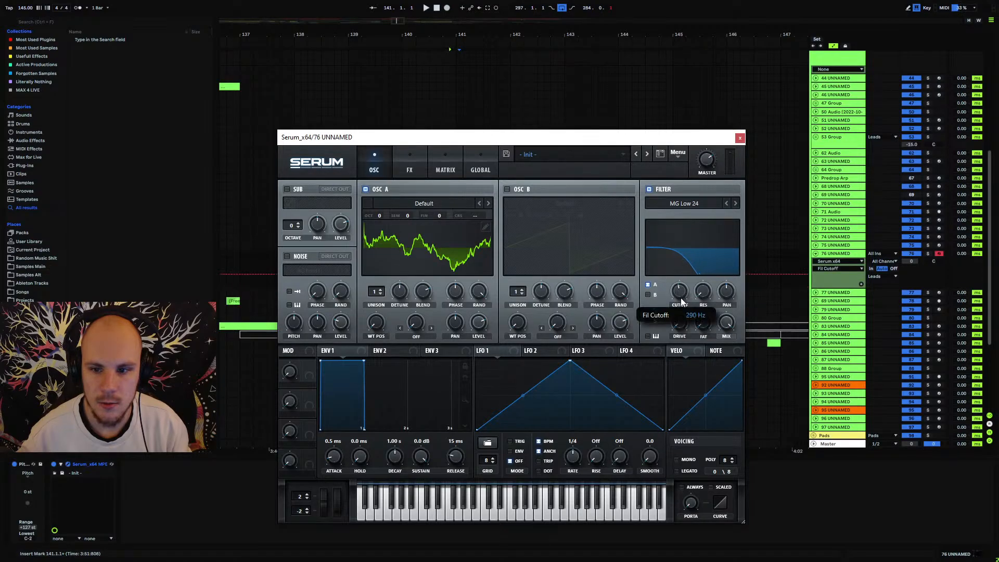
# Shape LFO 1 as a falling curve with a lowered midpoint, set its rate to 1/8 and route it to the filter cutoff.
pyautogui.moveTo(571, 364); pyautogui.dragTo(468, 367)
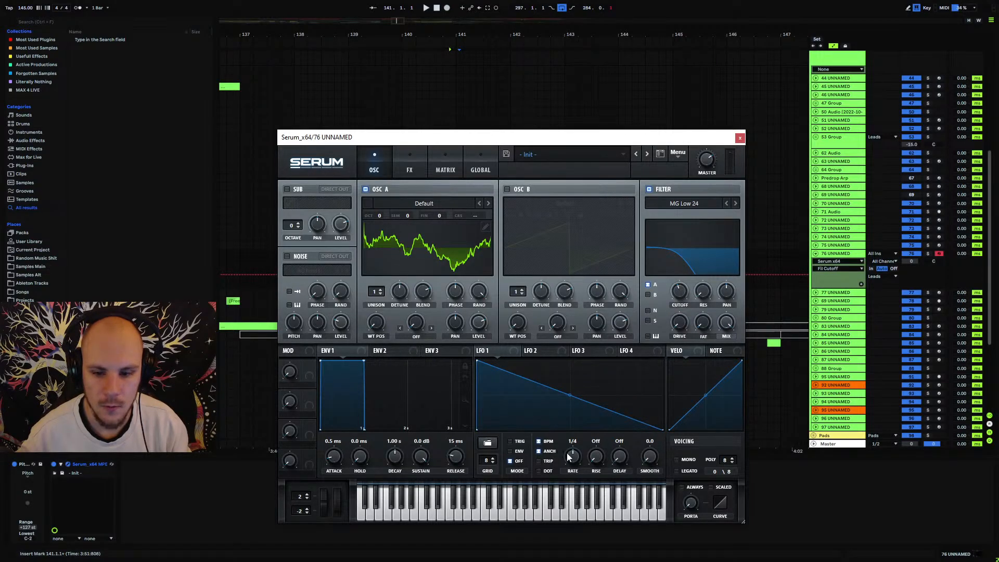
pyautogui.doubleClick(577, 384)
pyautogui.moveTo(572, 386); pyautogui.dragTo(570, 404)
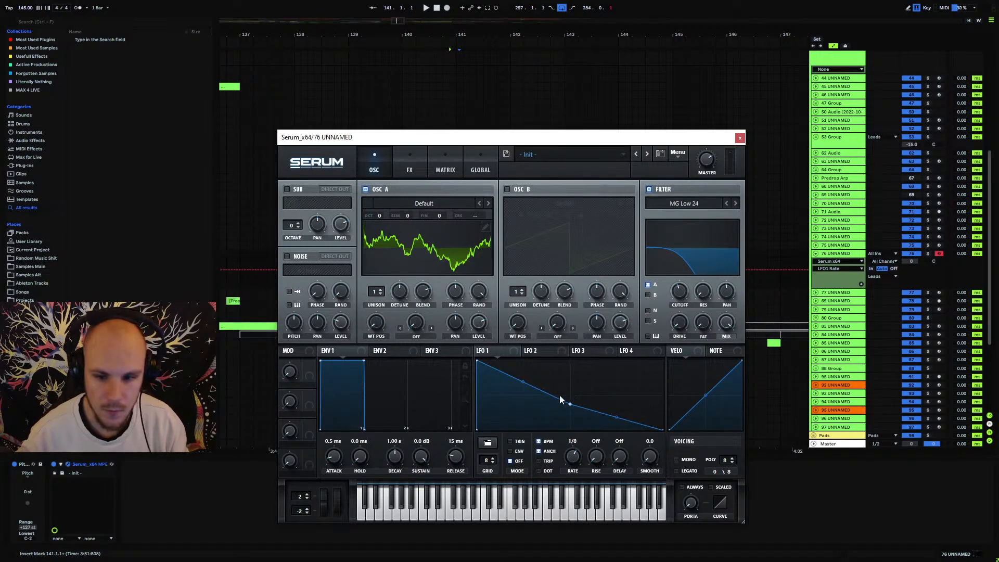
pyautogui.moveTo(524, 382); pyautogui.dragTo(523, 389)
pyautogui.moveTo(679, 296); pyautogui.dragTo(679, 294)
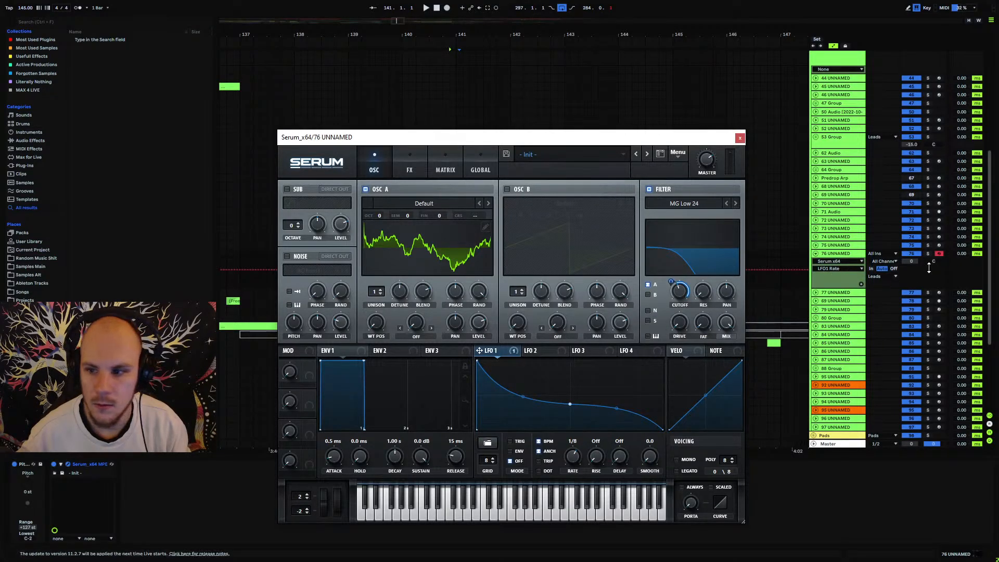
# Enter a G#0 note across the whole clip on track 76 and audition it with the track.
pyautogui.moveTo(594, 142); pyautogui.dragTo(565, 40)
pyautogui.doubleClick(452, 255)
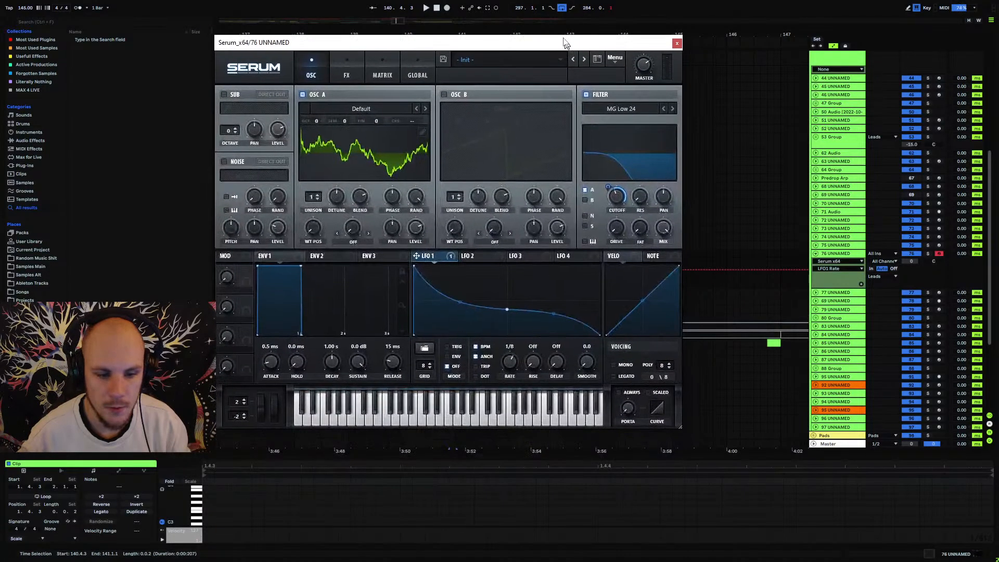
pyautogui.moveTo(178, 511); pyautogui.dragTo(178, 481)
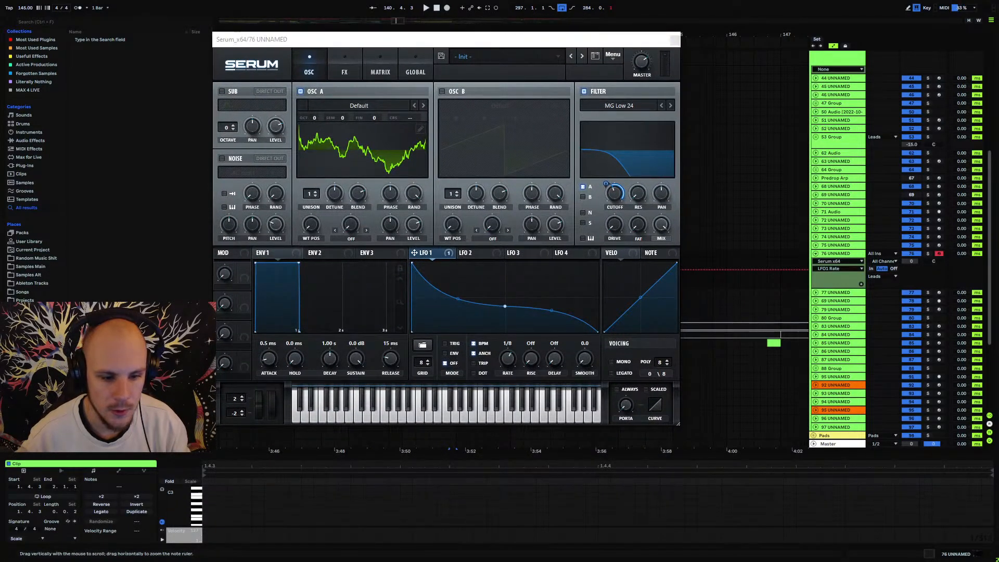
pyautogui.click(205, 523)
pyautogui.moveTo(214, 523)
pyautogui.mouseDown()
pyautogui.moveTo(696, 536)
pyautogui.moveTo(994, 525)
pyautogui.mouseUp()
pyautogui.press('space')
pyautogui.press('space')
pyautogui.press('space')
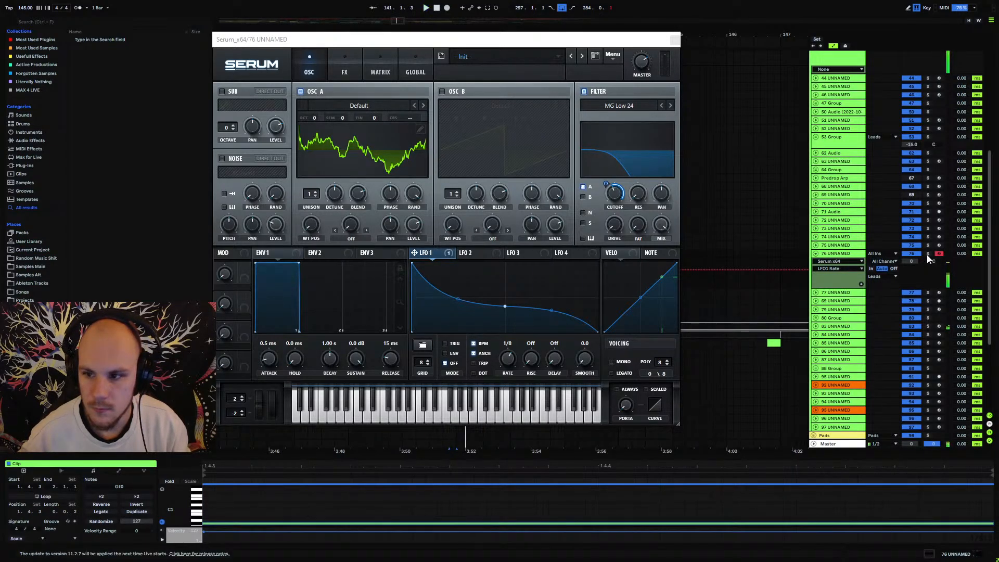
# Solo track 76, loop one beat from 140.4.3 to audition the clip and reopen its Serum window.
pyautogui.click(674, 39)
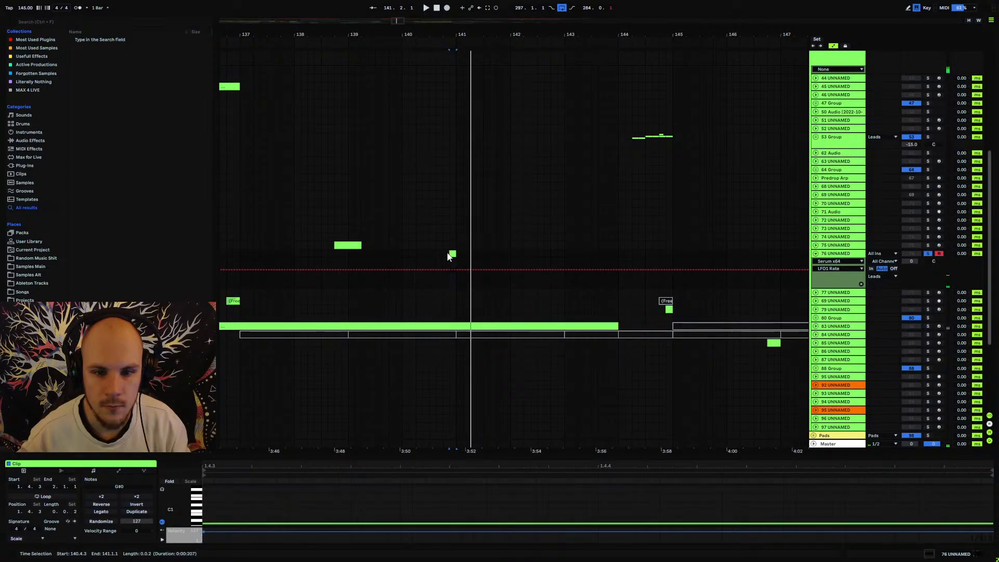
pyautogui.press('space')
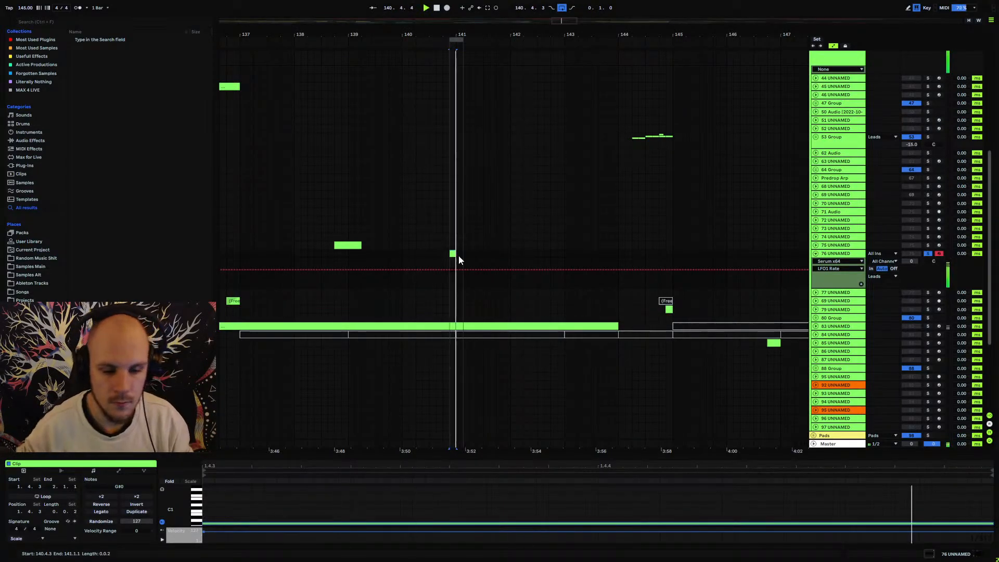
pyautogui.doubleClick(845, 254)
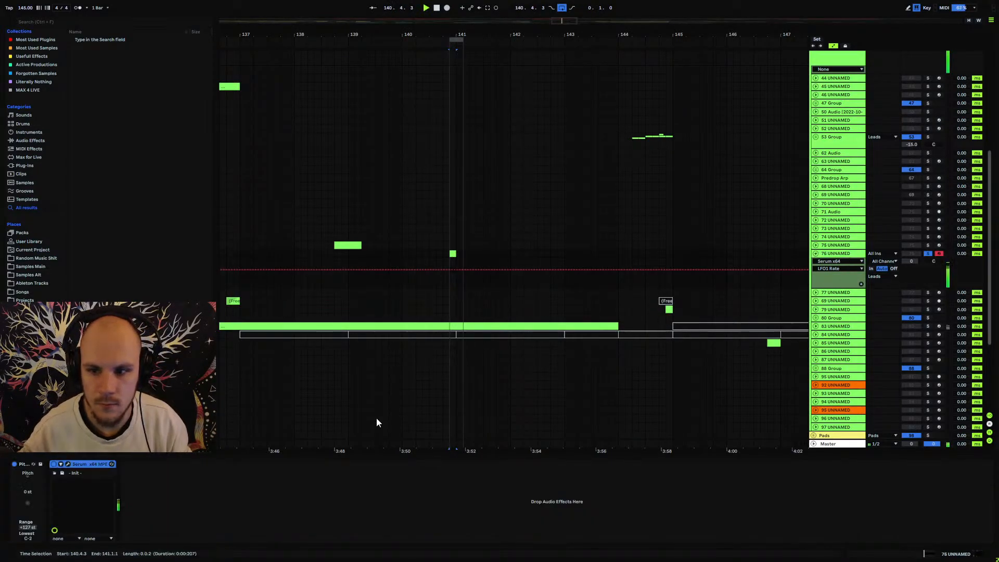
pyautogui.click(69, 463)
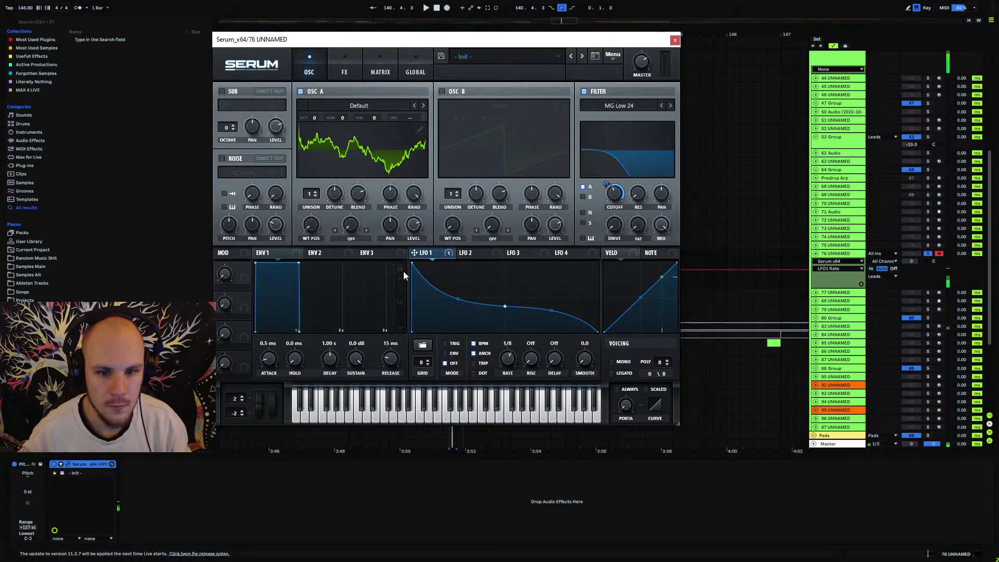
# Shape LFO 2 as a gently falling curve that holds high and drops steeply near its end.
pyautogui.click(482, 253)
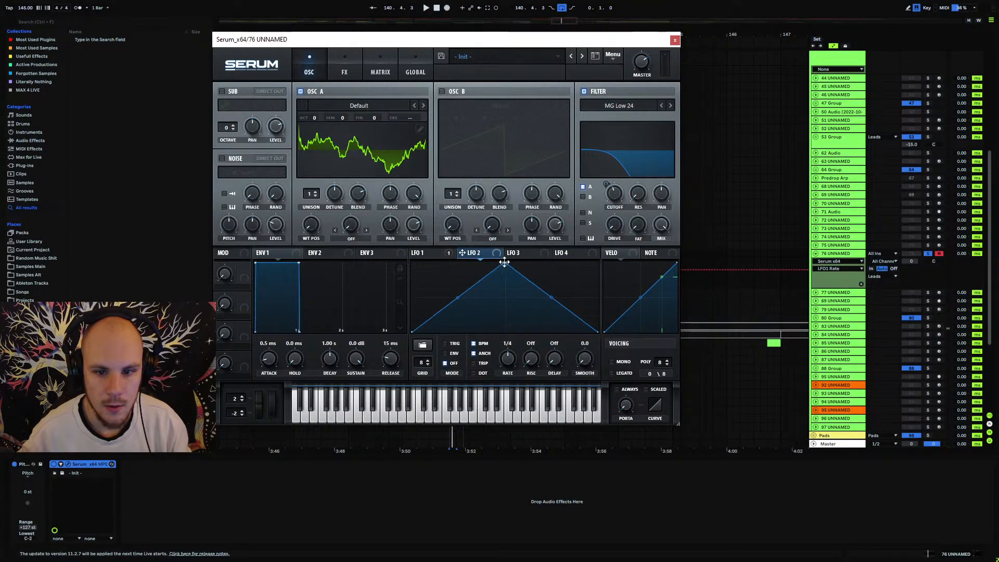
pyautogui.moveTo(504, 263); pyautogui.dragTo(411, 262)
pyautogui.doubleClick(571, 289)
pyautogui.moveTo(571, 290)
pyautogui.mouseDown()
pyautogui.moveTo(576, 270)
pyautogui.moveTo(574, 279)
pyautogui.mouseUp()
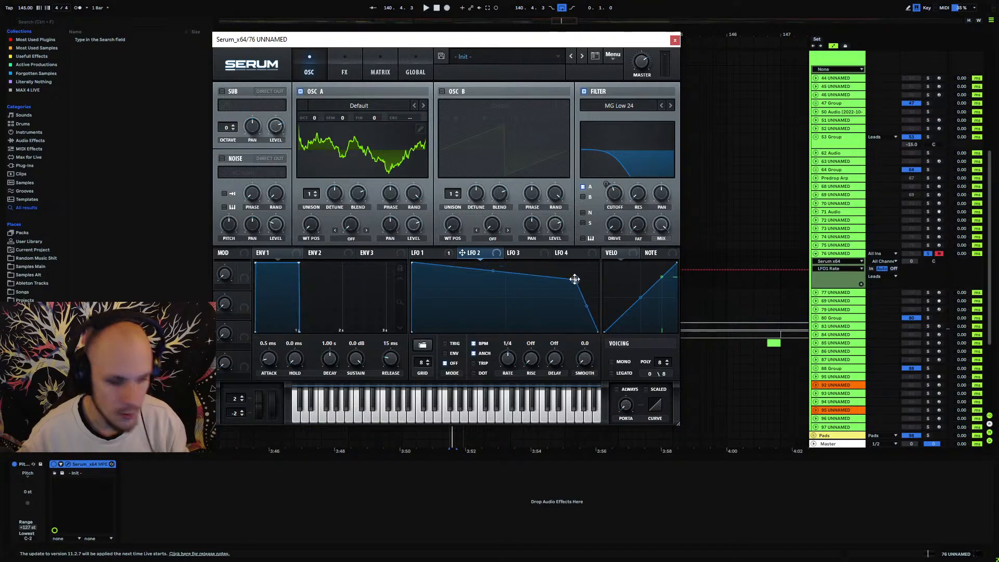
pyautogui.moveTo(493, 271); pyautogui.dragTo(494, 281)
pyautogui.moveTo(585, 290); pyautogui.dragTo(581, 311)
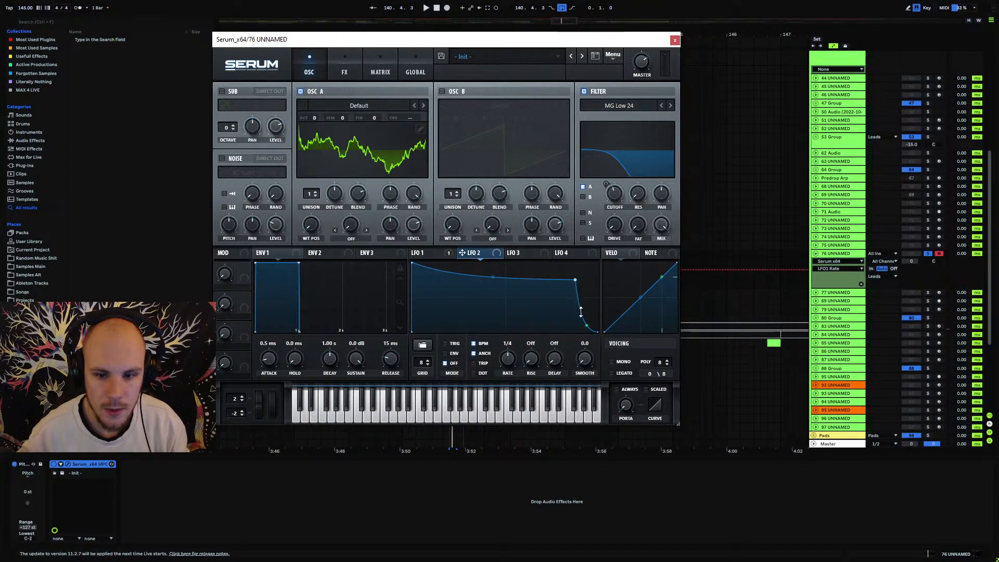
# Route LFO 2 to oscillator A's level at a 1/8 rate, audition it and switch LFO 1 and LFO 2 to ENV mode.
pyautogui.click(412, 229)
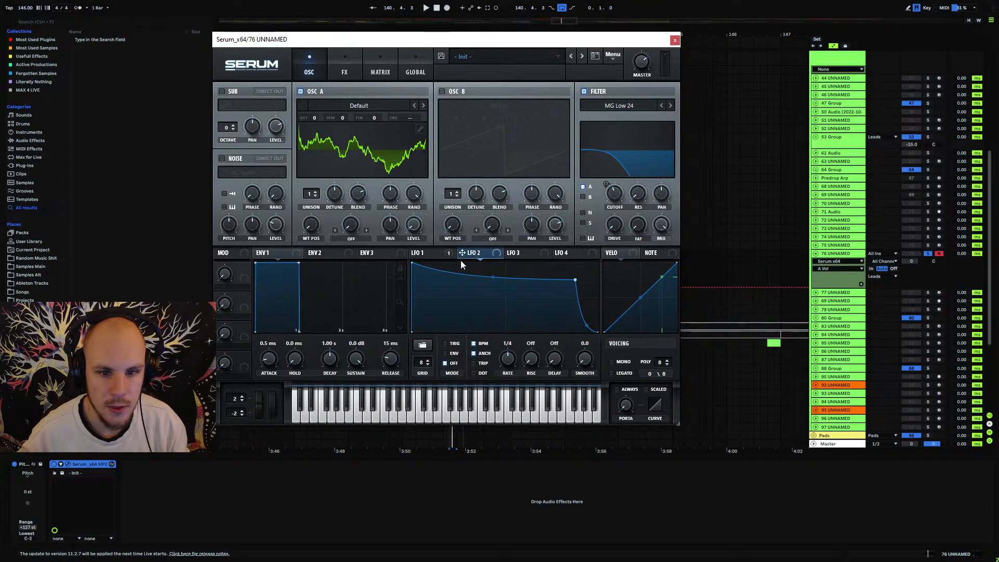
pyautogui.moveTo(413, 228); pyautogui.dragTo(414, 227)
pyautogui.moveTo(513, 359); pyautogui.dragTo(509, 351)
pyautogui.press('space')
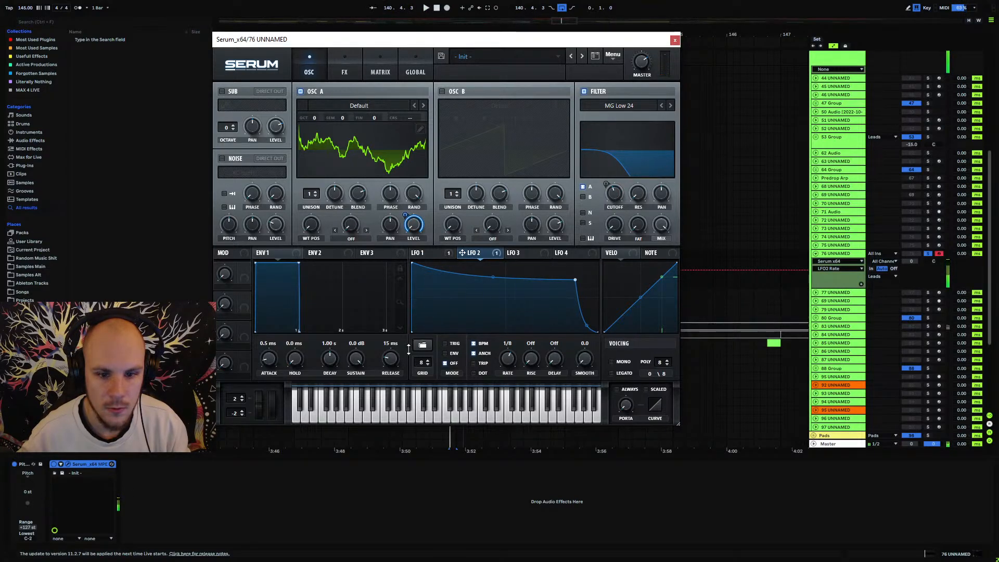
pyautogui.click(429, 253)
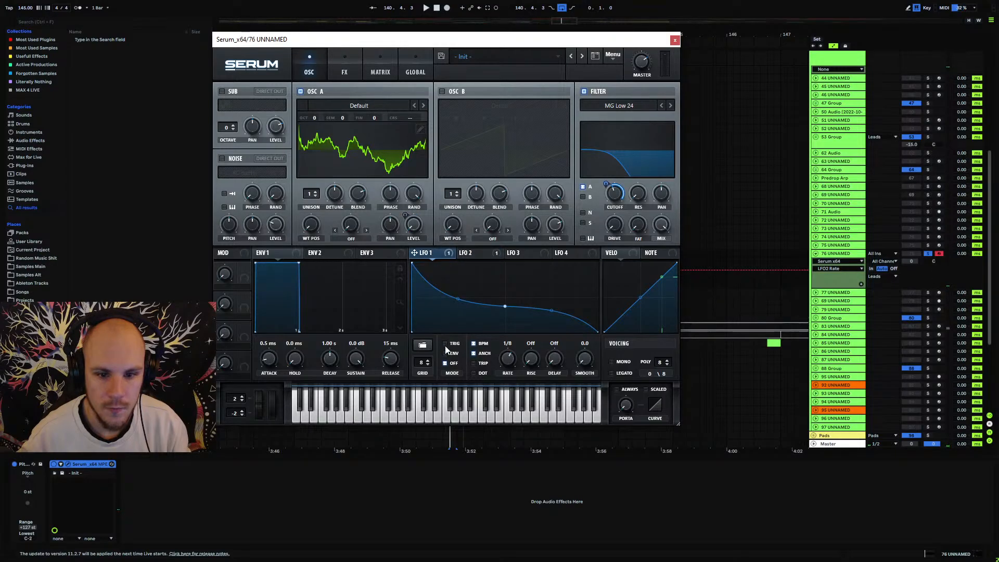
pyautogui.click(466, 253)
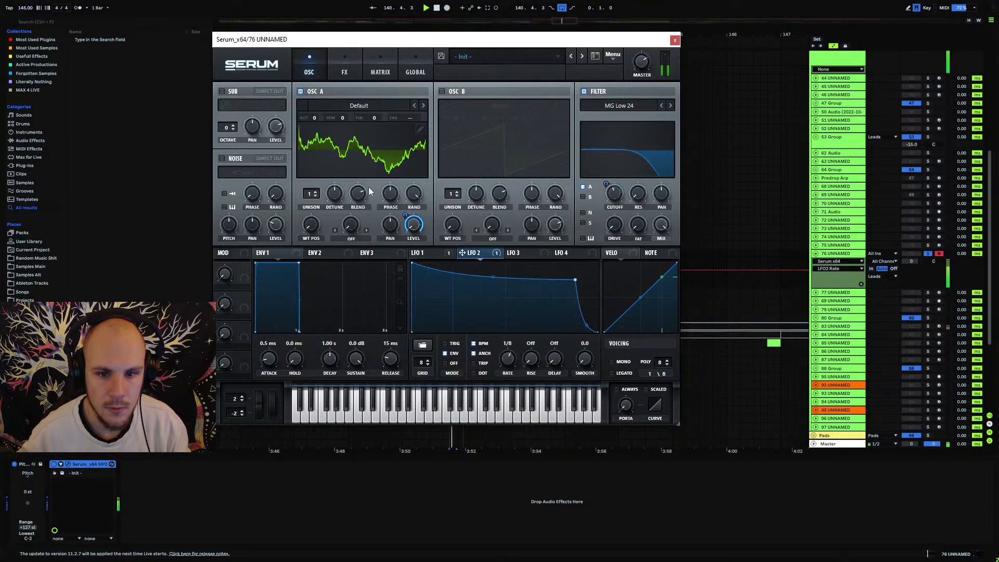
# Enable Hyper/Dimension with Retrig on and Dimension size at 0%, and add Distortion set to Asym.
pyautogui.click(343, 72)
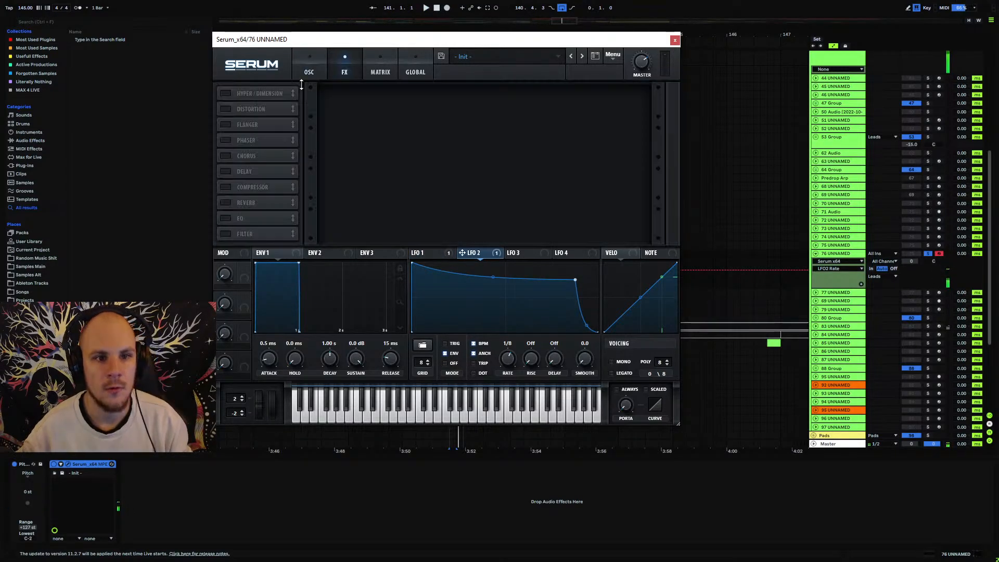
pyautogui.click(225, 108)
pyautogui.click(279, 93)
pyautogui.click(433, 114)
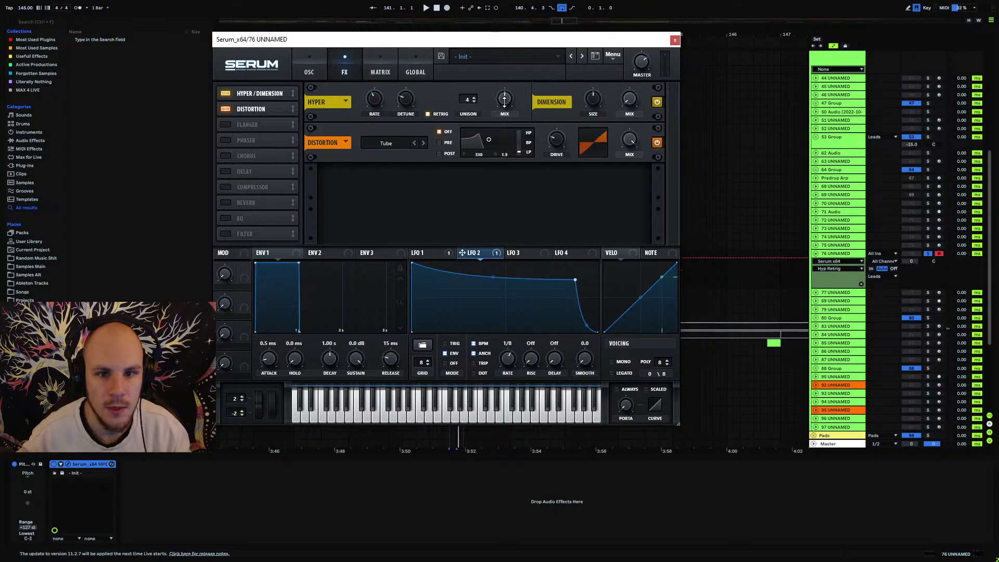
pyautogui.moveTo(629, 98); pyautogui.dragTo(634, 82)
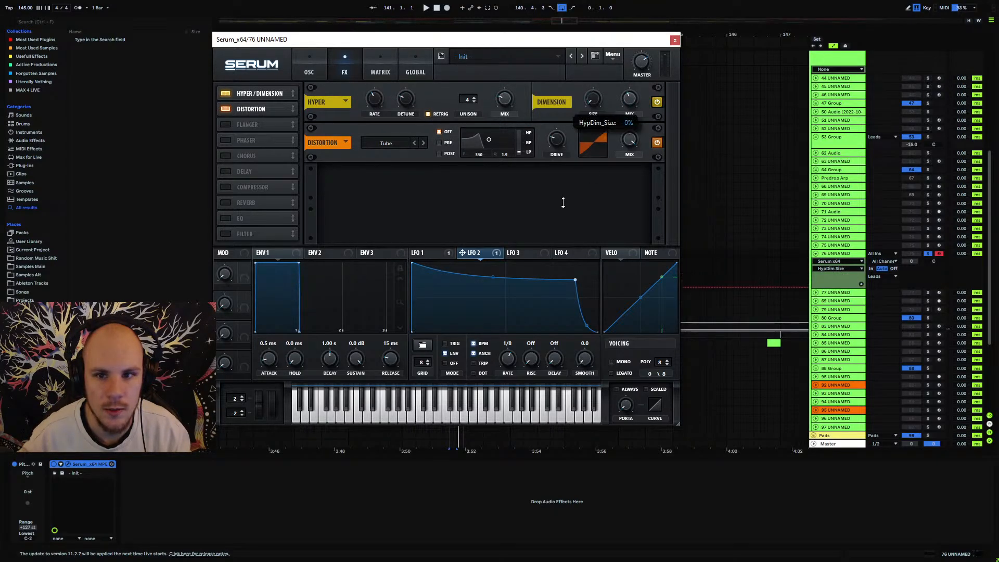
pyautogui.click(395, 143)
pyautogui.click(391, 259)
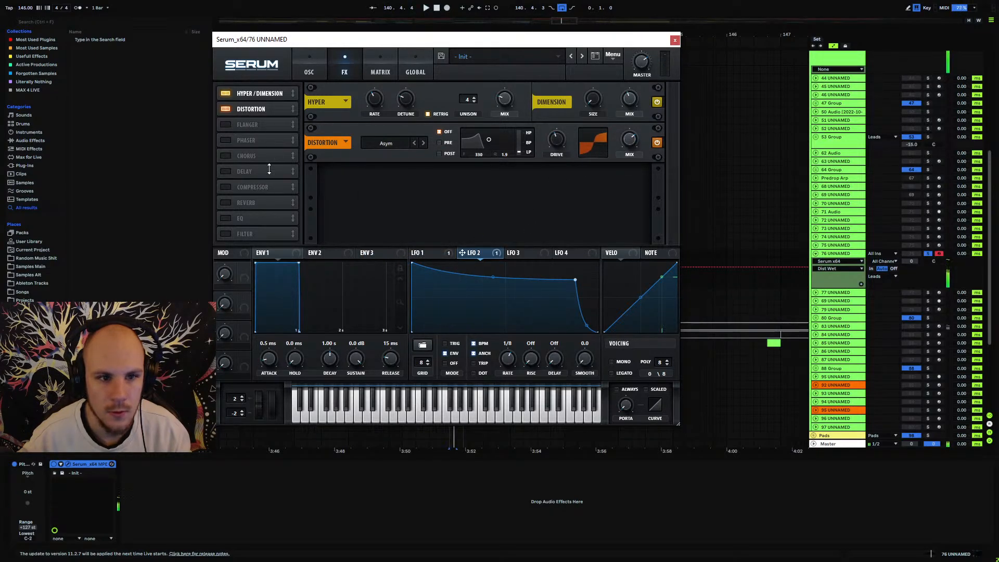
# Enable the Serum compressor in multiband mode, set its release to about 373.5 ms and audition the sound.
pyautogui.click(239, 187)
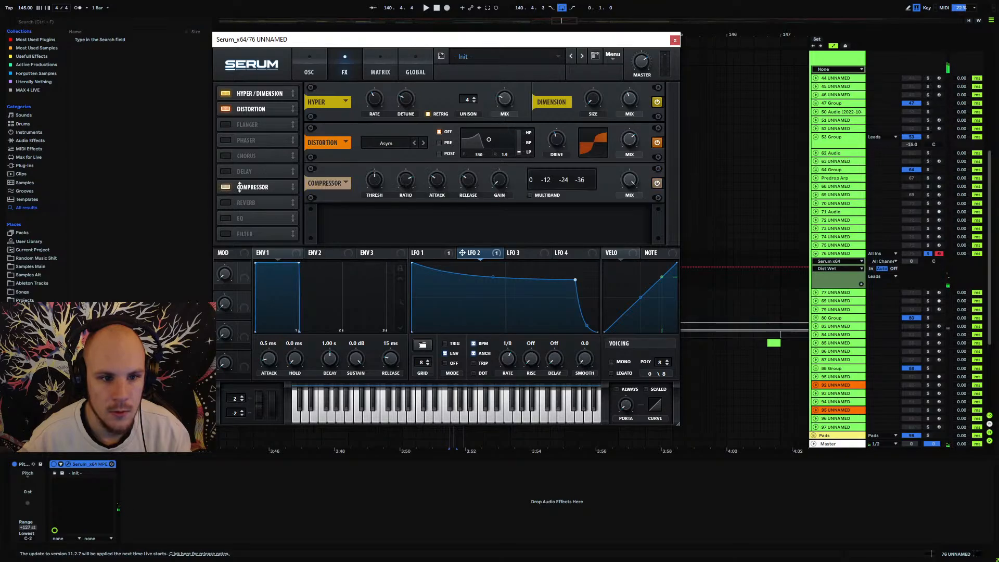
pyautogui.click(529, 195)
pyautogui.press('space')
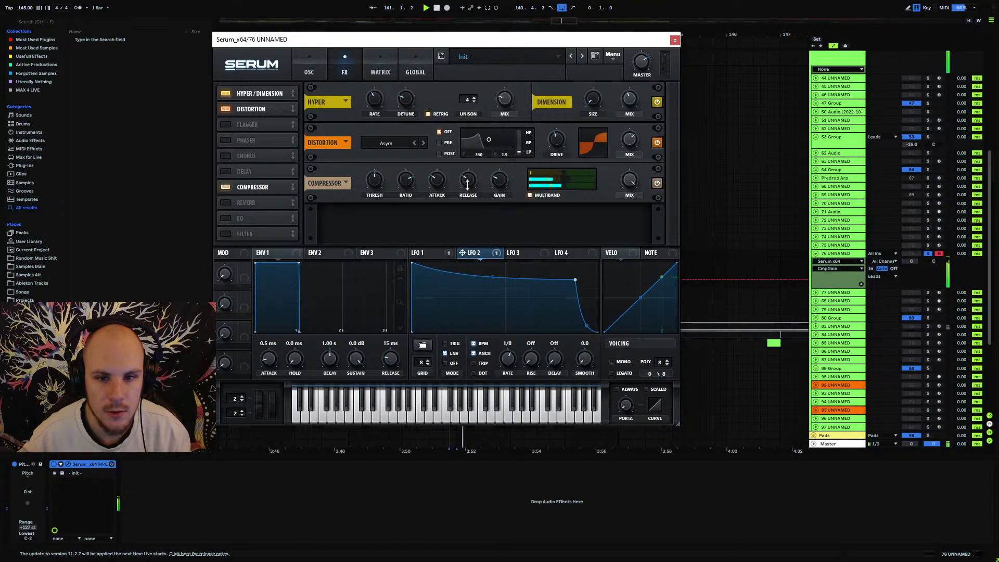
pyautogui.click(468, 182)
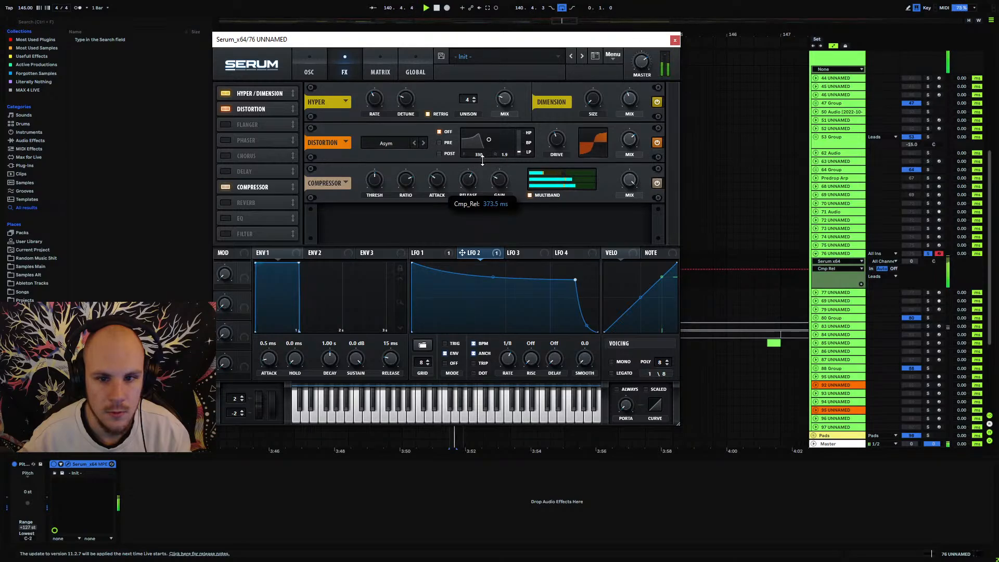
# Enable the Serum EQ with its low band as a high-pass at 47% Q, then close Serum and list the audio effects.
pyautogui.click(233, 218)
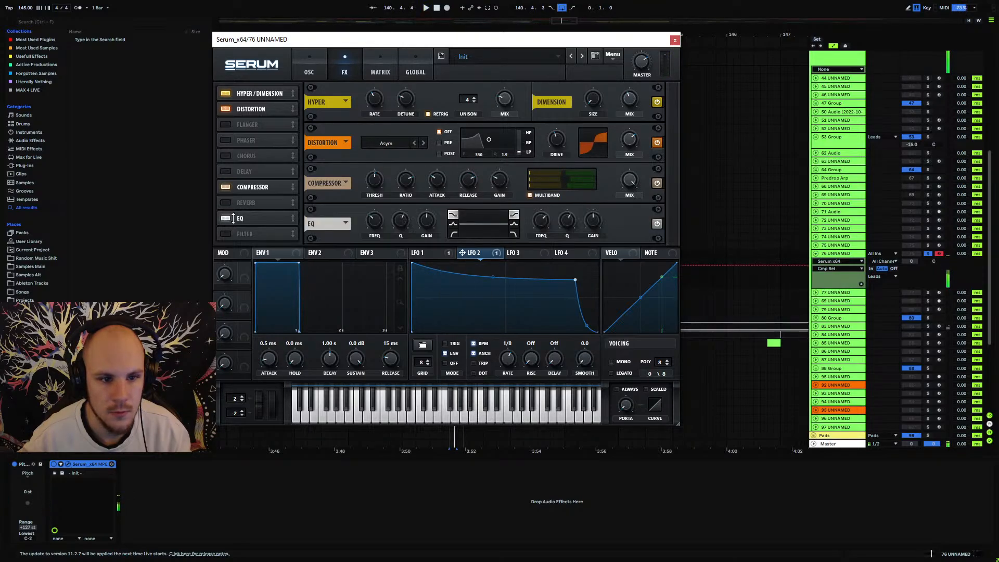
pyautogui.click(453, 234)
pyautogui.click(402, 226)
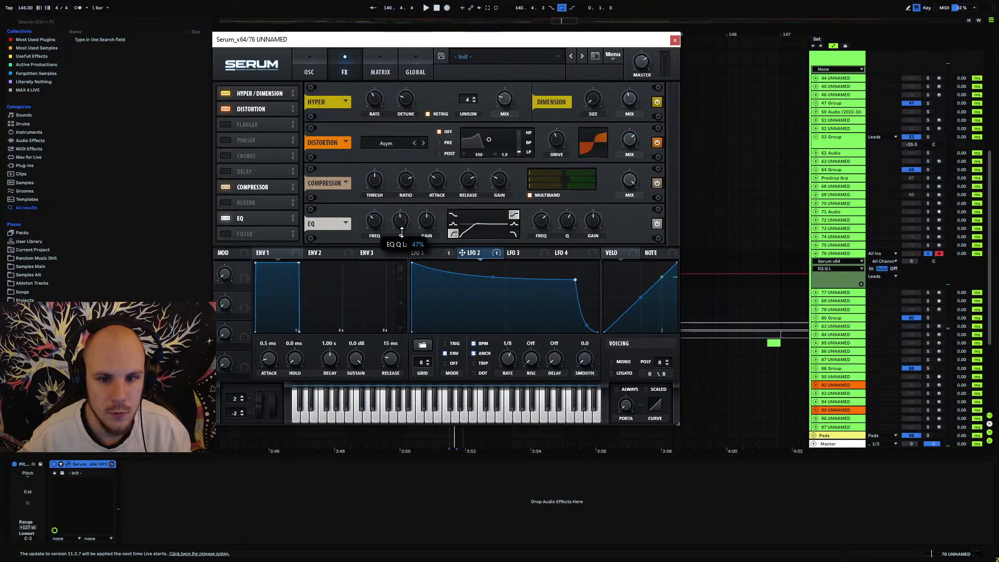
pyautogui.click(674, 40)
pyautogui.click(35, 143)
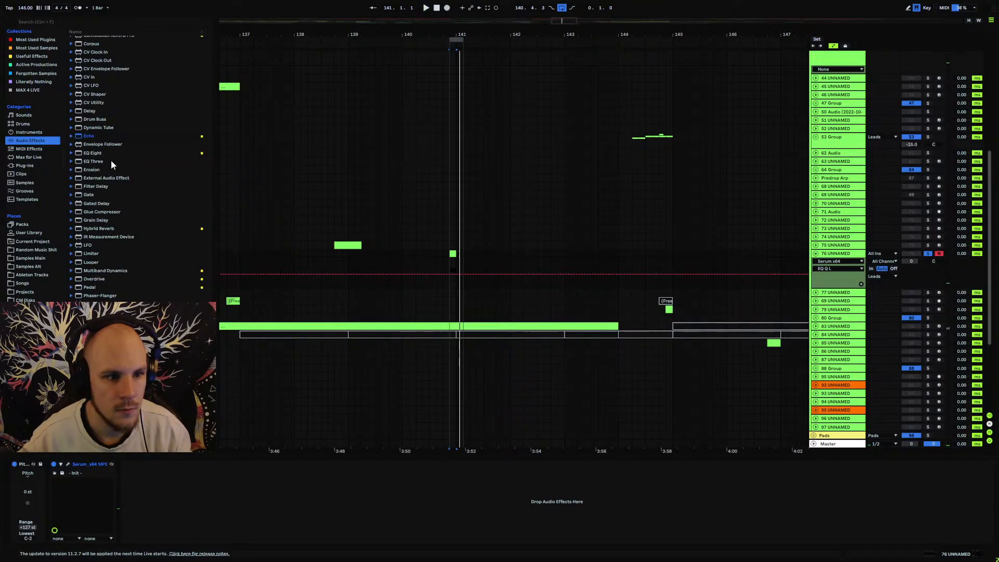
# Add Echo after Serum on track 76 with both sides synced to Notes, Ping Pong mode and Dry/Wet at 34%.
pyautogui.moveTo(86, 137); pyautogui.dragTo(187, 510)
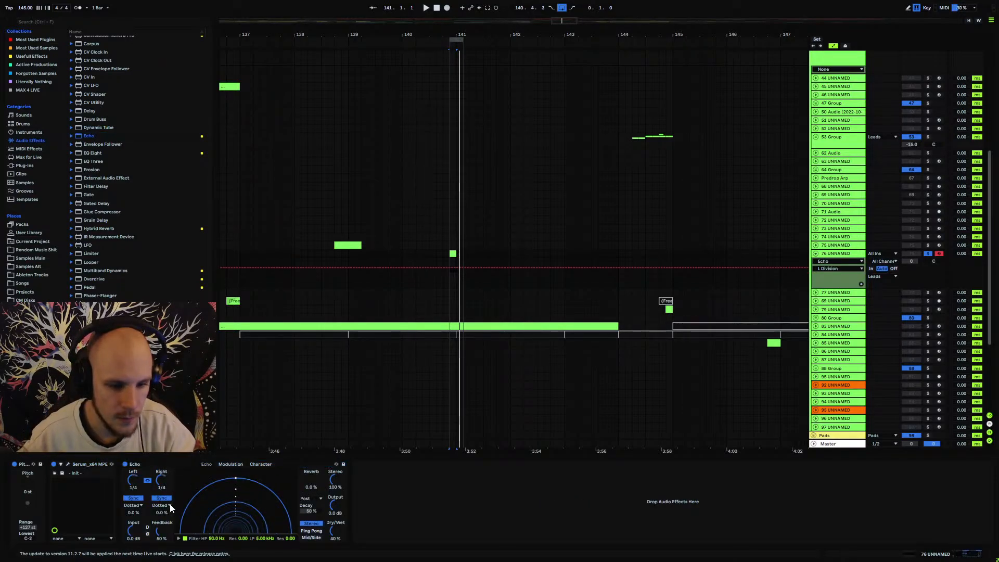
pyautogui.click(167, 504)
pyautogui.click(161, 513)
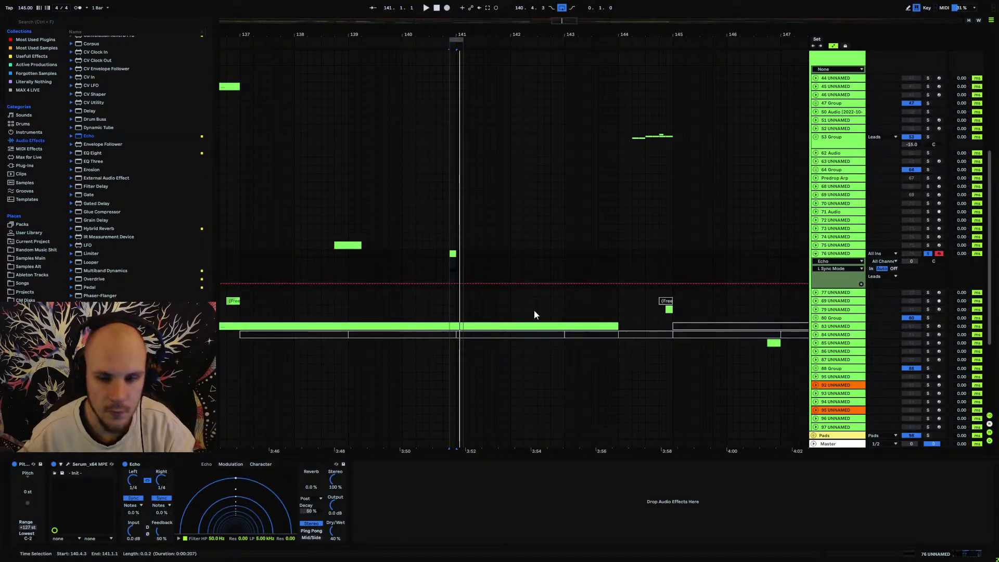
pyautogui.press('space')
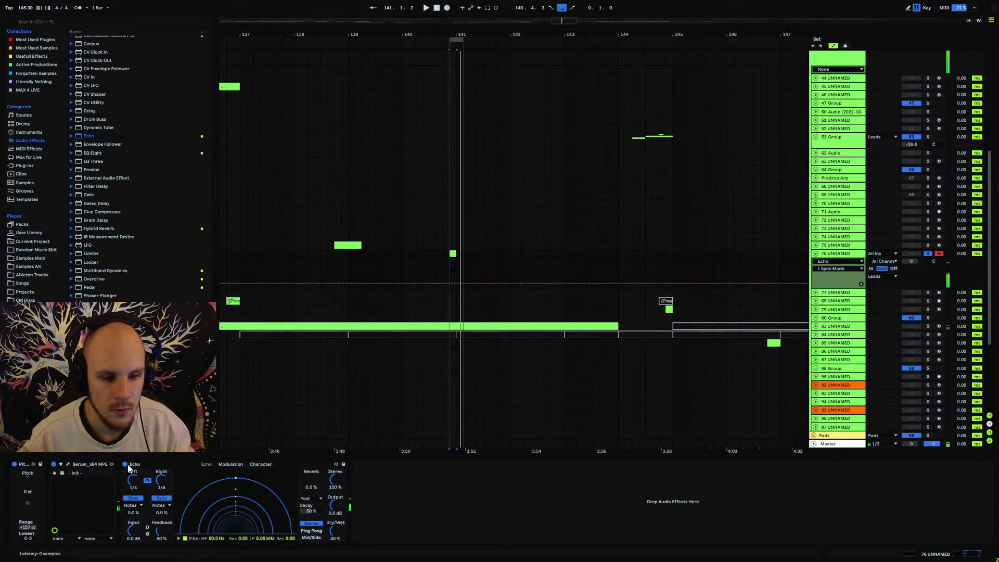
pyautogui.click(311, 530)
pyautogui.moveTo(336, 538); pyautogui.dragTo(336, 541)
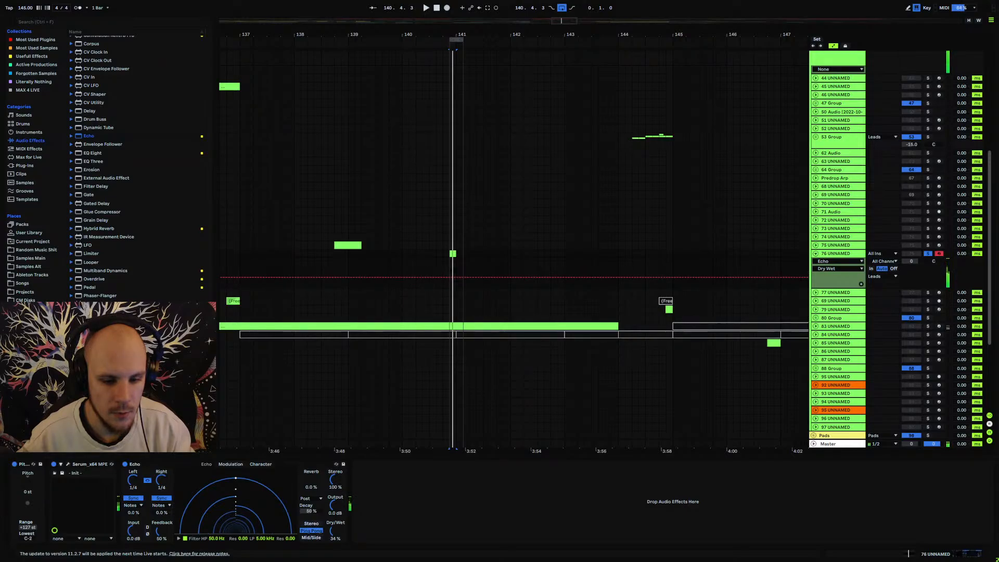
# Extend the arrangement loop to run from 137.4.3 to 145.1.1 and select that range on track 76.
pyautogui.moveTo(451, 40); pyautogui.dragTo(288, 48)
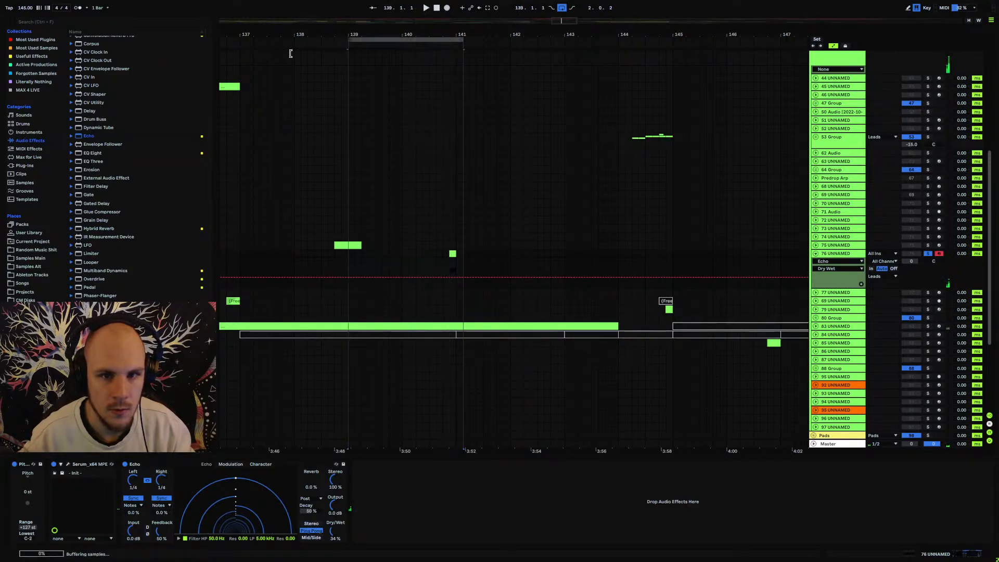
pyautogui.moveTo(463, 40); pyautogui.dragTo(531, 42)
pyautogui.moveTo(629, 67); pyautogui.dragTo(671, 69)
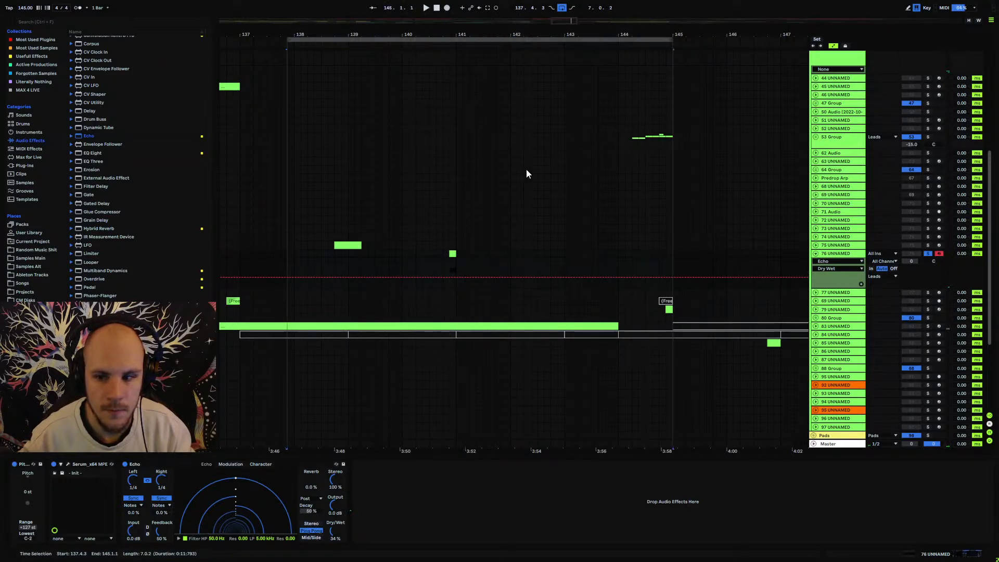
pyautogui.click(428, 254)
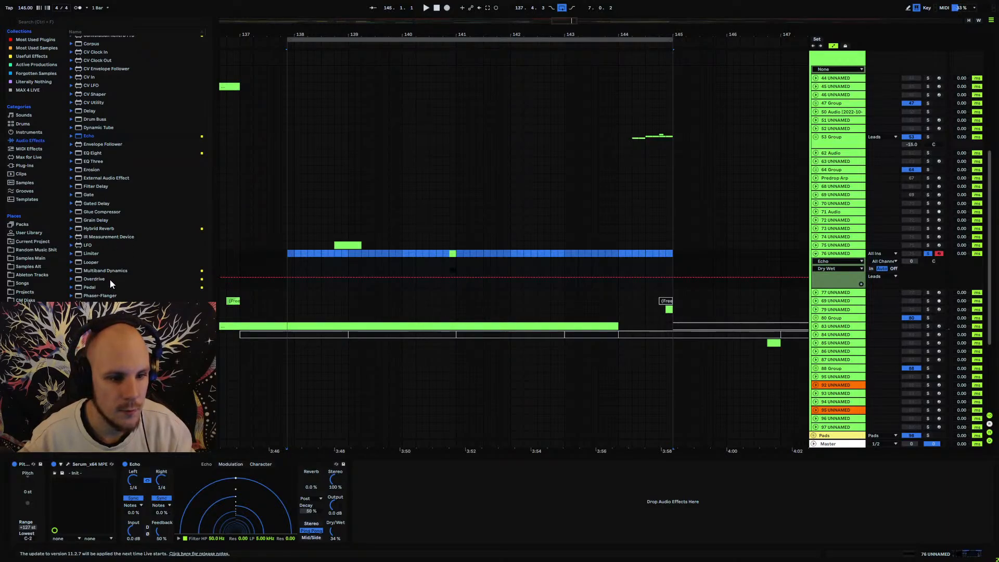
# Insert Multiband Dynamics (OTT) between Serum and Echo with output at 10.6 dB, time at 363% and amount at 35%.
pyautogui.moveTo(107, 271); pyautogui.dragTo(123, 516)
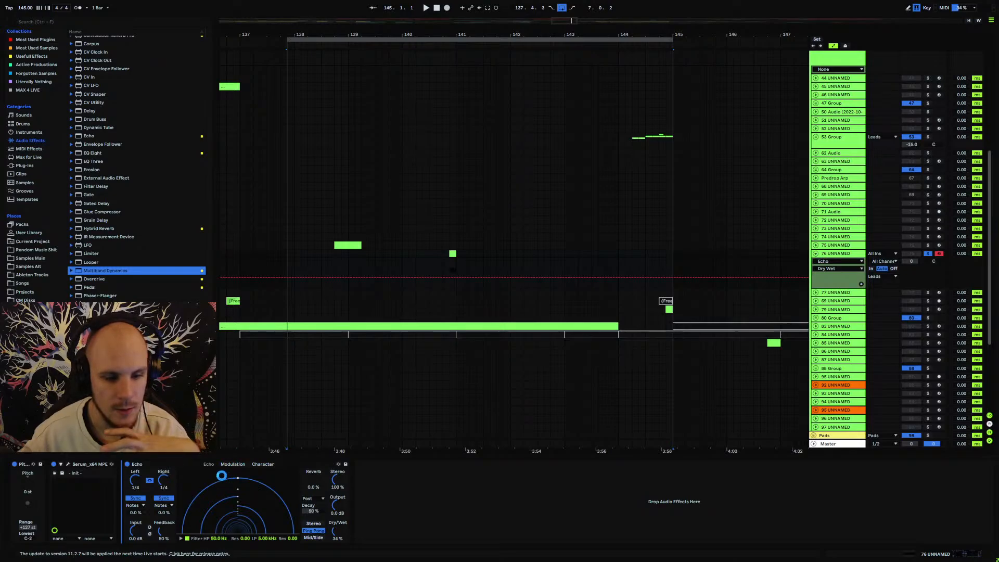
pyautogui.press('space')
pyautogui.moveTo(321, 486); pyautogui.dragTo(321, 467)
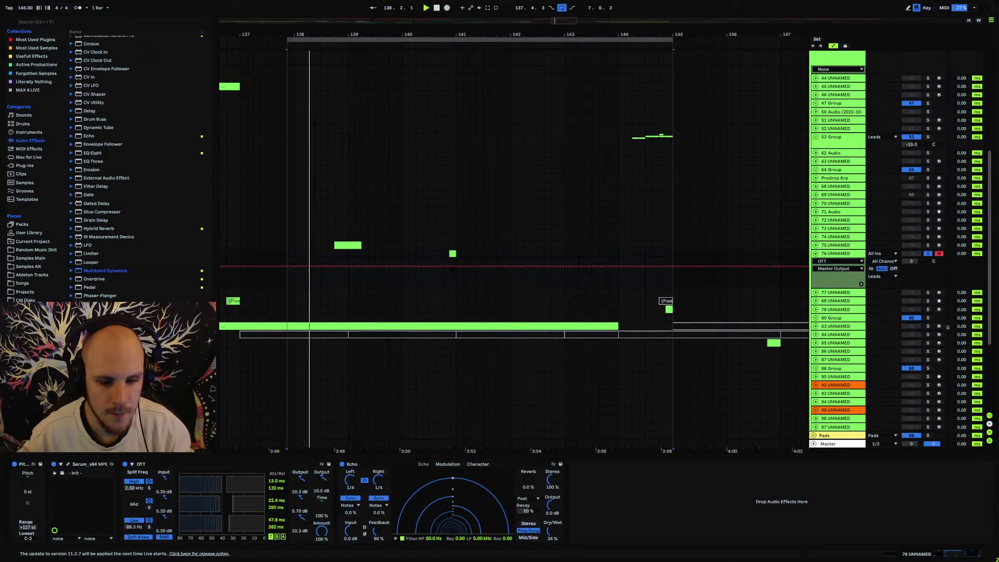
pyautogui.press('space')
pyautogui.moveTo(322, 504); pyautogui.dragTo(322, 481)
pyautogui.moveTo(322, 531); pyautogui.dragTo(321, 561)
# Insert Saturator before Echo with 4 dB drive and Soft Clip on, and audition the fill on track 76.
pyautogui.moveTo(93, 329); pyautogui.dragTo(329, 503)
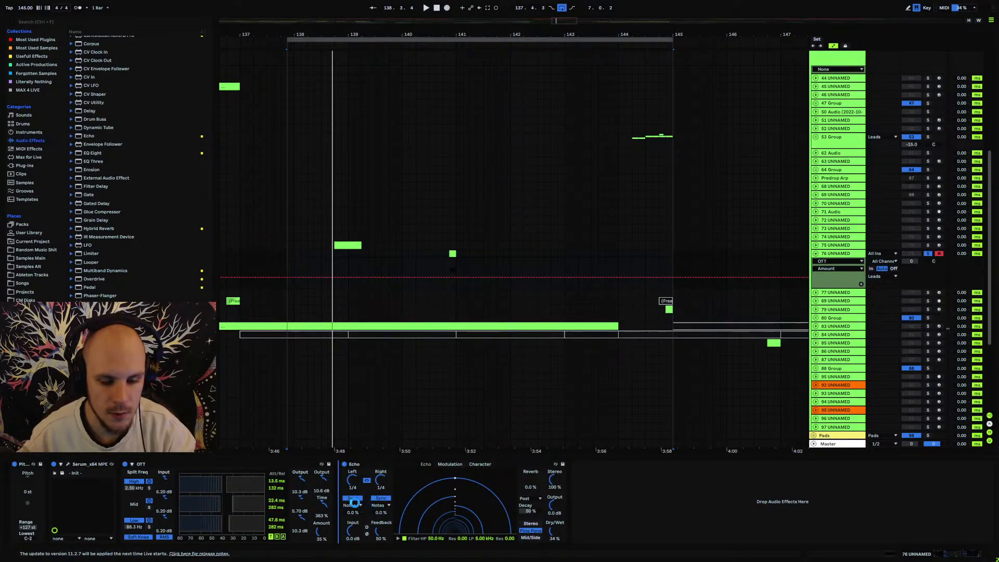
pyautogui.moveTo(347, 490); pyautogui.dragTo(348, 485)
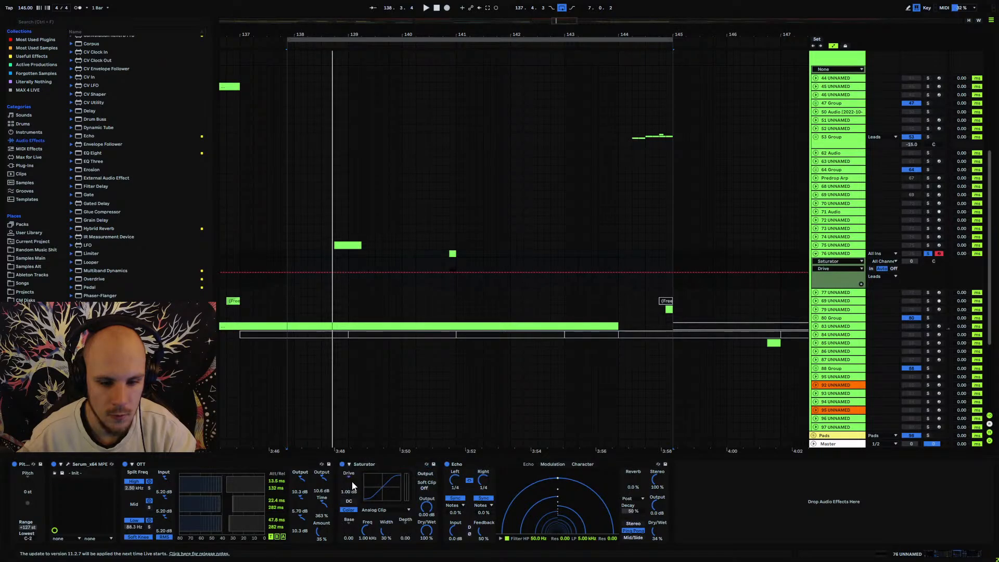
pyautogui.click(424, 488)
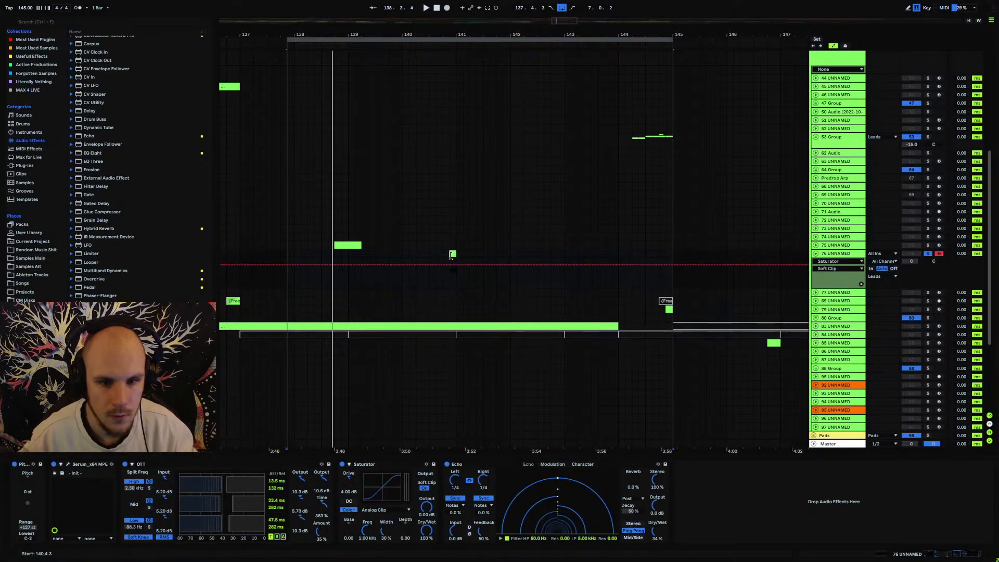
pyautogui.click(451, 256)
pyautogui.click(444, 256)
pyautogui.press('space')
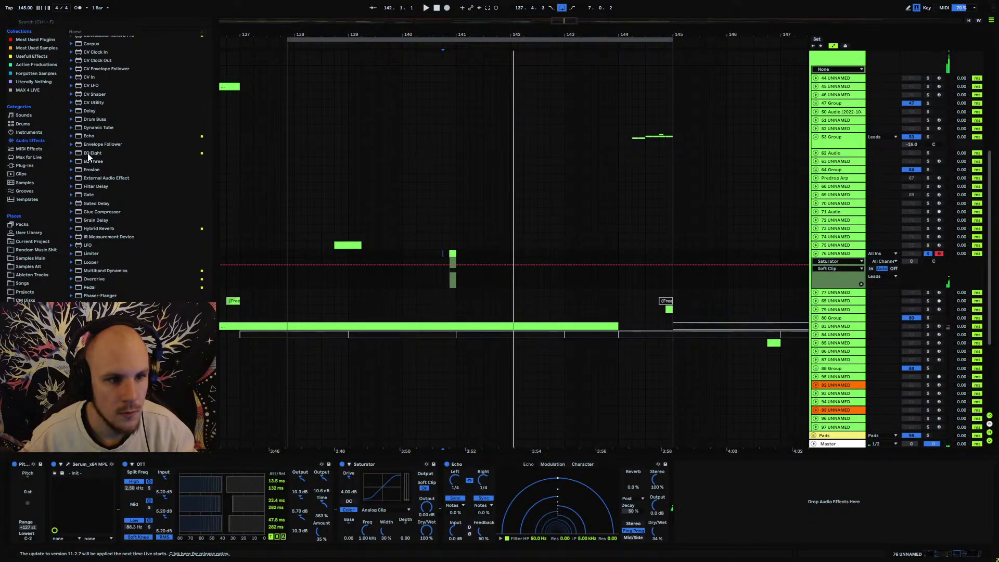
# Insert EQ Eight between OTT and Saturator, shaping a low cut, a 5.08 dB boost at 1.32 kHz and an upper-mid dip while auditioning.
pyautogui.moveTo(89, 154); pyautogui.dragTo(337, 505)
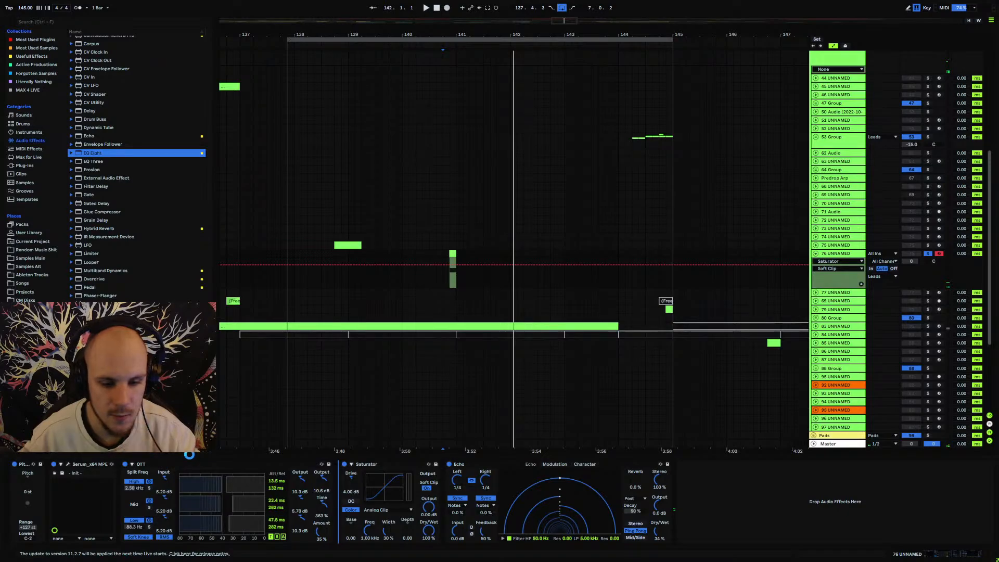
pyautogui.moveTo(337, 505)
pyautogui.mouseDown()
pyautogui.moveTo(370, 495)
pyautogui.moveTo(426, 507)
pyautogui.mouseUp()
pyautogui.press('space')
pyautogui.press('space')
pyautogui.moveTo(523, 504); pyautogui.dragTo(460, 488)
pyautogui.press('space')
pyautogui.press('space')
pyautogui.press('space')
pyautogui.press('space')
pyautogui.press('space')
pyautogui.click(519, 512)
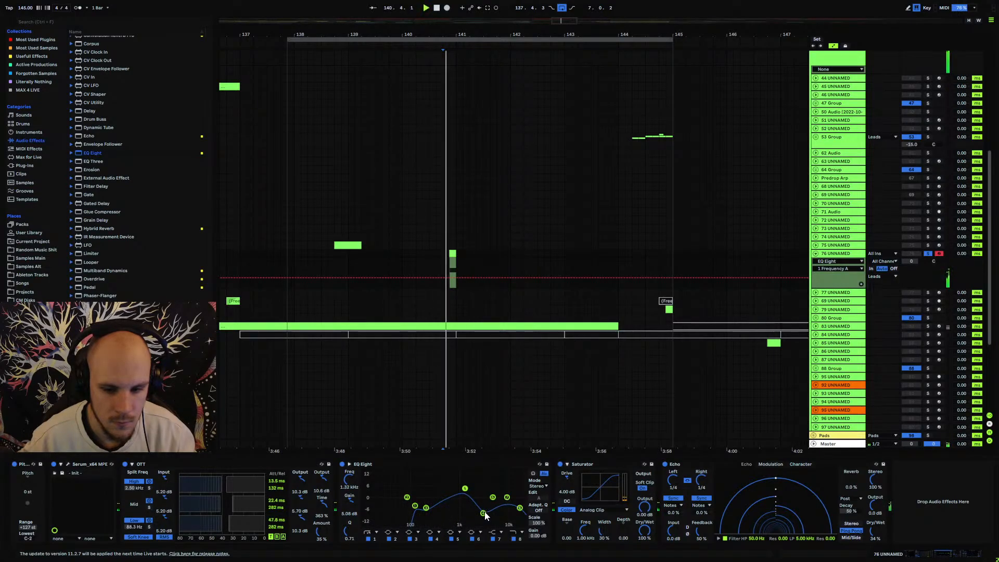
# Set the EQ Eight scale to 22% and audition the softened curve.
pyautogui.moveTo(538, 522); pyautogui.dragTo(537, 543)
pyautogui.press('space')
pyautogui.press('space')
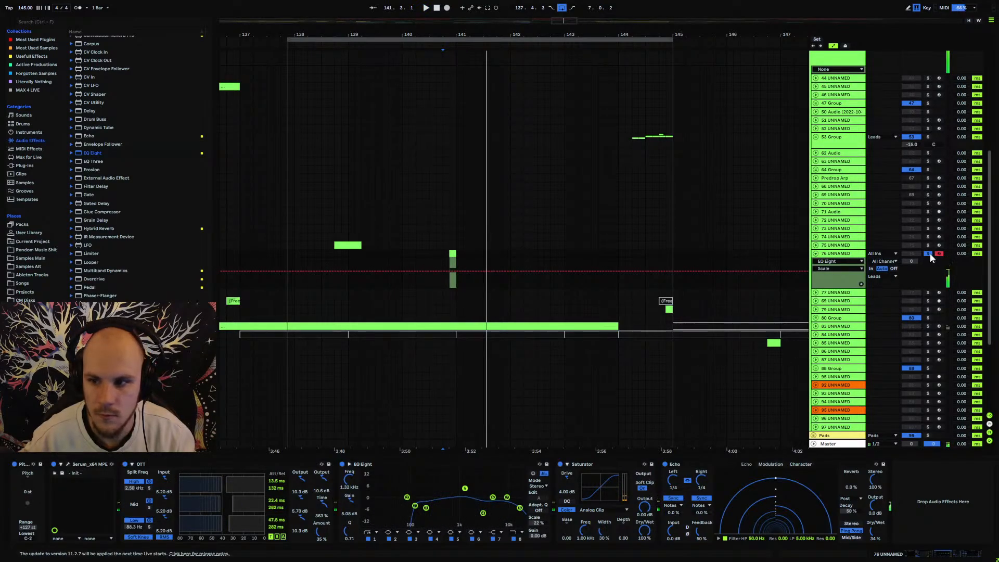
# Unsolo track 76 and balance it against the full mix with its volume at -12.0 dB.
pyautogui.click(929, 254)
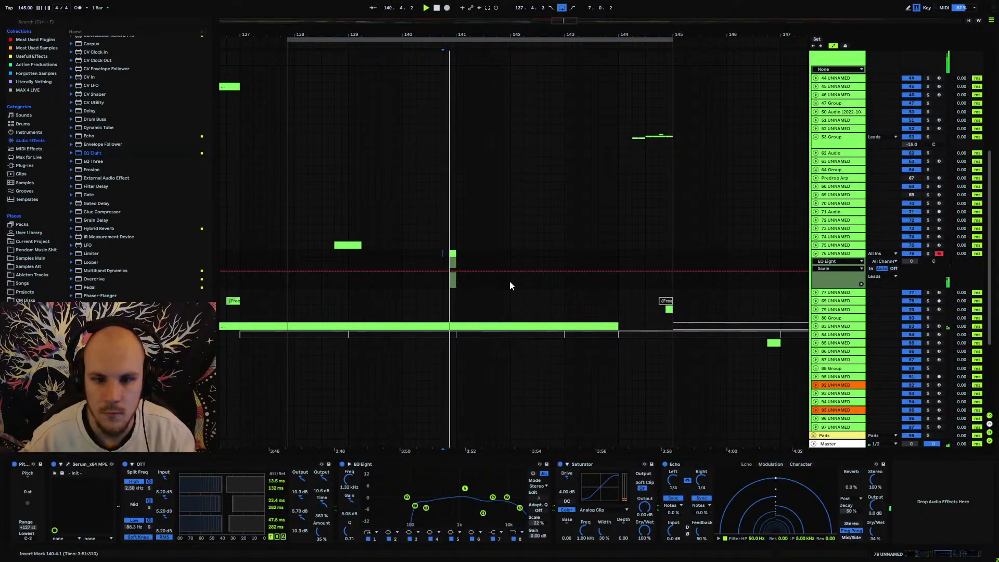
pyautogui.click(915, 260)
pyautogui.write('-14')
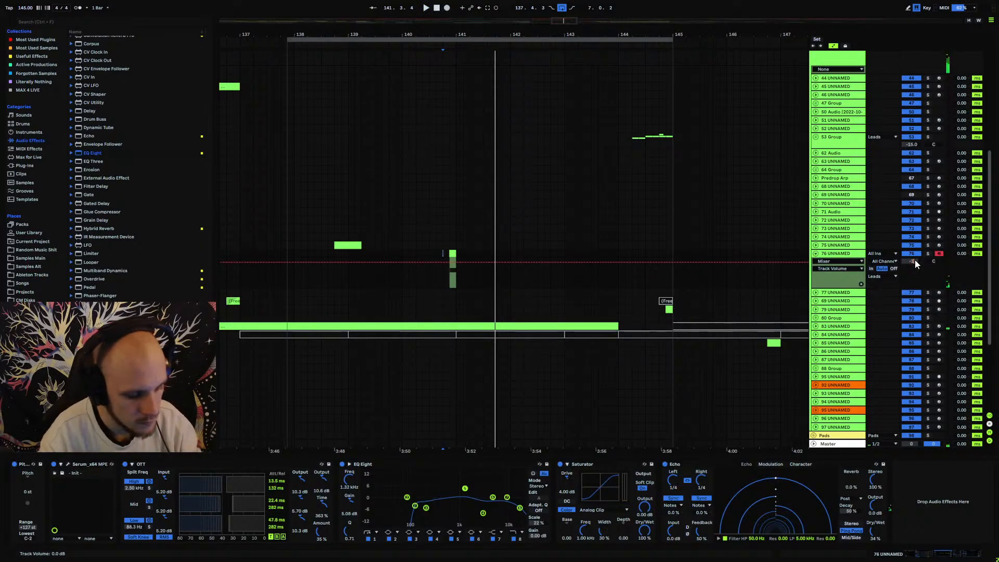
pyautogui.press('Return')
pyautogui.press('space')
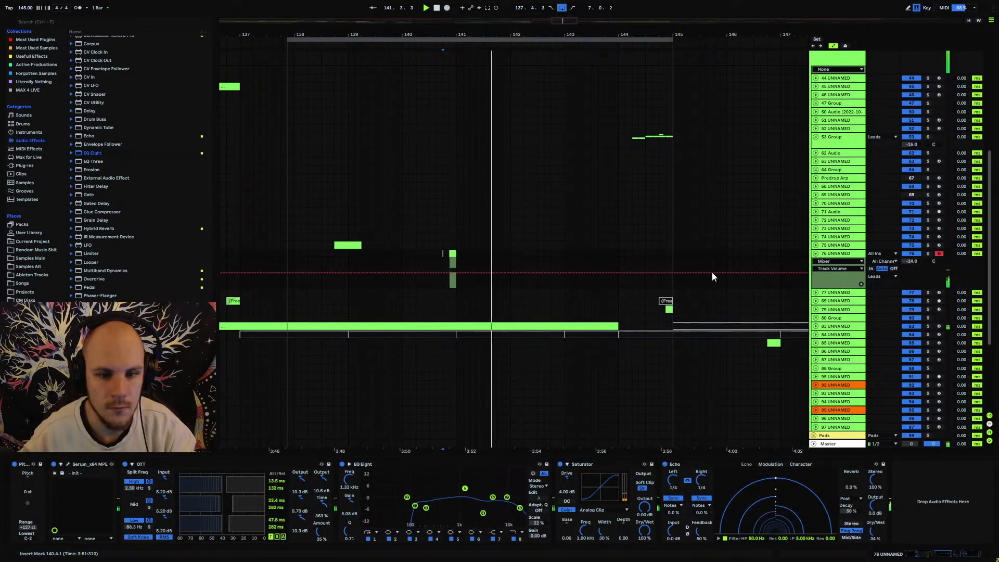
pyautogui.moveTo(914, 262); pyautogui.dragTo(914, 257)
pyautogui.press('space')
# Raise the Saturator drive on track 76 while playing the fill with the full mix.
pyautogui.press('space')
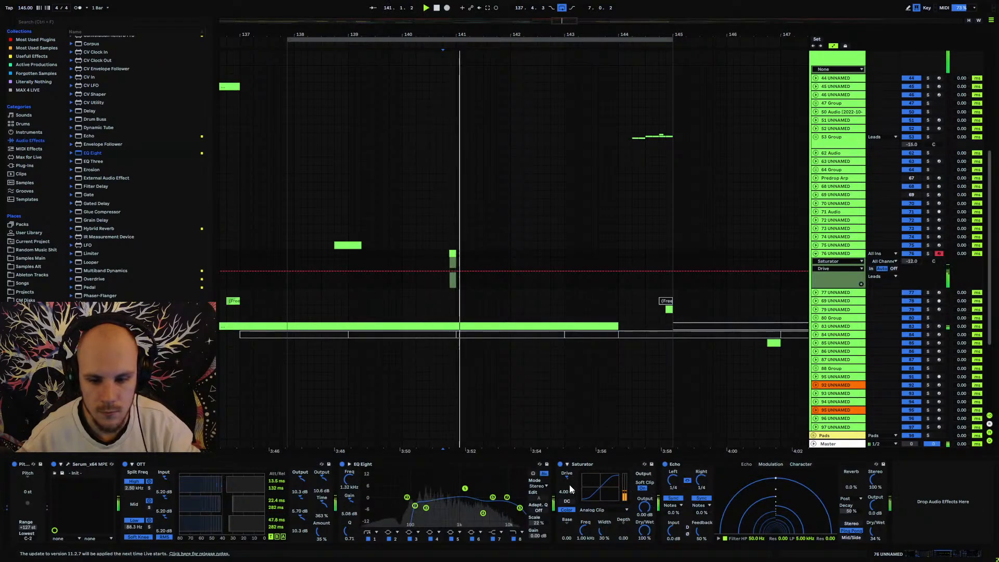
pyautogui.moveTo(568, 488); pyautogui.dragTo(568, 479)
pyautogui.press('space')
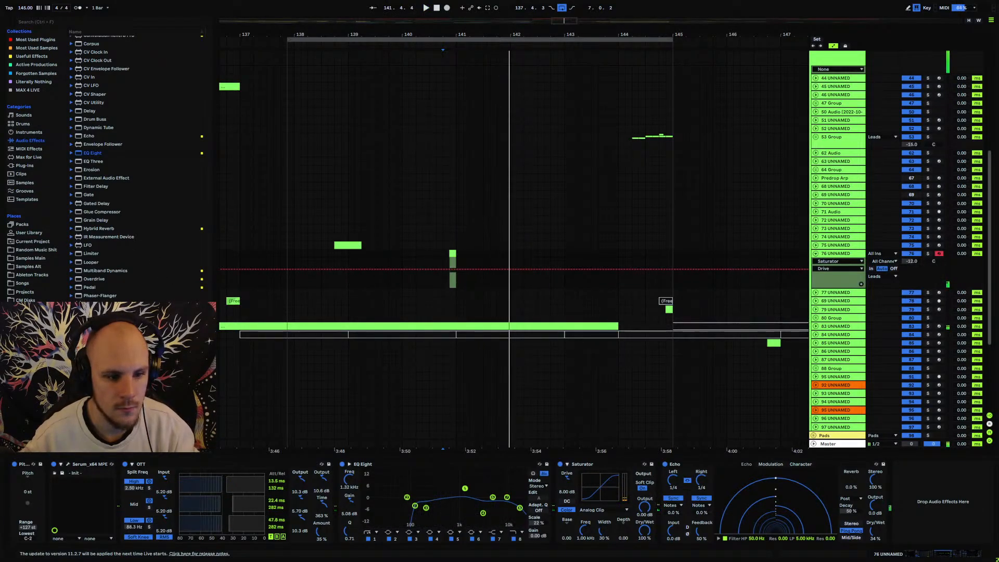
# Set Echo's Dry/Wet to 40% and its feedback to 89%, auditioning each change.
pyautogui.press('space')
pyautogui.moveTo(875, 531); pyautogui.dragTo(875, 526)
pyautogui.press('space')
pyautogui.press('space')
pyautogui.moveTo(701, 532)
pyautogui.mouseDown()
pyautogui.moveTo(700, 509)
pyautogui.moveTo(700, 533)
pyautogui.mouseUp()
pyautogui.press('space')
pyautogui.press('space')
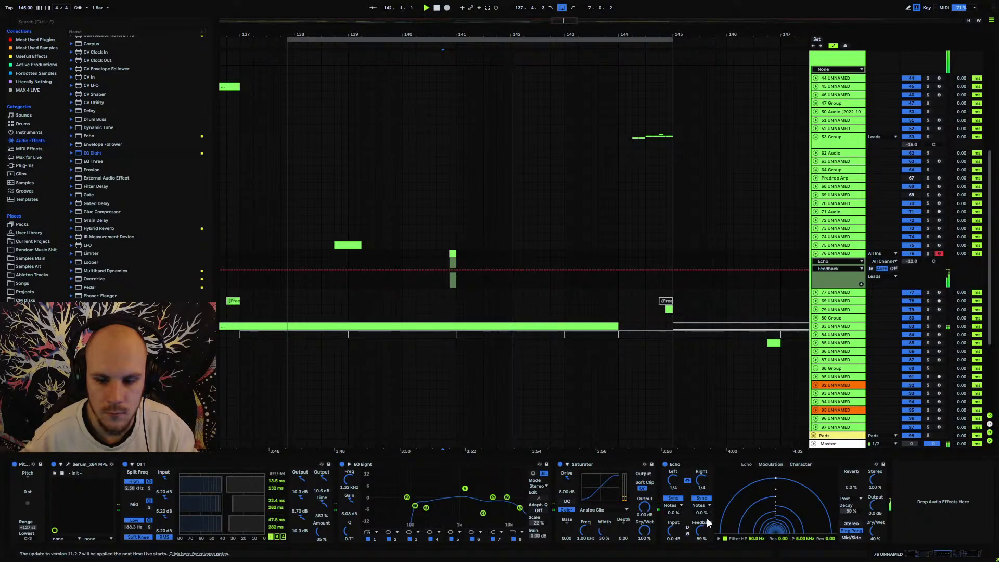
# Automate Echo's Dry/Wet on track 76 to drop from 40% to 0% at bar 144.
pyautogui.click(877, 533)
pyautogui.click(618, 276)
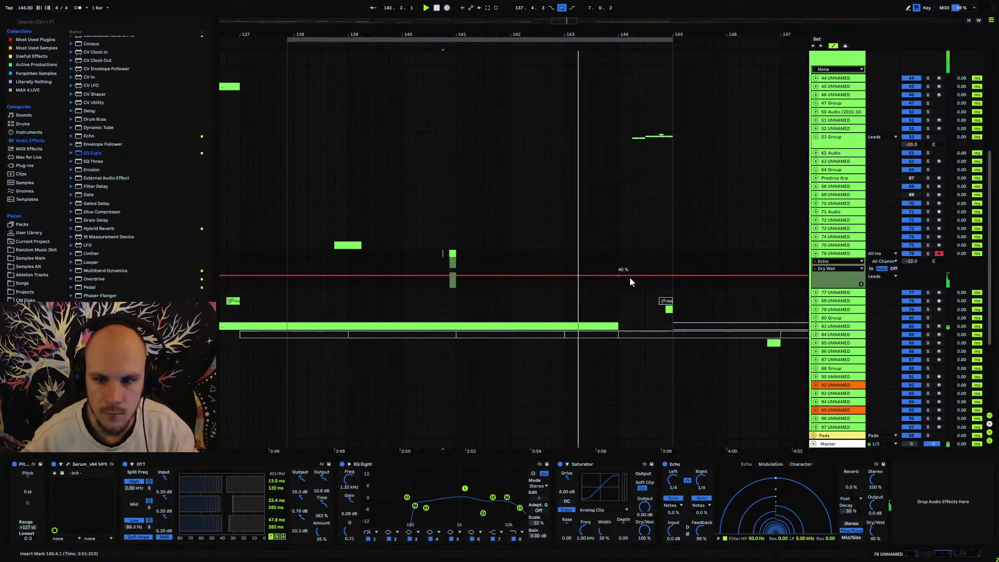
pyautogui.moveTo(626, 276); pyautogui.dragTo(626, 287)
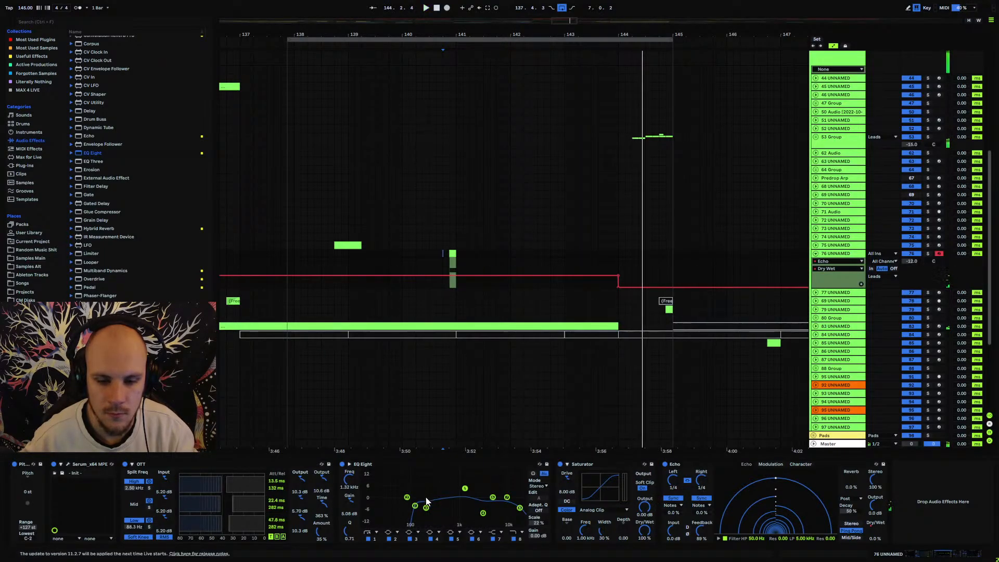
# Raise the EQ Eight low-cut frequency to 267 Hz while repeatedly auditioning the fill.
pyautogui.press('space')
pyautogui.press('space')
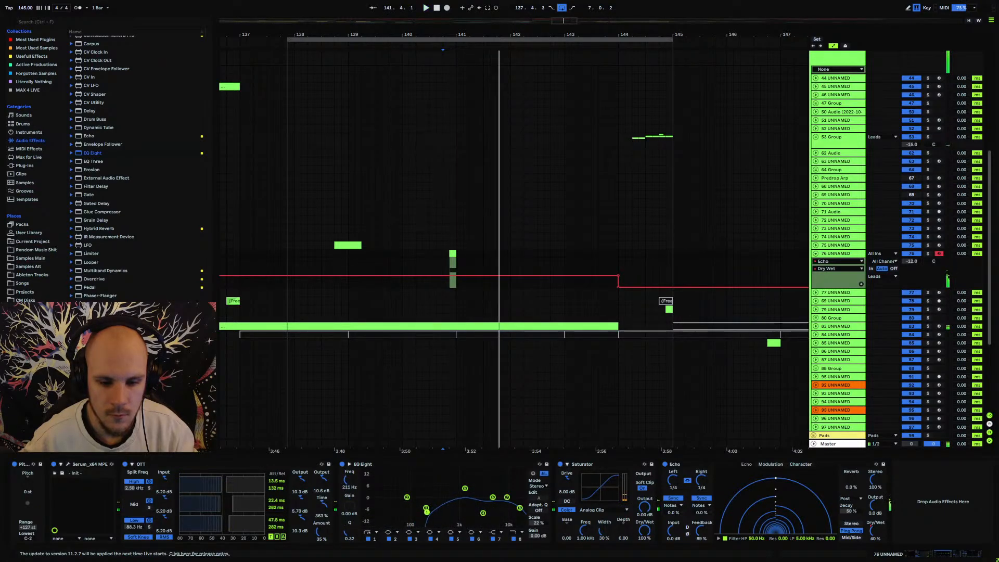
pyautogui.press('space')
pyautogui.press('space')
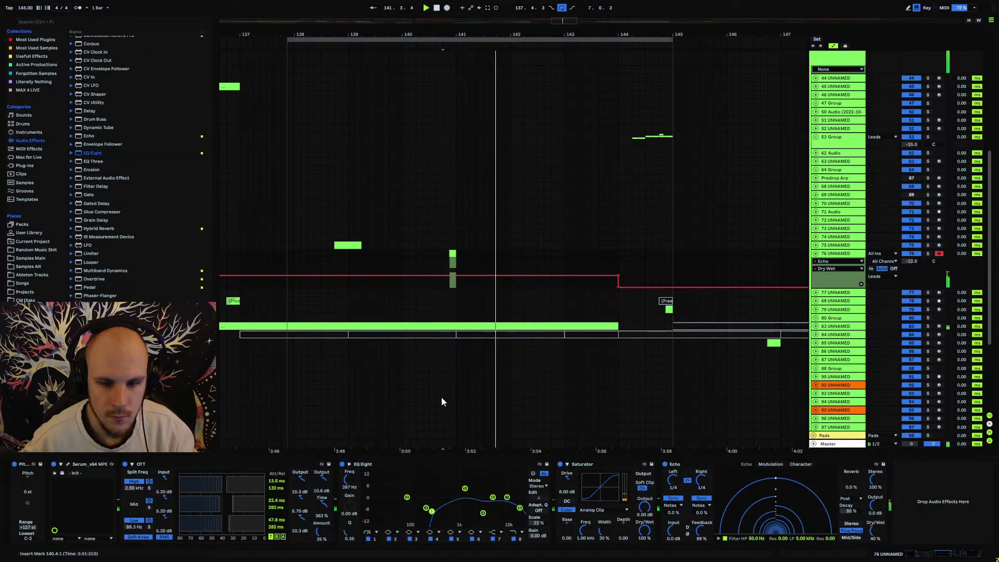
pyautogui.press('space')
pyautogui.press('space')
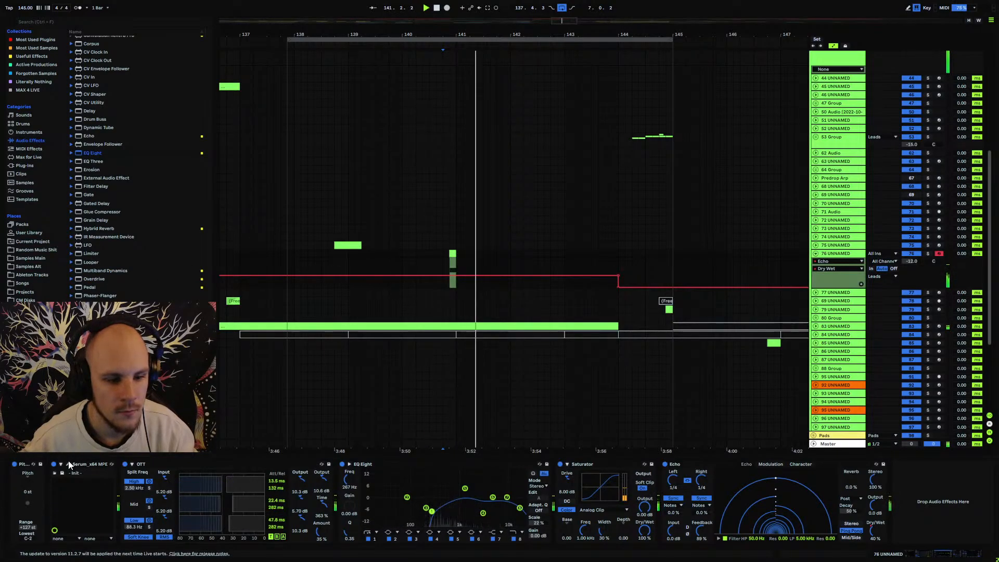
# Open track 76's Serum effects, set the Dimension mix to 0% and adjust the Hyper mix while auditioning.
pyautogui.click(68, 464)
pyautogui.click(341, 71)
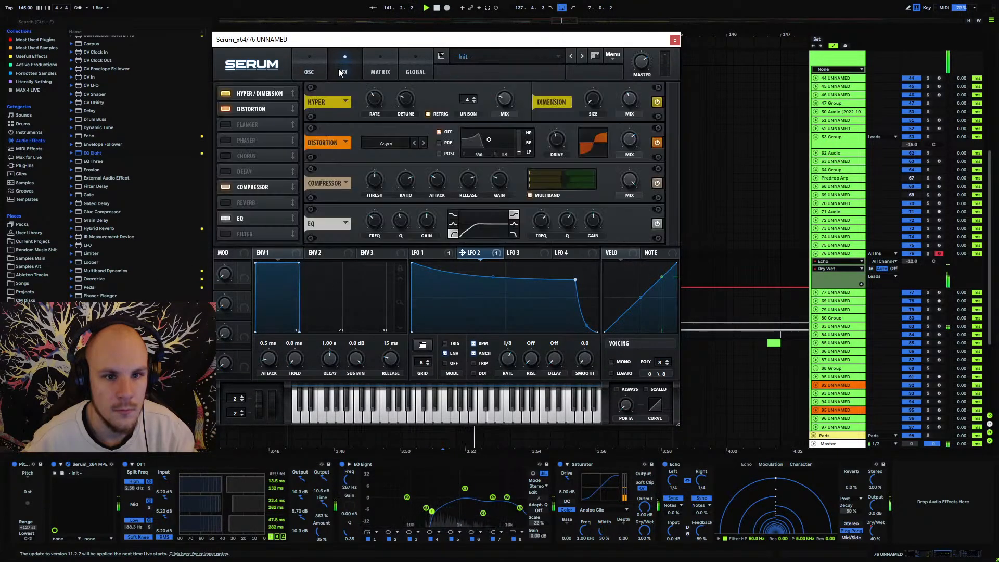
pyautogui.click(507, 100)
pyautogui.press('space')
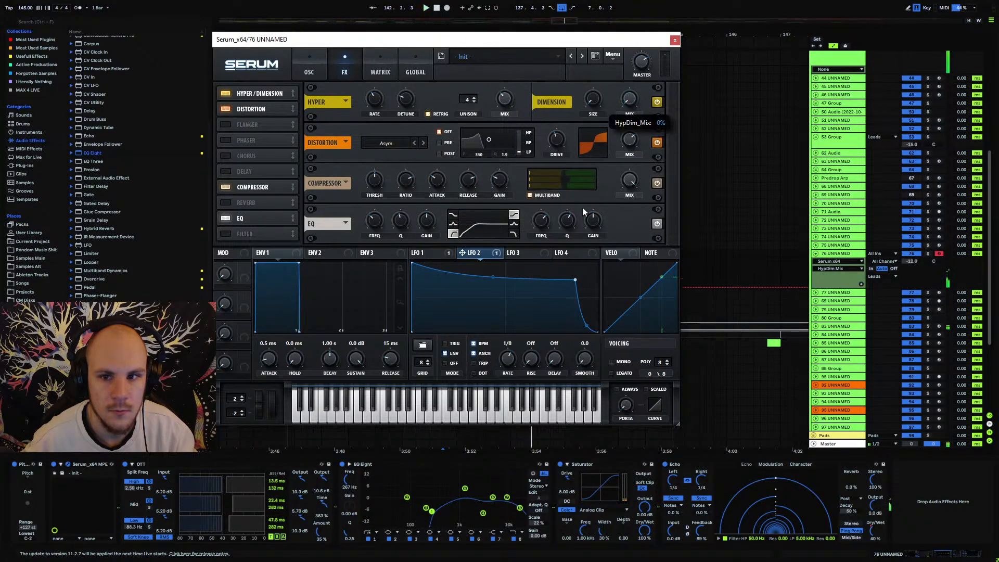
pyautogui.click(513, 98)
# Set Serum oscillator A to 2 unison voices, reduce its detune and close the Serum window.
pyautogui.click(313, 73)
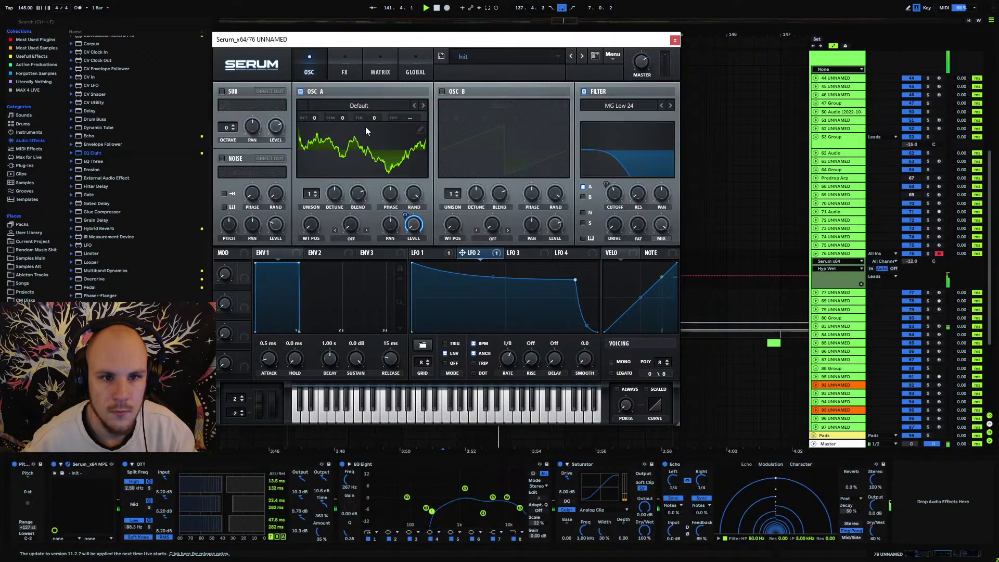
pyautogui.click(315, 192)
pyautogui.moveTo(334, 194); pyautogui.dragTo(323, 233)
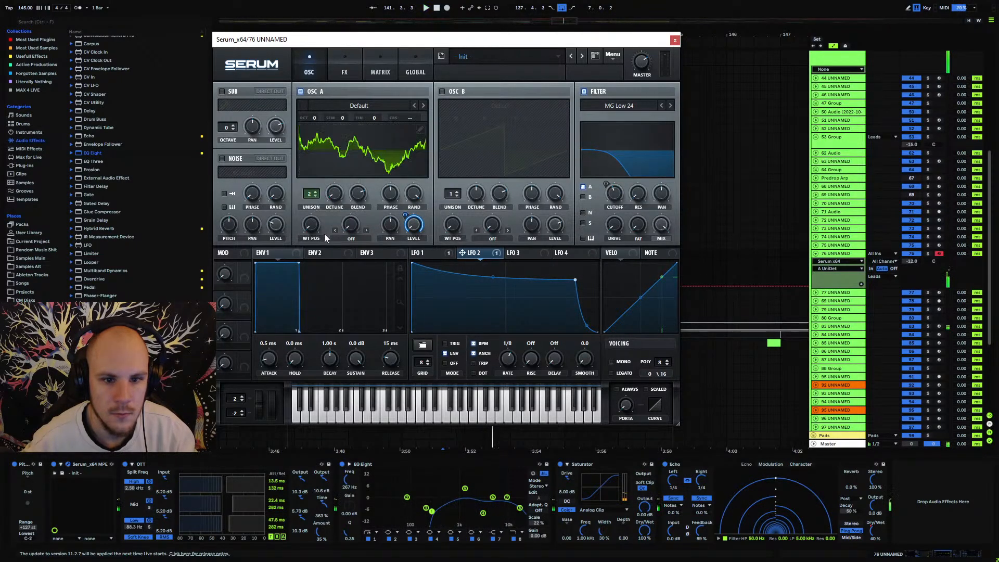
pyautogui.click(675, 40)
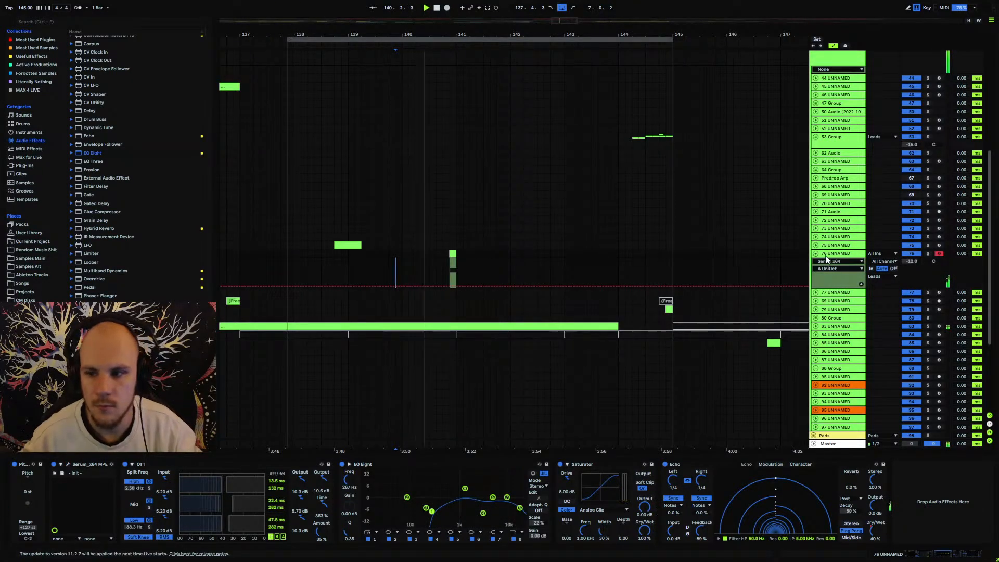
# Set the EQ Eight output gain to 4 dB and audition the fill in the mix.
pyautogui.click(538, 536)
pyautogui.write('4')
pyautogui.press('Return')
pyautogui.press('space')
pyautogui.press('space')
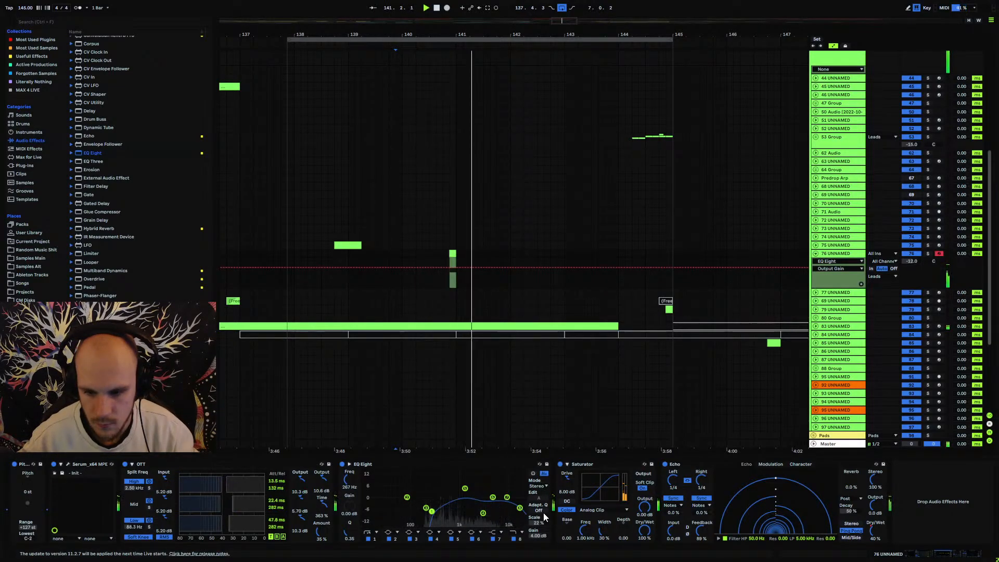
# Lower track 76's volume slightly and reduce the Saturator drive during playback.
pyautogui.moveTo(914, 262); pyautogui.dragTo(914, 268)
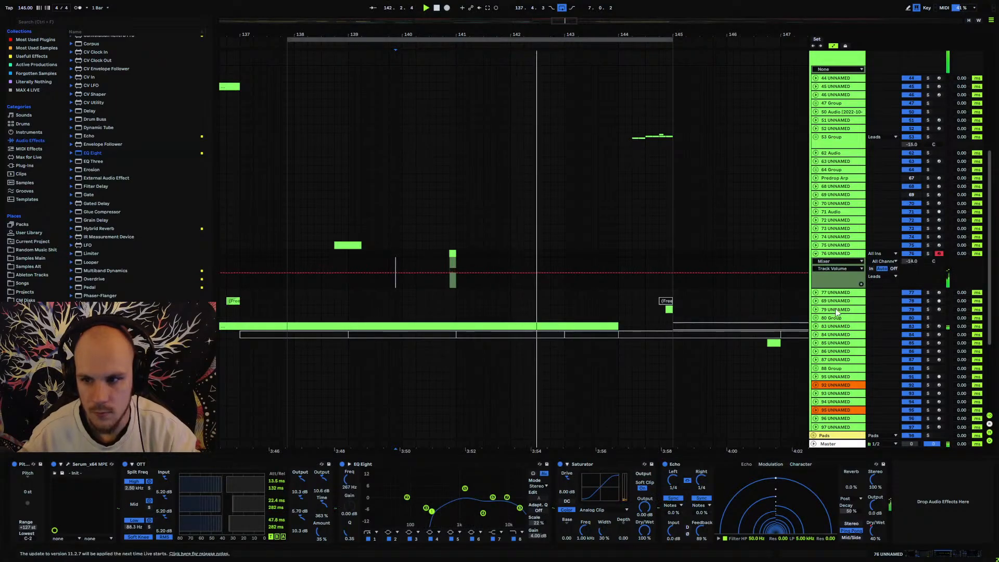
pyautogui.moveTo(564, 486); pyautogui.dragTo(563, 492)
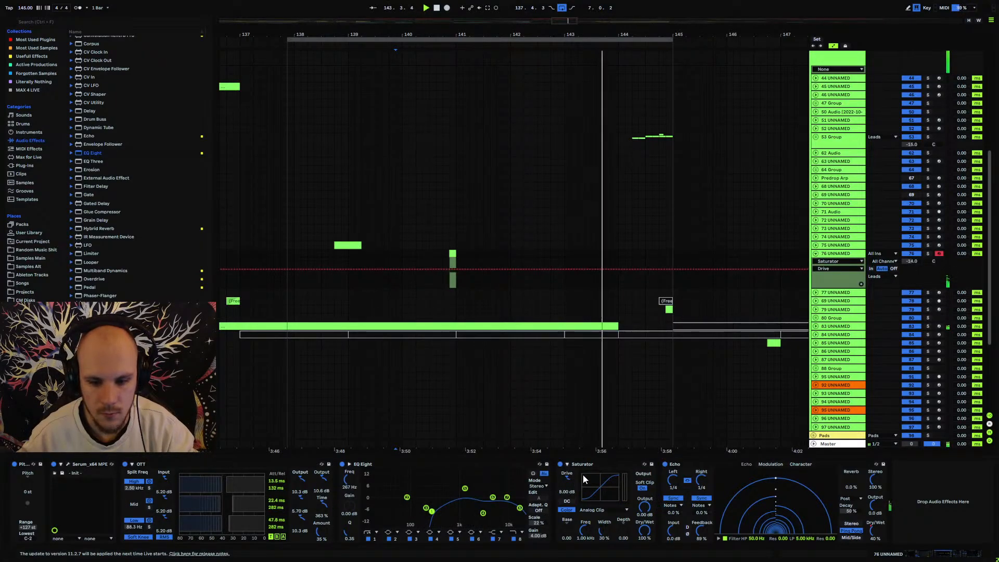
# Loop the 16 bars from bar 129 to 145, start playback and collapse track 76.
pyautogui.press('space')
pyautogui.press('space')
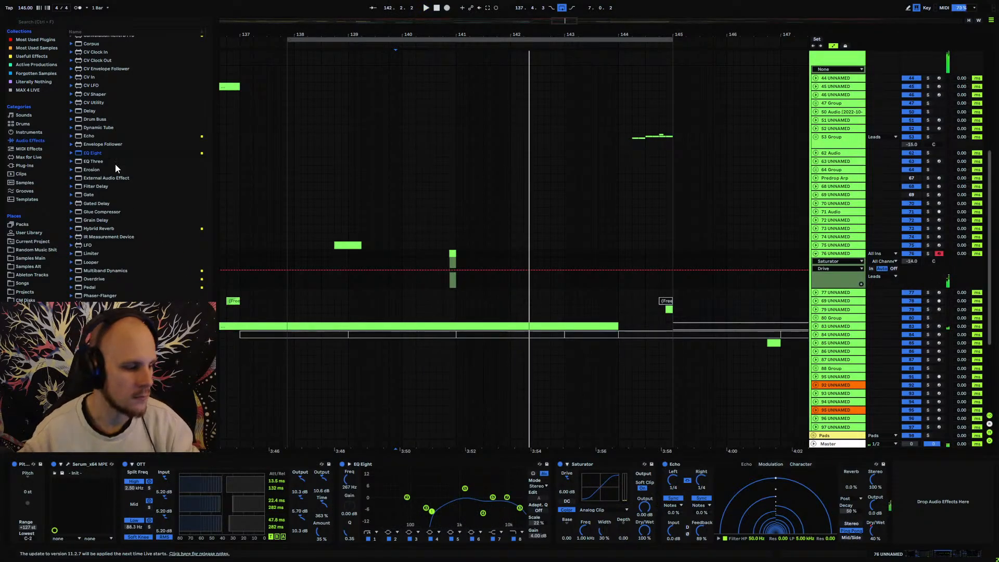
pyautogui.moveTo(370, 31); pyautogui.dragTo(285, 50)
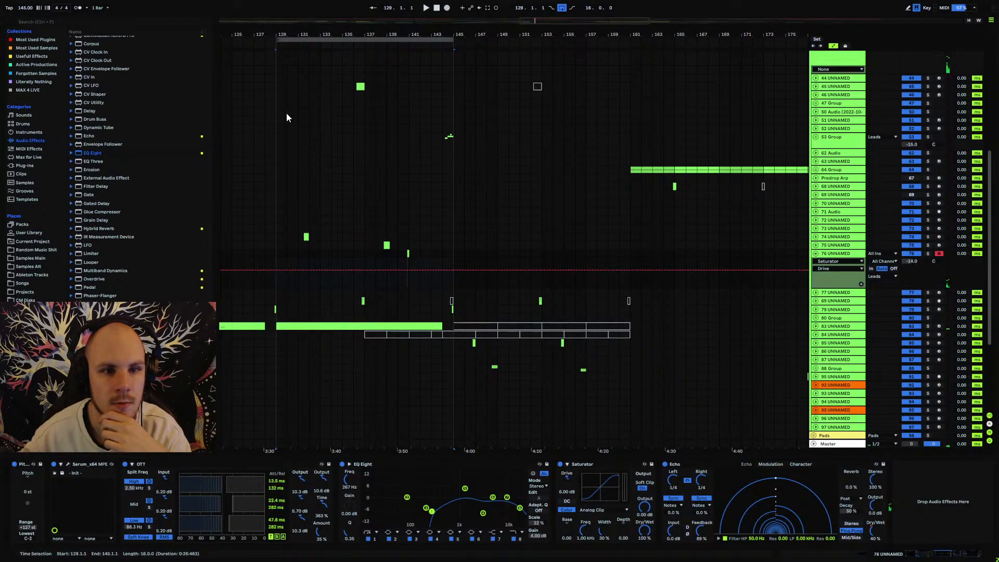
pyautogui.press('space')
pyautogui.click(841, 255)
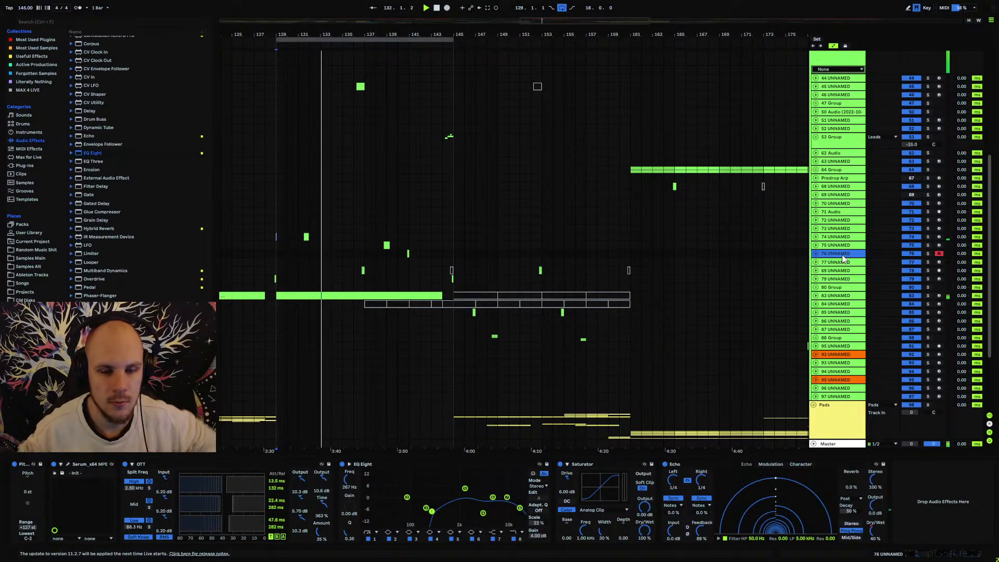
# Deactivate the short clip on track 74 at bar 131 while the loop plays.
pyautogui.moveTo(323, 37); pyautogui.dragTo(408, 71)
pyautogui.click(377, 237)
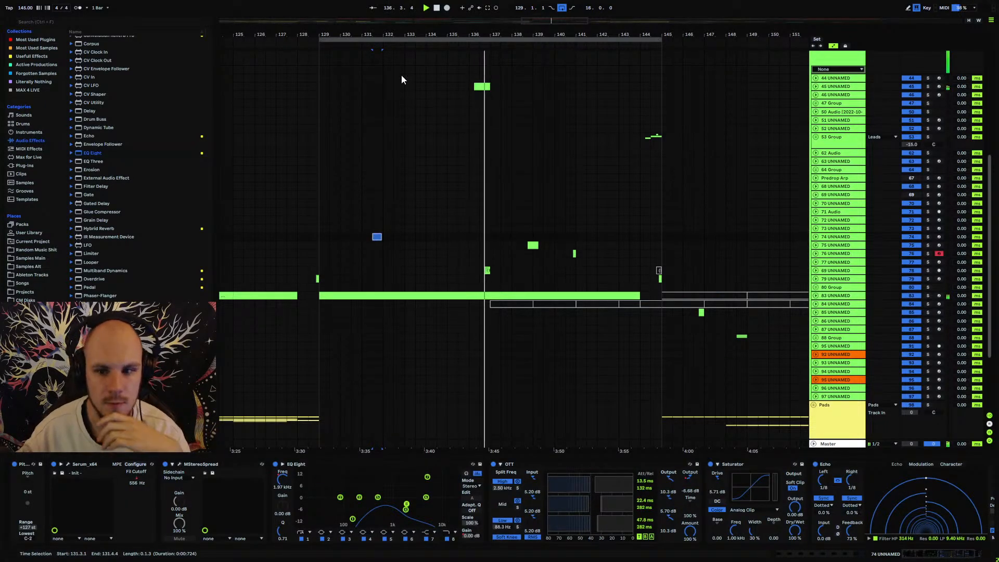
pyautogui.moveTo(390, 35); pyautogui.dragTo(456, 35)
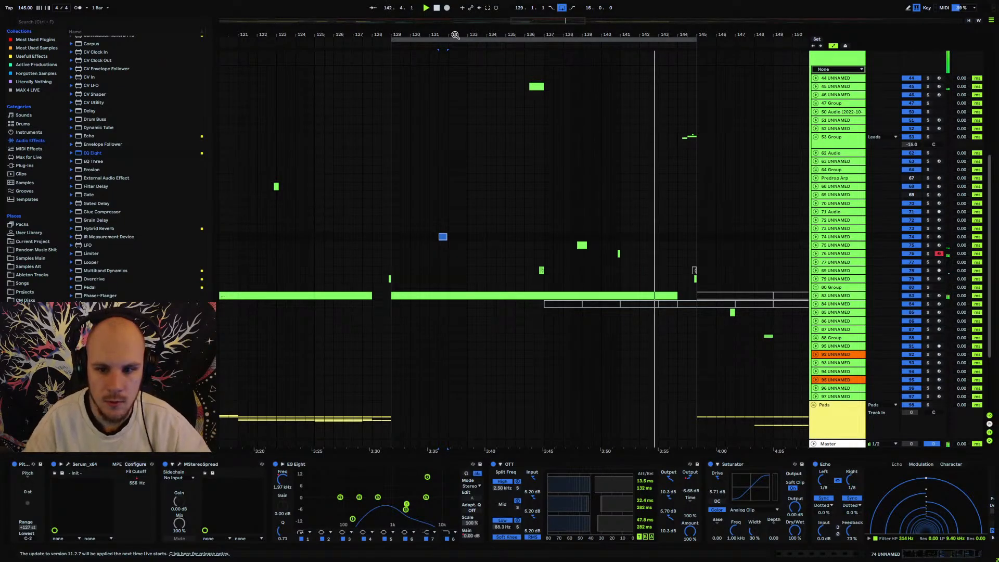
pyautogui.moveTo(455, 35); pyautogui.dragTo(301, 36)
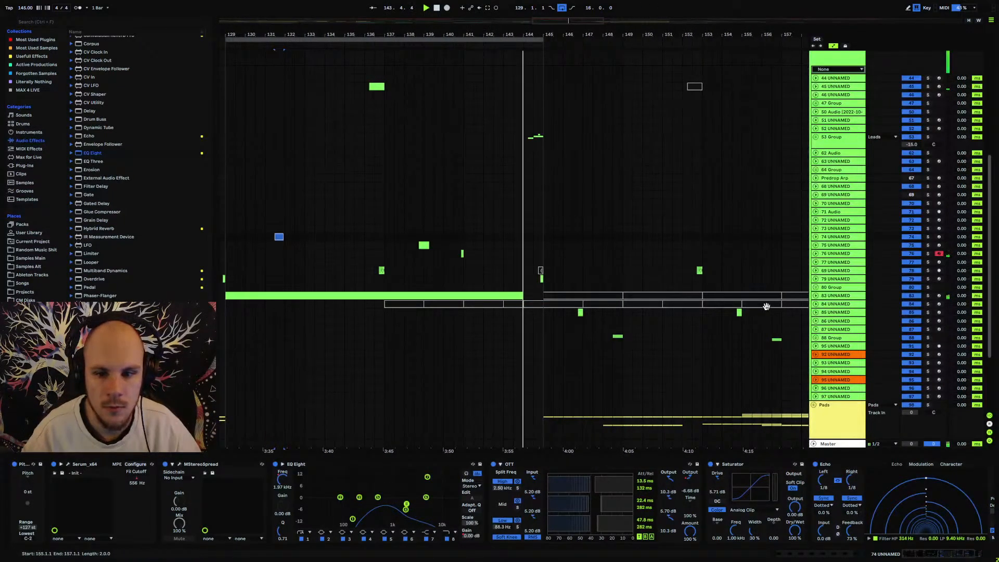
# Expand track 83, try shortening its long clip to end at bar 141 and undo the trim.
pyautogui.click(816, 295)
pyautogui.click(467, 310)
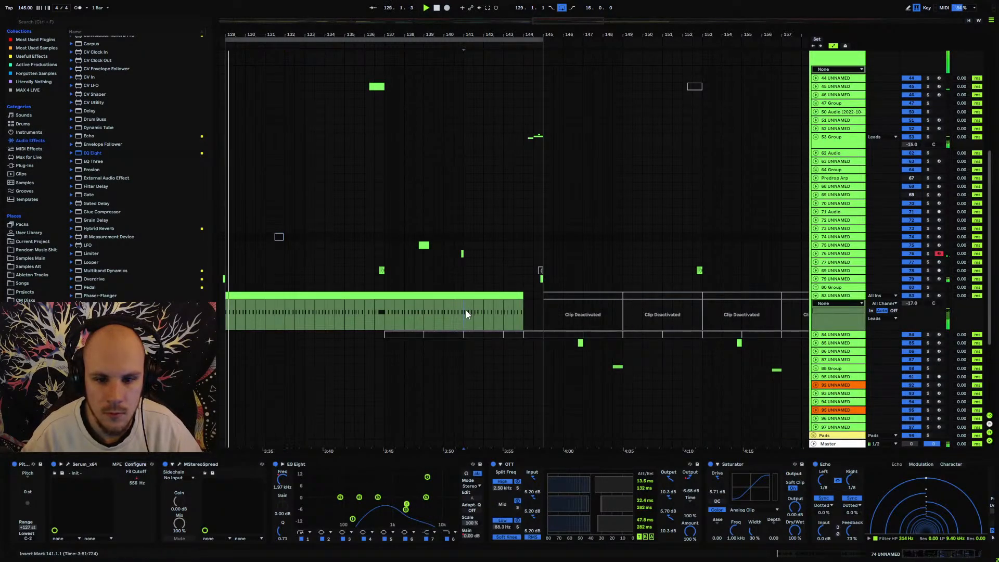
pyautogui.moveTo(520, 295); pyautogui.dragTo(461, 296)
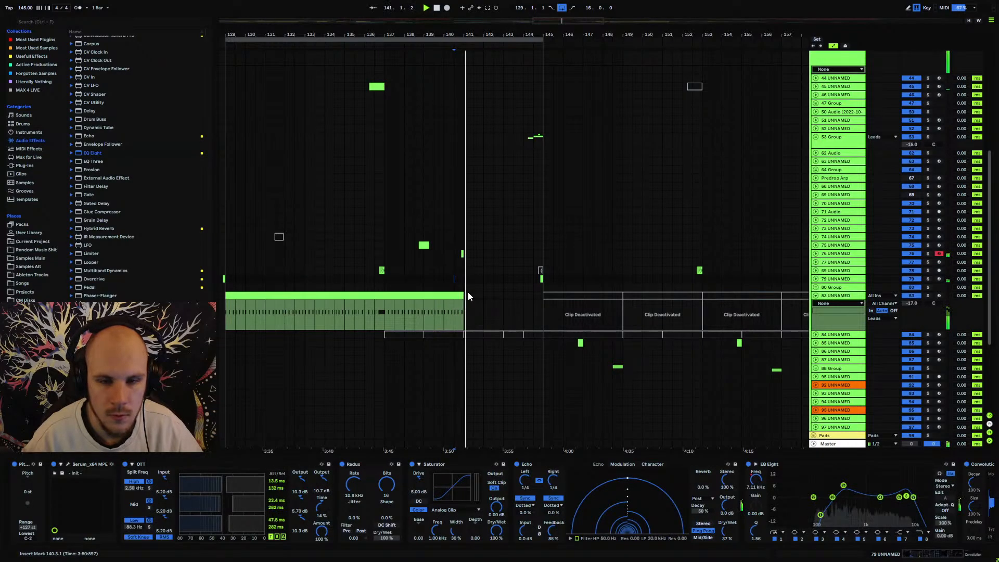
pyautogui.hotkey('ctrl', 'z')
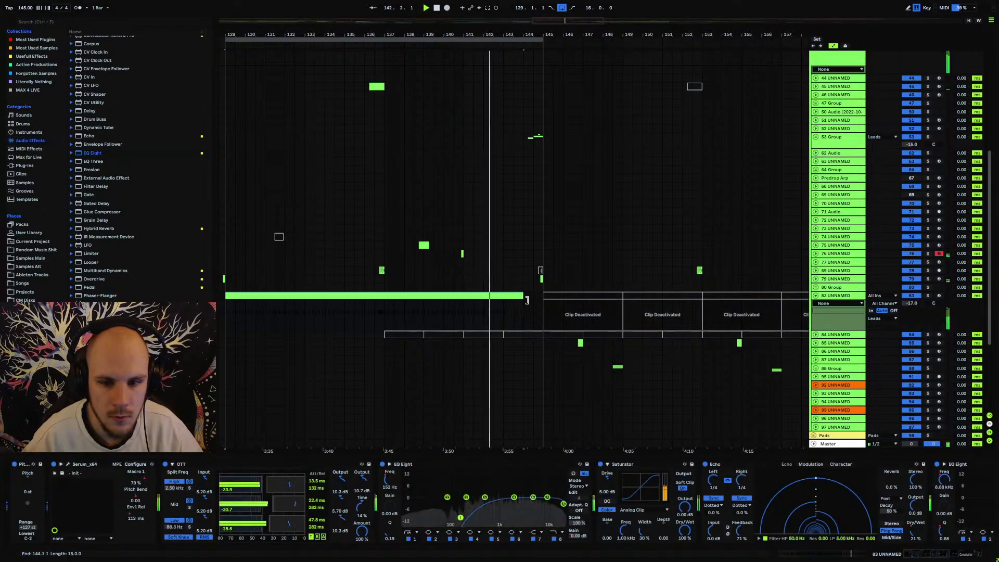
# Raise track 83's EQ Eight band 1 frequency automation to a peak at bar 144, auditioning the sweep before collapsing the track.
pyautogui.click(466, 310)
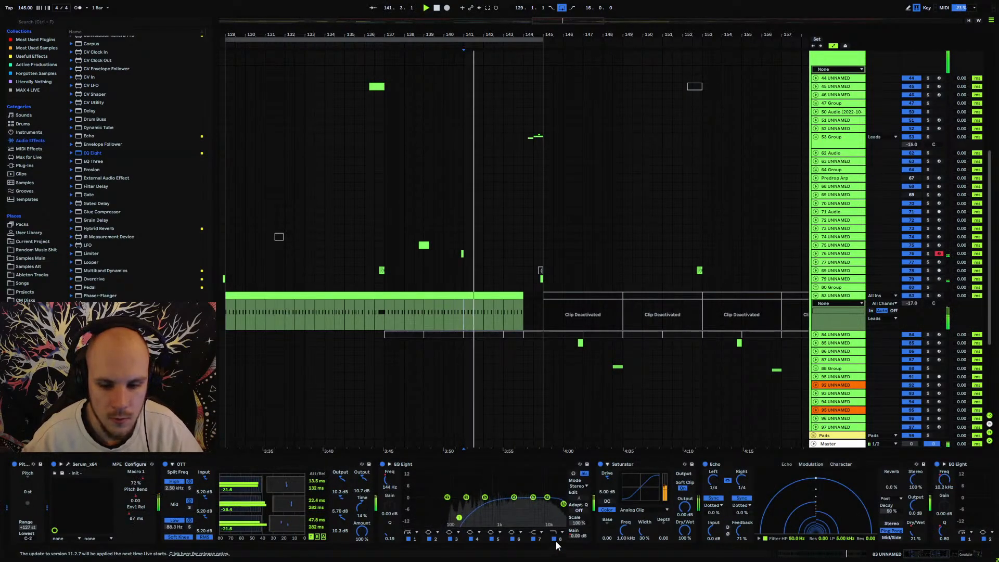
pyautogui.click(401, 507)
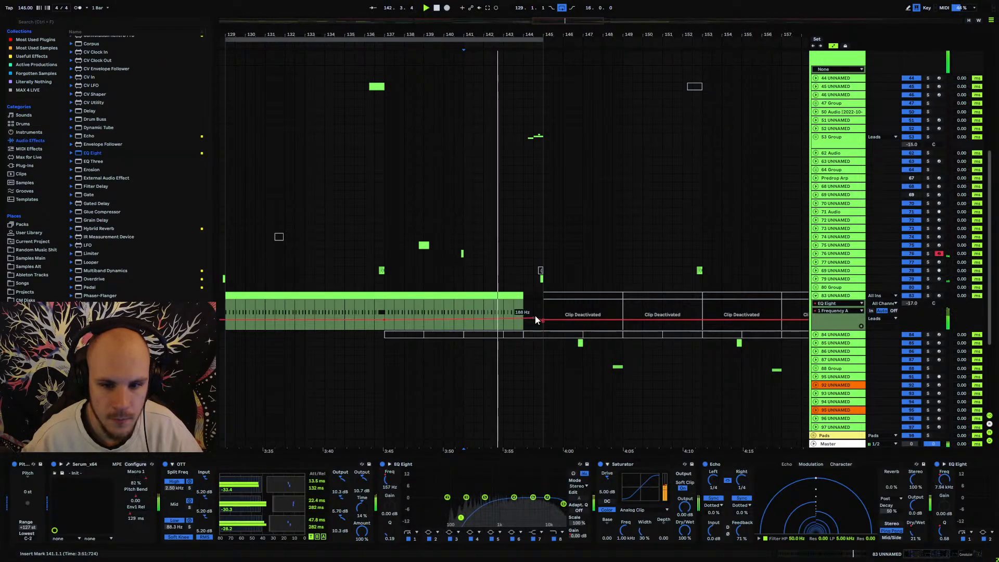
pyautogui.moveTo(532, 316); pyautogui.dragTo(533, 313)
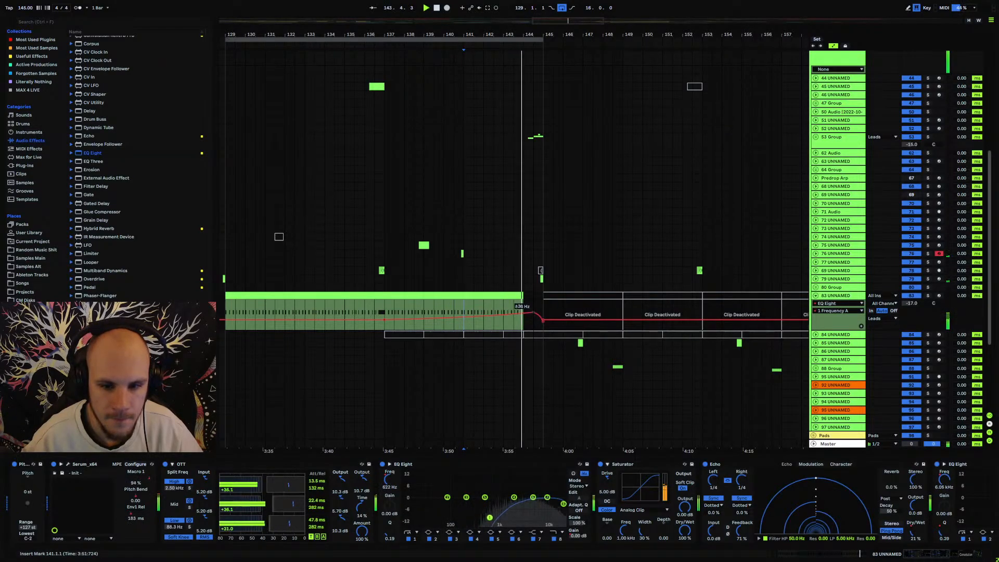
pyautogui.press('space')
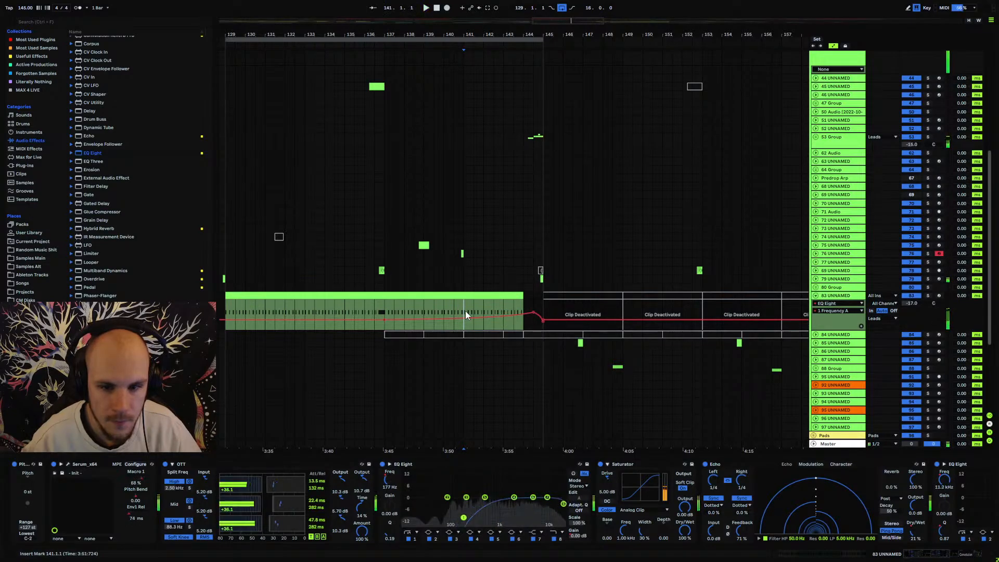
pyautogui.press('space')
pyautogui.moveTo(533, 313); pyautogui.dragTo(523, 311)
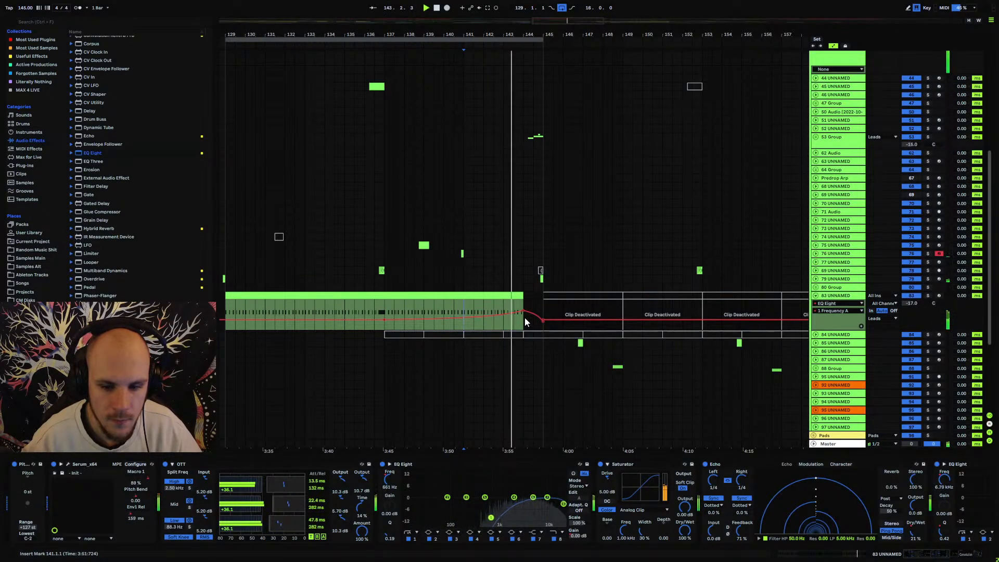
pyautogui.click(815, 295)
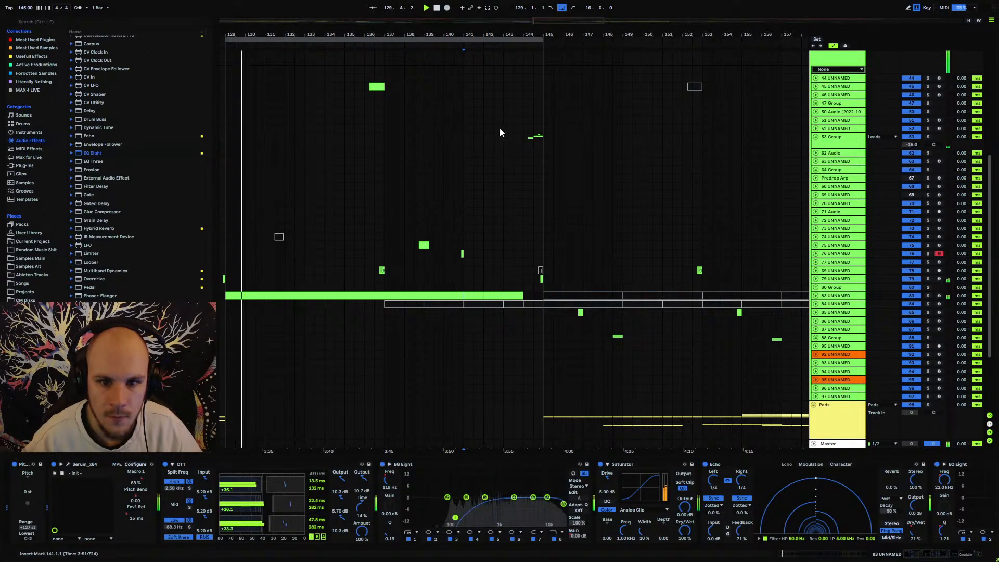
# Extend the loop to 32 bars, from bar 129 to 161, and listen through the section.
pyautogui.click(432, 267)
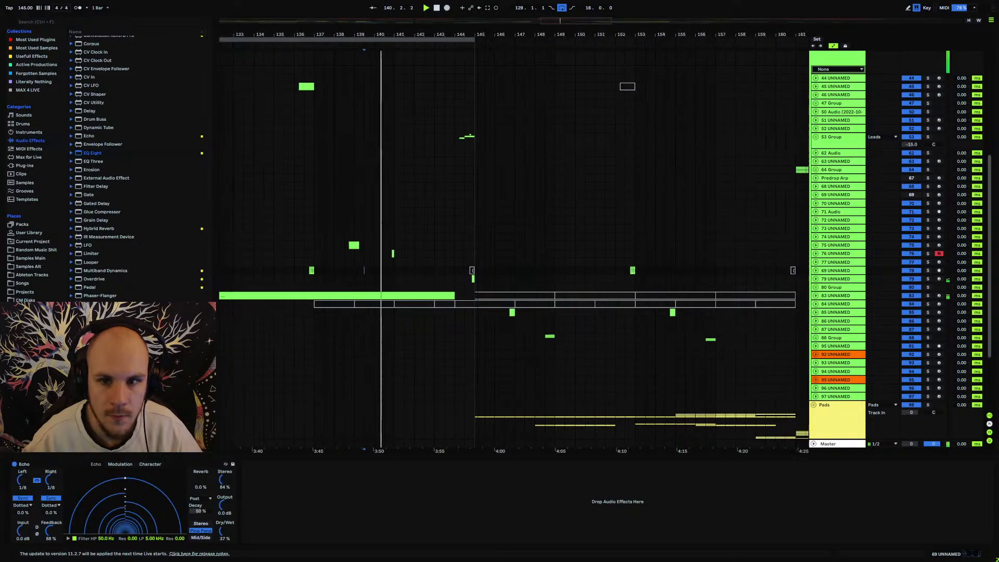
pyautogui.moveTo(476, 34); pyautogui.dragTo(607, 62)
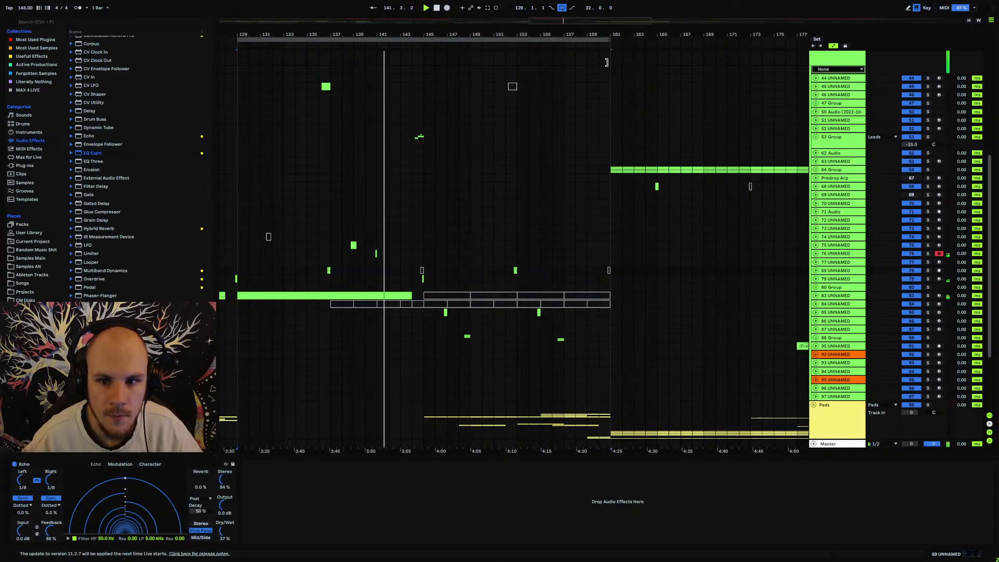
pyautogui.click(814, 255)
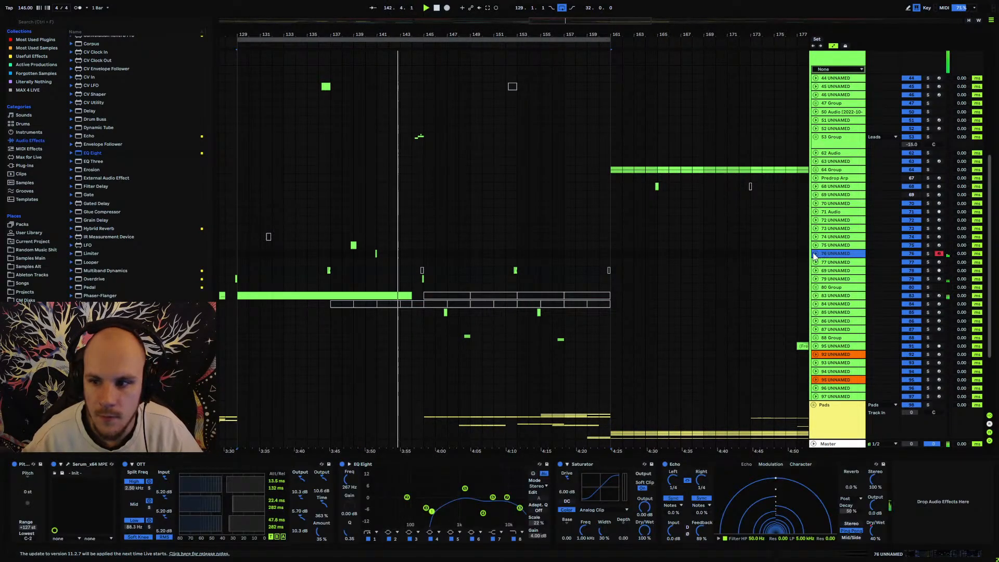
pyautogui.click(815, 254)
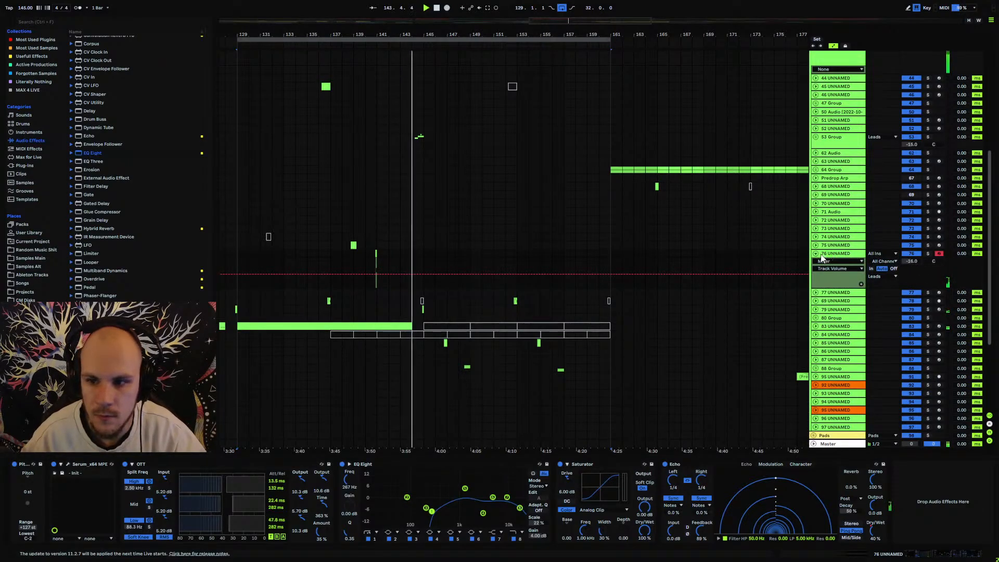
pyautogui.click(815, 254)
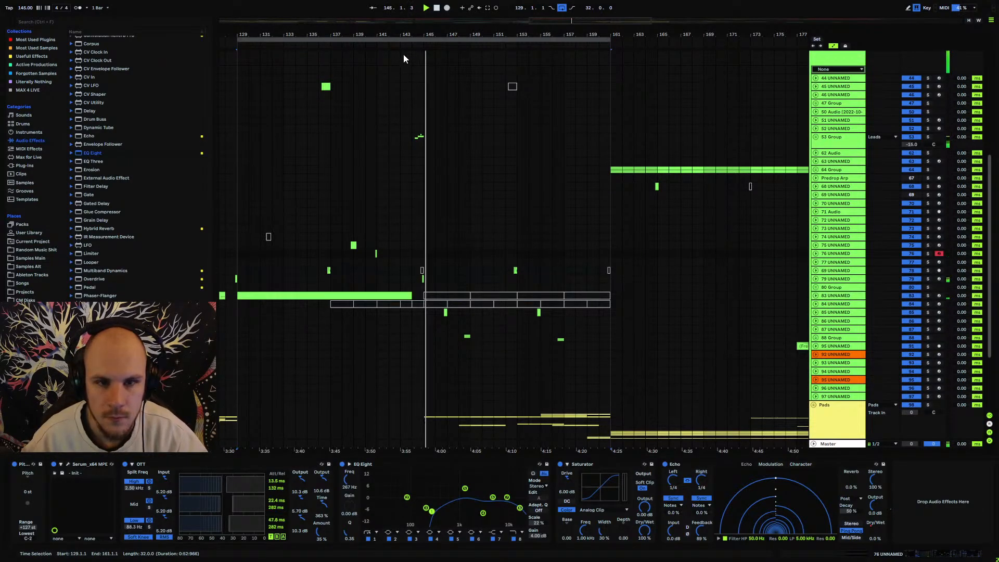
pyautogui.moveTo(404, 34); pyautogui.dragTo(430, 33)
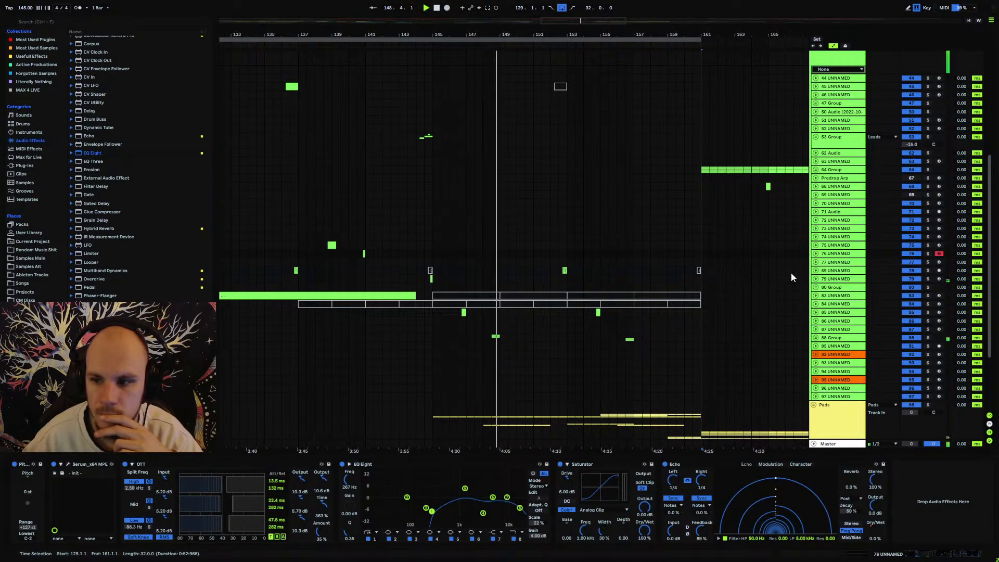
# Expand track 85, solo it and audition its short clip just before bar 147.
pyautogui.click(815, 313)
pyautogui.click(831, 316)
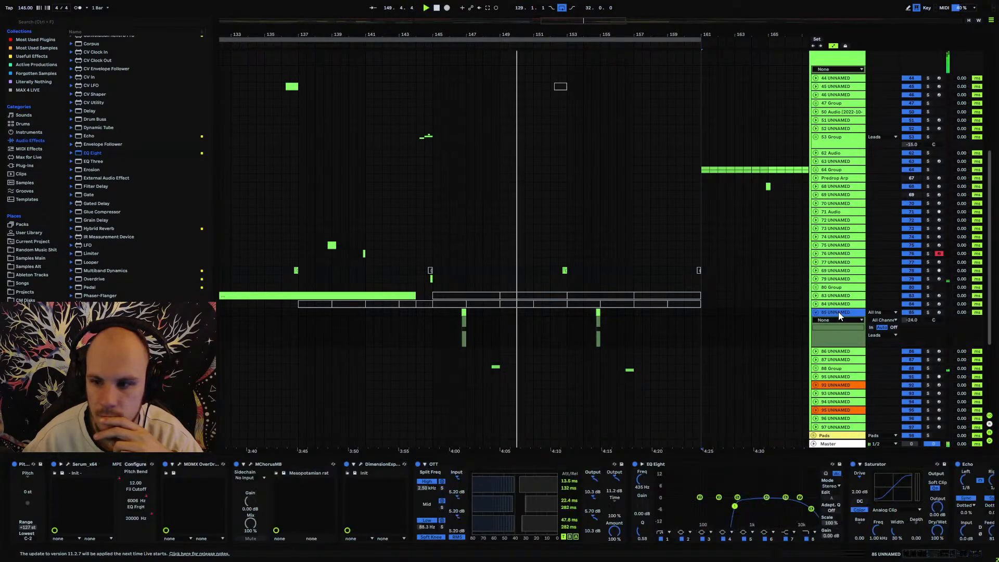
pyautogui.click(463, 312)
pyautogui.press('space')
pyautogui.press('space')
pyautogui.click(927, 312)
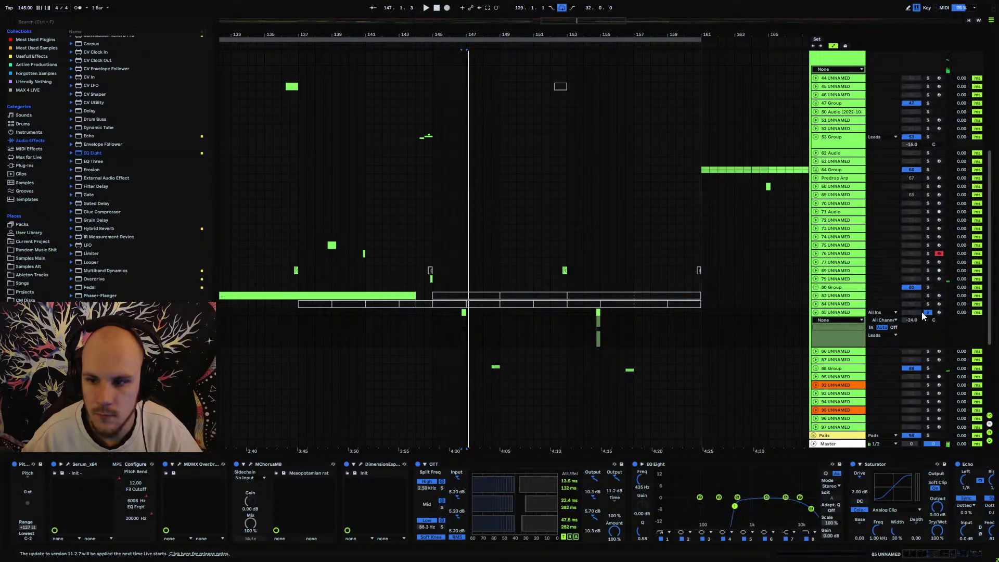
pyautogui.press('space')
pyautogui.press('space')
pyautogui.press('space')
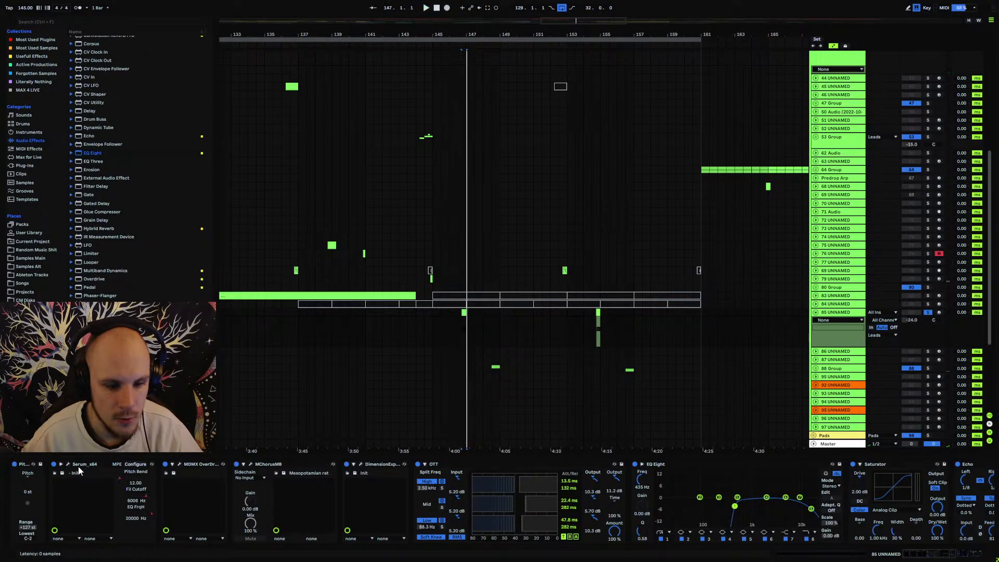
# Examine track 85's Serum patch, checking oscillators A and B, filter routing, effects, modulation matrix and global settings while auditioning.
pyautogui.click(68, 465)
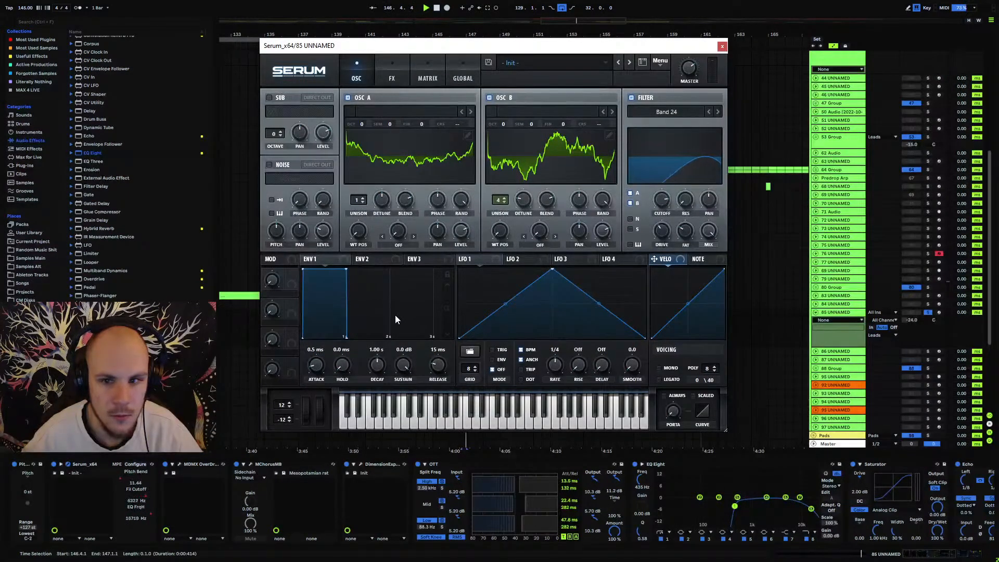
pyautogui.click(395, 76)
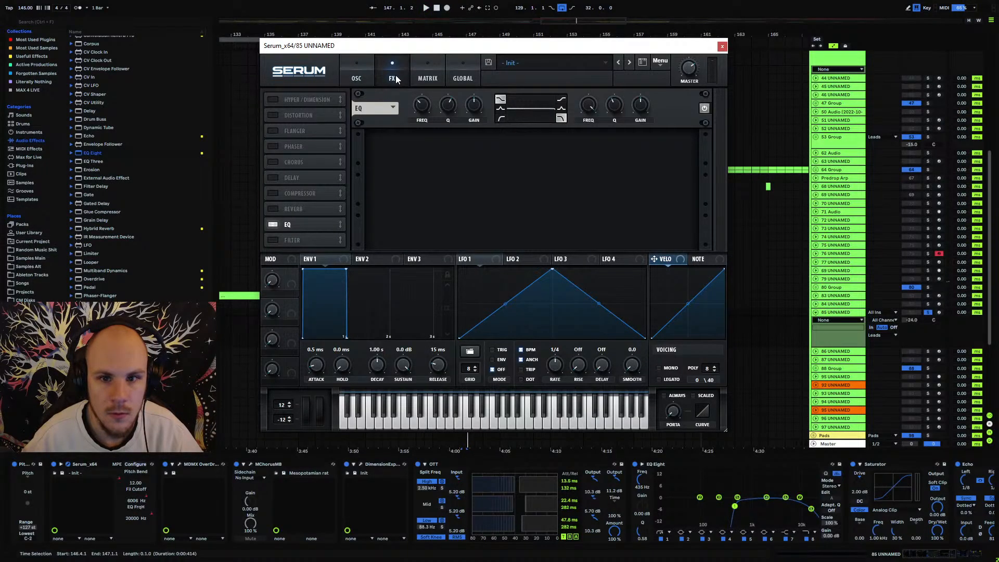
pyautogui.click(375, 81)
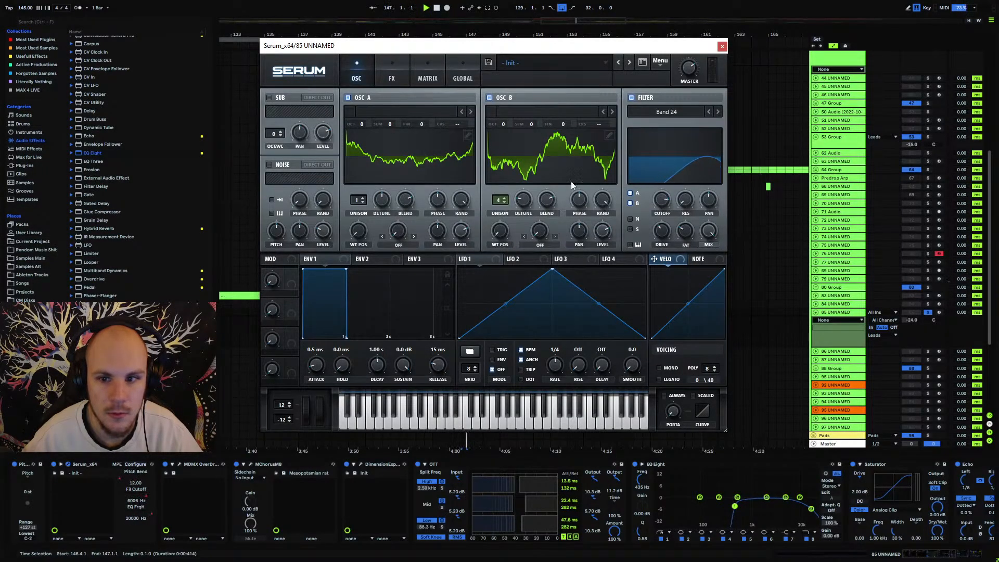
pyautogui.click(630, 203)
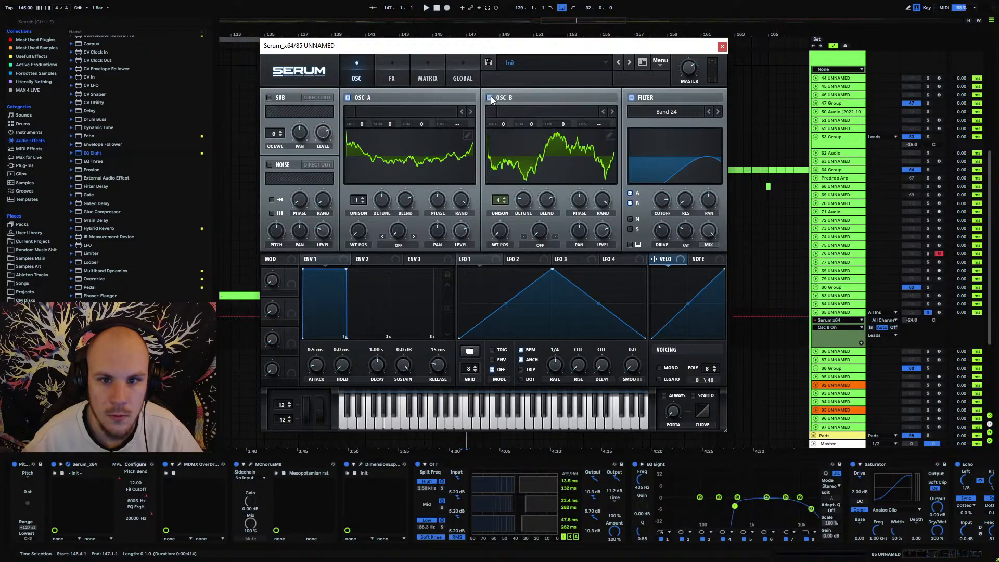
pyautogui.click(348, 99)
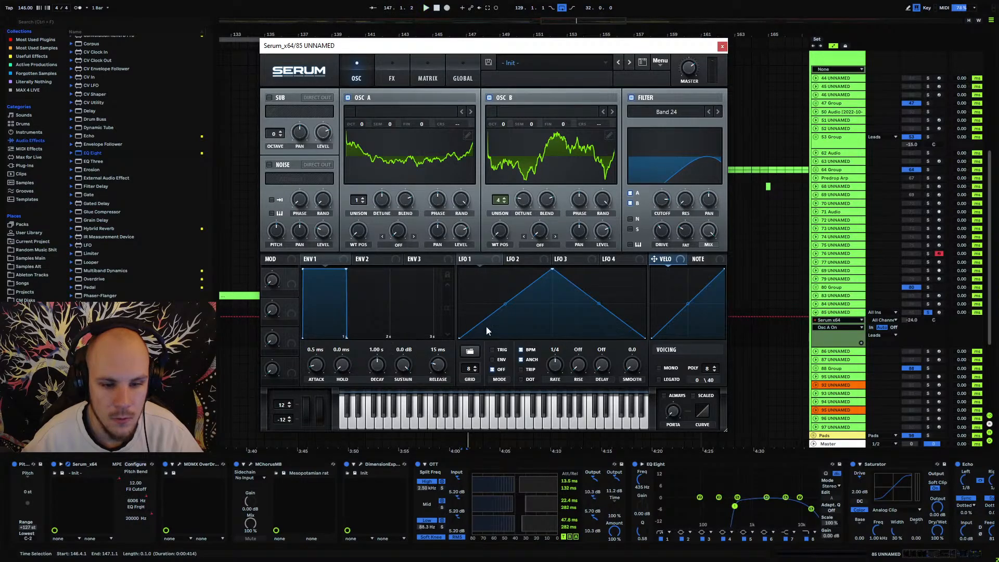
pyautogui.click(399, 79)
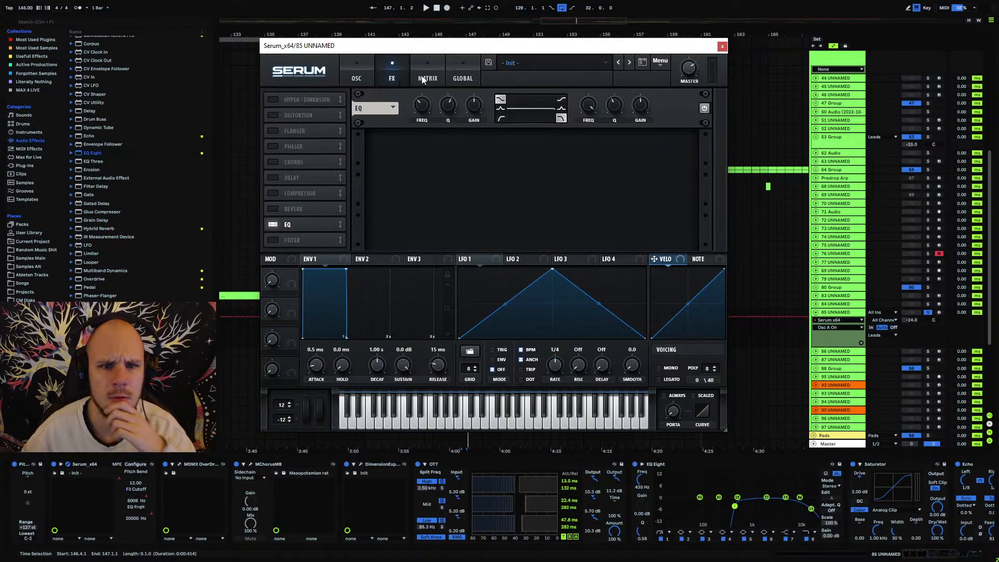
pyautogui.click(415, 77)
pyautogui.click(451, 80)
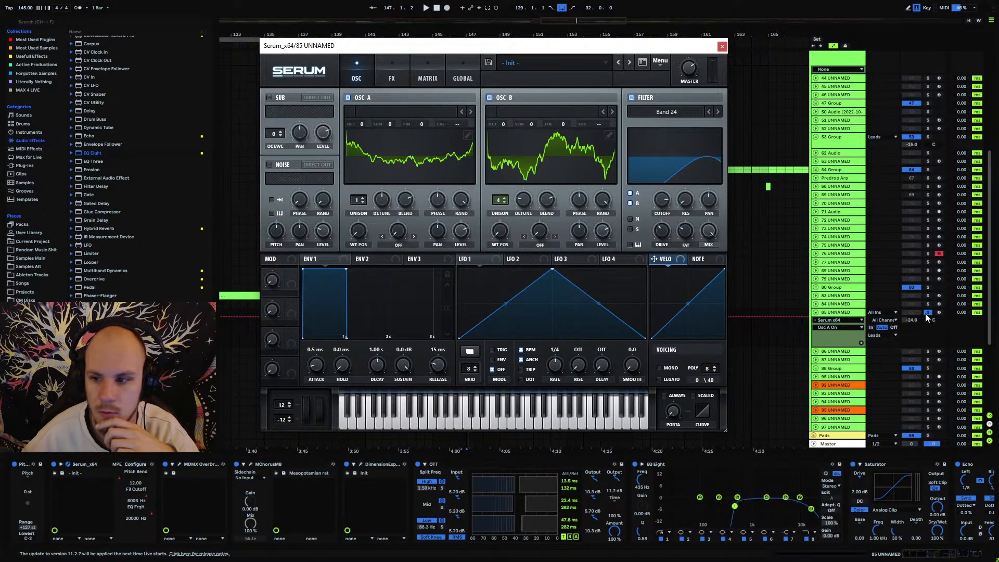
# Replay track 85's clip before bar 147, close Serum and inspect the clip's MIDI notes up close.
pyautogui.moveTo(526, 48); pyautogui.dragTo(741, 188)
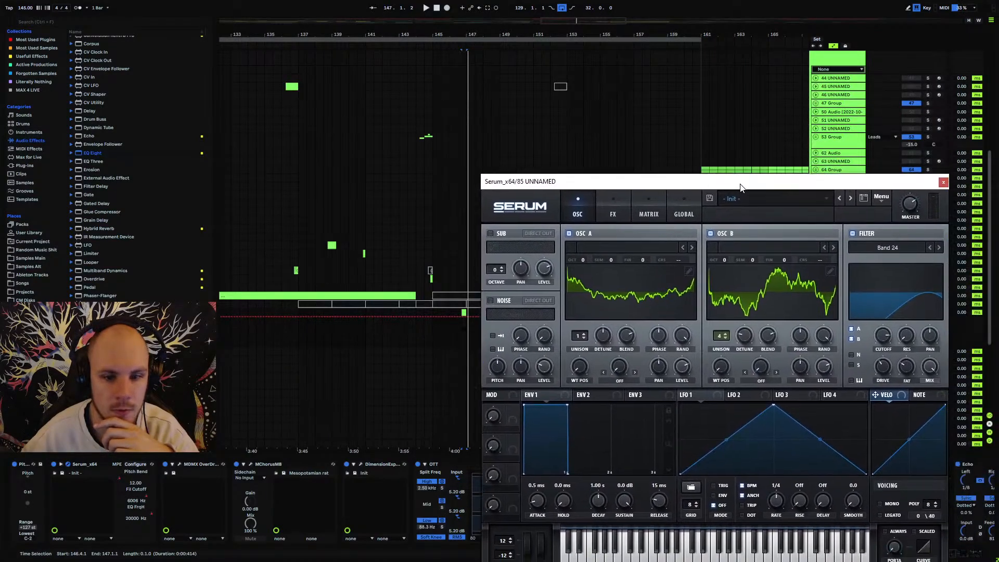
pyautogui.click(465, 311)
pyautogui.press('space')
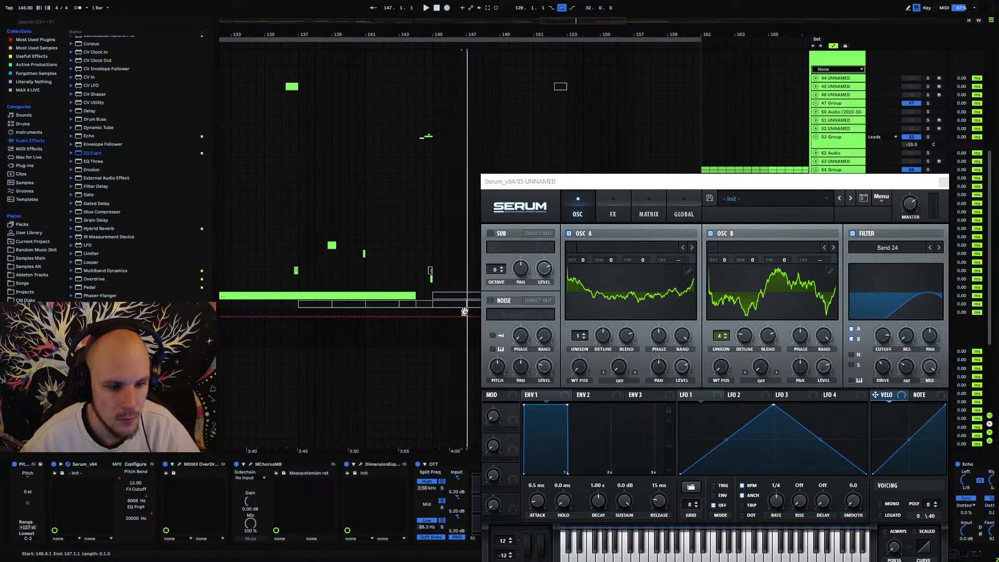
pyautogui.click(942, 182)
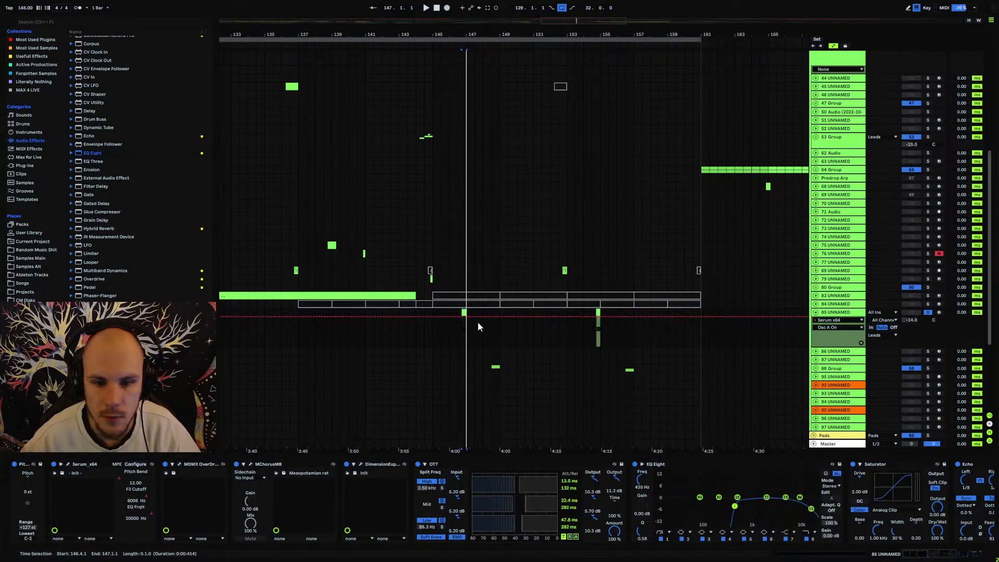
pyautogui.doubleClick(463, 313)
pyautogui.moveTo(317, 466); pyautogui.dragTo(317, 452)
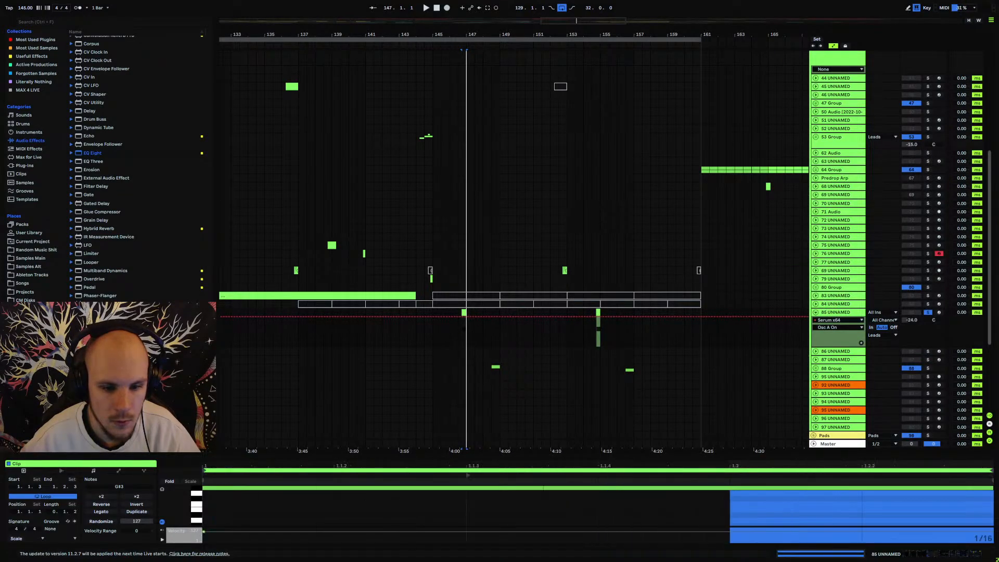
# Trim the start of the long MIDI note in track 85's clip to 1.1.3 and play it back.
pyautogui.moveTo(206, 489); pyautogui.dragTo(458, 489)
pyautogui.press('space')
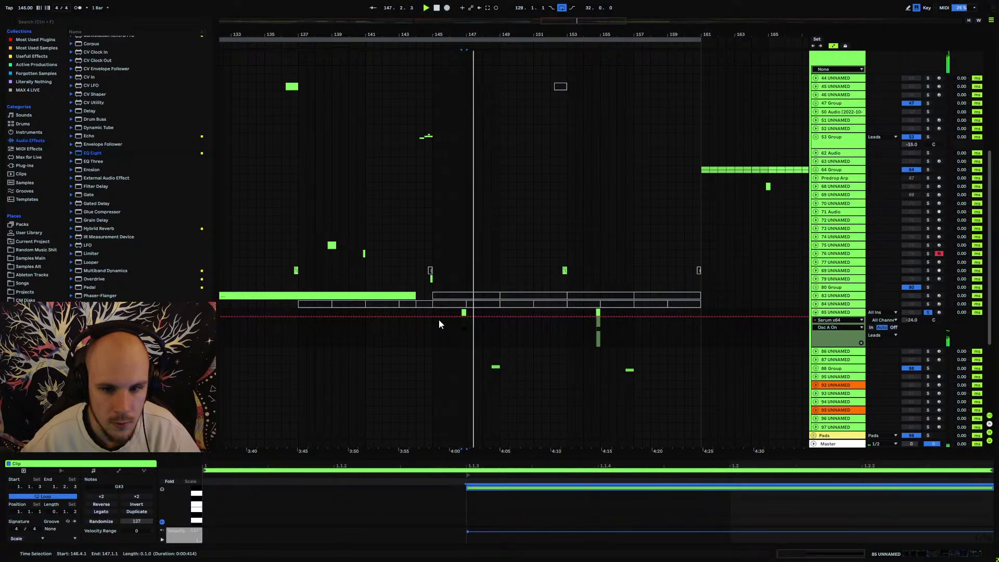
pyautogui.press('space')
# Duplicate bars 145–153 of track 85 to bar 153, unsolo the track and play around its first clip.
pyautogui.moveTo(433, 312); pyautogui.dragTo(501, 314)
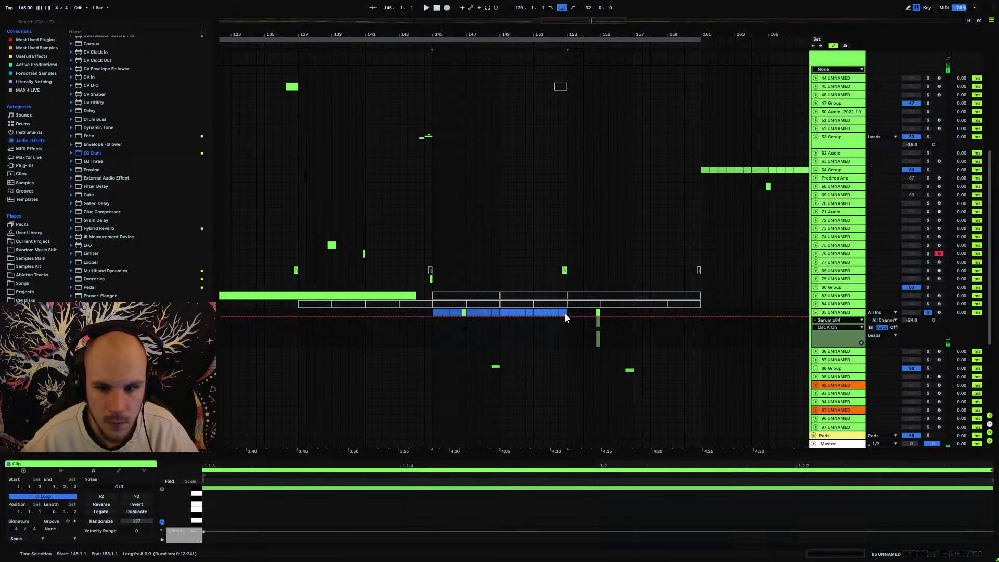
pyautogui.hotkey('ctrl', 'd')
pyautogui.click(929, 313)
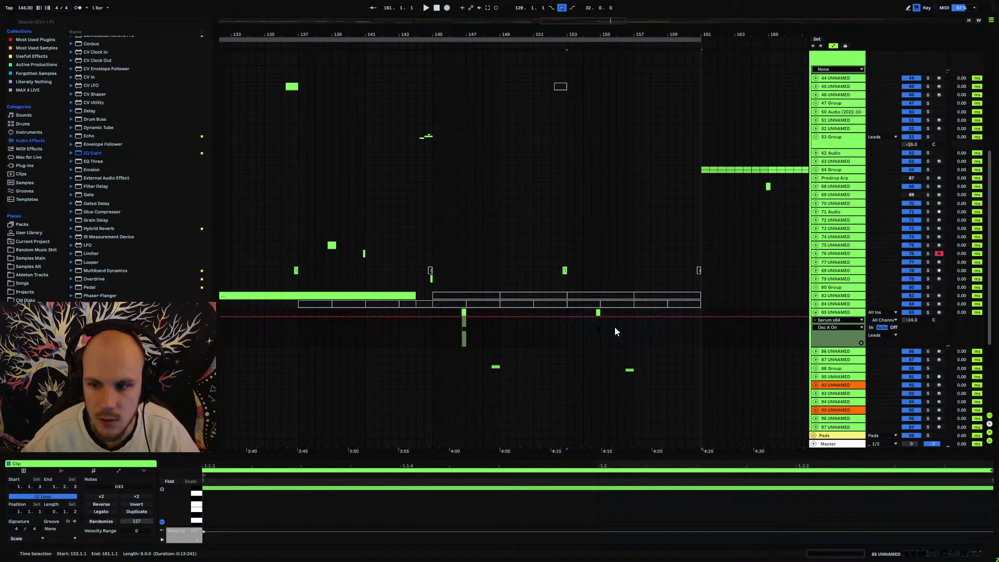
pyautogui.click(463, 333)
pyautogui.press('space')
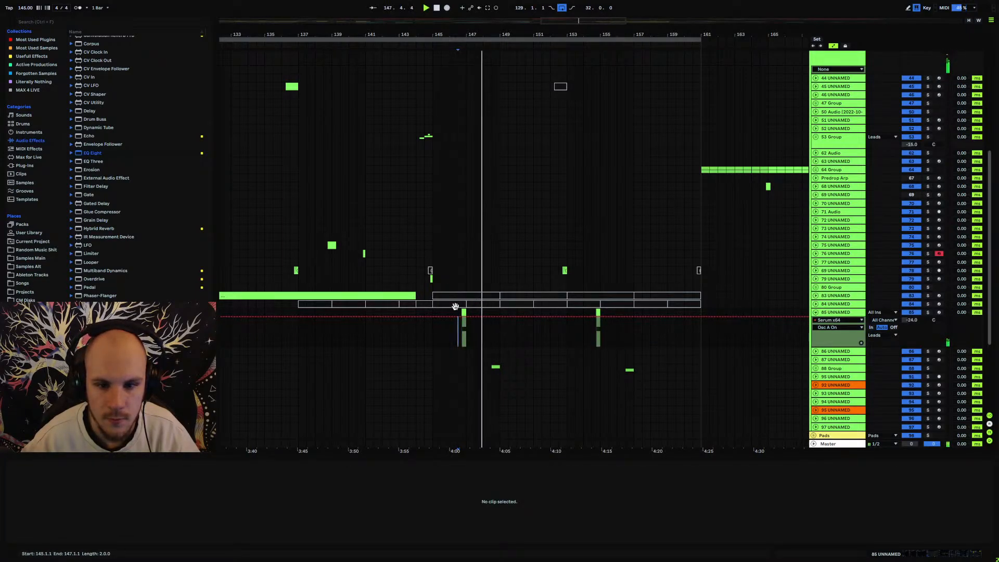
pyautogui.click(398, 315)
# Show Serum's Pitch Bend automation on track 85 and redraw it so the clip before bar 155 bends from low to high.
pyautogui.moveTo(578, 311); pyautogui.dragTo(634, 315)
pyautogui.click(833, 343)
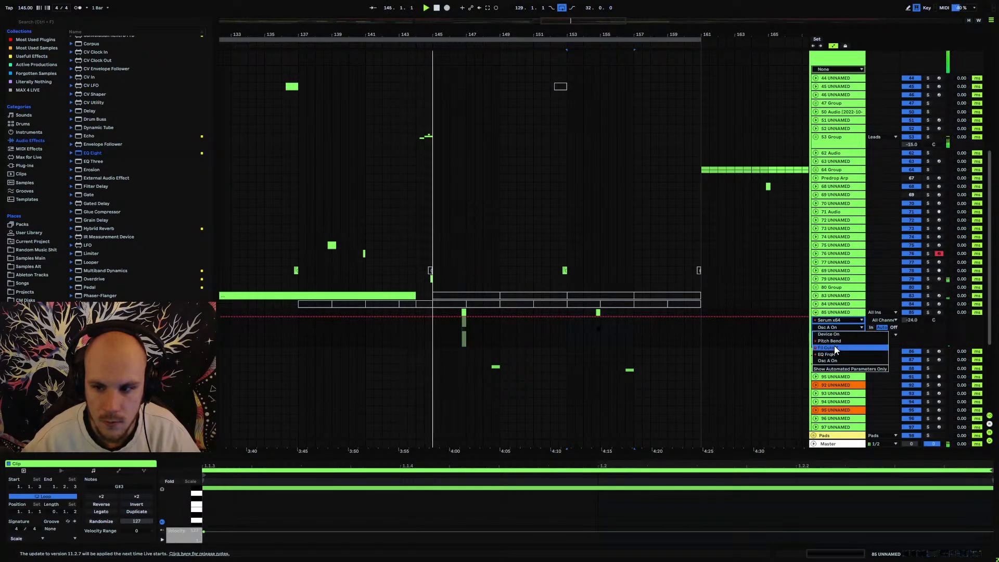
pyautogui.click(834, 343)
pyautogui.click(630, 323)
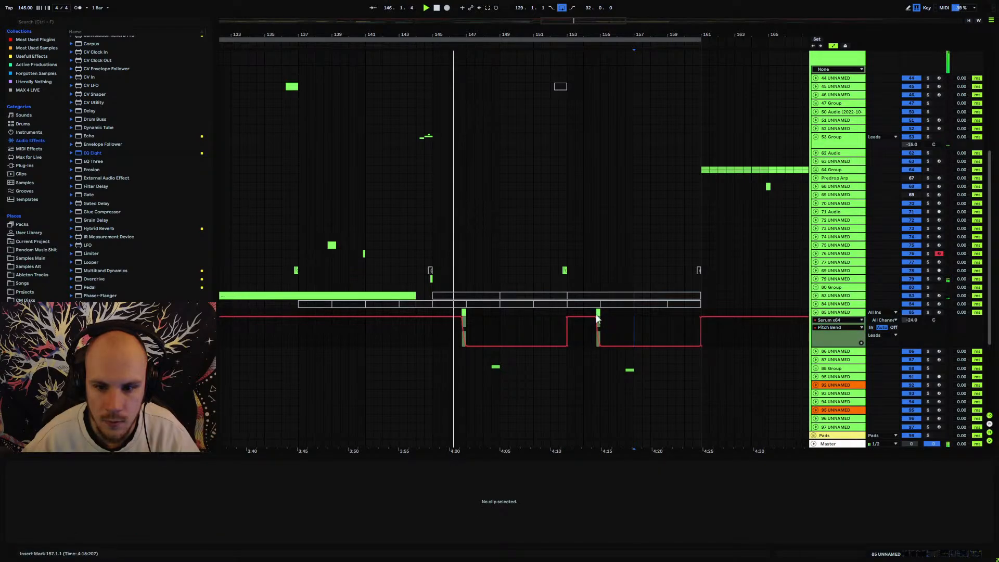
pyautogui.moveTo(596, 317); pyautogui.dragTo(568, 343)
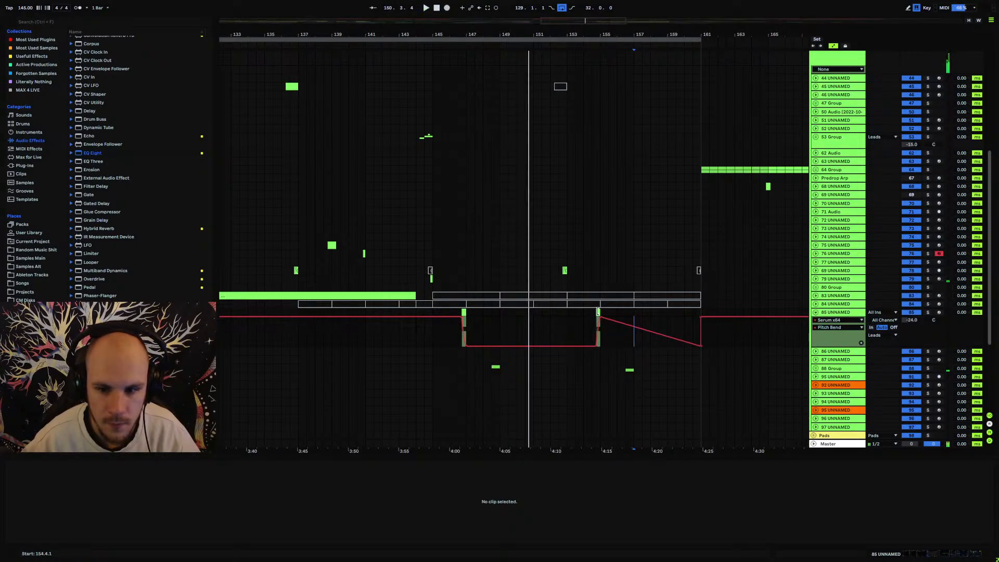
pyautogui.click(598, 312)
pyautogui.moveTo(592, 313); pyautogui.dragTo(604, 312)
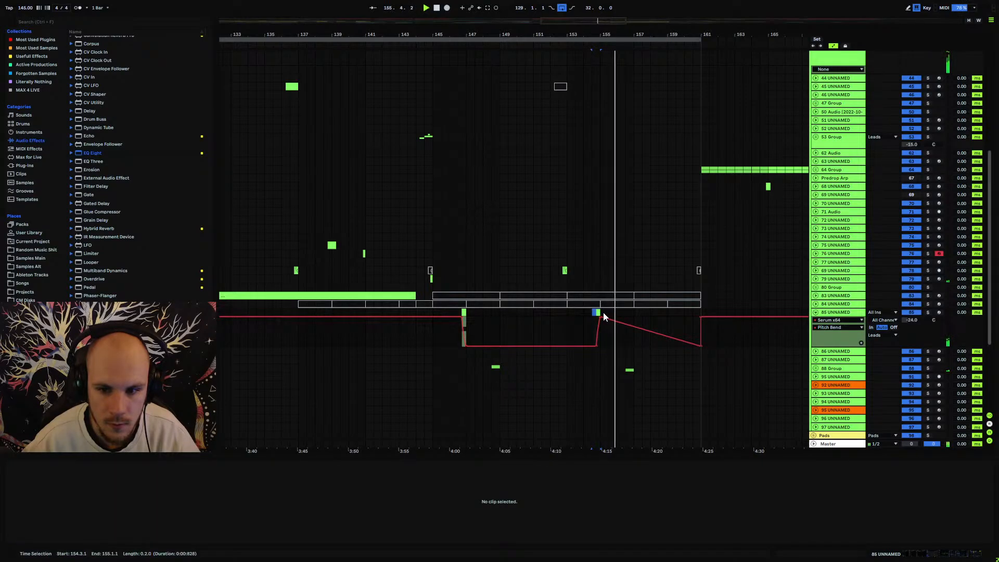
pyautogui.press('space')
pyautogui.press('space')
# Show track 85's devices and Serum's Fil Cutoff automation, adjust the curve at the clip before bar 155 and audition it.
pyautogui.doubleClick(834, 313)
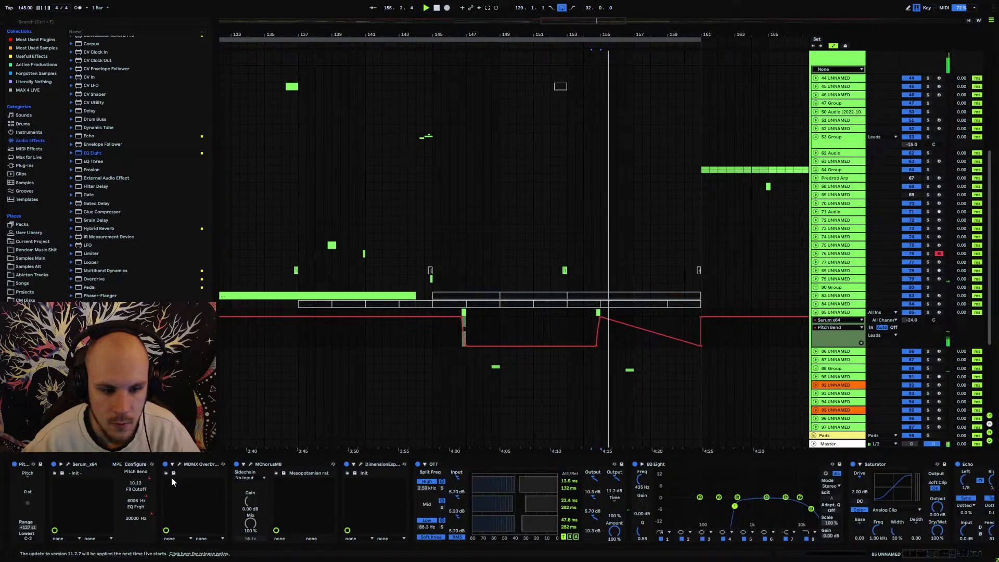
pyautogui.press('space')
pyautogui.click(145, 497)
pyautogui.press('space')
pyautogui.press('space')
pyautogui.moveTo(597, 329); pyautogui.dragTo(595, 321)
pyautogui.press('space')
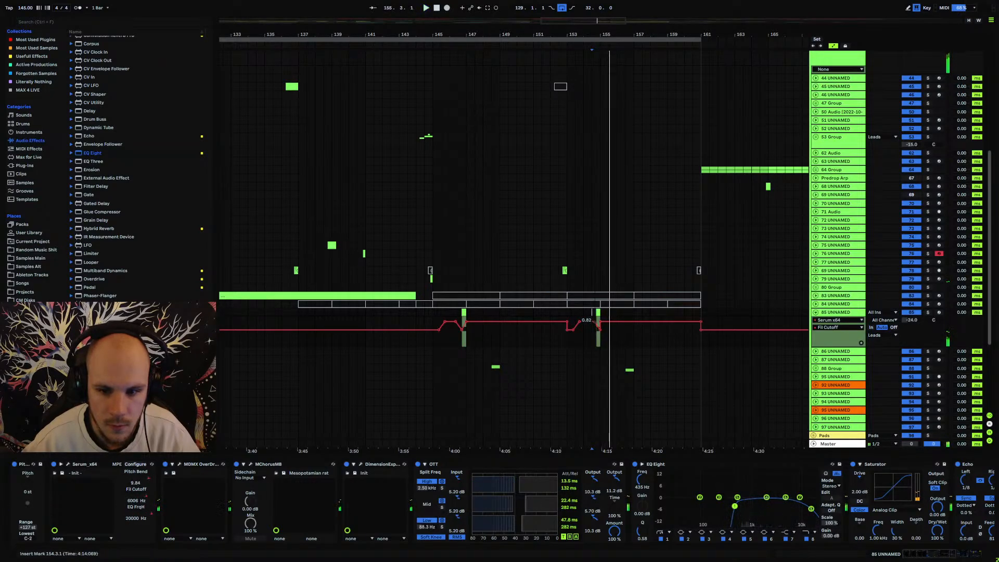
pyautogui.press('space')
pyautogui.press('space')
# Show Serum's EQ FrqH automation and invert it around the clip before bar 155, ending low and ramping up to bar 161.
pyautogui.click(149, 510)
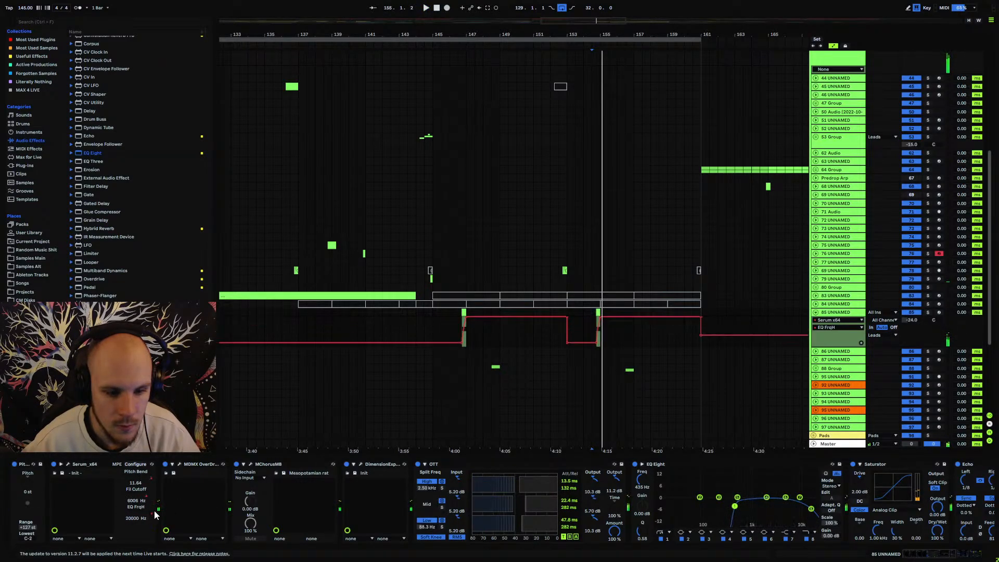
pyautogui.press('space')
pyautogui.press('space')
pyautogui.moveTo(600, 318)
pyautogui.mouseDown()
pyautogui.moveTo(599, 344)
pyautogui.moveTo(597, 317)
pyautogui.mouseUp()
pyautogui.press('space')
pyautogui.press('space')
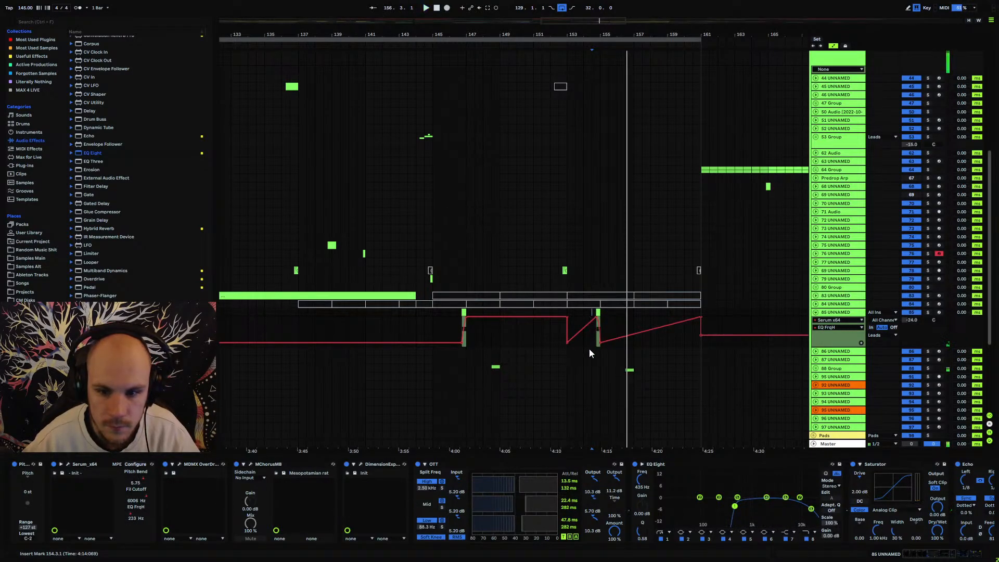
# Remove the low EQ FrqH point at bar 153 so the curve stays high up to the clip before bar 155, and play it.
pyautogui.press('space')
pyautogui.press('space')
pyautogui.click(569, 342)
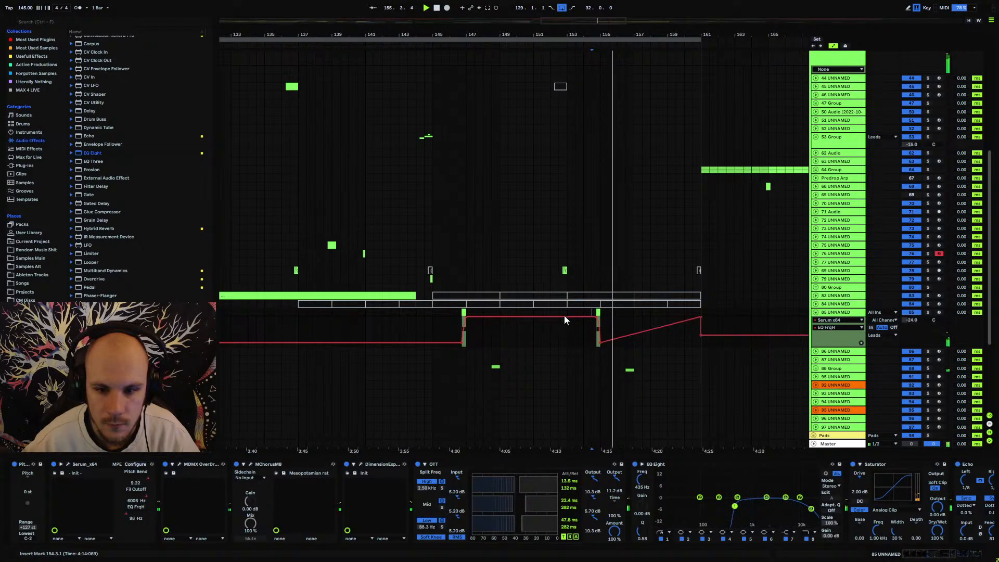
pyautogui.click(567, 317)
pyautogui.press('space')
# Cut bars 153–161 of track 85 with their automation and paste them at bar 137.
pyautogui.moveTo(568, 312); pyautogui.dragTo(576, 312)
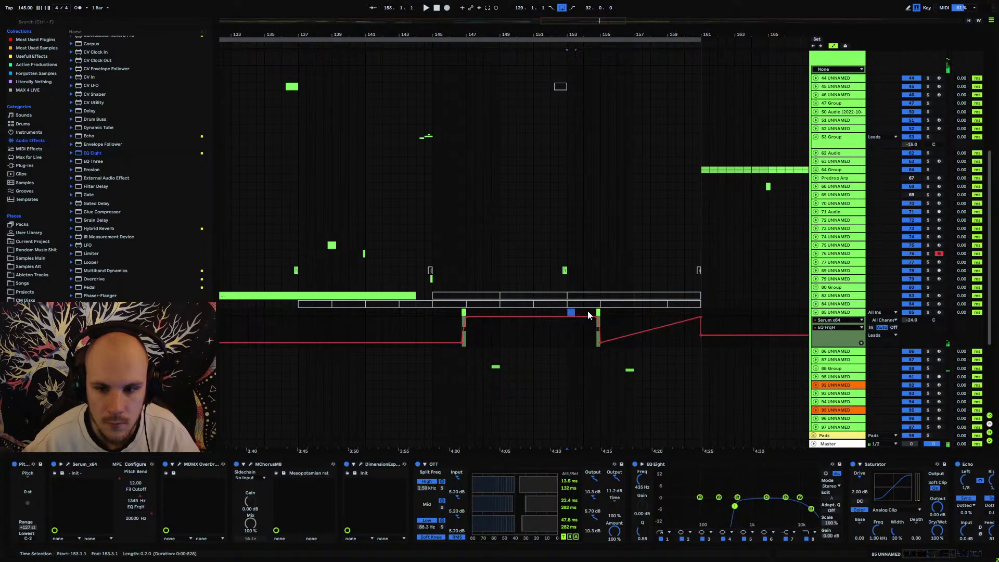
pyautogui.moveTo(702, 317); pyautogui.dragTo(701, 318)
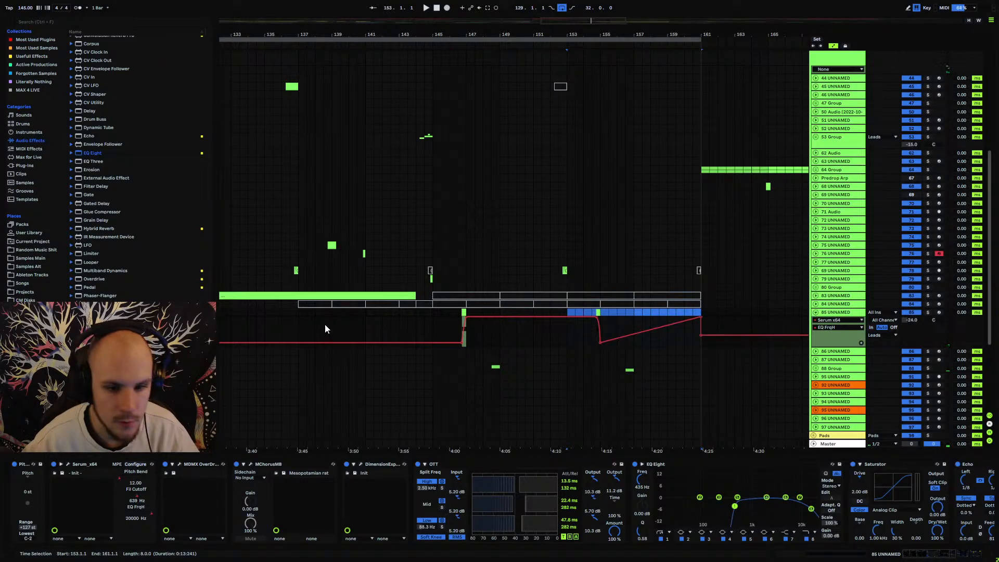
pyautogui.hotkey('ctrl', 'x')
pyautogui.click(297, 312)
pyautogui.hotkey('ctrl', 'v')
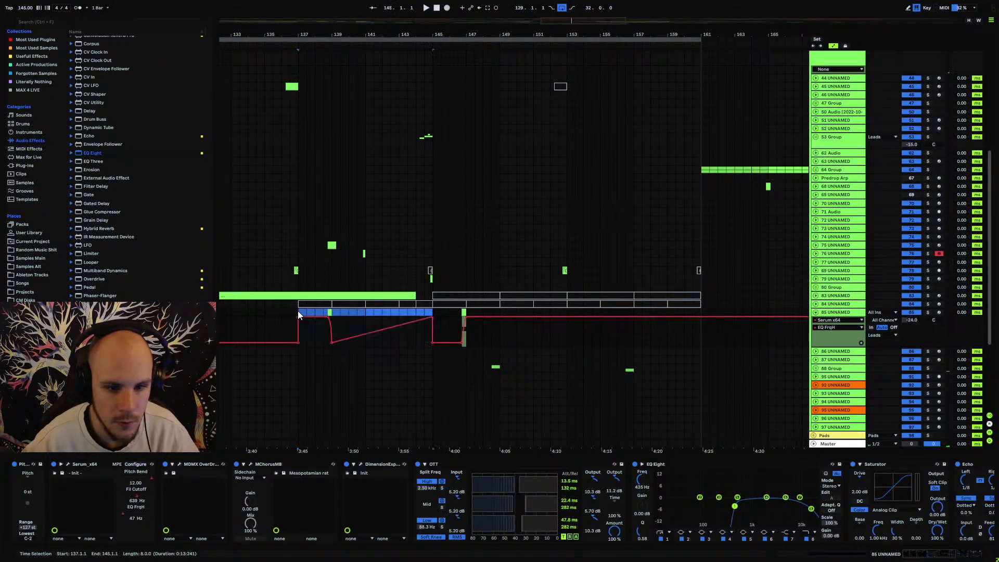
# Cut bars 137–153 of track 85, paste them at bar 145 and play from there.
pyautogui.moveTo(294, 311); pyautogui.dragTo(488, 319)
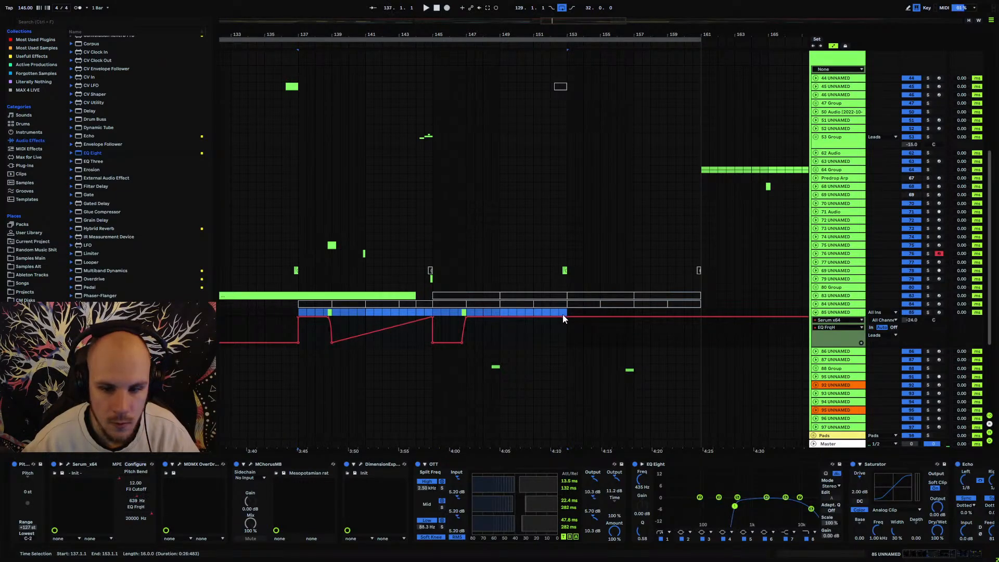
pyautogui.hotkey('ctrl', 'x')
pyautogui.click(435, 313)
pyautogui.hotkey('ctrl', 'v')
pyautogui.click(435, 314)
pyautogui.press('space')
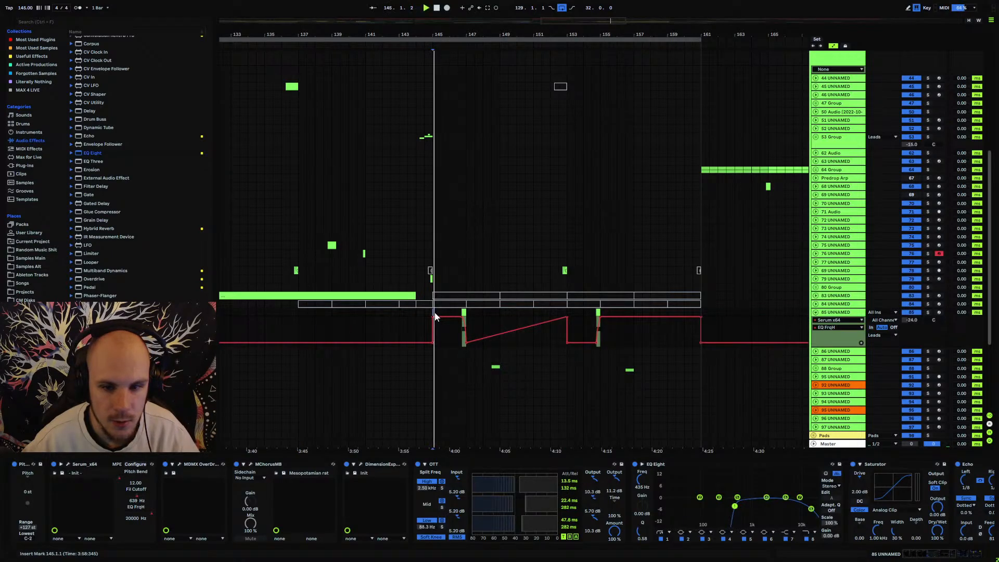
# Hide the automation lanes and shift both of track 85's short clips one bar later overall, listening to their placement.
pyautogui.press('a')
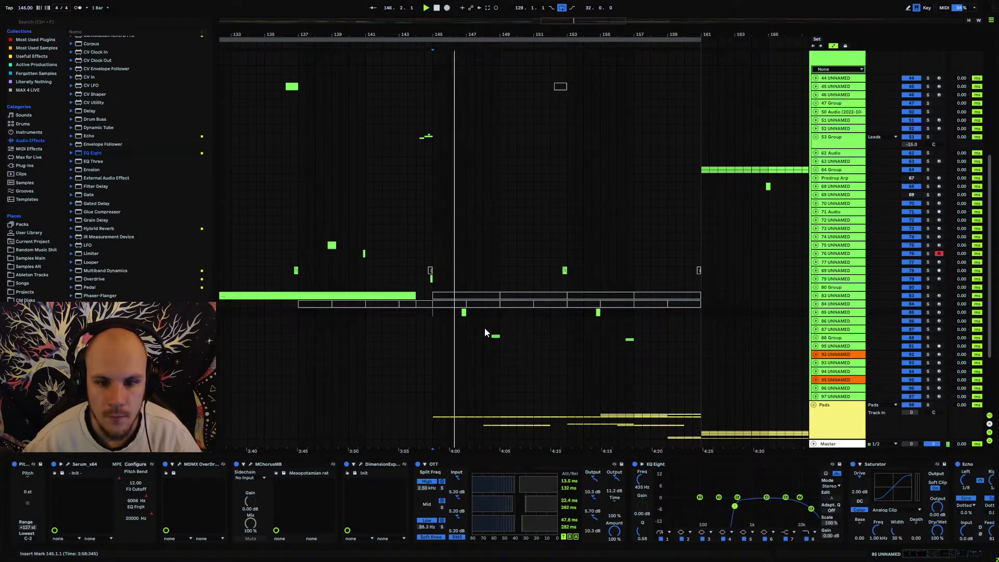
pyautogui.click(407, 311)
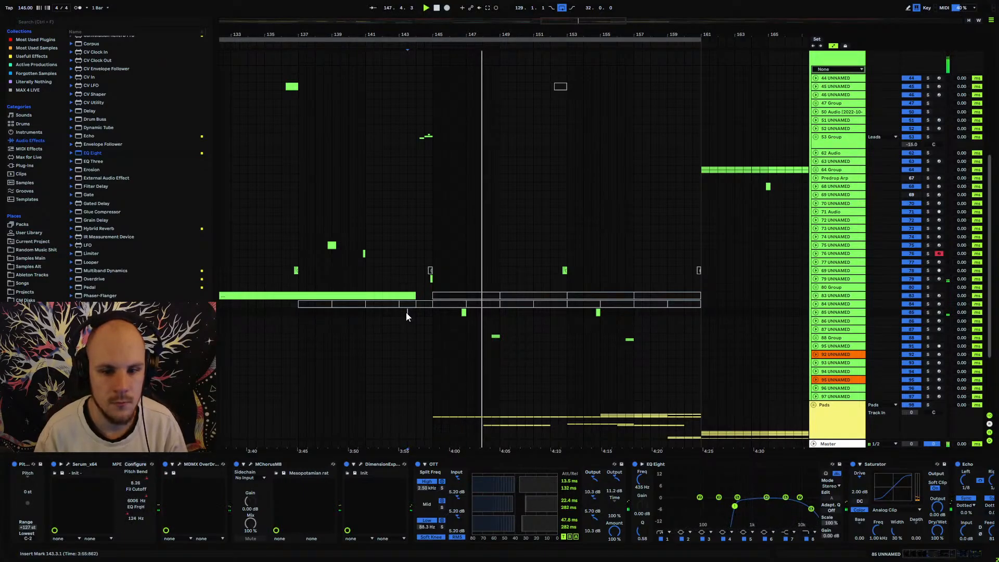
pyautogui.moveTo(430, 315); pyautogui.dragTo(662, 315)
pyautogui.moveTo(461, 314); pyautogui.dragTo(488, 313)
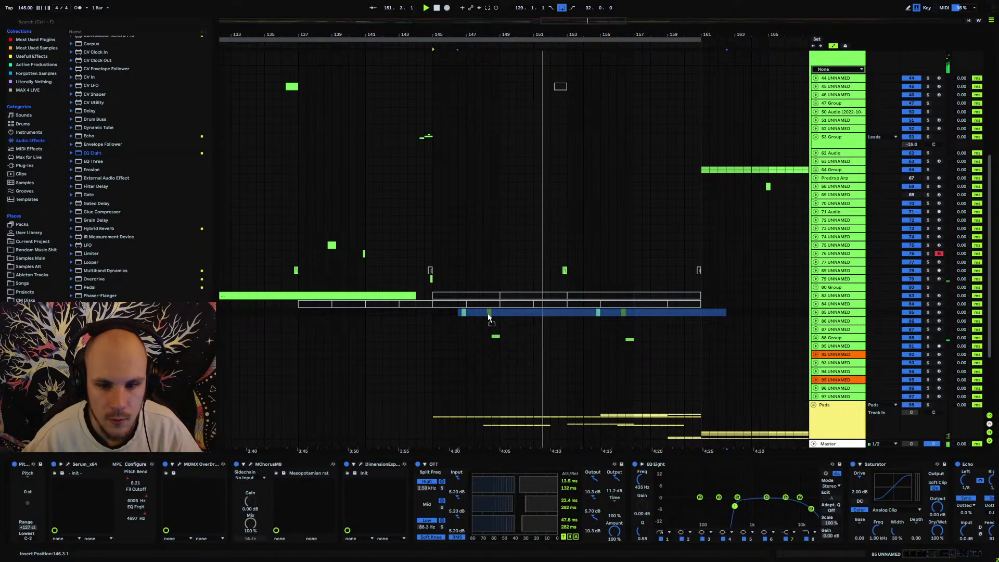
pyautogui.click(429, 314)
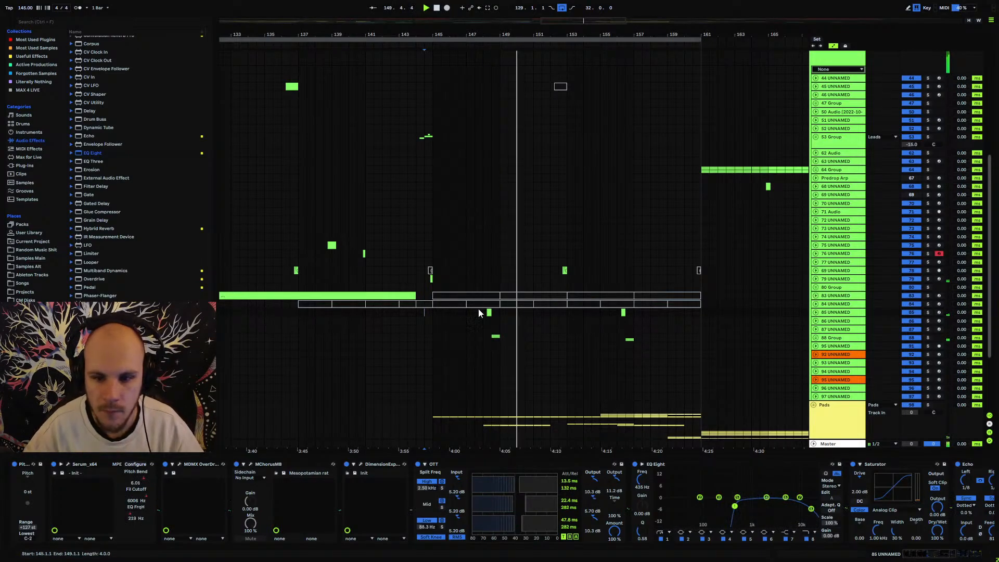
pyautogui.moveTo(485, 313); pyautogui.dragTo(616, 314)
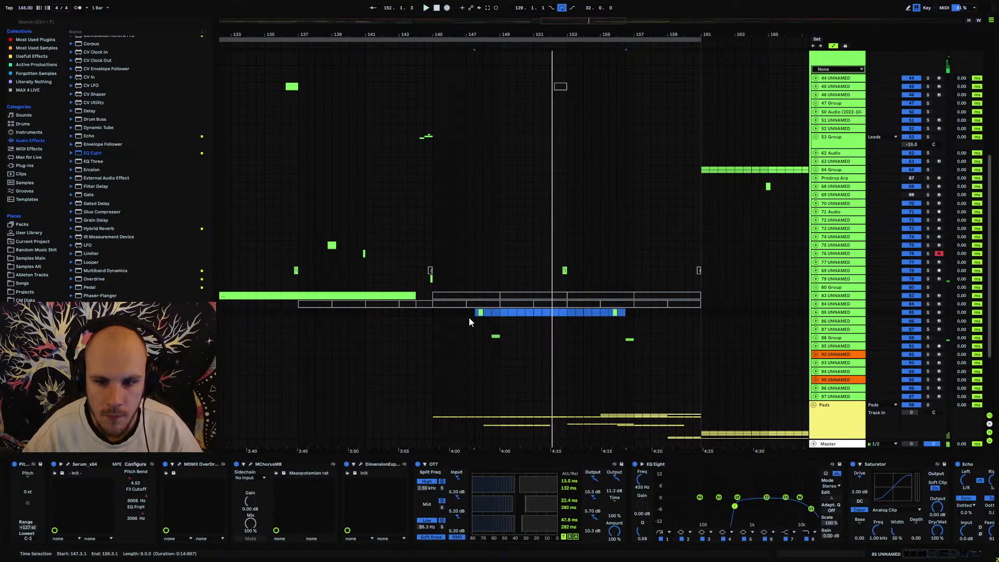
pyautogui.click(411, 314)
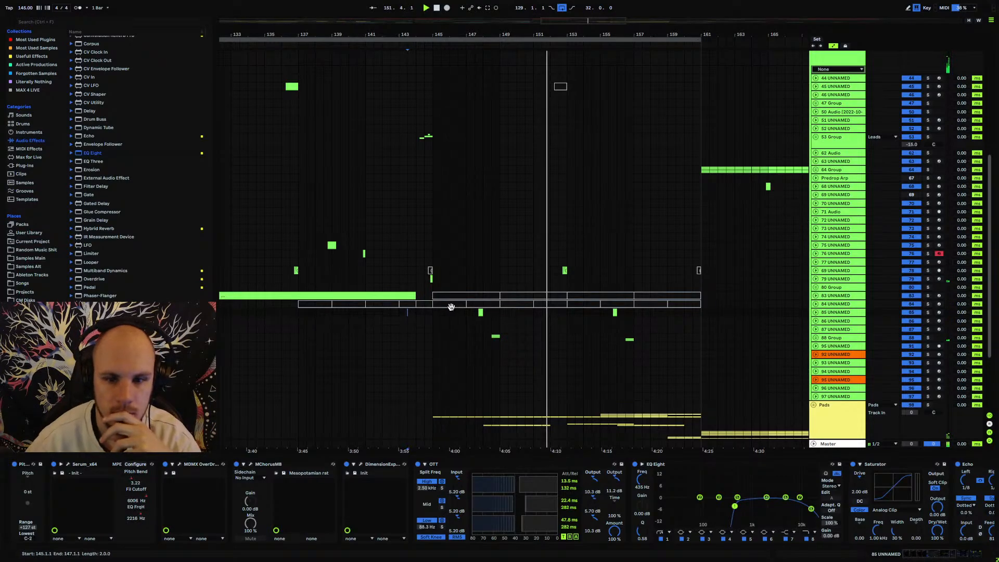
# Deactivate track 85's clip between bars 145 and 153 and the short lead clip just before bar 153.
pyautogui.click(437, 313)
pyautogui.moveTo(515, 315); pyautogui.dragTo(555, 317)
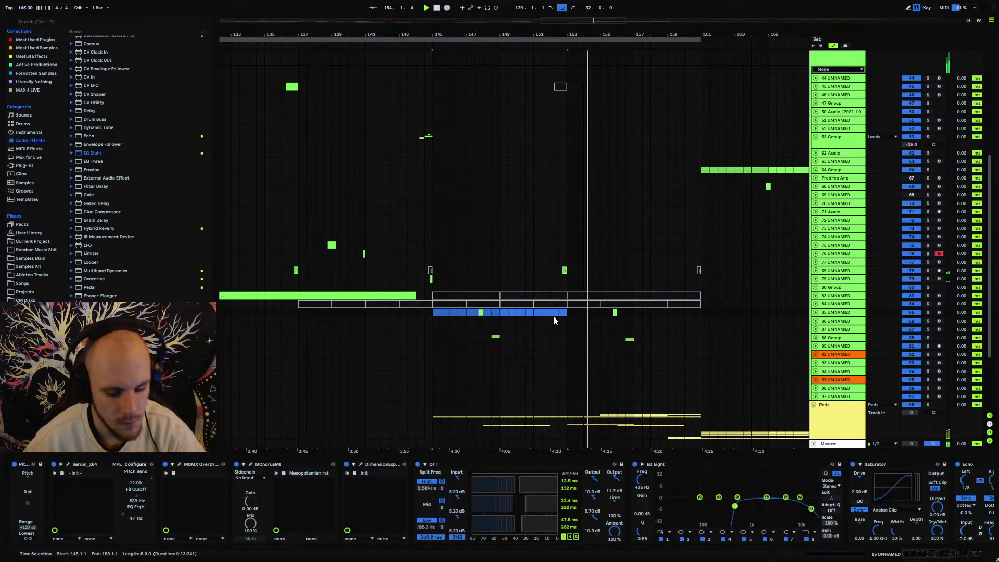
pyautogui.click(564, 270)
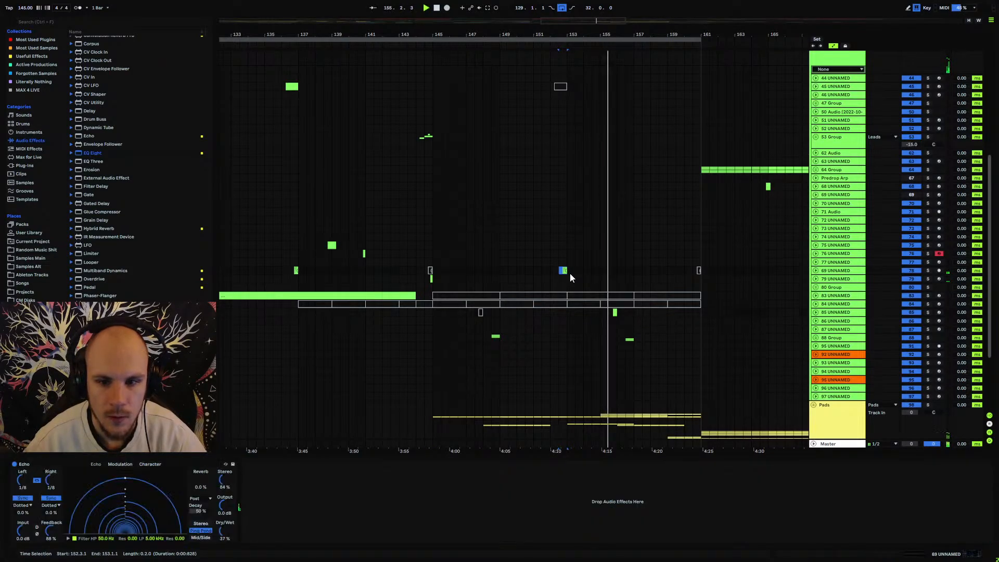
# Duplicate bars 137–145 of tracks 75 and 76 to bar 145 and listen from bar 146.3.
pyautogui.scroll(3, 535, 278)
pyautogui.scroll(3, 535, 281)
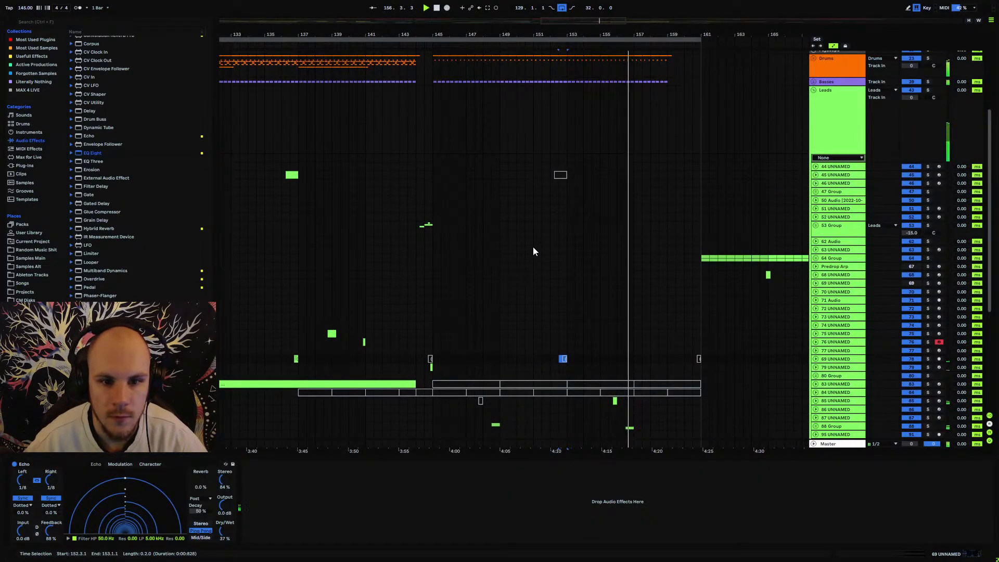
pyautogui.scroll(-2, 605, 410)
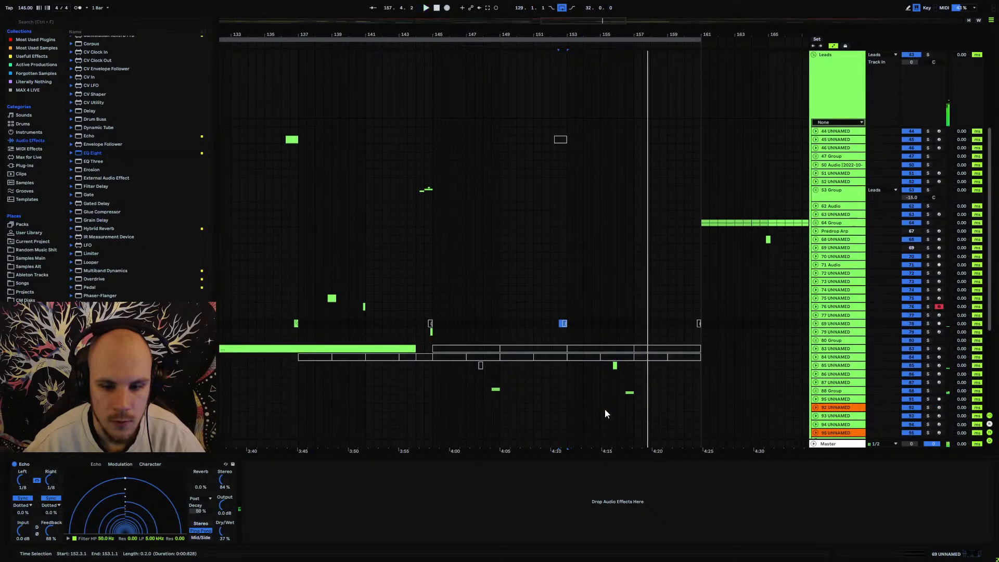
pyautogui.moveTo(540, 21); pyautogui.dragTo(462, 40)
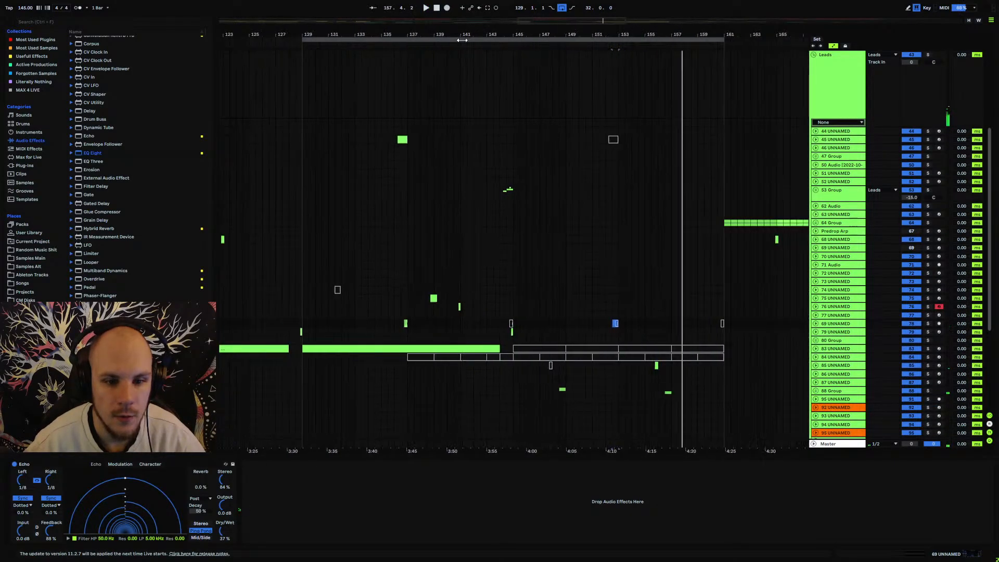
pyautogui.moveTo(407, 305); pyautogui.dragTo(512, 305)
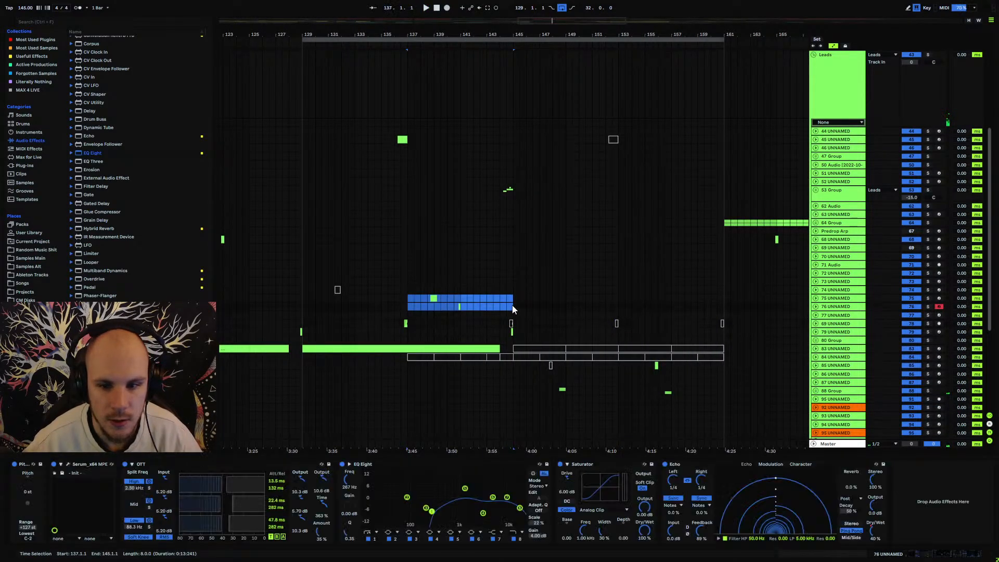
pyautogui.hotkey('ctrl', 'd')
pyautogui.click(532, 298)
pyautogui.press('space')
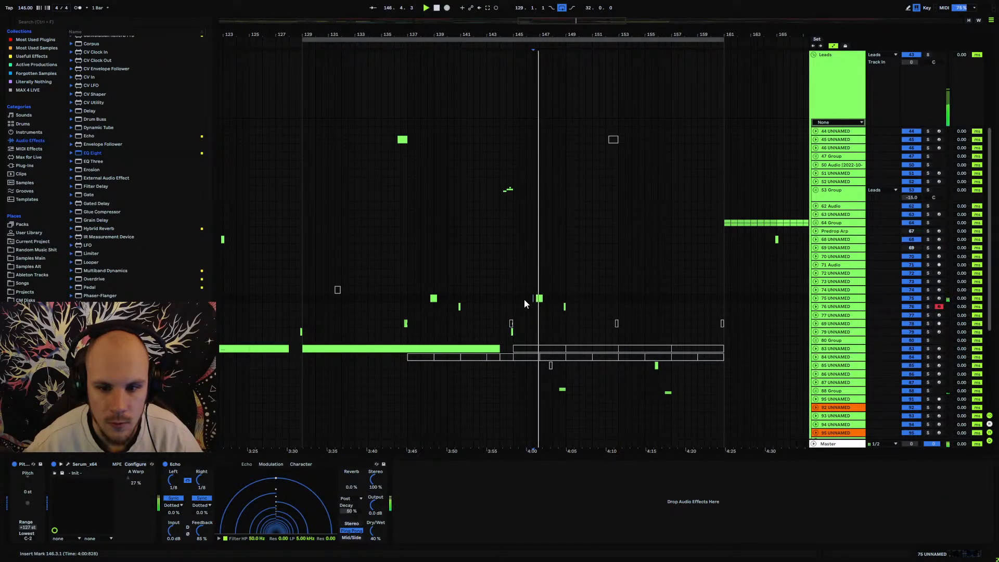
pyautogui.press('space')
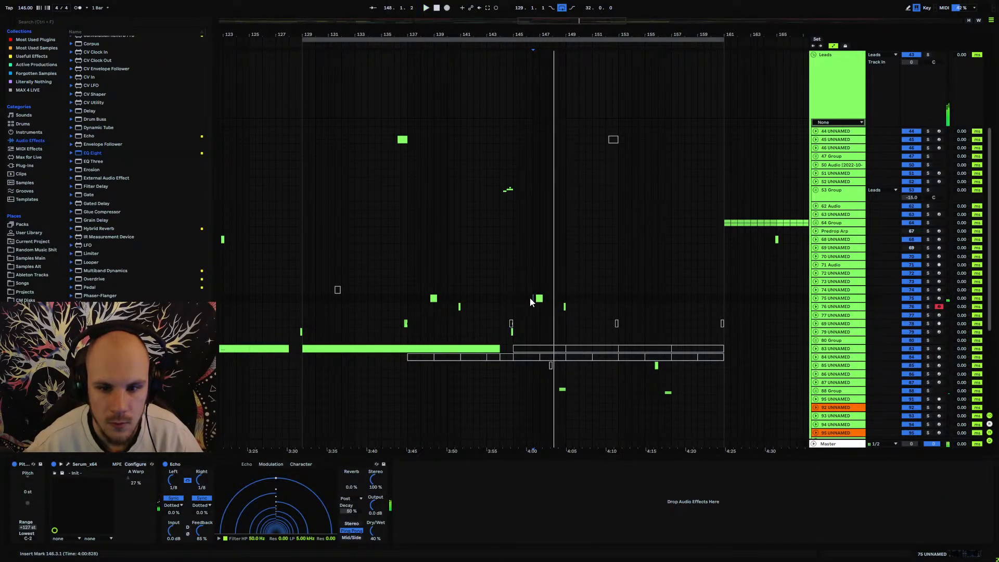
# Set track 75's Echo filter to a 215 Hz high-pass and 9.40 kHz low-pass while auditioning its clip before bar 147.
pyautogui.press('space')
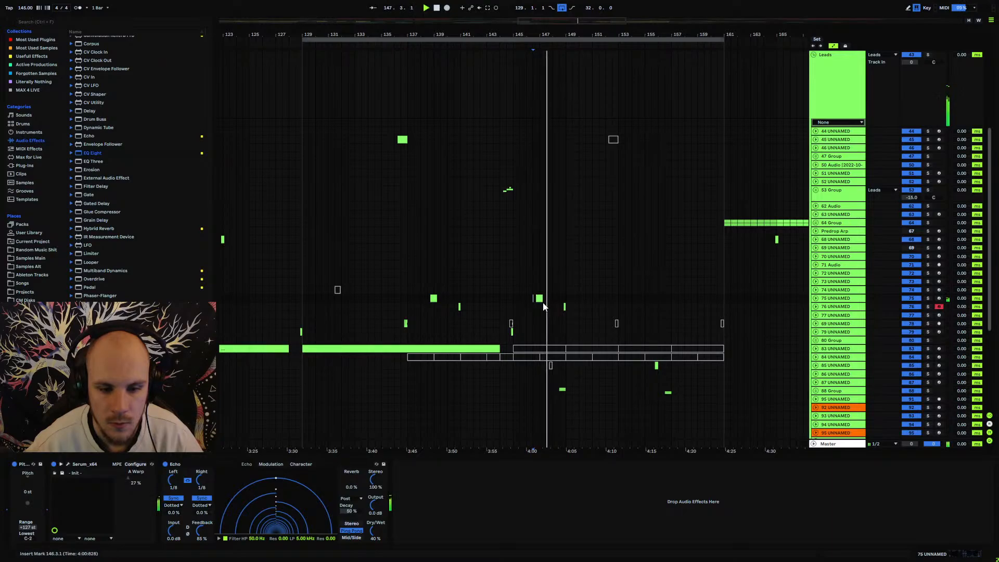
pyautogui.press('space')
pyautogui.press('space')
pyautogui.moveTo(256, 539); pyautogui.dragTo(306, 525)
pyautogui.press('space')
pyautogui.press('space')
pyautogui.press('space')
pyautogui.press('space')
pyautogui.press('space')
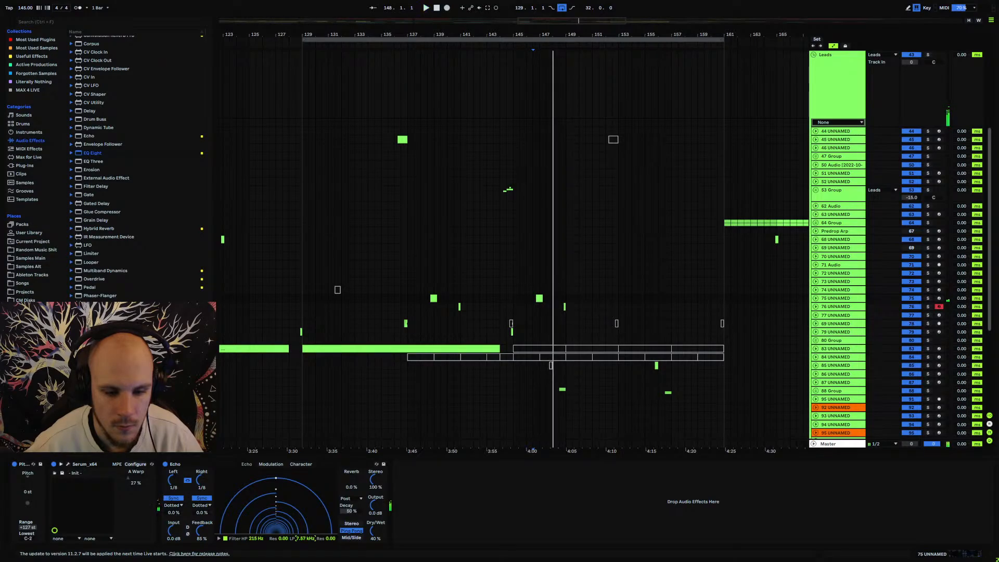
pyautogui.press('space')
# Enable Hyper/Dimension in the effects of track 75's Serum, lower the Dimension size and adjust the Hyper mix.
pyautogui.click(69, 463)
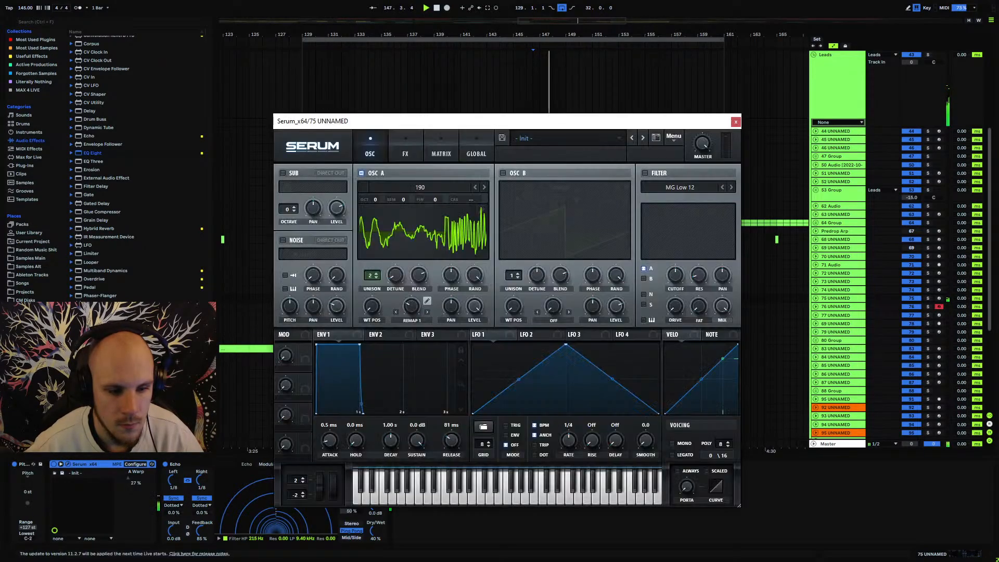
pyautogui.click(408, 149)
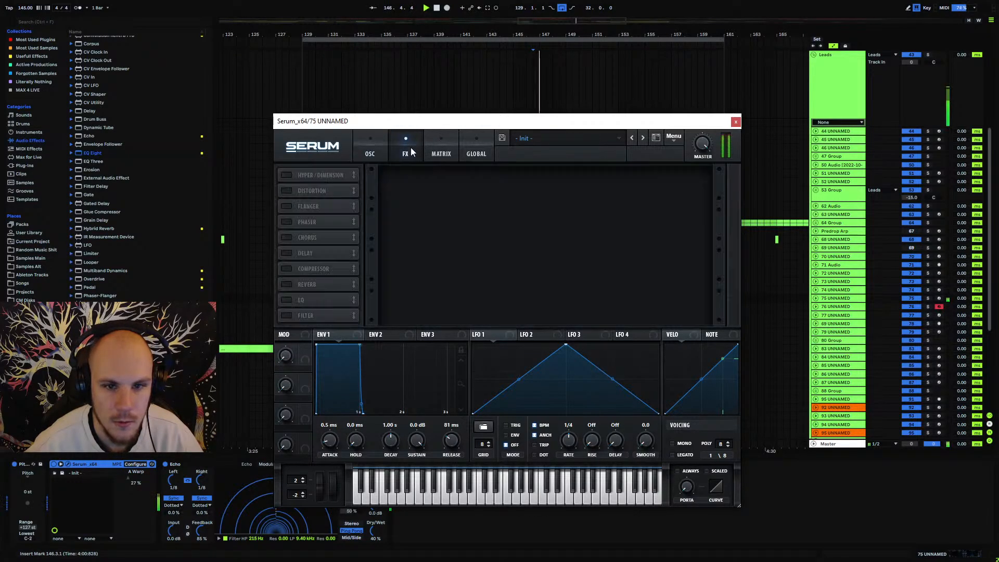
pyautogui.click(286, 176)
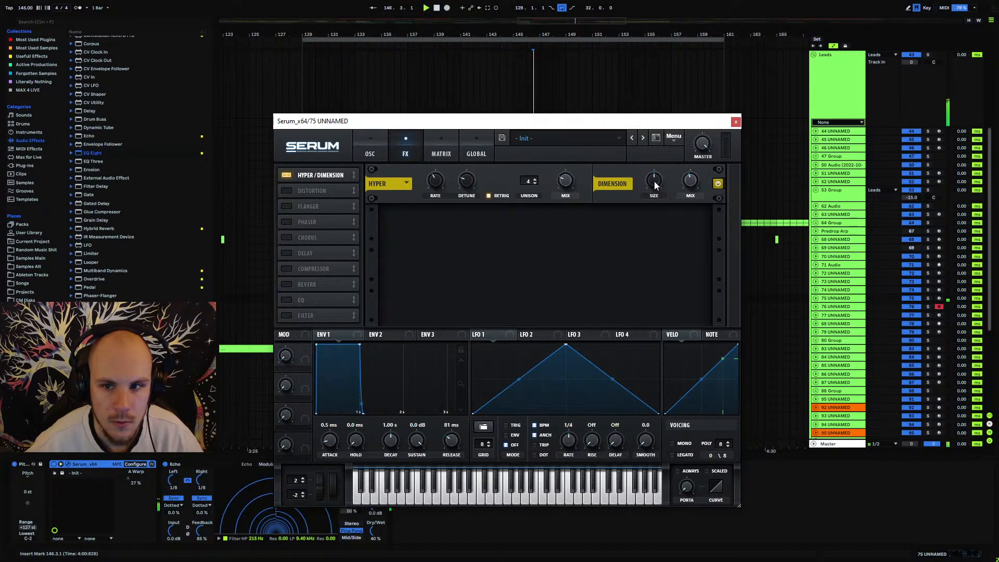
pyautogui.moveTo(654, 182); pyautogui.dragTo(551, 246)
pyautogui.moveTo(566, 180); pyautogui.dragTo(567, 185)
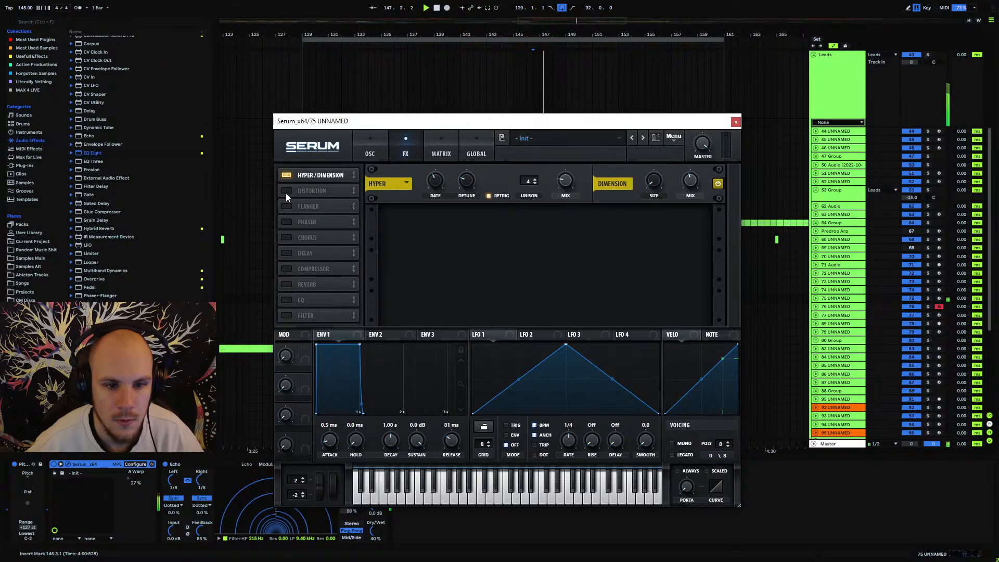
# Add Chorus in track 75's Serum effects, switch its filter to HPF and adjust the cutoff, and close the synth.
pyautogui.click(287, 237)
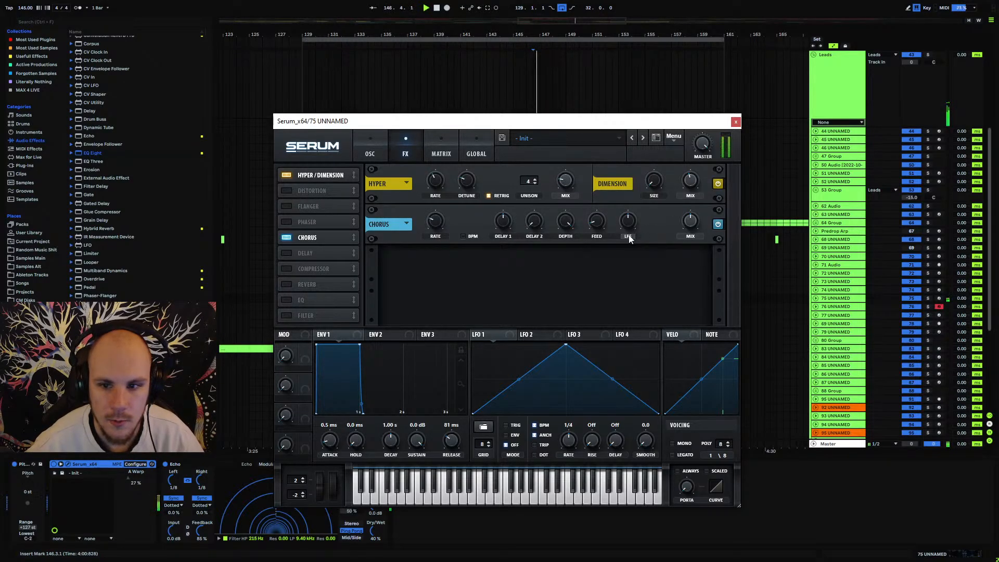
pyautogui.moveTo(629, 239); pyautogui.dragTo(627, 241)
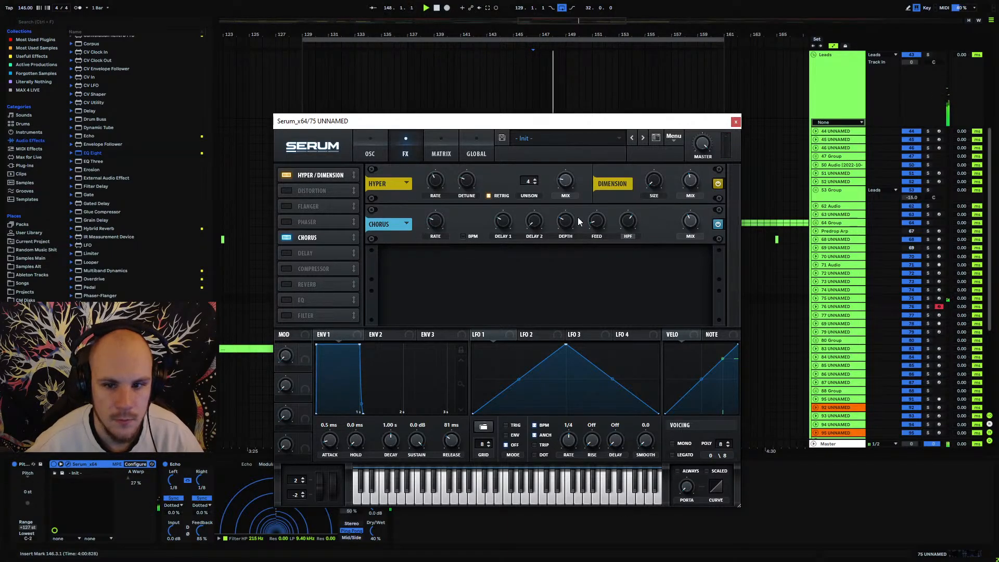
pyautogui.click(735, 122)
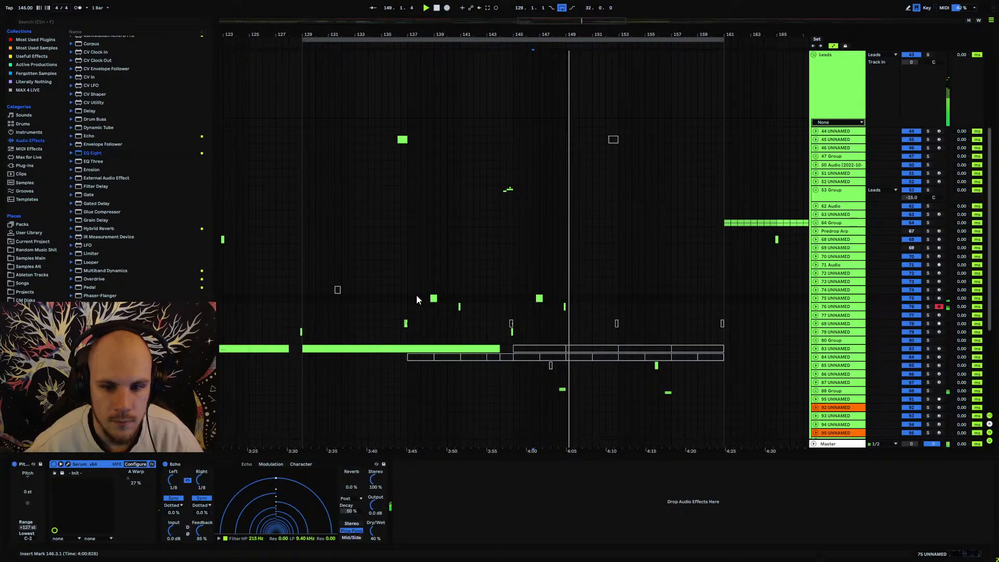
# Remove track 76's clip just before bar 149 and move track 75's clip from bar 147 eight bars later.
pyautogui.click(384, 299)
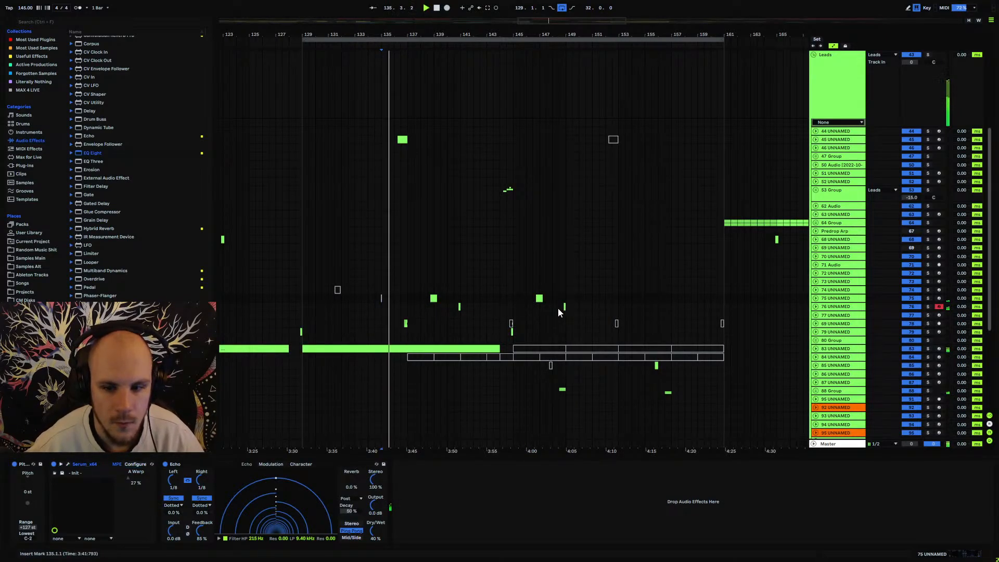
pyautogui.moveTo(560, 307)
pyautogui.mouseDown()
pyautogui.moveTo(577, 311)
pyautogui.moveTo(568, 308)
pyautogui.mouseUp()
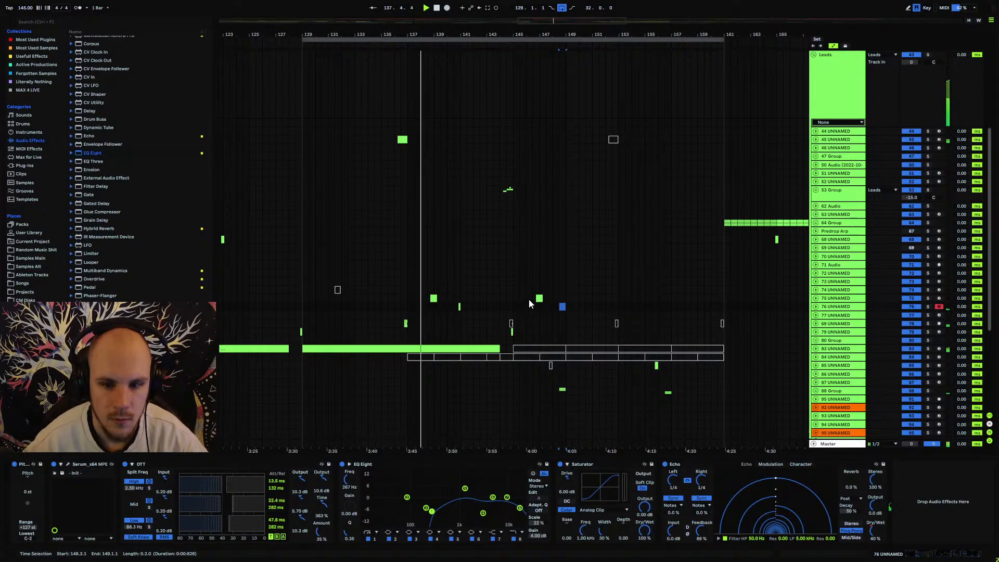
pyautogui.click(514, 298)
pyautogui.moveTo(514, 297); pyautogui.dragTo(644, 298)
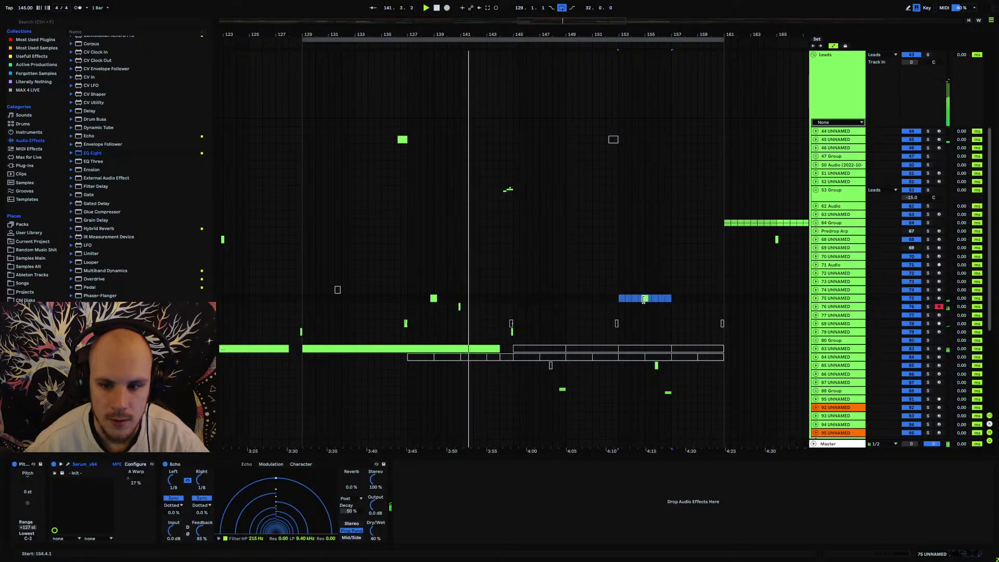
pyautogui.moveTo(410, 306); pyautogui.dragTo(512, 306)
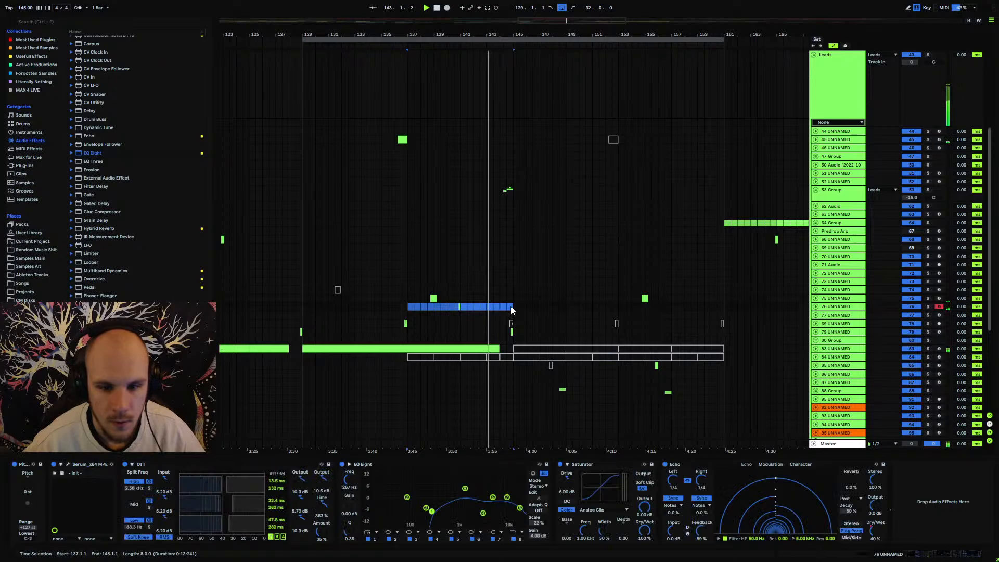
# Listen from group 88's clip at bar 148.3 and audition track 68's short clip just before bar 123.
pyautogui.click(559, 386)
pyautogui.scroll(-2, 412, 247)
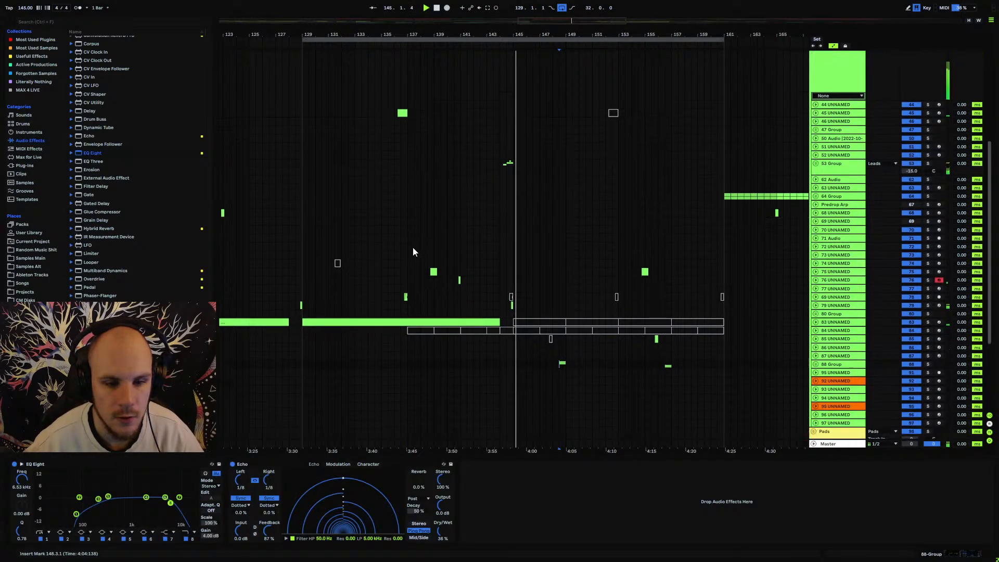
pyautogui.moveTo(335, 36); pyautogui.dragTo(448, 10)
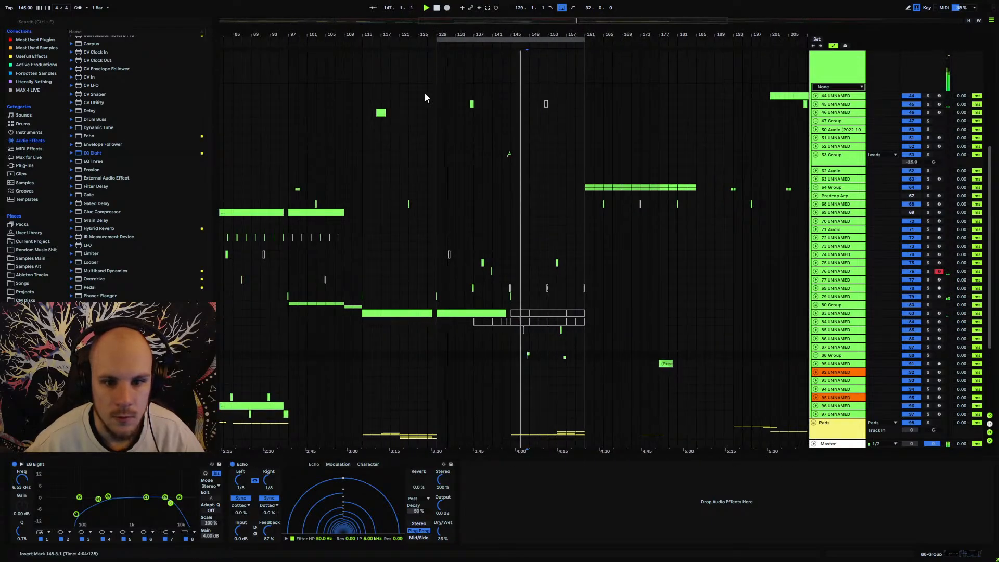
pyautogui.click(409, 207)
pyautogui.press('space')
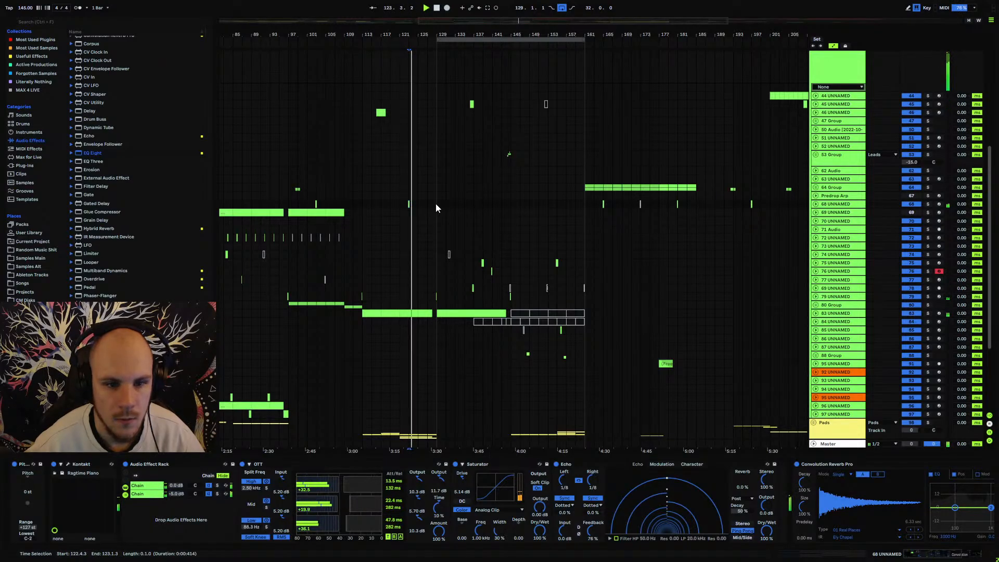
# Copy bars 113–129 of track 68 to bars 145–161 and listen to the new placement.
pyautogui.moveTo(437, 204); pyautogui.dragTo(378, 204)
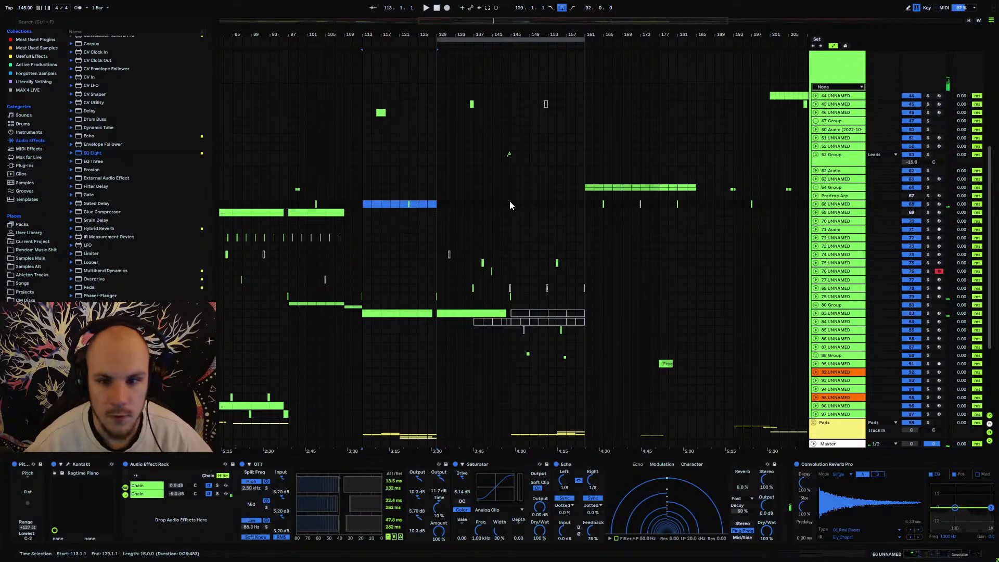
pyautogui.moveTo(511, 204); pyautogui.dragTo(584, 204)
pyautogui.press('space')
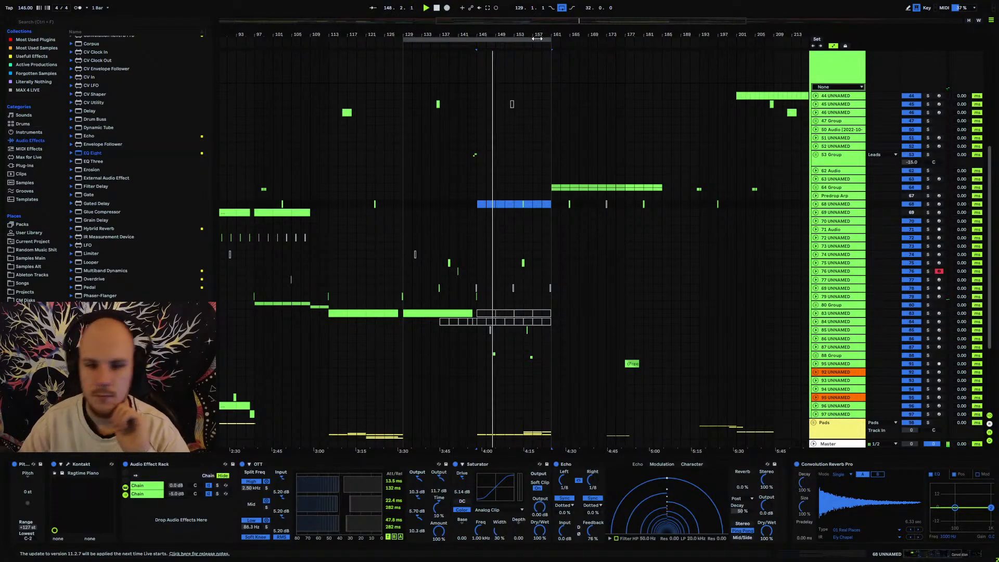
pyautogui.moveTo(511, 34); pyautogui.dragTo(511, 67)
pyautogui.scroll(-3, 458, 188)
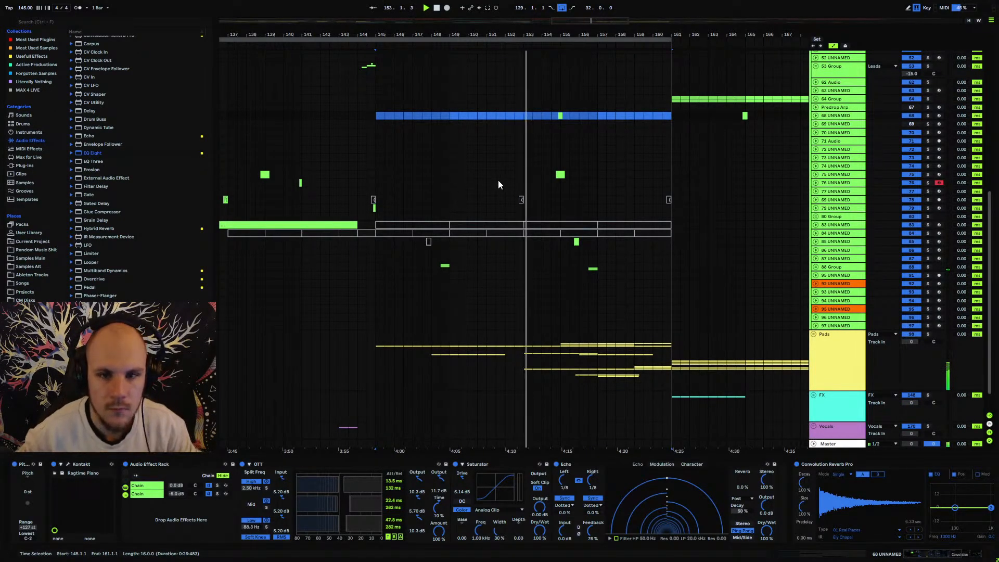
pyautogui.moveTo(496, 39)
pyautogui.mouseDown()
pyautogui.moveTo(496, 22)
pyautogui.moveTo(500, 41)
pyautogui.mouseUp()
pyautogui.scroll(-2, 810, 336)
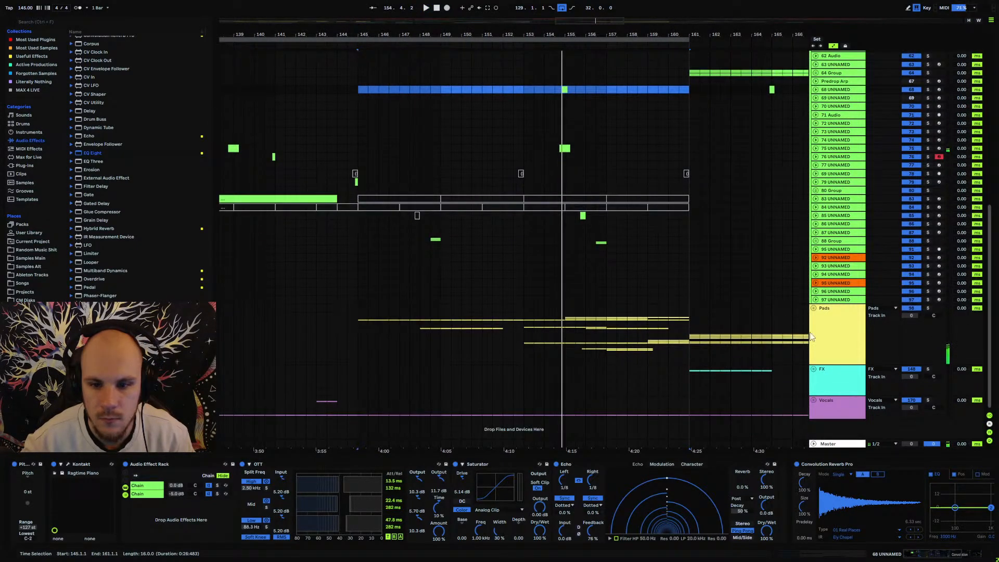
# Deactivate the frozen clip between bars 153 and 157 on track 110 in the Pads group and collapse the group again.
pyautogui.click(814, 308)
pyautogui.scroll(-8, 647, 264)
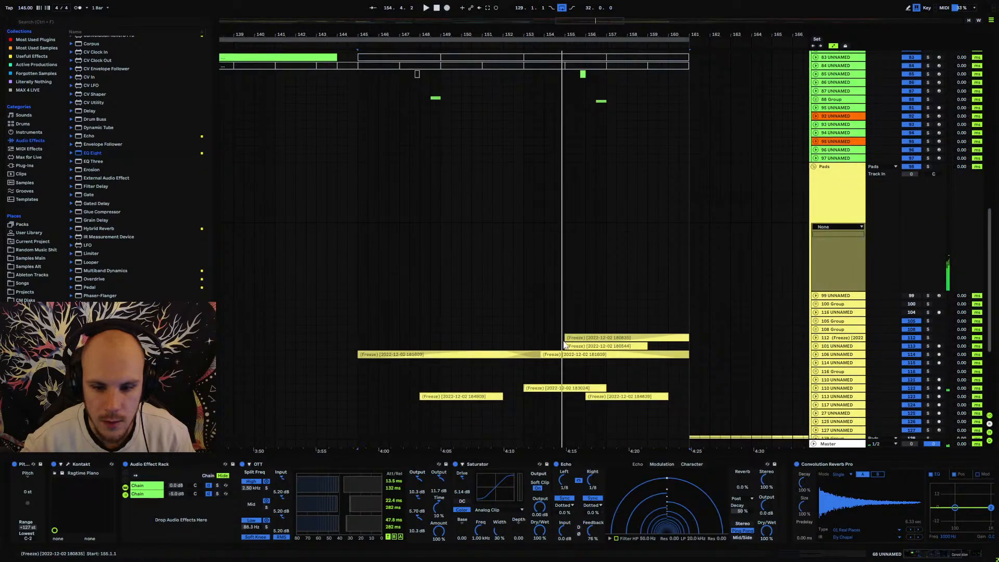
pyautogui.click(541, 345)
pyautogui.click(816, 344)
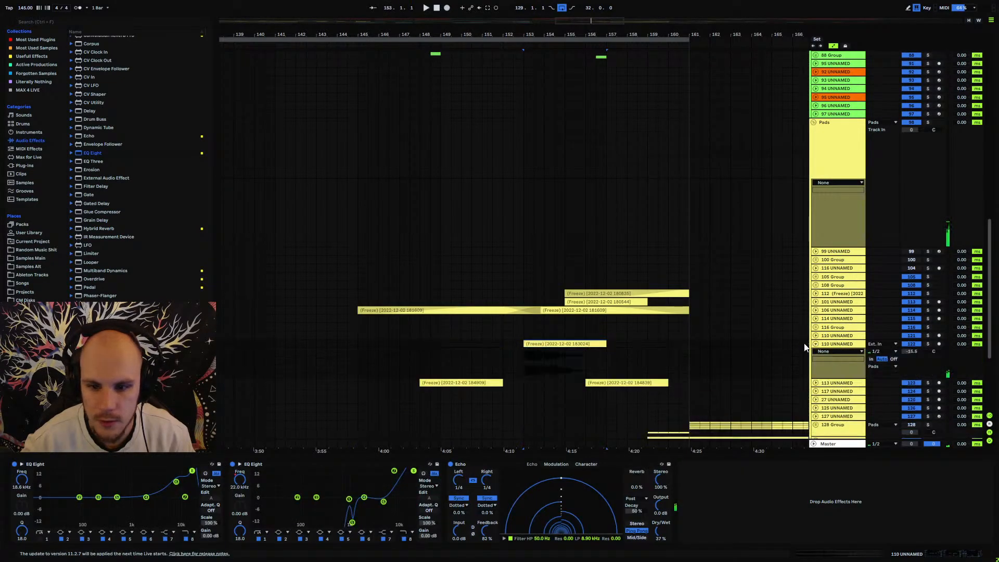
pyautogui.click(566, 343)
pyautogui.press('space')
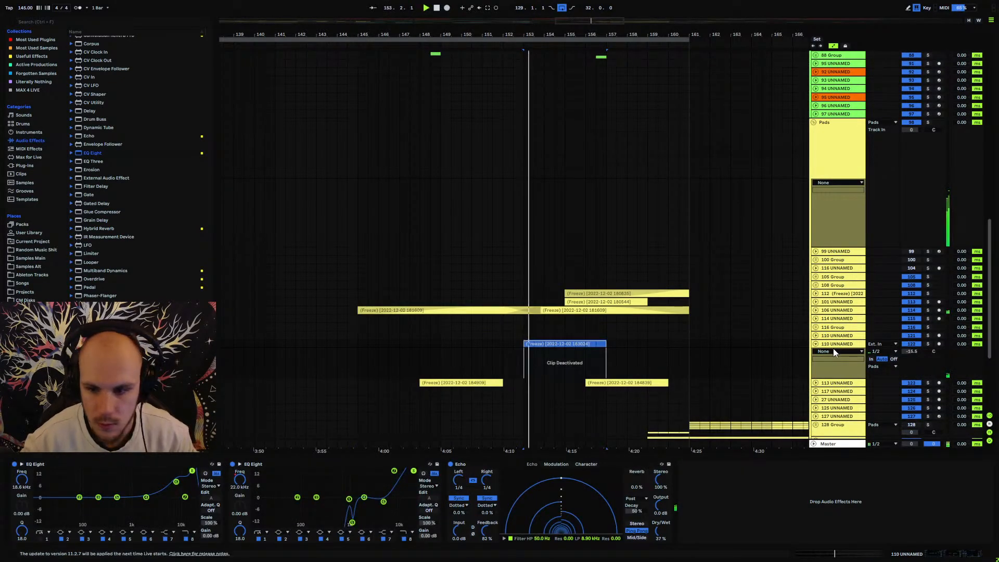
pyautogui.click(815, 344)
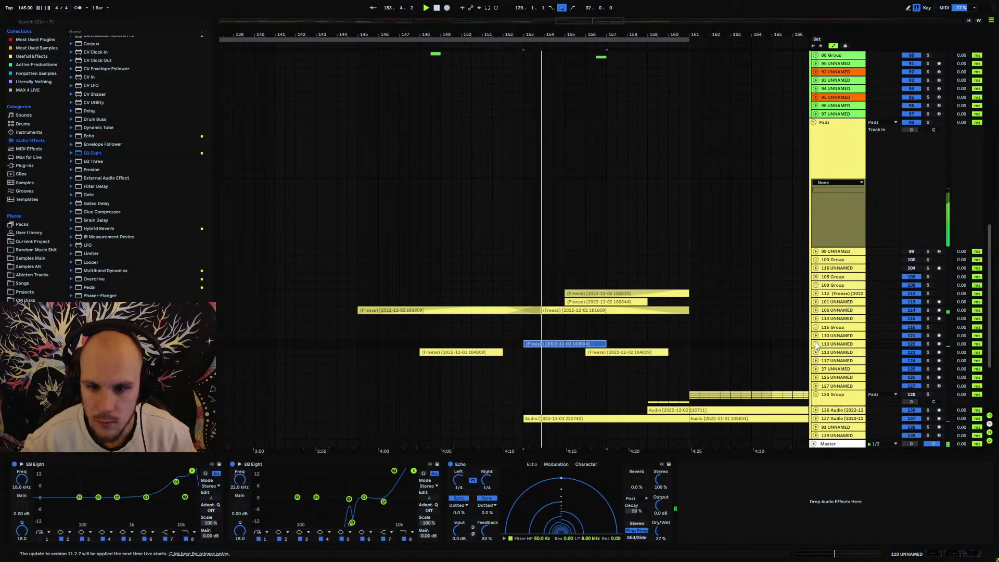
pyautogui.click(813, 122)
pyautogui.scroll(3, 608, 249)
pyautogui.scroll(5, 556, 229)
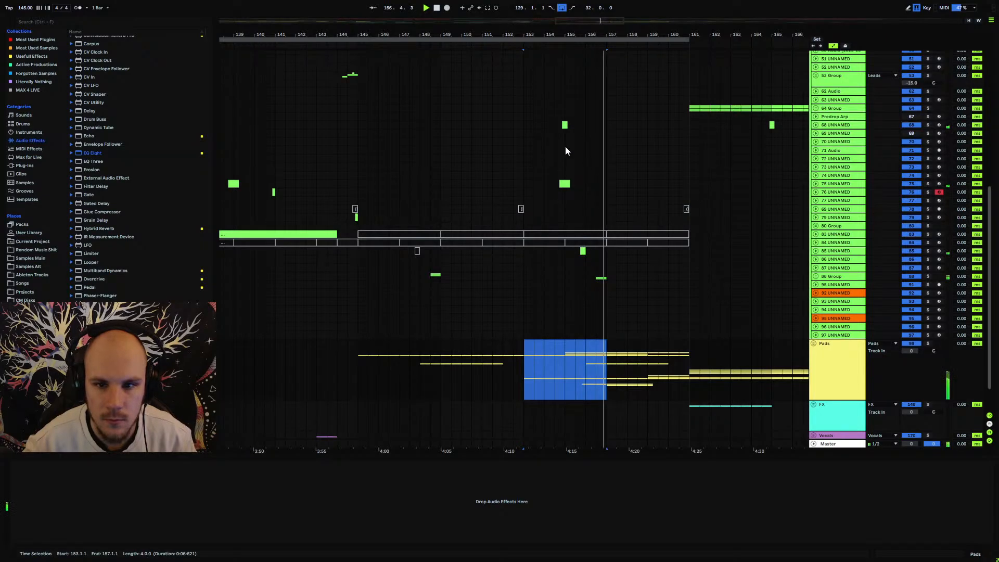
# Shift track 68's clip from just before bar 155 two bars later, turn off the loop and listen from before bar 153.
pyautogui.click(565, 125)
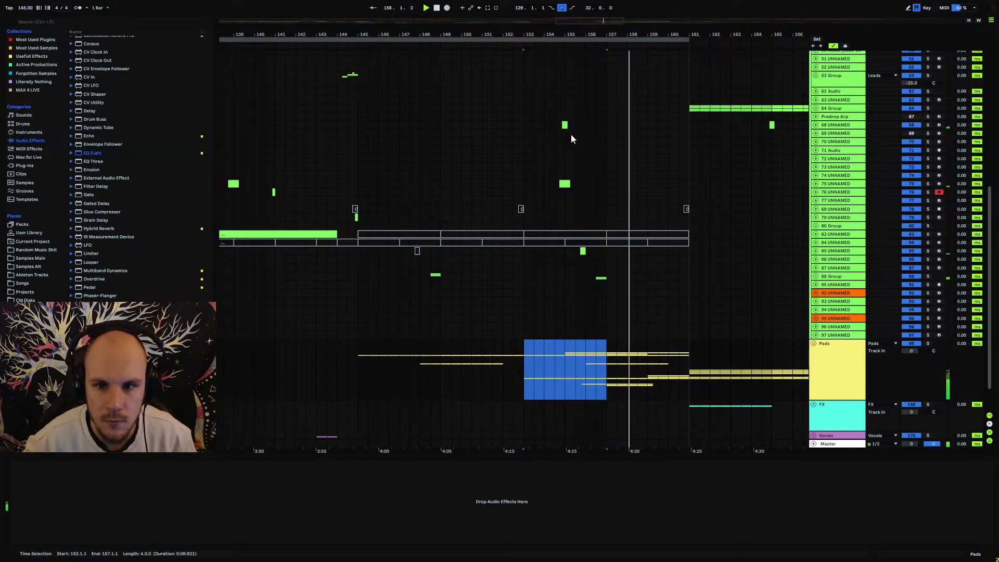
pyautogui.click(566, 125)
pyautogui.moveTo(568, 125); pyautogui.dragTo(605, 126)
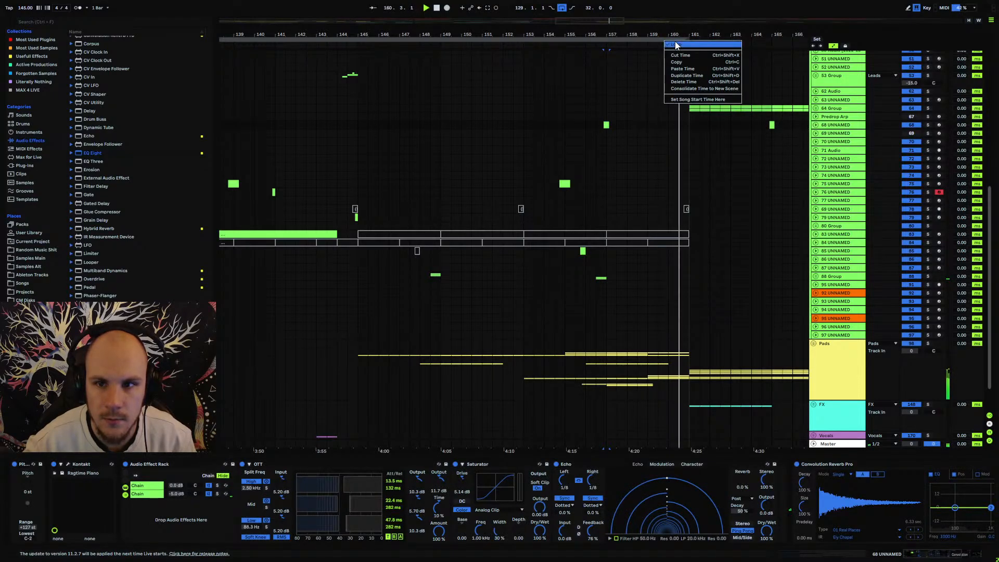
pyautogui.click(515, 132)
pyautogui.press('space')
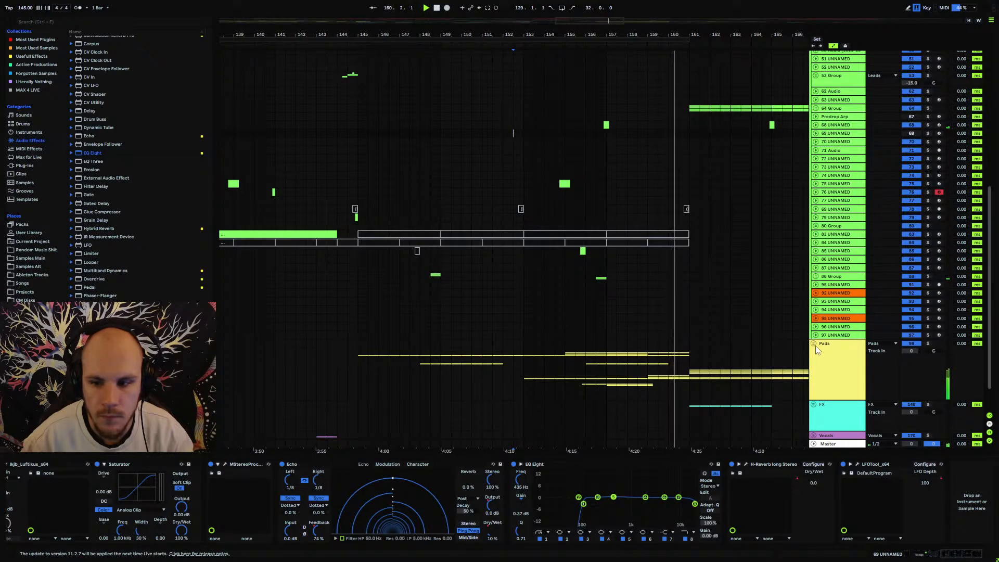
# Audition group 142 of the Pads from bar 157, both soloed and together with the full mix.
pyautogui.scroll(-3, 688, 314)
pyautogui.scroll(-8, 640, 320)
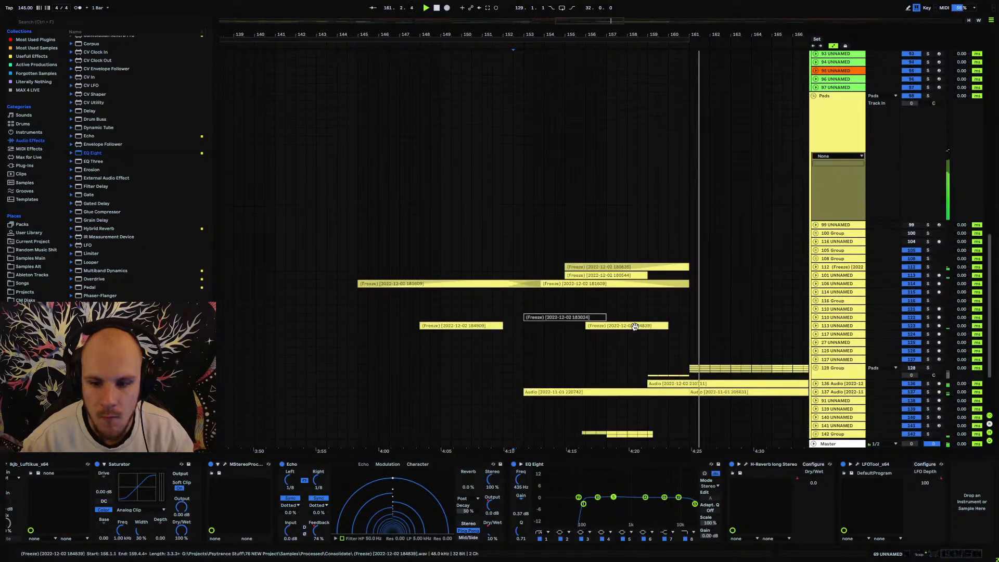
pyautogui.click(815, 352)
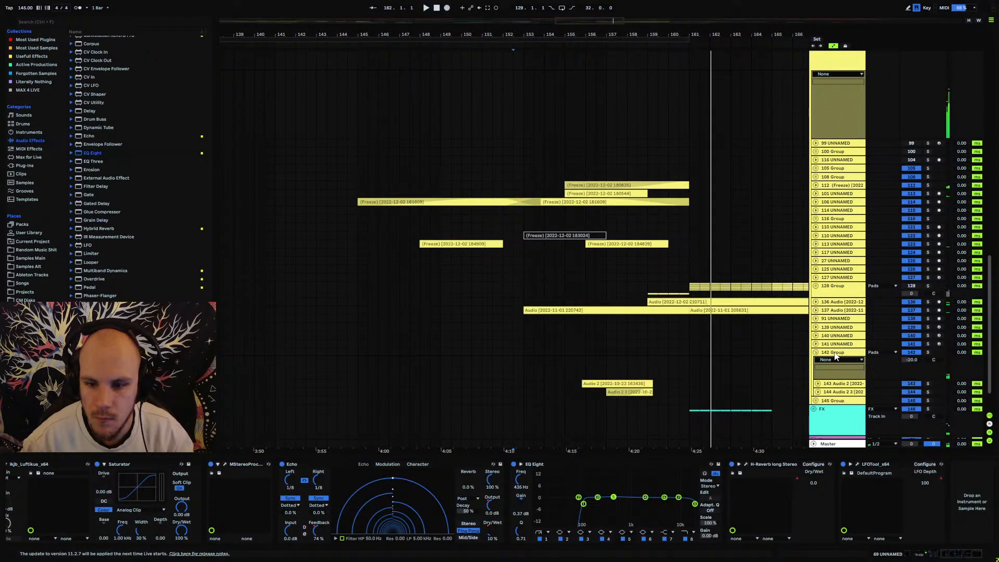
pyautogui.click(835, 353)
pyautogui.click(928, 353)
pyautogui.click(607, 366)
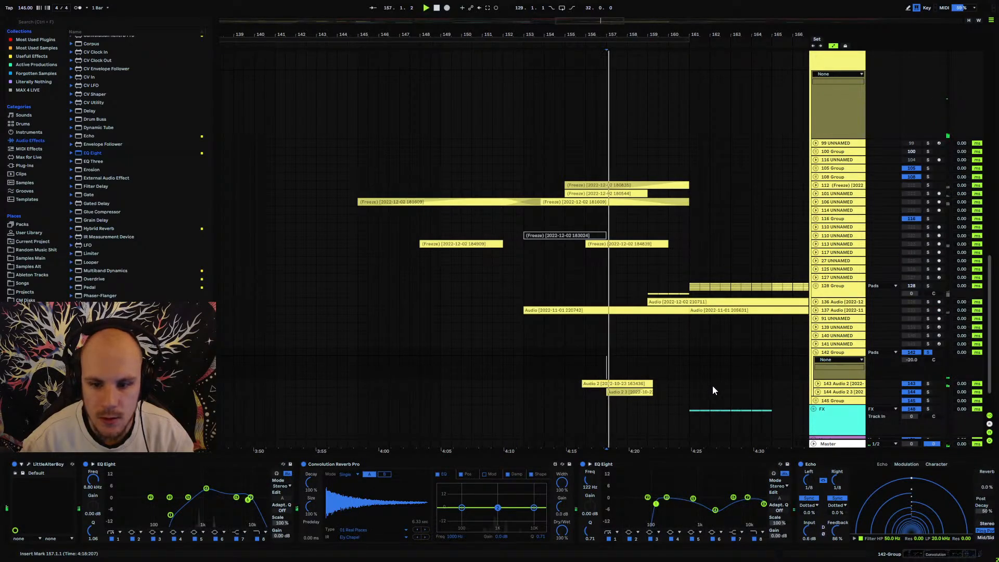
pyautogui.press('space')
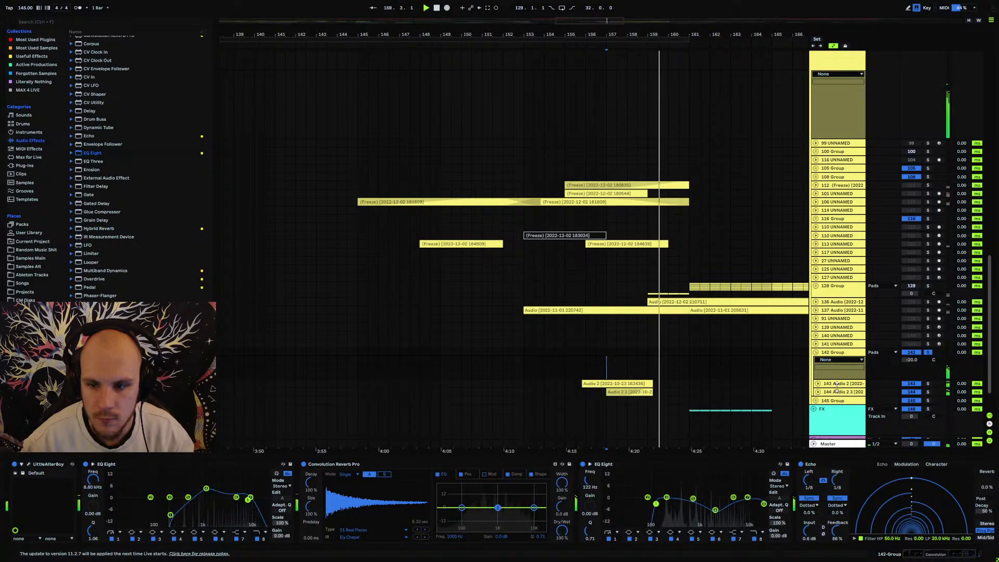
pyautogui.click(927, 352)
pyautogui.press('space')
pyautogui.press('space')
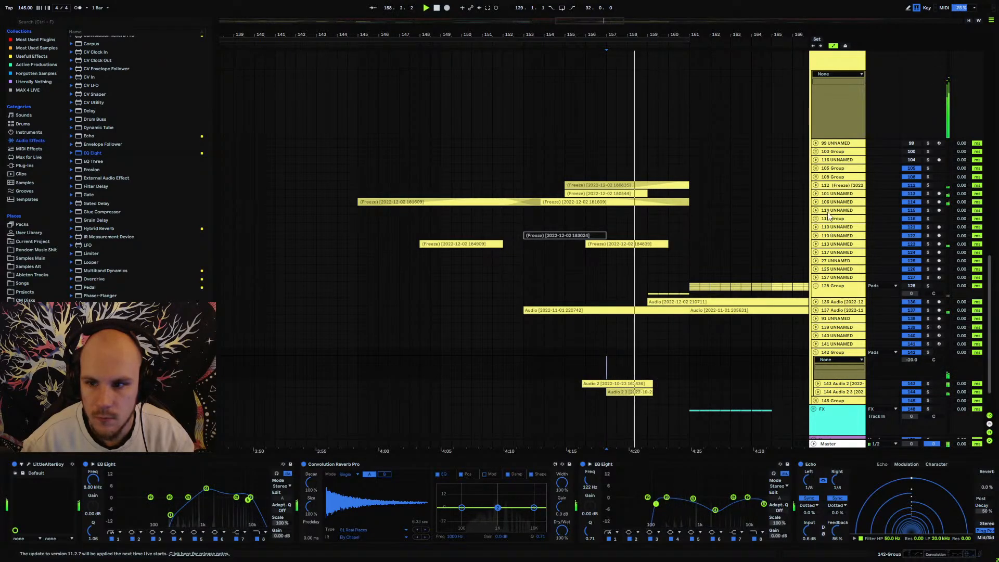
# Move track 101's reversed freeze clip from bar 155 to bar 149 and listen from bar 150.3.
pyautogui.click(815, 193)
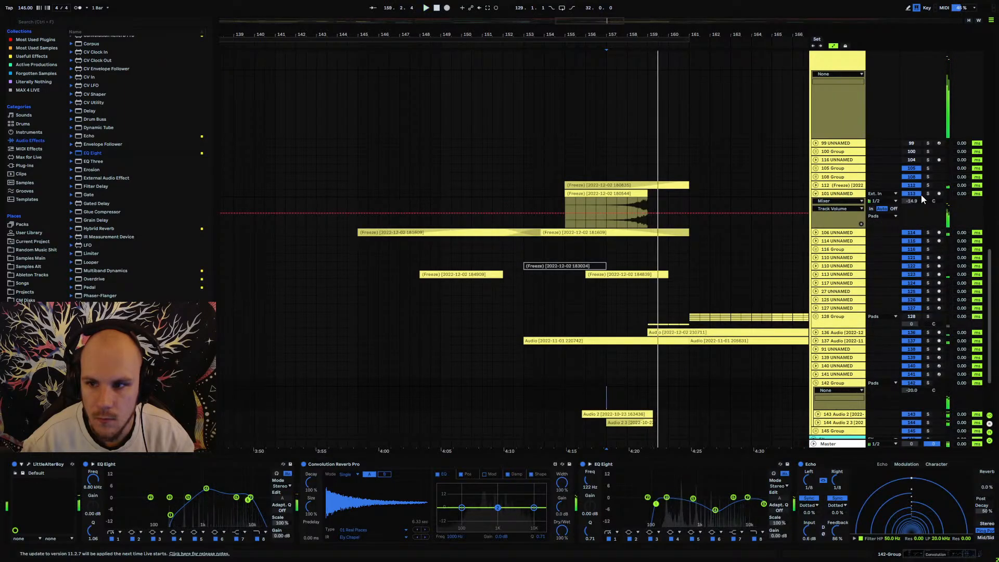
pyautogui.click(855, 194)
pyautogui.doubleClick(644, 193)
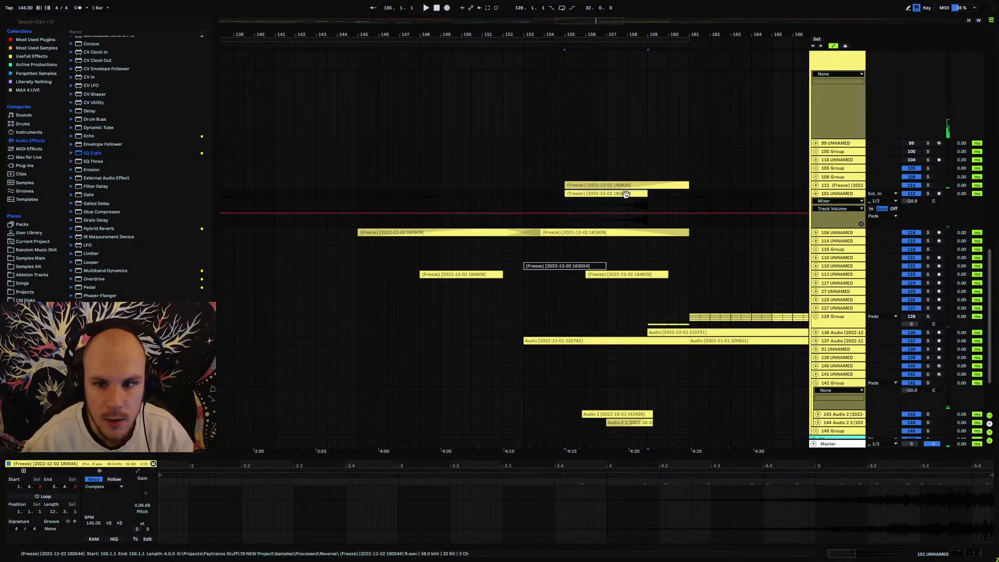
pyautogui.moveTo(621, 201); pyautogui.dragTo(501, 200)
pyautogui.click(473, 205)
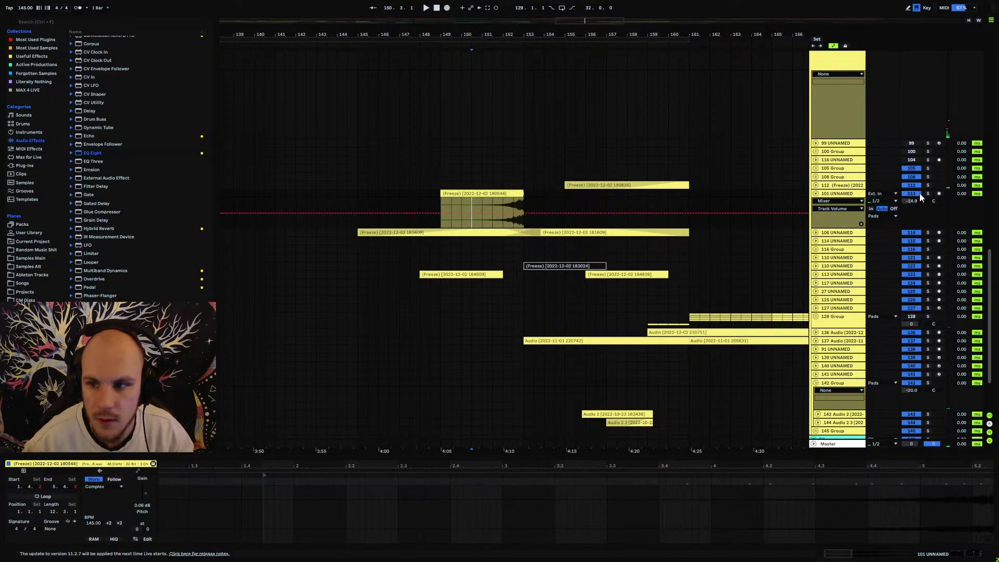
pyautogui.click(816, 194)
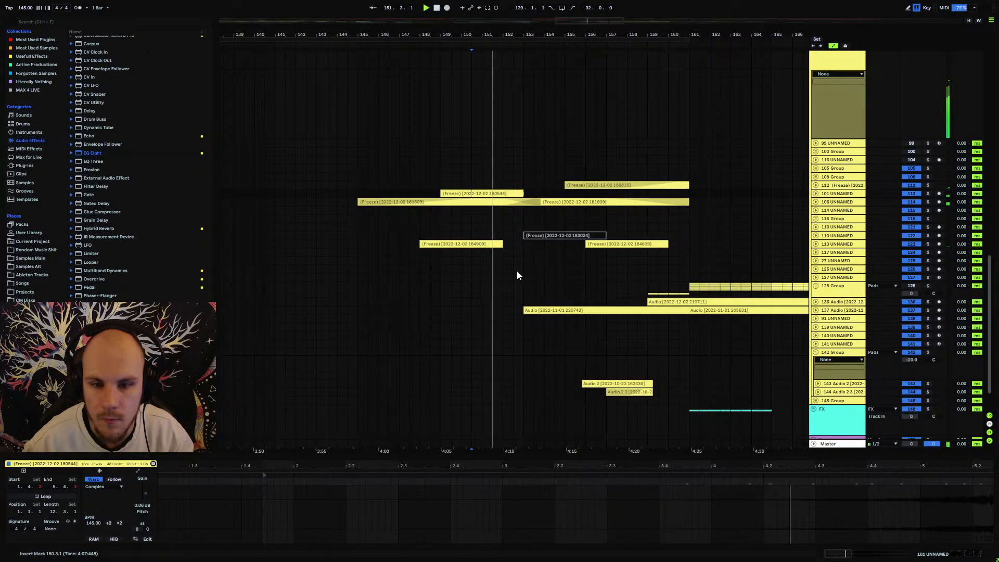
# Set EchoBoy Jr. on pad track 101 to ping-pong mode with 0.95 feedback and play from bar 150.3.
pyautogui.scroll(2, 517, 270)
pyautogui.scroll(5, 516, 271)
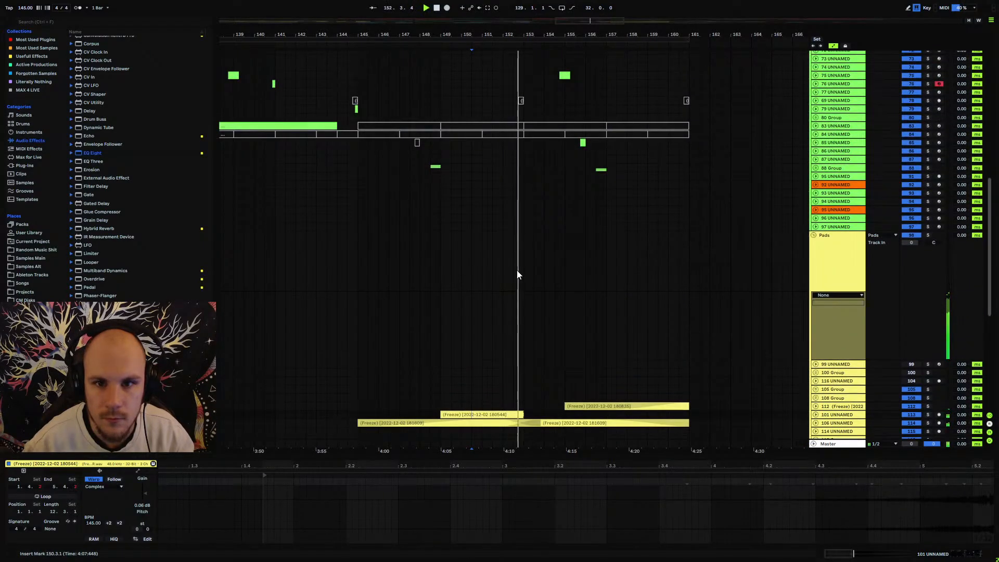
pyautogui.scroll(6, 517, 271)
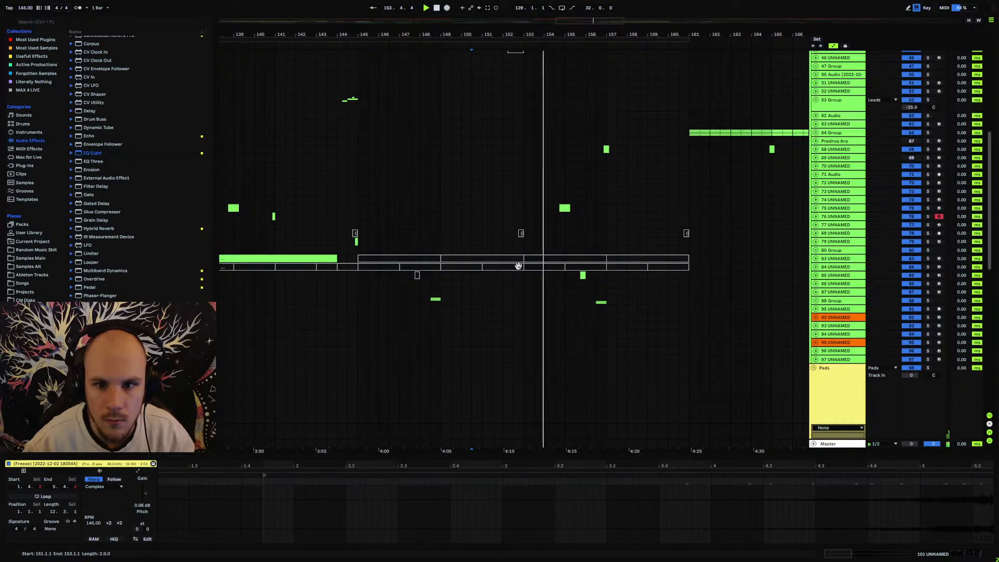
pyautogui.scroll(-4, 519, 267)
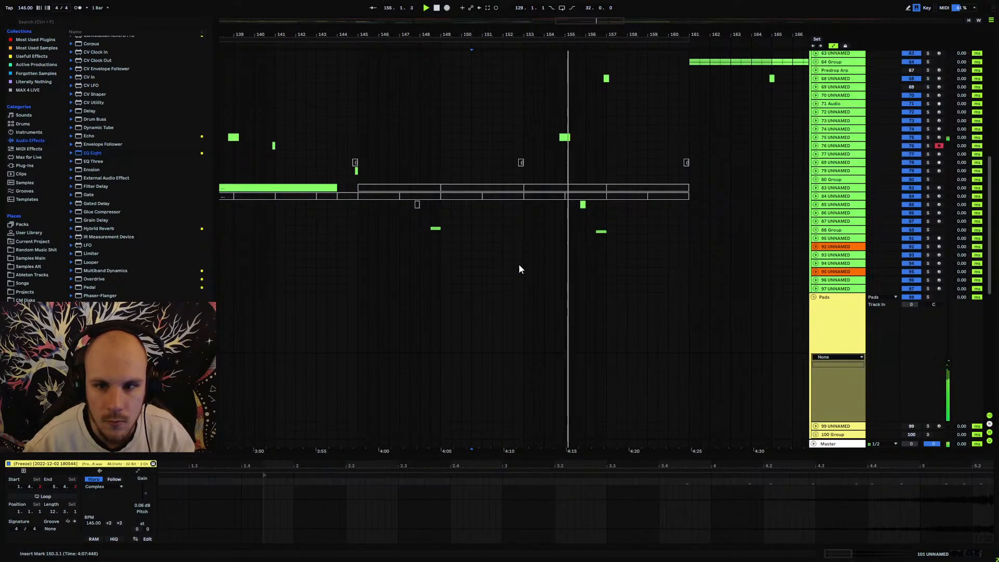
pyautogui.scroll(-4, 519, 268)
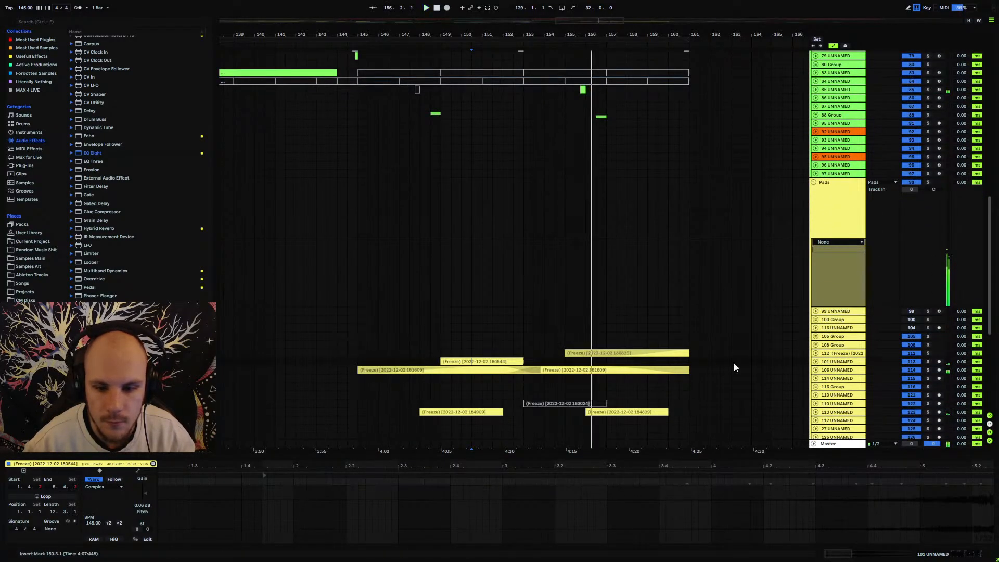
pyautogui.click(831, 364)
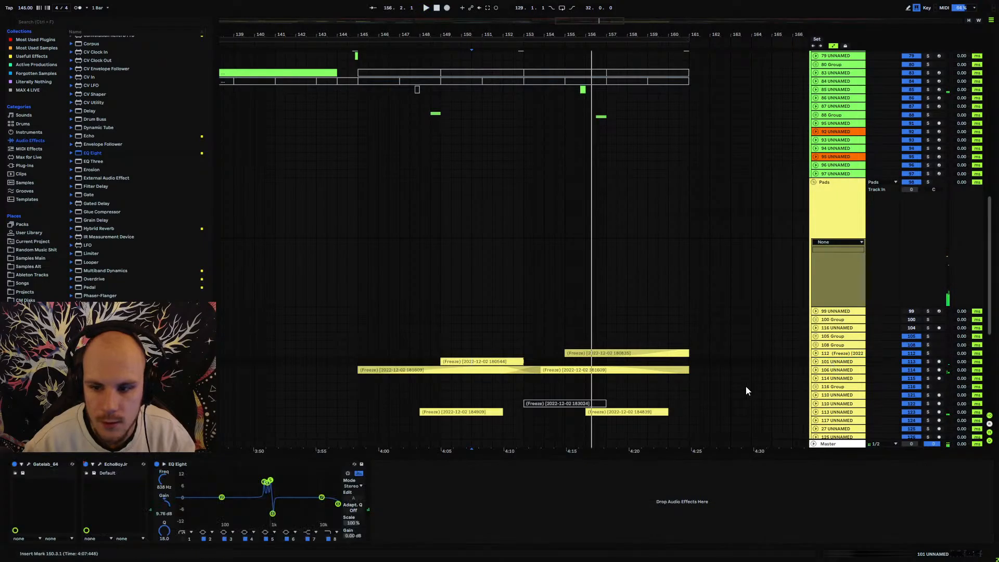
pyautogui.click(100, 463)
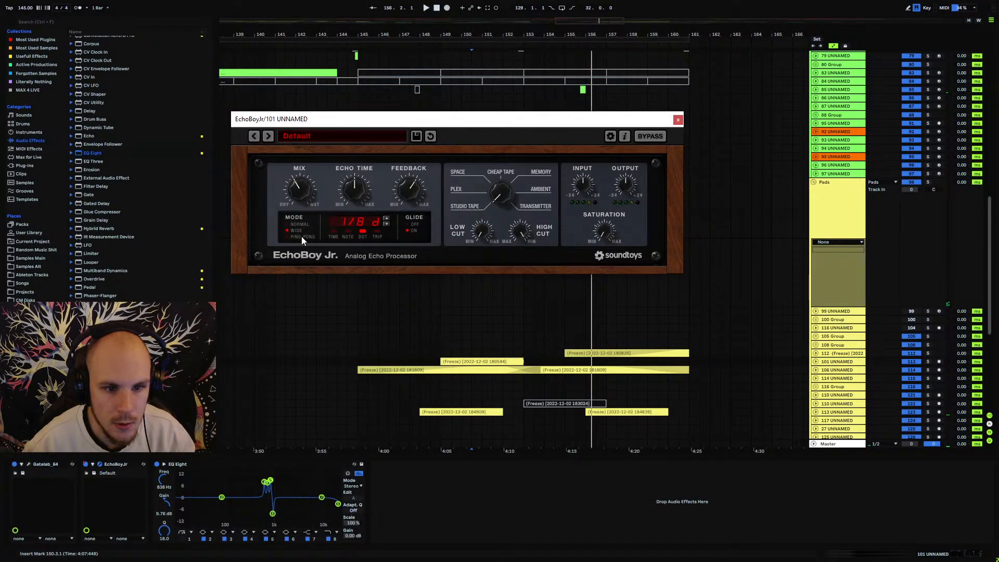
pyautogui.click(300, 237)
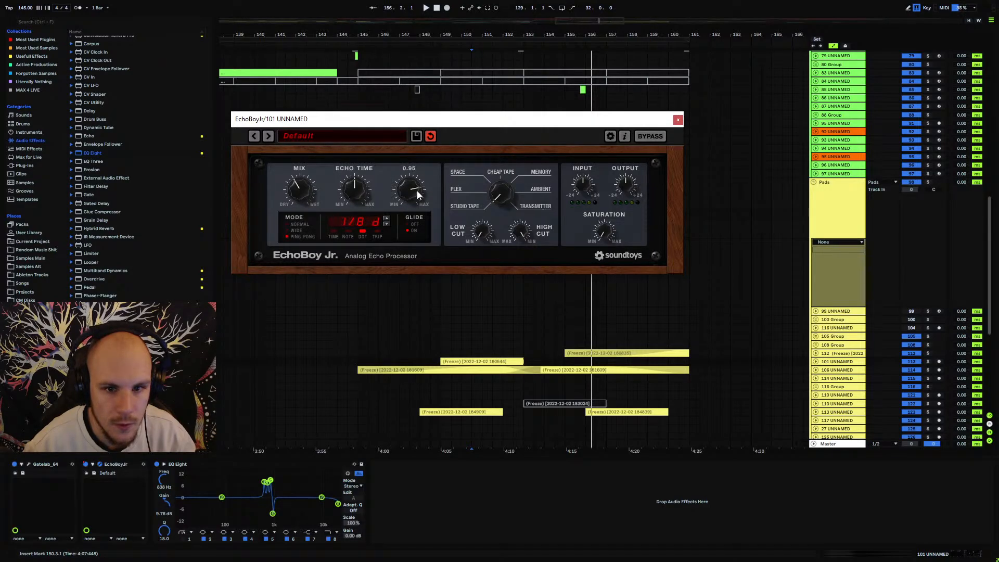
pyautogui.press('space')
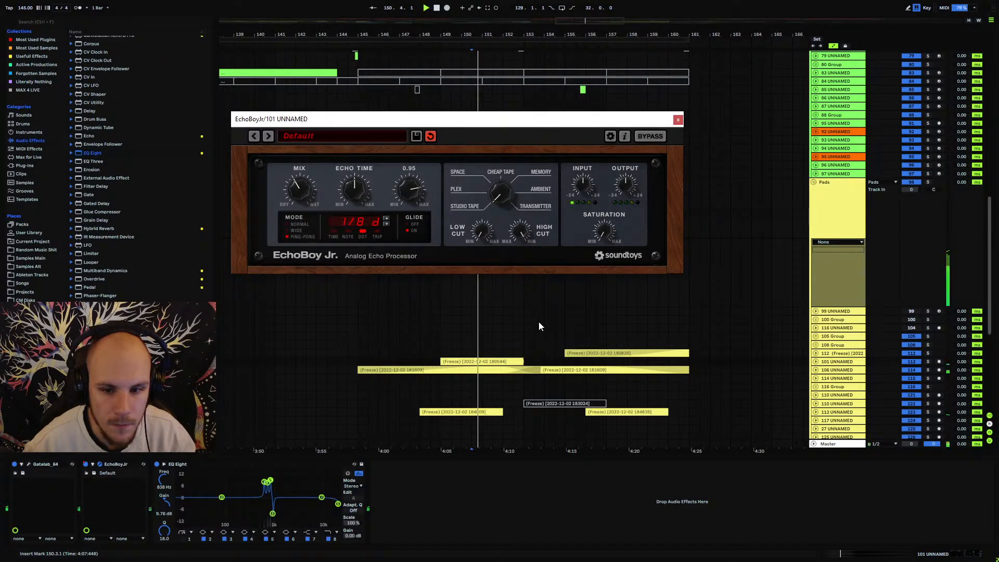
# Place EchoBoy Jr. after EQ Eight on track 101 and raise its high cut to 0.48 while listening from bar 150.3.
pyautogui.click(677, 121)
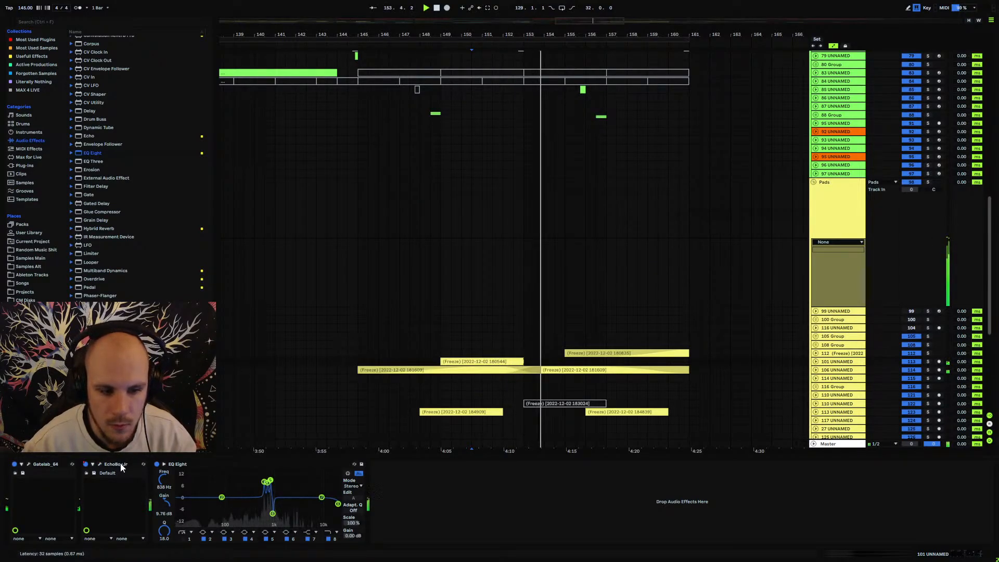
pyautogui.moveTo(121, 467); pyautogui.dragTo(452, 501)
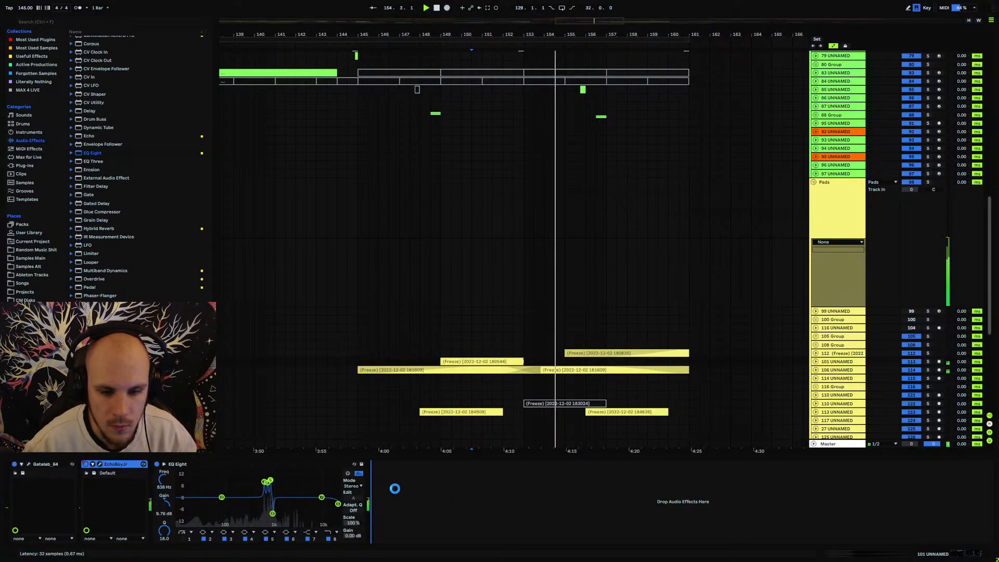
pyautogui.moveTo(395, 488); pyautogui.dragTo(385, 484)
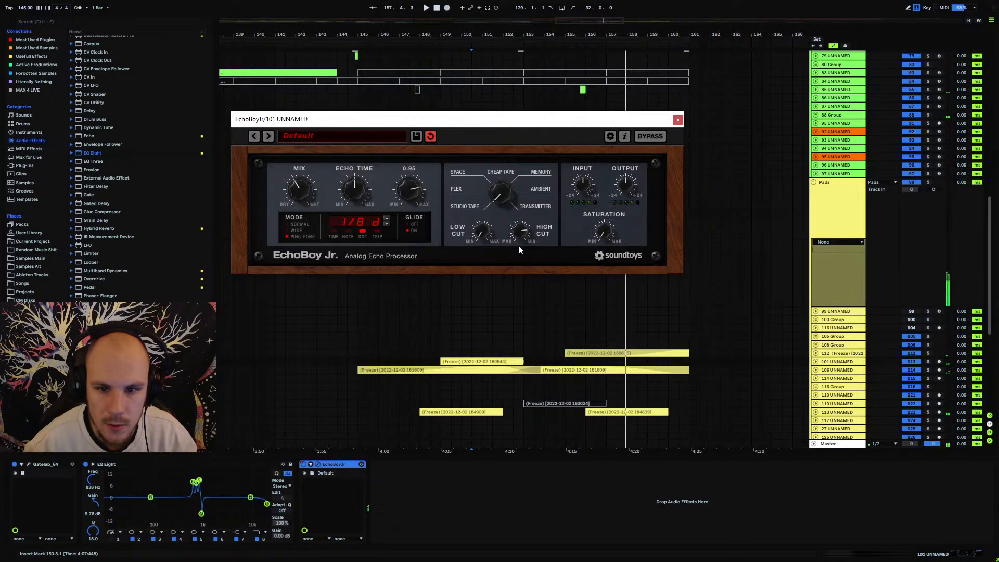
pyautogui.press('space')
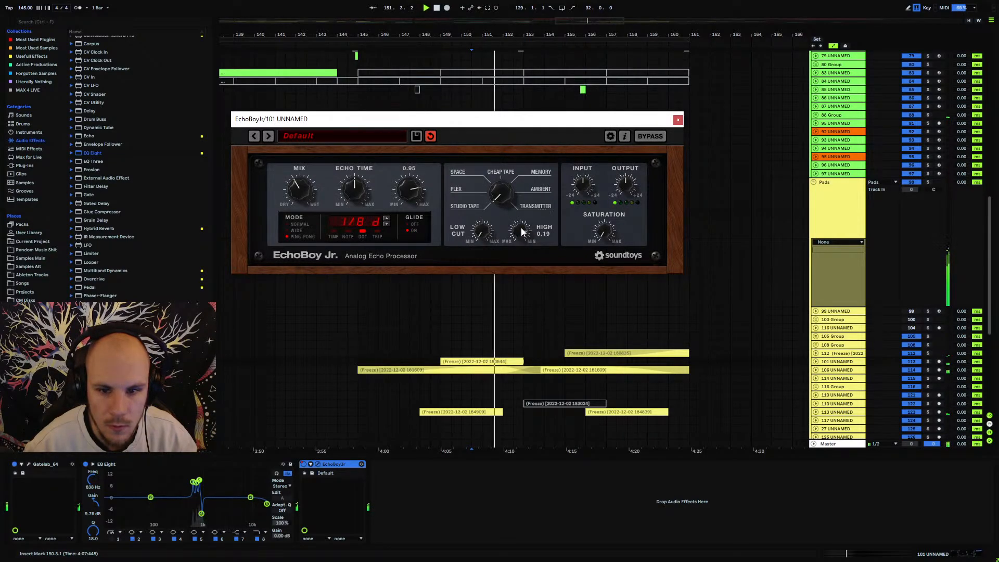
pyautogui.moveTo(537, 233); pyautogui.dragTo(519, 236)
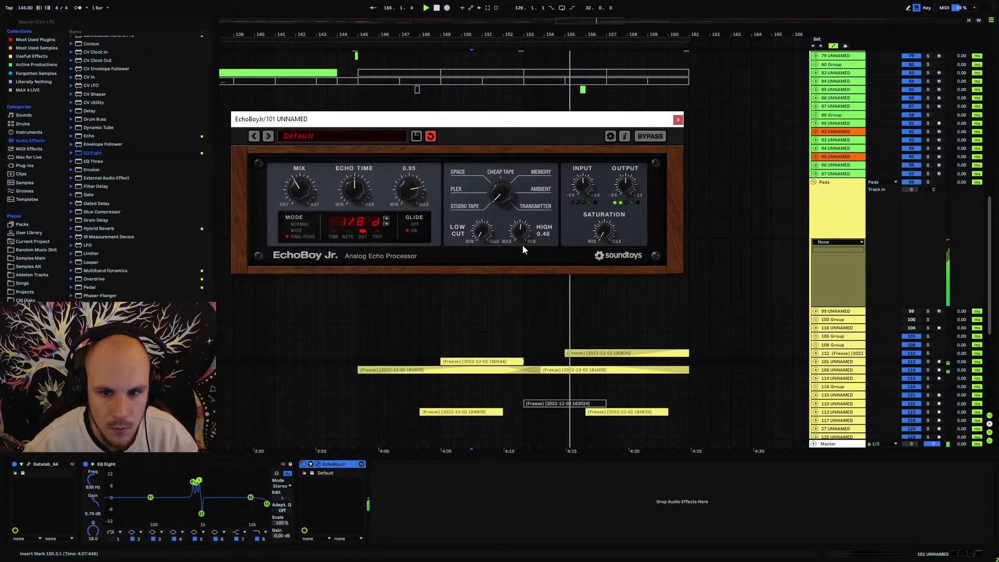
pyautogui.click(678, 119)
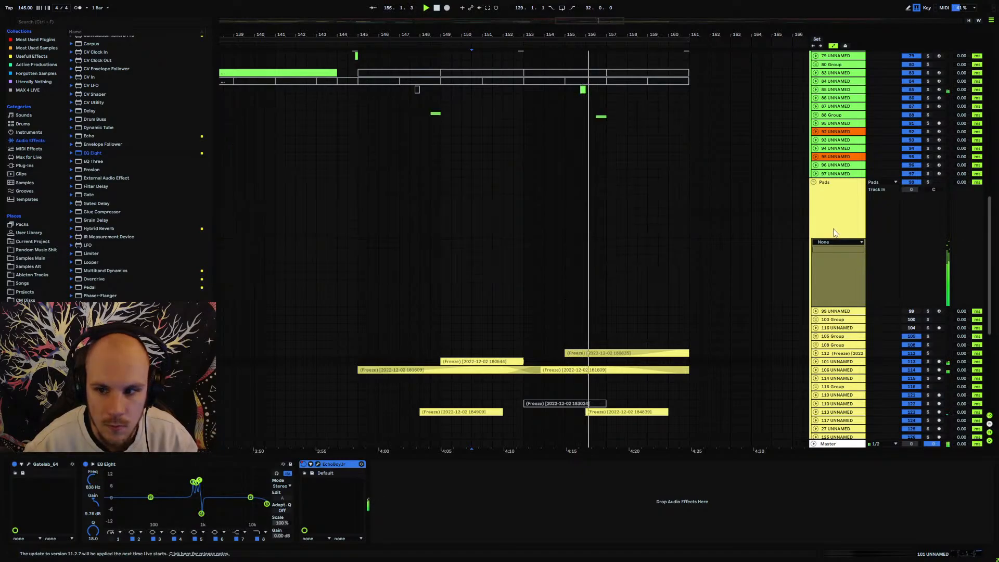
# Collapse the Pads group, open group 28 within Drums and listen to the closed hats in bars 145 to 159.
pyautogui.click(814, 182)
pyautogui.click(471, 221)
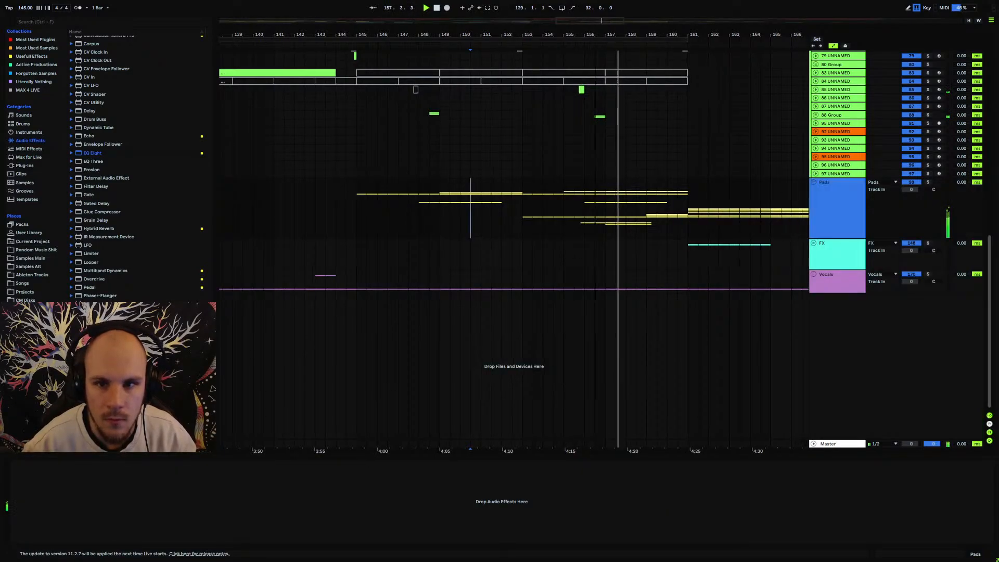
pyautogui.scroll(-5, 468, 224)
pyautogui.scroll(1, 554, 232)
pyautogui.scroll(10, 554, 231)
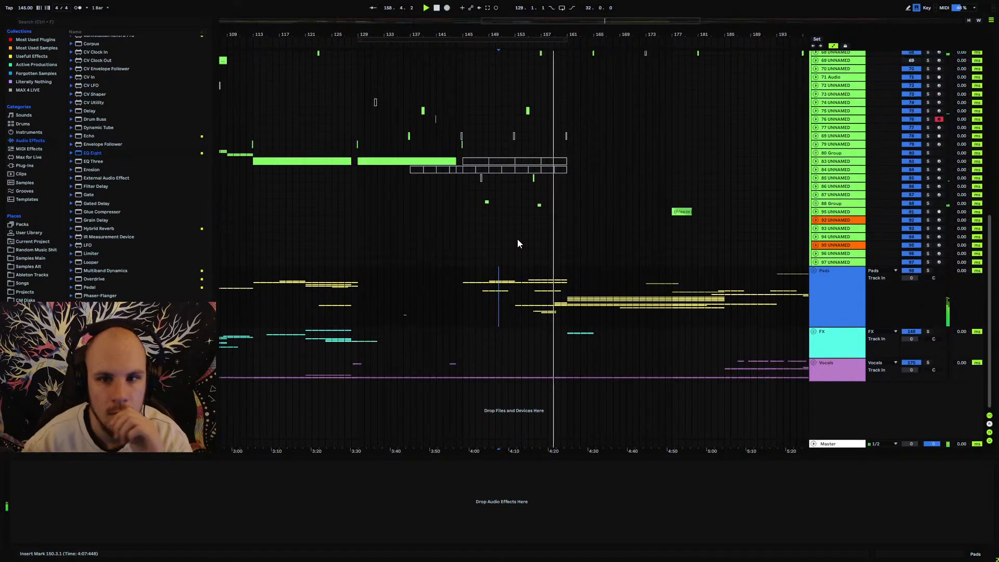
pyautogui.scroll(2, 509, 235)
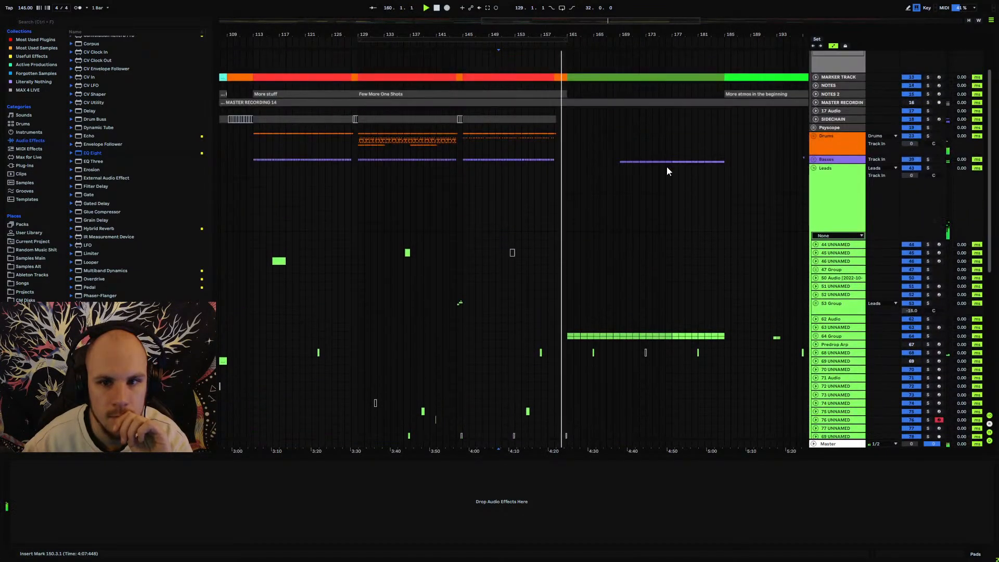
pyautogui.click(812, 136)
pyautogui.click(465, 212)
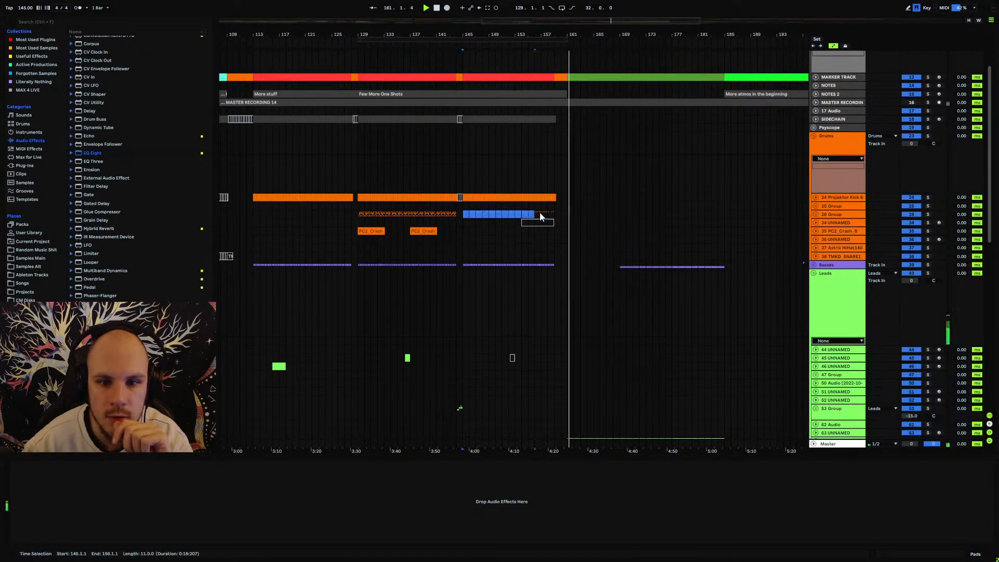
pyautogui.click(813, 213)
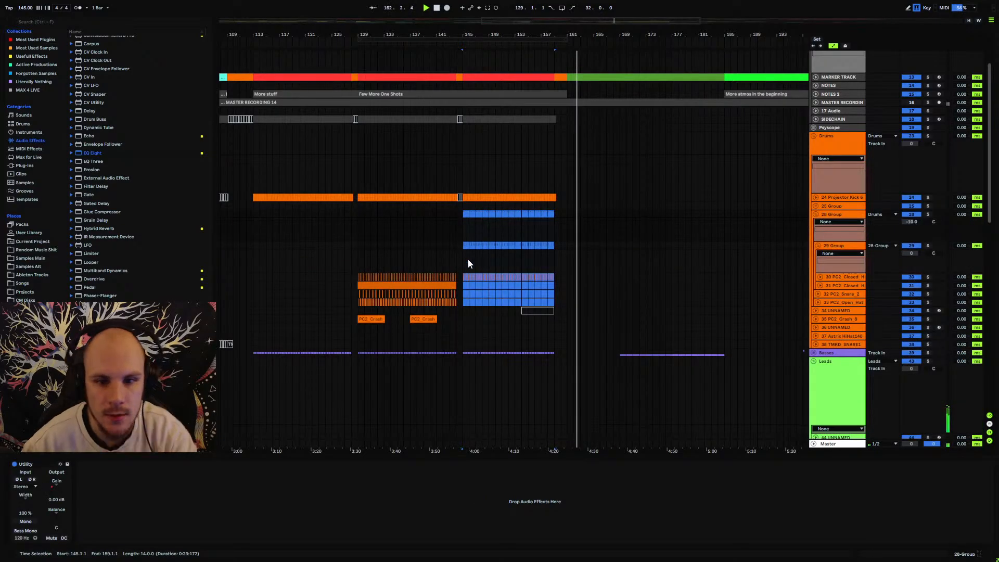
pyautogui.press('space')
pyautogui.press('space')
pyautogui.moveTo(459, 277); pyautogui.dragTo(556, 274)
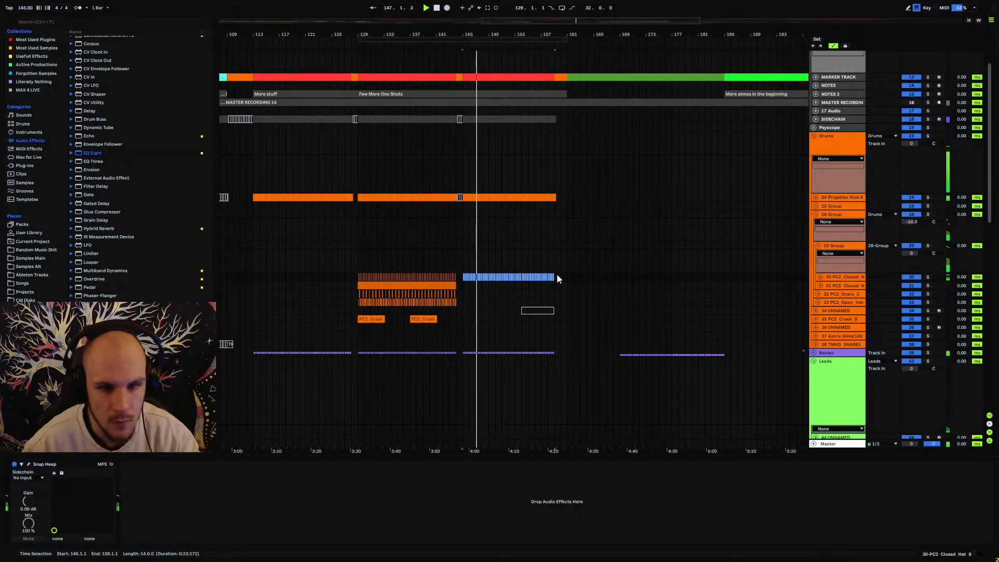
# Move the closed hat clips of Drums group 28 from bars 145–159 to bars 113–127, collapse Drums and listen from bar 113.
pyautogui.click(815, 213)
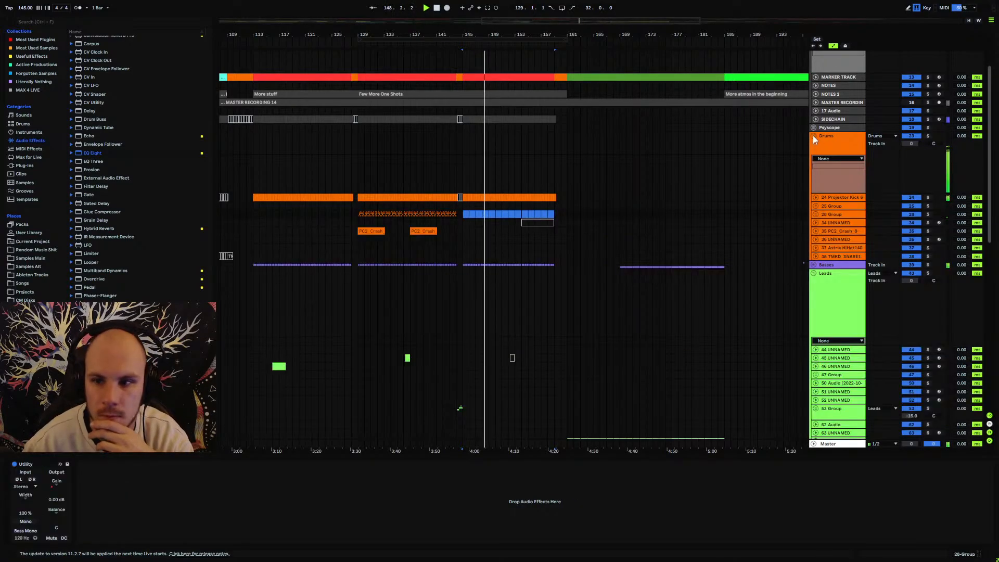
pyautogui.click(813, 136)
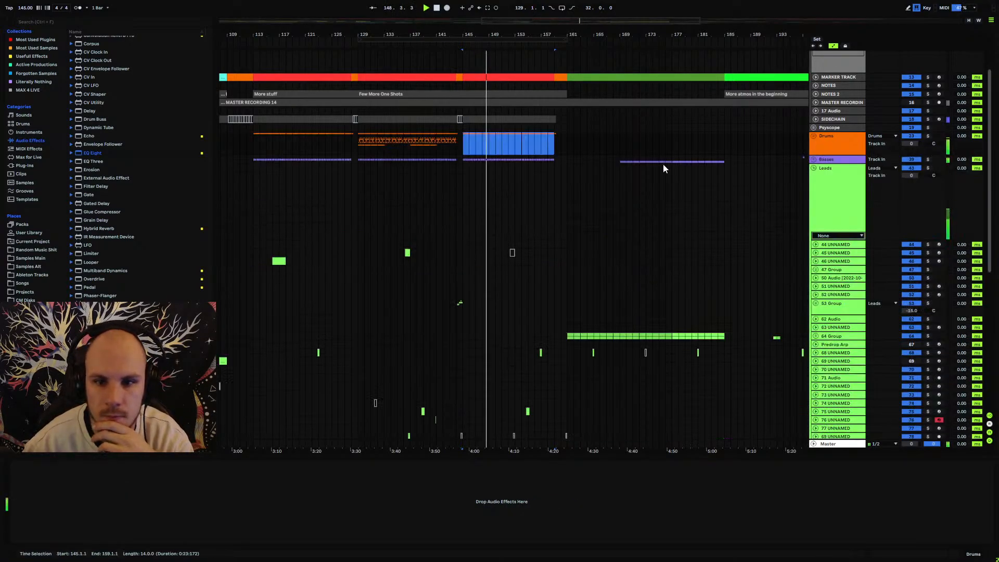
pyautogui.click(254, 142)
pyautogui.scroll(-4, 284, 217)
pyautogui.scroll(3, 285, 205)
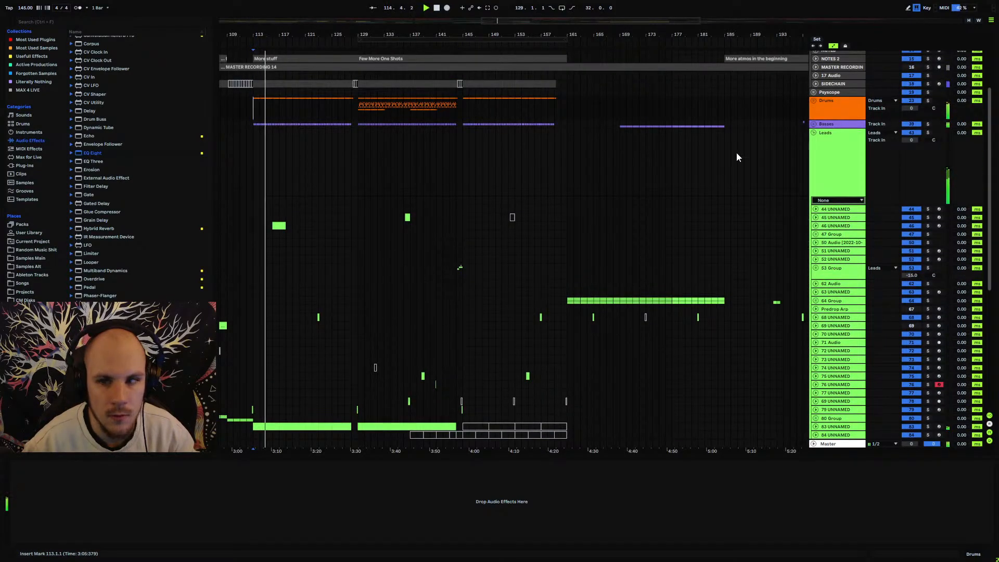
pyautogui.click(813, 101)
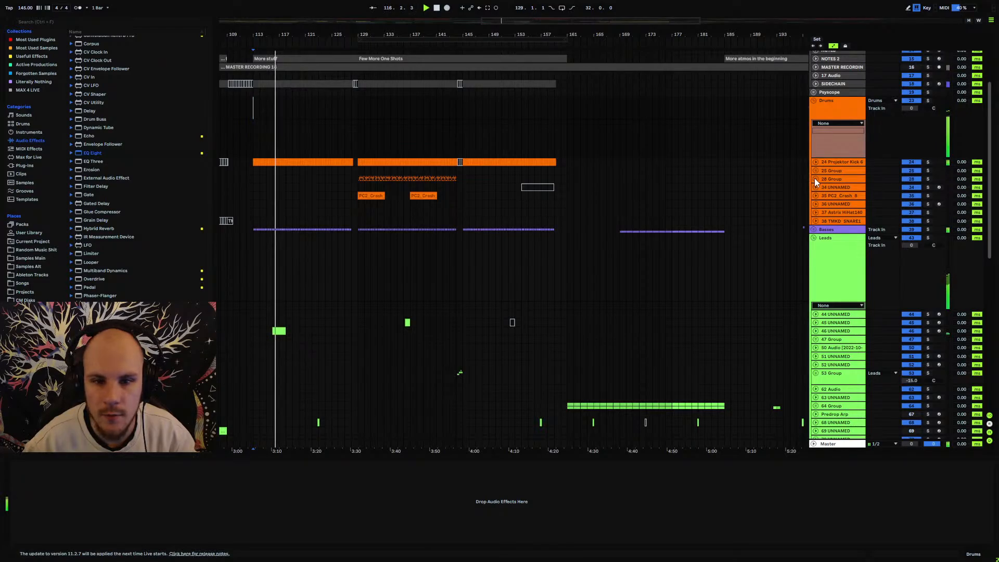
pyautogui.moveTo(464, 178); pyautogui.dragTo(557, 179)
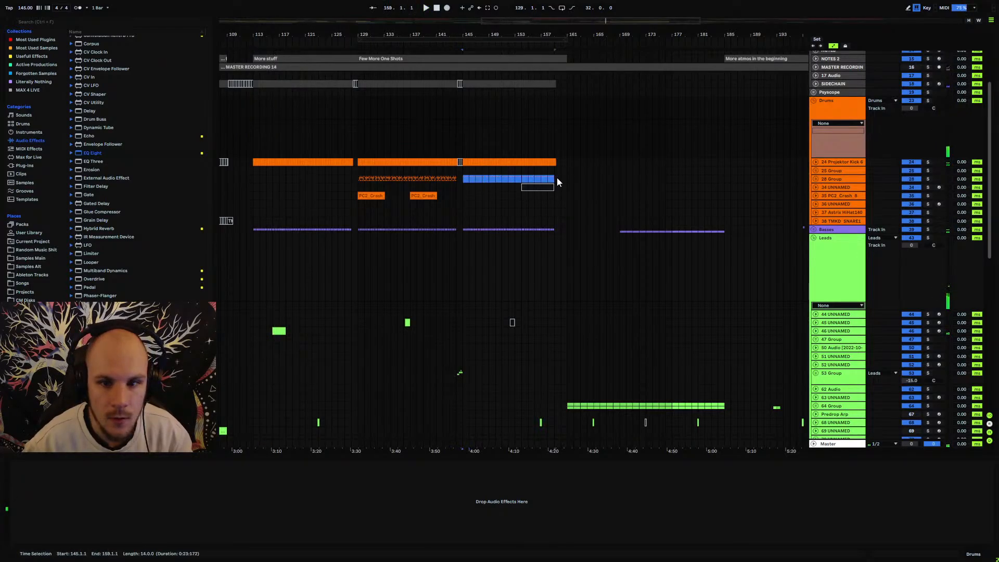
pyautogui.moveTo(254, 179); pyautogui.dragTo(345, 179)
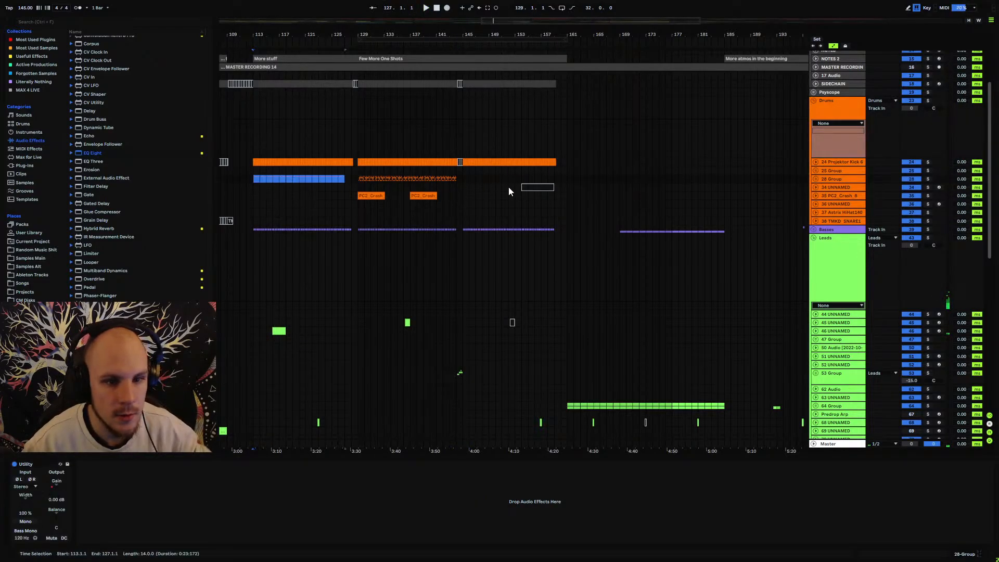
pyautogui.press('space')
pyautogui.click(813, 100)
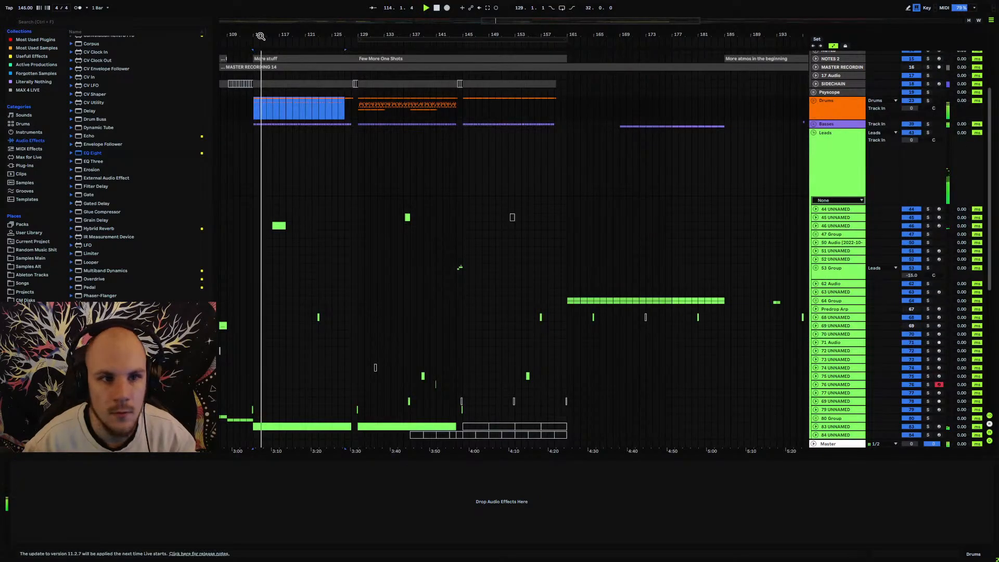
# Delete the Predrop Arp track and track 69 from the Leads group, collapse Leads and save the set.
pyautogui.hscroll(-5, 416, 94)
pyautogui.click(460, 103)
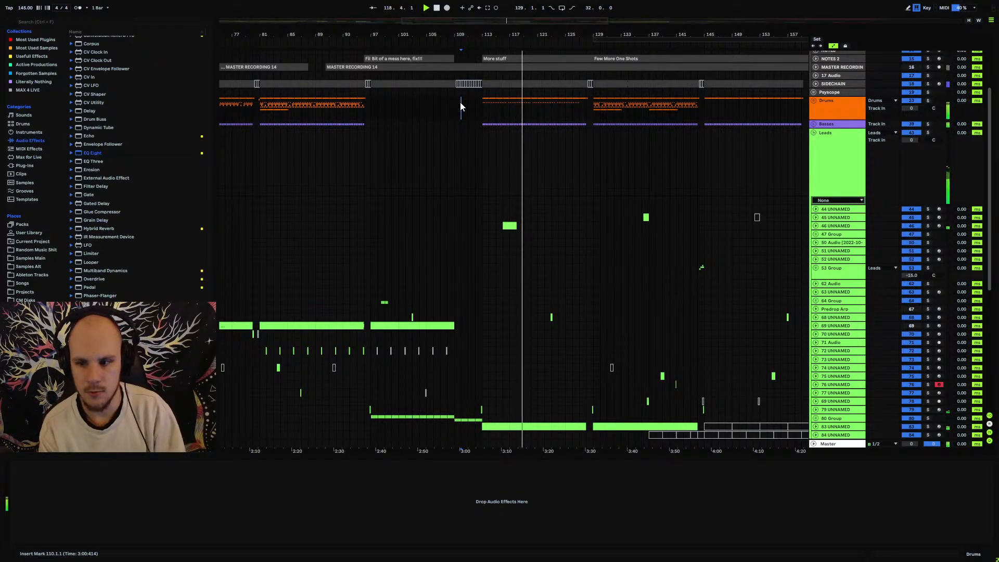
pyautogui.click(851, 309)
pyautogui.click(847, 327)
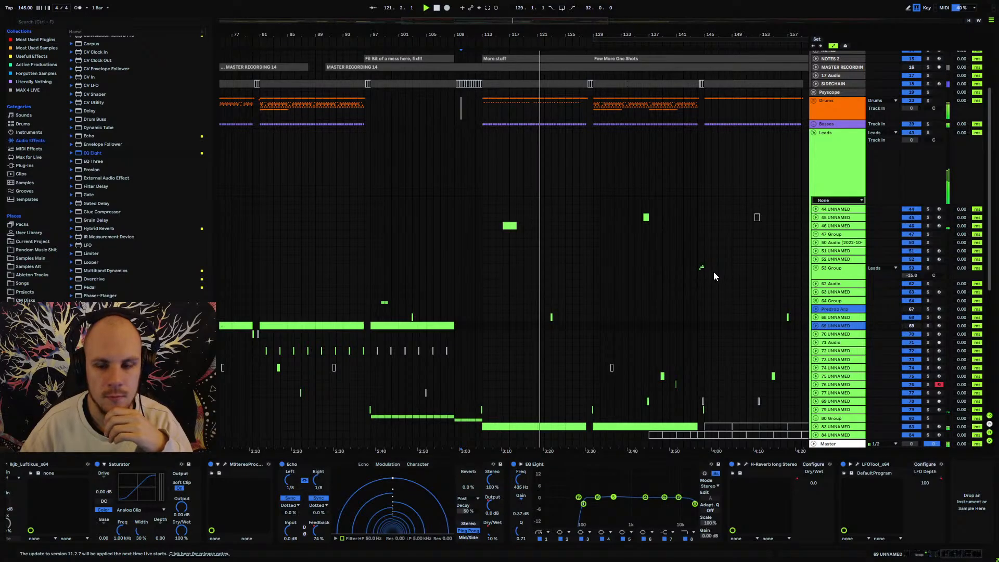
pyautogui.press('Delete')
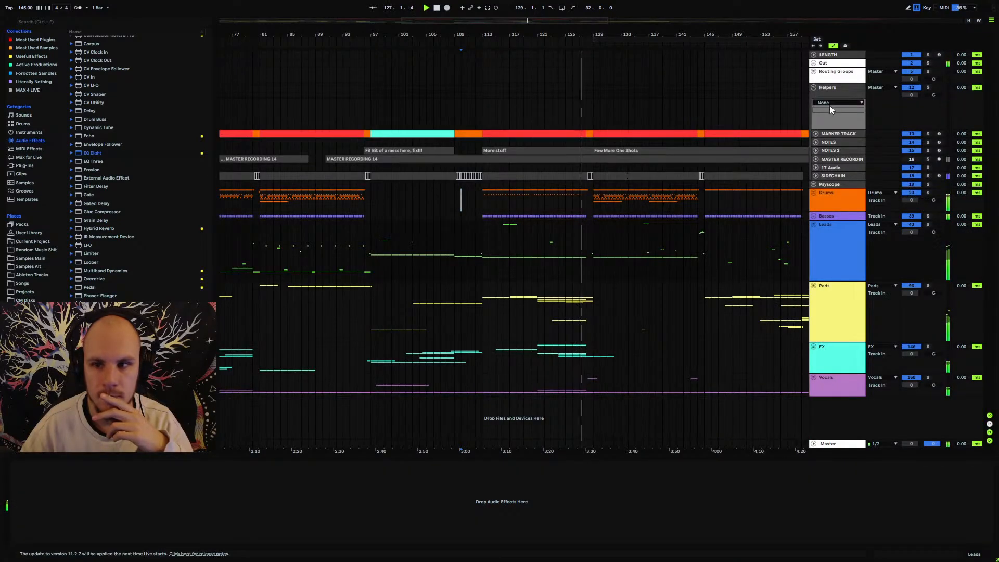
pyautogui.click(832, 93)
pyautogui.hotkey('ctrl', 's')
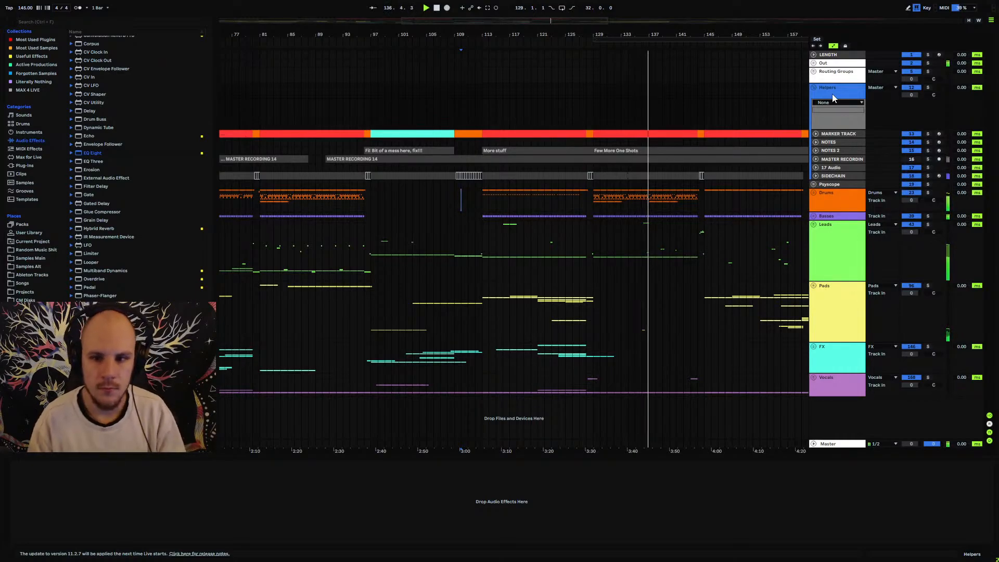
# Open the Leads group, inspect the track settings of tracks 73 and 74 during playback, and collapse the group.
pyautogui.moveTo(640, 29); pyautogui.dragTo(552, 109)
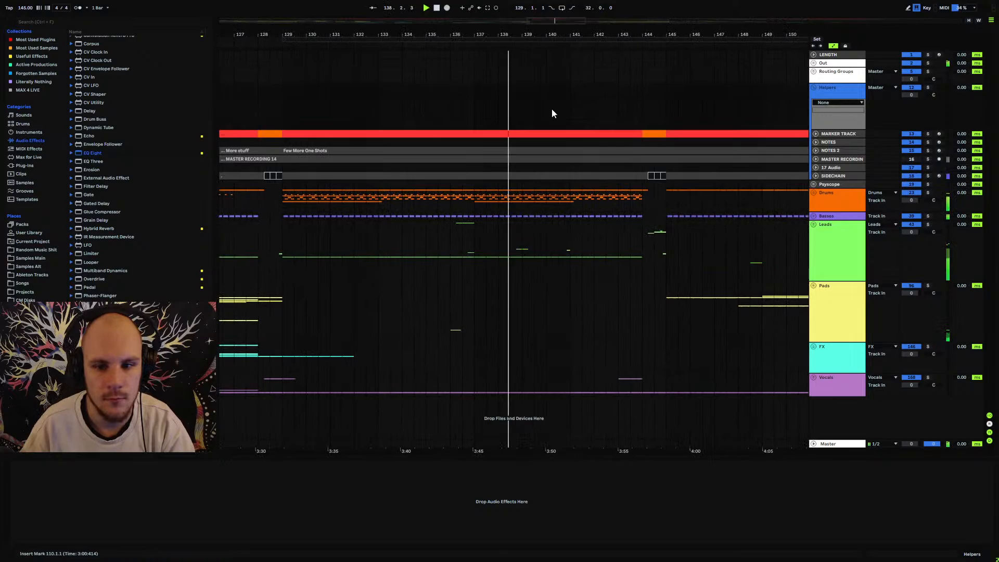
pyautogui.click(815, 225)
pyautogui.scroll(-1, 580, 299)
pyautogui.scroll(-1, 581, 305)
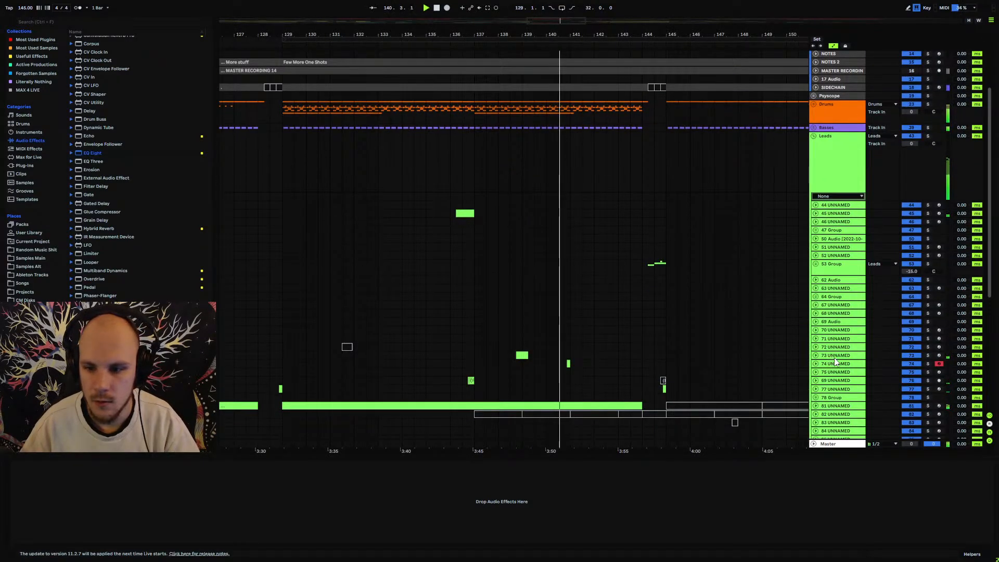
pyautogui.click(899, 356)
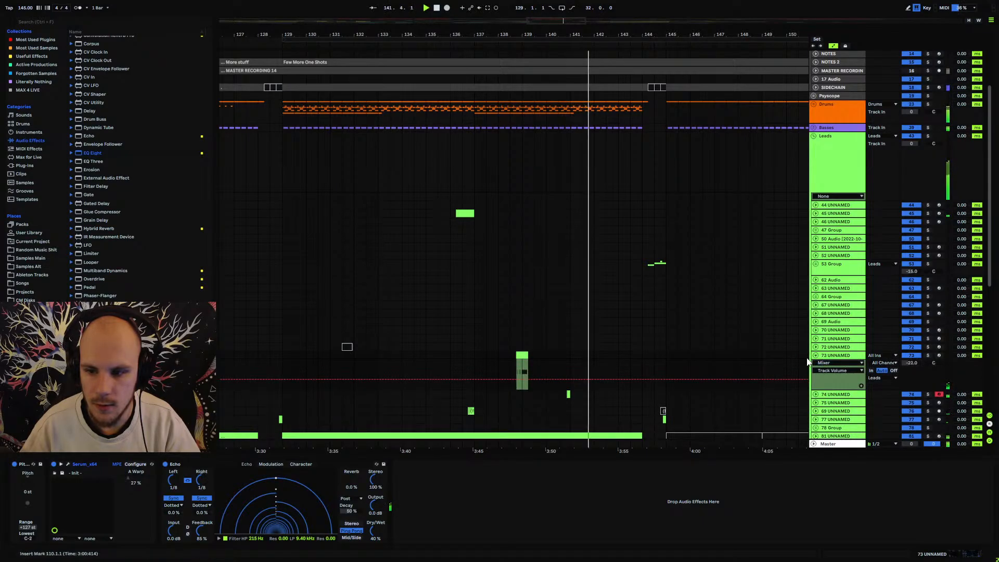
pyautogui.click(815, 356)
pyautogui.click(828, 364)
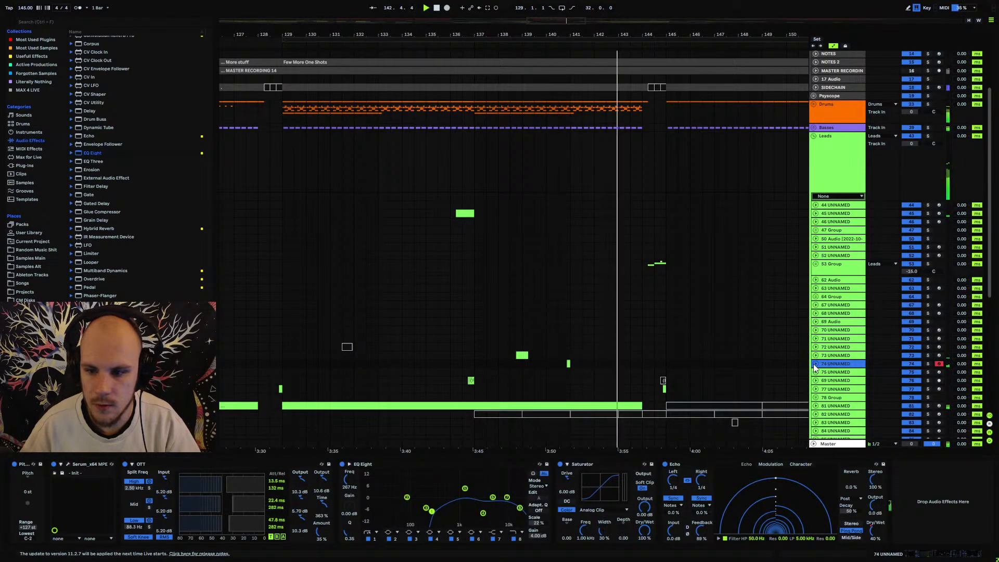
pyautogui.click(815, 364)
pyautogui.click(906, 371)
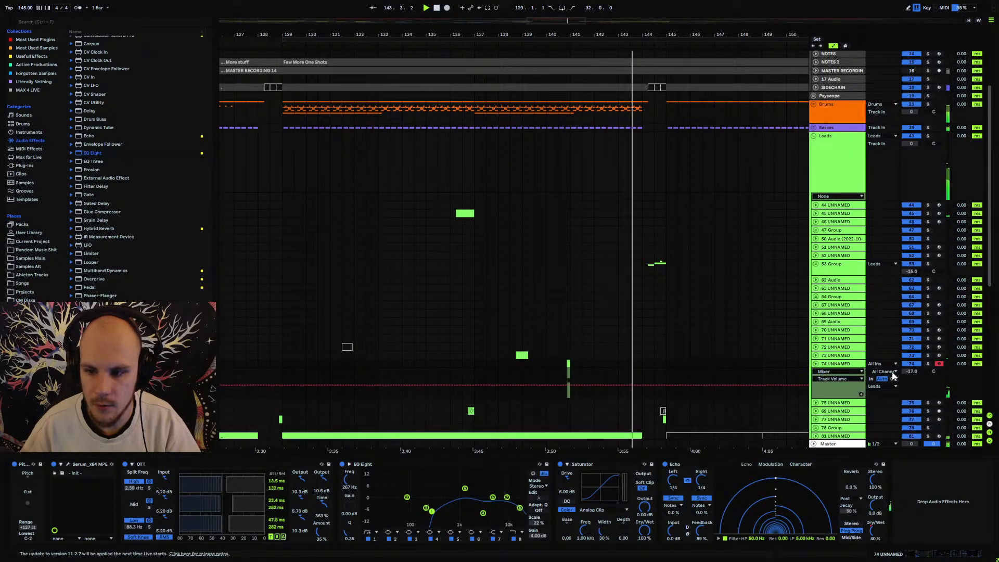
pyautogui.click(816, 364)
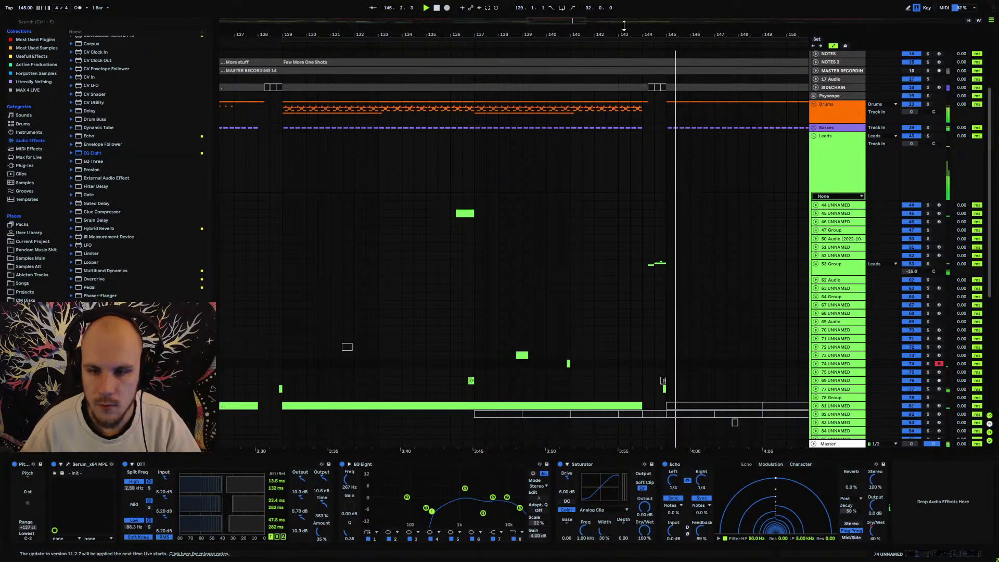
pyautogui.moveTo(624, 27); pyautogui.dragTo(529, 1)
pyautogui.click(815, 136)
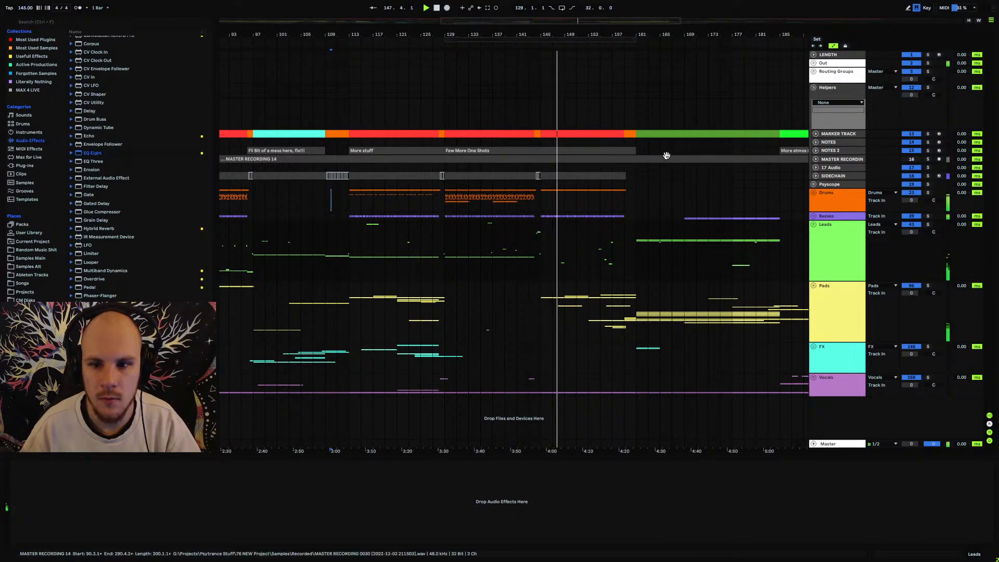
# Reopen the Leads group and insert an additional MIDI track directly below track 89.
pyautogui.moveTo(565, 35)
pyautogui.mouseDown()
pyautogui.moveTo(570, 65)
pyautogui.moveTo(571, 36)
pyautogui.mouseUp()
pyautogui.click(815, 224)
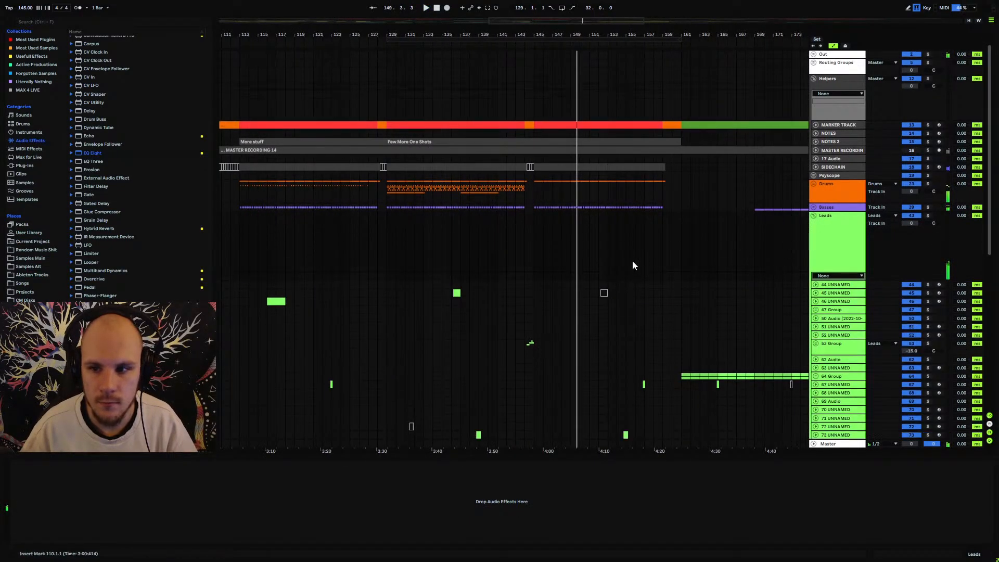
pyautogui.scroll(-5, 632, 261)
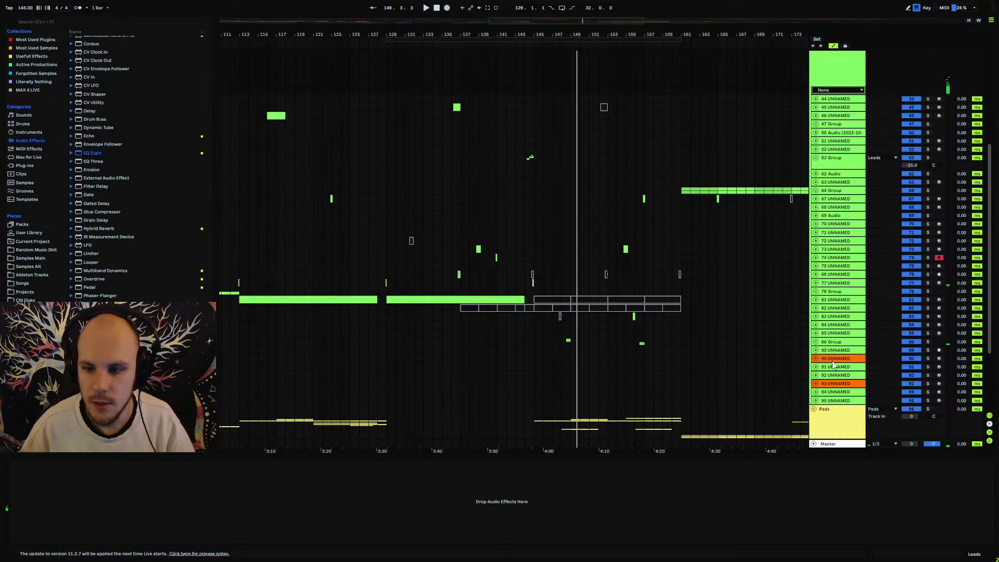
pyautogui.click(832, 351)
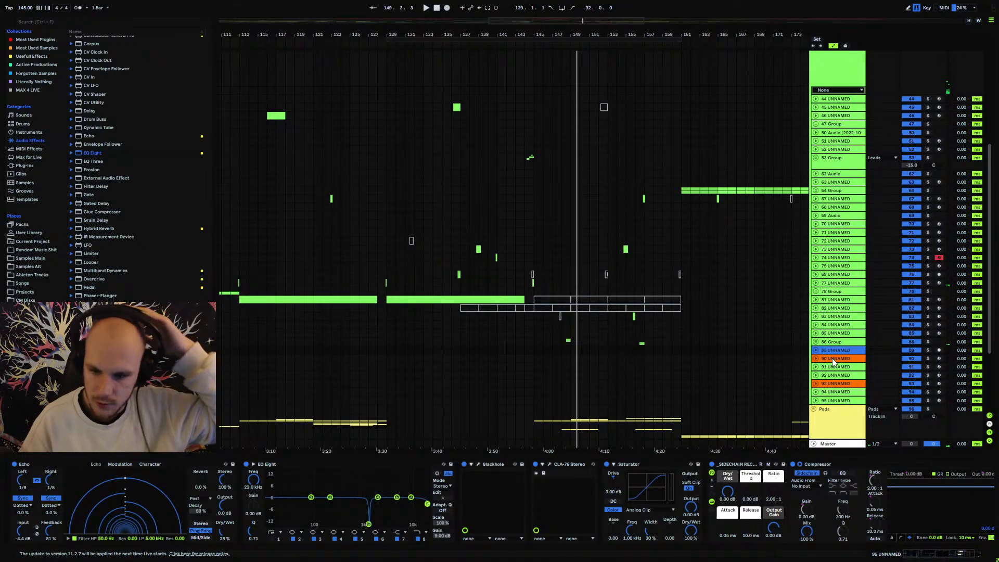
pyautogui.click(832, 357)
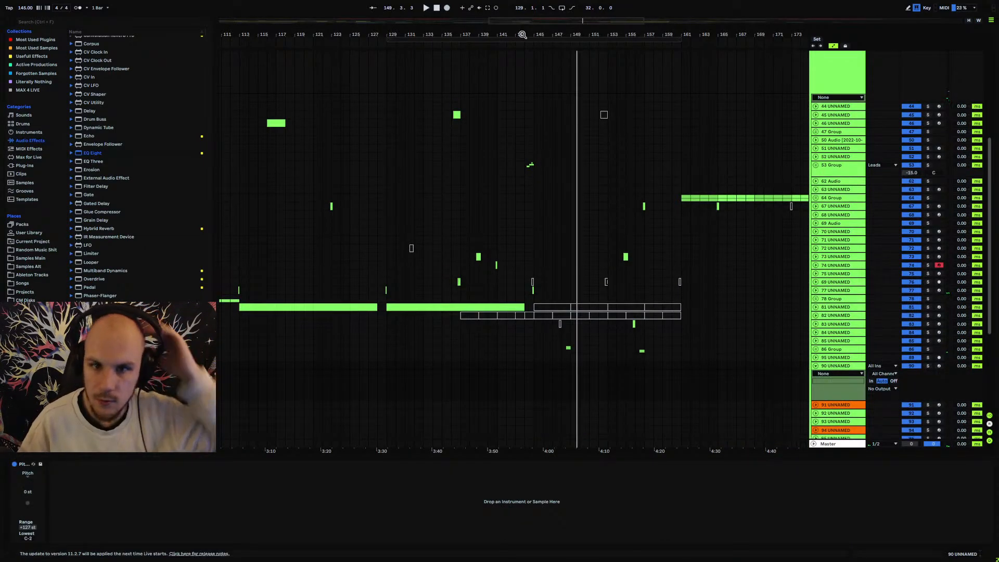
# Listen to the clips of track 94 and track 91 in the earlier section and deactivate both tracks.
pyautogui.moveTo(522, 34); pyautogui.dragTo(654, 8)
pyautogui.scroll(-3, 458, 333)
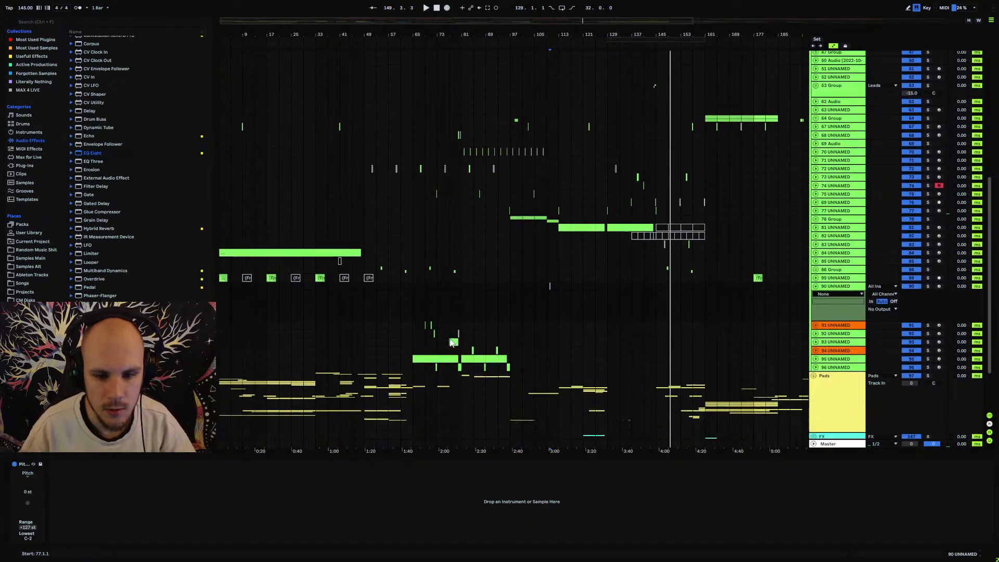
pyautogui.scroll(-1, 457, 346)
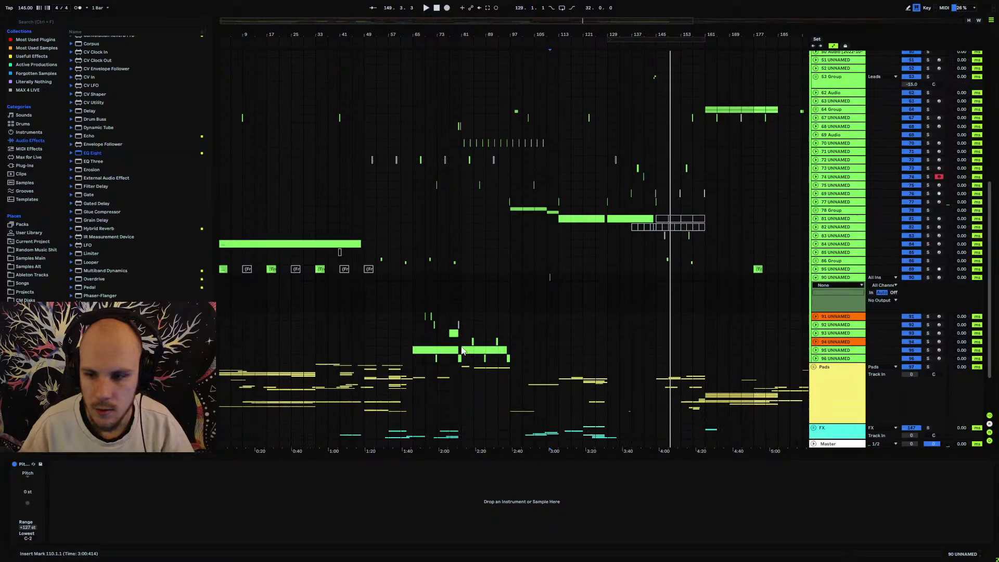
pyautogui.click(828, 345)
pyautogui.press('space')
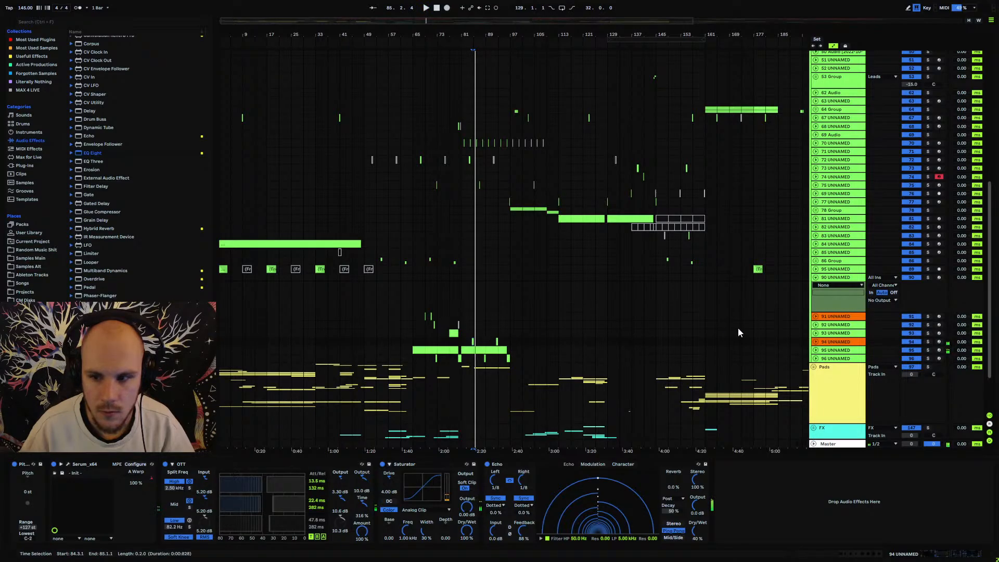
pyautogui.click(835, 315)
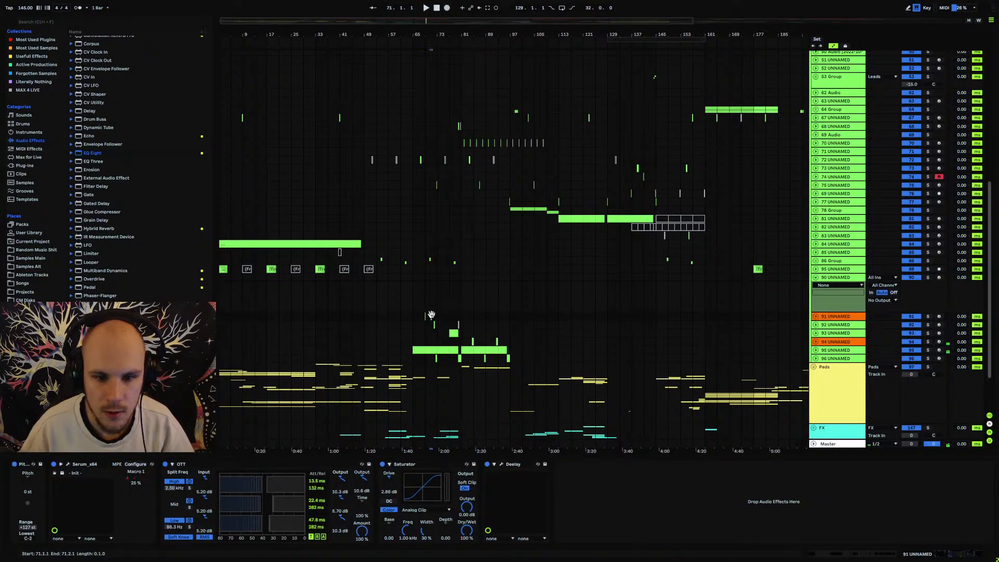
pyautogui.press('space')
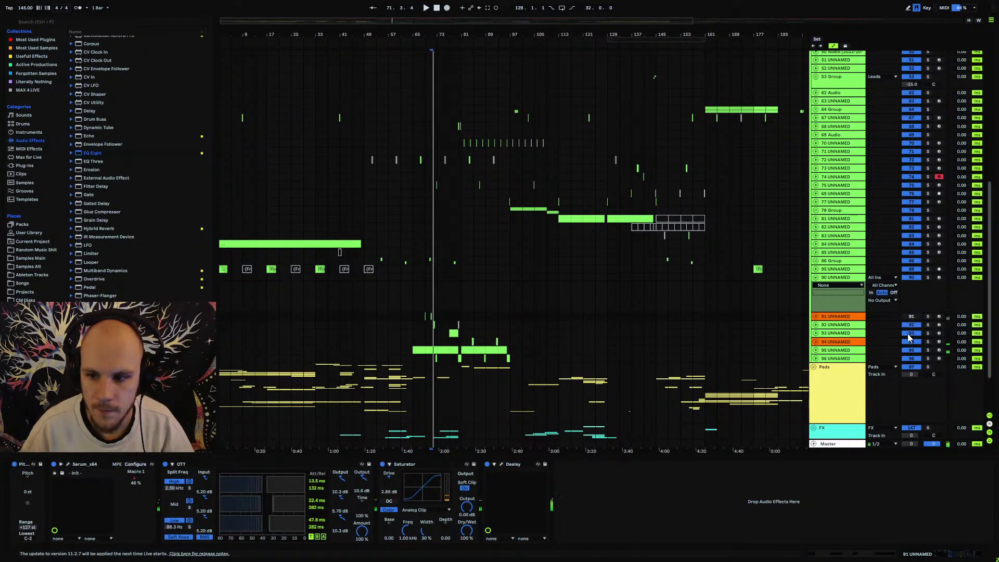
# Copy the section of track 96 from bars 65 to 81 to bar 145 and play from there.
pyautogui.click(421, 358)
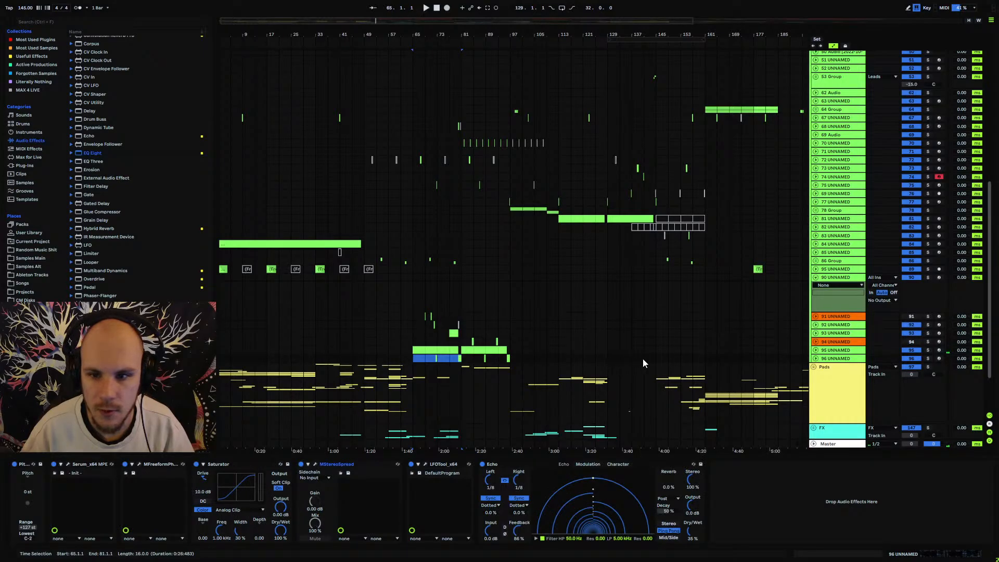
pyautogui.click(657, 356)
pyautogui.hotkey('ctrl', 'v')
pyautogui.press('space')
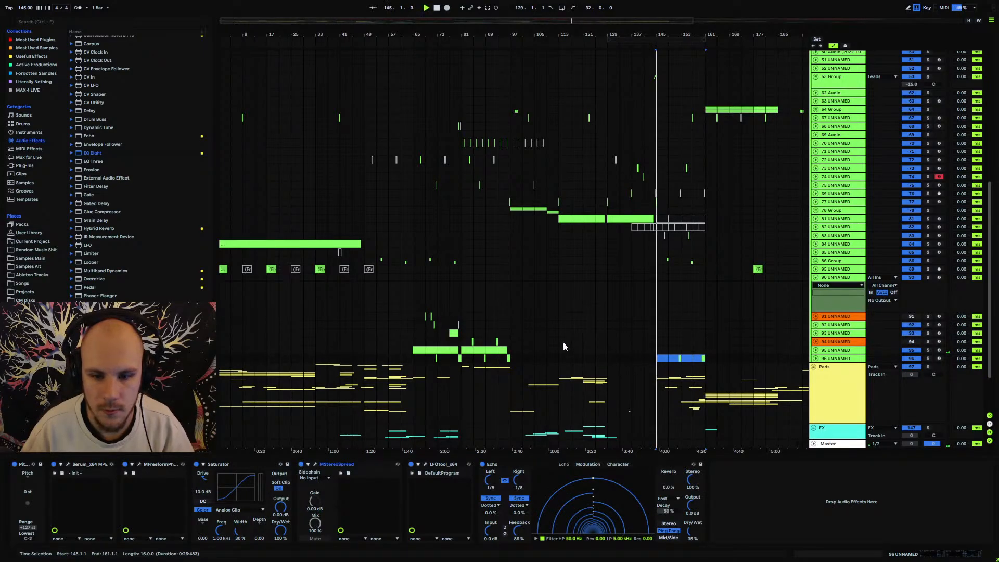
# Copy the section of track 92 from bars 65 to 73 to bar 145 and listen to it among the other leads.
pyautogui.click(427, 325)
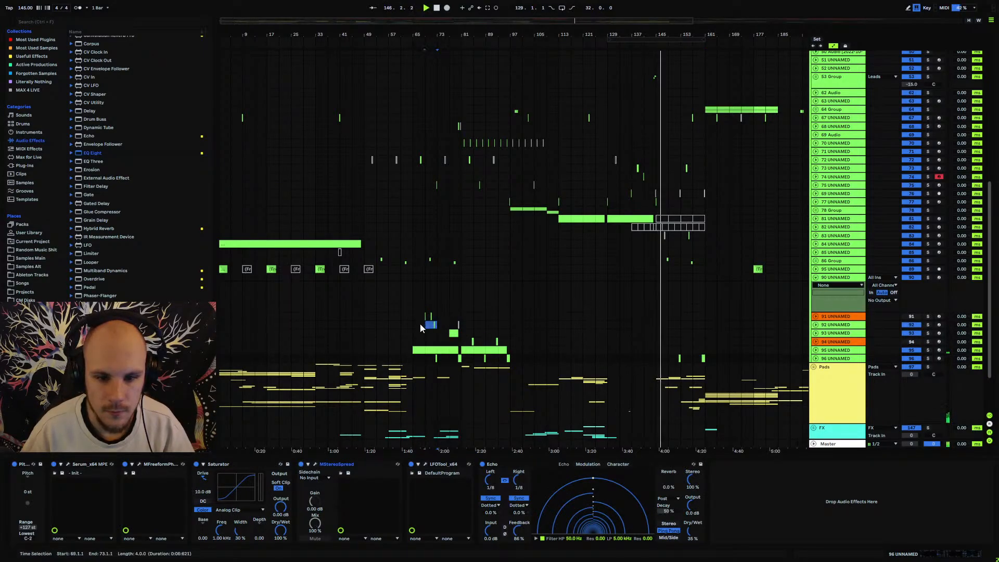
pyautogui.moveTo(409, 325); pyautogui.dragTo(411, 325)
pyautogui.click(659, 326)
pyautogui.hotkey('ctrl', 'v')
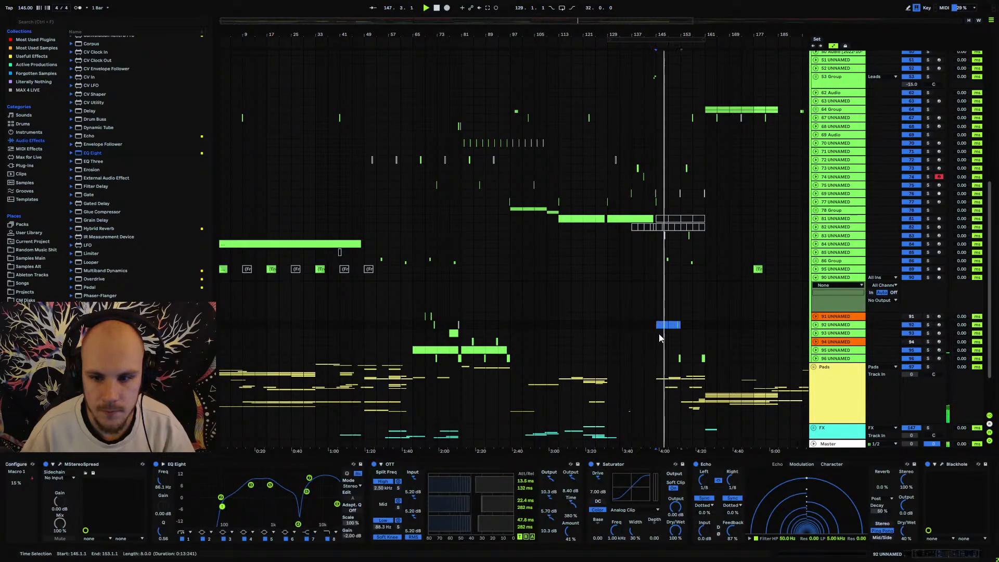
pyautogui.moveTo(694, 36); pyautogui.dragTo(646, 36)
pyautogui.scroll(1, 570, 173)
pyautogui.scroll(3, 567, 161)
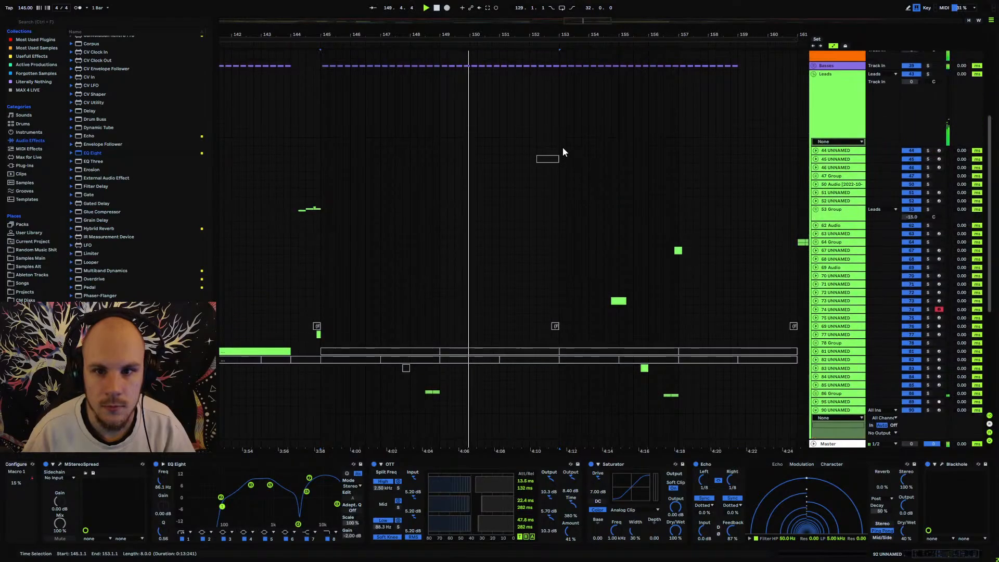
pyautogui.scroll(-1, 563, 144)
pyautogui.scroll(-3, 563, 145)
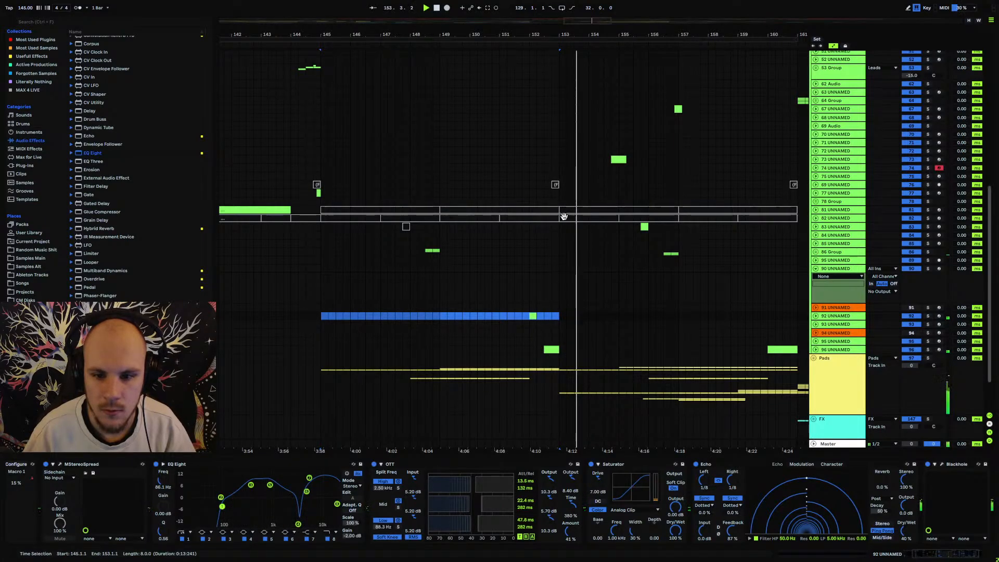
pyautogui.click(535, 316)
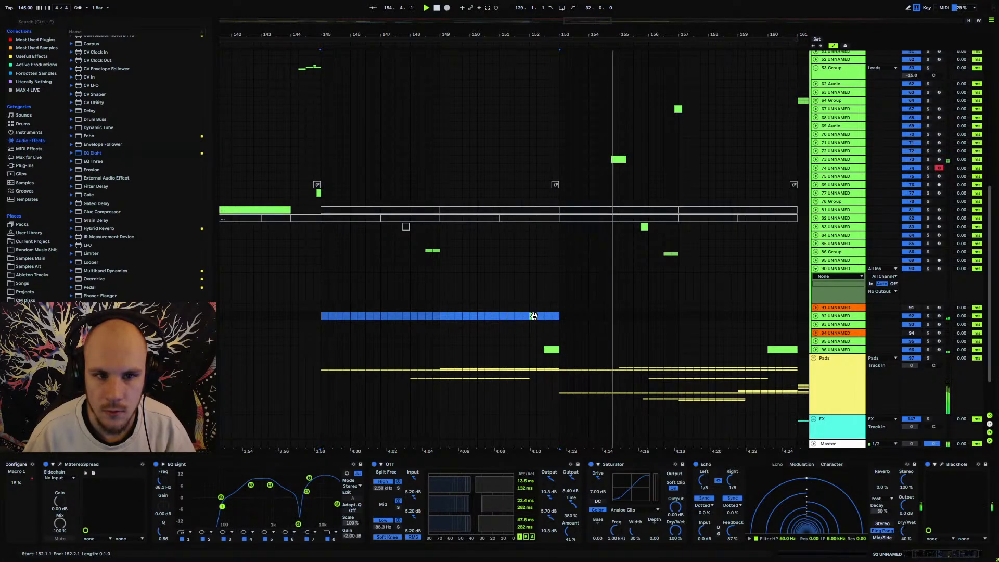
# Copy the one-bar clip at bar 160 on track 96 to bar 144 and listen from there.
pyautogui.click(778, 347)
pyautogui.press('space')
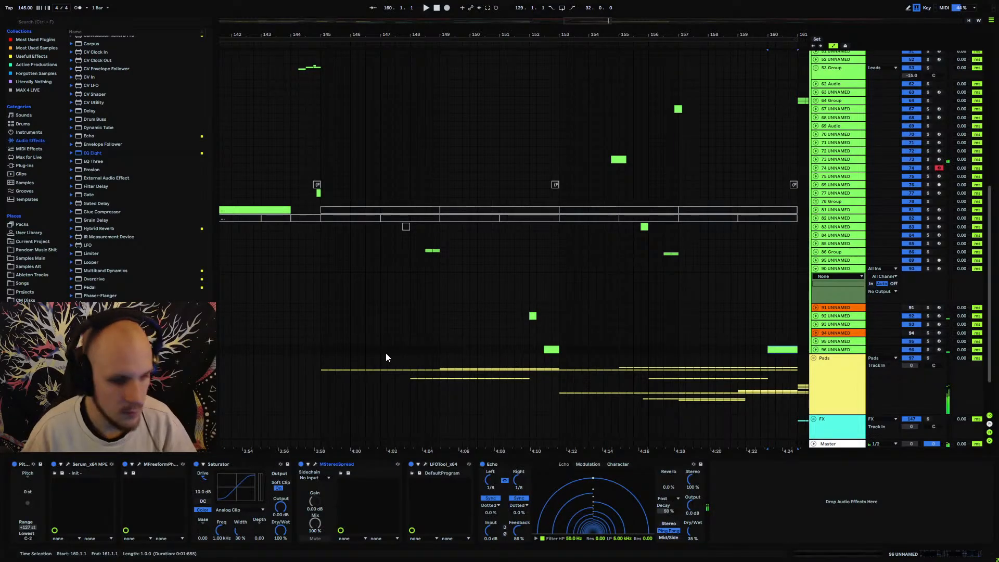
pyautogui.click(291, 347)
pyautogui.press('space')
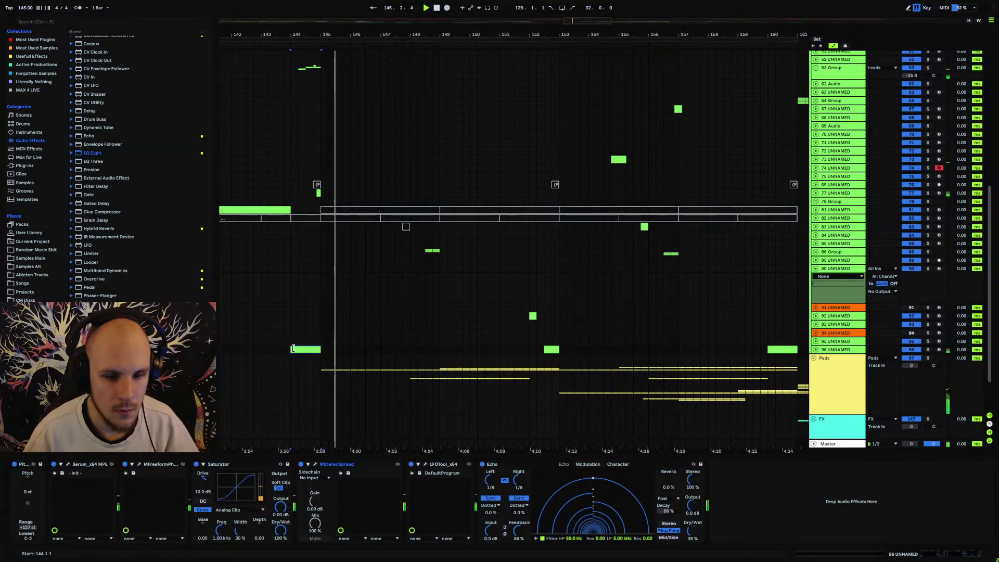
# Trim the track 96 clip in bar 144 to start at 144.3, auditioning from bar 143.2, and deactivate the clip.
pyautogui.press('space')
pyautogui.moveTo(292, 349); pyautogui.dragTo(307, 349)
pyautogui.press('space')
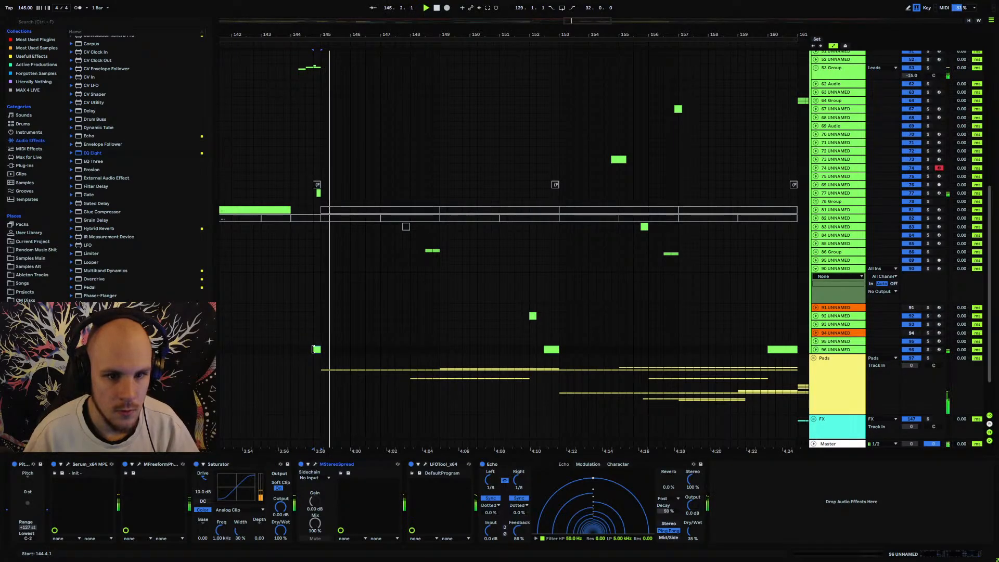
pyautogui.click(273, 349)
pyautogui.press('space')
pyautogui.press('space')
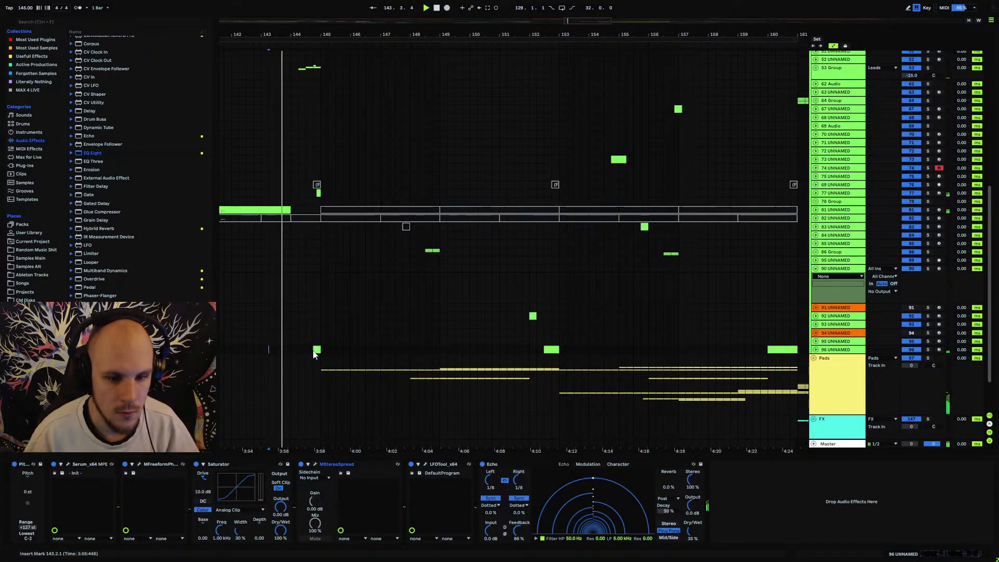
pyautogui.moveTo(314, 349); pyautogui.dragTo(306, 350)
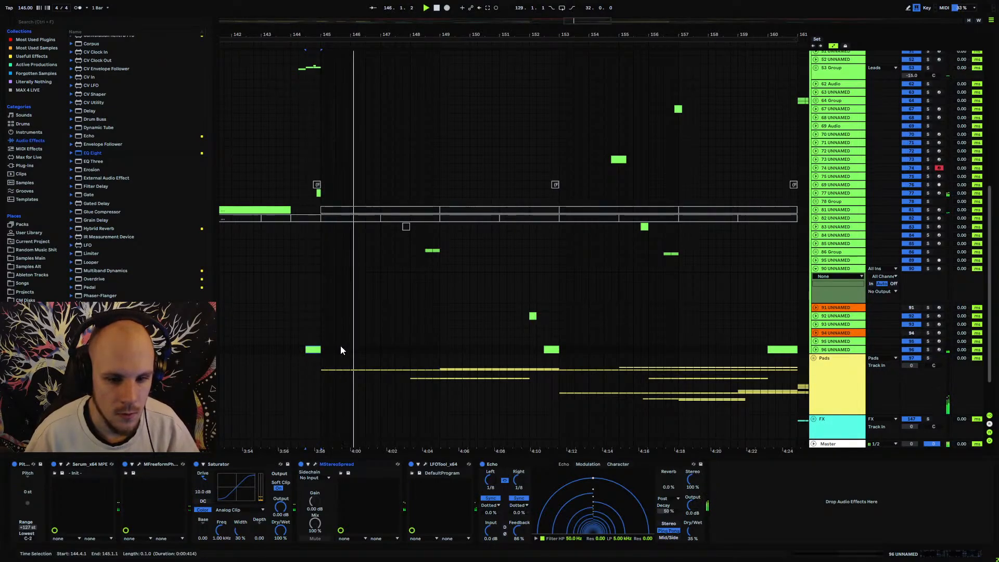
pyautogui.press('space')
pyautogui.press('space')
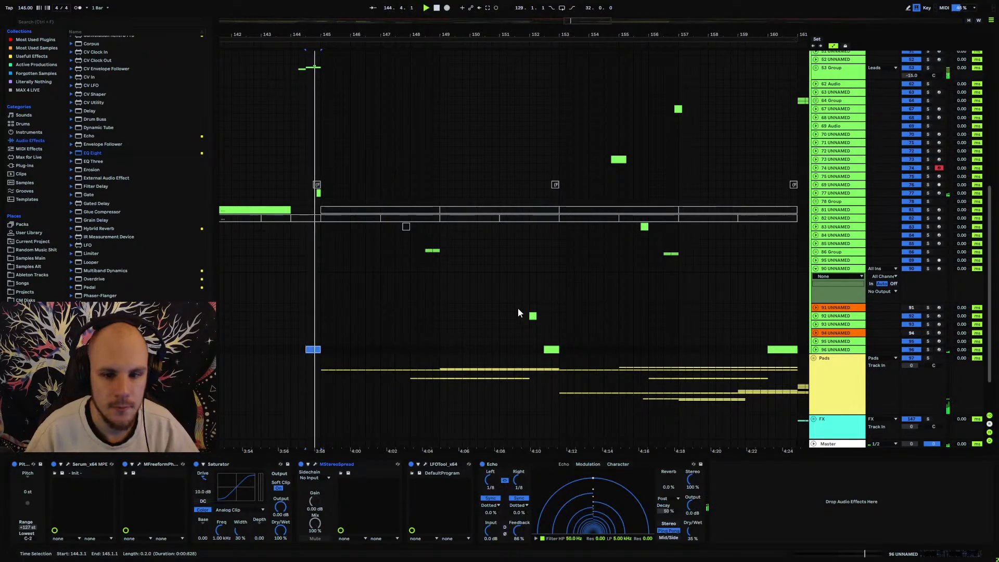
# Deactivate the track 92 clip at bar 152.
pyautogui.click(532, 316)
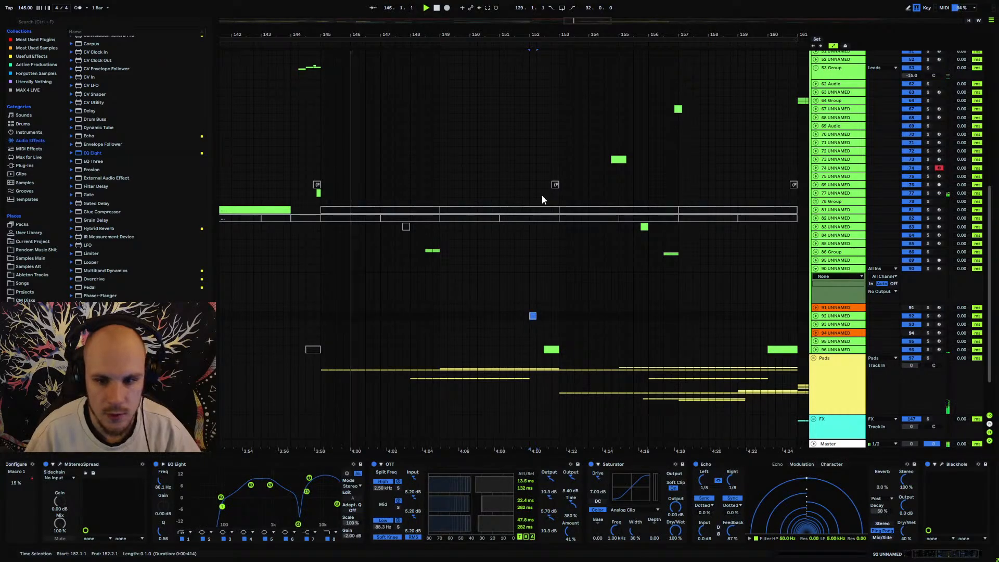
pyautogui.press('-')
pyautogui.press('-')
# Copy the track 93 clip at bar 77 to bar 149 on the same track.
pyautogui.moveTo(514, 34); pyautogui.dragTo(654, 18)
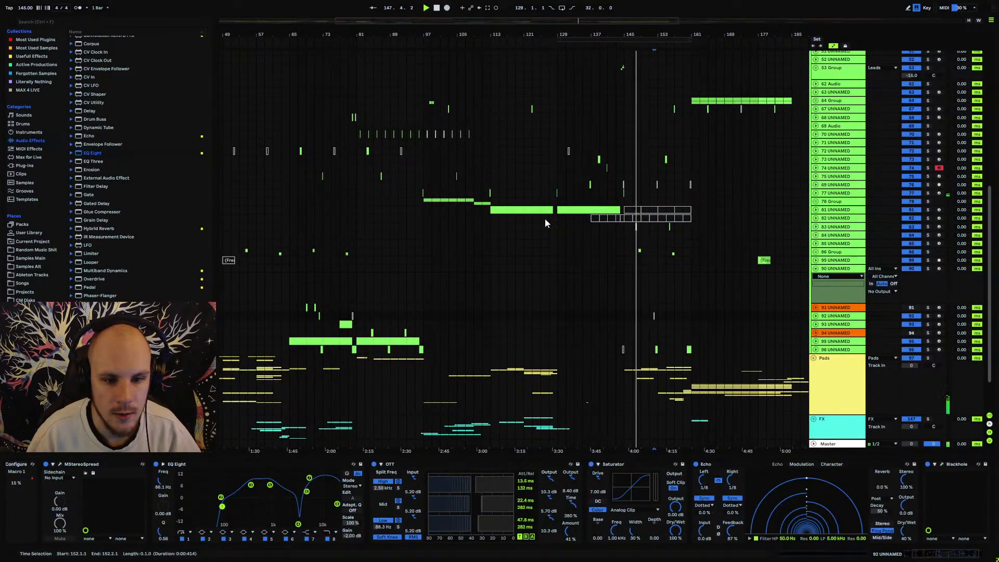
pyautogui.click(354, 324)
pyautogui.click(639, 327)
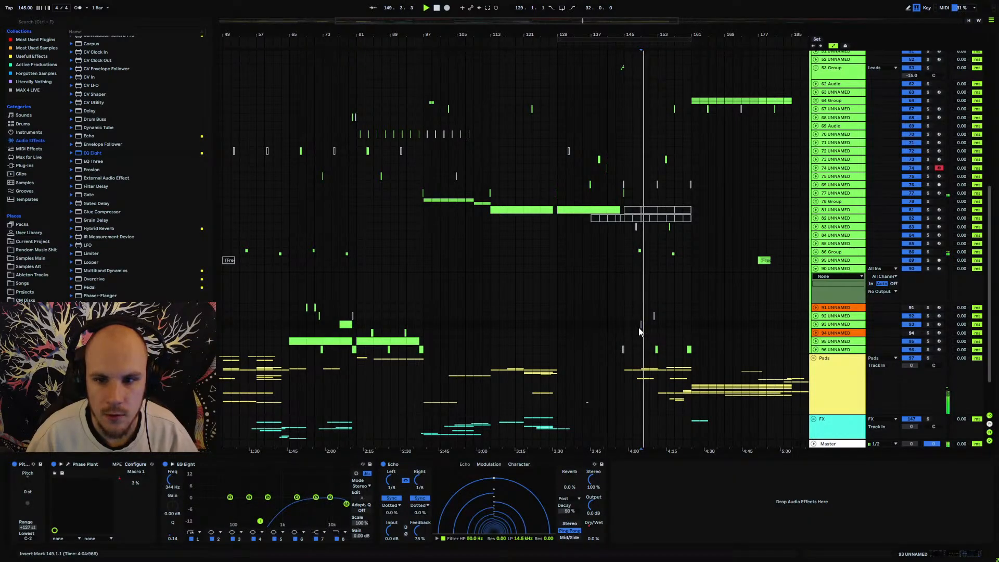
pyautogui.hotkey('ctrl', 'v')
pyautogui.moveTo(666, 35); pyautogui.dragTo(665, 117)
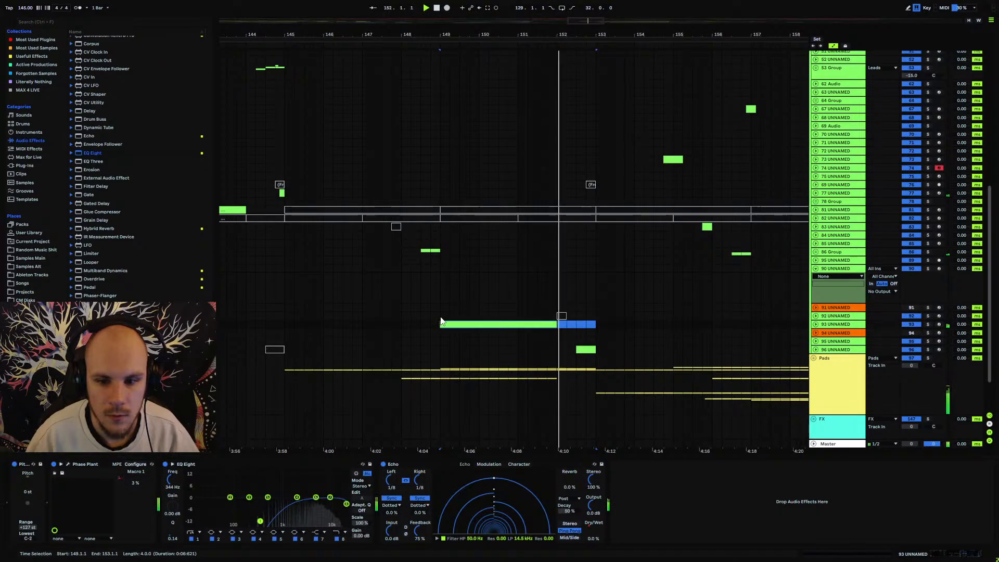
# Edit the Echo Dry/Wet automation at the end of track 93's bar 149 clip and audition from bar 148.
pyautogui.click(420, 326)
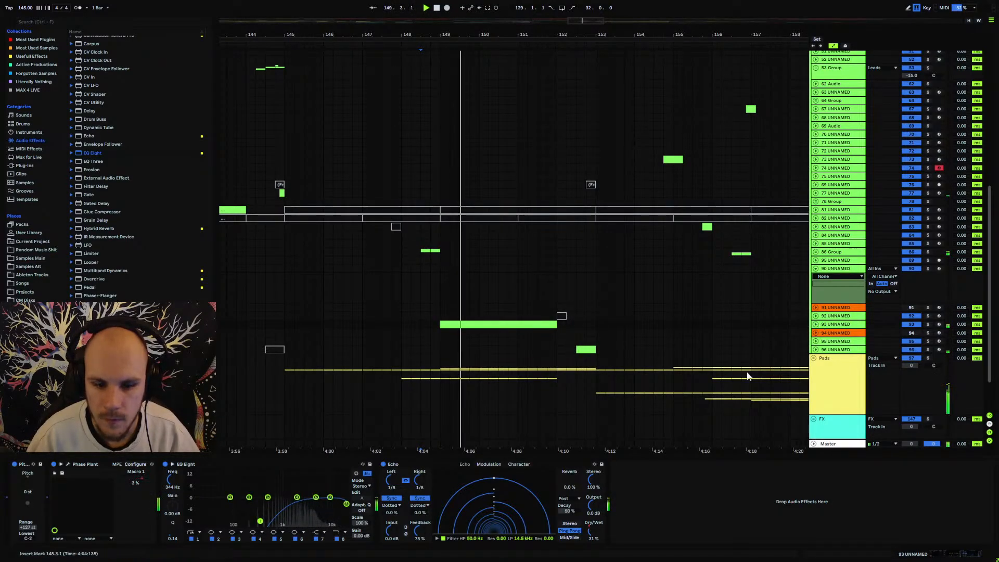
pyautogui.click(816, 324)
pyautogui.click(557, 358)
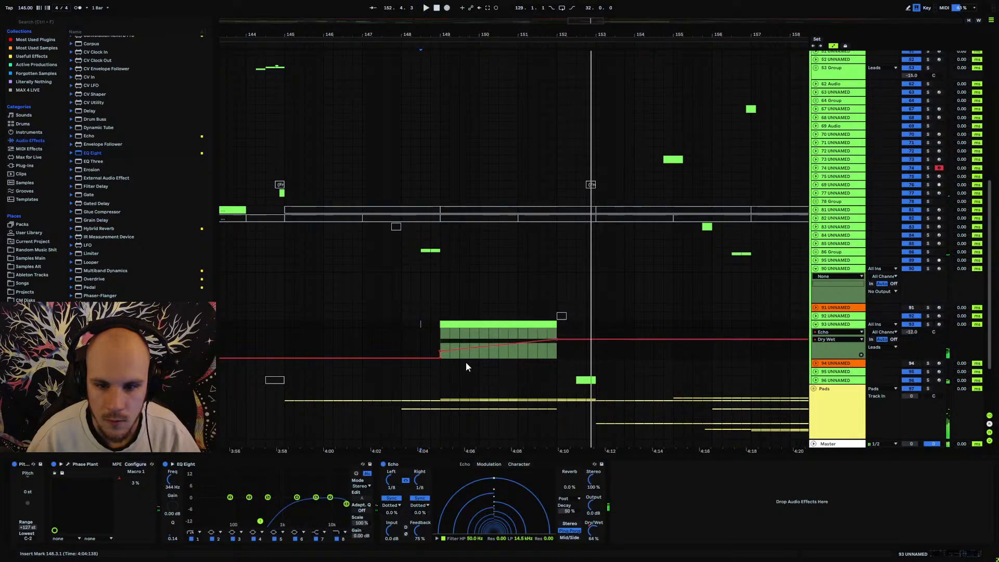
pyautogui.click(400, 338)
pyautogui.press('space')
pyautogui.press('space')
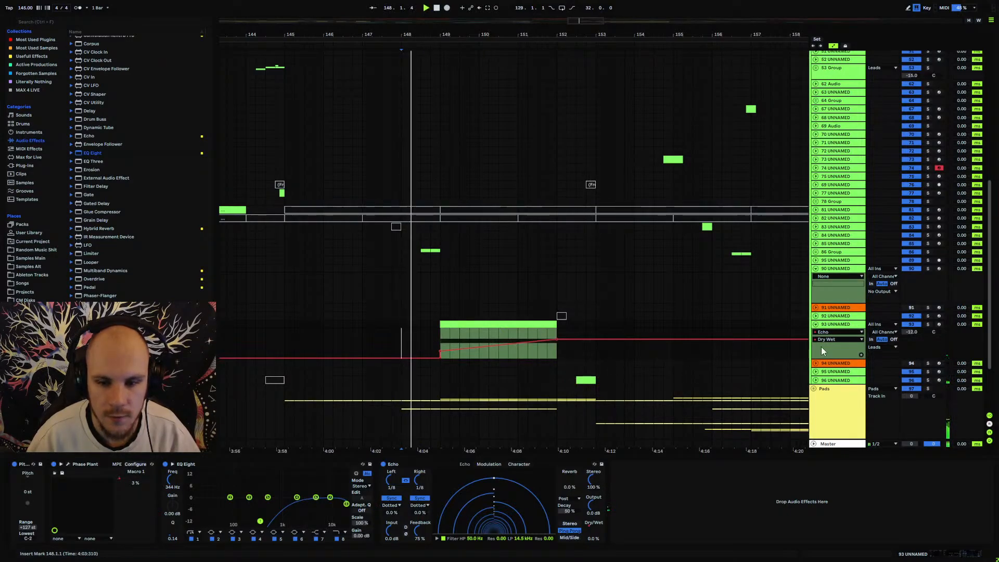
pyautogui.click(815, 324)
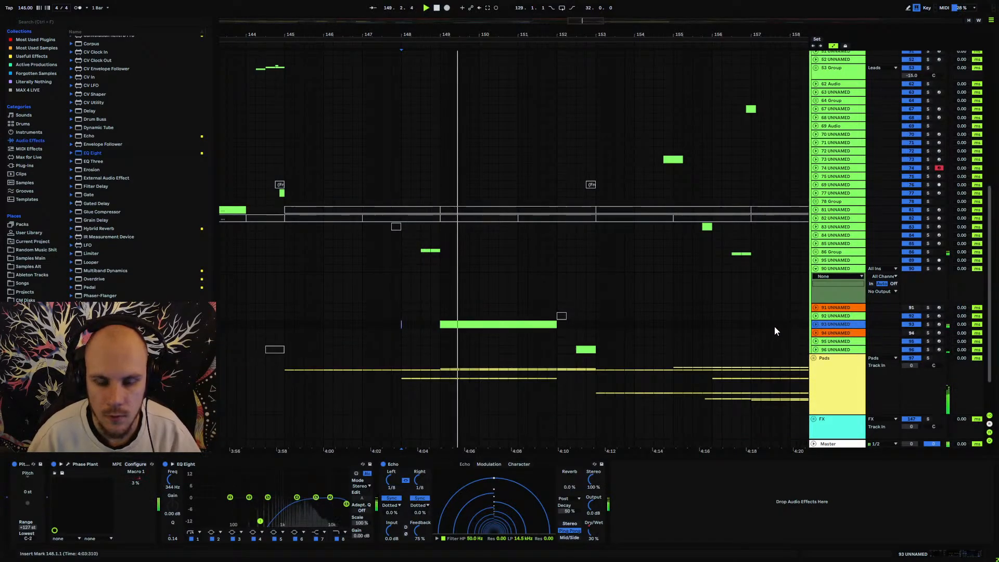
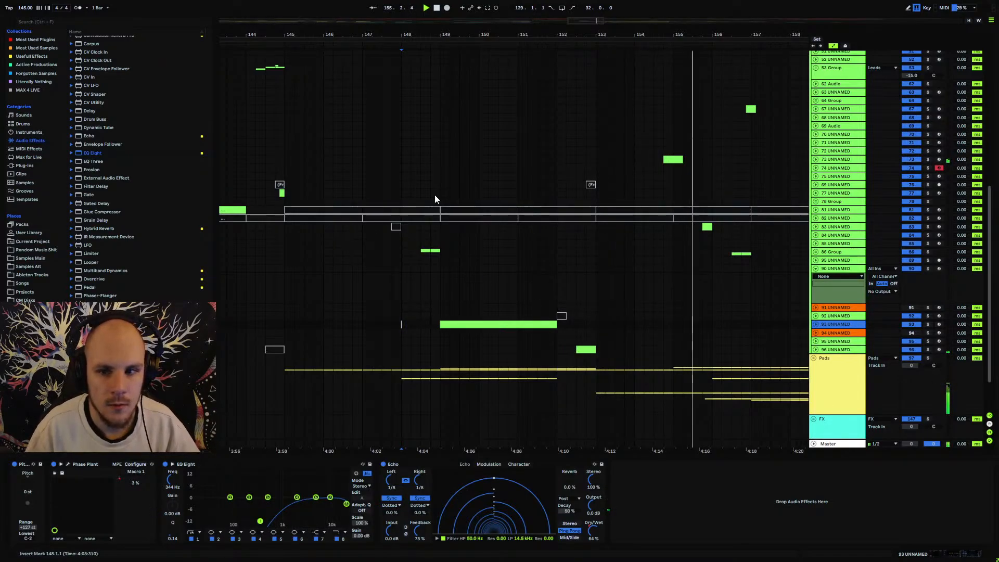
# Expand track 73 and audition its clip solo from 154.4.
pyautogui.press('-')
pyautogui.press('space')
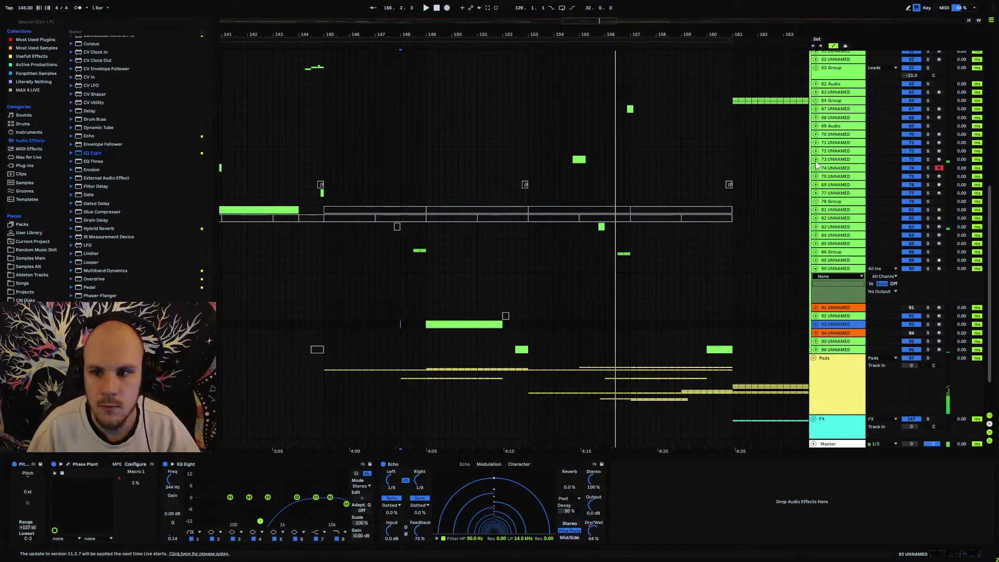
pyautogui.click(816, 159)
pyautogui.click(574, 173)
pyautogui.press('space')
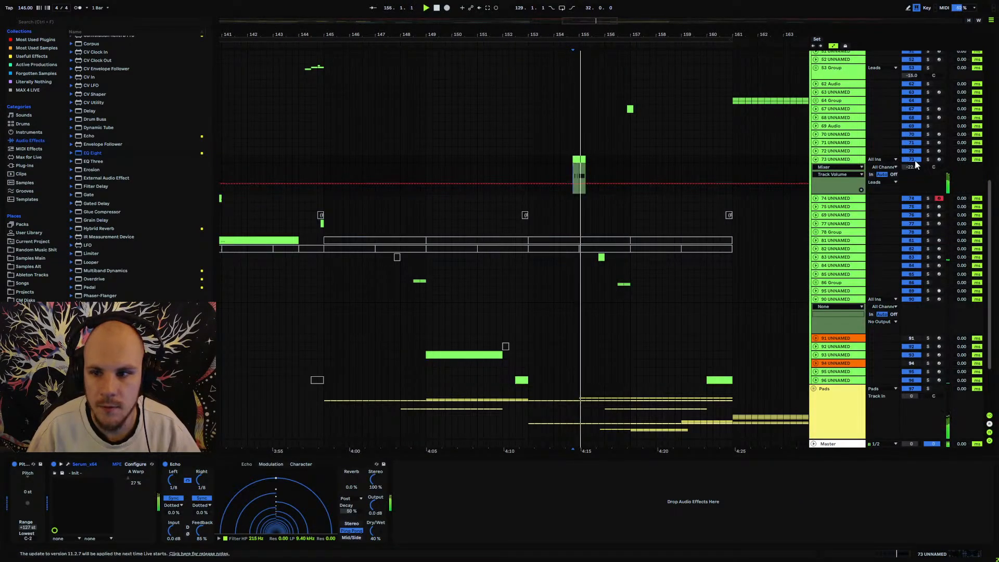
pyautogui.click(928, 159)
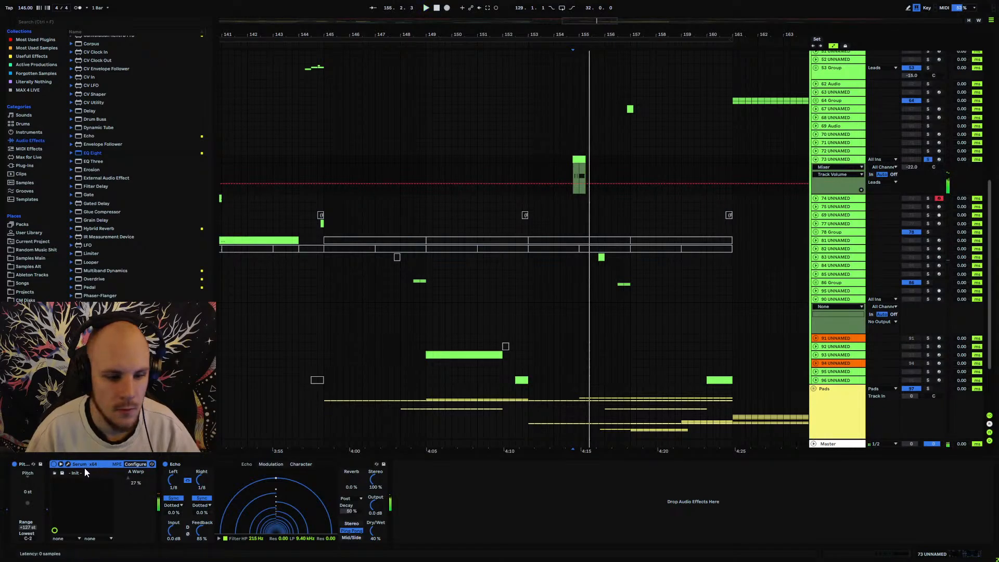
# In track 73's Serum, lower OSC A's Remap 1 warp to 0% and switch its wavetable to 192.
pyautogui.click(68, 464)
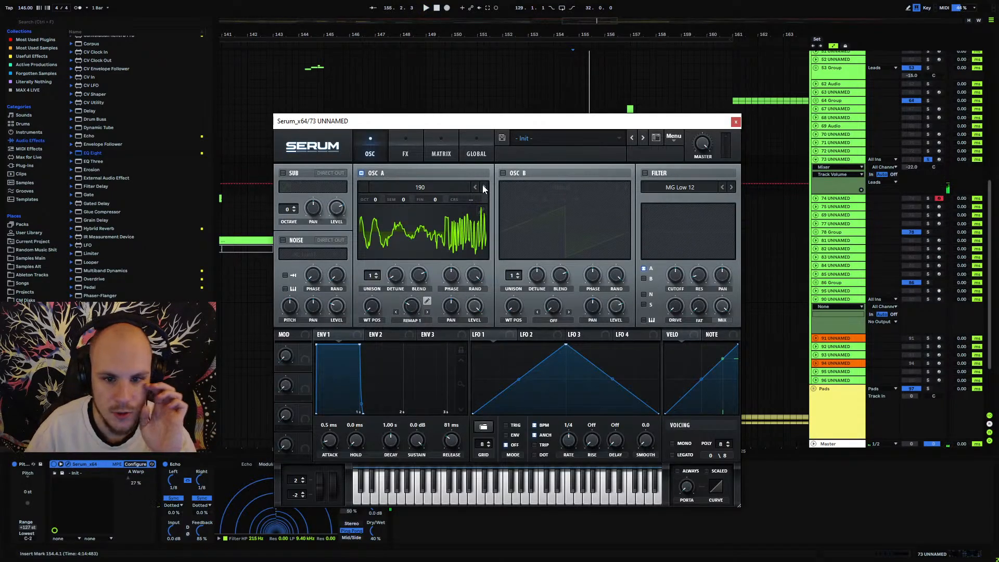
pyautogui.moveTo(410, 301); pyautogui.dragTo(379, 393)
pyautogui.press('space')
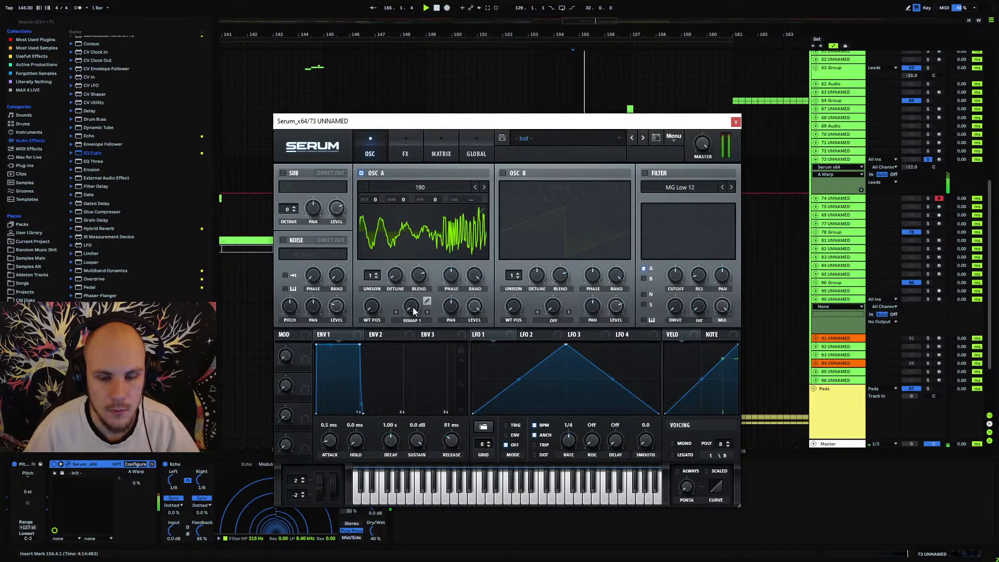
pyautogui.click(485, 186)
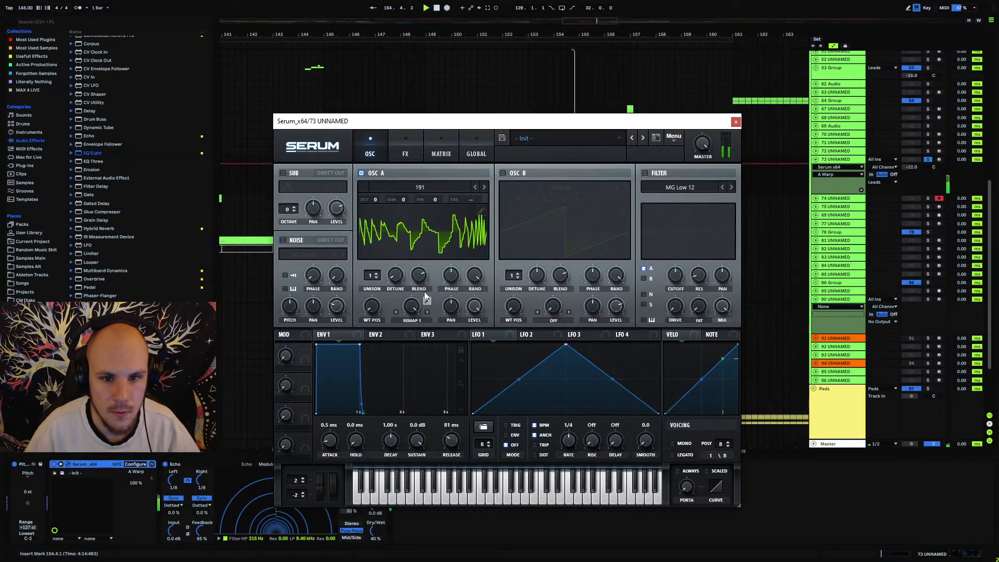
pyautogui.click(484, 187)
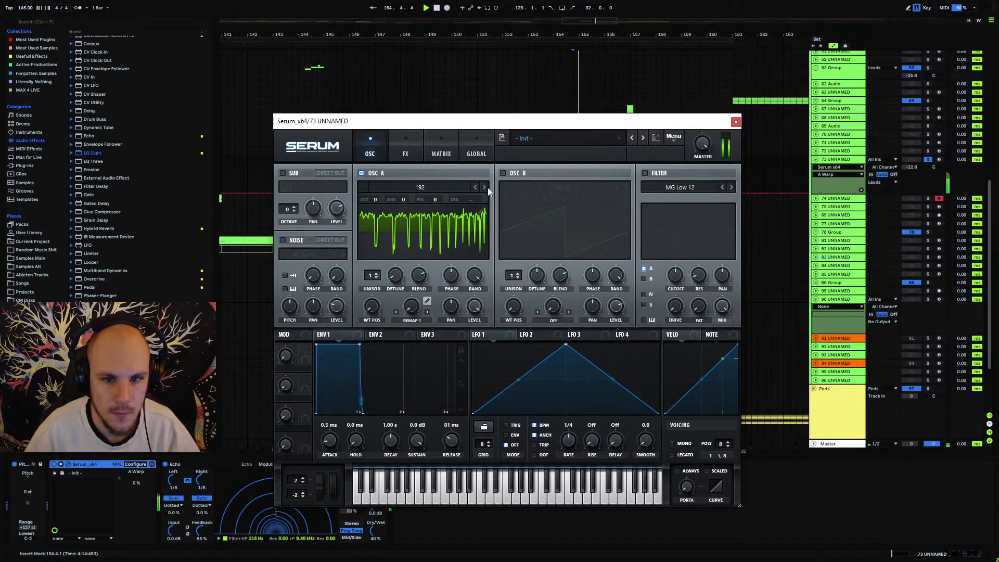
# Close the Serum window, unsolo track 73 and play its clip in the full mix from 154.4.
pyautogui.click(735, 121)
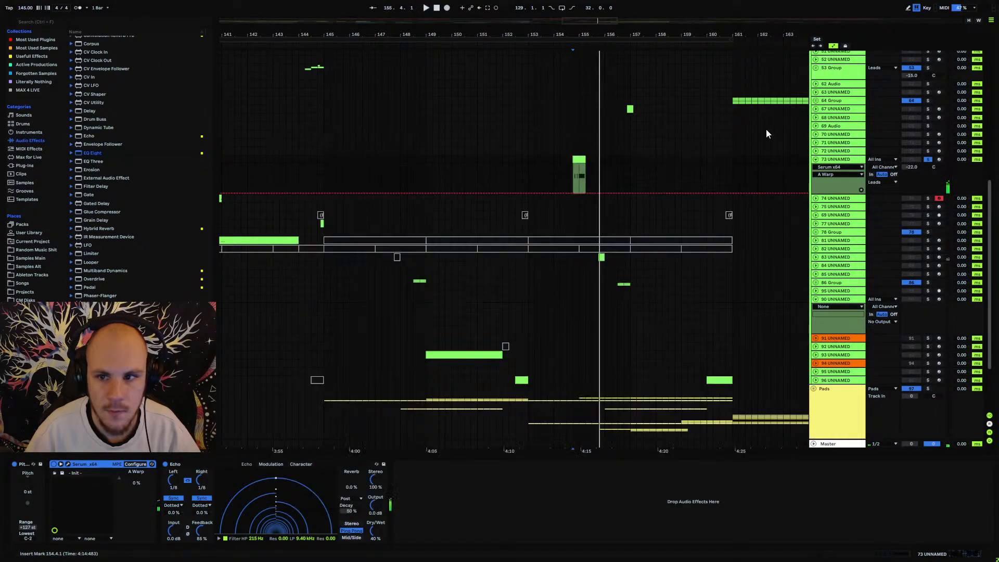
pyautogui.click(929, 159)
pyautogui.press('space')
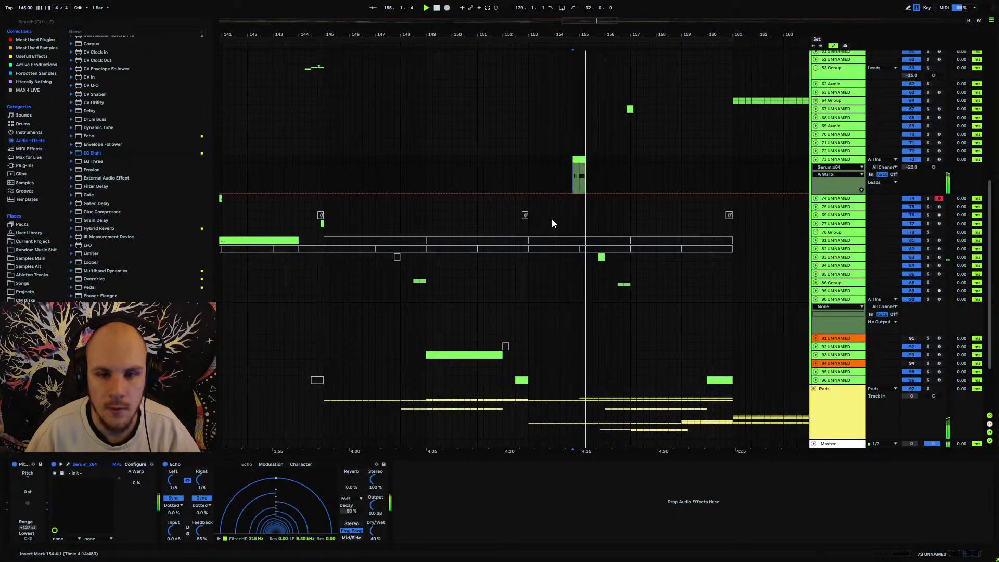
# Reopen track 73's Serum and try OSC A wavetables 193 through 199 during playback.
pyautogui.click(68, 465)
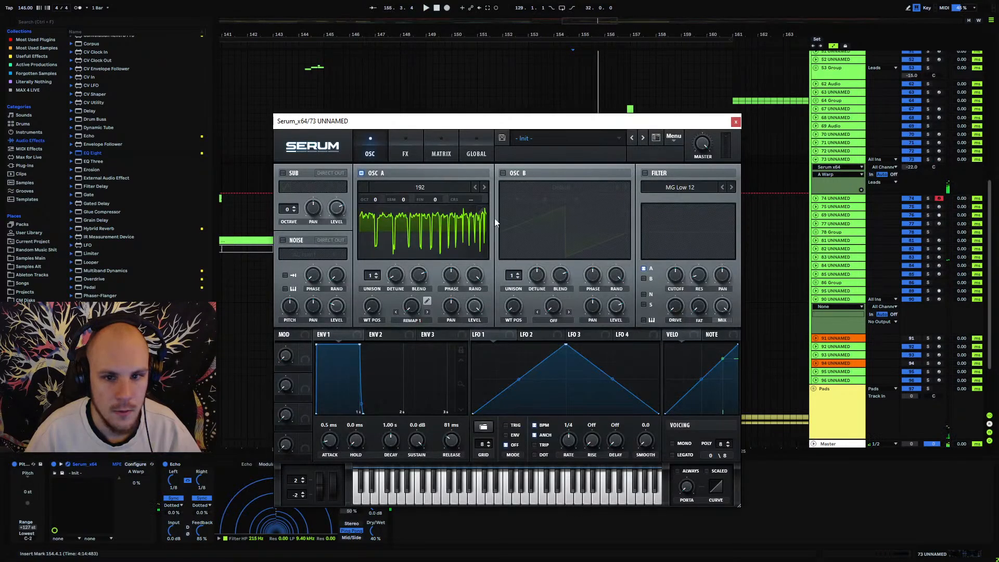
pyautogui.click(483, 188)
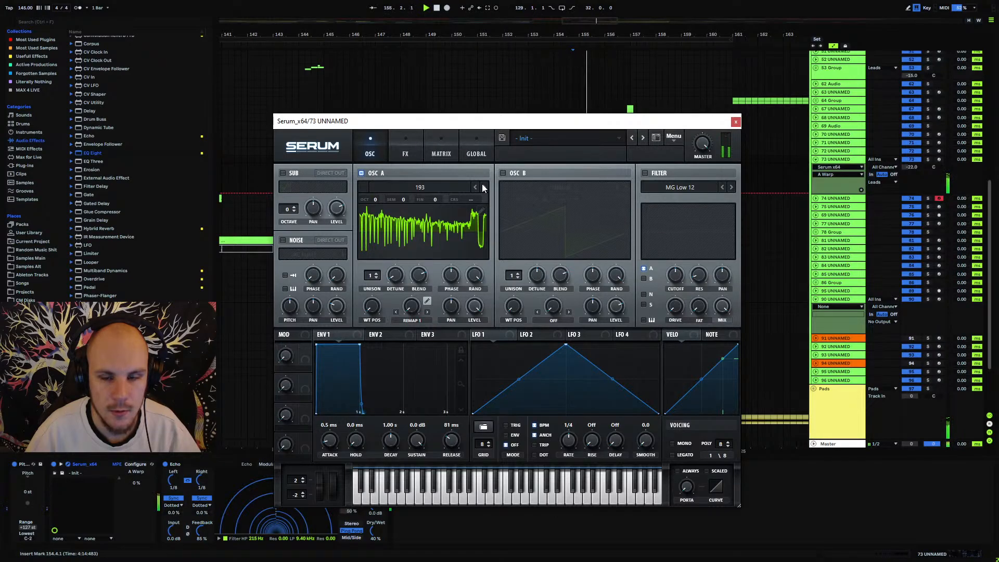
pyautogui.click(483, 188)
pyautogui.click(482, 188)
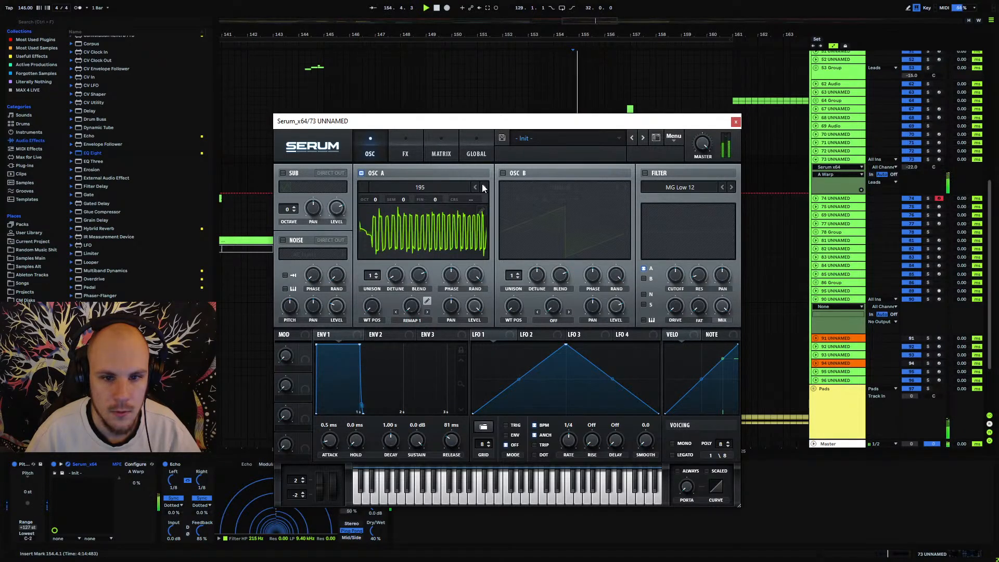
pyautogui.click(483, 188)
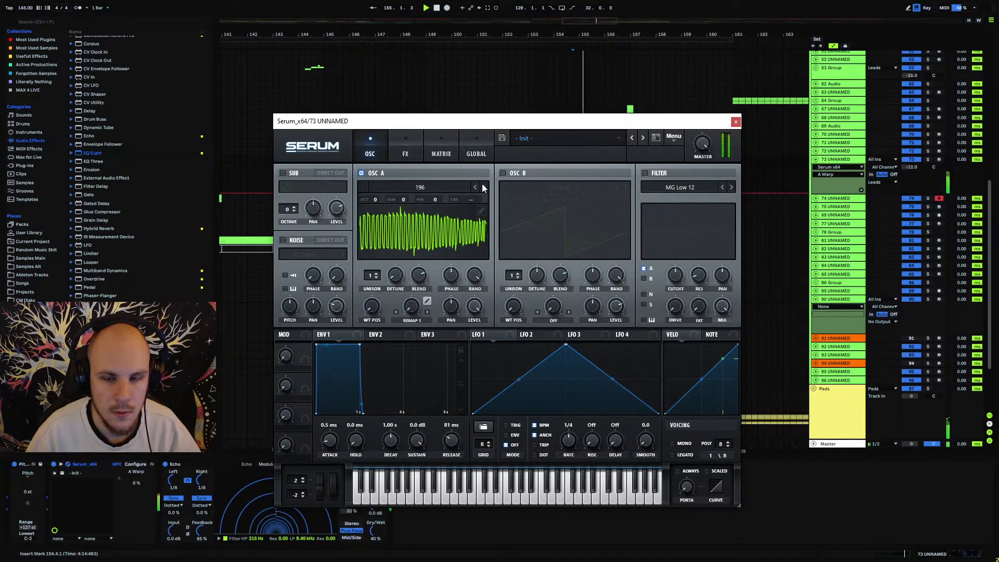
pyautogui.click(483, 186)
pyautogui.click(484, 186)
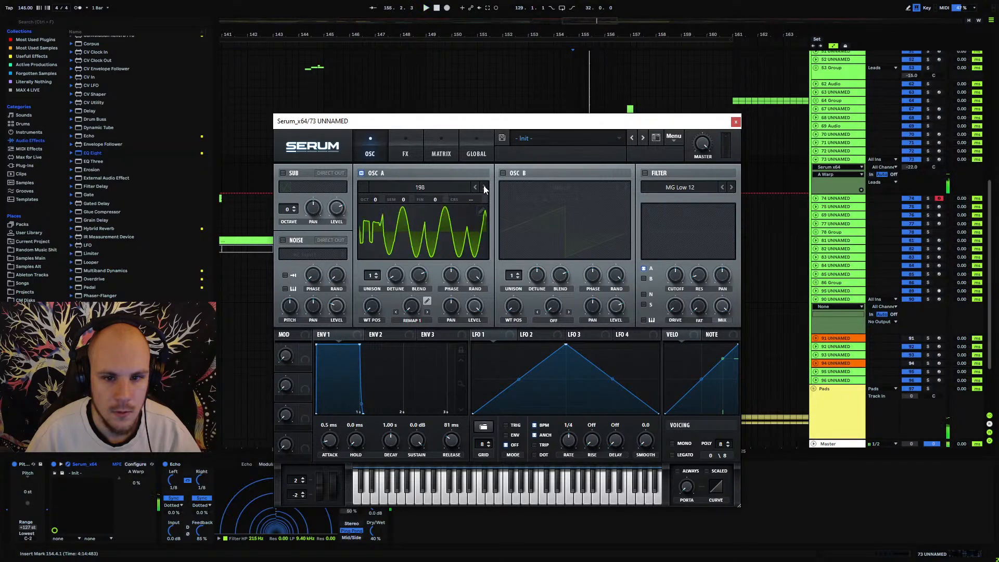
pyautogui.click(483, 186)
# Load wavetable 102 from Projektor Tones Pack Part 1 into OSC A and audition onward, settling on 108.
pyautogui.click(431, 190)
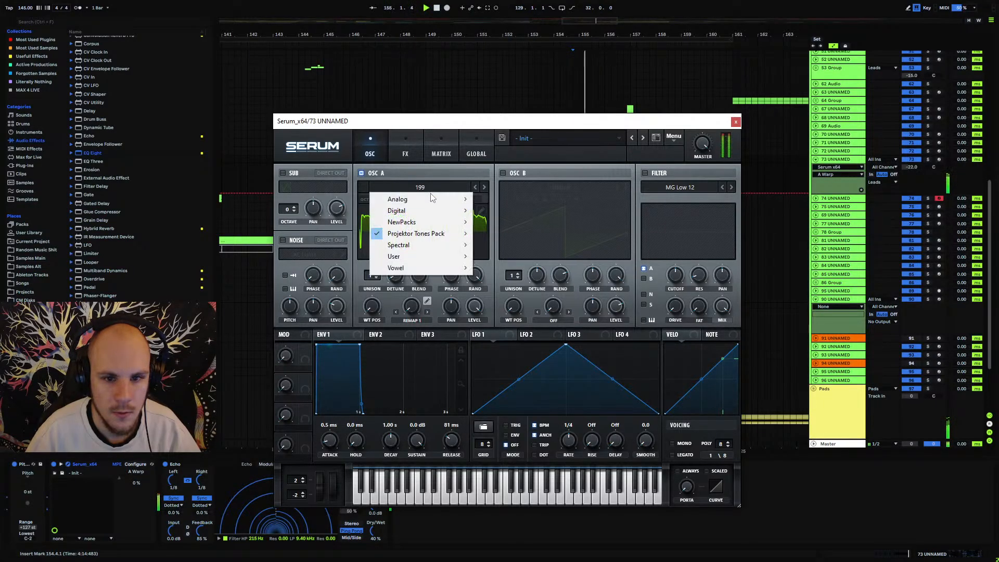
pyautogui.moveTo(416, 234)
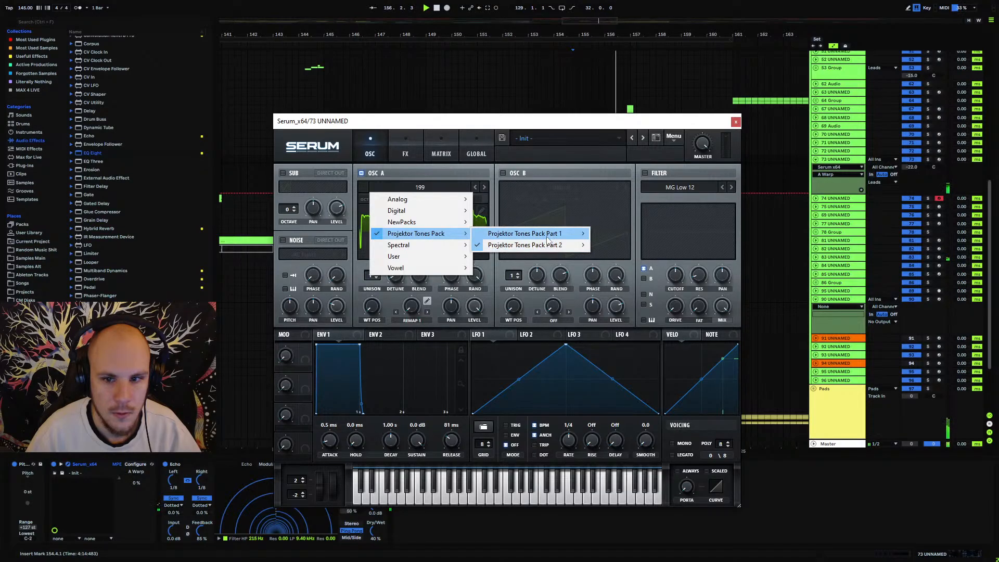
pyautogui.moveTo(547, 235)
pyautogui.click(642, 283)
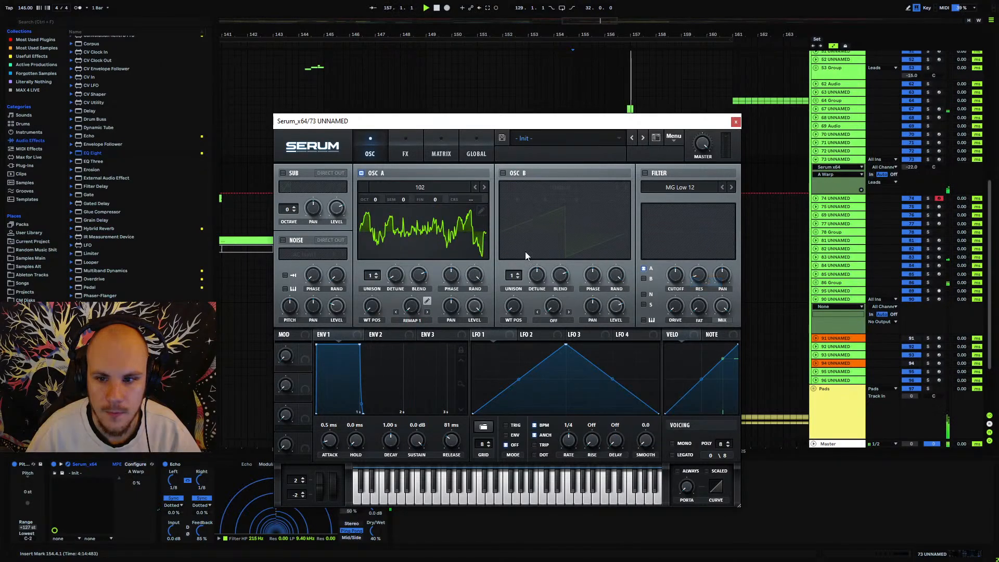
pyautogui.click(484, 187)
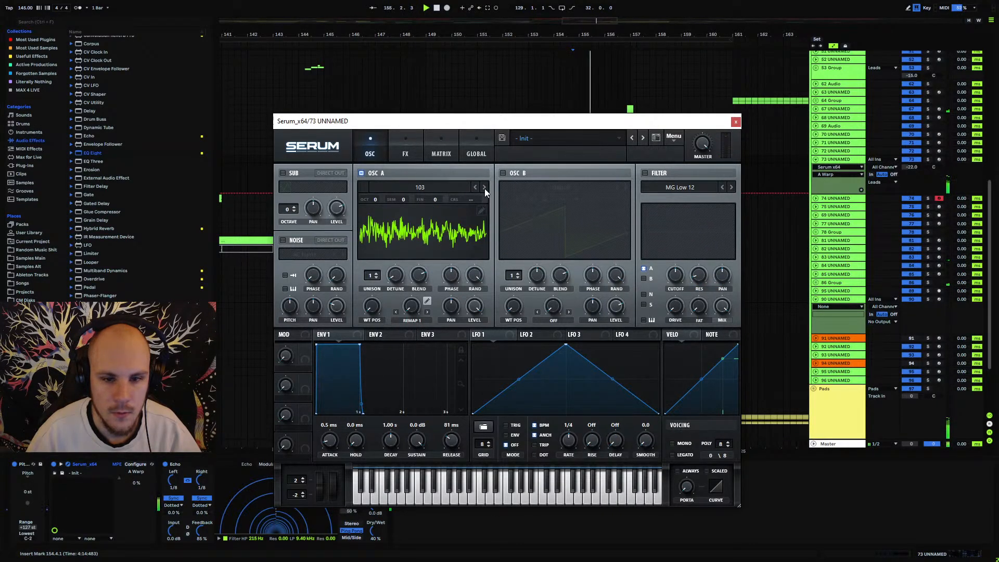
pyautogui.click(485, 188)
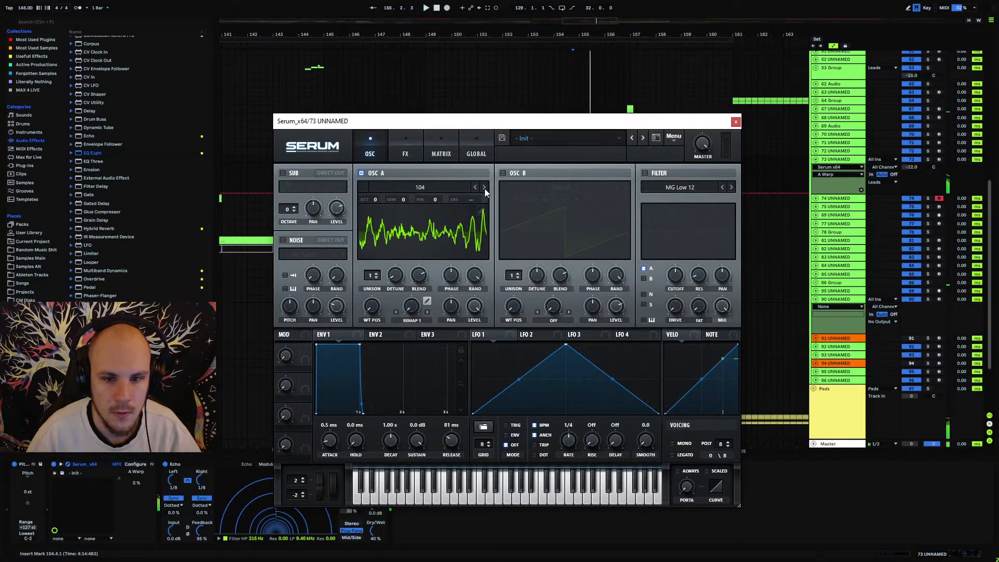
pyautogui.click(485, 187)
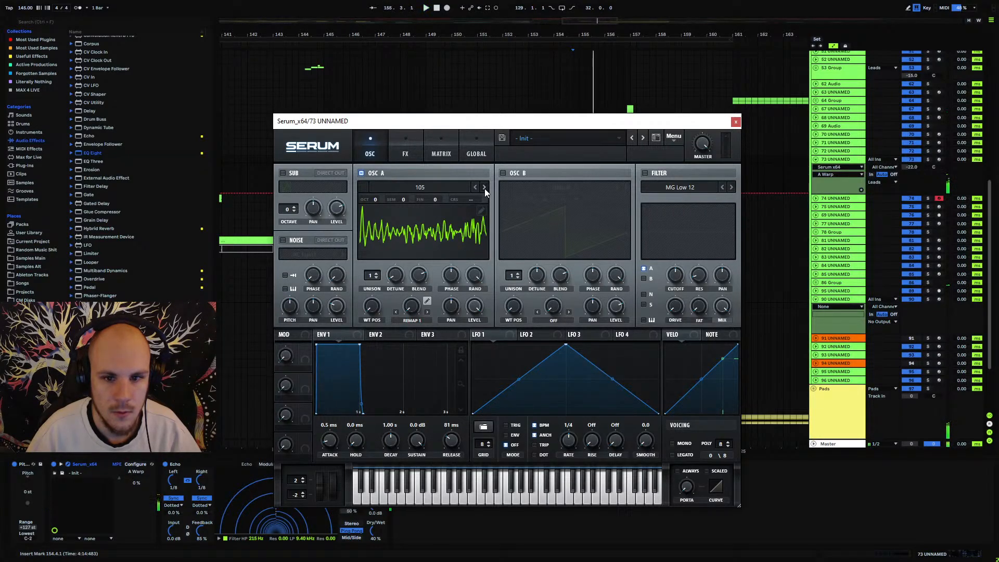
pyautogui.click(484, 187)
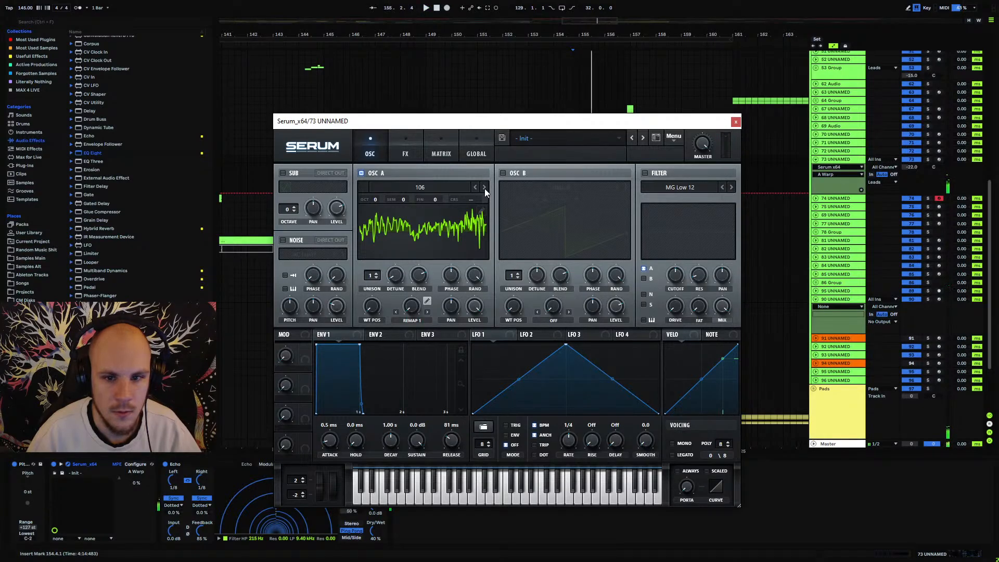
pyautogui.click(484, 188)
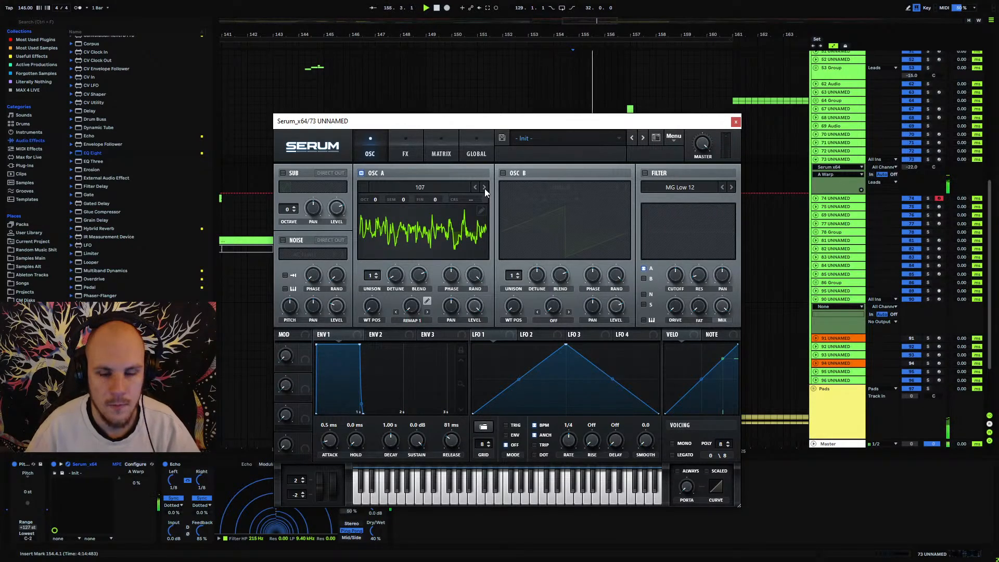
pyautogui.click(484, 188)
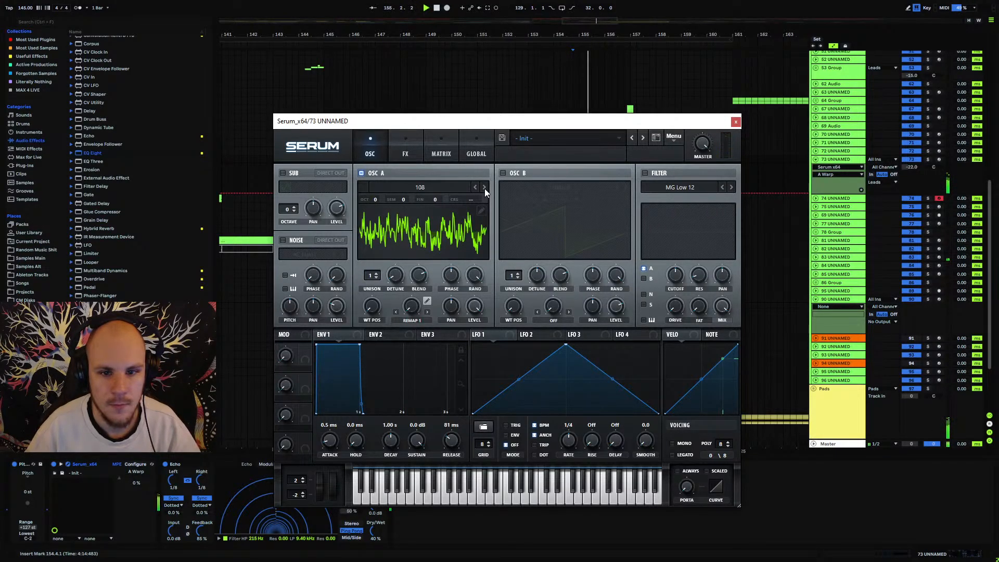
# Enable OSC B and Serum's distortion effect, set the distortion type to Asym and adjust its drive.
pyautogui.click(502, 174)
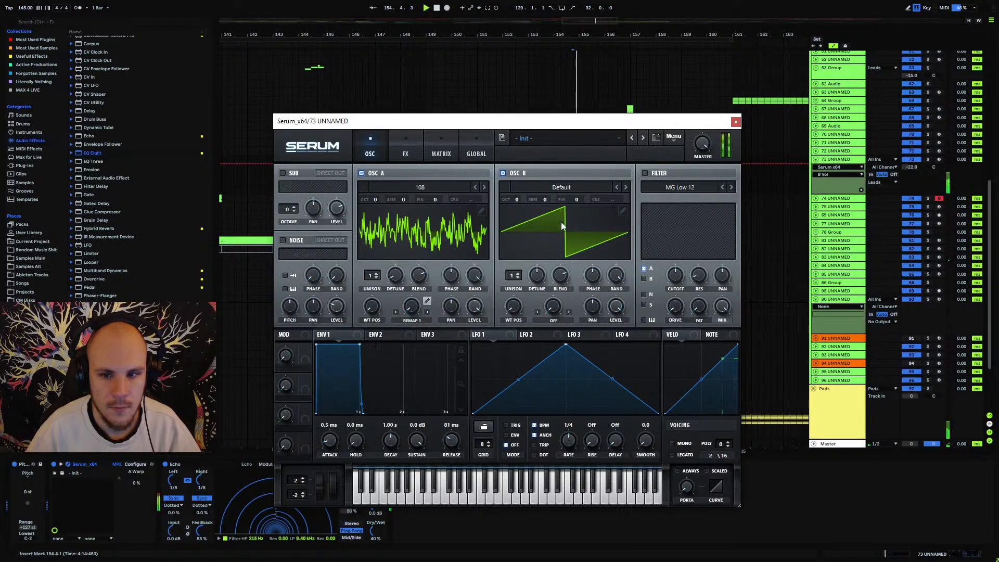
pyautogui.click(406, 155)
pyautogui.click(286, 190)
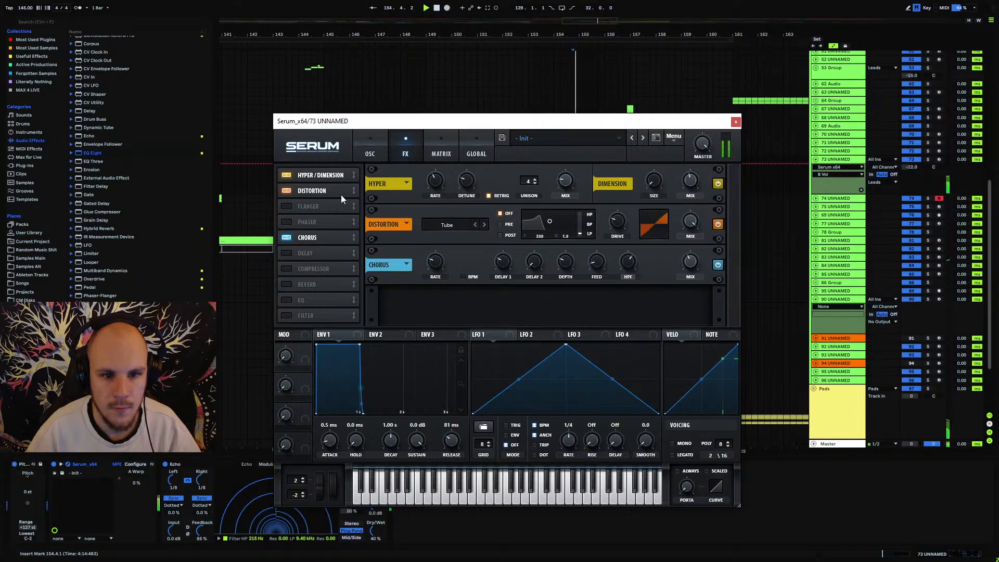
pyautogui.moveTo(623, 217); pyautogui.dragTo(624, 209)
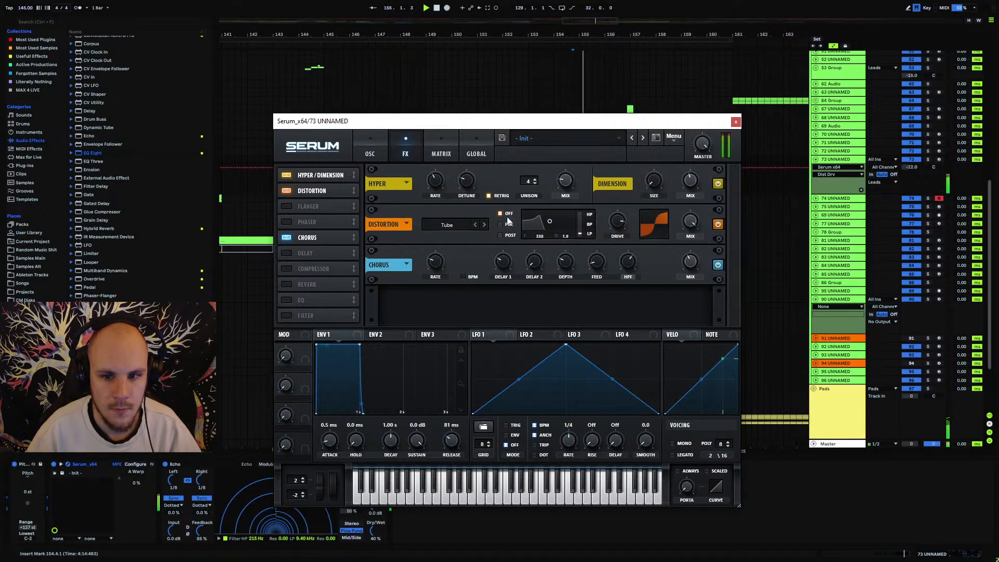
pyautogui.click(448, 225)
pyautogui.click(458, 344)
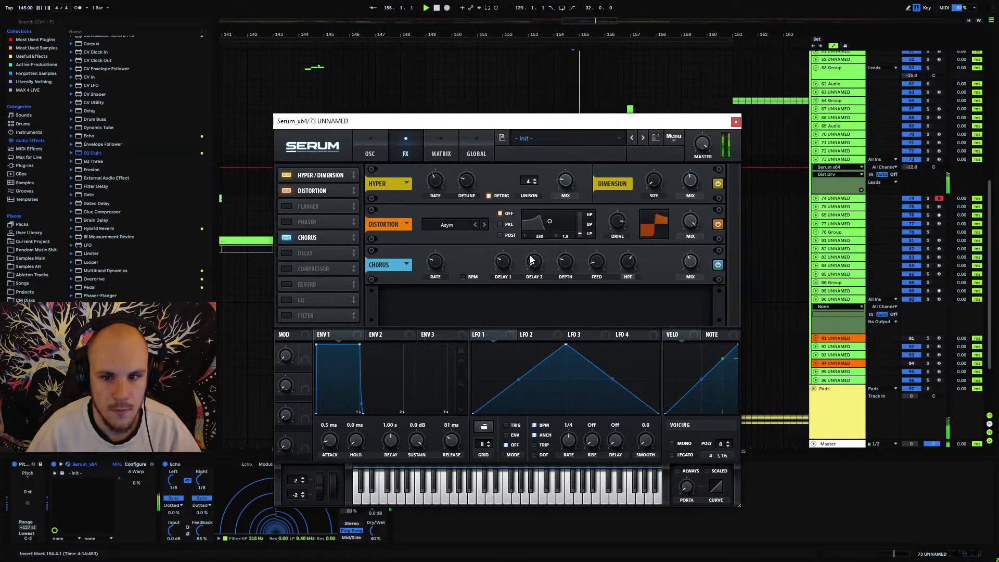
pyautogui.moveTo(618, 220)
pyautogui.mouseDown()
pyautogui.moveTo(609, 249)
pyautogui.moveTo(620, 233)
pyautogui.mouseUp()
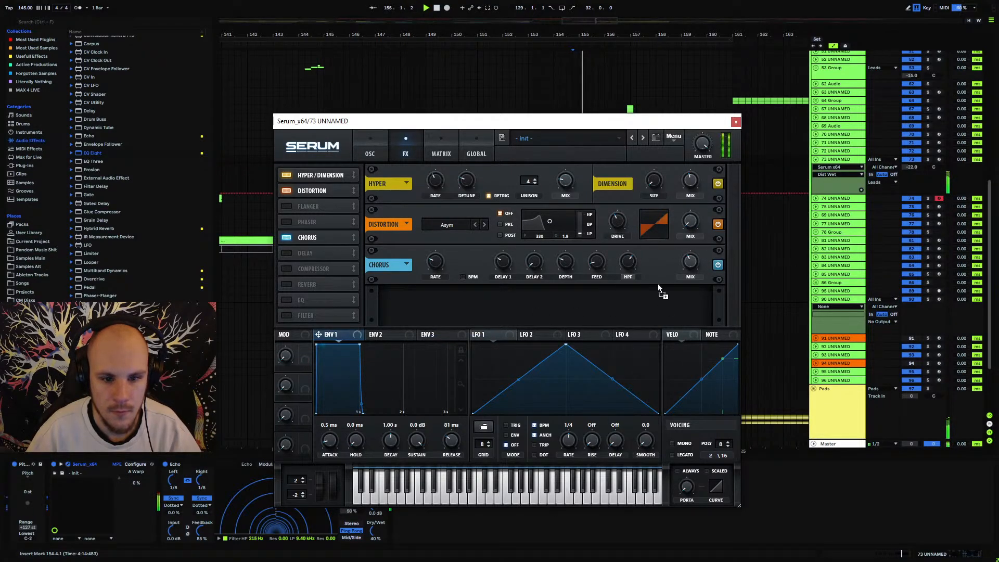
# Edit OSC B's default saw wavetable to remove its first harmonic.
pyautogui.click(370, 154)
pyautogui.click(623, 211)
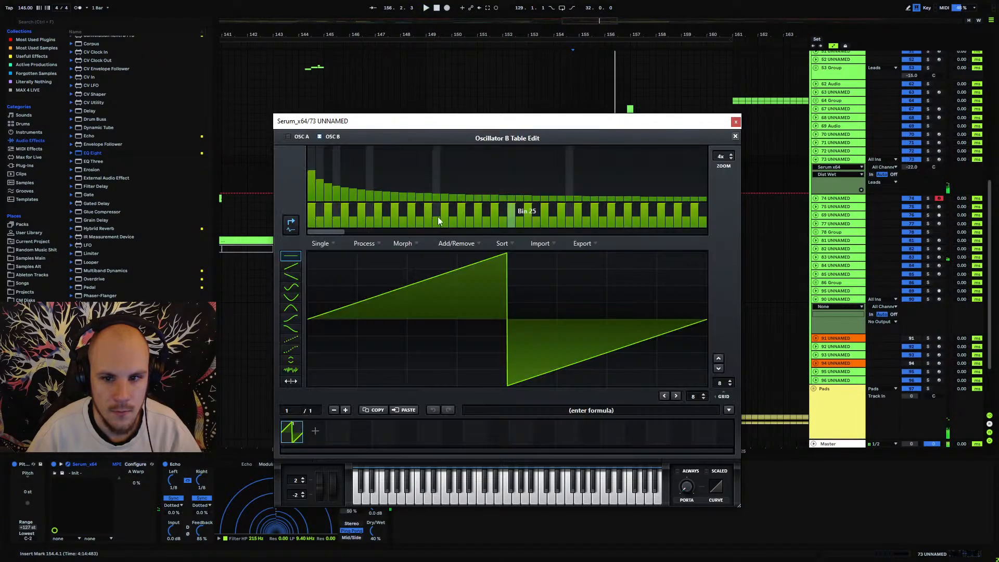
pyautogui.moveTo(313, 185); pyautogui.dragTo(323, 248)
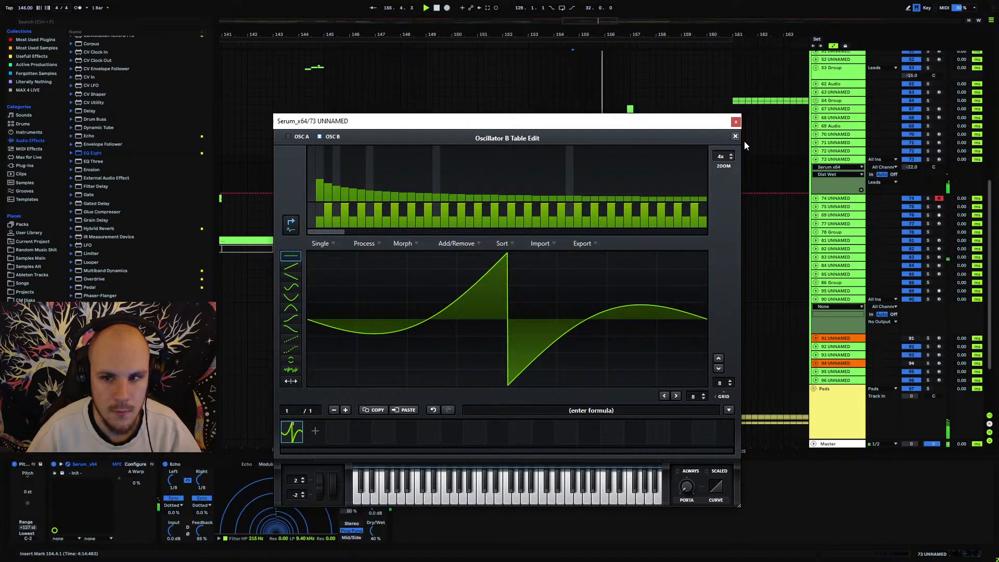
# Close Serum, add EQ Eight after Echo on track 73 and start playback.
pyautogui.click(735, 121)
pyautogui.moveTo(95, 154); pyautogui.dragTo(115, 177)
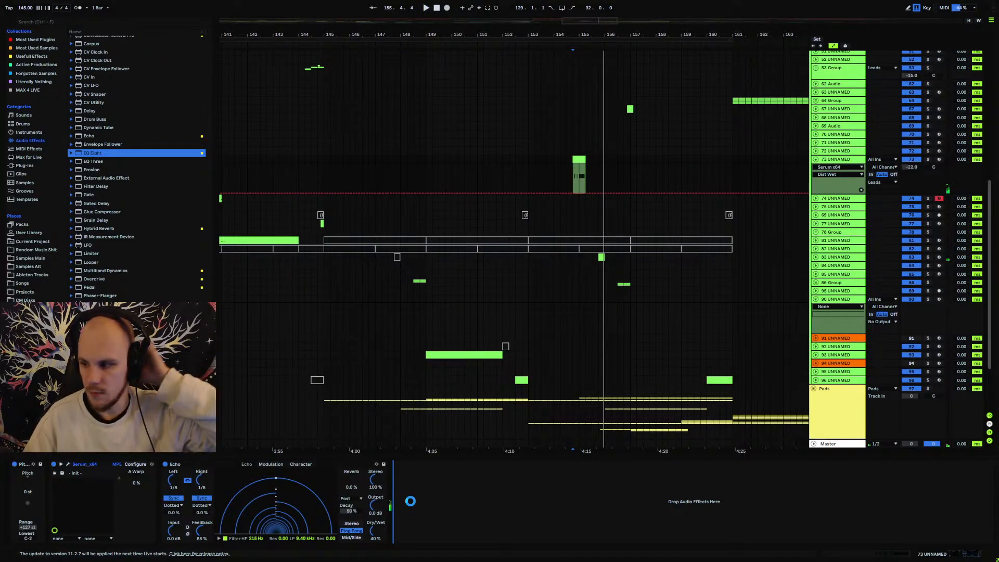
pyautogui.moveTo(428, 510); pyautogui.dragTo(447, 511)
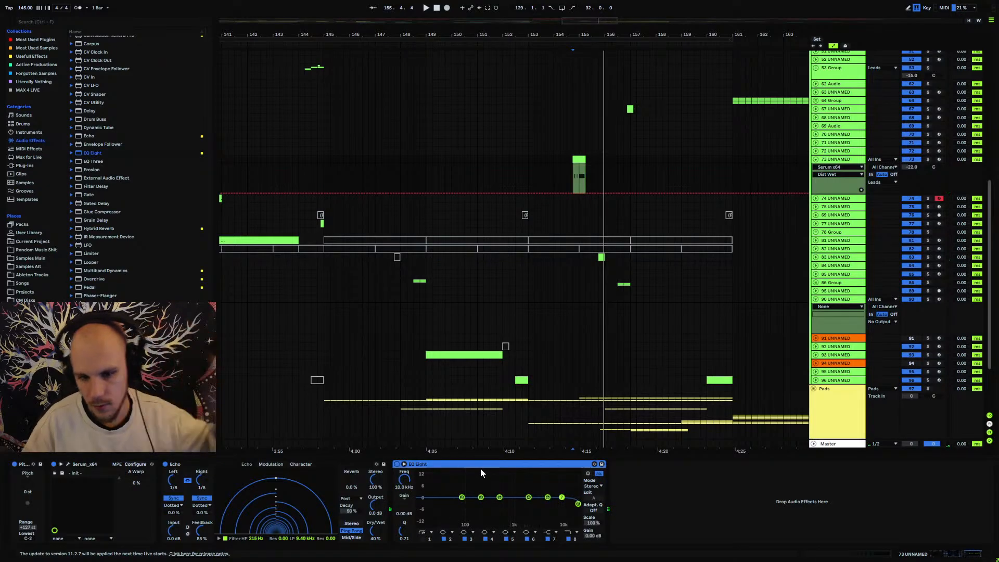
pyautogui.press('space')
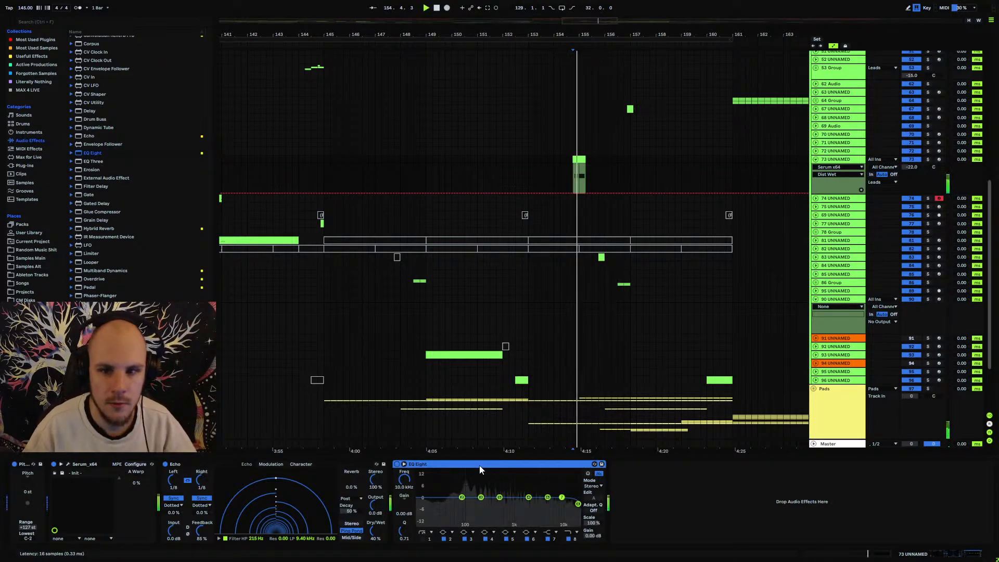
# Enable EQ Eight's low cut, raise its cutoff, boost a lower band, dip an upper band and set the highest to 17.0 kHz.
pyautogui.click(423, 540)
pyautogui.press('space')
pyautogui.moveTo(405, 479); pyautogui.dragTo(405, 444)
pyautogui.press('space')
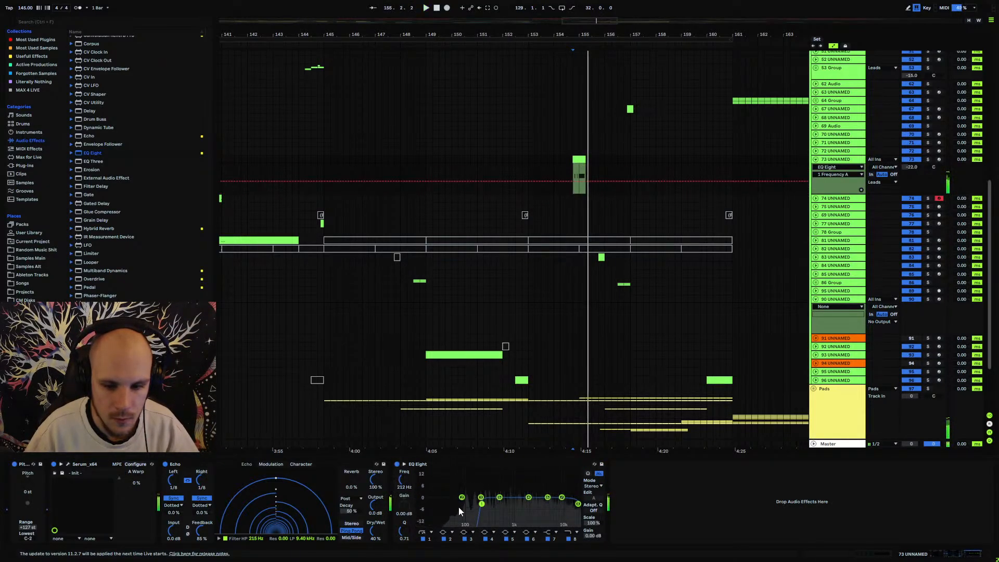
pyautogui.press('space')
pyautogui.moveTo(480, 503)
pyautogui.mouseDown()
pyautogui.moveTo(503, 486)
pyautogui.moveTo(548, 501)
pyautogui.mouseUp()
pyautogui.press('space')
pyautogui.press('space')
# Stop playback, add Saturator after EQ Eight and move Echo to the end of track 73's device chain.
pyautogui.press('space')
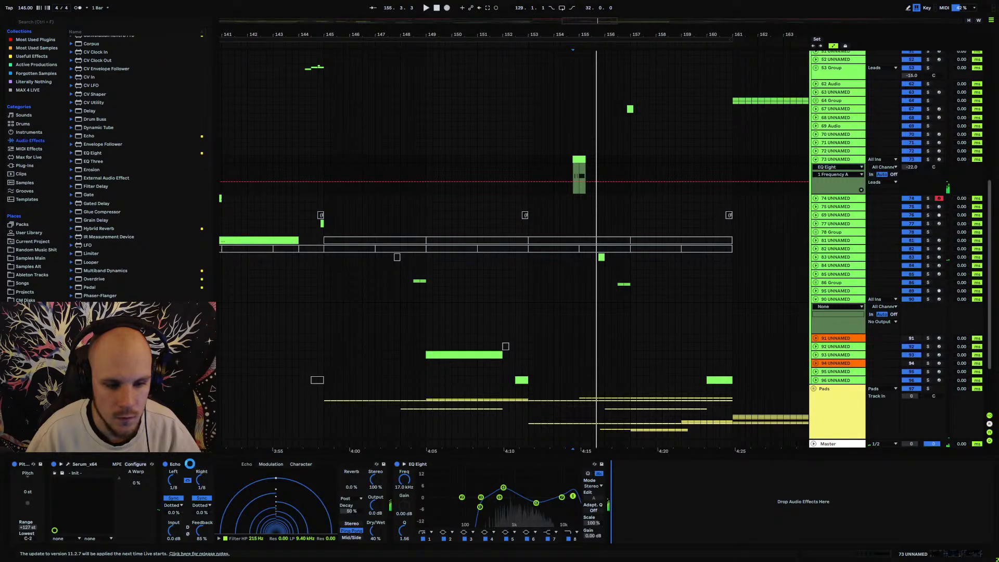
pyautogui.moveTo(196, 466); pyautogui.dragTo(715, 504)
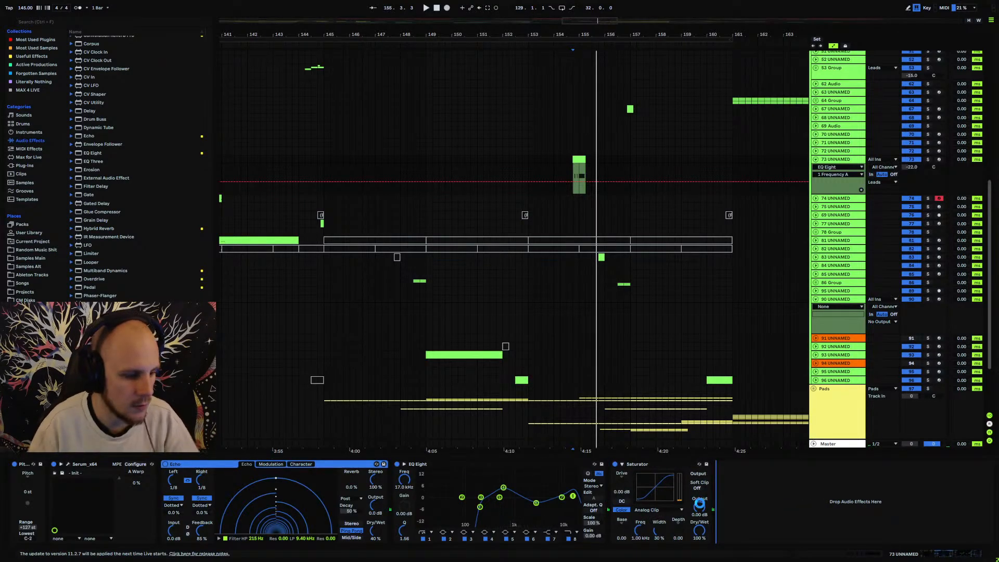
pyautogui.moveTo(700, 504); pyautogui.dragTo(701, 507)
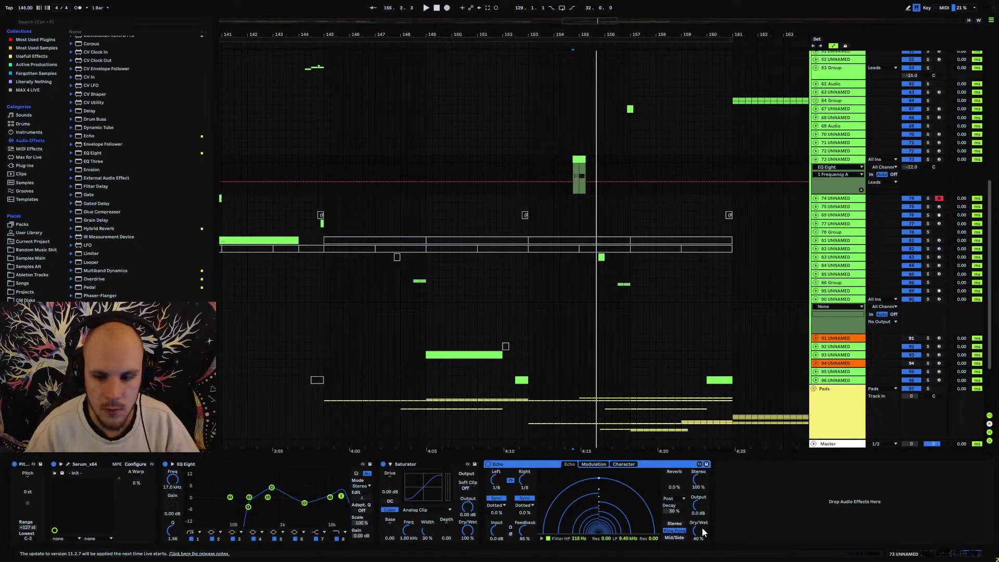
# Fold track 73, and expand the Basses group and its audio track 41.
pyautogui.scroll(4, 663, 226)
pyautogui.click(816, 257)
pyautogui.scroll(4, 832, 143)
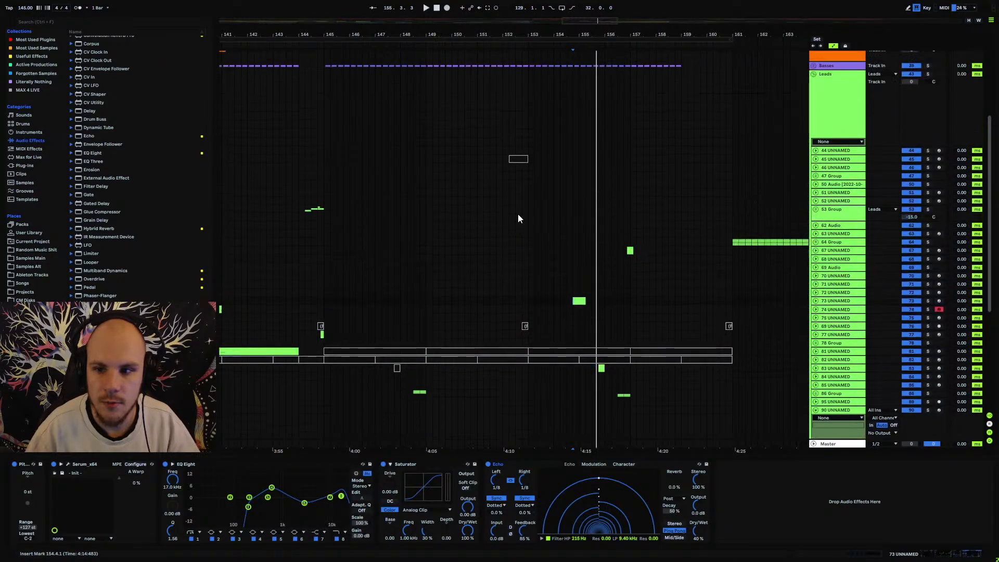
pyautogui.click(815, 111)
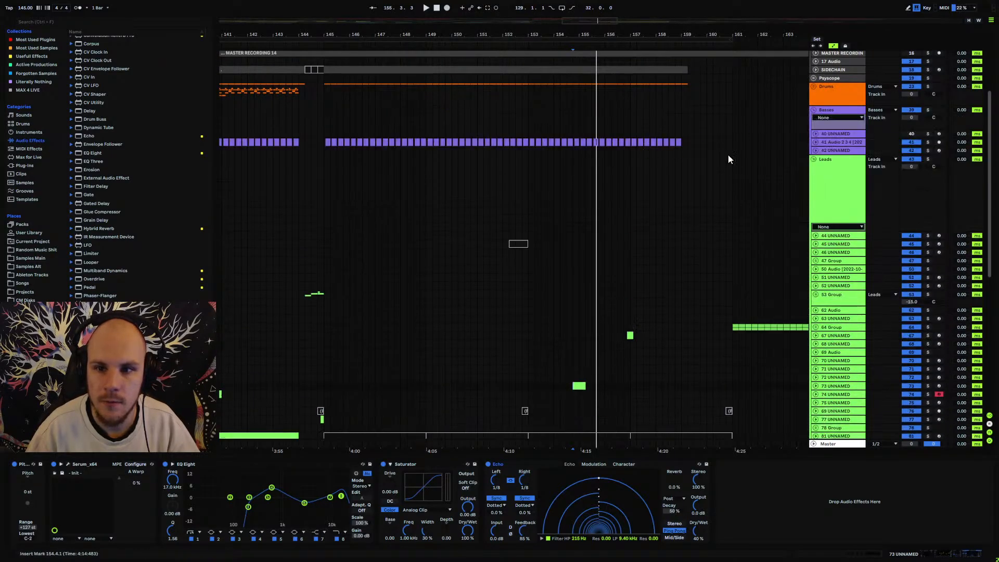
pyautogui.click(815, 142)
# Play track 41's bass clips soloed from bar 145 and examine their spectrum in MEqualizer's analyzer.
pyautogui.moveTo(336, 39)
pyautogui.mouseDown()
pyautogui.moveTo(346, 99)
pyautogui.moveTo(395, 106)
pyautogui.mouseUp()
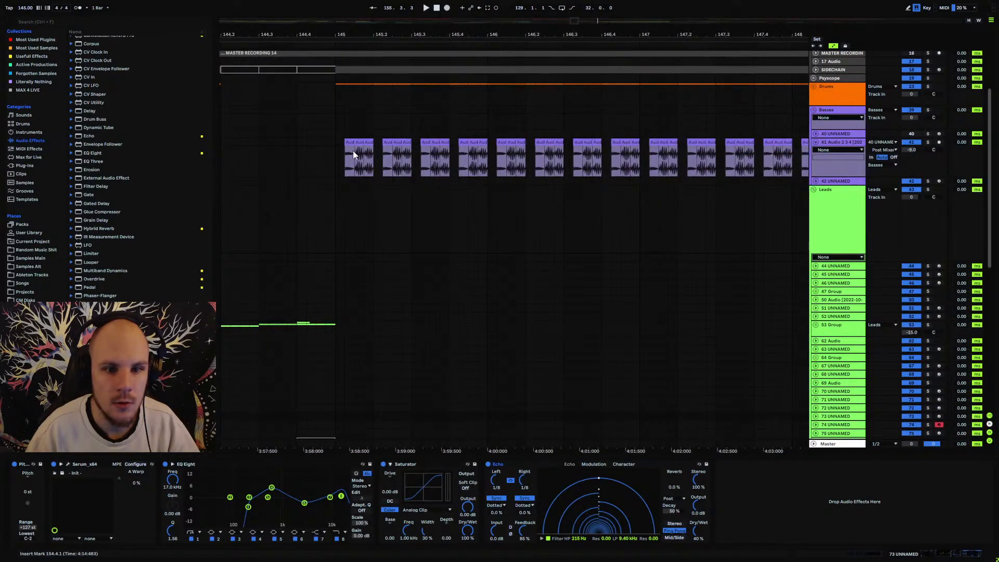
pyautogui.click(354, 155)
pyautogui.press('space')
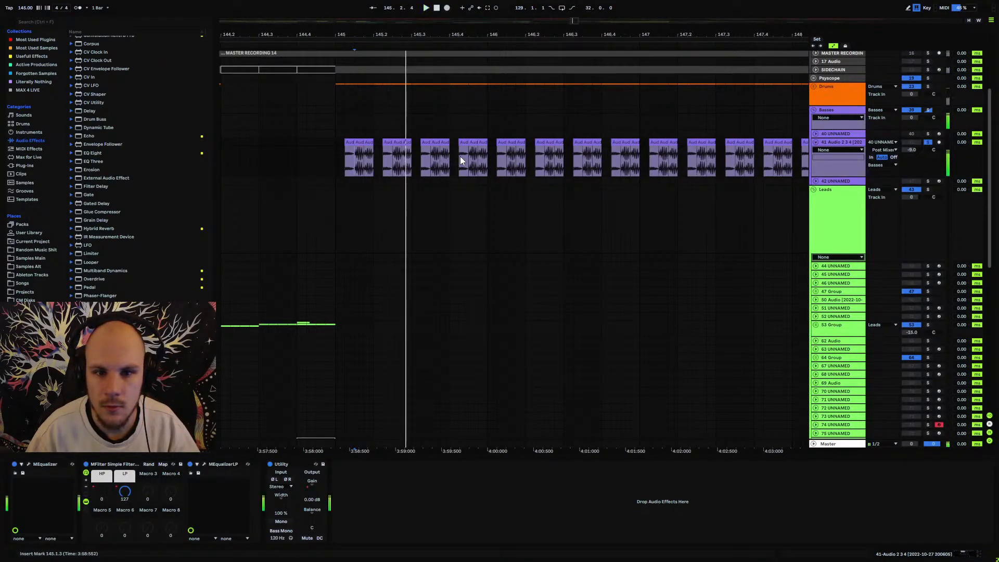
pyautogui.scroll(2, 357, 188)
pyautogui.click(29, 464)
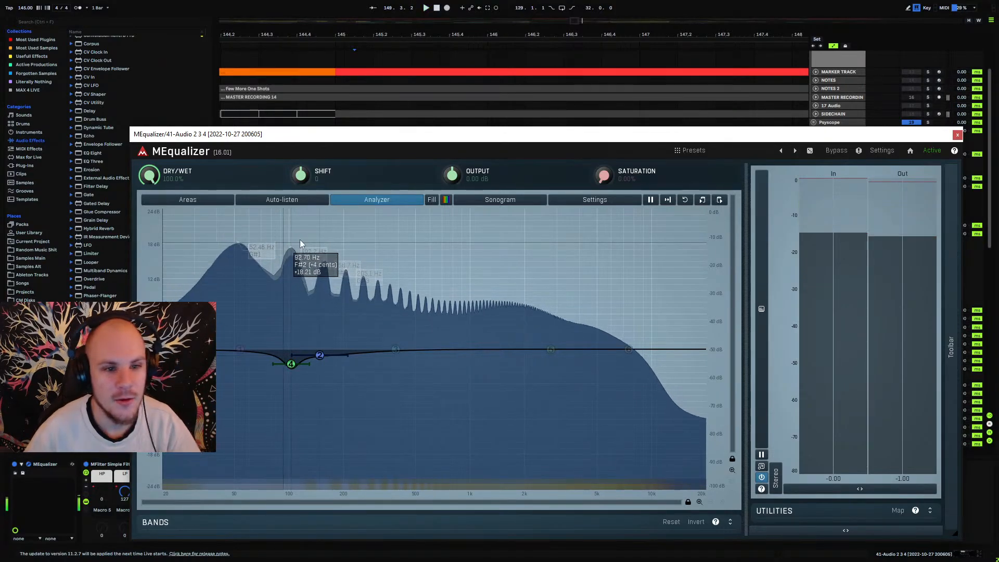
pyautogui.click(957, 134)
# Unsolo track 41, then fold it together with the Basses group and track 90.
pyautogui.click(929, 187)
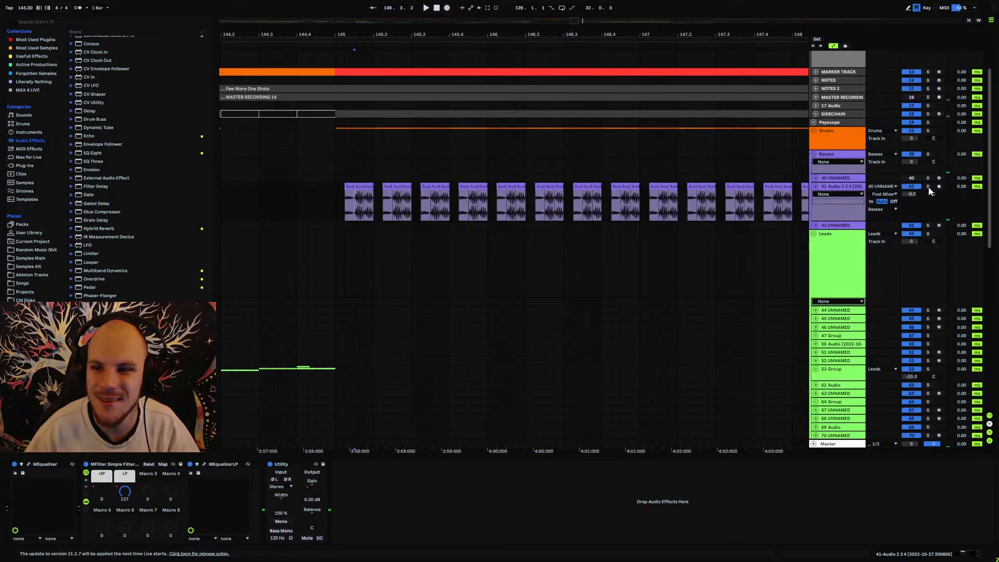
pyautogui.click(815, 187)
pyautogui.click(815, 154)
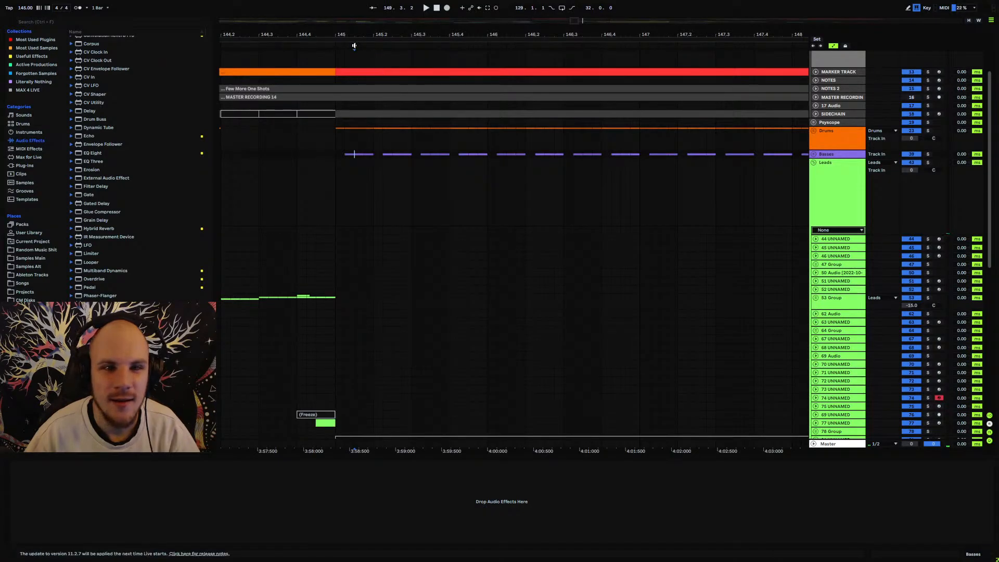
pyautogui.moveTo(355, 35); pyautogui.dragTo(337, 2)
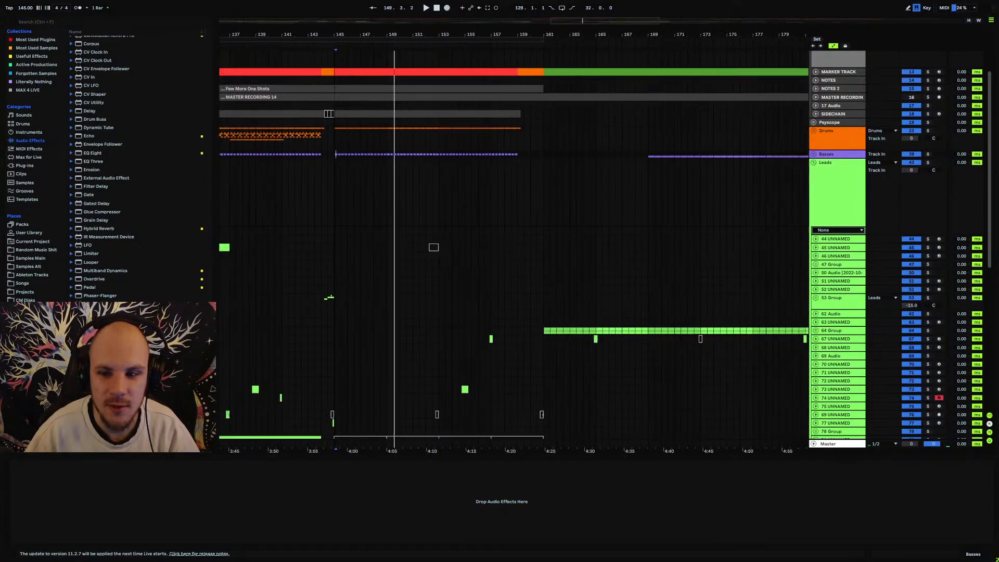
pyautogui.scroll(-10, 488, 355)
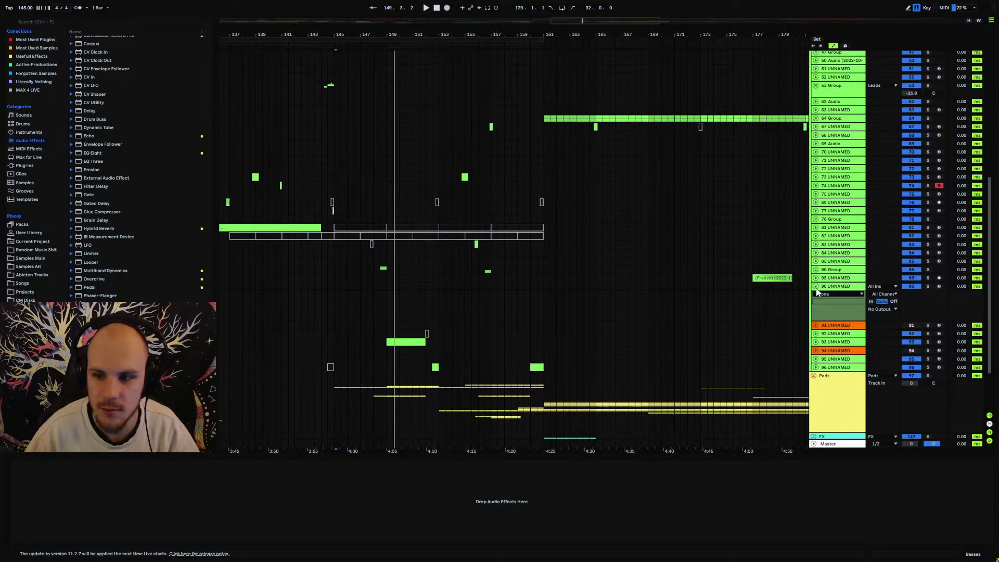
pyautogui.click(816, 287)
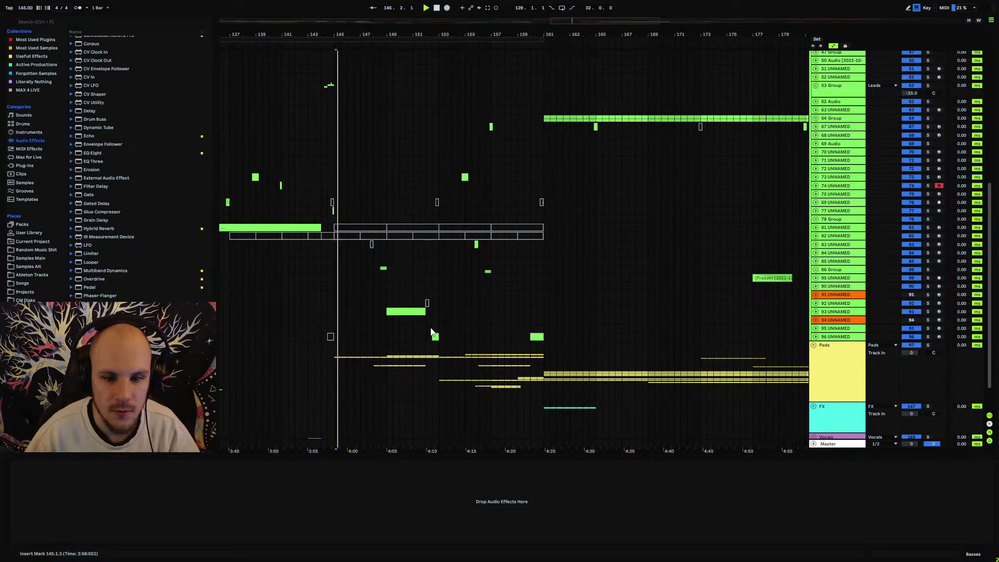
# Audition track 73's clip near bar 155, set its Saturator drive to 2.00 dB and turn on Soft Clip.
pyautogui.click(465, 178)
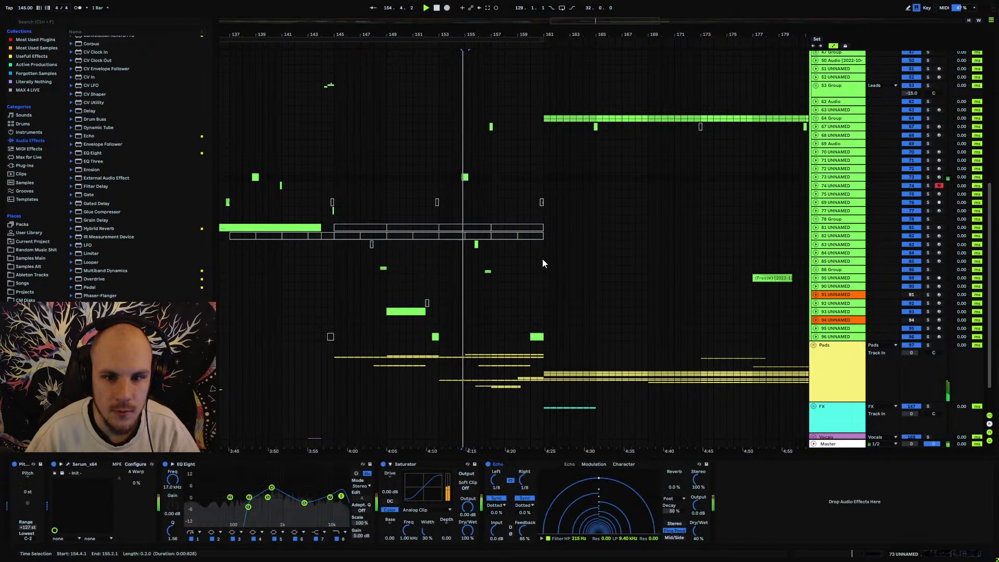
pyautogui.click(815, 177)
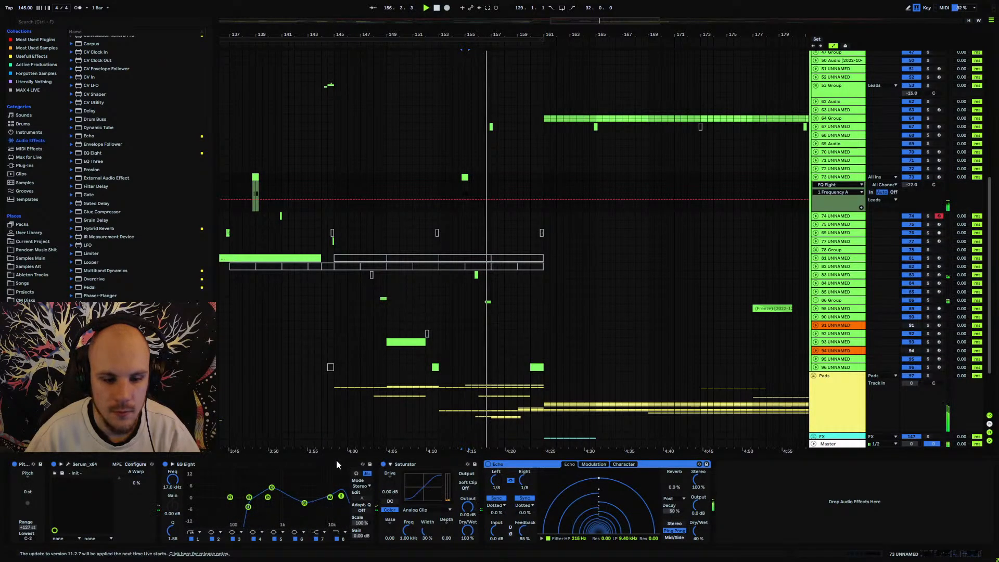
pyautogui.press('space')
pyautogui.press('space')
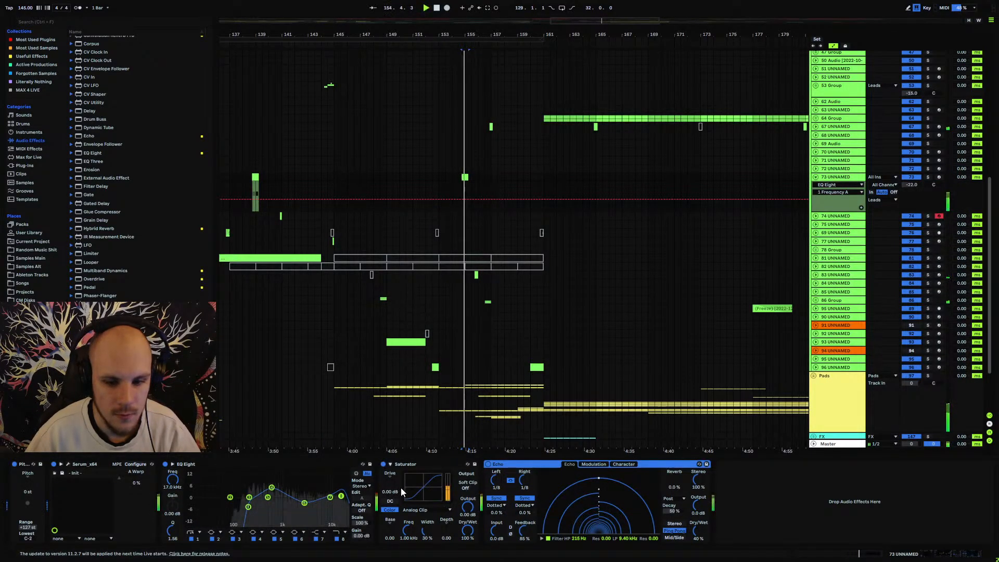
pyautogui.moveTo(390, 491); pyautogui.dragTo(391, 484)
pyautogui.click(464, 488)
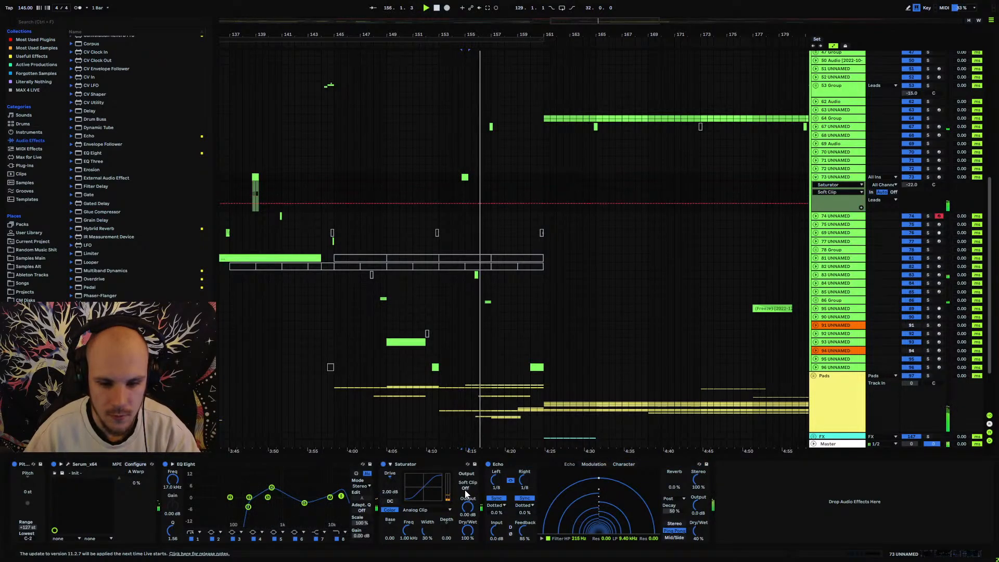
pyautogui.click(465, 489)
# Lower track 73's volume and audition its earlier clip by playing from bar 138.
pyautogui.click(912, 185)
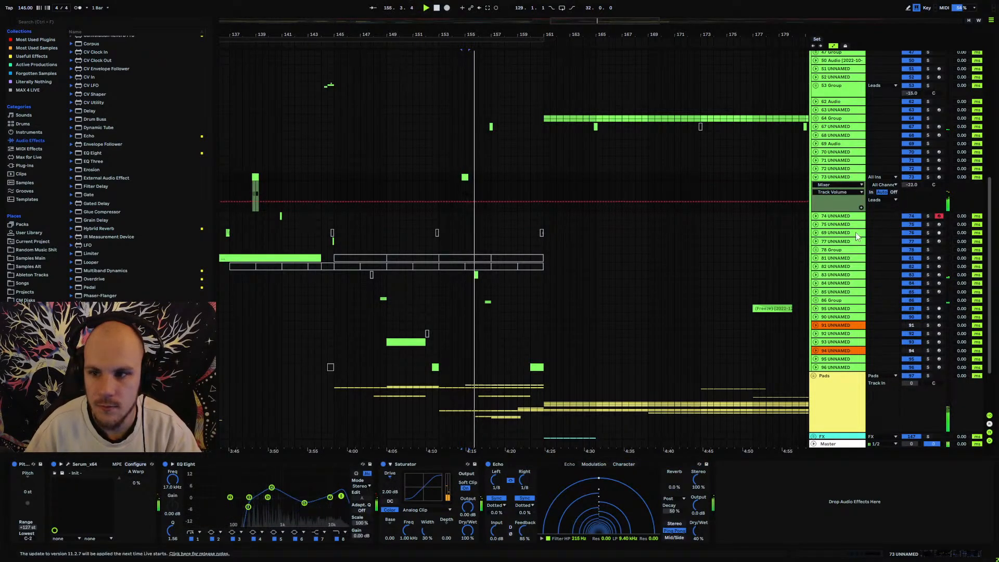
pyautogui.click(241, 177)
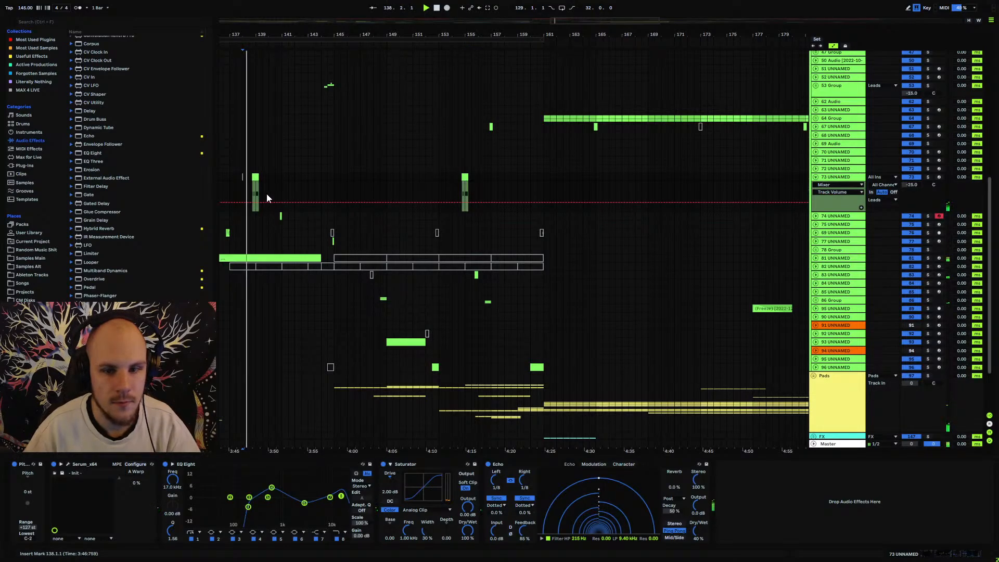
pyautogui.moveTo(255, 35); pyautogui.dragTo(390, 35)
pyautogui.press('space')
# Bring up the list of stereo effects that can be added to the end of track 73's device chain.
pyautogui.rightClick(773, 486)
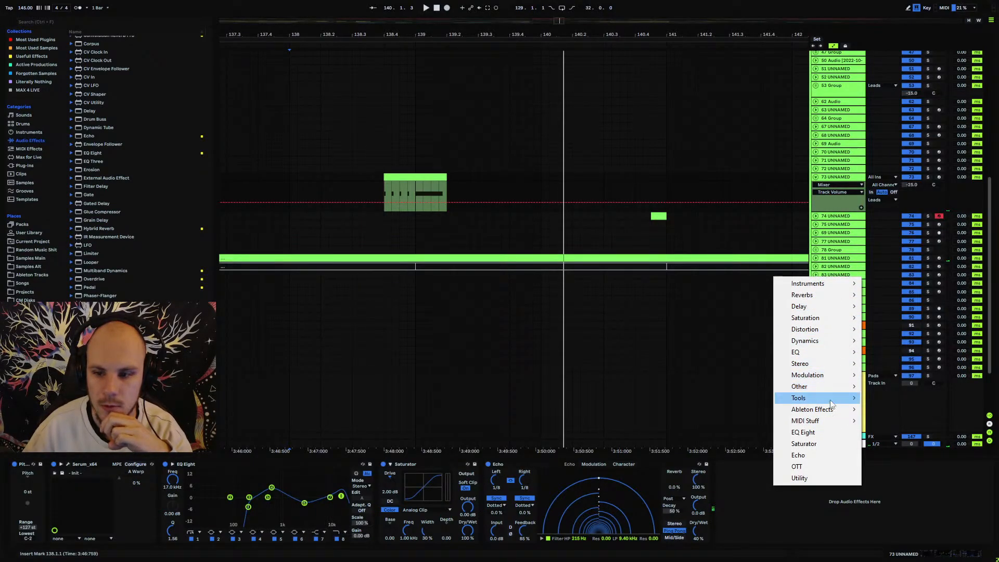
pyautogui.moveTo(828, 365)
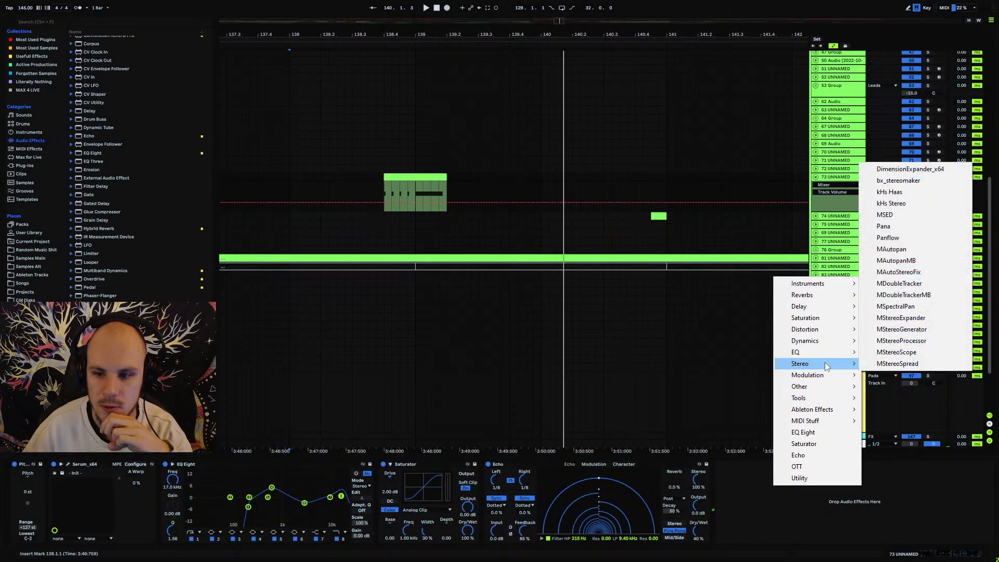
# Insert MStereoSpread after Serum on track 73 and play back the short clip on track 74.
pyautogui.click(902, 366)
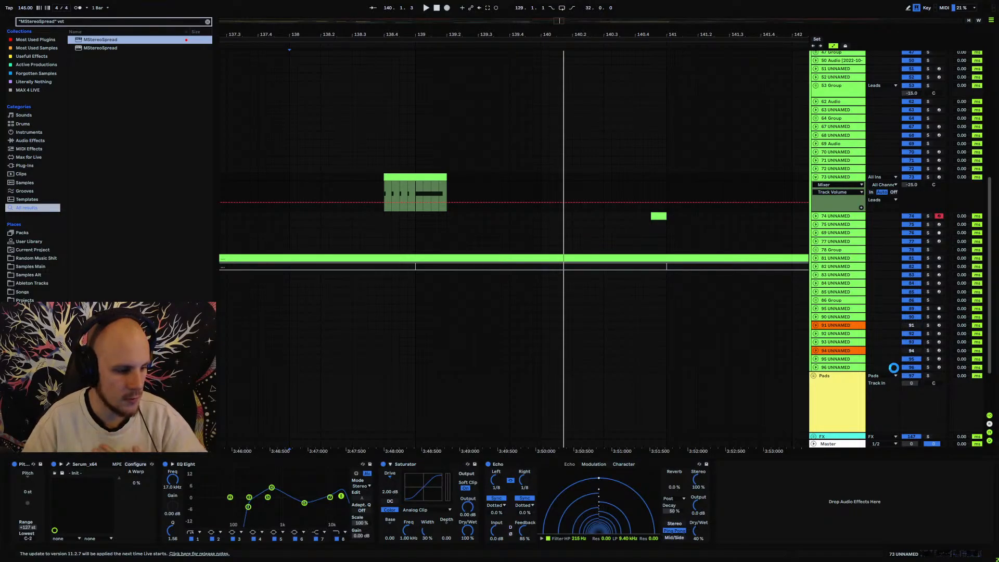
pyautogui.click(779, 465)
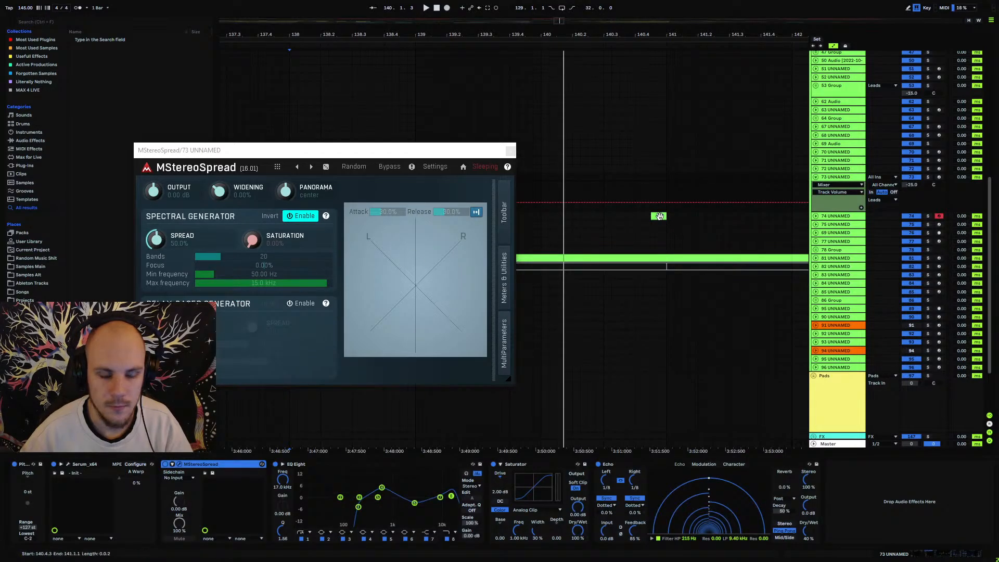
pyautogui.click(660, 216)
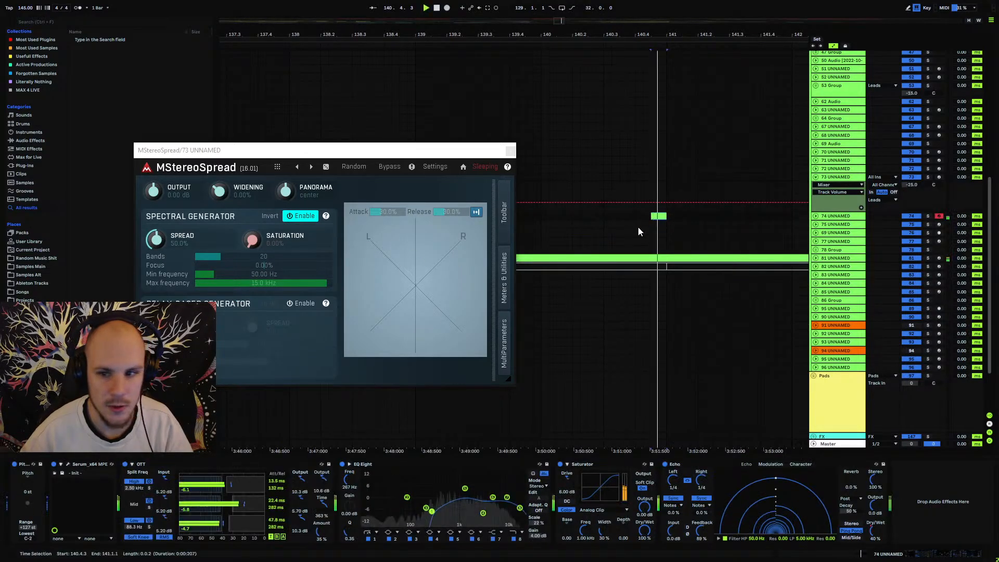
pyautogui.press('space')
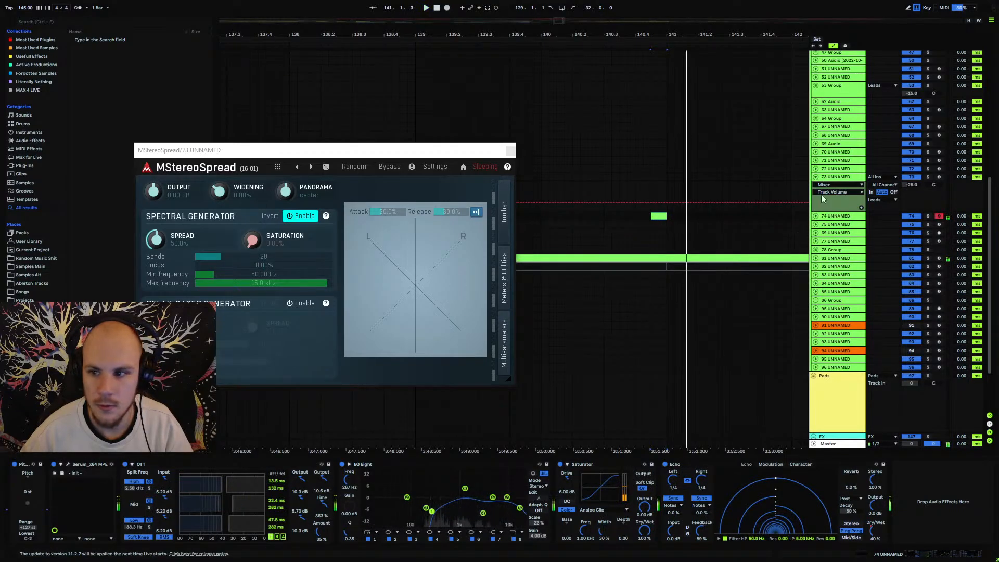
# Play back track 73's clip at bar 138.4 while slightly raising the spectral spread in MStereoSpread and setting widening to 40.8%.
pyautogui.click(838, 179)
pyautogui.press('space')
pyautogui.moveTo(630, 32); pyautogui.dragTo(673, 11)
pyautogui.click(600, 178)
pyautogui.press('space')
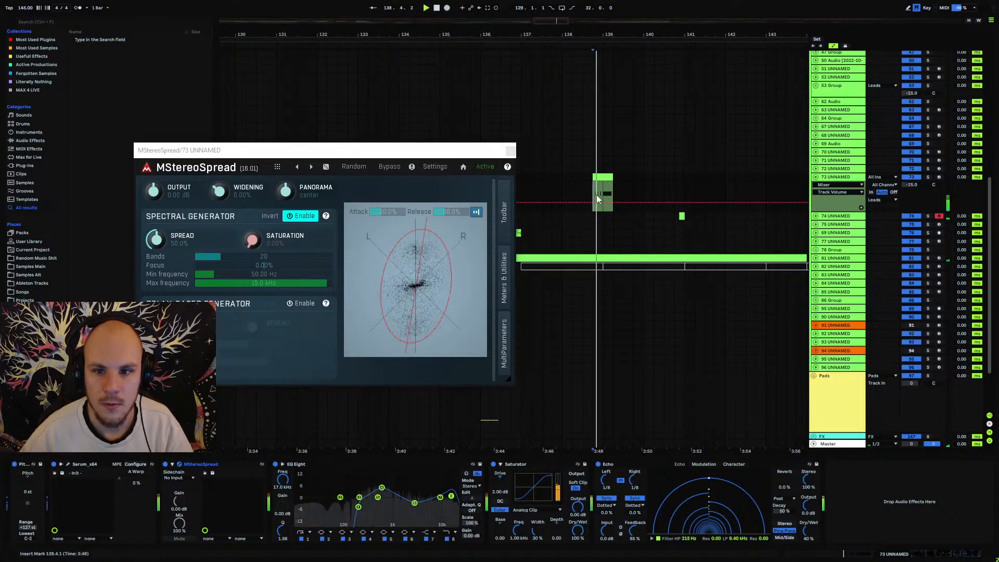
pyautogui.moveTo(157, 239); pyautogui.dragTo(156, 237)
pyautogui.press('space')
pyautogui.press('space')
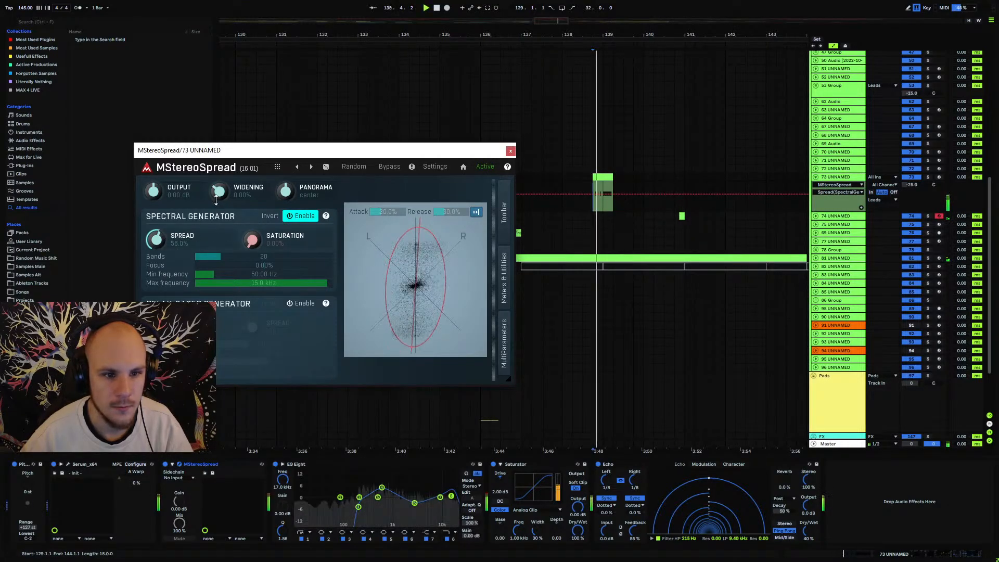
pyautogui.moveTo(219, 191); pyautogui.dragTo(219, 176)
pyautogui.press('space')
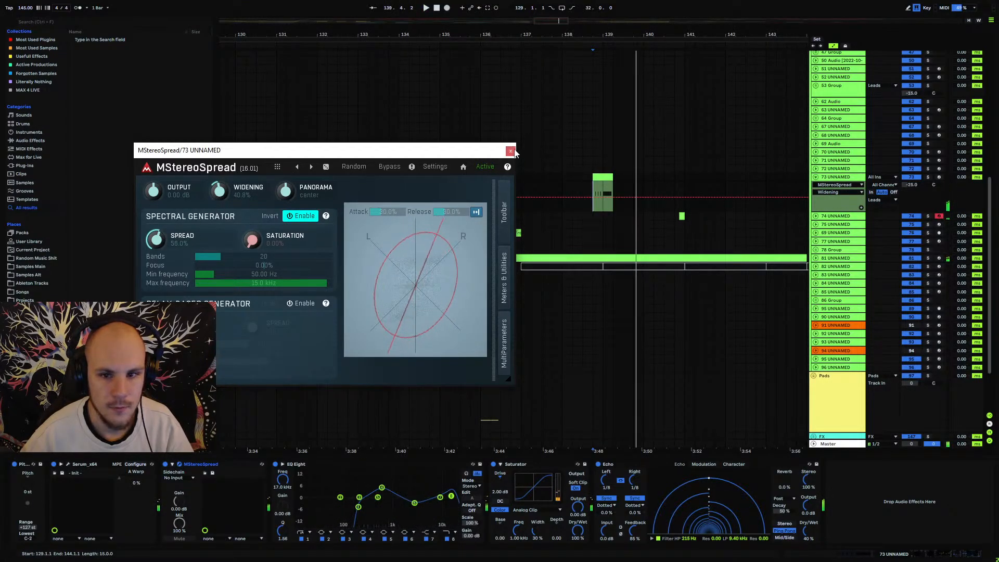
pyautogui.click(511, 151)
# Set the Spectral Generator's bands to 30 in track 73's MStereoSpread during playback and close the plug-in window.
pyautogui.press('space')
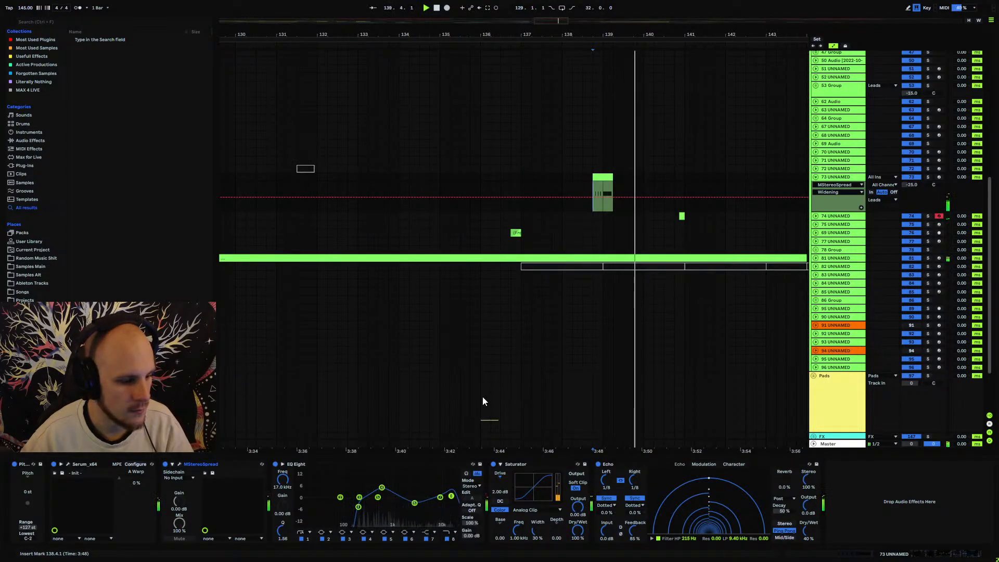
pyautogui.click(181, 462)
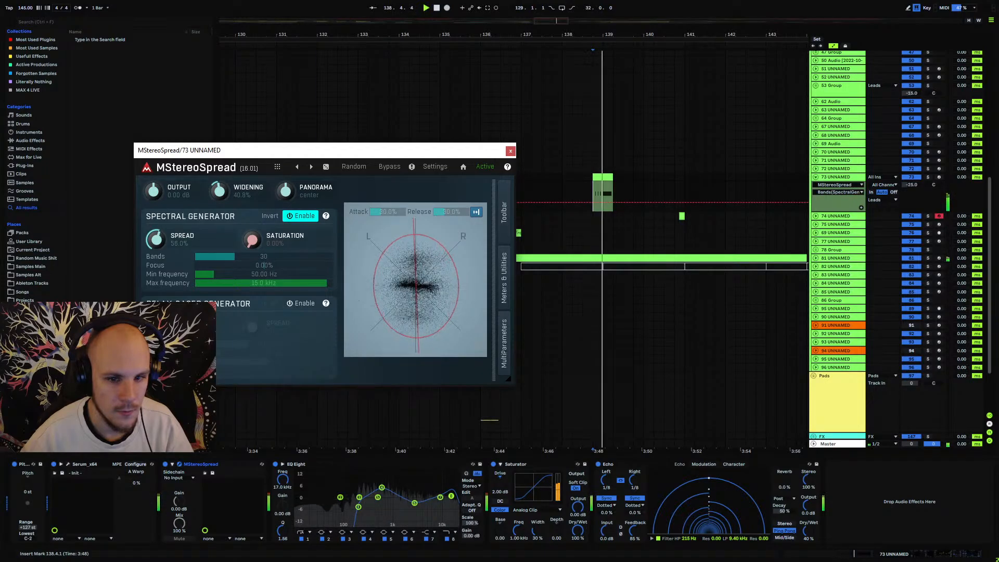
pyautogui.click(511, 152)
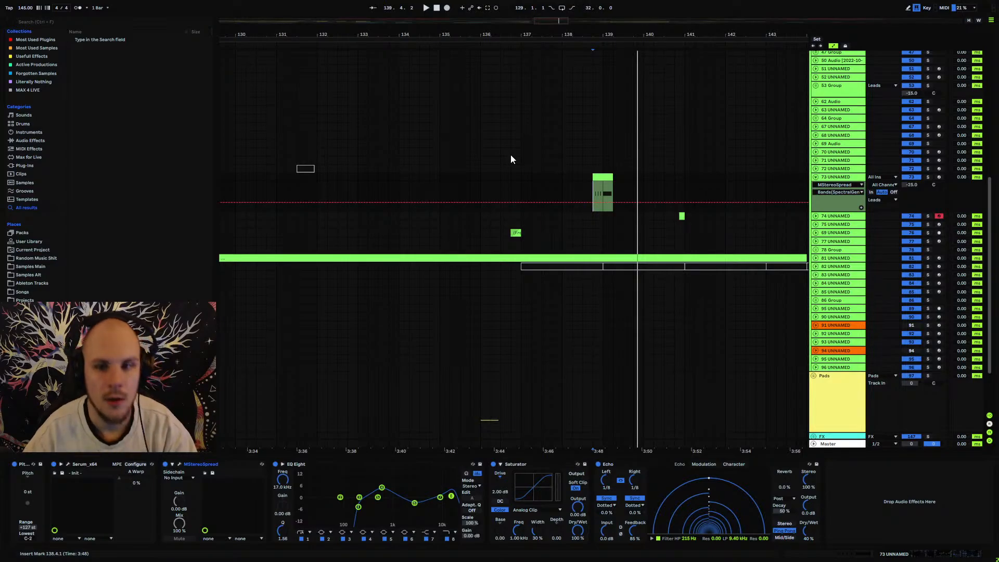
# Display the MIDI notes of track 73's clip at bar 138.4.
pyautogui.click(816, 178)
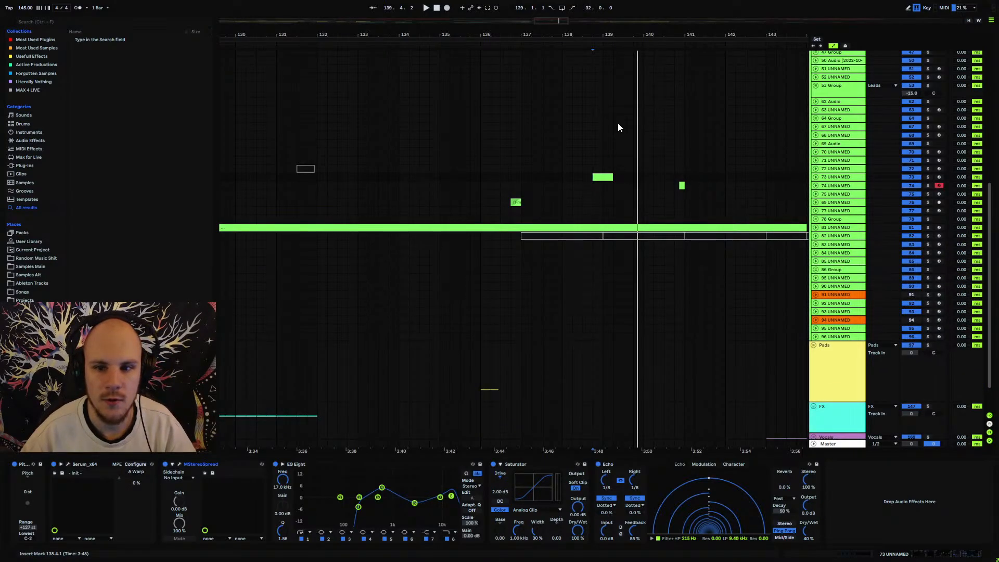
pyautogui.click(815, 179)
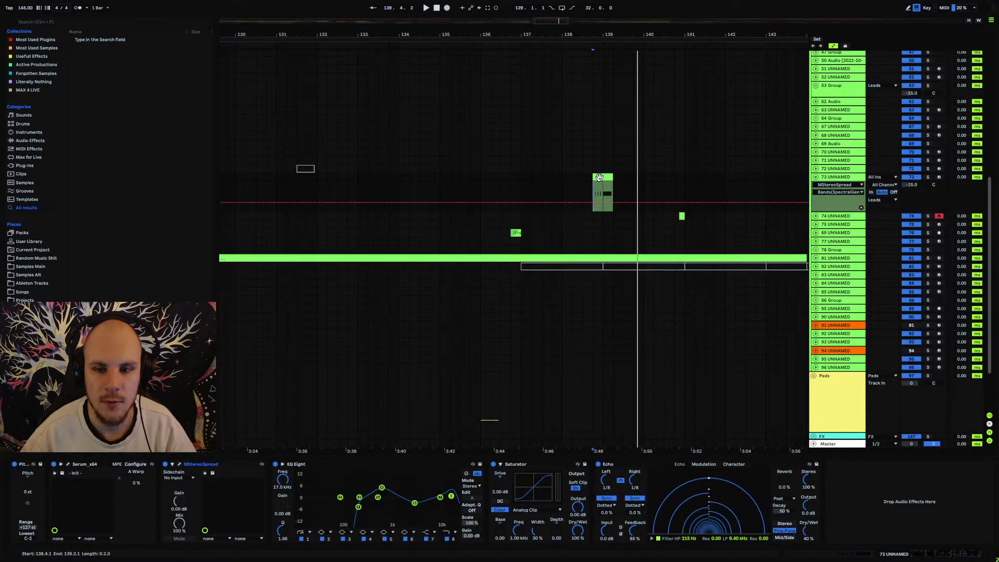
pyautogui.click(600, 178)
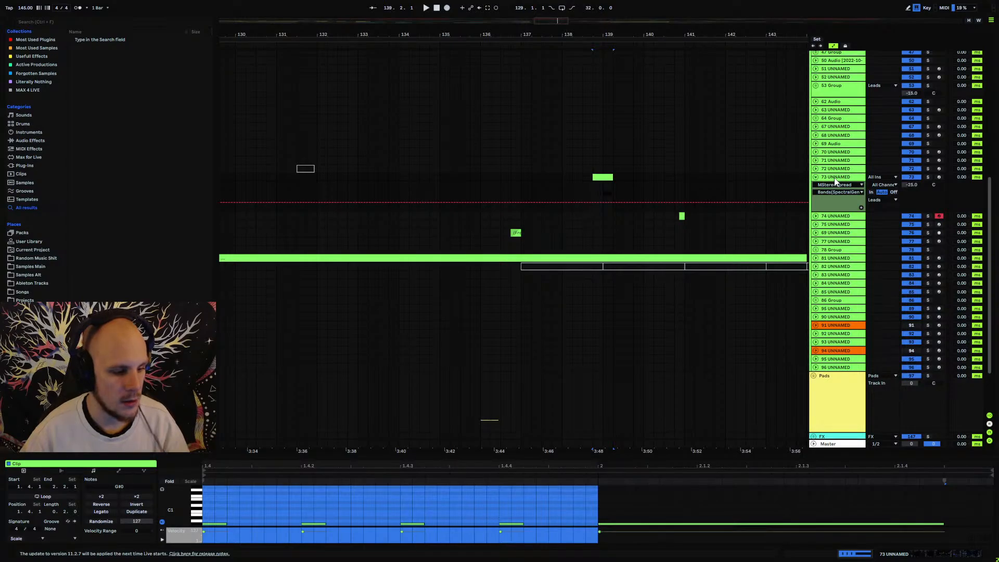
# Inspect Serum on track 73, including oscillator A's wavetable in the table editor, and close the plug-in.
pyautogui.scroll(1, 542, 226)
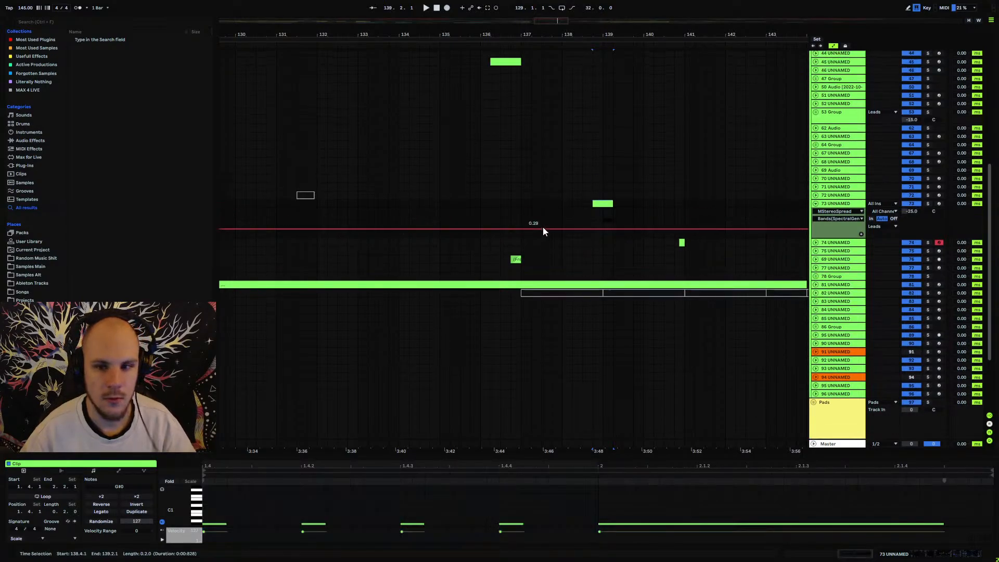
pyautogui.doubleClick(842, 204)
pyautogui.click(72, 464)
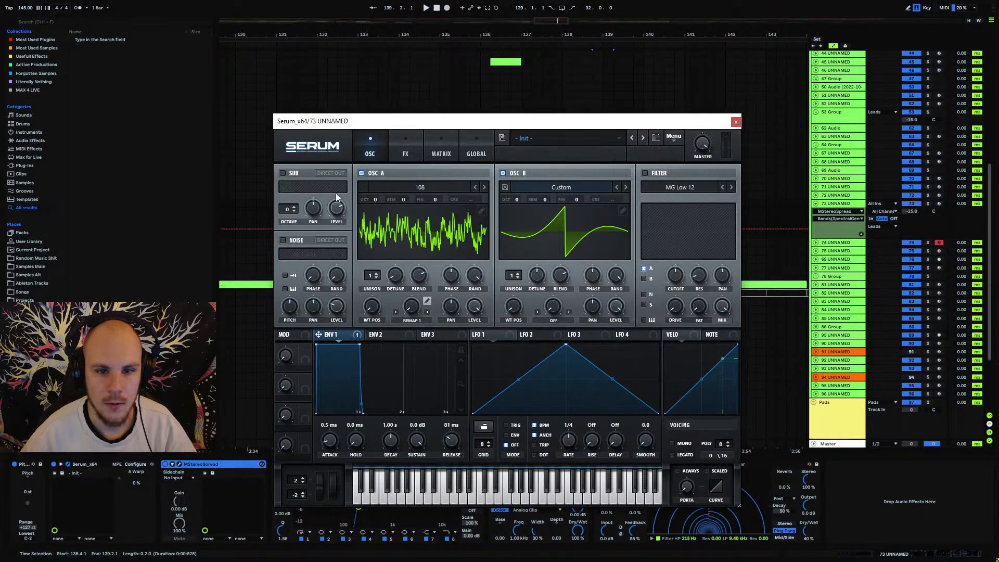
pyautogui.click(478, 211)
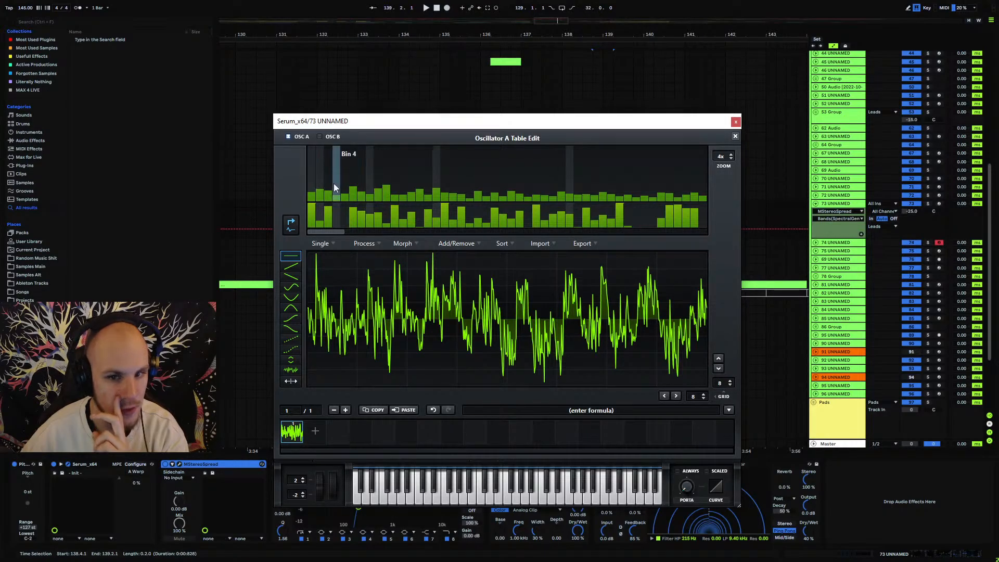
pyautogui.click(736, 137)
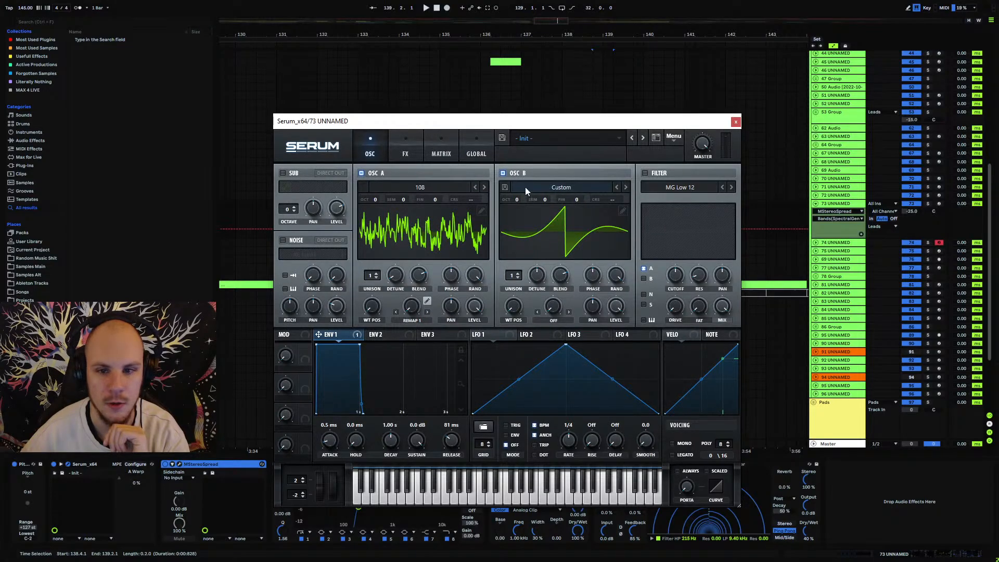
pyautogui.click(736, 123)
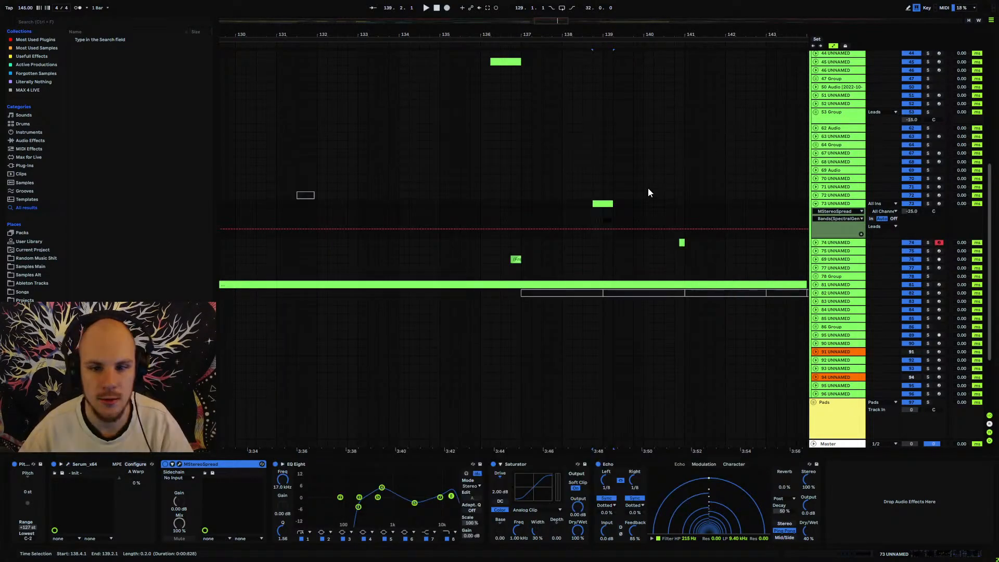
# Play back track 73's clip, then play the arrangement from bar 134.3.
pyautogui.press('space')
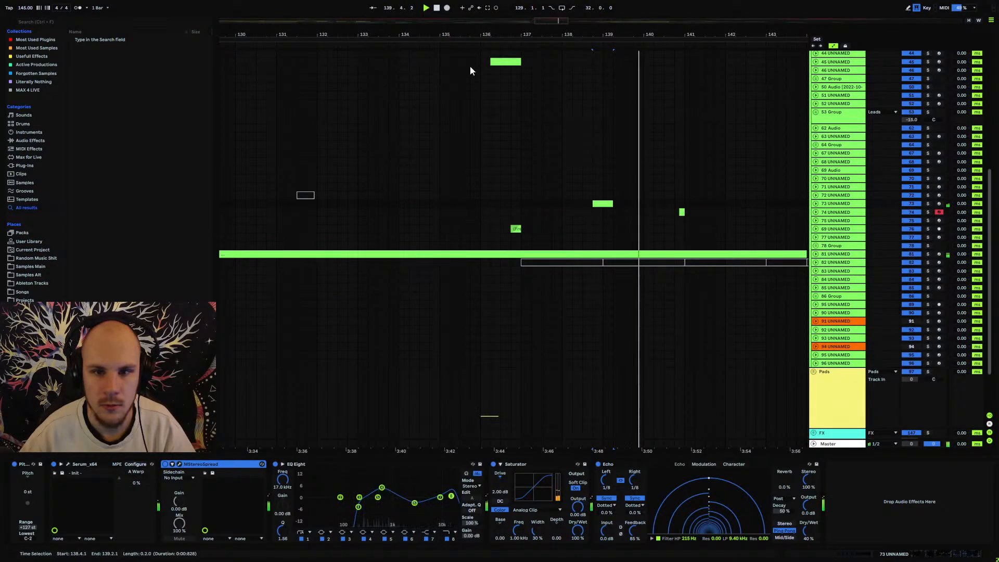
pyautogui.press('space')
pyautogui.moveTo(468, 34)
pyautogui.mouseDown()
pyautogui.moveTo(468, 6)
pyautogui.moveTo(468, 34)
pyautogui.mouseUp()
pyautogui.press('space')
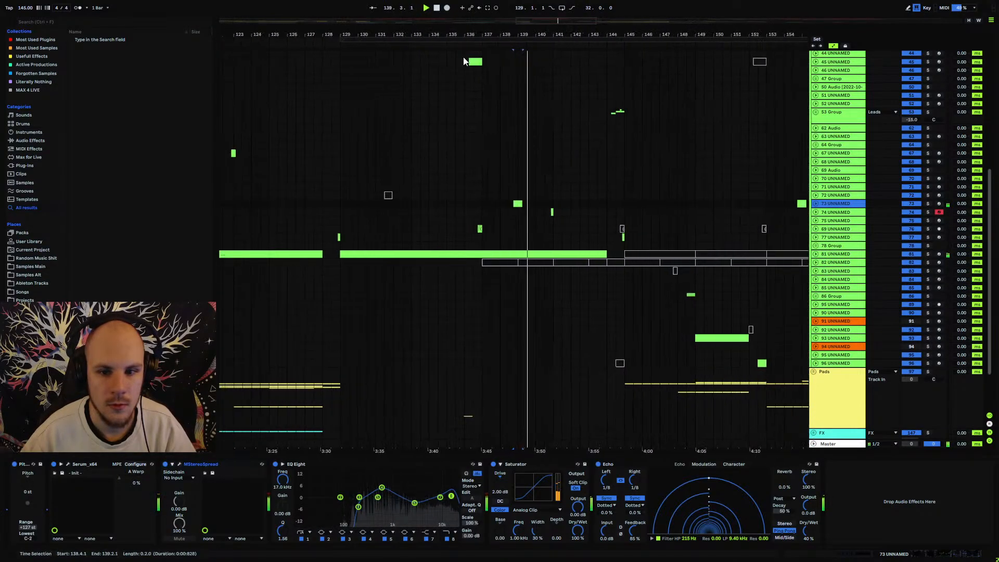
pyautogui.click(443, 212)
pyautogui.press('space')
pyautogui.press('space')
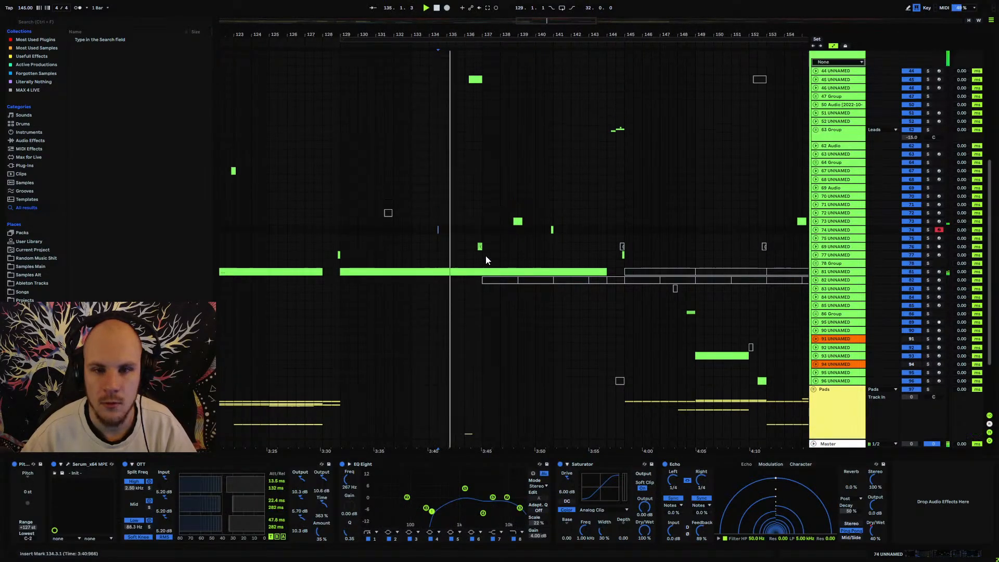
# Follow playback up to about bar 160, checking the lanes and devices of track 81 and the bar 160 clip on track 96.
pyautogui.scroll(3, 535, 270)
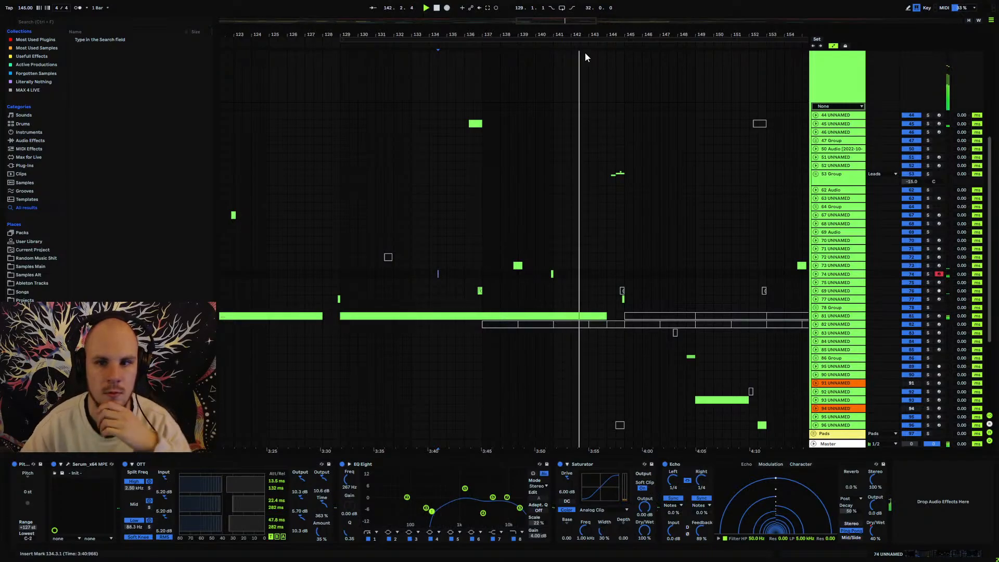
pyautogui.moveTo(590, 36); pyautogui.dragTo(580, 80)
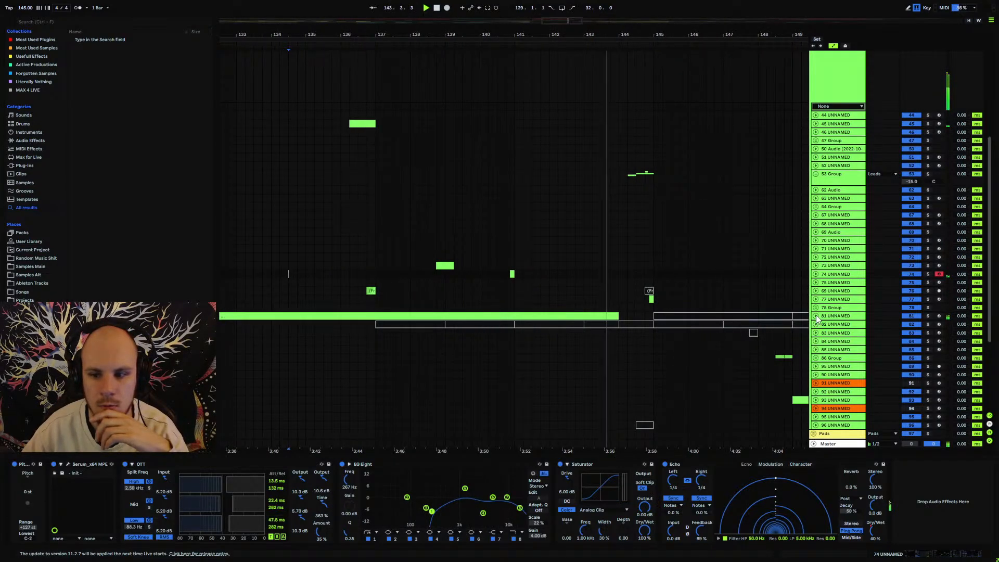
pyautogui.click(832, 316)
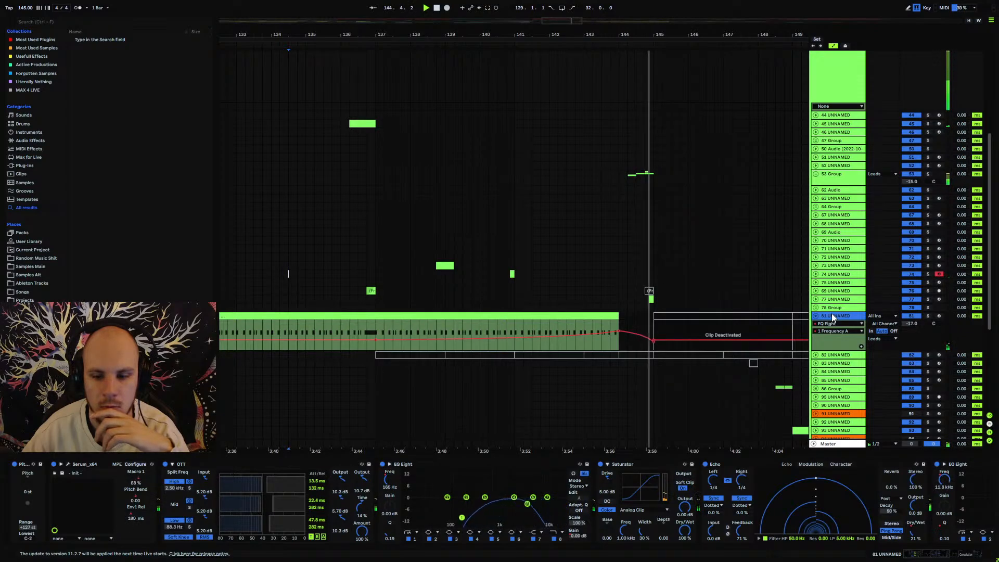
pyautogui.click(816, 315)
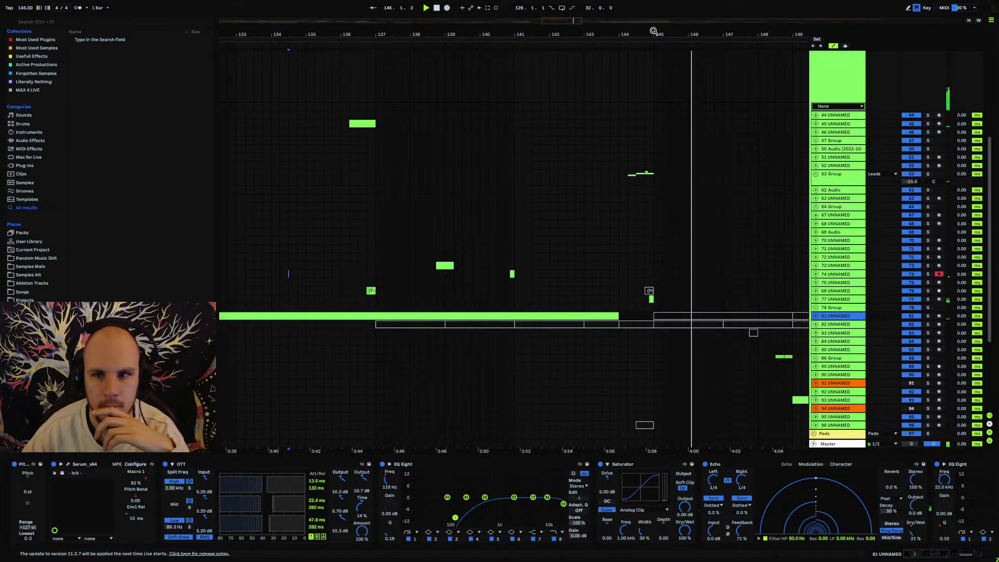
pyautogui.moveTo(654, 32); pyautogui.dragTo(490, 16)
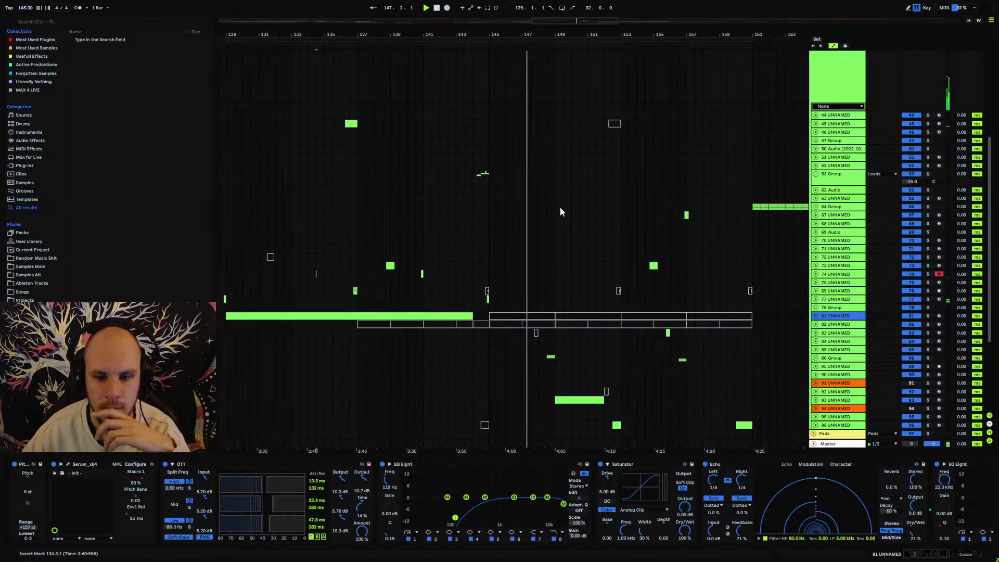
pyautogui.scroll(-3, 589, 232)
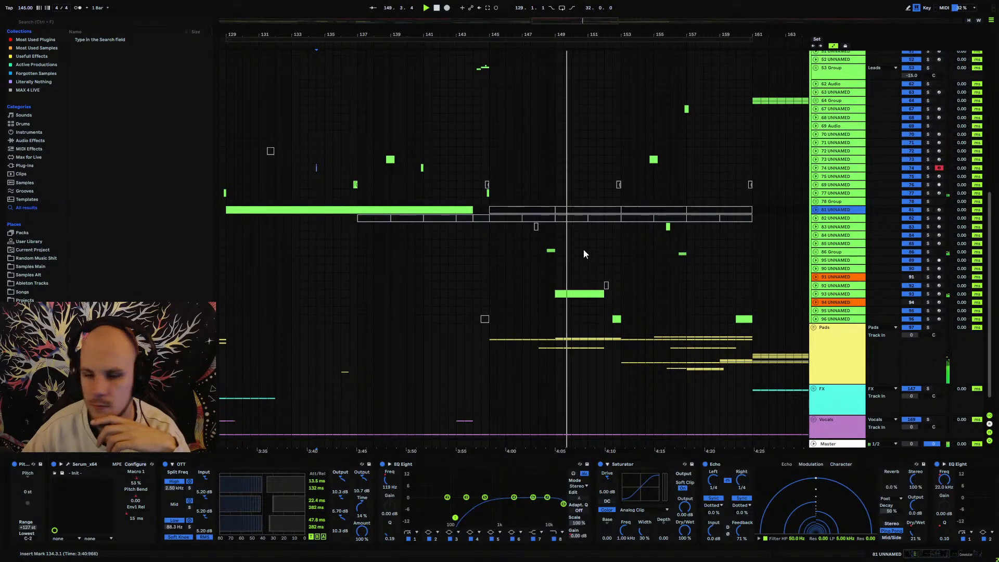
pyautogui.moveTo(600, 35); pyautogui.dragTo(460, 102)
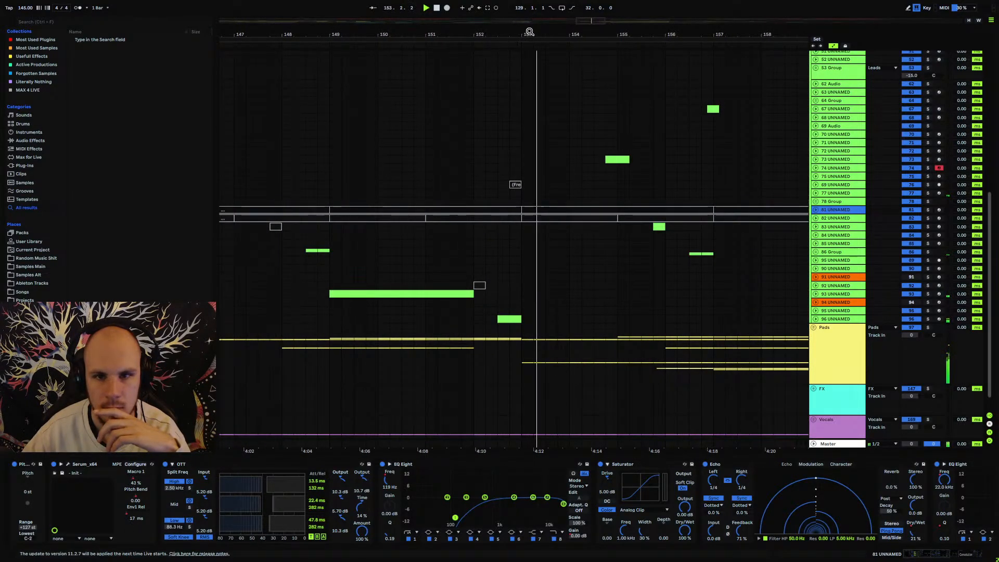
pyautogui.moveTo(529, 32)
pyautogui.mouseDown()
pyautogui.moveTo(528, 89)
pyautogui.moveTo(512, 10)
pyautogui.moveTo(513, 31)
pyautogui.mouseUp()
pyautogui.click(681, 319)
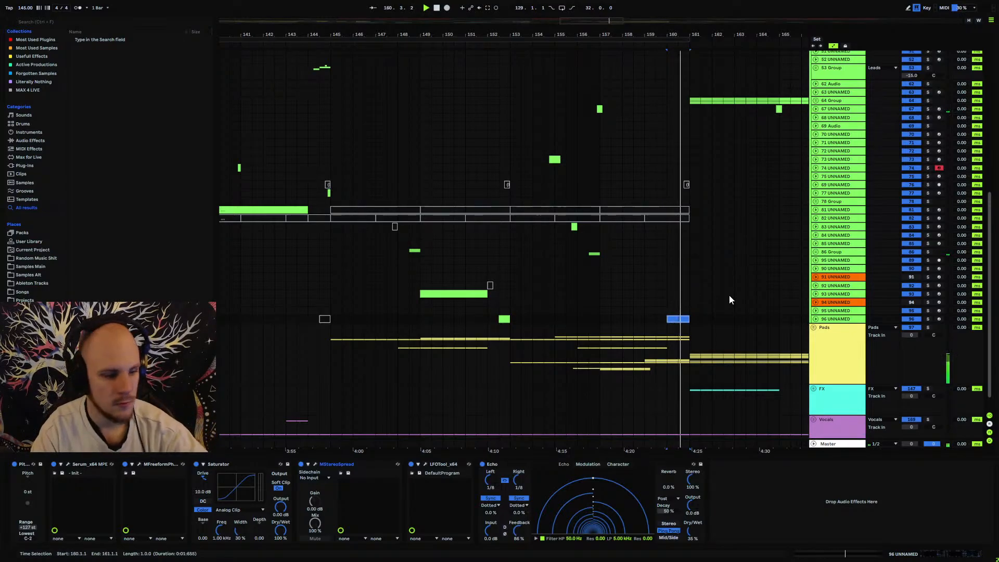
# Copy bars 145 to 161 of track 73 to bar 241 and duplicate the section to bar 257.
pyautogui.moveTo(680, 36); pyautogui.dragTo(530, 3)
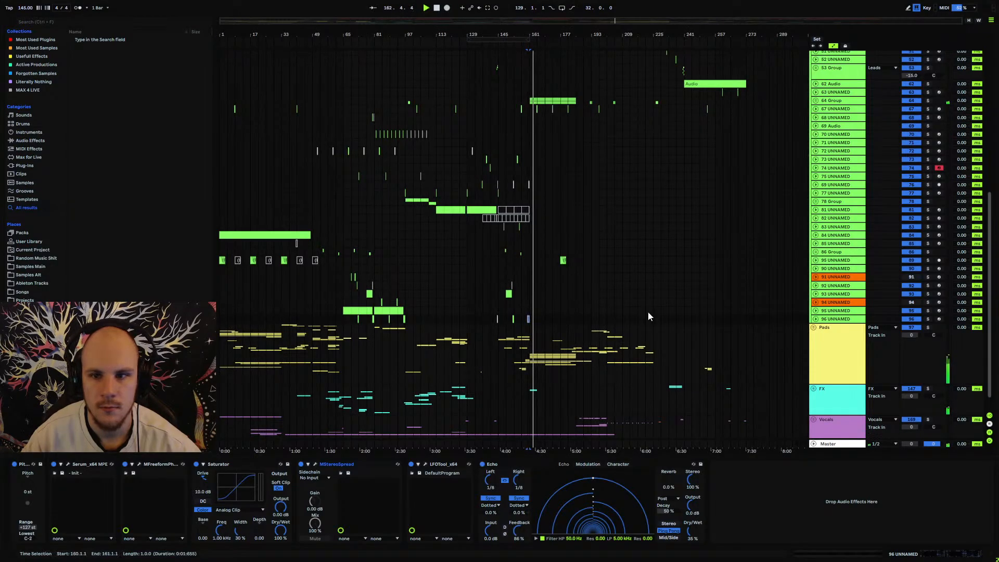
pyautogui.scroll(5, 754, 336)
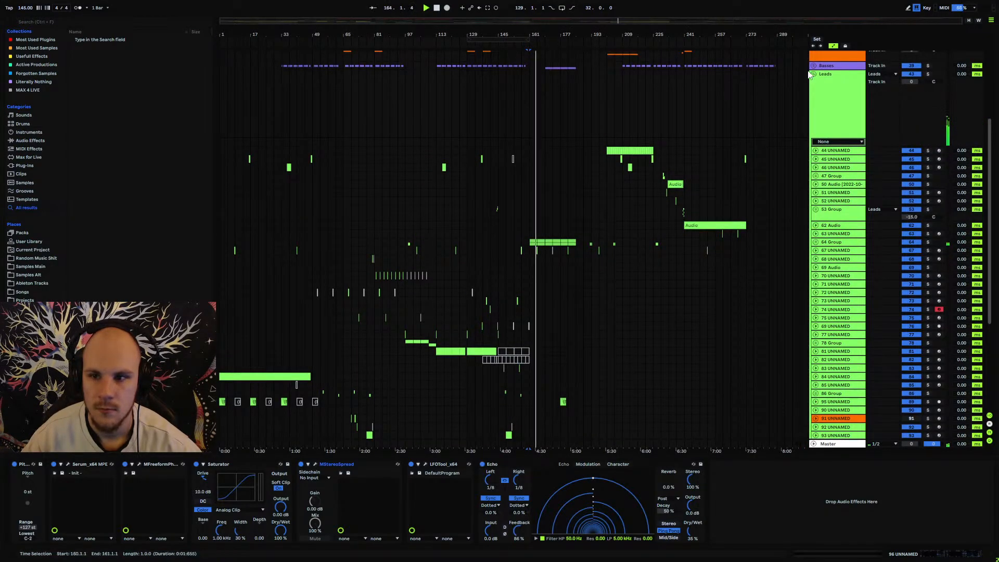
pyautogui.click(814, 74)
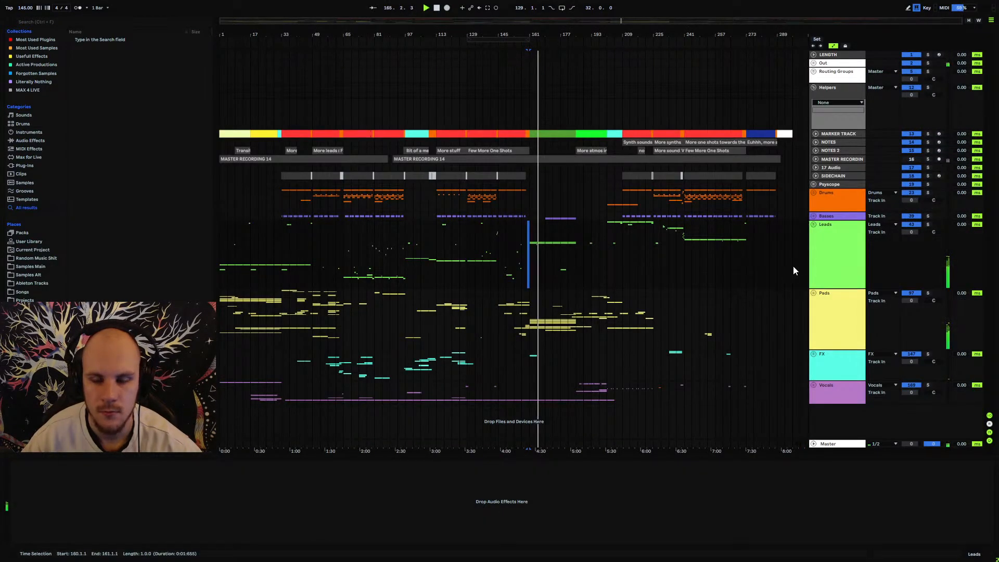
pyautogui.click(816, 227)
pyautogui.scroll(-4, 501, 314)
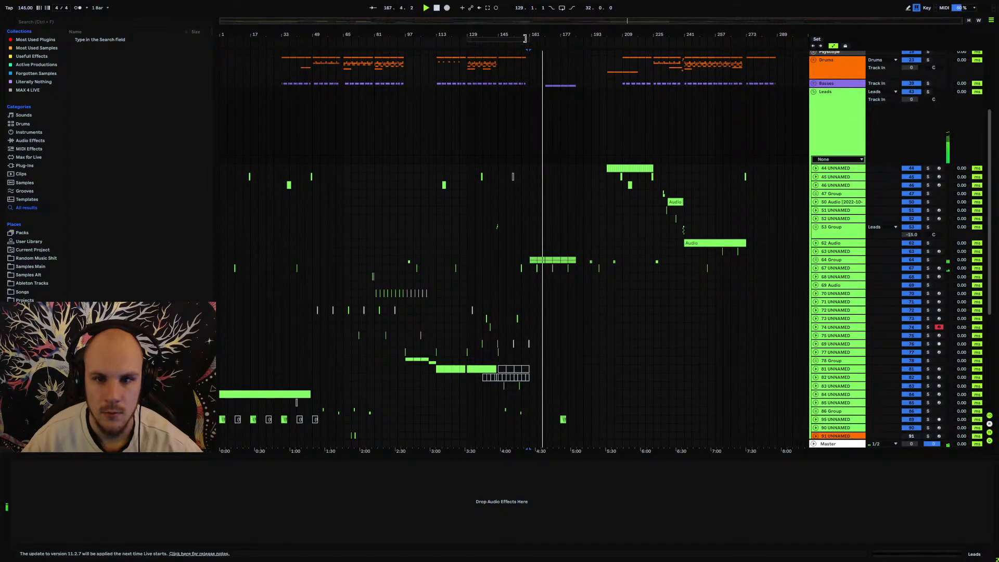
pyautogui.moveTo(525, 38); pyautogui.dragTo(511, 91)
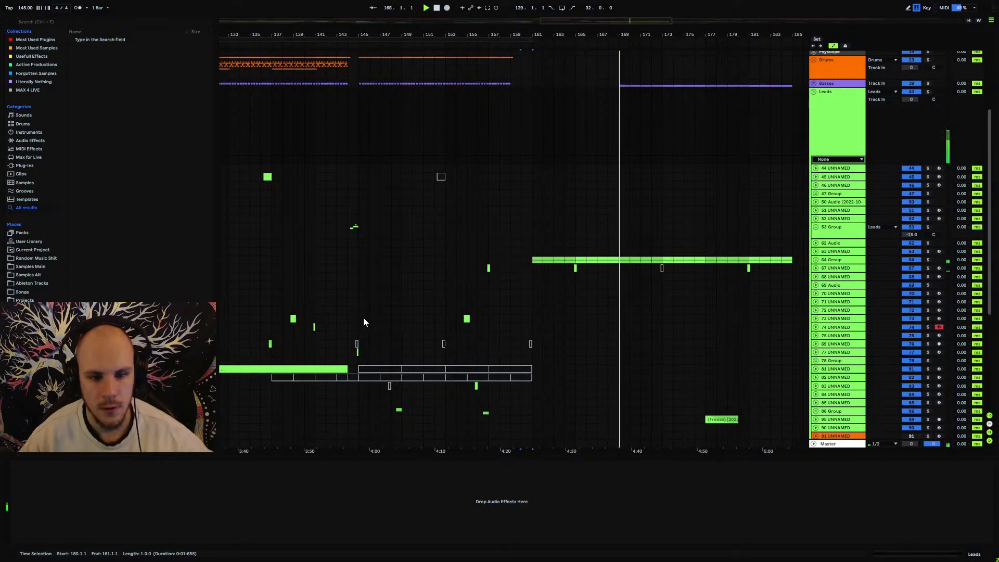
pyautogui.moveTo(361, 319); pyautogui.dragTo(529, 319)
pyautogui.scroll(-2, 528, 320)
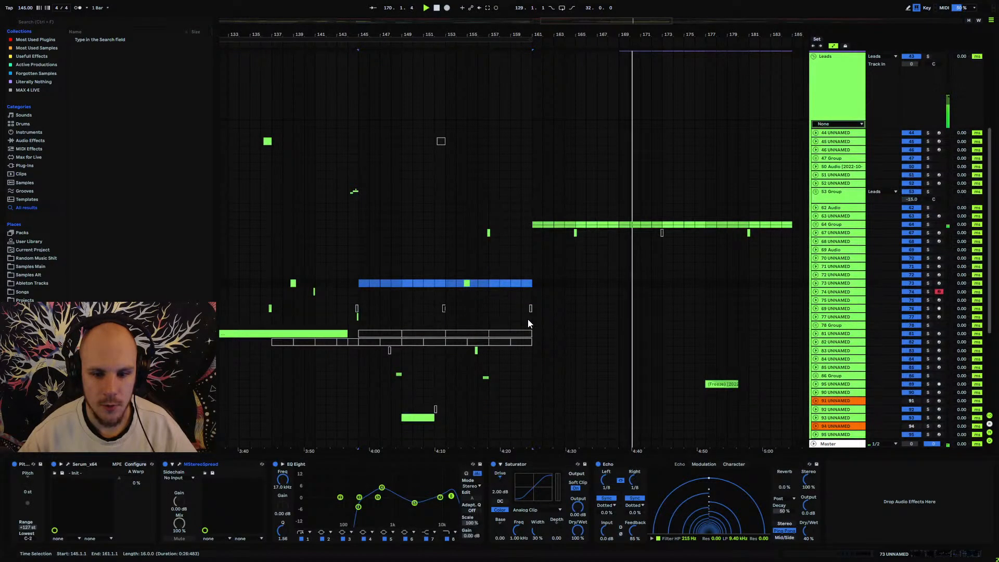
pyautogui.moveTo(481, 36); pyautogui.dragTo(480, 6)
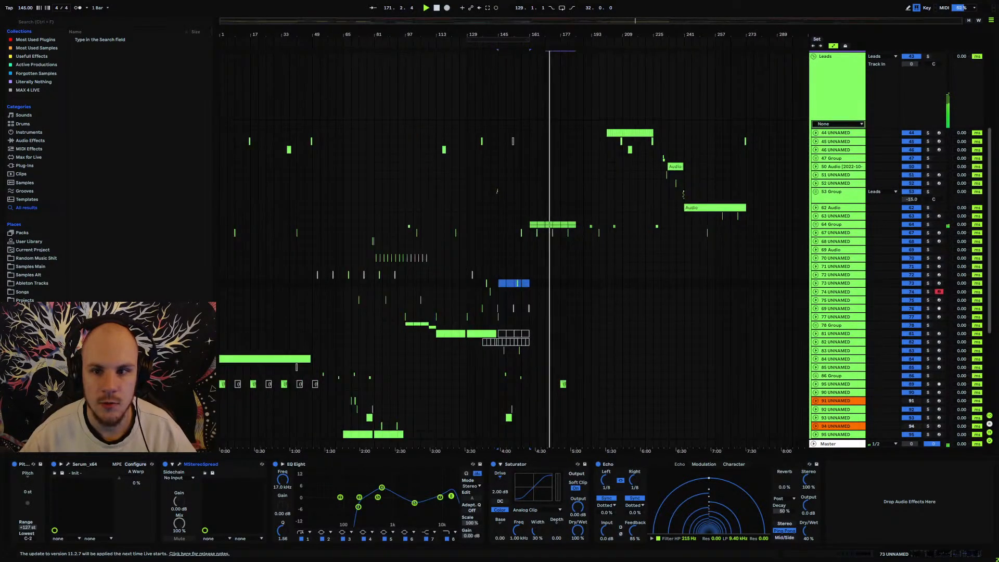
pyautogui.click(685, 283)
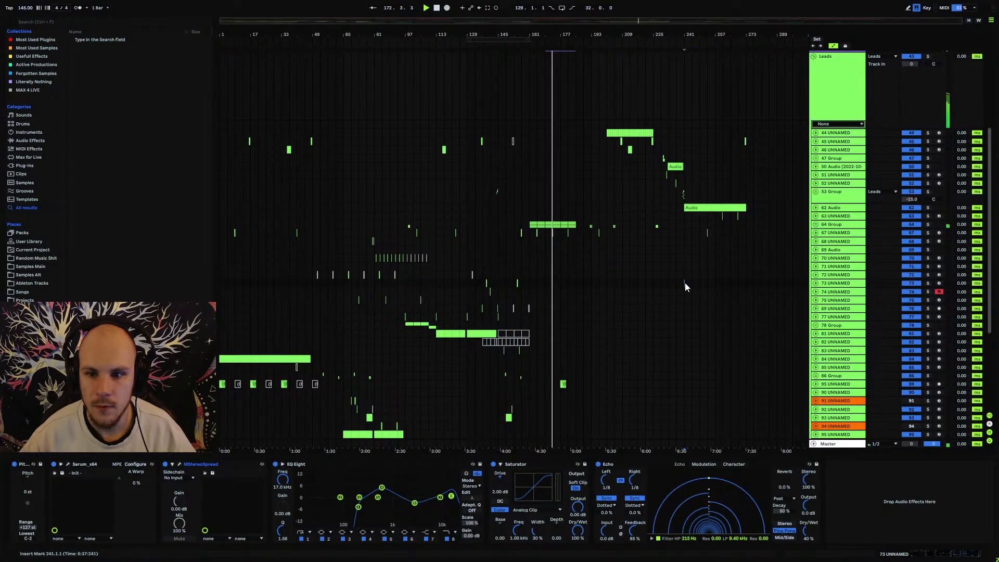
pyautogui.hotkey('ctrl', 'v')
pyautogui.hotkey('ctrl', 'd')
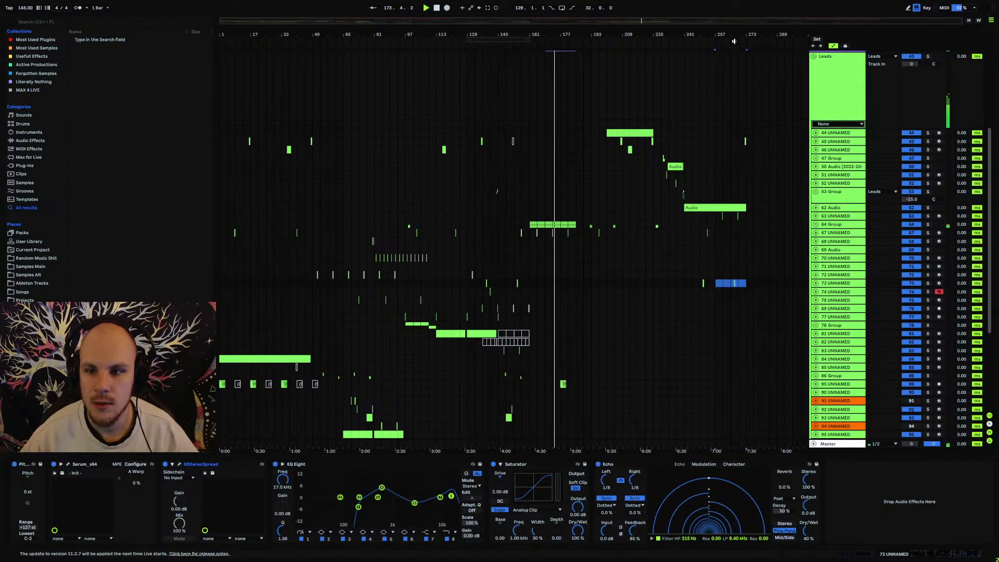
# Copy bars 145 to 161 of group 86 to bar 241 and duplicate the section to bar 257.
pyautogui.moveTo(734, 38); pyautogui.dragTo(710, 32)
pyautogui.scroll(-3, 438, 281)
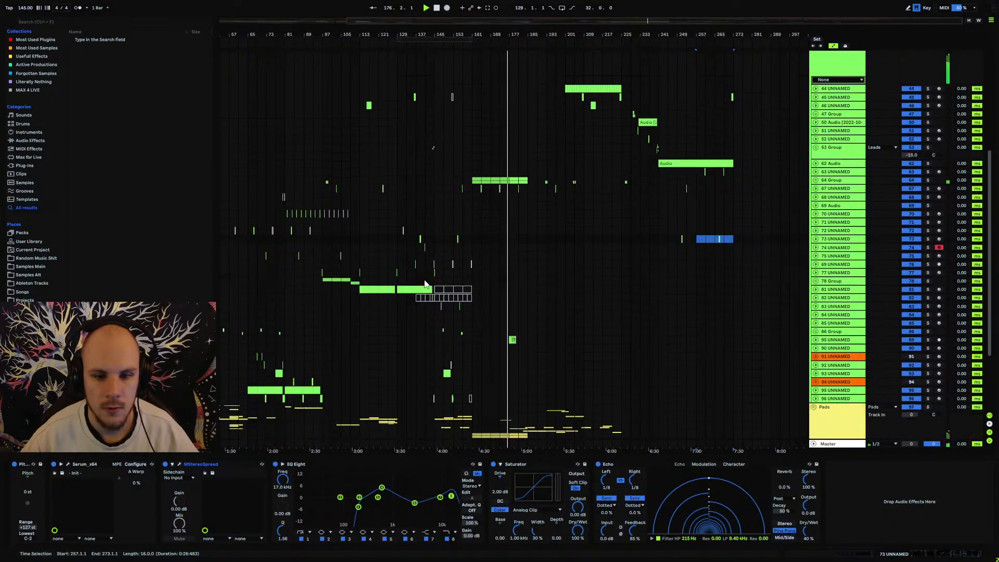
pyautogui.moveTo(477, 308); pyautogui.dragTo(471, 308)
pyautogui.click(656, 305)
pyautogui.hotkey('ctrl', 'v')
pyautogui.hotkey('ctrl', 'd')
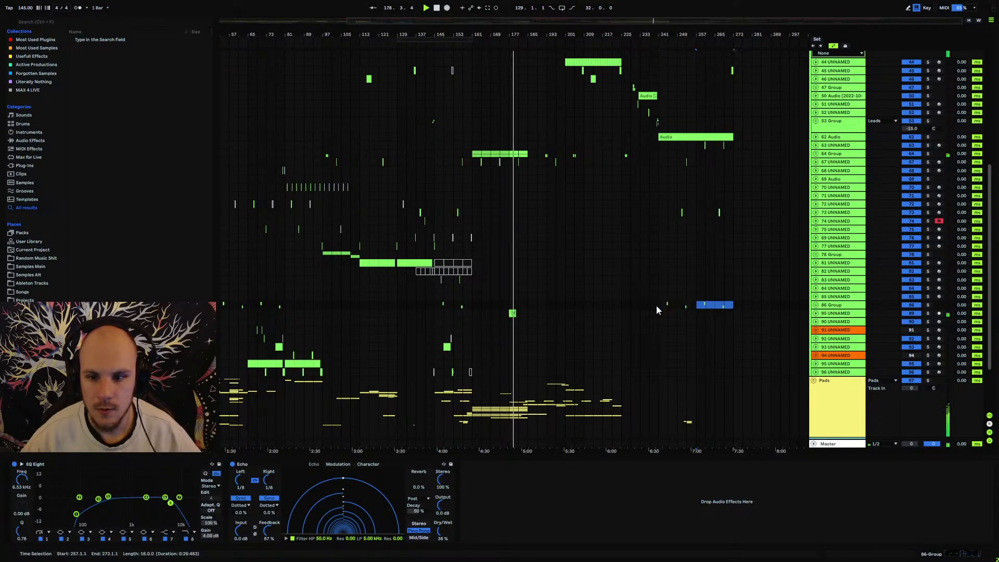
# Copy bars 145 to 161 of track 93 and paste them at bar 249.
pyautogui.moveTo(434, 345); pyautogui.dragTo(471, 344)
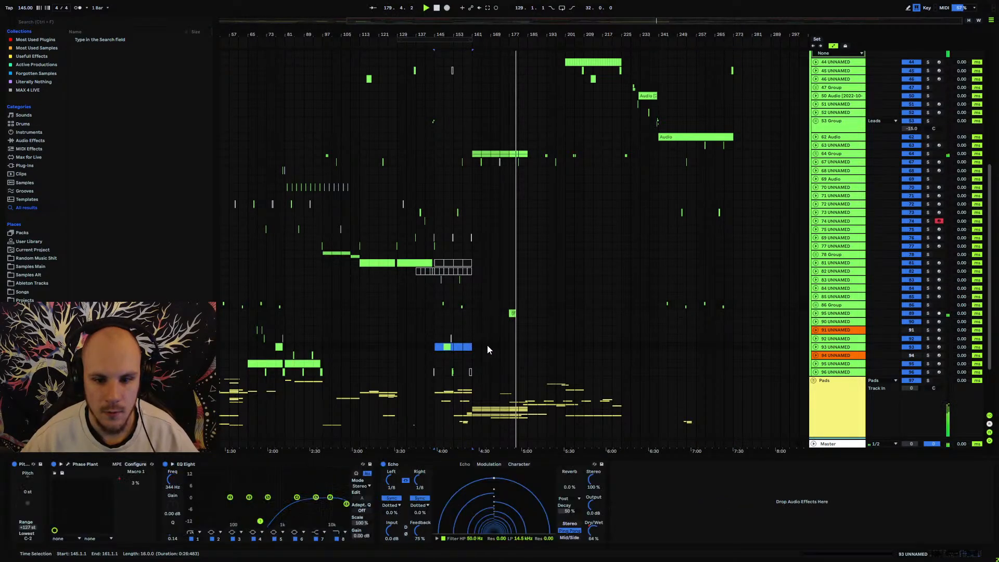
pyautogui.hotkey('ctrl', 'c')
pyautogui.click(675, 345)
pyautogui.hotkey('ctrl', 'v')
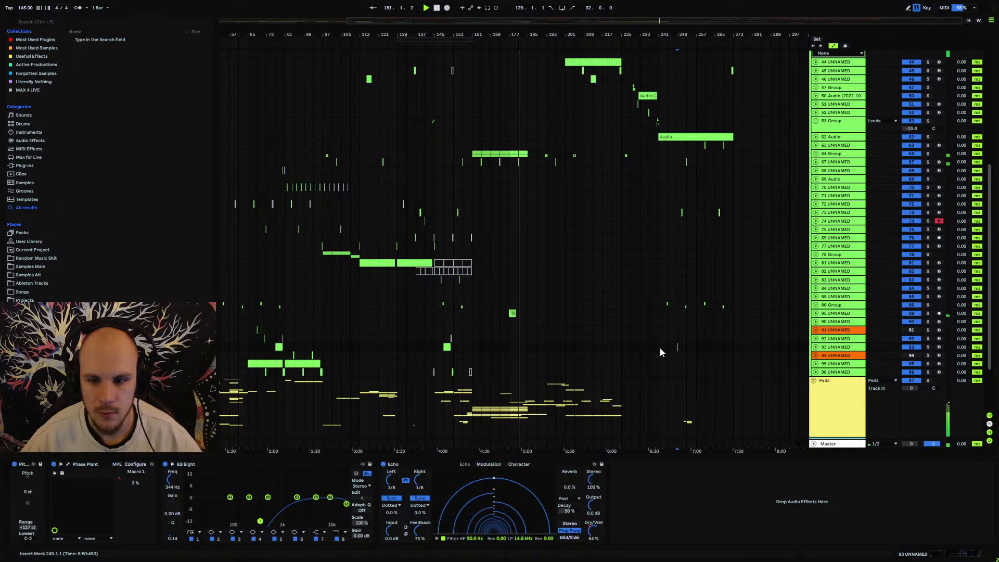
pyautogui.click(671, 346)
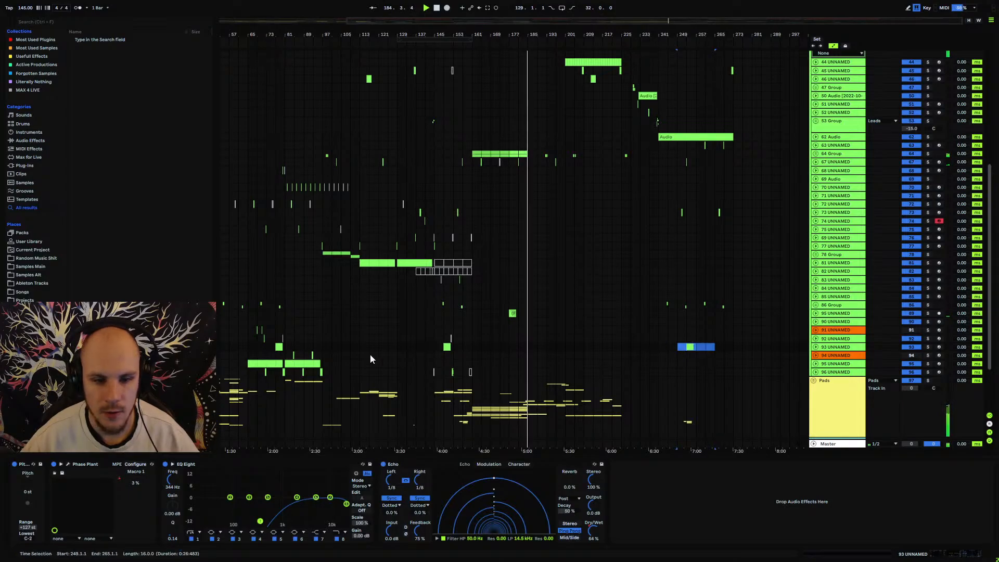
# Copy bars 65 to 81 of track 93 and paste them at bar 257.
pyautogui.keyDown('shift'); pyautogui.click(253, 348); pyautogui.keyUp('shift')
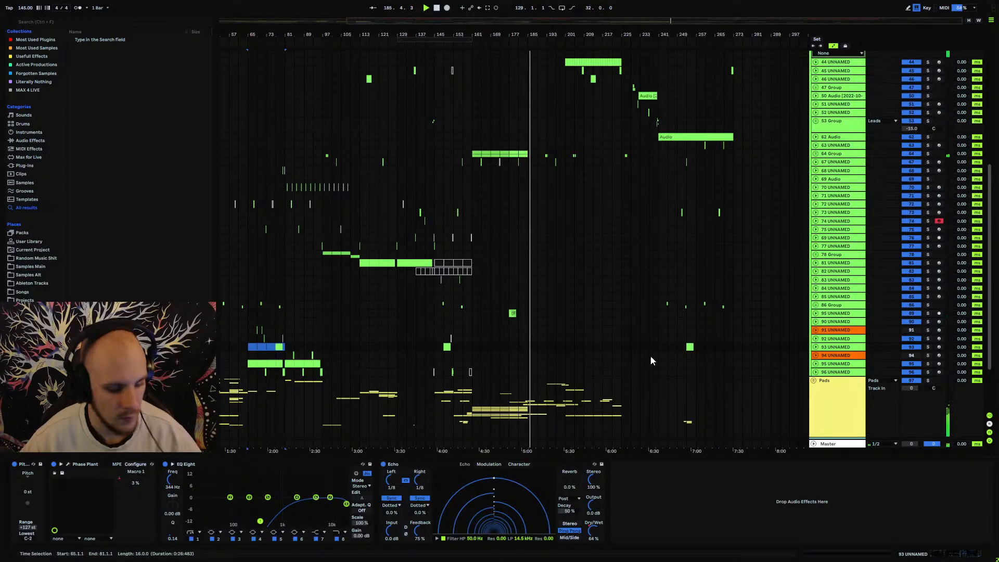
pyautogui.click(698, 349)
pyautogui.hotkey('ctrl', 'v')
# Shorten track 93's clip at bar 269 to end at bar 271 and reshape Echo's Dry/Wet envelope to curve down from there to bar 273.
pyautogui.moveTo(743, 36); pyautogui.dragTo(709, 130)
pyautogui.scroll(3, 596, 121)
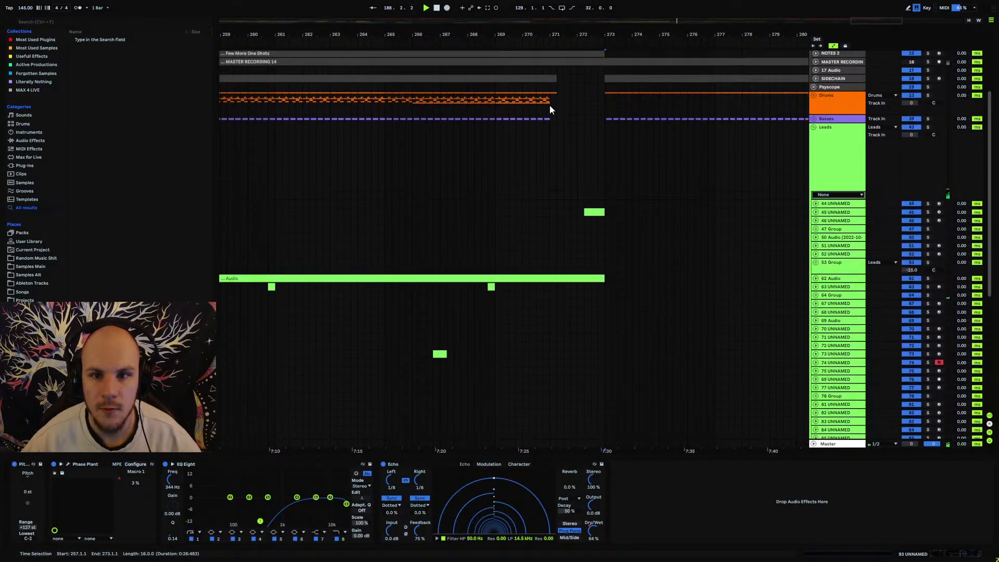
pyautogui.scroll(-2, 550, 104)
pyautogui.scroll(-2, 824, 297)
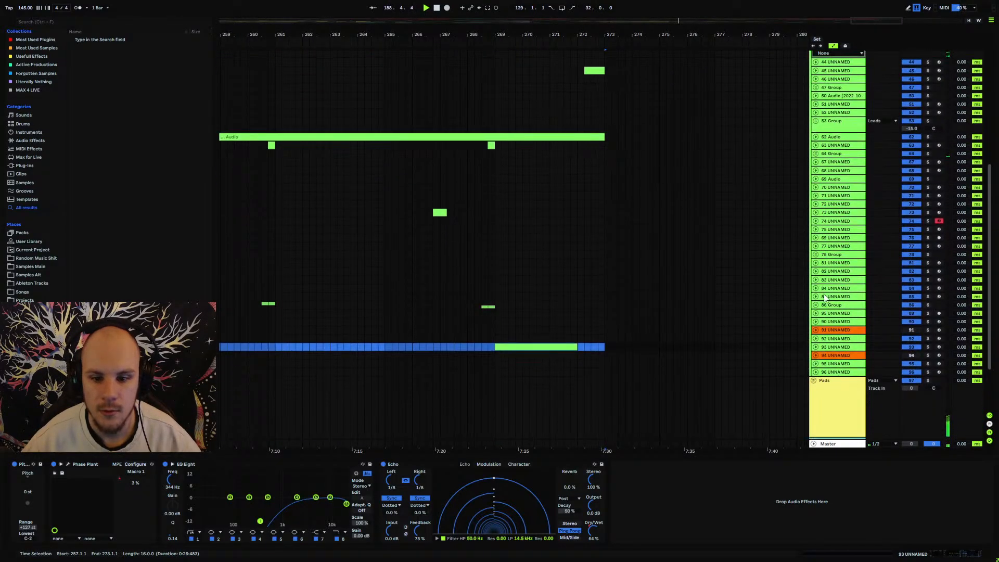
pyautogui.click(816, 347)
pyautogui.click(619, 315)
pyautogui.moveTo(575, 348); pyautogui.dragTo(556, 348)
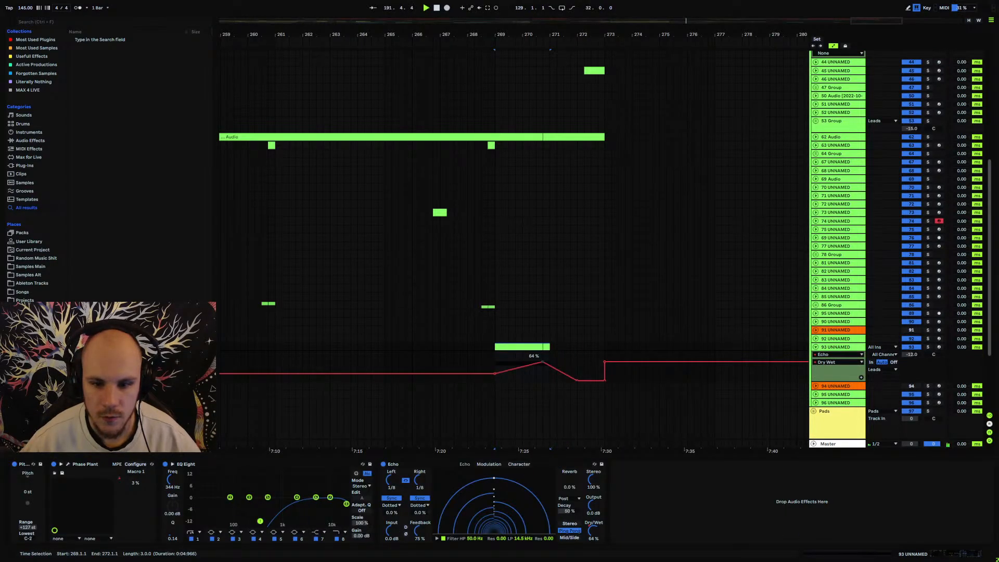
pyautogui.moveTo(578, 380); pyautogui.dragTo(550, 380)
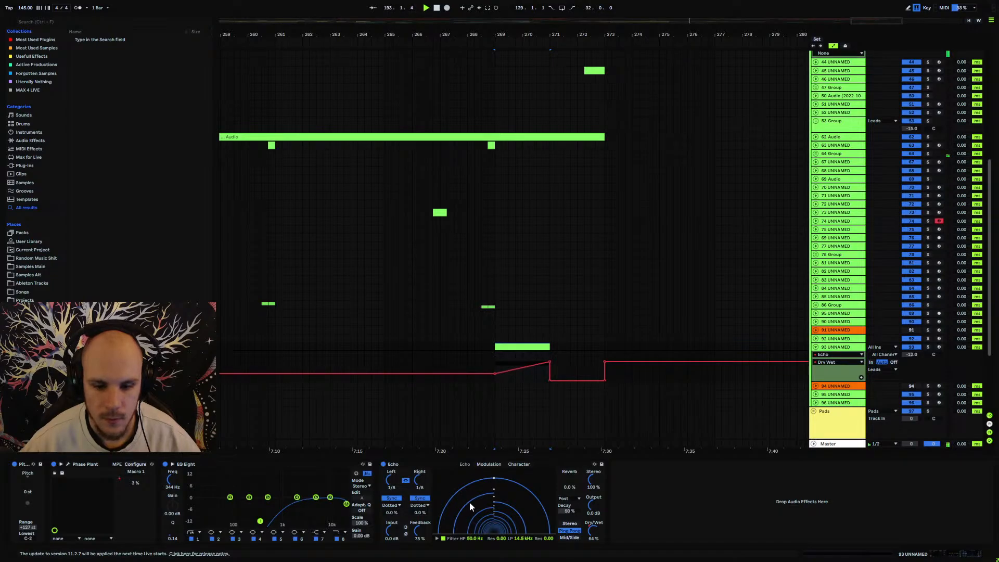
pyautogui.click(550, 381)
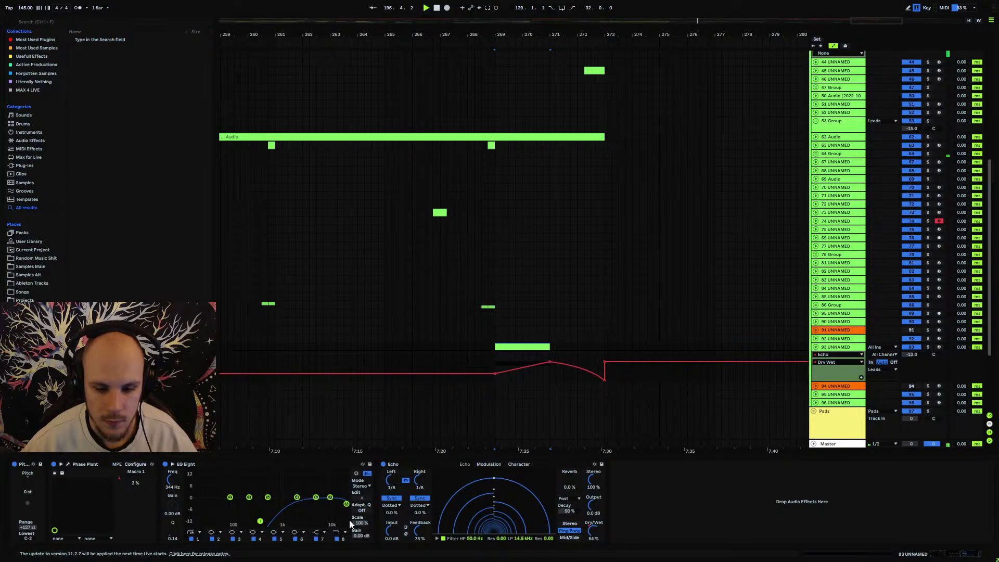
# Re-enable the overridden automation and pull the end of Phase Plant's Macro 1 curve back to bar 271.
pyautogui.click(342, 540)
pyautogui.click(124, 479)
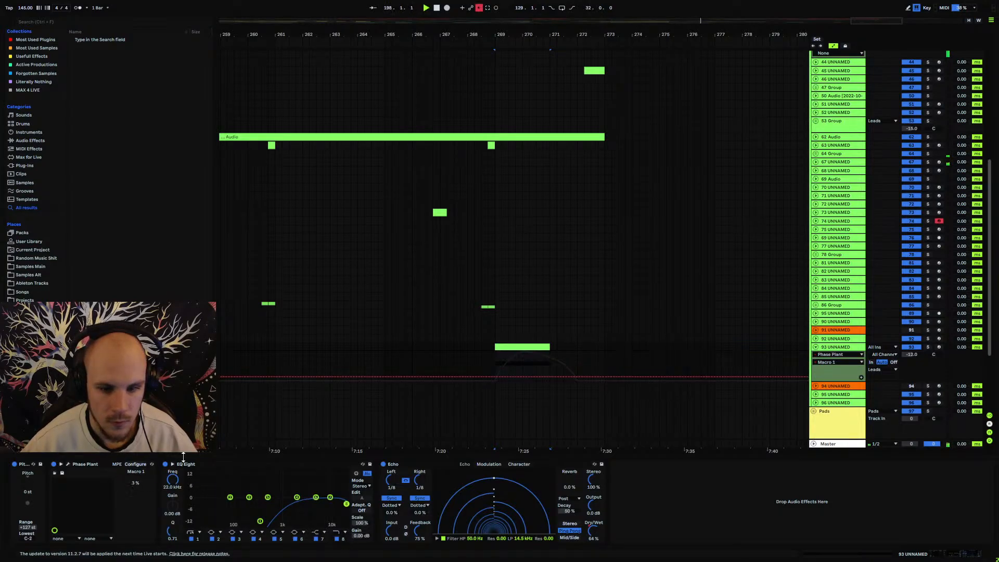
pyautogui.click(479, 6)
pyautogui.click(577, 296)
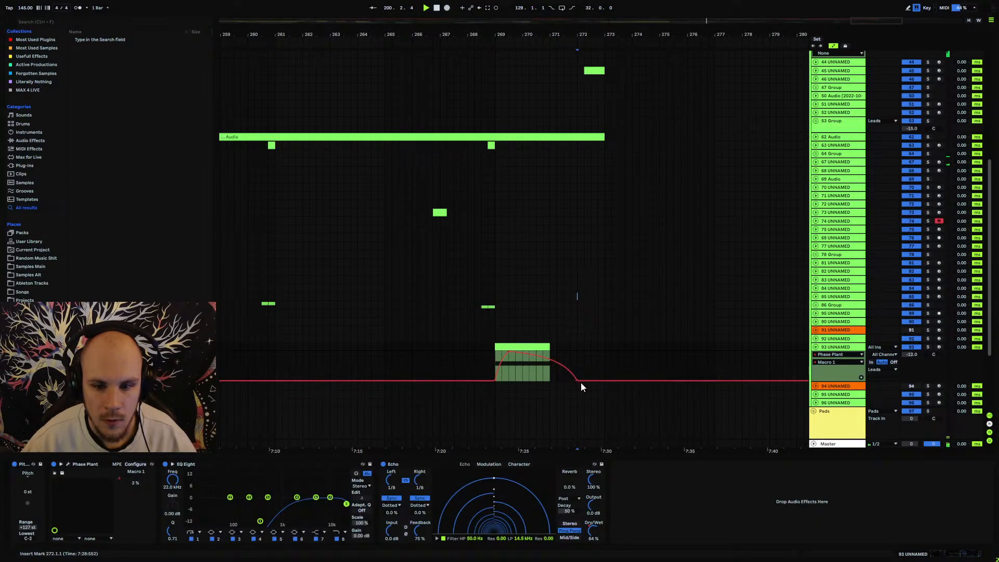
pyautogui.moveTo(576, 381); pyautogui.dragTo(550, 381)
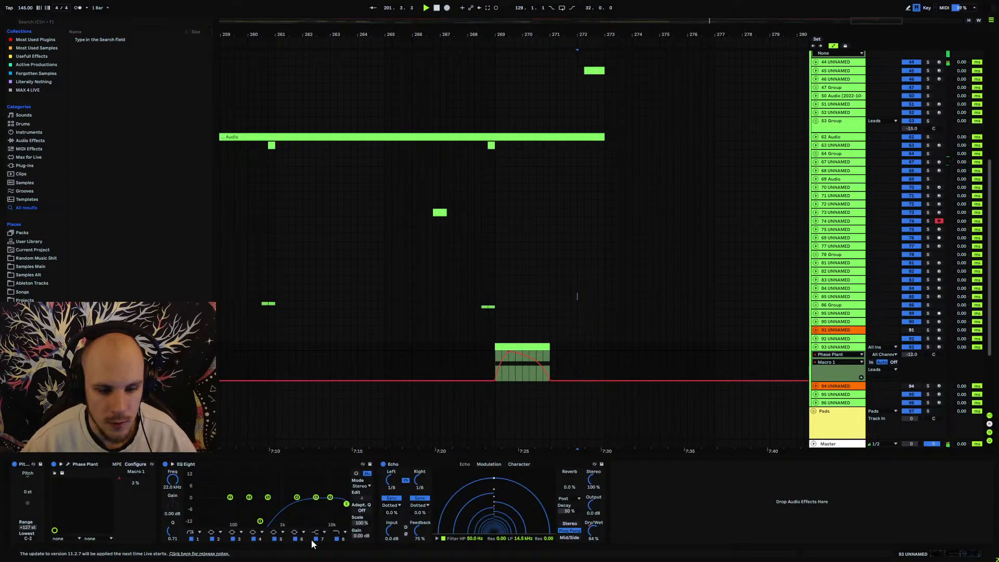
# Check track 93's EQ Eight, Phase Plant and Echo parameters for automation around bar 269.
pyautogui.click(192, 539)
pyautogui.click(197, 543)
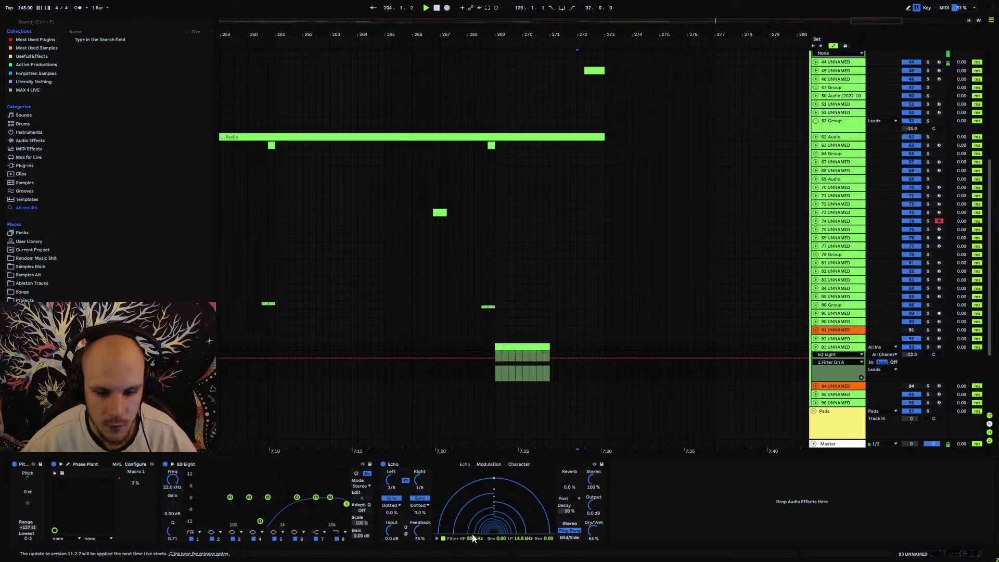
pyautogui.click(837, 355)
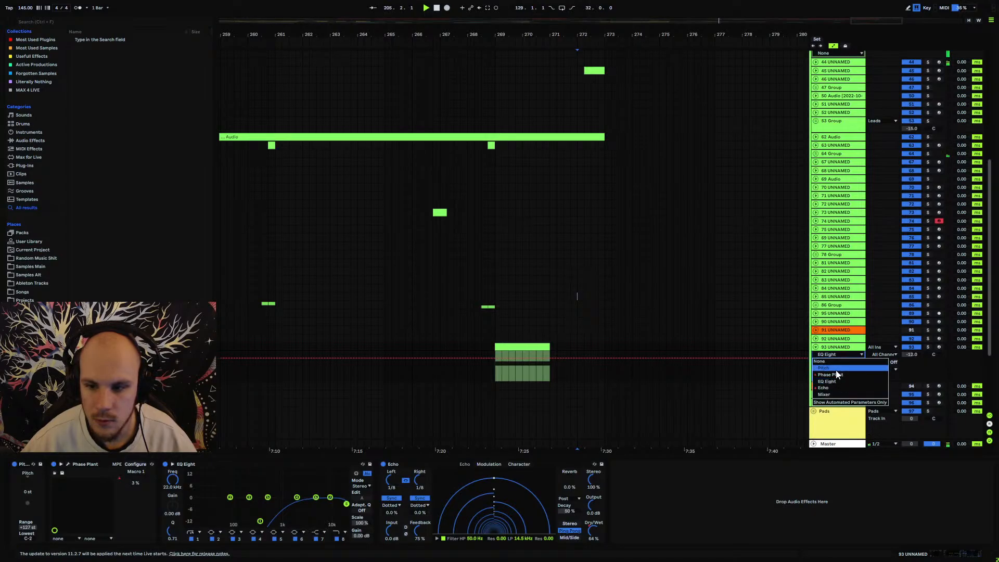
pyautogui.click(836, 375)
pyautogui.click(836, 363)
pyautogui.click(838, 355)
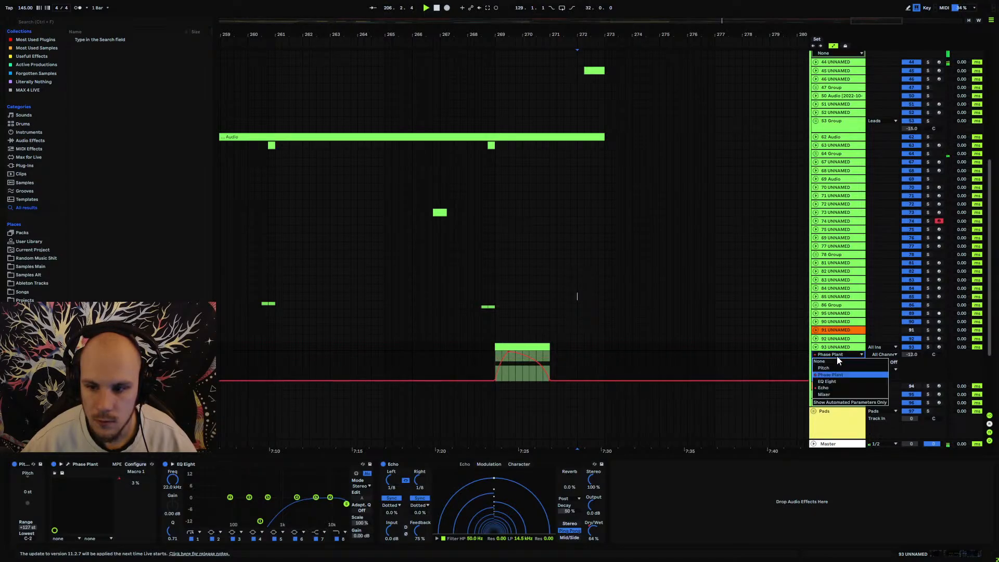
pyautogui.click(830, 388)
pyautogui.click(833, 363)
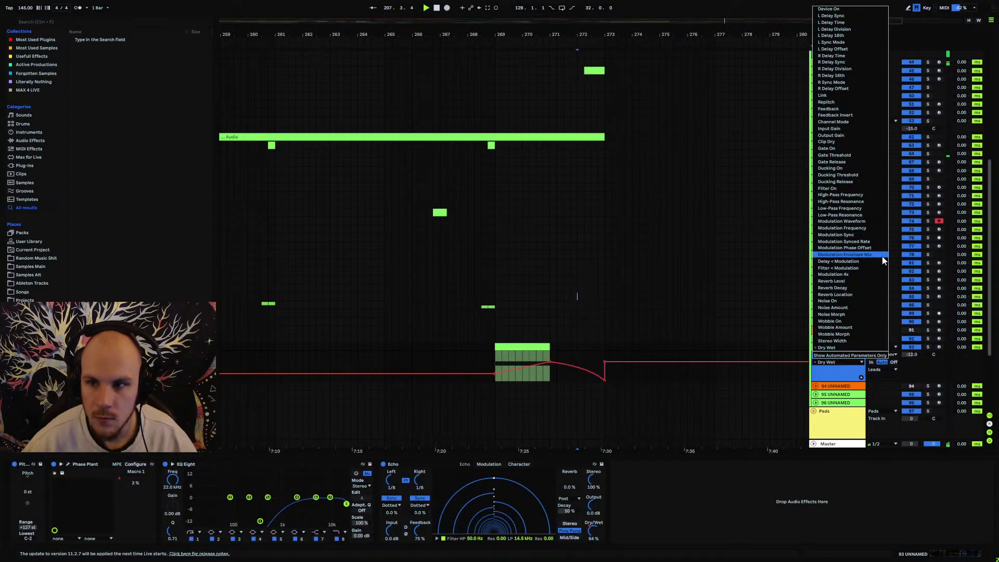
pyautogui.click(449, 328)
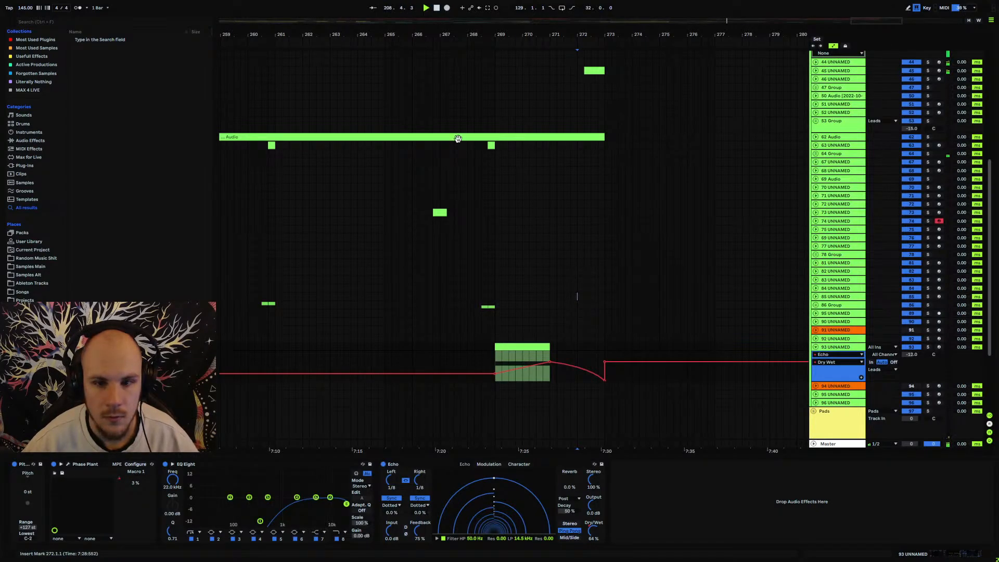
# Play the arrangement from bar 241 and check track 93's Phase Plant Macro 1 and Echo Dry/Wet automation.
pyautogui.moveTo(457, 37); pyautogui.dragTo(577, 5)
pyautogui.click(363, 347)
pyautogui.press('space')
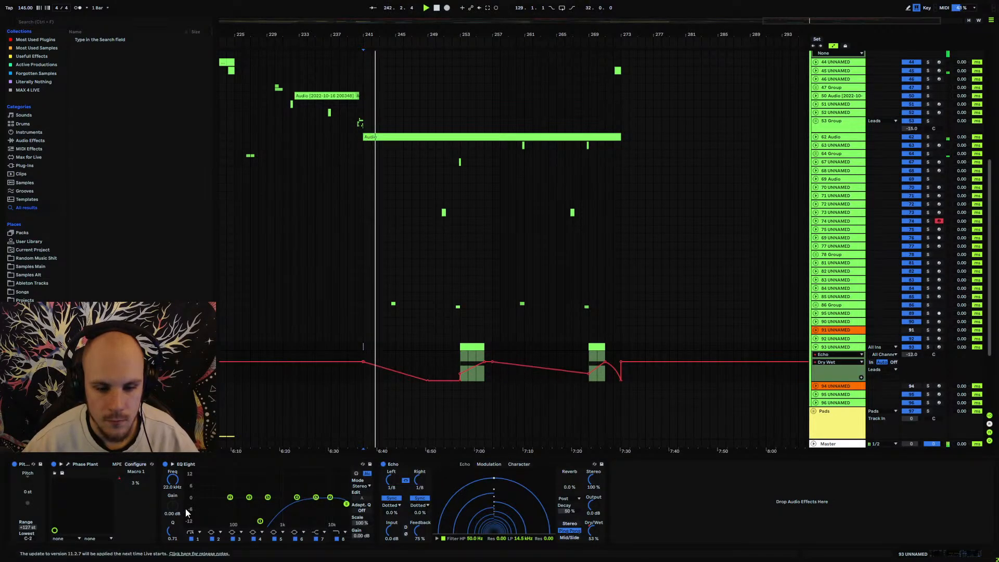
pyautogui.click(121, 478)
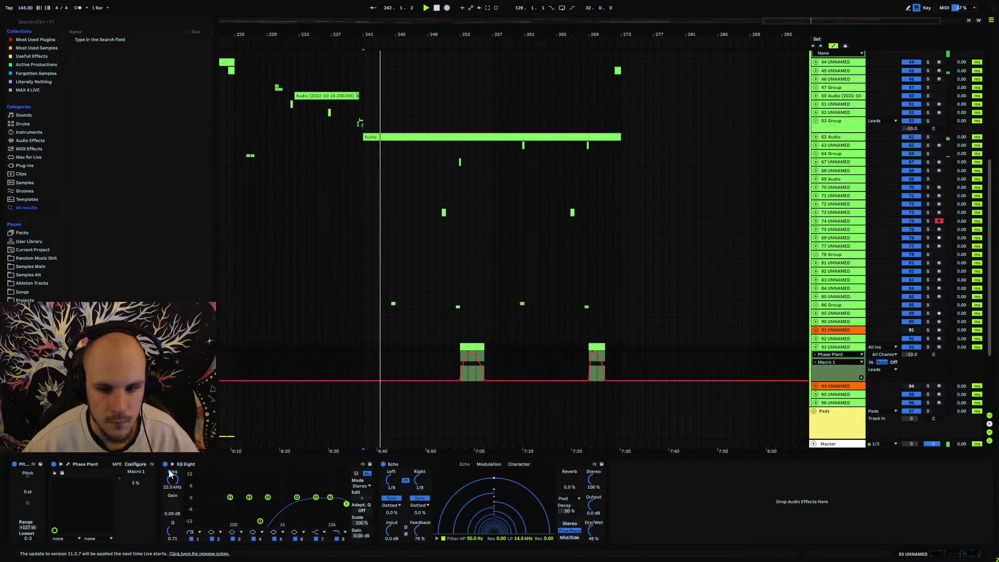
pyautogui.click(590, 529)
# Fold track 93's automation lane and clear group 86's clips between bars 241 and 257.
pyautogui.click(816, 347)
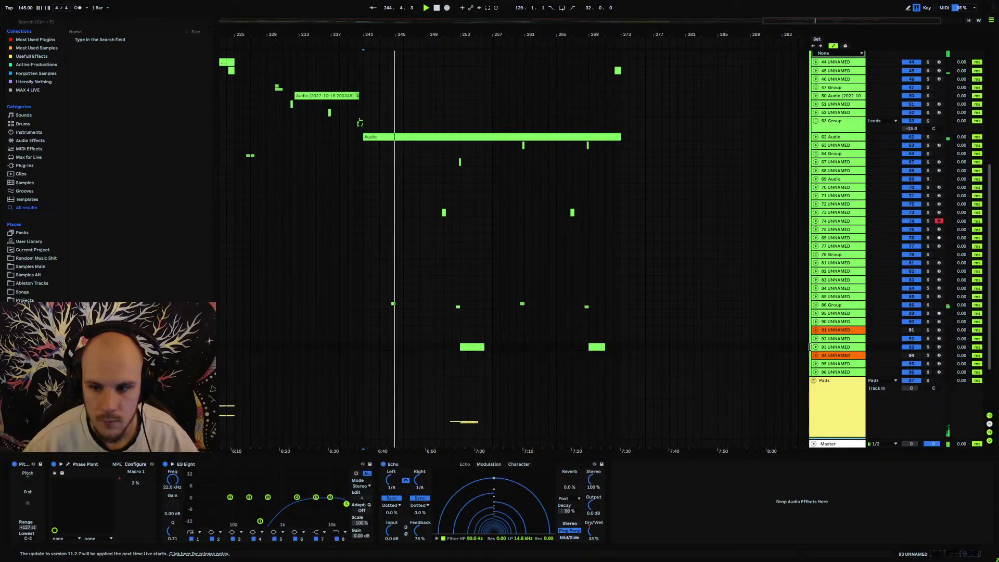
pyautogui.moveTo(383, 35); pyautogui.dragTo(393, 118)
pyautogui.moveTo(381, 304); pyautogui.dragTo(537, 305)
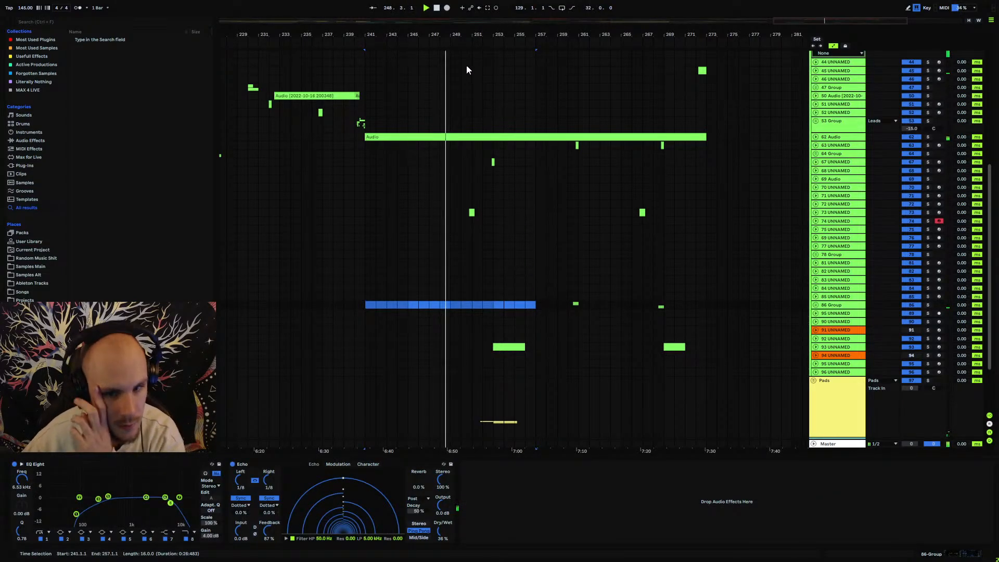
# Play the arrangement from bar 236 and follow the lead clips and section notes through the transition at bar 241.
pyautogui.scroll(2, 372, 148)
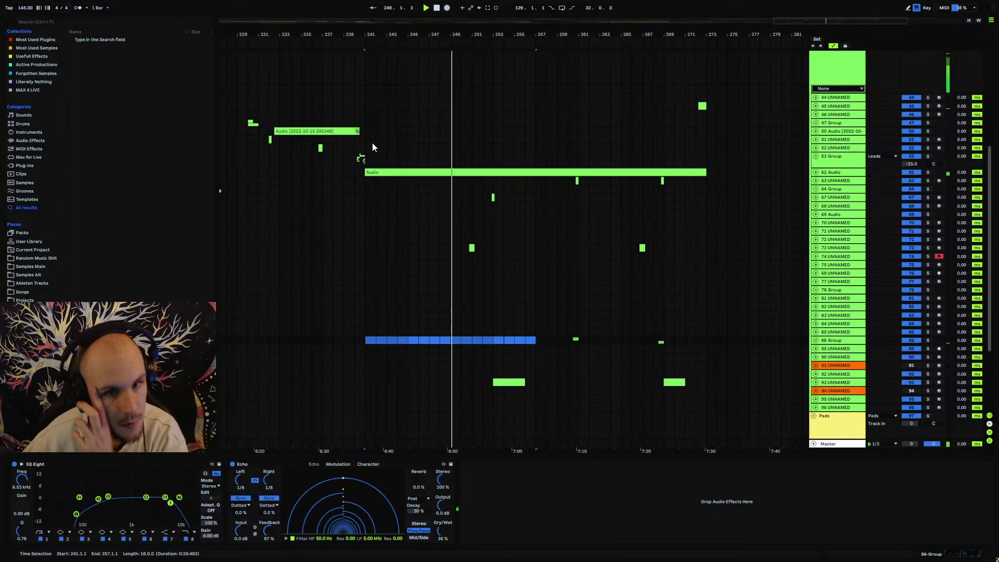
pyautogui.click(318, 159)
pyautogui.scroll(2, 338, 180)
pyautogui.scroll(4, 359, 203)
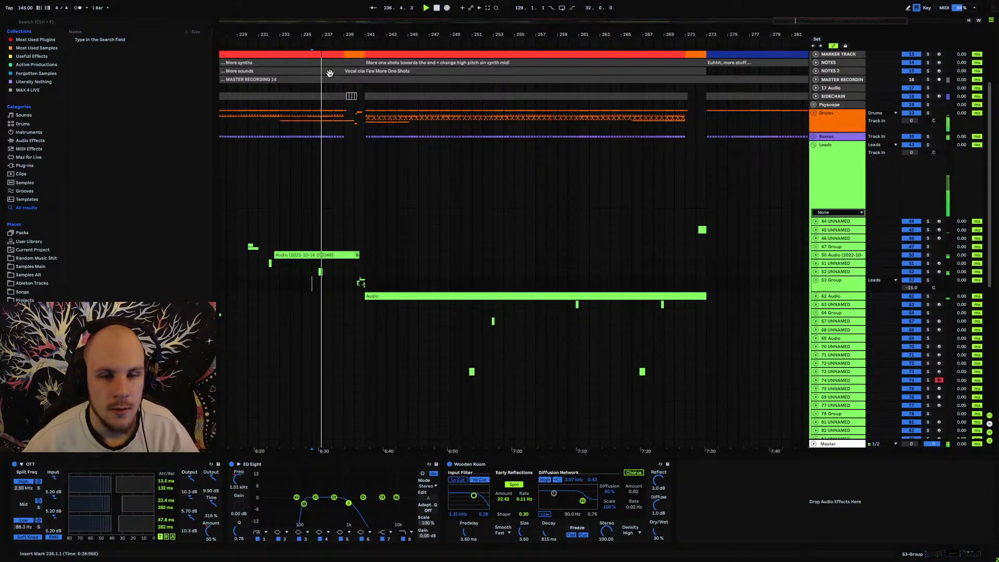
pyautogui.keyDown('ctrl'); pyautogui.scroll(3, 364, 208); pyautogui.keyUp('ctrl')
pyautogui.hscroll(-3, 413, 74)
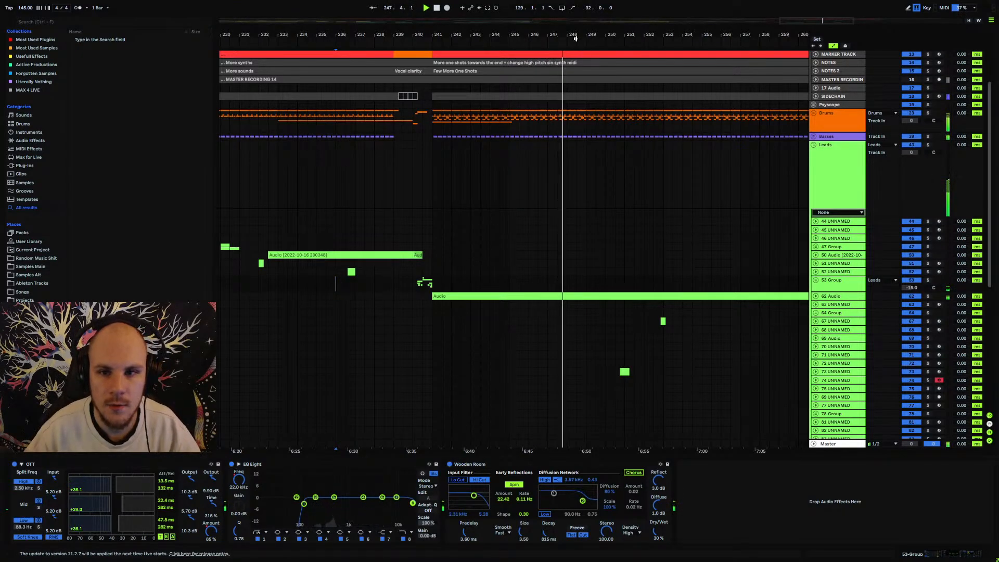
# Play on from bar 247 and review the lead clips placed between bars 241 and 273.
pyautogui.moveTo(574, 36); pyautogui.dragTo(450, 16)
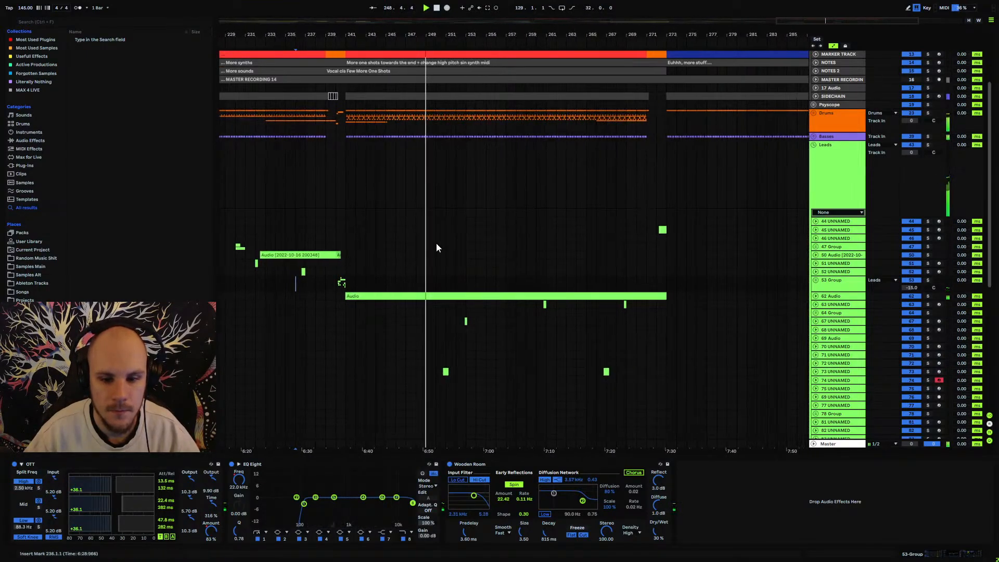
pyautogui.scroll(-5, 453, 255)
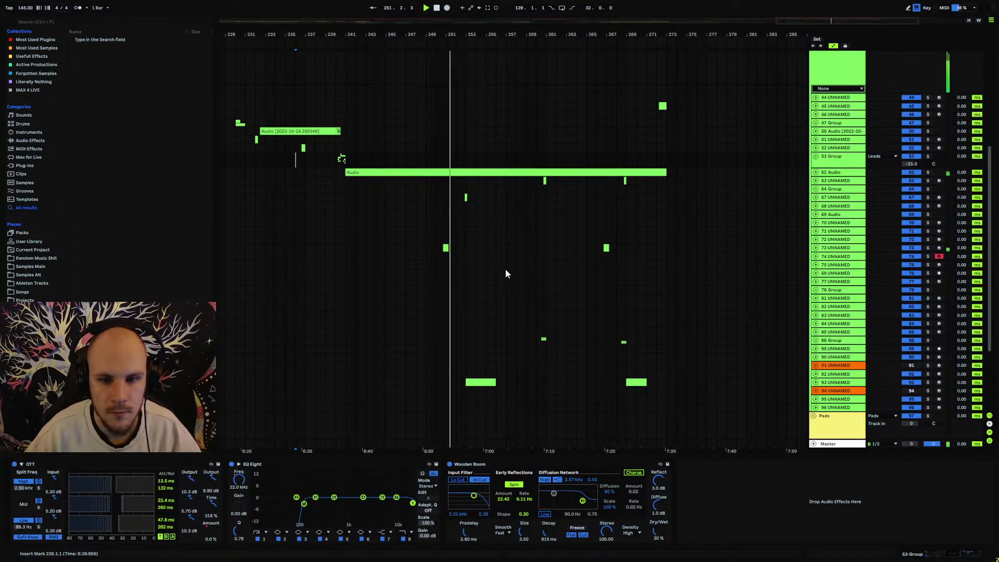
pyautogui.scroll(3, 505, 269)
pyautogui.scroll(-2, 505, 271)
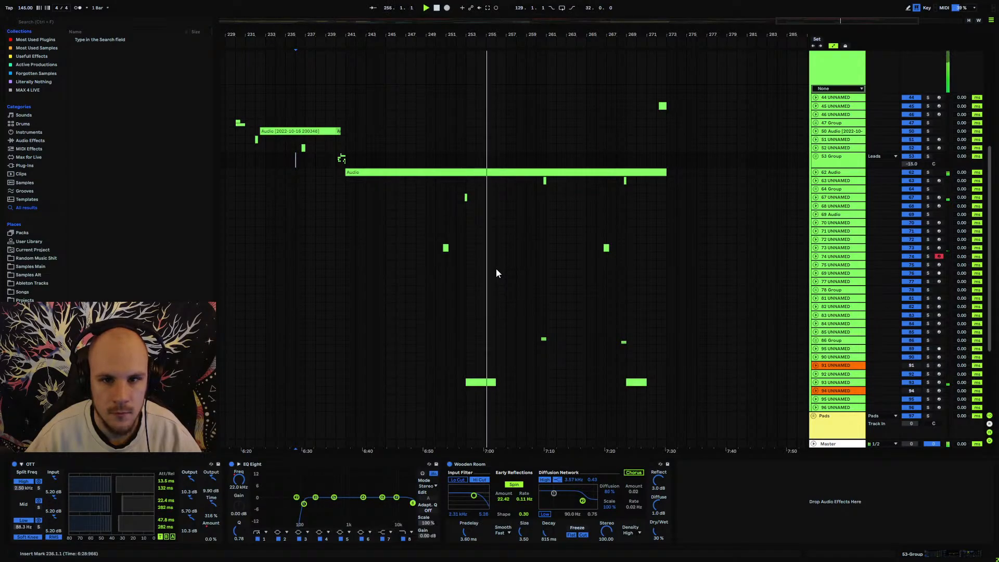
pyautogui.scroll(-3, 499, 276)
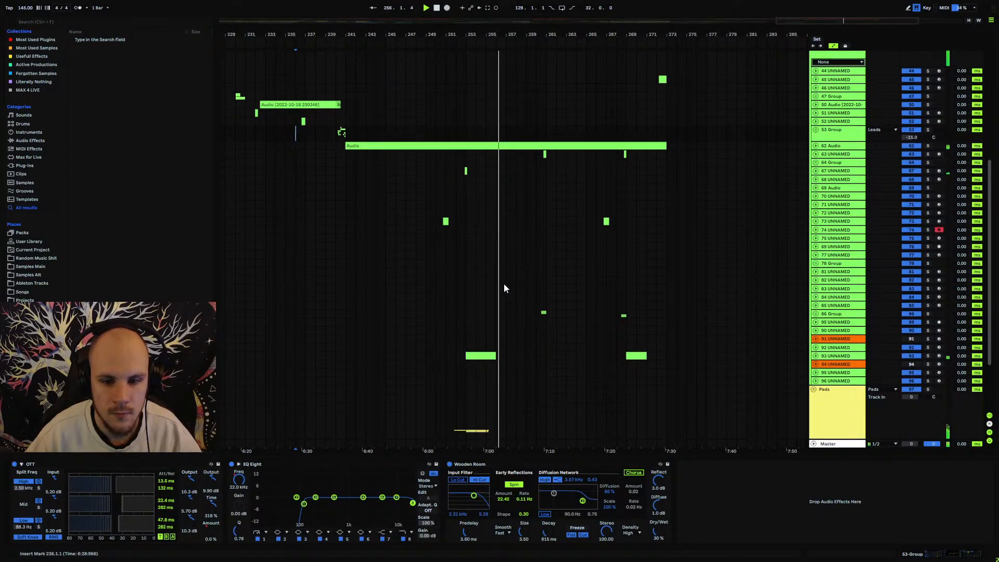
# Clear the two audio clips in pad group 141 between bars 251 and 257 and fold the Pads group.
pyautogui.click(814, 308)
pyautogui.scroll(-7, 468, 320)
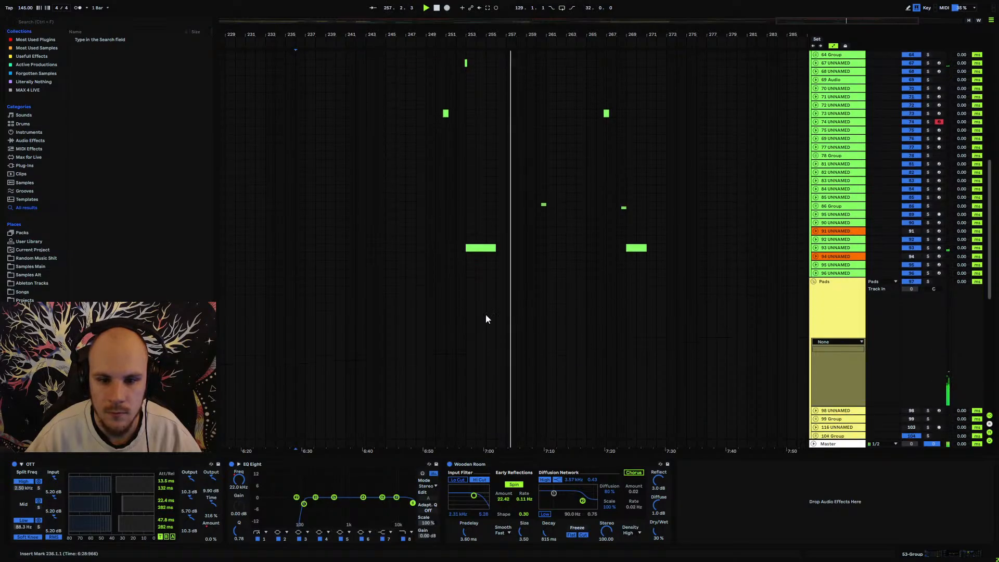
pyautogui.scroll(-2, 451, 340)
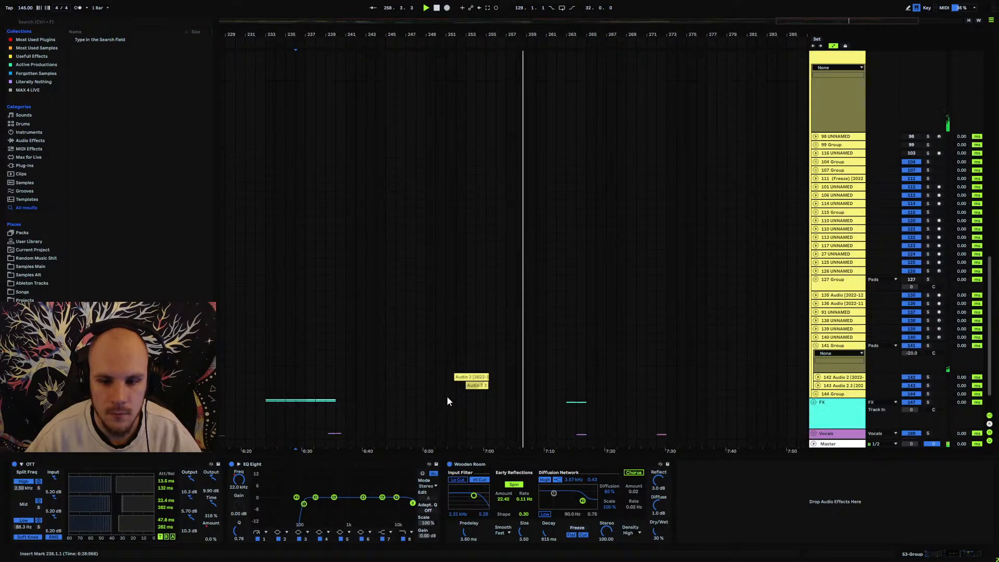
pyautogui.moveTo(446, 376); pyautogui.dragTo(505, 385)
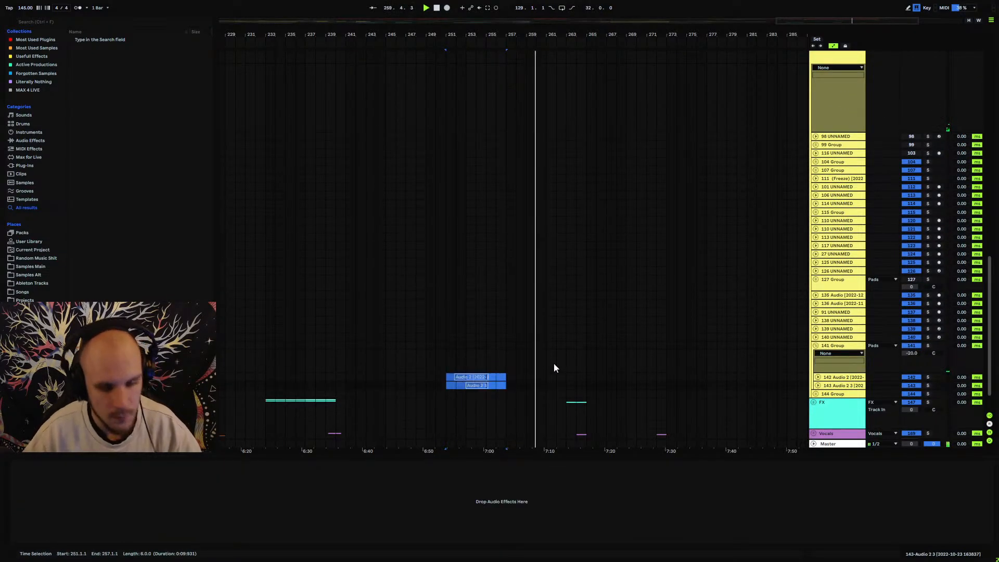
pyautogui.scroll(3, 677, 234)
pyautogui.click(814, 104)
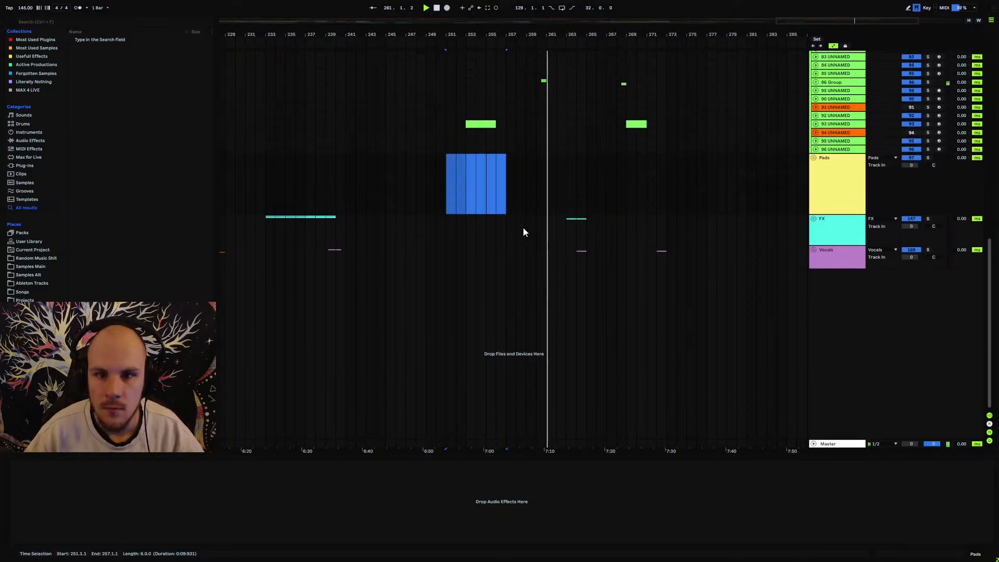
# Move track 63's first one-shot to the end of bar 256 and repeat it every eight bars, at the ends of bars 264 and 272.
pyautogui.scroll(6, 529, 227)
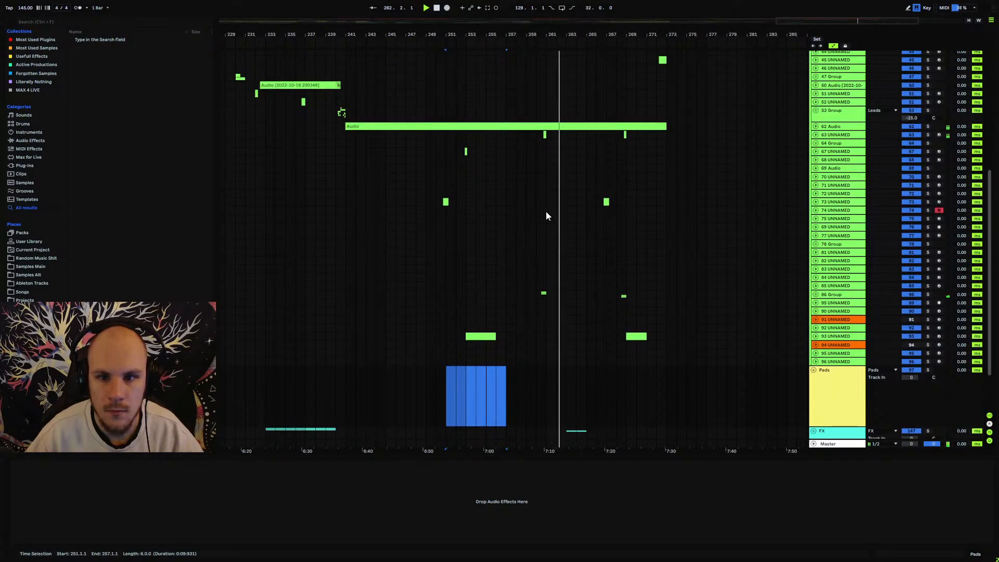
pyautogui.scroll(2, 545, 211)
pyautogui.moveTo(508, 170); pyautogui.dragTo(662, 174)
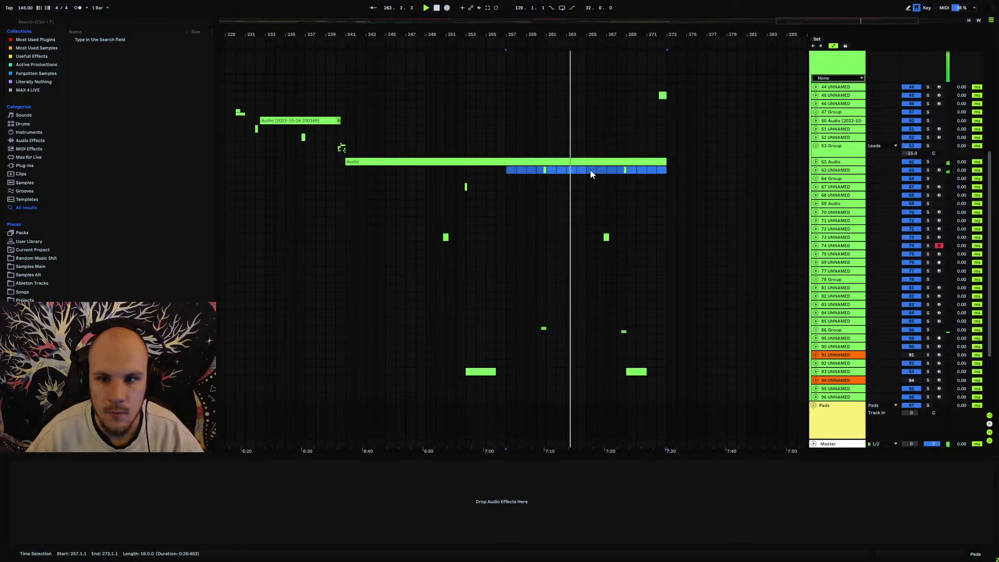
pyautogui.click(545, 170)
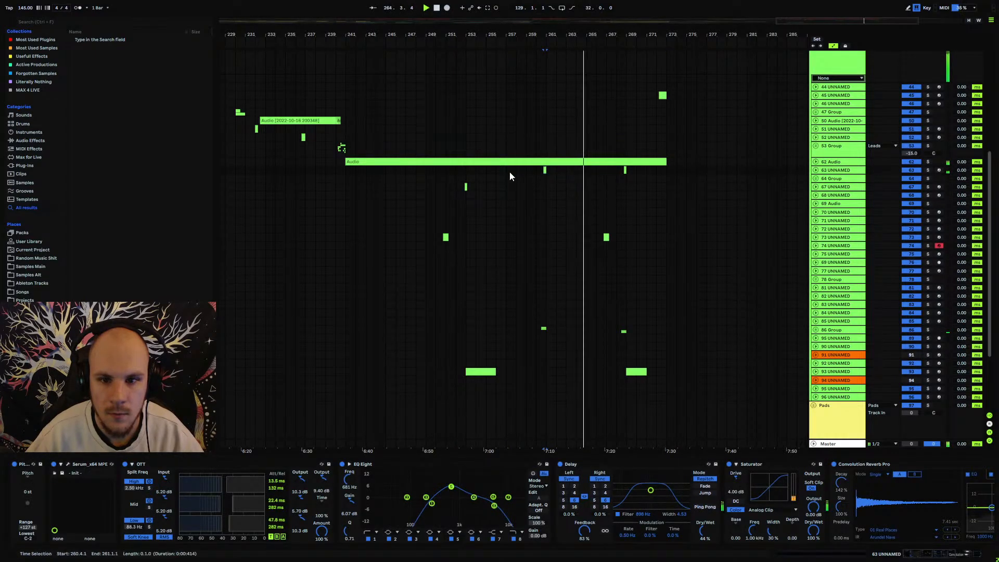
pyautogui.moveTo(507, 170)
pyautogui.mouseDown()
pyautogui.moveTo(666, 169)
pyautogui.moveTo(513, 171)
pyautogui.mouseUp()
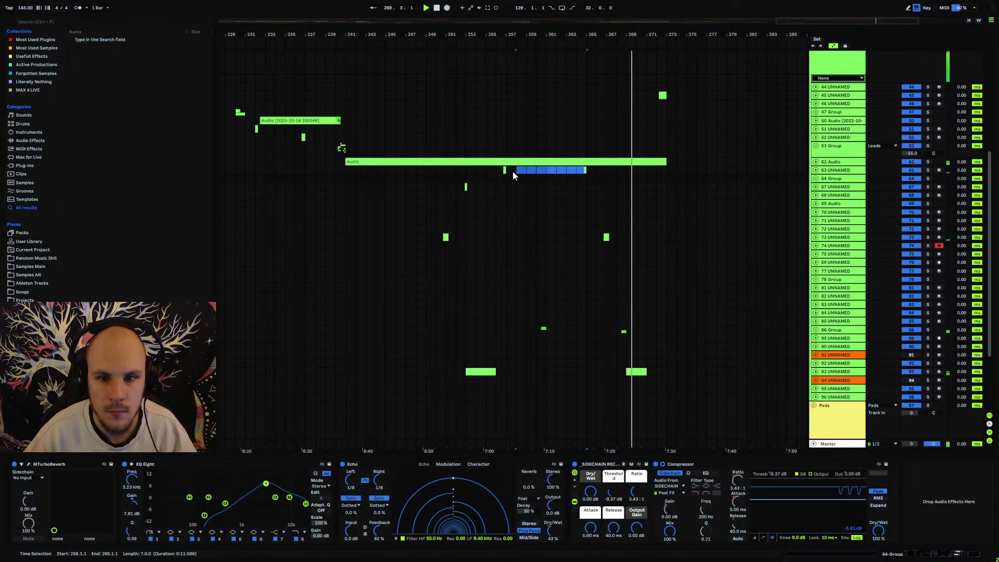
pyautogui.hotkey('ctrl', 'd')
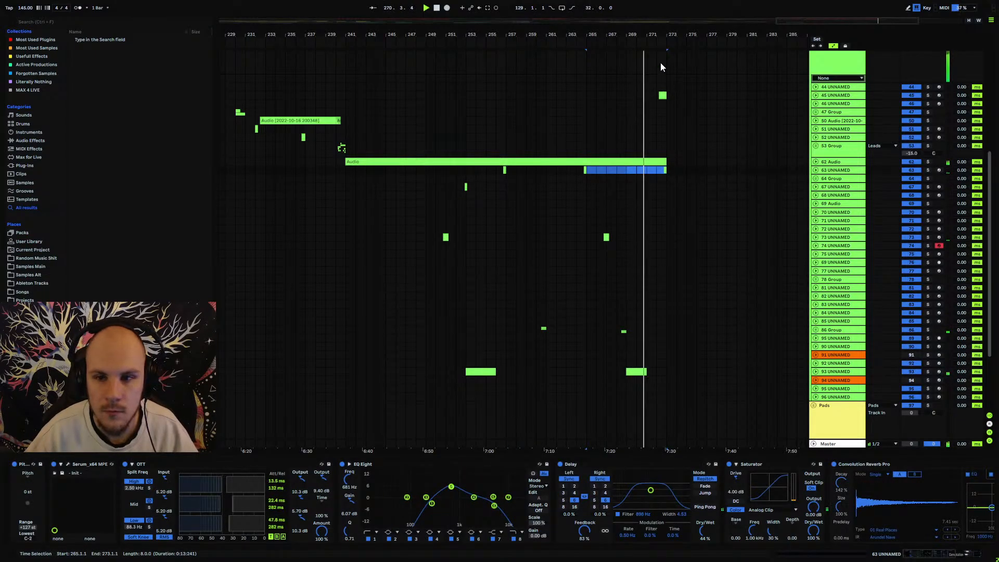
# Play the arrangement from bar 256 to hear track 63's one-shot in its new position.
pyautogui.moveTo(663, 34); pyautogui.dragTo(615, 35)
pyautogui.click(473, 170)
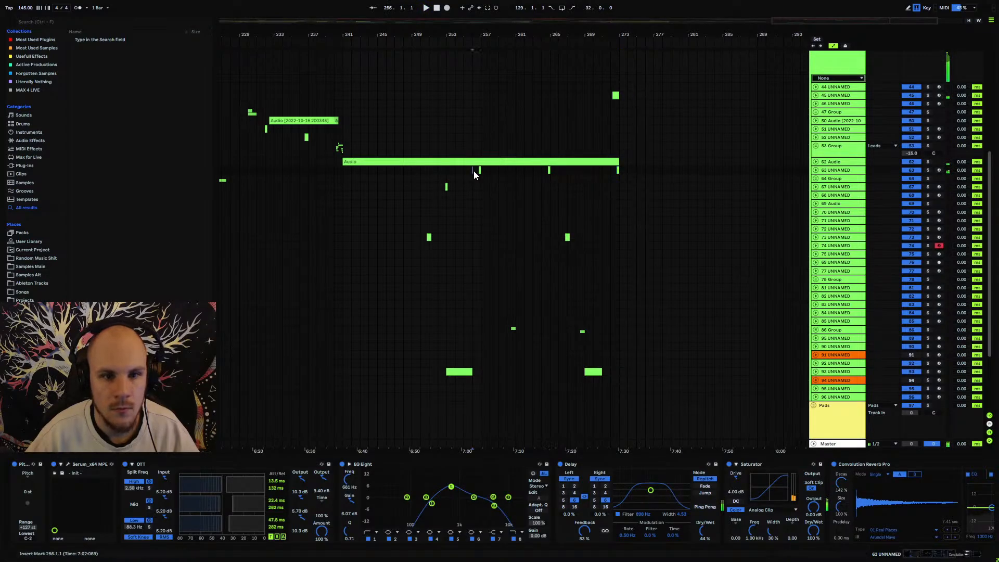
pyautogui.press('space')
# Audition the lead one-shots on track 52, group 47 and track 51 between bars 230 and 237.
pyautogui.moveTo(348, 36); pyautogui.dragTo(450, 26)
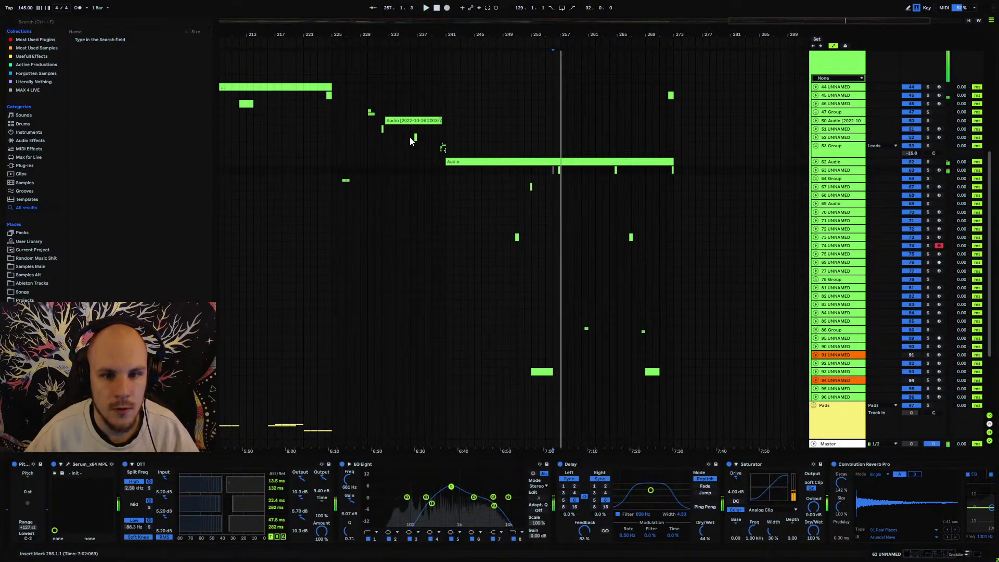
pyautogui.click(415, 135)
pyautogui.press('space')
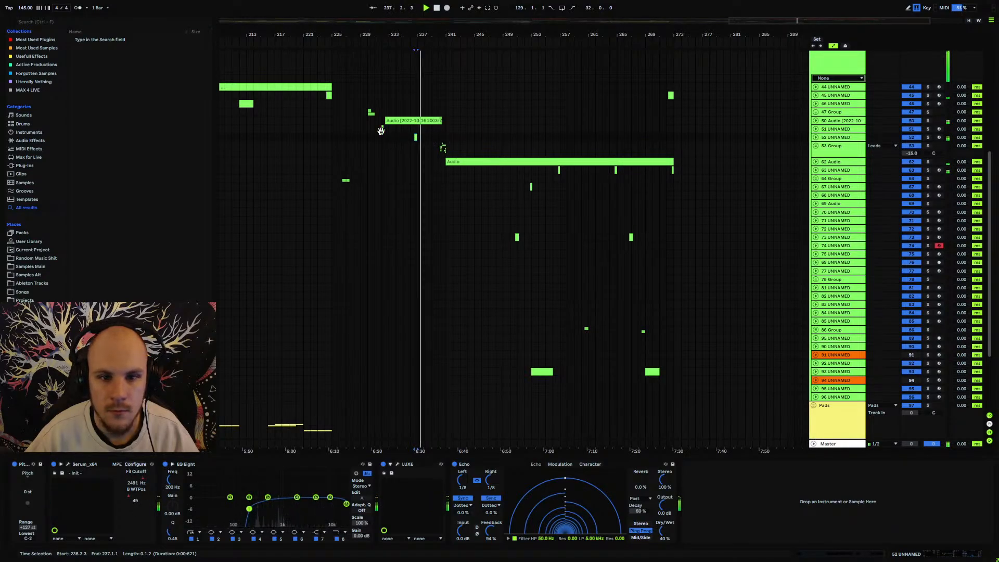
pyautogui.click(369, 115)
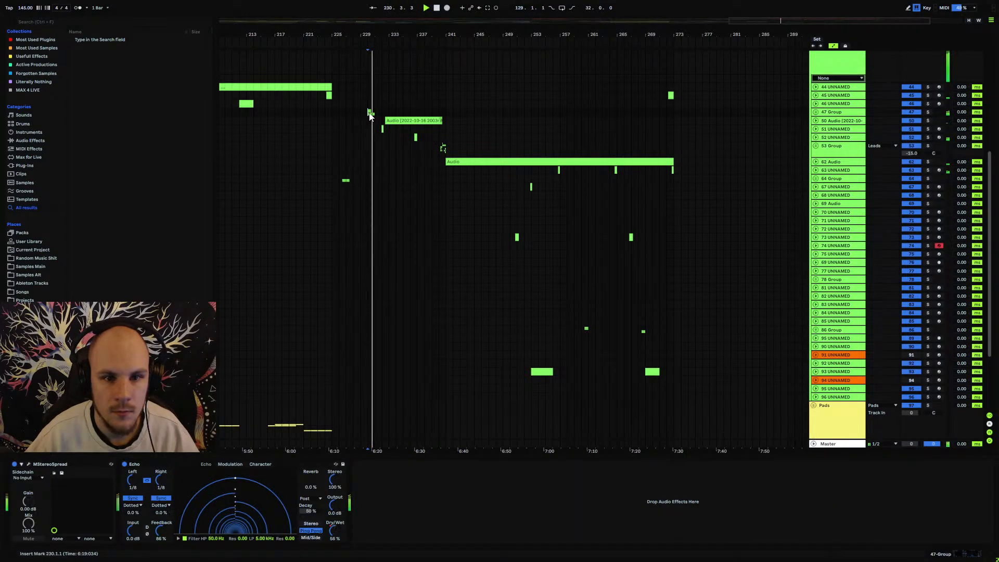
pyautogui.click(390, 131)
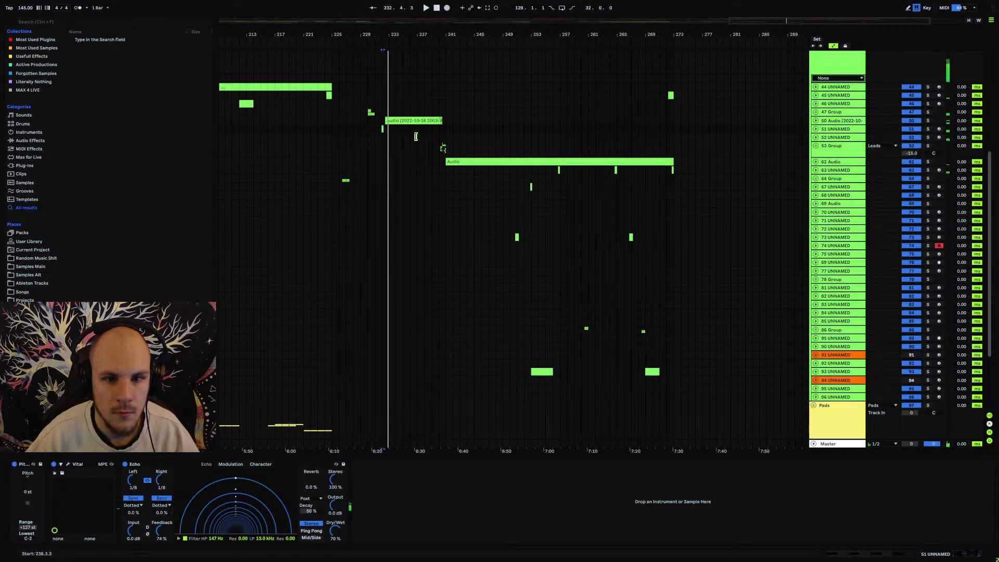
# Copy bars 232 to 241 of track 52 to bar 265 on the same track and play the result.
pyautogui.moveTo(411, 137); pyautogui.dragTo(451, 144)
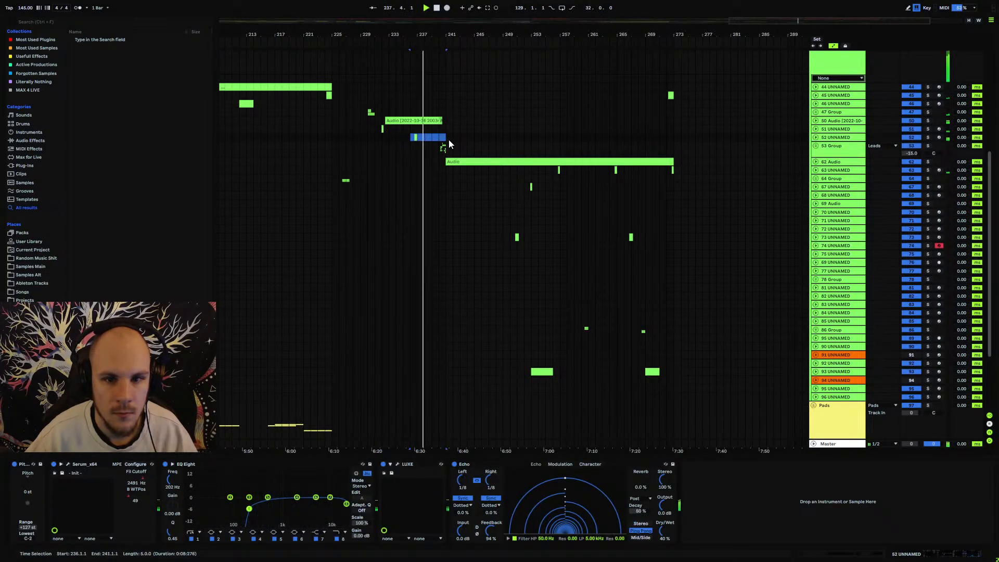
pyautogui.press('space')
pyautogui.click(646, 146)
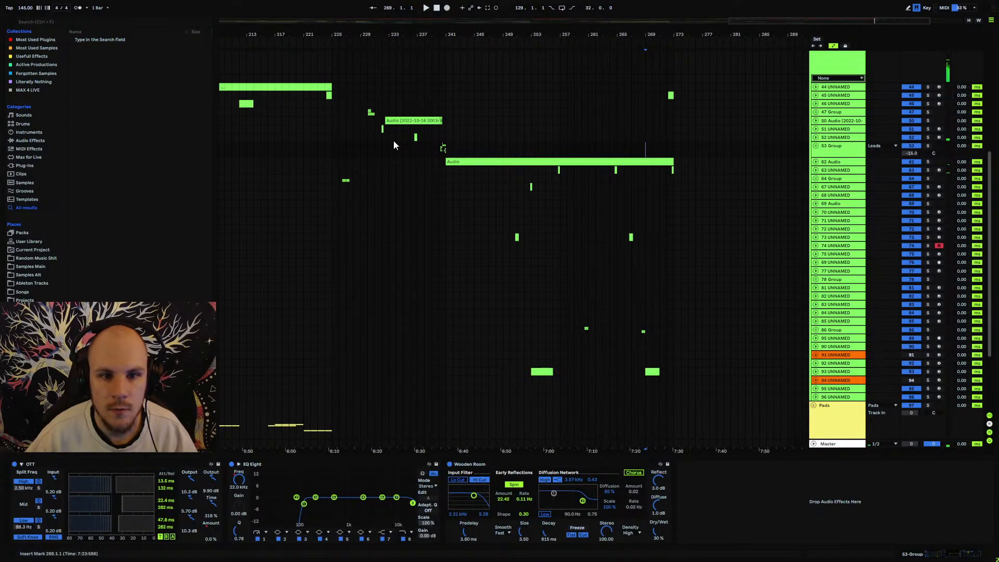
pyautogui.moveTo(404, 138); pyautogui.dragTo(403, 139)
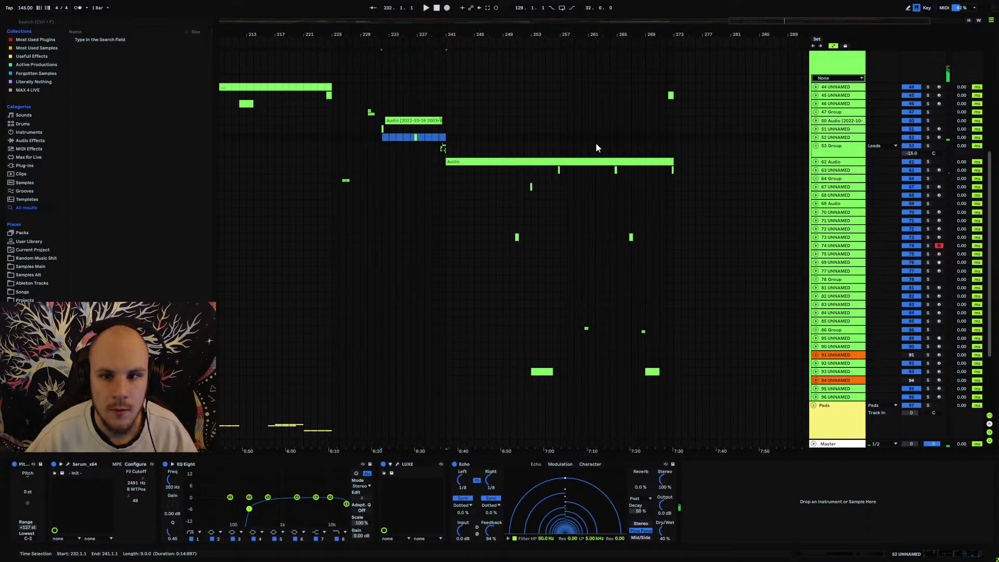
pyautogui.click(618, 137)
pyautogui.hotkey('ctrl', 'v')
pyautogui.press('space')
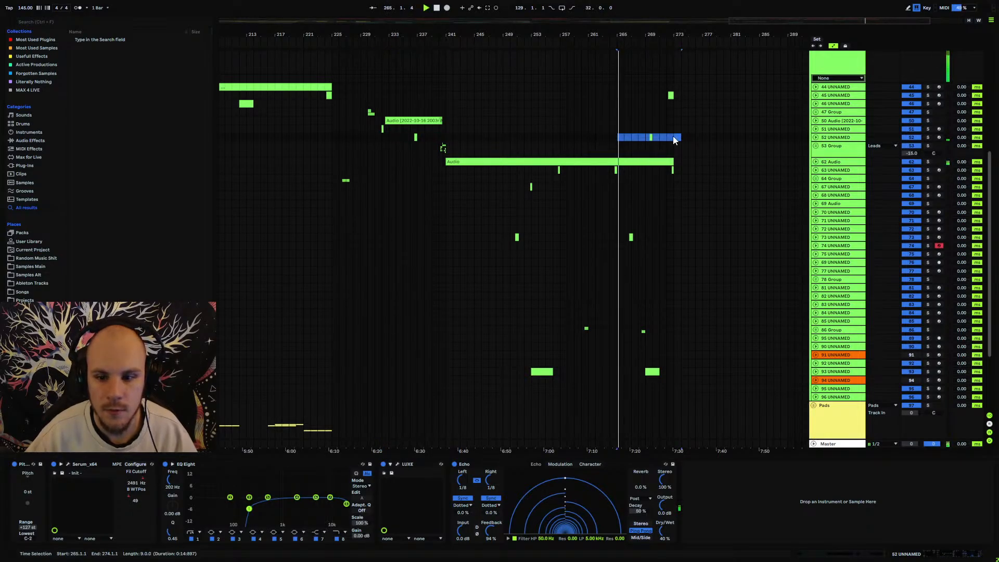
pyautogui.moveTo(668, 35); pyautogui.dragTo(638, 81)
pyautogui.click(549, 132)
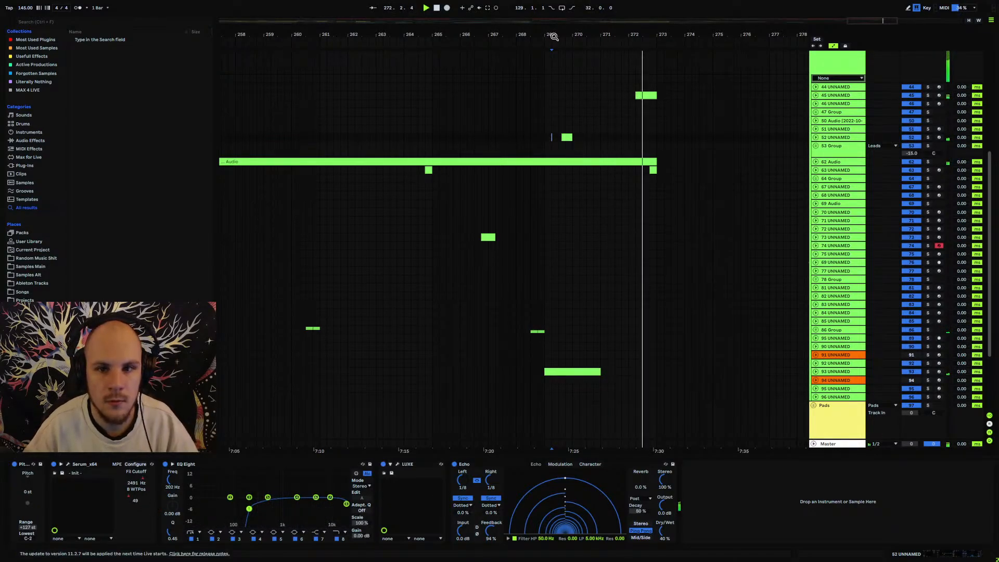
# Check track 52's Echo Dry/Wet automation, play from bar 269 and fold the lane.
pyautogui.moveTo(552, 37); pyautogui.dragTo(550, 23)
pyautogui.click(816, 137)
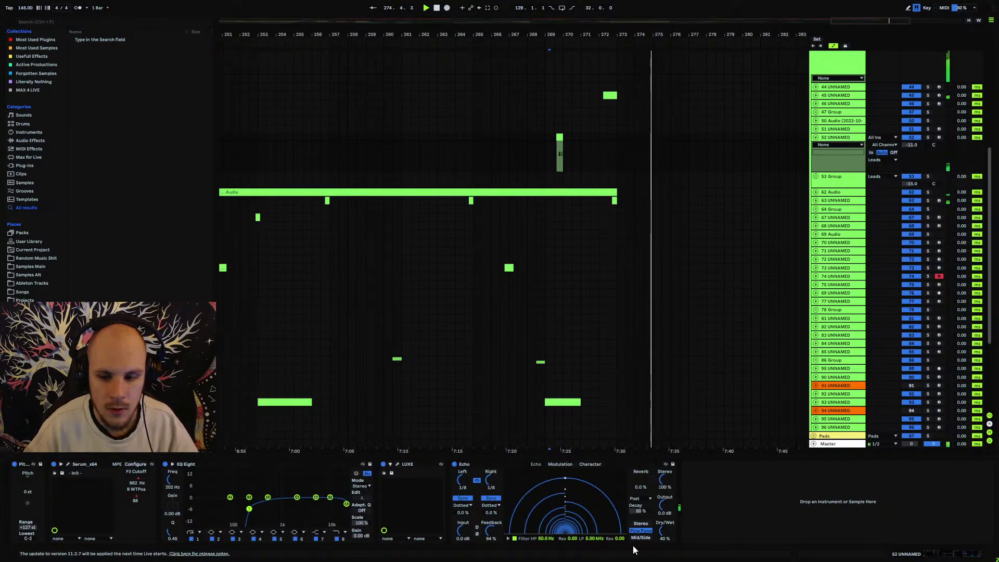
pyautogui.click(662, 539)
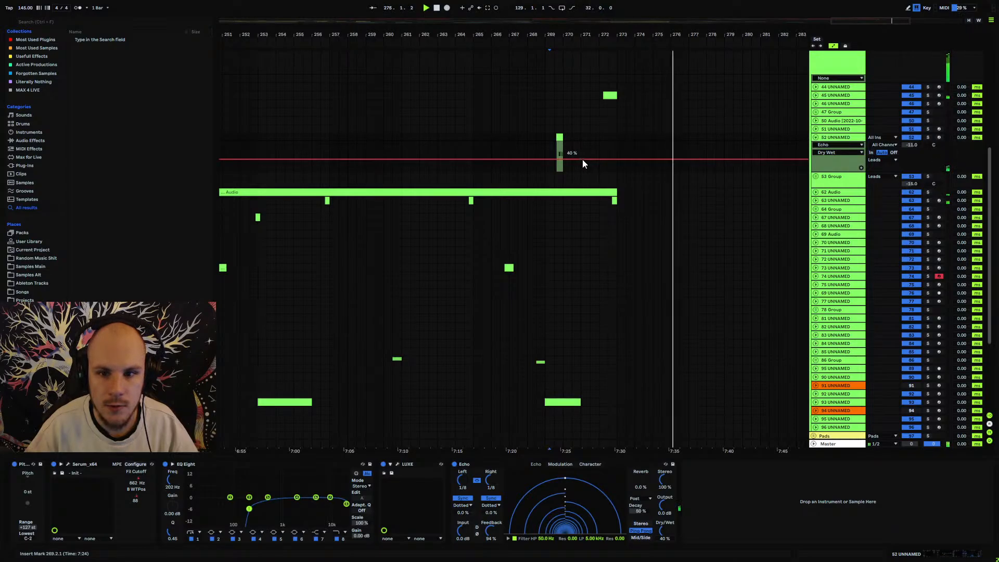
pyautogui.press('space')
pyautogui.click(545, 137)
pyautogui.press('space')
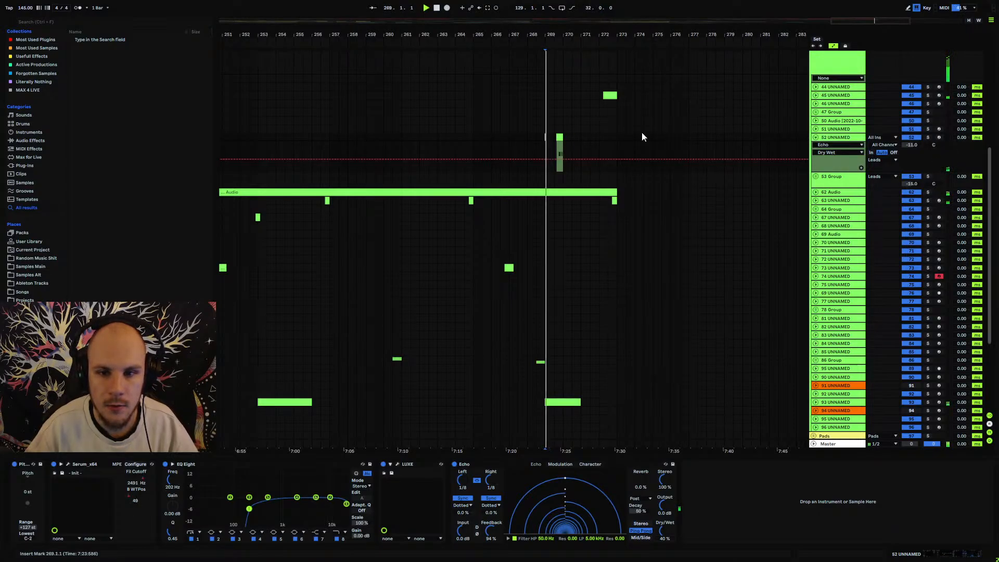
pyautogui.click(815, 137)
pyautogui.moveTo(567, 35); pyautogui.dragTo(605, 30)
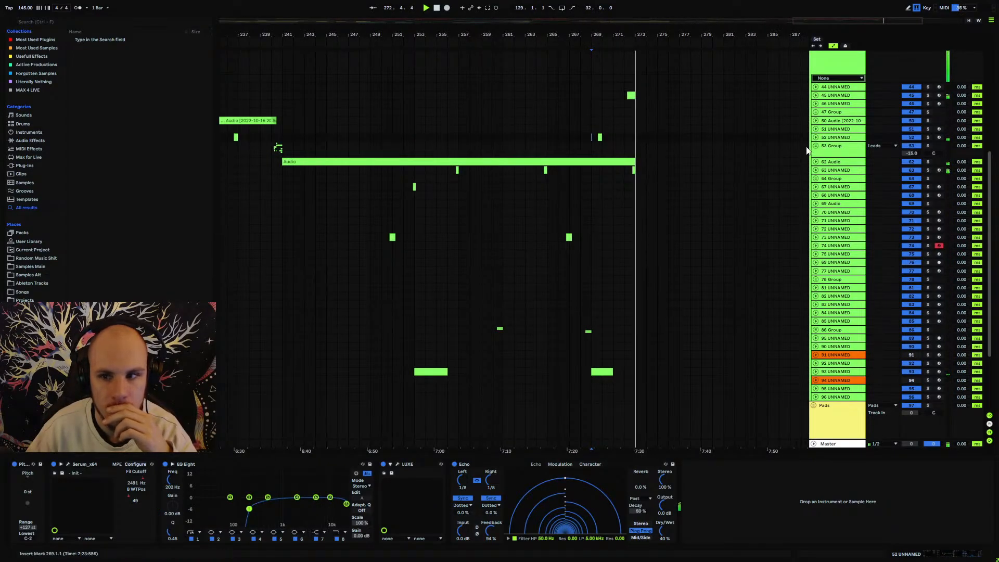
# Reopen track 52's Echo Dry/Wet automation and drop it to 0% from bar 272 onward.
pyautogui.click(815, 138)
pyautogui.scroll(5, 637, 156)
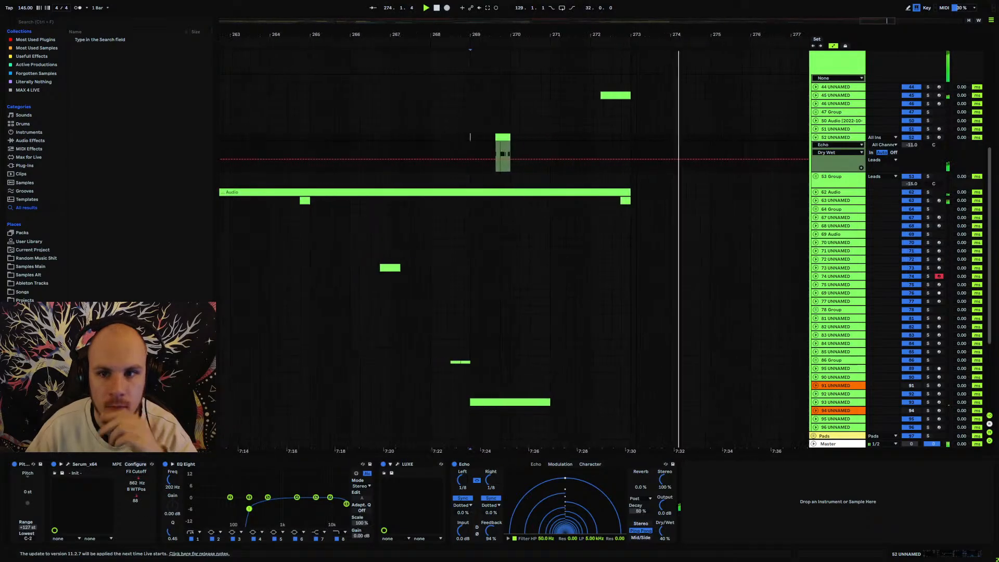
pyautogui.press('space')
pyautogui.click(588, 159)
pyautogui.moveTo(588, 159); pyautogui.dragTo(585, 171)
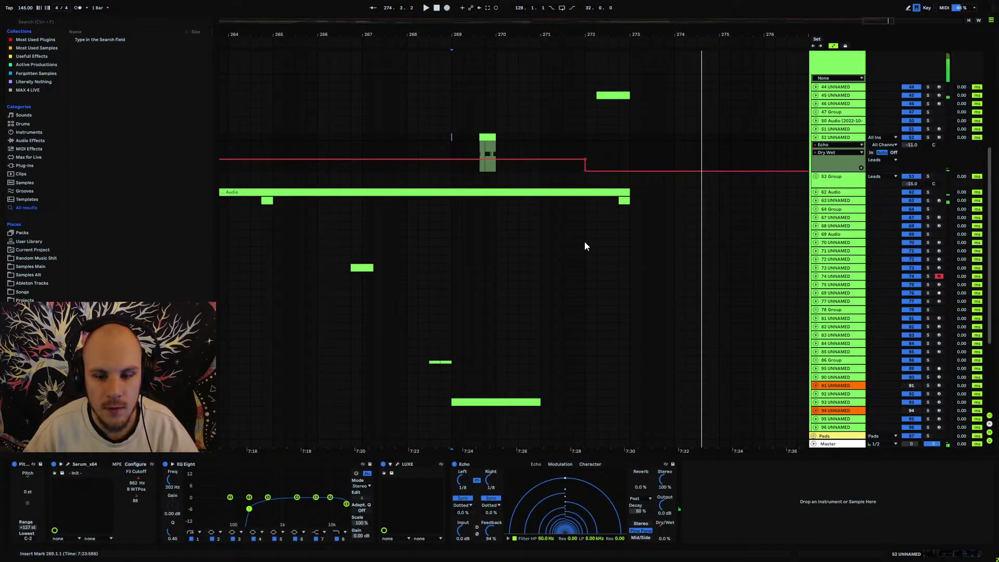
# Play from bar 269 to hear the Echo cut on track 52 and fold its automation lane.
pyautogui.scroll(-5, 585, 247)
pyautogui.scroll(4, 586, 350)
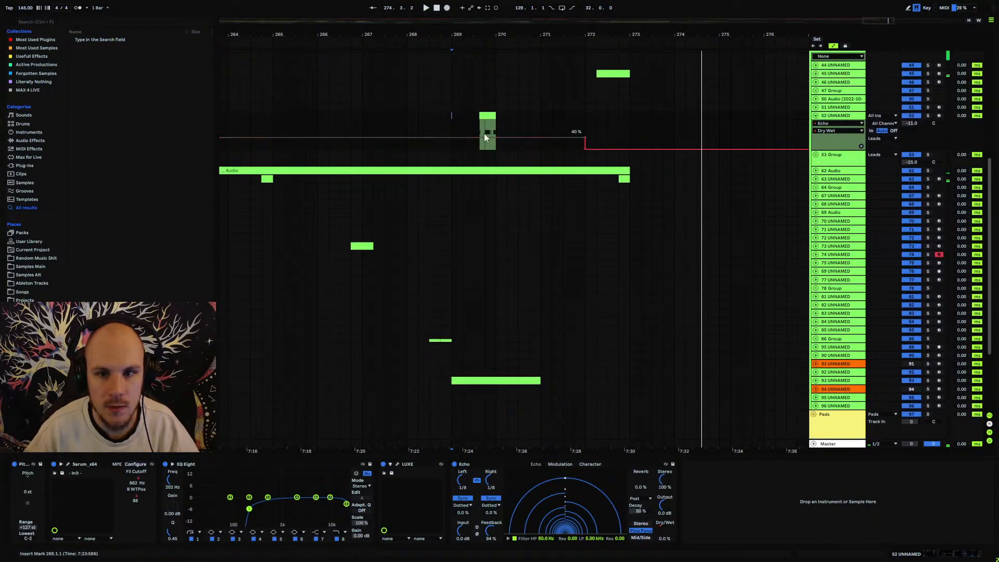
pyautogui.scroll(2, 468, 143)
pyautogui.press('space')
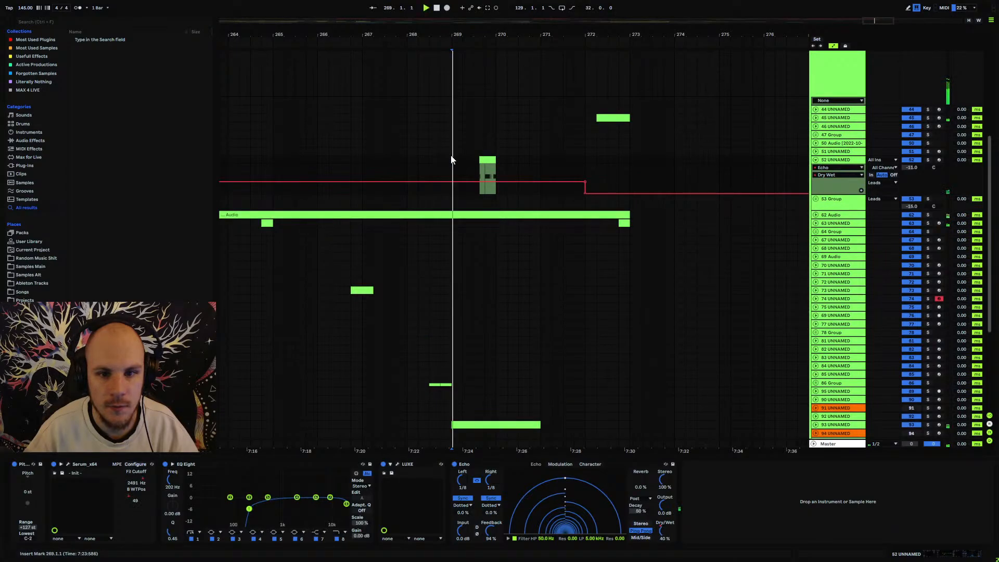
pyautogui.click(815, 161)
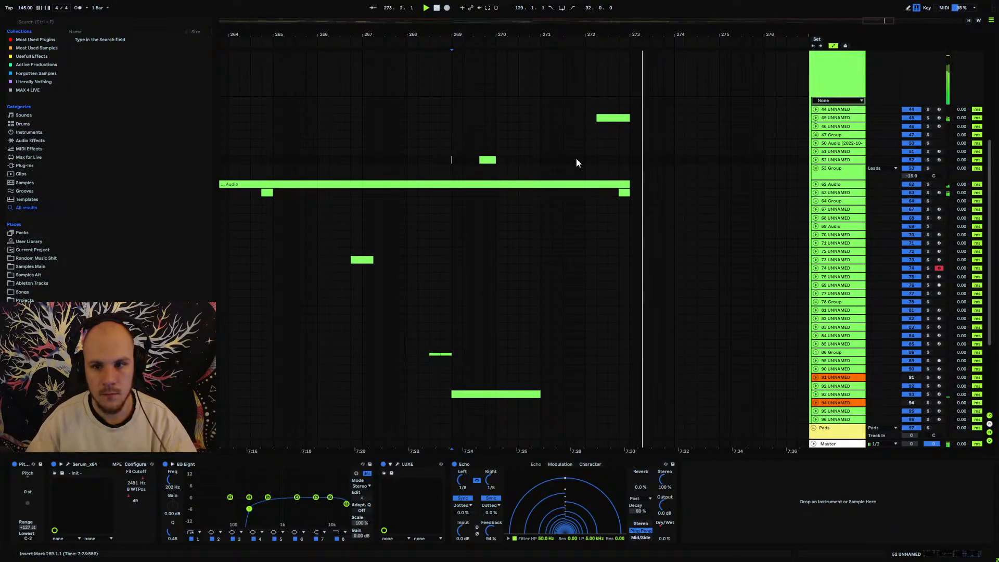
# Deactivate track 63's one-shot at the end of bar 272 and play the transition from bar 268.
pyautogui.click(624, 192)
pyautogui.press('space')
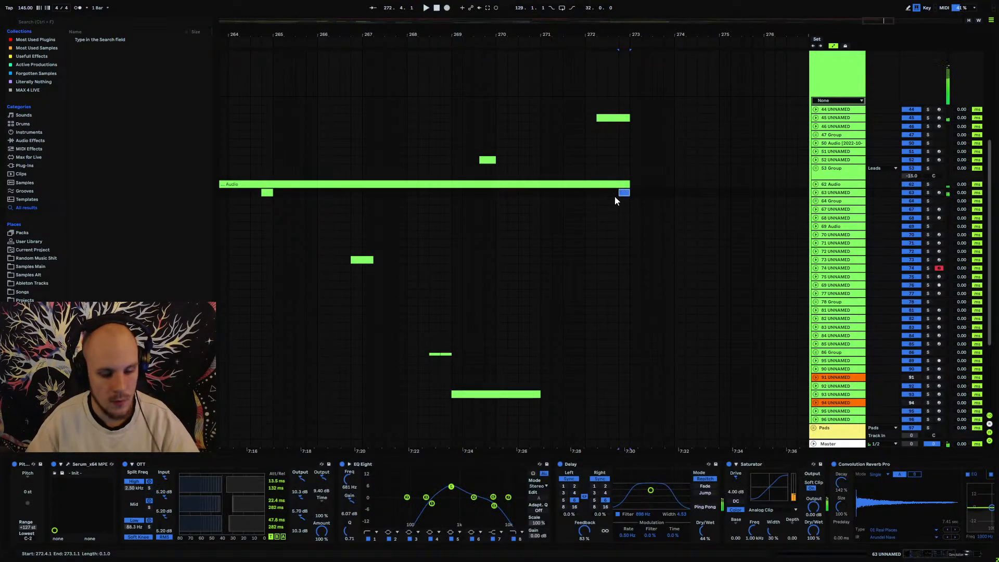
pyautogui.press('space')
pyautogui.moveTo(454, 35); pyautogui.dragTo(528, 1)
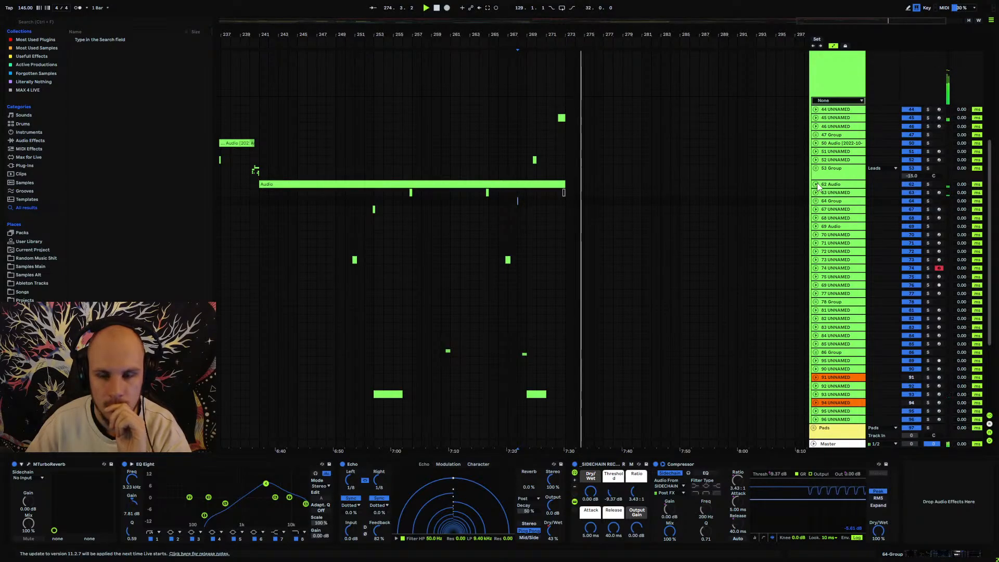
# Copy track 93's bars 145 to 161 and paste them at bar 225.
pyautogui.moveTo(570, 37); pyautogui.dragTo(714, 17)
pyautogui.scroll(-1, 601, 331)
pyautogui.scroll(-2, 601, 326)
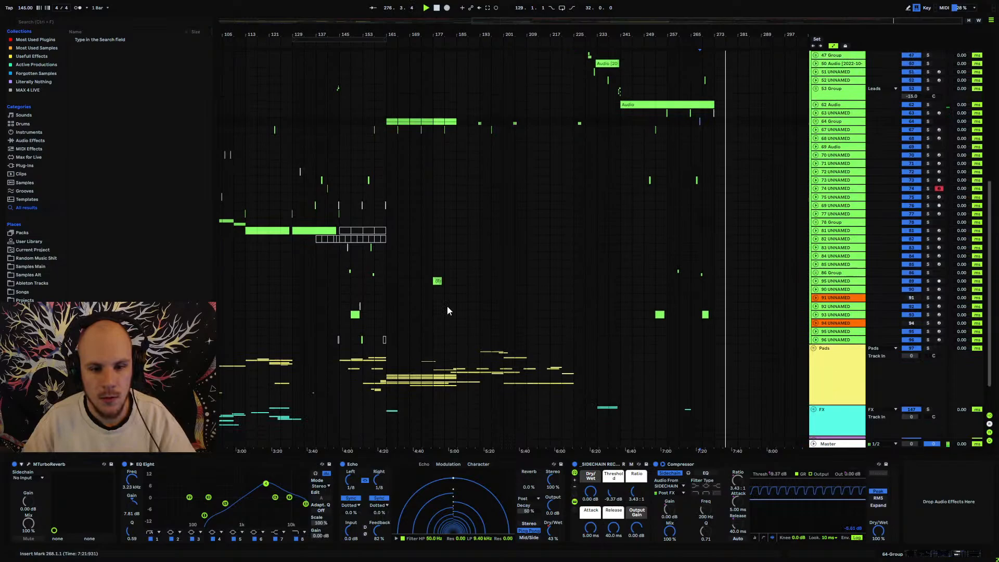
pyautogui.moveTo(347, 316); pyautogui.dragTo(377, 314)
pyautogui.press('space')
pyautogui.keyDown('shift'); pyautogui.click(390, 315); pyautogui.keyUp('shift')
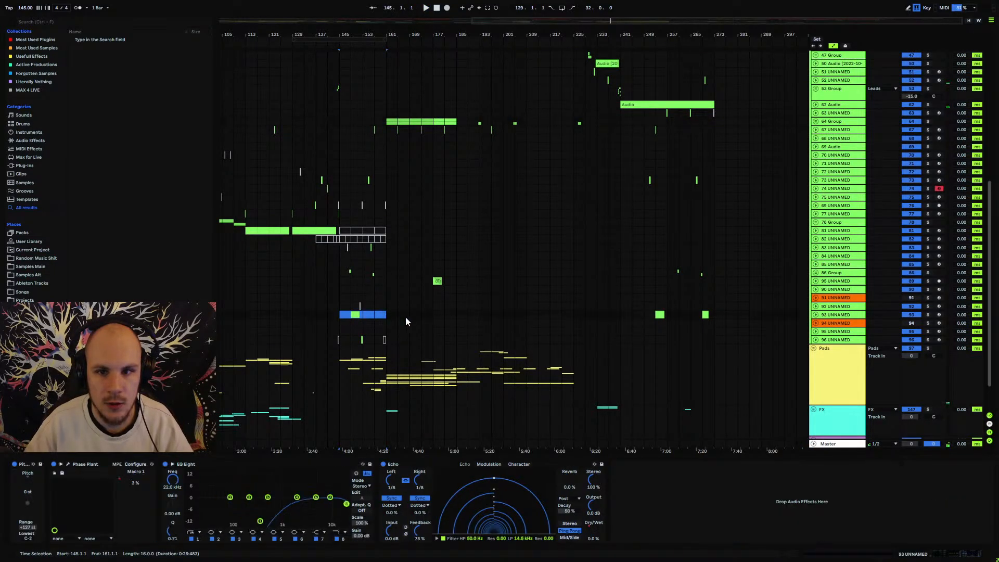
pyautogui.hotkey('ctrl', 'v')
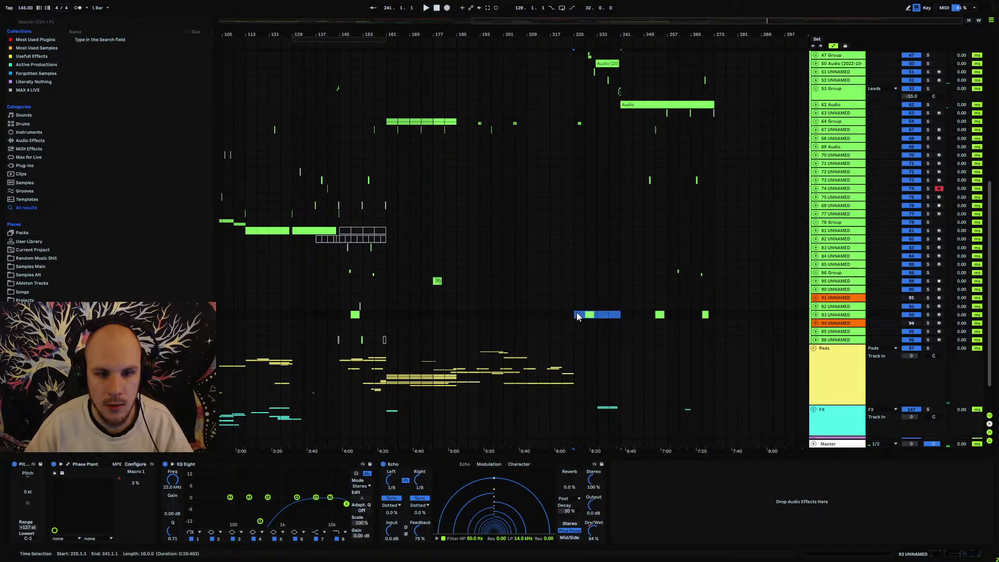
# Copy track 96's bars 81 to 97 to bar 225 and play from there.
pyautogui.moveTo(331, 32); pyautogui.dragTo(502, 30)
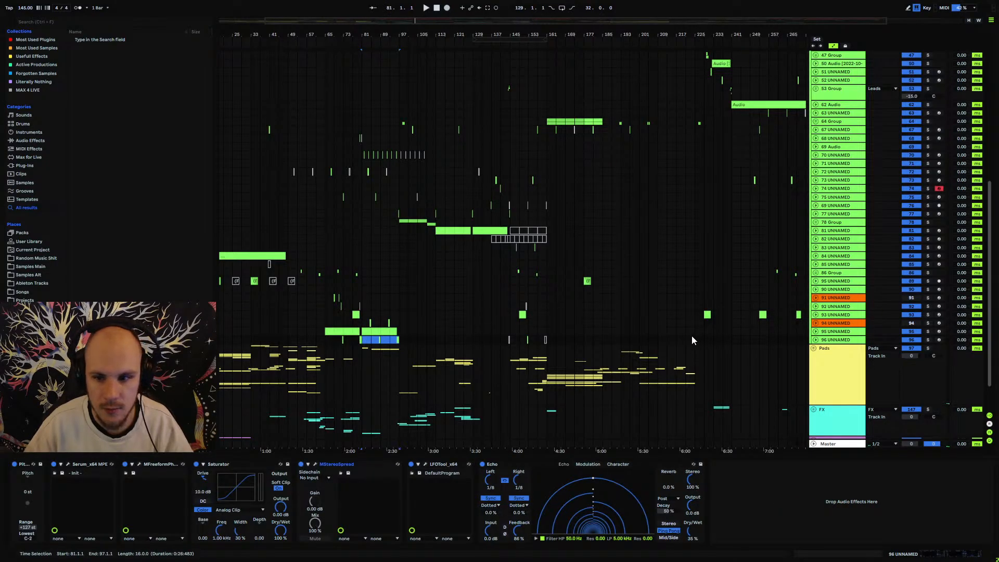
pyautogui.moveTo(696, 339); pyautogui.dragTo(731, 340)
pyautogui.press('space')
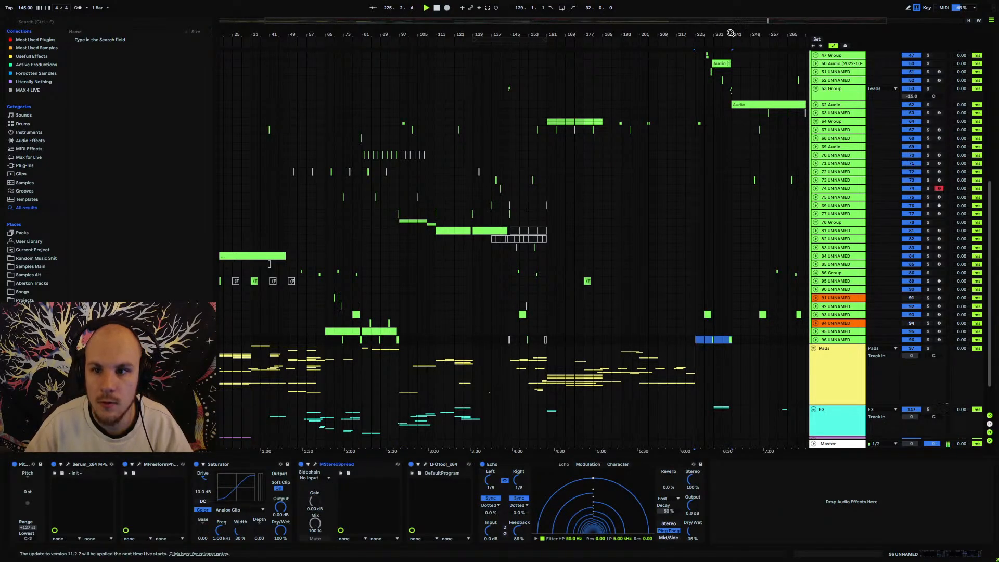
# Delete track 96's pasted one-shot in bar 240.
pyautogui.moveTo(731, 34); pyautogui.dragTo(629, 99)
pyautogui.click(622, 255)
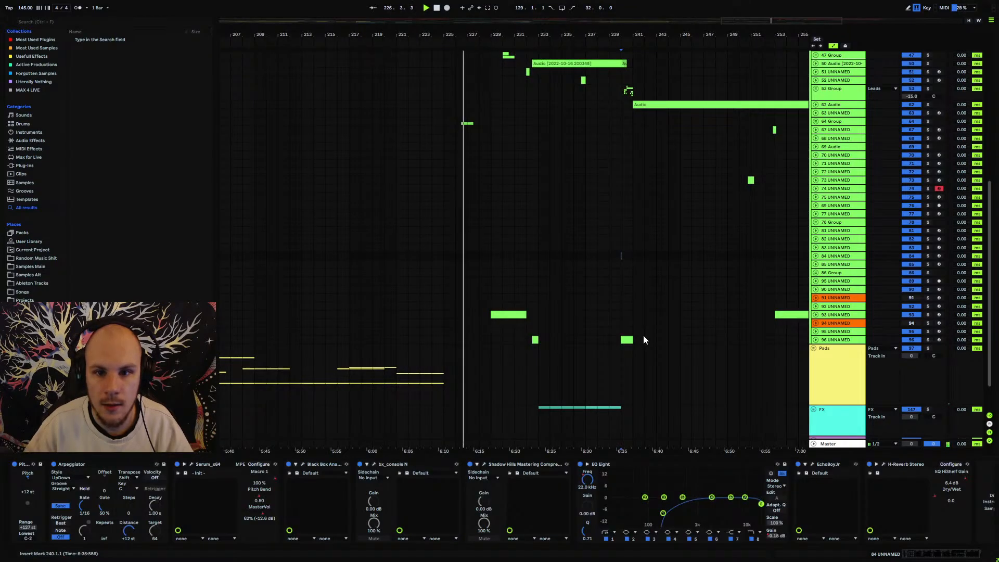
pyautogui.click(627, 340)
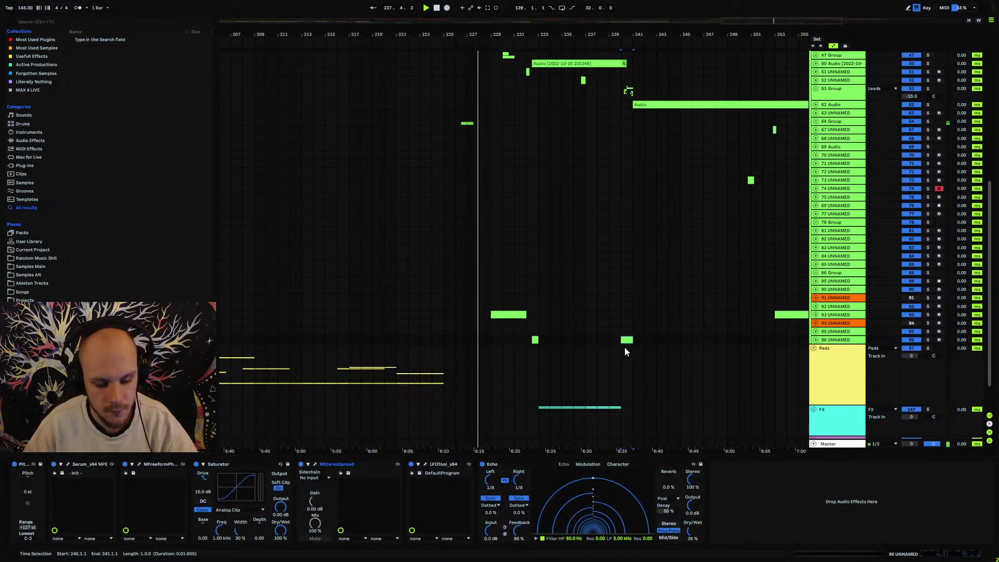
pyautogui.press('Delete')
# Duplicate track 96's bars 225 to 241 twice to fill the arrangement through bar 273.
pyautogui.moveTo(536, 36); pyautogui.dragTo(432, 31)
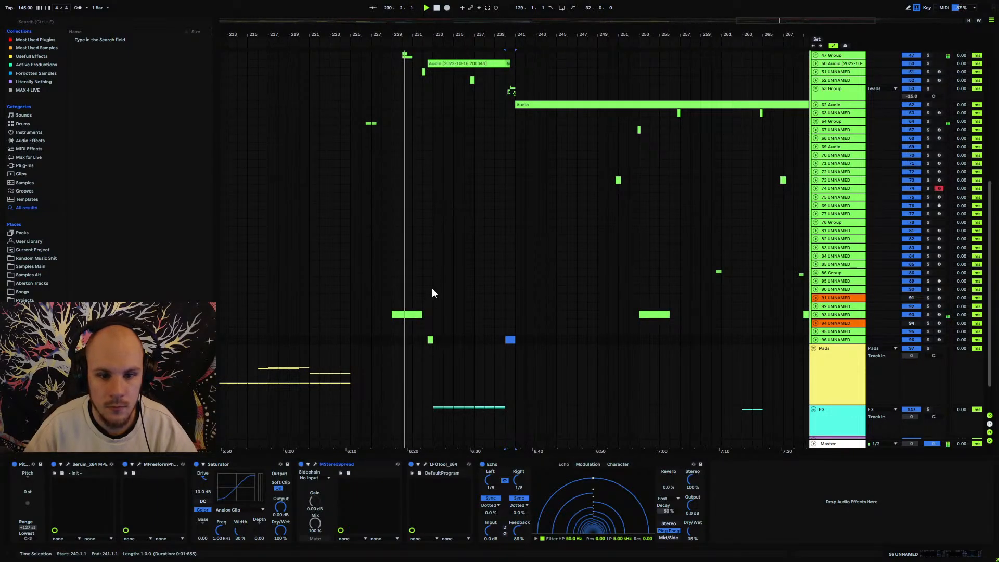
pyautogui.moveTo(349, 342); pyautogui.dragTo(477, 341)
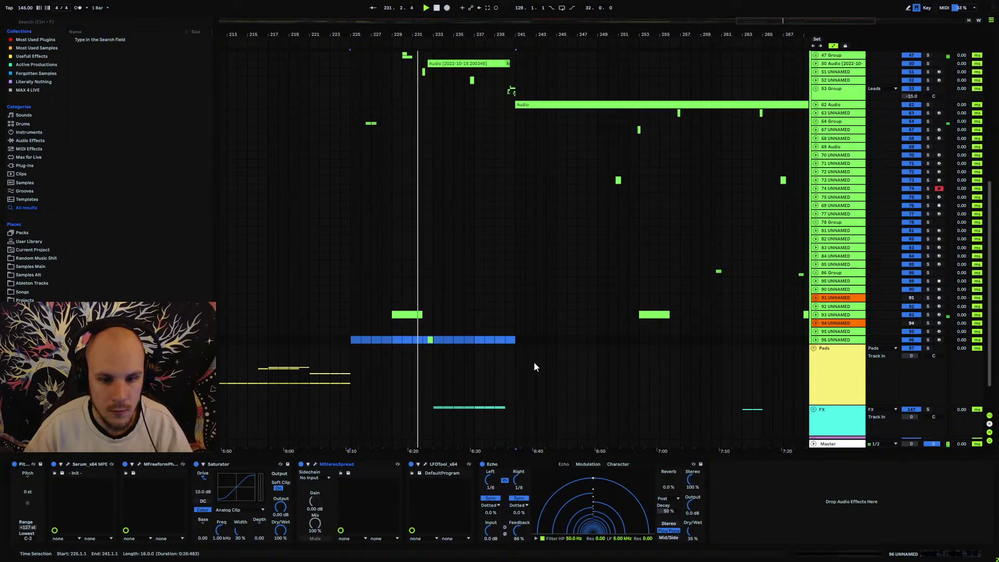
pyautogui.hotkey('ctrl', 'd')
pyautogui.hotkey('ctrl', 'd')
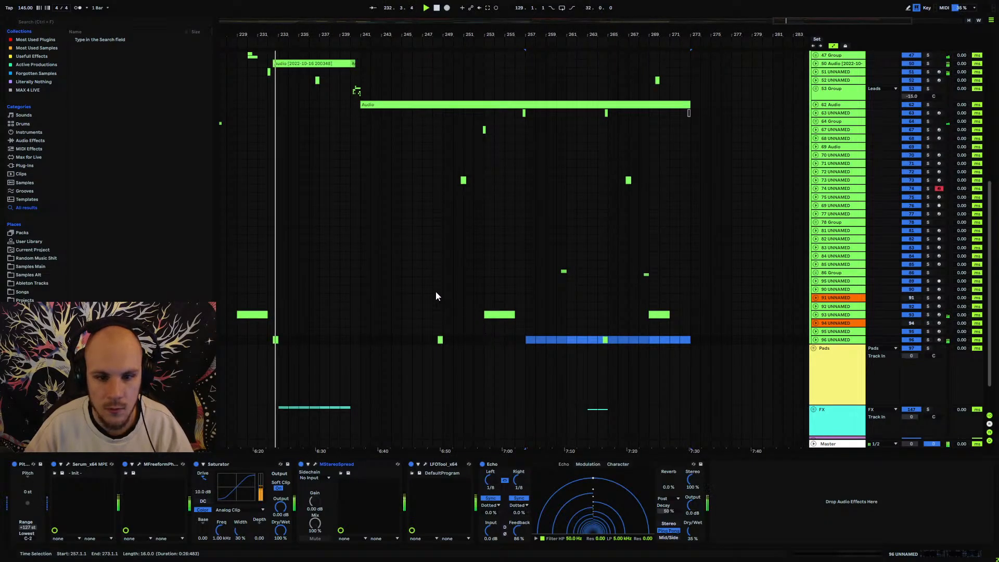
# Copy the 86-Group one-shots from bars 145 to 161 to bar 225 and play from there.
pyautogui.moveTo(276, 37); pyautogui.dragTo(704, 22)
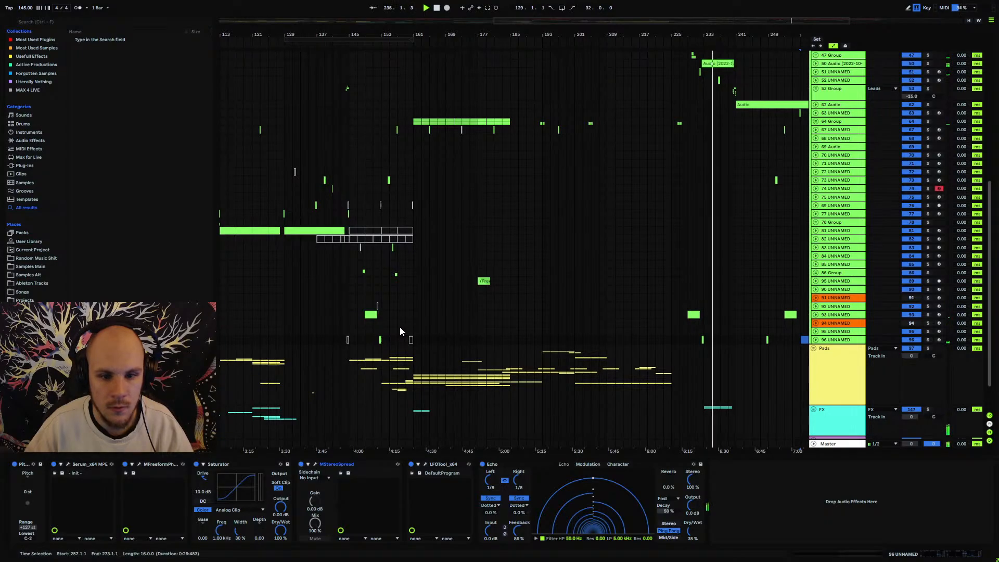
pyautogui.moveTo(350, 273); pyautogui.dragTo(412, 274)
pyautogui.click(671, 273)
pyautogui.hotkey('ctrl', 'v')
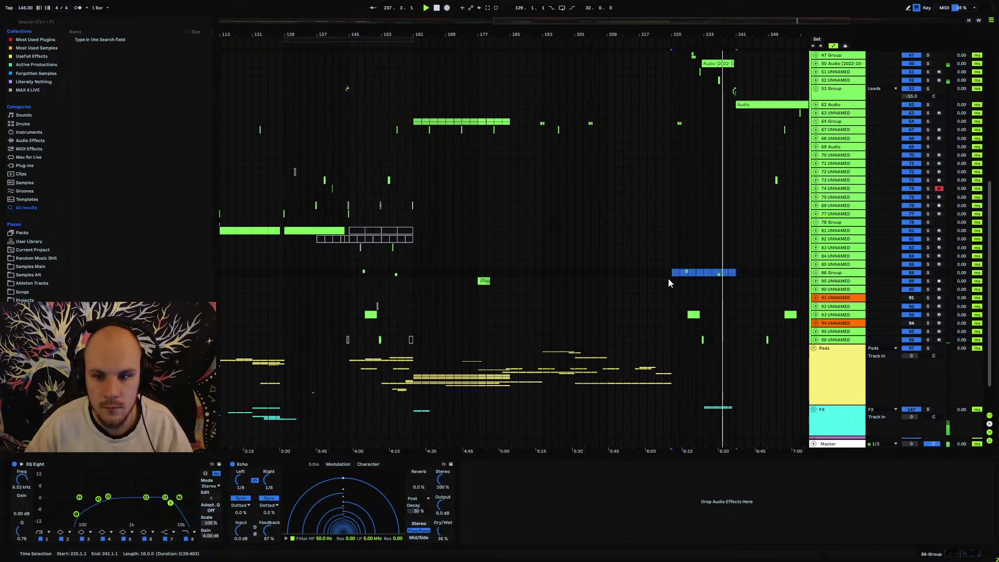
pyautogui.click(675, 274)
pyautogui.press('space')
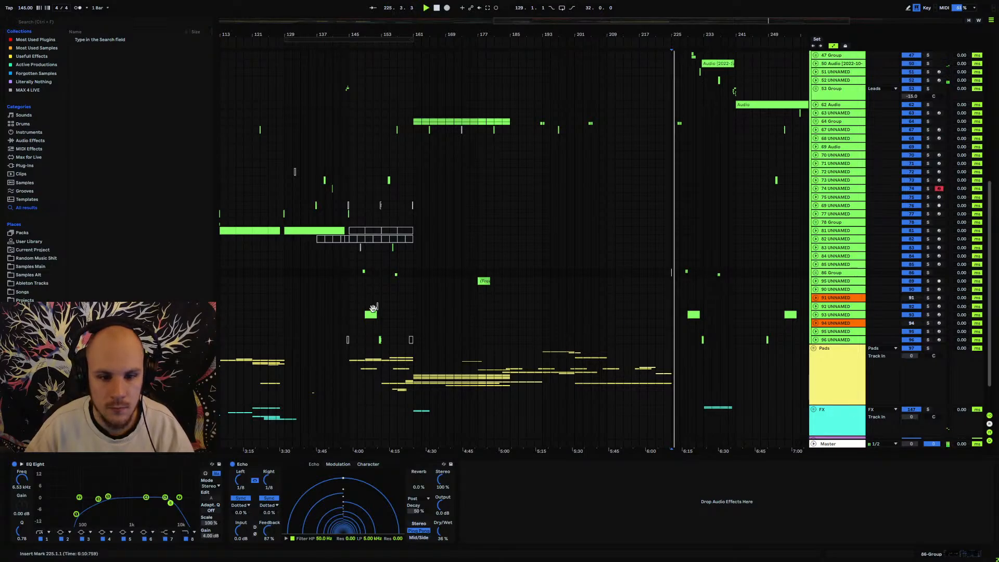
# Look over the earlier lead one-shots on track 94 (bars 81 to 97) and track 92 (bar 72) for reusable material.
pyautogui.moveTo(371, 36); pyautogui.dragTo(615, 47)
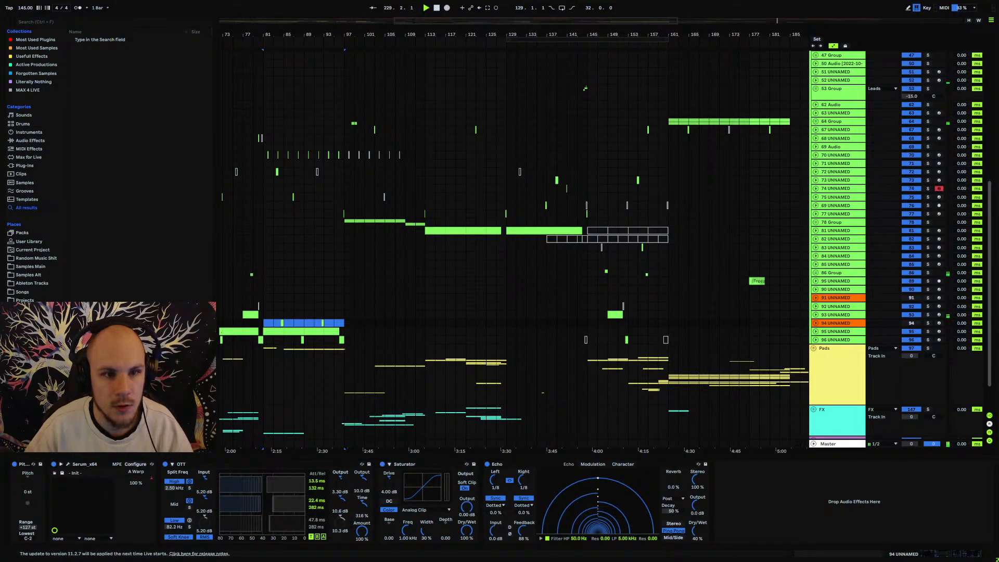
pyautogui.moveTo(312, 36); pyautogui.dragTo(479, 41)
pyautogui.moveTo(416, 41); pyautogui.dragTo(406, 63)
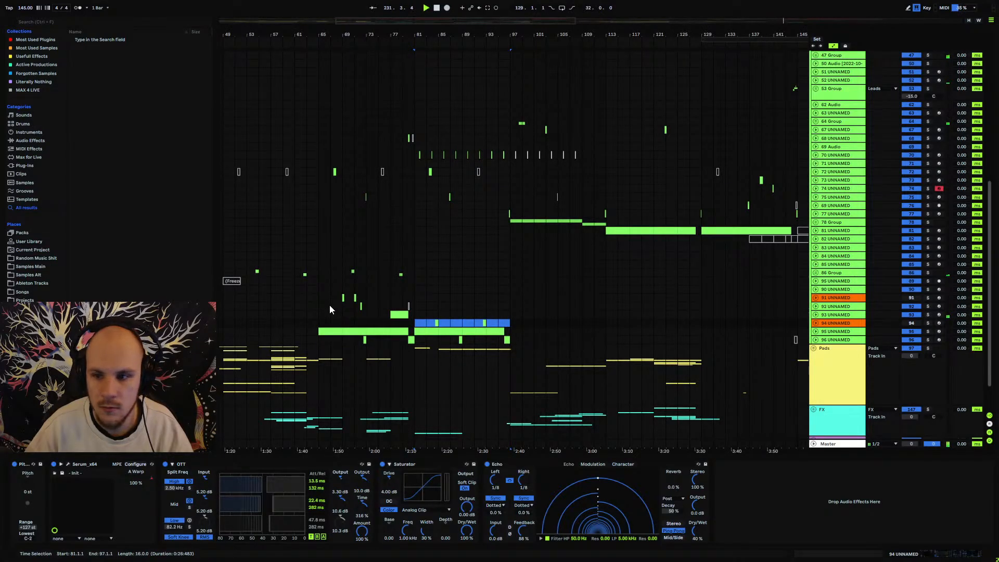
pyautogui.click(362, 306)
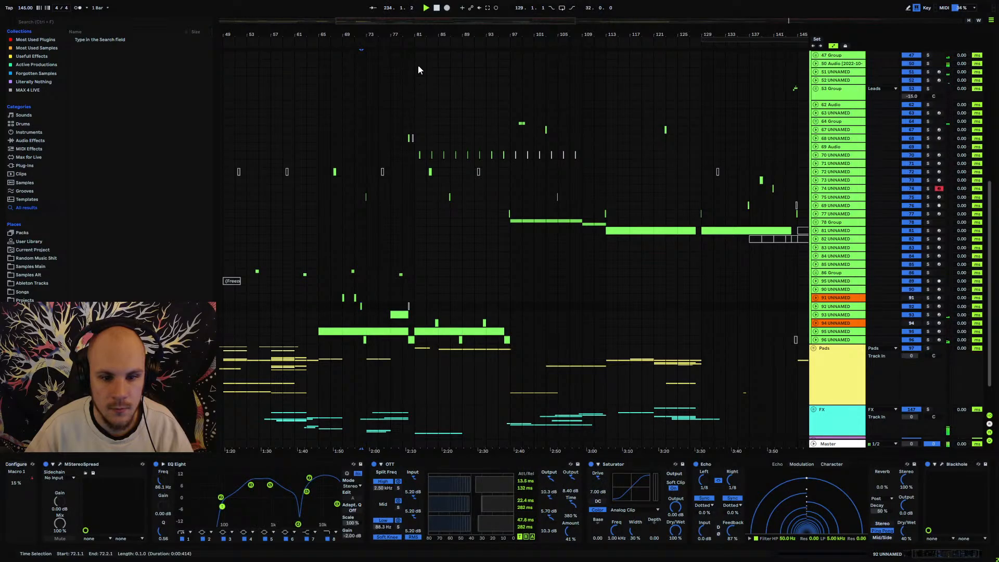
pyautogui.moveTo(419, 35); pyautogui.dragTo(104, 5)
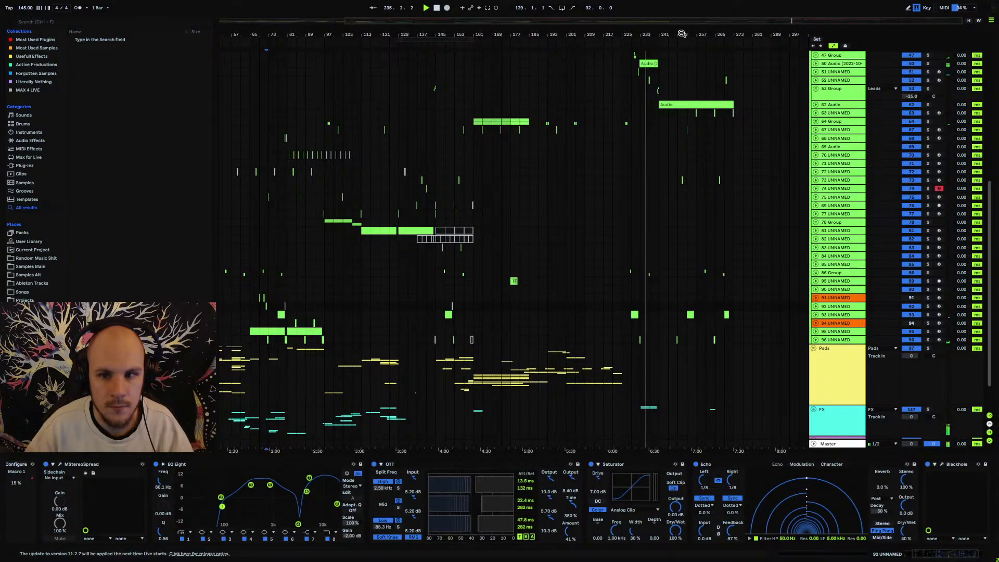
# Drop track 52's Echo Dry/Wet automation to about 0% between bars 240 and 241, play from bar 236 and fold the lane.
pyautogui.moveTo(654, 33); pyautogui.dragTo(522, 82)
pyautogui.moveTo(540, 37); pyautogui.dragTo(462, 61)
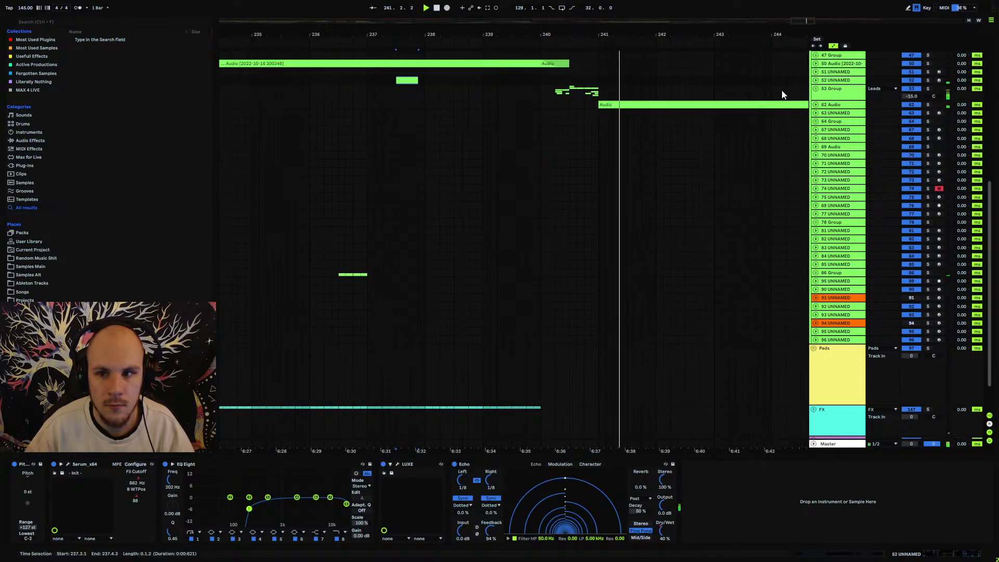
pyautogui.click(828, 80)
pyautogui.click(816, 80)
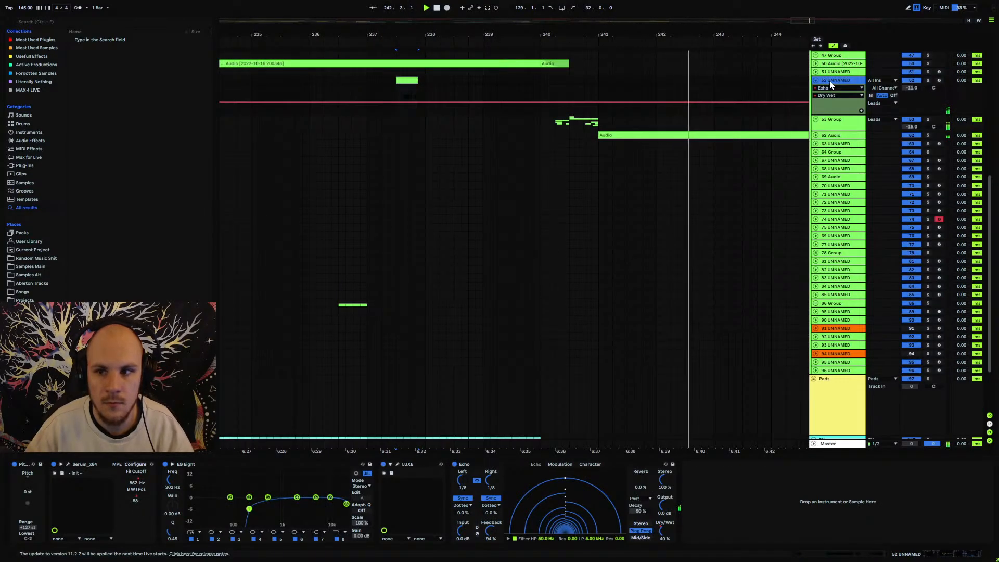
pyautogui.click(541, 103)
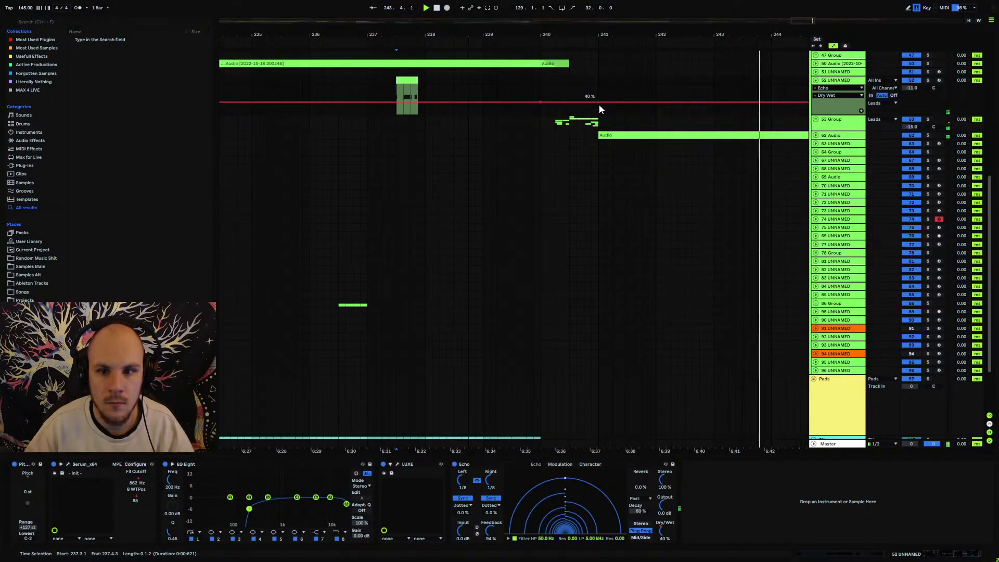
pyautogui.moveTo(554, 102); pyautogui.dragTo(566, 113)
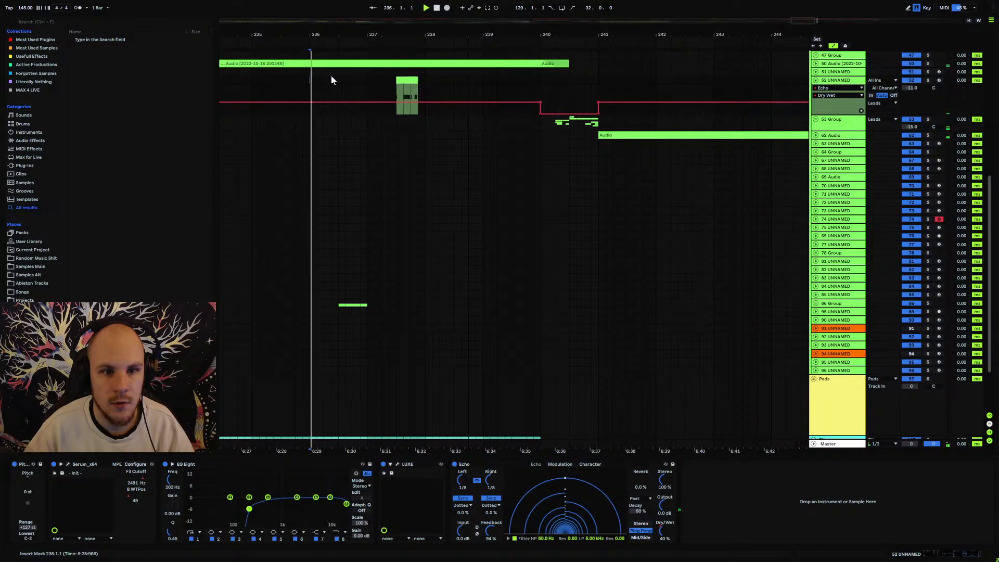
pyautogui.click(815, 80)
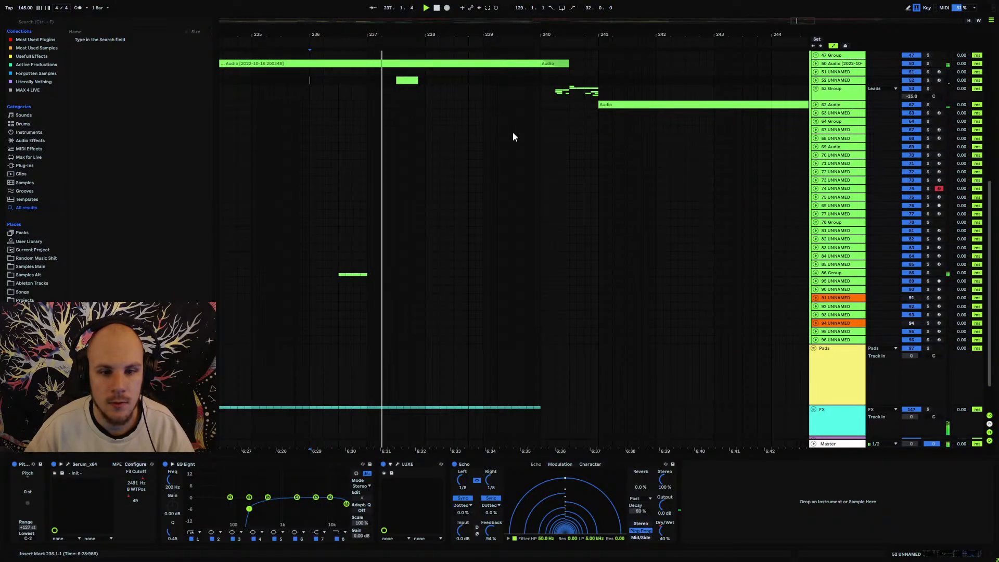
# Shift track 52's one-shot in bar 237 slightly later and start its Echo Dry/Wet drop at bar 239.
pyautogui.click(413, 82)
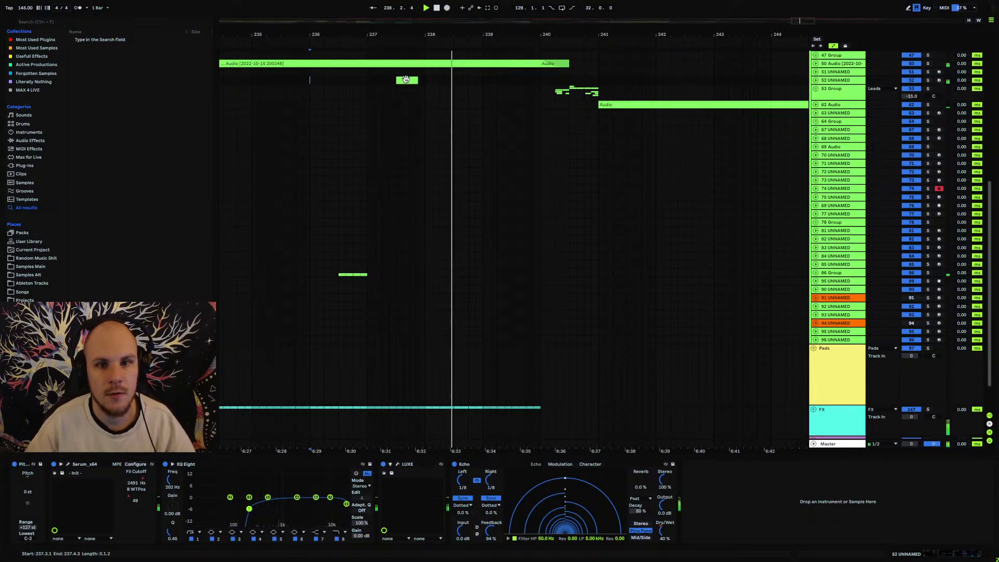
pyautogui.click(368, 80)
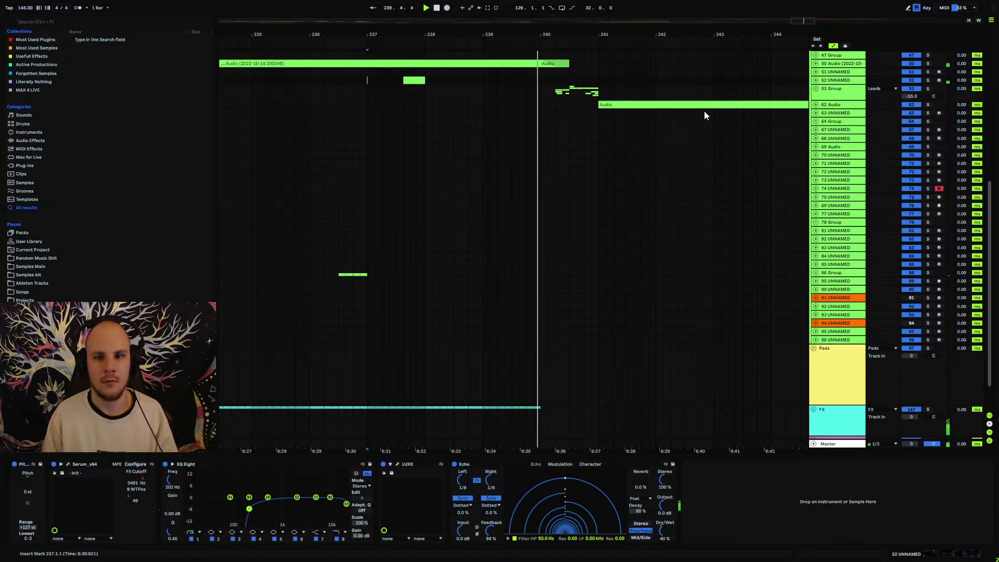
pyautogui.click(815, 81)
pyautogui.press('space')
pyautogui.moveTo(541, 102); pyautogui.dragTo(483, 113)
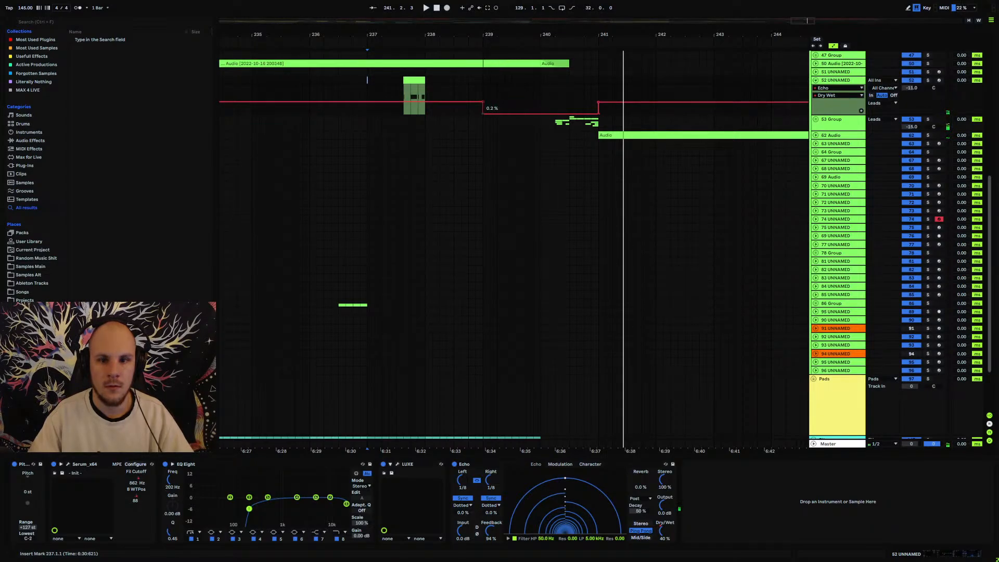
# Automate track 52's Echo Output Gain with points at bars 239 and 269 and a rise to about 4.5 dB at bar 241.
pyautogui.click(667, 511)
pyautogui.click(483, 99)
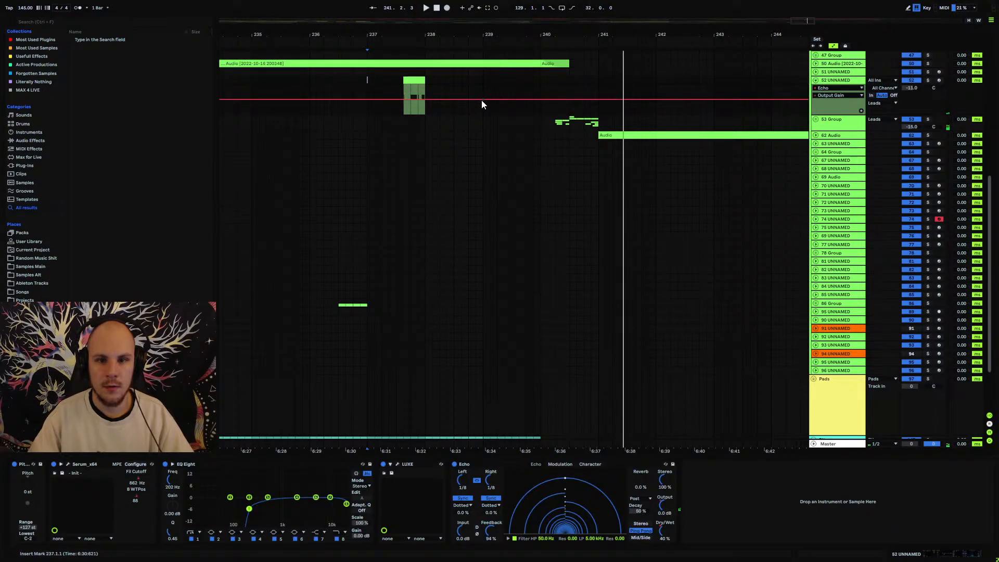
pyautogui.moveTo(598, 33); pyautogui.dragTo(353, 33)
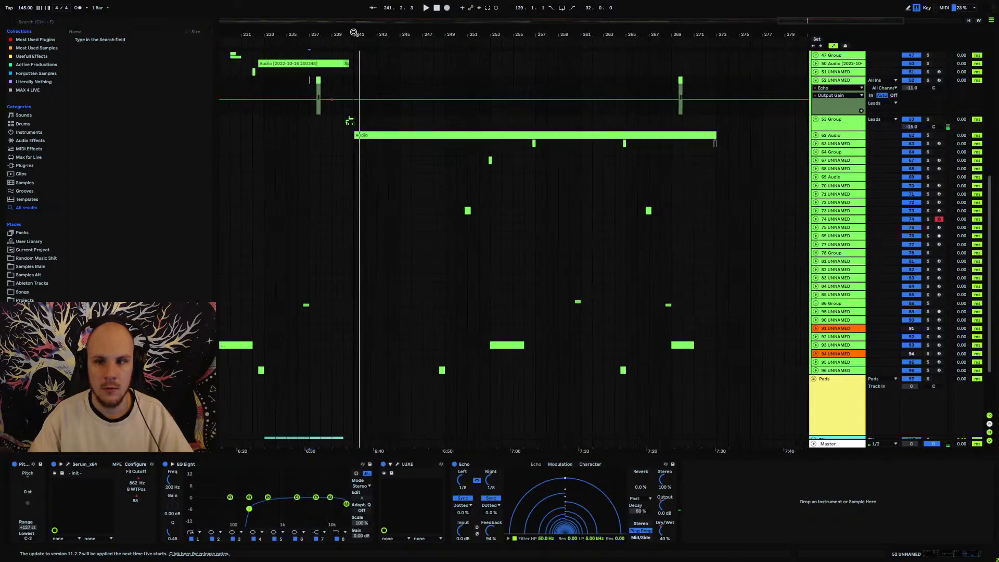
pyautogui.click(670, 100)
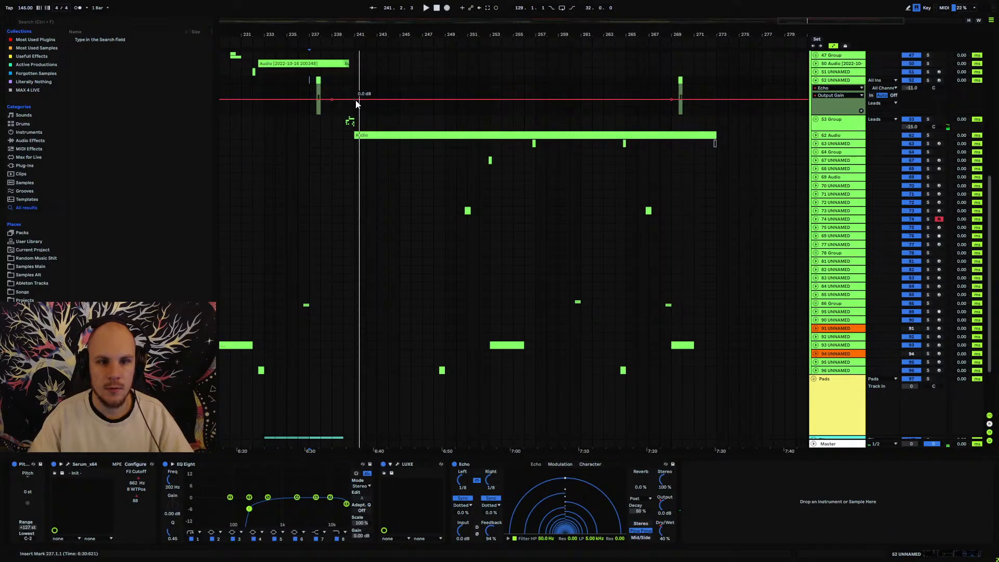
pyautogui.moveTo(356, 101); pyautogui.dragTo(358, 97)
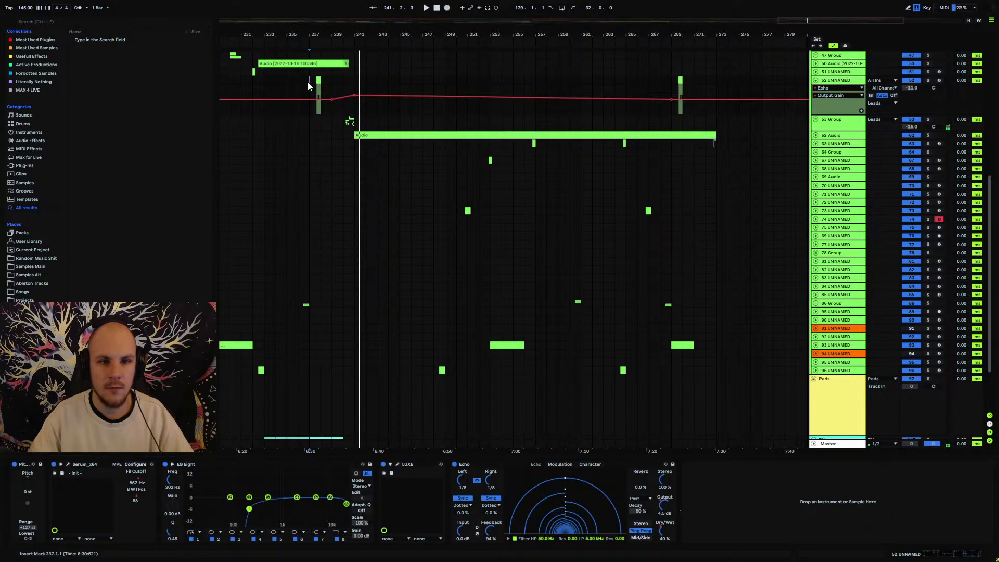
# Fold track 52's automation lane, set its Echo low-pass frequency to about 9.9 kHz and replay from bar 237.
pyautogui.click(816, 80)
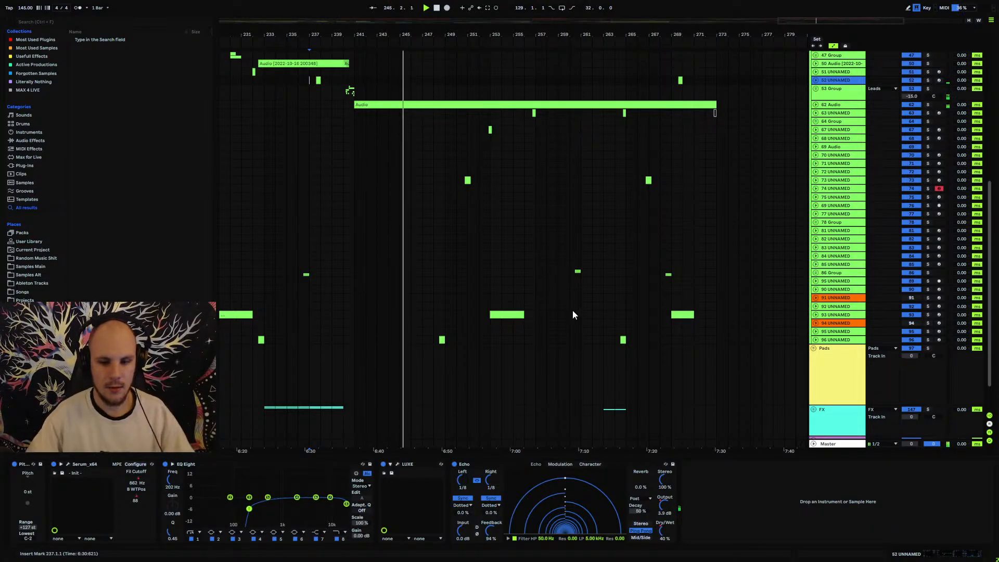
pyautogui.moveTo(594, 538); pyautogui.dragTo(594, 528)
pyautogui.press('space')
pyautogui.press('space')
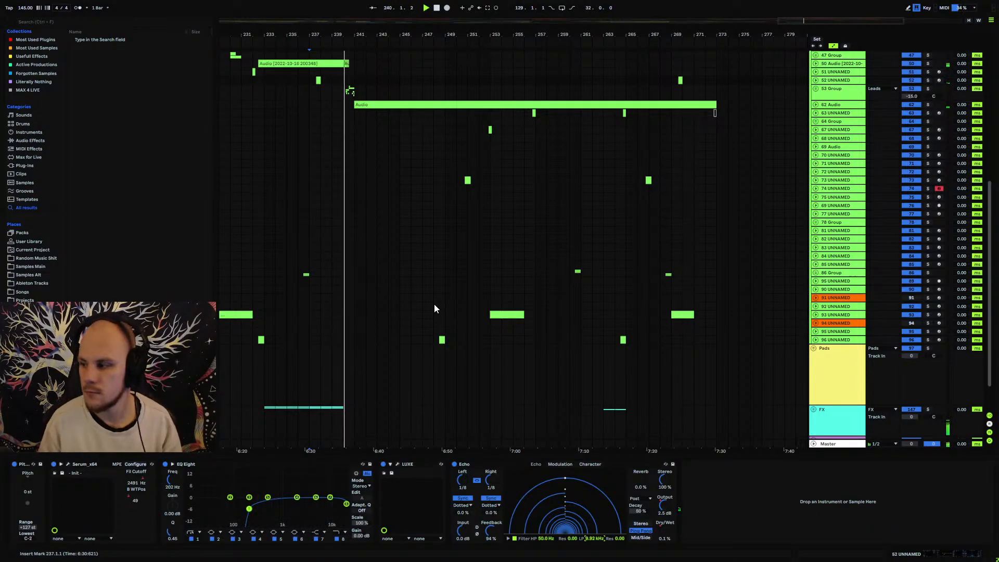
# Turn track 52's Echo Dry/Wet drop into a ramp from bar 239 to 0% at bar 240, fold the lane and play the transition.
pyautogui.moveTo(331, 36); pyautogui.dragTo(390, 78)
pyautogui.click(815, 82)
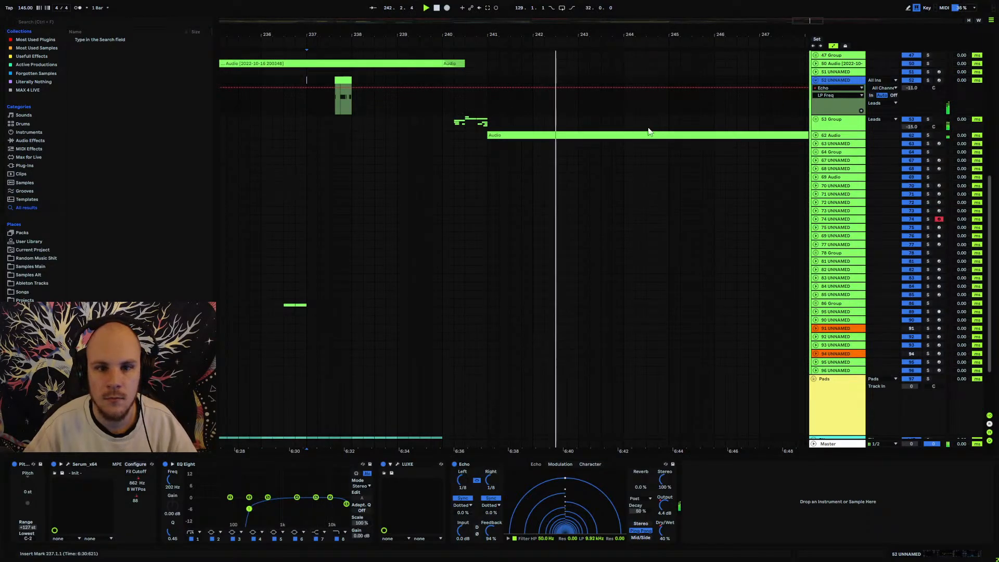
pyautogui.click(662, 531)
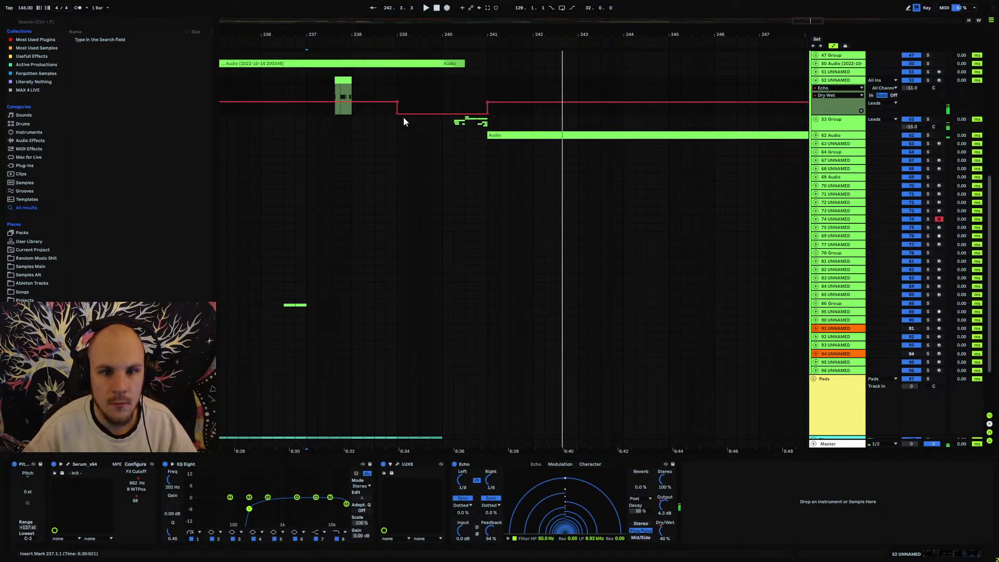
pyautogui.moveTo(398, 114); pyautogui.dragTo(442, 113)
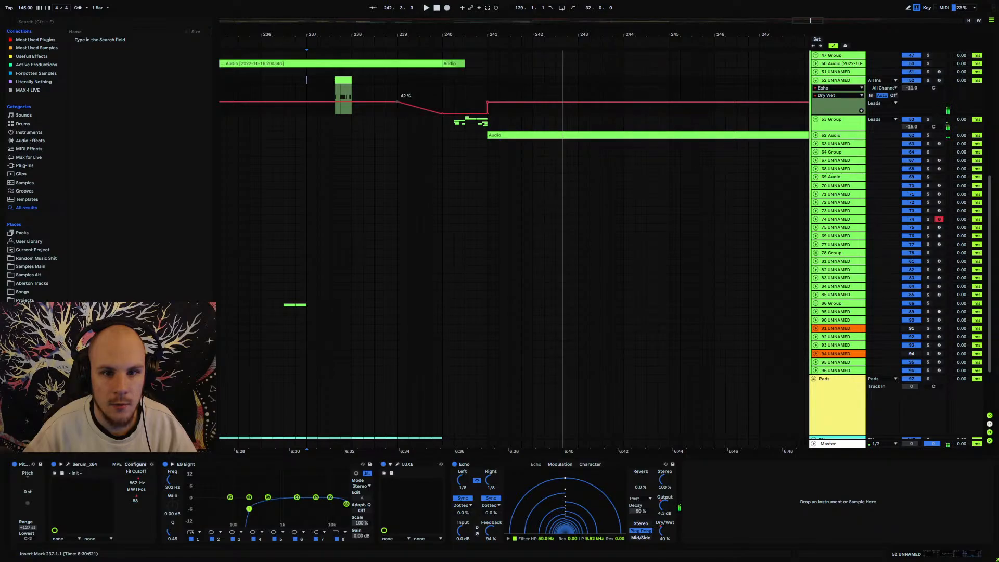
pyautogui.click(815, 80)
pyautogui.scroll(5, 430, 198)
pyautogui.scroll(3, 396, 201)
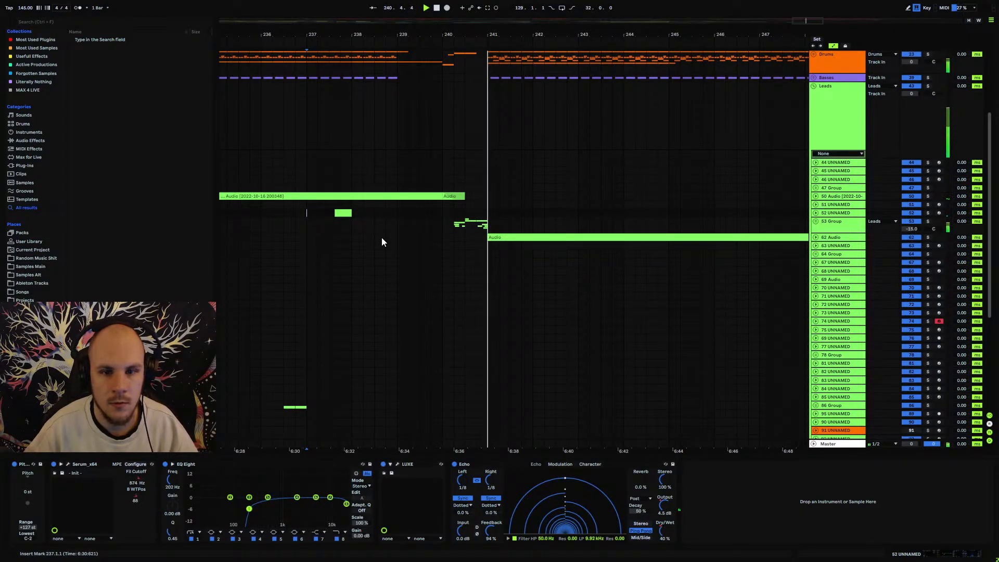
# Try reshaping track 52's Echo Dry/Wet ramp so it falls more gradually from bar 240 toward bar 241, replaying the transition.
pyautogui.click(815, 214)
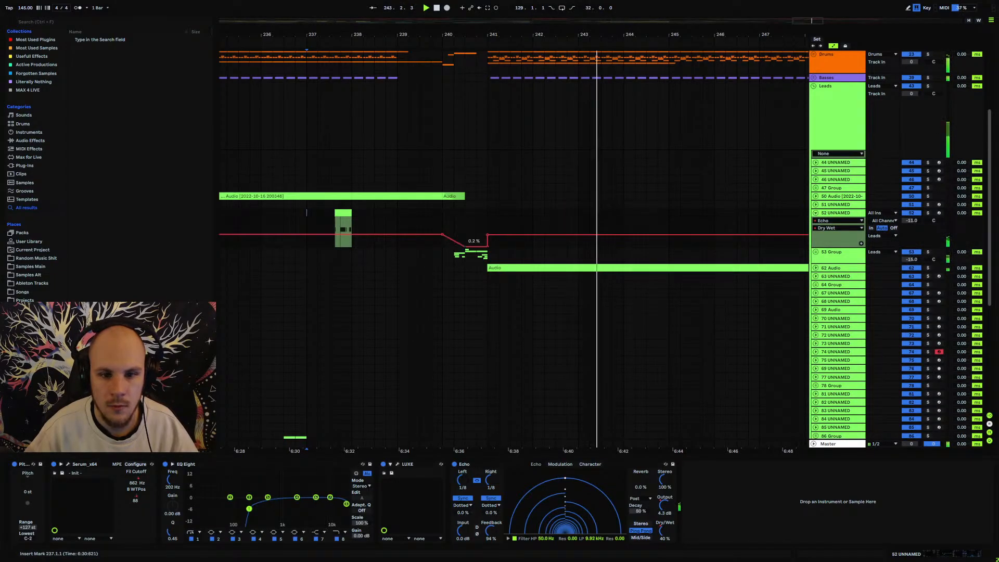
pyautogui.click(465, 246)
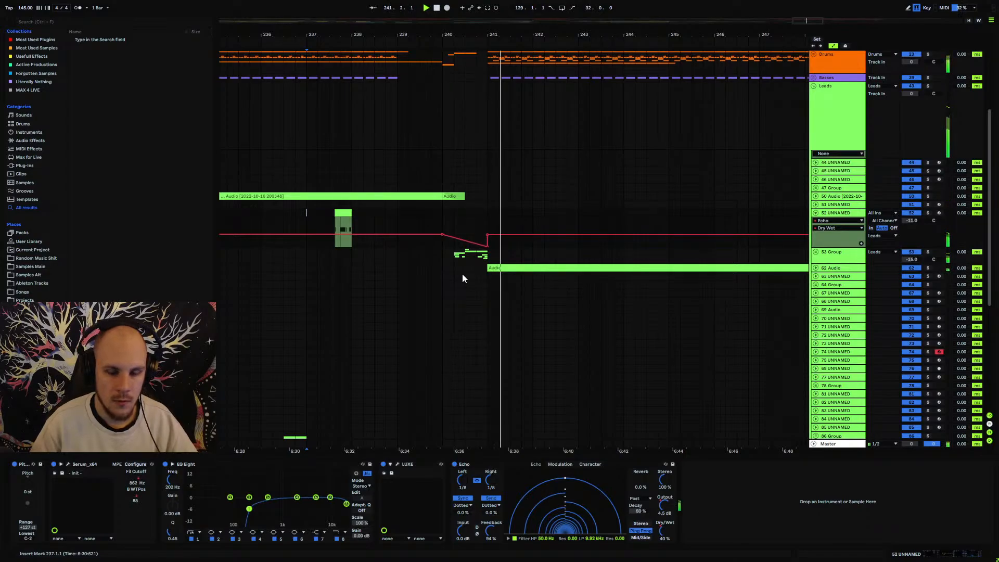
pyautogui.moveTo(475, 243); pyautogui.dragTo(476, 247)
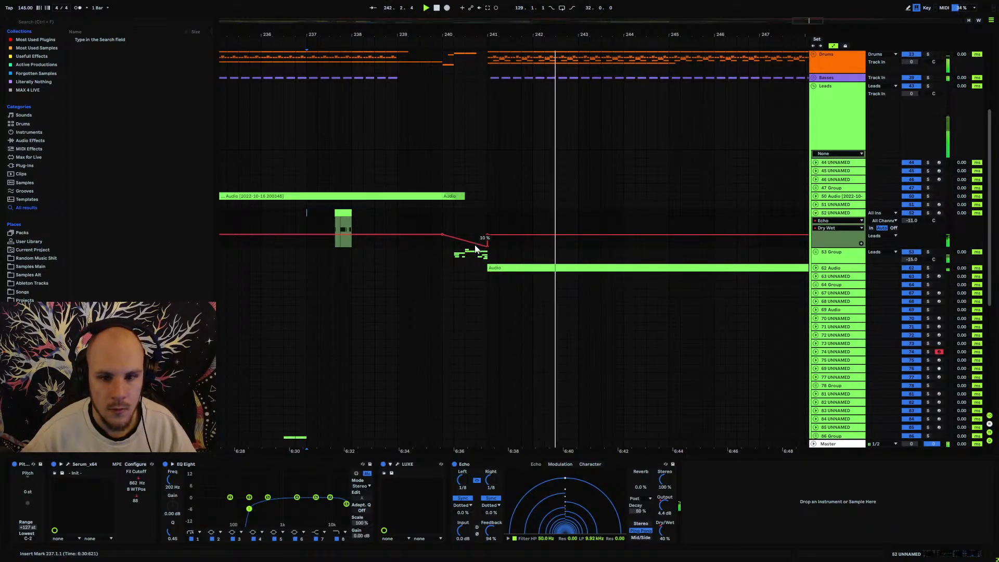
pyautogui.press('space')
pyautogui.press('space')
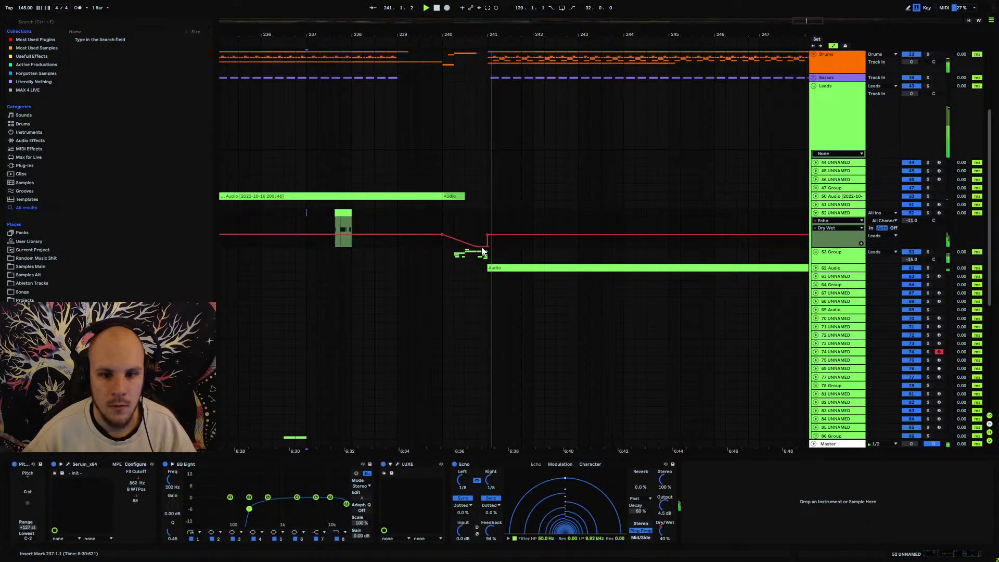
pyautogui.press('space')
pyautogui.press('space')
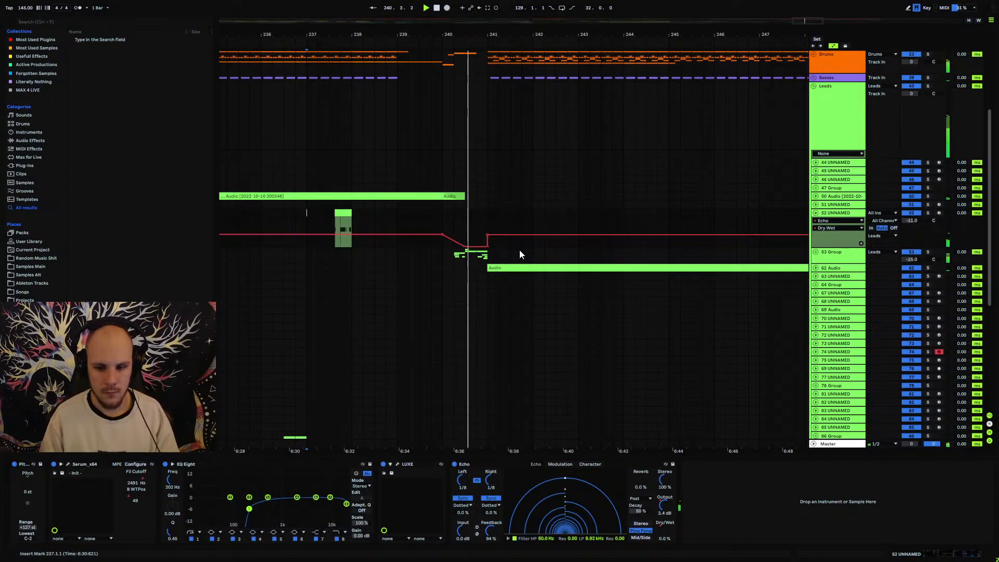
# Start track 52's Echo Output Gain rise midway through bar 240 and lower its point at bar 241 to about 2.9 dB.
pyautogui.click(665, 506)
pyautogui.moveTo(399, 234); pyautogui.dragTo(464, 234)
pyautogui.press('space')
pyautogui.press('space')
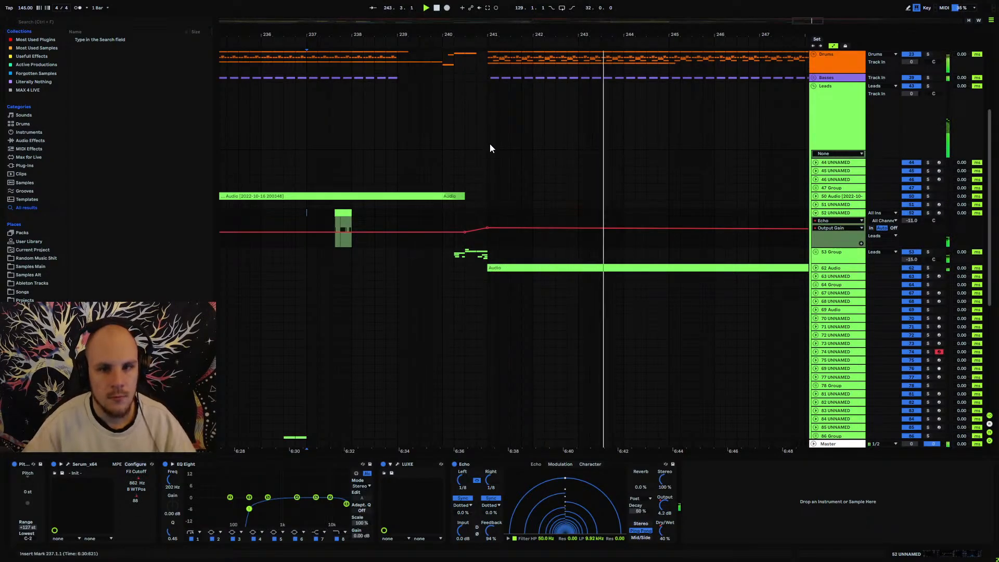
pyautogui.moveTo(486, 228); pyautogui.dragTo(487, 229)
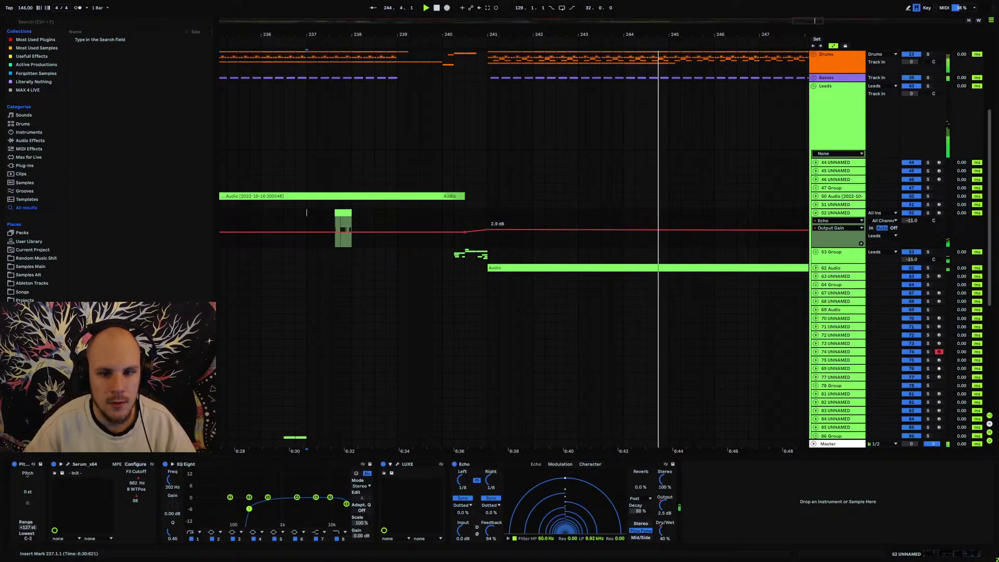
pyautogui.moveTo(403, 40); pyautogui.dragTo(413, 31)
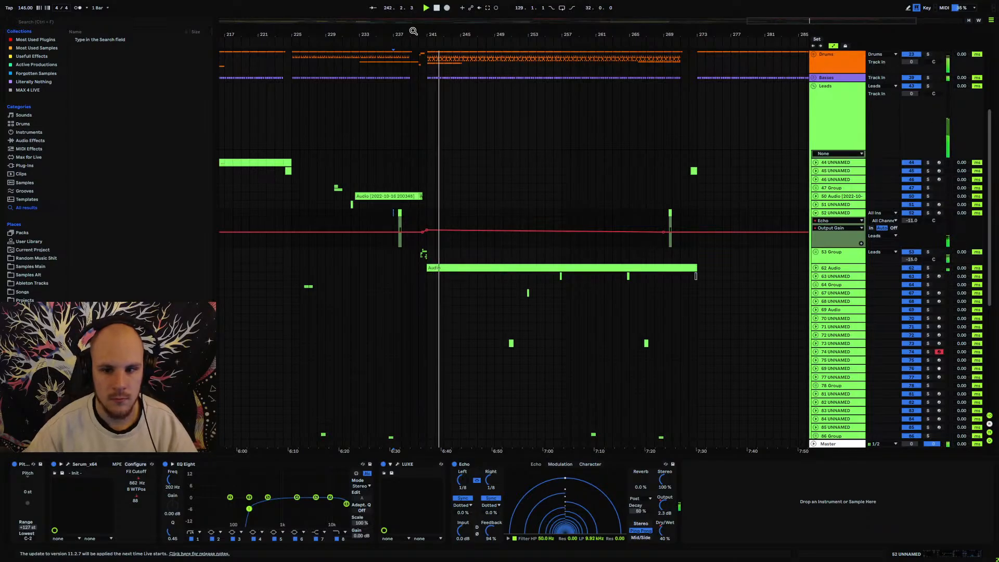
pyautogui.moveTo(435, 31); pyautogui.dragTo(614, 5)
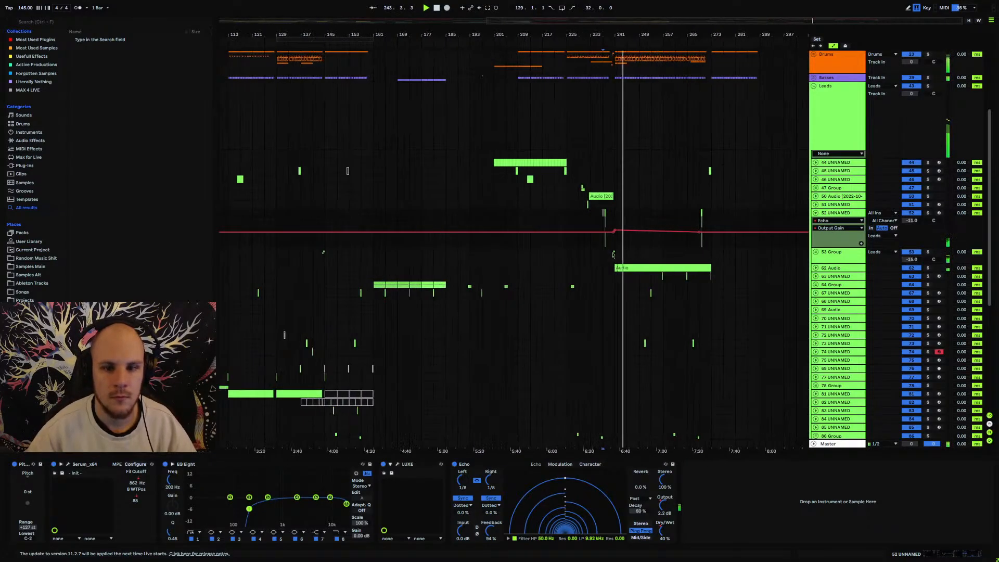
pyautogui.click(816, 213)
# Add a new MIDI track directly below track 96 at the end of the Leads group.
pyautogui.click(819, 112)
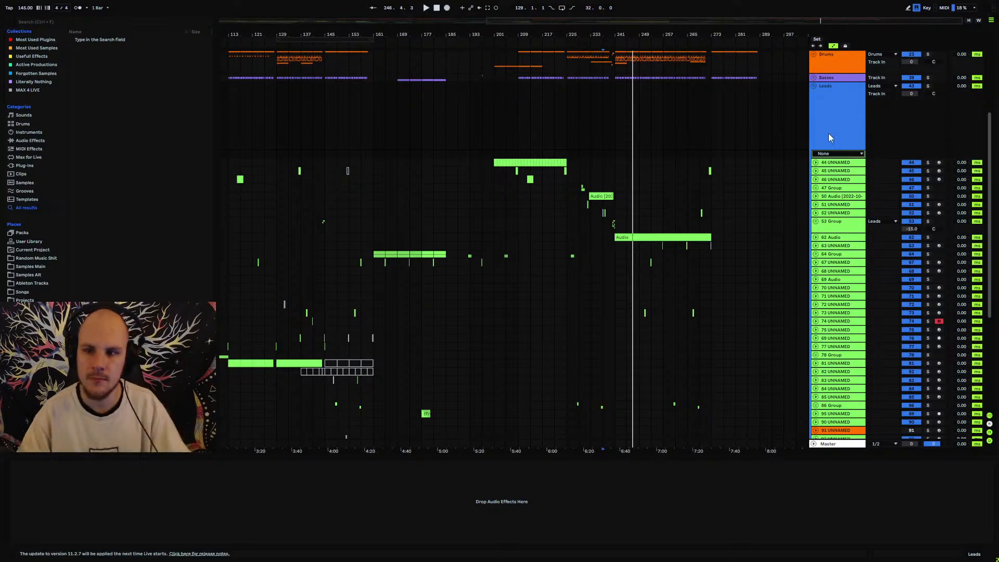
pyautogui.scroll(-5, 786, 291)
pyautogui.click(607, 339)
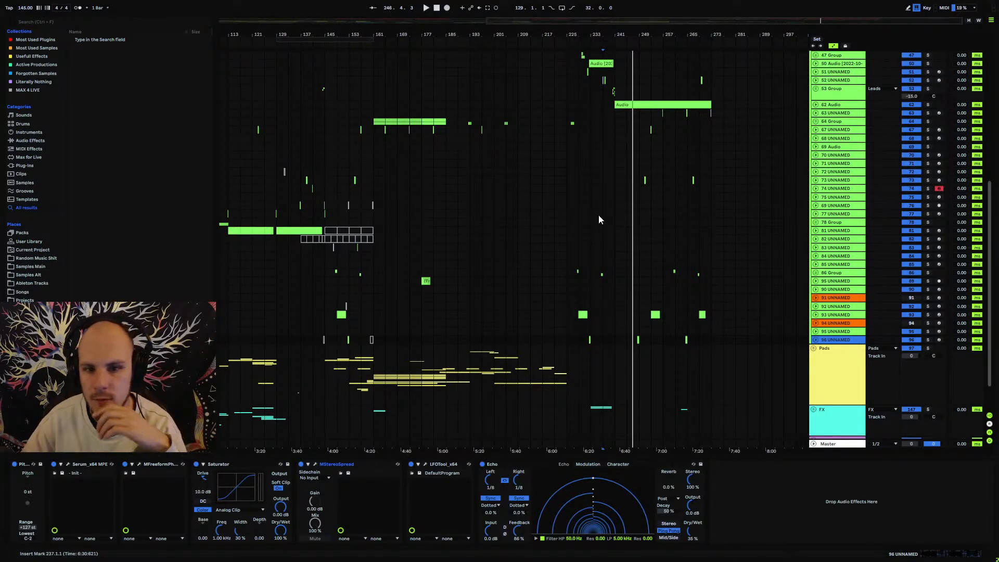
pyautogui.hotkey('ctrl', 'shift', 't')
pyautogui.moveTo(563, 34); pyautogui.dragTo(408, 255)
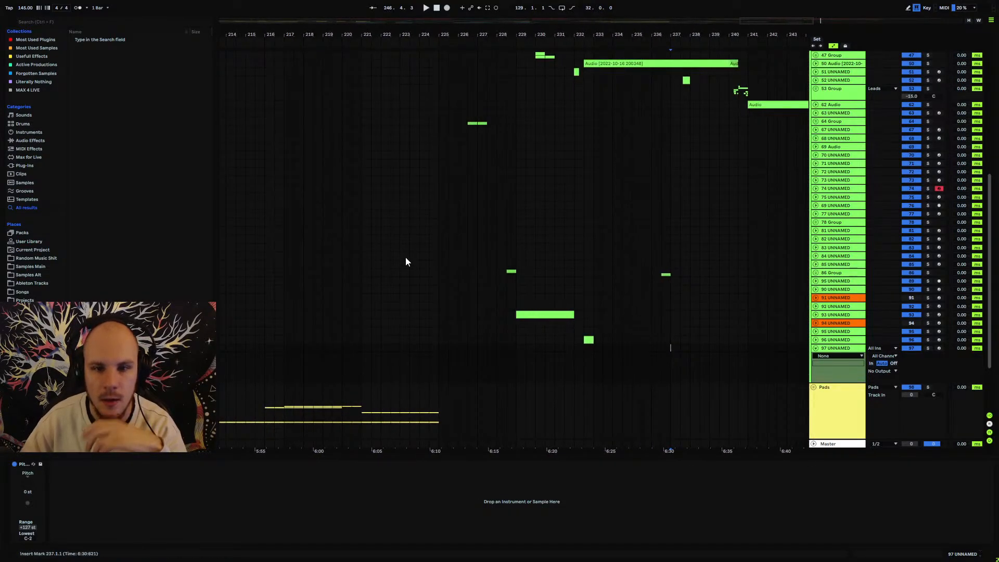
pyautogui.click(443, 348)
pyautogui.press('space')
pyautogui.scroll(4, 459, 284)
pyautogui.scroll(-2, 456, 281)
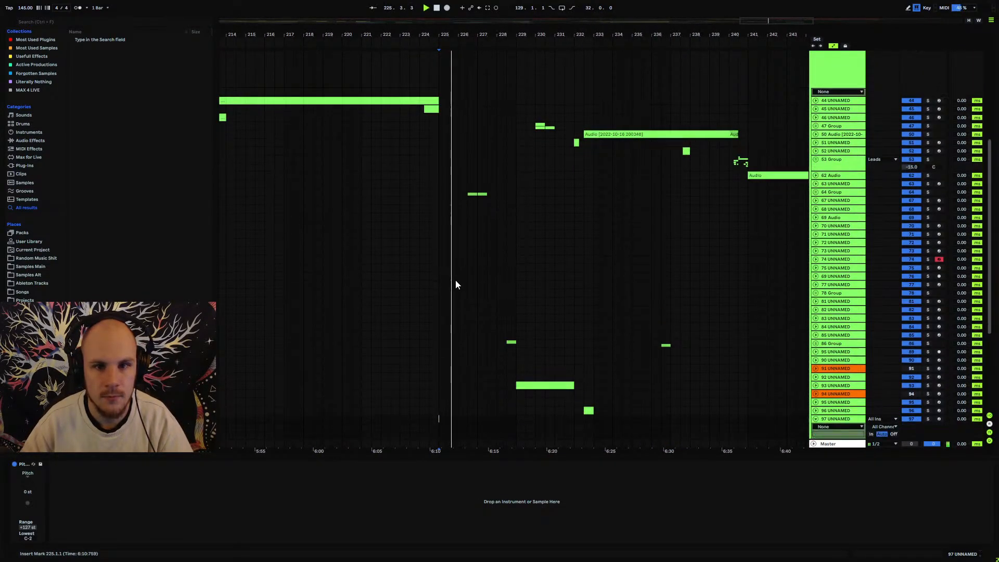
pyautogui.click(426, 385)
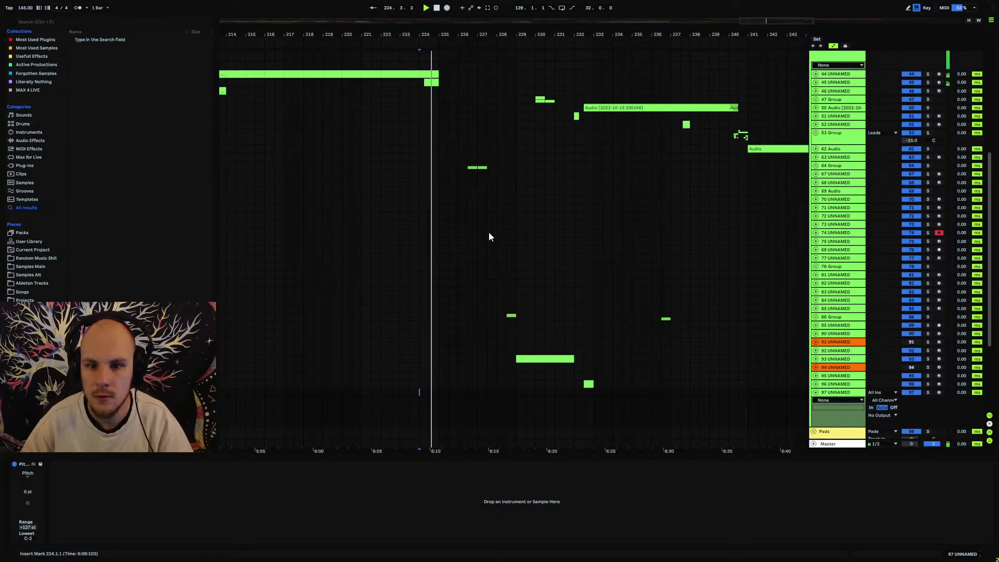
pyautogui.click(820, 166)
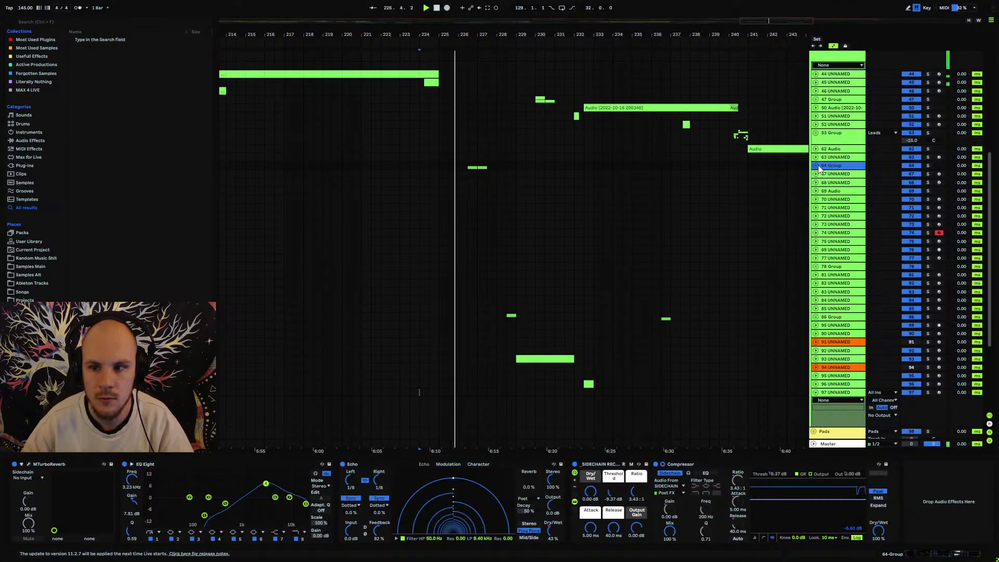
pyautogui.scroll(-5, 520, 304)
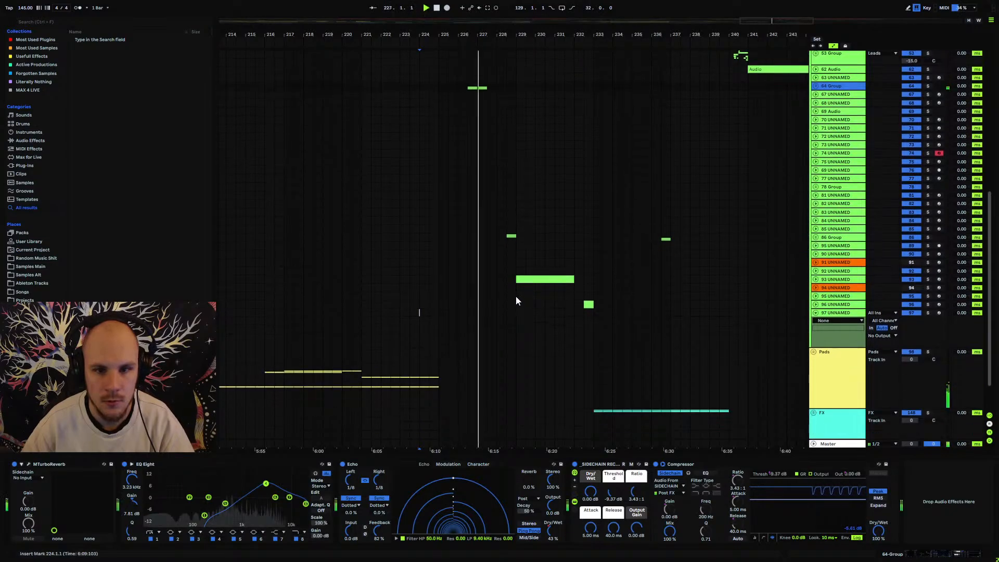
pyautogui.press('space')
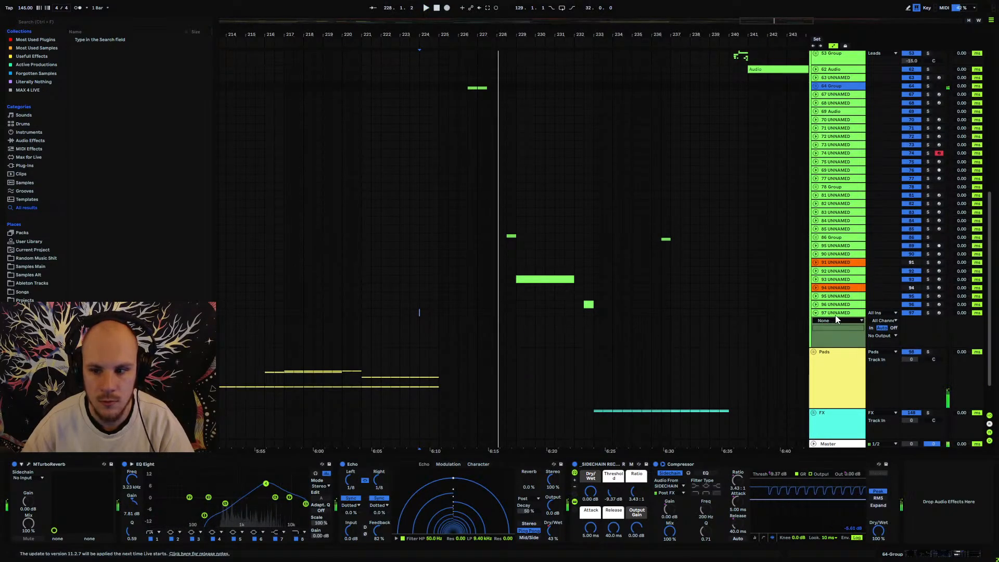
# Create an empty MIDI clip on track 97 from 227.4.1 to 228.2.1.
pyautogui.click(837, 314)
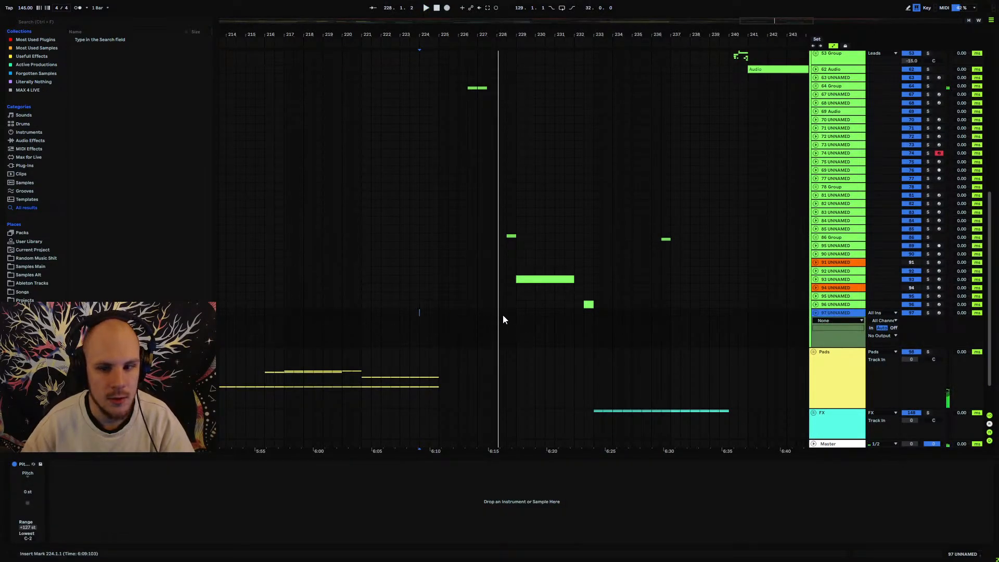
pyautogui.click(488, 313)
pyautogui.moveTo(488, 36); pyautogui.dragTo(491, 68)
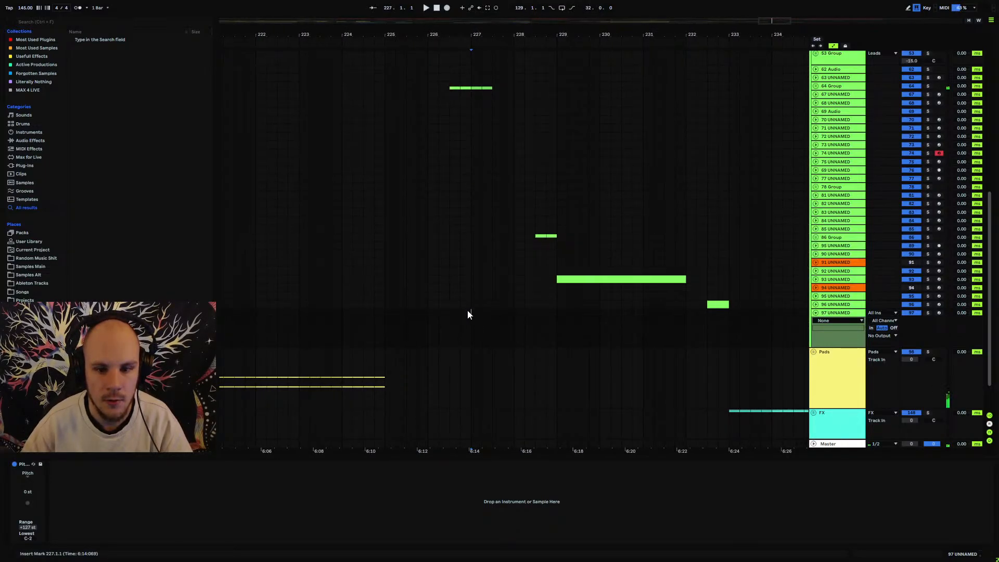
pyautogui.moveTo(502, 314); pyautogui.dragTo(523, 312)
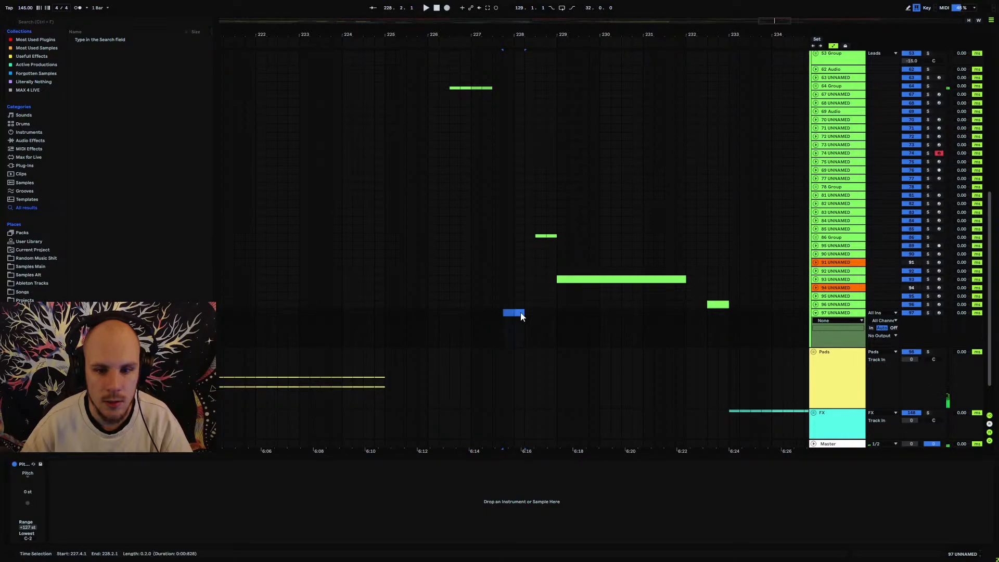
pyautogui.hotkey('ctrl', 'shift', 'm')
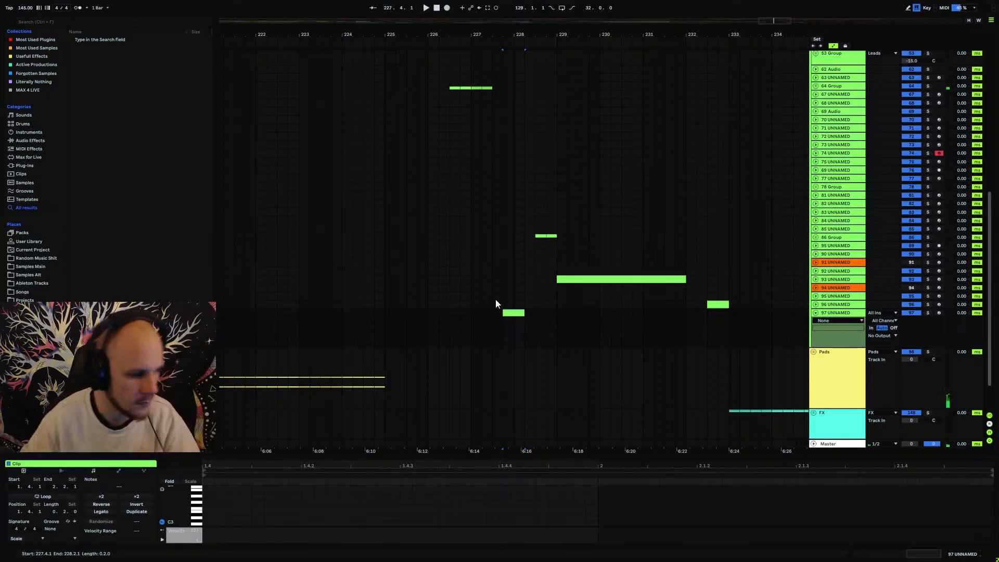
# Load the Vital synth on track 97.
pyautogui.rightClick(517, 331)
pyautogui.moveTo(566, 342)
pyautogui.click(648, 352)
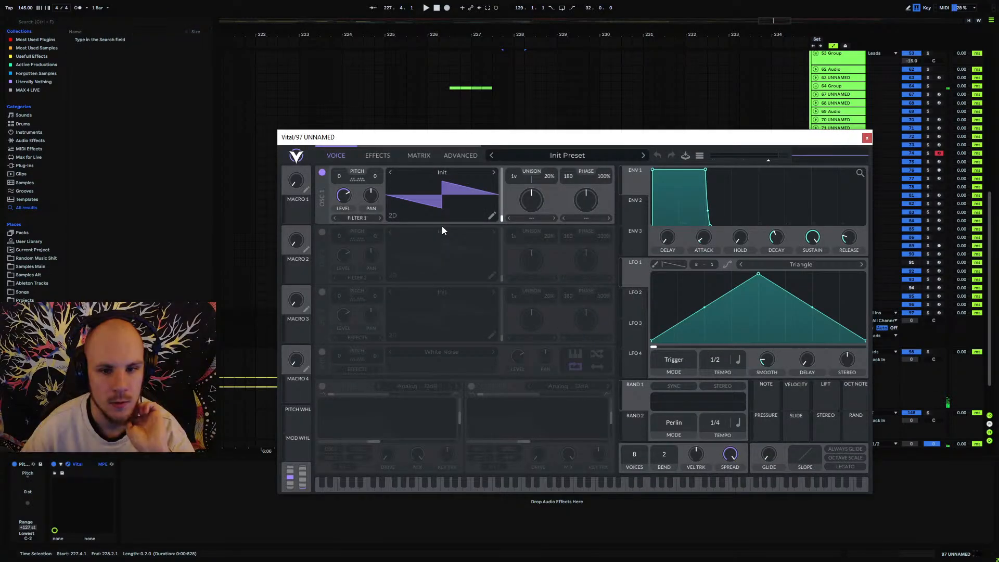
# Audition the User wavetables in Vital's oscillator 1, including Good Window, and load Projektor.
pyautogui.click(437, 172)
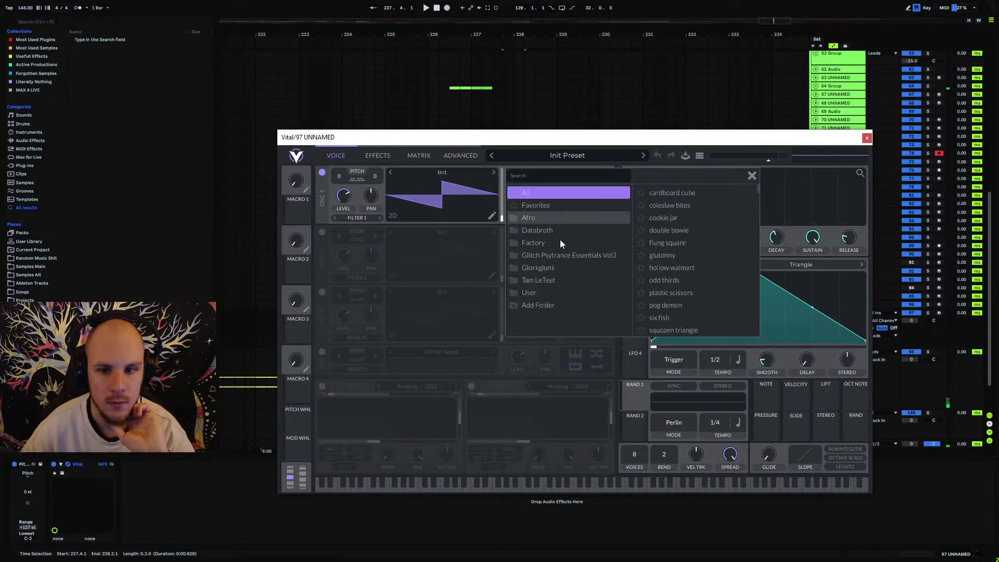
pyautogui.click(554, 296)
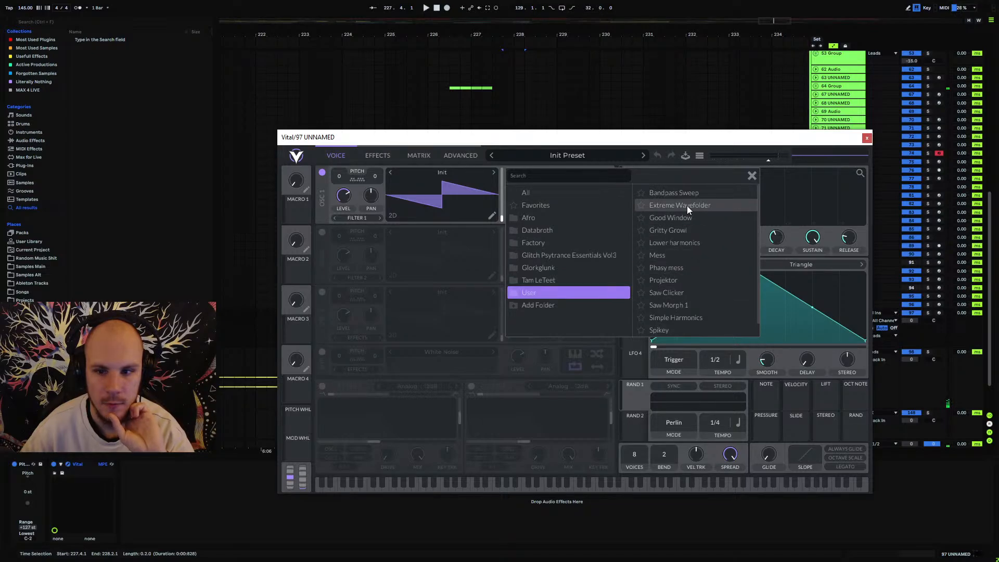
pyautogui.click(685, 219)
pyautogui.click(671, 233)
pyautogui.click(685, 219)
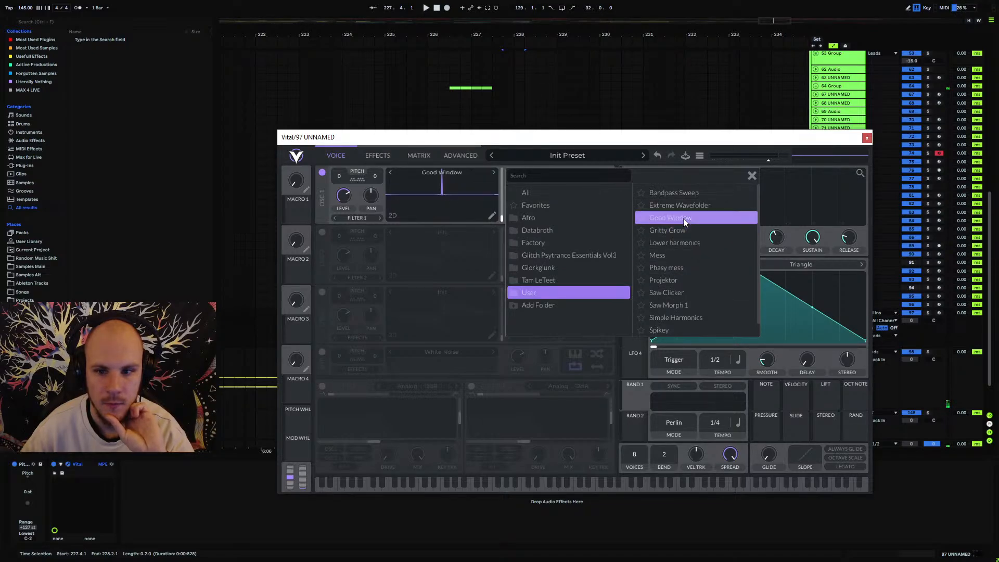
pyautogui.moveTo(504, 185); pyautogui.dragTo(513, 211)
pyautogui.click(666, 281)
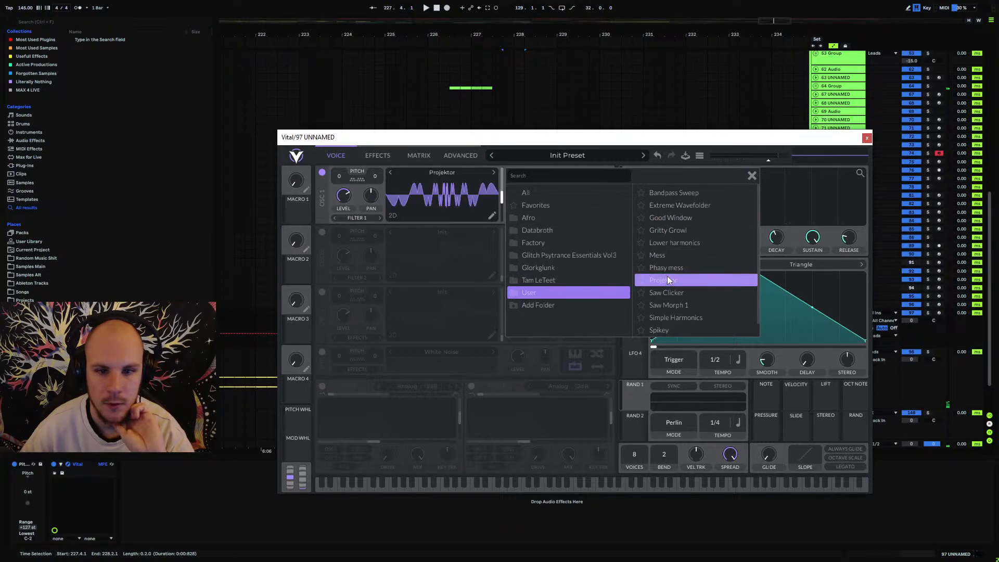
pyautogui.moveTo(501, 200); pyautogui.dragTo(513, 151)
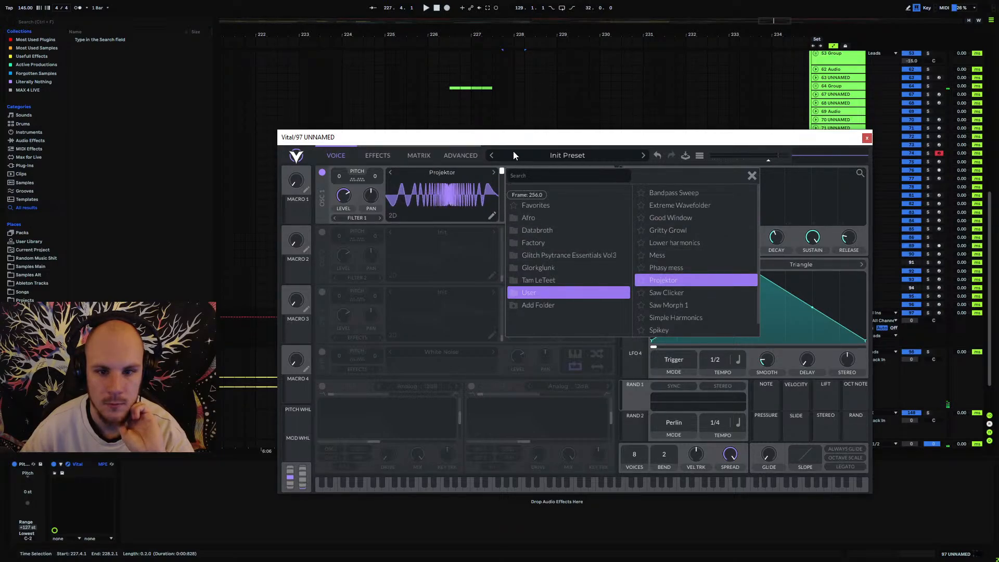
pyautogui.click(768, 180)
pyautogui.moveTo(770, 137); pyautogui.dragTo(608, 120)
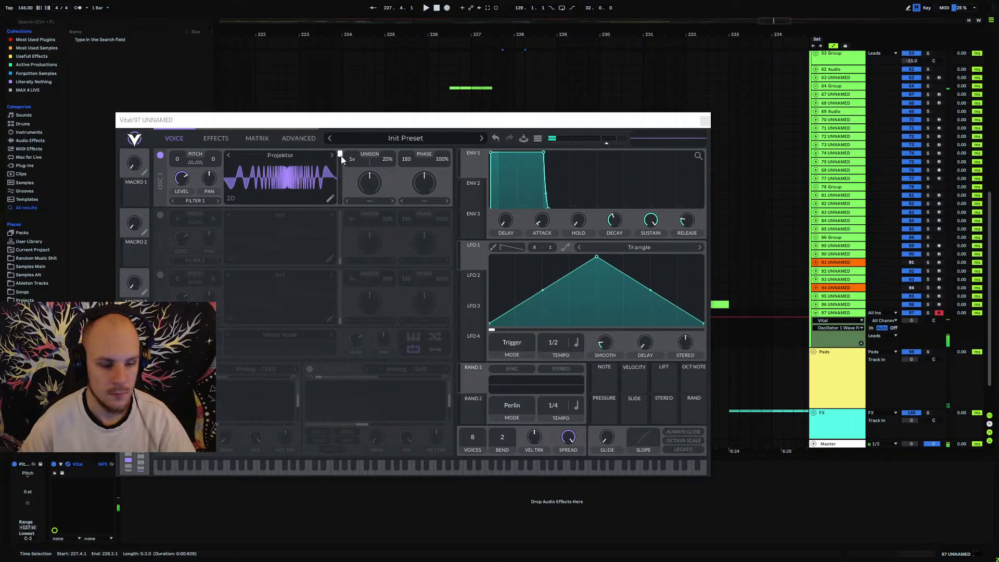
# Lower oscillator 1's wave frame to its minimum with Macro 1 assigned to it, and enable Filter 1 as Analog 24dB.
pyautogui.moveTo(341, 155); pyautogui.dragTo(338, 213)
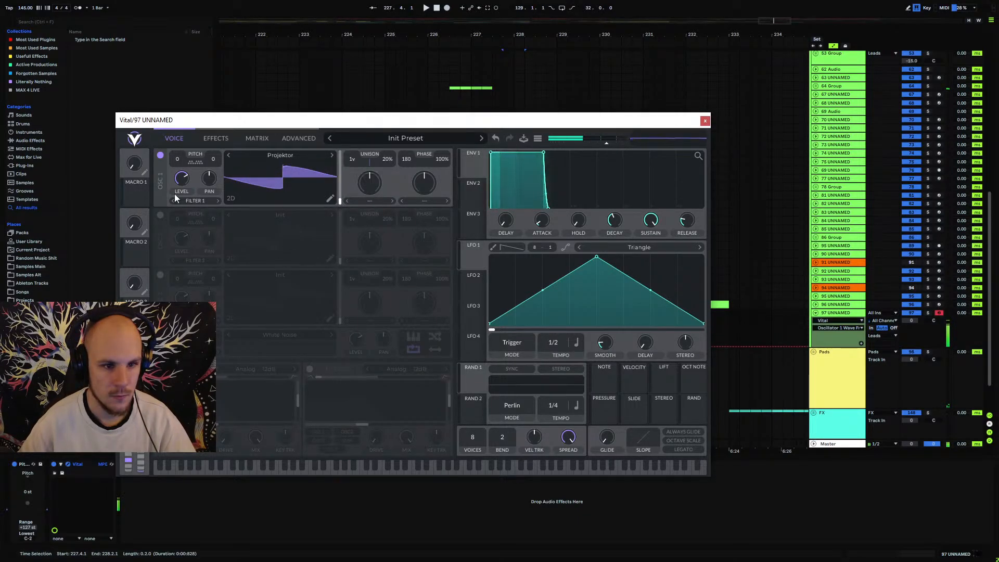
pyautogui.moveTo(136, 193); pyautogui.dragTo(340, 190)
pyautogui.click(160, 369)
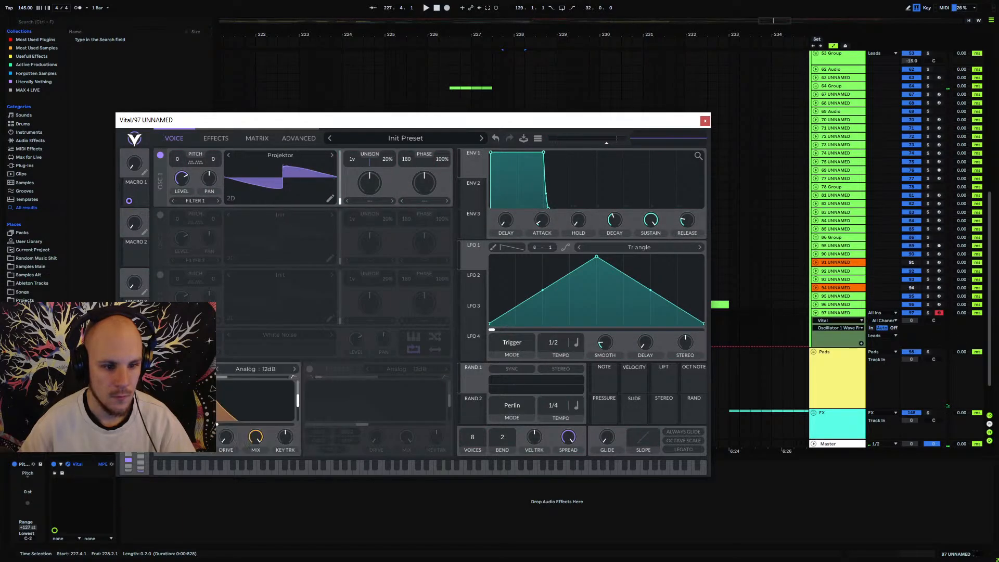
pyautogui.click(268, 369)
pyautogui.click(417, 385)
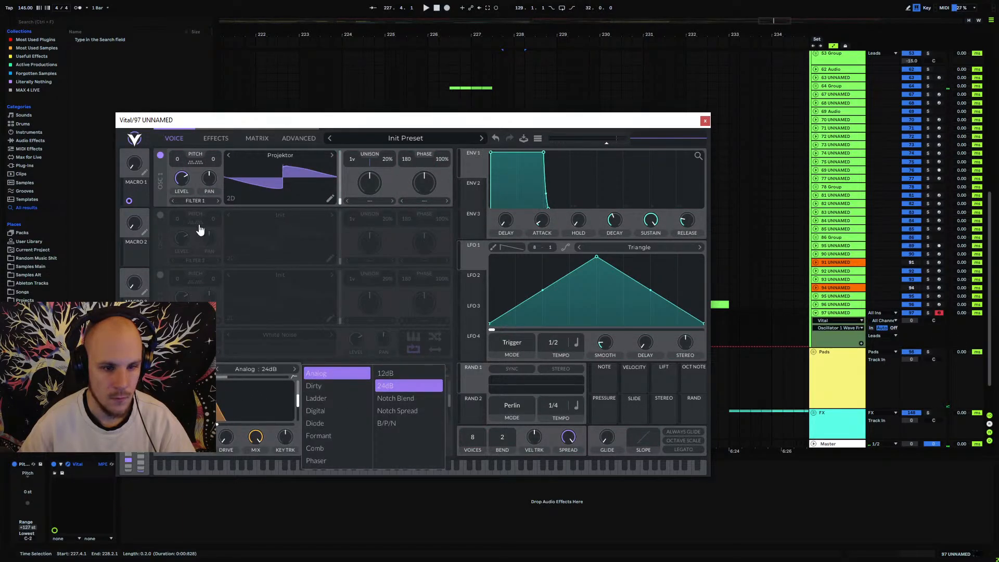
# Enable oscillator 2 and load the Projektor wavetable from the User folder into it.
pyautogui.click(160, 216)
pyautogui.click(160, 215)
pyautogui.click(286, 215)
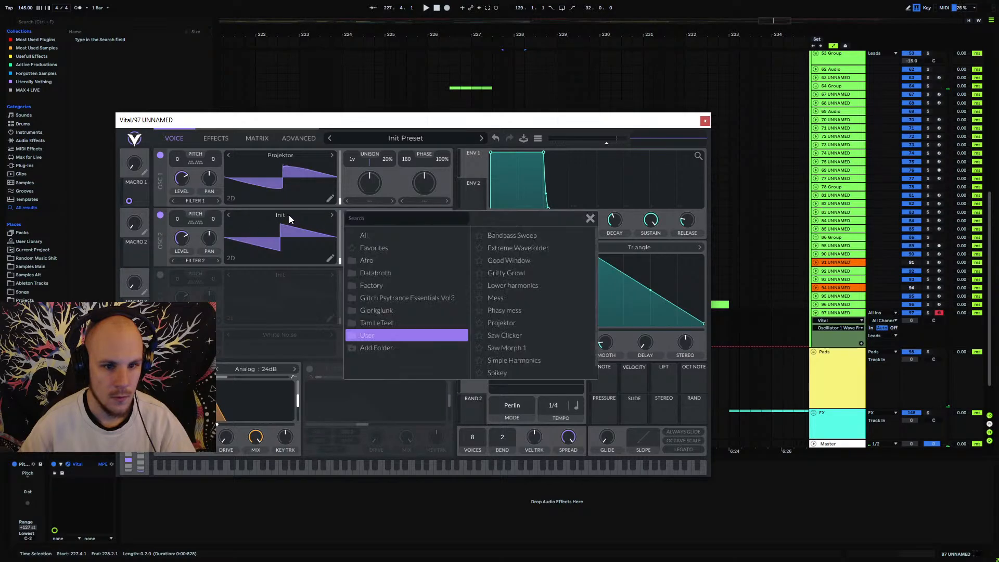
pyautogui.click(512, 322)
pyautogui.click(590, 219)
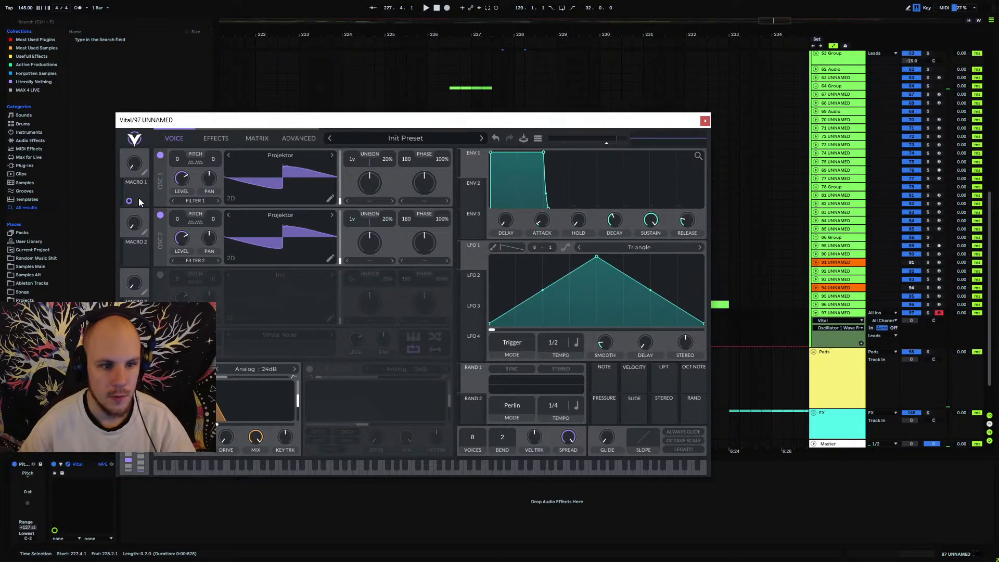
# Assign Macro 1 to oscillator 2's wave frame and transpose the oscillator by -12 semitones.
pyautogui.moveTo(138, 196); pyautogui.dragTo(304, 243)
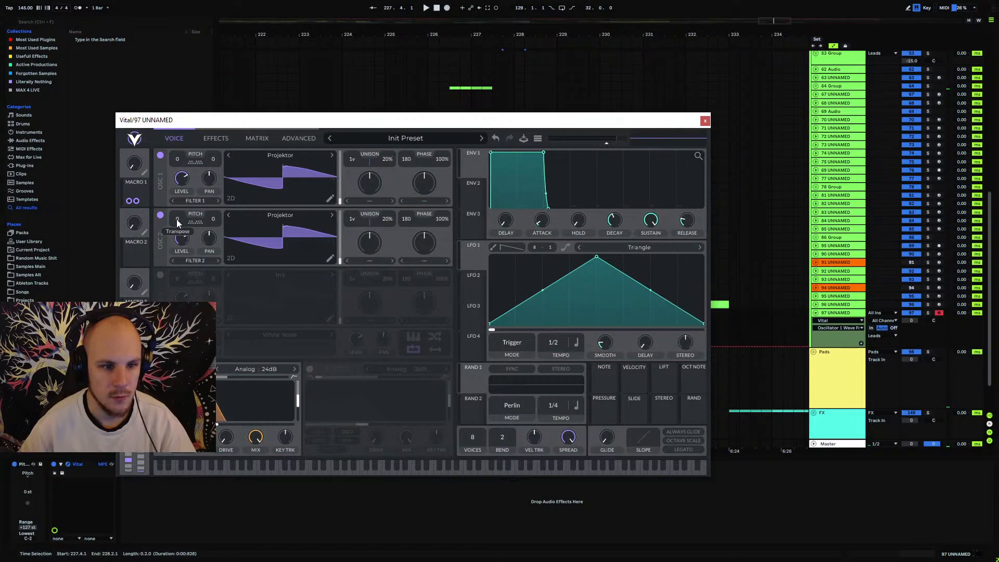
pyautogui.moveTo(177, 220); pyautogui.dragTo(182, 232)
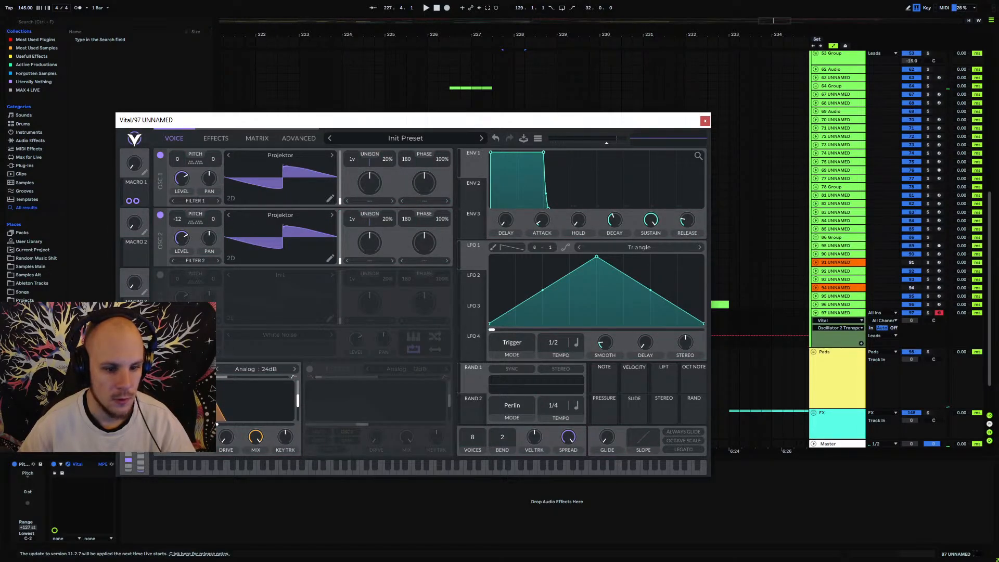
# Route oscillator 2 through both filters, and shape Filter 1 by adjusting its blend, cutoff and resonance.
pyautogui.click(217, 260)
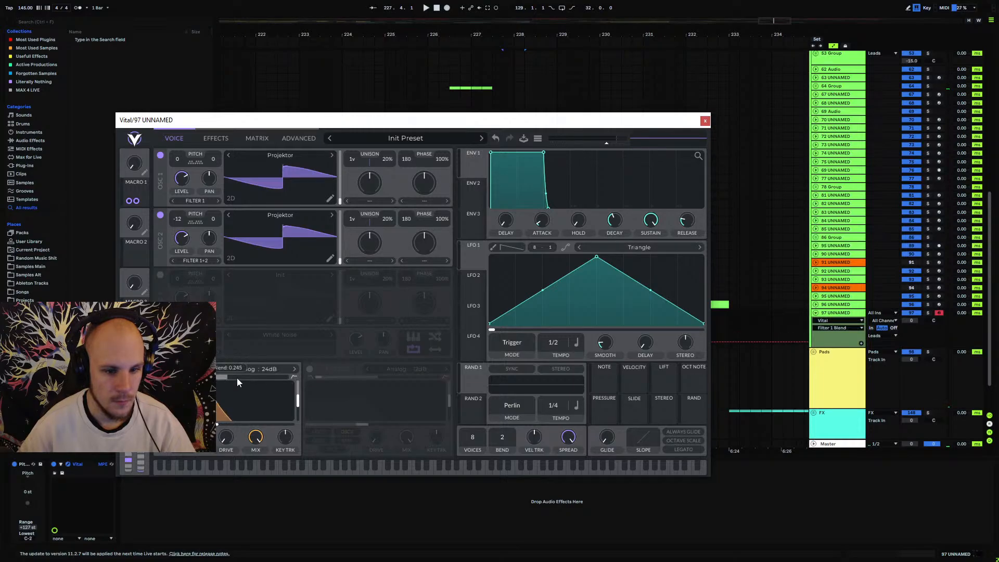
pyautogui.moveTo(236, 378); pyautogui.dragTo(280, 389)
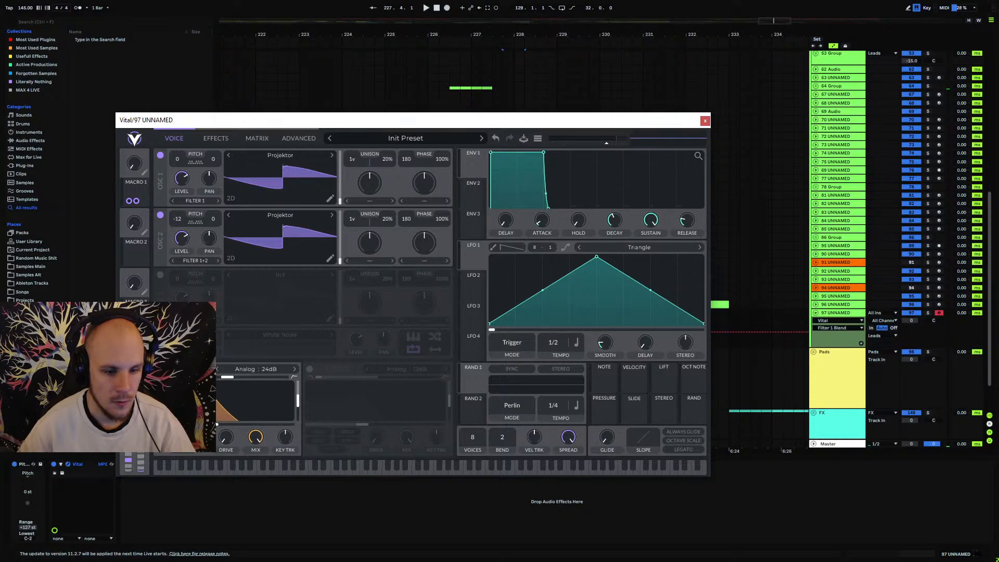
pyautogui.moveTo(212, 424); pyautogui.dragTo(225, 424)
pyautogui.moveTo(297, 401); pyautogui.dragTo(297, 393)
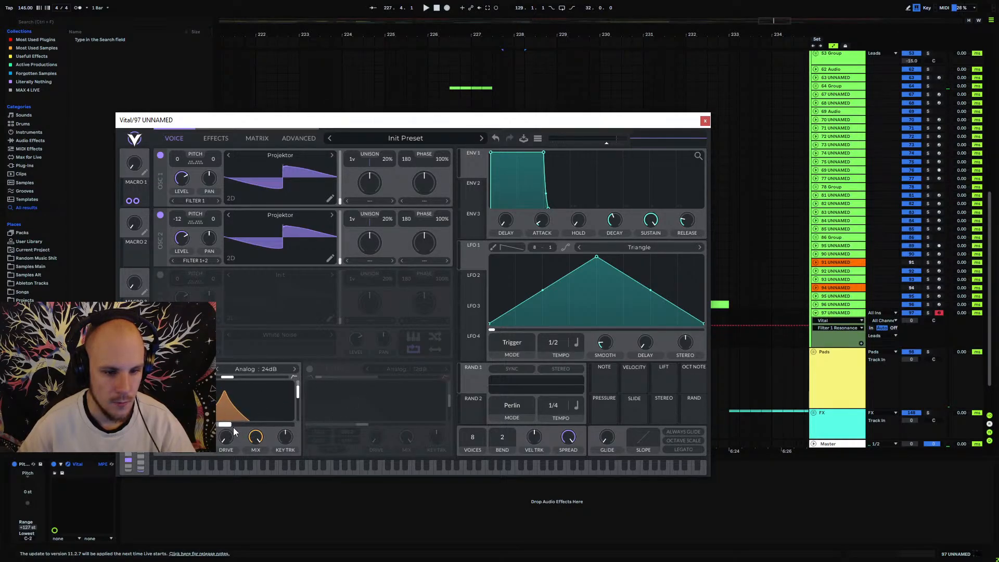
pyautogui.moveTo(229, 425); pyautogui.dragTo(225, 425)
# Assign Macro 1 to Filter 1's cutoff, resonance and mix.
pyautogui.moveTo(142, 191); pyautogui.dragTo(226, 406)
pyautogui.moveTo(137, 188); pyautogui.dragTo(291, 415)
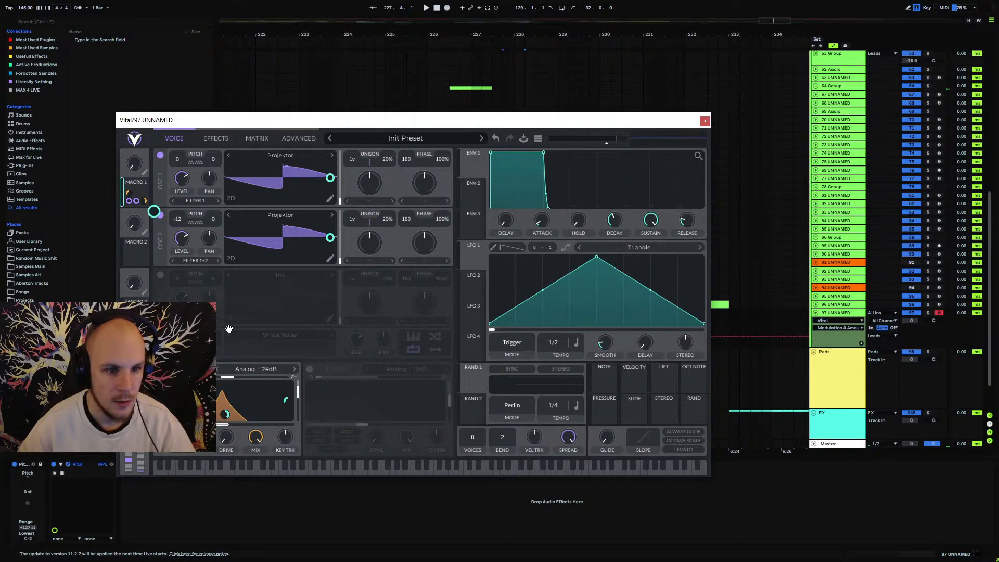
pyautogui.moveTo(141, 190); pyautogui.dragTo(255, 461)
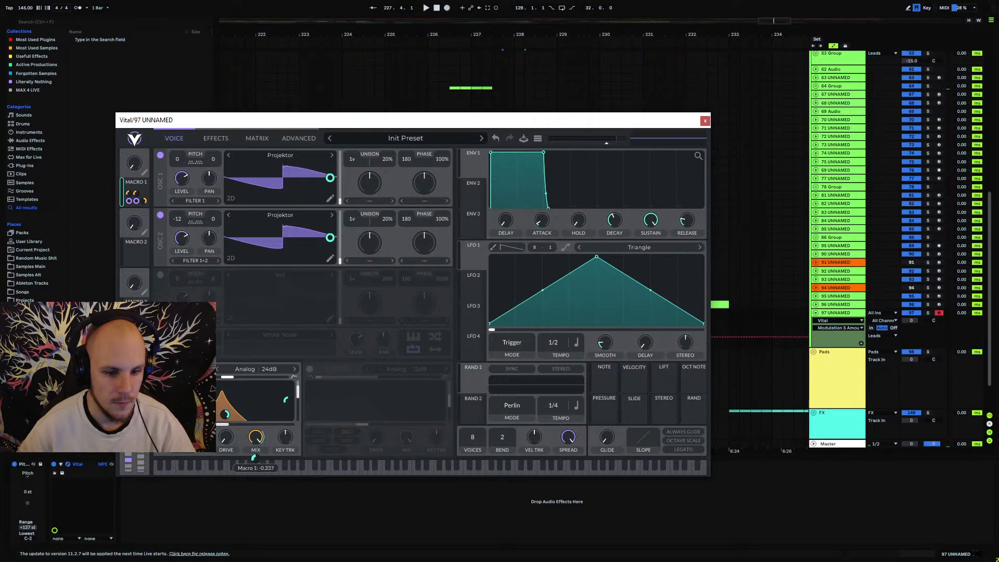
# Enable a chorus with about 10% depth and a lower mix plus the multiband compressor, and test the sound with Macro 1.
pyautogui.click(216, 138)
pyautogui.click(161, 155)
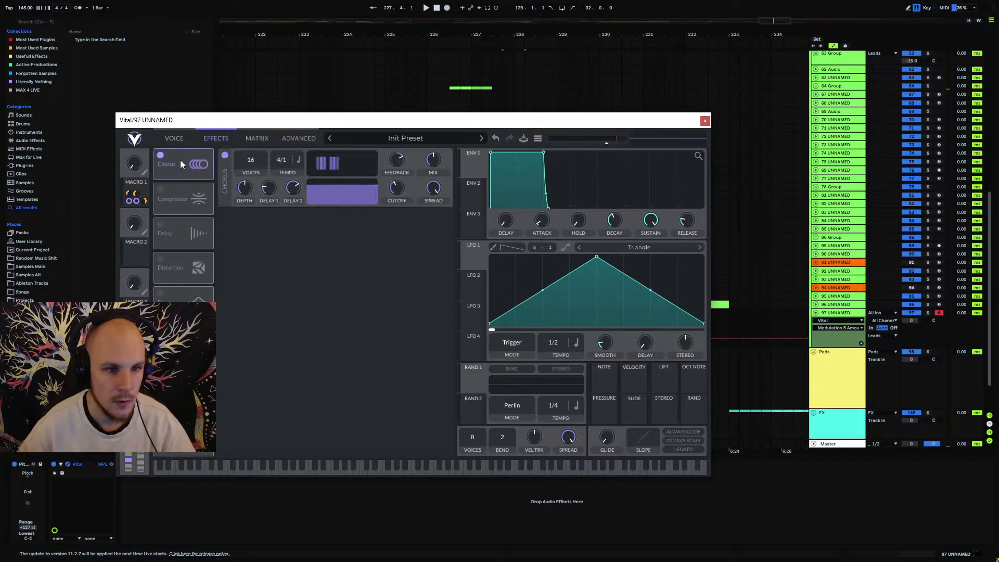
pyautogui.moveTo(248, 182); pyautogui.dragTo(243, 207)
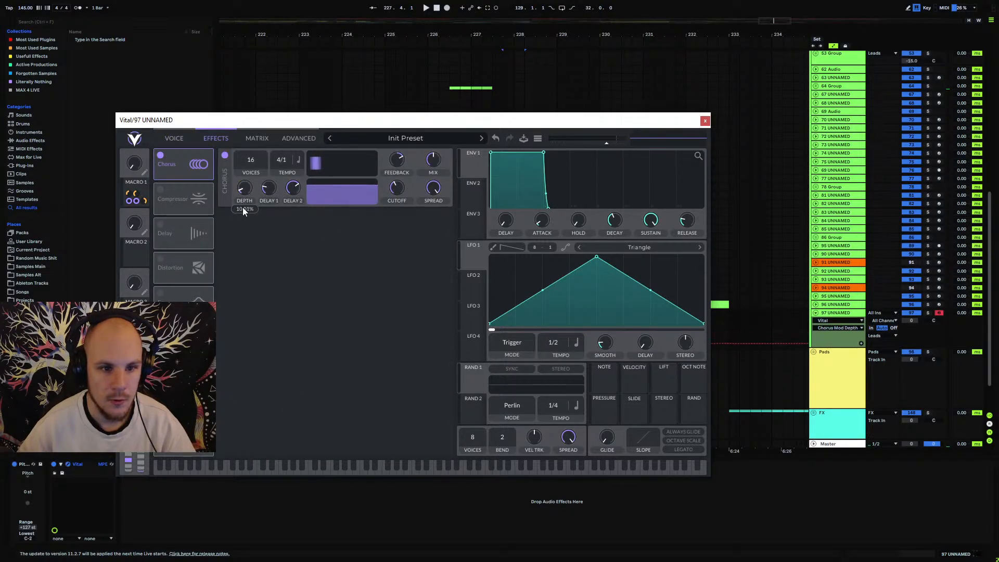
pyautogui.click(432, 163)
pyautogui.click(160, 190)
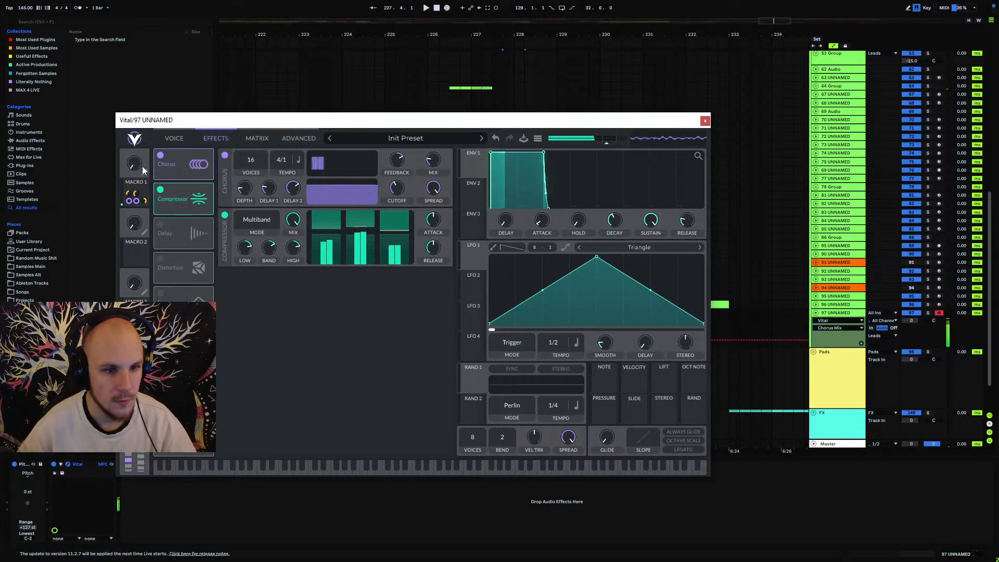
pyautogui.moveTo(143, 167); pyautogui.dragTo(146, 189)
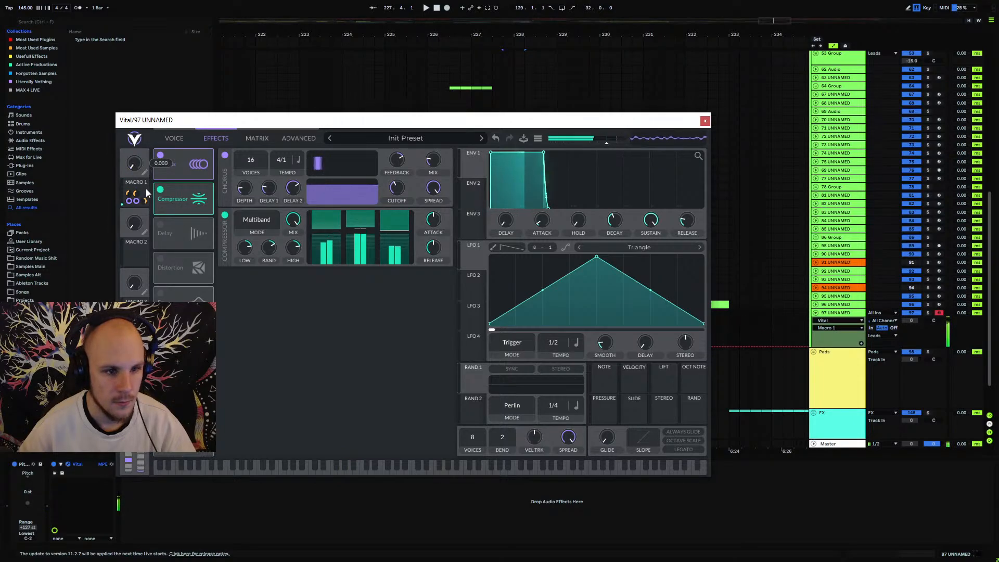
# Set the spectral morph of both oscillators to Phase Disperse at its maximum amount.
pyautogui.click(174, 138)
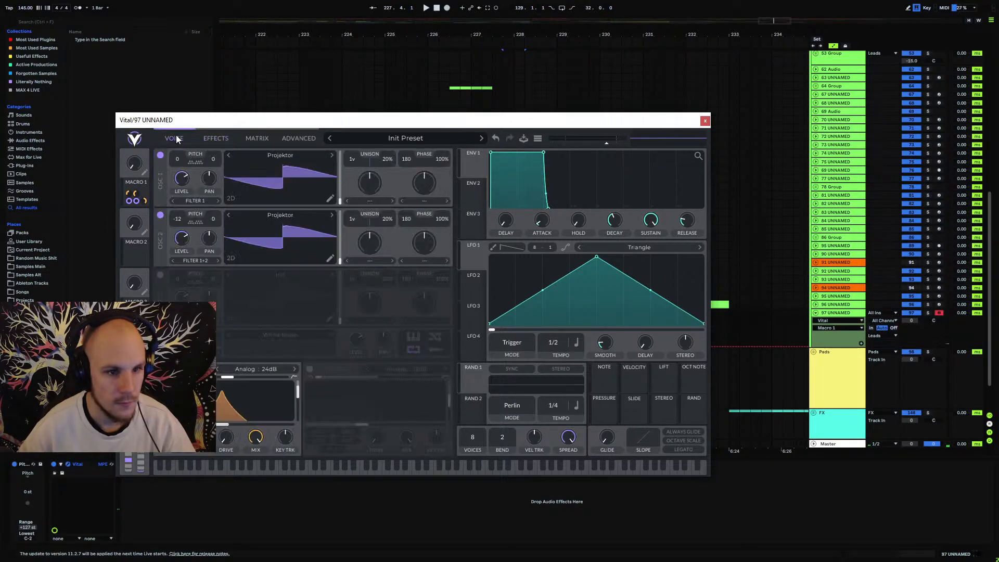
pyautogui.click(370, 201)
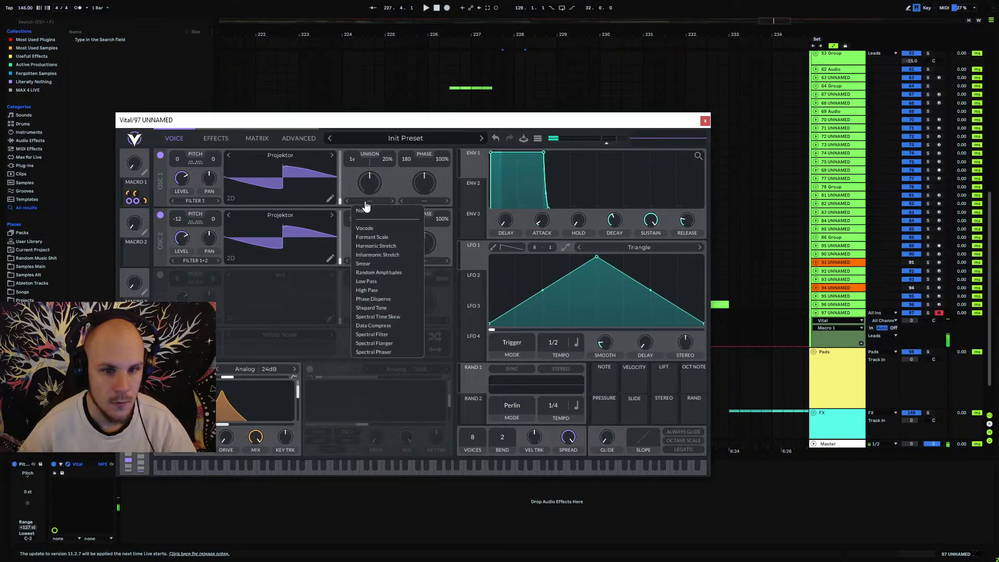
pyautogui.click(380, 300)
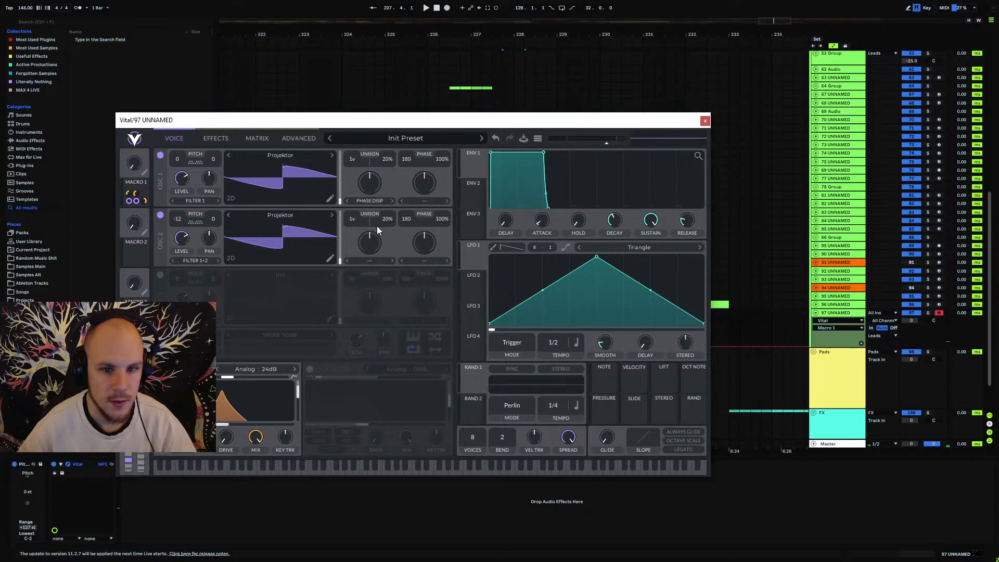
pyautogui.click(375, 264)
pyautogui.click(390, 355)
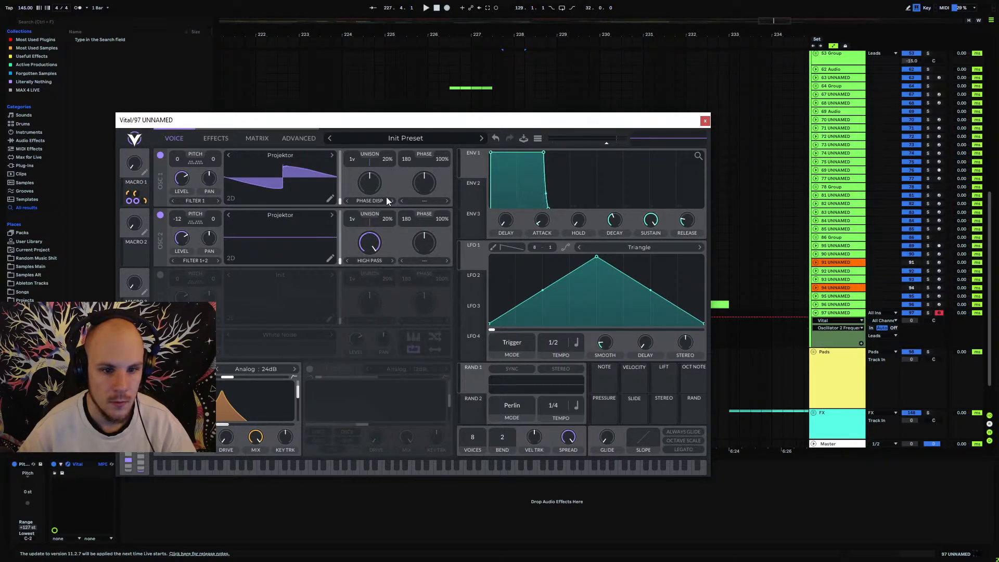
pyautogui.click(392, 261)
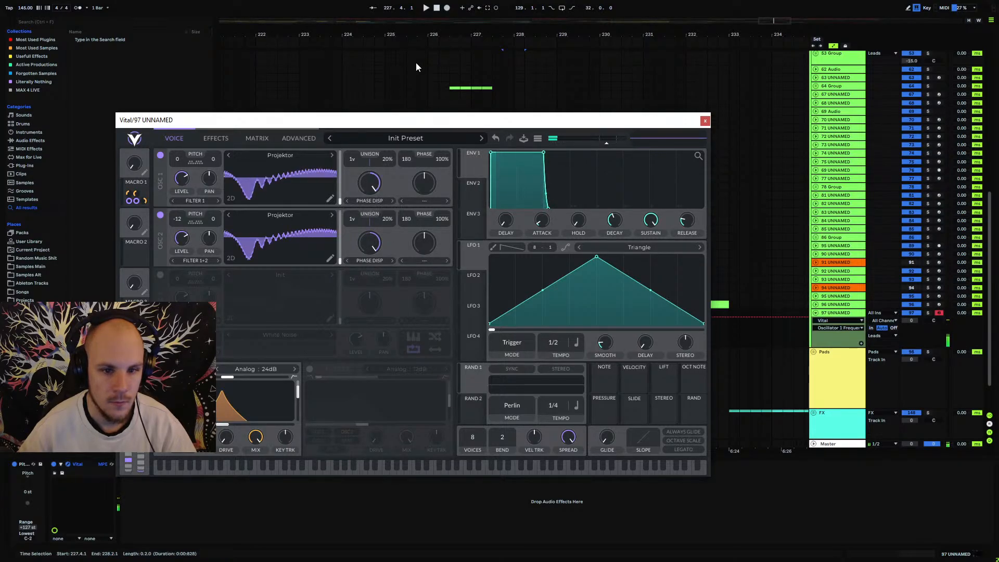
# Reduce Macro 1's wave frame modulation, to about 55 on oscillator 1, and raise both oscillators' base wave frames.
pyautogui.moveTo(139, 155); pyautogui.dragTo(159, 166)
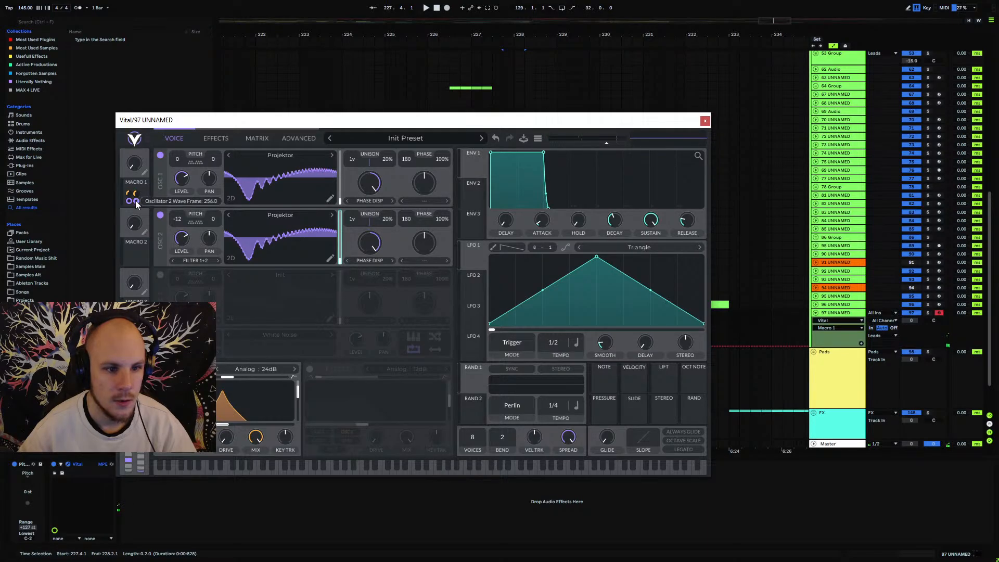
pyautogui.moveTo(137, 203); pyautogui.dragTo(130, 207)
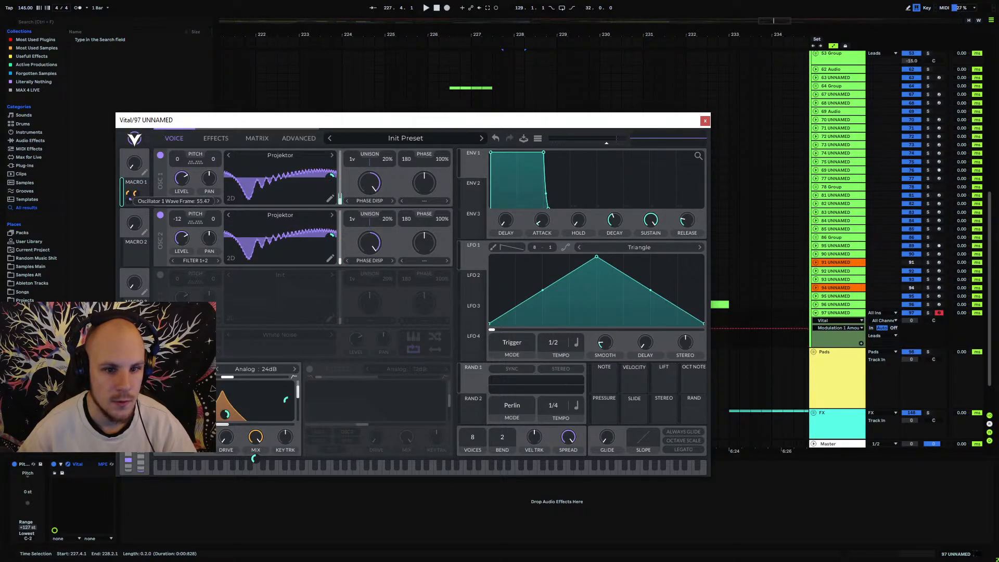
pyautogui.moveTo(134, 164); pyautogui.dragTo(151, 198)
pyautogui.moveTo(339, 202); pyautogui.dragTo(342, 159)
pyautogui.moveTo(342, 264); pyautogui.dragTo(339, 222)
pyautogui.moveTo(135, 165); pyautogui.dragTo(140, 224)
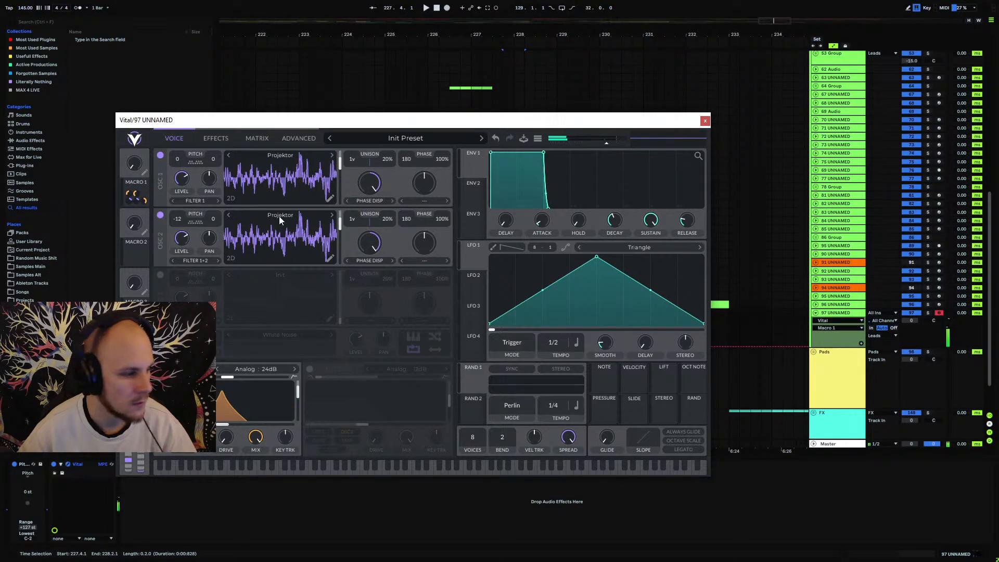
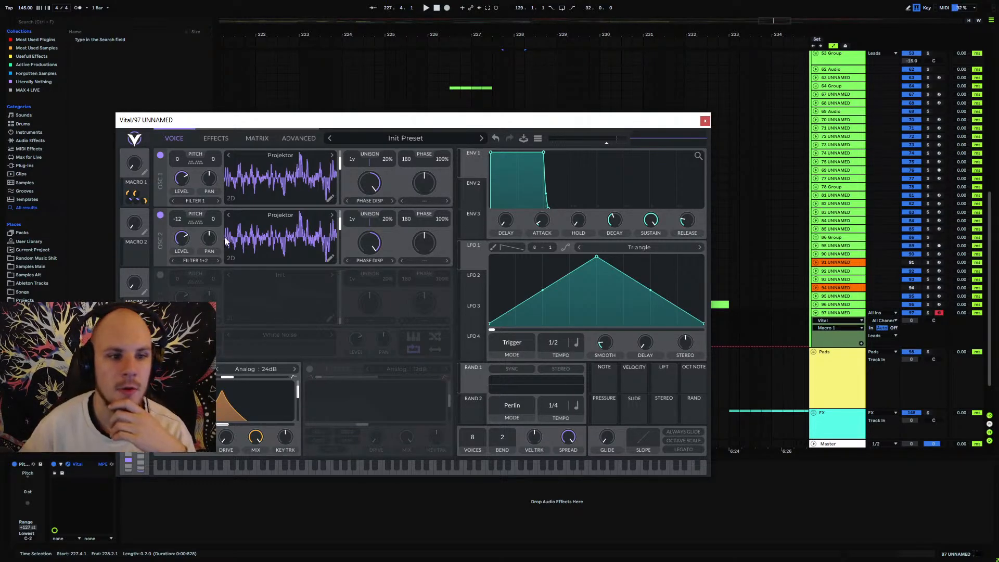
# Draw a Macro 1 automation curve that peaks midway through track 97's clip at bars 227.4 to 228.2.
pyautogui.click(705, 121)
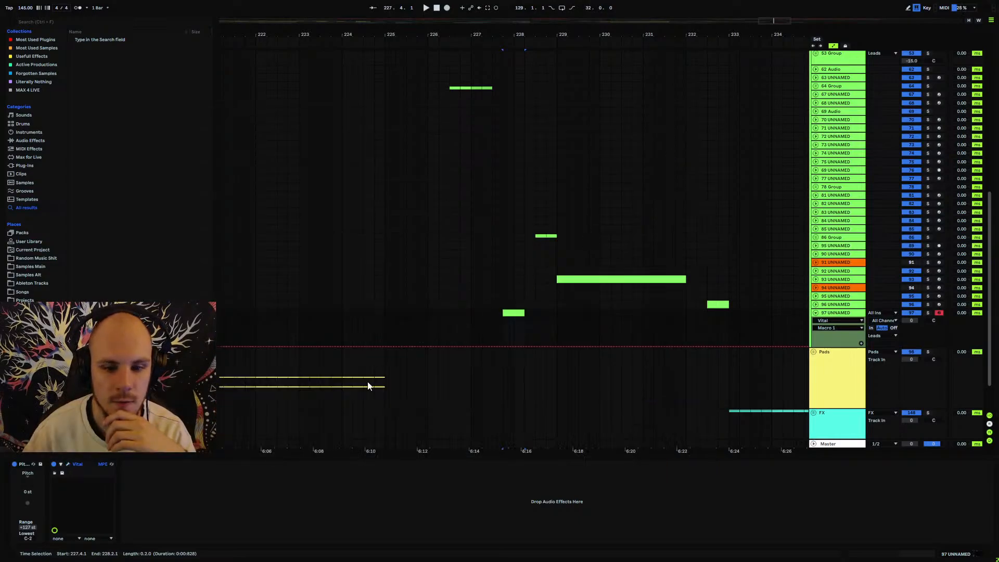
pyautogui.click(518, 314)
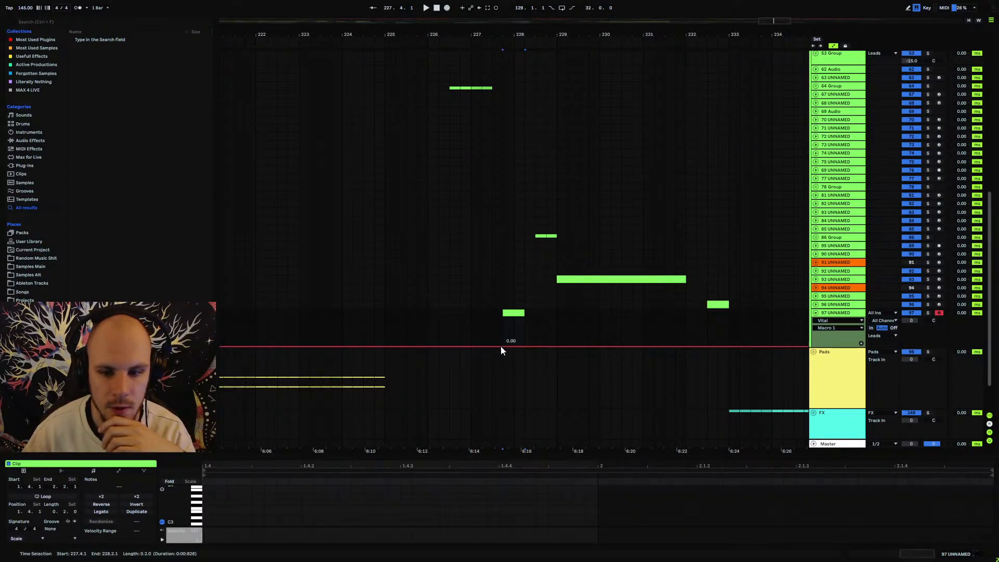
pyautogui.moveTo(515, 346)
pyautogui.mouseDown()
pyautogui.moveTo(515, 316)
pyautogui.moveTo(524, 339)
pyautogui.mouseUp()
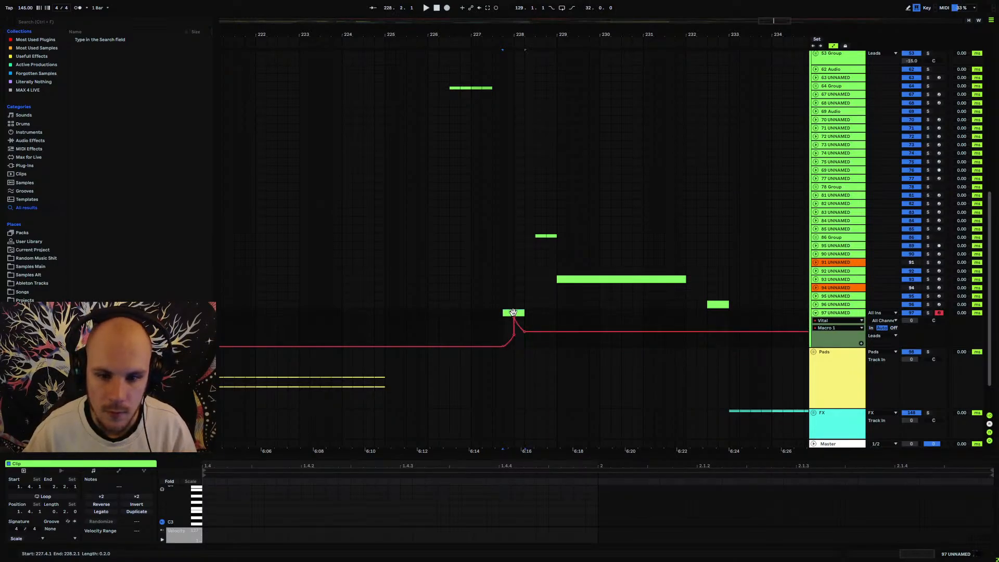
# Add a G# note across the full length of track 97's clip and transpose it to G#1.
pyautogui.moveTo(206, 503)
pyautogui.mouseDown()
pyautogui.moveTo(989, 502)
pyautogui.moveTo(991, 520)
pyautogui.mouseUp()
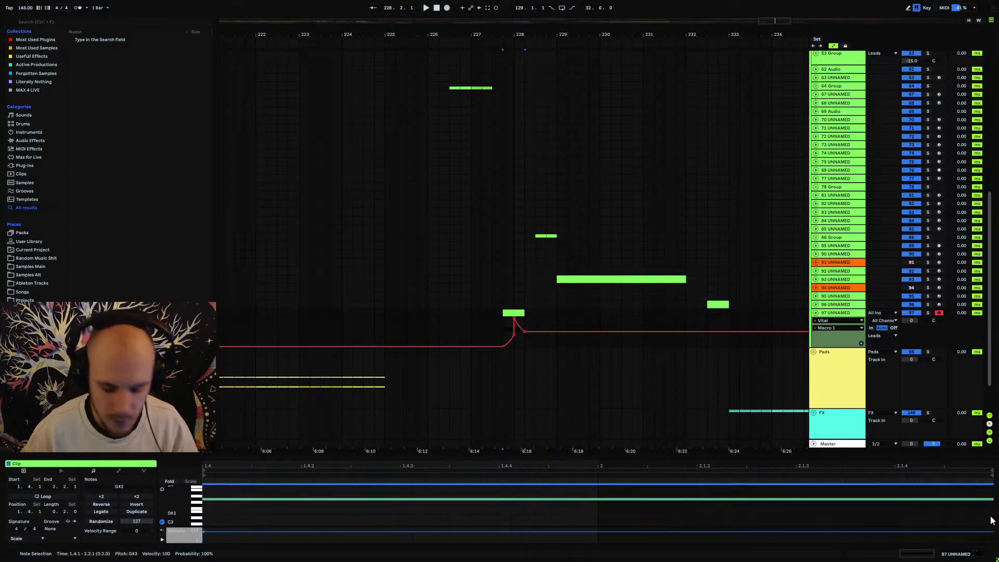
pyautogui.hotkey('shift', 'Down')
pyautogui.hotkey('shift', 'Down')
pyautogui.hotkey('shift', 'Down')
pyautogui.press('space')
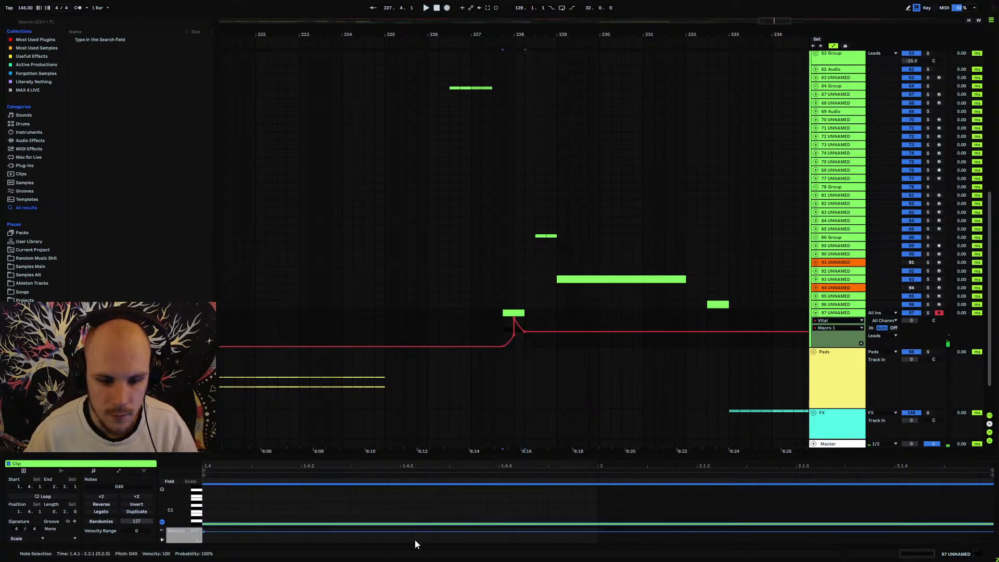
pyautogui.hotkey('shift', 'Up')
# Play the clip from bar 227.4 and solo track 97.
pyautogui.press('space')
pyautogui.press('space')
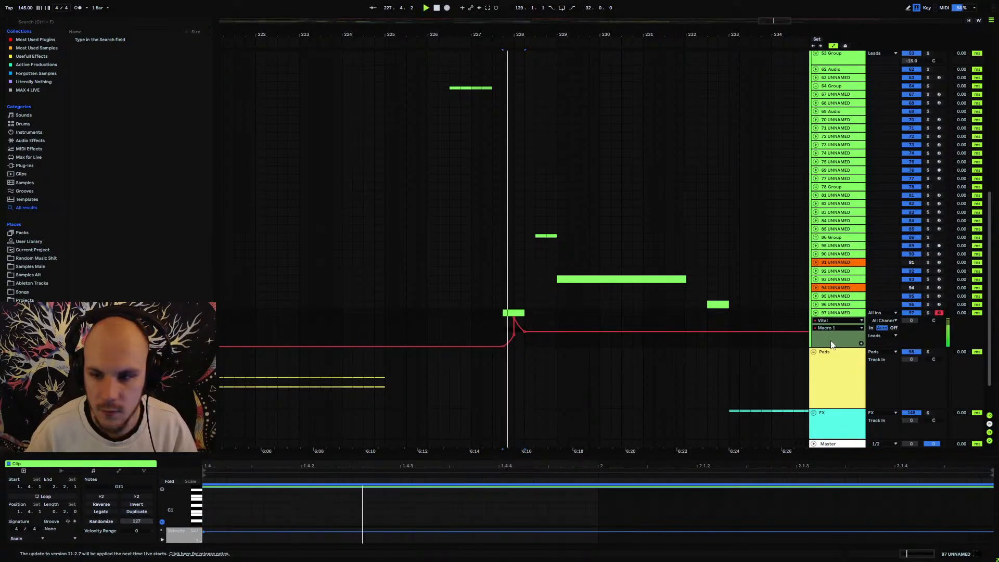
pyautogui.click(928, 312)
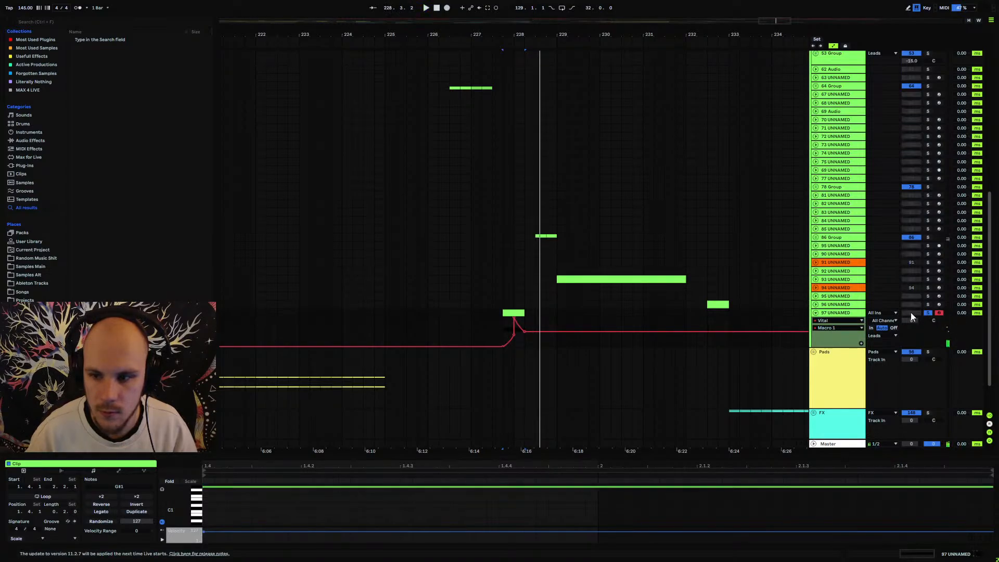
# Reopen Vital on track 97, set both oscillators' phase distortion to Bend, and lower their distortion phase.
pyautogui.click(854, 314)
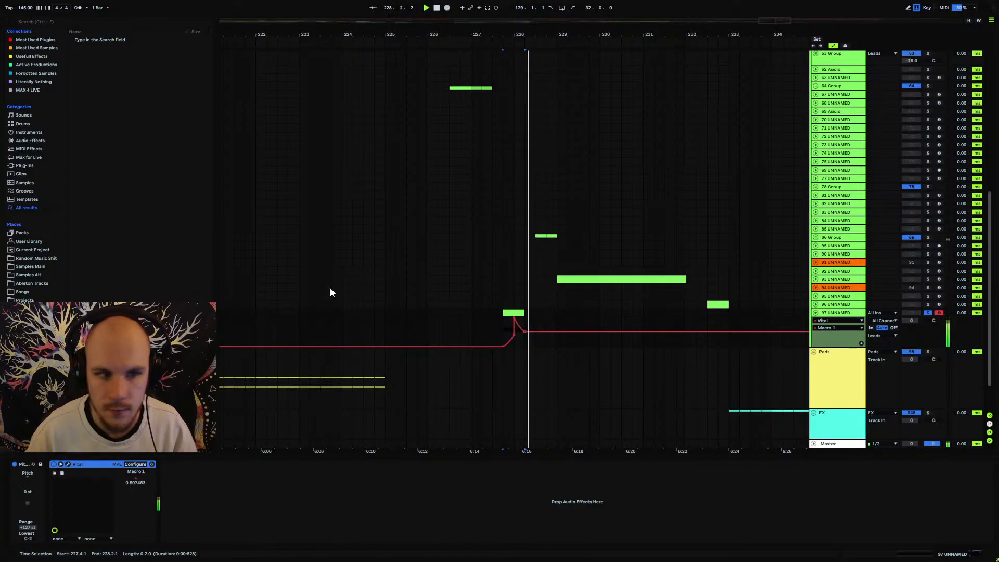
pyautogui.click(67, 464)
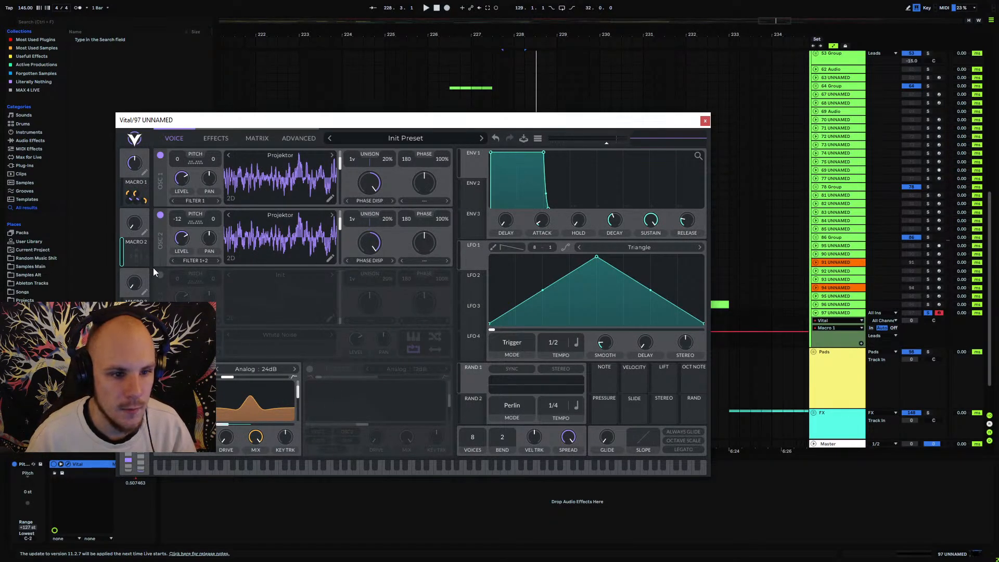
pyautogui.click(424, 201)
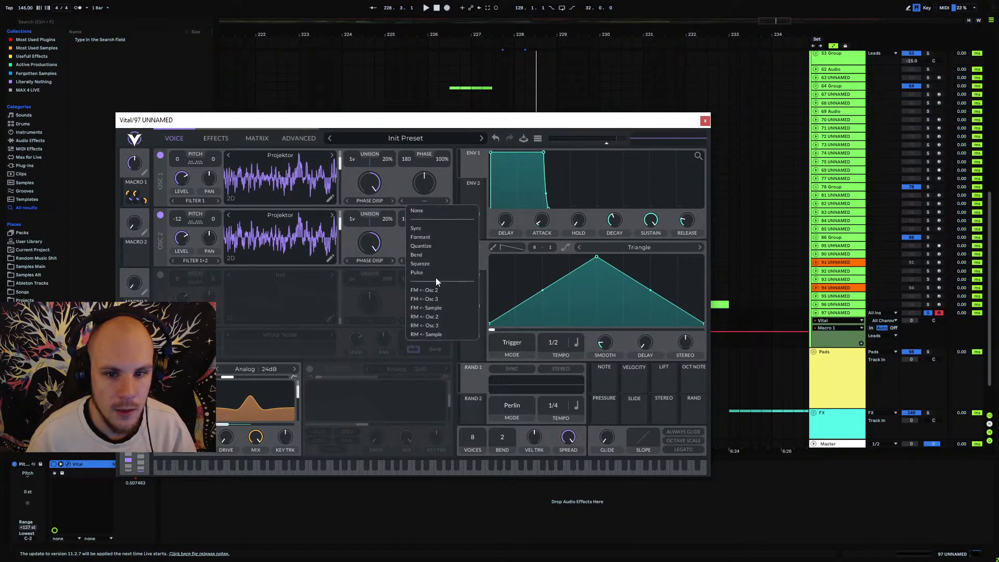
pyautogui.click(429, 254)
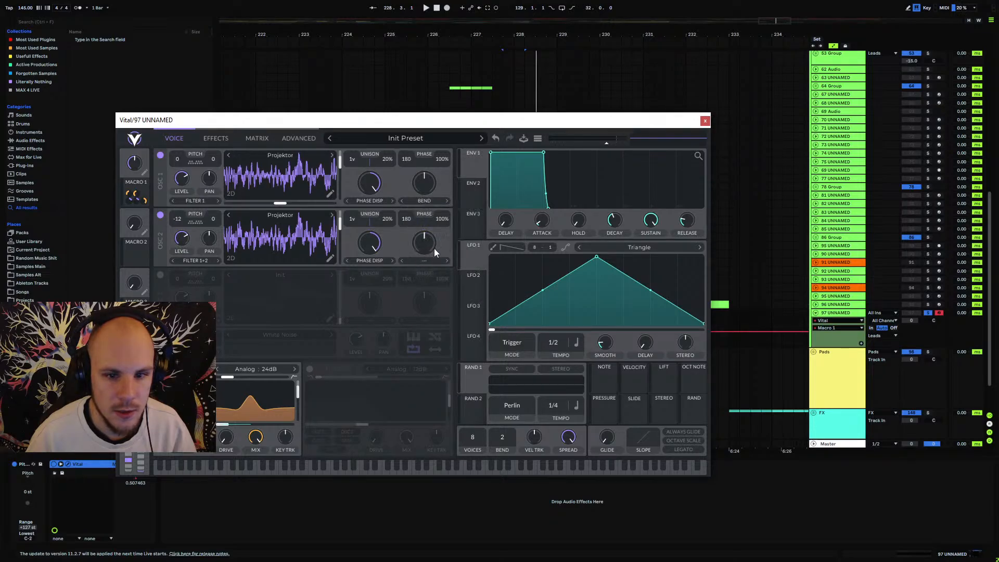
pyautogui.click(431, 261)
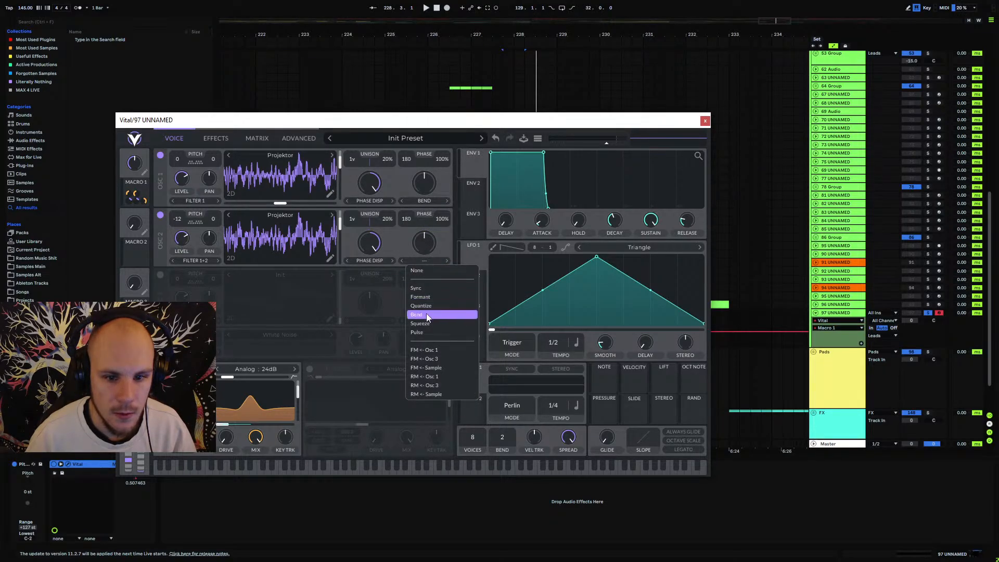
pyautogui.click(426, 313)
pyautogui.moveTo(260, 208); pyautogui.dragTo(257, 207)
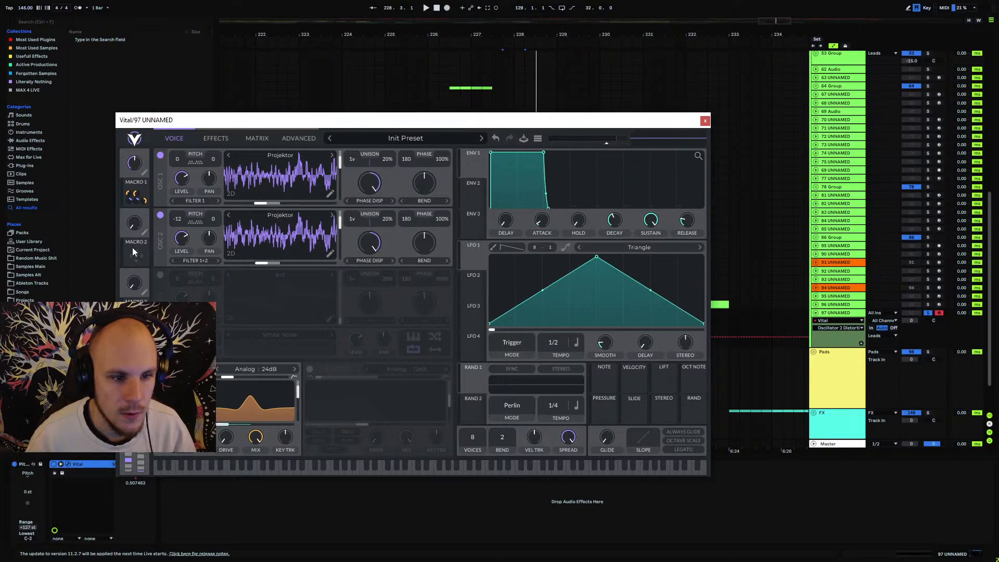
# Assign Macro 2 to the distortion phase and the Bend amount of both oscillators.
pyautogui.moveTo(133, 250); pyautogui.dragTo(279, 258)
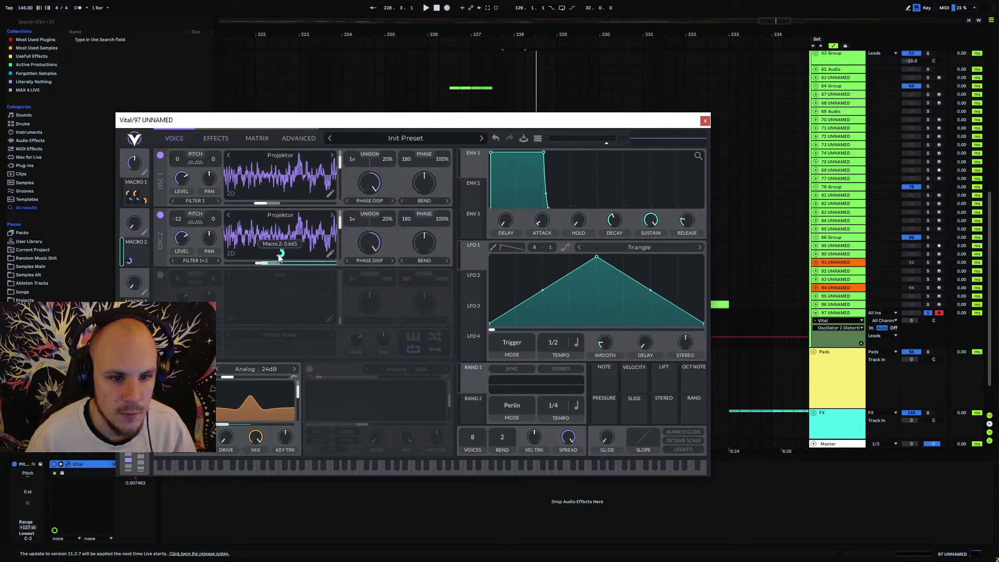
pyautogui.moveTo(131, 259); pyautogui.dragTo(282, 196)
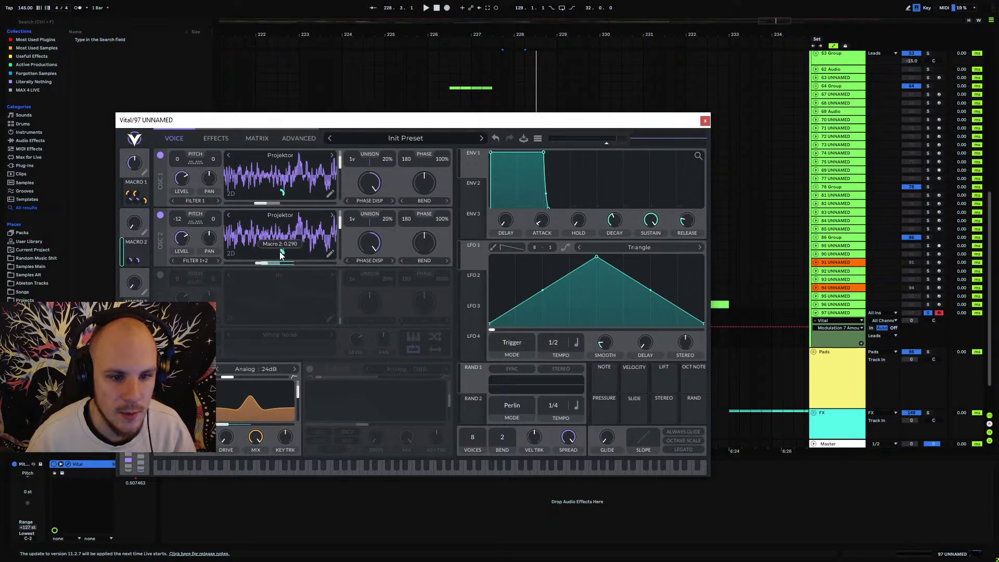
pyautogui.moveTo(137, 258); pyautogui.dragTo(427, 210)
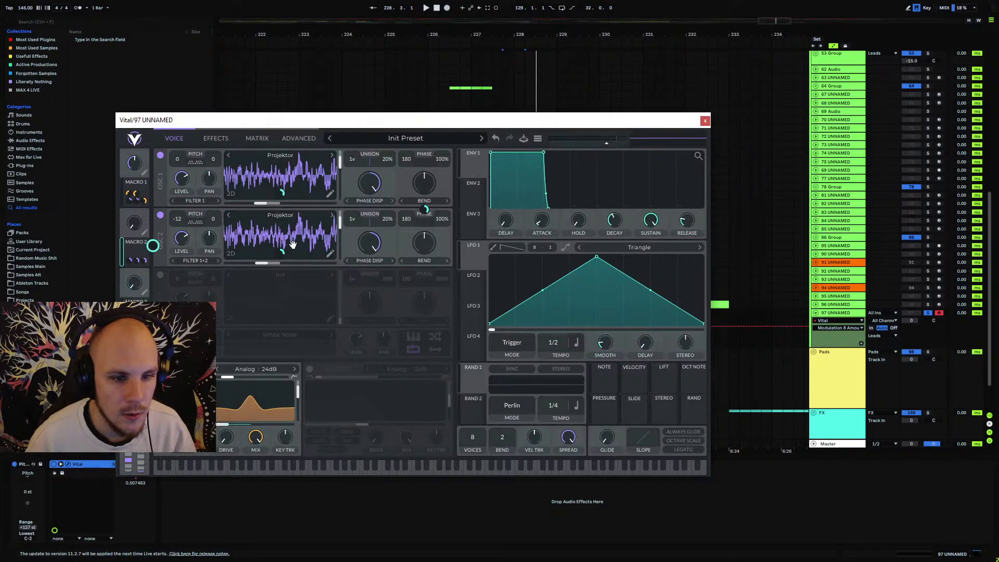
pyautogui.moveTo(293, 245); pyautogui.dragTo(424, 243)
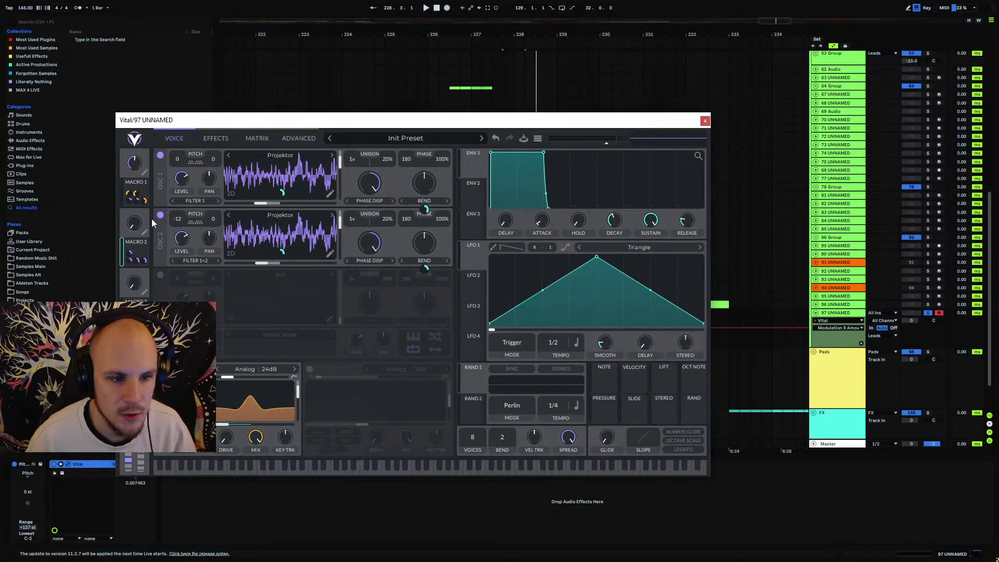
# Pan Vital's oscillator 2 left and oscillator 1 right, and assign Macro 2 to both pan controls.
pyautogui.press('space')
pyautogui.moveTo(134, 227); pyautogui.dragTo(182, 239)
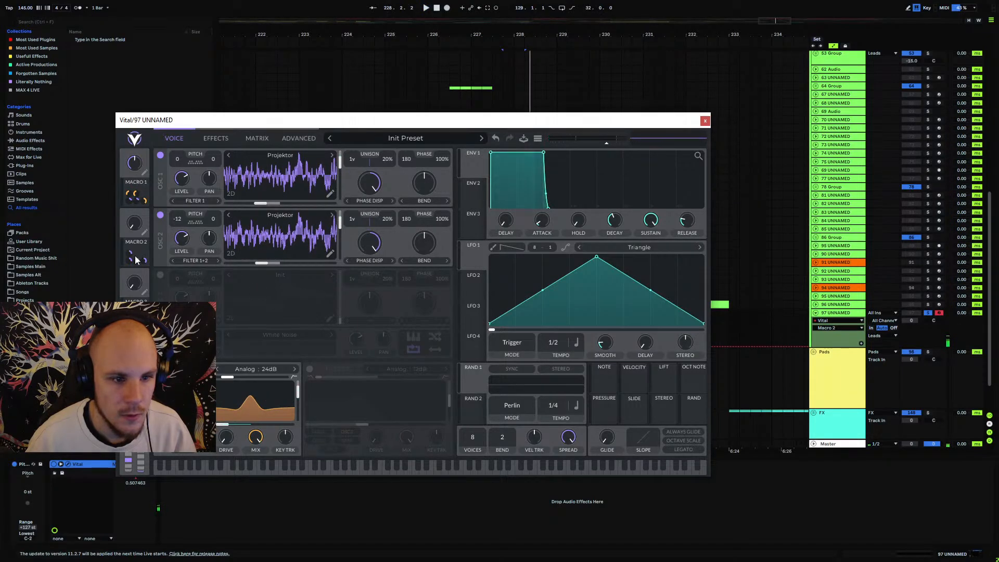
pyautogui.moveTo(141, 253); pyautogui.dragTo(212, 262)
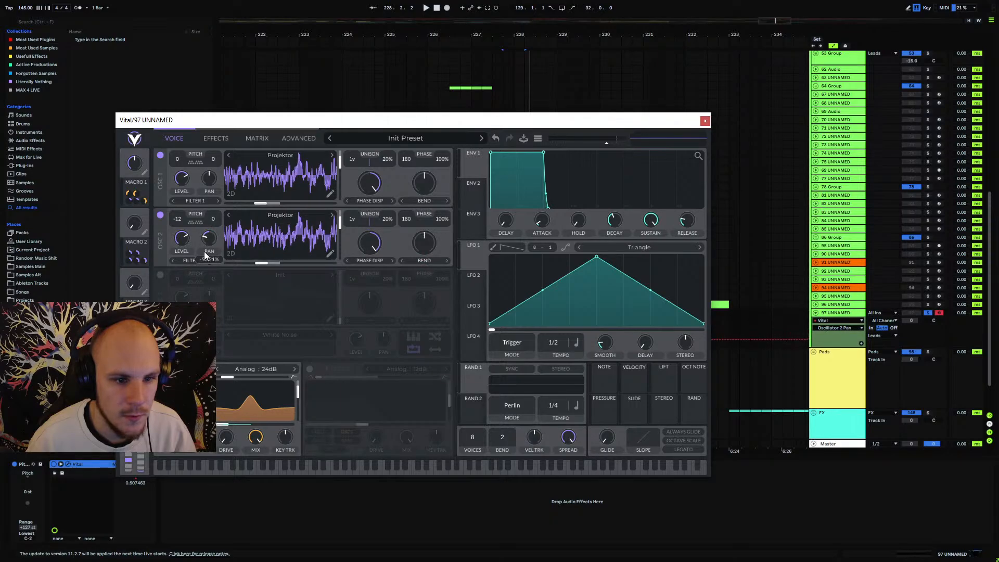
pyautogui.moveTo(210, 262); pyautogui.dragTo(210, 242)
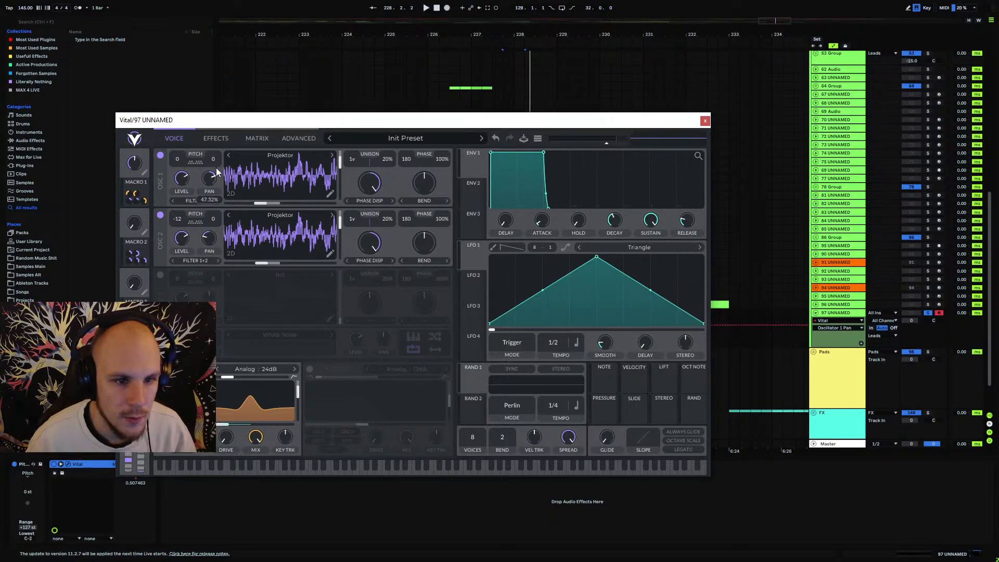
pyautogui.moveTo(136, 253); pyautogui.dragTo(210, 200)
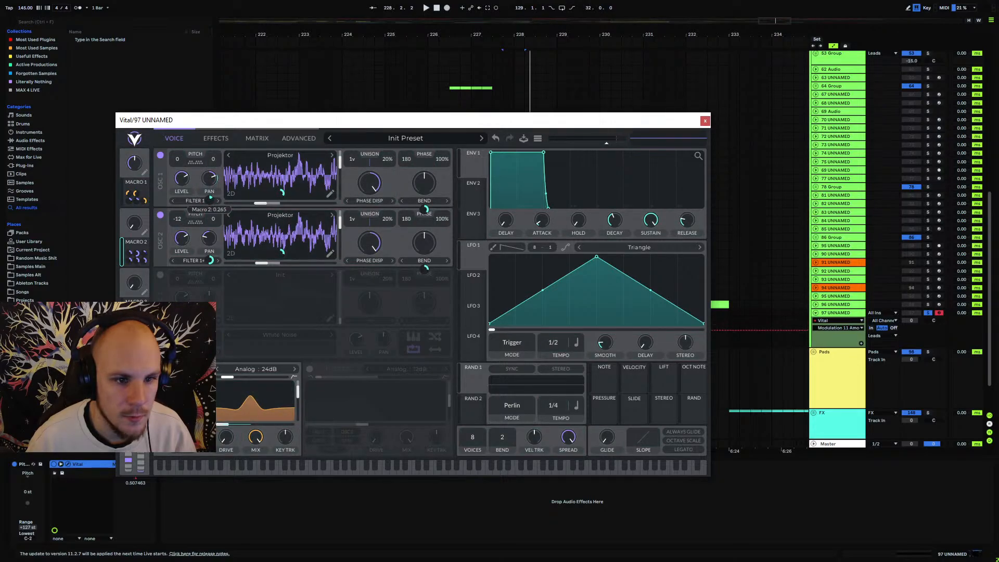
# Play track 97's clip while raising Macro 2 to its maximum, and close Vital.
pyautogui.press('space')
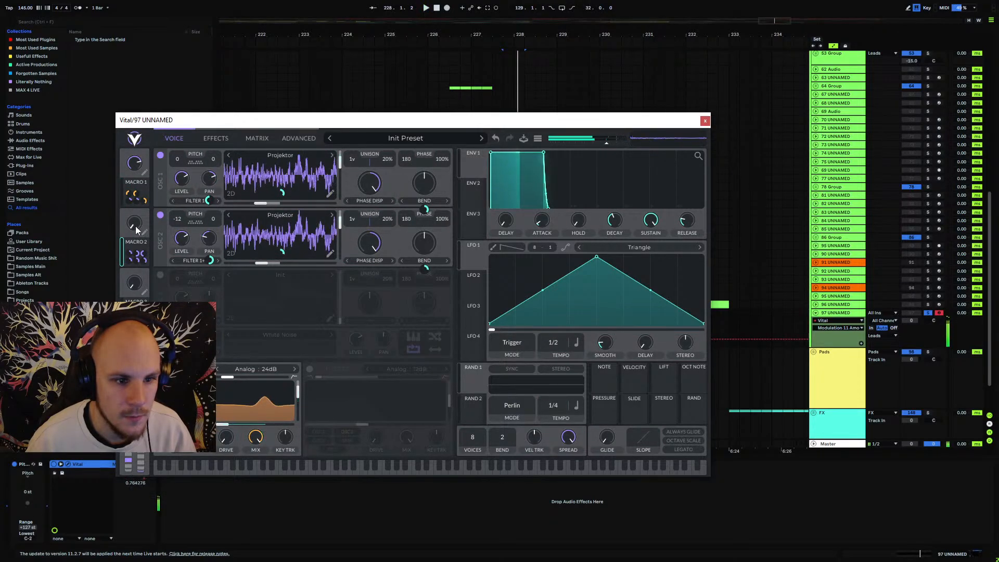
pyautogui.moveTo(135, 224); pyautogui.dragTo(170, 142)
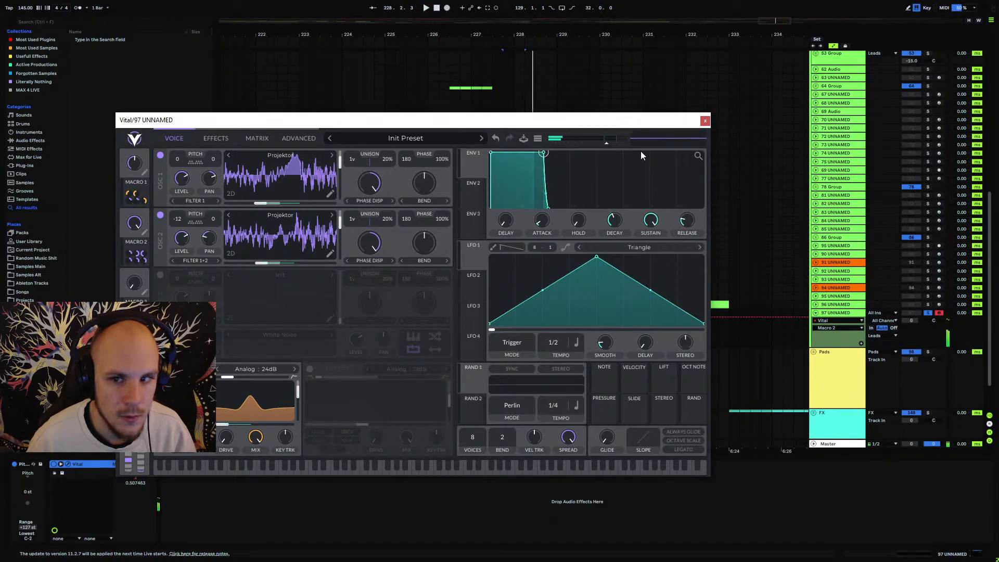
pyautogui.click(704, 120)
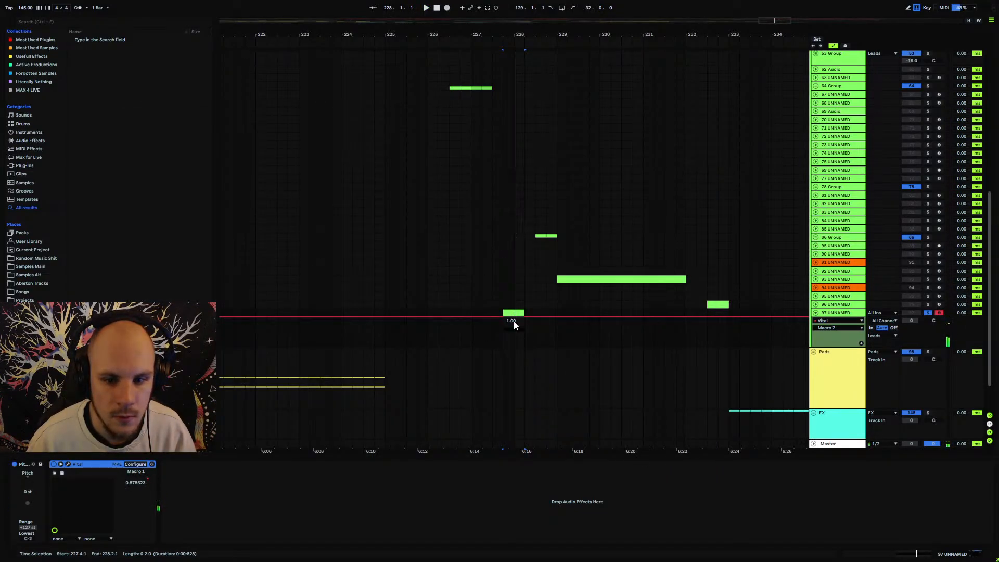
# Automate Macro 2 to drop from 1.00 to 0.00 halfway through track 97's clip, and unsolo the track.
pyautogui.press('space')
pyautogui.click(481, 333)
pyautogui.moveTo(519, 321); pyautogui.dragTo(514, 346)
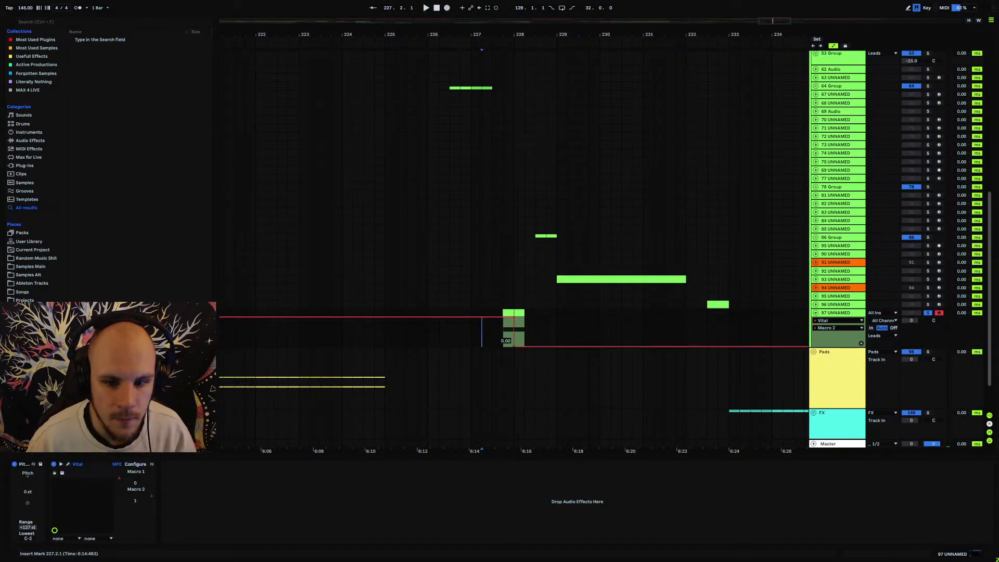
pyautogui.press('space')
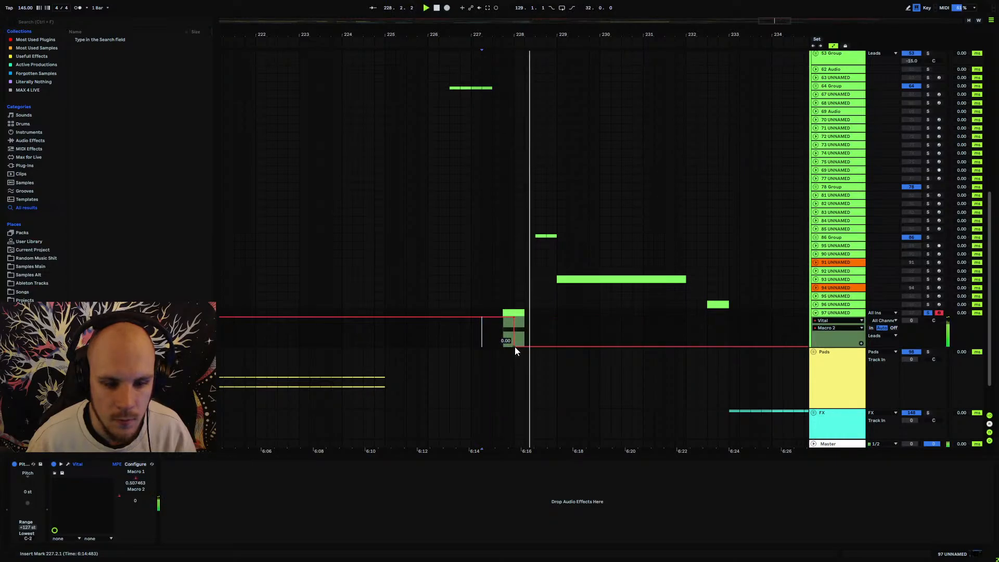
pyautogui.click(928, 313)
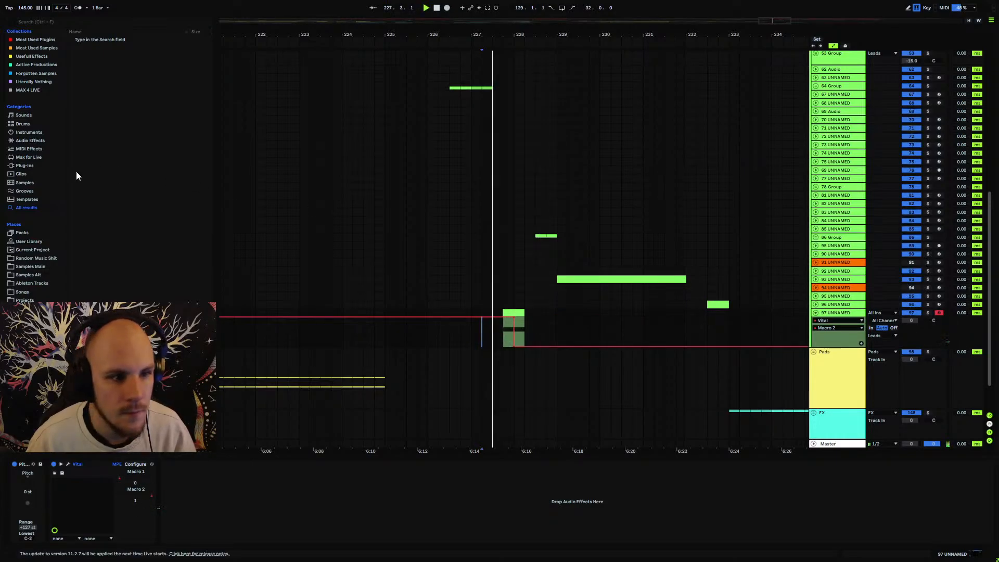
# Add Echo to track 97 with the OTT multiband compressor before it, and set OTT's amount to 44%.
pyautogui.click(30, 140)
pyautogui.moveTo(140, 261); pyautogui.dragTo(227, 492)
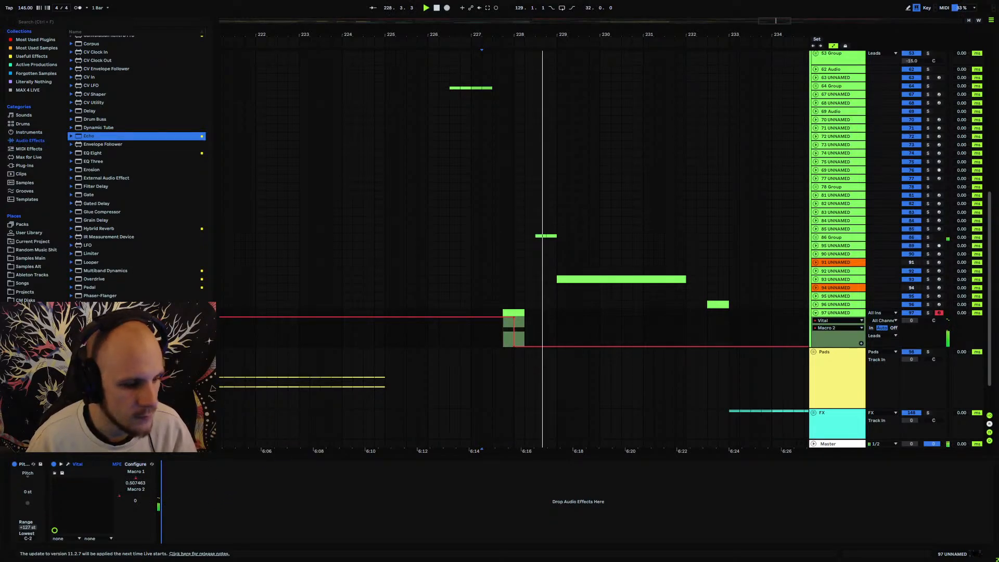
pyautogui.press('space')
pyautogui.moveTo(120, 271); pyautogui.dragTo(174, 493)
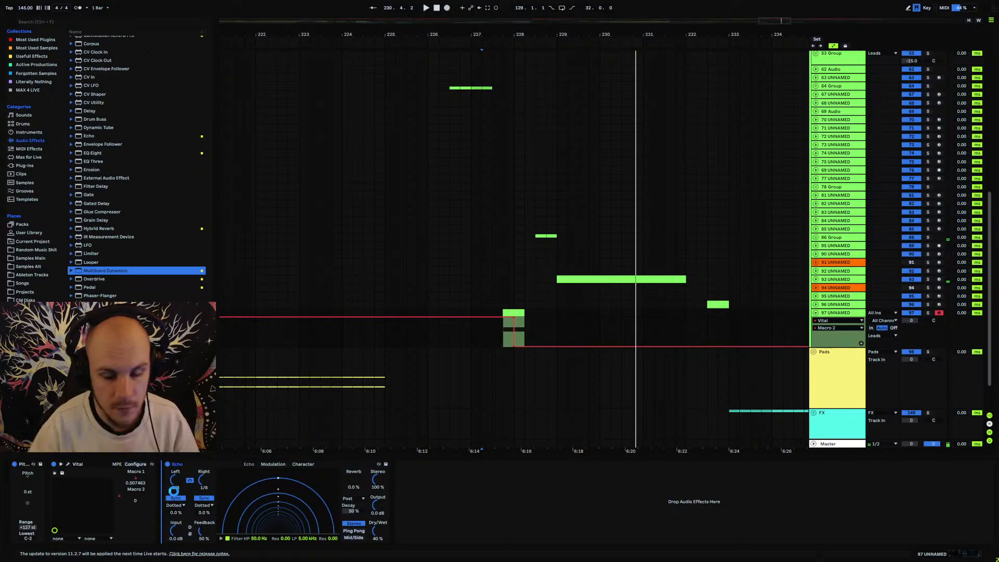
pyautogui.moveTo(214, 499); pyautogui.dragTo(217, 499)
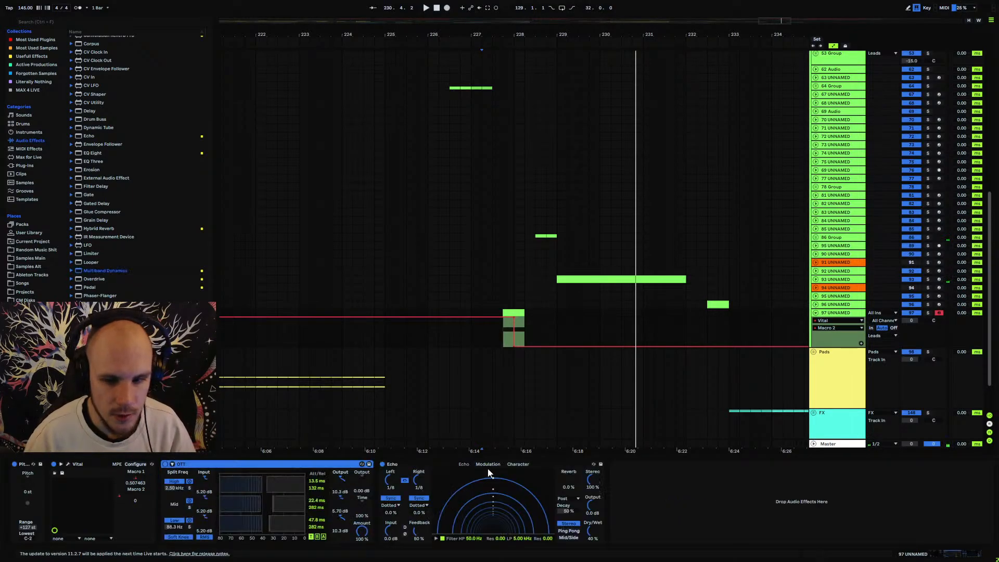
pyautogui.moveTo(363, 508); pyautogui.dragTo(362, 551)
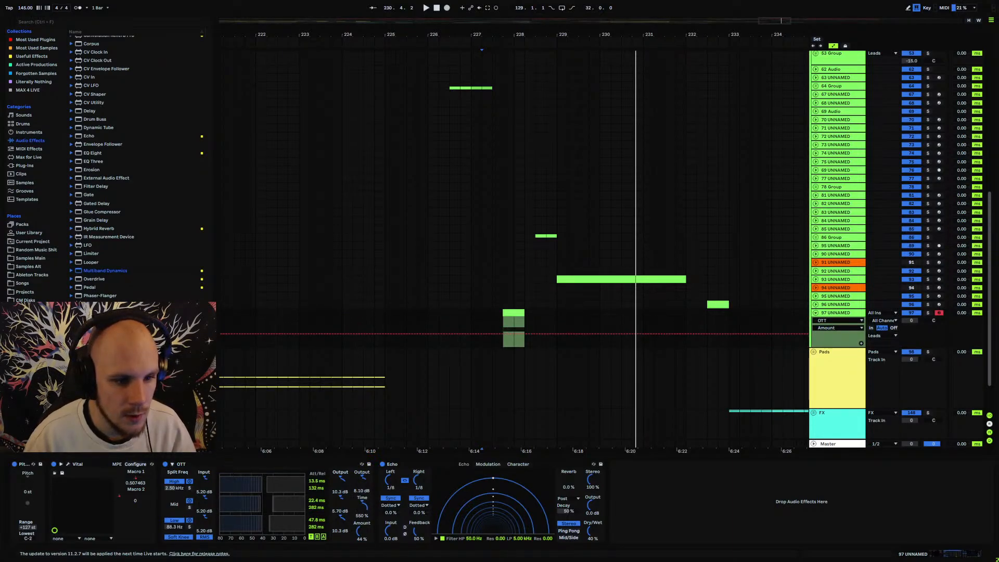
# Insert a Saturator between OTT and Echo with 5 dB drive and Soft Clip on, and audition from bar 227.4.
pyautogui.moveTo(96, 330); pyautogui.dragTo(332, 506)
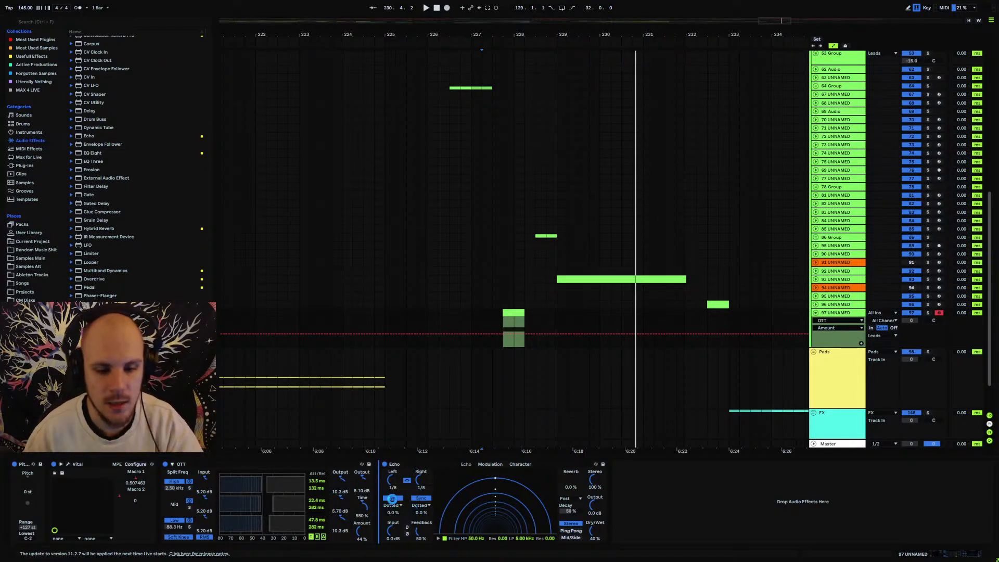
pyautogui.moveTo(390, 482); pyautogui.dragTo(390, 478)
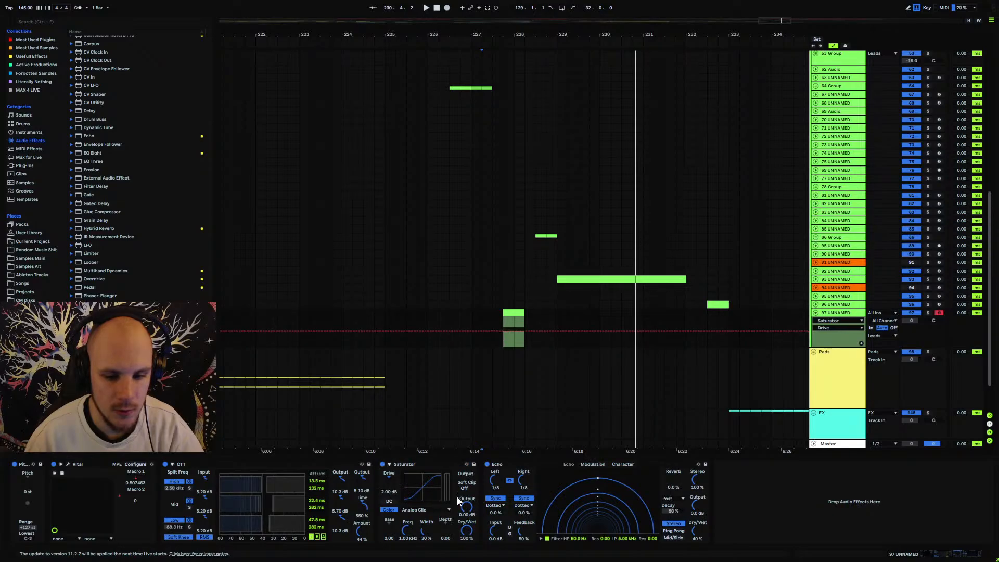
pyautogui.click(465, 488)
pyautogui.click(508, 341)
pyautogui.press('space')
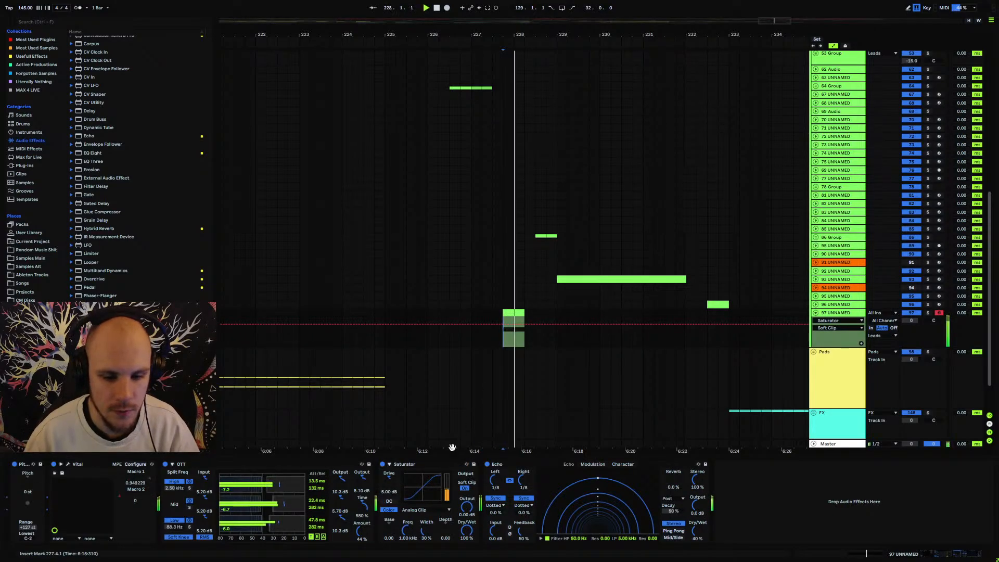
pyautogui.press('space')
# Set track 97's volume to -17 dB and play its clip in the mix.
pyautogui.click(907, 319)
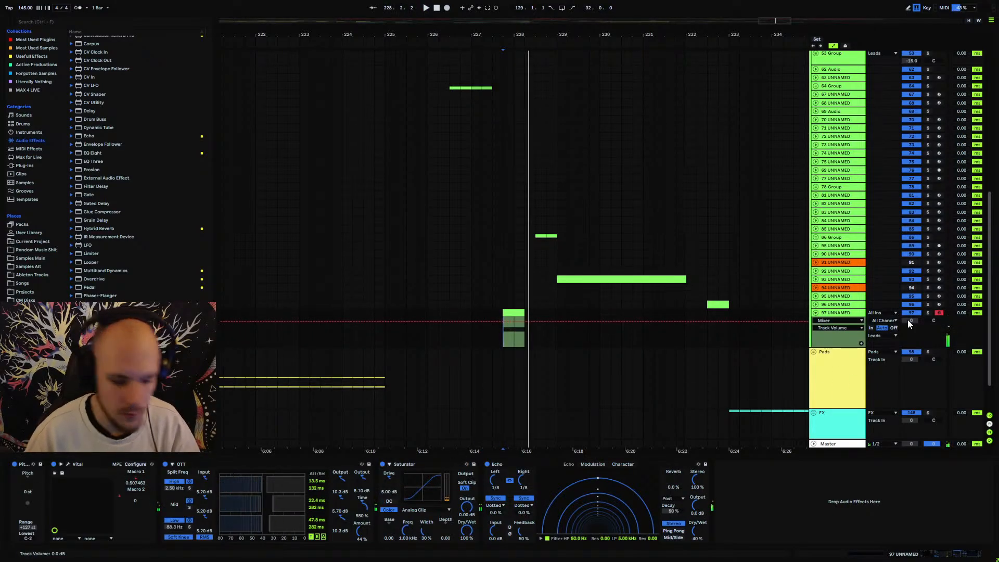
pyautogui.write('-17')
pyautogui.press('Return')
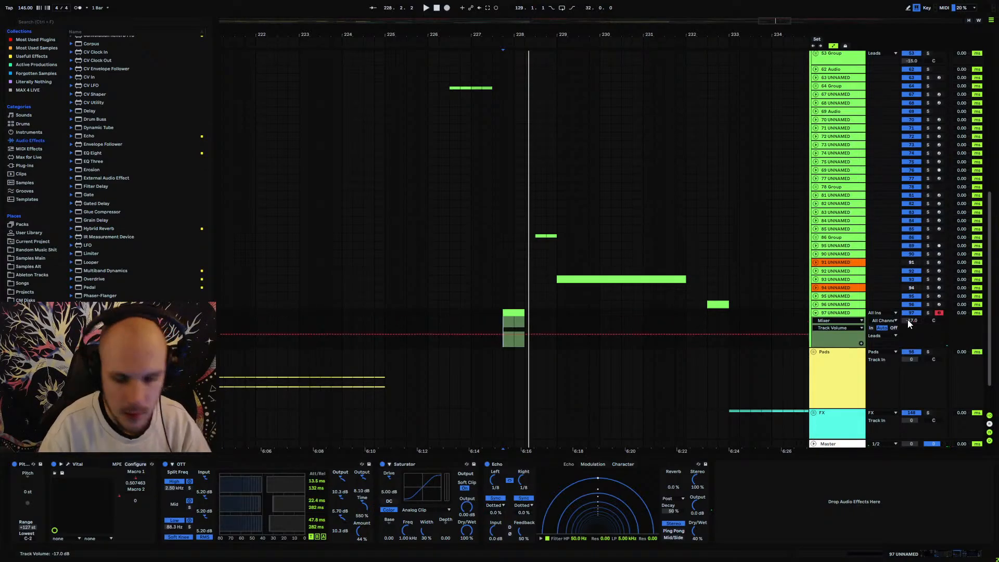
pyautogui.press('space')
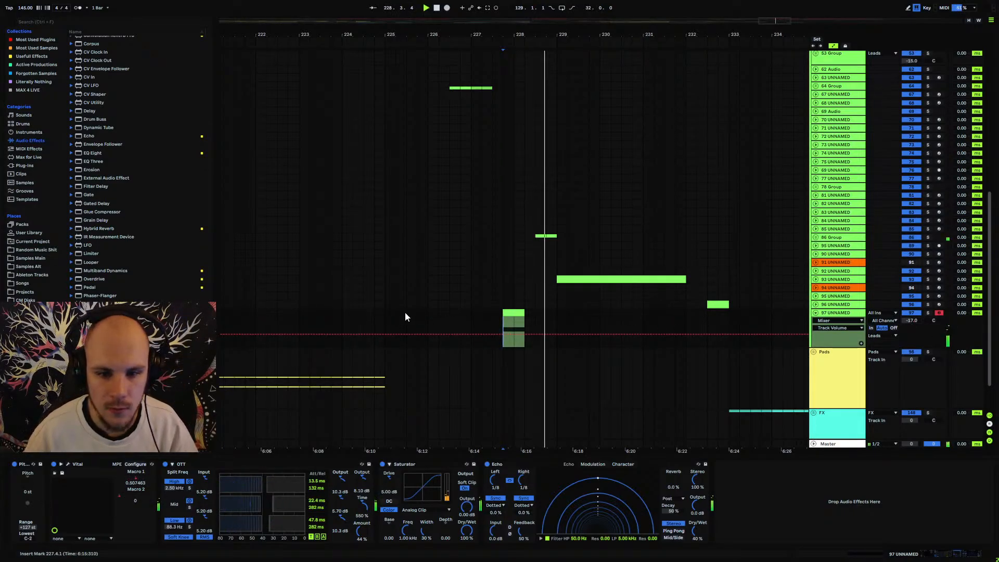
# Insert EQ Eight between OTT and Saturator, shape a low-mid cut of about 2.9 dB, and audition it.
pyautogui.click(385, 312)
pyautogui.moveTo(97, 157); pyautogui.dragTo(401, 498)
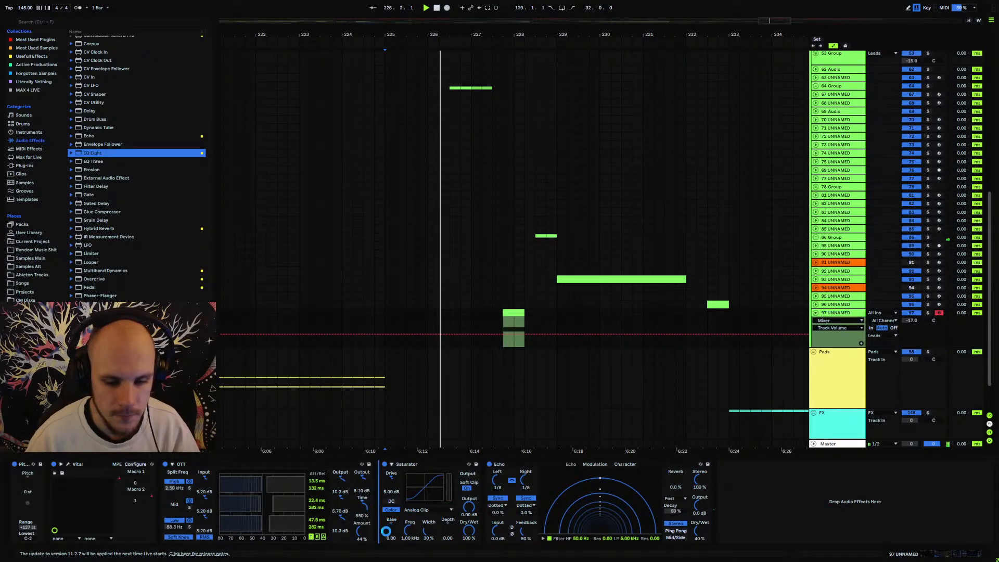
pyautogui.click(409, 539)
pyautogui.click(409, 539)
pyautogui.press('space')
pyautogui.press('space')
pyautogui.moveTo(404, 505); pyautogui.dragTo(485, 503)
pyautogui.press('space')
pyautogui.click(503, 324)
pyautogui.press('space')
pyautogui.press('space')
pyautogui.press('space')
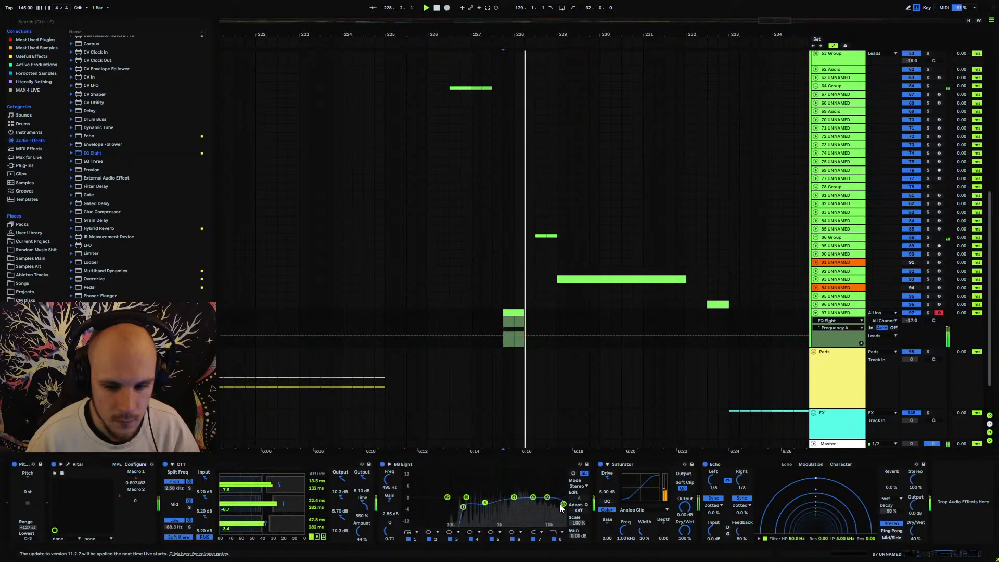
# Adjust EQ Eight's upper bands, boosting 4.34 dB at 1.24 kHz, and replay the clip from bar 227.4.
pyautogui.moveTo(563, 504); pyautogui.dragTo(501, 488)
pyautogui.press('space')
pyautogui.press('space')
pyautogui.press('space')
pyautogui.press('space')
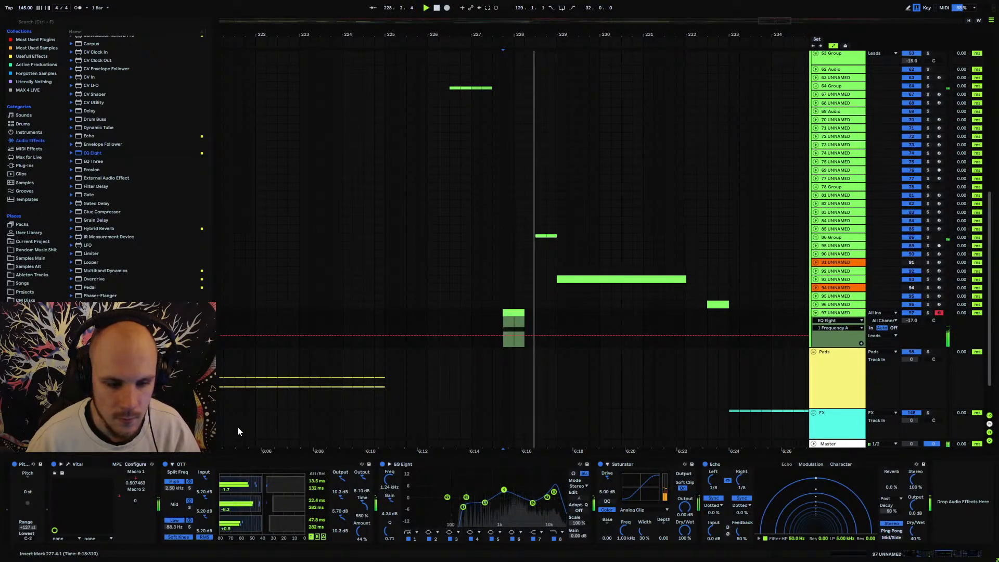
# Duplicate track 97's eight-bar section from bar 225 so the clip repeats at bar 235.4.
pyautogui.moveTo(526, 33); pyautogui.dragTo(448, 12)
pyautogui.moveTo(382, 314); pyautogui.dragTo(510, 317)
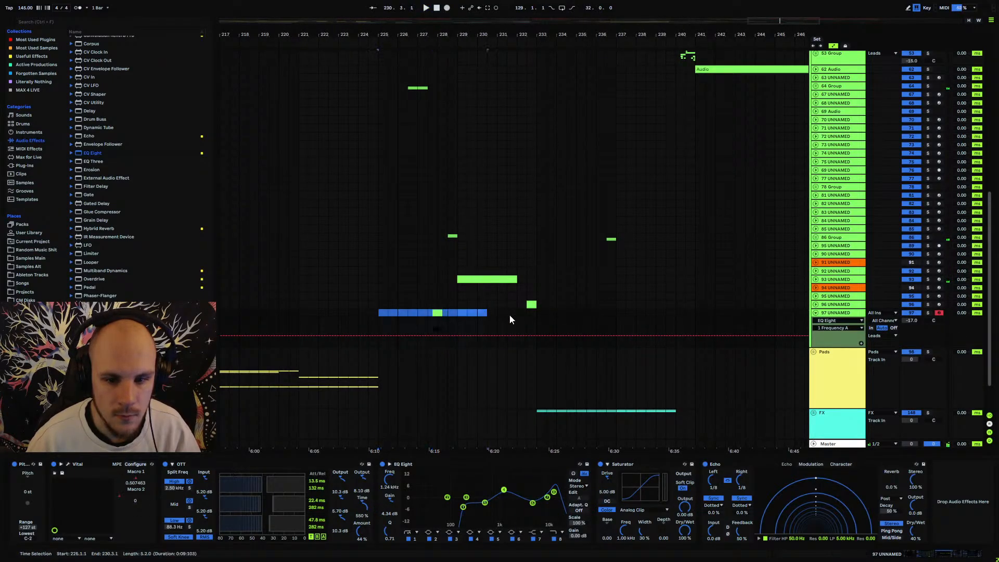
pyautogui.hotkey('ctrl', 'd')
pyautogui.click(546, 312)
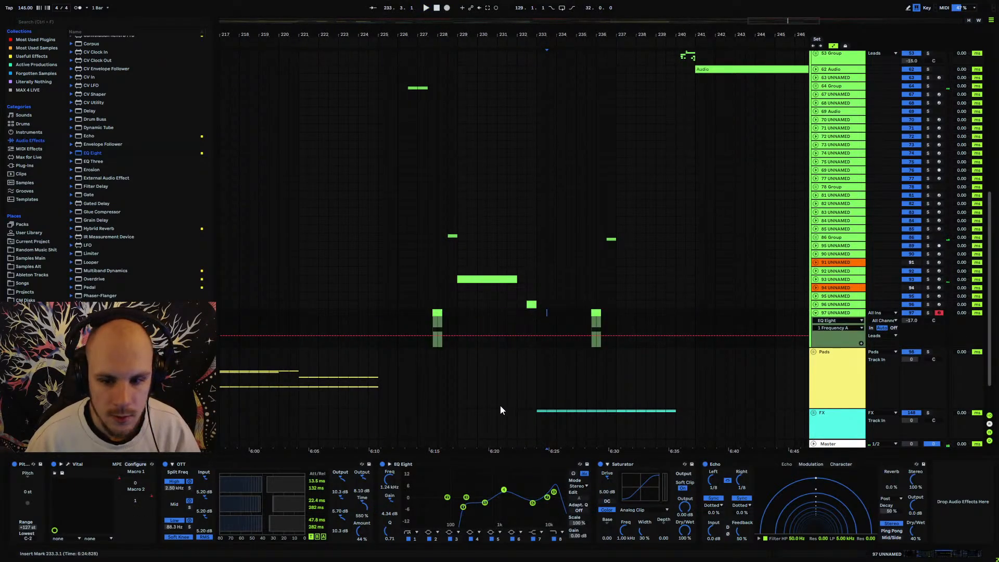
# Reverse the Macro 1 automation on the copied clip at bar 235.4 so it falls from maximum to zero by mid-clip.
pyautogui.click(119, 479)
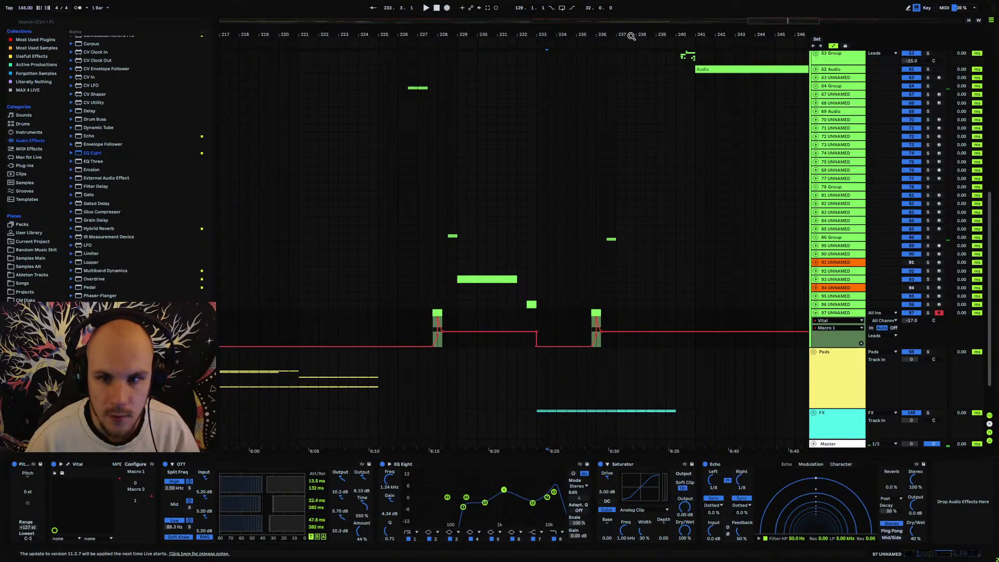
pyautogui.moveTo(631, 34)
pyautogui.mouseDown()
pyautogui.moveTo(645, 54)
pyautogui.moveTo(619, 43)
pyautogui.mouseUp()
pyautogui.click(514, 297)
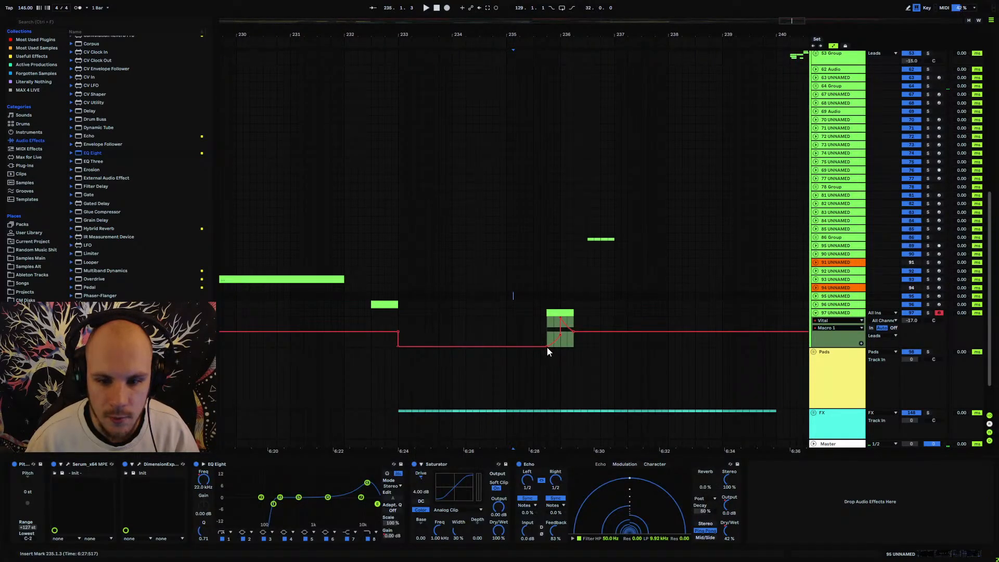
pyautogui.moveTo(547, 345)
pyautogui.mouseDown()
pyautogui.moveTo(547, 324)
pyautogui.moveTo(561, 317)
pyautogui.moveTo(561, 347)
pyautogui.moveTo(574, 329)
pyautogui.moveTo(560, 326)
pyautogui.mouseUp()
pyautogui.press('space')
pyautogui.press('space')
pyautogui.press('space')
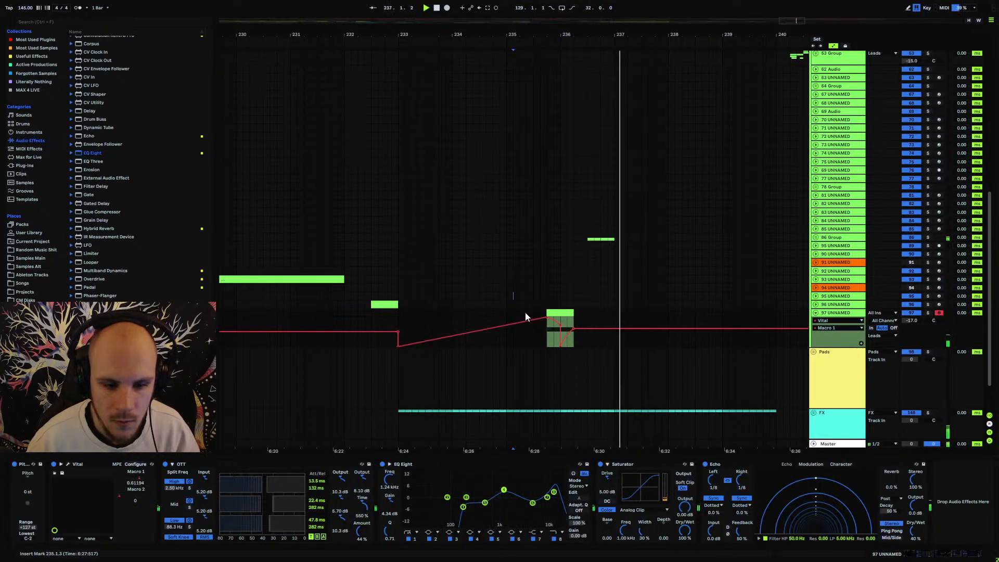
# Invert the copied clip's Macro 2 automation to start at 0.00 and jump to maximum mid-clip, and hide the automation.
pyautogui.click(119, 495)
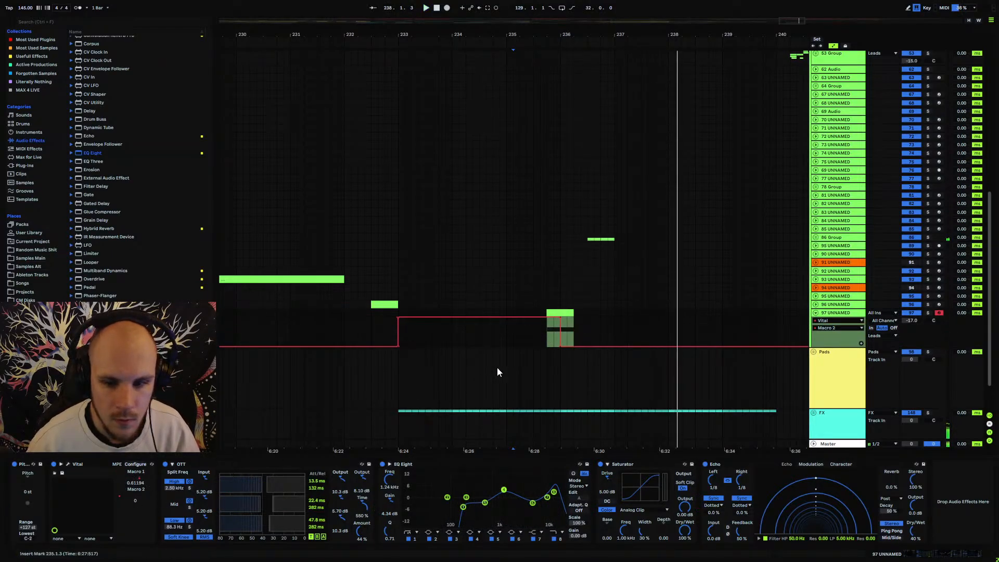
pyautogui.press('space')
pyautogui.press('space')
pyautogui.moveTo(547, 318)
pyautogui.mouseDown()
pyautogui.moveTo(547, 346)
pyautogui.moveTo(561, 346)
pyautogui.moveTo(560, 317)
pyautogui.mouseUp()
pyautogui.press('space')
pyautogui.press('space')
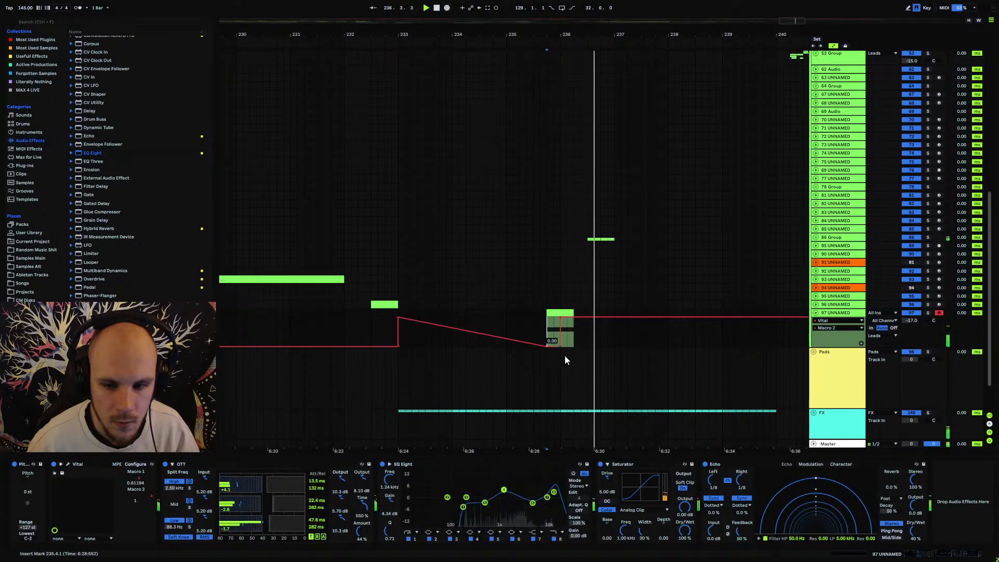
pyautogui.press('a')
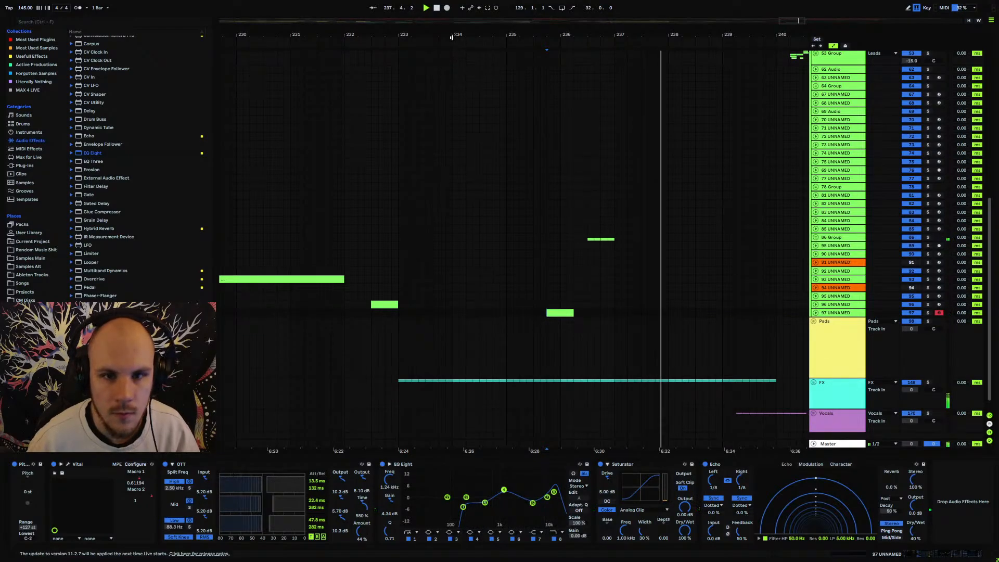
# Play the arrangement from bar 223 and review track 97's clips against the other lead one-shots.
pyautogui.moveTo(452, 37); pyautogui.dragTo(445, 77)
pyautogui.click(308, 311)
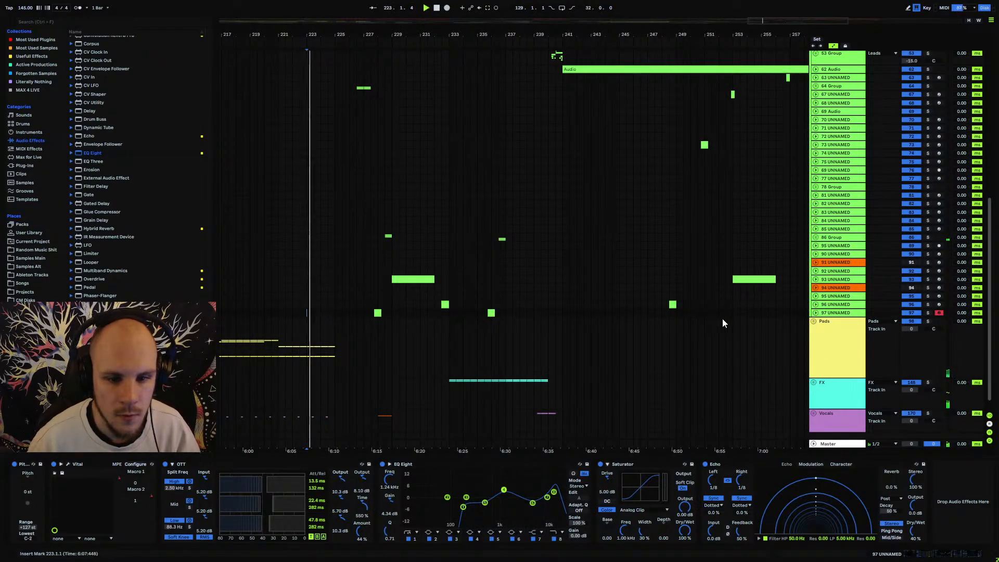
pyautogui.click(835, 312)
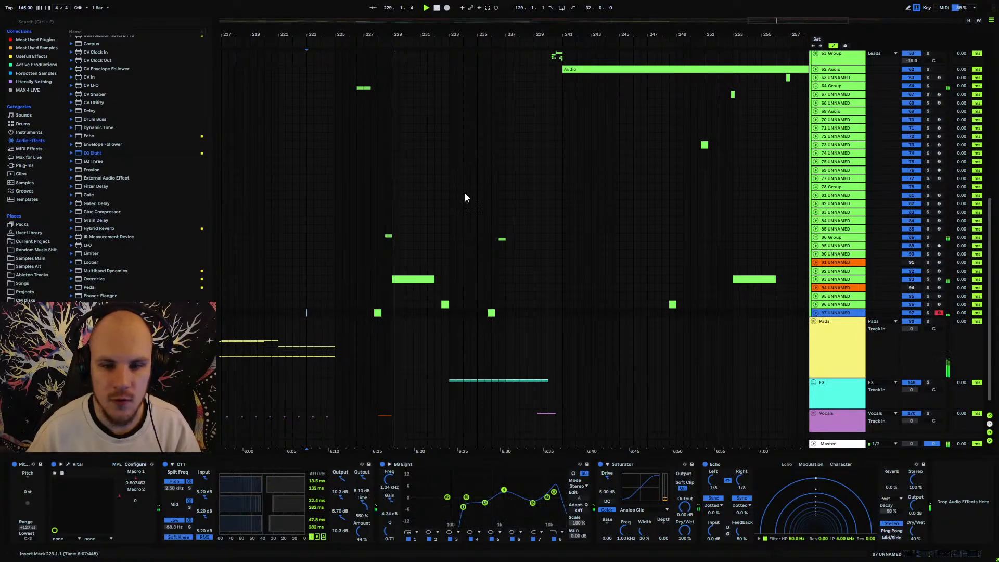
pyautogui.scroll(3, 389, 238)
pyautogui.scroll(3, 442, 229)
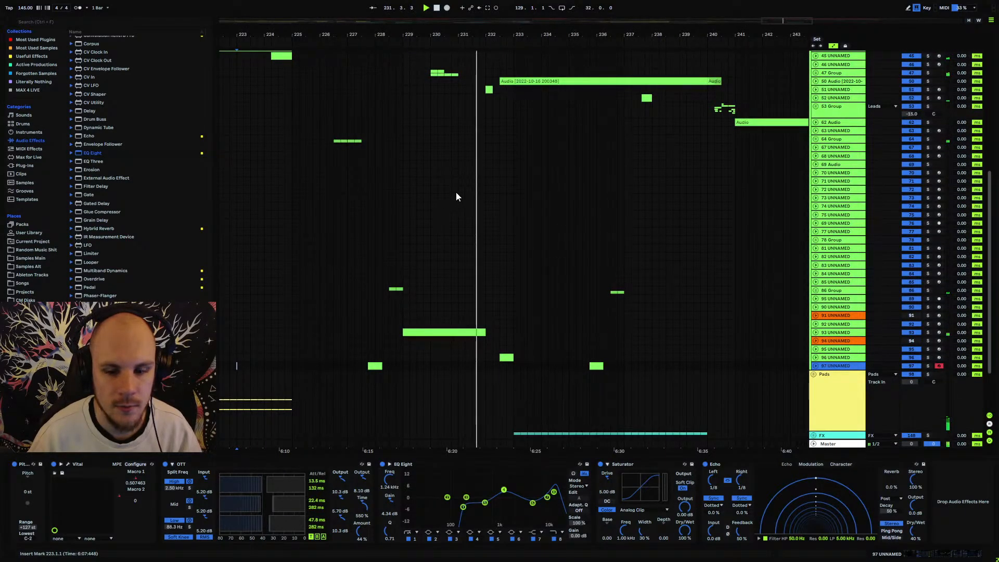
pyautogui.scroll(-2, 474, 198)
pyautogui.scroll(3, 475, 198)
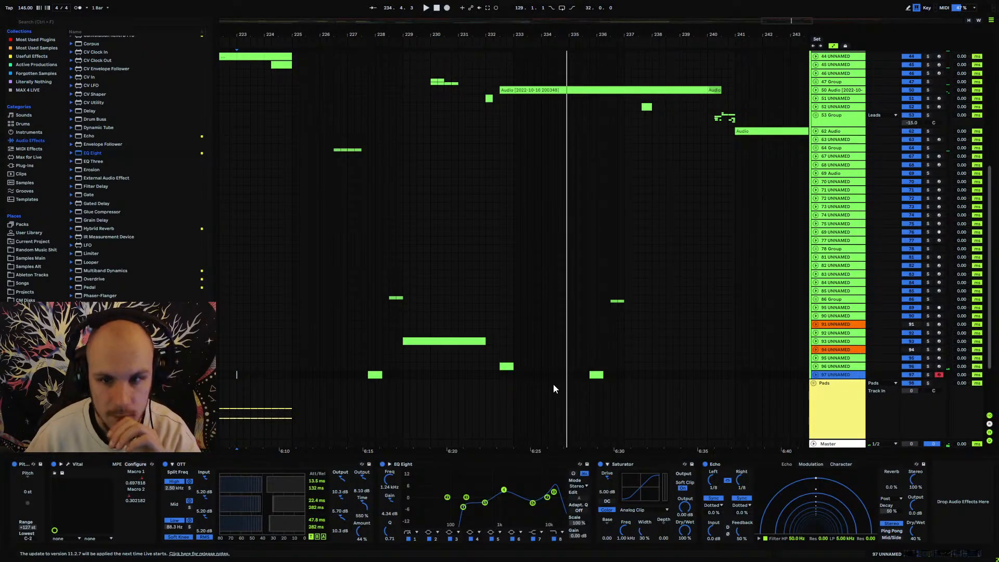
# Add MIDI track 98 below track 97 and create an empty one-beat clip on it at bar 234.
pyautogui.hotkey('ctrl', 'shift', 't')
pyautogui.moveTo(563, 384); pyautogui.dragTo(550, 384)
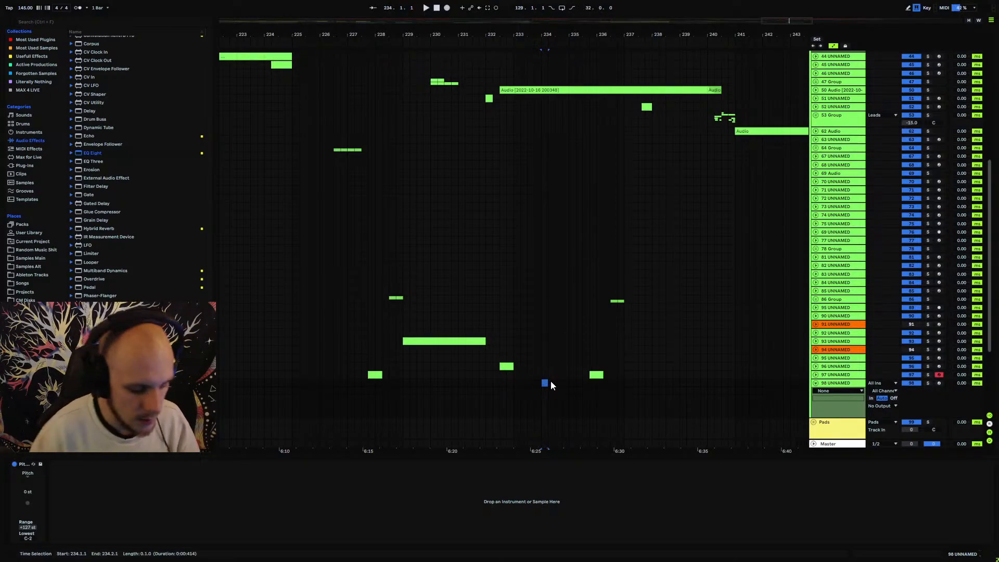
pyautogui.hotkey('ctrl', 'shift', 'm')
# Load Serum on track 98 and set oscillator A to wavetable 077 from Projektor Tones Pack Part 1.
pyautogui.rightClick(552, 396)
pyautogui.rightClick(552, 397)
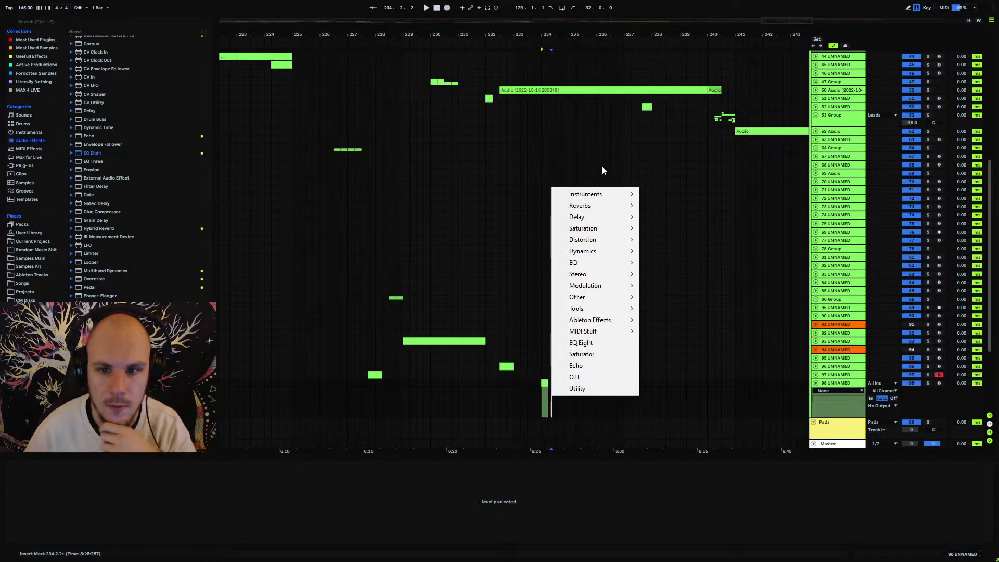
pyautogui.moveTo(598, 195)
pyautogui.click(656, 195)
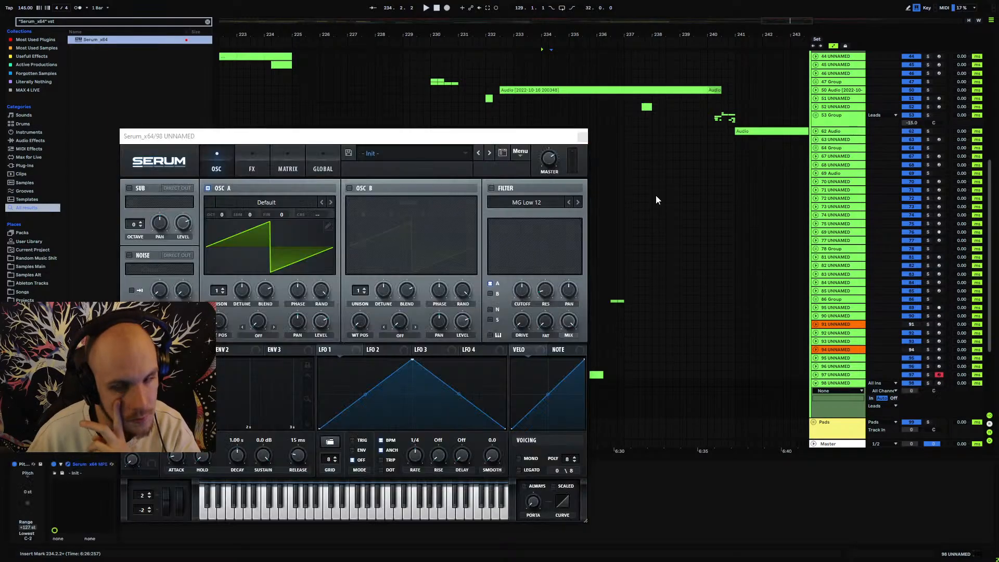
pyautogui.click(266, 203)
pyautogui.moveTo(280, 250)
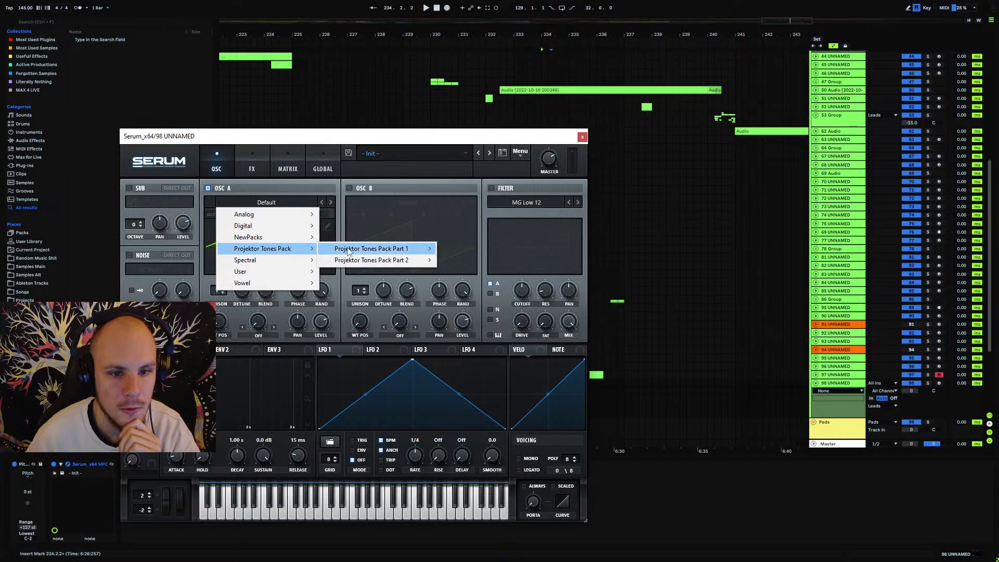
pyautogui.moveTo(369, 249)
pyautogui.click(520, 366)
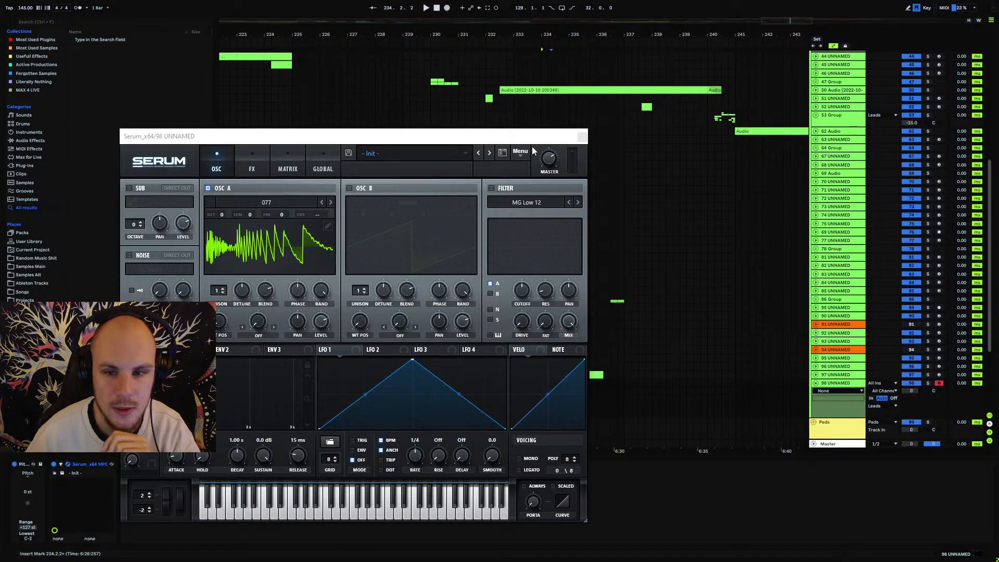
pyautogui.click(582, 137)
# Enter a short G#0 note at the start of track 98's clip and duplicate it onto the remaining three sixteenths.
pyautogui.click(546, 388)
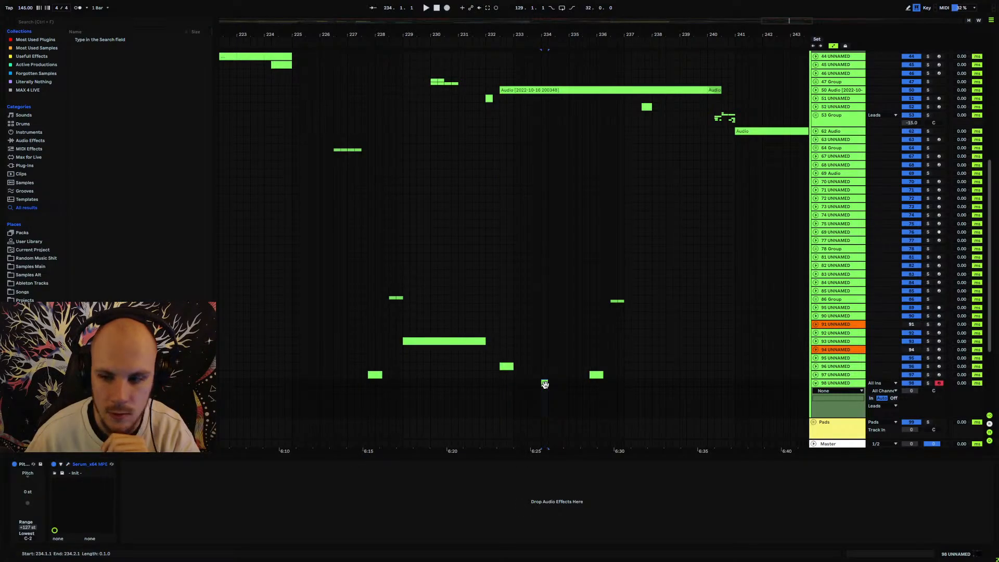
pyautogui.doubleClick(545, 384)
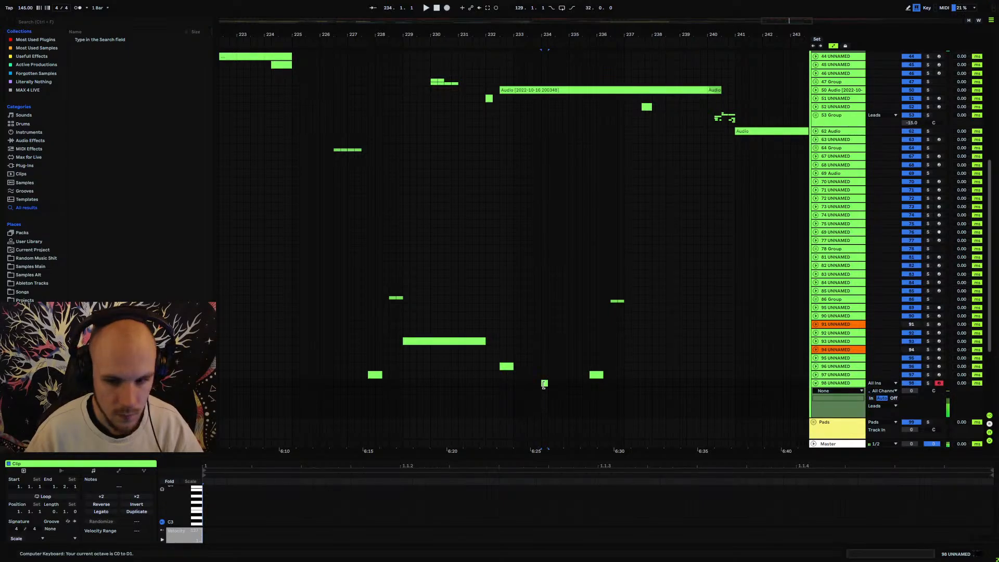
pyautogui.scroll(-5, 205, 514)
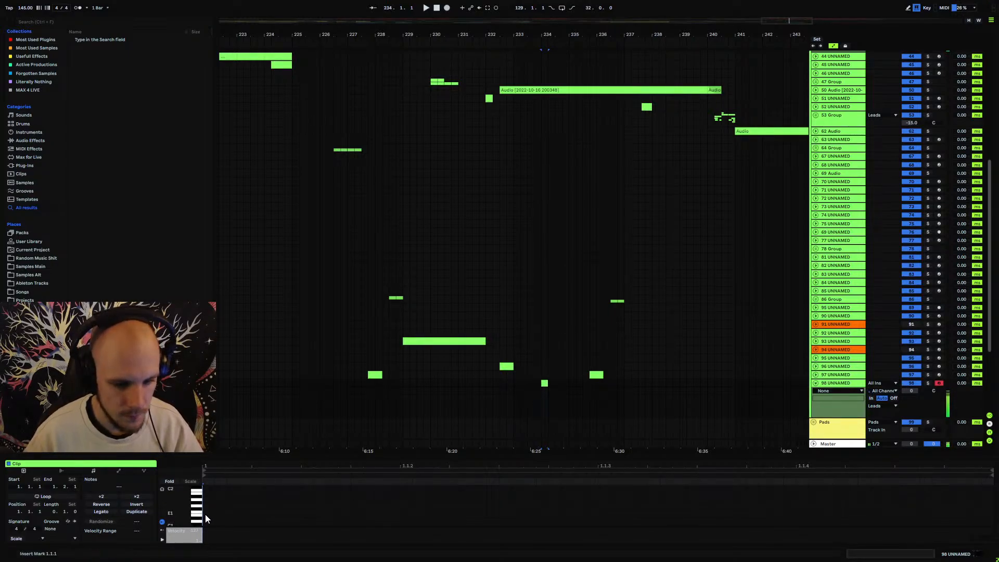
pyautogui.scroll(-1, 205, 513)
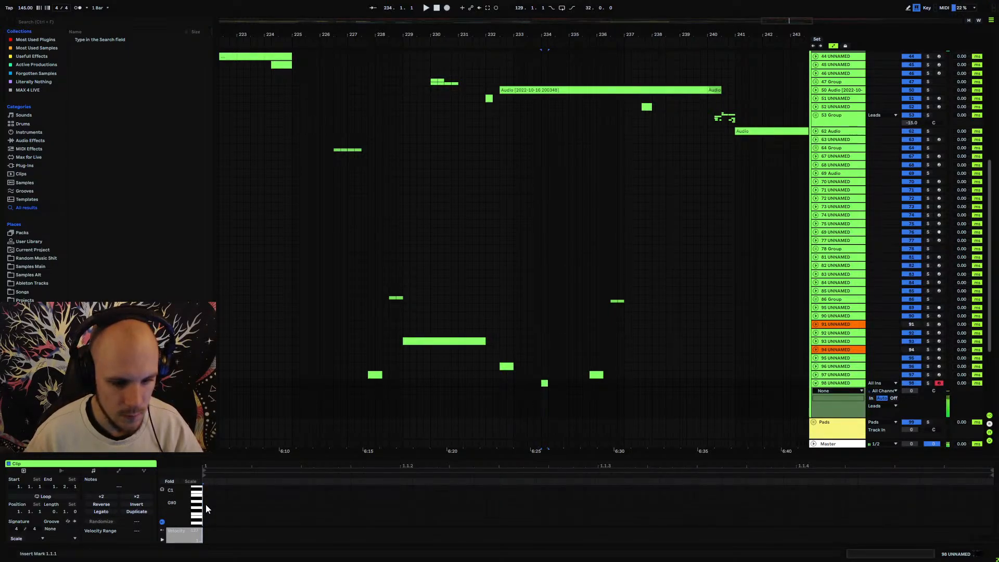
pyautogui.doubleClick(211, 505)
pyautogui.moveTo(212, 504); pyautogui.dragTo(312, 505)
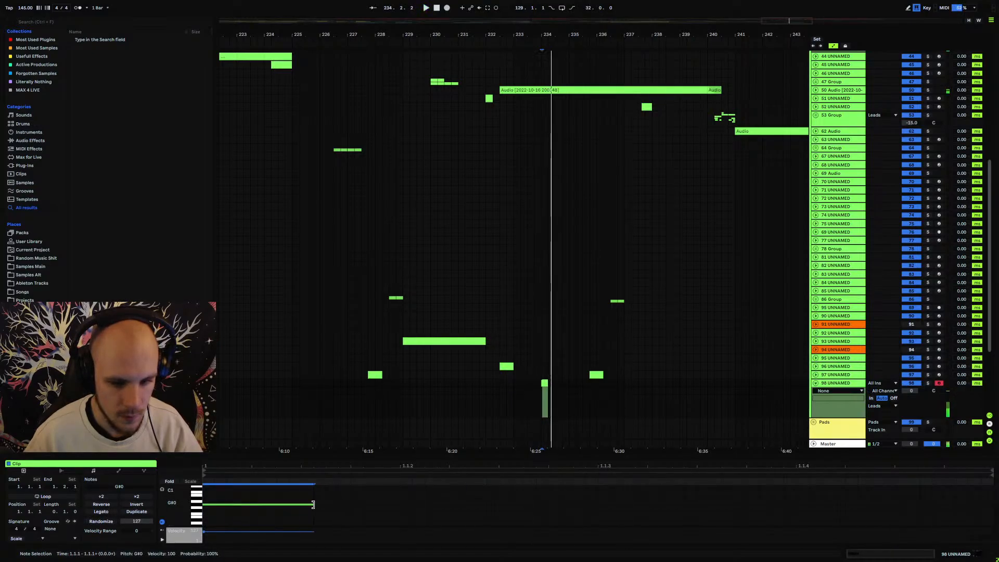
pyautogui.hotkey('ctrl', 'd')
pyautogui.hotkey('ctrl', 'd')
pyautogui.hotkey('ctrl', 'd')
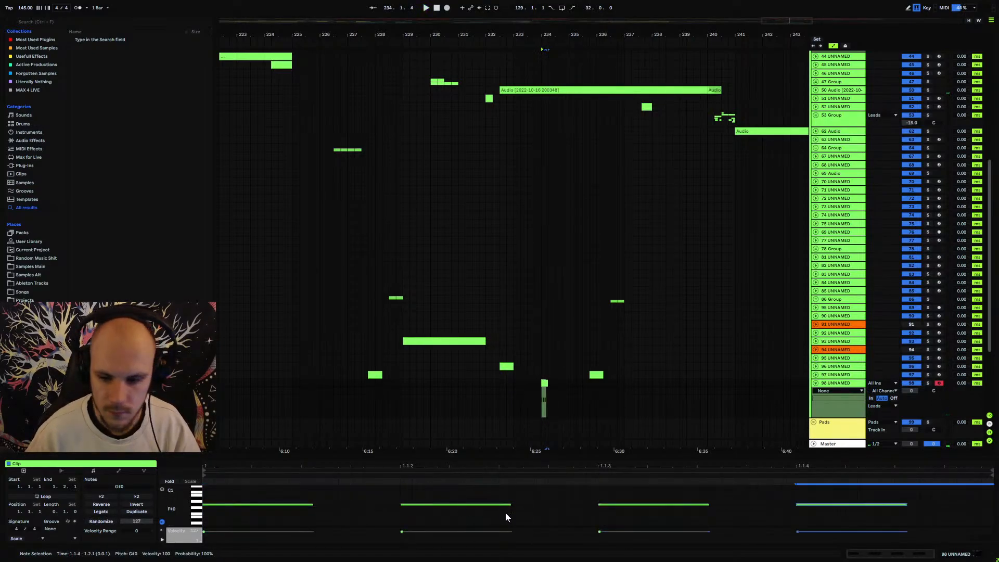
# Shorten the first, second and fourth G#0 notes to different lengths while playing the clip.
pyautogui.press('space')
pyautogui.click(311, 505)
pyautogui.moveTo(312, 505); pyautogui.dragTo(239, 505)
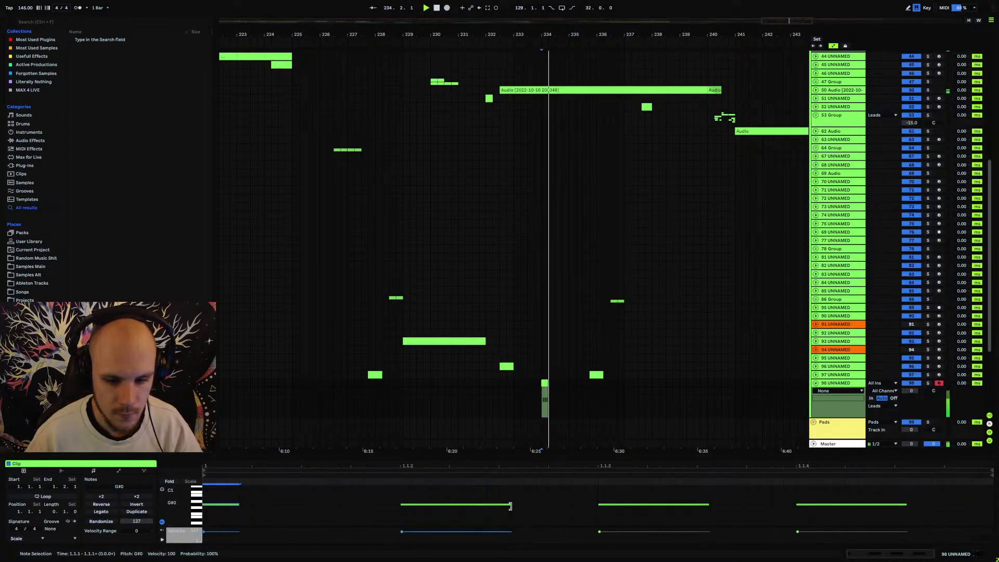
pyautogui.moveTo(509, 504); pyautogui.dragTo(456, 509)
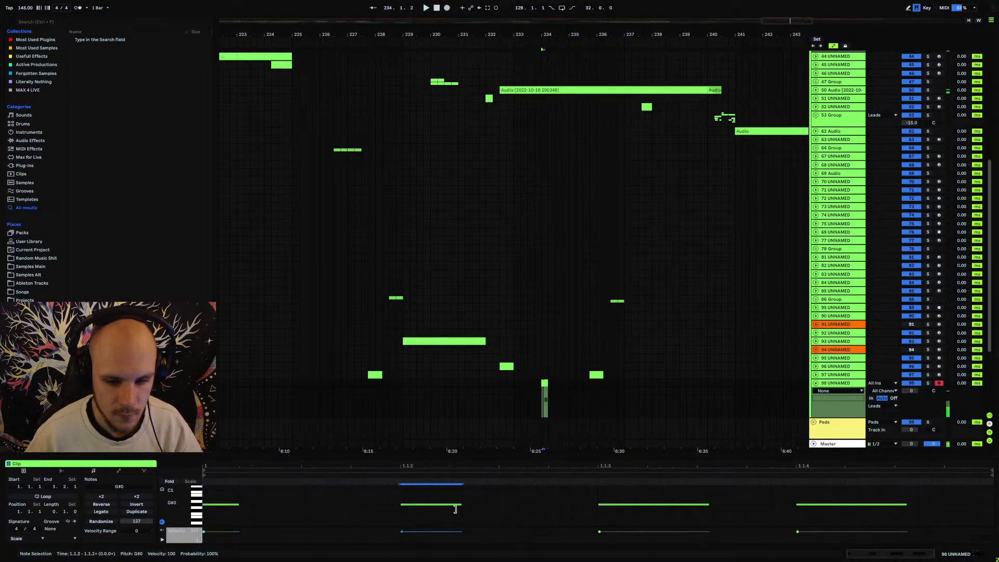
pyautogui.click(907, 505)
pyautogui.moveTo(906, 505); pyautogui.dragTo(832, 505)
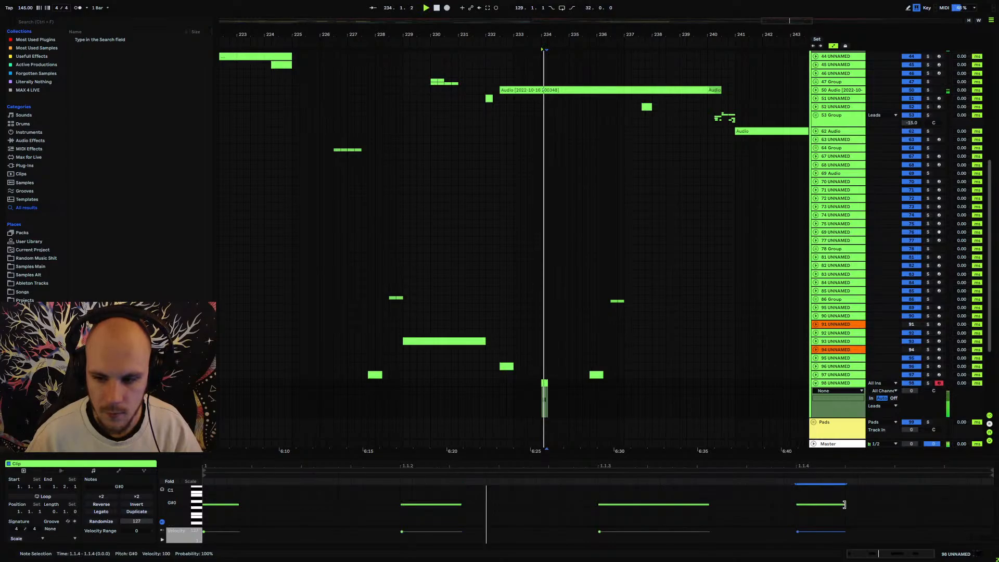
# Set Serum's envelope release to 76 ms and enable a Band 12 filter with a reduced mix.
pyautogui.doubleClick(838, 385)
pyautogui.click(69, 464)
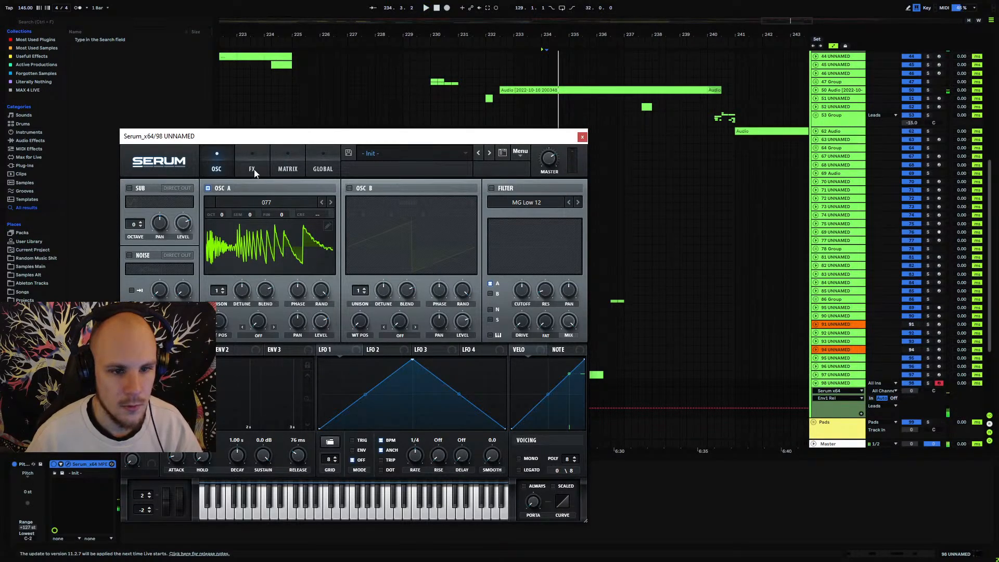
pyautogui.click(491, 188)
pyautogui.click(522, 203)
pyautogui.moveTo(520, 214)
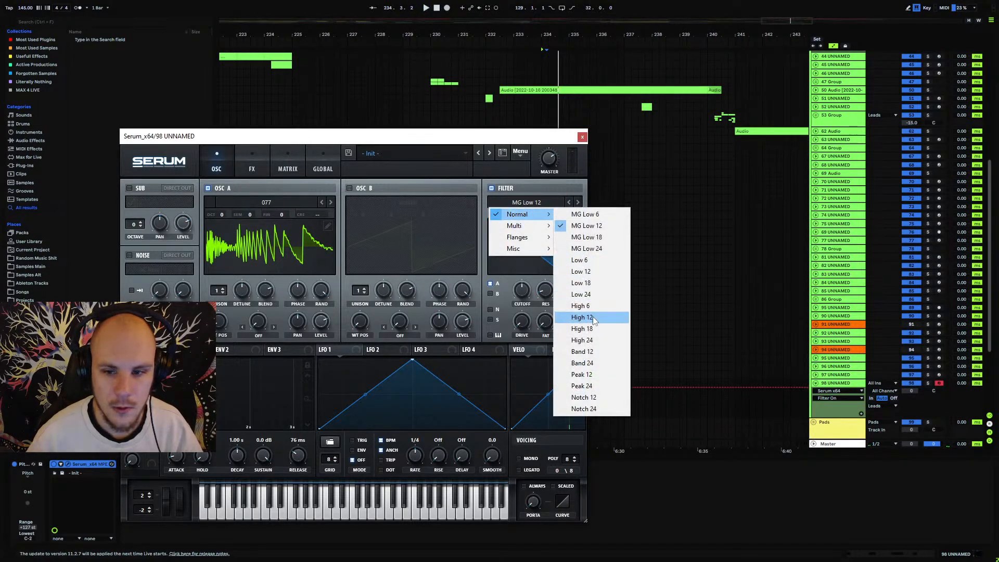
pyautogui.click(582, 352)
pyautogui.moveTo(570, 322); pyautogui.dragTo(574, 336)
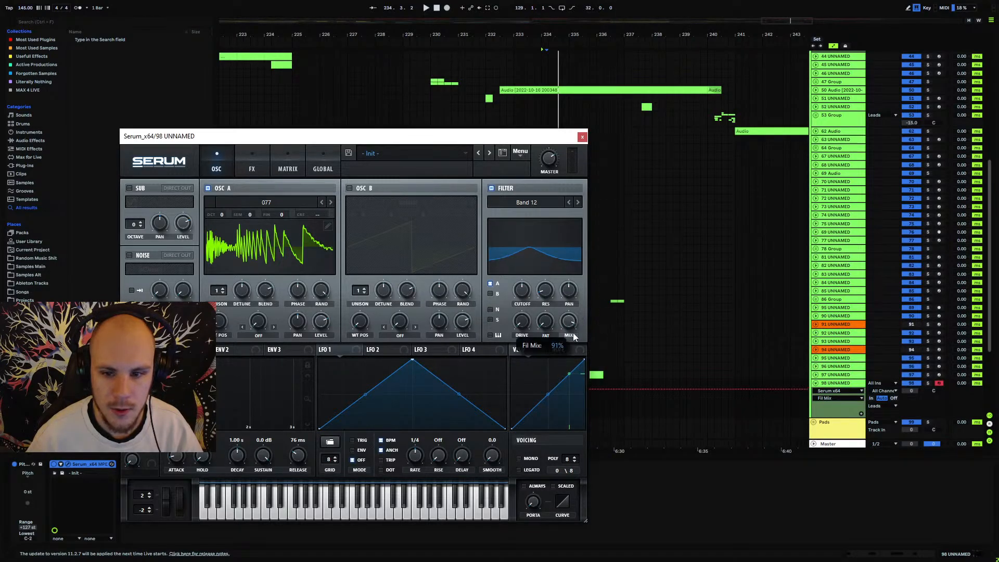
# Adjust Serum's filter cutoff during playback and automate it to fall from about 0.81 across the bar 234 clip.
pyautogui.moveTo(553, 298); pyautogui.dragTo(533, 271)
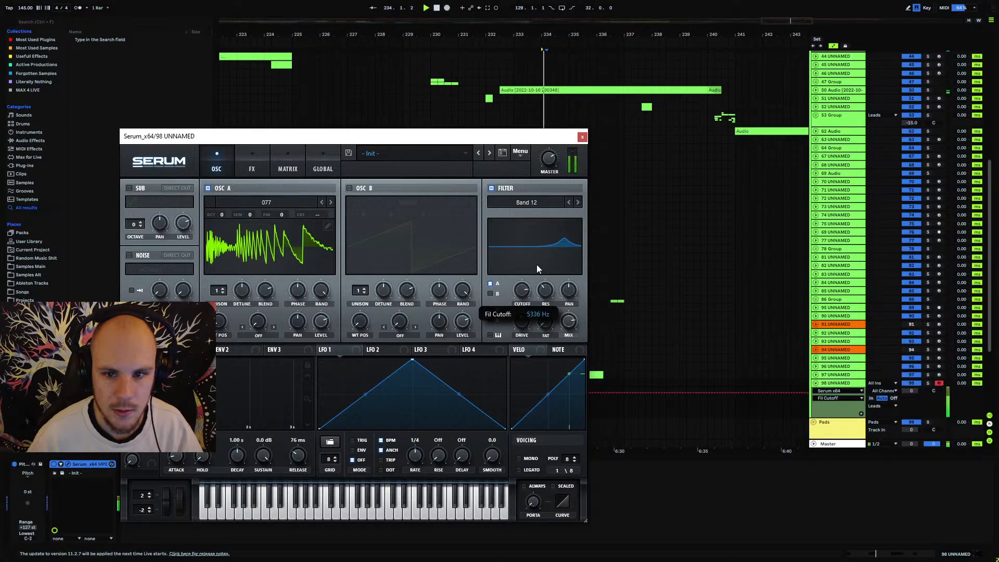
pyautogui.click(583, 137)
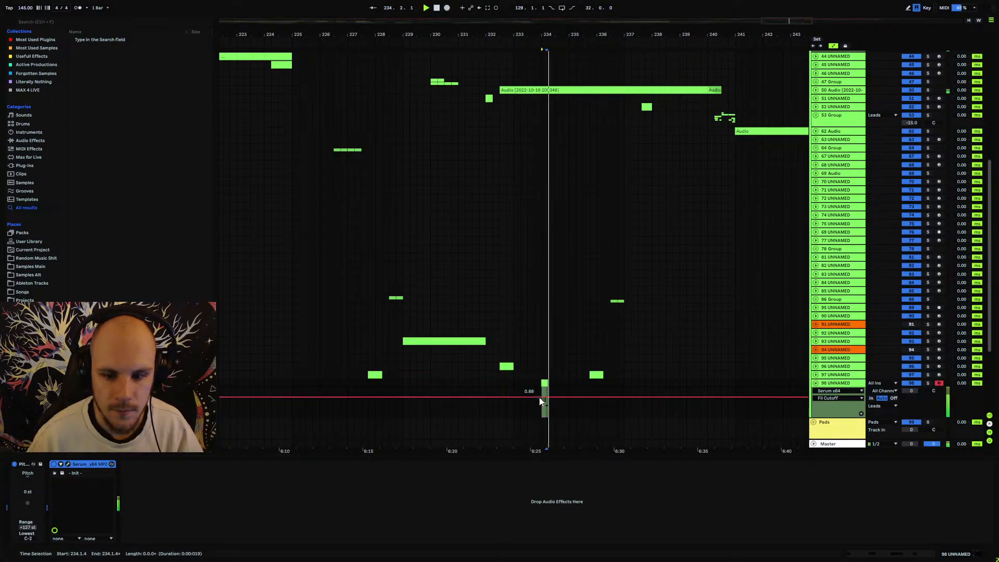
pyautogui.moveTo(541, 397); pyautogui.dragTo(549, 396)
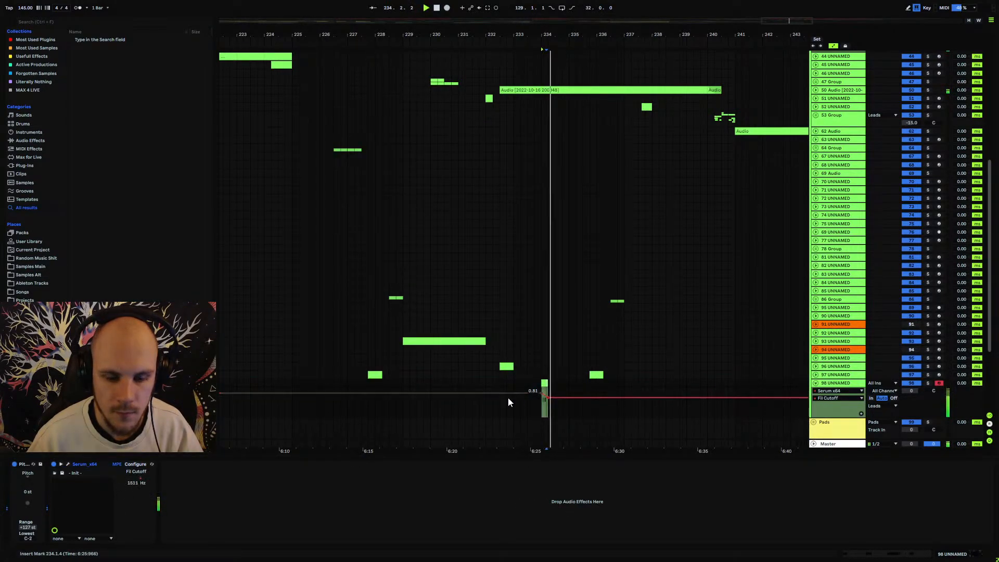
# Copy OTT, EQ Eight, Saturator and Echo from track 97 and paste them after Serum on track 98.
pyautogui.click(842, 375)
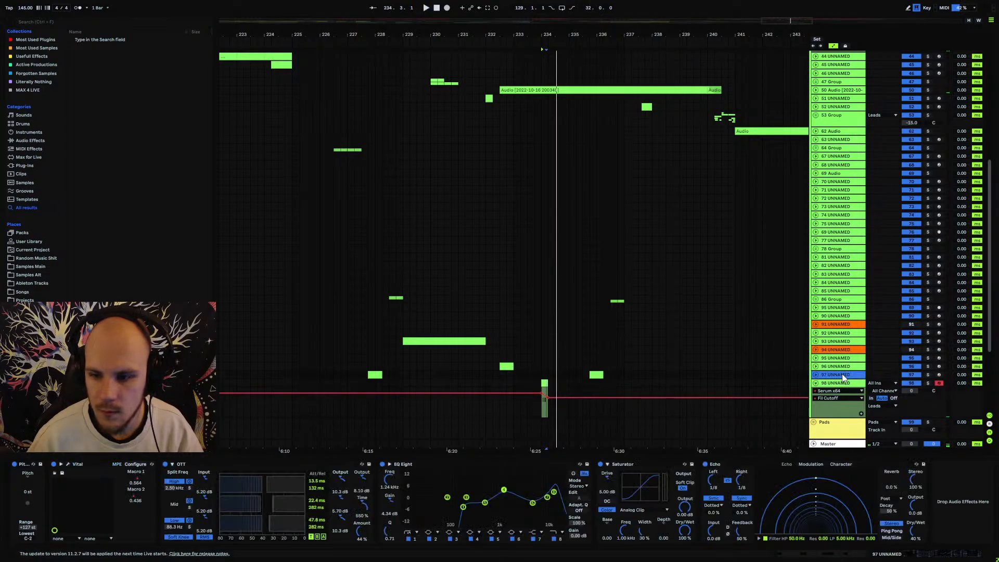
pyautogui.click(732, 463)
pyautogui.keyDown('shift'); pyautogui.click(219, 463); pyautogui.keyUp('shift')
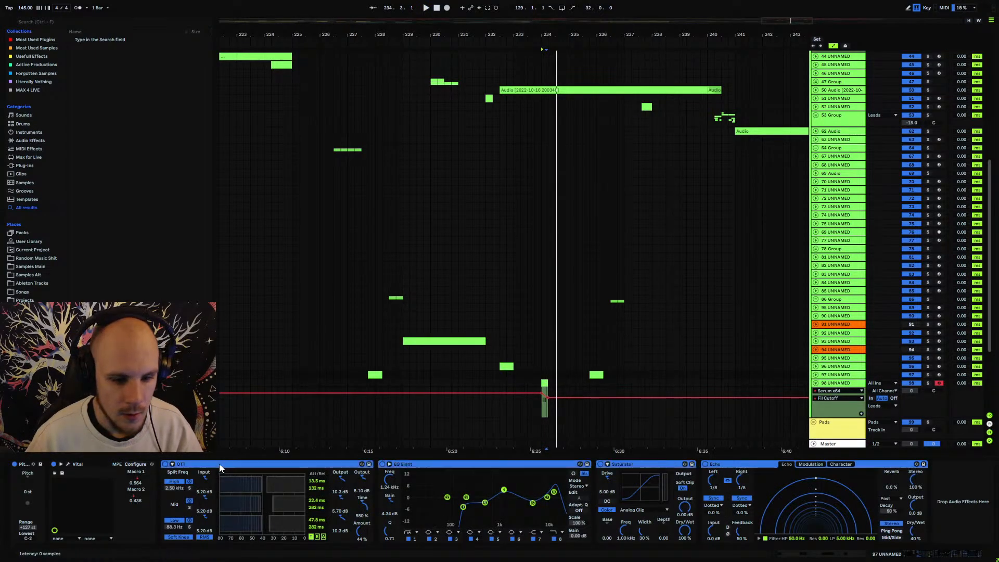
pyautogui.click(837, 383)
pyautogui.click(671, 488)
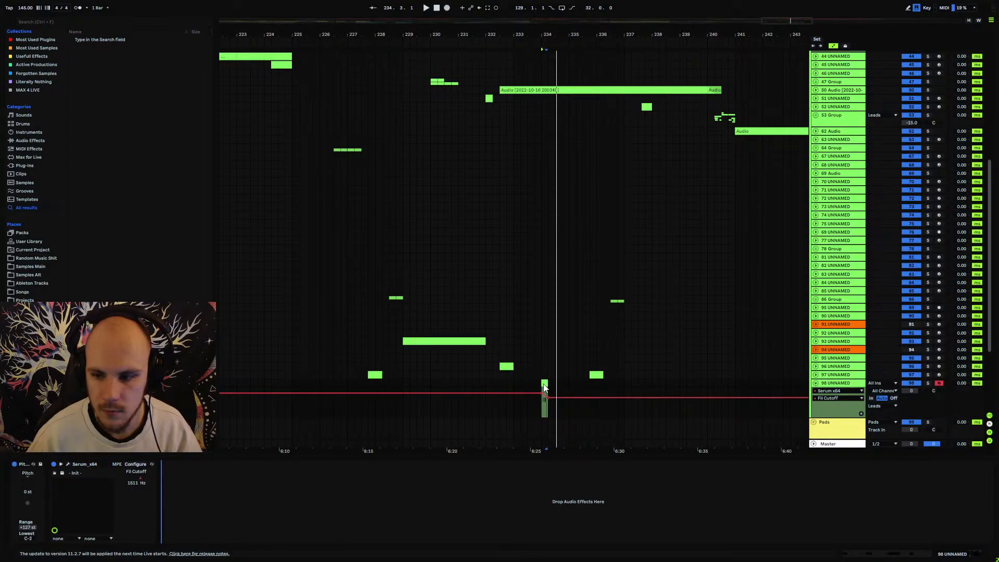
pyautogui.hotkey('ctrl', 'v')
# Set track 98's volume to -19 dB and play its clip from bar 234.
pyautogui.click(913, 392)
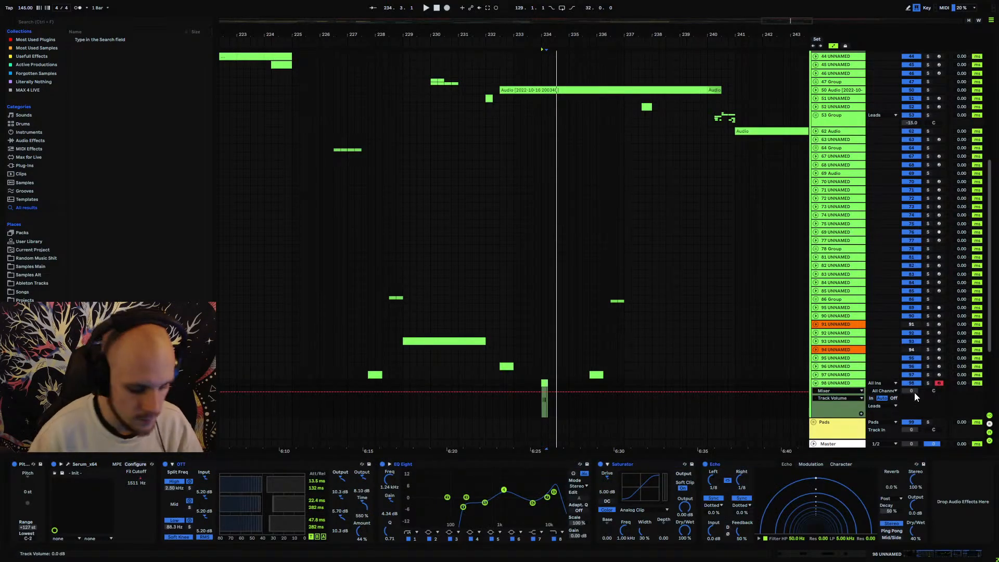
pyautogui.write('-19')
pyautogui.press('Return')
pyautogui.press('space')
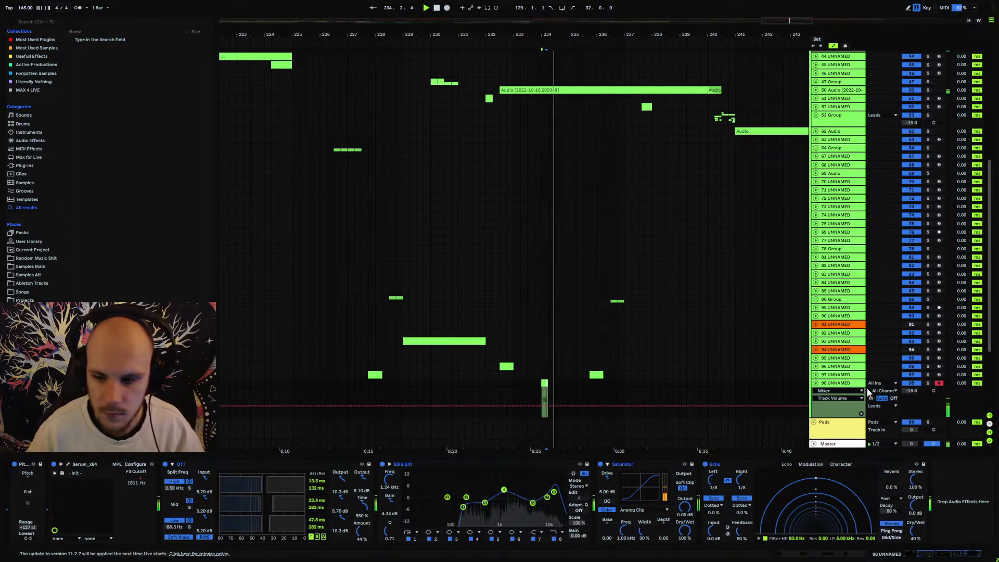
pyautogui.press('space')
pyautogui.press('space')
# Set track 98's Echo to Ping Pong with 82% feedback and a 1/8 delay time, and collapse the track.
pyautogui.moveTo(742, 531); pyautogui.dragTo(742, 483)
pyautogui.press('space')
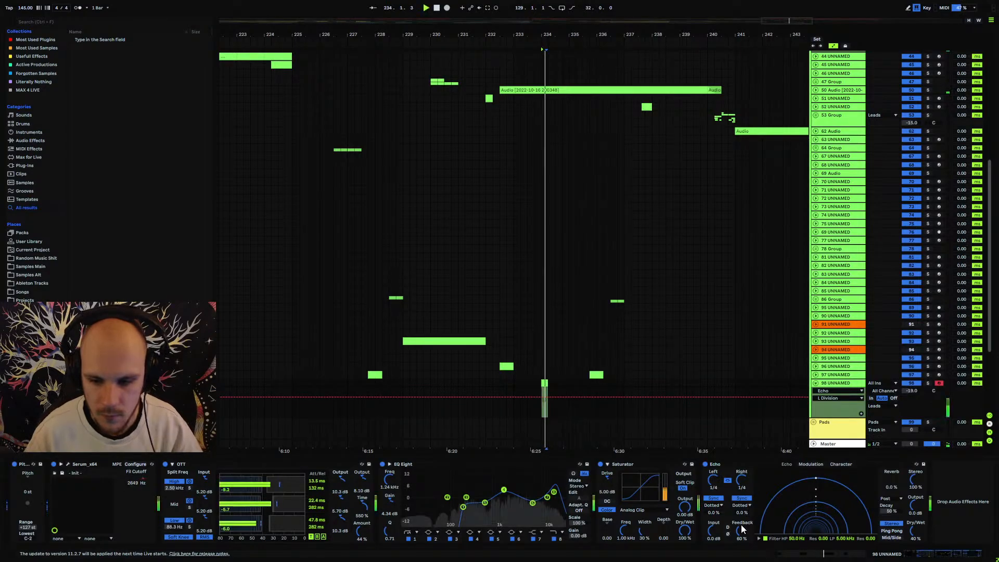
pyautogui.moveTo(742, 530); pyautogui.dragTo(742, 515)
pyautogui.click(892, 531)
pyautogui.press('space')
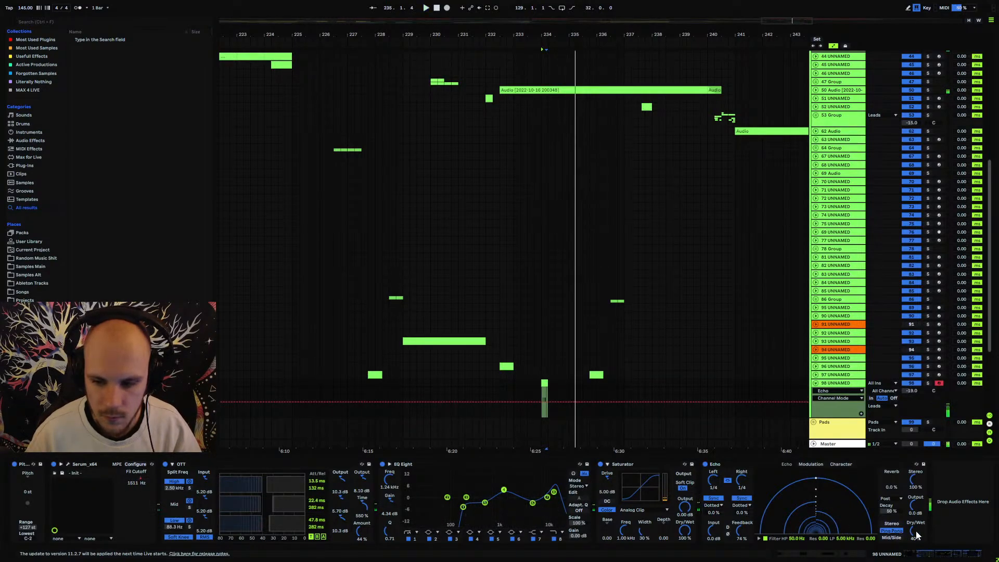
pyautogui.press('space')
pyautogui.click(917, 534)
pyautogui.moveTo(741, 535); pyautogui.dragTo(741, 526)
pyautogui.moveTo(742, 484); pyautogui.dragTo(740, 490)
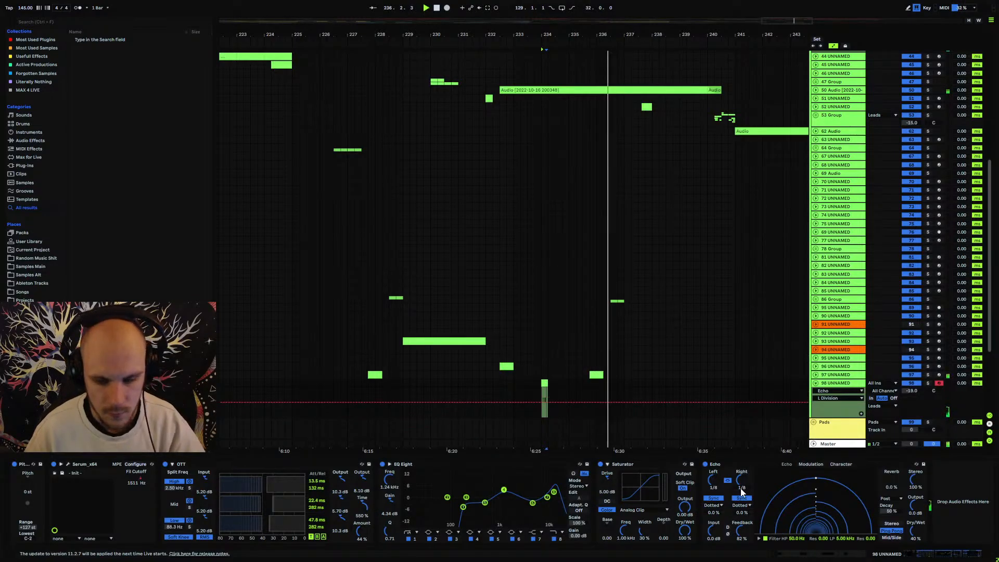
pyautogui.press('space')
pyautogui.press('space')
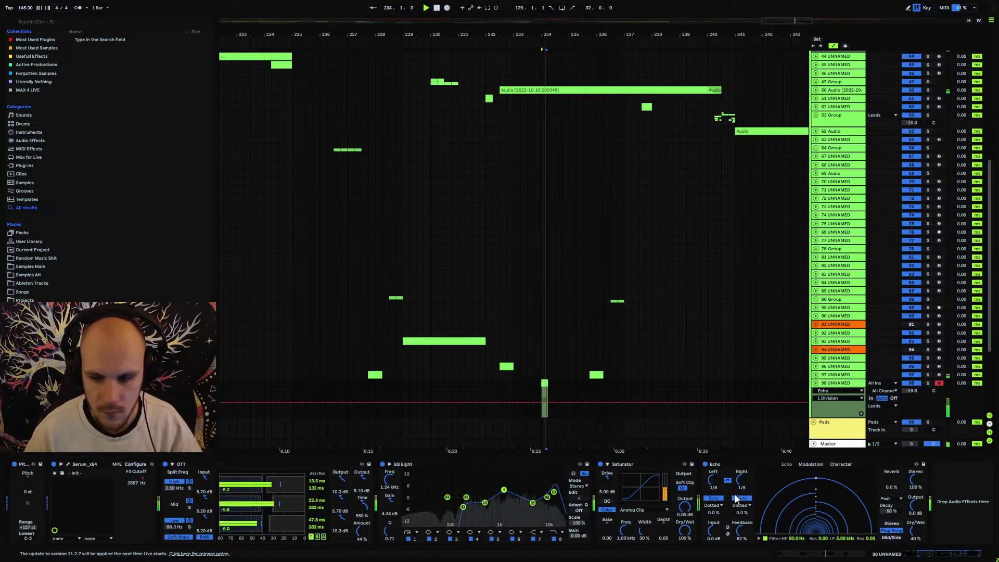
pyautogui.click(816, 383)
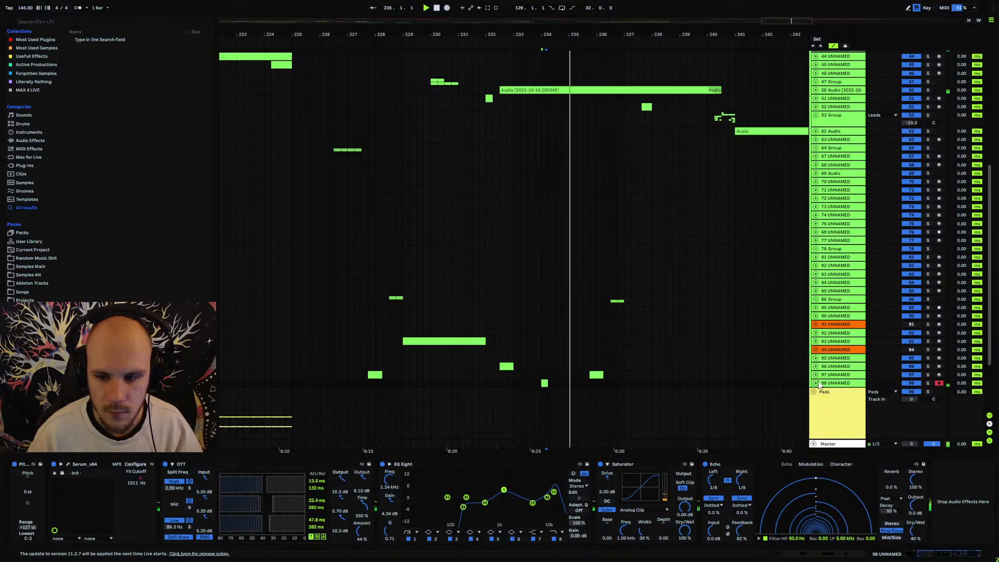
# Switch track 97's Echo to Ping Pong mode and raise its feedback to 95%.
pyautogui.click(816, 375)
pyautogui.click(835, 376)
pyautogui.click(890, 530)
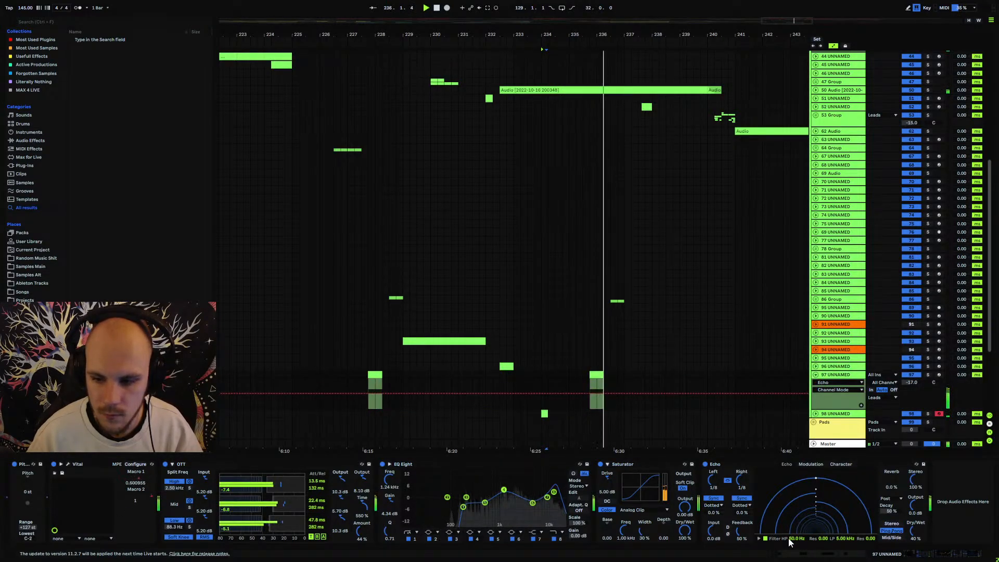
pyautogui.moveTo(741, 530); pyautogui.dragTo(742, 506)
# Play the arrangement from bar 224 and examine track 93's Dry/Wet automation with track 97 collapsed.
pyautogui.press('space')
pyautogui.press('space')
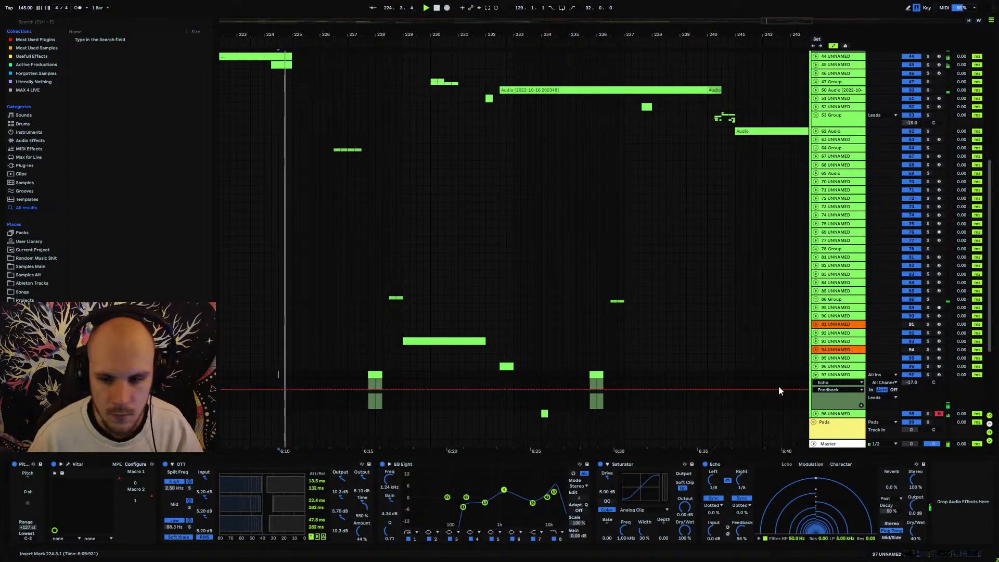
pyautogui.click(815, 374)
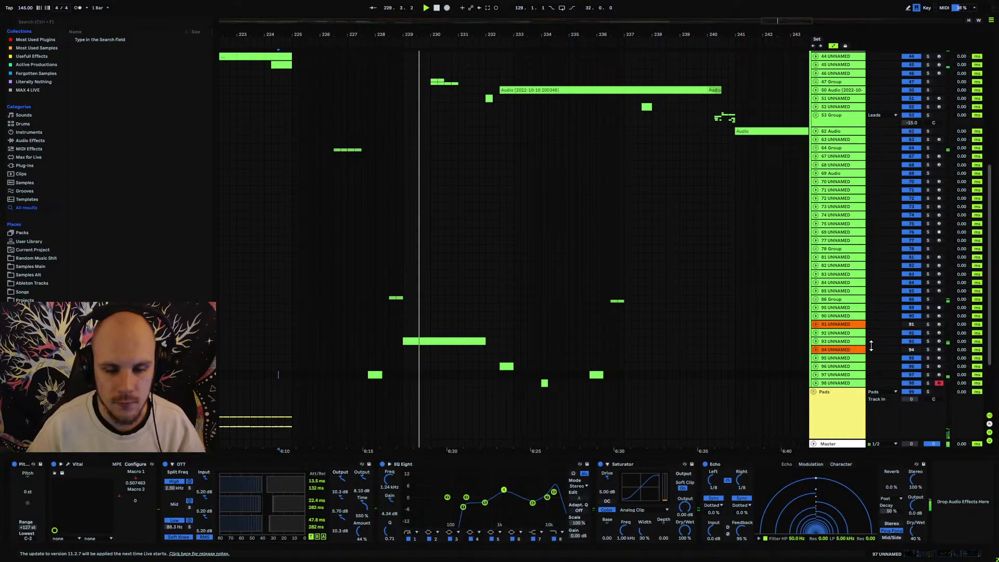
pyautogui.click(816, 343)
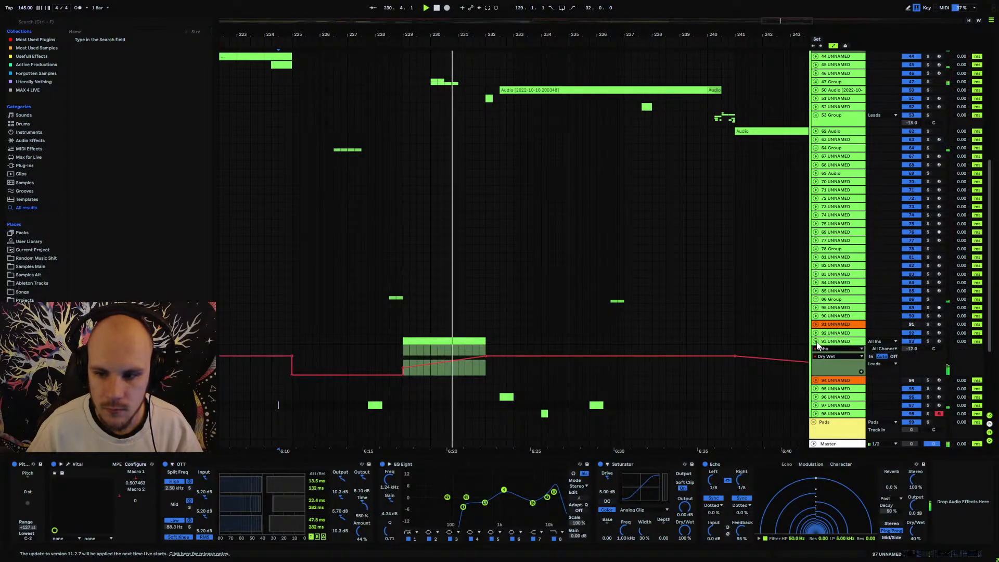
pyautogui.click(816, 343)
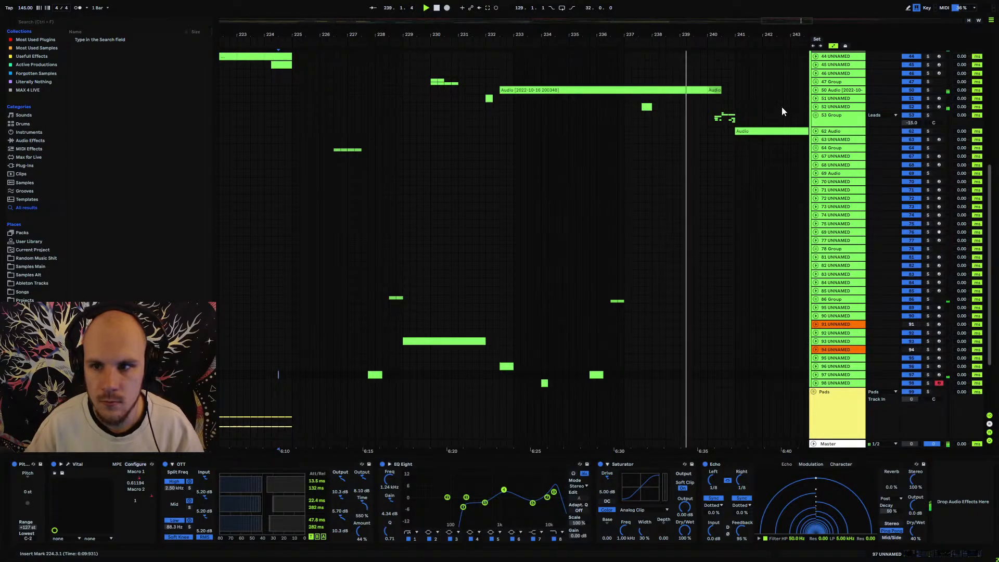
# Show the EQ Eight 8 Frequency A automation on track 50 and lower the breakpoint near the clip's start to about 657 Hz.
pyautogui.click(816, 91)
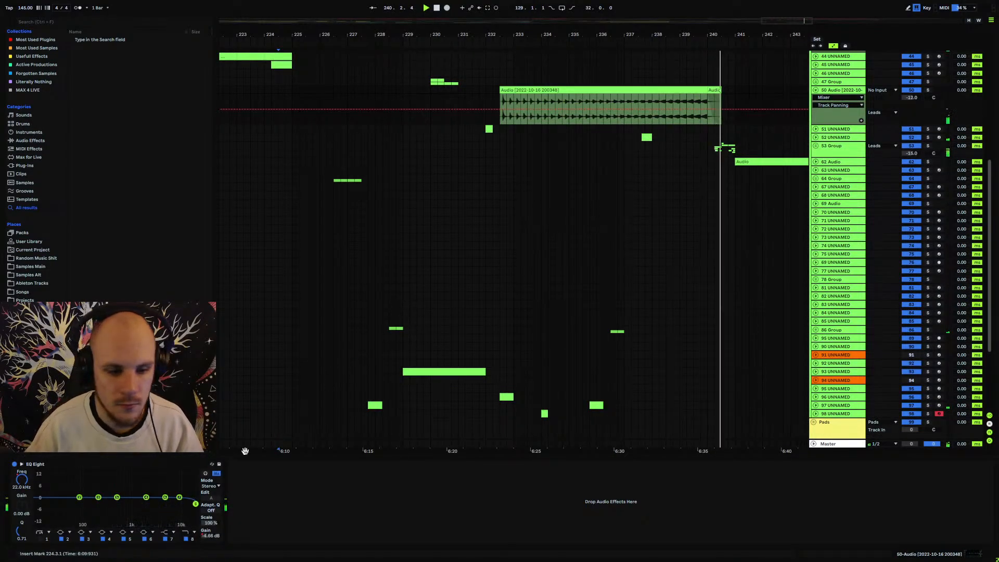
pyautogui.click(21, 479)
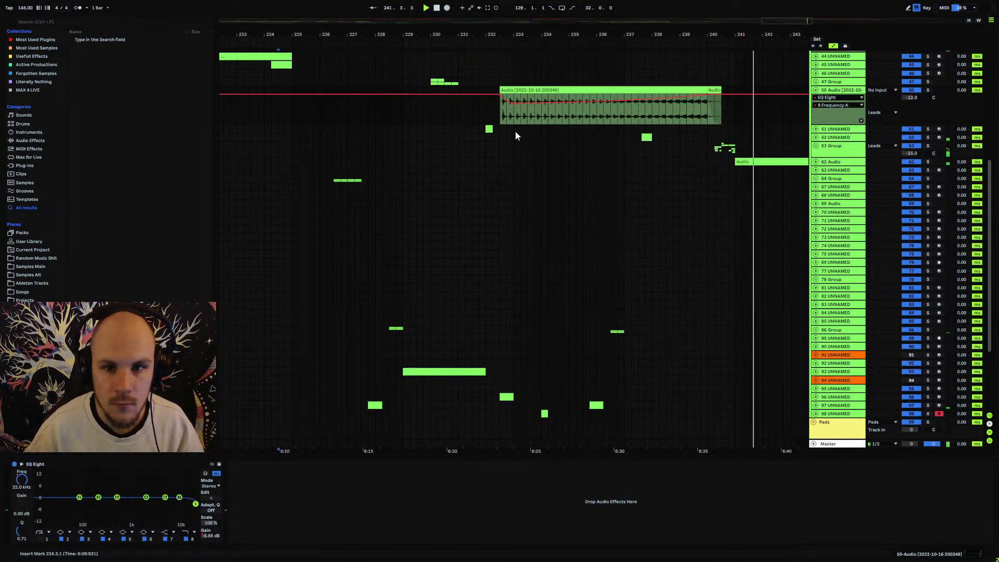
pyautogui.moveTo(514, 105); pyautogui.dragTo(513, 109)
pyautogui.press('space')
pyautogui.press('space')
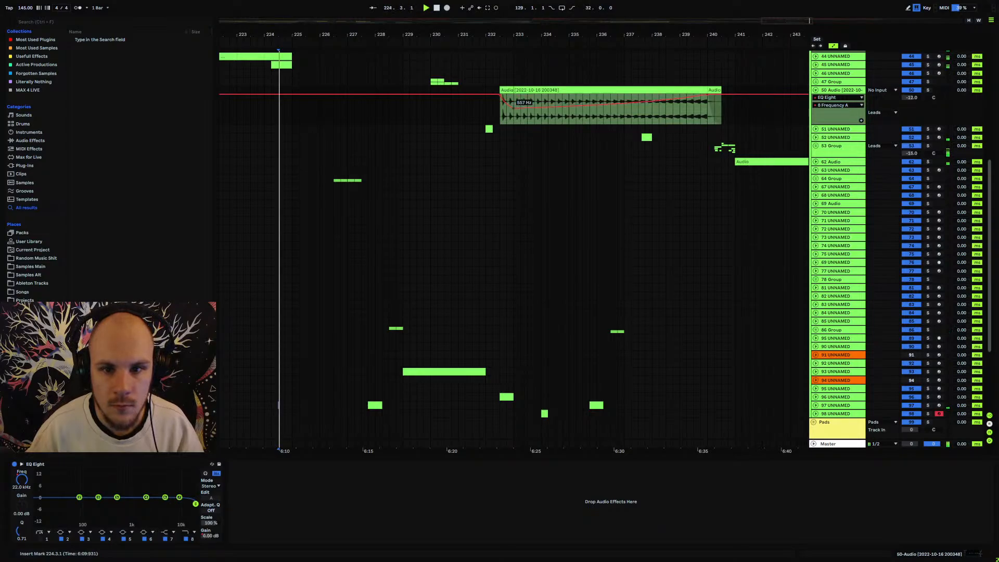
# Play track 50's clip from bar 232.3 and lower the filter automation breakpoint to 352 Hz.
pyautogui.click(502, 114)
pyautogui.press('space')
pyautogui.press('space')
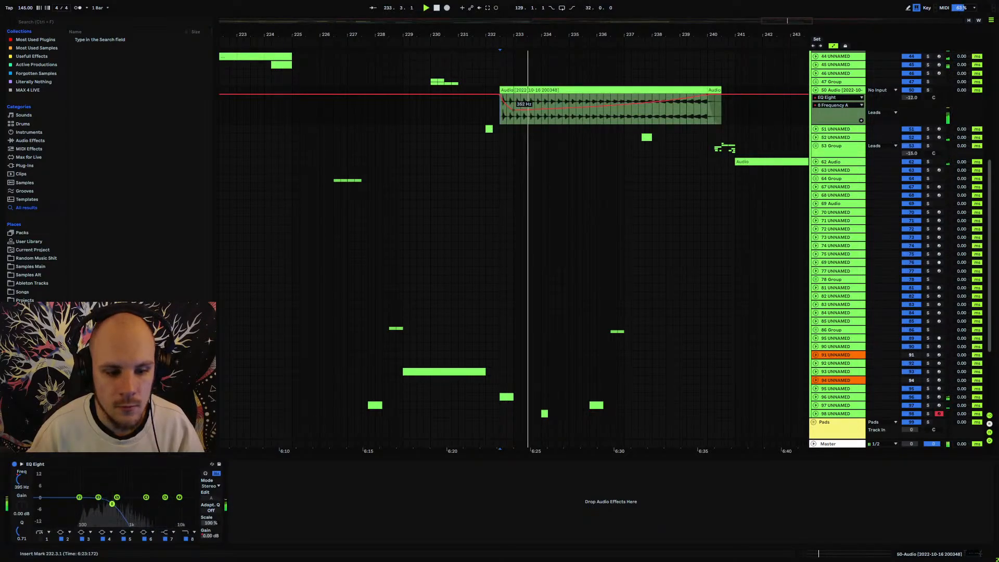
pyautogui.press('space')
pyautogui.press('space')
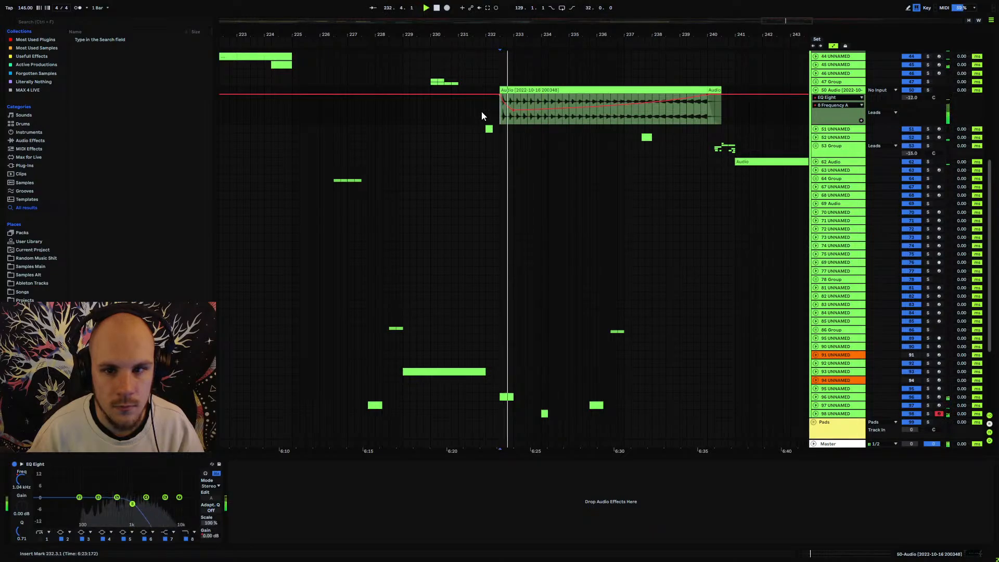
# Shift the 352 Hz breakpoint to about bar 234 for a slower filter fall, replay the clip, and collapse track 50.
pyautogui.press('space')
pyautogui.press('space')
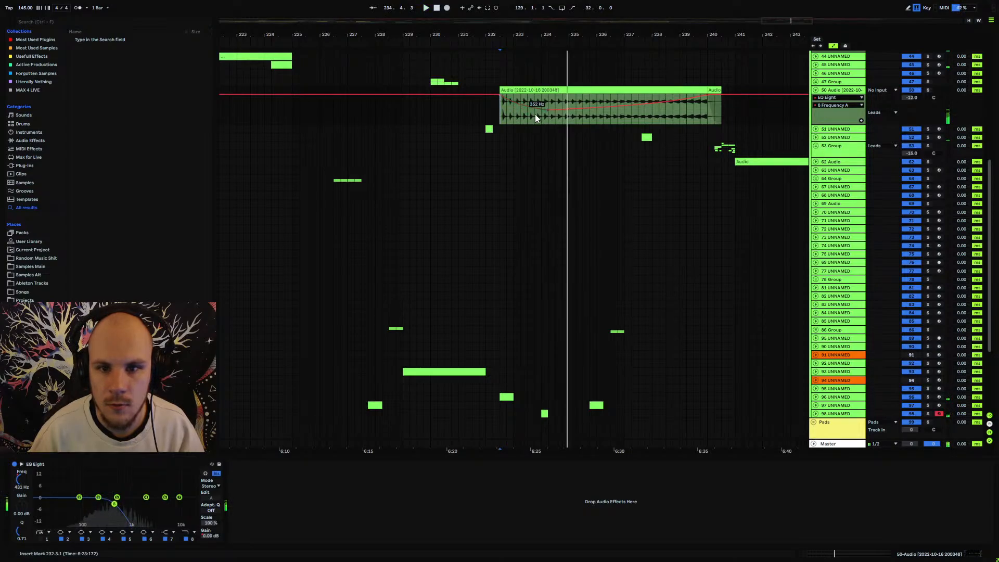
pyautogui.press('space')
pyautogui.press('space')
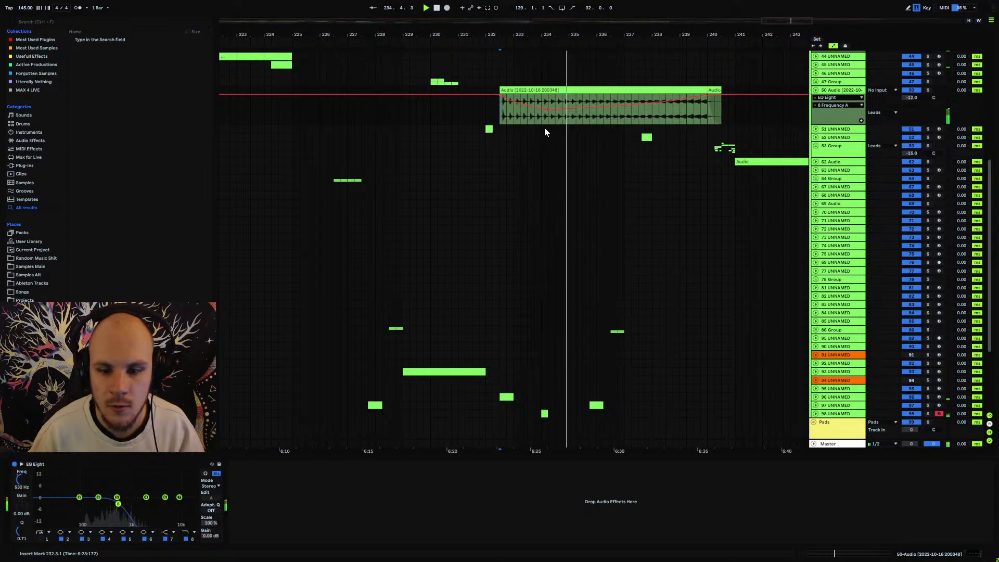
pyautogui.click(816, 90)
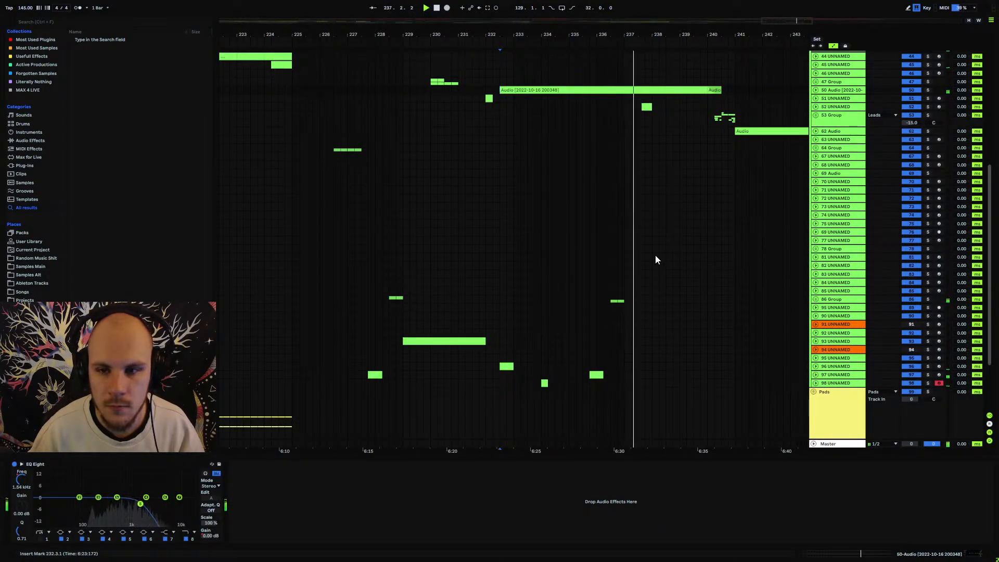
# Examine the arrangement's lead, pad and marker lanes across bars 197 to 301, and play from bar 217.
pyautogui.scroll(3, 619, 263)
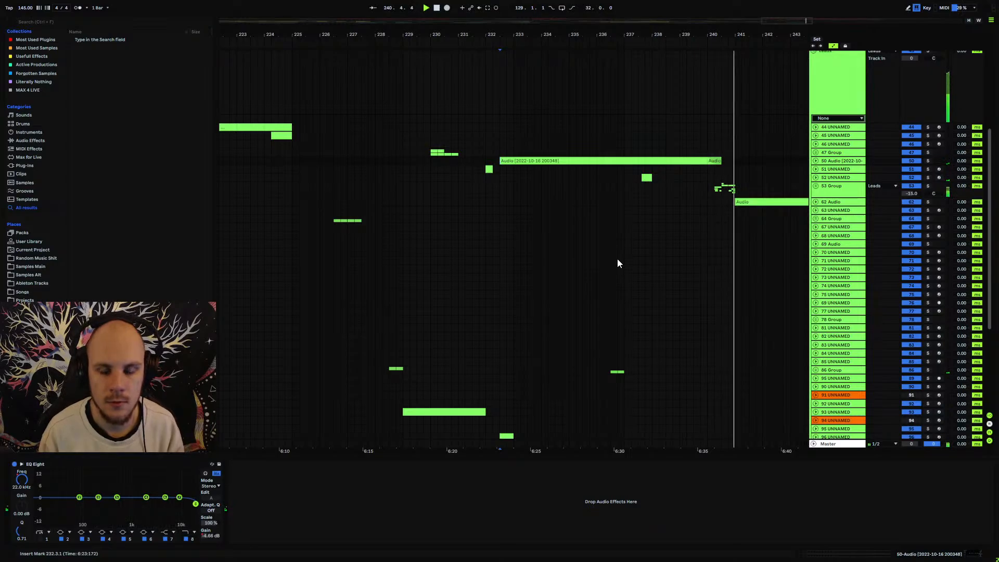
pyautogui.click(292, 169)
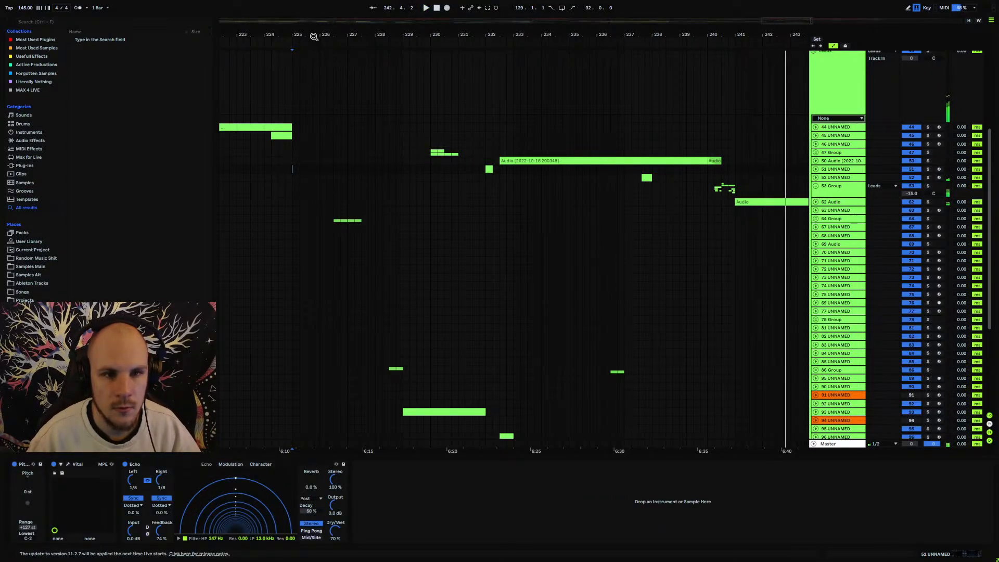
pyautogui.moveTo(314, 37); pyautogui.dragTo(393, 10)
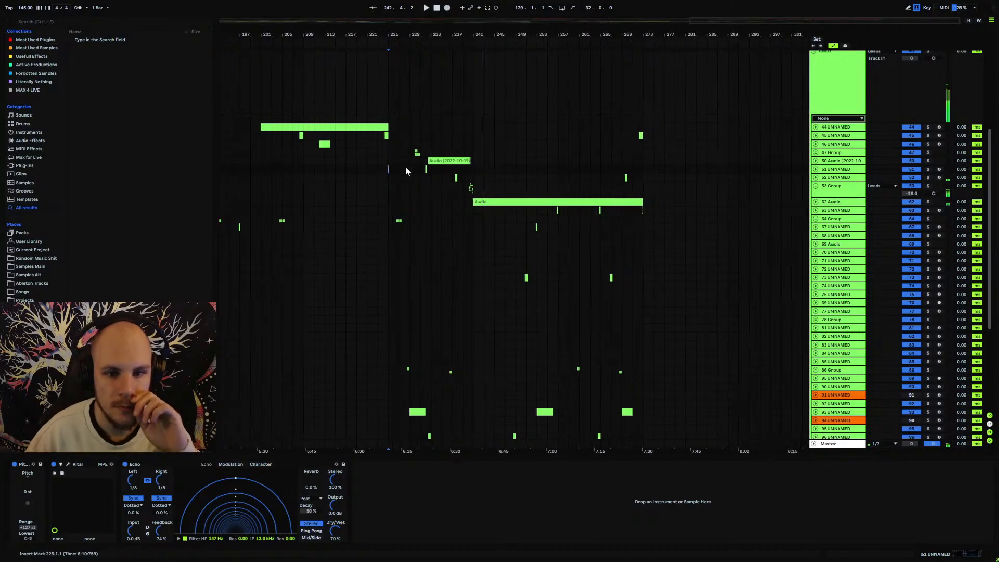
pyautogui.scroll(5, 419, 249)
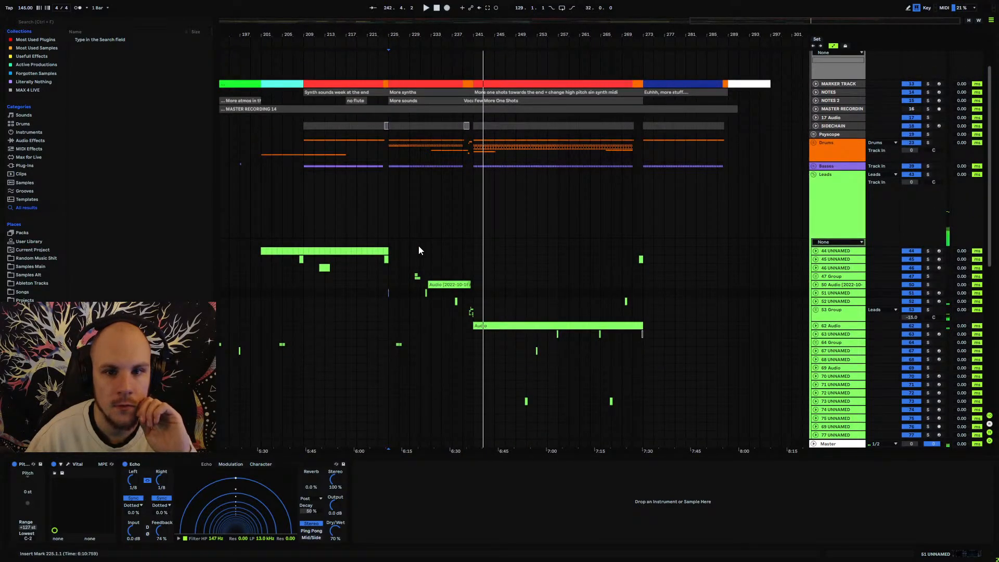
pyautogui.scroll(-5, 395, 276)
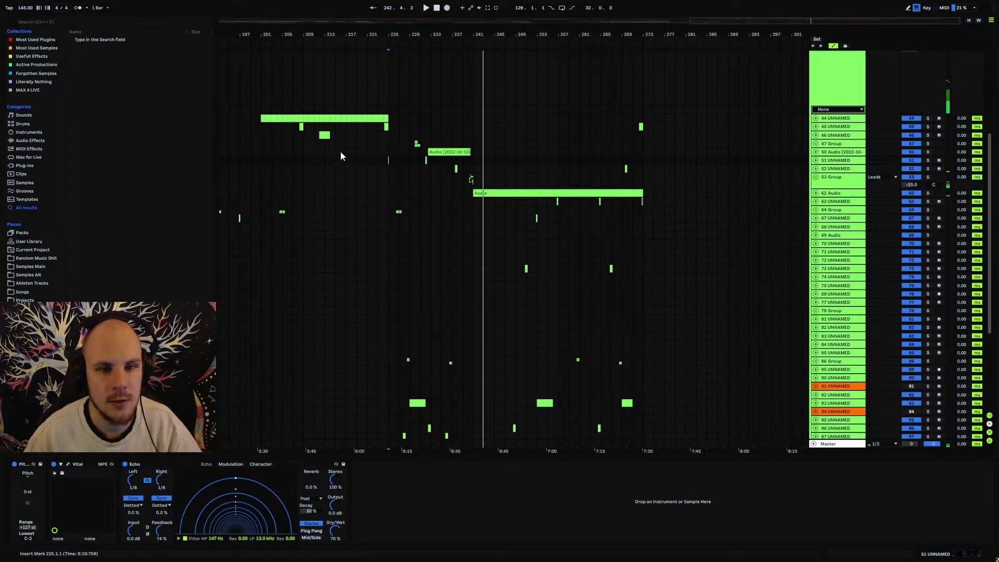
pyautogui.click(350, 154)
pyautogui.scroll(-5, 356, 283)
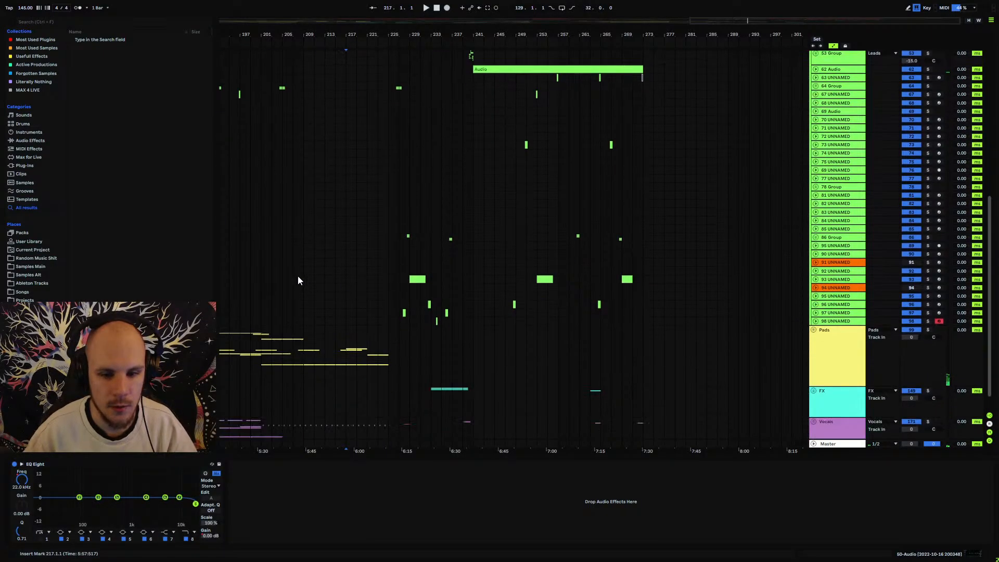
pyautogui.scroll(4, 312, 260)
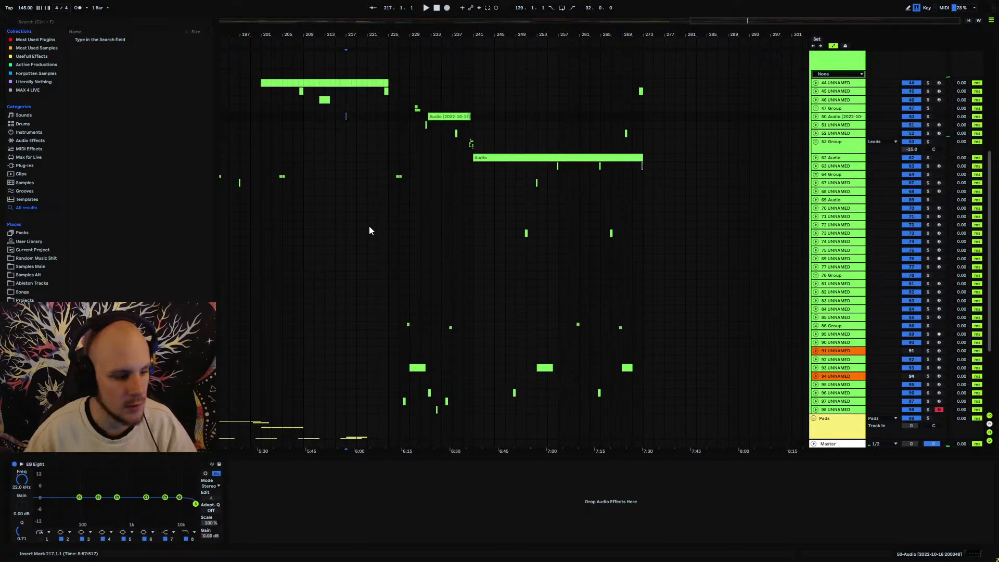
pyautogui.press('space')
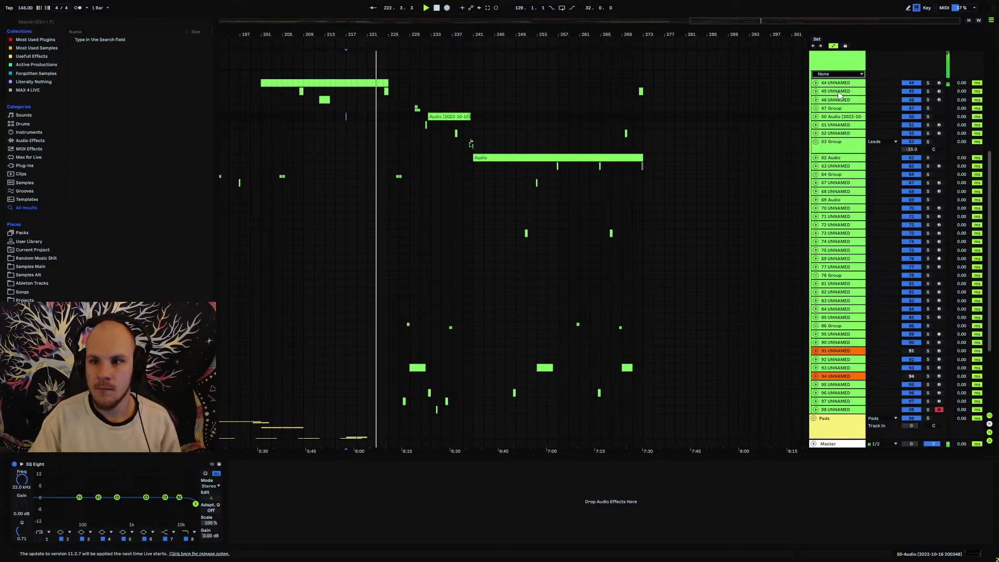
# Examine track 44's Macro 1 automation and its Serum envelope release modulation, and close the plug-in and collapse the track.
pyautogui.click(818, 92)
pyautogui.click(816, 83)
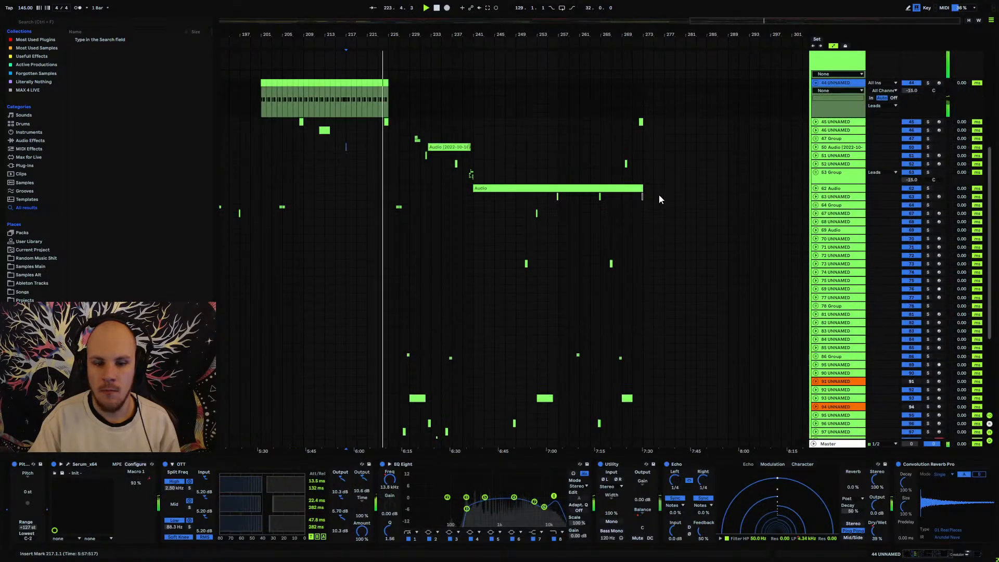
pyautogui.click(137, 483)
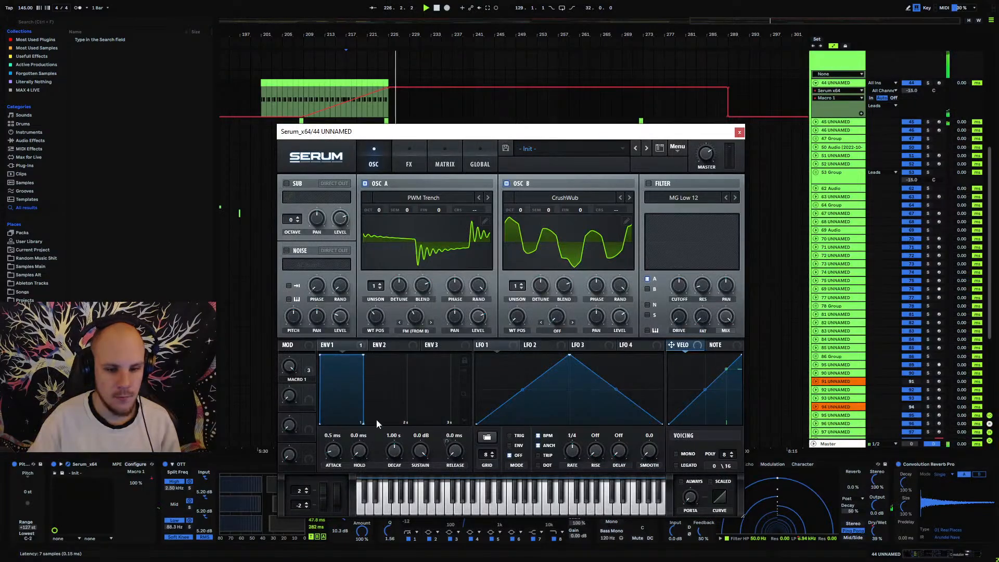
pyautogui.moveTo(445, 442)
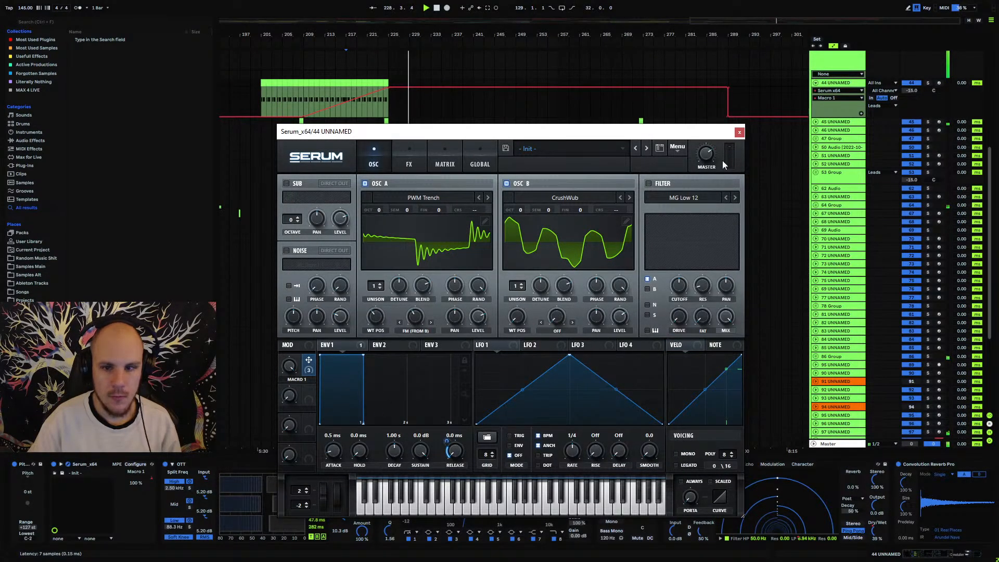
pyautogui.click(739, 132)
pyautogui.press('a')
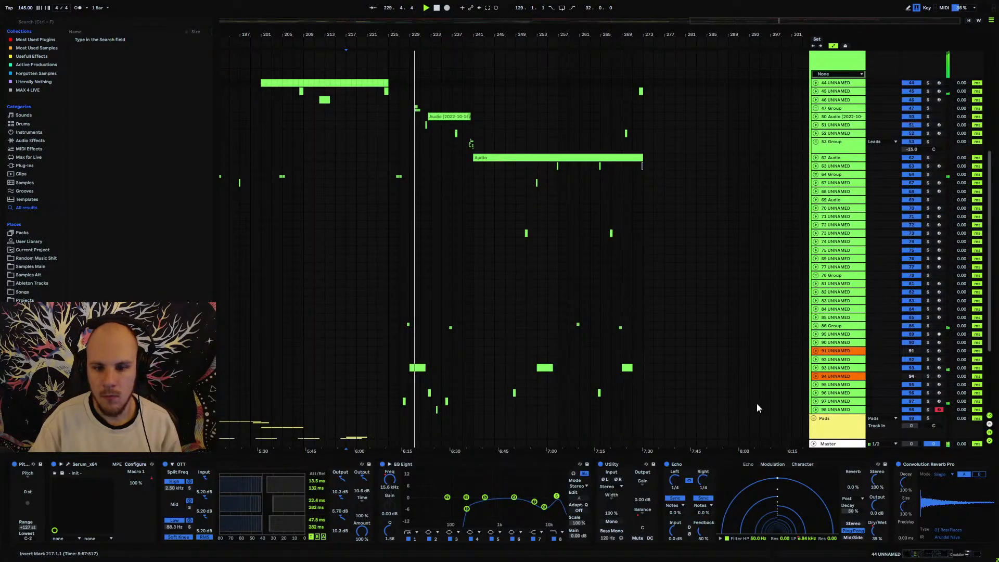
# Copy track 97's one-shots from bars 225 to 241 onto the same track at bar 145.
pyautogui.click(823, 400)
pyautogui.press('a')
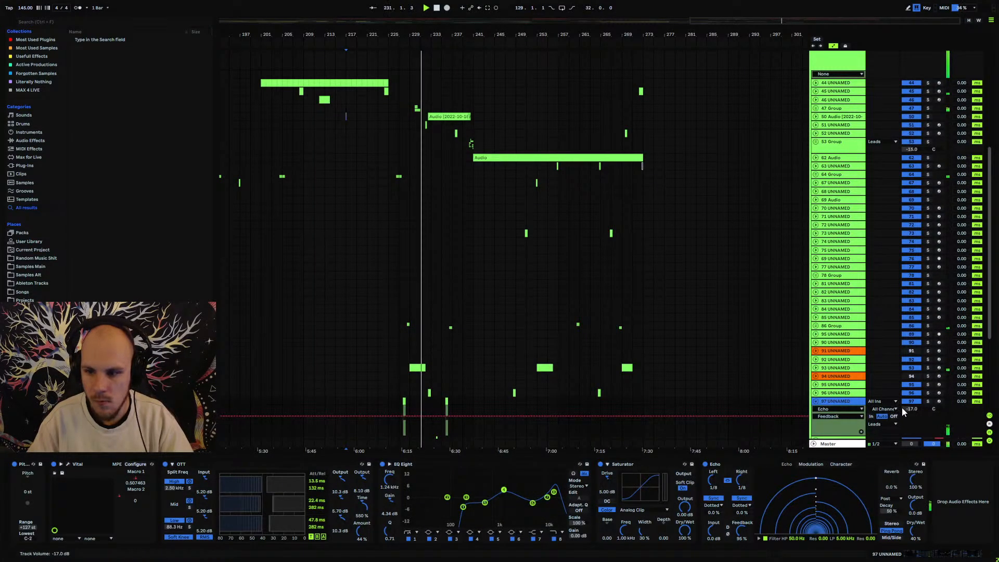
pyautogui.click(815, 402)
pyautogui.moveTo(388, 401); pyautogui.dragTo(475, 401)
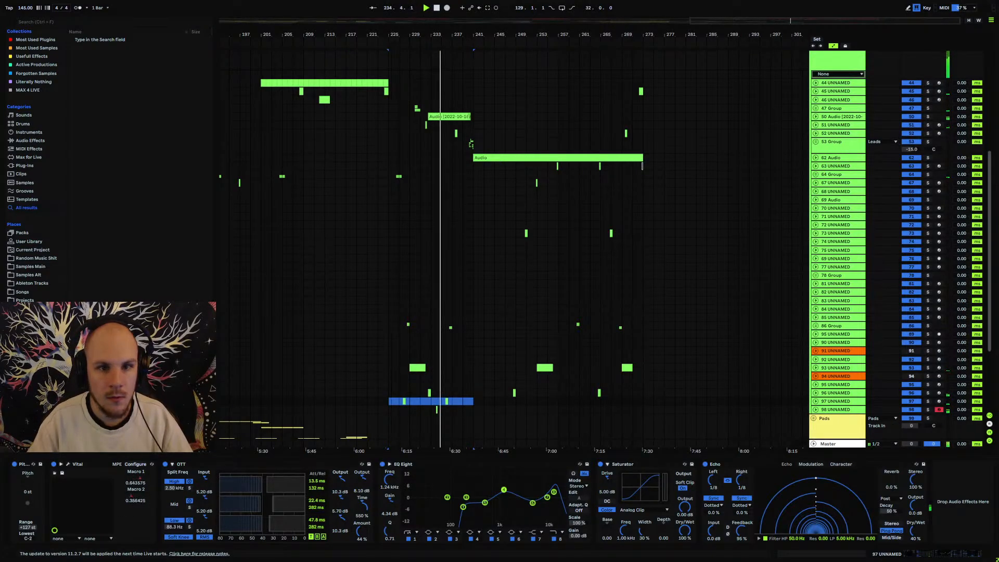
pyautogui.moveTo(379, 35); pyautogui.dragTo(806, 37)
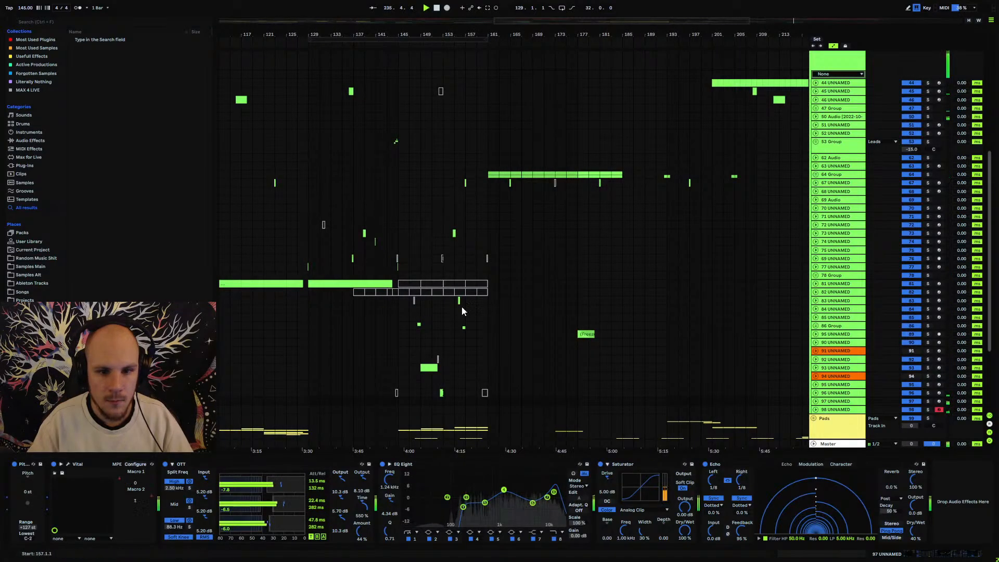
pyautogui.click(398, 401)
pyautogui.hotkey('ctrl', 'v')
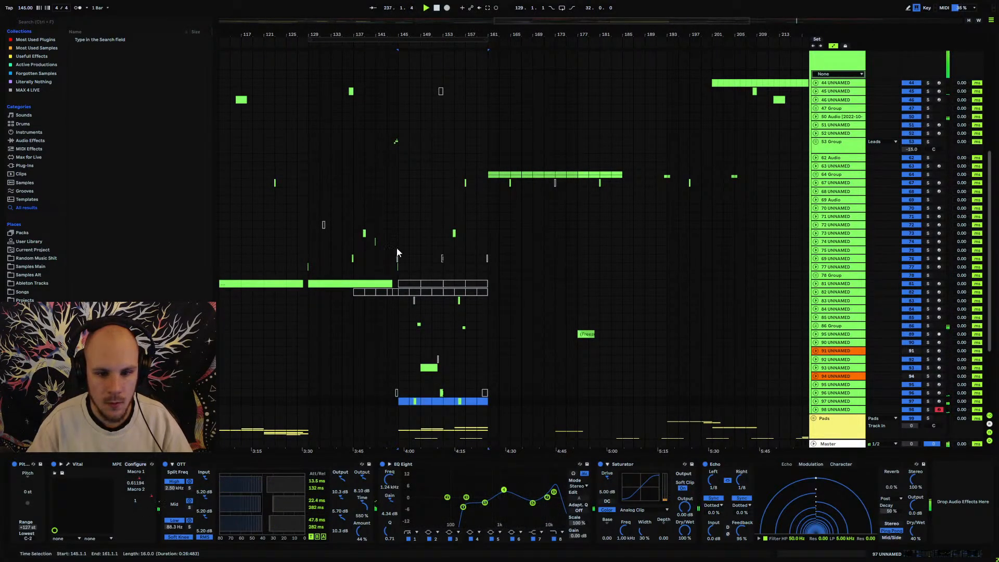
# Paste the copied 16-bar one-shot section on track 97 at bars 65 and 49.
pyautogui.press('z')
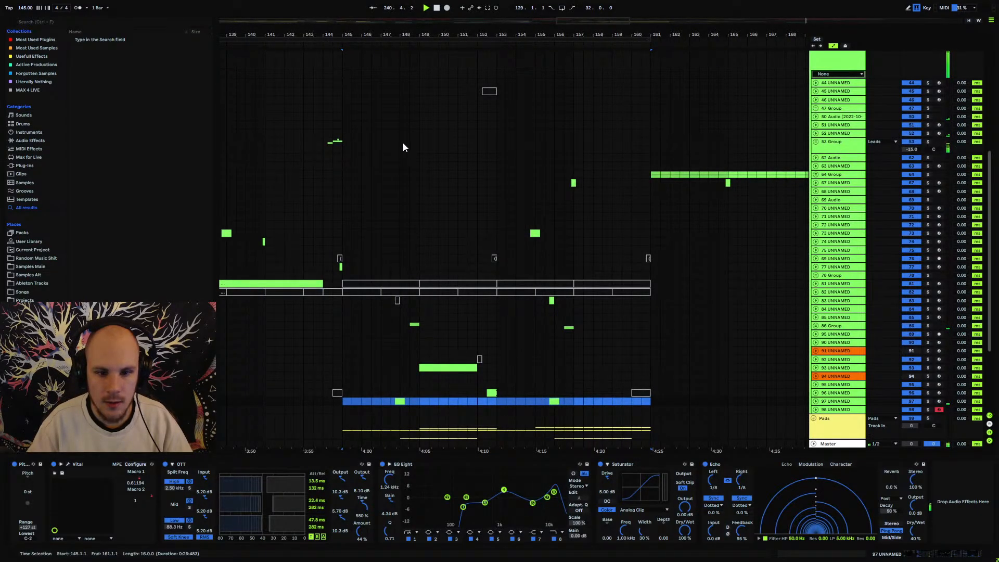
pyautogui.moveTo(408, 31); pyautogui.dragTo(884, 14)
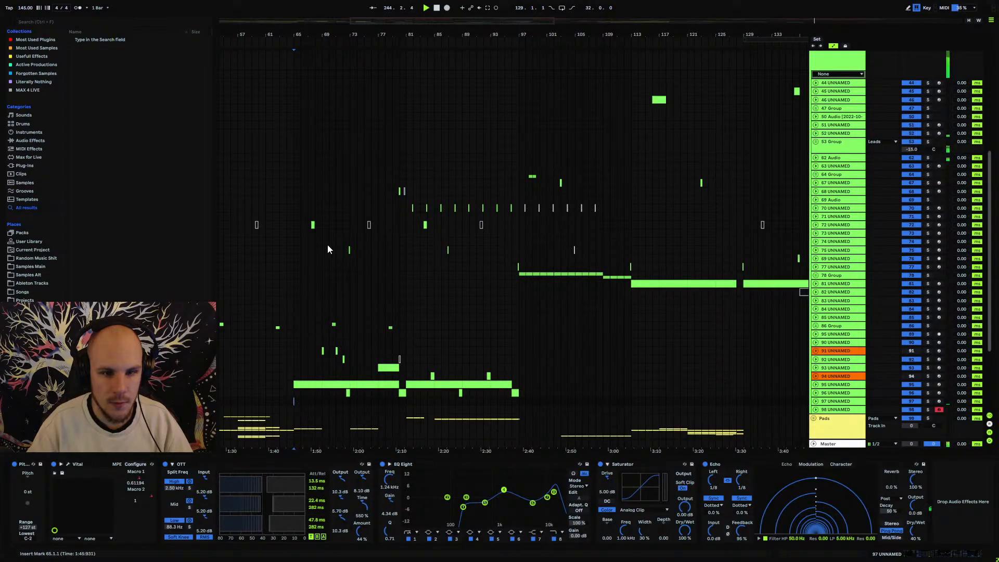
pyautogui.hotkey('ctrl', 'v')
pyautogui.moveTo(313, 32); pyautogui.dragTo(490, 38)
pyautogui.click(354, 401)
pyautogui.hotkey('ctrl', 'v')
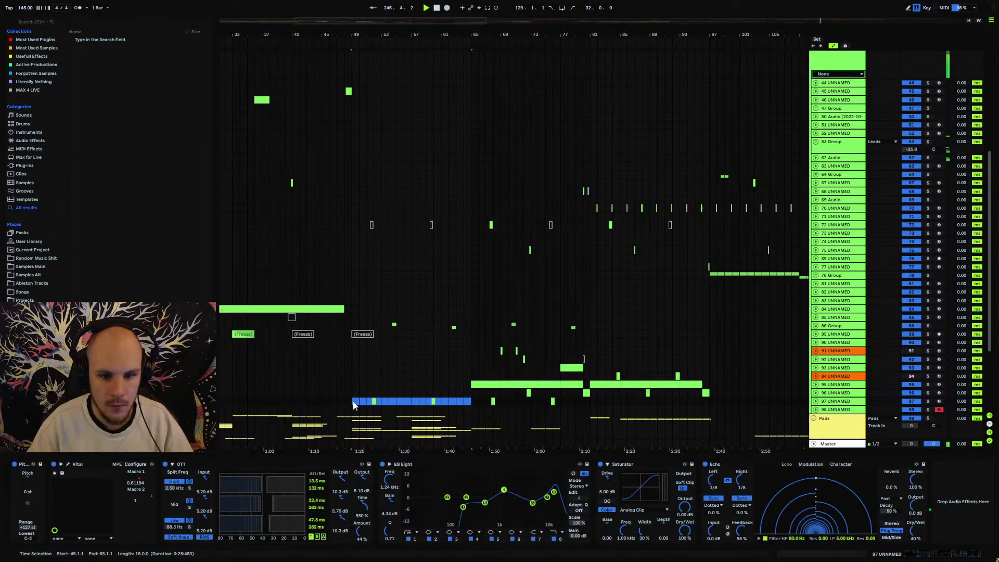
pyautogui.hotkey('ctrl', 'z')
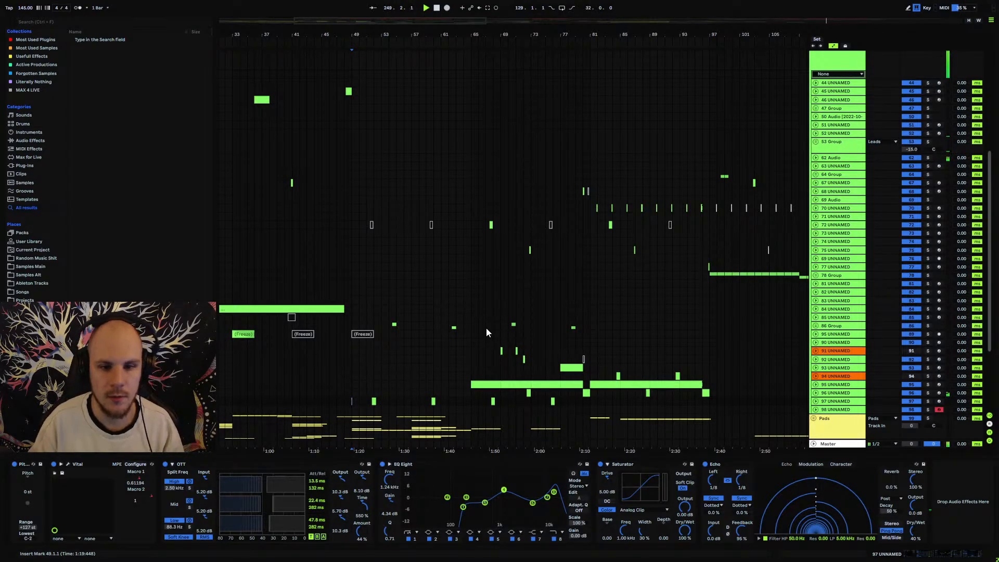
# Copy track 73's one-shots from bars 241 to 273 onto the same track at bar 49.
pyautogui.moveTo(459, 36); pyautogui.dragTo(340, 34)
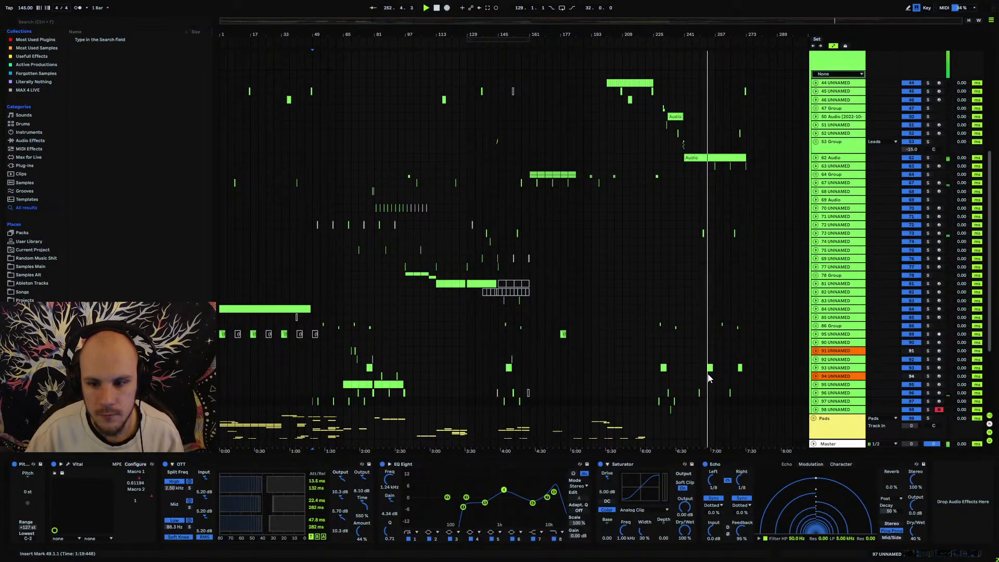
pyautogui.moveTo(700, 233); pyautogui.dragTo(747, 233)
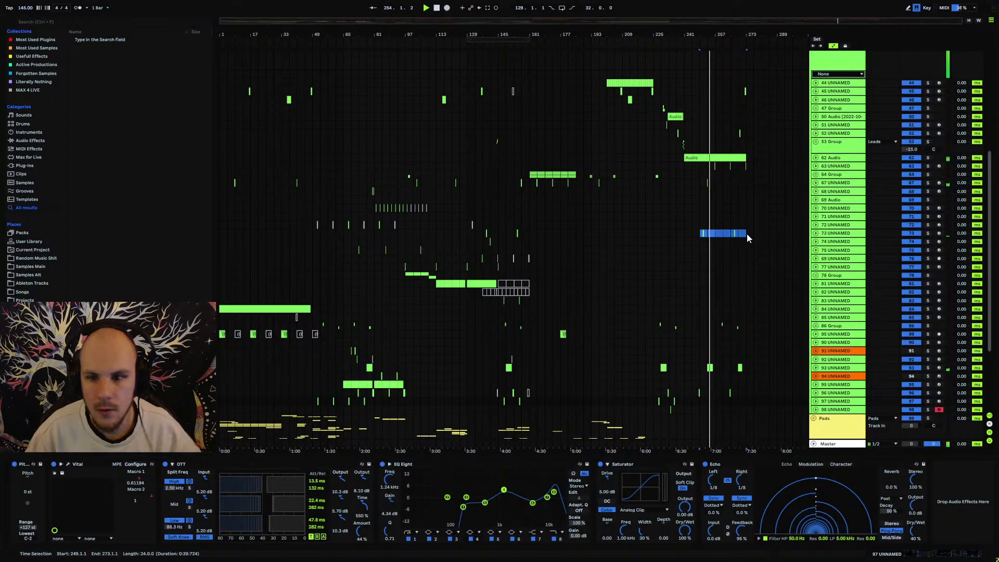
pyautogui.keyDown('shift'); pyautogui.click(685, 235); pyautogui.keyUp('shift')
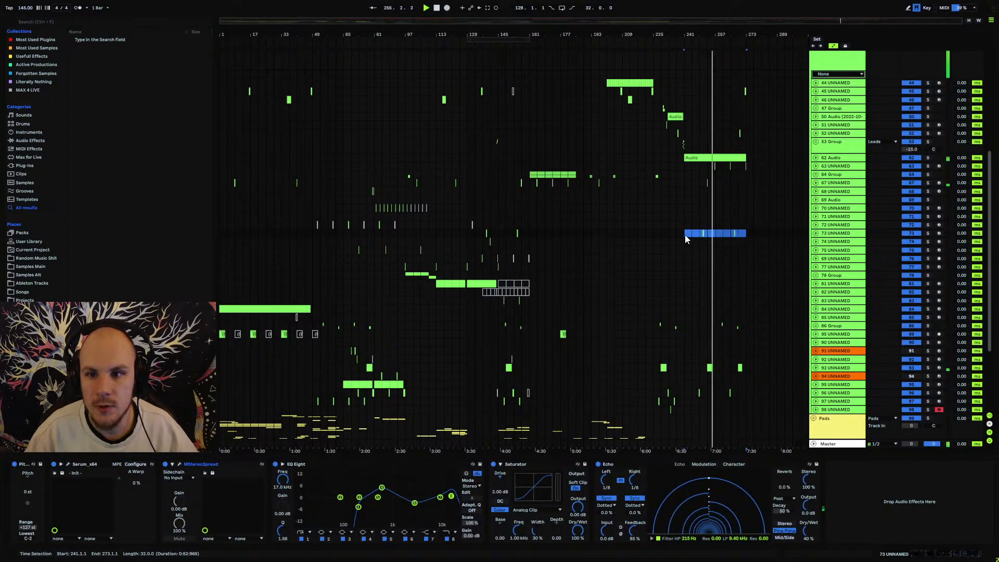
pyautogui.click(314, 247)
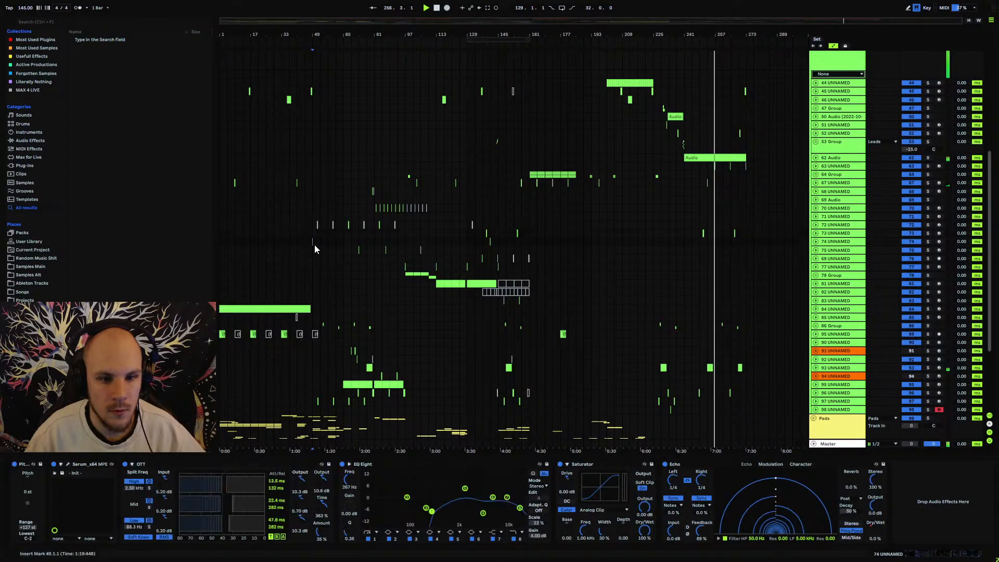
pyautogui.click(314, 235)
pyautogui.hotkey('ctrl', 'v')
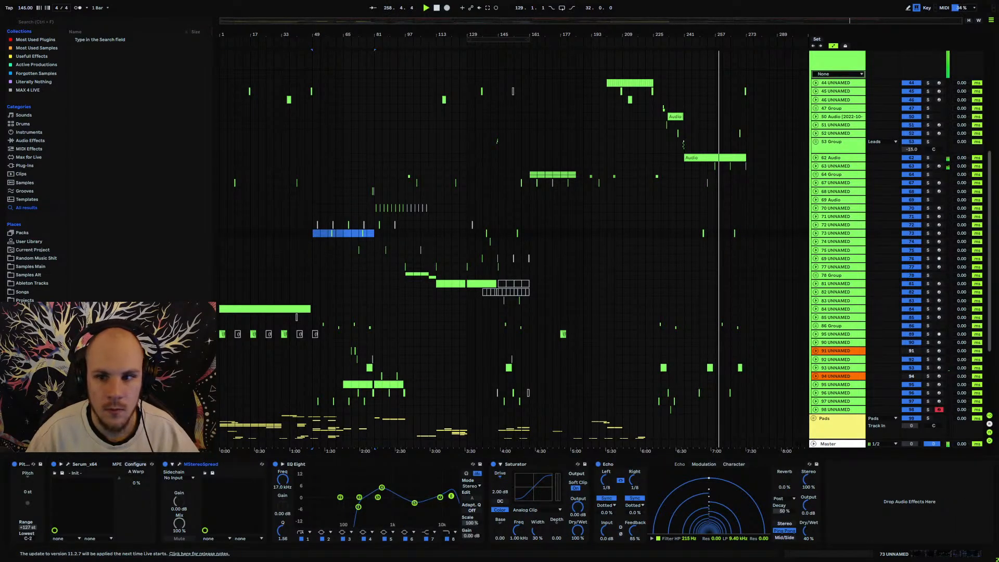
# Play the arrangement from bar 46 to hear the pasted one-shots on tracks 73 and 97.
pyautogui.moveTo(321, 35); pyautogui.dragTo(360, 202)
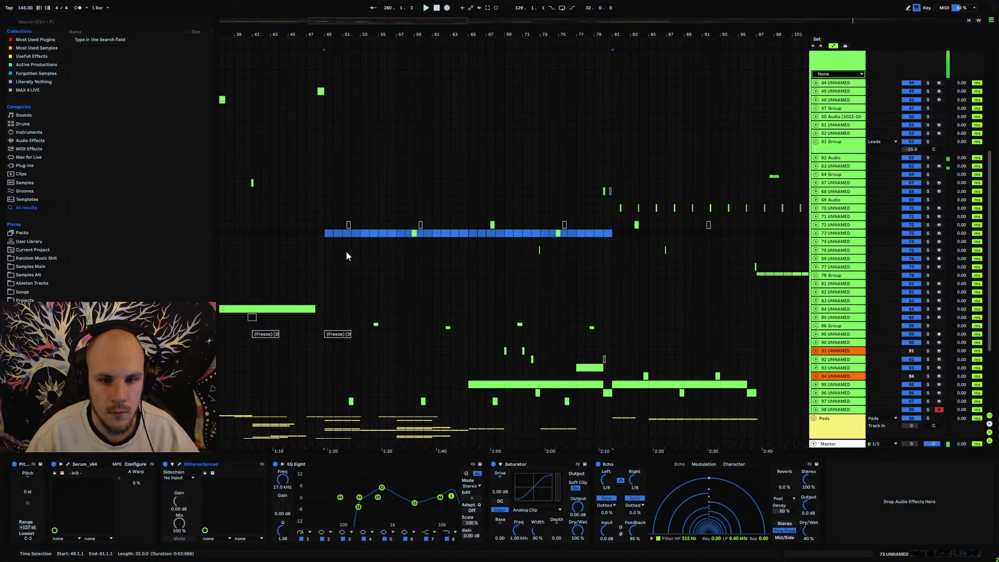
pyautogui.click(299, 232)
pyautogui.scroll(3, 355, 254)
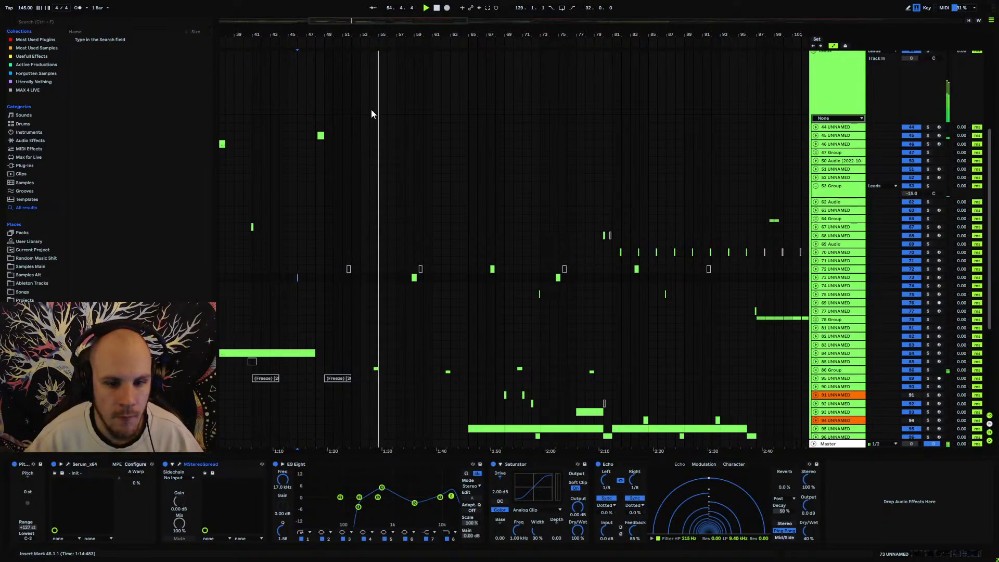
# Deactivate track 97's one-shots between bars 65 and 81.
pyautogui.moveTo(395, 36)
pyautogui.mouseDown()
pyautogui.moveTo(395, 75)
pyautogui.moveTo(394, 40)
pyautogui.mouseUp()
pyautogui.scroll(-6, 408, 239)
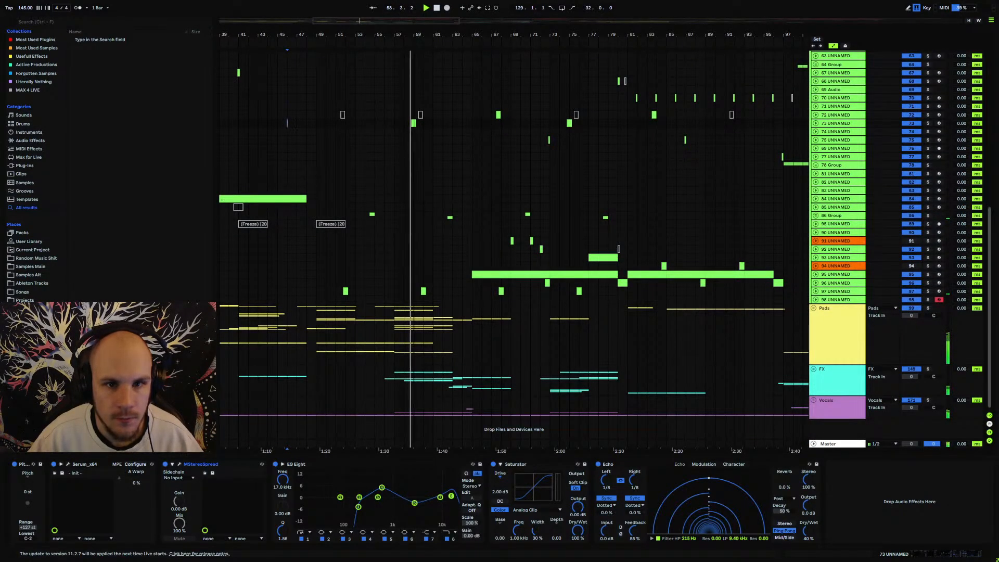
pyautogui.moveTo(415, 36)
pyautogui.mouseDown()
pyautogui.moveTo(414, 177)
pyautogui.moveTo(412, 35)
pyautogui.mouseUp()
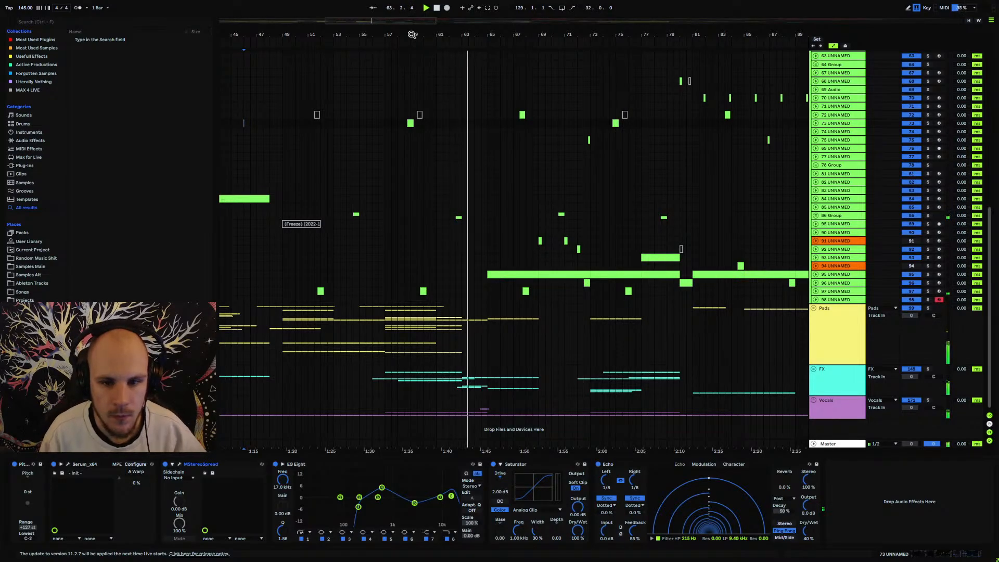
pyautogui.moveTo(470, 32); pyautogui.dragTo(380, 31)
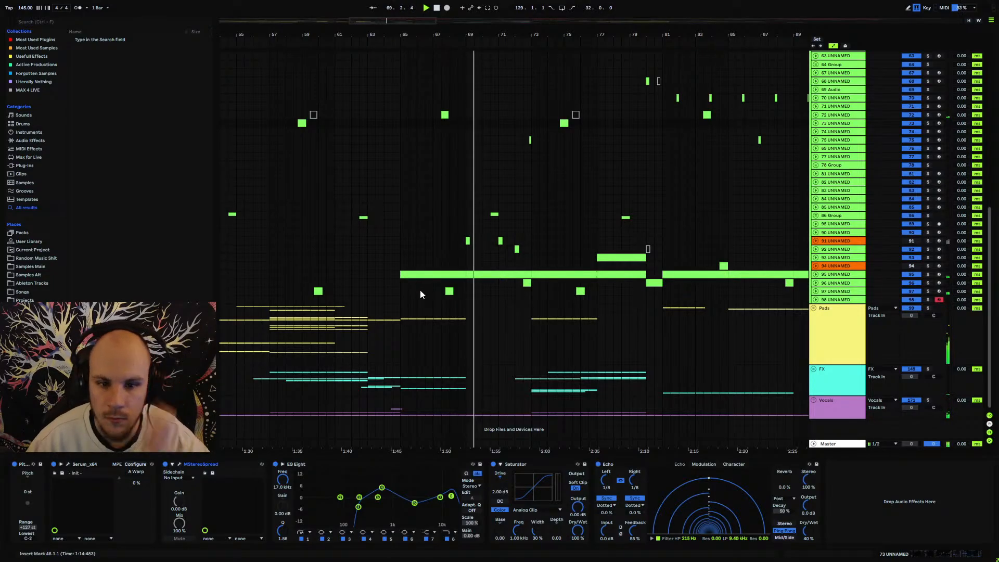
pyautogui.moveTo(402, 289); pyautogui.dragTo(661, 292)
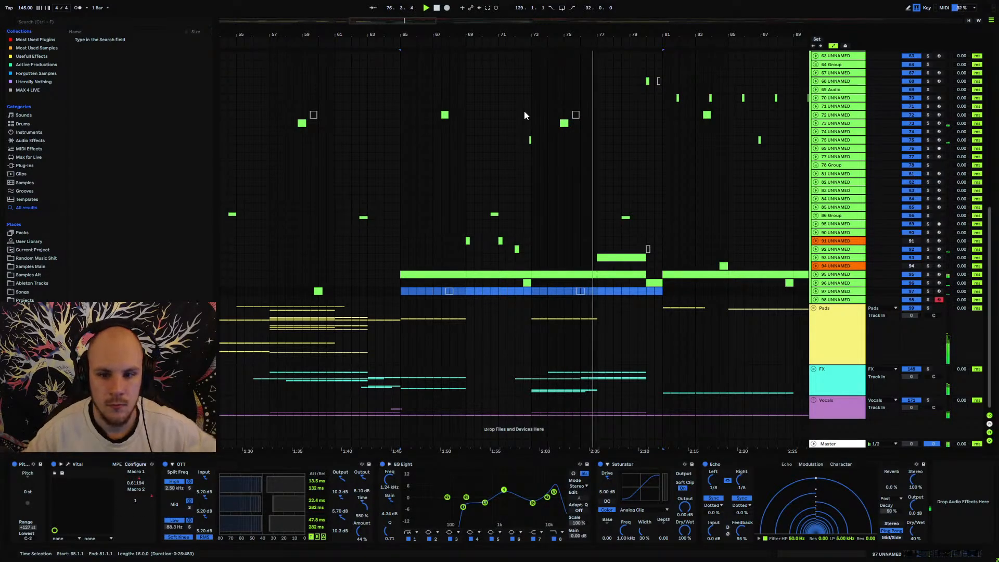
# Copy track 97's one-shots from bars 49 to 65 onto the same track at bar 113.
pyautogui.moveTo(612, 36); pyautogui.dragTo(464, 34)
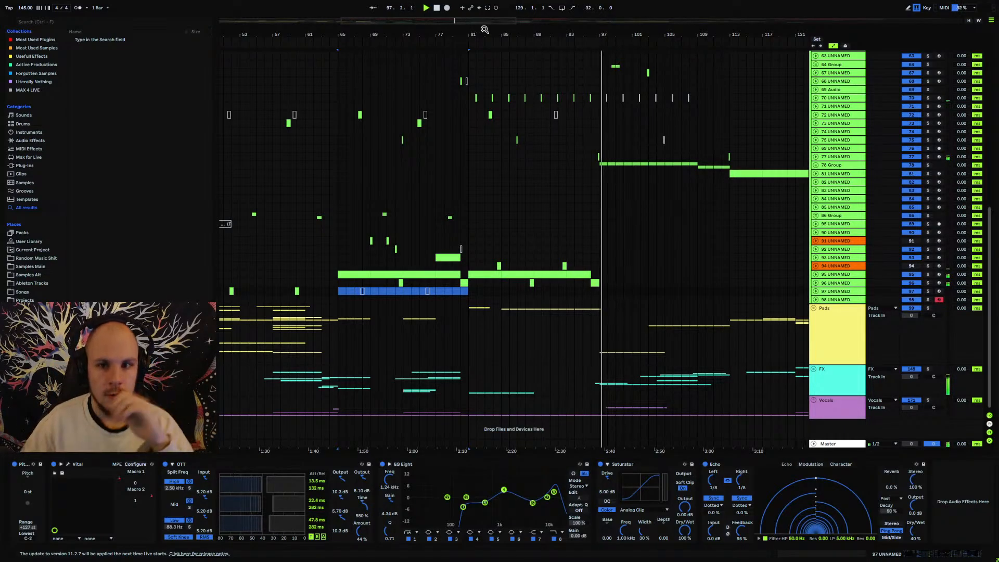
pyautogui.moveTo(561, 34); pyautogui.dragTo(384, 42)
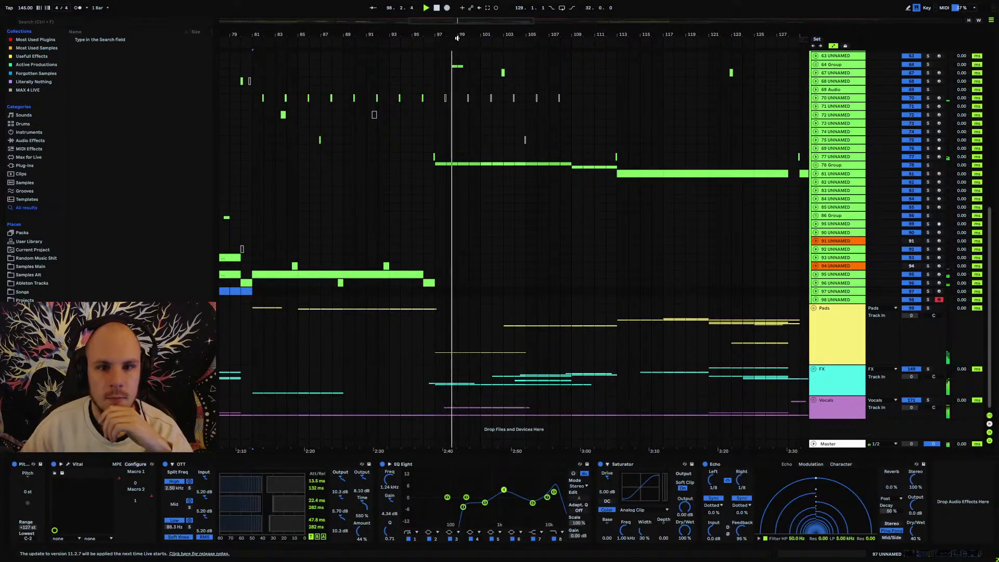
pyautogui.moveTo(460, 36); pyautogui.dragTo(460, 52)
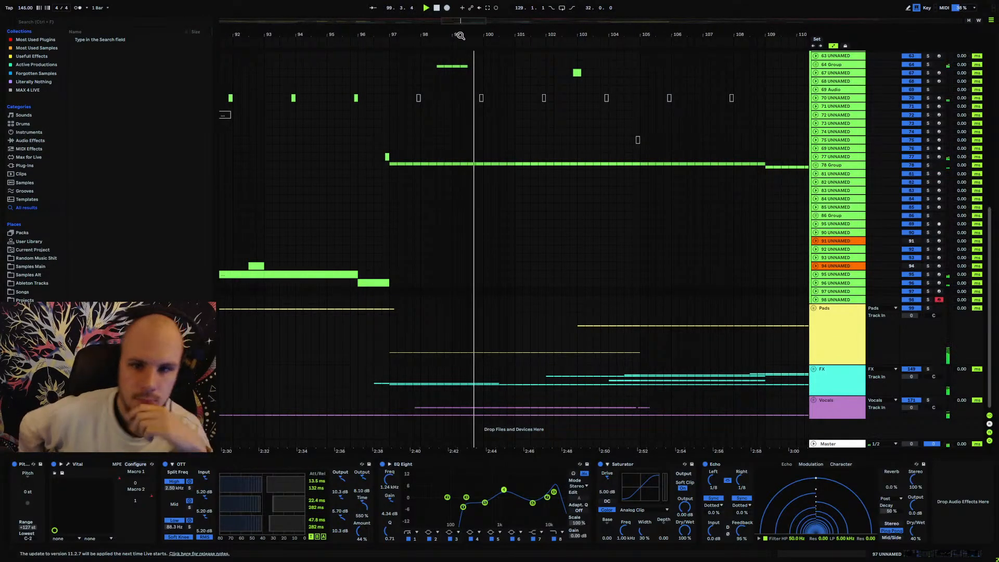
pyautogui.moveTo(460, 35); pyautogui.dragTo(458, 26)
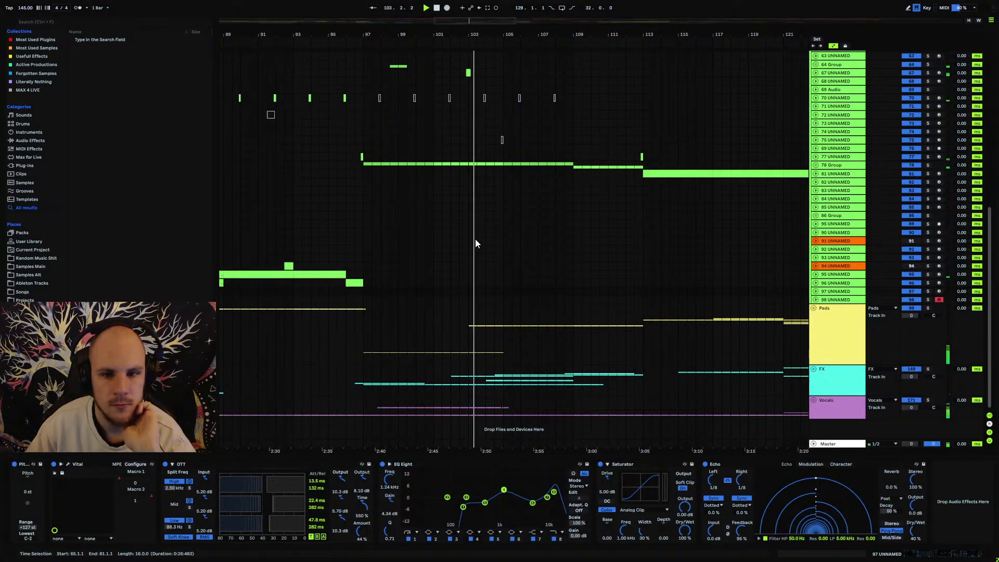
pyautogui.moveTo(500, 35)
pyautogui.mouseDown()
pyautogui.moveTo(500, 54)
pyautogui.moveTo(482, 38)
pyautogui.moveTo(537, 42)
pyautogui.moveTo(503, 48)
pyautogui.moveTo(500, 36)
pyautogui.moveTo(428, 34)
pyautogui.moveTo(517, 28)
pyautogui.mouseUp()
pyautogui.moveTo(345, 291); pyautogui.dragTo(288, 296)
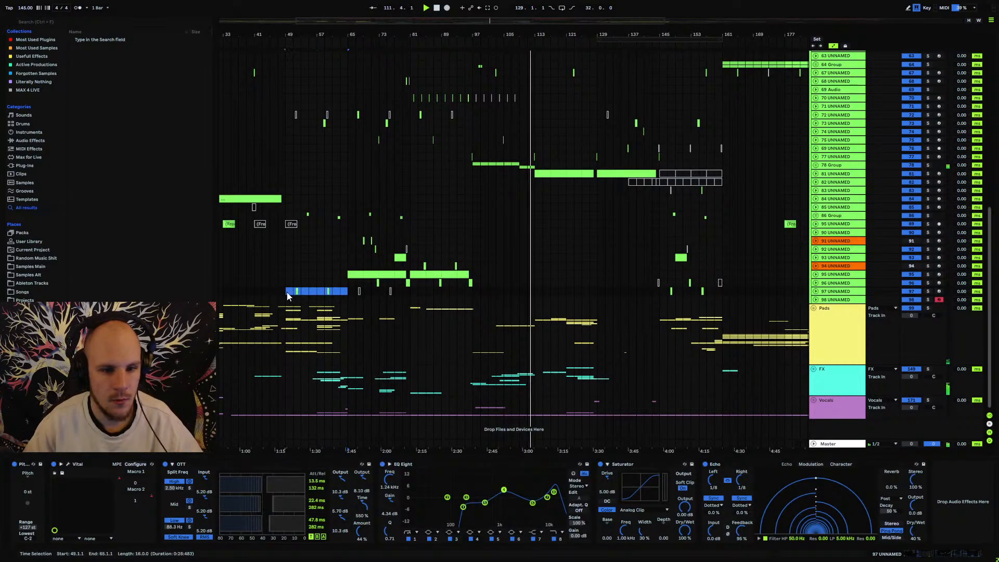
pyautogui.click(532, 292)
pyautogui.hotkey('ctrl', 'v')
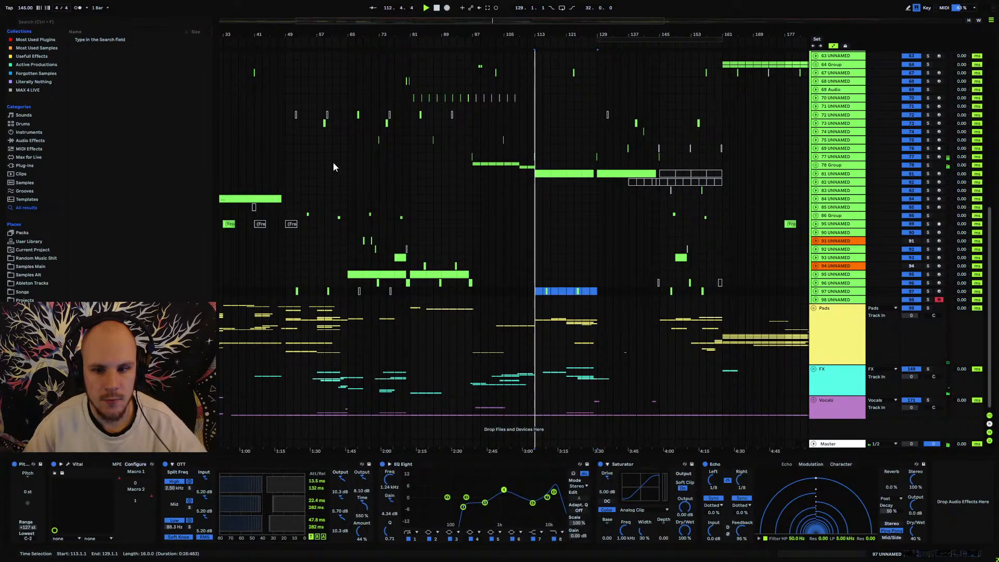
# Try to copy track 73's 14-bar section from bars 51 to 65 onto the same track at bar 113.
pyautogui.moveTo(295, 127); pyautogui.dragTo(346, 125)
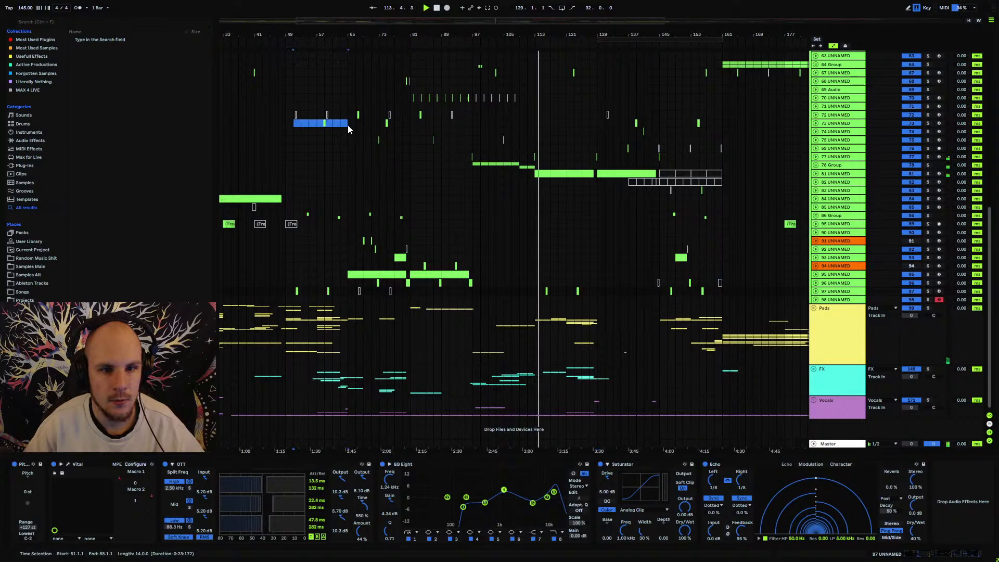
pyautogui.click(535, 125)
pyautogui.hotkey('ctrl', 'v')
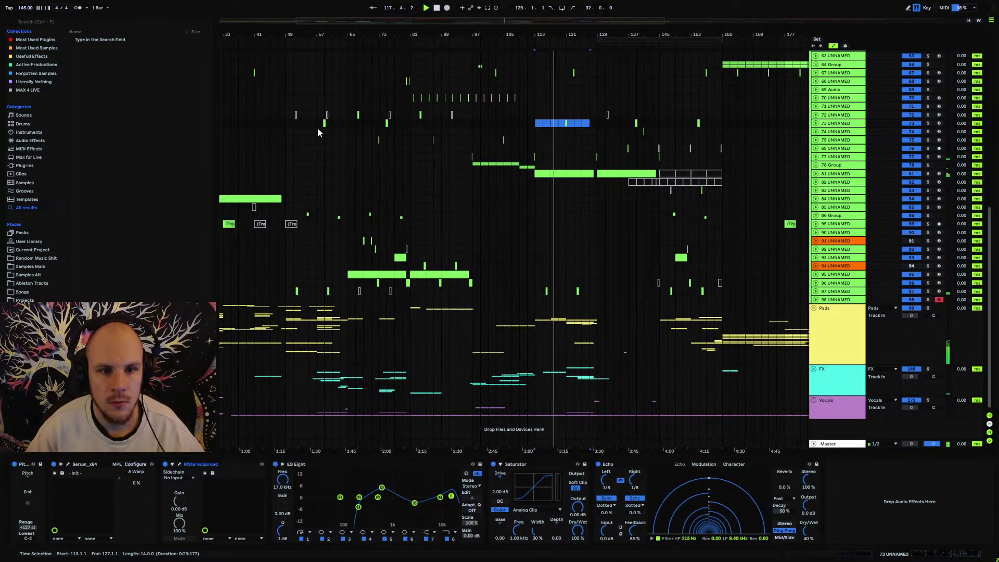
# Copy track 73's full 16-bar section from bars 49 to 65 over the same track at bar 113.
pyautogui.click(287, 124)
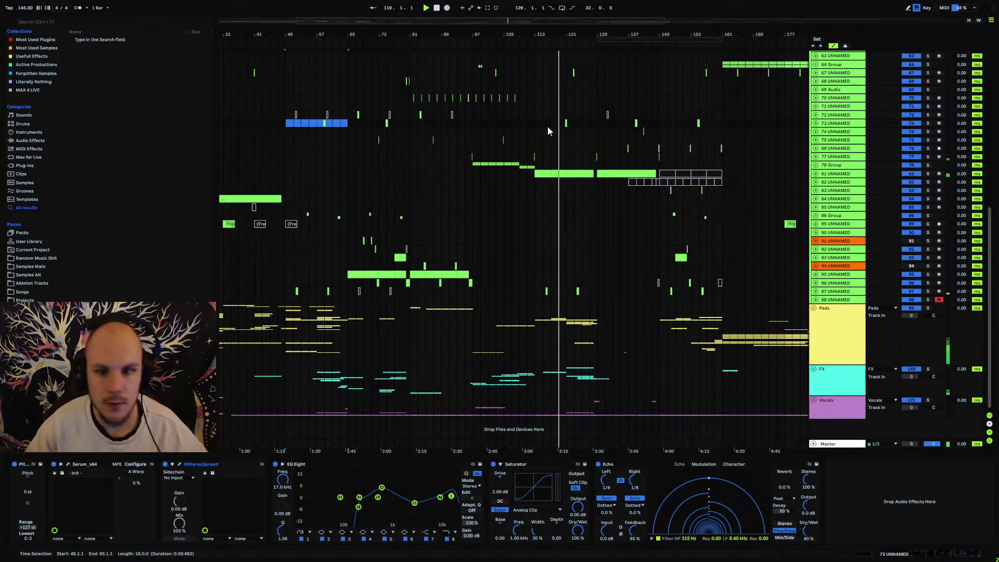
pyautogui.moveTo(534, 124); pyautogui.dragTo(595, 125)
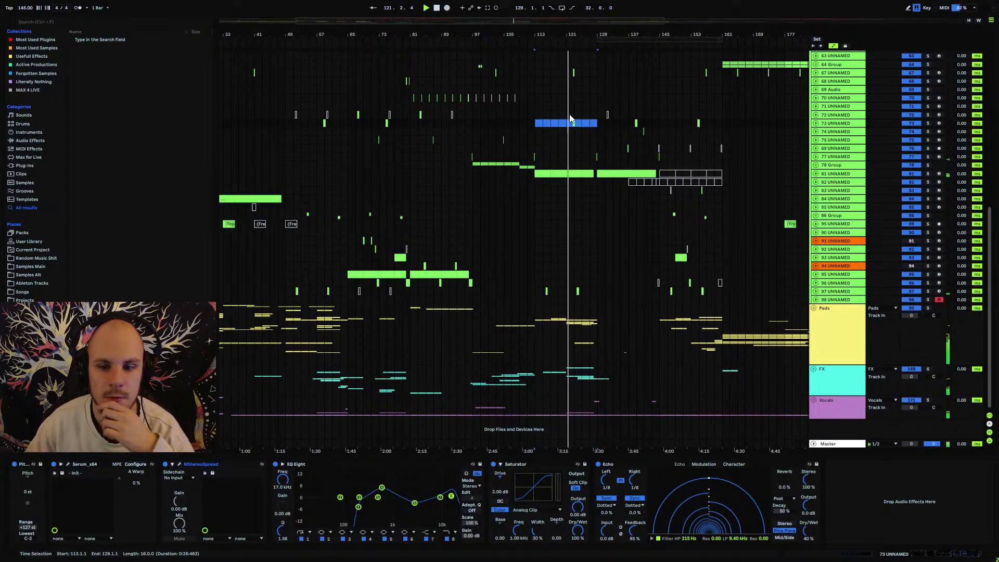
pyautogui.moveTo(572, 27); pyautogui.dragTo(447, 35)
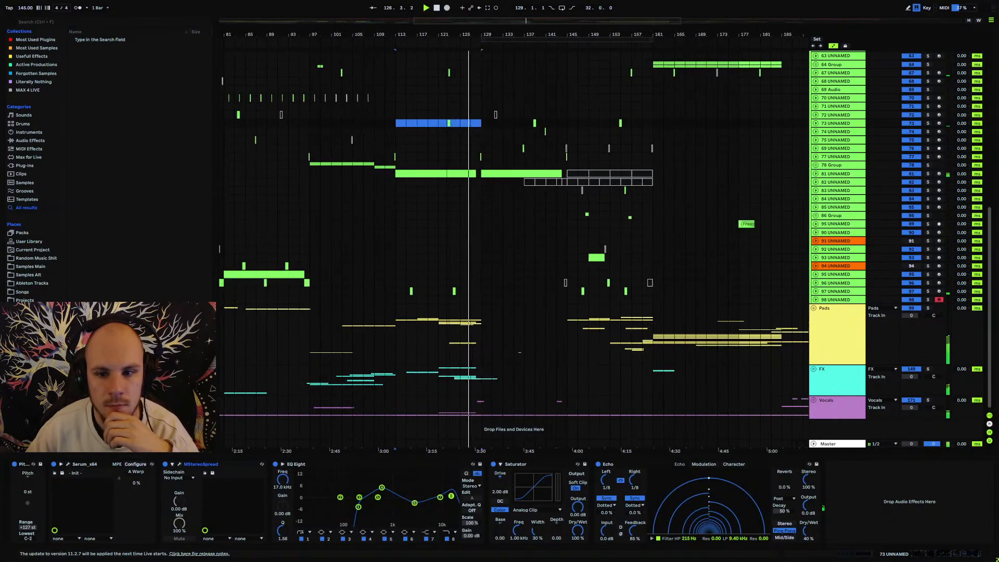
# Copy track 96's one-shot section near bar 152 onto the same track at bar 119 and play from there.
pyautogui.click(608, 285)
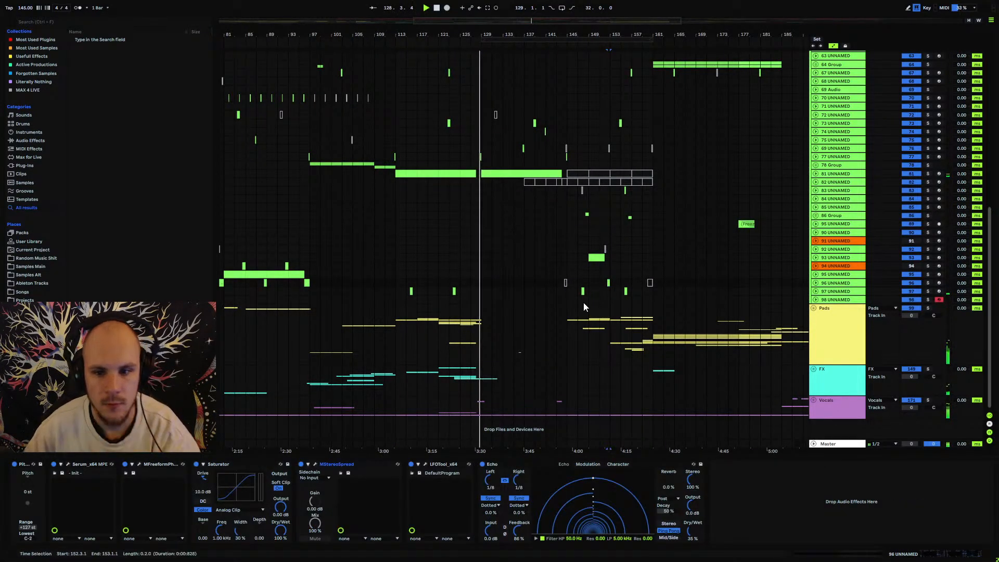
pyautogui.click(430, 282)
pyautogui.hotkey('ctrl', 'v')
pyautogui.press('space')
pyautogui.press('space')
# Delete the stray short clip in the Pads group at bar 136.
pyautogui.scroll(2, 454, 258)
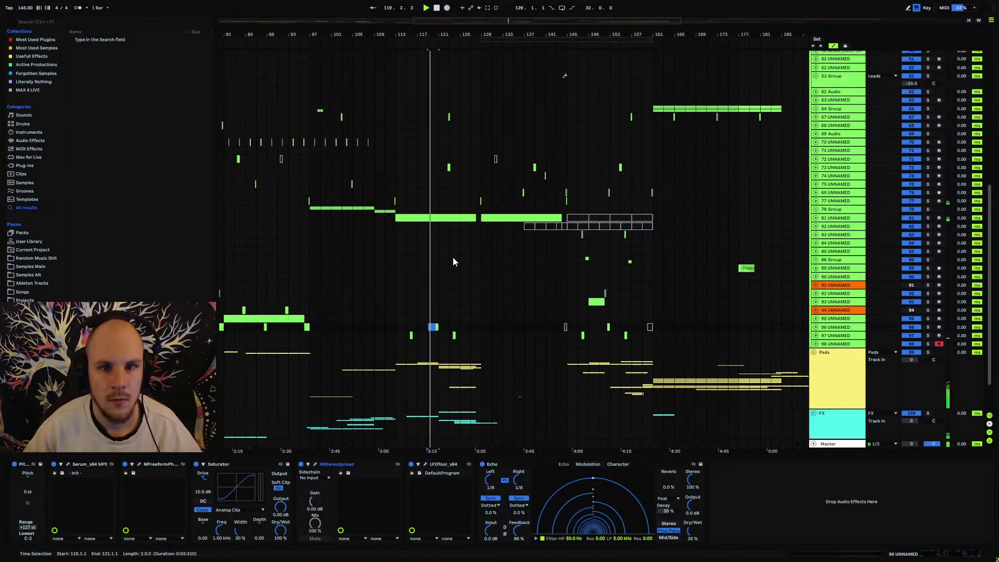
pyautogui.scroll(3, 453, 260)
pyautogui.scroll(-5, 453, 255)
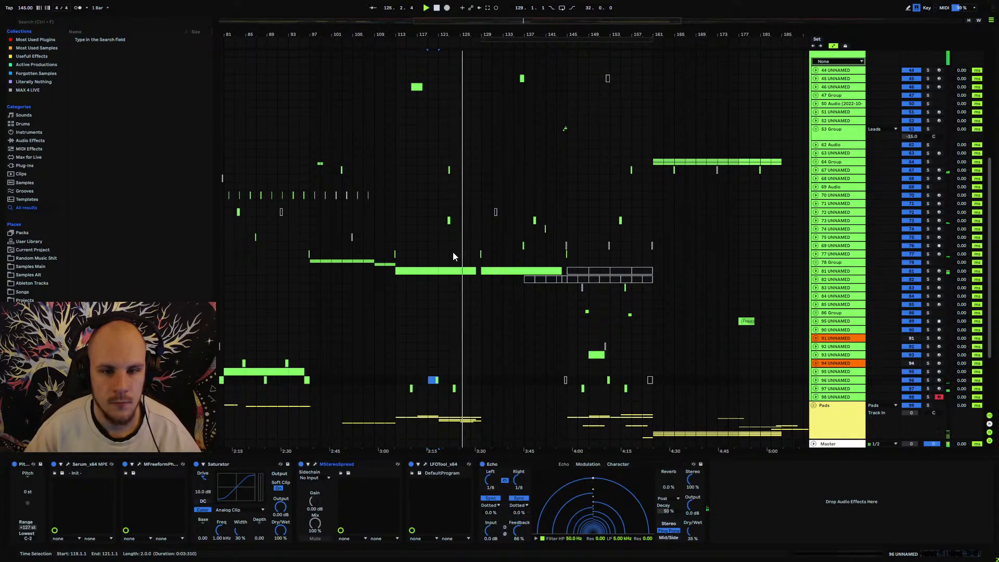
pyautogui.scroll(-3, 453, 251)
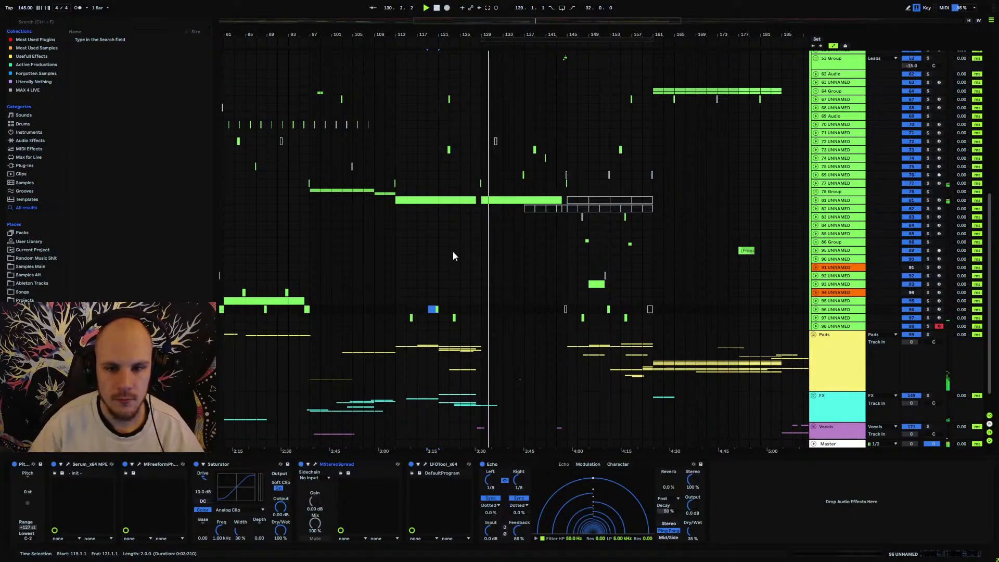
pyautogui.moveTo(486, 35); pyautogui.dragTo(341, 75)
pyautogui.scroll(-2, 390, 175)
pyautogui.scroll(3, 464, 224)
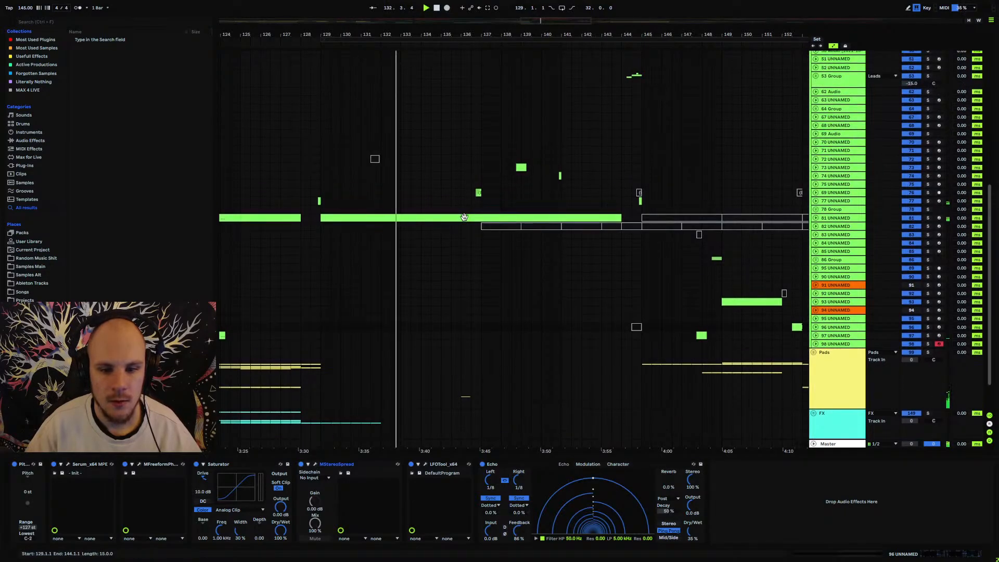
pyautogui.moveTo(466, 375); pyautogui.dragTo(470, 381)
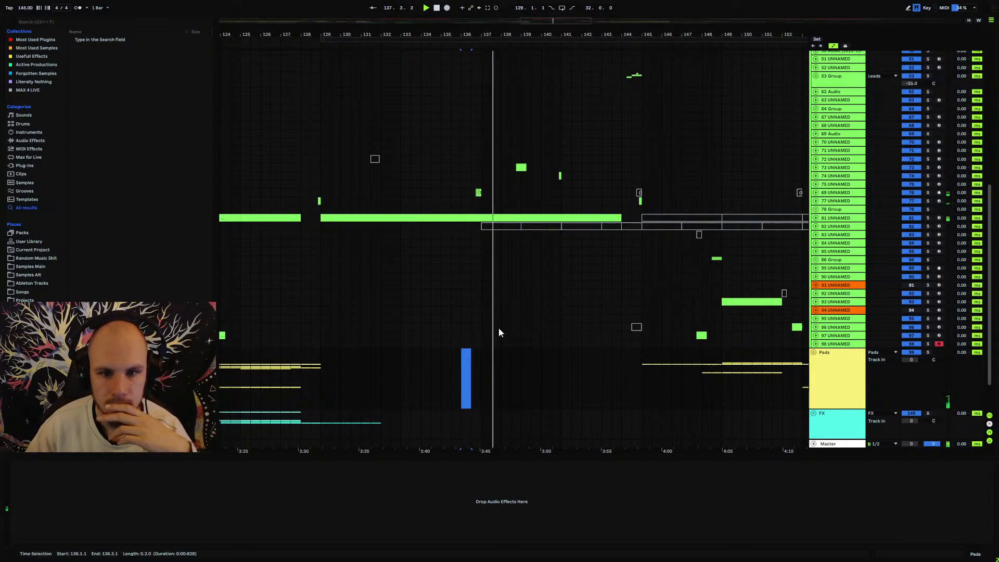
# Inspect track 81's EQ Eight frequency automation between bars 140 and 144.
pyautogui.scroll(4, 498, 328)
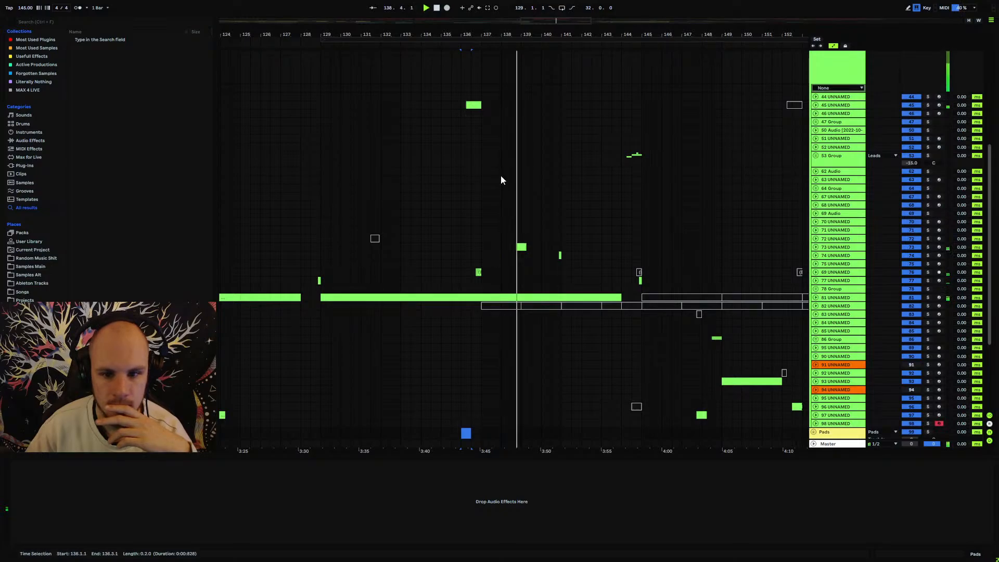
pyautogui.moveTo(532, 36); pyautogui.dragTo(458, 34)
pyautogui.scroll(-1, 461, 249)
pyautogui.scroll(-4, 460, 239)
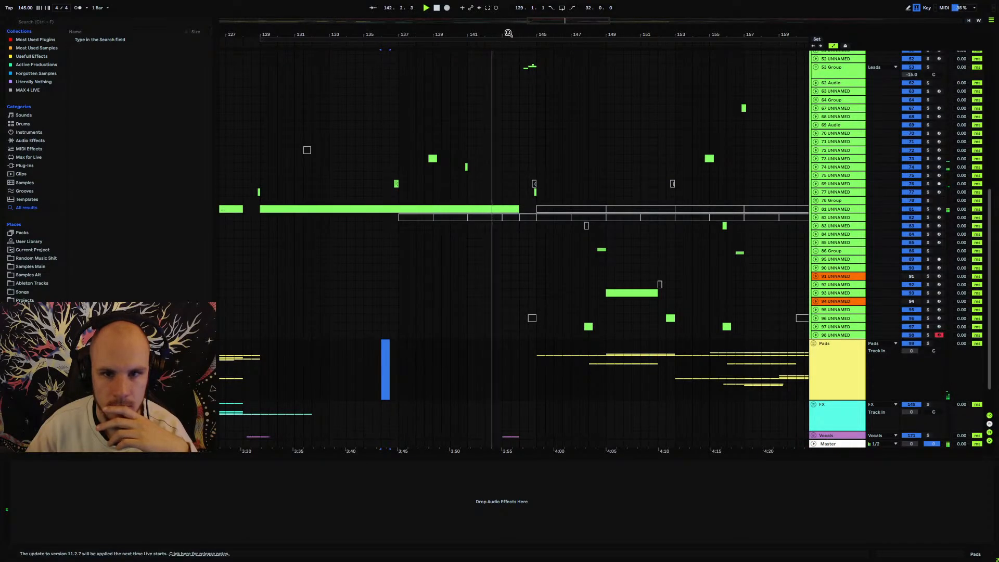
pyautogui.moveTo(508, 32)
pyautogui.mouseDown()
pyautogui.moveTo(504, 65)
pyautogui.moveTo(517, 32)
pyautogui.mouseUp()
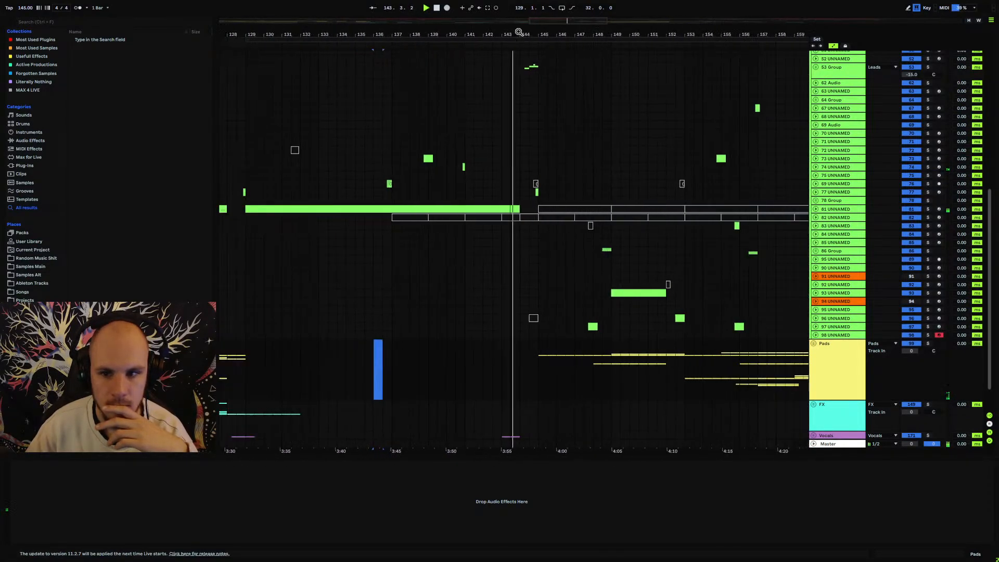
pyautogui.click(816, 209)
pyautogui.click(832, 210)
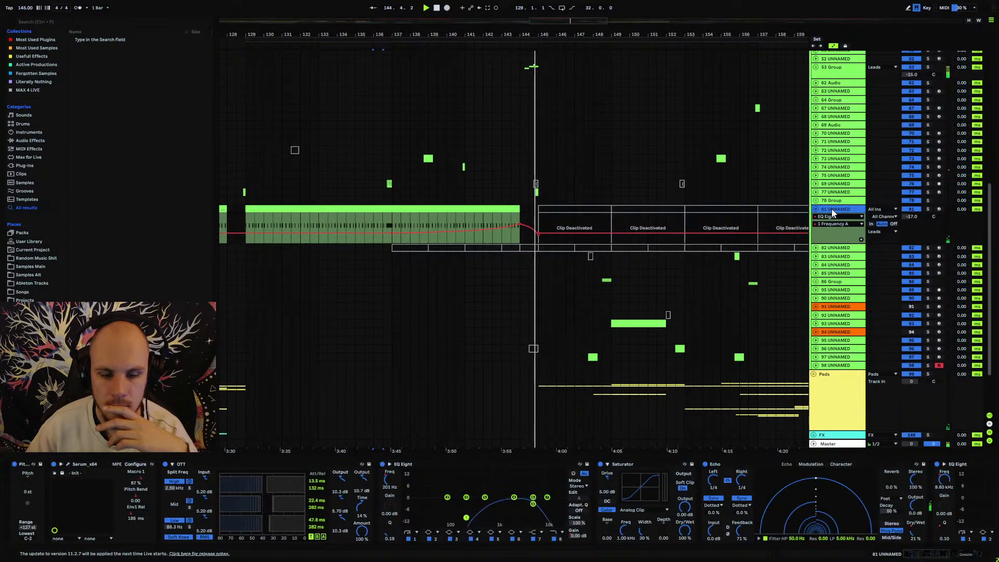
pyautogui.moveTo(456, 221); pyautogui.dragTo(519, 218)
pyautogui.click(816, 210)
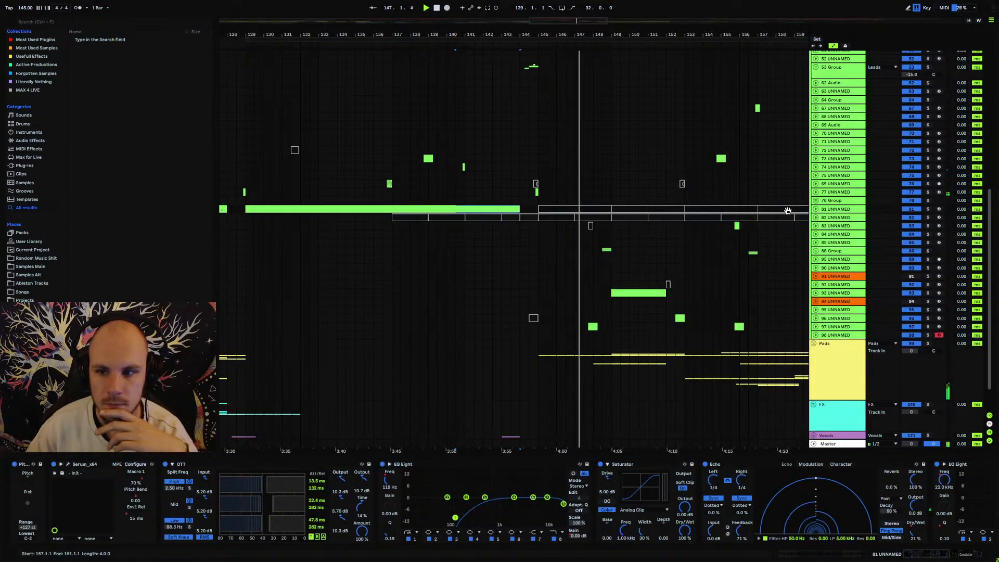
# Lower the spectral generator spread in track 73's MStereoSpread to about 25%, replaying from bar 154 to check it.
pyautogui.scroll(3, 372, 349)
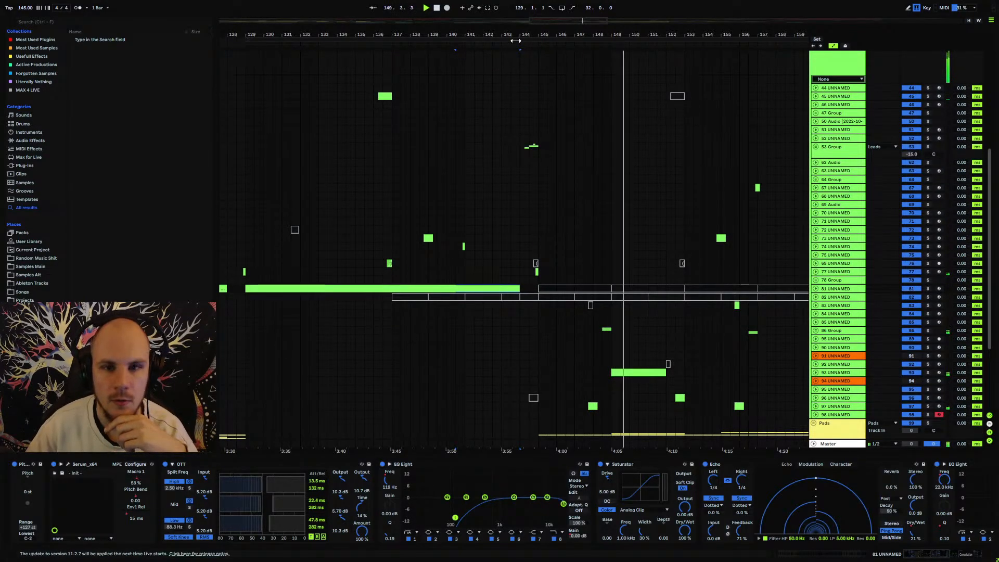
pyautogui.moveTo(515, 37); pyautogui.dragTo(472, 34)
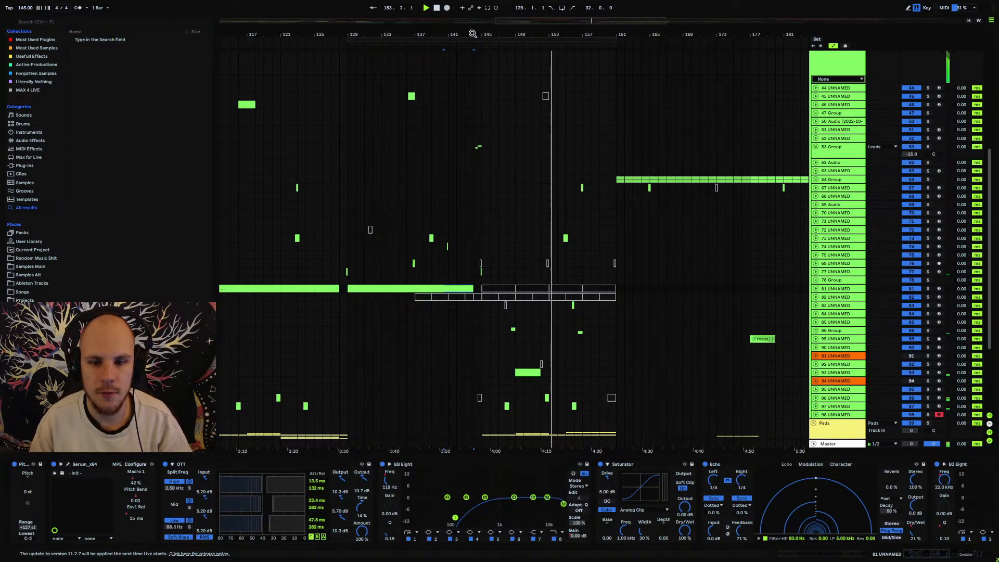
pyautogui.moveTo(517, 33); pyautogui.dragTo(467, 53)
pyautogui.scroll(-3, 495, 162)
pyautogui.scroll(-2, 495, 166)
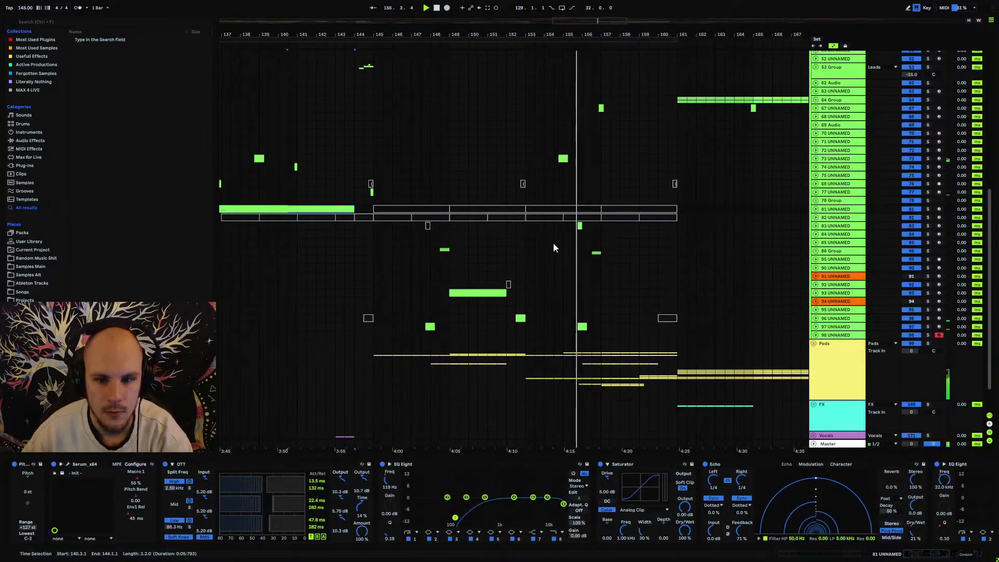
pyautogui.click(817, 125)
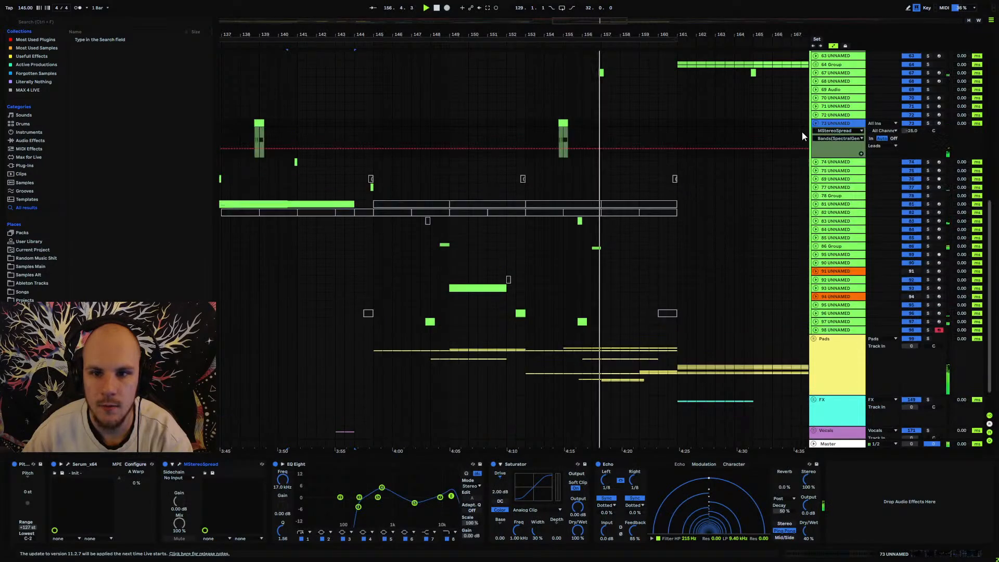
pyautogui.click(179, 465)
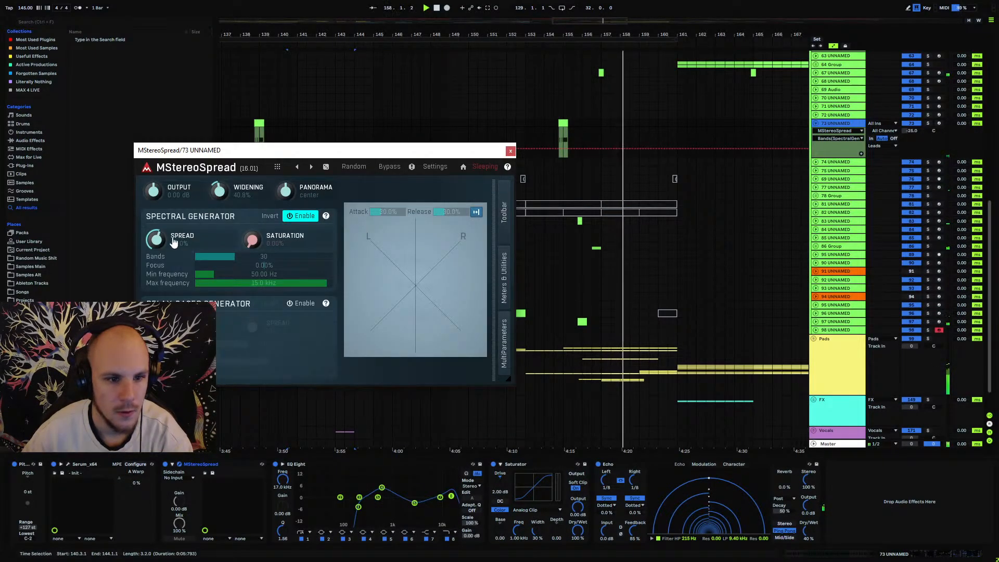
pyautogui.moveTo(173, 241); pyautogui.dragTo(173, 269)
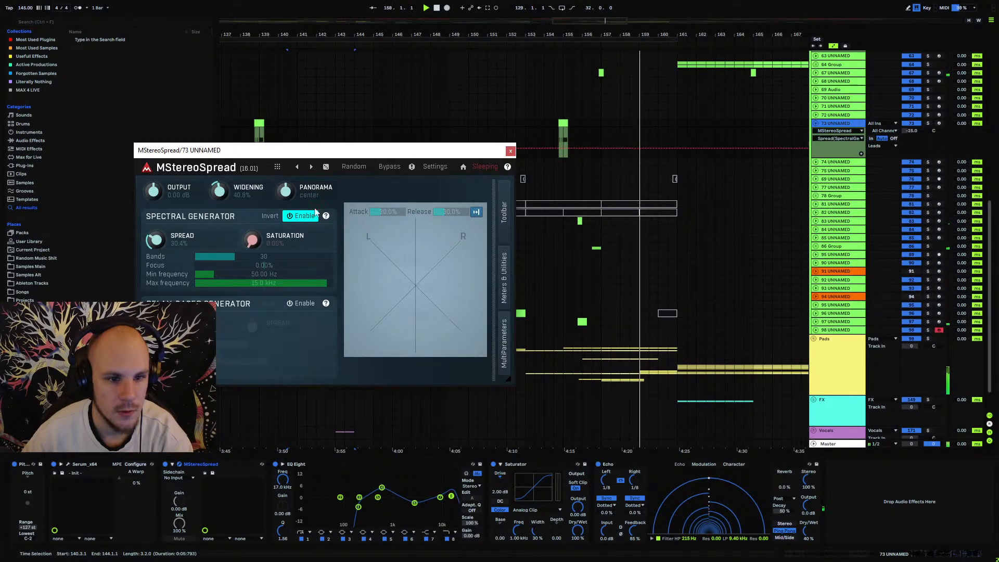
pyautogui.click(555, 133)
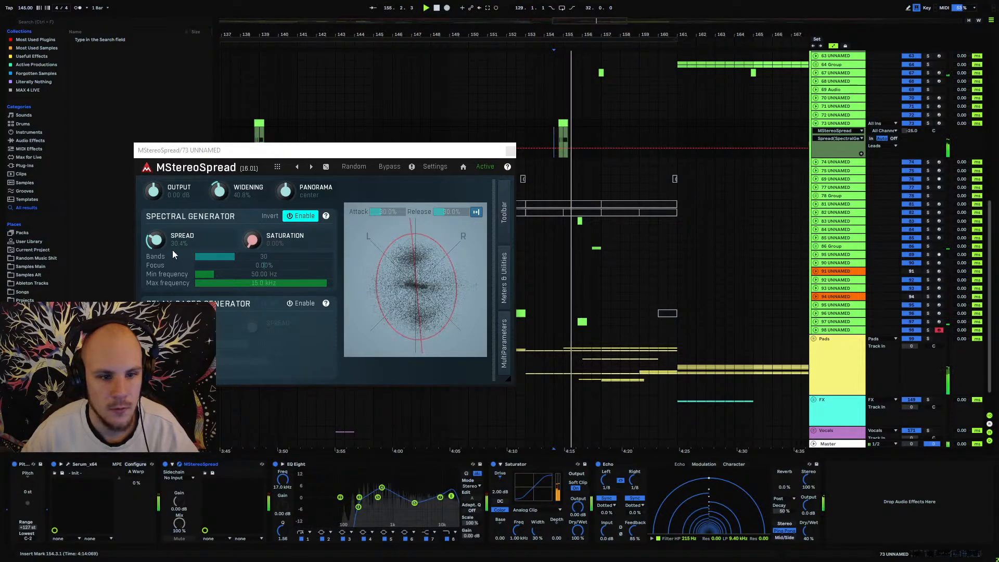
pyautogui.moveTo(156, 241); pyautogui.dragTo(161, 244)
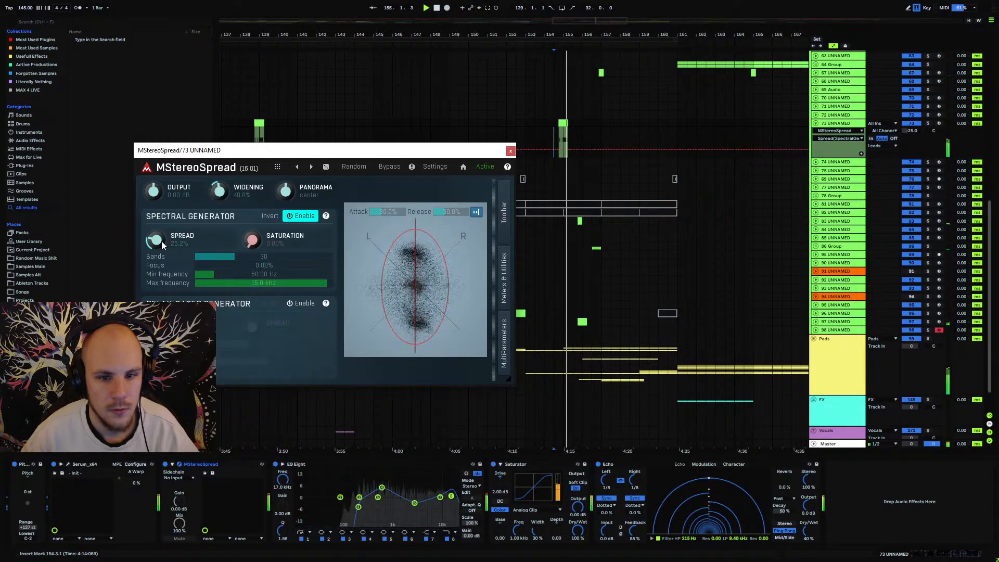
pyautogui.click(511, 151)
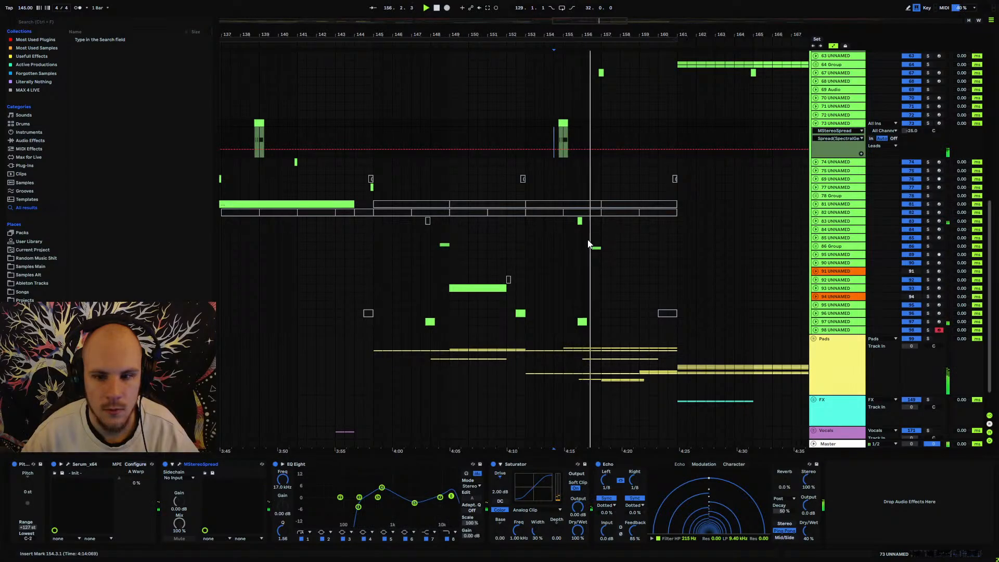
# Add a new MIDI track after track 98, load Vital on it, and arm it for recording.
pyautogui.click(845, 331)
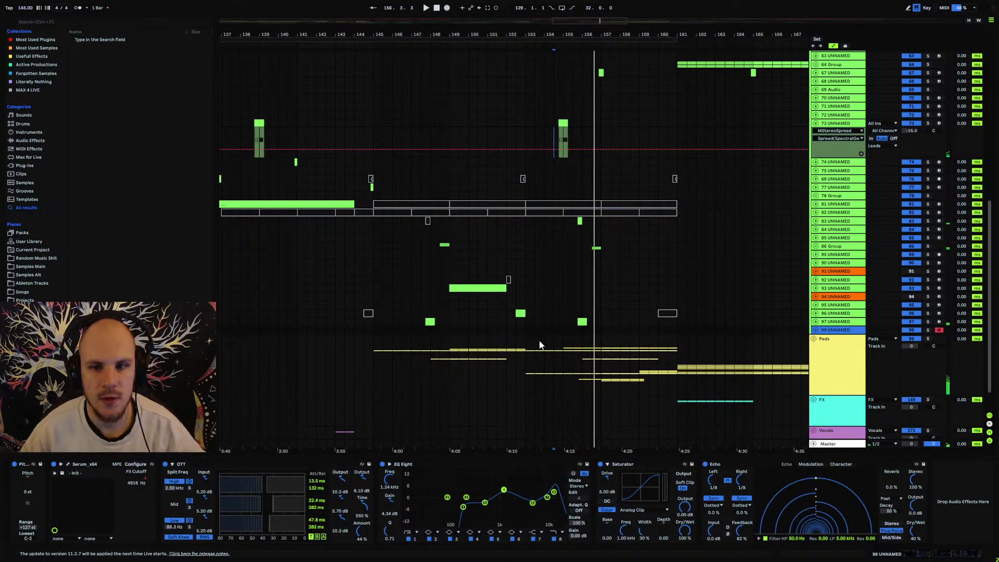
pyautogui.hotkey('ctrl', 'shift', 't')
pyautogui.moveTo(535, 32); pyautogui.dragTo(559, 30)
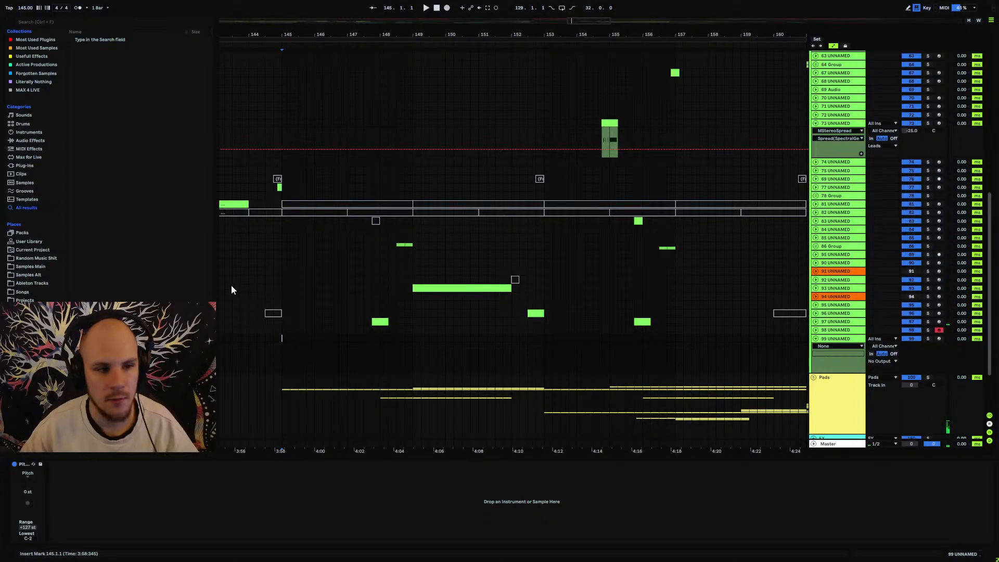
pyautogui.click(348, 351)
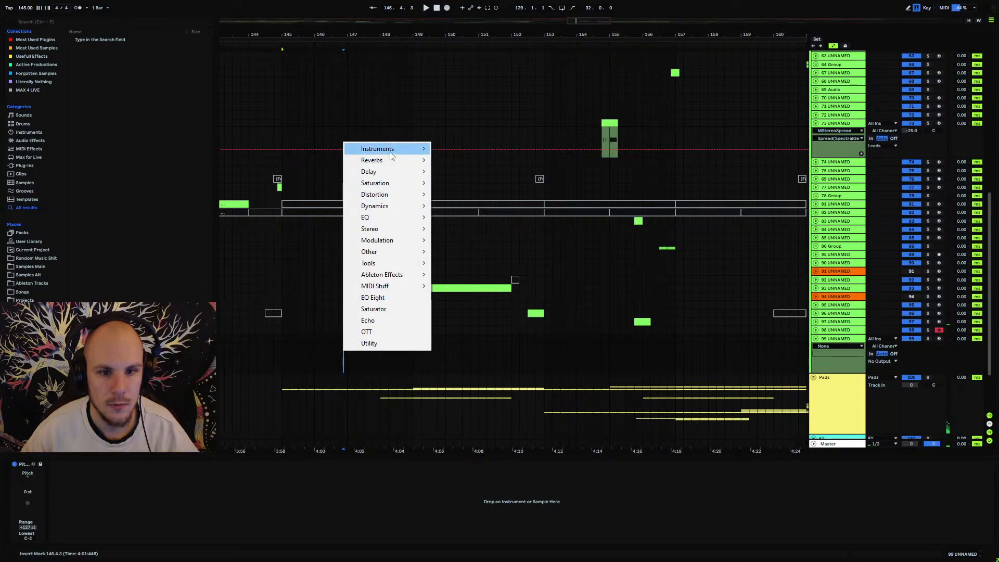
pyautogui.moveTo(393, 151)
pyautogui.click(472, 161)
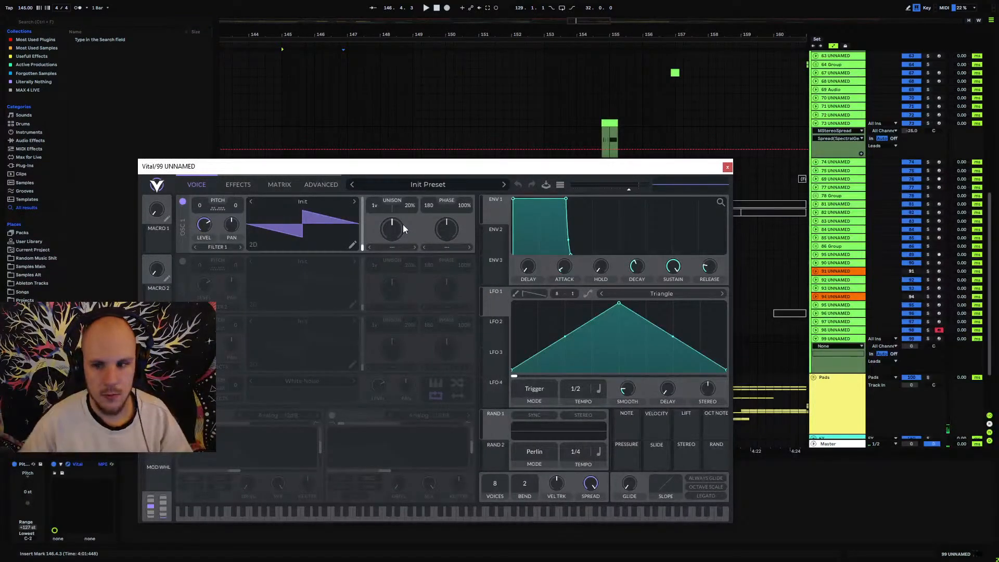
pyautogui.click(939, 339)
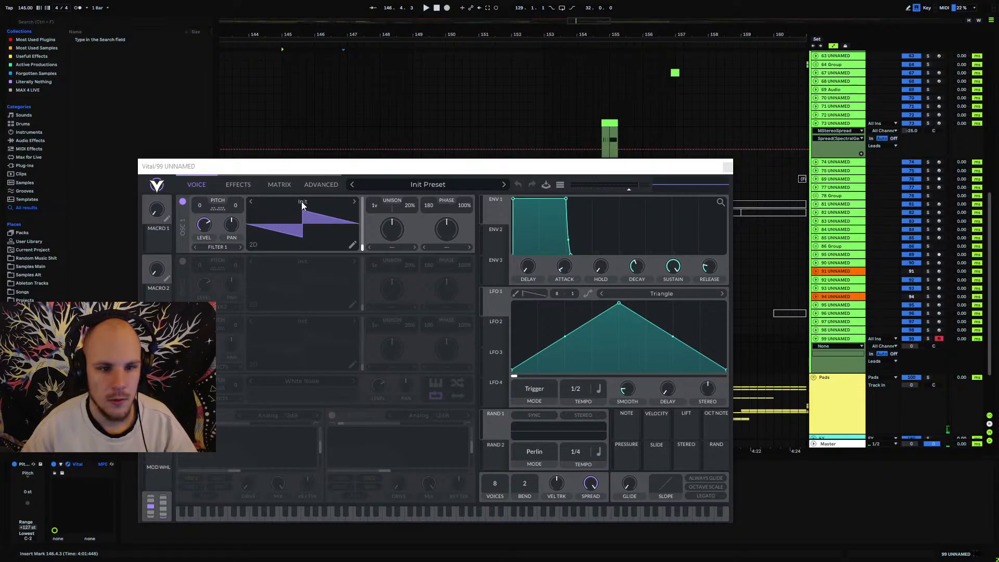
# Load the Drench wavetable from the Databroth folder into Vital's oscillator 1.
pyautogui.click(303, 205)
pyautogui.click(414, 260)
pyautogui.click(530, 309)
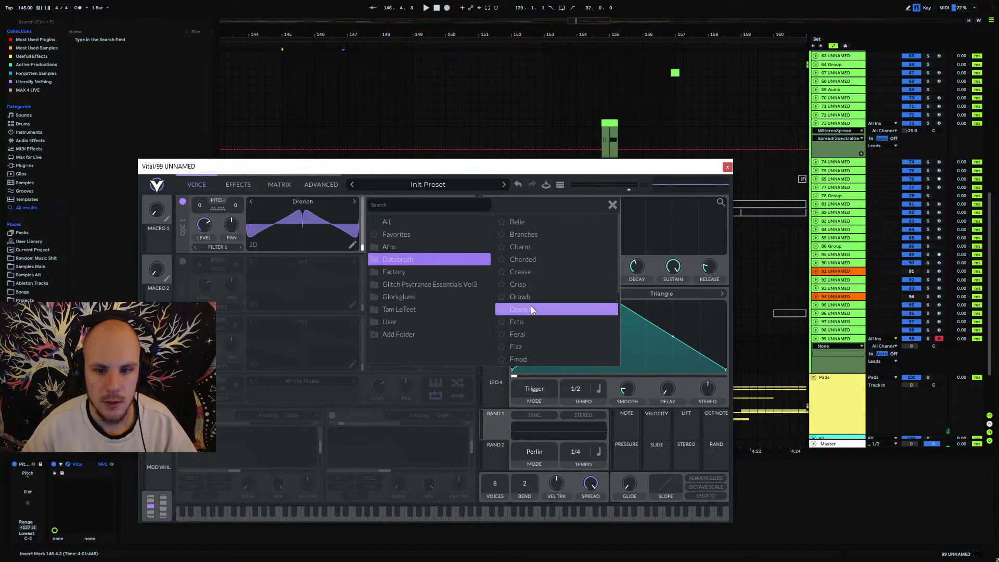
pyautogui.click(612, 204)
# Set oscillator 1's spectral morph to Phase Disperse at 100% and raise its wave frame to the maximum.
pyautogui.click(393, 247)
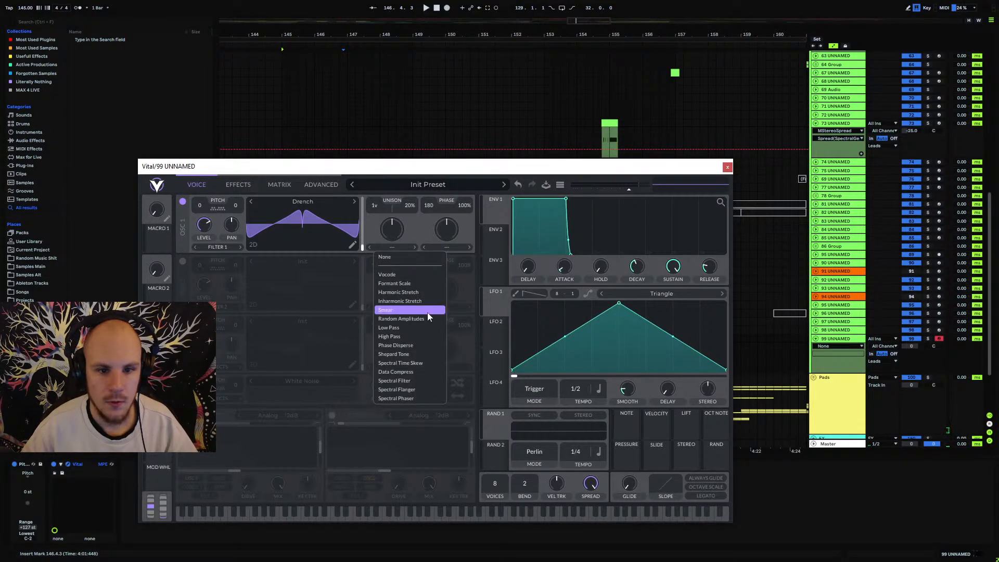
pyautogui.click(404, 340)
pyautogui.moveTo(400, 211); pyautogui.dragTo(417, 132)
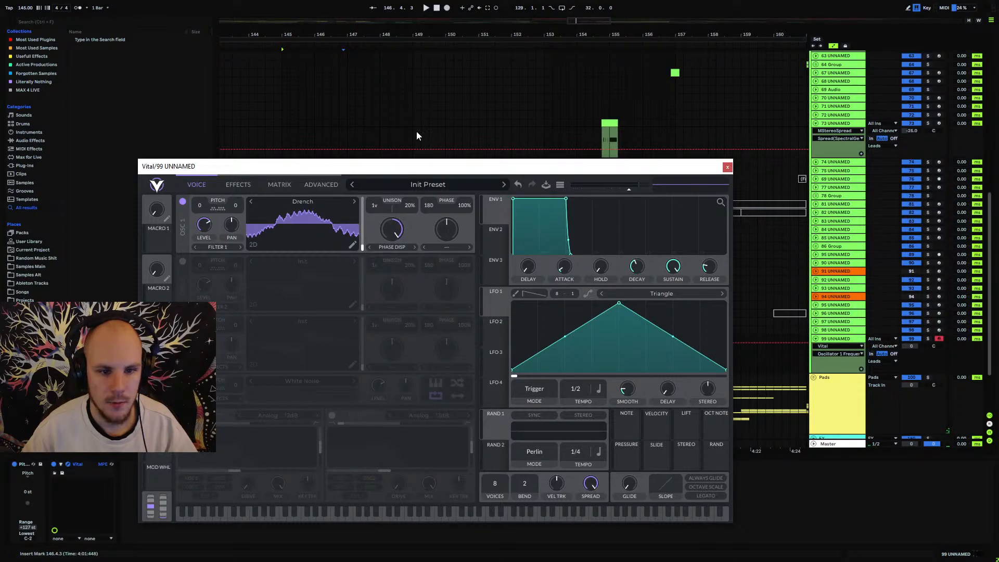
pyautogui.moveTo(367, 251); pyautogui.dragTo(371, 185)
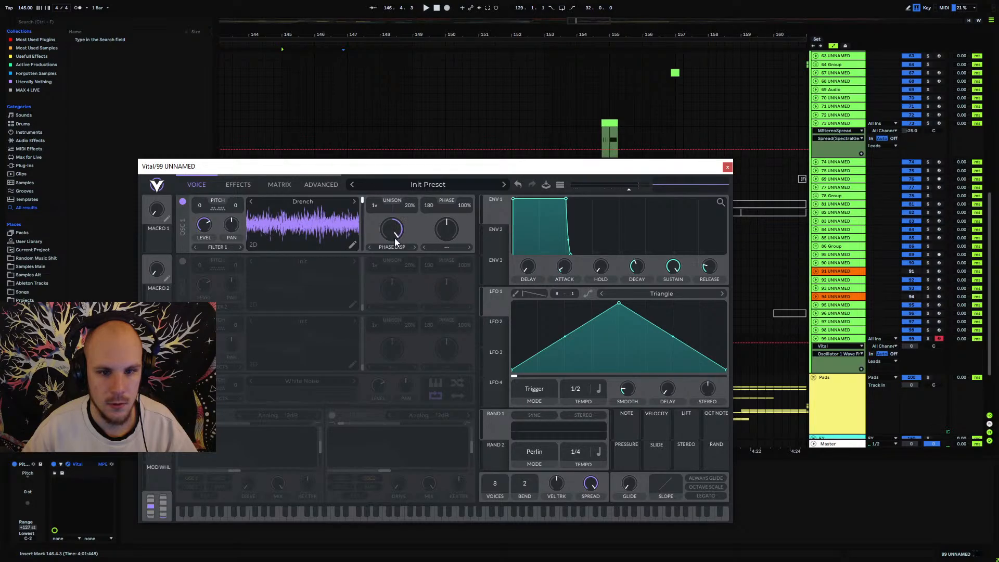
pyautogui.moveTo(395, 238); pyautogui.dragTo(398, 201)
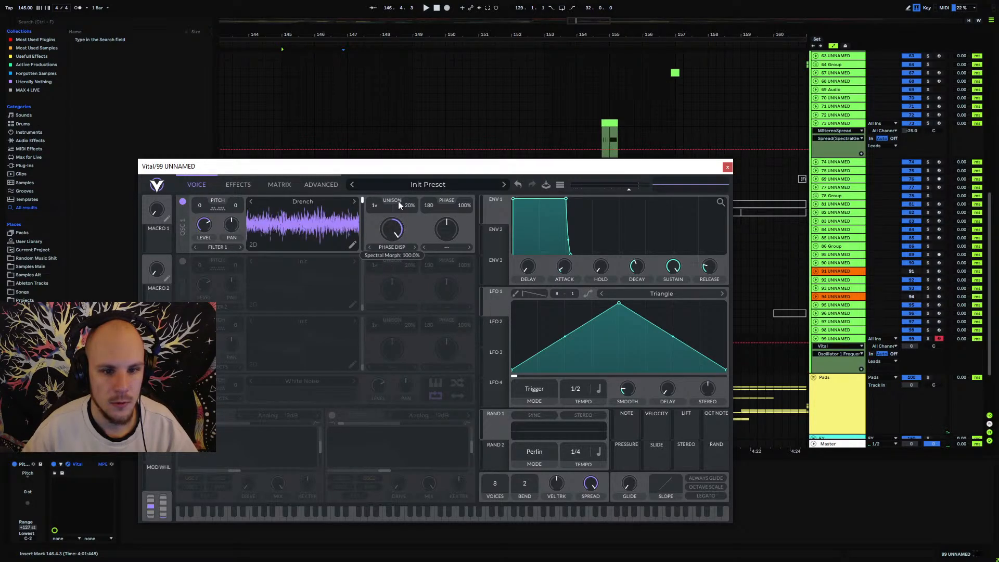
# Shift the computer keyboard to the C0 to D1 octave and audition low notes, sweeping oscillator 1's wave frame down to the start.
pyautogui.press('a')
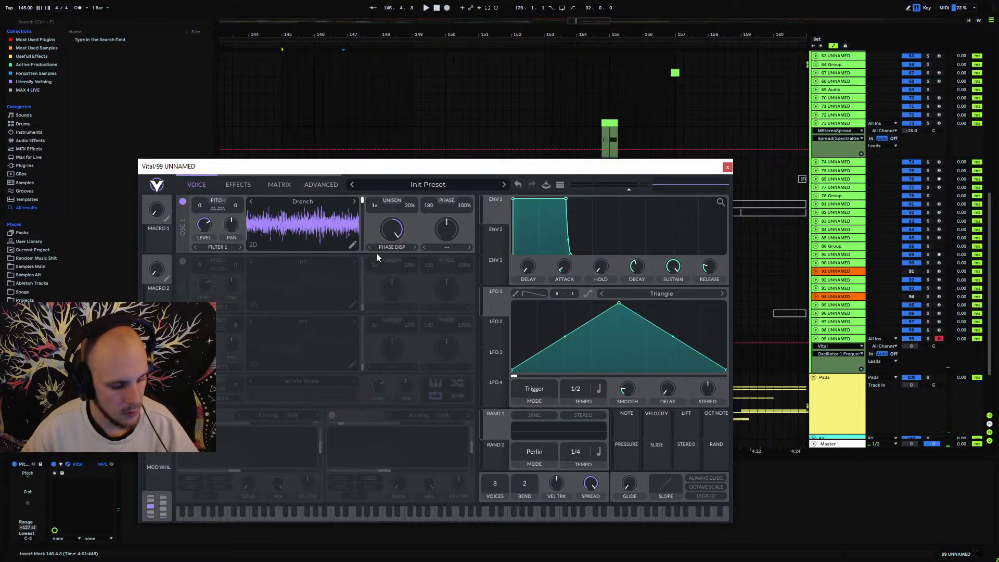
pyautogui.press('z')
pyautogui.press('u')
pyautogui.press('z')
pyautogui.press('u')
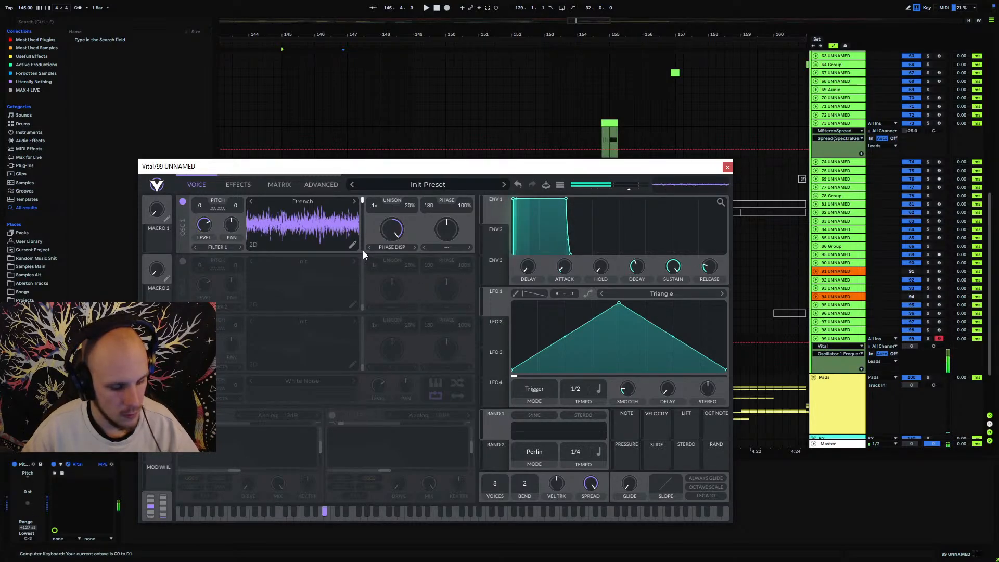
pyautogui.moveTo(363, 204); pyautogui.dragTo(359, 252)
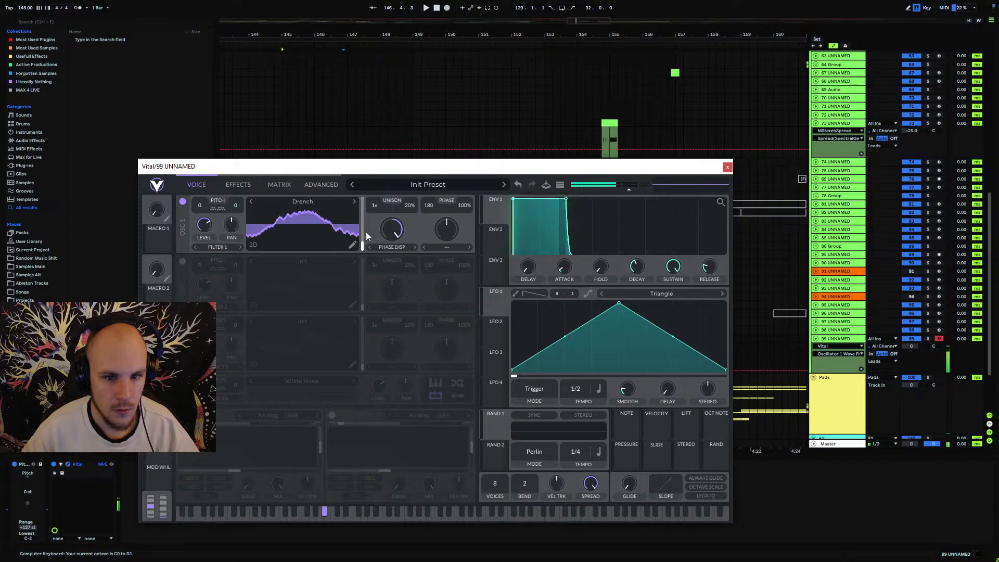
# Audition the wavetables following Drench up to Fmod, sweeping their frames, and set Fmod's frame to about 101.
pyautogui.click(354, 202)
pyautogui.press('u')
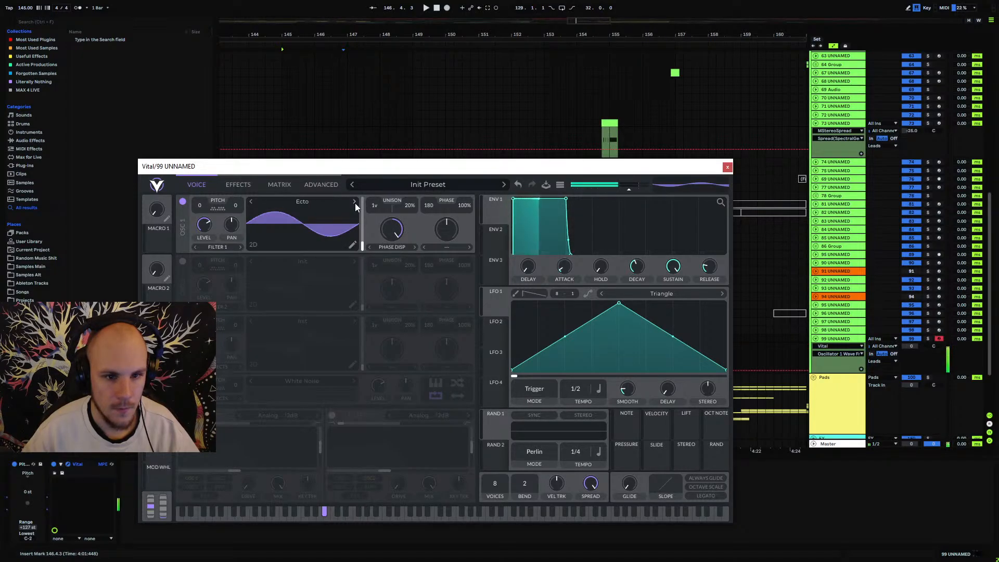
pyautogui.press('u')
pyautogui.moveTo(363, 244); pyautogui.dragTo(374, 192)
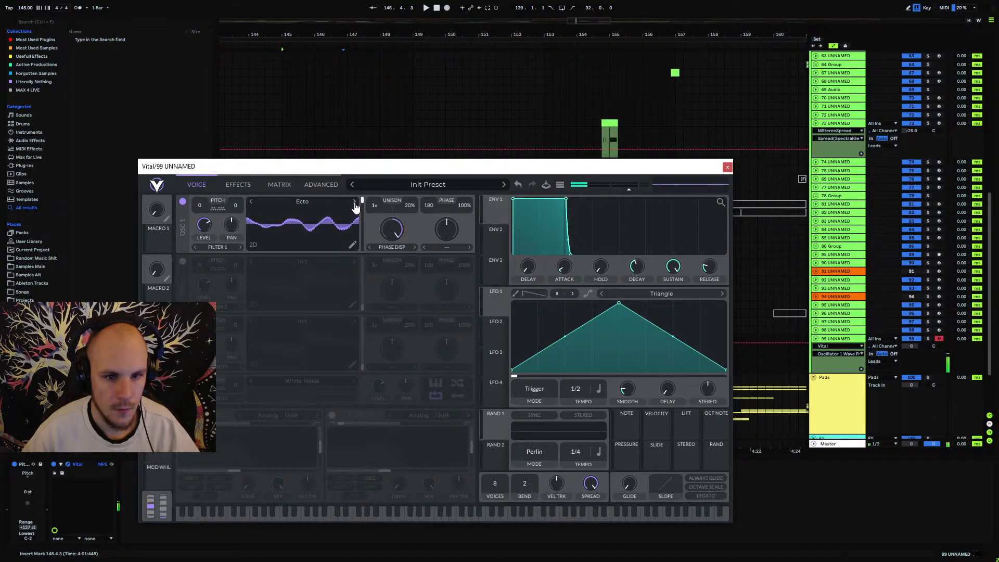
pyautogui.click(354, 202)
pyautogui.click(355, 202)
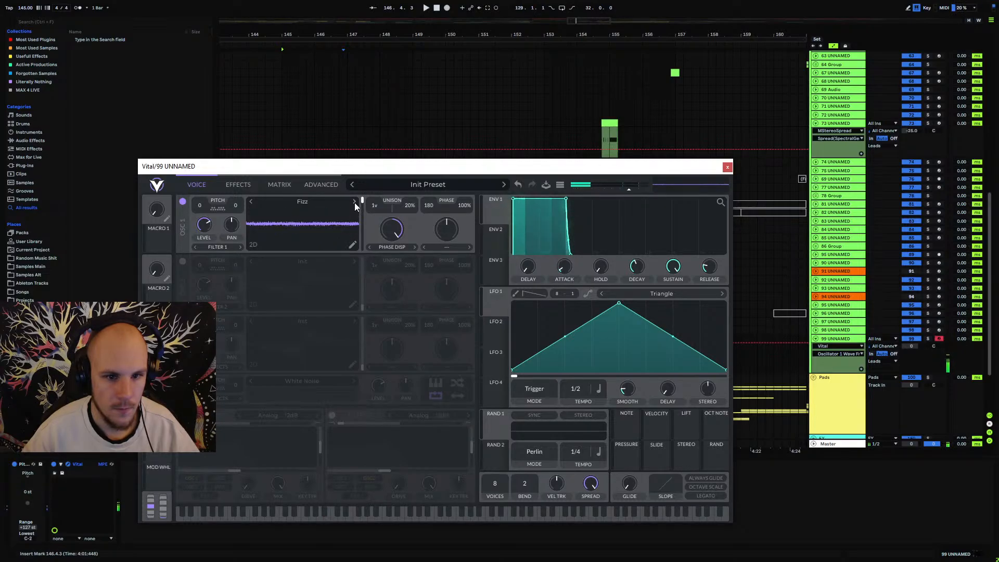
pyautogui.moveTo(363, 218); pyautogui.dragTo(362, 232)
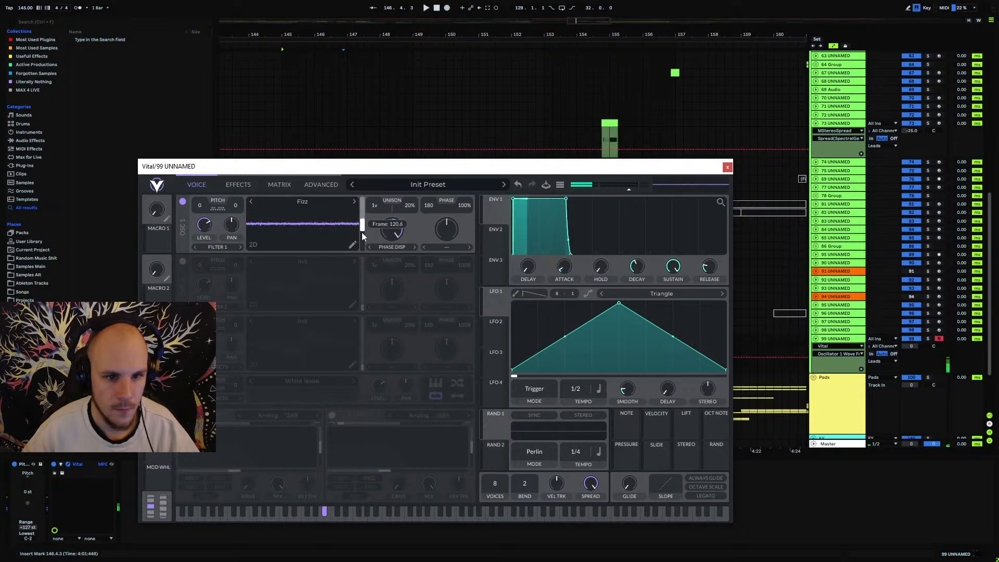
pyautogui.click(354, 202)
pyautogui.moveTo(363, 249); pyautogui.dragTo(363, 229)
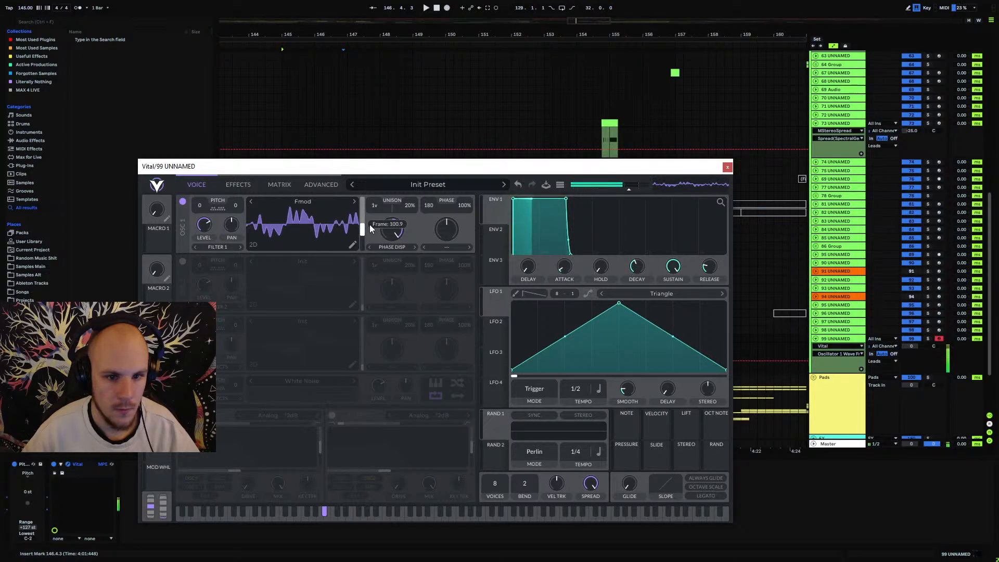
# Apply Bend distortion to oscillator 1 with its phase at 360 and amount at minimum, then lower the wave frame.
pyautogui.click(448, 248)
pyautogui.click(457, 301)
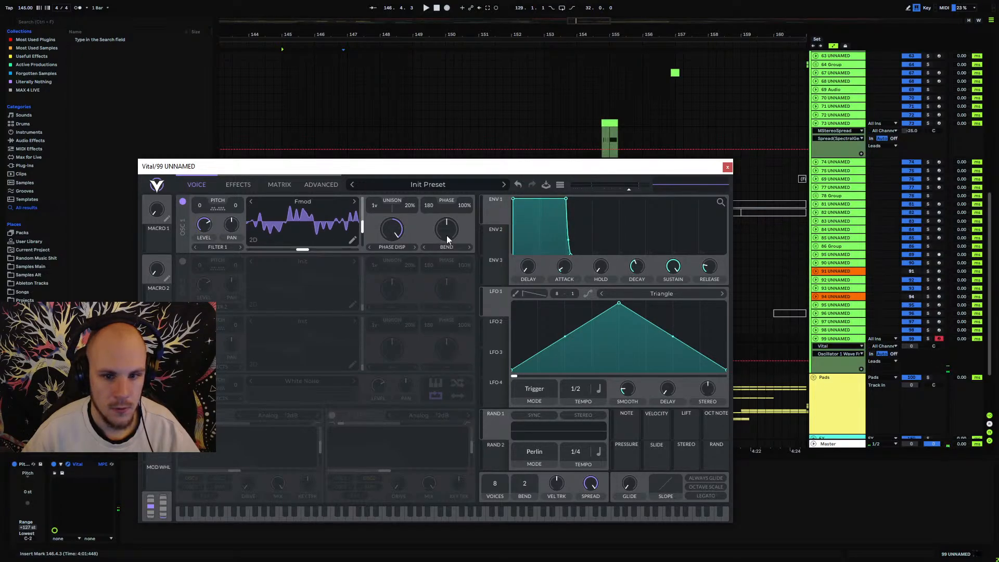
pyautogui.moveTo(446, 235); pyautogui.dragTo(460, 186)
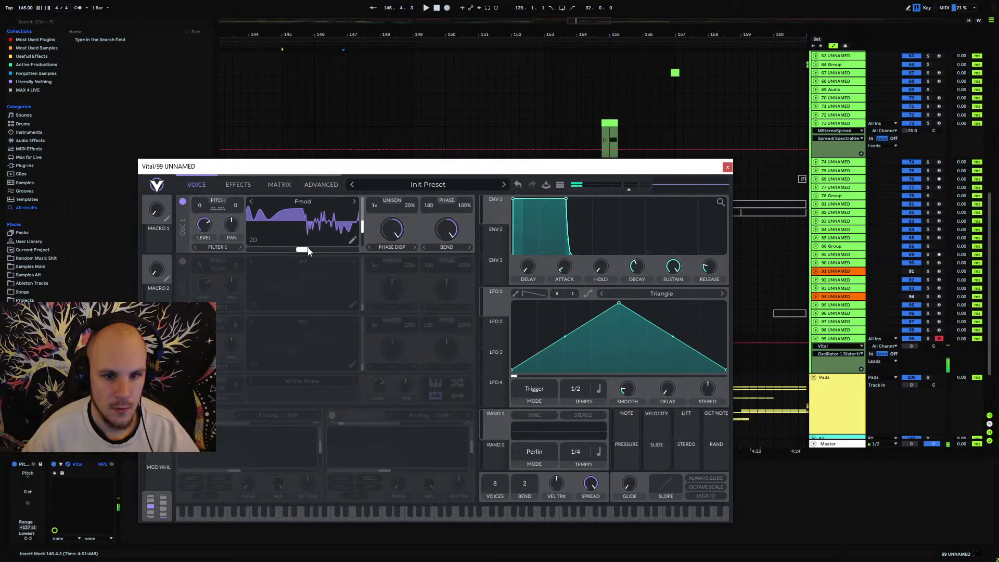
pyautogui.moveTo(308, 251); pyautogui.dragTo(385, 252)
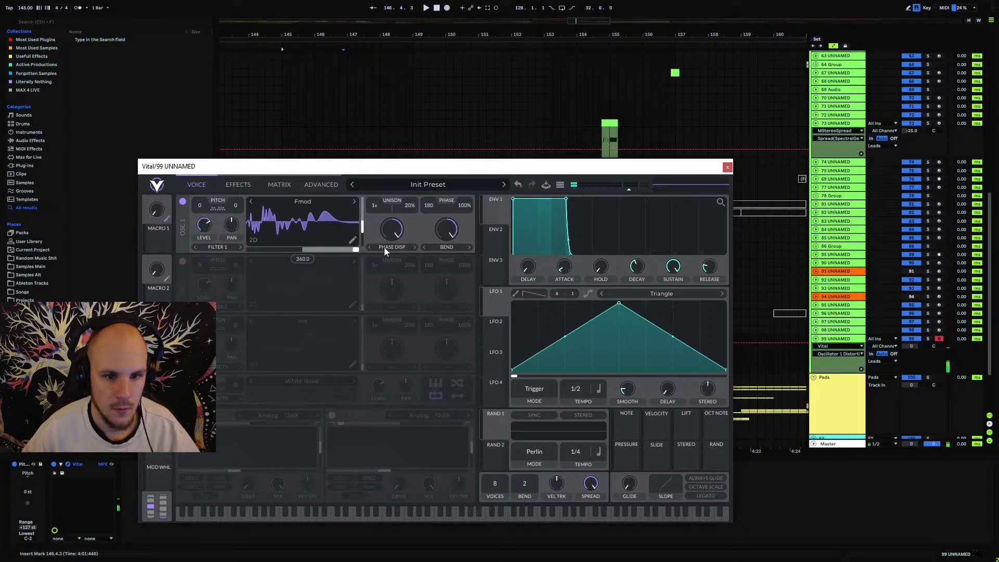
pyautogui.moveTo(443, 233); pyautogui.dragTo(426, 396)
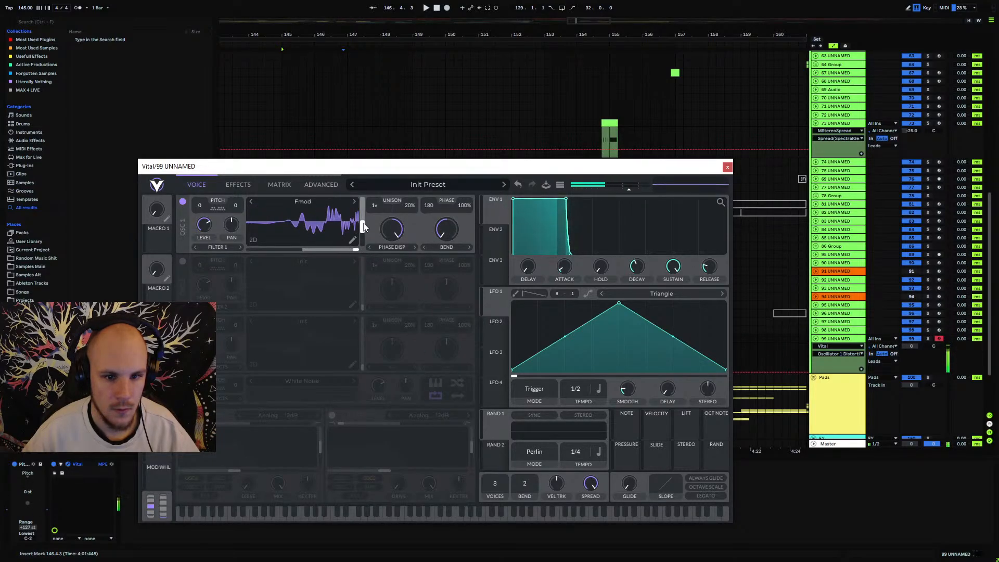
pyautogui.moveTo(363, 226); pyautogui.dragTo(369, 255)
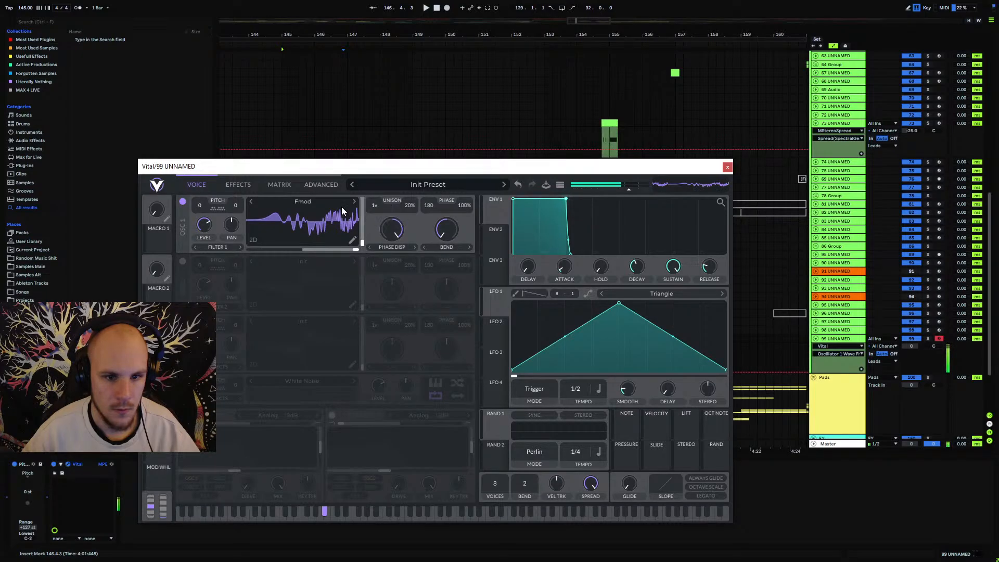
# Audition the next wavetables on oscillator 1 up to Perplex and move its distortion phase to the middle.
pyautogui.click(354, 201)
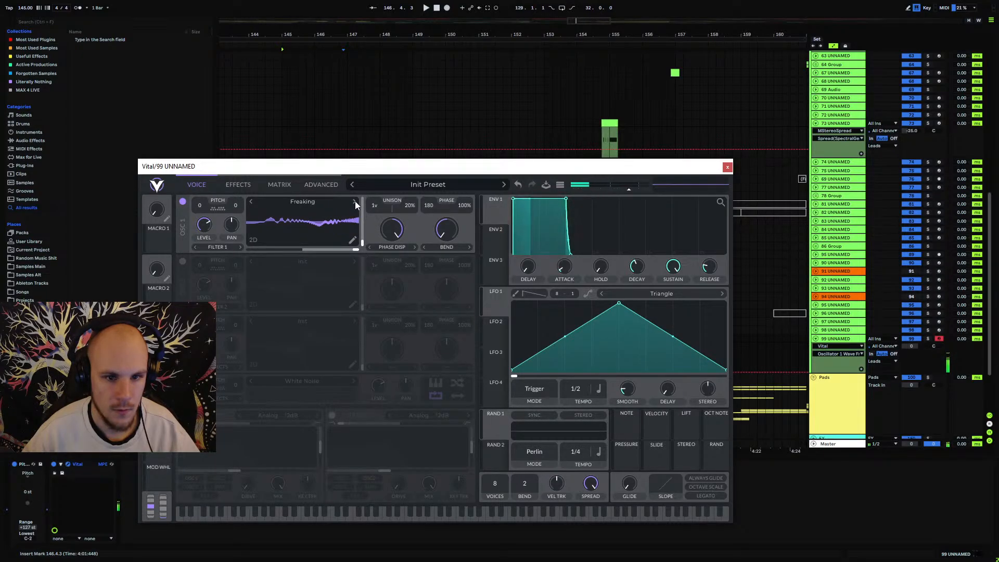
pyautogui.click(354, 201)
pyautogui.click(355, 201)
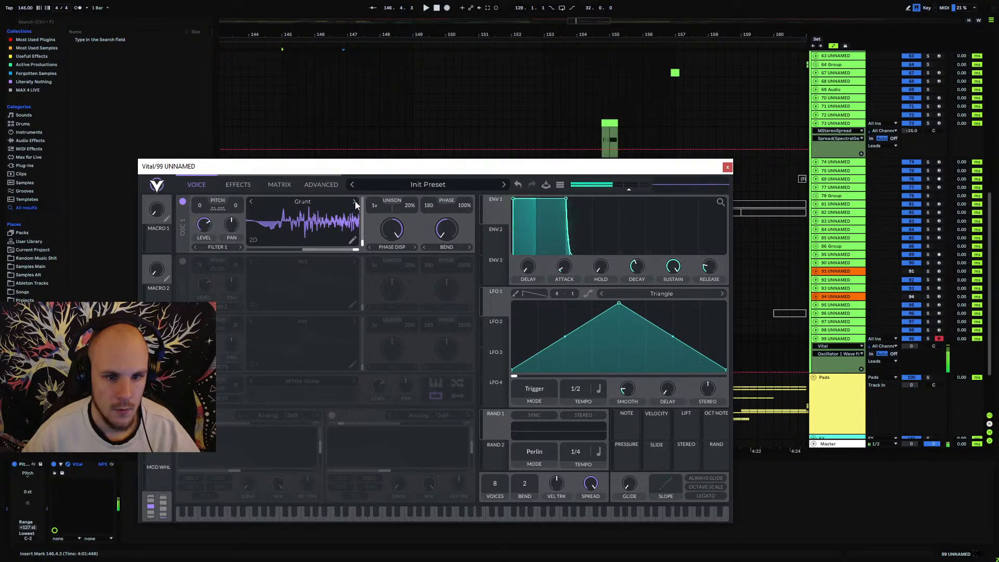
pyautogui.click(355, 202)
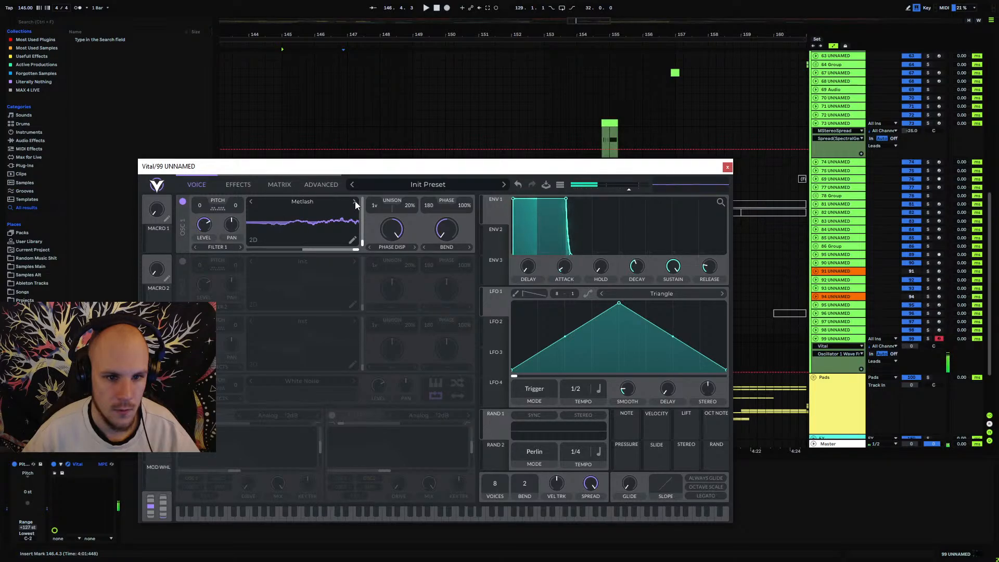
pyautogui.click(355, 201)
pyautogui.moveTo(354, 250)
pyautogui.mouseDown()
pyautogui.moveTo(216, 249)
pyautogui.moveTo(345, 247)
pyautogui.mouseUp()
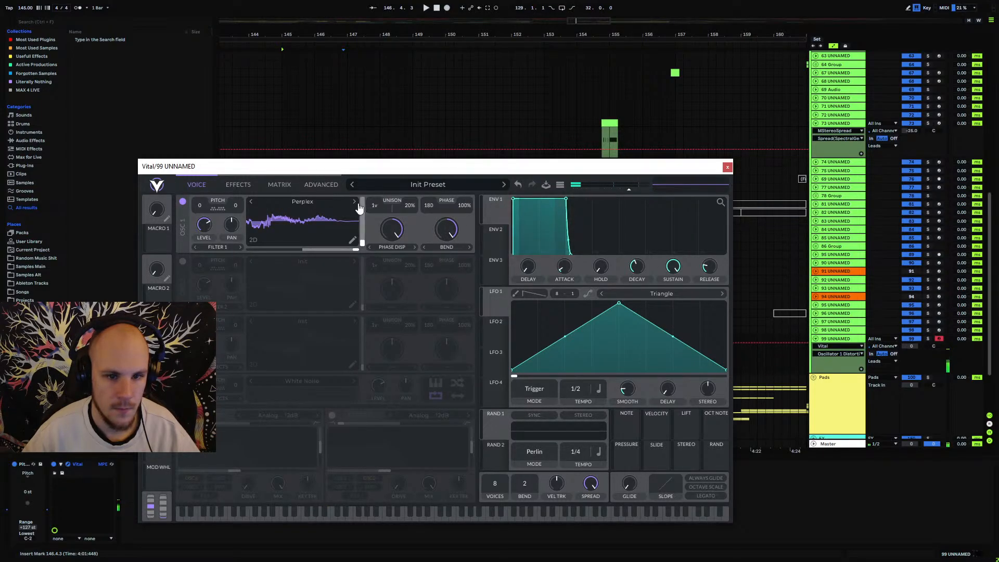
pyautogui.moveTo(354, 249); pyautogui.dragTo(328, 255)
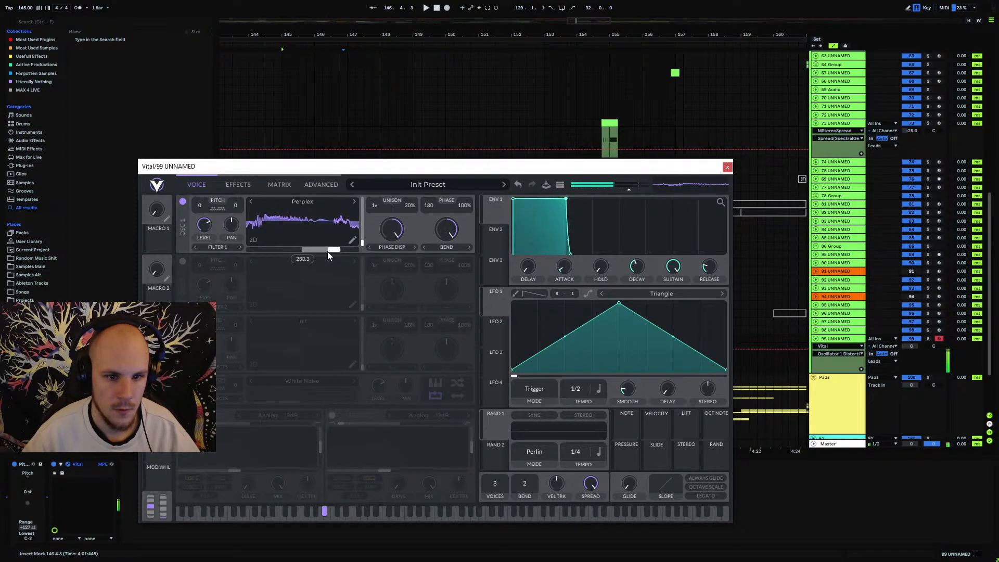
pyautogui.moveTo(266, 255); pyautogui.dragTo(290, 254)
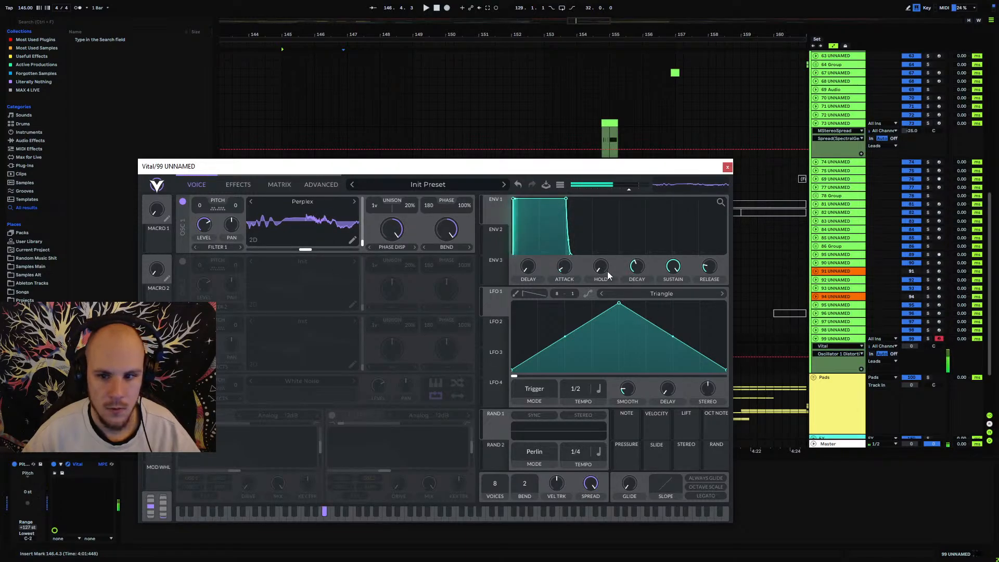
# Try different release and attack times on envelope 1 and a different phase dispersion amount on oscillator 1.
pyautogui.moveTo(714, 271); pyautogui.dragTo(717, 265)
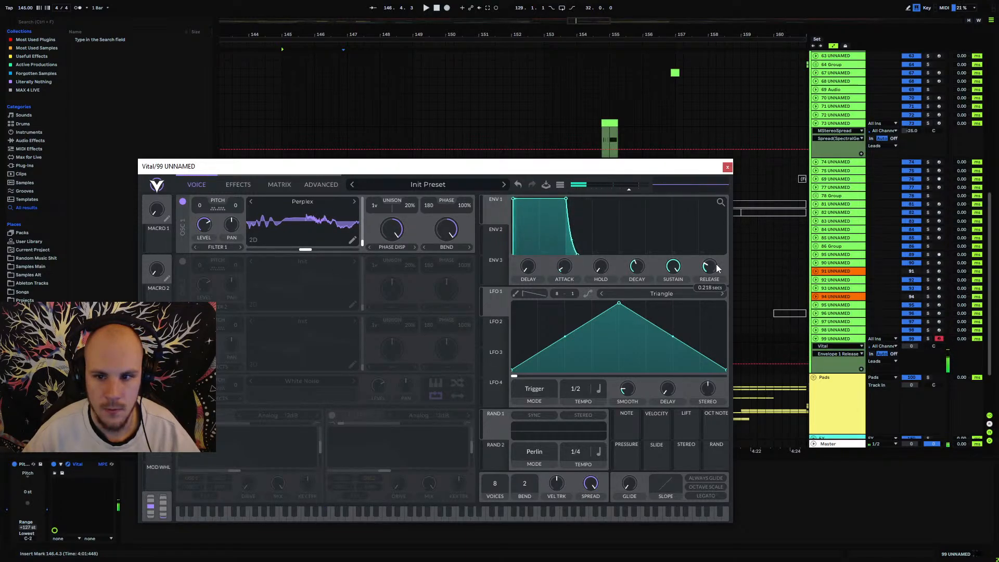
pyautogui.moveTo(561, 269); pyautogui.dragTo(569, 290)
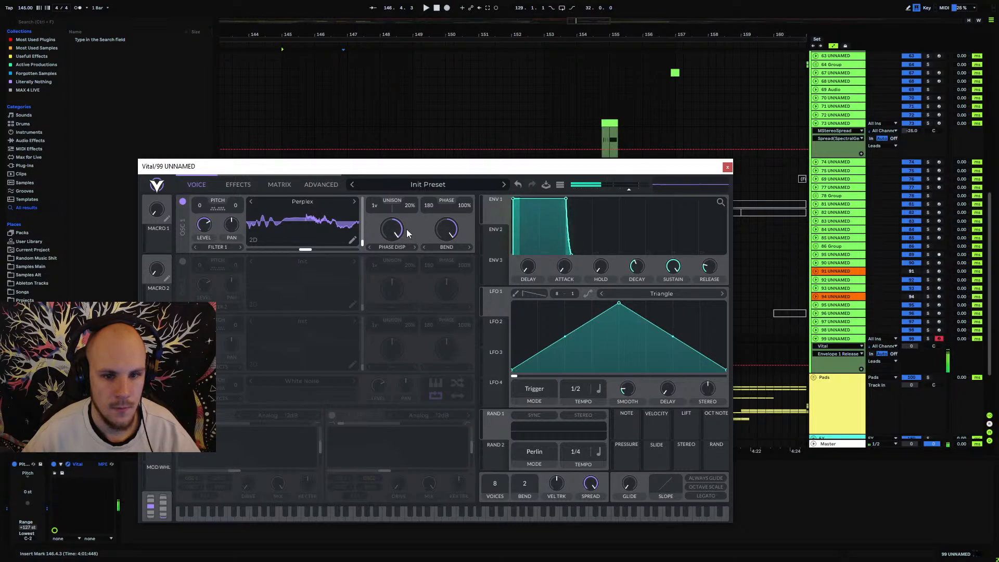
pyautogui.moveTo(409, 233); pyautogui.dragTo(348, 207)
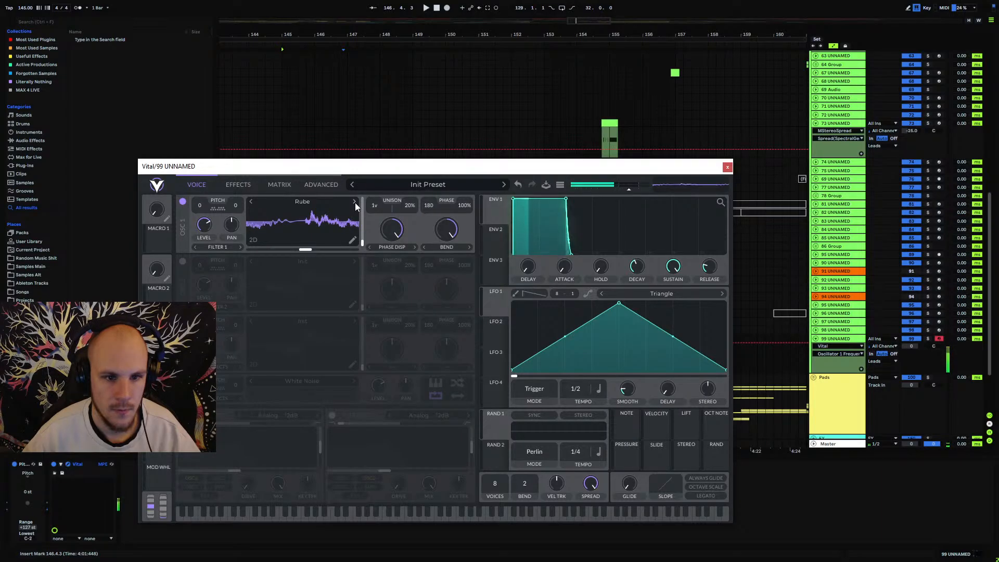
# Step oscillator 1 through the wavetables to Harmonic Series, with distortion phase and wavetable frame at maximum.
pyautogui.click(354, 202)
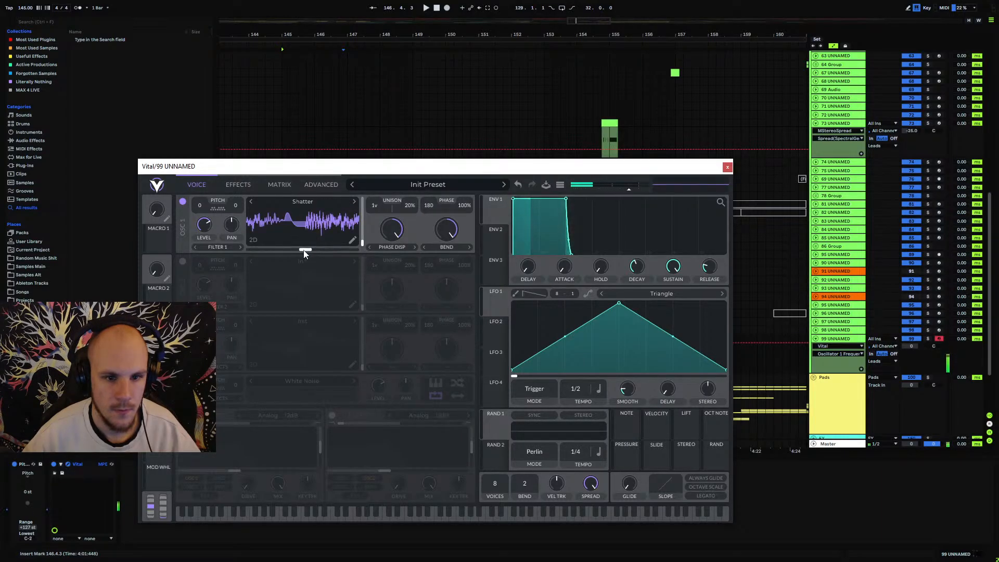
pyautogui.moveTo(305, 249); pyautogui.dragTo(366, 248)
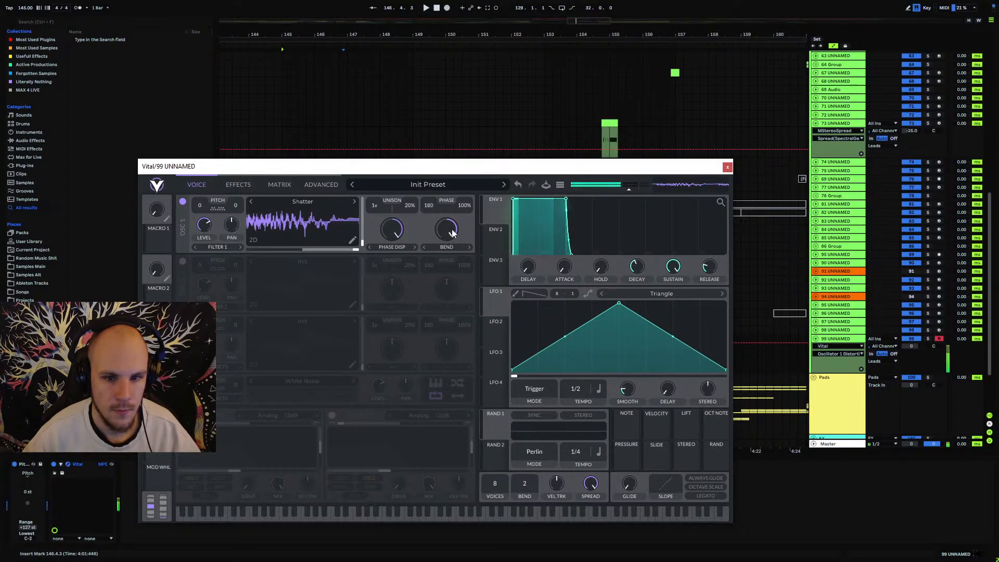
pyautogui.click(354, 201)
pyautogui.click(354, 202)
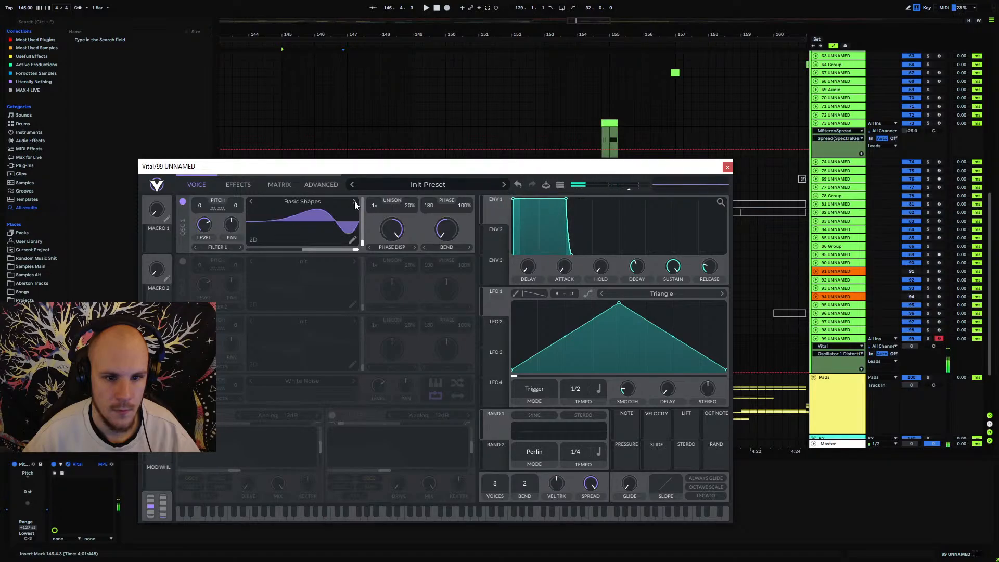
pyautogui.click(355, 202)
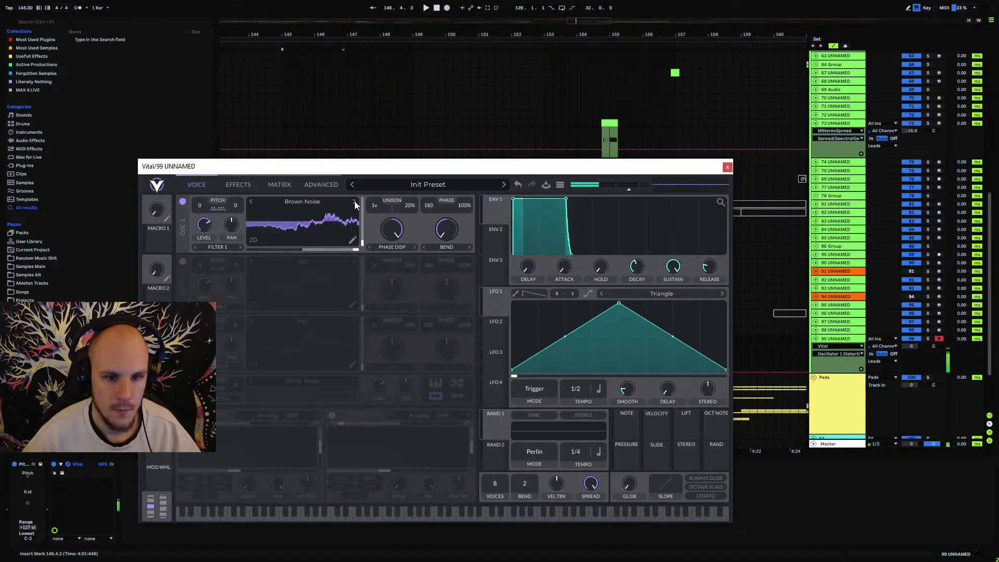
pyautogui.click(354, 202)
pyautogui.moveTo(363, 241); pyautogui.dragTo(368, 196)
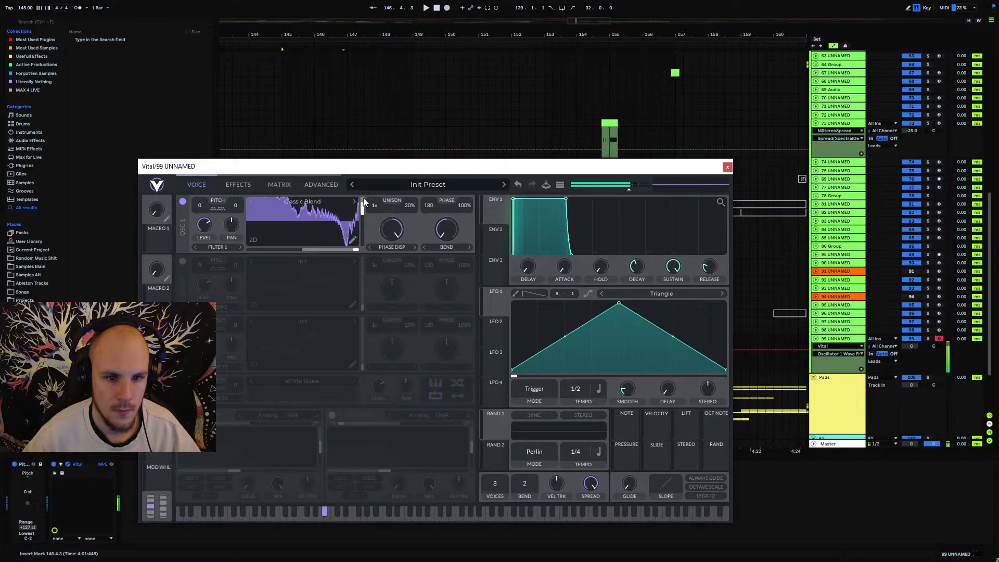
pyautogui.click(354, 202)
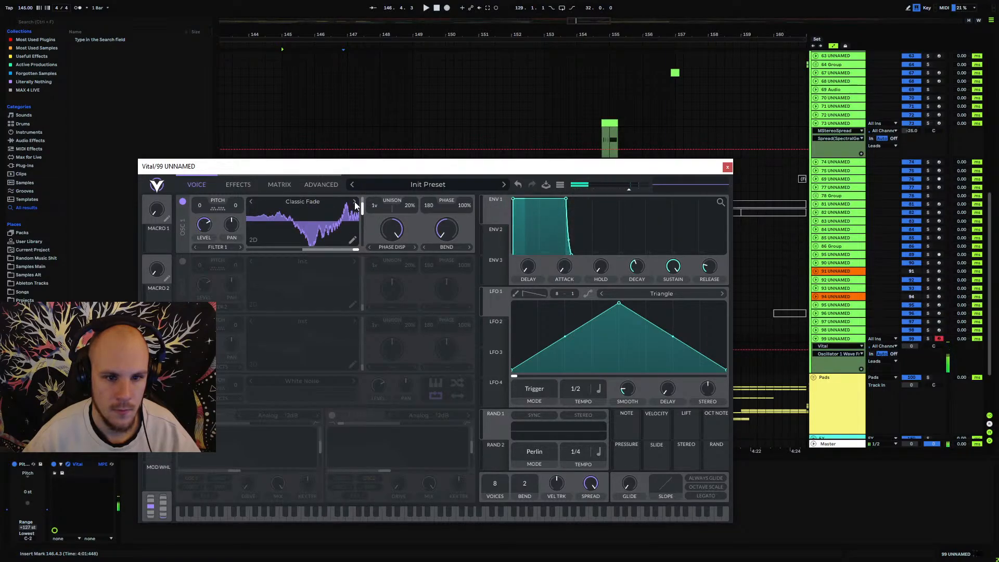
pyautogui.click(354, 202)
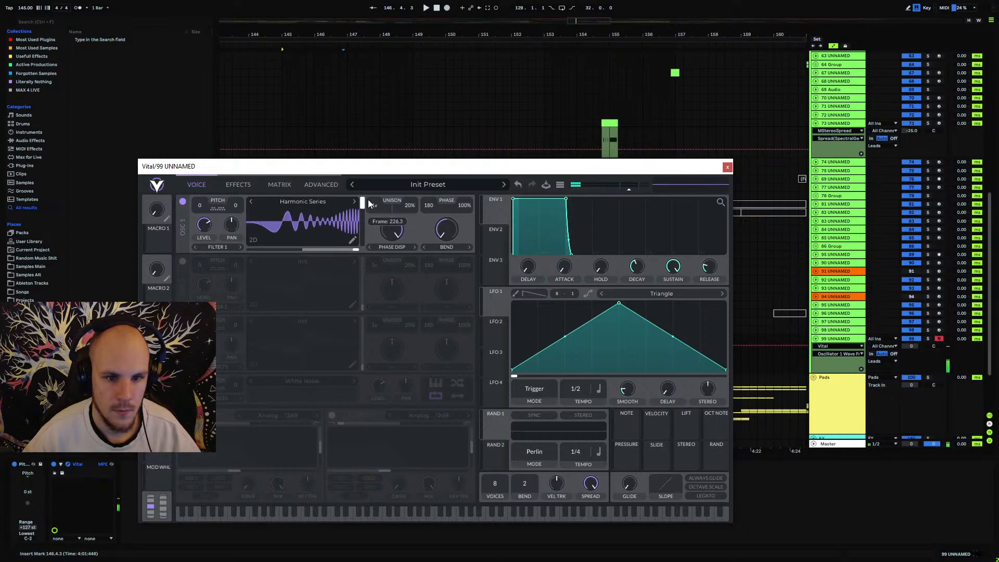
pyautogui.moveTo(367, 200); pyautogui.dragTo(372, 192)
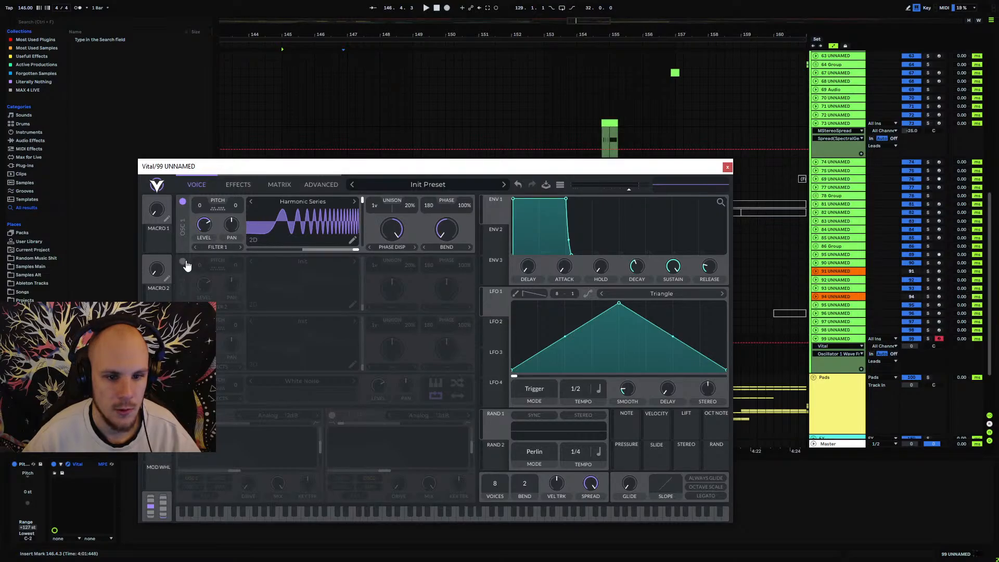
# Reset oscillator 1's phase dispersion amount to centre, switch that spectral morph off, and set the wavetable frame to 256.
pyautogui.click(236, 189)
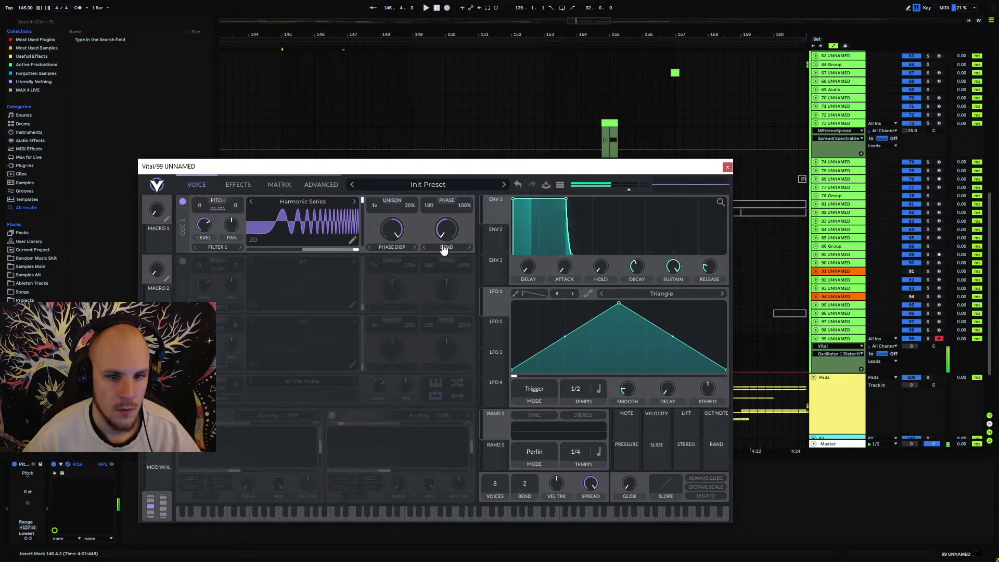
pyautogui.moveTo(394, 235); pyautogui.dragTo(385, 257)
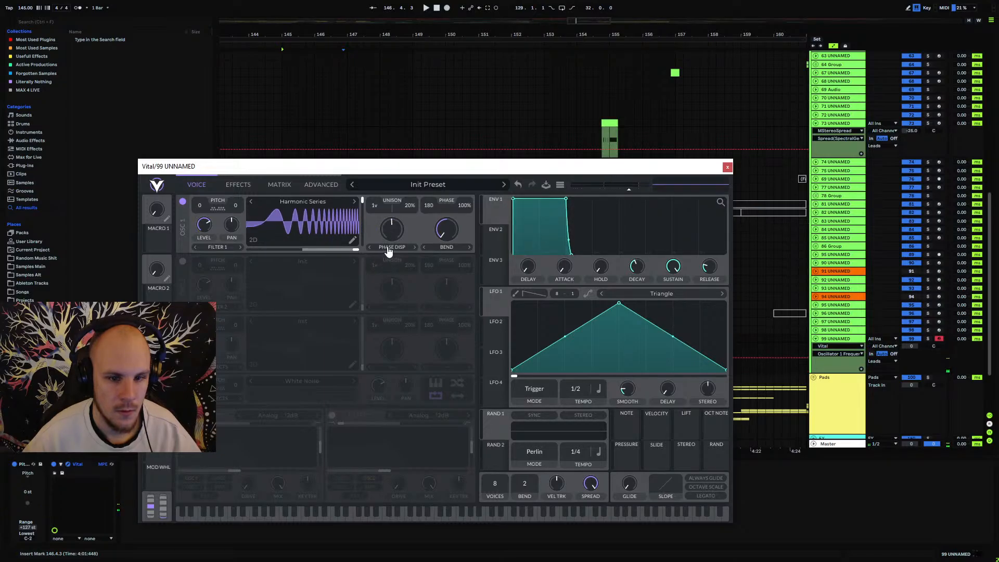
pyautogui.click(392, 247)
pyautogui.click(395, 257)
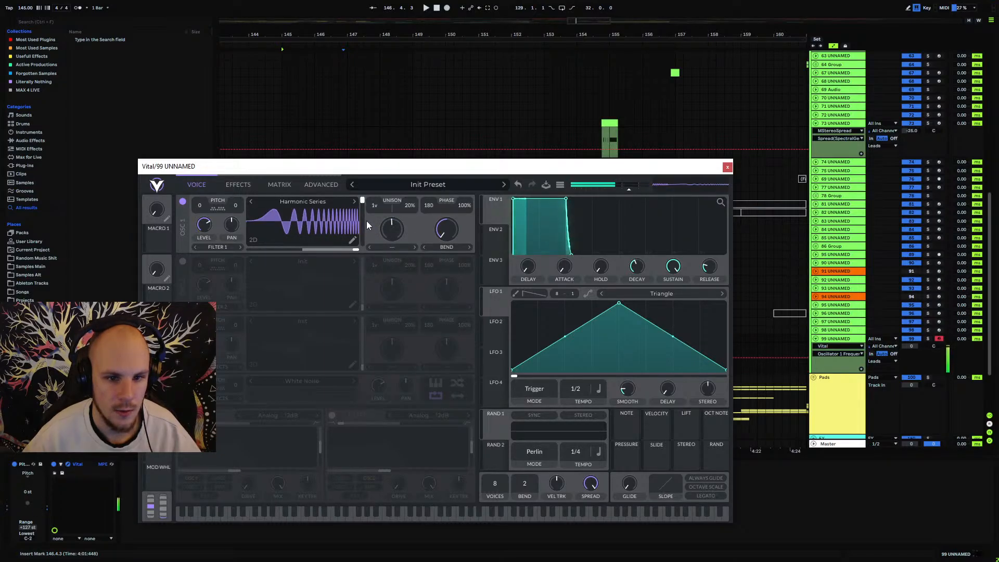
pyautogui.moveTo(363, 205); pyautogui.dragTo(372, 183)
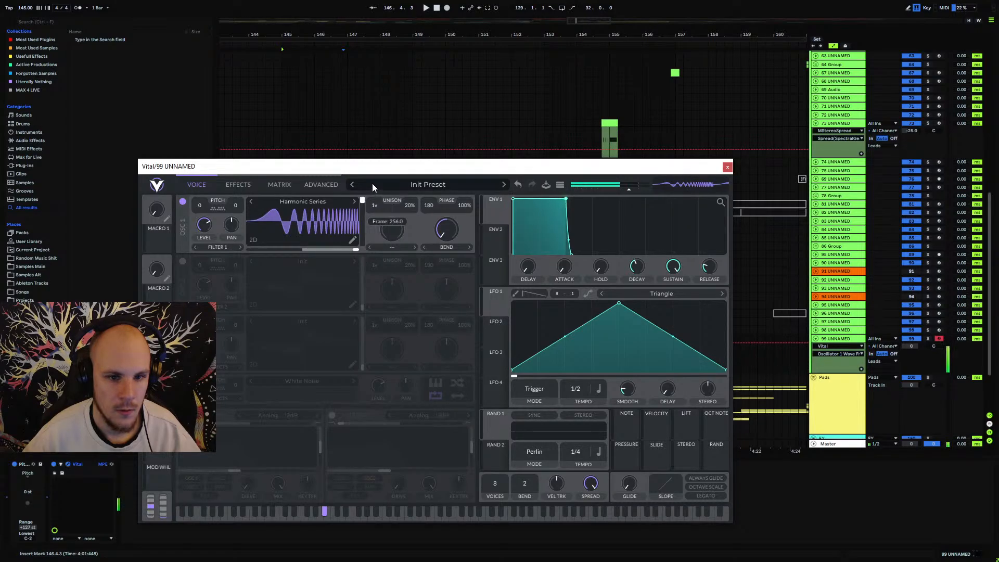
# Open the Harmonic Series wavetable for editing and delete every keyframe between the first and the last.
pyautogui.click(353, 242)
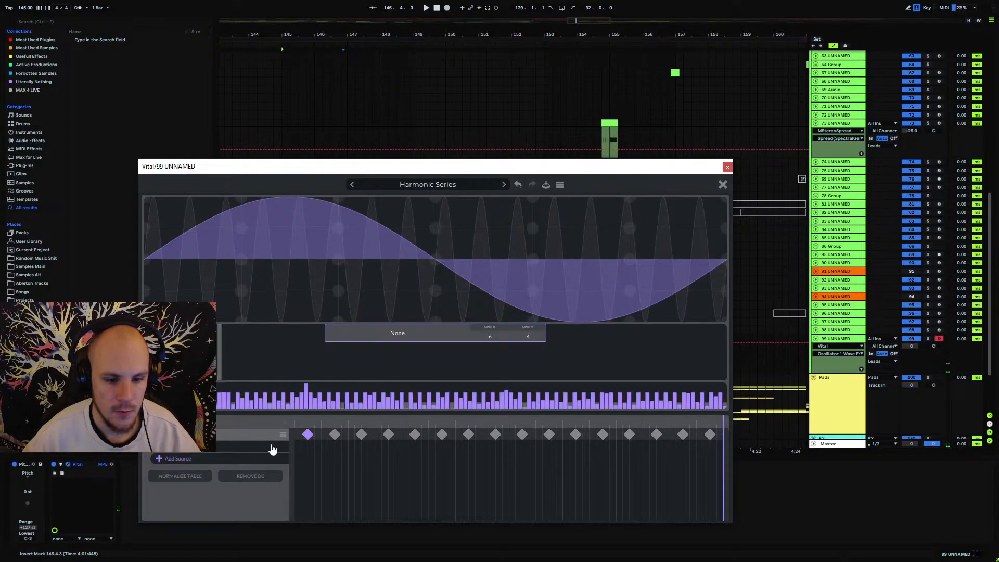
pyautogui.click(710, 434)
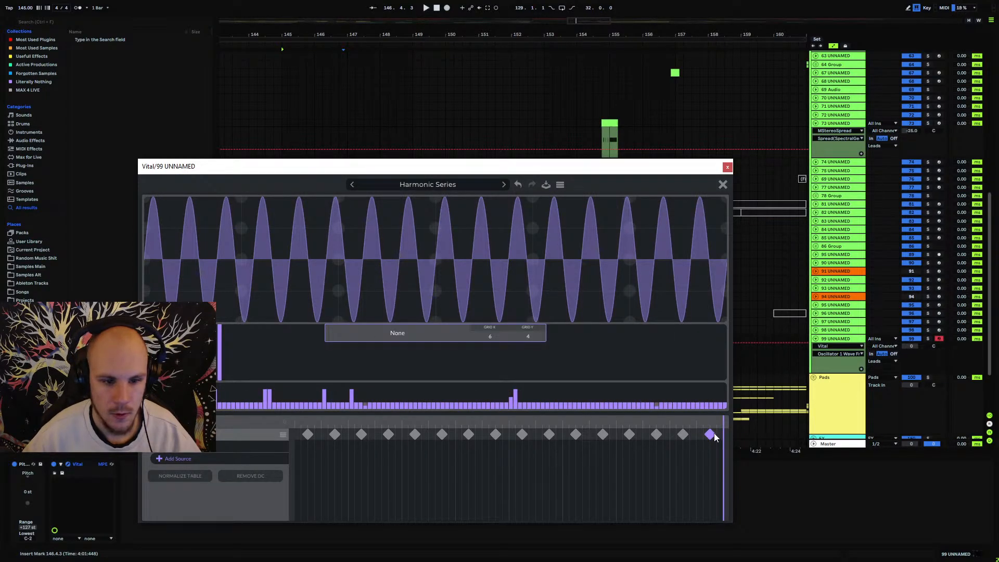
pyautogui.click(684, 434)
pyautogui.moveTo(696, 435); pyautogui.dragTo(327, 454)
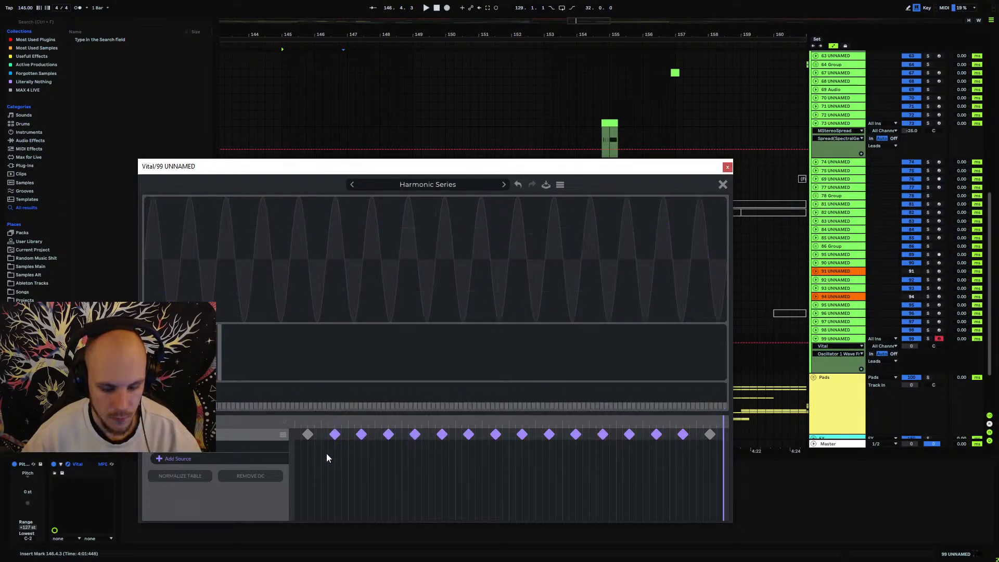
pyautogui.click(350, 441)
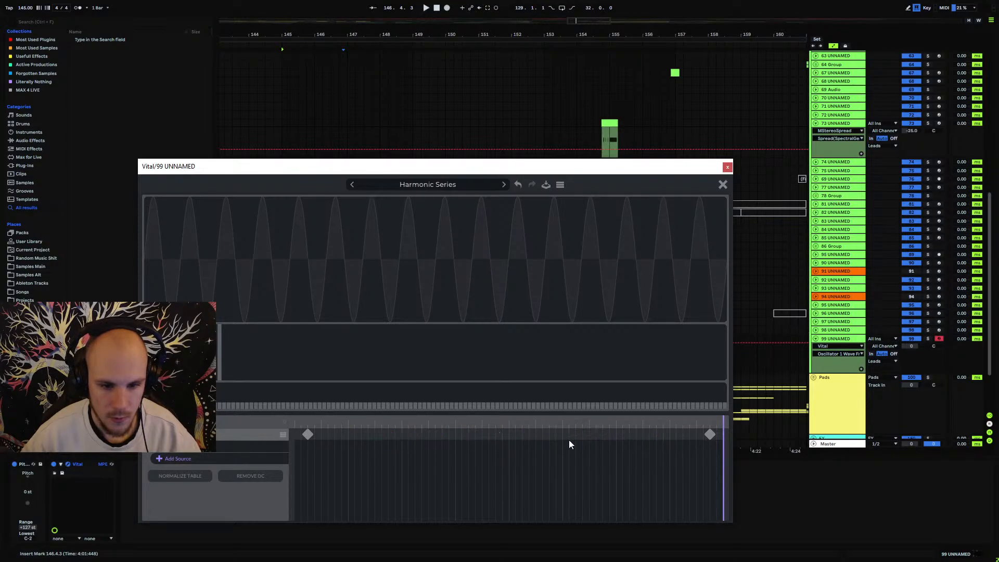
# Move the last keyframe to the very end of the wavetable timeline and the first keyframe to its start.
pyautogui.moveTo(710, 434); pyautogui.dragTo(726, 440)
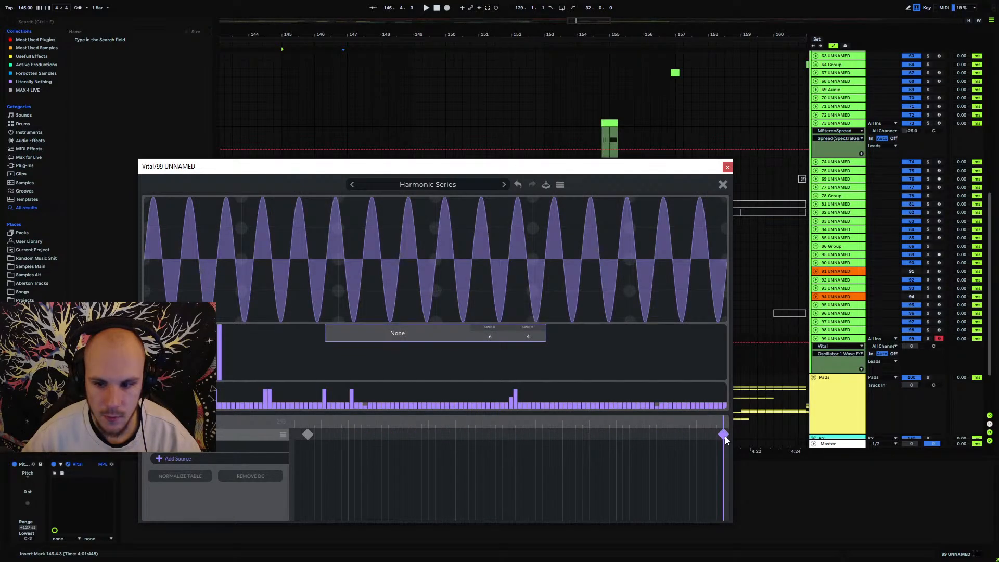
pyautogui.moveTo(307, 435); pyautogui.dragTo(279, 434)
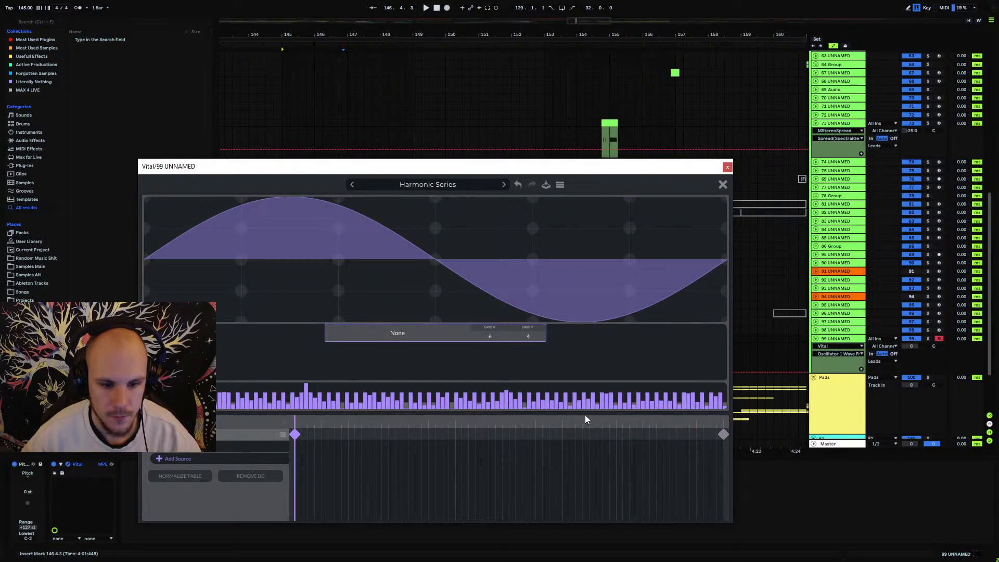
pyautogui.click(725, 421)
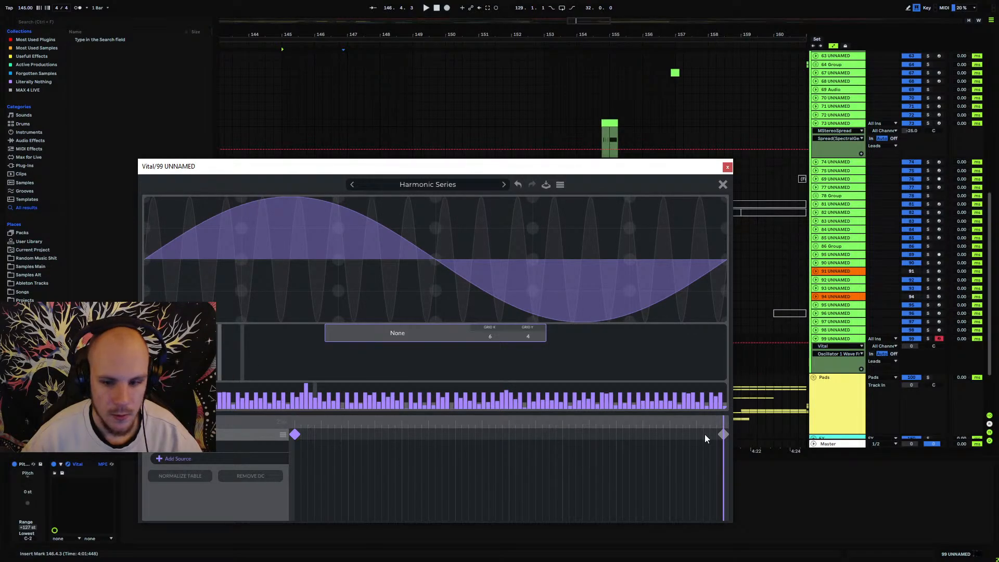
# In the last keyframe, clear the existing harmonic and draw a single much higher harmonic instead.
pyautogui.click(723, 435)
pyautogui.moveTo(219, 355); pyautogui.dragTo(219, 386)
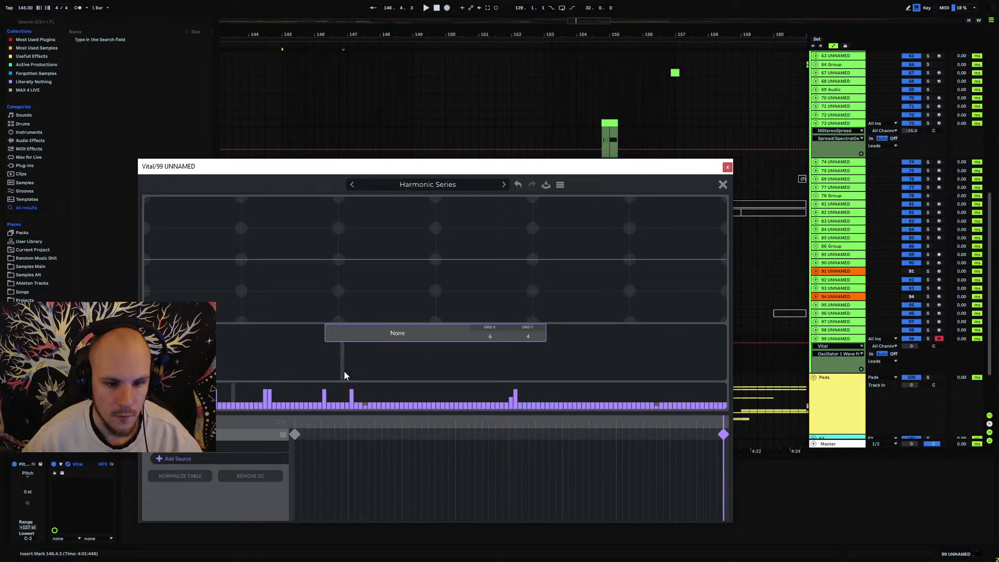
pyautogui.moveTo(350, 370)
pyautogui.mouseDown()
pyautogui.moveTo(355, 333)
pyautogui.moveTo(354, 389)
pyautogui.mouseUp()
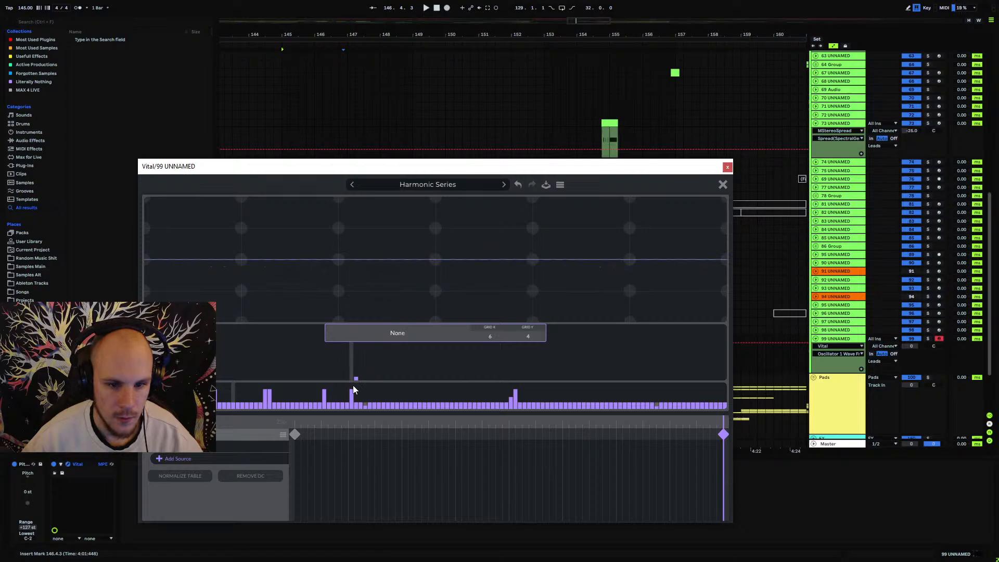
pyautogui.click(352, 344)
# Set the keyframe blending to Spectral Blend and scrub through the wavetable to its end.
pyautogui.click(370, 340)
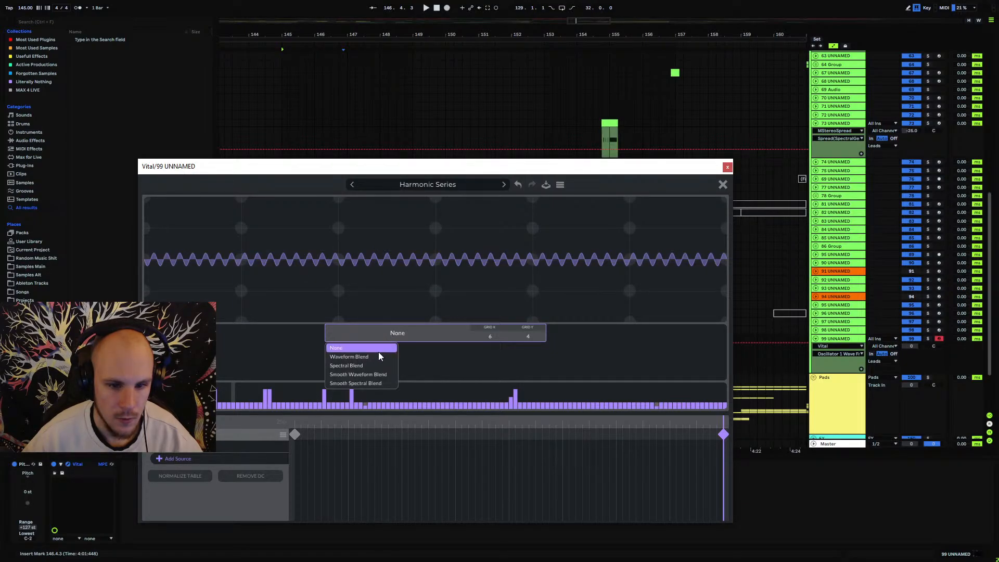
pyautogui.click(373, 366)
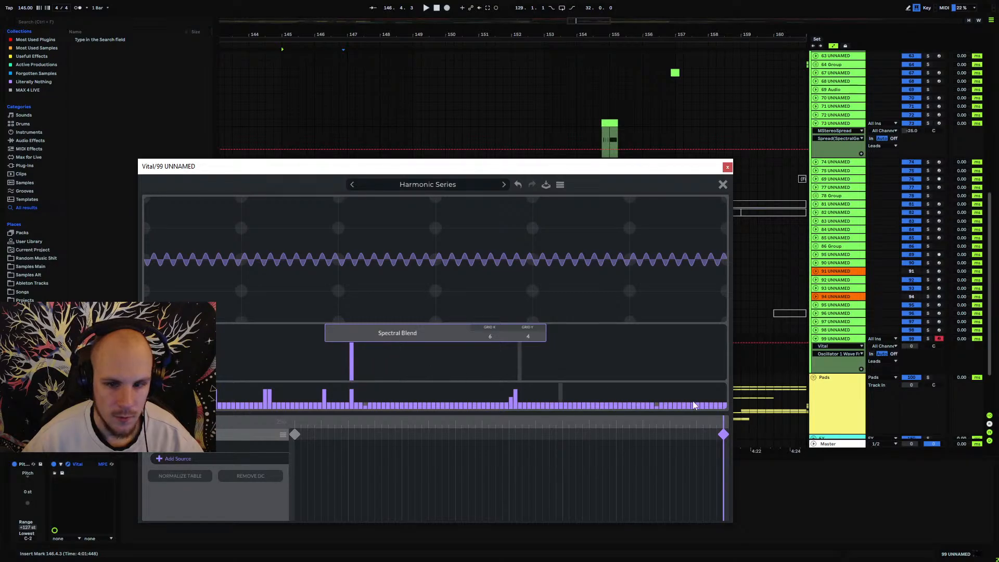
pyautogui.moveTo(665, 422)
pyautogui.mouseDown()
pyautogui.moveTo(265, 402)
pyautogui.moveTo(763, 435)
pyautogui.mouseUp()
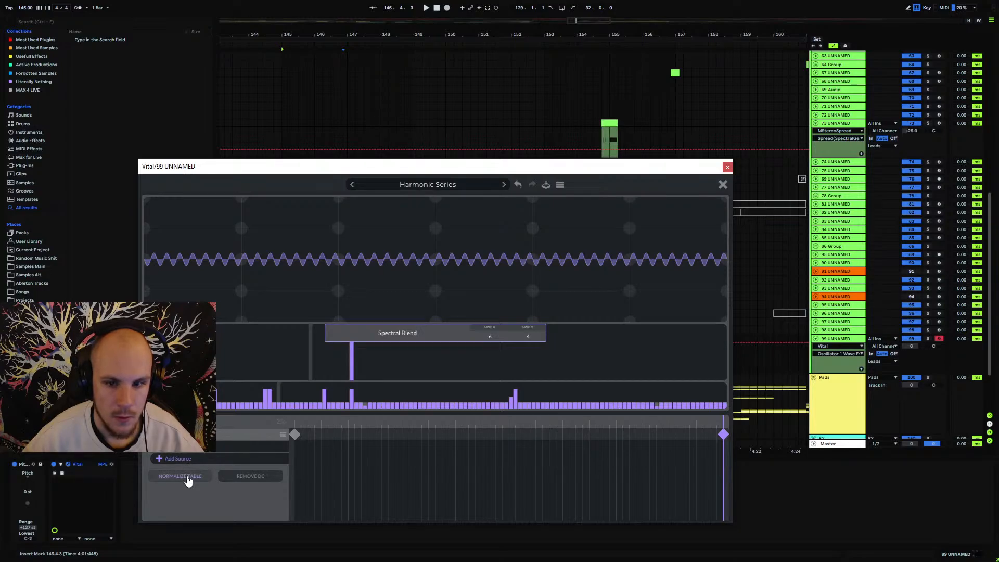
# Raise the high harmonic's amplitude in the last keyframe and clear the extra harmonic added beside it.
pyautogui.click(355, 346)
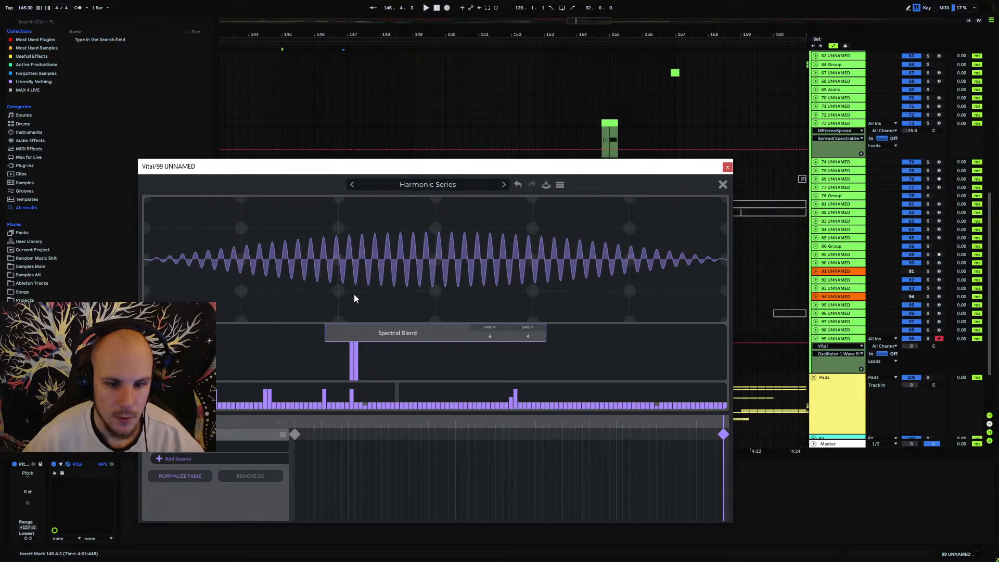
pyautogui.click(357, 378)
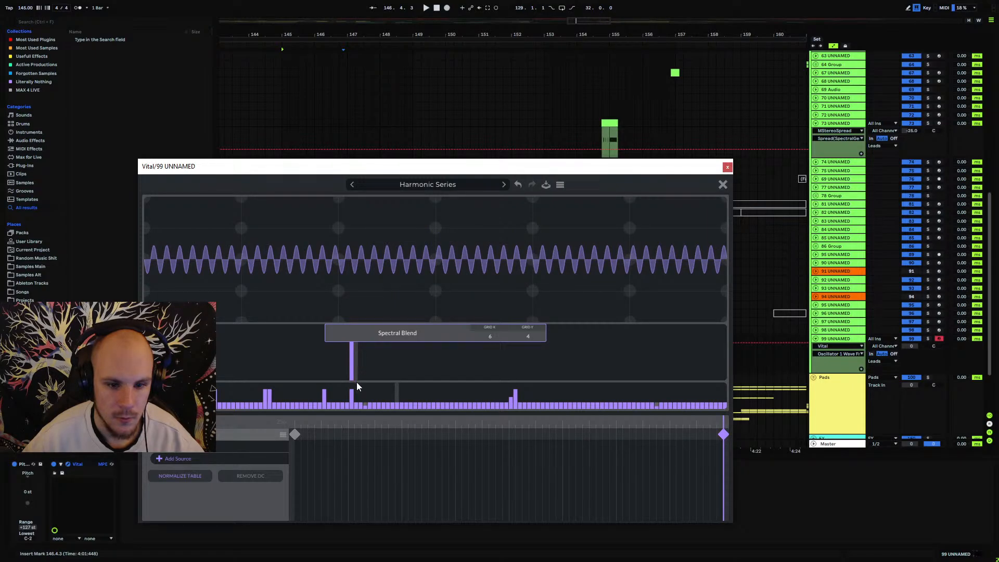
# Close the wavetable editor, shift oscillator 1's wavetable position slightly back from its end, and turn its Bend amount fully down.
pyautogui.click(723, 184)
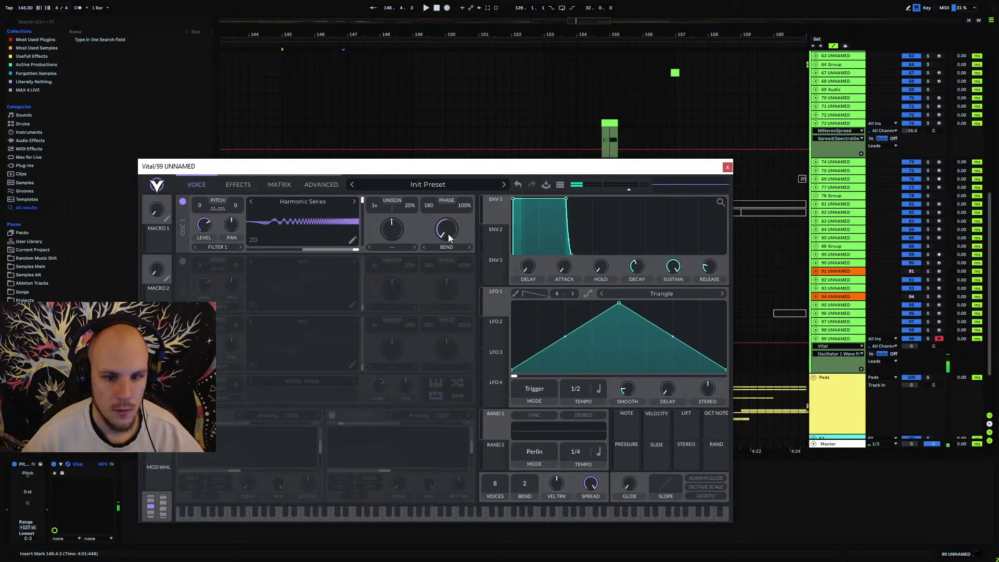
pyautogui.moveTo(448, 233)
pyautogui.mouseDown()
pyautogui.moveTo(466, 186)
pyautogui.moveTo(457, 250)
pyautogui.mouseUp()
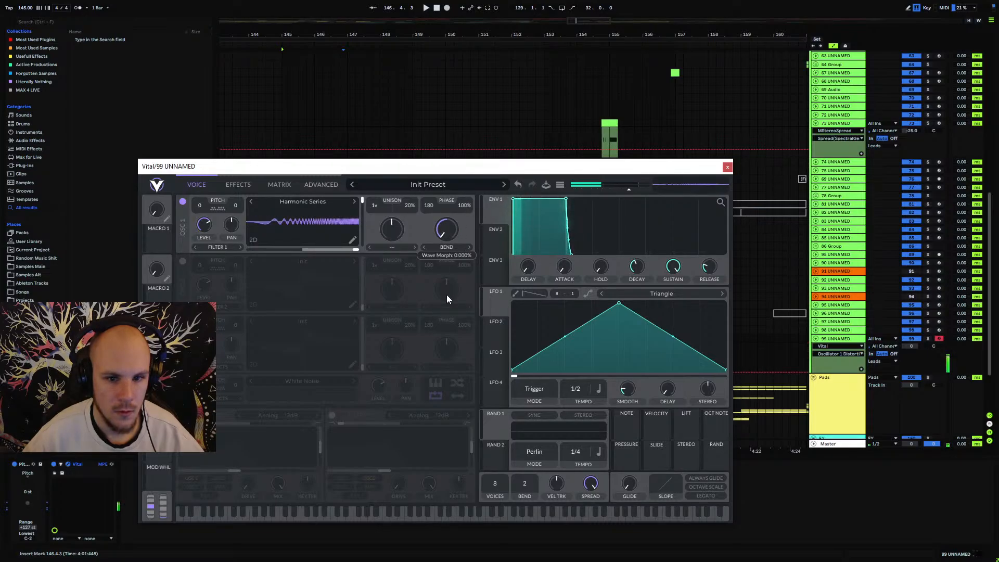
pyautogui.moveTo(363, 215)
pyautogui.mouseDown()
pyautogui.moveTo(362, 270)
pyautogui.moveTo(369, 198)
pyautogui.moveTo(367, 208)
pyautogui.mouseUp()
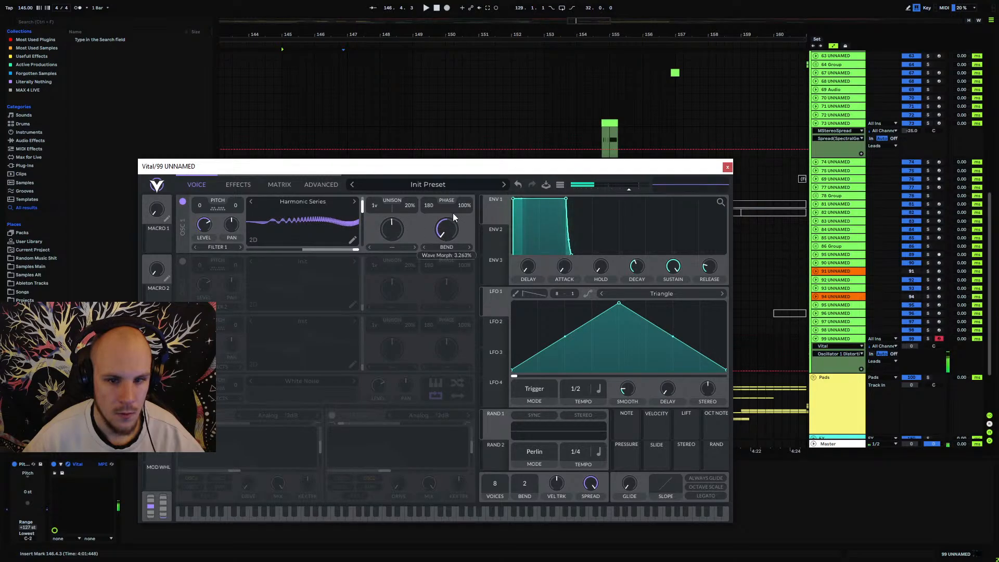
pyautogui.moveTo(452, 215); pyautogui.dragTo(442, 277)
pyautogui.rightClick(440, 229)
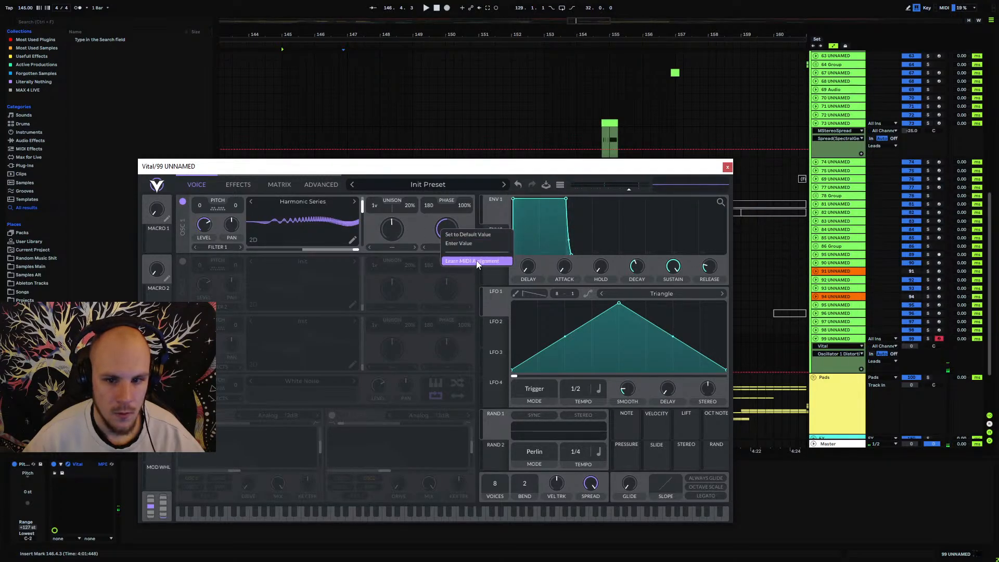
# Modulate oscillator 1's Bend amount and distortion phase with Random 1, set to Sample & Hold at a 1/16 tempo.
pyautogui.moveTo(492, 432); pyautogui.dragTo(447, 235)
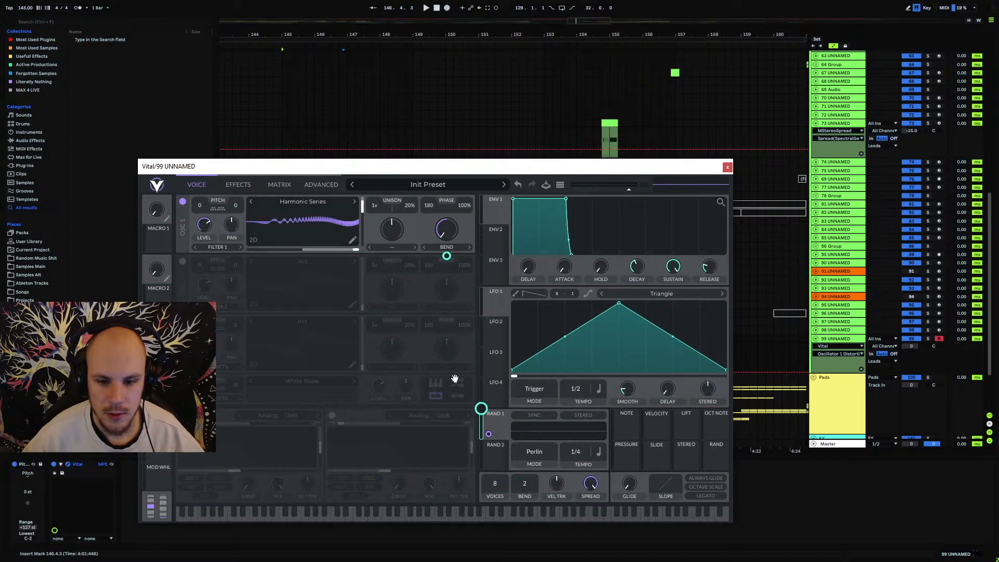
pyautogui.moveTo(454, 379); pyautogui.dragTo(332, 245)
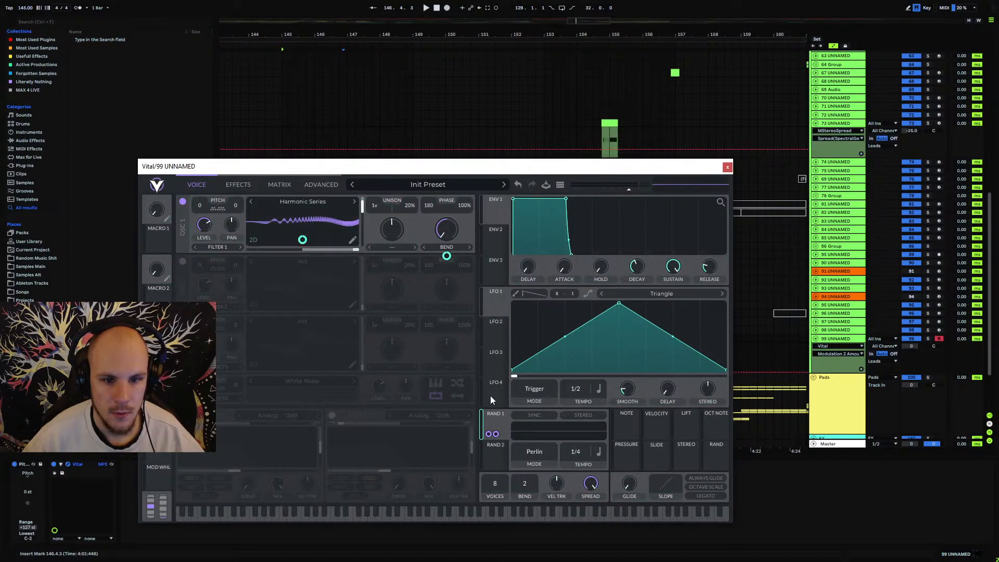
pyautogui.click(536, 452)
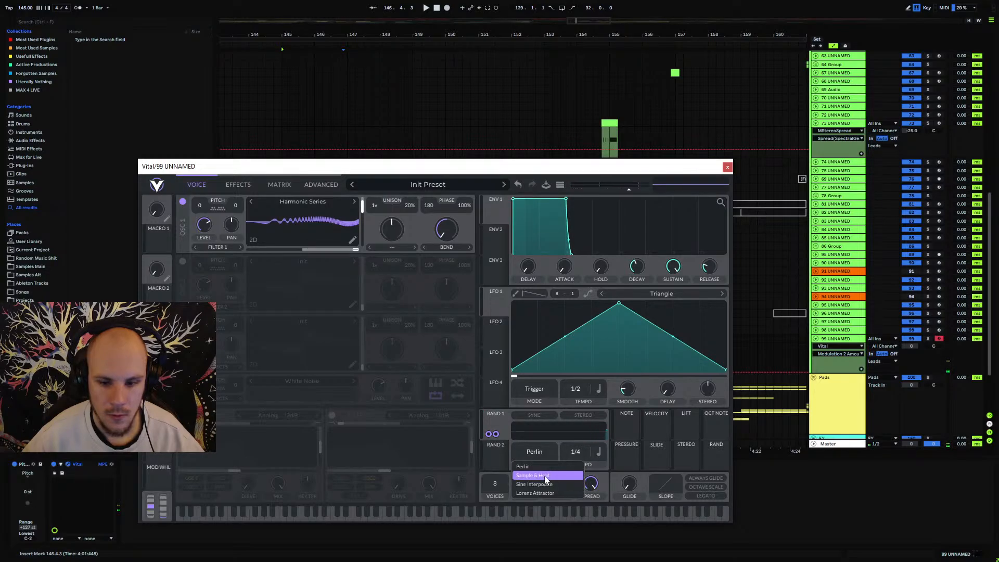
pyautogui.click(544, 476)
pyautogui.moveTo(576, 450)
pyautogui.mouseDown()
pyautogui.moveTo(586, 439)
pyautogui.moveTo(588, 451)
pyautogui.mouseUp()
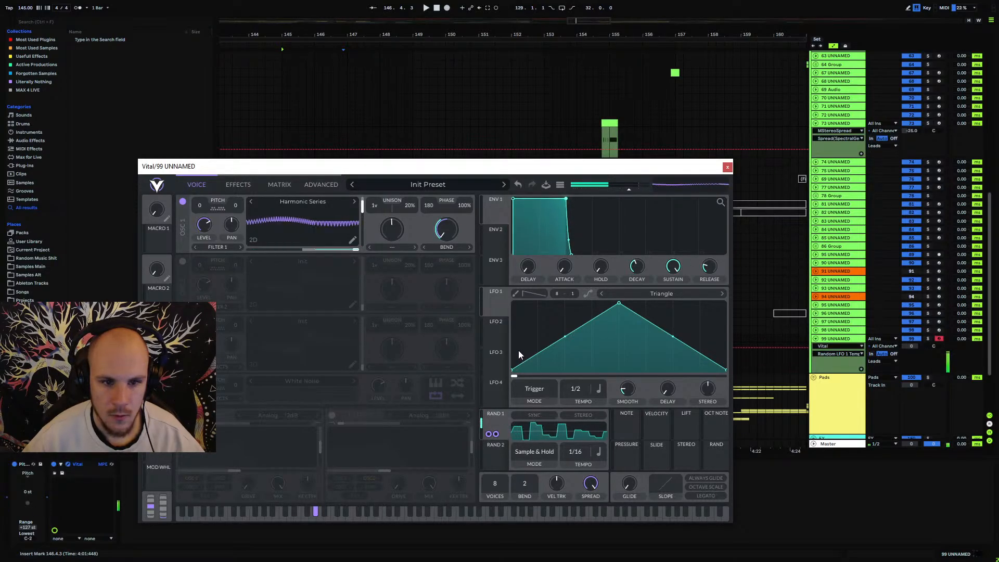
# Enable Filter 1 in Analog 24dB style, move its blend to band-pass, and raise the cutoff slightly.
pyautogui.click(182, 415)
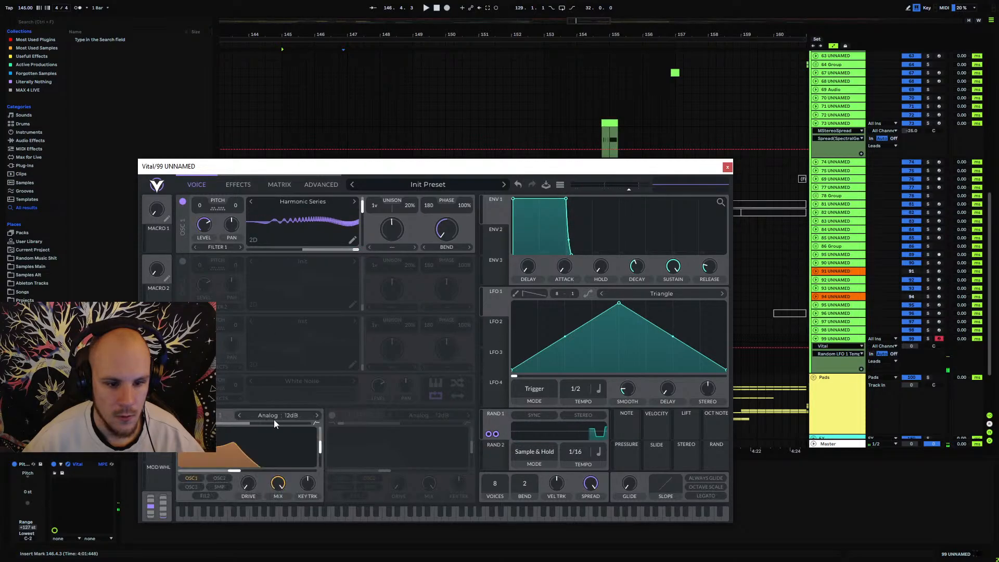
pyautogui.click(274, 420)
pyautogui.click(267, 424)
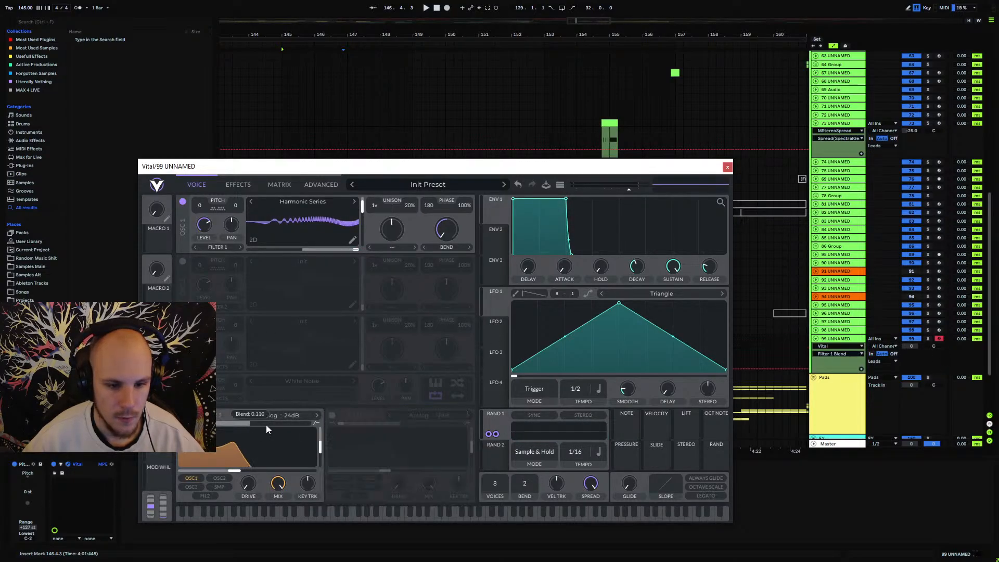
pyautogui.moveTo(246, 470); pyautogui.dragTo(249, 470)
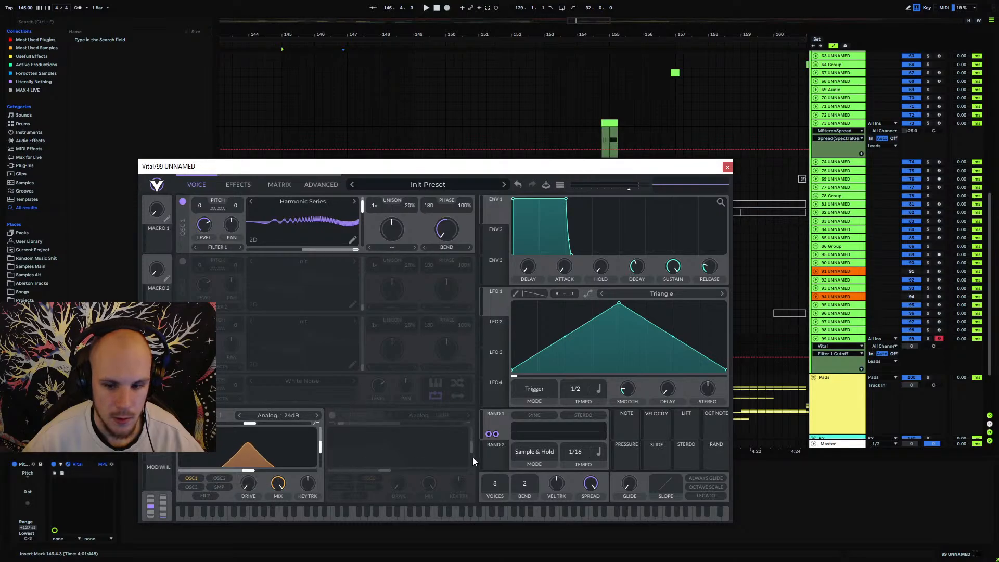
# Modulate the Filter 1 cutoff with Random 2, set to Sample & Hold at a 1/16 tempo.
pyautogui.moveTo(495, 459); pyautogui.dragTo(249, 469)
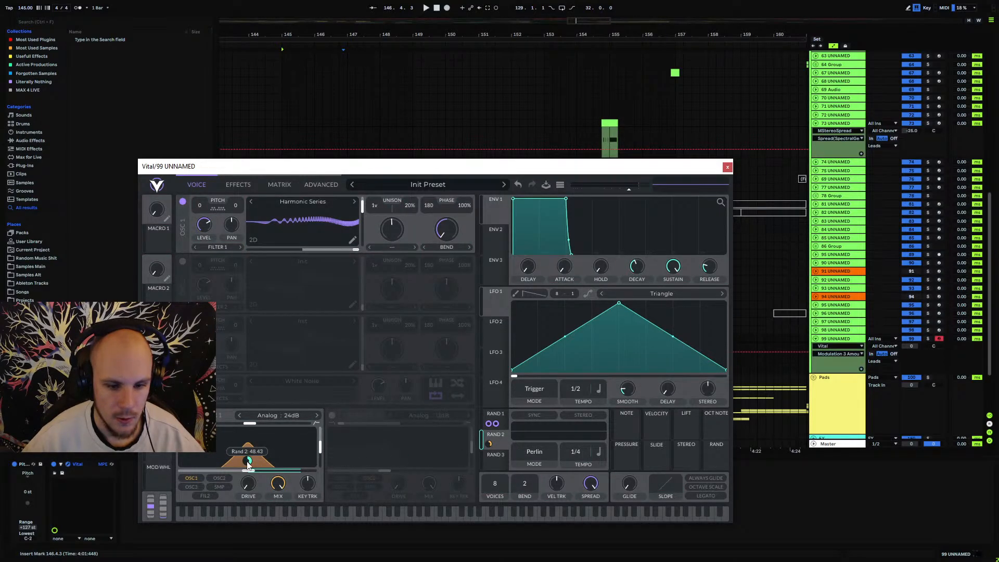
pyautogui.click(536, 452)
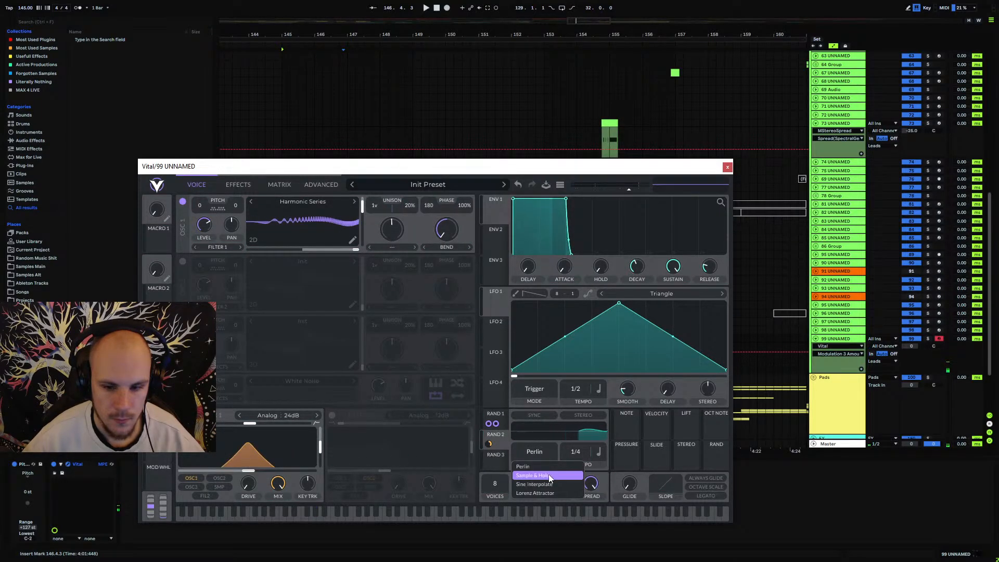
pyautogui.click(550, 476)
pyautogui.scroll(3, 582, 453)
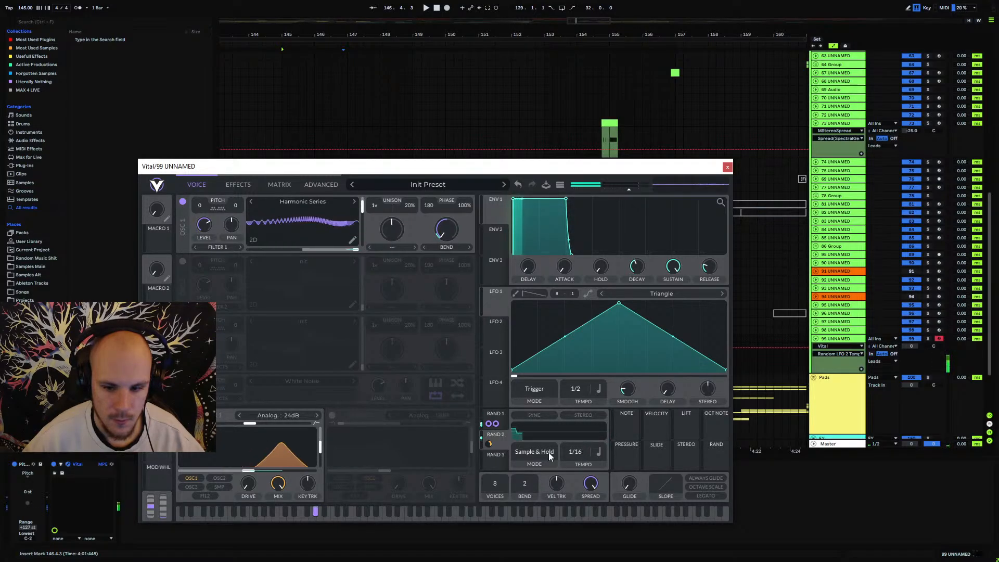
# Enable Chorus with a reduced mix and about 32% depth, and enable the multiband Compressor with a slightly reduced mix.
pyautogui.click(232, 184)
pyautogui.click(182, 202)
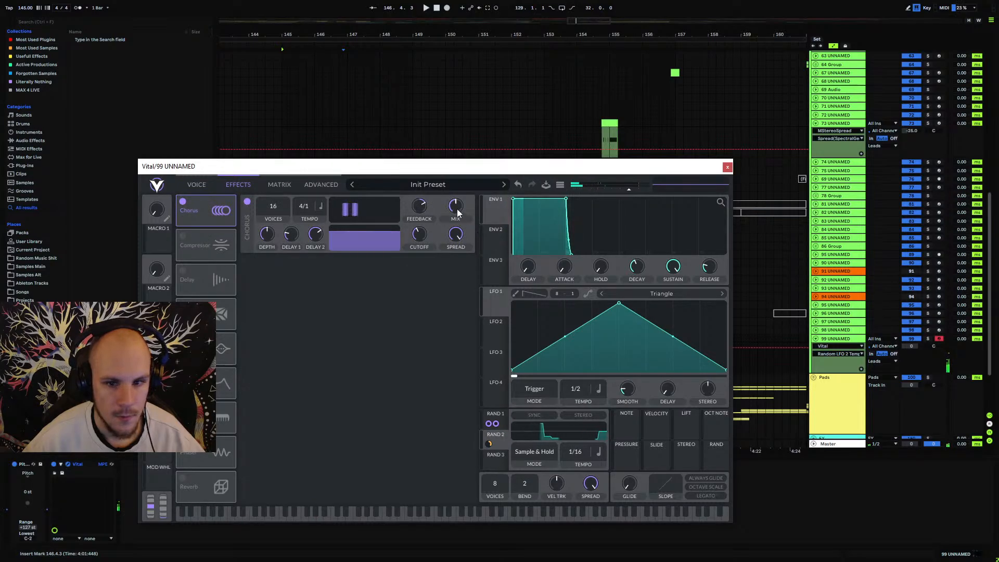
pyautogui.moveTo(456, 222); pyautogui.dragTo(455, 227)
pyautogui.moveTo(266, 231); pyautogui.dragTo(264, 241)
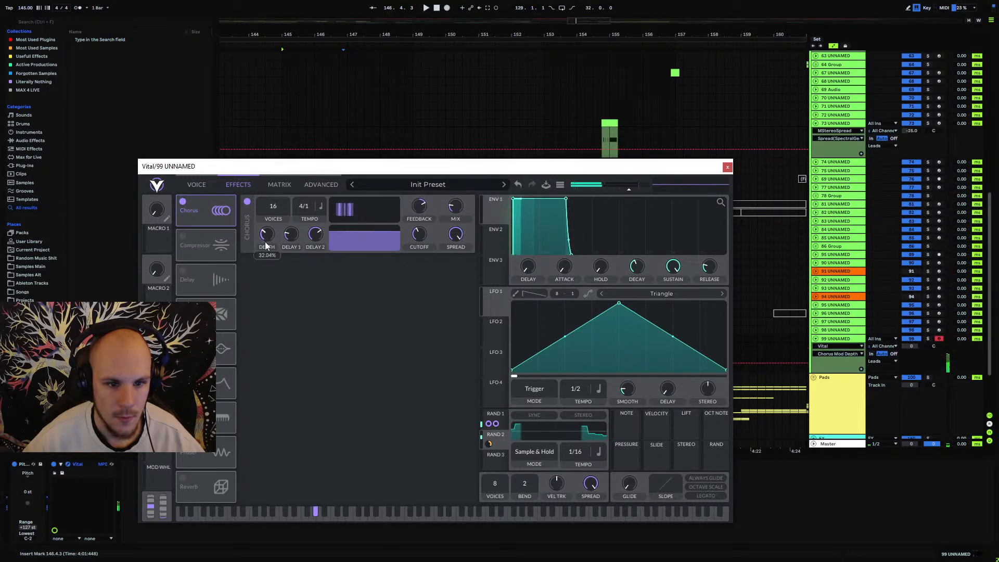
pyautogui.click(183, 237)
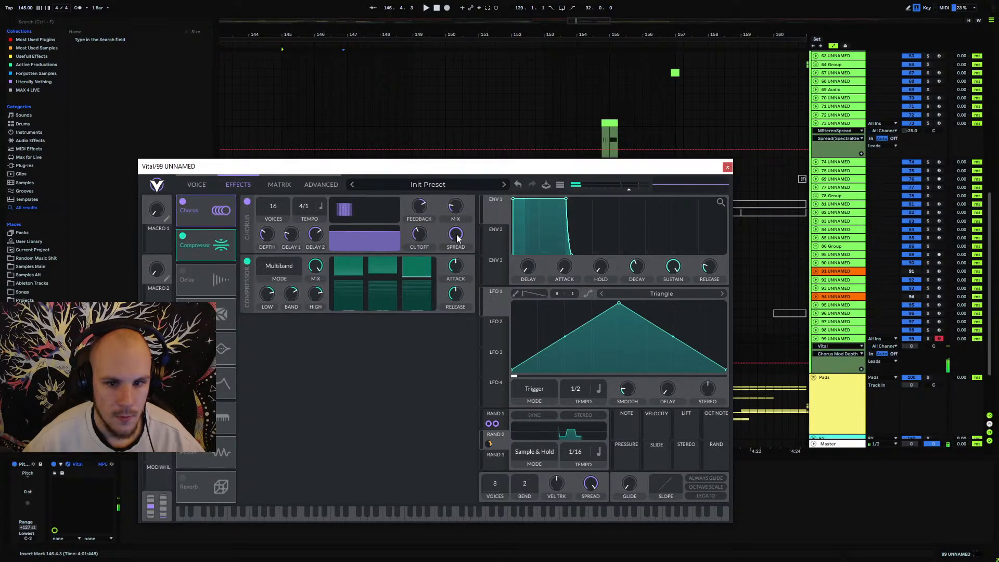
pyautogui.moveTo(315, 266); pyautogui.dragTo(314, 282)
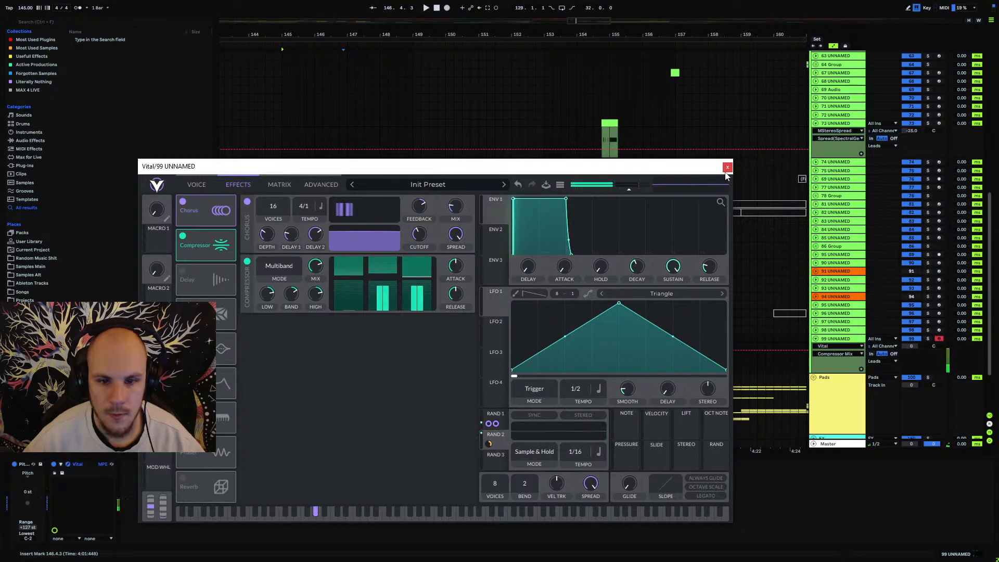
# Raise oscillator 1's level and close the Vital window.
pyautogui.click(197, 184)
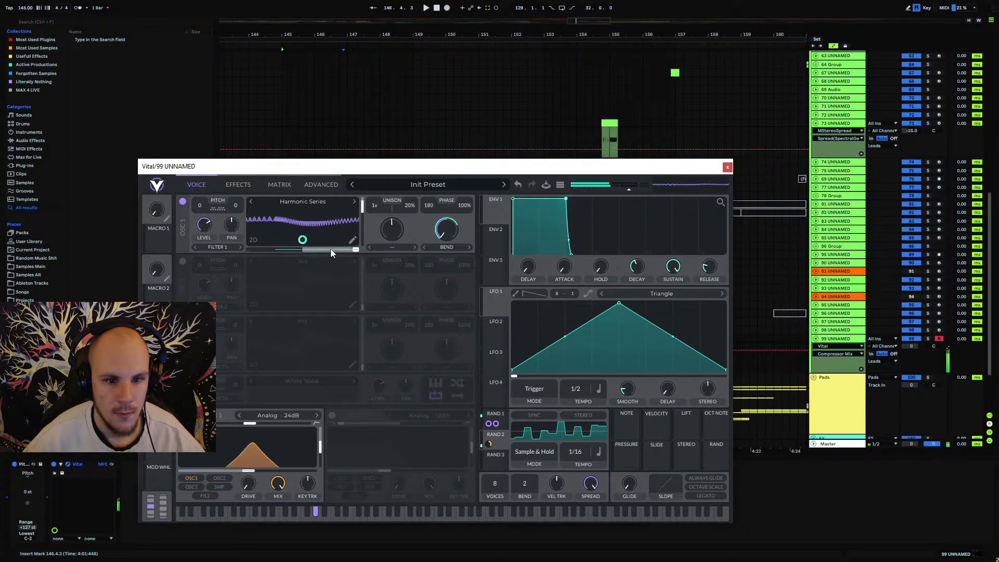
pyautogui.click(205, 226)
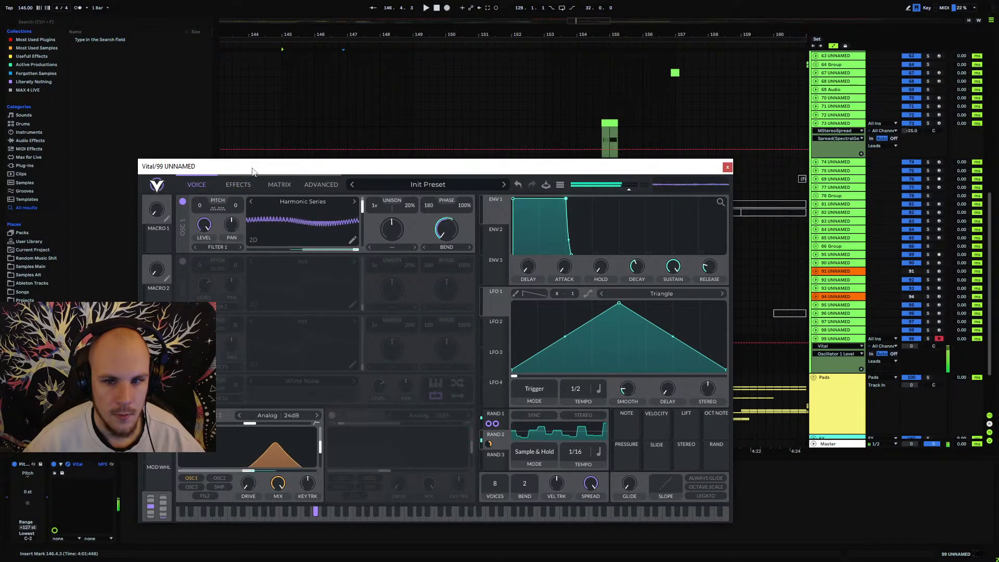
pyautogui.click(235, 185)
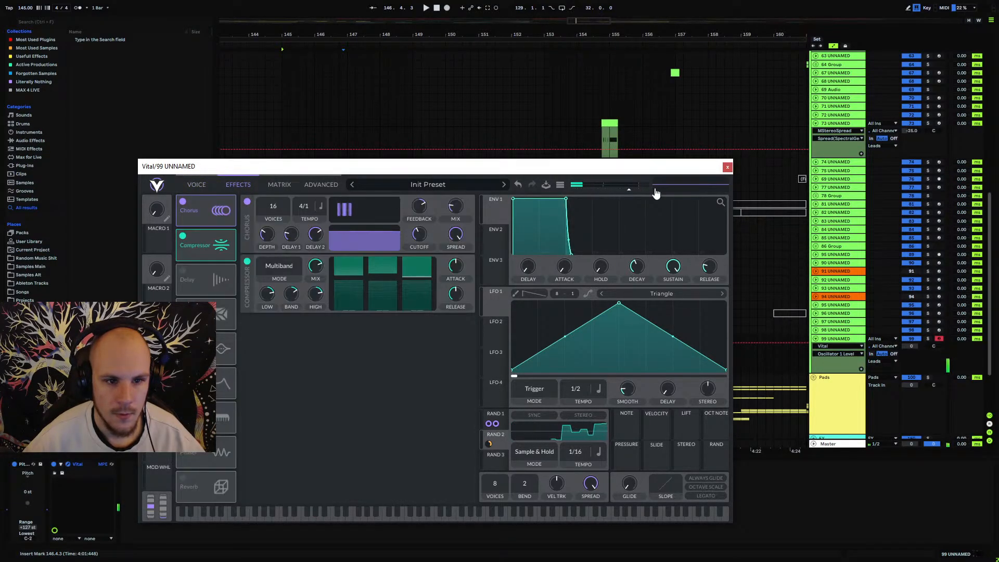
pyautogui.click(728, 167)
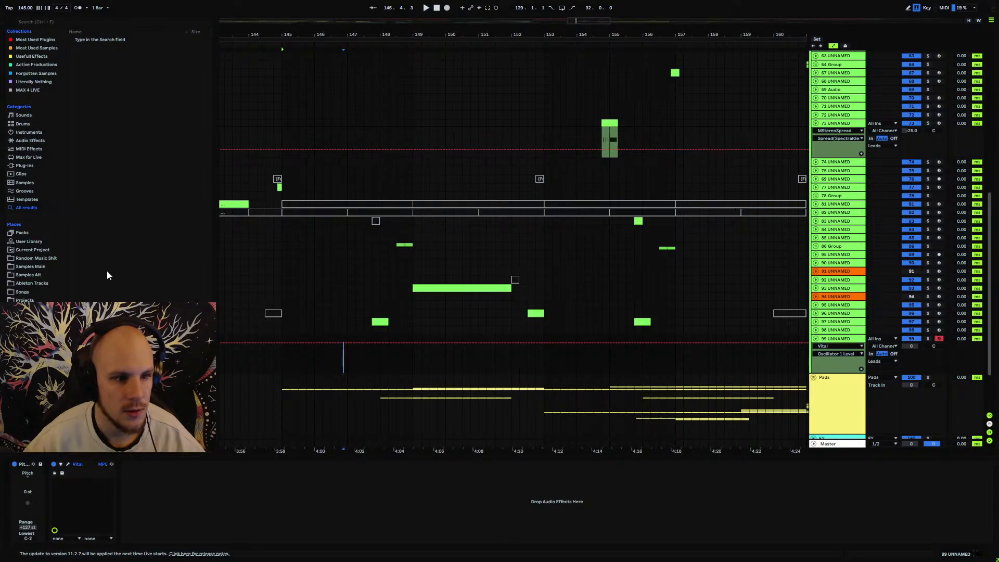
# Add an Echo after Vital in Ping Pong mode, with 54% dry/wet and 88% feedback.
pyautogui.rightClick(214, 472)
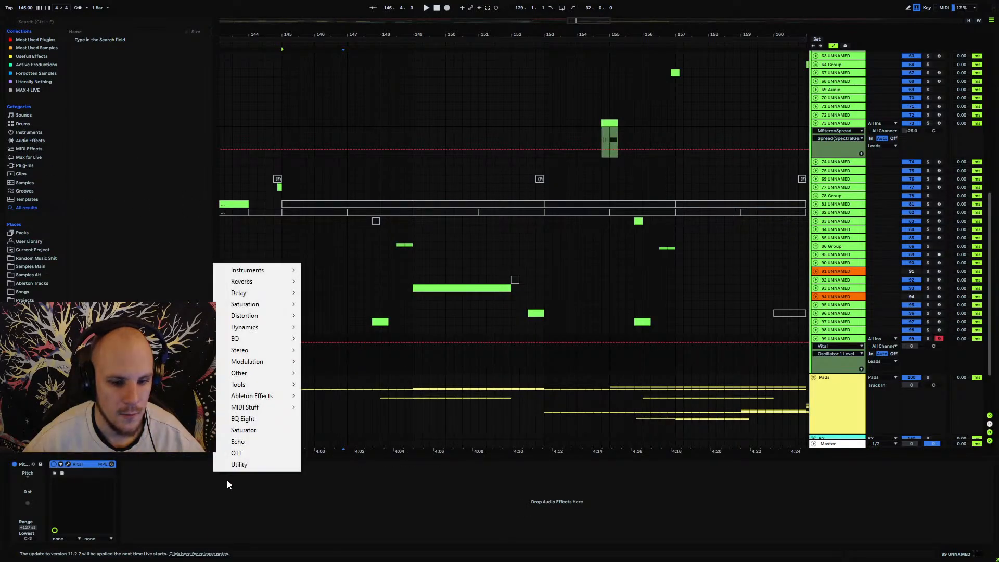
pyautogui.click(247, 442)
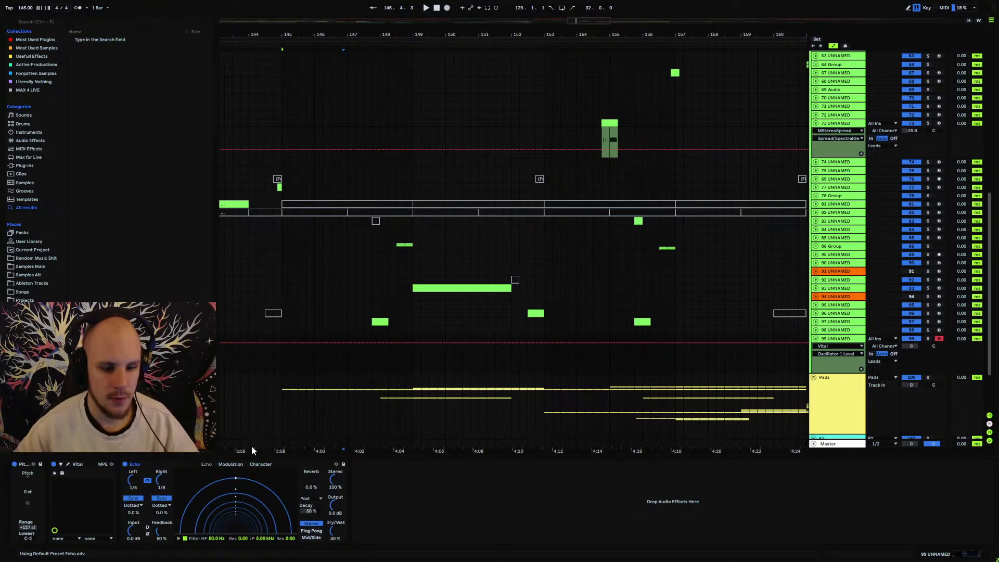
pyautogui.click(308, 531)
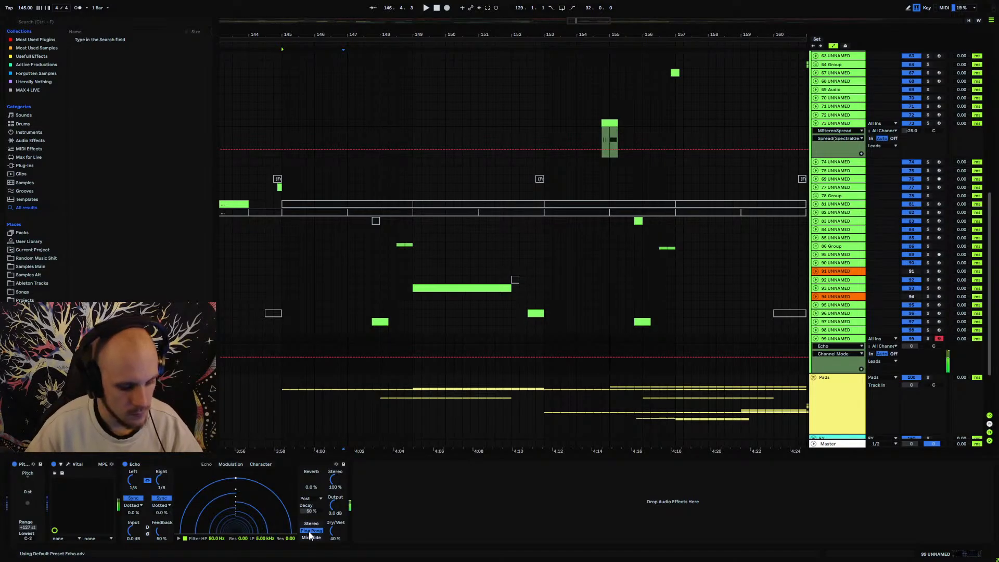
pyautogui.moveTo(336, 531); pyautogui.dragTo(335, 525)
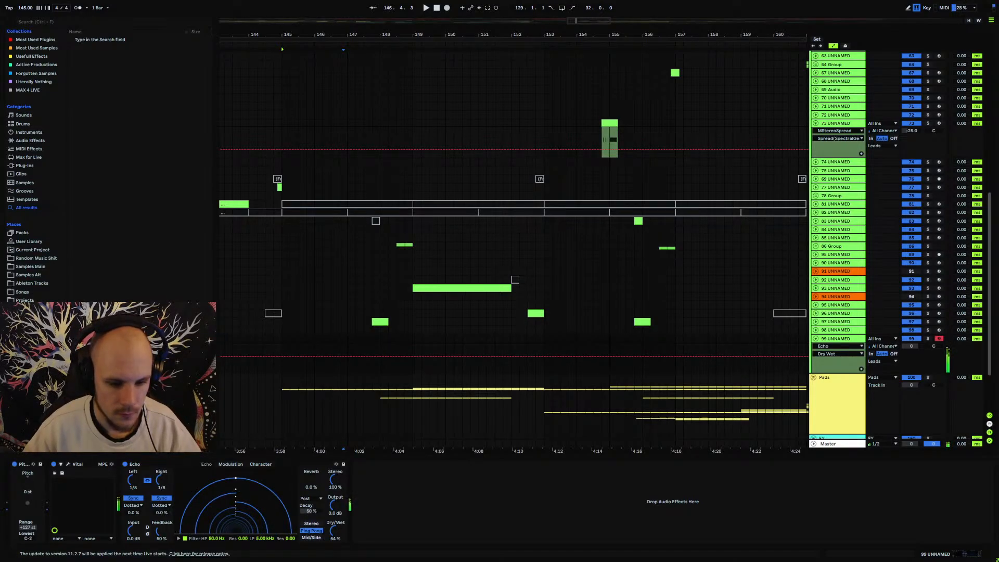
pyautogui.moveTo(158, 531); pyautogui.dragTo(158, 513)
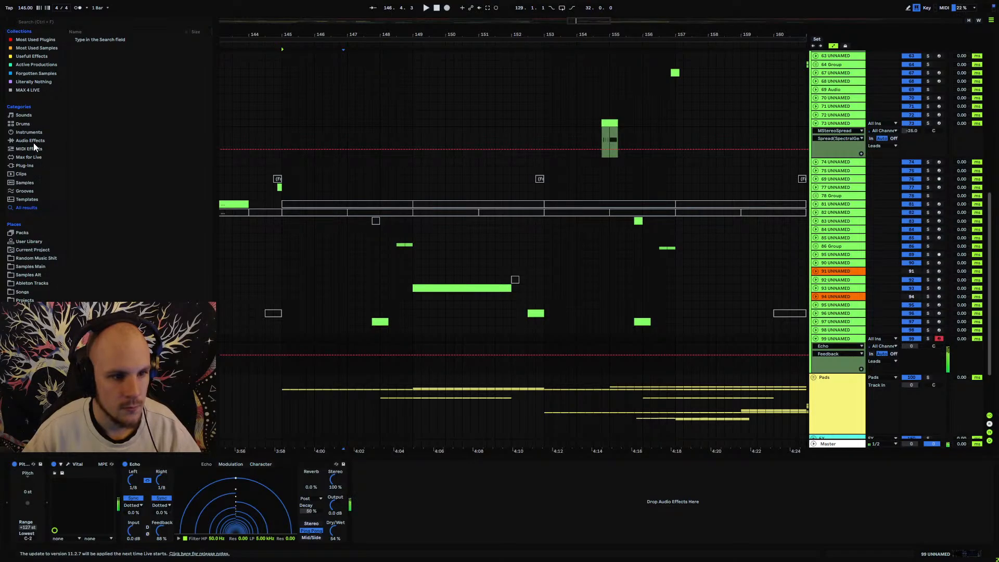
# Insert an EQ Eight between Vital and Echo and expand its spectrum display.
pyautogui.click(33, 142)
pyautogui.click(130, 476)
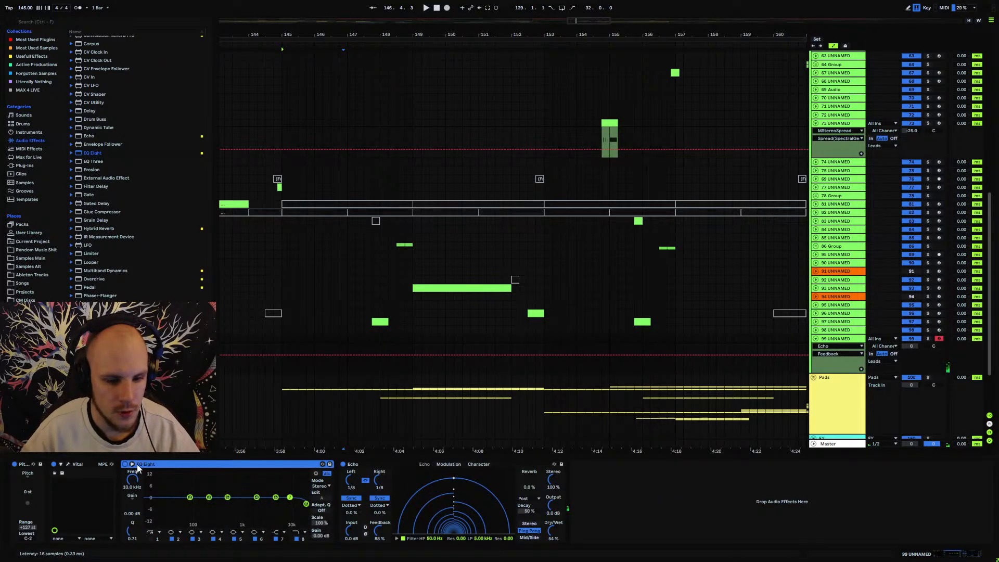
pyautogui.click(133, 464)
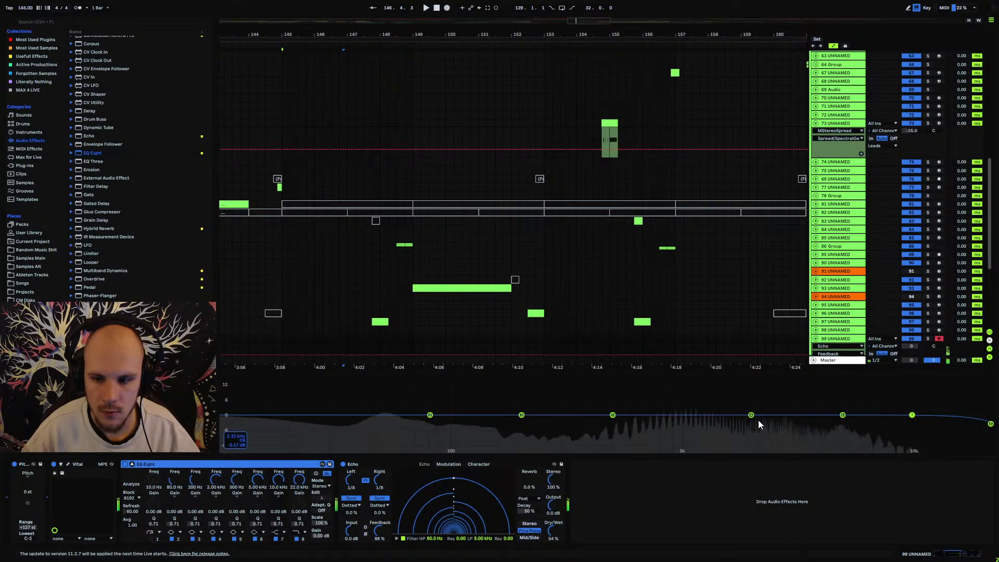
# In EQ Eight, cut band 4 by 12.4 dB at 2.35 kHz with a Q of 8.67, and enable band 1's low cut at 367 Hz.
pyautogui.moveTo(751, 414); pyautogui.dragTo(767, 384)
pyautogui.moveTo(224, 525); pyautogui.dragTo(216, 557)
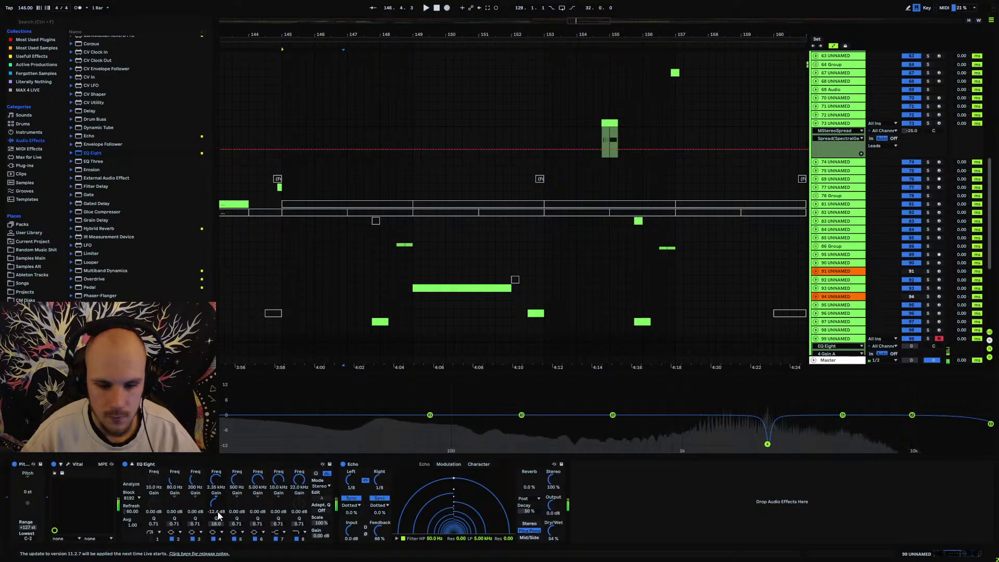
pyautogui.moveTo(215, 522); pyautogui.dragTo(214, 537)
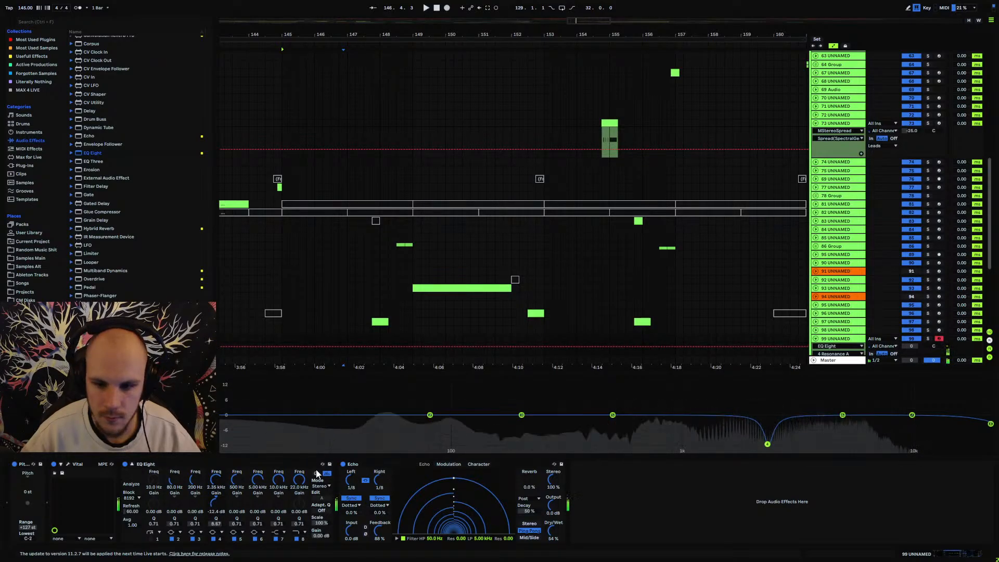
pyautogui.click(151, 539)
pyautogui.moveTo(158, 486); pyautogui.dragTo(159, 458)
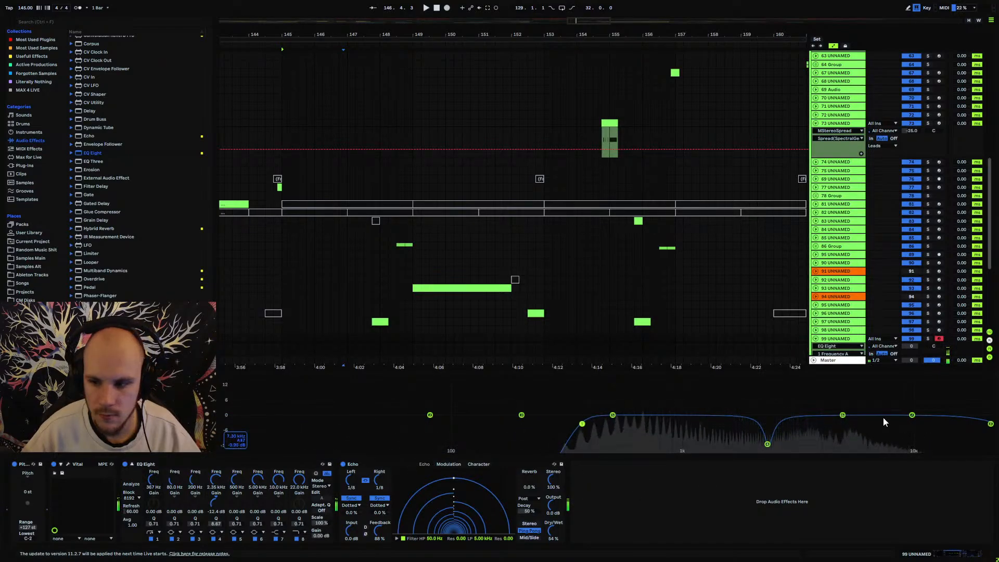
# Boost EQ band 7 by 14.8 dB around 10.2 kHz, pull band 6 down 10.7 dB near 2.49 kHz, and raise the EQ's output gain.
pyautogui.moveTo(912, 415); pyautogui.dragTo(914, 380)
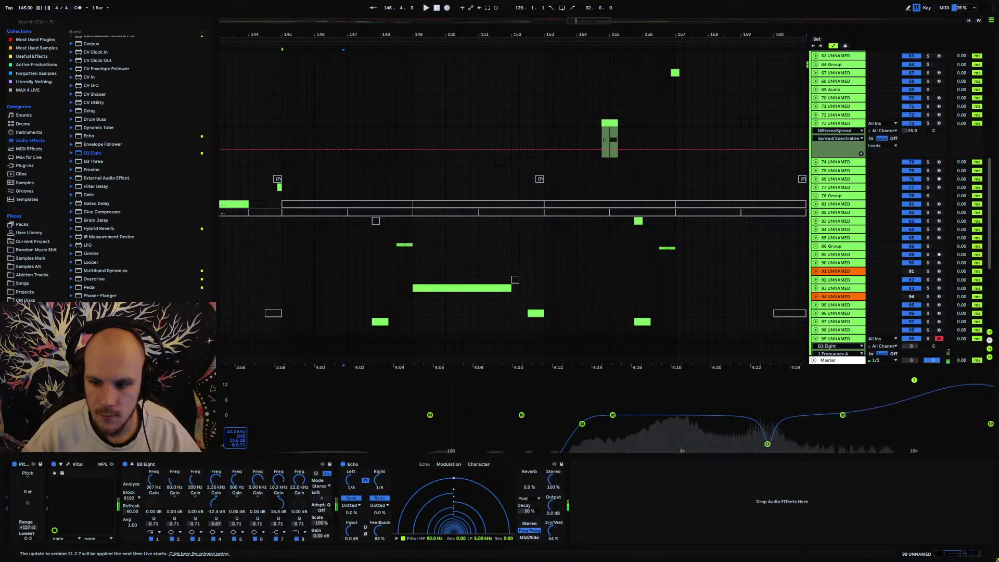
pyautogui.moveTo(842, 415); pyautogui.dragTo(773, 440)
pyautogui.moveTo(322, 536); pyautogui.dragTo(323, 494)
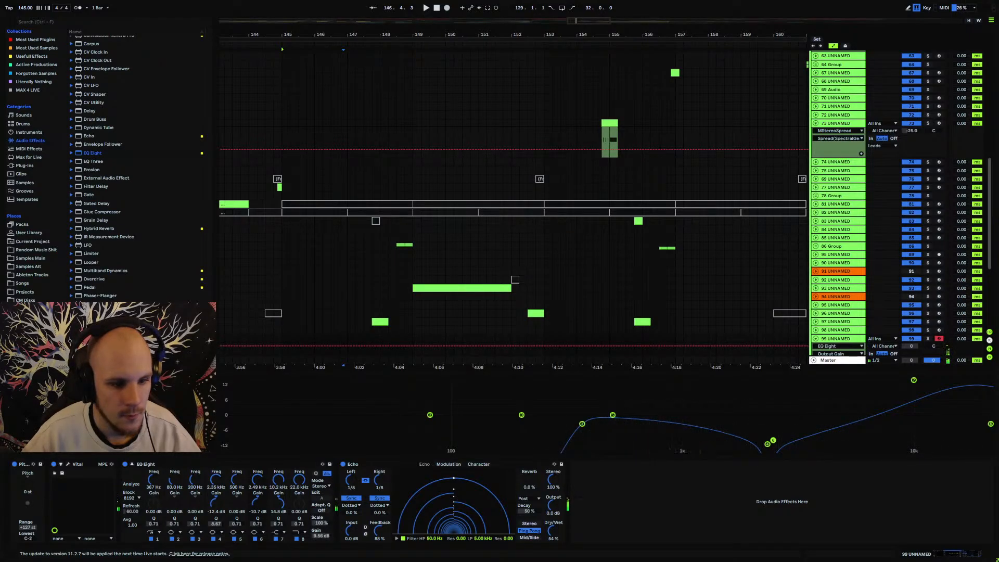
# Insert a Saturator between EQ Eight and Echo with 4 dB of drive and Soft Clip enabled.
pyautogui.click(344, 516)
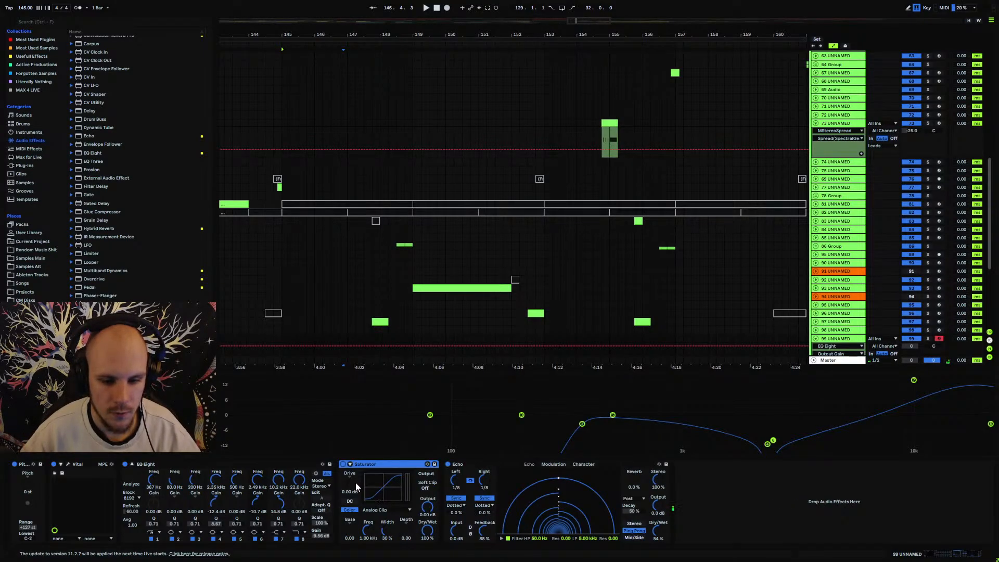
pyautogui.moveTo(355, 482); pyautogui.dragTo(395, 489)
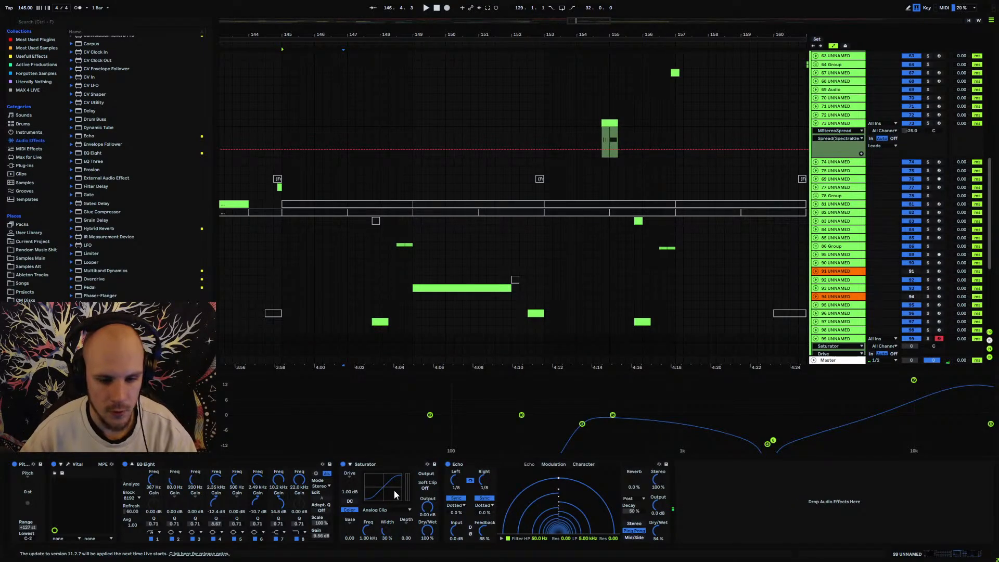
pyautogui.click(425, 488)
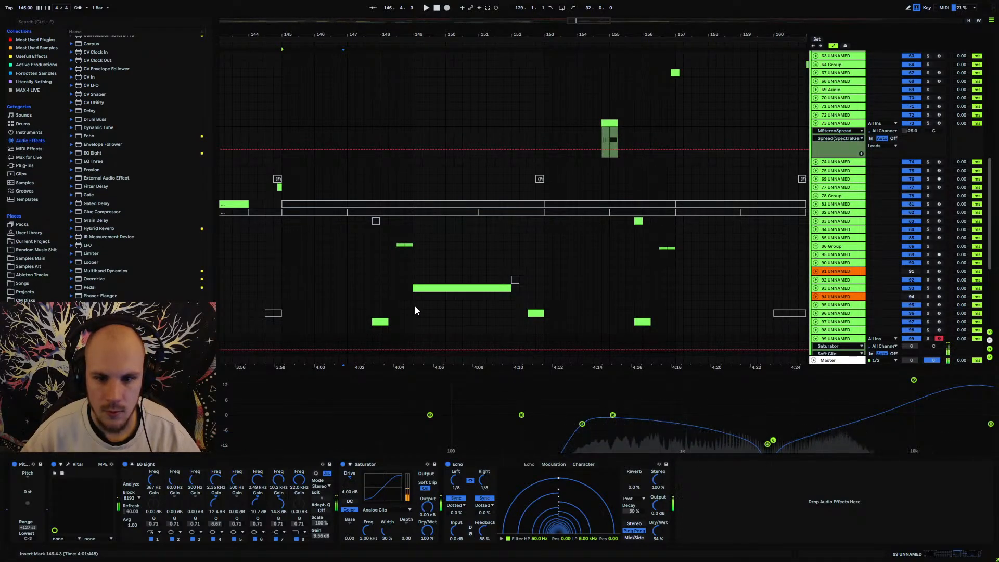
# Play from bar 144.3, collapse EQ Eight's expanded display and lower track 99's volume to -18 dB.
pyautogui.click(260, 335)
pyautogui.press('space')
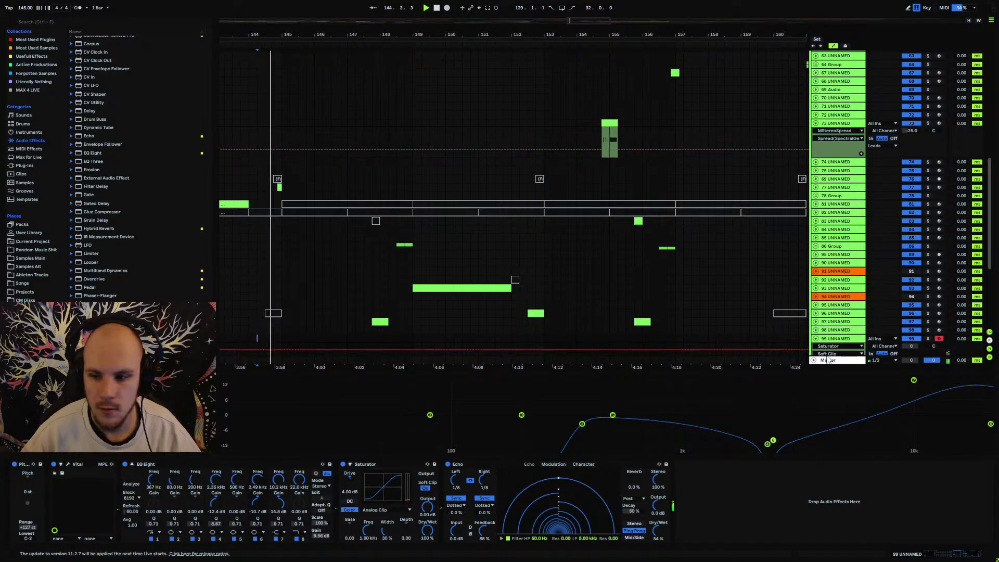
pyautogui.click(133, 464)
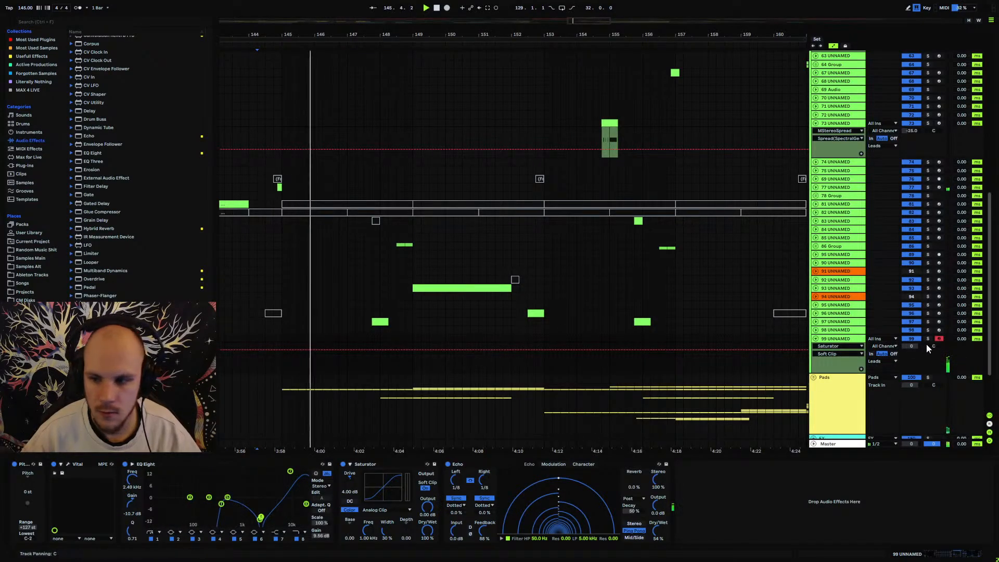
pyautogui.click(912, 346)
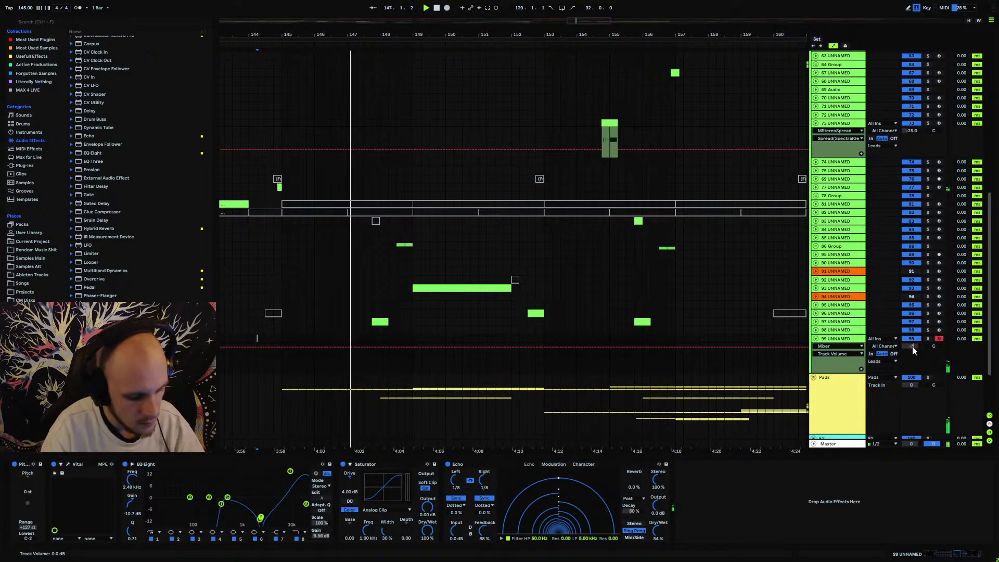
pyautogui.moveTo(913, 346); pyautogui.dragTo(912, 375)
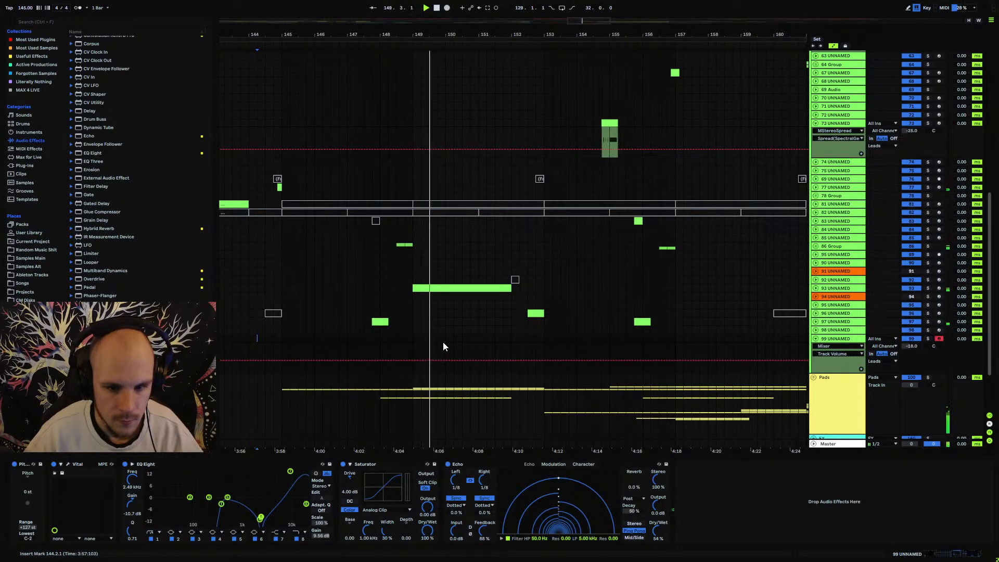
# Create an empty half-bar MIDI clip on track 99 from 150.3 to 151.1.
pyautogui.click(471, 339)
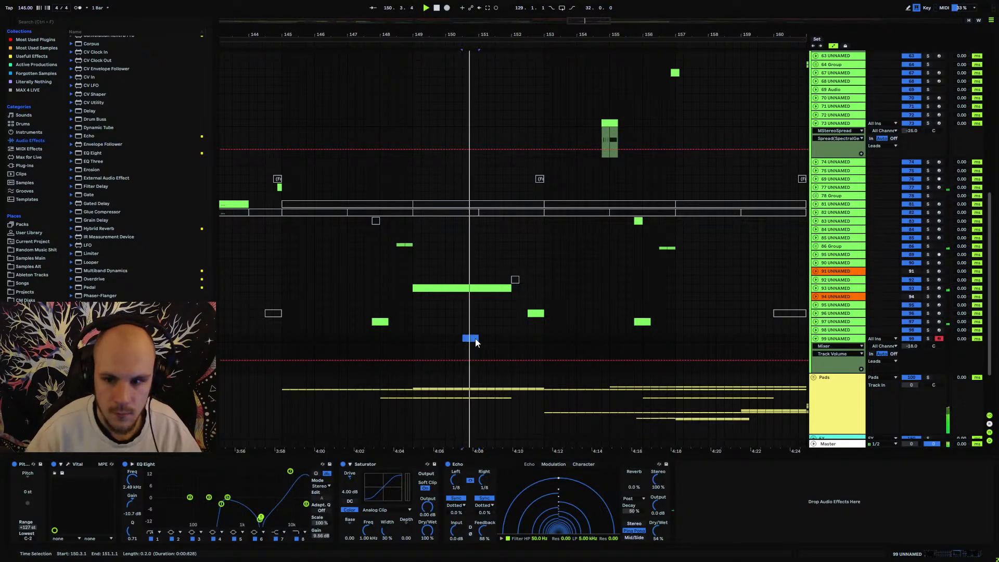
pyautogui.hotkey('ctrl', 'shift', 'm')
pyautogui.press('space')
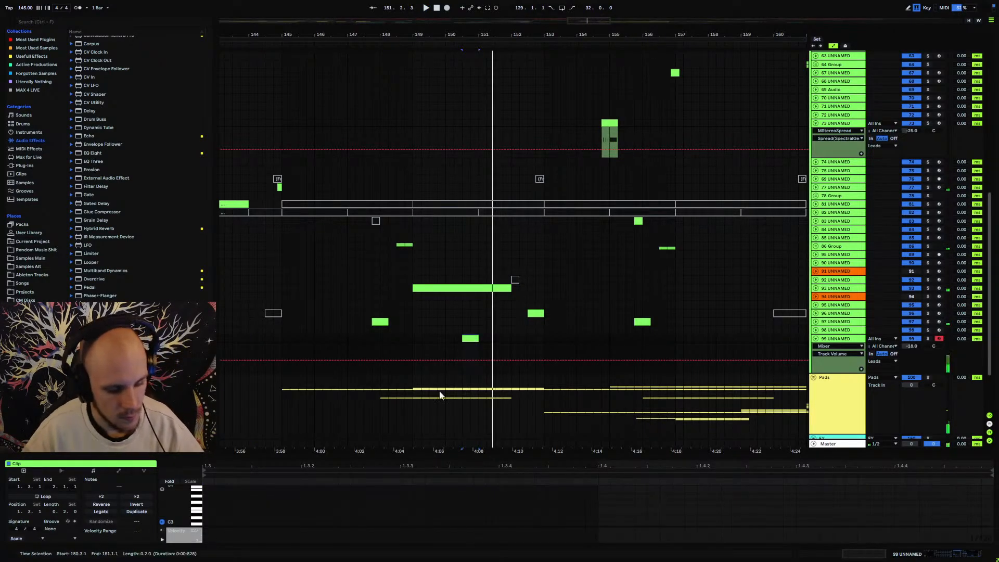
# Draw a G#0 note across the whole MIDI clip and transpose it up an octave to G#1.
pyautogui.moveTo(178, 515); pyautogui.dragTo(178, 452)
pyautogui.scroll(-2, 206, 515)
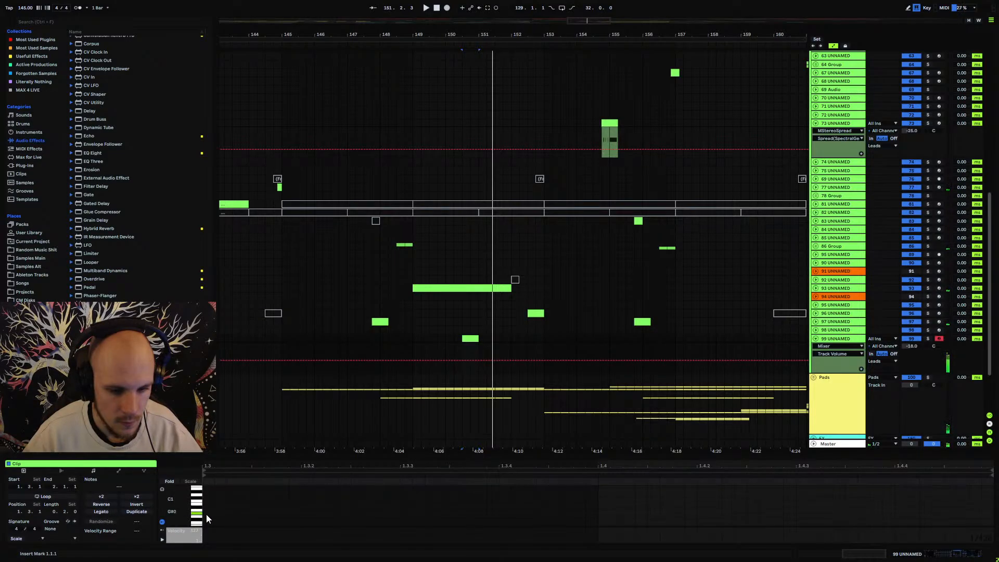
pyautogui.doubleClick(206, 513)
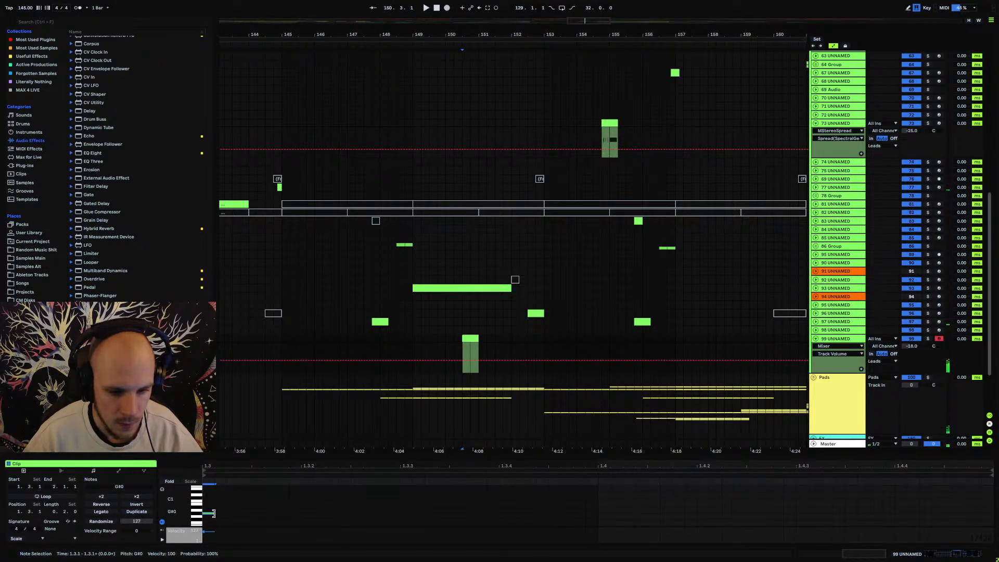
pyautogui.moveTo(212, 513); pyautogui.dragTo(893, 527)
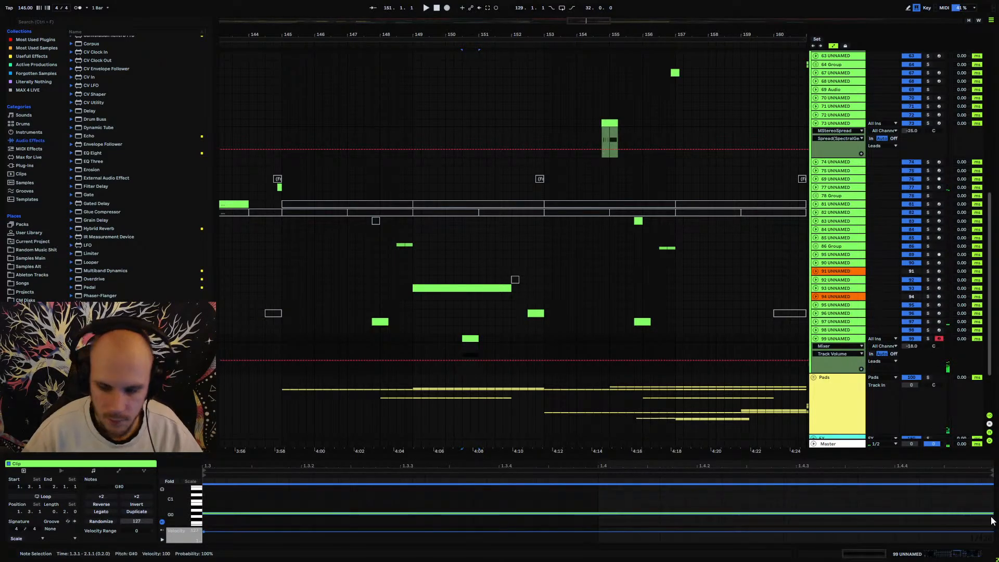
pyautogui.hotkey('shift', 'Up')
pyautogui.press('space')
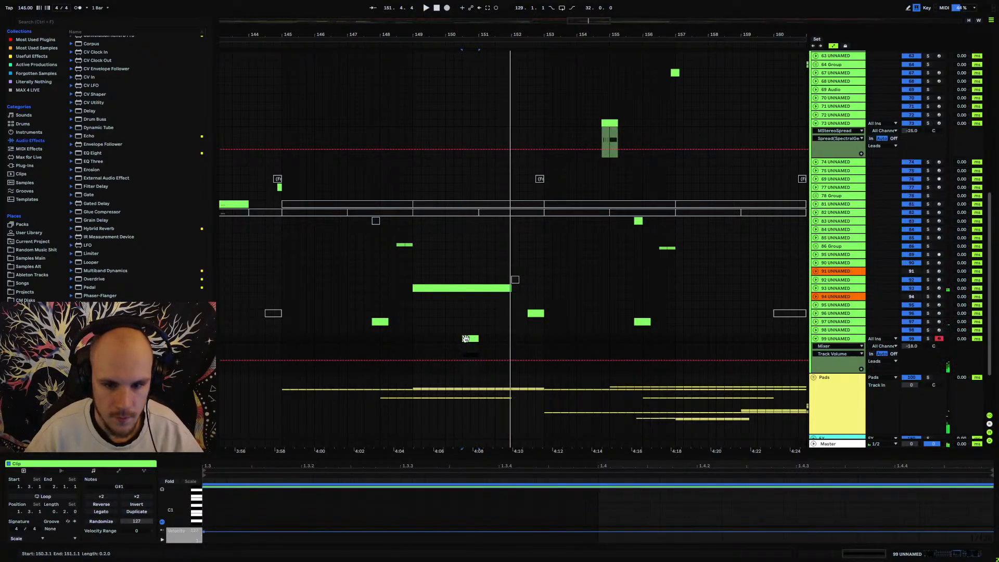
# Extend the clip back to bar 150 with the G#1 note filling it, and duplicate track 99's bars 145 to 153 directly after.
pyautogui.click(447, 339)
pyautogui.press('space')
pyautogui.hotkey('ctrl', 'j')
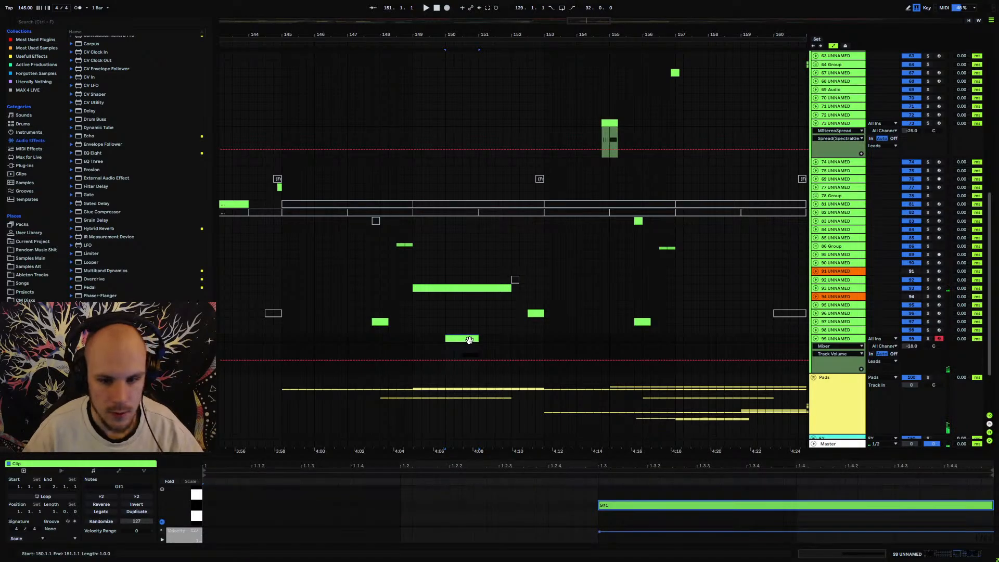
pyautogui.moveTo(599, 508); pyautogui.dragTo(202, 513)
pyautogui.press('space')
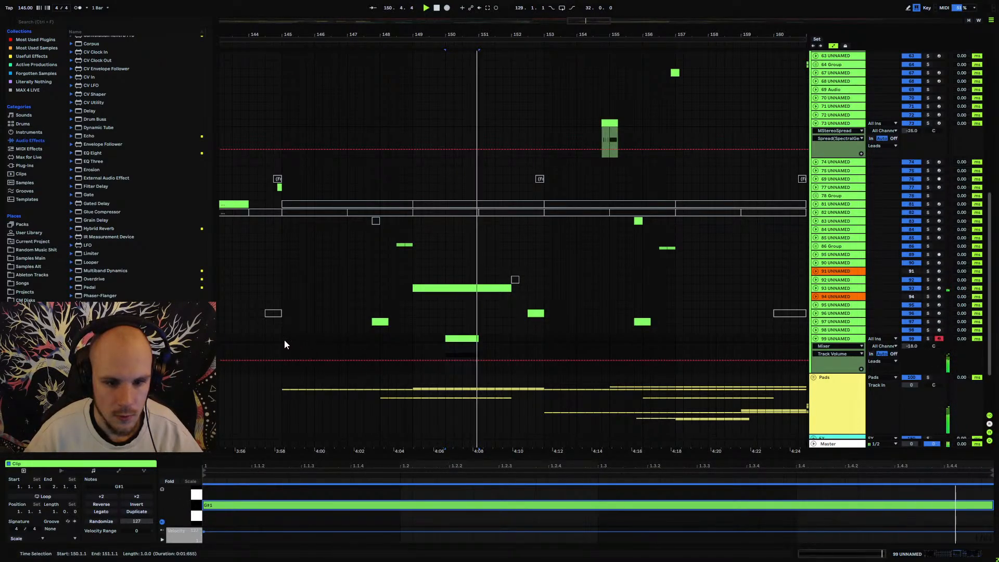
pyautogui.moveTo(284, 344); pyautogui.dragTo(547, 344)
pyautogui.hotkey('ctrl', 'd')
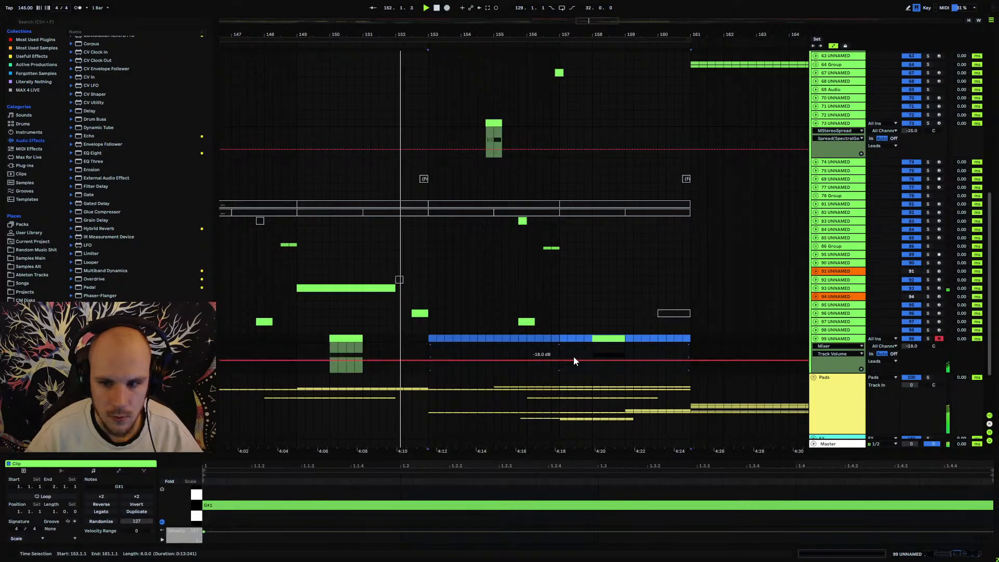
# In Vital's modulation matrix, zero the Rand 1 to Osc 1 Distortion Amount routing and let Macro 1 control its amount.
pyautogui.hotkey('shift', 'Tab')
pyautogui.click(68, 464)
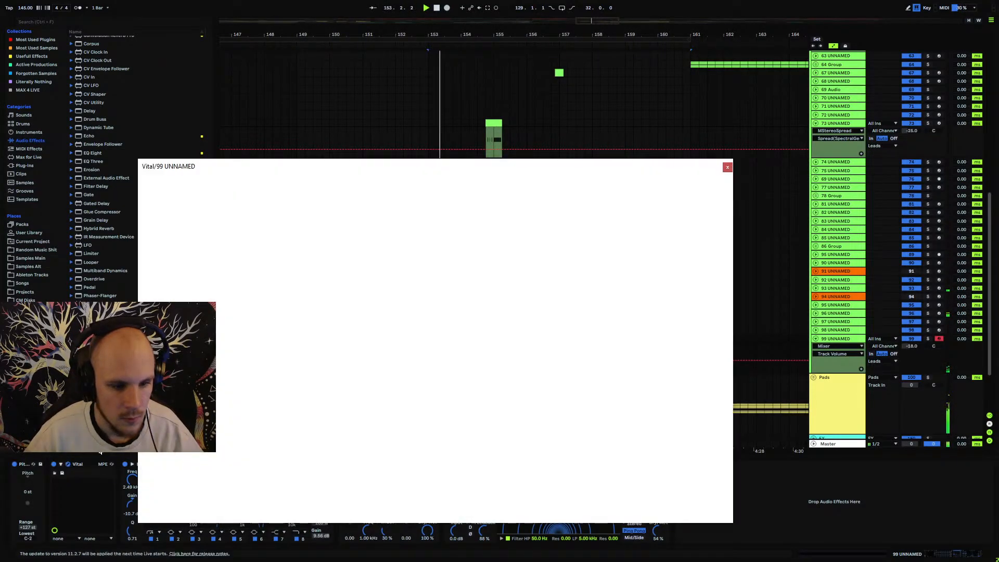
pyautogui.click(279, 185)
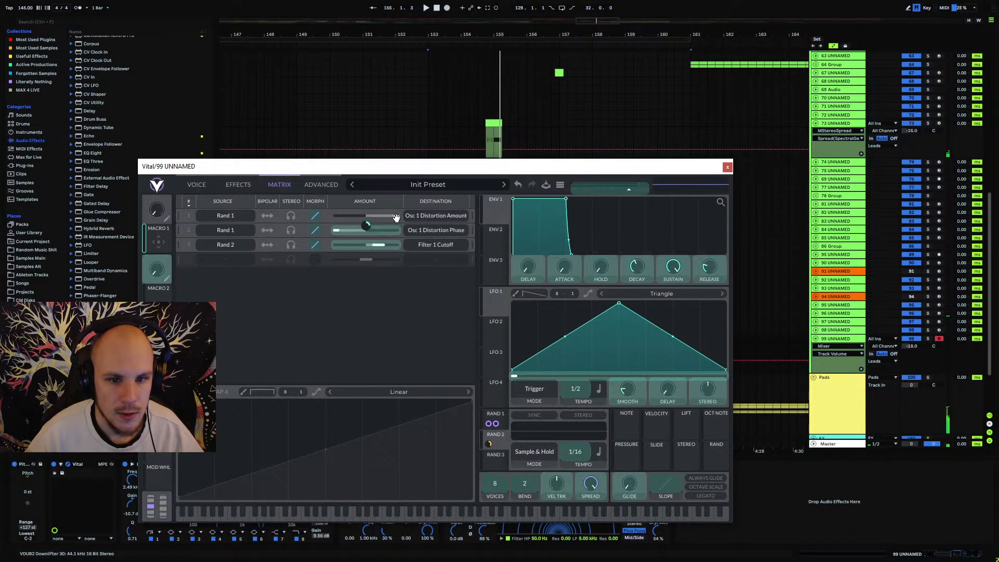
pyautogui.moveTo(396, 214); pyautogui.dragTo(396, 216)
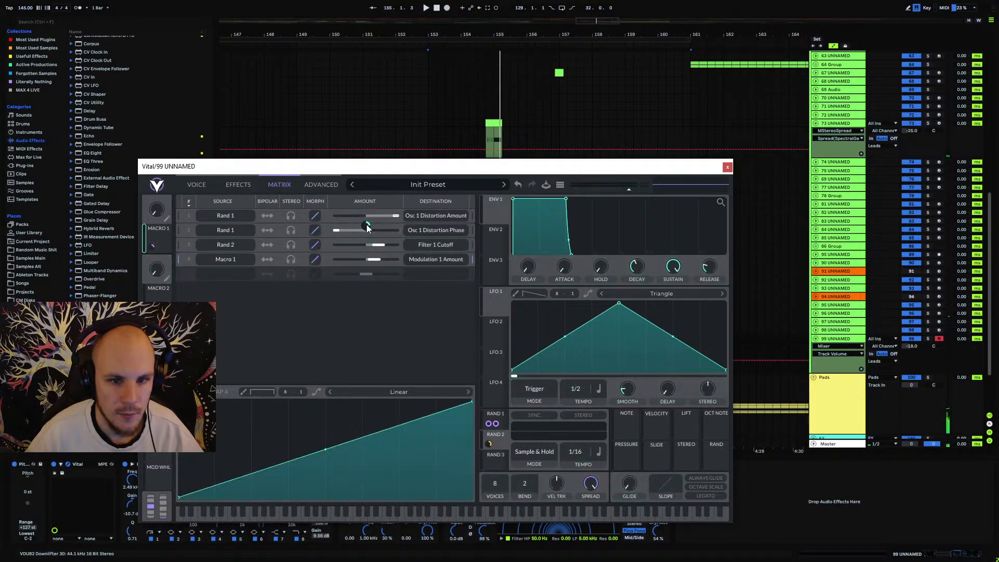
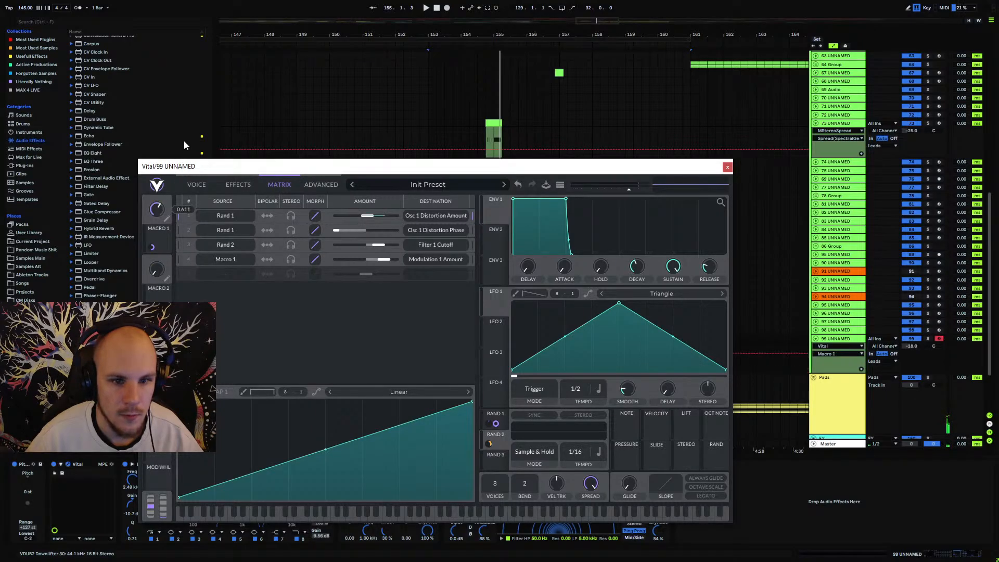
pyautogui.press('space')
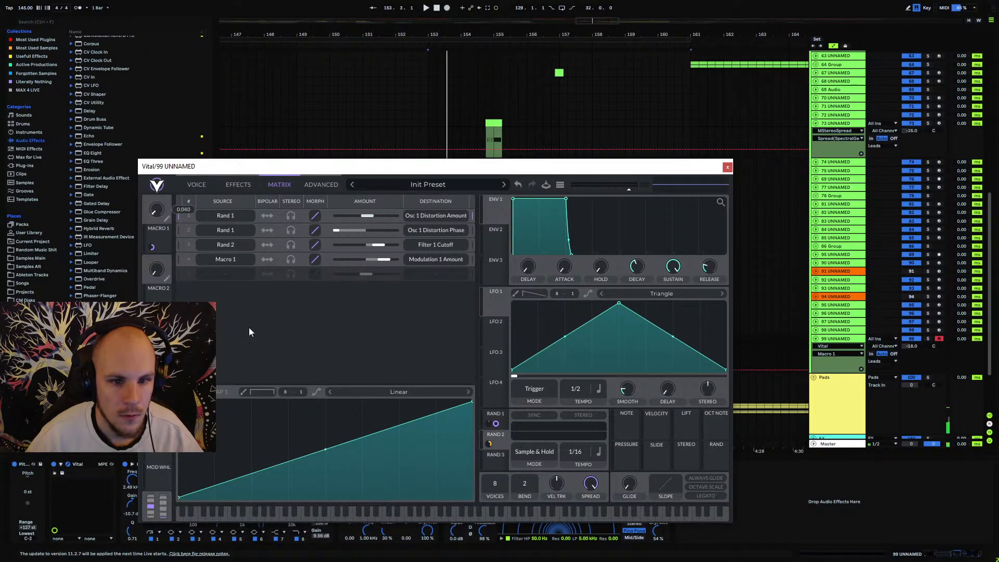
# Zero the Osc 1 Distortion Phase and Filter 1 Cutoff amounts and assign Macro 1 to both, negatively for the phase and positively for the cutoff.
pyautogui.doubleClick(339, 233)
pyautogui.moveTo(166, 225); pyautogui.dragTo(367, 231)
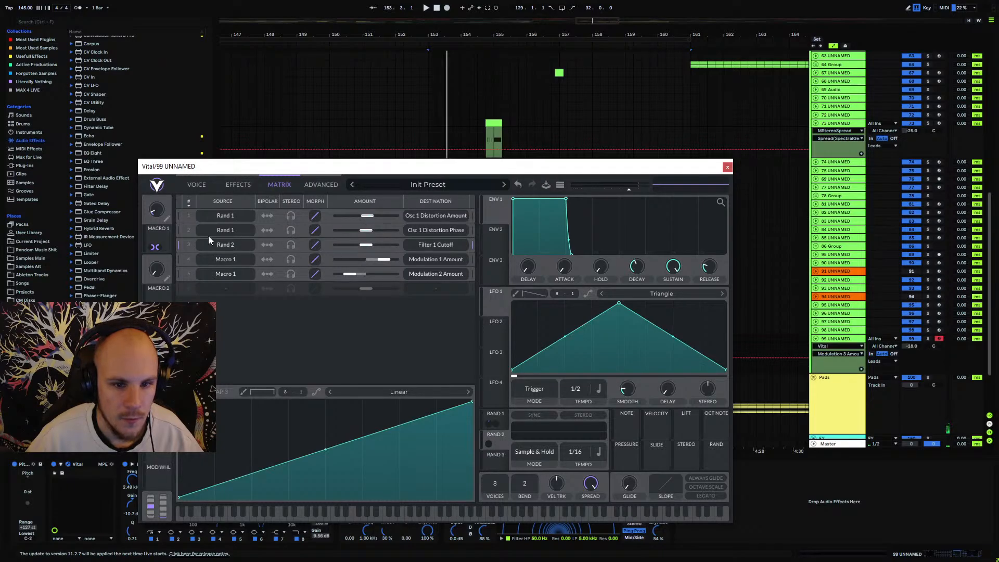
pyautogui.moveTo(158, 241); pyautogui.dragTo(368, 247)
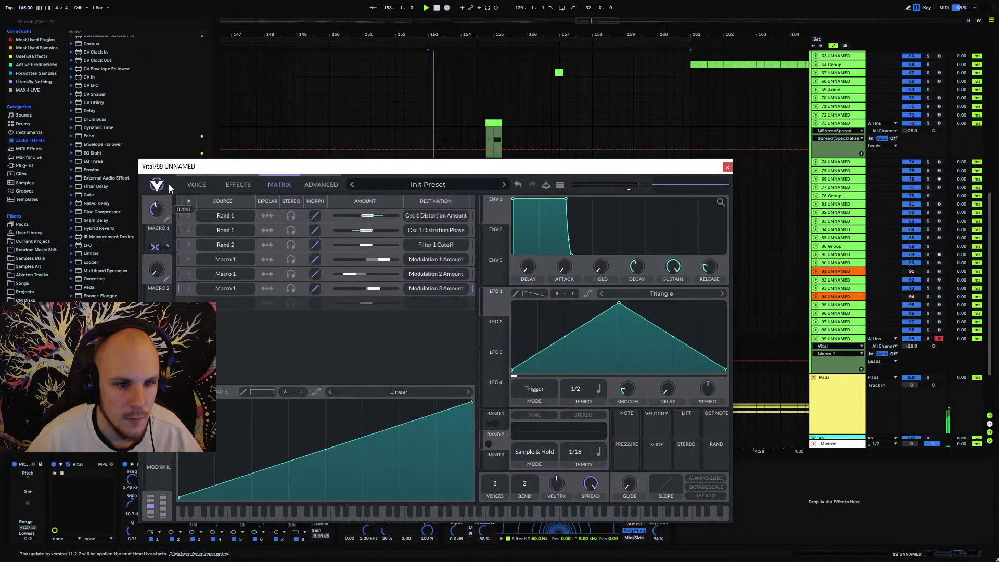
pyautogui.click(727, 167)
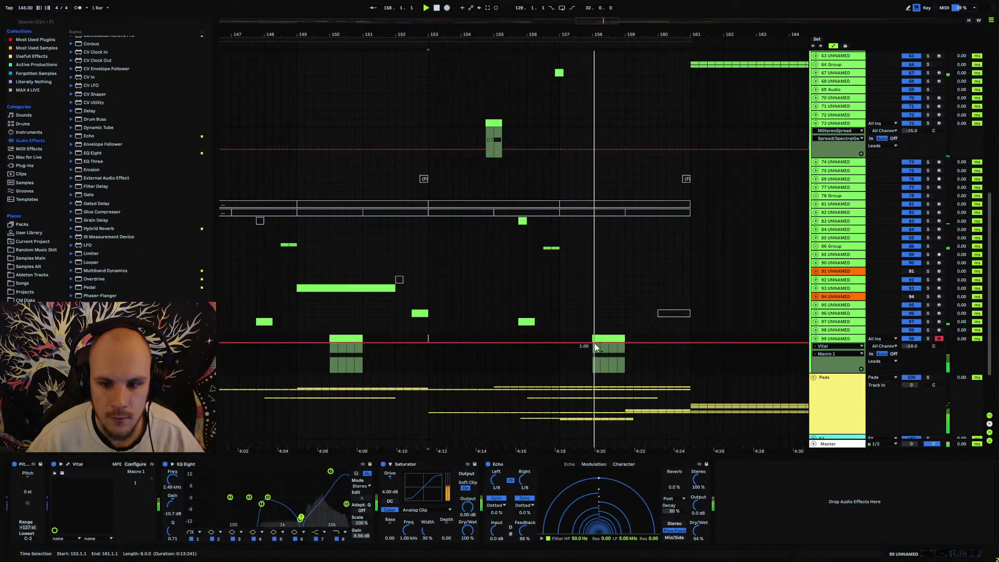
# Automate Macro 1 on track 99 as a ramp from 0 at bar 158 to 1.00 at bar 159, auditioning it during the edits.
pyautogui.moveTo(592, 343); pyautogui.dragTo(592, 364)
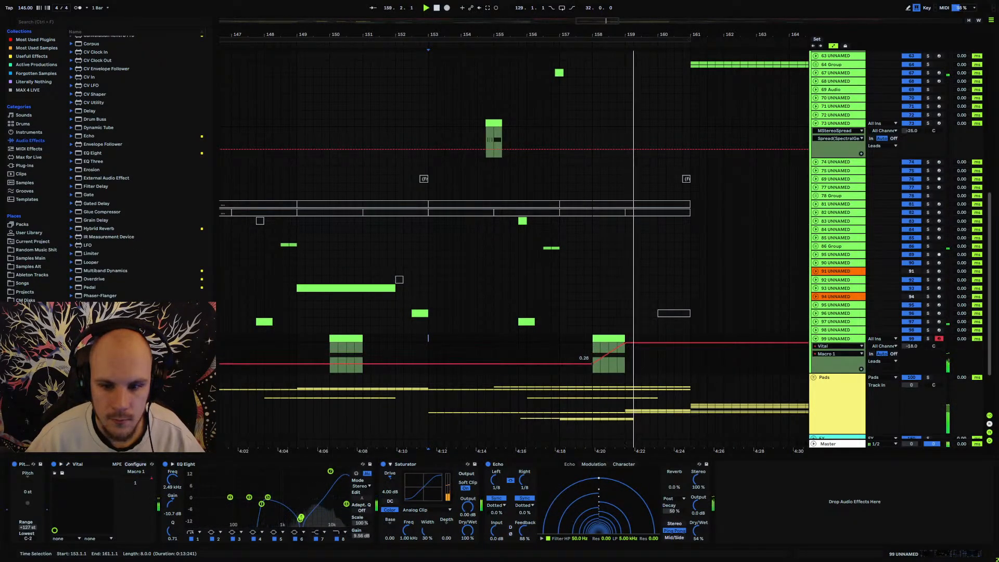
pyautogui.click(593, 349)
pyautogui.press('space')
pyautogui.press('space')
pyautogui.click(614, 348)
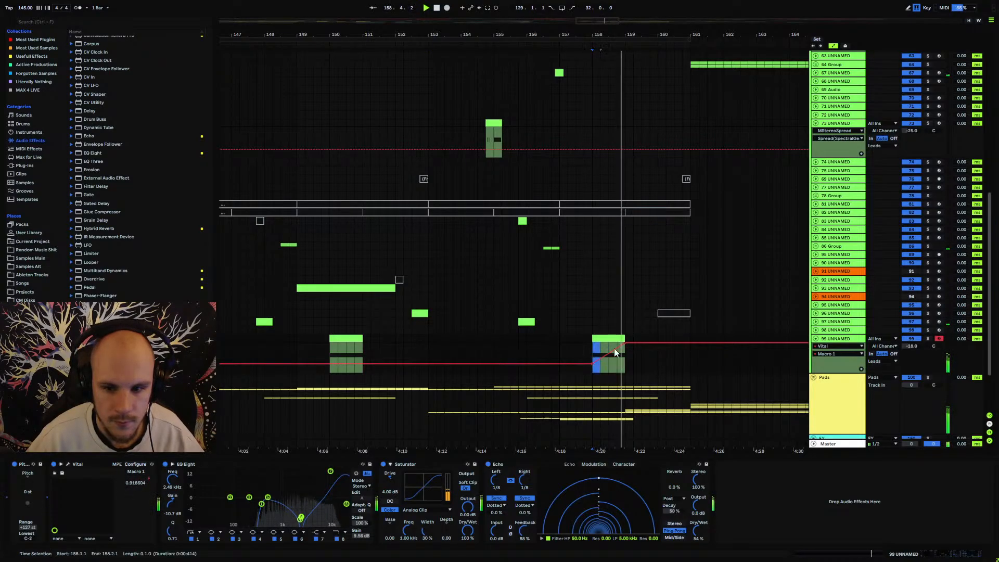
pyautogui.press('space')
pyautogui.moveTo(592, 363); pyautogui.dragTo(623, 343)
pyautogui.press('space')
pyautogui.click(576, 360)
pyautogui.press('space')
pyautogui.press('space')
pyautogui.click(624, 353)
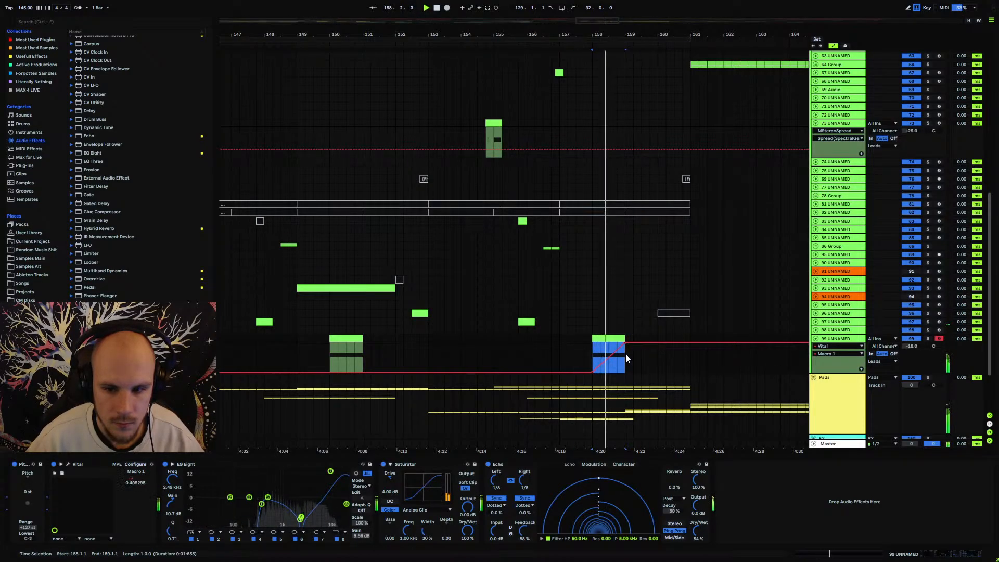
# Bend the Macro 1 ramp over the clip at bar 158 into an S-shaped curve.
pyautogui.click(659, 363)
pyautogui.click(608, 358)
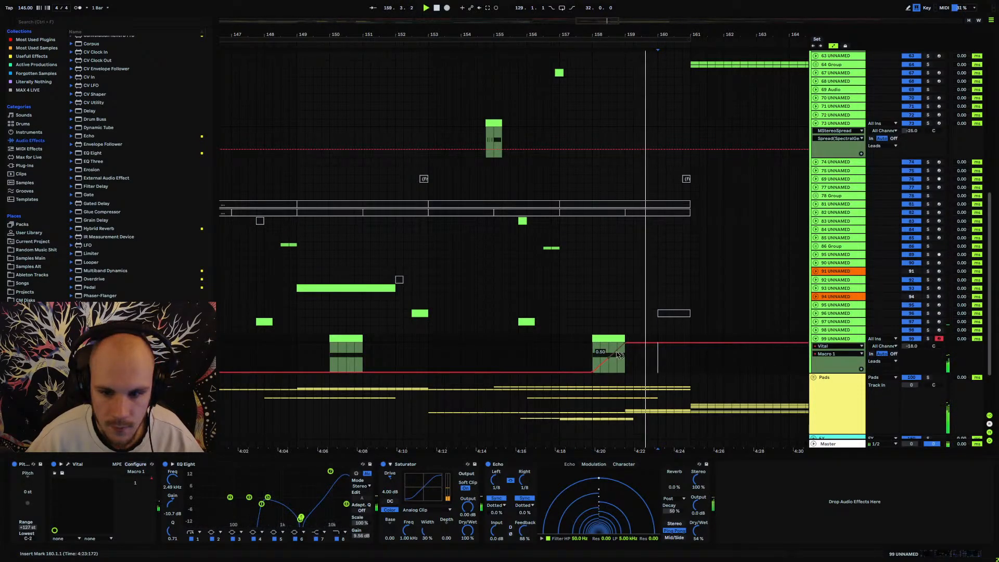
pyautogui.moveTo(615, 352); pyautogui.dragTo(614, 349)
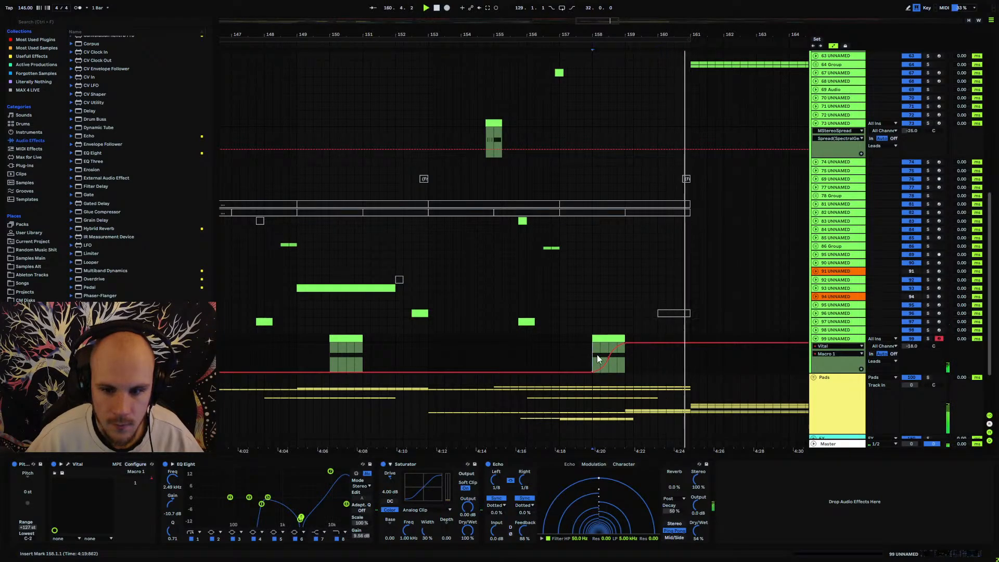
# Copy the curved Macro 1 ramp onto the clip at bar 150 and make its drop after bar 151 a short slope.
pyautogui.click(623, 359)
pyautogui.click(344, 359)
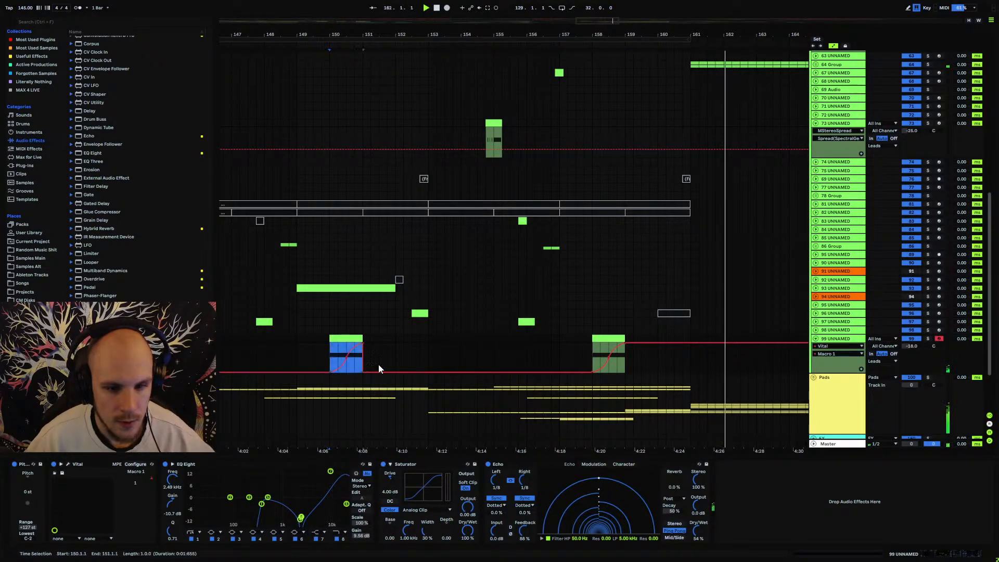
pyautogui.press('space')
pyautogui.click(376, 371)
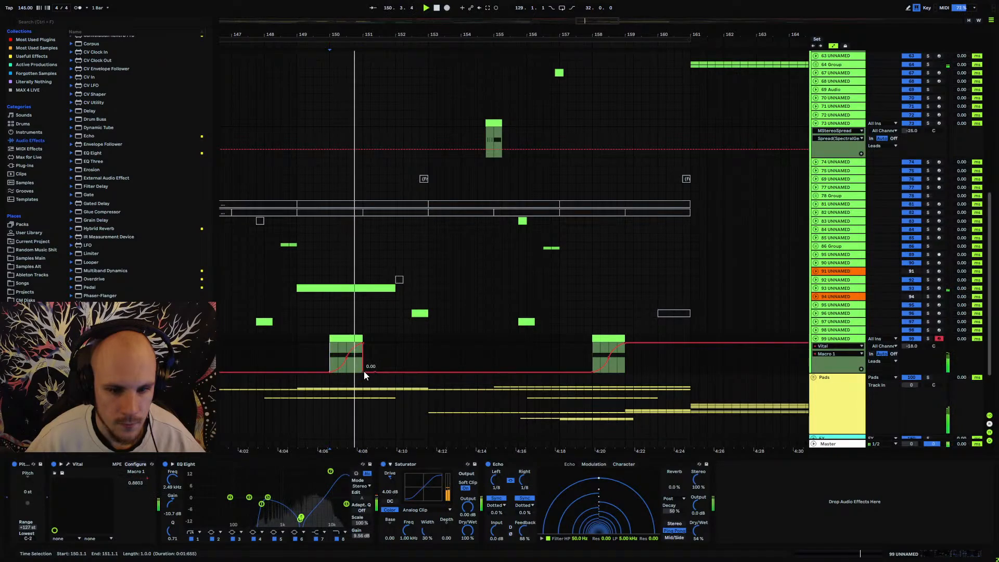
pyautogui.click(363, 371)
# Check Vital's envelope release settings and audition the clip from bar 150.
pyautogui.click(67, 464)
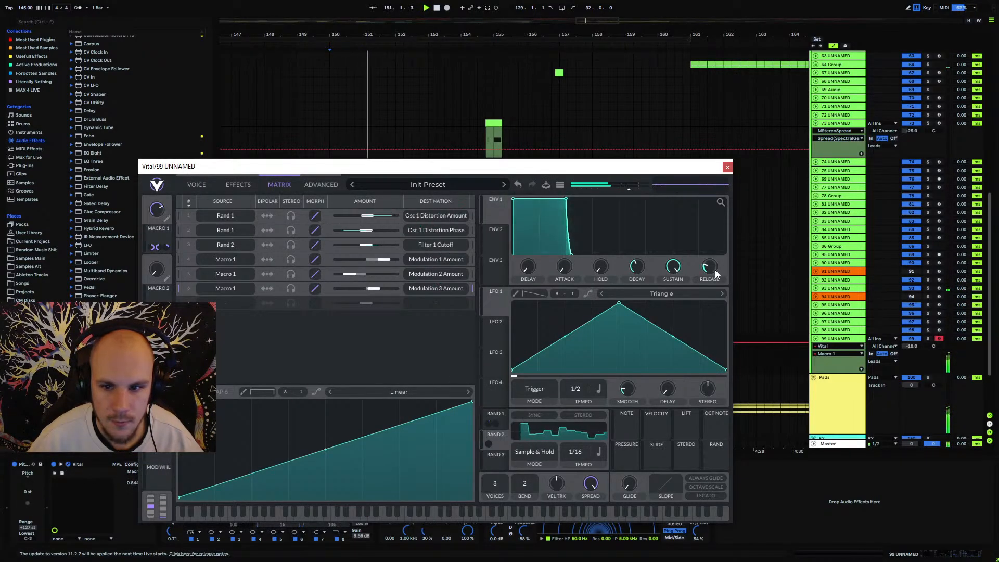
pyautogui.click(727, 167)
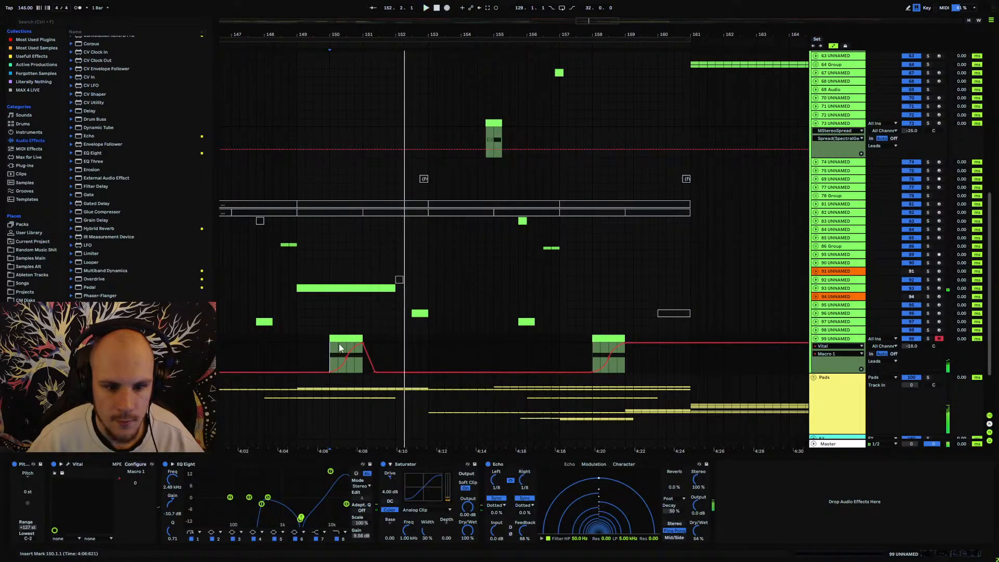
pyautogui.press('space')
pyautogui.press('space')
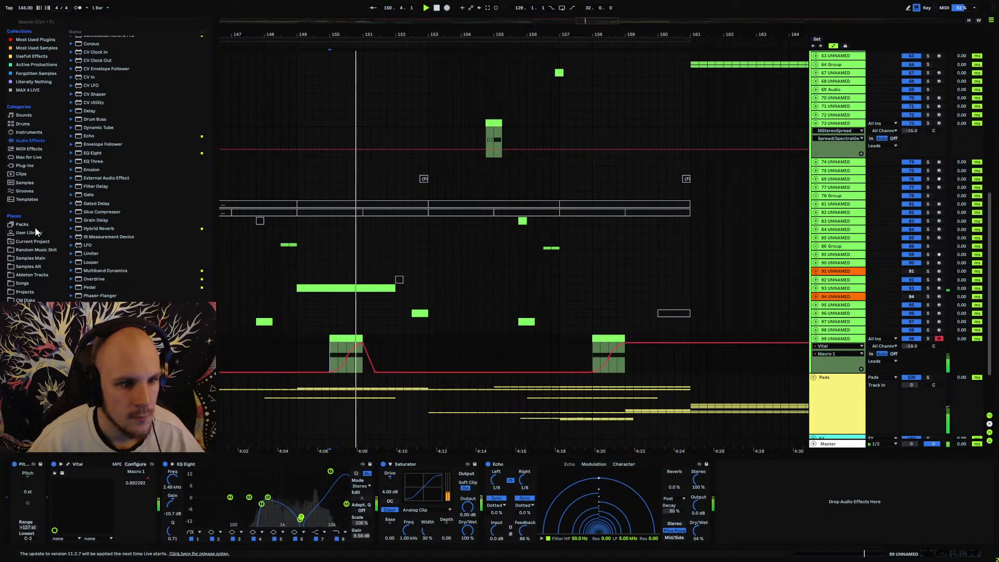
# Insert an Arpeggiator ahead of Vital on track 99 with rate 1/16 and gate 59%, auditioning it from bar 150.
pyautogui.click(29, 149)
pyautogui.moveTo(108, 42); pyautogui.dragTo(70, 492)
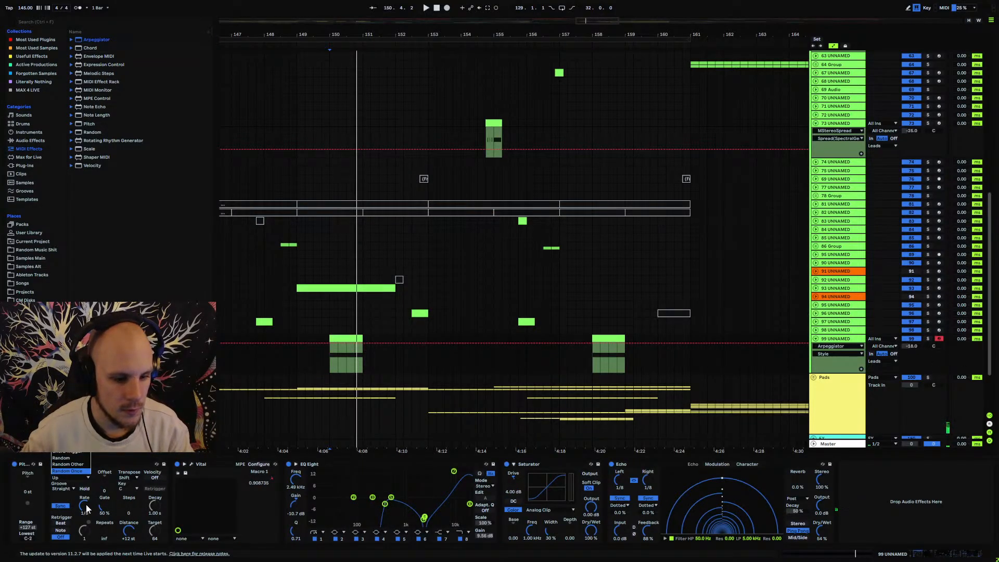
pyautogui.moveTo(86, 505); pyautogui.dragTo(86, 497)
pyautogui.click(329, 351)
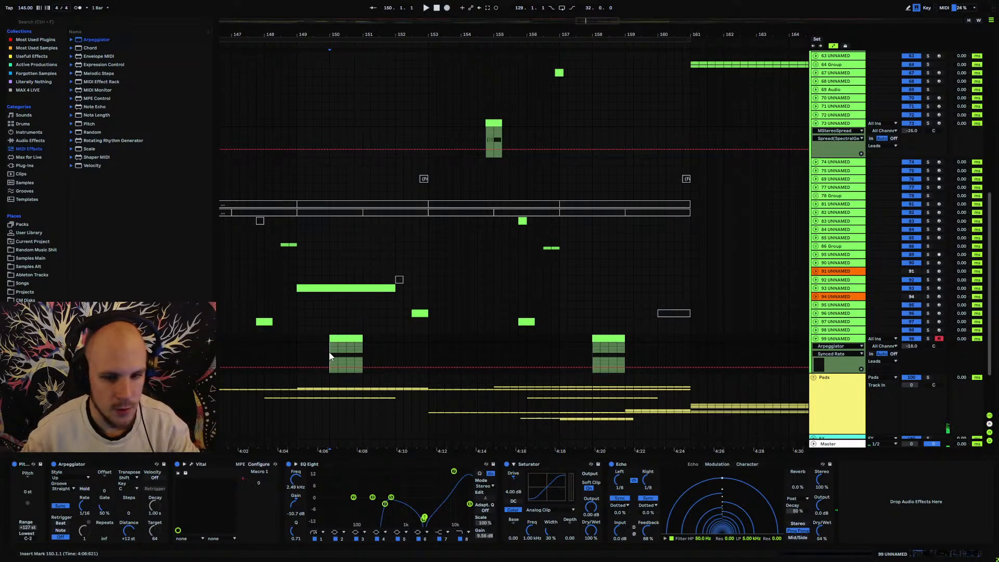
pyautogui.press('space')
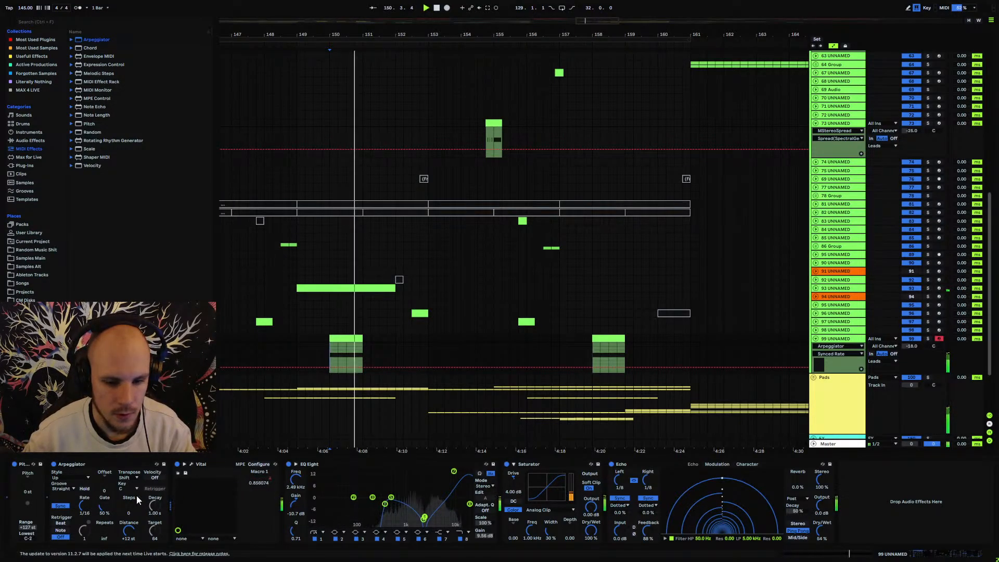
pyautogui.moveTo(104, 507); pyautogui.dragTo(104, 502)
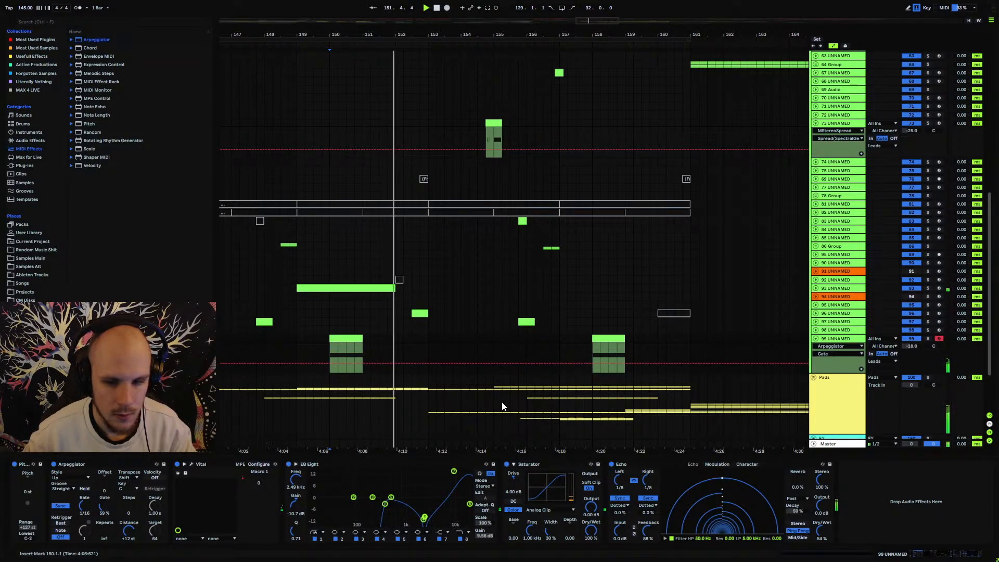
# Set track 99's volume to -17.0, fold its automation lane and replay the clip from bar 150.
pyautogui.moveTo(908, 345); pyautogui.dragTo(908, 341)
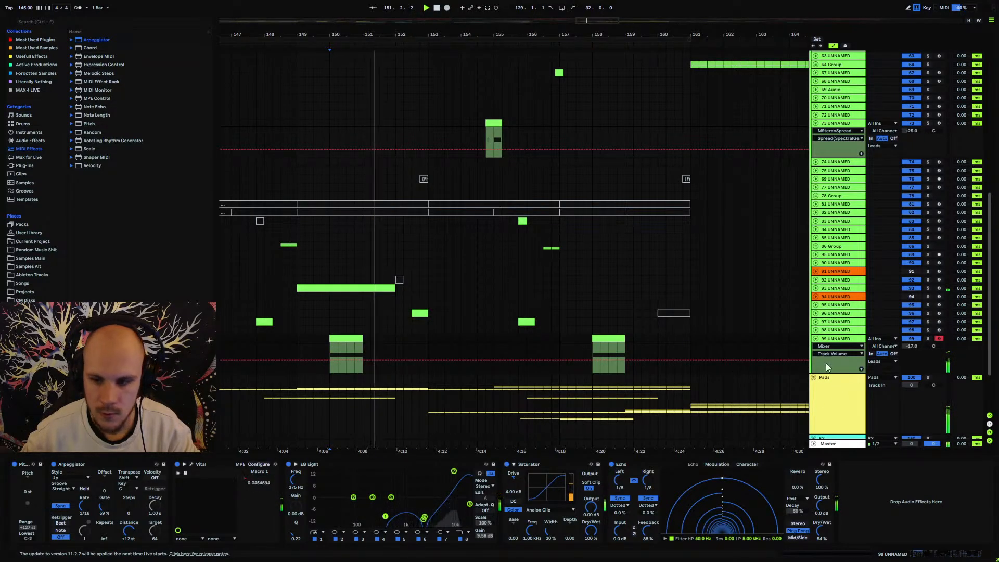
pyautogui.click(815, 338)
pyautogui.press('space')
pyautogui.press('space')
# Adjust Echo's low-pass filter frequency and set its Dry/Wet to 38% on track 99.
pyautogui.moveTo(341, 34); pyautogui.dragTo(383, 26)
pyautogui.moveTo(752, 538); pyautogui.dragTo(753, 494)
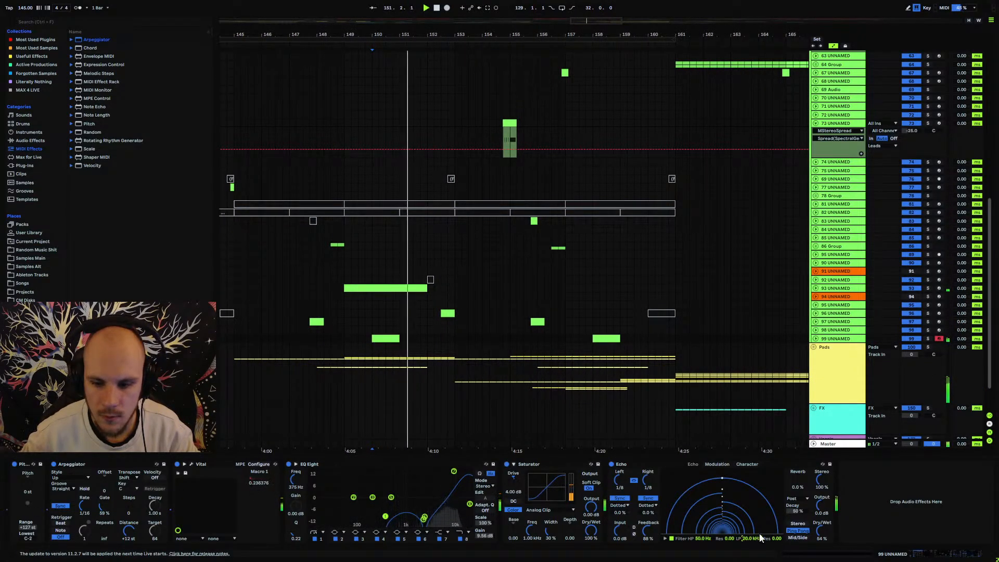
pyautogui.moveTo(821, 532); pyautogui.dragTo(821, 542)
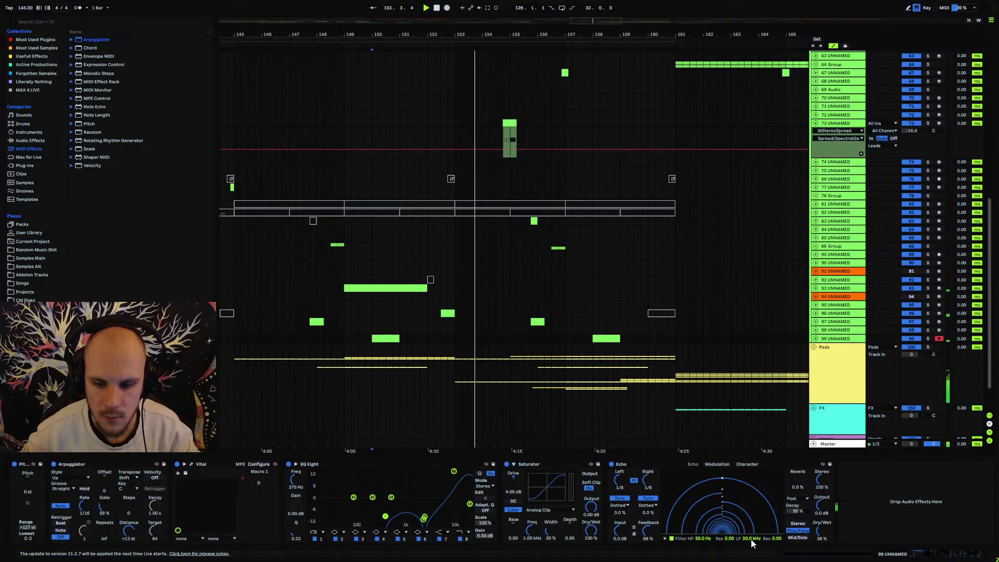
# Audition the arrangement from bar 142 to judge how track 99's sound sits among the other tracks.
pyautogui.click(232, 337)
pyautogui.press('space')
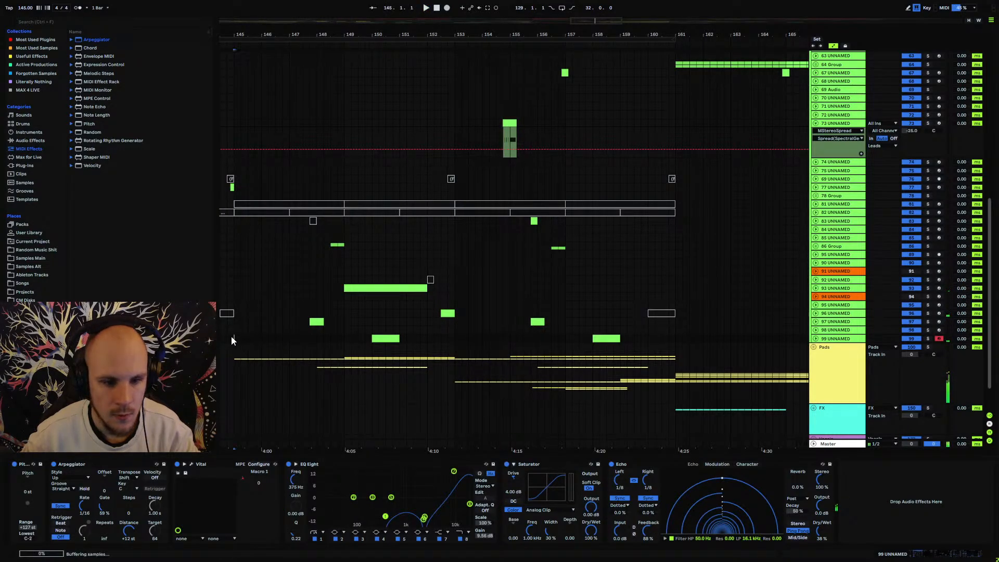
pyautogui.press('space')
pyautogui.moveTo(302, 30); pyautogui.dragTo(384, 12)
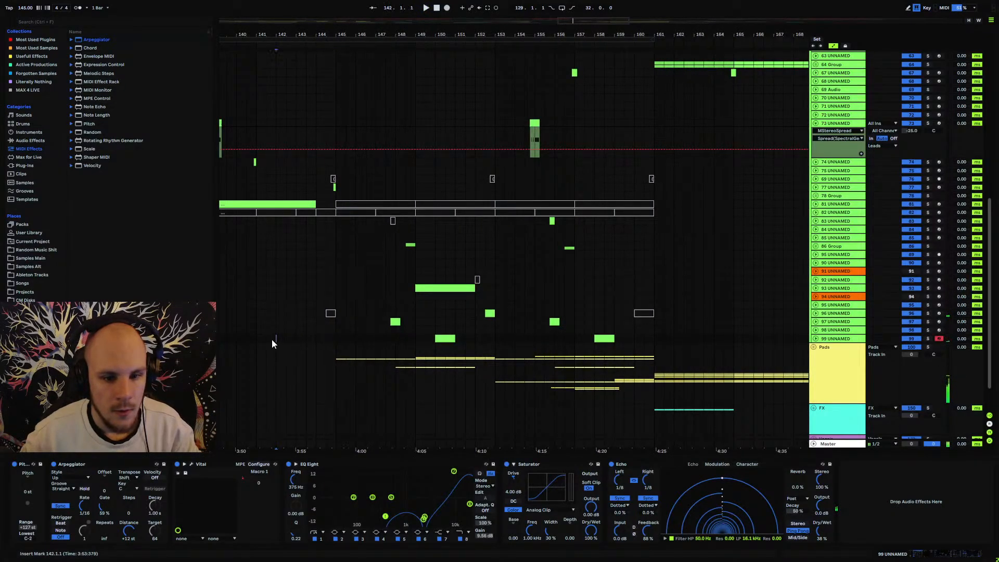
pyautogui.press('space')
pyautogui.scroll(3, 830, 201)
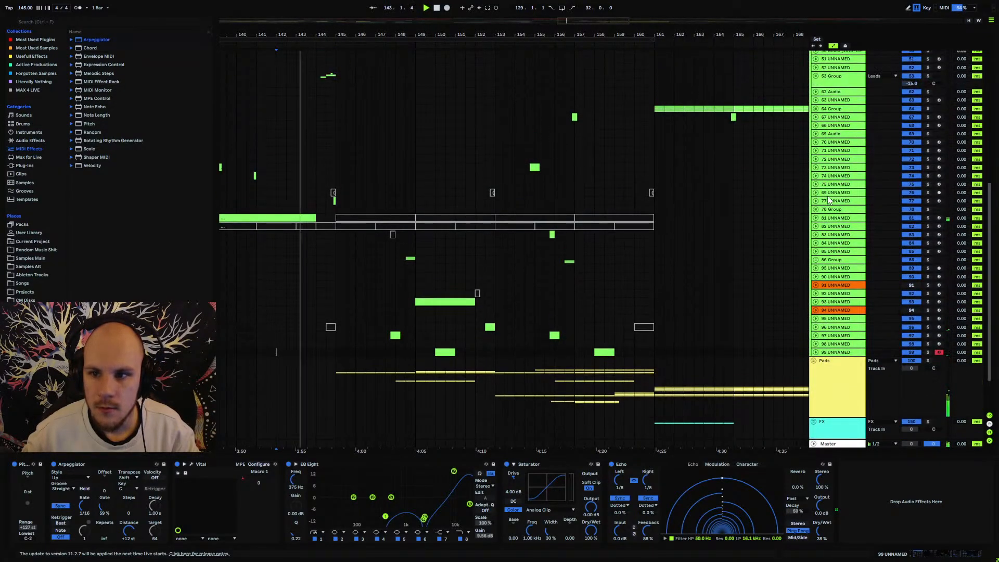
pyautogui.scroll(3, 828, 198)
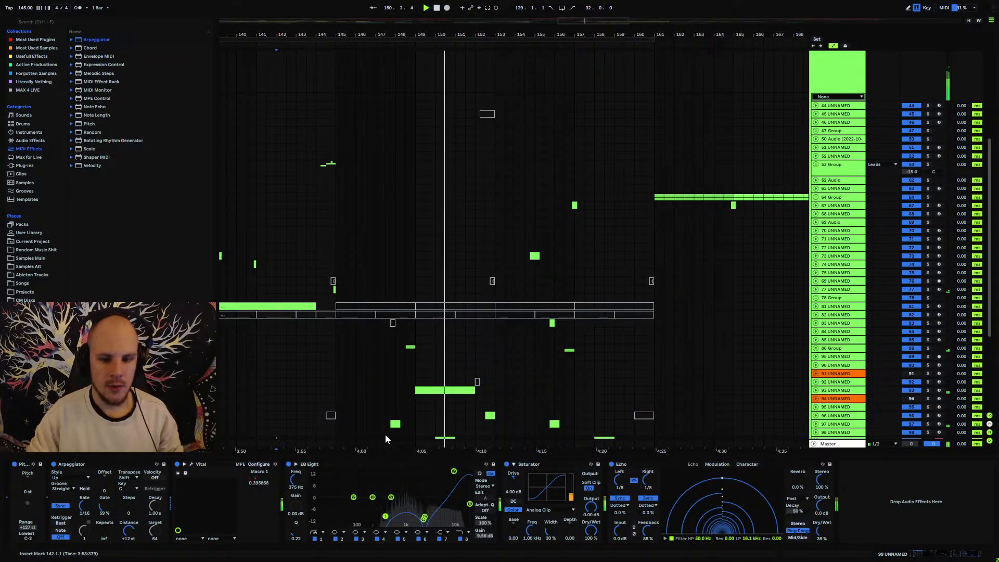
pyautogui.click(415, 422)
pyautogui.scroll(-3, 416, 401)
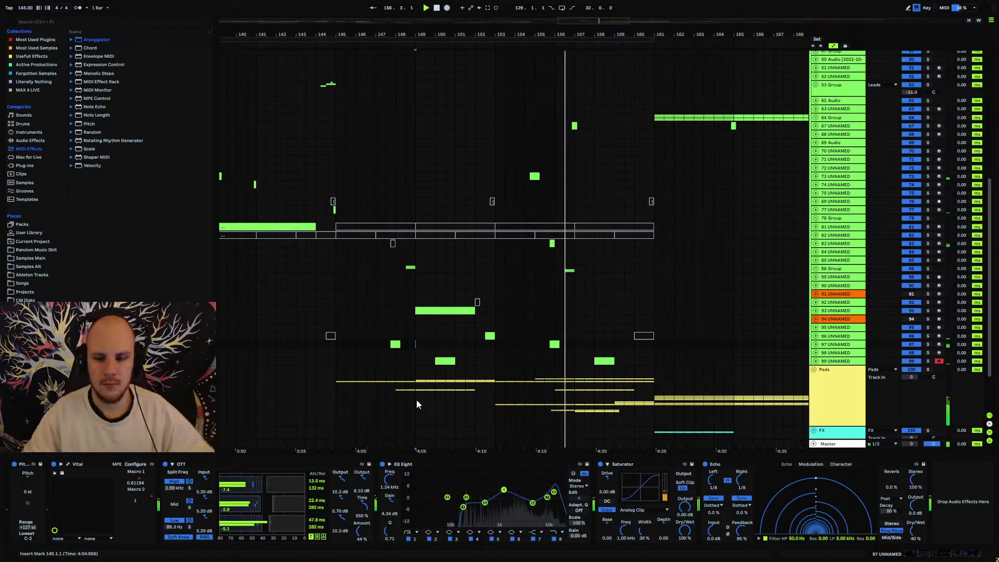
# Automate Echo's Dry/Wet on track 99 to fall in a curve from bar 159 to 0% at bar 161, auditioning from bar 158.
pyautogui.click(827, 361)
pyautogui.click(816, 362)
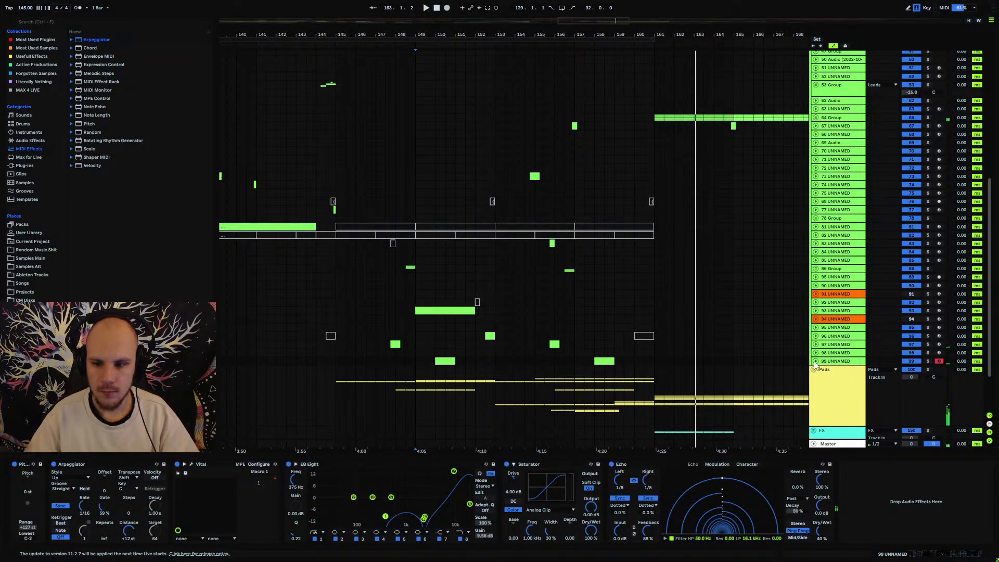
pyautogui.click(815, 361)
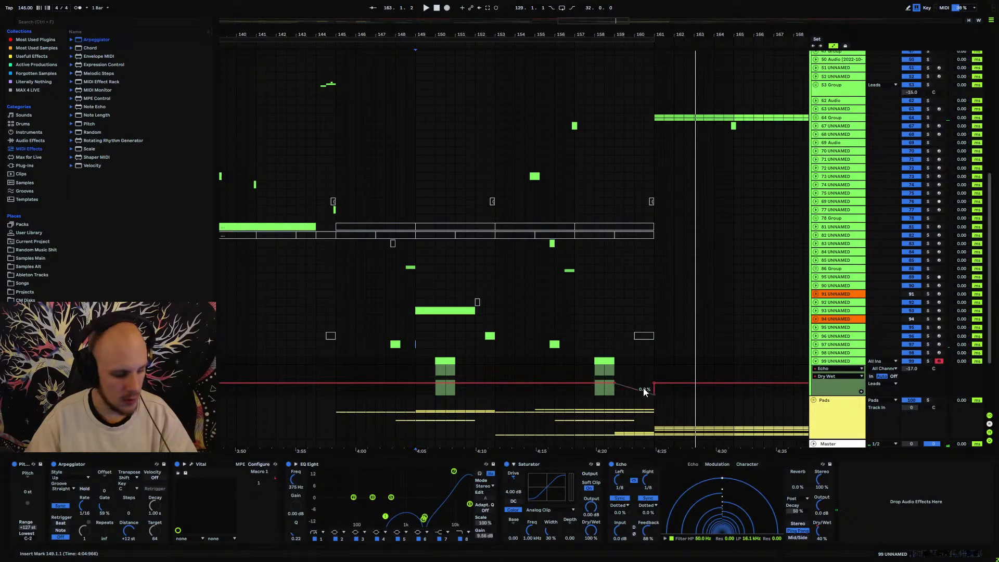
pyautogui.click(655, 383)
pyautogui.press('space')
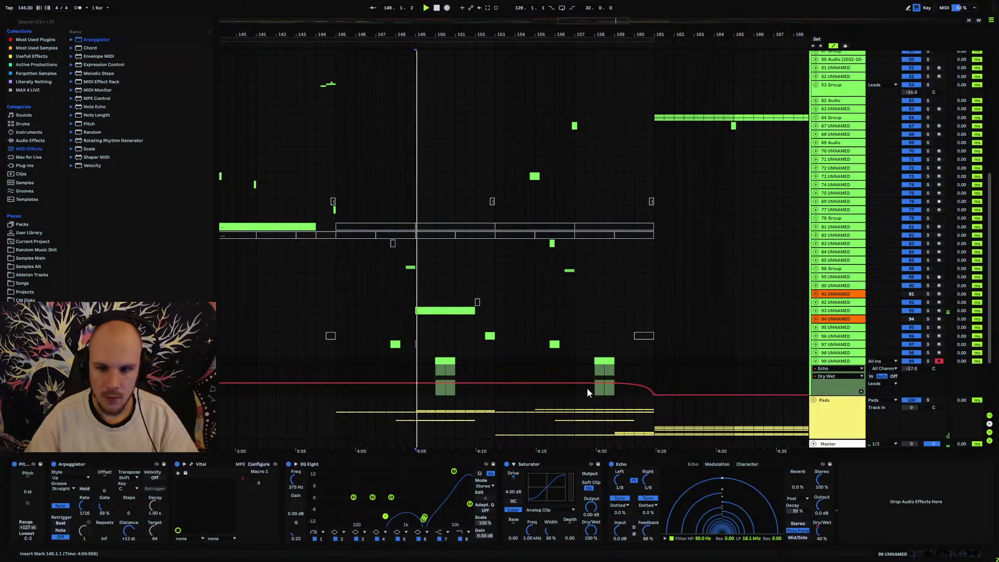
pyautogui.click(595, 390)
pyautogui.press('space')
pyautogui.press('space')
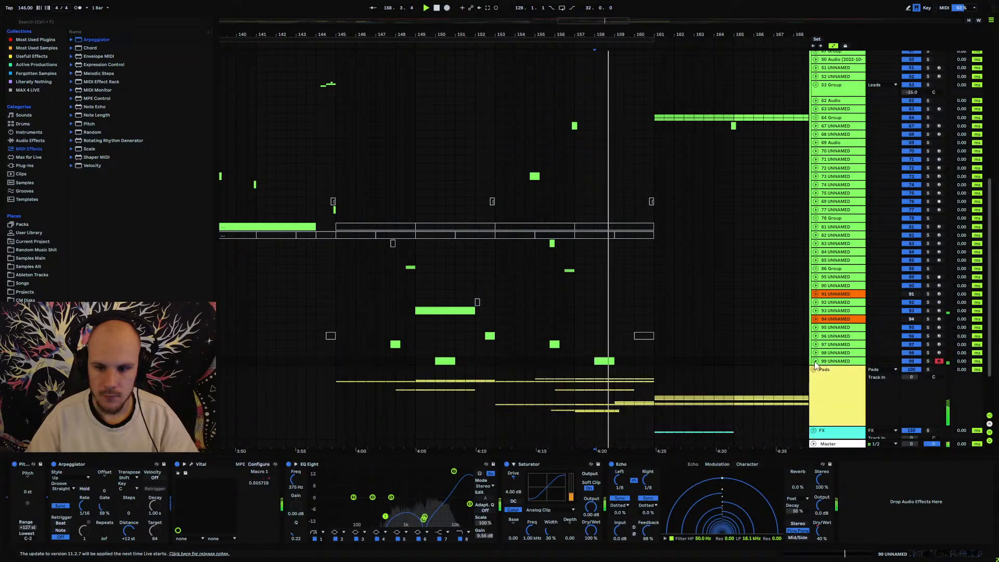
# Bend the Echo Dry/Wet fade after bar 159 so it falls steeply first, replay from bar 158 and fold the lane.
pyautogui.click(815, 361)
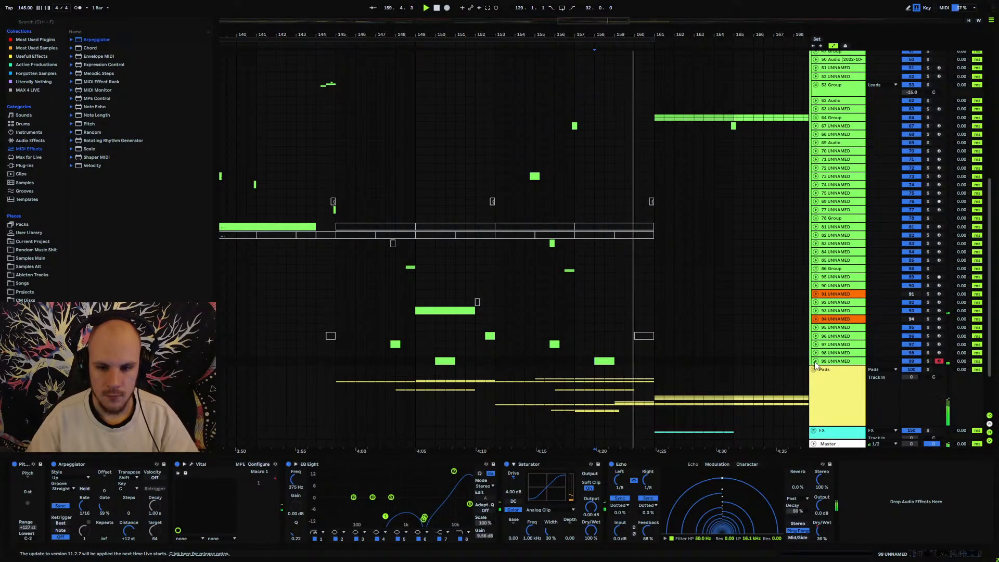
pyautogui.click(816, 361)
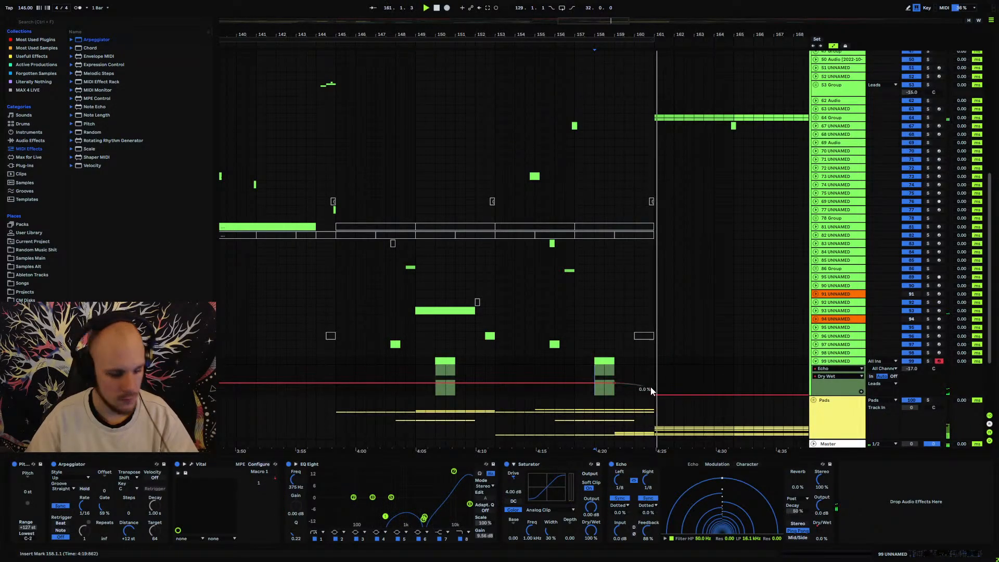
pyautogui.moveTo(645, 388); pyautogui.dragTo(626, 391)
pyautogui.press('space')
pyautogui.press('space')
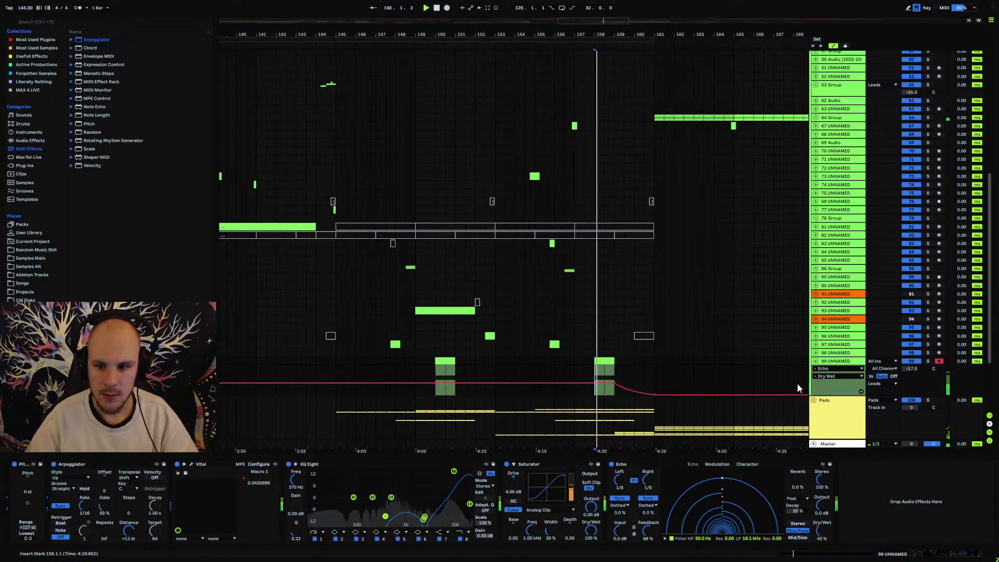
pyautogui.click(815, 362)
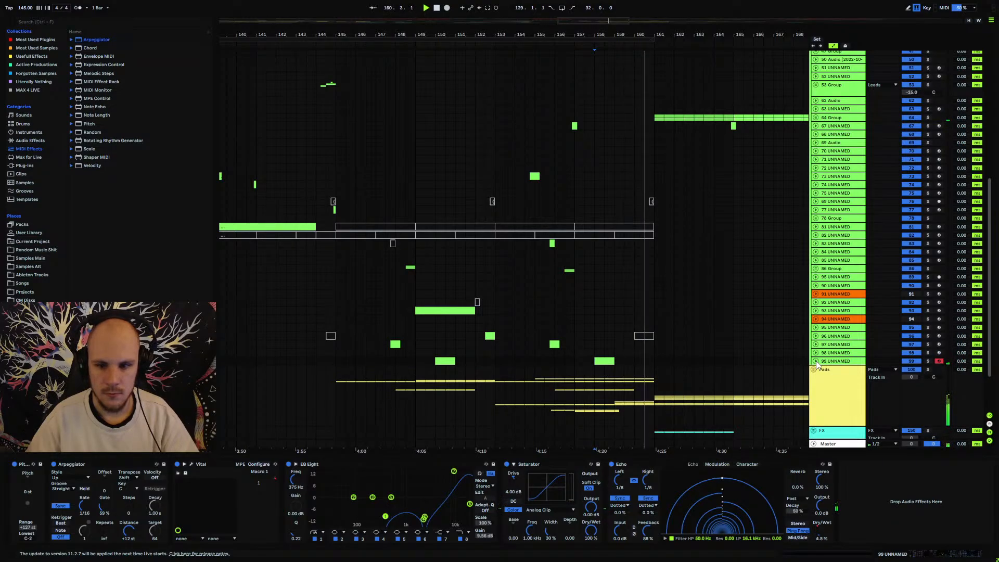
pyautogui.click(614, 404)
pyautogui.click(643, 384)
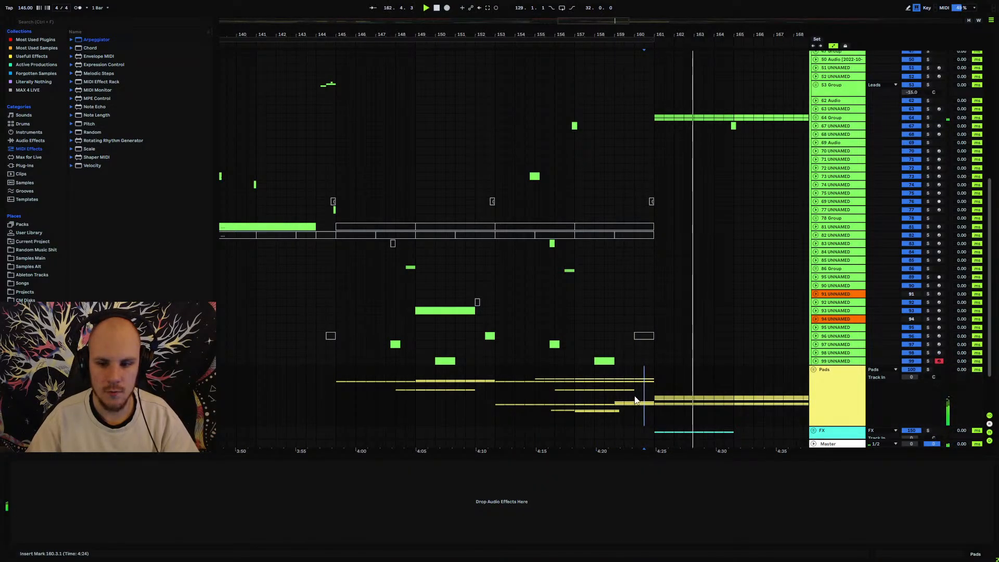
pyautogui.moveTo(635, 400); pyautogui.dragTo(656, 398)
pyautogui.click(656, 396)
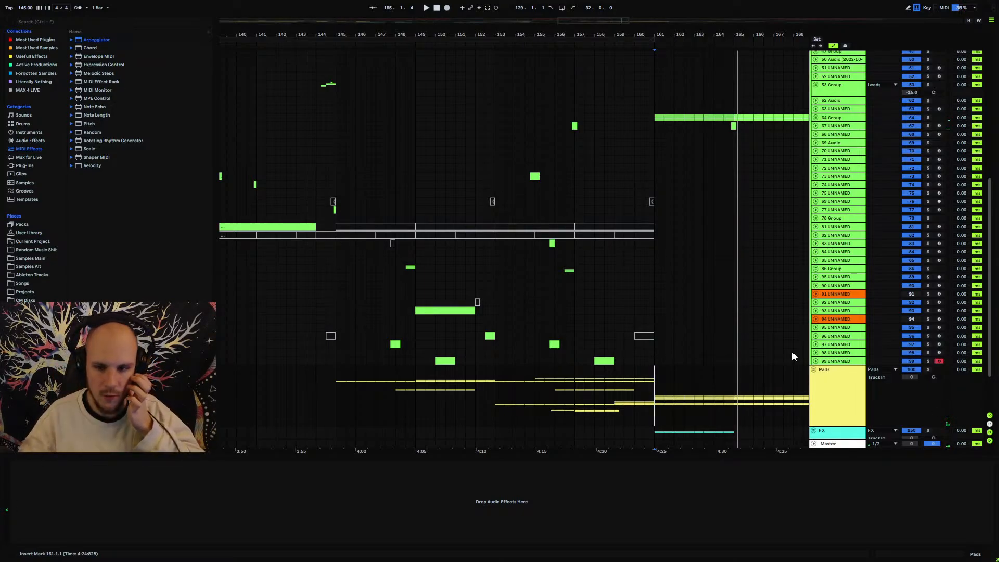
# Insert a new MIDI track below track 99 and create an empty MIDI clip on it from 146.3.1 to 147.1.1.
pyautogui.click(827, 361)
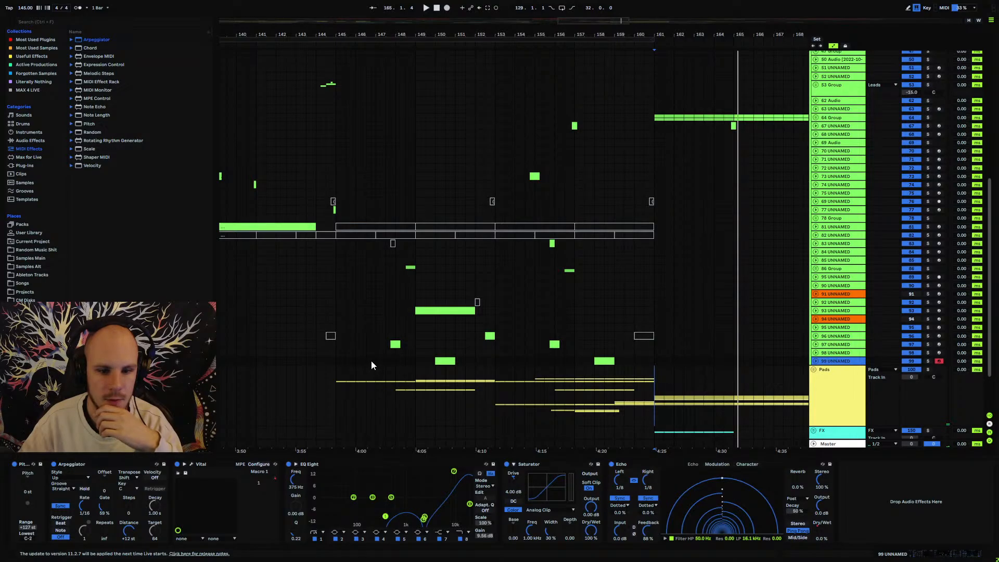
pyautogui.hotkey('ctrl', 'shift', 't')
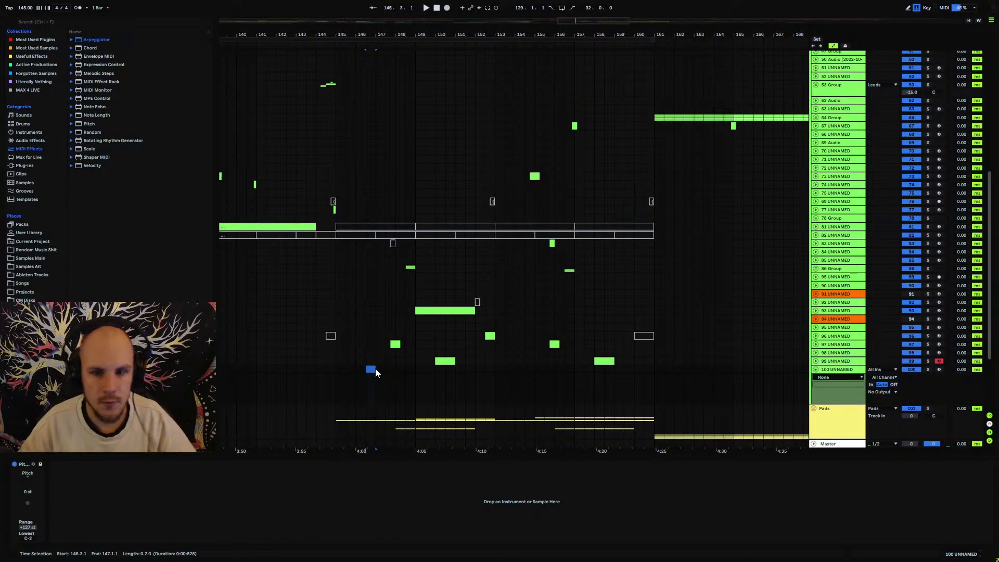
pyautogui.hotkey('ctrl', 'shift', 'm')
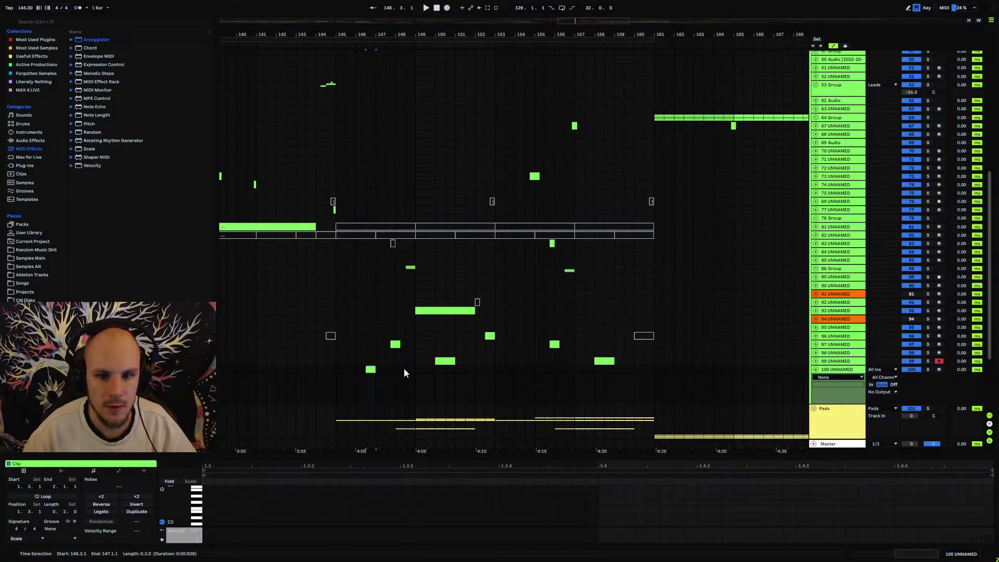
pyautogui.click(25, 166)
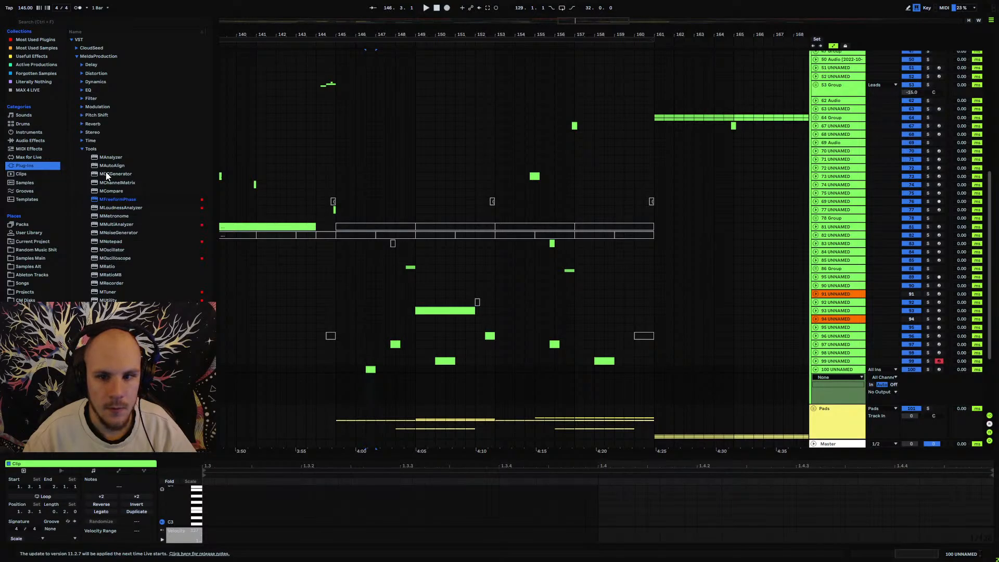
pyautogui.rightClick(401, 381)
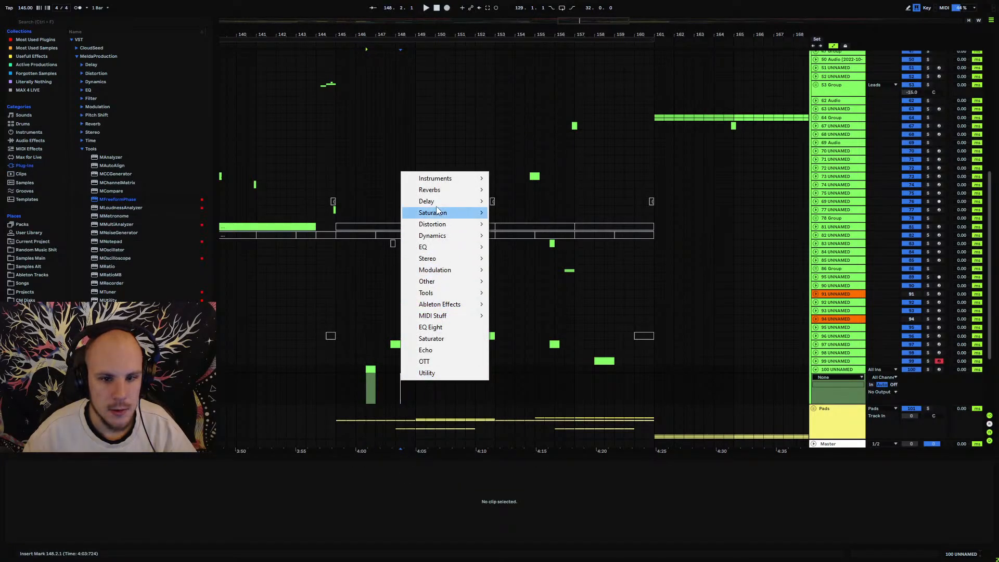
pyautogui.moveTo(443, 178)
pyautogui.click(519, 200)
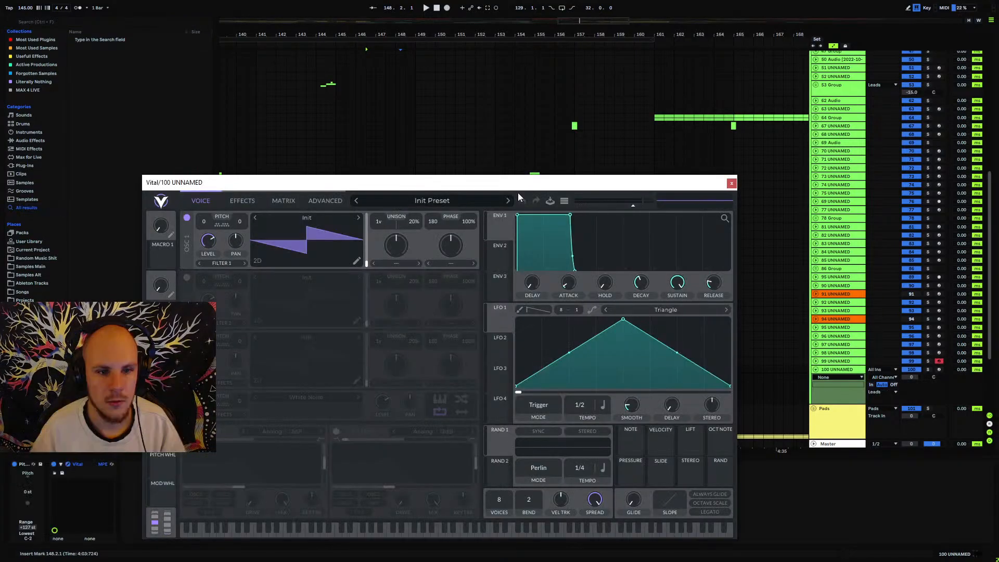
pyautogui.click(305, 219)
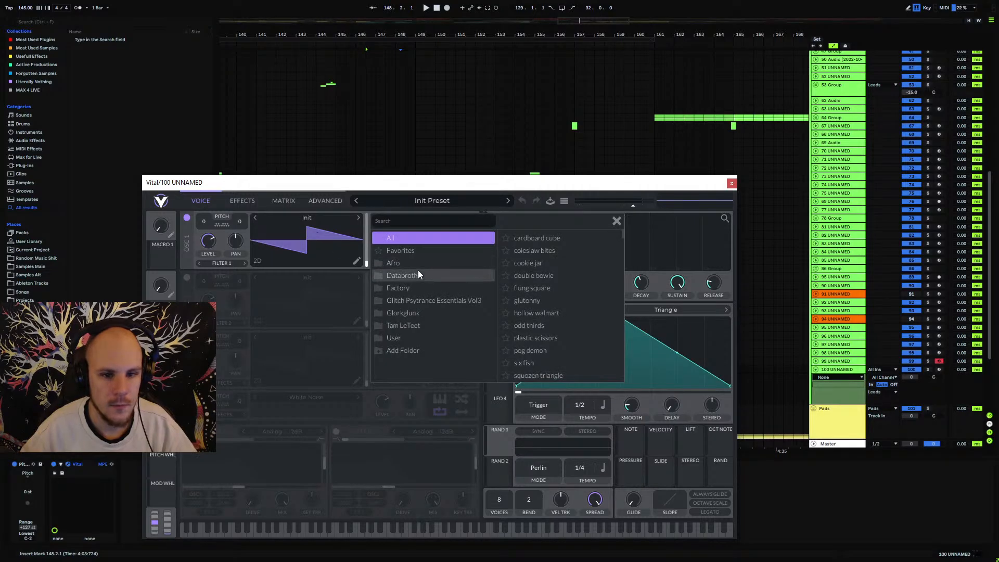
pyautogui.click(617, 220)
pyautogui.click(357, 261)
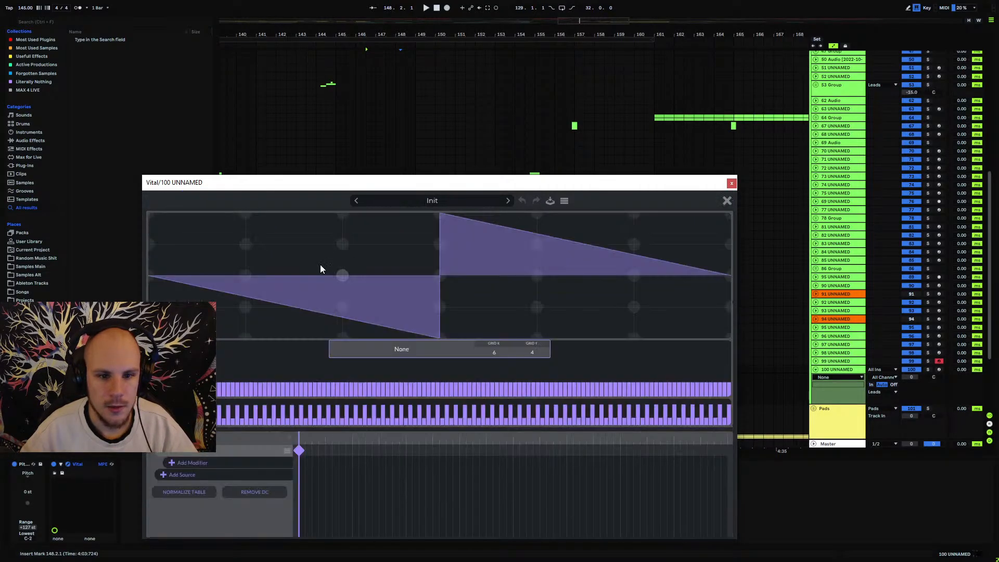
pyautogui.click(233, 463)
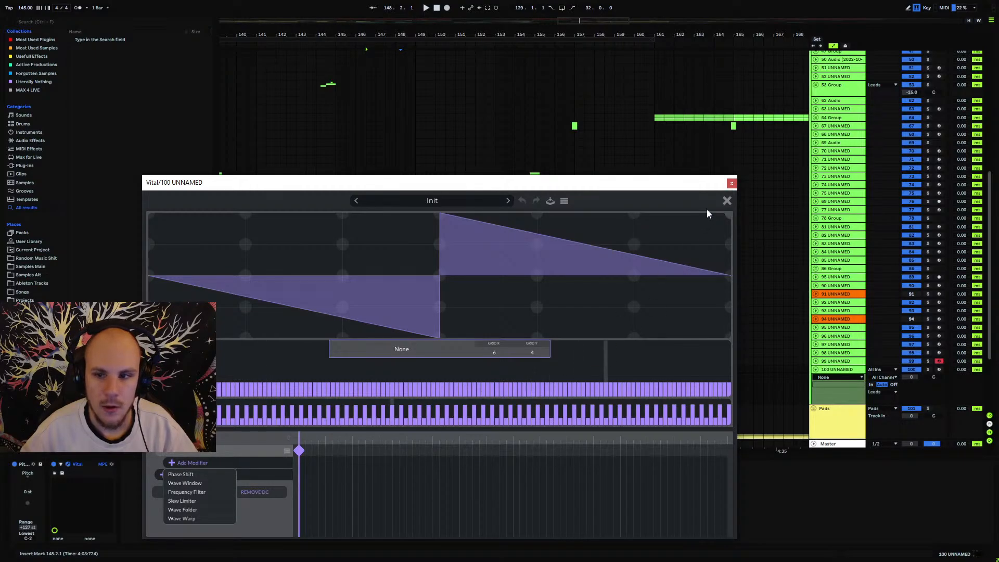
pyautogui.click(732, 184)
pyautogui.click(82, 465)
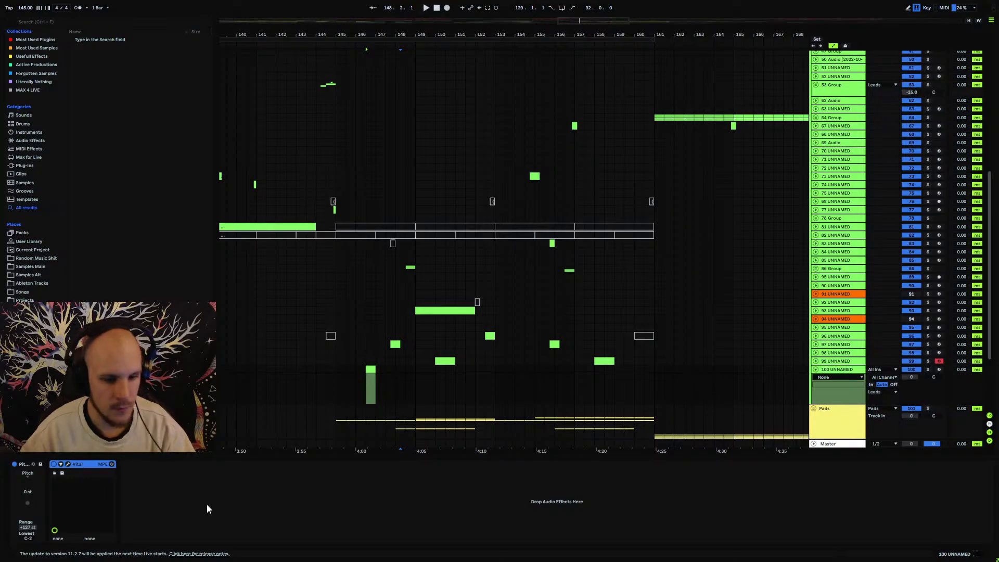
pyautogui.press('Delete')
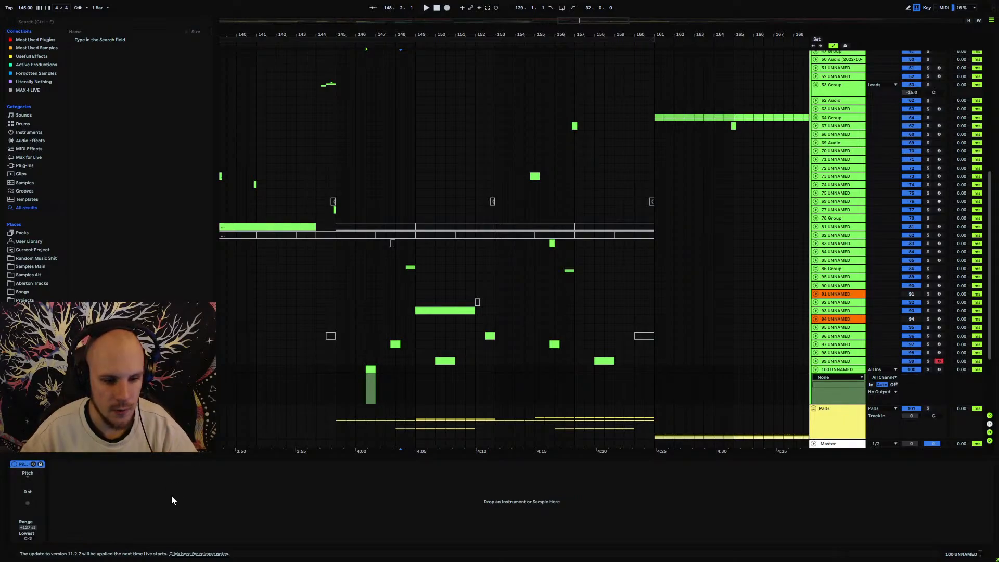
# Load Phase Plant as the instrument on track 100.
pyautogui.rightClick(171, 495)
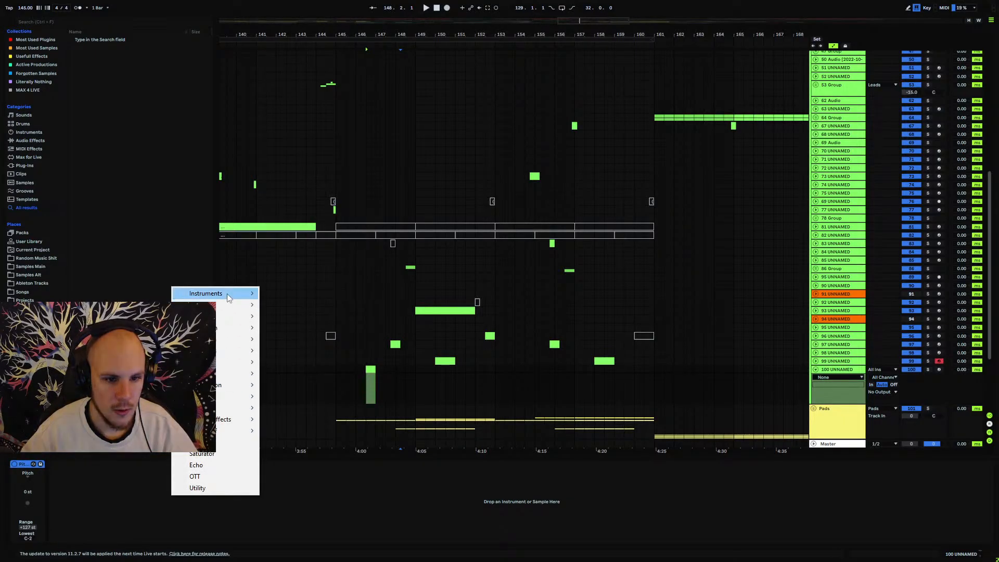
pyautogui.moveTo(227, 294)
pyautogui.click(301, 315)
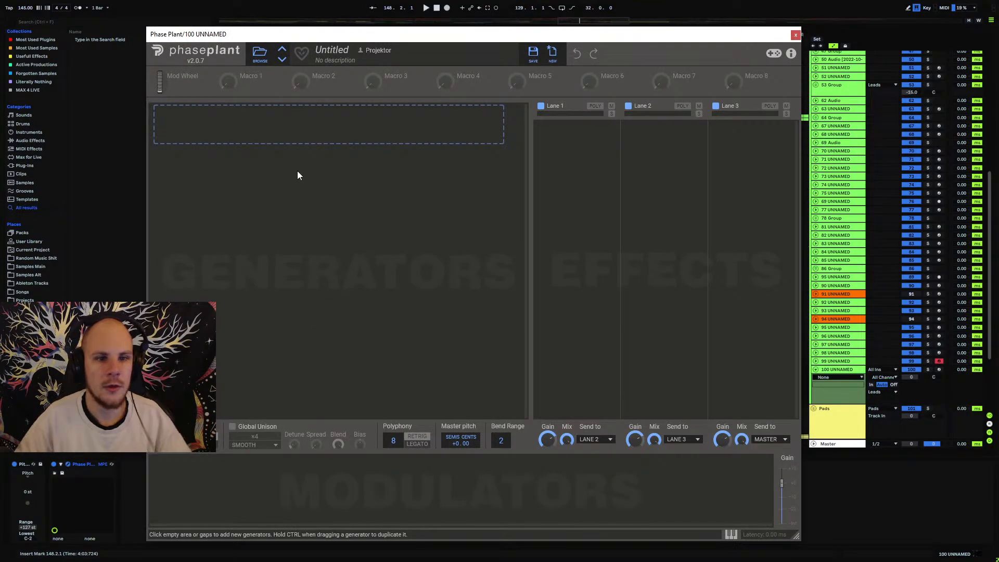
# Add a Wavetable generator with the default wavetable and open that table for editing.
pyautogui.click(295, 171)
pyautogui.click(309, 198)
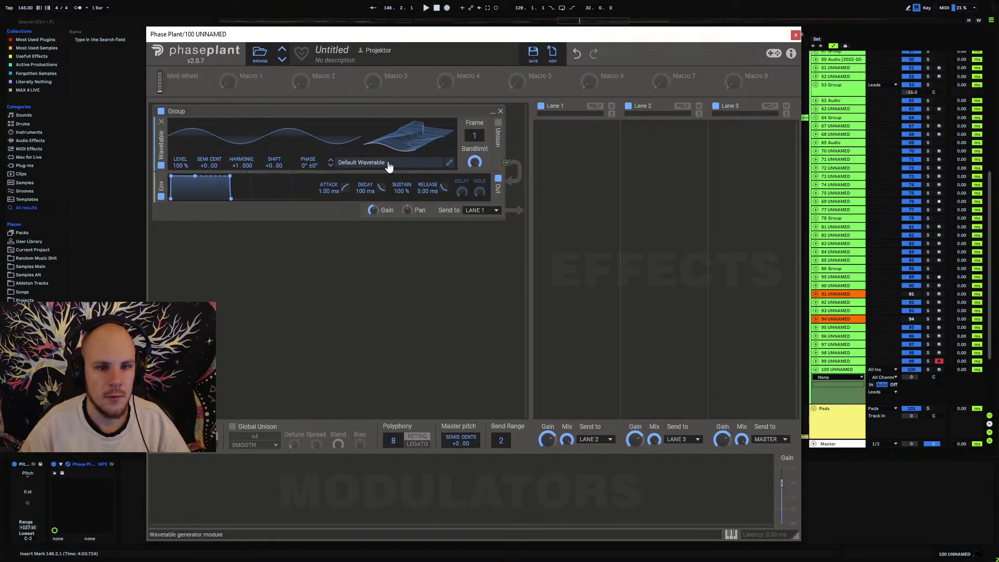
pyautogui.click(448, 166)
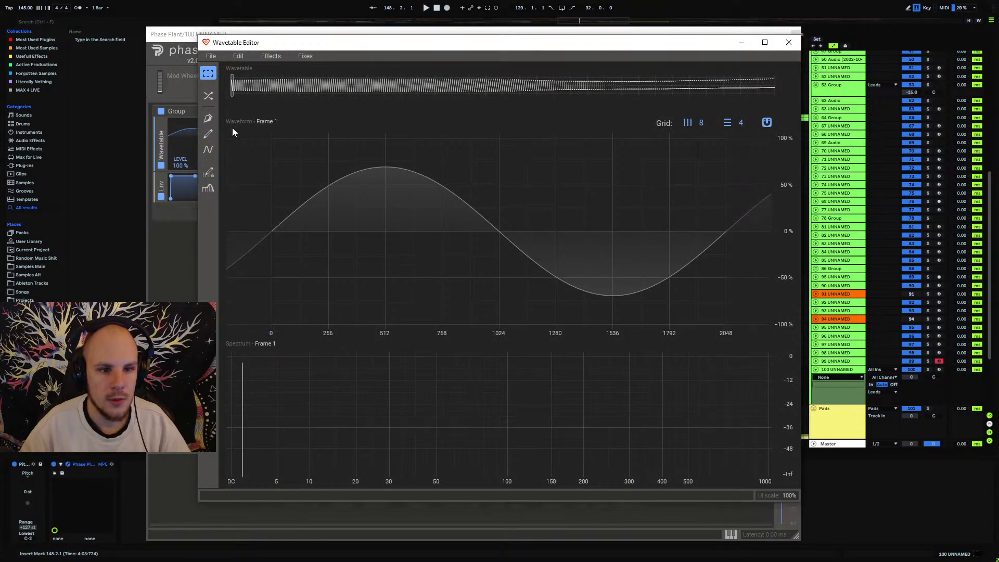
pyautogui.click(277, 57)
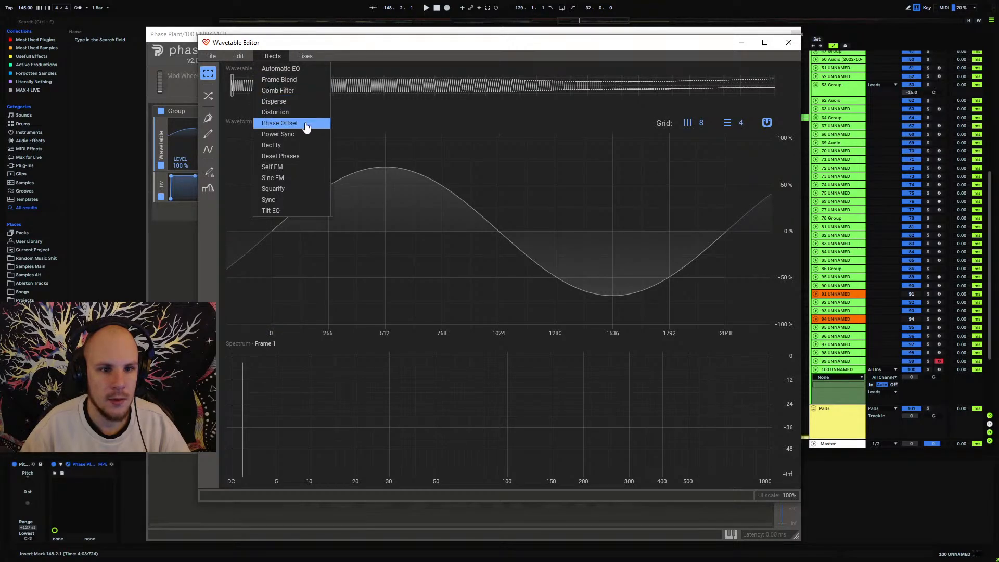
pyautogui.click(296, 134)
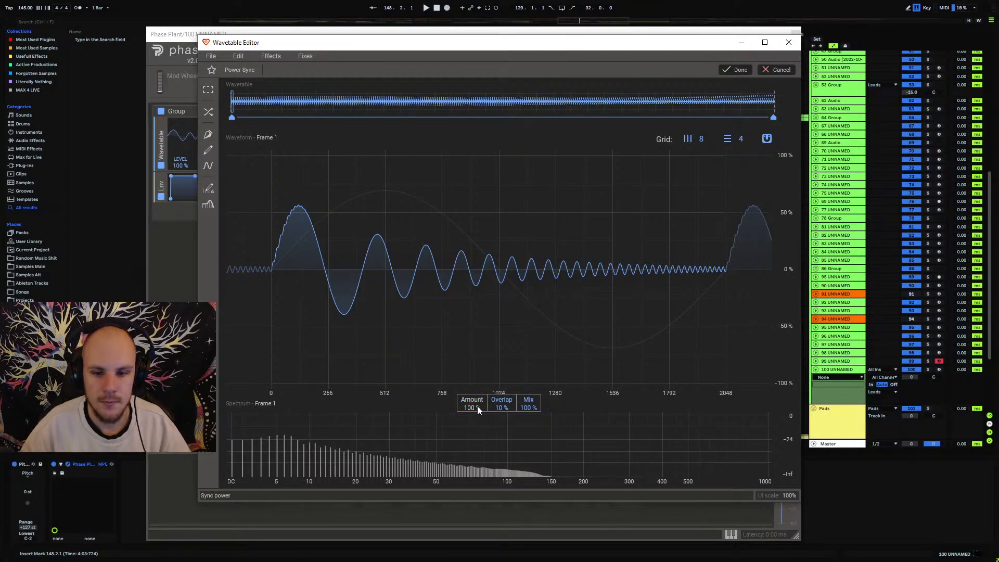
pyautogui.moveTo(502, 407); pyautogui.dragTo(502, 354)
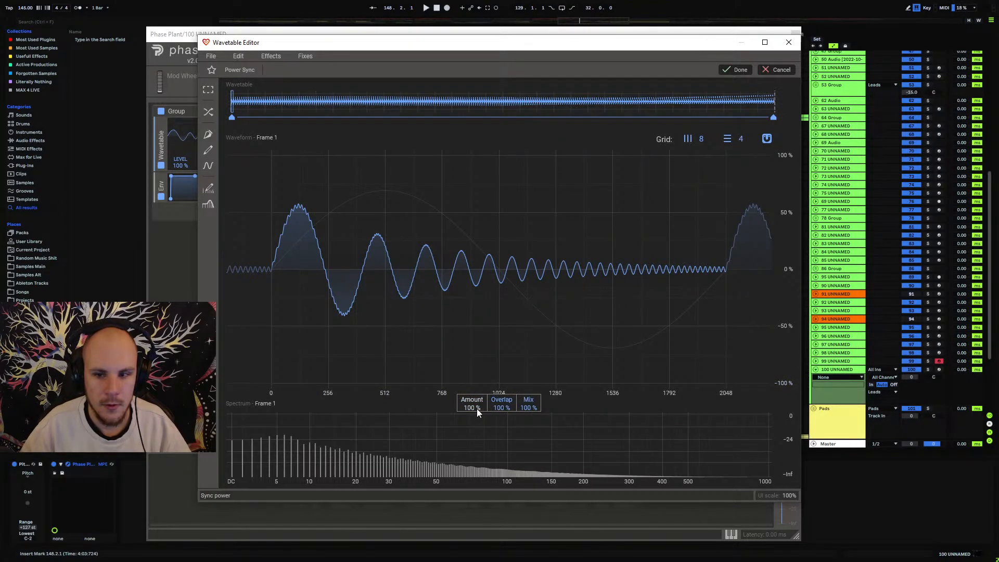
pyautogui.click(328, 119)
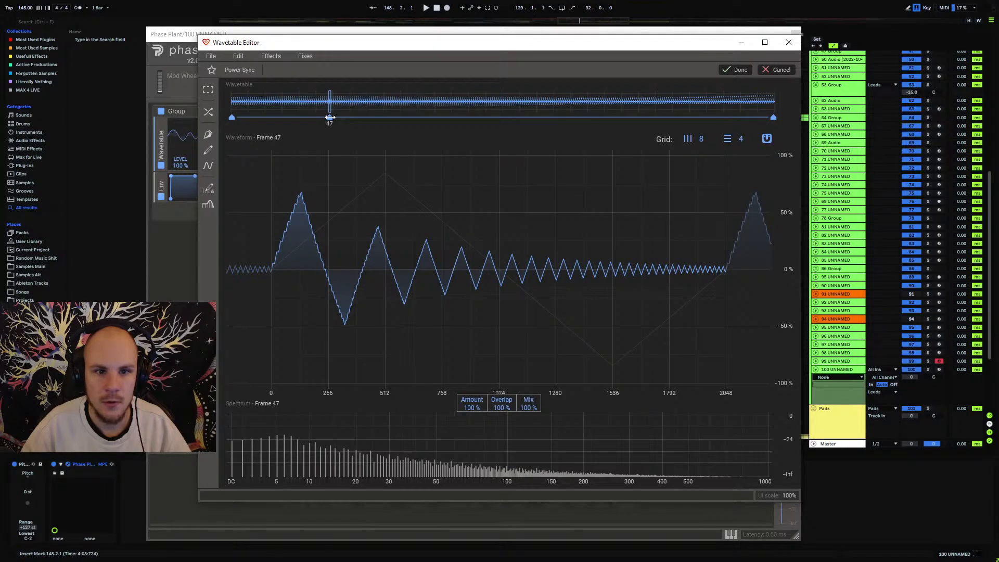
pyautogui.moveTo(494, 119)
pyautogui.mouseDown()
pyautogui.moveTo(524, 119)
pyautogui.moveTo(234, 125)
pyautogui.mouseUp()
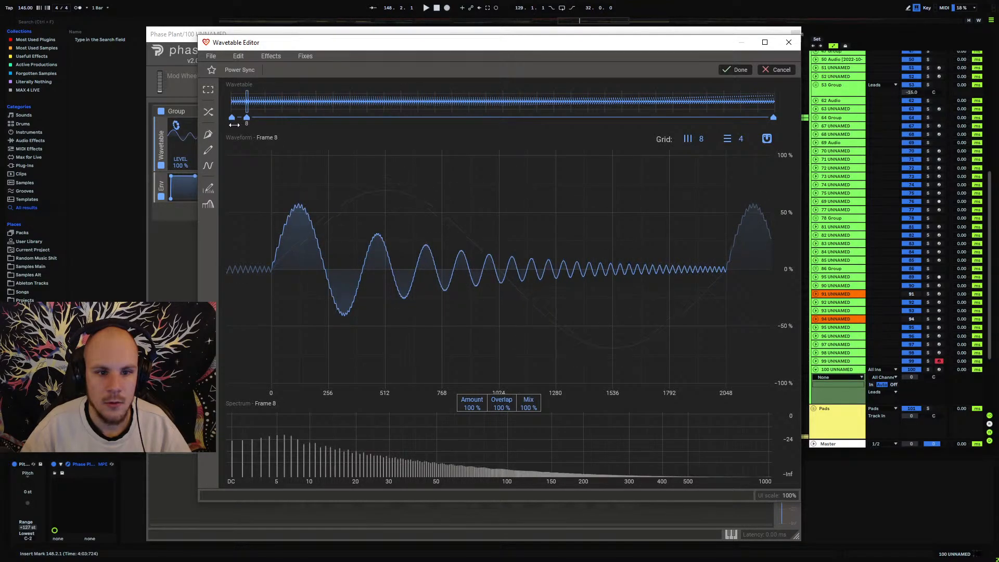
pyautogui.click(779, 71)
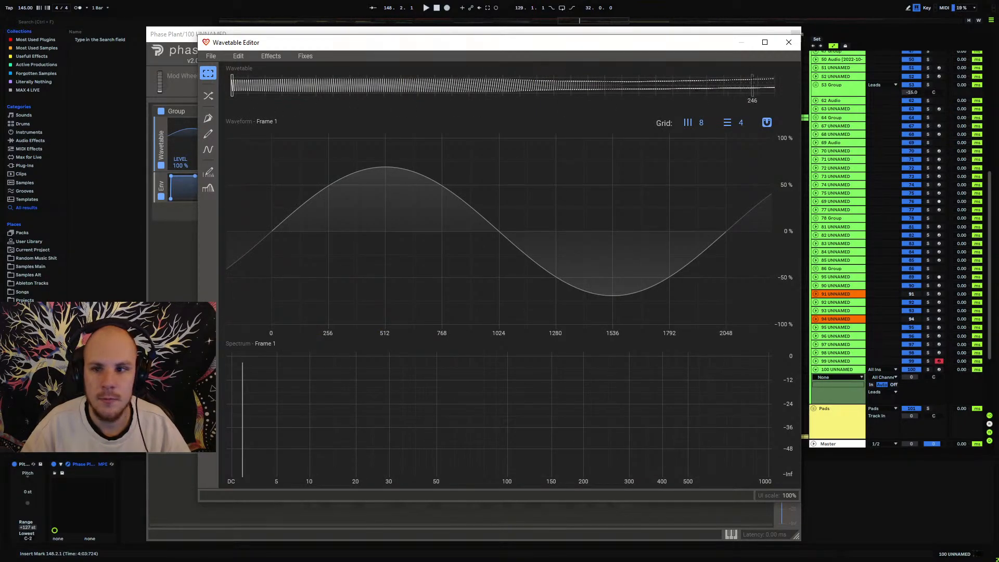
# Clear every wavetable frame after the first and paste frame 1's sine across the whole table.
pyautogui.moveTo(773, 83); pyautogui.dragTo(236, 85)
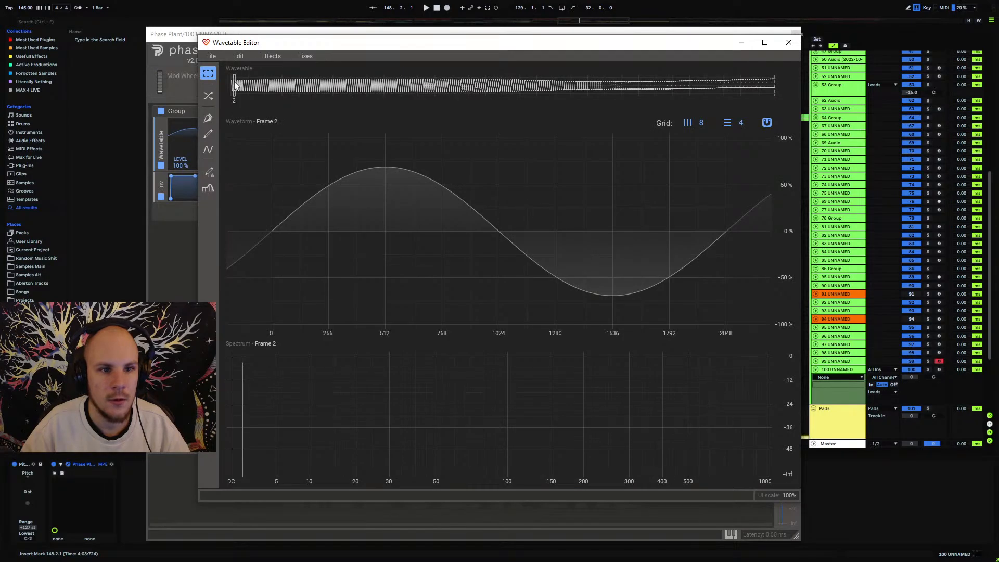
pyautogui.press('Delete')
pyautogui.click(230, 85)
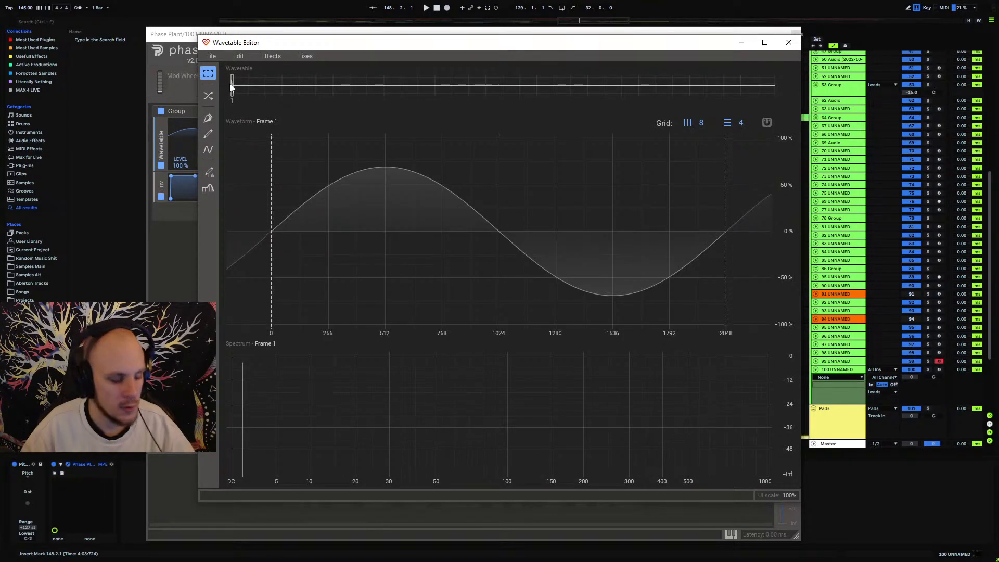
pyautogui.moveTo(774, 86); pyautogui.dragTo(183, 73)
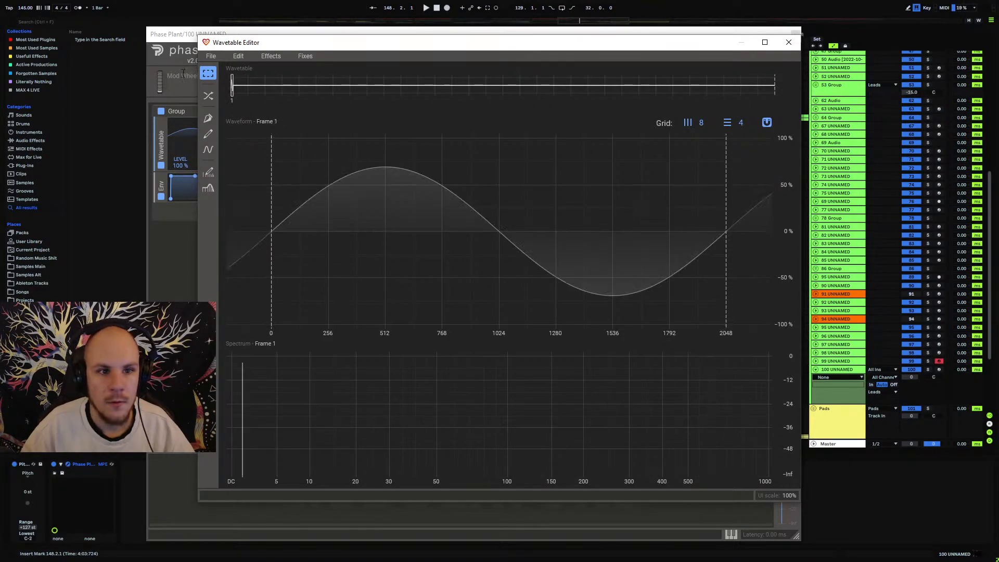
pyautogui.hotkey('ctrl', 'v')
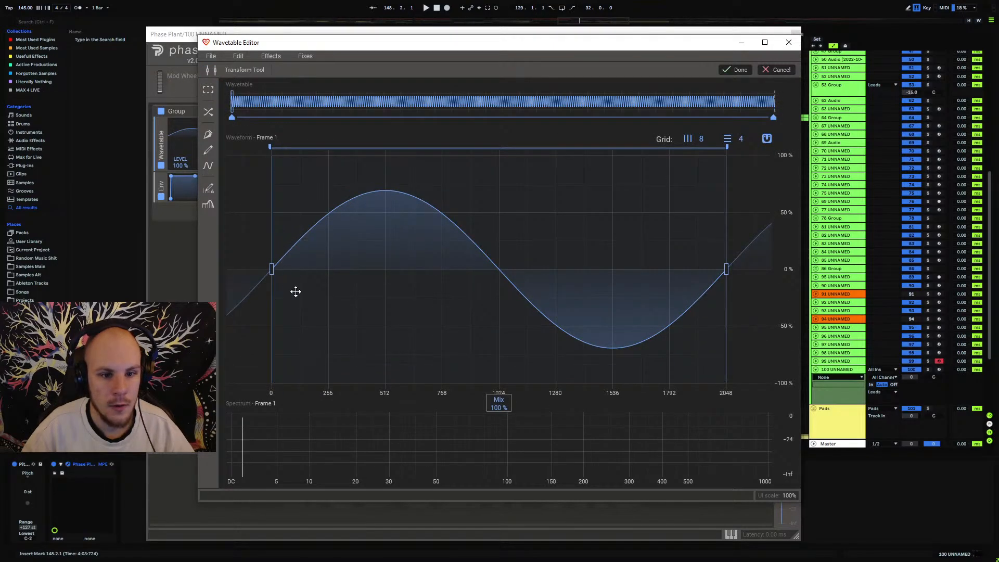
pyautogui.click(736, 70)
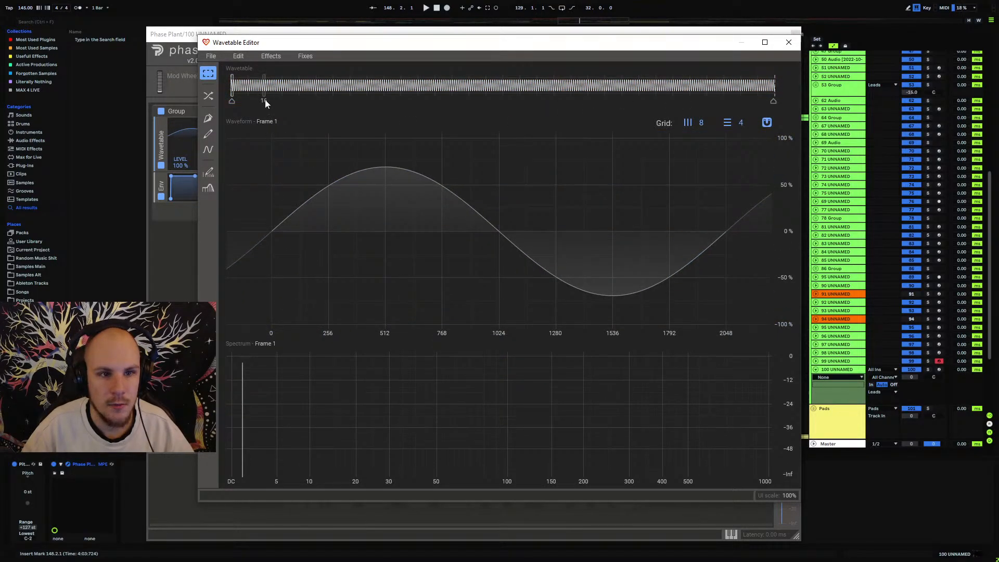
# Start a Power Sync over all frames with Overlap at 100% and set the first frame's Mix to 0%.
pyautogui.click(271, 56)
pyautogui.click(278, 134)
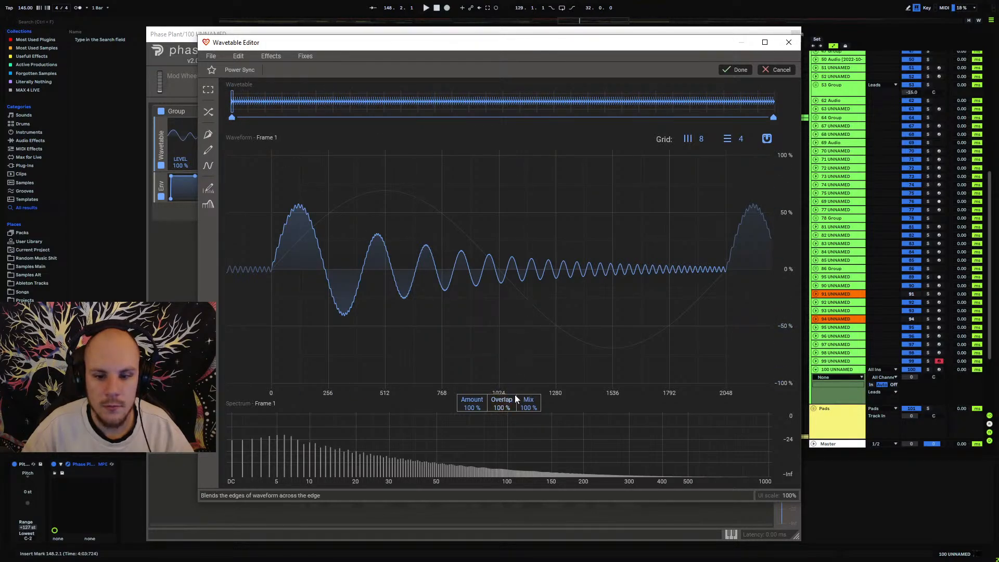
pyautogui.moveTo(528, 405); pyautogui.dragTo(528, 475)
pyautogui.doubleClick(526, 408)
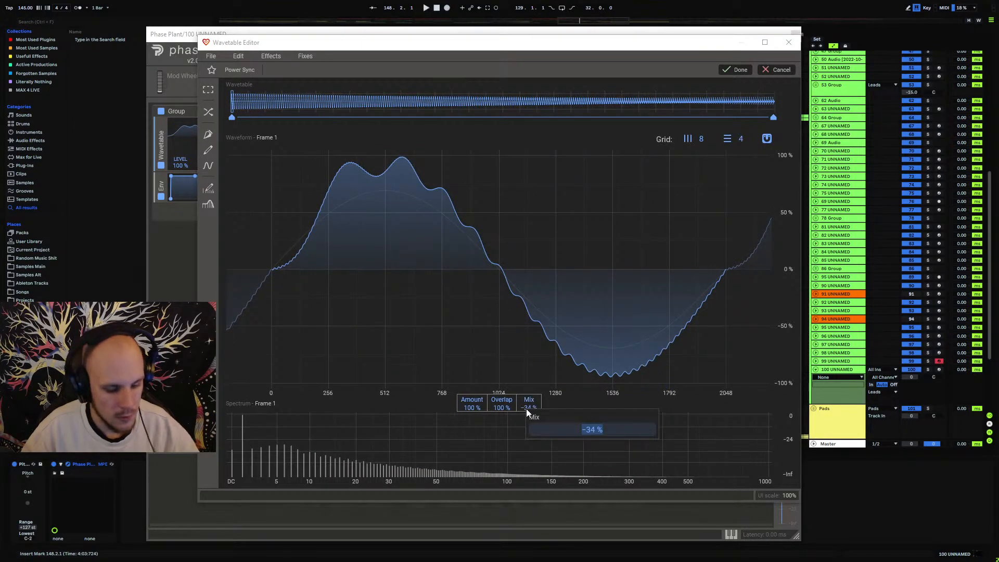
pyautogui.write('0')
pyautogui.press('Return')
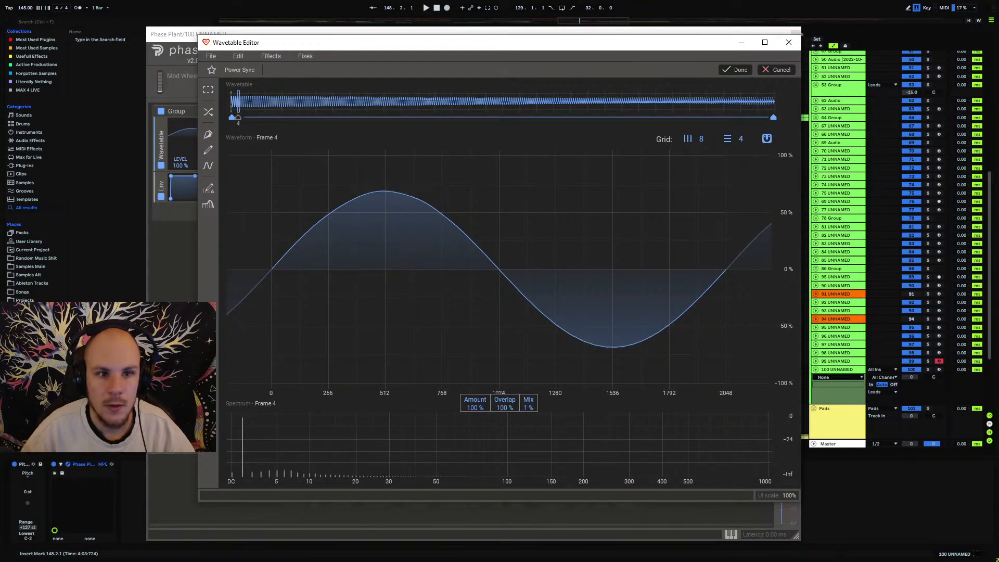
pyautogui.moveTo(232, 117)
pyautogui.mouseDown()
pyautogui.moveTo(660, 104)
pyautogui.moveTo(856, 129)
pyautogui.moveTo(692, 114)
pyautogui.moveTo(231, 119)
pyautogui.mouseUp()
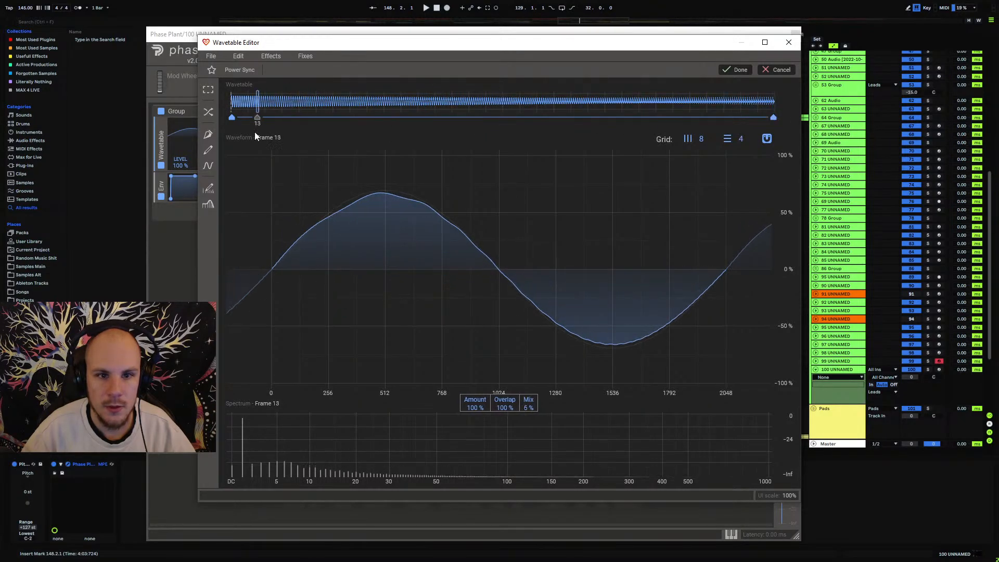
# Set the first frame's Power Sync Mix to 100% and its Amount to 0%, and check the morph across the frames.
pyautogui.doubleClick(528, 407)
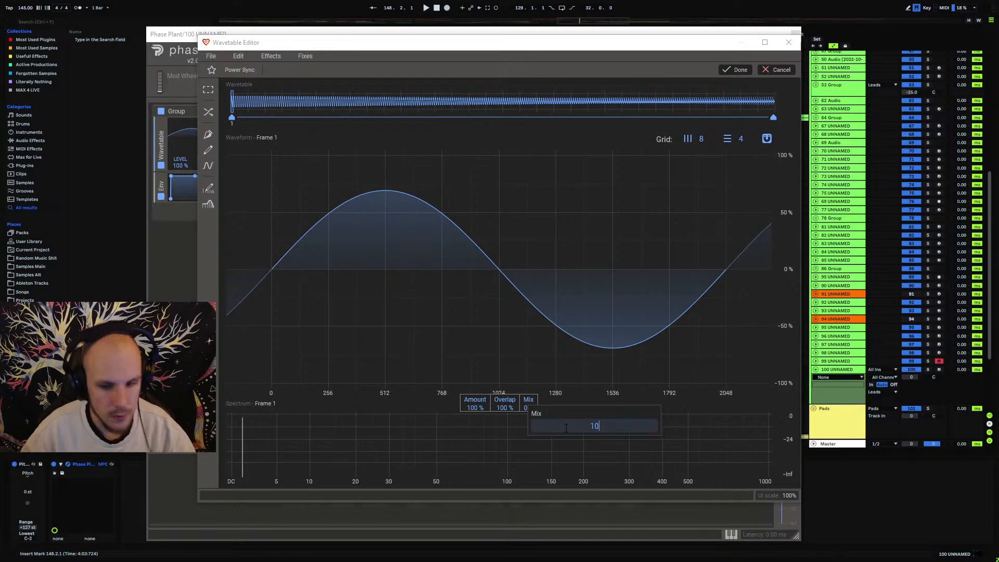
pyautogui.write('100')
pyautogui.press('Return')
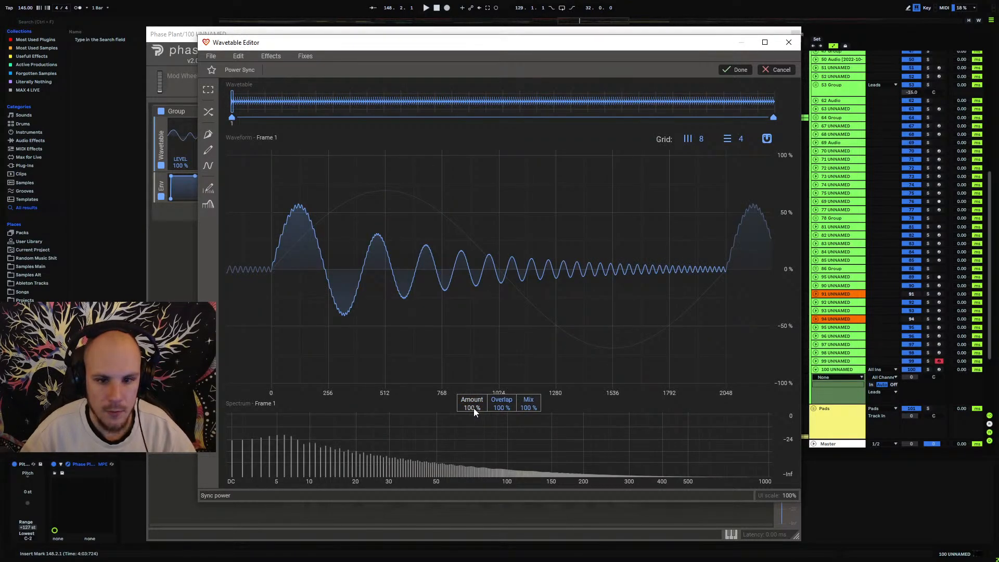
pyautogui.doubleClick(474, 408)
pyautogui.write('0')
pyautogui.press('Return')
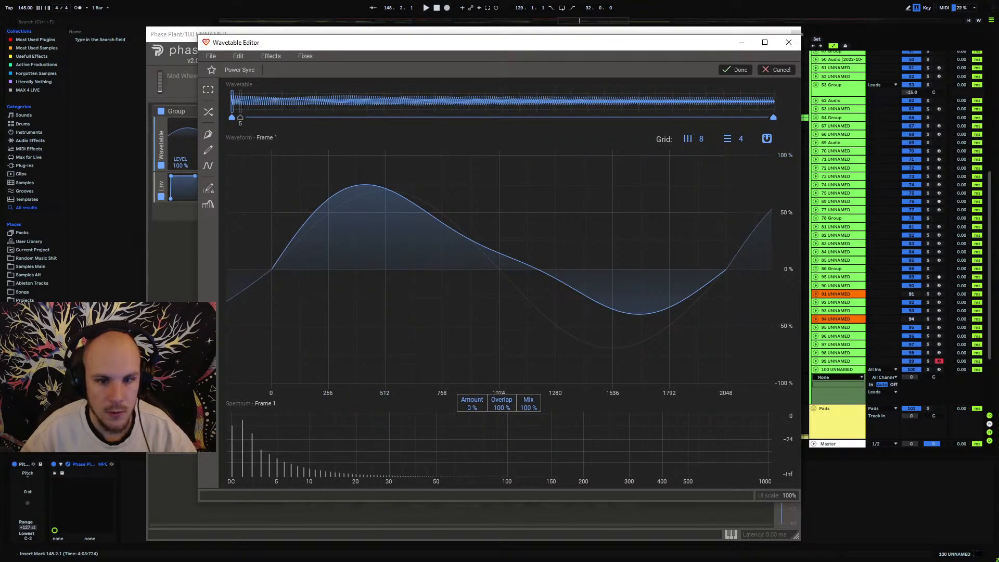
pyautogui.moveTo(232, 117)
pyautogui.mouseDown()
pyautogui.moveTo(442, 114)
pyautogui.moveTo(680, 125)
pyautogui.moveTo(789, 142)
pyautogui.moveTo(236, 146)
pyautogui.moveTo(644, 146)
pyautogui.moveTo(775, 158)
pyautogui.moveTo(200, 171)
pyautogui.mouseUp()
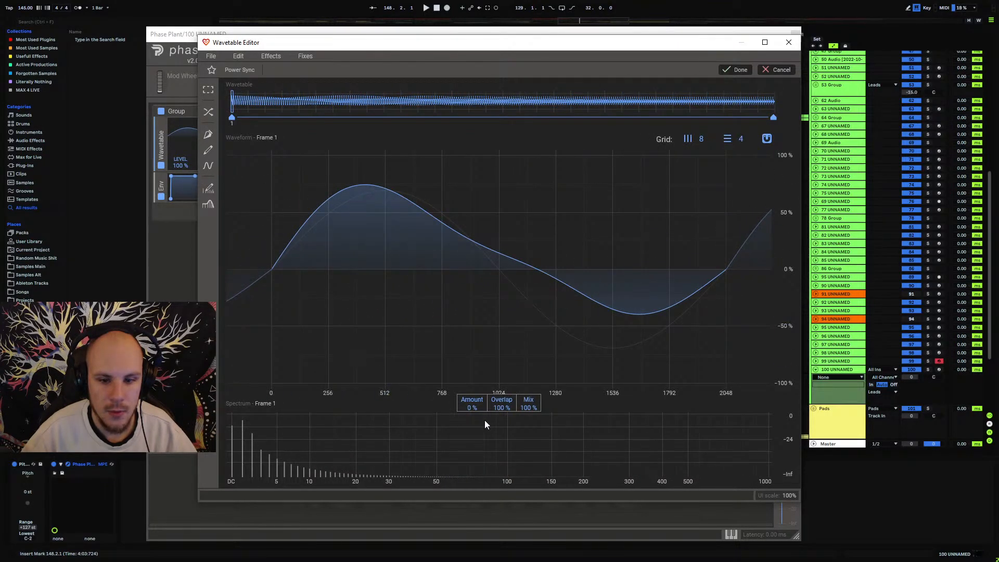
# Set the first frame's Power Sync Overlap to 0% and apply the effect to the wavetable.
pyautogui.moveTo(501, 407); pyautogui.dragTo(501, 520)
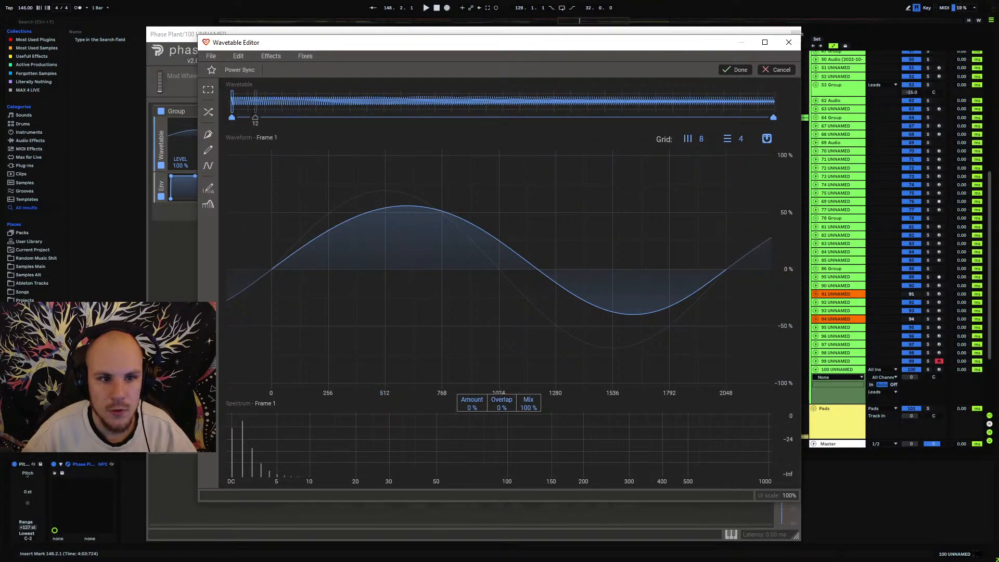
pyautogui.moveTo(232, 102)
pyautogui.mouseDown()
pyautogui.moveTo(675, 127)
pyautogui.moveTo(789, 145)
pyautogui.moveTo(218, 155)
pyautogui.moveTo(764, 158)
pyautogui.moveTo(406, 177)
pyautogui.moveTo(224, 169)
pyautogui.mouseUp()
pyautogui.click(733, 74)
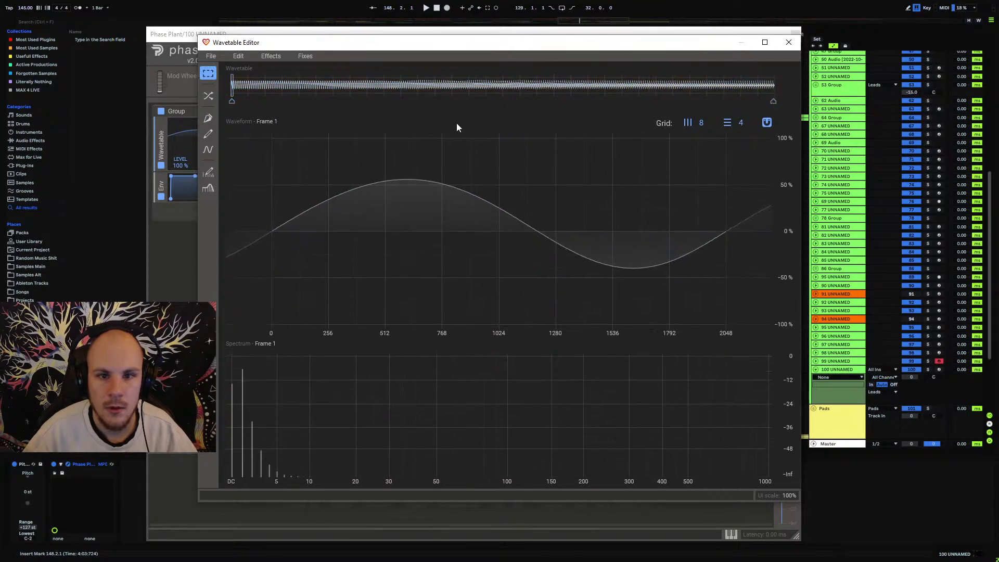
# Return to the synth, arm track 100 and audition the edited wavetable by sweeping its frame up to 256.
pyautogui.click(788, 43)
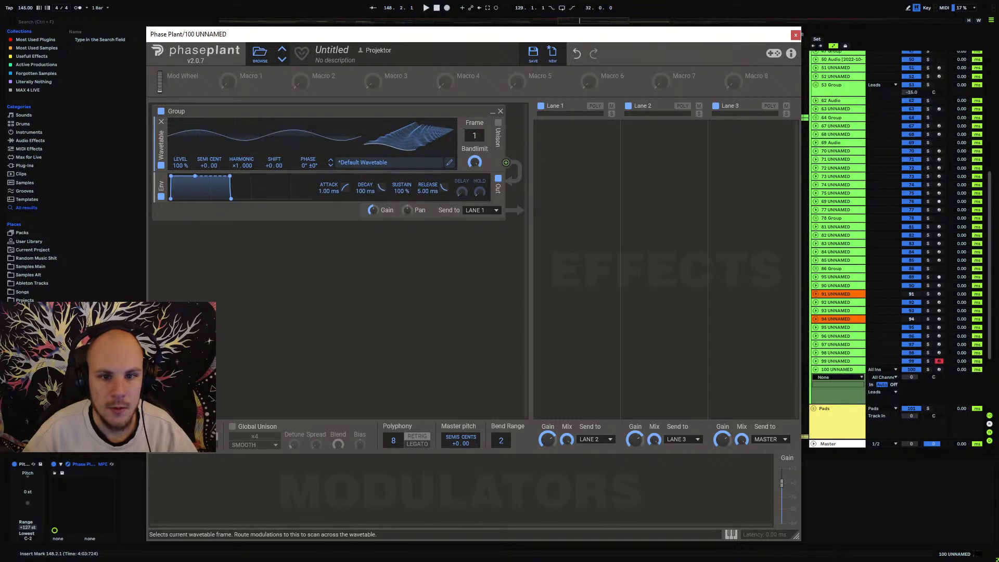
pyautogui.click(939, 369)
pyautogui.moveTo(474, 136); pyautogui.dragTo(474, 70)
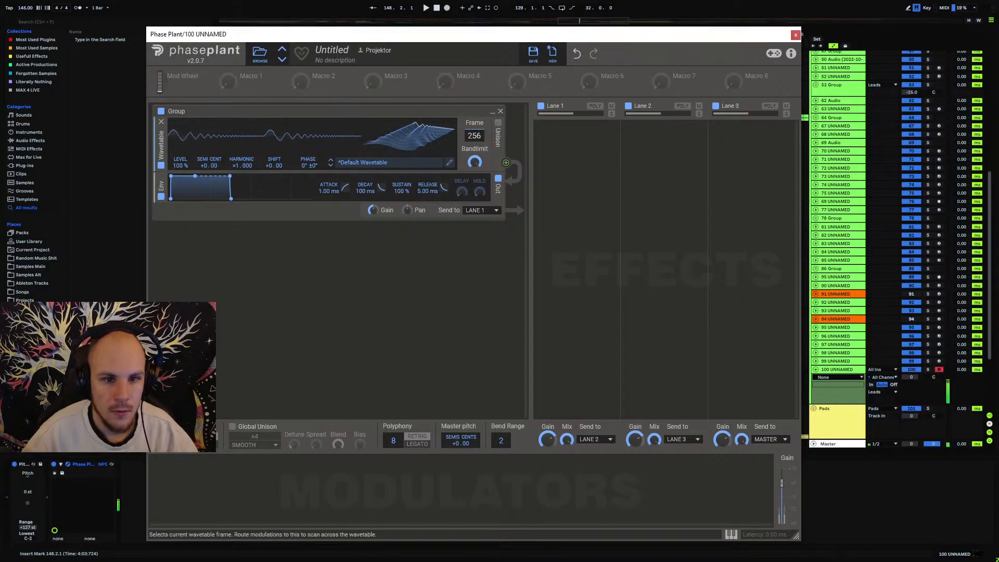
# Reopen the wavetable for editing, start a second Power Sync over all frames and compare the last frame with the first.
pyautogui.click(449, 163)
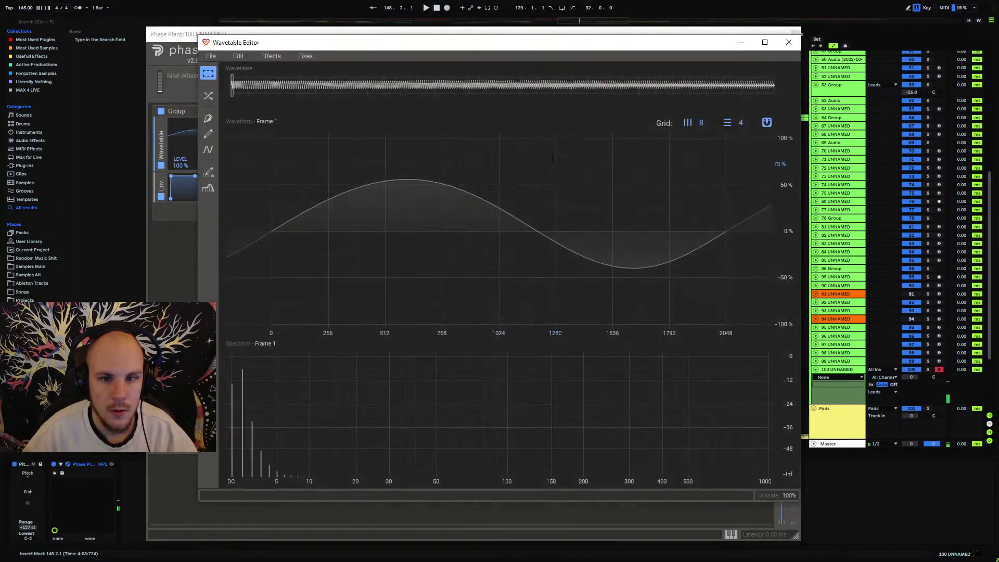
pyautogui.click(296, 56)
pyautogui.moveTo(280, 55)
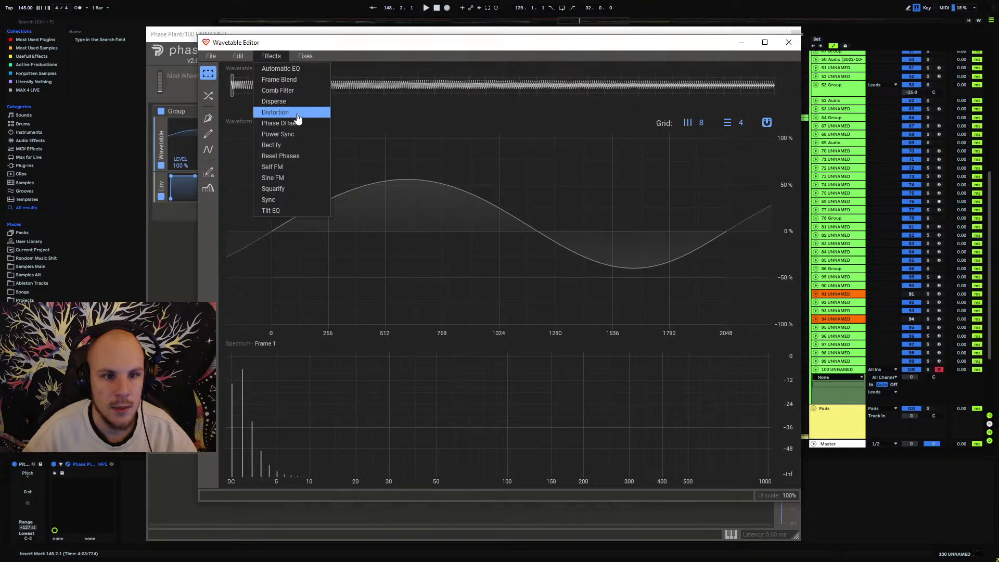
pyautogui.press('Return')
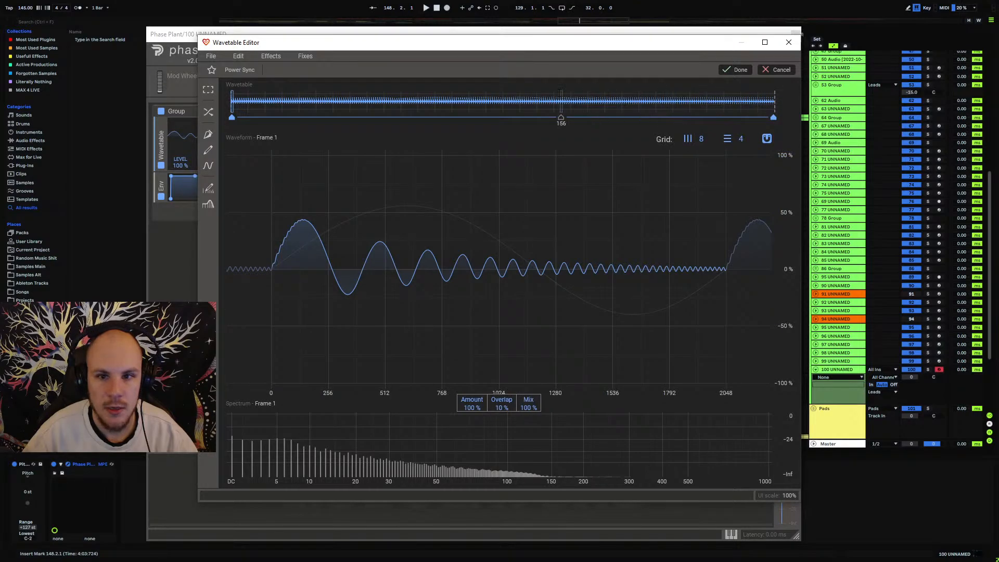
pyautogui.moveTo(561, 102); pyautogui.dragTo(774, 104)
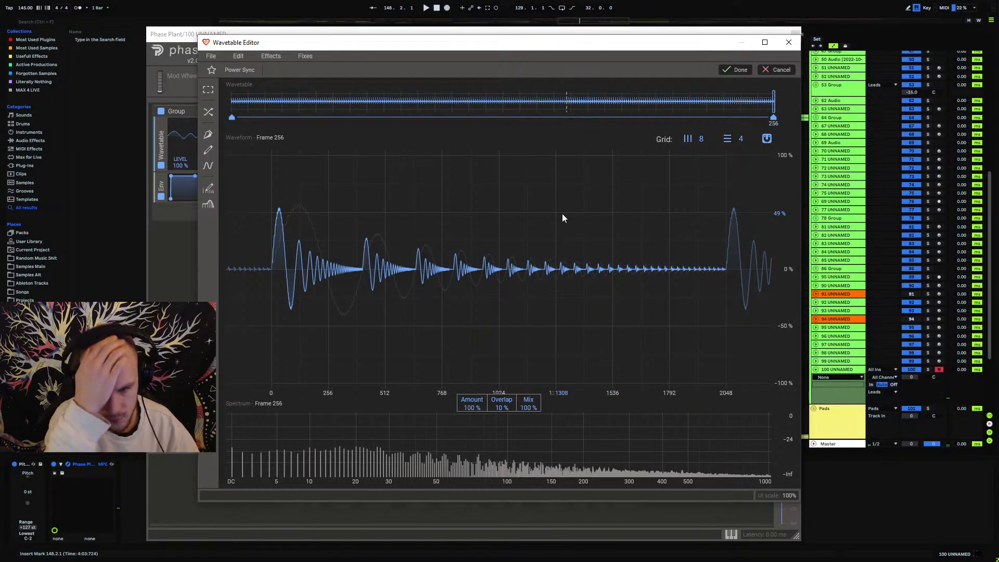
pyautogui.moveTo(566, 98); pyautogui.dragTo(229, 101)
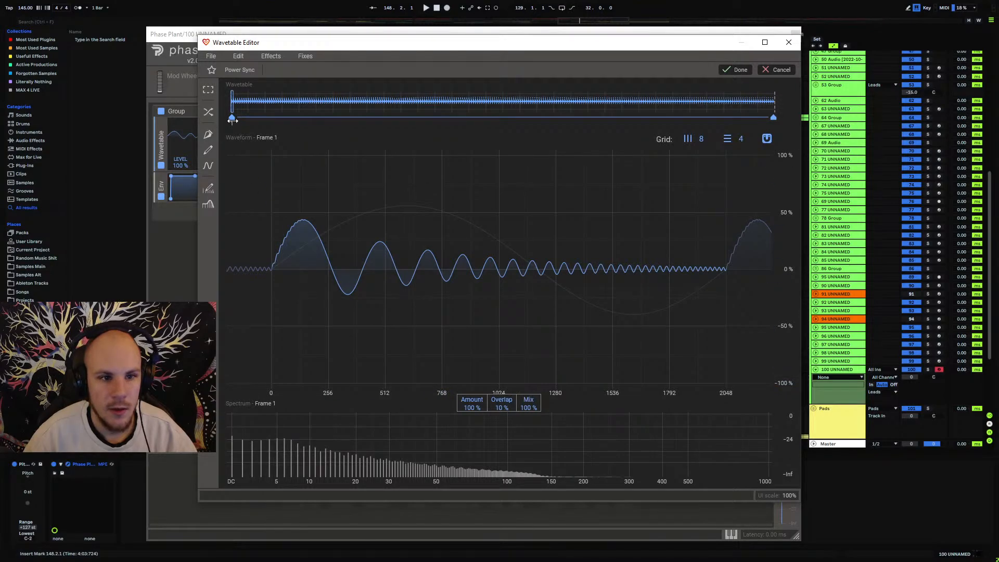
# Set Power Sync Amount and Overlap to 0% on the first frame and Overlap to 100% on frame 256, and apply it.
pyautogui.moveTo(472, 408); pyautogui.dragTo(472, 513)
pyautogui.moveTo(503, 409); pyautogui.dragTo(504, 442)
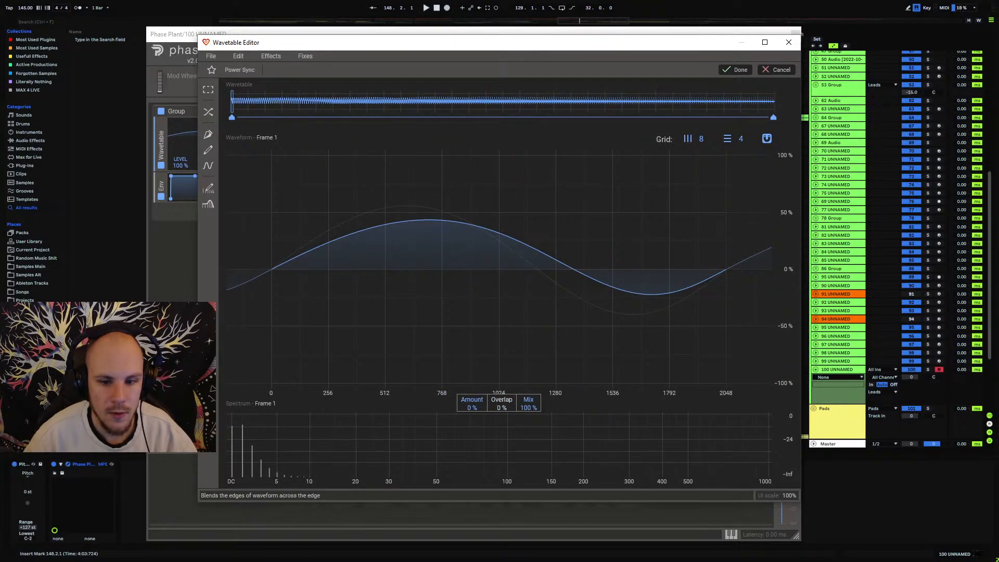
pyautogui.click(774, 118)
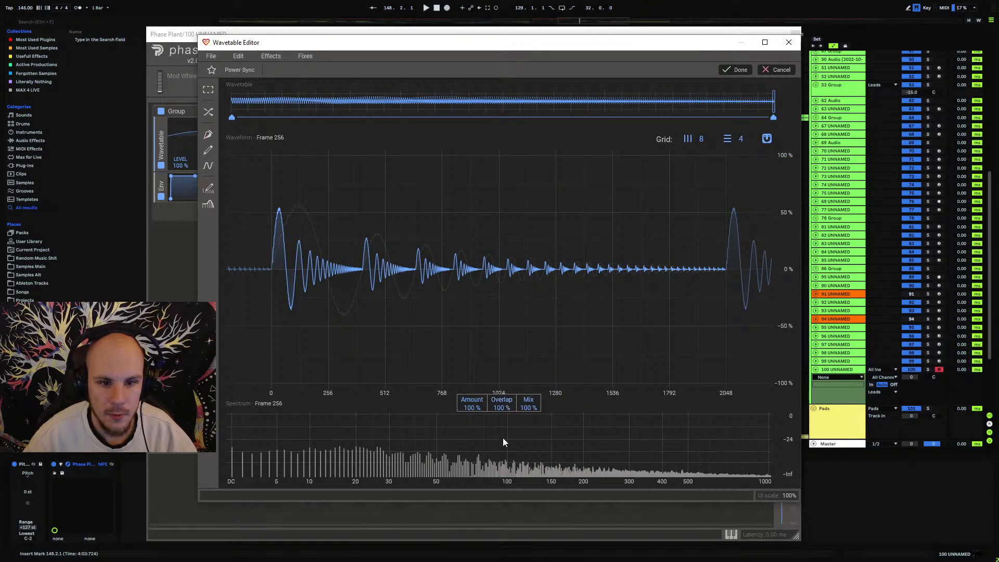
pyautogui.click(735, 69)
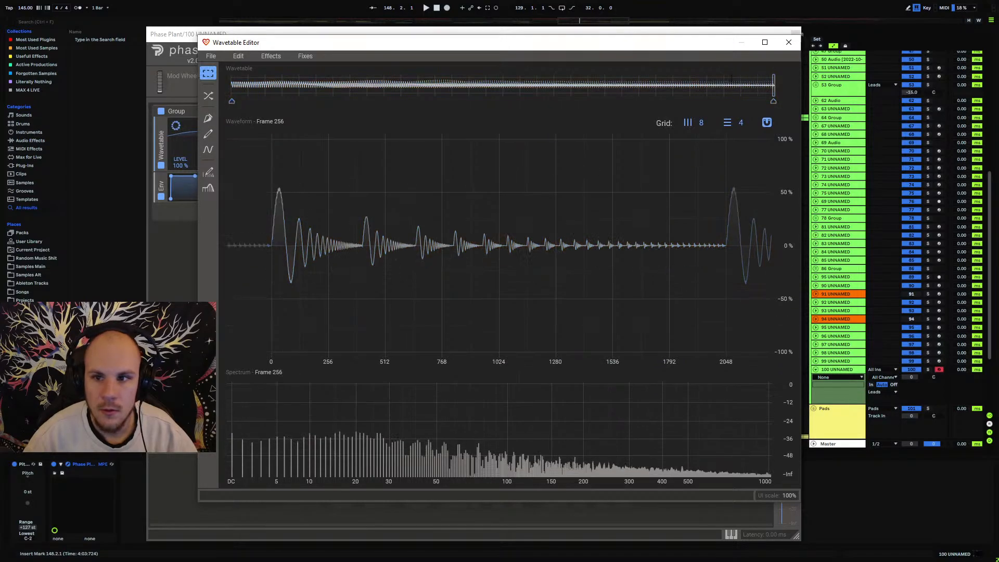
# Close the wavetable editor and audition the double-synced table by sweeping its frame back to 1.
pyautogui.click(788, 43)
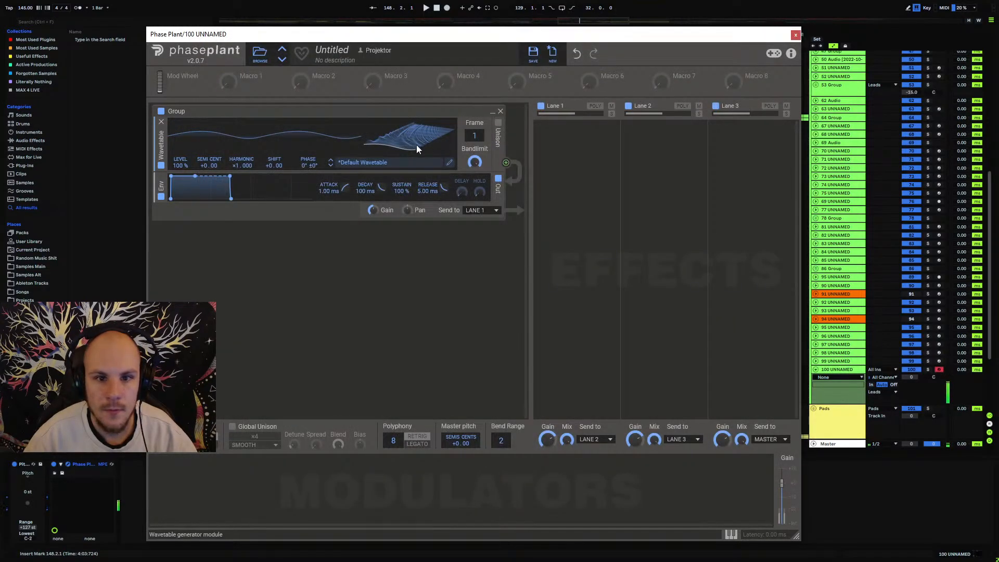
pyautogui.moveTo(474, 136); pyautogui.dragTo(474, 218)
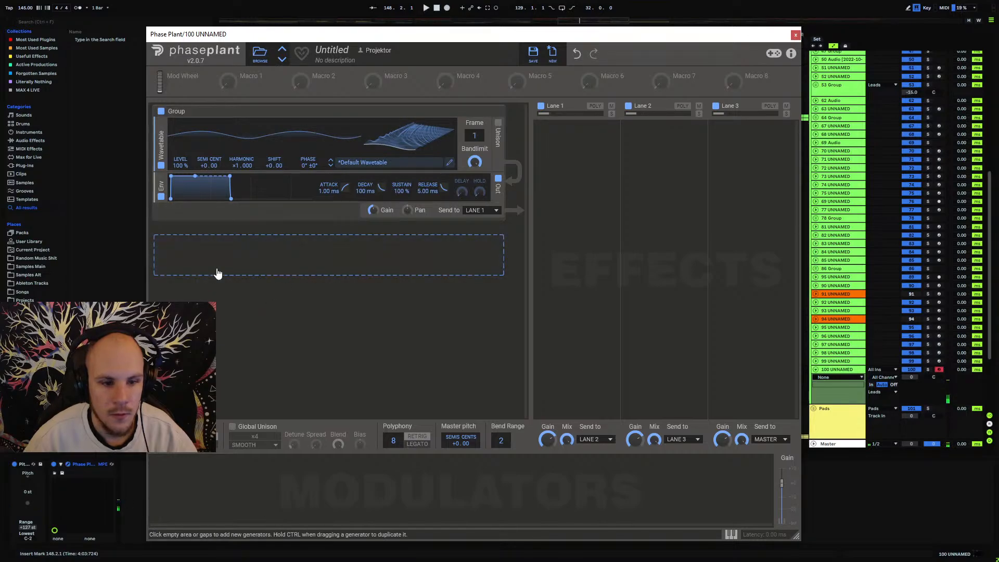
# Add a Filter generator, switch it to band-pass with ×3 slope, and place it between the wavetable and the envelope.
pyautogui.click(249, 227)
pyautogui.click(312, 270)
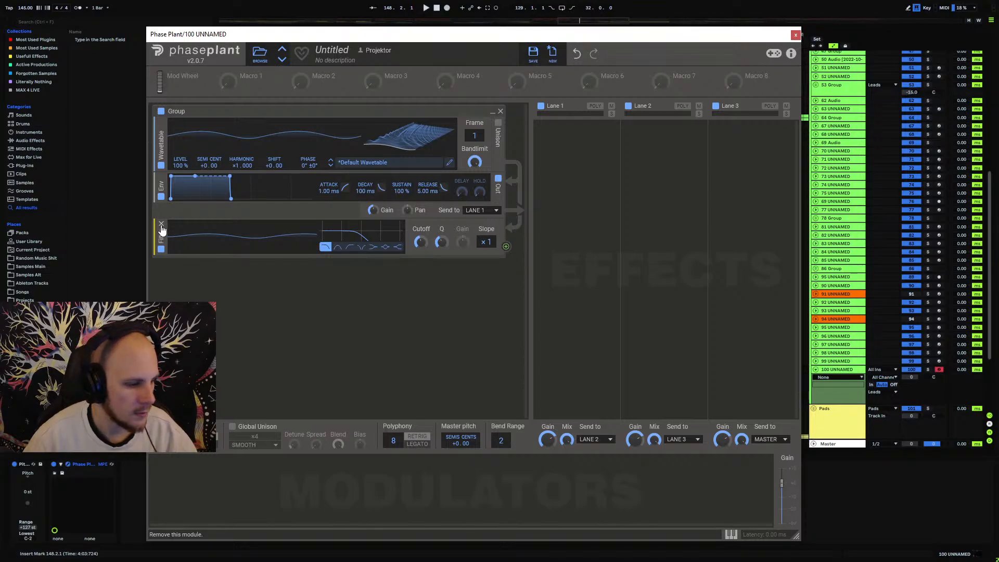
pyautogui.click(337, 248)
pyautogui.moveTo(486, 242); pyautogui.dragTo(442, 235)
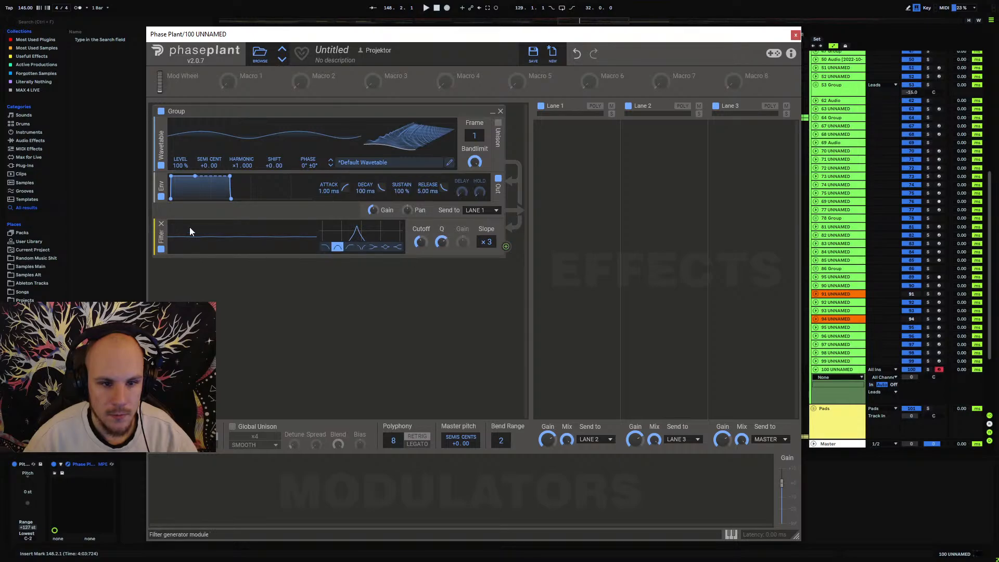
pyautogui.moveTo(160, 237); pyautogui.dragTo(162, 190)
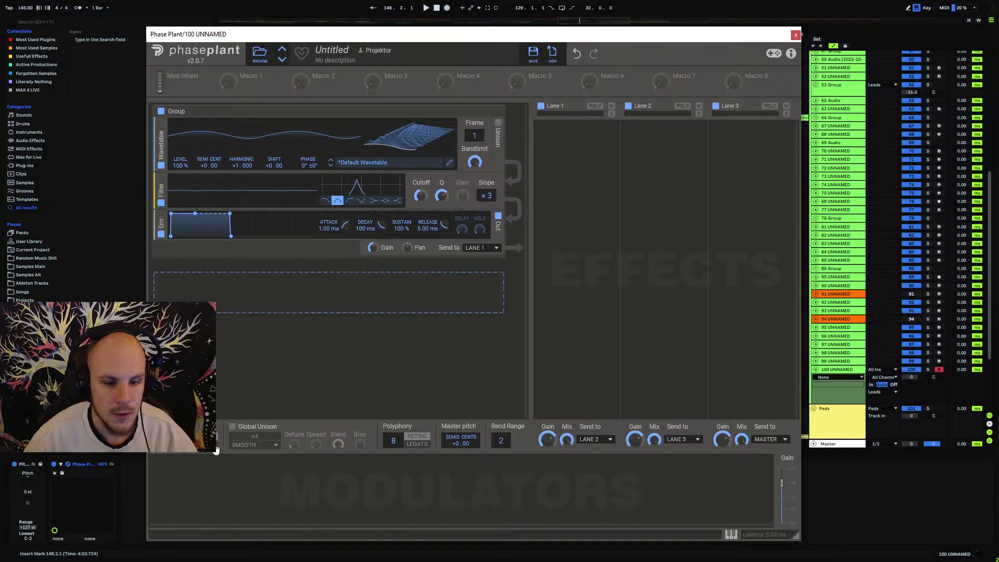
# Add a Velocity modulator routed to the filter's cutoff and enable poly mode on Lane 1.
pyautogui.click(213, 483)
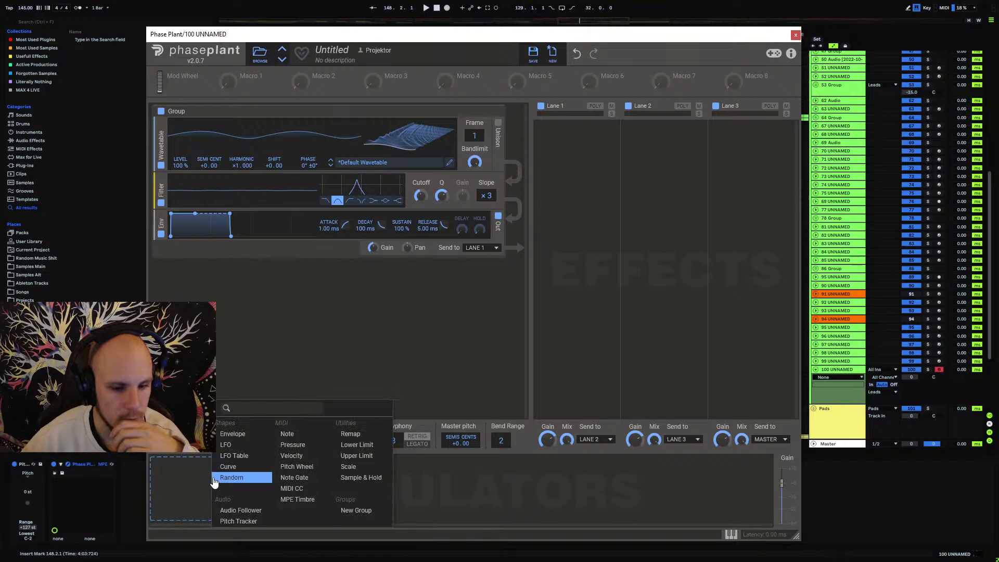
pyautogui.click(294, 456)
pyautogui.moveTo(217, 517); pyautogui.dragTo(421, 204)
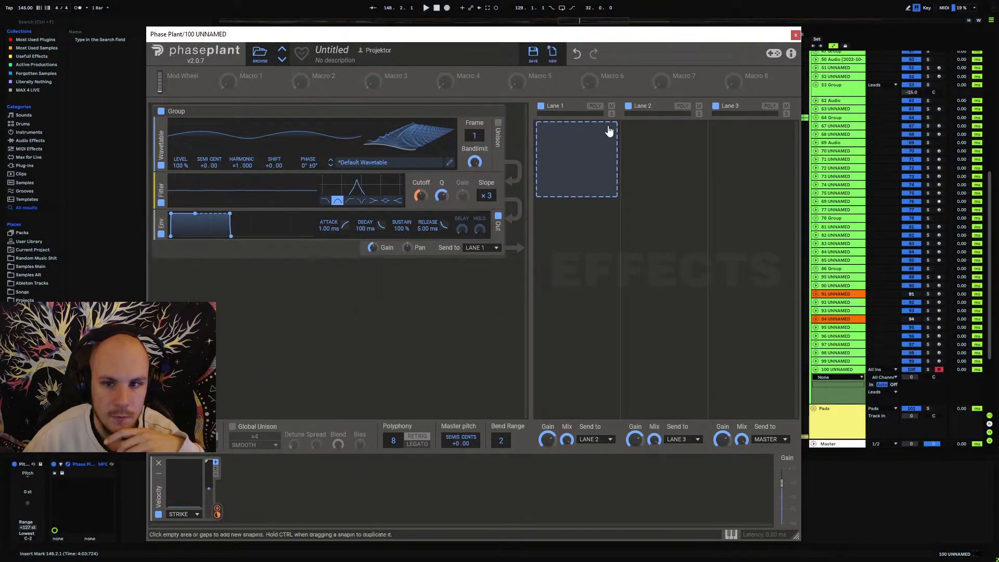
pyautogui.click(595, 106)
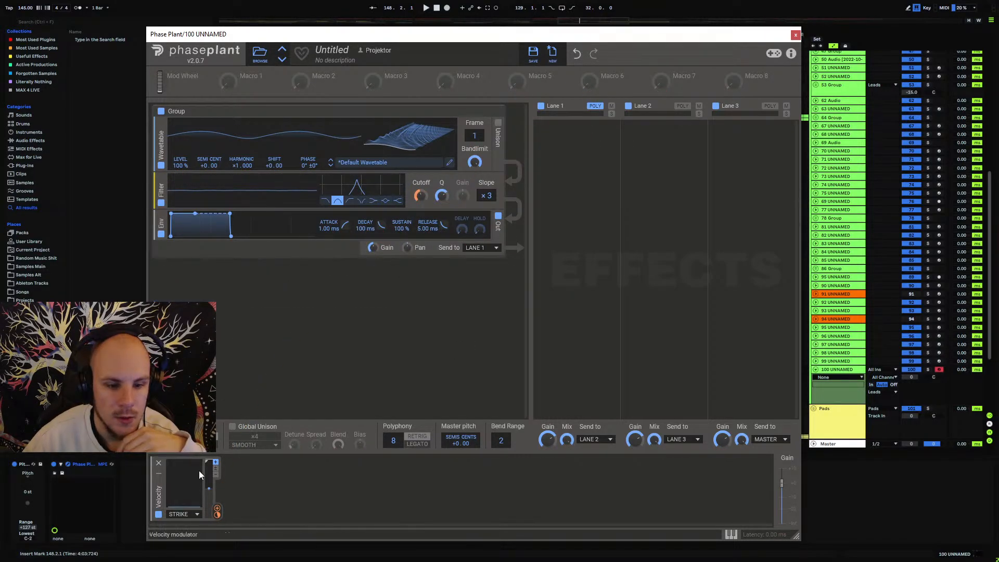
# Close the synth window, open the MIDI clip on track 100 and add a short G0 note at its start.
pyautogui.click(795, 35)
pyautogui.doubleClick(370, 369)
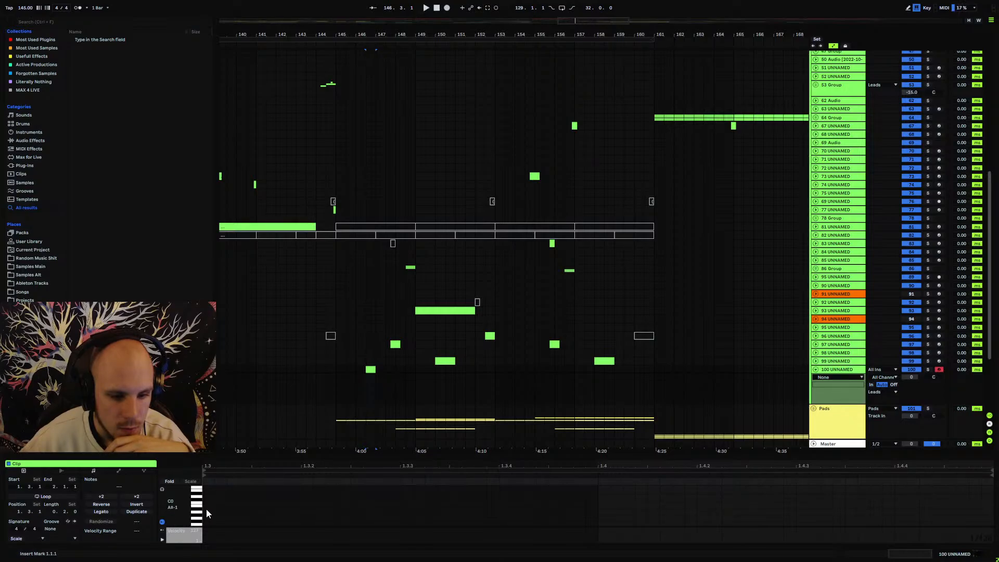
pyautogui.scroll(-3, 206, 509)
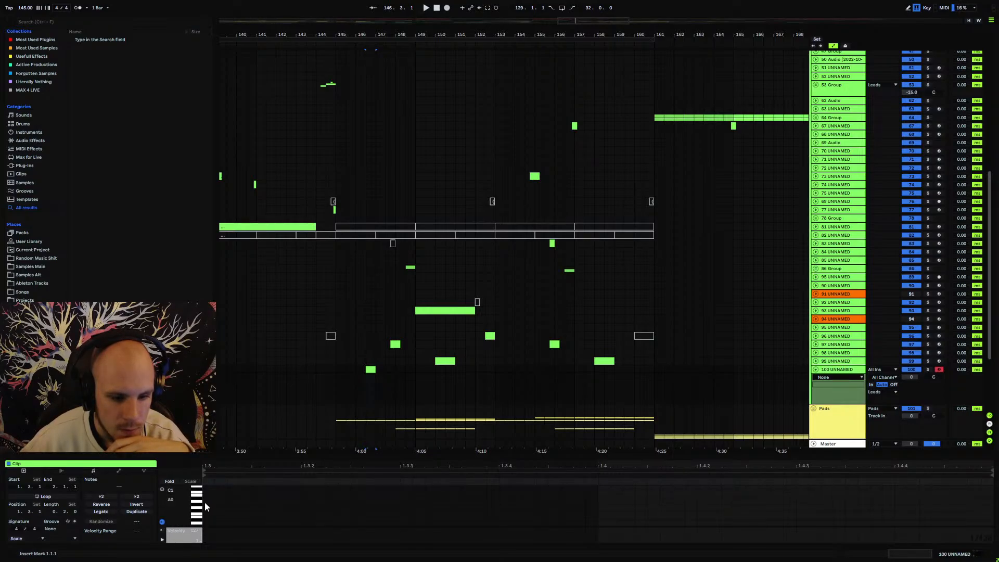
pyautogui.scroll(2, 205, 503)
pyautogui.click(205, 506)
pyautogui.press('Up')
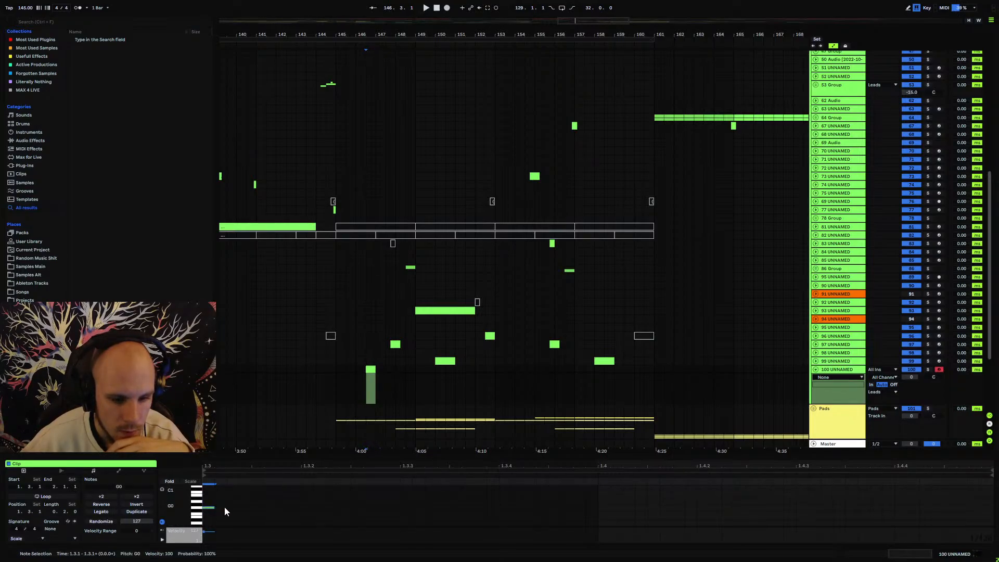
# Solo track 100, play its clip back and reopen its Phase Plant window.
pyautogui.doubleClick(829, 371)
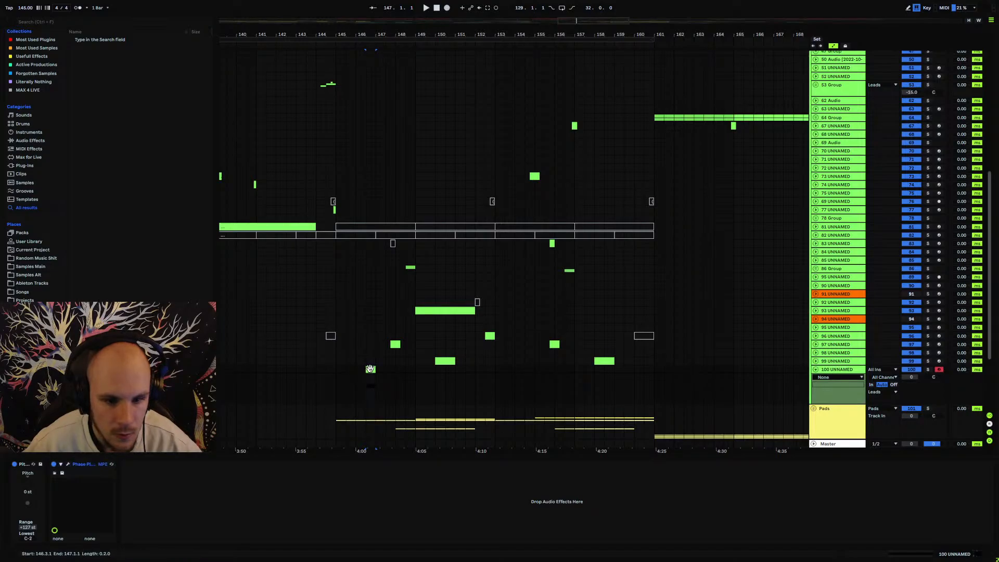
pyautogui.click(928, 369)
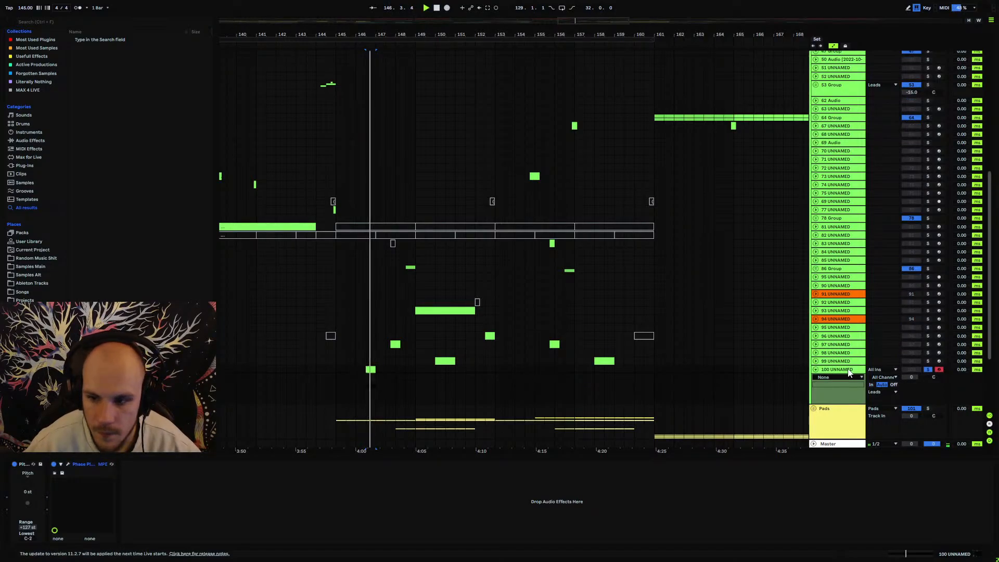
pyautogui.click(63, 472)
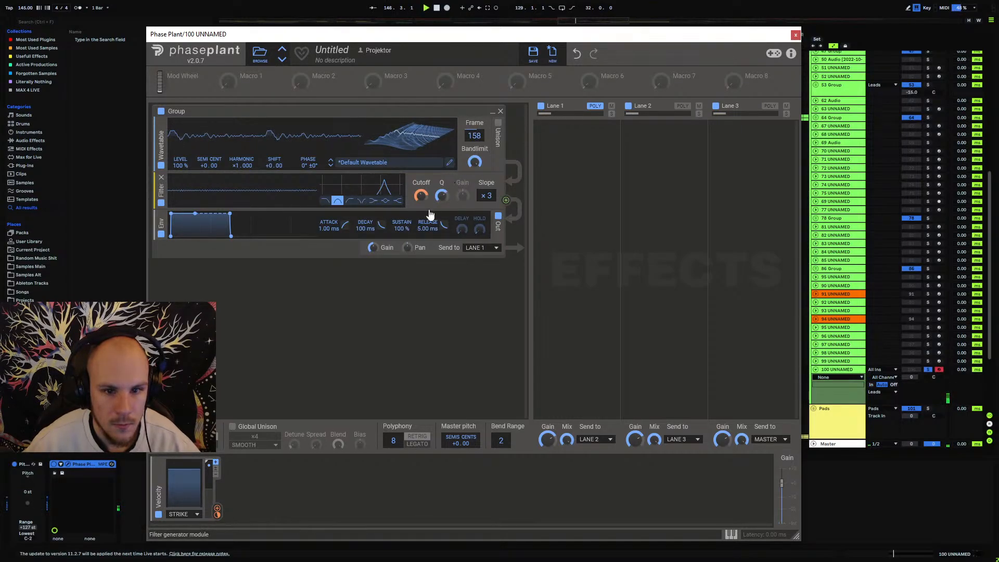
# Delete the filter and the Velocity modulator, and add a Random modulator in their place.
pyautogui.click(162, 177)
pyautogui.click(158, 467)
pyautogui.click(179, 484)
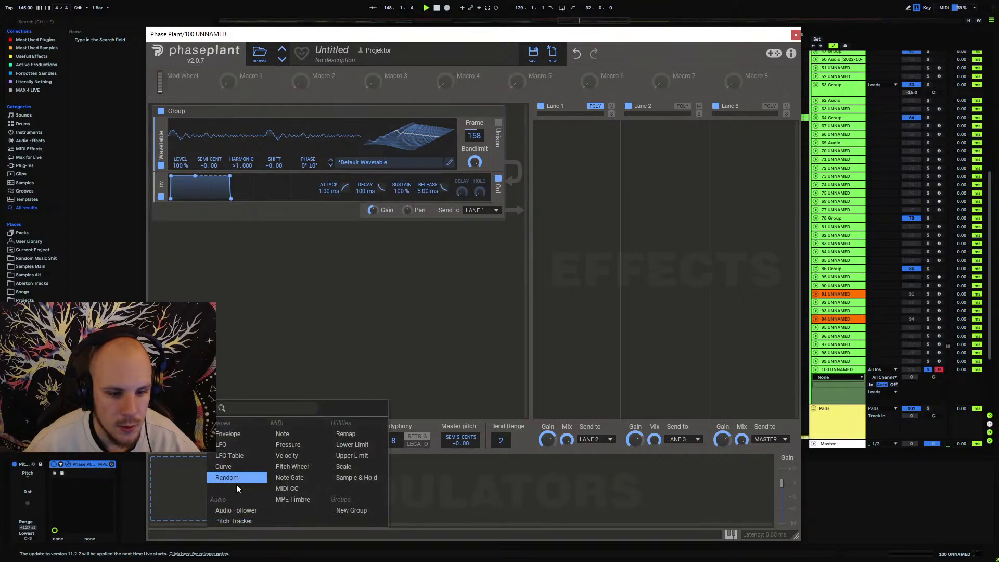
pyautogui.click(228, 477)
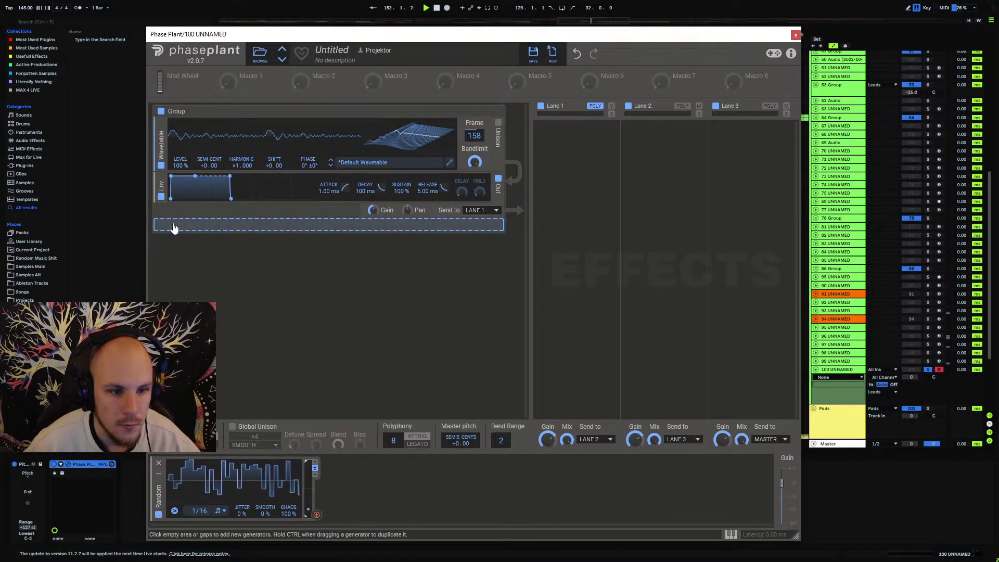
# Insert a band-pass filter with ×3 slope between the wavetable and envelope, with its cutoff modulated by the Random.
pyautogui.click(173, 232)
pyautogui.click(249, 268)
pyautogui.moveTo(174, 241); pyautogui.dragTo(251, 204)
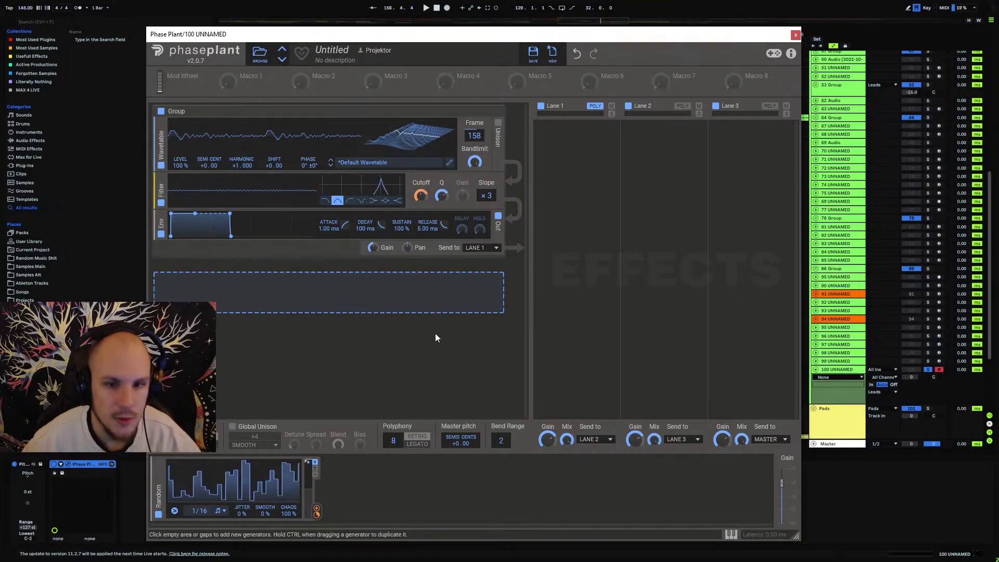
# Set the wavetable frame to 24 and modulate it with a second Random modulator in unipolar mode.
pyautogui.click(358, 474)
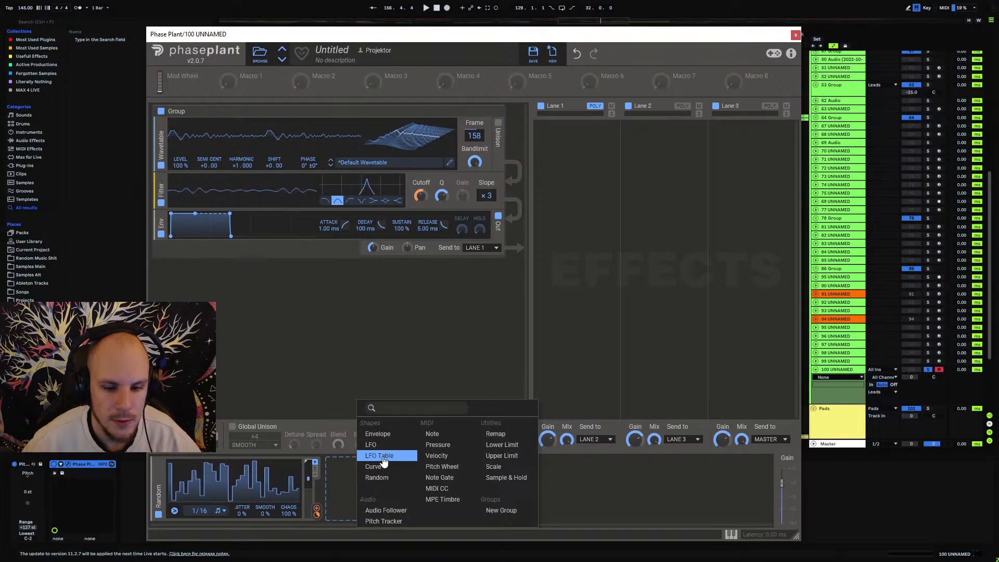
pyautogui.click(384, 479)
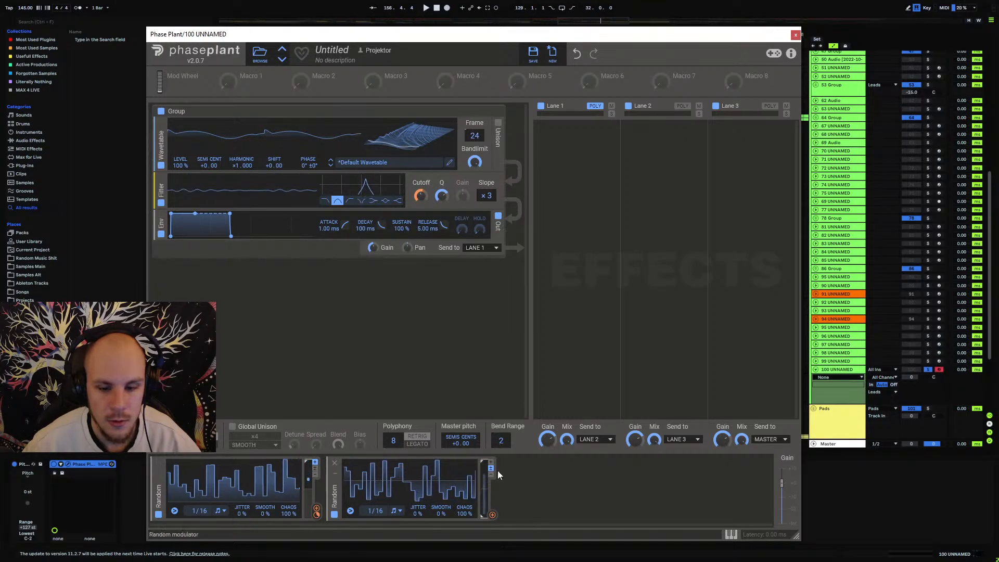
pyautogui.moveTo(493, 515); pyautogui.dragTo(475, 142)
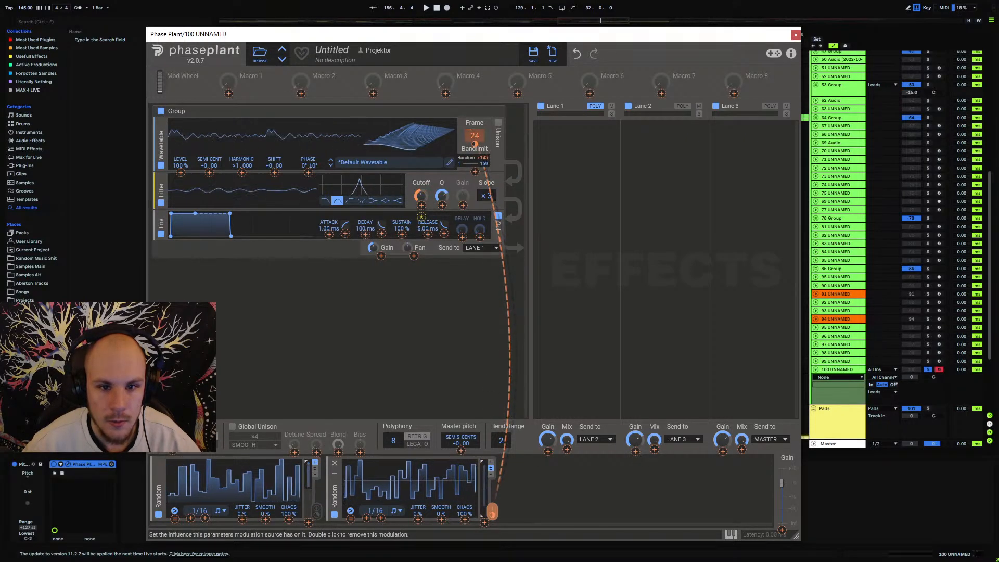
pyautogui.click(492, 464)
pyautogui.click(491, 462)
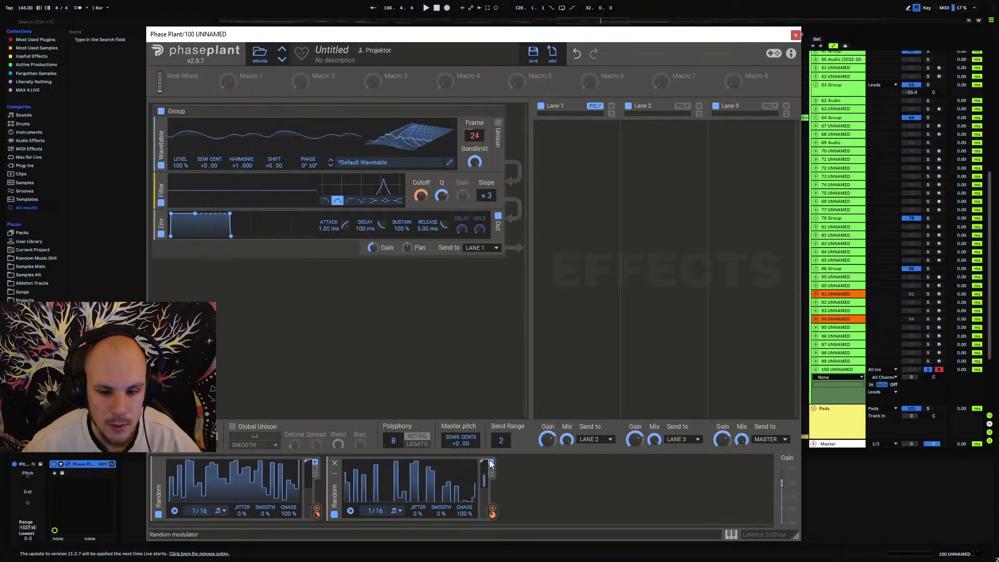
# Add an Overdrive distortion generator and place it between the wavetable and the filter.
pyautogui.click(259, 270)
pyautogui.click(325, 313)
pyautogui.moveTo(162, 274); pyautogui.dragTo(161, 191)
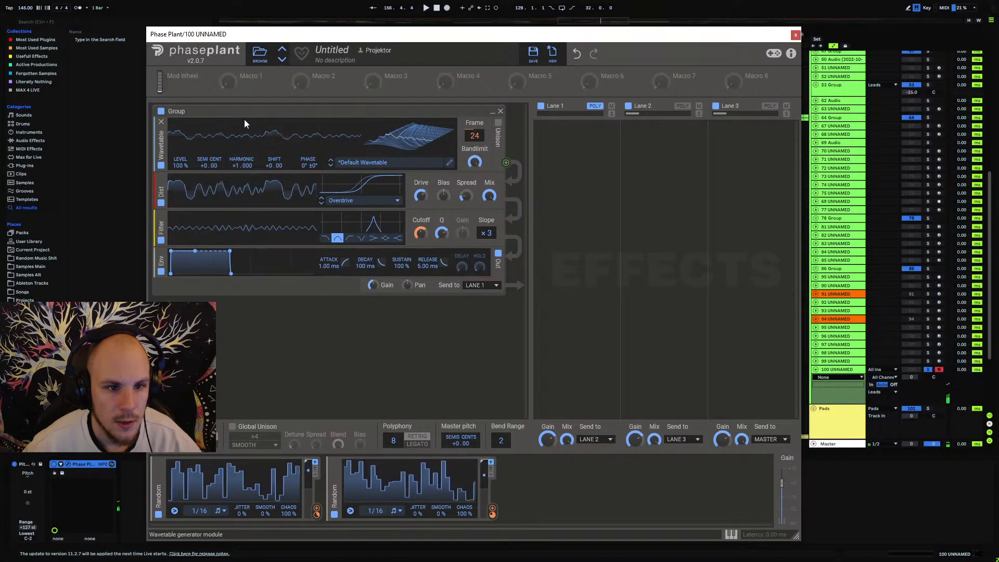
# Collapse the generator group and duplicate it until there are four identical groups.
pyautogui.click(492, 113)
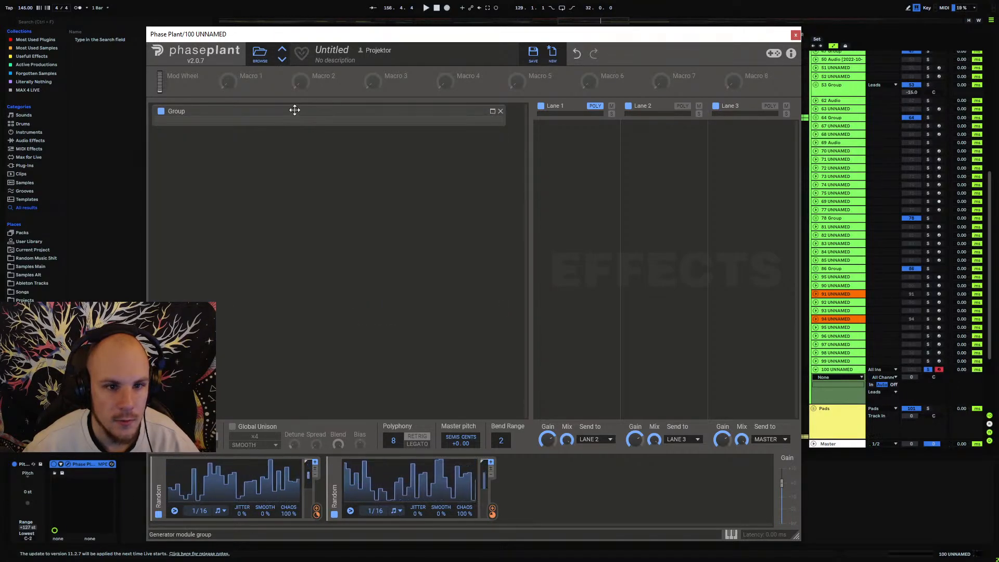
pyautogui.moveTo(295, 110); pyautogui.dragTo(369, 229)
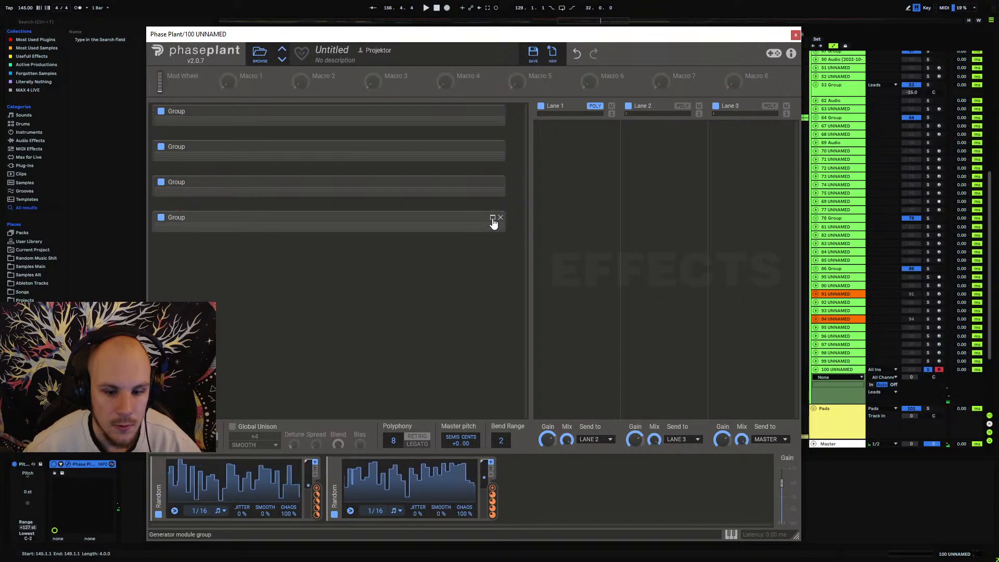
# Expand all four generator groups so their modules are shown.
pyautogui.click(492, 218)
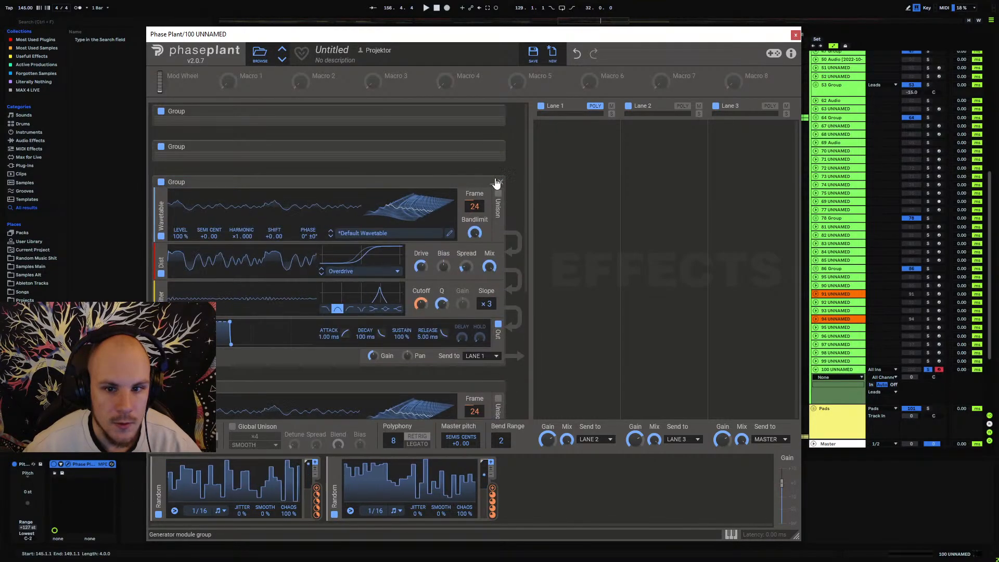
pyautogui.click(493, 183)
pyautogui.click(493, 183)
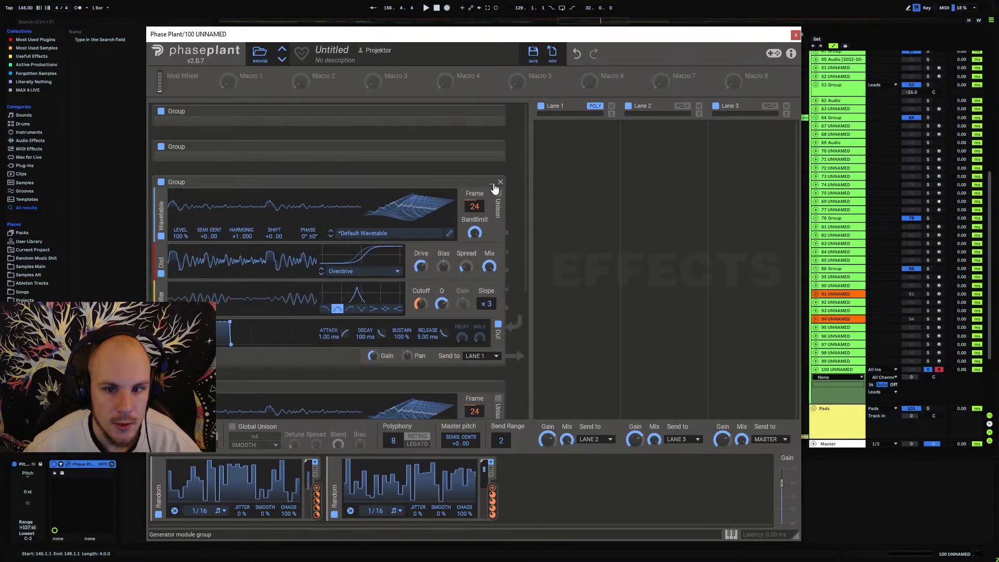
pyautogui.click(493, 183)
pyautogui.click(494, 147)
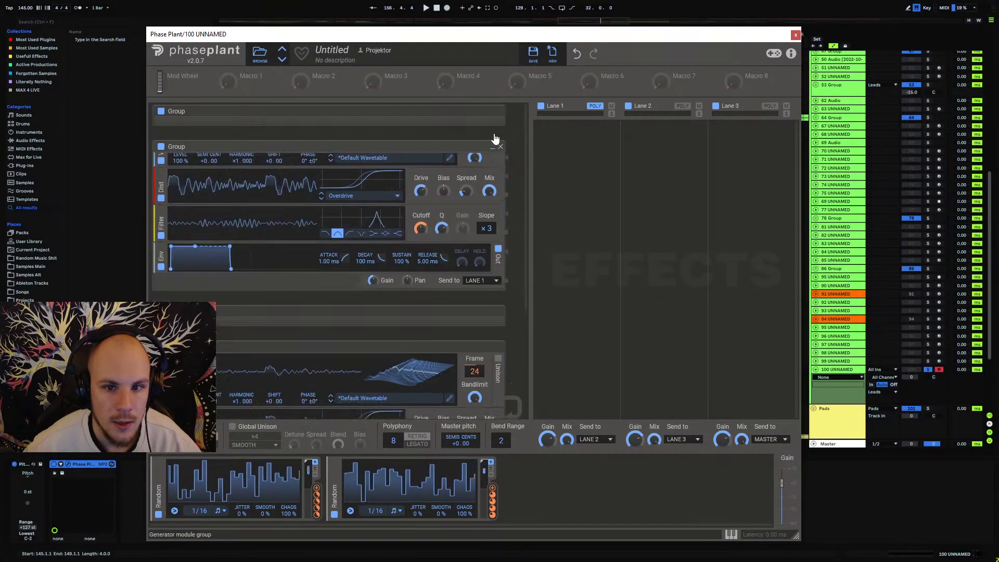
pyautogui.click(493, 113)
pyautogui.scroll(-2, 508, 333)
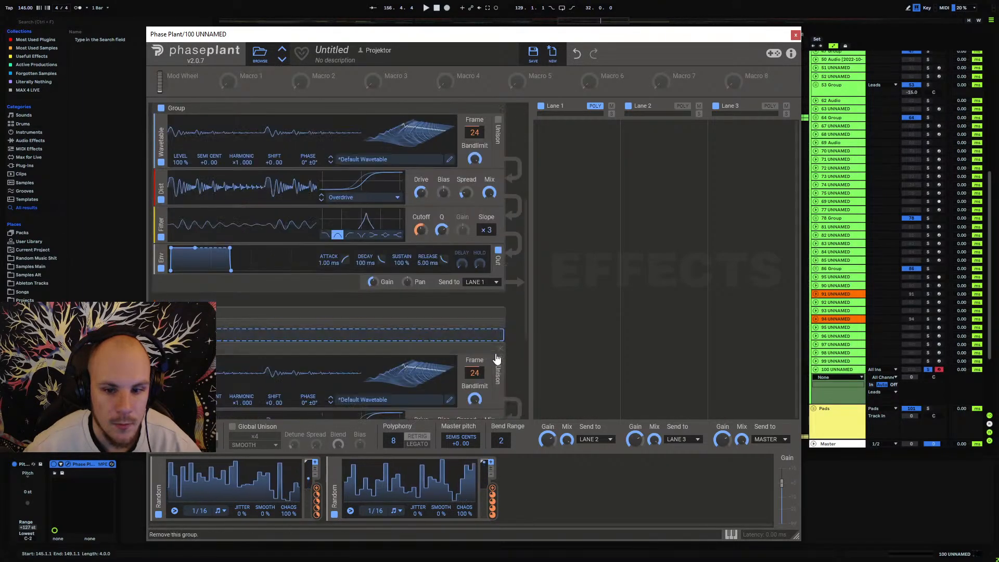
pyautogui.click(492, 314)
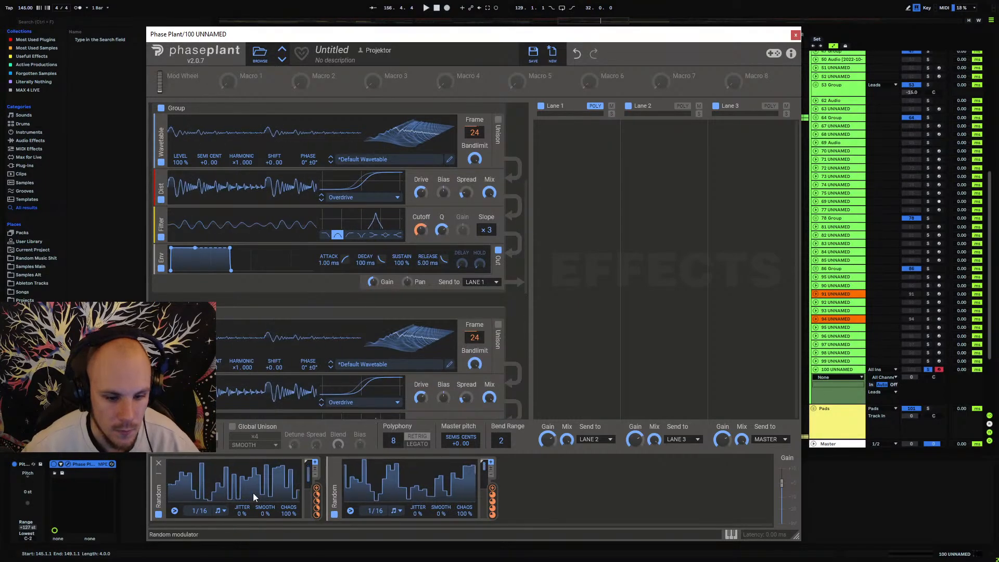
# Duplicate the Random modulator several times and remove the first Random's cutoff routings to the duplicated groups' filters.
pyautogui.moveTo(336, 479); pyautogui.dragTo(678, 493)
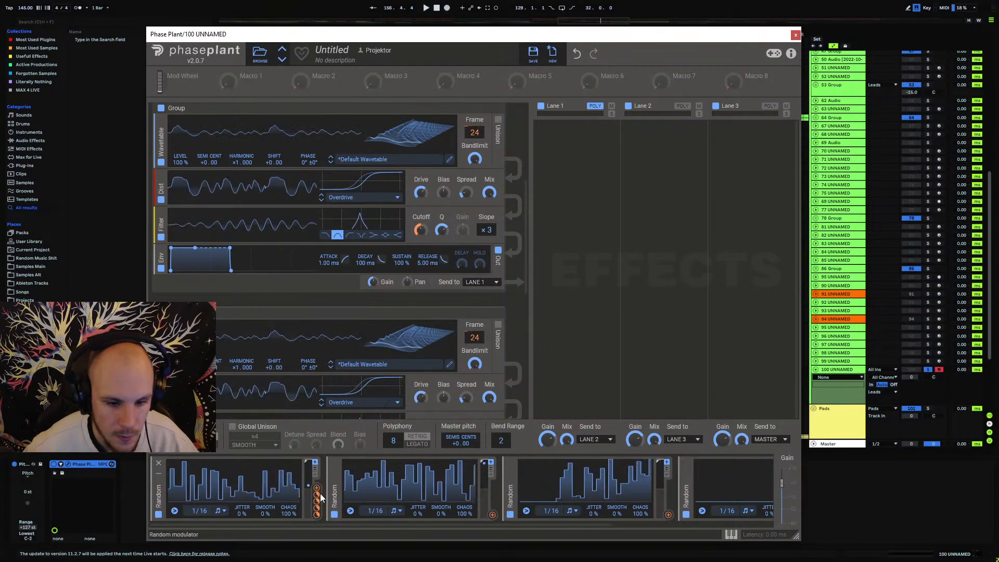
pyautogui.moveTo(317, 494)
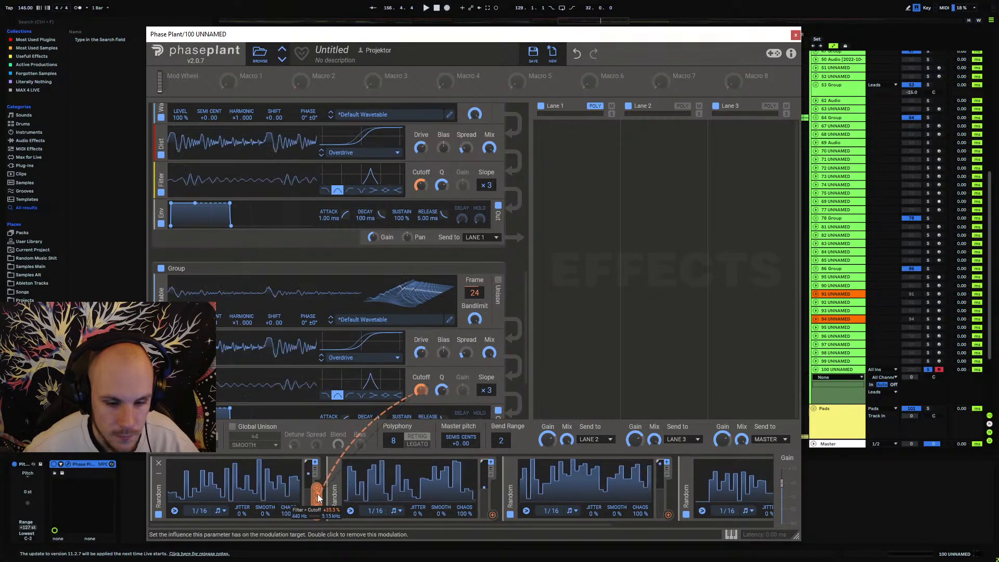
pyautogui.doubleClick(316, 510)
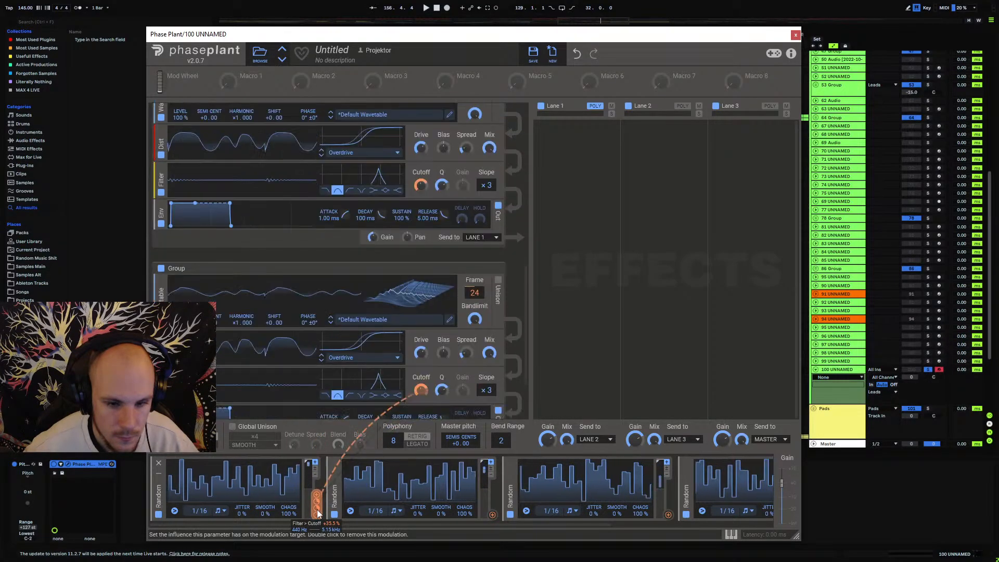
pyautogui.doubleClick(317, 511)
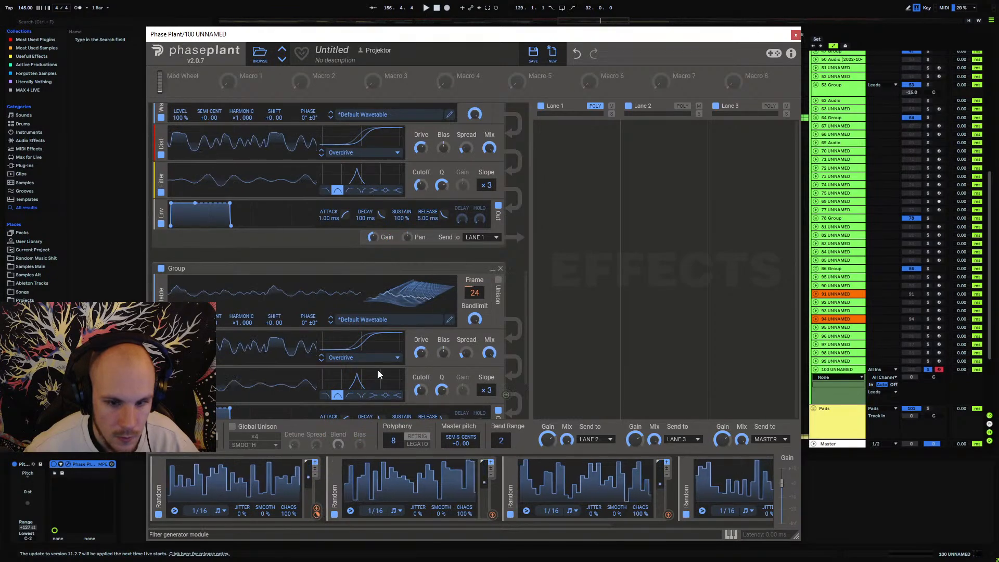
pyautogui.scroll(4, 380, 338)
pyautogui.scroll(-1, 394, 363)
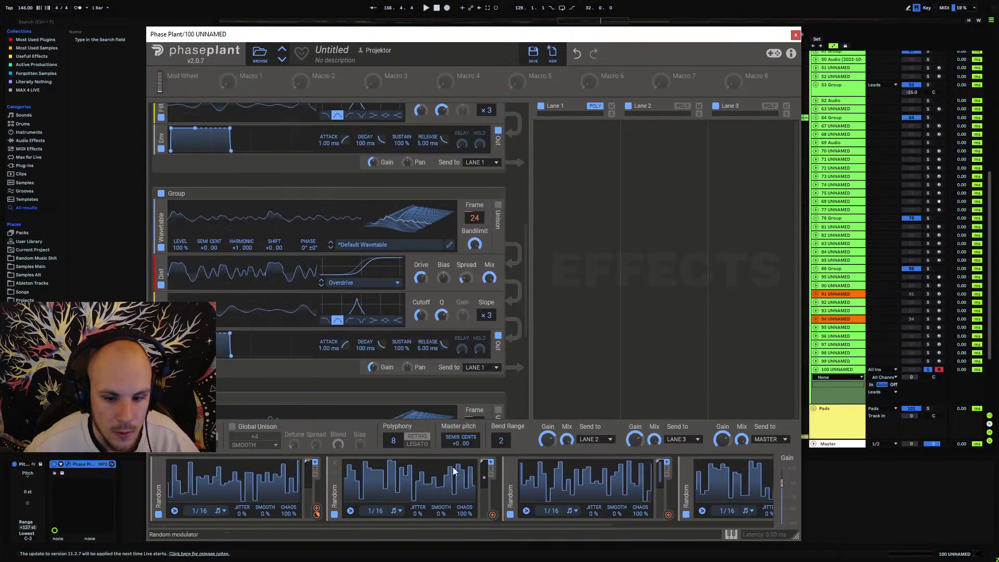
# Set the first Random modulator's filter cutoff modulation amount to 40%.
pyautogui.rightClick(317, 514)
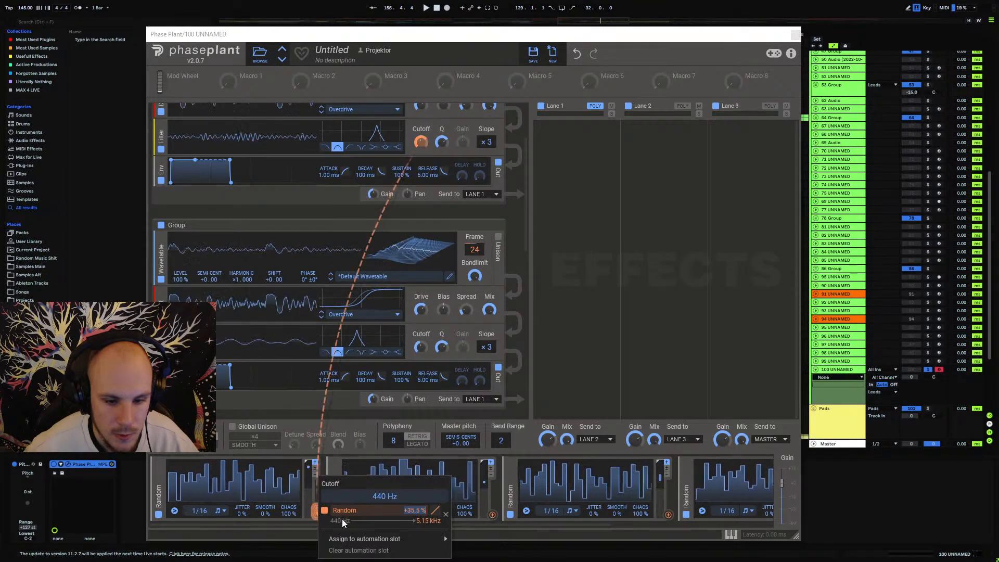
pyautogui.write('40')
pyautogui.press('Return')
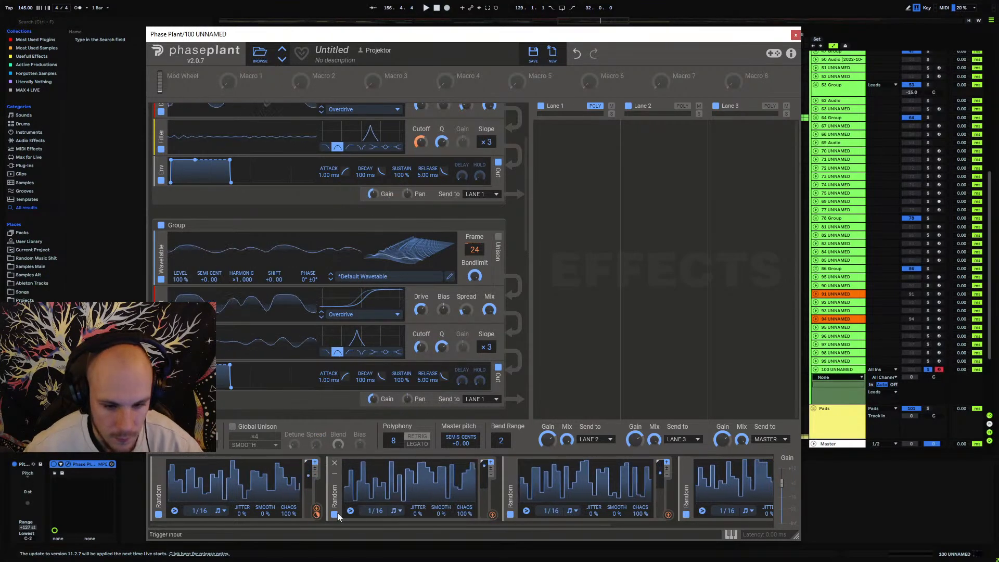
pyautogui.rightClick(316, 514)
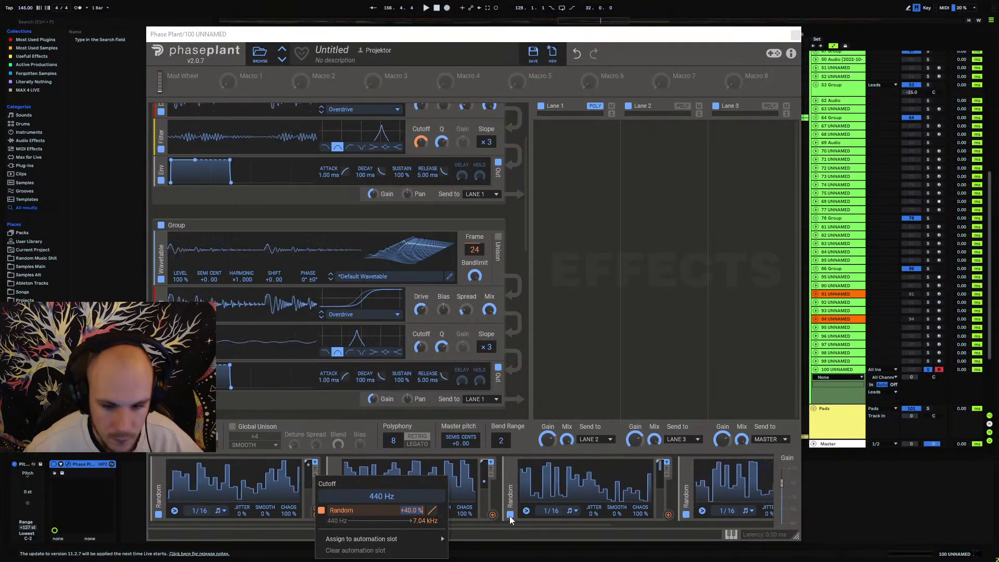
pyautogui.click(496, 503)
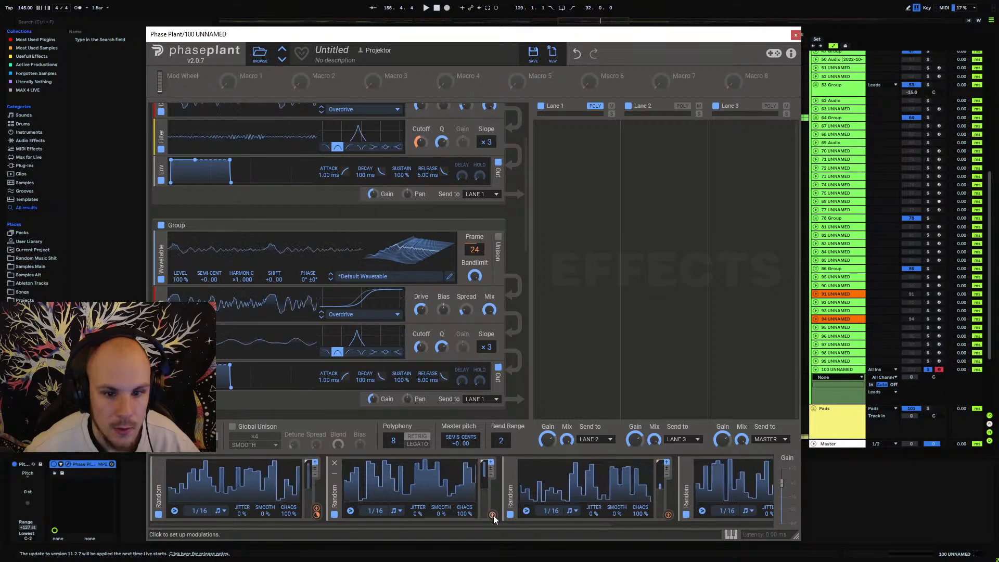
# Route the second Random modulator to the second group's filter cutoff with an amount of 40%.
pyautogui.moveTo(492, 515); pyautogui.dragTo(421, 348)
pyautogui.rightClick(422, 356)
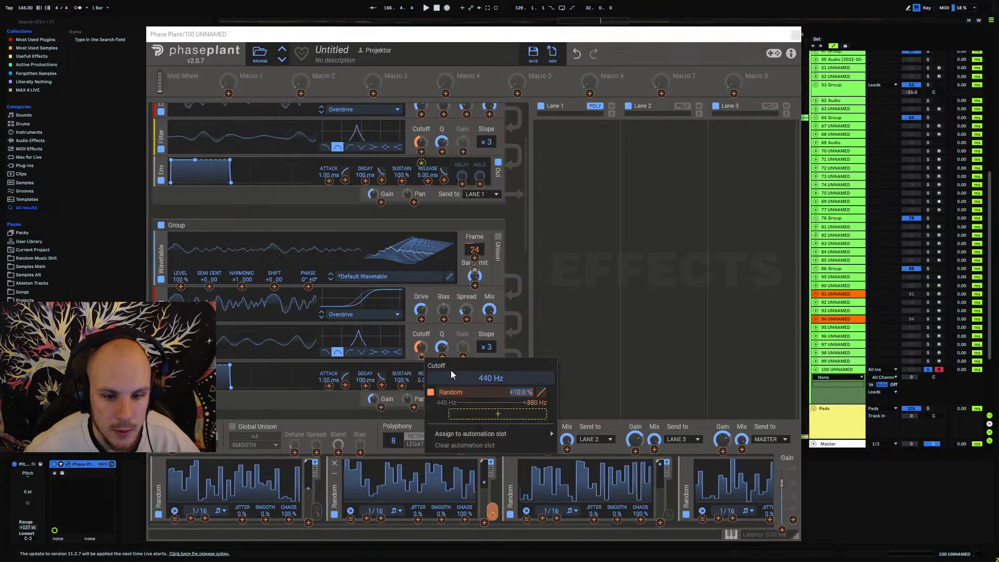
pyautogui.click(458, 386)
pyautogui.write('40')
pyautogui.press('Return')
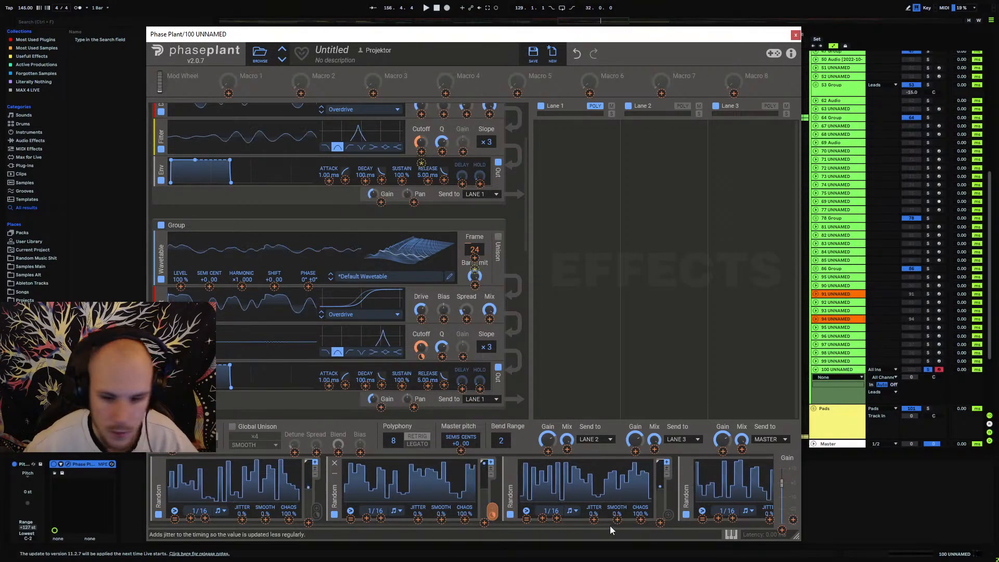
pyautogui.click(676, 494)
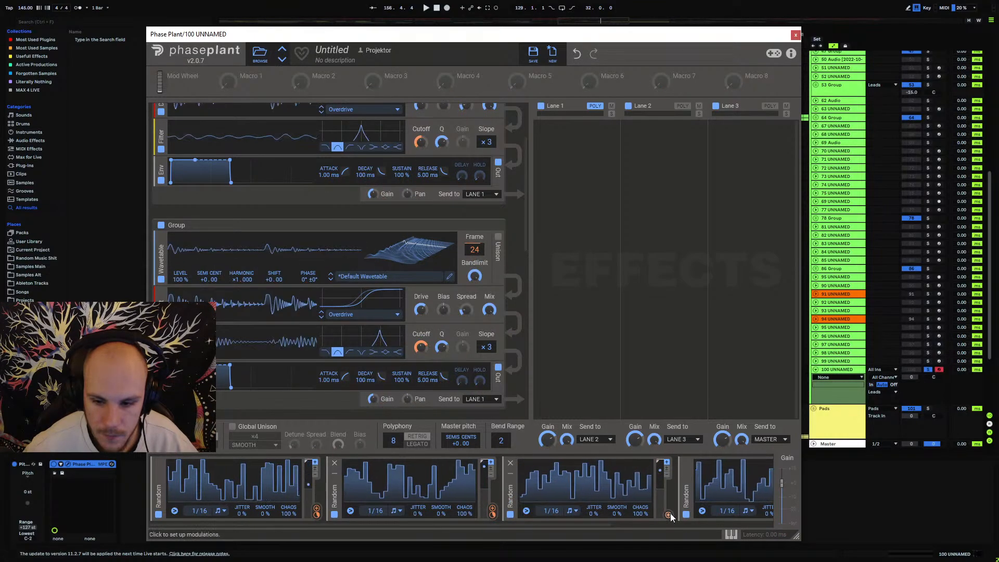
# Route the third and fourth Random modulators to the filter cutoffs of the third and fourth groups respectively.
pyautogui.scroll(-3, 440, 363)
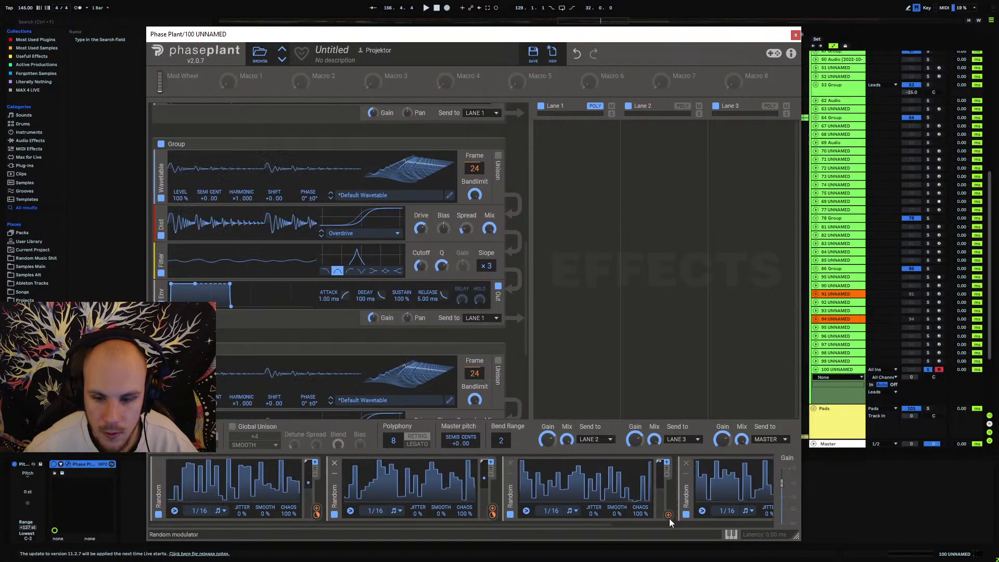
pyautogui.moveTo(668, 515); pyautogui.dragTo(421, 266)
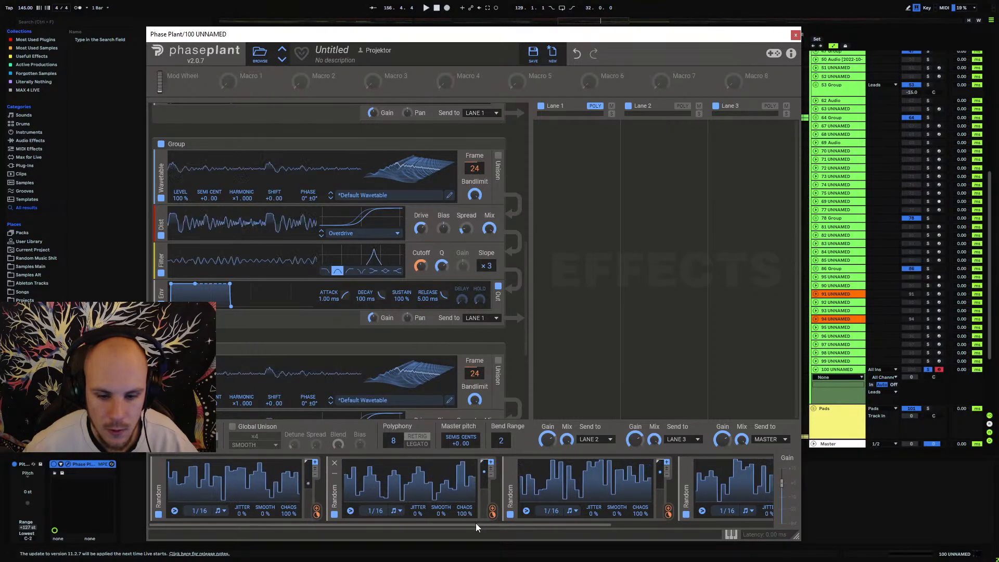
pyautogui.moveTo(478, 525); pyautogui.dragTo(625, 530)
pyautogui.scroll(-3, 482, 357)
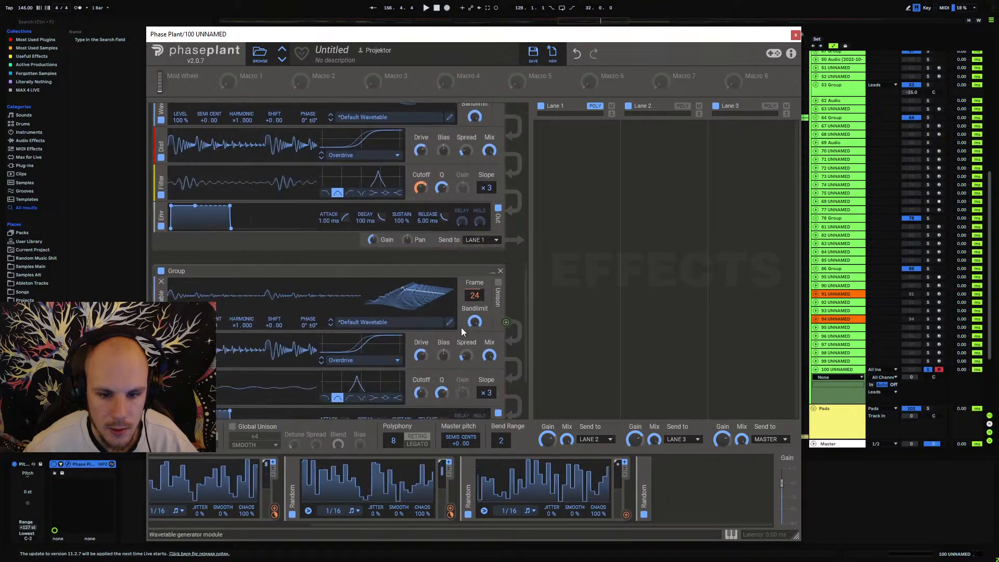
pyautogui.moveTo(626, 514); pyautogui.dragTo(423, 307)
pyautogui.rightClick(423, 307)
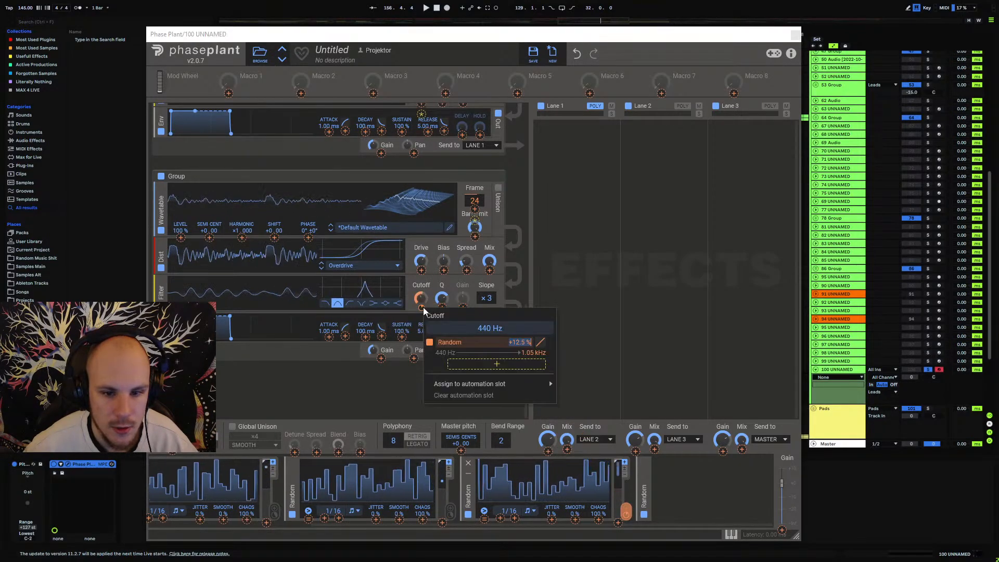
pyautogui.press('Return')
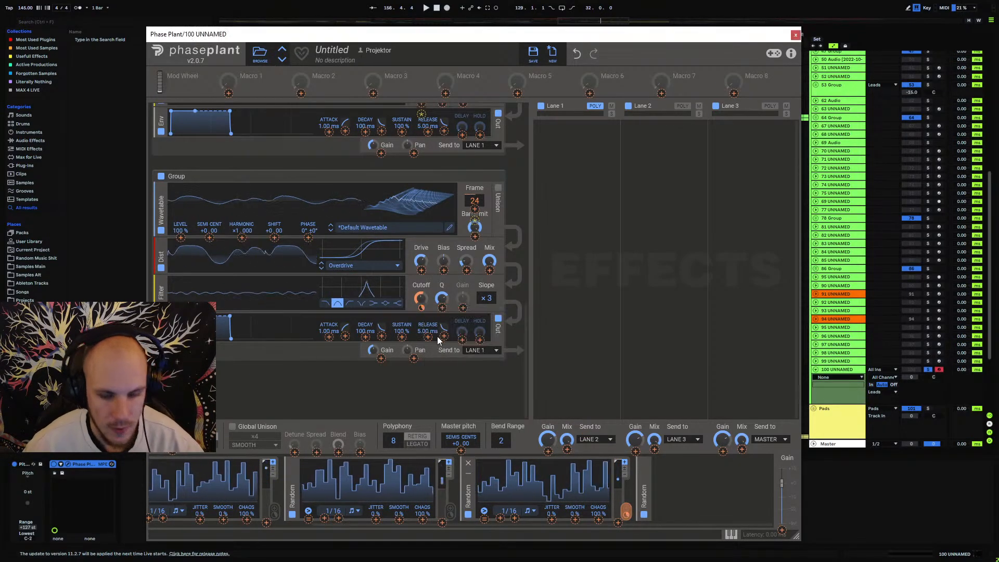
# Collapse the Random modulators used for cutoff and duplicate the Random that modulates the wavetable frames.
pyautogui.click(294, 473)
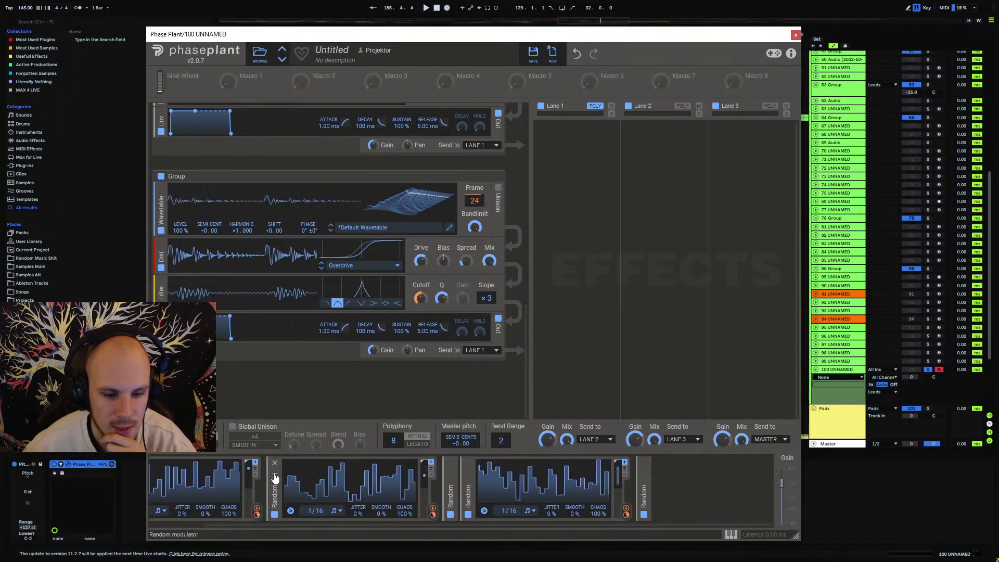
pyautogui.click(274, 474)
pyautogui.click(370, 474)
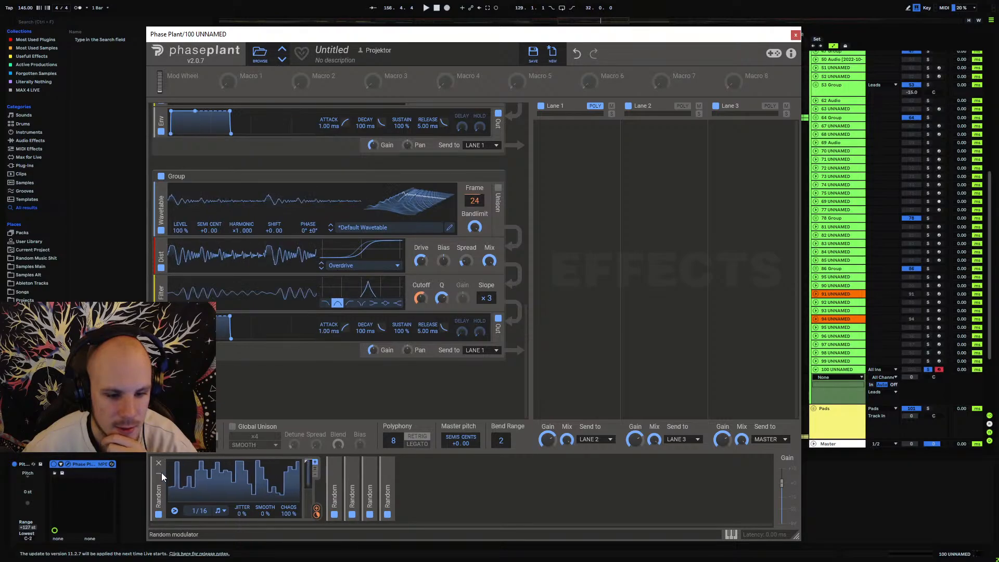
pyautogui.click(160, 473)
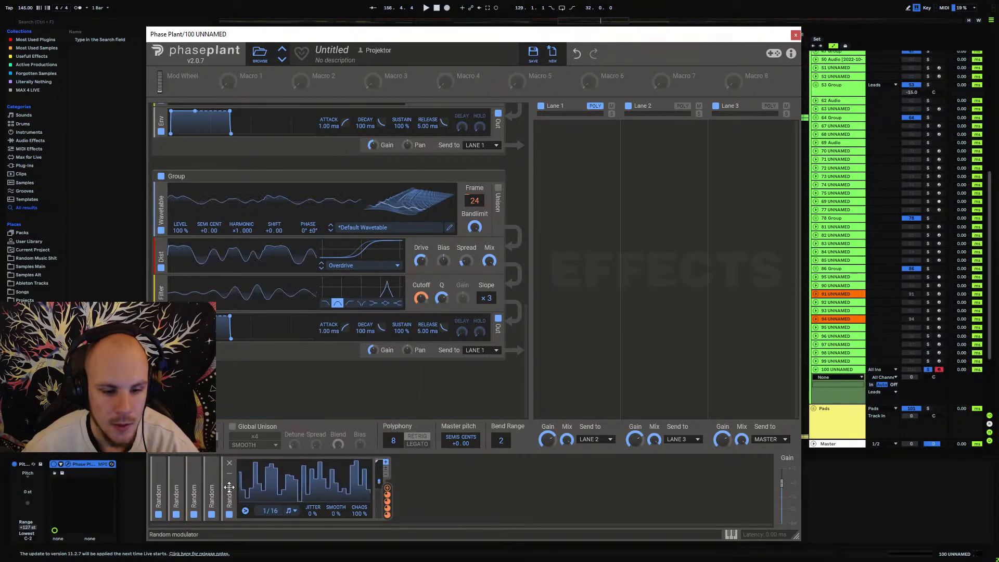
pyautogui.moveTo(229, 488); pyautogui.dragTo(757, 495)
# Remove the existing frame routings of the first frame Random and route it to the first group's wavetable frame only.
pyautogui.moveTo(387, 496)
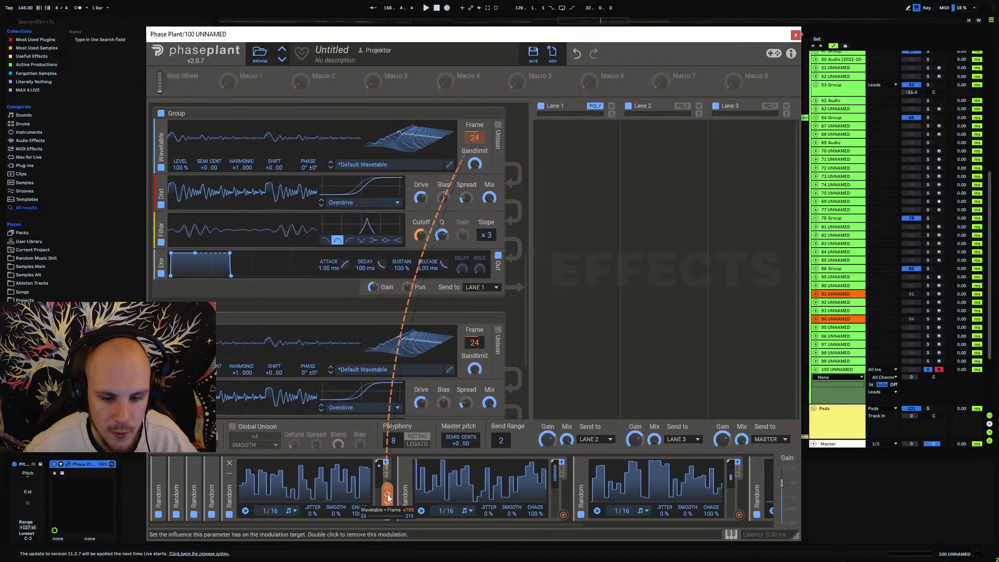
pyautogui.moveTo(474, 138); pyautogui.dragTo(475, 174)
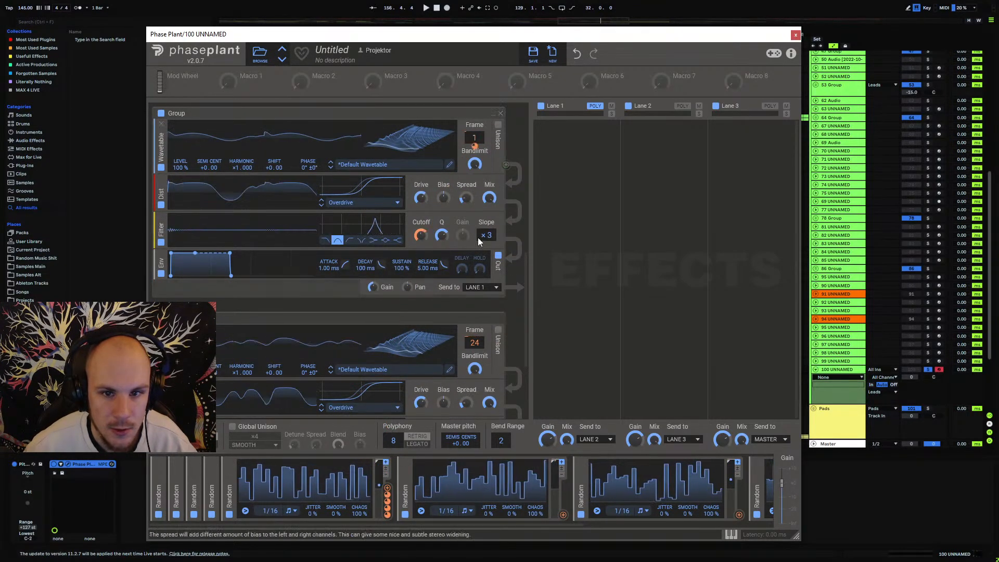
pyautogui.moveTo(389, 495)
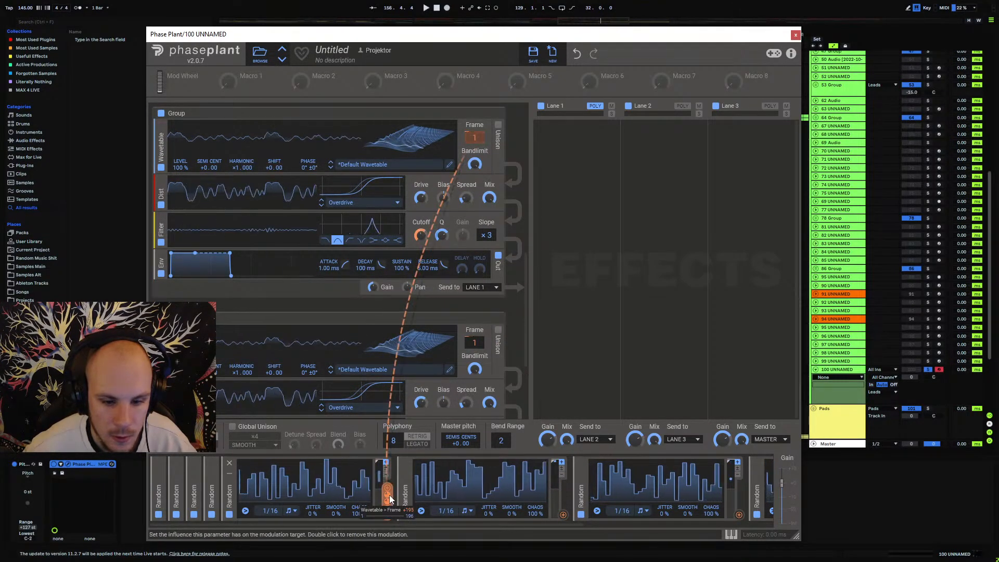
pyautogui.doubleClick(388, 497)
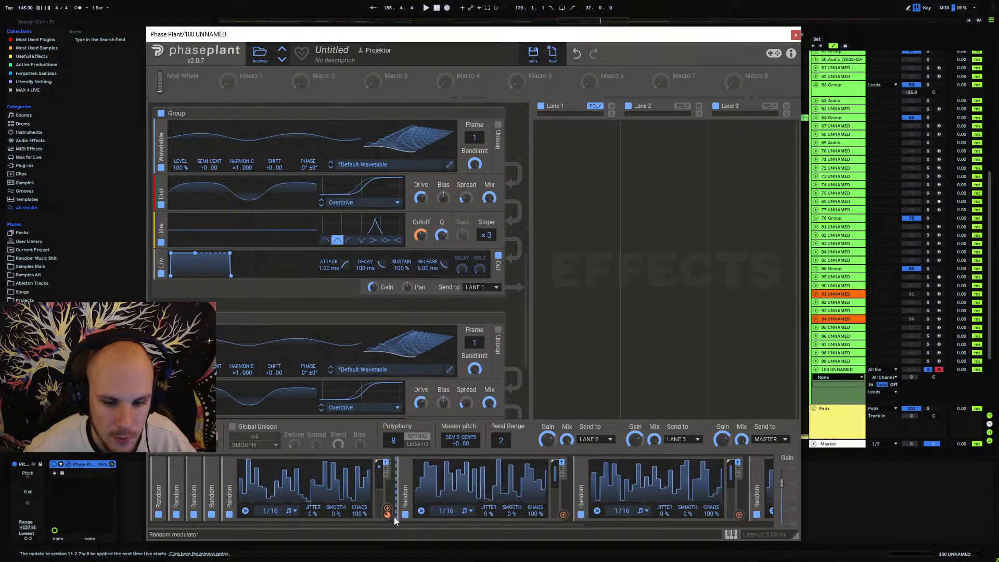
pyautogui.moveTo(387, 507); pyautogui.dragTo(474, 138)
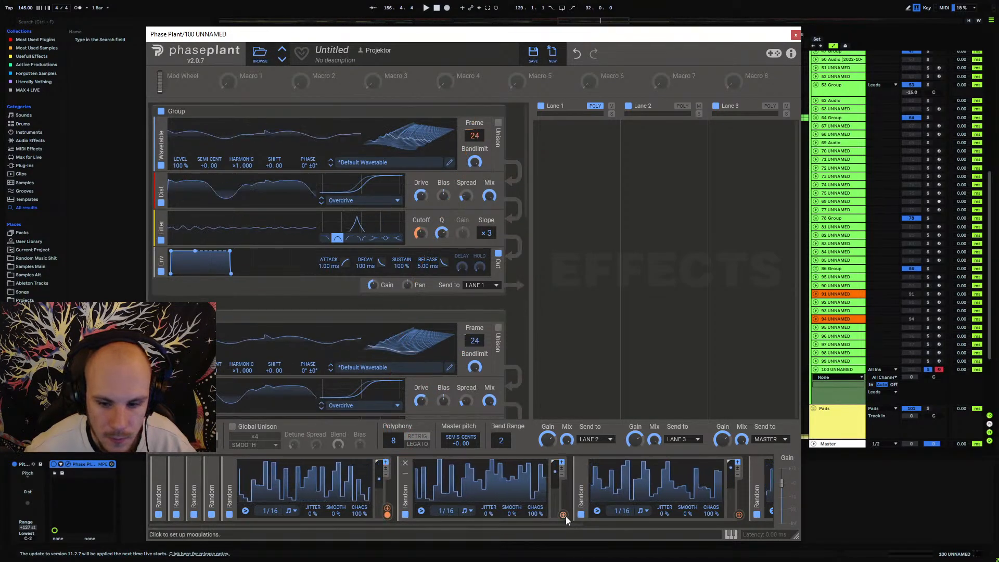
# Route the duplicated frame Randoms to the wavetable frames of the second, third and fourth groups, one modulator per group.
pyautogui.moveTo(563, 514); pyautogui.dragTo(476, 343)
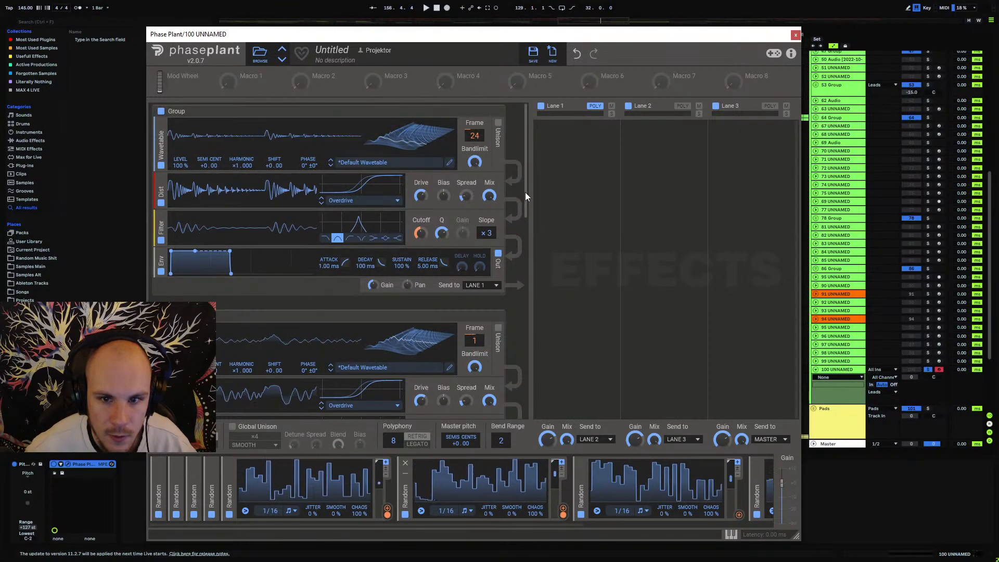
pyautogui.moveTo(525, 192); pyautogui.dragTo(530, 272)
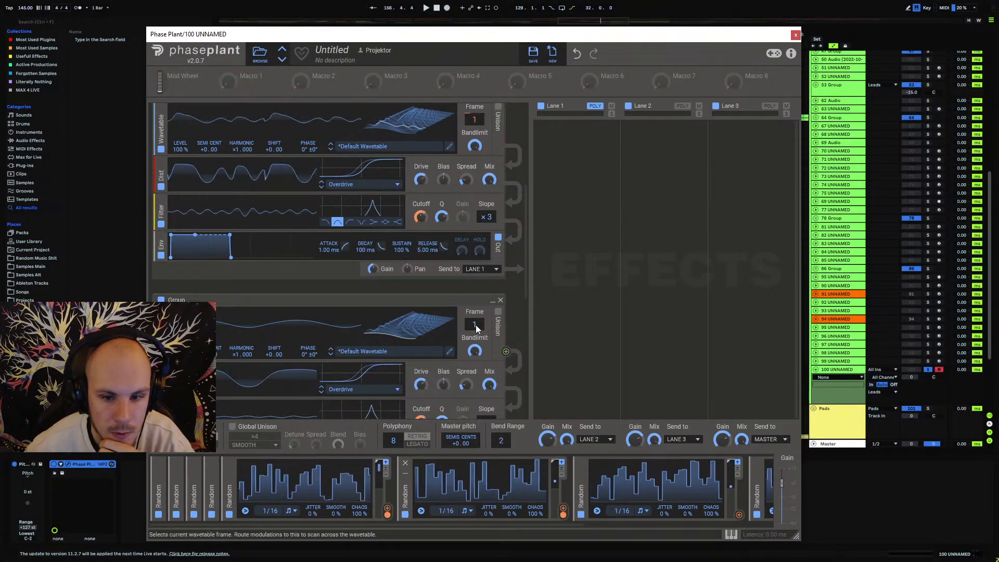
pyautogui.scroll(-3, 520, 265)
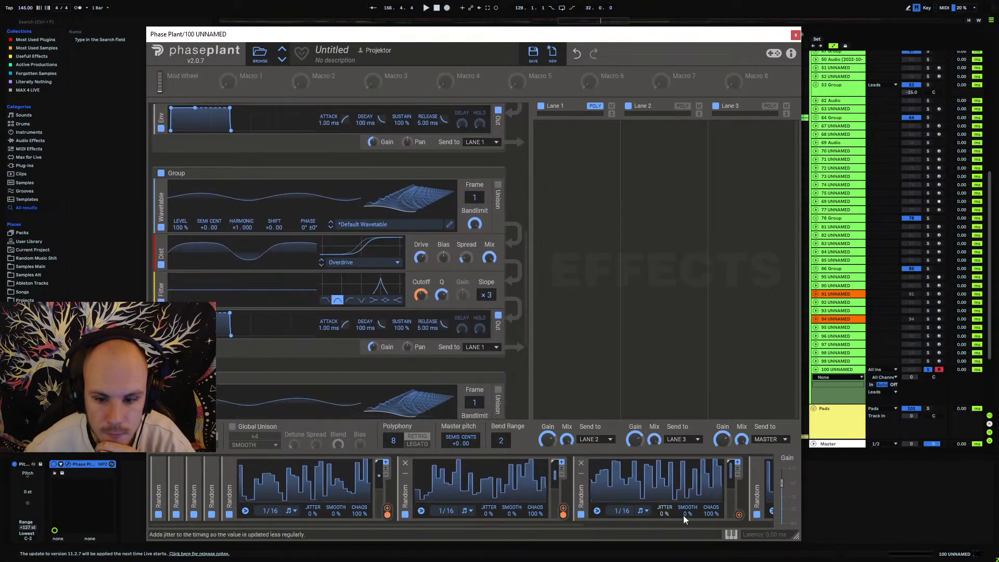
pyautogui.moveTo(738, 515); pyautogui.dragTo(482, 281)
pyautogui.moveTo(476, 209); pyautogui.dragTo(475, 204)
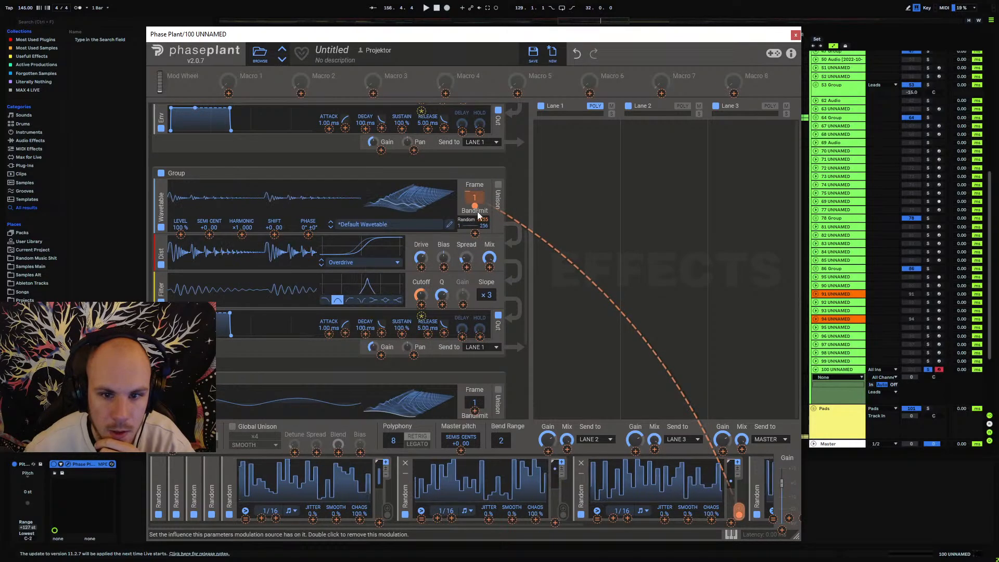
pyautogui.moveTo(524, 289); pyautogui.dragTo(534, 367)
pyautogui.moveTo(560, 524); pyautogui.dragTo(564, 366)
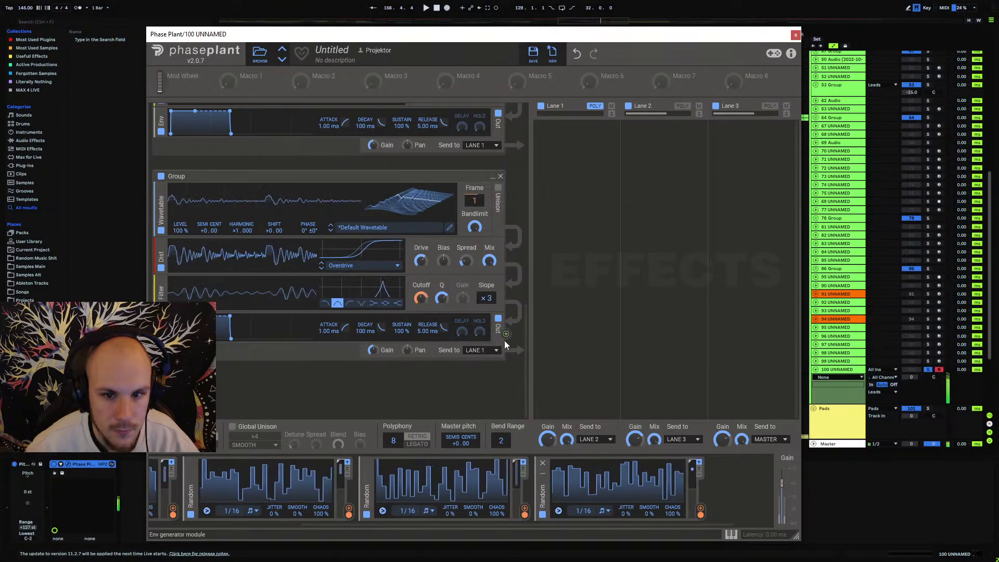
# Add a Distortion effect in Overdrive mode to Lane 1 and raise its Spread slightly.
pyautogui.click(565, 163)
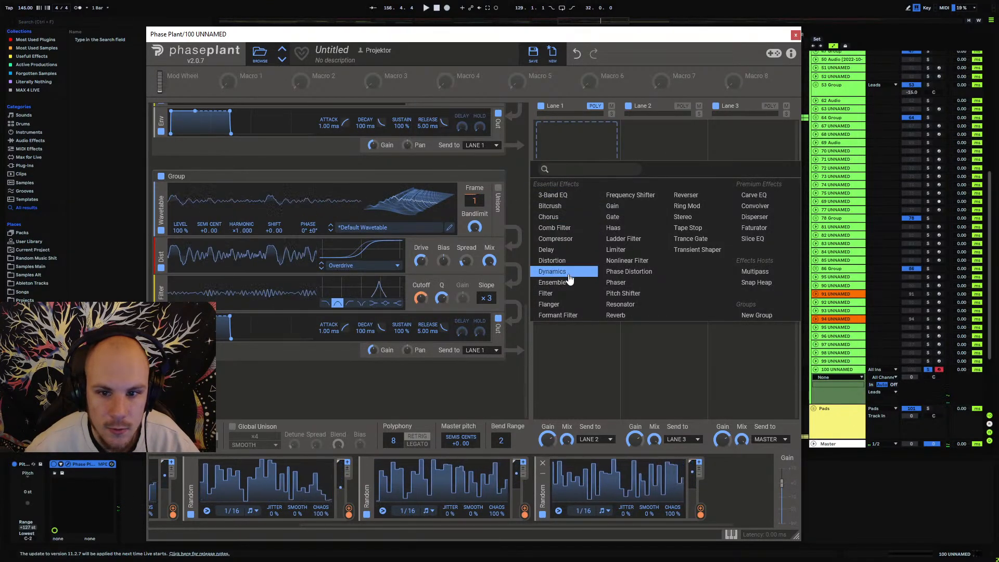
pyautogui.click(552, 261)
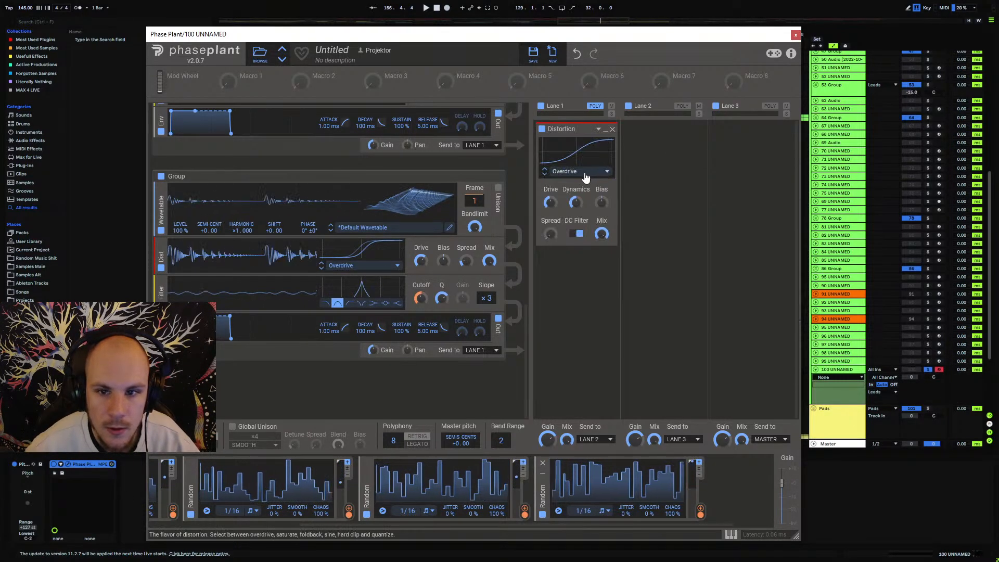
pyautogui.moveTo(550, 234); pyautogui.dragTo(551, 226)
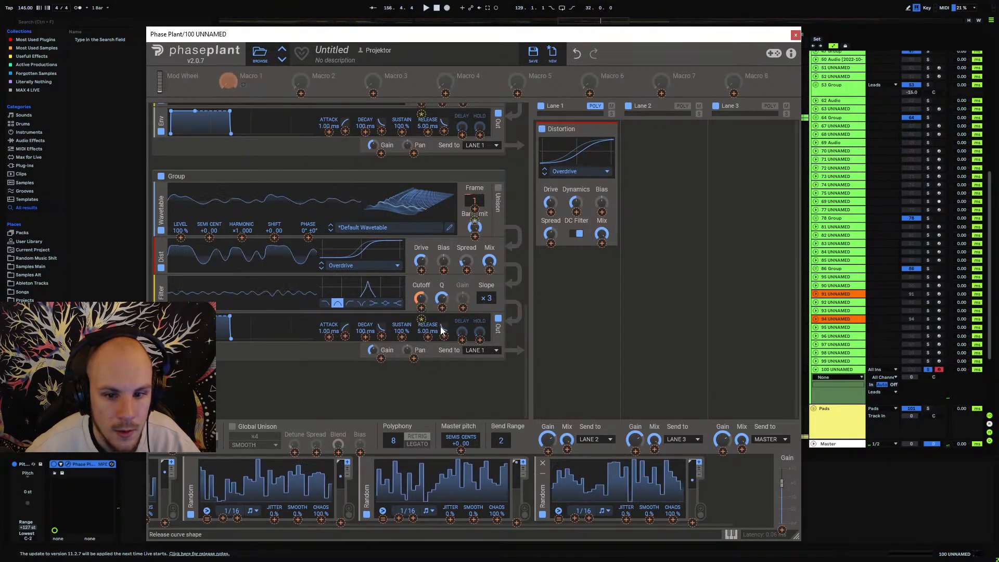
# Route Macro 1 to the release of the fourth group's envelope with an amount of 31.5%.
pyautogui.moveTo(243, 84); pyautogui.dragTo(427, 318)
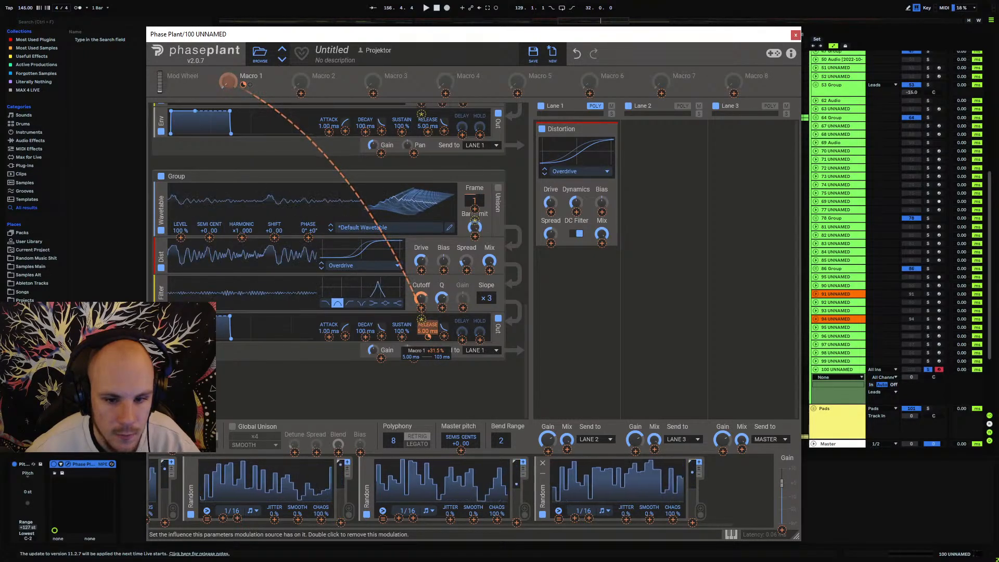
pyautogui.rightClick(428, 336)
pyautogui.click(376, 402)
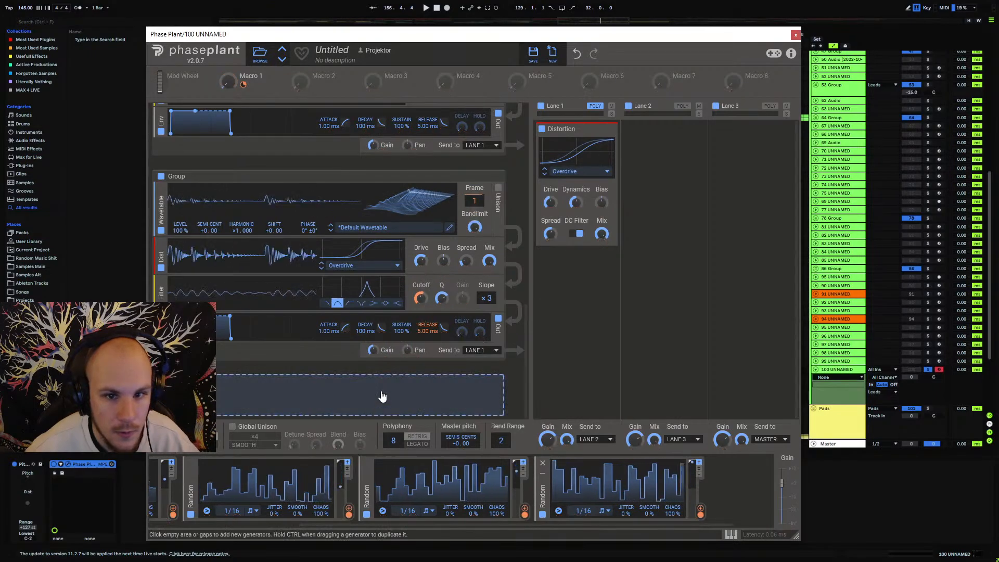
# Route Macro 1 to the envelope release of the second and first groups, entering 31.5% as the amount.
pyautogui.scroll(2, 379, 364)
pyautogui.scroll(3, 431, 355)
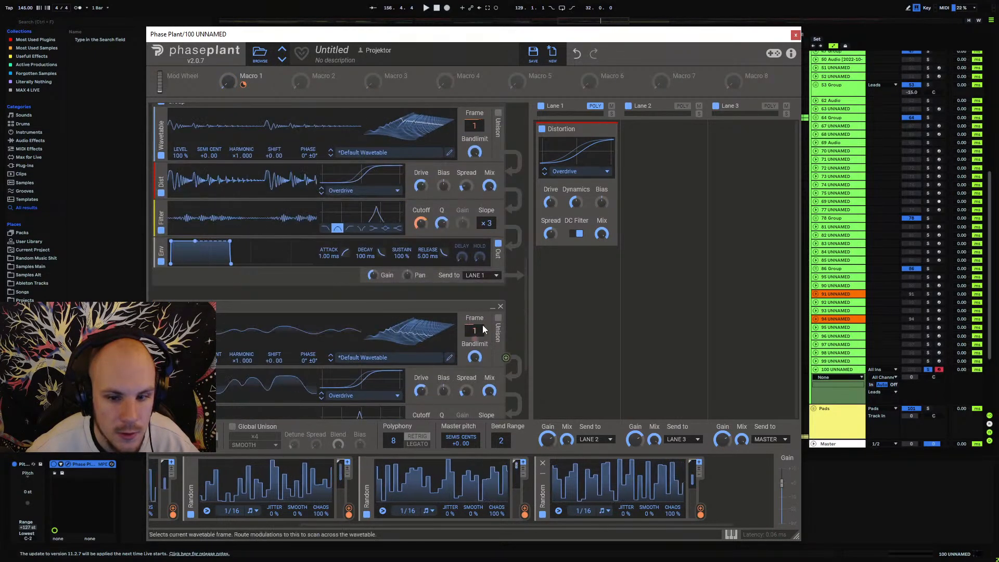
pyautogui.scroll(-4, 442, 305)
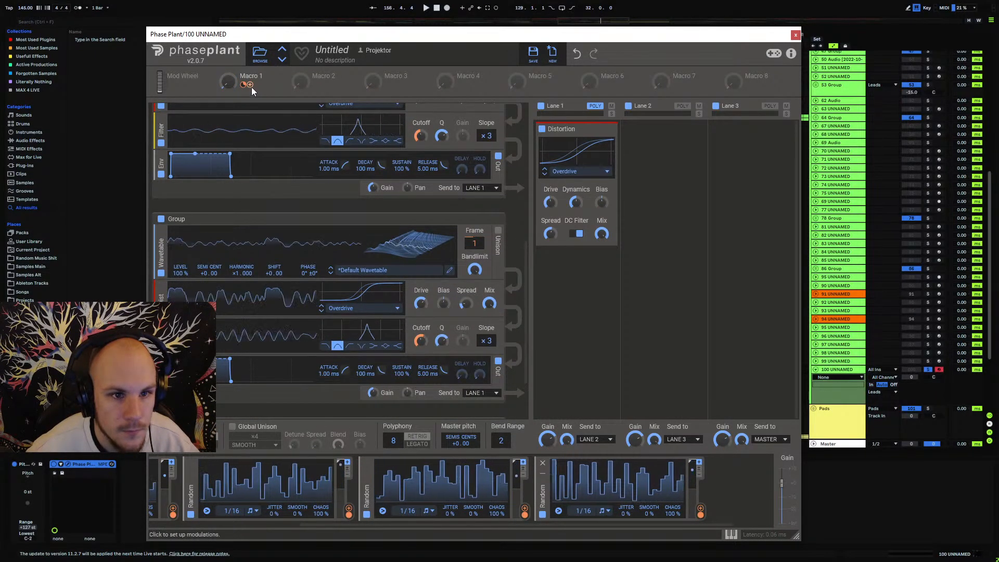
pyautogui.moveTo(243, 85); pyautogui.dragTo(430, 379)
pyautogui.rightClick(430, 379)
pyautogui.moveTo(243, 84); pyautogui.dragTo(433, 176)
pyautogui.rightClick(432, 176)
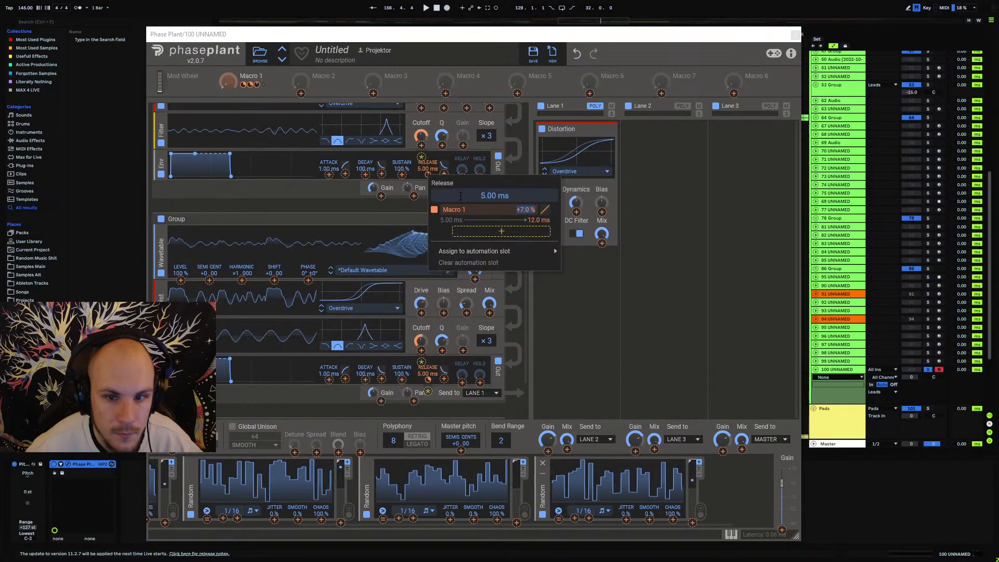
pyautogui.write('31.5')
pyautogui.press('Return')
# Route Macro 1 to the third group's envelope release with an amount of 31.5%.
pyautogui.scroll(-3, 411, 233)
pyautogui.scroll(-3, 393, 238)
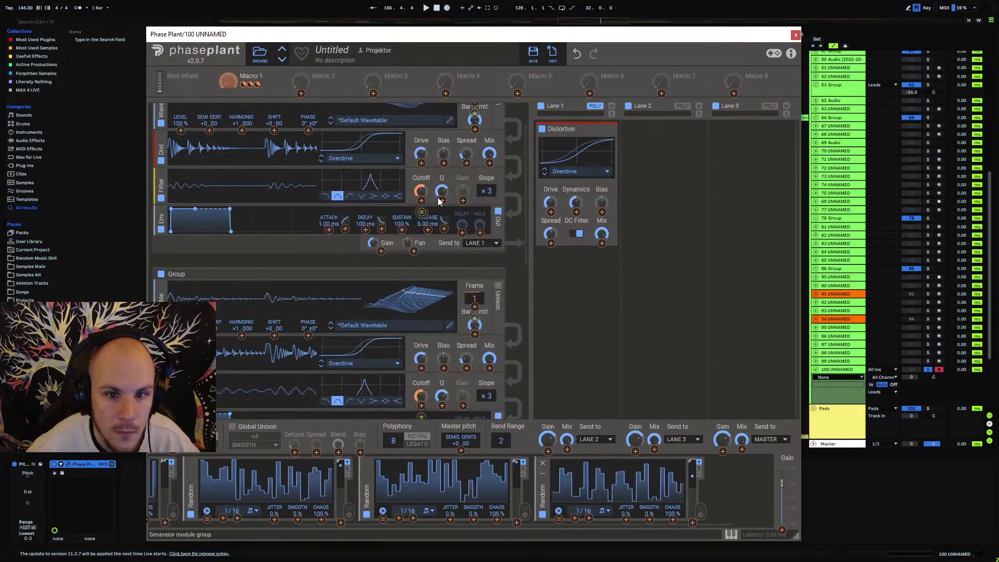
pyautogui.rightClick(429, 230)
pyautogui.write('31.5')
pyautogui.press('Return')
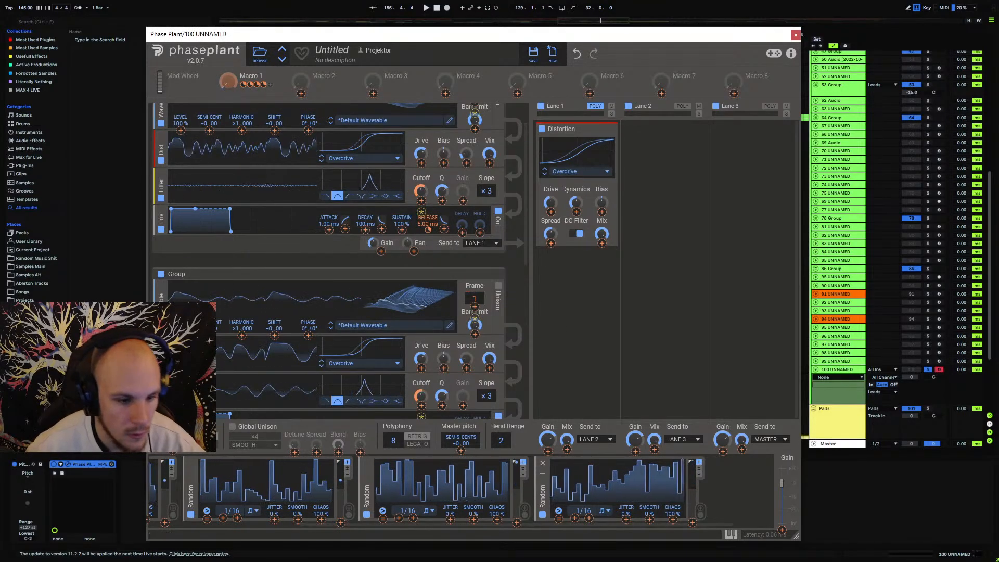
# Insert an Arpeggiator MIDI effect before Phase Plant and set Macro 1 to about 33%, closing the synth window.
pyautogui.click(31, 149)
pyautogui.click(96, 40)
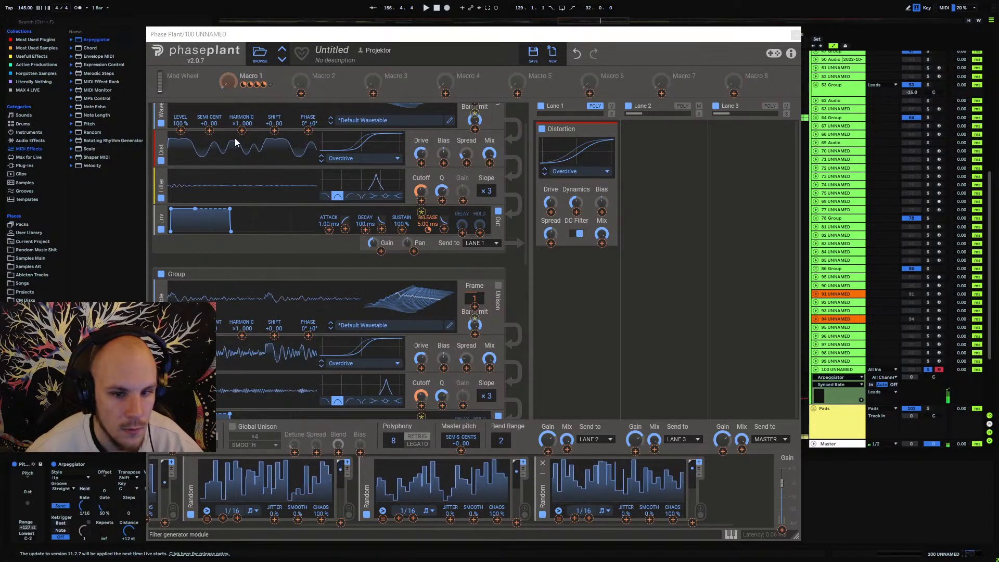
pyautogui.click(229, 83)
pyautogui.moveTo(230, 83); pyautogui.dragTo(229, 40)
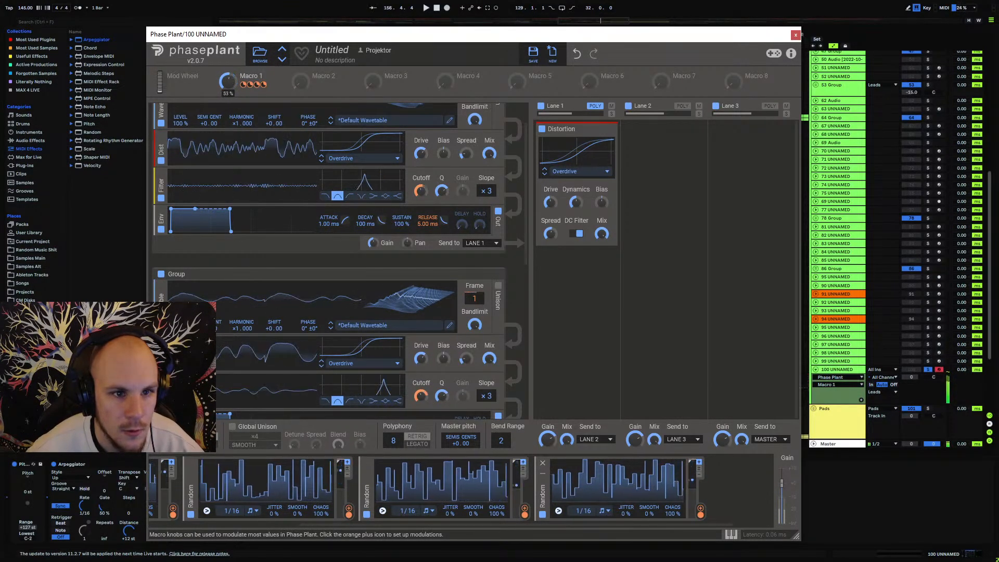
pyautogui.click(795, 35)
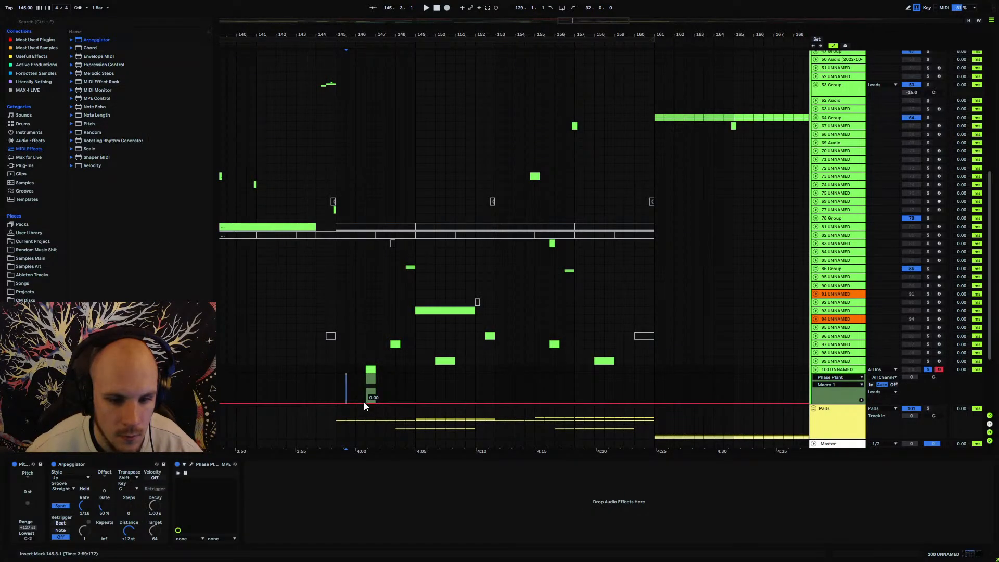
# Draw Macro 1 automation on track 100 that curves down to 0.34 across the clip at bar 146.3, and play it back.
pyautogui.moveTo(373, 34); pyautogui.dragTo(371, 104)
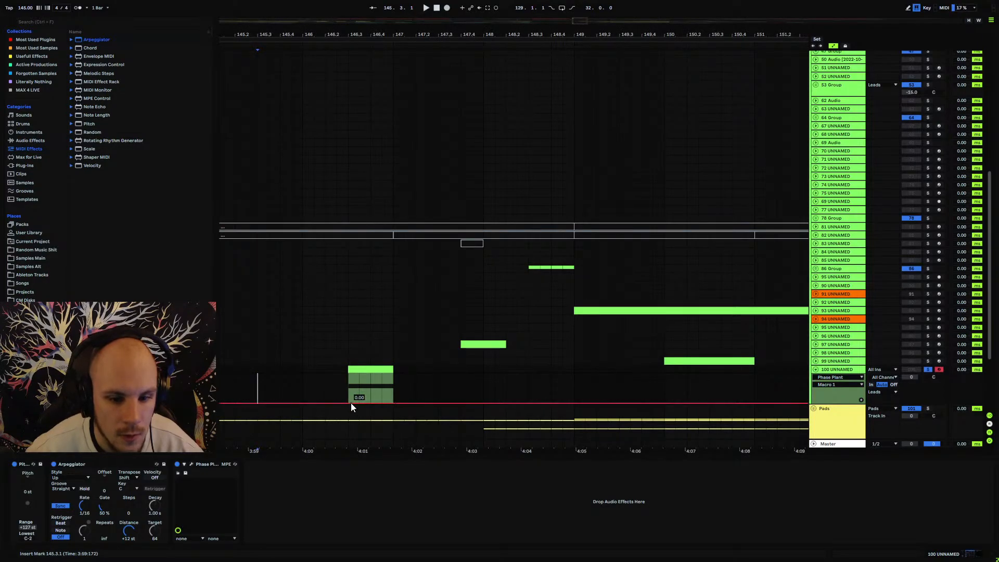
pyautogui.moveTo(351, 403); pyautogui.dragTo(393, 393)
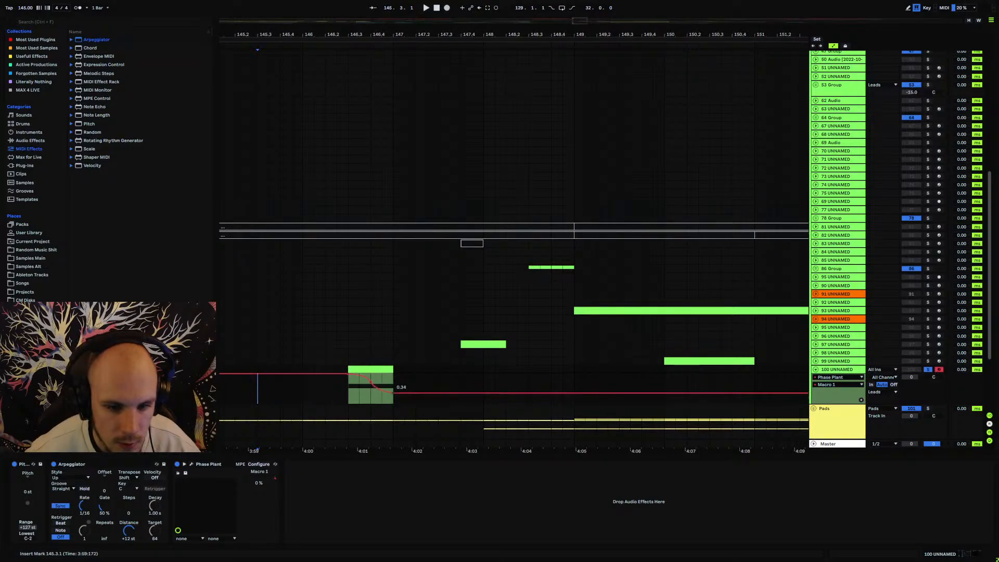
pyautogui.click(351, 388)
pyautogui.press('space')
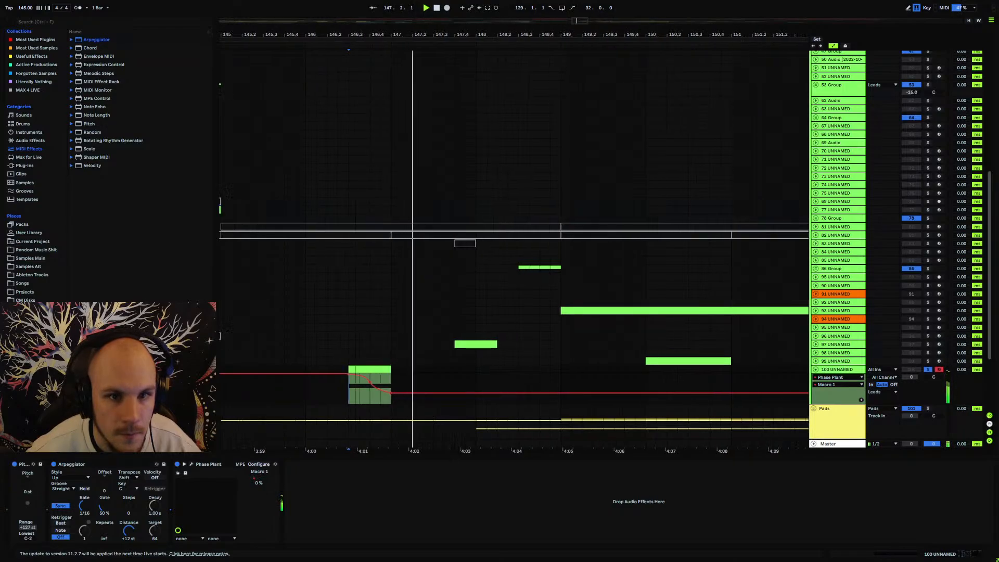
pyautogui.press('-')
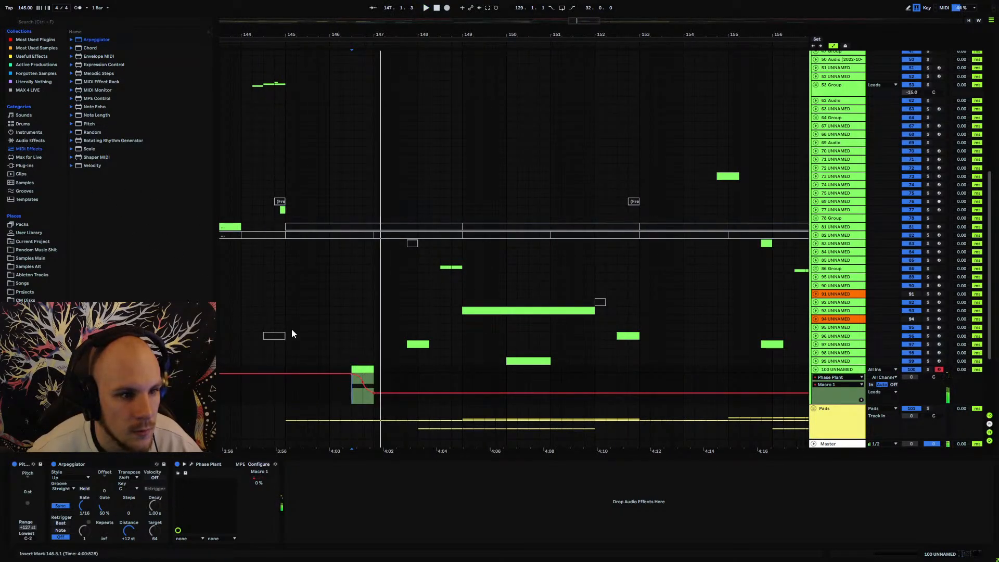
# Add an Echo after Phase Plant in Ping Pong mode with 92% feedback and 38% dry/wet, auditioning the clip.
pyautogui.click(28, 141)
pyautogui.click(87, 136)
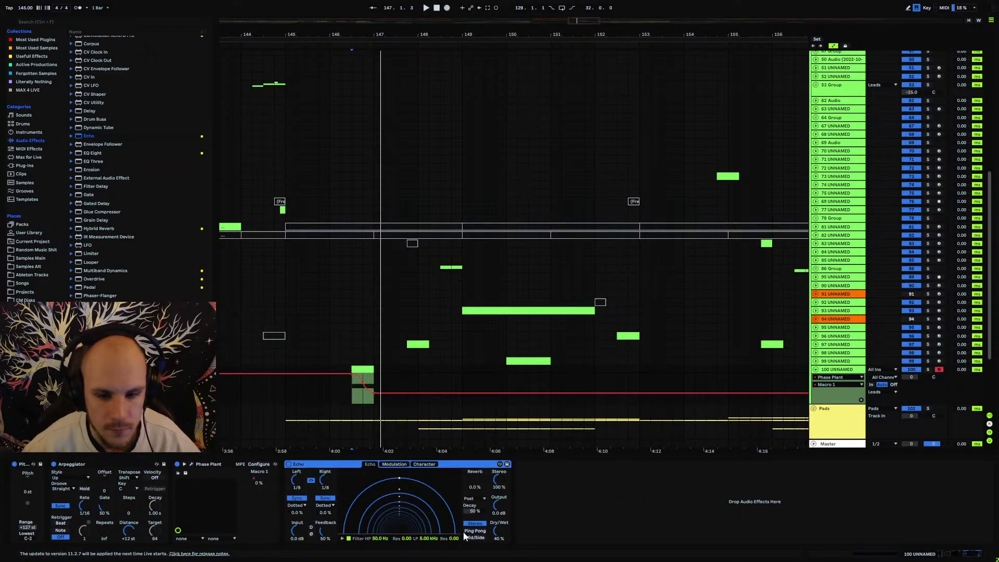
pyautogui.press('space')
pyautogui.moveTo(322, 530); pyautogui.dragTo(323, 526)
pyautogui.press('space')
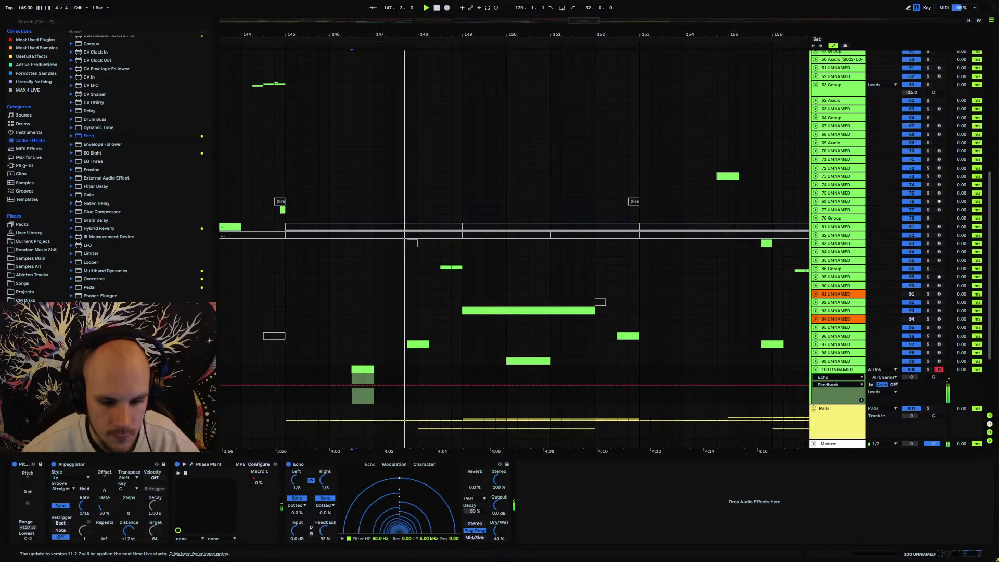
pyautogui.moveTo(498, 534); pyautogui.dragTo(498, 536)
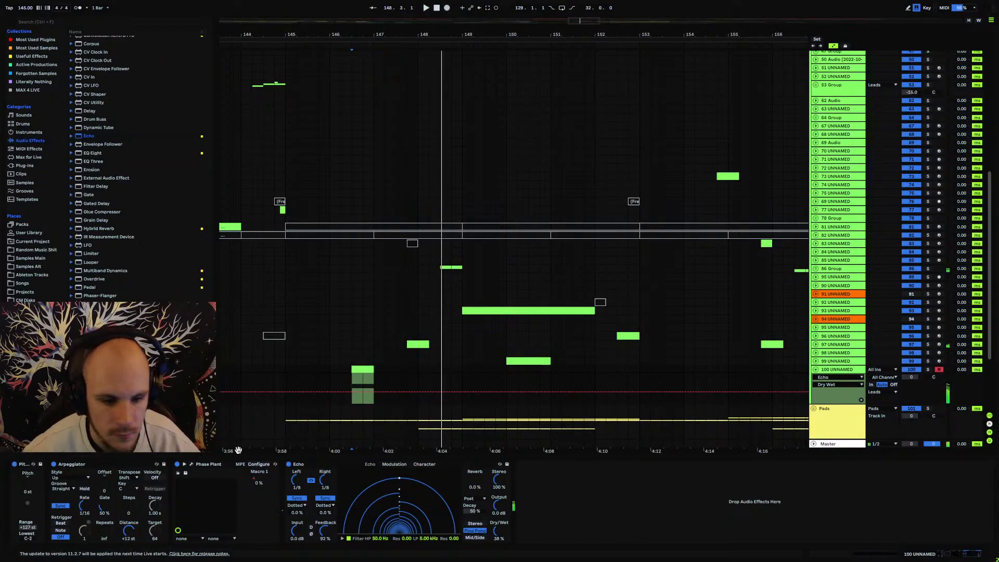
pyautogui.press('space')
pyautogui.press('space')
# Insert a Saturator before the Echo with Soft Clip enabled and the drive set to 4 dB, and play the result.
pyautogui.moveTo(96, 344); pyautogui.dragTo(263, 519)
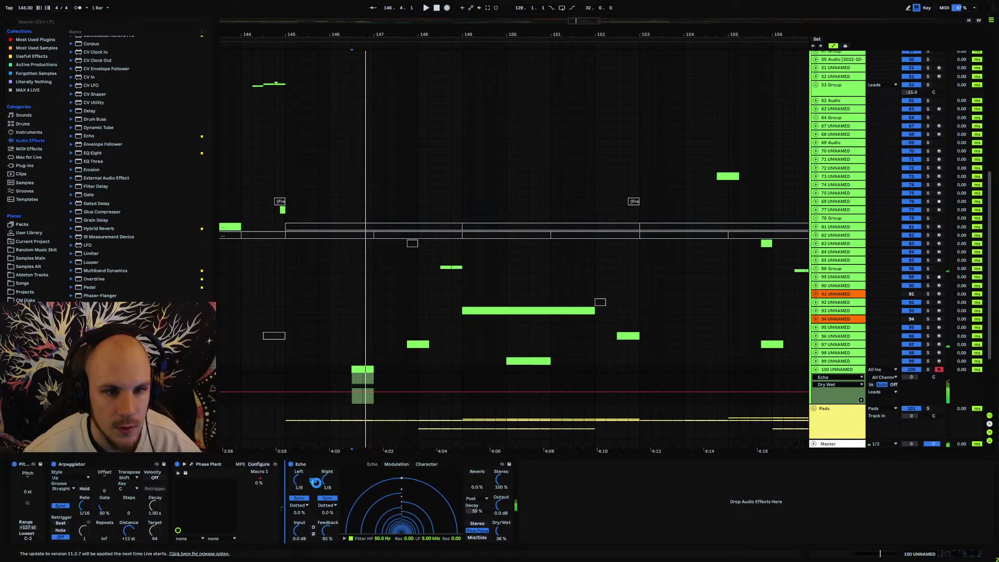
pyautogui.moveTo(307, 510); pyautogui.dragTo(311, 510)
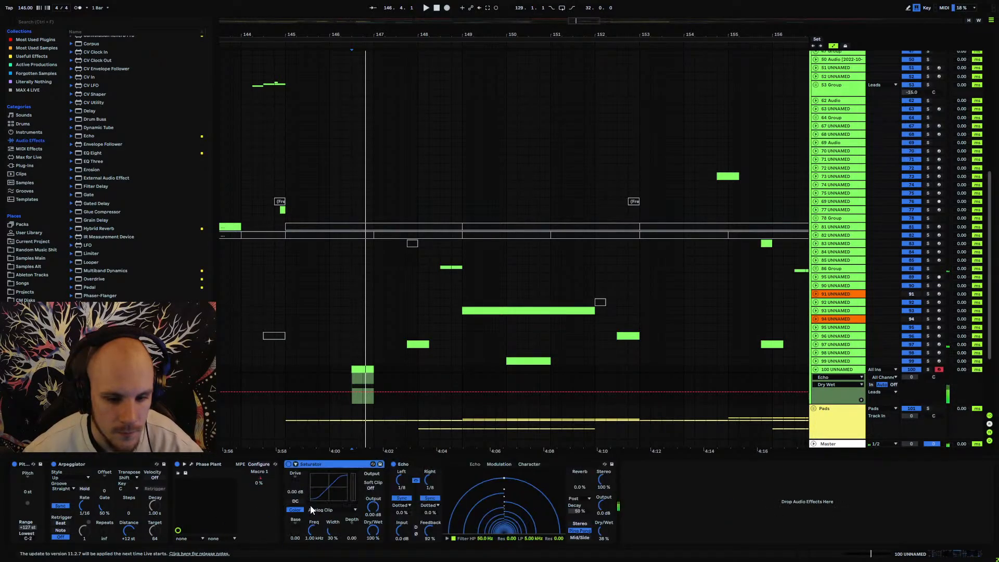
pyautogui.click(370, 488)
pyautogui.click(295, 483)
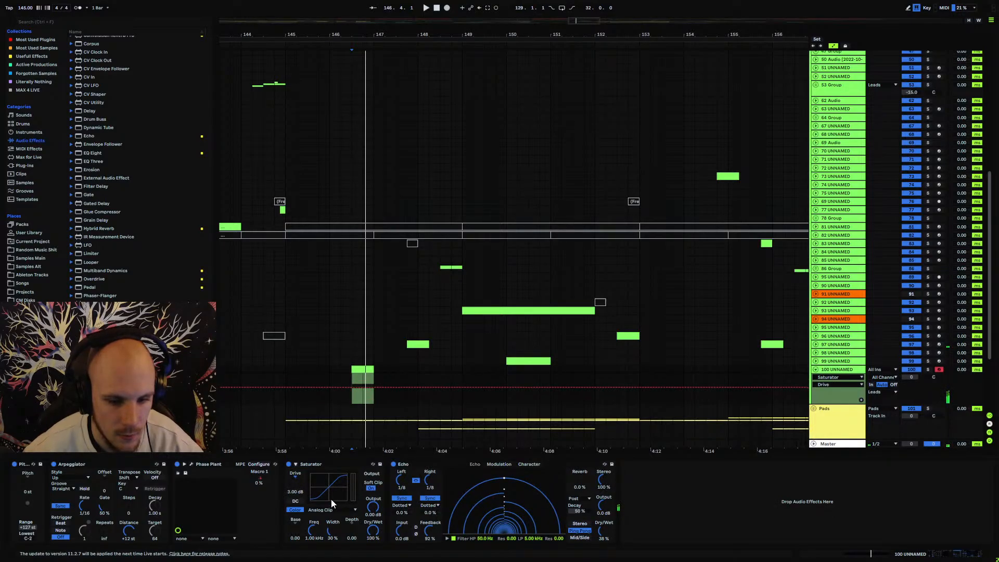
pyautogui.write('4')
pyautogui.press('Return')
pyautogui.press('space')
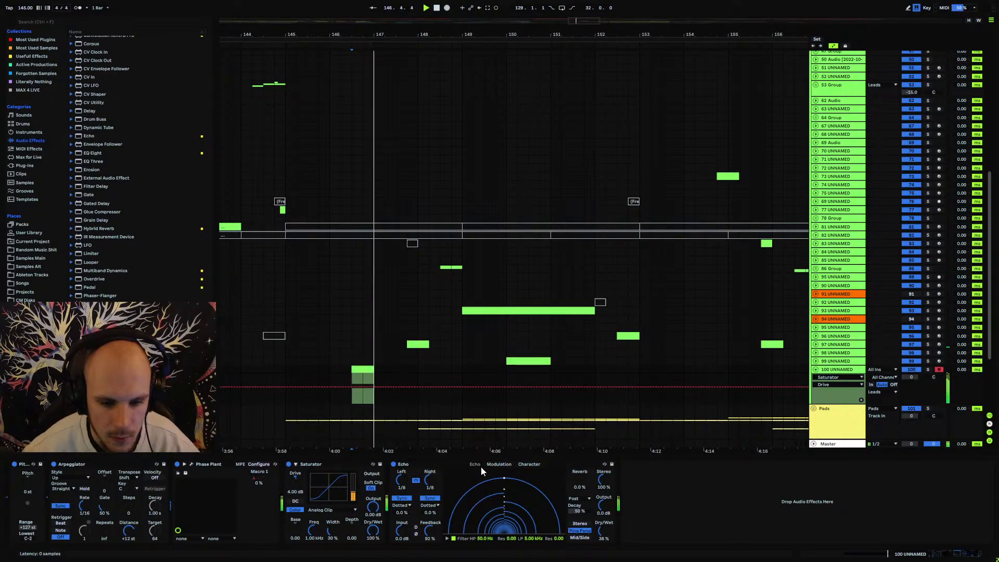
# Set the volume of track 100 to -15 dB.
pyautogui.click(910, 376)
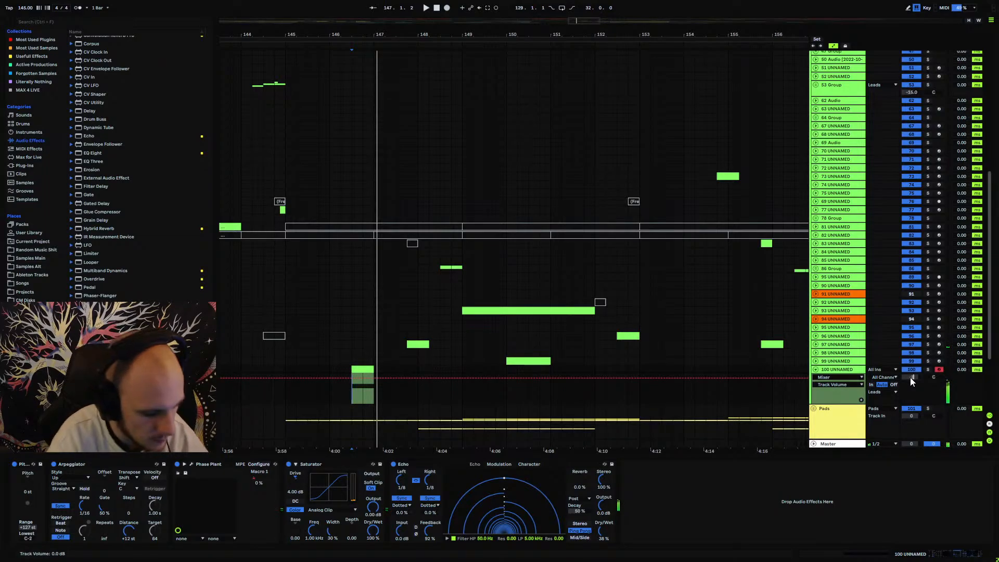
pyautogui.write('-15')
pyautogui.press('Return')
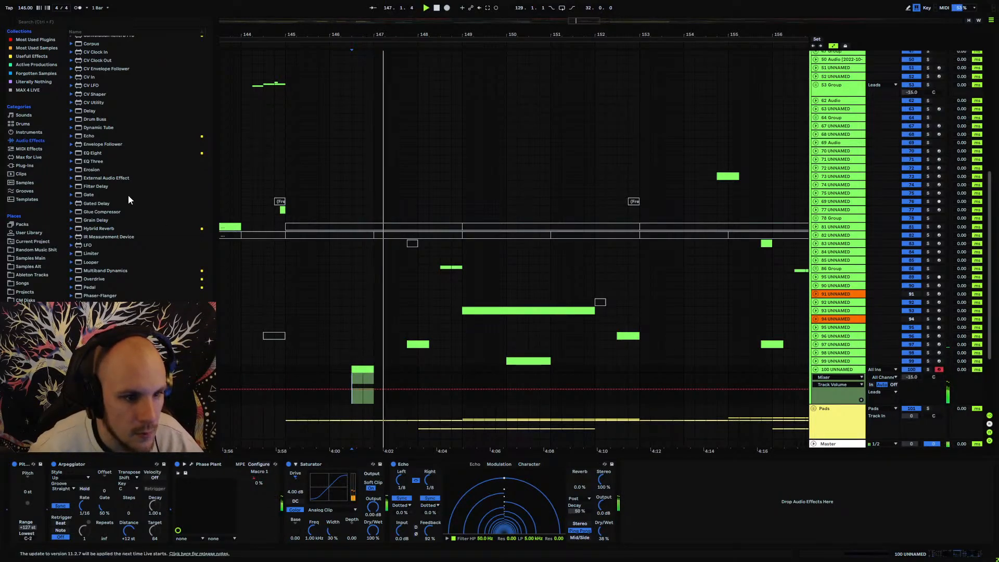
# Insert an EQ Eight before the Saturator, cut the lows with band 1 and set band 8 to 20.2 kHz with a Q of 1.66.
pyautogui.moveTo(92, 154); pyautogui.dragTo(309, 507)
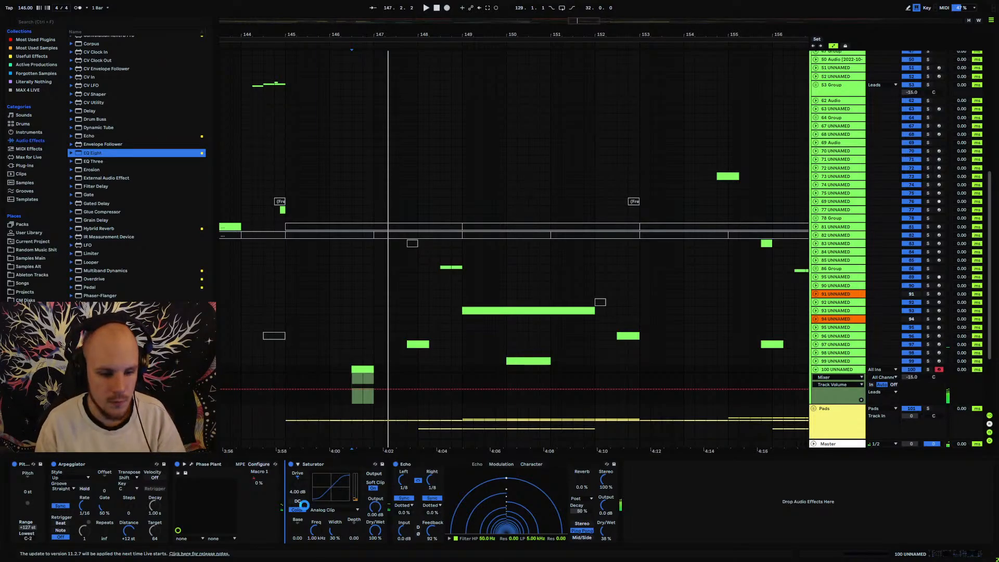
pyautogui.moveTo(303, 504); pyautogui.dragTo(297, 448)
pyautogui.click(315, 539)
pyautogui.press('space')
pyautogui.press('space')
pyautogui.press('space')
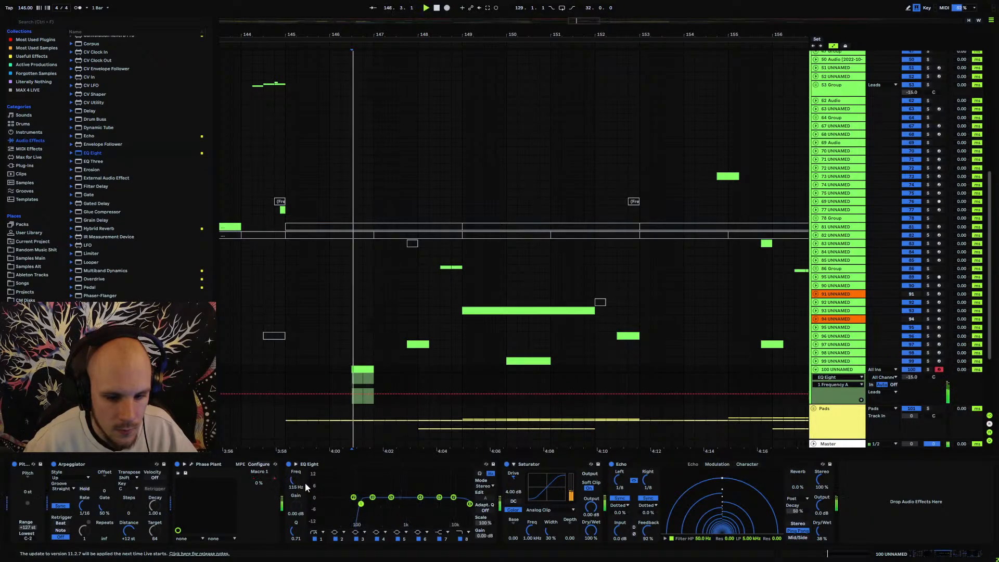
pyautogui.moveTo(361, 504); pyautogui.dragTo(364, 513)
pyautogui.press('space')
pyautogui.press('space')
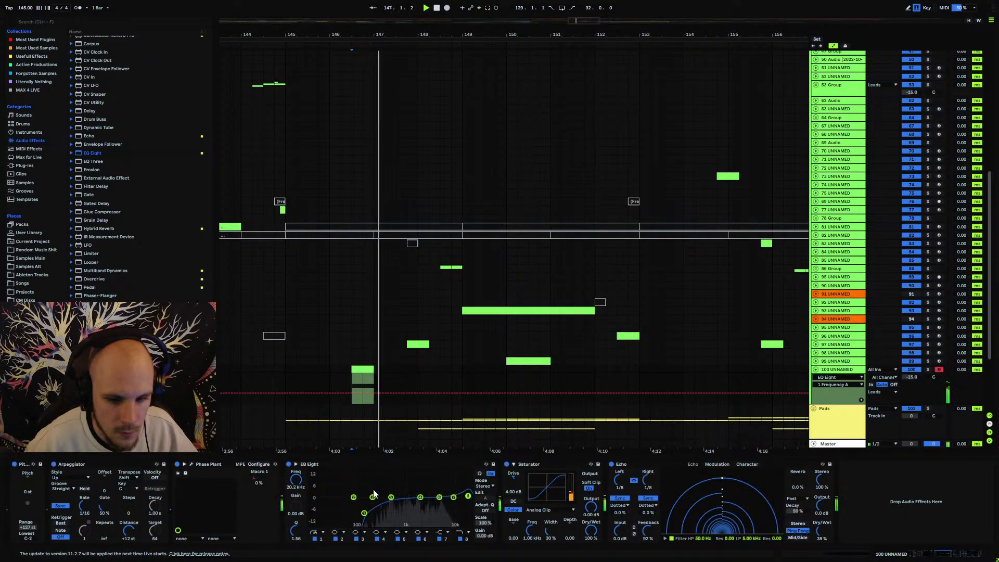
pyautogui.click(191, 464)
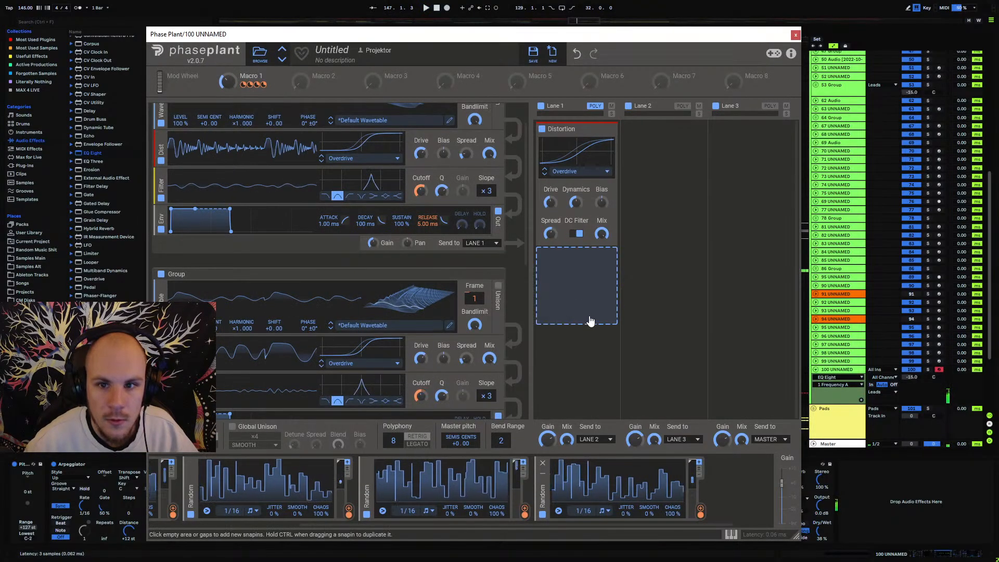
pyautogui.click(795, 35)
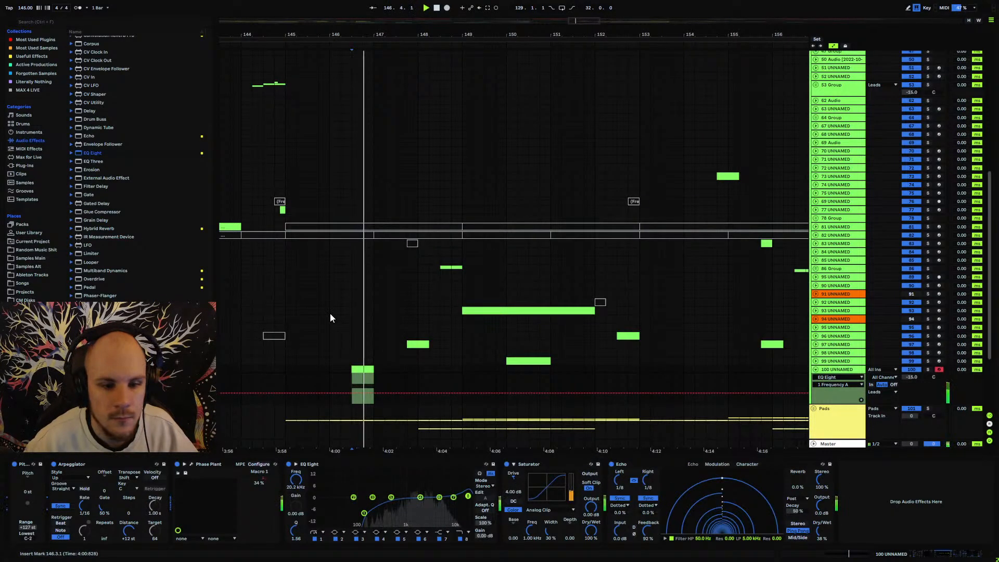
# Duplicate the eight bars from 145 to 153 on track 100 so the clip repeats from bar 153.
pyautogui.scroll(-6, 326, 366)
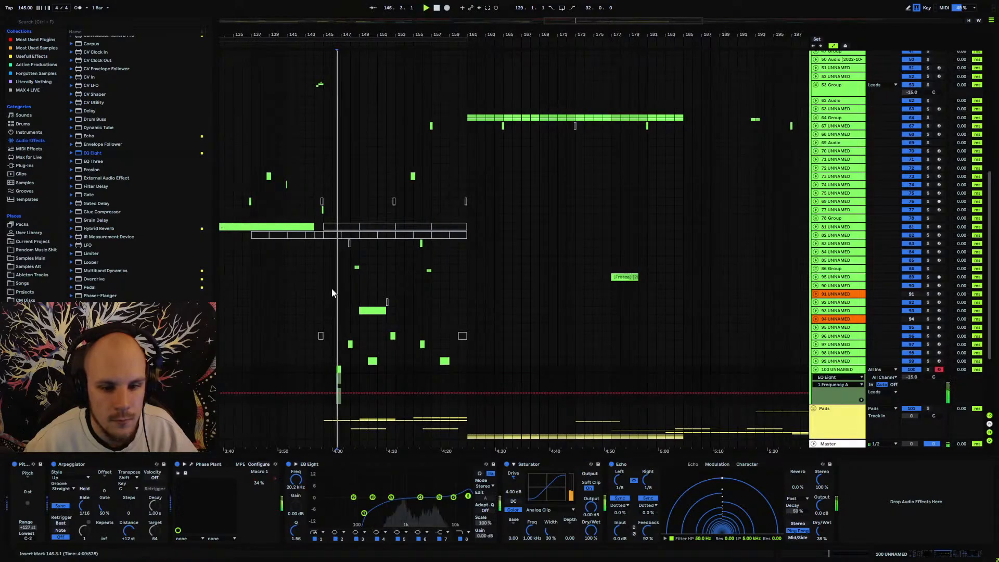
pyautogui.click(325, 368)
pyautogui.keyDown('shift'); pyautogui.click(391, 370); pyautogui.keyUp('shift')
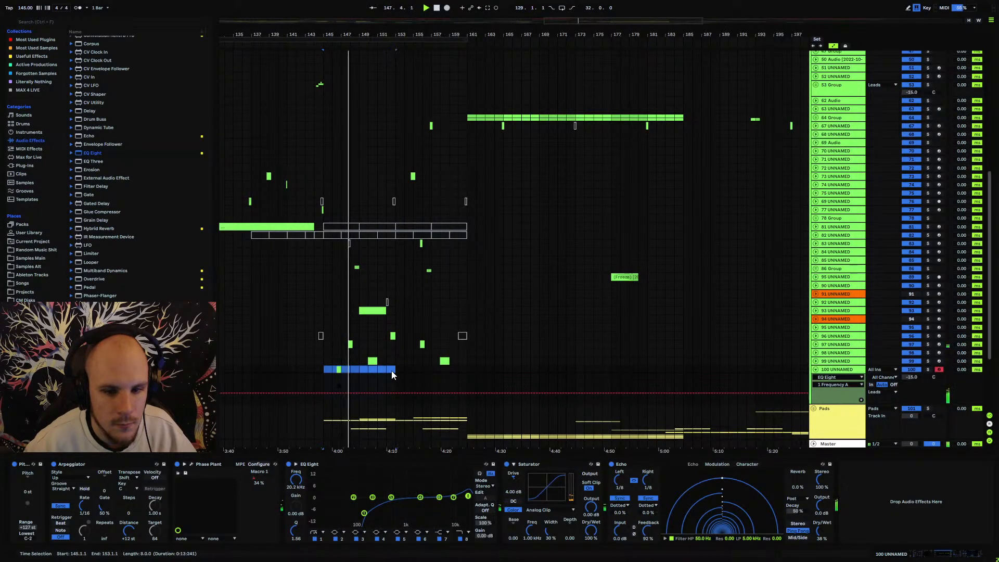
pyautogui.hotkey('ctrl', 'd')
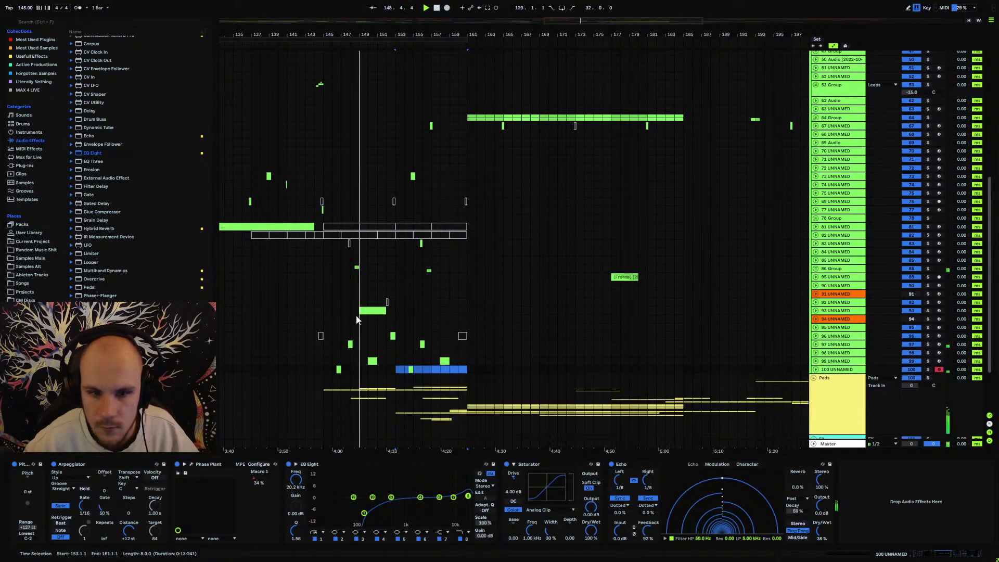
# Play the arrangement from bar 144 and lower the volume of track 97 slightly.
pyautogui.click(314, 352)
pyautogui.scroll(8, 322, 370)
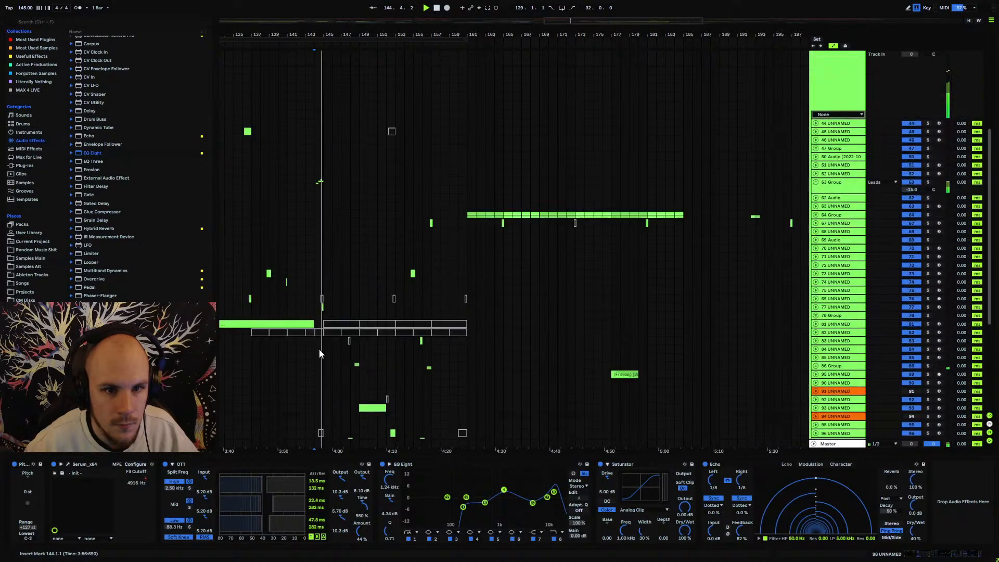
pyautogui.scroll(-6, 320, 346)
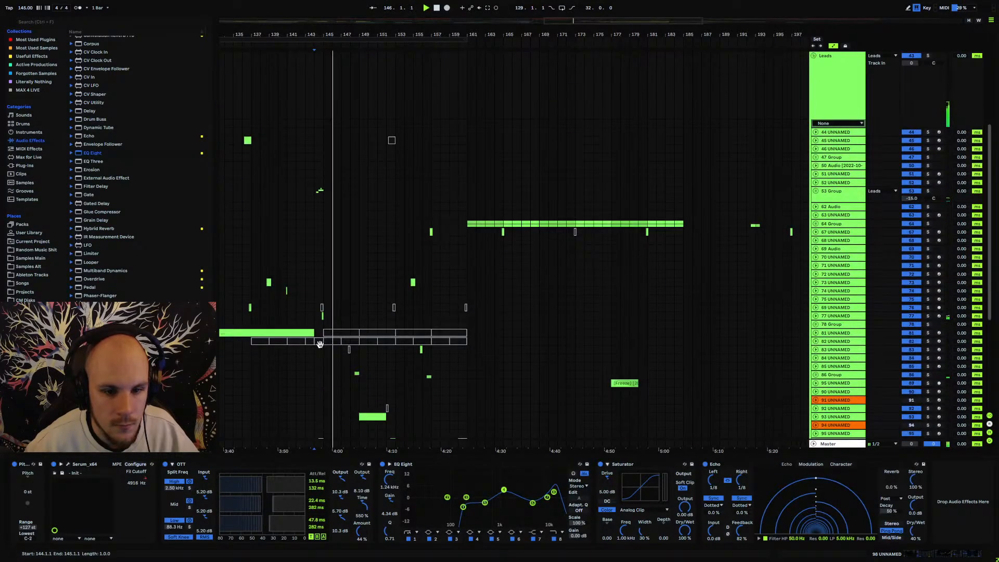
pyautogui.scroll(-1, 317, 338)
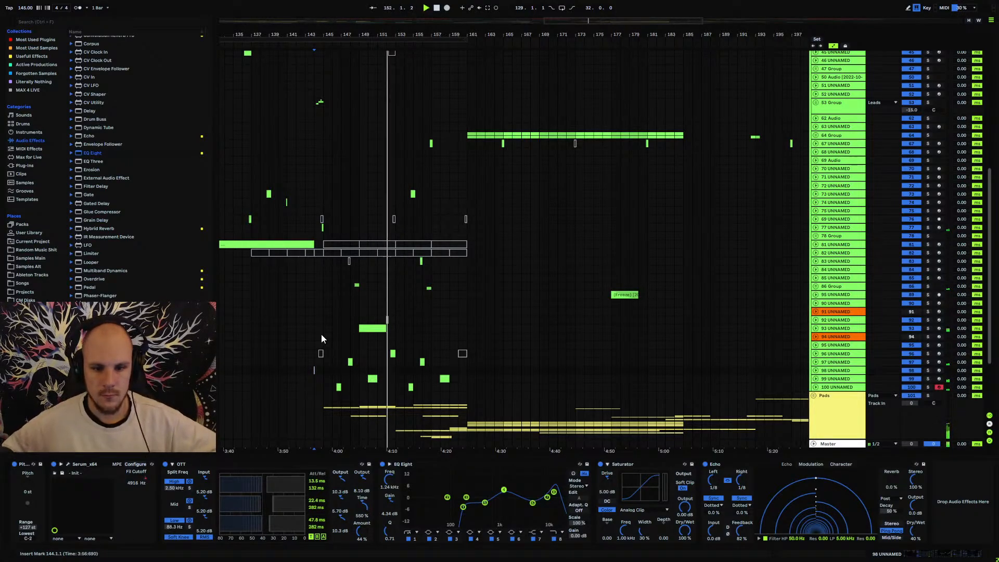
pyautogui.click(815, 379)
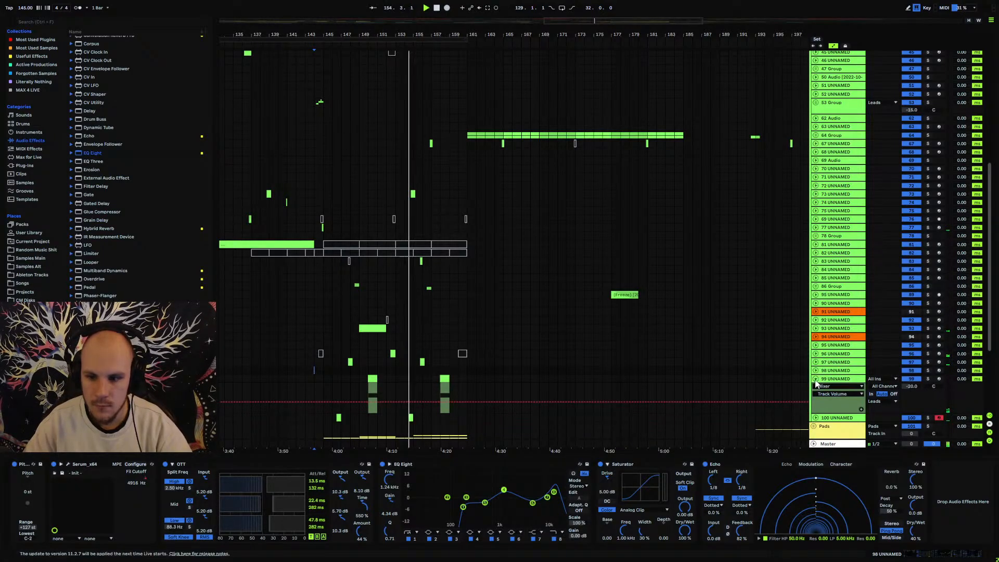
pyautogui.click(815, 379)
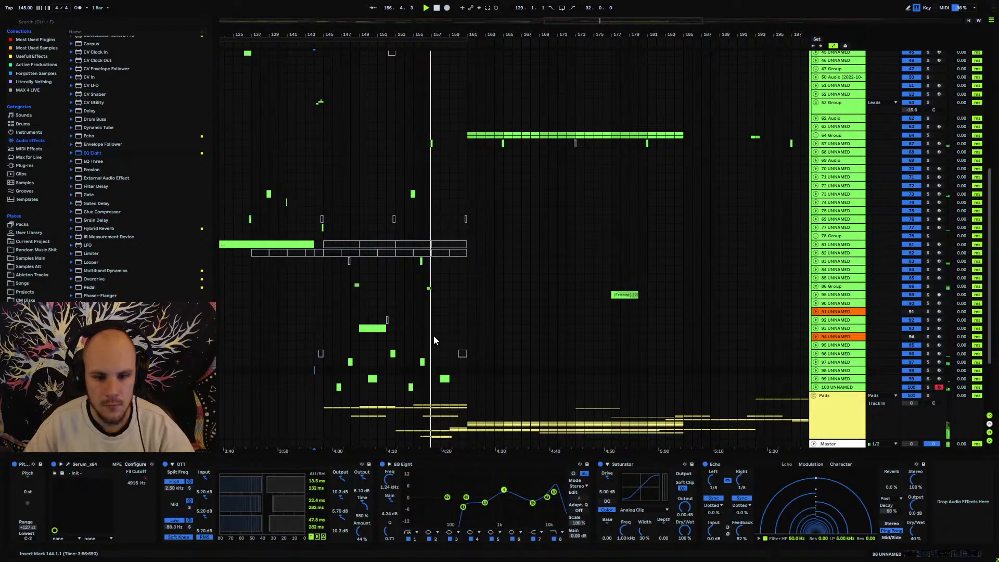
pyautogui.click(816, 362)
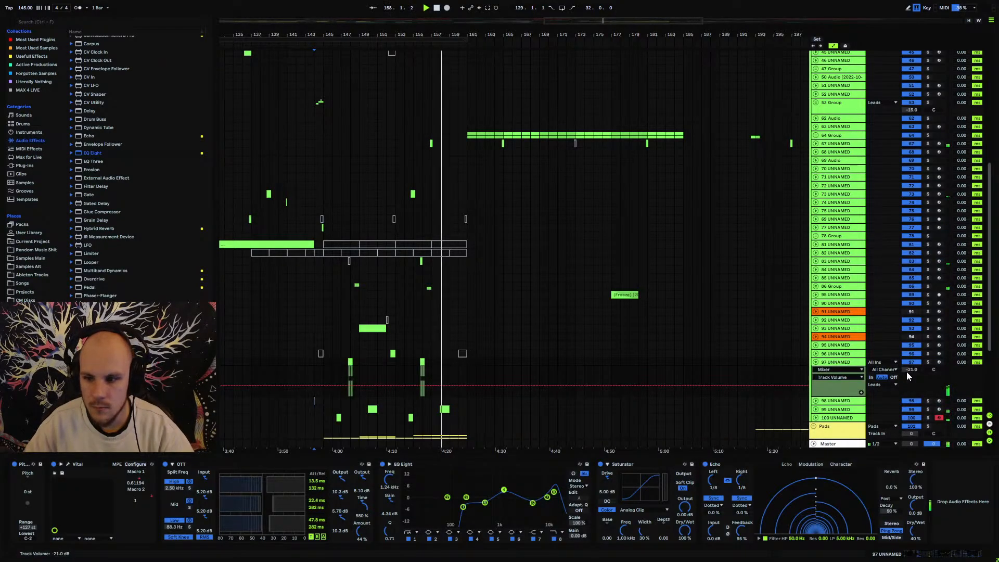
pyautogui.moveTo(907, 371); pyautogui.dragTo(907, 376)
pyautogui.click(817, 363)
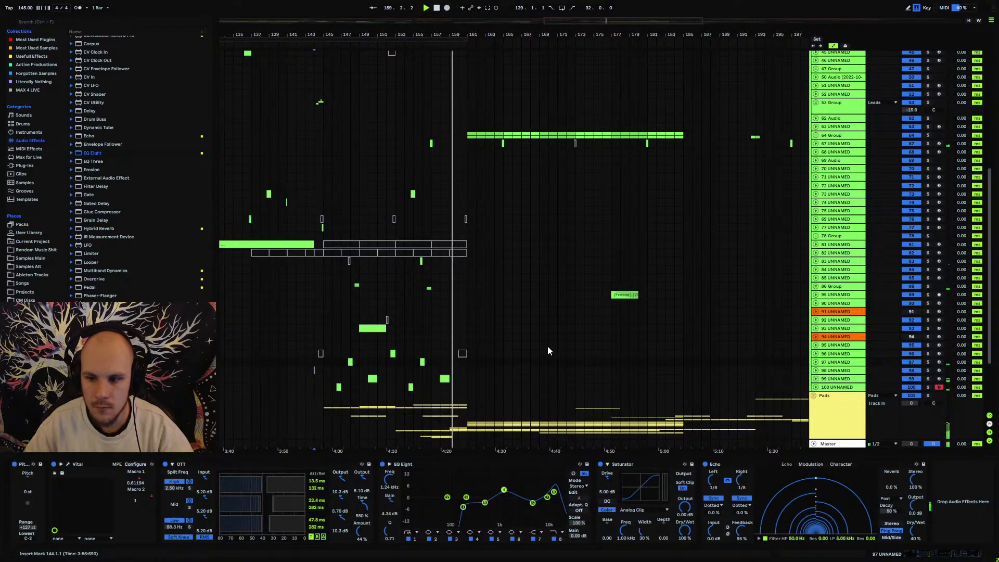
# Copy bars 145 to 161 of tracks 99 and 100, paste them at bar 225 starting on track 98, and play from there.
pyautogui.moveTo(455, 33); pyautogui.dragTo(455, 1)
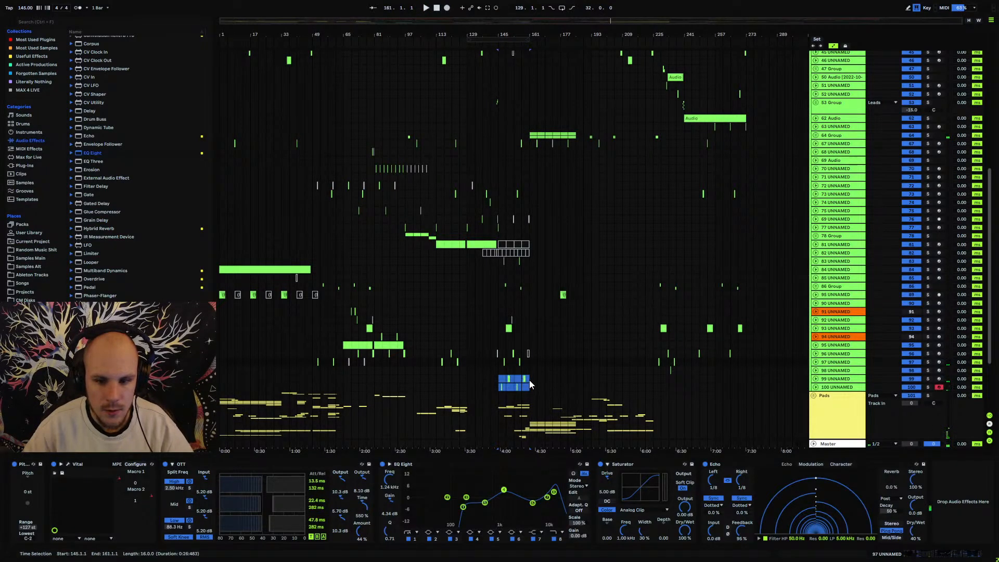
pyautogui.click(529, 380)
pyautogui.click(656, 373)
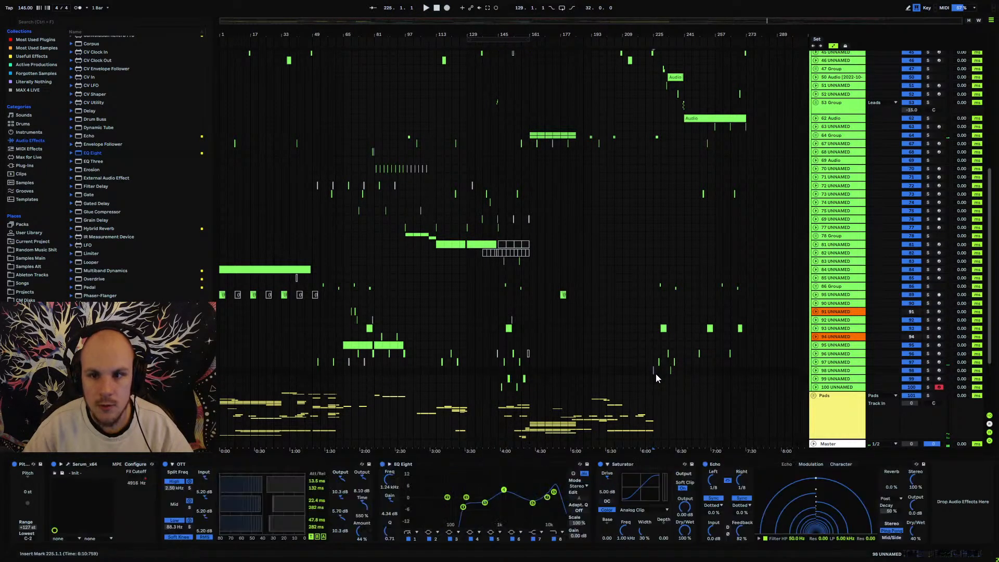
pyautogui.hotkey('ctrl', 'v')
pyautogui.press('space')
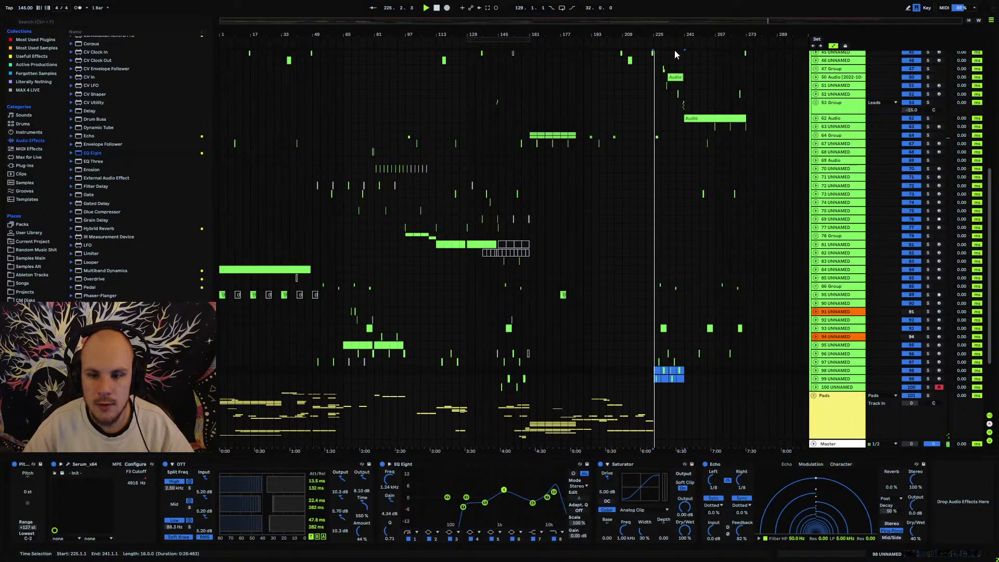
pyautogui.moveTo(662, 35); pyautogui.dragTo(486, 99)
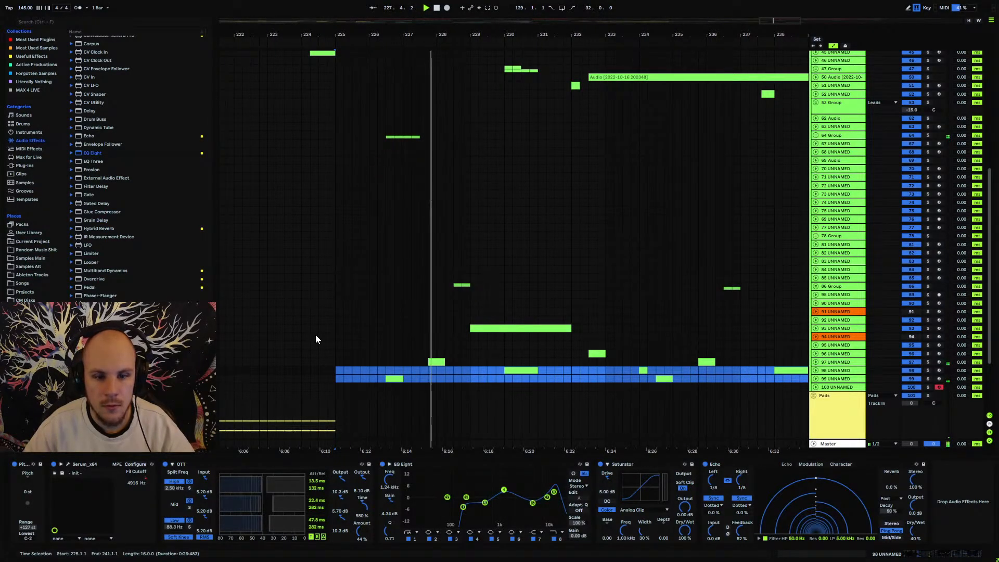
# Undo the paste that starts on track 98, paste the clips at bar 225 starting on track 99, and play from bar 224.
pyautogui.click(319, 363)
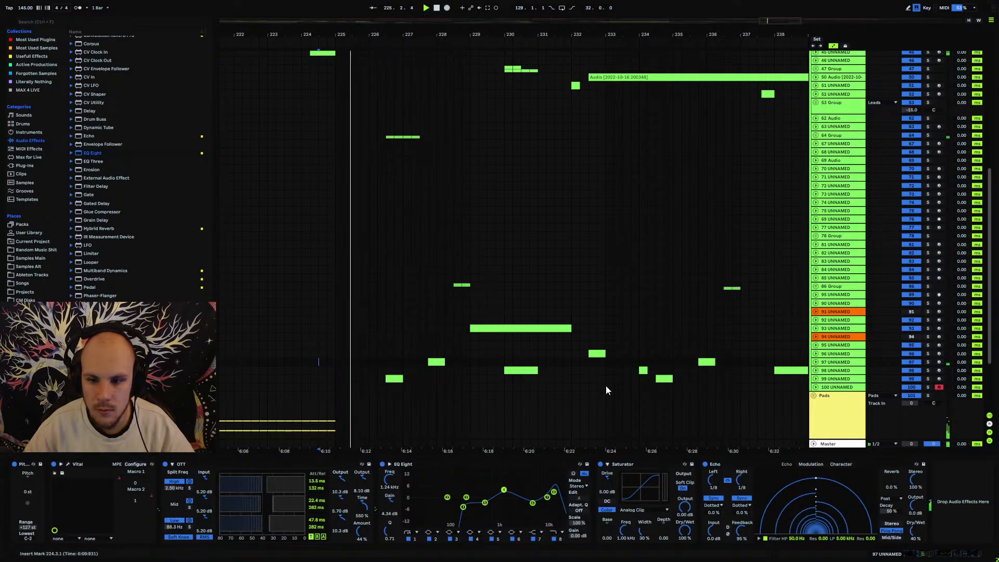
pyautogui.hotkey('ctrl', 'z')
pyautogui.click(338, 379)
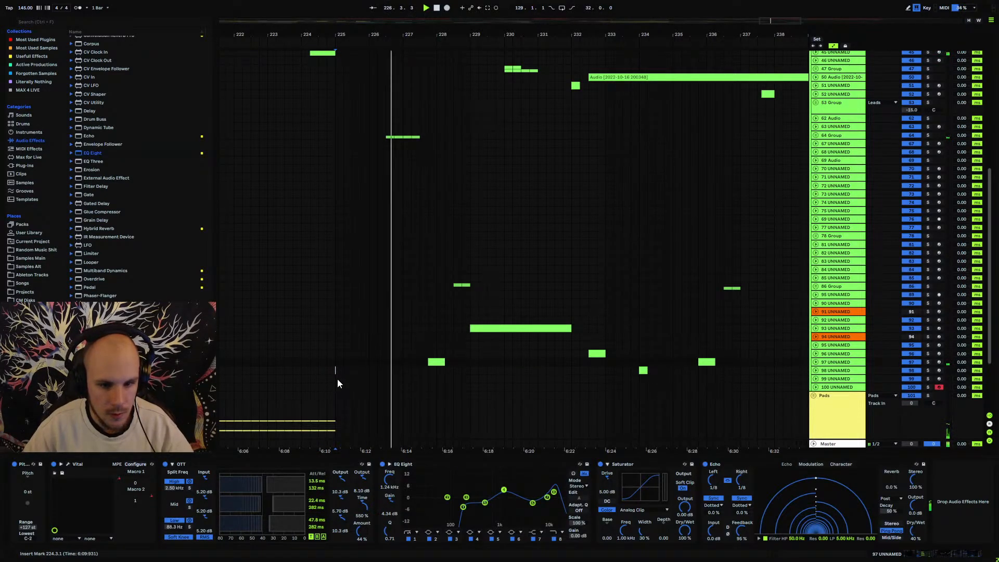
pyautogui.hotkey('ctrl', 'v')
pyautogui.click(300, 380)
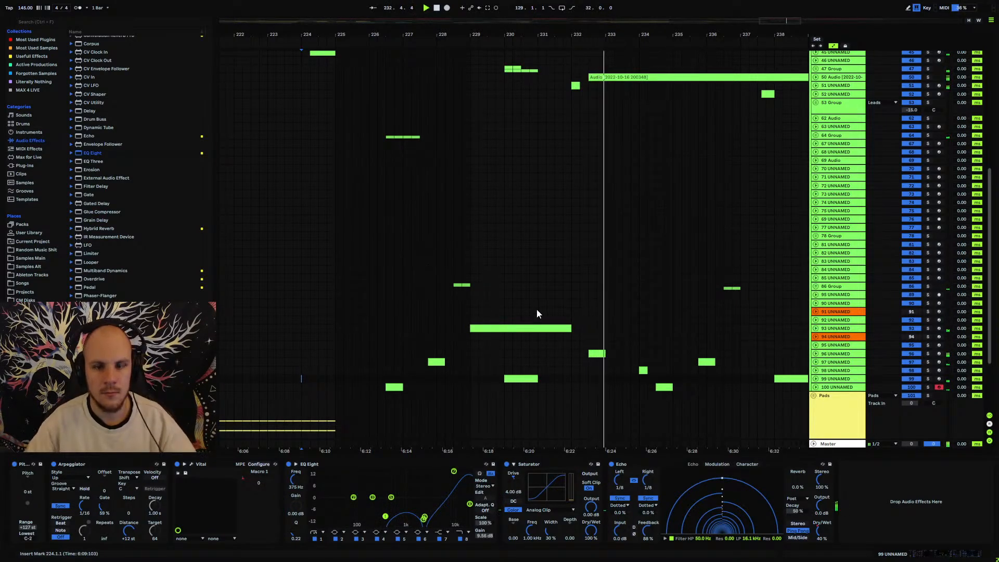
# Move the group 47 clips to start at bar 231 and the track 51 clip to bar 229.
pyautogui.click(539, 70)
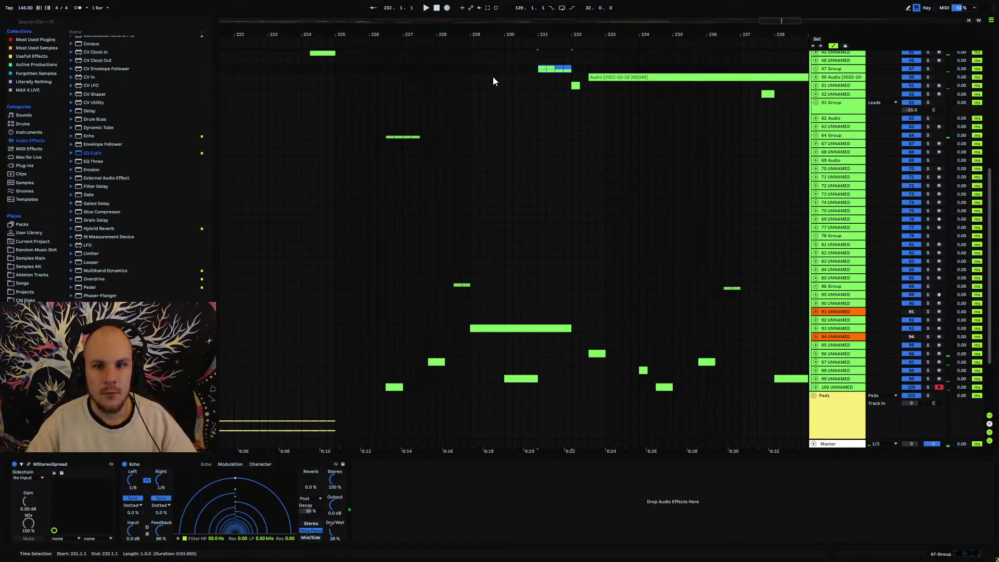
pyautogui.click(336, 69)
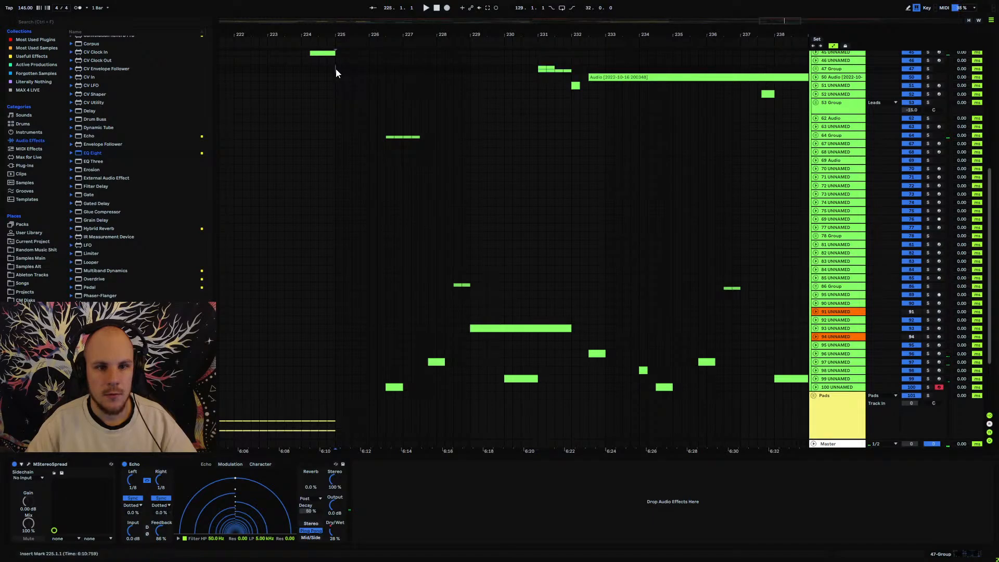
pyautogui.press('space')
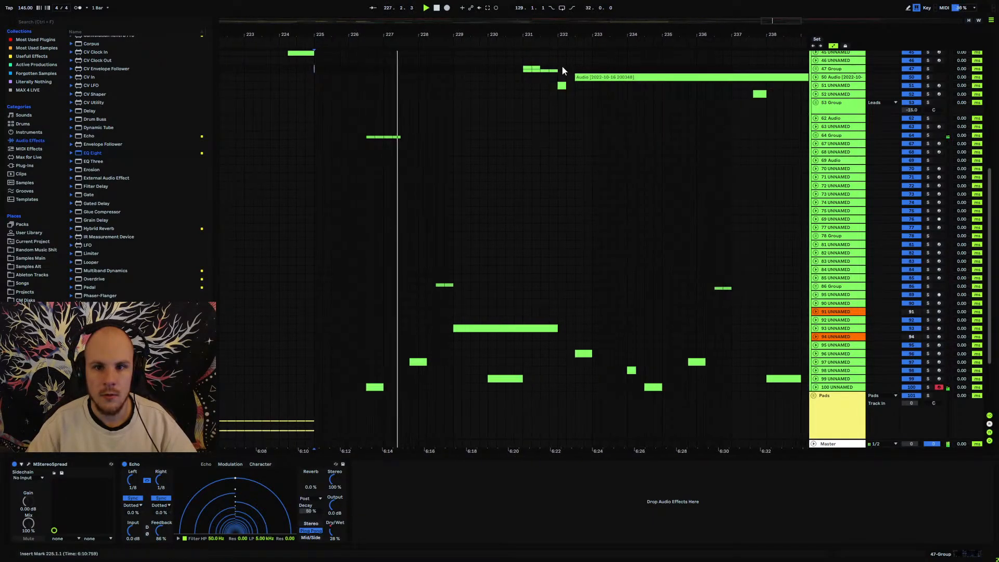
pyautogui.click(467, 86)
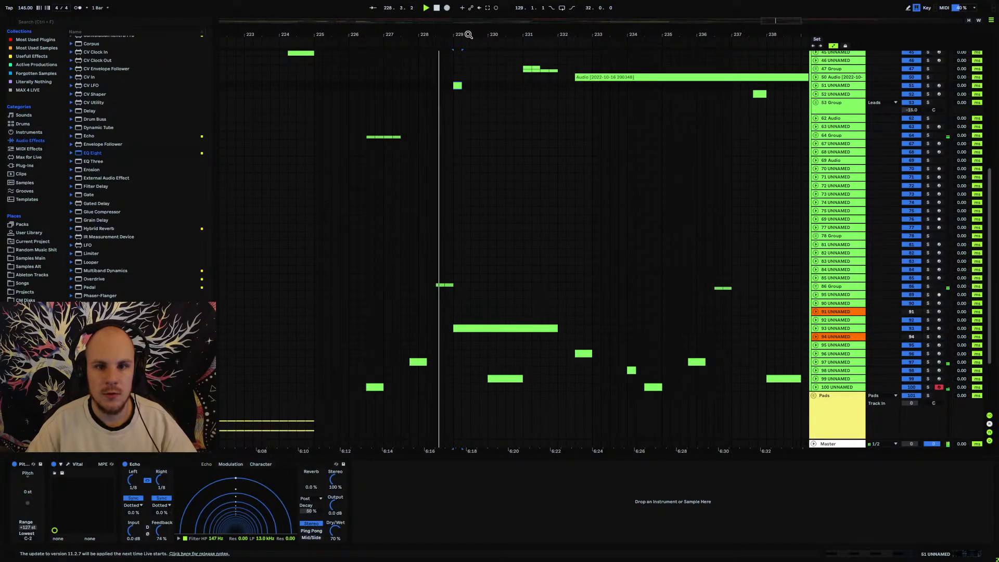
# Unfold group 47 to check its Echo Dry Wet automation, play from bar 231, and fold the group again.
pyautogui.moveTo(466, 34); pyautogui.dragTo(403, 26)
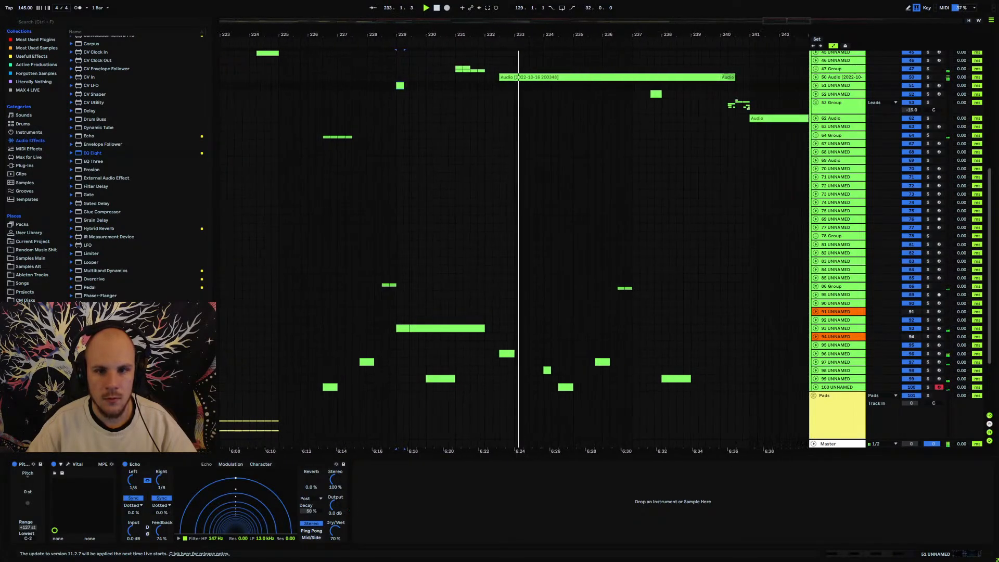
pyautogui.click(831, 68)
pyautogui.click(832, 85)
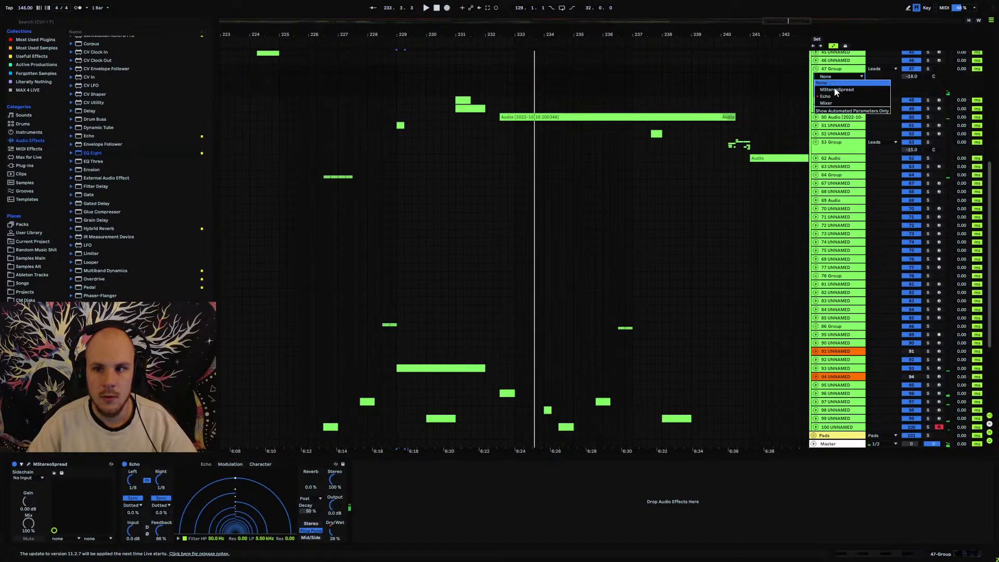
pyautogui.click(836, 84)
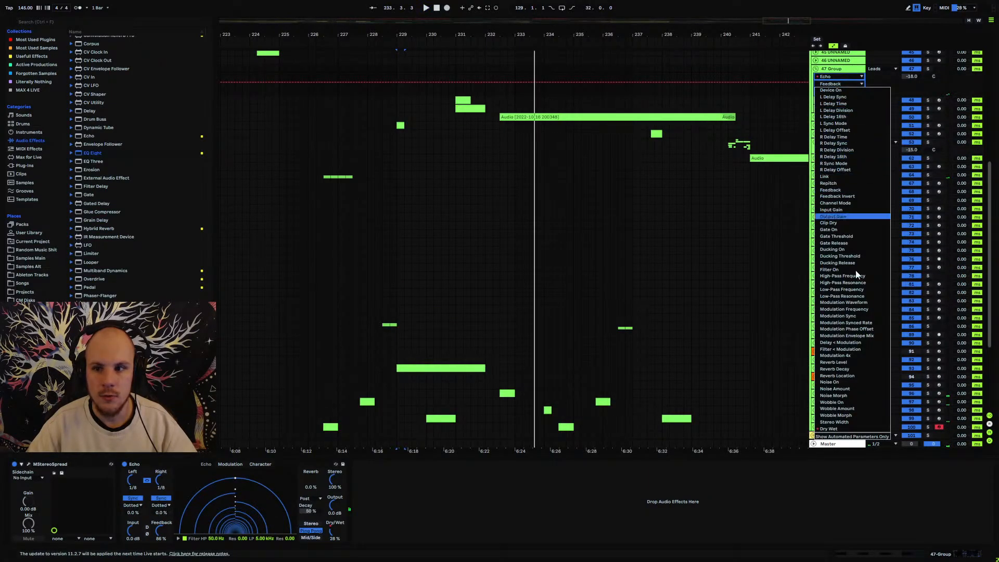
pyautogui.click(830, 429)
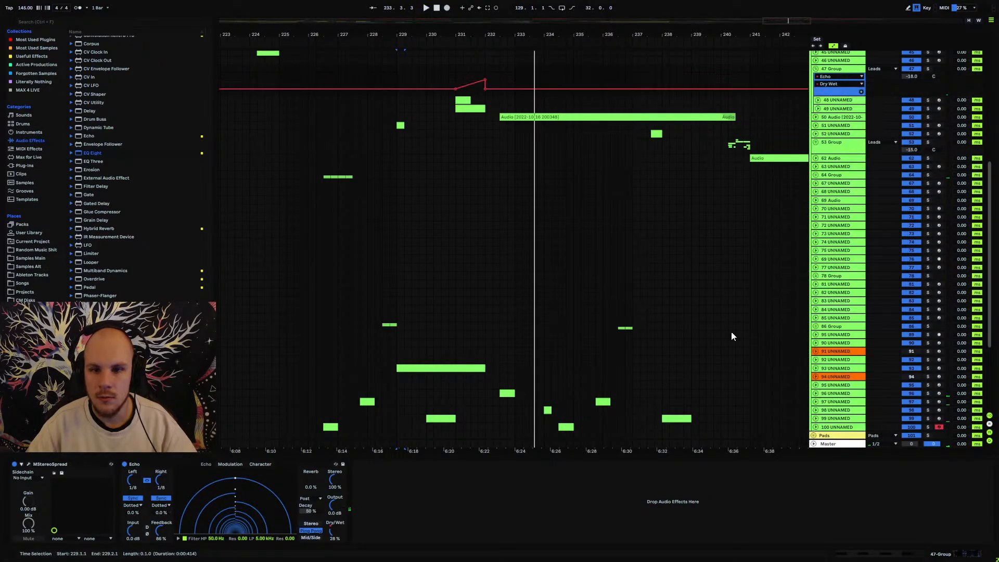
pyautogui.click(486, 90)
pyautogui.press('space')
pyautogui.click(455, 75)
pyautogui.press('space')
pyautogui.press('space')
pyautogui.click(815, 69)
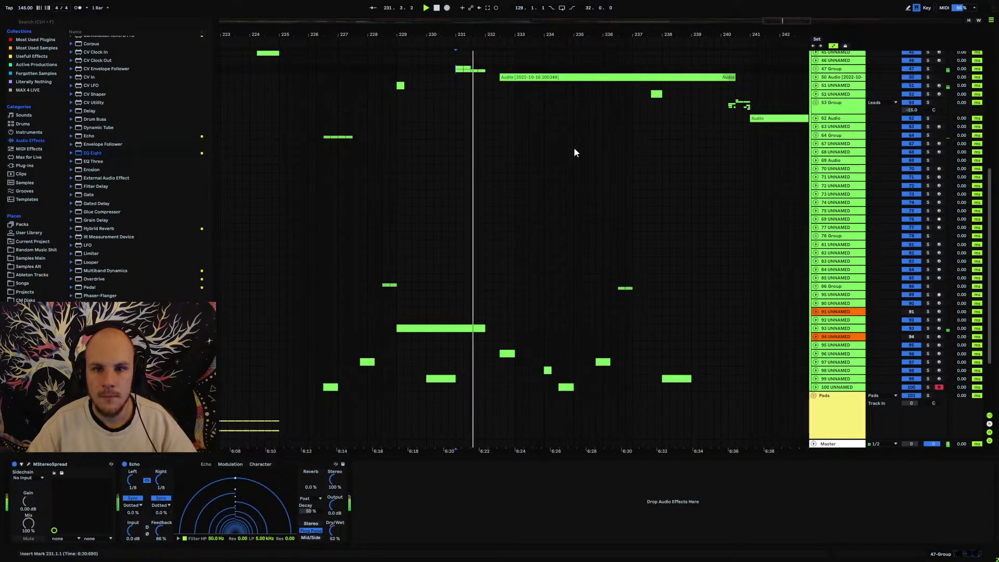
# Deactivate the track 97 clips between bars 227 and 238, and copy bars 225 to 240 of tracks 99 and 100.
pyautogui.moveTo(493, 35)
pyautogui.mouseDown()
pyautogui.moveTo(493, 75)
pyautogui.moveTo(493, 33)
pyautogui.mouseUp()
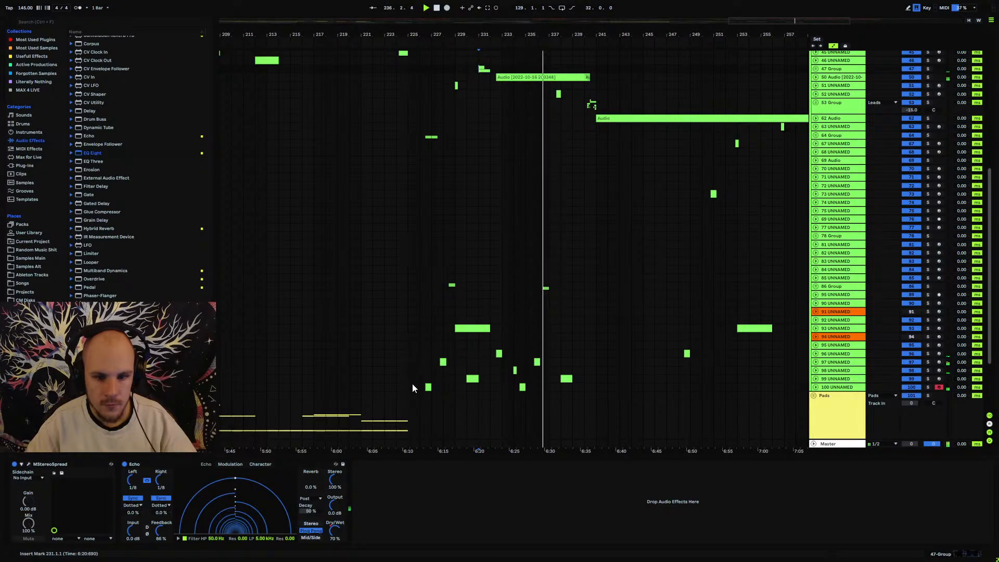
pyautogui.moveTo(410, 385); pyautogui.dragTo(432, 363)
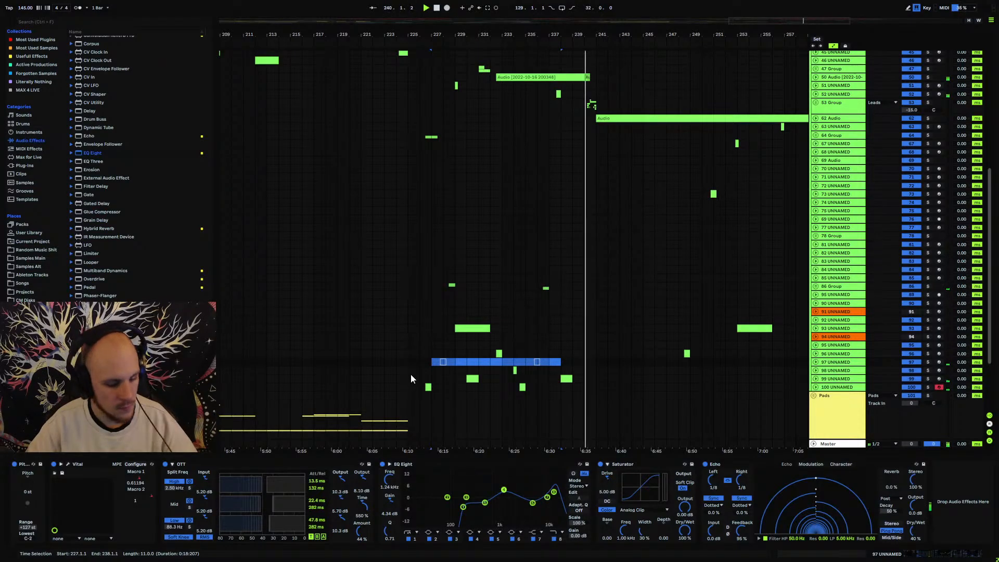
pyautogui.moveTo(410, 374)
pyautogui.mouseDown()
pyautogui.moveTo(583, 385)
pyautogui.moveTo(408, 387)
pyautogui.mouseUp()
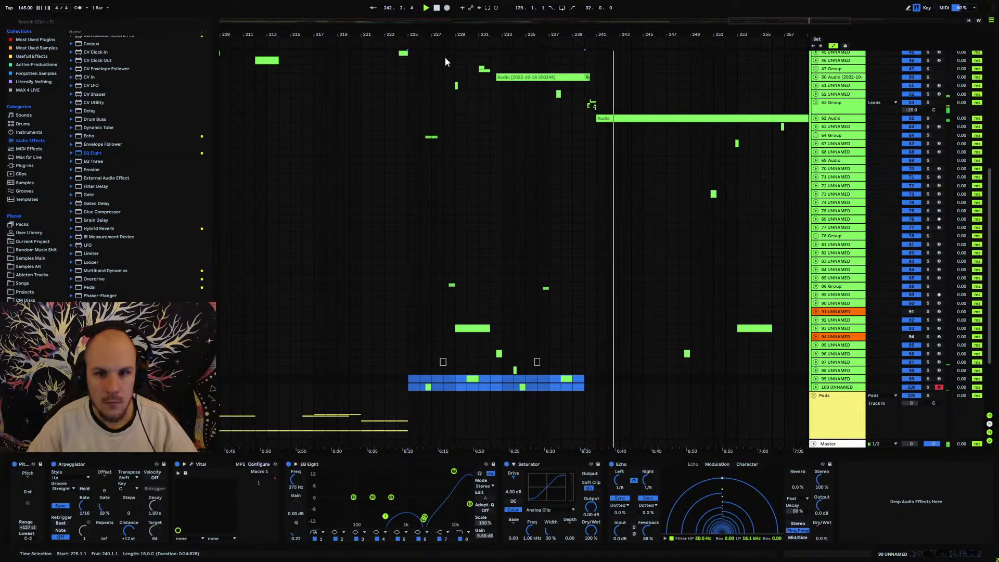
# Paste the copied clips at bar 49 starting on track 98.
pyautogui.moveTo(448, 35); pyautogui.dragTo(977, 38)
pyautogui.moveTo(223, 359); pyautogui.dragTo(333, 345)
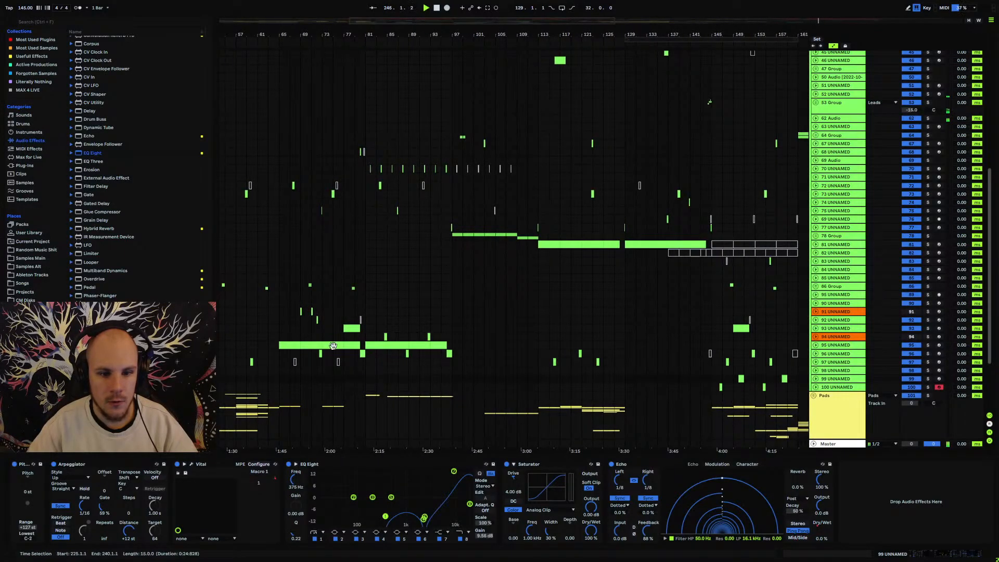
pyautogui.click(279, 370)
pyautogui.moveTo(276, 34); pyautogui.dragTo(417, 159)
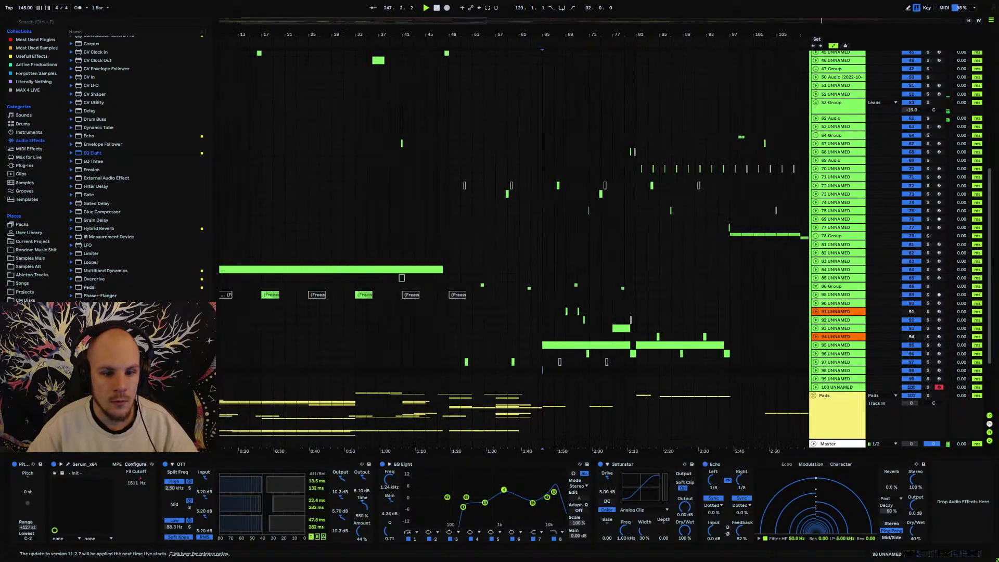
pyautogui.click(423, 370)
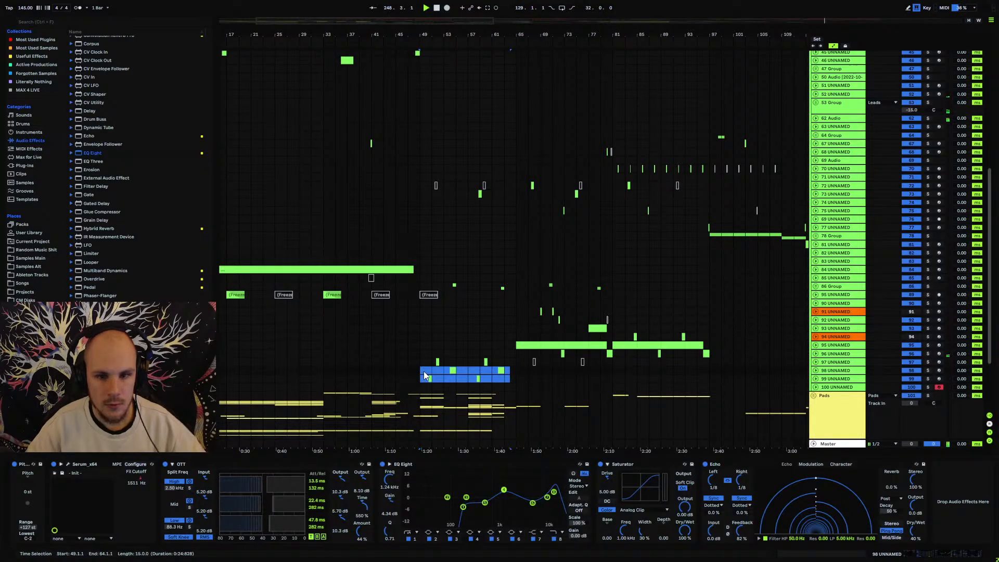
pyautogui.press('z')
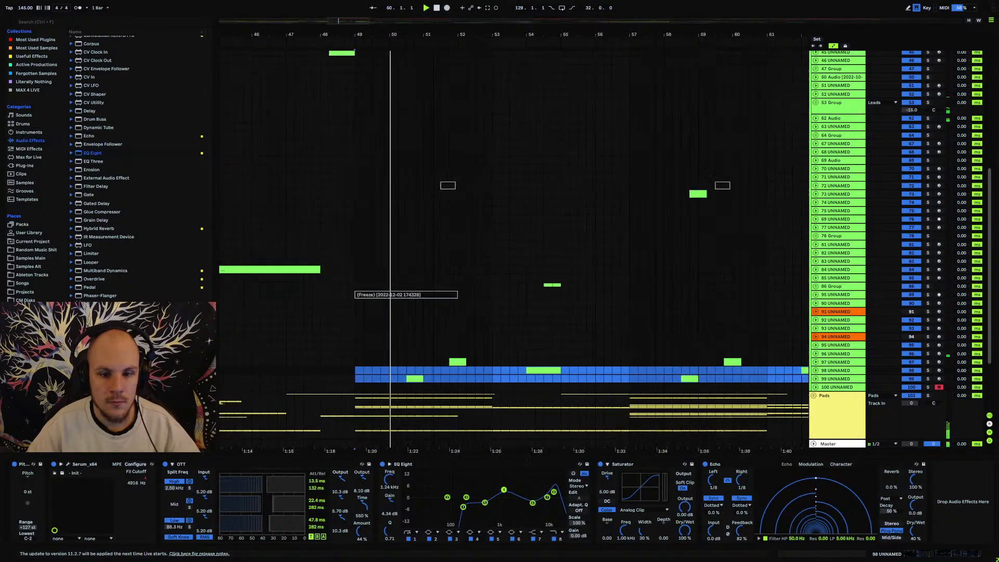
# Shift the clips at bar 49 down one track onto tracks 99 and 100 and play them.
pyautogui.moveTo(339, 34)
pyautogui.mouseDown()
pyautogui.moveTo(339, 16)
pyautogui.moveTo(338, 66)
pyautogui.moveTo(339, 15)
pyautogui.mouseUp()
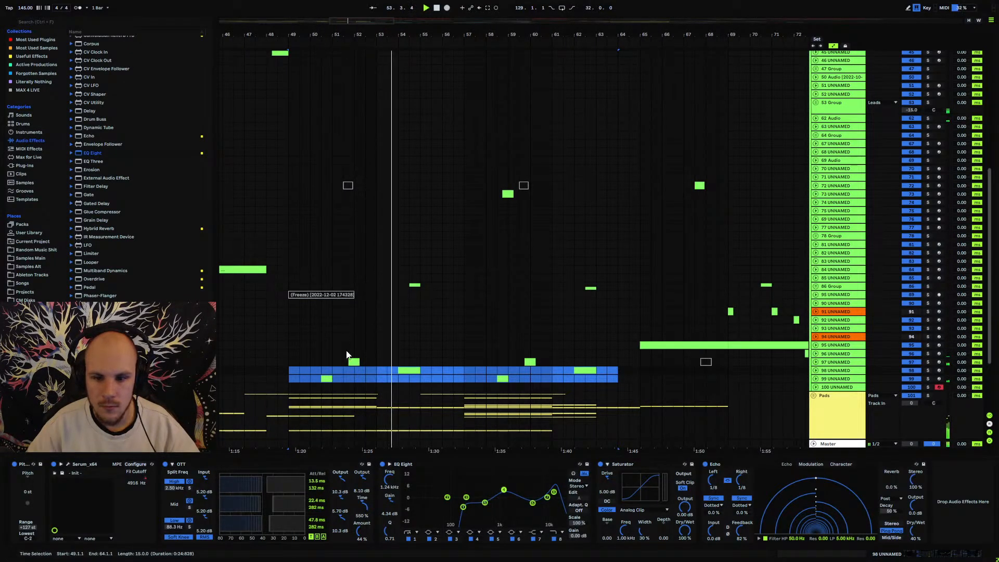
pyautogui.moveTo(328, 378); pyautogui.dragTo(329, 387)
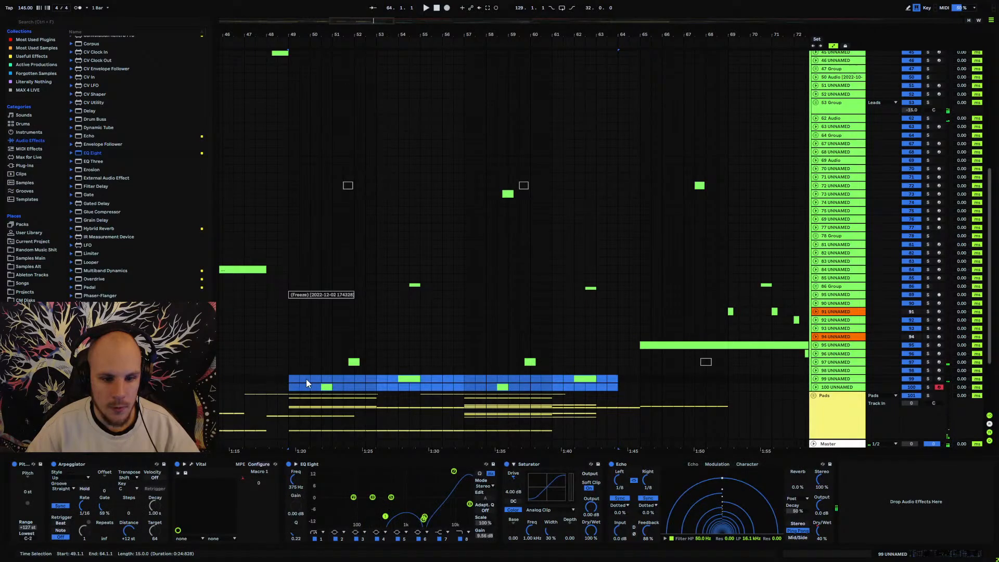
pyautogui.press('space')
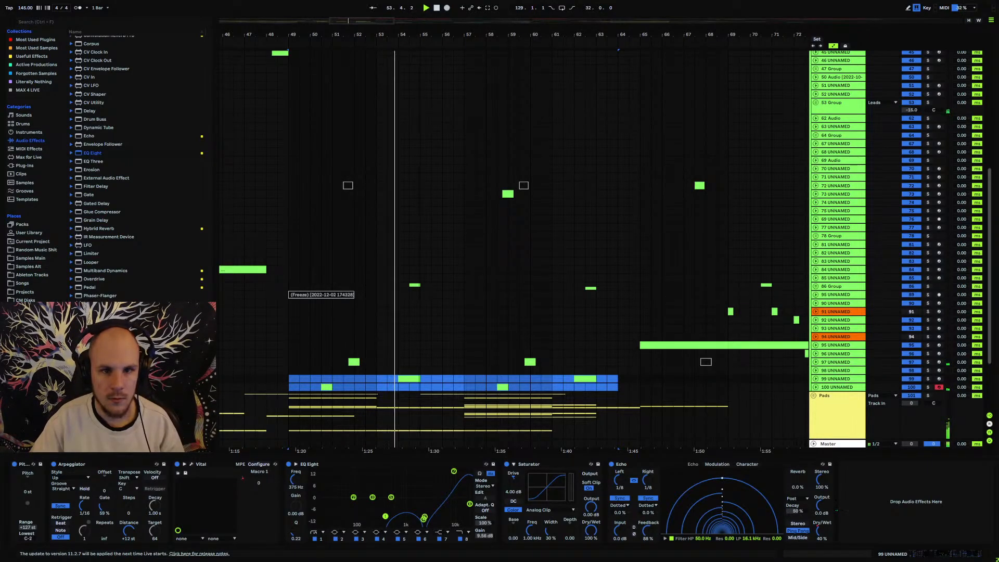
# Deactivate the track 97 clips from bar 49 to 65 and reactivate those from bar 65 to 81.
pyautogui.moveTo(341, 33); pyautogui.dragTo(342, 11)
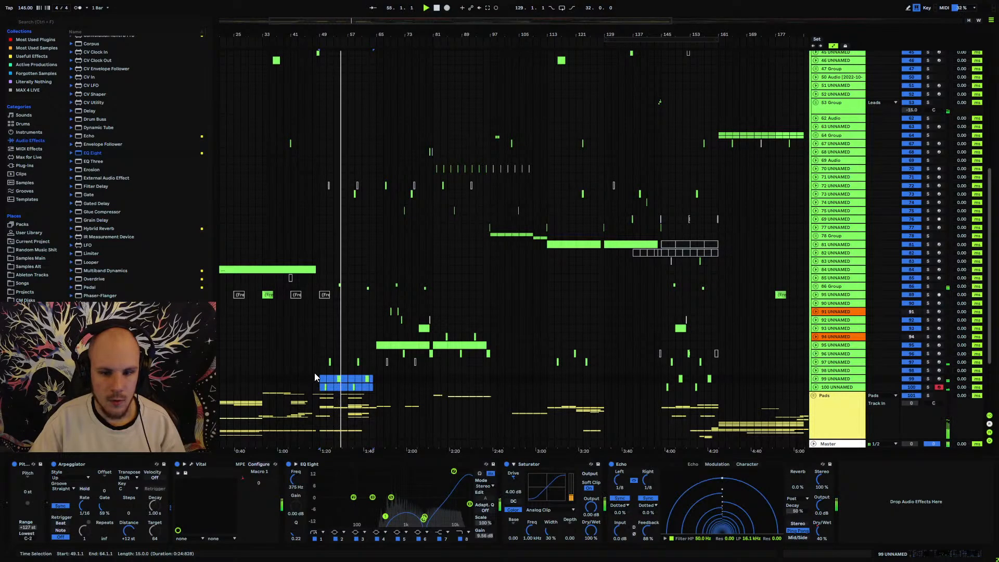
pyautogui.moveTo(319, 362); pyautogui.dragTo(374, 364)
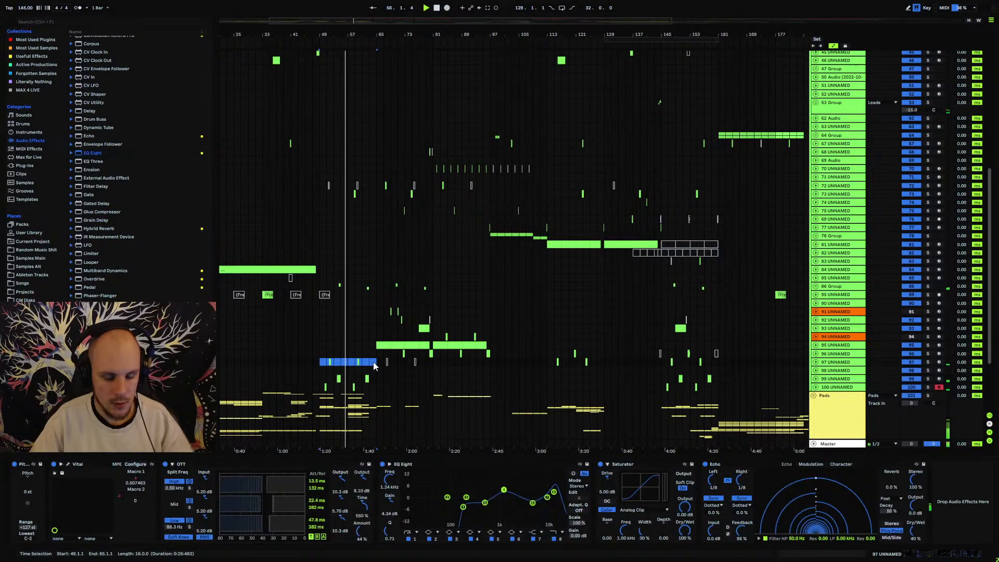
pyautogui.press('Right')
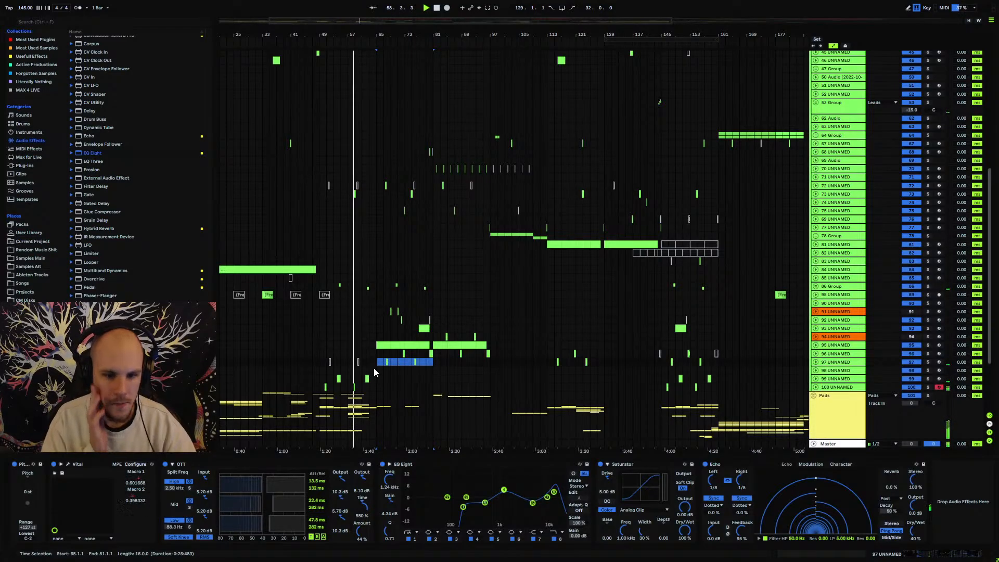
# Duplicate bars 49 to 65 of tracks 99 and 100 twice so the clips repeat up to bar 97.
pyautogui.moveTo(375, 378); pyautogui.dragTo(320, 387)
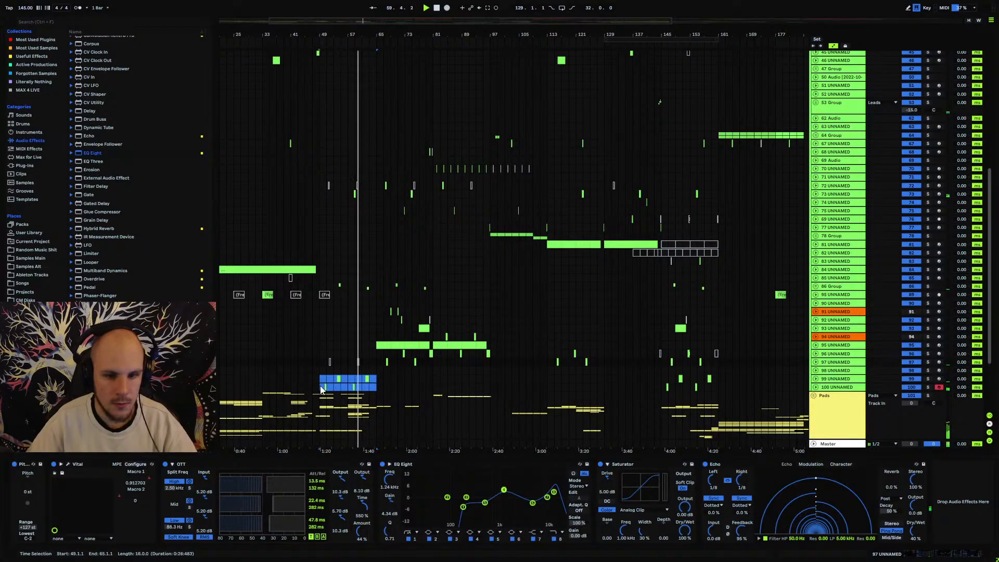
pyautogui.hotkey('ctrl', 'd')
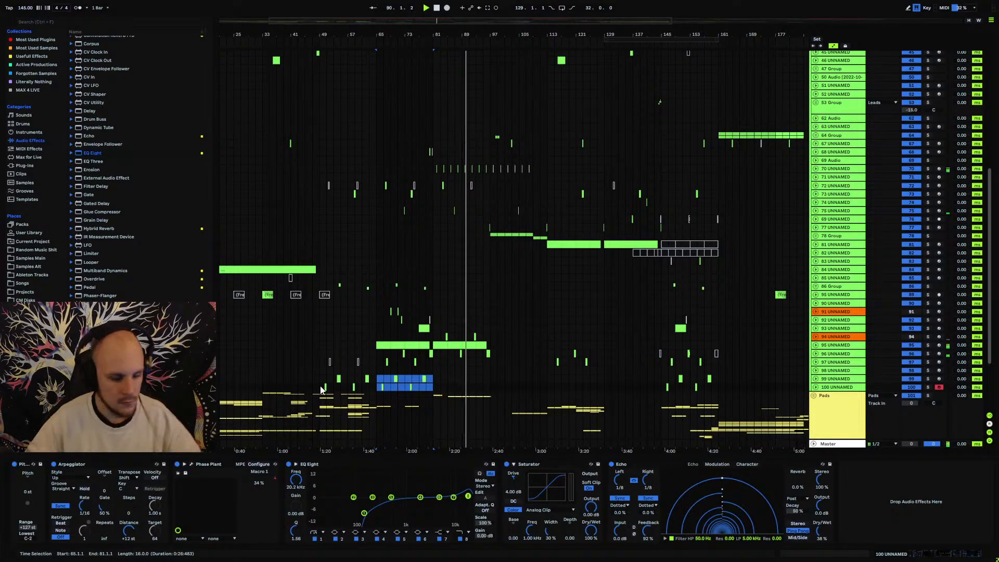
pyautogui.hotkey('ctrl', 'd')
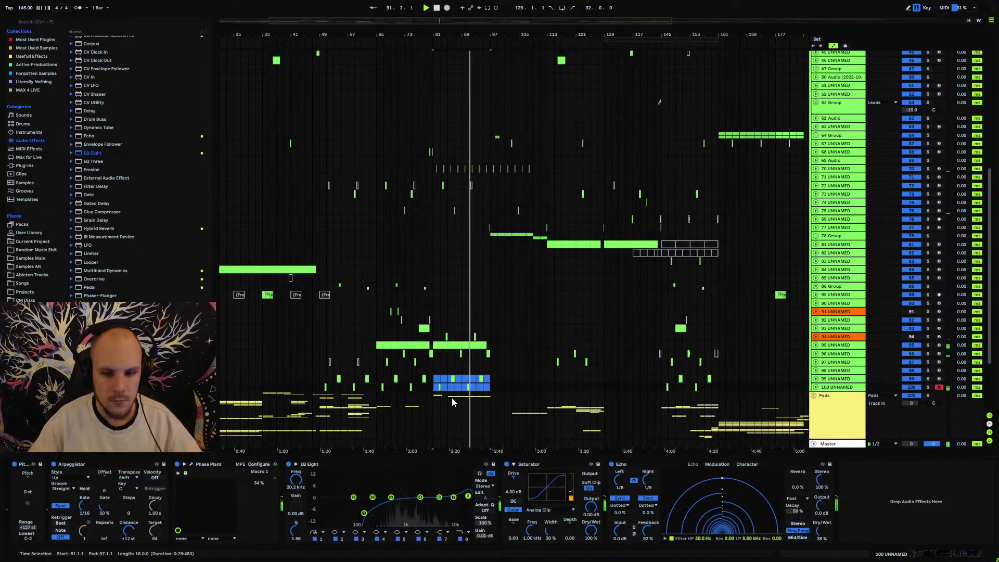
# Duplicate bars 65 to 81 of track 97 to bar 81, and deactivate its clips between bars 65 and 81.
pyautogui.moveTo(432, 361); pyautogui.dragTo(380, 366)
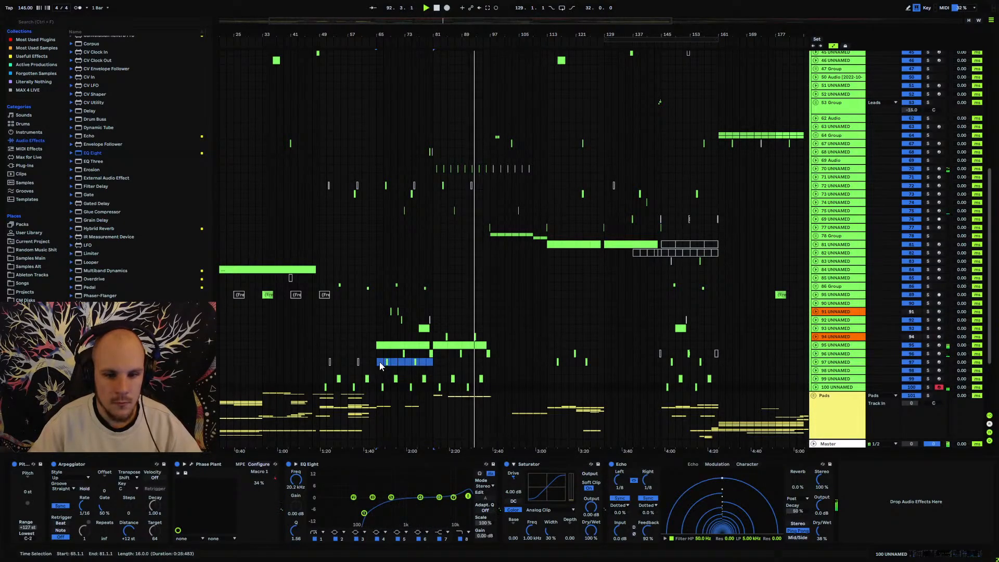
pyautogui.hotkey('ctrl', 'd')
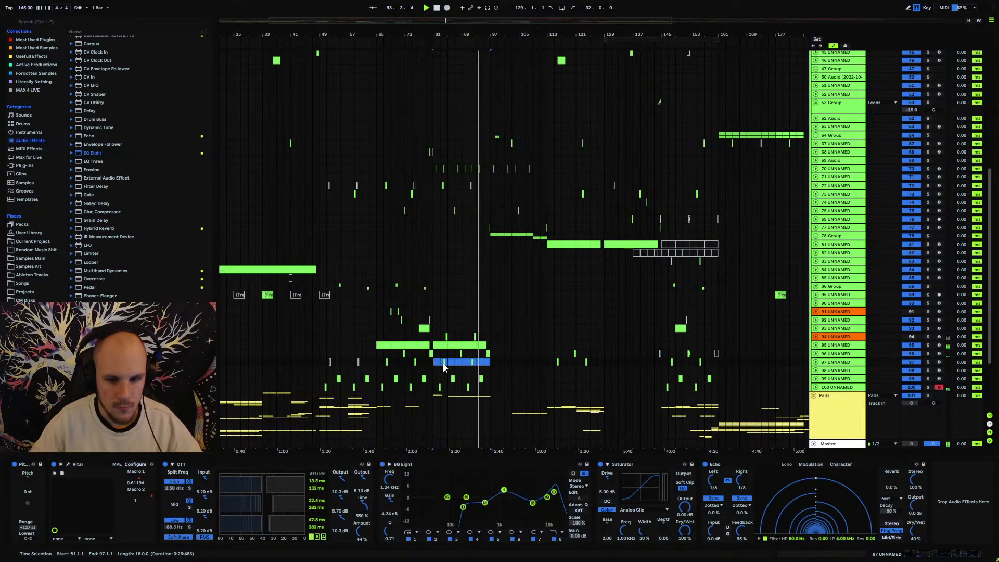
pyautogui.click(431, 366)
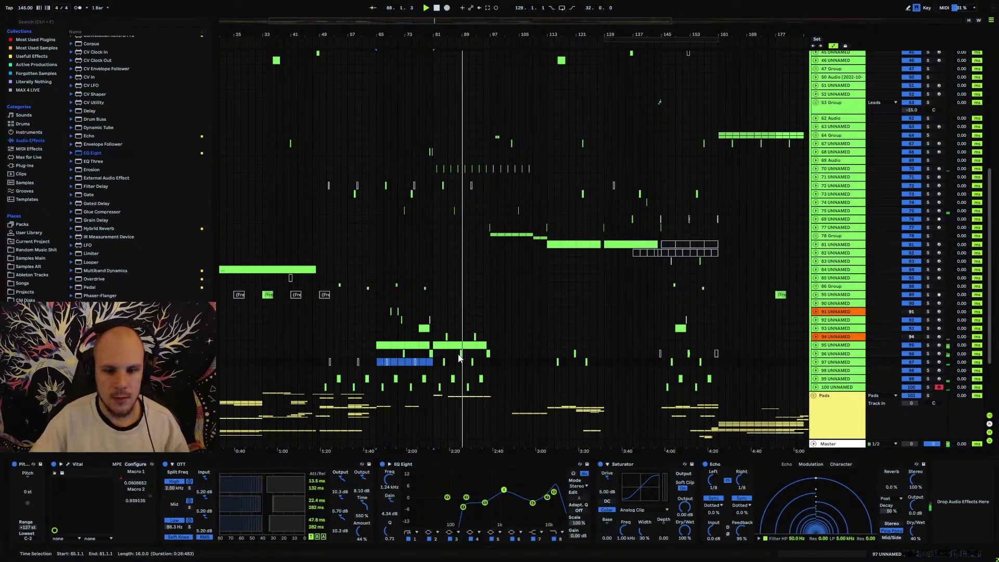
pyautogui.click(479, 363)
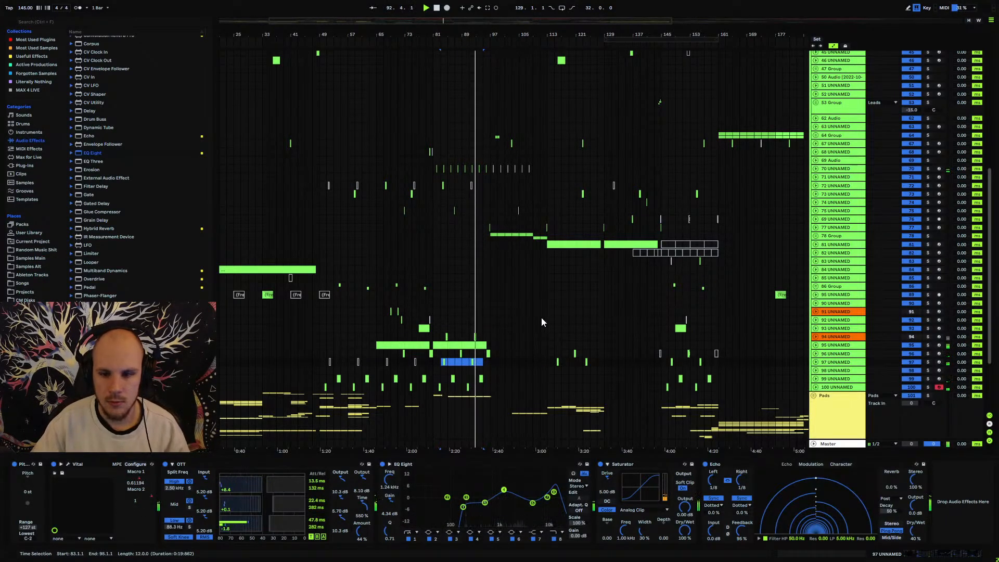
# Fold the Leads and Helpers groups and listen to the arrangement in overview.
pyautogui.scroll(3, 489, 354)
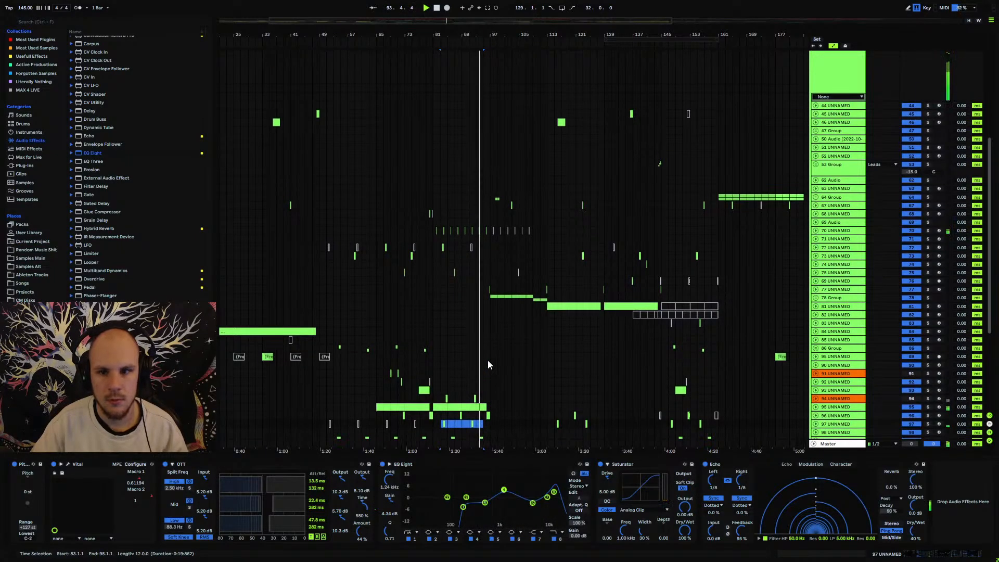
pyautogui.scroll(3, 488, 360)
pyautogui.click(813, 101)
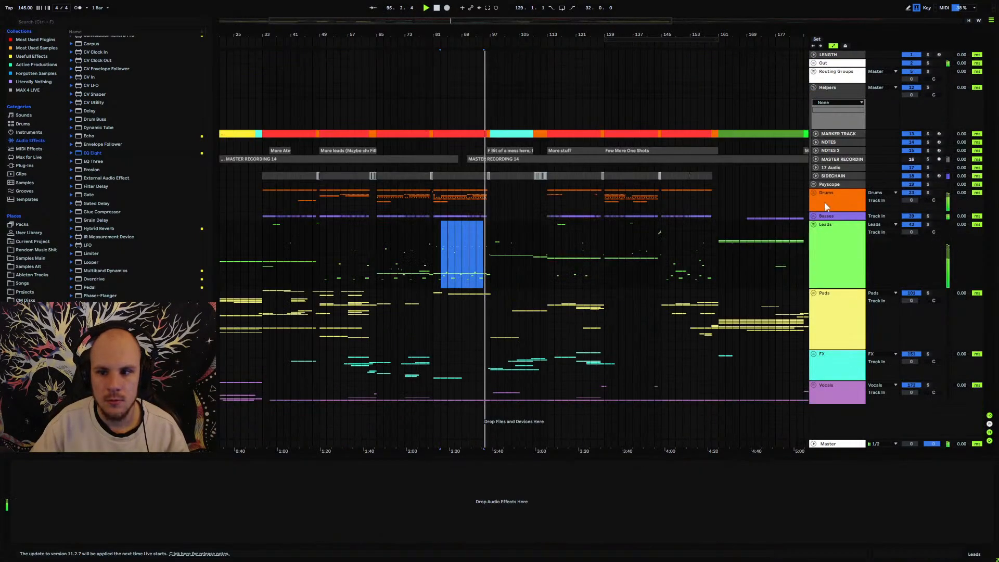
pyautogui.click(813, 87)
pyautogui.moveTo(495, 35); pyautogui.dragTo(469, 33)
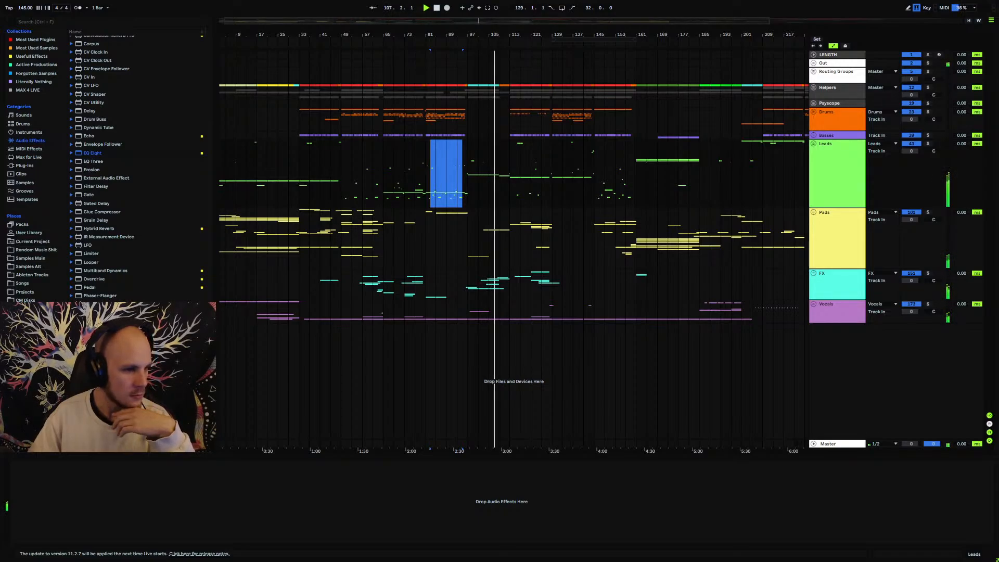
# Unfold the Leads group and move the track 97 clips from bars 113–129 to bars 129–145.
pyautogui.moveTo(507, 33); pyautogui.dragTo(498, 73)
pyautogui.moveTo(417, 42); pyautogui.dragTo(428, 31)
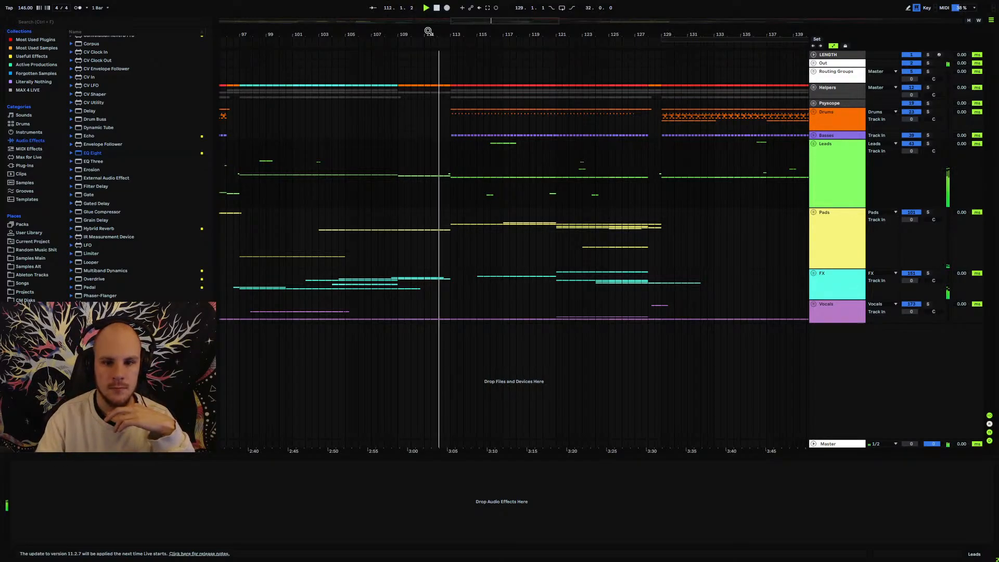
pyautogui.moveTo(428, 32); pyautogui.dragTo(432, 4)
pyautogui.click(814, 144)
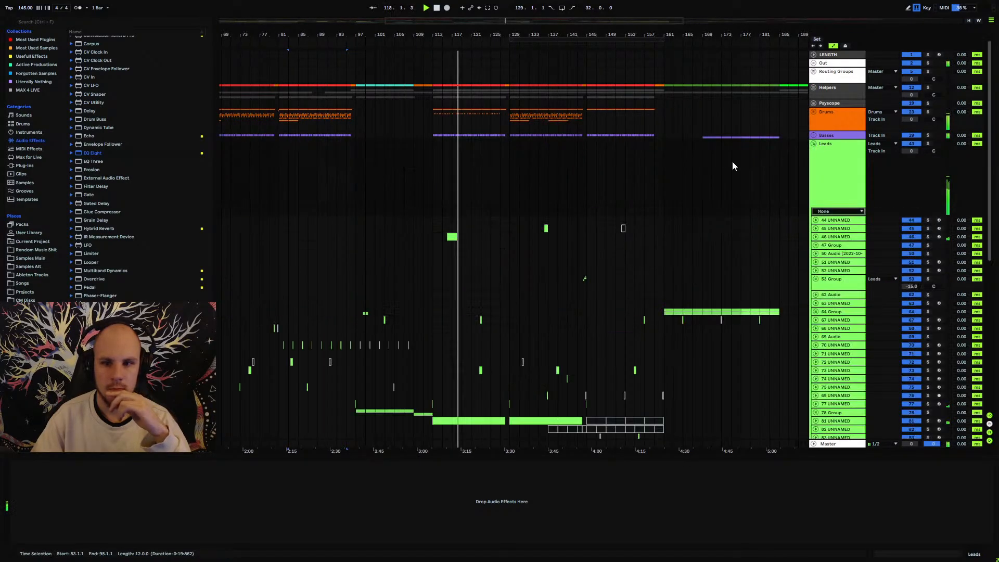
pyautogui.scroll(-6, 451, 301)
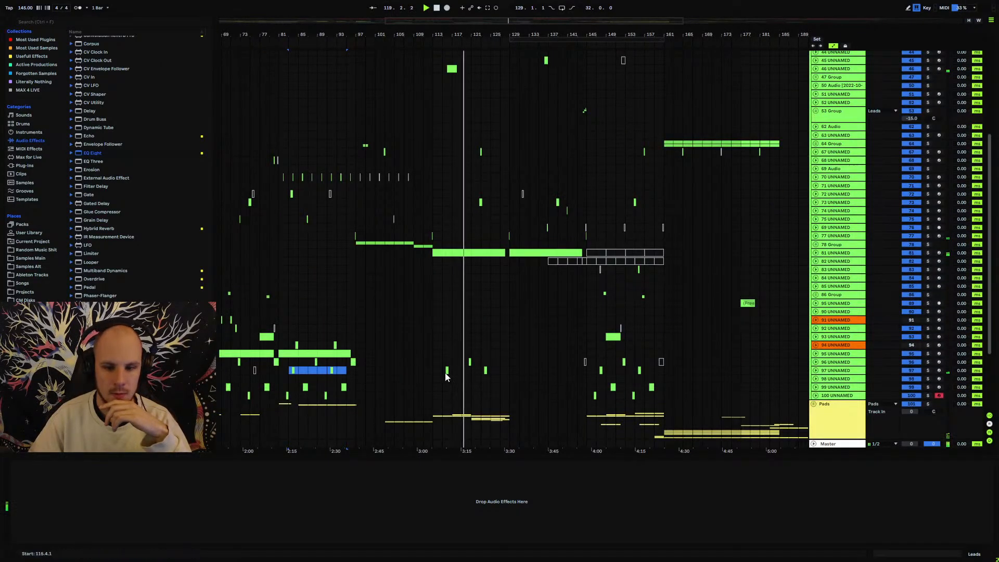
pyautogui.click(449, 370)
pyautogui.keyDown('shift'); pyautogui.click(512, 370); pyautogui.keyUp('shift')
pyautogui.moveTo(488, 374); pyautogui.dragTo(560, 368)
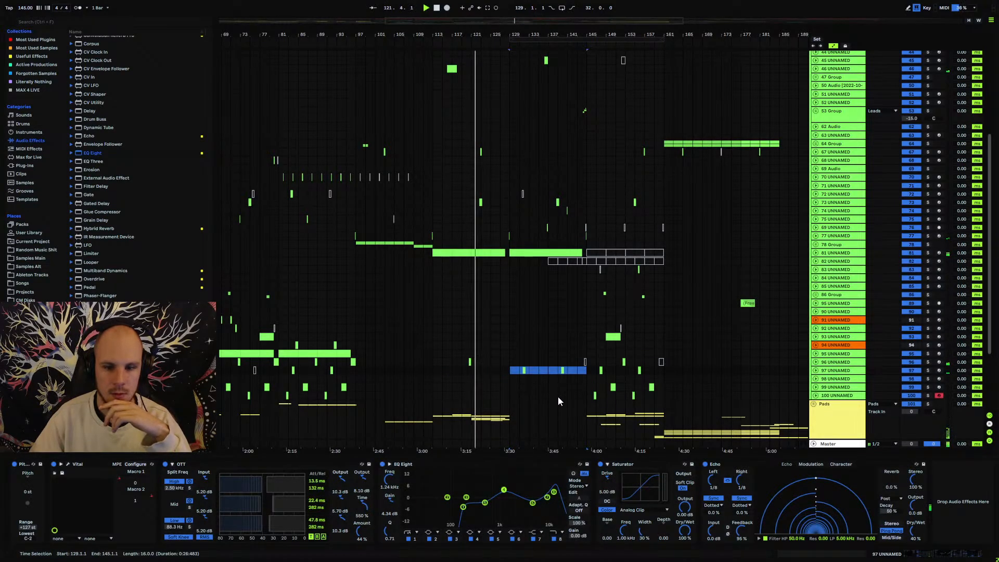
# Copy the clips on tracks 99 and 100 from bars 145–161 to bar 113 and play from there.
pyautogui.moveTo(585, 394); pyautogui.dragTo(659, 388)
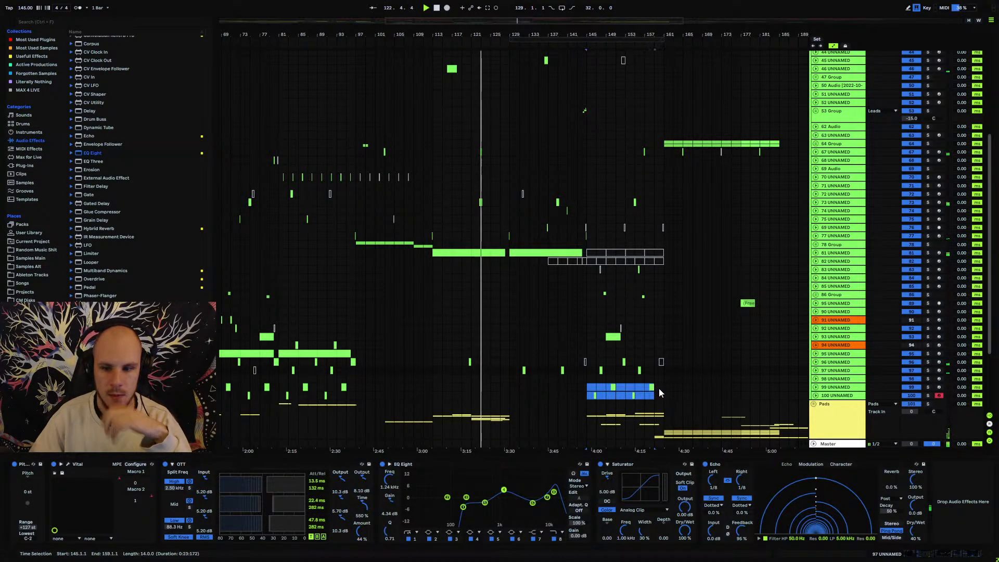
pyautogui.click(433, 386)
pyautogui.hotkey('ctrl', 'v')
pyautogui.press('space')
pyautogui.press('space')
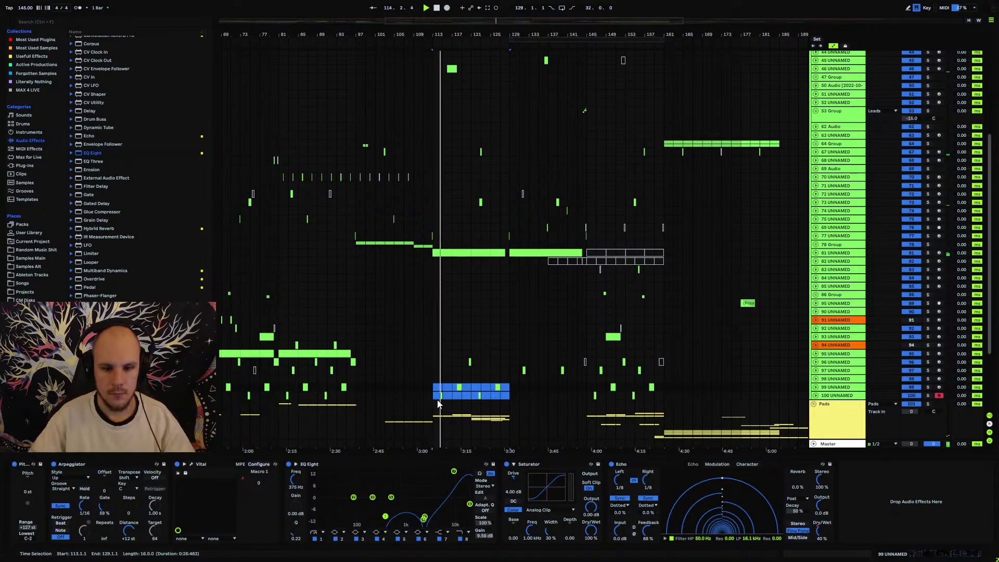
# Deactivate the first track 100 clip after bar 113 and select the track 46 clip at bar 116 while listening.
pyautogui.moveTo(435, 395); pyautogui.dragTo(452, 398)
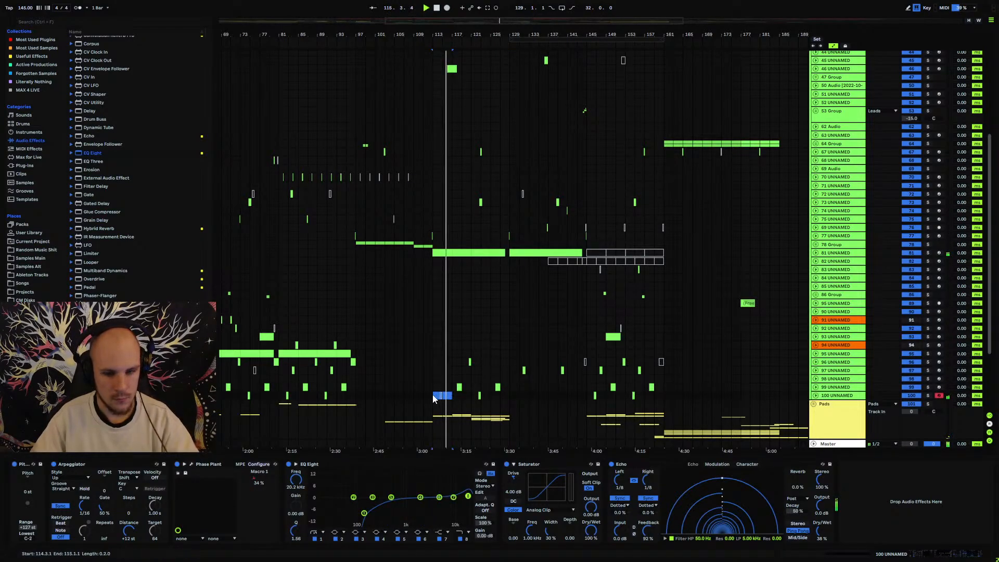
pyautogui.click(433, 398)
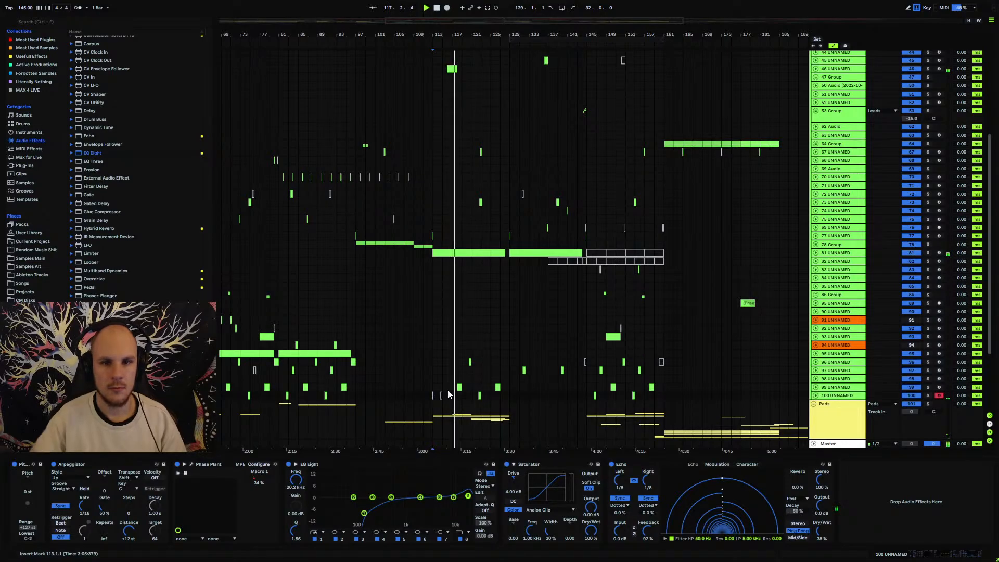
pyautogui.click(452, 68)
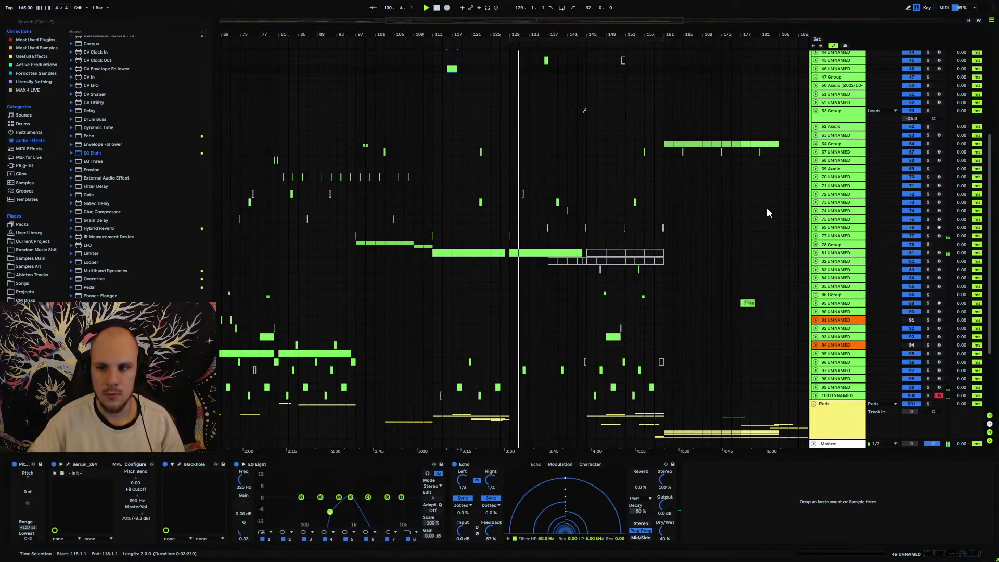
# Nudge the top band of track 81's first EQ Eight and insert the lkjb_Luftikus_x64 plug-in ahead of its Convolution Reverb Pro.
pyautogui.click(826, 255)
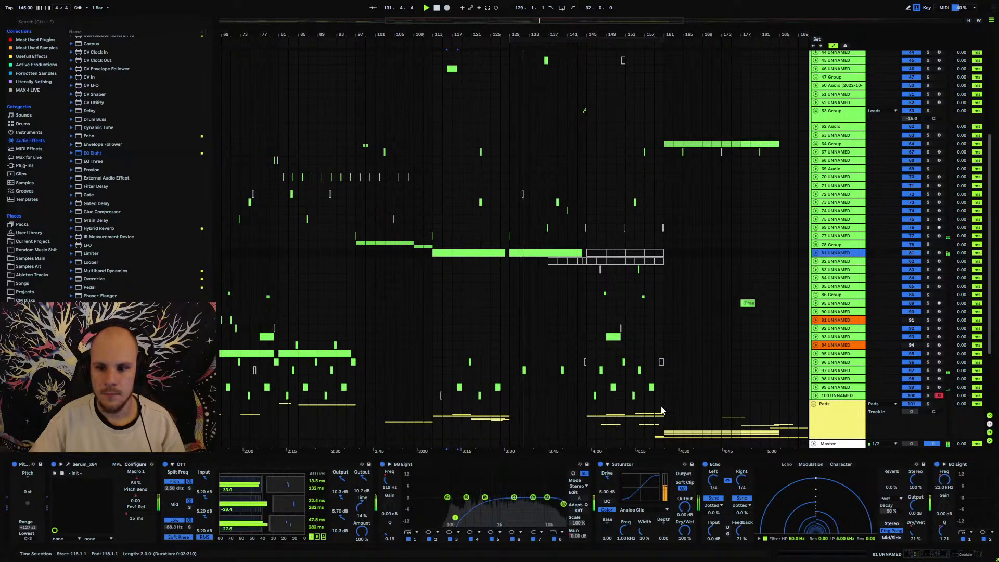
pyautogui.moveTo(563, 503)
pyautogui.mouseDown()
pyautogui.moveTo(560, 486)
pyautogui.moveTo(561, 502)
pyautogui.mouseUp()
pyautogui.press('space')
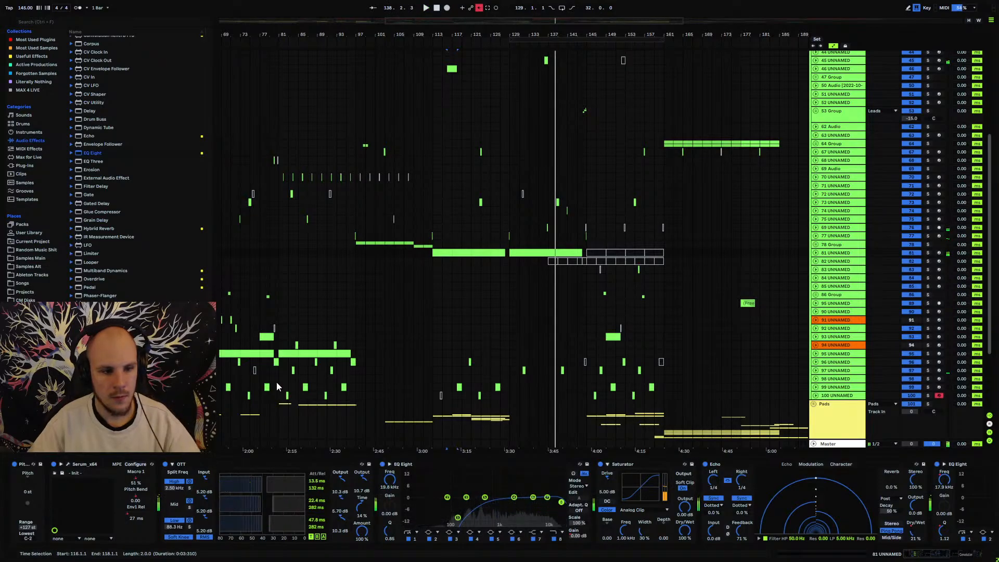
pyautogui.click(923, 556)
pyautogui.rightClick(977, 509)
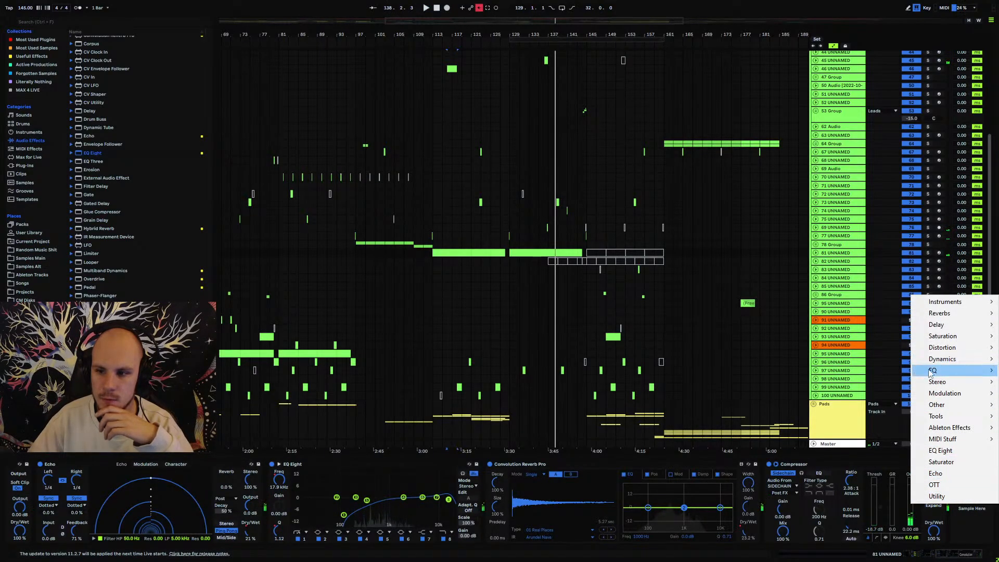
pyautogui.moveTo(936, 370)
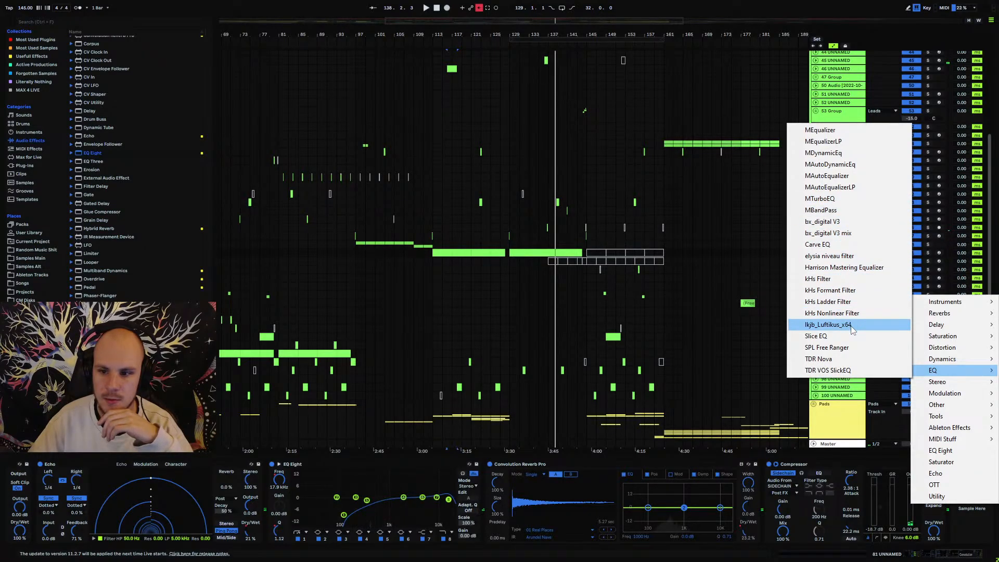
pyautogui.click(830, 324)
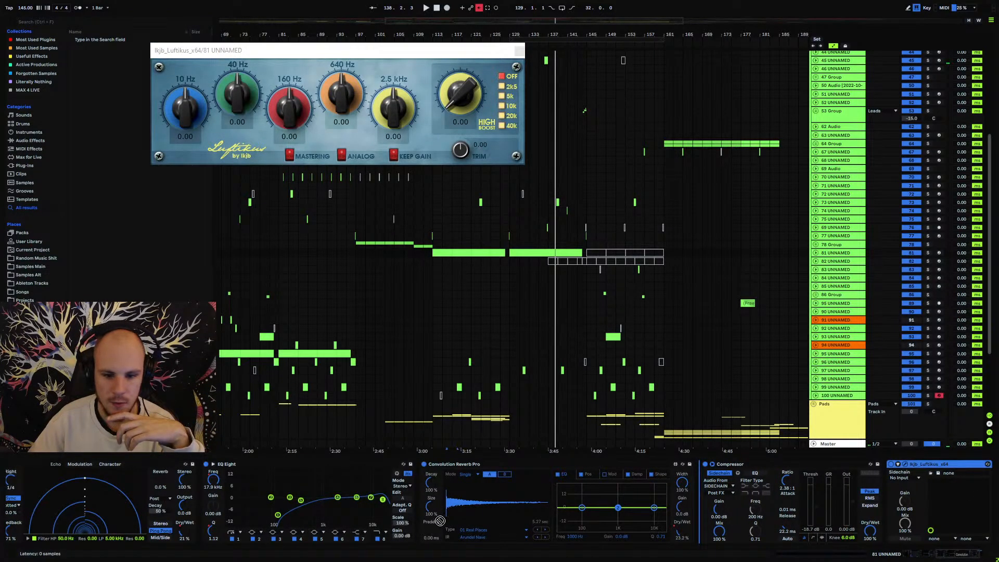
pyautogui.moveTo(420, 507); pyautogui.dragTo(423, 489)
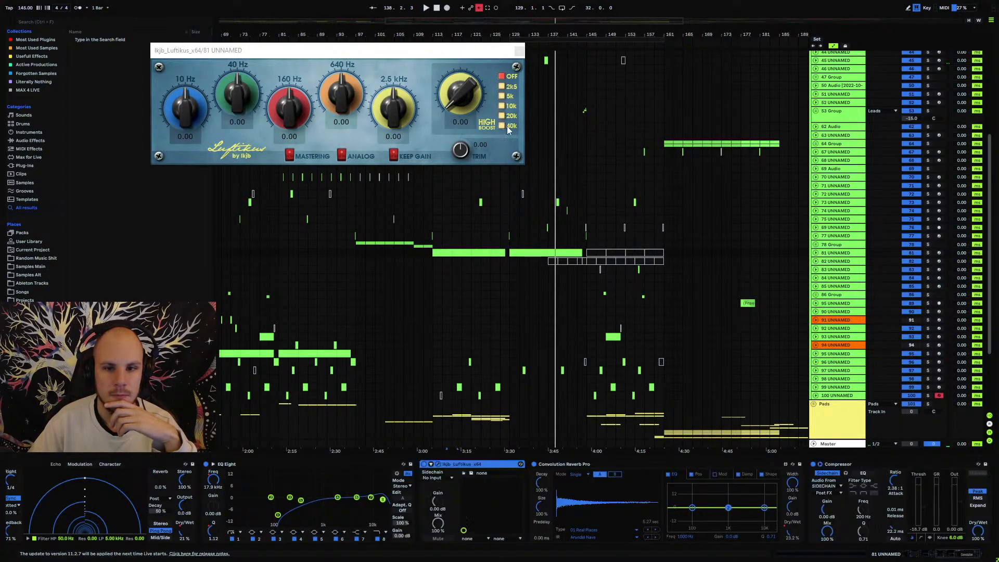
# Save the set, and set Luftikus' high boost to 7.00 in the 40k band while playing from bar 129.
pyautogui.hotkey('ctrl', 's')
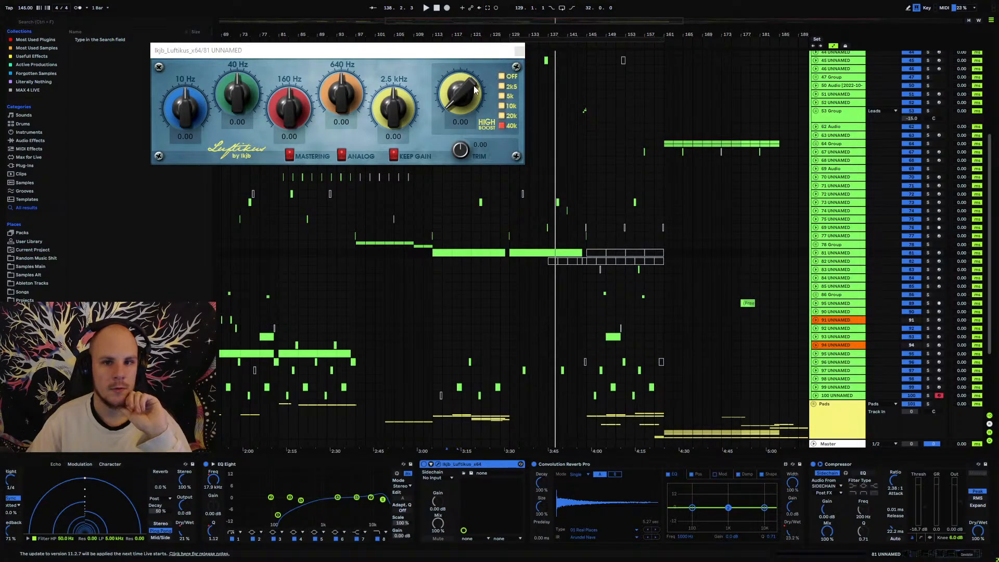
pyautogui.click(509, 241)
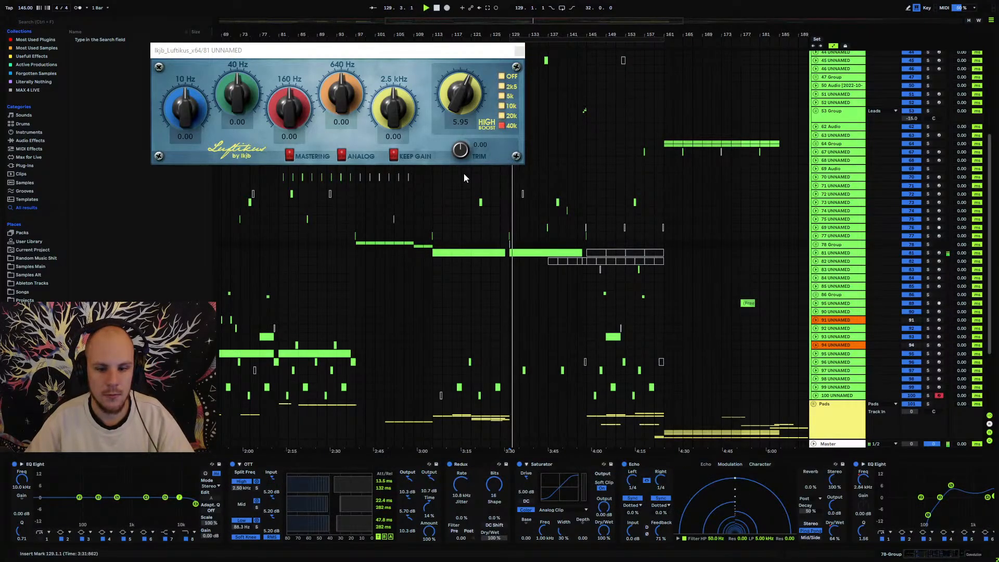
pyautogui.scroll(3, 463, 88)
pyautogui.scroll(1, 463, 85)
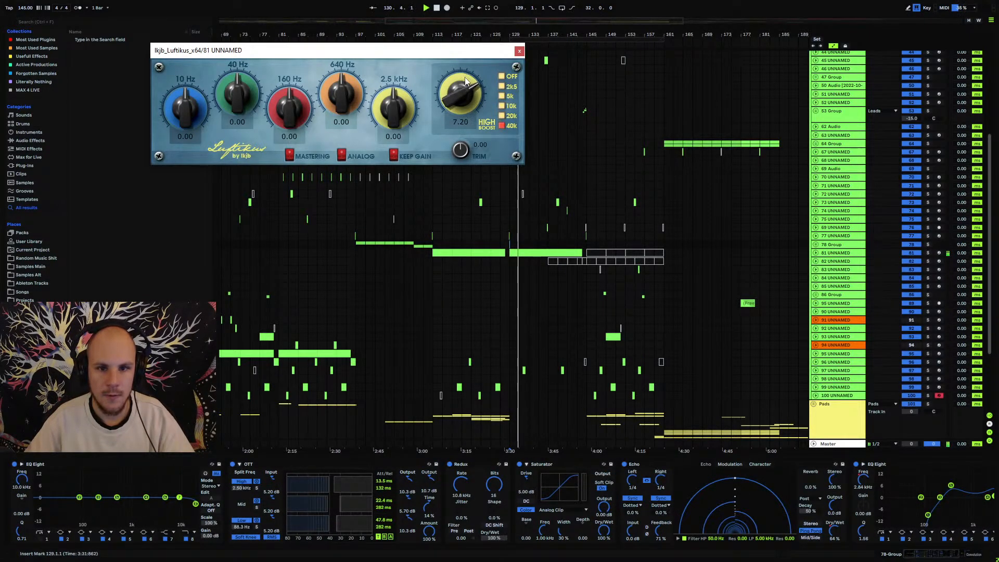
pyautogui.scroll(1, 465, 83)
pyautogui.scroll(-1, 465, 83)
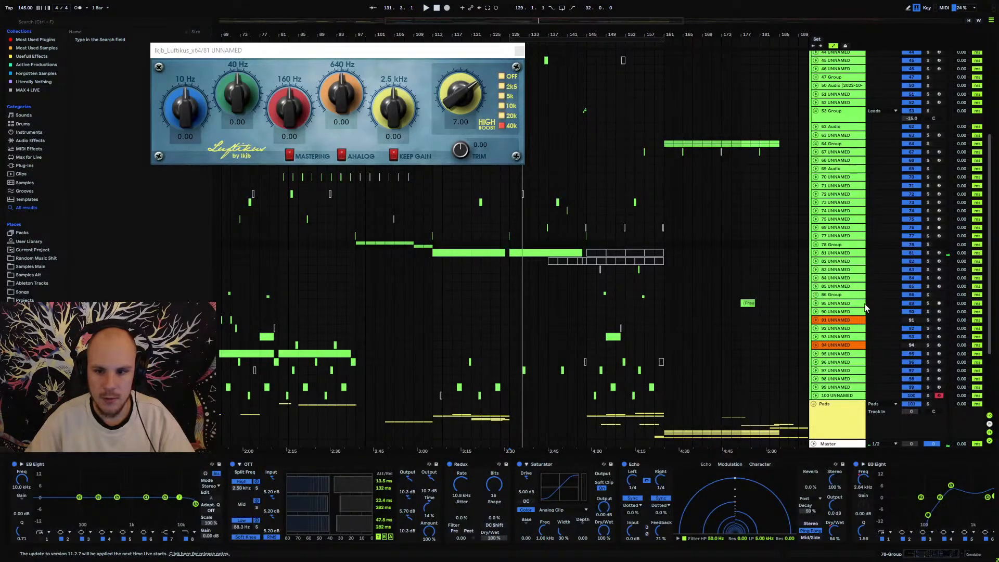
# Move Luftikus on track 81 between the first EQ Eight and the Saturator, and resume playback.
pyautogui.click(831, 254)
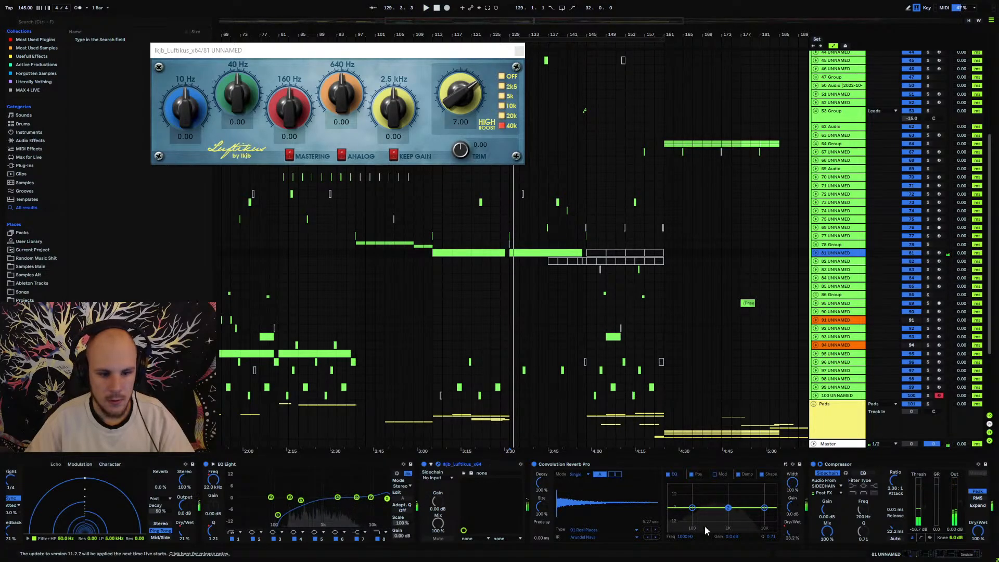
pyautogui.click(937, 556)
pyautogui.moveTo(936, 555); pyautogui.dragTo(932, 555)
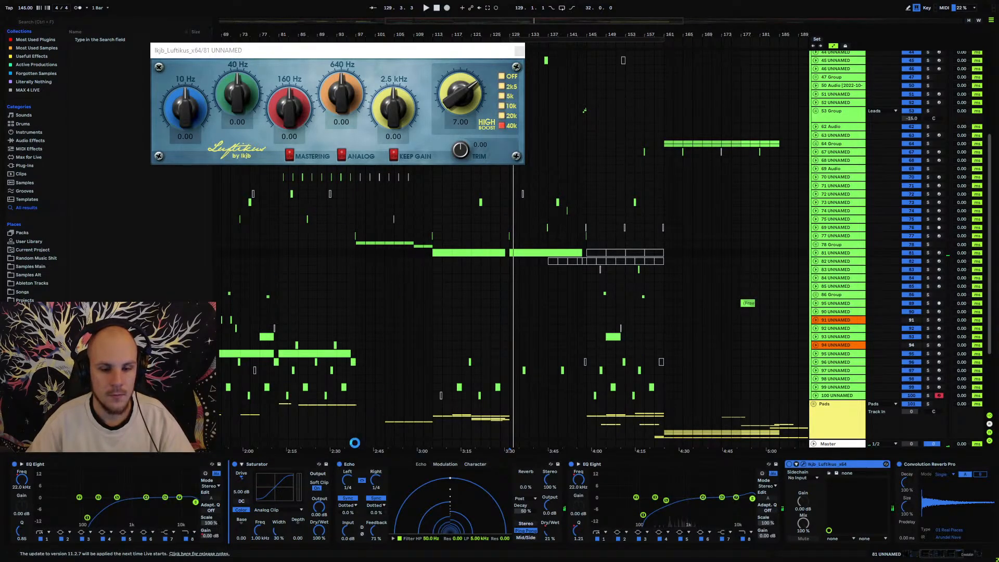
pyautogui.press('space')
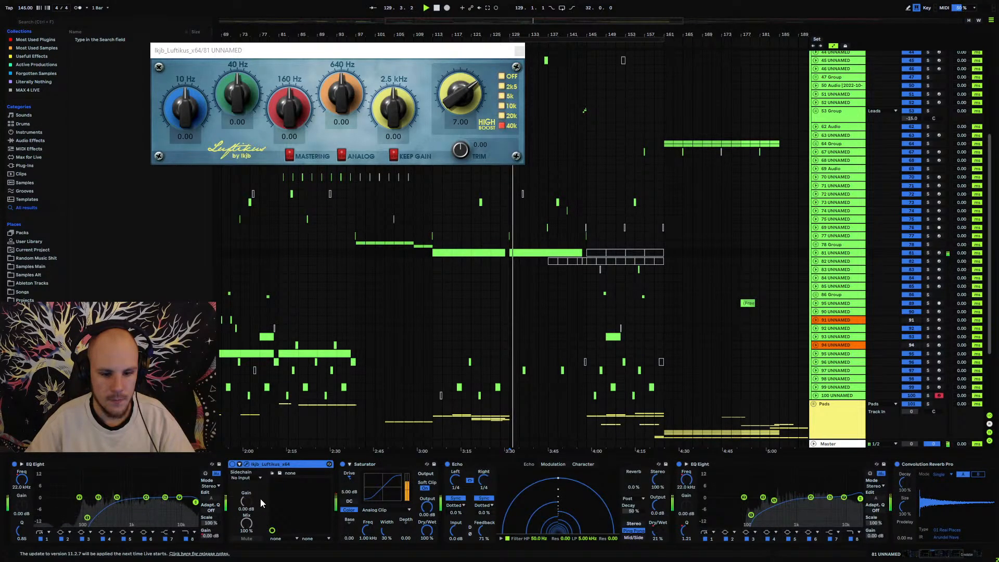
# Set track 81's Saturator drive to 7.00 dB and cut 4.59 dB at 6.12 kHz in the first EQ Eight.
pyautogui.moveTo(349, 482); pyautogui.dragTo(349, 476)
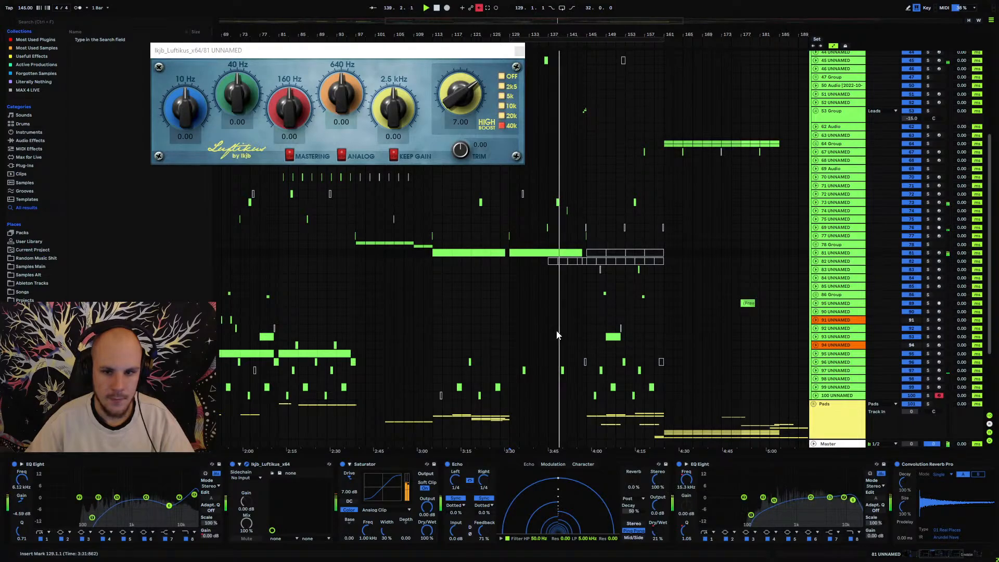
pyautogui.click(520, 51)
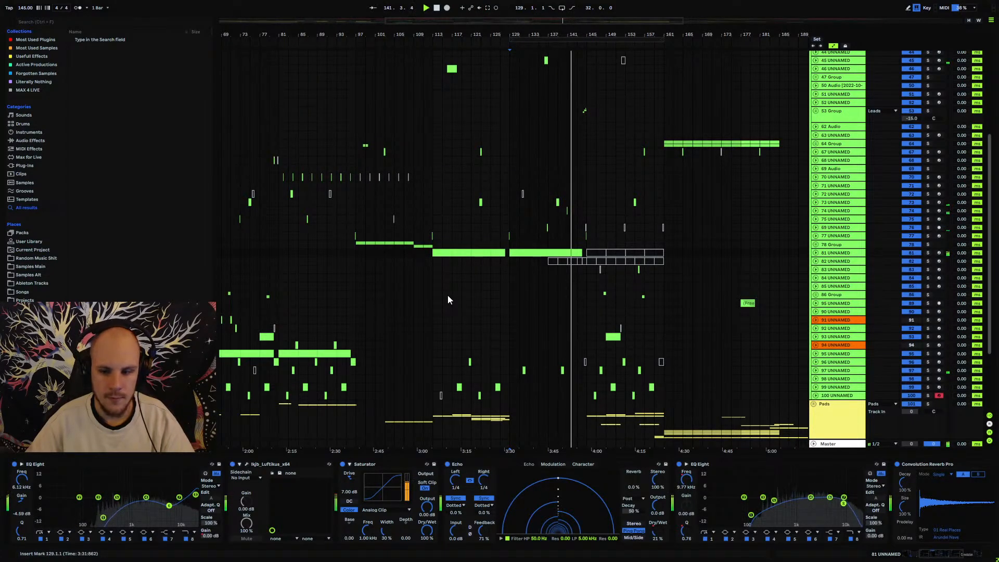
# Examine track 81's EQ Eight frequency automation for bands 8 and 1 while listening from bar 141.
pyautogui.click(816, 253)
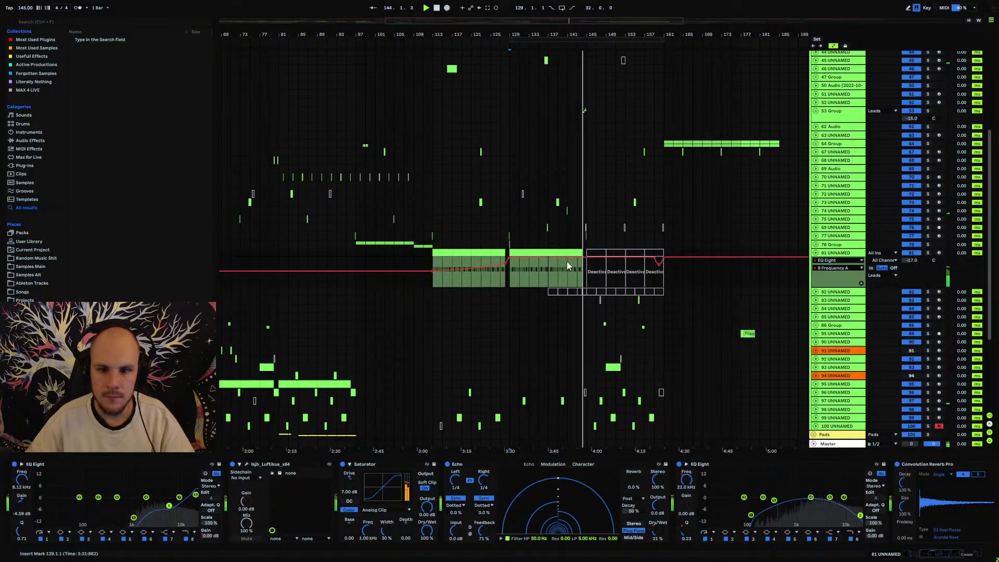
pyautogui.click(565, 270)
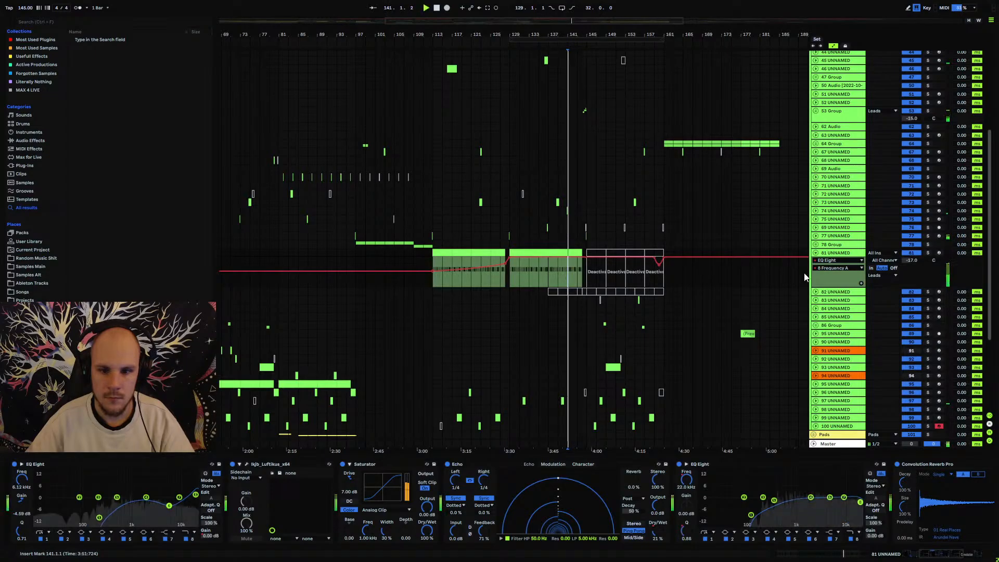
pyautogui.click(712, 539)
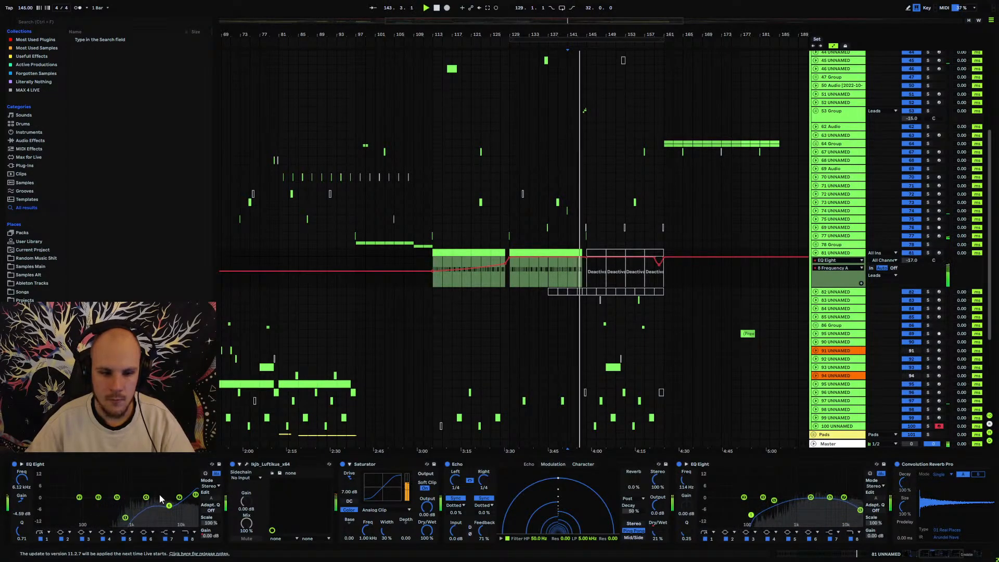
pyautogui.click(39, 535)
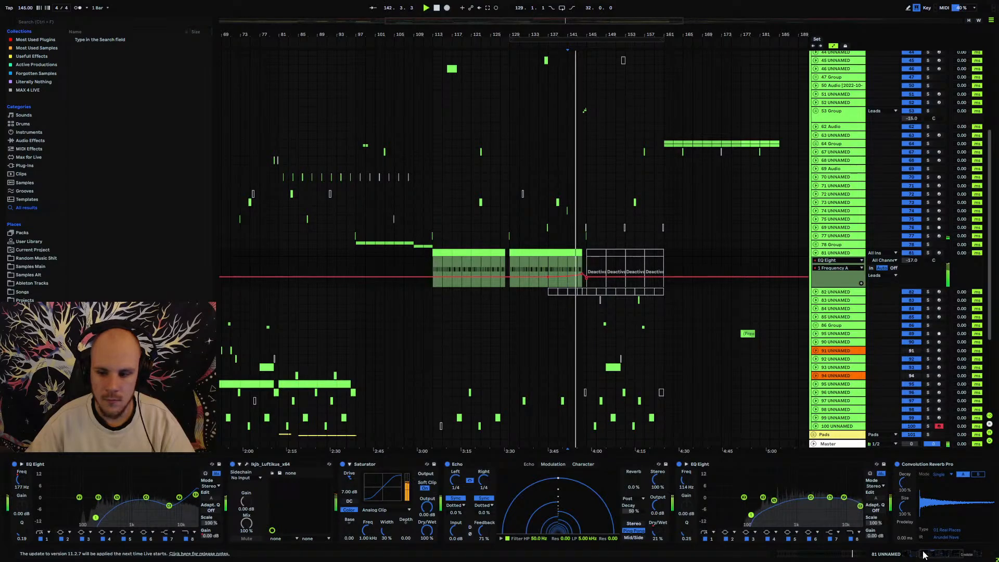
# Flatten the Serum Env1 Rel automation on track 81 by removing its breakpoints around bars 145 and 161.
pyautogui.hscroll(-5, 231, 516)
pyautogui.click(68, 465)
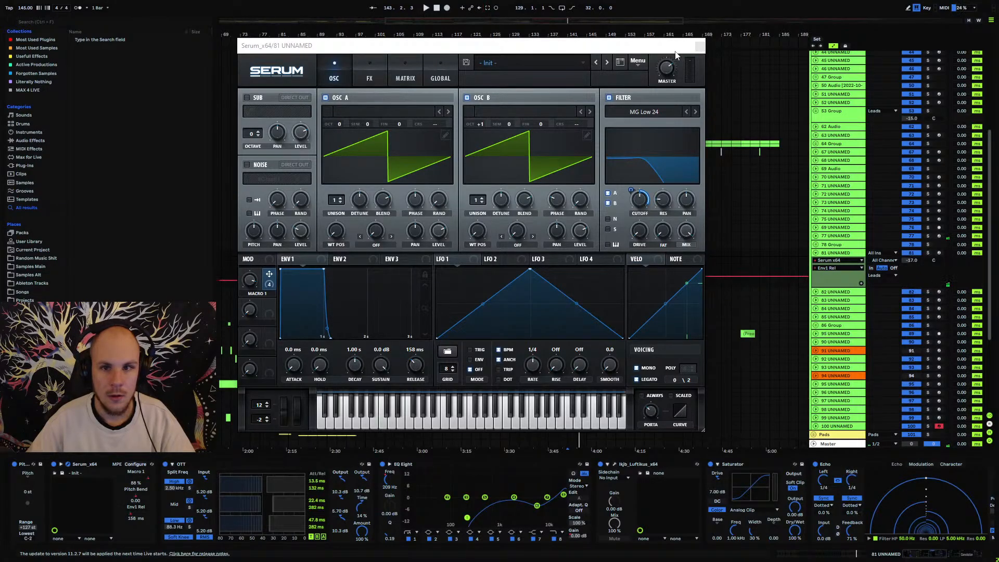
pyautogui.click(699, 47)
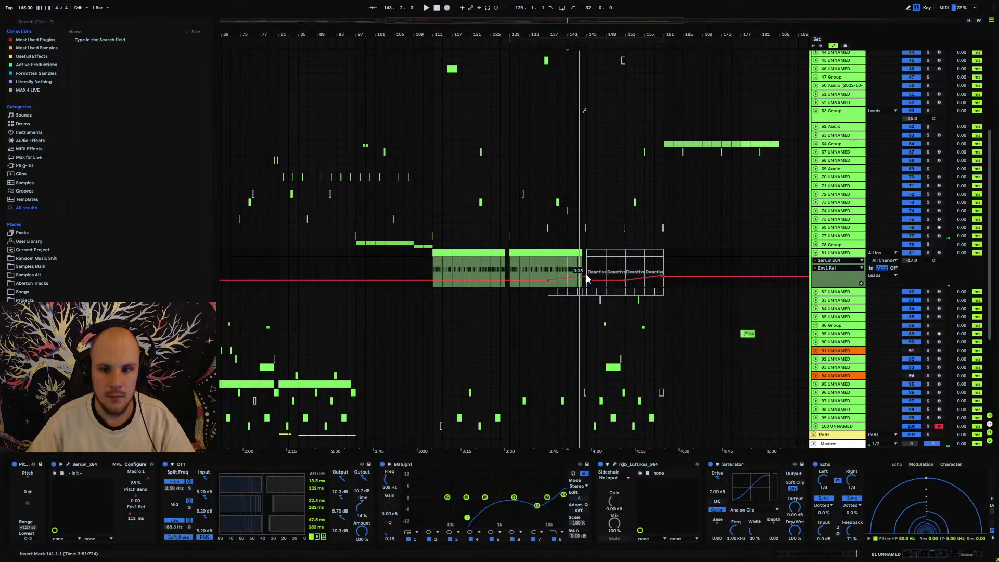
pyautogui.click(584, 275)
pyautogui.click(586, 277)
pyautogui.press('space')
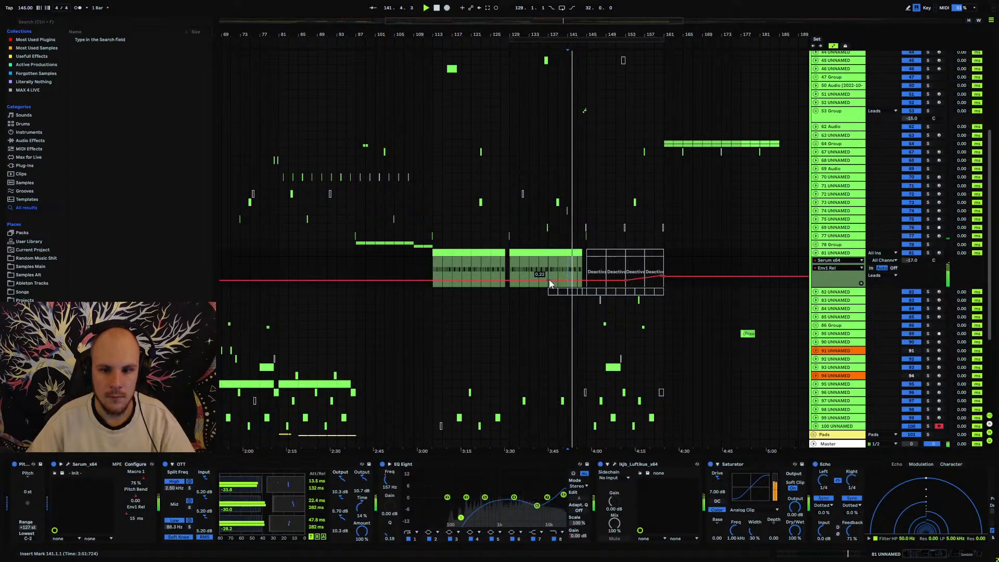
pyautogui.click(662, 279)
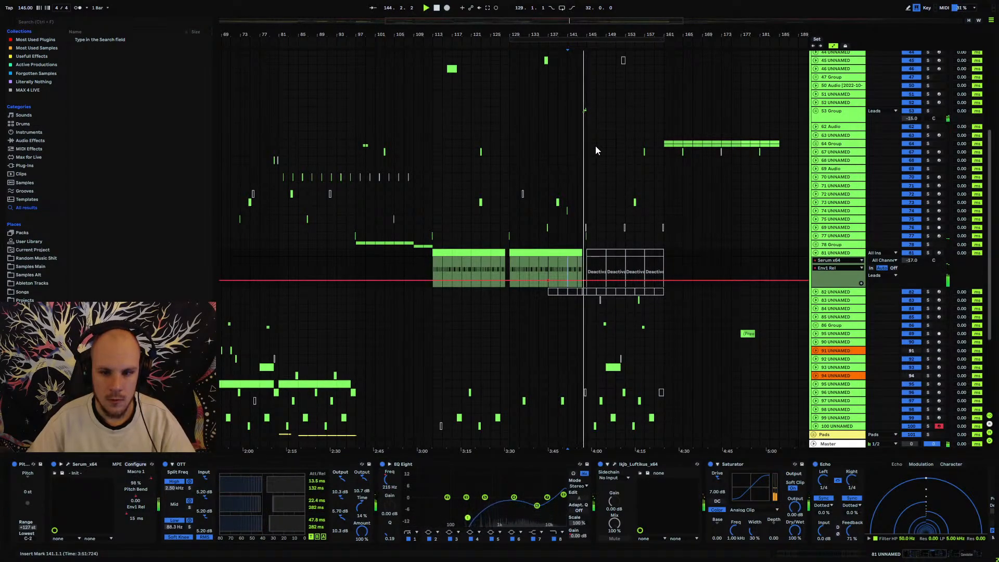
# Edit the Echo Dry/Wet automation on track 81 at bar 144, where the clip ends, and replay from bar 141.
pyautogui.moveTo(585, 34); pyautogui.dragTo(544, 33)
pyautogui.click(918, 555)
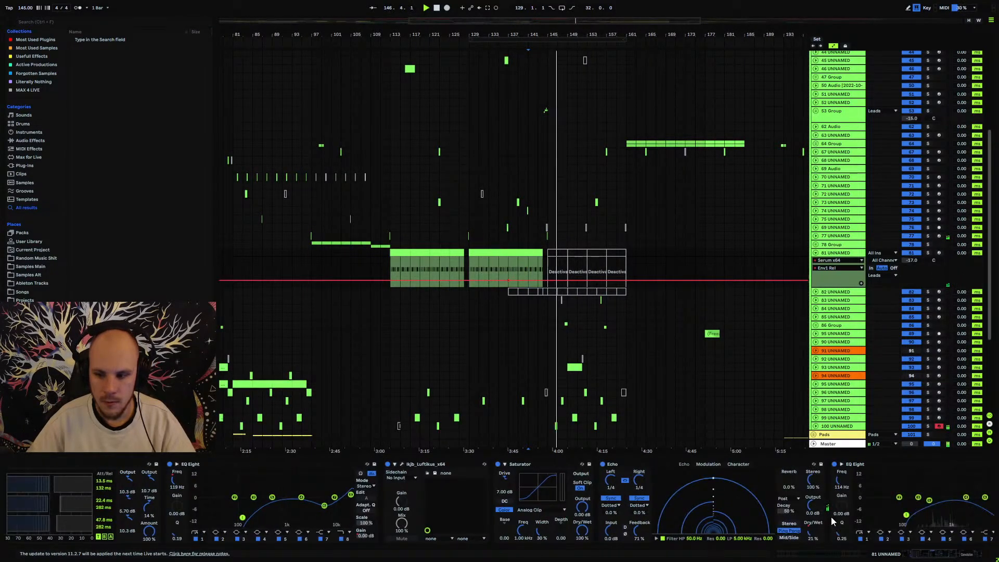
pyautogui.moveTo(549, 28); pyautogui.dragTo(520, 286)
pyautogui.click(521, 281)
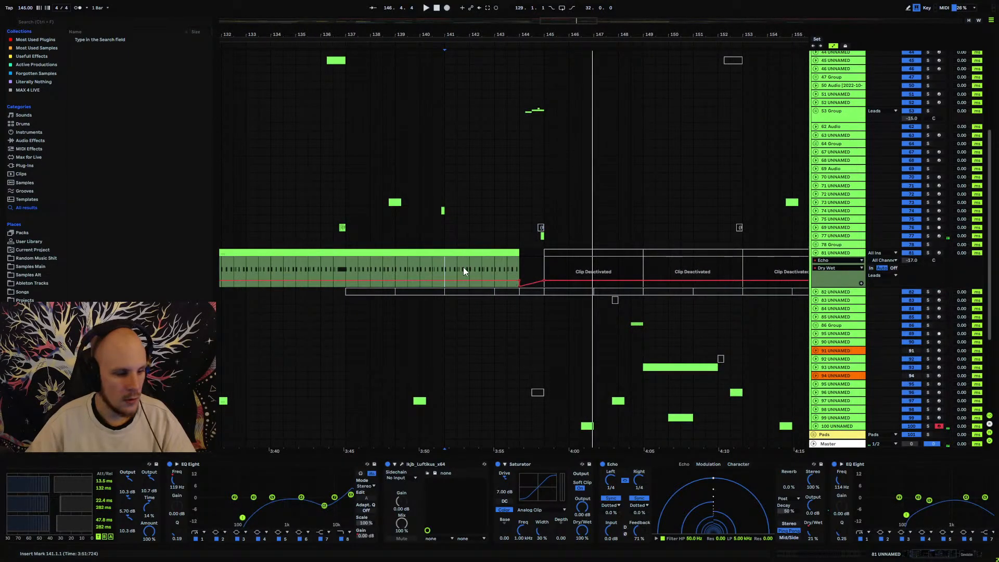
pyautogui.press('space')
pyautogui.click(816, 253)
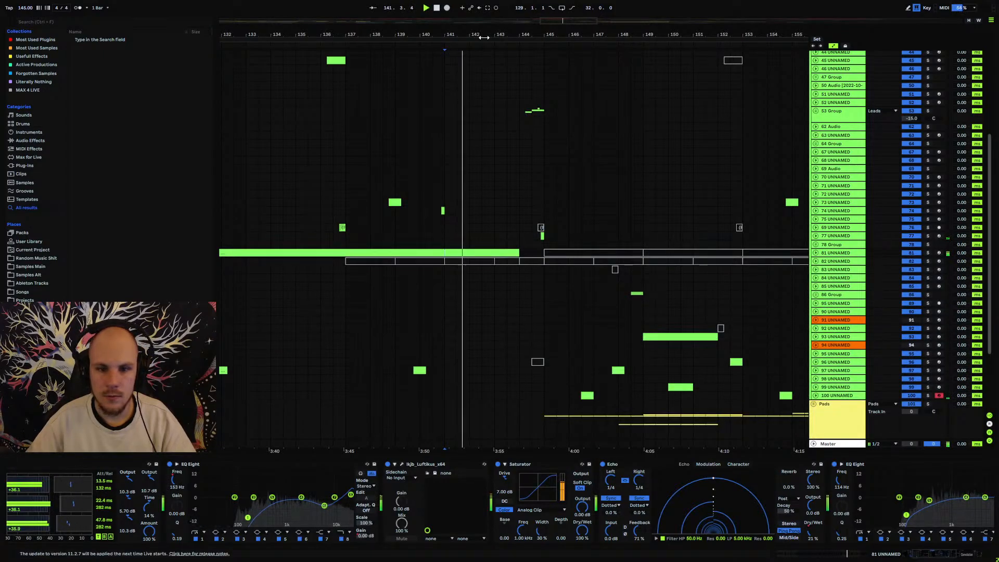
# Raise track 81's Echo Dry/Wet automation to 56% at bar 145 and let it fall to 0.2% at bar 161.
pyautogui.moveTo(484, 37); pyautogui.dragTo(467, 60)
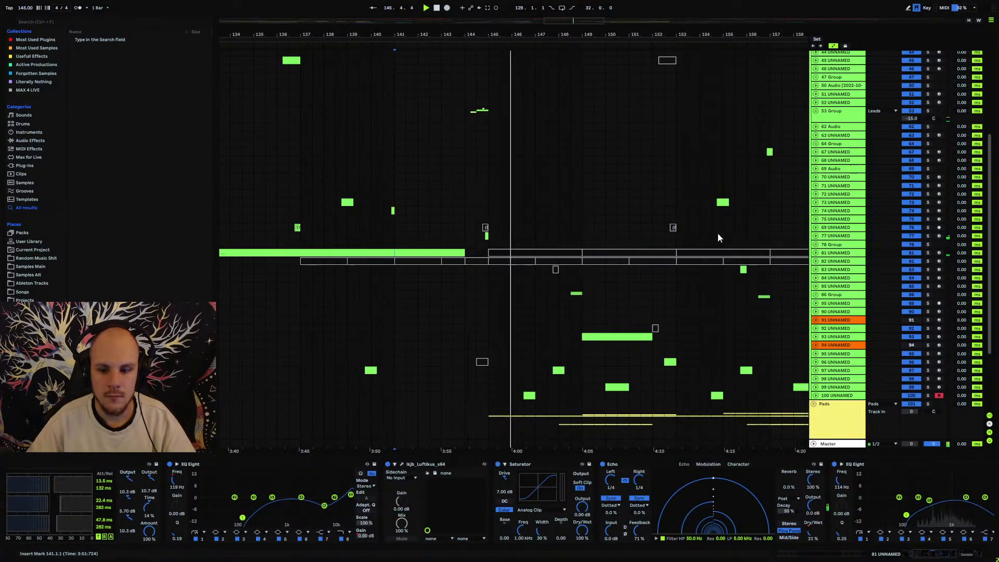
pyautogui.click(816, 251)
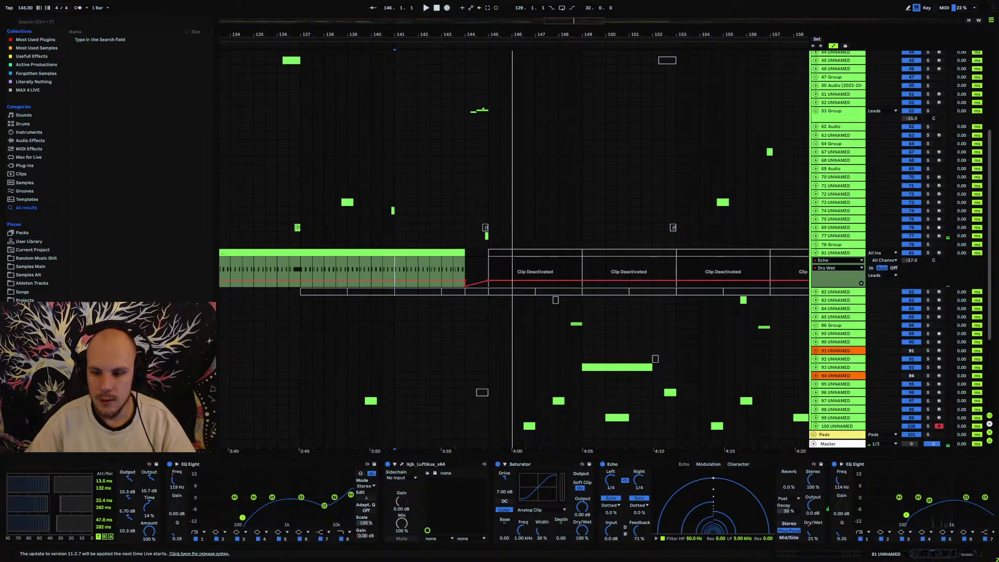
pyautogui.moveTo(488, 284); pyautogui.dragTo(489, 269)
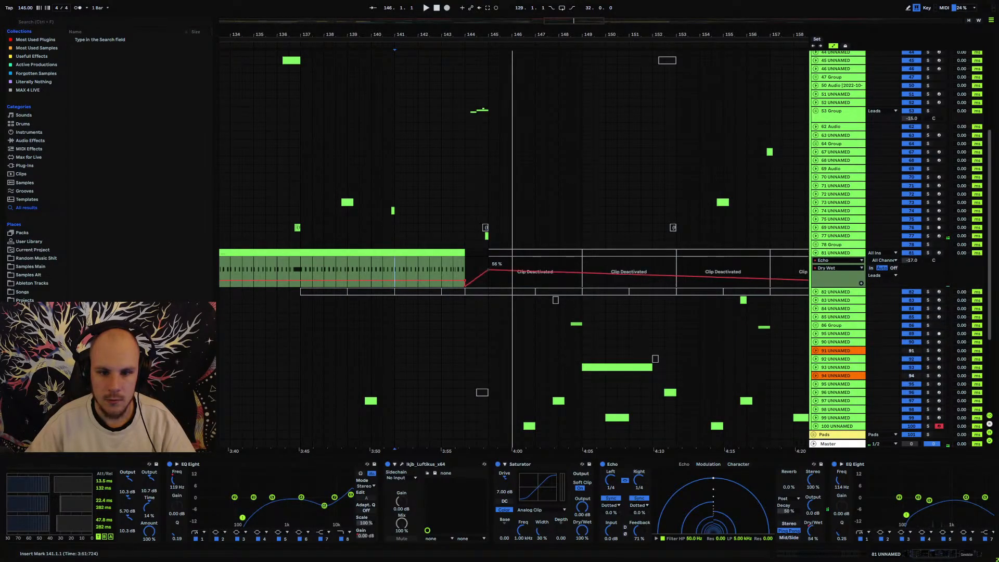
pyautogui.moveTo(674, 276); pyautogui.dragTo(674, 284)
pyautogui.hscroll(8, 514, 250)
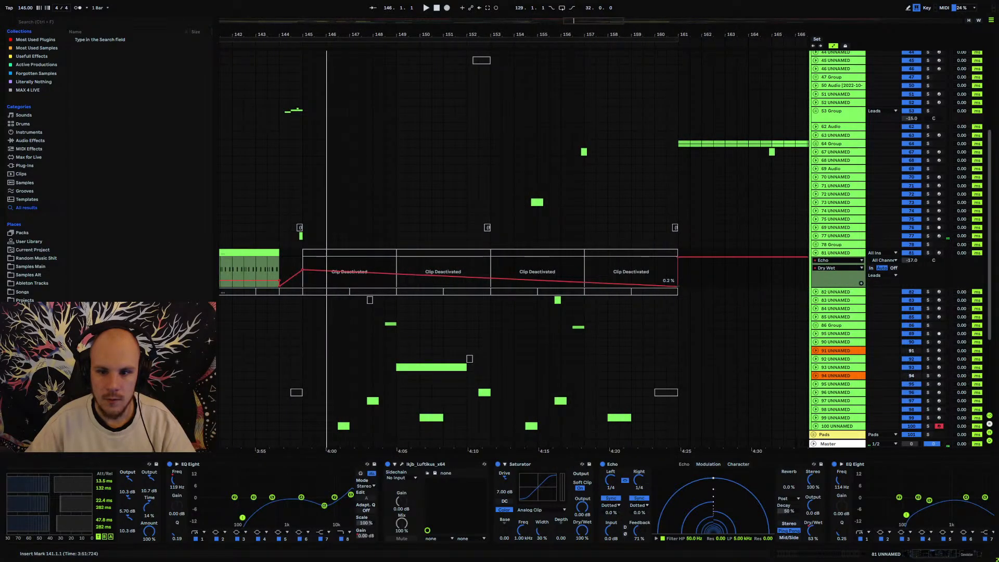
pyautogui.click(679, 257)
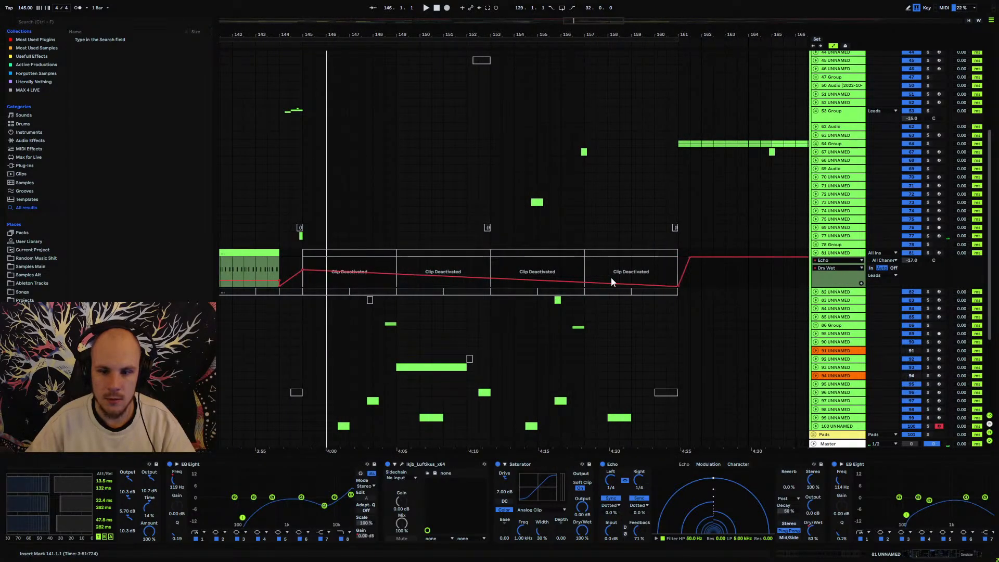
pyautogui.moveTo(474, 277); pyautogui.dragTo(500, 276)
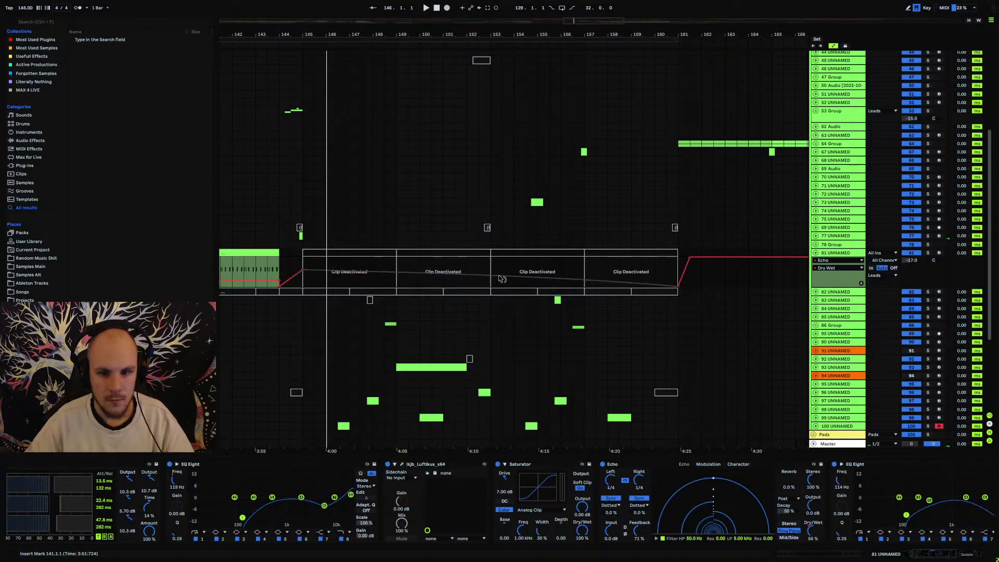
# Play from bar 142 and raise track 81's Echo Output Gain automation to 4.7 dB from bar 145 onward.
pyautogui.click(254, 260)
pyautogui.press('space')
pyautogui.moveTo(813, 506); pyautogui.dragTo(812, 503)
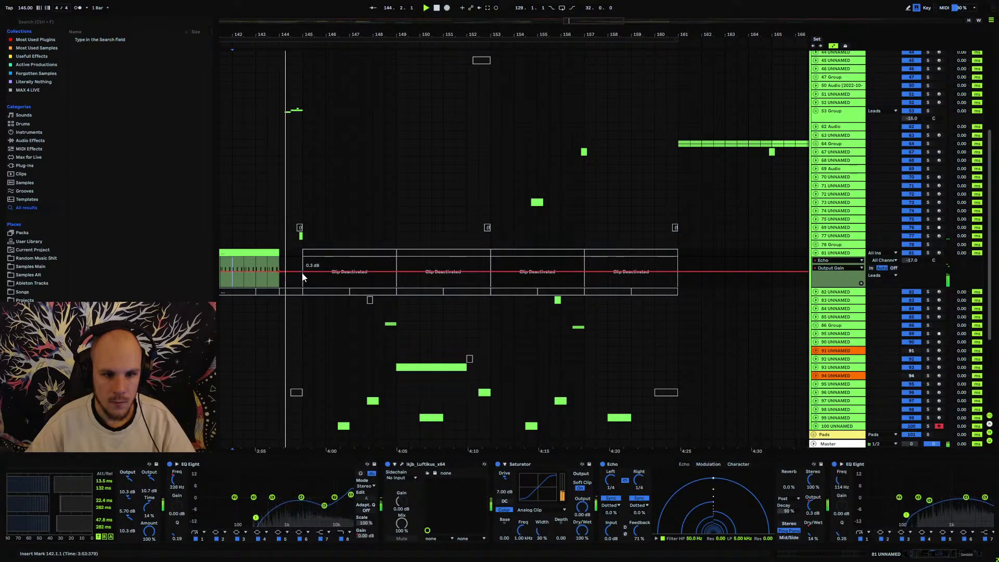
pyautogui.moveTo(302, 273); pyautogui.dragTo(303, 267)
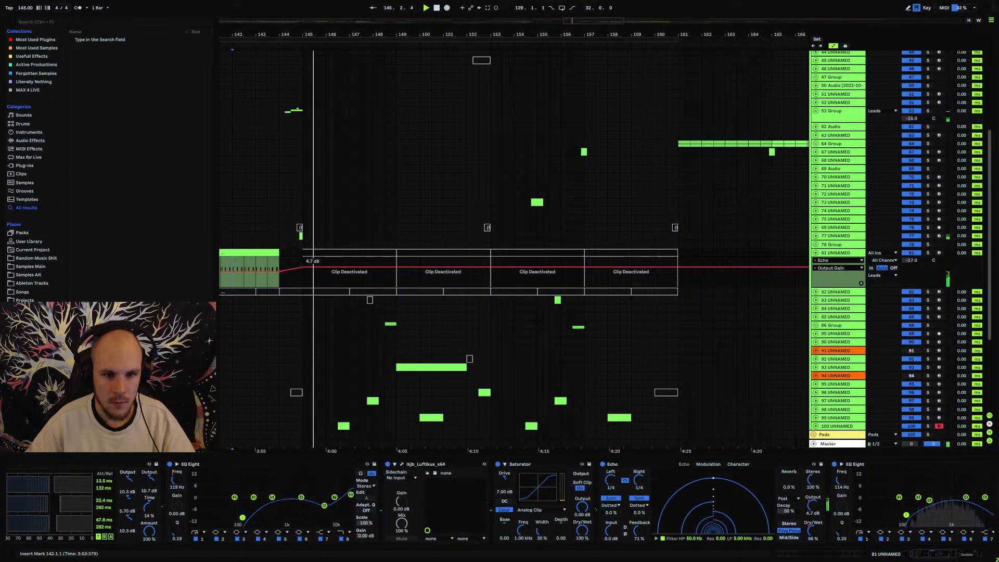
pyautogui.press('space')
# Raise track 81's Echo Feedback automation to 92% after the clip ends at bar 144 and replay from bar 137.
pyautogui.click(642, 534)
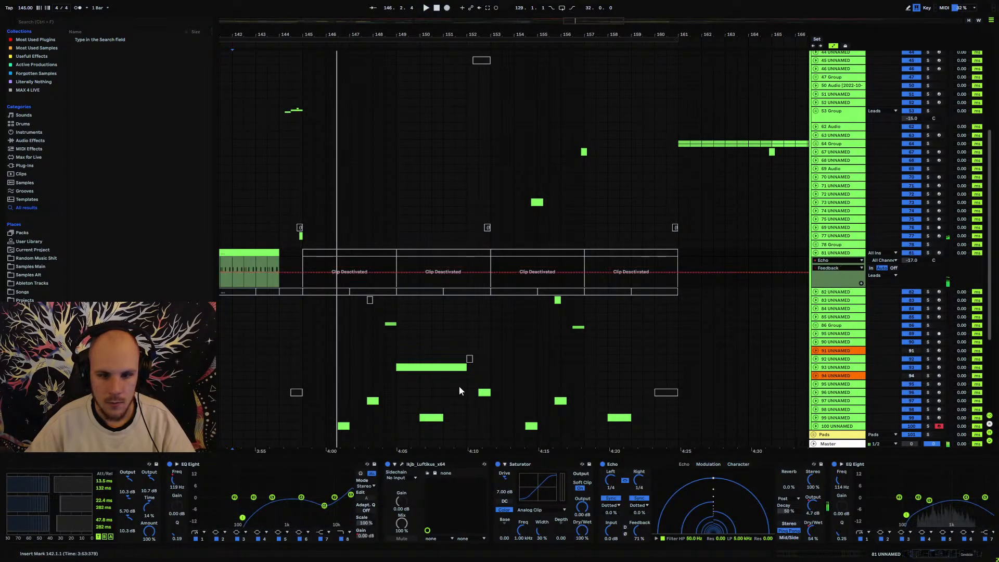
pyautogui.press('space')
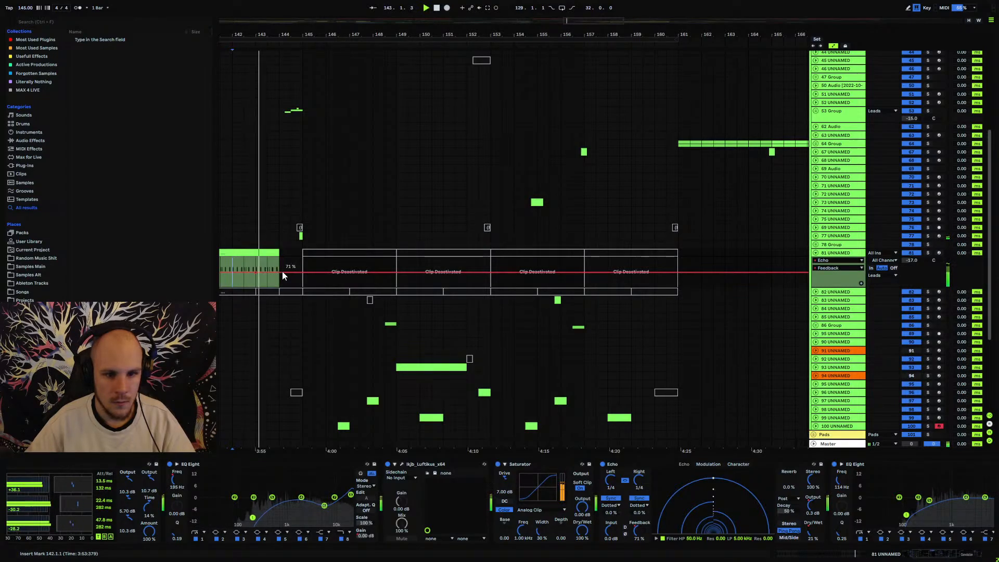
pyautogui.moveTo(282, 270); pyautogui.dragTo(282, 267)
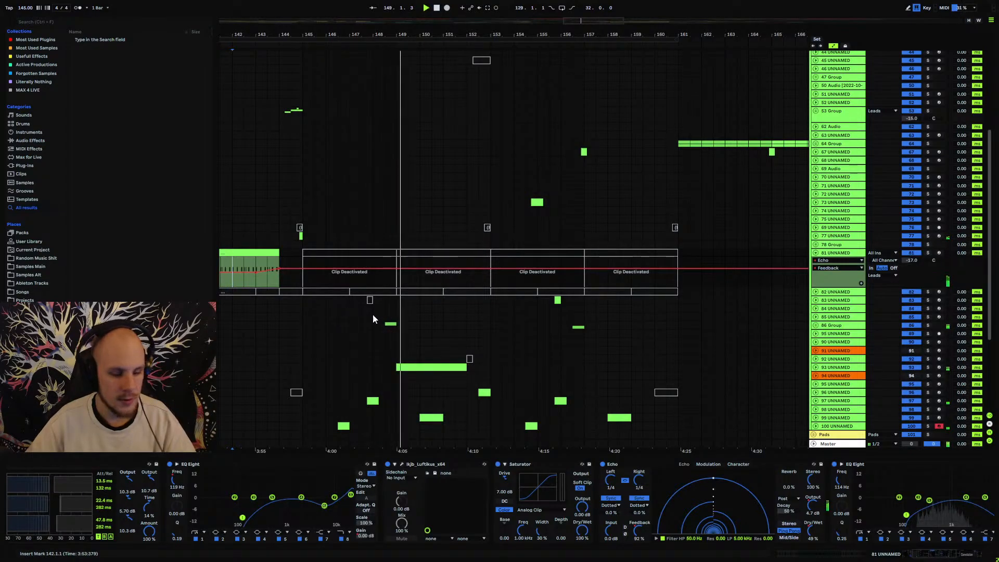
pyautogui.moveTo(315, 33); pyautogui.dragTo(494, 24)
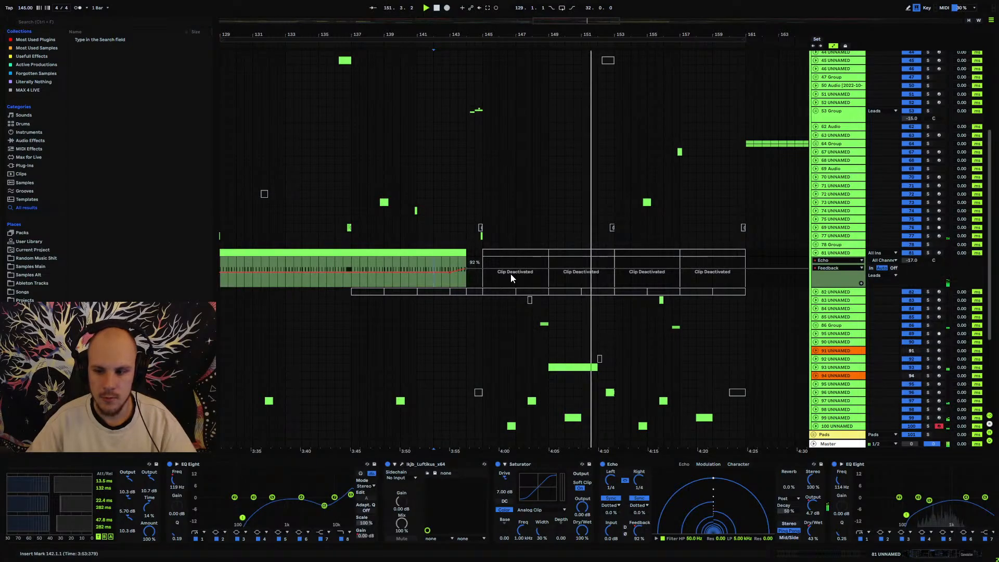
pyautogui.click(352, 266)
pyautogui.press('space')
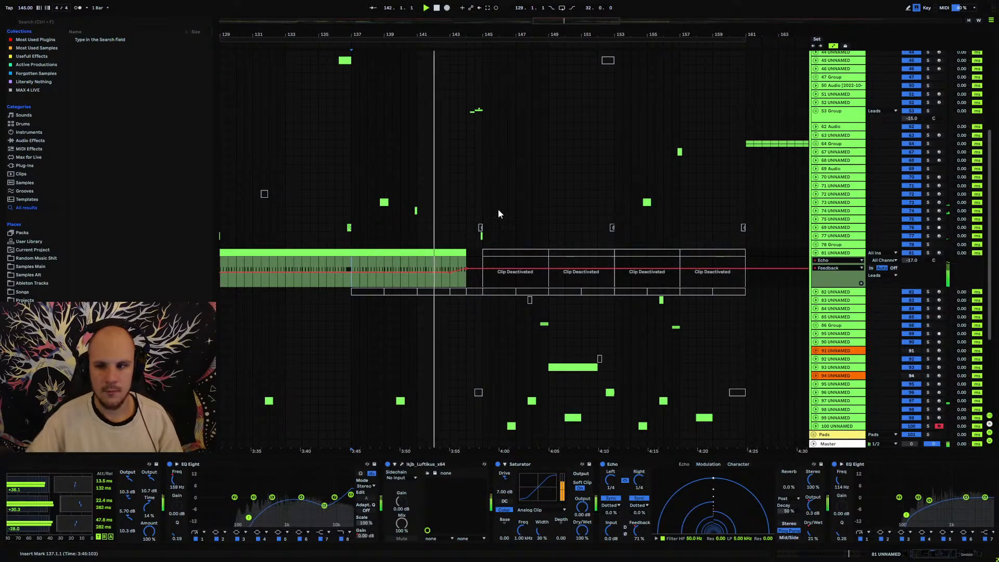
# Collapse track 81 and fold the Leads group to return to the group overview.
pyautogui.click(816, 253)
pyautogui.scroll(4, 838, 274)
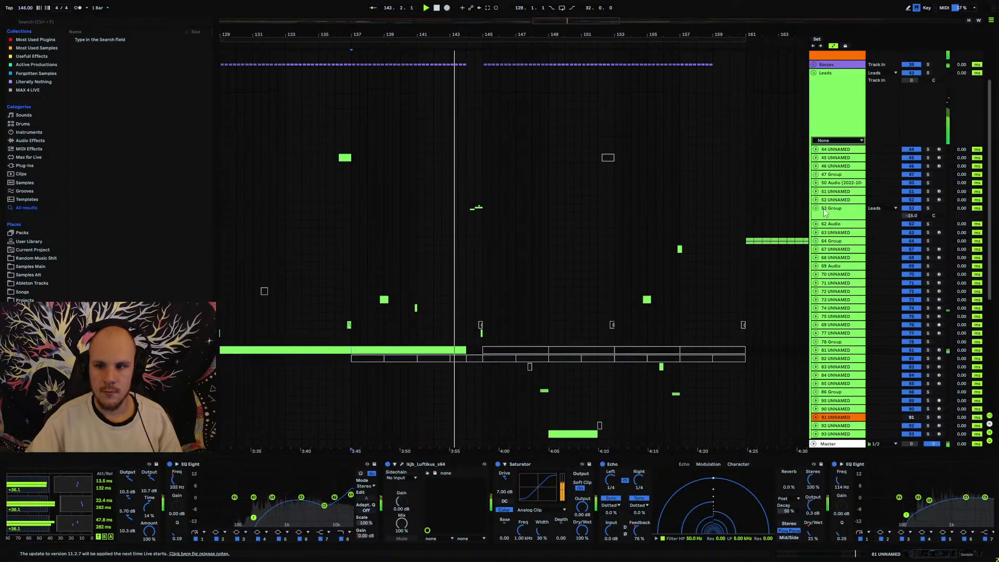
pyautogui.click(814, 108)
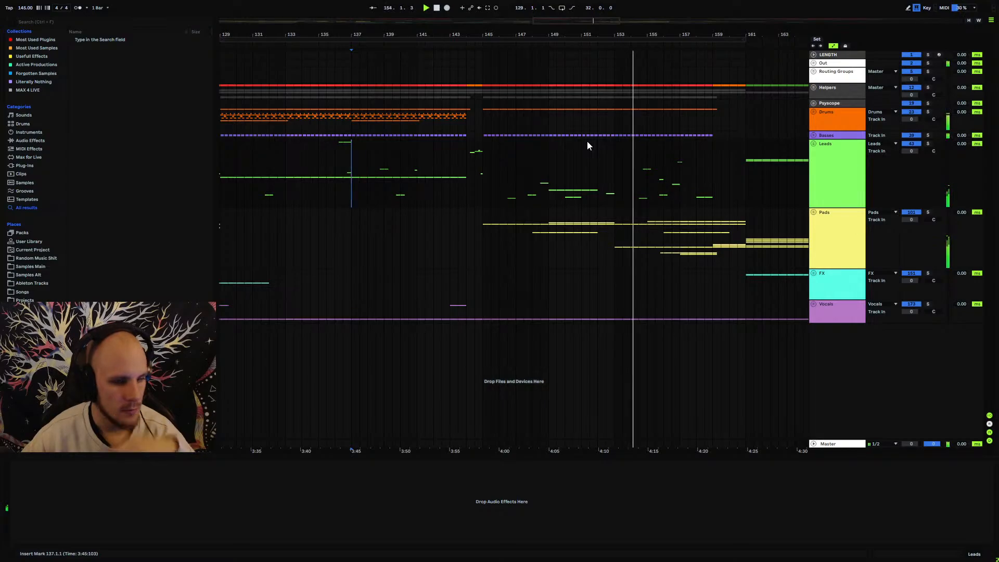
# Extend the loop range over the whole arrangement, from bar 1 to bar 297.
pyautogui.moveTo(611, 34); pyautogui.dragTo(612, 7)
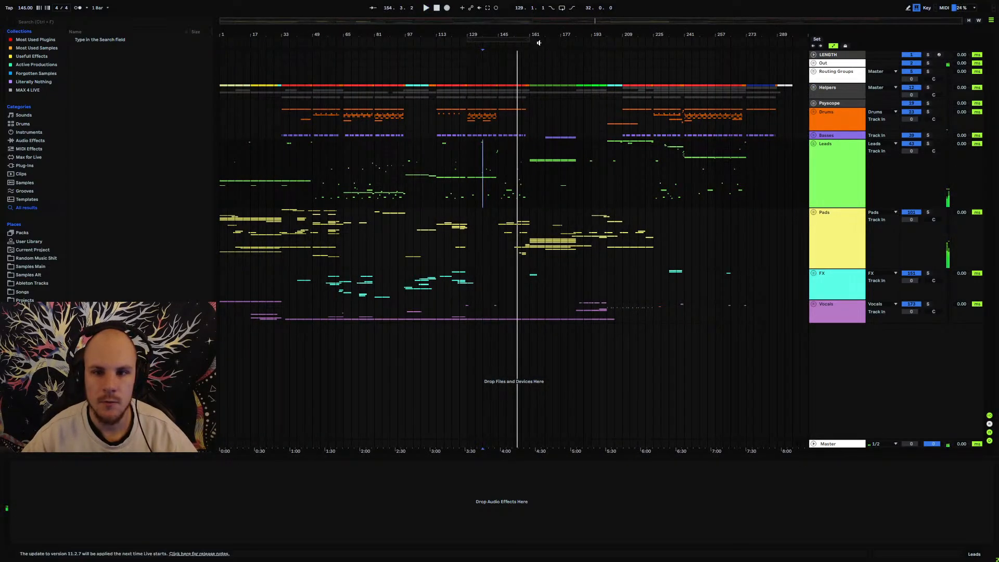
pyautogui.moveTo(468, 40); pyautogui.dragTo(220, 43)
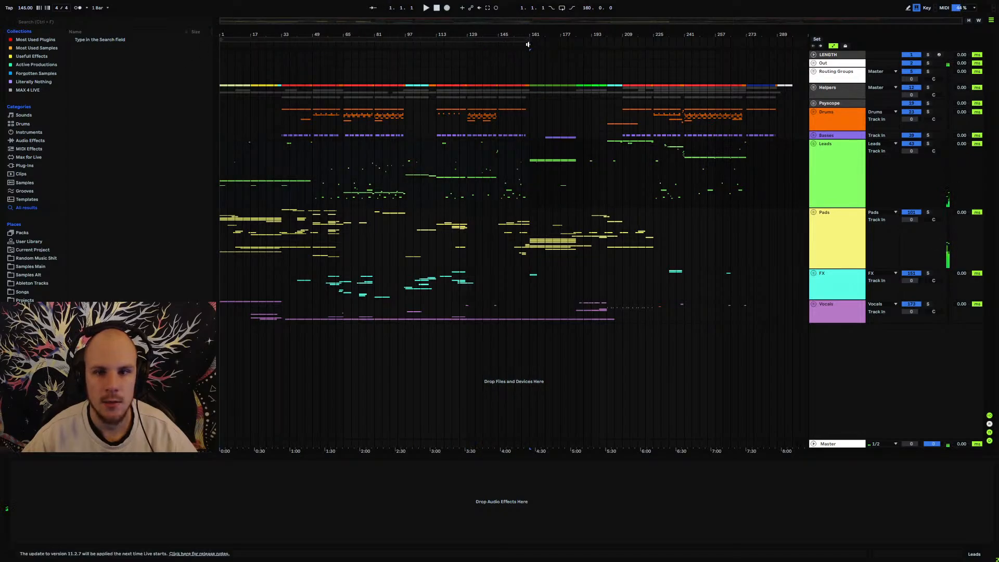
pyautogui.moveTo(528, 42); pyautogui.dragTo(778, 83)
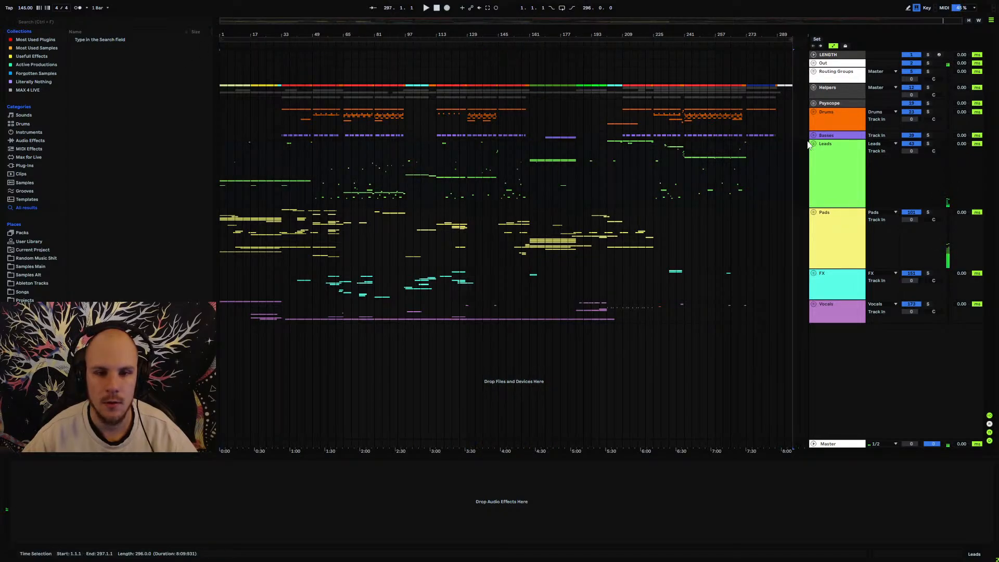
# Save the set and select the Leads group across the whole arrangement.
pyautogui.click(827, 89)
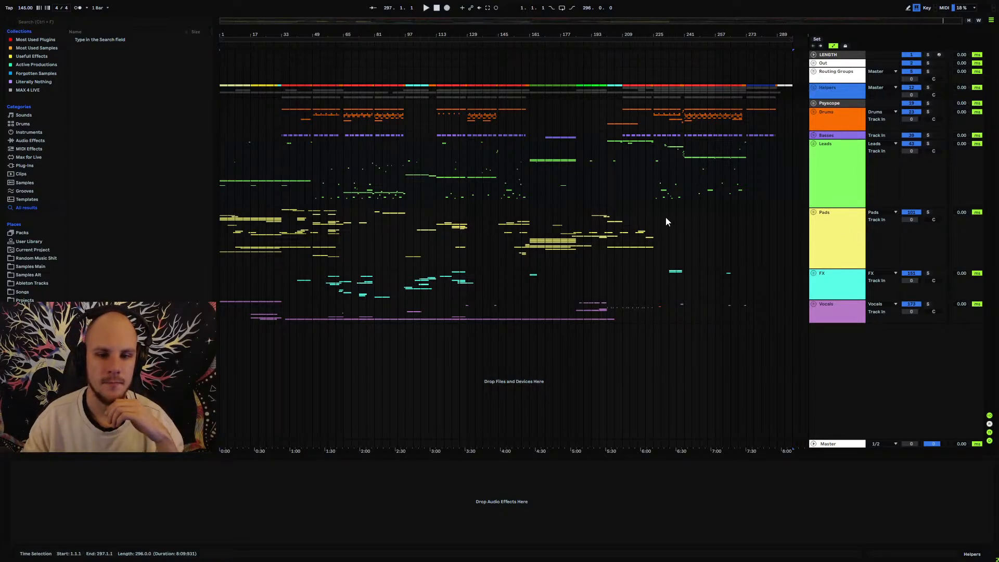
pyautogui.click(824, 175)
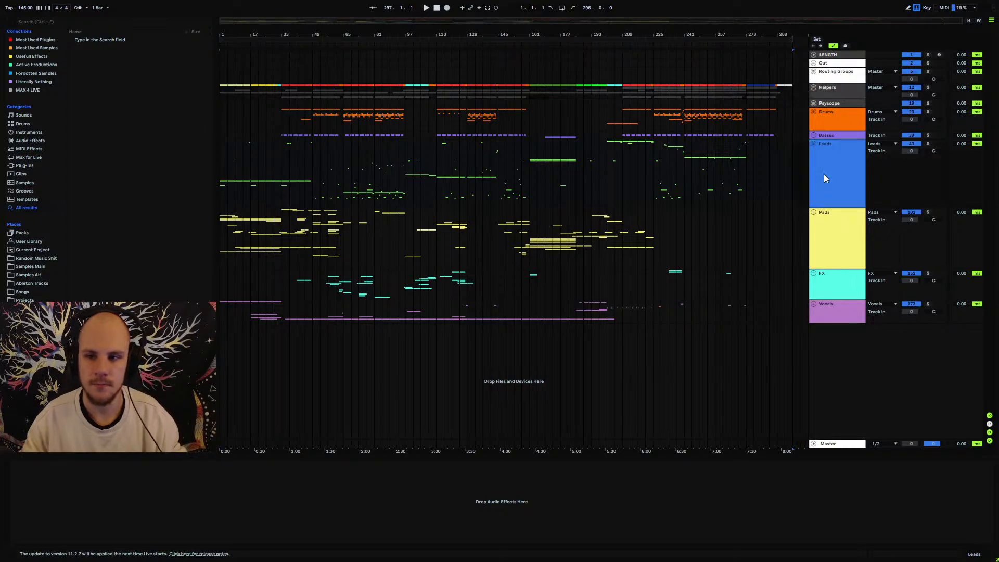
pyautogui.hotkey('ctrl', 's')
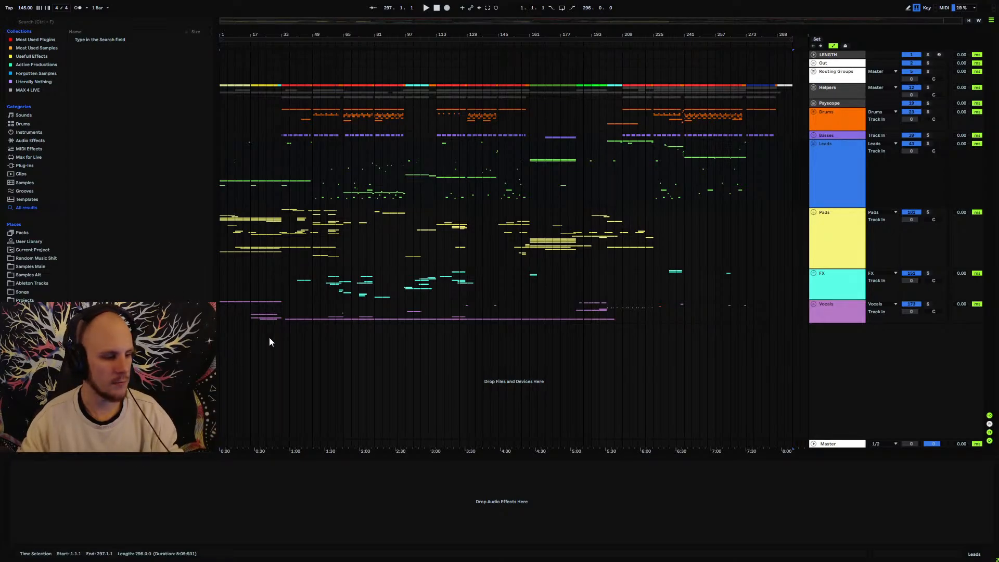
pyautogui.click(342, 193)
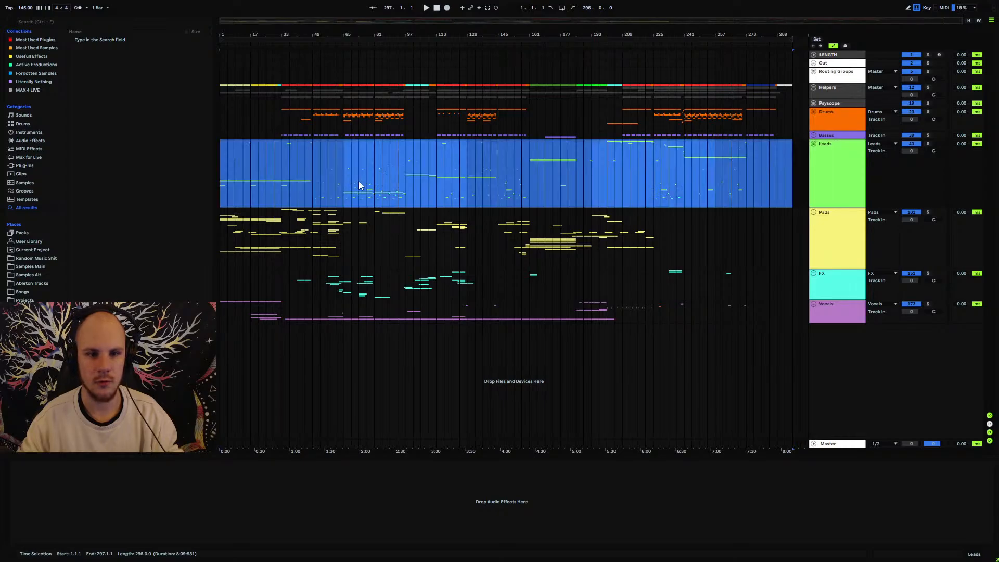